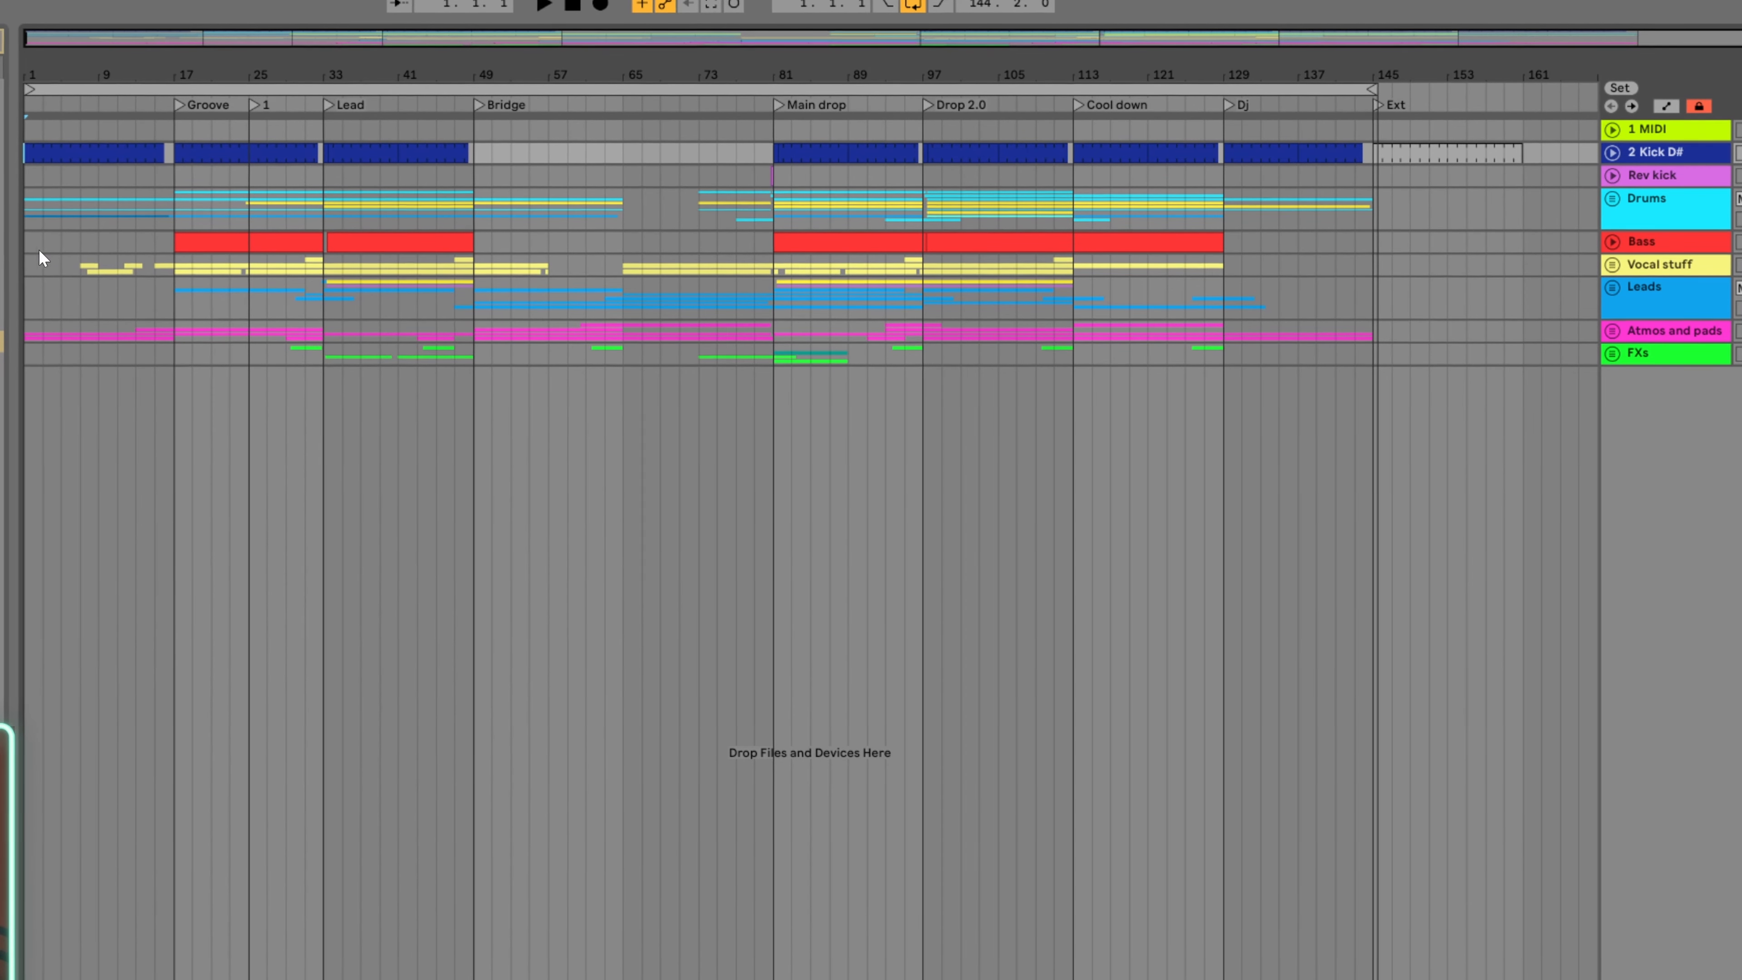
Set the insert marker at bar 1 and briefly play the opening of the arrangement
{"action": "left_click", "coordinate": [25, 250]}
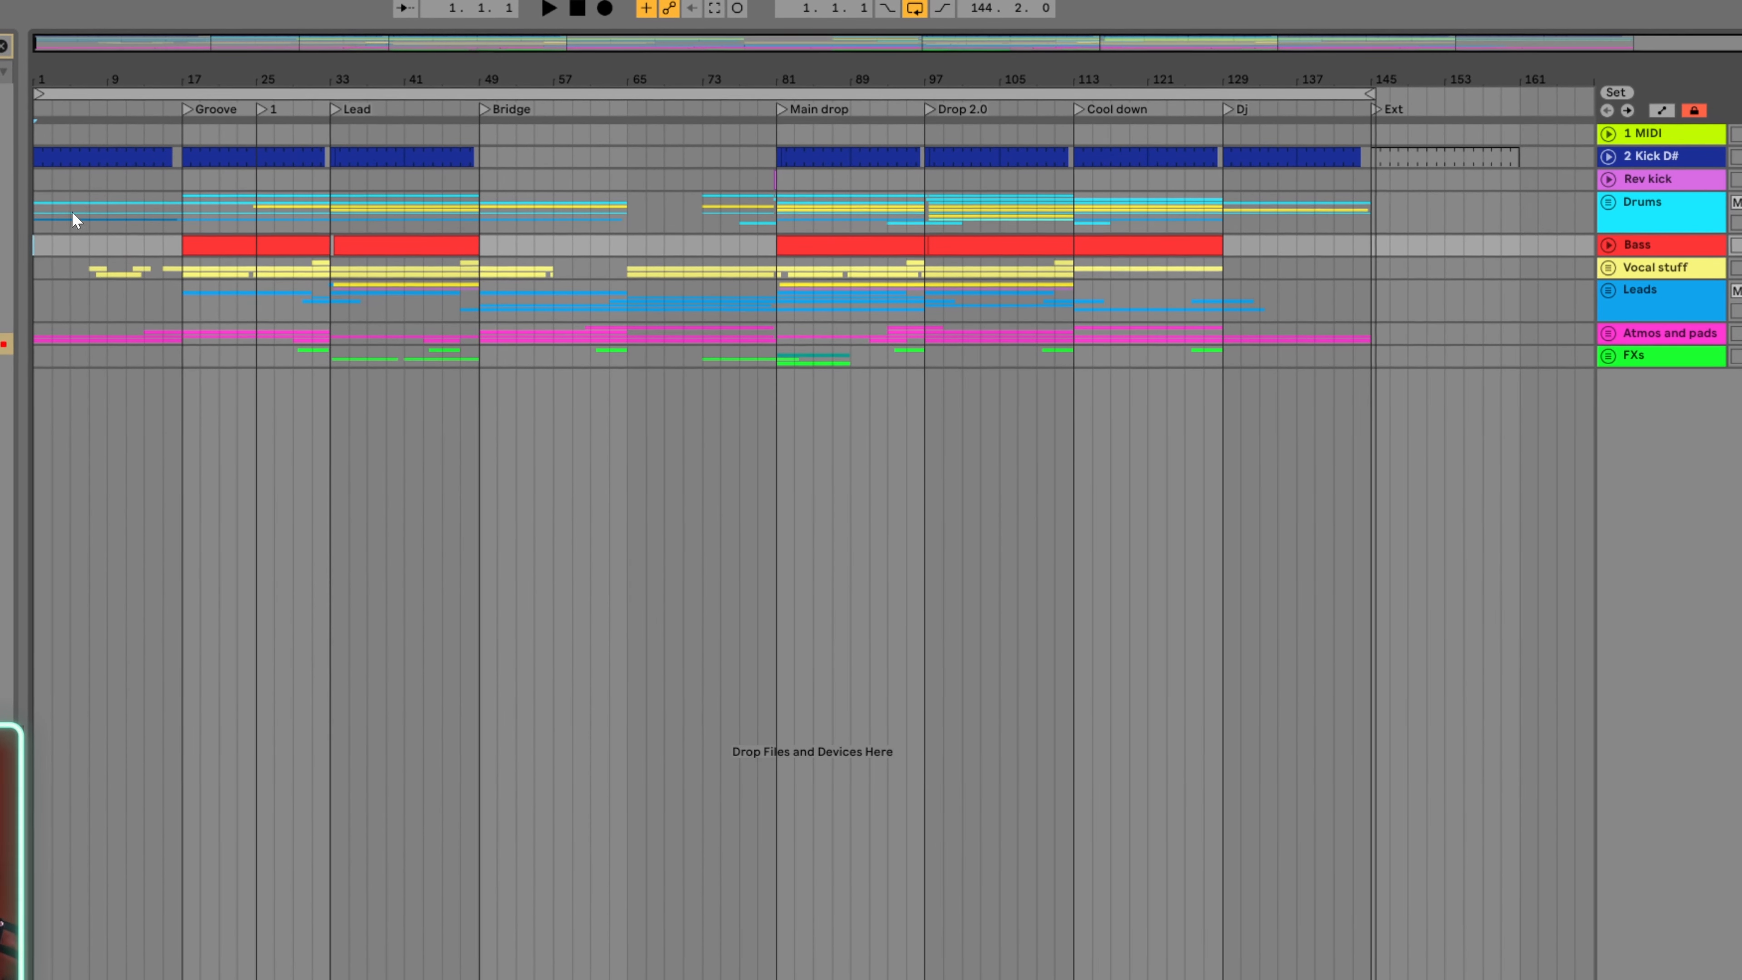
{"action": "left_click", "coordinate": [39, 206]}
{"action": "left_click", "coordinate": [38, 183]}
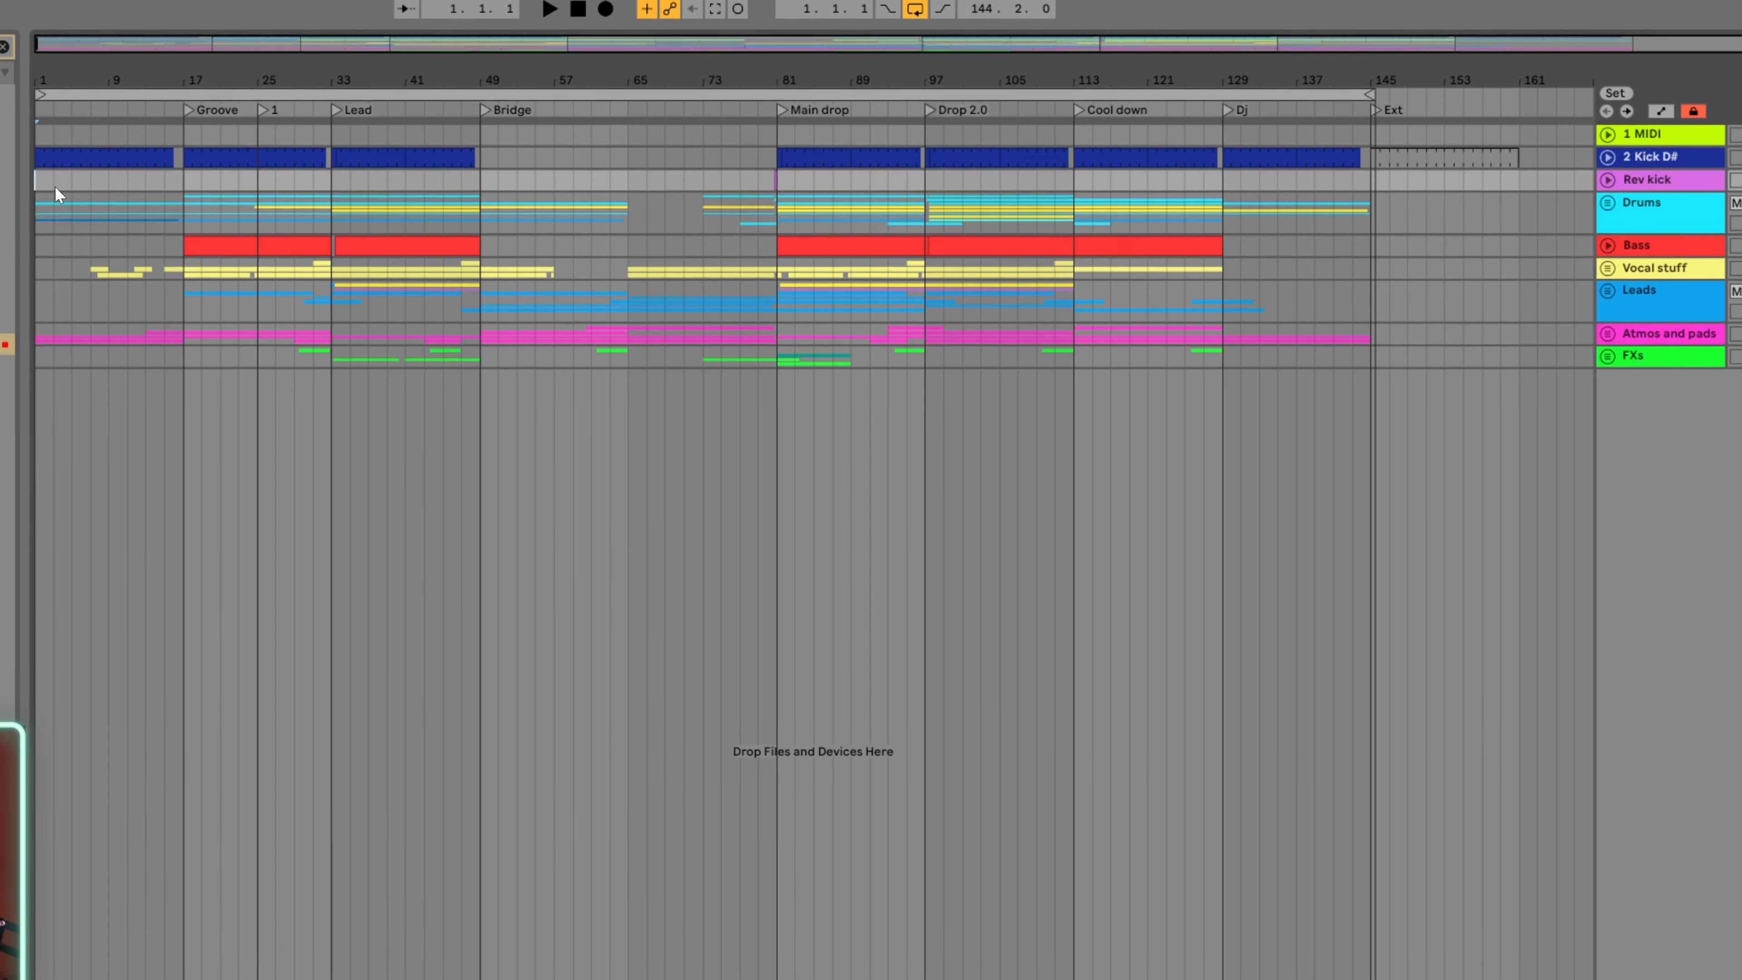
{"action": "key", "text": "space"}
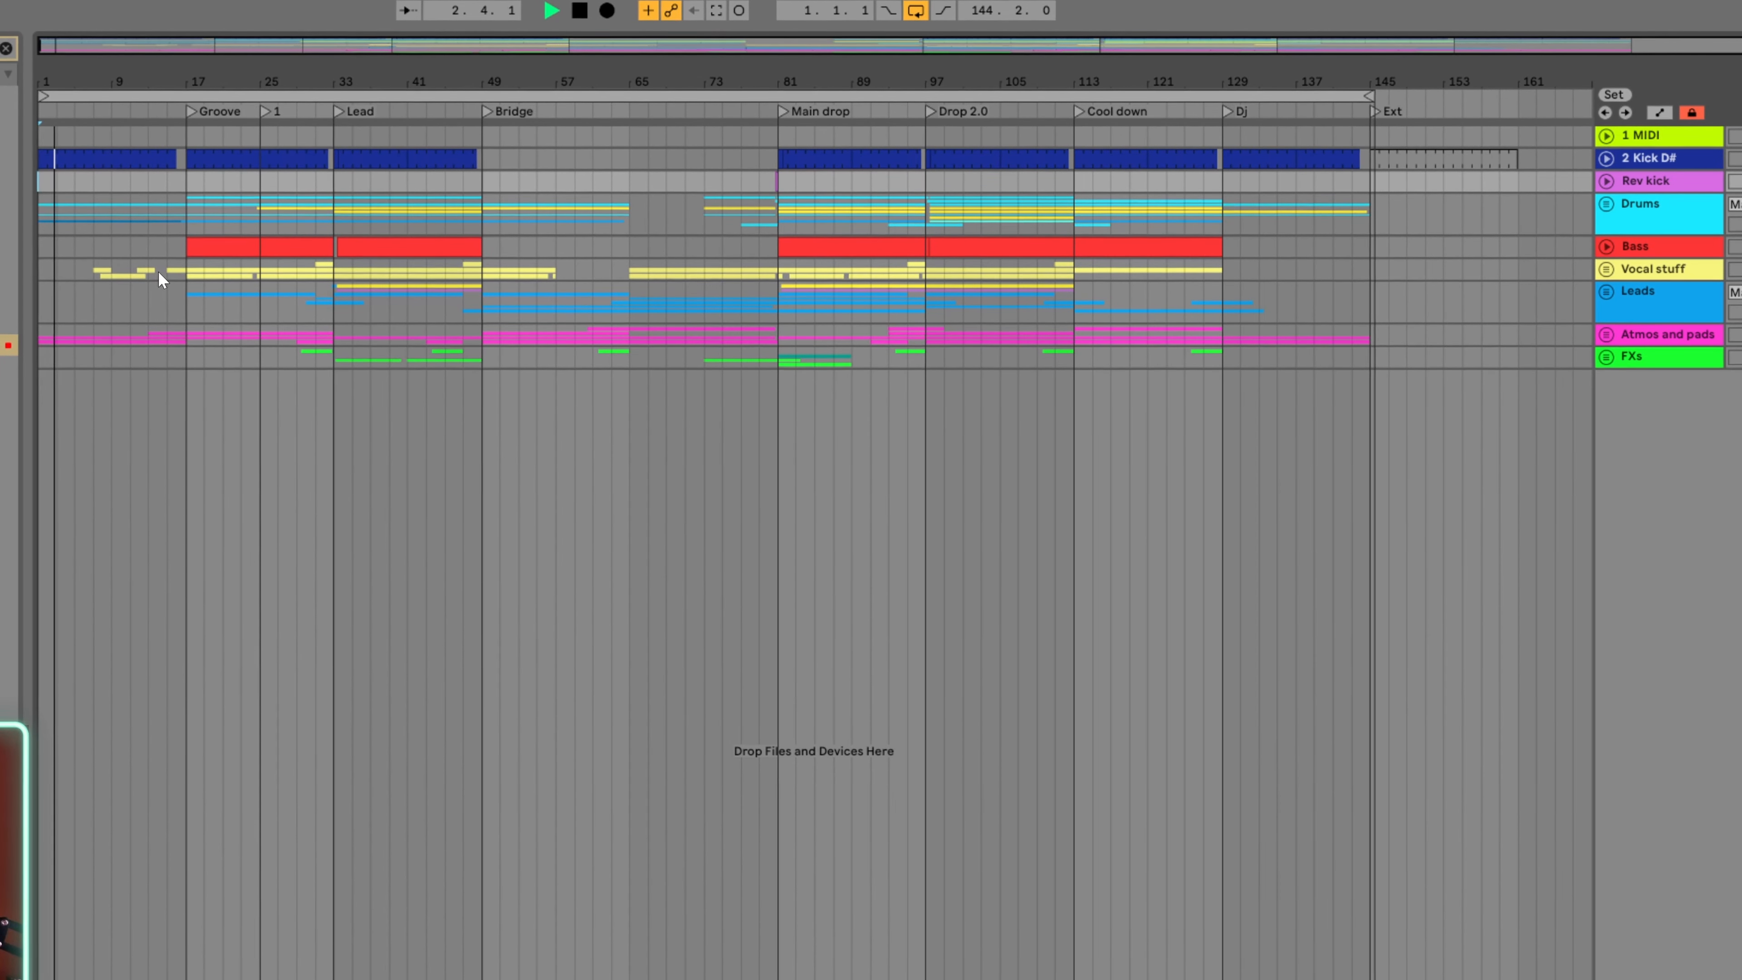
{"action": "key", "text": "space"}
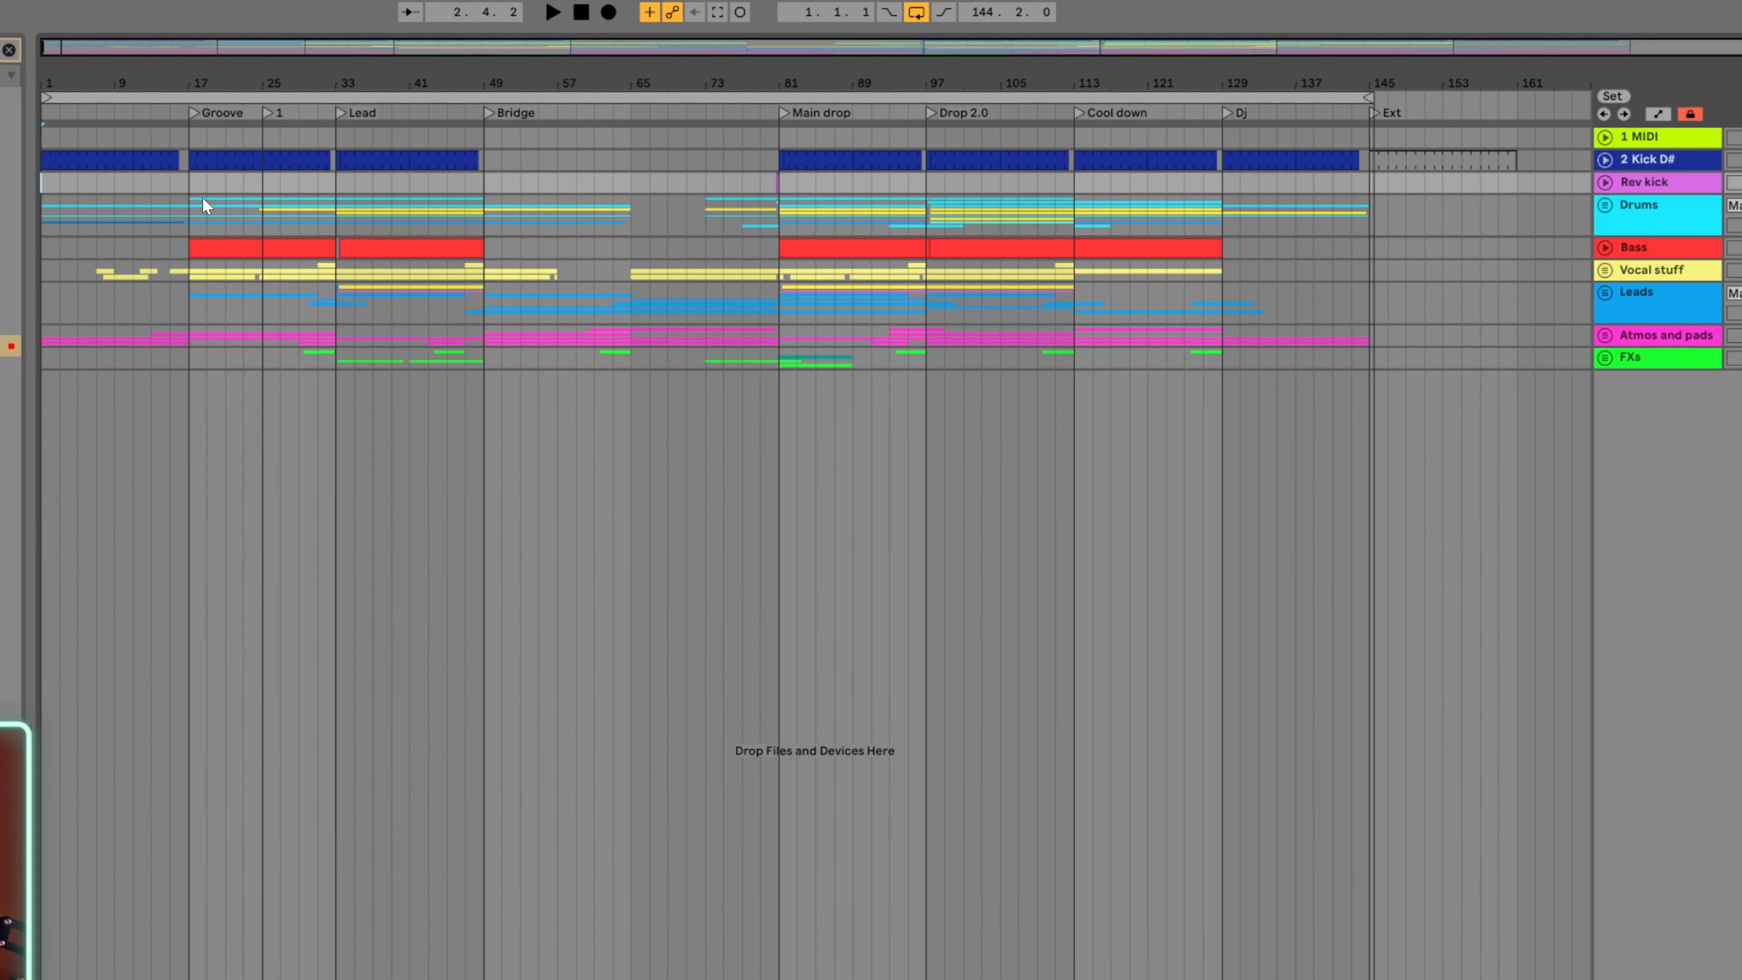
Unfold the Bass track and place the insert marker on it at the start of the Groove section, bar 17
{"action": "left_click", "coordinate": [192, 184]}
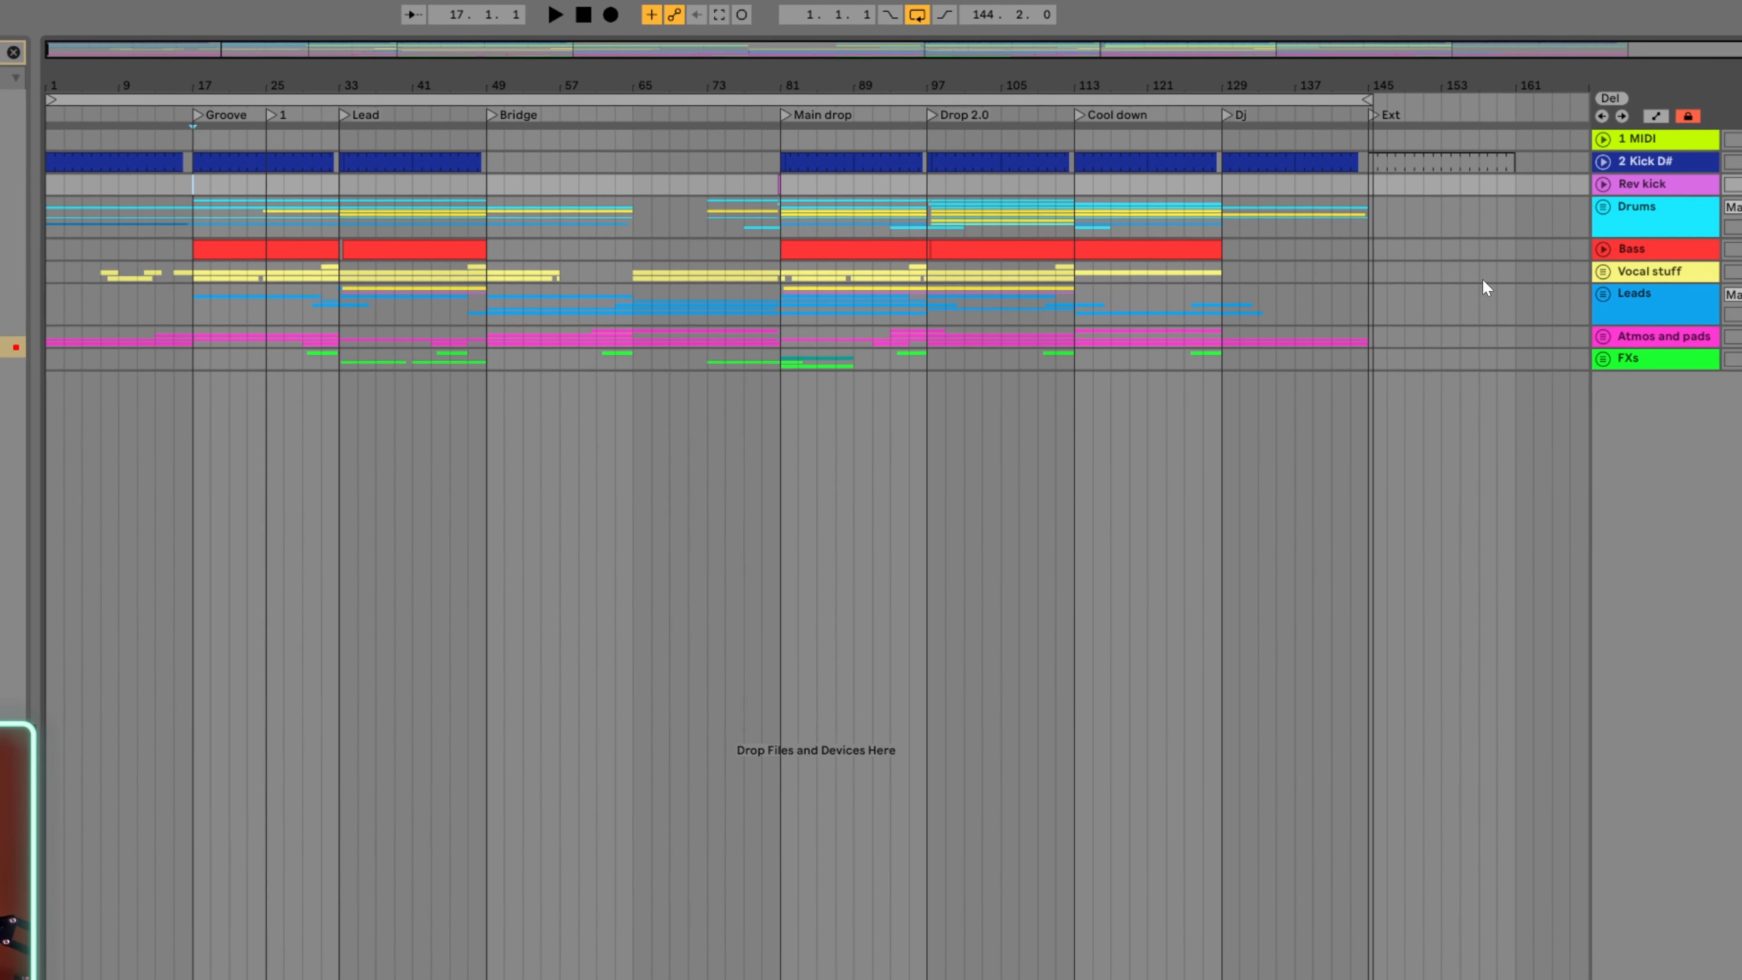
{"action": "left_click", "coordinate": [1602, 248]}
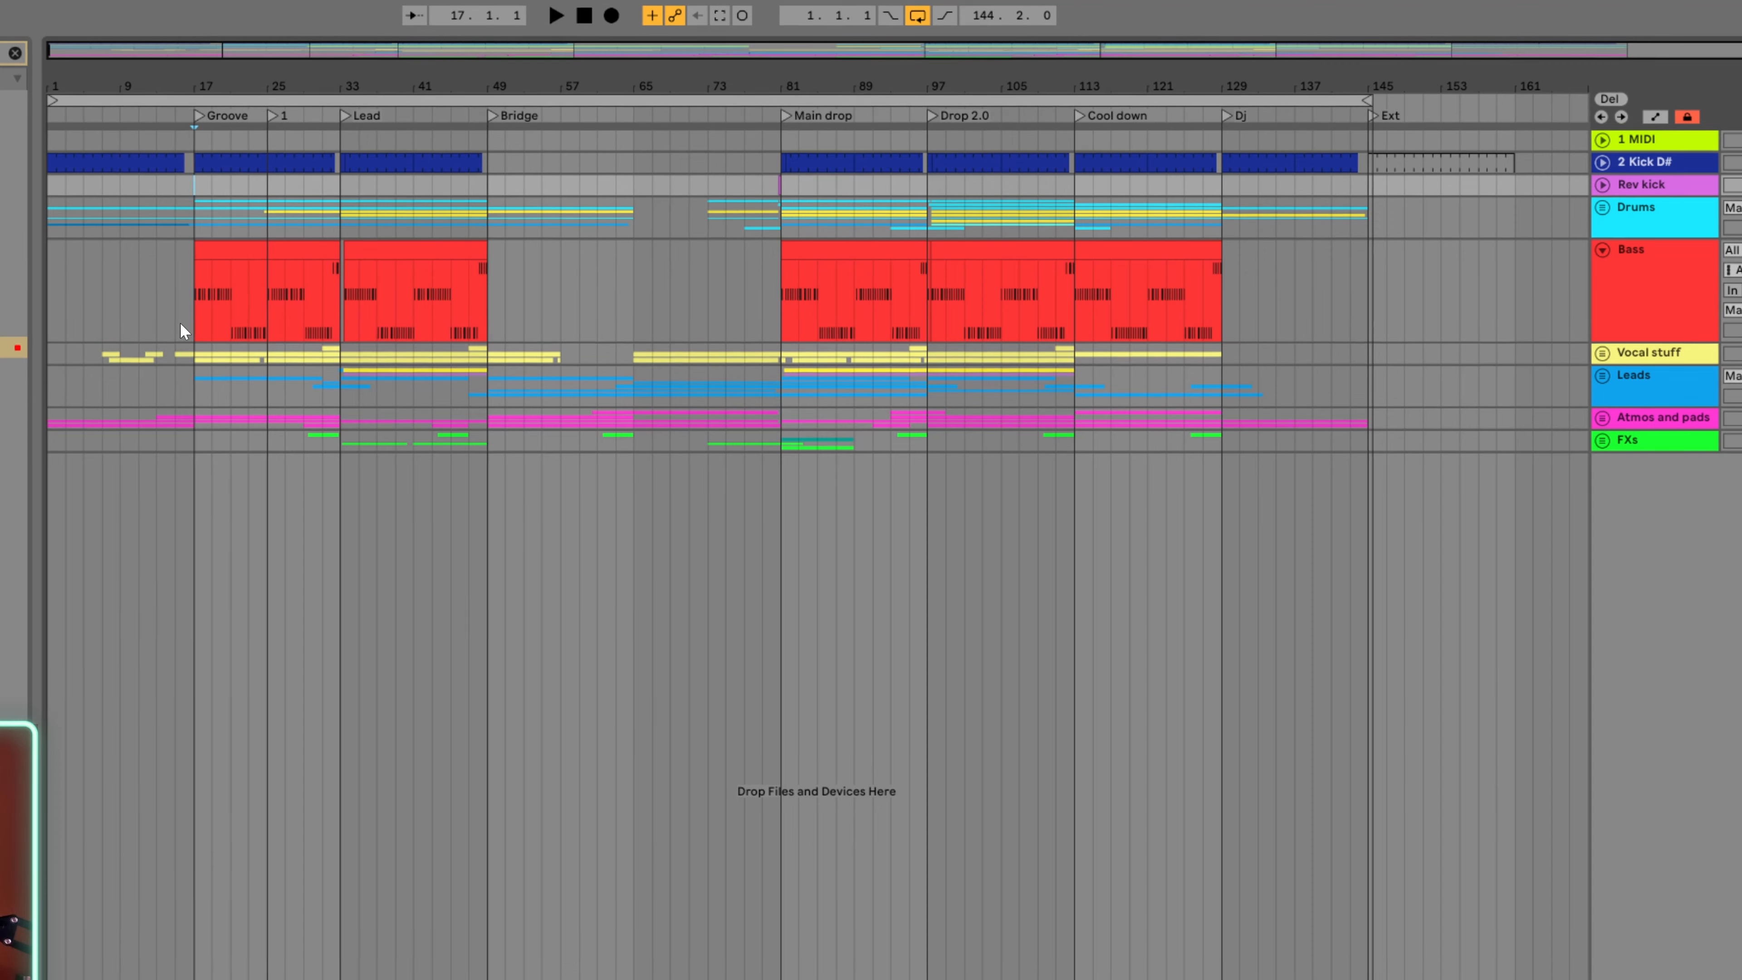
{"action": "left_click", "coordinate": [201, 282]}
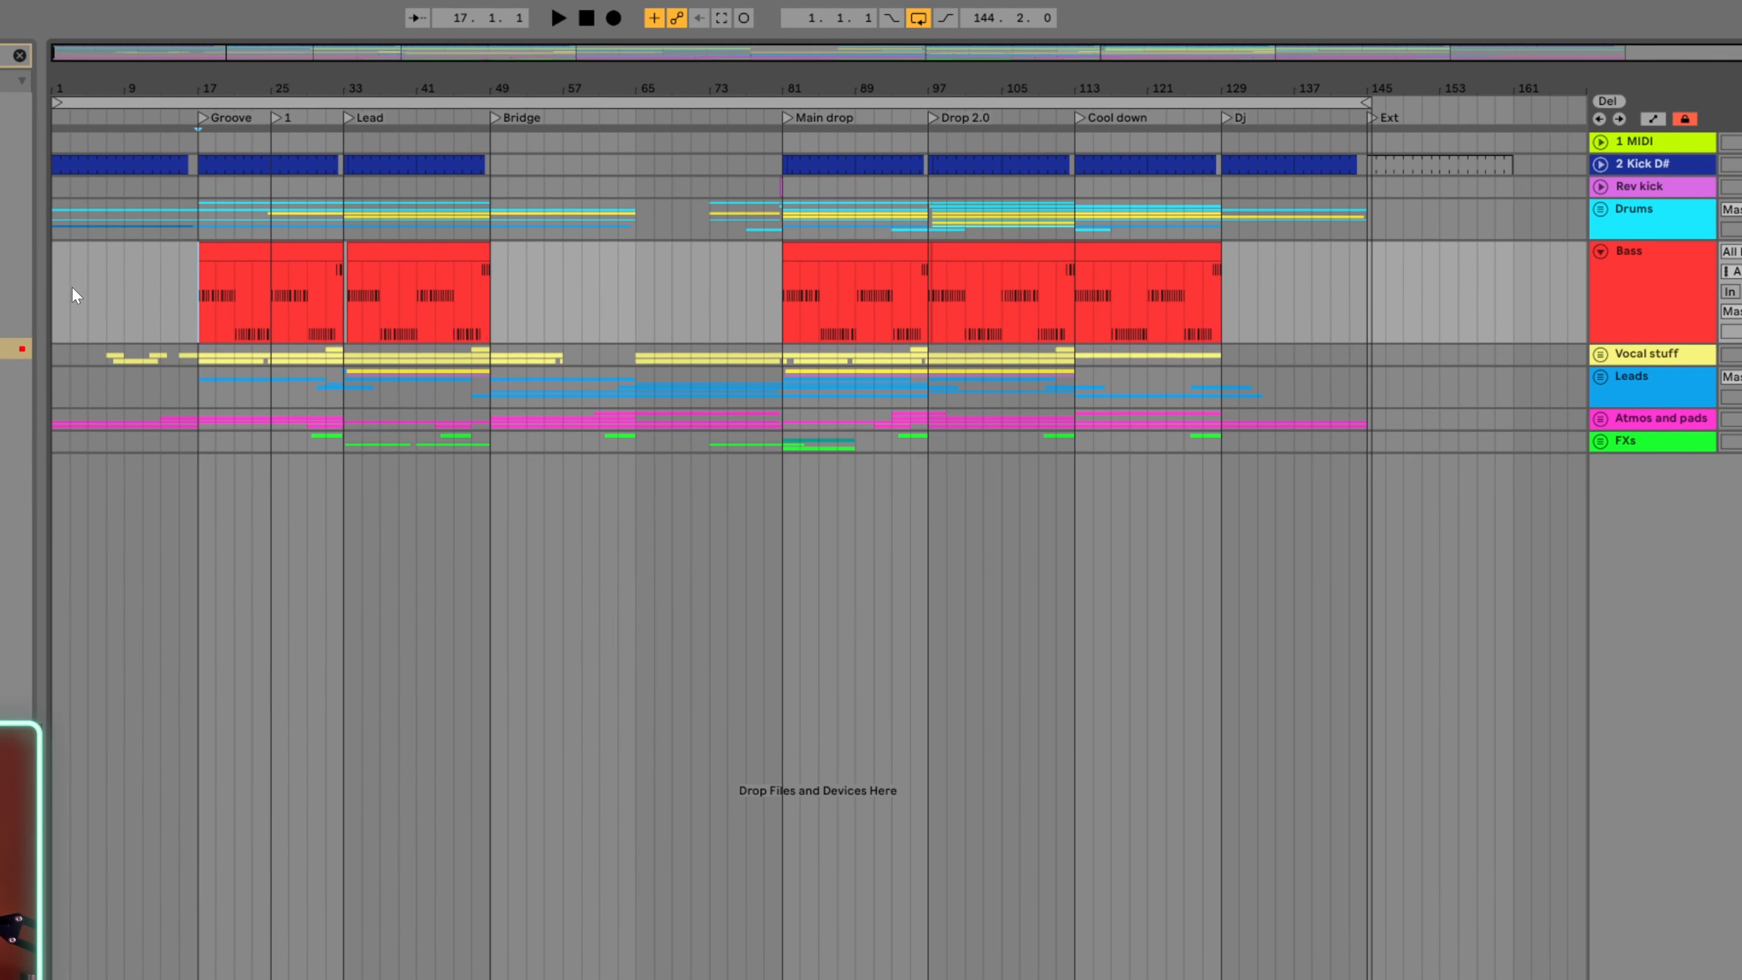
Play the arrangement from bar 7 into the Groove section with the Drums group unfolded and its Top end group folded
{"action": "left_click", "coordinate": [111, 285]}
{"action": "key", "text": "space"}
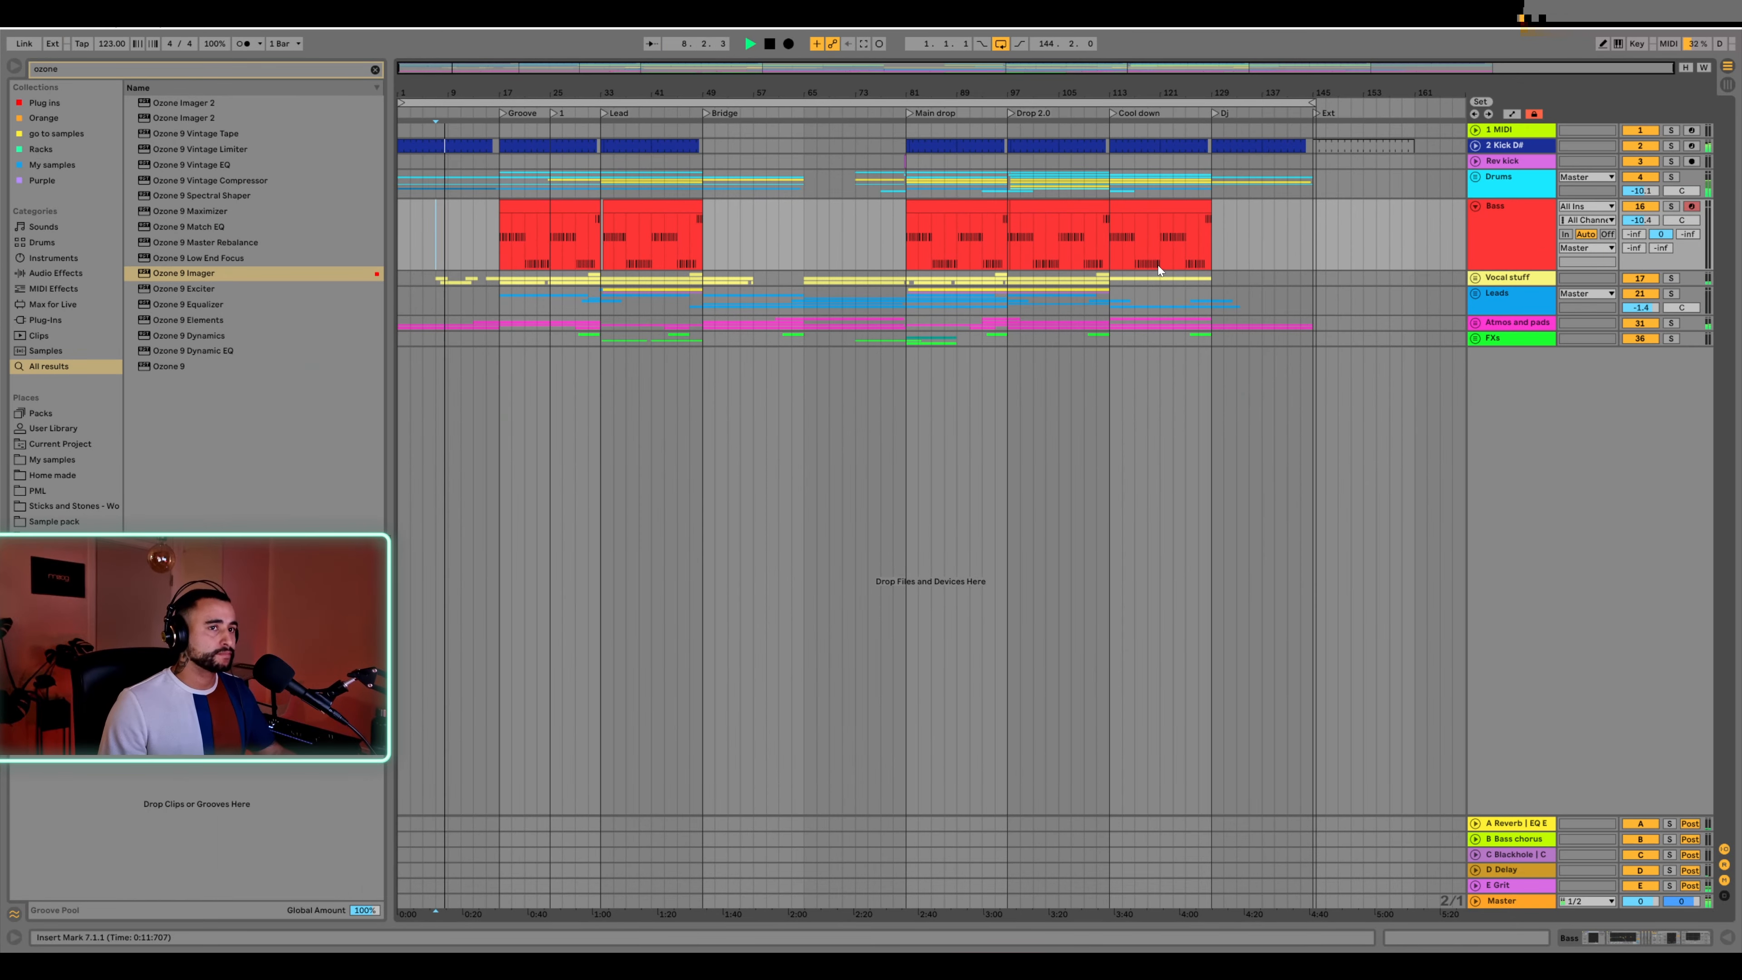
{"action": "left_click", "coordinate": [1476, 177]}
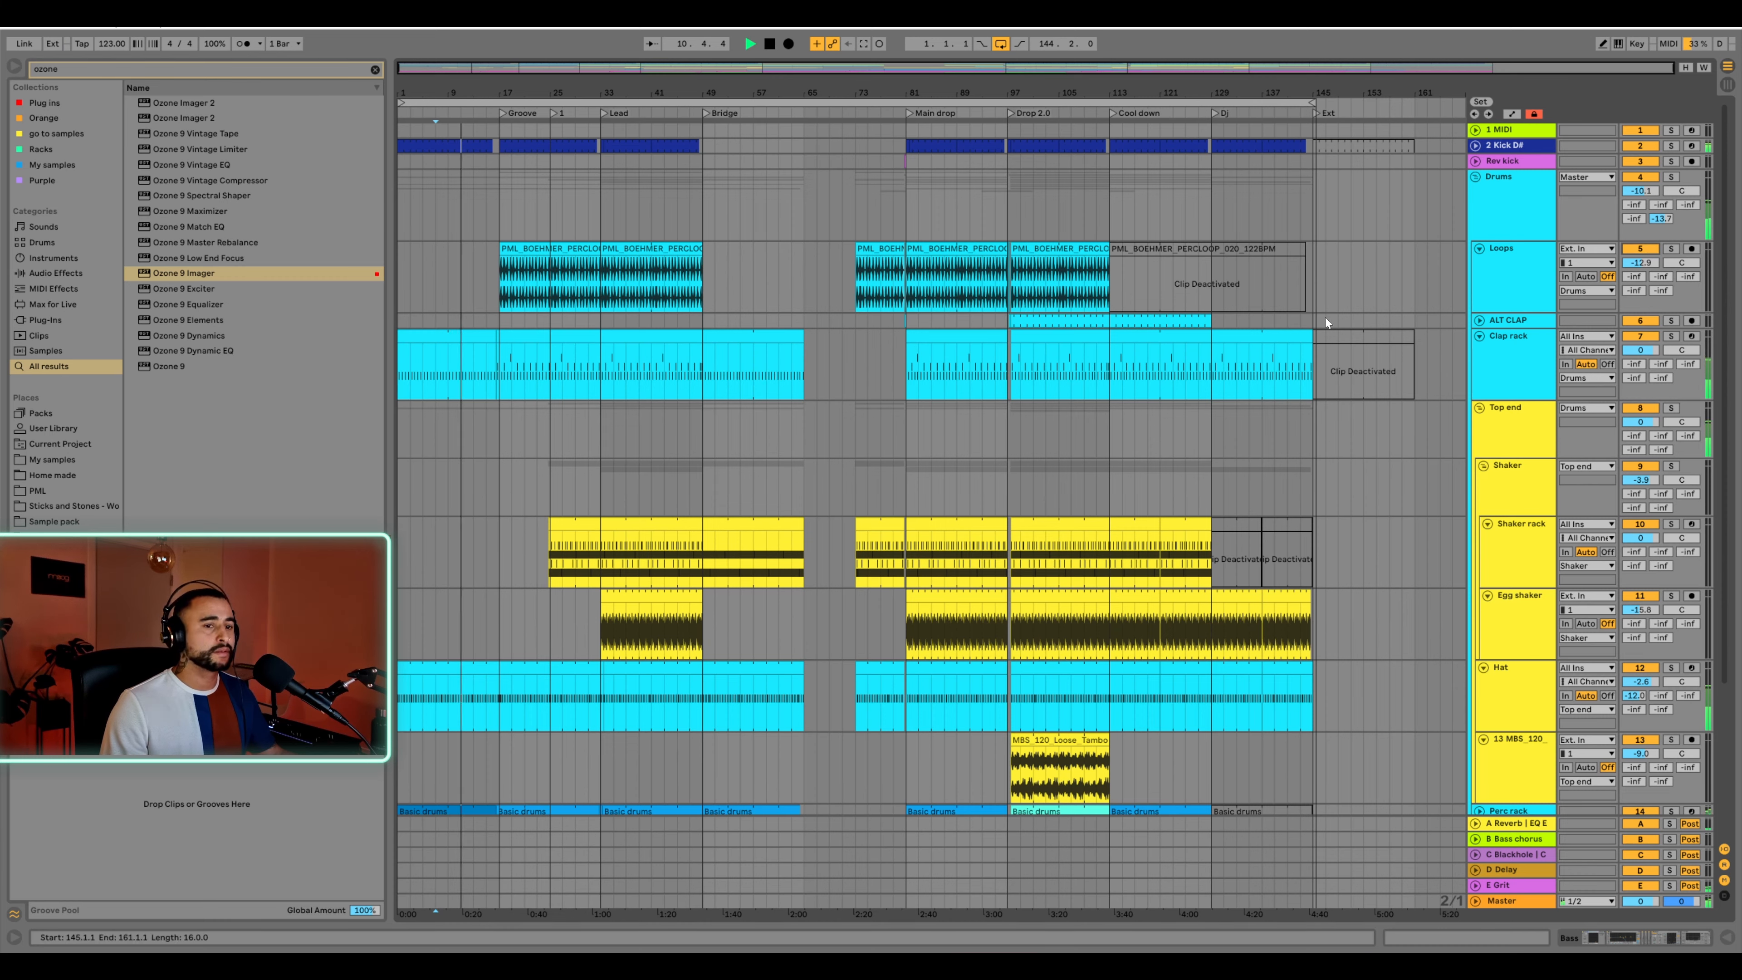
{"action": "left_click_drag", "start_coordinate": [470, 89], "coordinate": [520, 149]}
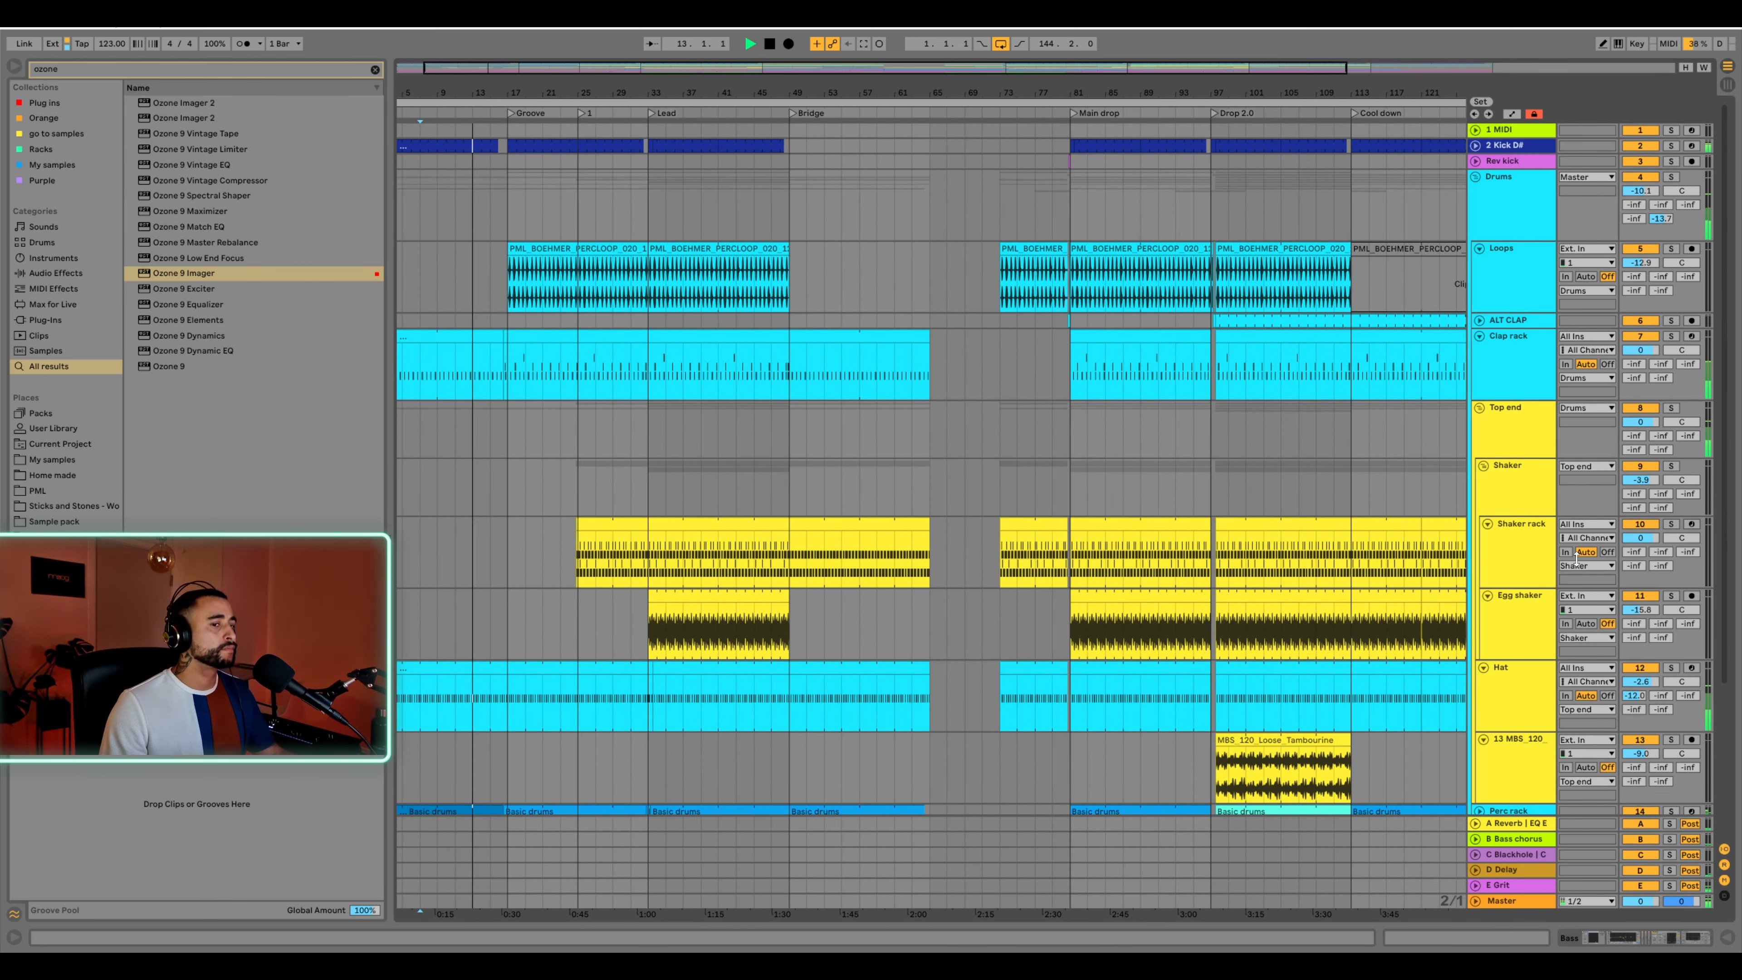
{"action": "left_click", "coordinate": [1481, 407]}
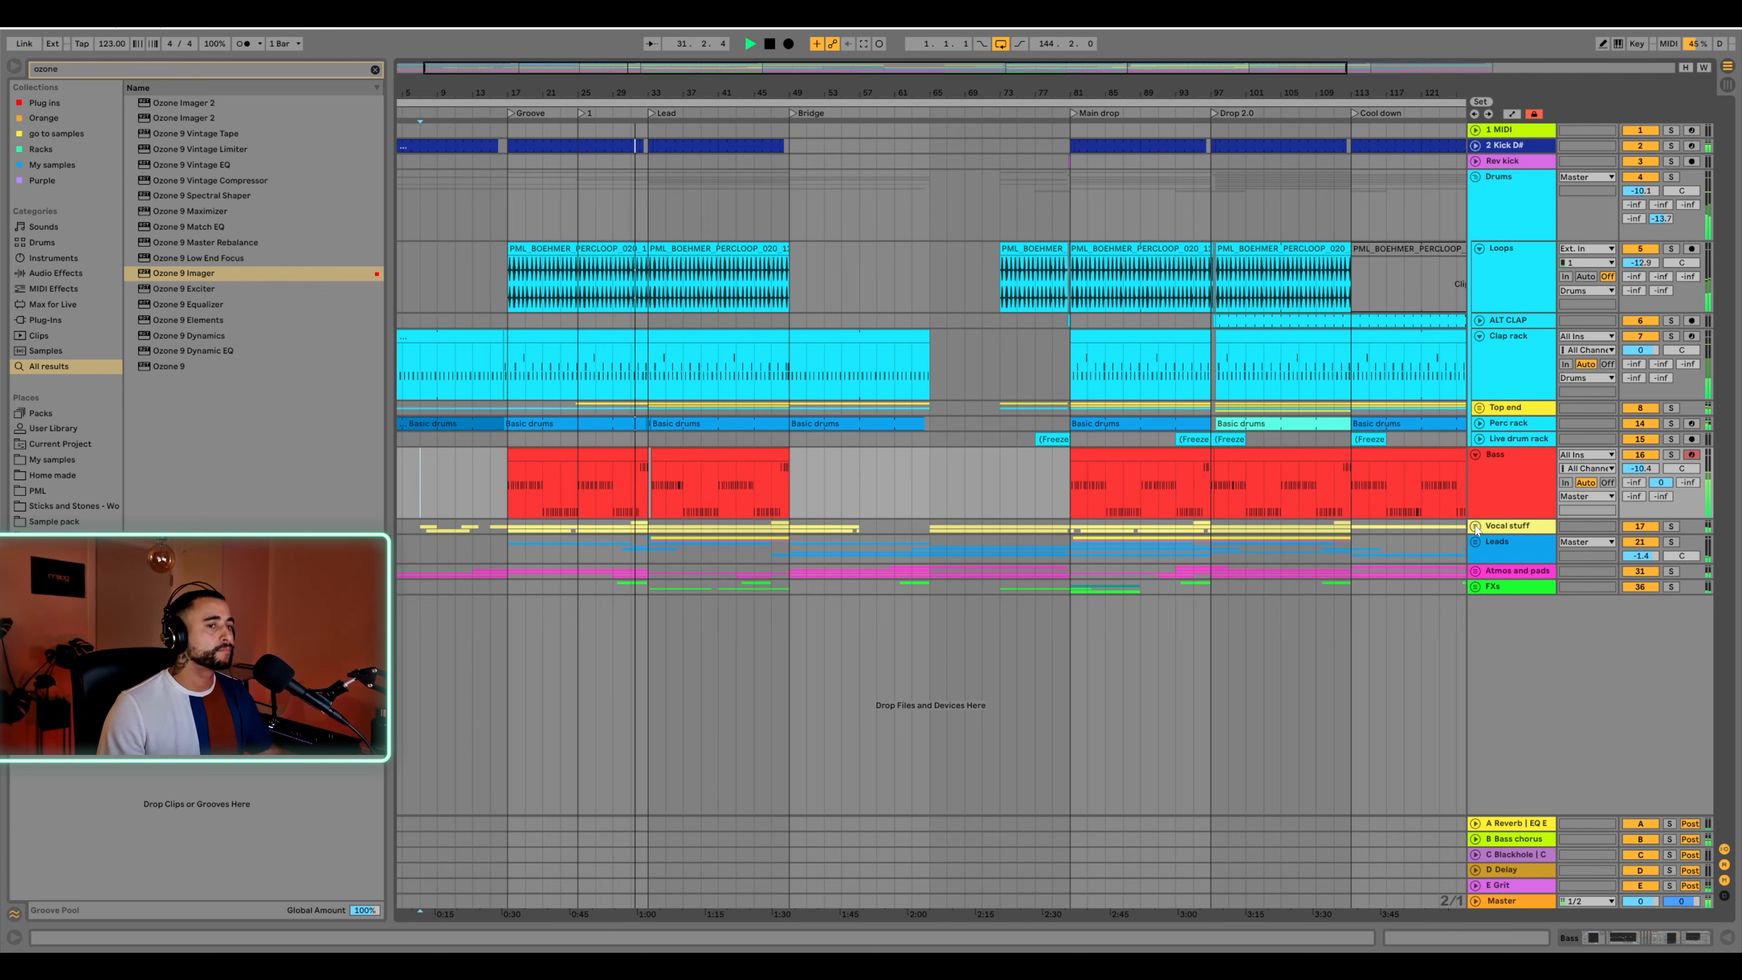
{"action": "key", "text": "space"}
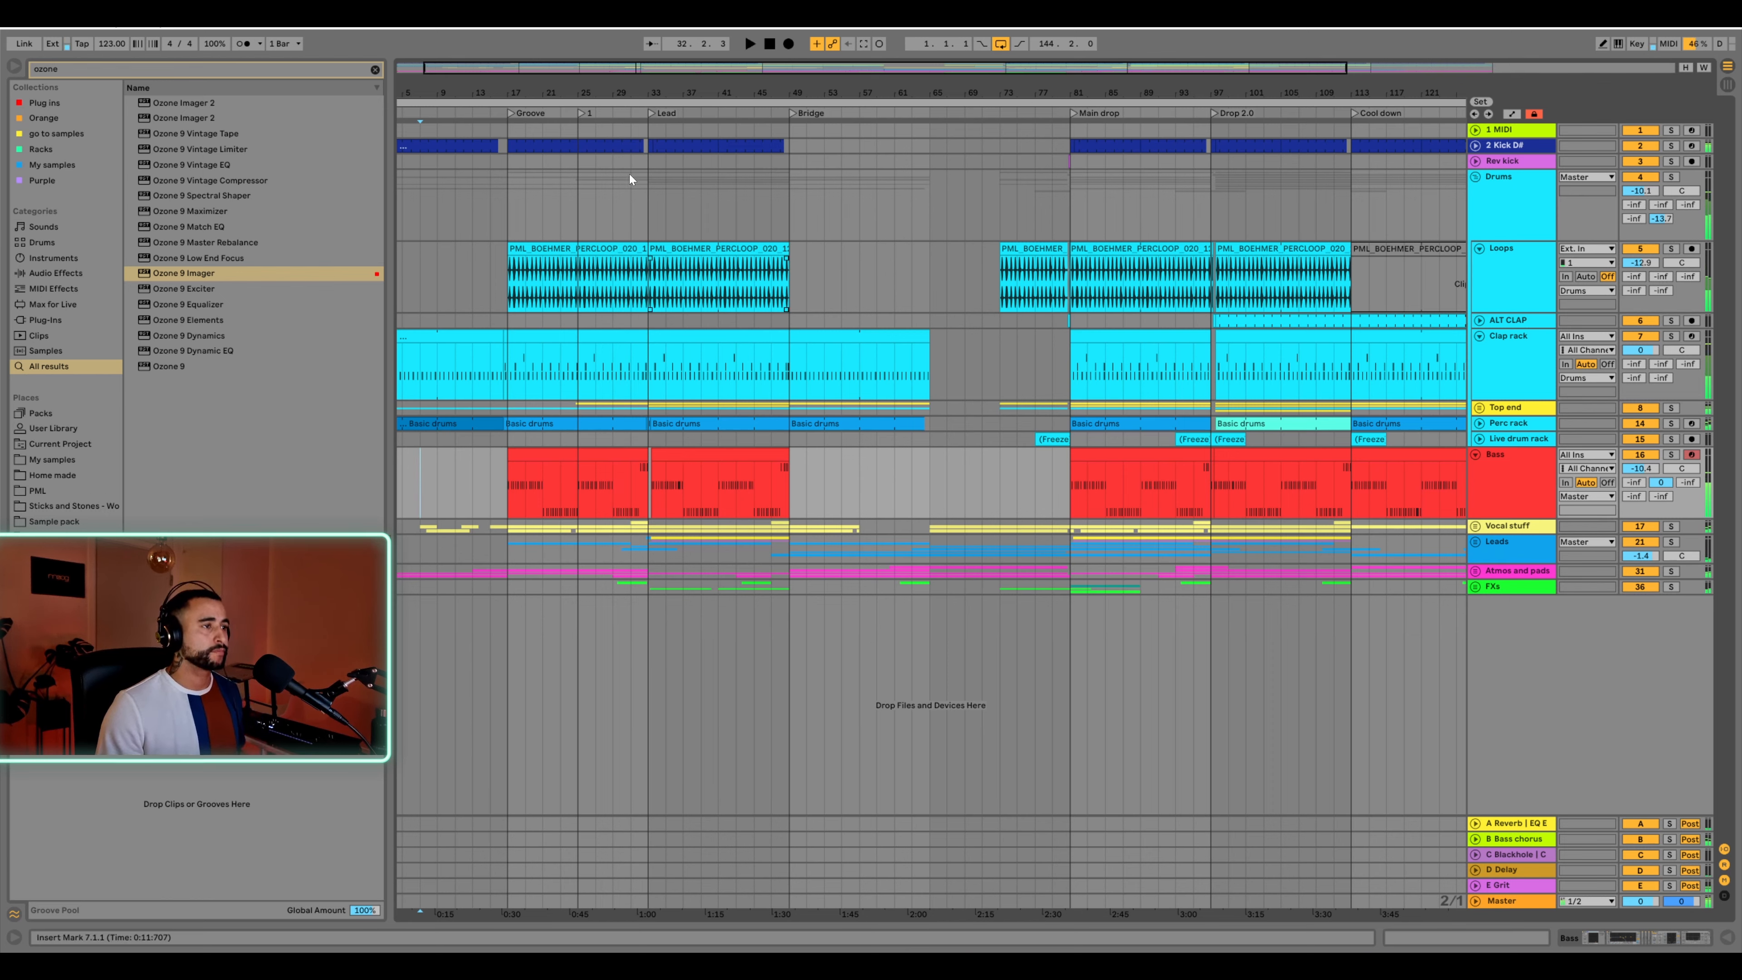
Select the Bass track and unfold the Vocal stuff group to examine the vocal clips across the Groove and Lead sections
{"action": "left_click_drag", "start_coordinate": [553, 88], "coordinate": [574, 94]}
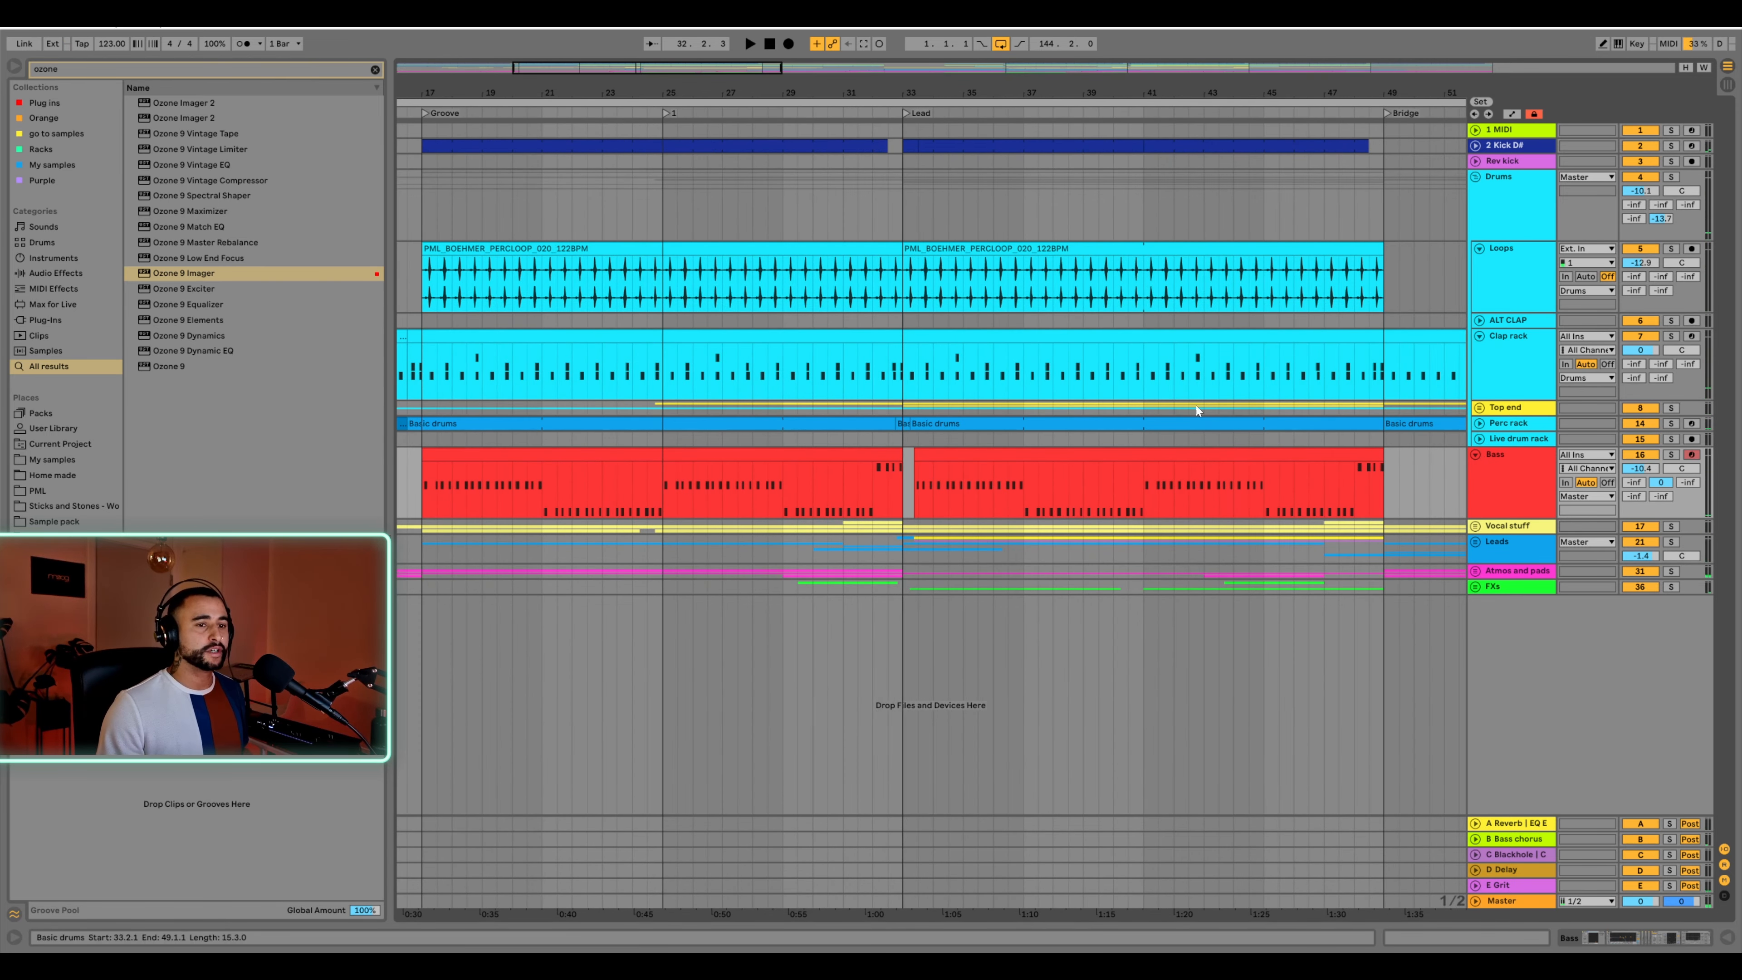
{"action": "left_click", "coordinate": [1528, 489]}
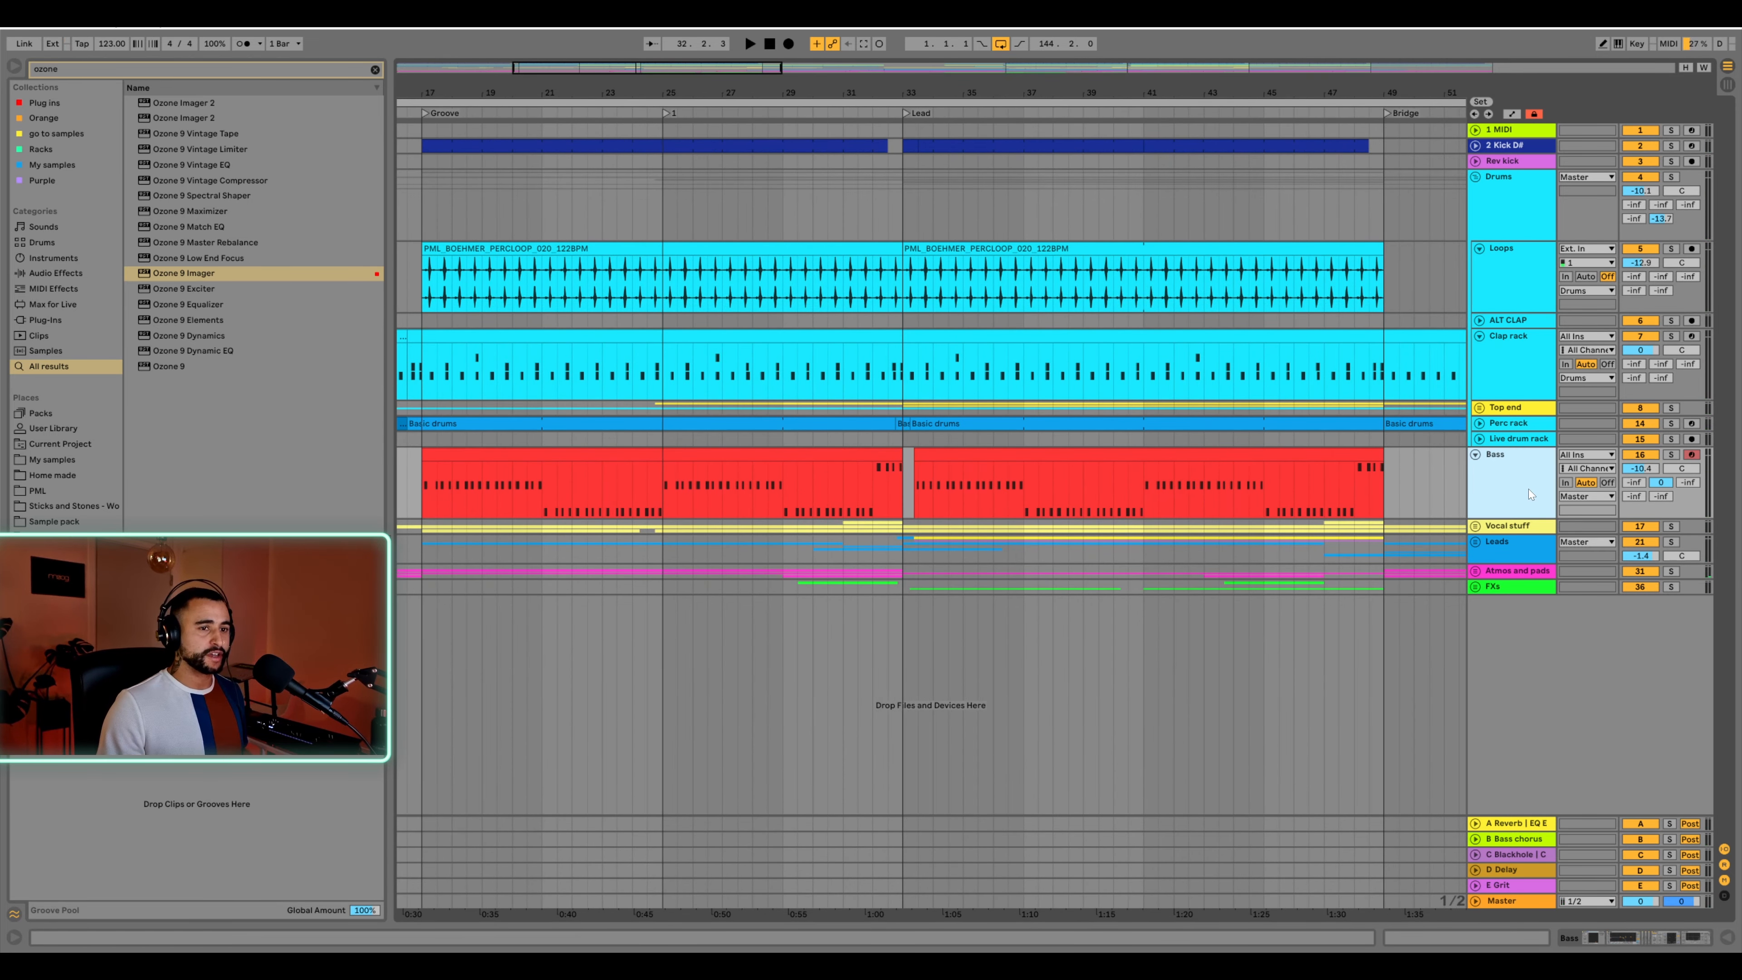
{"action": "left_click", "coordinate": [1476, 526]}
{"action": "left_click_drag", "start_coordinate": [567, 93], "coordinate": [578, 74]}
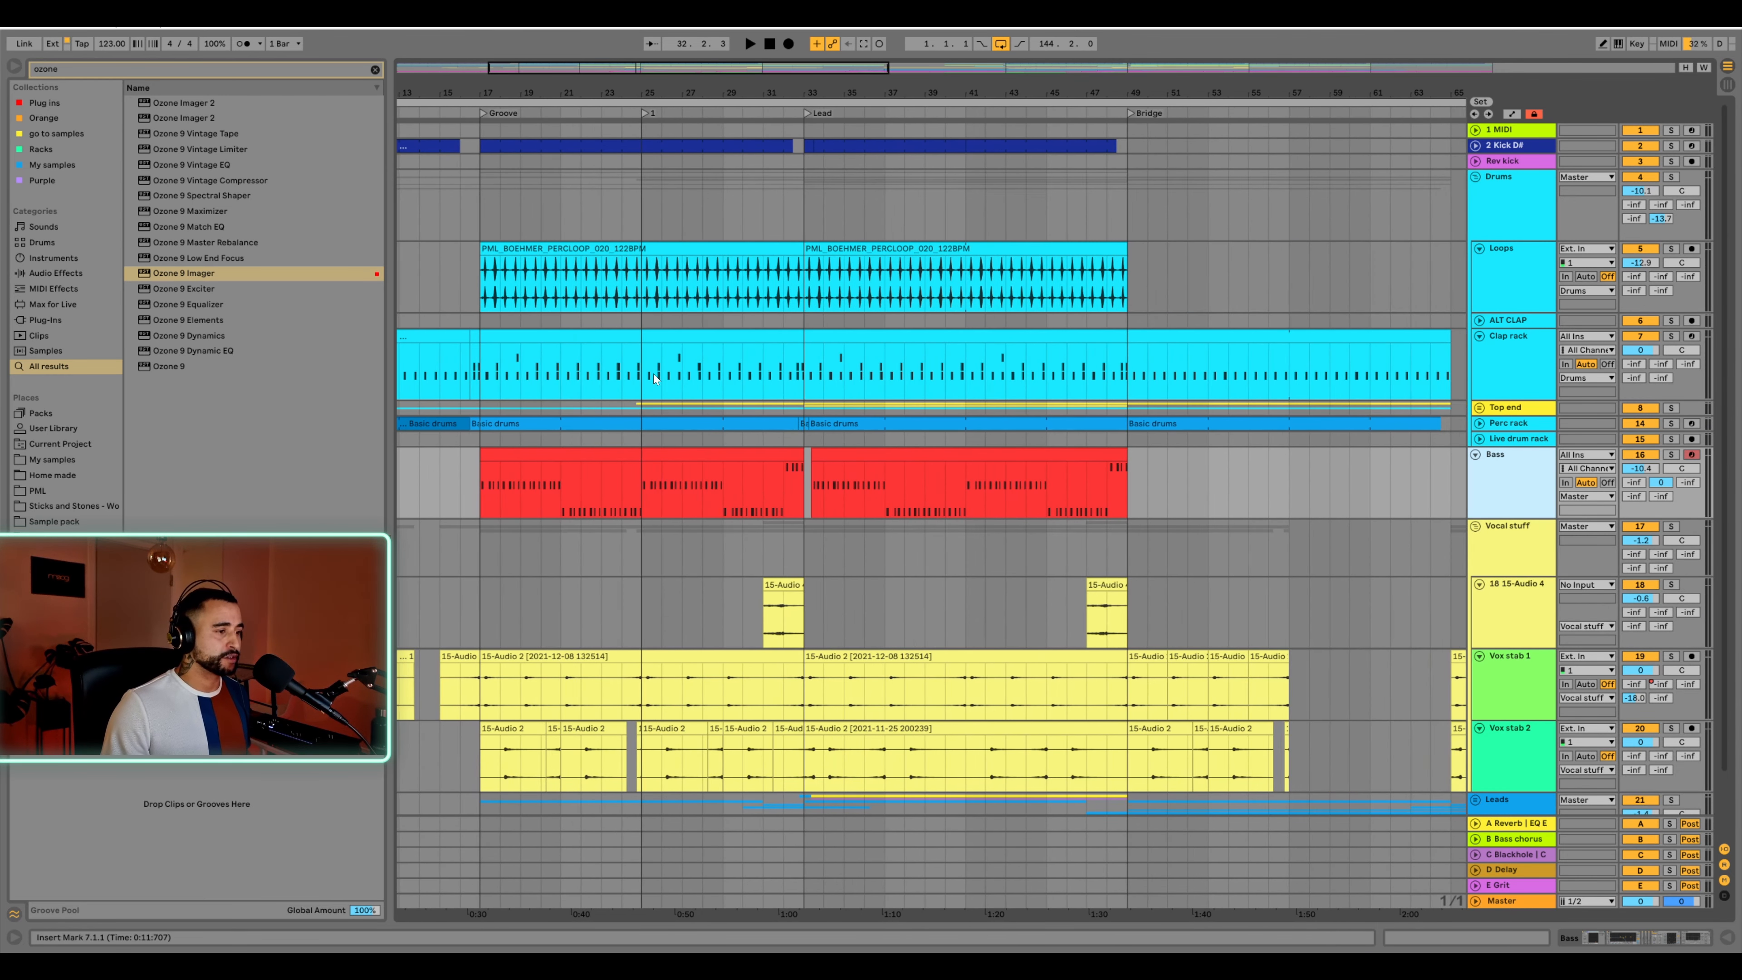
{"action": "scroll", "coordinate": [593, 563], "scroll_direction": "down", "scroll_amount": 3}
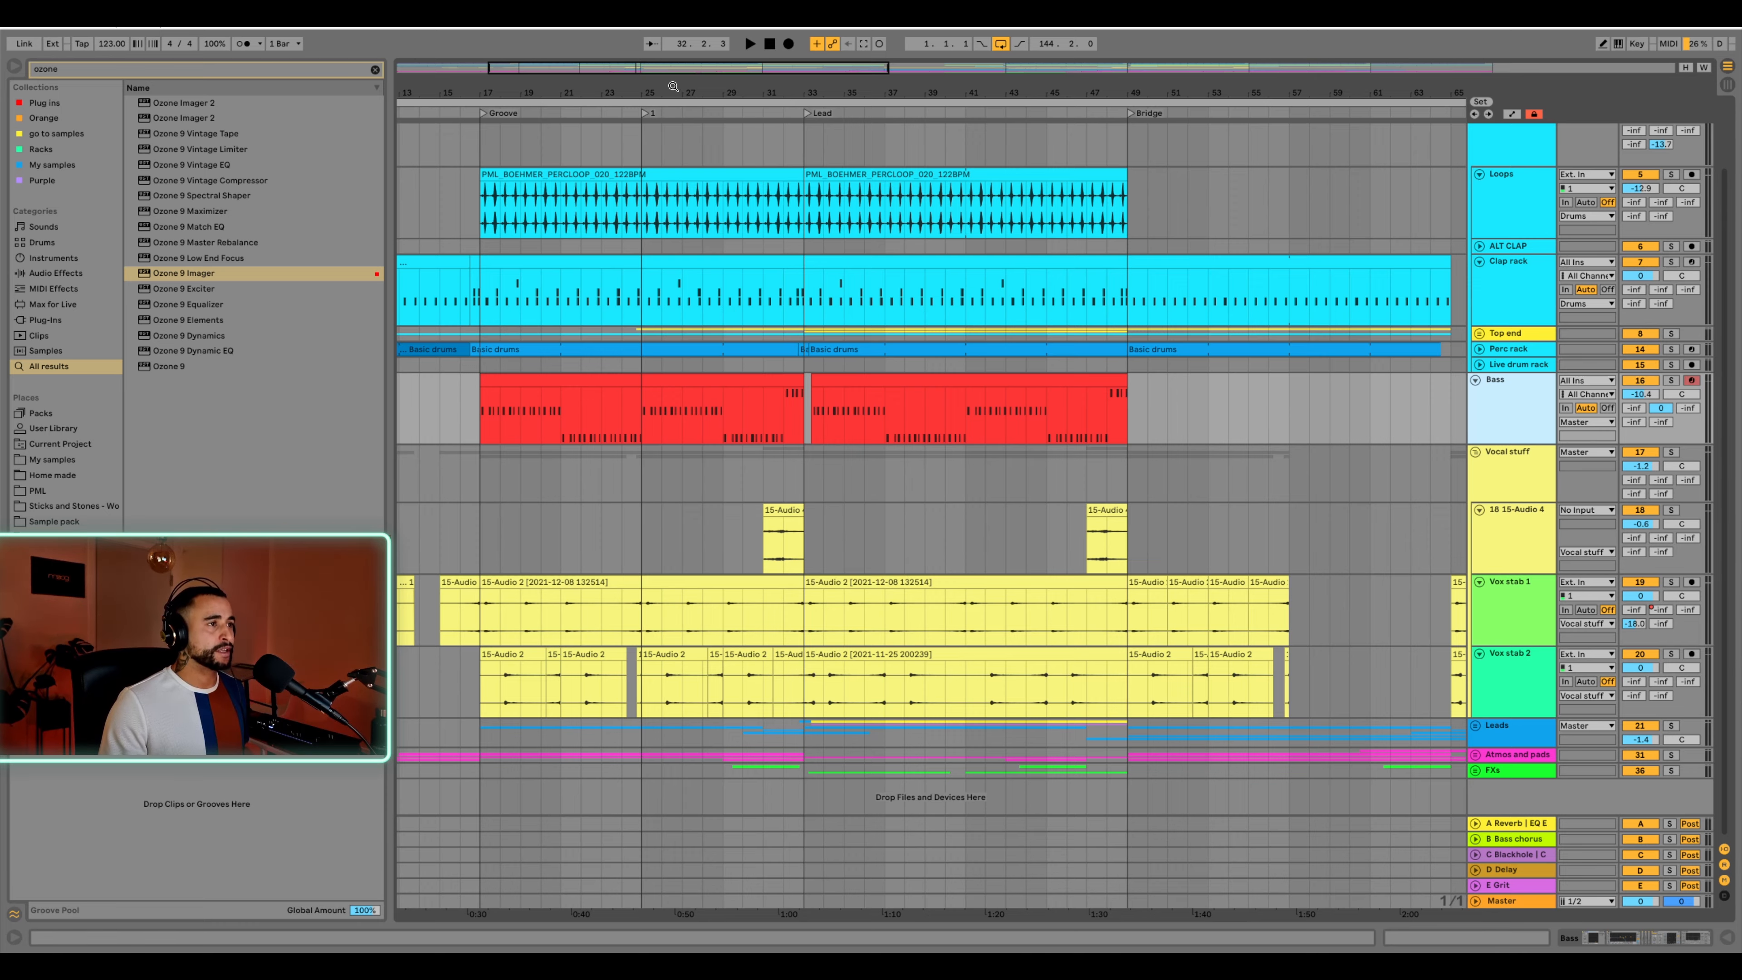
{"action": "scroll", "coordinate": [806, 492], "scroll_direction": "down", "scroll_amount": 5}
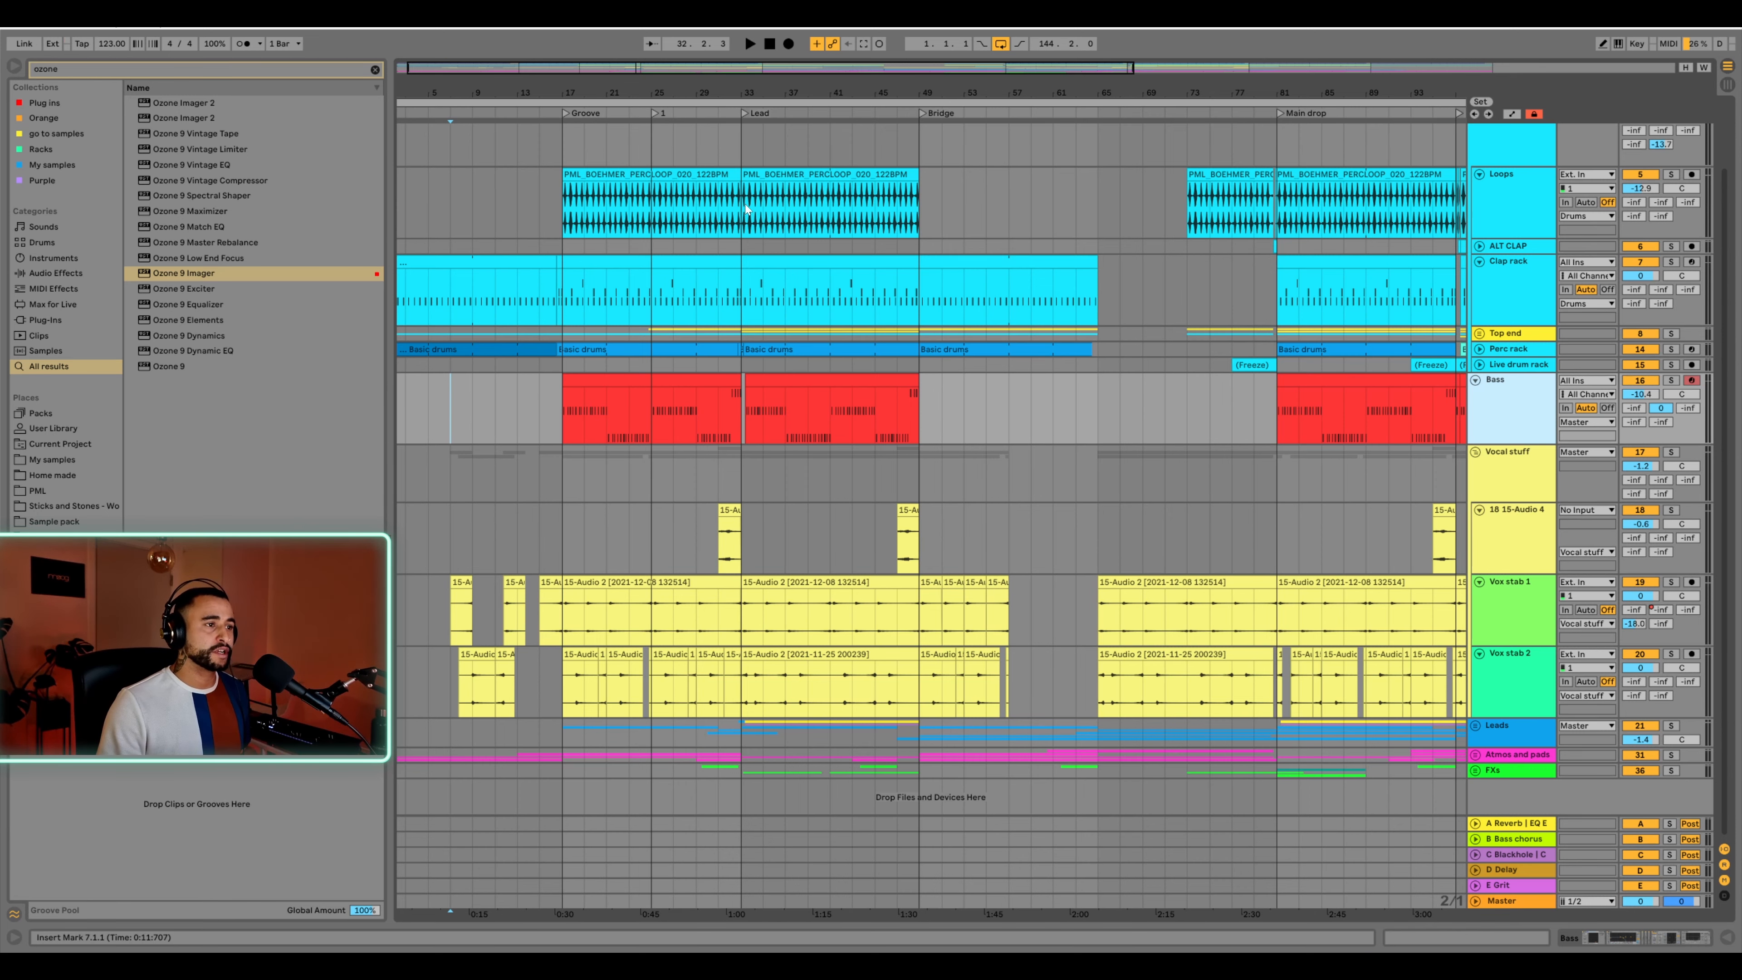
{"action": "left_click_drag", "start_coordinate": [740, 93], "coordinate": [741, 134]}
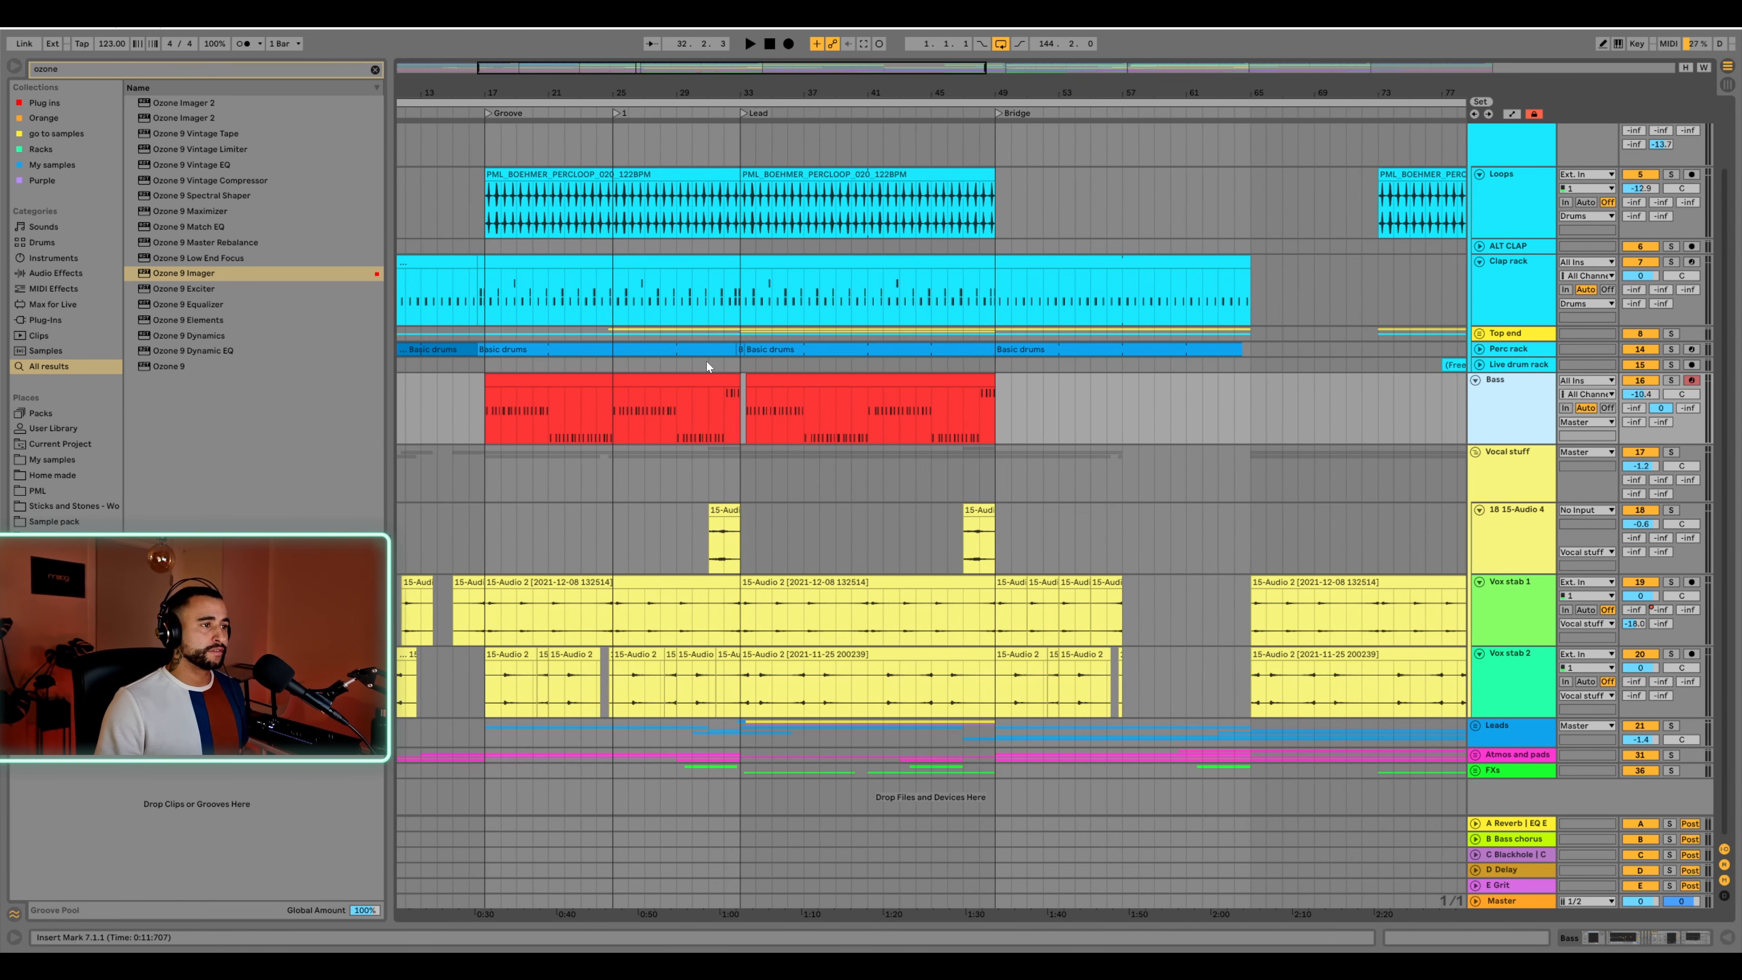
Unfold the Leads group and select the Trans track to examine its clips at the start of the Lead section
{"action": "left_click", "coordinate": [1477, 726]}
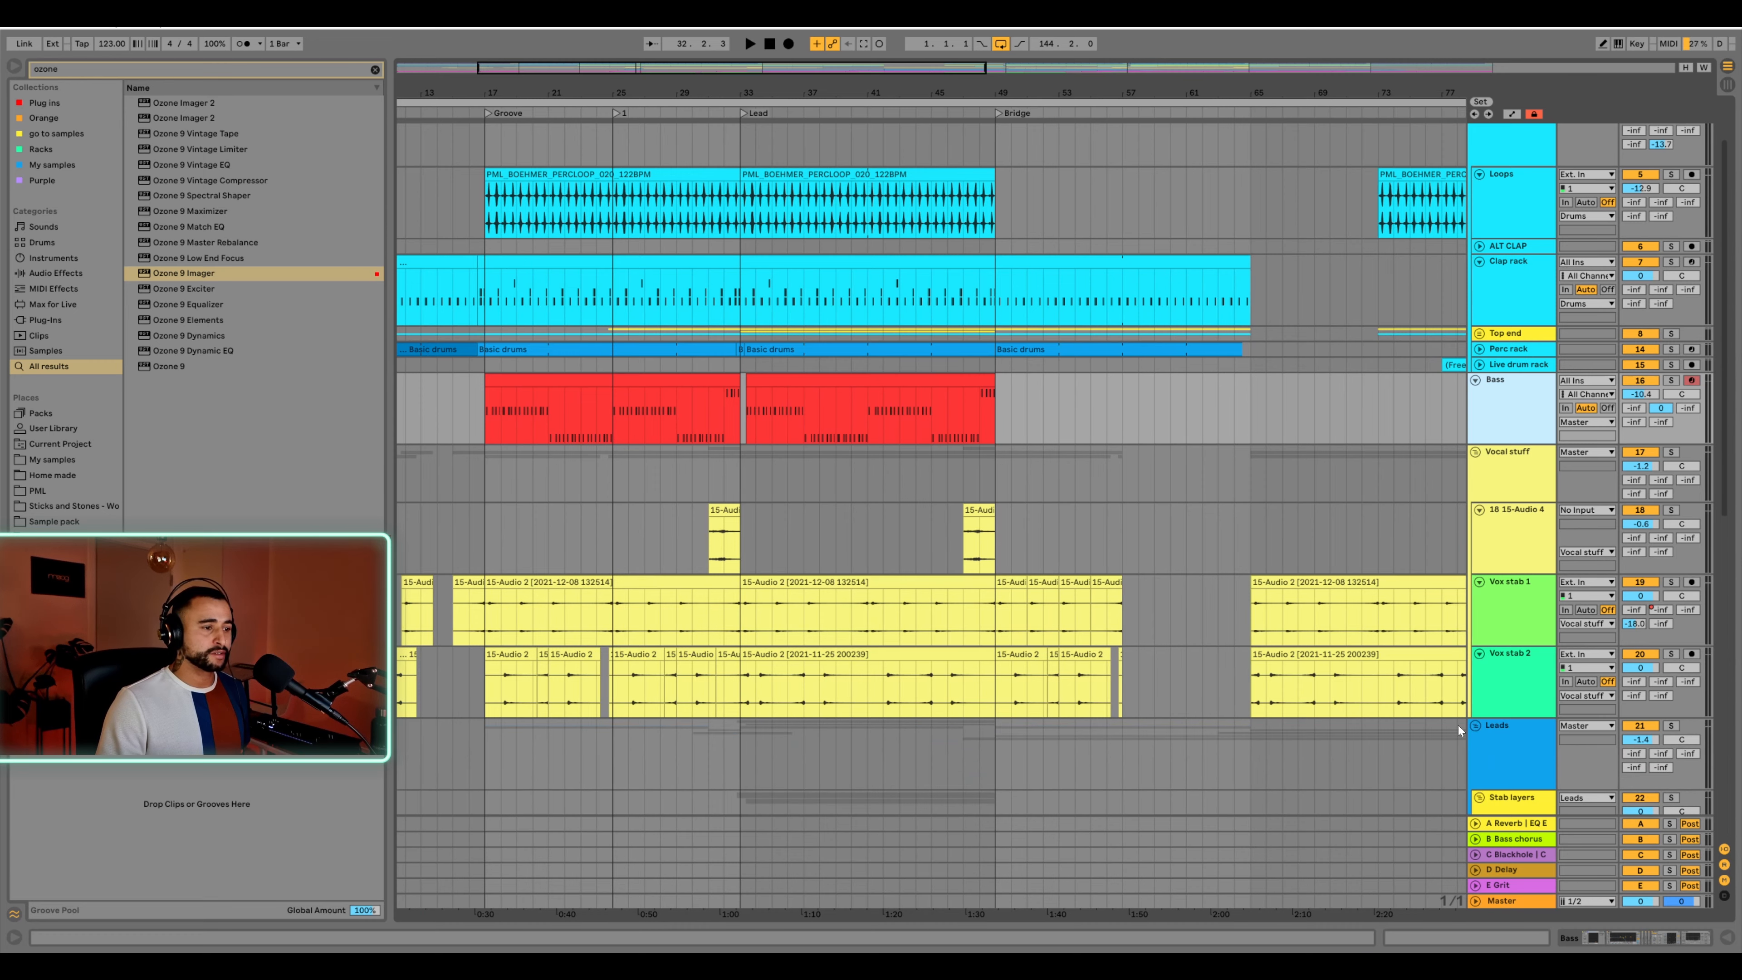
{"action": "scroll", "coordinate": [756, 656], "scroll_direction": "down", "scroll_amount": 5}
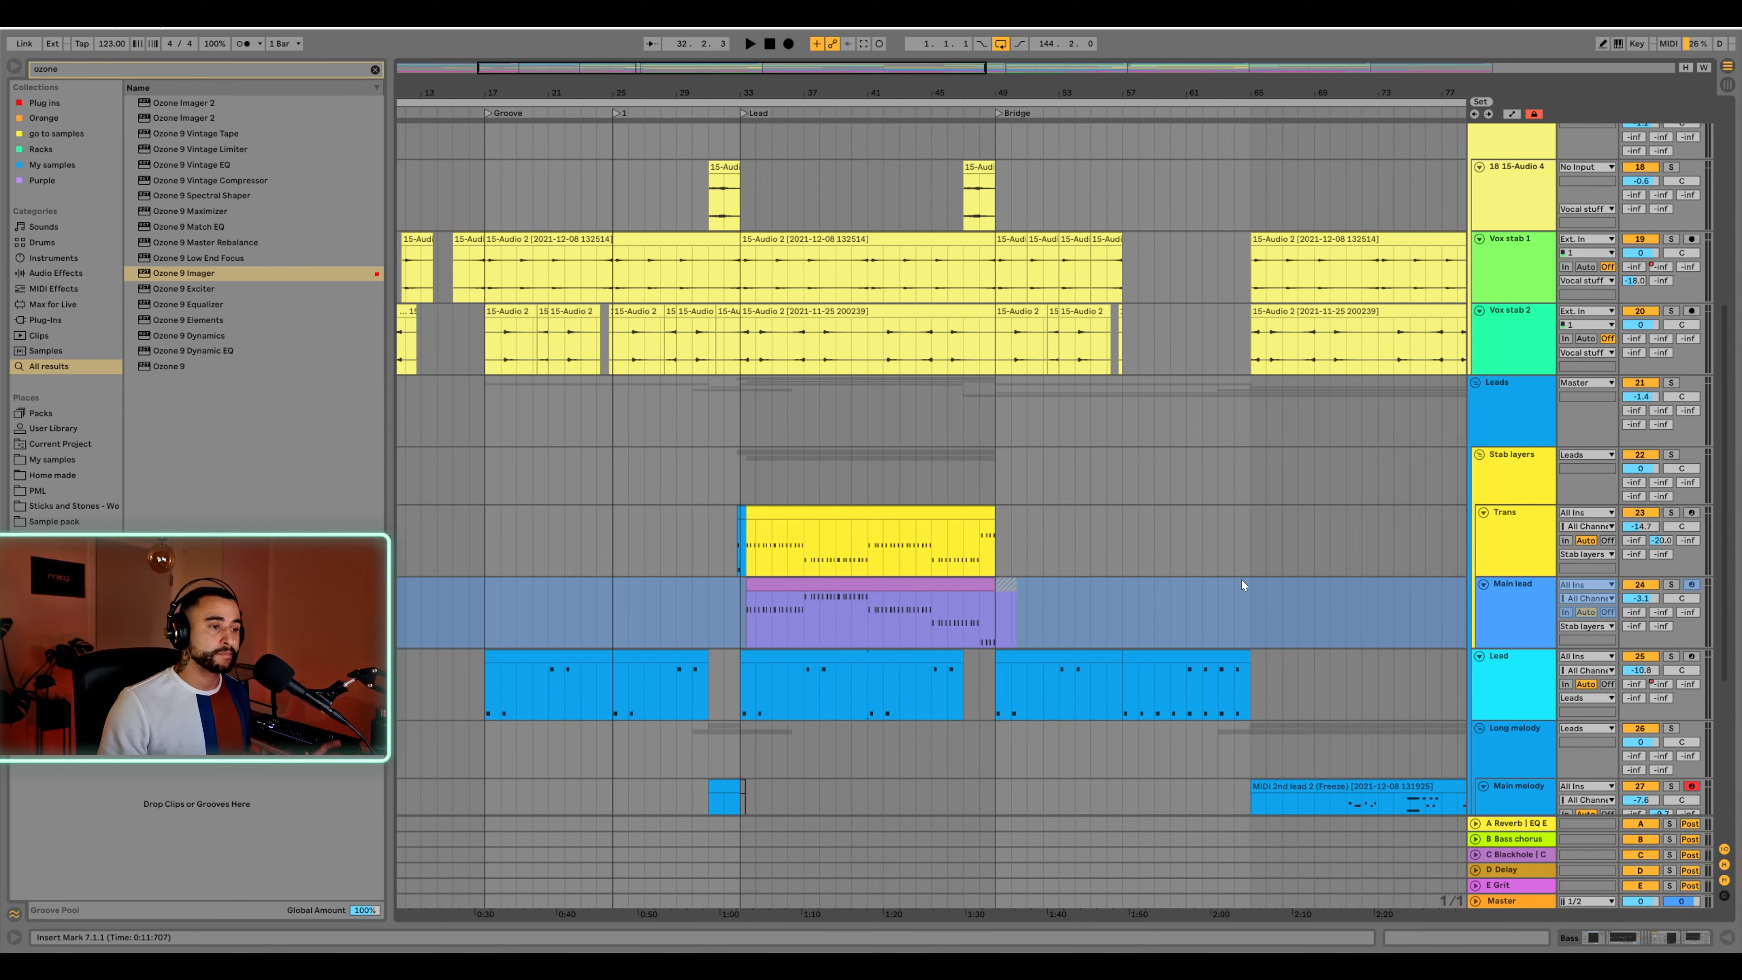
{"action": "left_click", "coordinate": [1513, 546]}
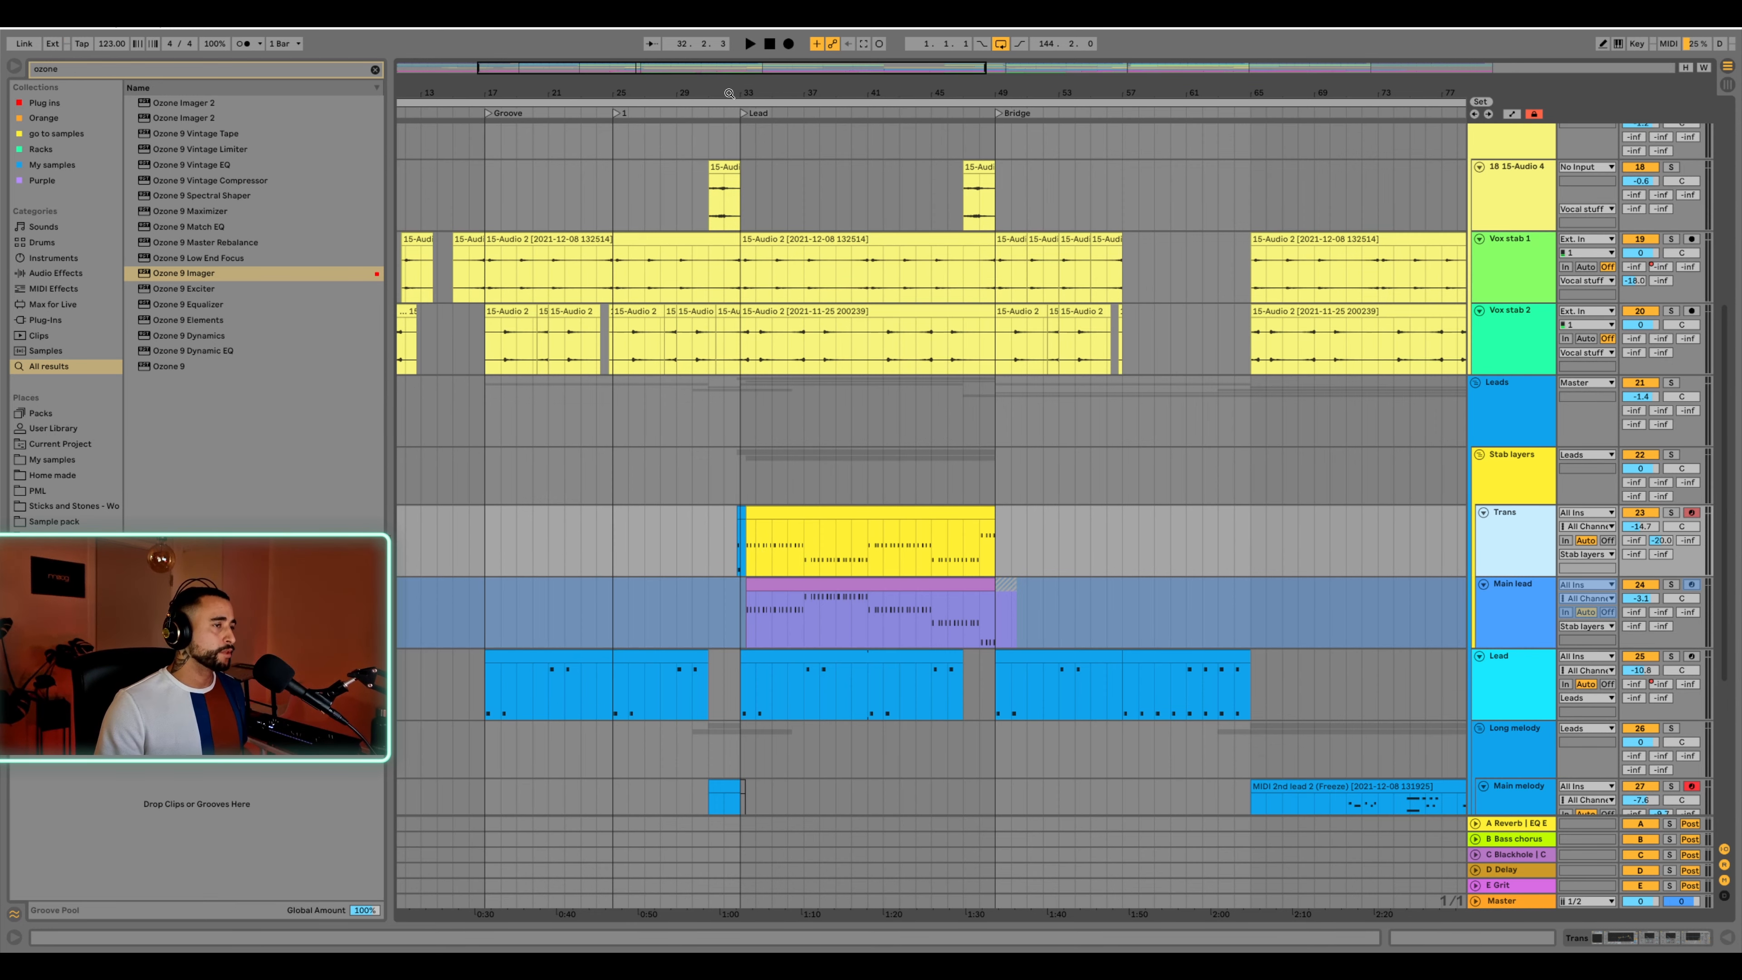
{"action": "left_click_drag", "start_coordinate": [729, 93], "coordinate": [737, 532]}
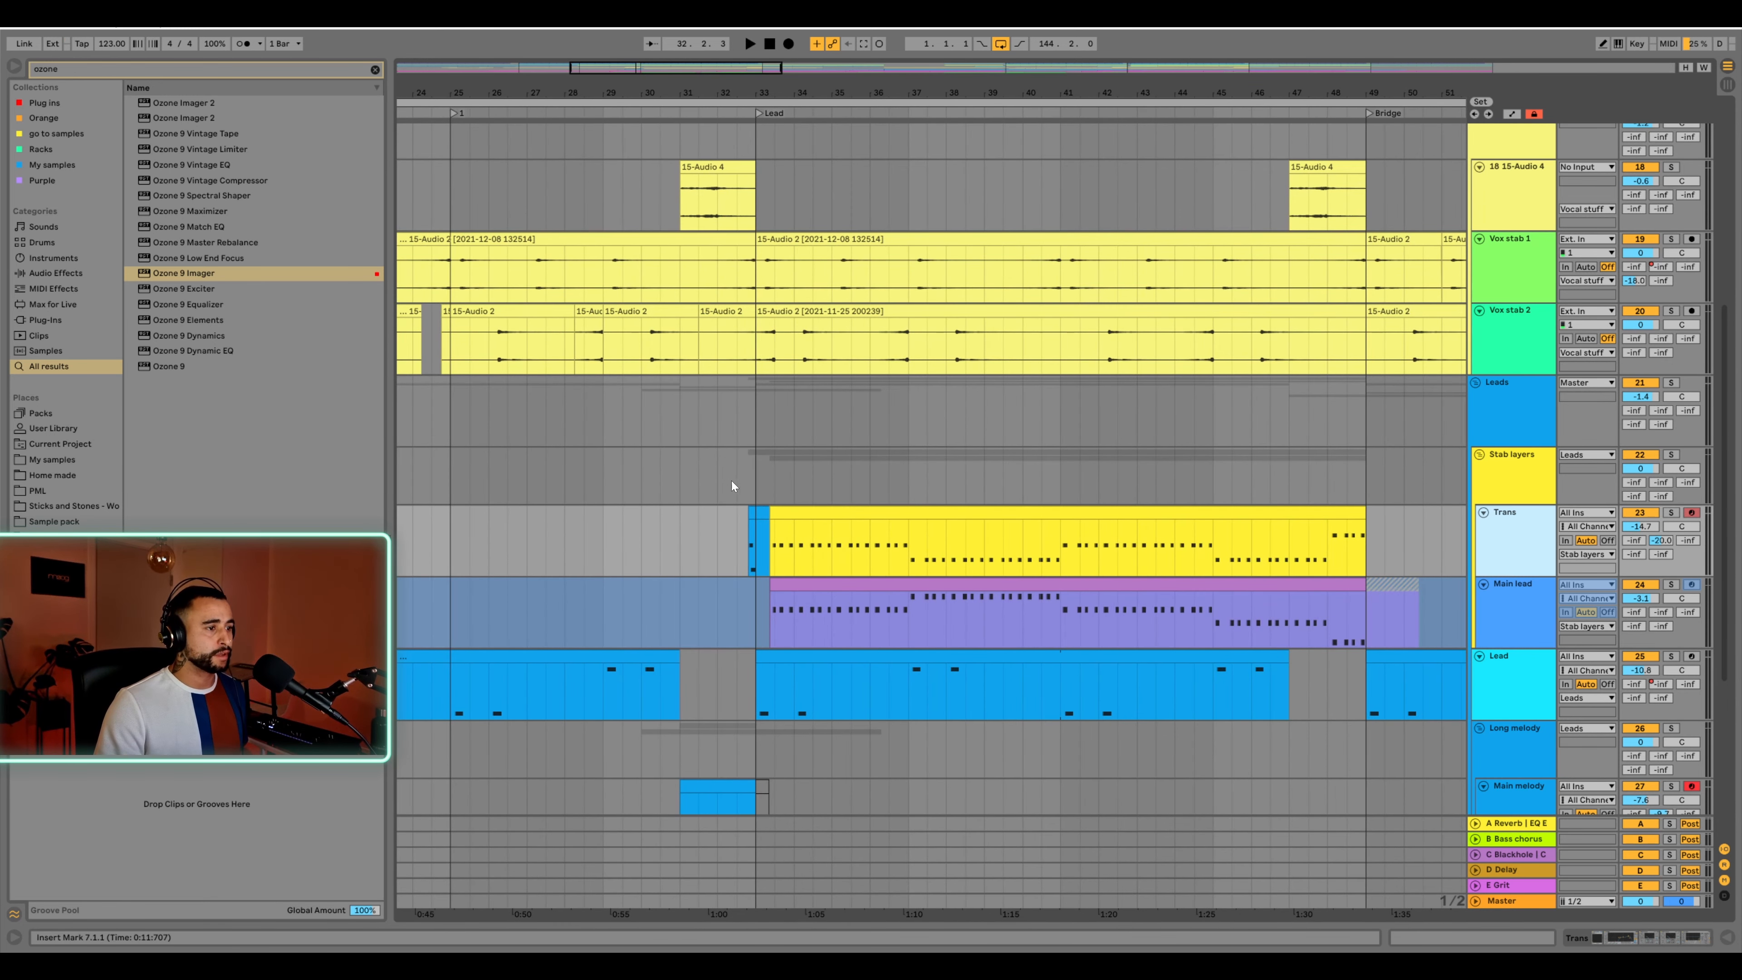
Fold the Vocal stuff group and focus on all tracks around the transition at bar 33
{"action": "scroll", "coordinate": [737, 476], "scroll_direction": "up", "scroll_amount": 10}
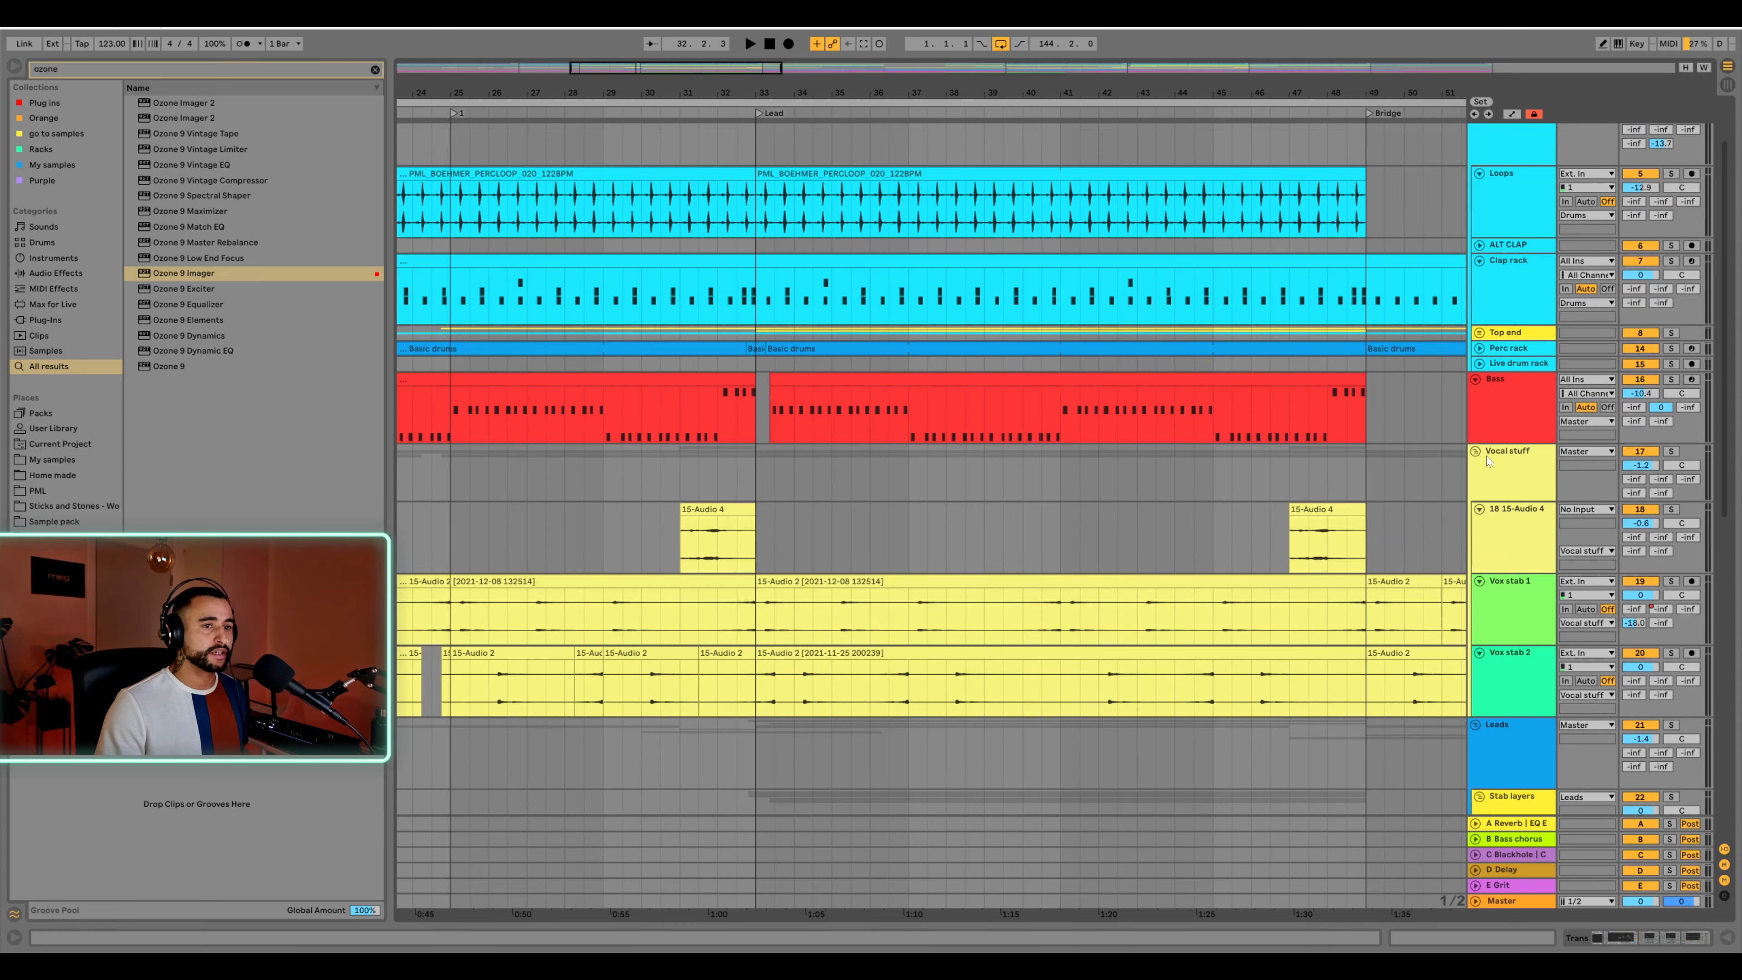
{"action": "left_click", "coordinate": [1475, 453]}
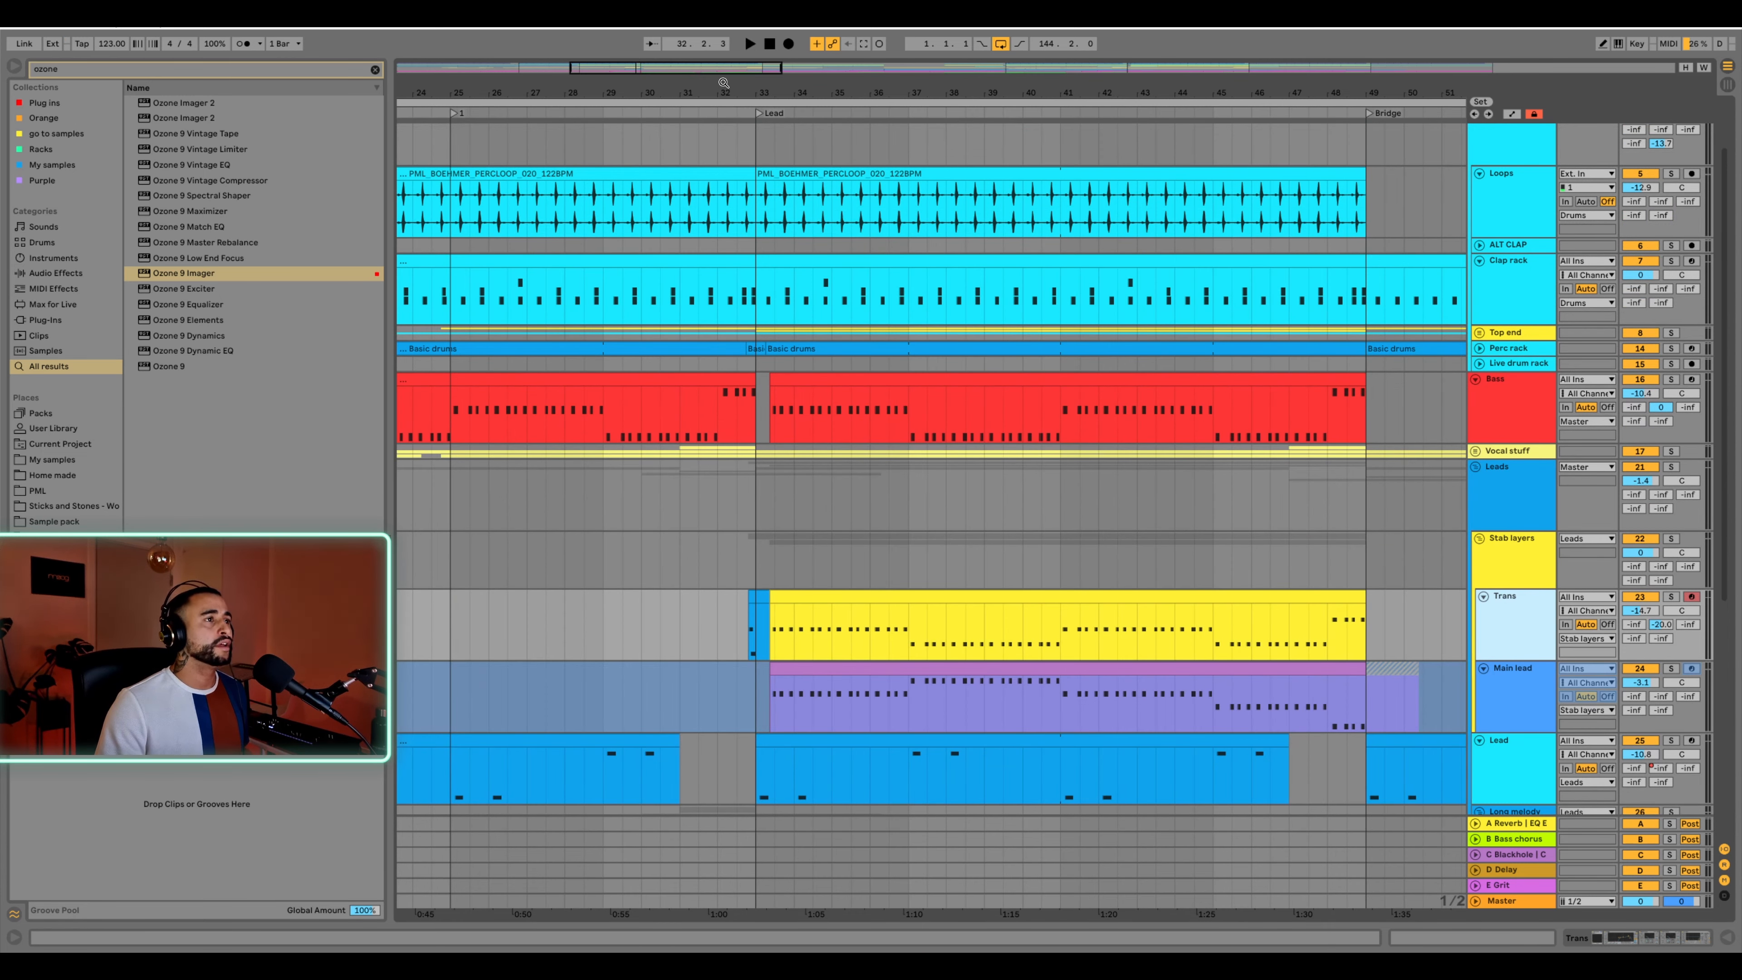
{"action": "left_click_drag", "start_coordinate": [724, 83], "coordinate": [725, 275]}
{"action": "scroll", "coordinate": [775, 459], "scroll_direction": "up", "scroll_amount": 3}
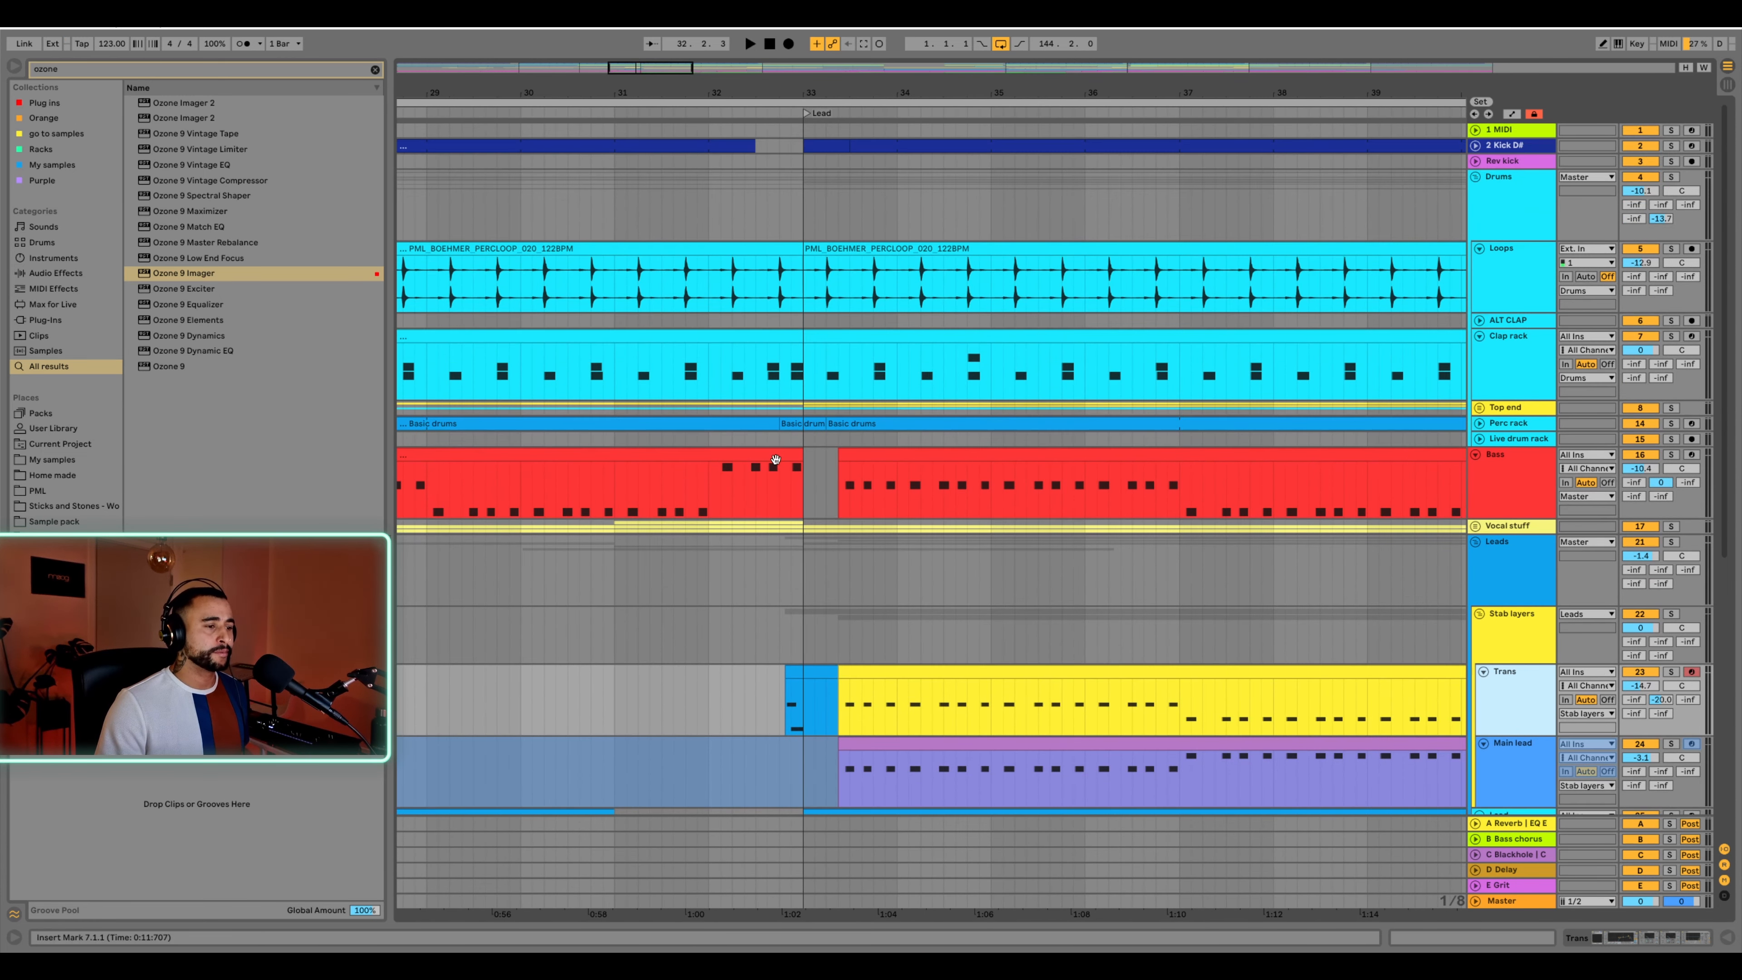
Play the transition into the Lead section from position 32.1.3
{"action": "left_click", "coordinate": [724, 197]}
{"action": "left_click", "coordinate": [713, 209]}
{"action": "key", "text": "space"}
{"action": "key", "text": "space"}
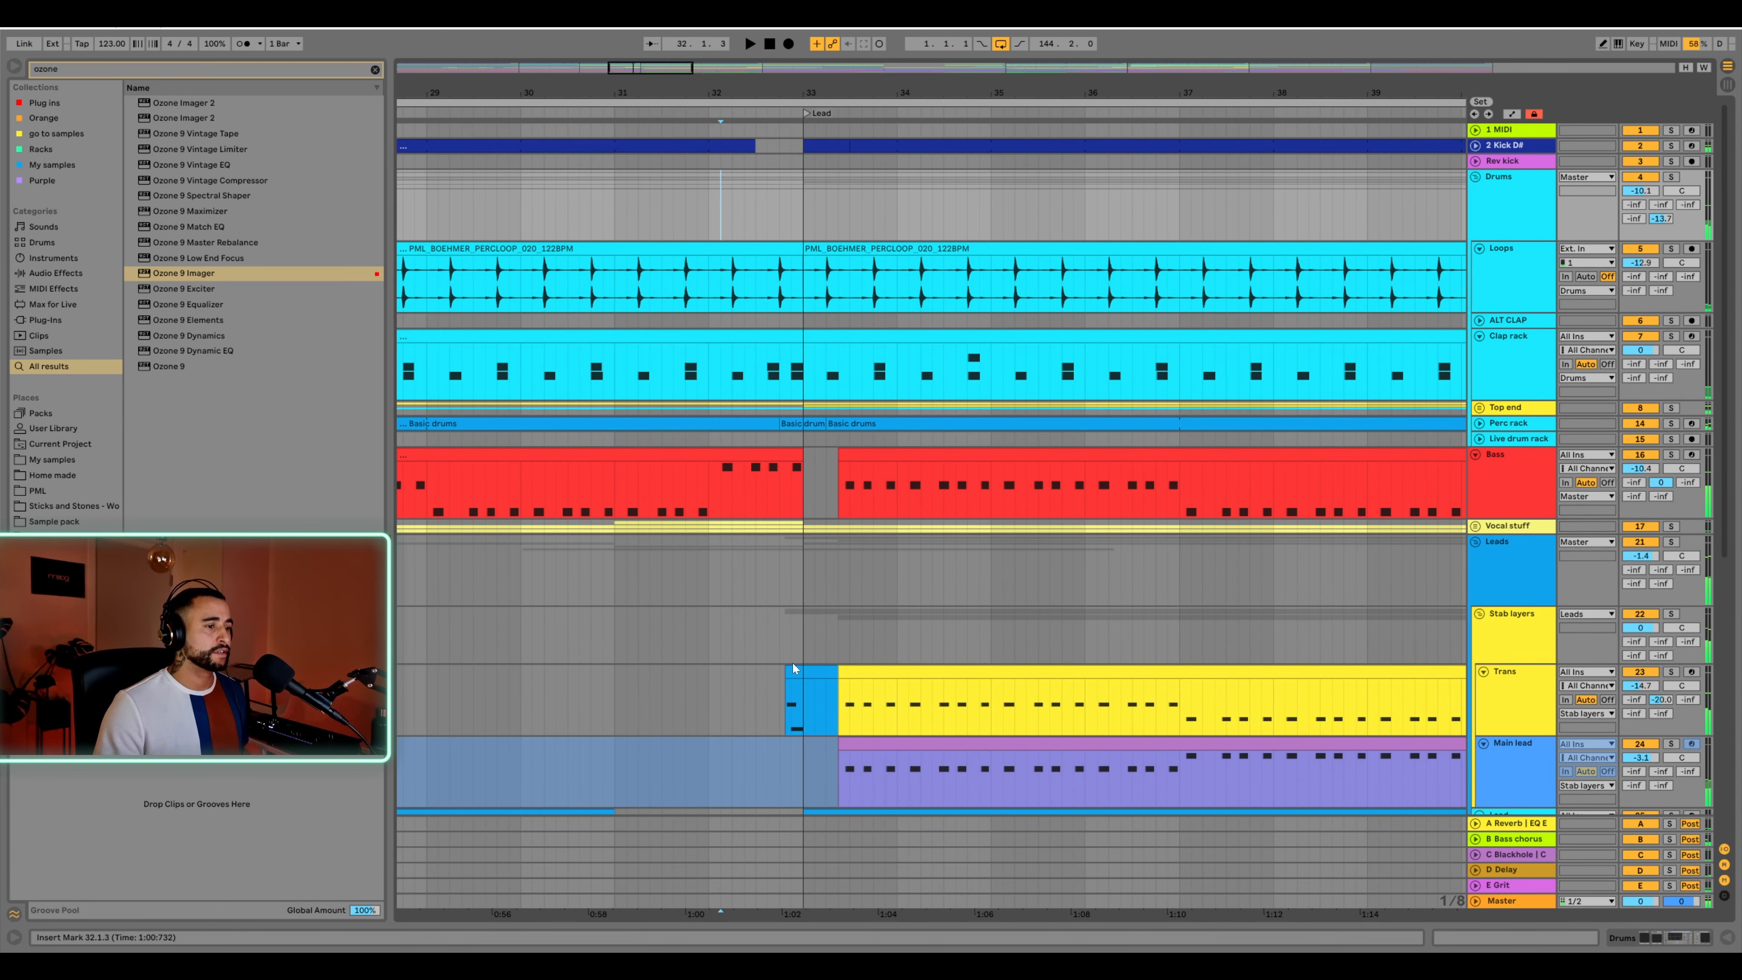
{"action": "left_click", "coordinate": [720, 218]}
Solo the Lead track and play it from the start of the Lead section, bar 33
{"action": "scroll", "coordinate": [789, 693], "scroll_direction": "down", "scroll_amount": 3}
{"action": "scroll", "coordinate": [791, 676], "scroll_direction": "down", "scroll_amount": 5}
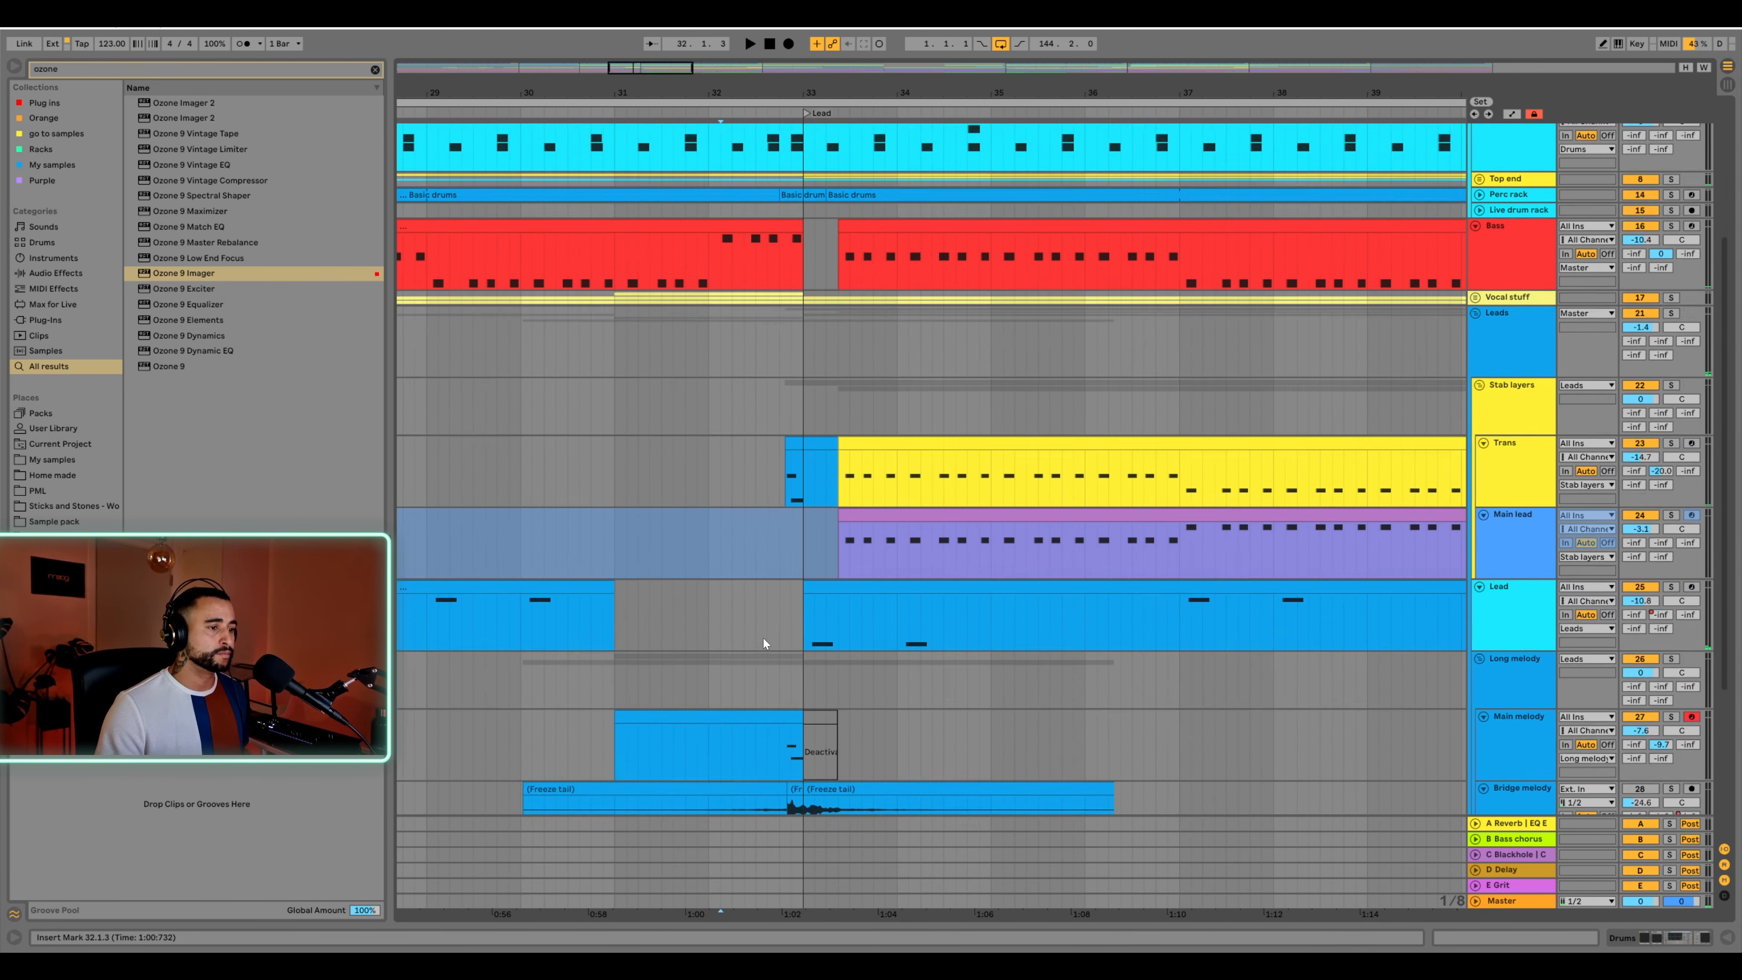
{"action": "left_click", "coordinate": [1499, 538]}
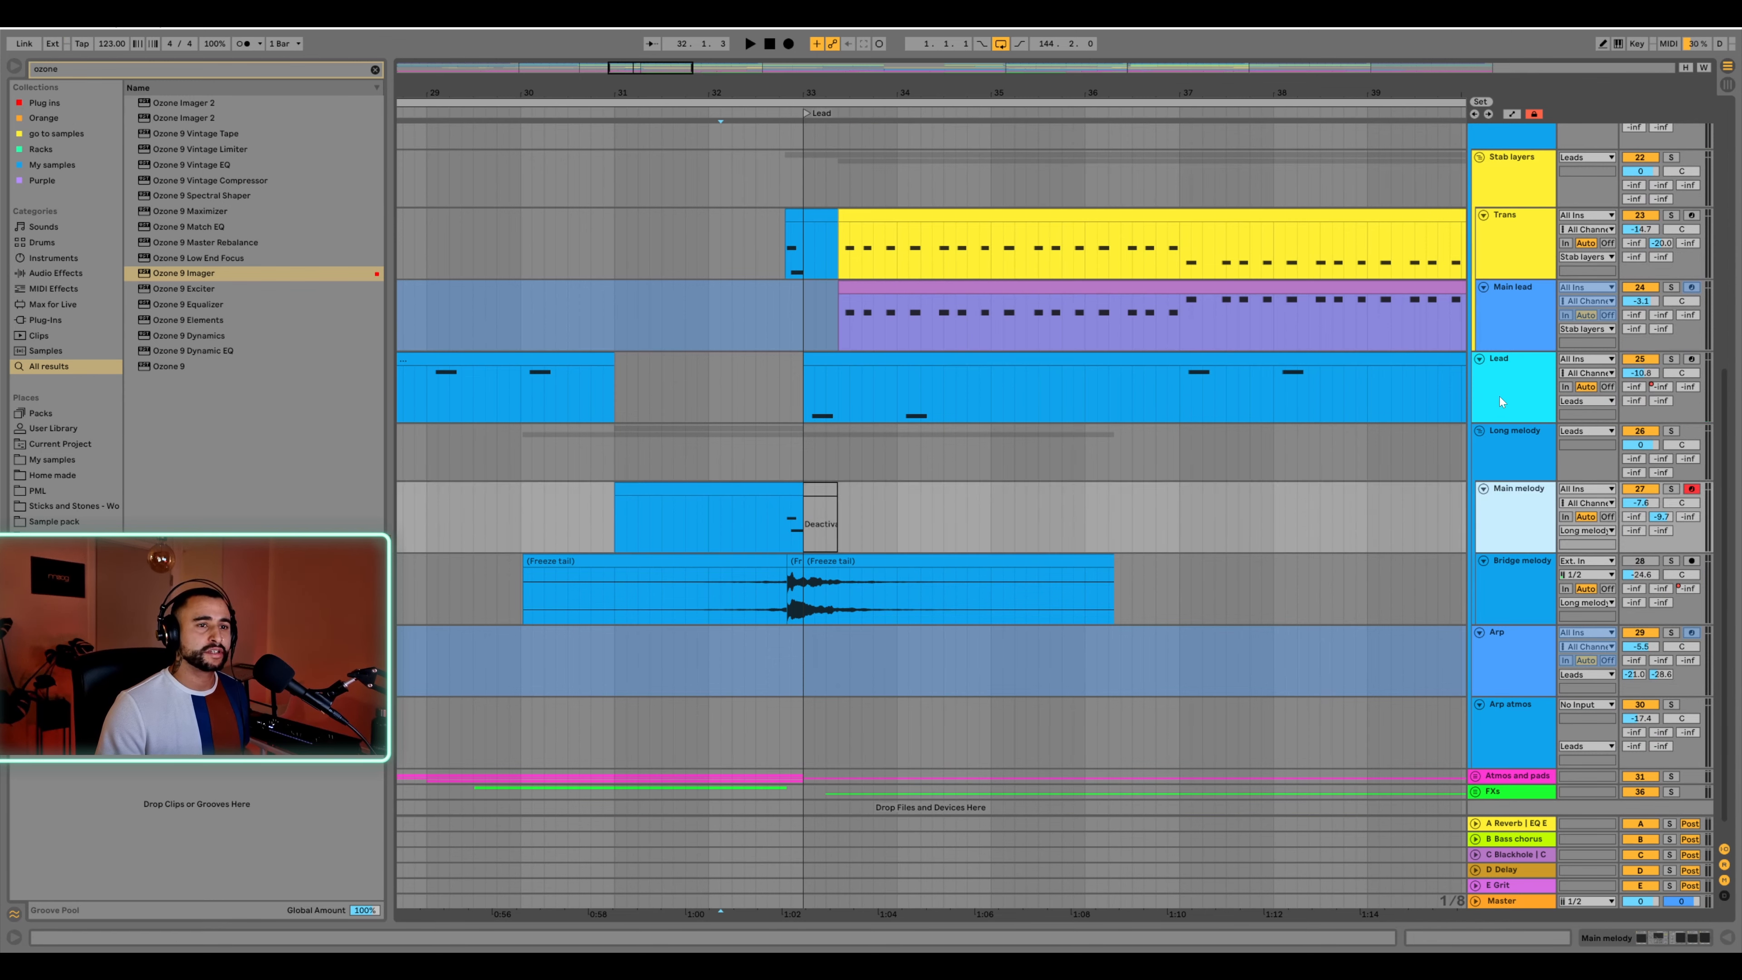
{"action": "left_click", "coordinate": [578, 396]}
{"action": "left_click", "coordinate": [804, 405]}
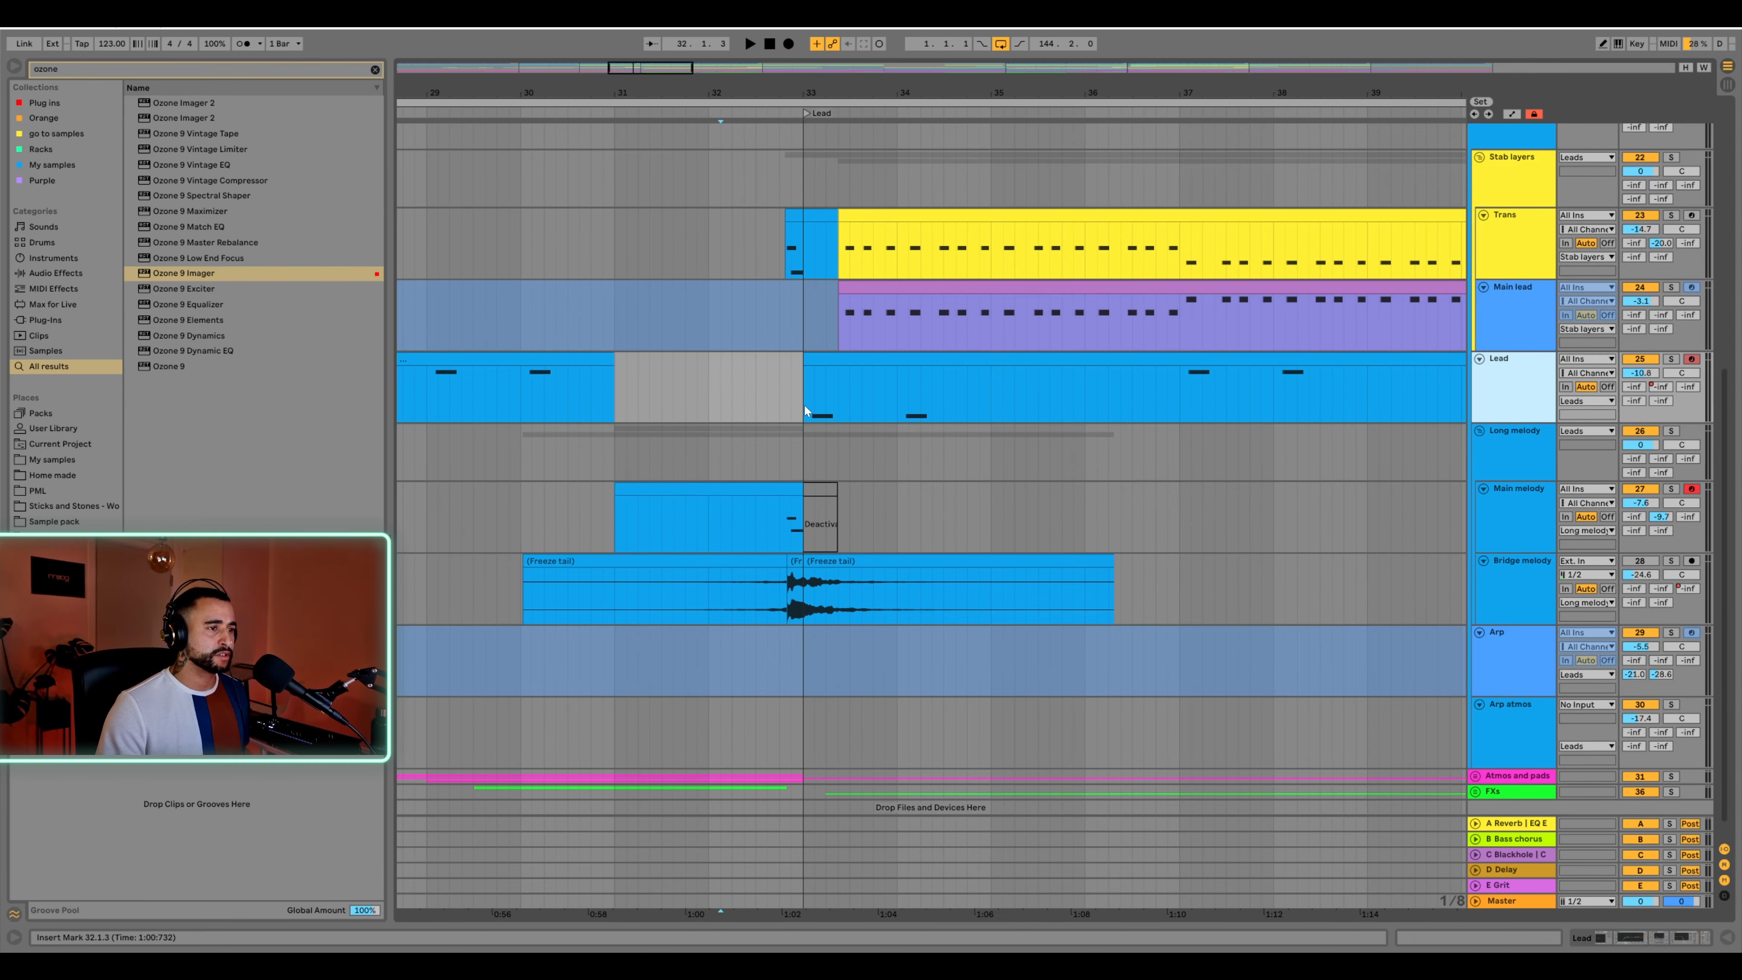
{"action": "key", "text": "space"}
{"action": "key", "text": "space"}
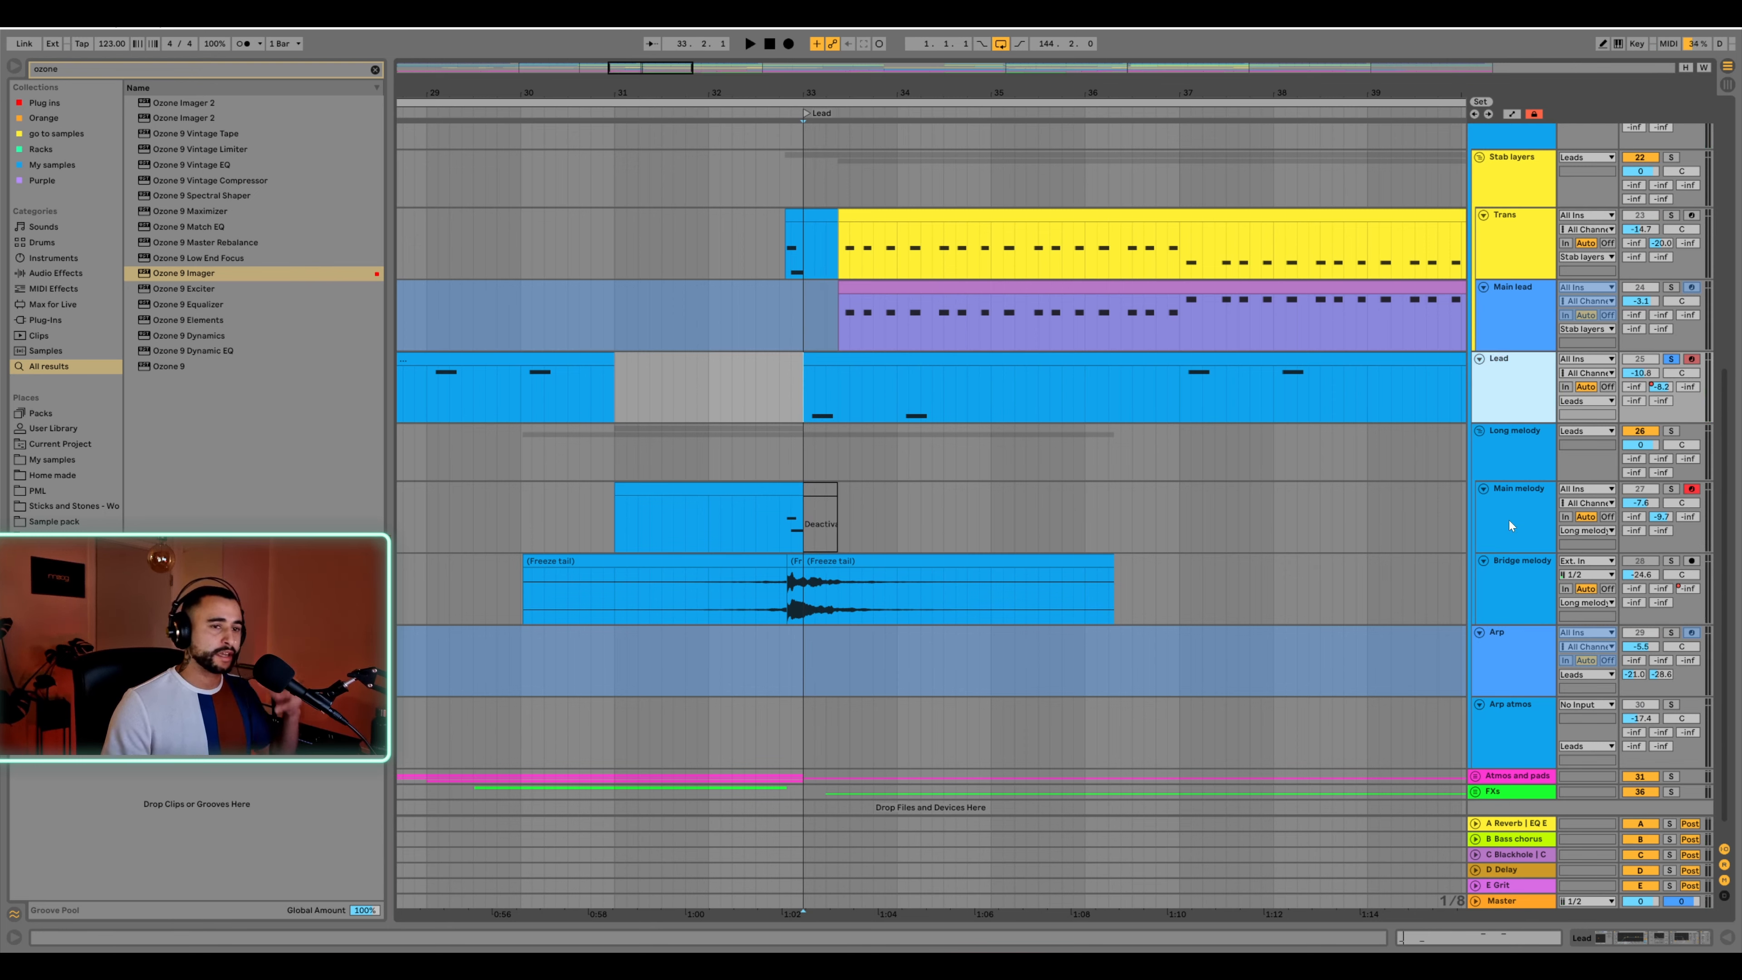
Solo the Main melody track and play its short fill before the Lead section from position 32.4.1
{"action": "left_click", "coordinate": [1514, 533]}
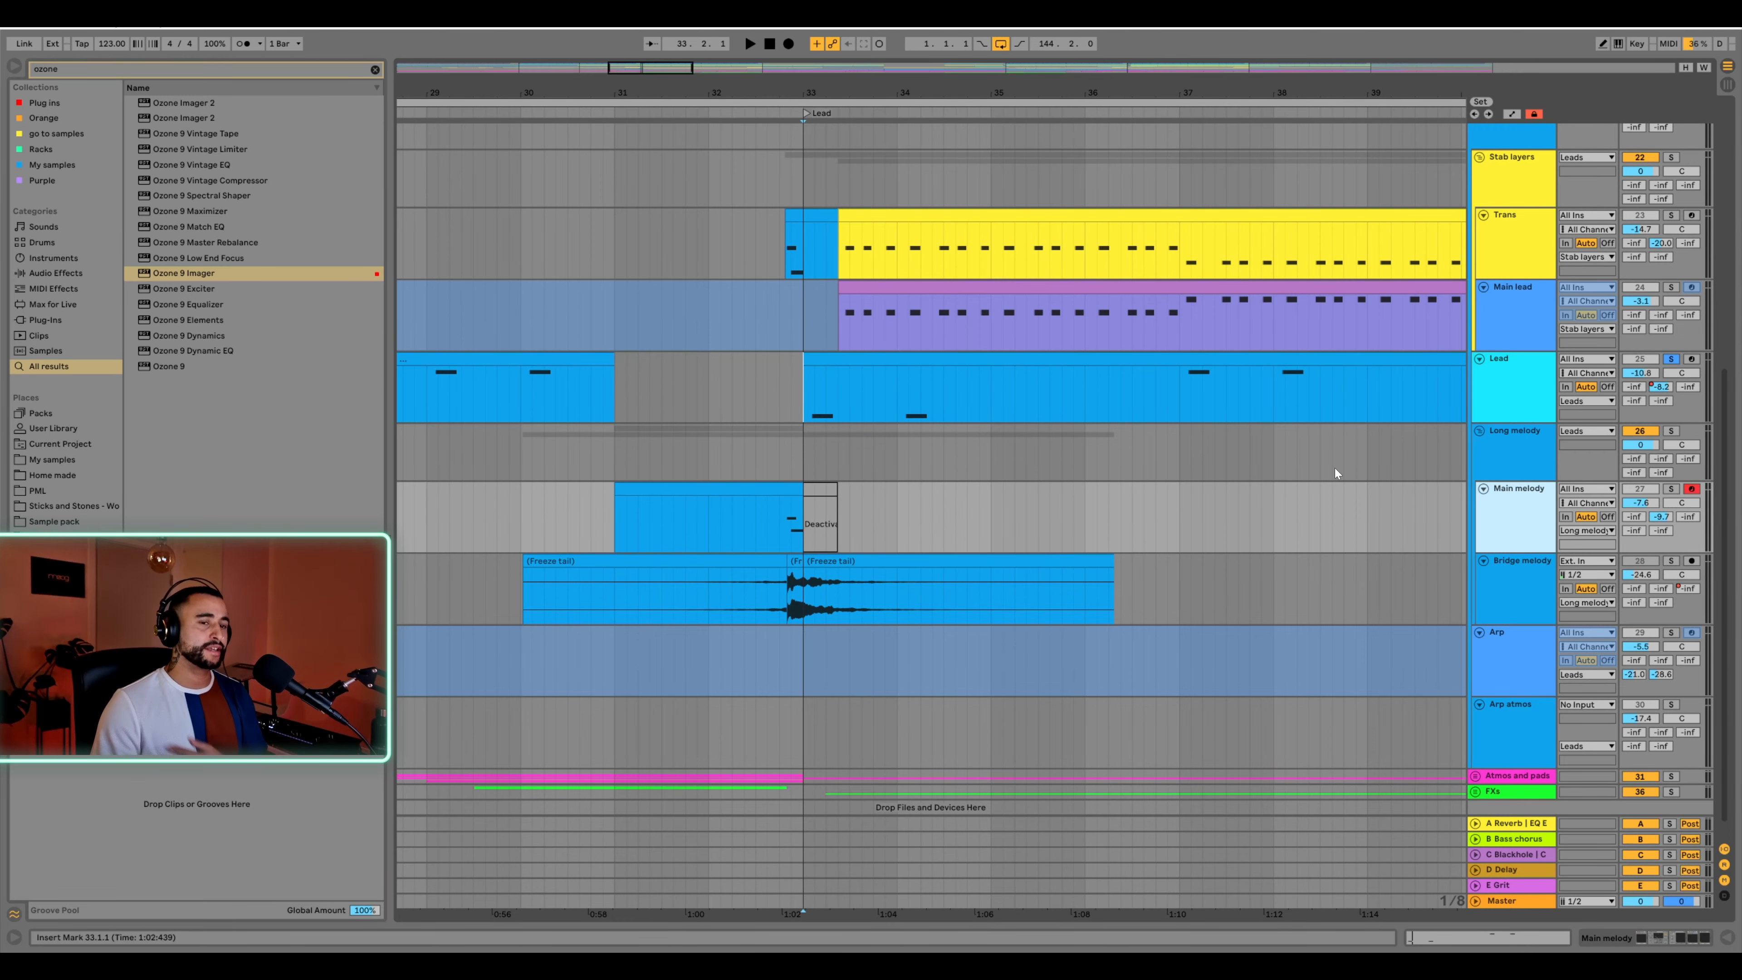
{"action": "key", "text": "minus"}
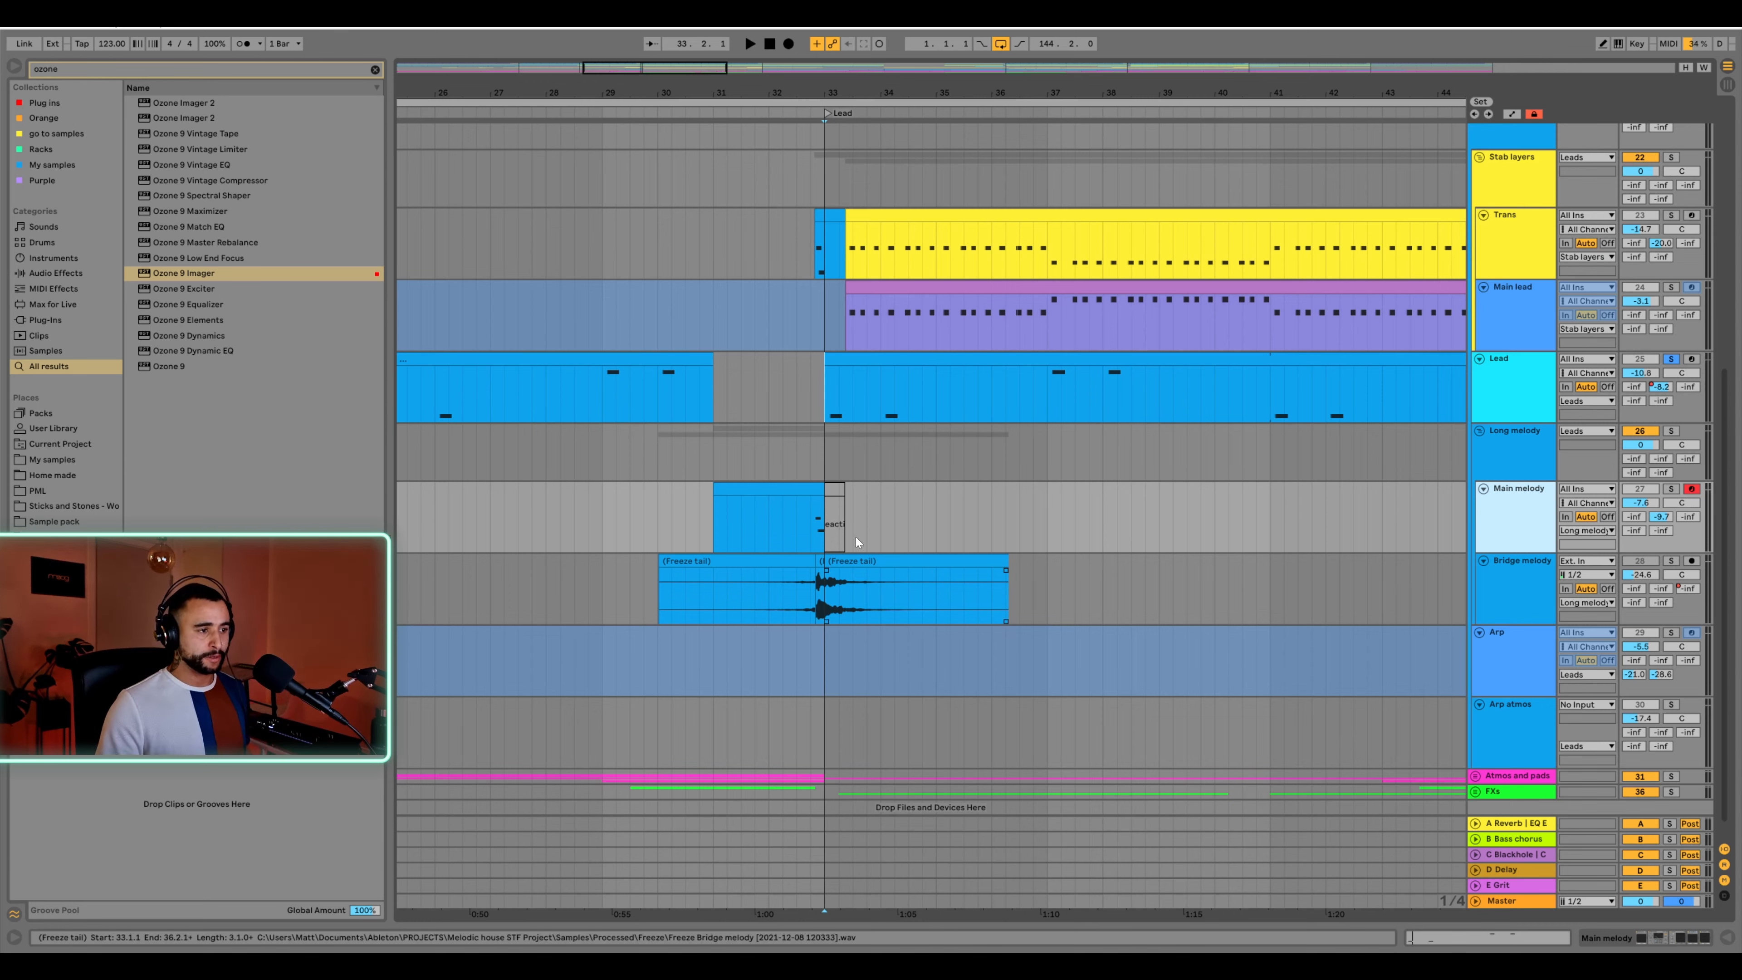
{"action": "left_click", "coordinate": [810, 527]}
{"action": "key", "text": "space"}
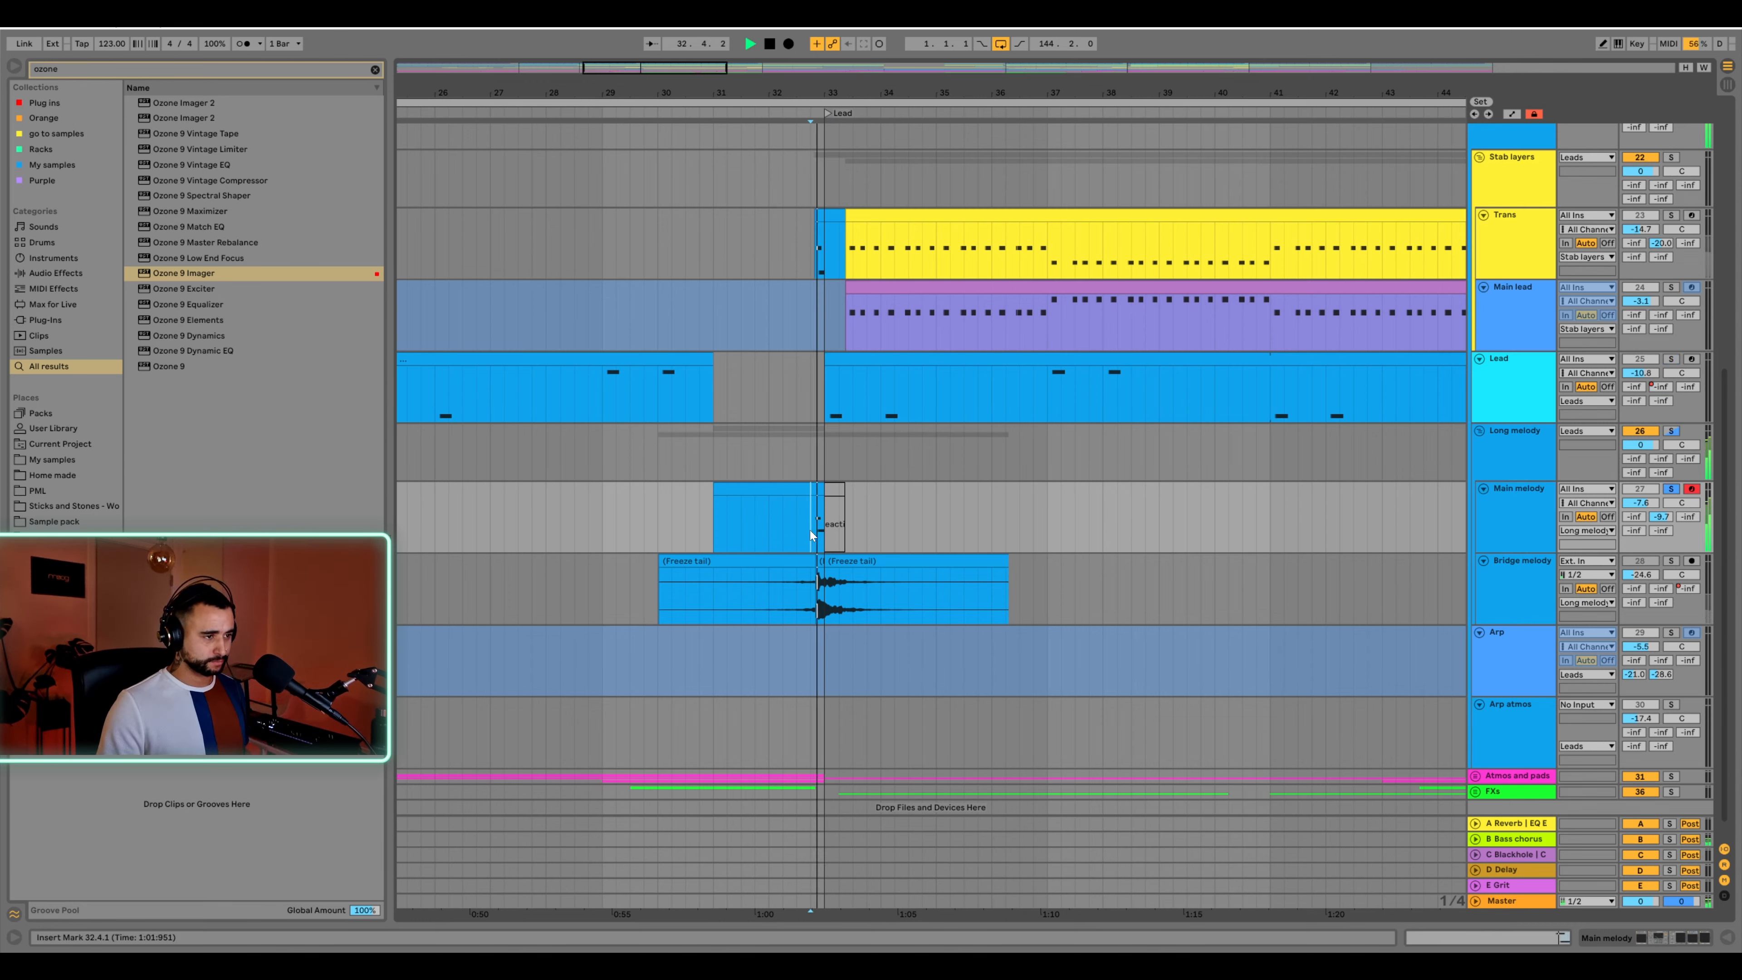
{"action": "key", "text": "space"}
{"action": "left_click_drag", "start_coordinate": [802, 89], "coordinate": [801, 111]}
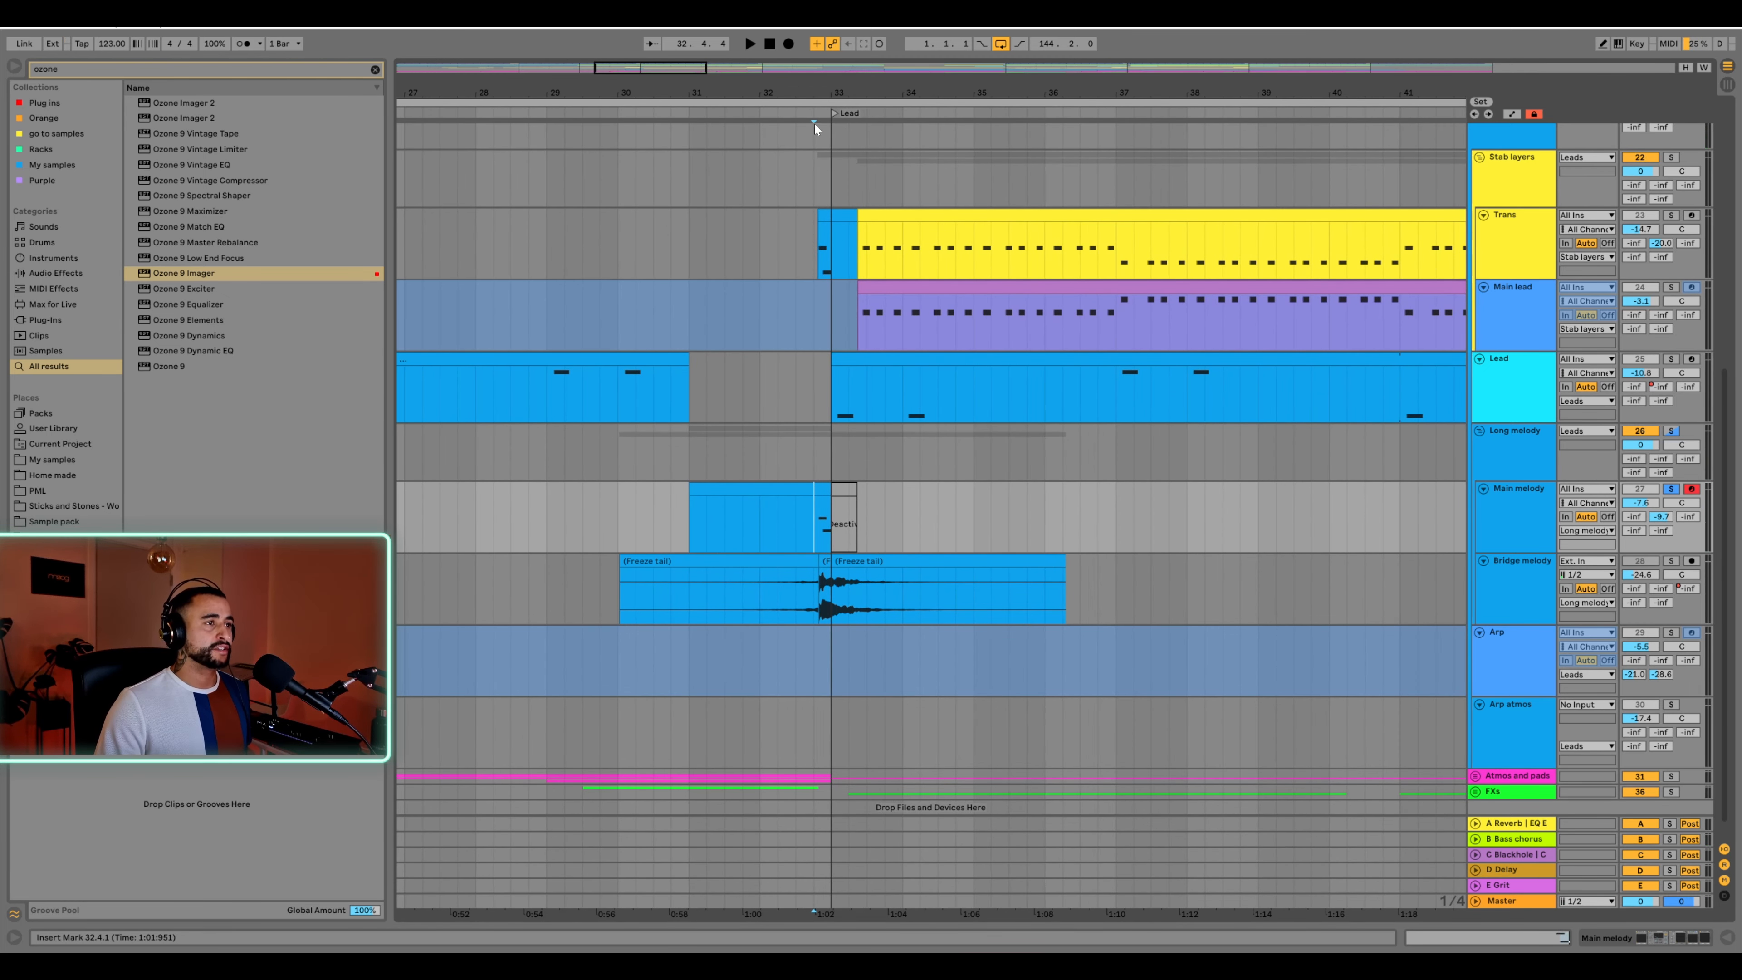
{"action": "left_click_drag", "start_coordinate": [815, 95], "coordinate": [811, 58]}
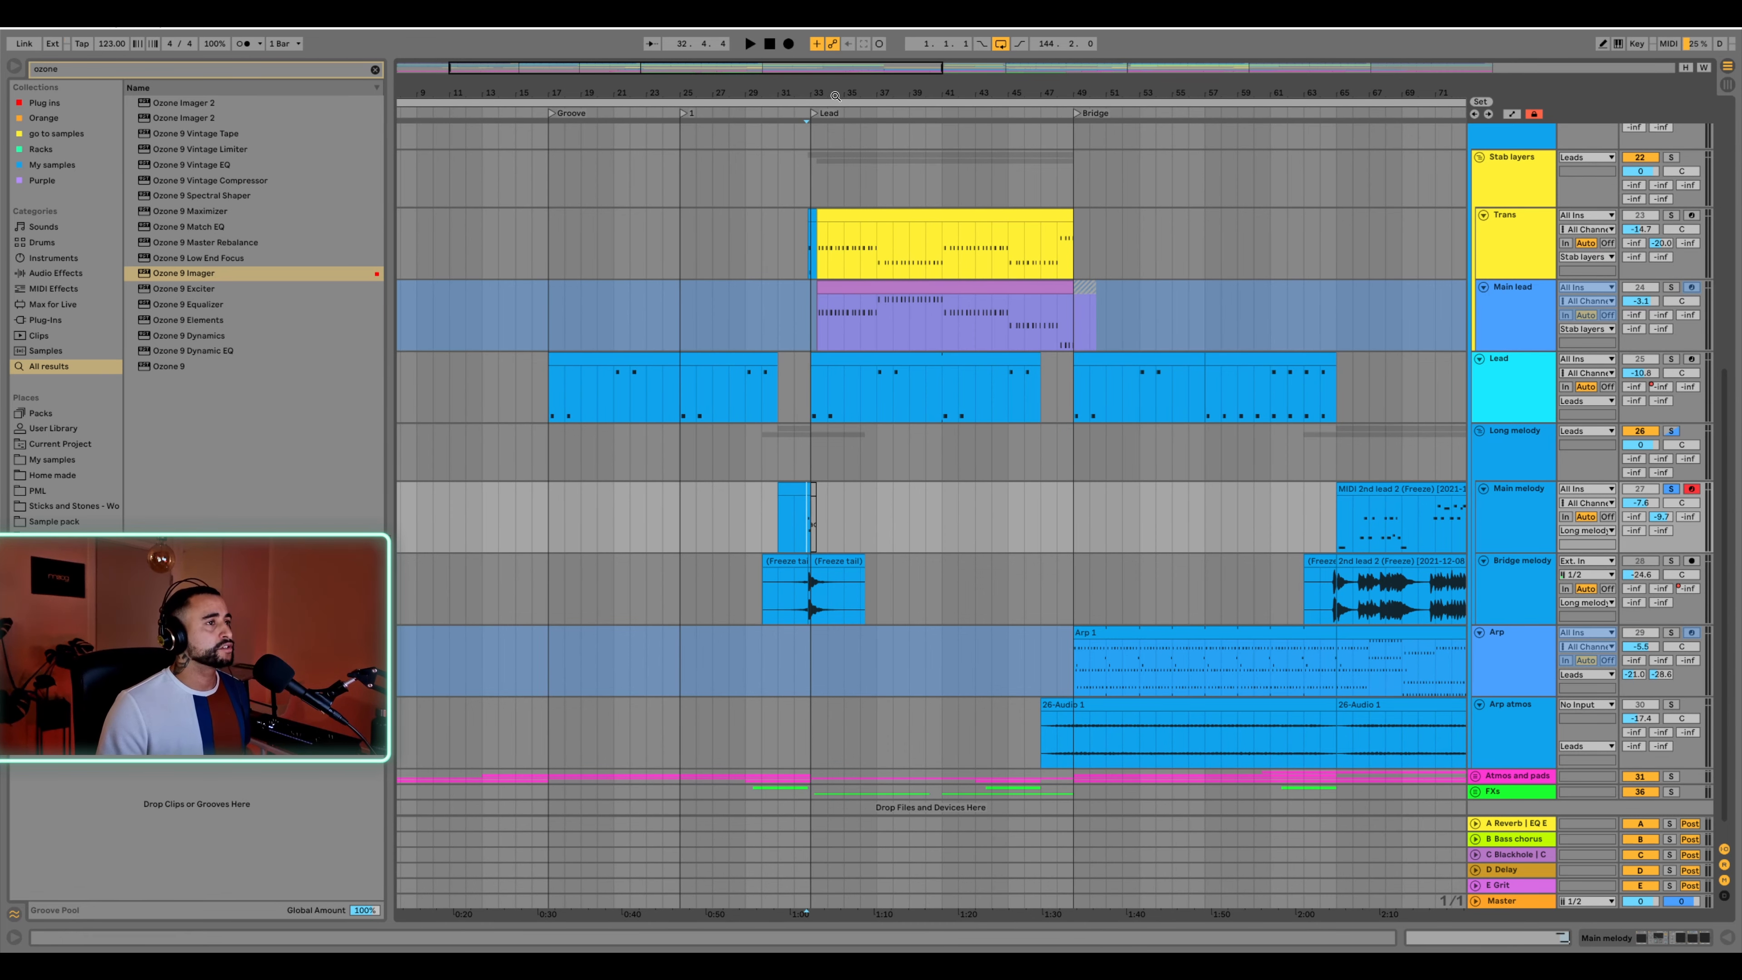
Solo the Bridge melody track and play its frozen swell before the Lead section from position 32.4.2
{"action": "left_click_drag", "start_coordinate": [819, 94], "coordinate": [798, 580]}
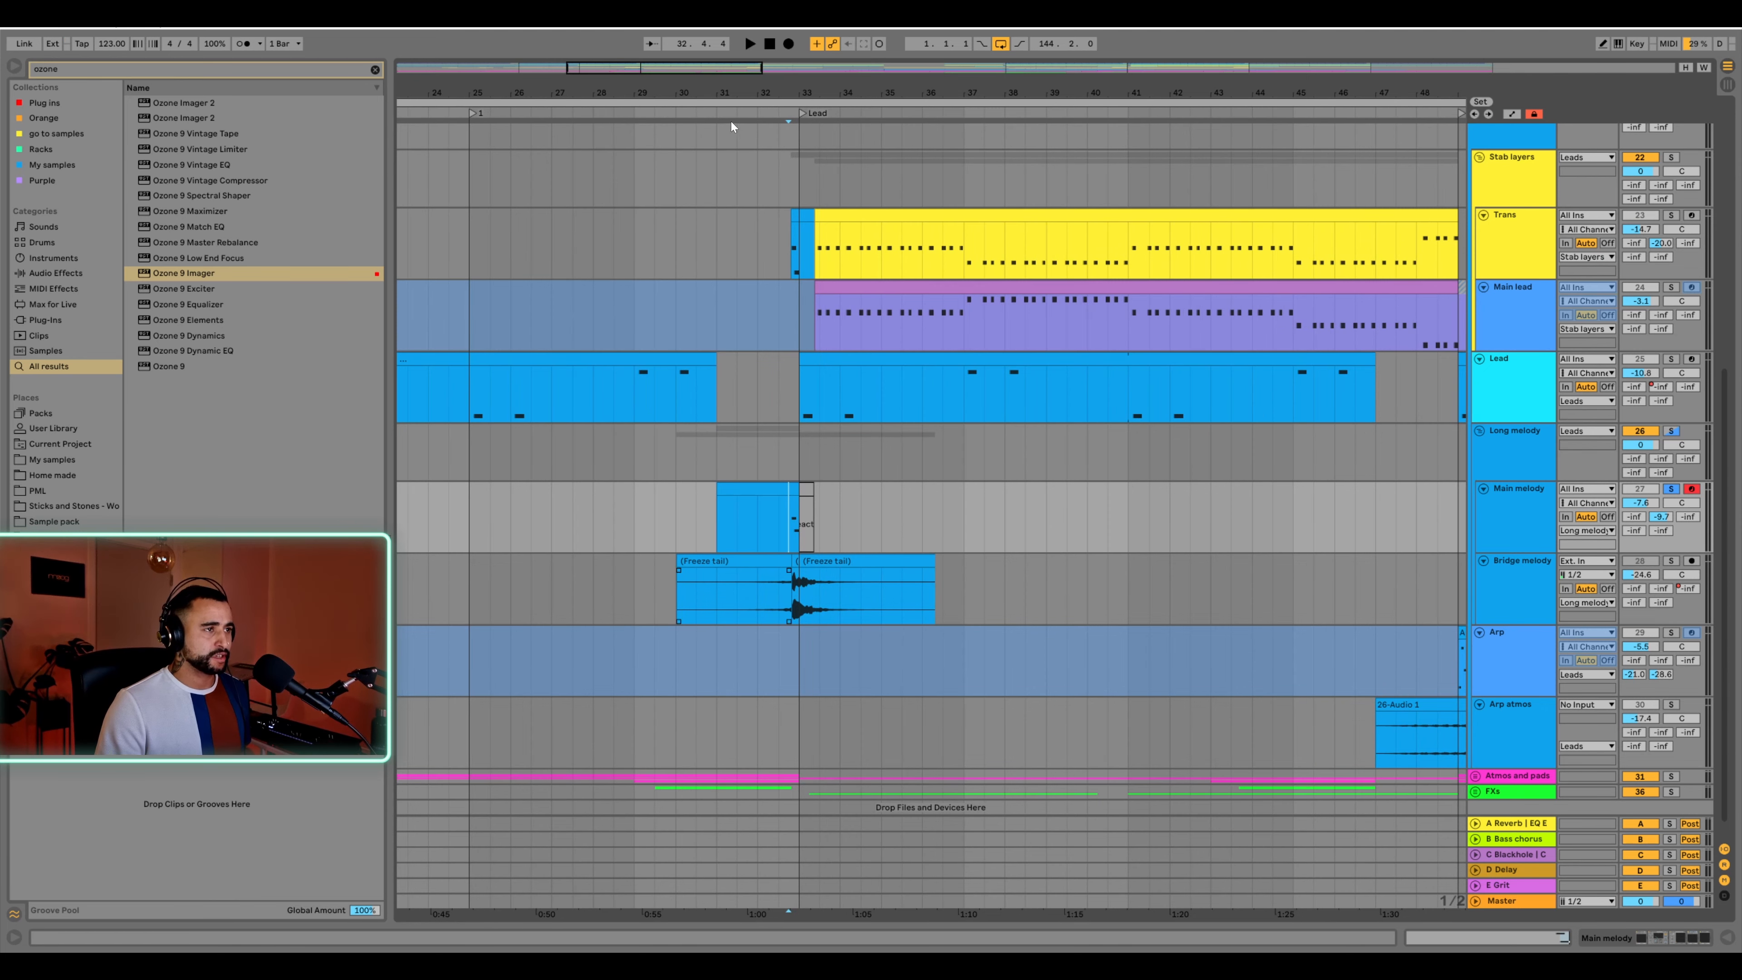
{"action": "left_click_drag", "start_coordinate": [761, 93], "coordinate": [848, 679]}
{"action": "left_click", "coordinate": [828, 594]}
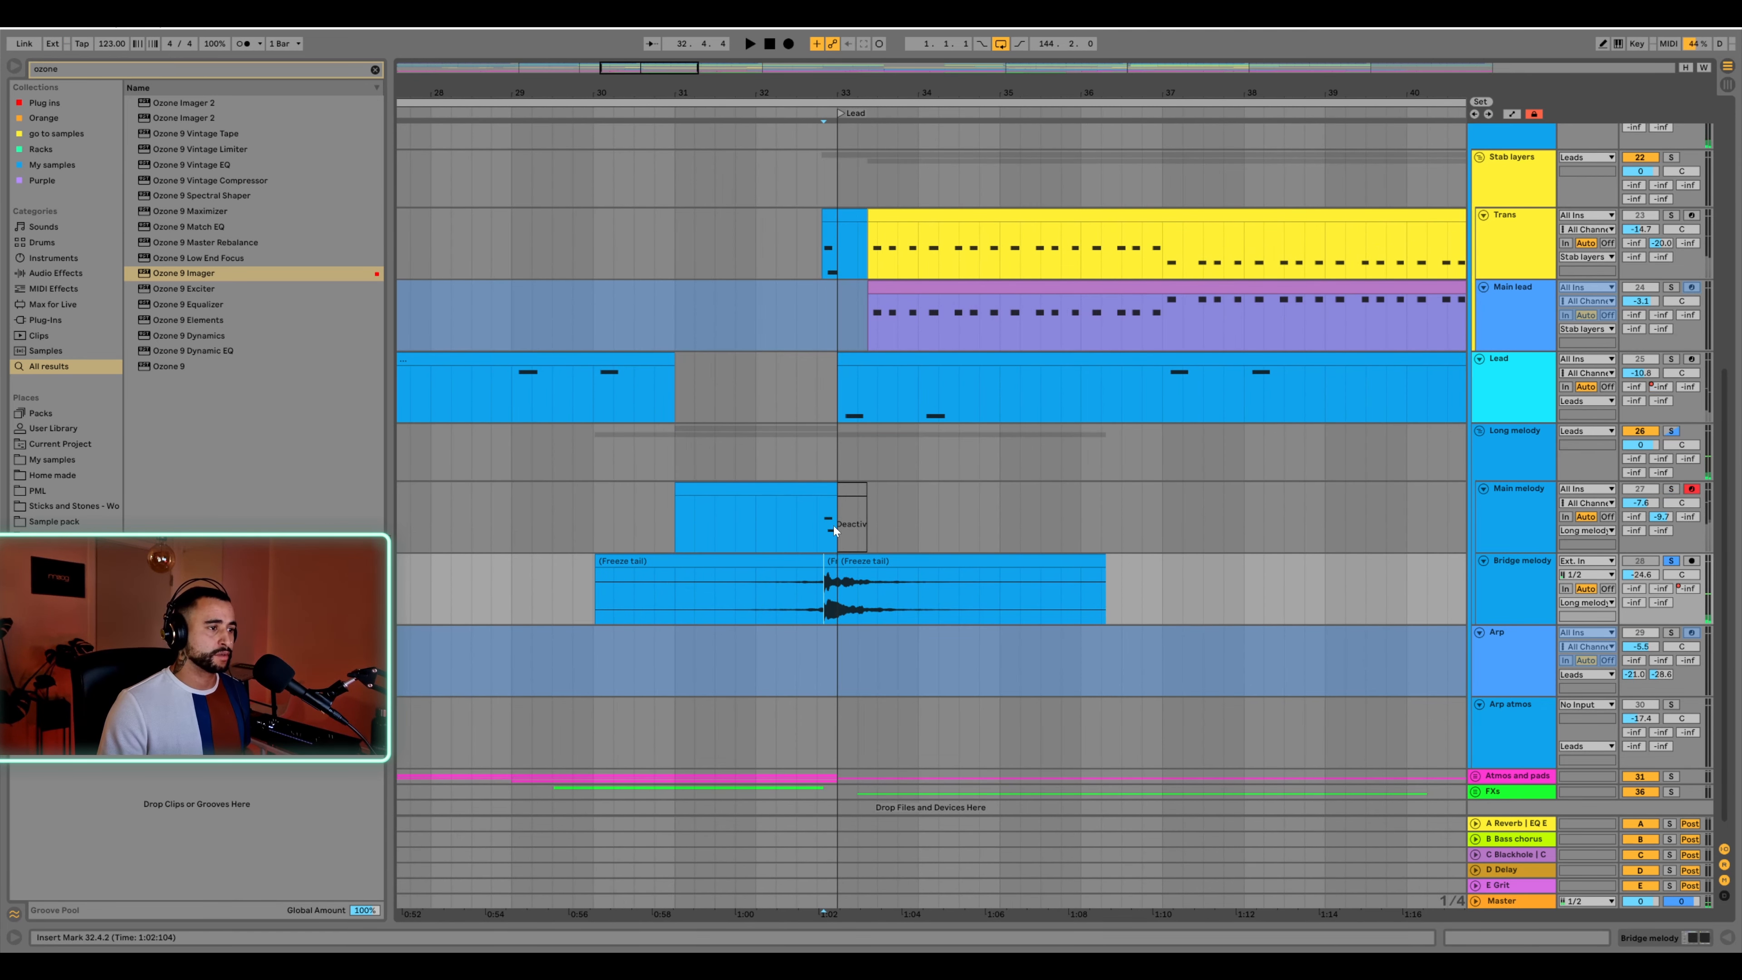
{"action": "left_click", "coordinate": [1671, 561]}
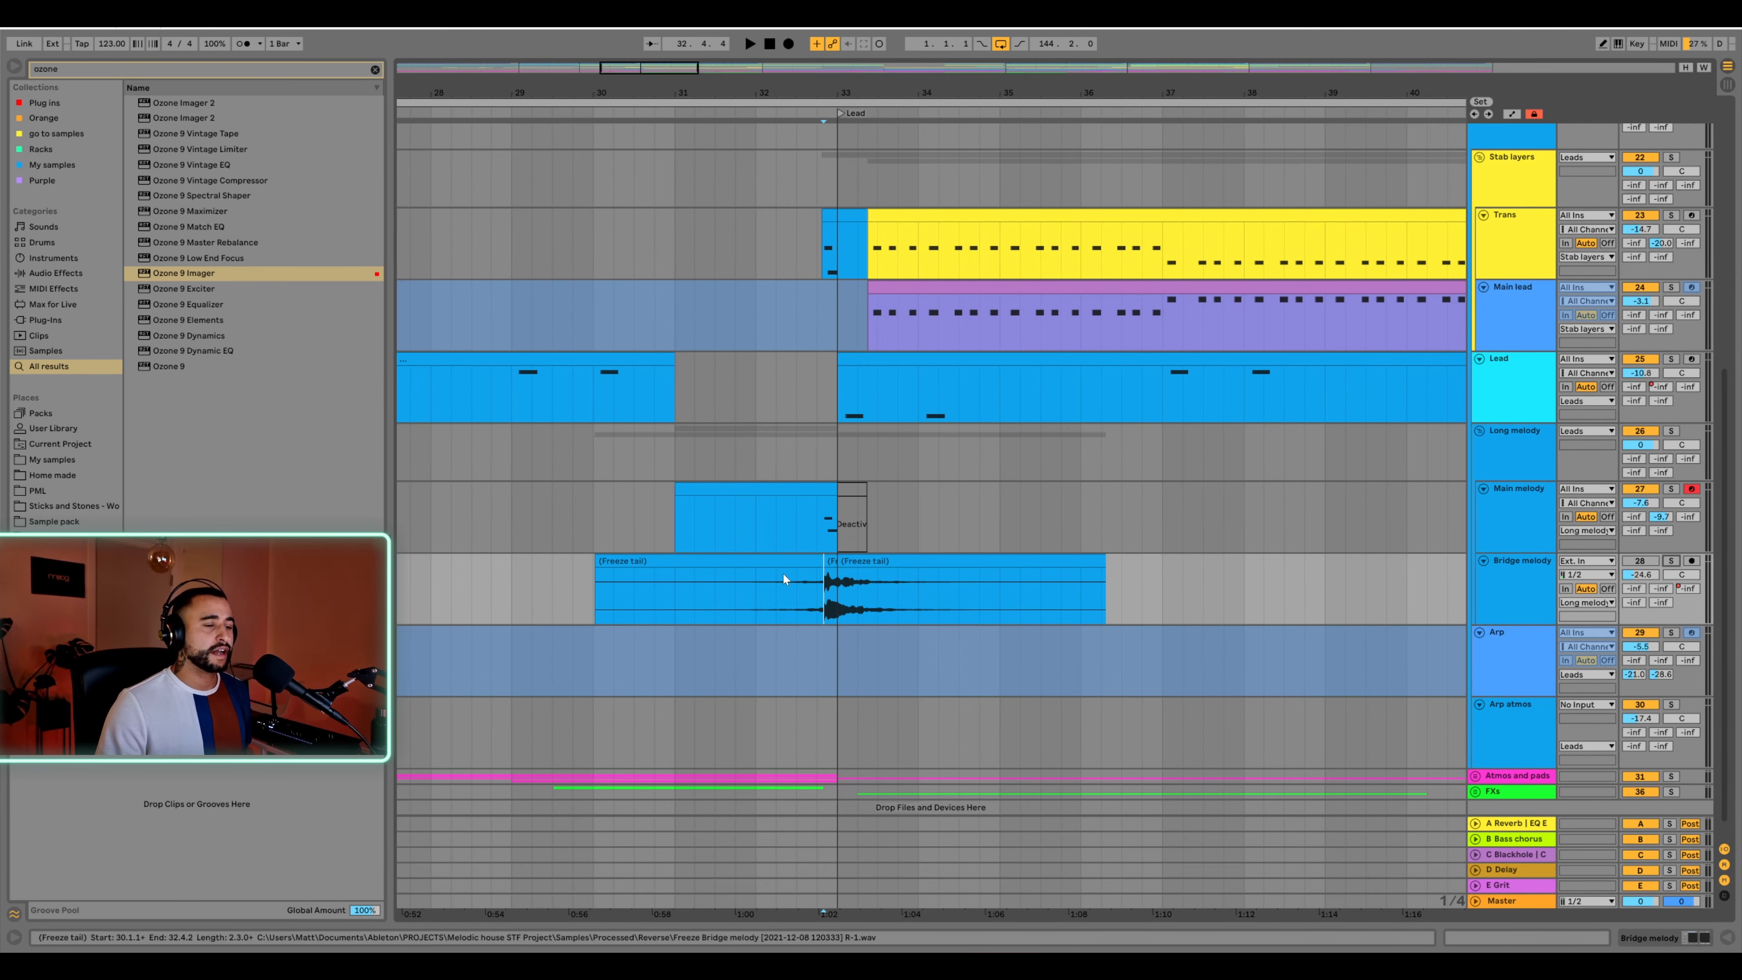
Solo the 2 Kick D# track and play its re-entry at the start of the Lead section, position 33.1.1
{"action": "scroll", "coordinate": [814, 197], "scroll_direction": "up", "scroll_amount": 6}
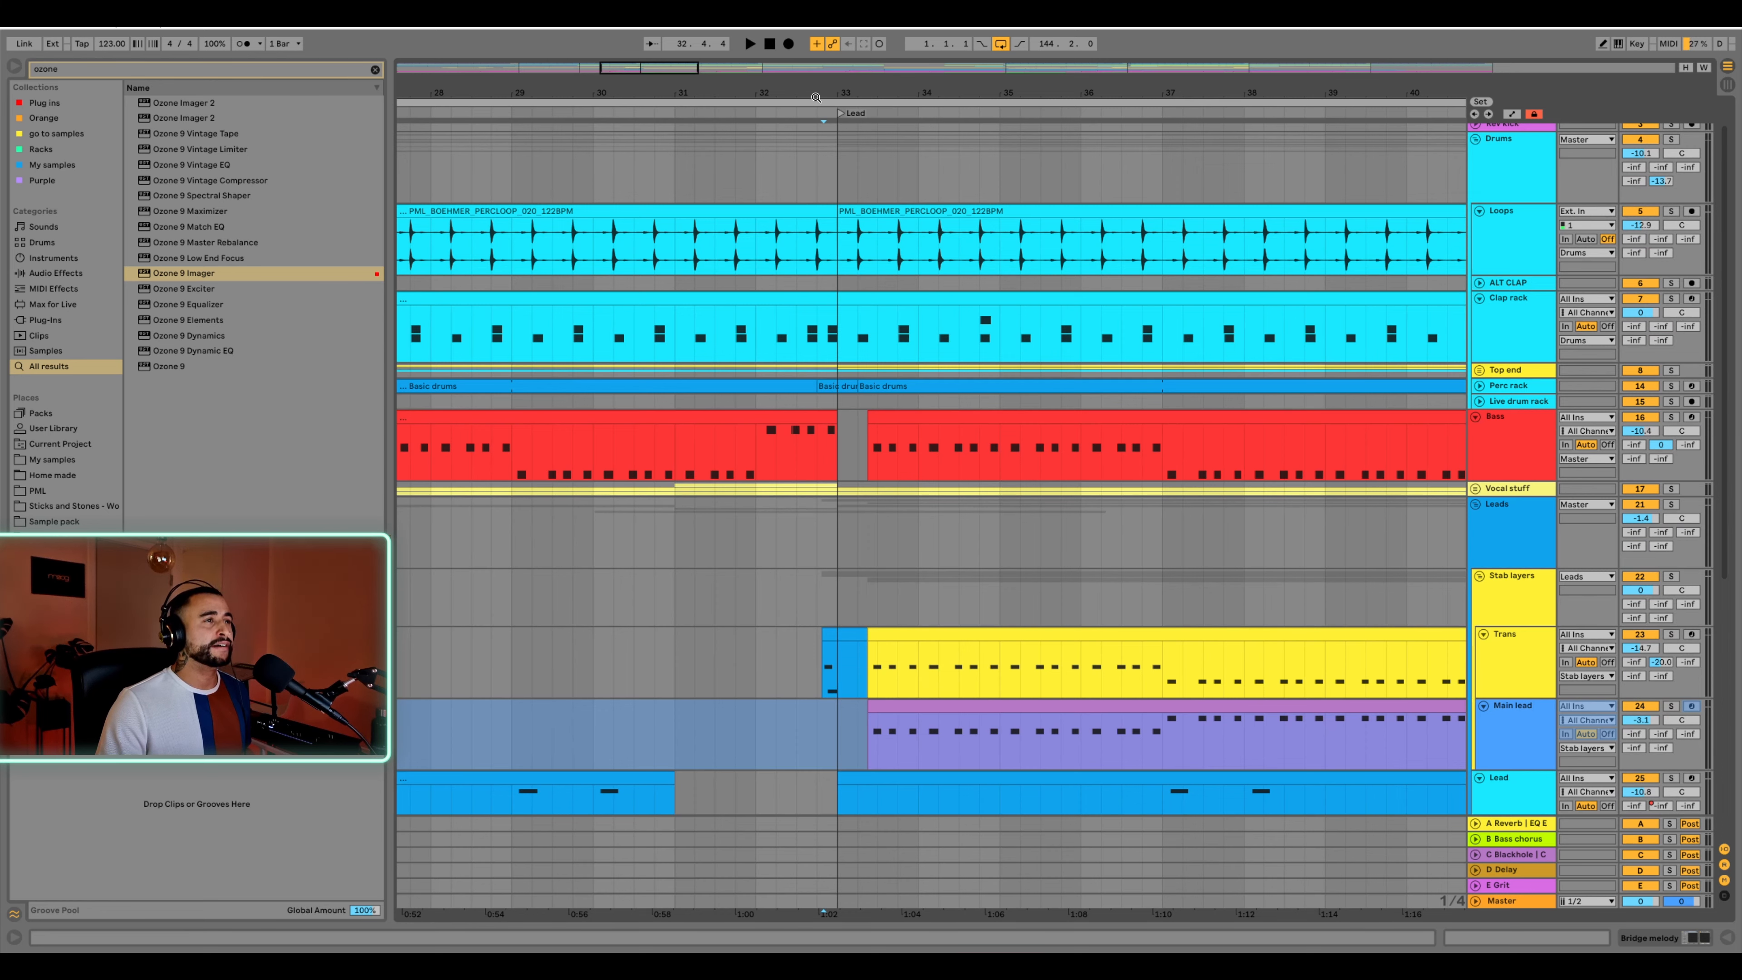
{"action": "scroll", "coordinate": [814, 99], "scroll_direction": "up", "scroll_amount": 1}
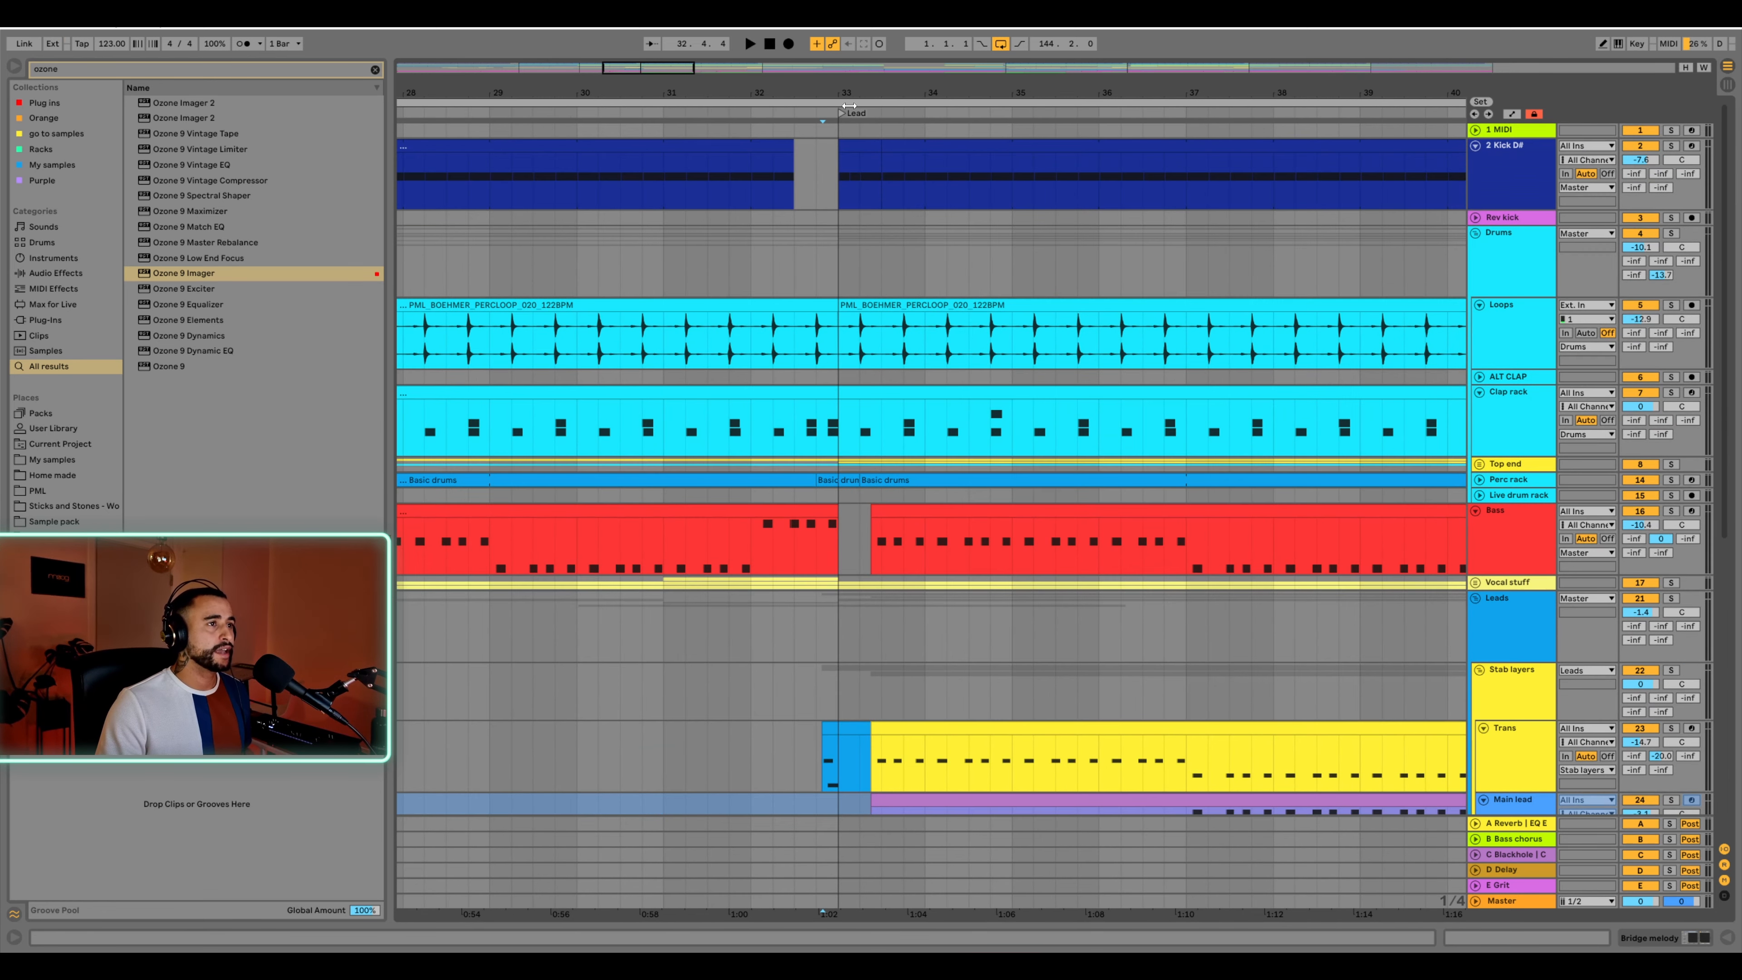
{"action": "left_click_drag", "start_coordinate": [848, 89], "coordinate": [848, 154]}
{"action": "left_click", "coordinate": [827, 192]}
{"action": "key", "text": "space"}
{"action": "key", "text": "space"}
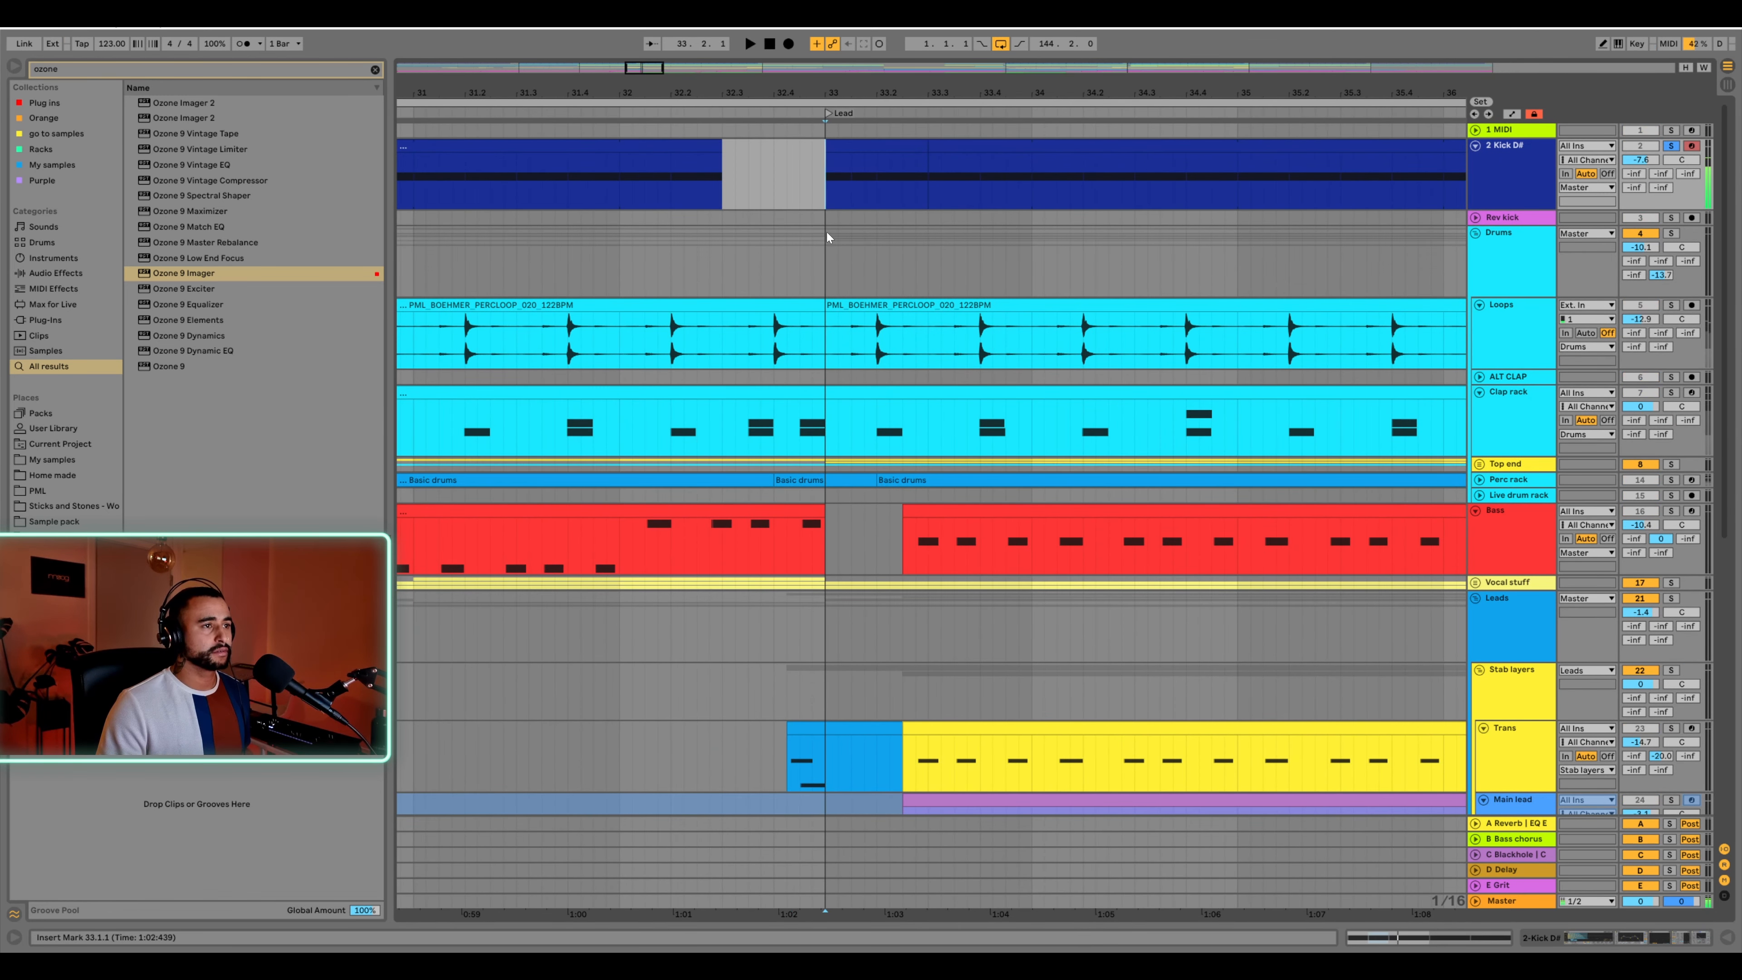
{"action": "key", "text": "space"}
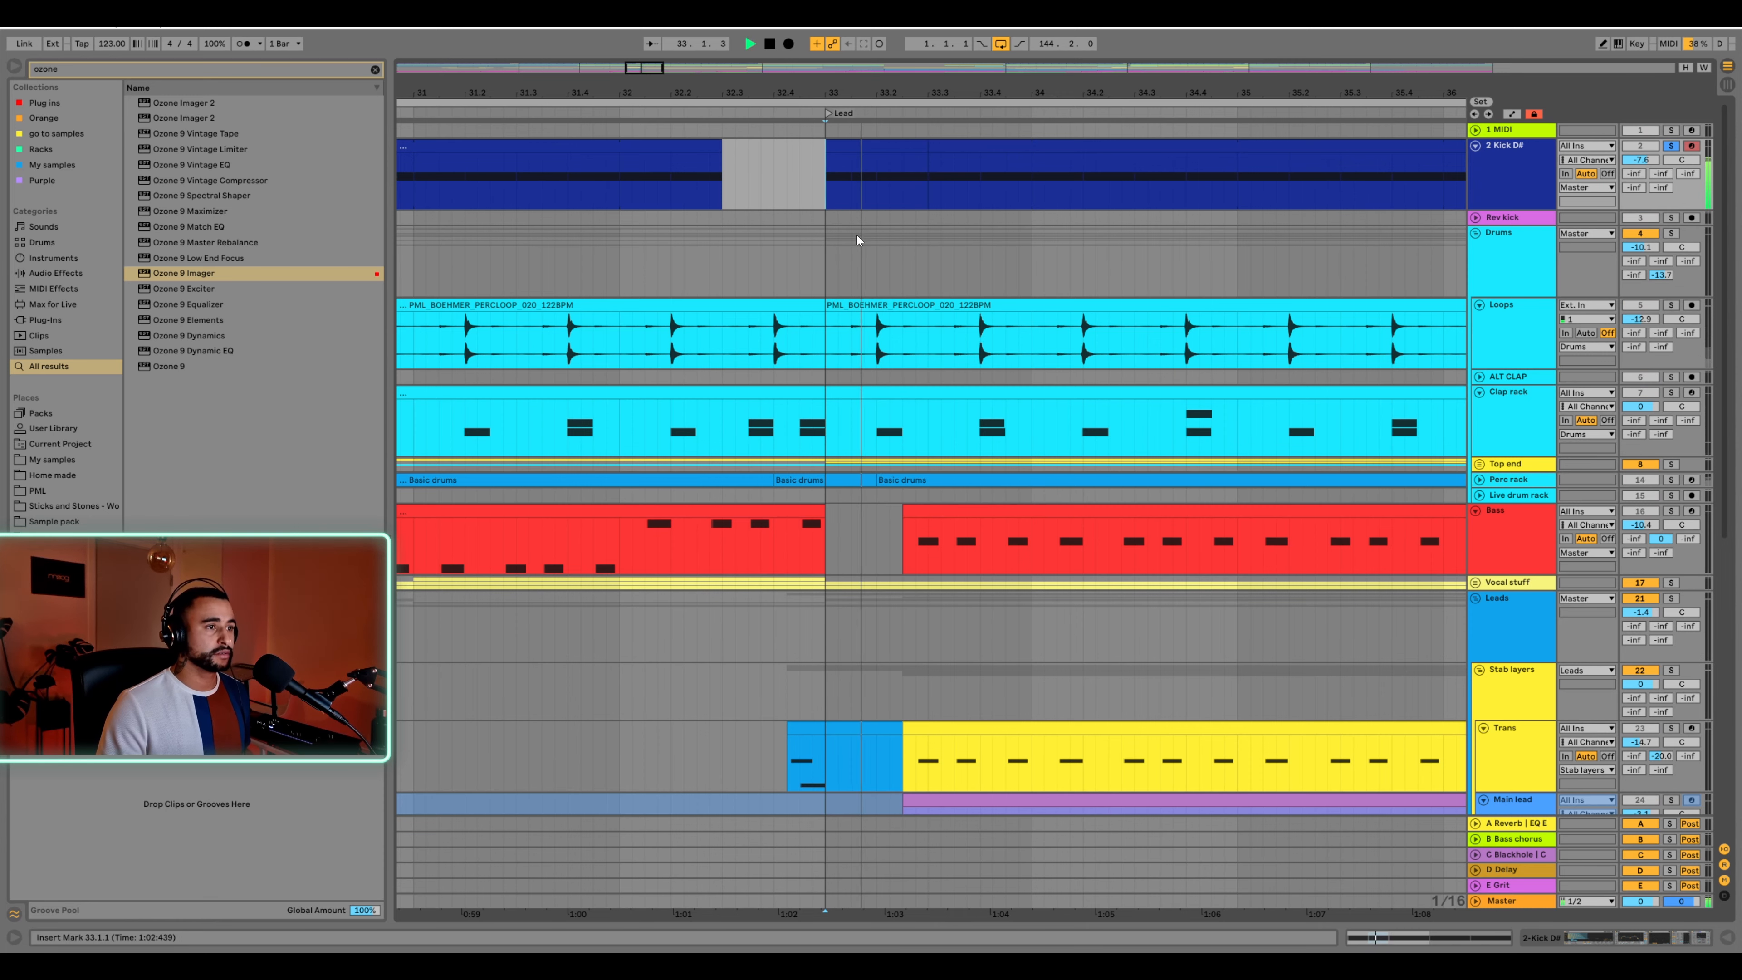
{"action": "key", "text": "space"}
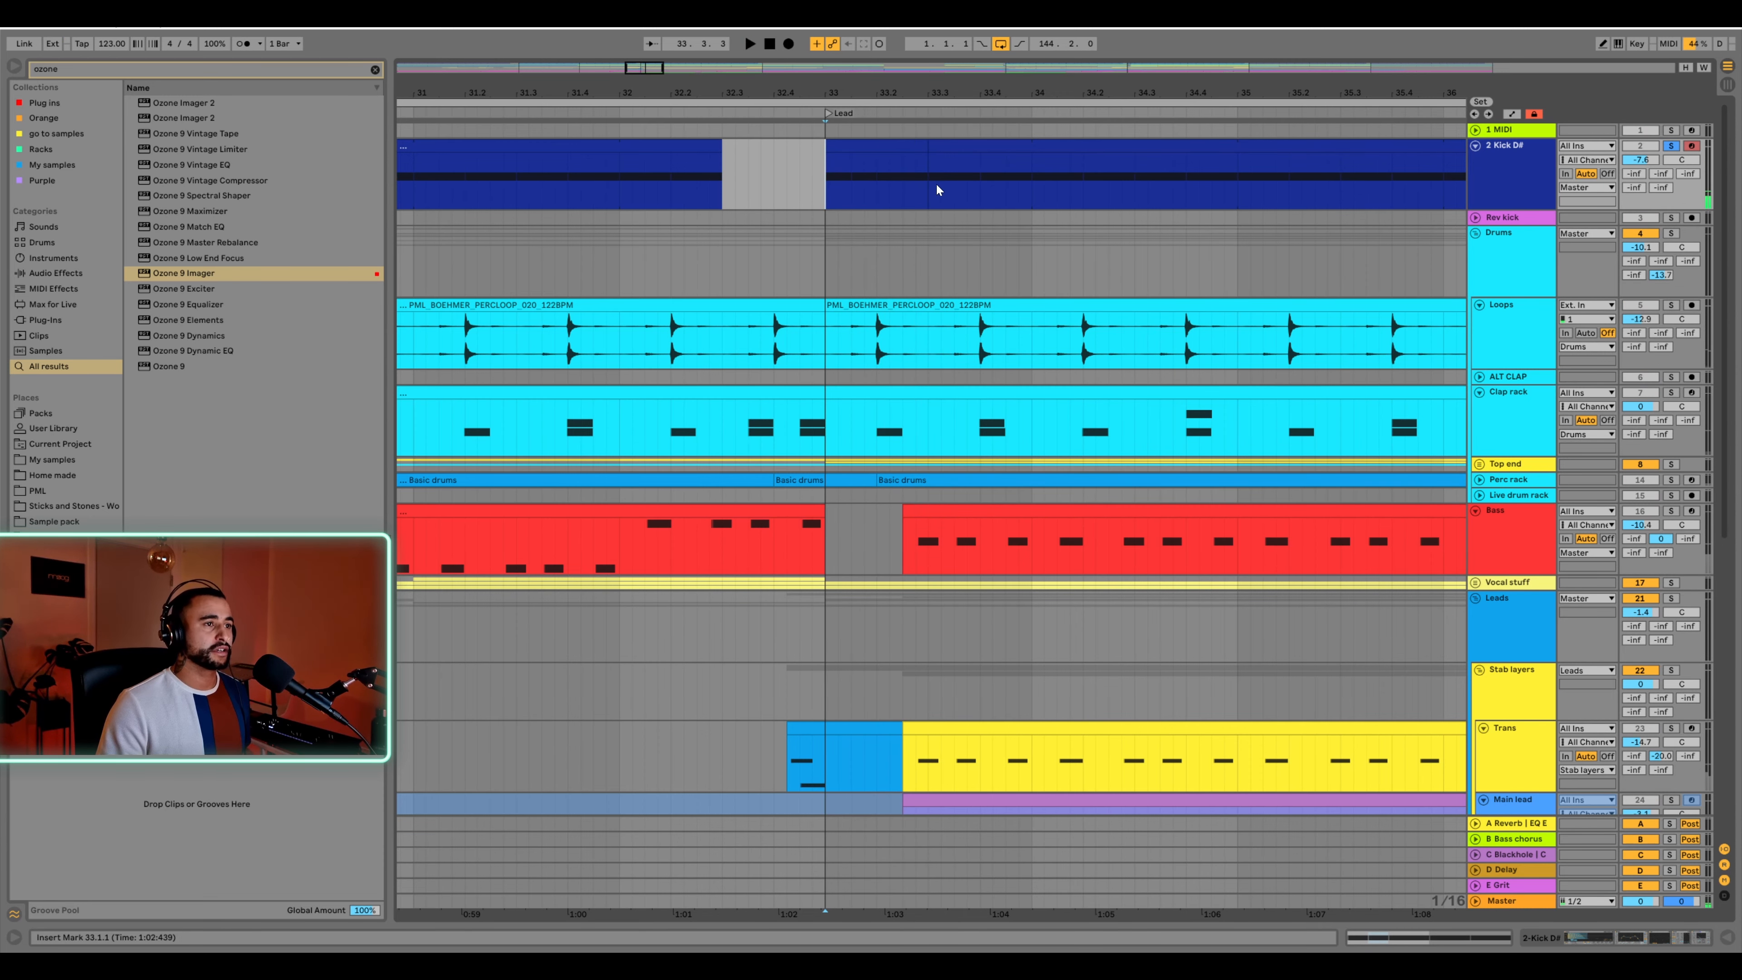
Select the Lead section's Bass clip from 33.2.3 to examine the gap before it
{"action": "left_click_drag", "start_coordinate": [811, 91], "coordinate": [815, 47]}
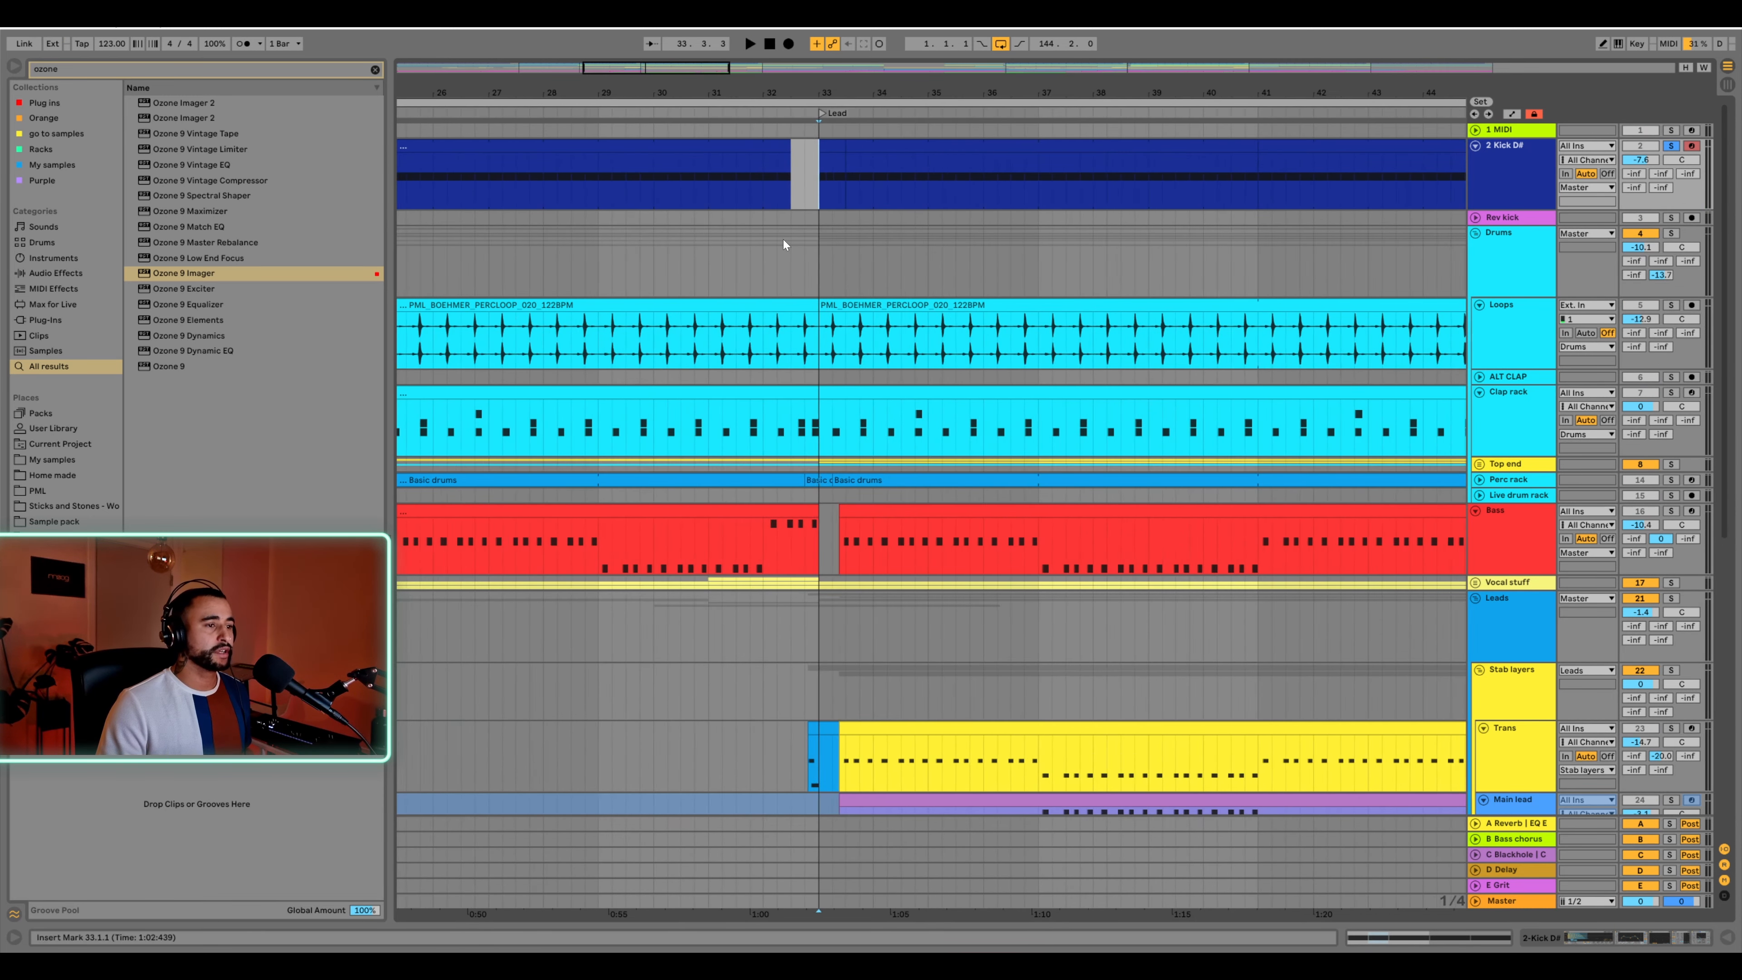
{"action": "scroll", "coordinate": [801, 473], "scroll_direction": "down", "scroll_amount": 5}
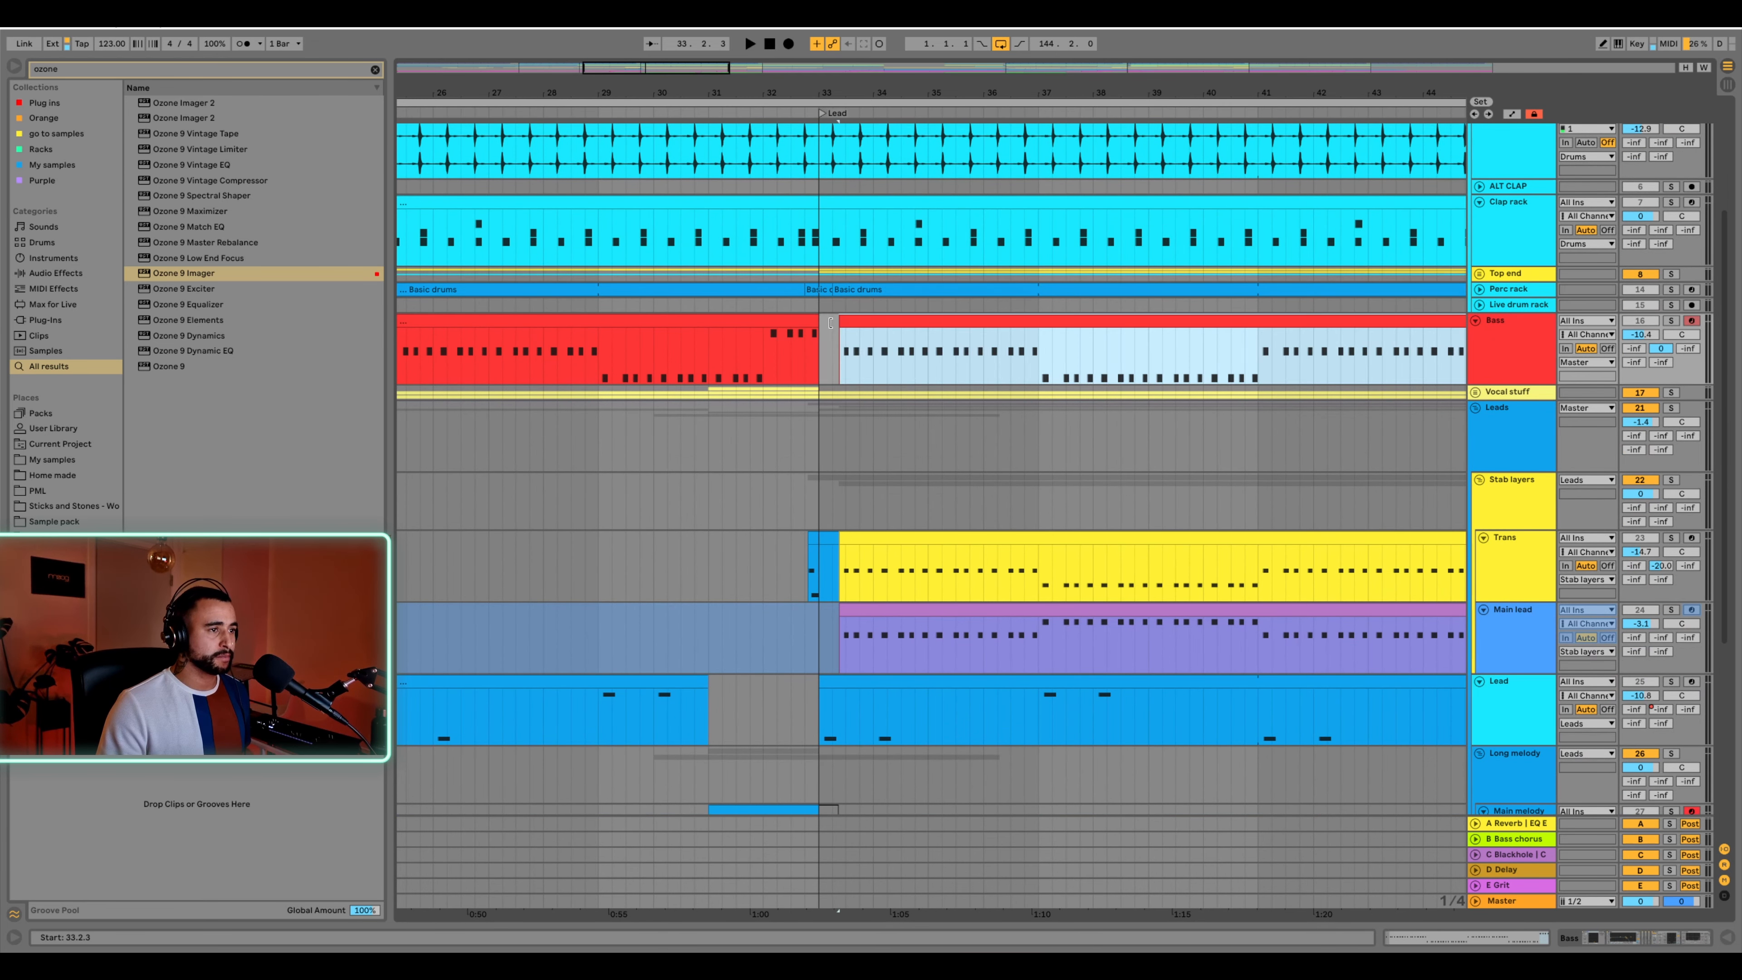
{"action": "left_click_drag", "start_coordinate": [838, 331], "coordinate": [840, 324]}
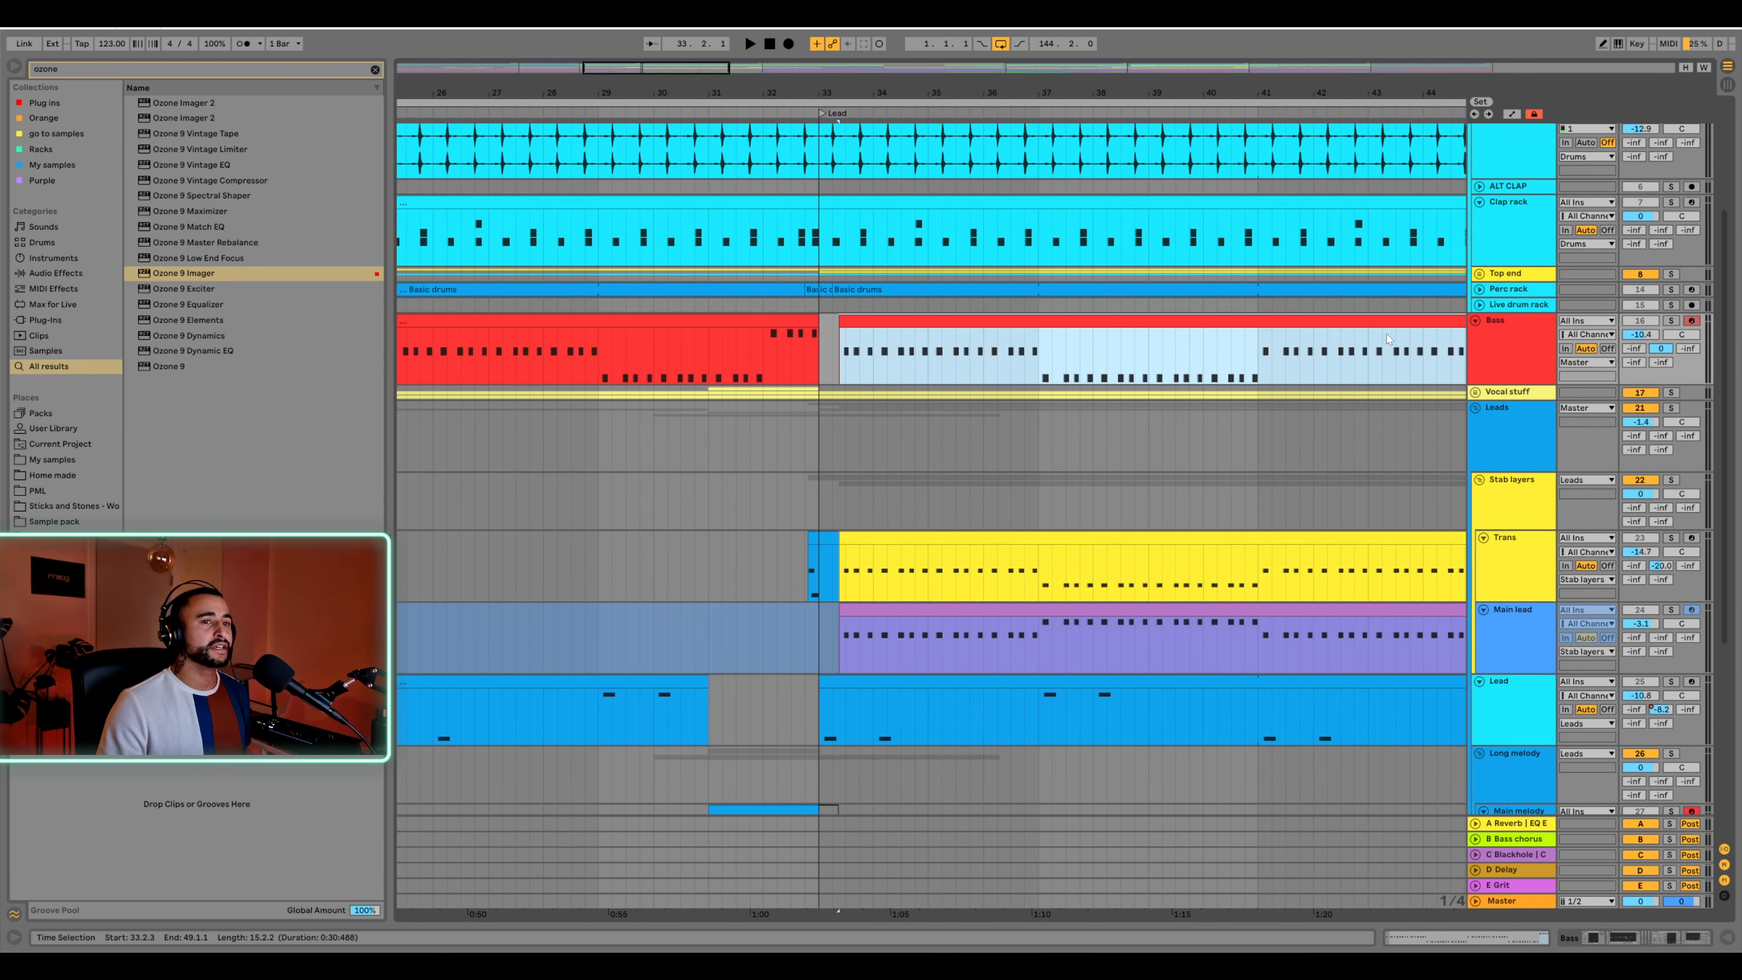
Unfold the Perc rack track and play its short Basic drums fill soloed from position 32.4.1 with its notes shown
{"action": "left_click", "coordinate": [1479, 289]}
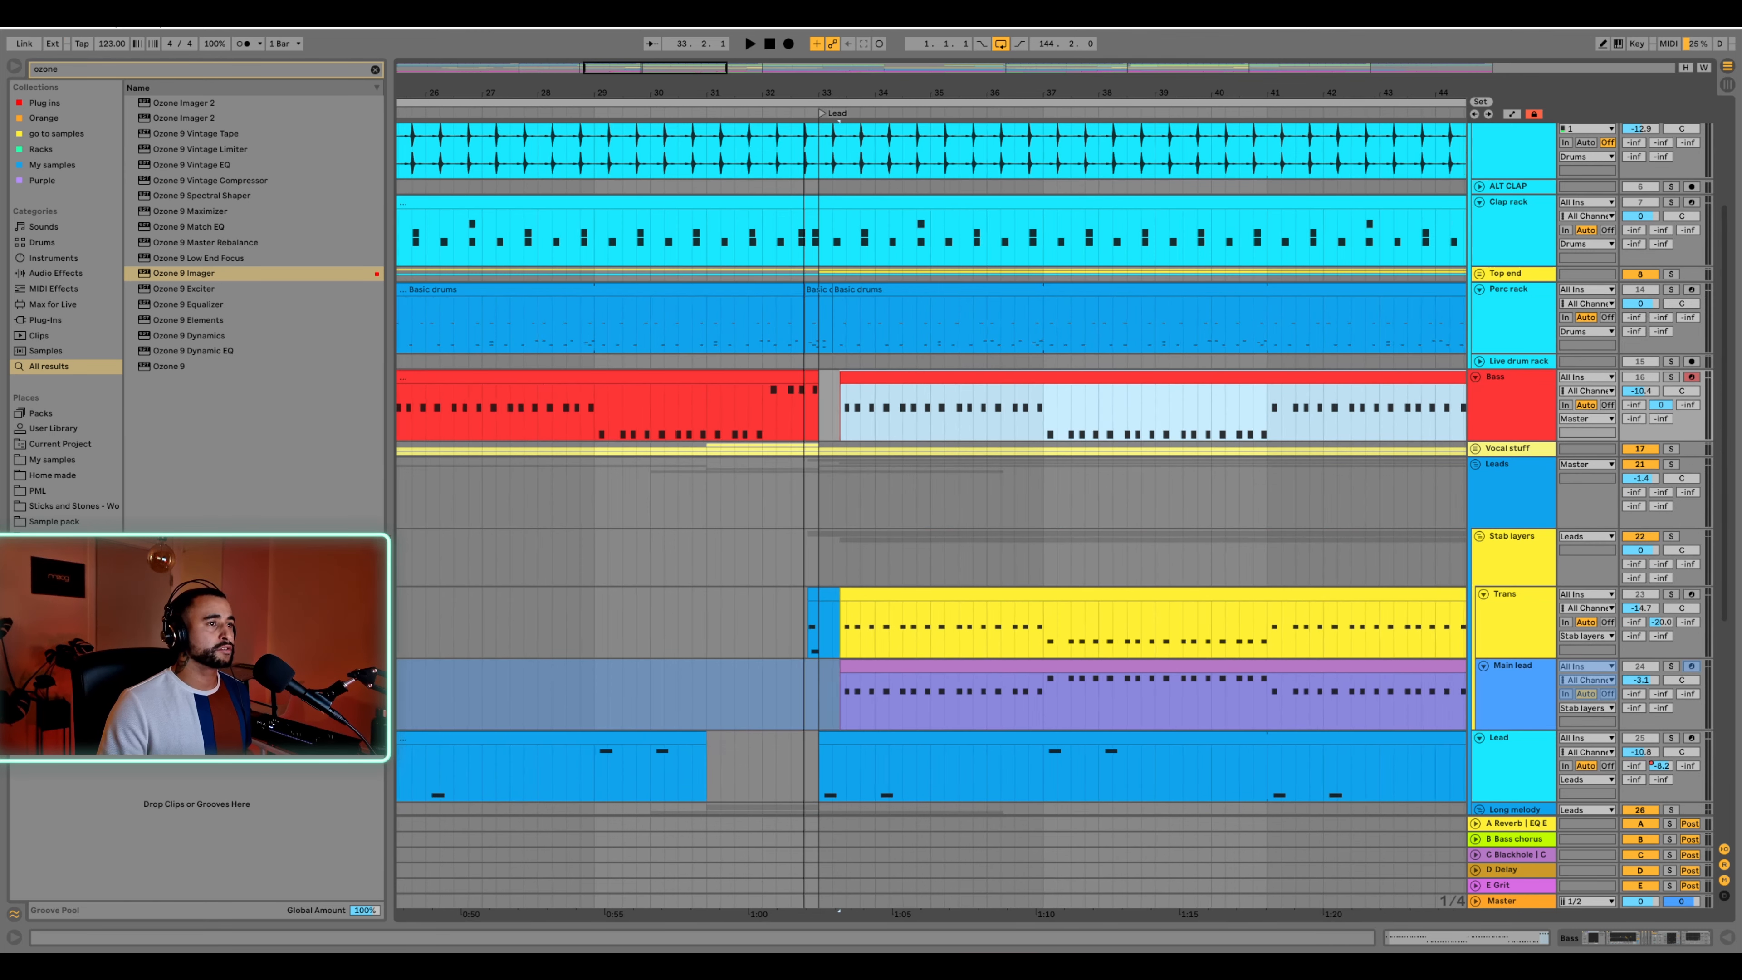
{"action": "key", "text": "plus"}
{"action": "key", "text": "plus"}
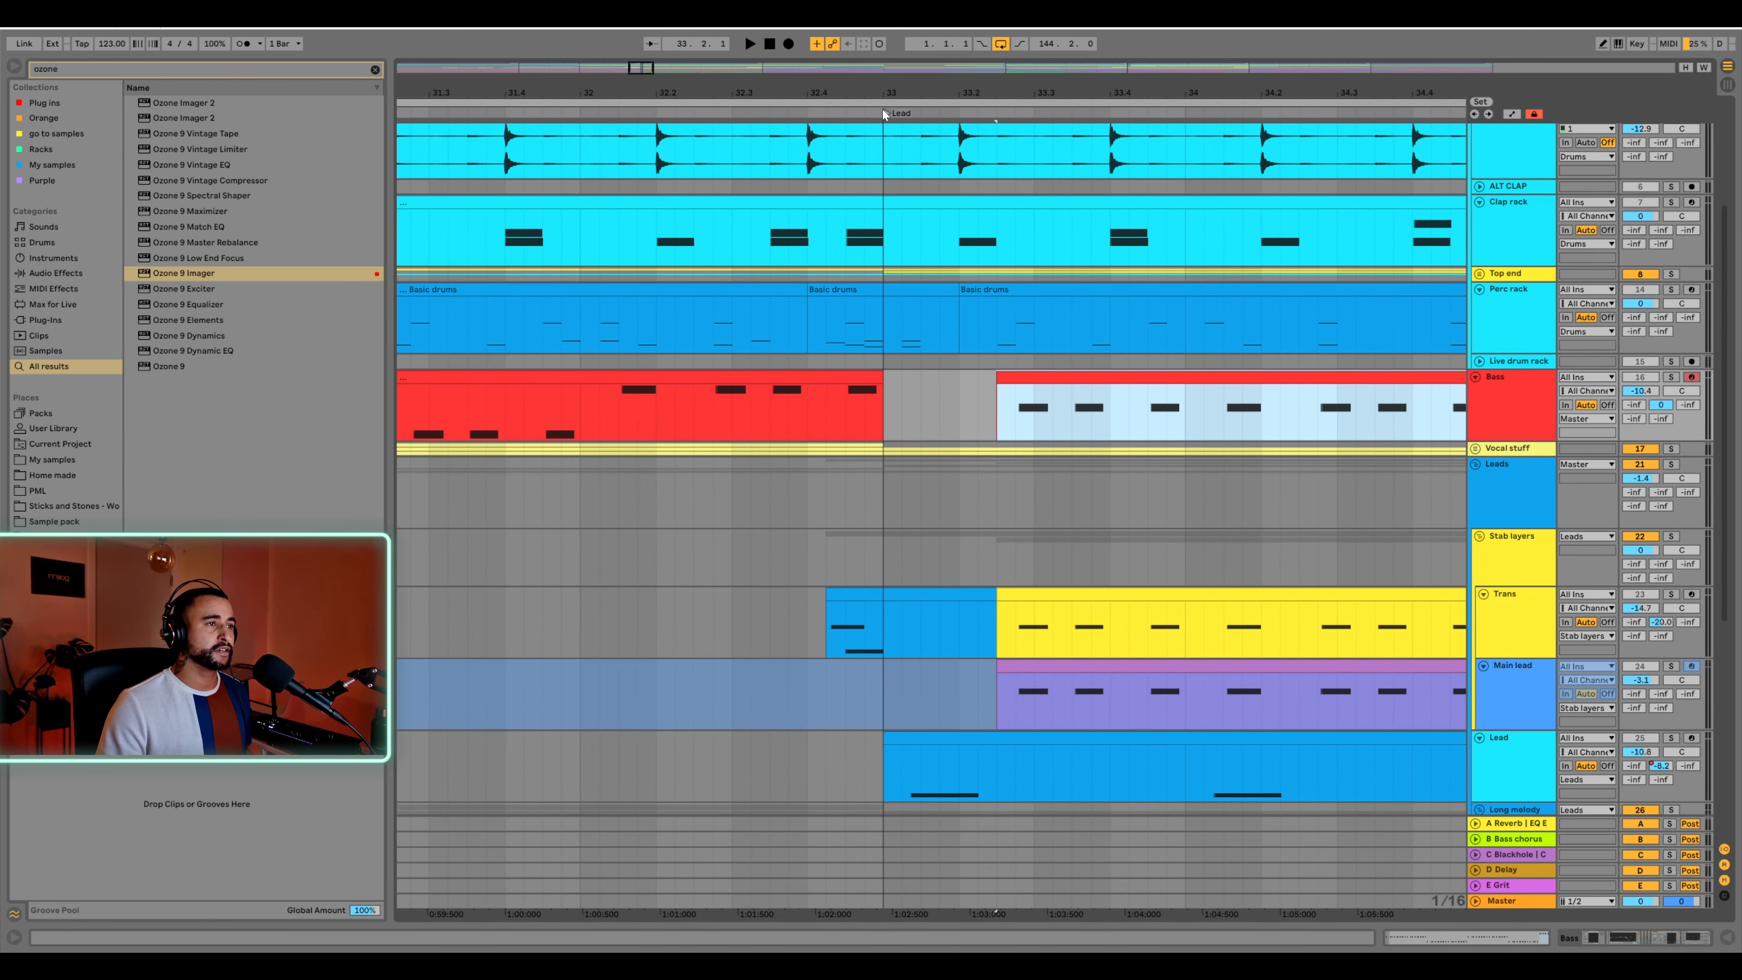
{"action": "key", "text": "minus"}
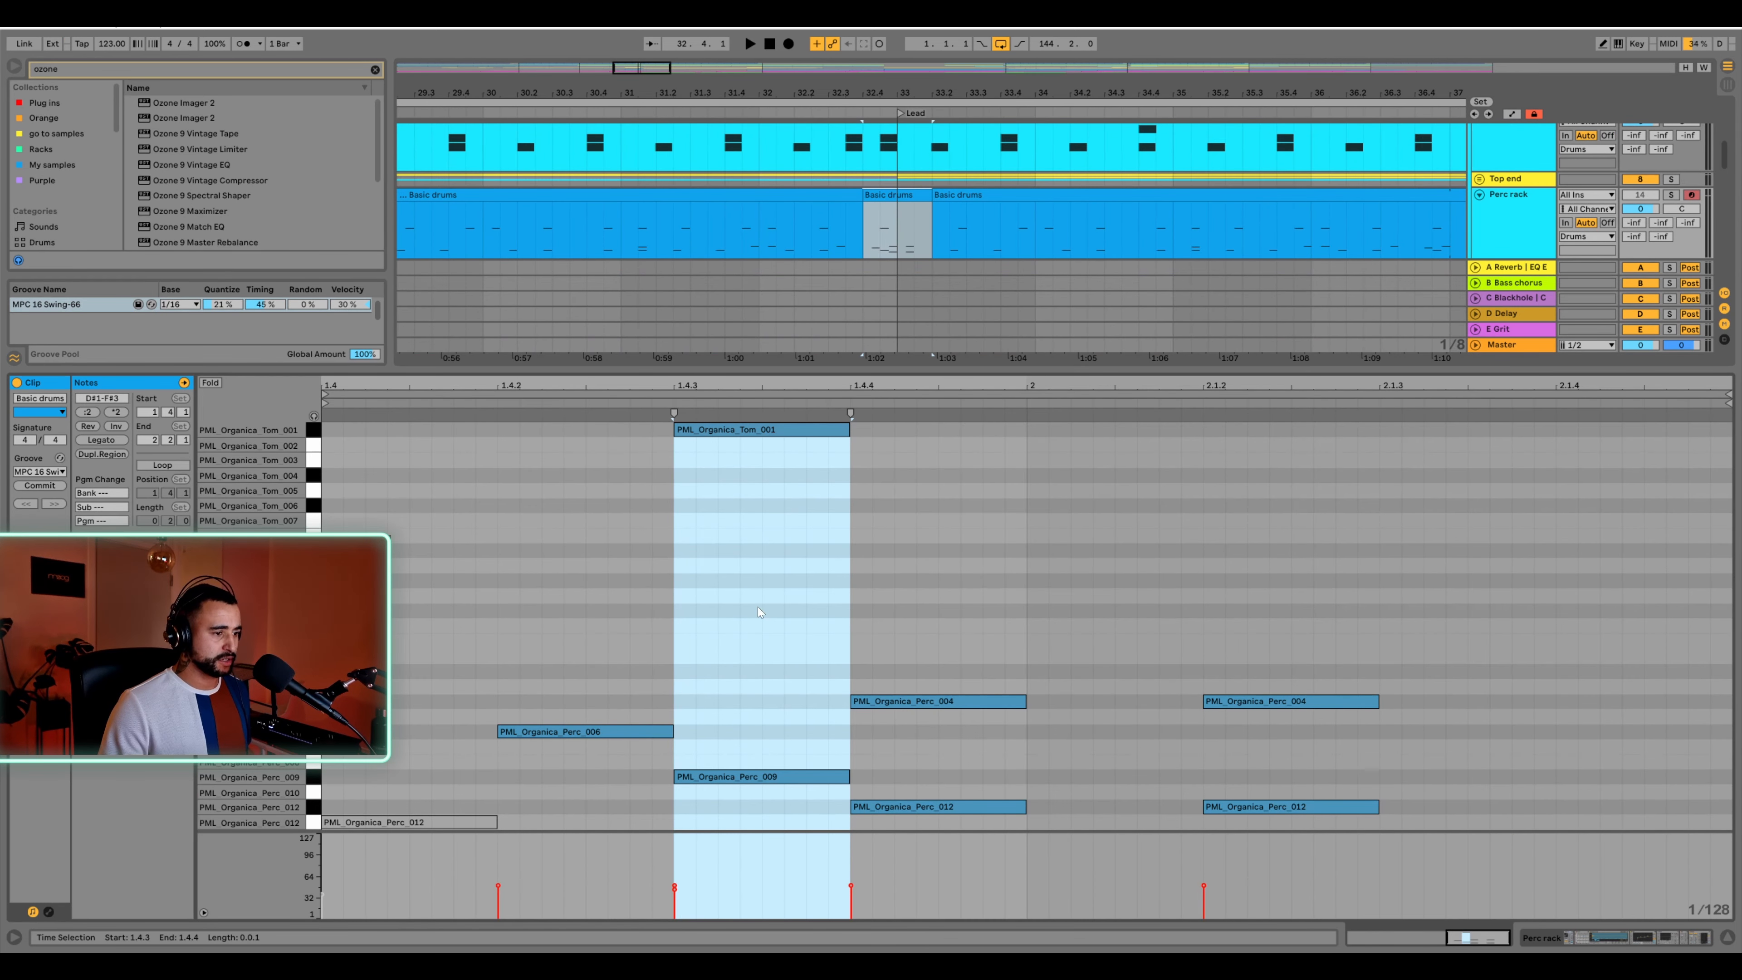
{"action": "key", "text": "space"}
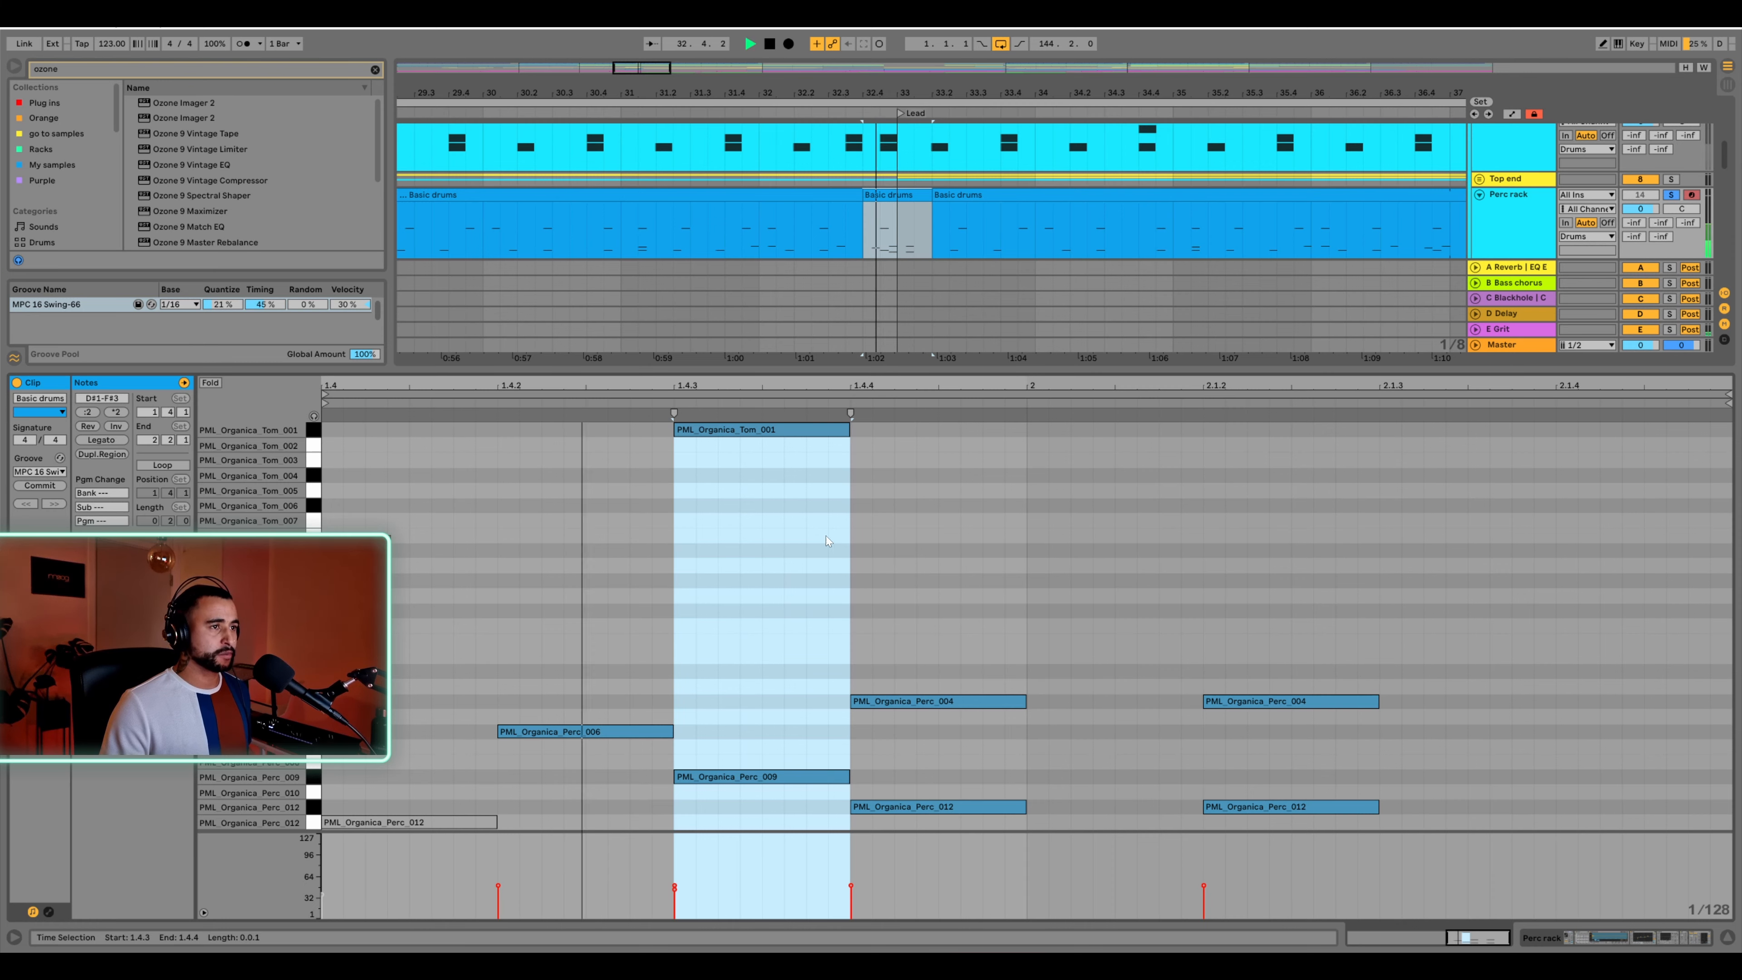
{"action": "key", "text": "space"}
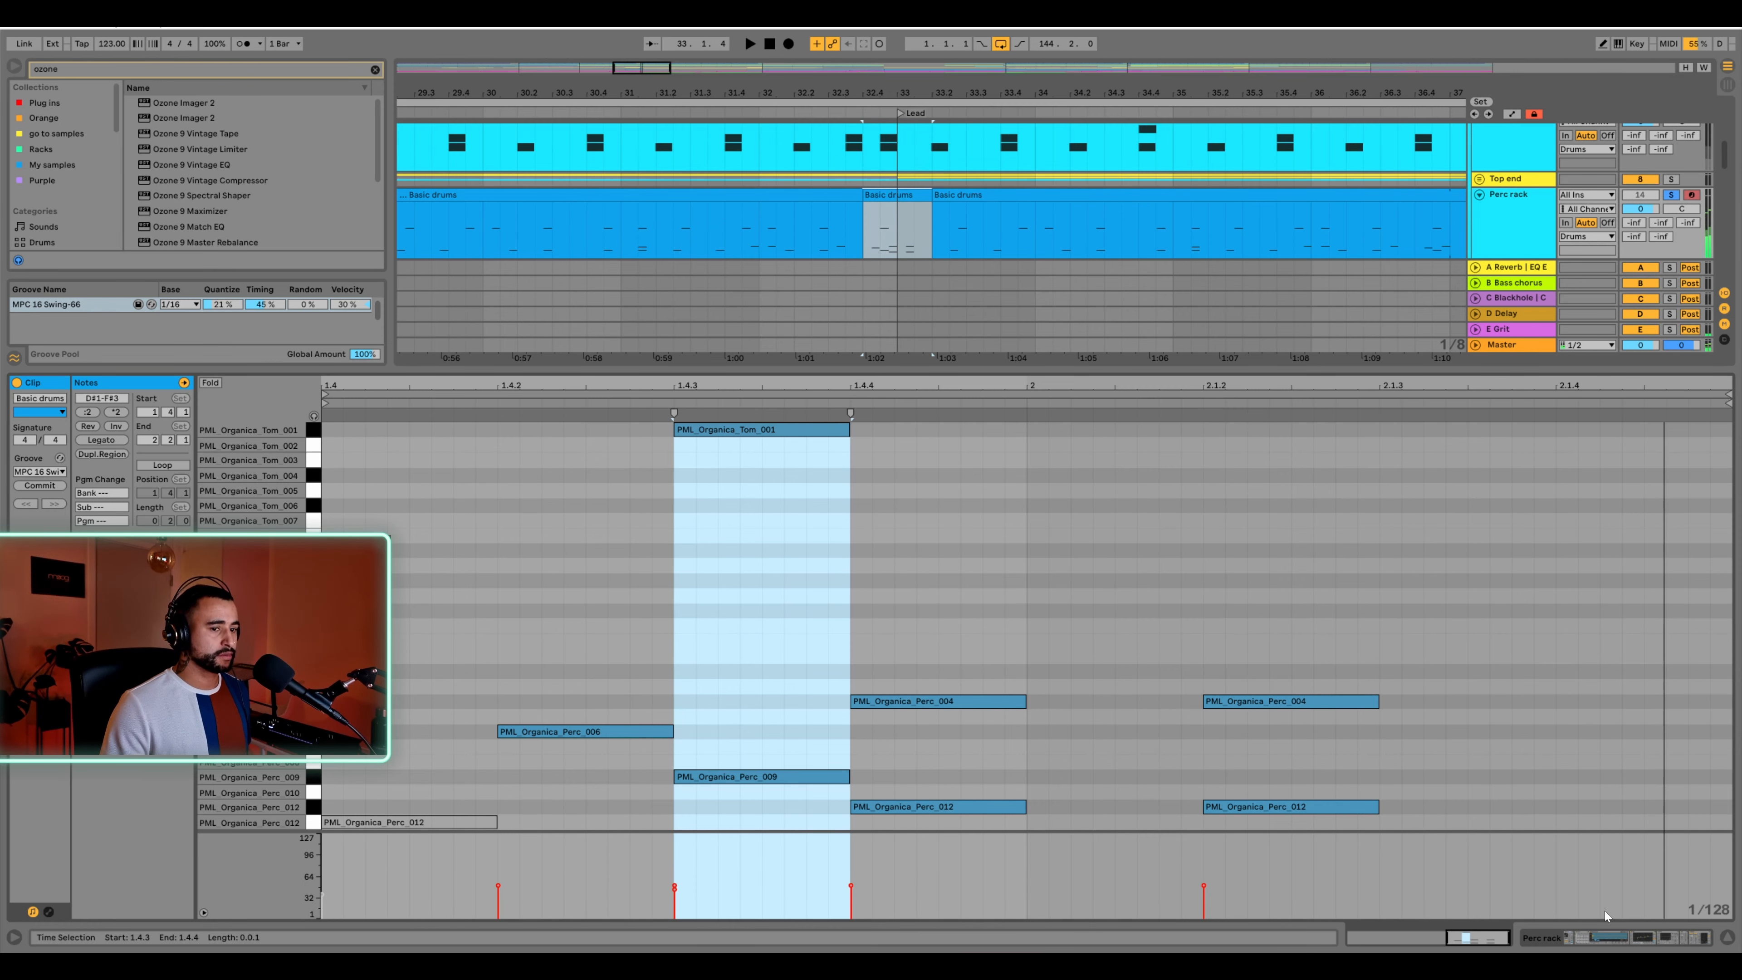
{"action": "left_click", "coordinate": [1729, 940]}
Solo the Trans track and play its pickup notes into the Lead section from position 32.4.2
{"action": "left_click_drag", "start_coordinate": [900, 98], "coordinate": [896, 158]}
{"action": "scroll", "coordinate": [946, 326], "scroll_direction": "up", "scroll_amount": 5}
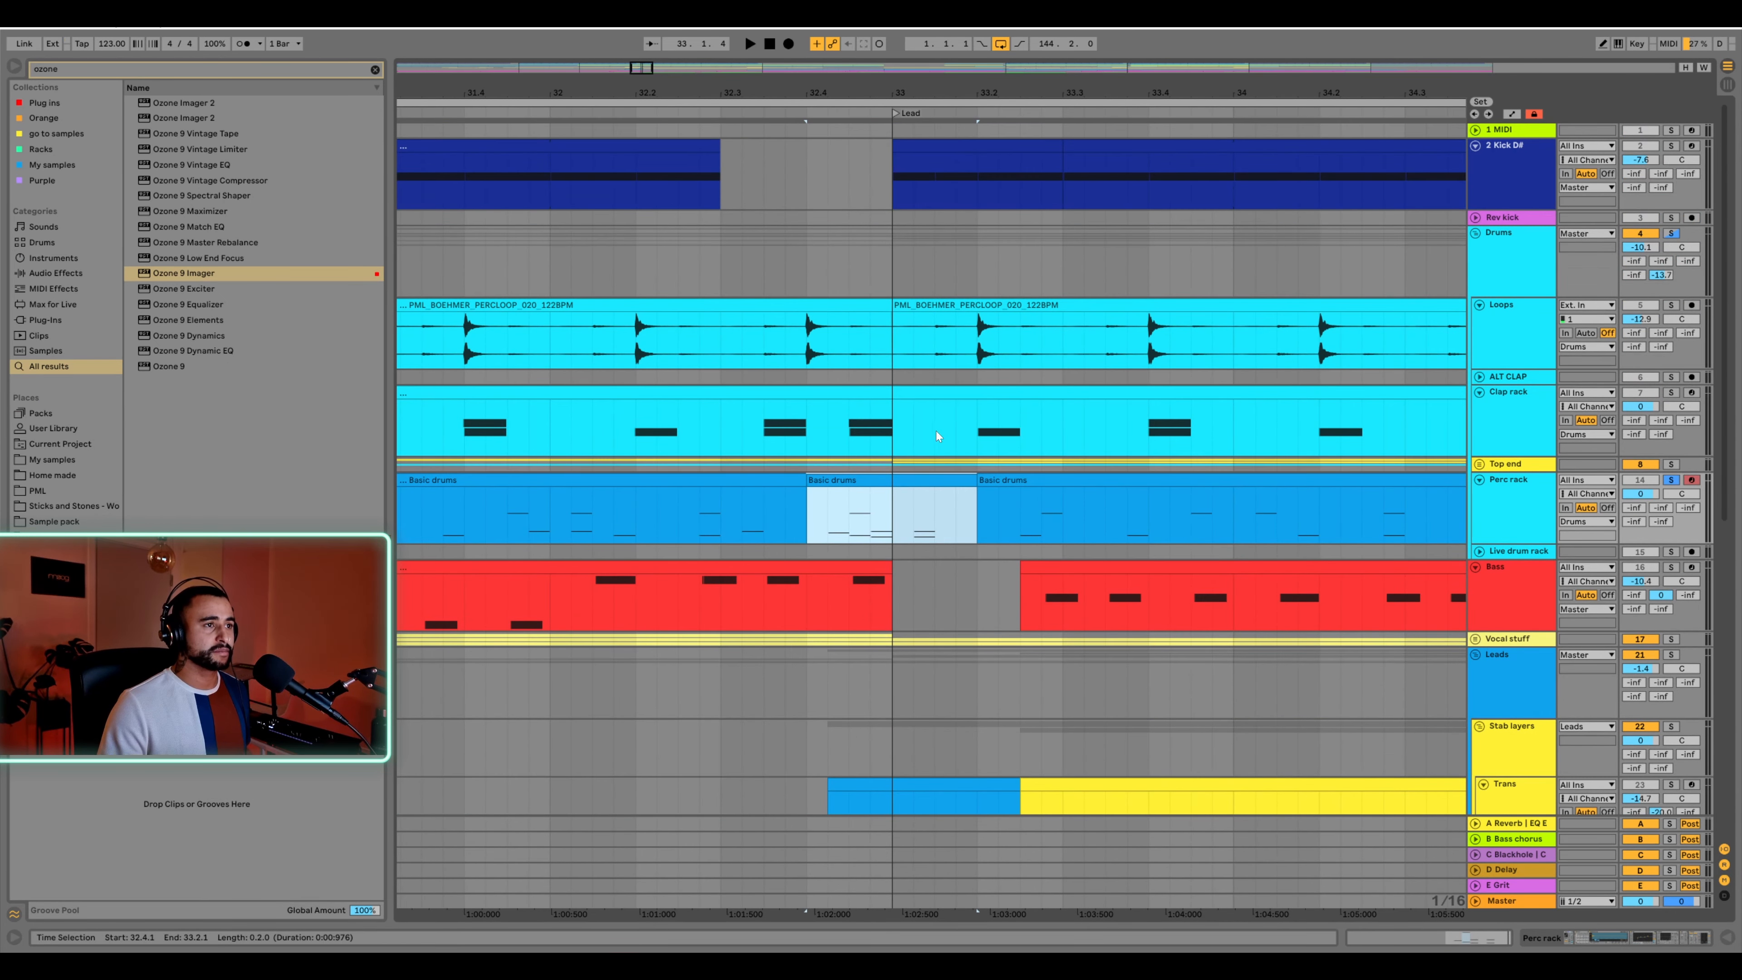
{"action": "scroll", "coordinate": [936, 430], "scroll_direction": "down", "scroll_amount": 2}
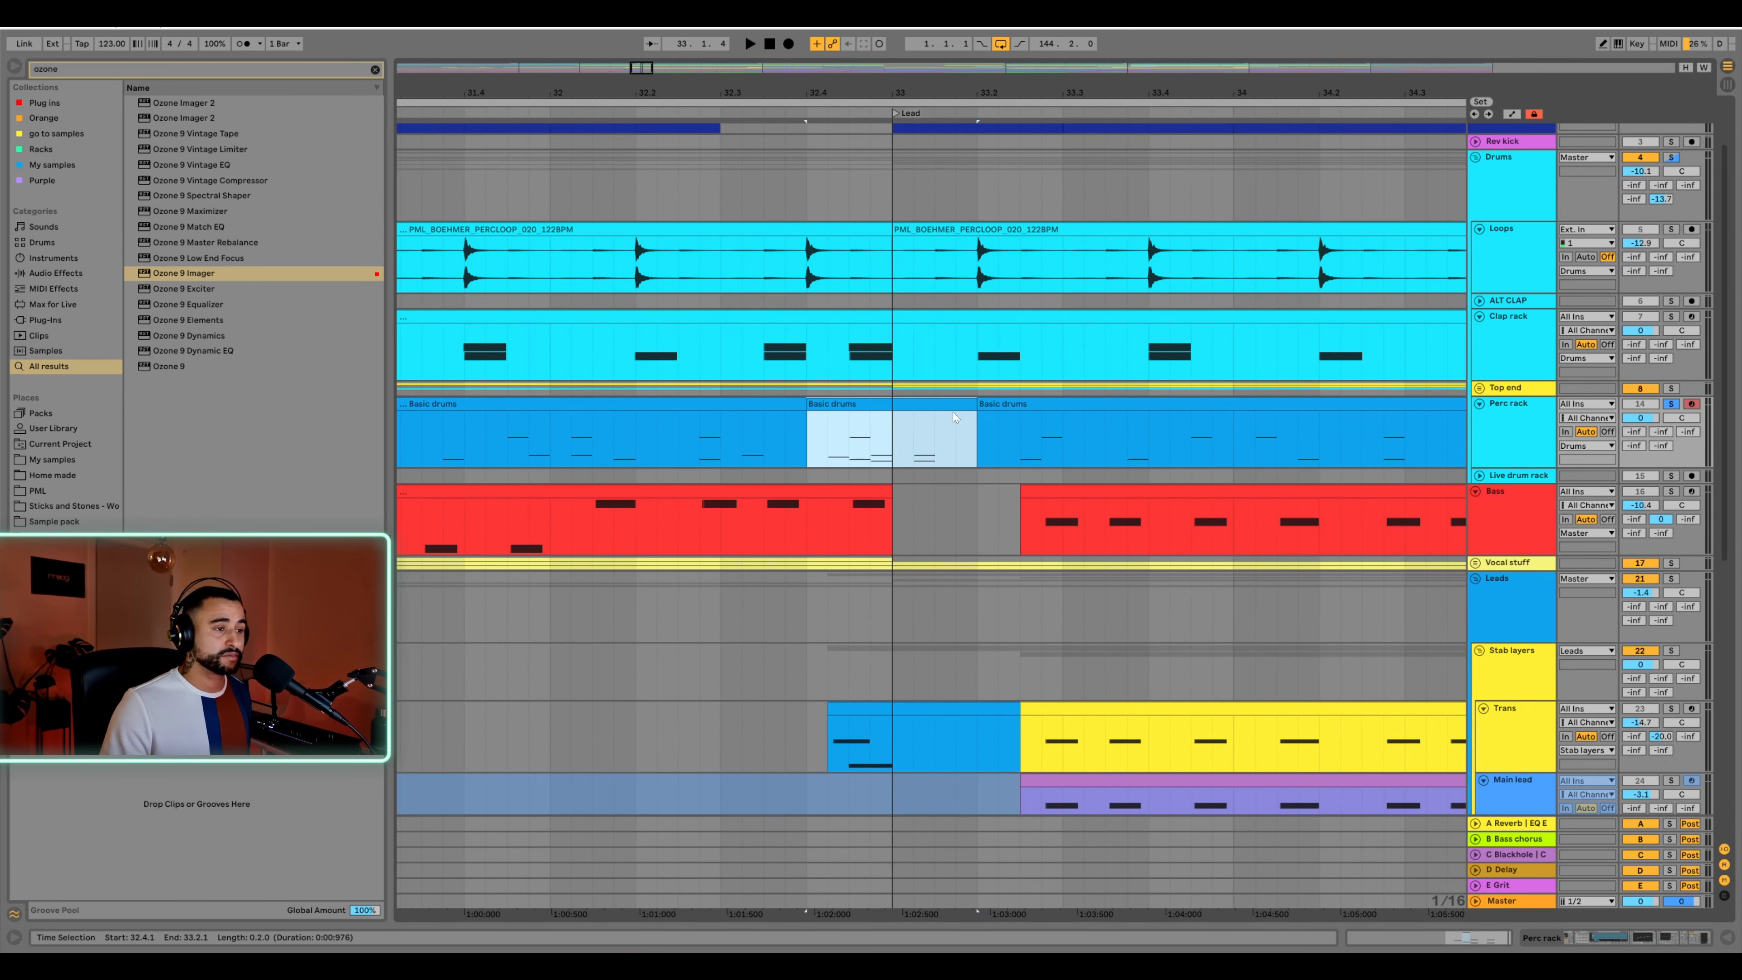
{"action": "scroll", "coordinate": [955, 419], "scroll_direction": "down", "scroll_amount": 8}
{"action": "left_click", "coordinate": [911, 460]}
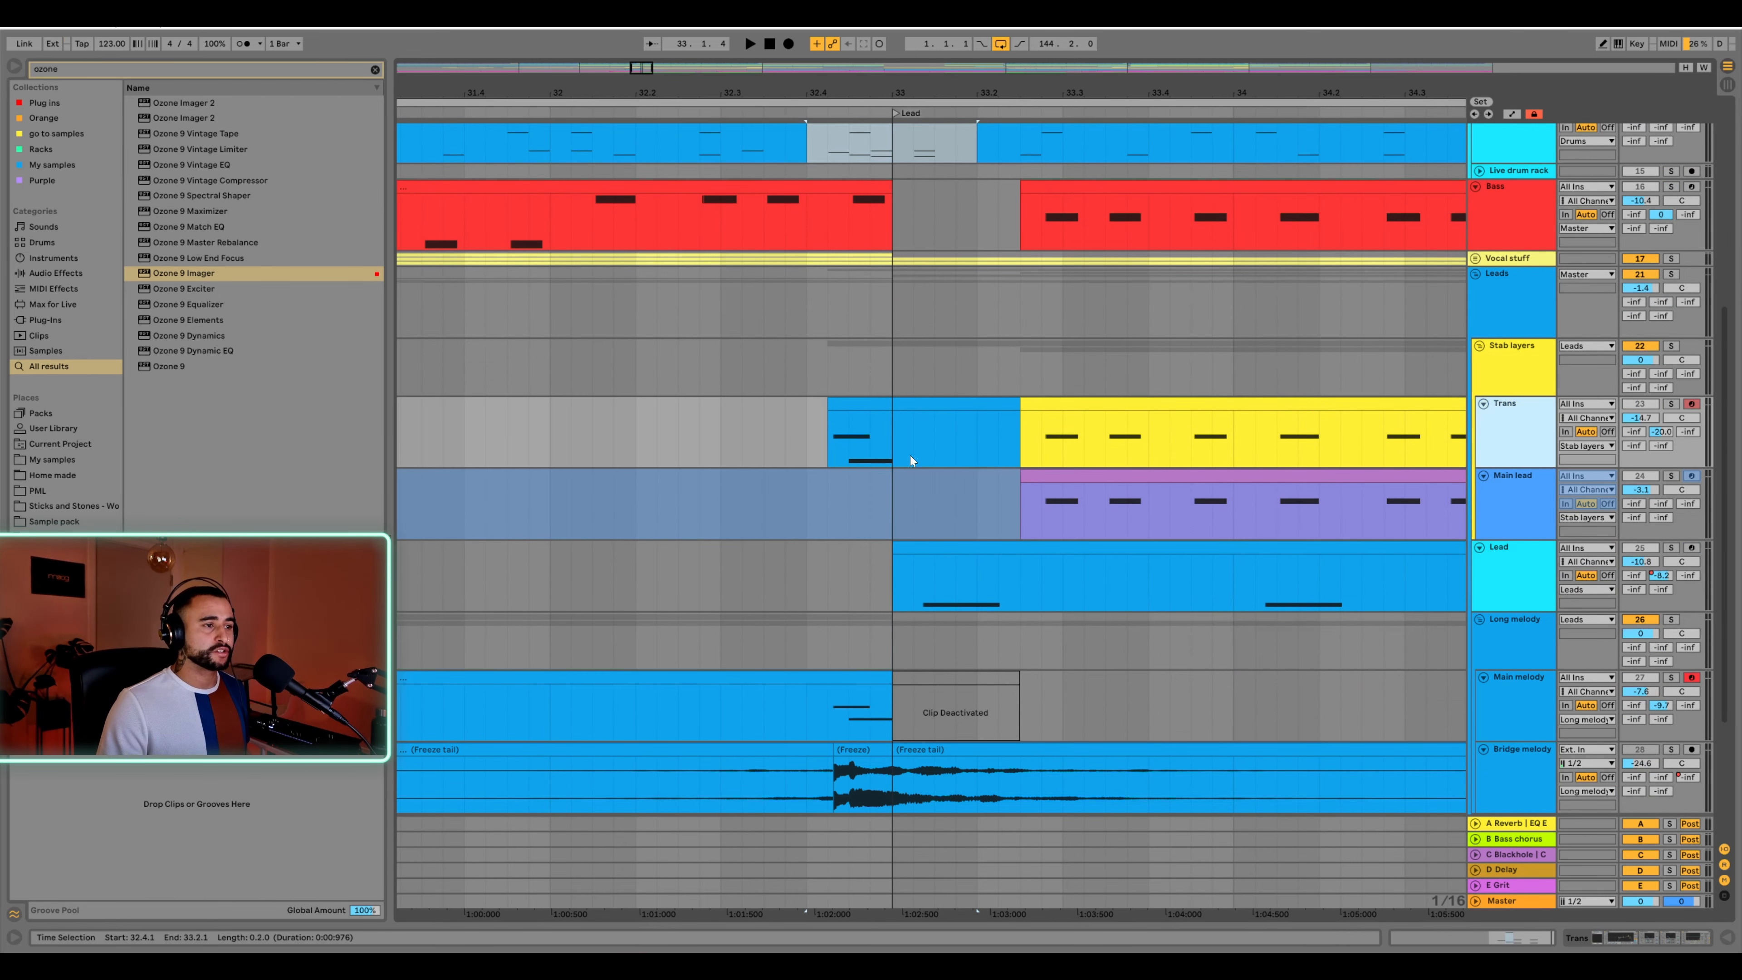
{"action": "left_click", "coordinate": [832, 442]}
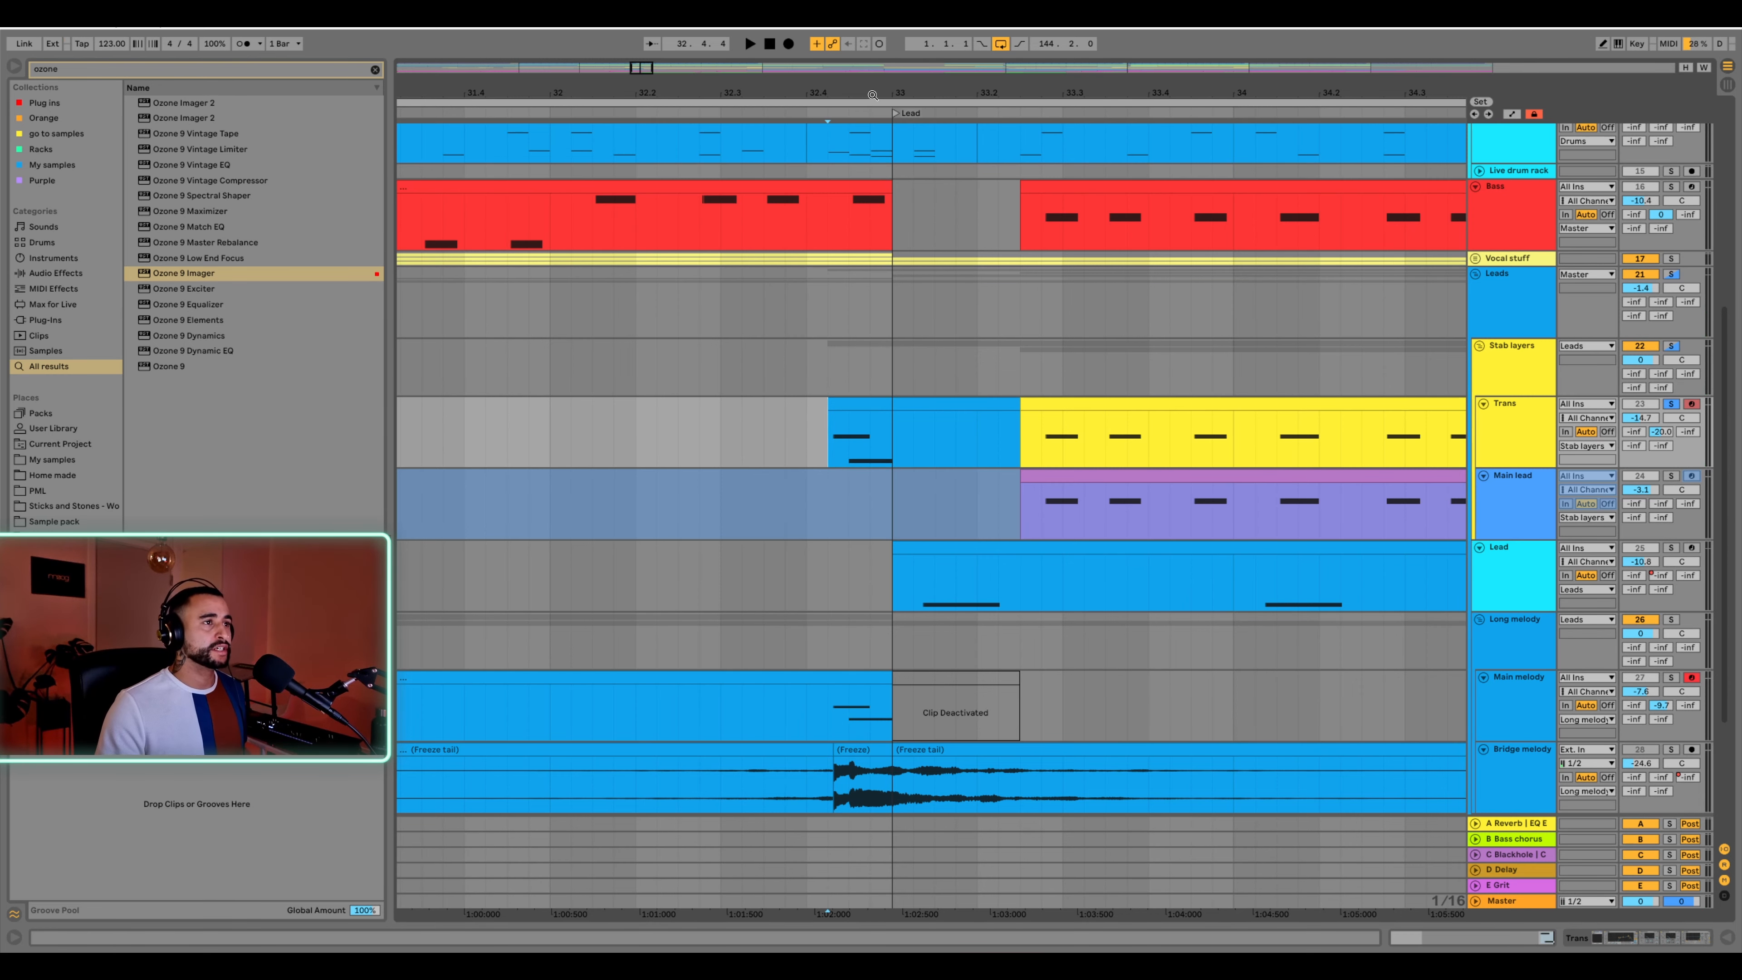
Shorten the Bass clip before the Lead section so that it ends at 32.4.1
{"action": "left_click_drag", "start_coordinate": [874, 97], "coordinate": [879, 72]}
{"action": "scroll", "coordinate": [882, 351], "scroll_direction": "up", "scroll_amount": 3}
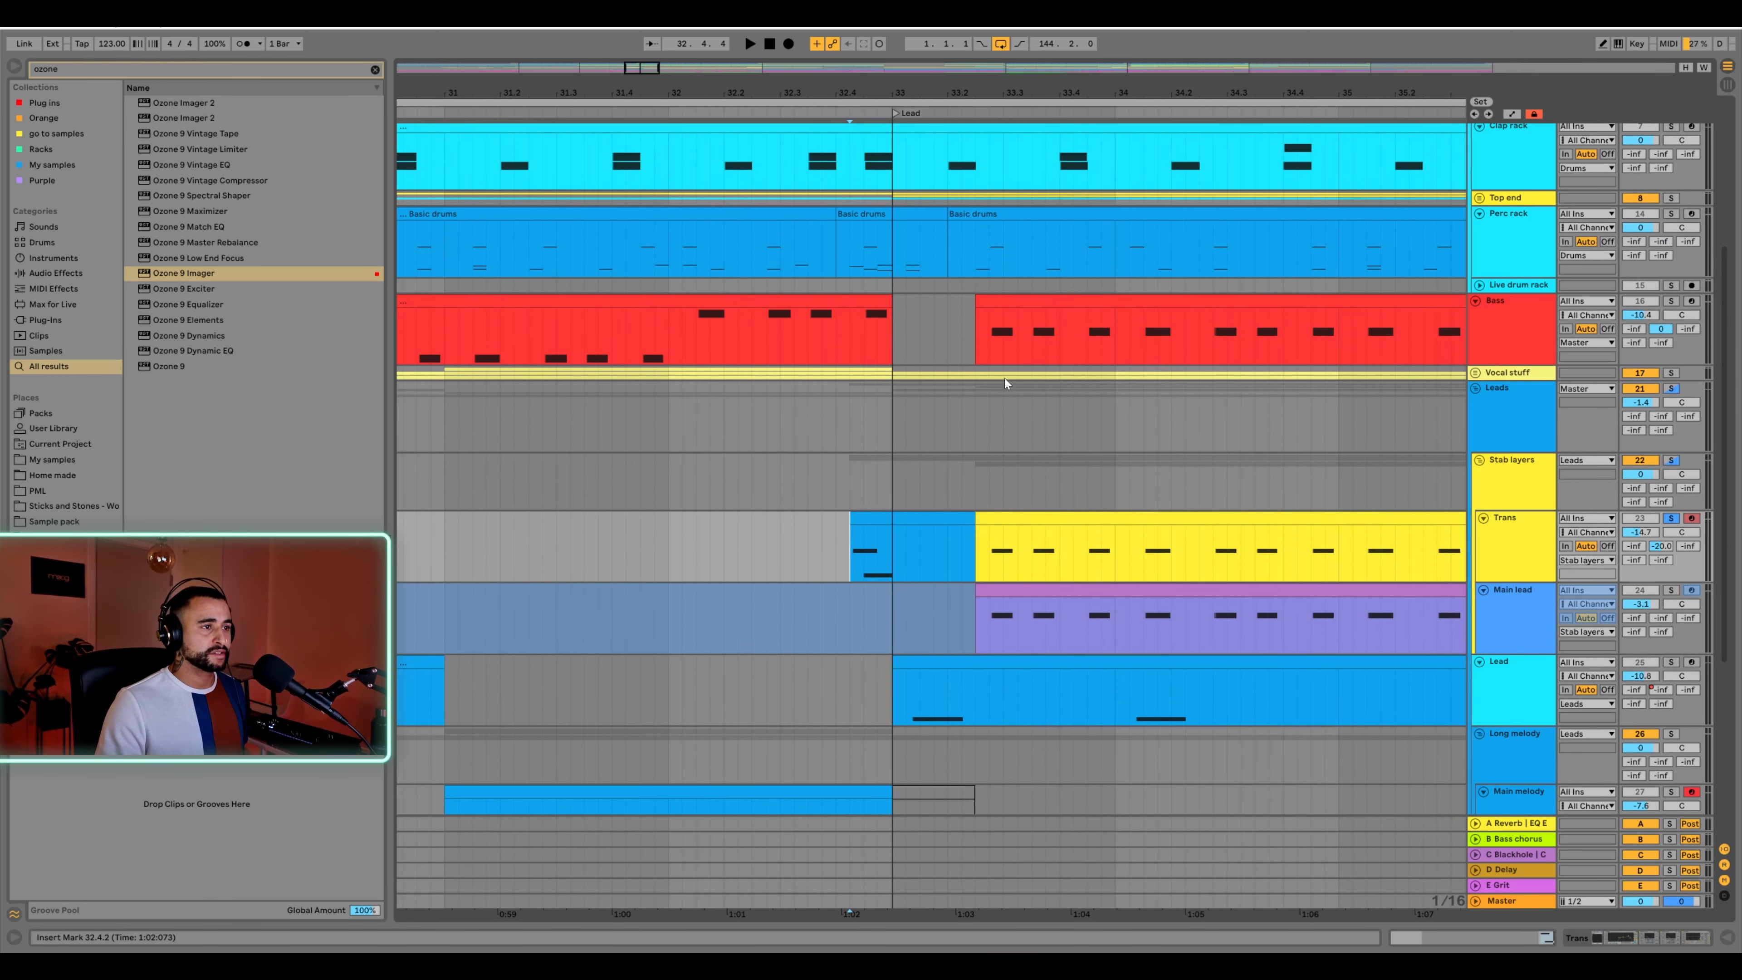
{"action": "scroll", "coordinate": [892, 426], "scroll_direction": "up", "scroll_amount": 3}
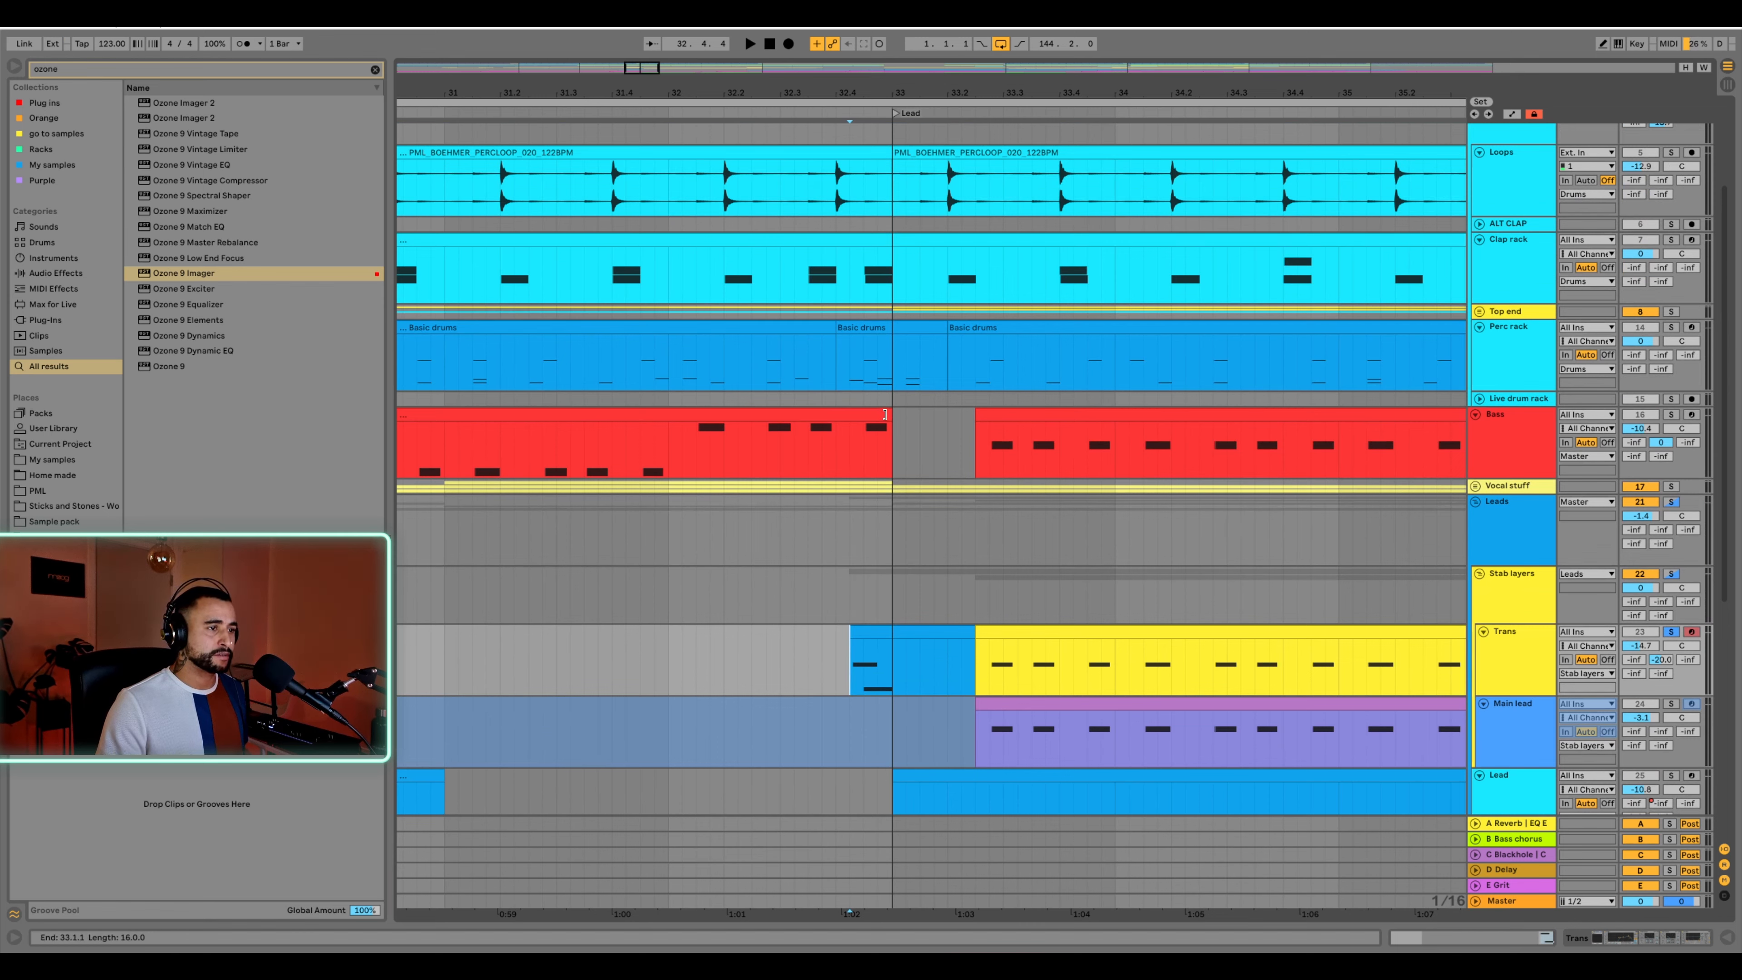
{"action": "left_click_drag", "start_coordinate": [884, 414], "coordinate": [836, 414]}
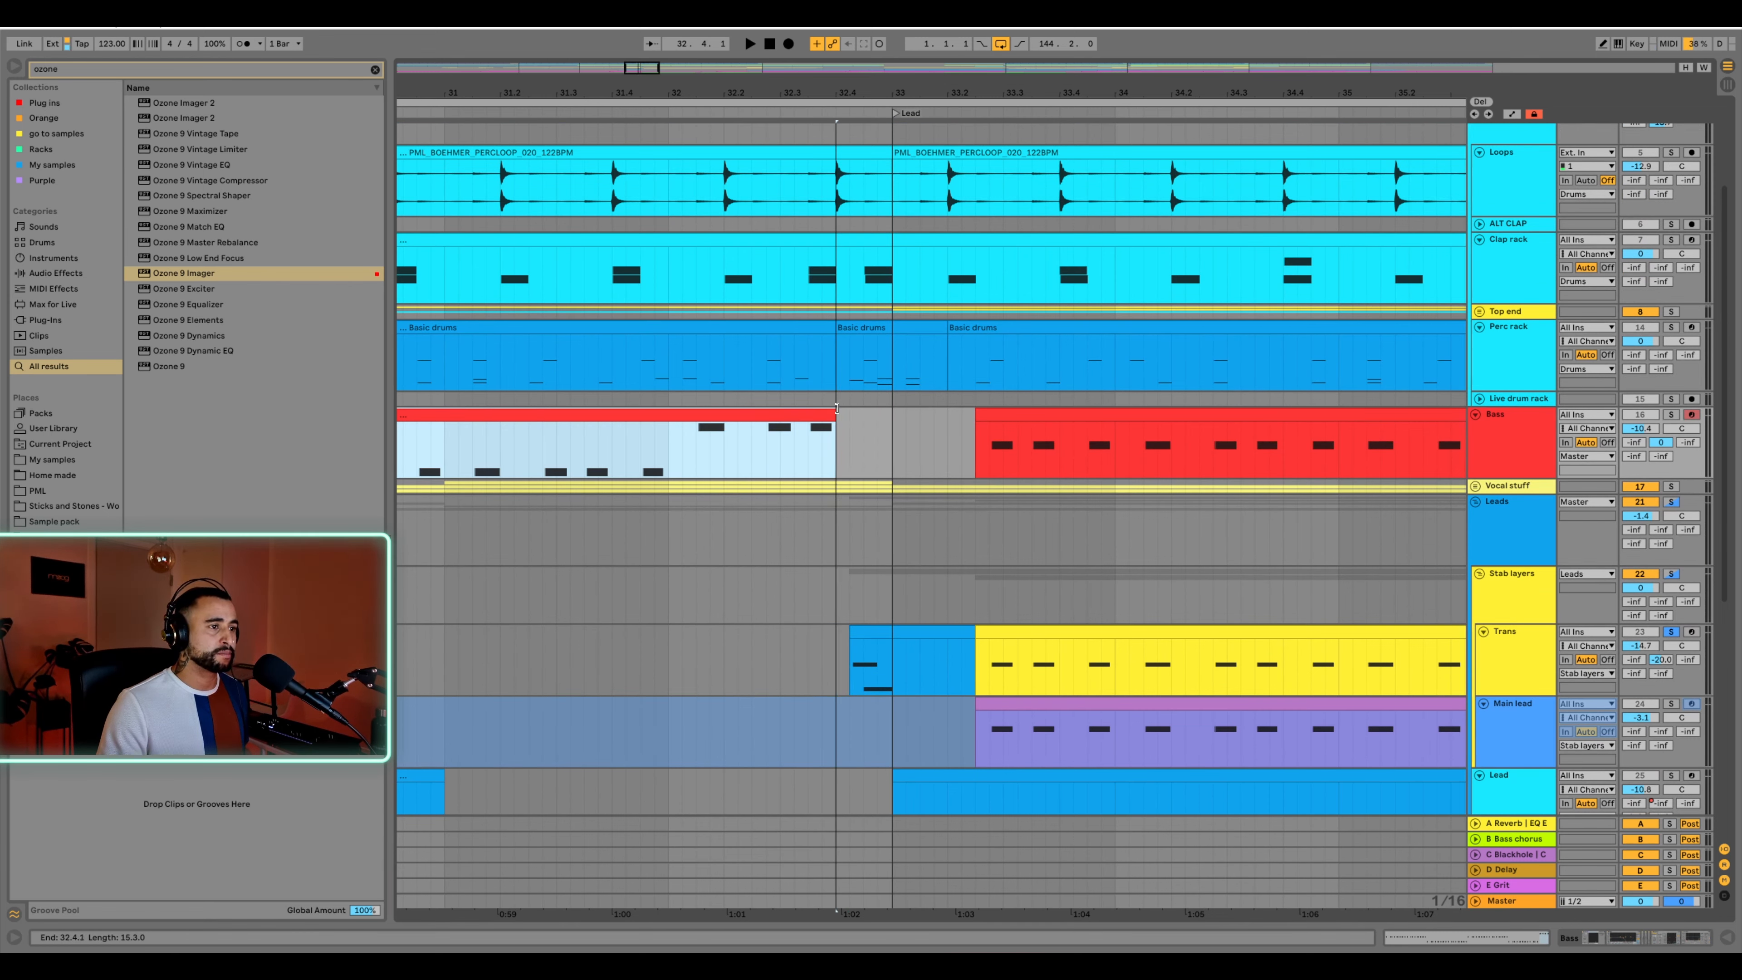
Play the transition from position 31.4.3 with the Bass soloed, and again with all tracks
{"action": "left_click", "coordinate": [657, 447]}
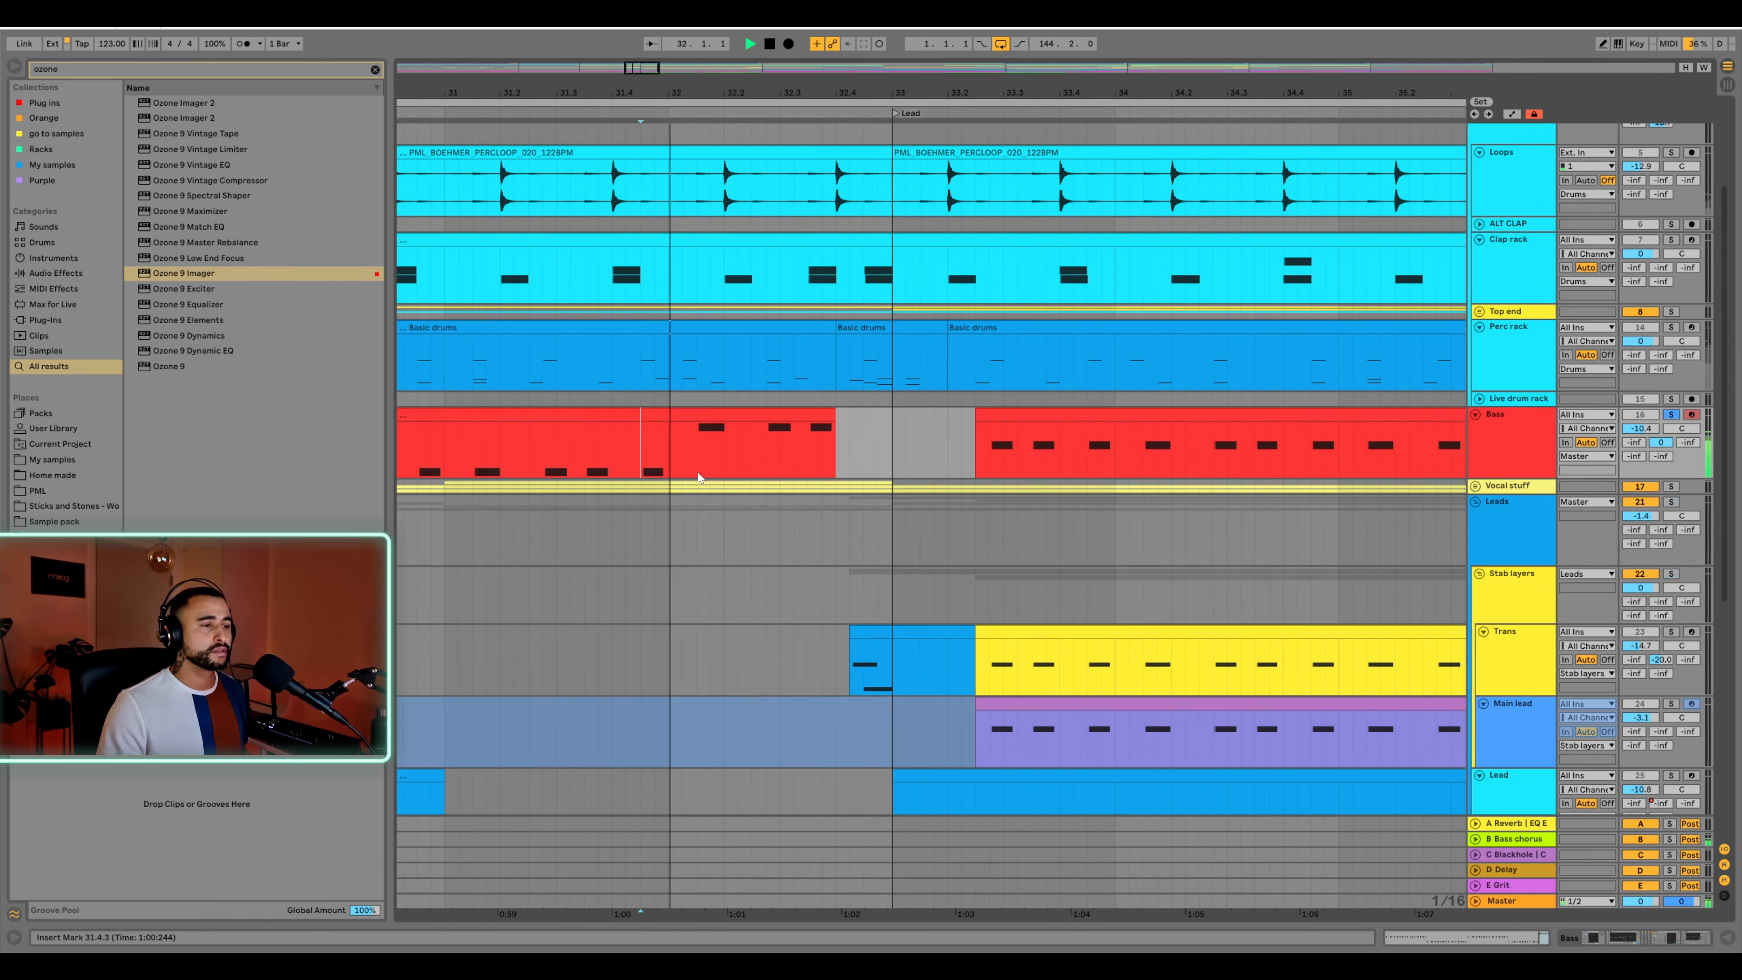
{"action": "key", "text": "space"}
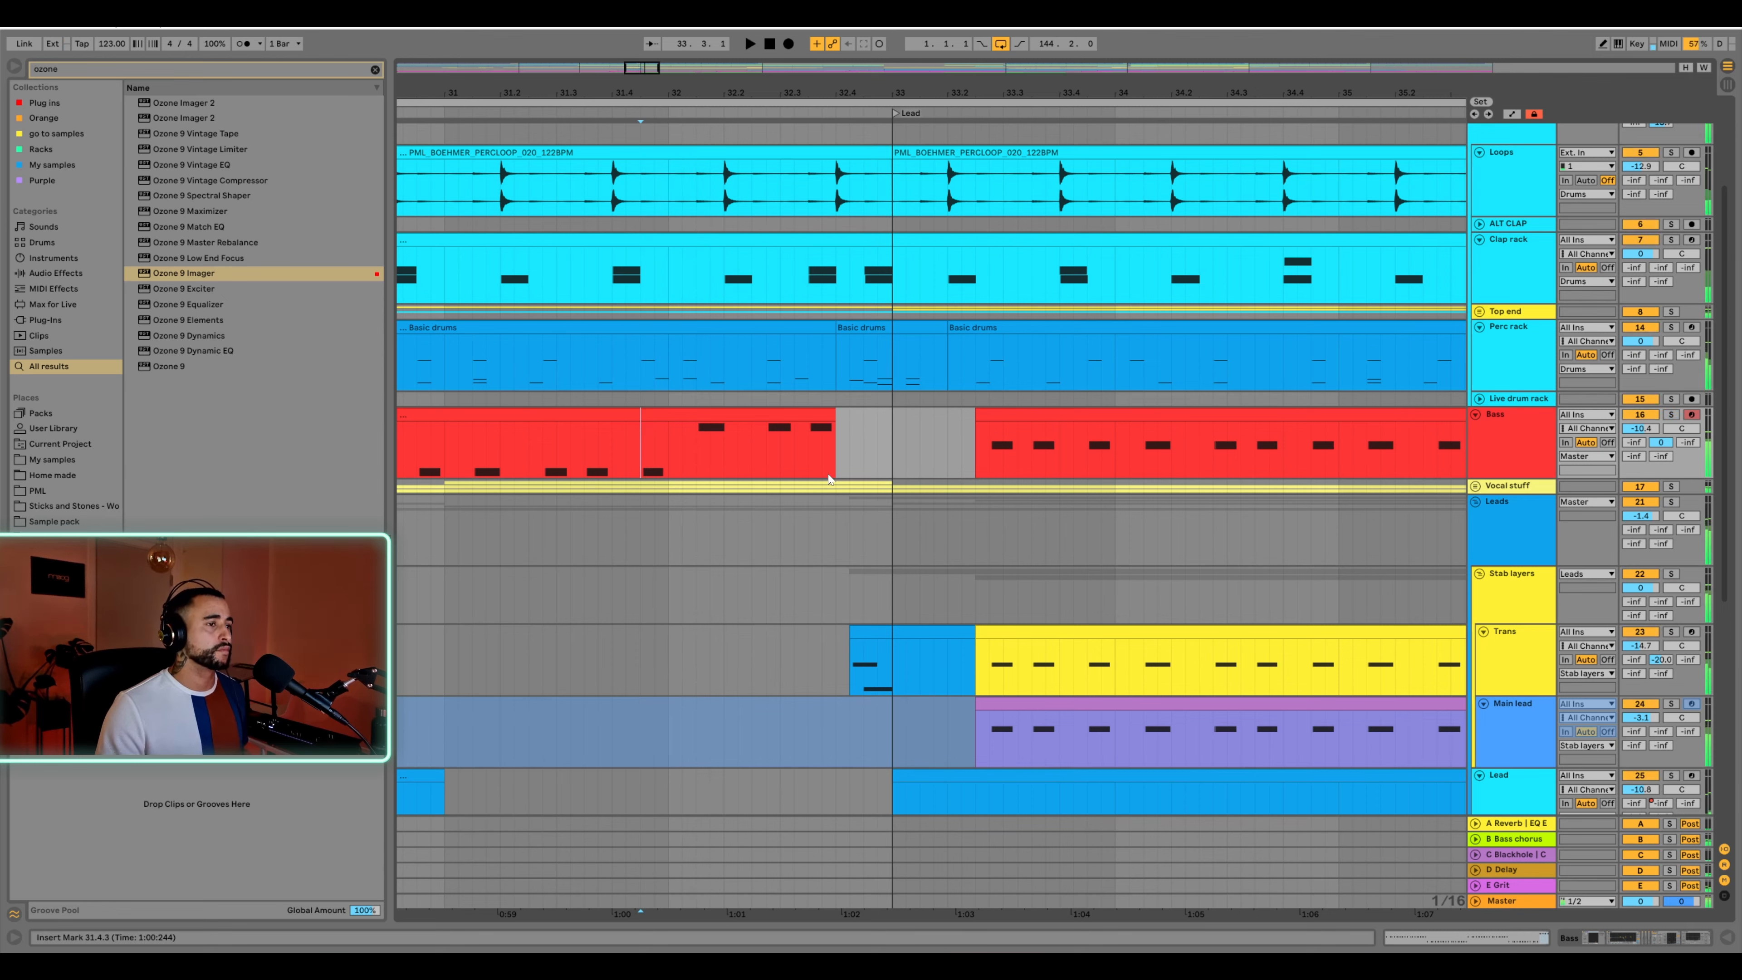
{"action": "key", "text": "space"}
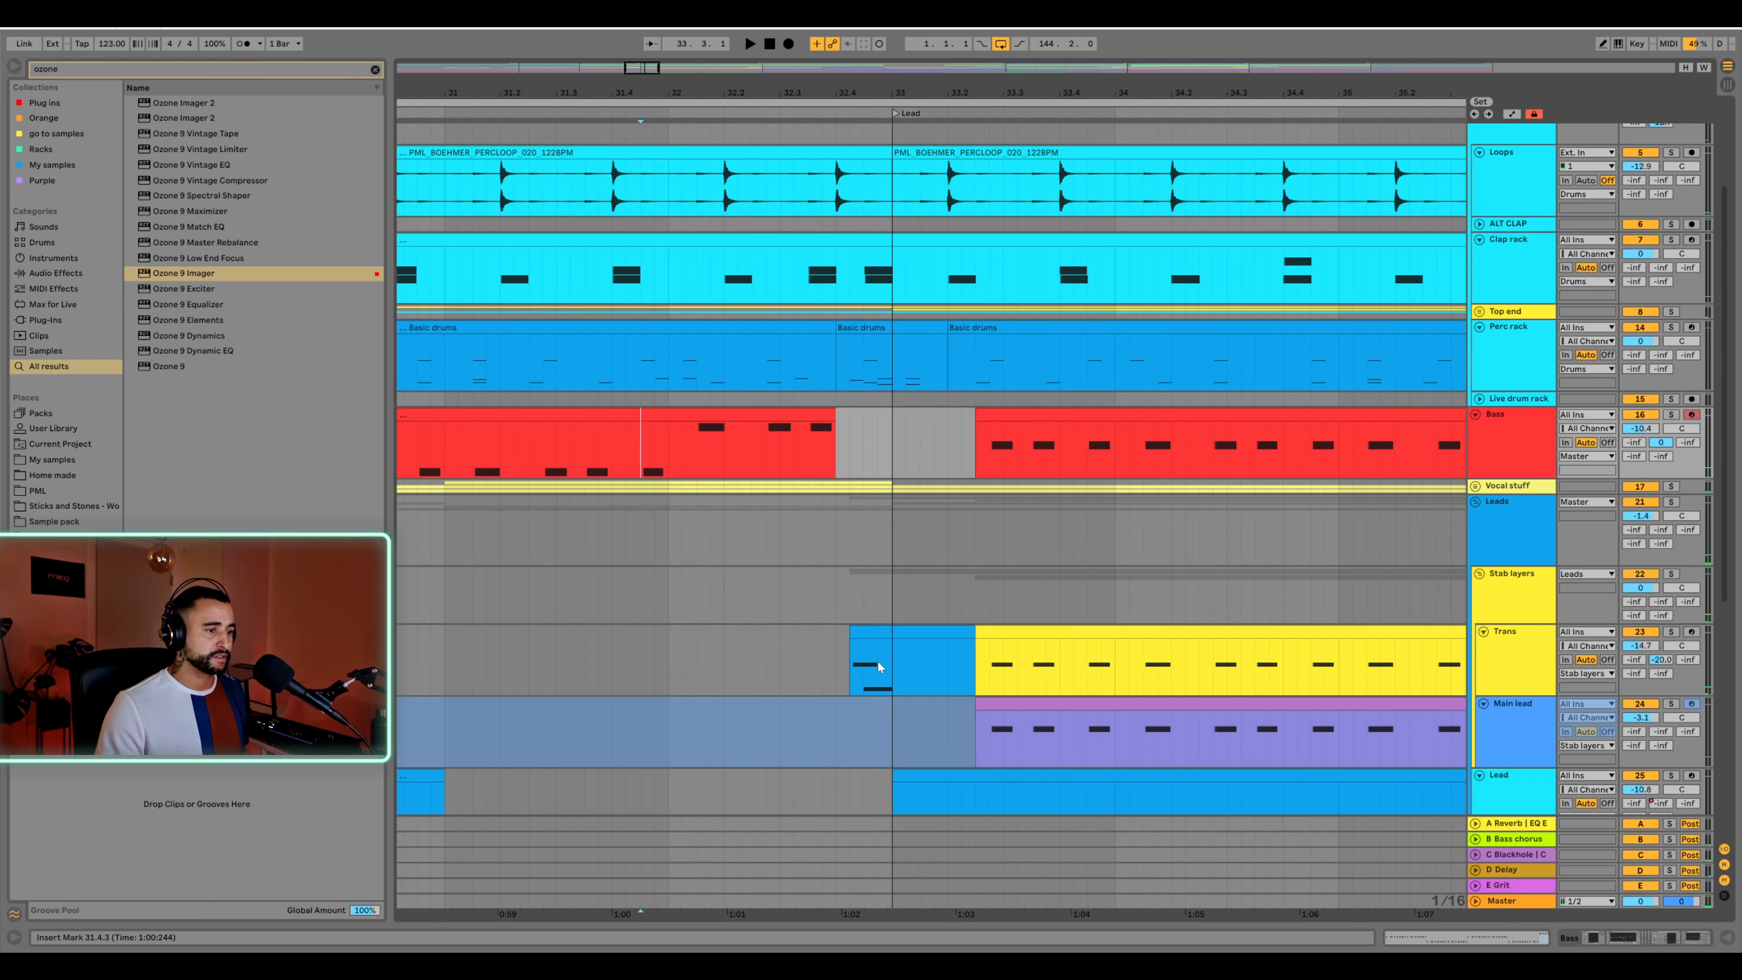
Trim the start of the Main melody clip before the Lead section to 32.4.1
{"action": "scroll", "coordinate": [878, 661], "scroll_direction": "down", "scroll_amount": 5}
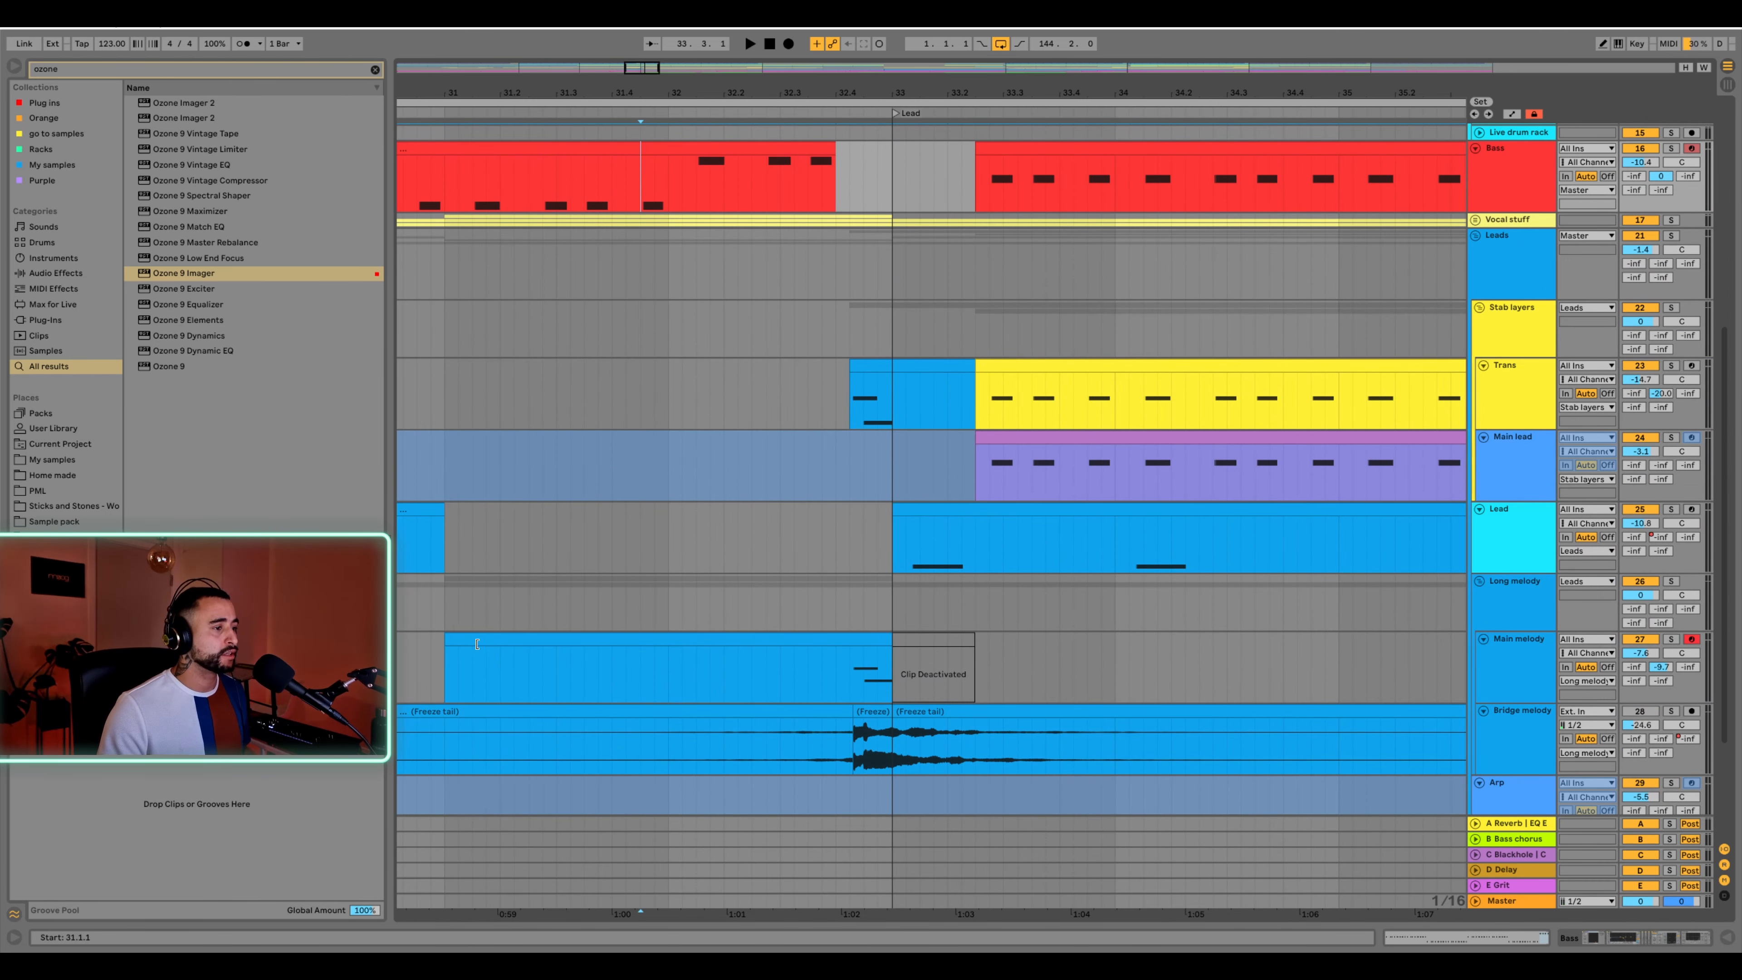
{"action": "left_click_drag", "start_coordinate": [453, 640], "coordinate": [836, 639]}
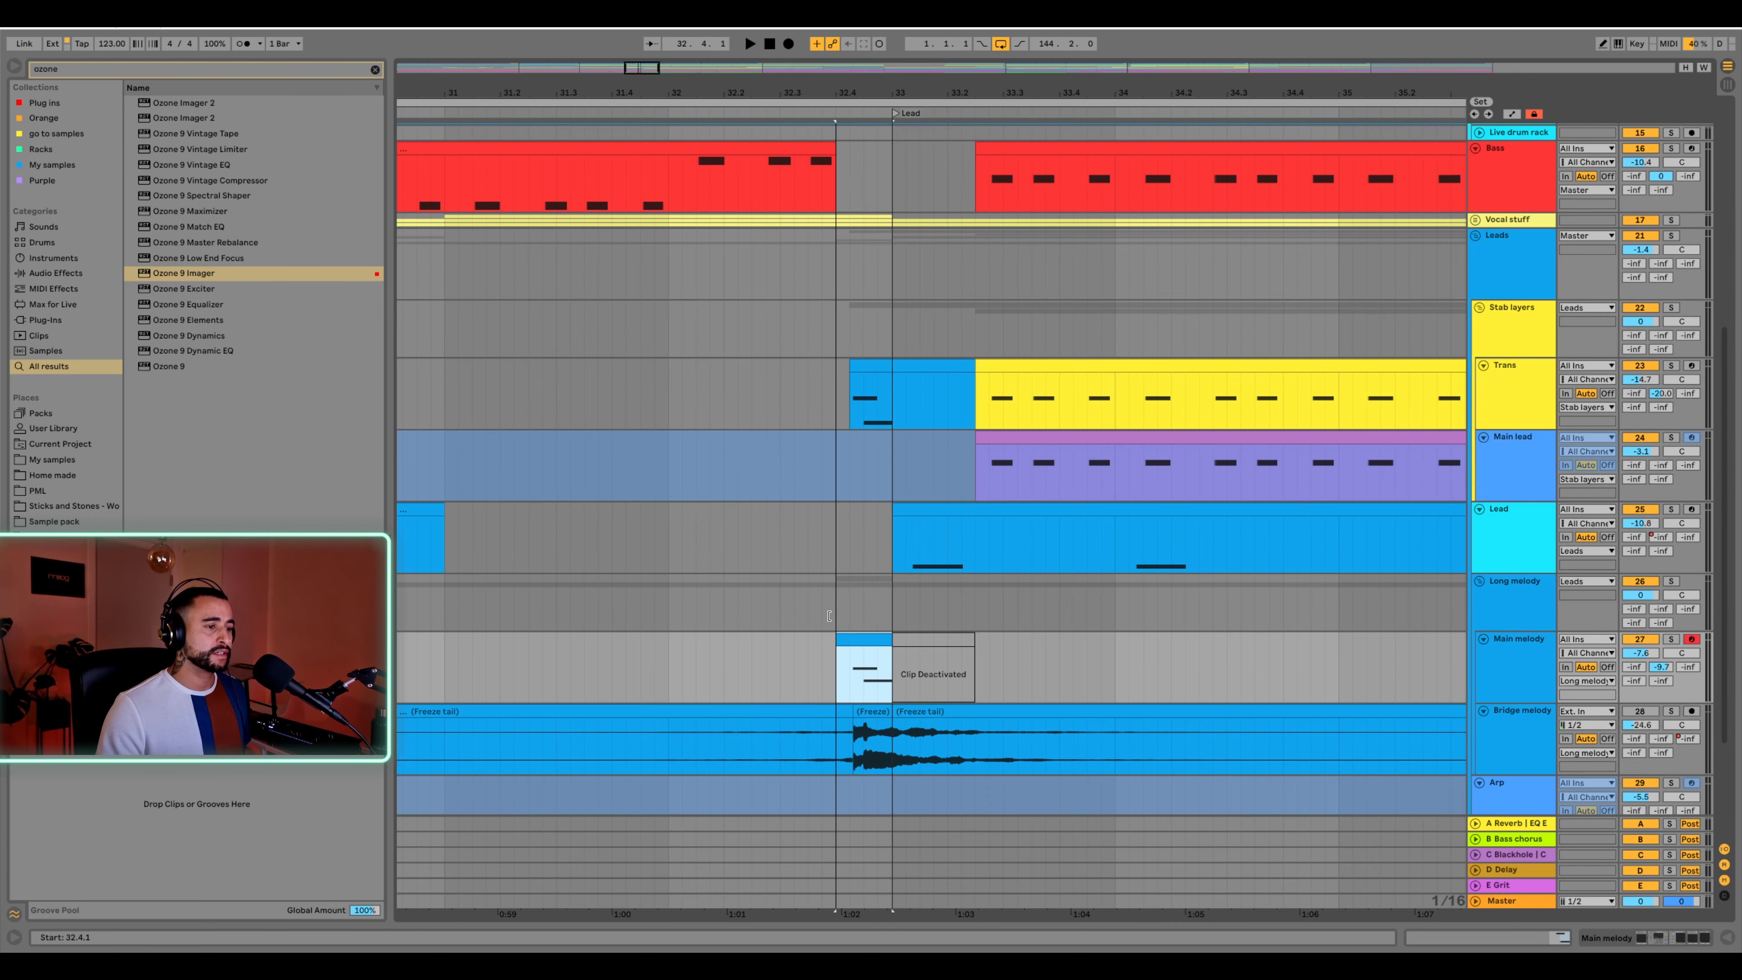
Play the full transition into the Lead section from position 32.3.1
{"action": "scroll", "coordinate": [997, 257], "scroll_direction": "up", "scroll_amount": 3}
{"action": "left_click_drag", "start_coordinate": [1005, 91], "coordinate": [862, 61]}
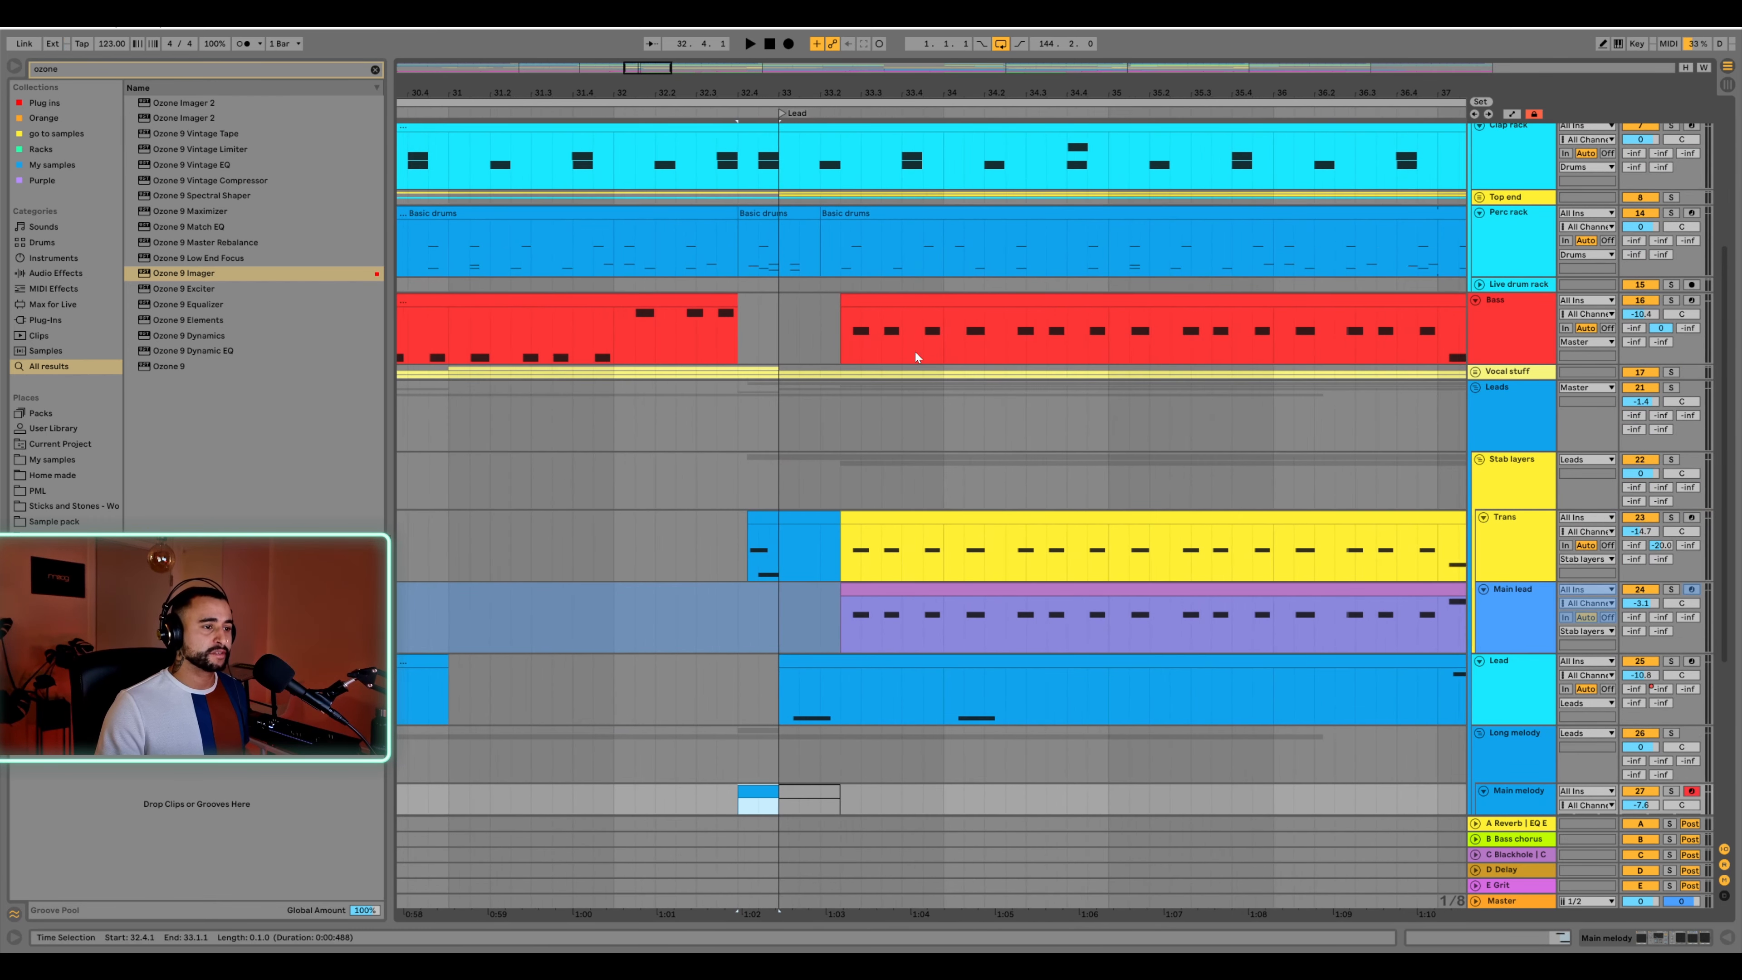
{"action": "left_click_drag", "start_coordinate": [1003, 84], "coordinate": [932, 41]}
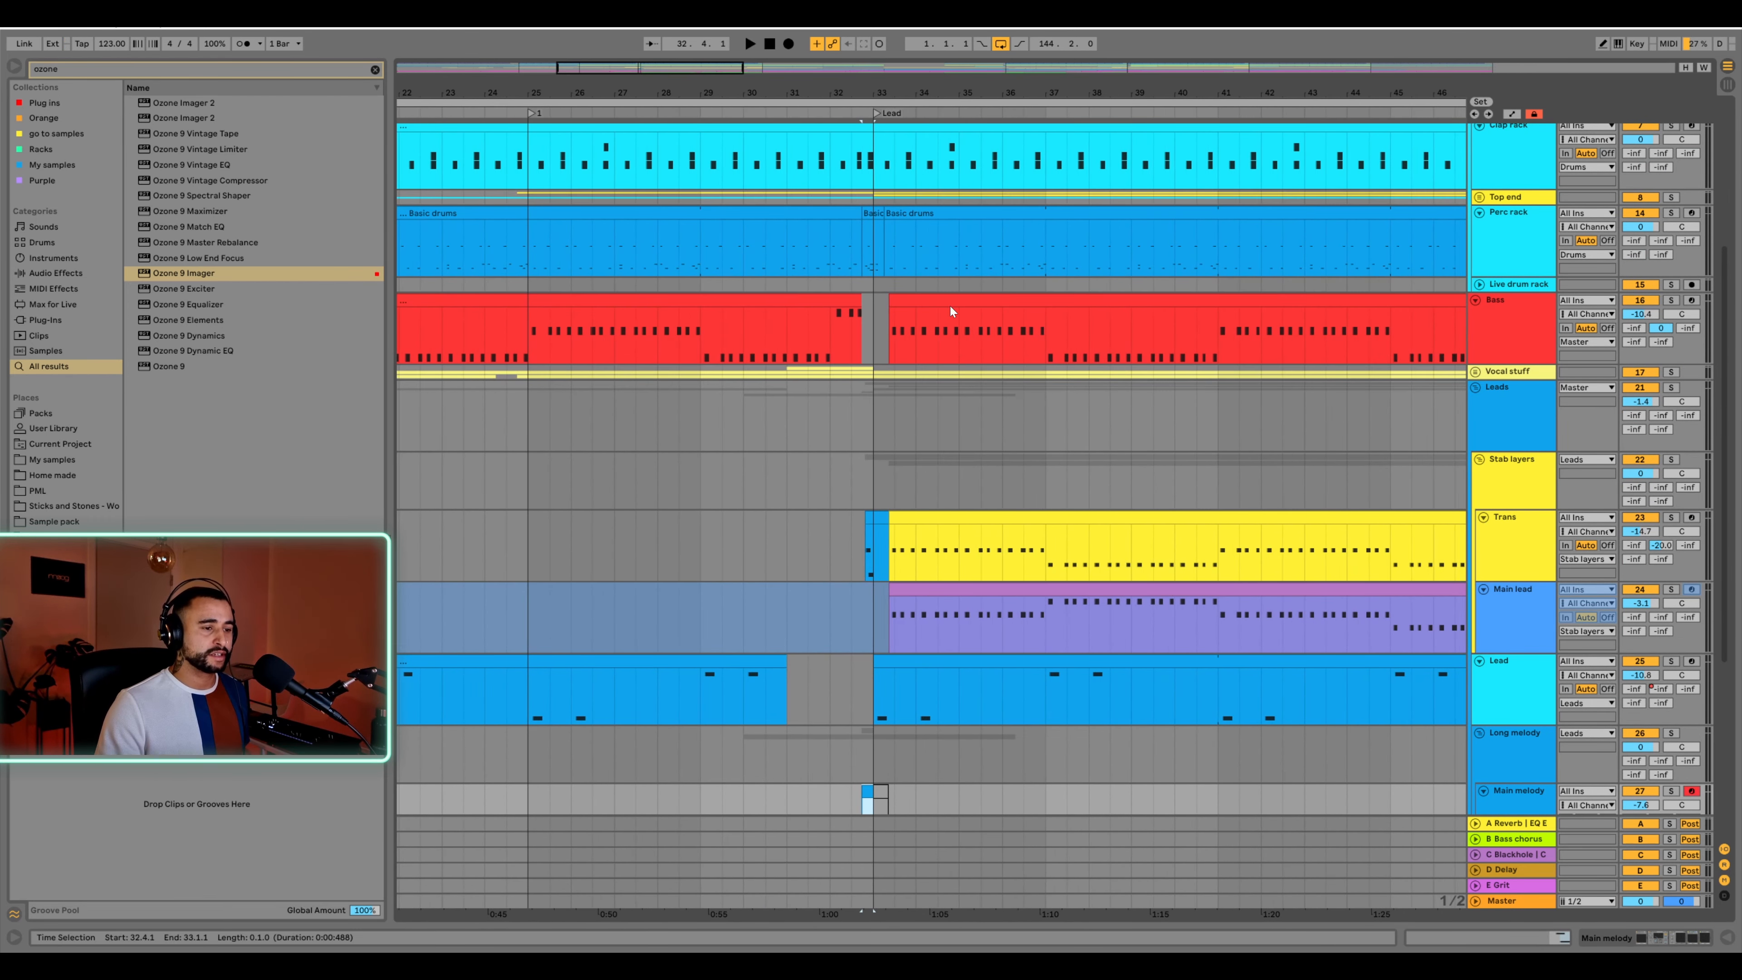
{"action": "left_click", "coordinate": [850, 261]}
{"action": "key", "text": "space"}
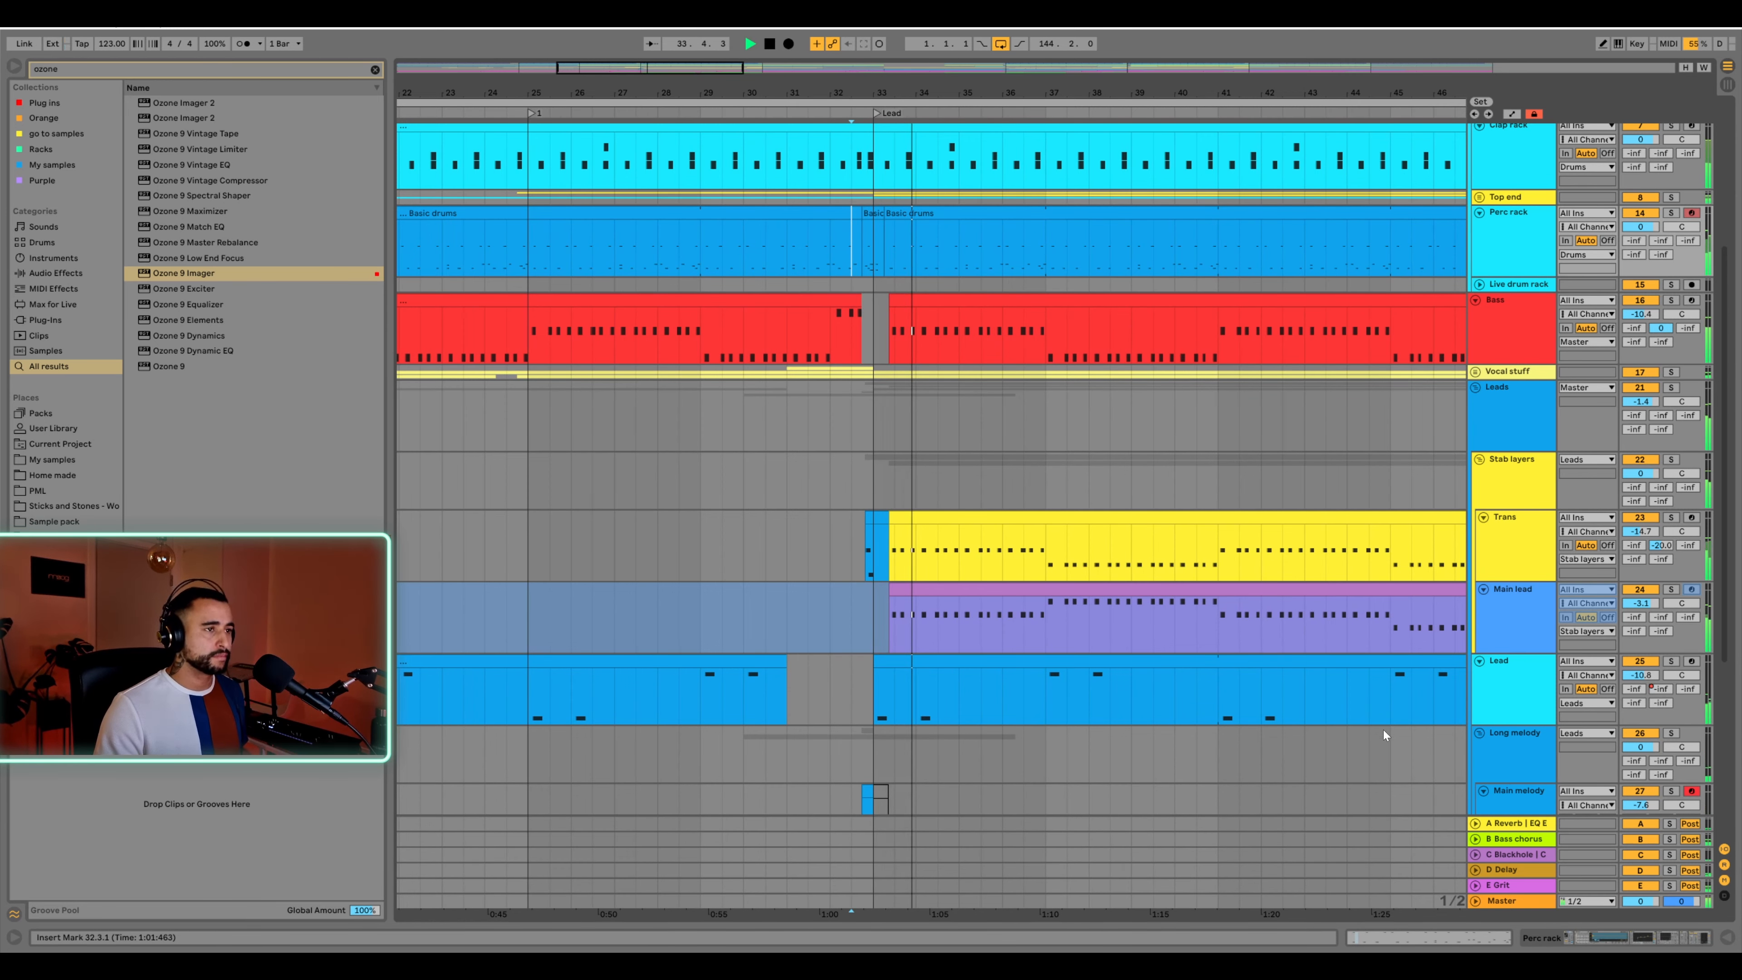
Fold the Leads group and show automation to examine the Bass track's Diva FreqModDepth curve across the Lead section
{"action": "left_click_drag", "start_coordinate": [1307, 87], "coordinate": [1296, 48]}
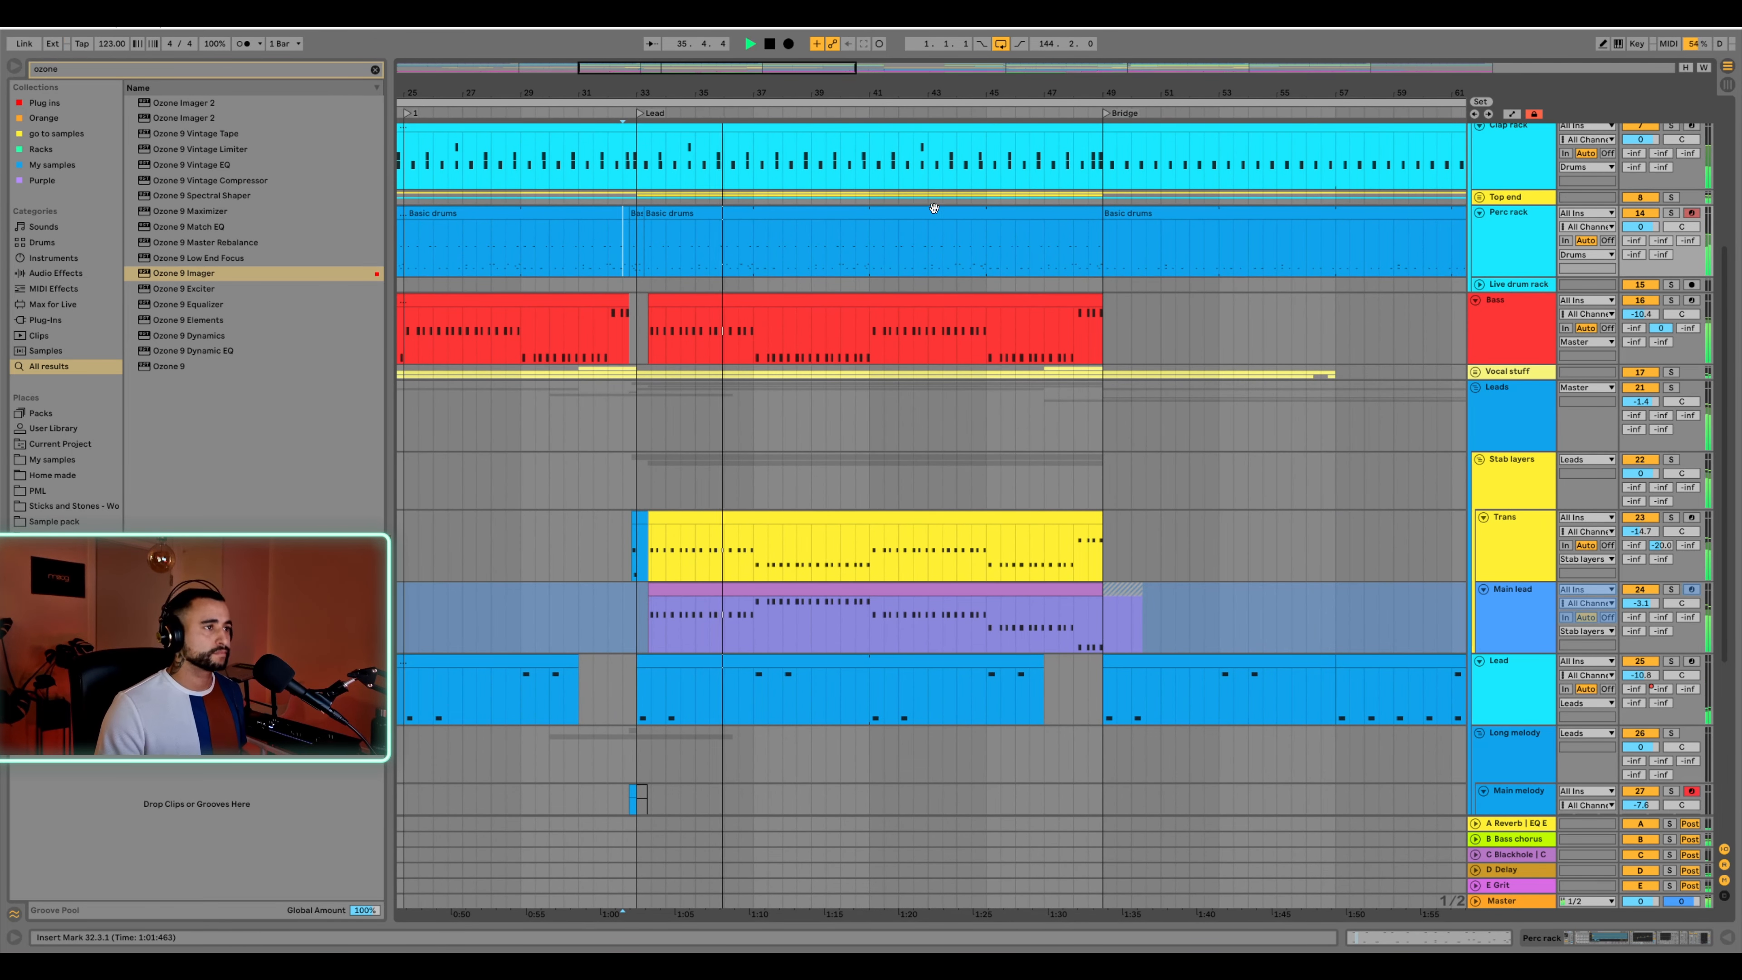
{"action": "left_click", "coordinate": [1475, 386]}
{"action": "left_click", "coordinate": [1496, 578]}
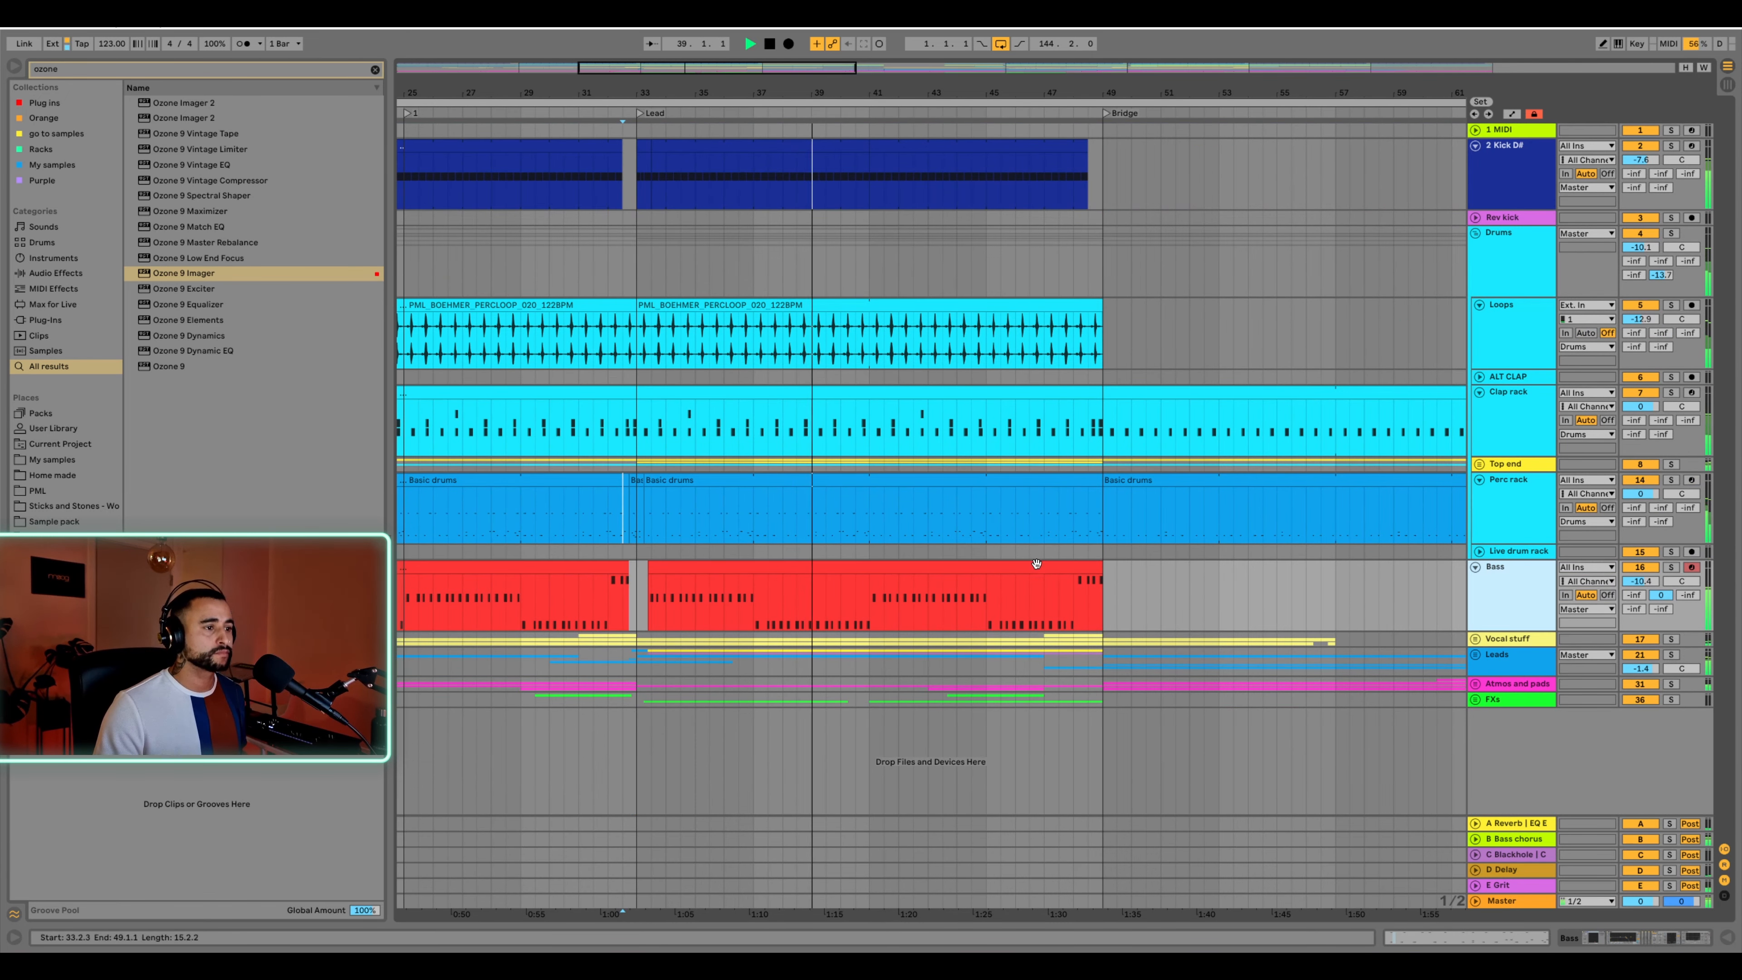
{"action": "key", "text": "a"}
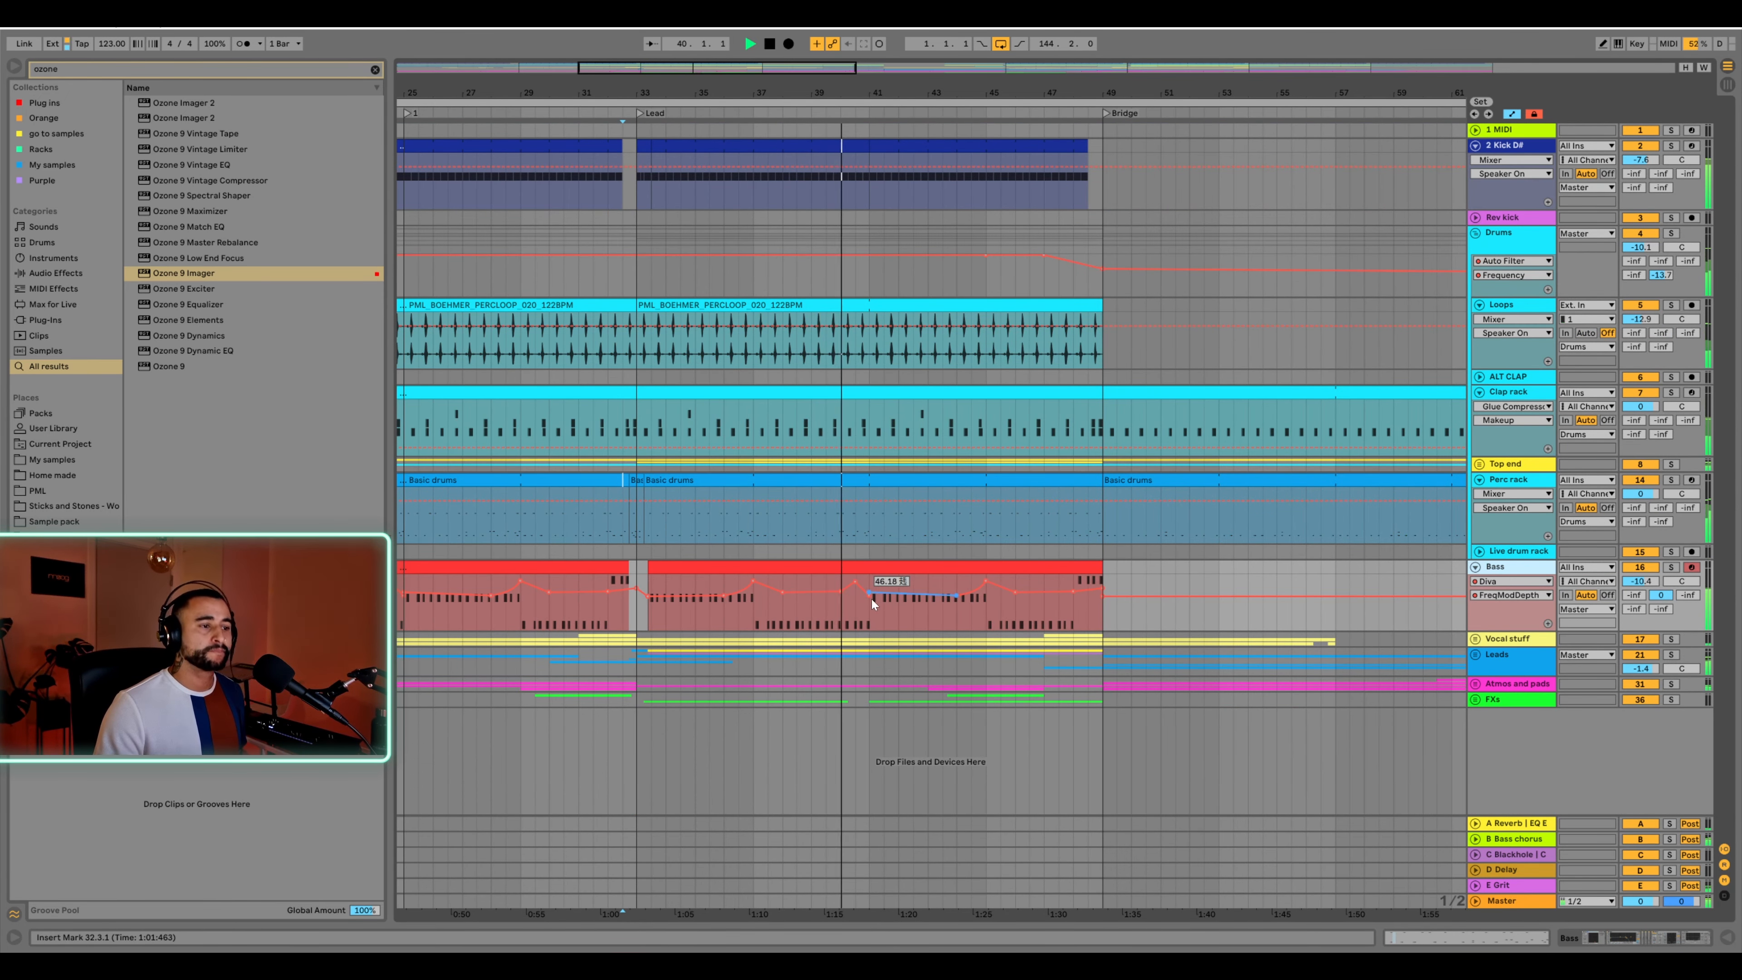
{"action": "left_click", "coordinate": [870, 600]}
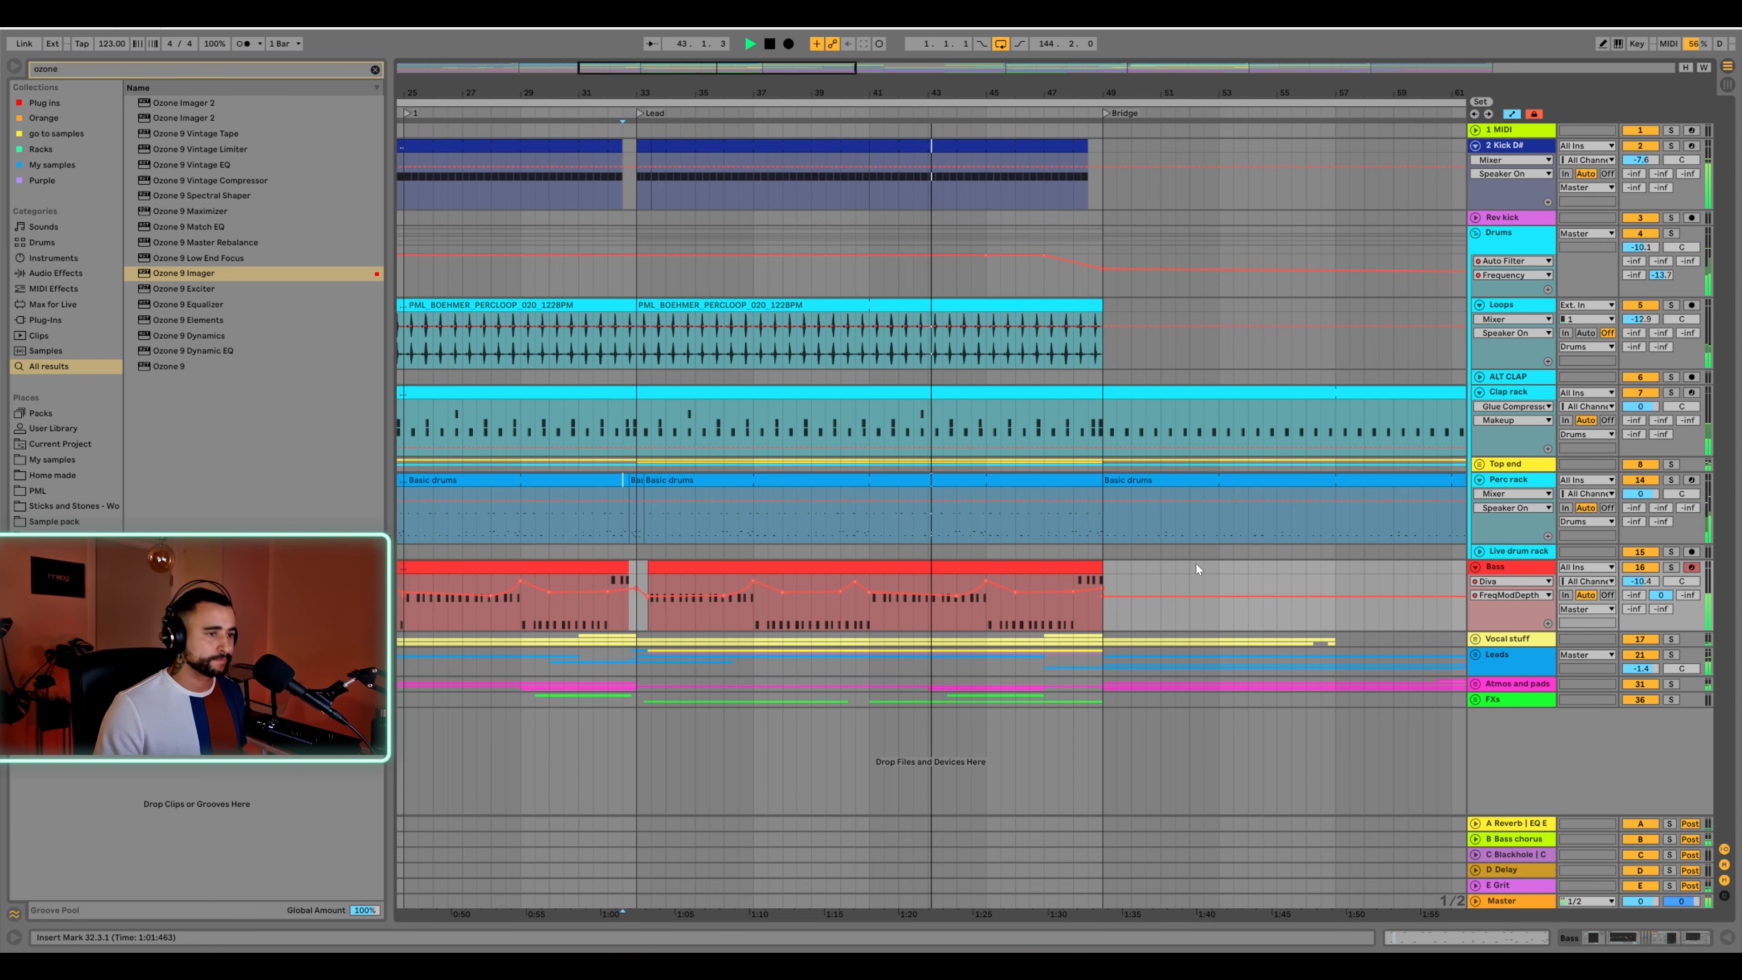
Hide automation and unfold the Leads group to view the Trans, Main lead and Lead tracks
{"action": "key", "text": "a"}
{"action": "left_click", "coordinate": [1475, 655]}
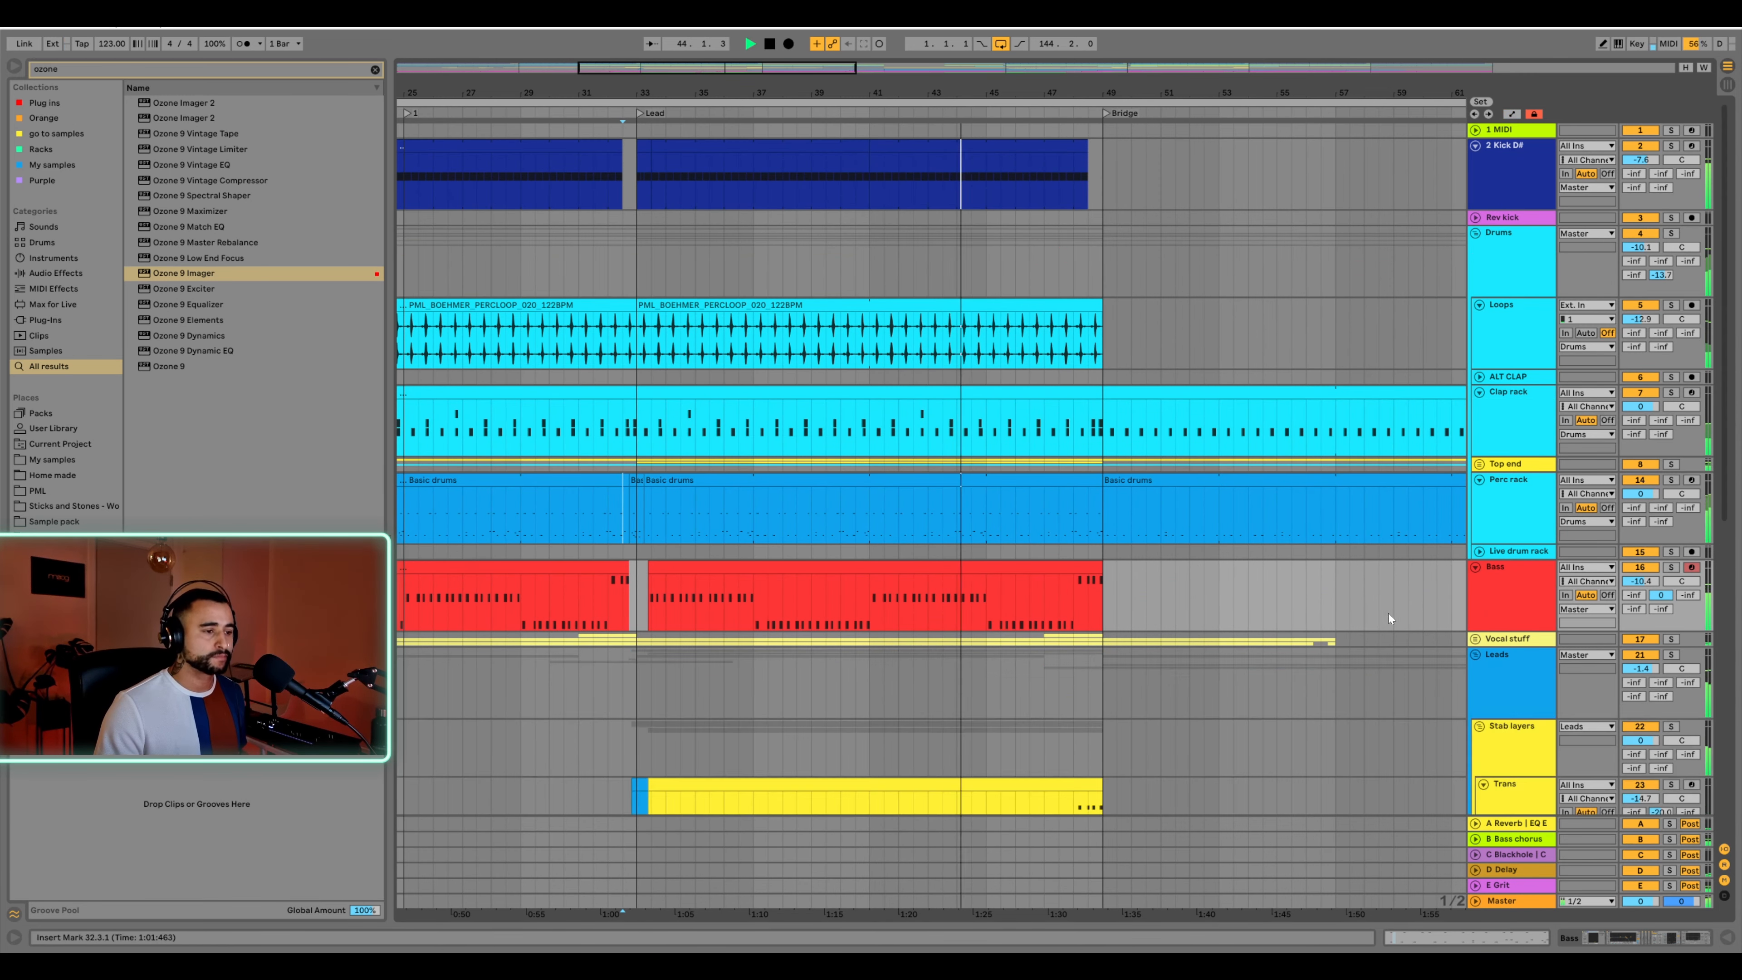
{"action": "scroll", "coordinate": [1388, 613], "scroll_direction": "down", "scroll_amount": 4}
{"action": "left_click", "coordinate": [1521, 507]}
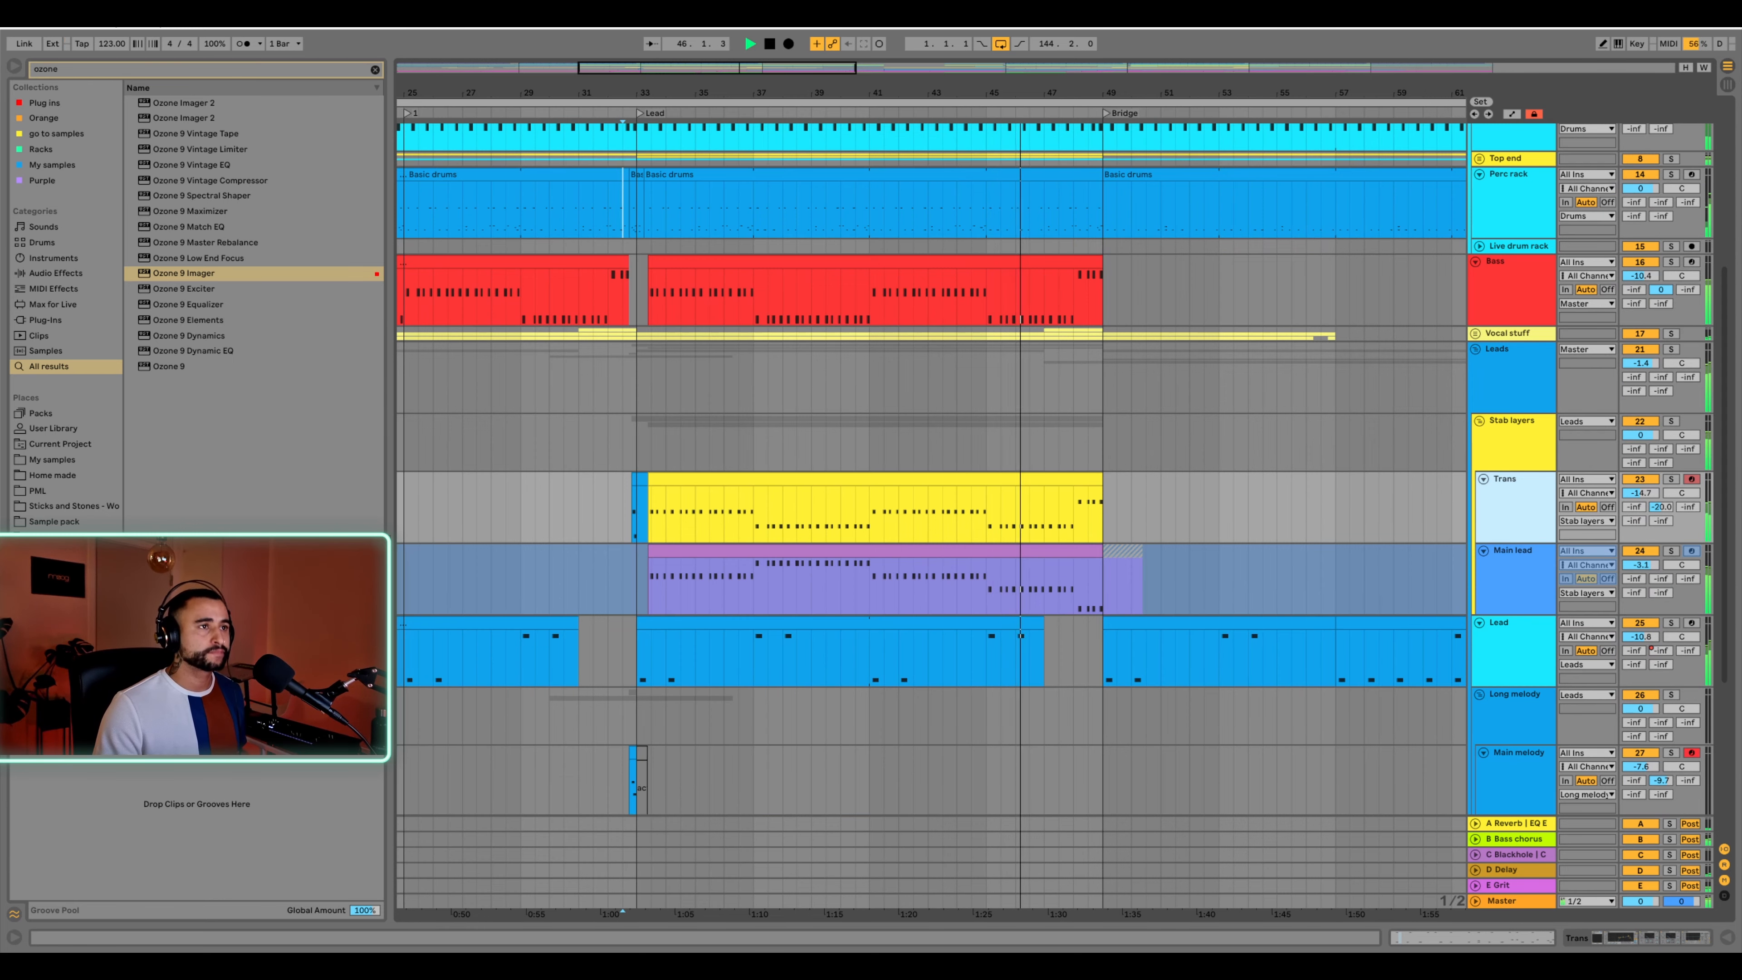
Stop playback and place the insert marker at 47.1.1, two bars before the Bridge
{"action": "left_click_drag", "start_coordinate": [879, 69], "coordinate": [868, 110]}
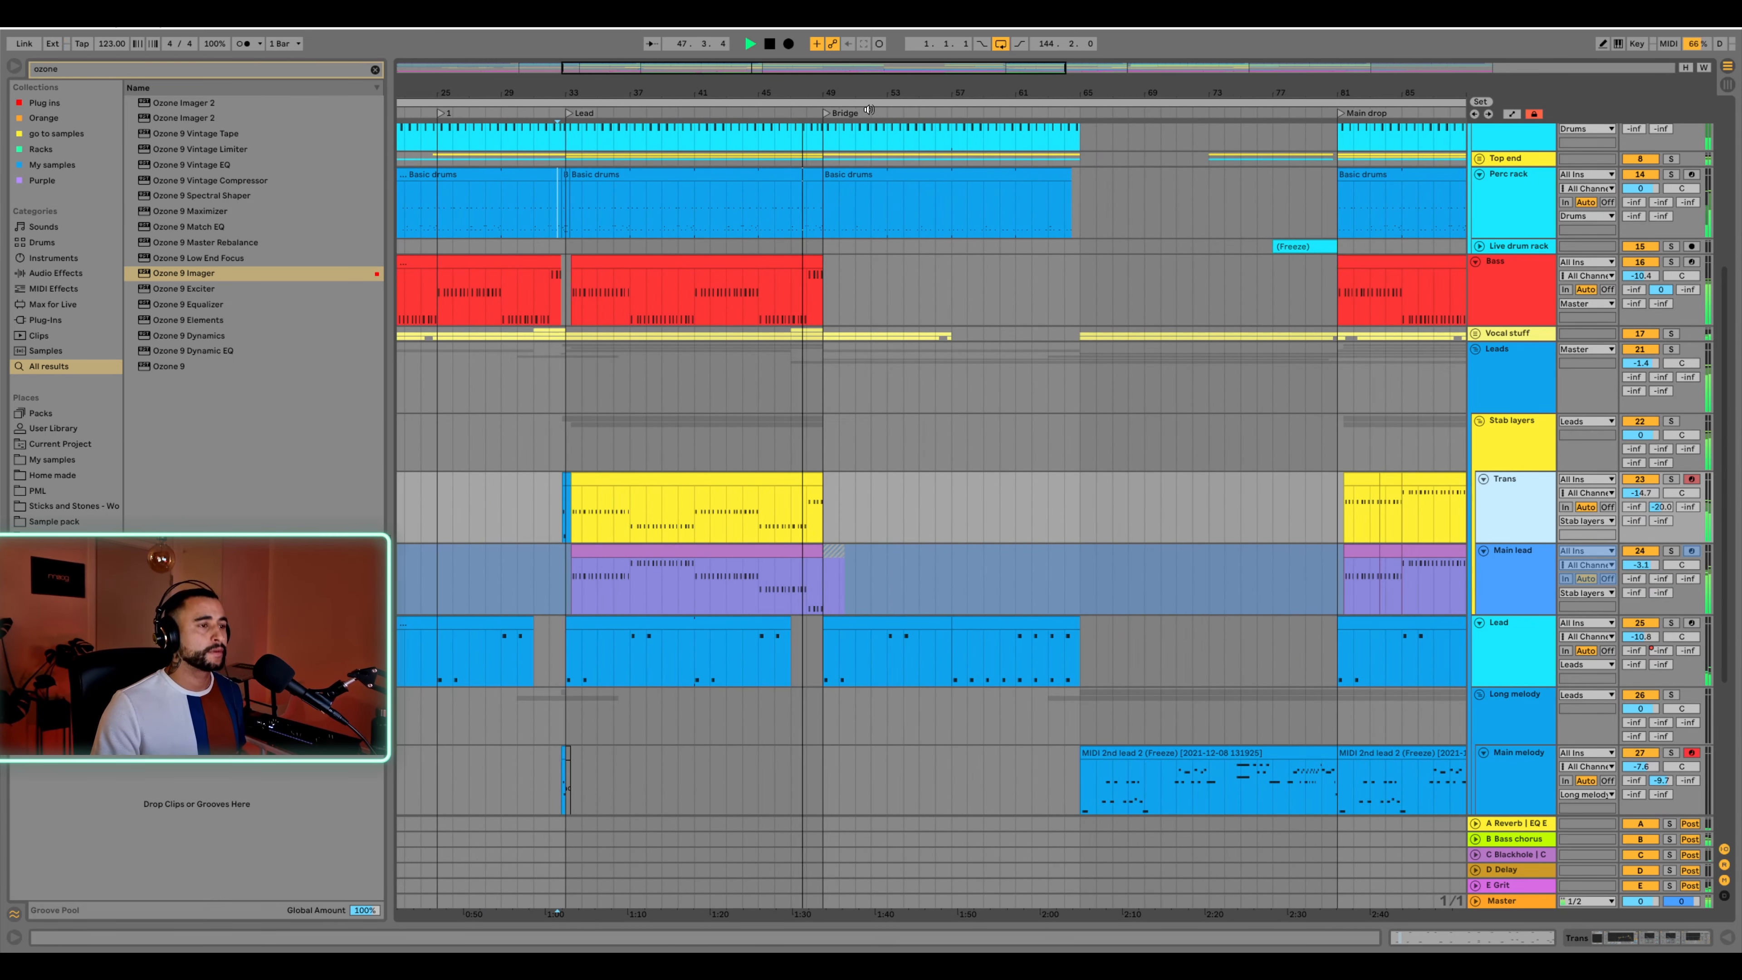
{"action": "key", "text": "space"}
{"action": "left_click", "coordinate": [791, 246]}
Show automation and the Drums group's devices to examine its Auto Filter Frequency curve through the Bridge
{"action": "scroll", "coordinate": [793, 255], "scroll_direction": "up", "scroll_amount": 3}
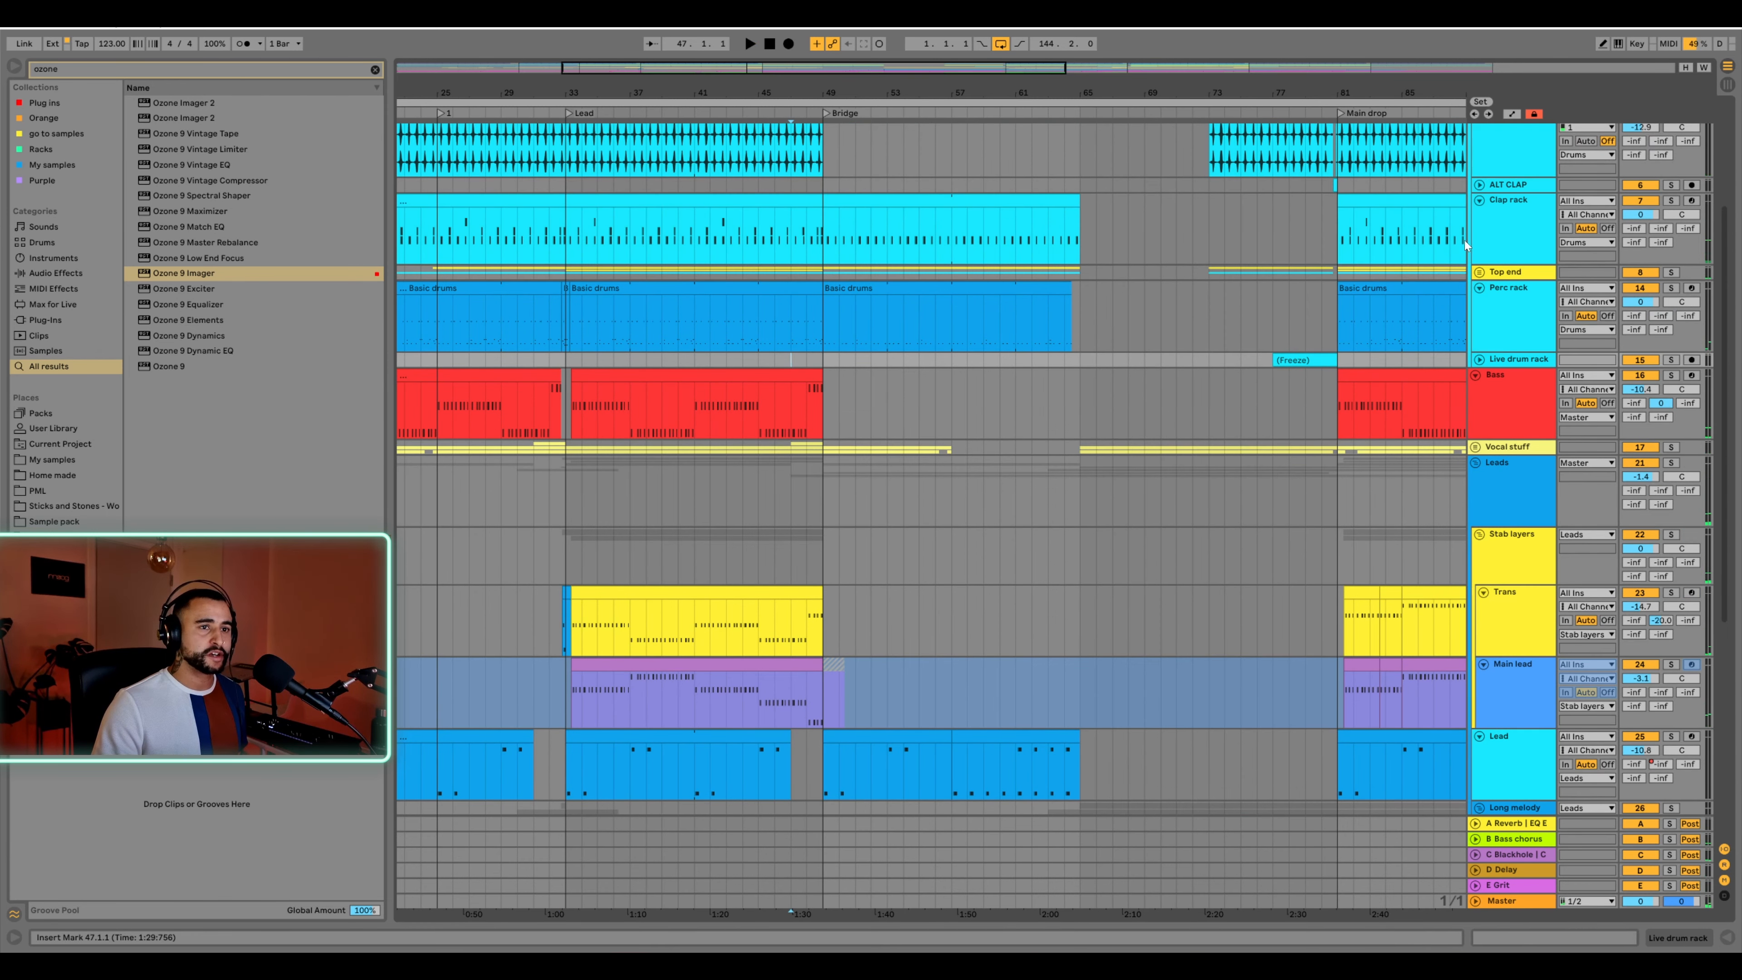
{"action": "scroll", "coordinate": [1478, 211], "scroll_direction": "up", "scroll_amount": 3}
{"action": "left_click", "coordinate": [1495, 185]}
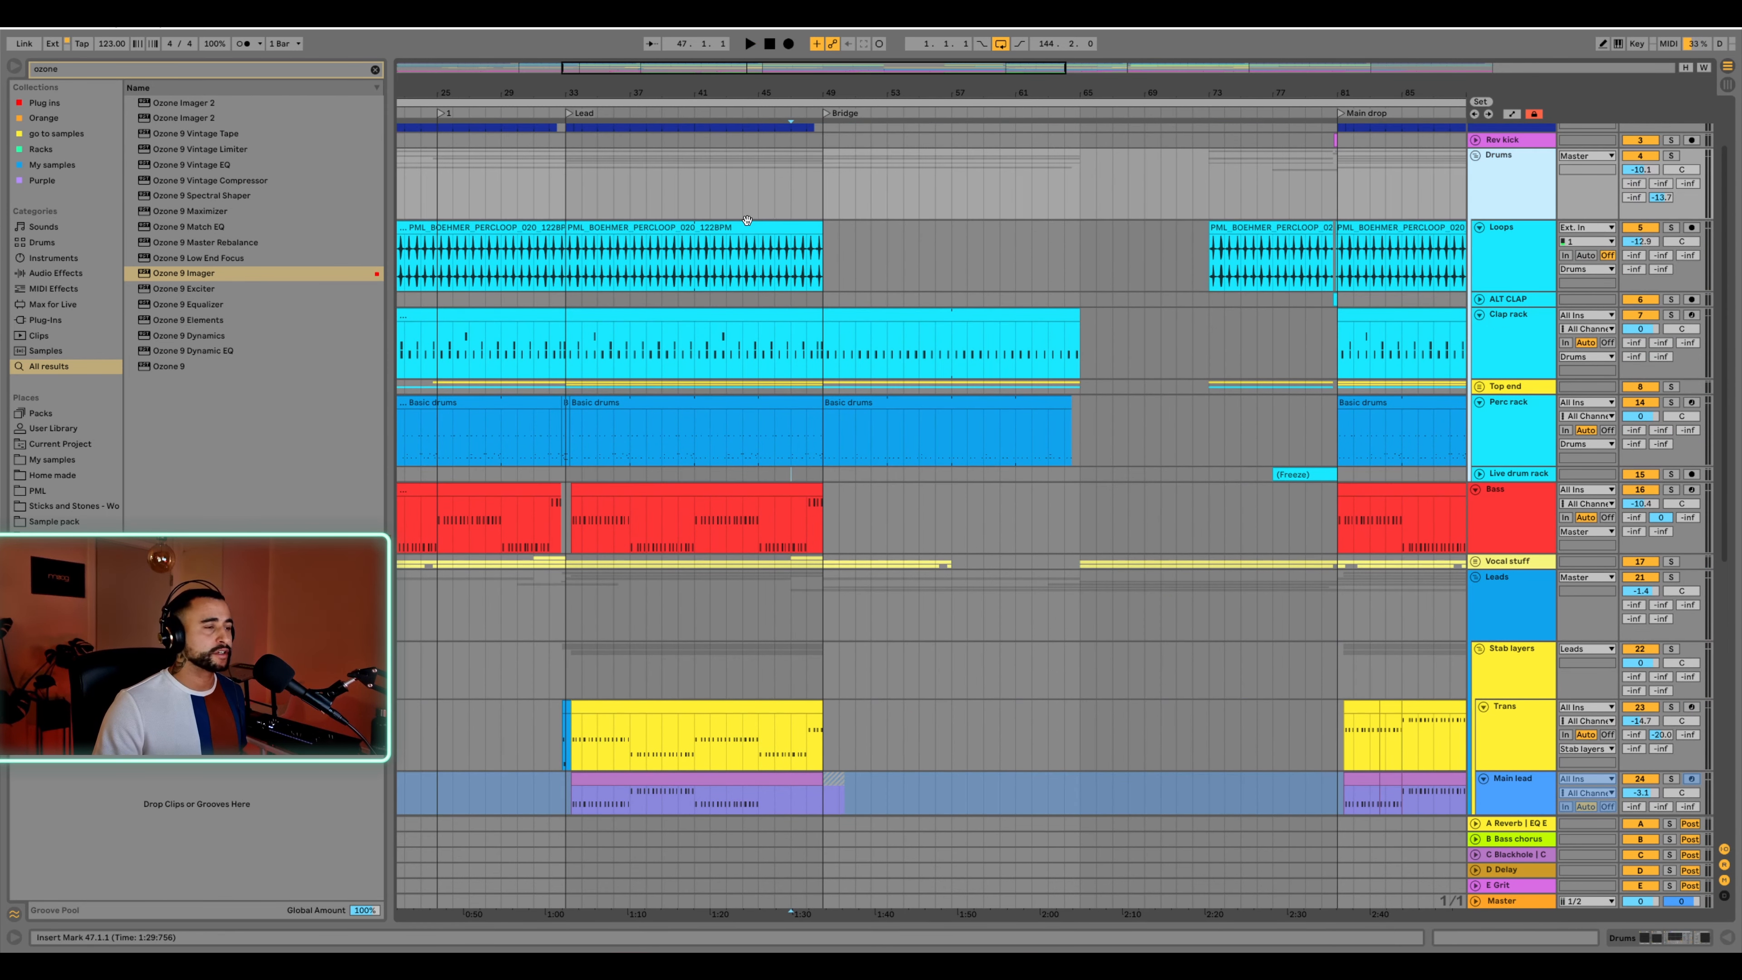
{"action": "key", "text": "a"}
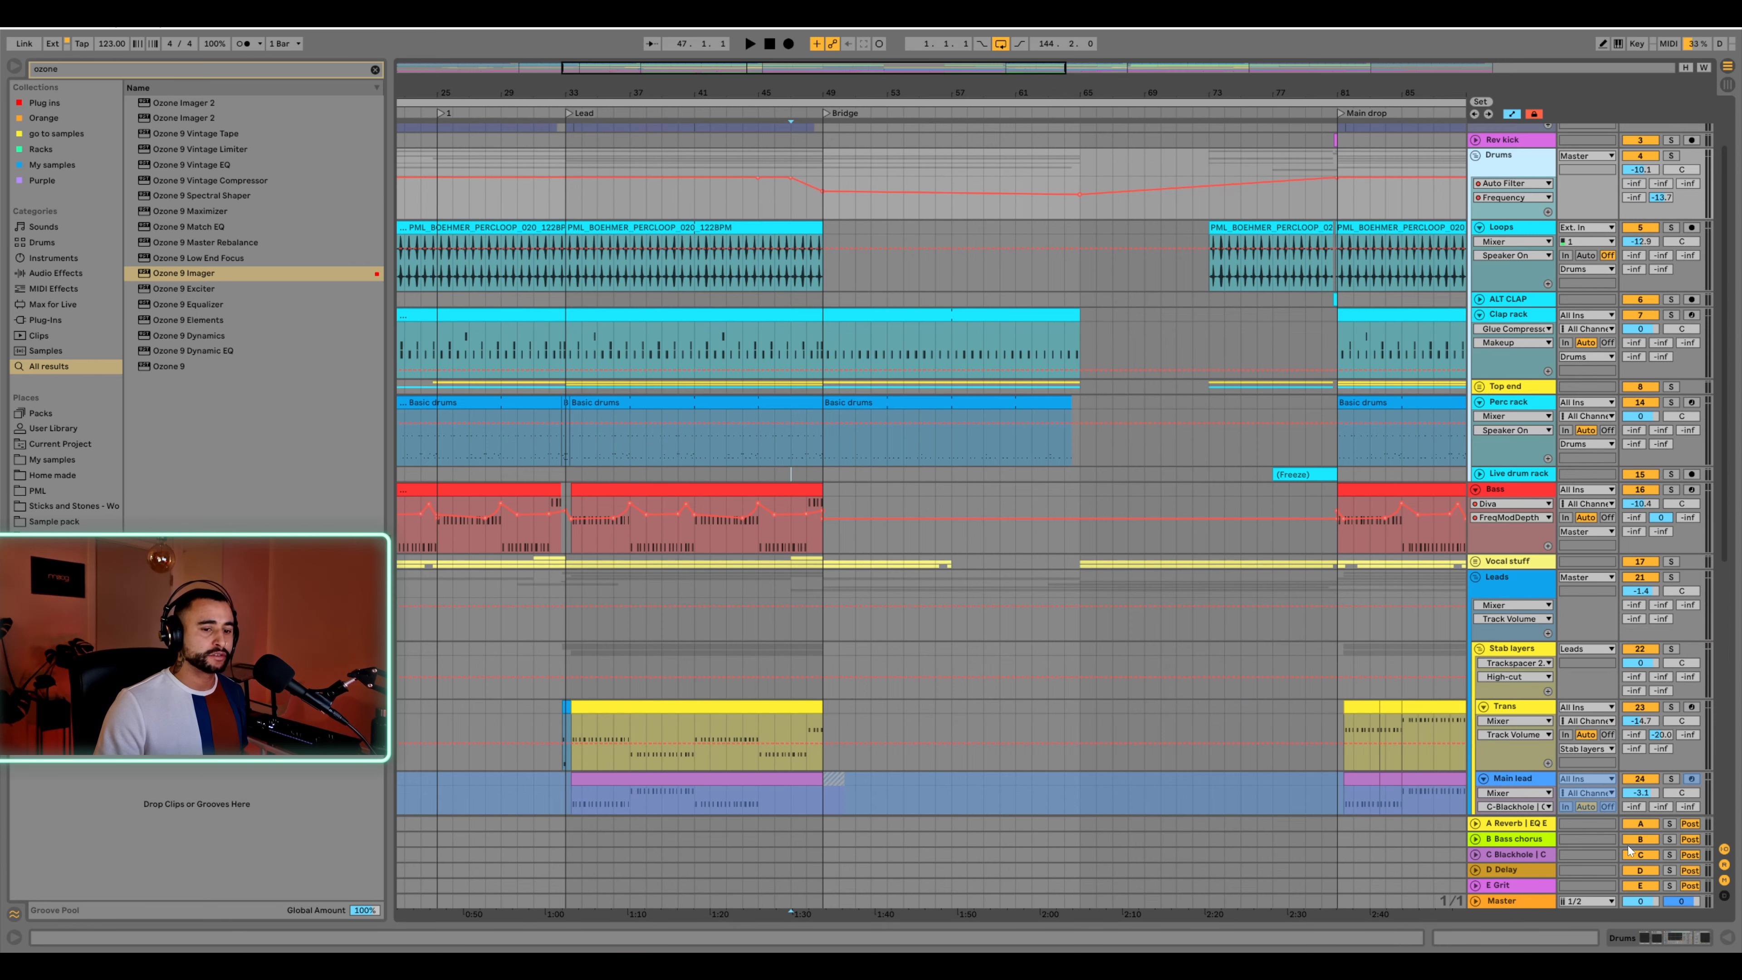
{"action": "left_click", "coordinate": [1663, 937]}
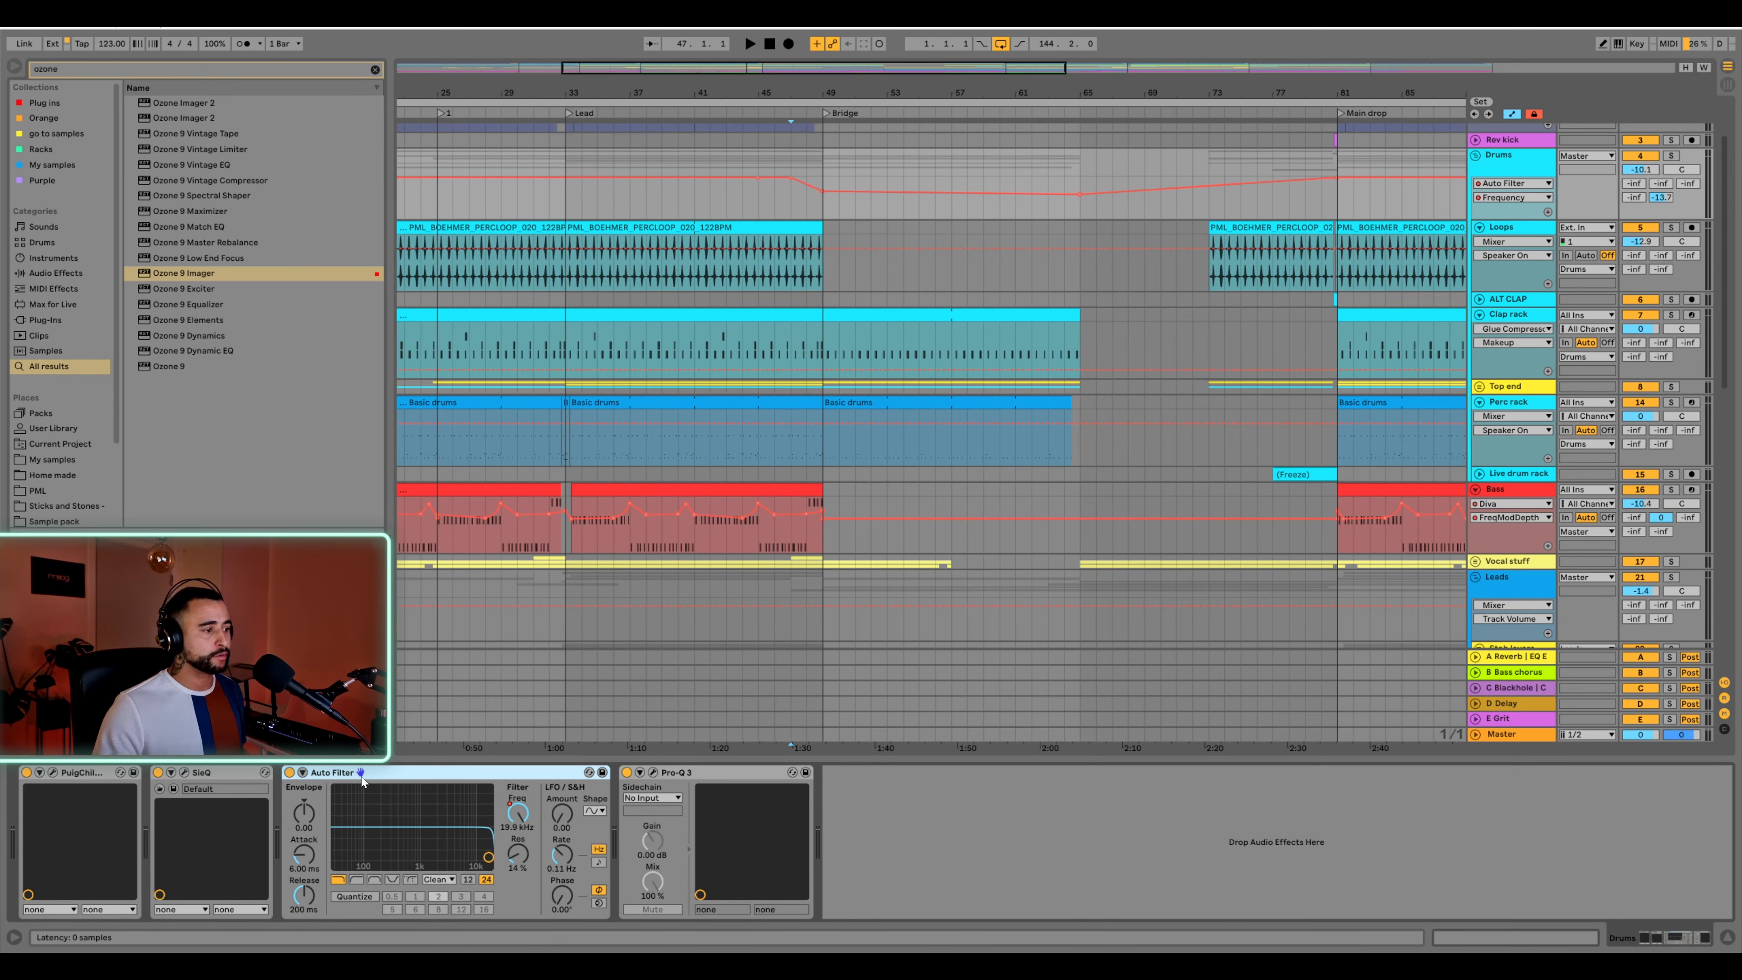
Hide automation and examine the Bass track's device chain
{"action": "key", "text": "a"}
{"action": "scroll", "coordinate": [816, 202], "scroll_direction": "down", "scroll_amount": 5}
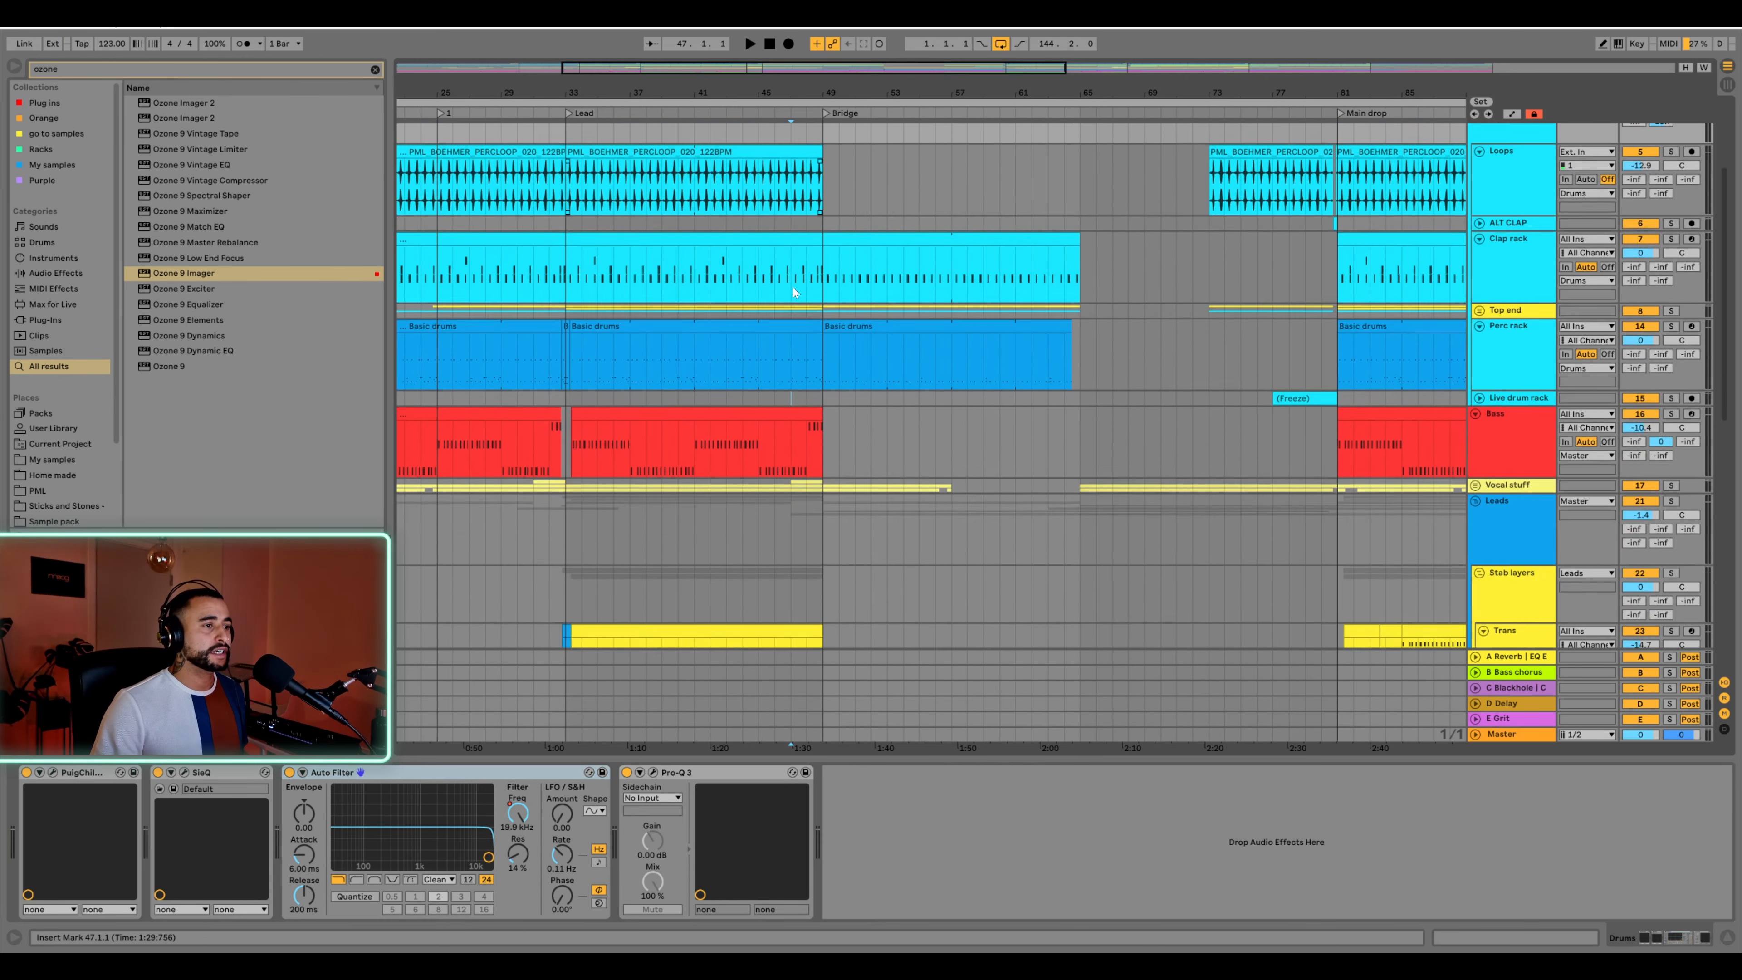
{"action": "left_click", "coordinate": [1280, 318]}
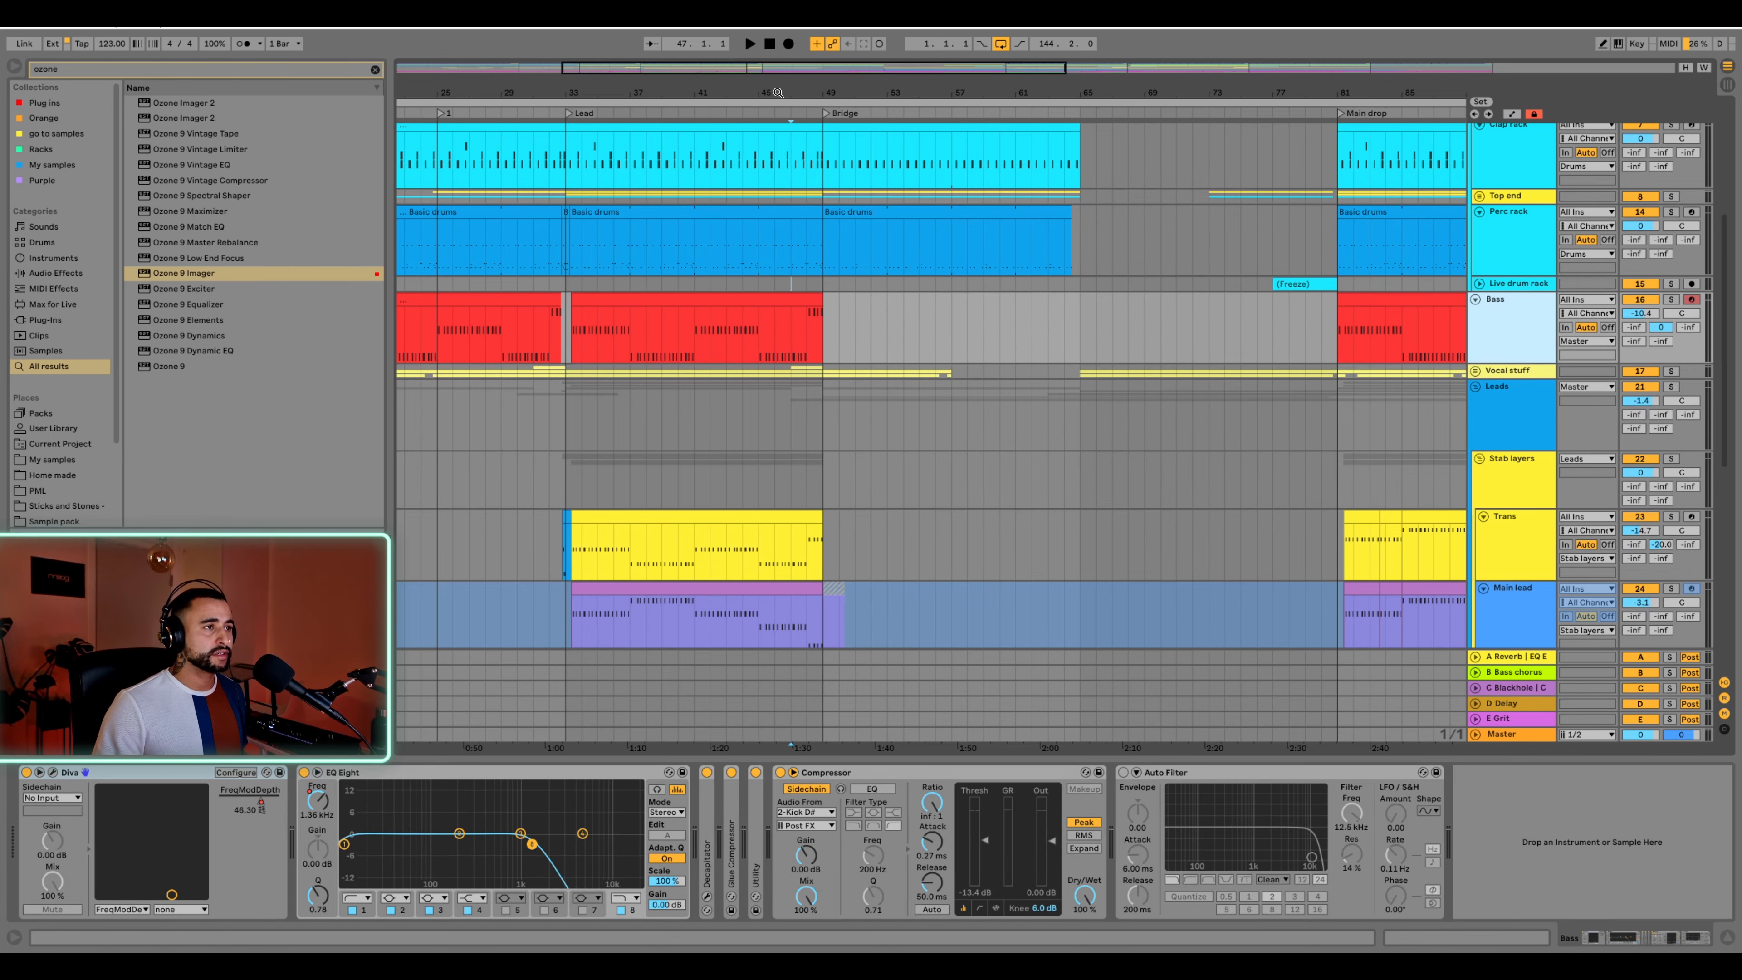
Unfold the FXs group and look over its effect clips around the Bridge
{"action": "scroll", "coordinate": [789, 180], "scroll_direction": "up", "scroll_amount": 5}
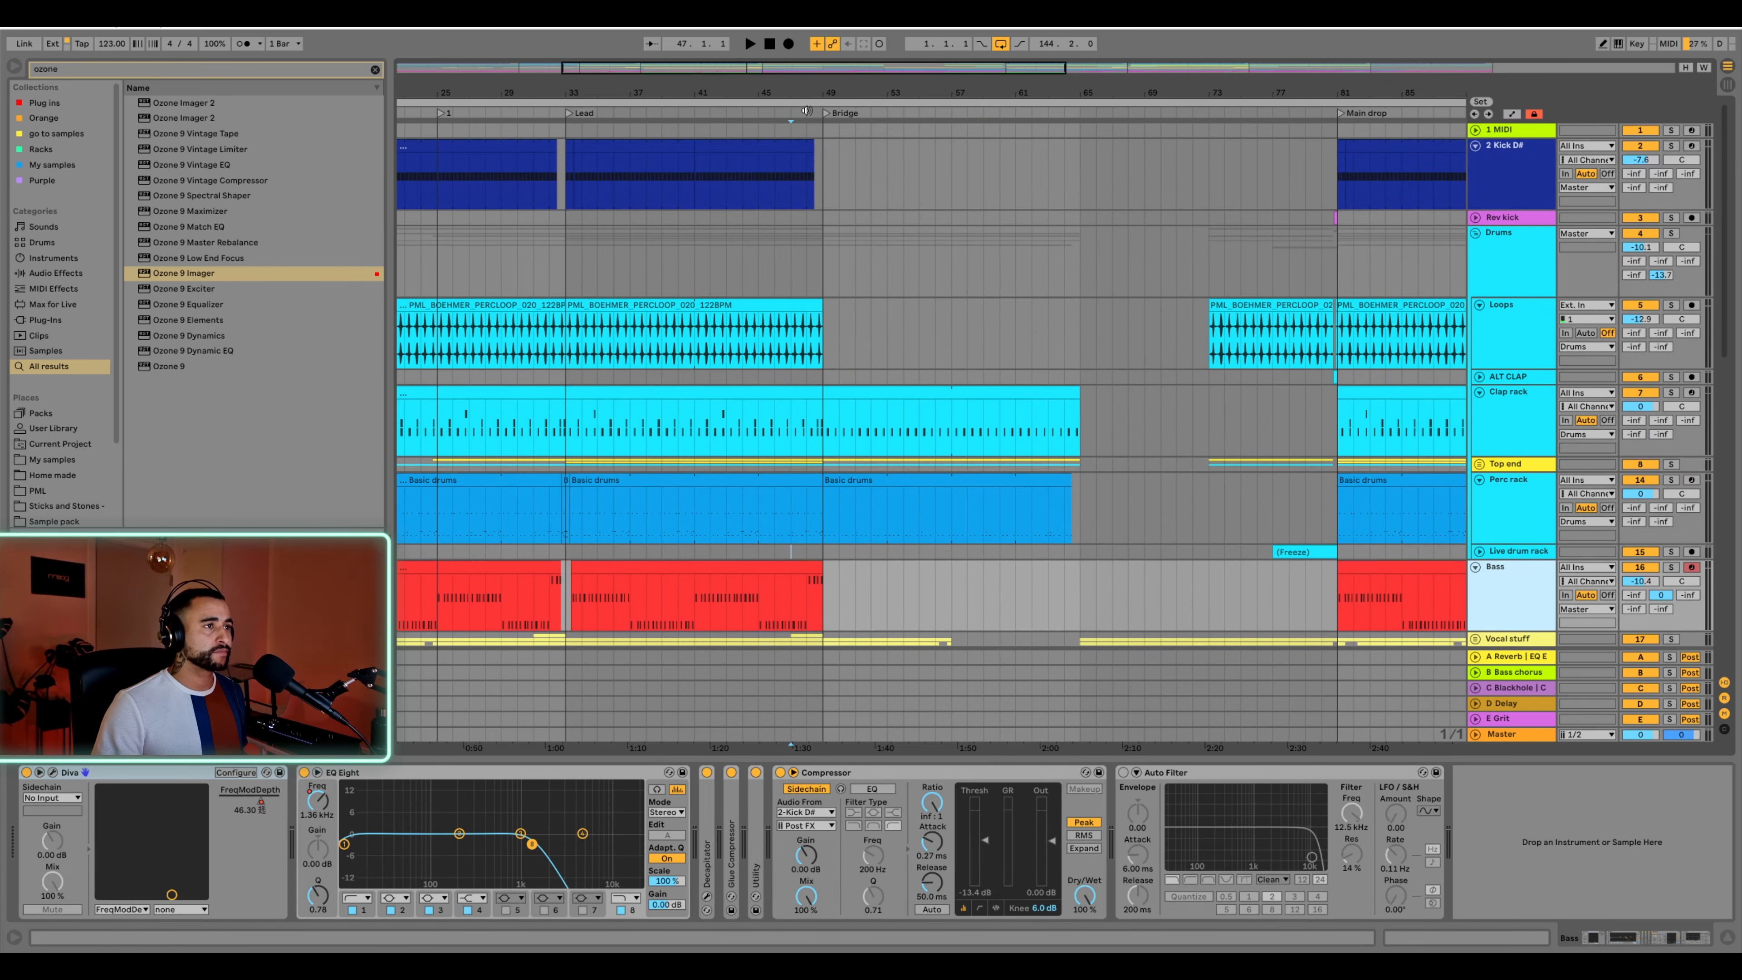
{"action": "scroll", "coordinate": [822, 343], "scroll_direction": "down", "scroll_amount": 10}
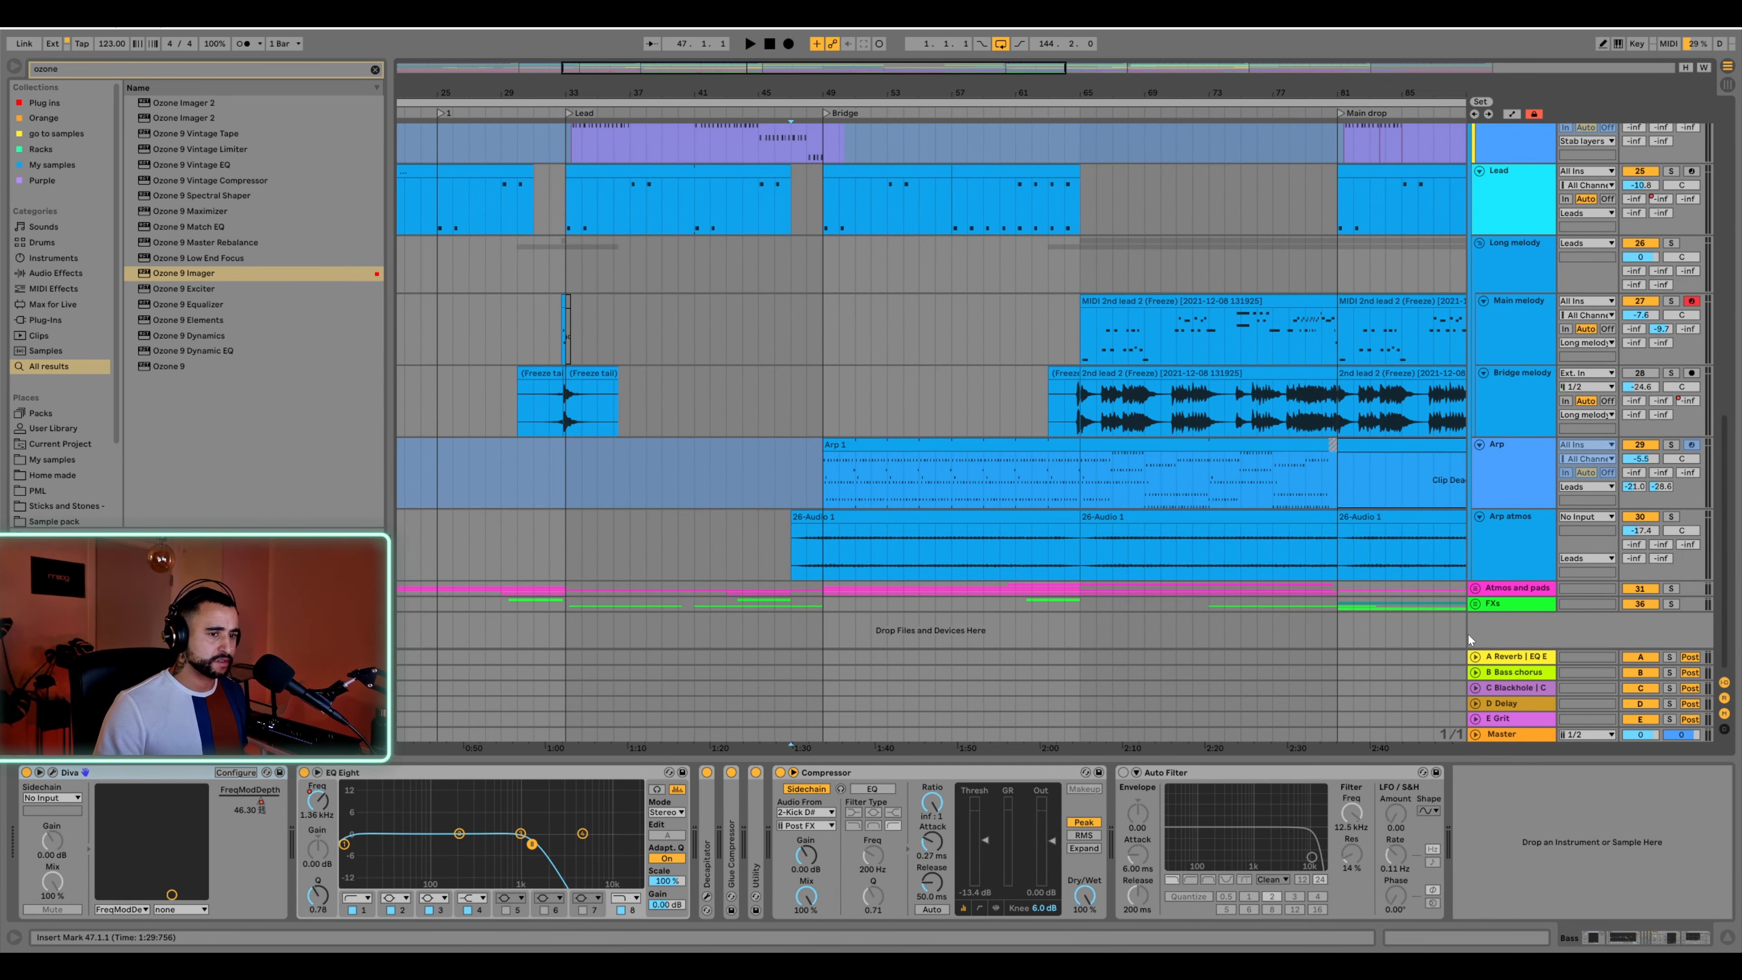
{"action": "left_click", "coordinate": [1475, 603]}
{"action": "scroll", "coordinate": [891, 412], "scroll_direction": "down", "scroll_amount": 5}
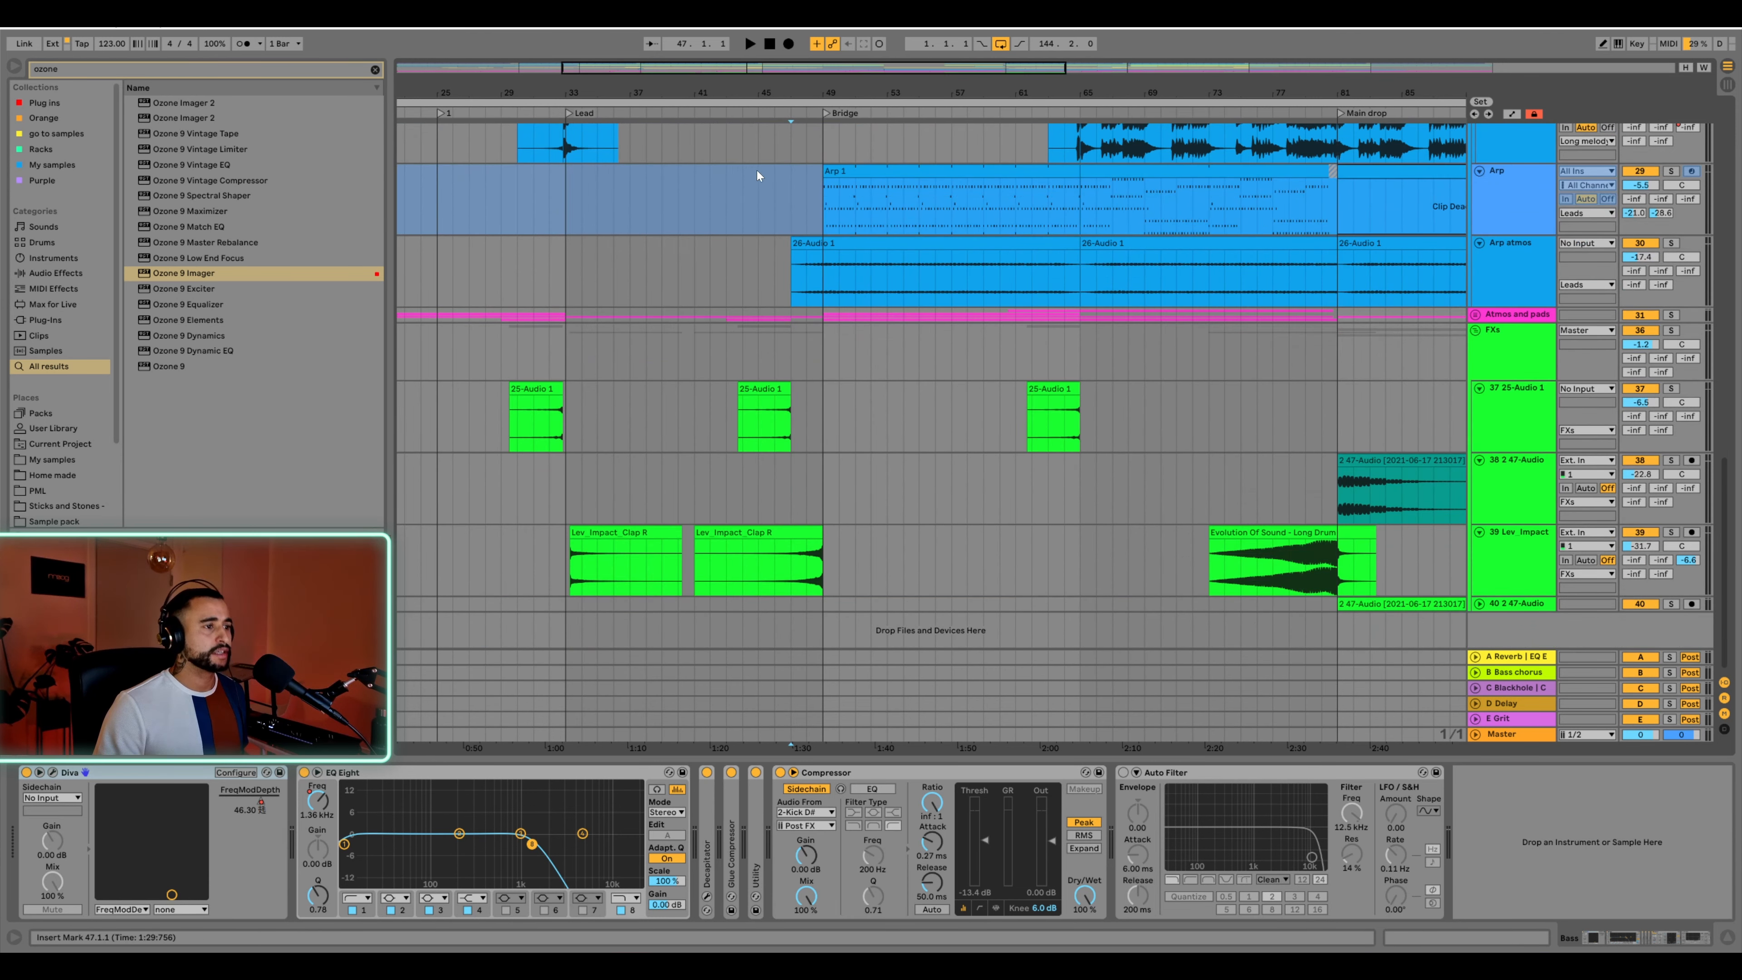
Play the Lev_Impact_Clap R clip soloed from 46.3.1 into the Bridge
{"action": "scroll", "coordinate": [793, 336], "scroll_direction": "up", "scroll_amount": 5}
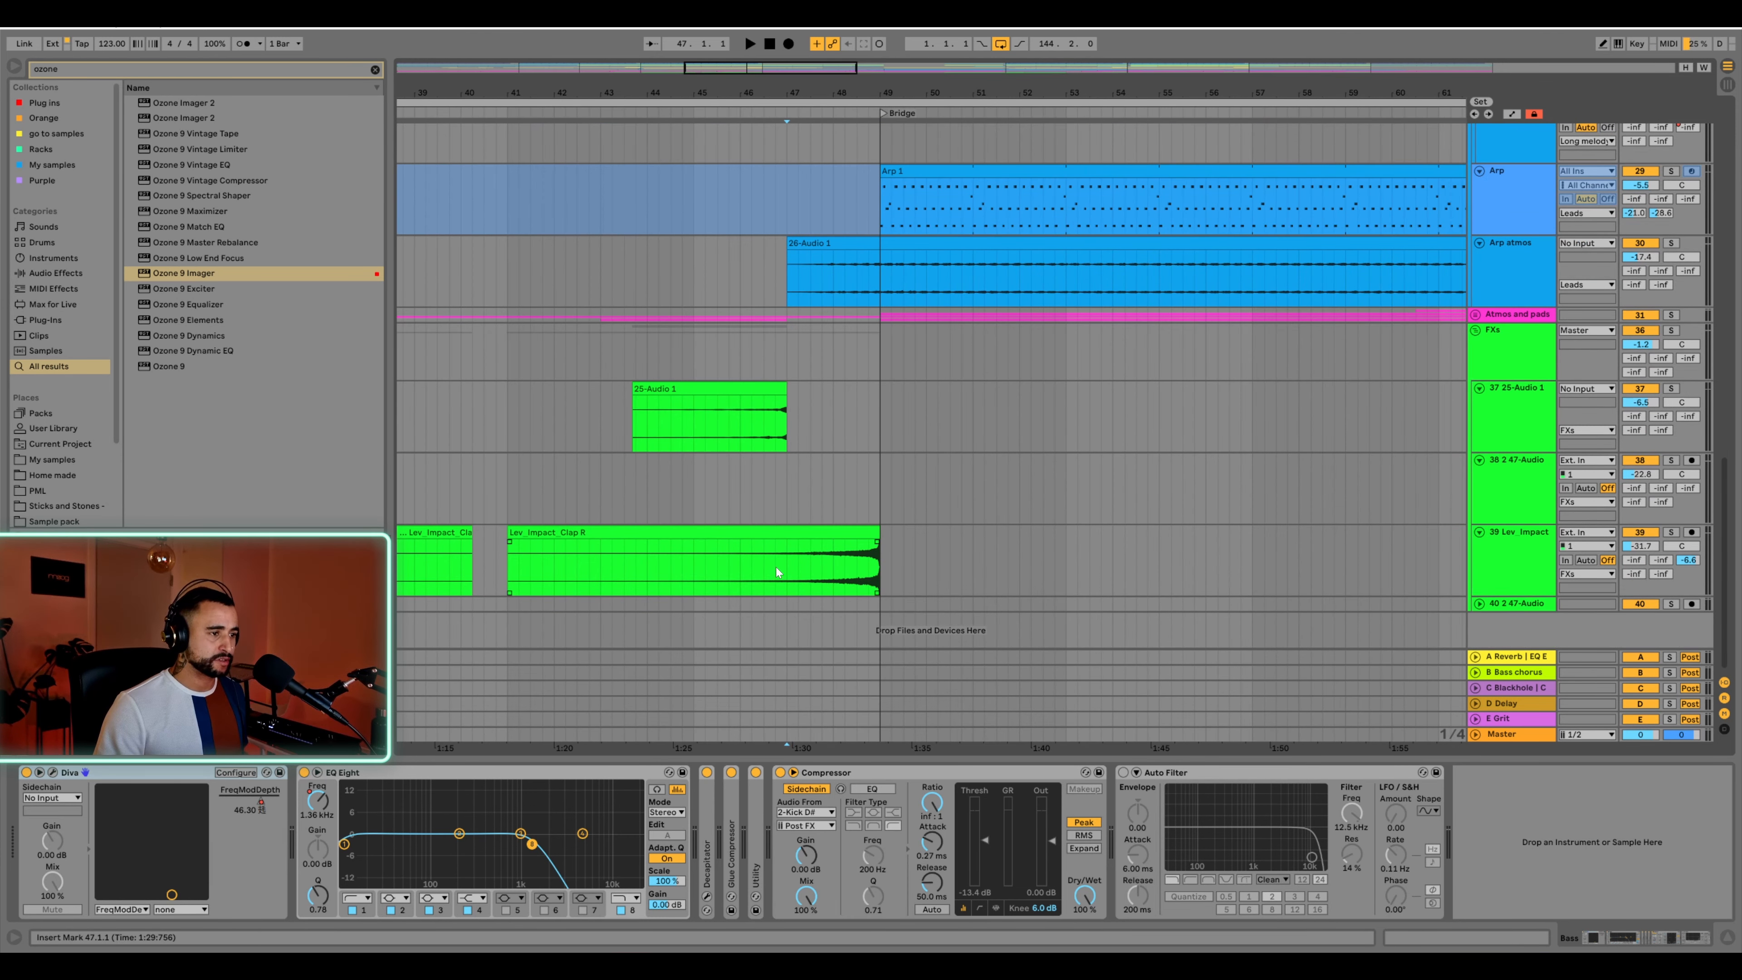
{"action": "scroll", "coordinate": [837, 480], "scroll_direction": "up", "scroll_amount": 3}
{"action": "scroll", "coordinate": [832, 626], "scroll_direction": "down", "scroll_amount": 3}
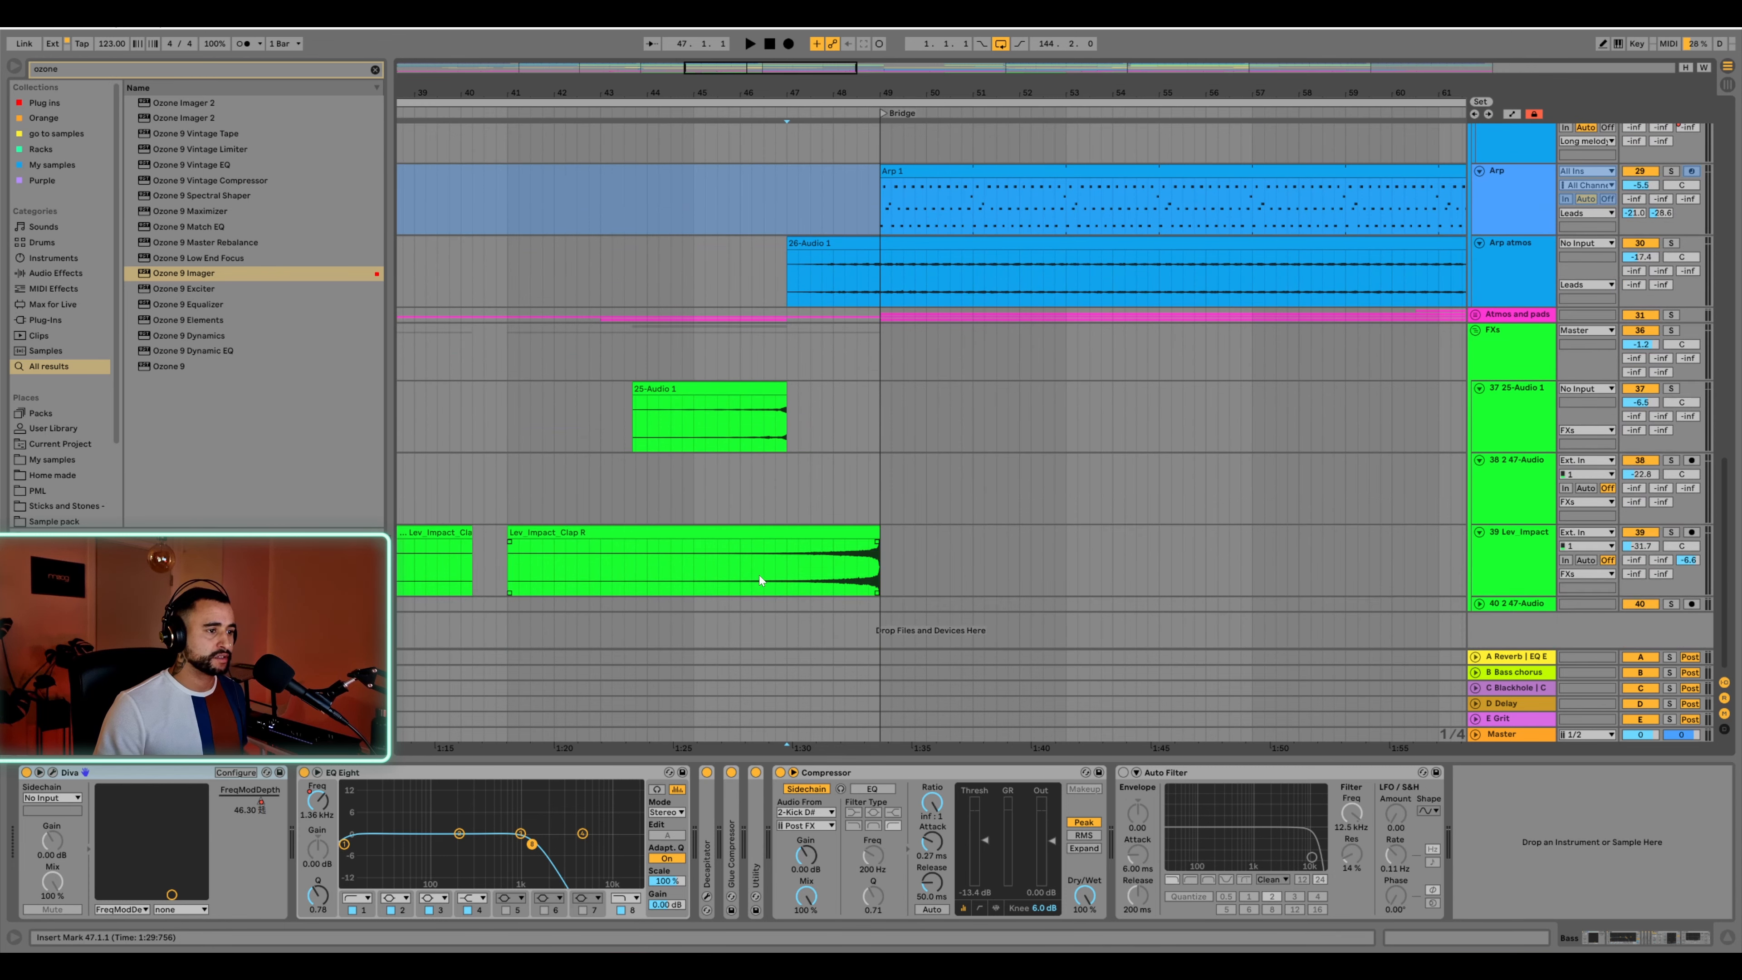
{"action": "left_click", "coordinate": [761, 574]}
{"action": "key", "text": "space"}
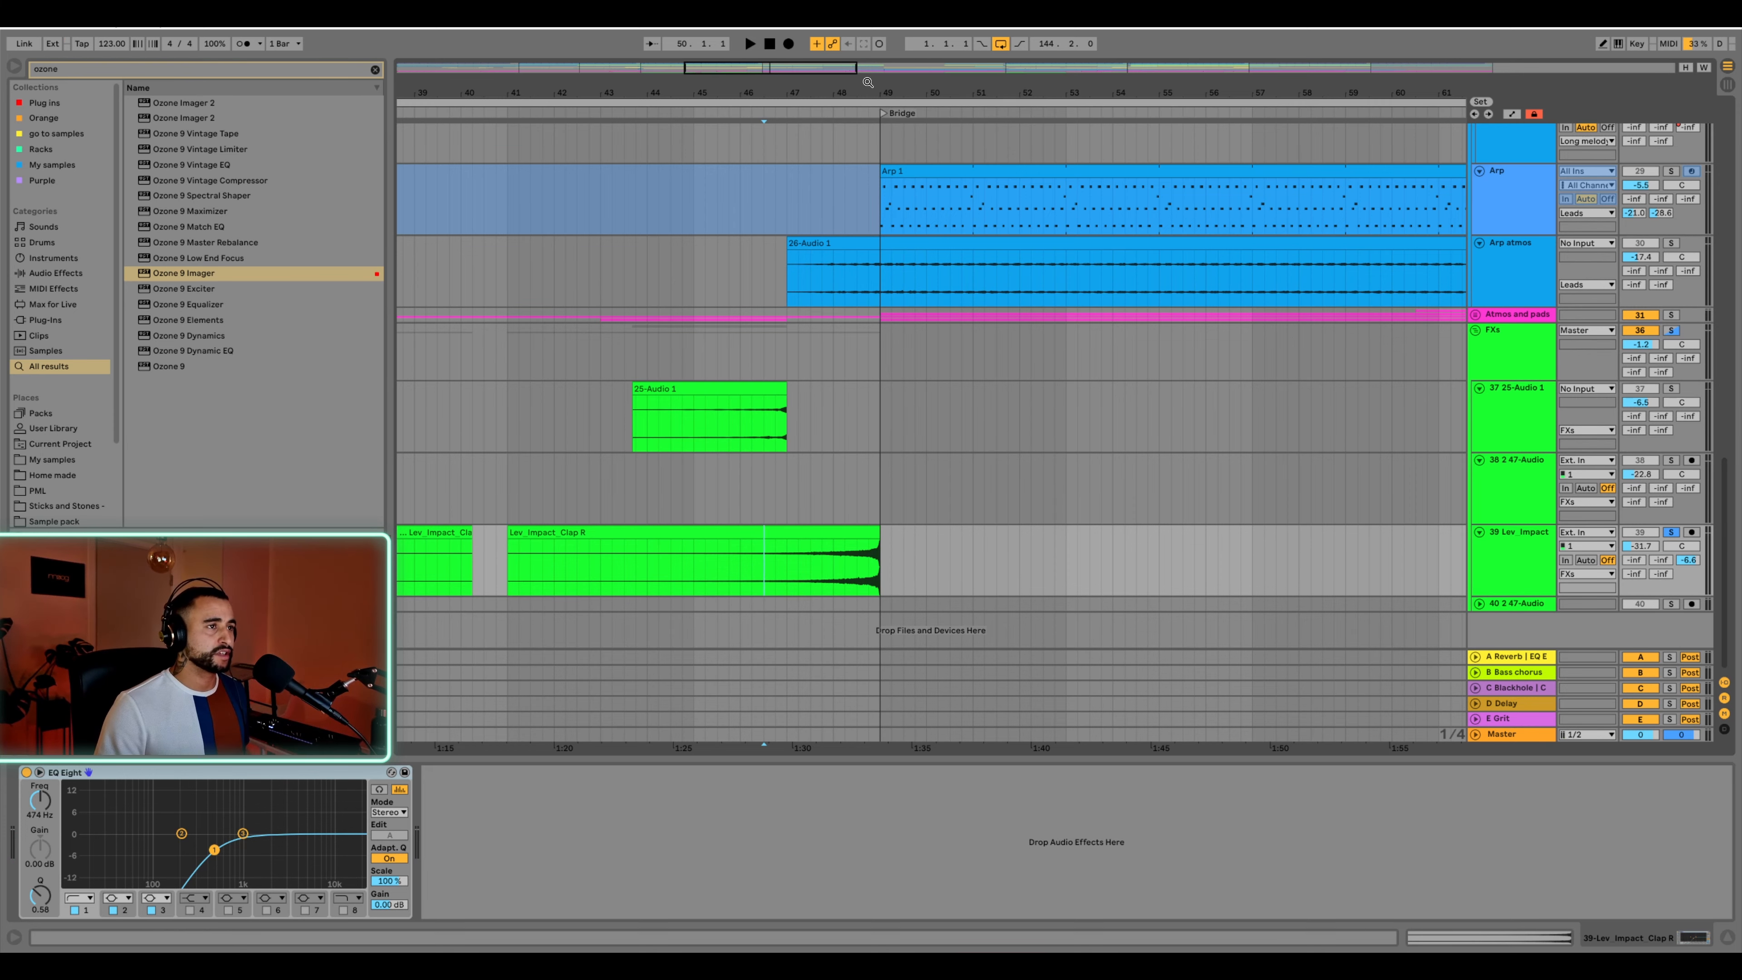
Unfold the Atmos and pads group and examine its clips around the start of the Bridge
{"action": "left_click_drag", "start_coordinate": [873, 93], "coordinate": [874, 137]}
{"action": "scroll", "coordinate": [886, 400], "scroll_direction": "up", "scroll_amount": 5}
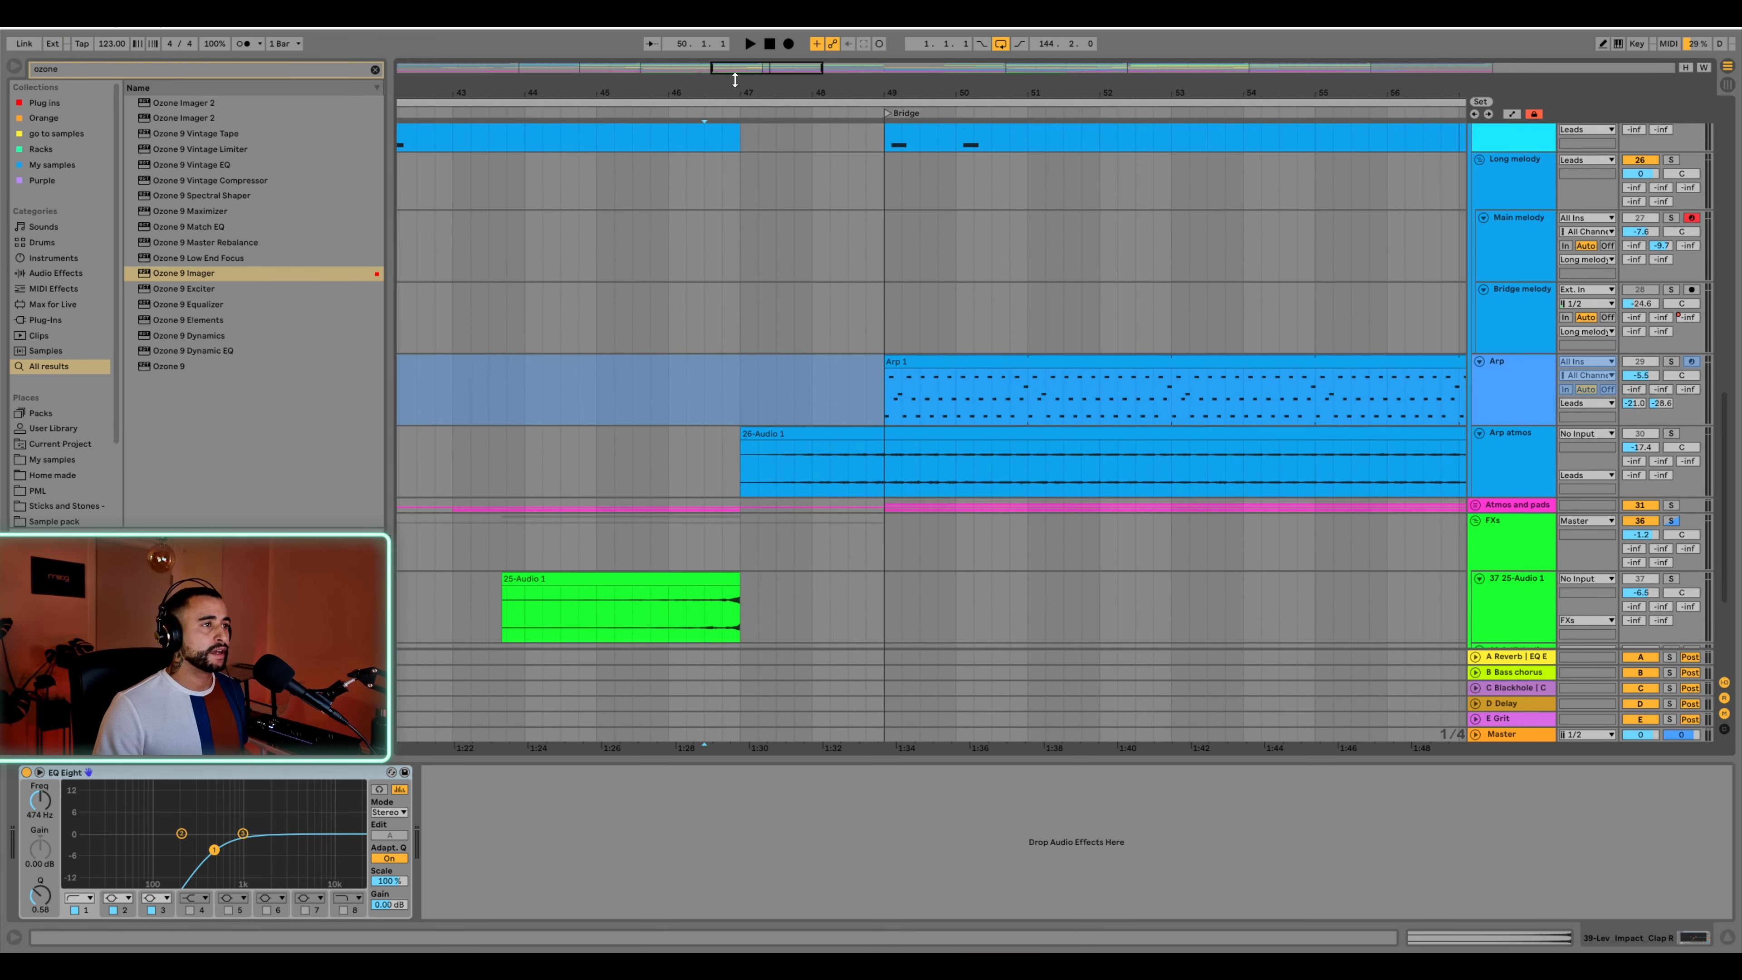
{"action": "left_click_drag", "start_coordinate": [745, 92], "coordinate": [745, 56]}
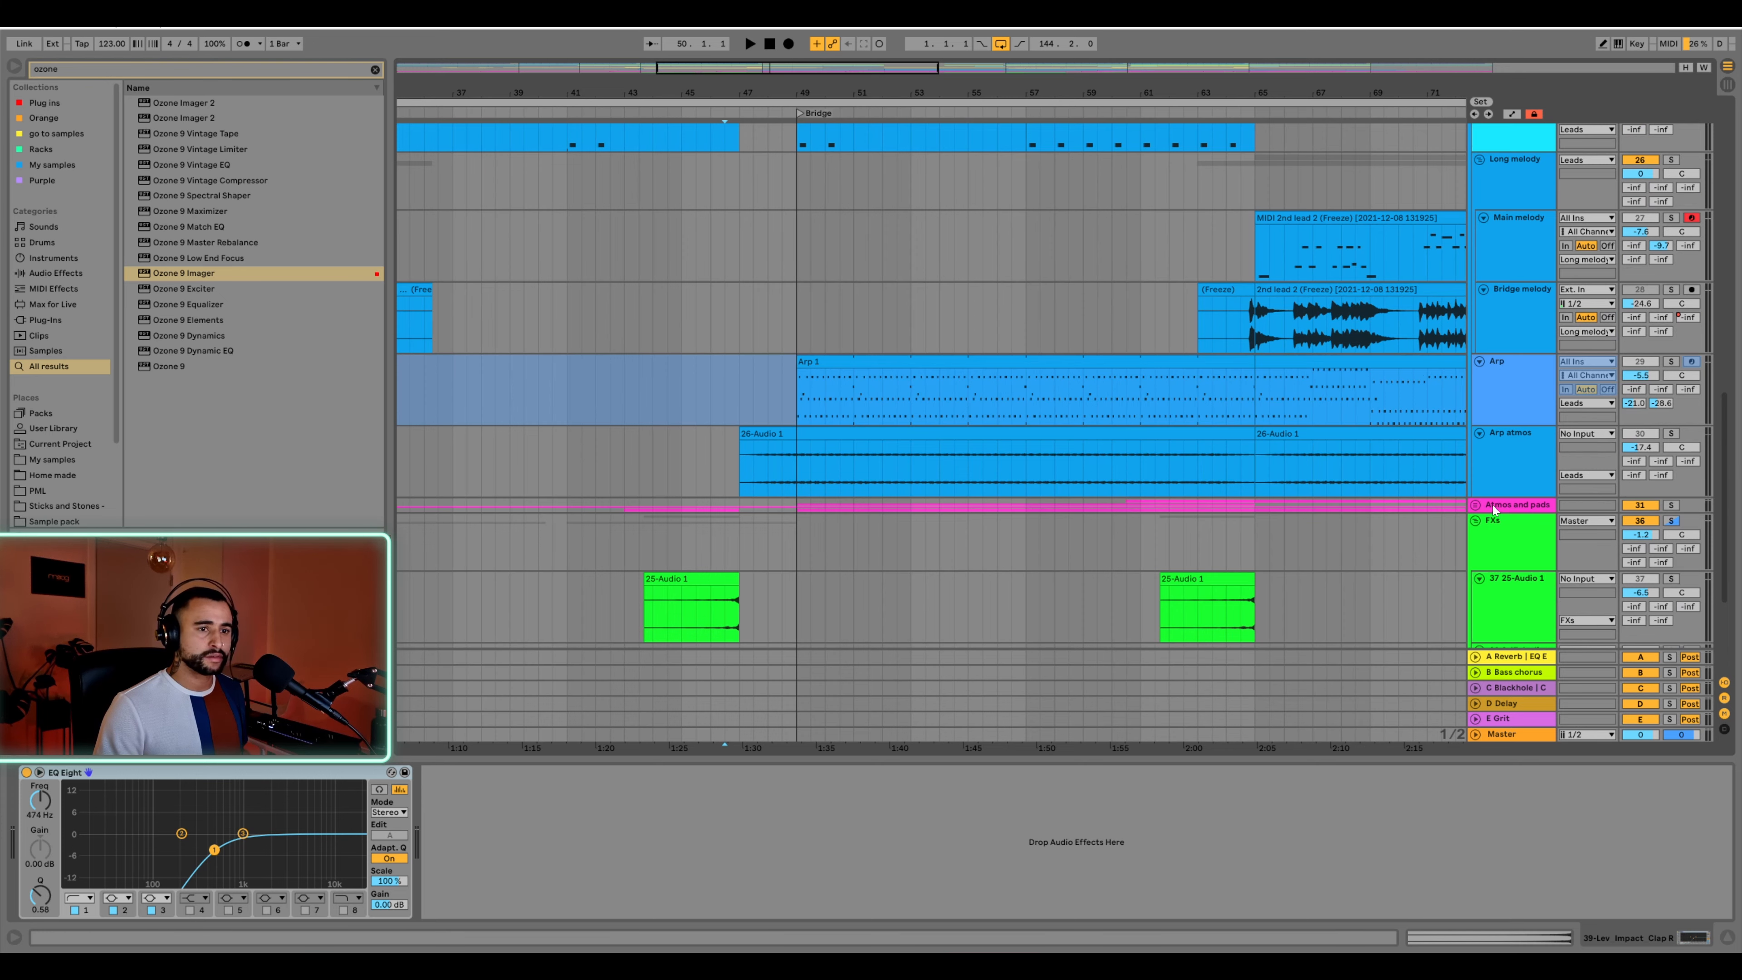
{"action": "left_click", "coordinate": [1476, 505]}
{"action": "scroll", "coordinate": [840, 523], "scroll_direction": "down", "scroll_amount": 5}
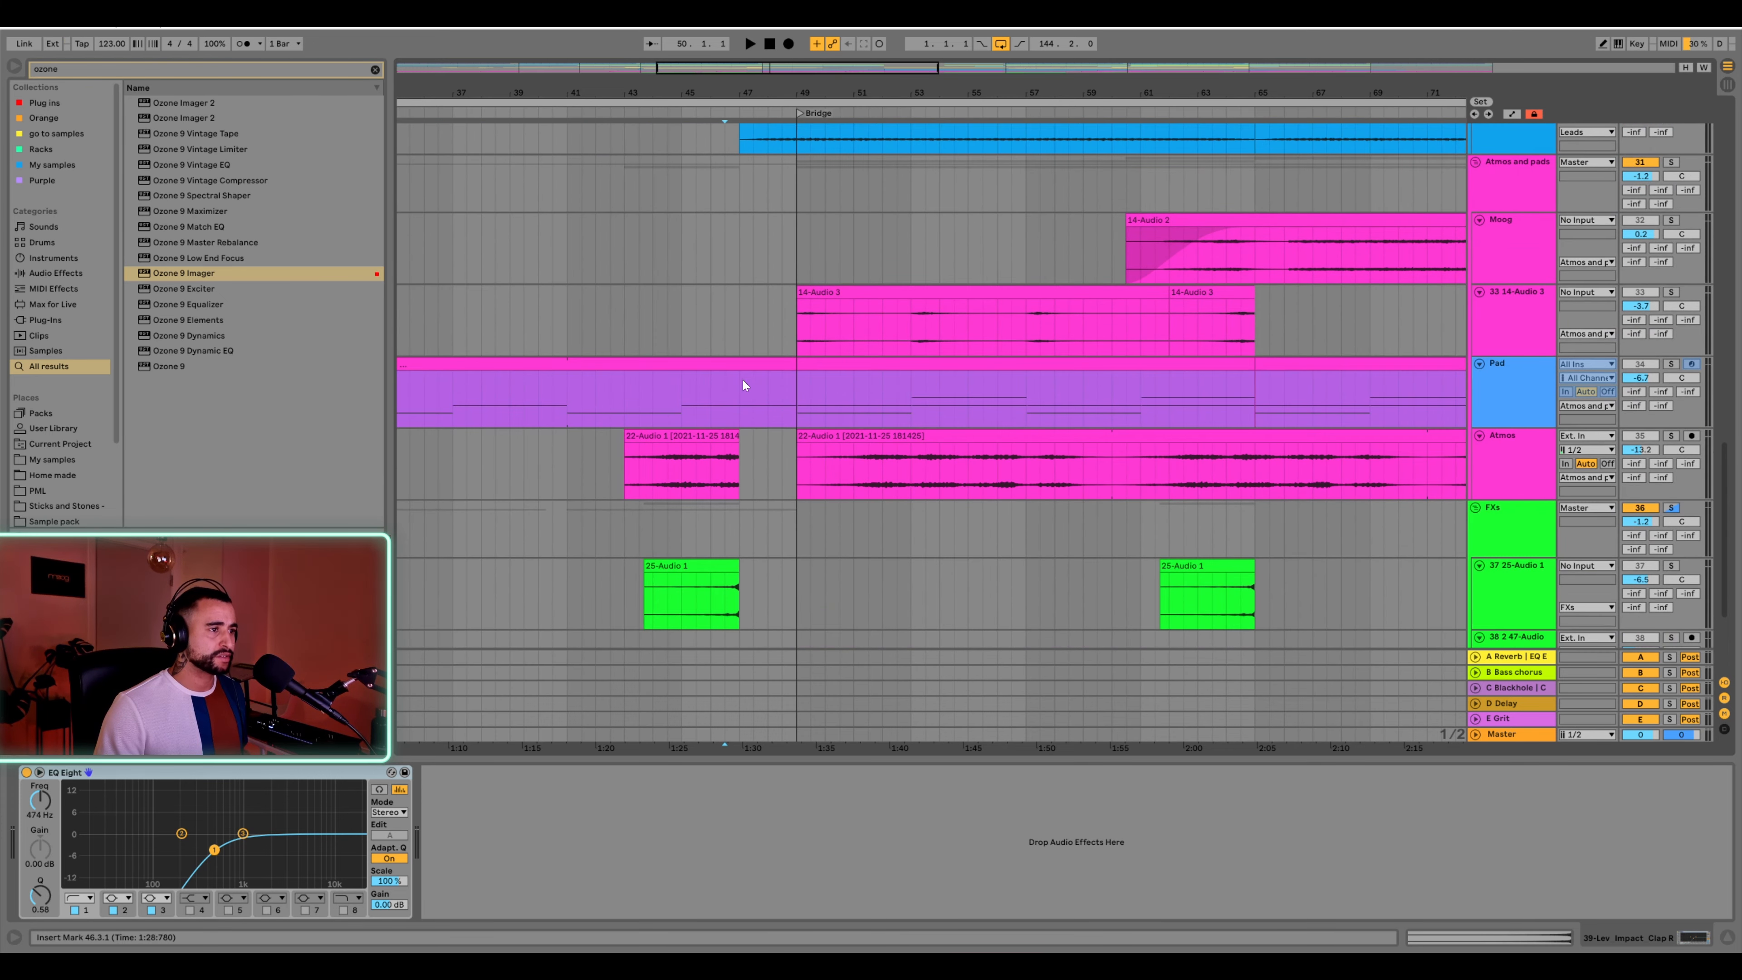
Play the Arp atmos track soloed from the Bridge start at 49.1.1, then stop playback
{"action": "scroll", "coordinate": [731, 360], "scroll_direction": "up", "scroll_amount": 9}
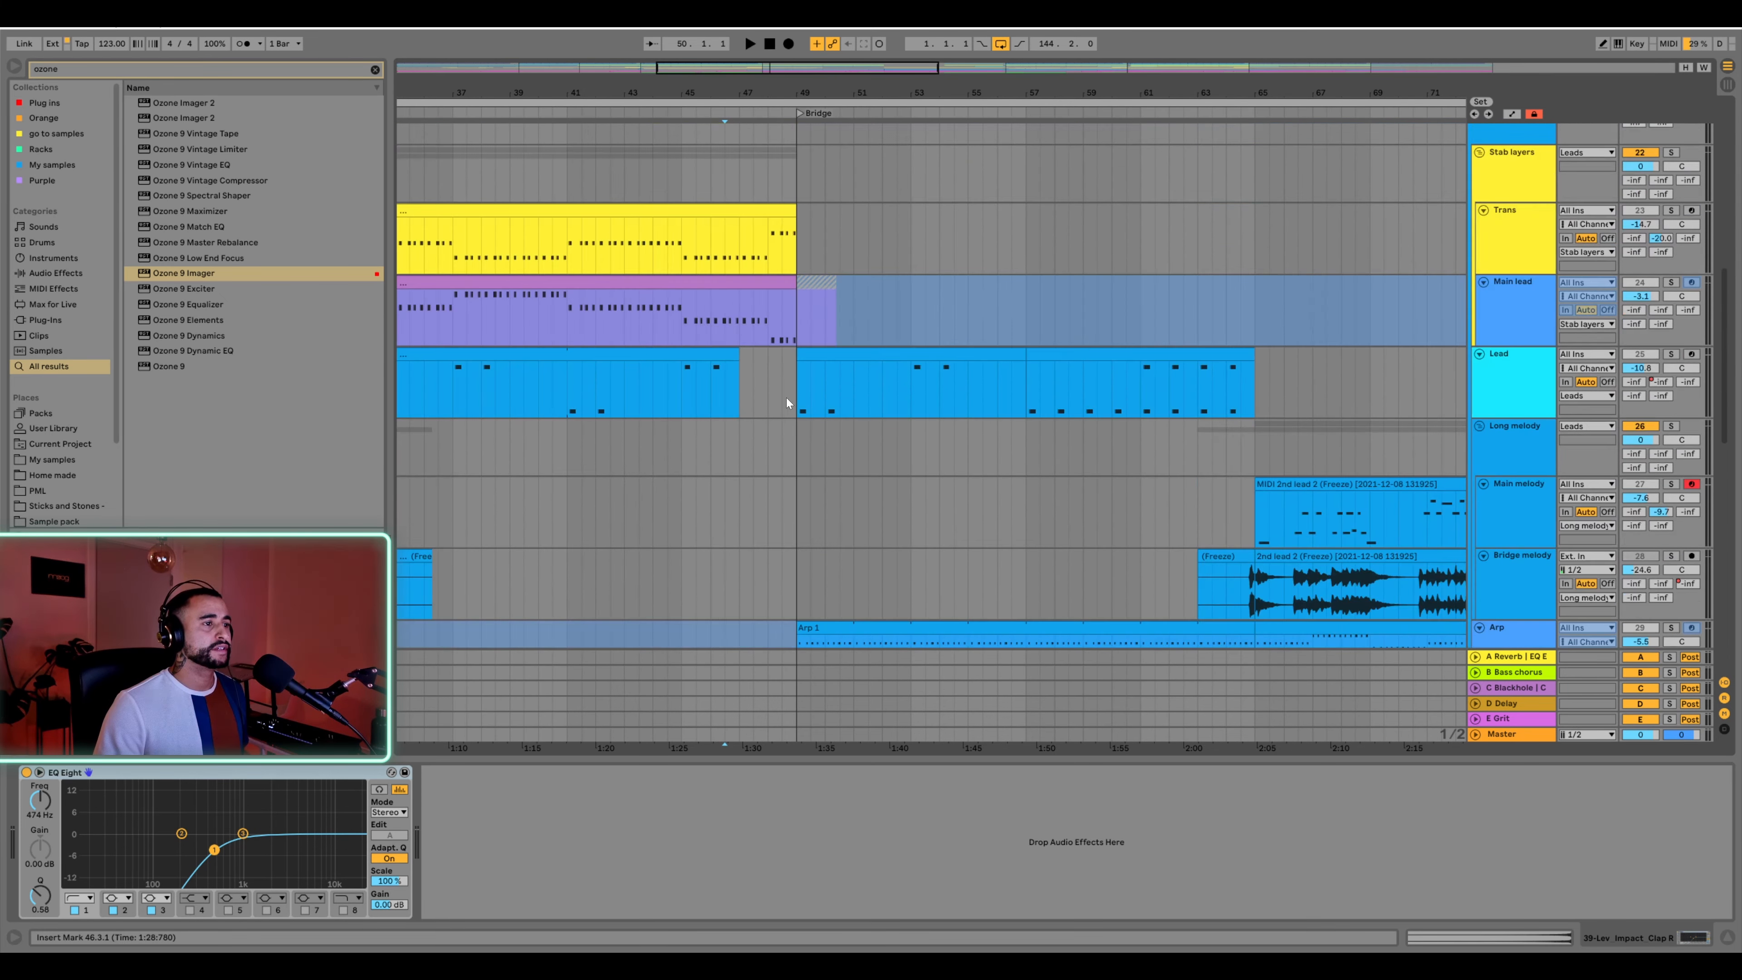
{"action": "scroll", "coordinate": [787, 398], "scroll_direction": "down", "scroll_amount": 4}
{"action": "left_click", "coordinate": [739, 459]}
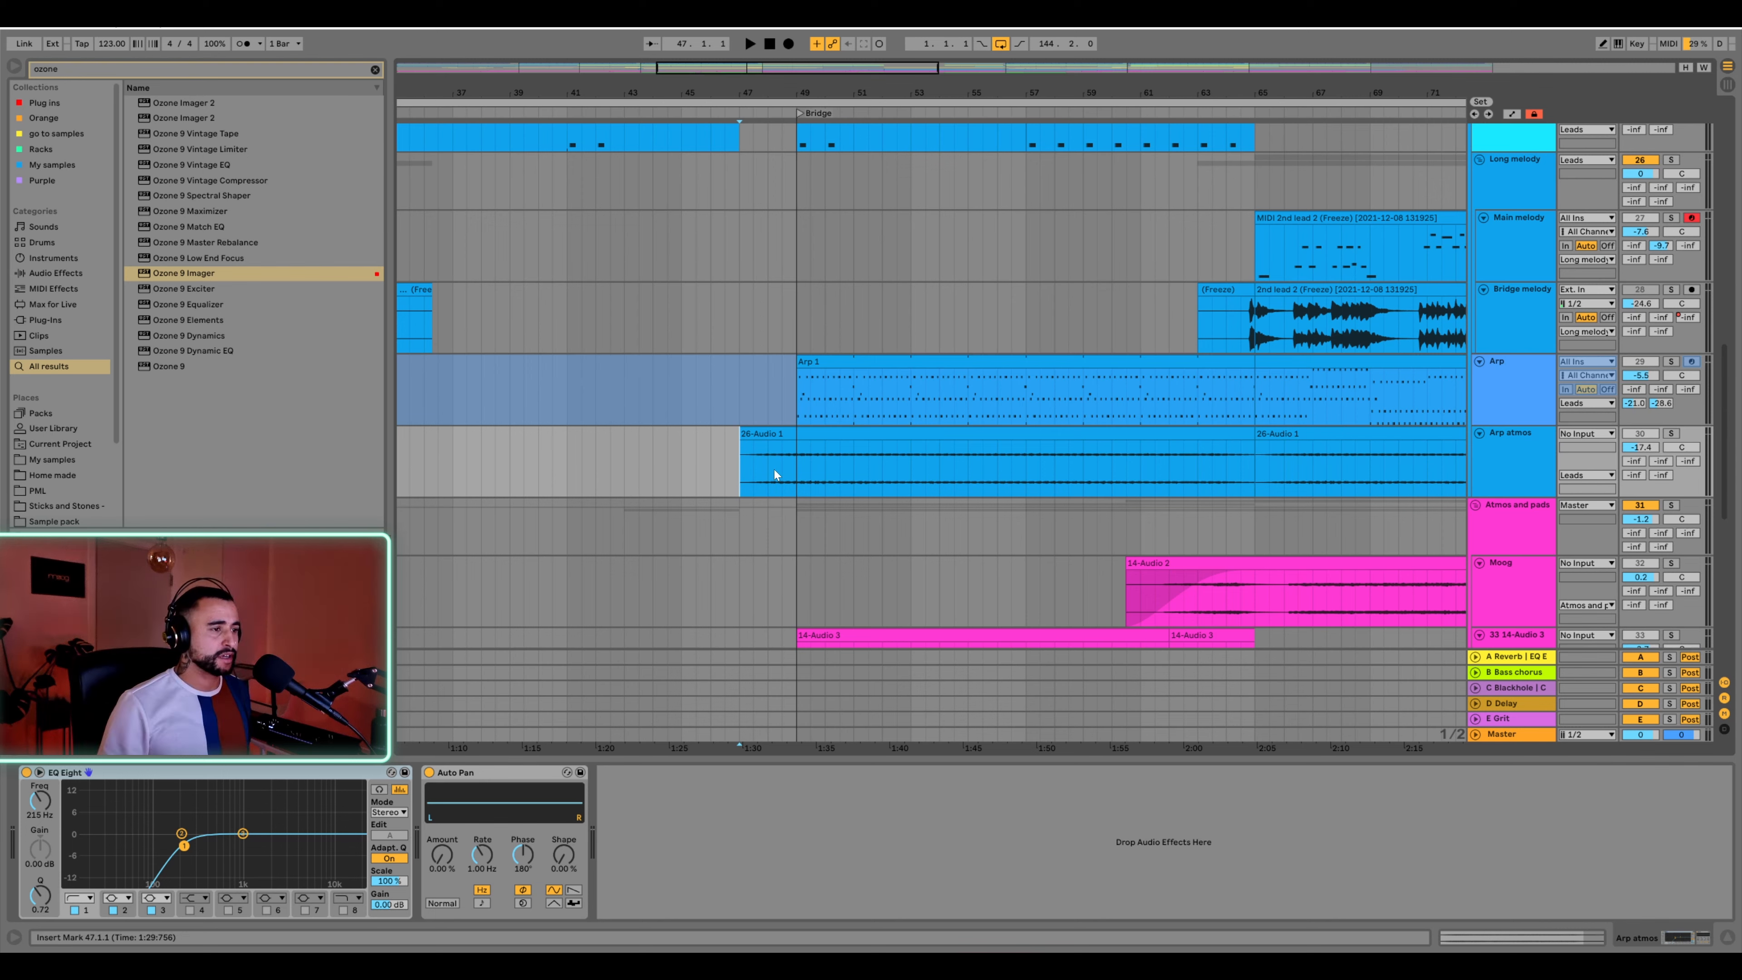
{"action": "left_click", "coordinate": [799, 455]}
{"action": "key", "text": "space"}
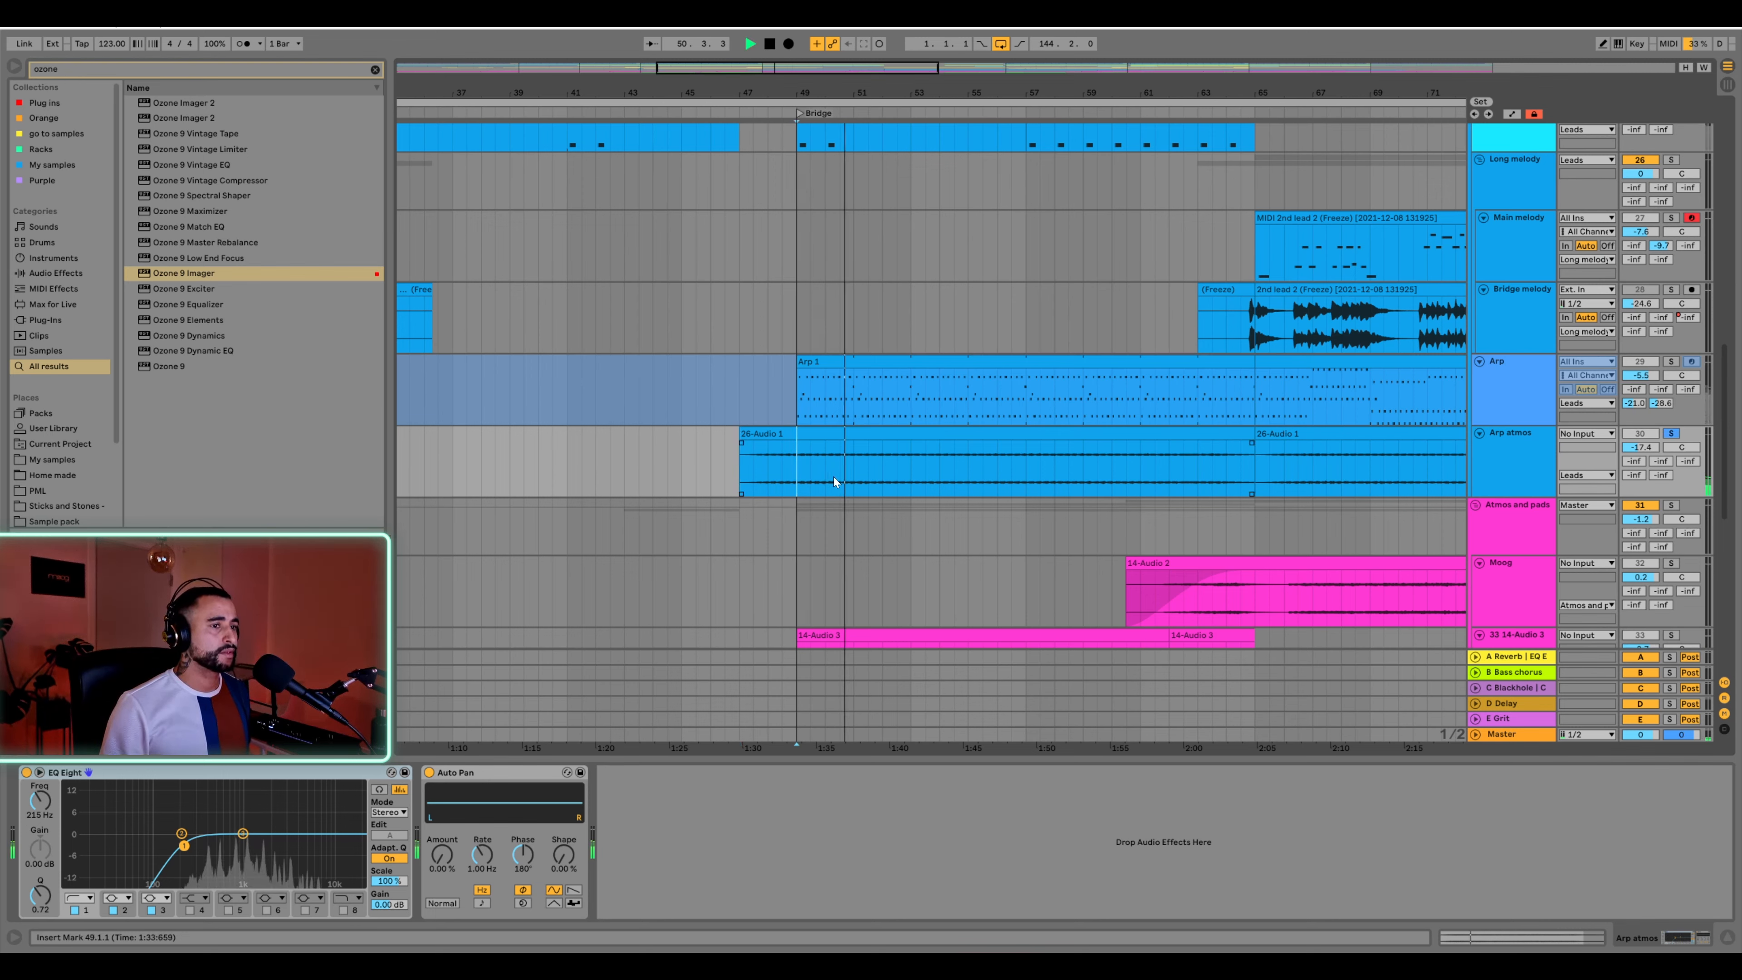
{"action": "key", "text": "space"}
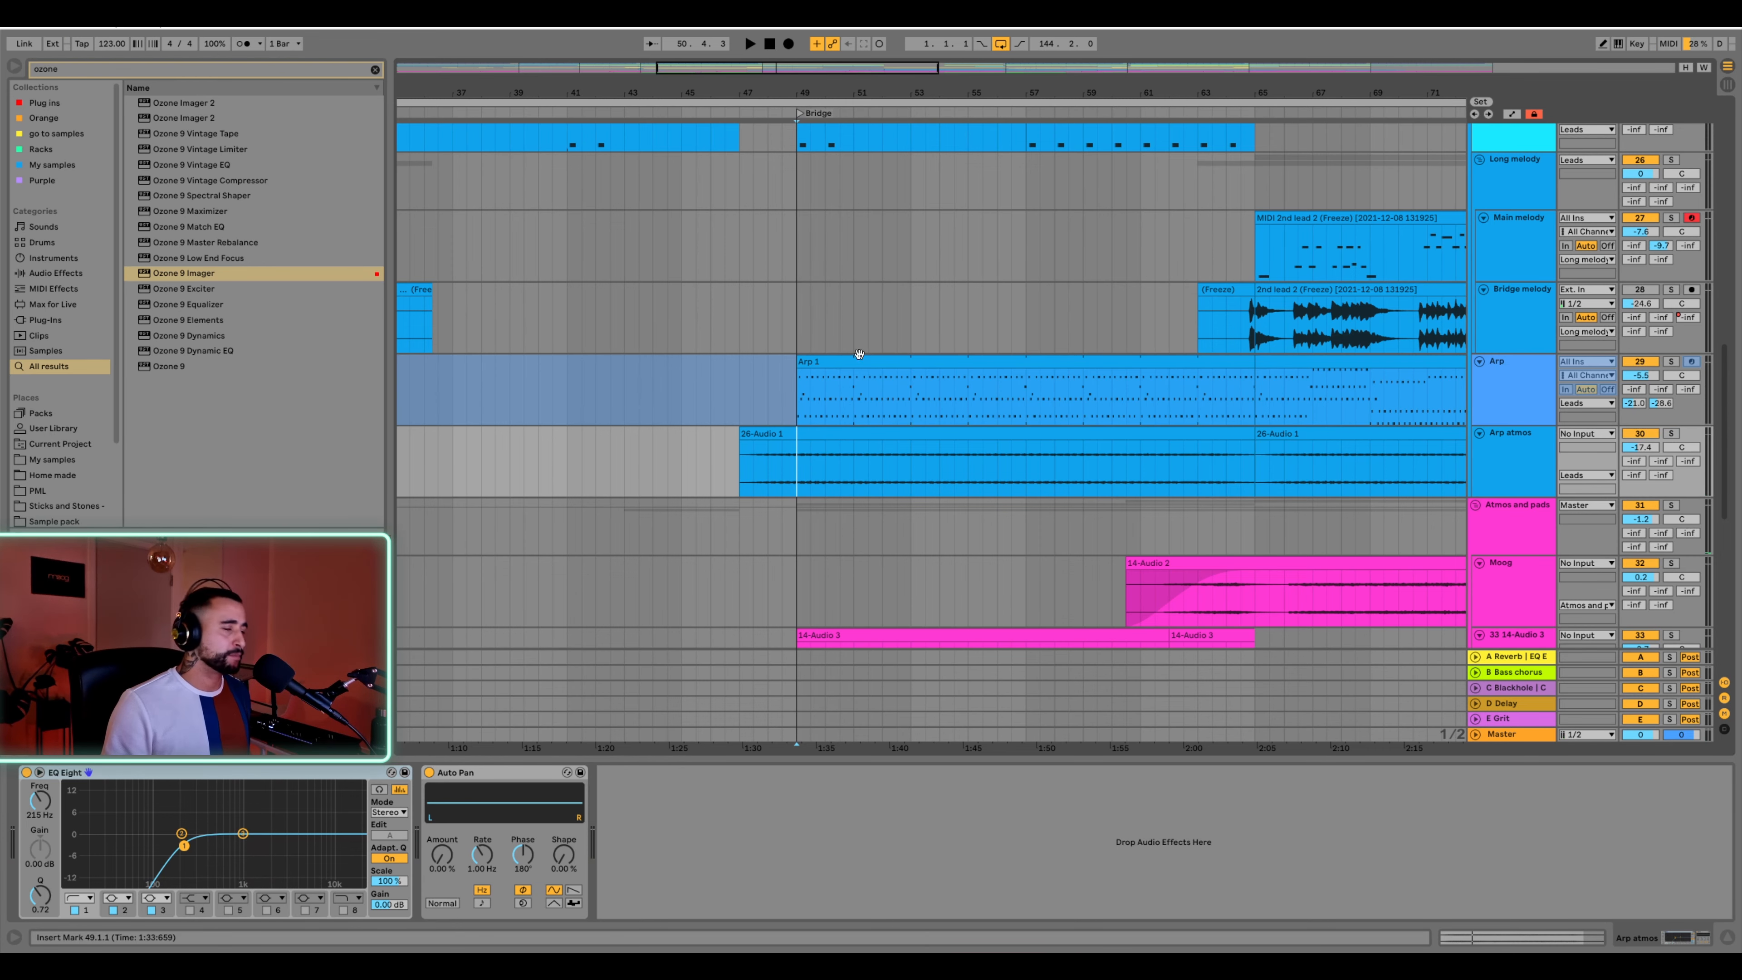
Examine the Lead-to-Bridge transition across the lead, bass and drum tracks, and select the Perc rack's Basic drums clip from 33.2.1 to 49.1.1
{"action": "left_click_drag", "start_coordinate": [757, 95], "coordinate": [777, 79]}
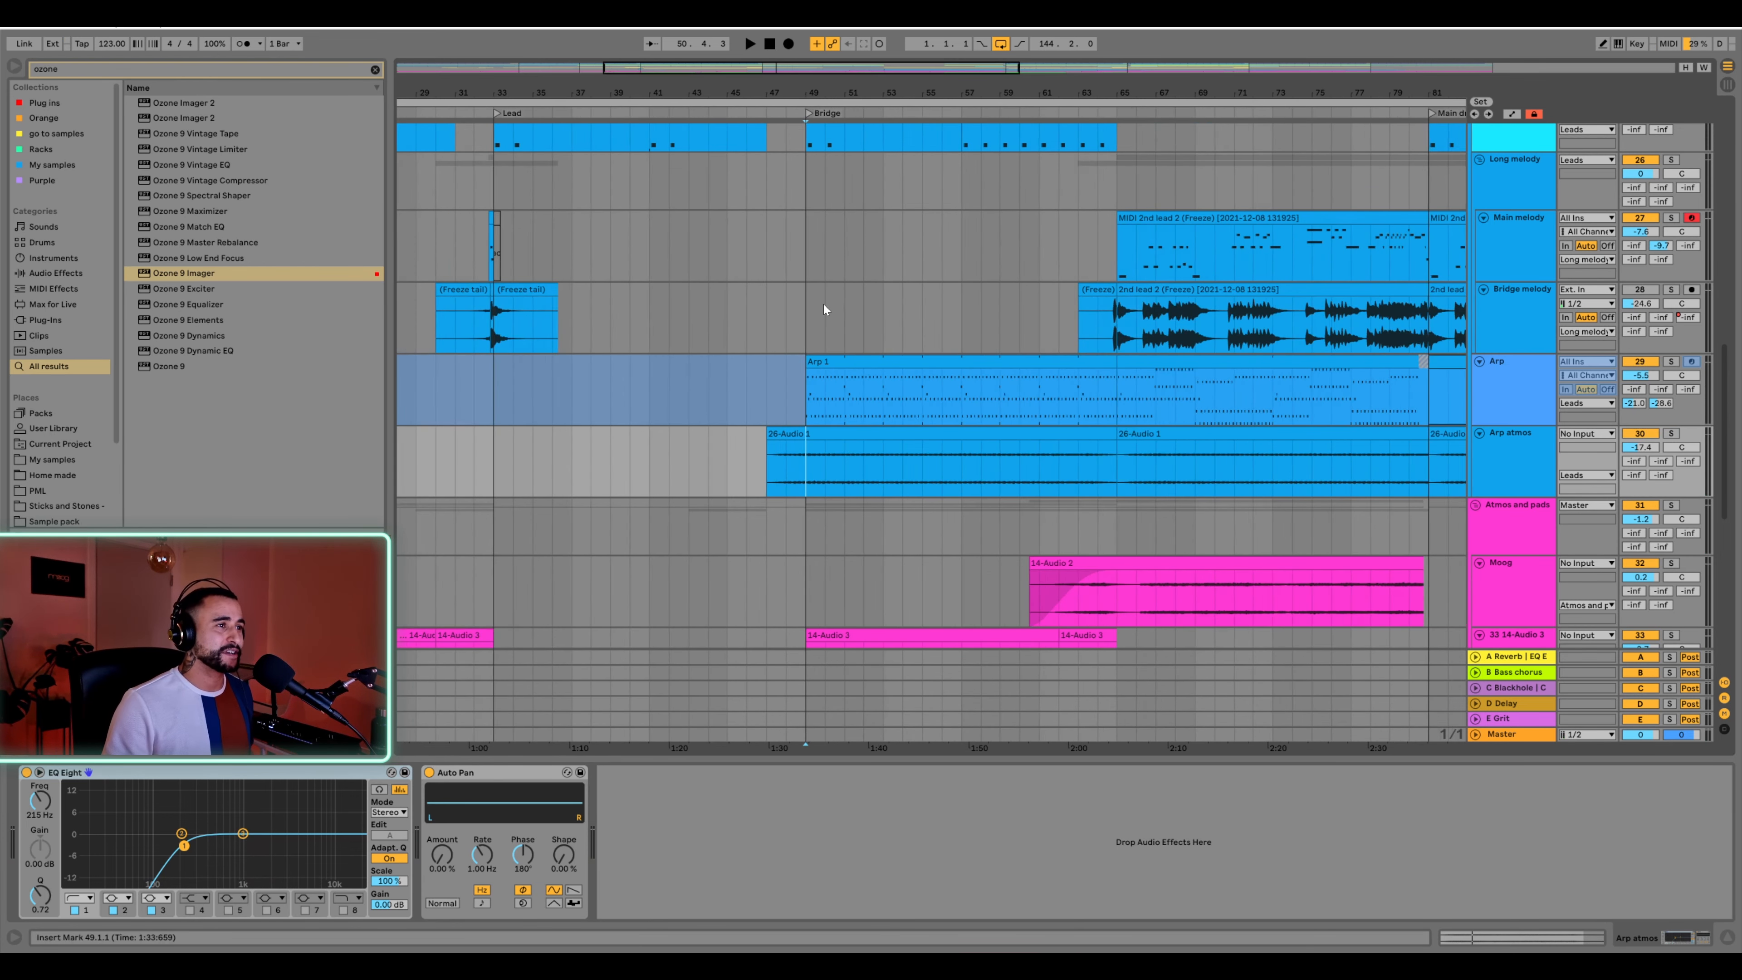
{"action": "scroll", "coordinate": [815, 305], "scroll_direction": "up", "scroll_amount": 3}
{"action": "scroll", "coordinate": [771, 166], "scroll_direction": "up", "scroll_amount": 1}
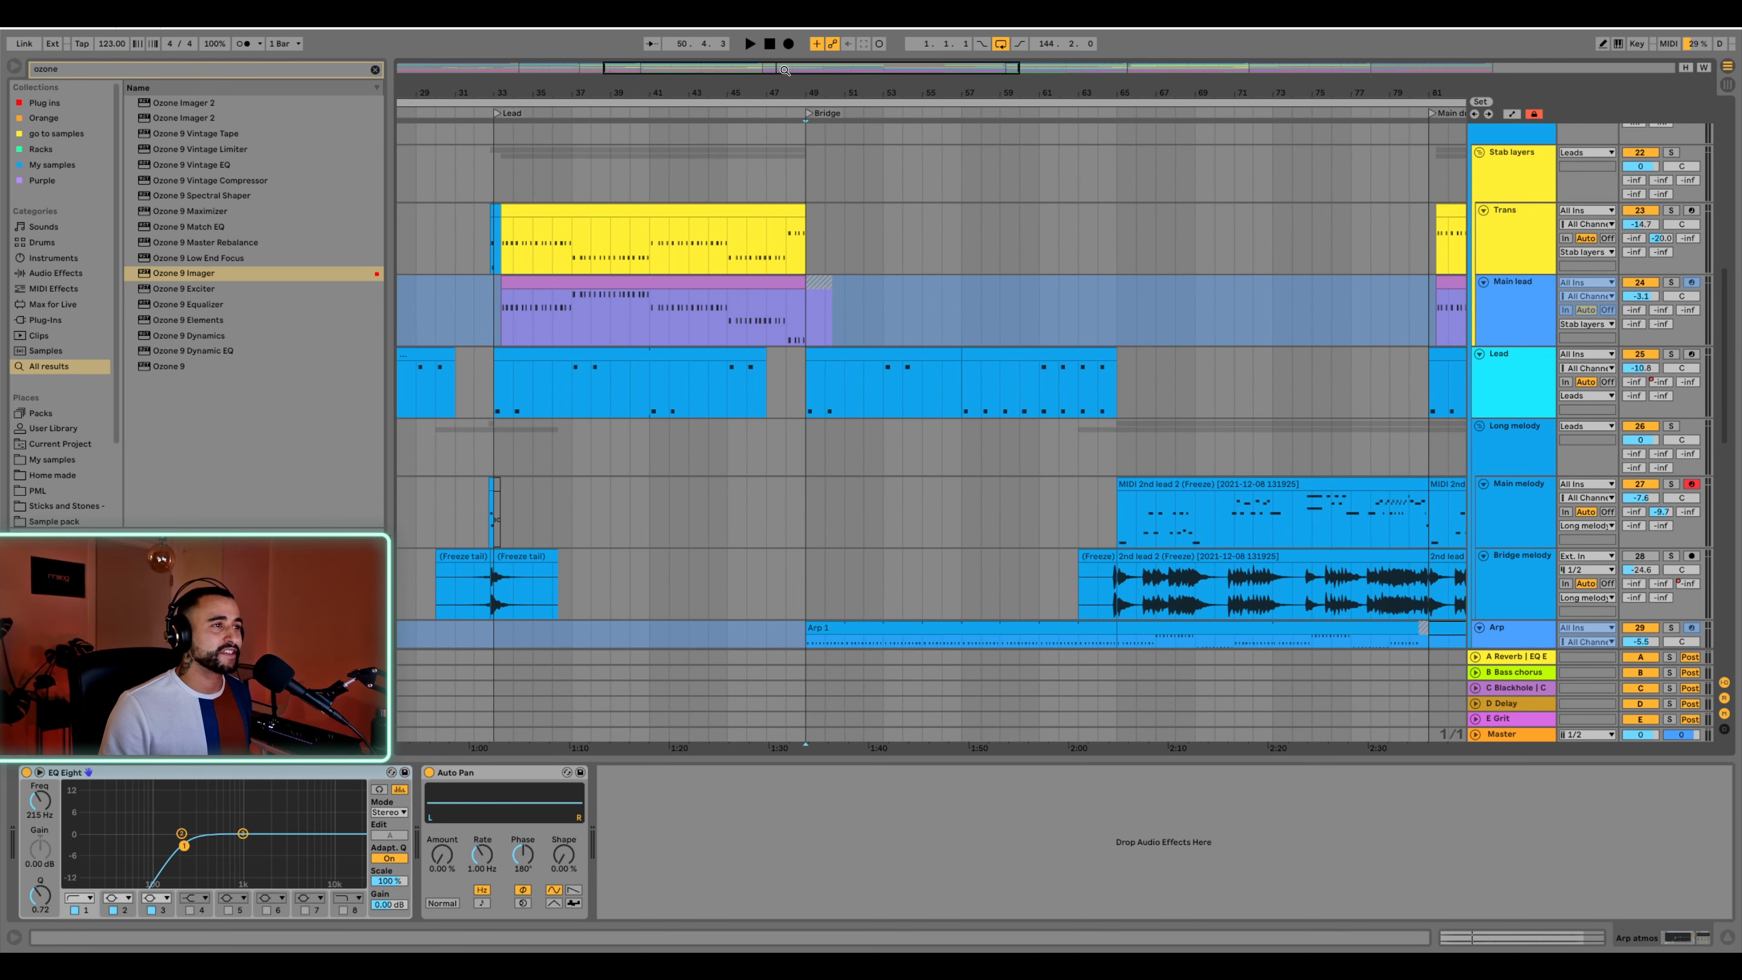
{"action": "left_click_drag", "start_coordinate": [777, 85], "coordinate": [758, 171]}
{"action": "scroll", "coordinate": [787, 282], "scroll_direction": "up", "scroll_amount": 3}
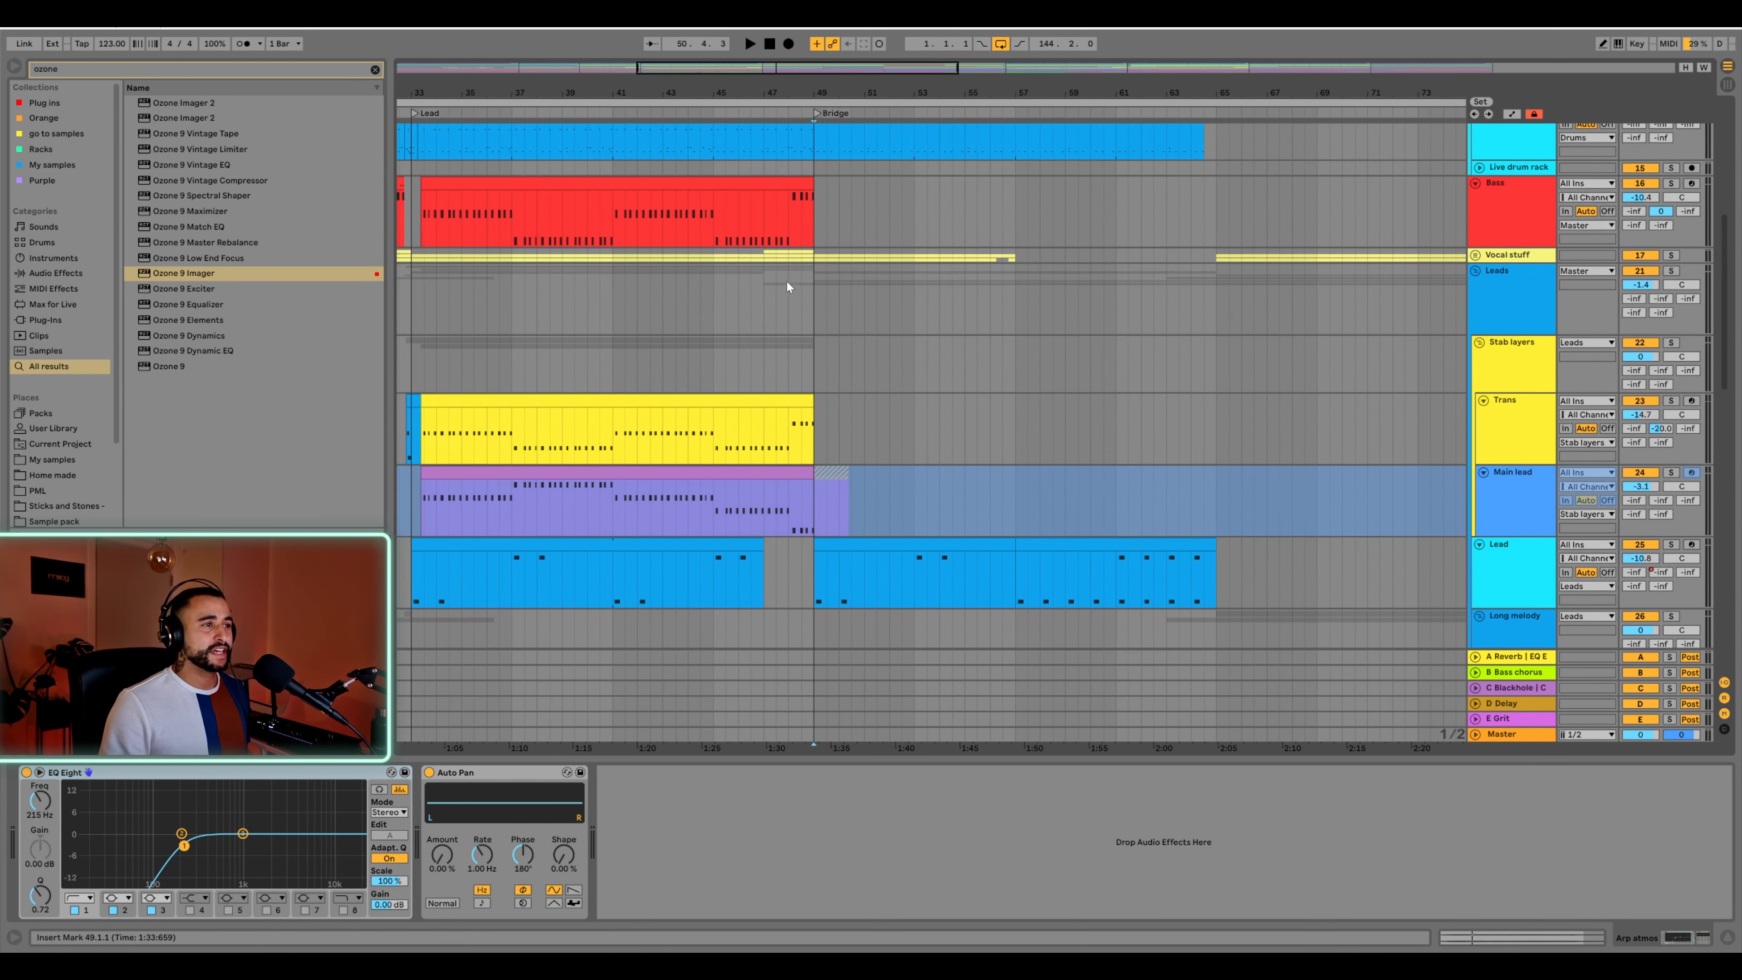
{"action": "left_click", "coordinate": [751, 326]}
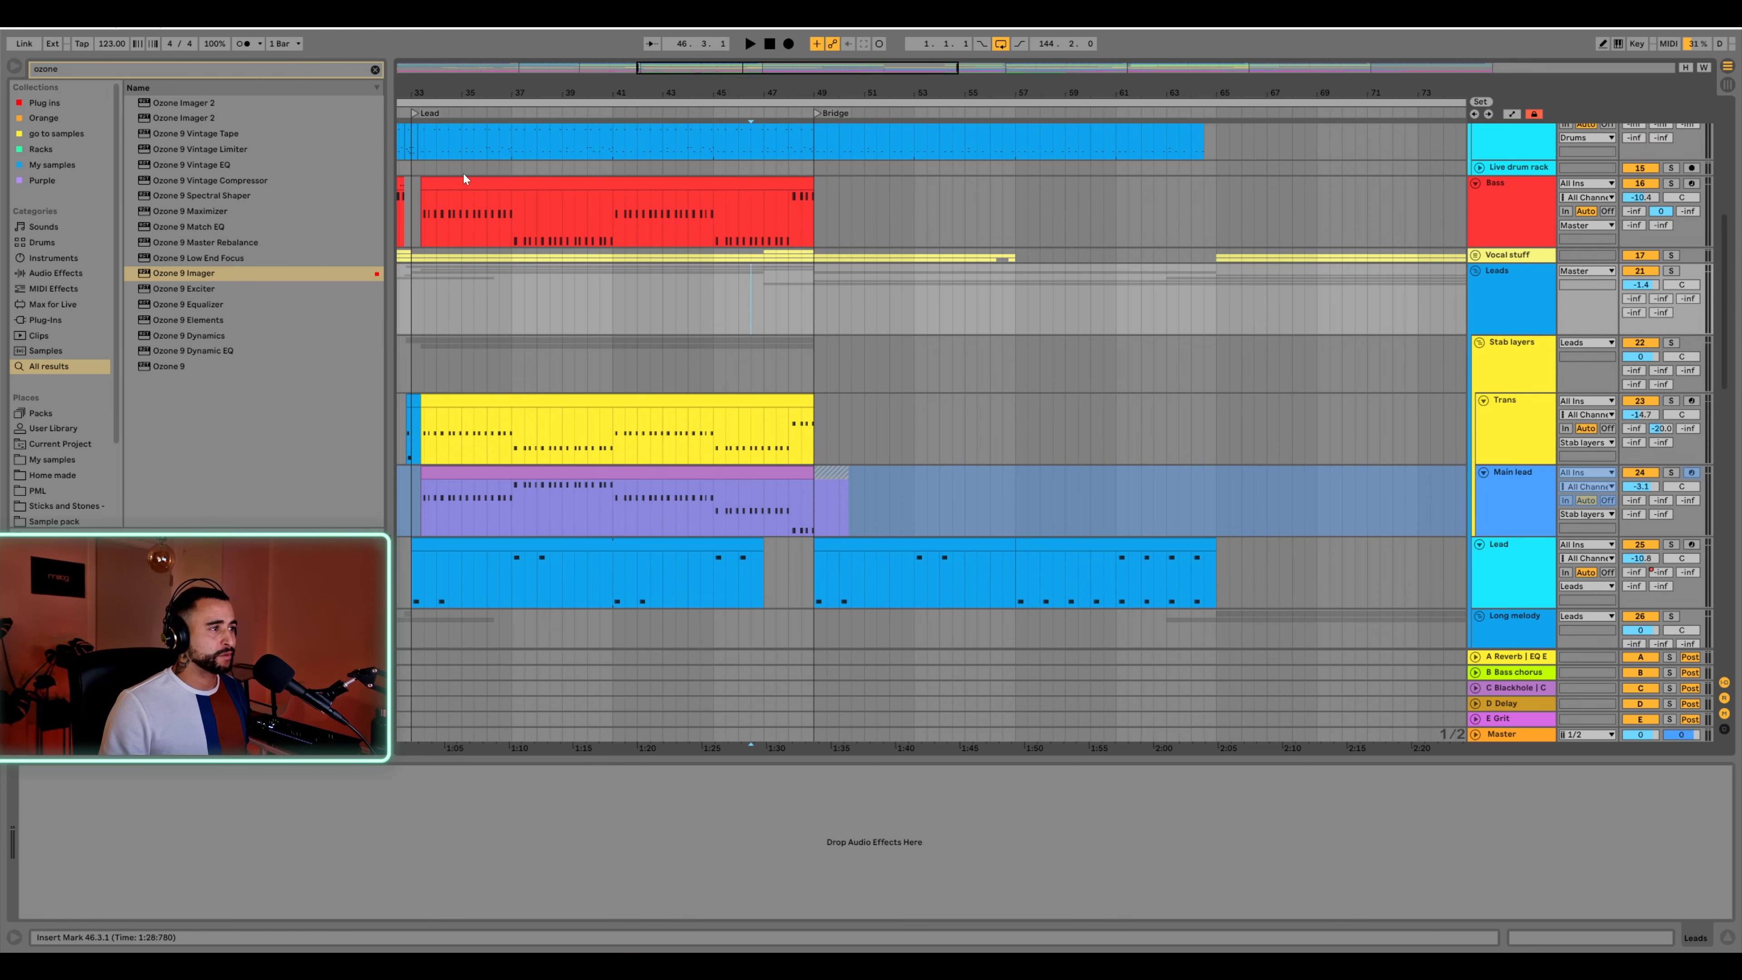
{"action": "left_click_drag", "start_coordinate": [500, 89], "coordinate": [586, 8]}
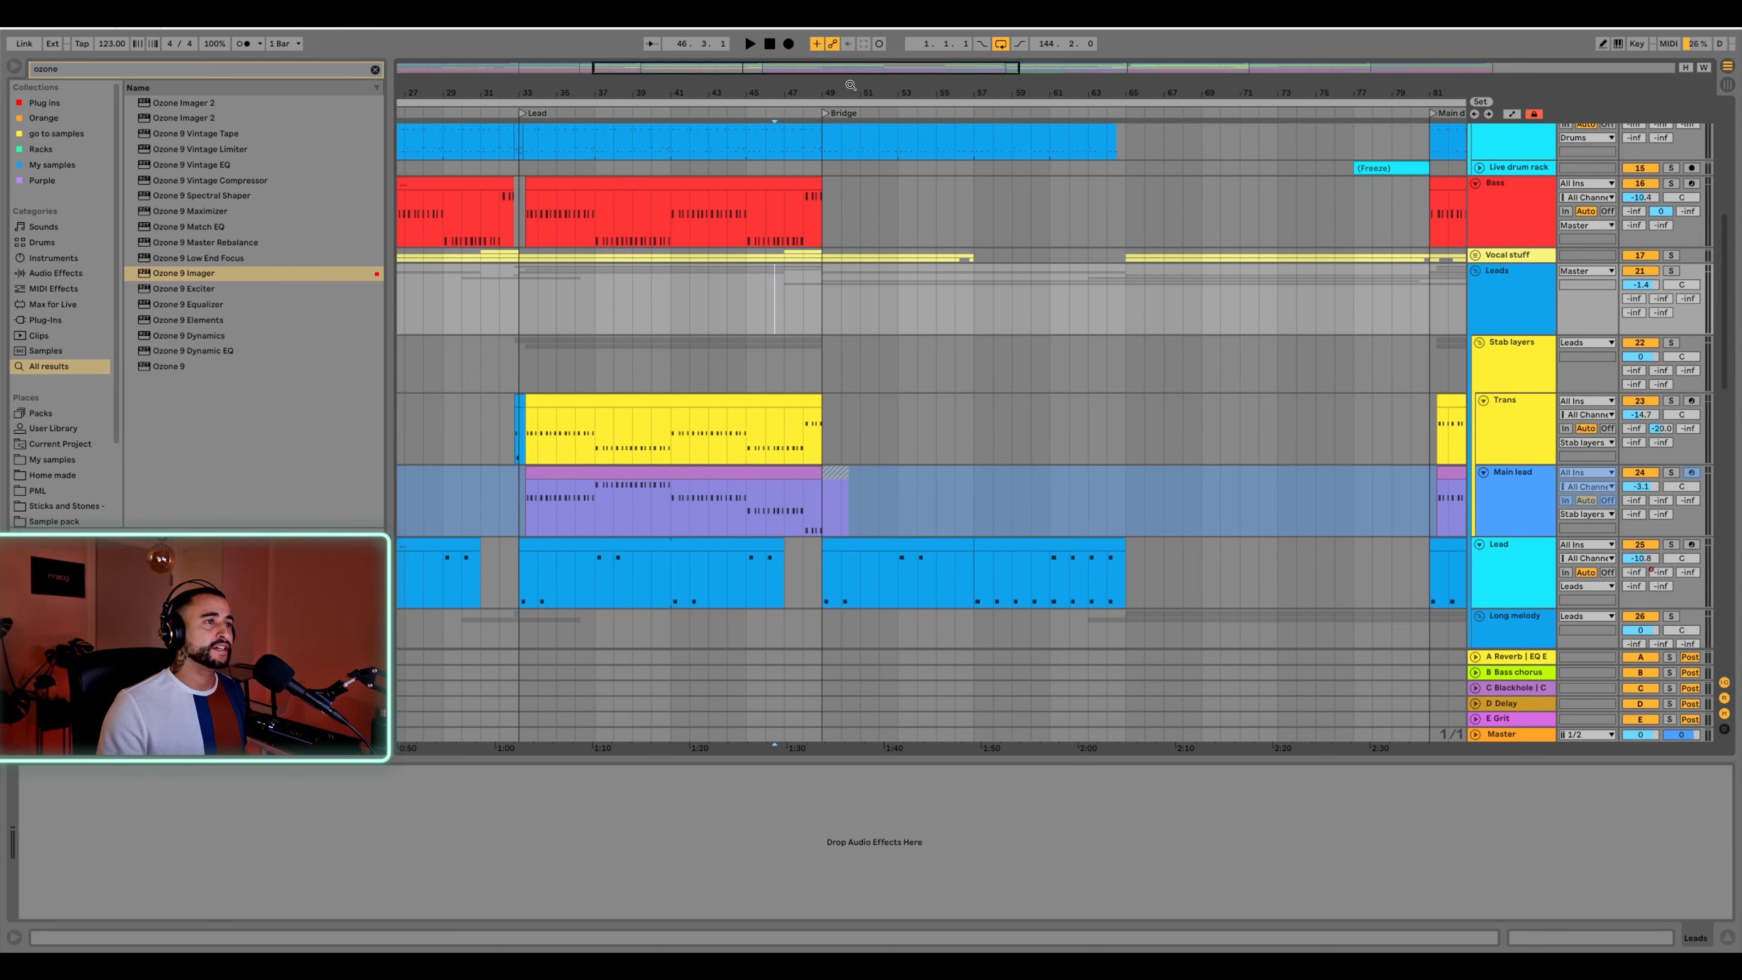
{"action": "left_click_drag", "start_coordinate": [845, 84], "coordinate": [835, 95]}
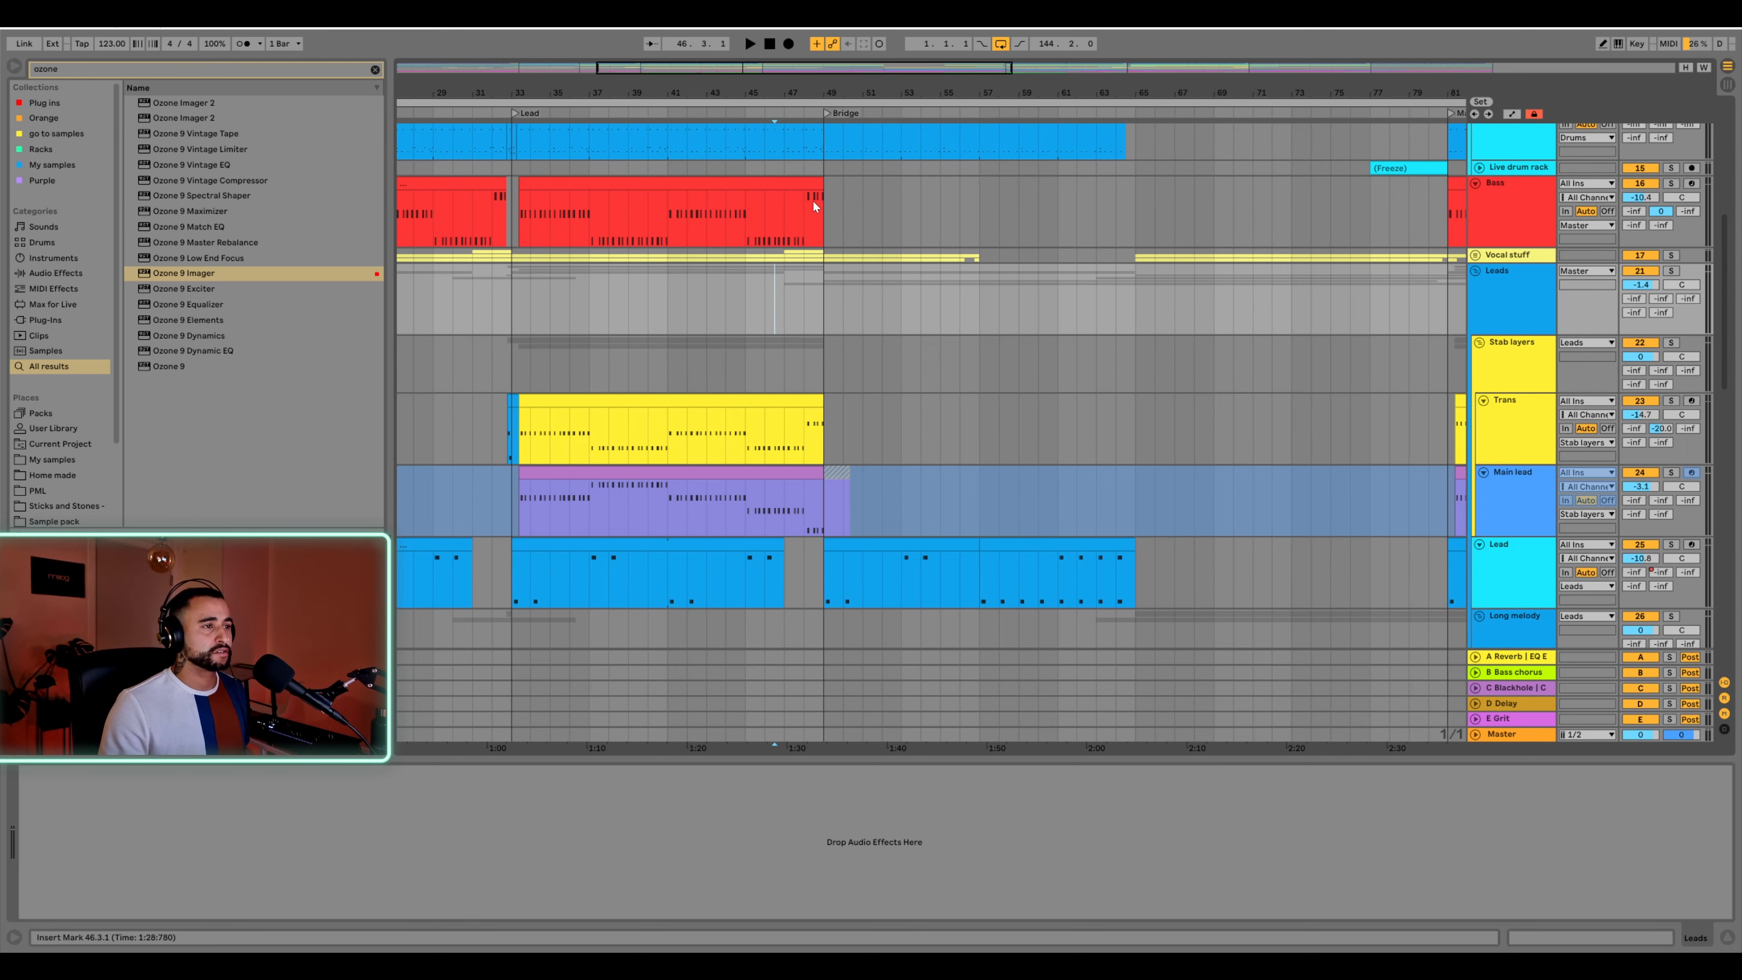
{"action": "scroll", "coordinate": [839, 225], "scroll_direction": "up", "scroll_amount": 5}
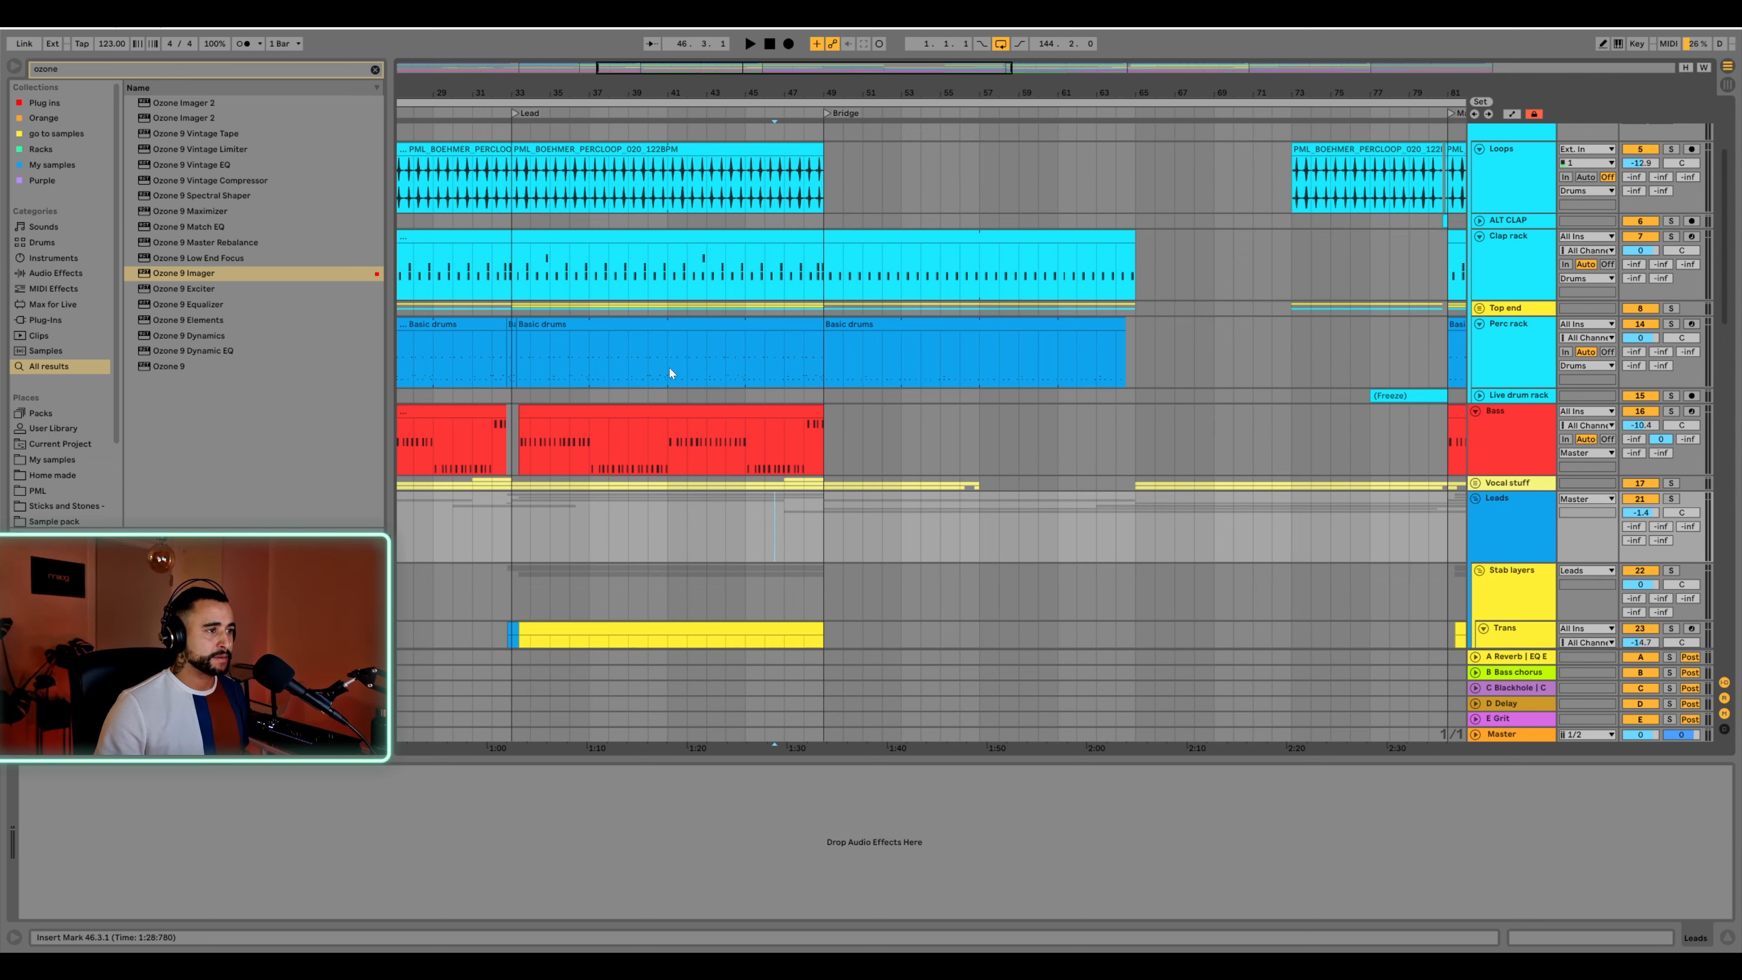
{"action": "left_click", "coordinate": [753, 324]}
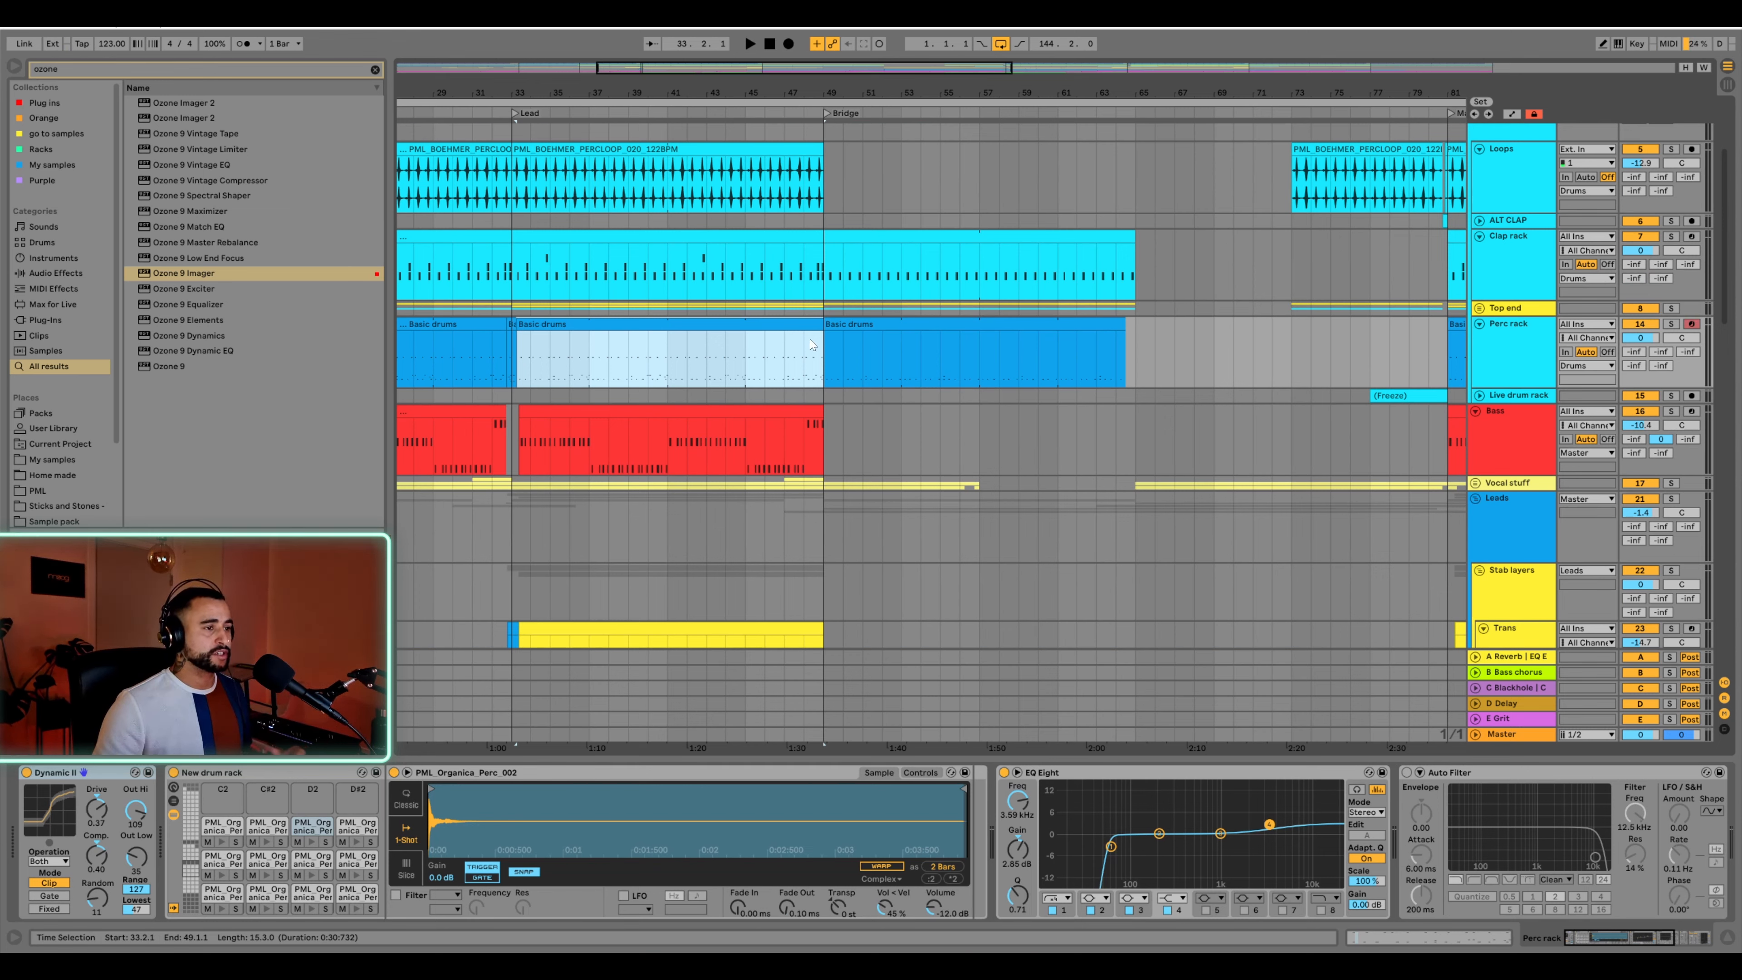
Unfold the Vocal stuff group and play the 15-Audio 4 track soloed from 47.1.1
{"action": "left_click", "coordinate": [1476, 484]}
{"action": "scroll", "coordinate": [661, 433], "scroll_direction": "down", "scroll_amount": 3}
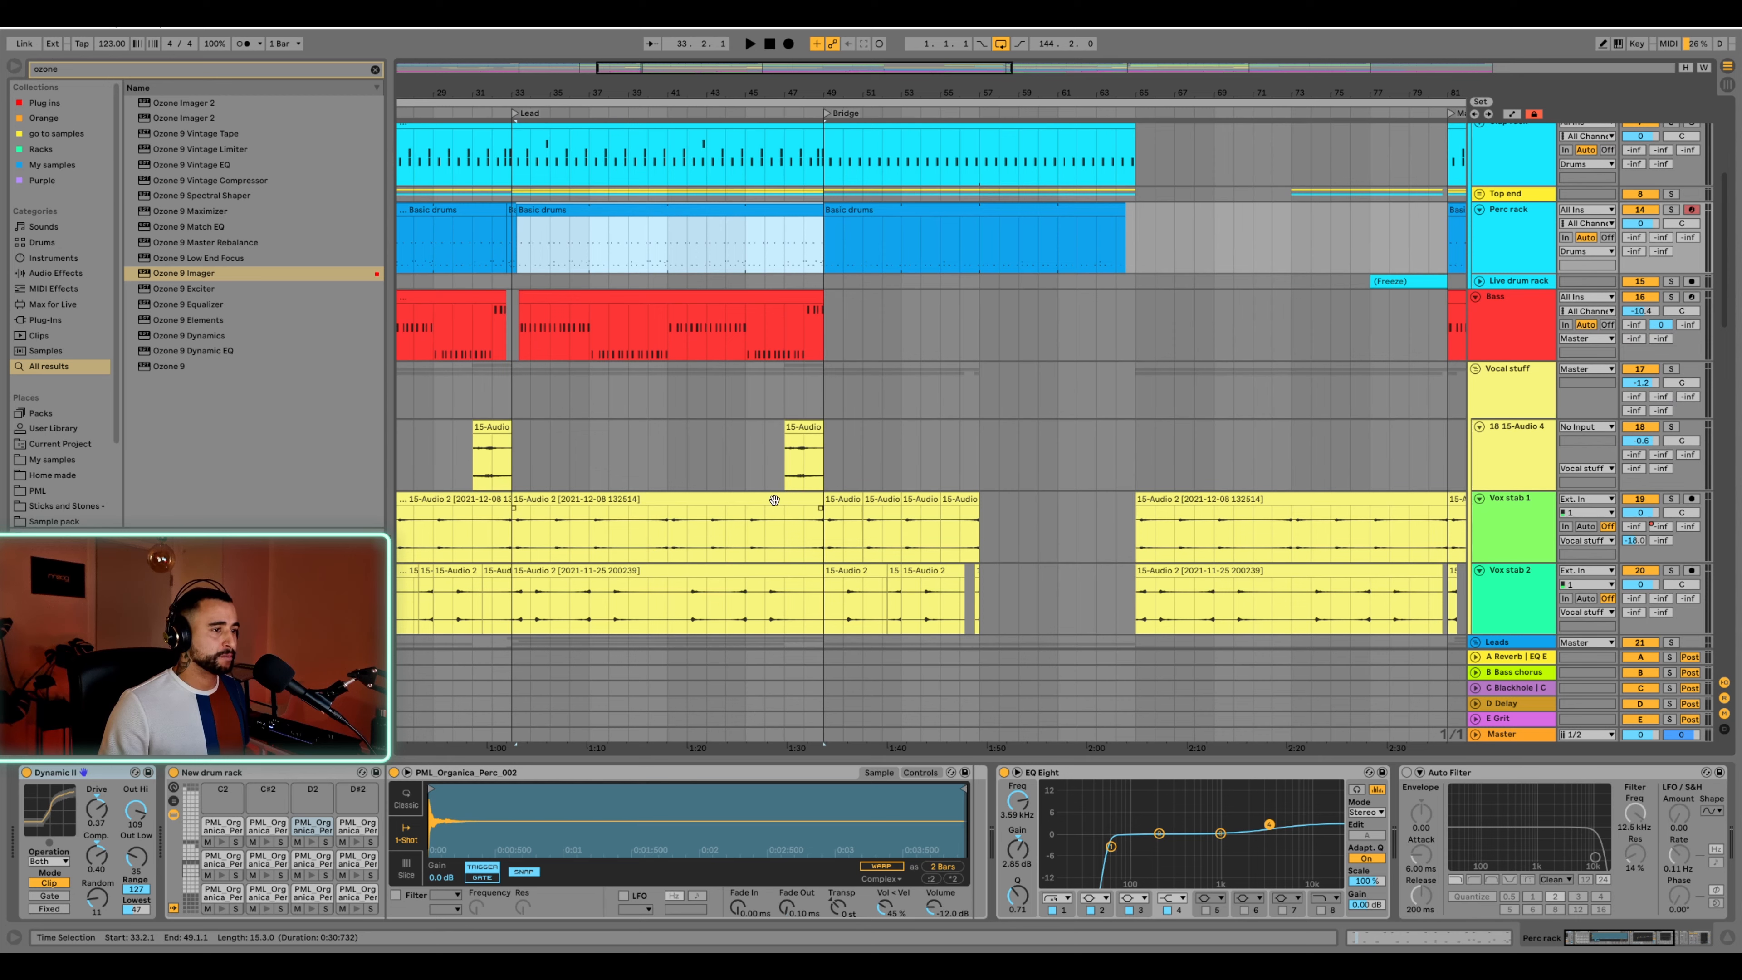
{"action": "left_click", "coordinate": [785, 450]}
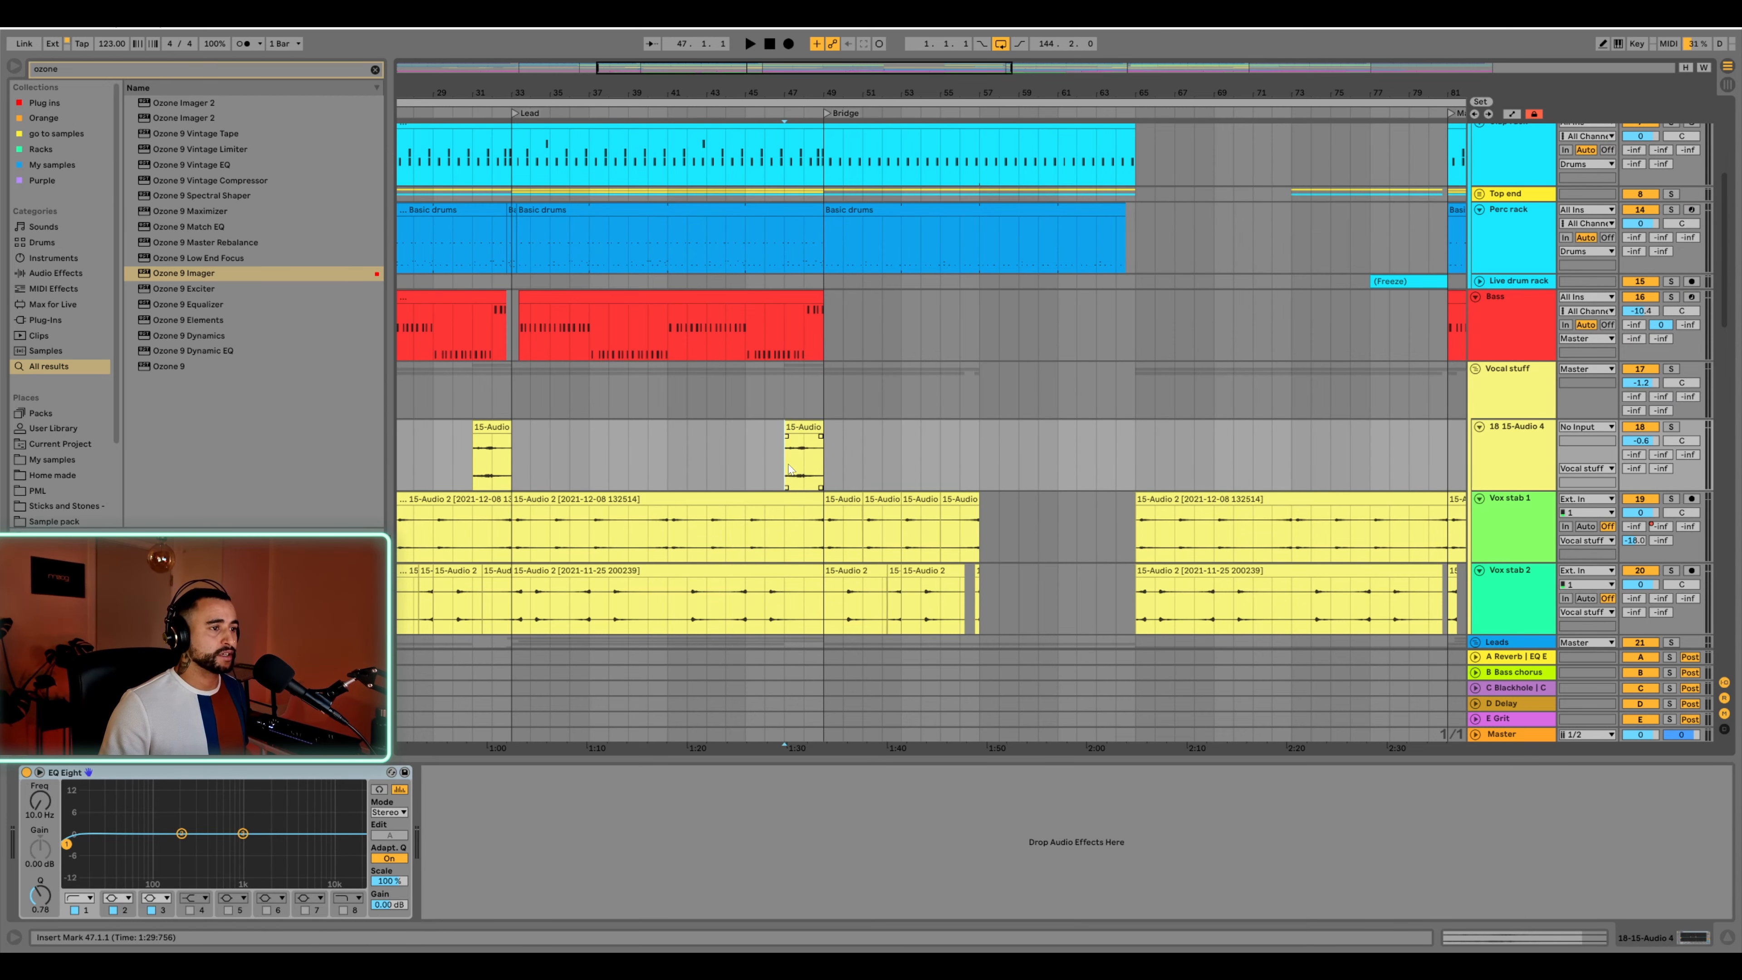
{"action": "key", "text": "space"}
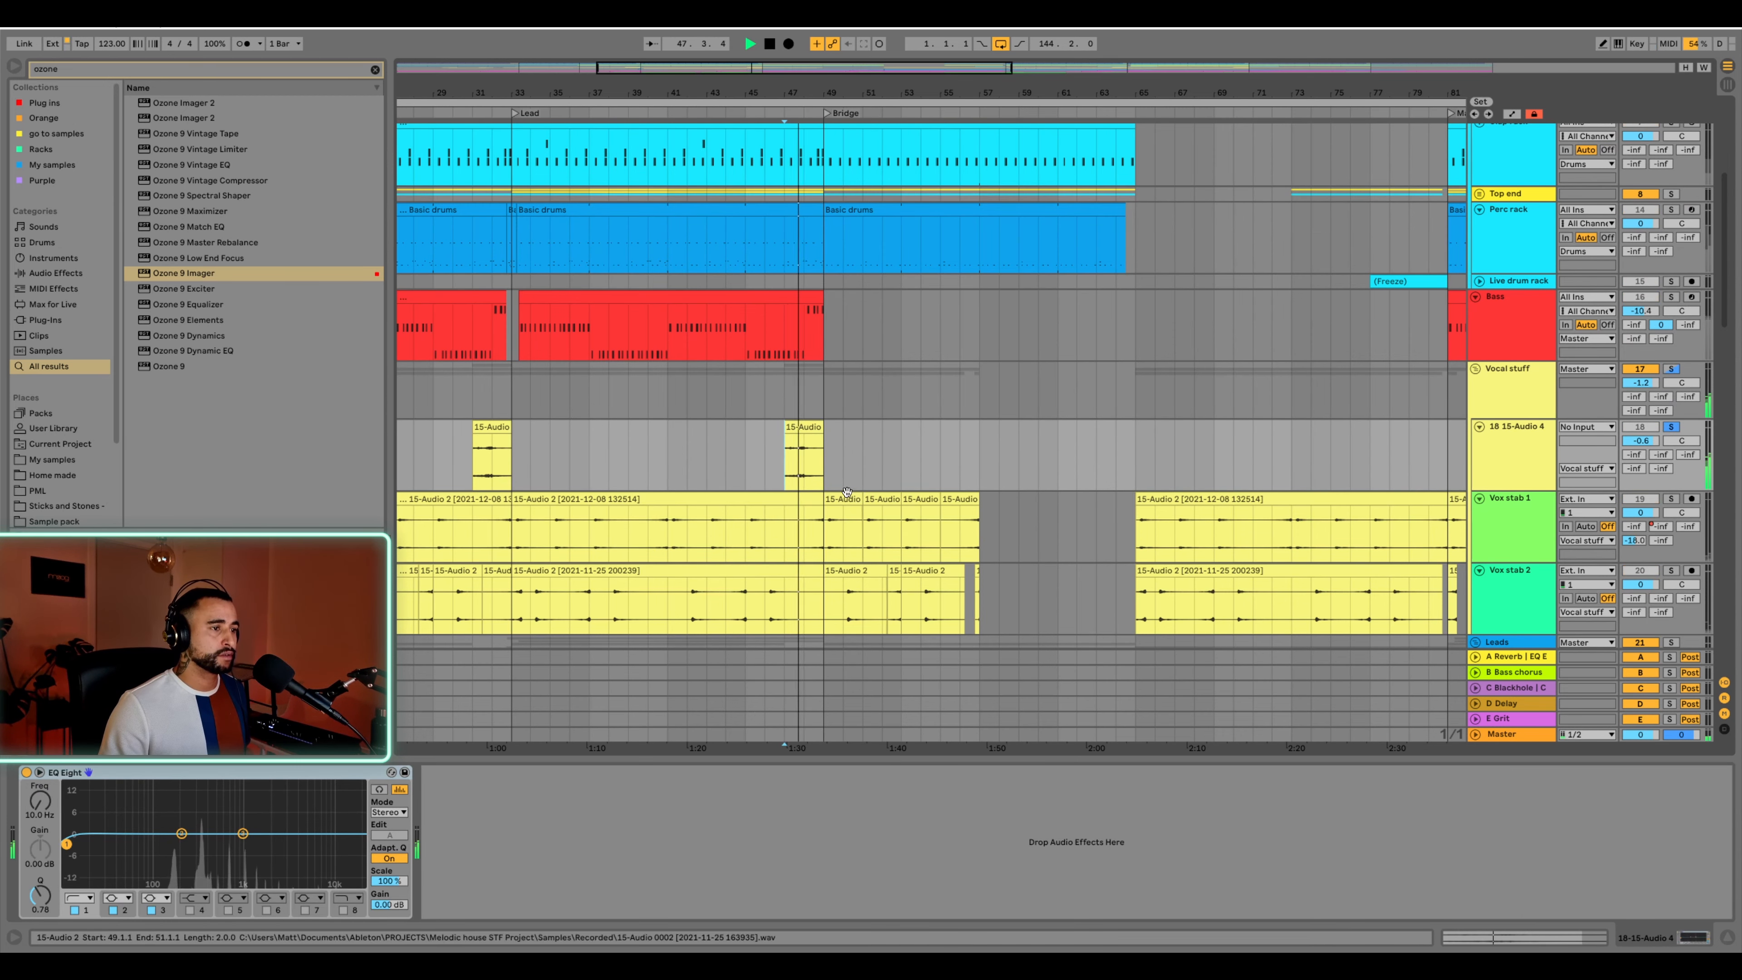
{"action": "key", "text": "space"}
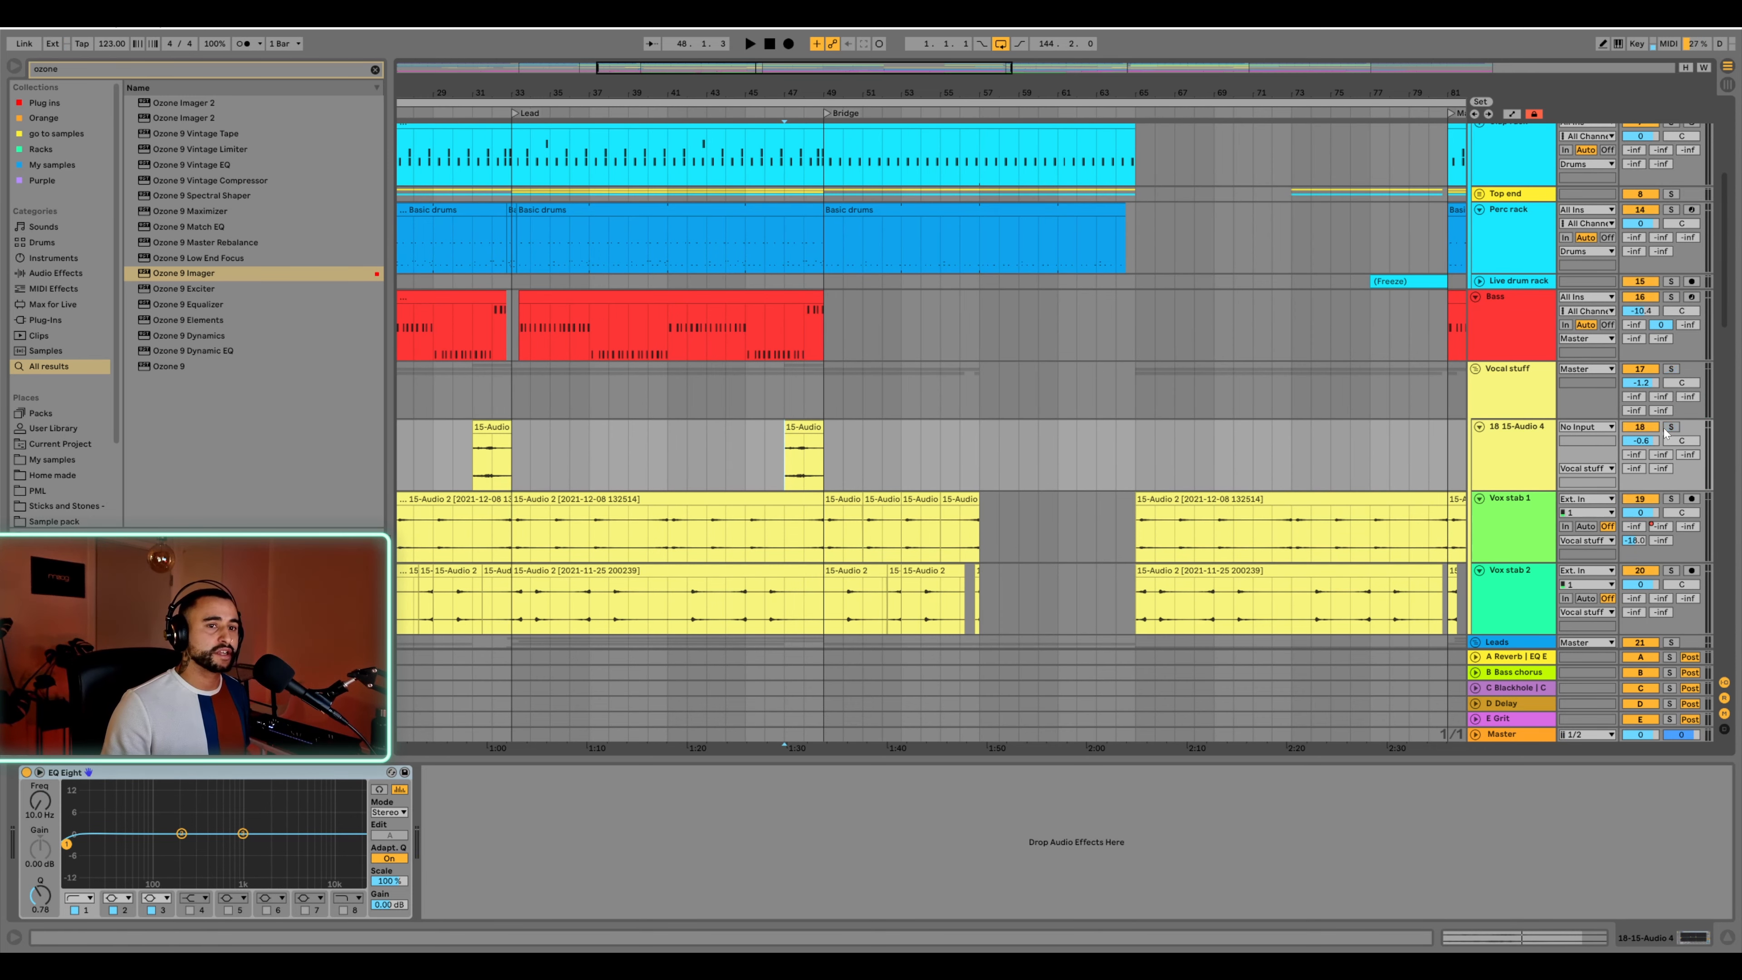
{"action": "scroll", "coordinate": [892, 405], "scroll_direction": "up", "scroll_amount": 8}
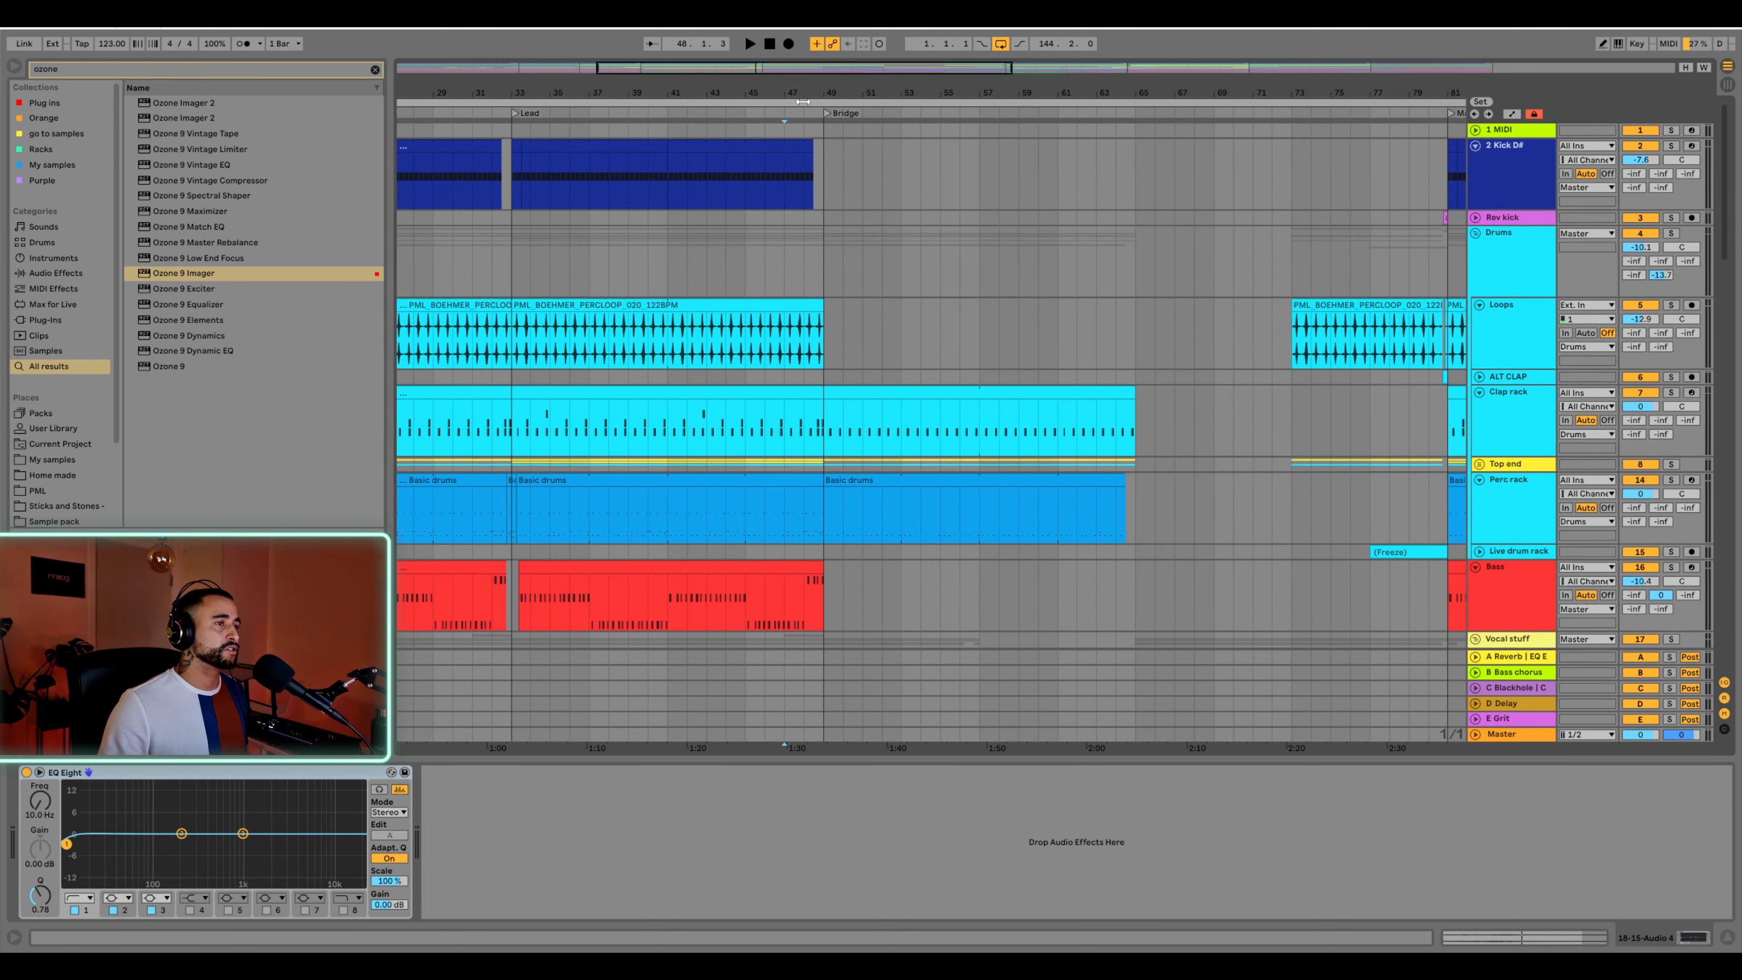
Examine the Drums group's Auto Filter frequency automation through the Bridge, showing the automation lanes and hiding them again
{"action": "left_click_drag", "start_coordinate": [830, 90], "coordinate": [761, 35]}
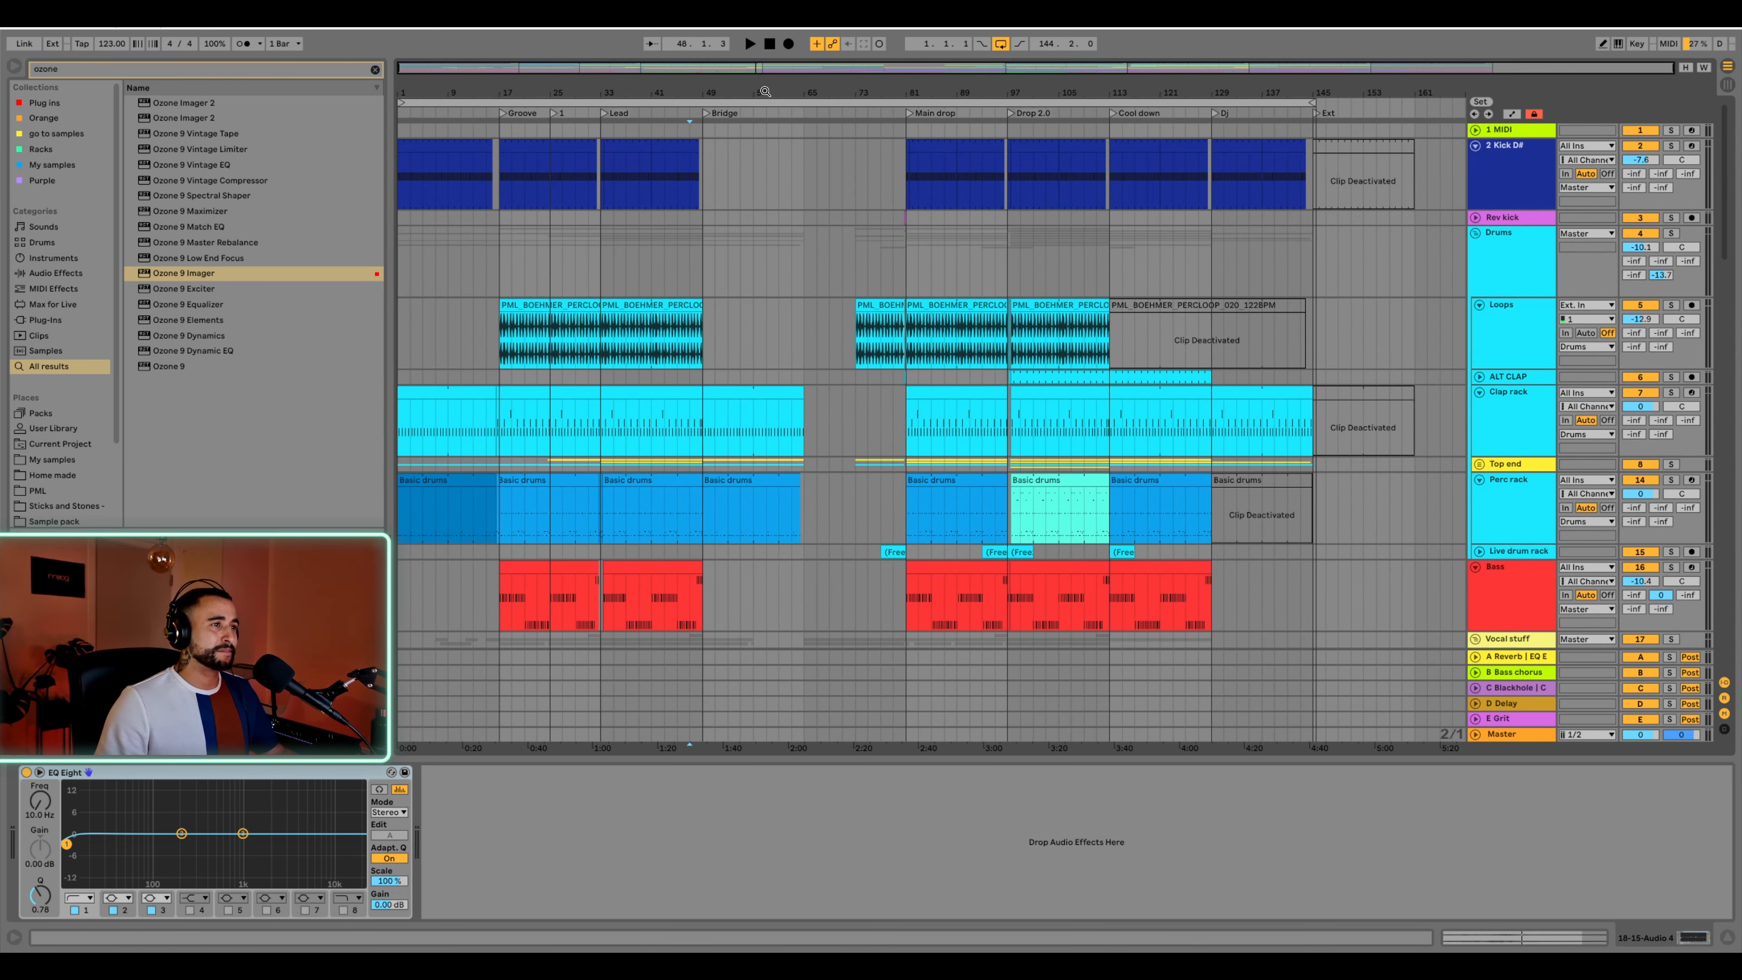
{"action": "scroll", "coordinate": [781, 187], "scroll_direction": "down", "scroll_amount": 5}
{"action": "scroll", "coordinate": [781, 186], "scroll_direction": "up", "scroll_amount": 5}
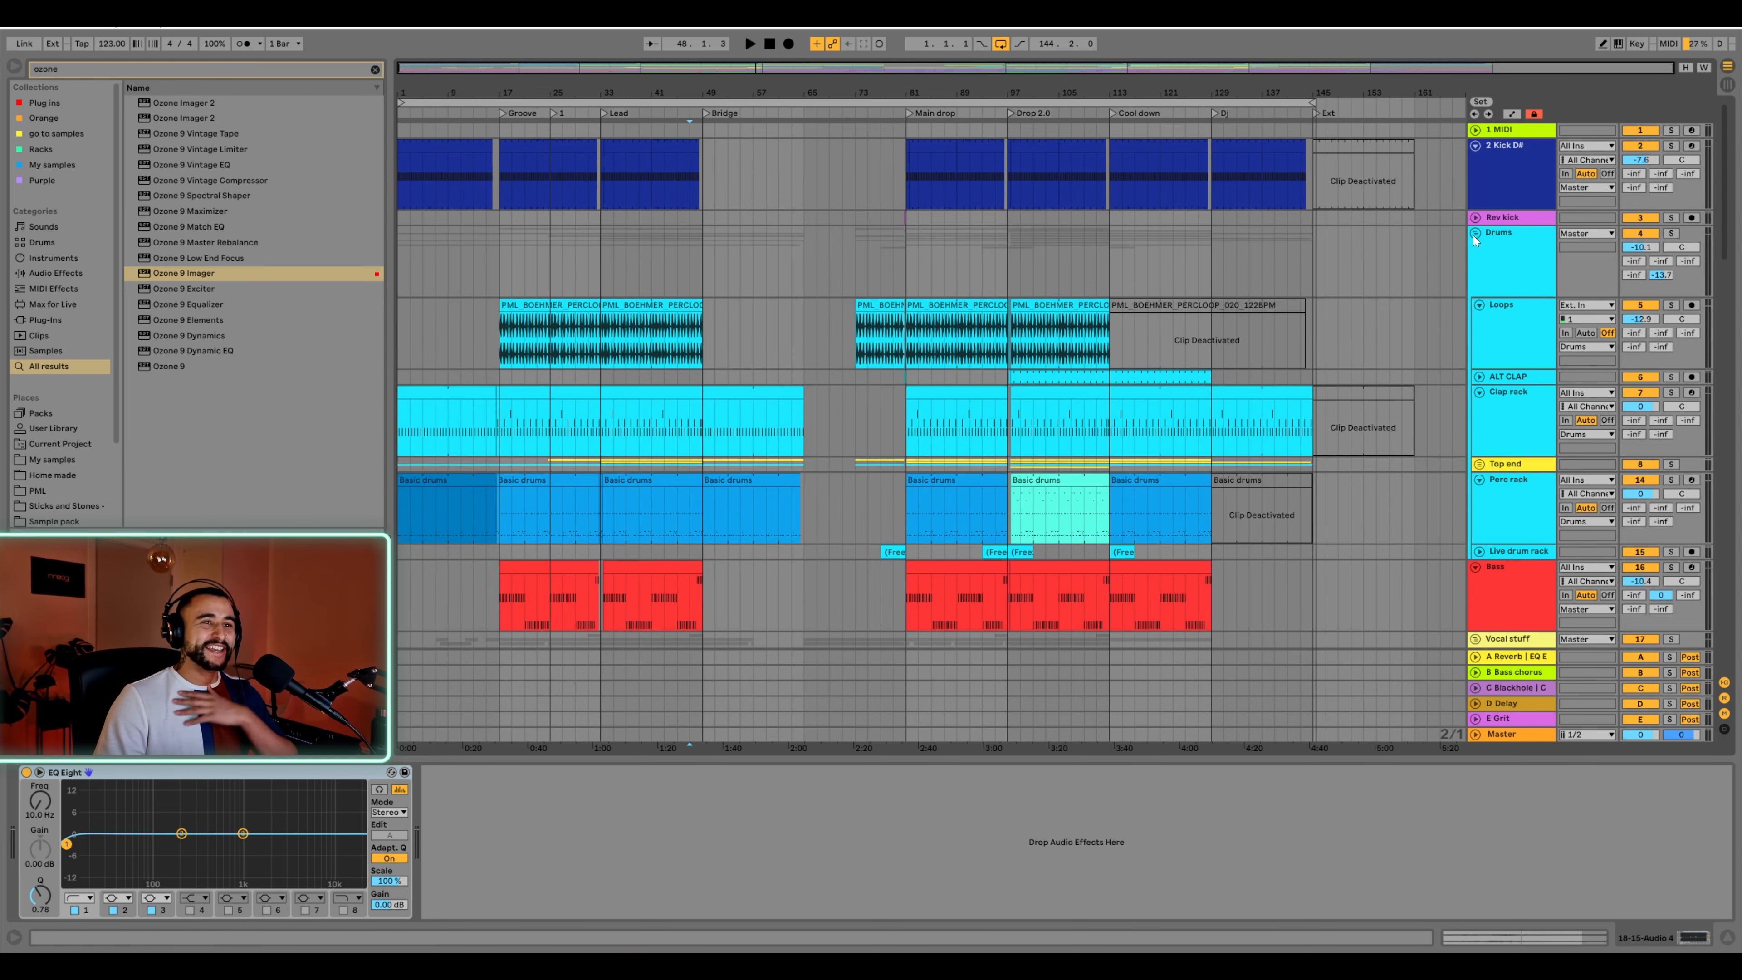
{"action": "left_click", "coordinate": [1475, 234]}
{"action": "scroll", "coordinate": [771, 227], "scroll_direction": "up", "scroll_amount": 5}
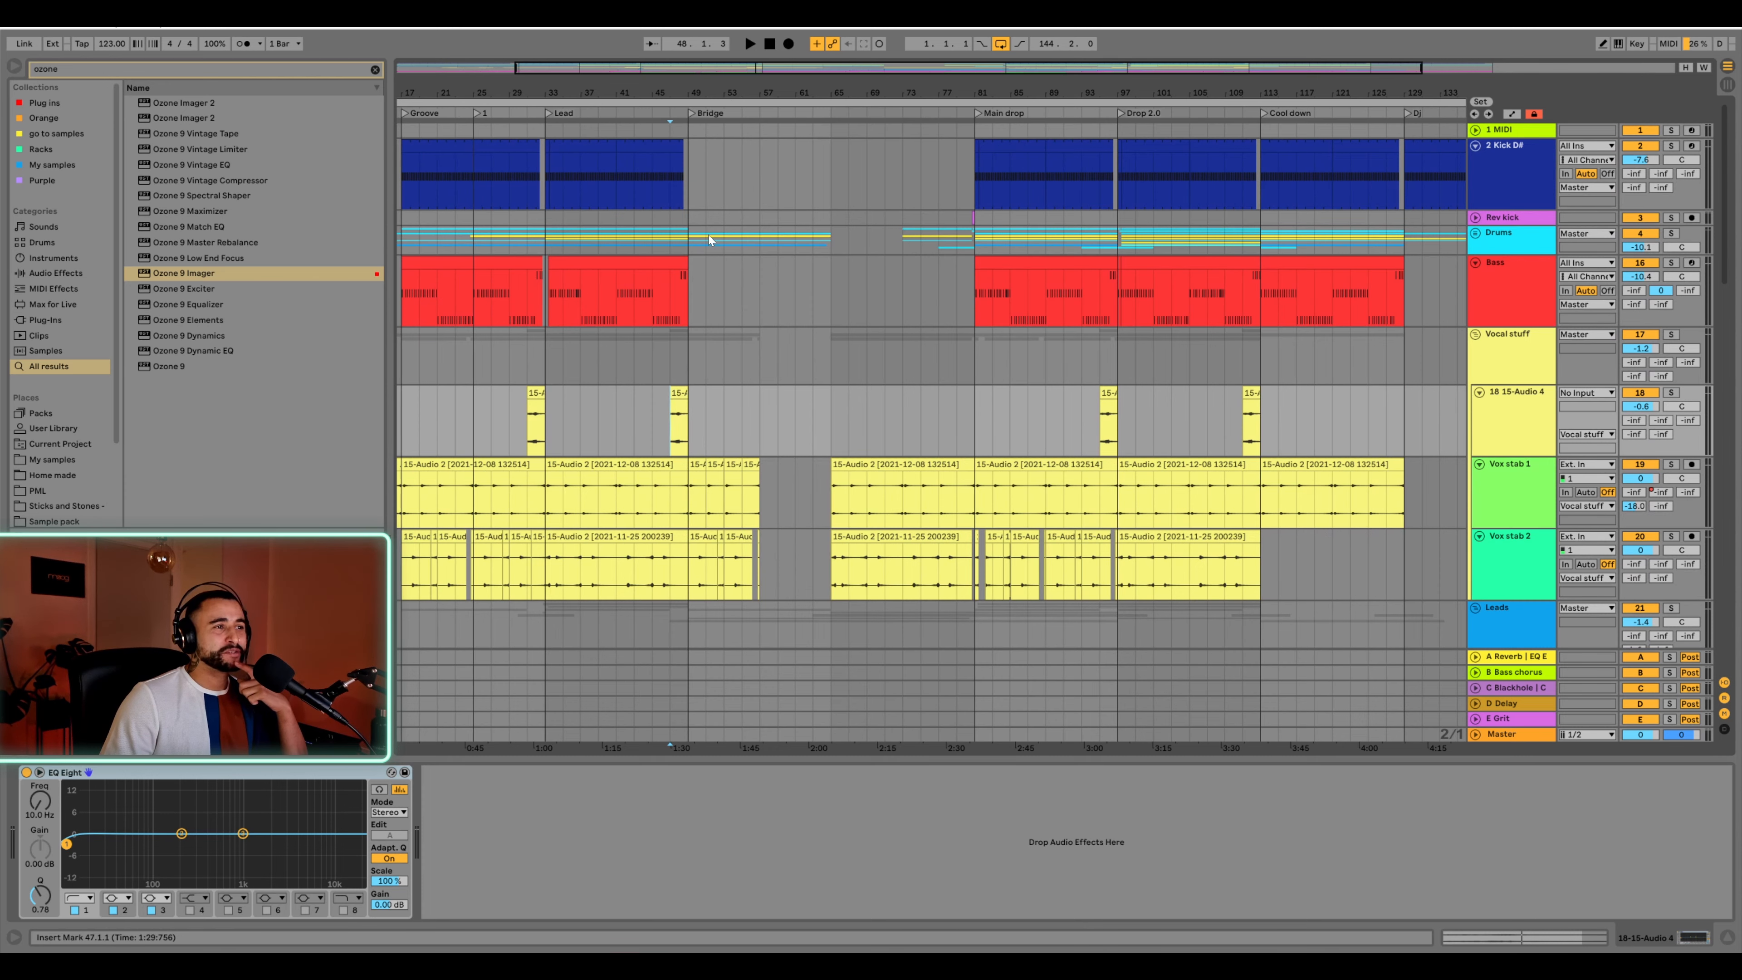
{"action": "left_click", "coordinate": [1474, 234]}
{"action": "key", "text": "a"}
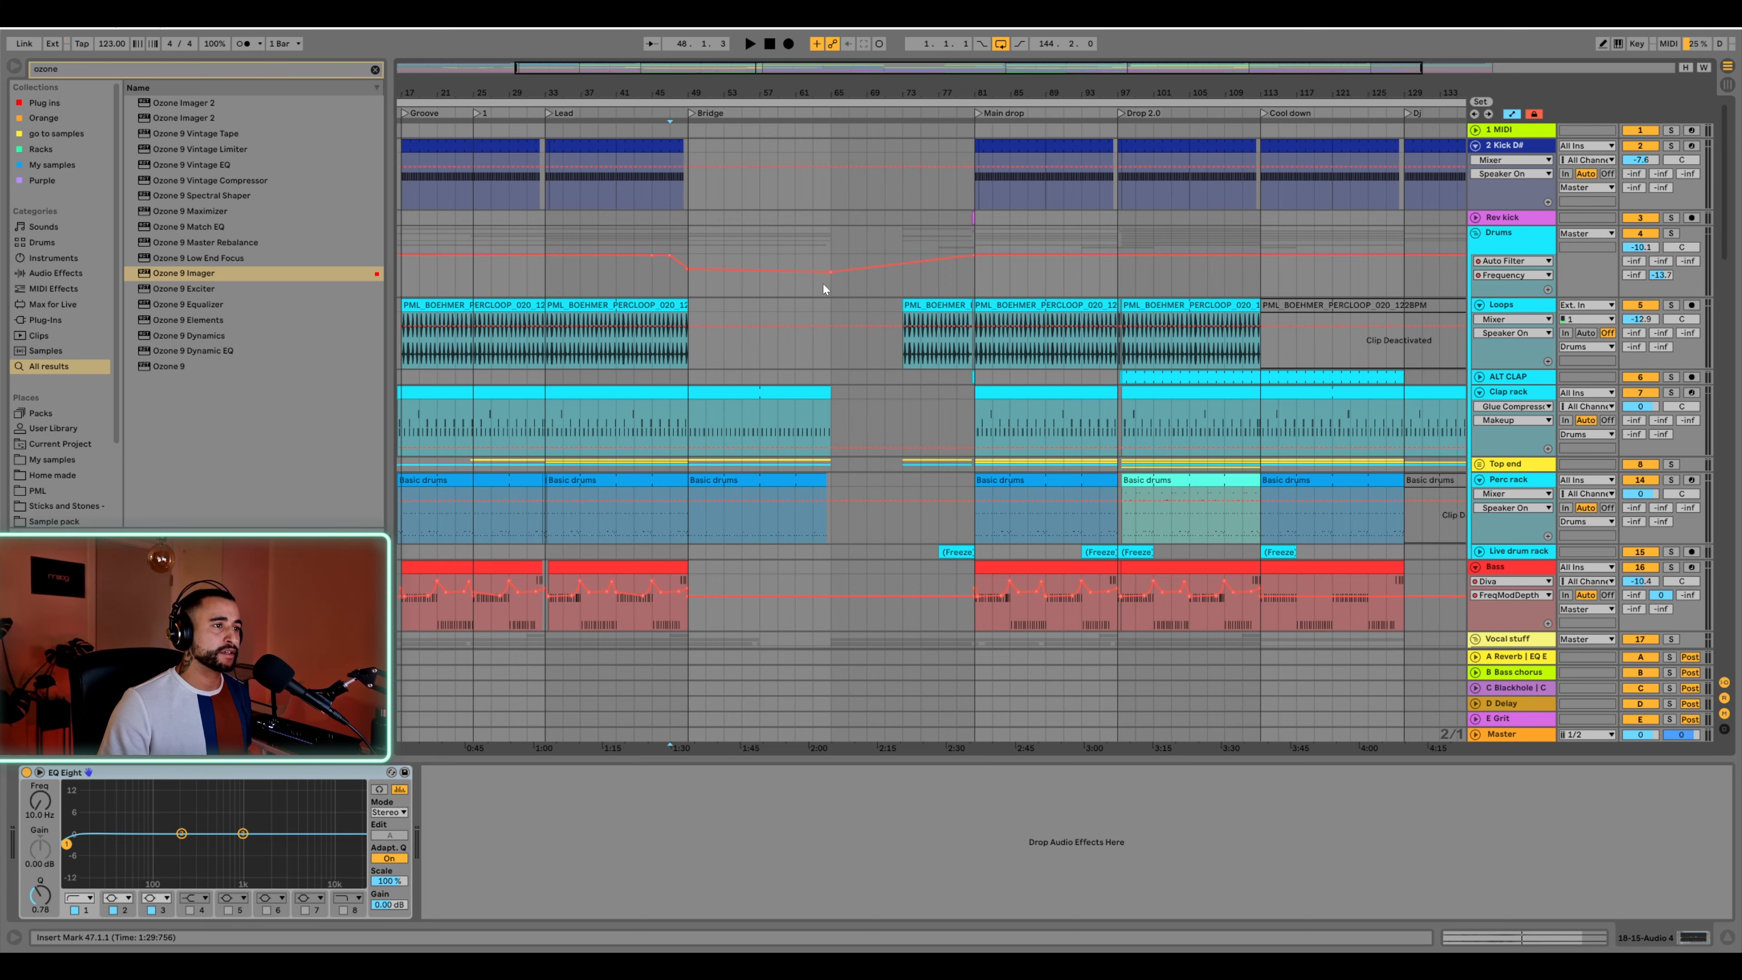
{"action": "key", "text": "a"}
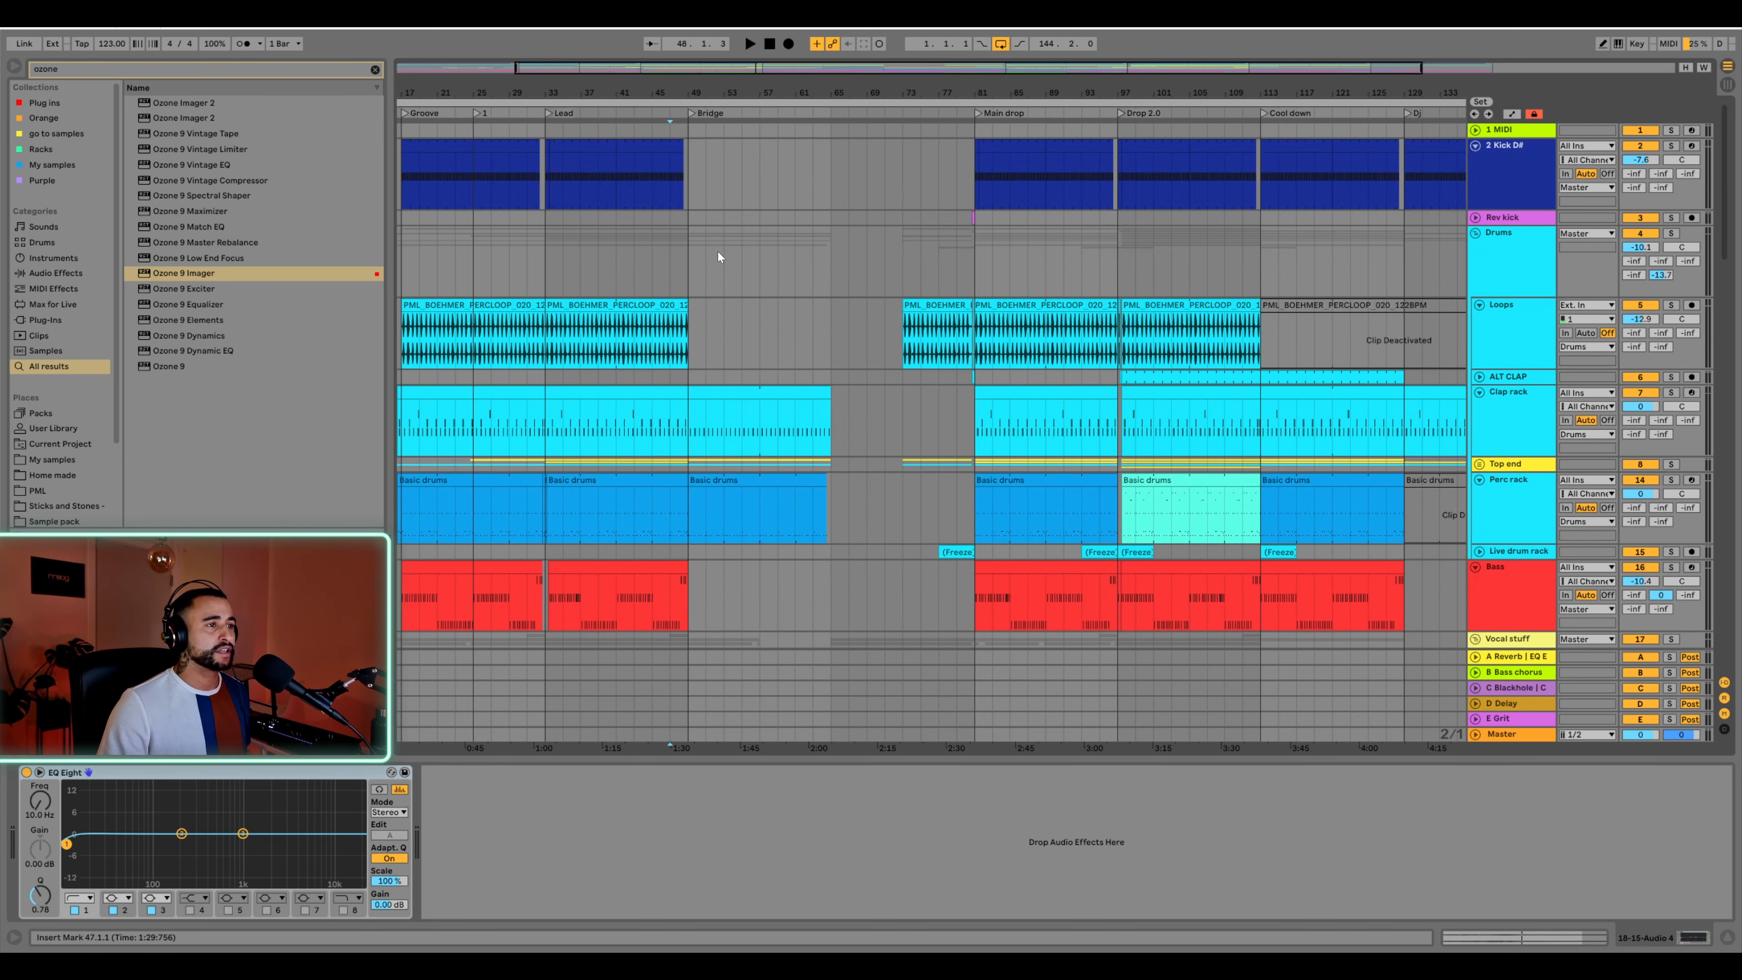
Open the notes of the Bridge's first Arp clip and play the Arp track soloed from 49.1.1, then stop and close the note editor
{"action": "scroll", "coordinate": [864, 341], "scroll_direction": "down", "scroll_amount": 15}
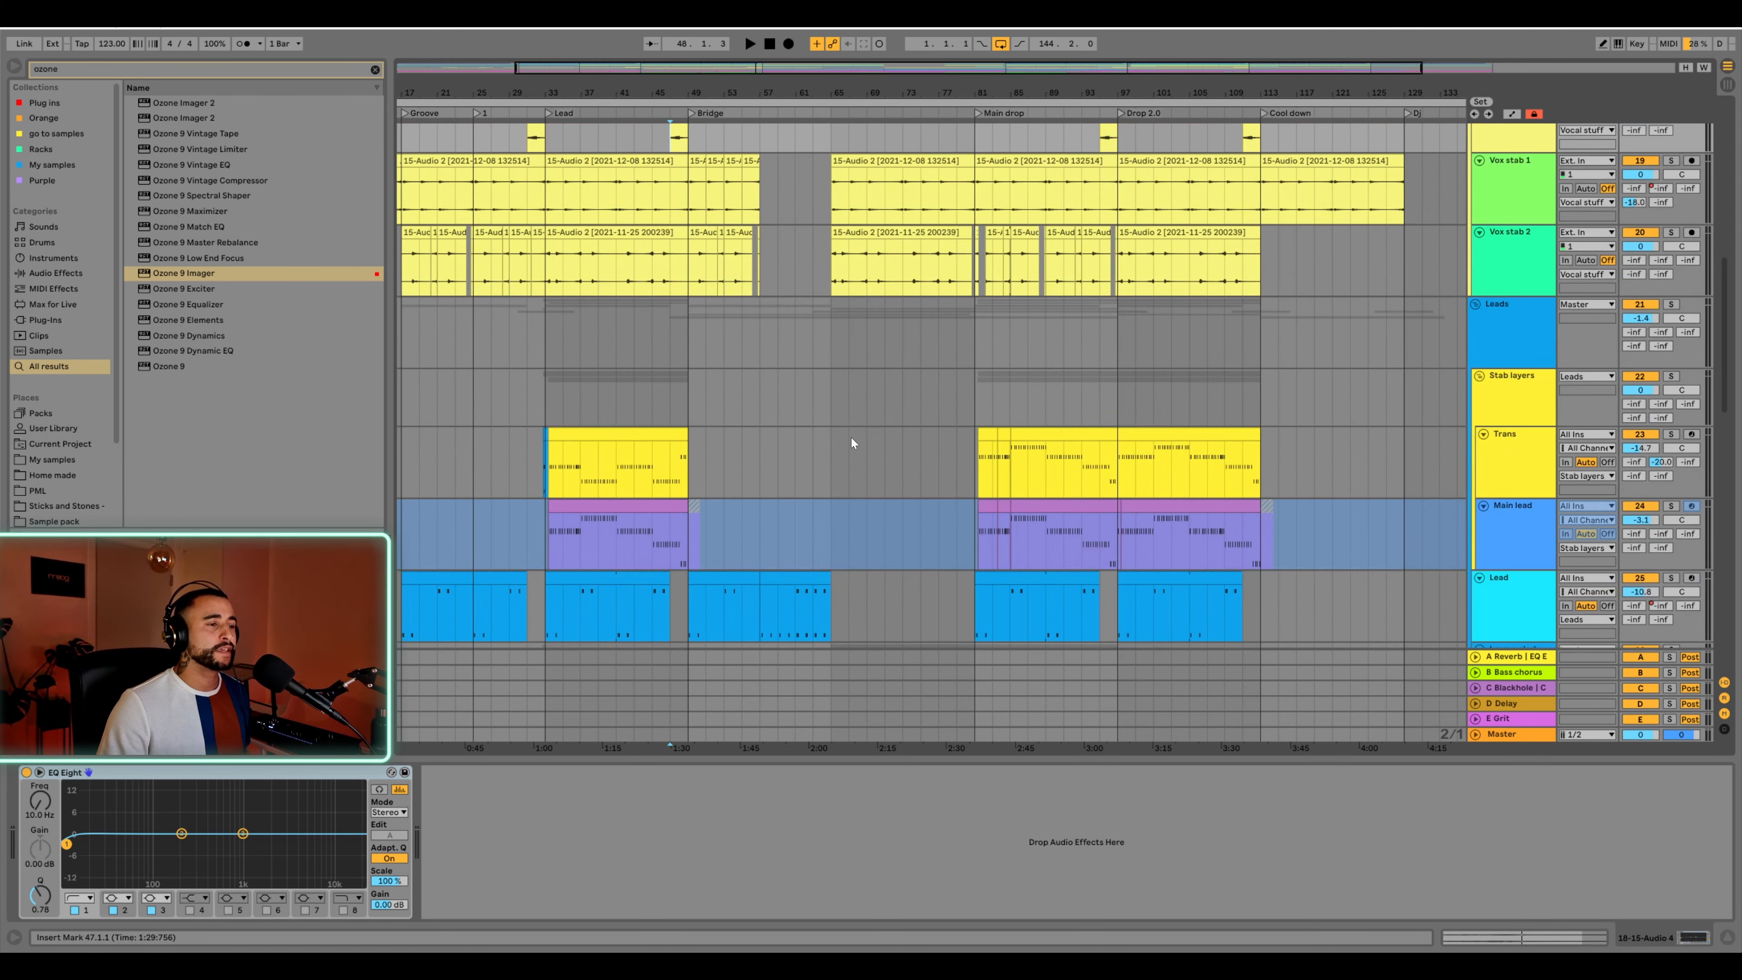
{"action": "scroll", "coordinate": [840, 371], "scroll_direction": "up", "scroll_amount": 5}
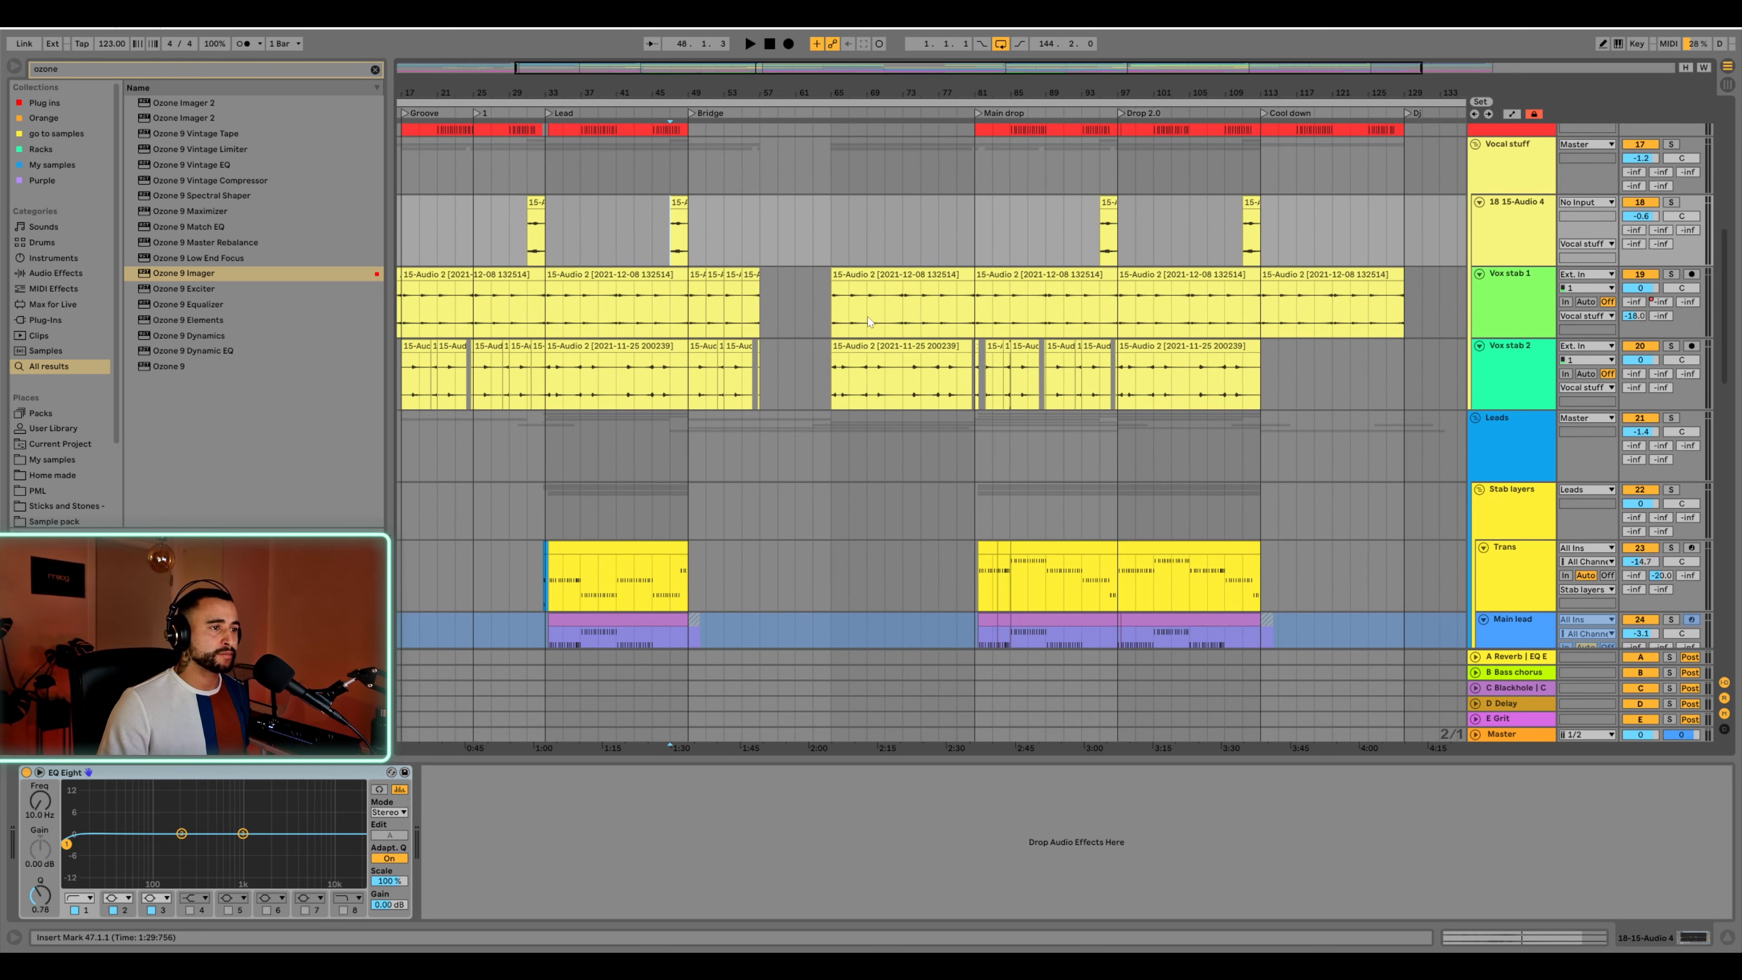
{"action": "scroll", "coordinate": [867, 329], "scroll_direction": "down", "scroll_amount": 3}
{"action": "scroll", "coordinate": [866, 377], "scroll_direction": "down", "scroll_amount": 5}
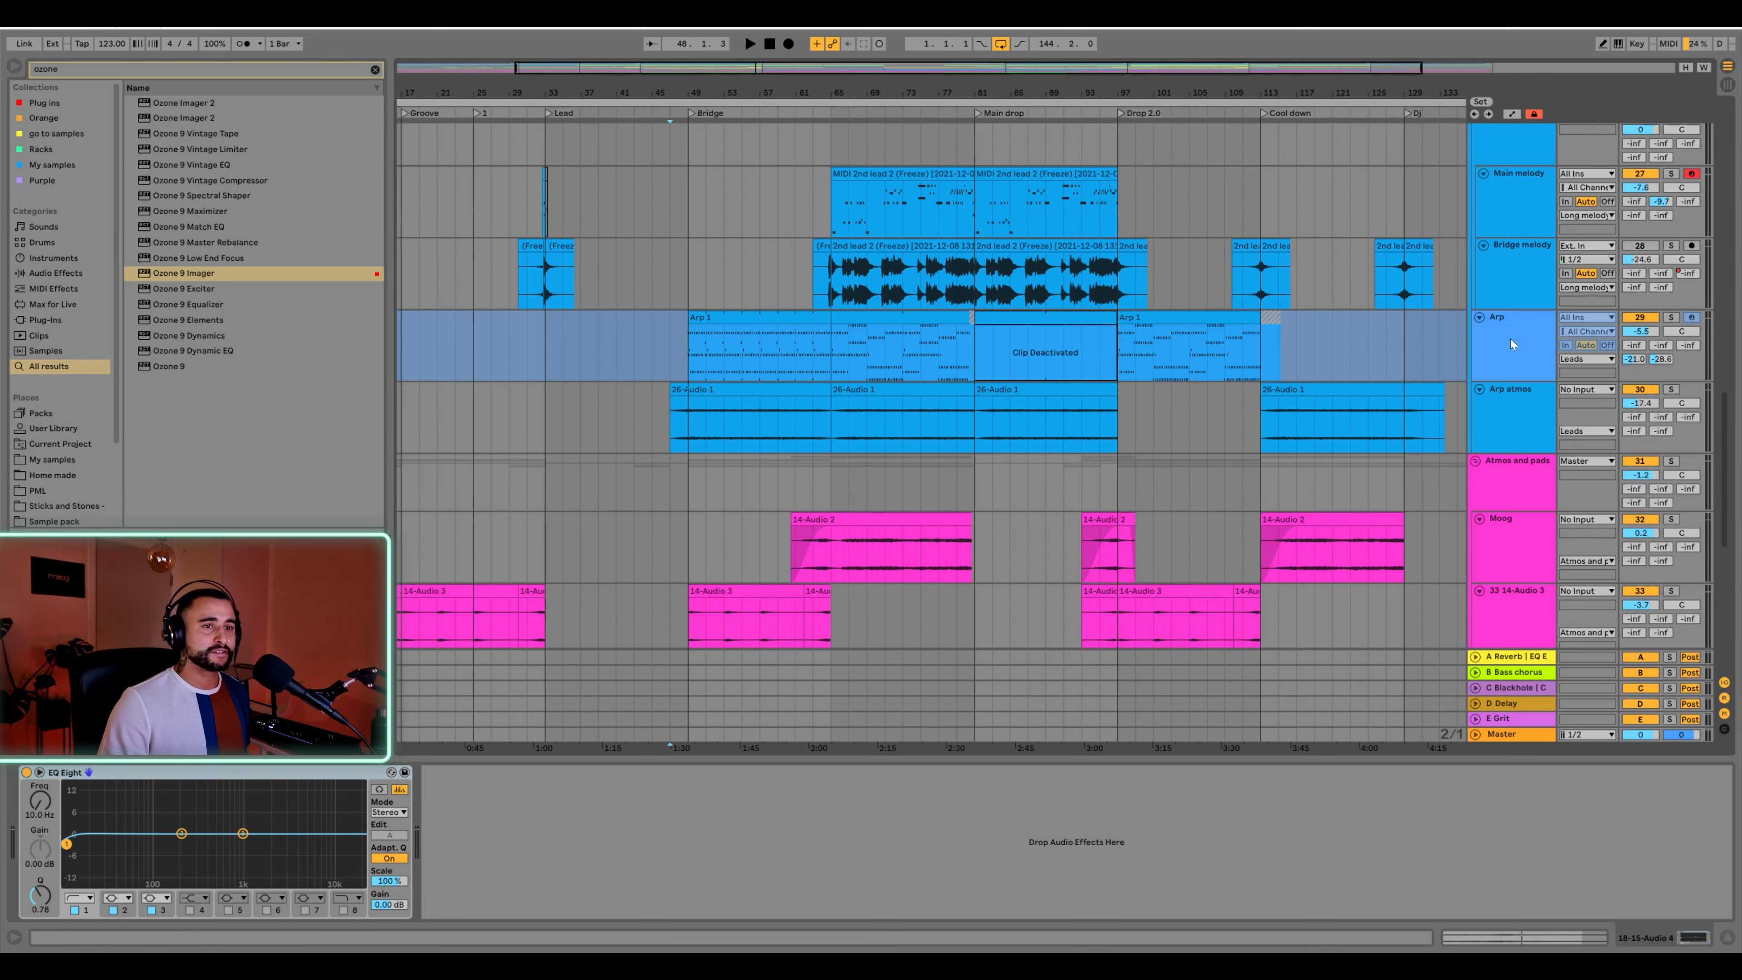
{"action": "left_click", "coordinate": [759, 379]}
{"action": "left_click", "coordinate": [688, 356]}
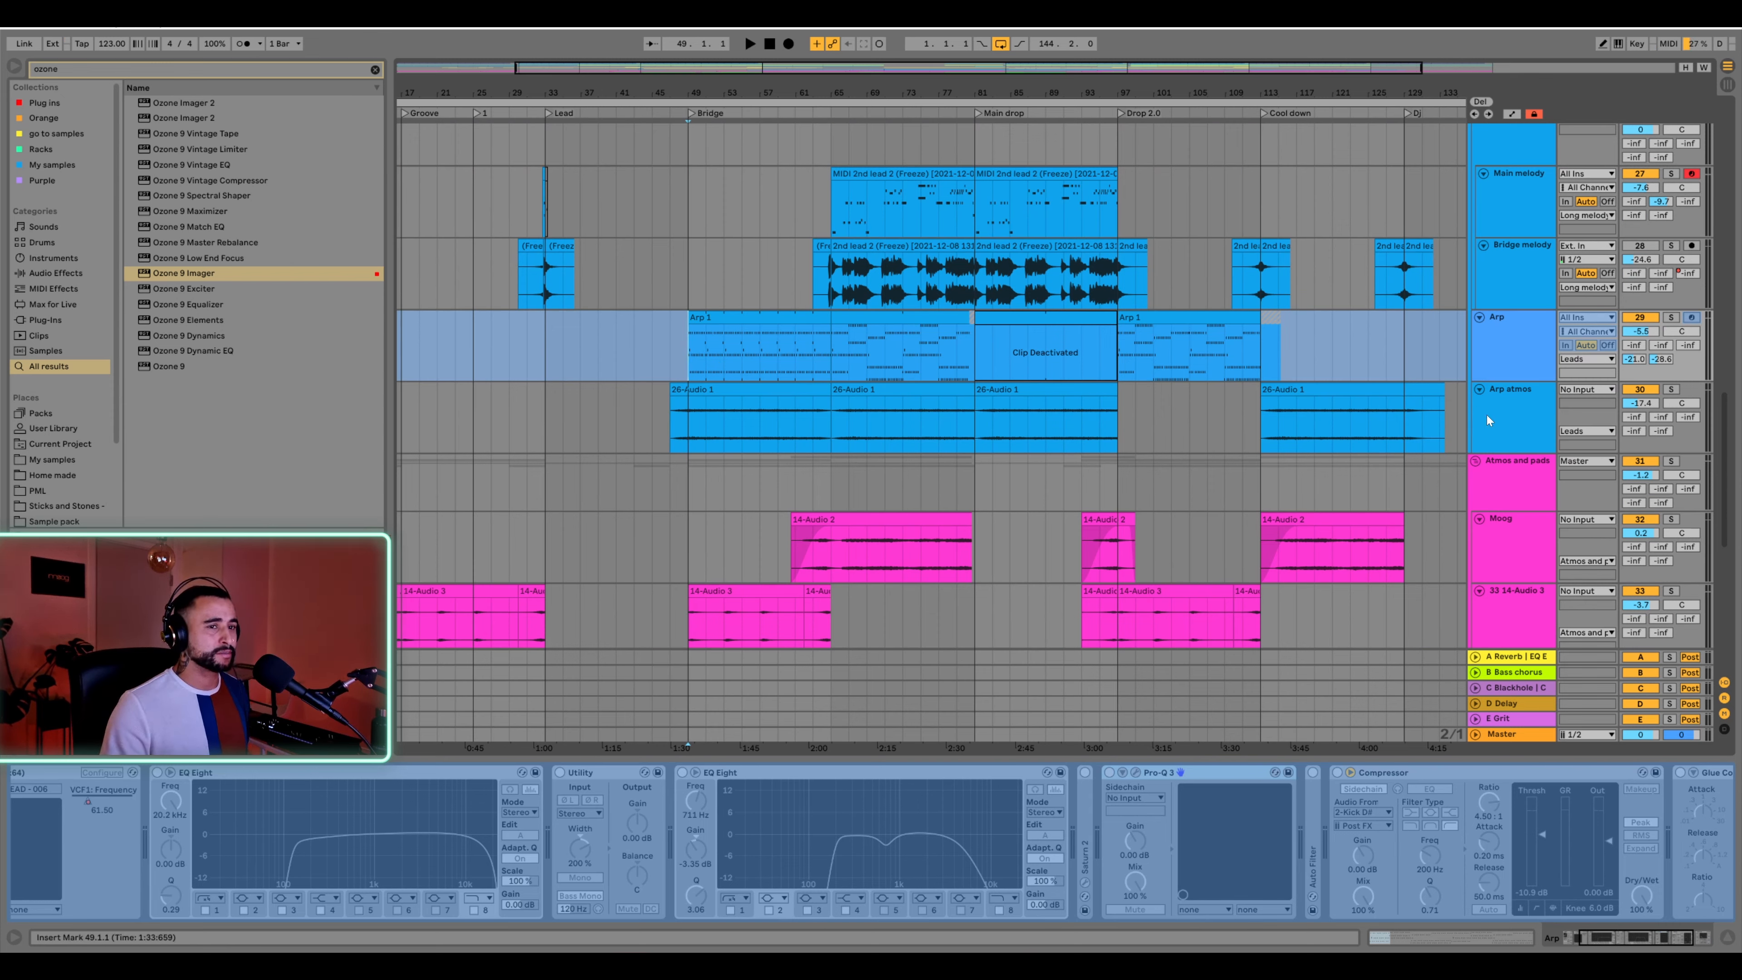
{"action": "left_click", "coordinate": [1521, 355]}
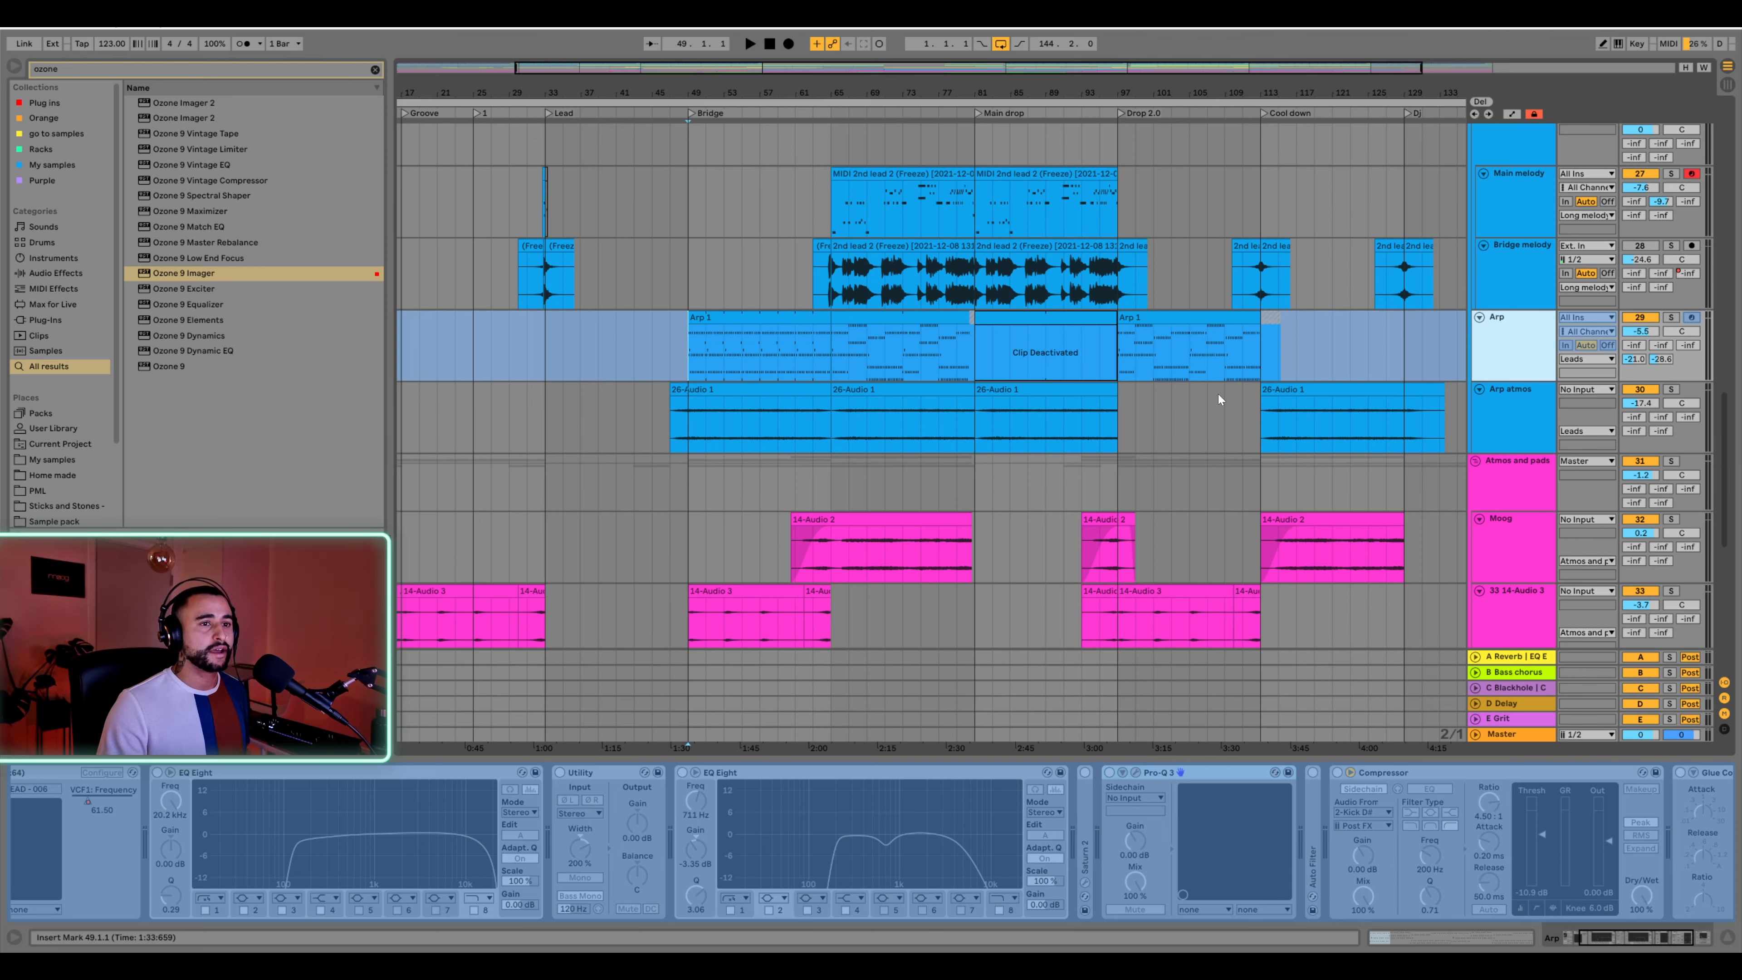
{"action": "double_click", "coordinate": [710, 314]}
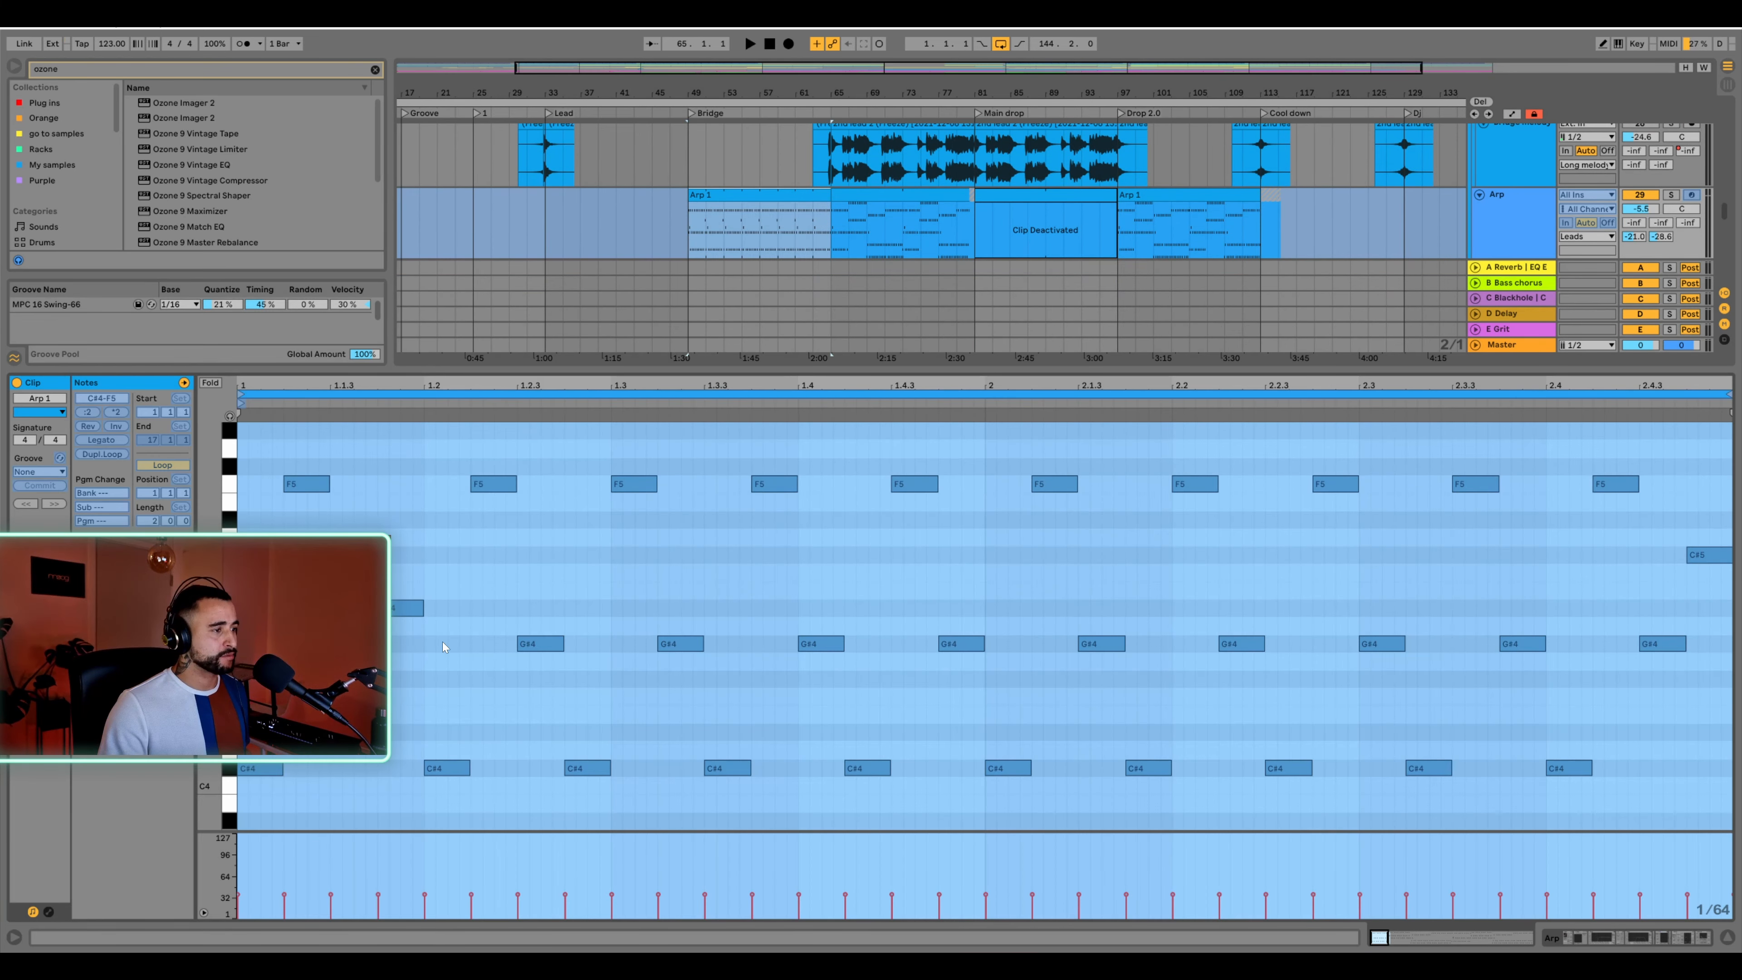
{"action": "key", "text": "space"}
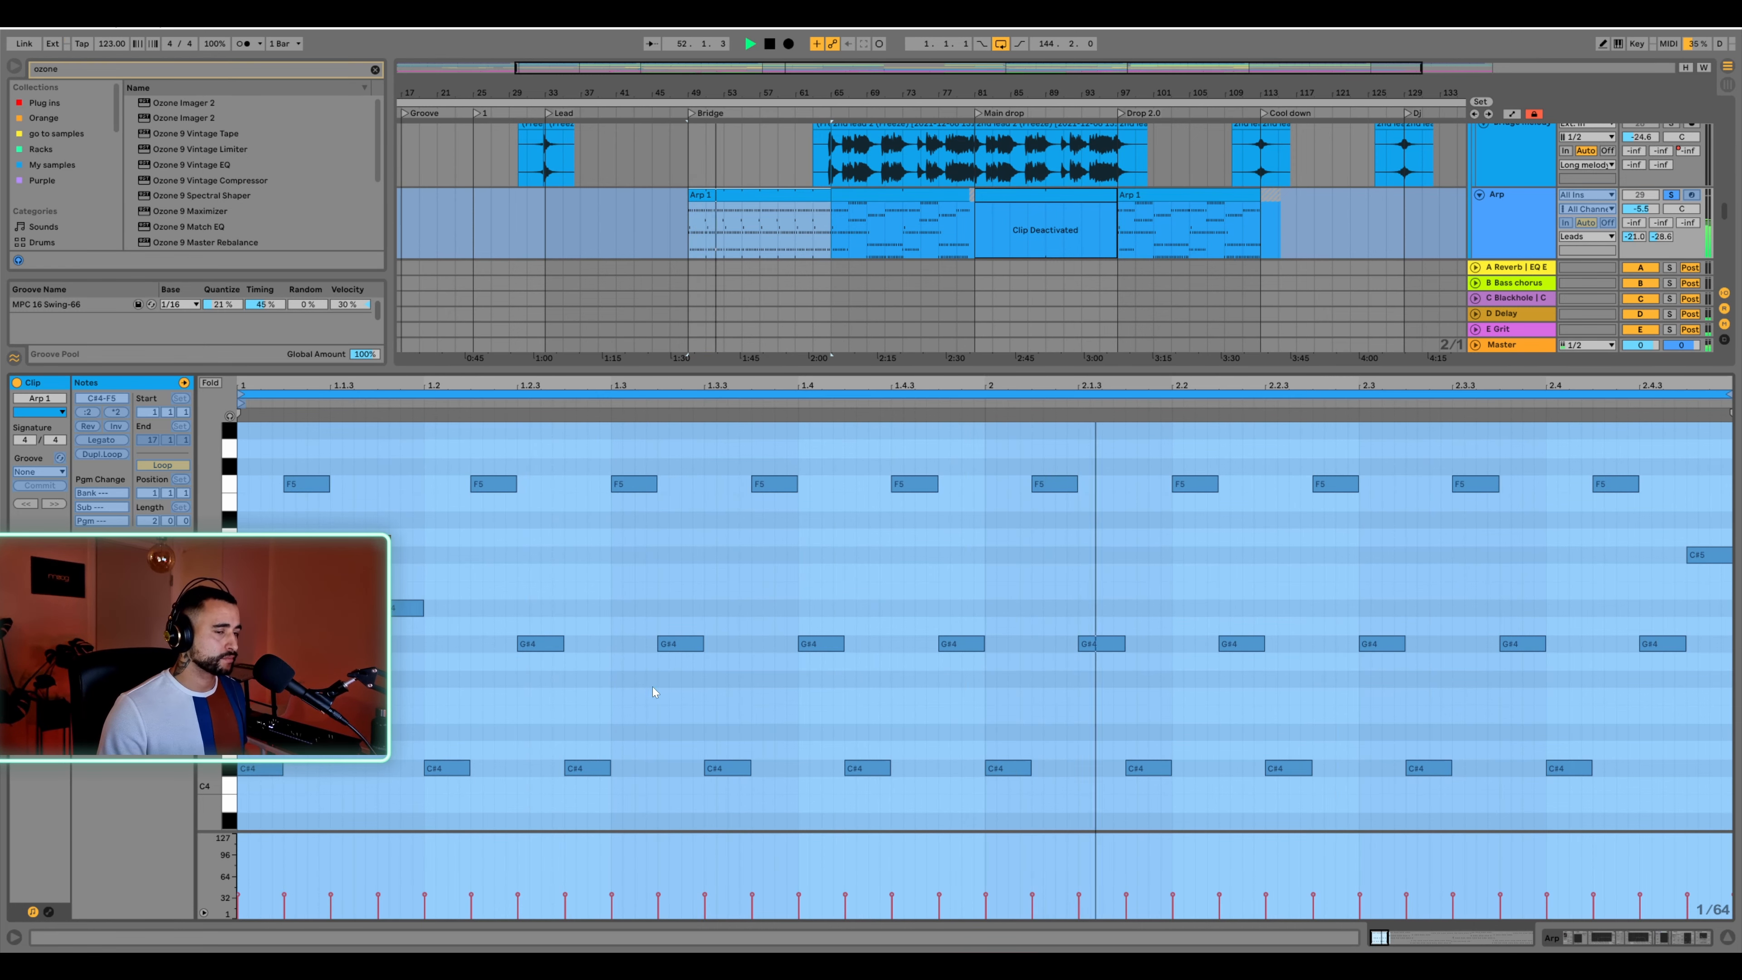
{"action": "left_click", "coordinate": [1729, 938]}
{"action": "key", "text": "space"}
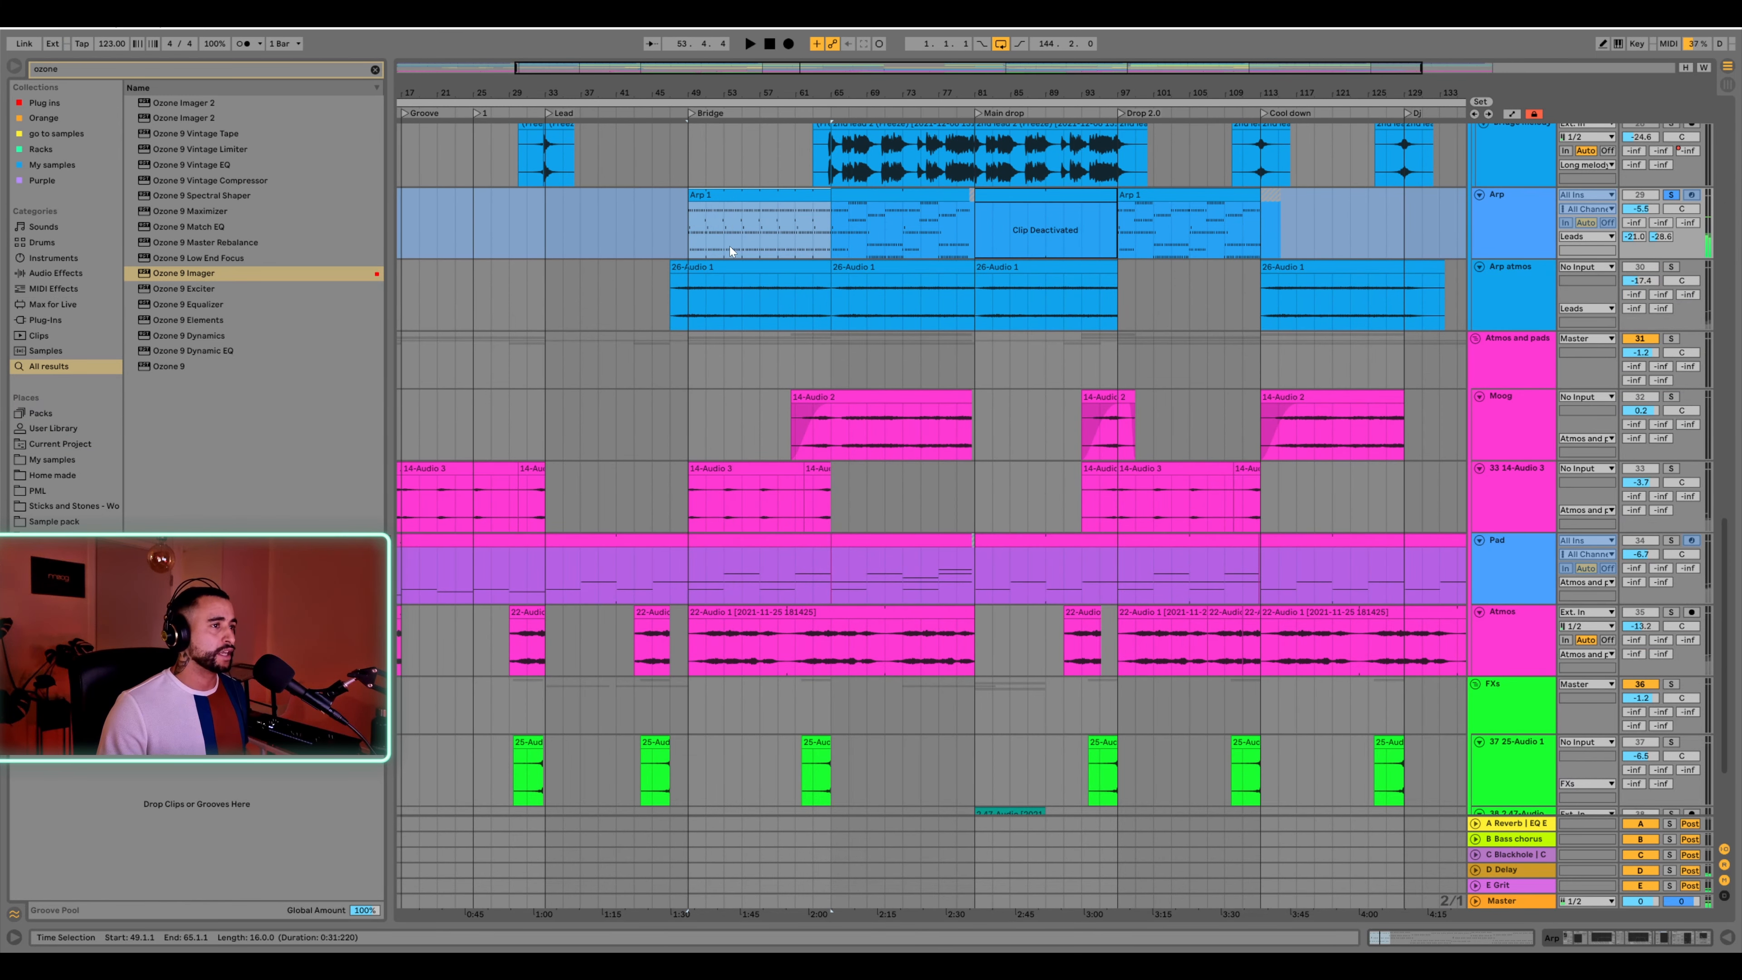
Open the notes of the Arp clip running from 65.1.1 to 80.3.1 and show its full note range
{"action": "left_click", "coordinate": [881, 211]}
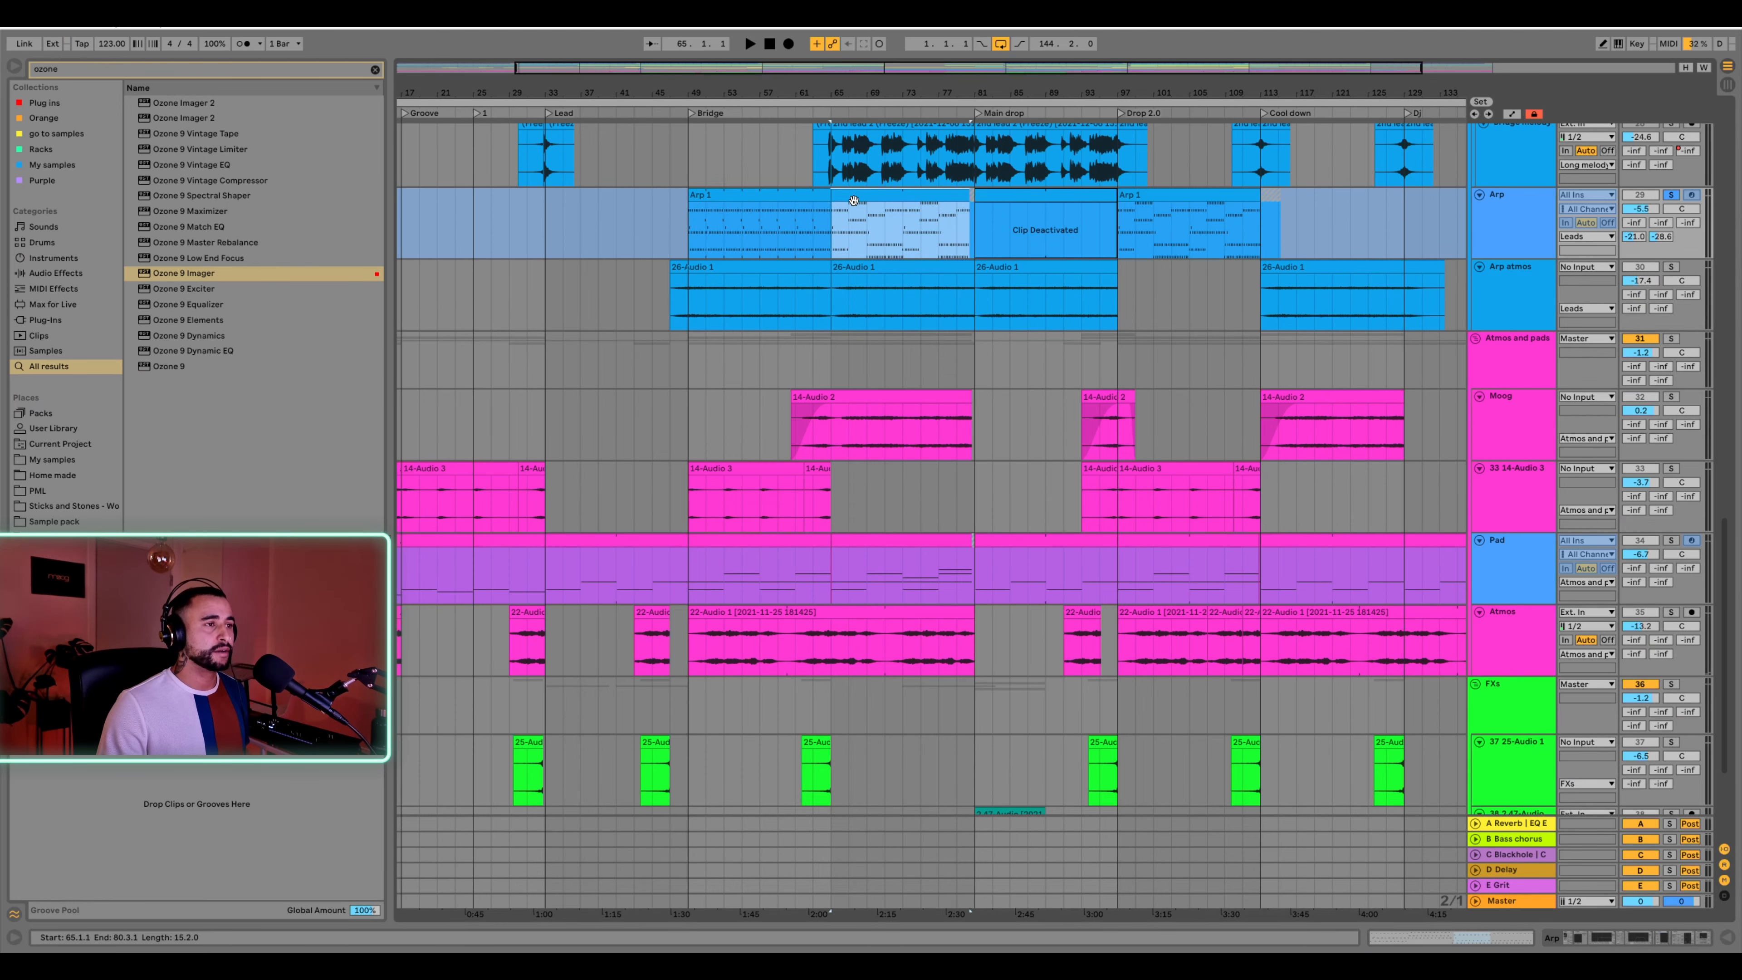
{"action": "scroll", "coordinate": [869, 237], "scroll_direction": "up", "scroll_amount": 3}
{"action": "scroll", "coordinate": [784, 205], "scroll_direction": "up", "scroll_amount": 2}
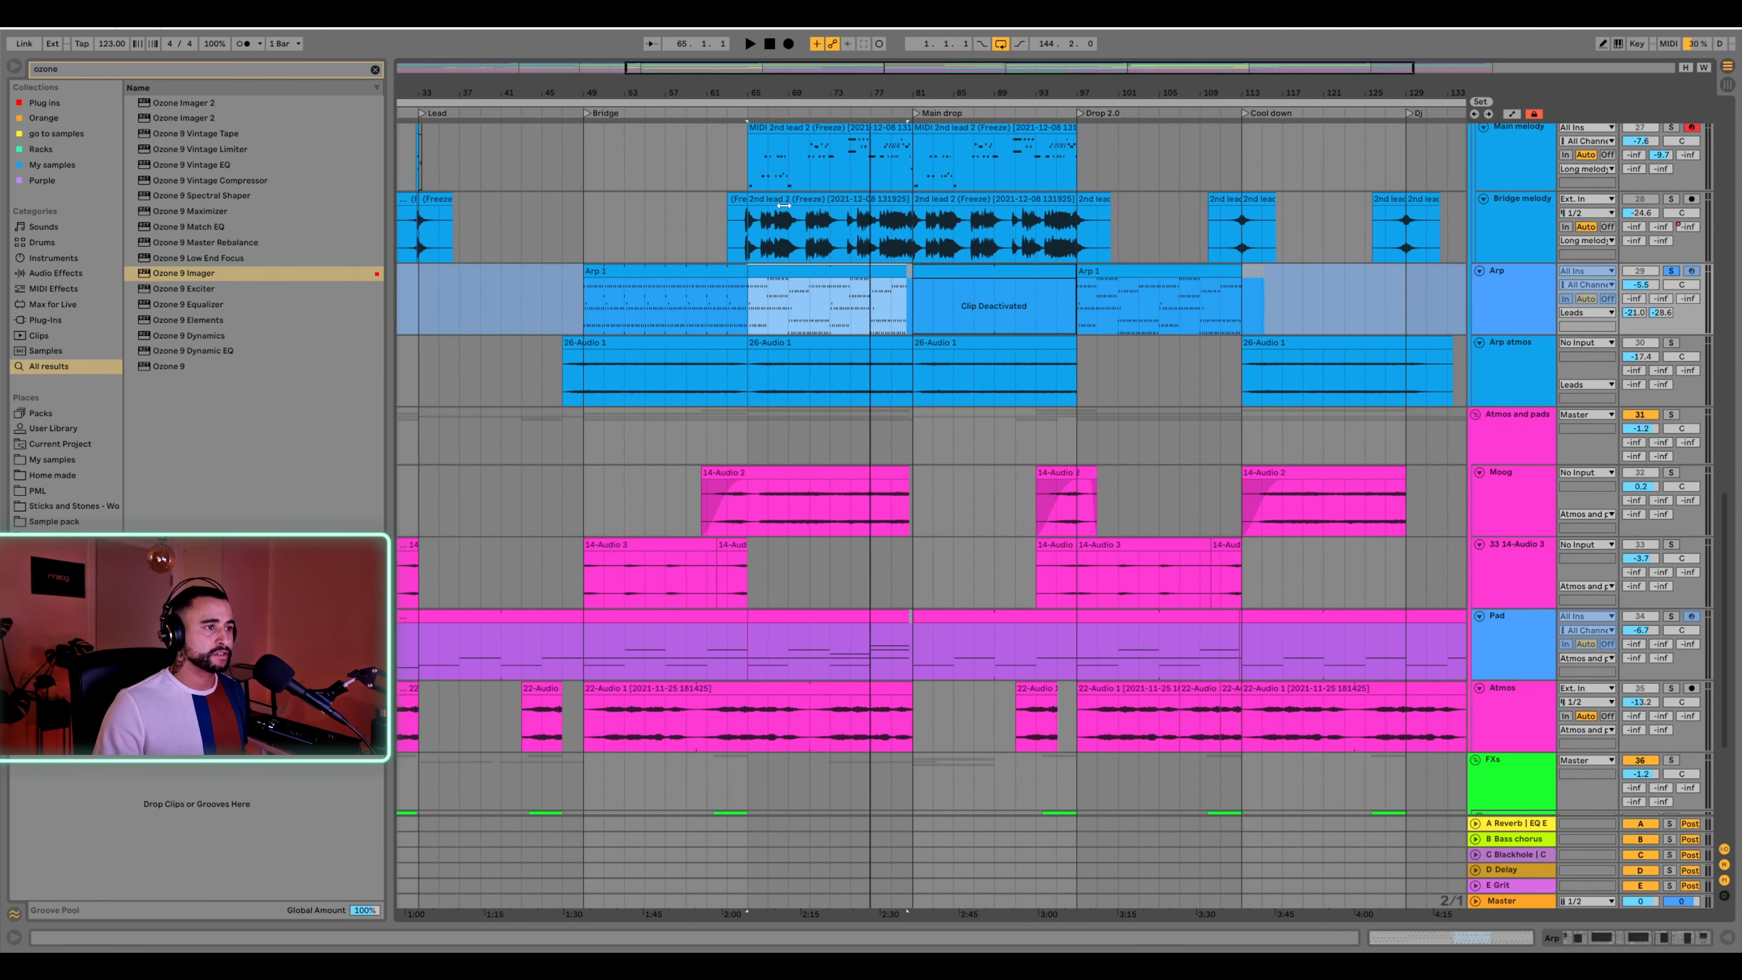
{"action": "scroll", "coordinate": [784, 205], "scroll_direction": "right", "scroll_amount": 1}
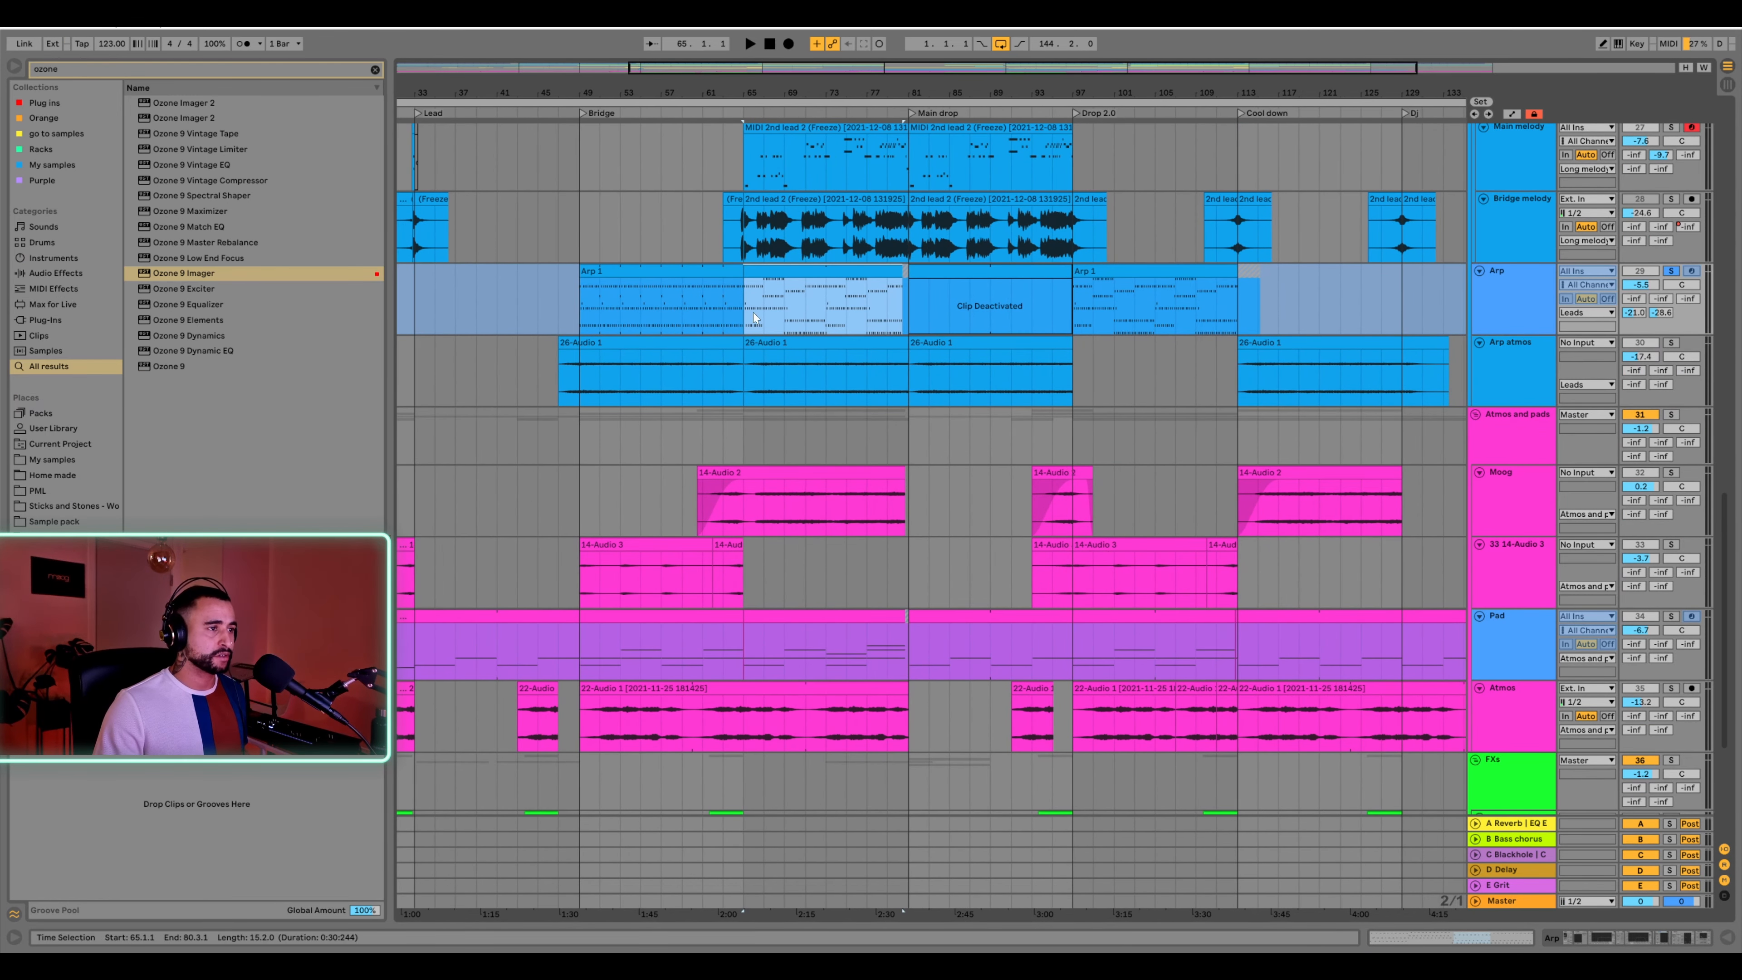
{"action": "double_click", "coordinate": [814, 272]}
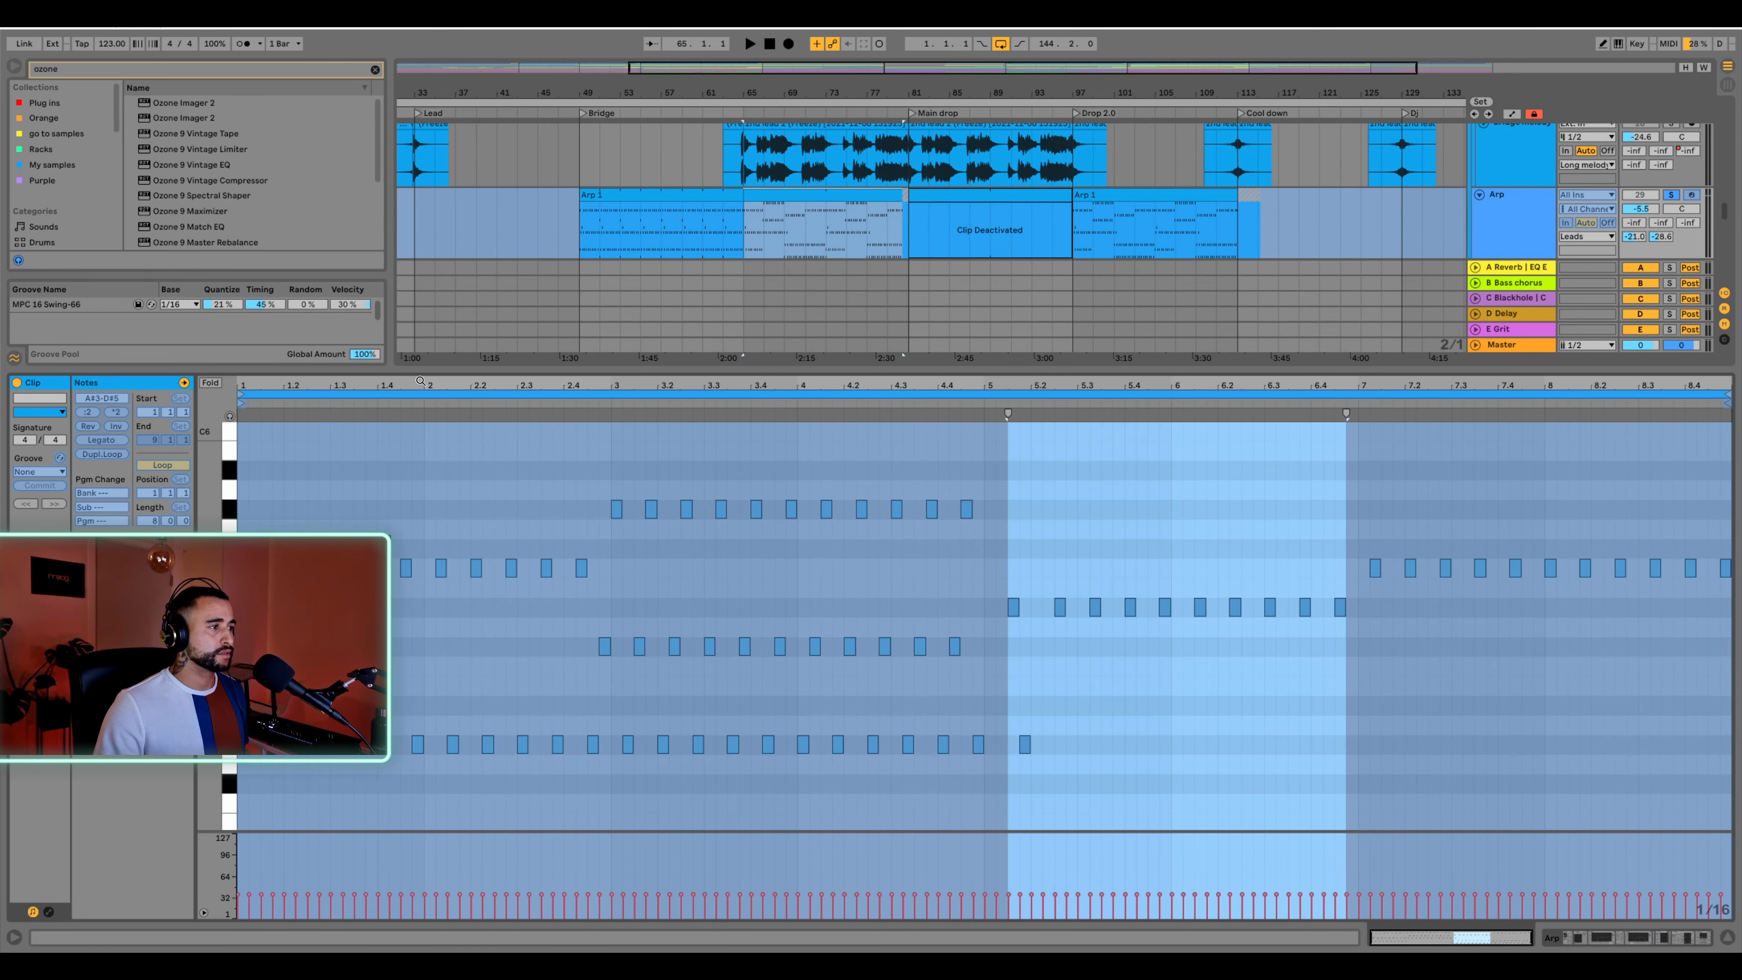
{"action": "left_click_drag", "start_coordinate": [210, 541], "coordinate": [164, 541]}
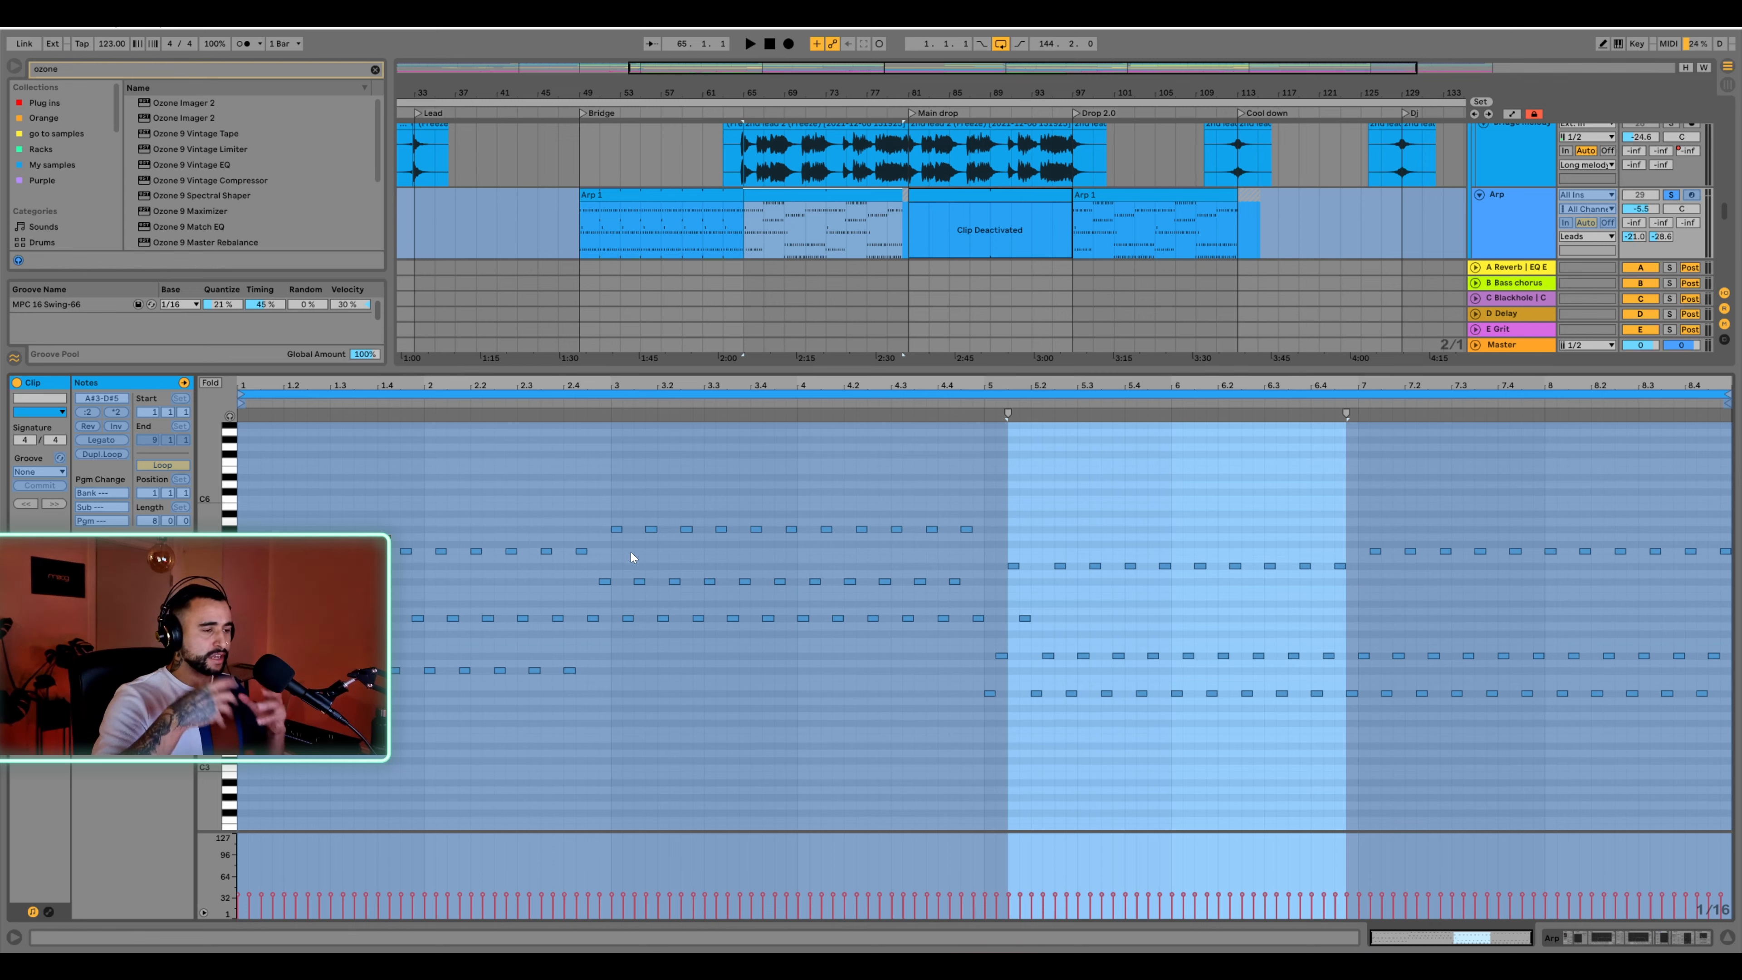
Play the soloed Arp track from 65.1.1, then stop playback and close the note editor
{"action": "left_click", "coordinate": [748, 229]}
{"action": "key", "text": "space"}
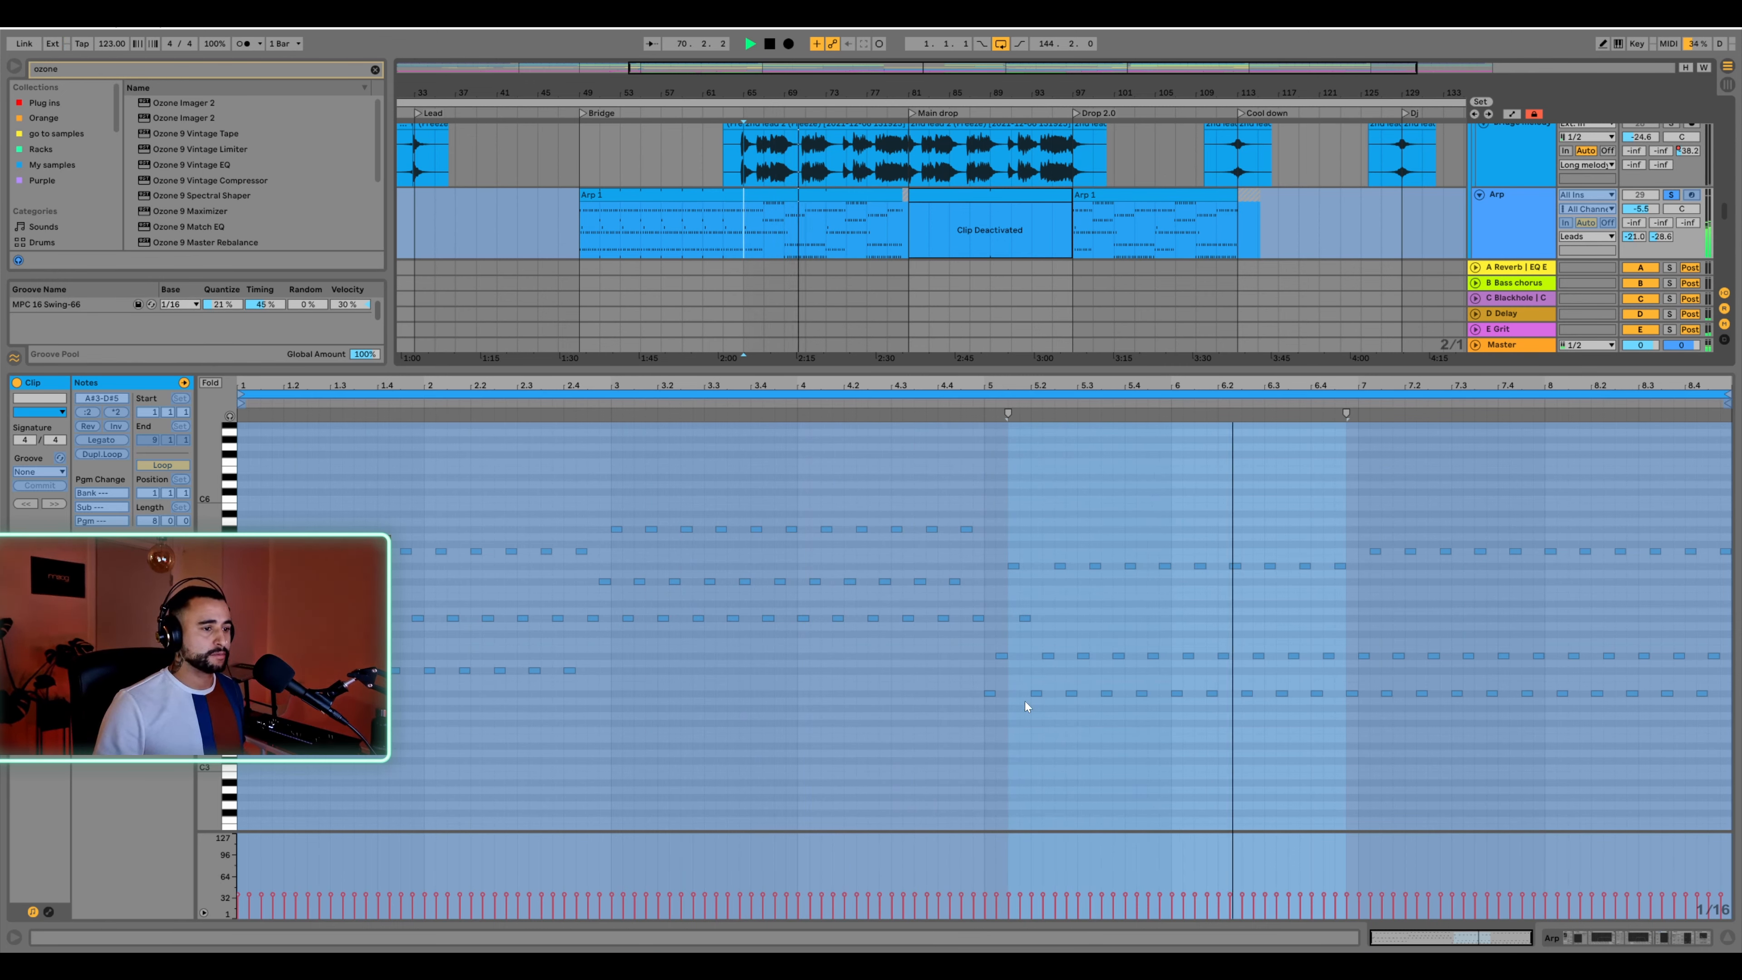
{"action": "key", "text": "space"}
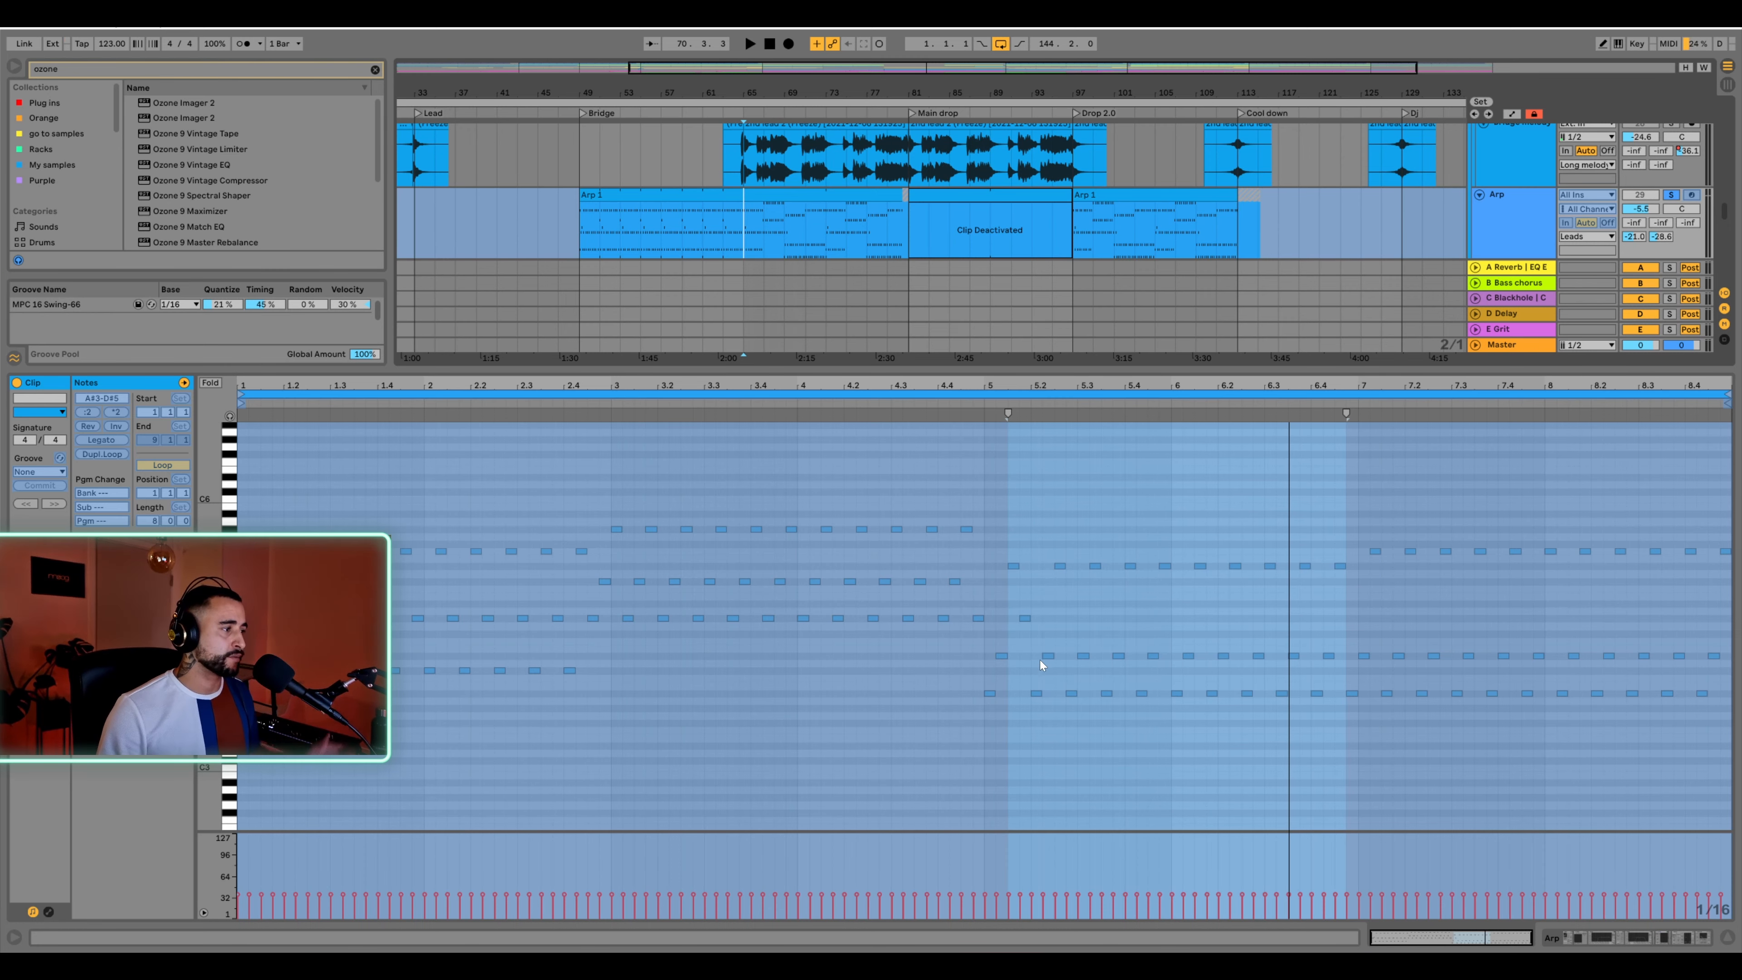
{"action": "left_click", "coordinate": [1727, 939]}
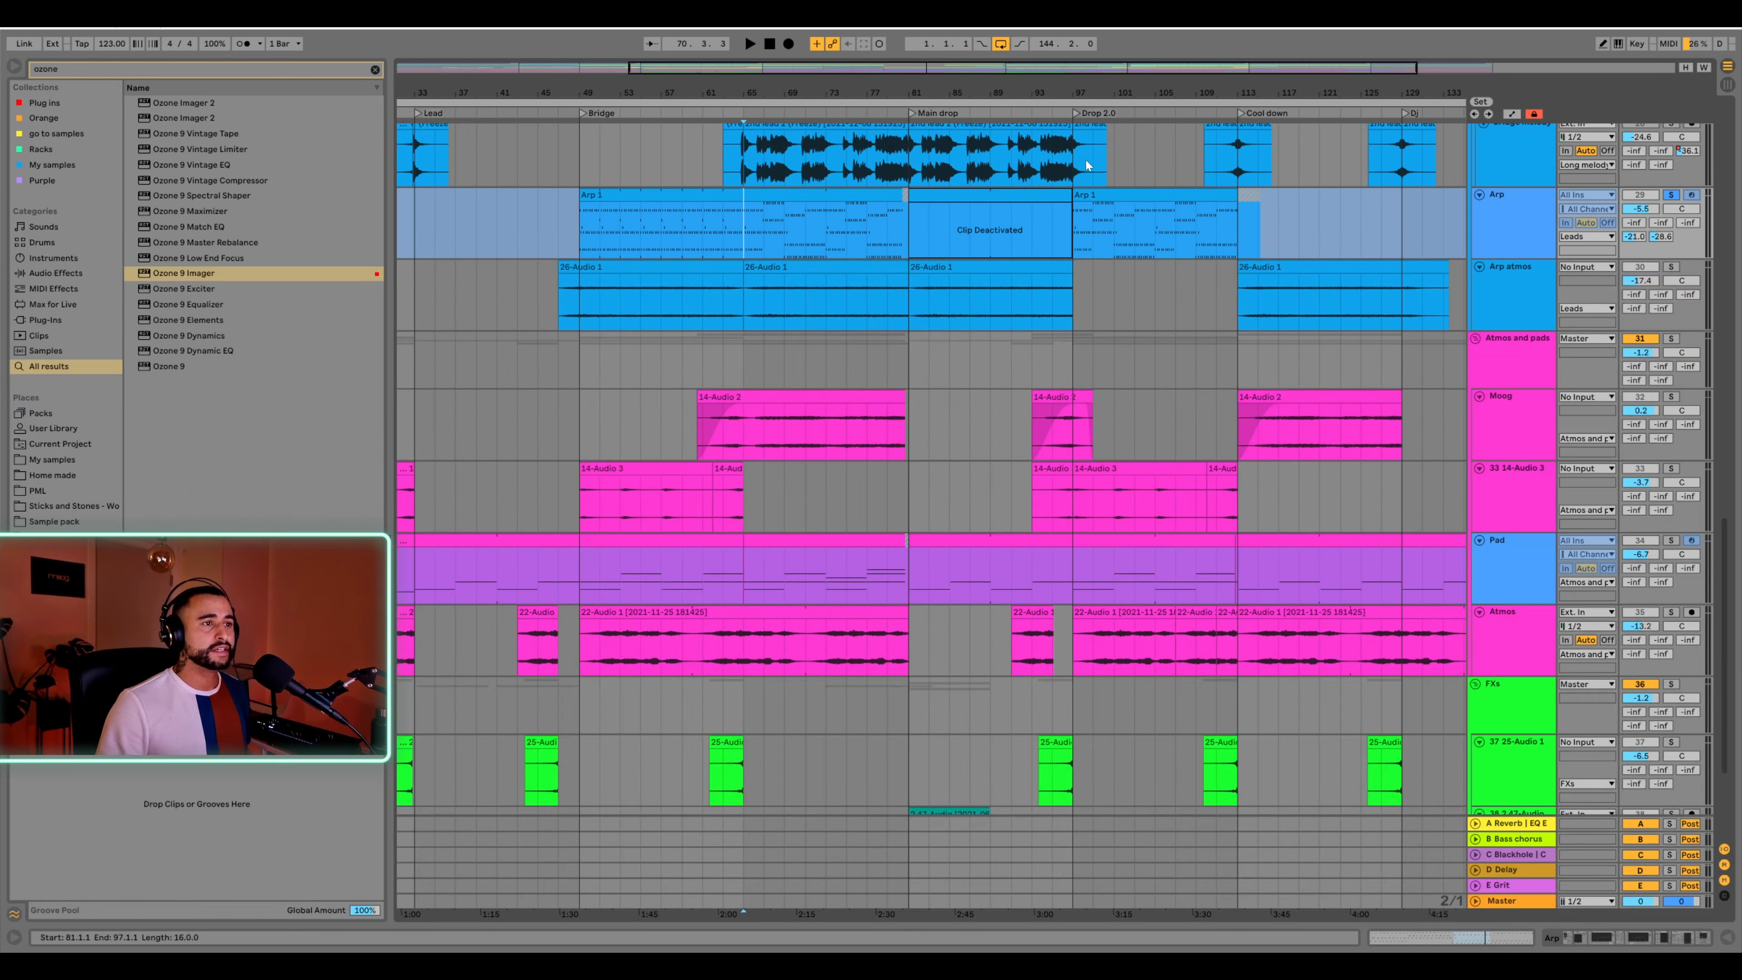
Examine the Bridge's second half by selecting the Arp and Main melody clips at 65.1.1, and place the insert mark at 49.1.1
{"action": "left_click_drag", "start_coordinate": [1042, 90], "coordinate": [974, 106]}
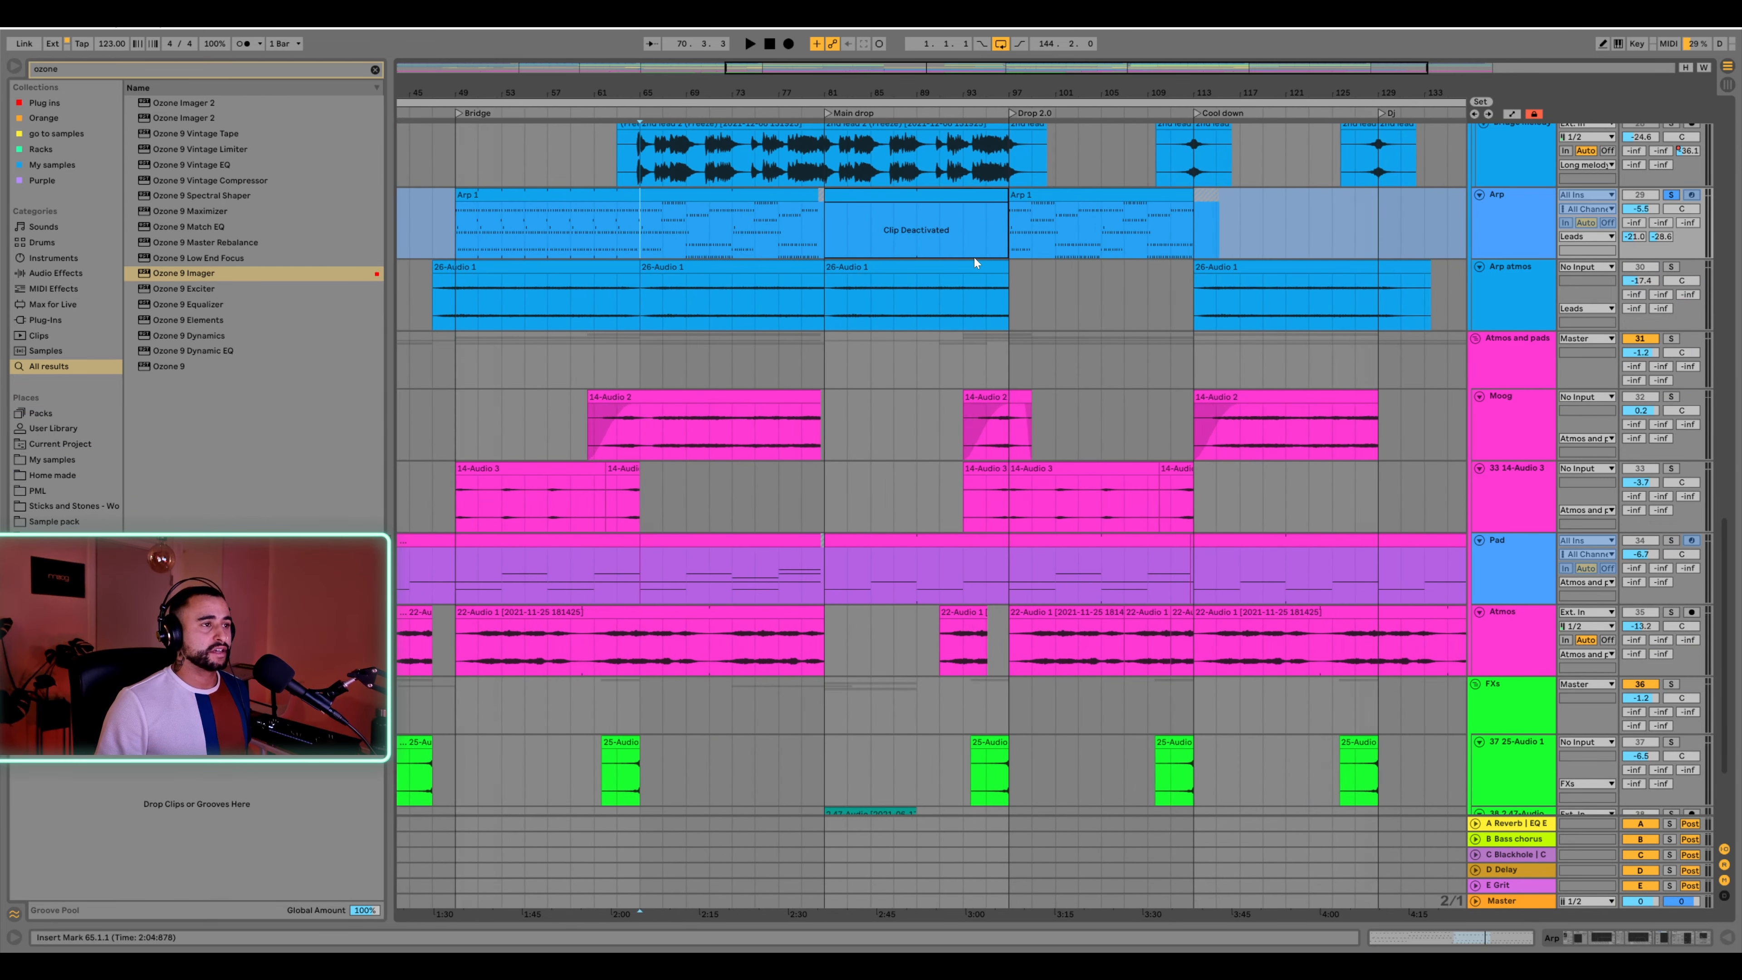
{"action": "scroll", "coordinate": [887, 449], "scroll_direction": "up", "scroll_amount": 5}
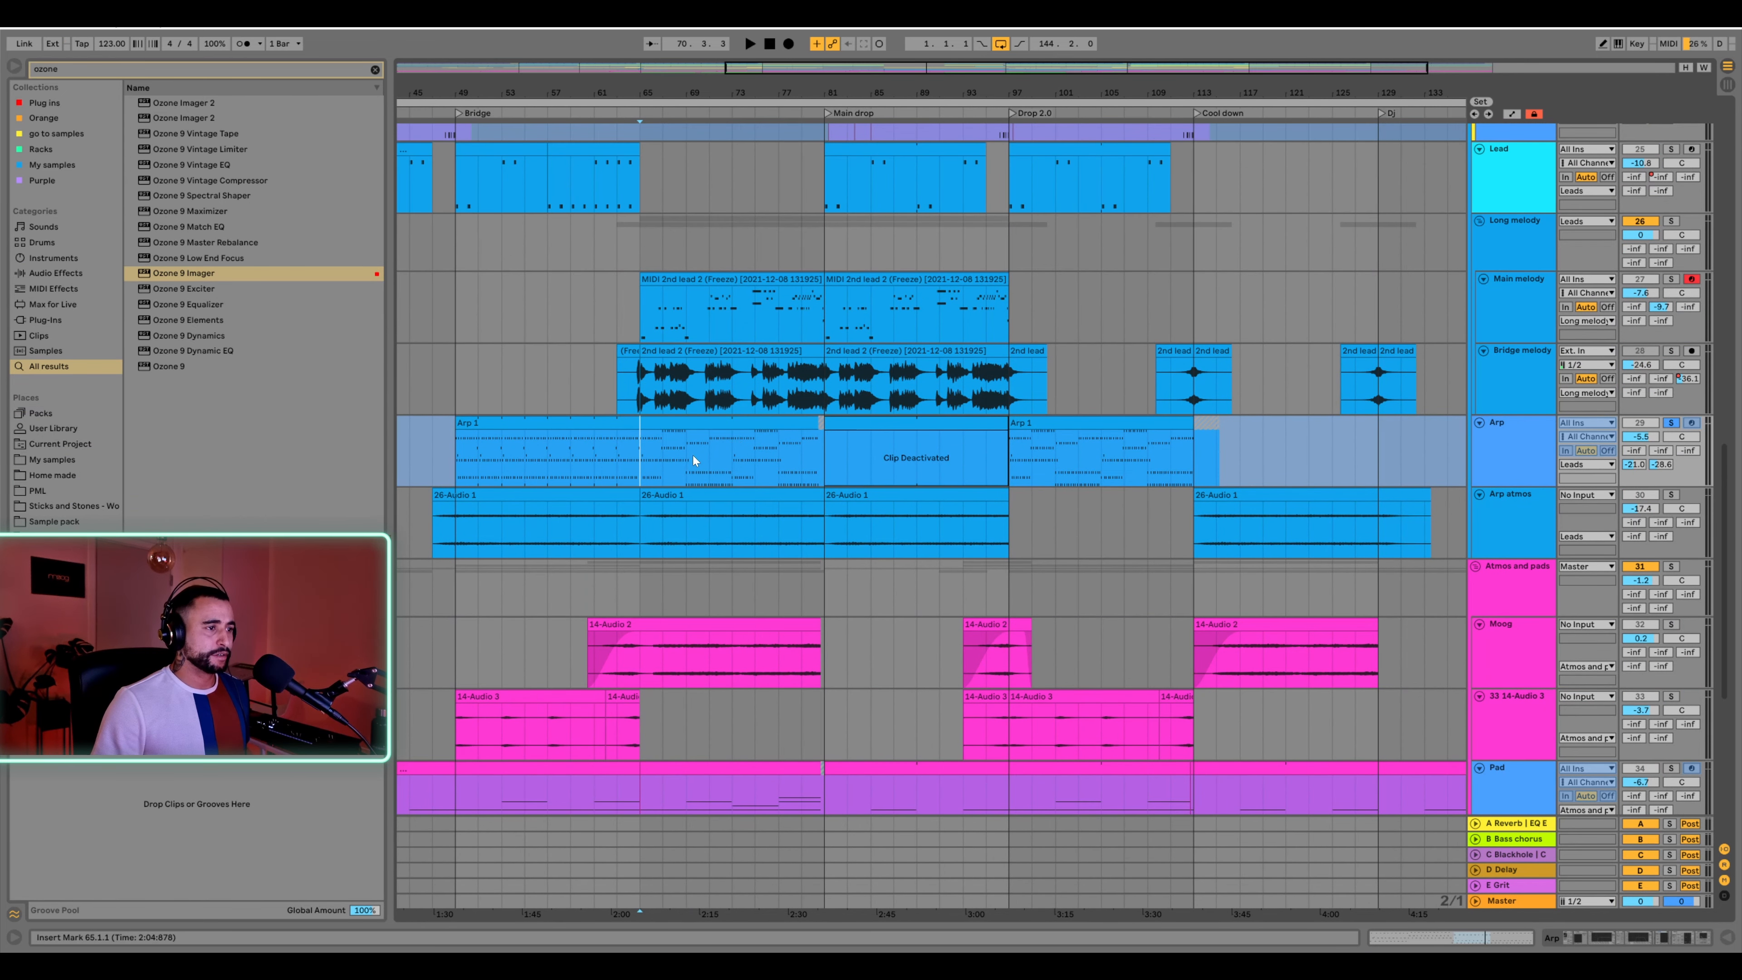
{"action": "left_click", "coordinate": [748, 439], "text": "shift"}
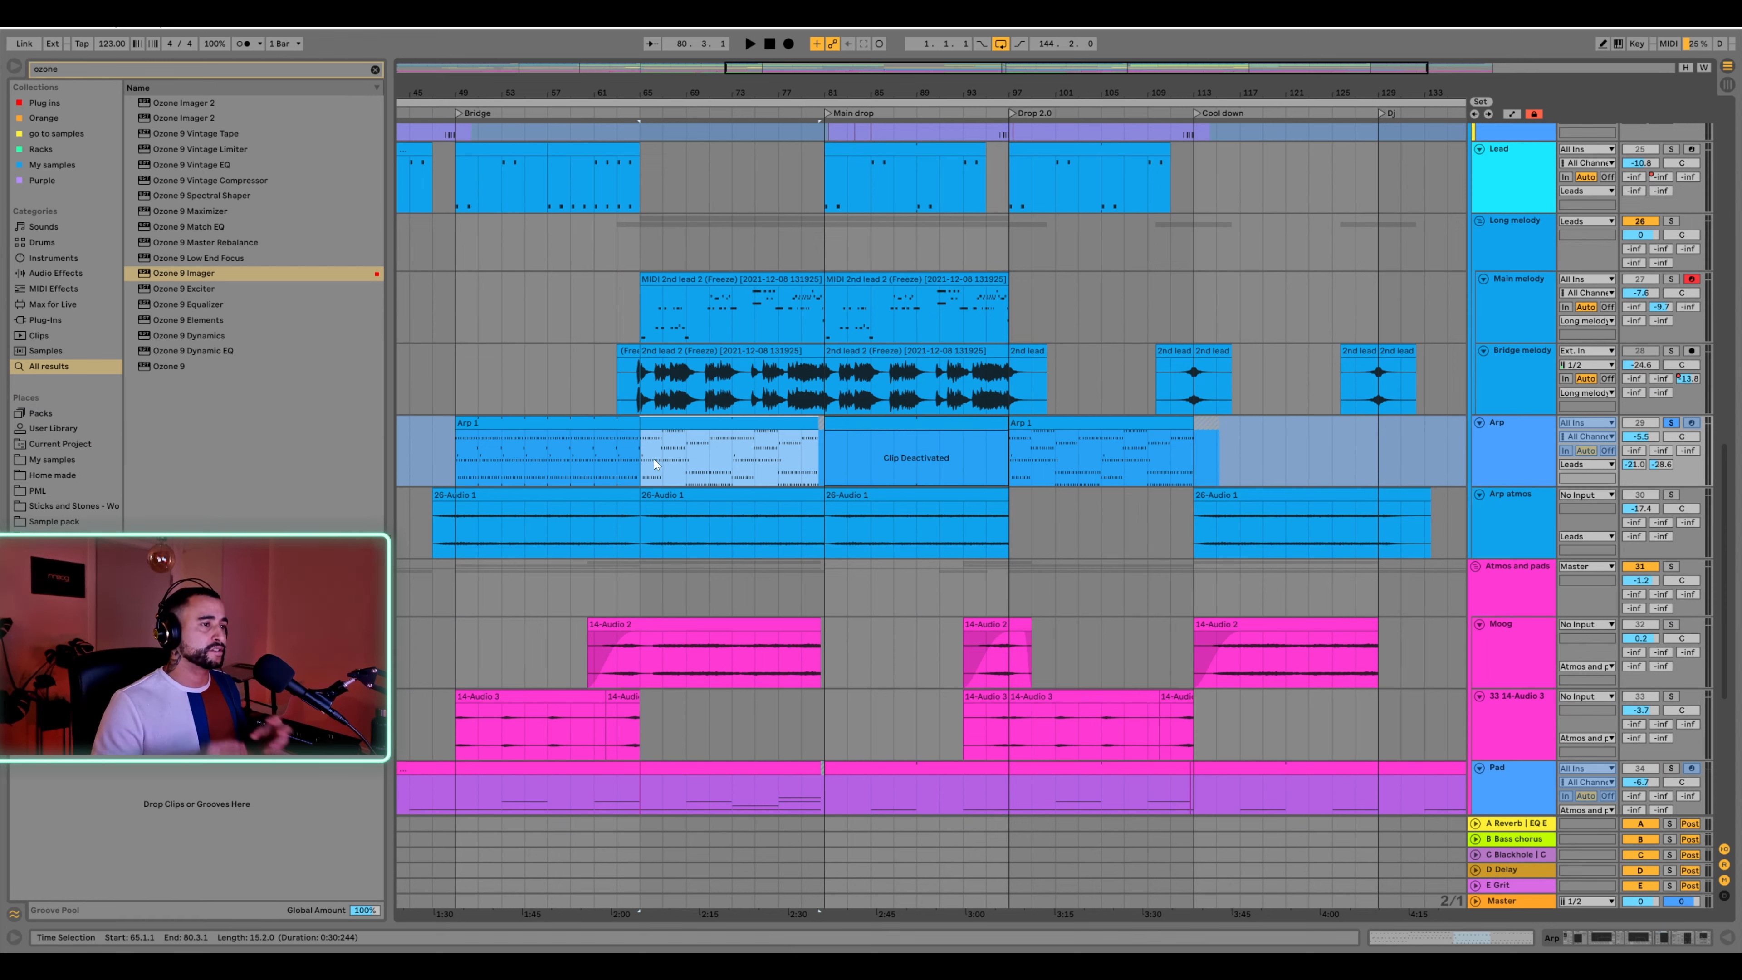
{"action": "left_click", "coordinate": [640, 308]}
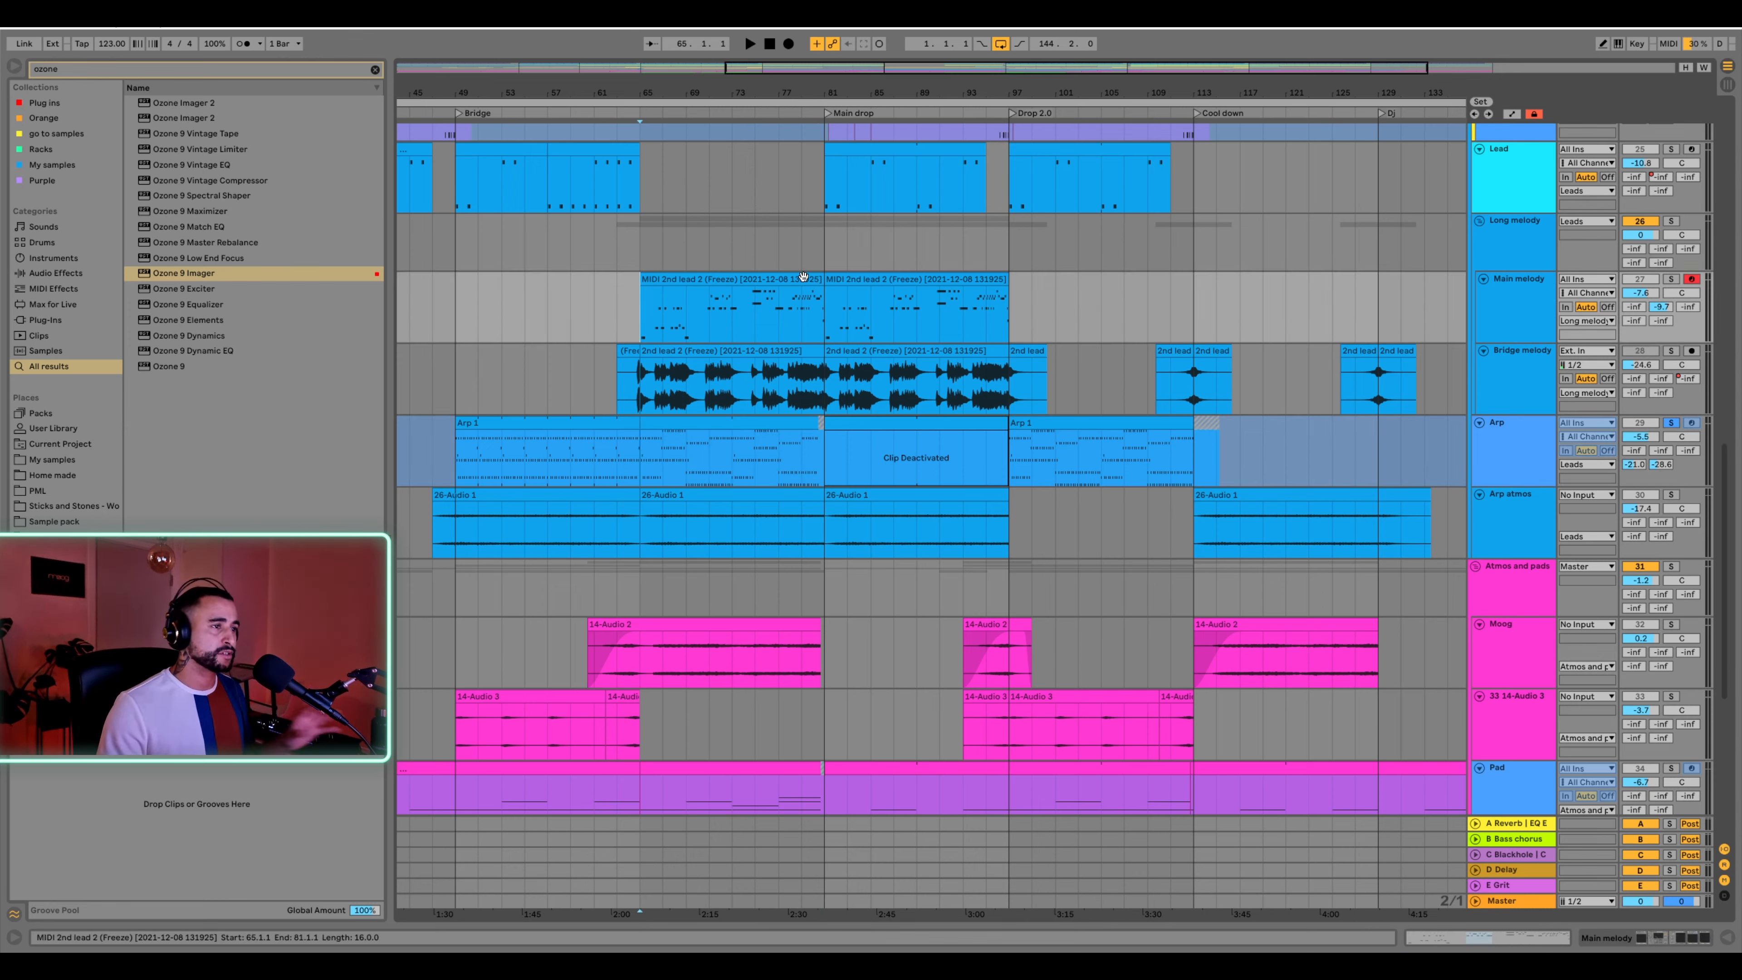
{"action": "left_click", "coordinate": [782, 277]}
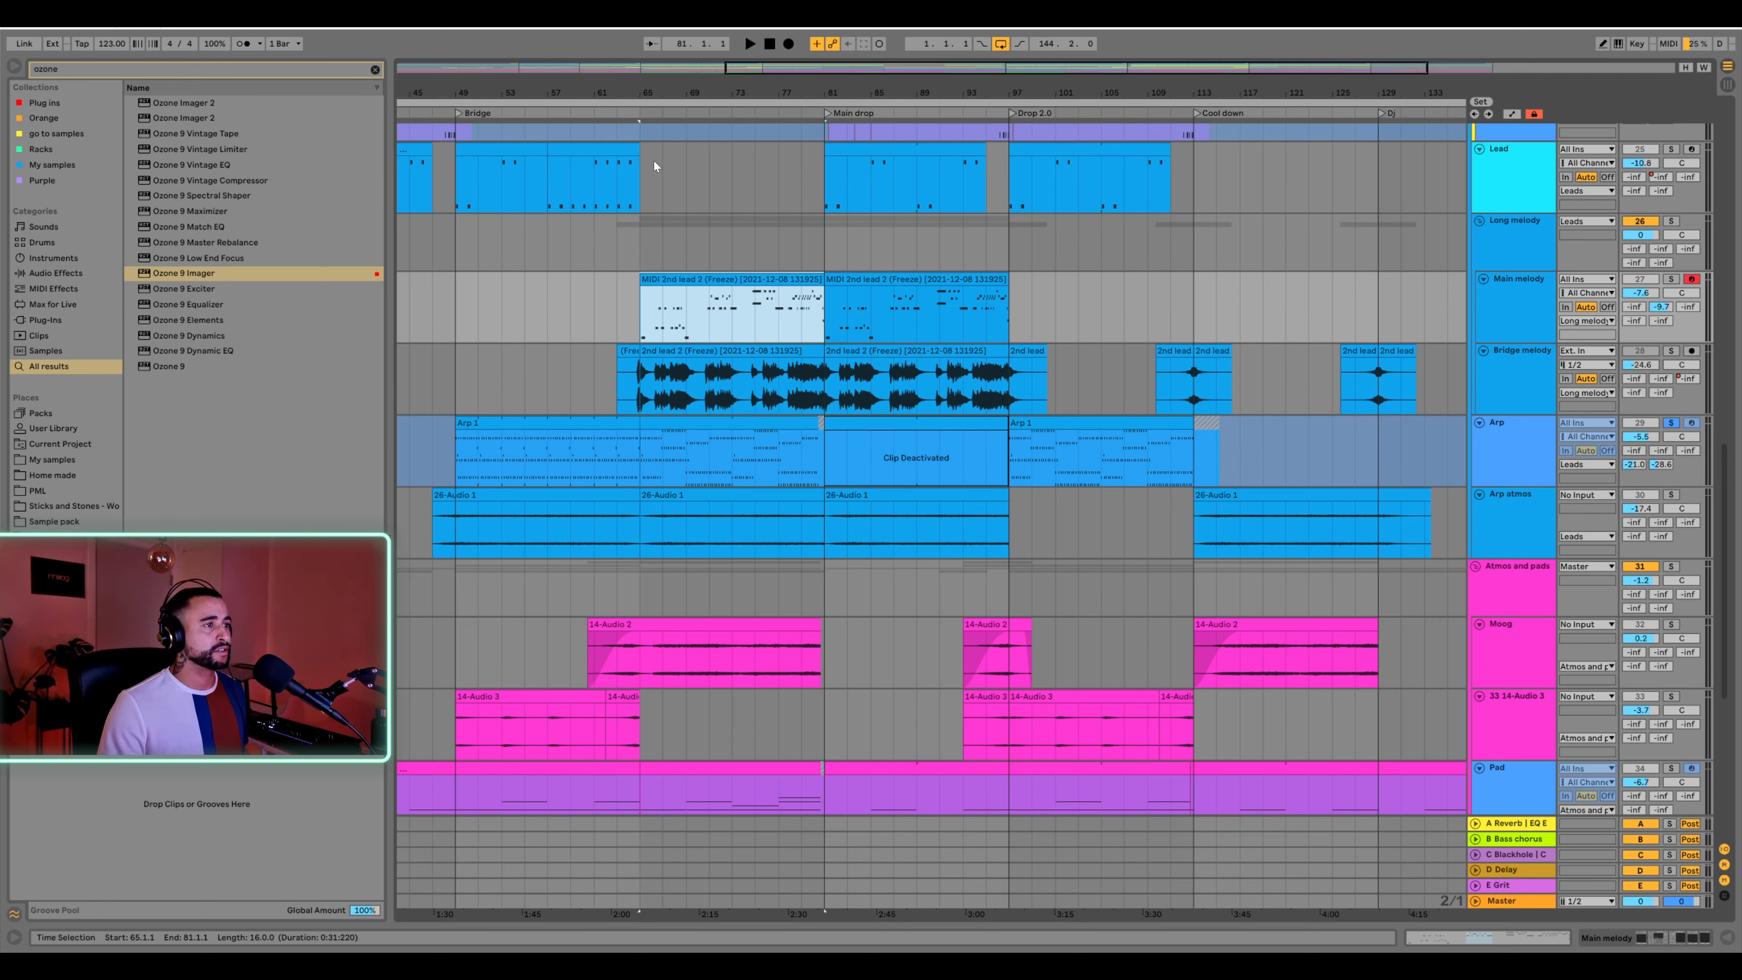
{"action": "left_click_drag", "start_coordinate": [627, 88], "coordinate": [694, 74]}
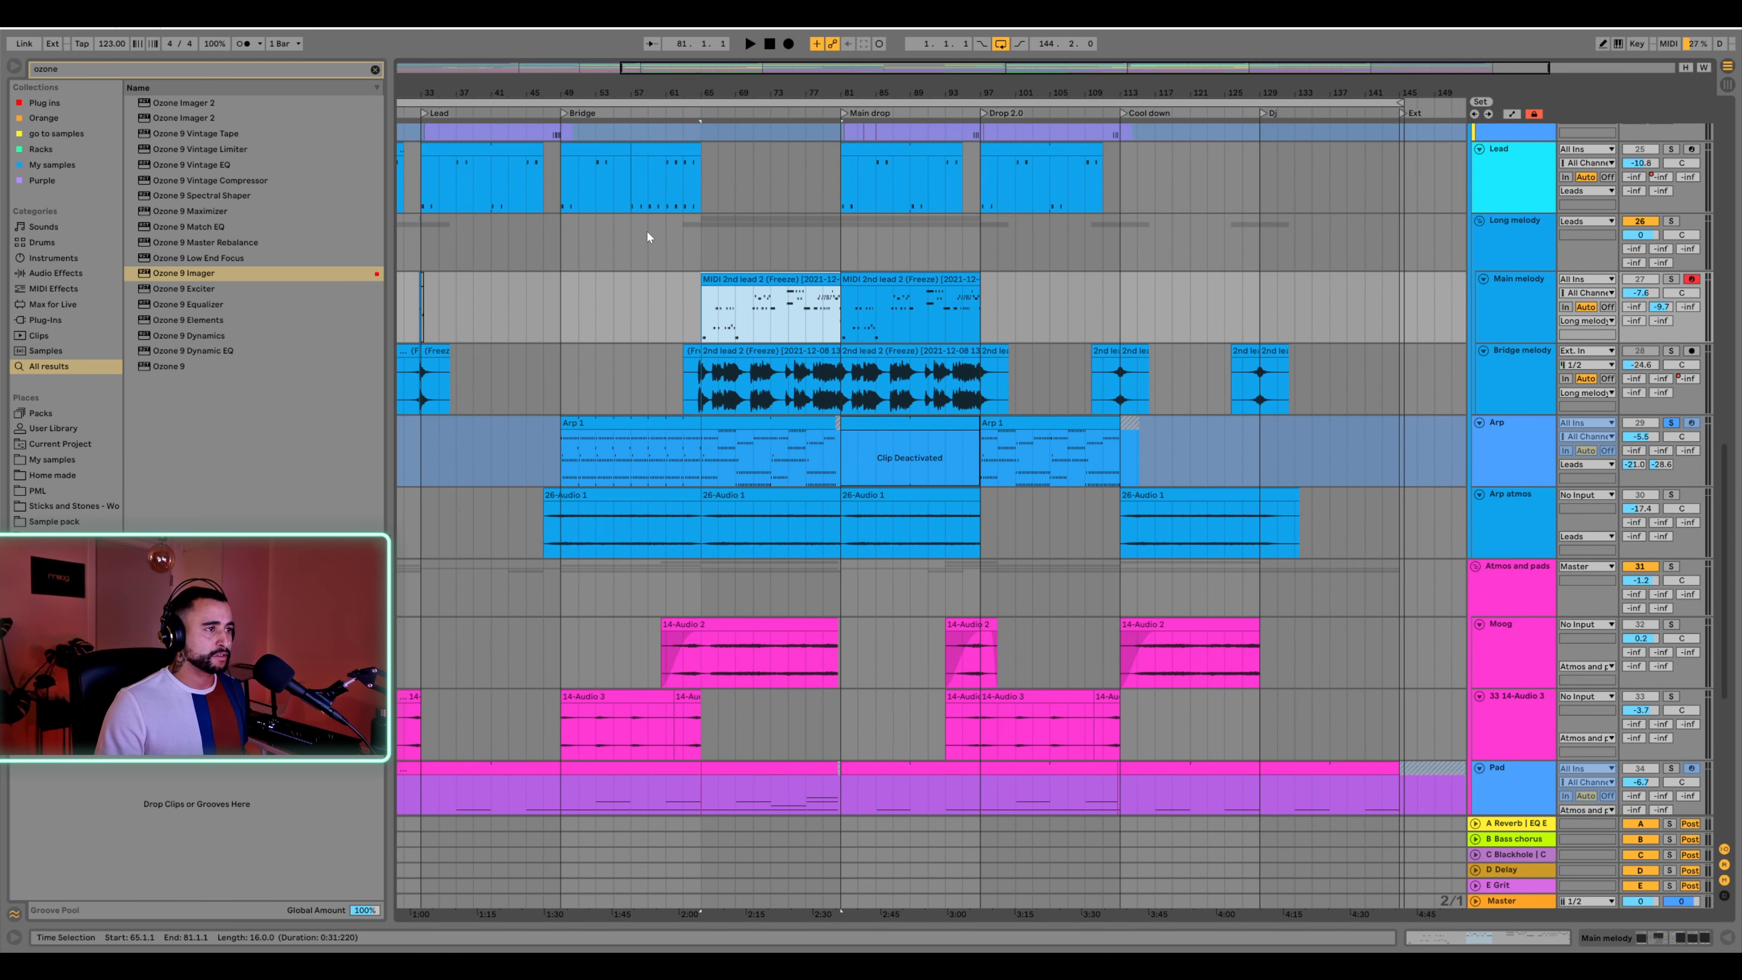
{"action": "left_click", "coordinate": [560, 245]}
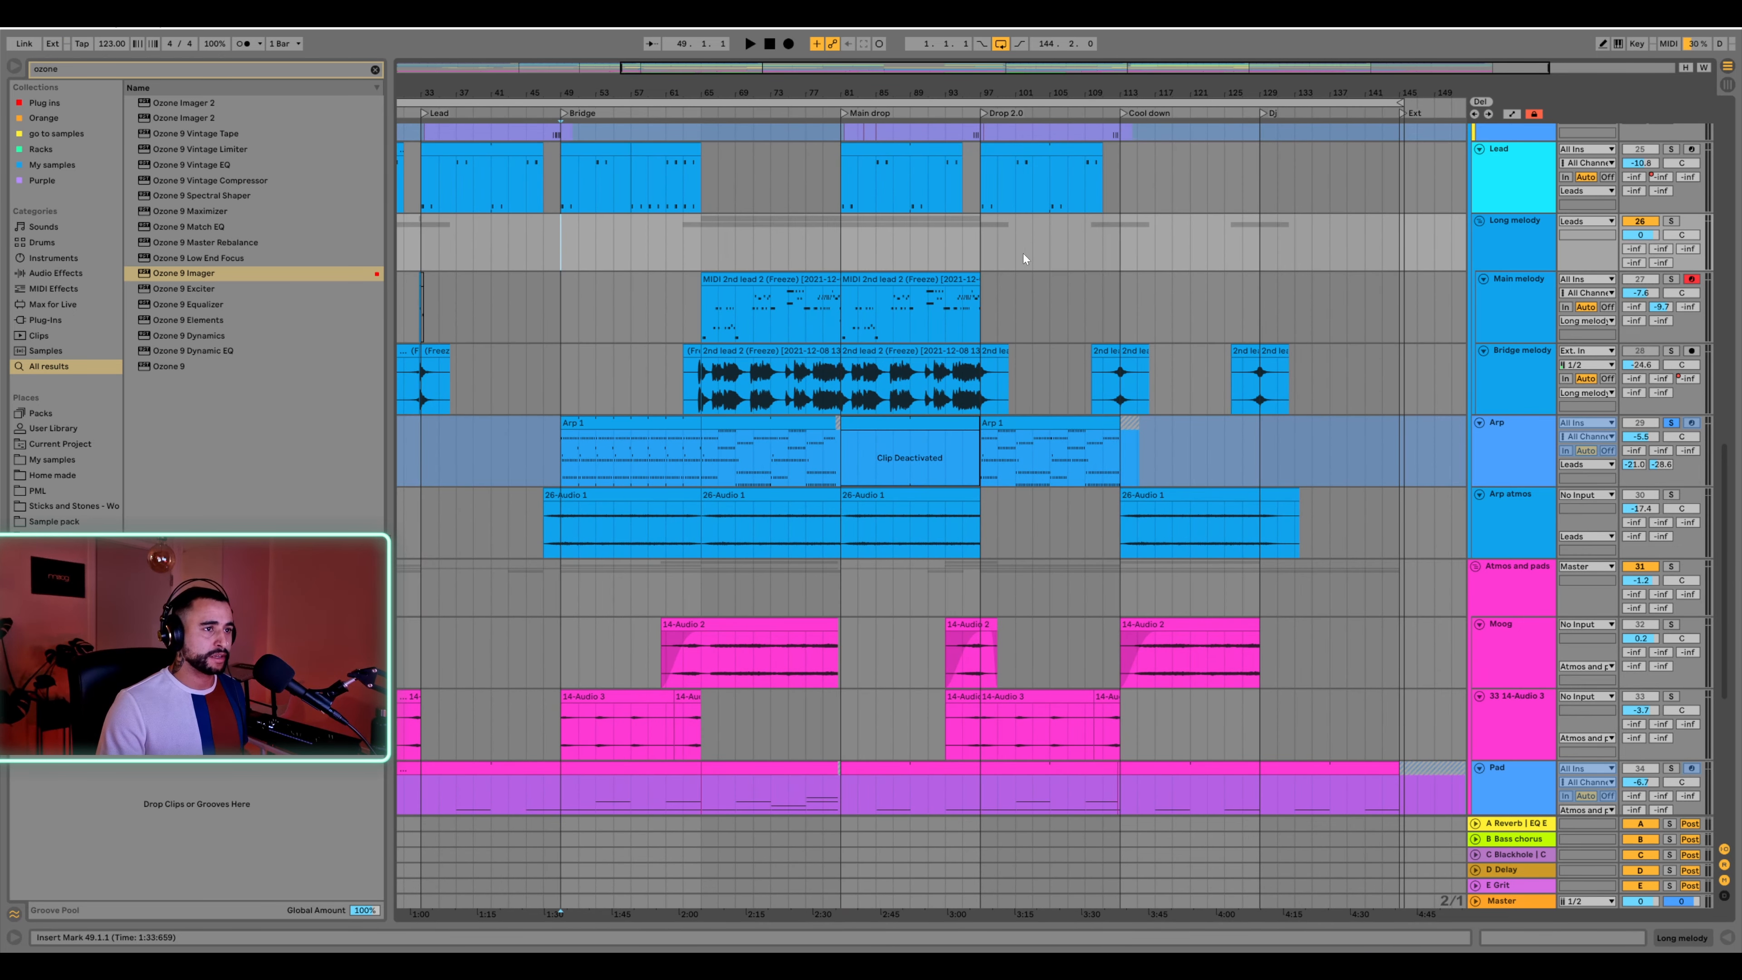
Examine the effects leading into the Main drop: select the clip from 73.1.1 to 81.1.1, unfold track 40 and select its clip at 81.1.1
{"action": "scroll", "coordinate": [845, 225], "scroll_direction": "down", "scroll_amount": 6}
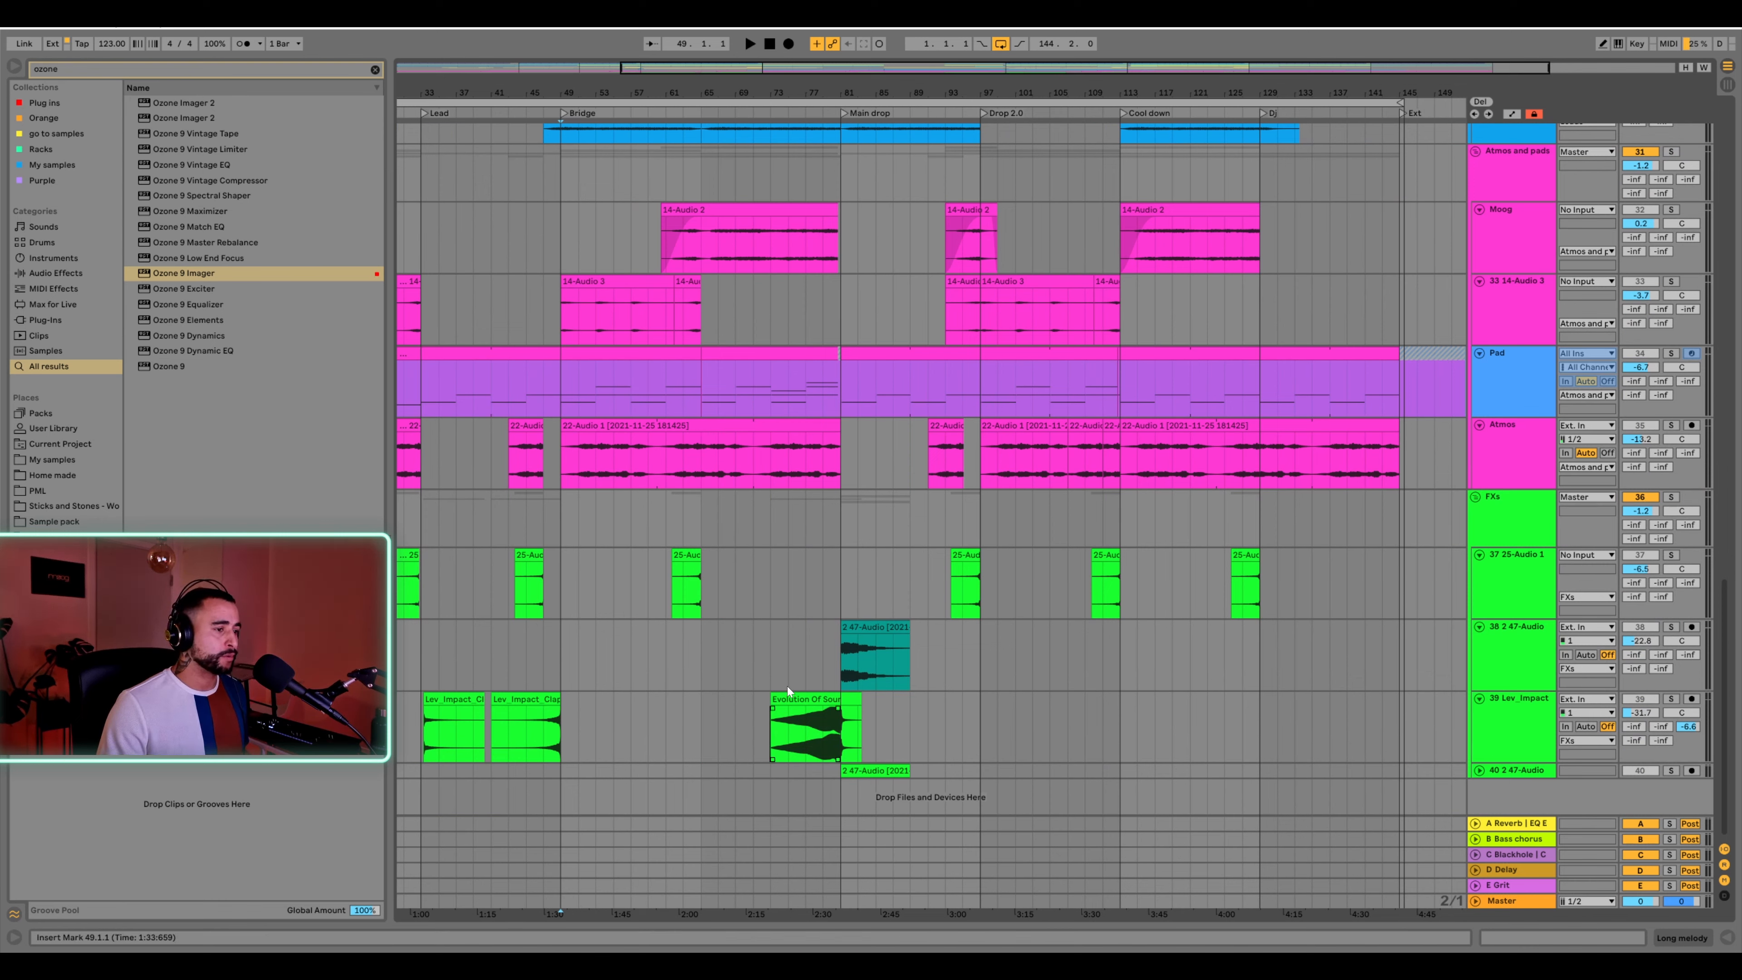
{"action": "left_click", "coordinate": [800, 700]}
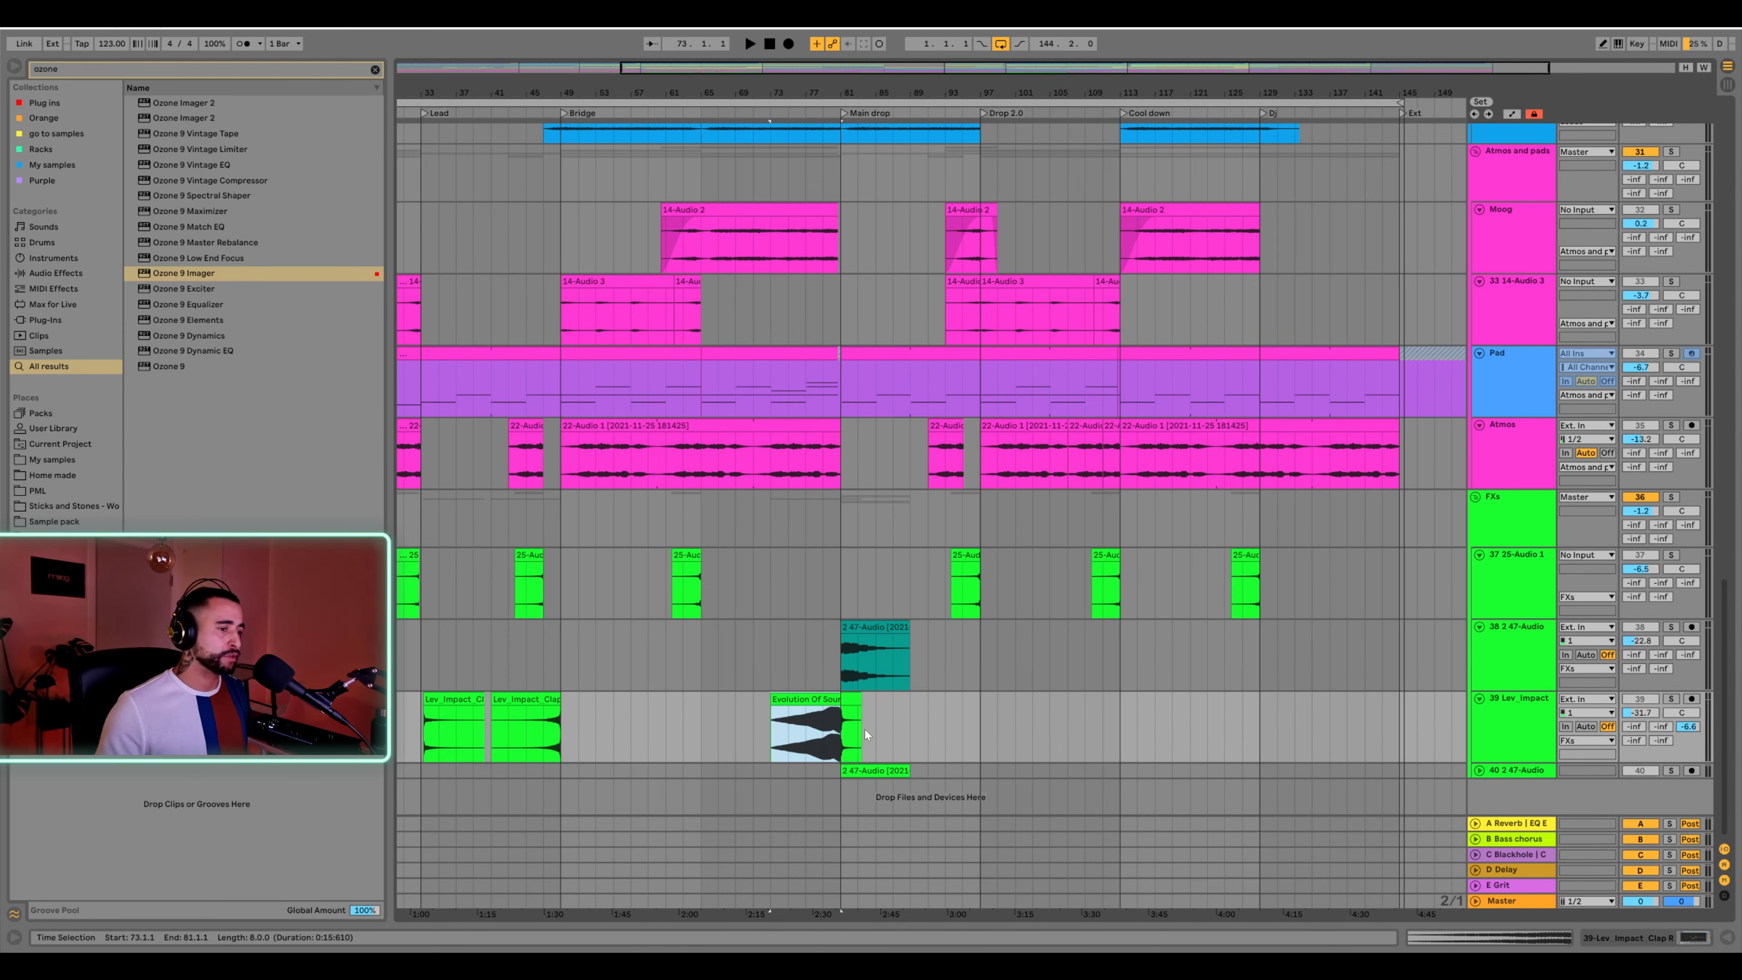
{"action": "left_click", "coordinate": [1479, 770]}
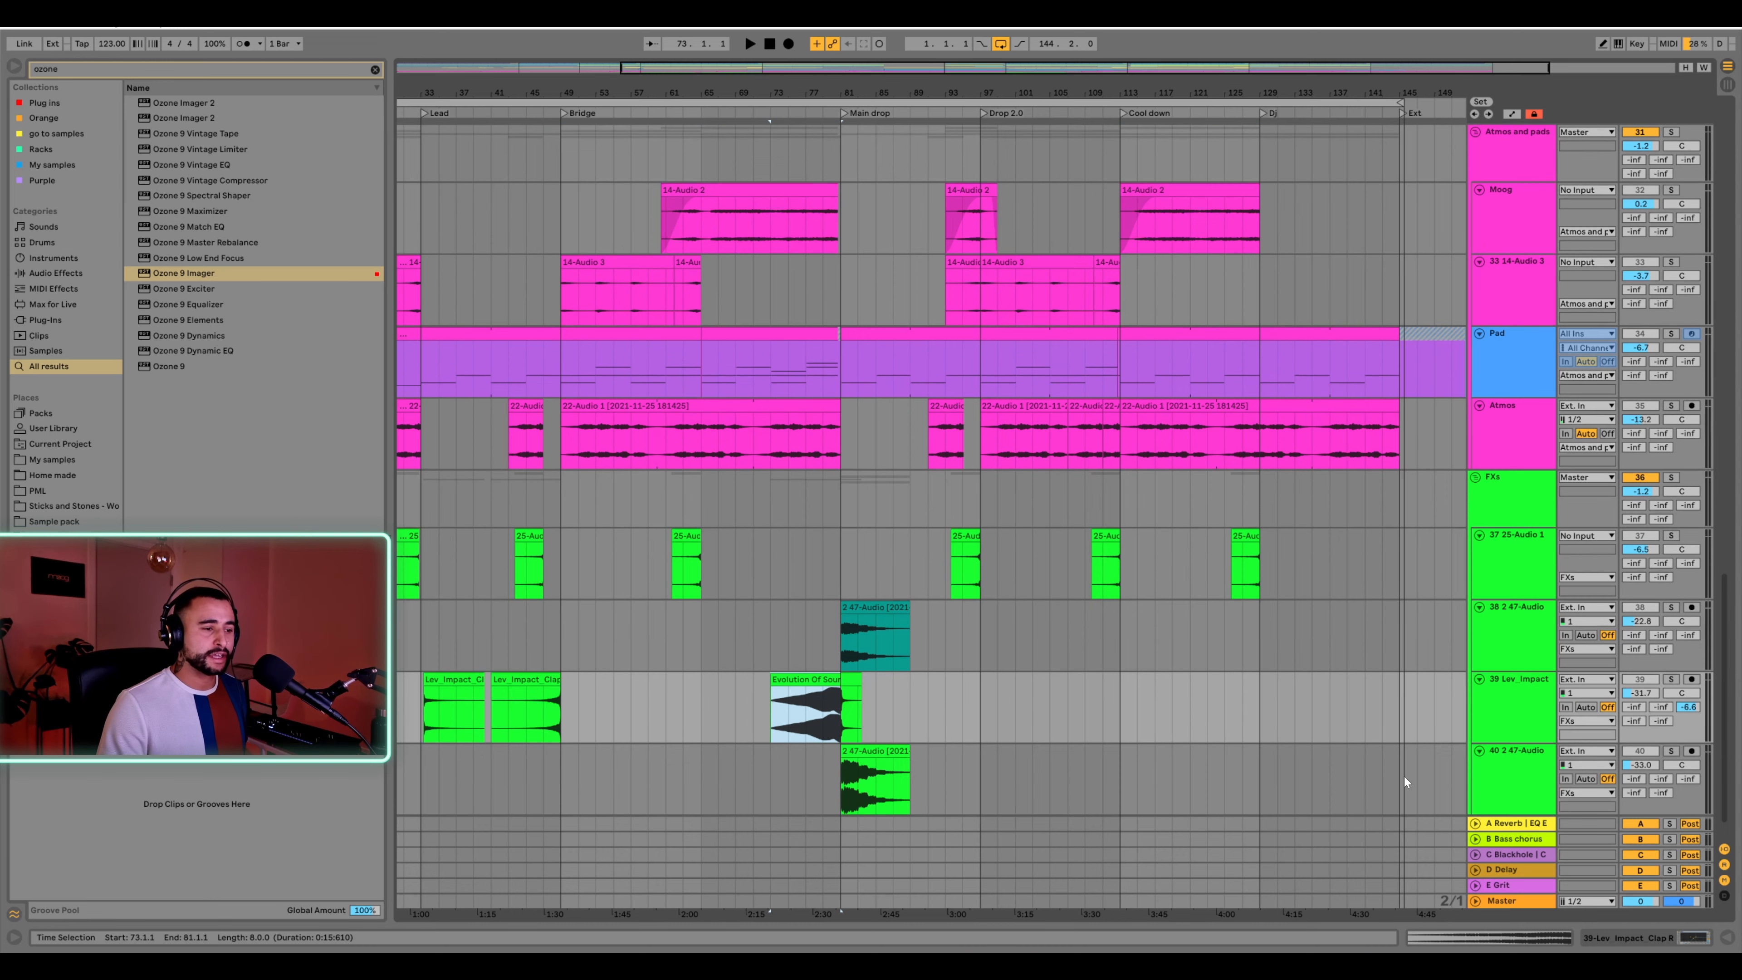
{"action": "left_click", "coordinate": [843, 782]}
Play the Clap rack track soloed from the start of the Main drop at 81.1.1
{"action": "scroll", "coordinate": [860, 716], "scroll_direction": "up", "scroll_amount": 15}
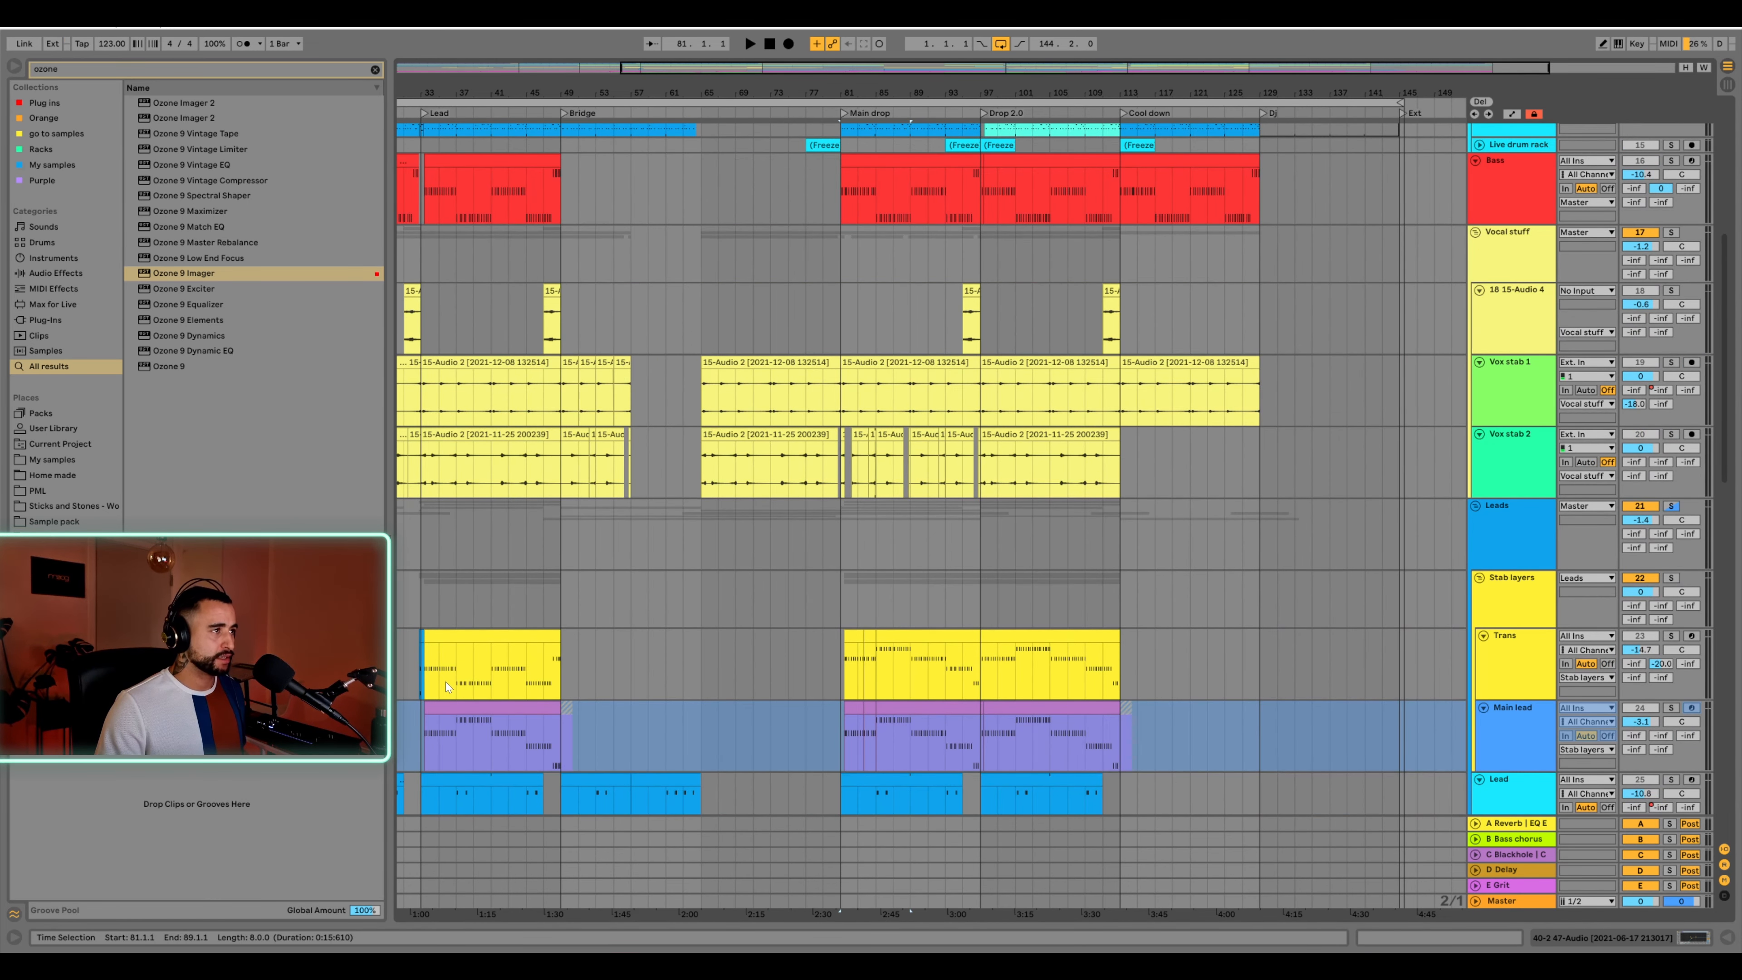
{"action": "scroll", "coordinate": [1044, 526], "scroll_direction": "up", "scroll_amount": 10}
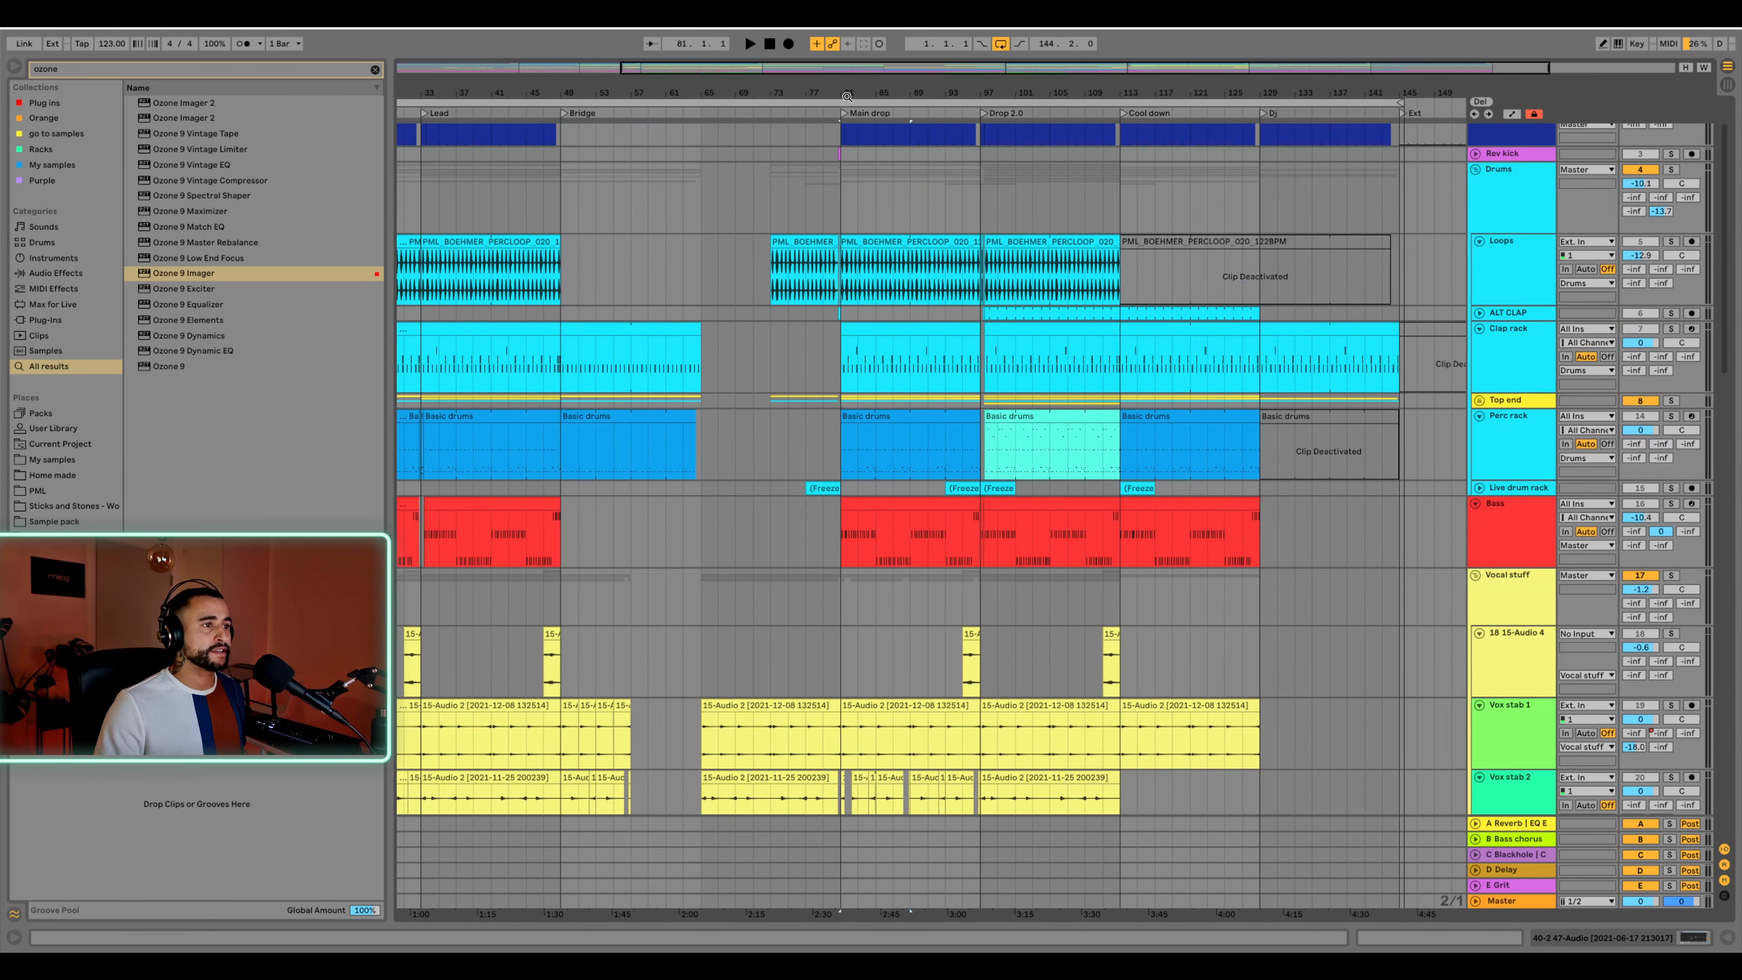
{"action": "left_click_drag", "start_coordinate": [854, 93], "coordinate": [853, 156]}
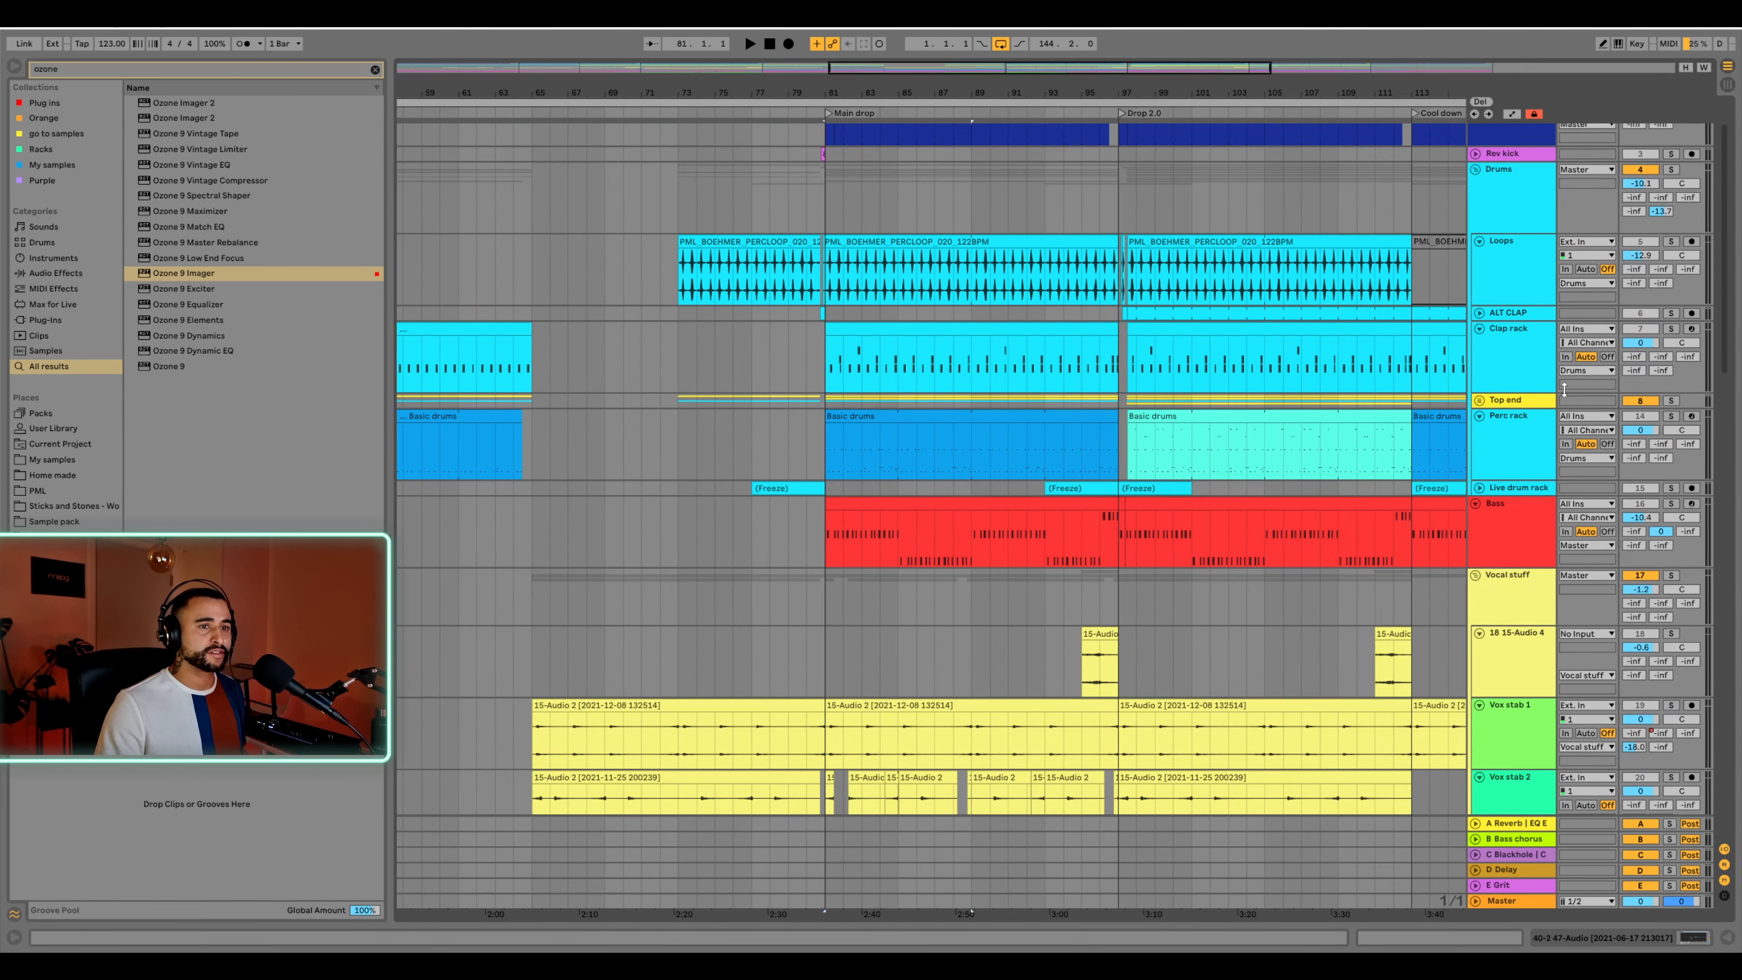
{"action": "left_click", "coordinate": [1521, 373]}
{"action": "key", "text": "s"}
{"action": "key", "text": "space"}
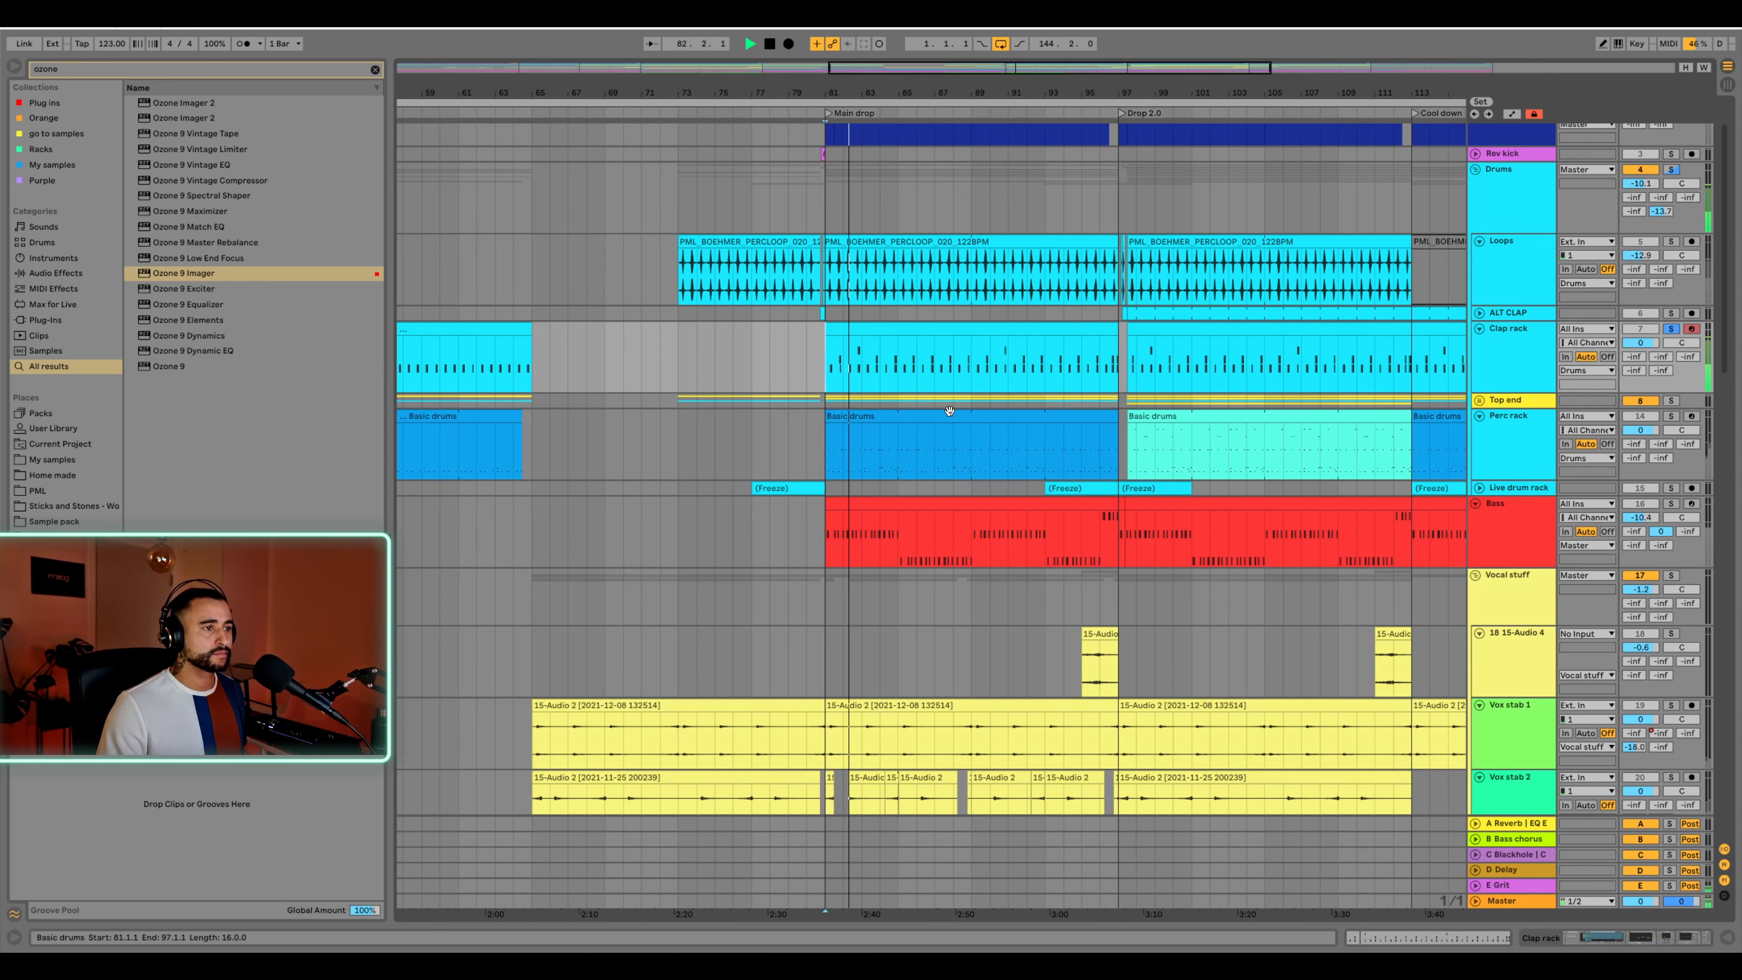
Stop playback and show the device chain of the Clap rack track
{"action": "key", "text": "space"}
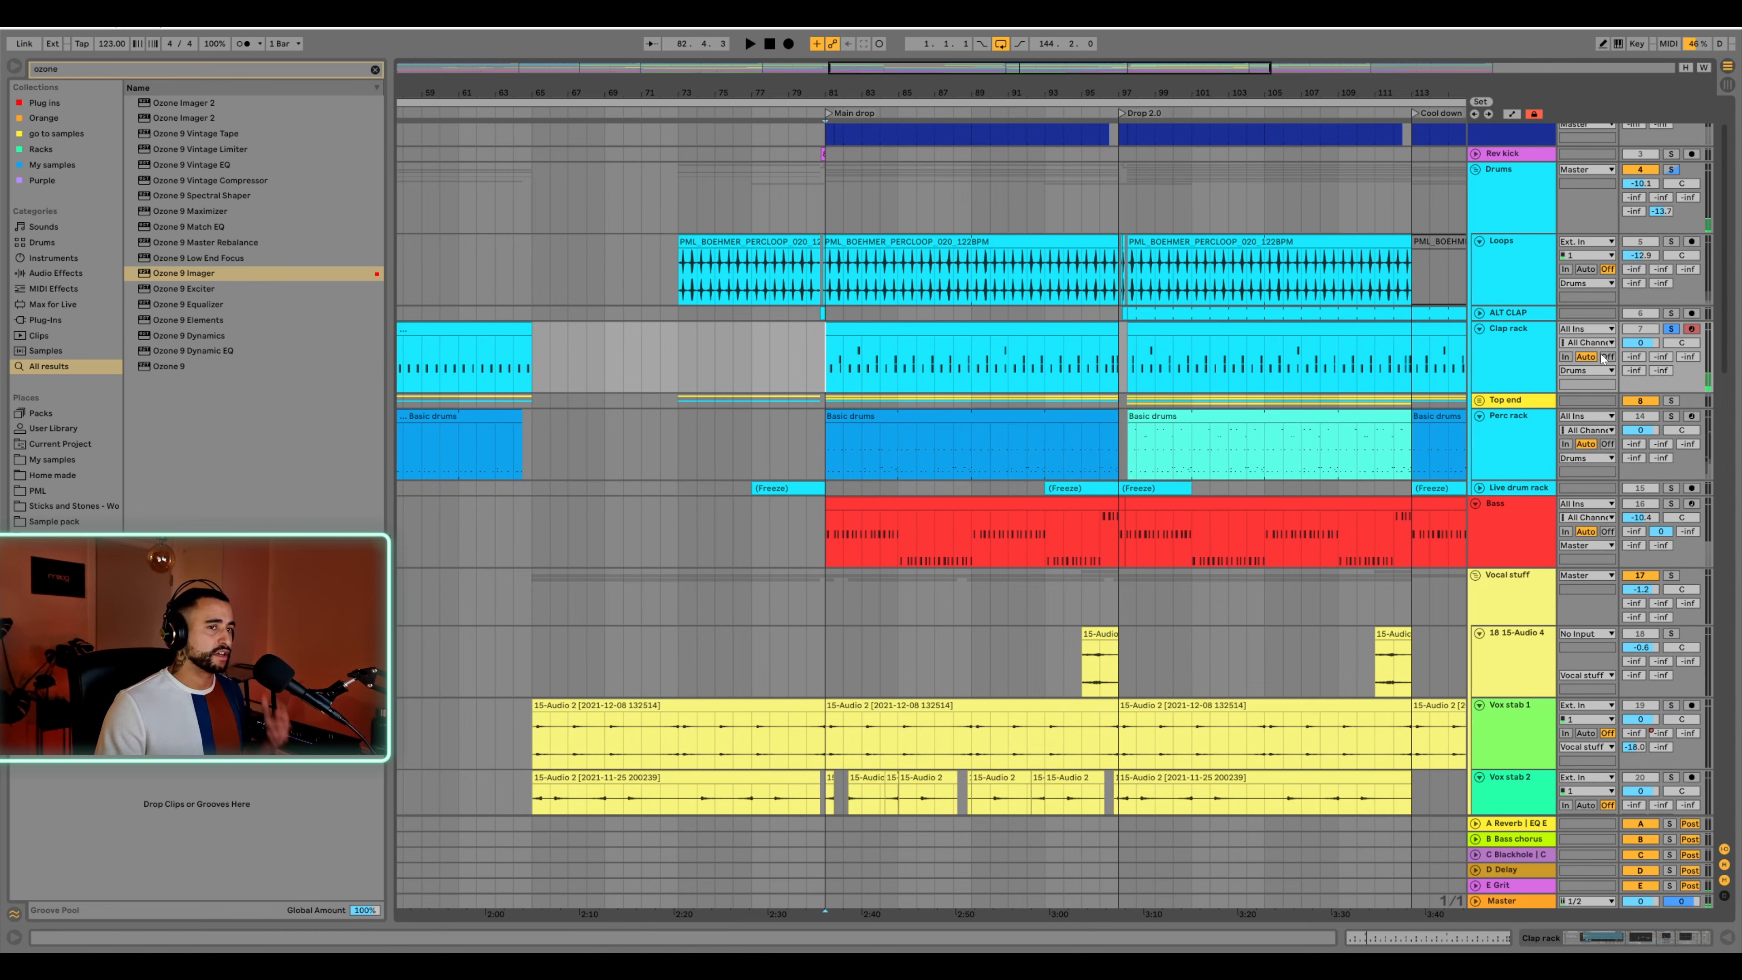
{"action": "left_click", "coordinate": [1497, 365]}
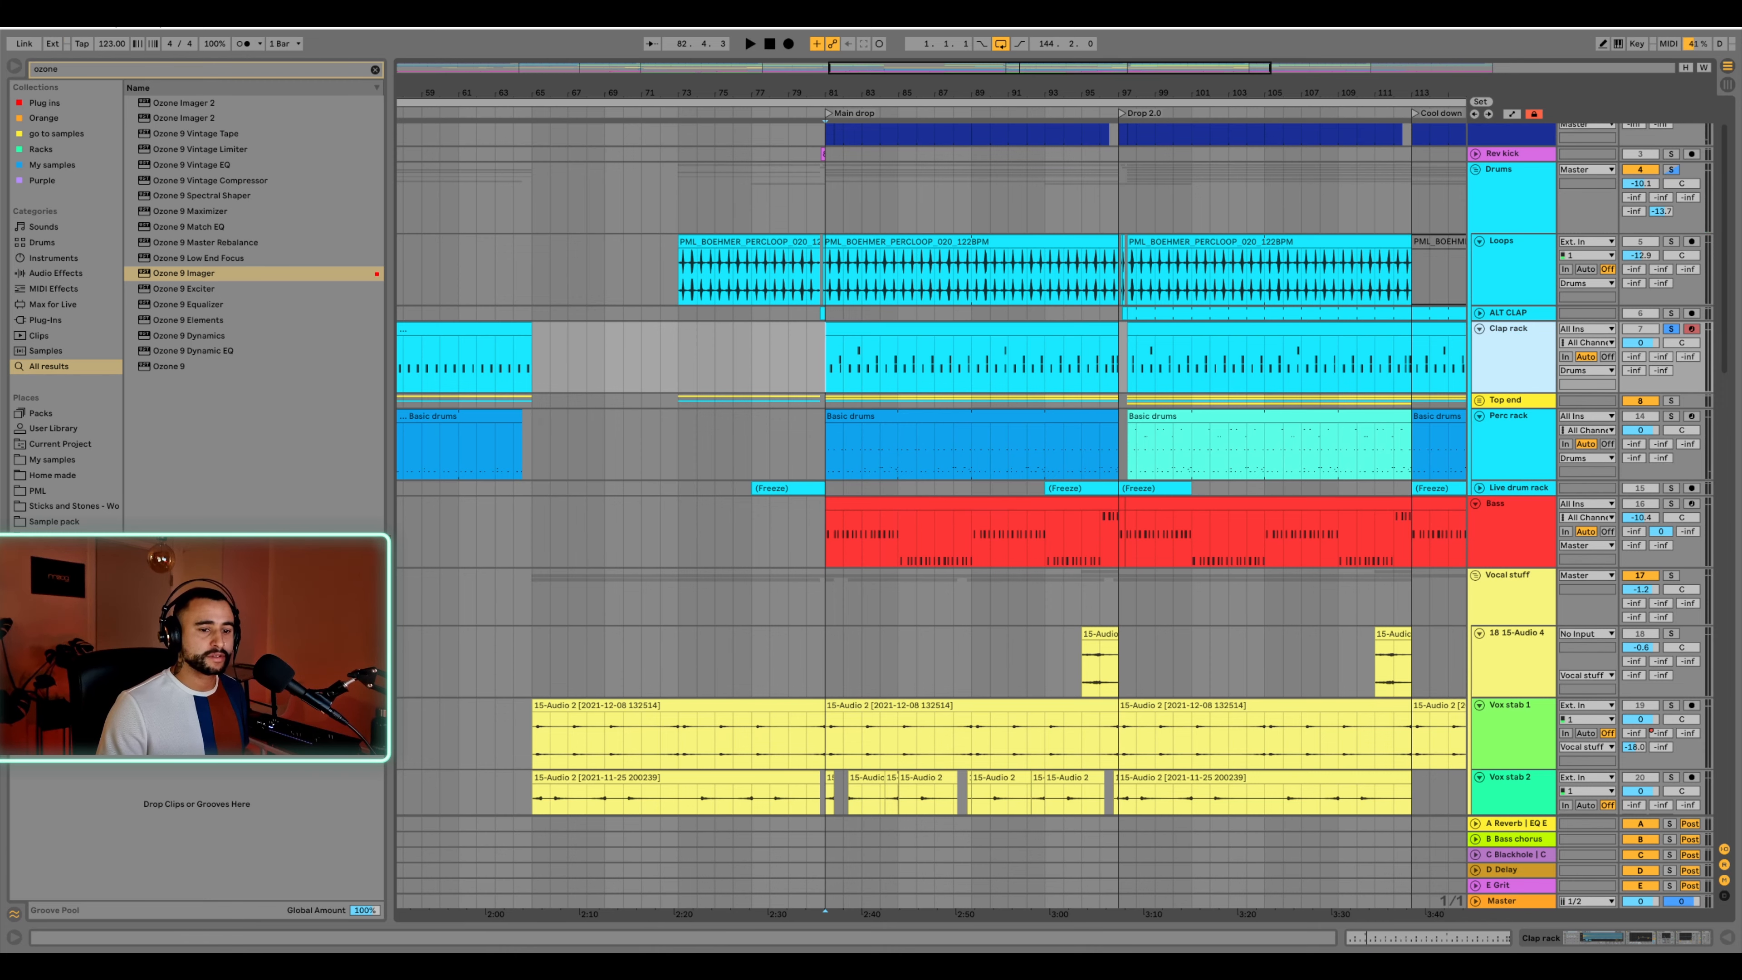
{"action": "left_click", "coordinate": [1593, 926]}
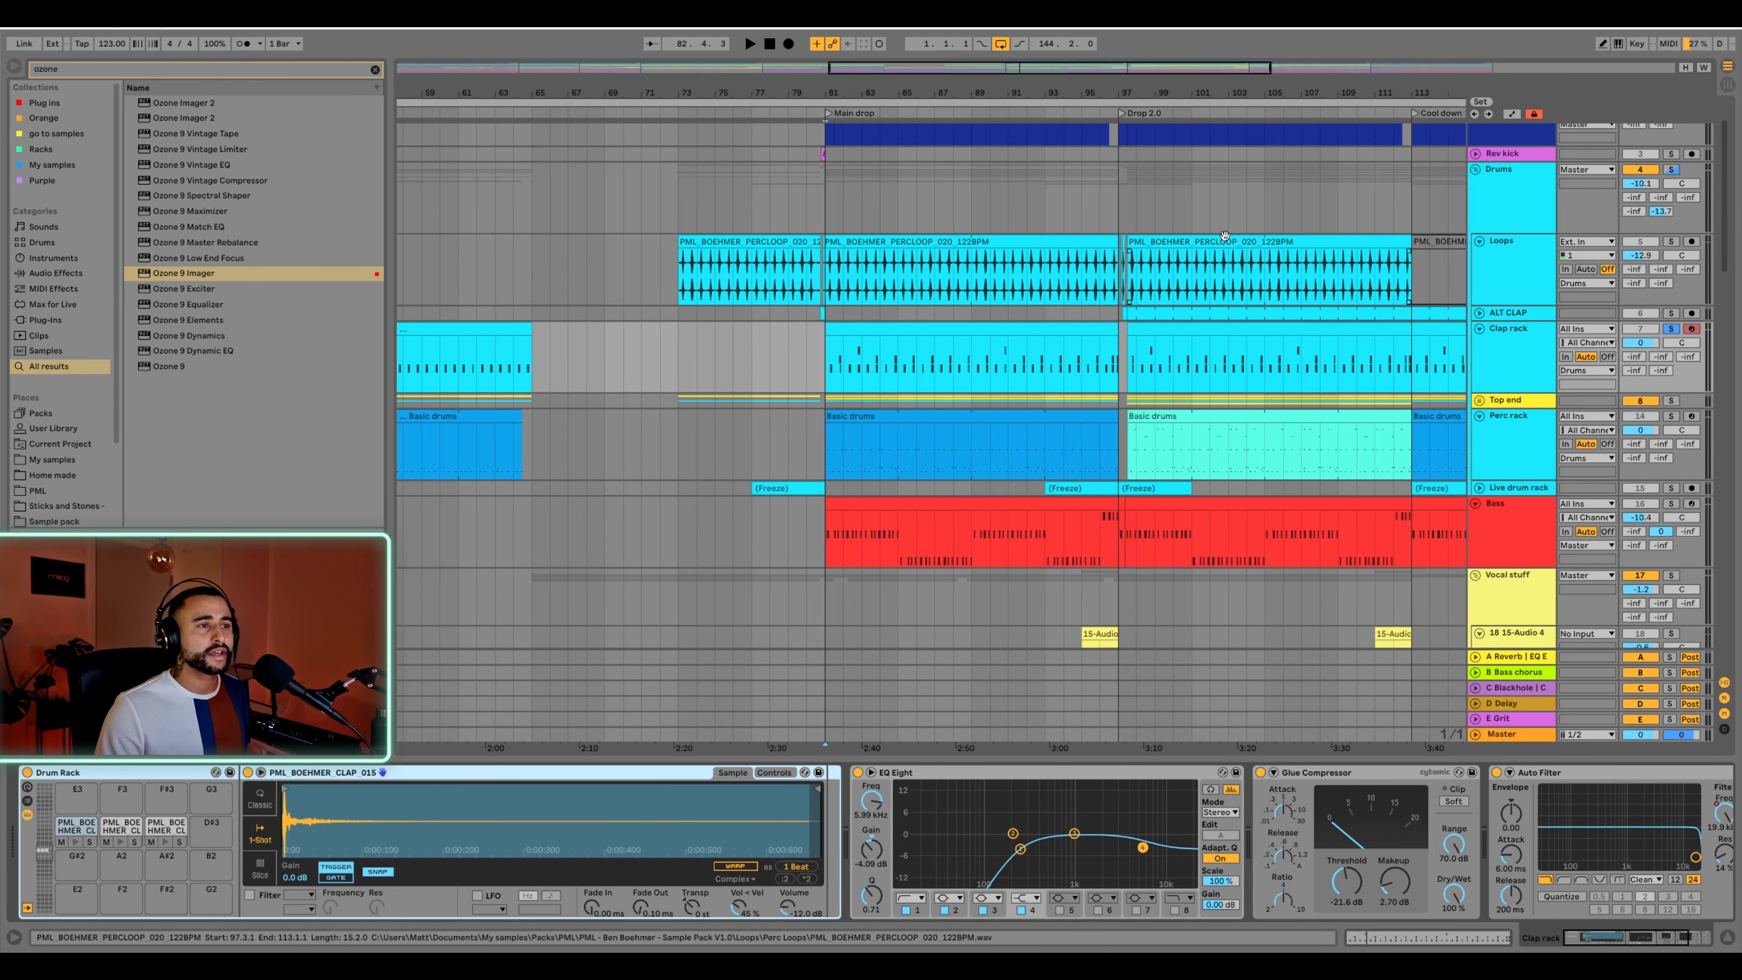
Unfold the Top end group and examine its shaker, hat and tambourine clips across the drops
{"action": "left_click", "coordinate": [1480, 399]}
{"action": "scroll", "coordinate": [963, 515], "scroll_direction": "down", "scroll_amount": 3}
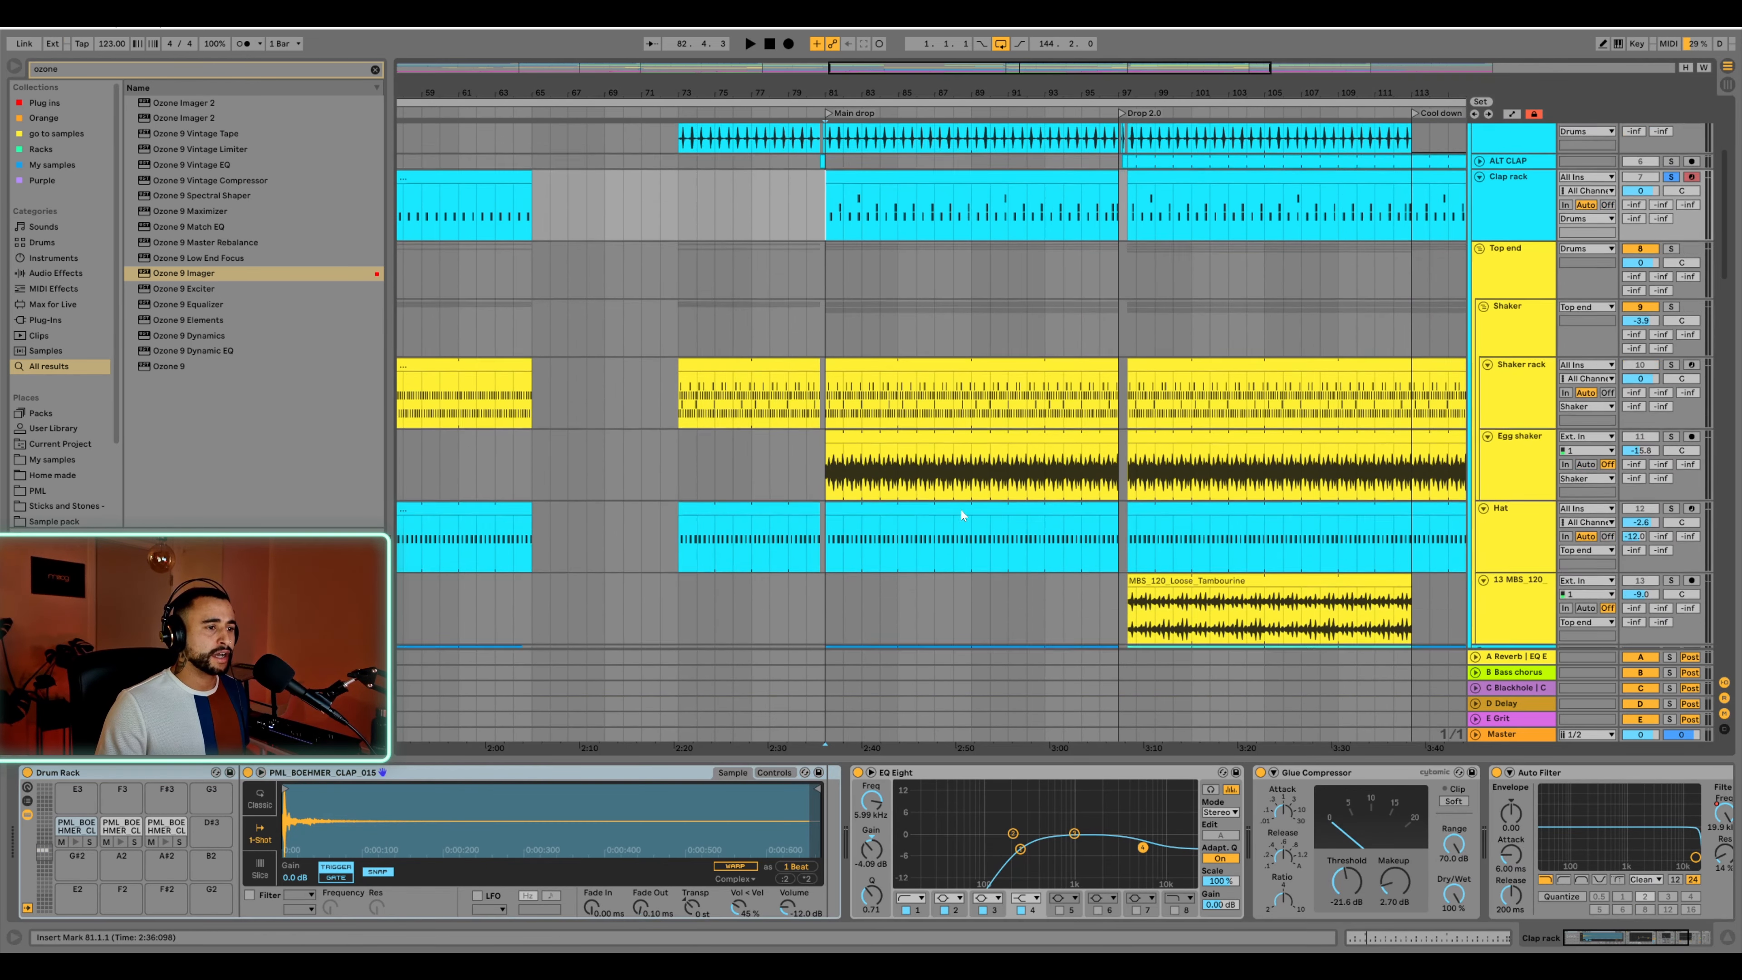
{"action": "scroll", "coordinate": [963, 514], "scroll_direction": "down", "scroll_amount": 1}
{"action": "left_click_drag", "start_coordinate": [976, 90], "coordinate": [917, 43]}
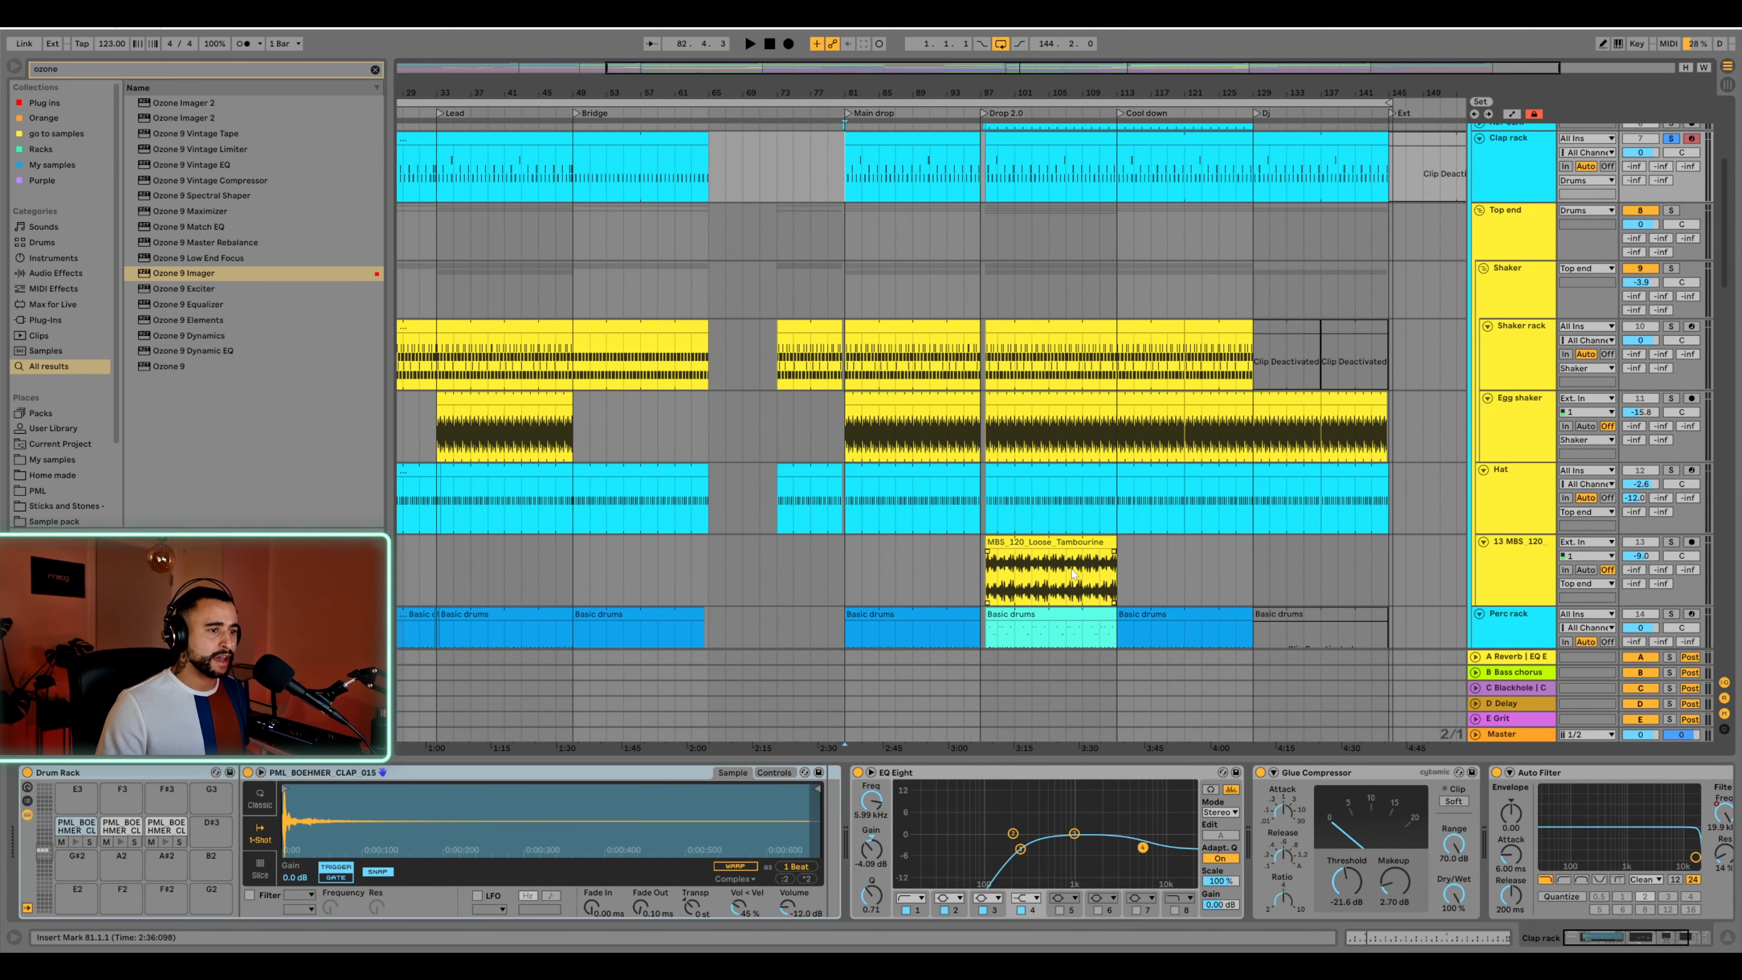
Select the Perc rack clips in the Main drop and in the Lead section to compare them
{"action": "scroll", "coordinate": [990, 576], "scroll_direction": "down", "scroll_amount": 3}
{"action": "left_click", "coordinate": [865, 476]}
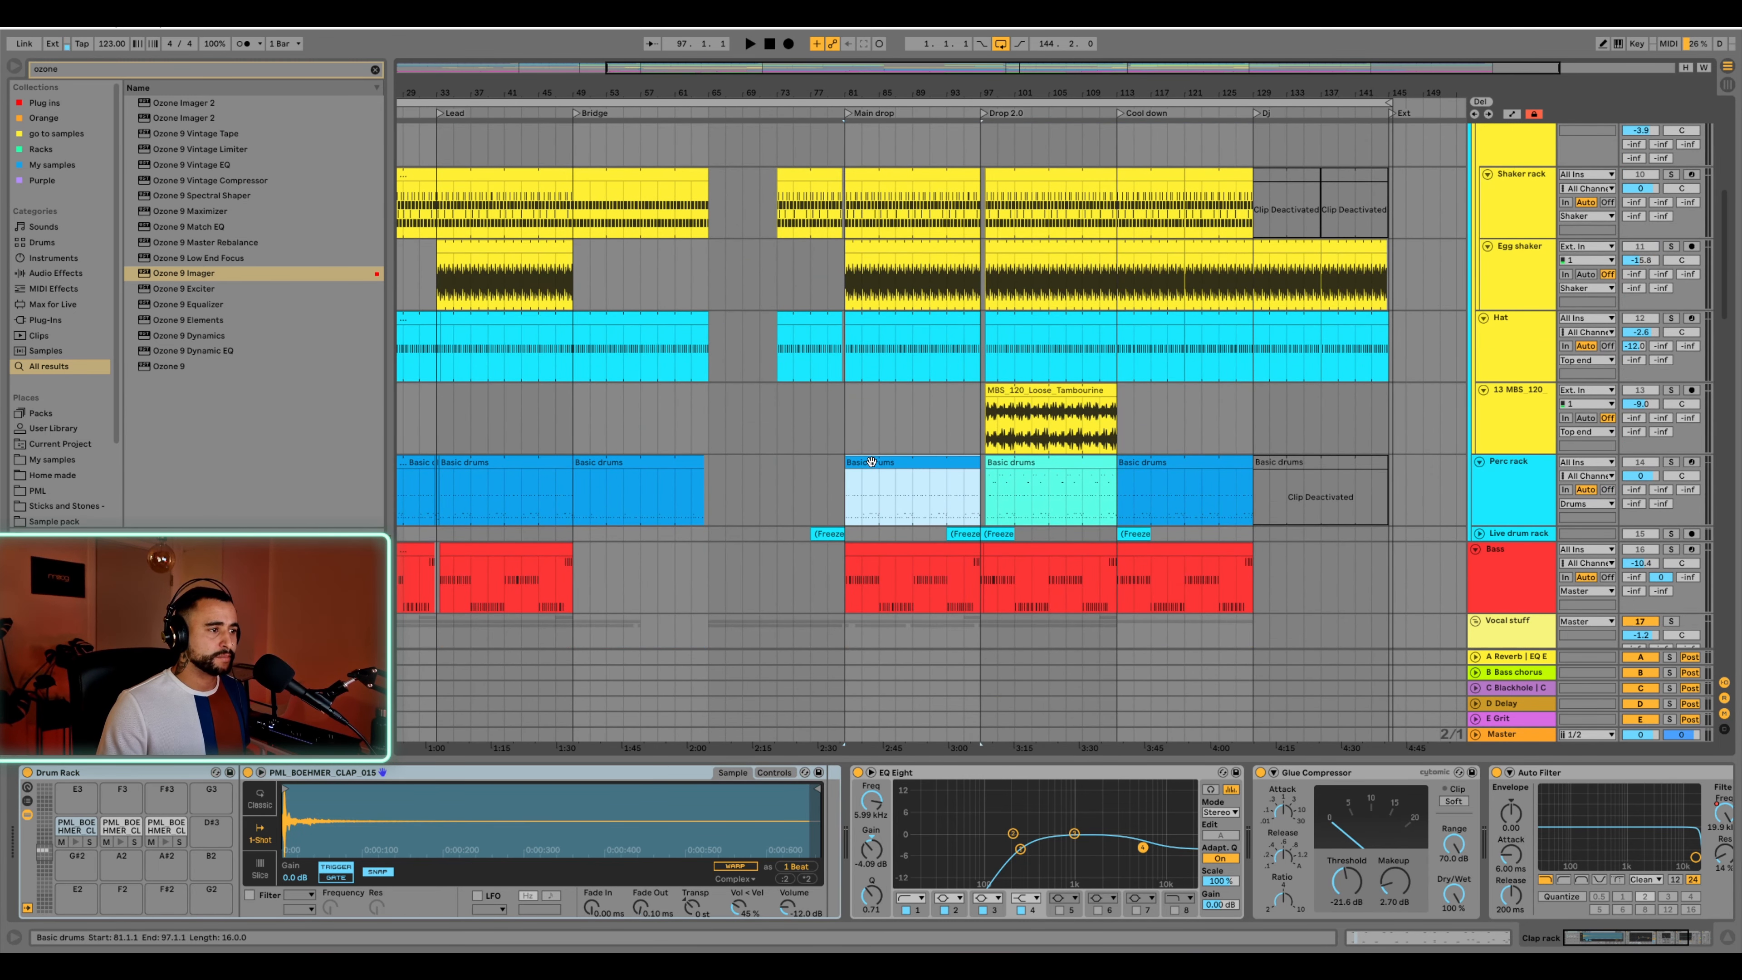
{"action": "left_click", "coordinate": [490, 462]}
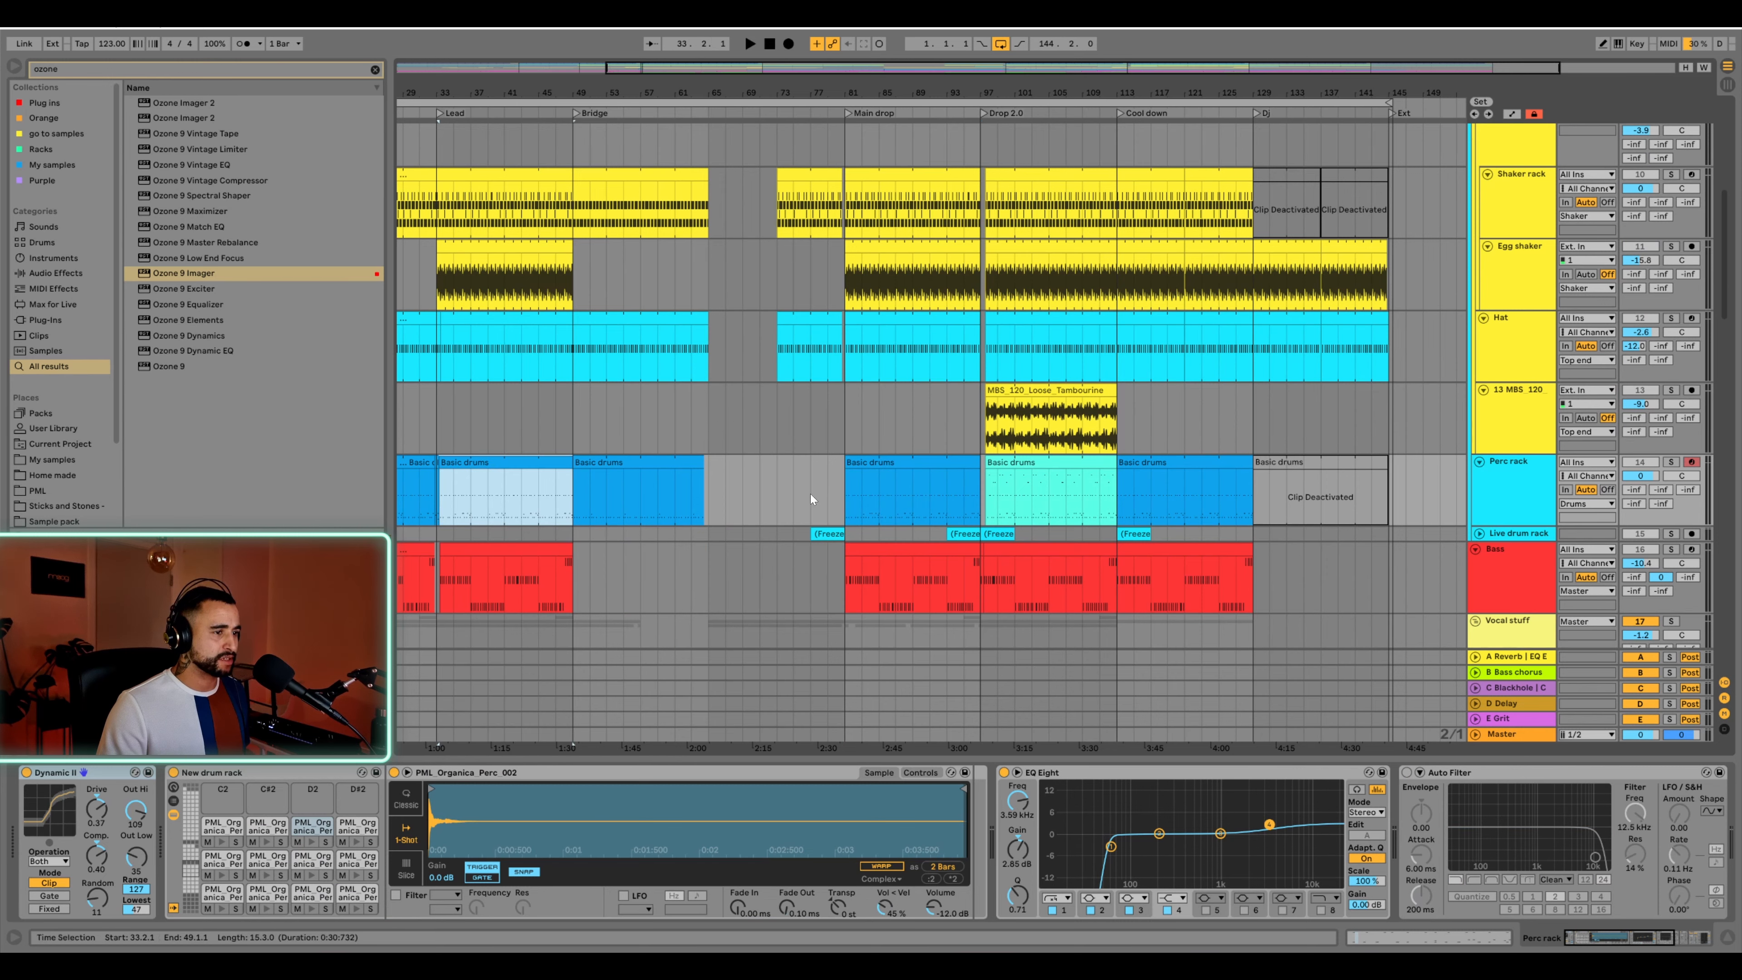
Unfold the Live drum rack track, select its clip at 77.1.1, and rename the track Ride
{"action": "left_click", "coordinate": [1479, 533]}
{"action": "scroll", "coordinate": [999, 577], "scroll_direction": "down", "scroll_amount": 2}
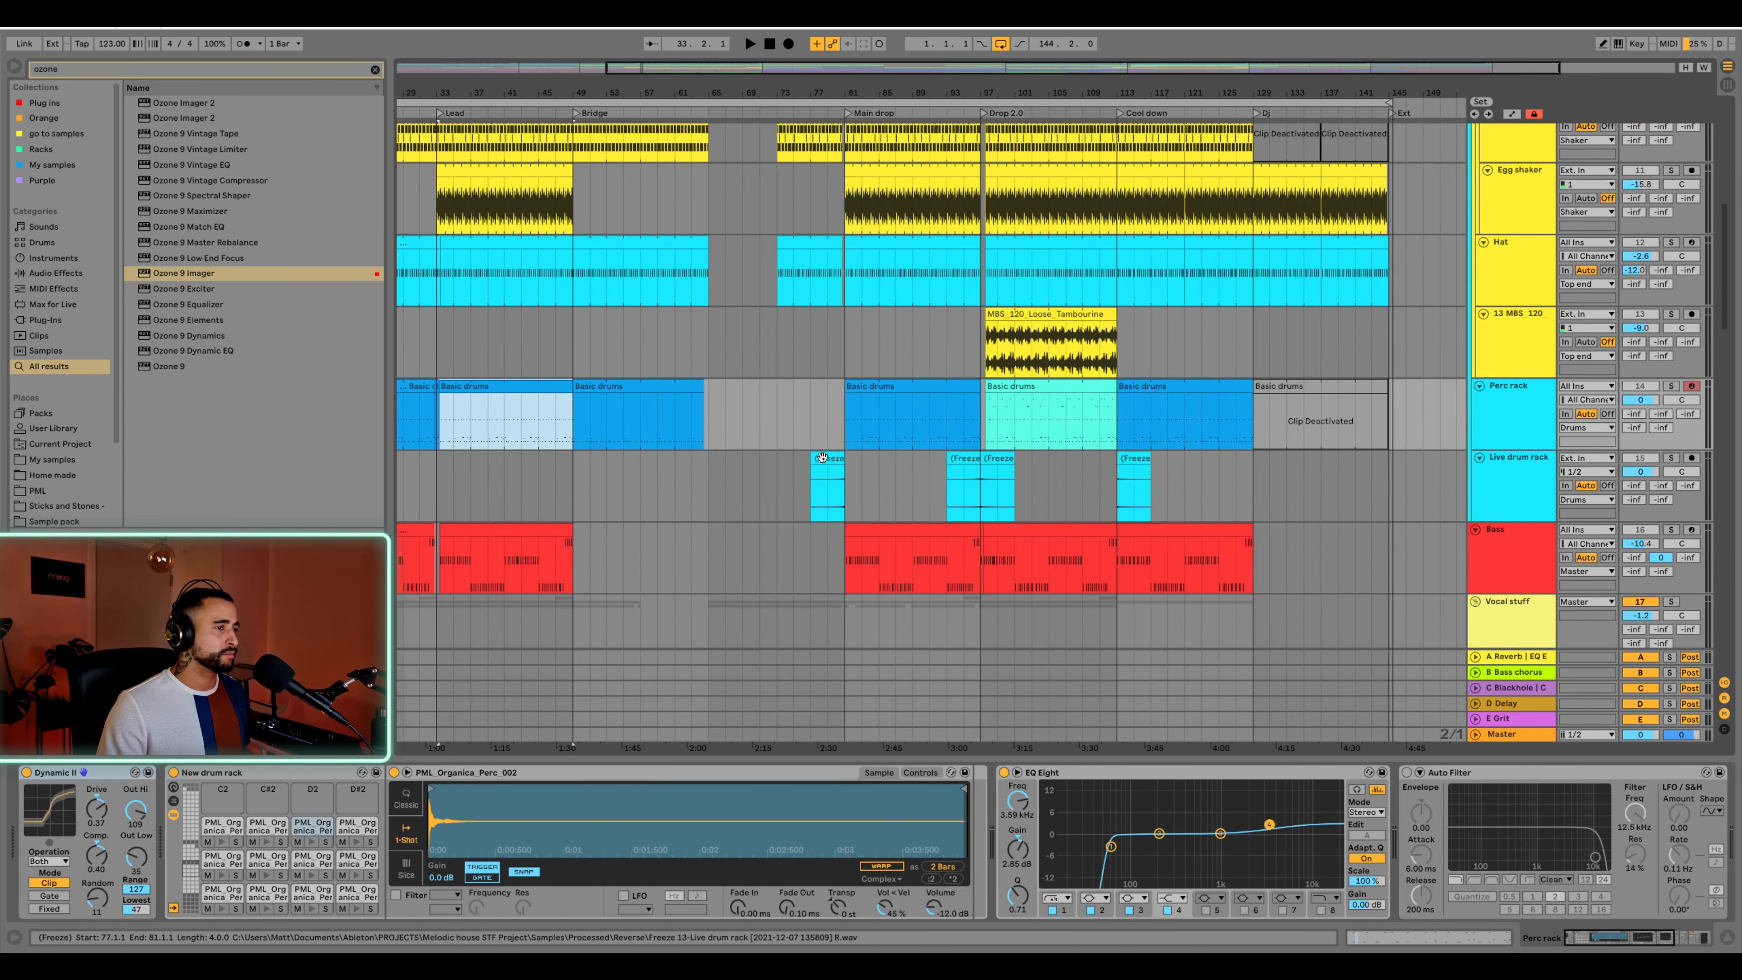
{"action": "left_click", "coordinate": [831, 491]}
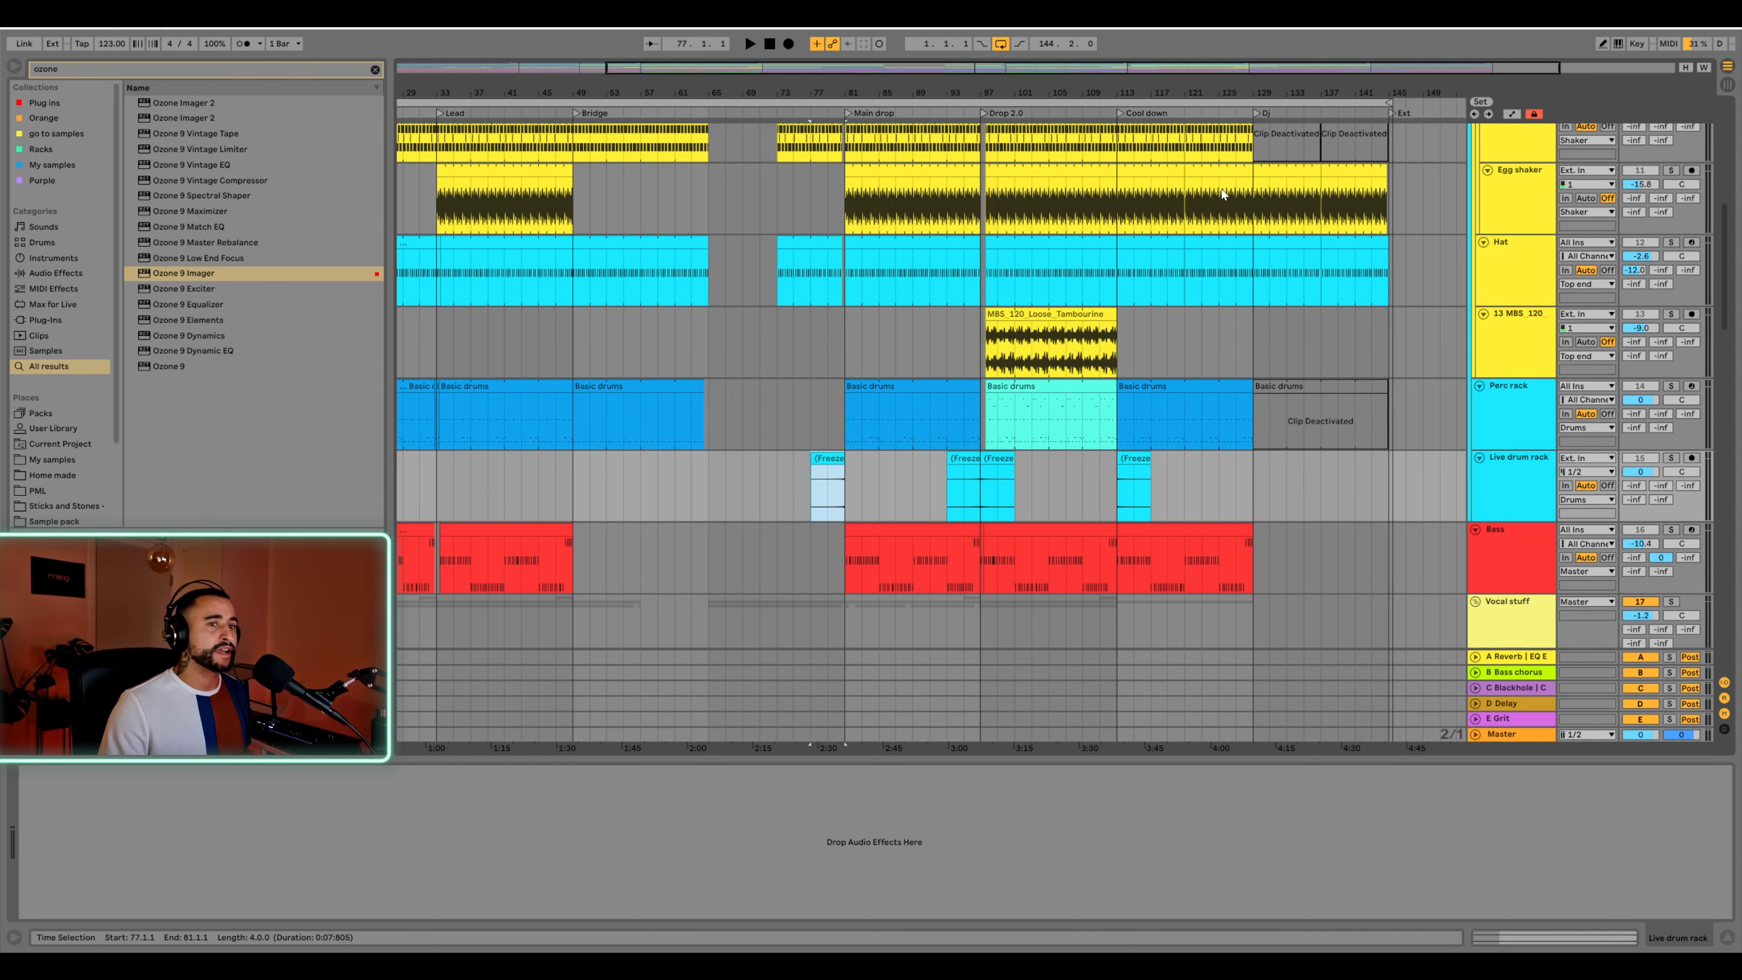
{"action": "left_click_drag", "start_coordinate": [1073, 92], "coordinate": [1073, 48]}
{"action": "left_click", "coordinate": [1533, 508]}
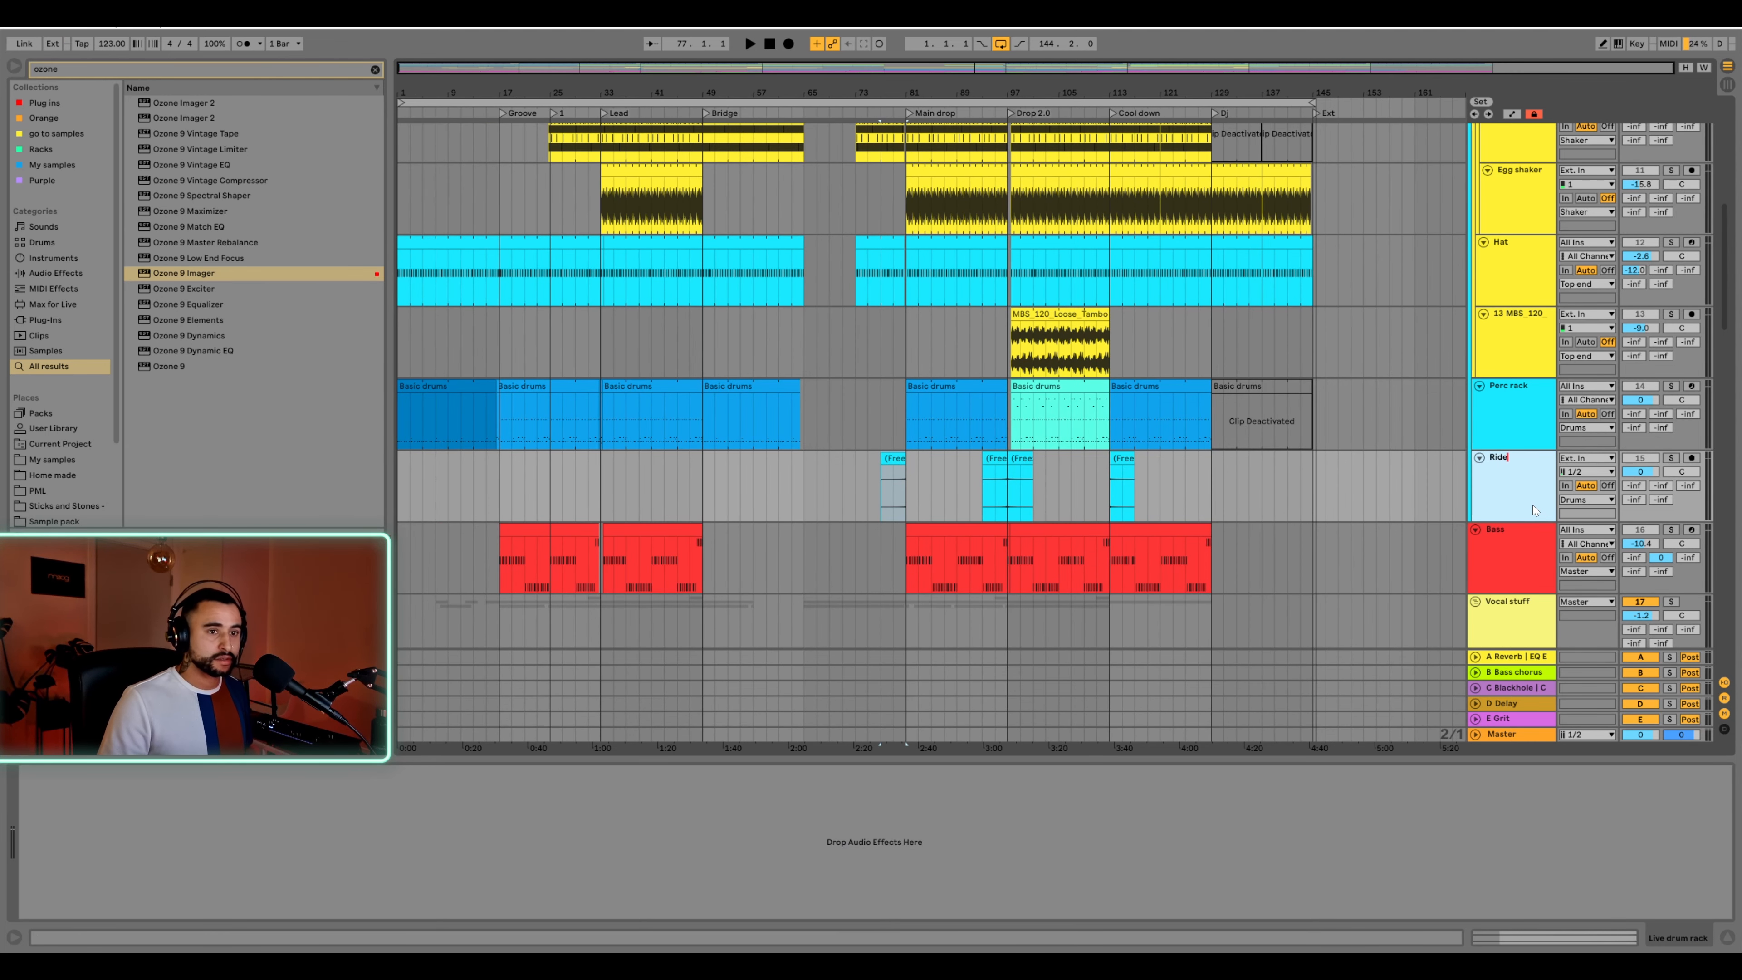
{"action": "key", "text": "Return"}
Place the insert mark at the start of the Bridge at 49.1.1 and play the arrangement from there
{"action": "scroll", "coordinate": [1029, 487], "scroll_direction": "down", "scroll_amount": 5}
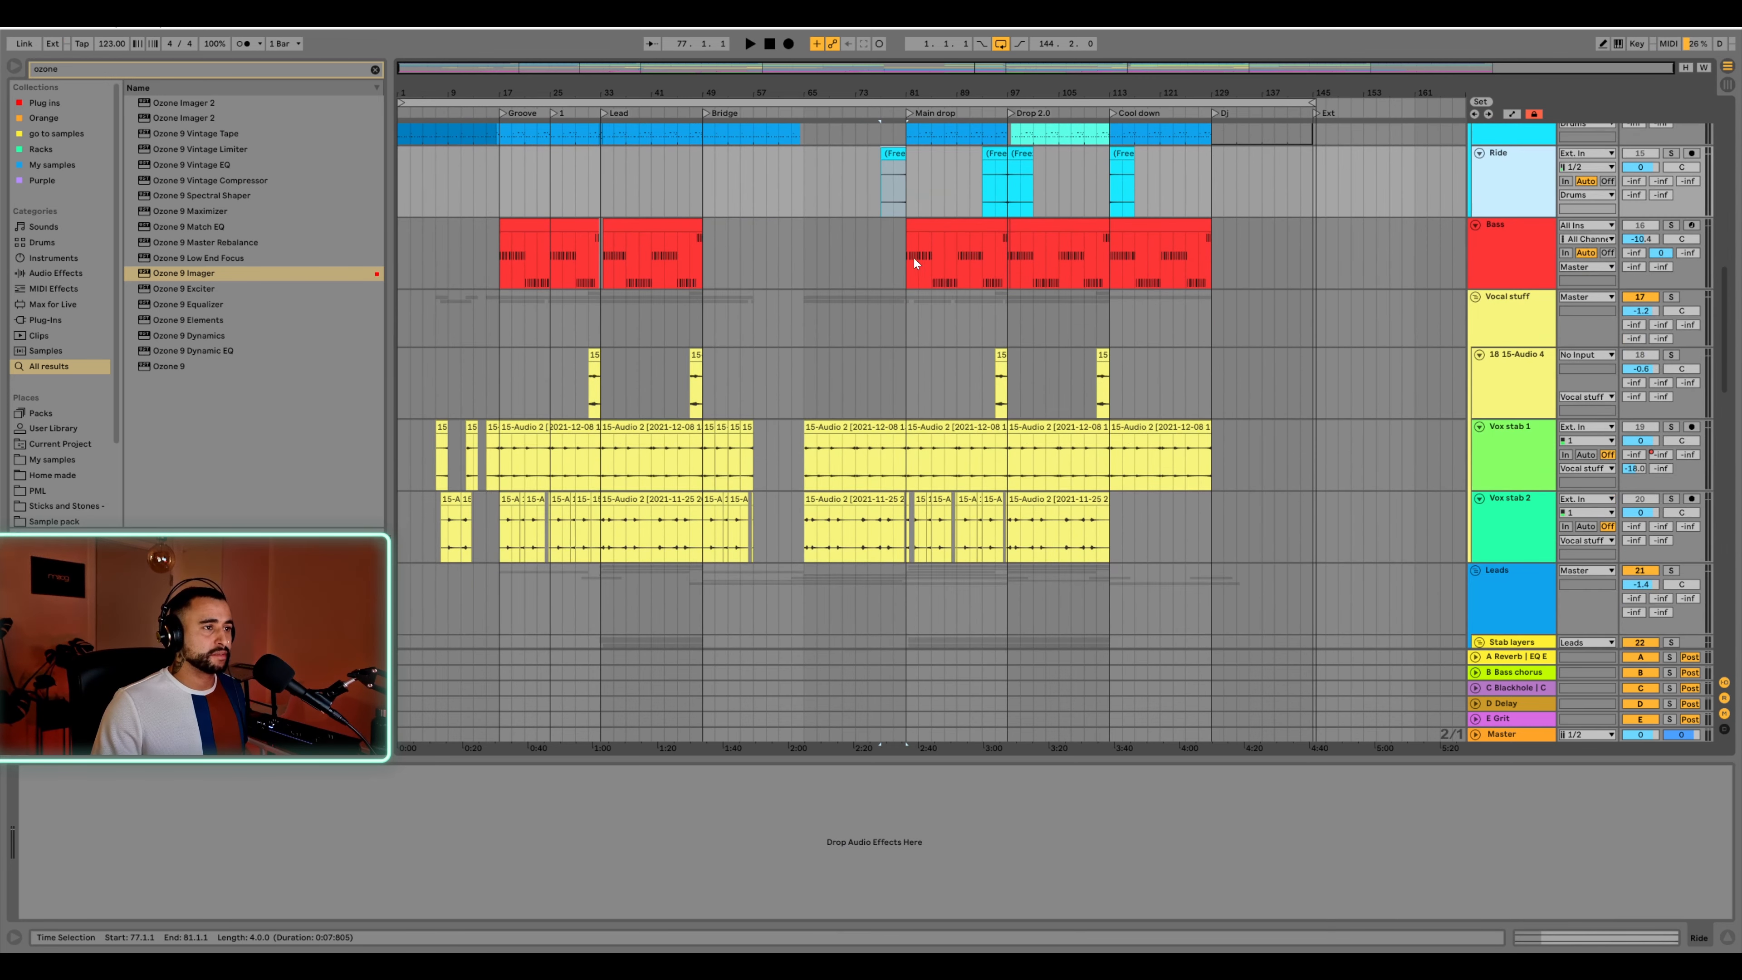
{"action": "scroll", "coordinate": [908, 260], "scroll_direction": "down", "scroll_amount": 8}
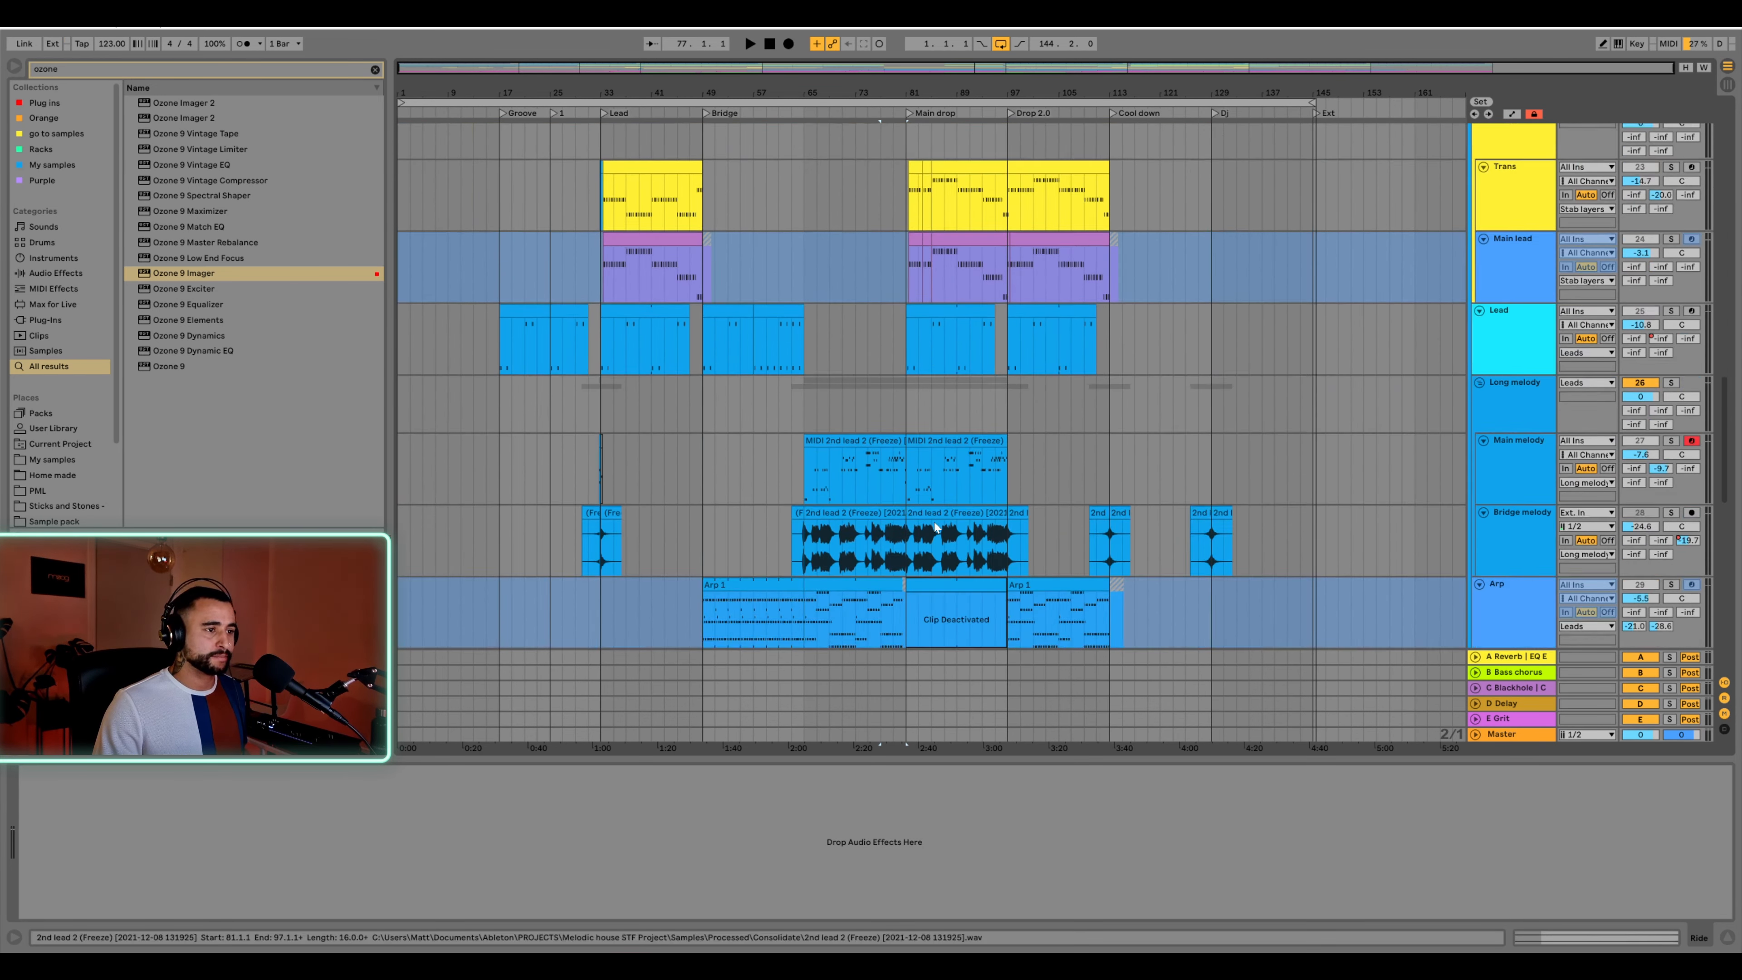
{"action": "scroll", "coordinate": [935, 528], "scroll_direction": "down", "scroll_amount": 4}
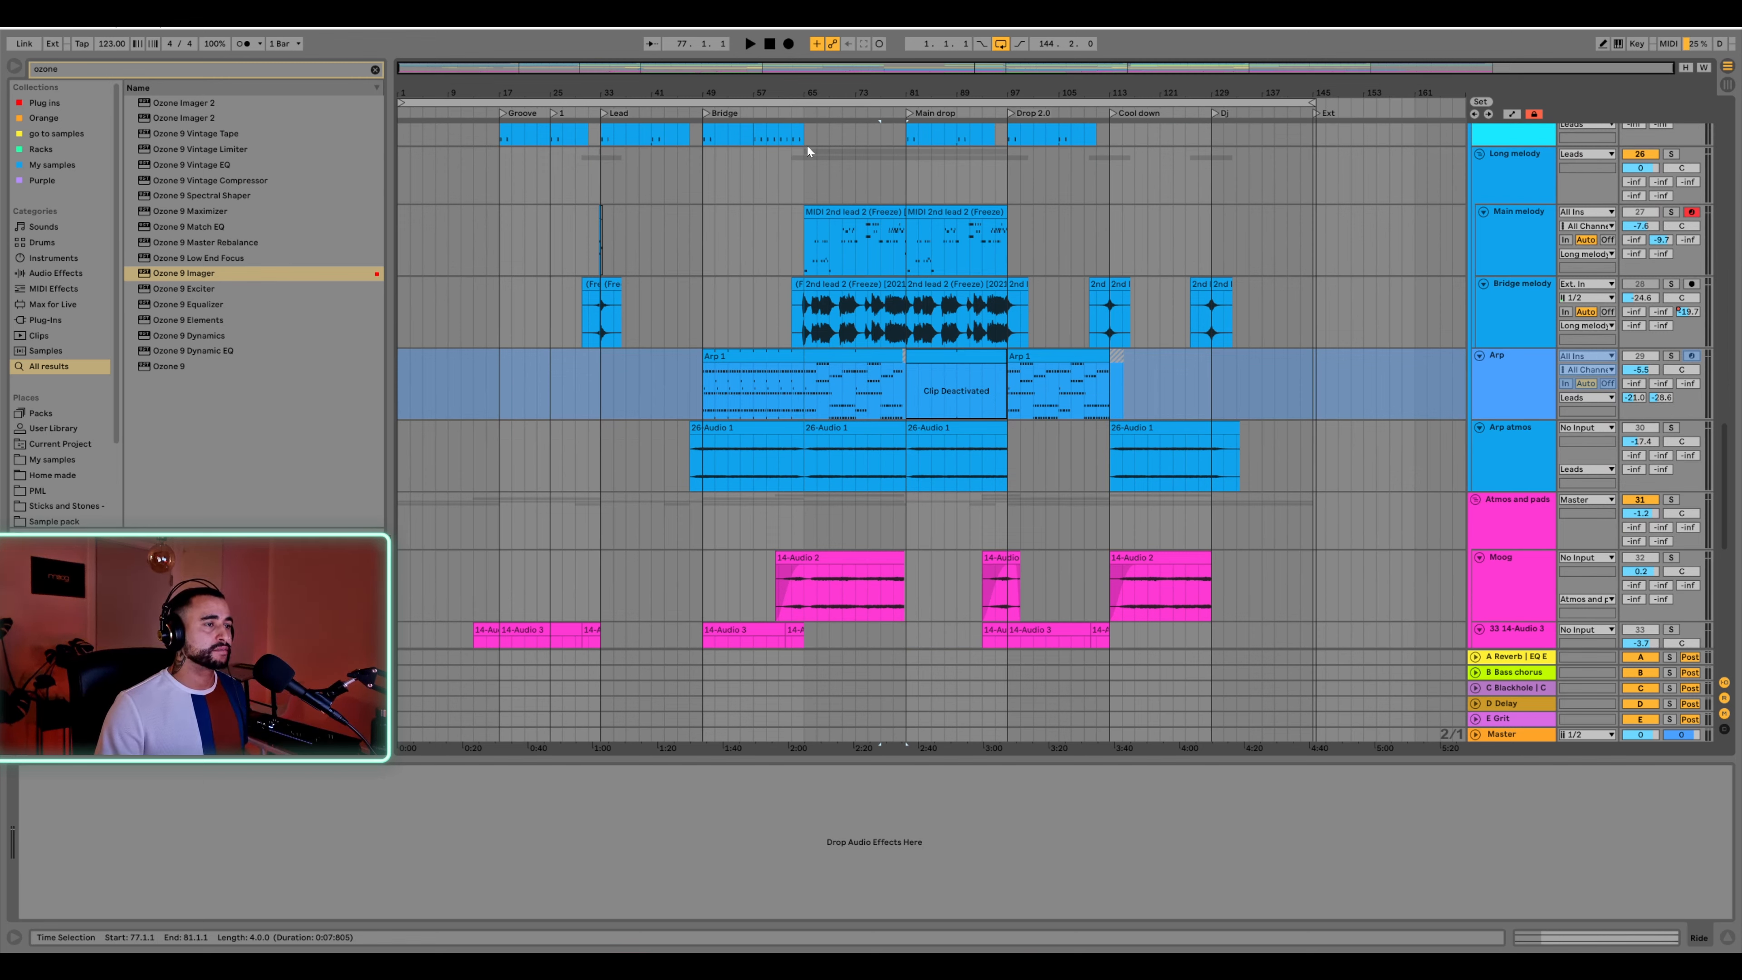
{"action": "left_click", "coordinate": [705, 174]}
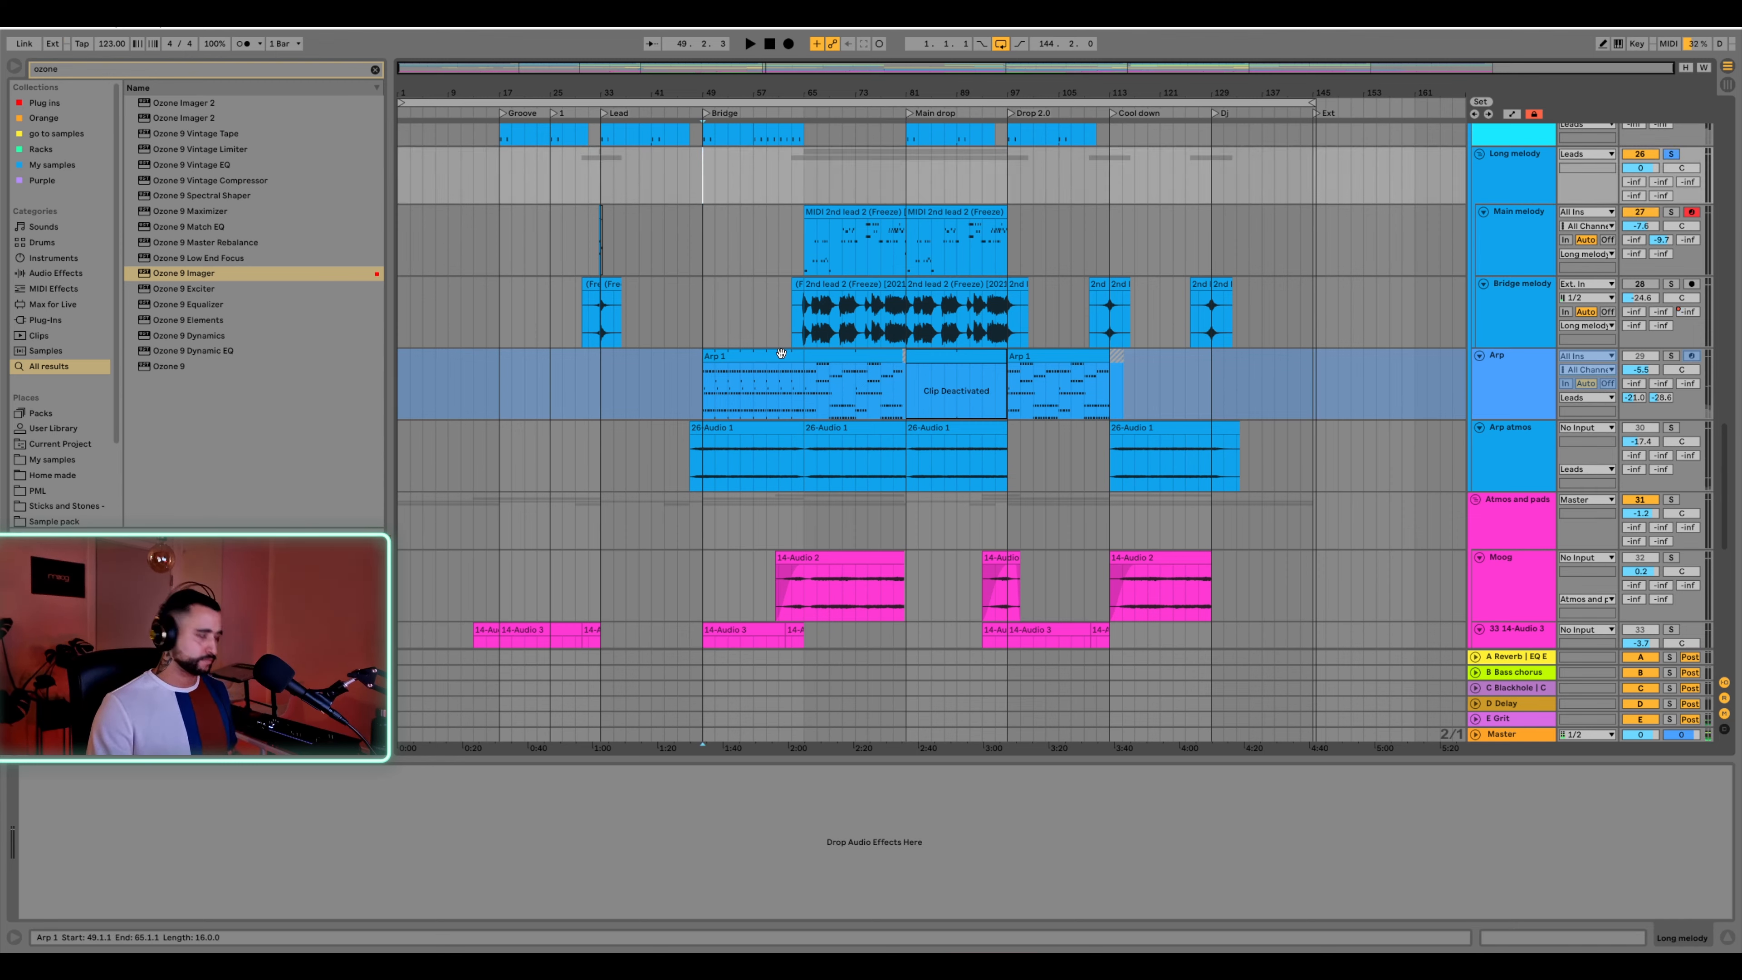
{"action": "key", "text": "space"}
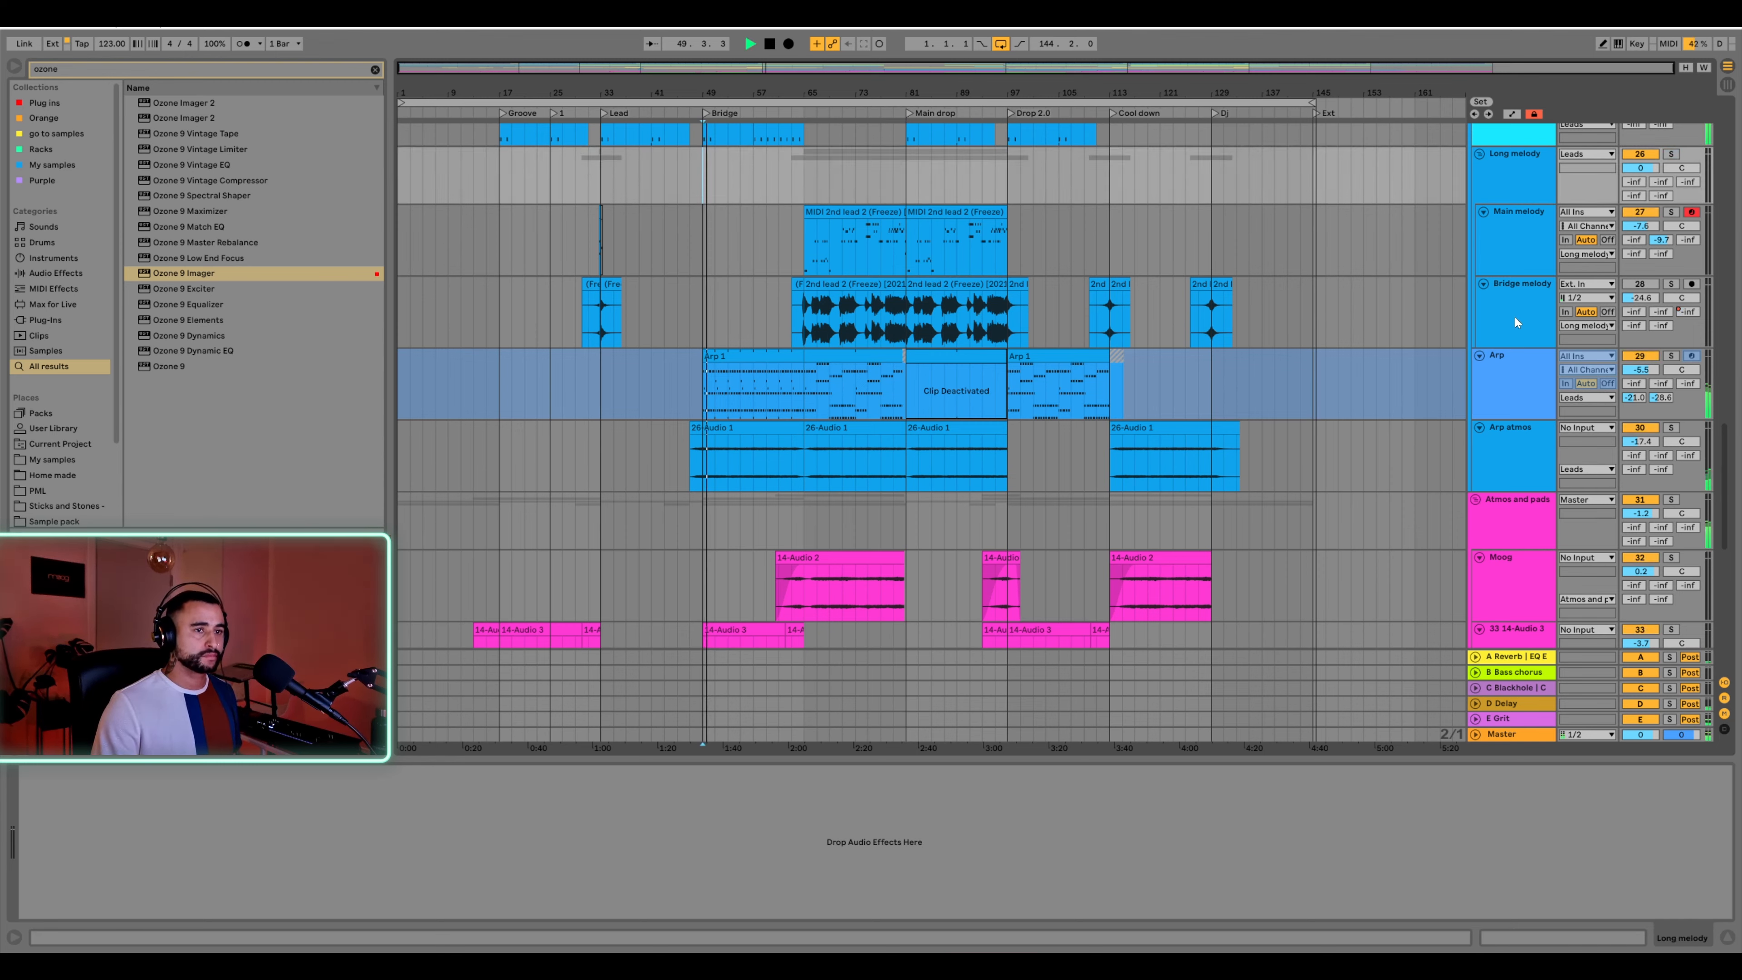
Fold the Bridge melody track and the Top end group, and collapse all the main tracks and groups during playback
{"action": "scroll", "coordinate": [1536, 370], "scroll_direction": "up", "scroll_amount": 5}
{"action": "left_click", "coordinate": [1482, 474]}
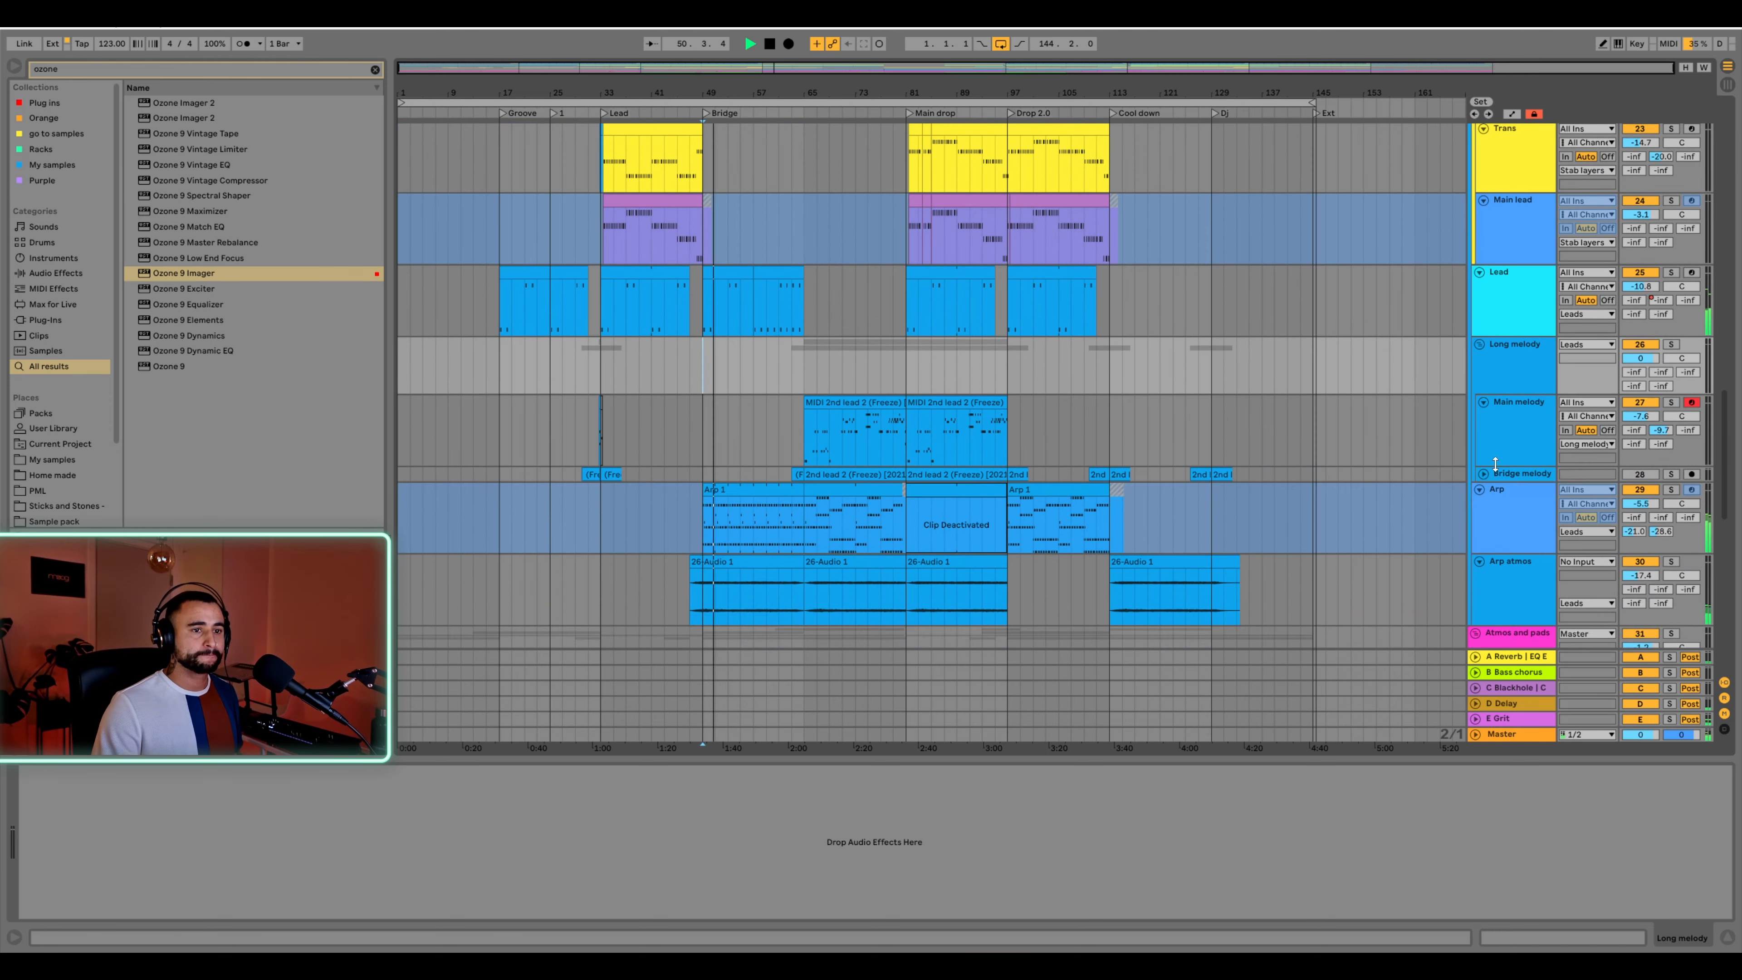
{"action": "scroll", "coordinate": [1522, 438], "scroll_direction": "up", "scroll_amount": 8}
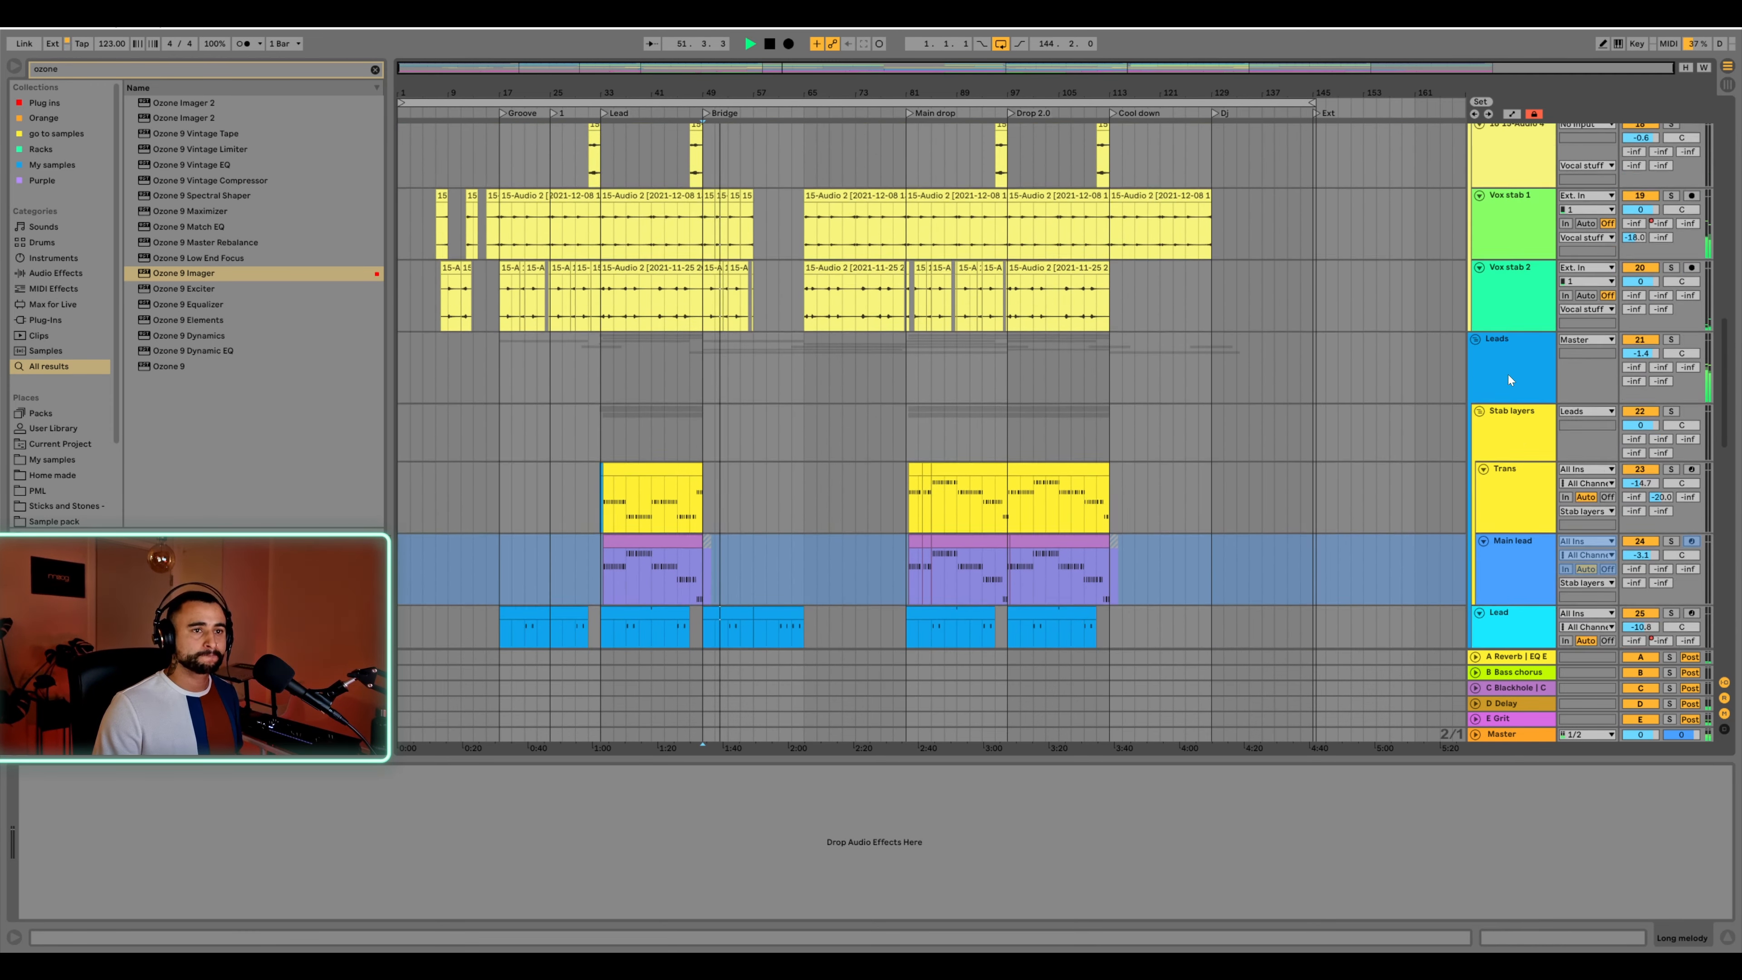
{"action": "scroll", "coordinate": [1516, 378], "scroll_direction": "up", "scroll_amount": 10}
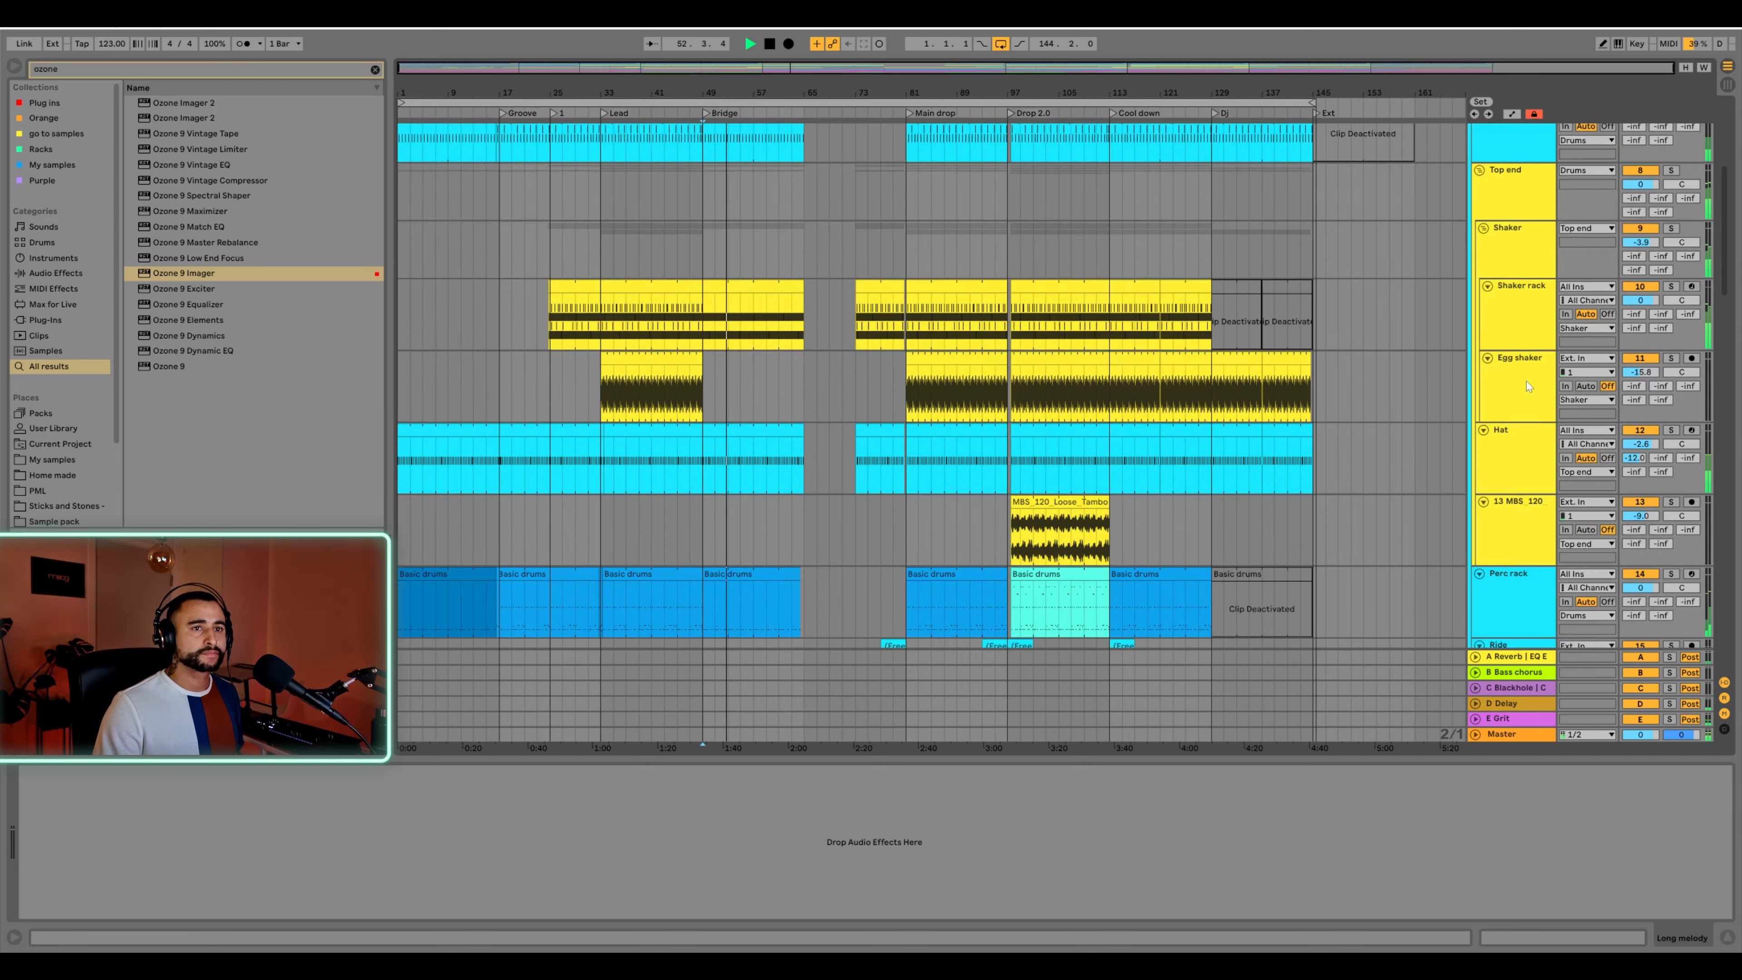
{"action": "scroll", "coordinate": [1524, 357], "scroll_direction": "up", "scroll_amount": 4}
{"action": "left_click", "coordinate": [1481, 436]}
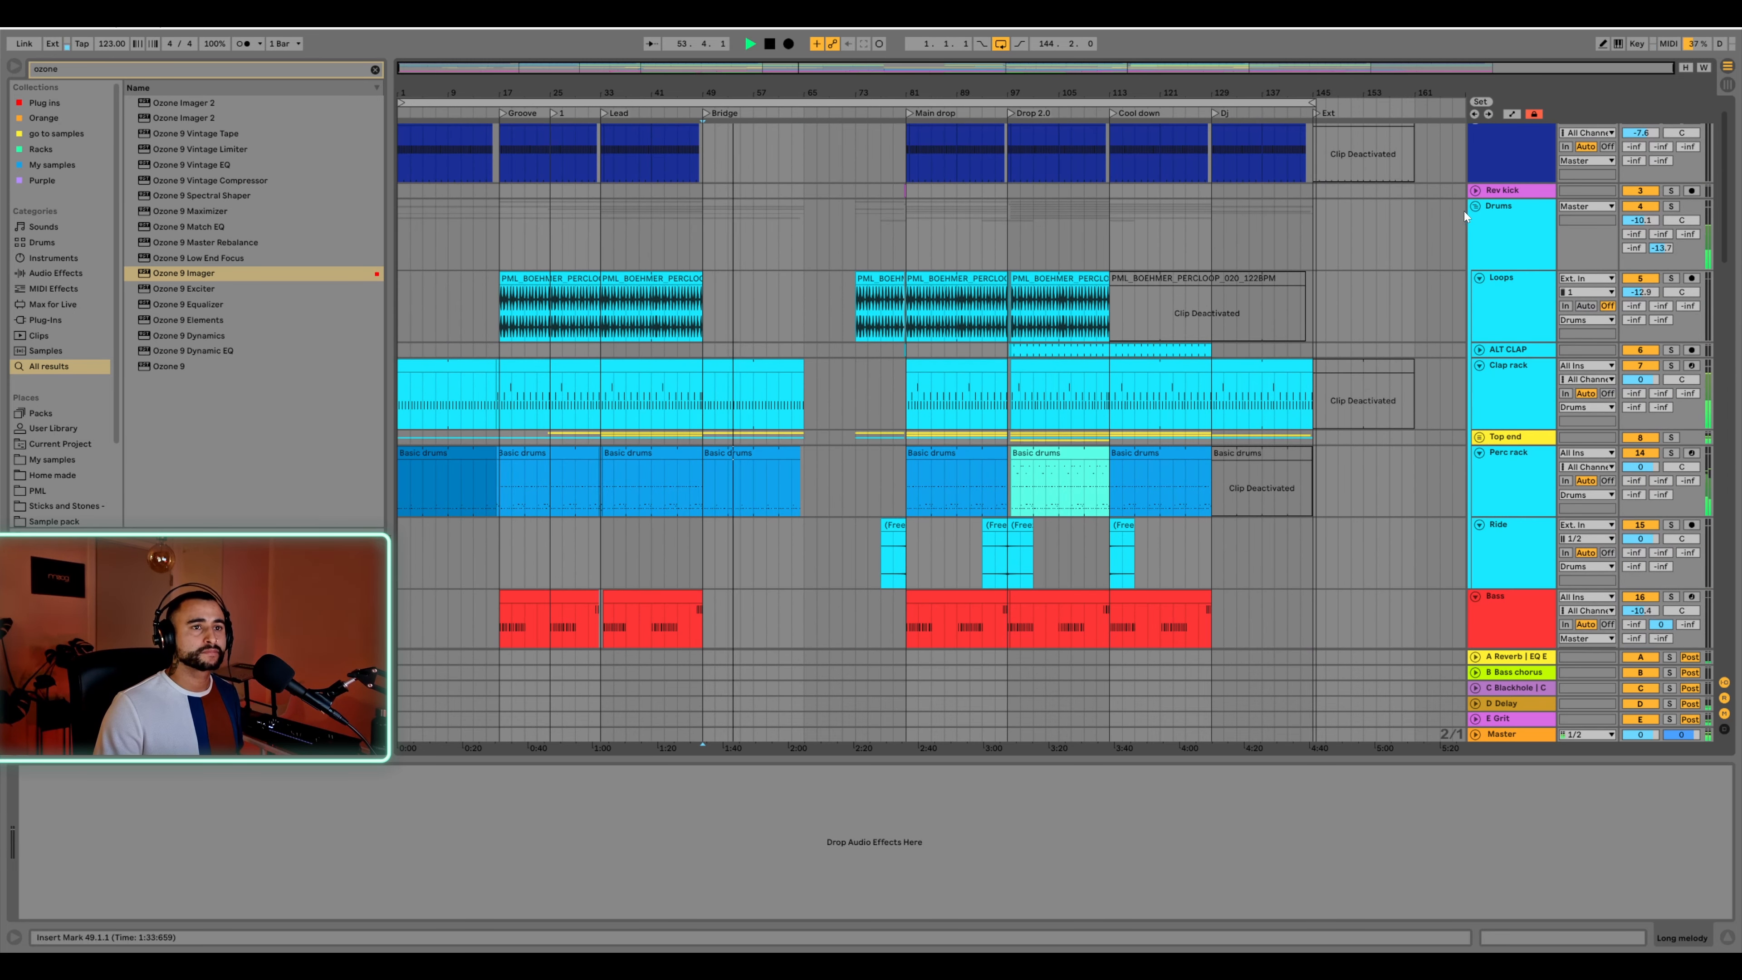
{"action": "left_click", "coordinate": [1476, 206], "text": "alt"}
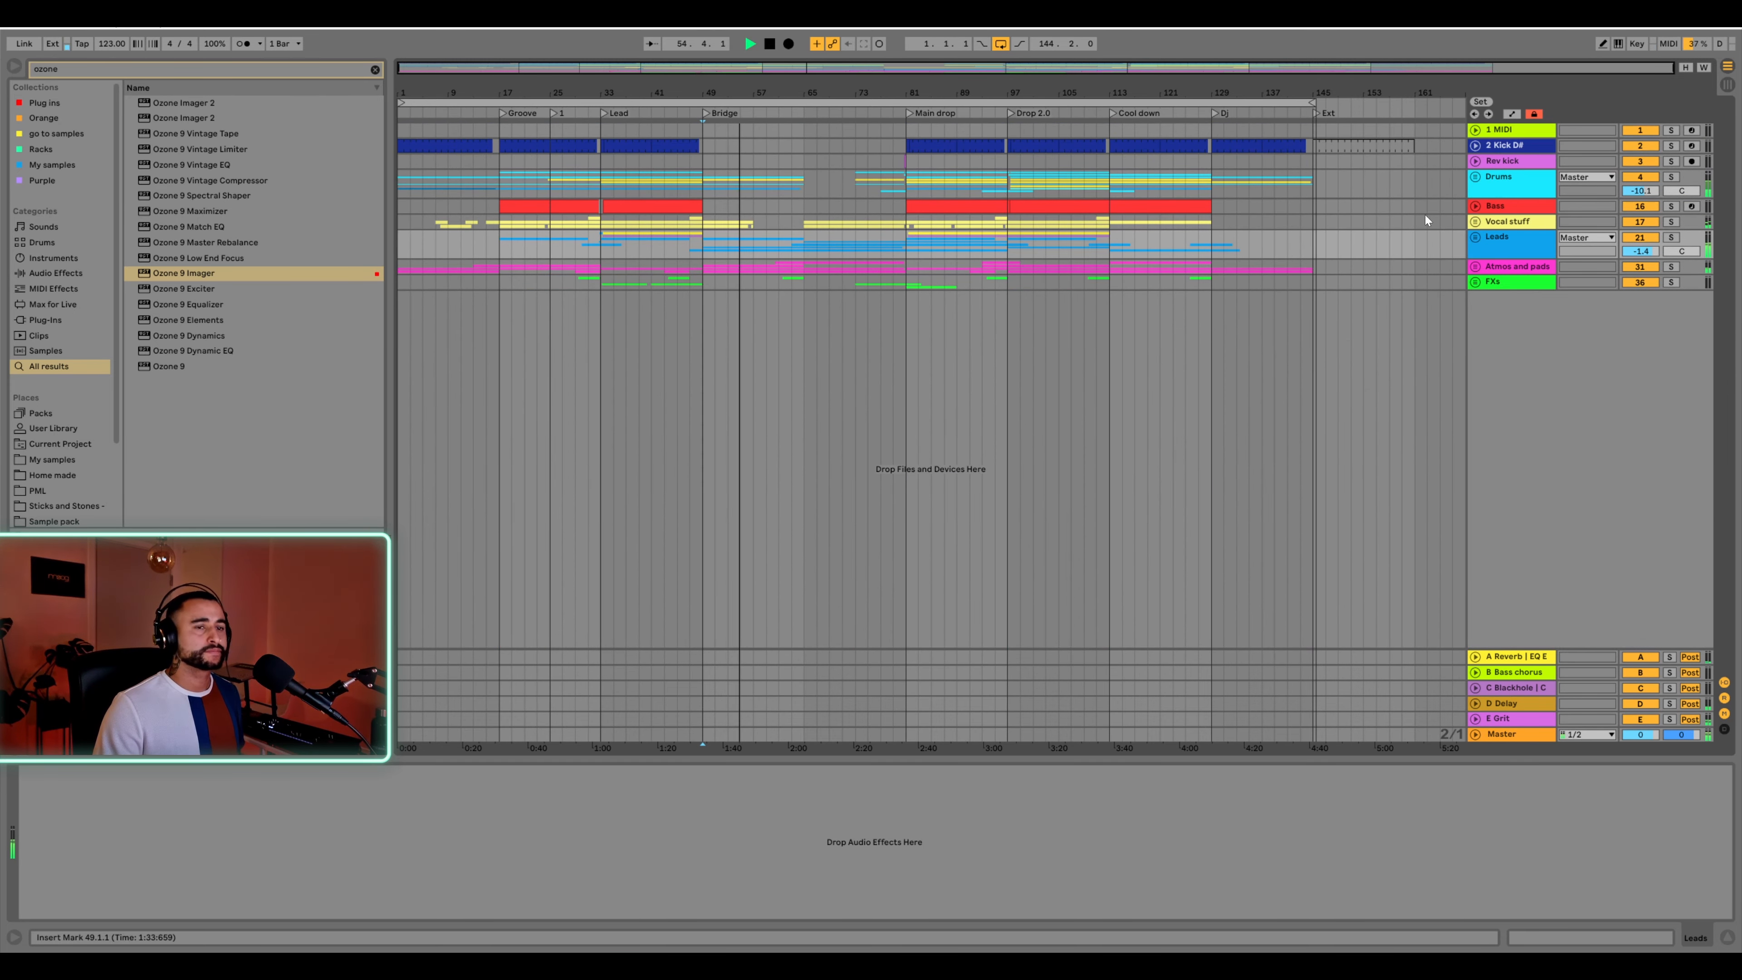
Examine the Master track's Utility Stereo Width, Utility Gain and Auto Filter Frequency automation, then hide automation and listen into the Main drop
{"action": "left_click", "coordinate": [1507, 732]}
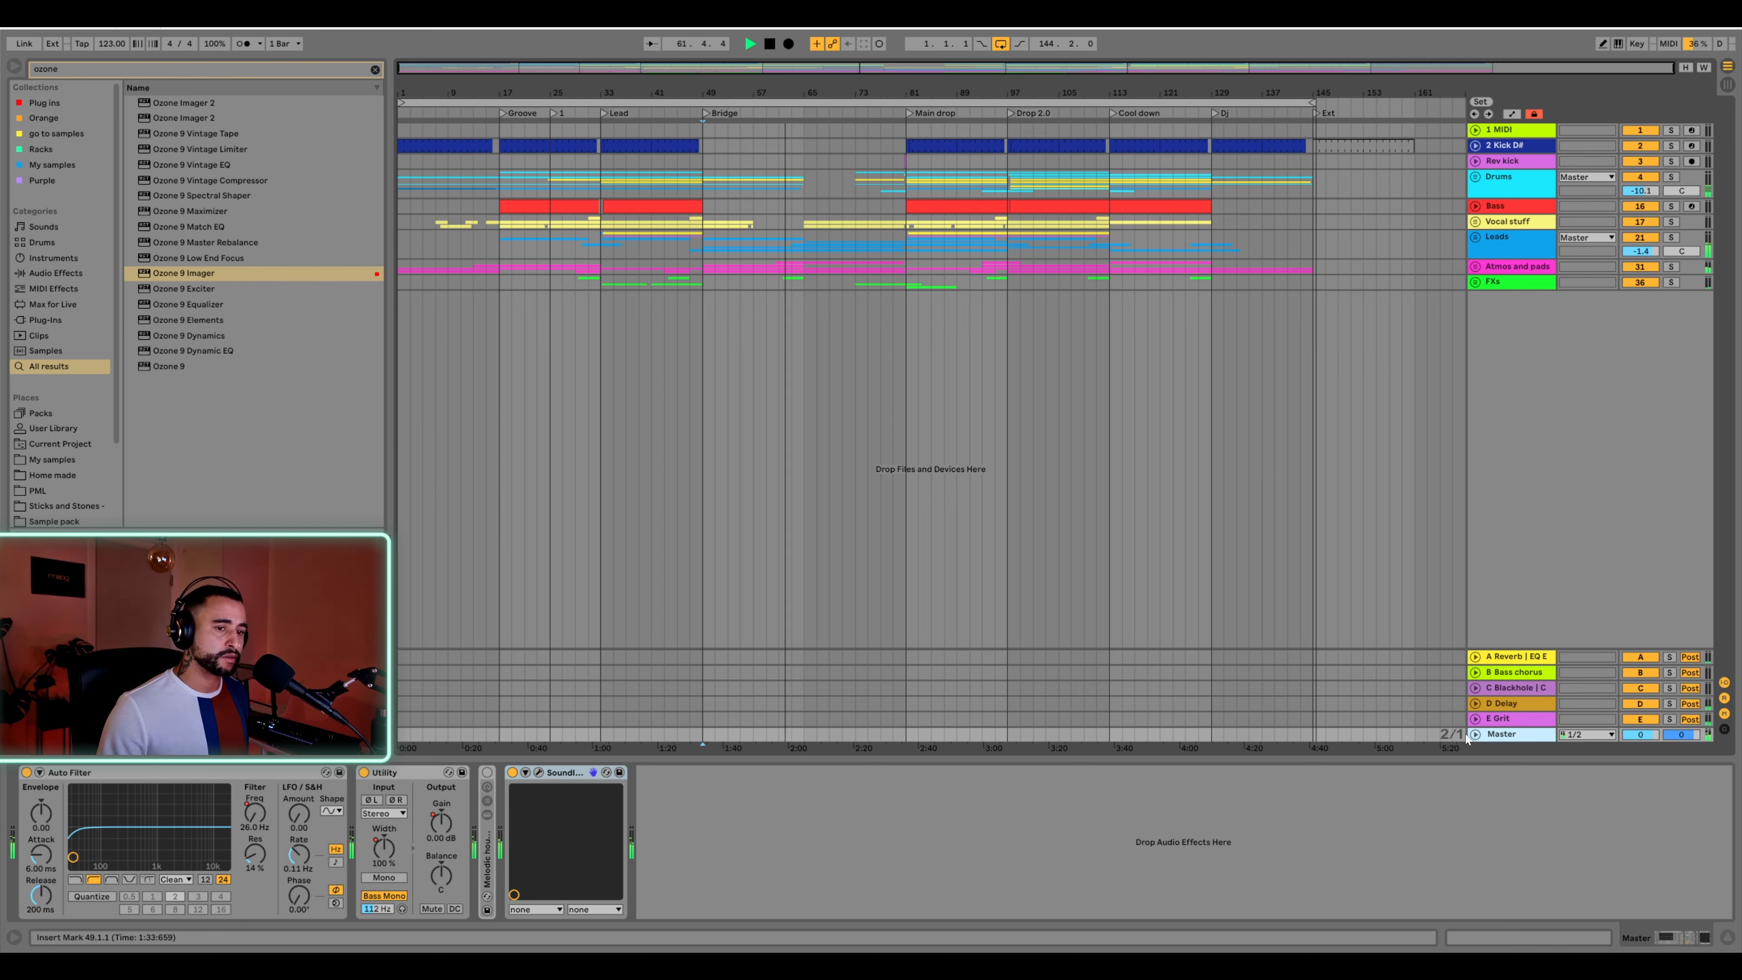
{"action": "double_click", "coordinate": [1501, 734]}
{"action": "key", "text": "a"}
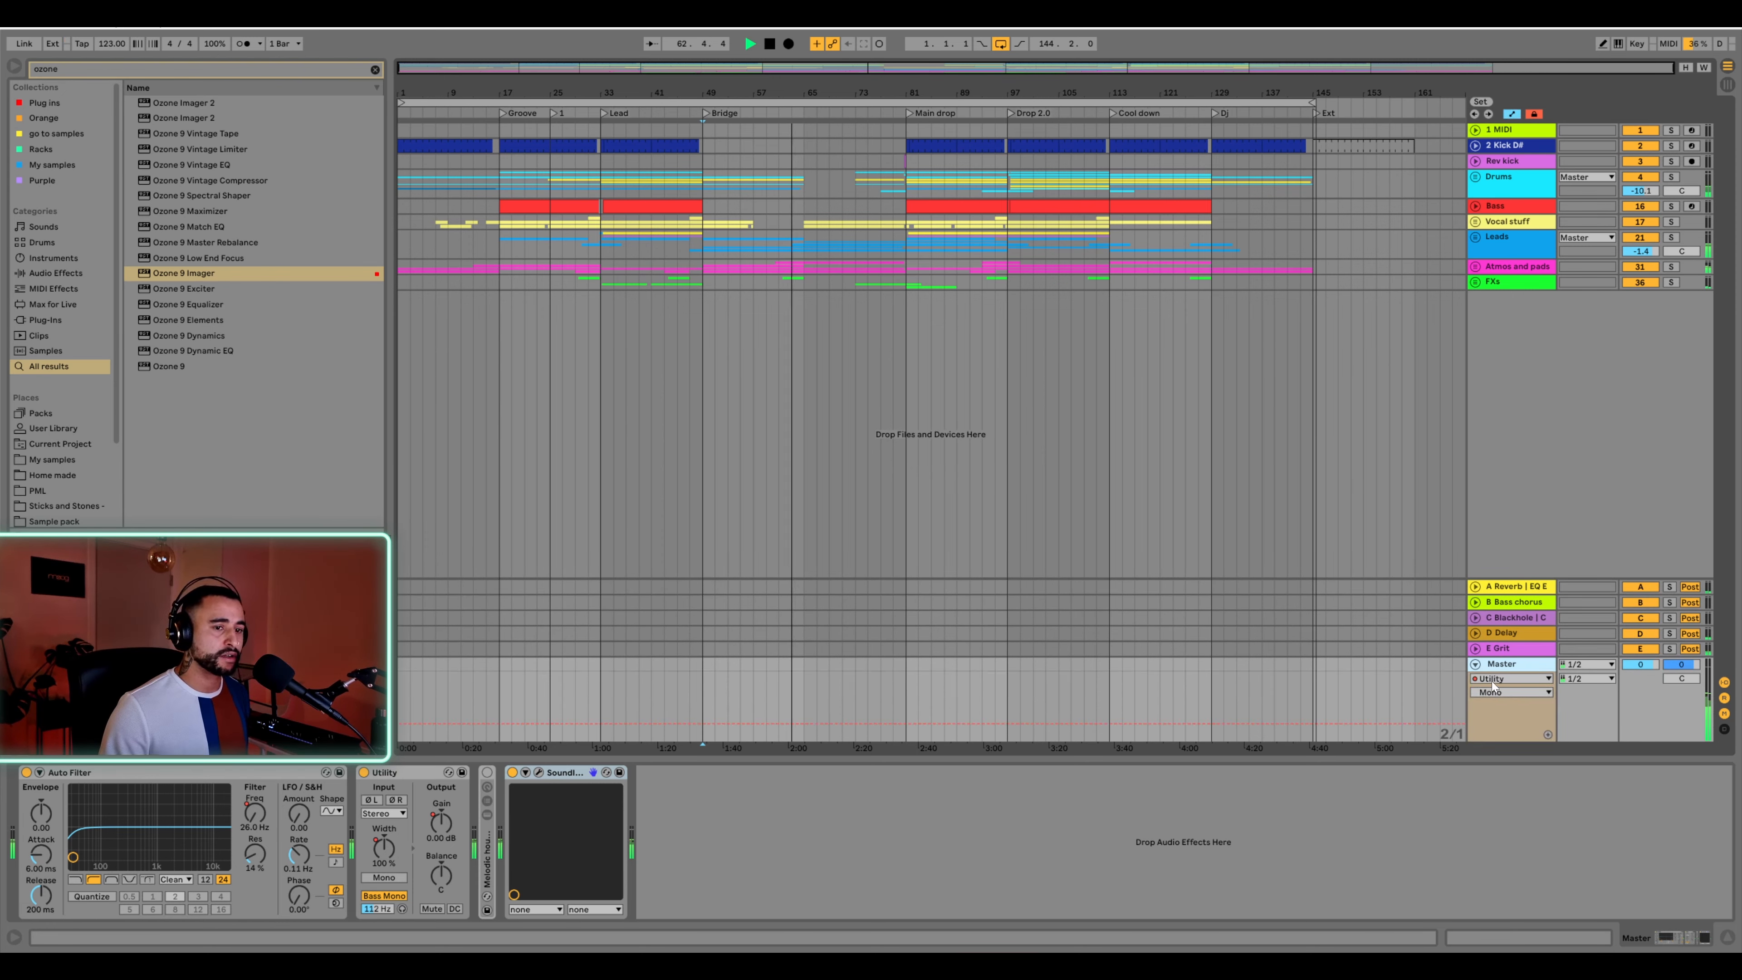
{"action": "left_click", "coordinate": [385, 866]}
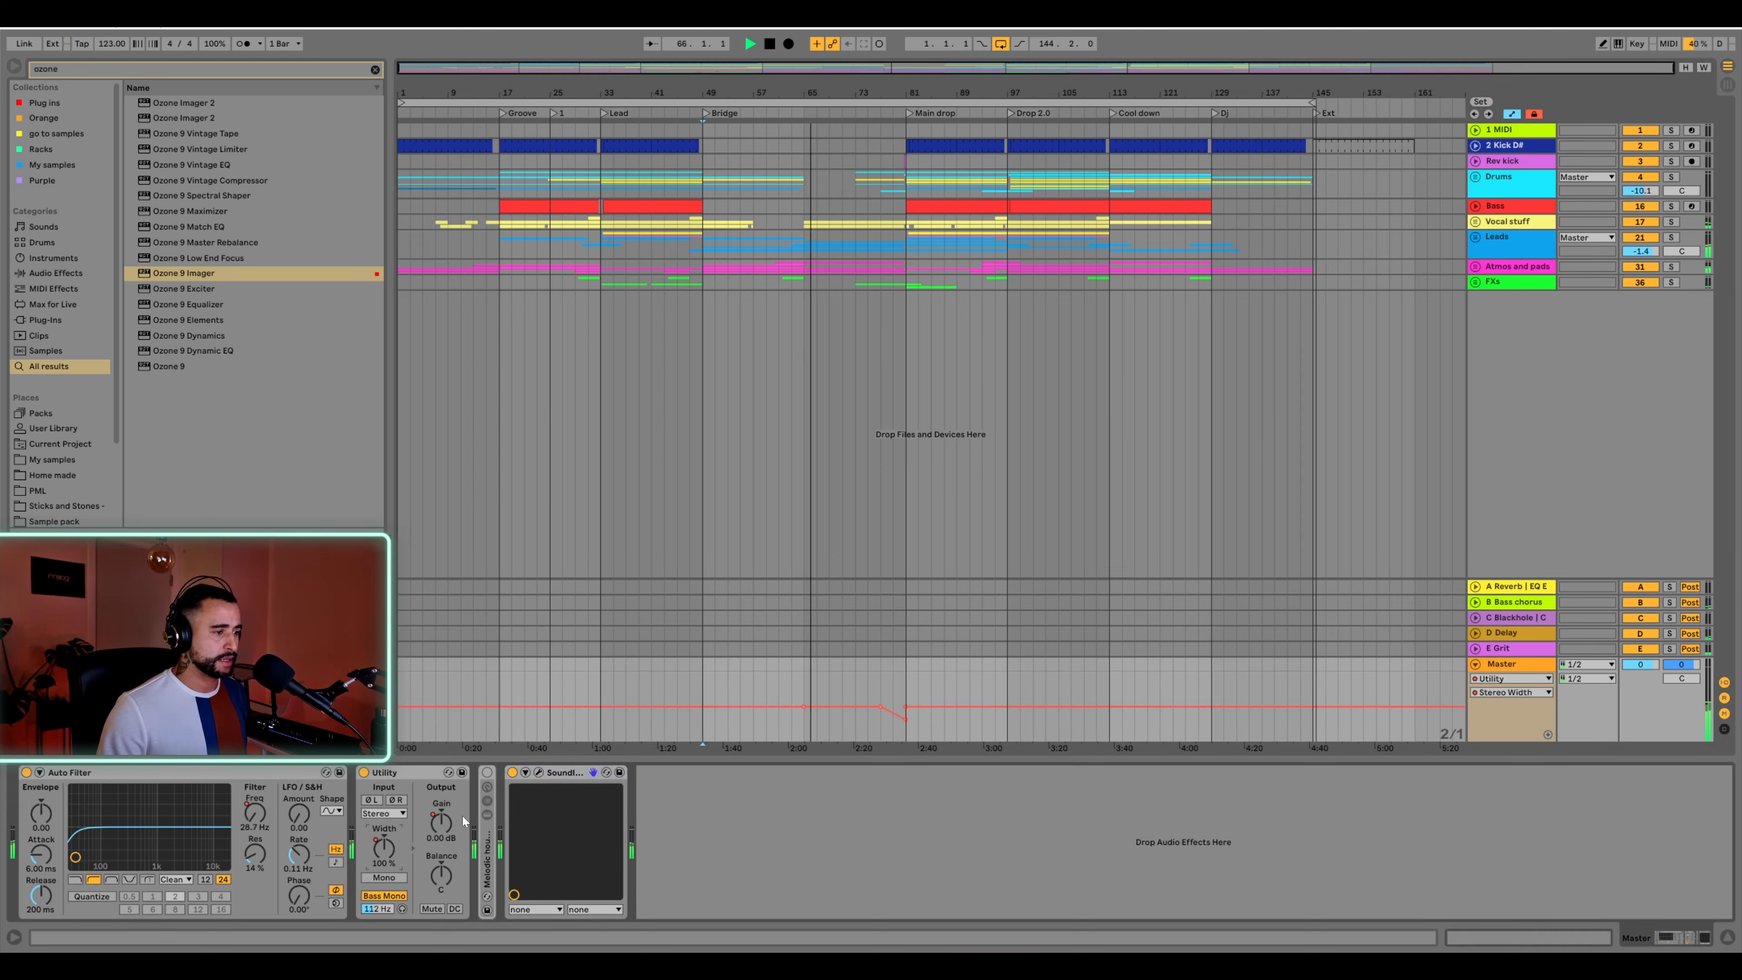
{"action": "left_click", "coordinate": [435, 828]}
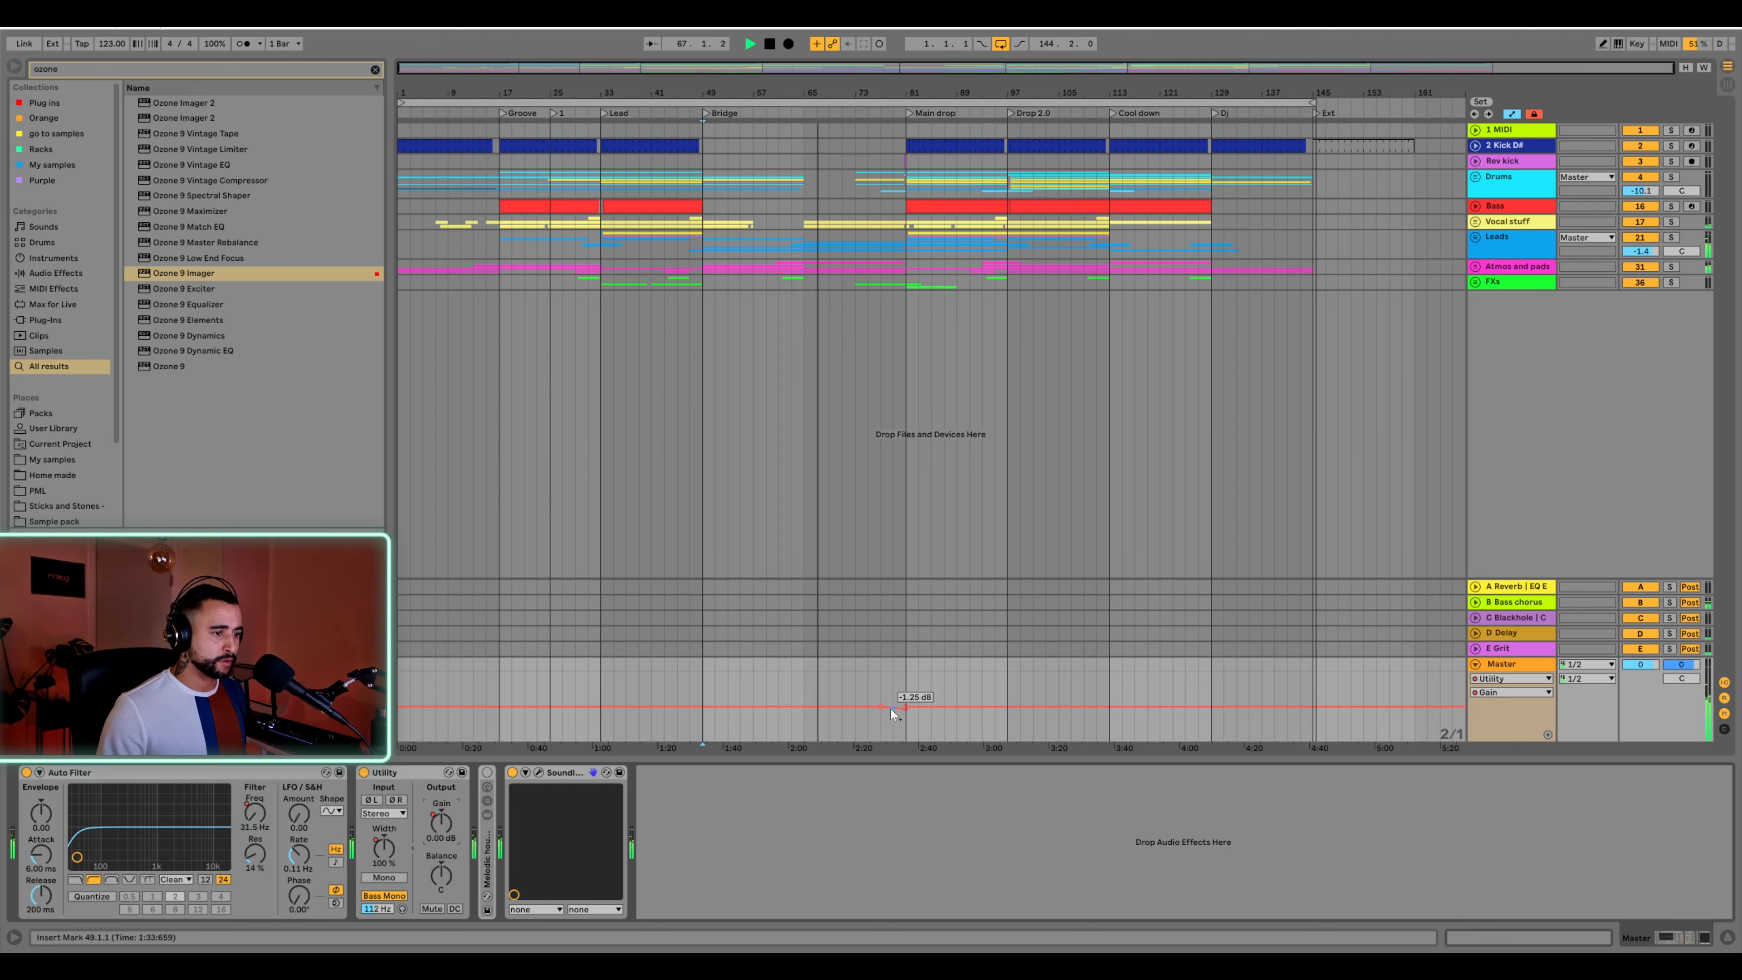
{"action": "left_click", "coordinate": [256, 813]}
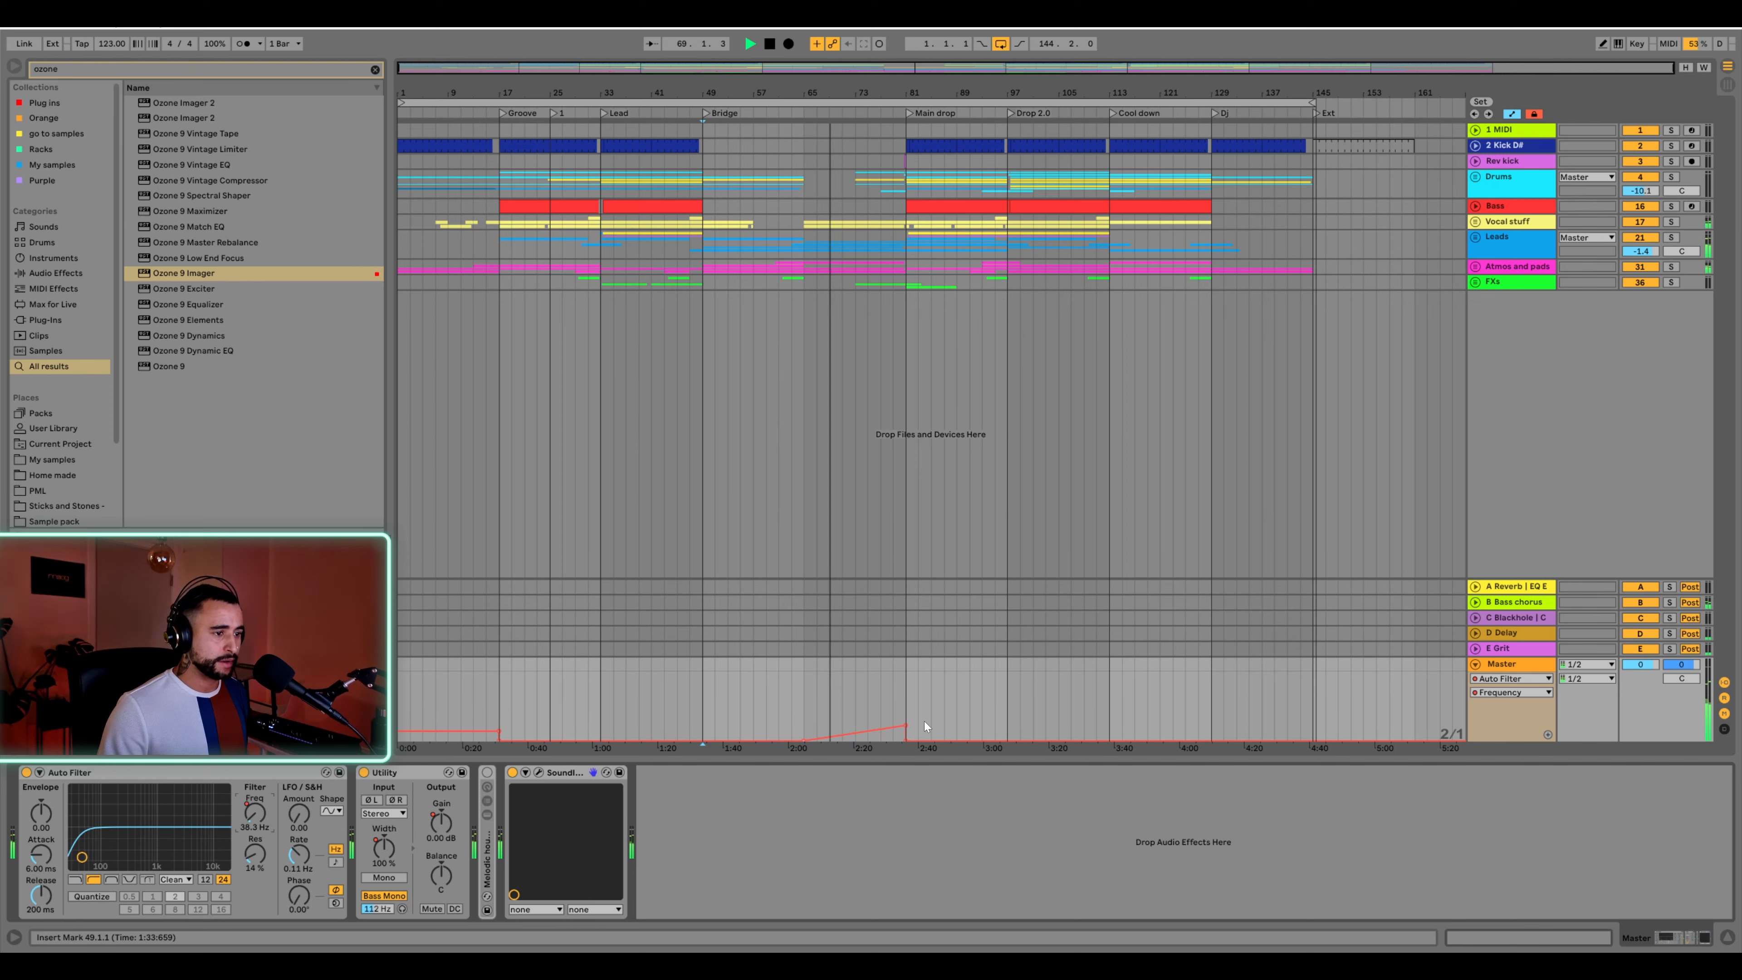
{"action": "key", "text": "a"}
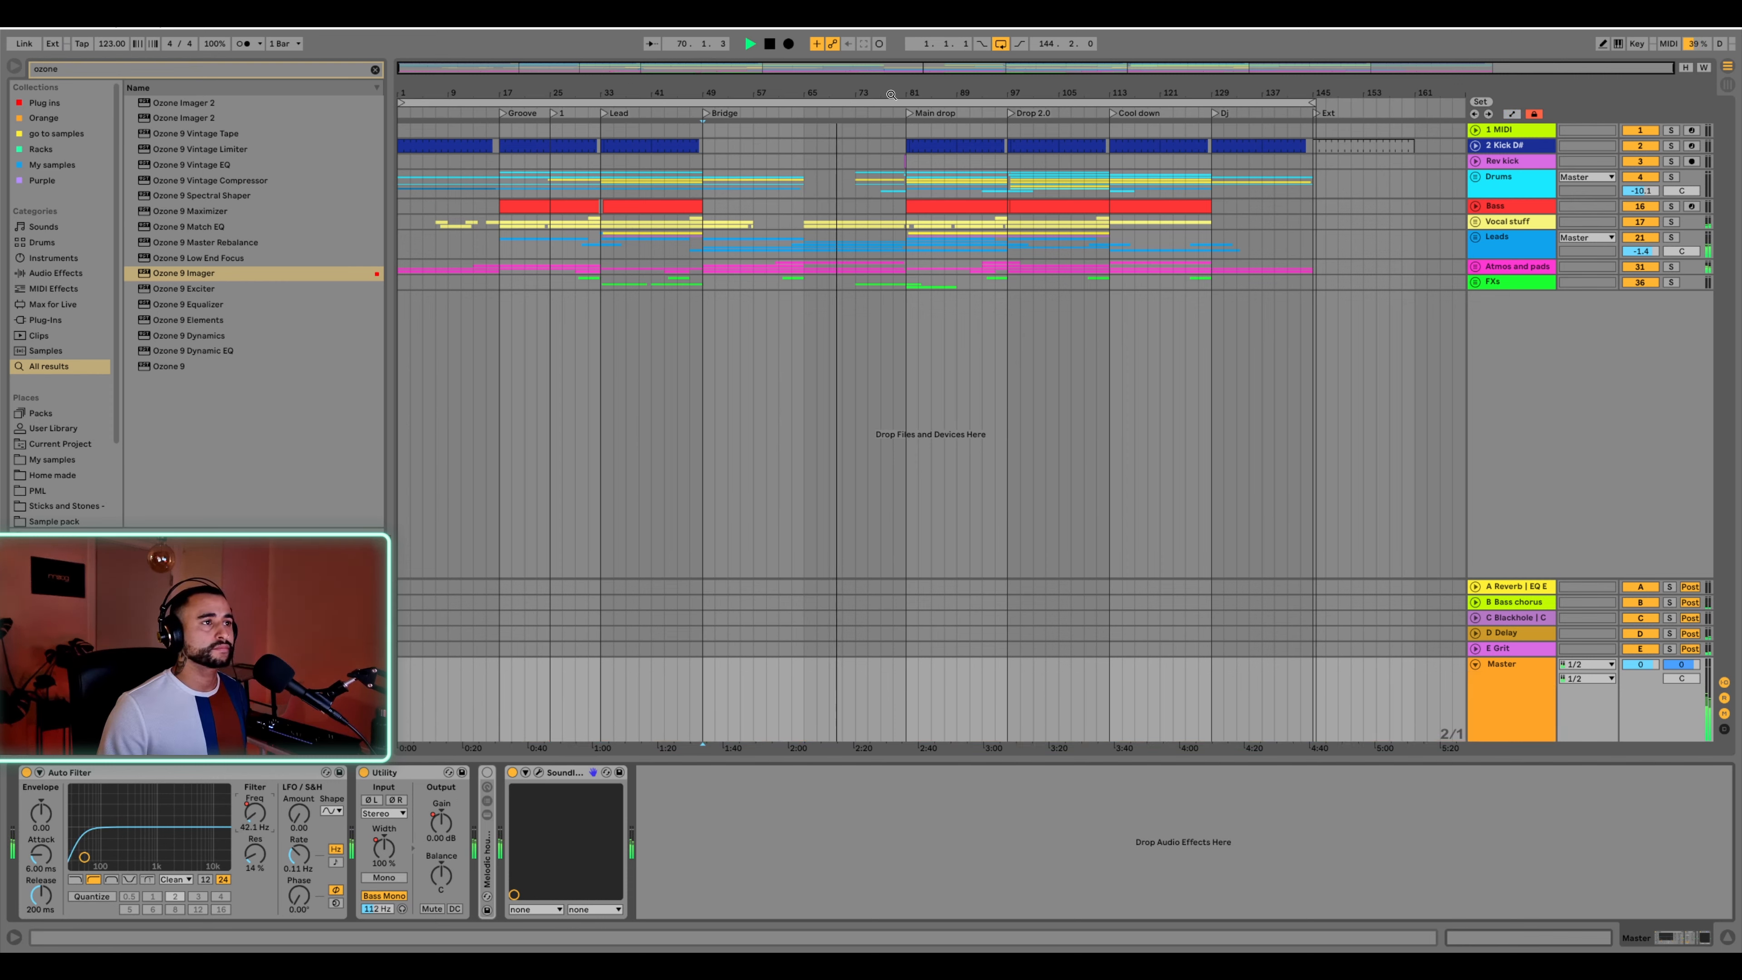
{"action": "left_click", "coordinate": [1506, 692]}
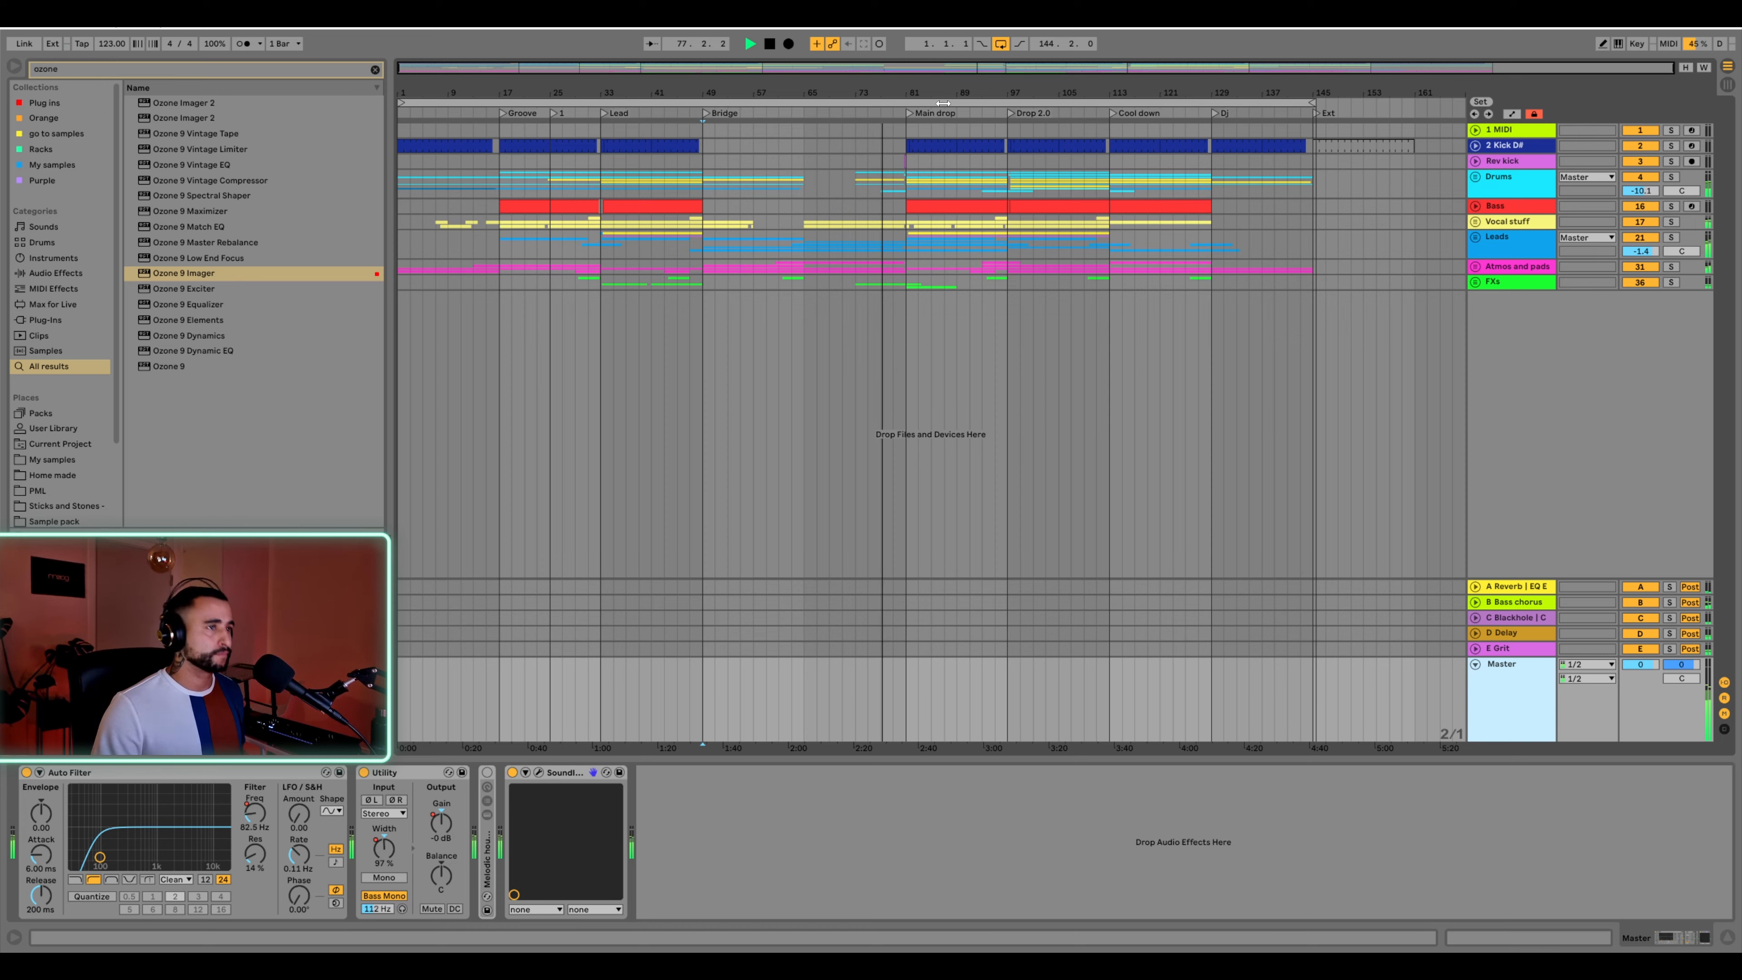
{"action": "left_click_drag", "start_coordinate": [931, 91], "coordinate": [947, 140]}
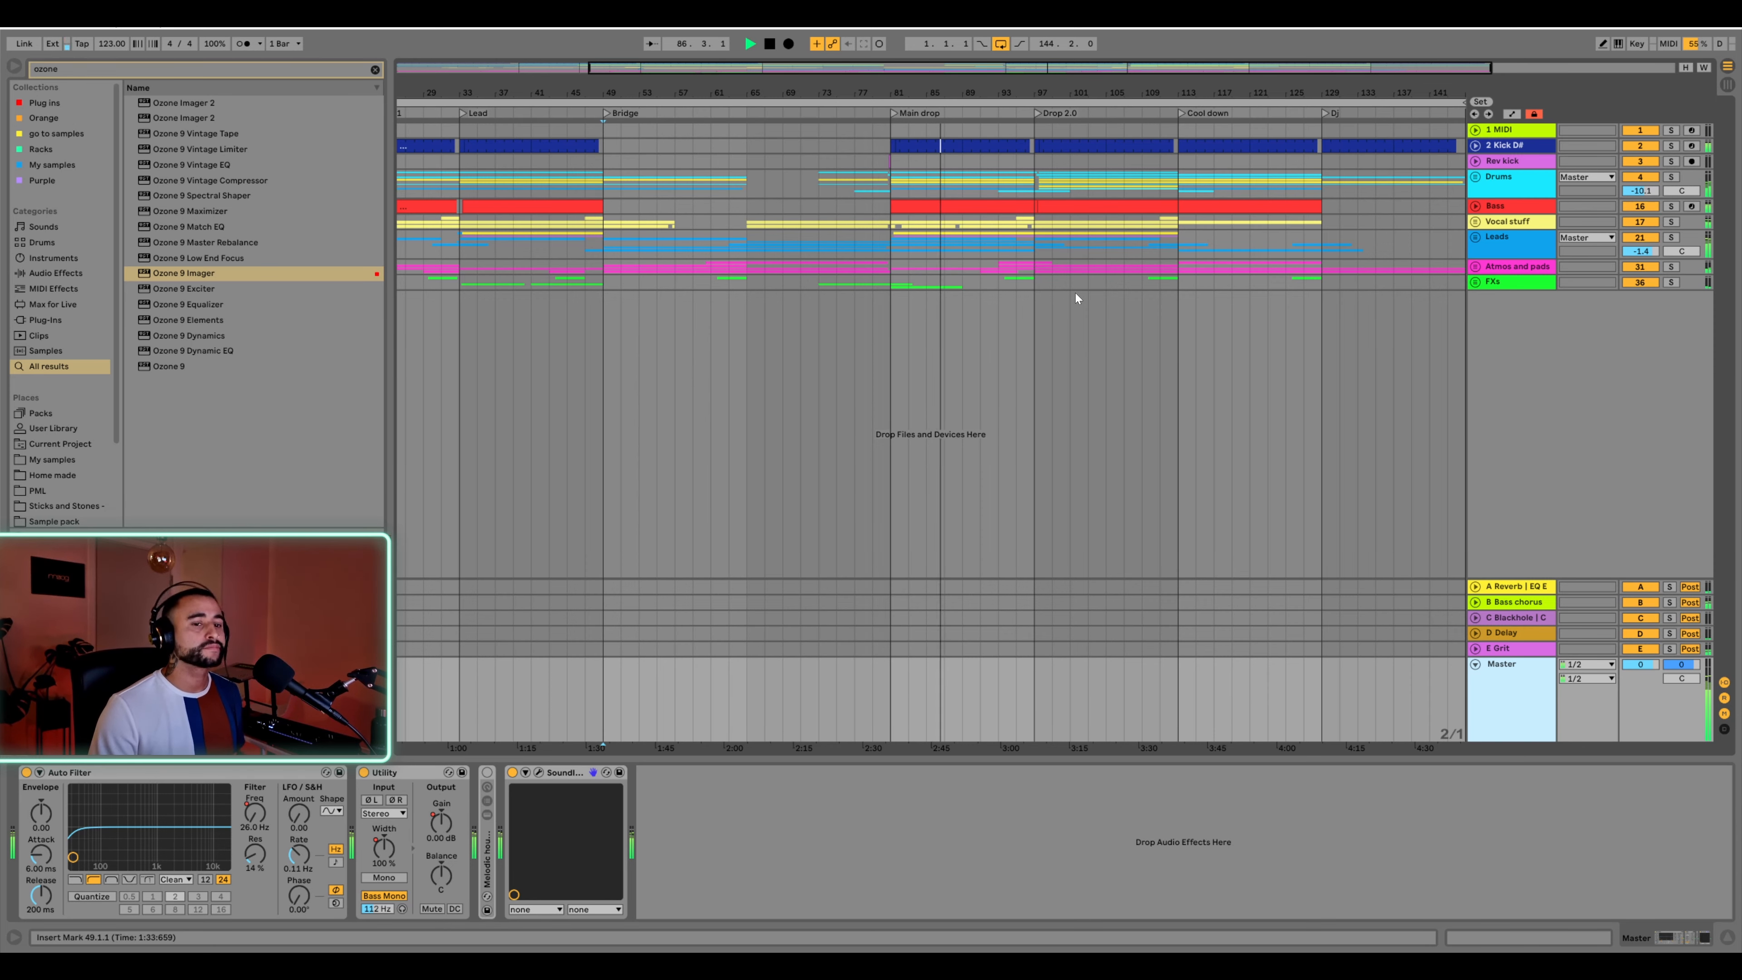
Switch to Session View and reset the peak level reading of the Leads group
{"action": "key", "text": "Tab"}
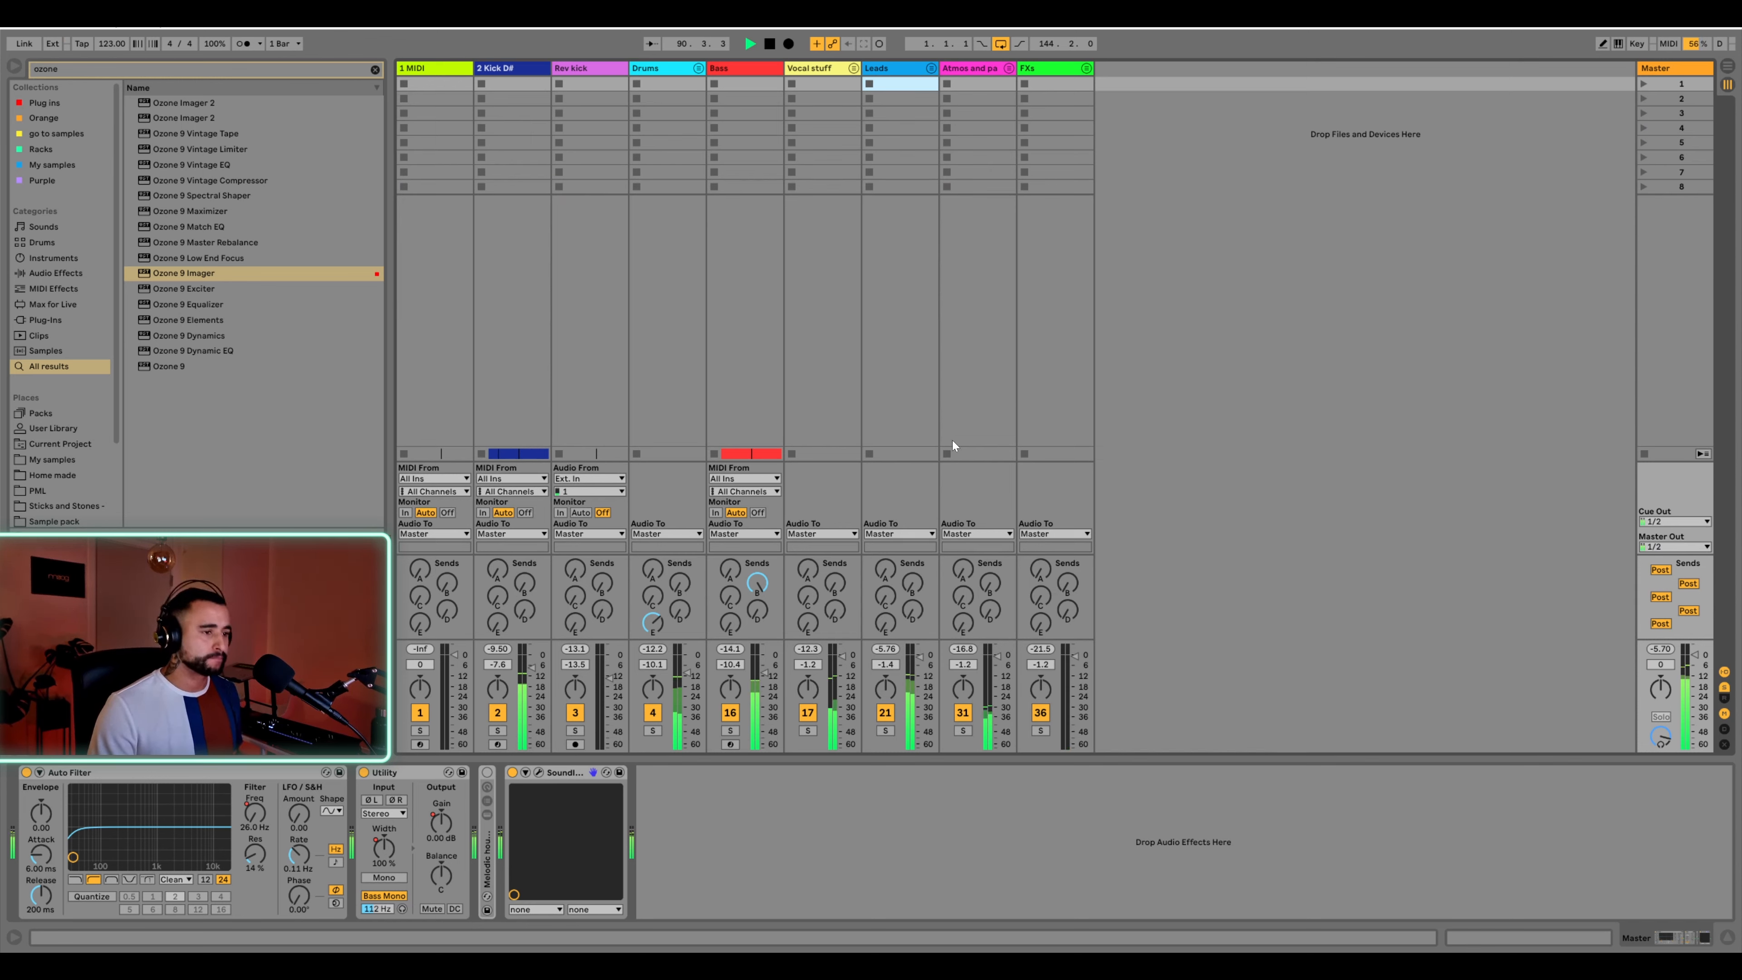
{"action": "left_click_drag", "start_coordinate": [885, 650], "coordinate": [889, 664]}
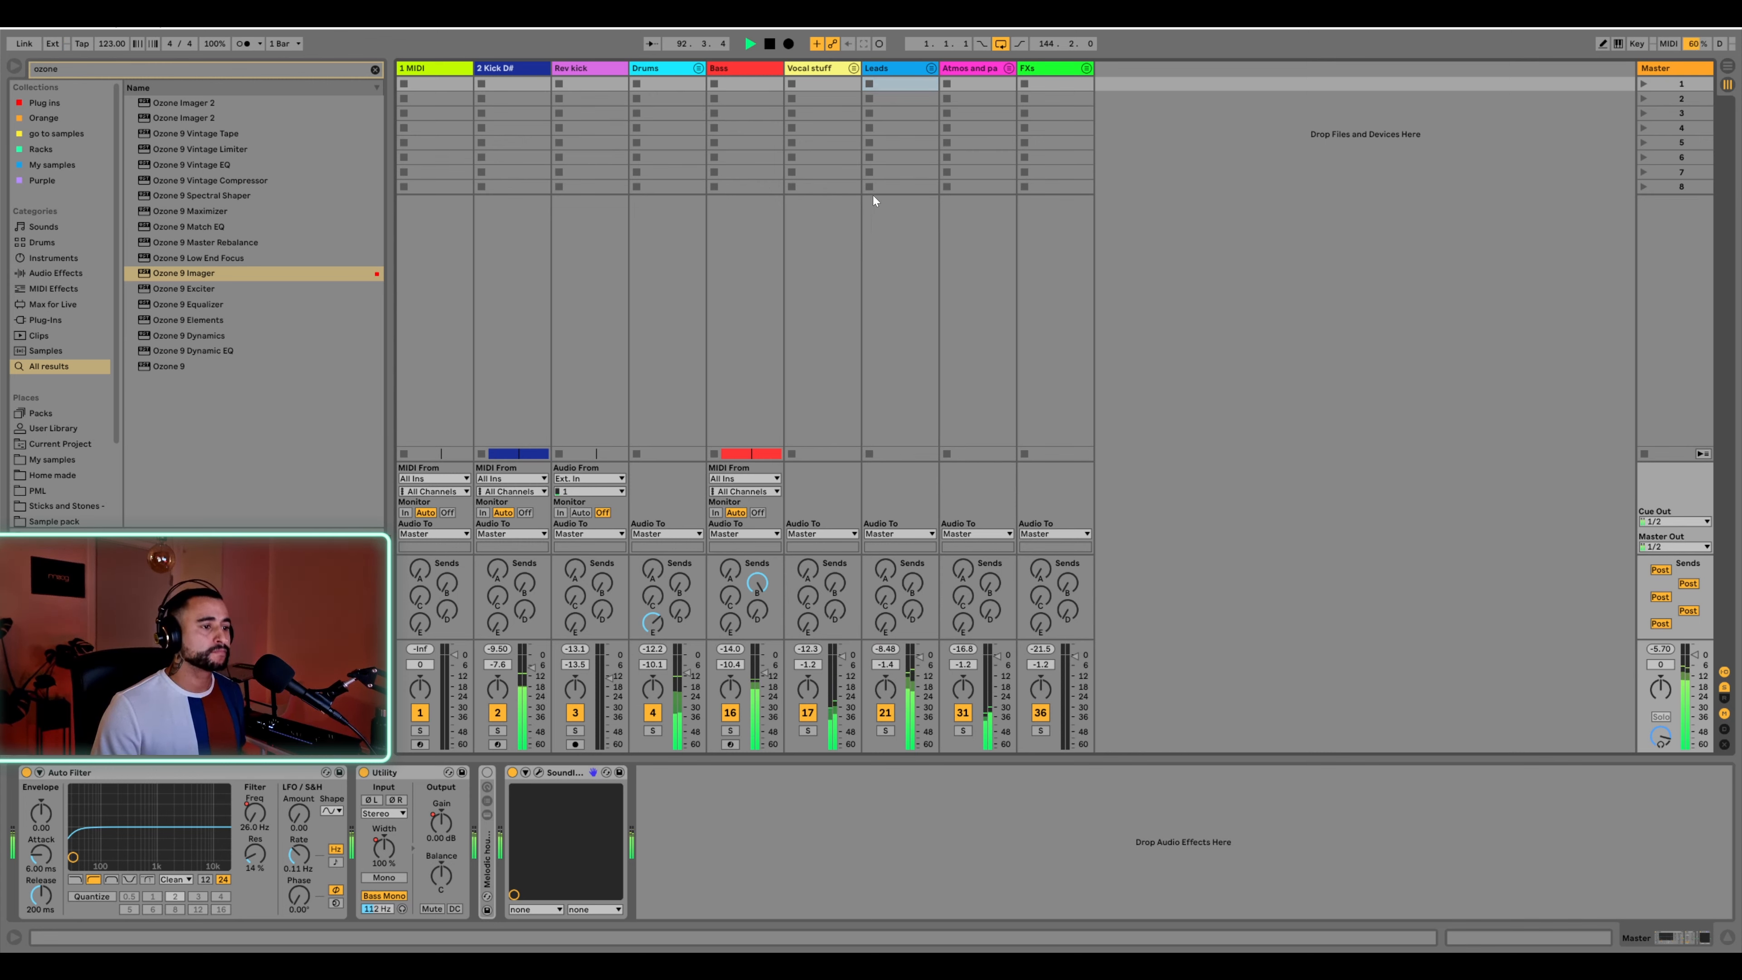
Unfold the Leads group in the mixer and show the Main melody track's devices
{"action": "left_click", "coordinate": [905, 70]}
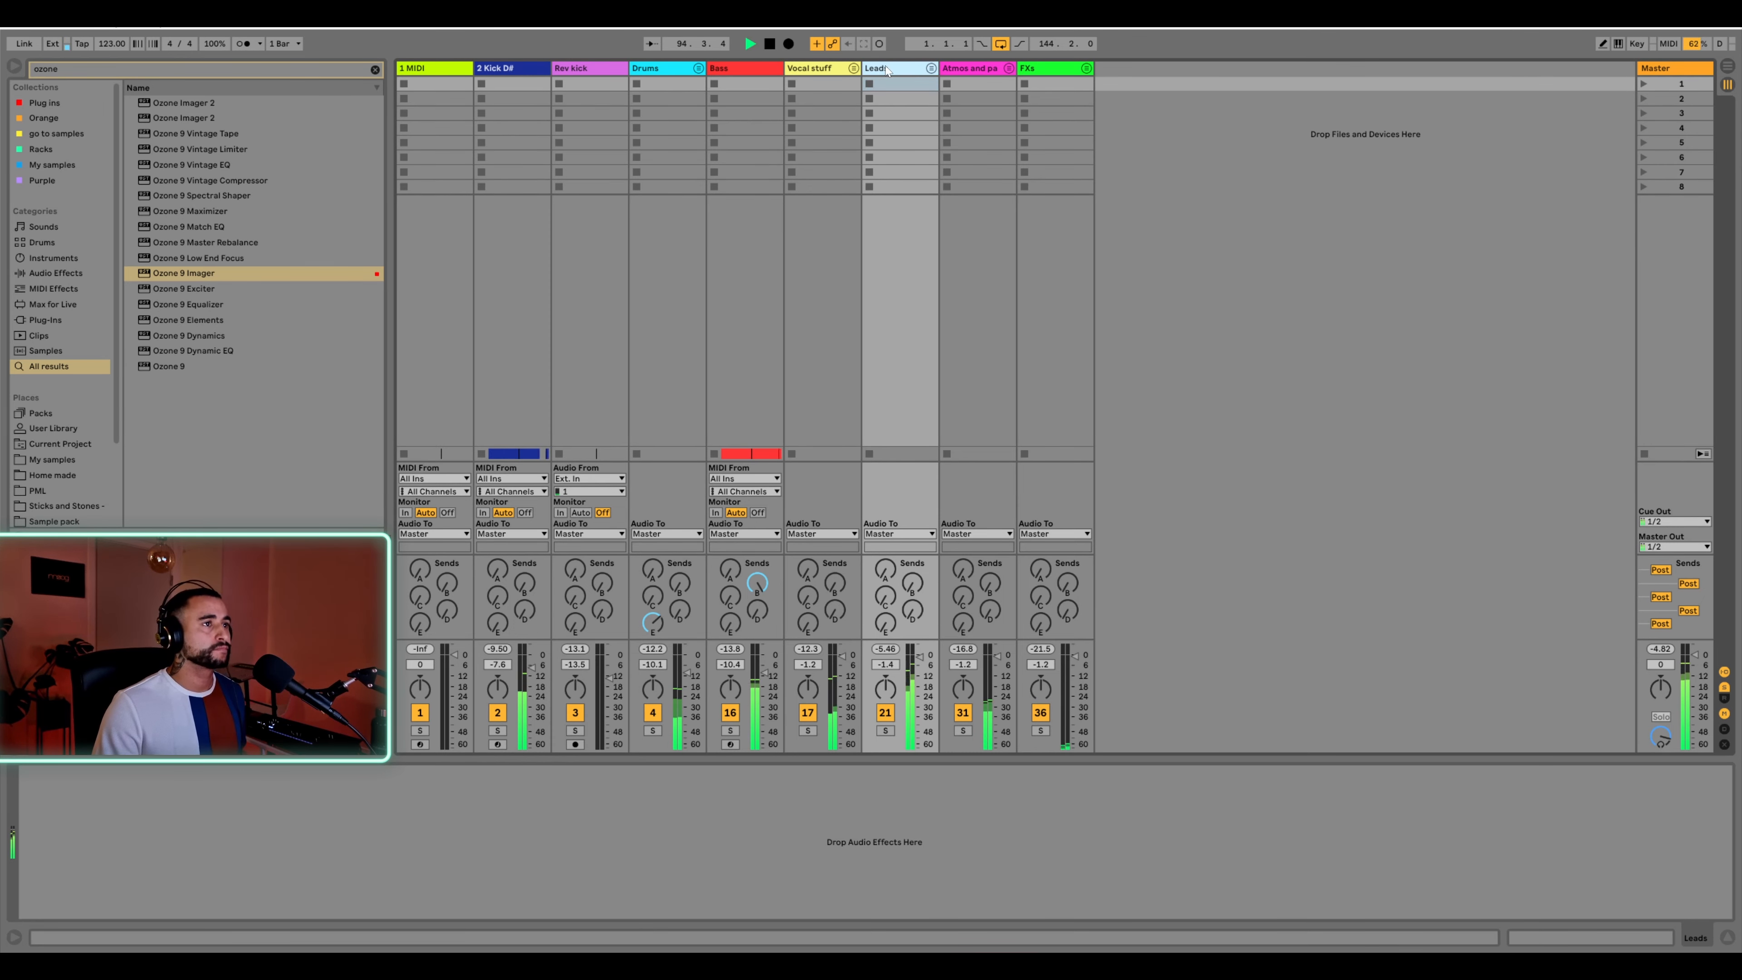
{"action": "left_click", "coordinate": [931, 68]}
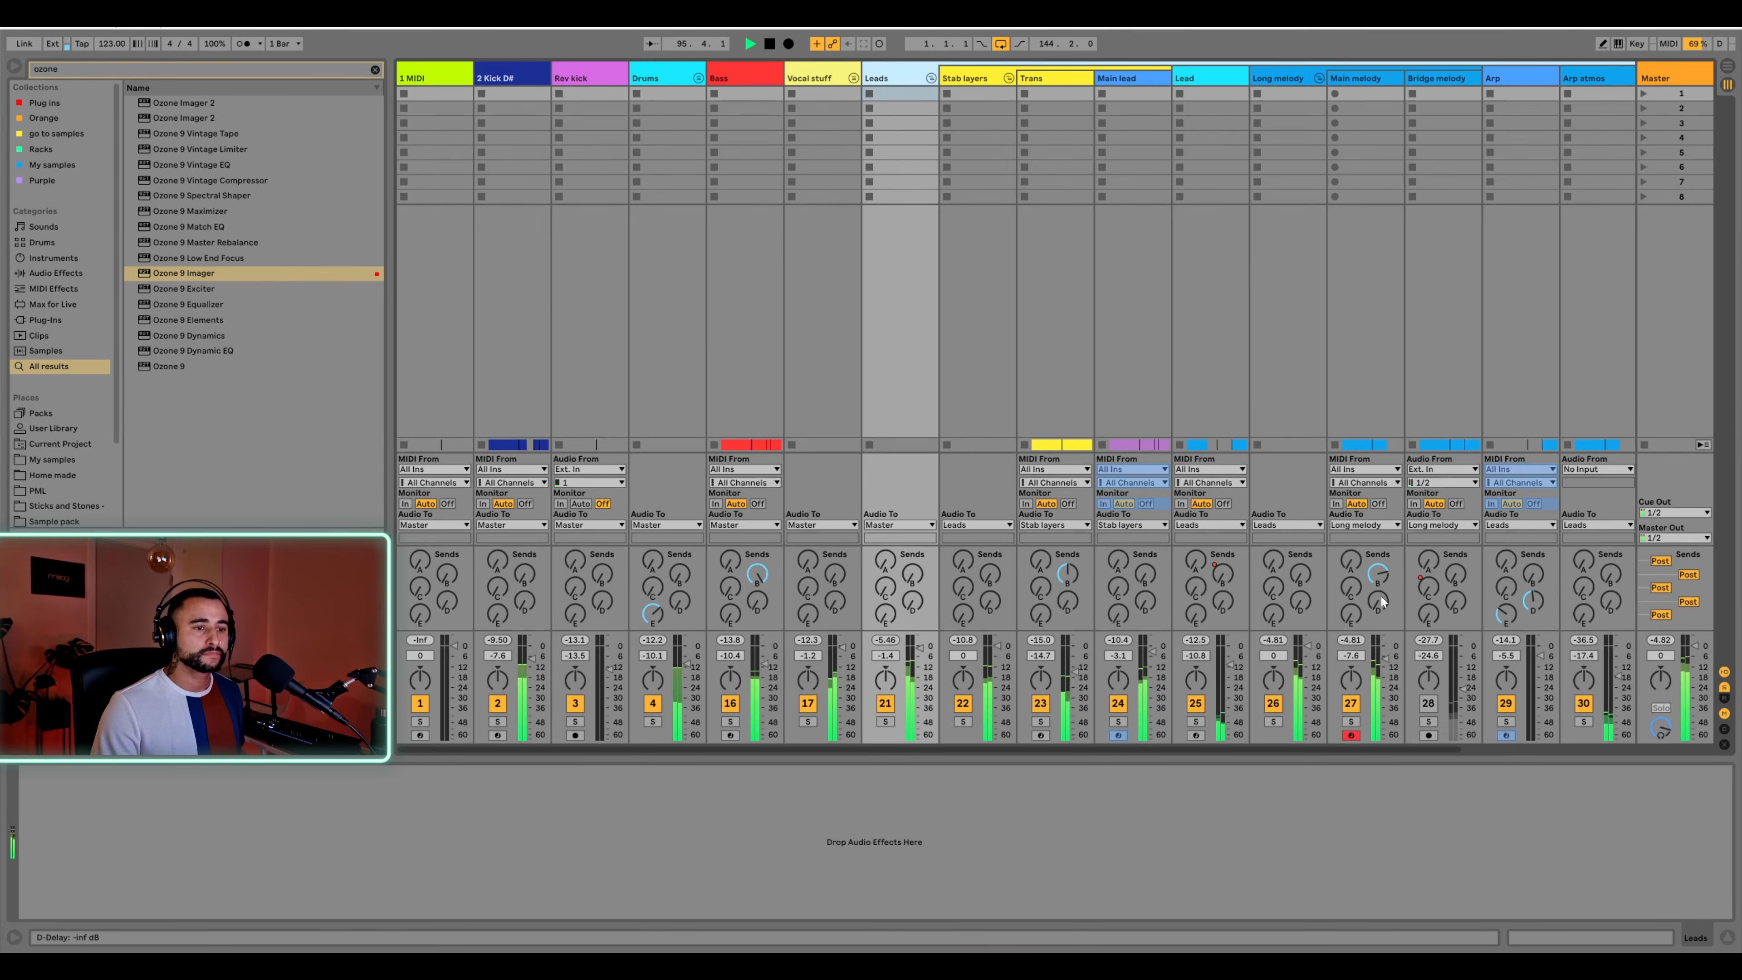
{"action": "left_click", "coordinate": [1365, 78]}
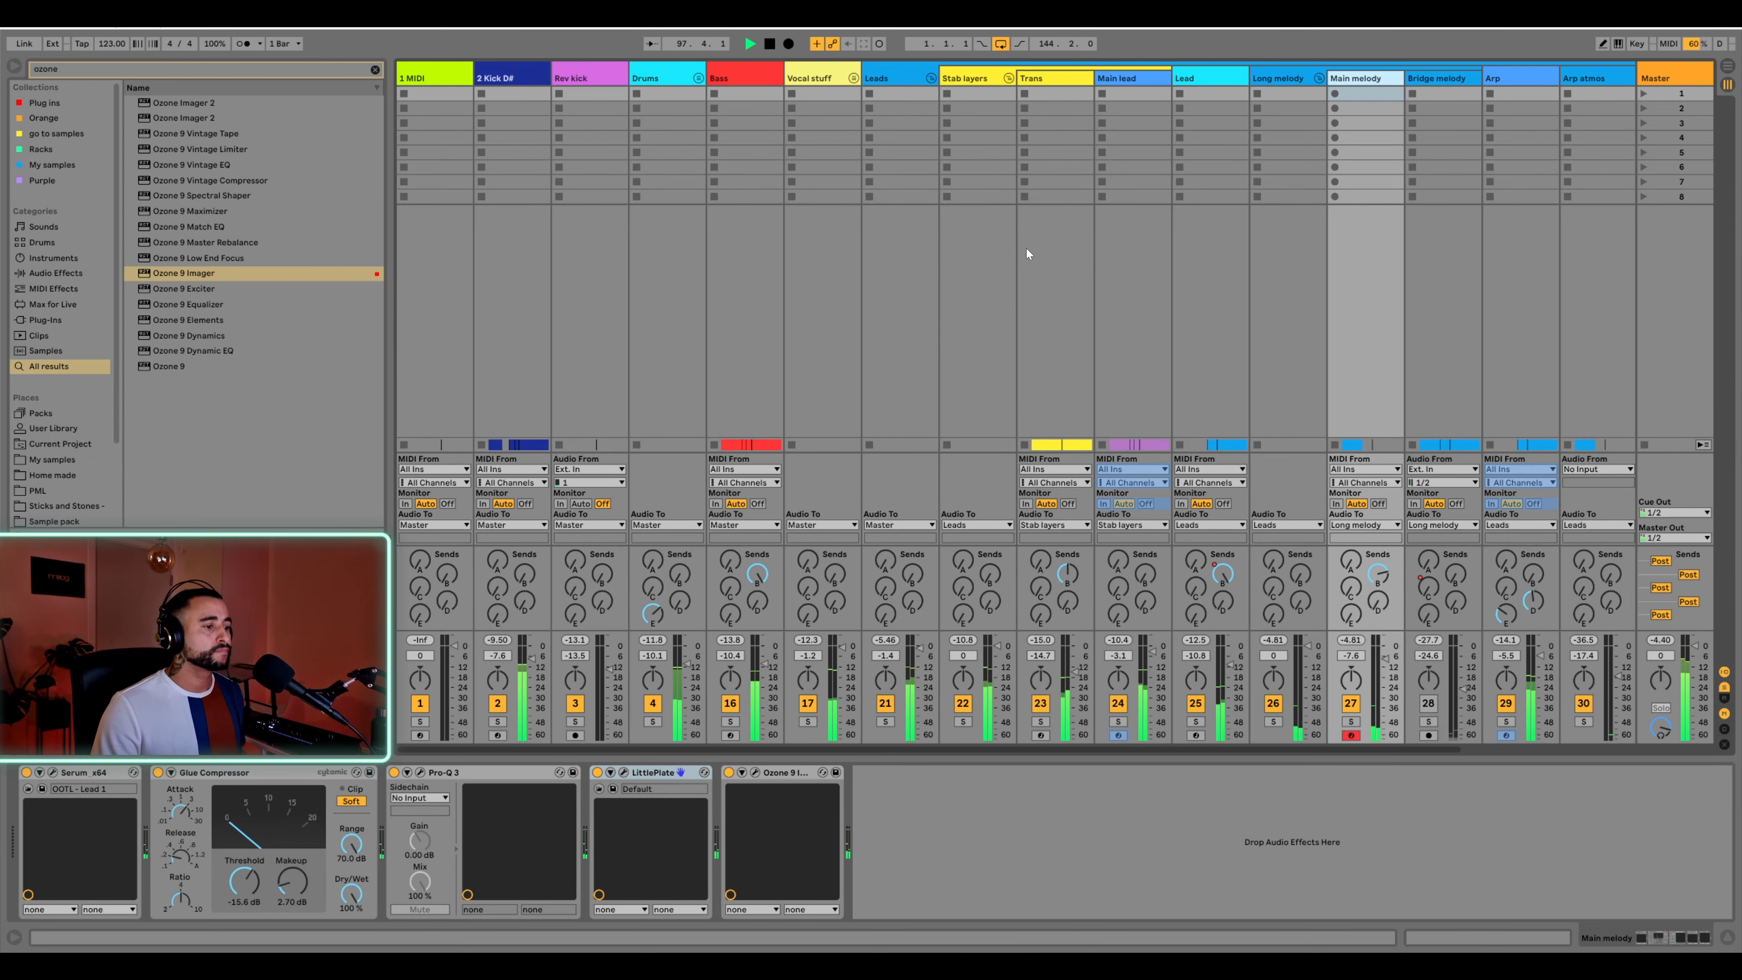
Return to Arrangement View, examine the Leads tracks while listening through Drop 2.0 into the Cool down, and stop playback
{"action": "key", "text": "Tab"}
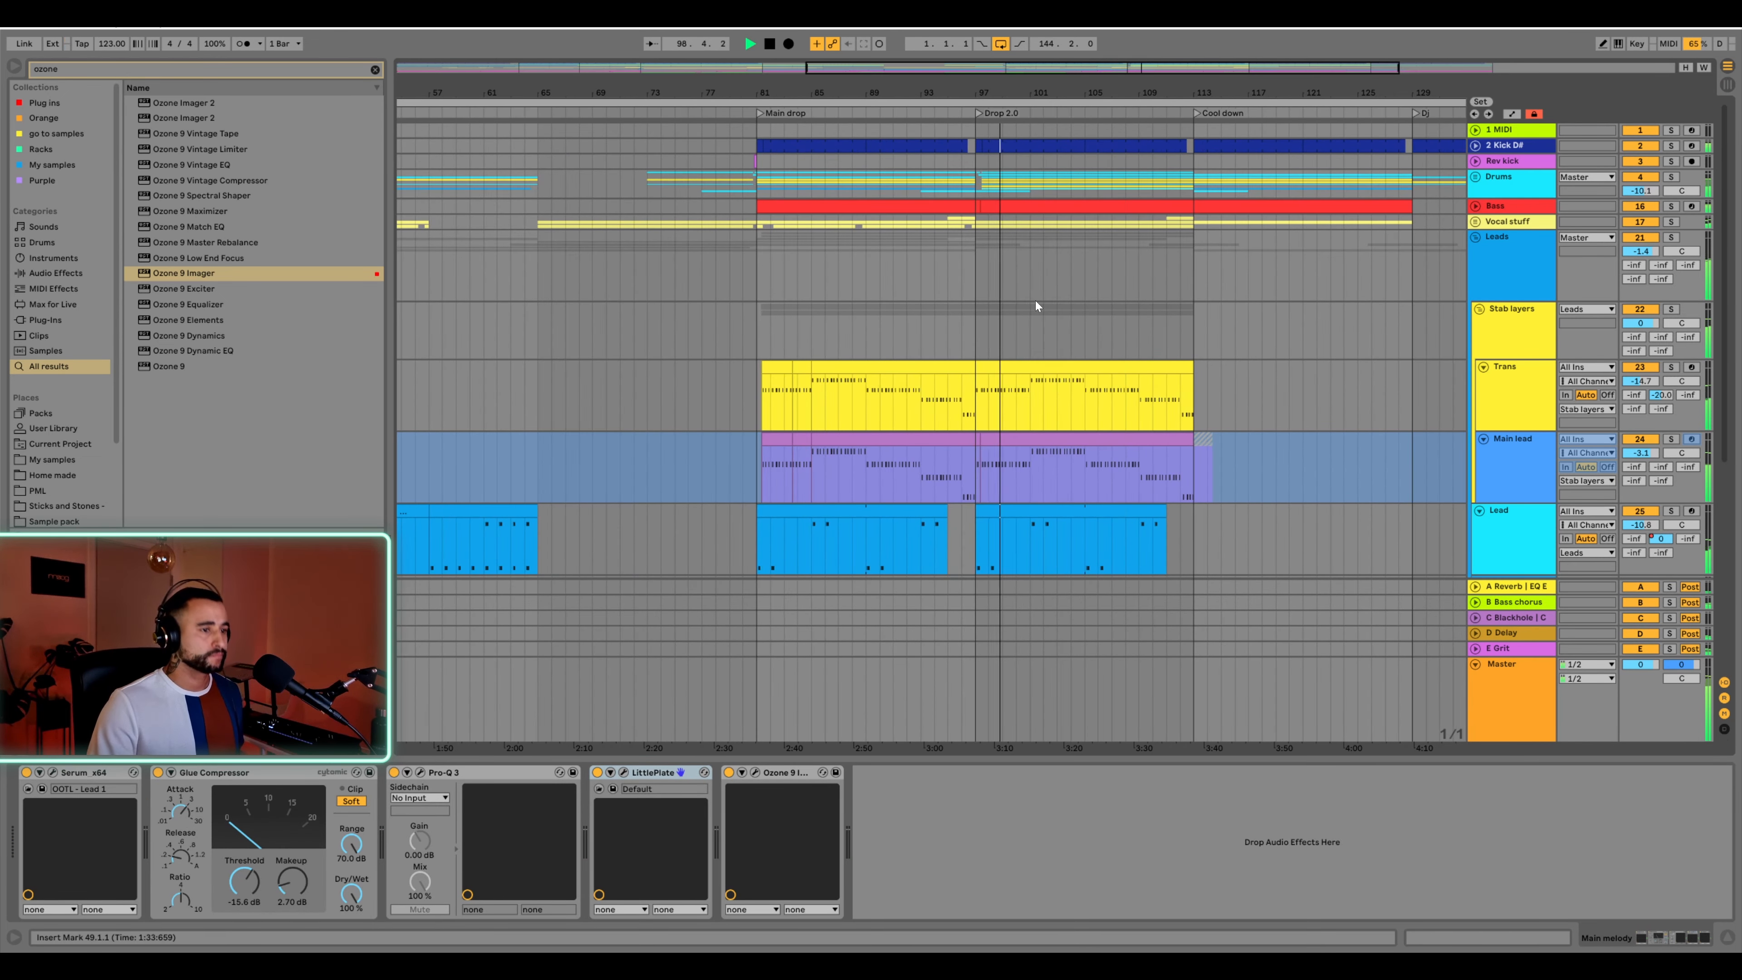
{"action": "scroll", "coordinate": [1036, 301], "scroll_direction": "down", "scroll_amount": 10}
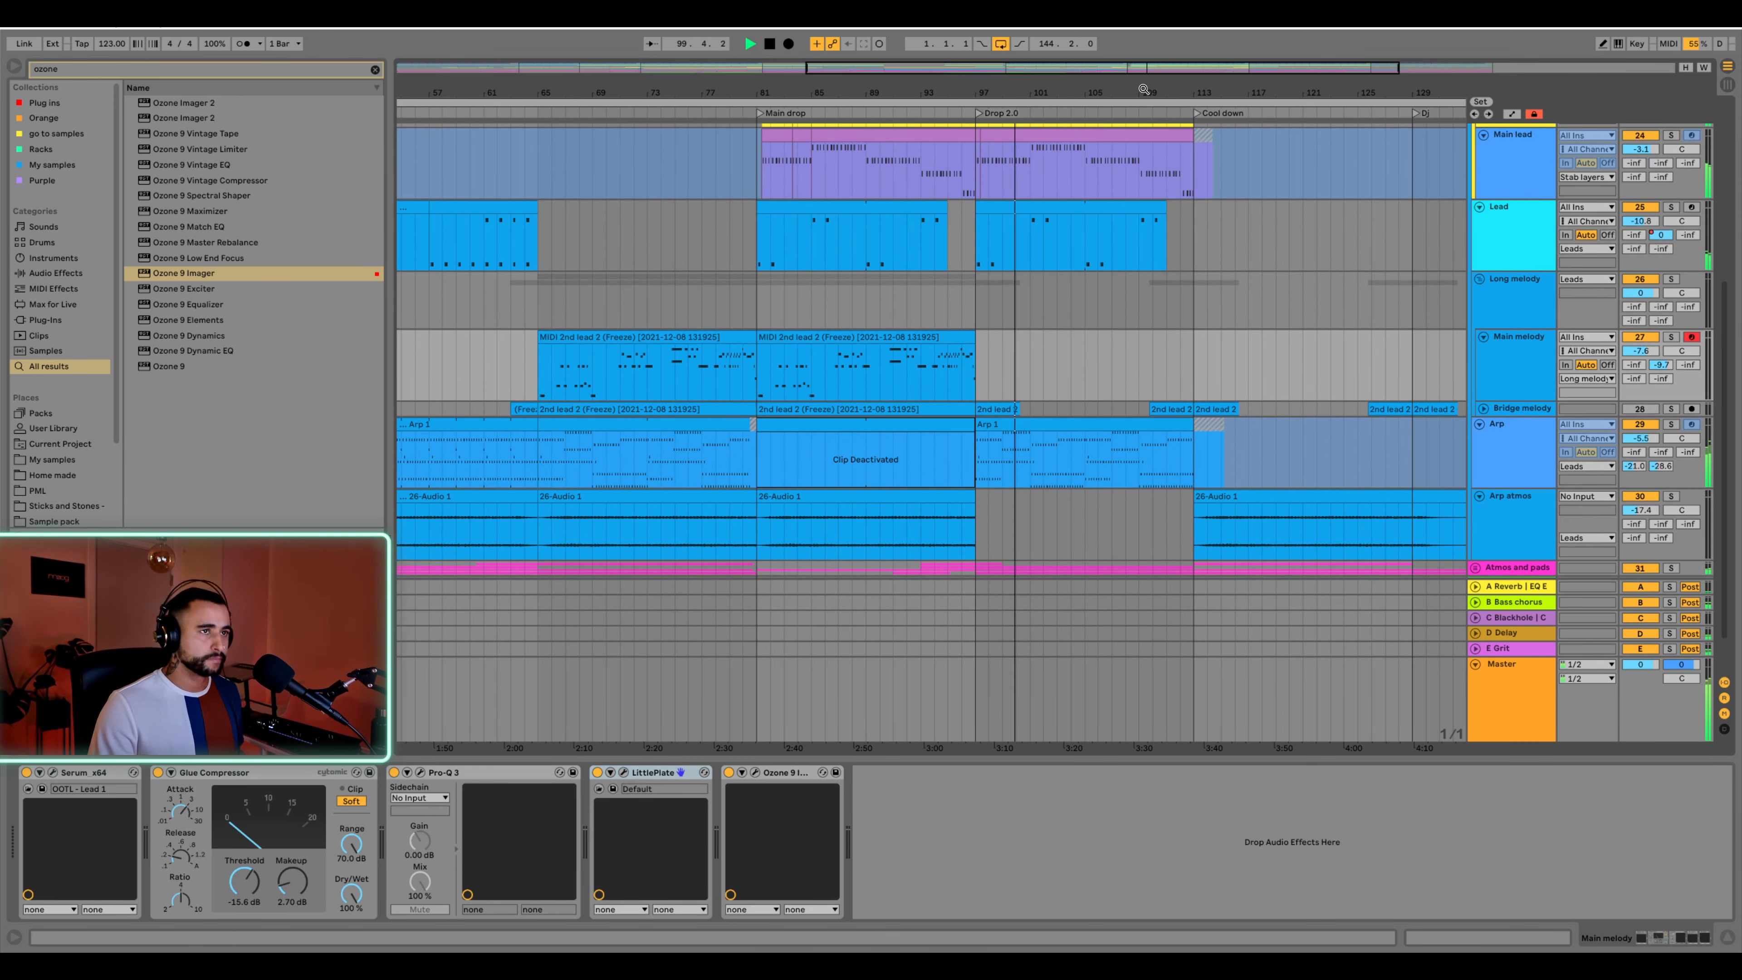
{"action": "left_click_drag", "start_coordinate": [1143, 89], "coordinate": [1086, 33]}
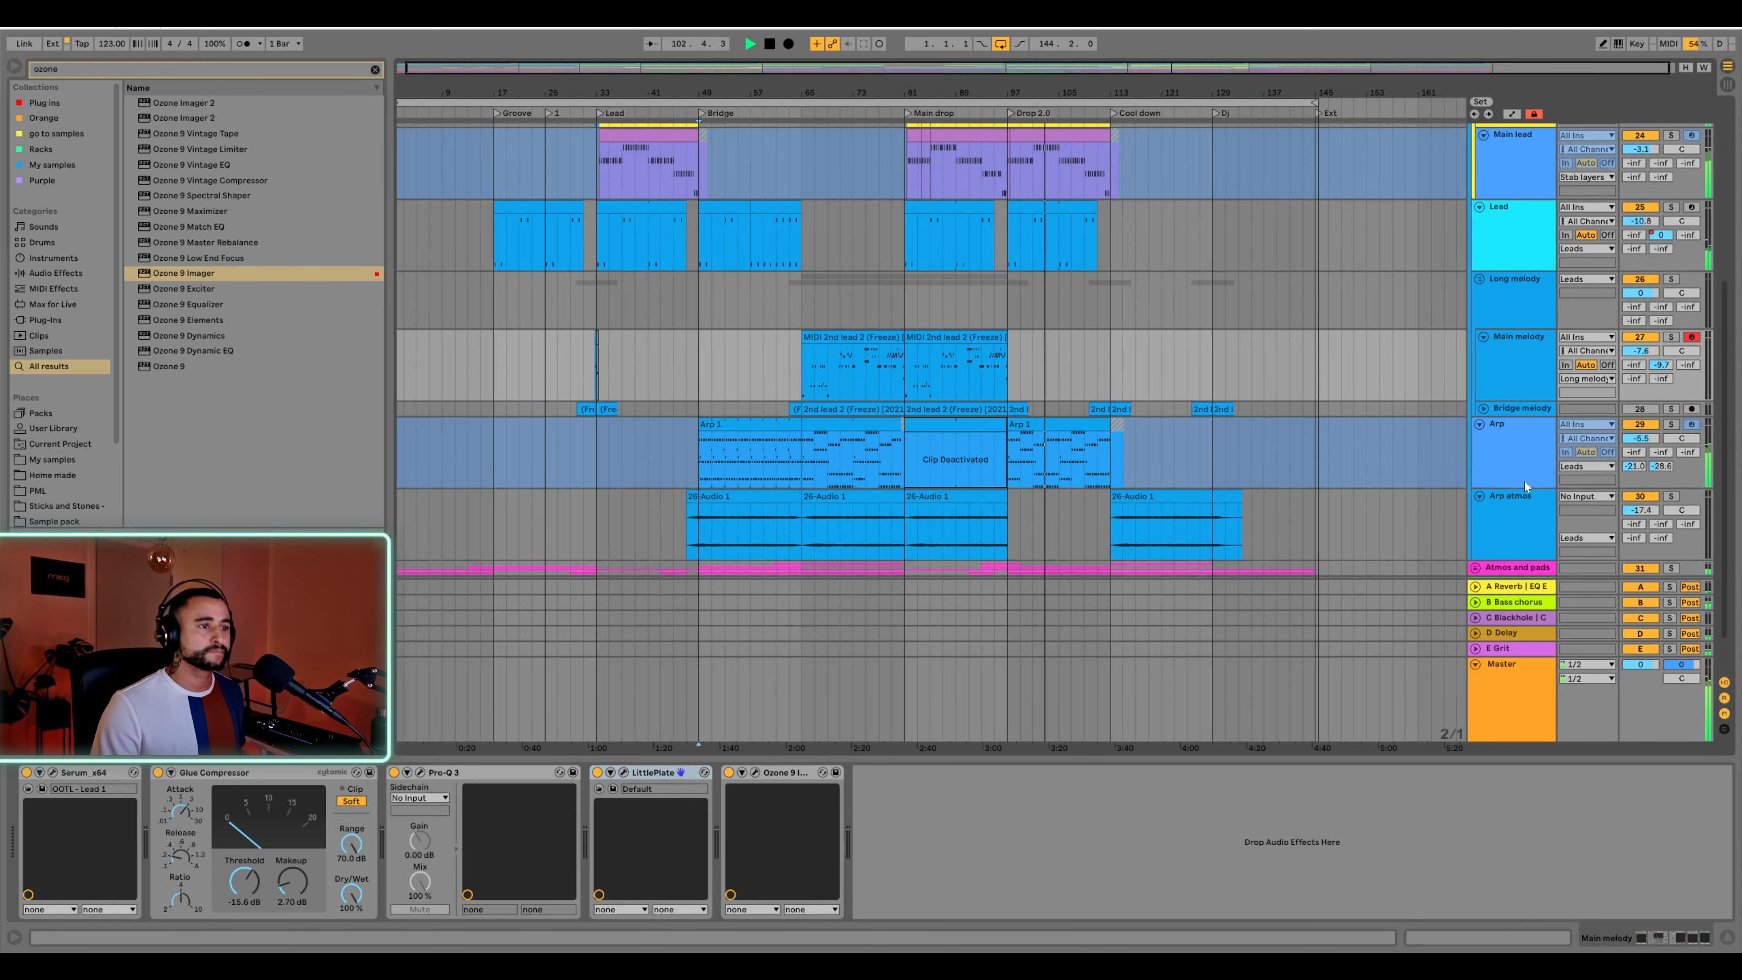
{"action": "left_click_drag", "start_coordinate": [1261, 95], "coordinate": [1261, 127]}
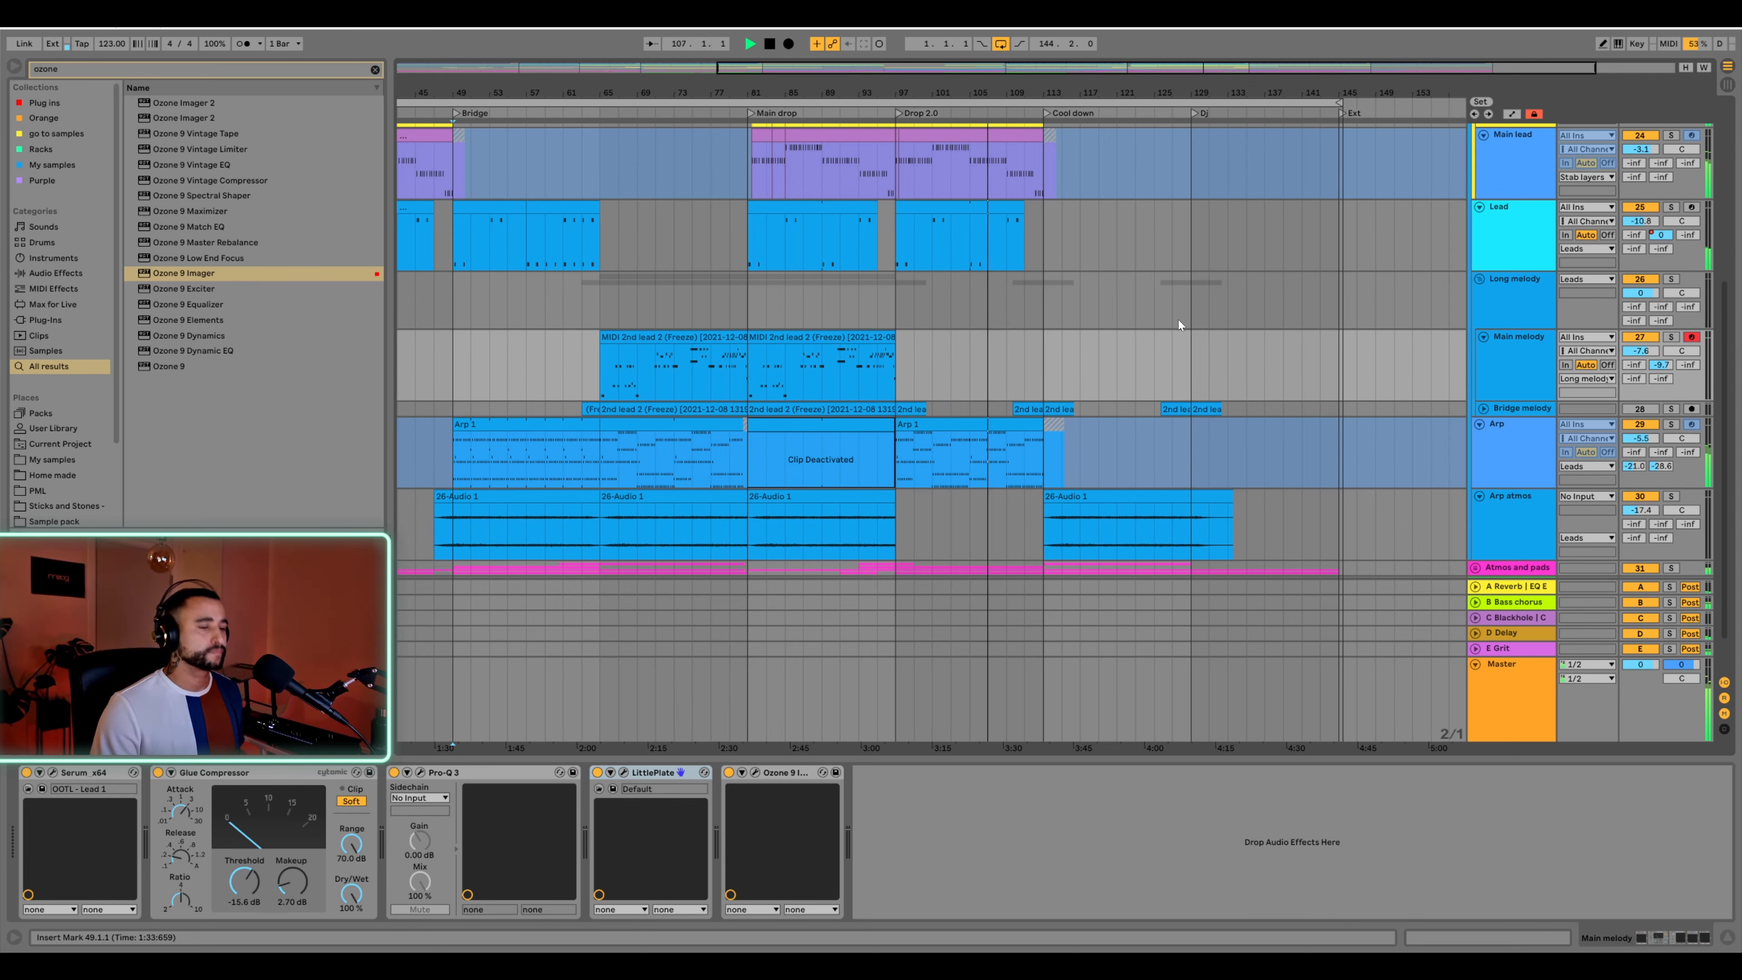
{"action": "left_click_drag", "start_coordinate": [1100, 89], "coordinate": [1044, 83]}
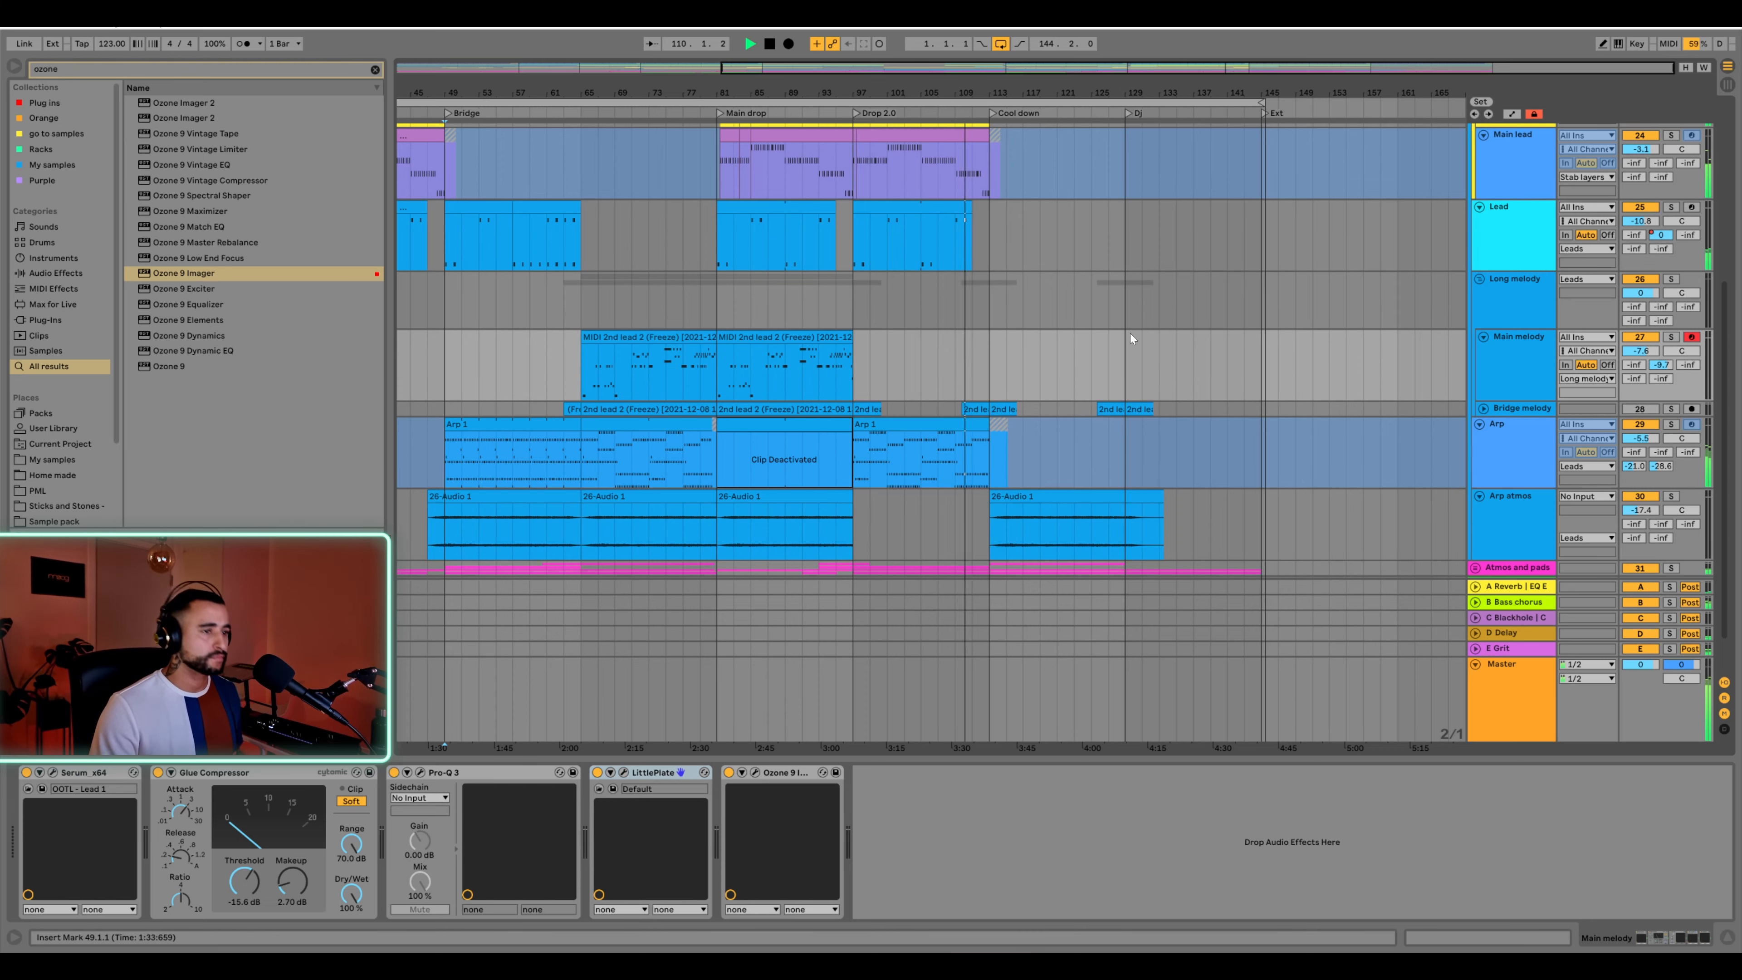
{"action": "scroll", "coordinate": [1035, 309], "scroll_direction": "up", "scroll_amount": 4}
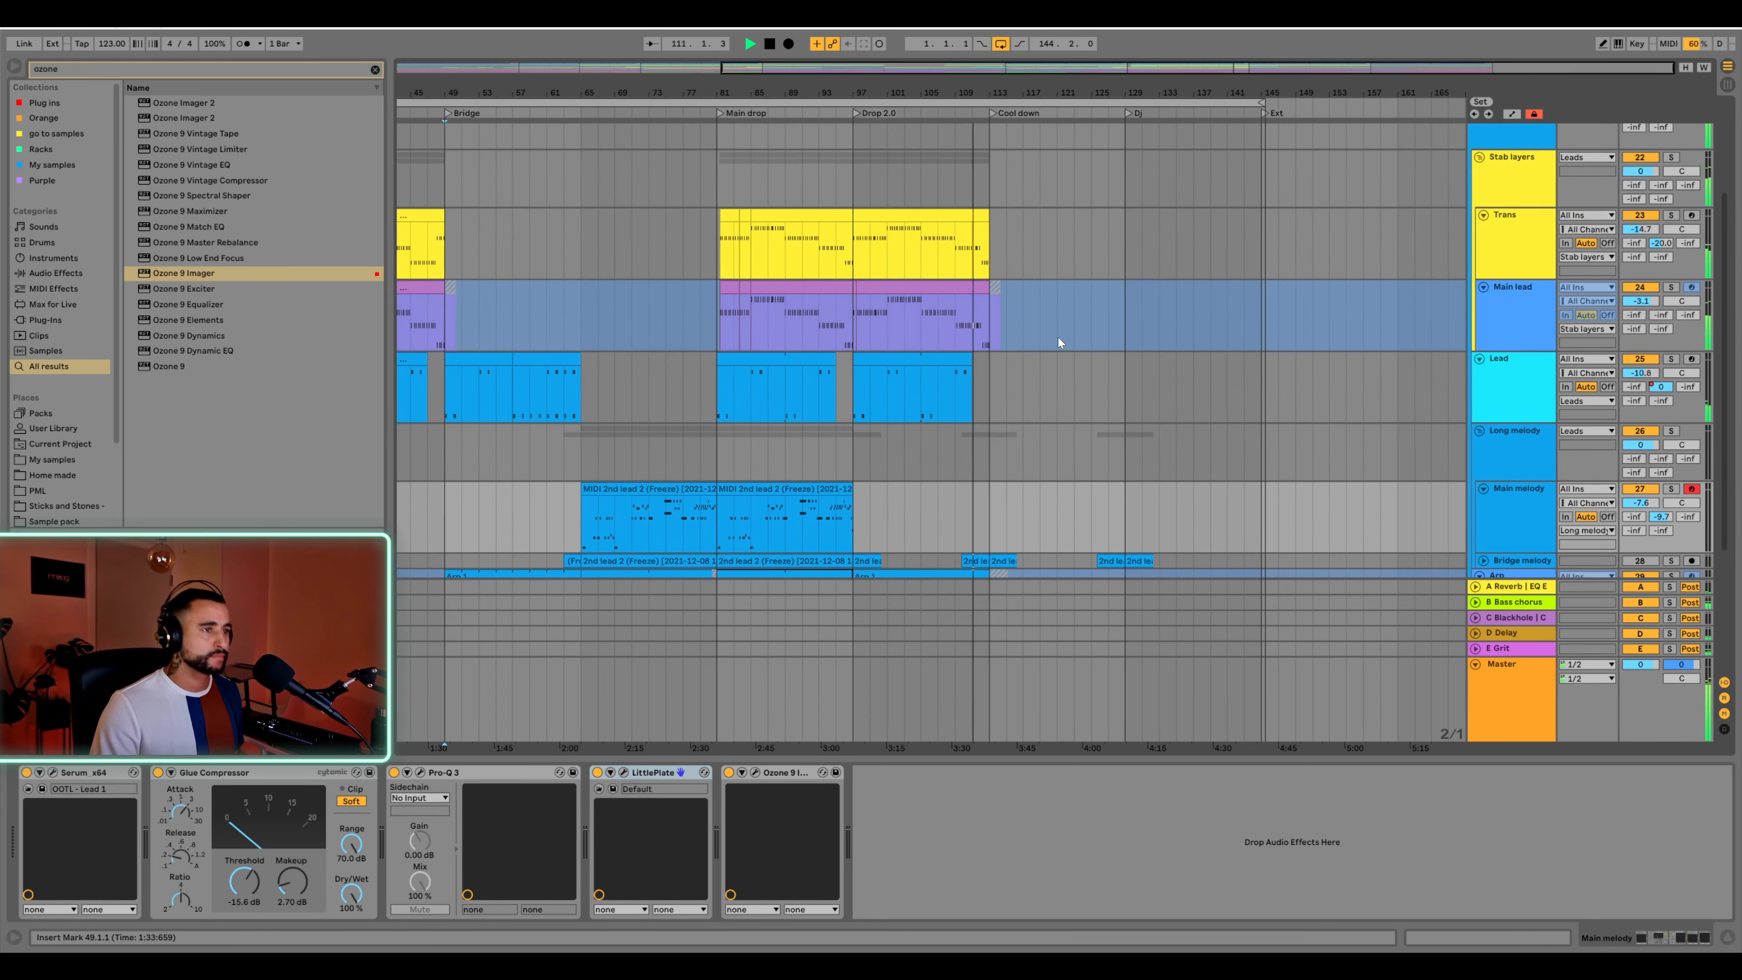
{"action": "scroll", "coordinate": [1063, 336], "scroll_direction": "down", "scroll_amount": 1}
{"action": "scroll", "coordinate": [1081, 333], "scroll_direction": "down", "scroll_amount": 2}
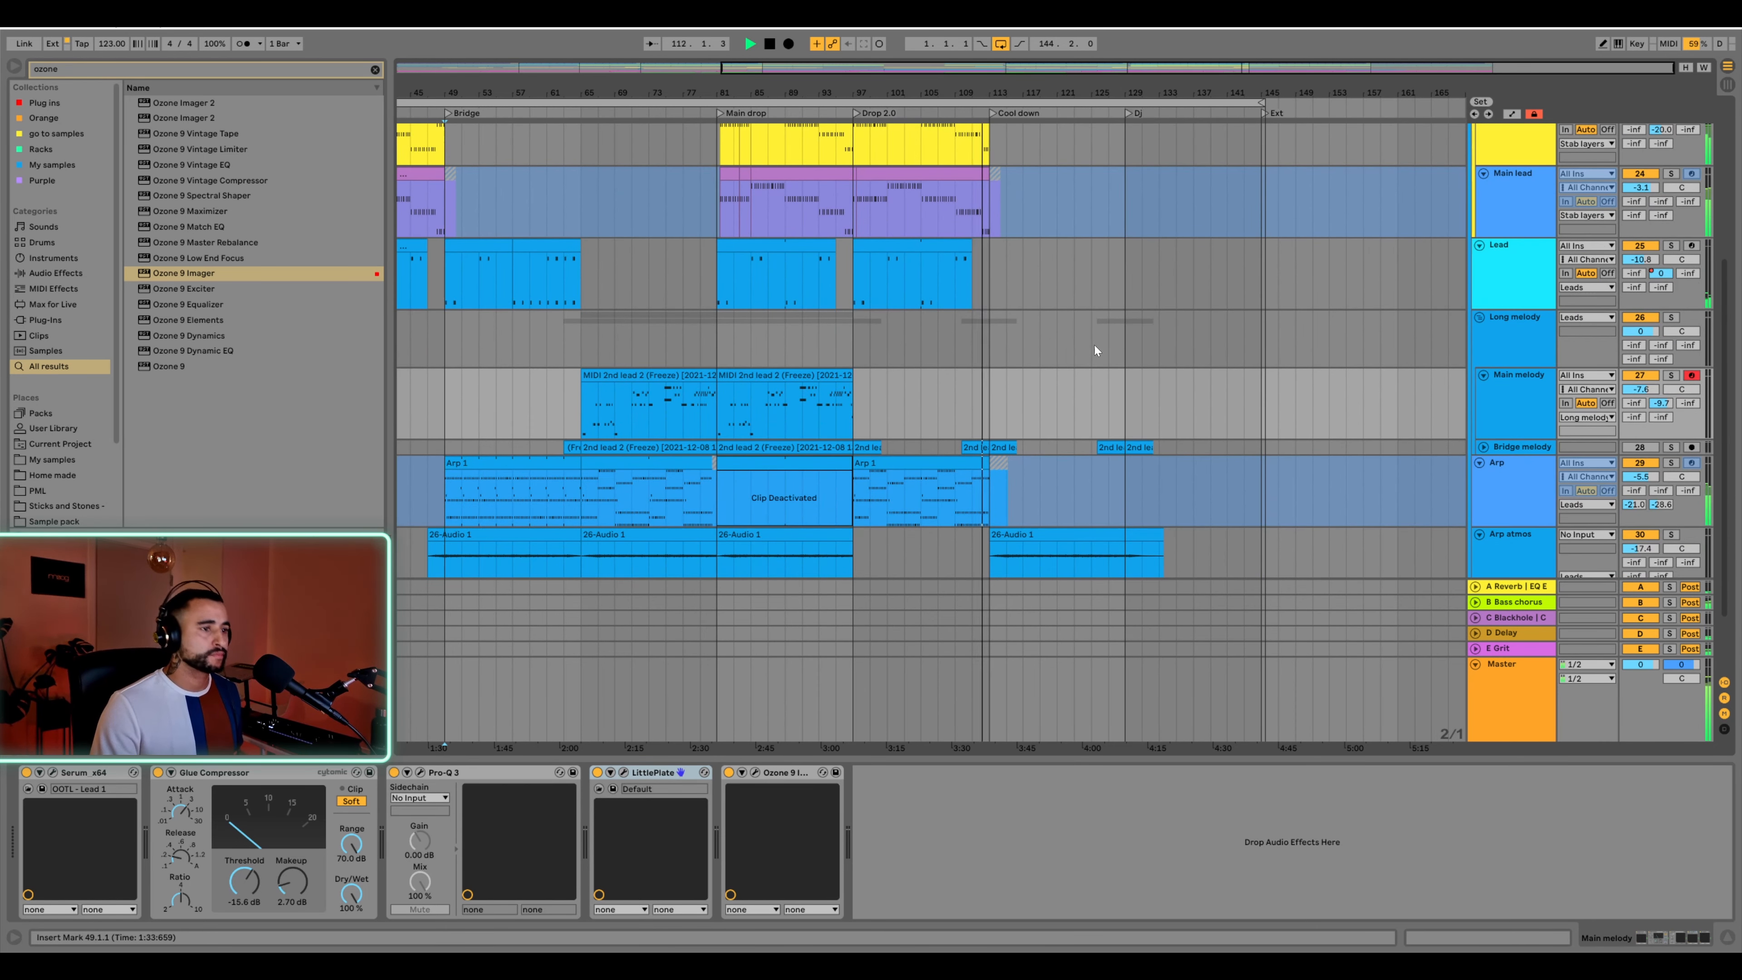
{"action": "scroll", "coordinate": [1084, 347], "scroll_direction": "up", "scroll_amount": 5}
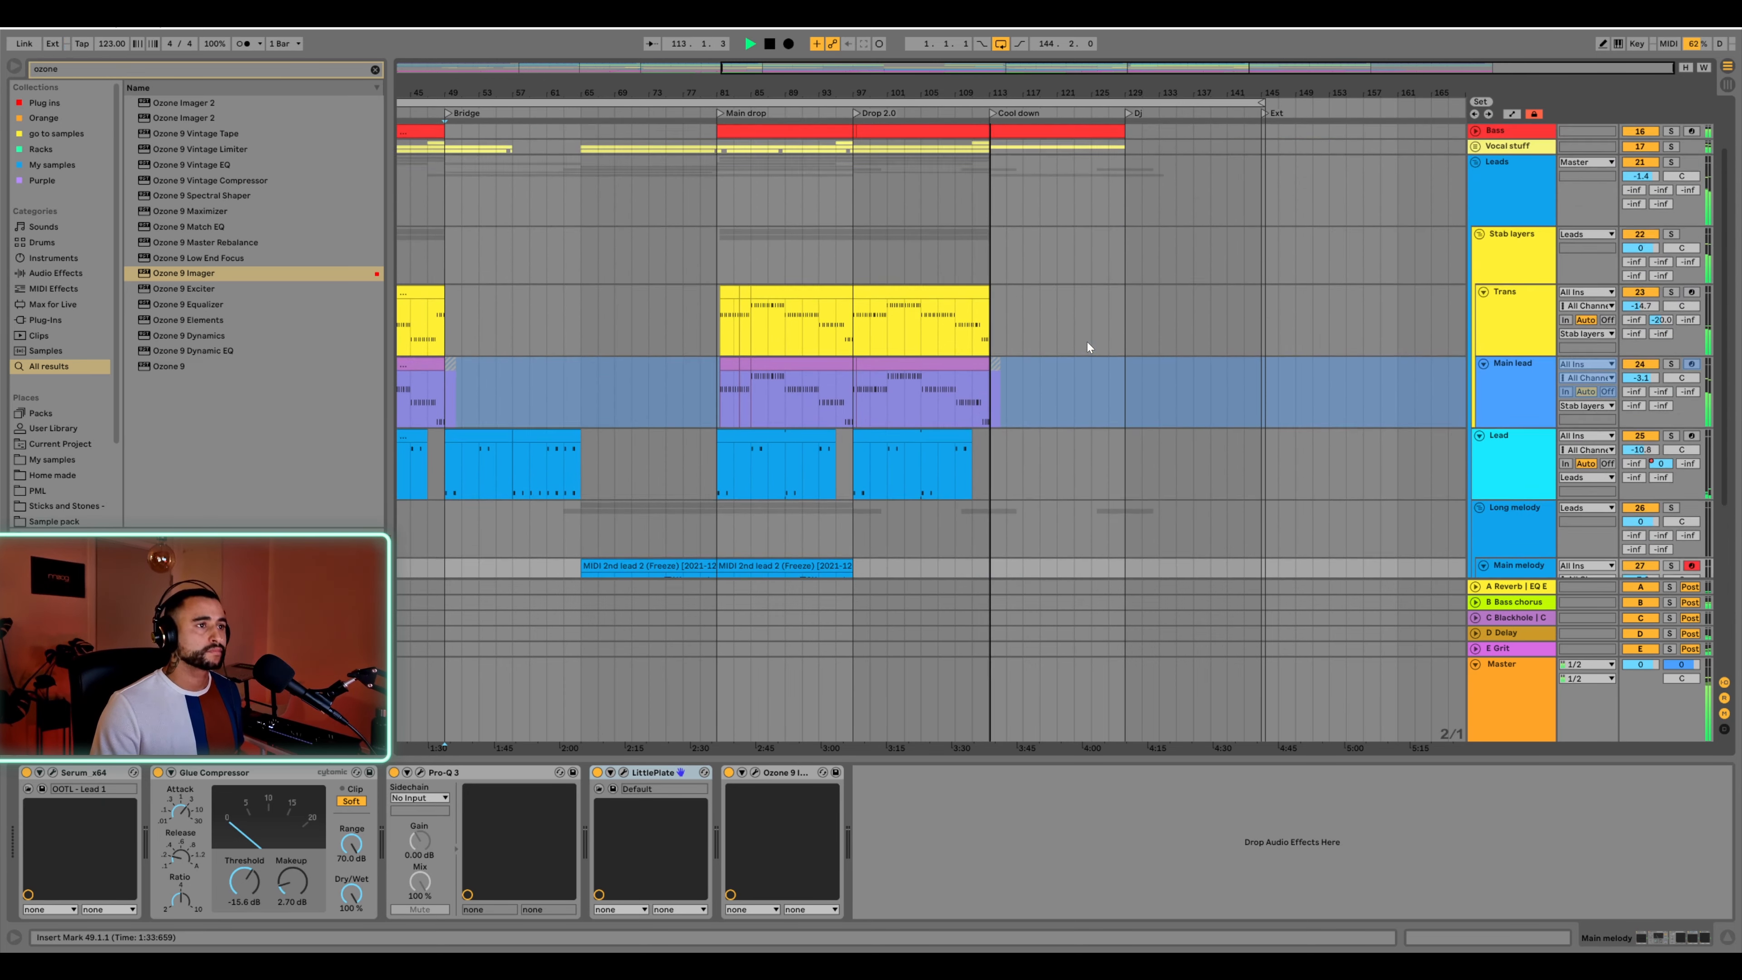
{"action": "scroll", "coordinate": [1088, 342], "scroll_direction": "up", "scroll_amount": 2}
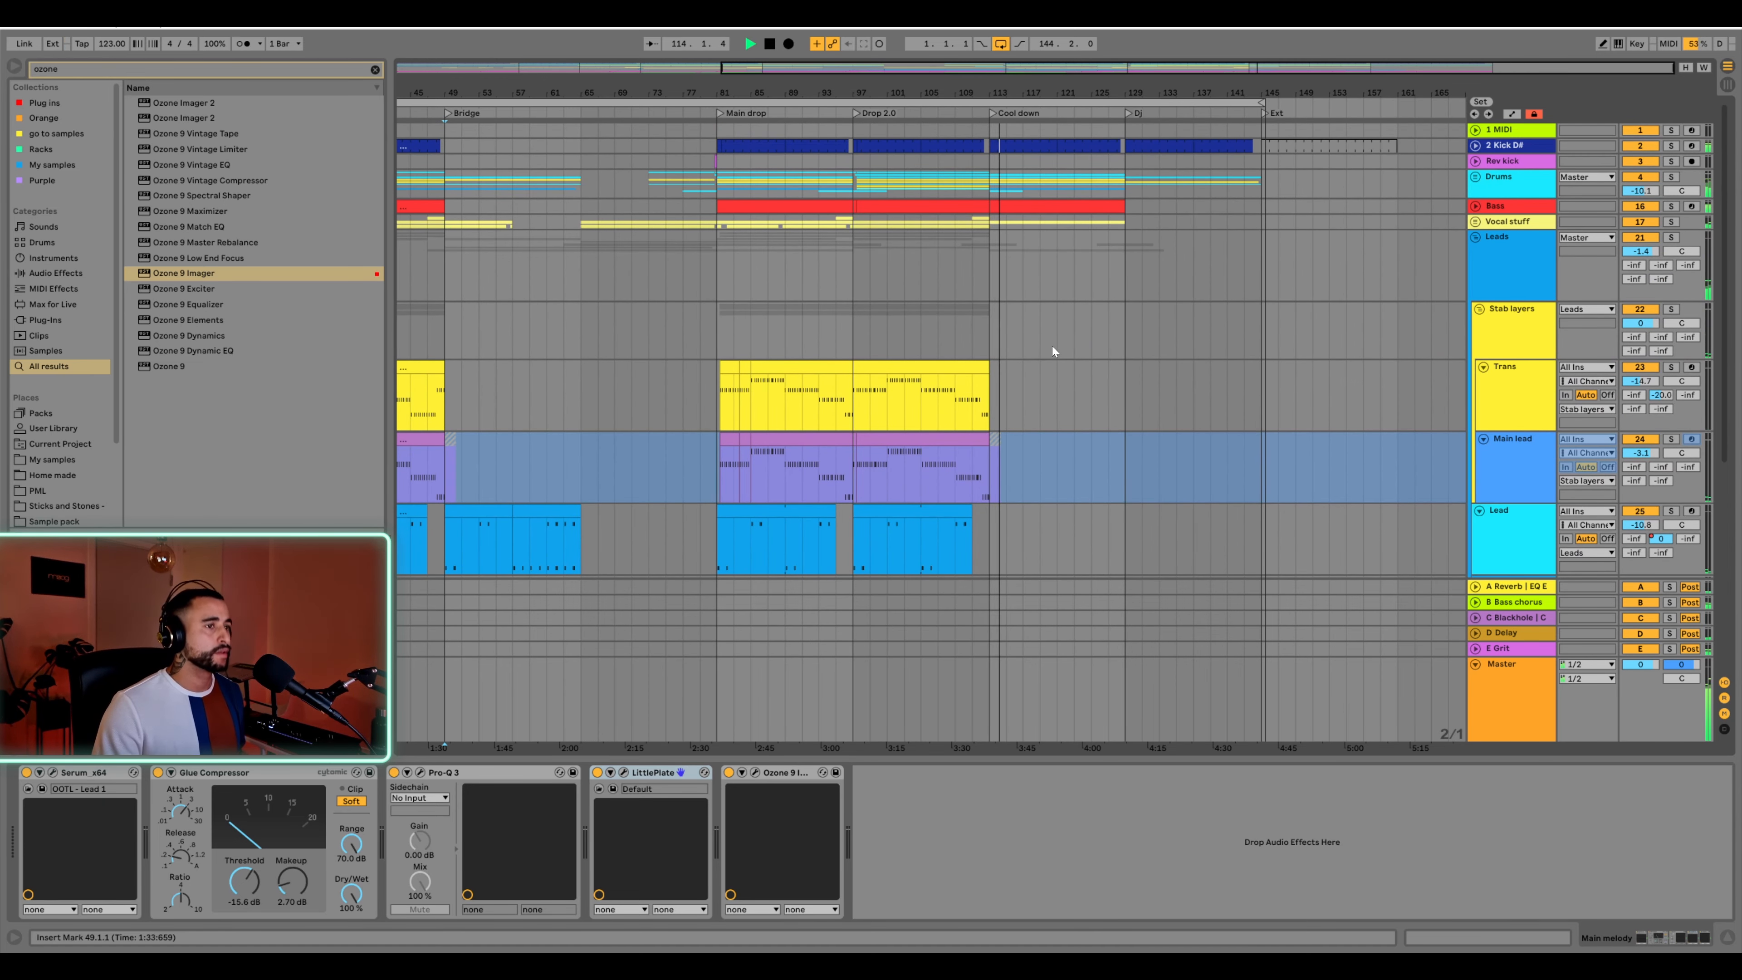
{"action": "key", "text": "space"}
Unfold the Drums group and inspect the notes of the Perc rack's Basic drums clip in Drop 2.0, then hide the clip view
{"action": "left_click_drag", "start_coordinate": [1062, 94], "coordinate": [1166, 68]}
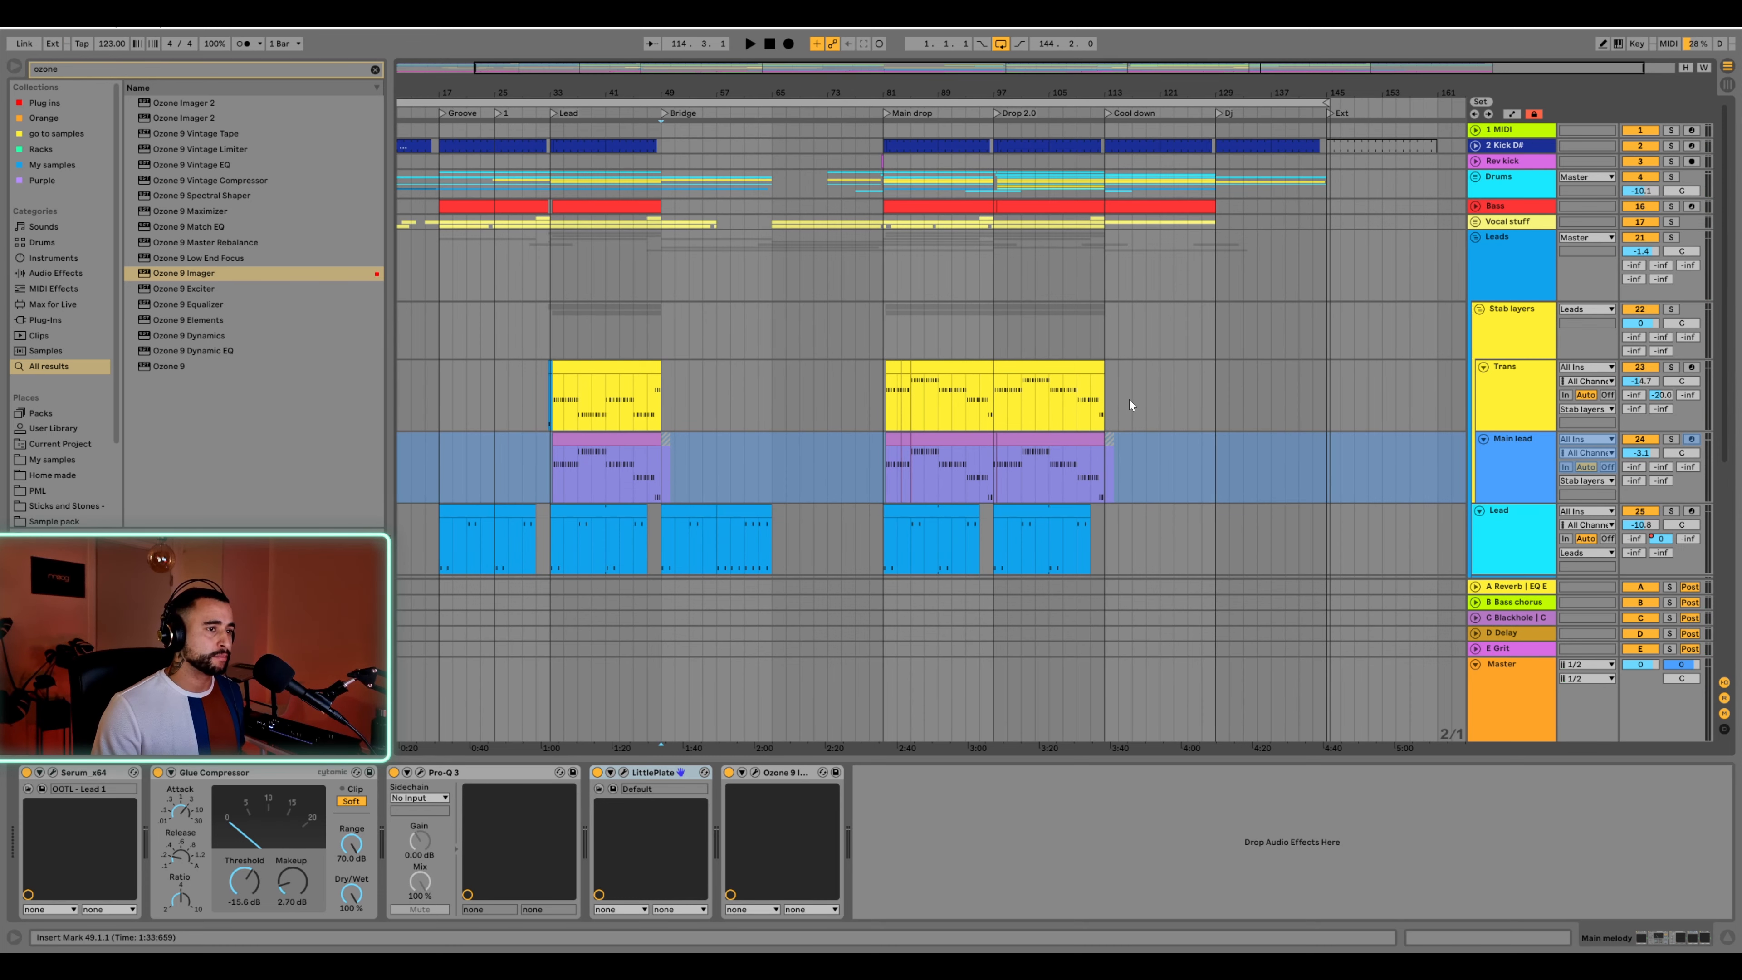
{"action": "left_click_drag", "start_coordinate": [1269, 86], "coordinate": [1251, 179]}
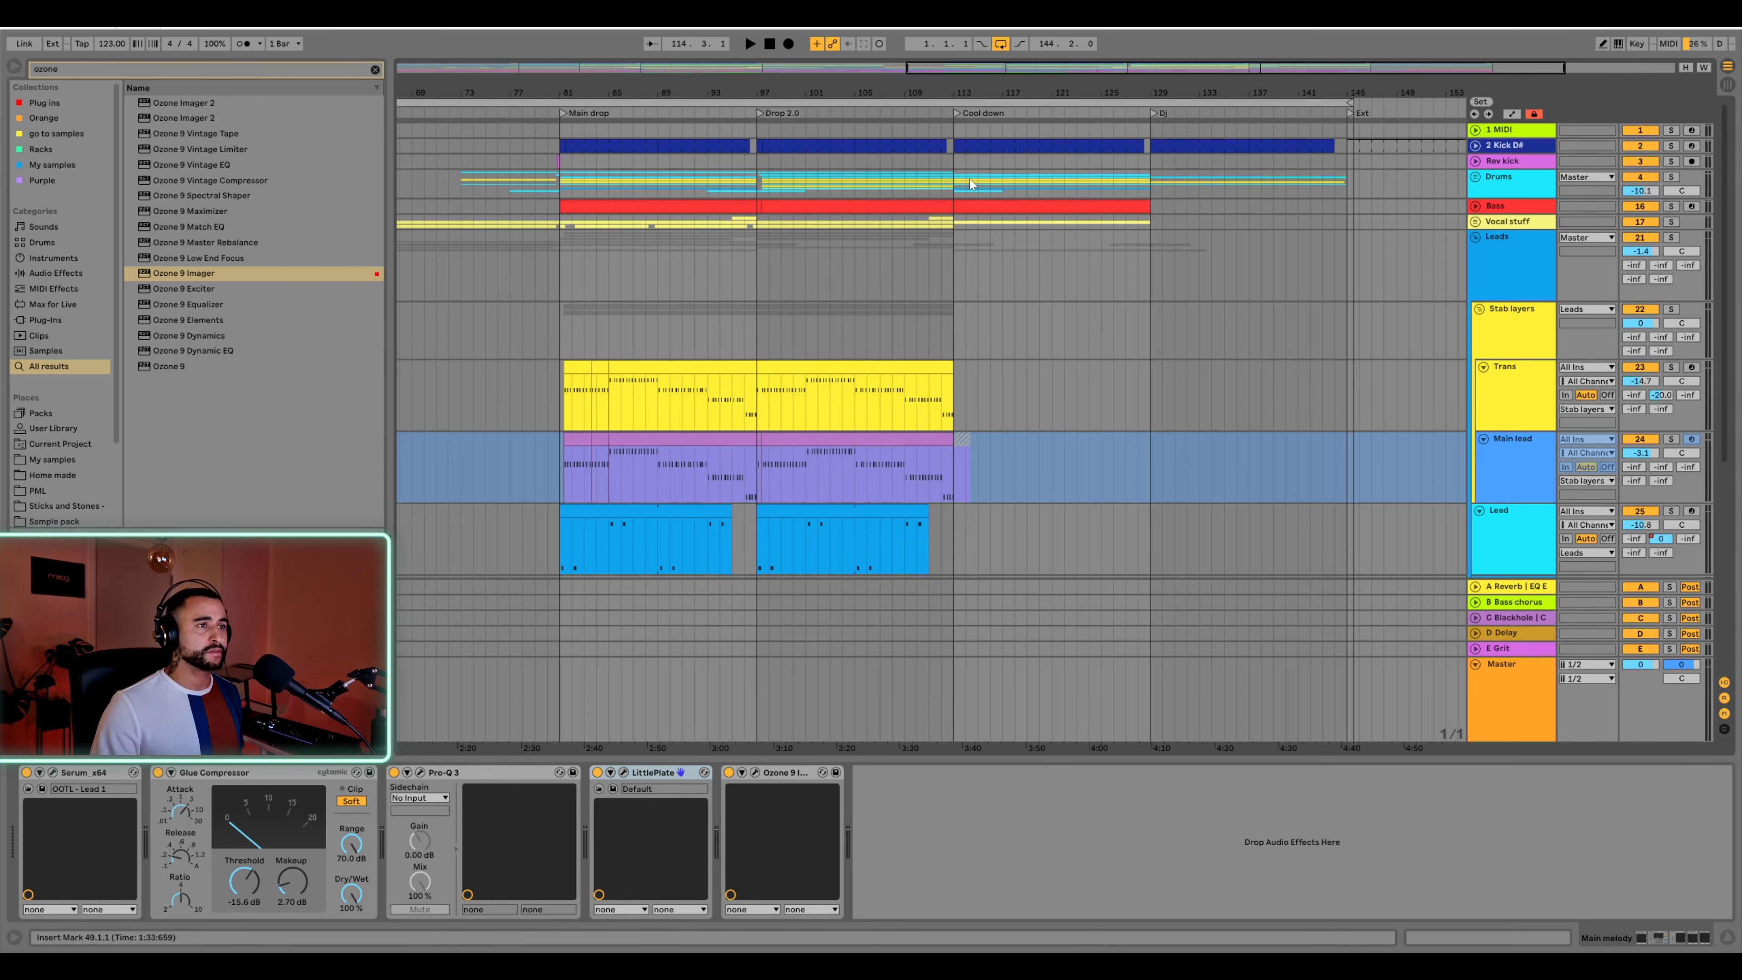
{"action": "left_click", "coordinate": [1475, 178]}
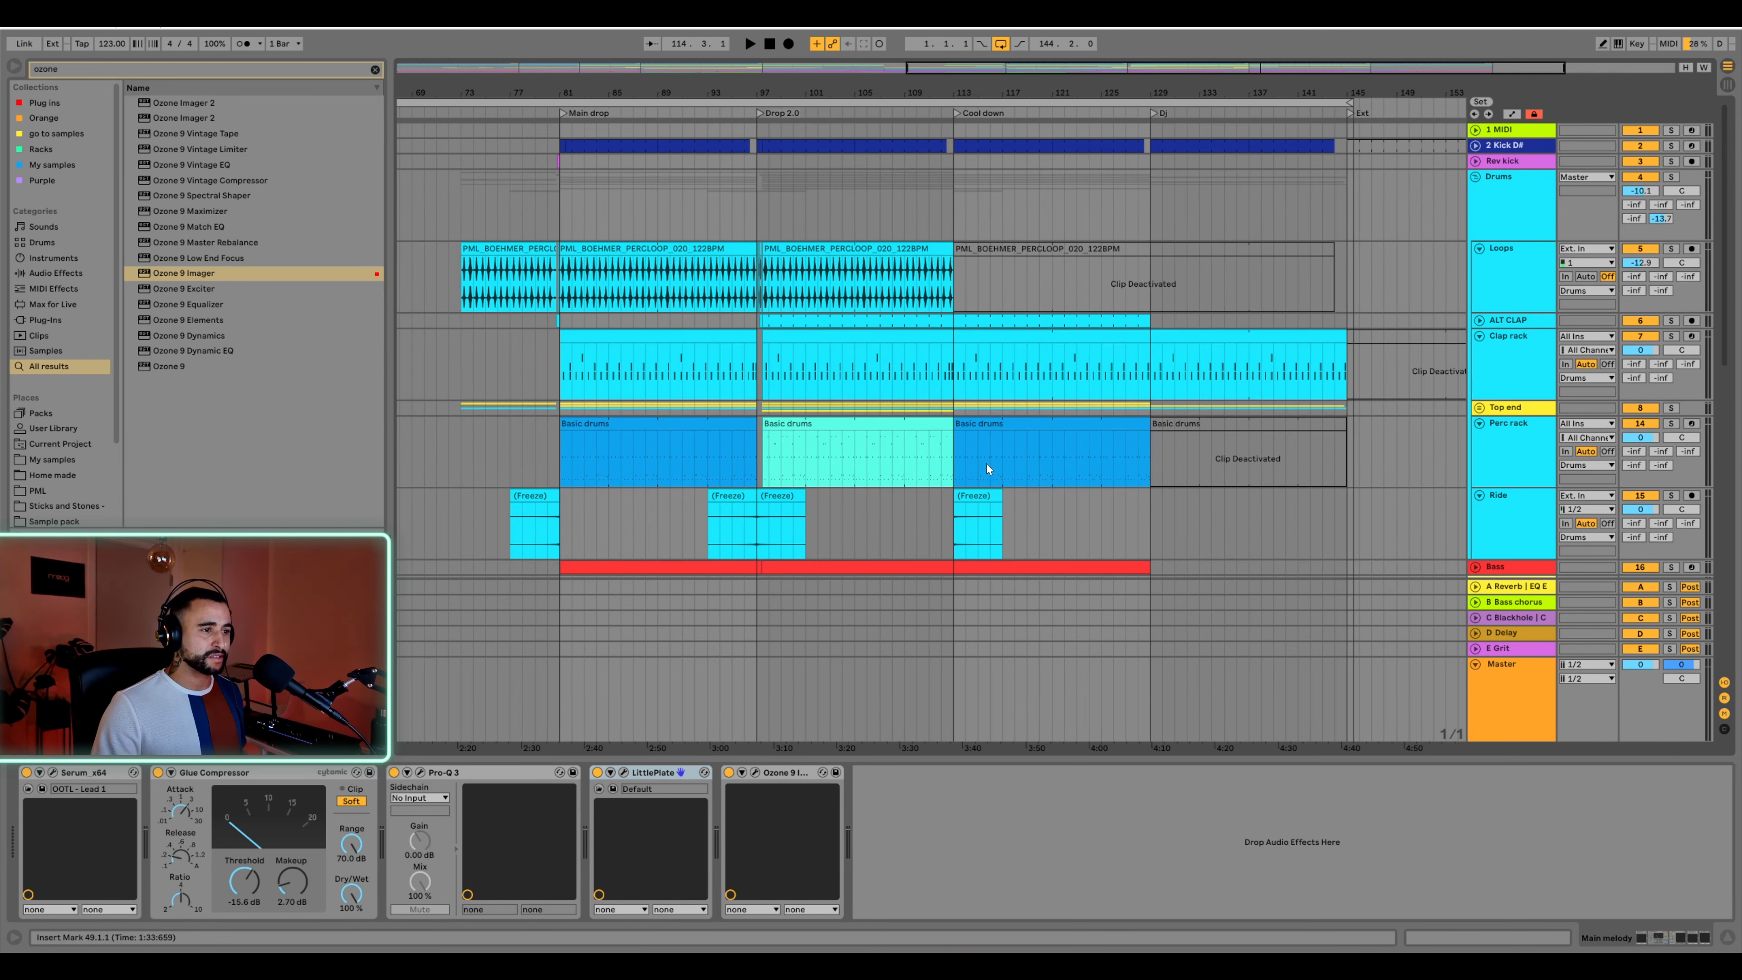
{"action": "left_click", "coordinate": [811, 422]}
{"action": "double_click", "coordinate": [810, 423]}
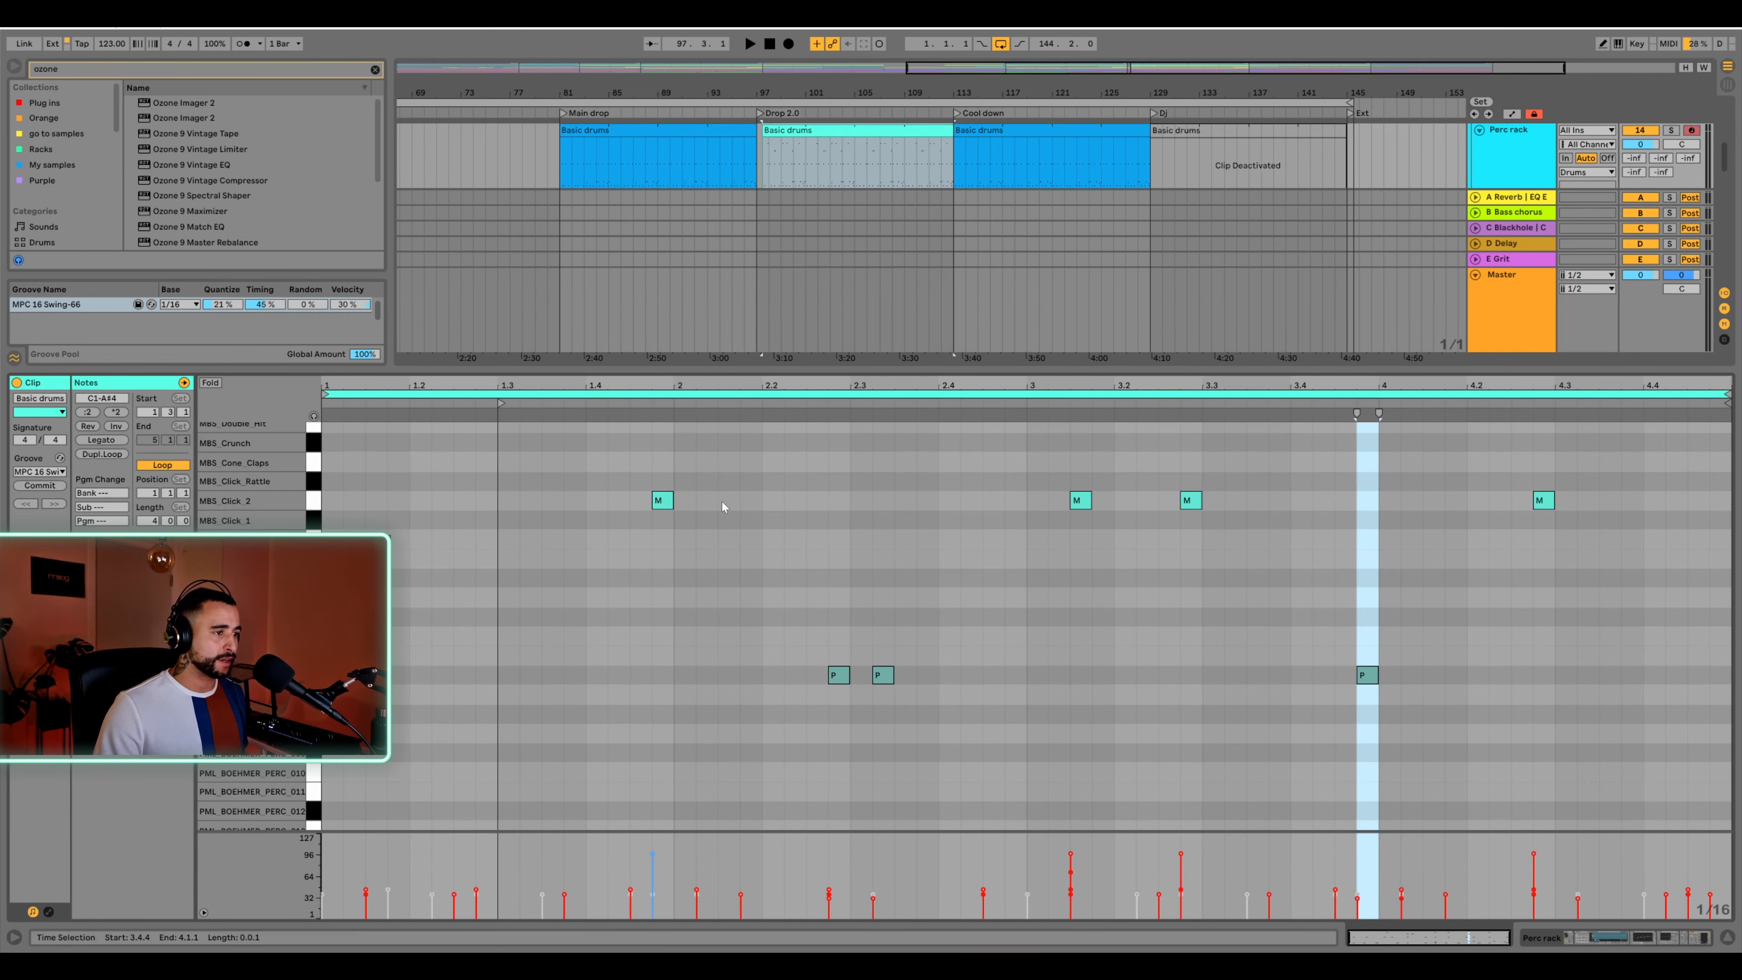
{"action": "left_click", "coordinate": [1727, 936]}
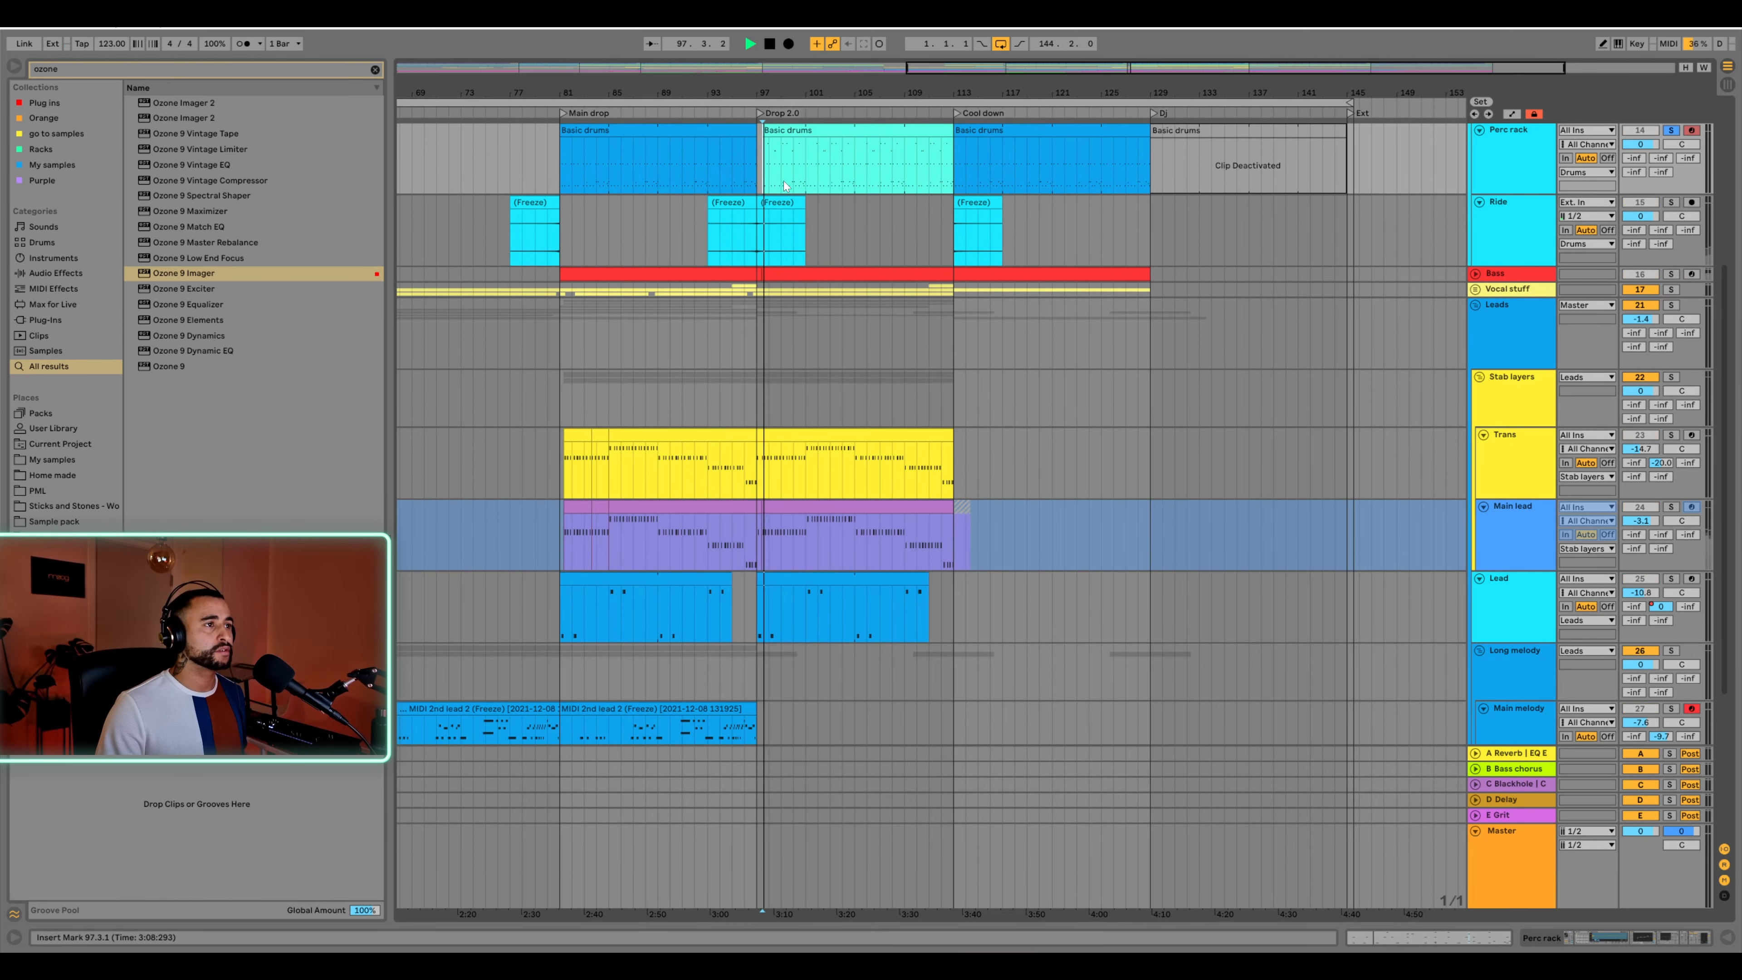
Audition the soloed Perc rack in Drop 2.0 and compare it with the Main drop from bar 92
{"action": "key", "text": "space"}
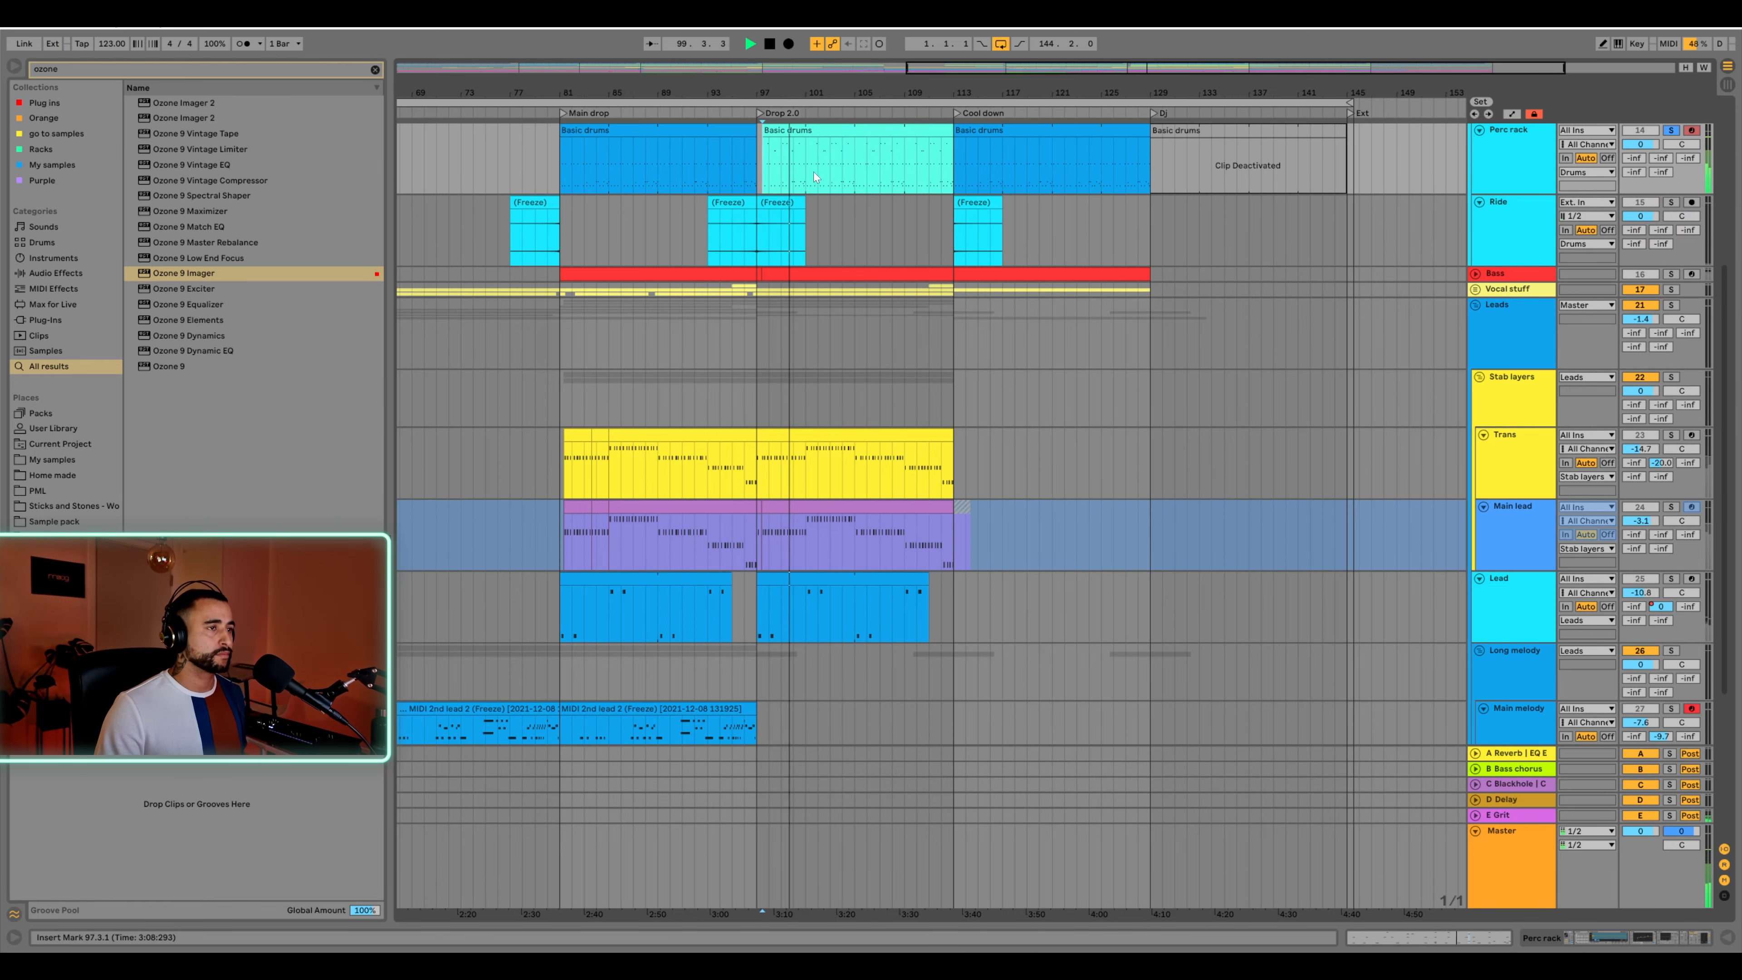
{"action": "key", "text": "space"}
{"action": "scroll", "coordinate": [731, 259], "scroll_direction": "up", "scroll_amount": 2}
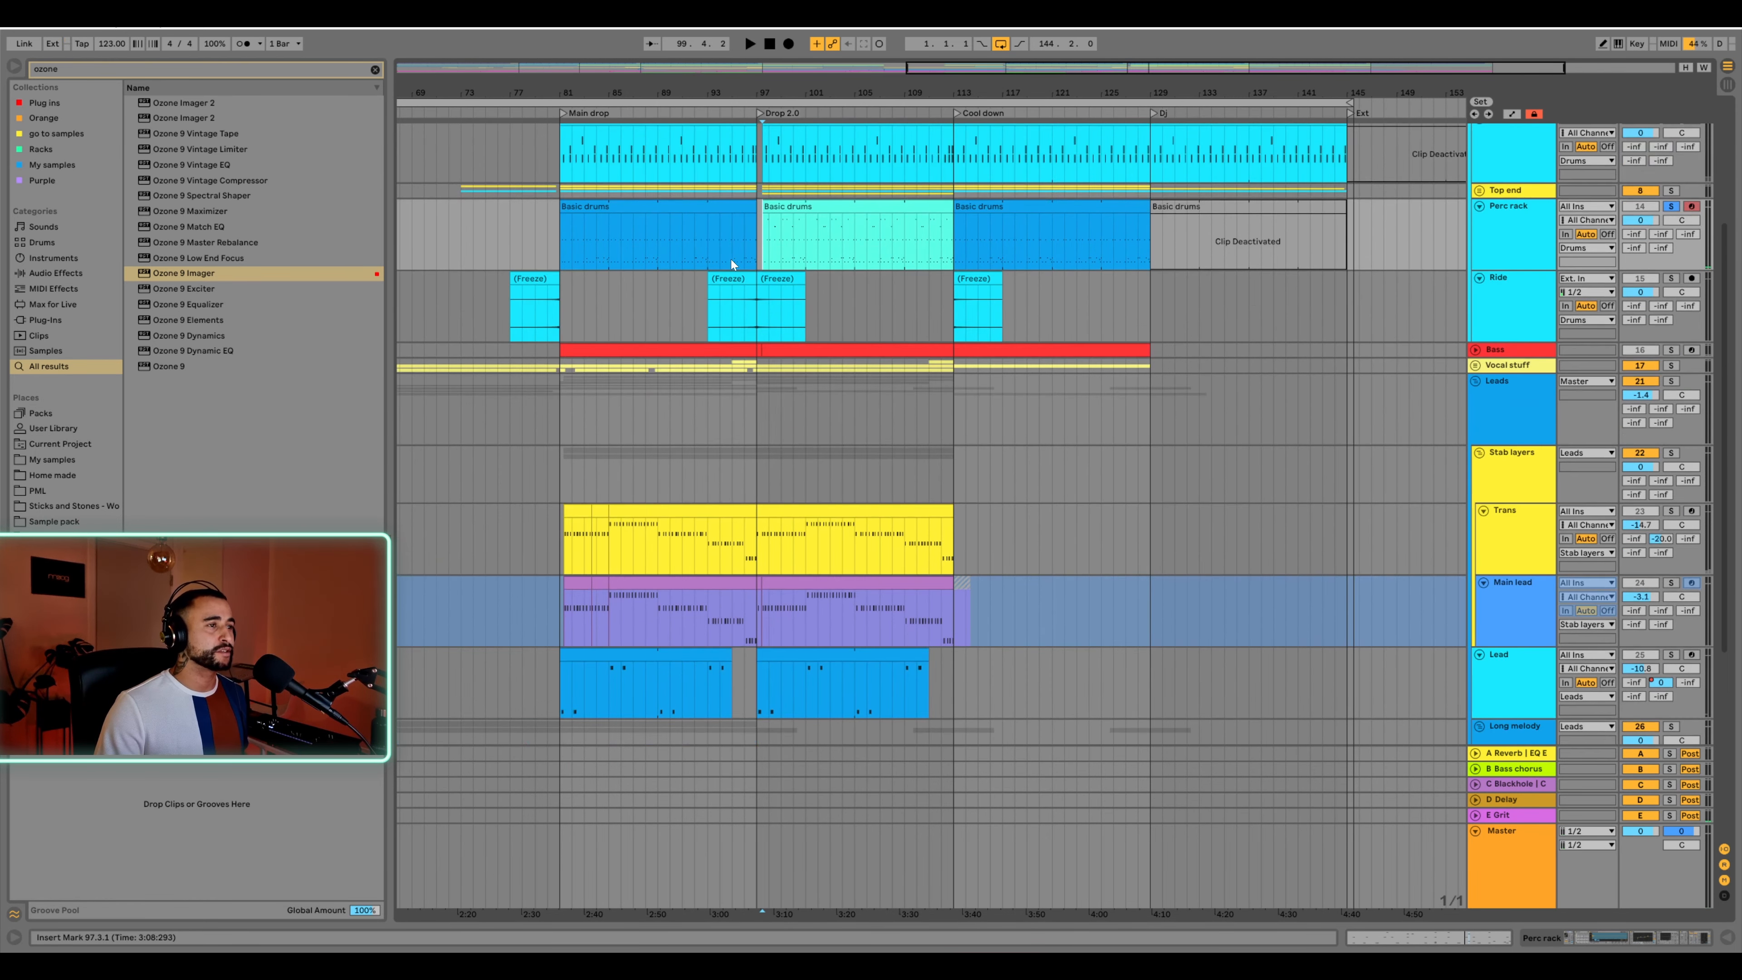
{"action": "left_click", "coordinate": [696, 237]}
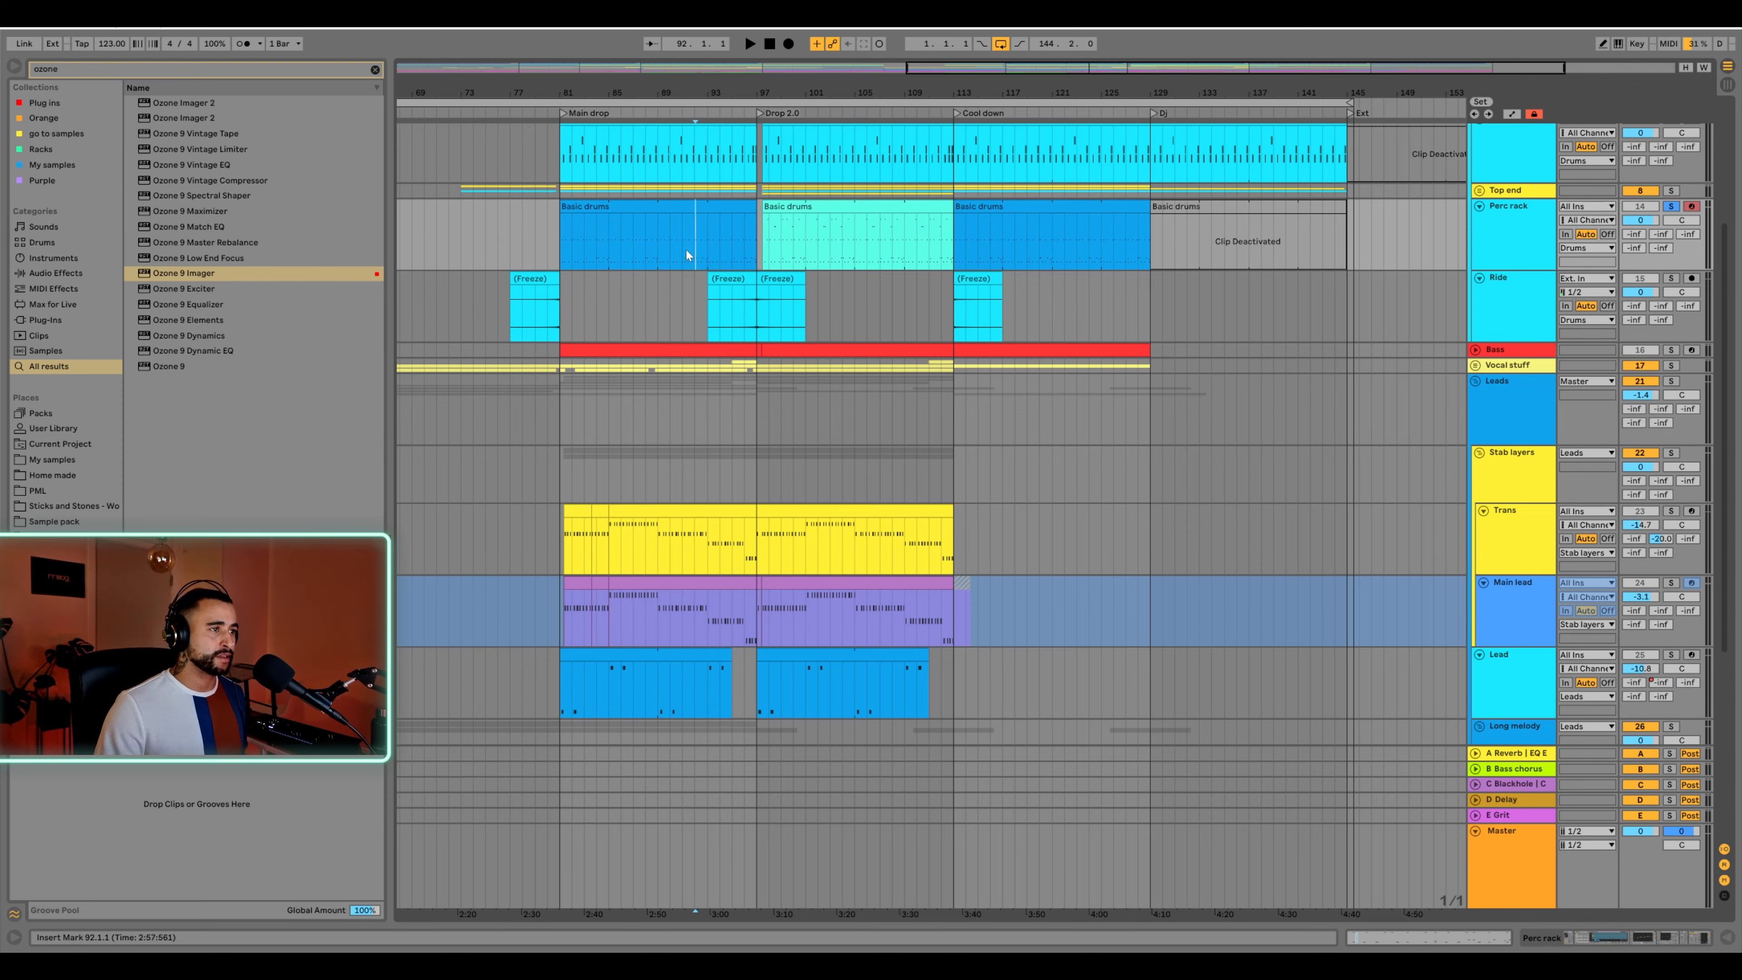
{"action": "key", "text": "space"}
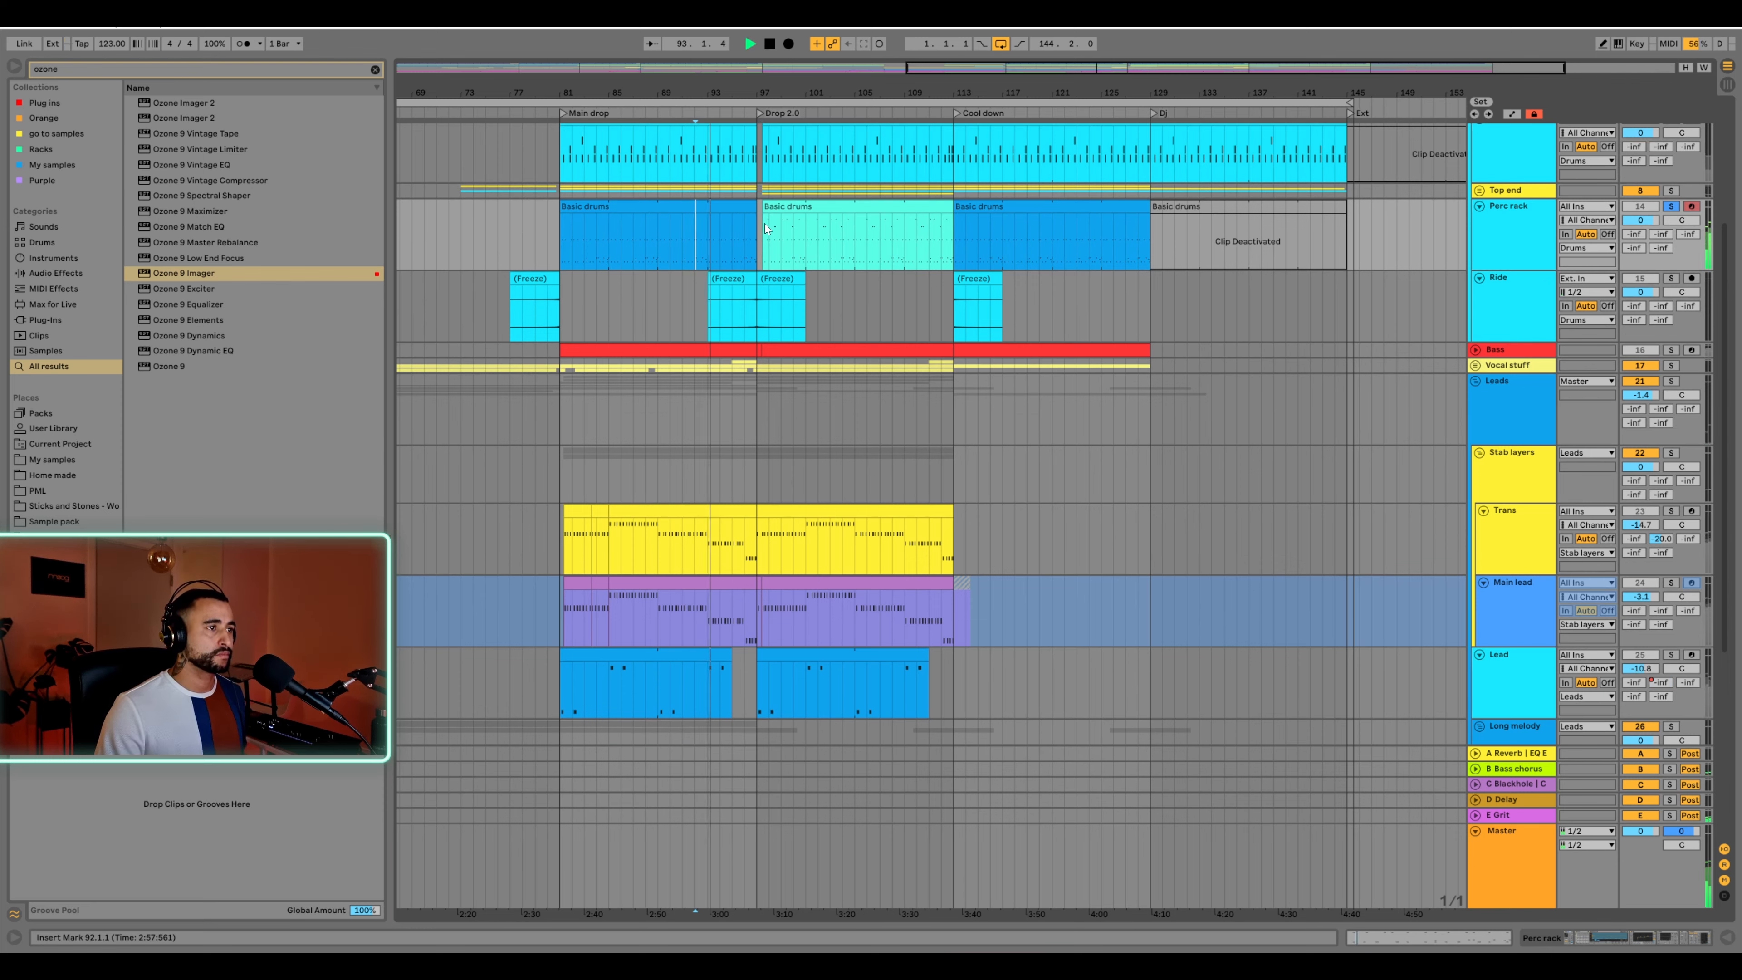
{"action": "key", "text": "space"}
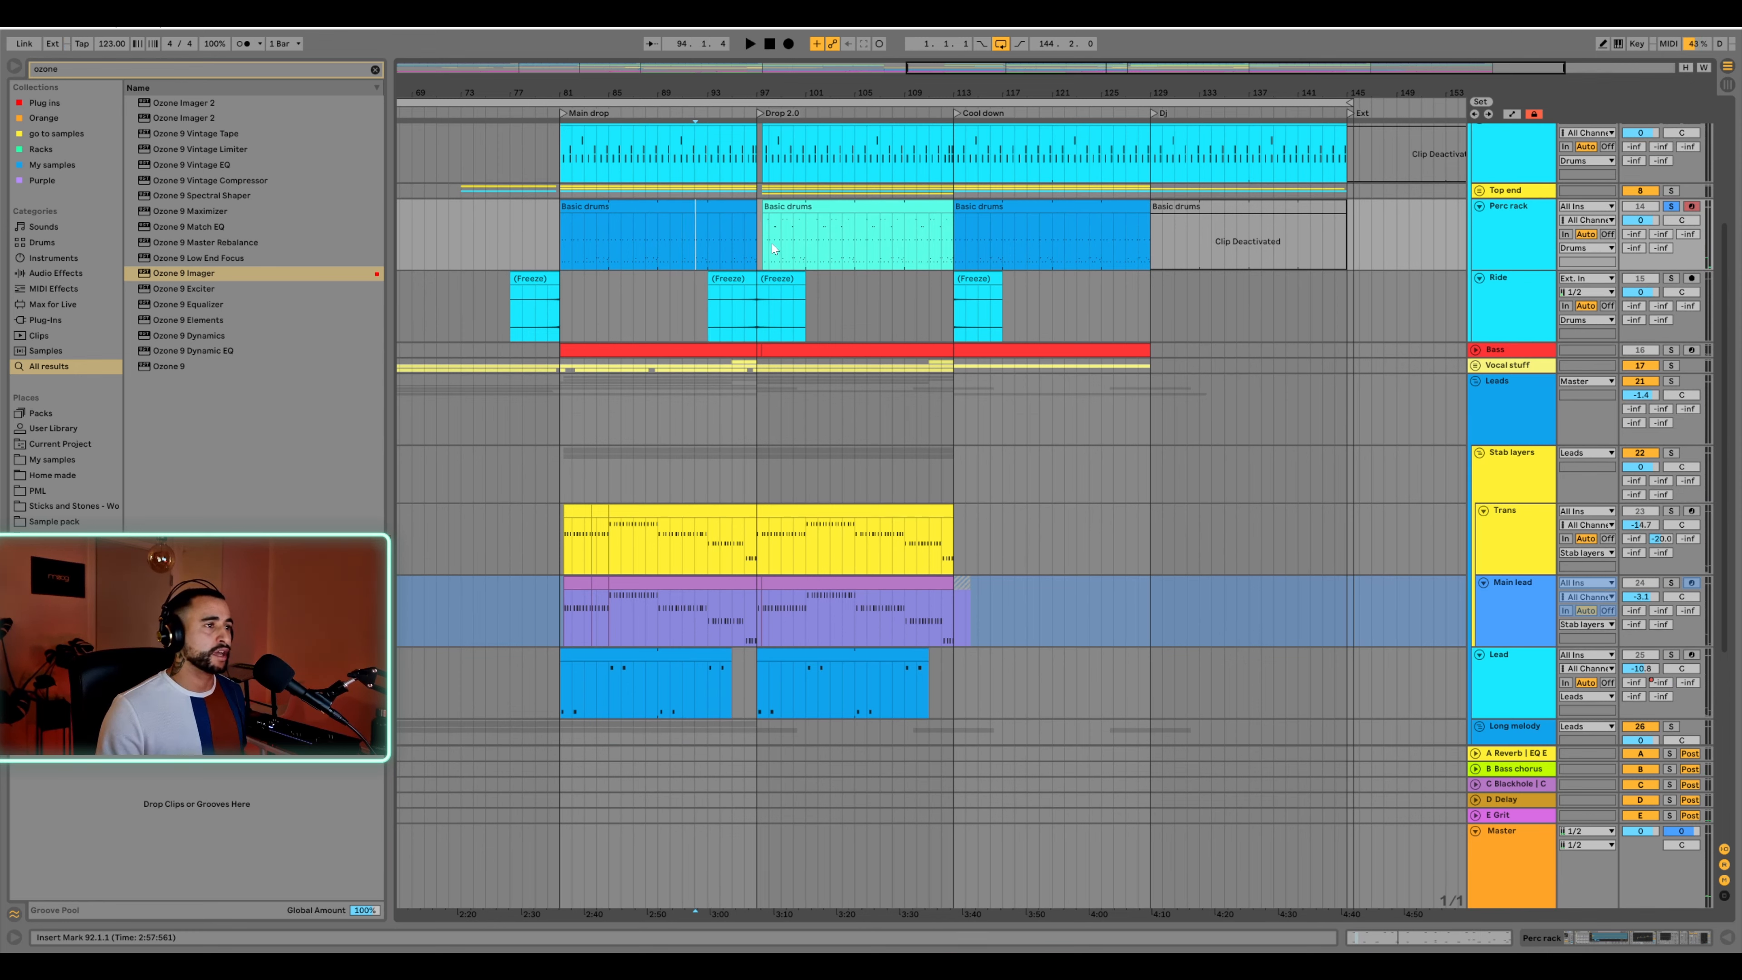
Unsolo the Perc rack and unfold the Top end group to show its shaker, hat and tambourine tracks
{"action": "left_click", "coordinate": [775, 241]}
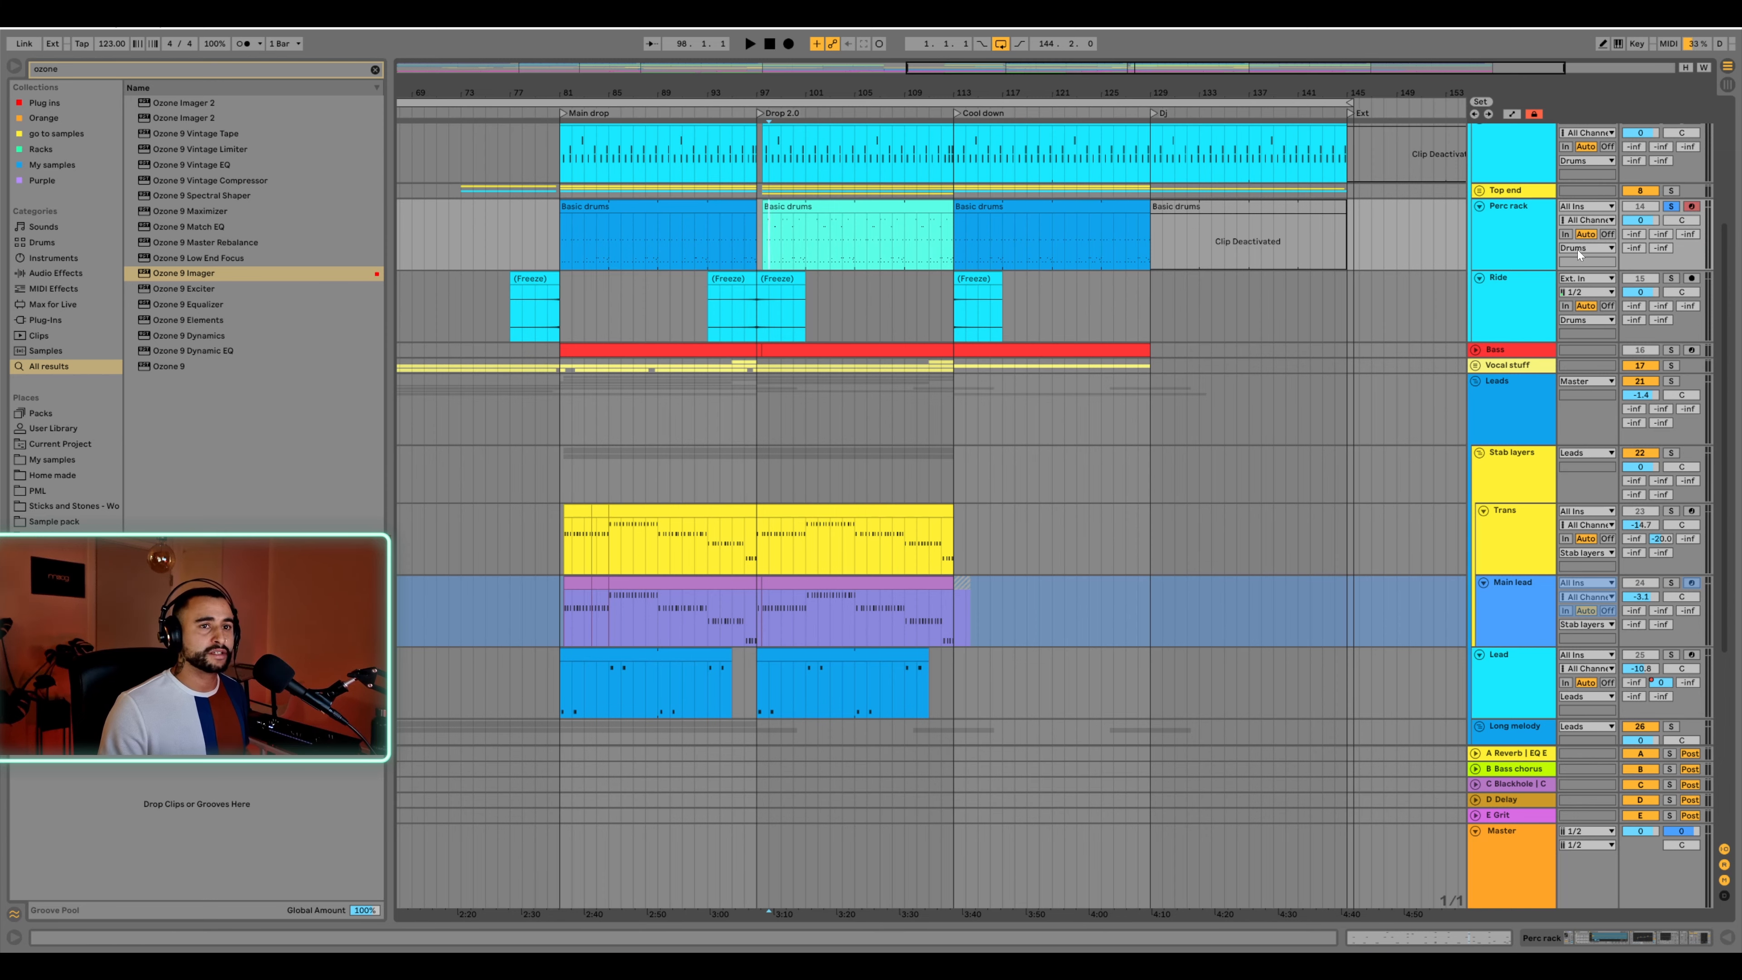
{"action": "key", "text": "s"}
{"action": "left_click", "coordinate": [1479, 190]}
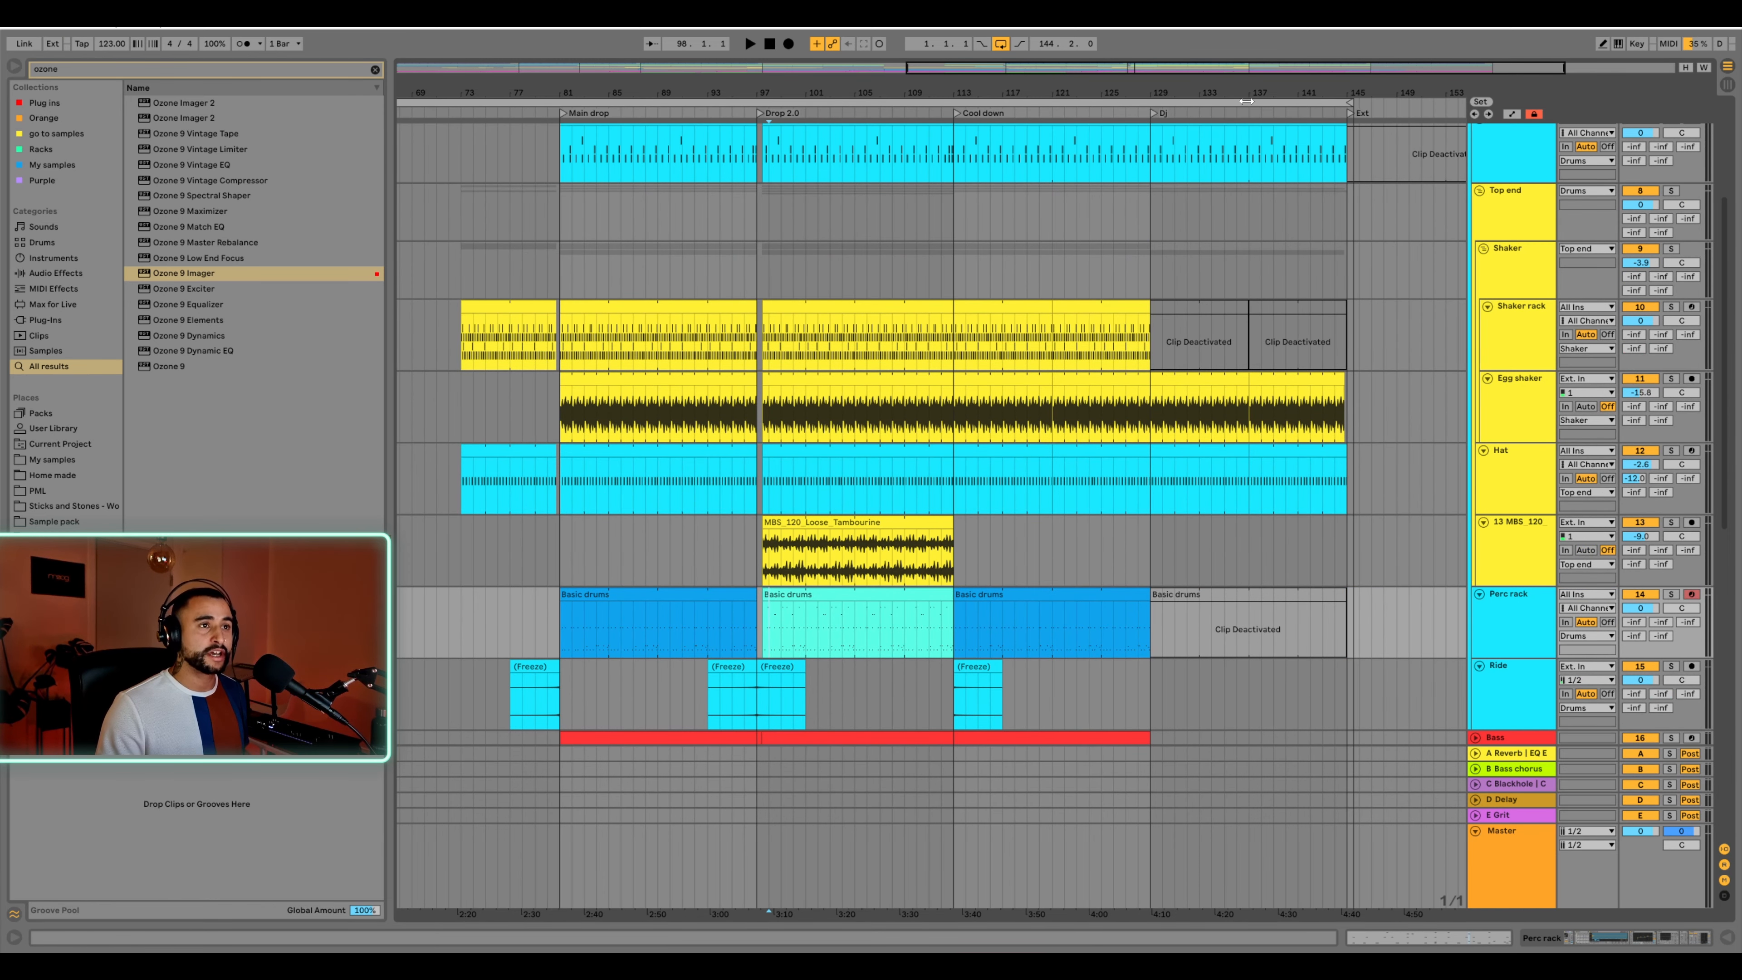
{"action": "left_click_drag", "start_coordinate": [1249, 97], "coordinate": [1164, 106]}
Play from bar 128 into the Dj section, unfold the Atmos and pads group while listening, and stop playback
{"action": "left_click", "coordinate": [1043, 274]}
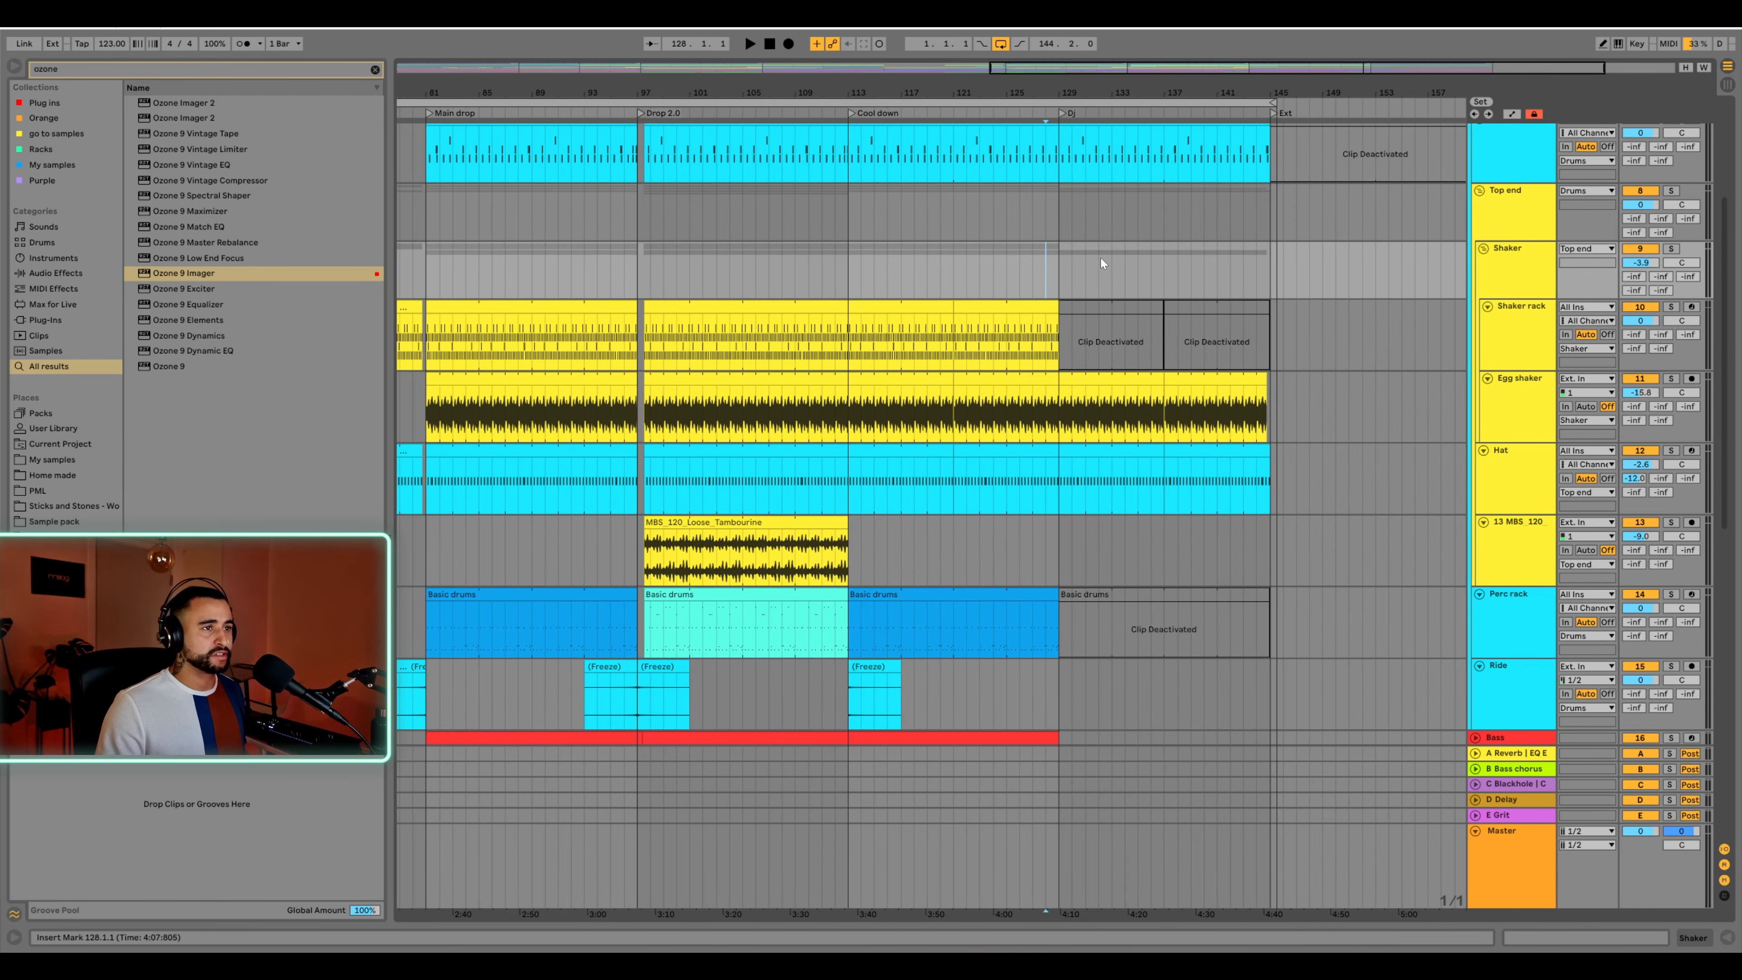
{"action": "scroll", "coordinate": [1084, 333], "scroll_direction": "up", "scroll_amount": 4}
{"action": "scroll", "coordinate": [1083, 333], "scroll_direction": "down", "scroll_amount": 15}
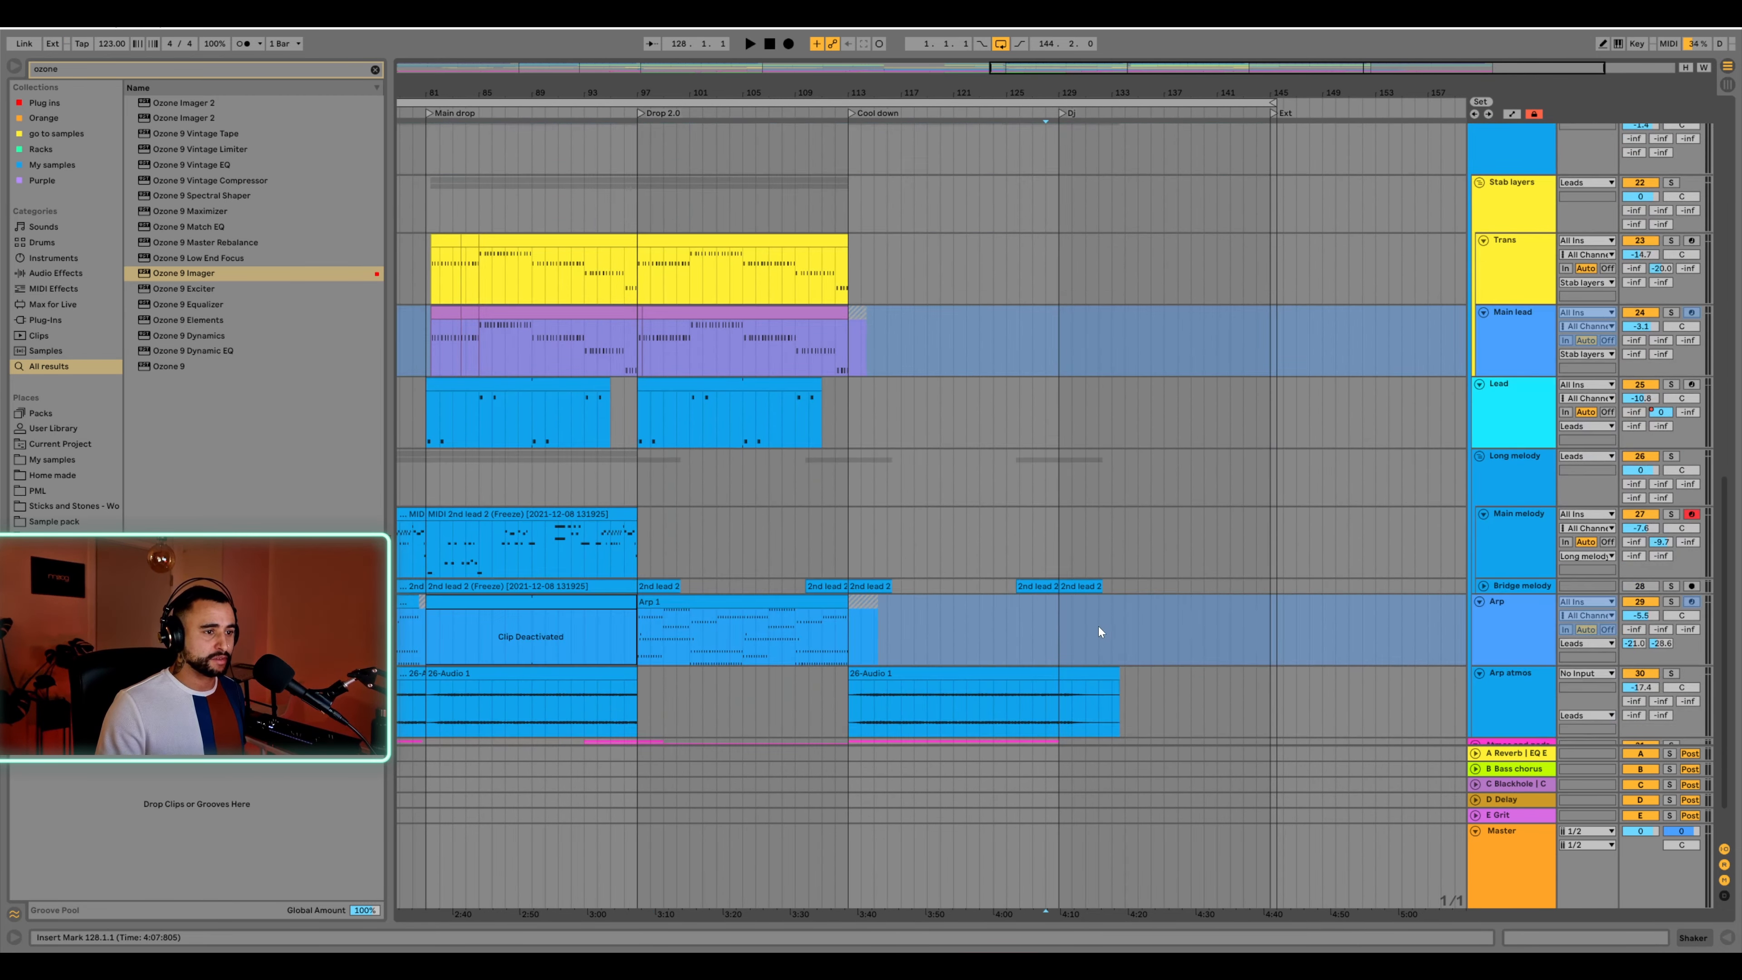
{"action": "key", "text": "space"}
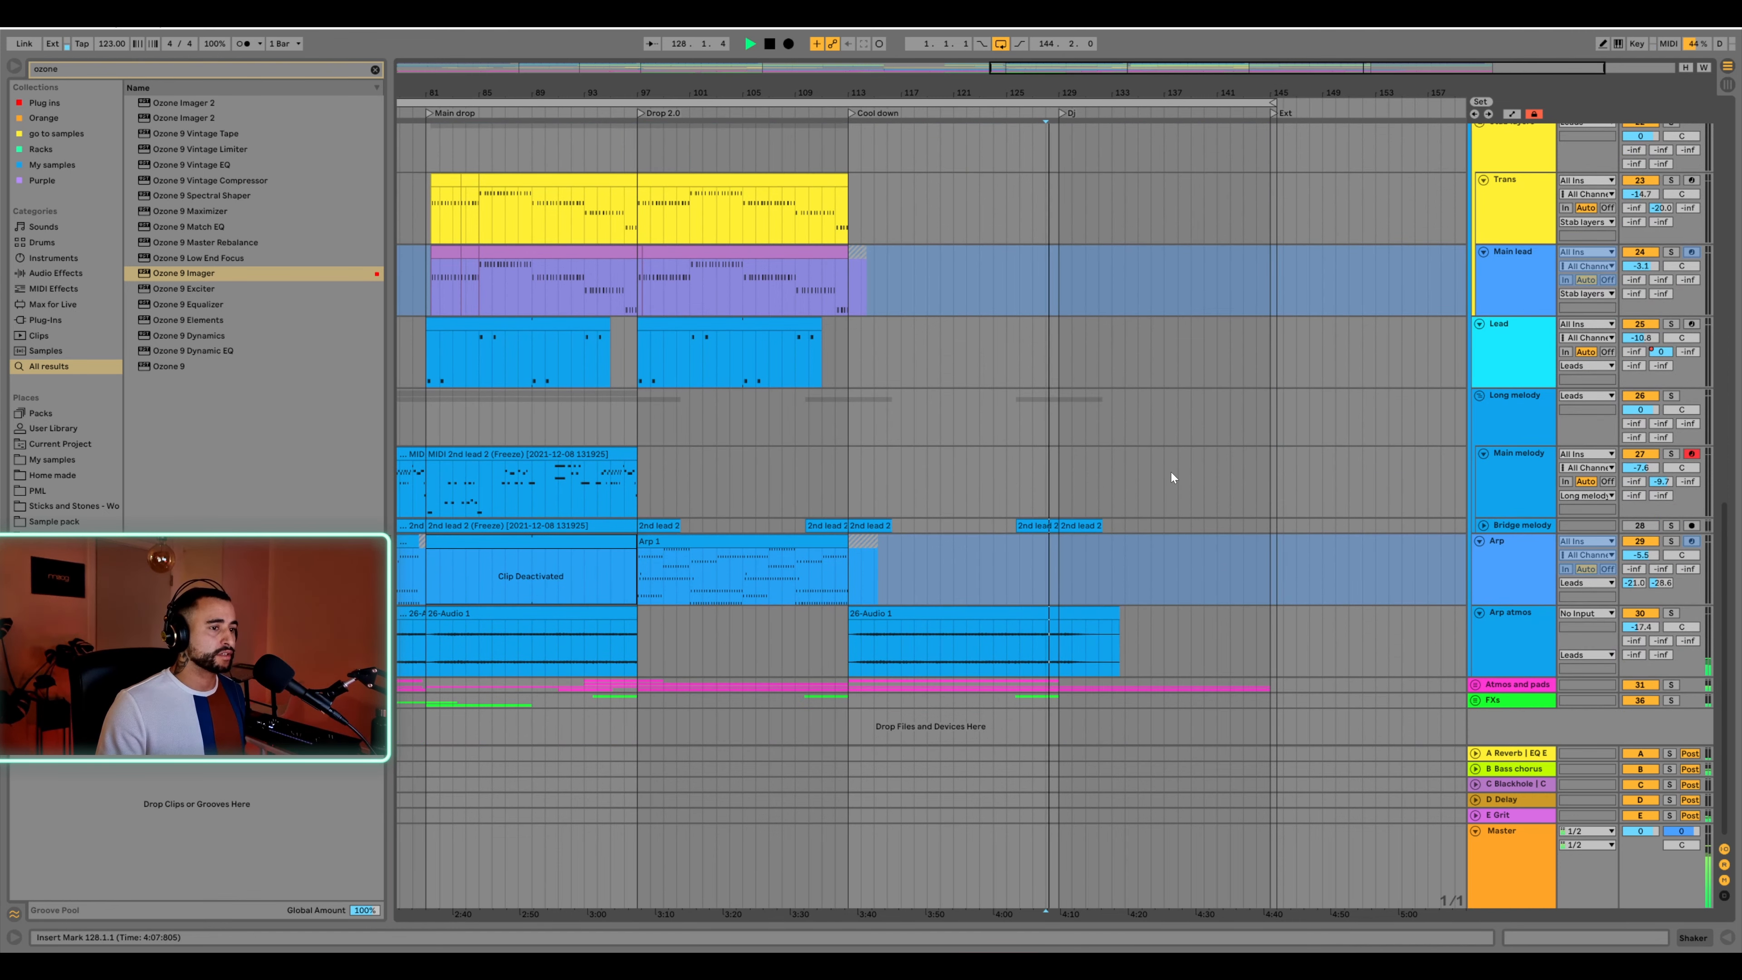
{"action": "left_click", "coordinate": [1476, 685]}
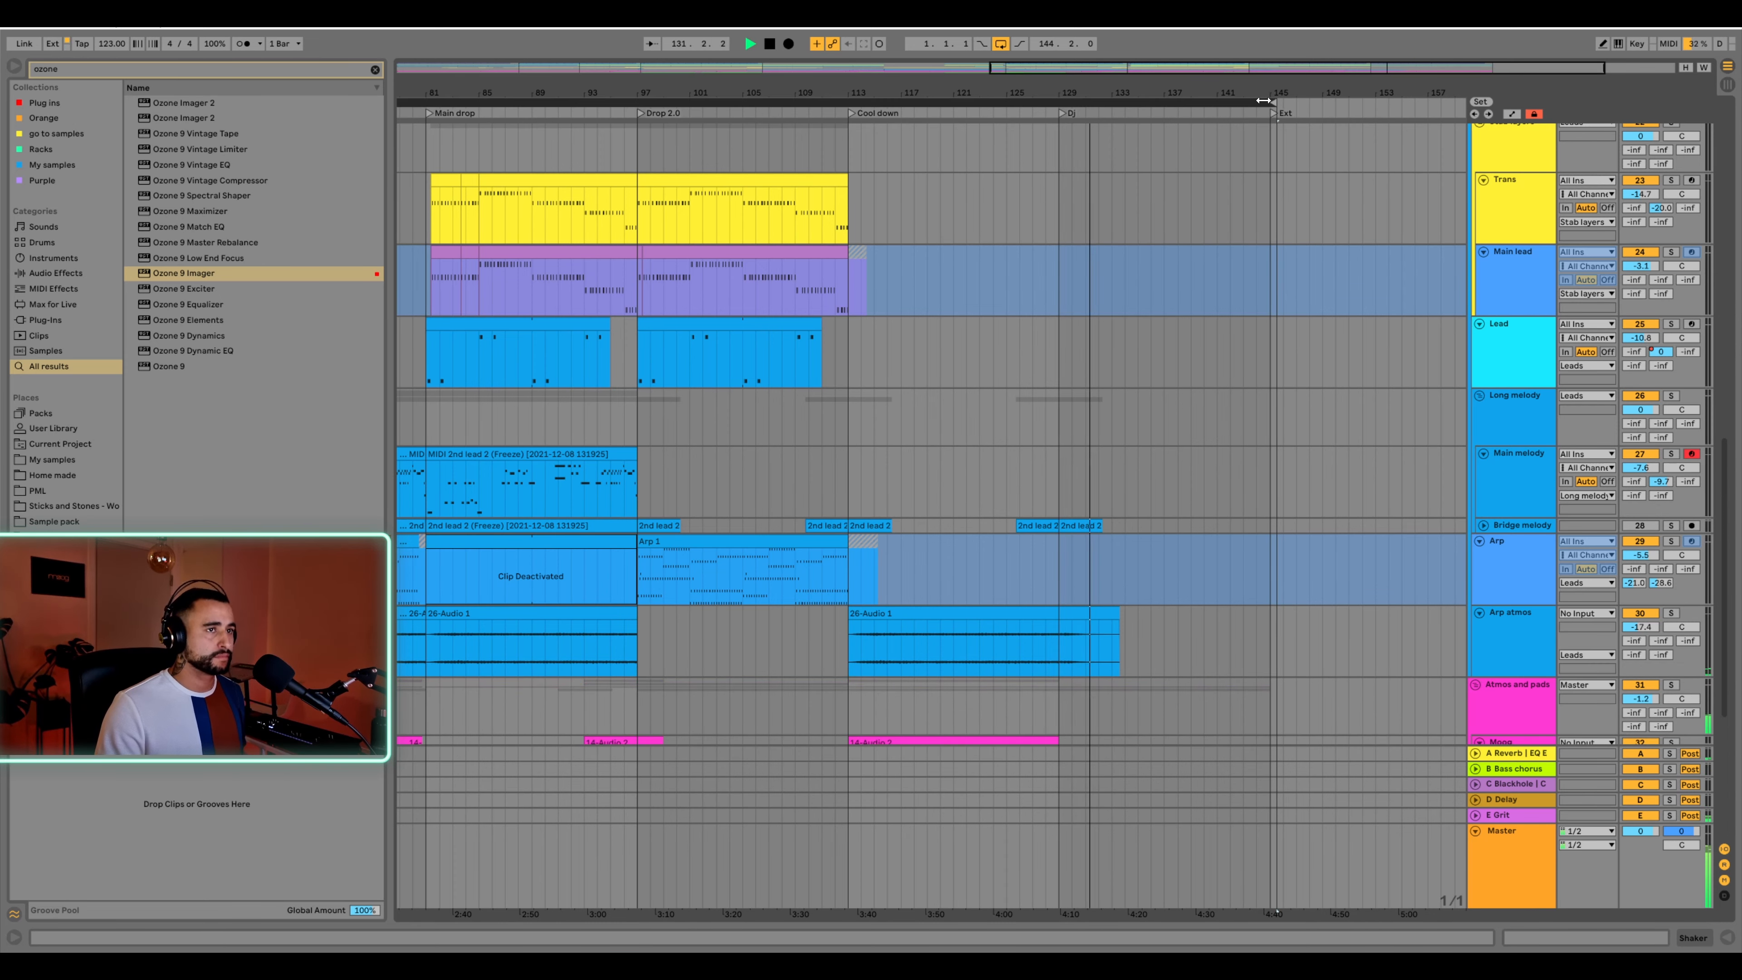
{"action": "left_click_drag", "start_coordinate": [1263, 97], "coordinate": [1311, 98]}
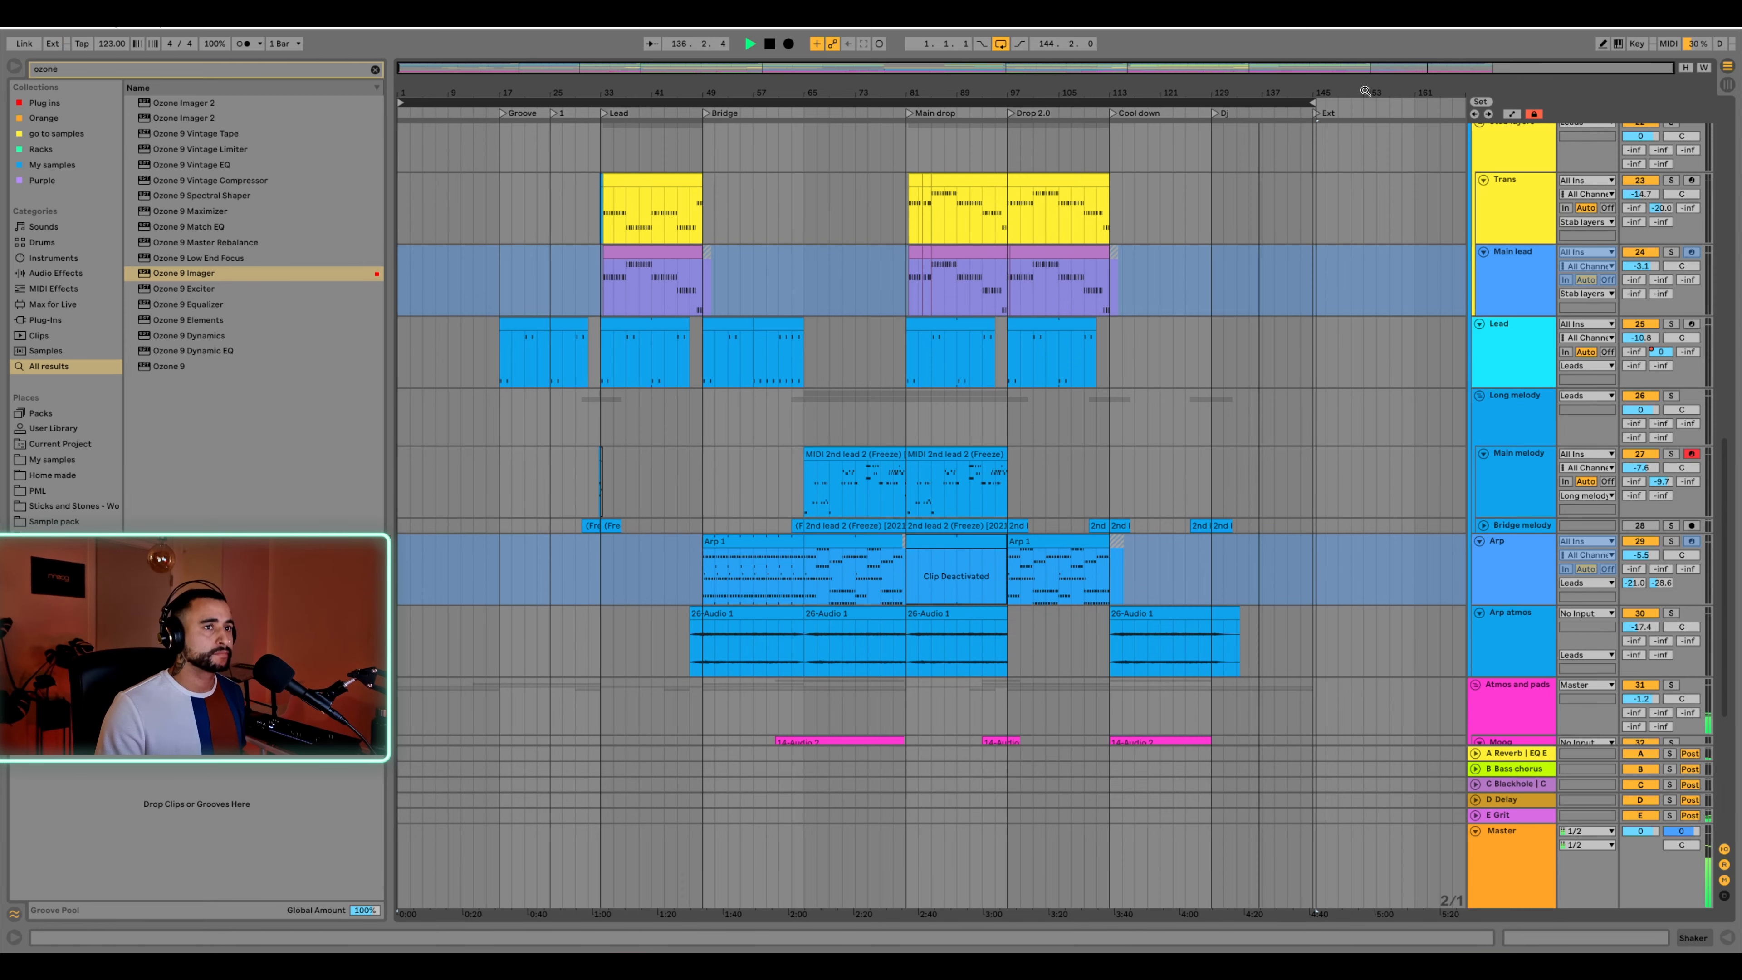
{"action": "left_click_drag", "start_coordinate": [1365, 92], "coordinate": [1285, 147]}
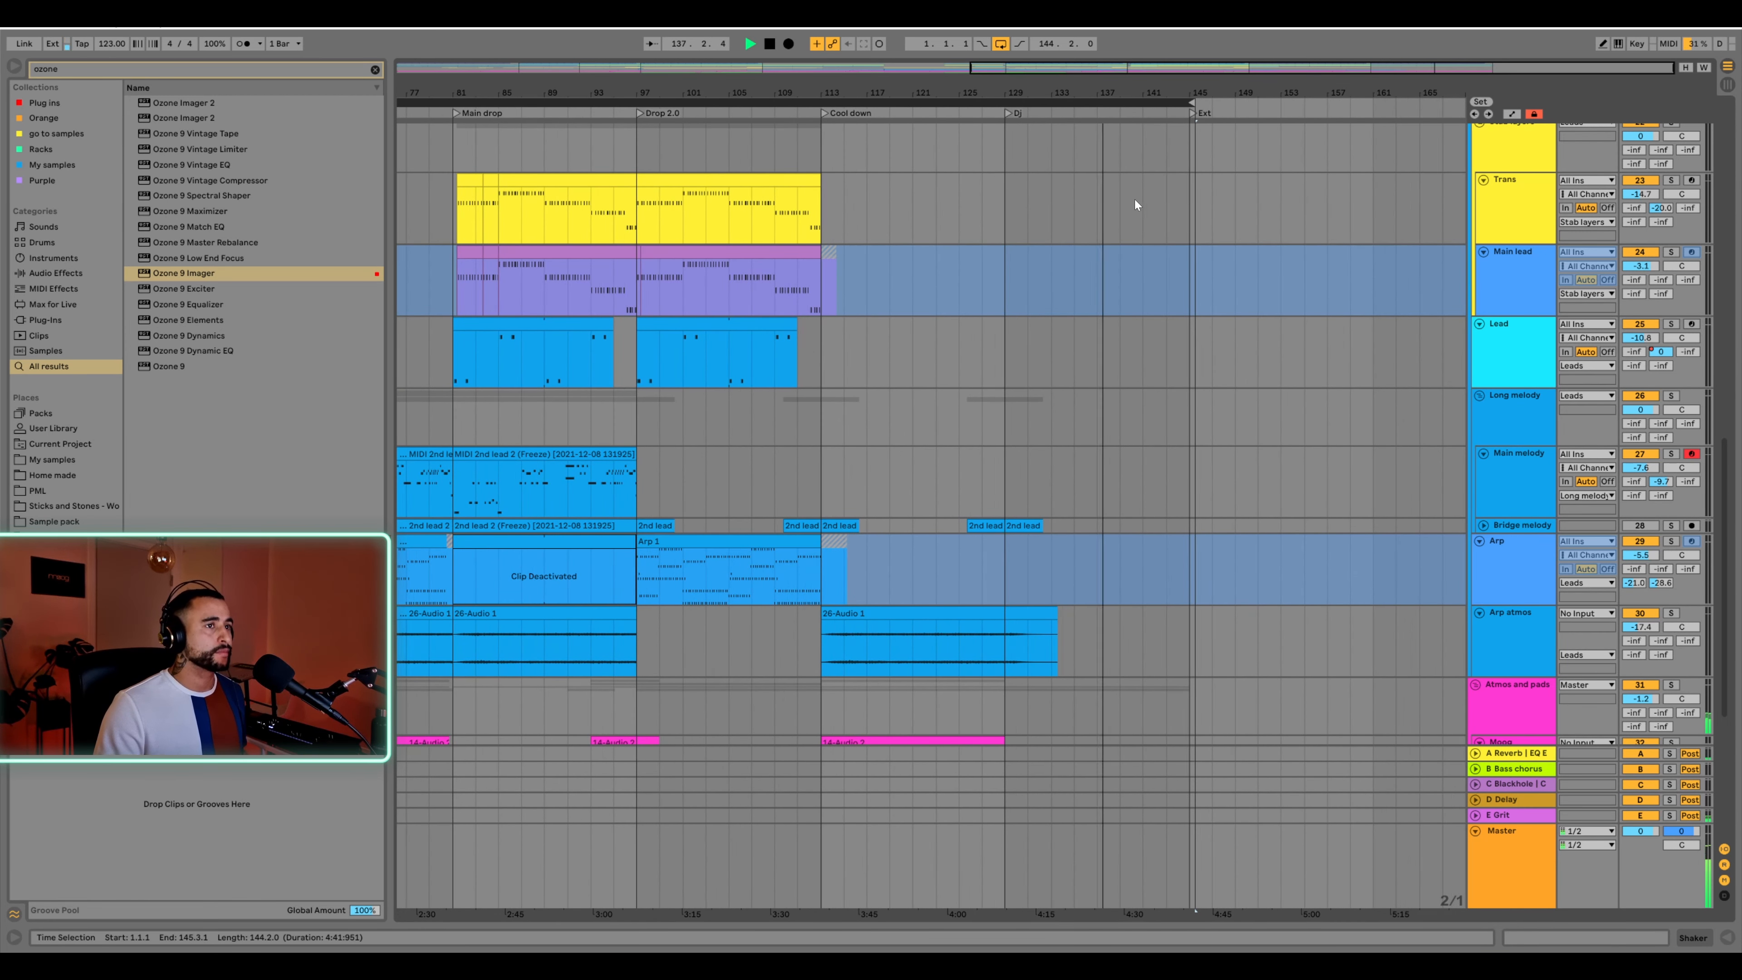
{"action": "key", "text": "space"}
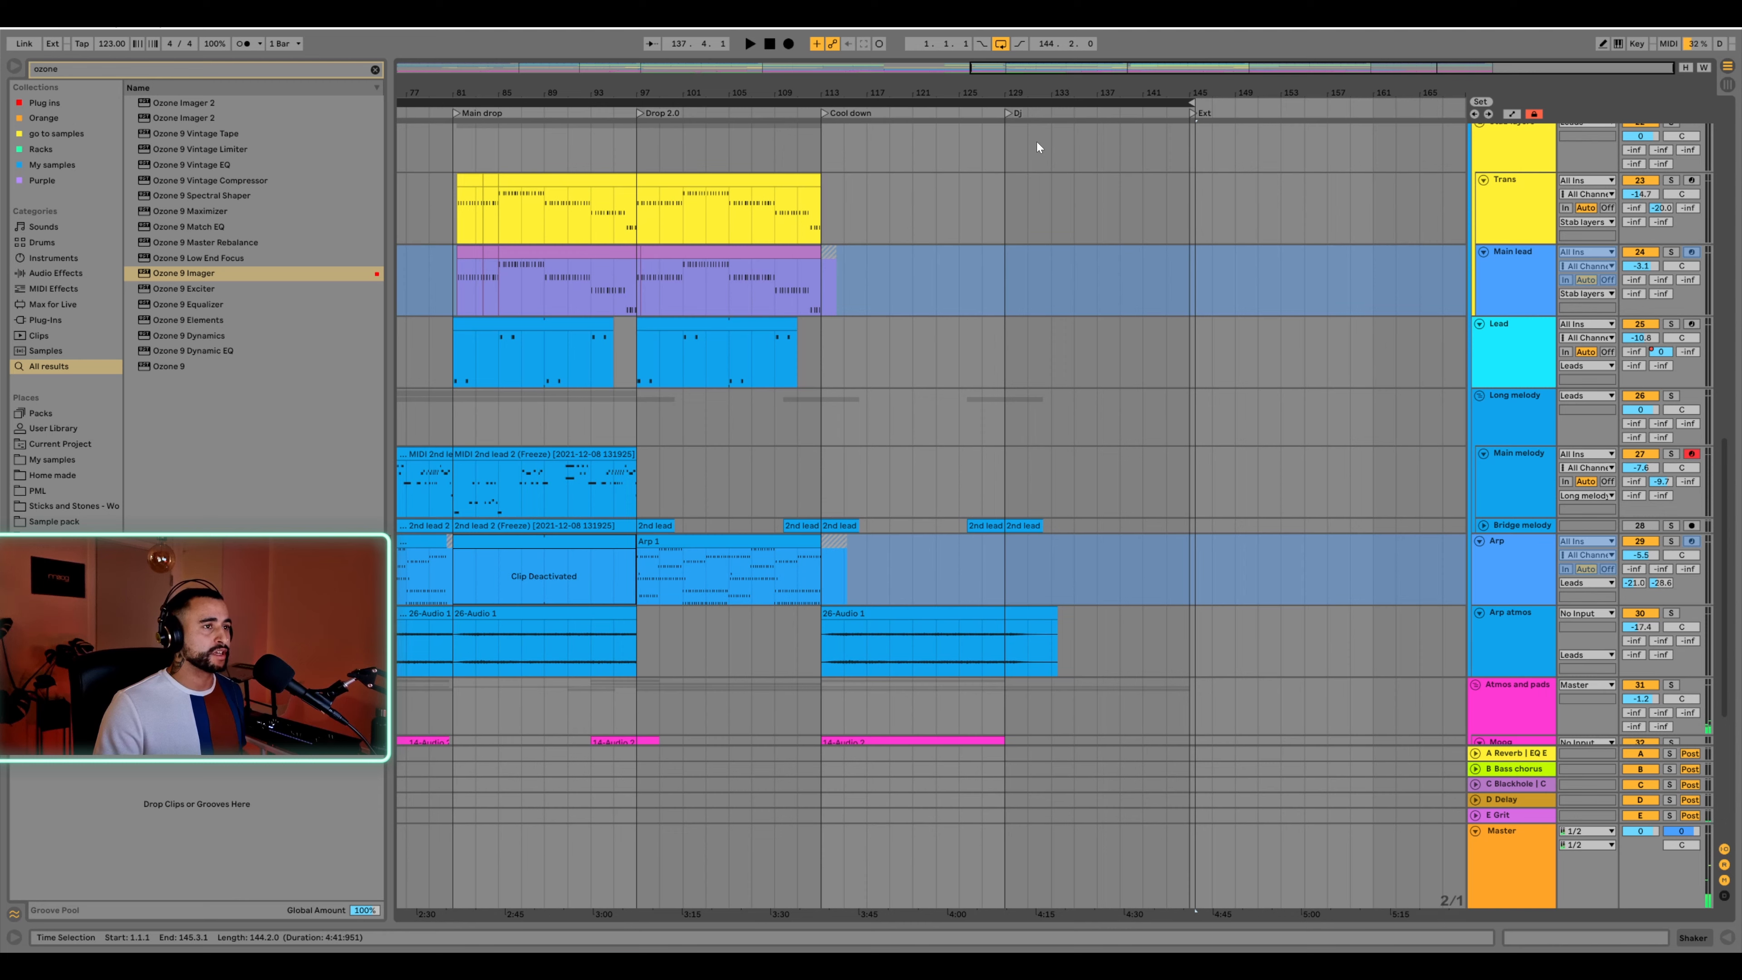
Place the insert marker at bar 129, review the Dj section's tracks from pads to drums, and collapse all groups
{"action": "left_click", "coordinate": [1004, 155]}
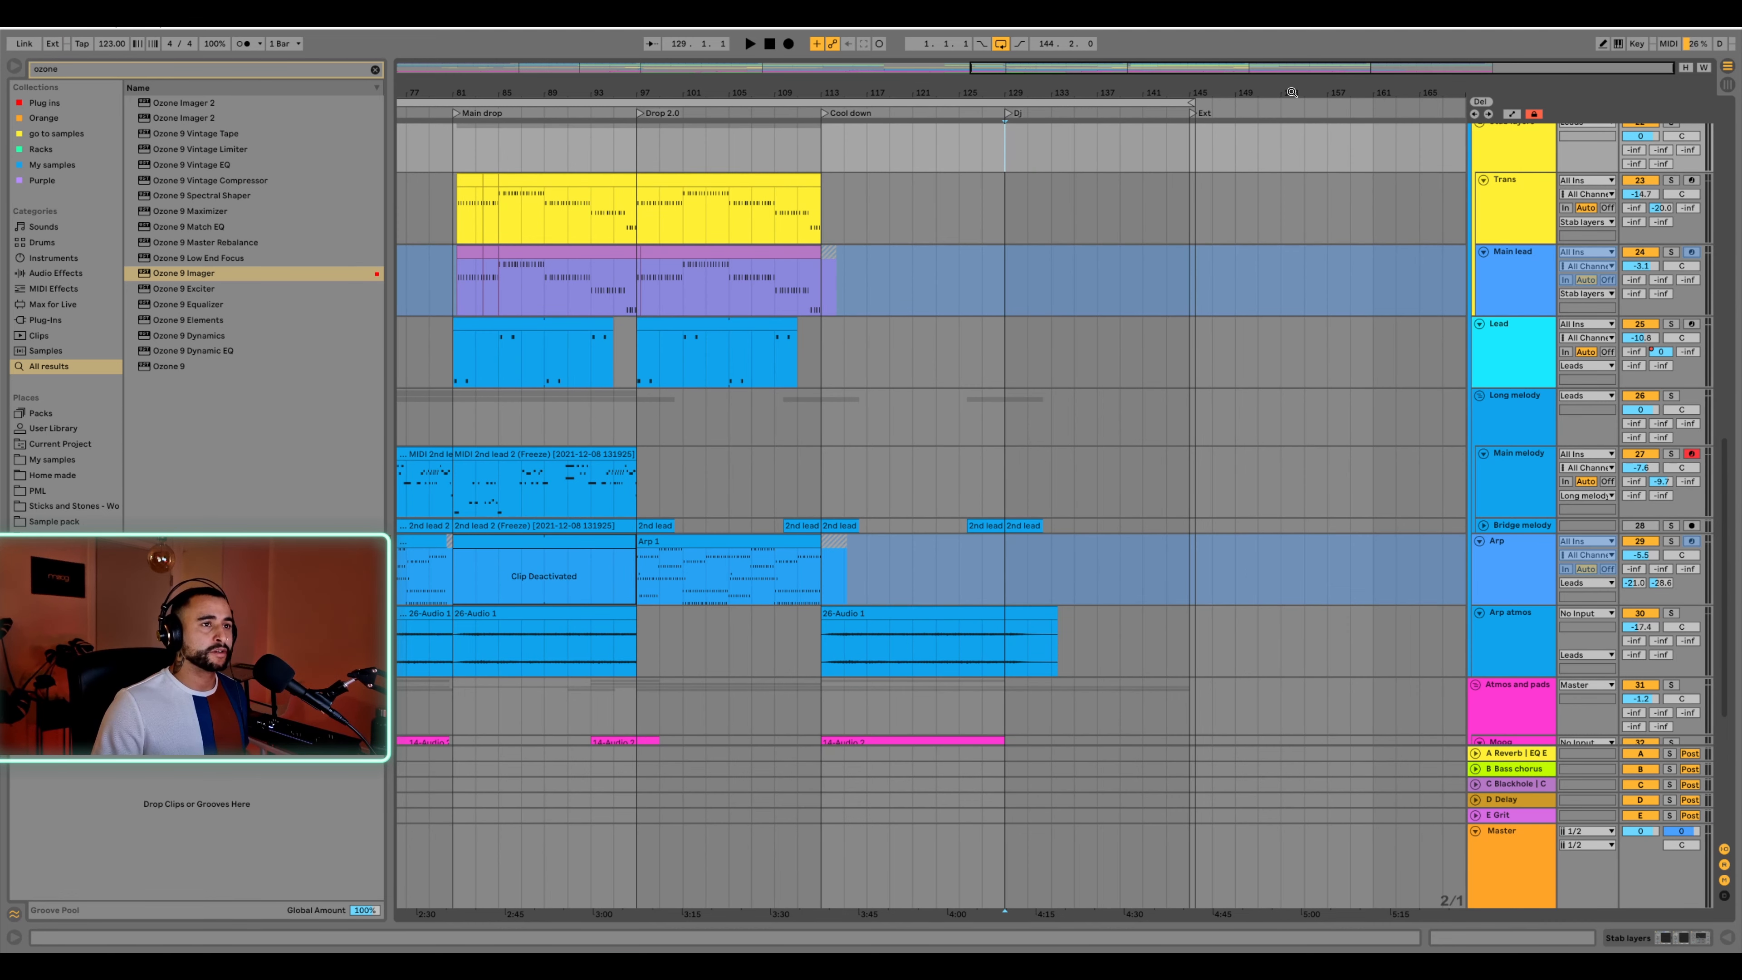
{"action": "left_click_drag", "start_coordinate": [1291, 92], "coordinate": [1165, 134]}
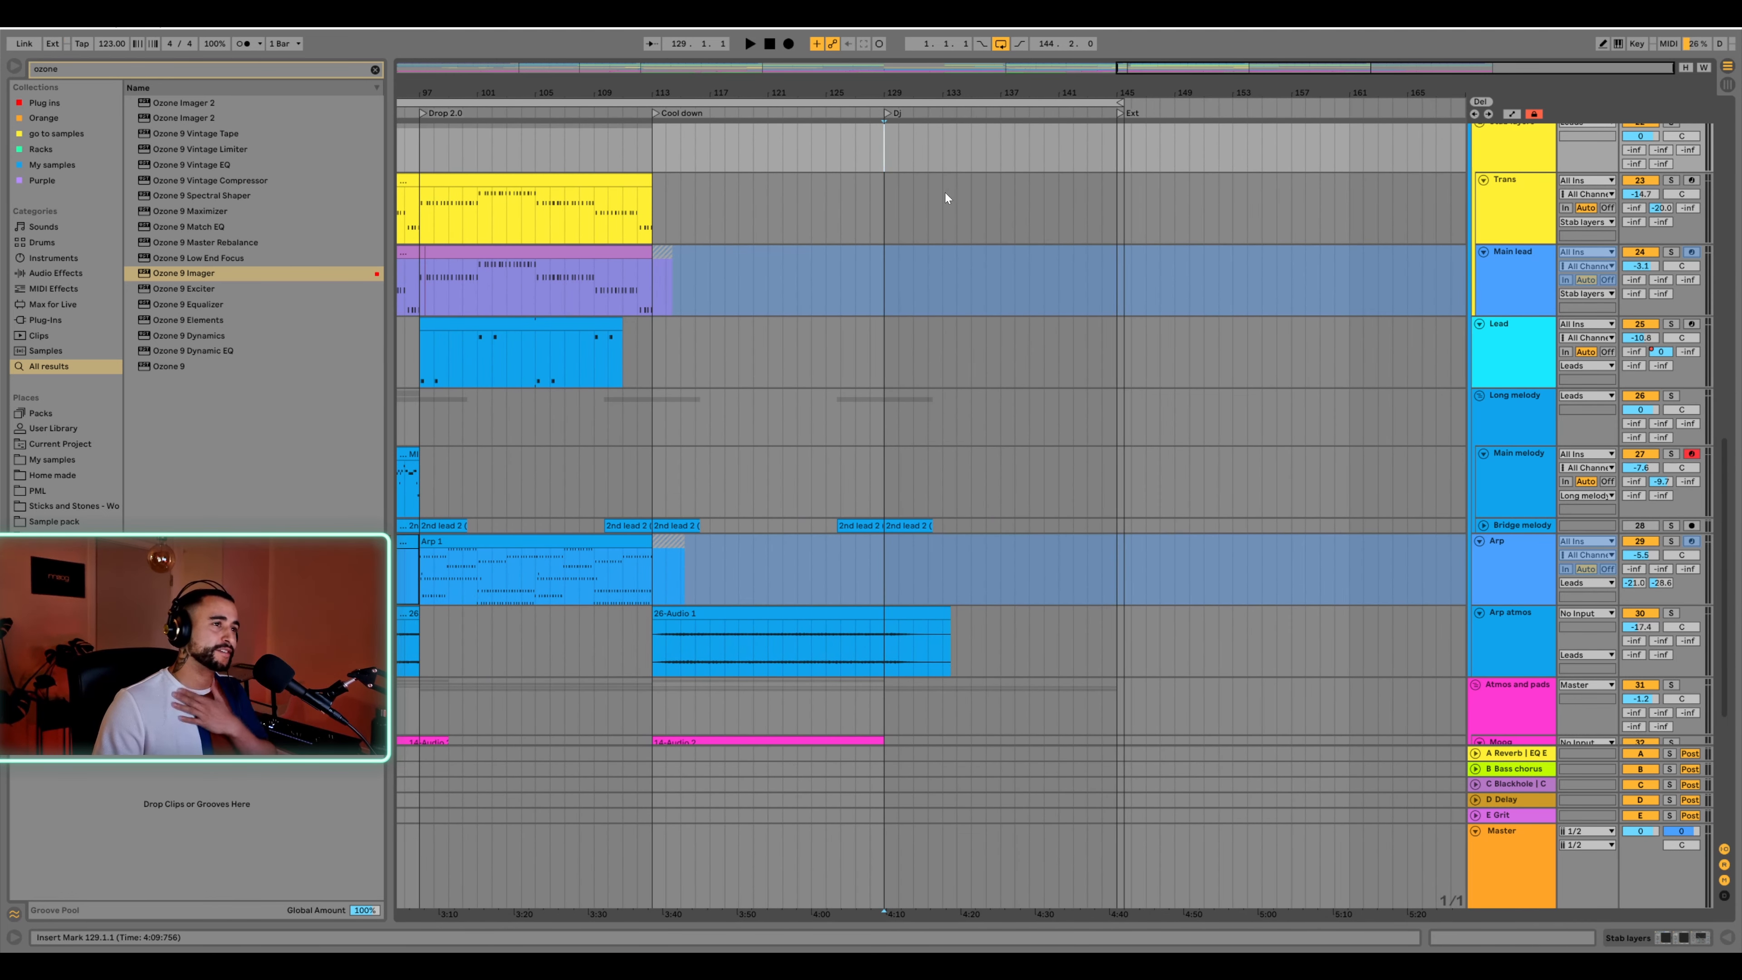
{"action": "scroll", "coordinate": [967, 486], "scroll_direction": "down", "scroll_amount": 6}
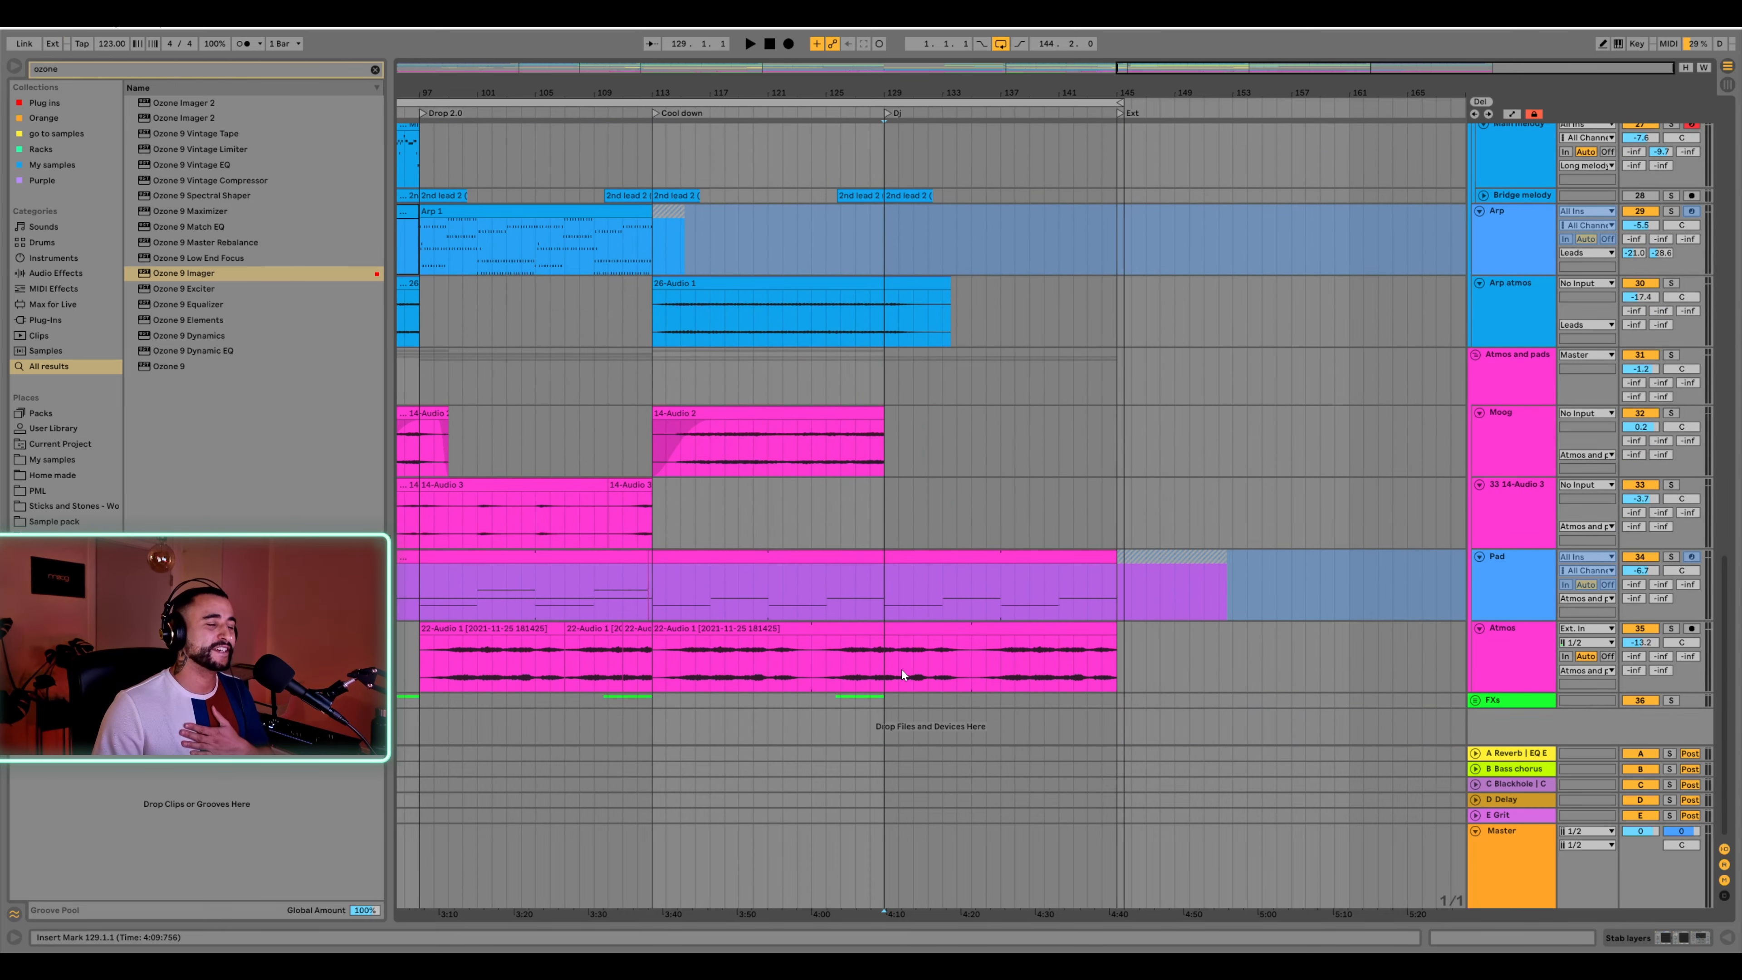
{"action": "scroll", "coordinate": [897, 673], "scroll_direction": "up", "scroll_amount": 12}
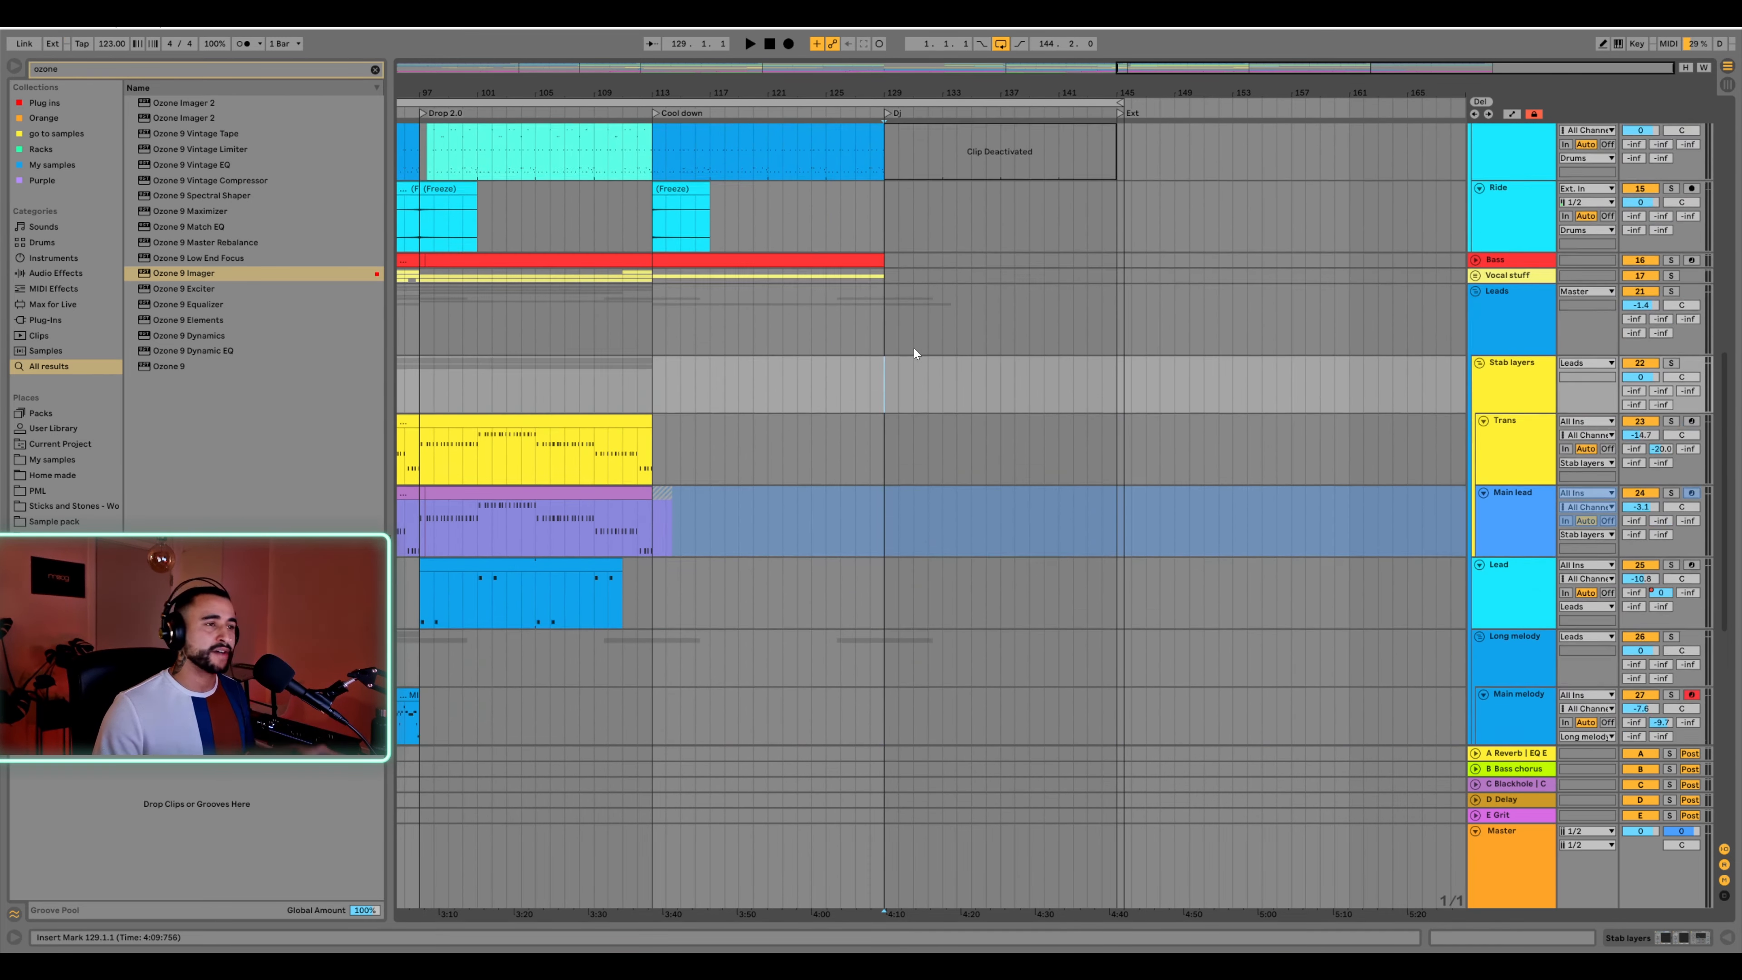
{"action": "scroll", "coordinate": [919, 288], "scroll_direction": "up", "scroll_amount": 8}
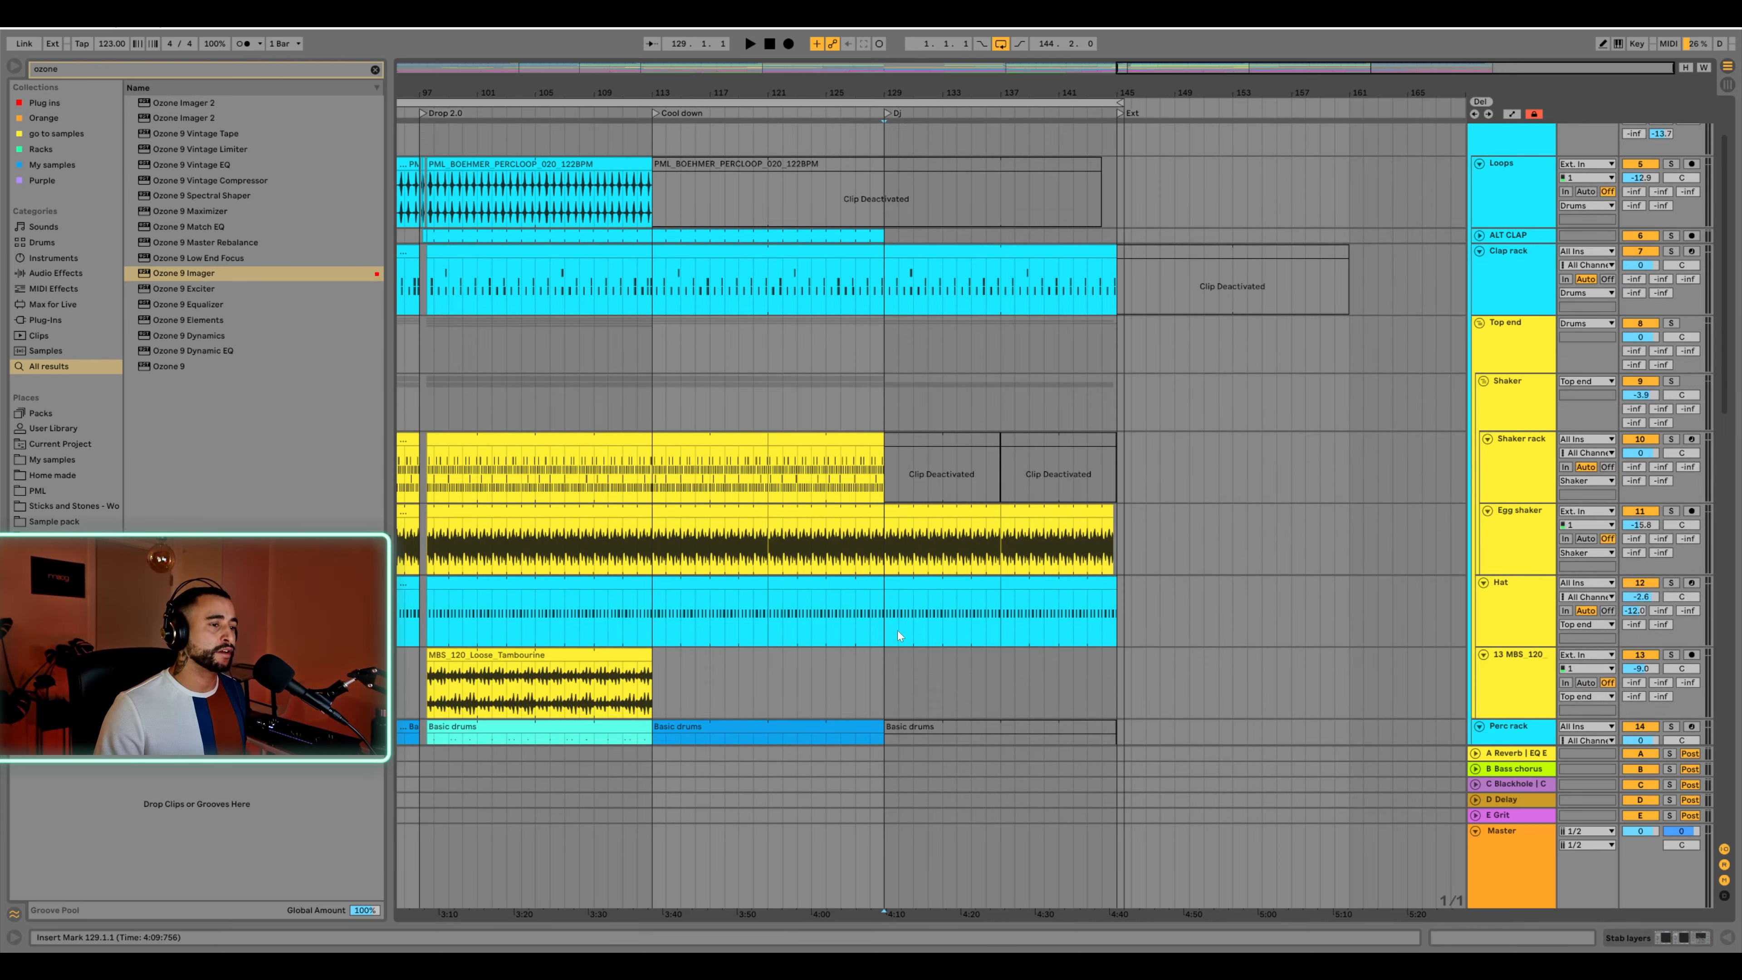
{"action": "scroll", "coordinate": [898, 634], "scroll_direction": "up", "scroll_amount": 3}
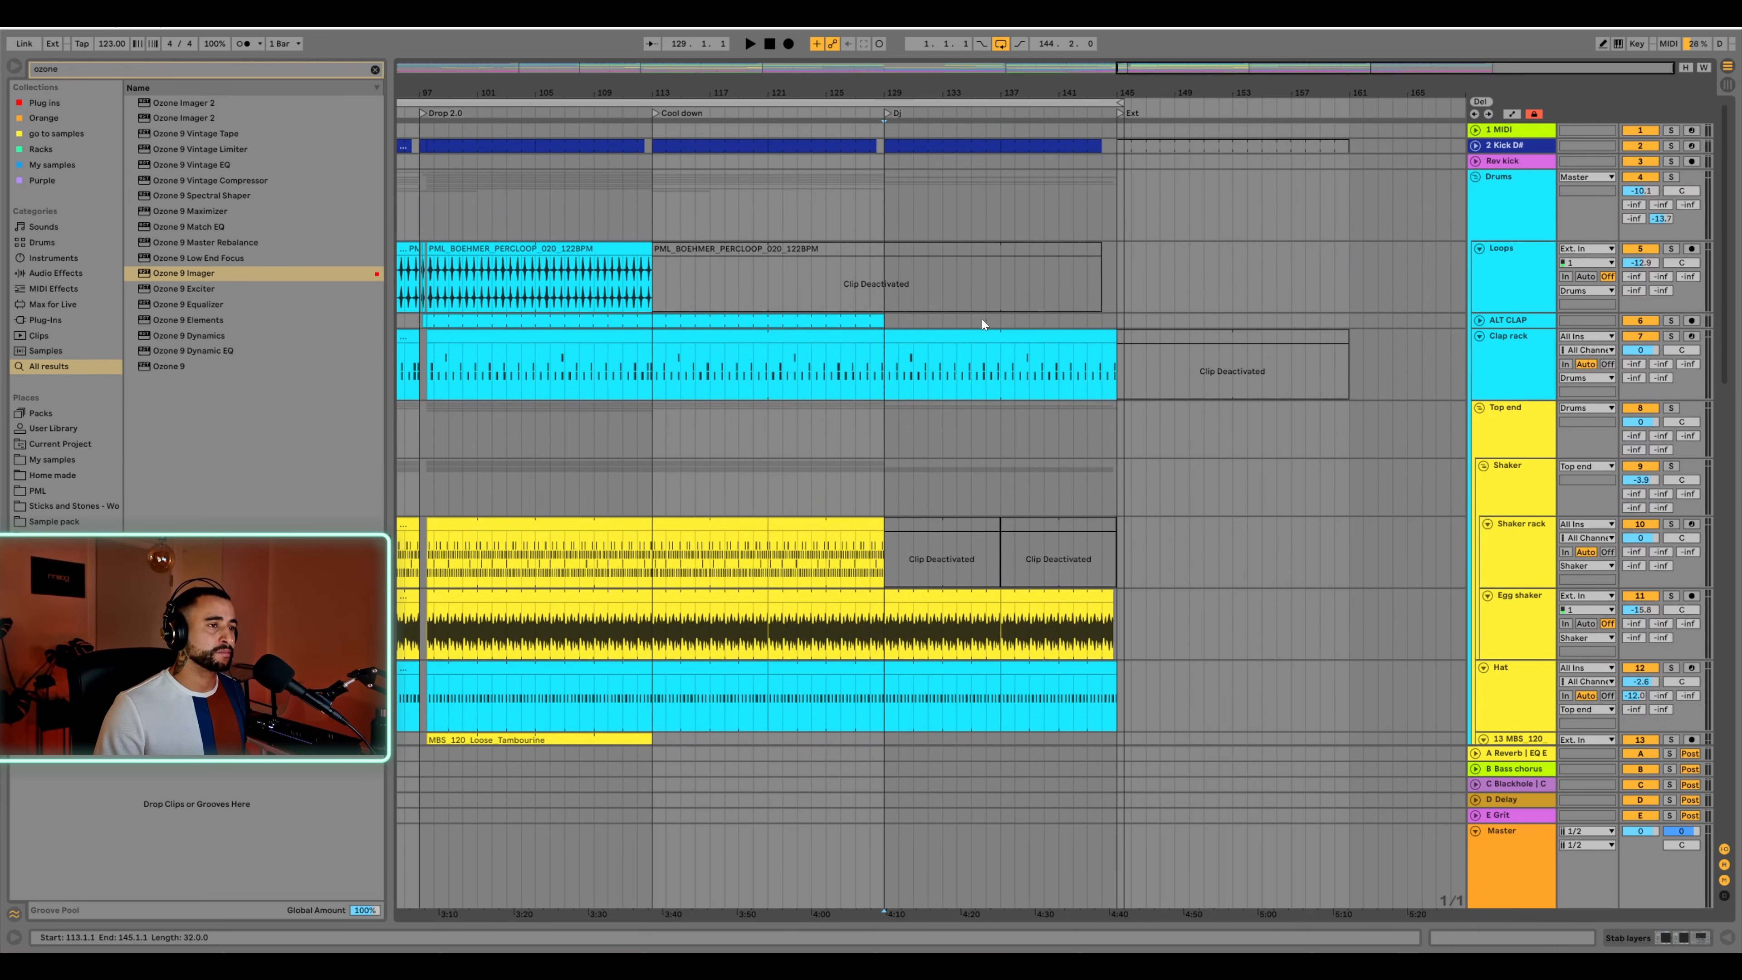
{"action": "left_click", "coordinate": [1476, 181], "text": "alt"}
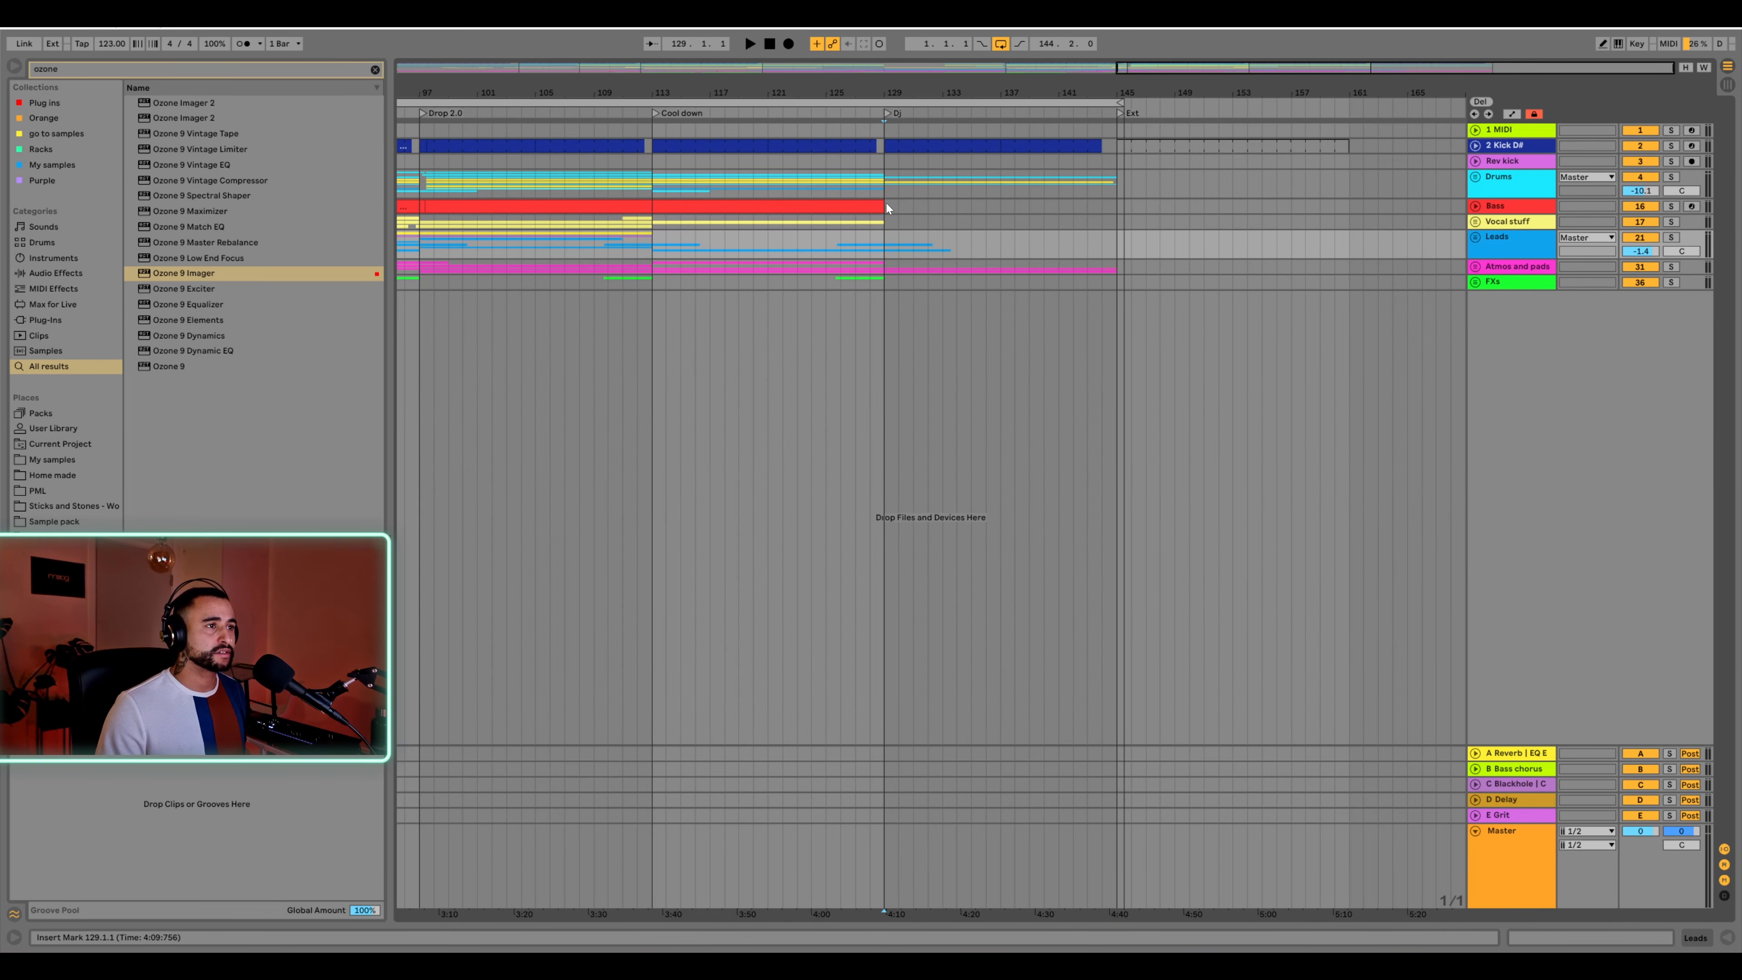
Duplicate bars 129 to 145 of the 1 MIDI through Bass tracks into the Ext section and start playback there
{"action": "left_click_drag", "start_coordinate": [885, 206], "coordinate": [1119, 132]}
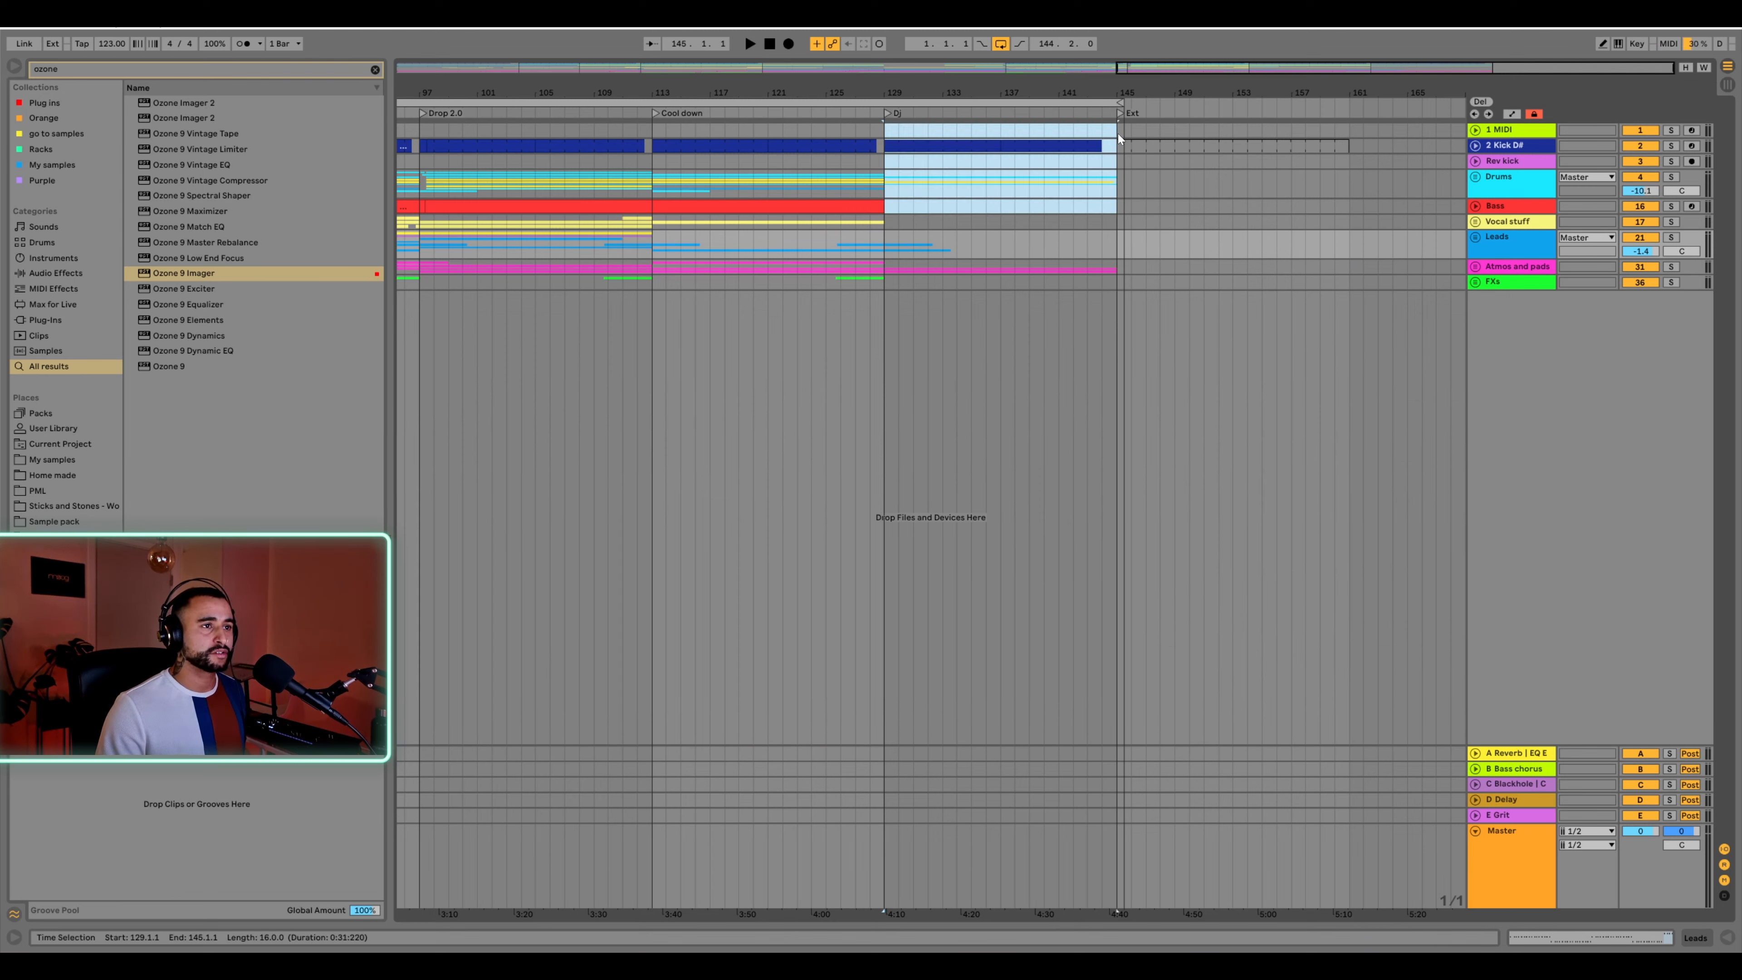
{"action": "key", "text": "ctrl+d"}
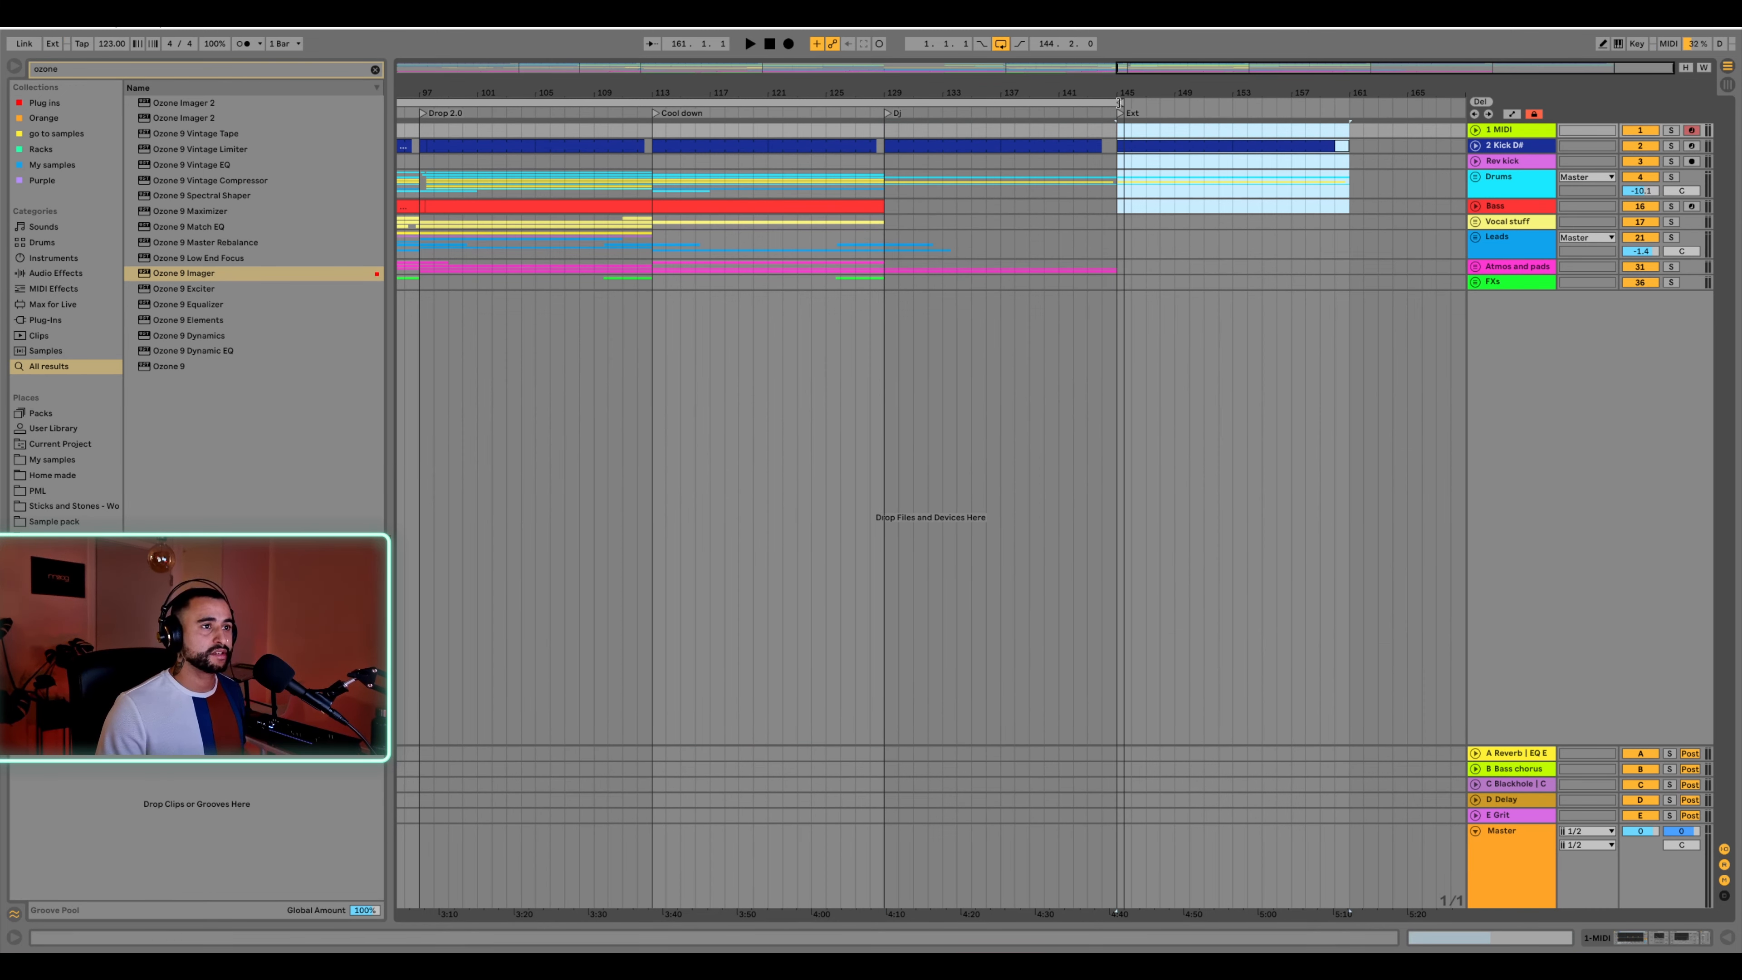
{"action": "left_click", "coordinate": [1088, 206]}
{"action": "key", "text": "space"}
Extend the arrangement loop to bar 161, show the whole arrangement, and stop playback
{"action": "left_click_drag", "start_coordinate": [1120, 102], "coordinate": [1346, 102]}
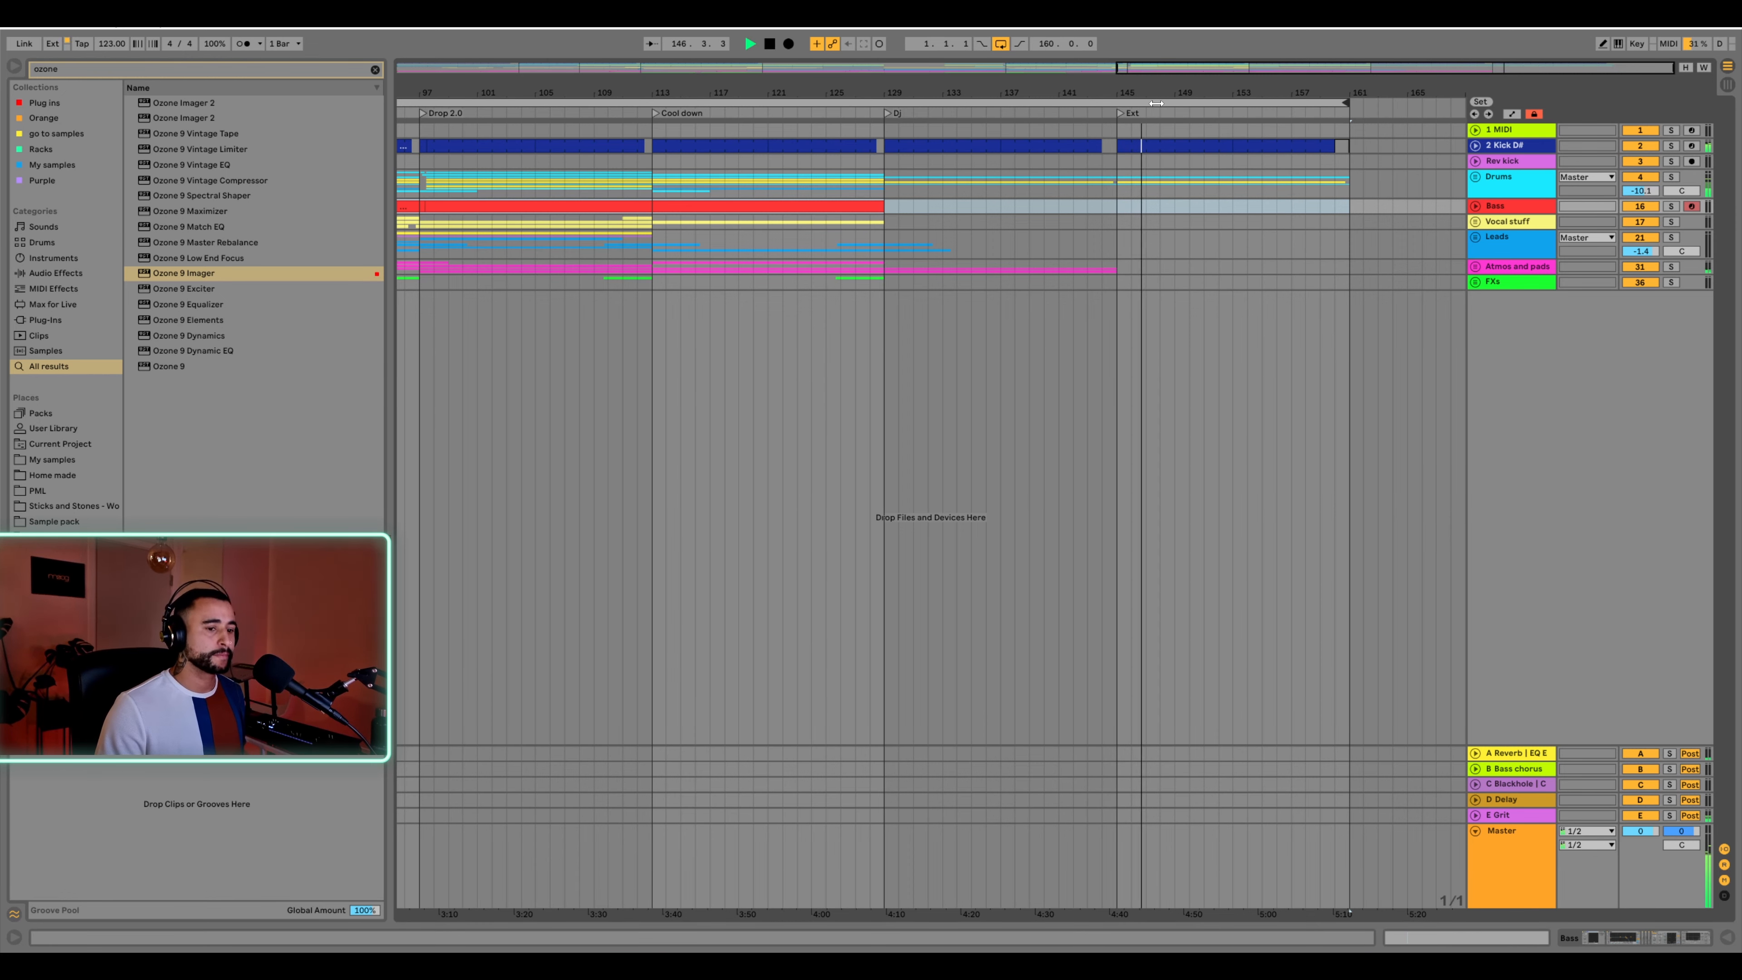
{"action": "left_click_drag", "start_coordinate": [1075, 86], "coordinate": [1074, 27]}
{"action": "key", "text": "space"}
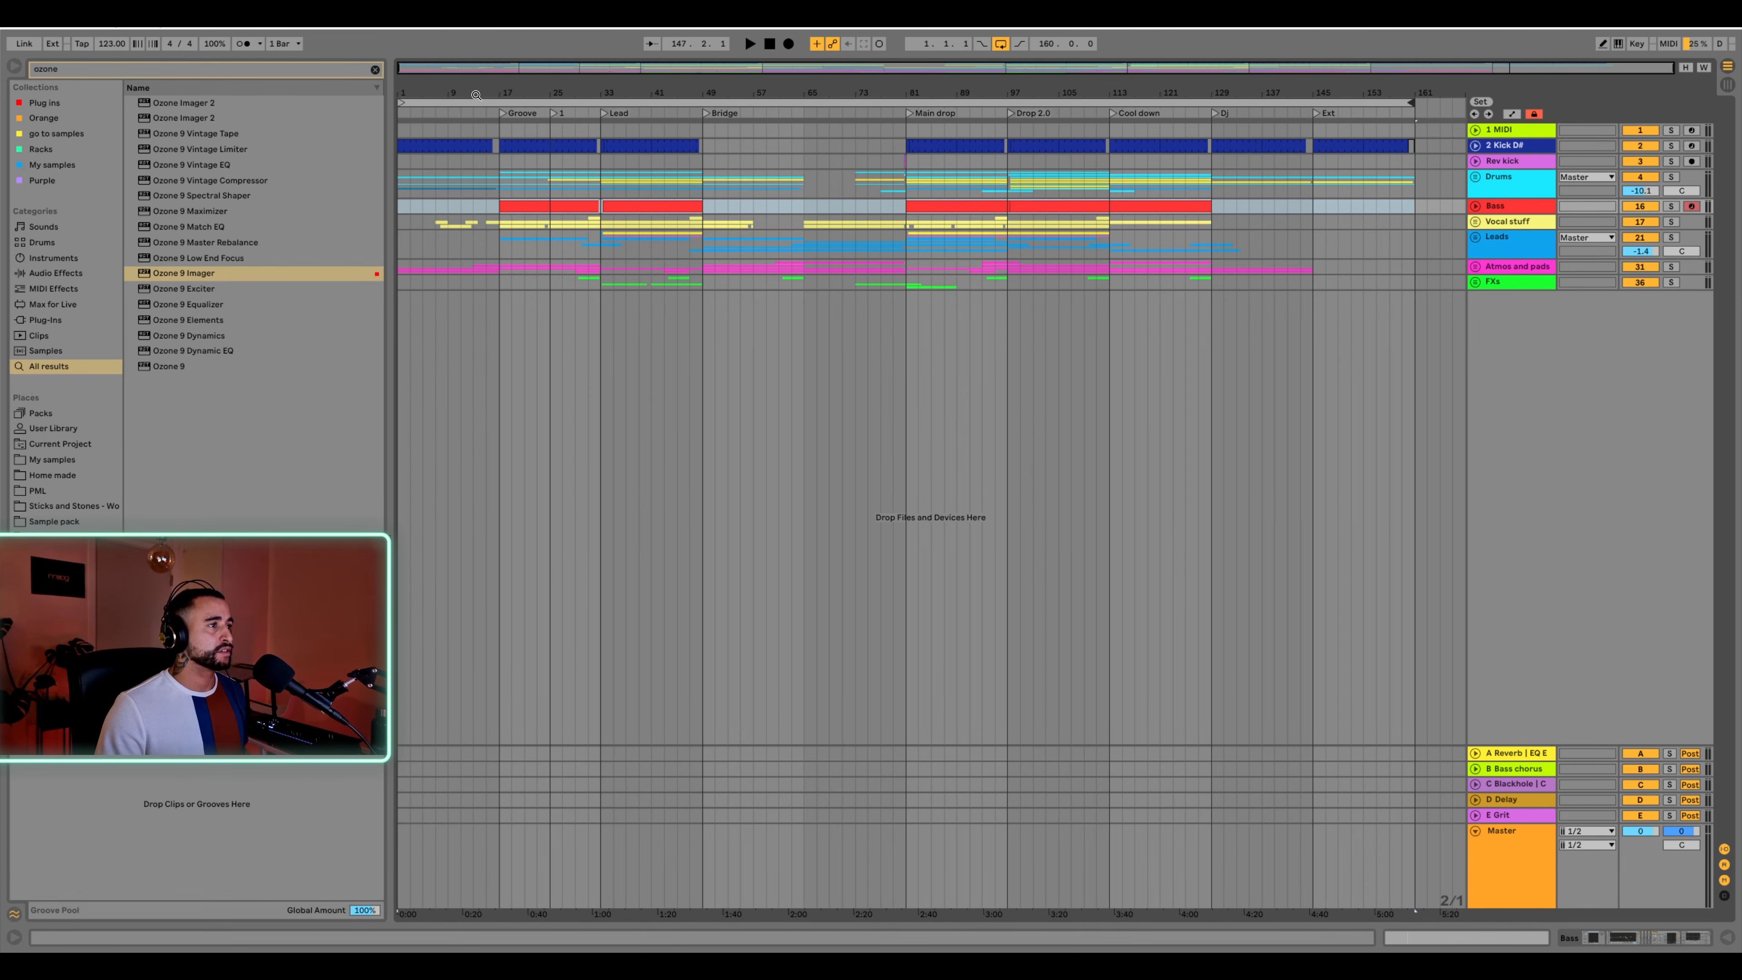
Set the loop to bars 1 to 17 and duplicate that time range to lengthen the intro
{"action": "left_click_drag", "start_coordinate": [476, 94], "coordinate": [464, 88]}
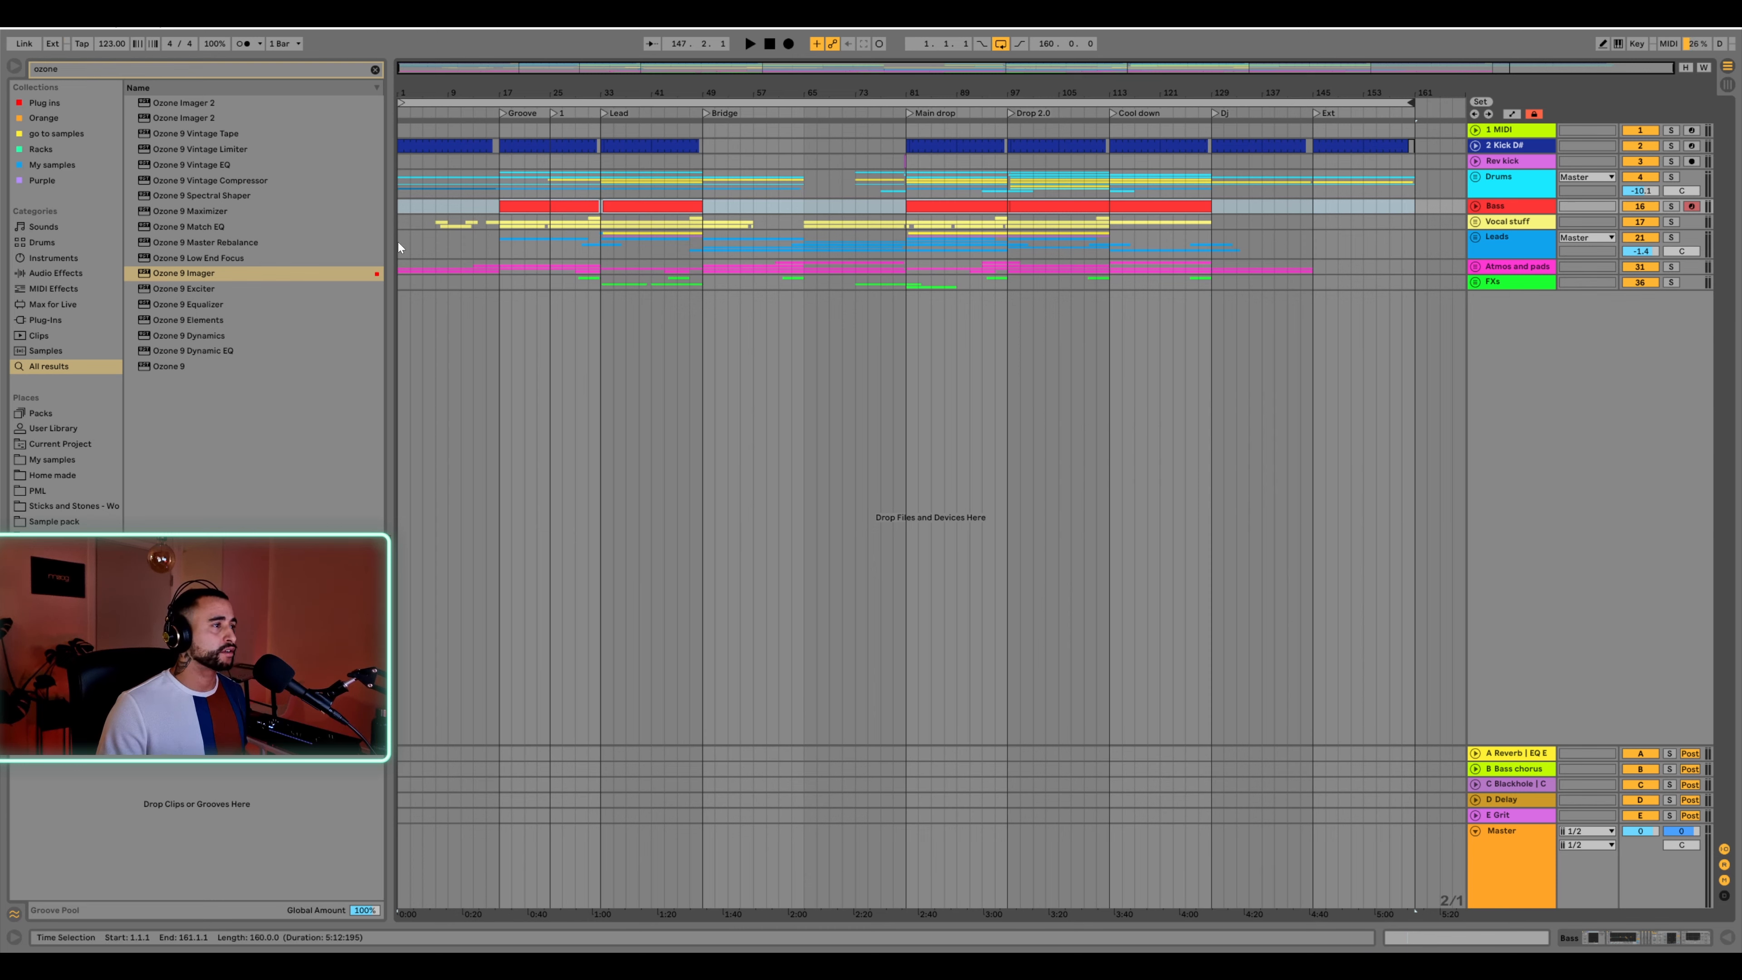
{"action": "left_click_drag", "start_coordinate": [399, 285], "coordinate": [505, 110]}
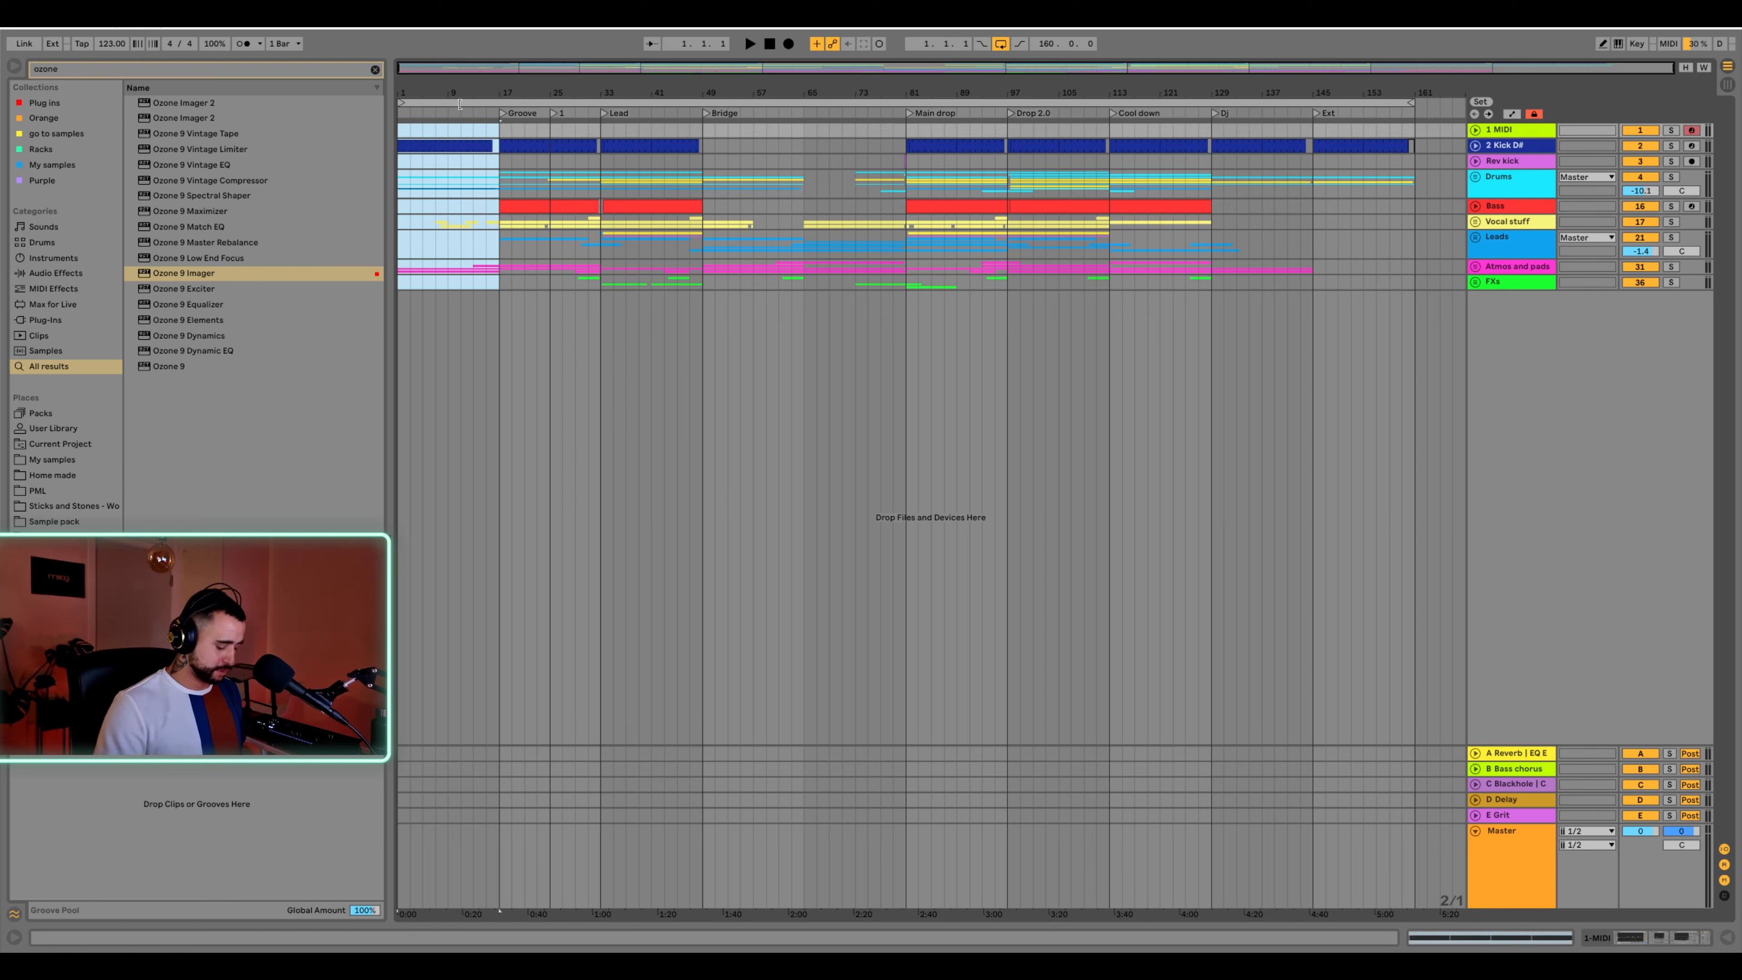
{"action": "key", "text": "ctrl+l"}
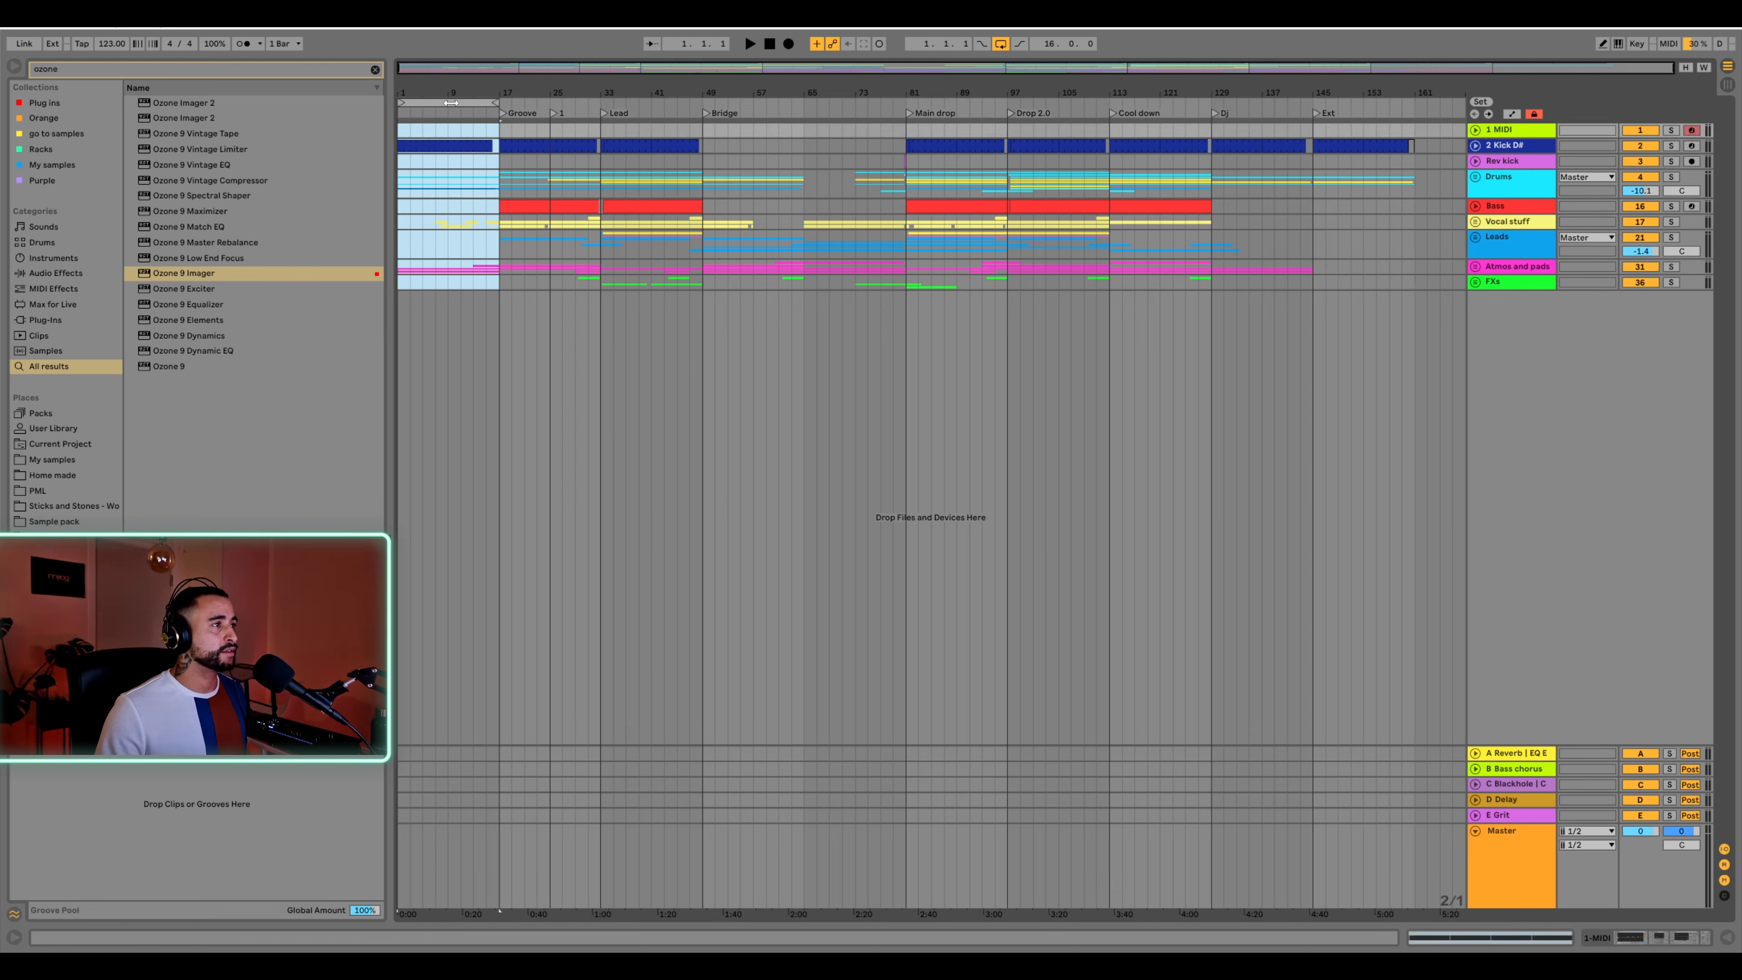
{"action": "right_click", "coordinate": [450, 102]}
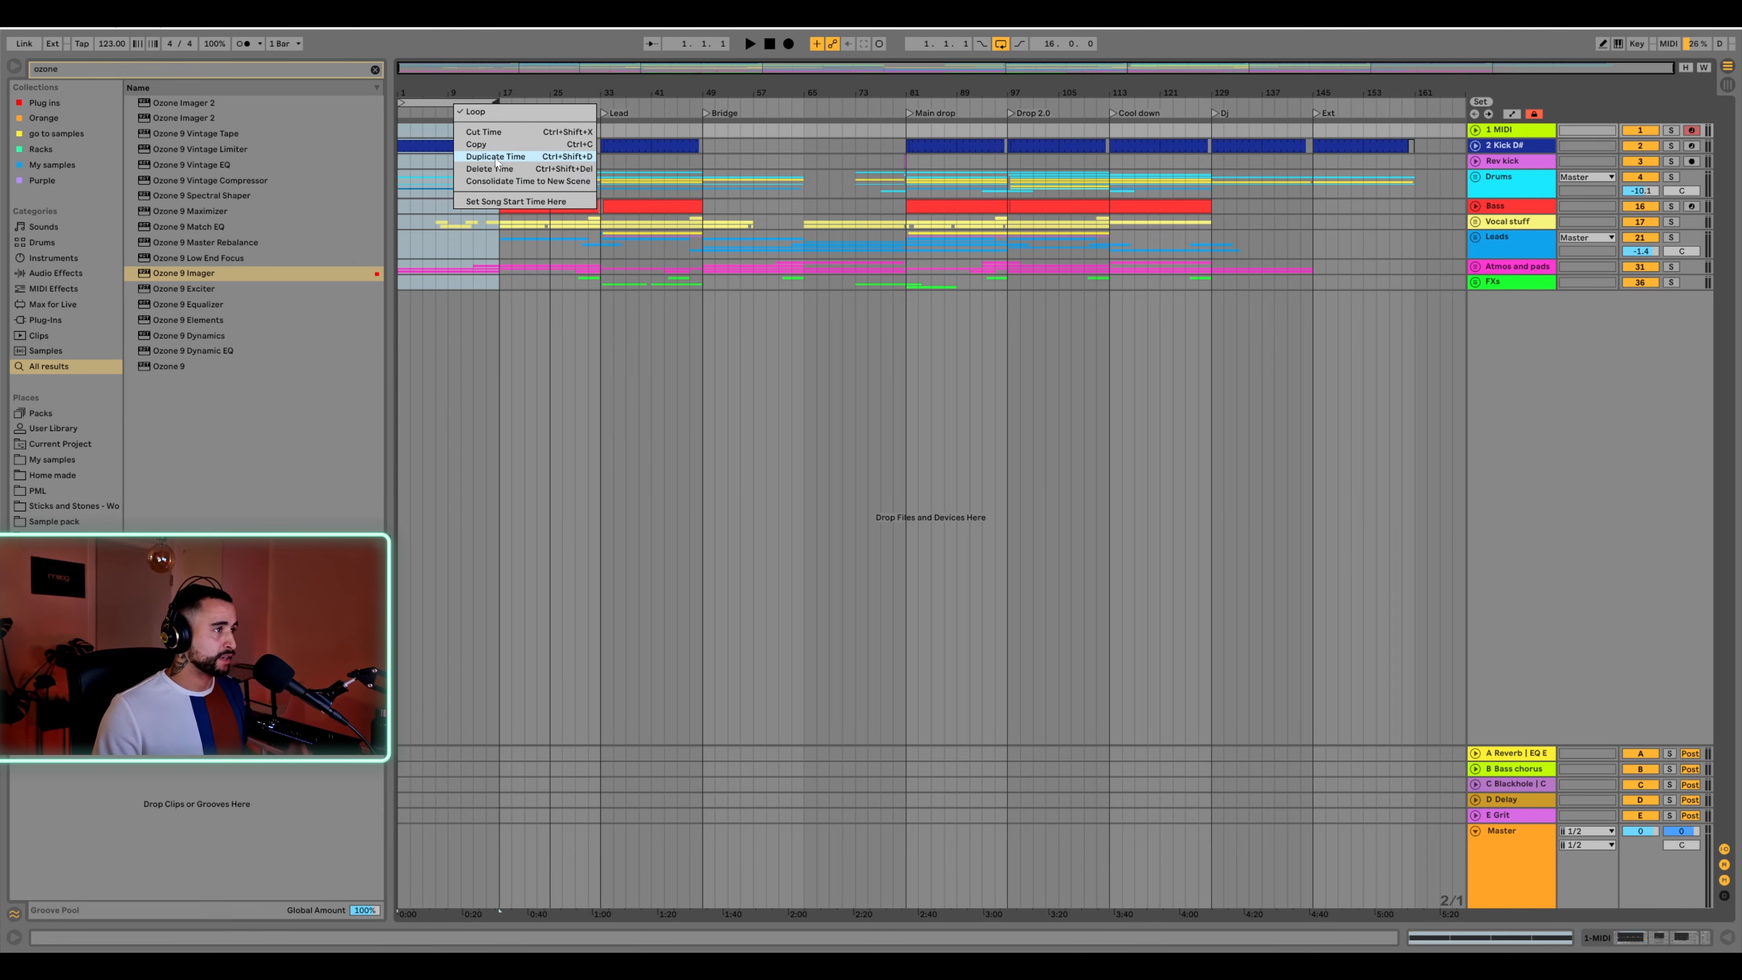
{"action": "left_click", "coordinate": [1516, 285]}
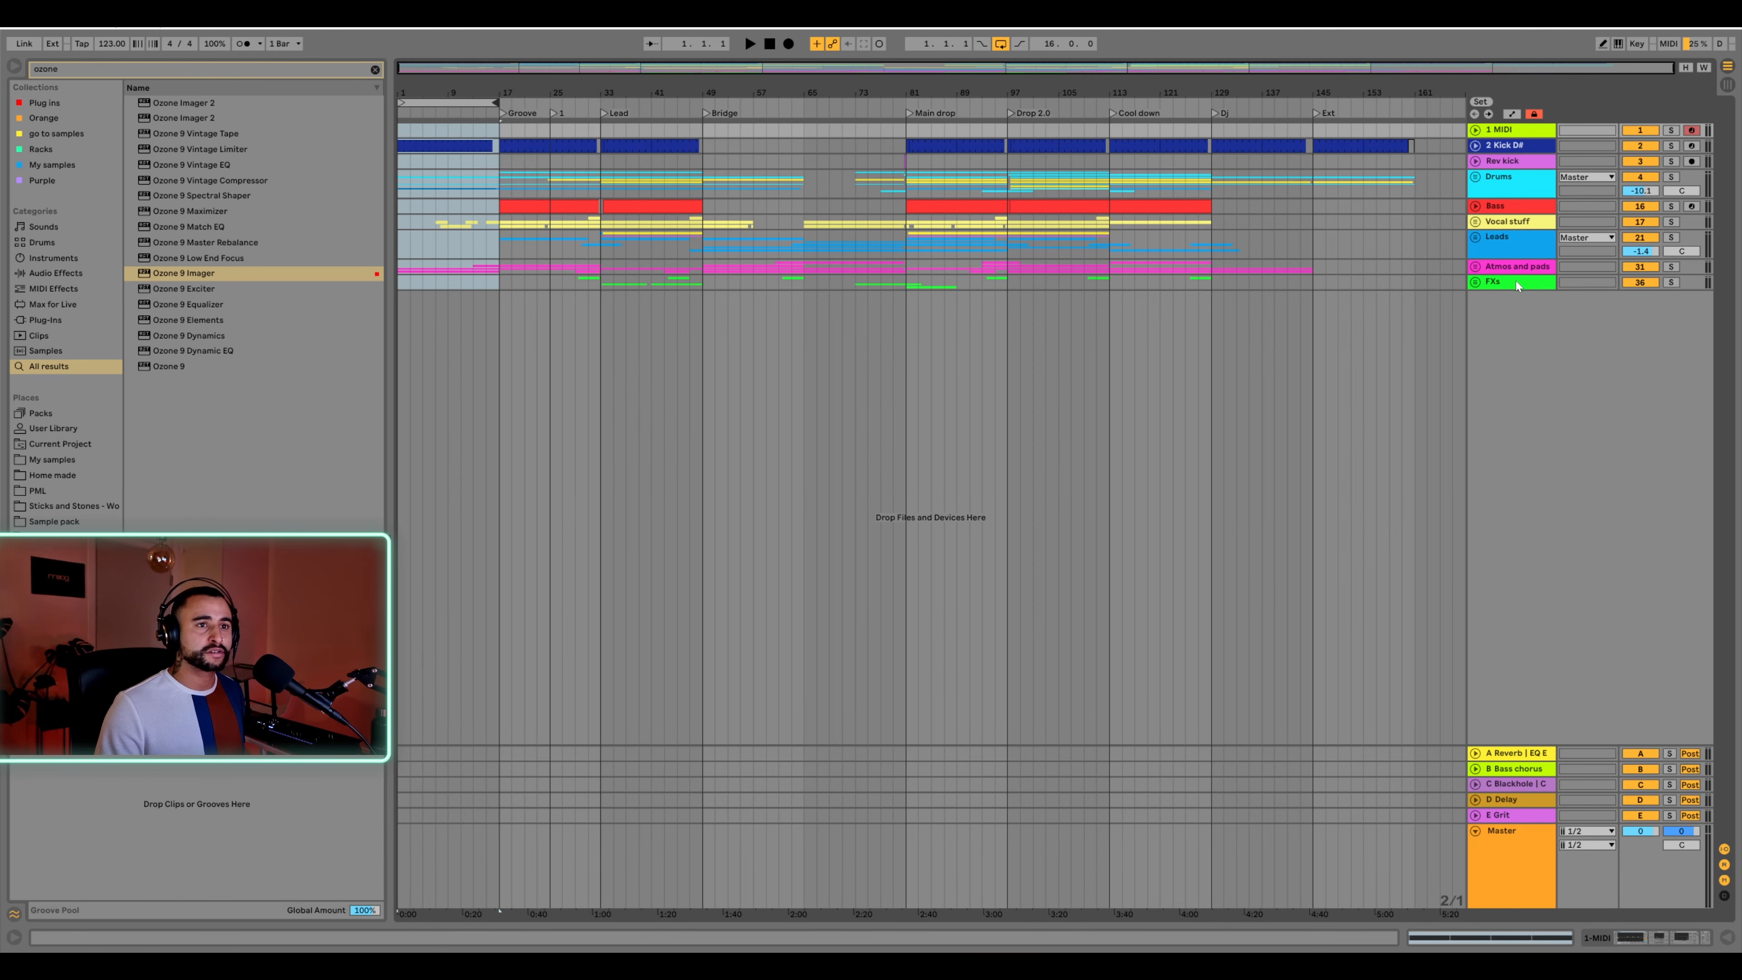
Reshape the Master's Auto Filter frequency automation to stay at its minimum until about bar 17, then rise to bar 33
{"action": "key", "text": "a"}
{"action": "left_click", "coordinate": [502, 882]}
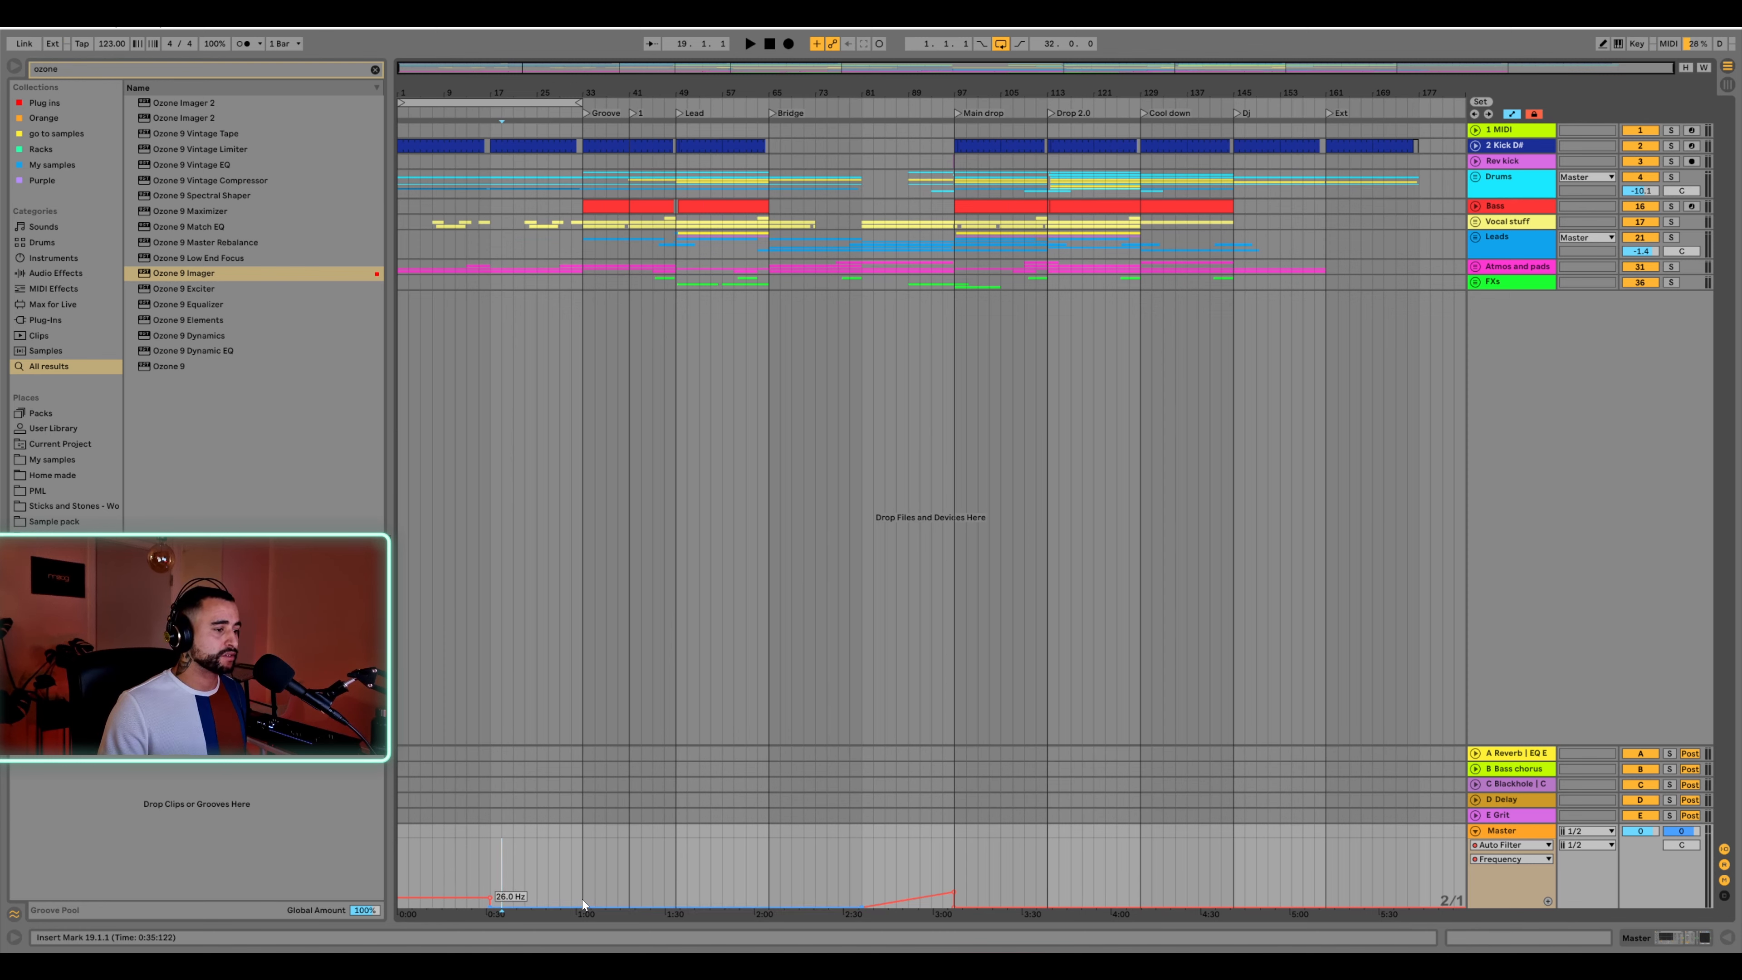
{"action": "left_click_drag", "start_coordinate": [458, 897], "coordinate": [458, 908]}
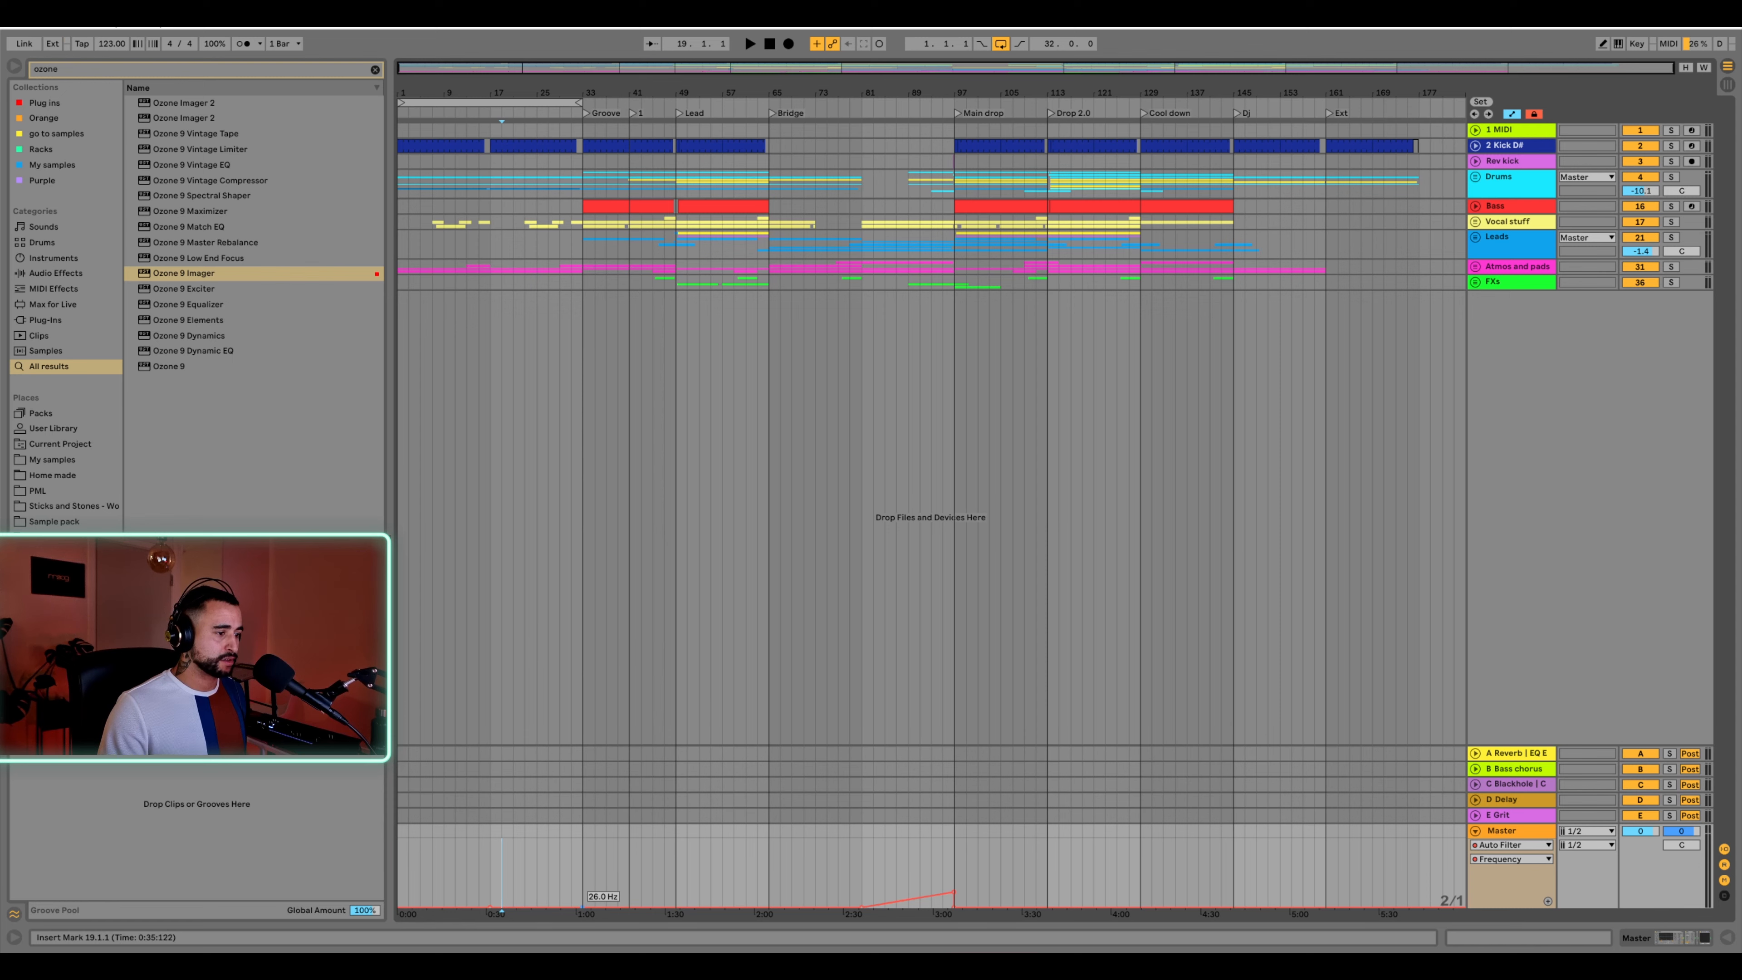
{"action": "left_click_drag", "start_coordinate": [583, 905], "coordinate": [582, 900]}
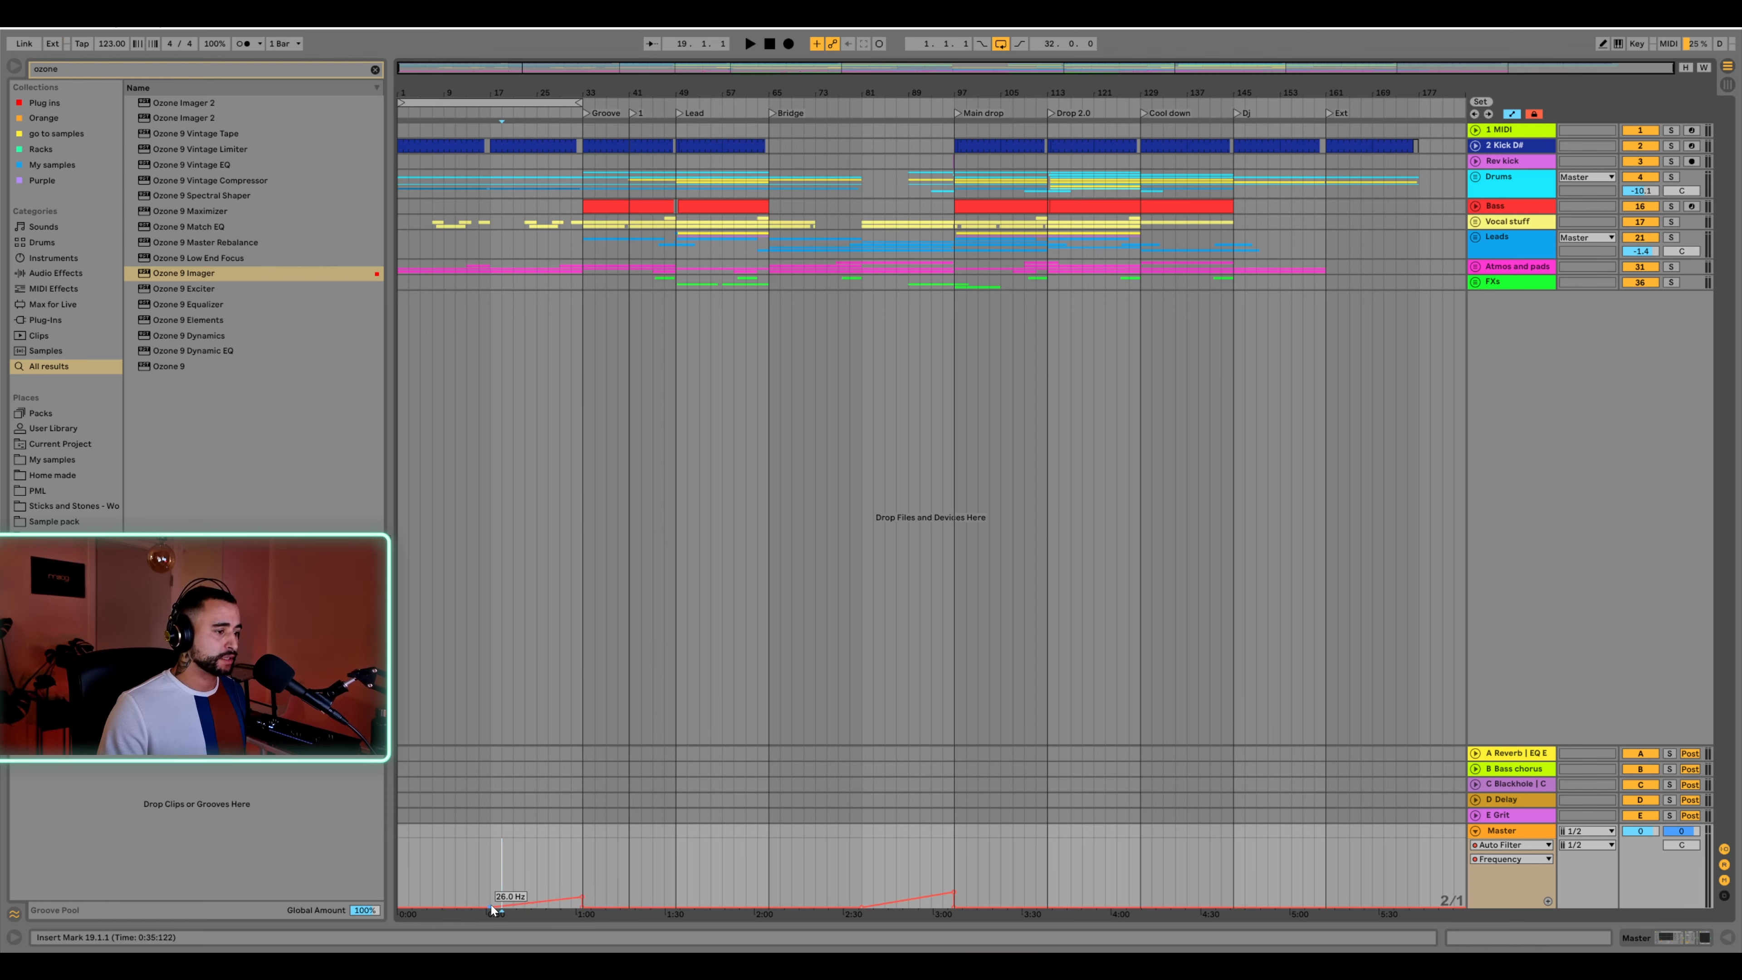
Audition the intro from bar 19 and again from bar 1, then stop playback
{"action": "key", "text": "space"}
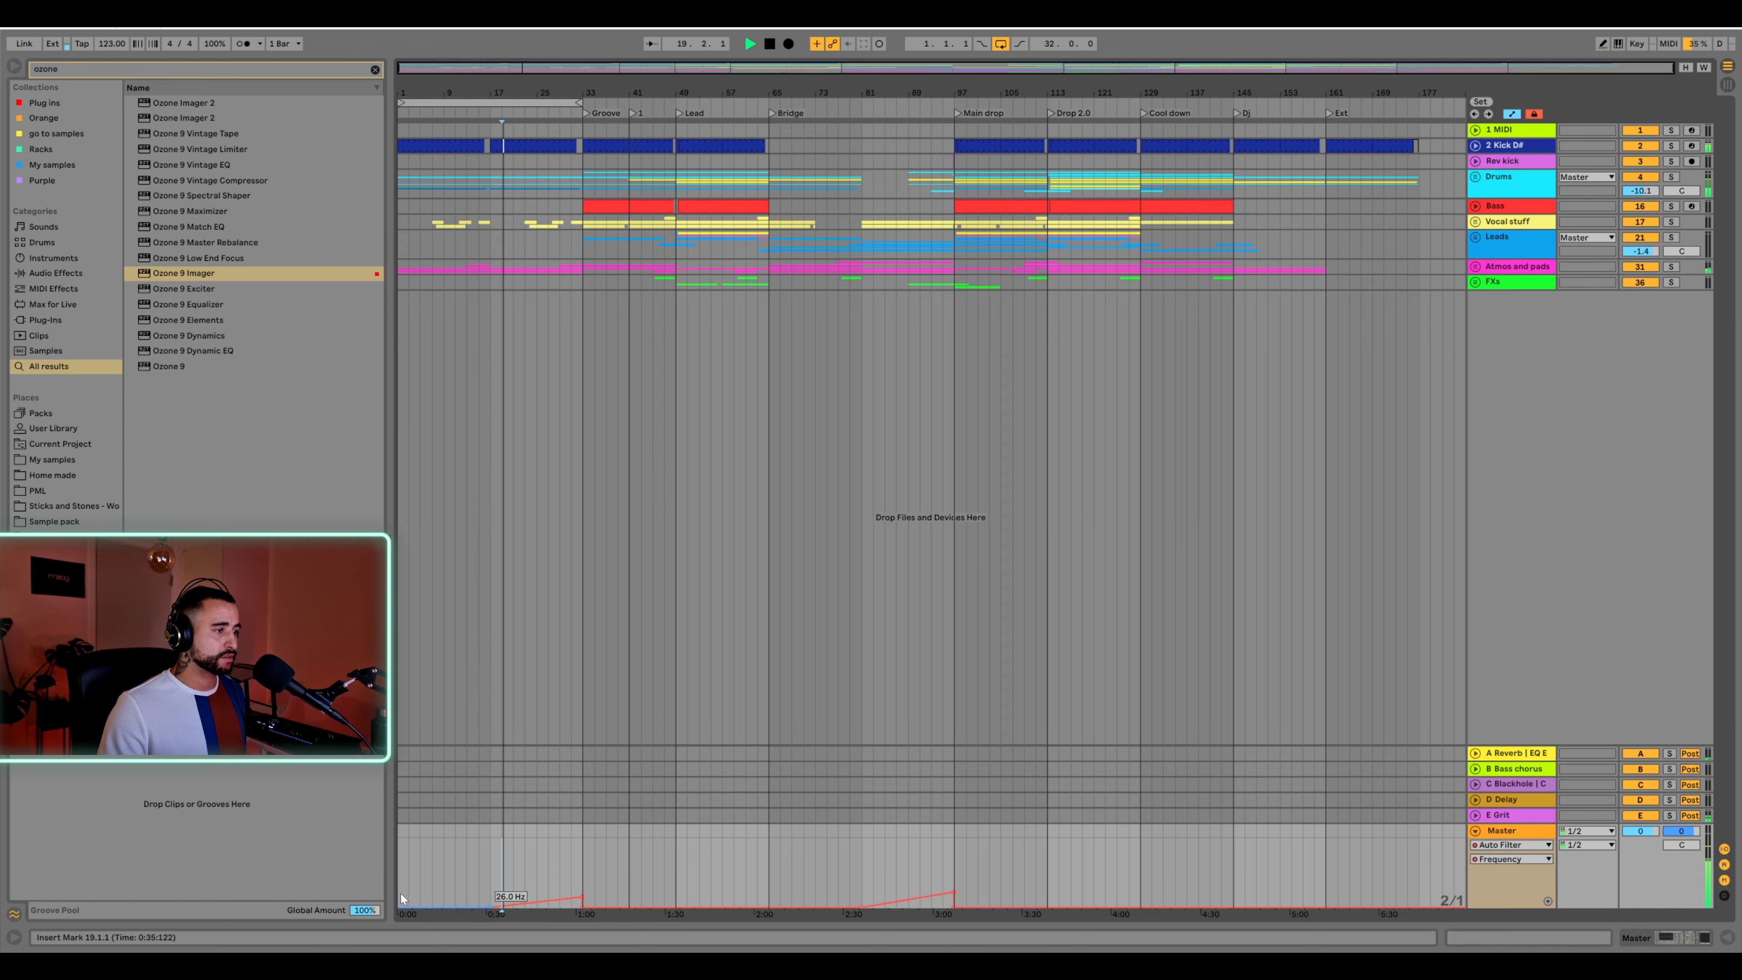
{"action": "left_click", "coordinate": [407, 894]}
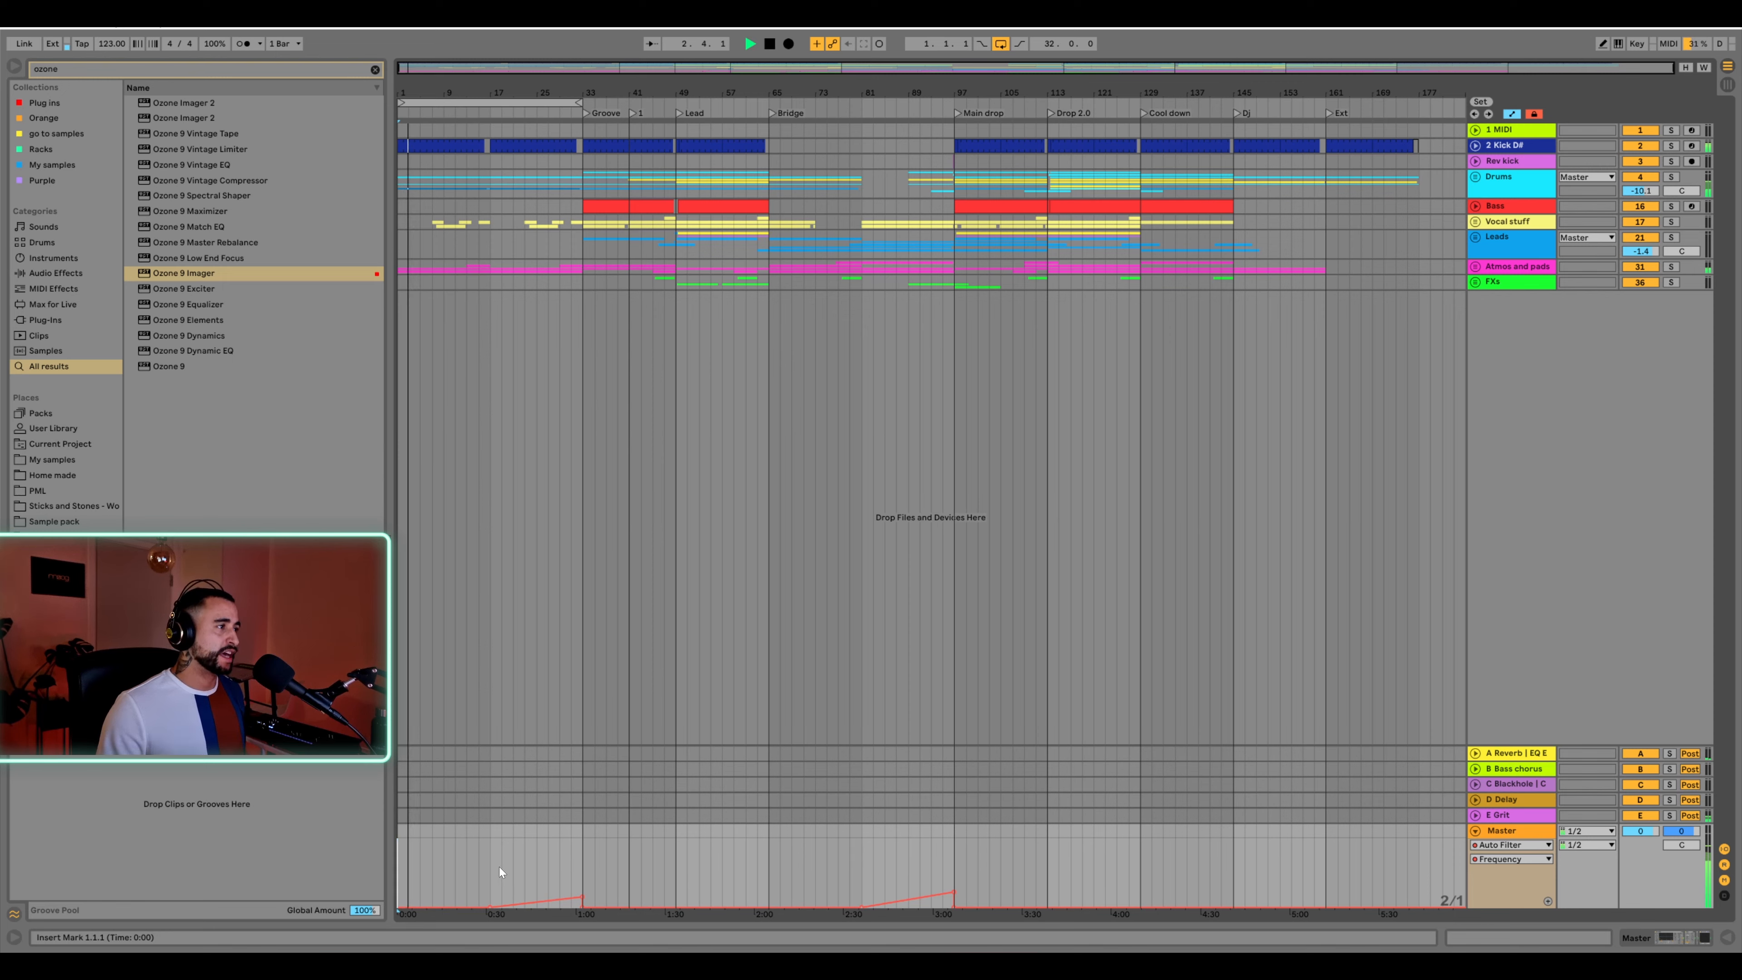
{"action": "key", "text": "space"}
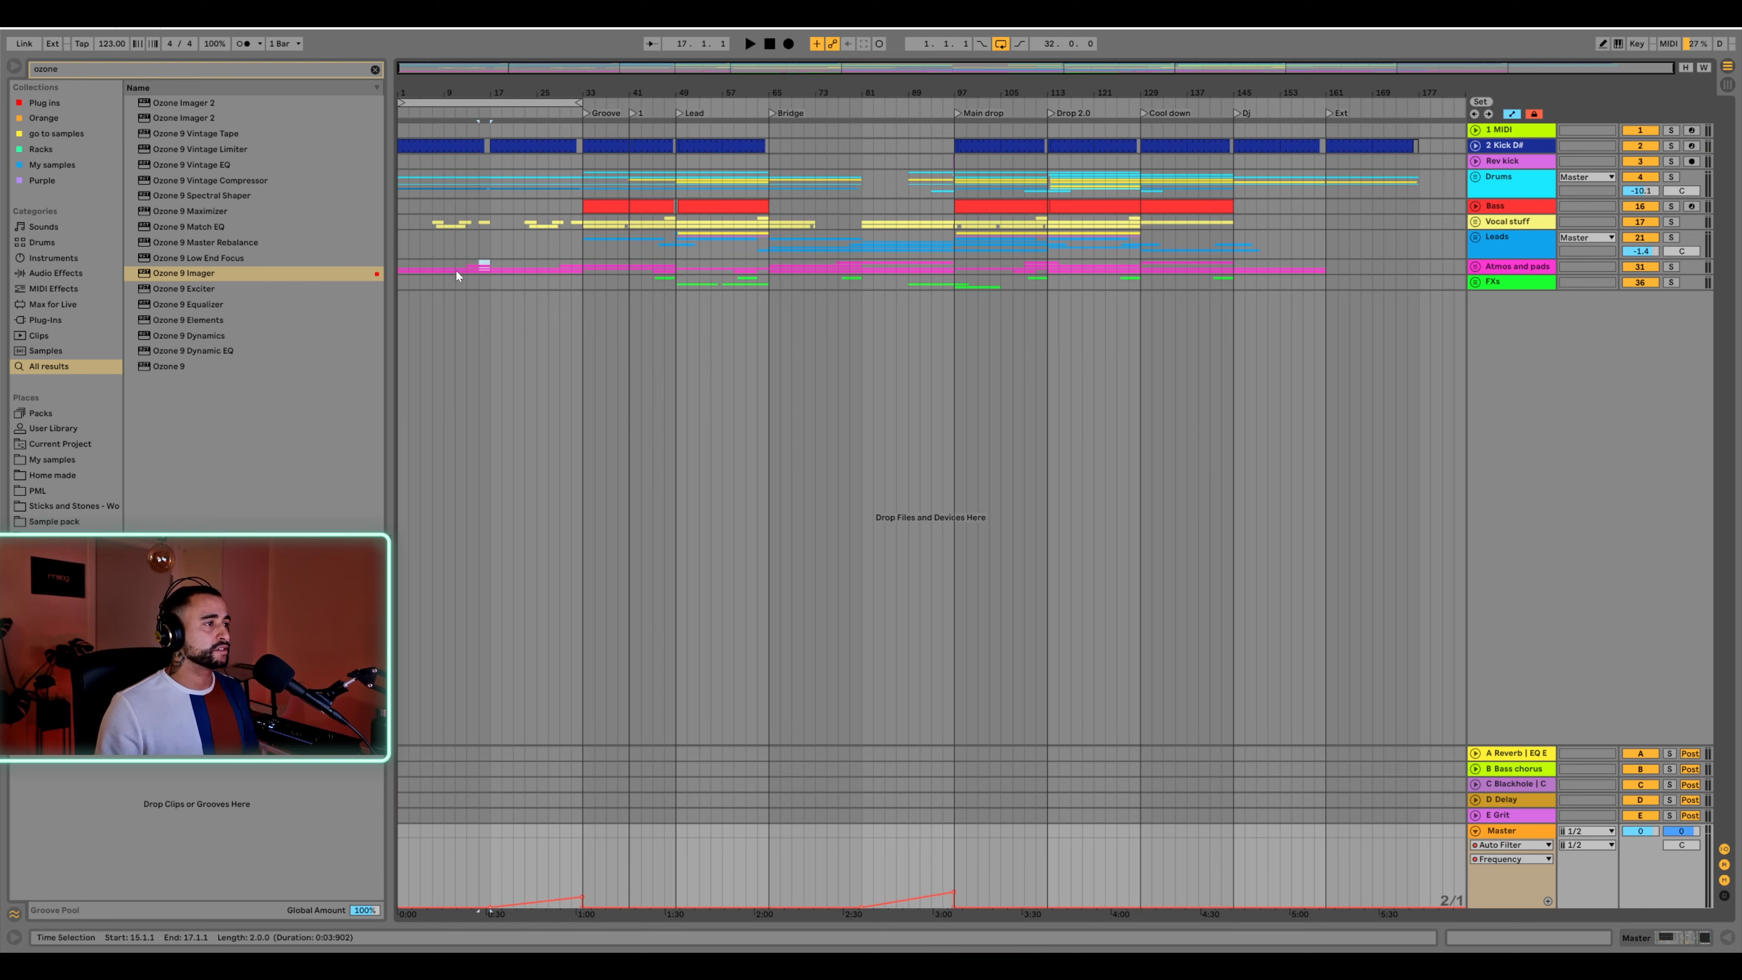
Delete the Atmos and pads content from bars 1 to 17 and play from bar 1
{"action": "left_click", "coordinate": [399, 268]}
{"action": "key", "text": "space"}
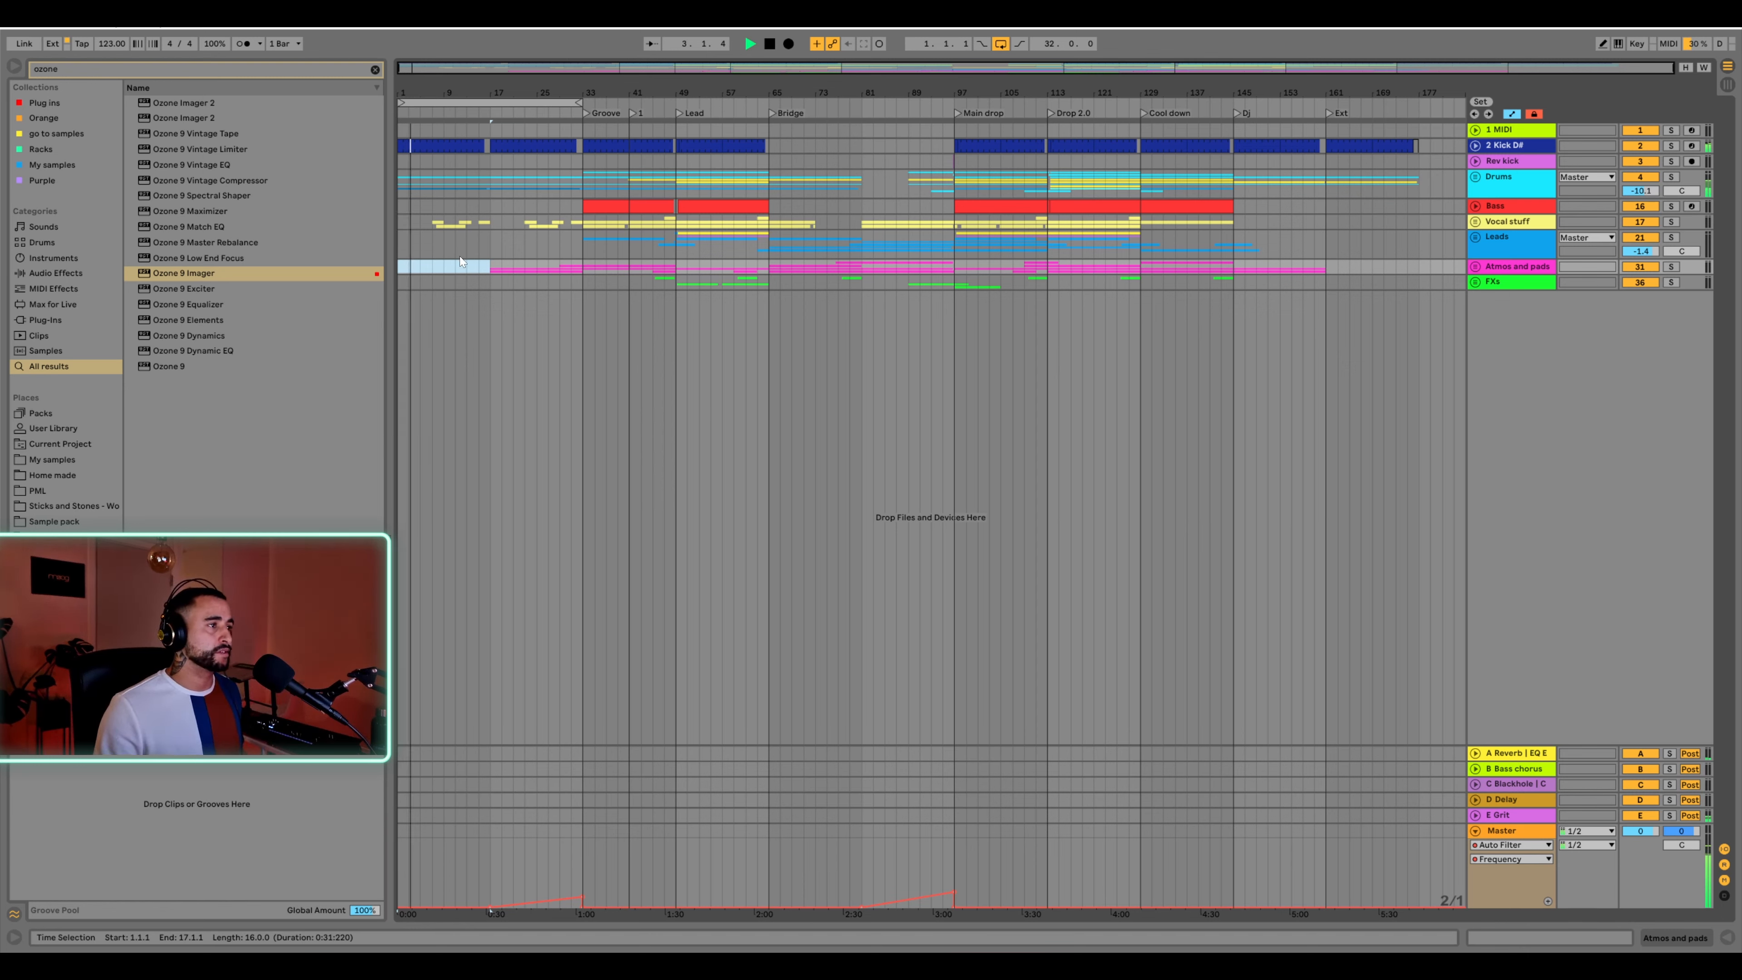
Unfold the Vocal stuff group, delete the Vox stab 1 and Vox stab 2 clips between bars 7 and 15, and stop playback
{"action": "left_click", "coordinate": [1475, 221]}
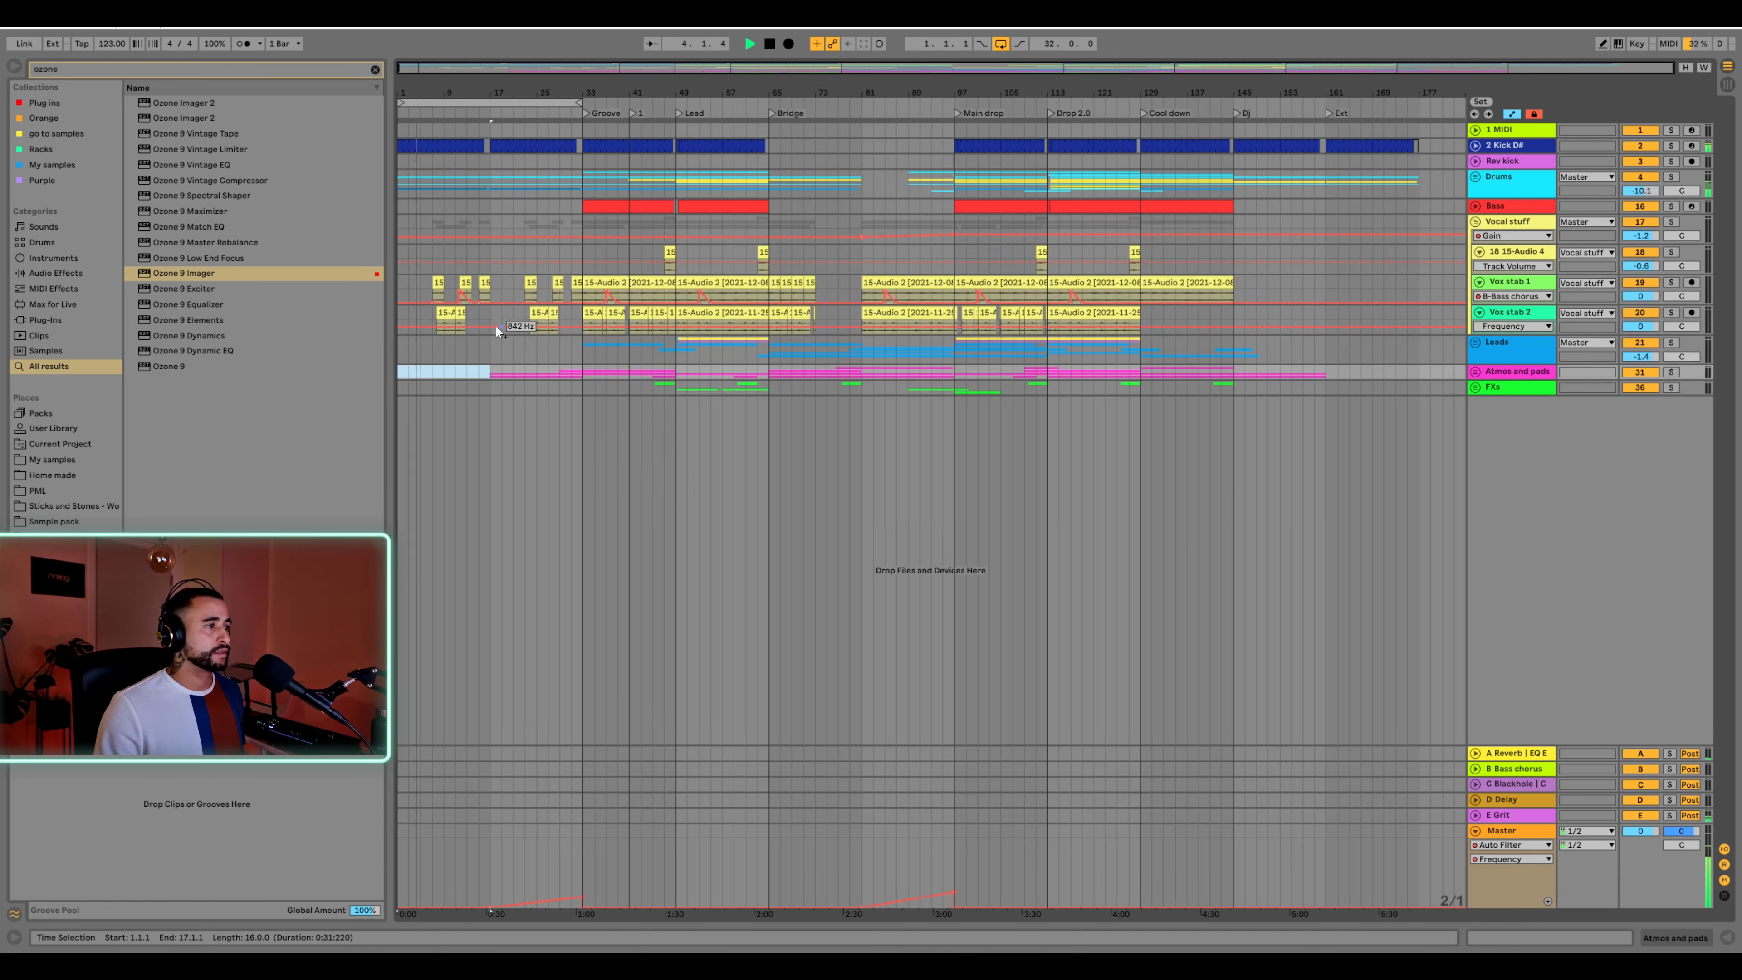
{"action": "key", "text": "a"}
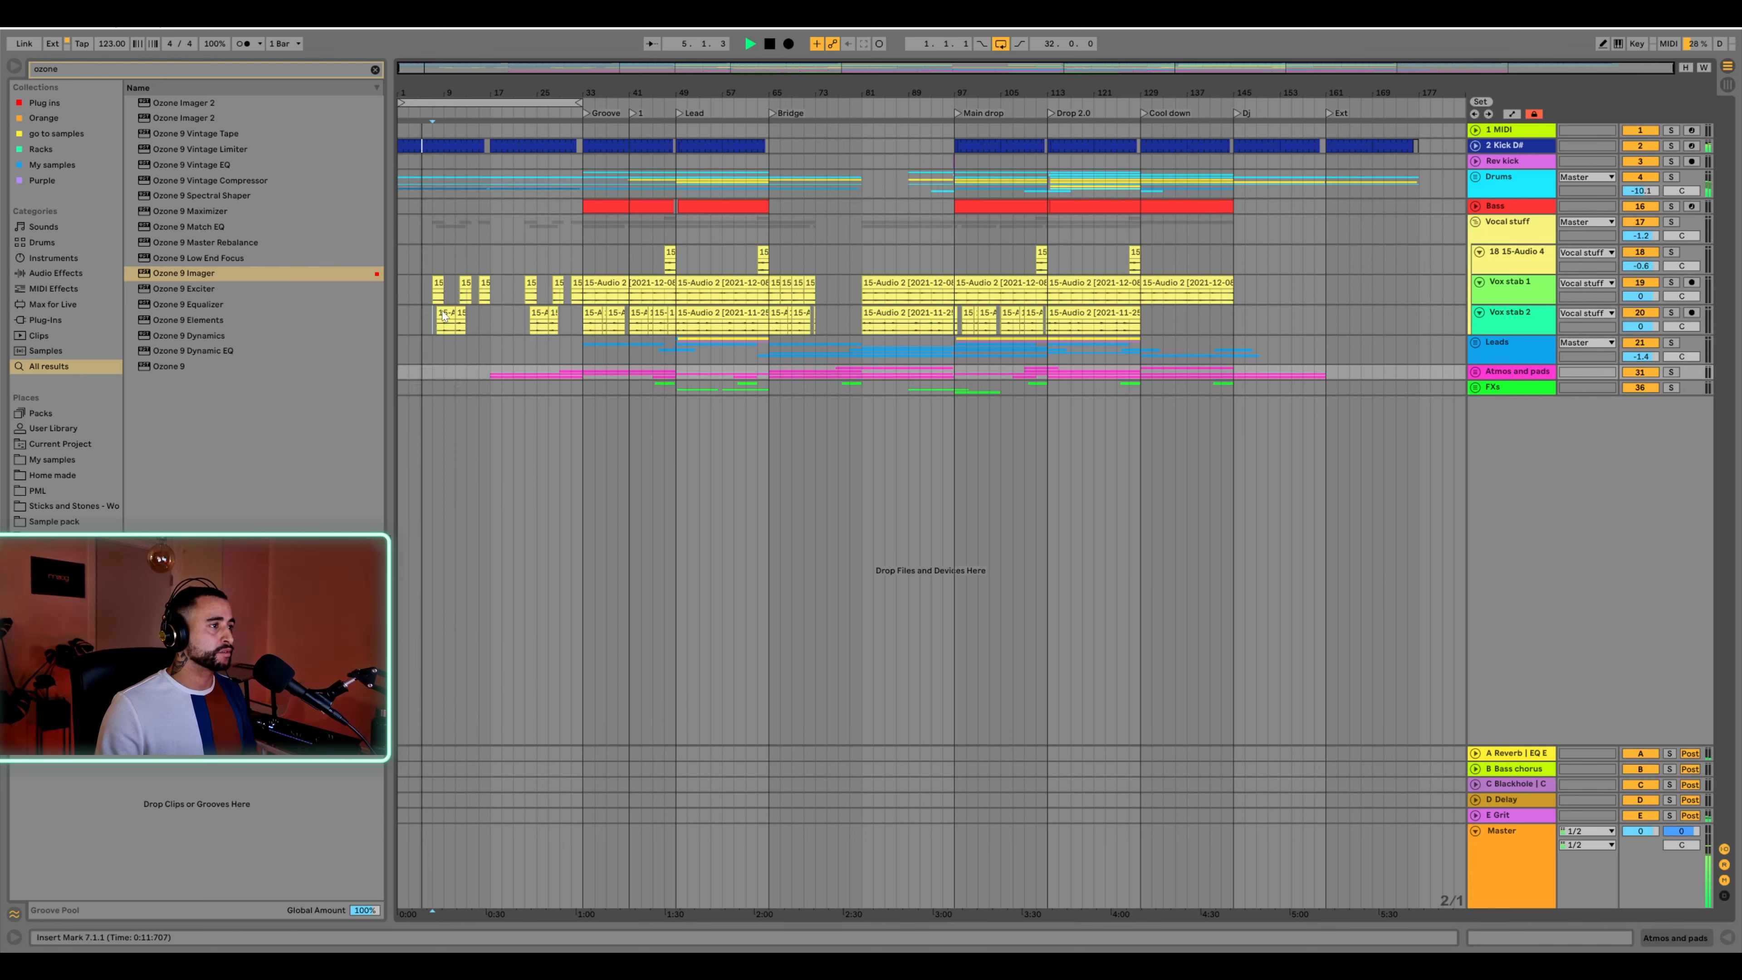
{"action": "left_click_drag", "start_coordinate": [442, 310], "coordinate": [480, 291]}
{"action": "key", "text": "Delete"}
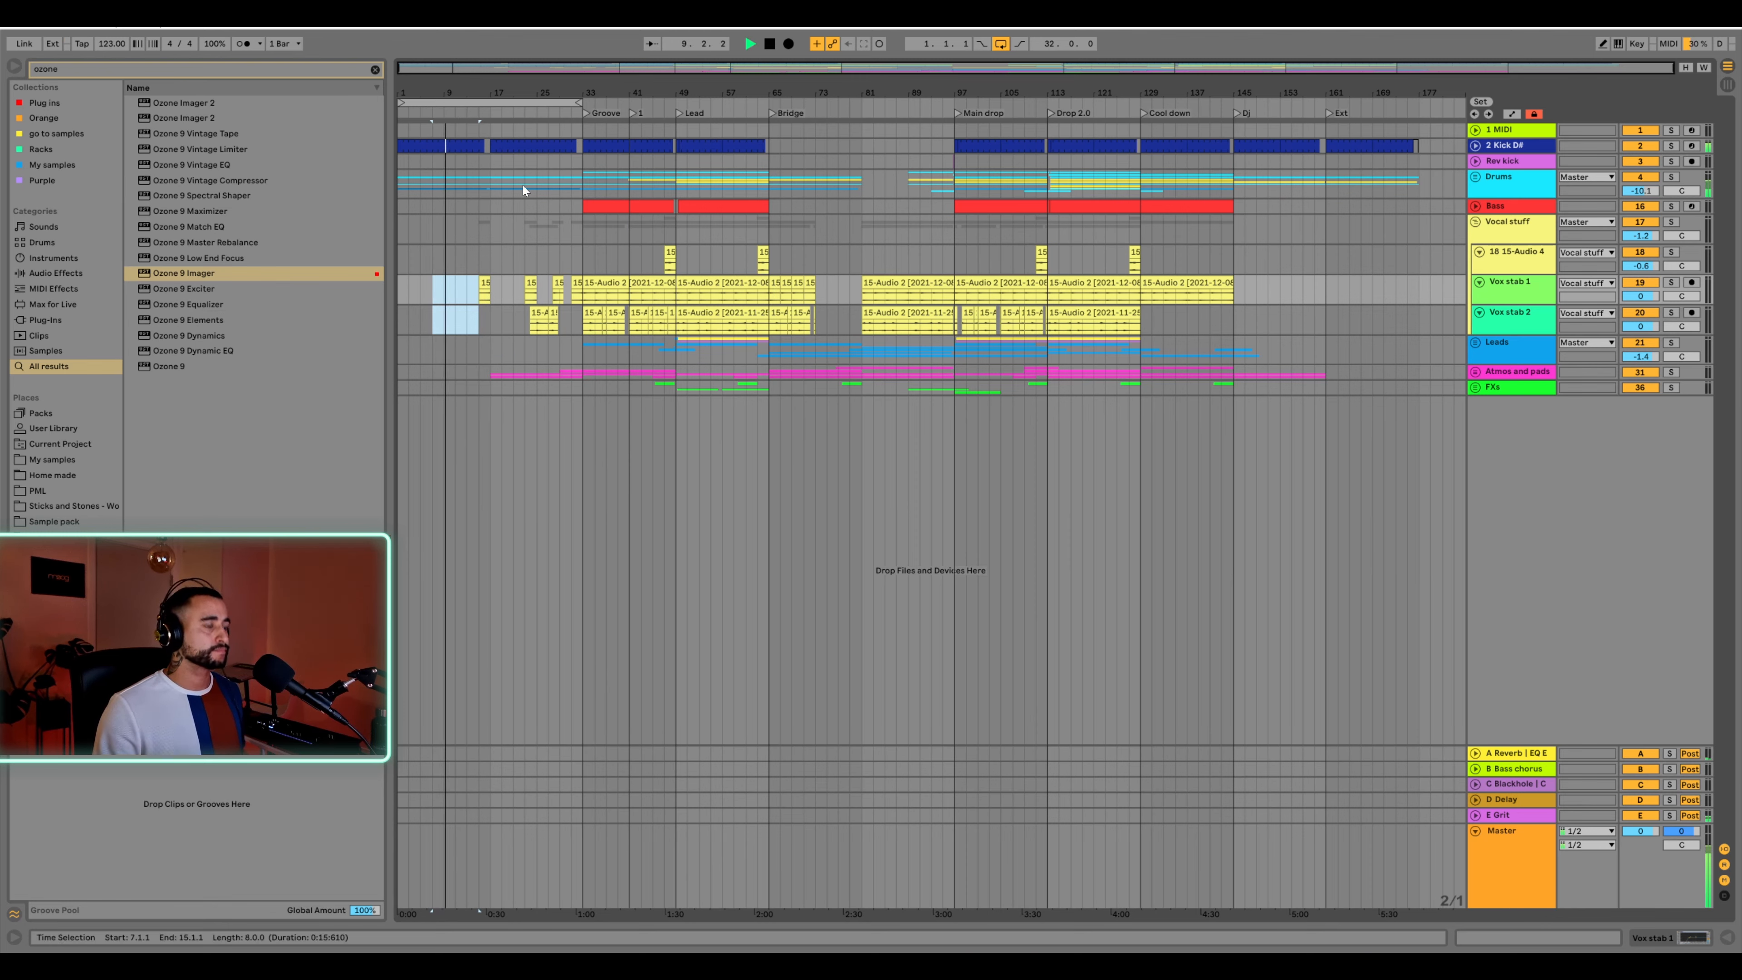
{"action": "key", "text": "space"}
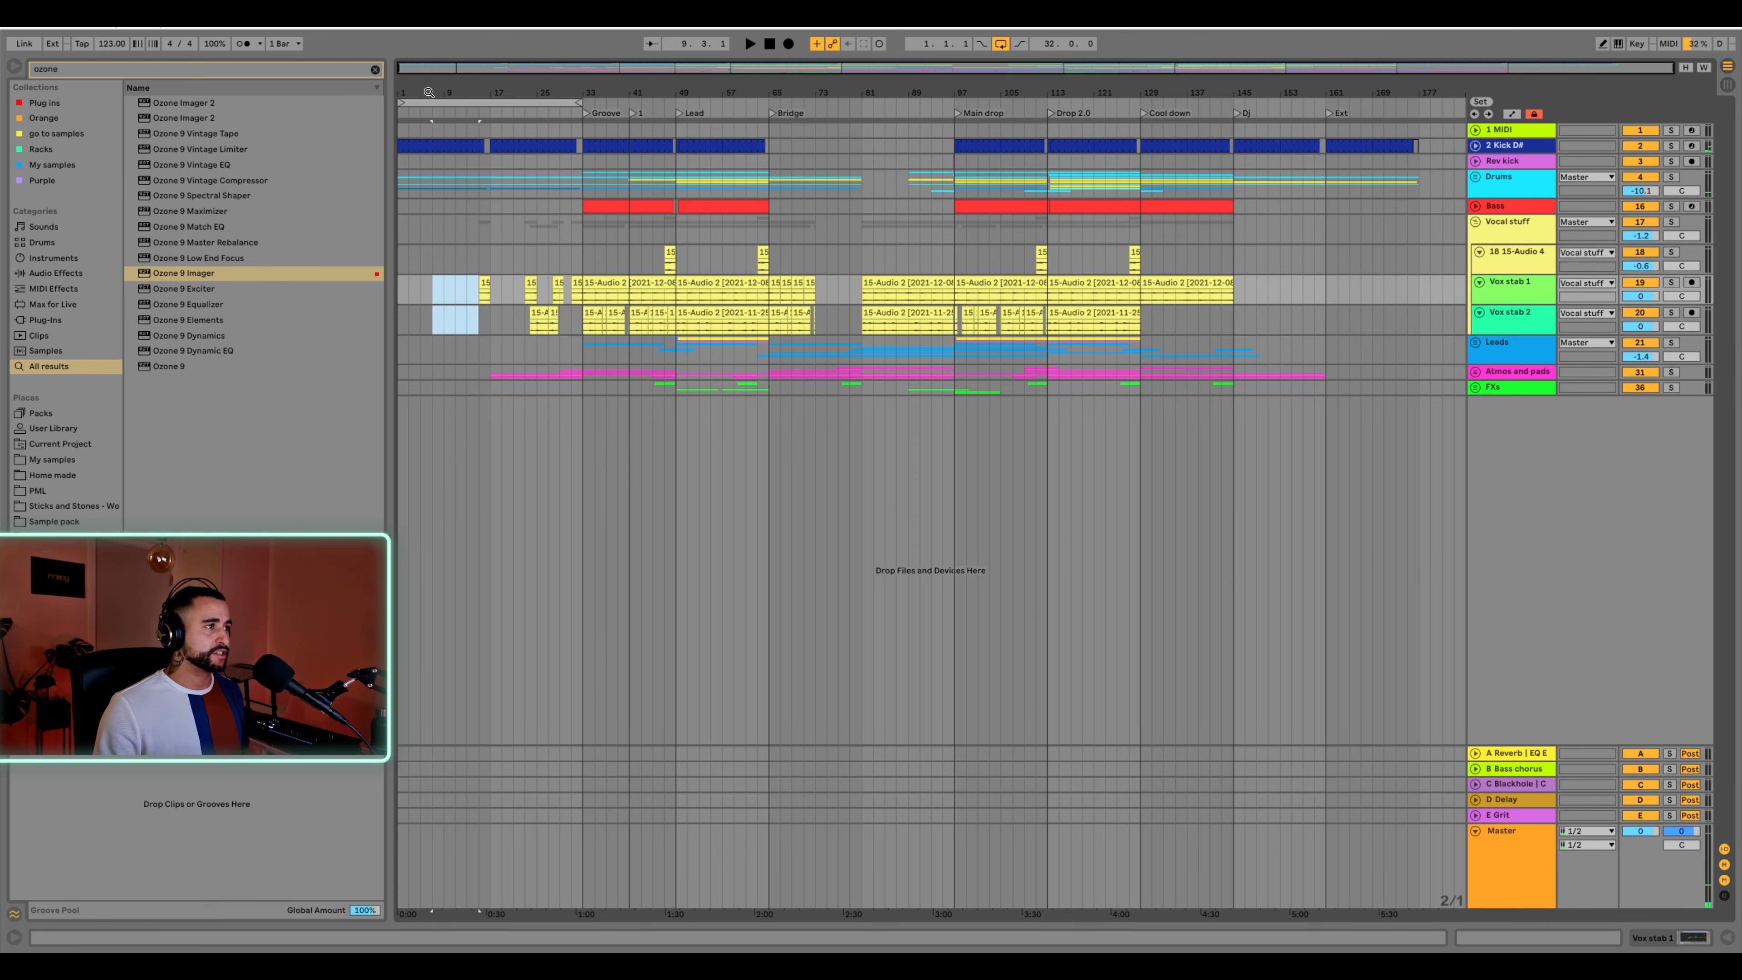
Add a locator at bar 1 and name it Ext
{"action": "left_click", "coordinate": [401, 133]}
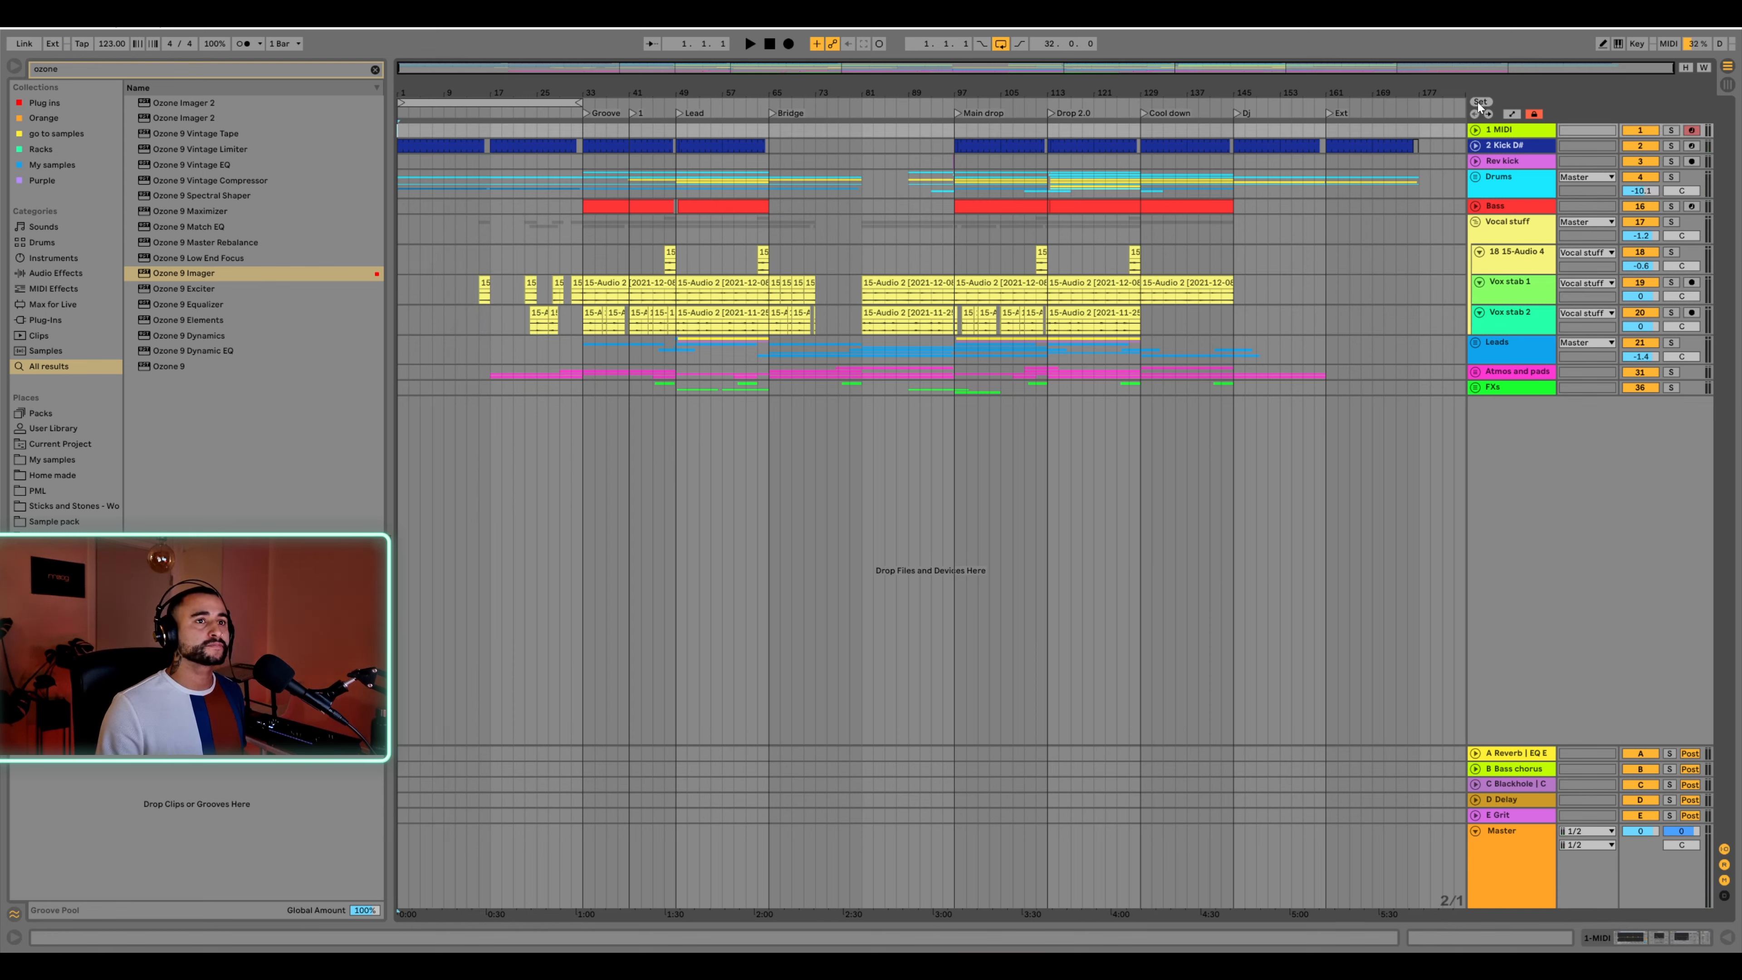
{"action": "right_click", "coordinate": [400, 113]}
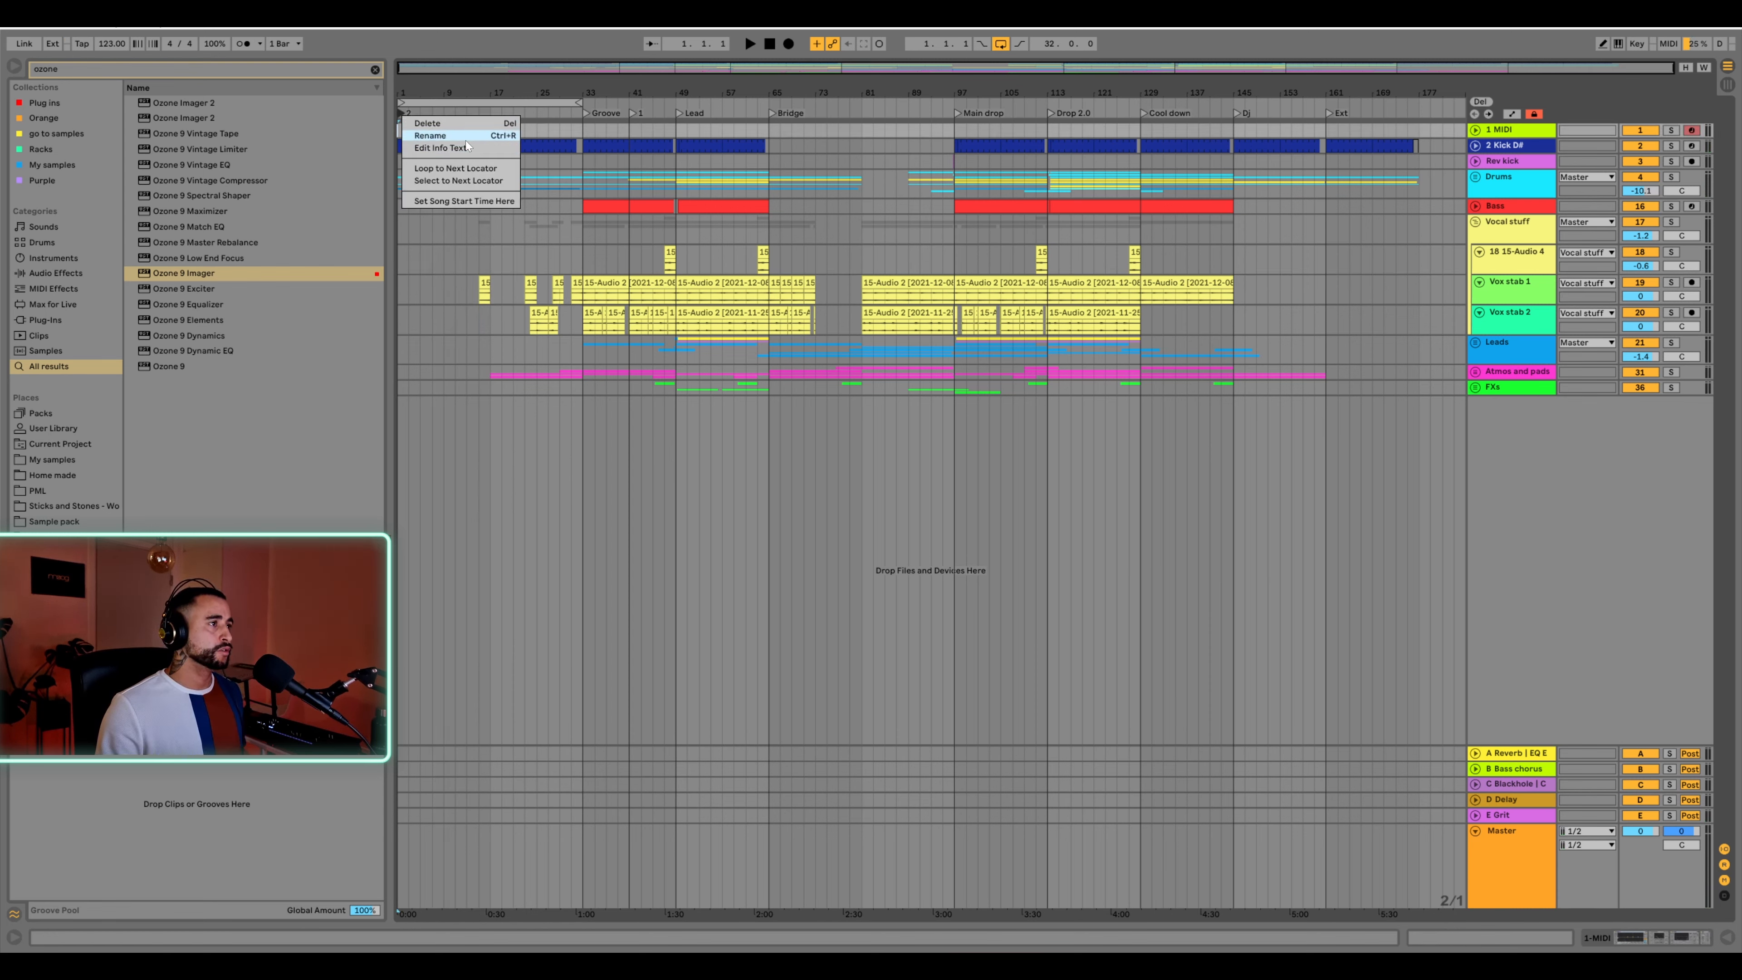
{"action": "left_click", "coordinate": [466, 140]}
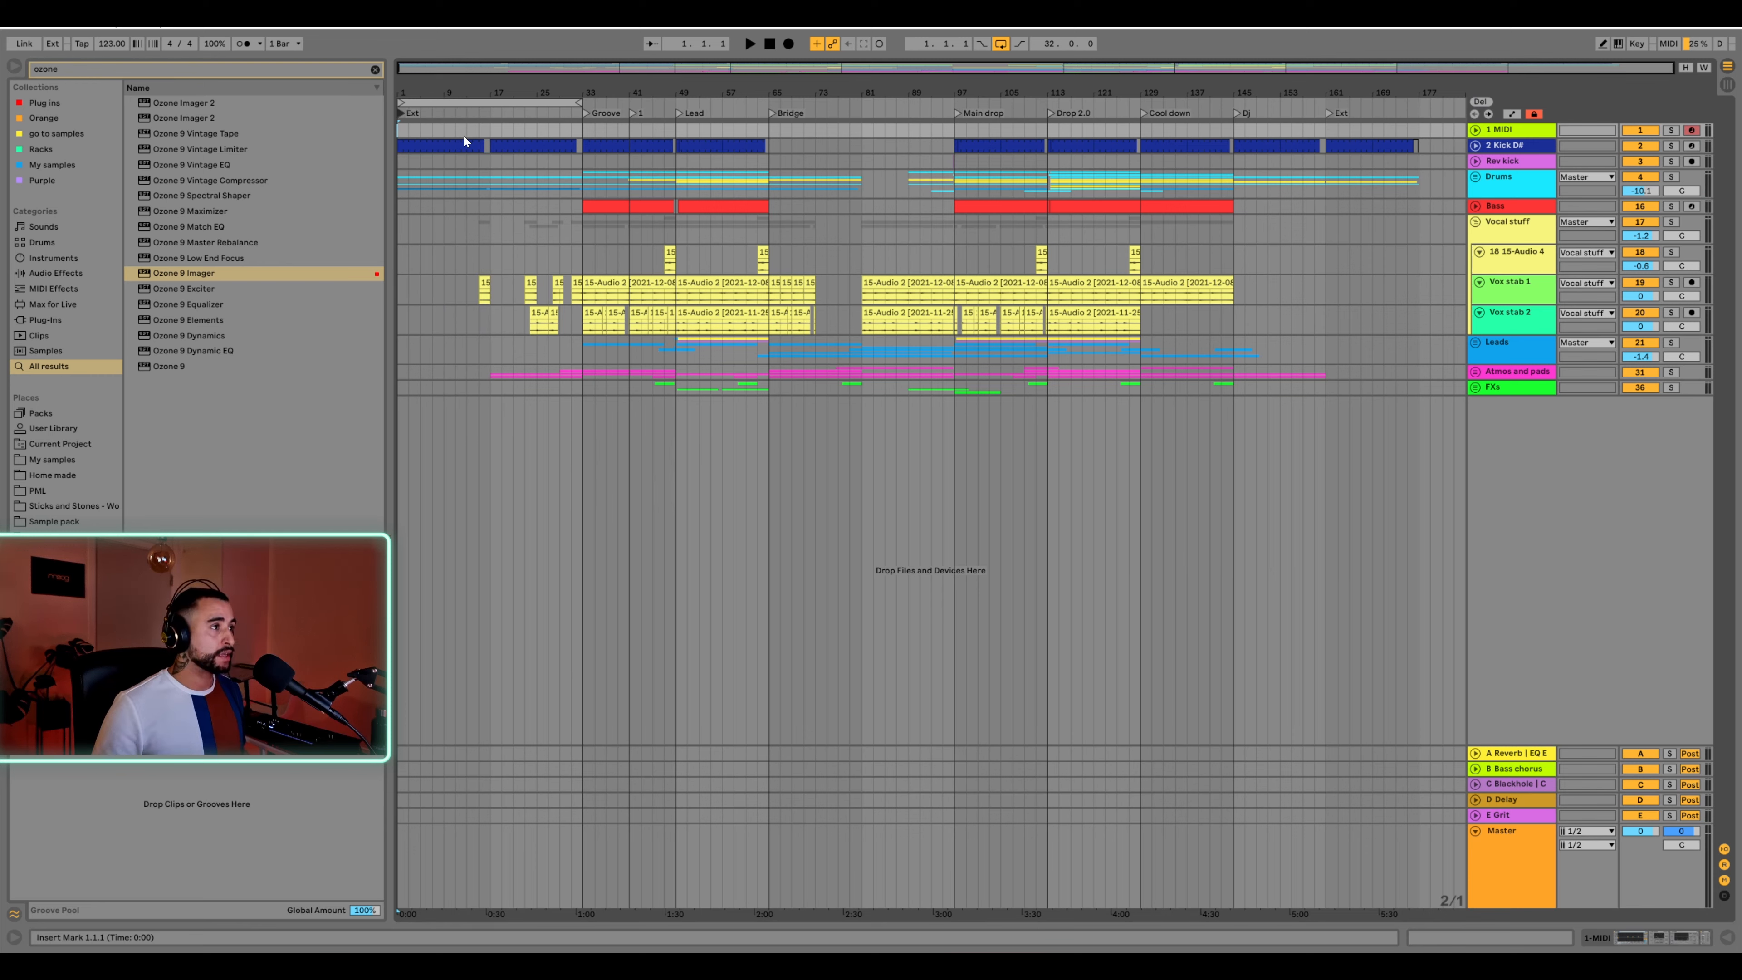
Add a locator at bar 17 and name it Radio
{"action": "left_click", "coordinate": [492, 130]}
{"action": "key", "text": "l"}
{"action": "right_click", "coordinate": [495, 111]}
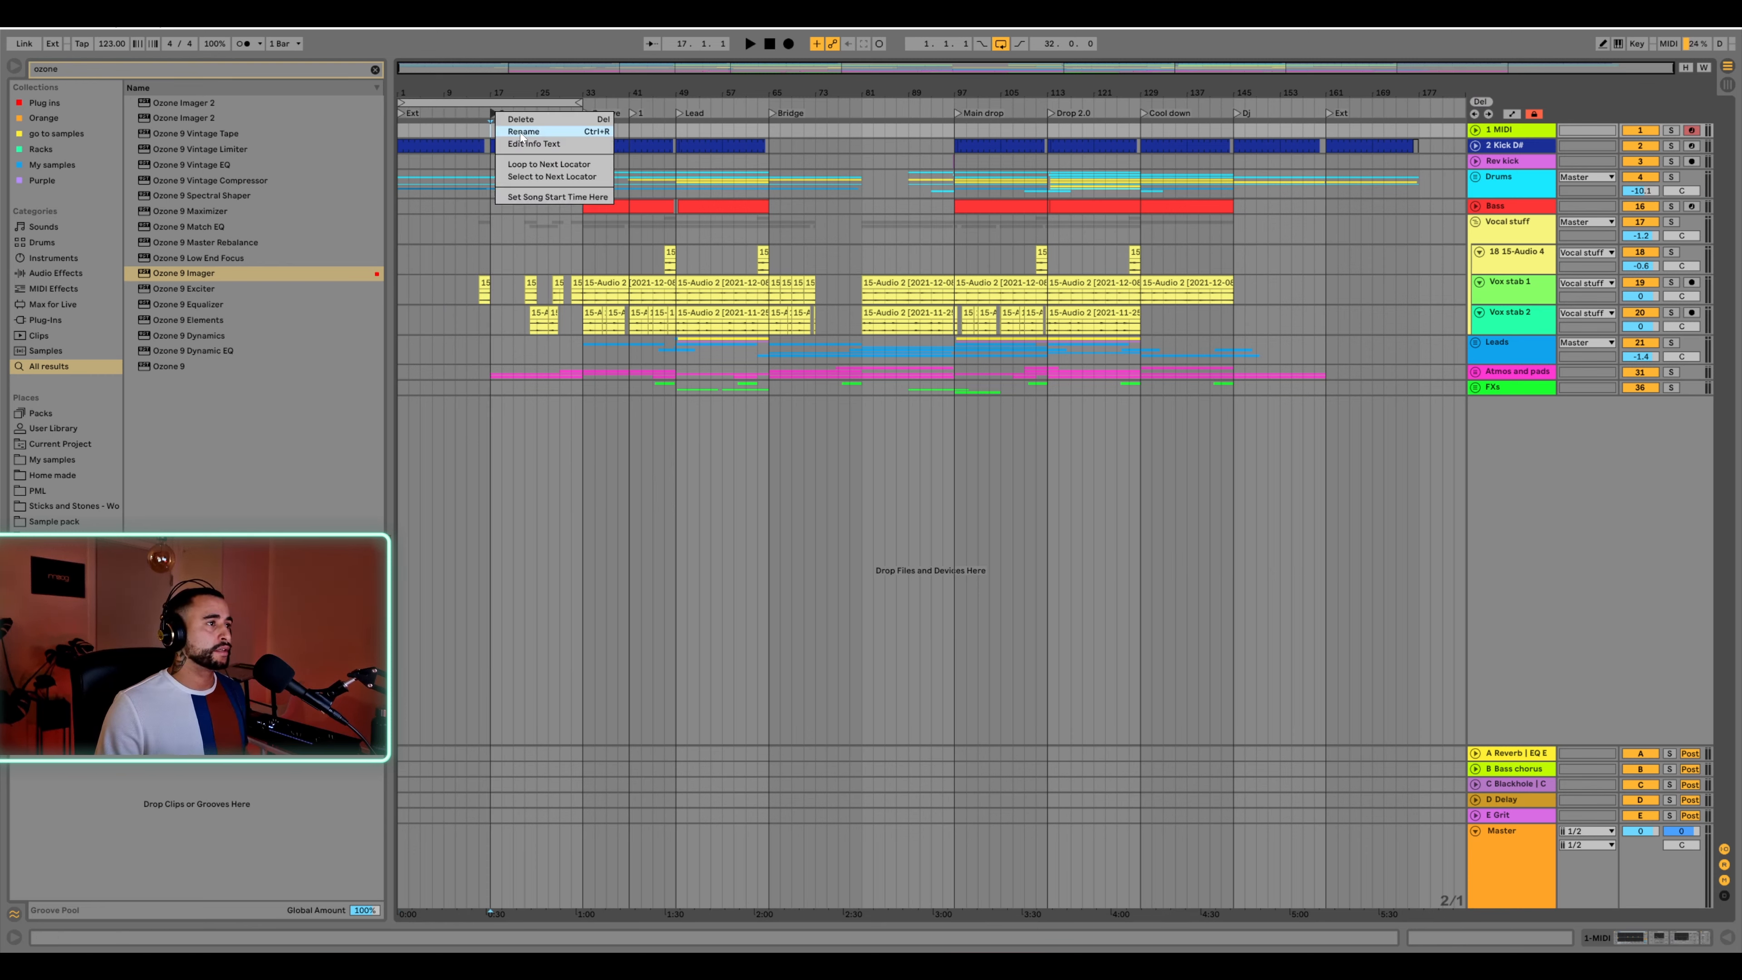
{"action": "left_click", "coordinate": [520, 131]}
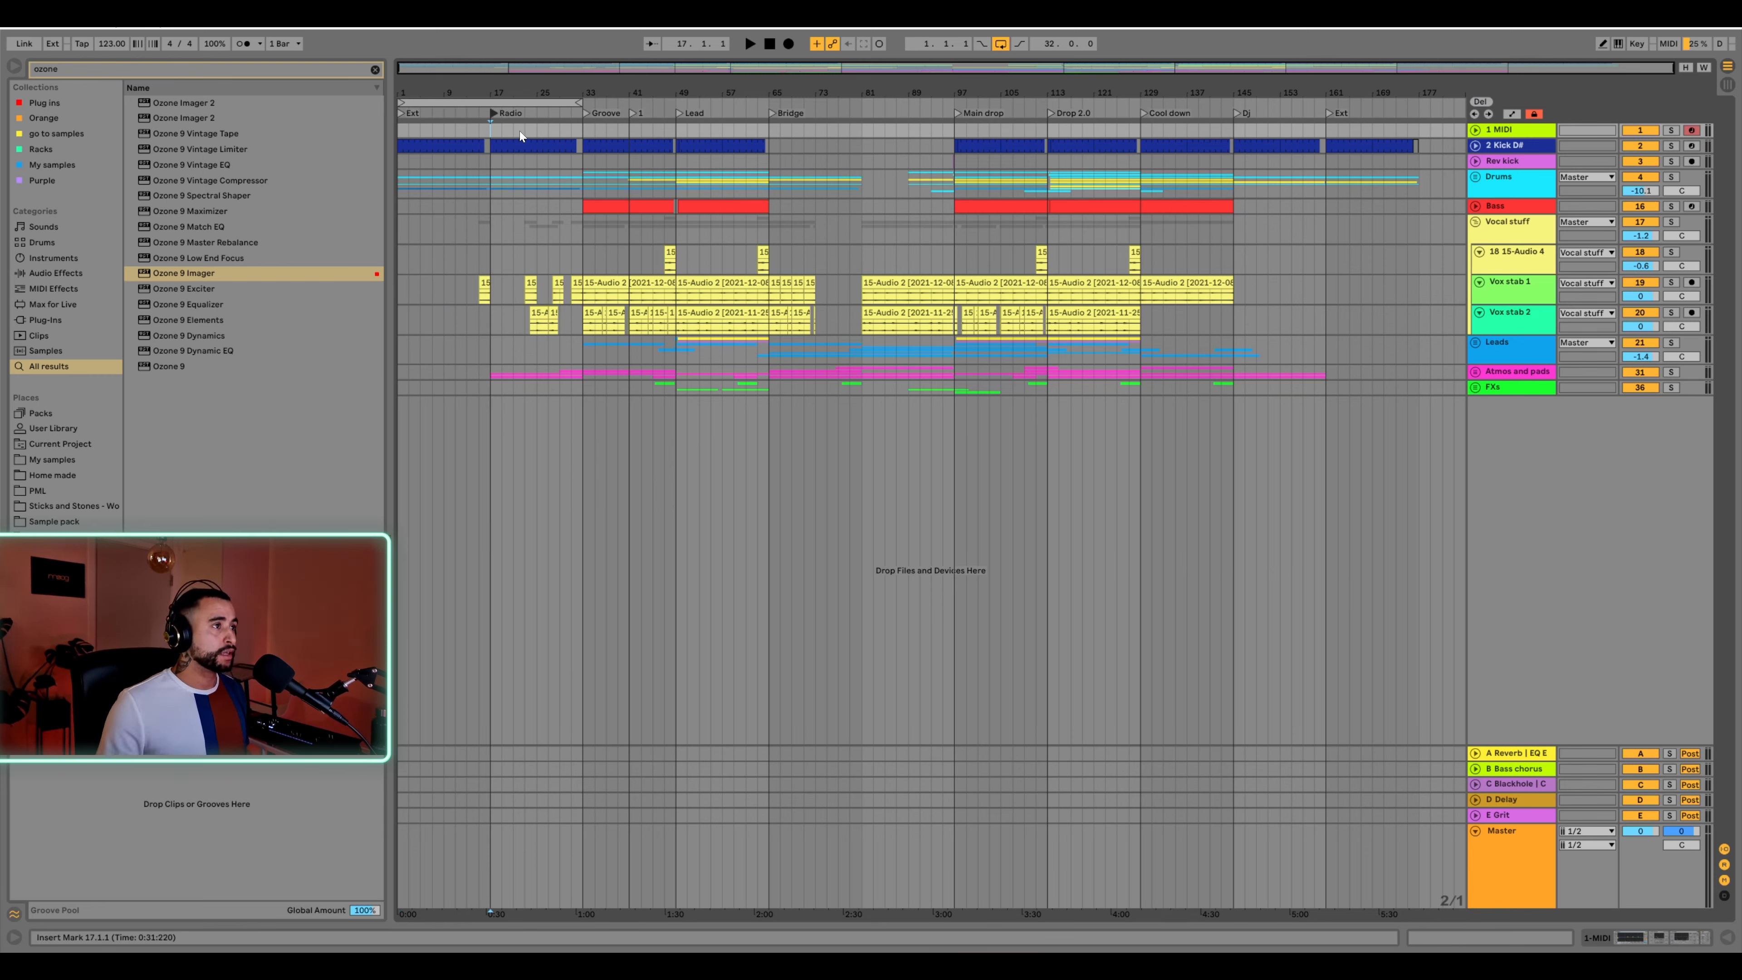
Extend the arrangement loop to bar 41 and play from bar 15 into the Radio section
{"action": "left_click", "coordinate": [490, 159]}
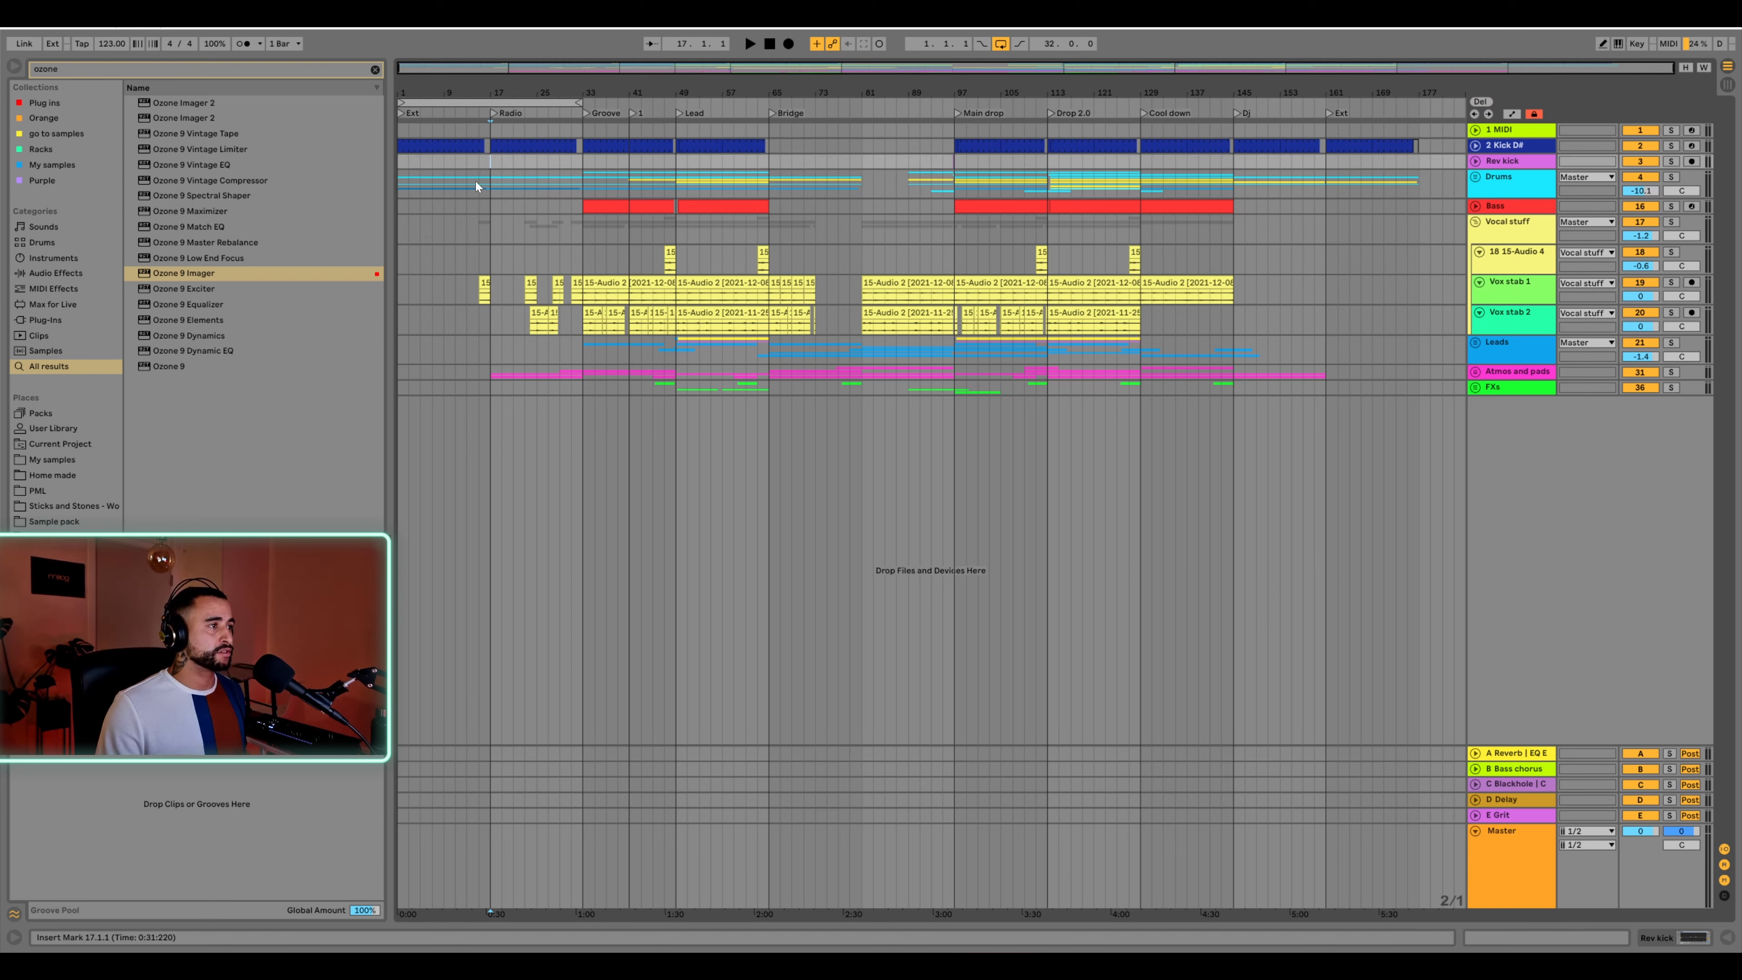
{"action": "left_click", "coordinate": [478, 162]}
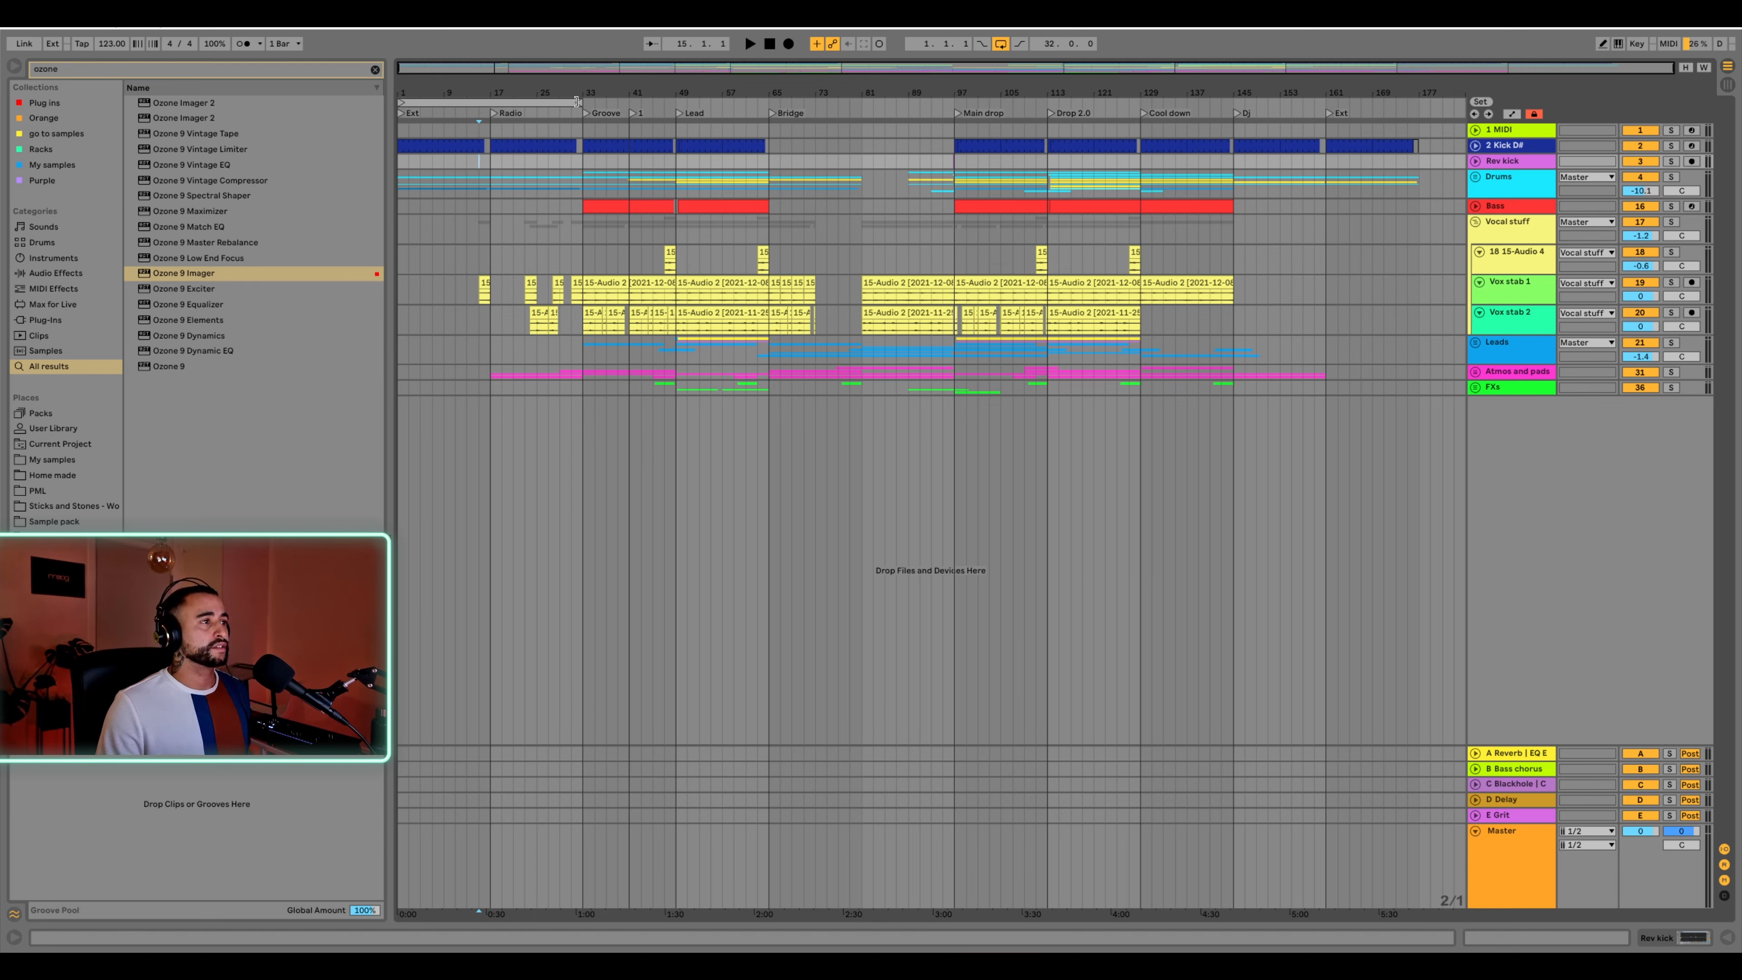
{"action": "left_click_drag", "start_coordinate": [576, 102], "coordinate": [628, 101]}
{"action": "left_click", "coordinate": [494, 130]}
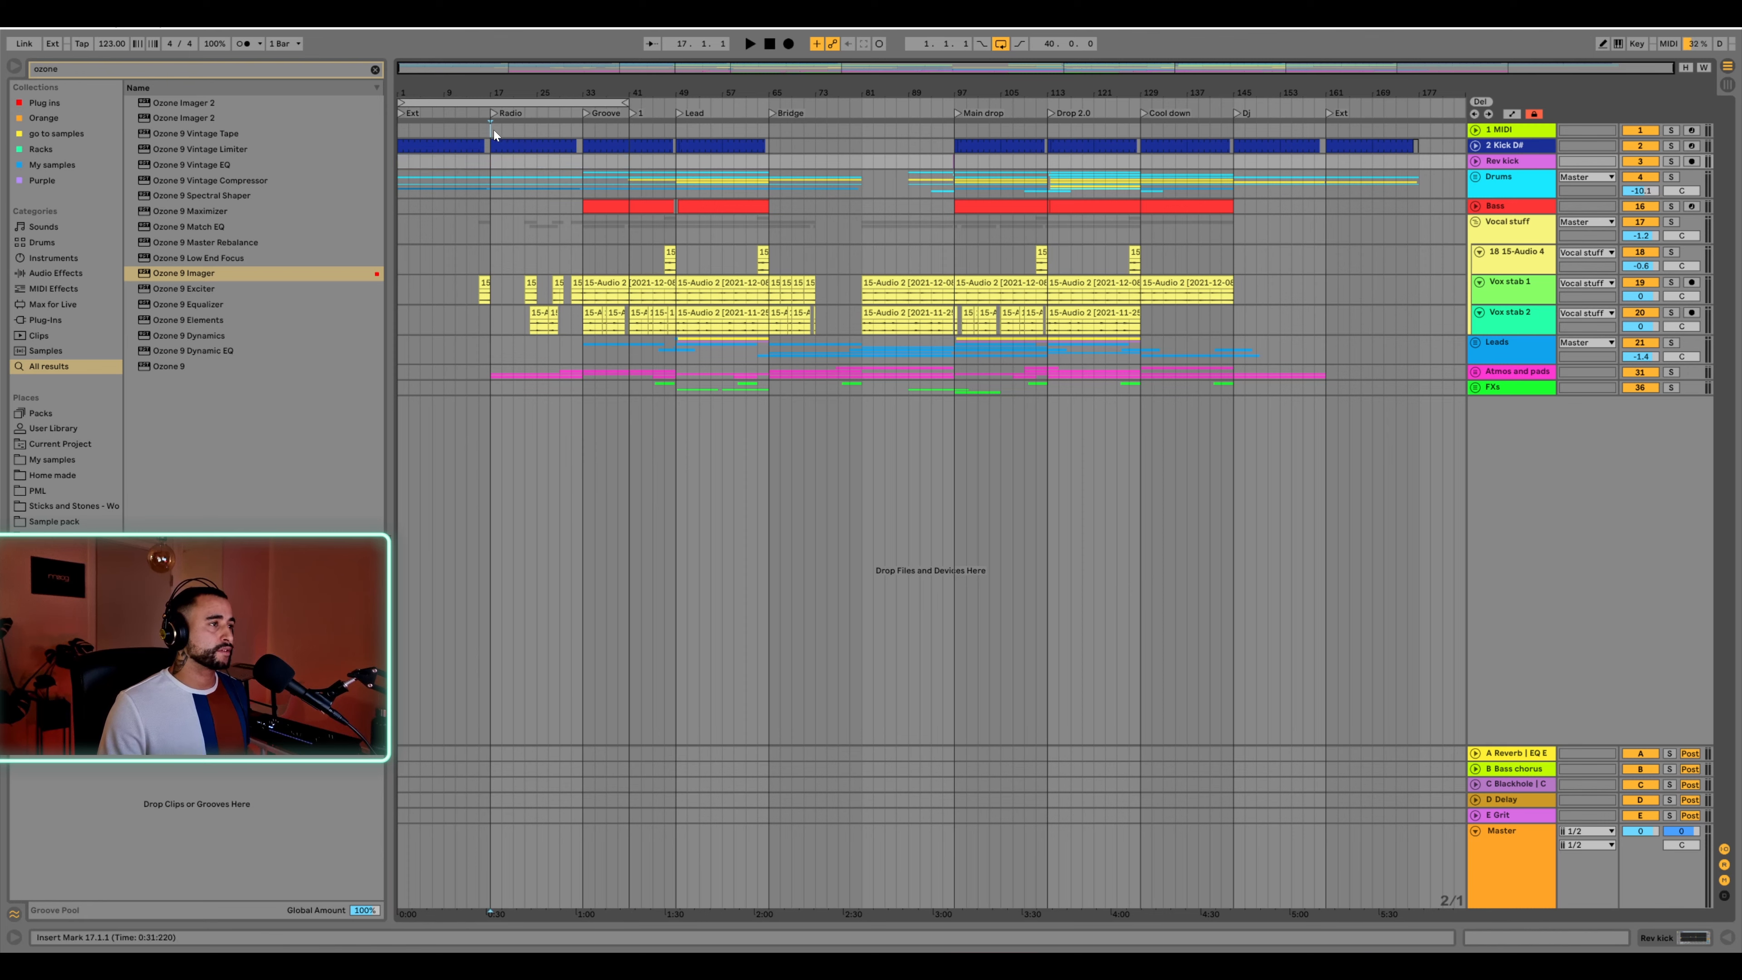
{"action": "left_click", "coordinate": [476, 130]}
{"action": "key", "text": "space"}
Unfold the Drums group and deactivate the 2 Kick D# and Clap rack clips in the Radio section
{"action": "left_click", "coordinate": [500, 150]}
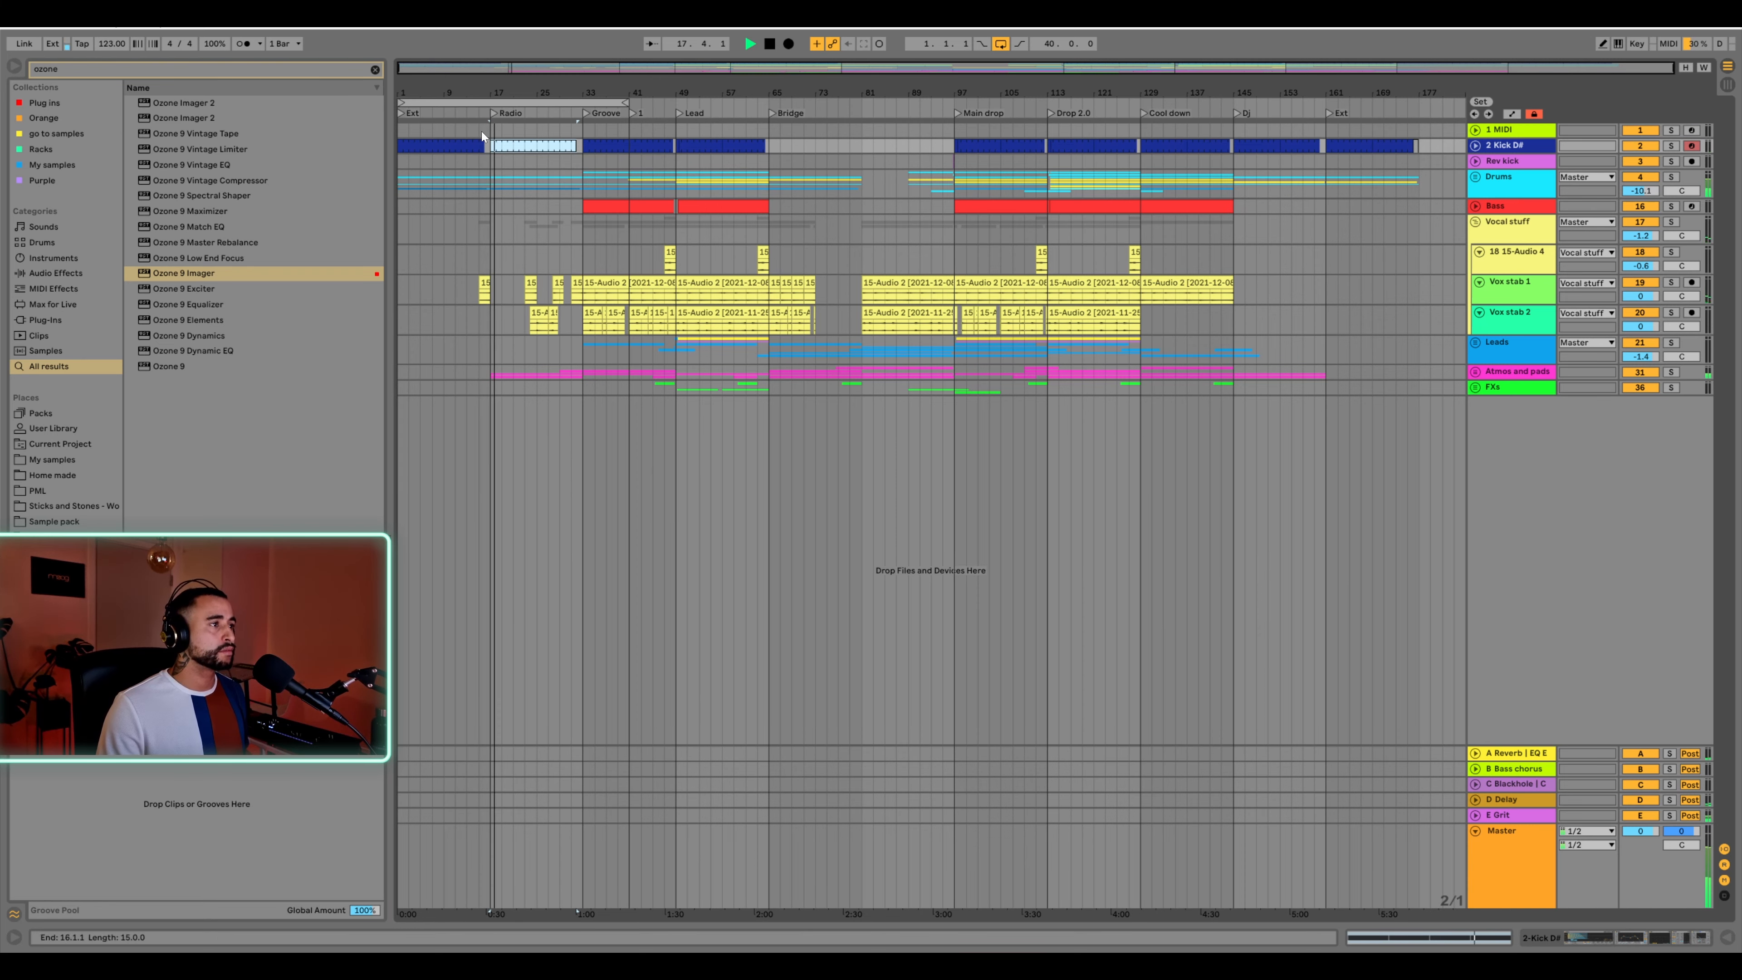
{"action": "left_click_drag", "start_coordinate": [481, 89], "coordinate": [482, 101]}
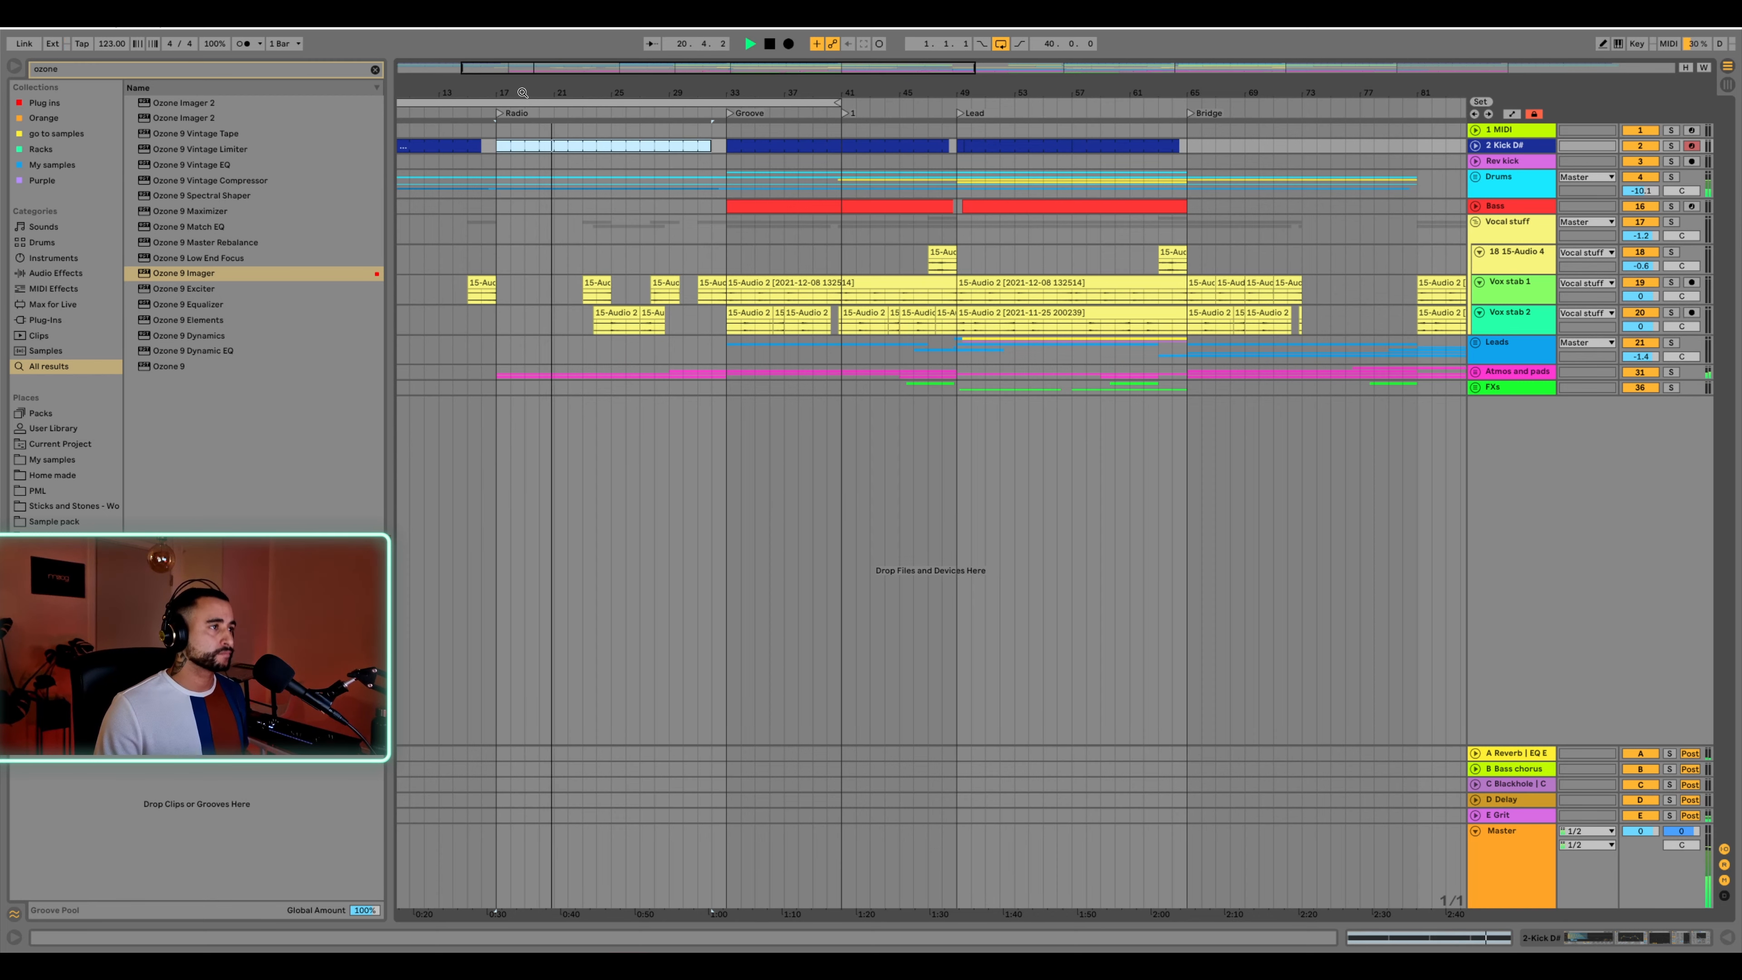
{"action": "key", "text": "w"}
{"action": "left_click", "coordinate": [1475, 177]}
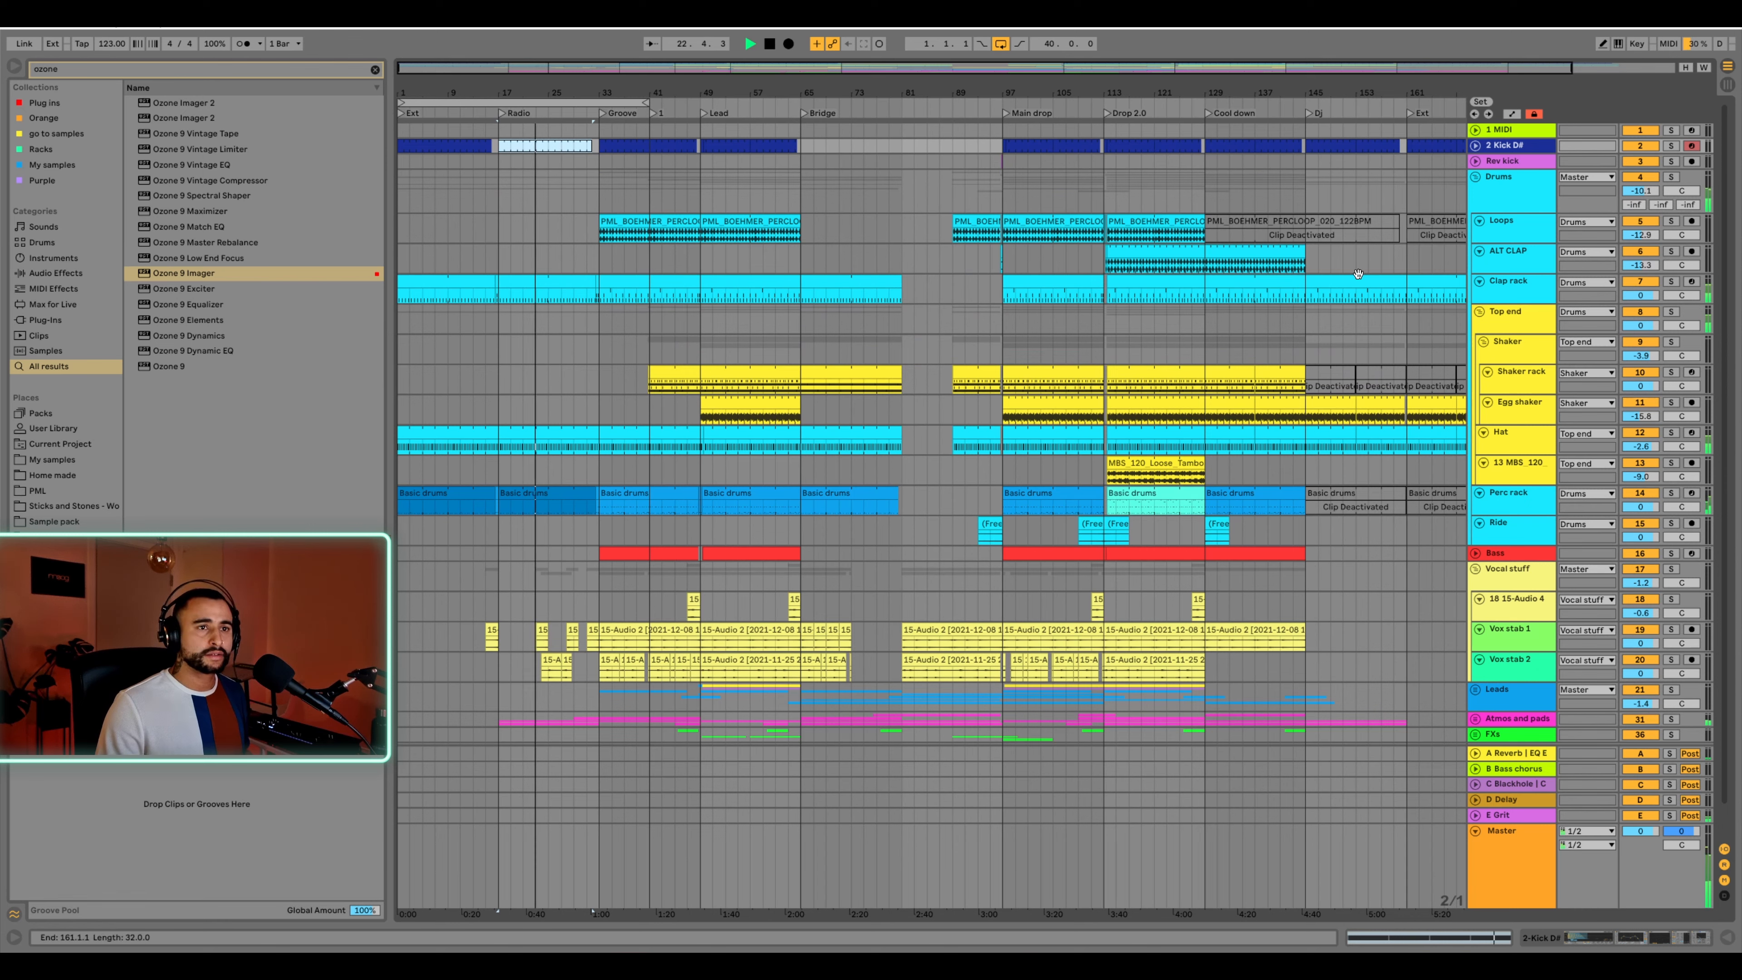
{"action": "left_click", "coordinate": [538, 288]}
{"action": "key", "text": "0"}
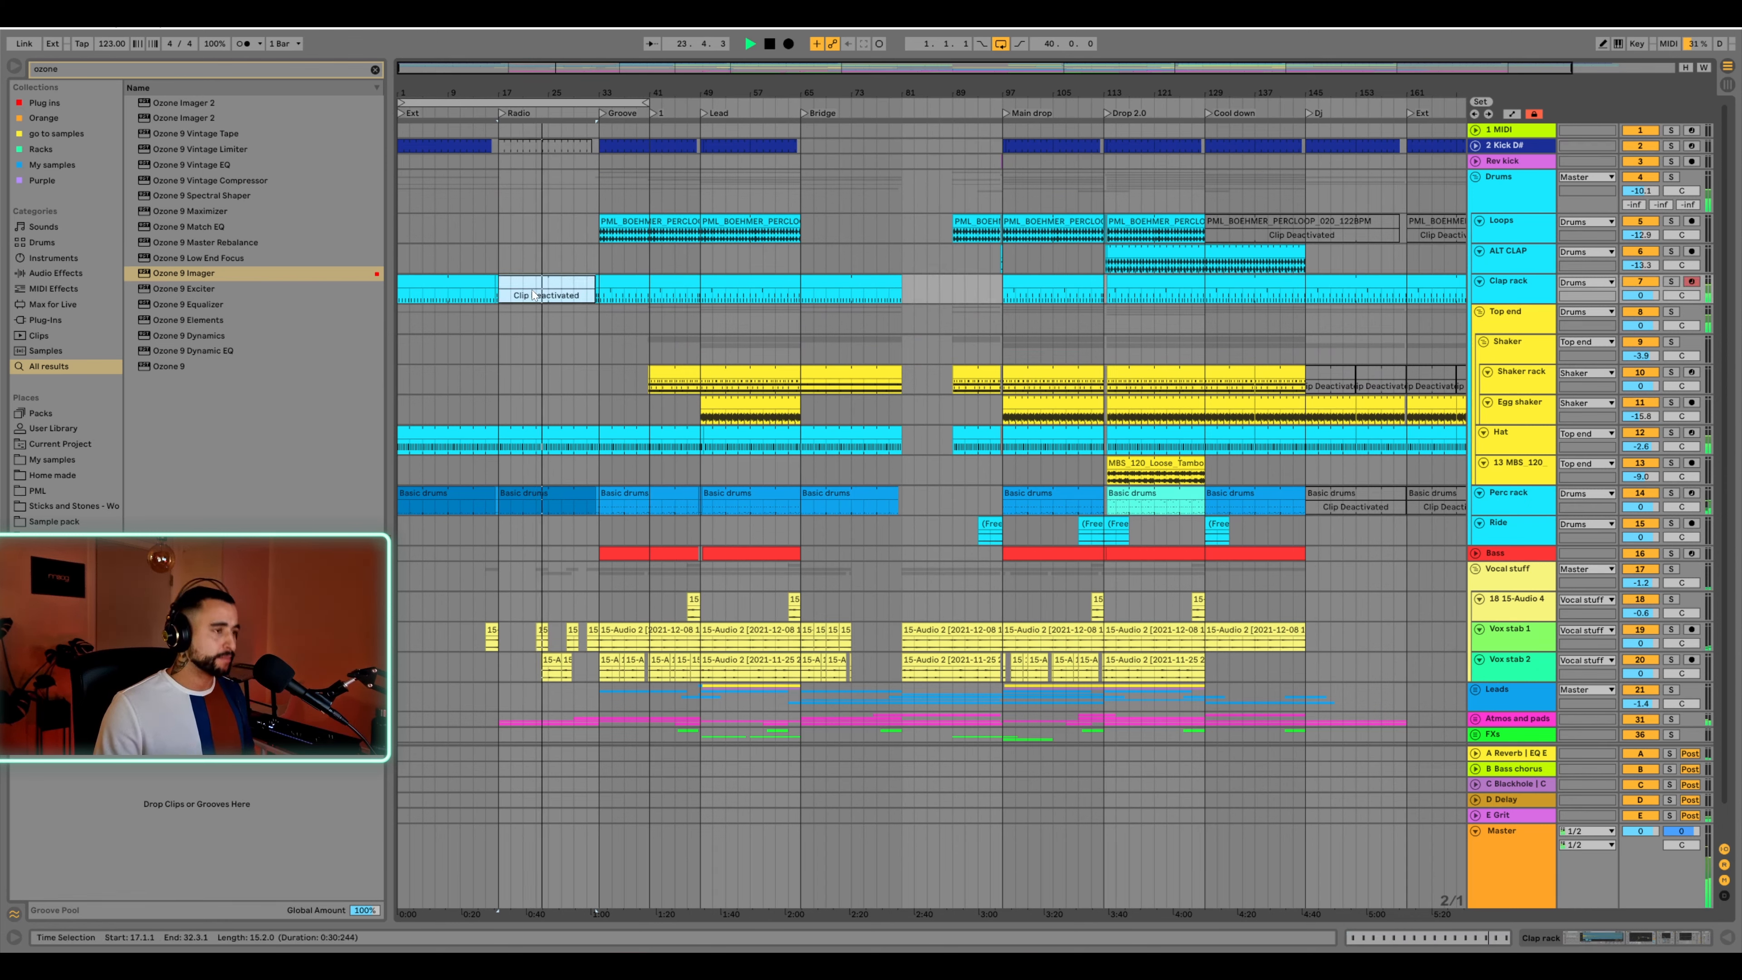
Restart playback from bar 15 to audition the Radio section without its kick and clap
{"action": "left_click", "coordinate": [492, 254]}
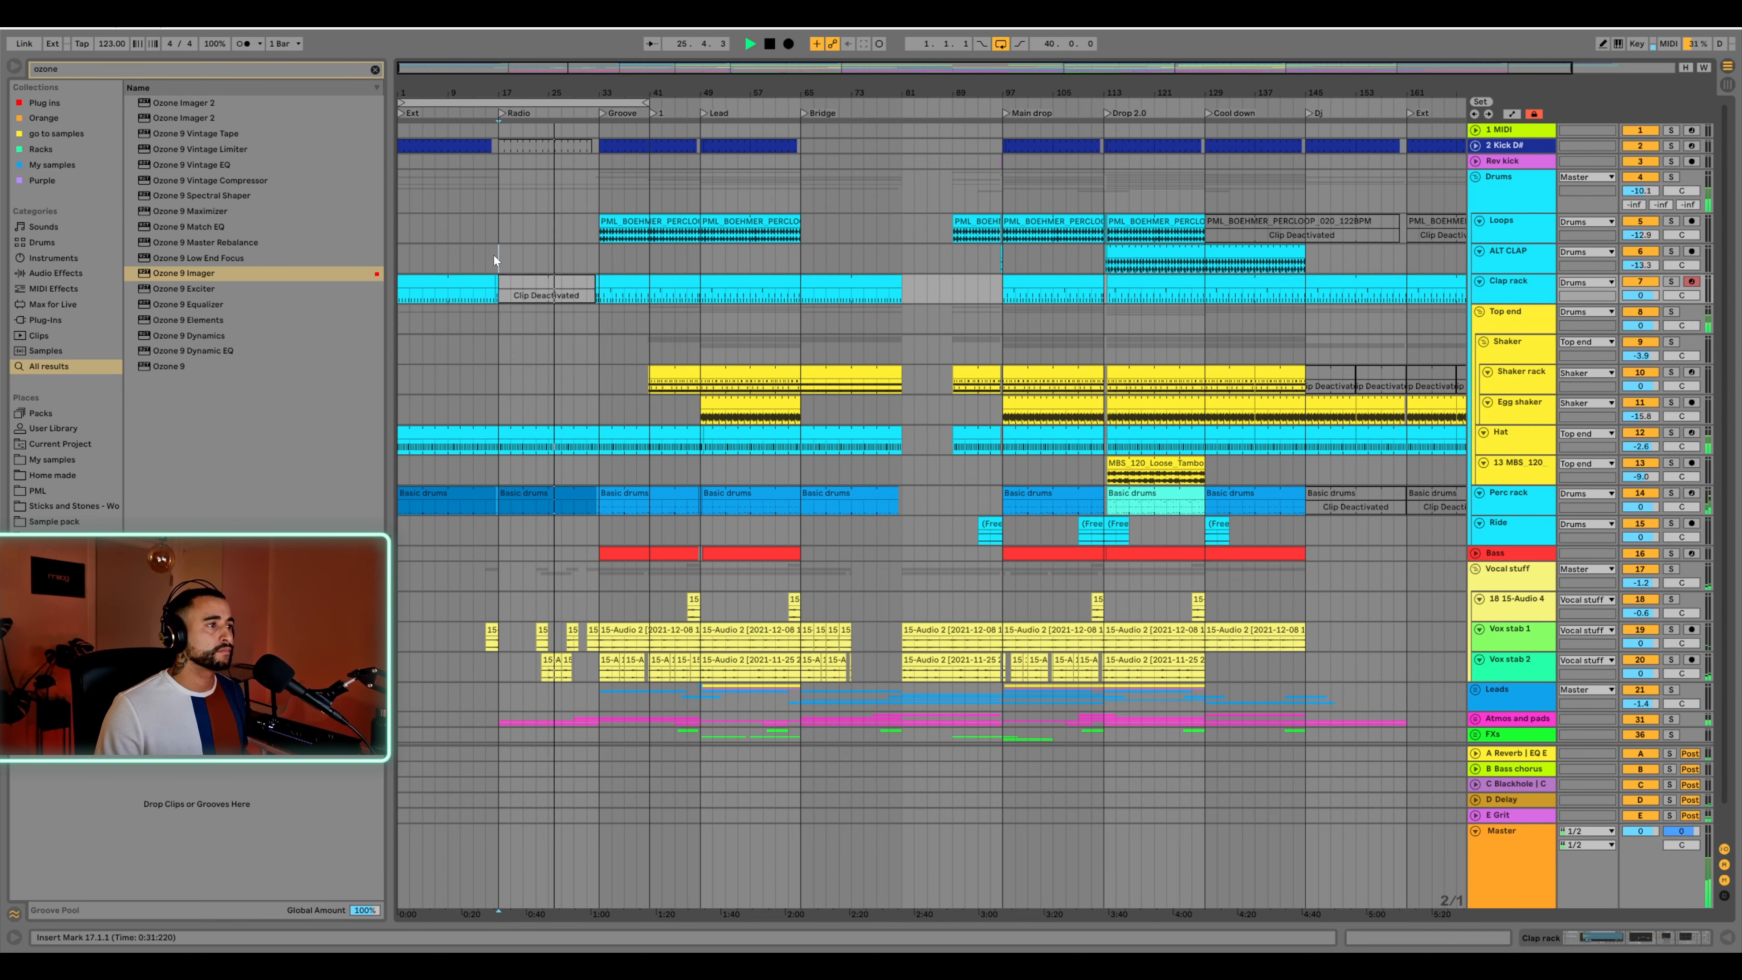
{"action": "key", "text": "space"}
{"action": "key", "text": "space"}
{"action": "left_click_drag", "start_coordinate": [504, 91], "coordinate": [467, 135]}
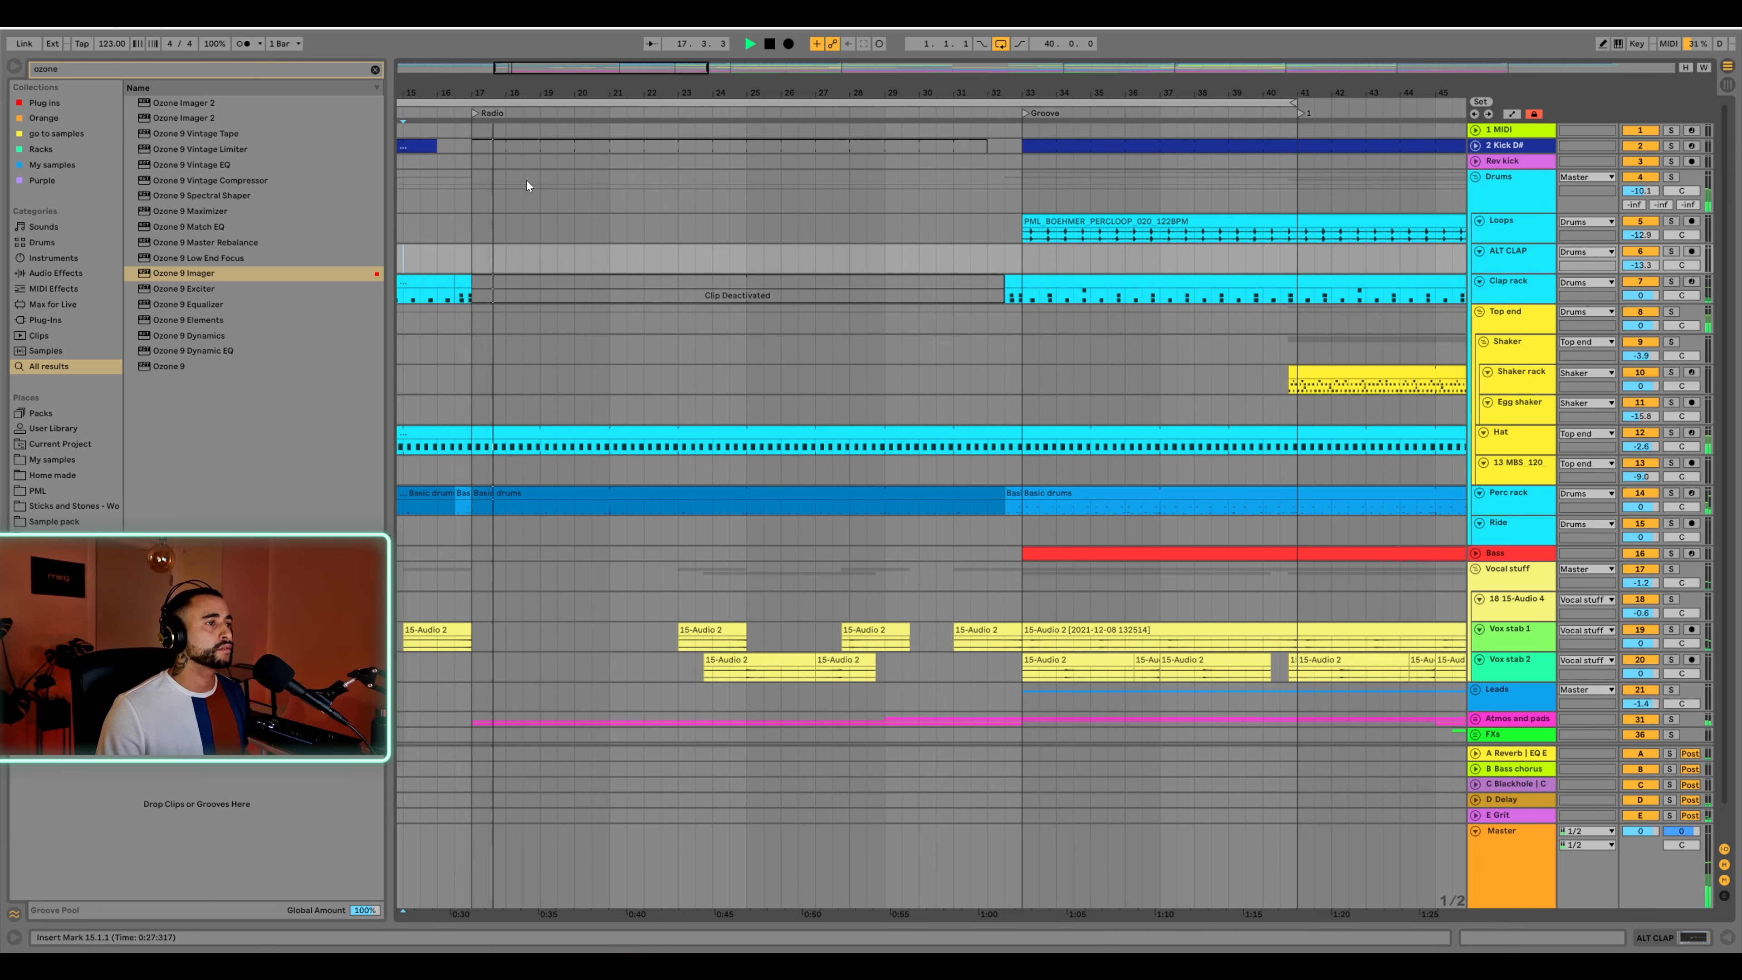
{"action": "left_click_drag", "start_coordinate": [473, 96], "coordinate": [501, 130]}
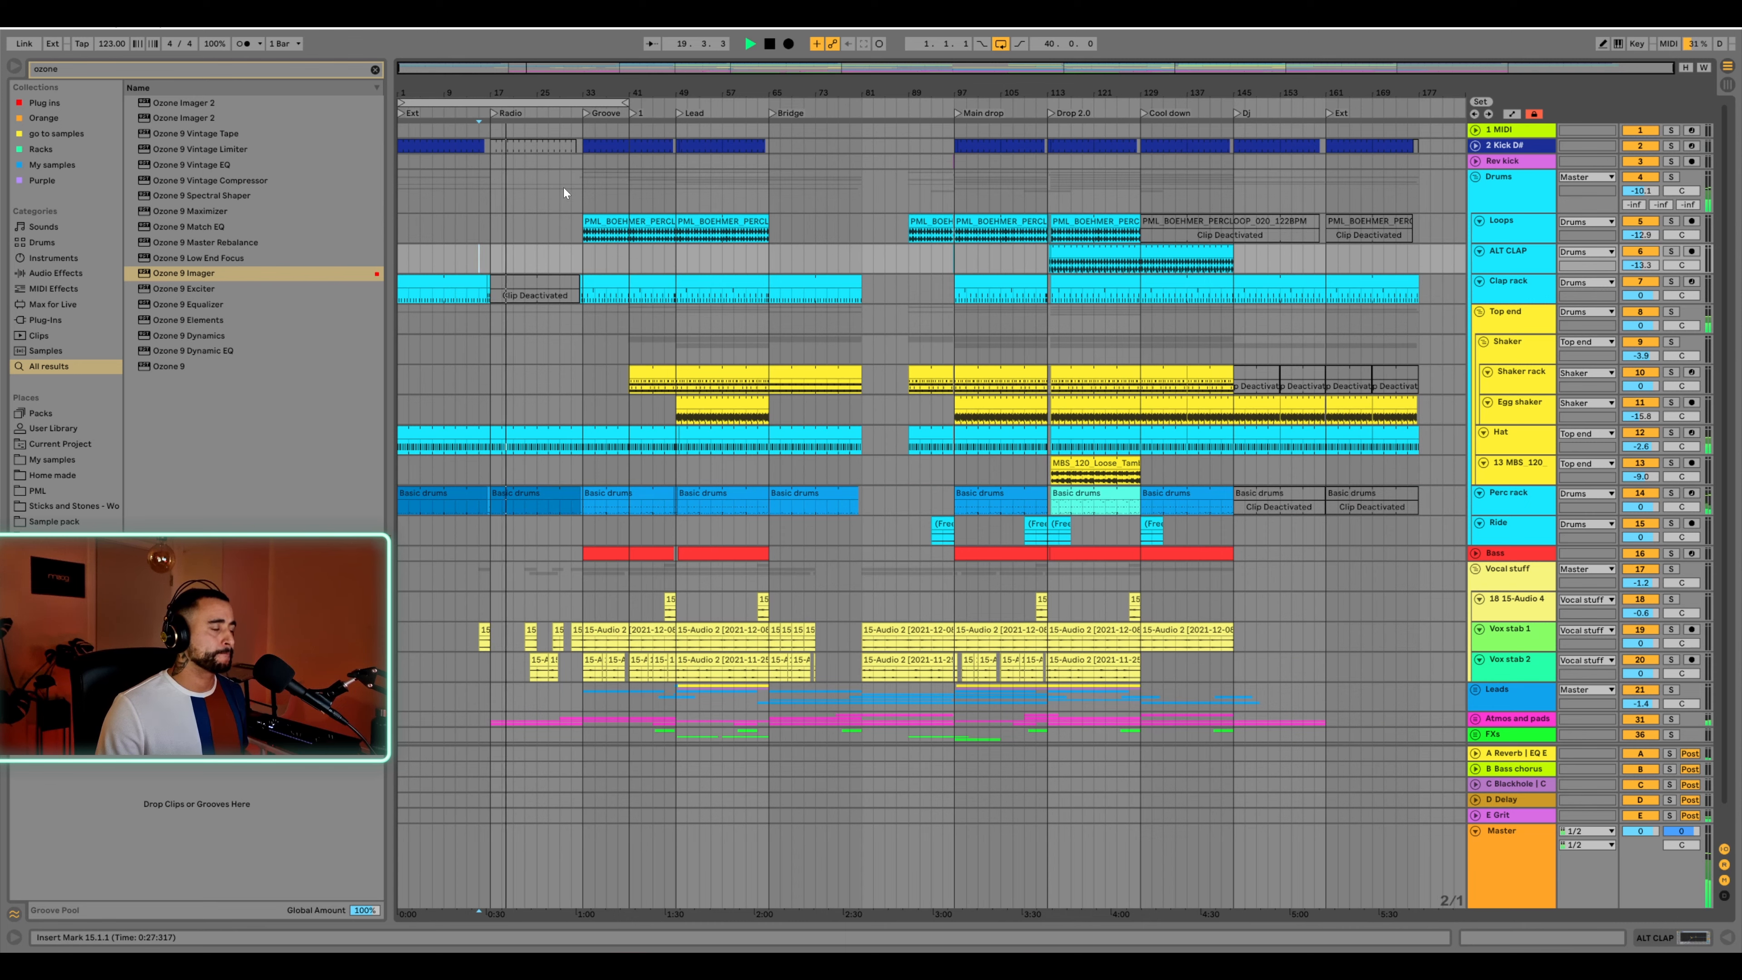
Assign the Hat track's color to all of its clips
{"action": "left_click", "coordinate": [492, 449]}
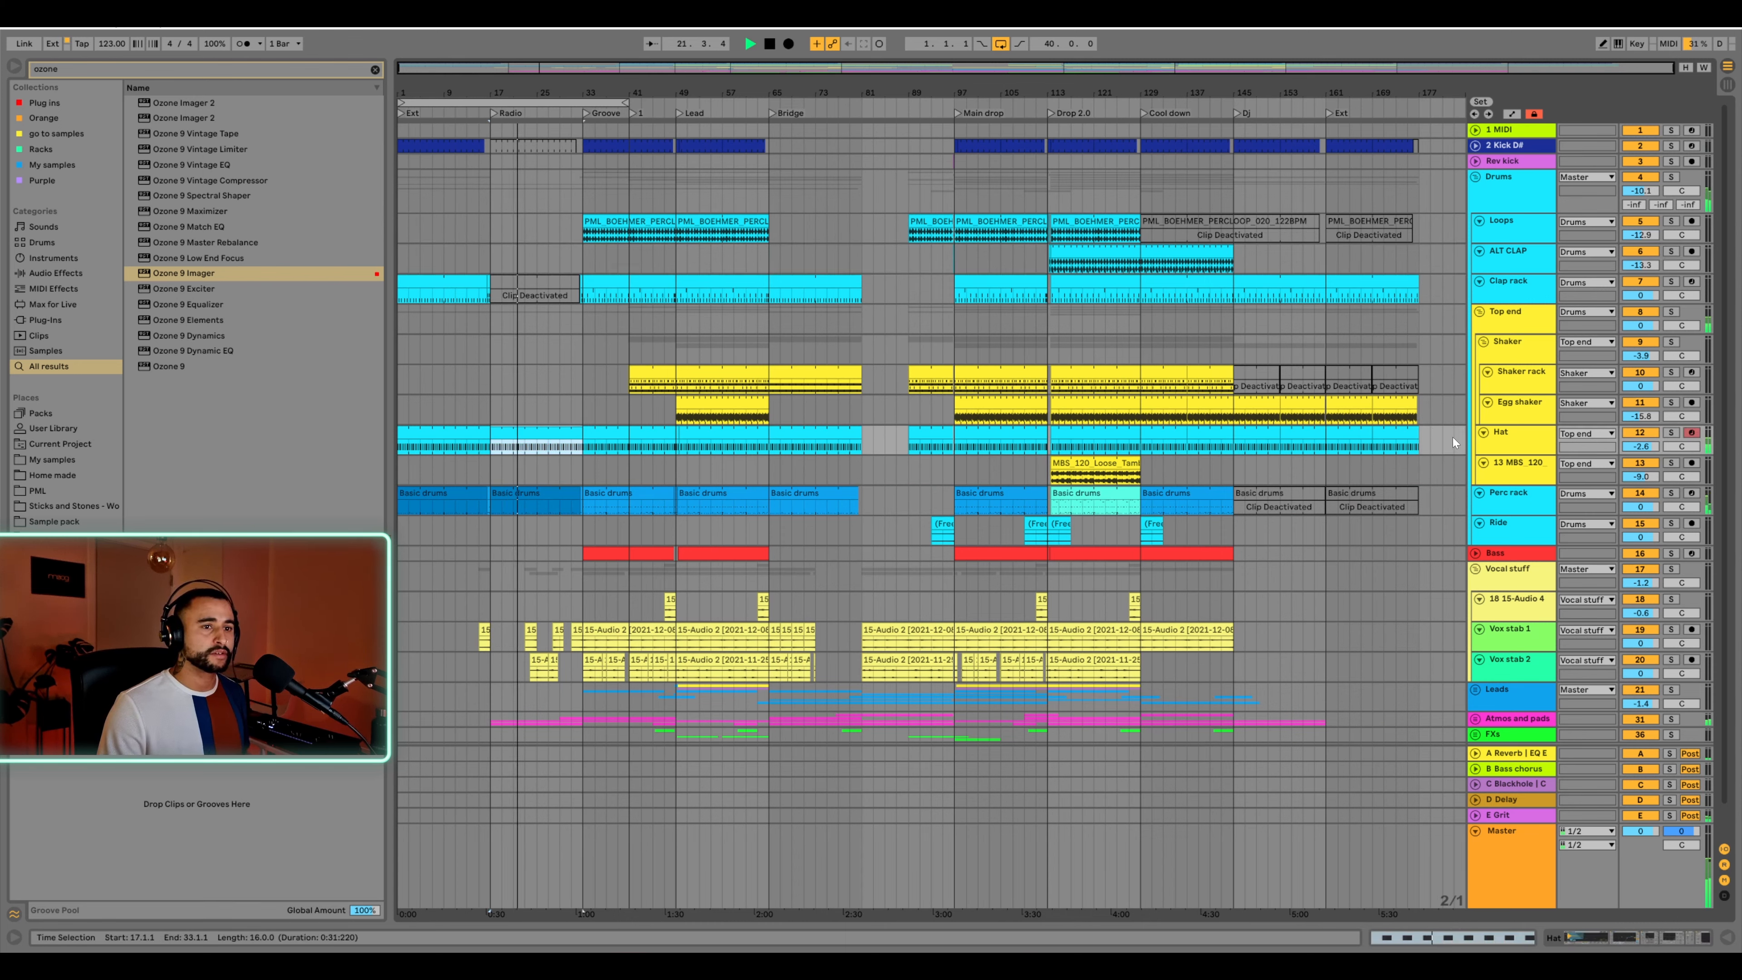
{"action": "right_click", "coordinate": [1508, 445]}
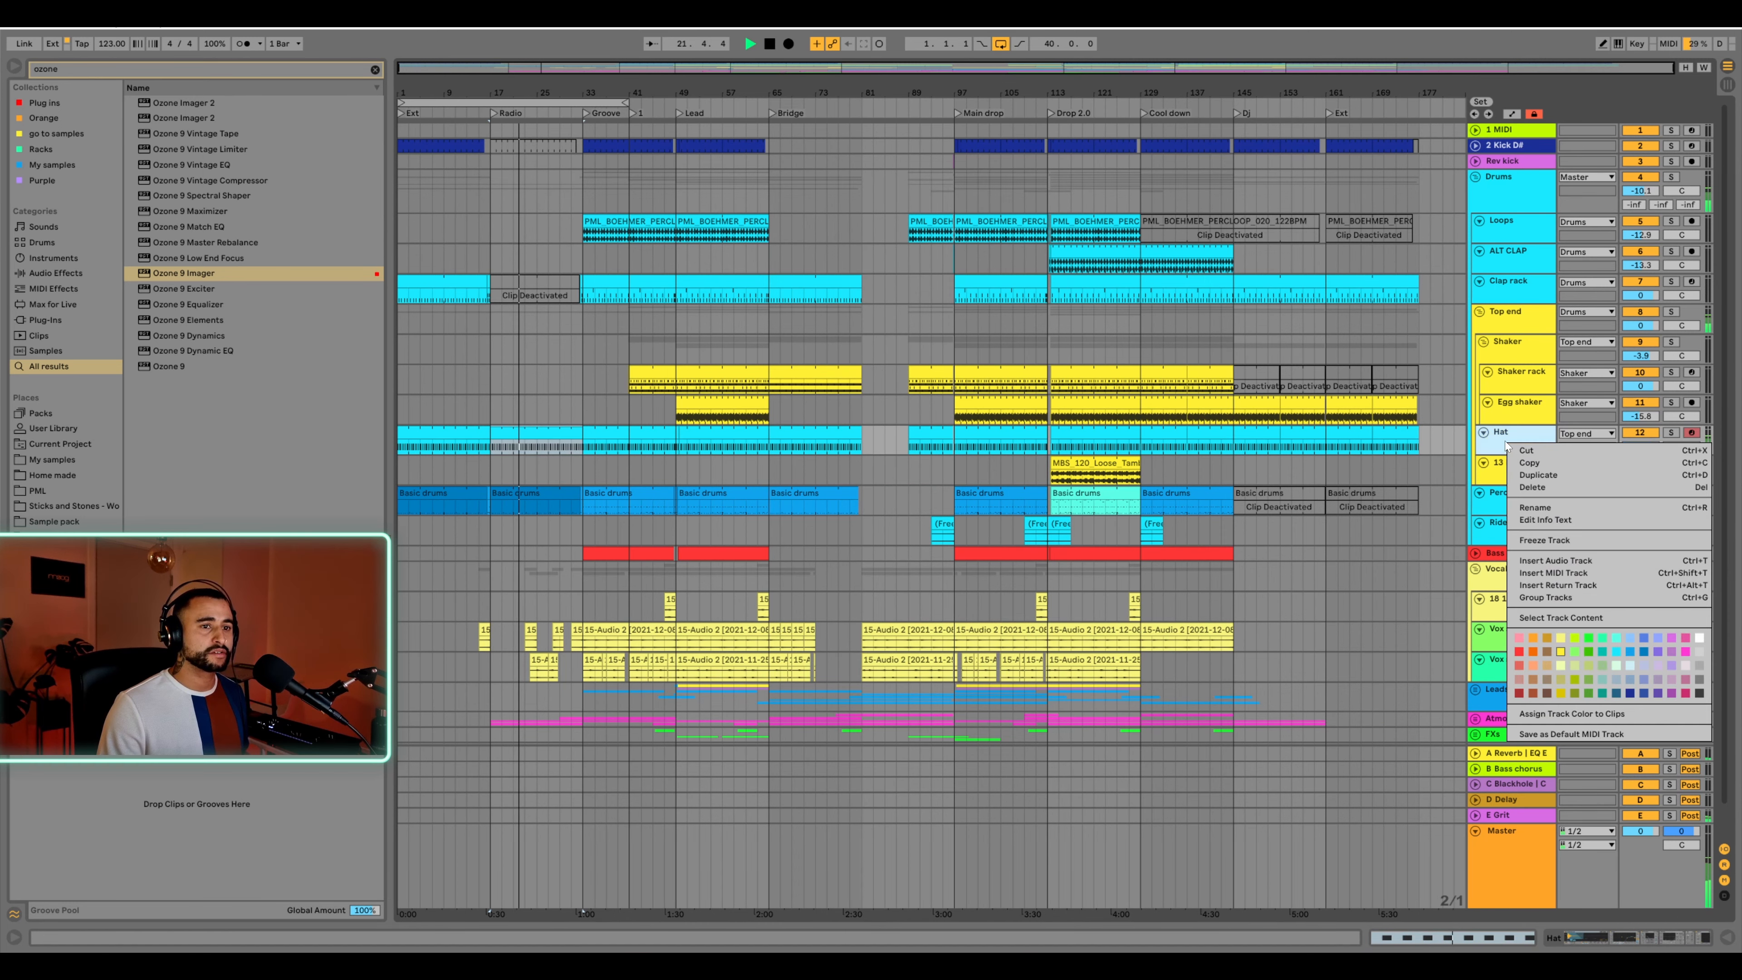
{"action": "left_click", "coordinate": [1539, 714]}
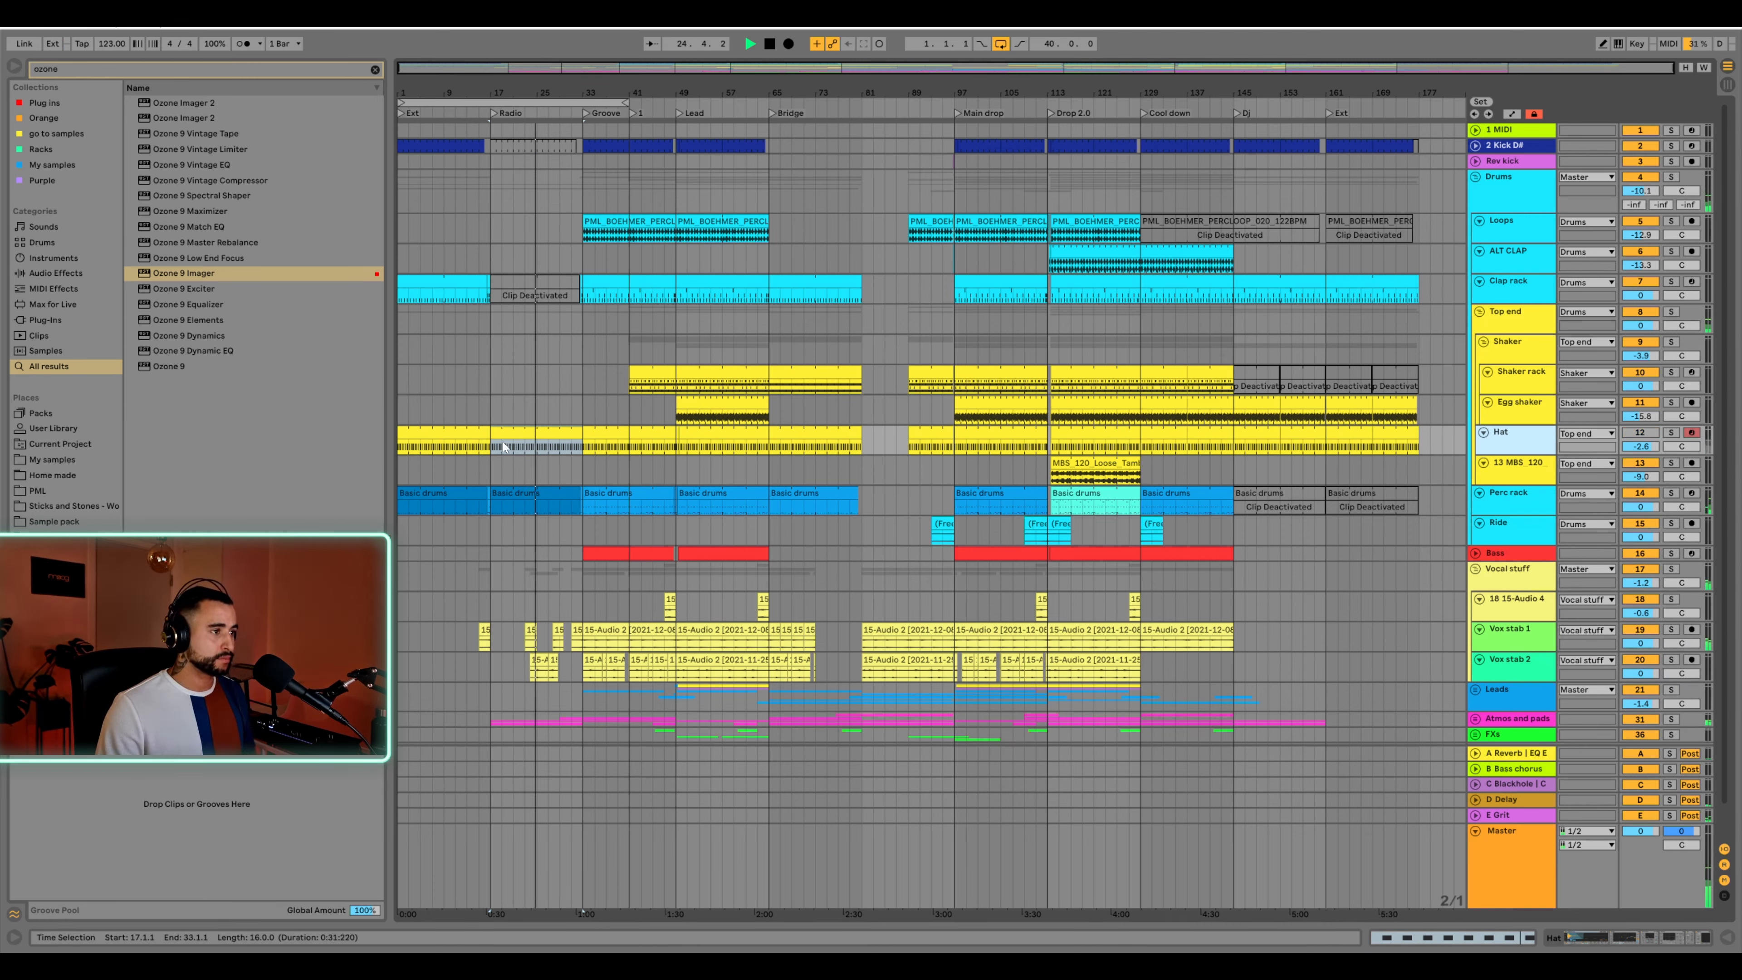
Deactivate the Hat clip and the Perc rack's Basic drums clip in the Radio section
{"action": "key", "text": "0"}
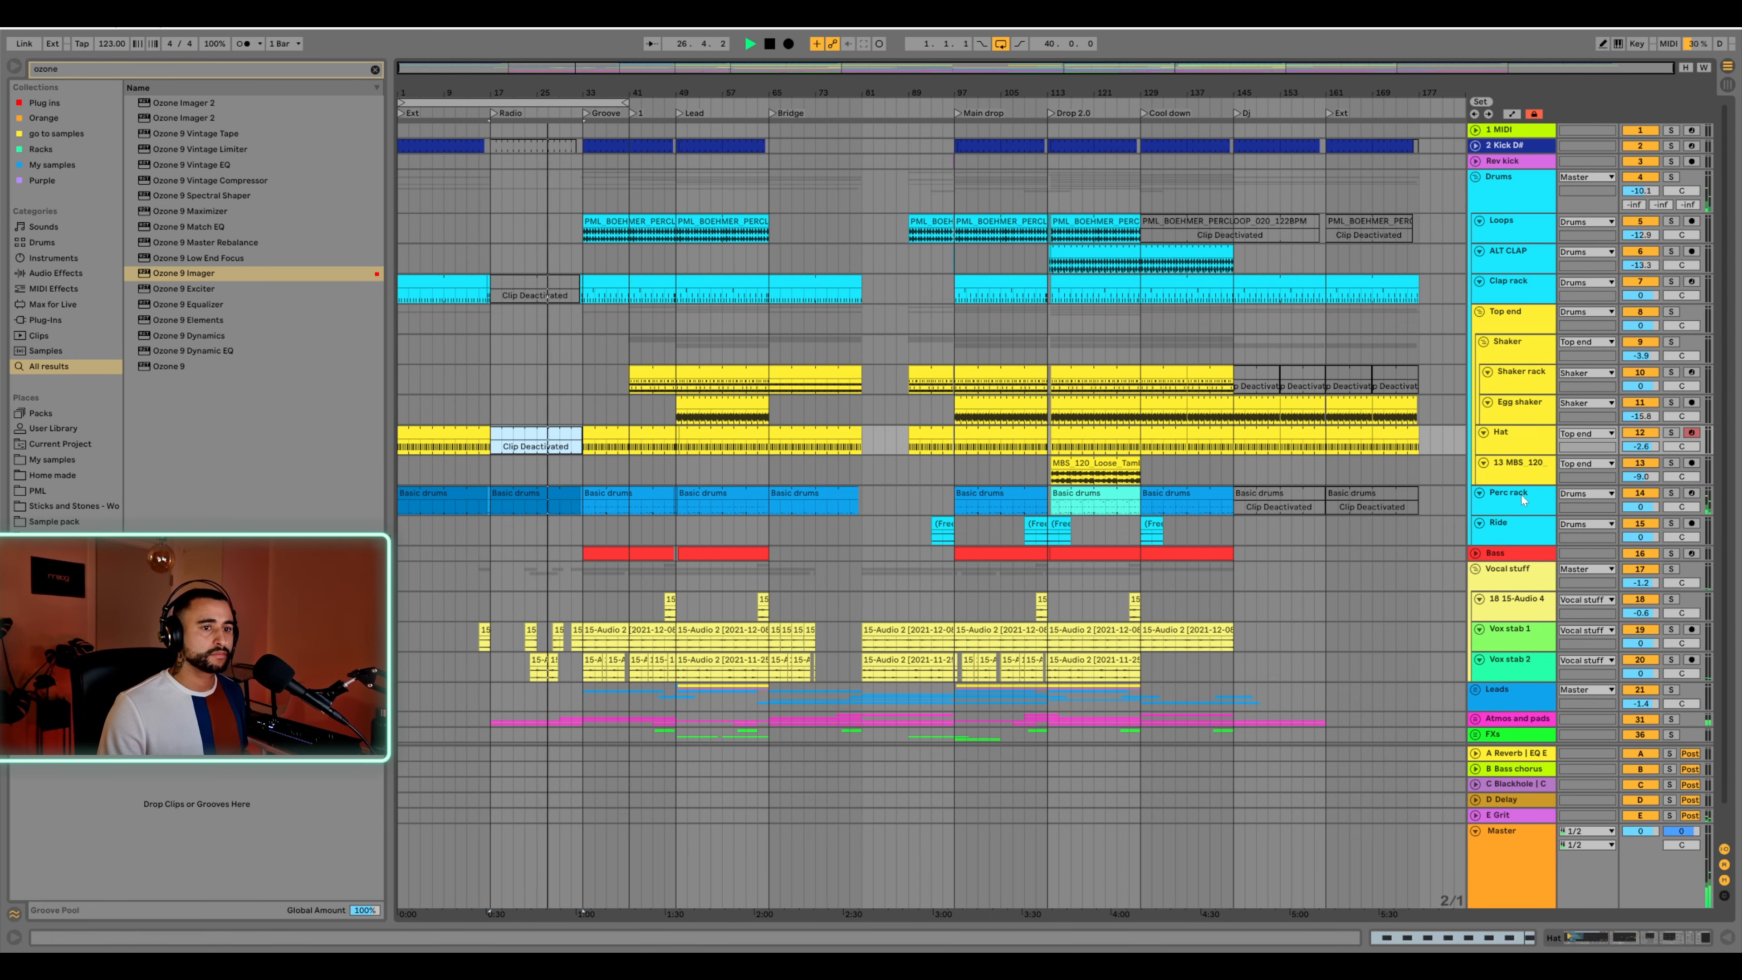
{"action": "scroll", "coordinate": [516, 439], "scroll_direction": "down", "scroll_amount": 1}
{"action": "left_click", "coordinate": [514, 457]}
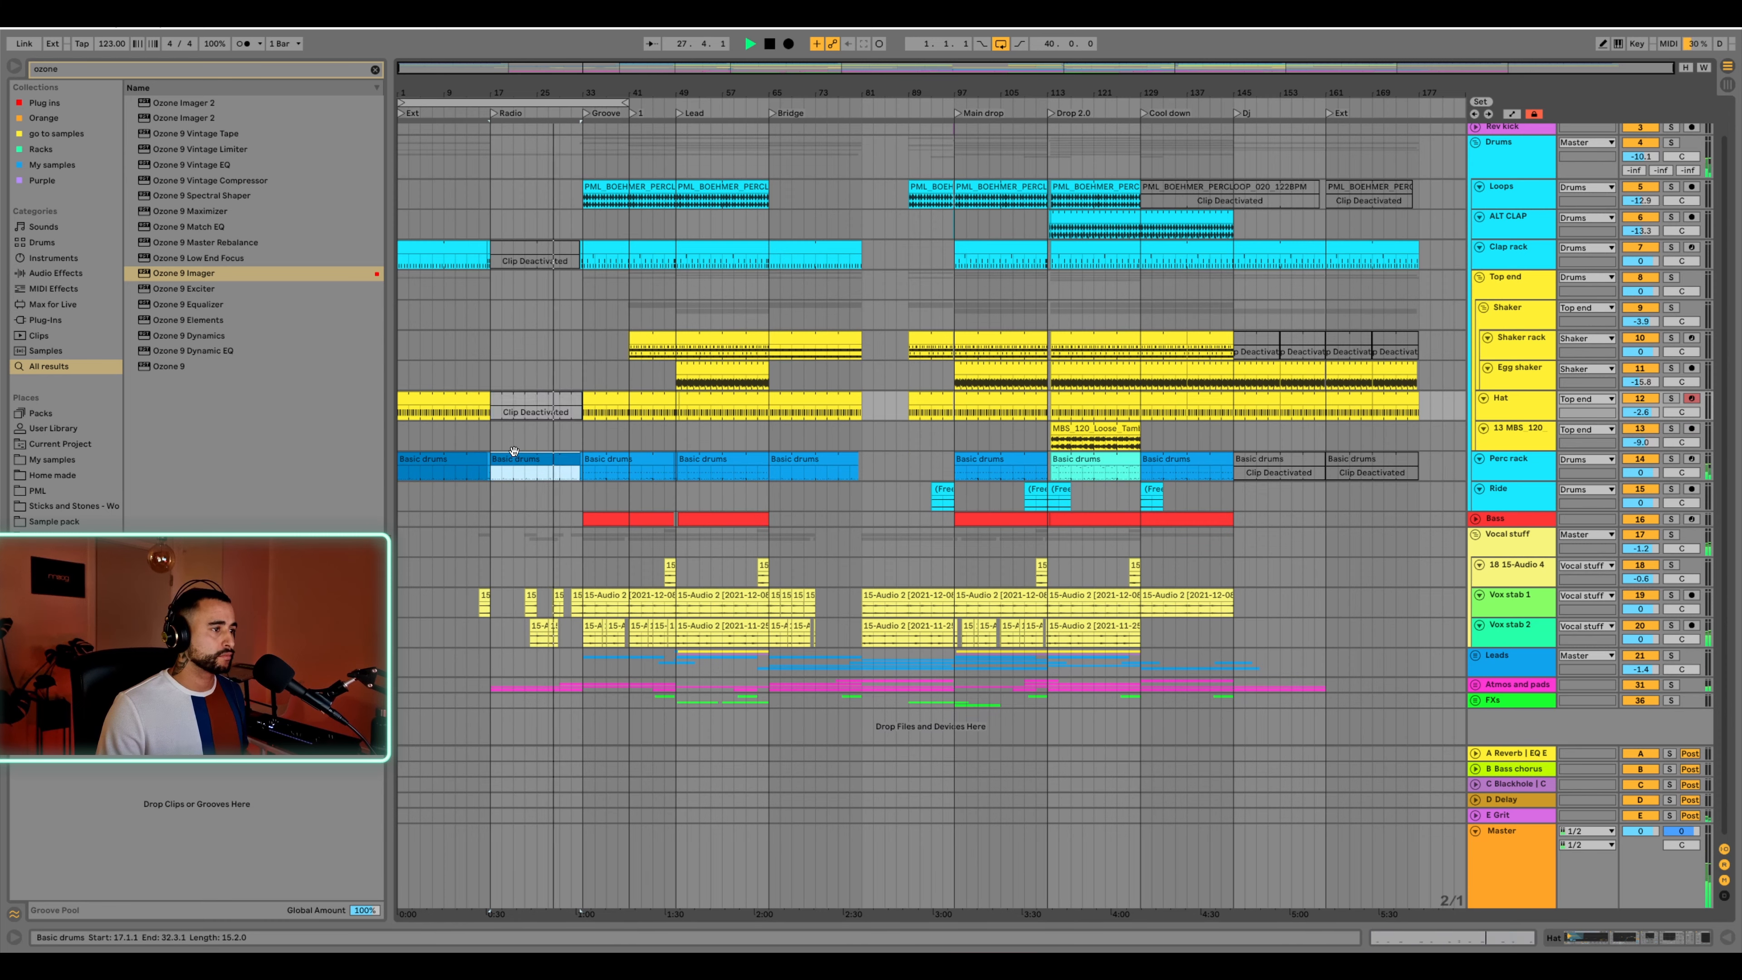
{"action": "key", "text": "0"}
Restart playback from bar 15 to audition the Radio section without kick, clap, hat and percussion
{"action": "left_click", "coordinate": [479, 436]}
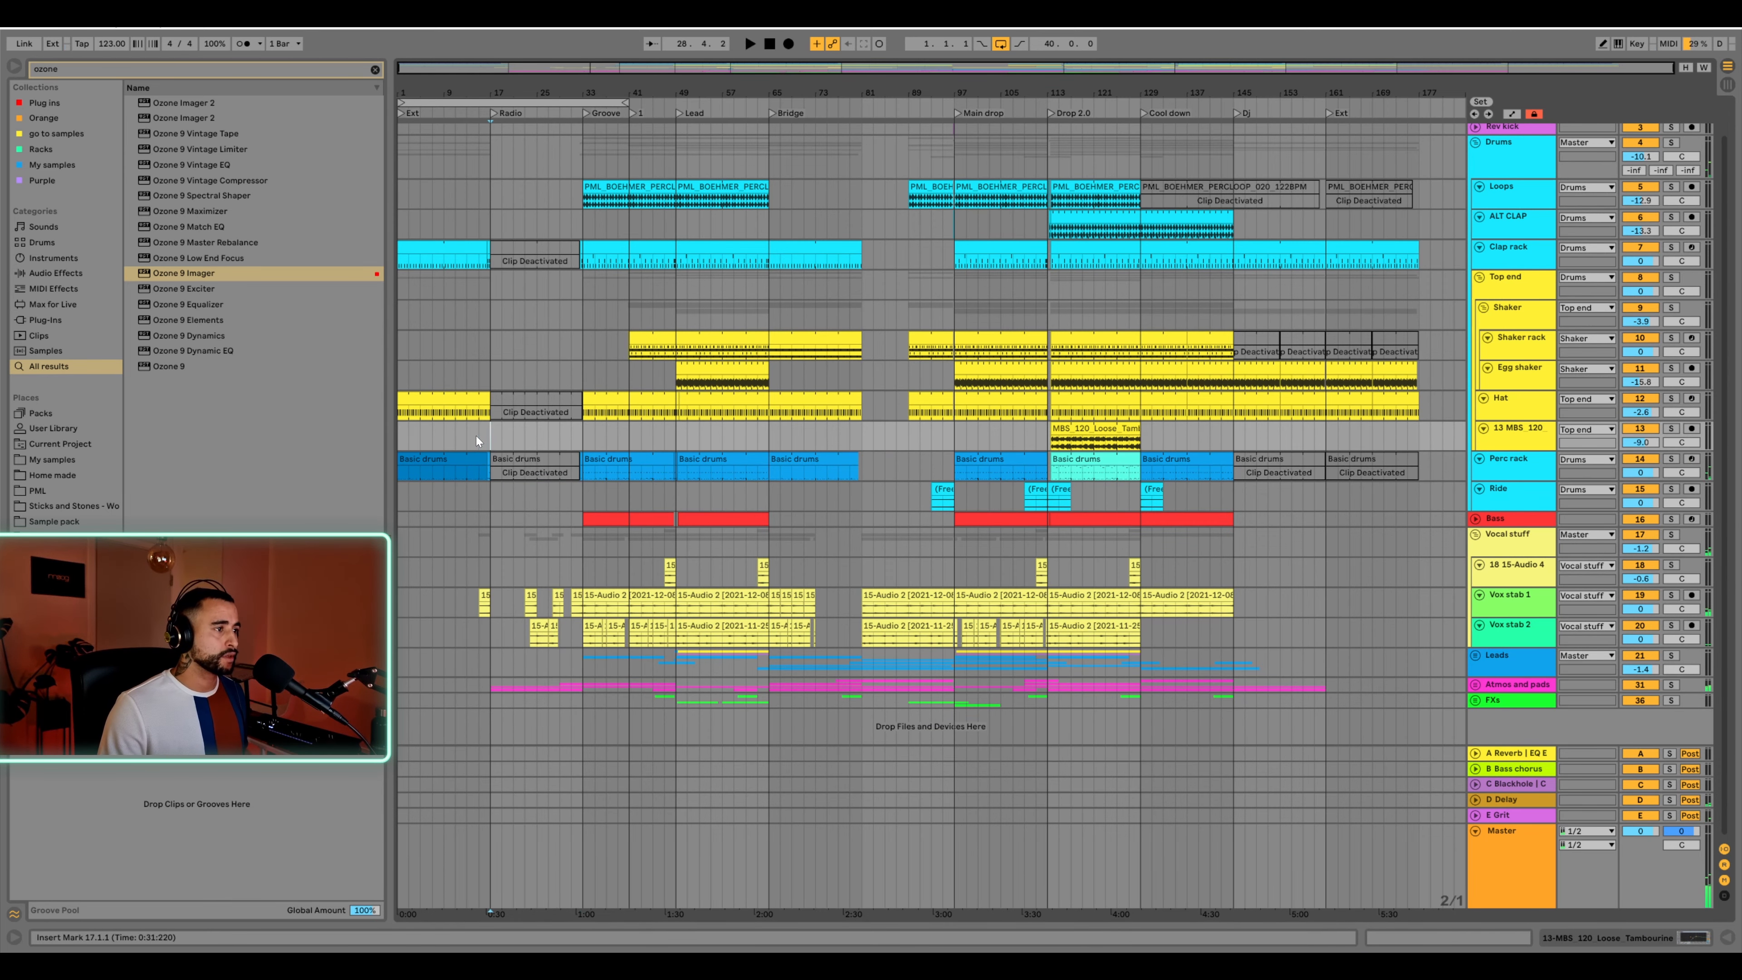
{"action": "left_click_drag", "start_coordinate": [474, 94], "coordinate": [472, 135]}
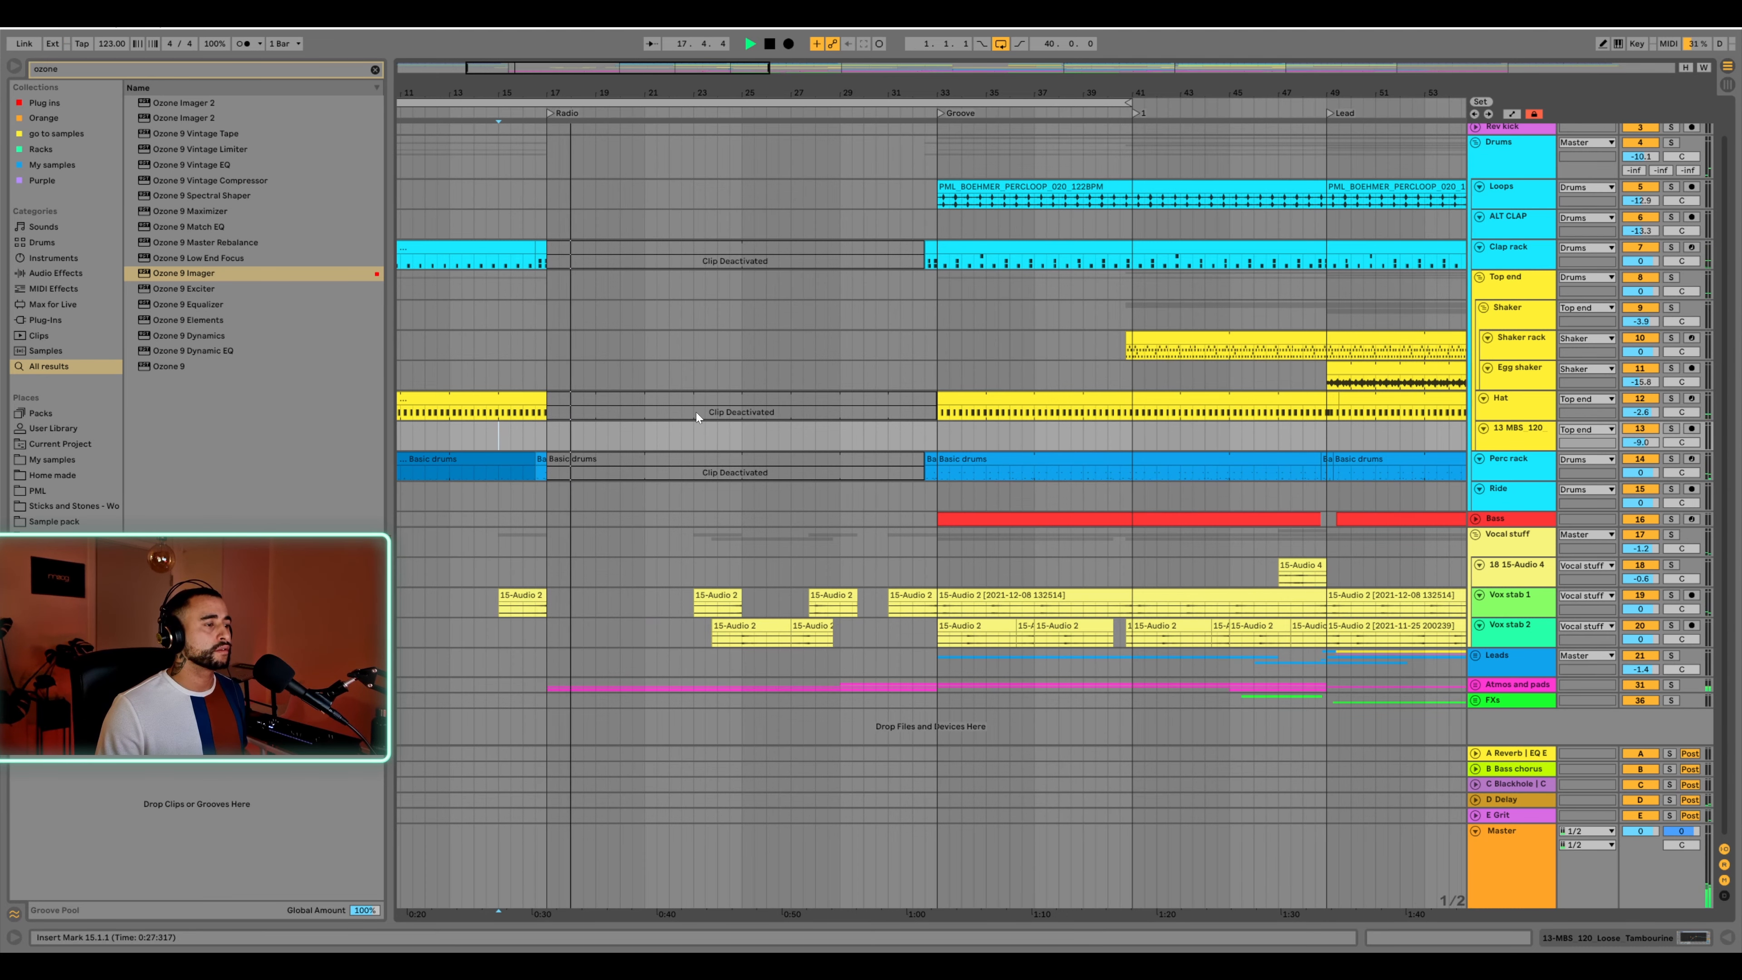
{"action": "left_click_drag", "start_coordinate": [566, 94], "coordinate": [604, 75]}
{"action": "scroll", "coordinate": [618, 214], "scroll_direction": "up", "scroll_amount": 2}
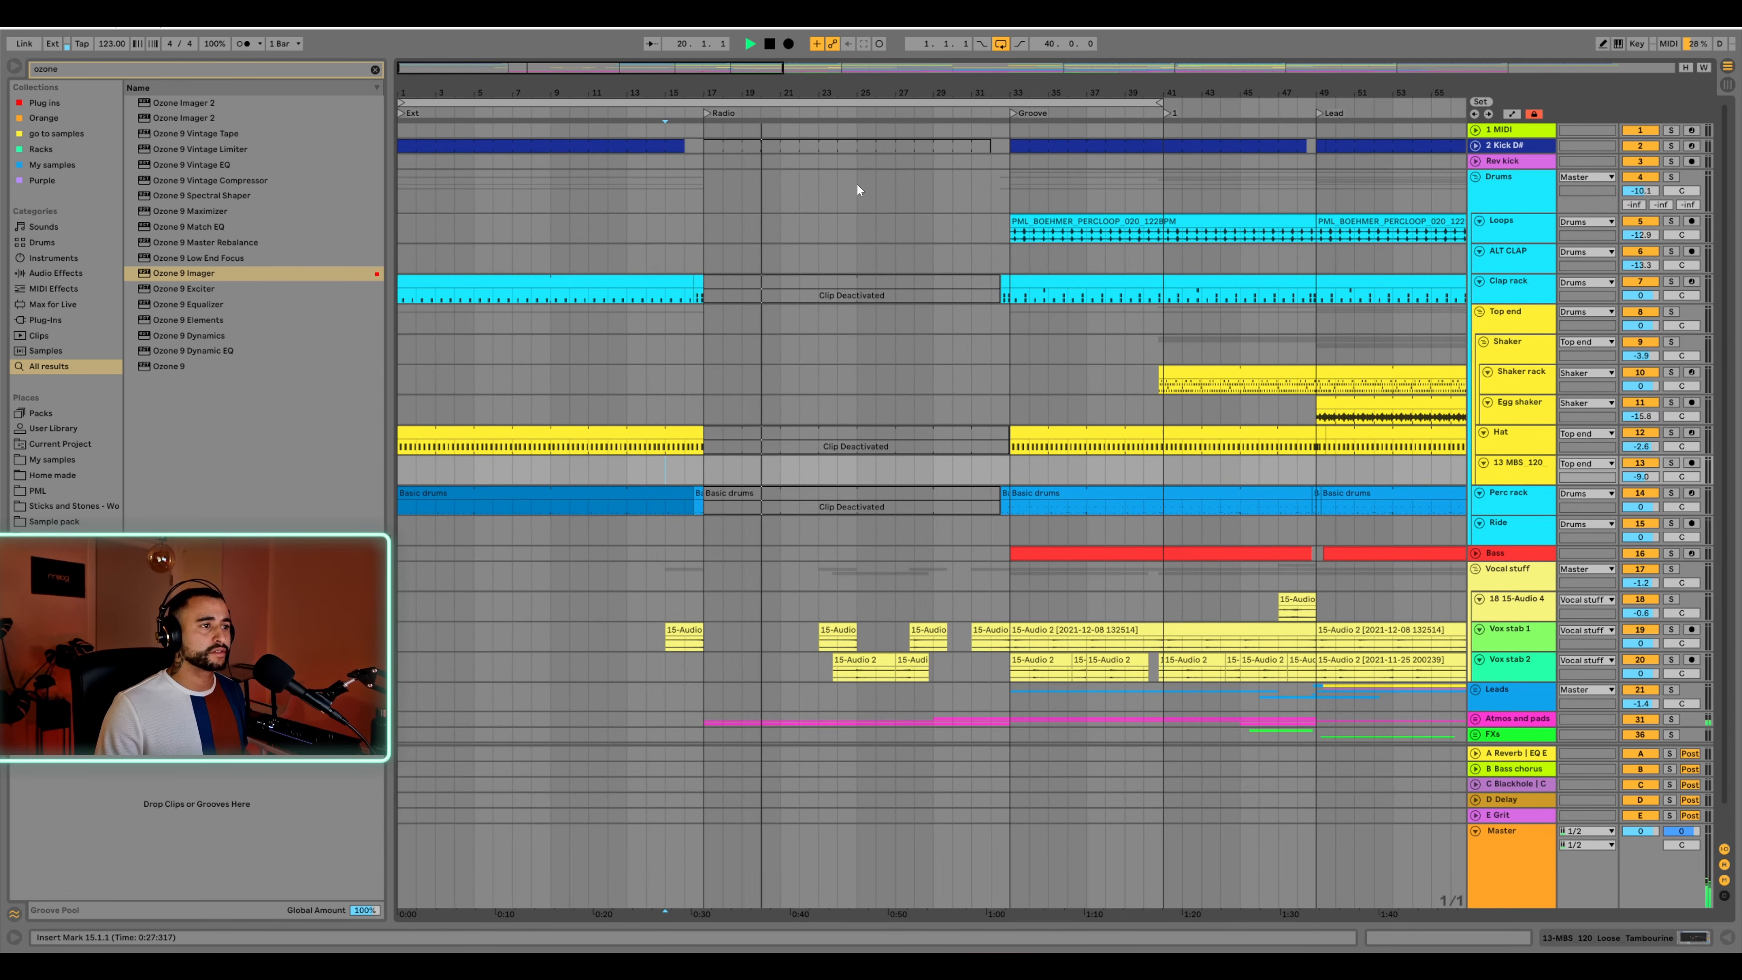
{"action": "left_click_drag", "start_coordinate": [890, 92], "coordinate": [890, 41]}
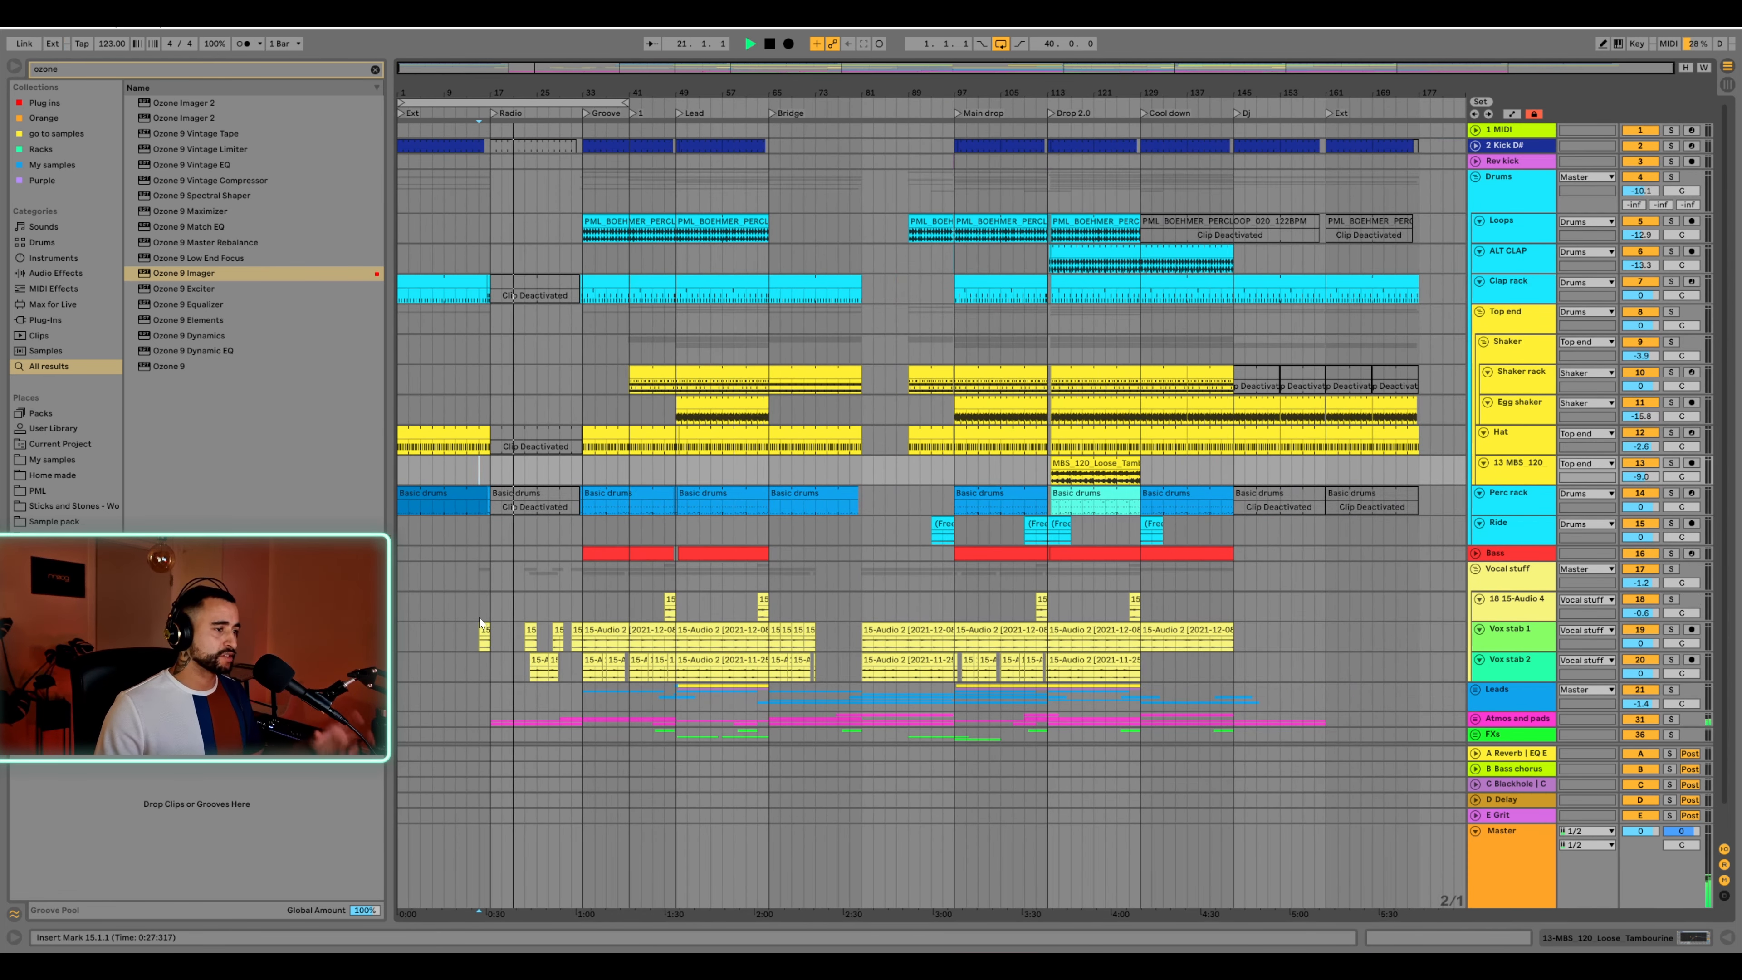
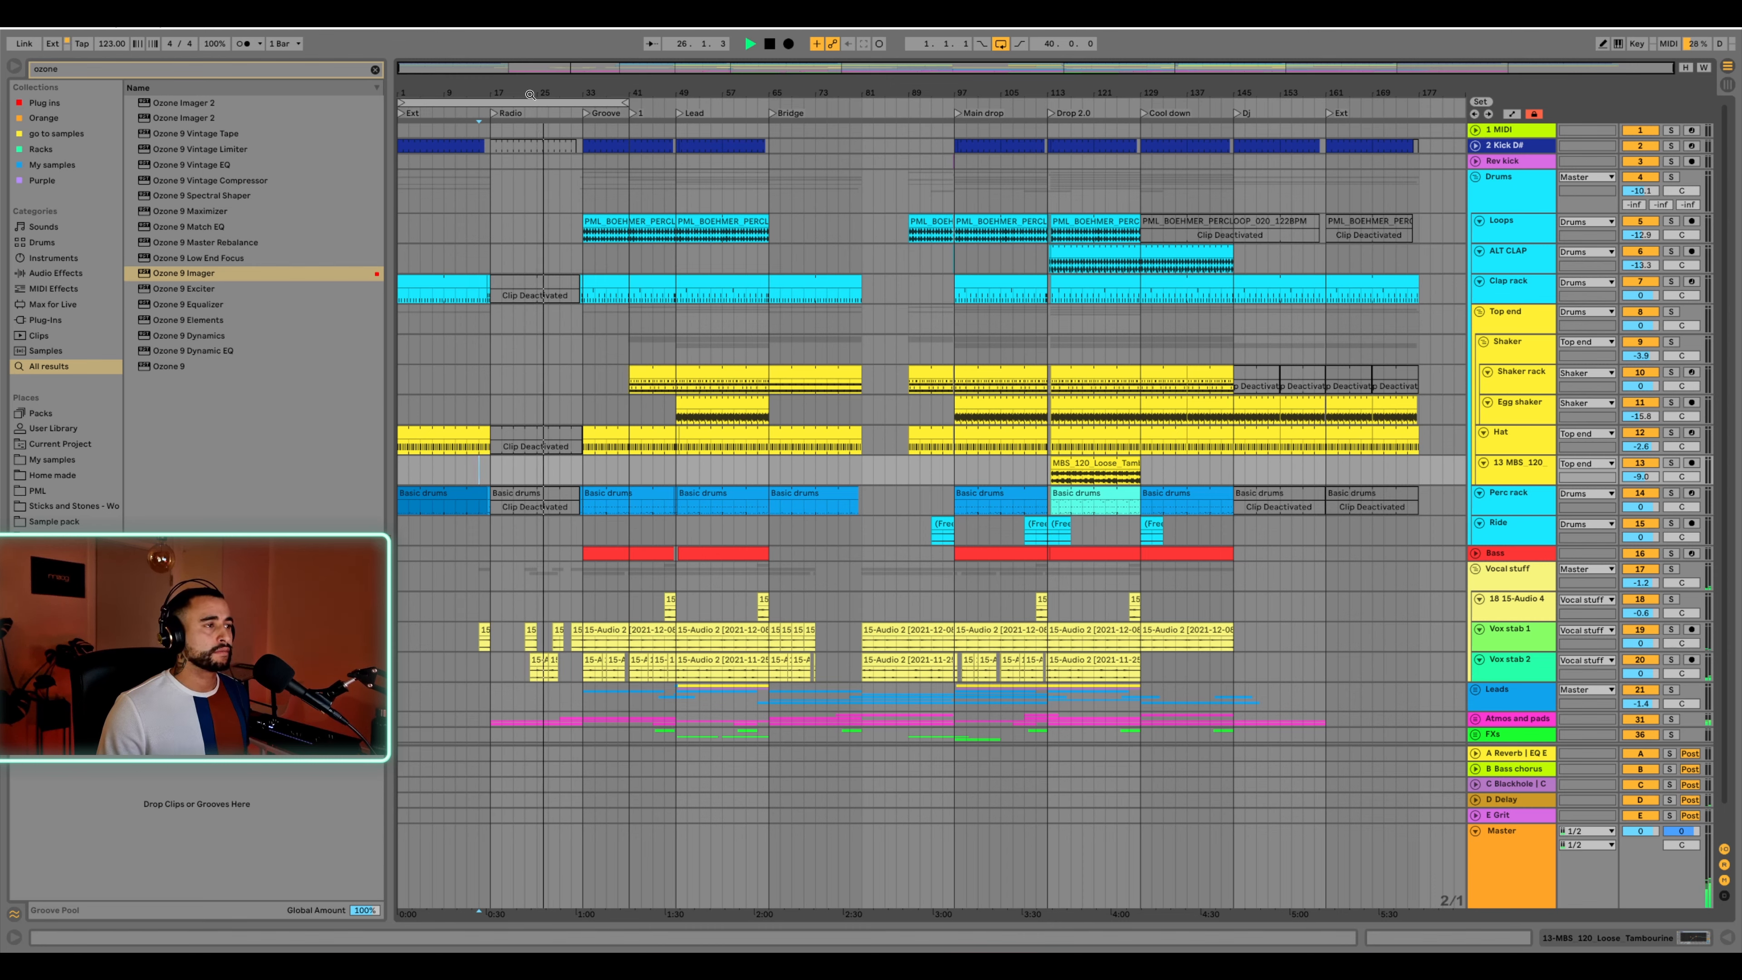
Set the arrangement loop to run from bar 17 to bar 49 and stop playback
{"action": "left_click_drag", "start_coordinate": [399, 103], "coordinate": [491, 103]}
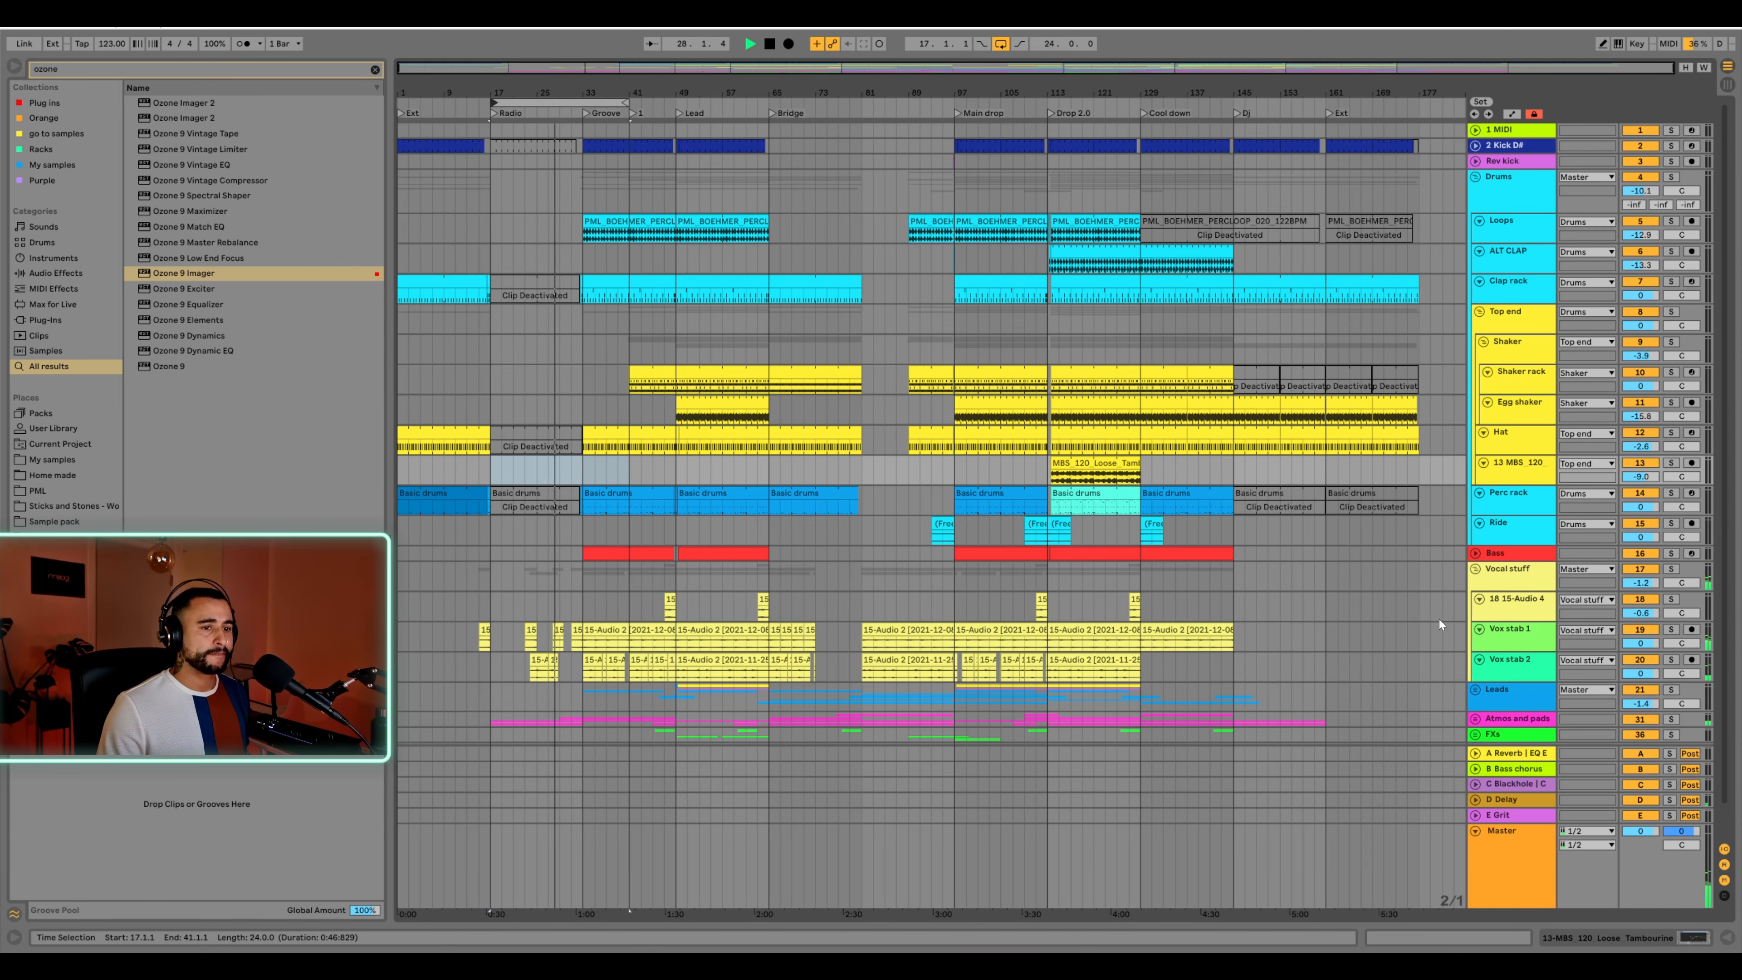
{"action": "scroll", "coordinate": [1444, 624], "scroll_direction": "down", "scroll_amount": 1}
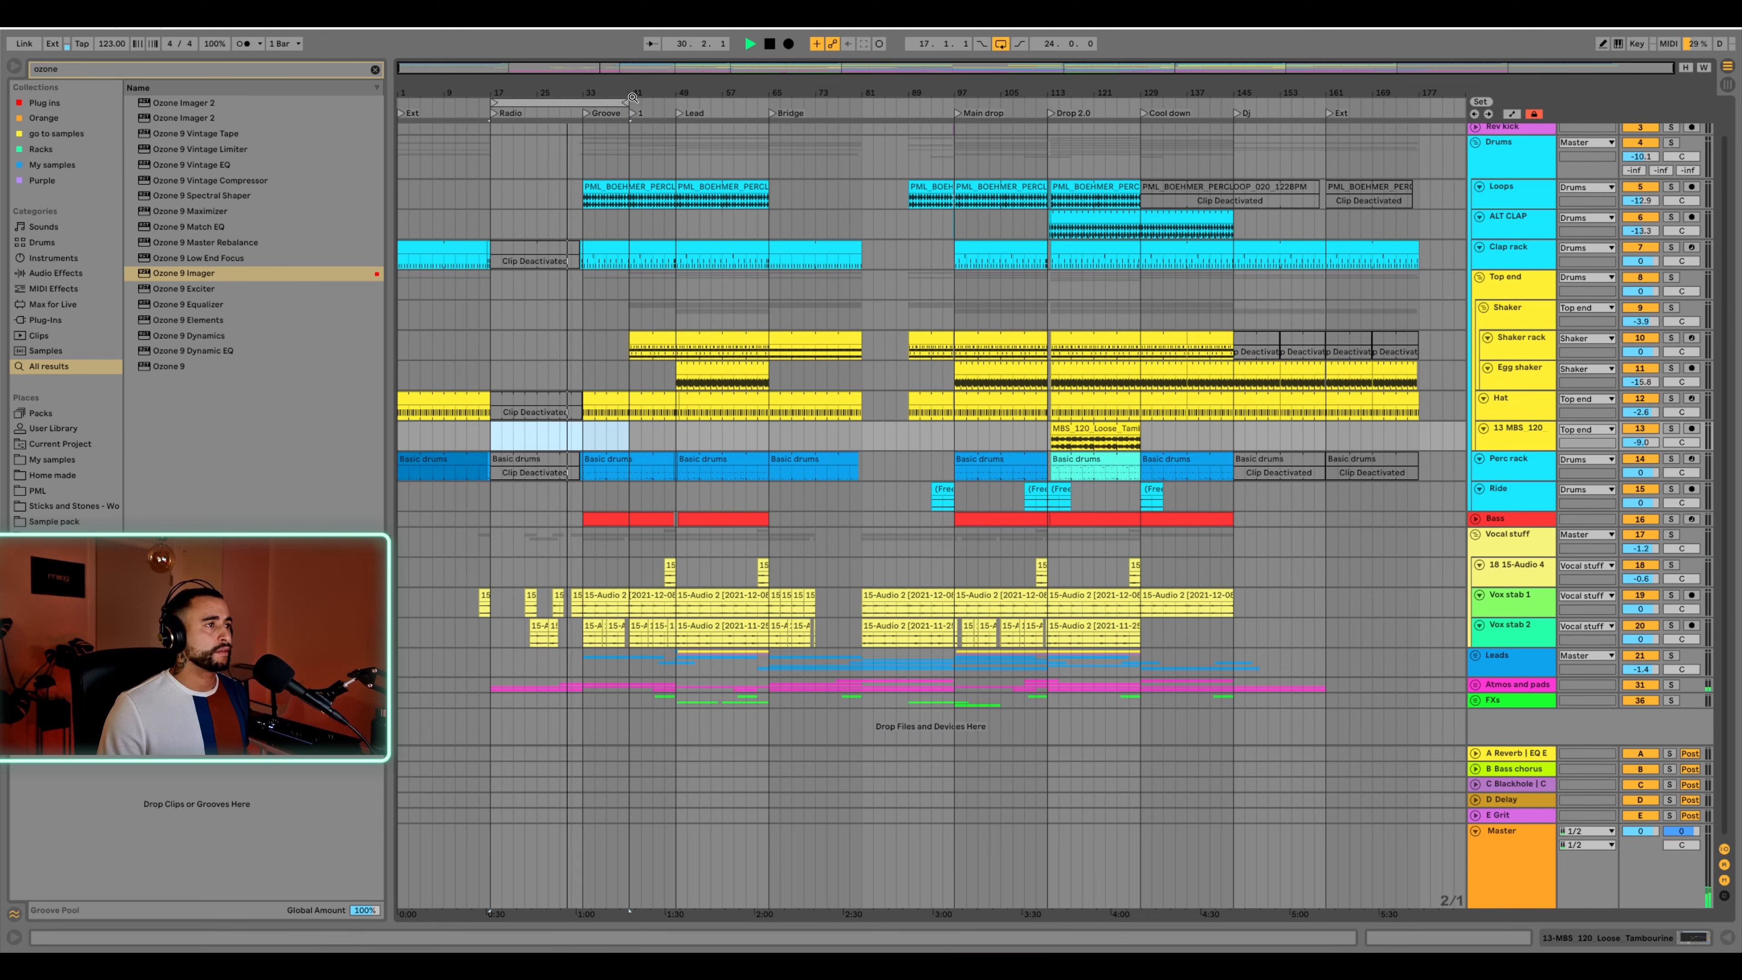
{"action": "left_click_drag", "start_coordinate": [631, 104], "coordinate": [676, 104]}
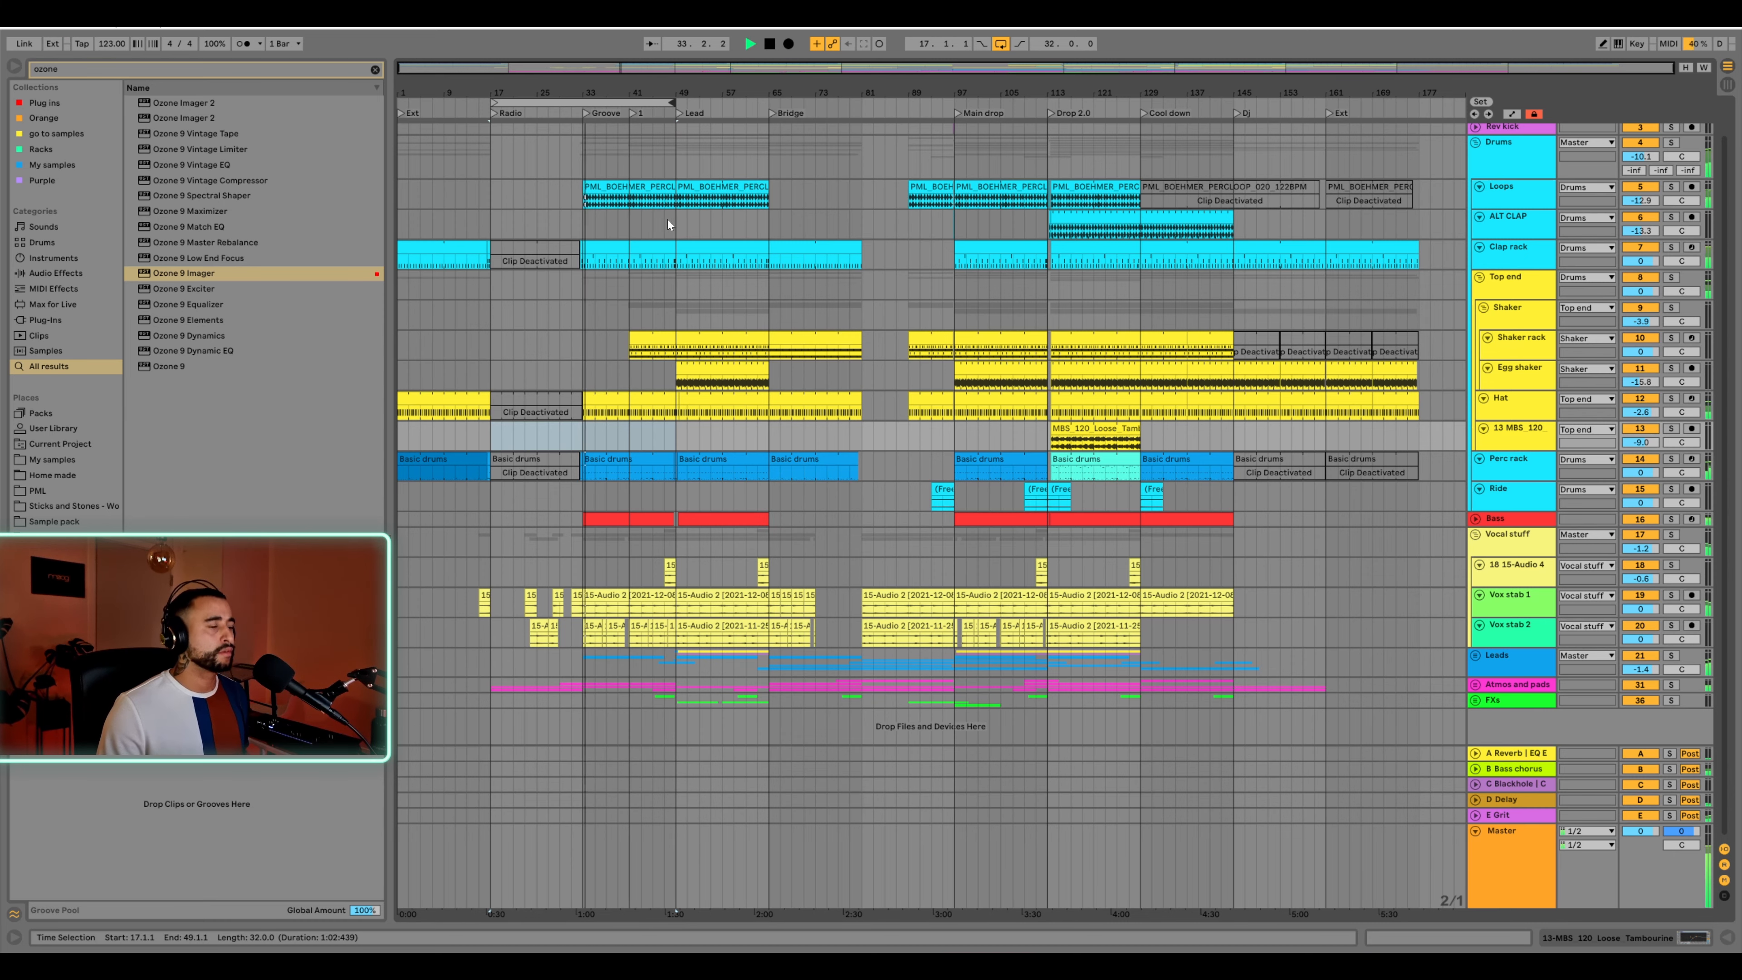
{"action": "key", "text": "space"}
Reactivate the Clap rack clip in the Radio section and trim its start to bar 24.3
{"action": "left_click_drag", "start_coordinate": [539, 94], "coordinate": [594, 217]}
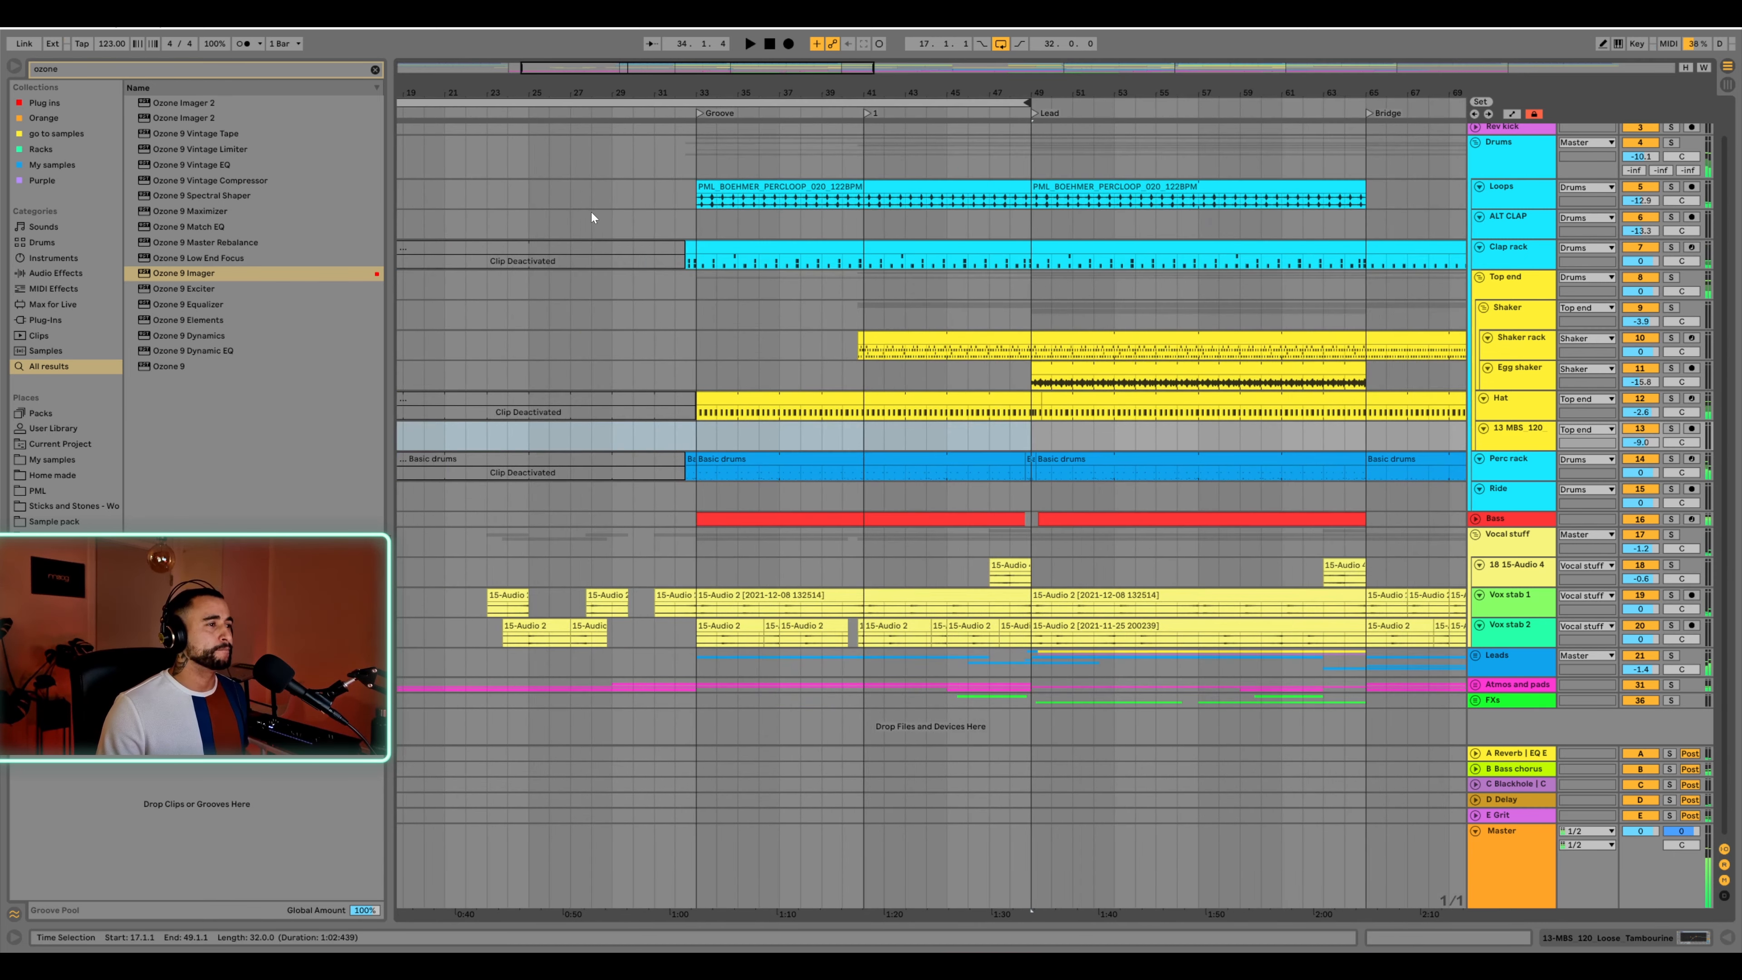
{"action": "left_click_drag", "start_coordinate": [568, 94], "coordinate": [791, 72]}
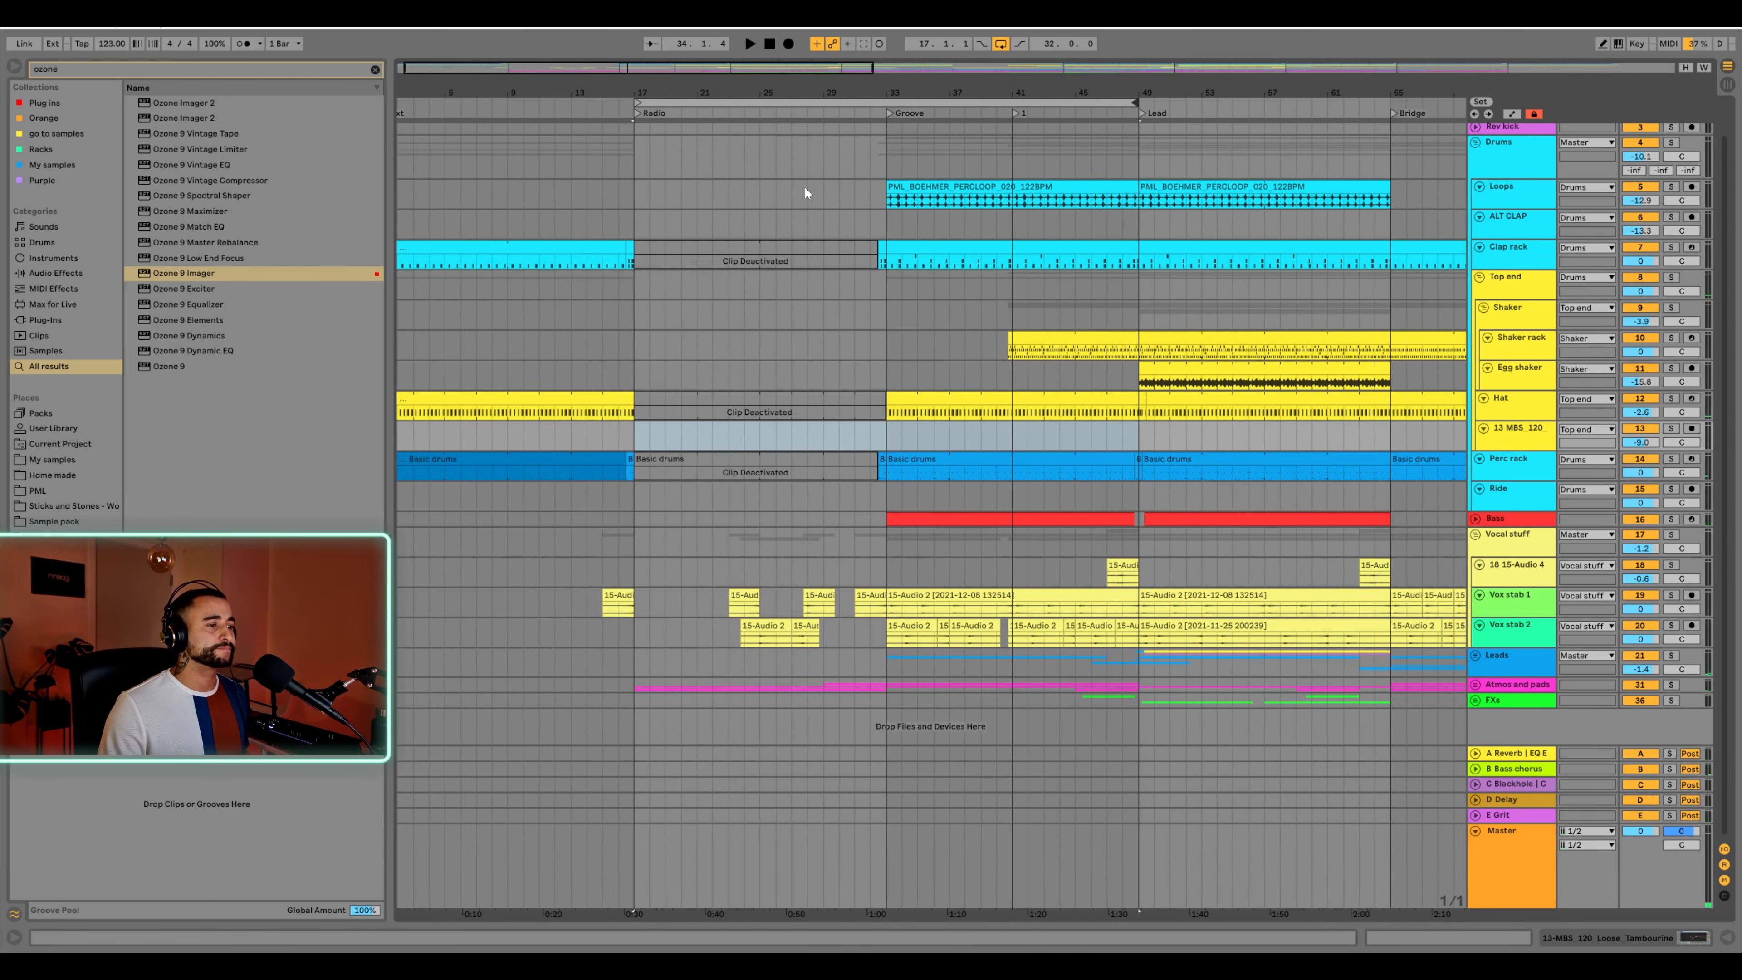
{"action": "left_click", "coordinate": [762, 265]}
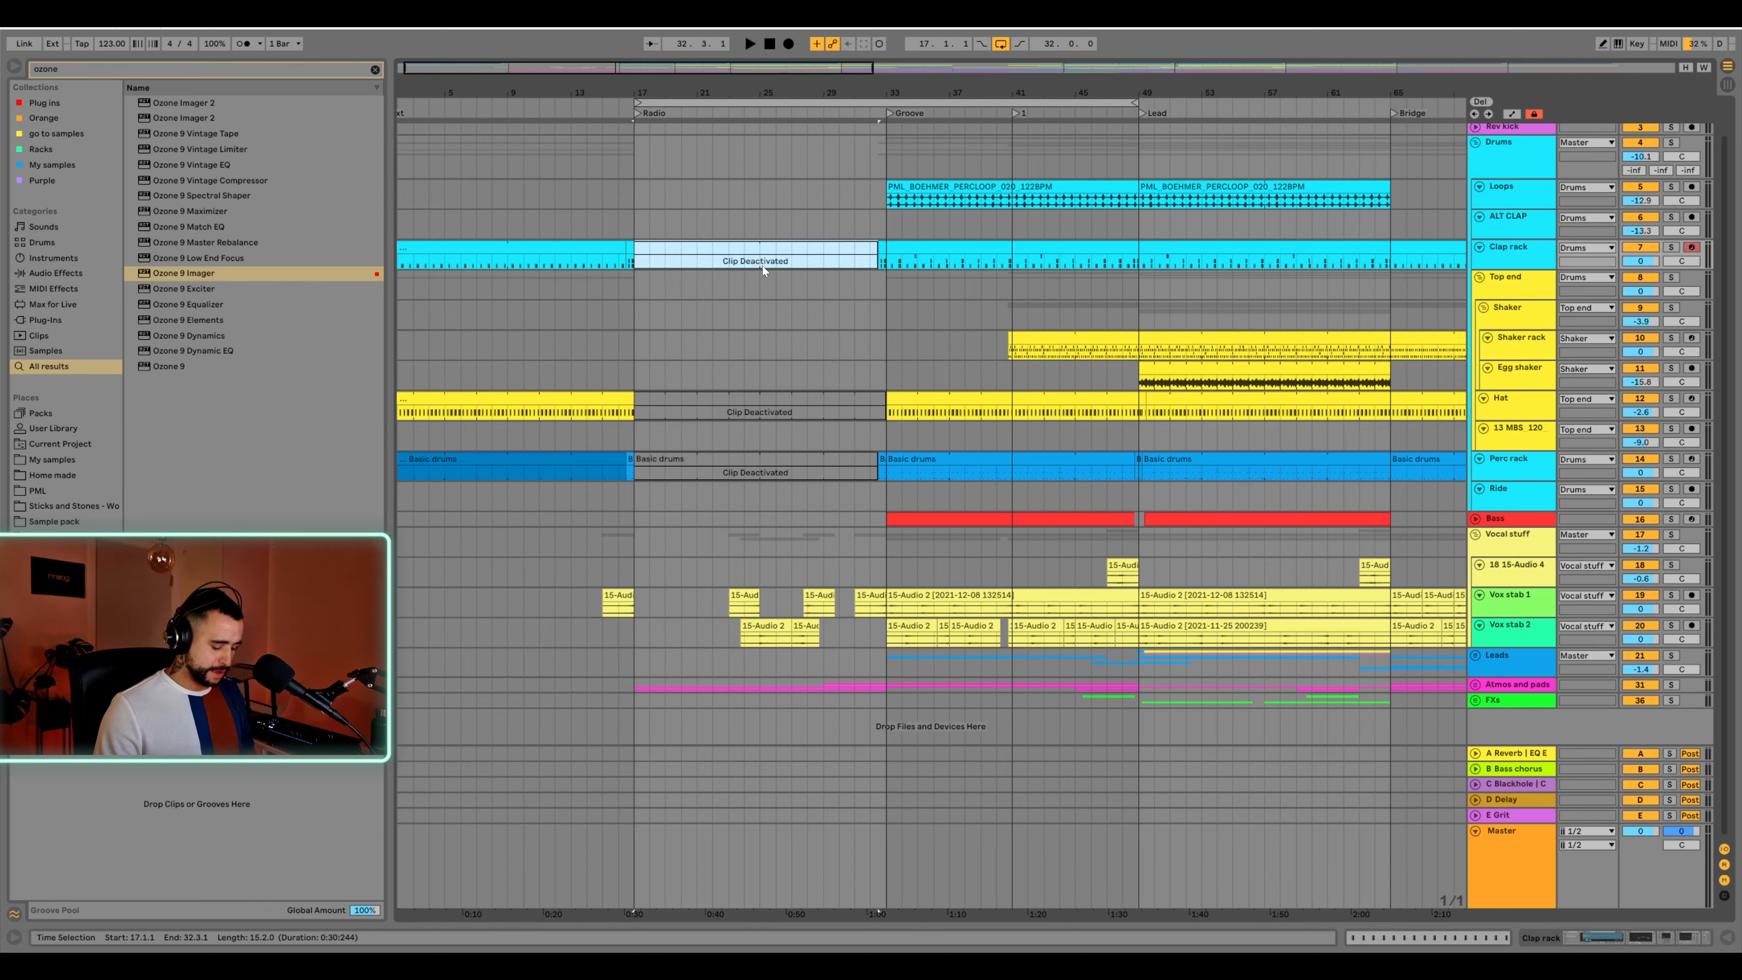
{"action": "key", "text": "0"}
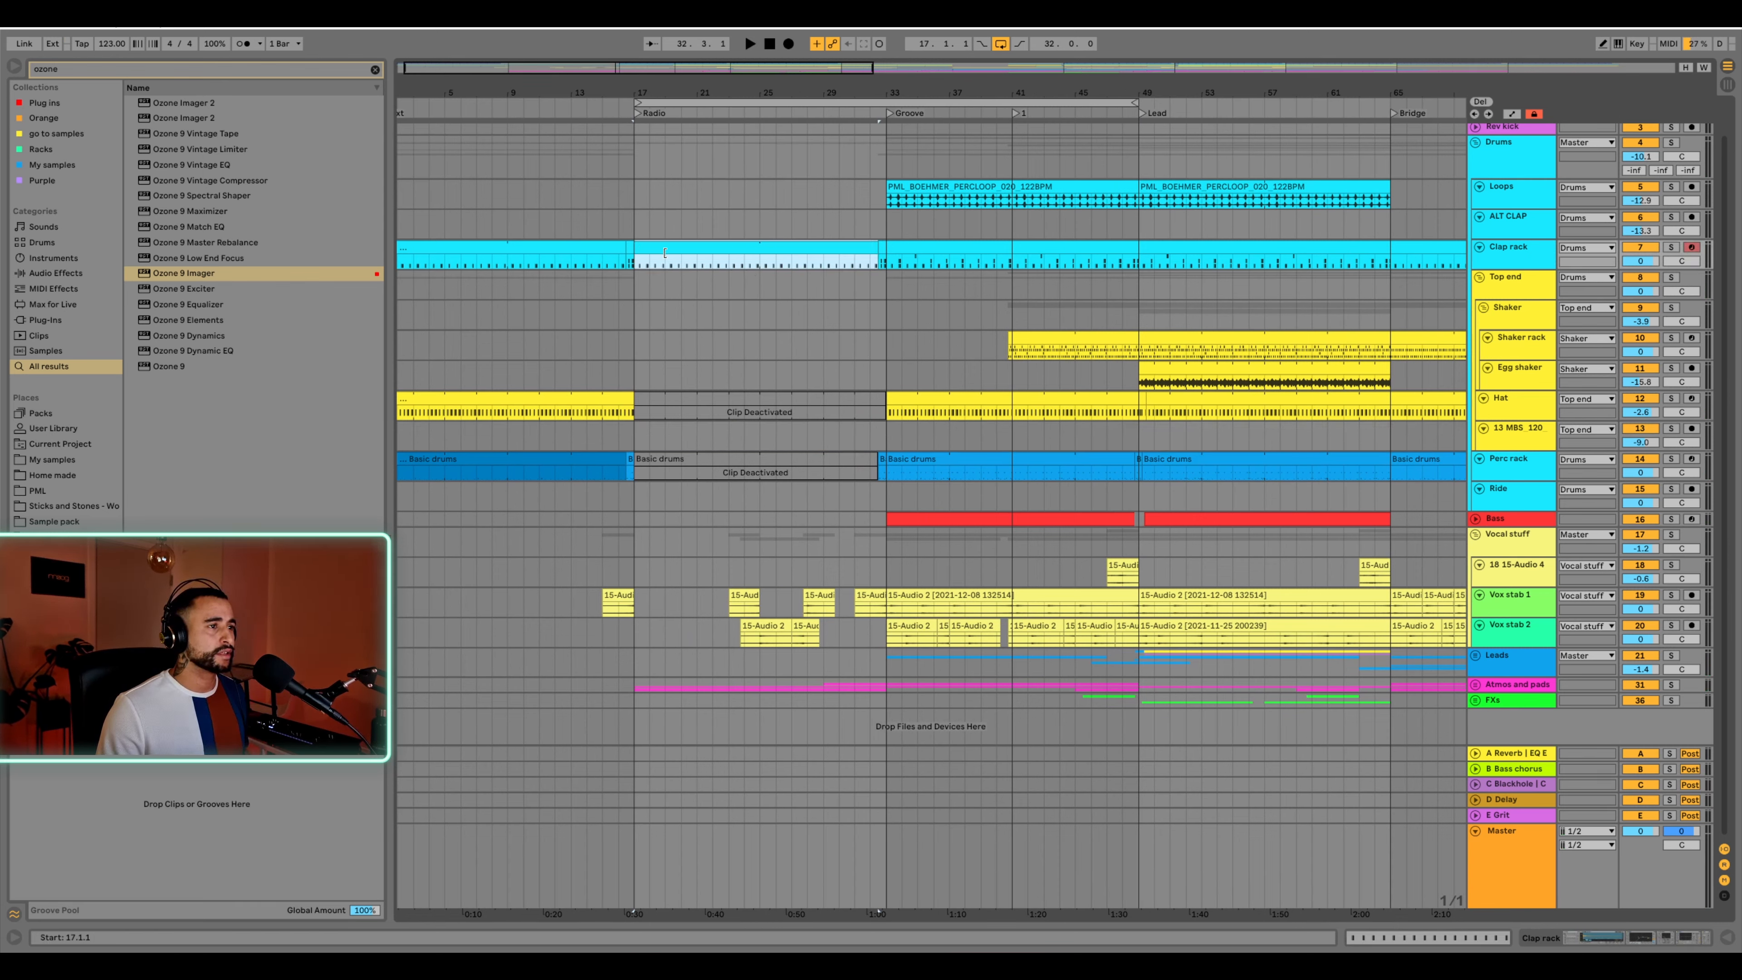
{"action": "left_click_drag", "start_coordinate": [665, 253], "coordinate": [753, 262]}
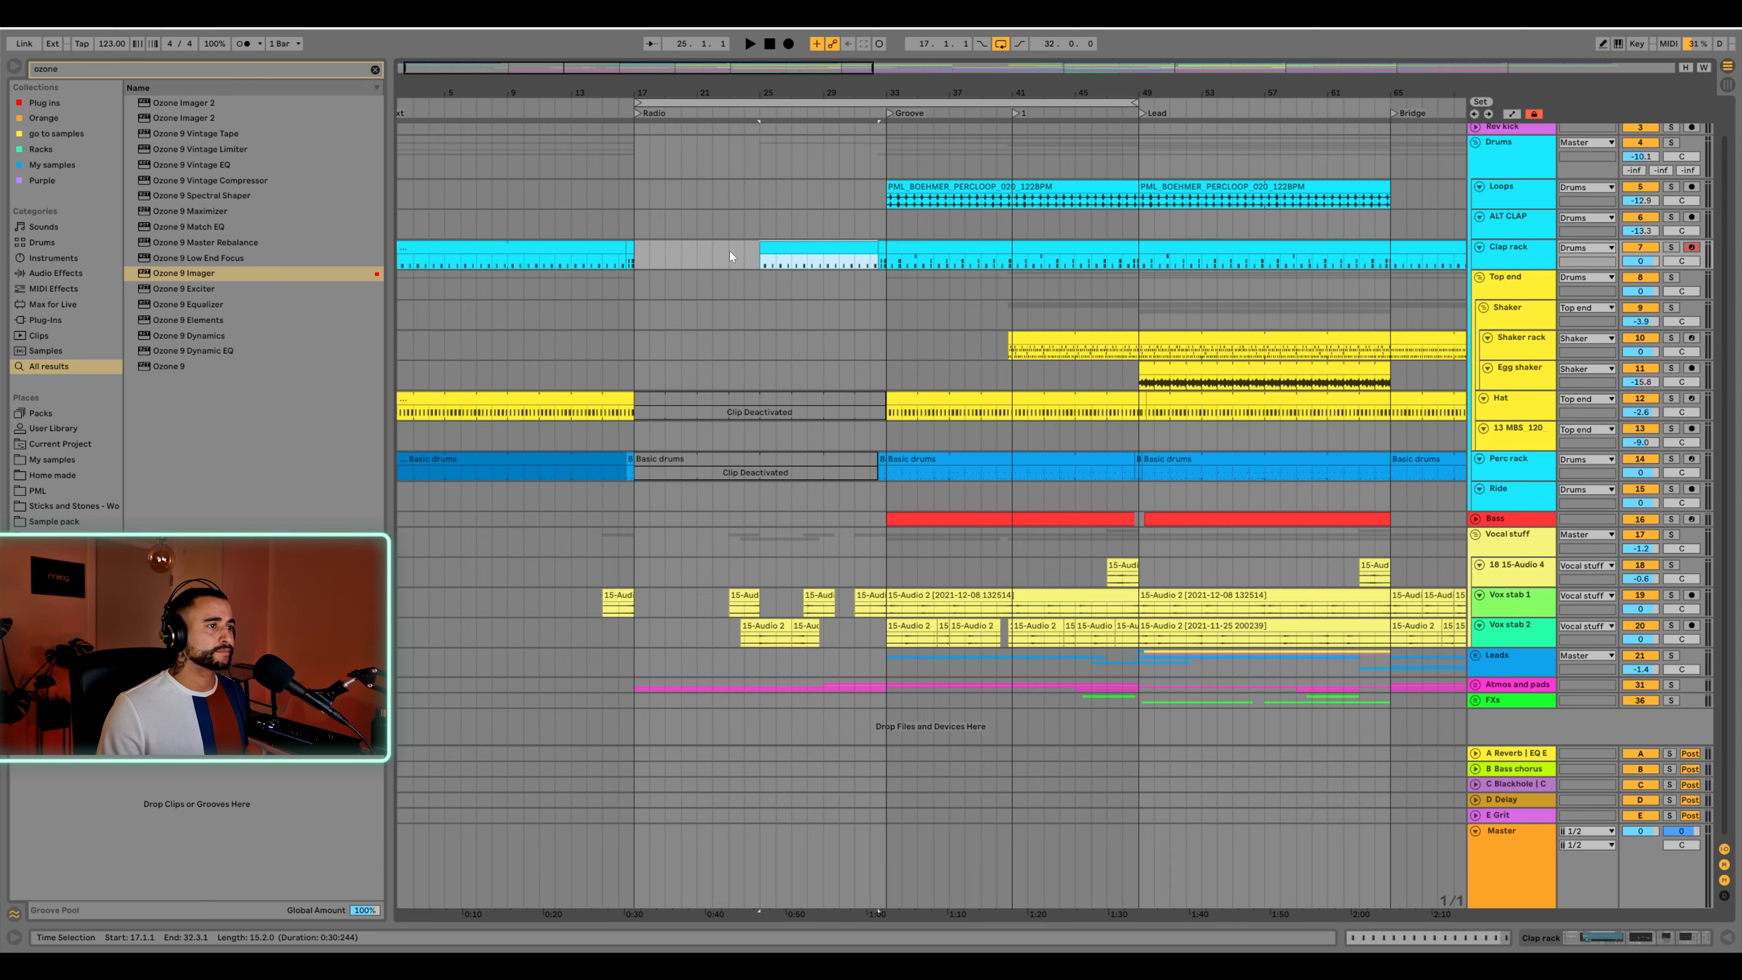
{"action": "scroll", "coordinate": [752, 254], "scroll_direction": "up", "scroll_amount": 3}
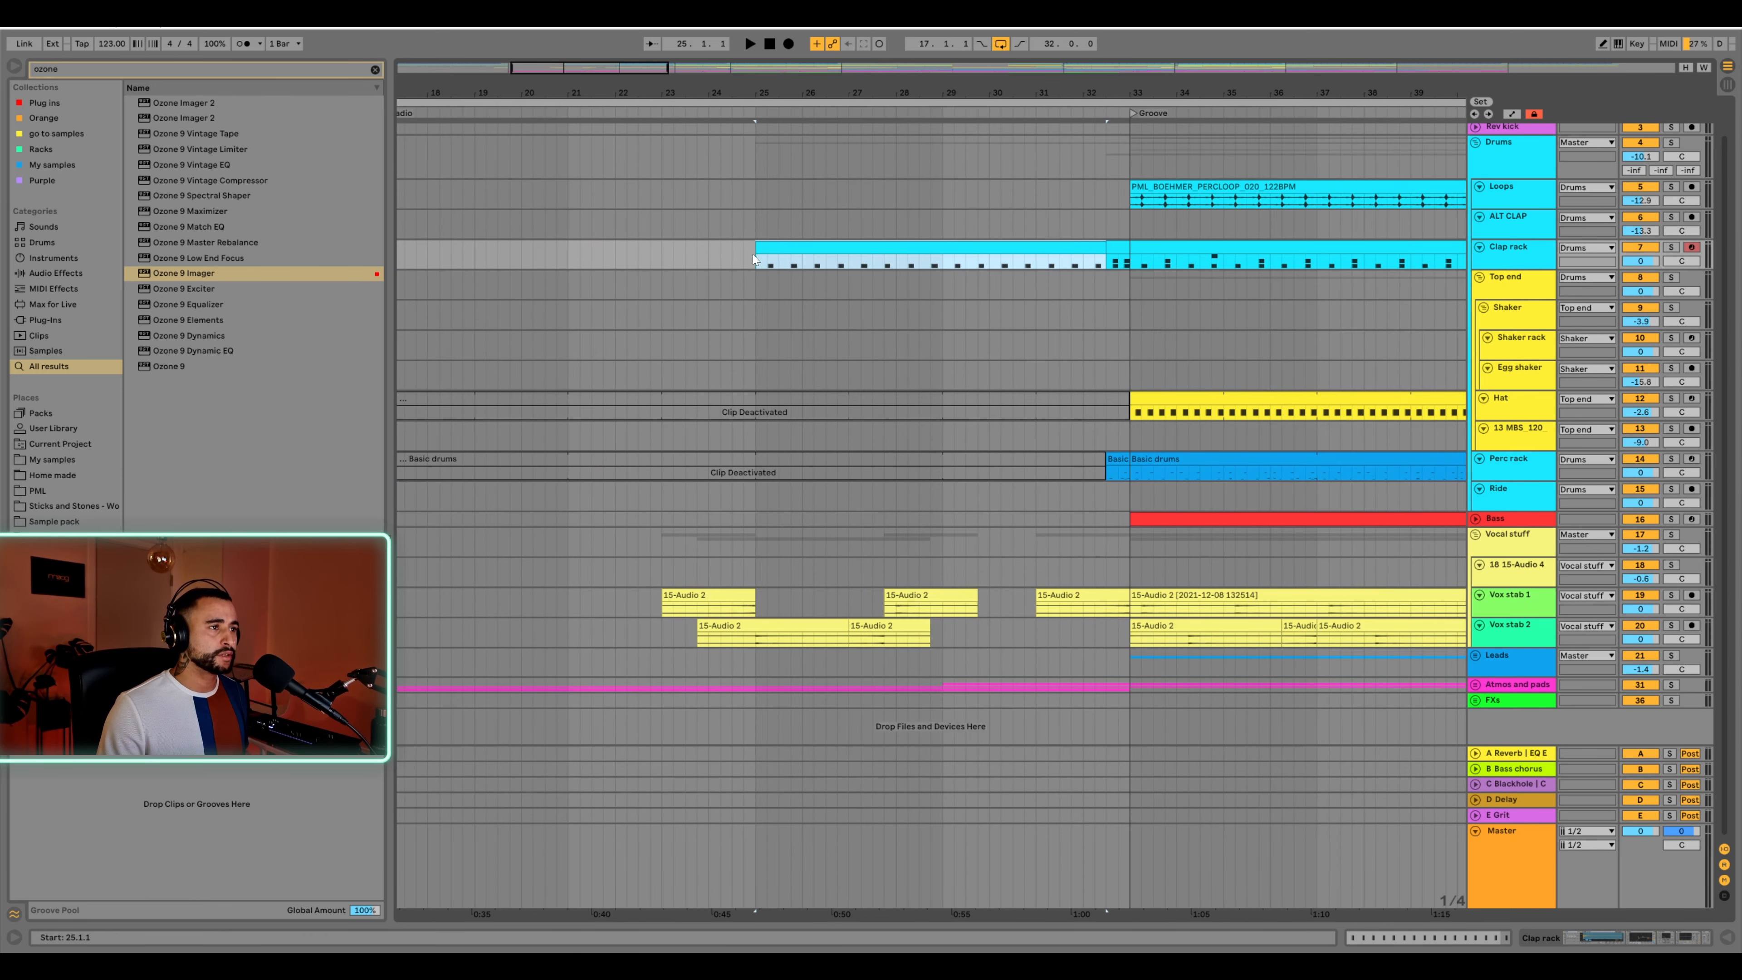
{"action": "left_click_drag", "start_coordinate": [755, 241], "coordinate": [732, 241]}
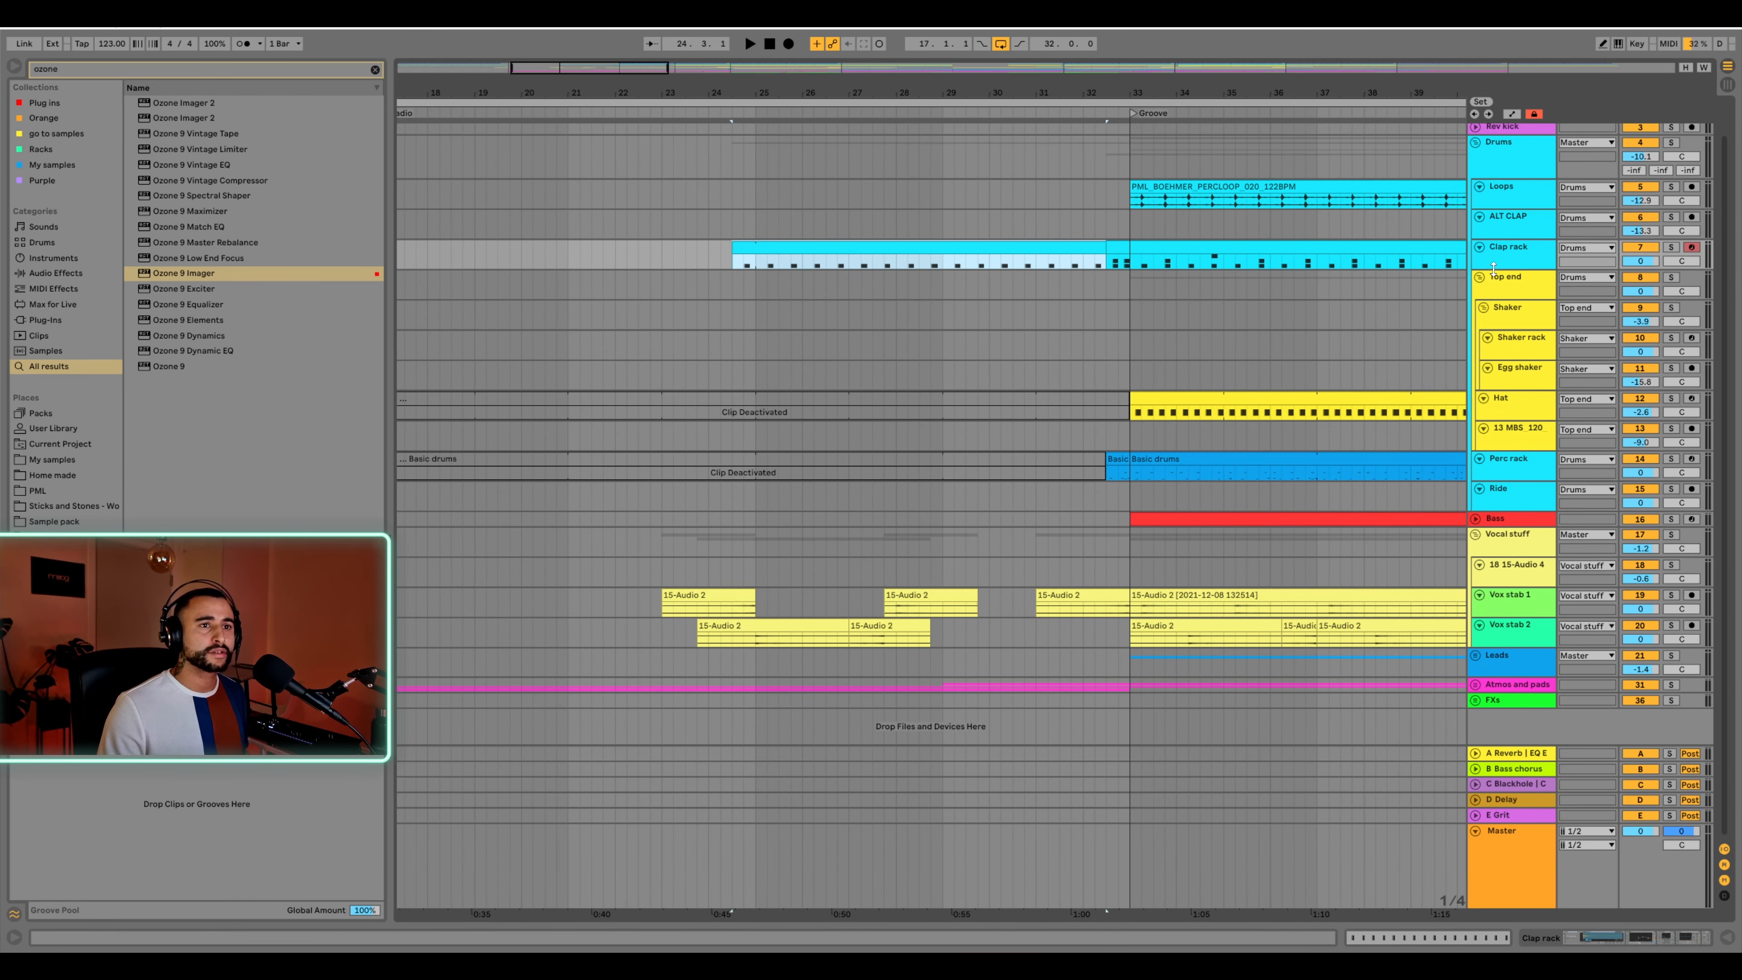
Enlarge the Clap rack track and copy the half-bar clap fill from bar 16.3 to bar 24.3
{"action": "left_click_drag", "start_coordinate": [1496, 269], "coordinate": [1496, 296]}
{"action": "scroll", "coordinate": [599, 253], "scroll_direction": "down", "scroll_amount": 5}
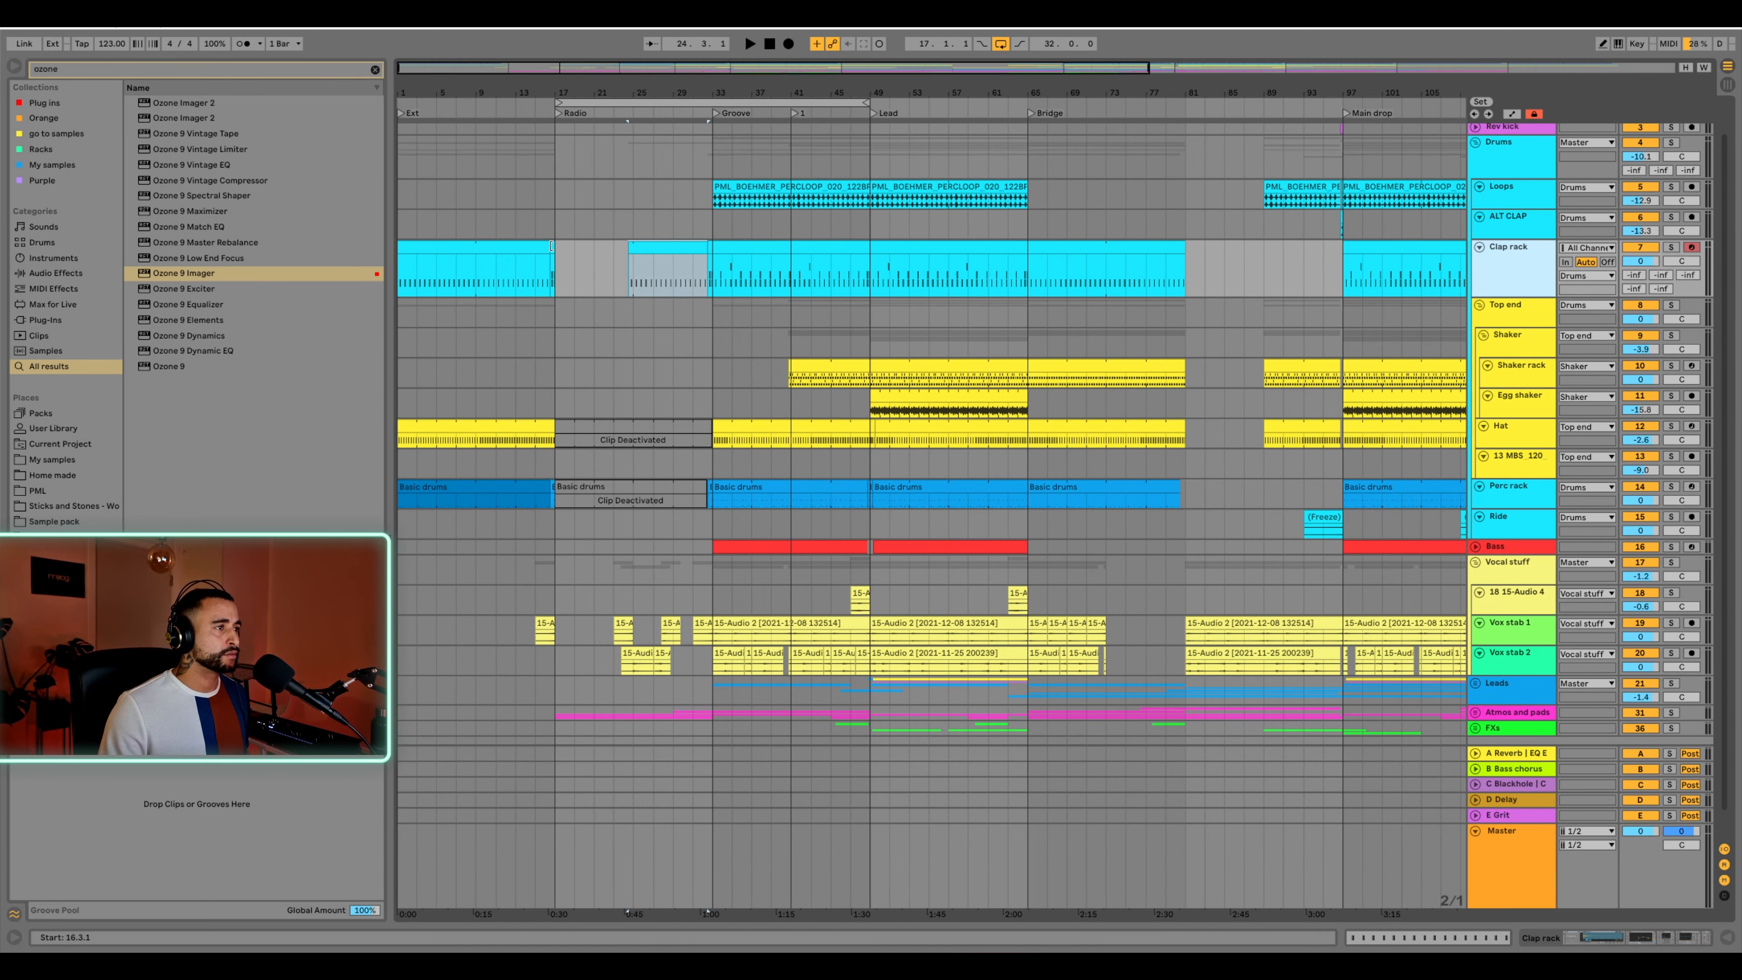
{"action": "left_click_drag", "start_coordinate": [552, 245], "coordinate": [630, 252]}
{"action": "scroll", "coordinate": [634, 257], "scroll_direction": "up", "scroll_amount": 5}
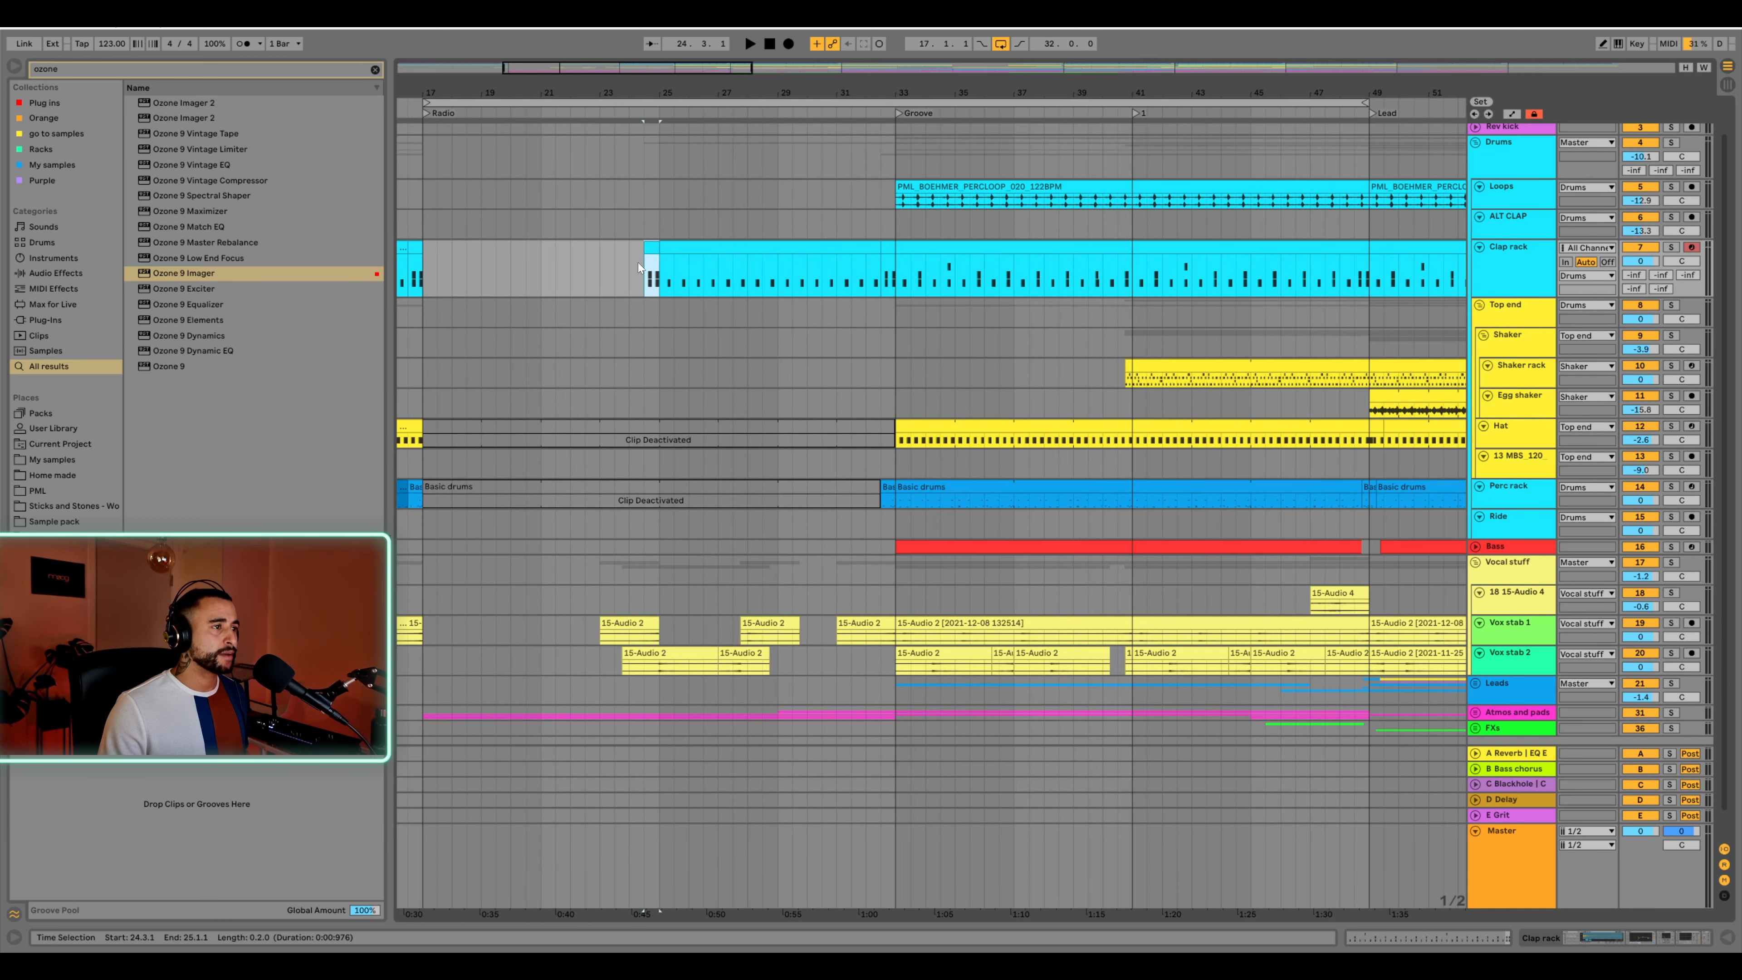
Reactivate the Hat clip in the Radio section and trim its start to line up with the clap clip
{"action": "scroll", "coordinate": [644, 289], "scroll_direction": "down", "scroll_amount": 1}
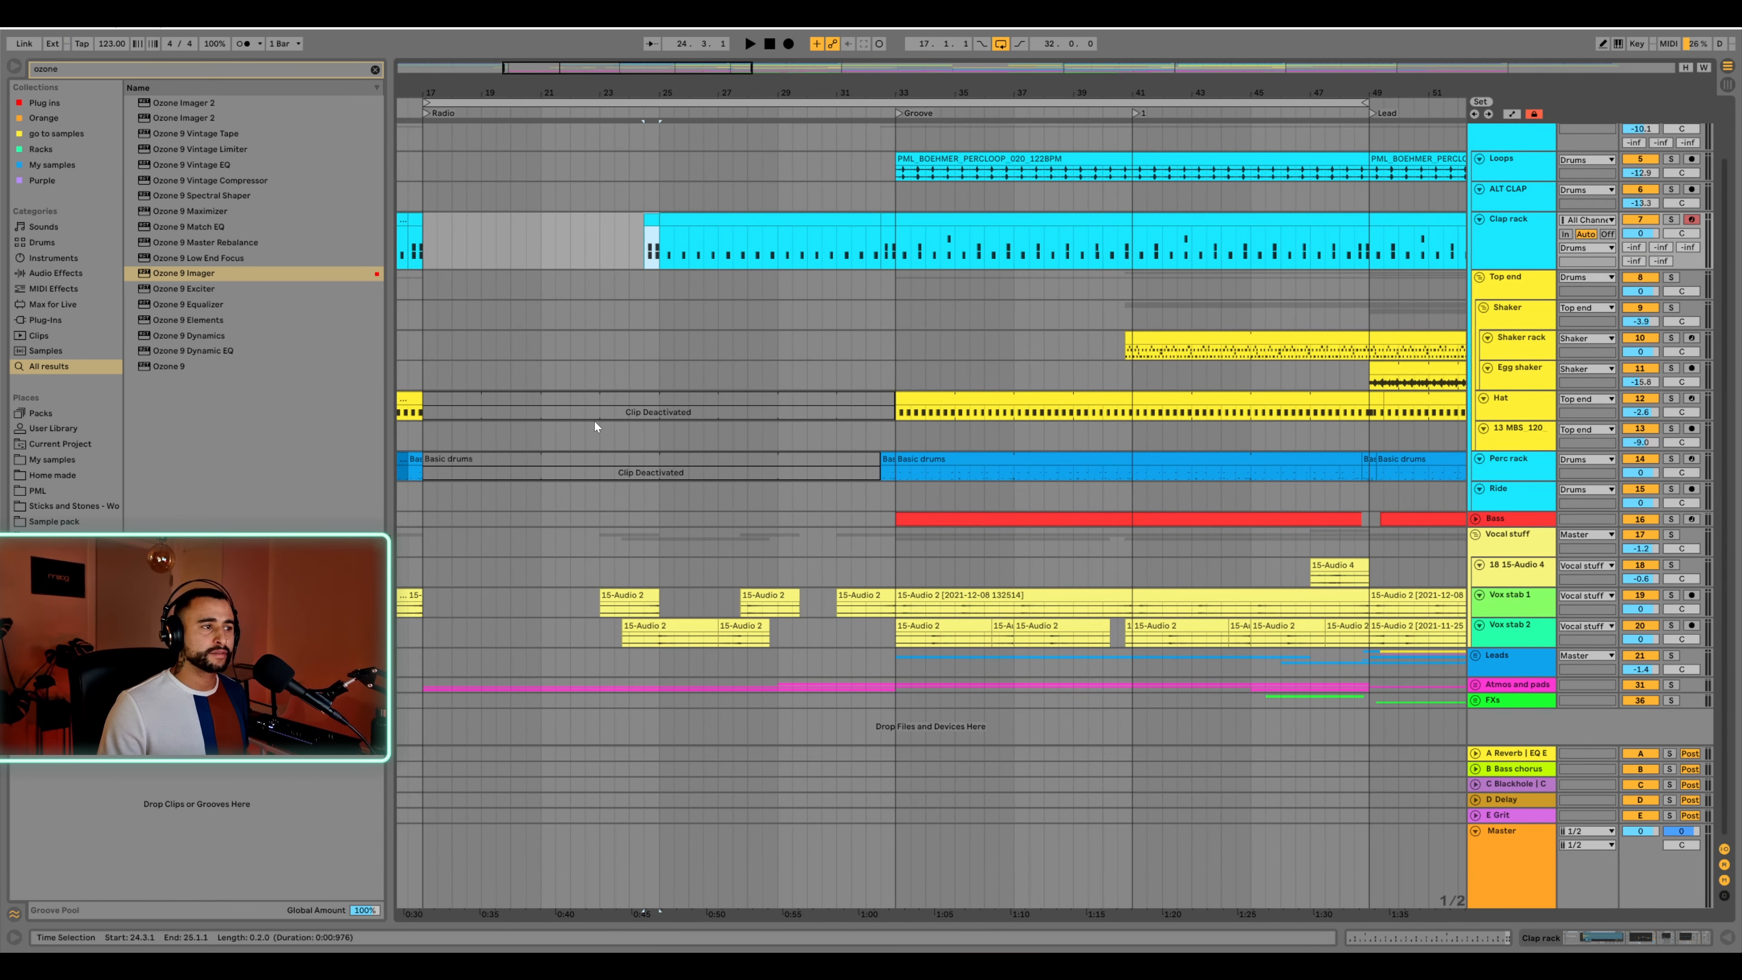
{"action": "left_click", "coordinate": [530, 399]}
{"action": "key", "text": "0"}
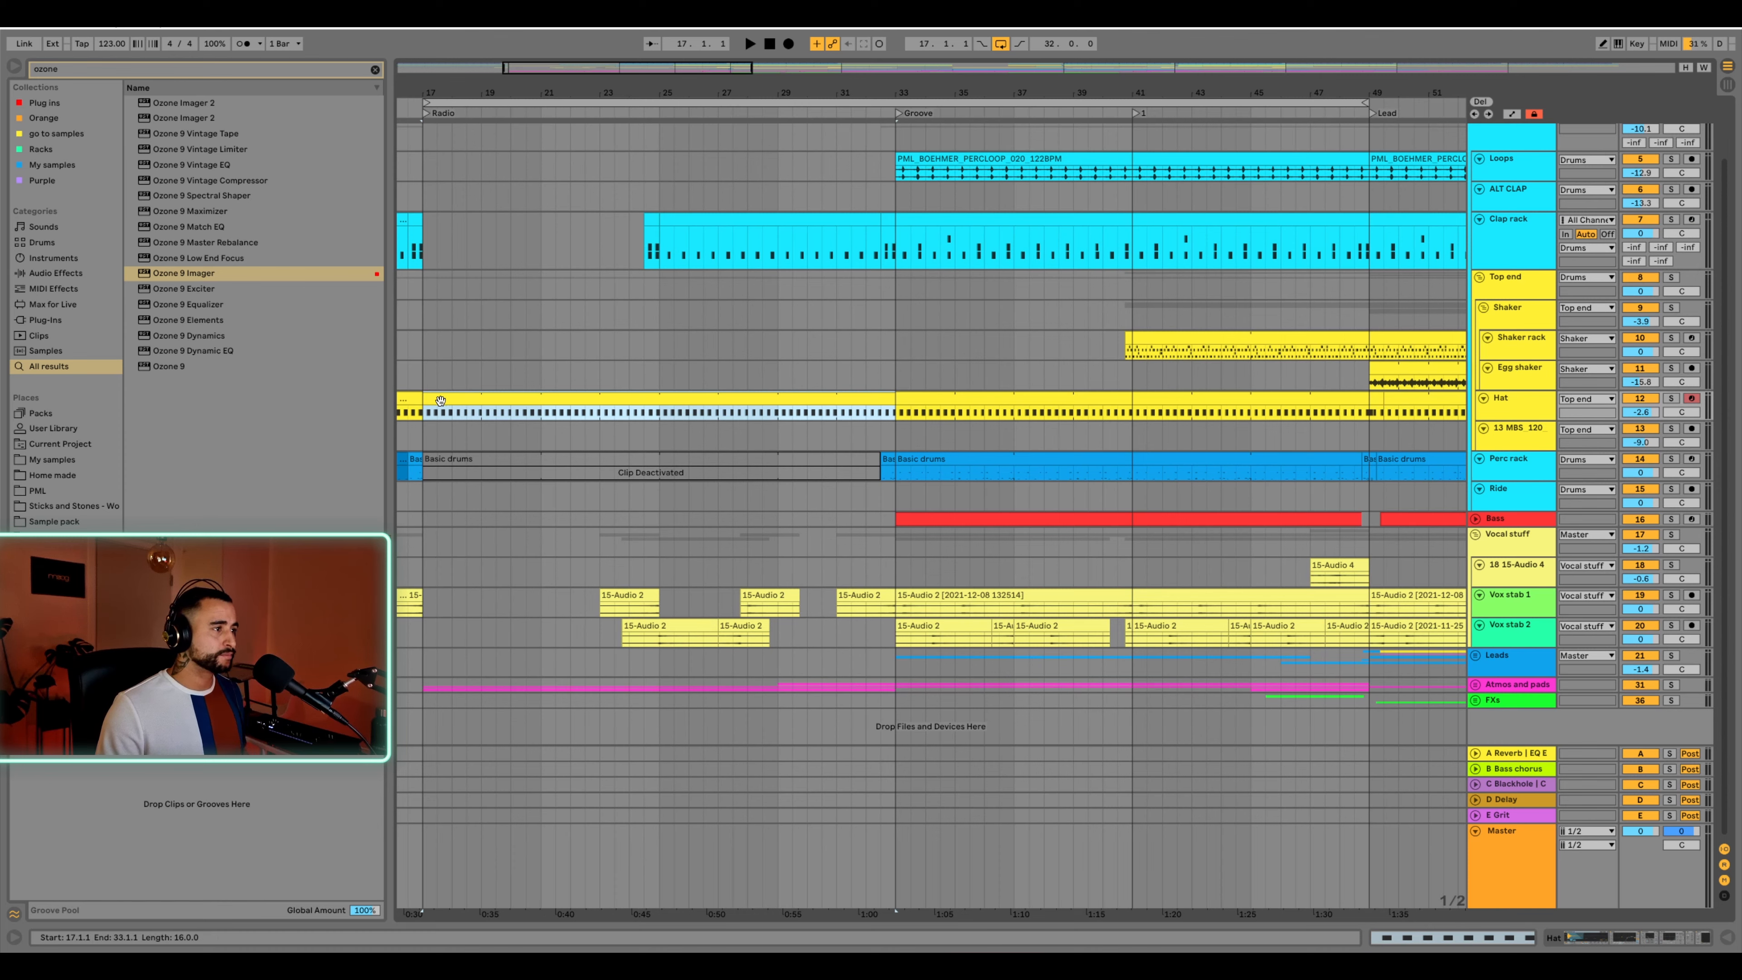
{"action": "left_click_drag", "start_coordinate": [472, 400], "coordinate": [646, 396]}
Play from bar 24 to audition the claps and hats re-entering in the Radio section
{"action": "left_click", "coordinate": [634, 396]}
{"action": "key", "text": "space"}
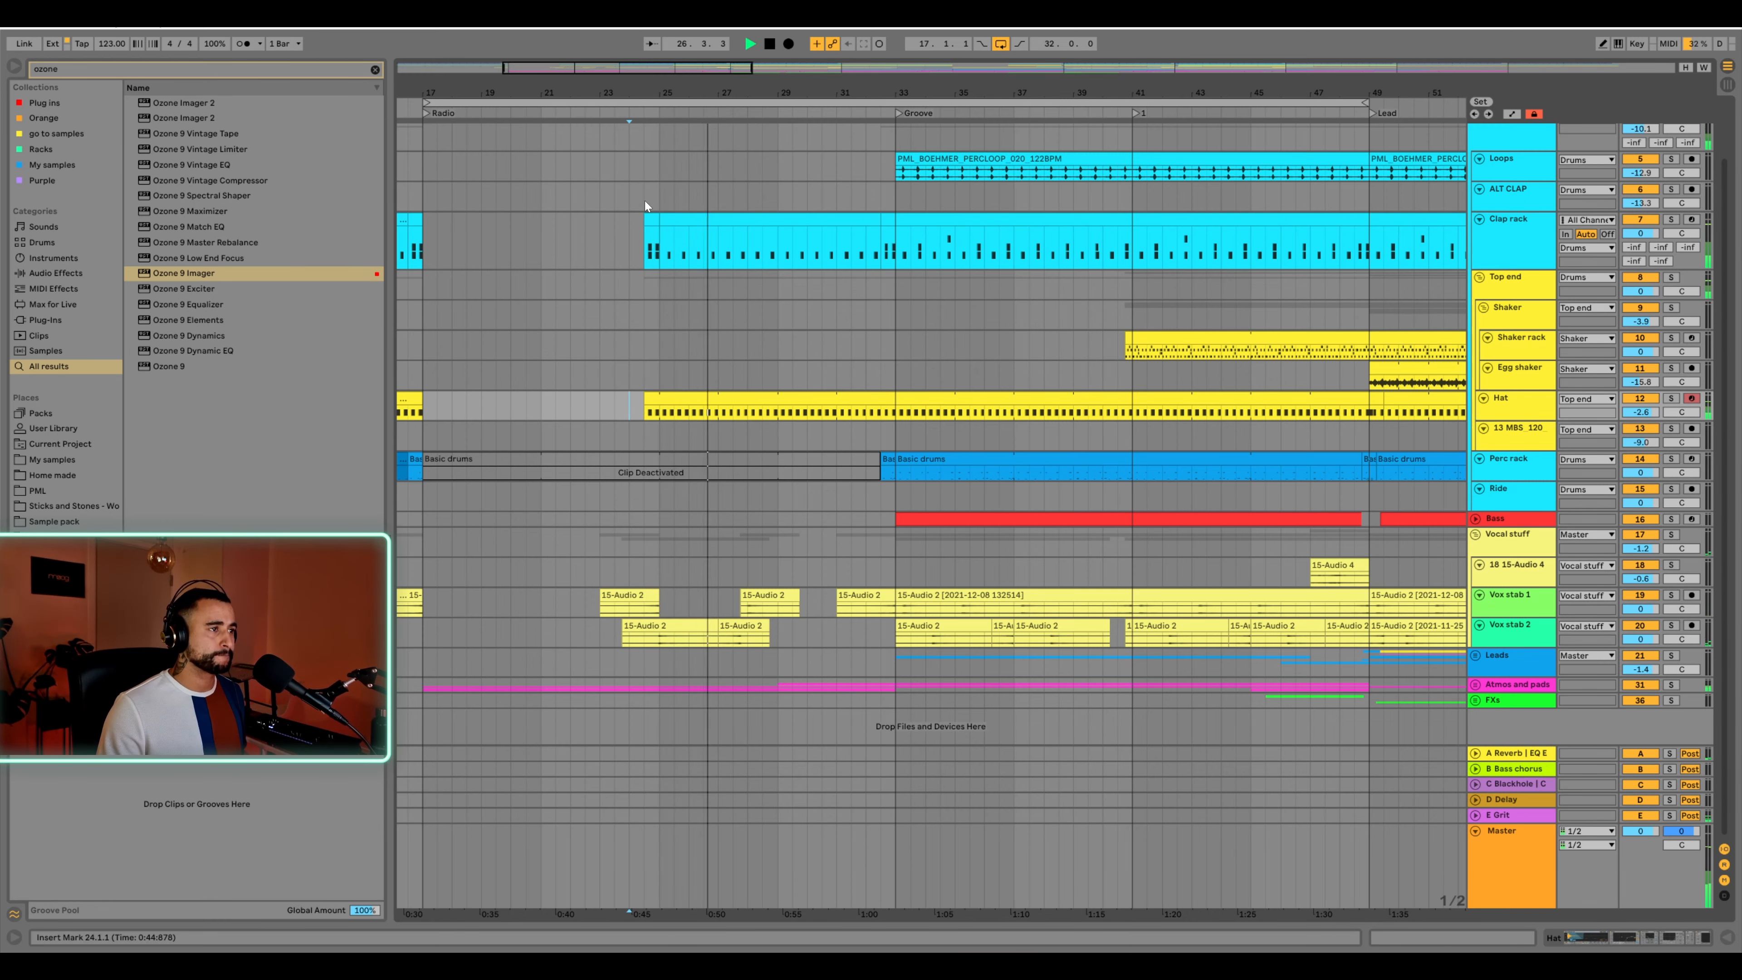
{"action": "left_click_drag", "start_coordinate": [670, 94], "coordinate": [670, 48]}
{"action": "key", "text": "space"}
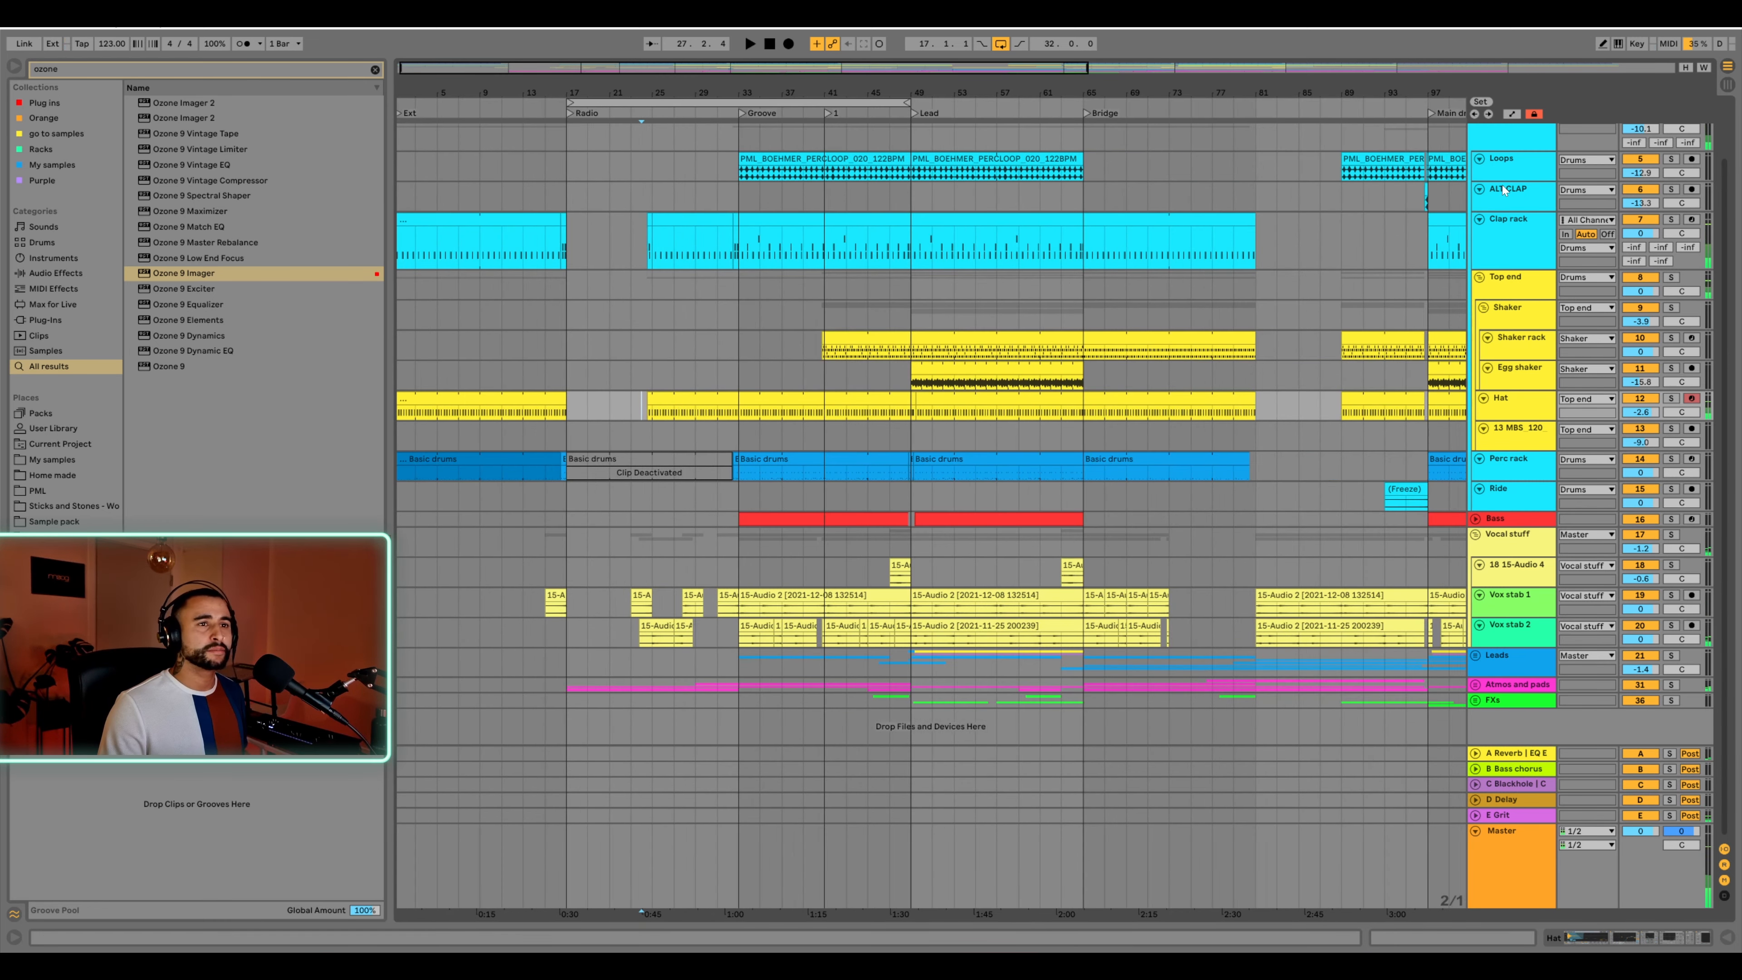
Show automation, add a breakpoint to the Drums group's Frequency envelope near bar 25, and play from bar 24
{"action": "scroll", "coordinate": [1509, 205], "scroll_direction": "up", "scroll_amount": 2}
{"action": "left_click", "coordinate": [1507, 209]}
{"action": "key", "text": "a"}
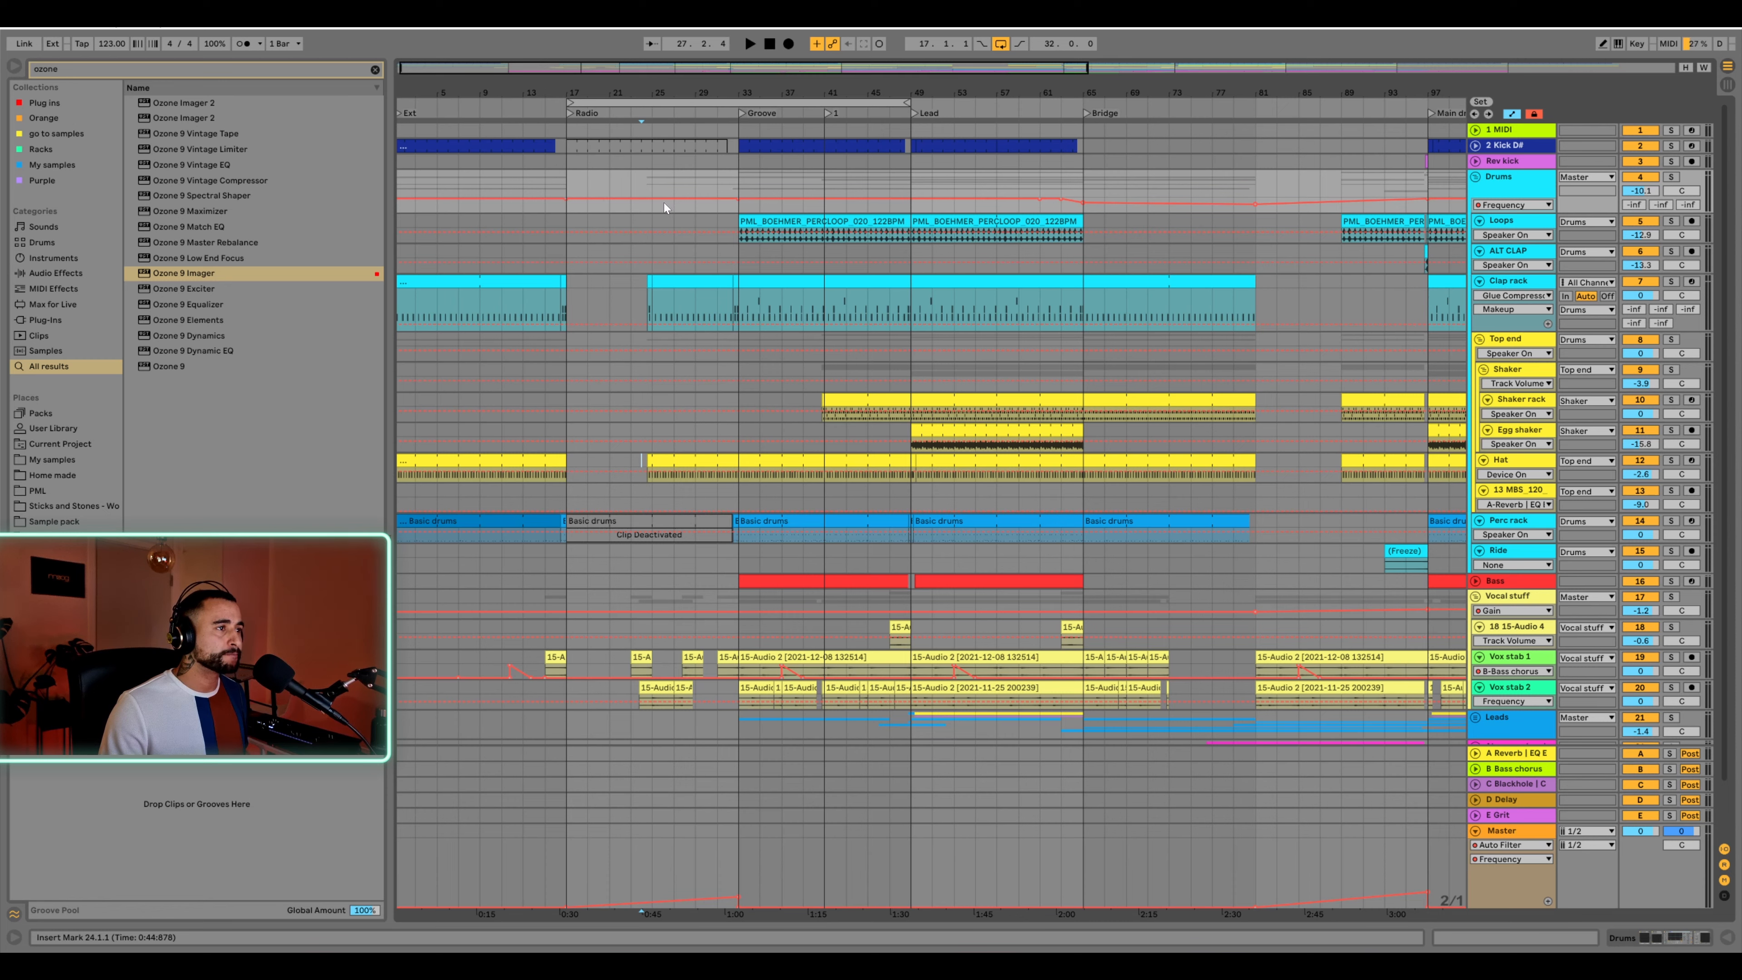
{"action": "left_click", "coordinate": [651, 204]}
{"action": "key", "text": "space"}
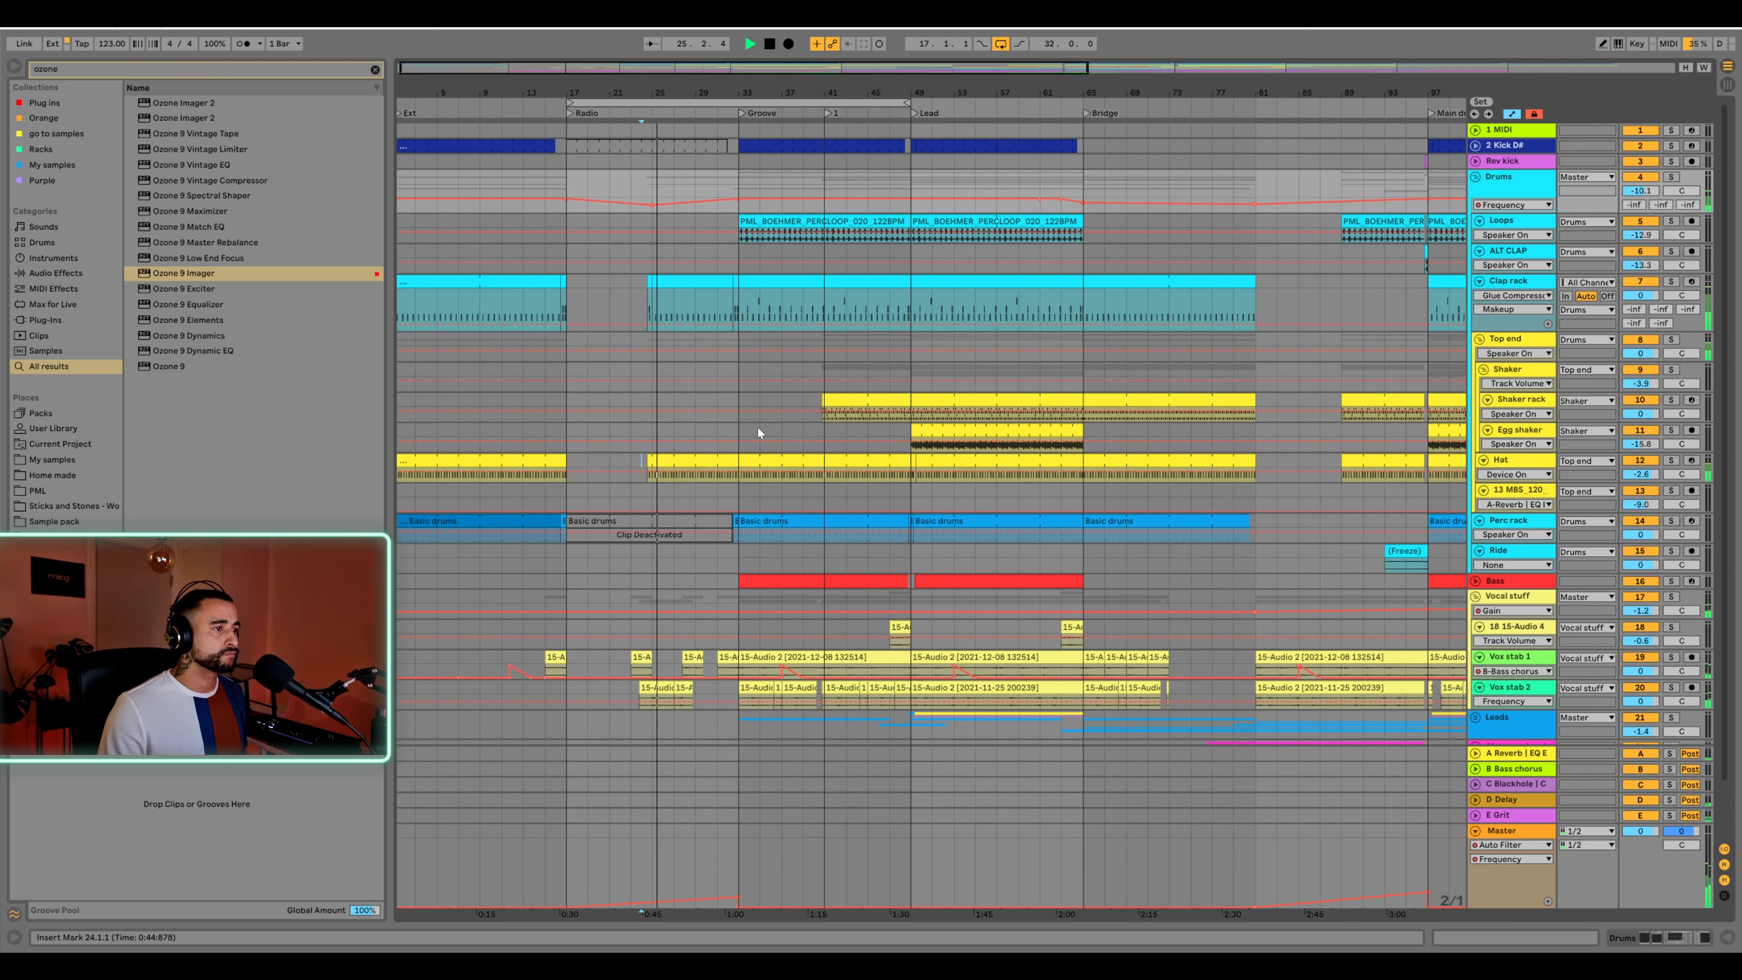
Reactivate the Perc rack's Basic drums clip in the Radio section and trim its start to bar 23
{"action": "scroll", "coordinate": [672, 390], "scroll_direction": "down", "scroll_amount": 2}
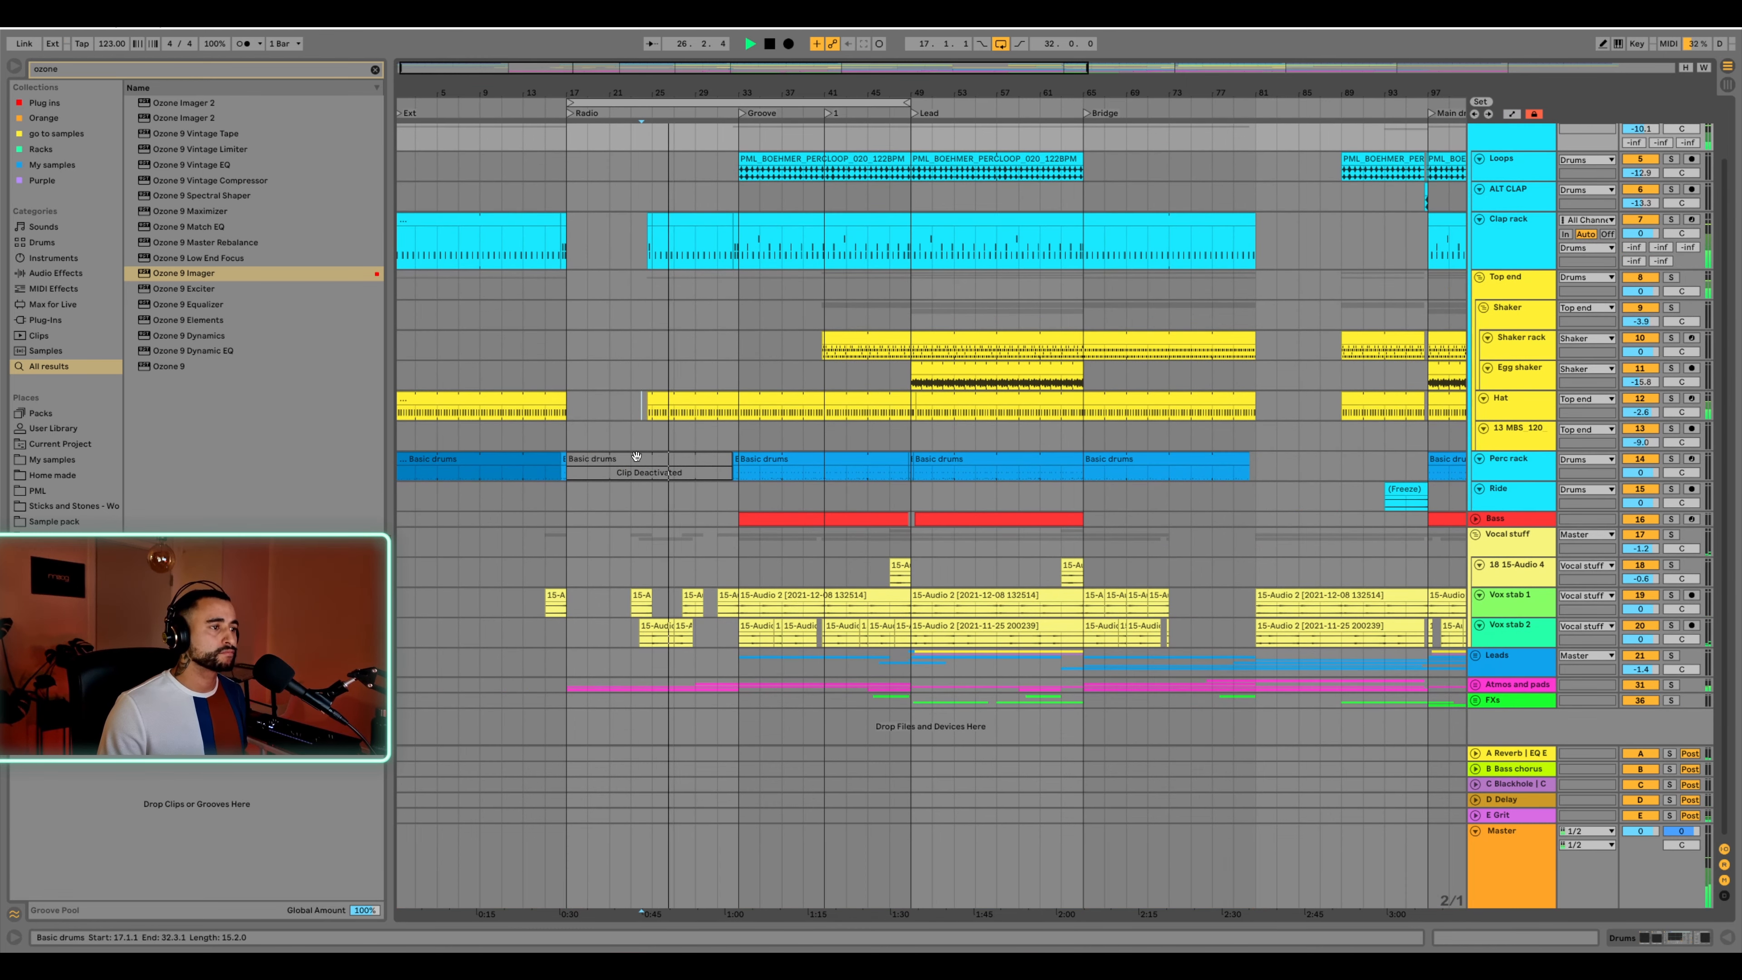
{"action": "left_click", "coordinate": [657, 459]}
{"action": "key", "text": "0"}
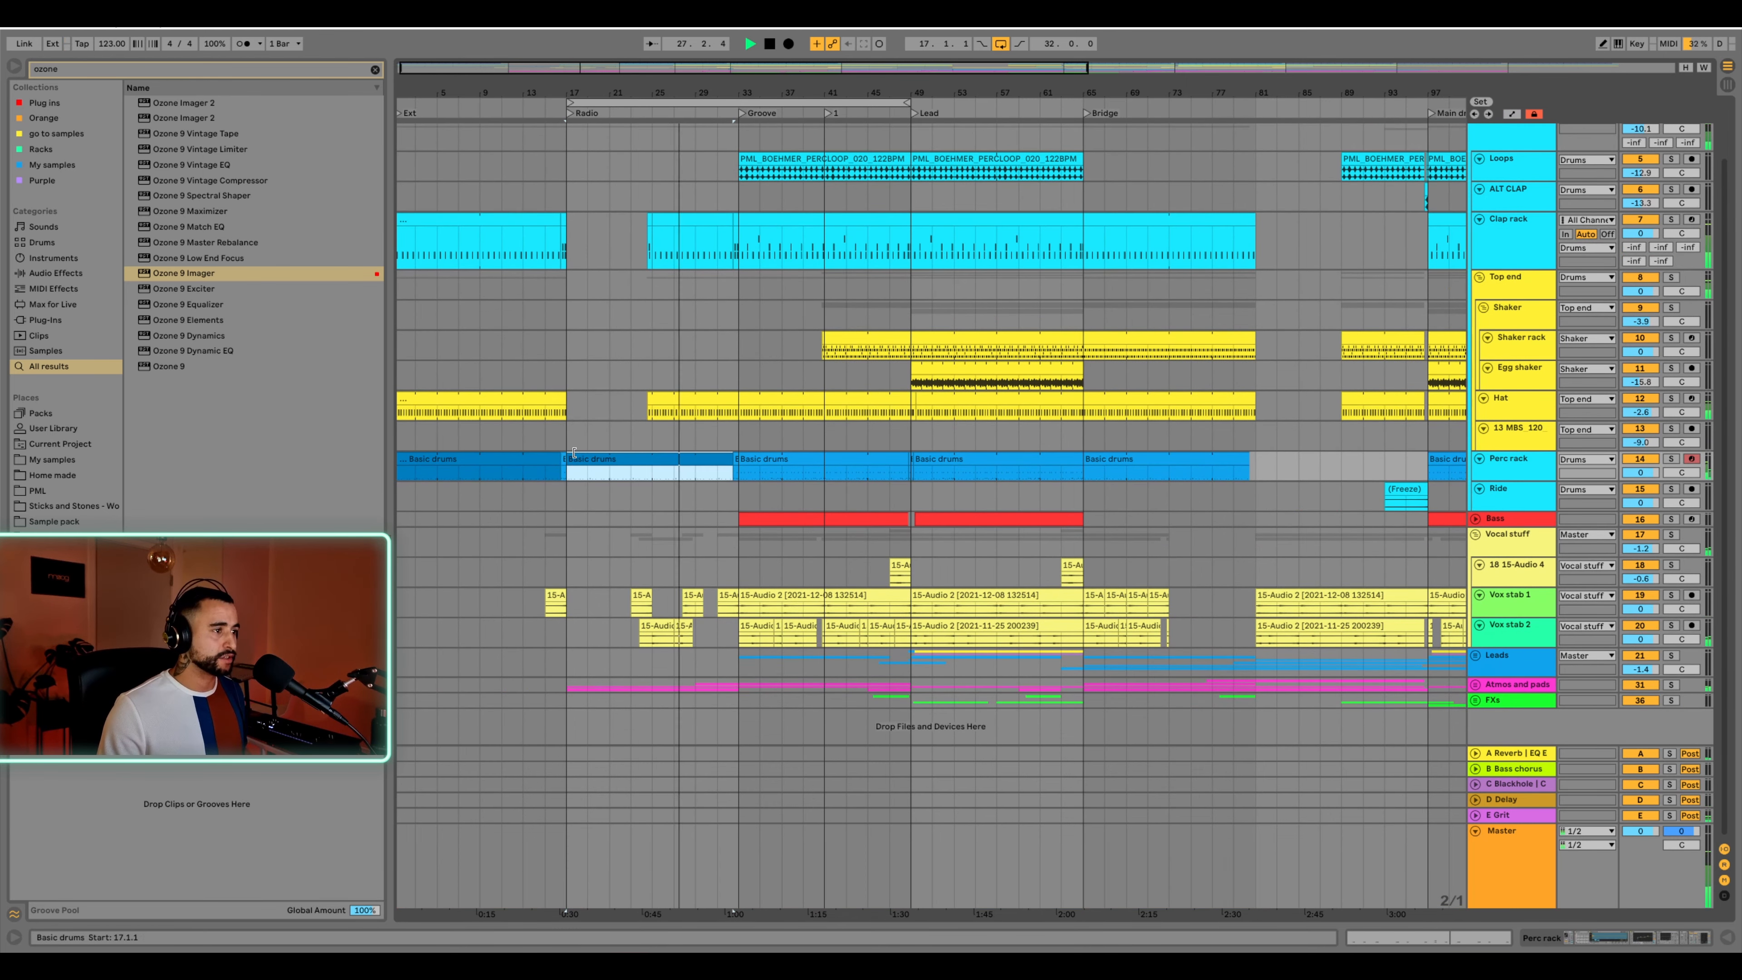
{"action": "left_click_drag", "start_coordinate": [568, 458], "coordinate": [635, 453]}
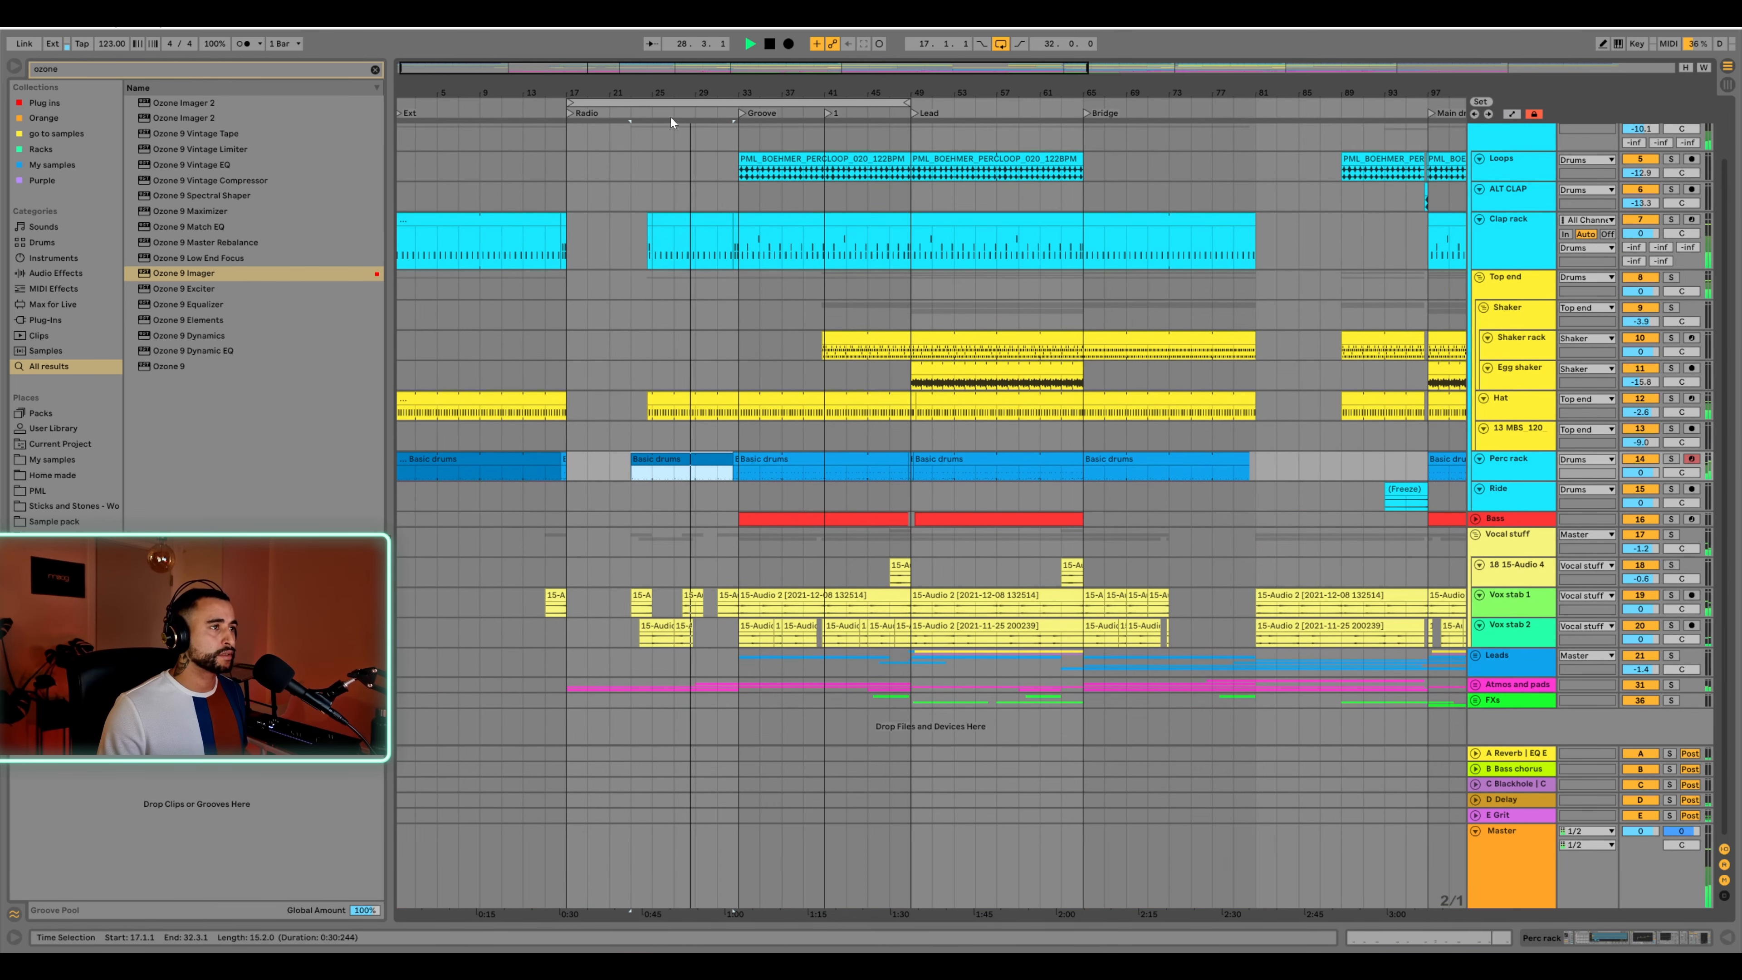
Copy the short Perc rack fill before bar 17 to bar 24.3 and delete the leftover clip piece before it
{"action": "left_click_drag", "start_coordinate": [652, 93], "coordinate": [647, 281]}
{"action": "left_click_drag", "start_coordinate": [403, 453], "coordinate": [654, 455]}
{"action": "left_click", "coordinate": [627, 458]}
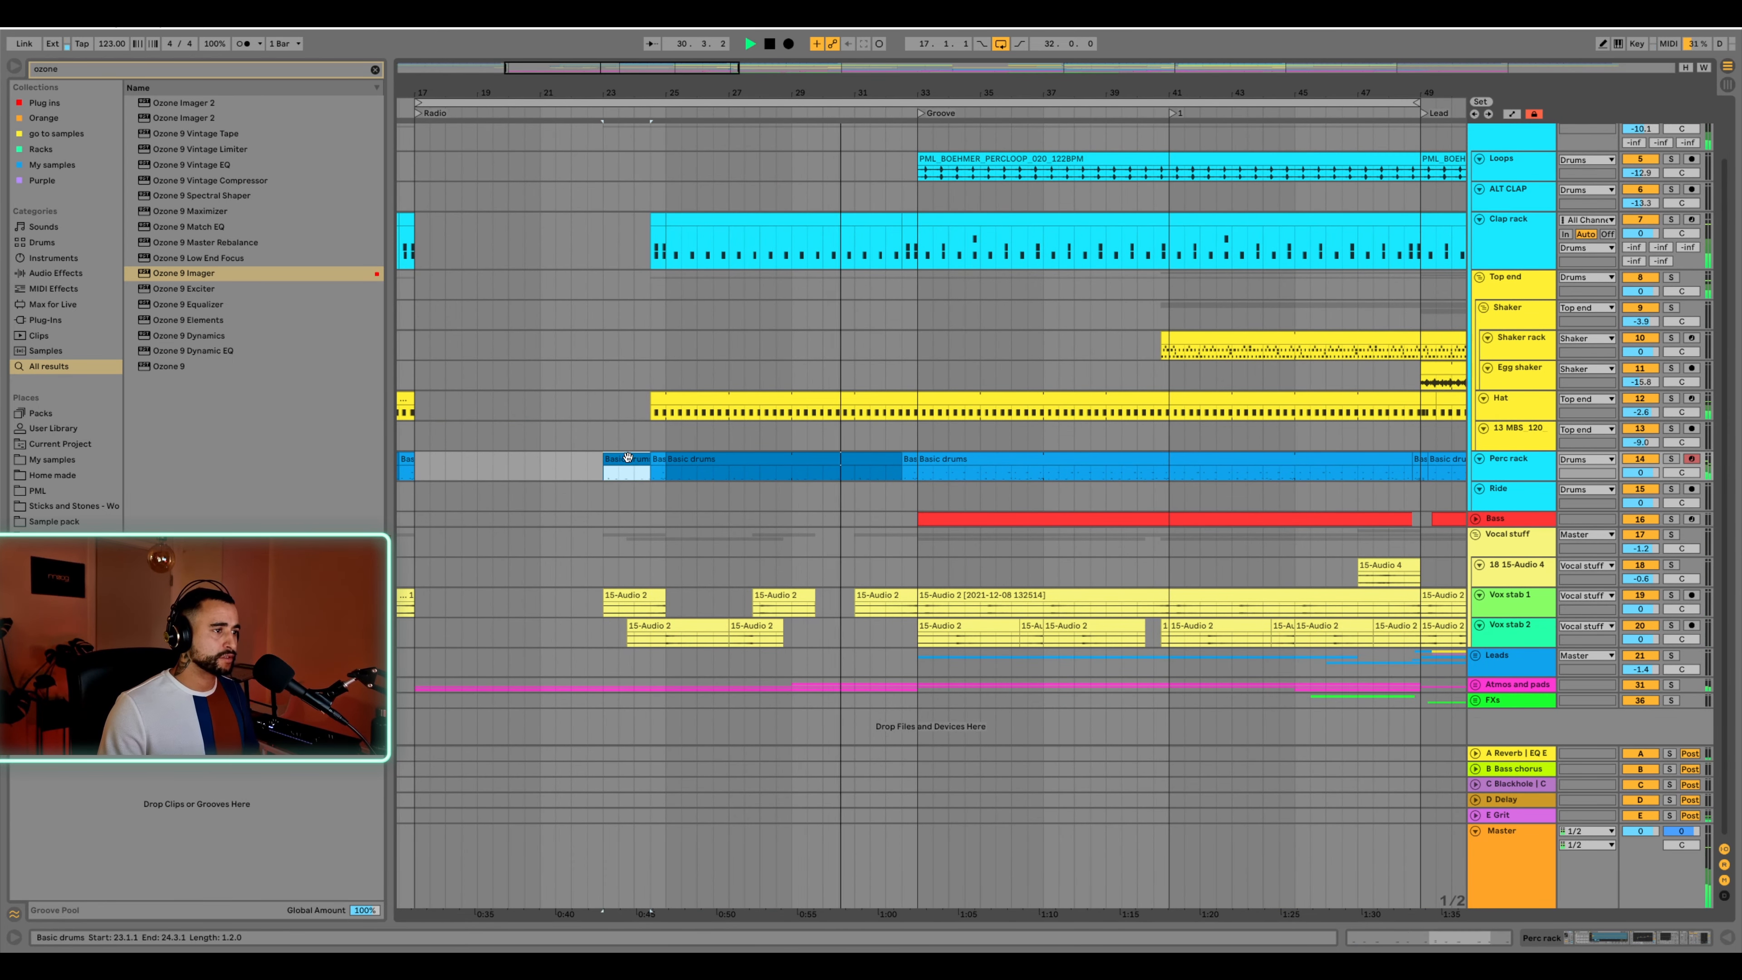
{"action": "key", "text": "Delete"}
Restart playback from bar 23 to audition the clap, hat and percussion entering together in the Radio section
{"action": "left_click", "coordinate": [609, 471]}
{"action": "key", "text": "space"}
{"action": "key", "text": "space"}
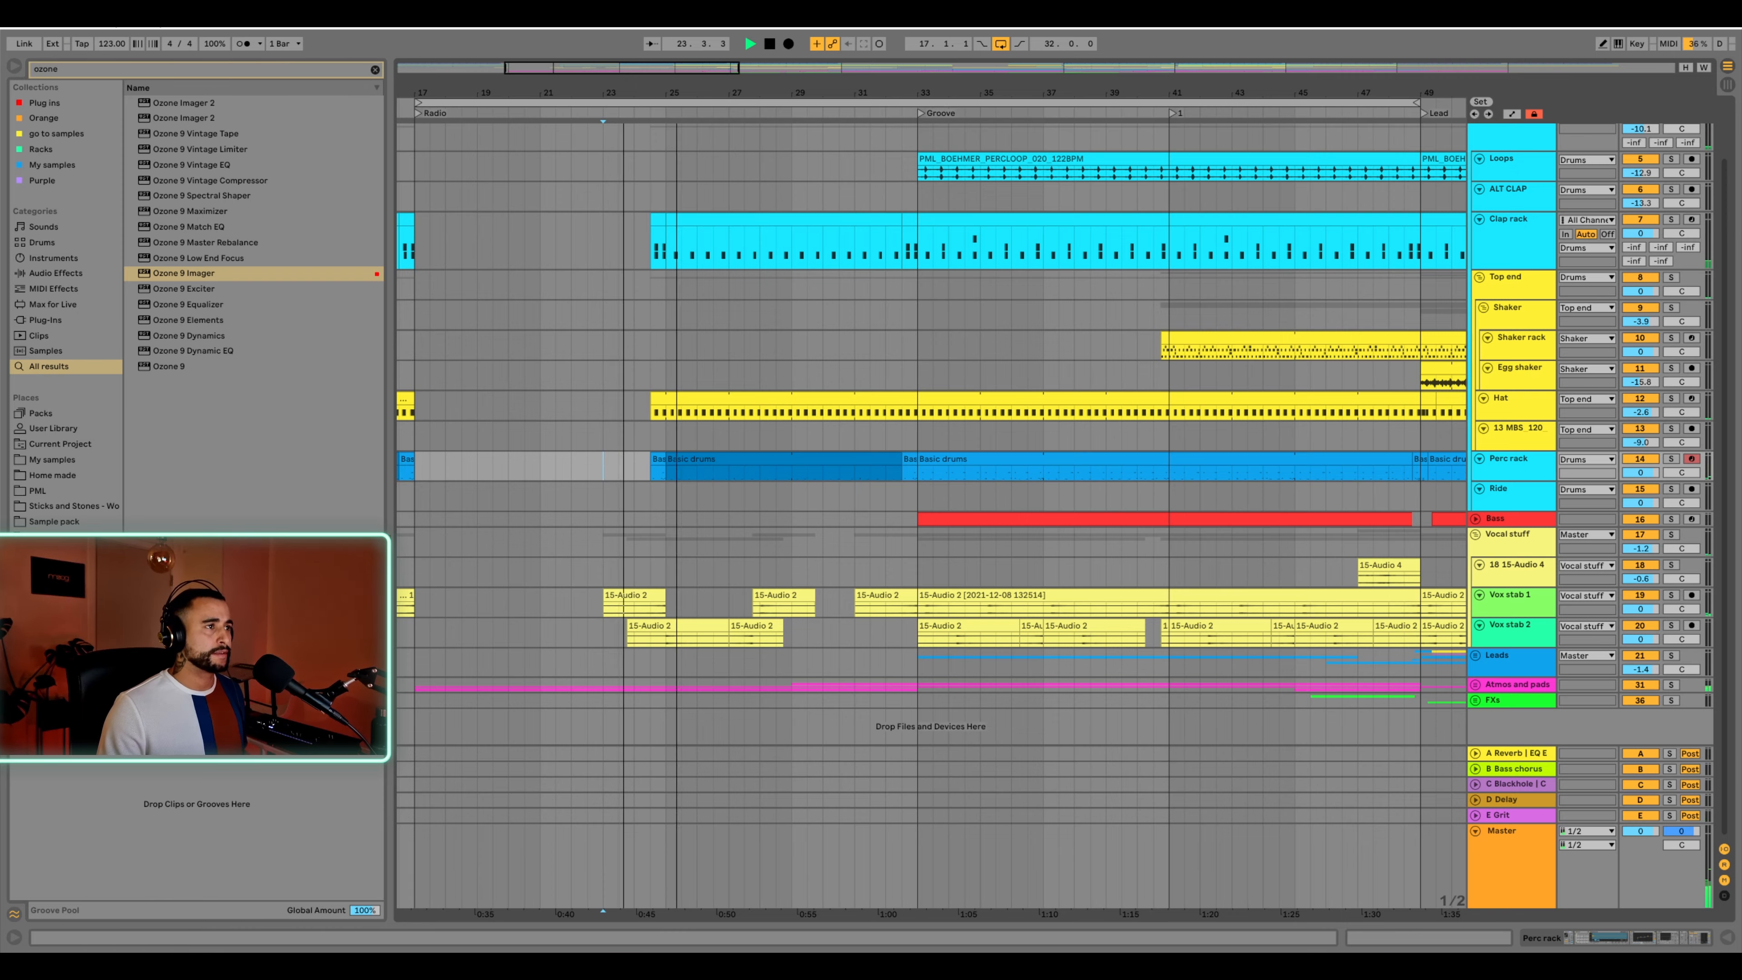
{"action": "left_click_drag", "start_coordinate": [650, 93], "coordinate": [650, 41]}
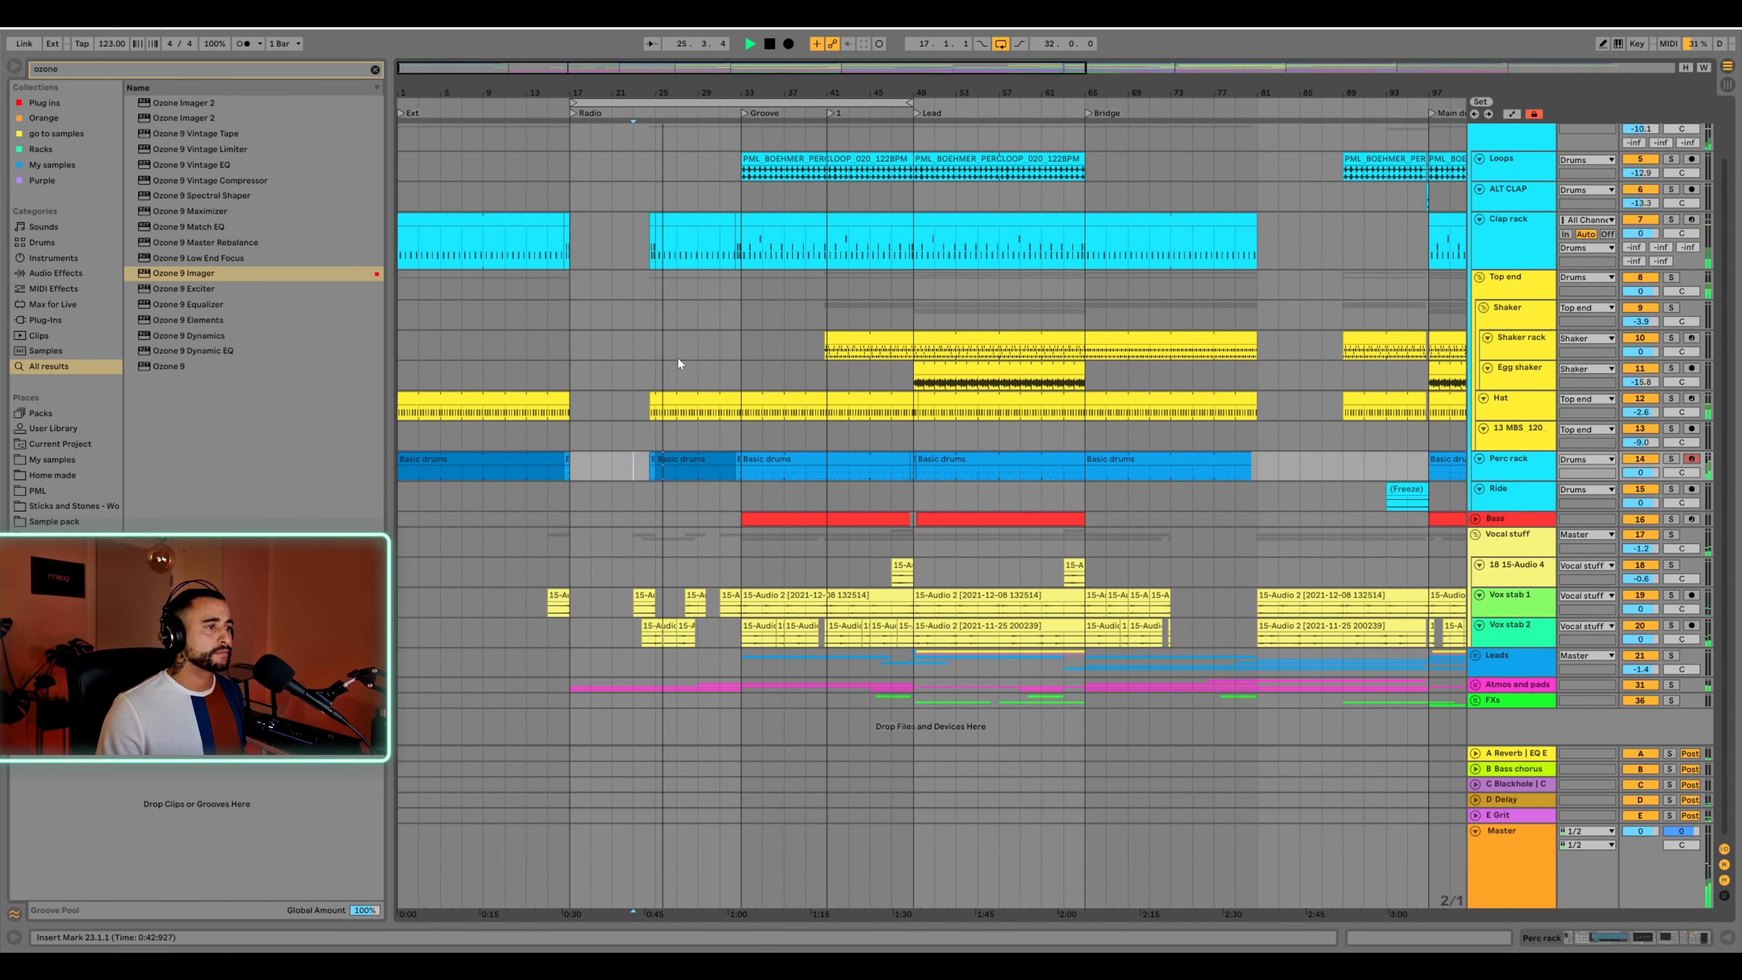
{"action": "scroll", "coordinate": [1520, 233], "scroll_direction": "up", "scroll_amount": 3}
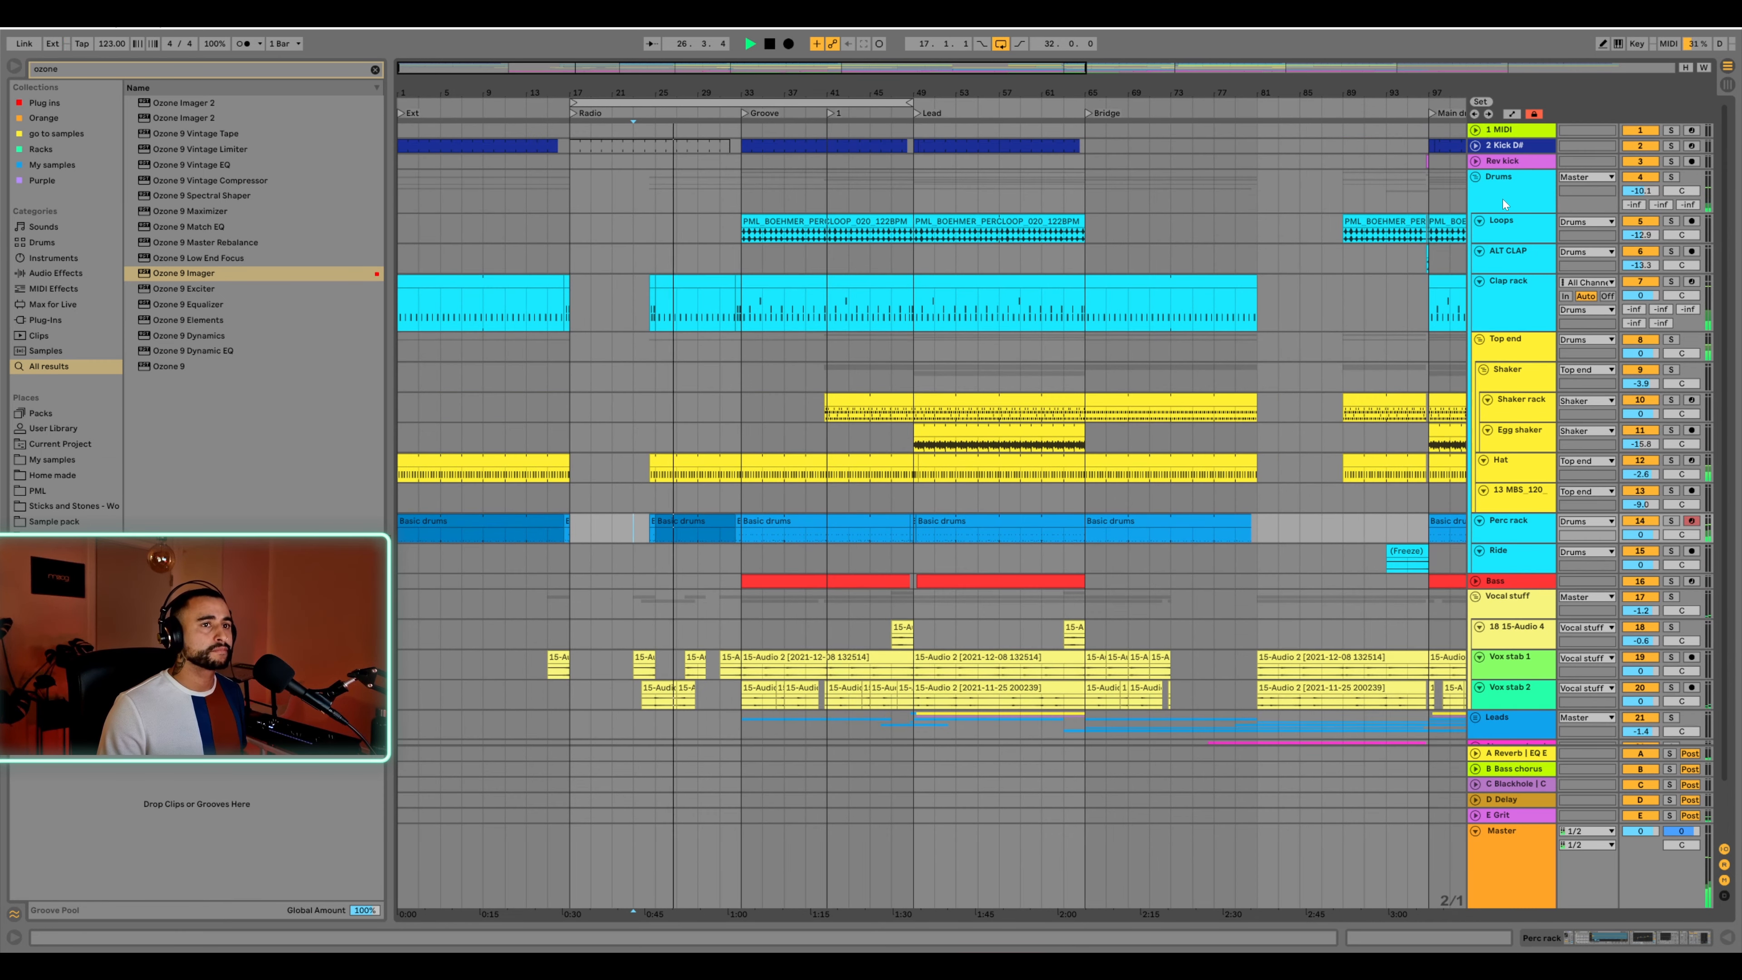
Show the automation lanes and play from bar 23 to check the Drums group's Frequency envelope in the Radio section
{"action": "key", "text": "a"}
{"action": "left_click_drag", "start_coordinate": [654, 204], "coordinate": [655, 201]}
{"action": "left_click", "coordinate": [644, 211]}
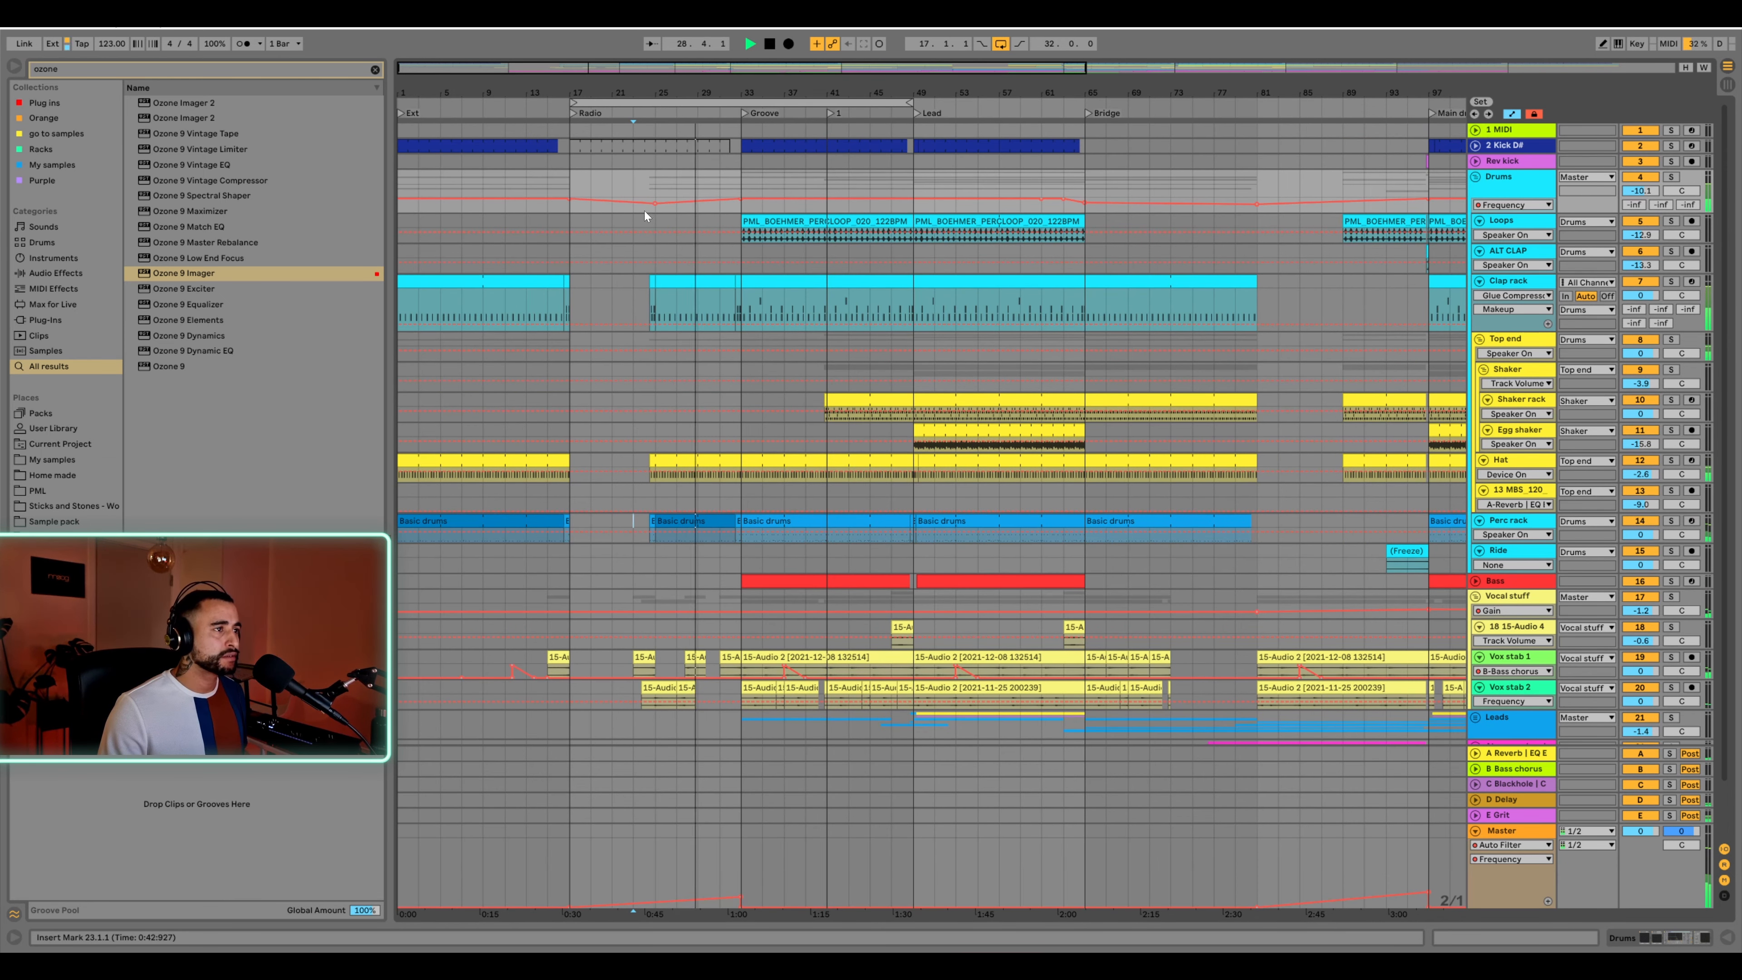
{"action": "key", "text": "space"}
{"action": "key", "text": "space"}
{"action": "left_click_drag", "start_coordinate": [661, 79], "coordinate": [638, 163]}
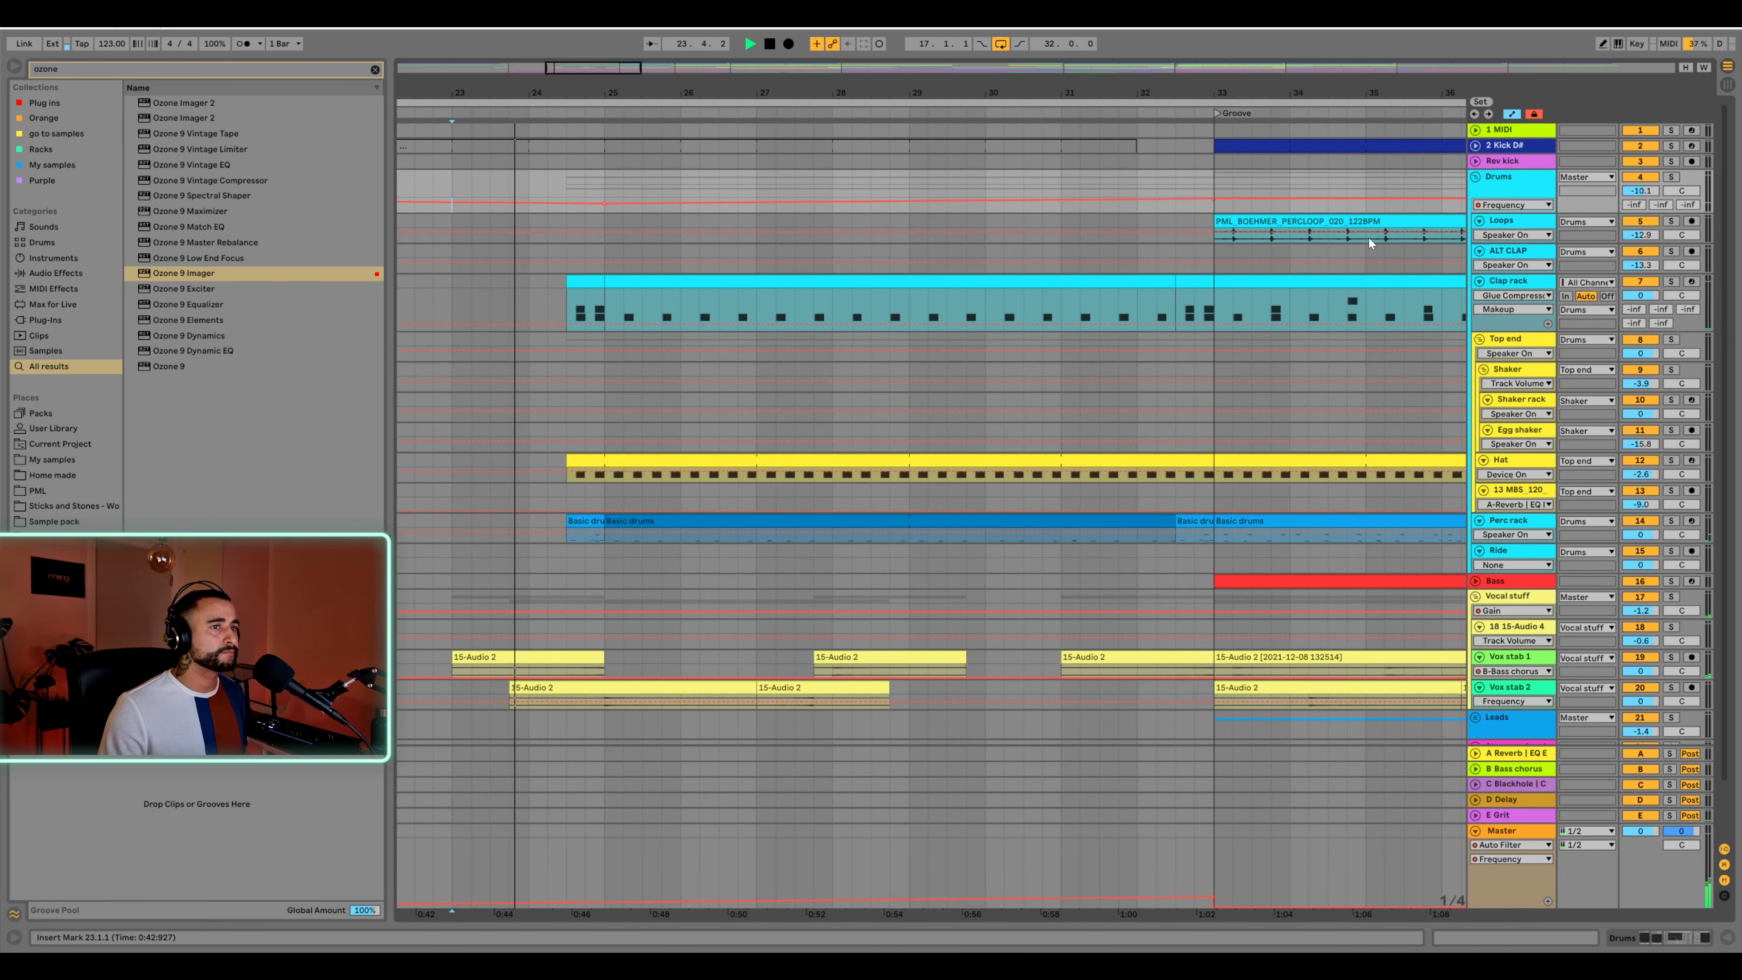
Enlarge the Drums group's automation lane and collapse the Shaker group, auditioning the drum entry from bar 24.3
{"action": "left_click_drag", "start_coordinate": [1499, 210], "coordinate": [1506, 237]}
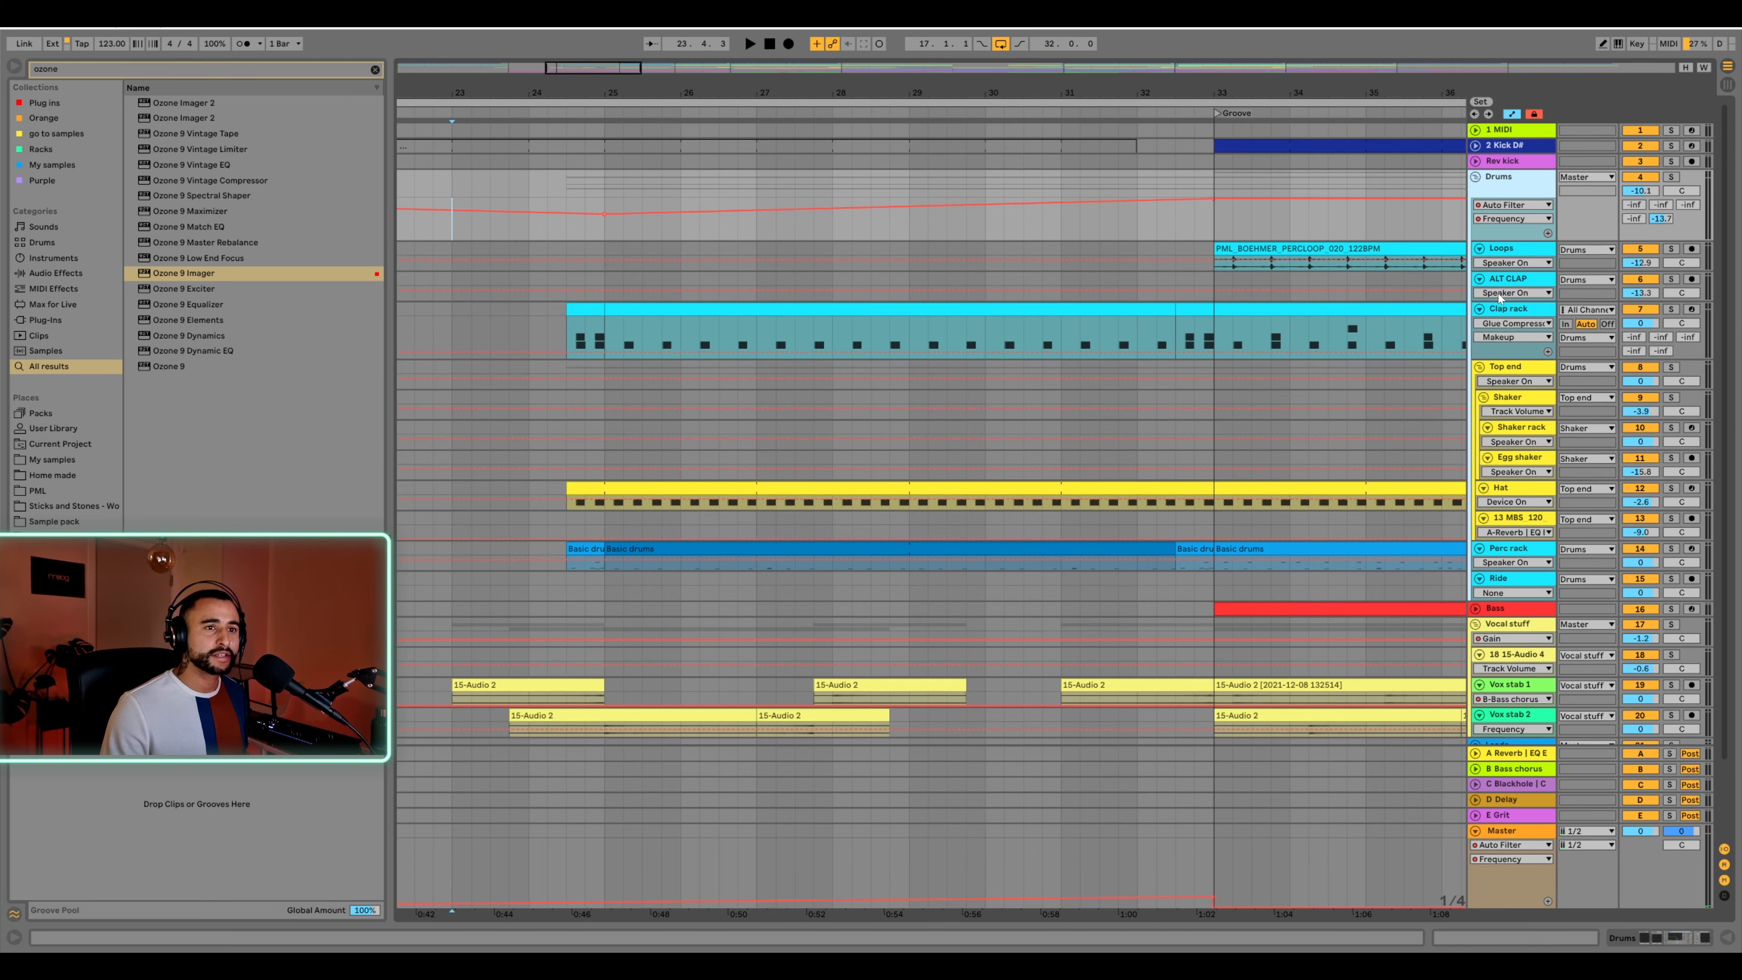
{"action": "left_click", "coordinate": [1484, 398]}
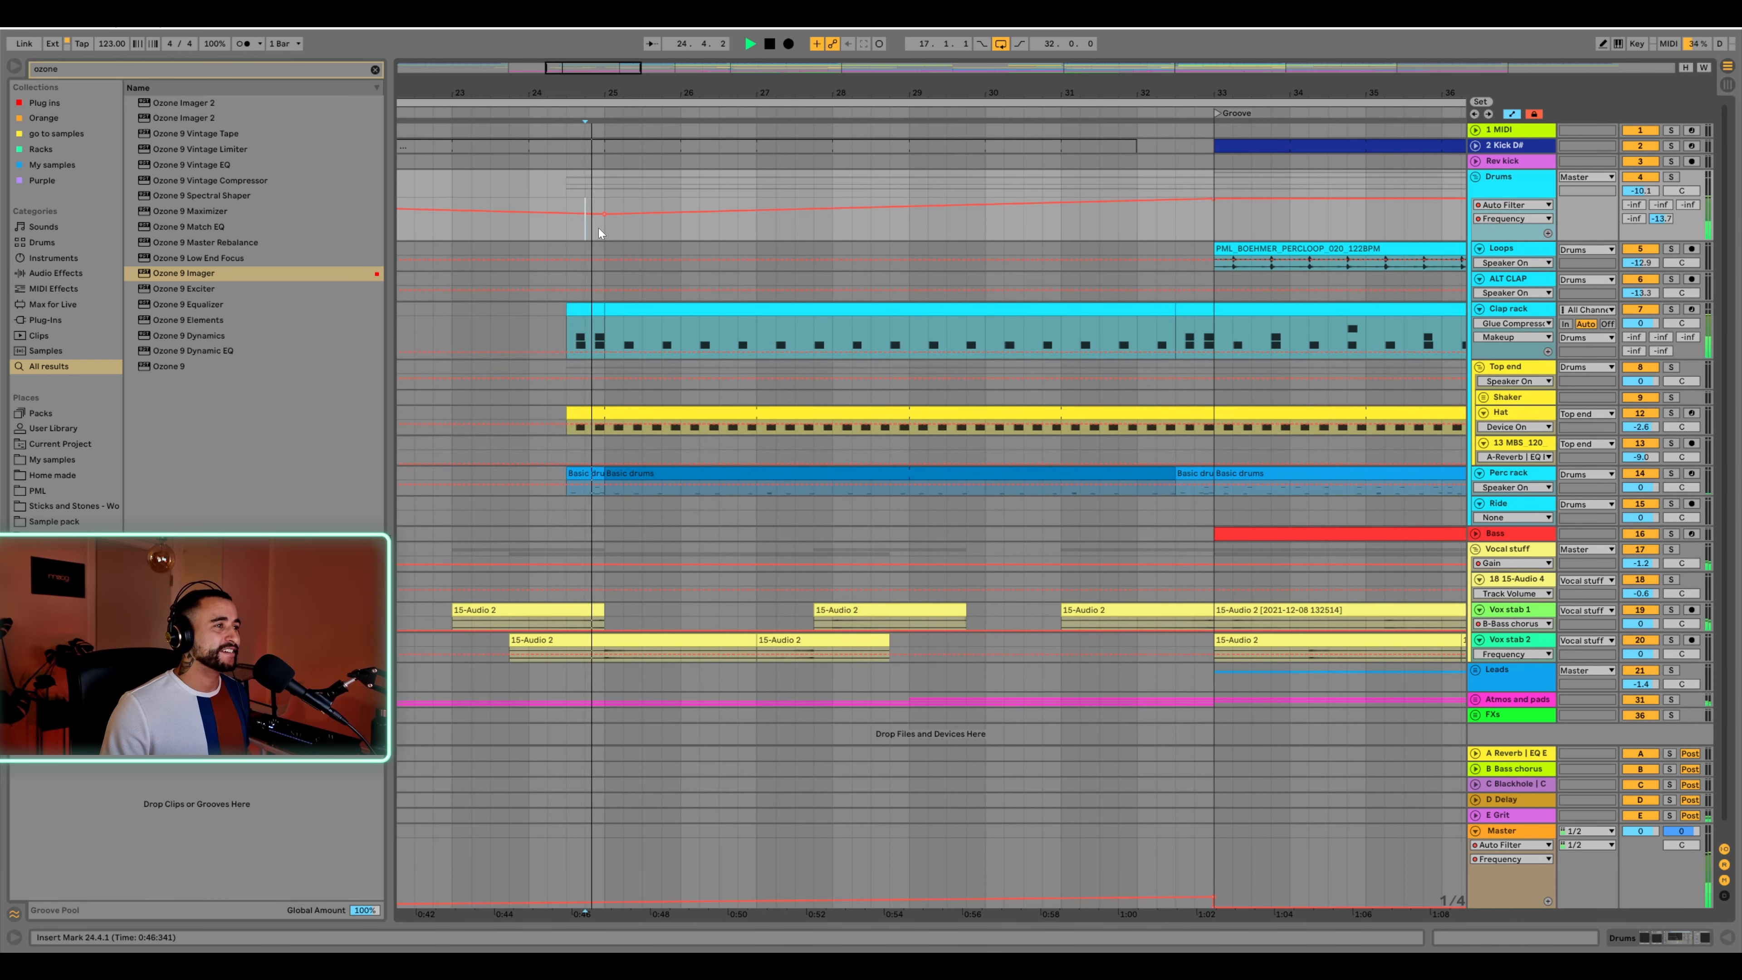
{"action": "left_click", "coordinate": [565, 185]}
{"action": "key", "text": "space"}
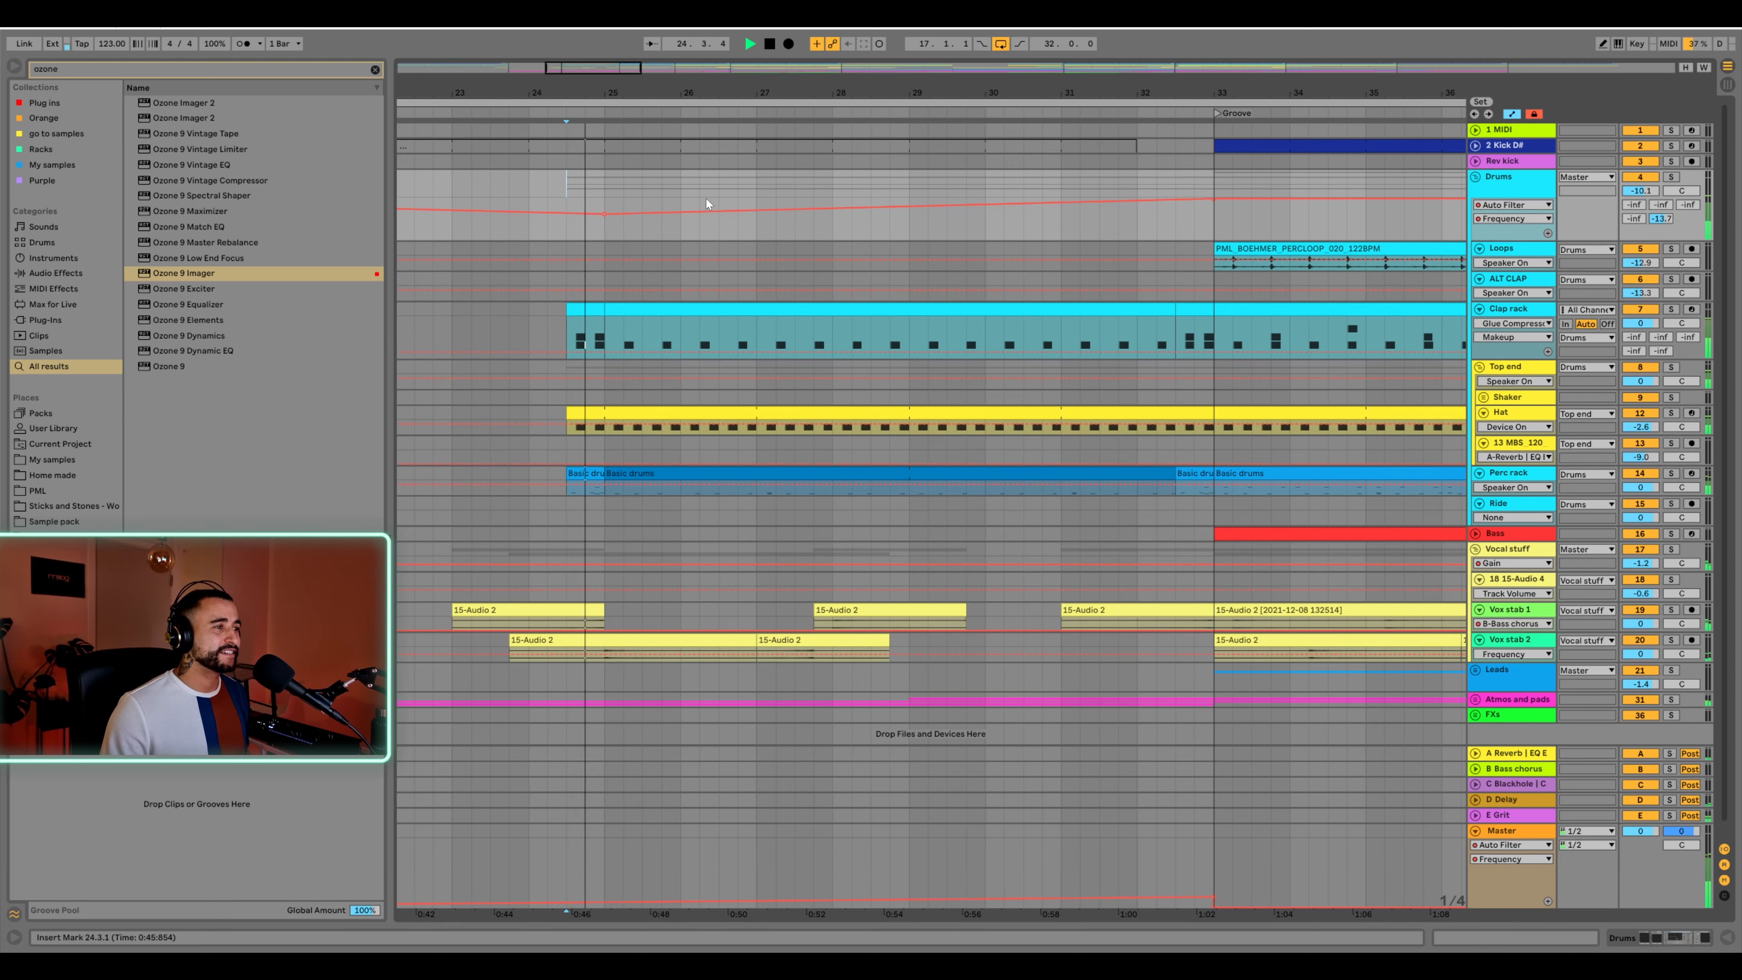
{"action": "key", "text": "w"}
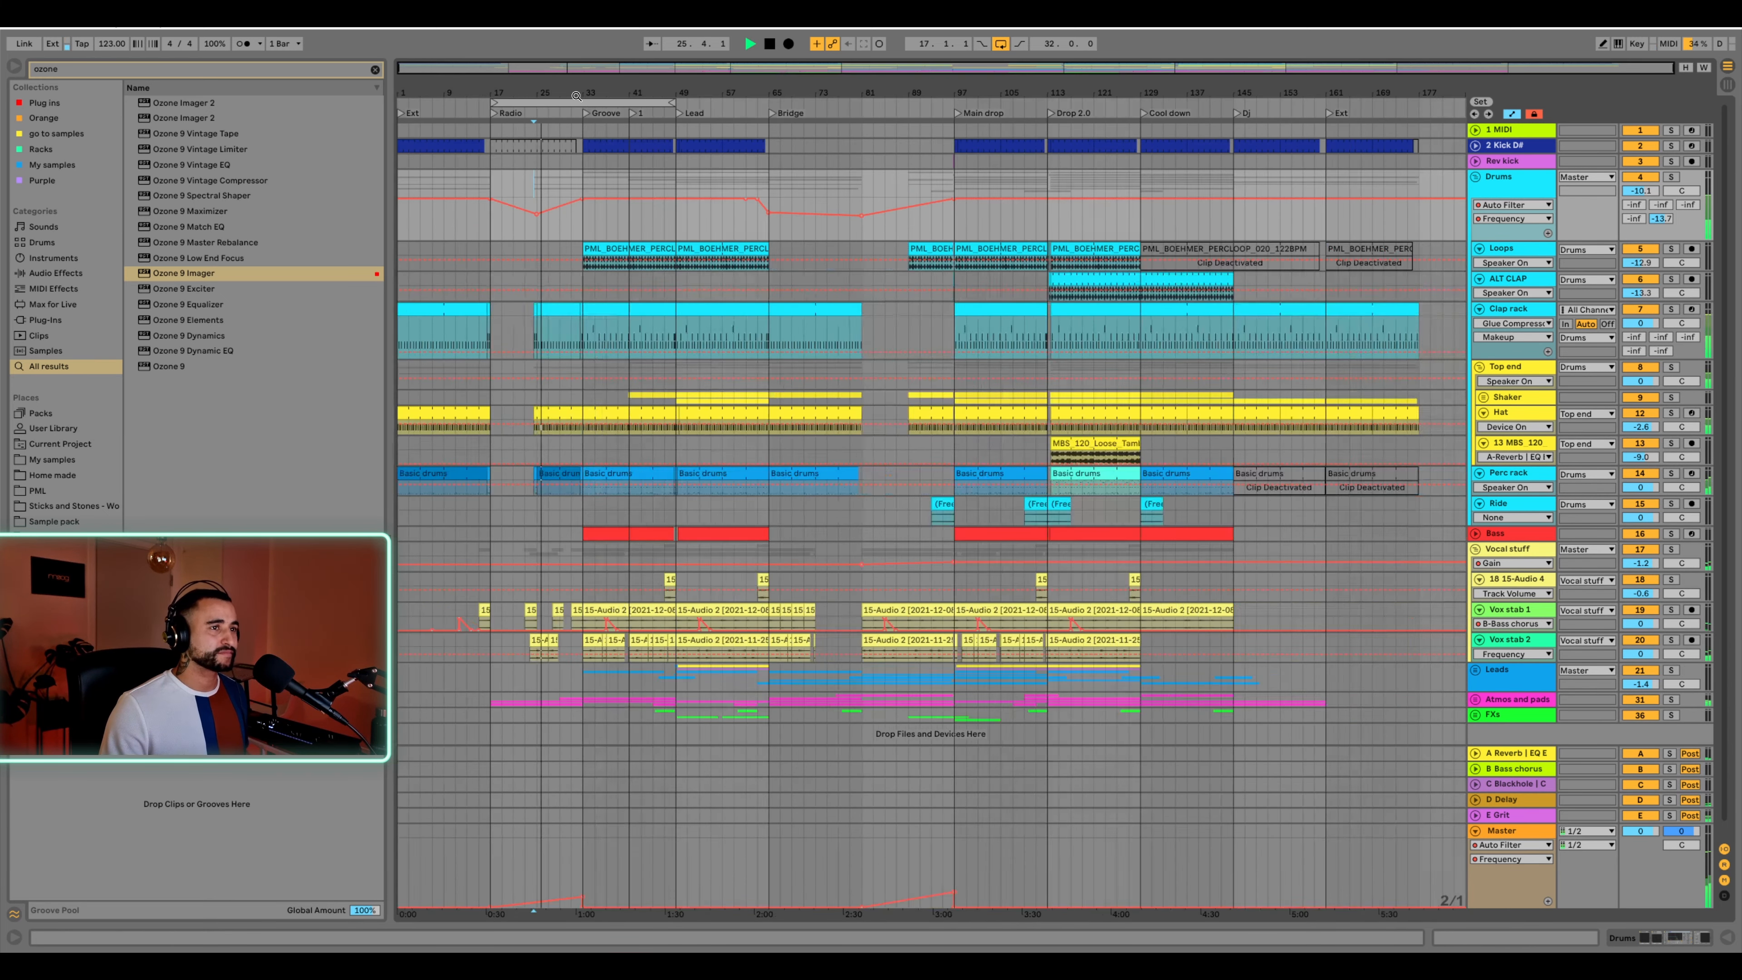
Reactivate the kick clip in the Radio section and trim its start to bar 25
{"action": "mouse_move", "coordinate": [525, 92]}
{"action": "left_mouse_down"}
{"action": "mouse_move", "coordinate": [461, 136]}
{"action": "mouse_move", "coordinate": [541, 84]}
{"action": "left_mouse_up"}
{"action": "key", "text": "space"}
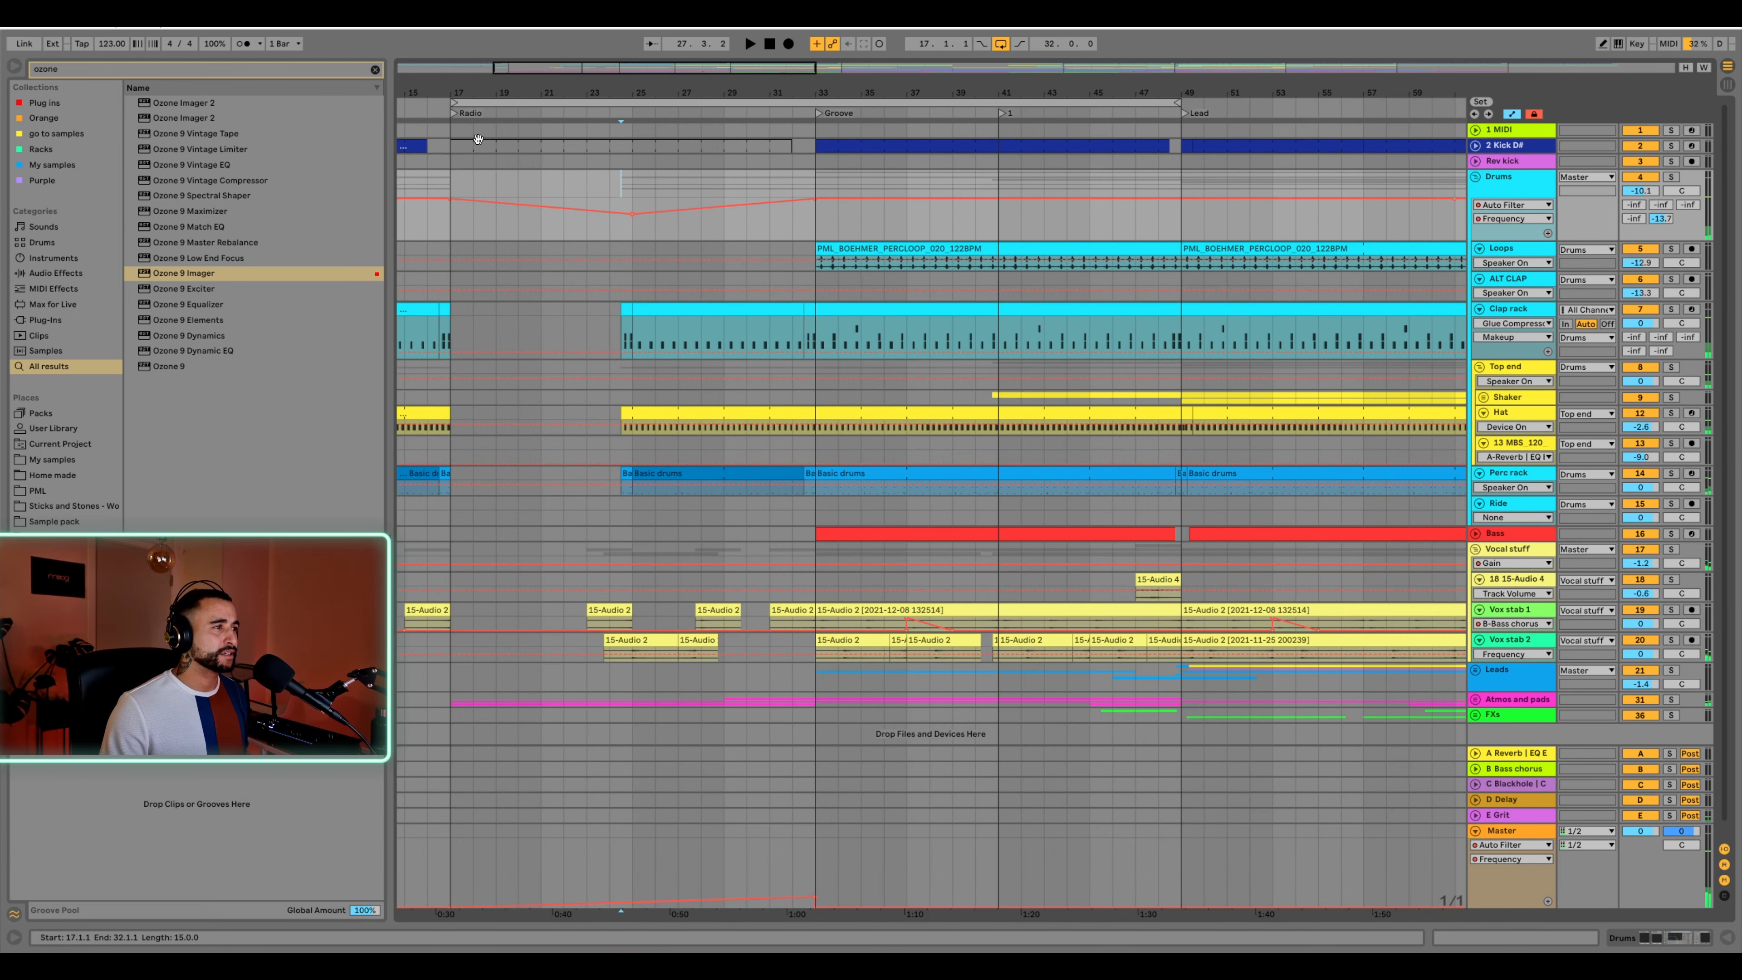
{"action": "left_click", "coordinate": [479, 145]}
{"action": "left_click", "coordinate": [455, 150]}
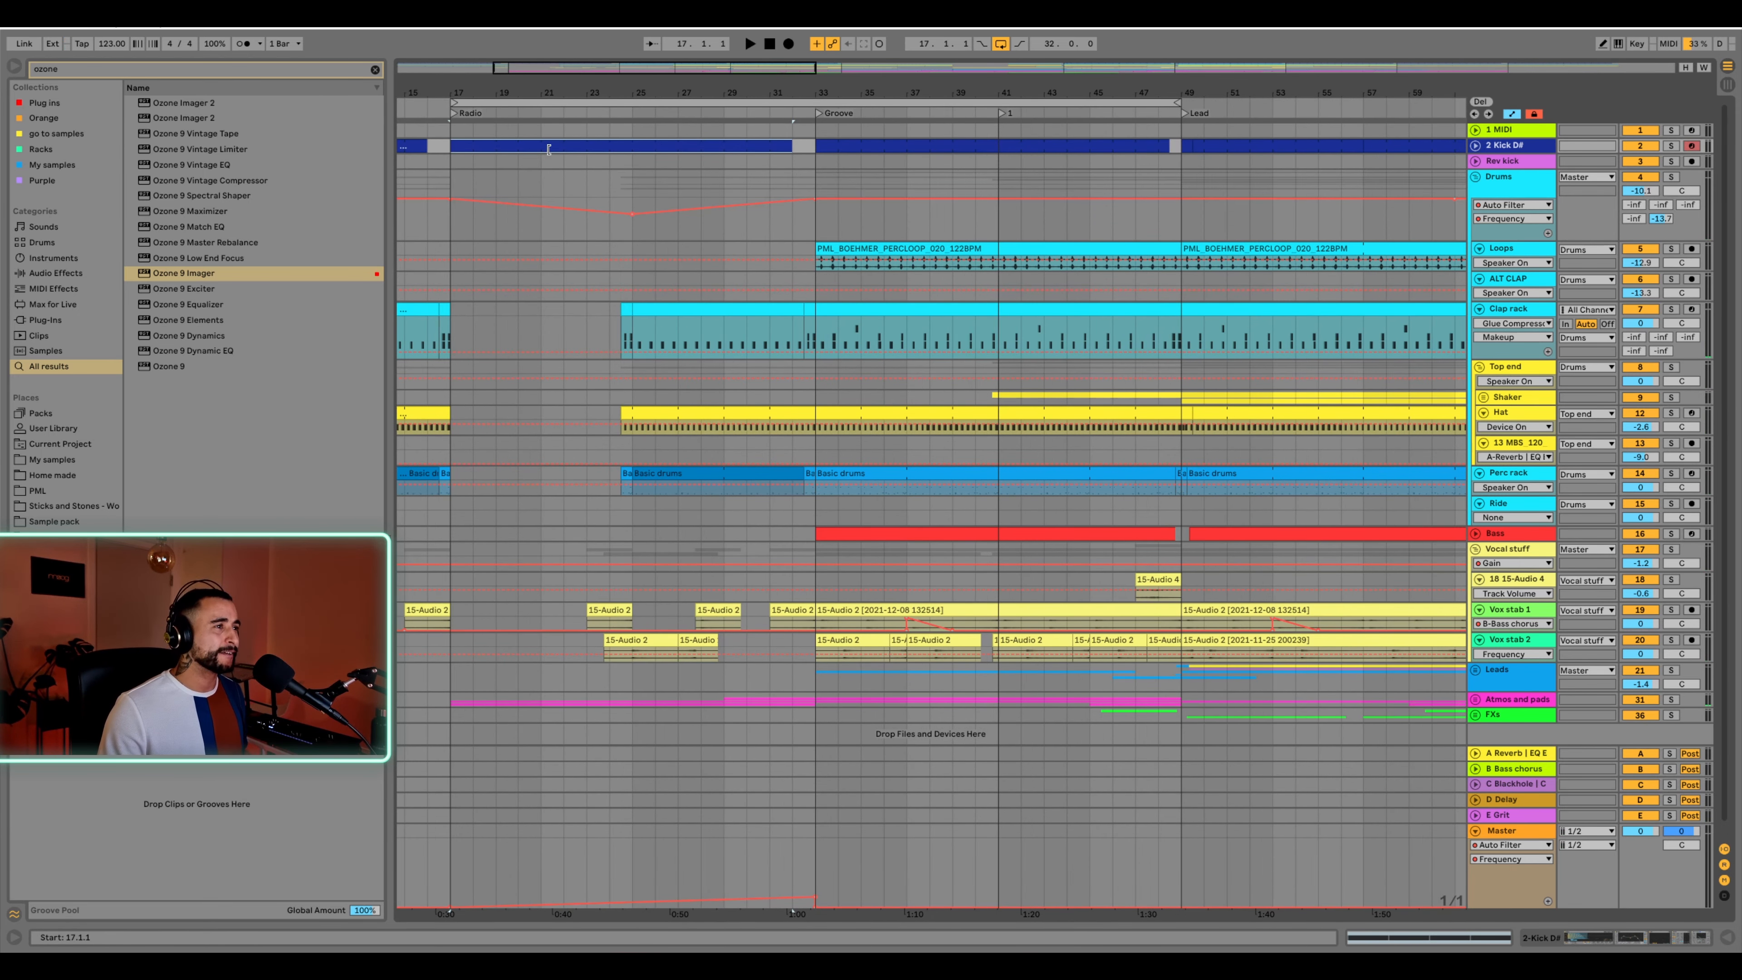
{"action": "left_click_drag", "start_coordinate": [549, 149], "coordinate": [631, 147]}
Play from bar 24 to audition the kick entering with the other drums
{"action": "key", "text": "space"}
{"action": "left_click", "coordinate": [610, 162]}
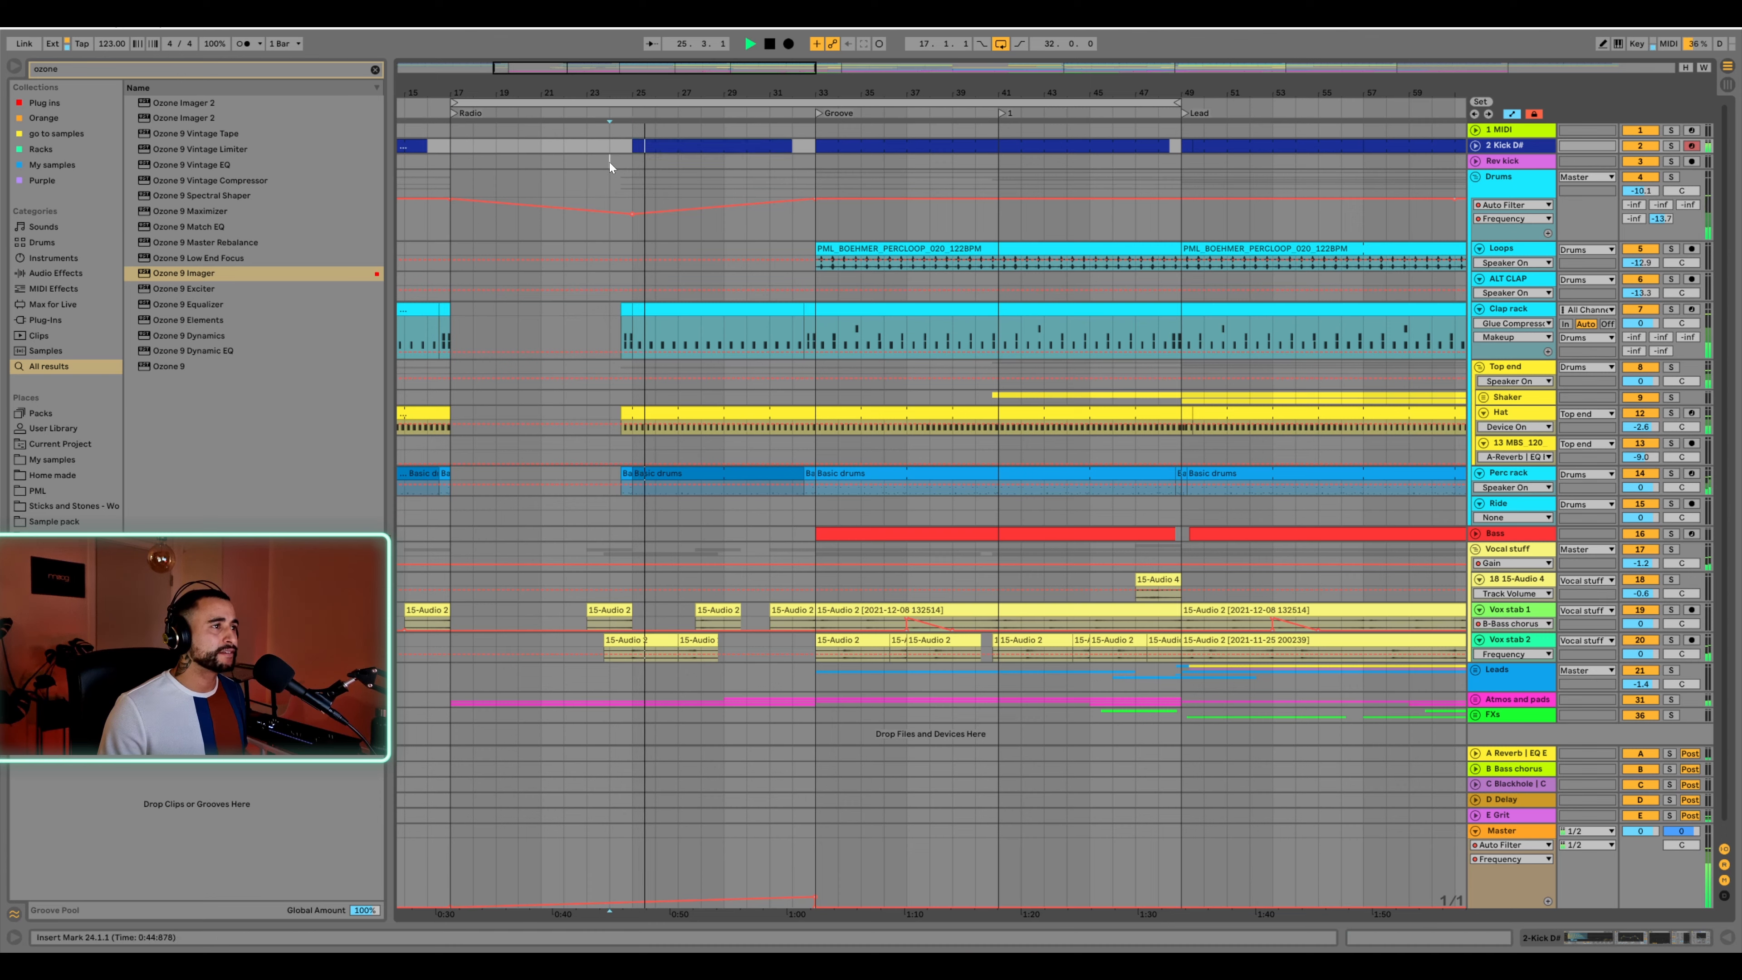
{"action": "key", "text": "space"}
{"action": "key", "text": "space"}
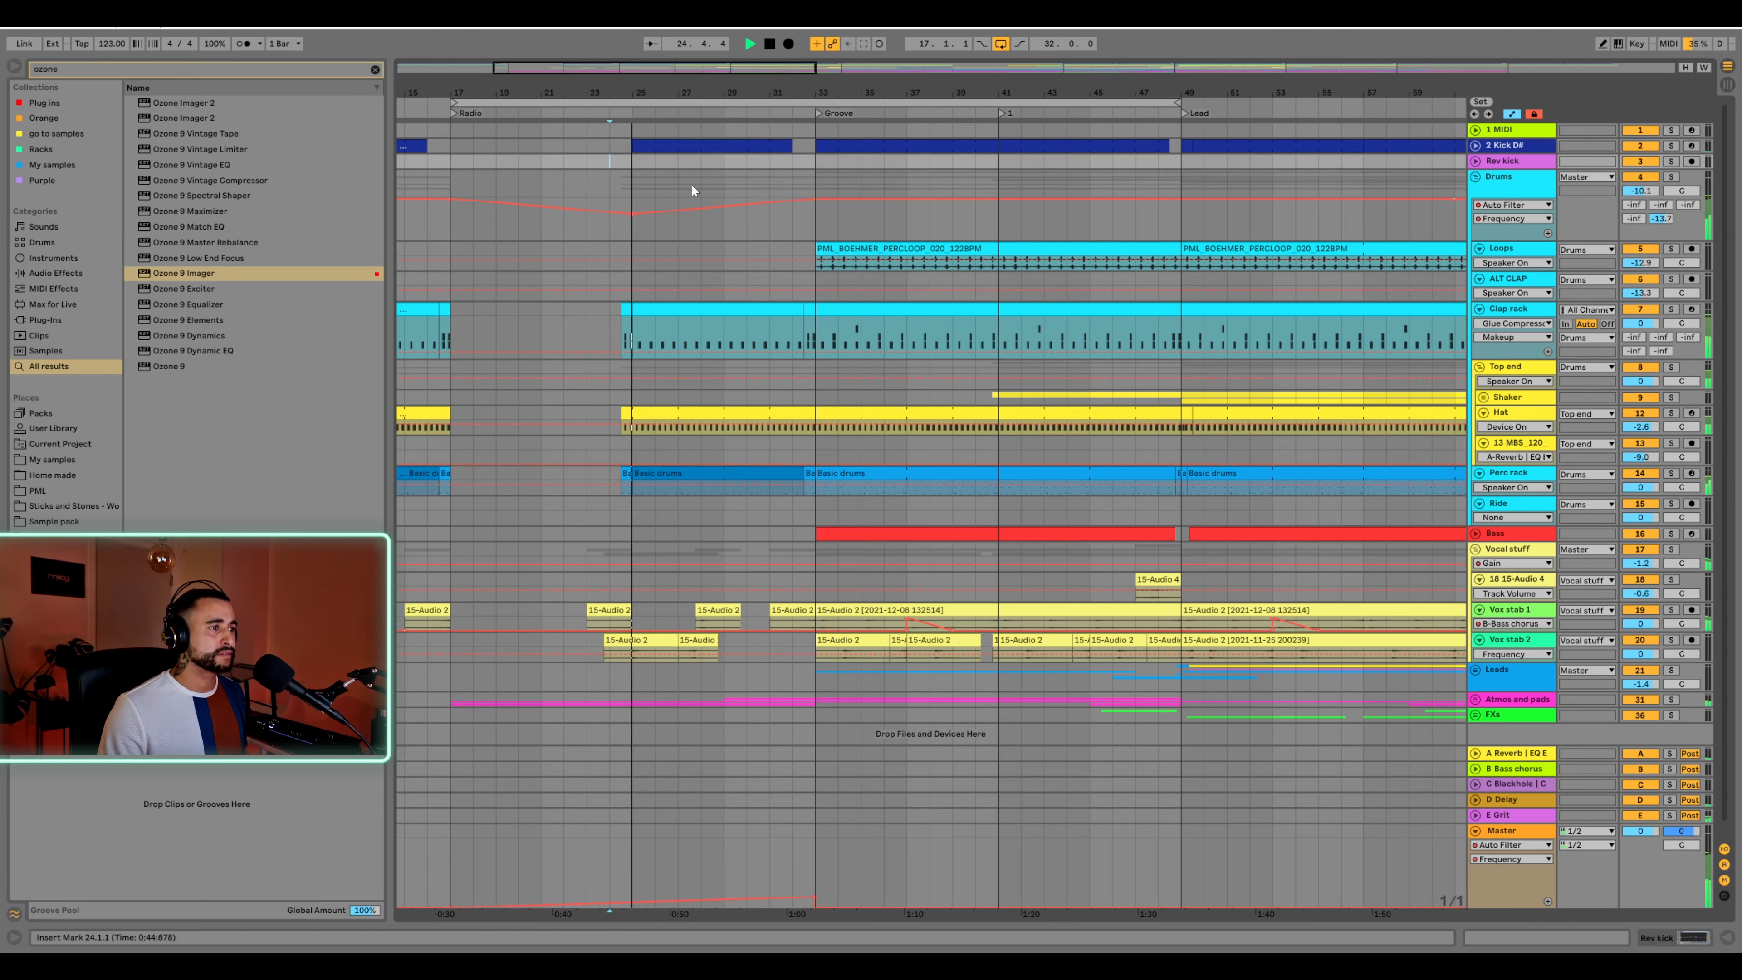
Reshape the Master's Auto Filter Frequency envelope with a 104 Hz breakpoint near bar 25 and a curved fall from about bar 31 to bar 33
{"action": "left_click", "coordinate": [1483, 146]}
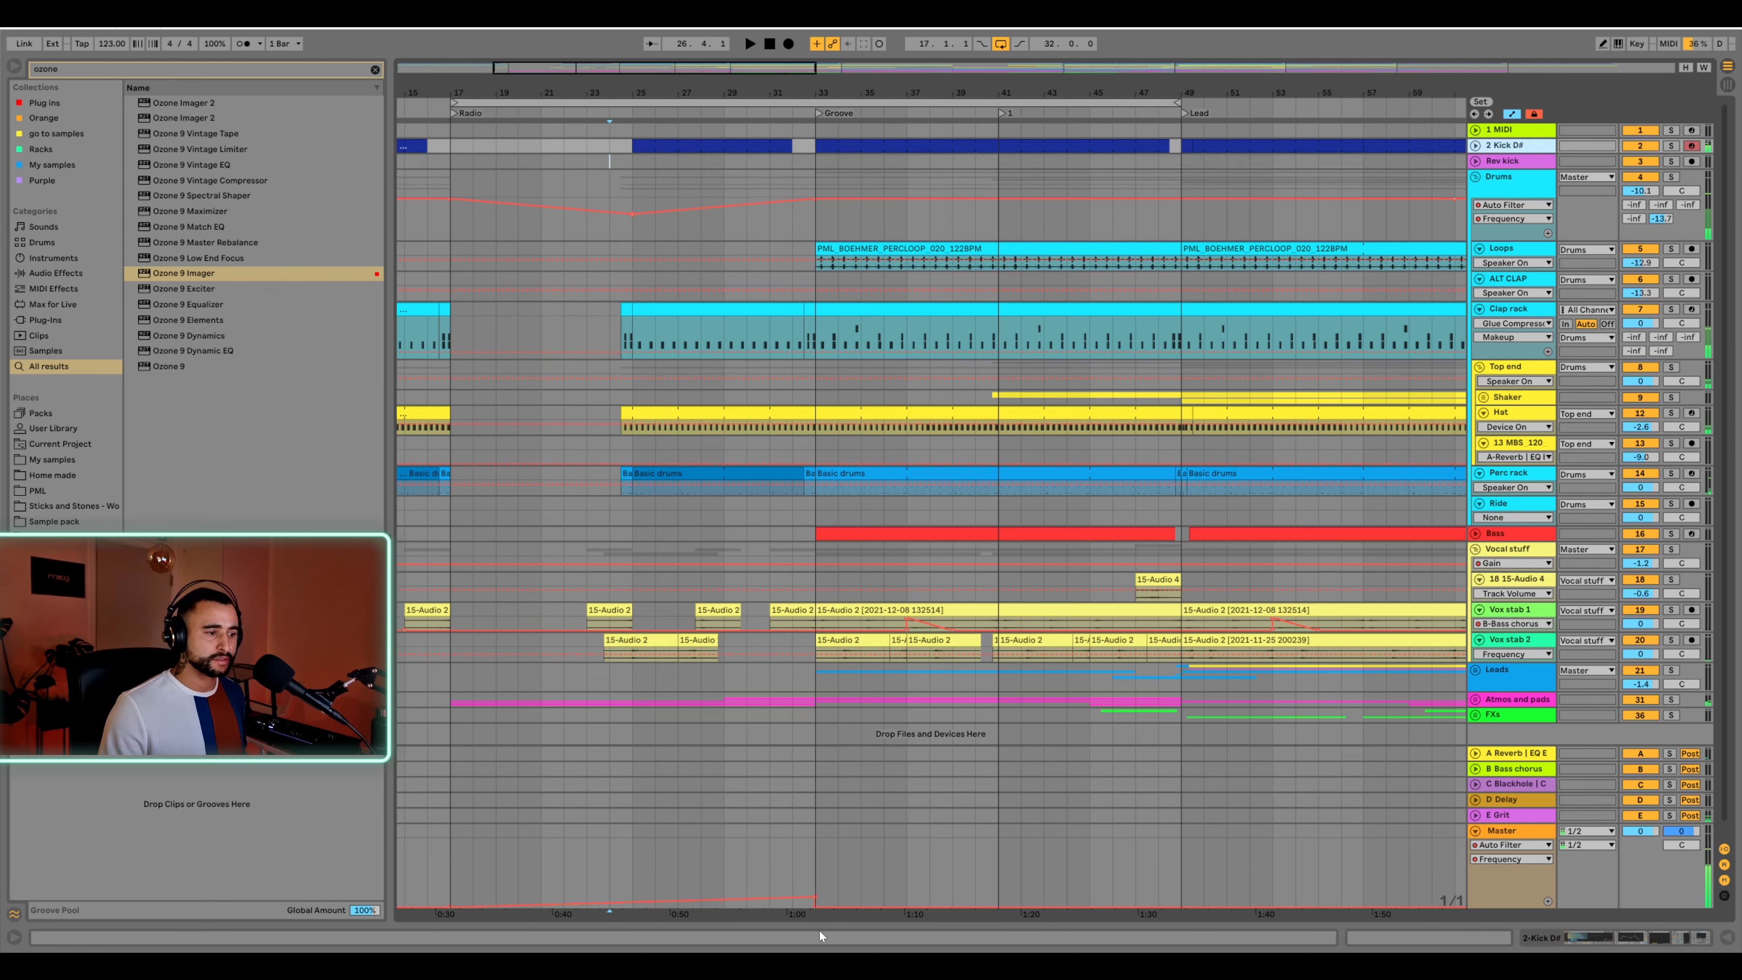
{"action": "left_click", "coordinate": [632, 901]}
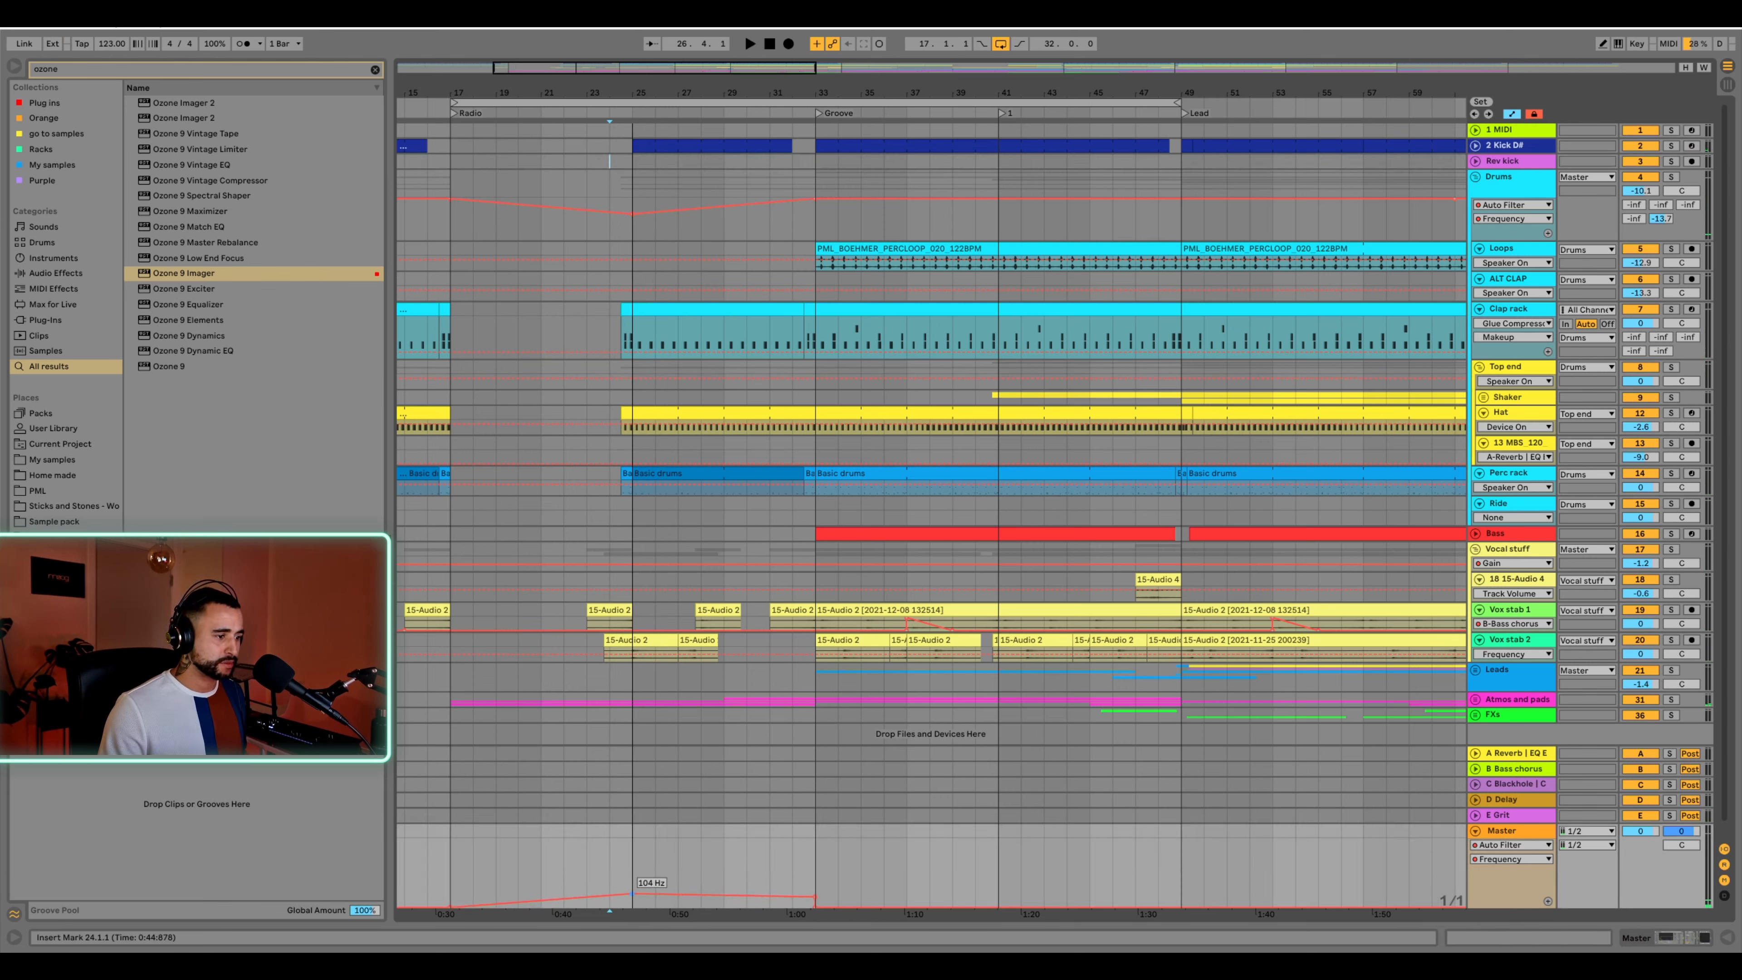
{"action": "key", "text": "space"}
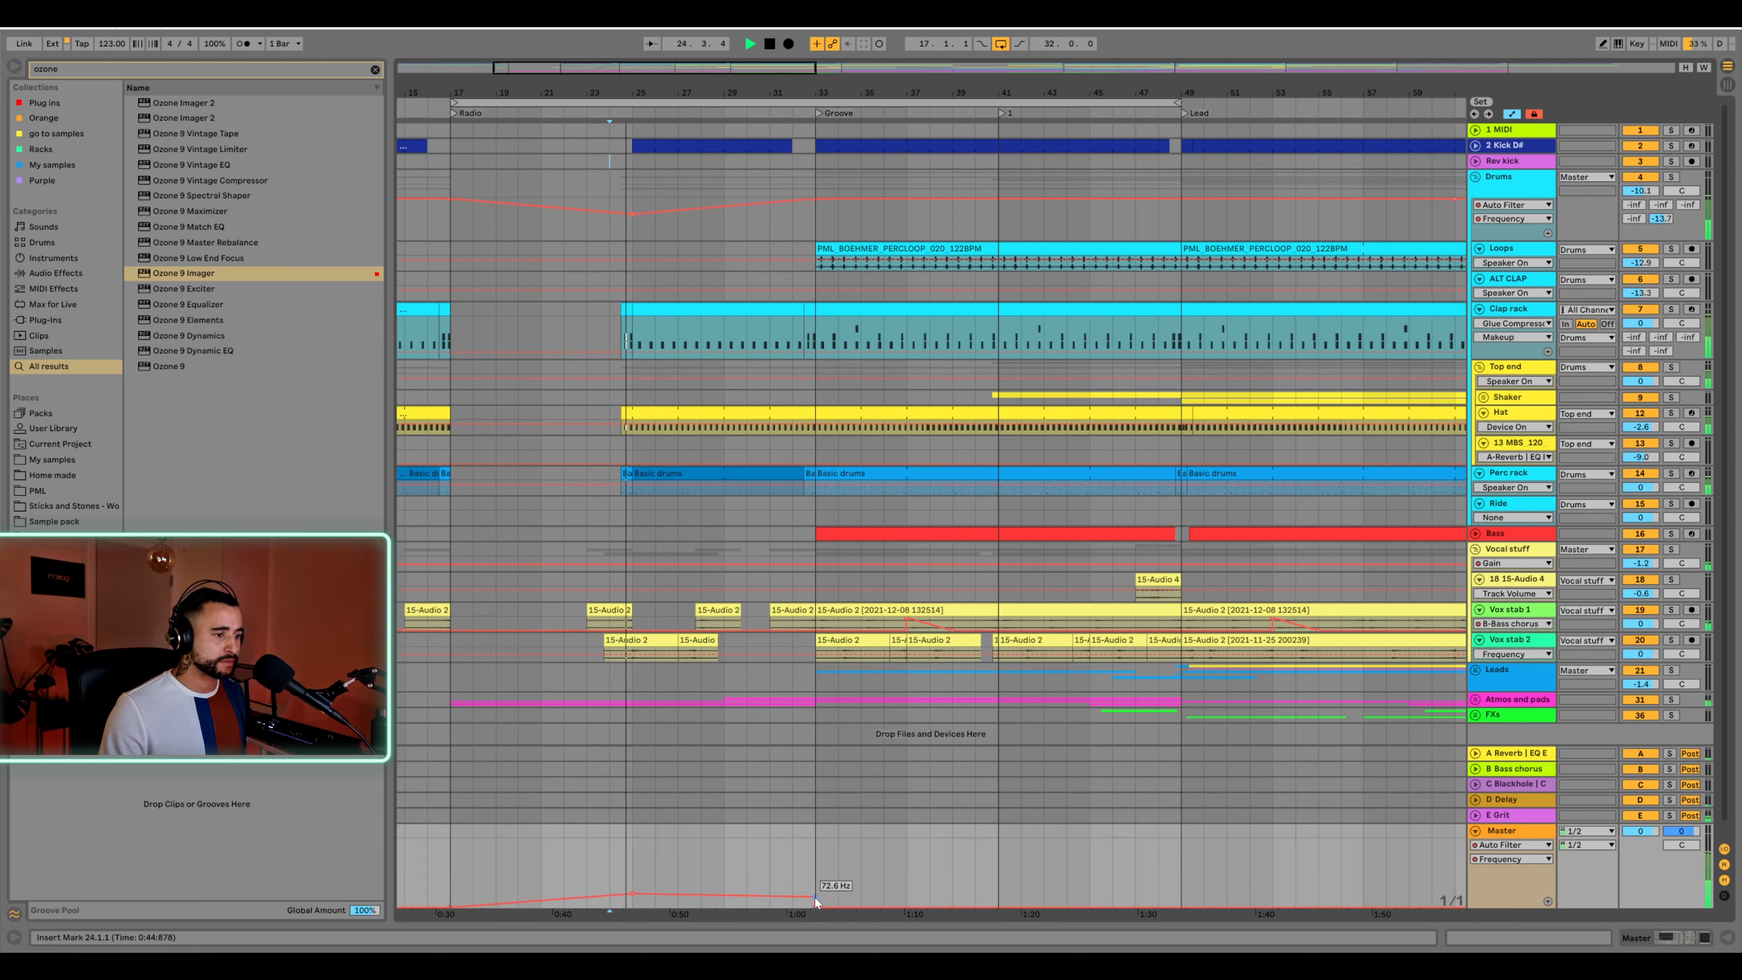
{"action": "left_click_drag", "start_coordinate": [816, 897], "coordinate": [769, 890]}
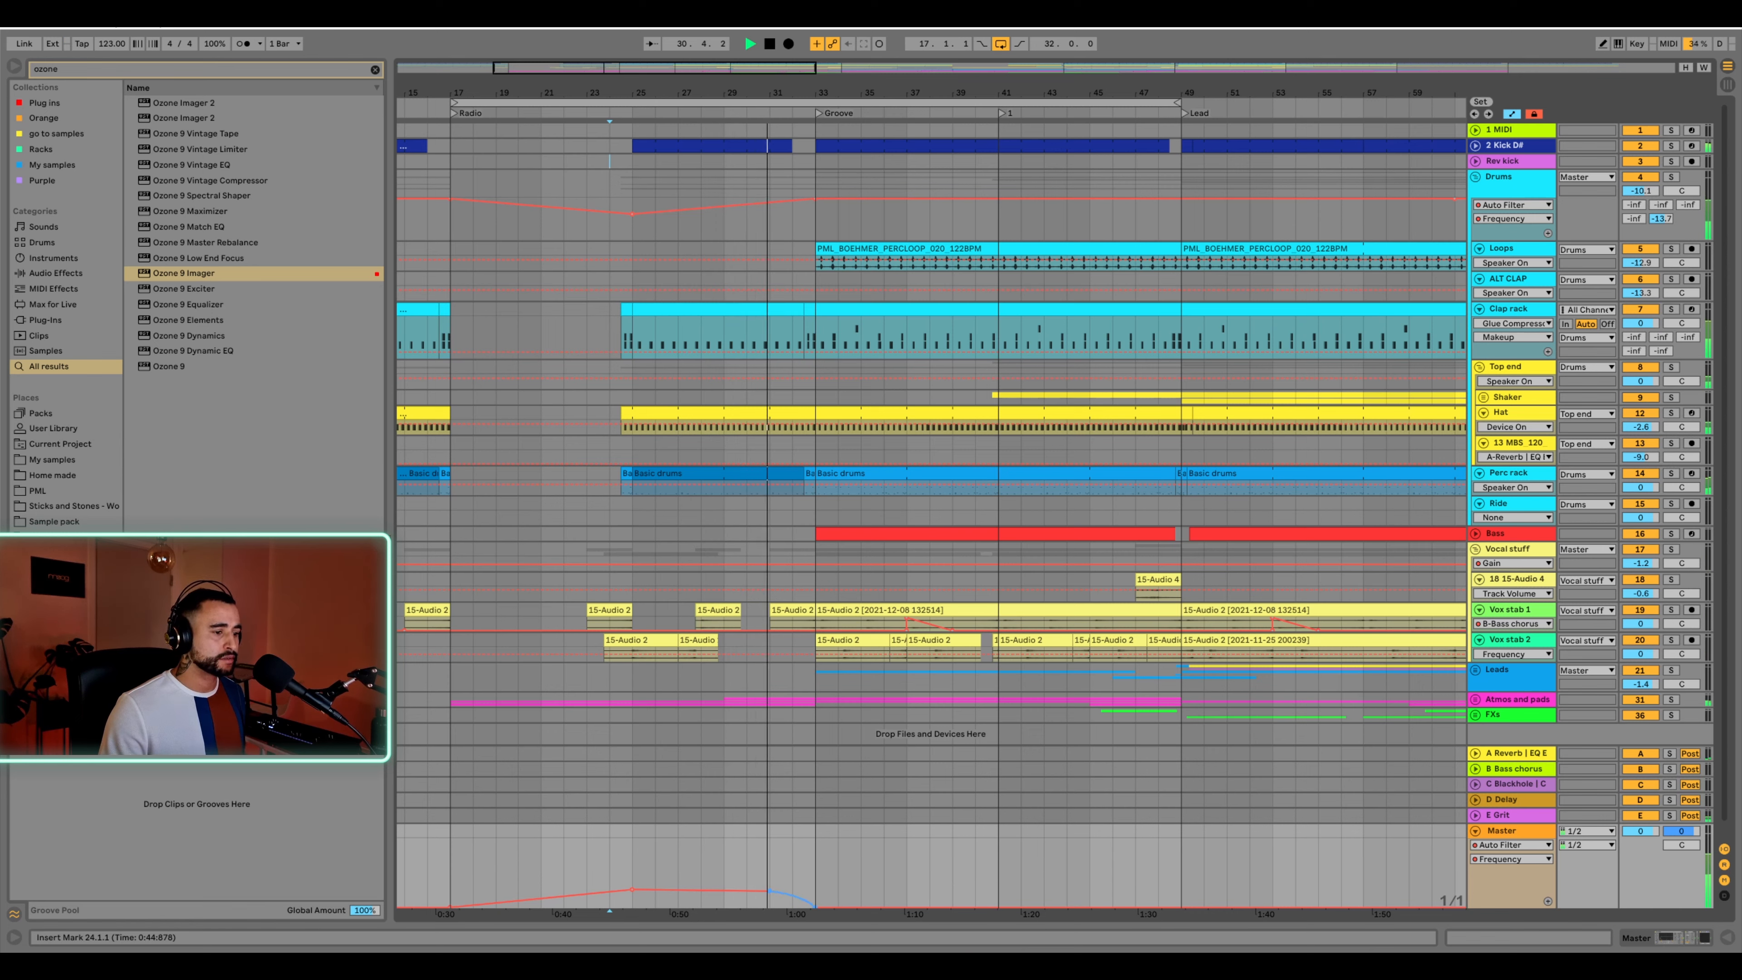
{"action": "left_click_drag", "start_coordinate": [814, 892], "coordinate": [828, 896]}
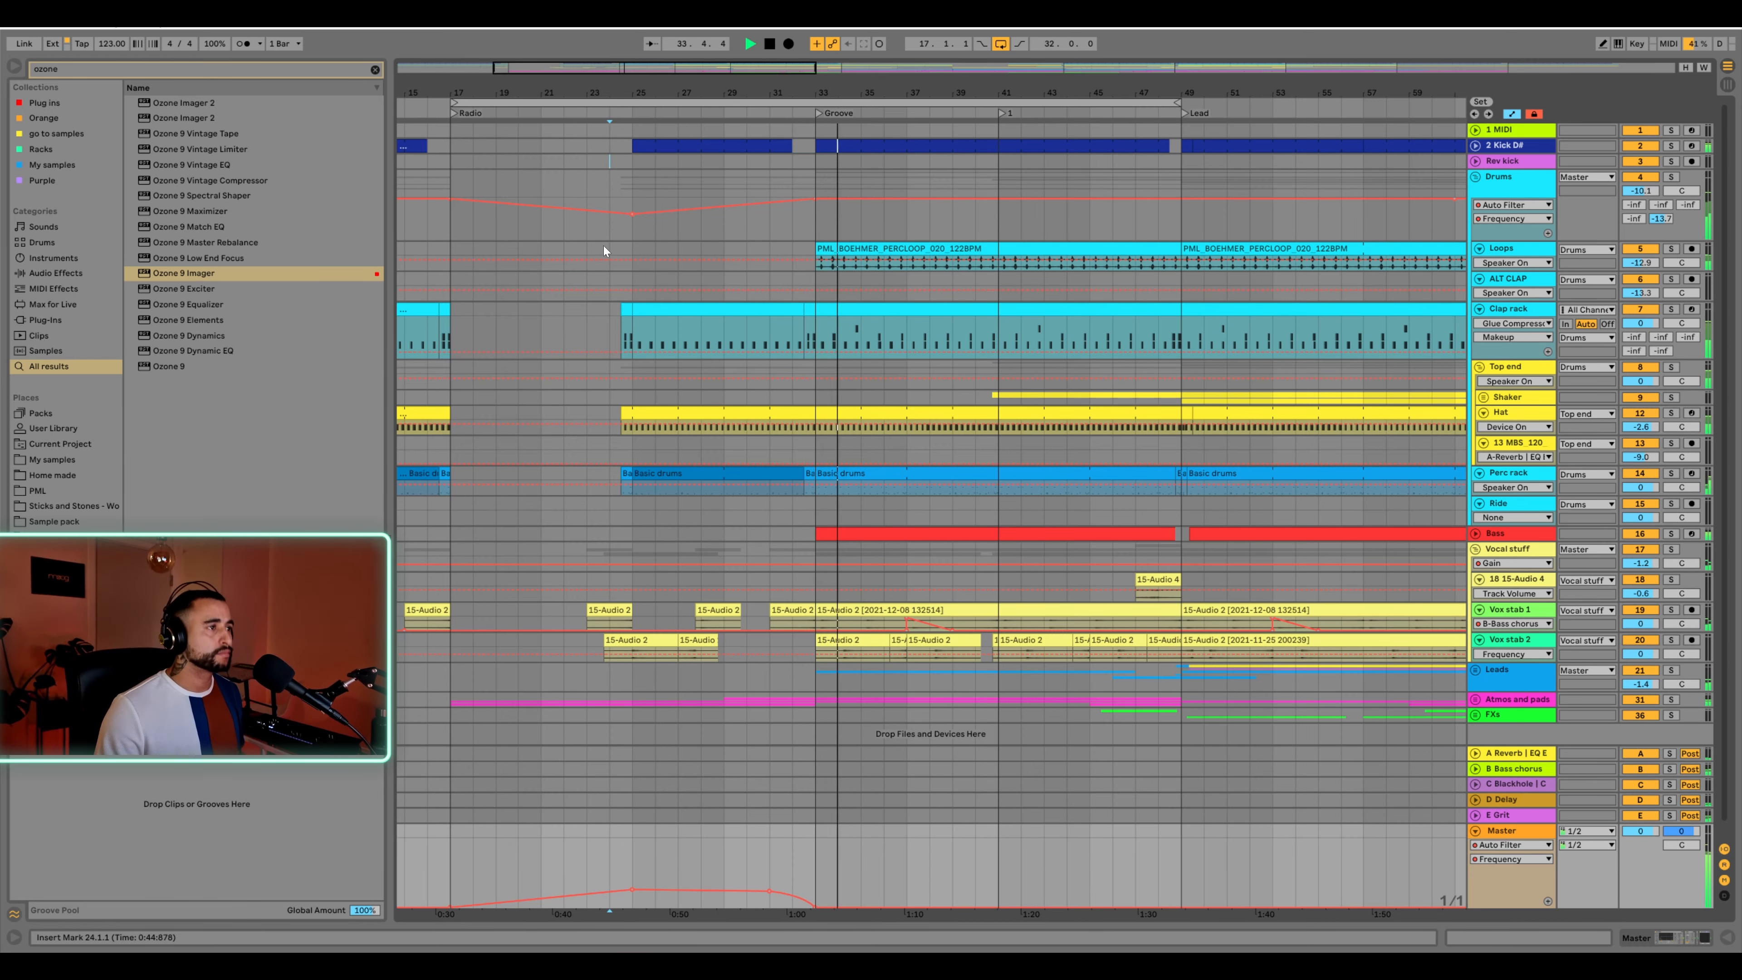
Hide the automation lanes and expand the Leads group to show its individual tracks
{"action": "key", "text": "a"}
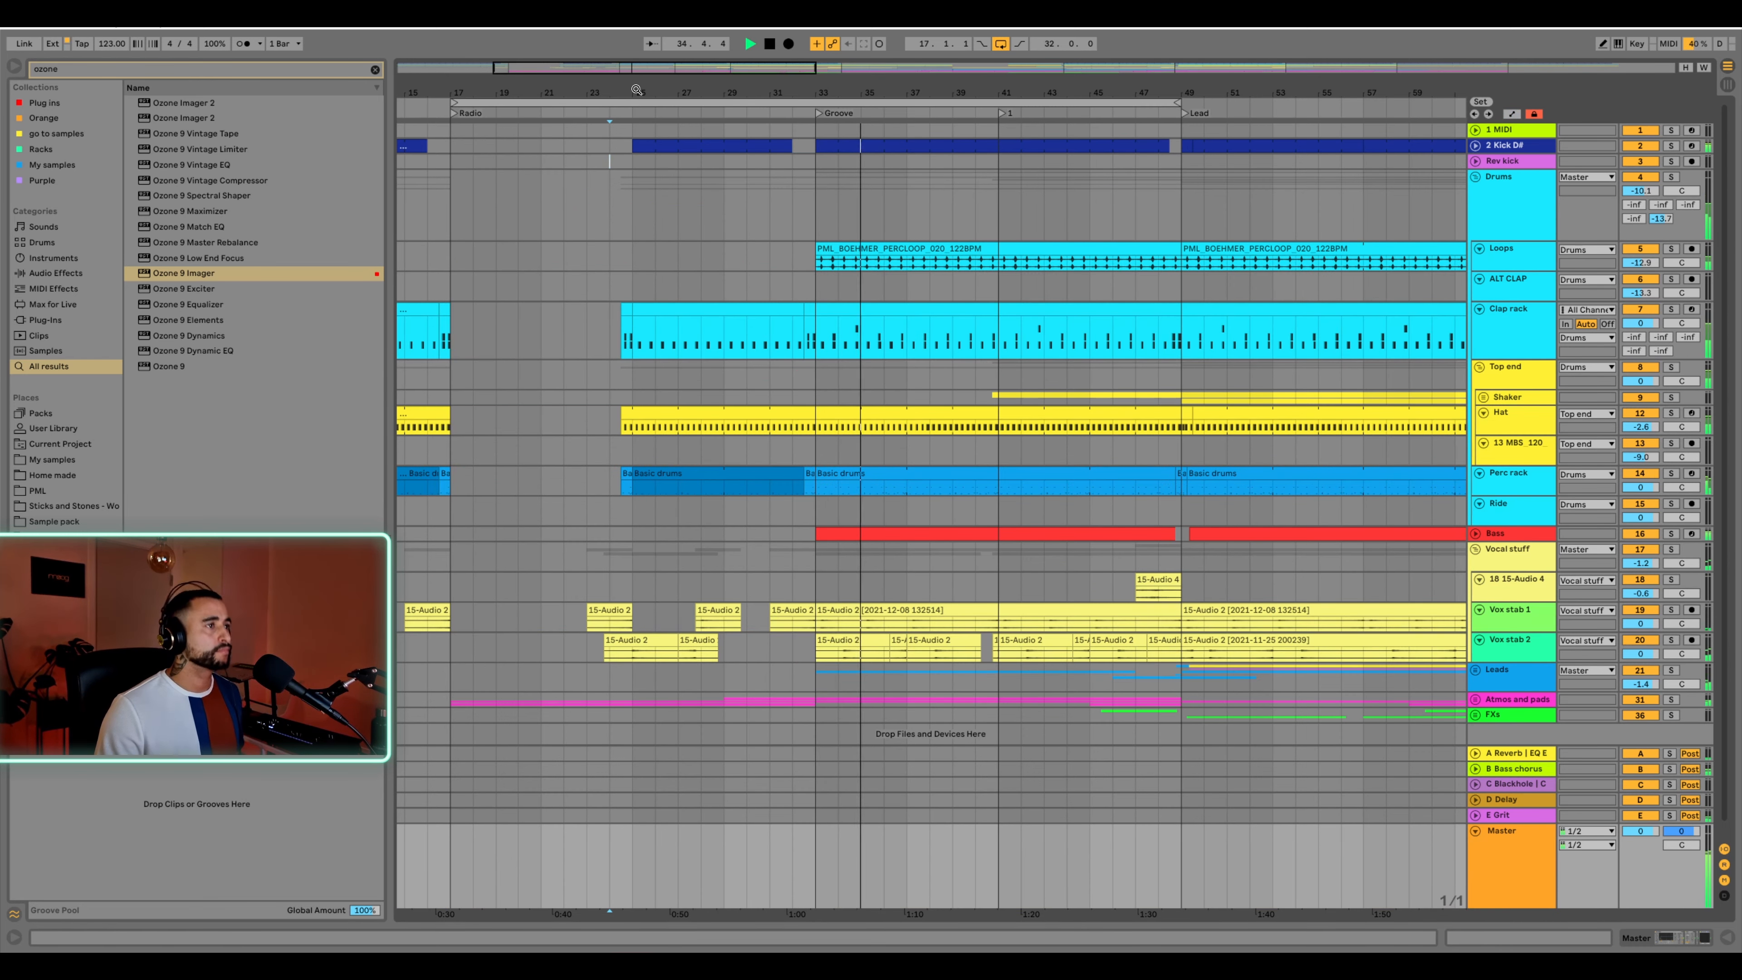
{"action": "left_click_drag", "start_coordinate": [643, 93], "coordinate": [546, 49]}
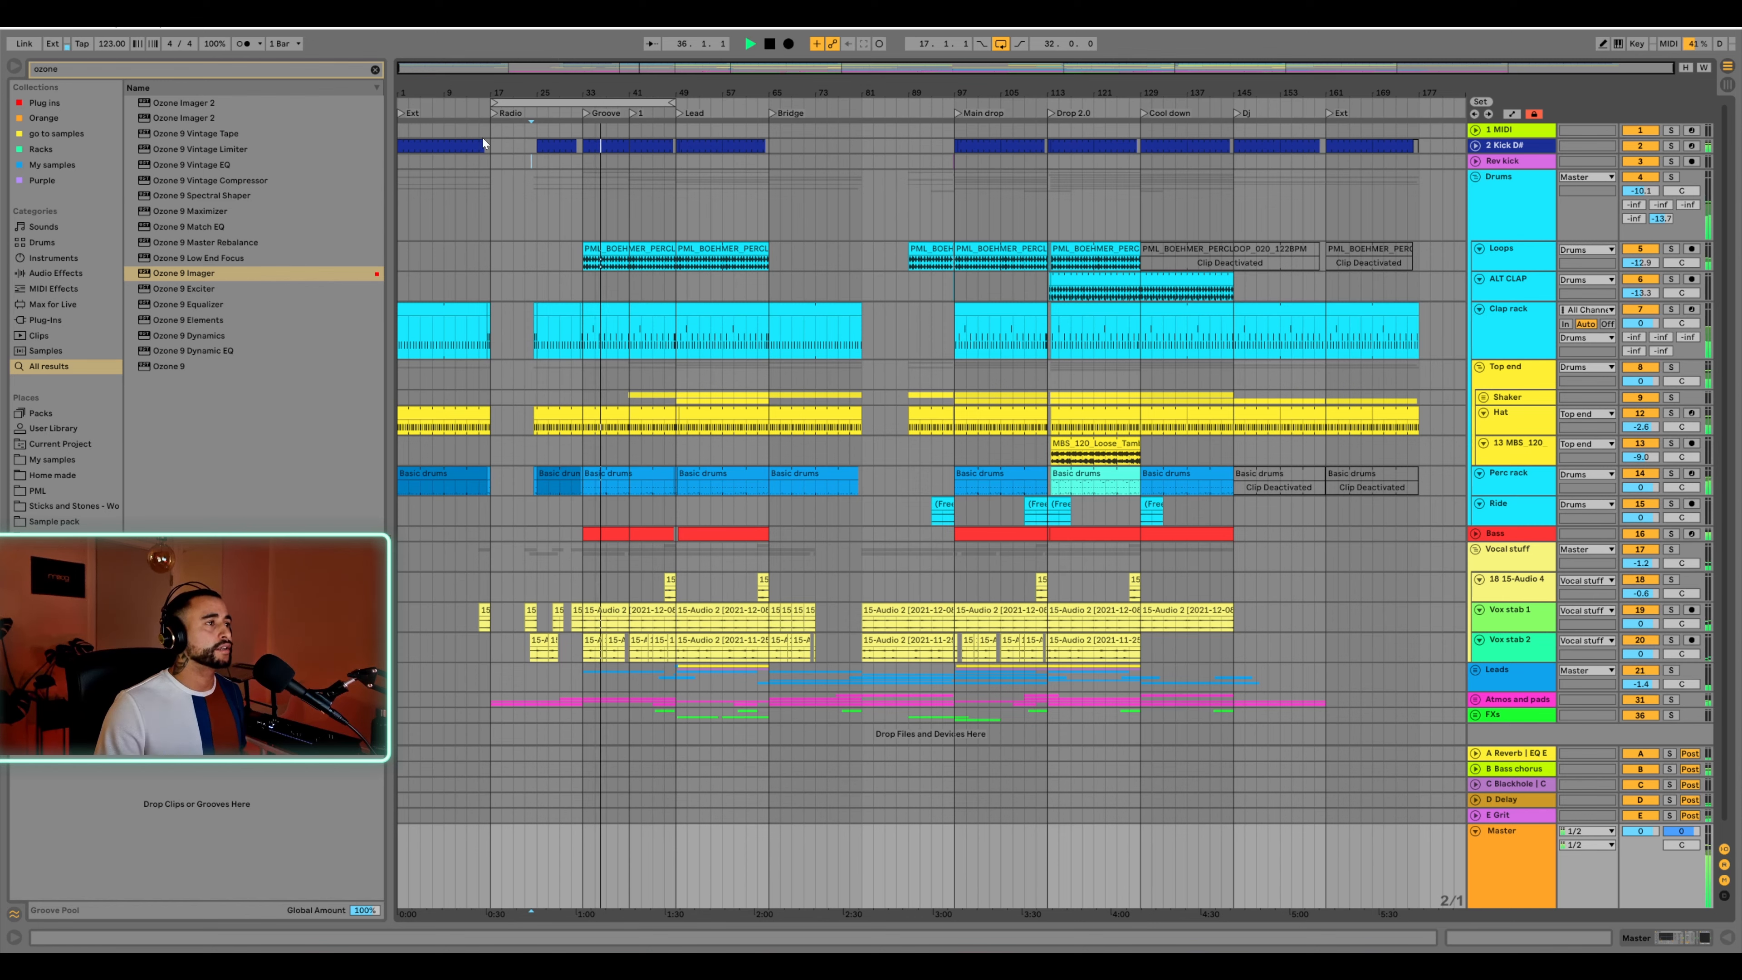
{"action": "left_click", "coordinate": [531, 162]}
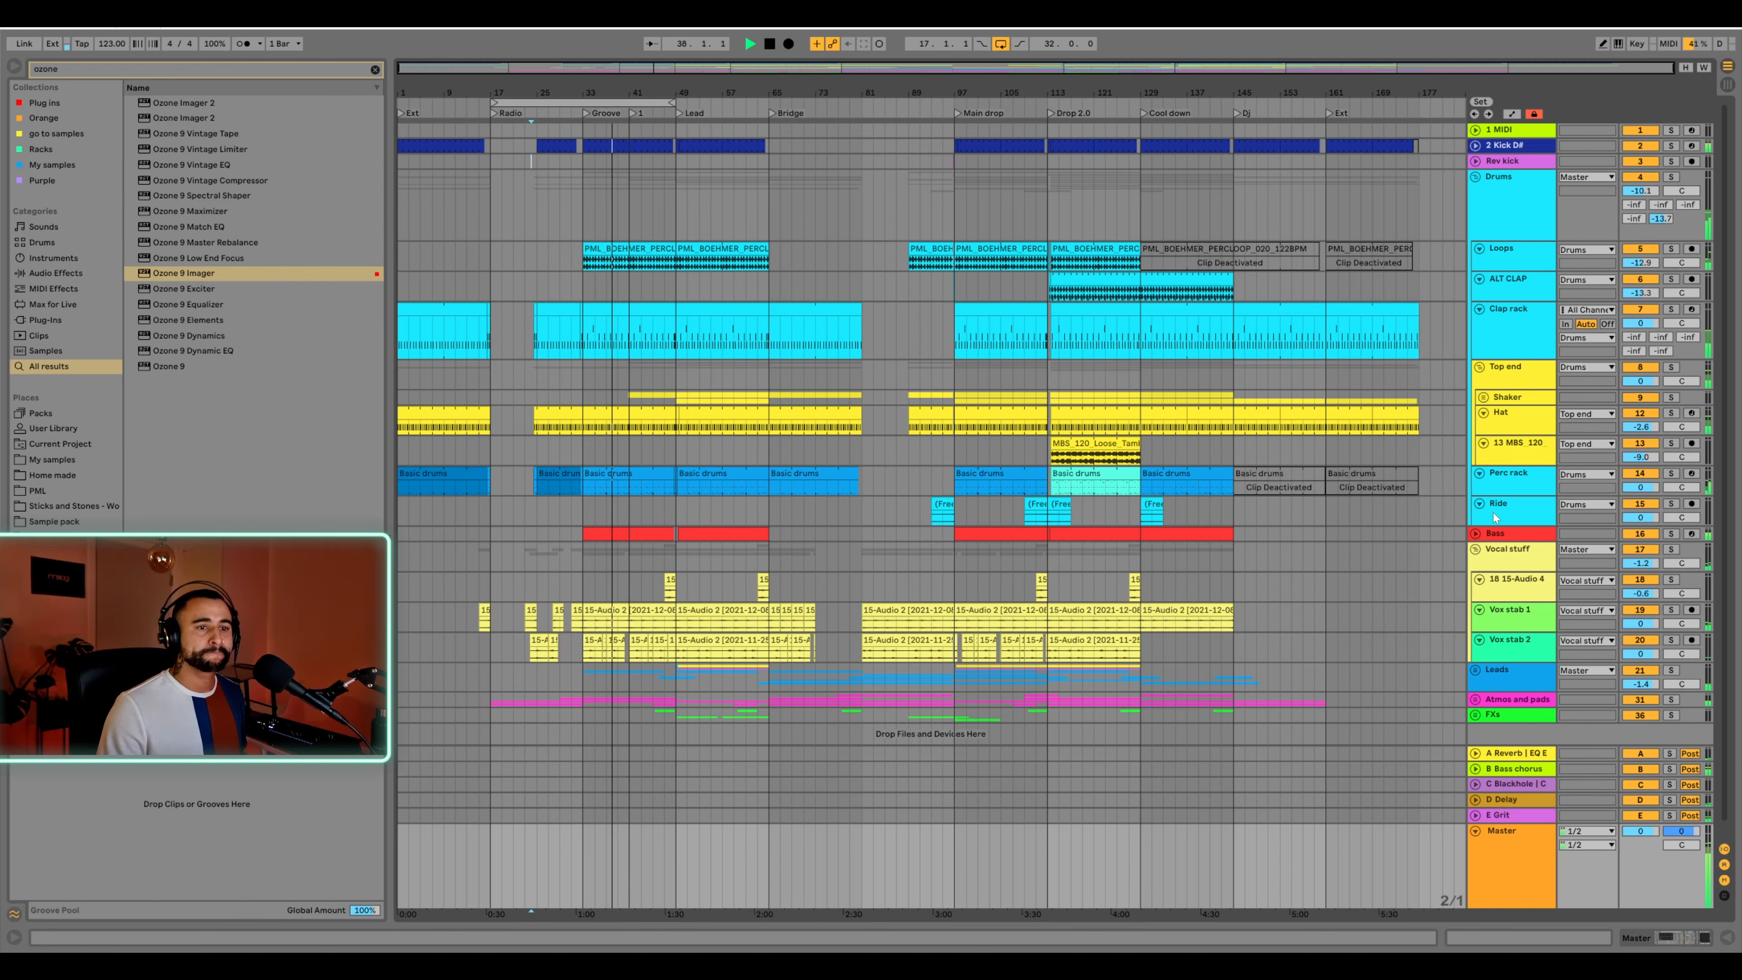
{"action": "scroll", "coordinate": [1232, 515], "scroll_direction": "down", "scroll_amount": 1}
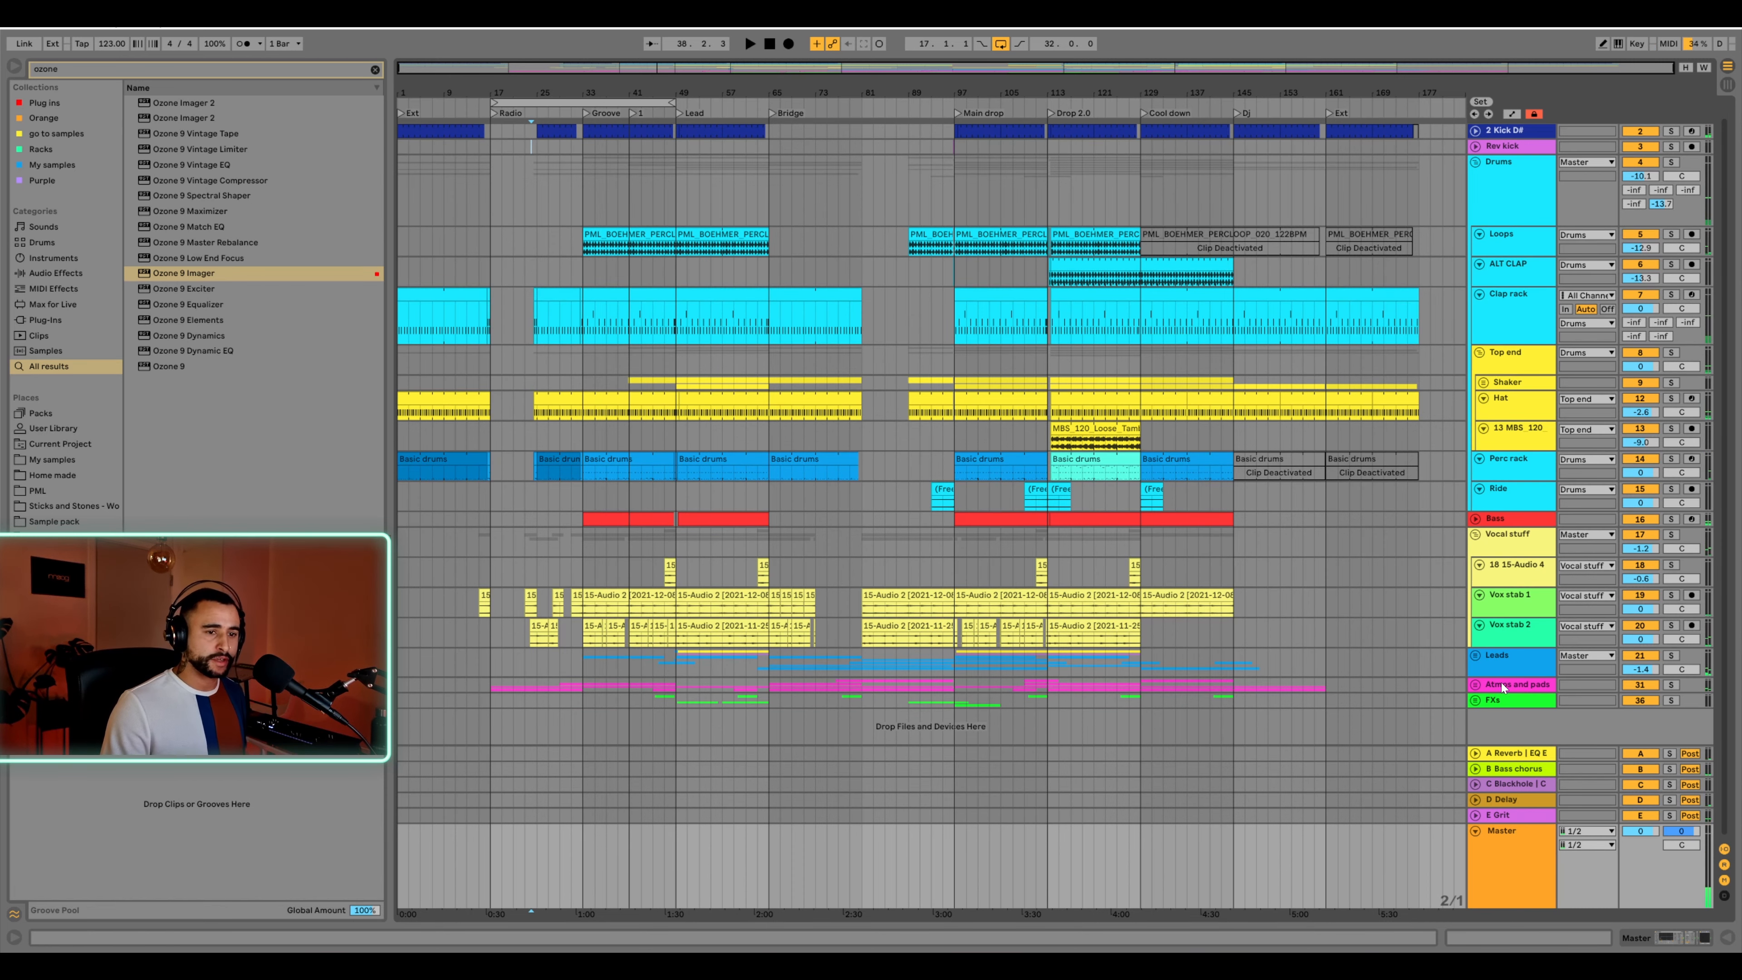
{"action": "left_click", "coordinate": [1475, 656]}
{"action": "scroll", "coordinate": [918, 637], "scroll_direction": "down", "scroll_amount": 6}
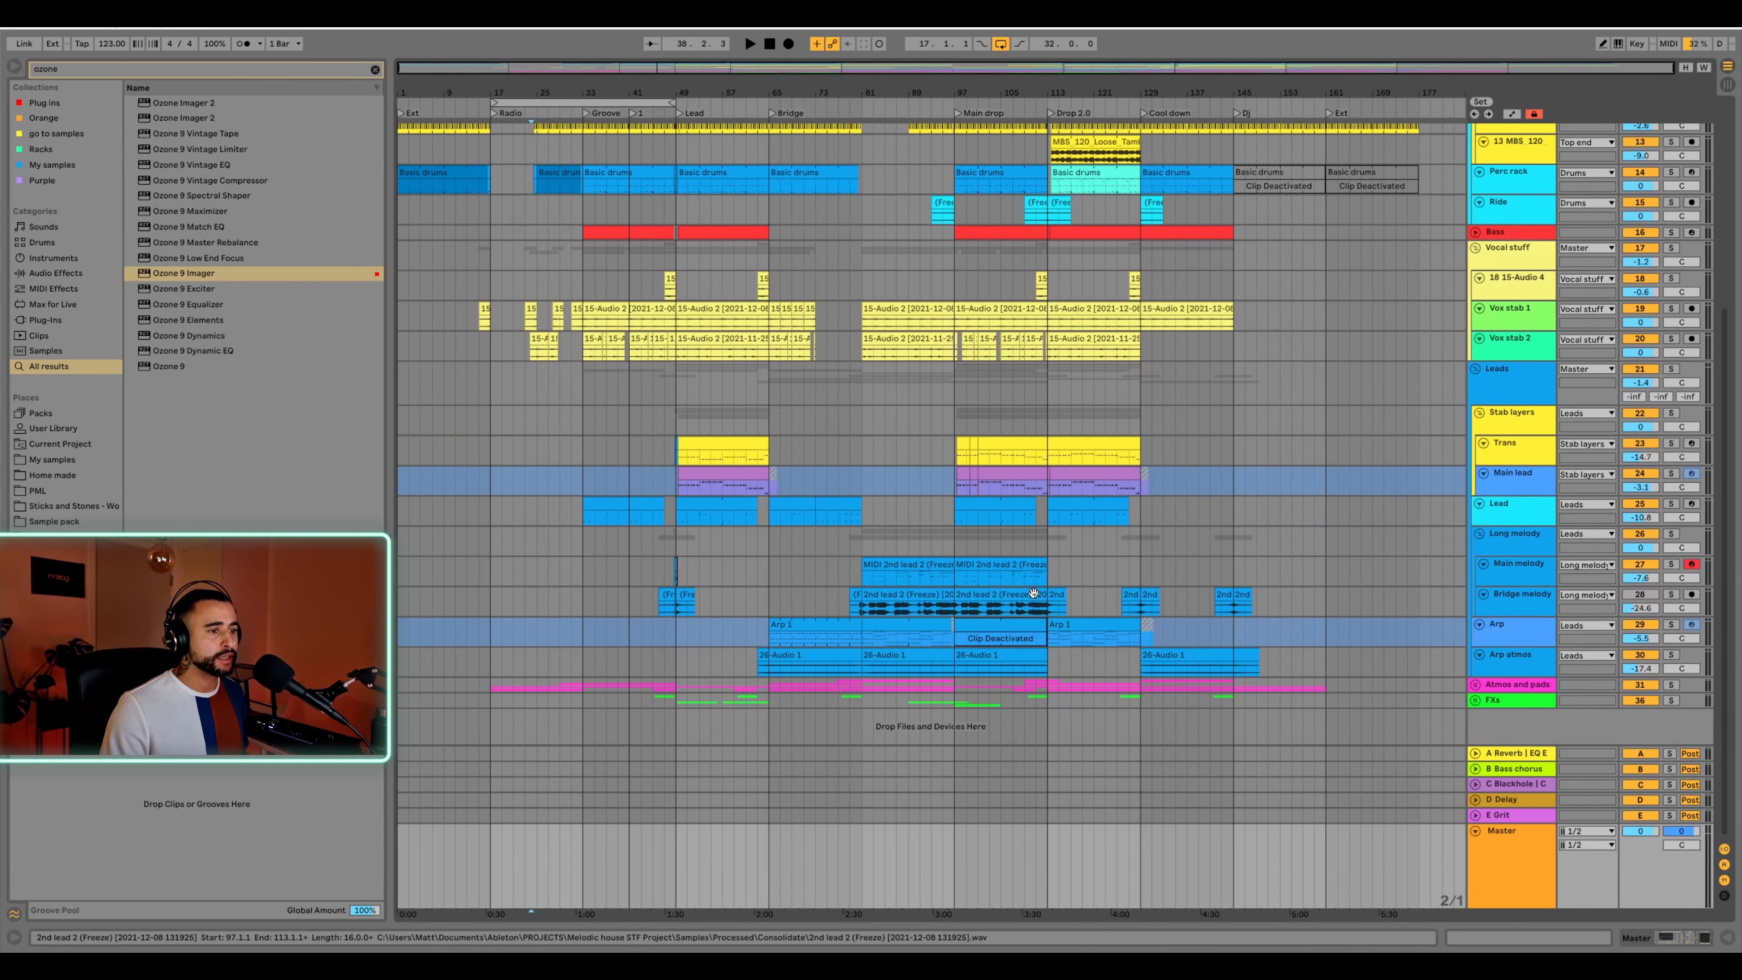
Copy the Arp 1 clip from the Bridge to bar 17 on the Arp track and audition it in the Radio section
{"action": "left_click", "coordinate": [795, 622]}
{"action": "left_click_drag", "start_coordinate": [796, 622], "coordinate": [521, 625]}
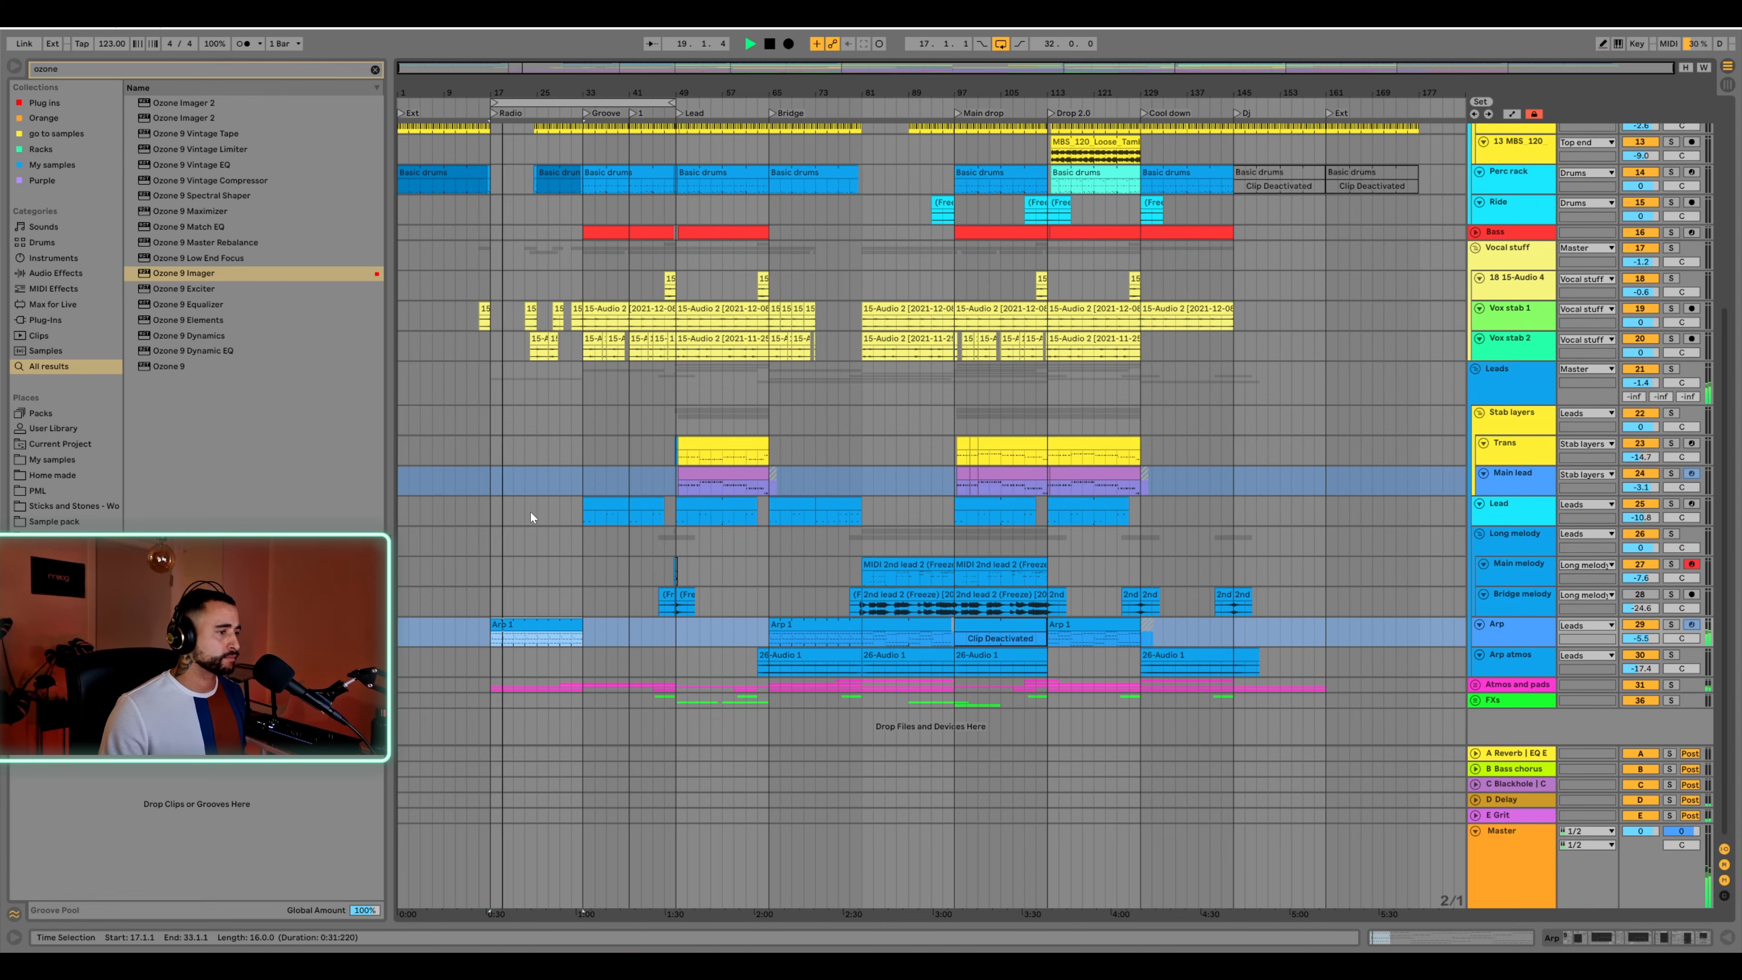
{"action": "left_click", "coordinate": [1513, 639]}
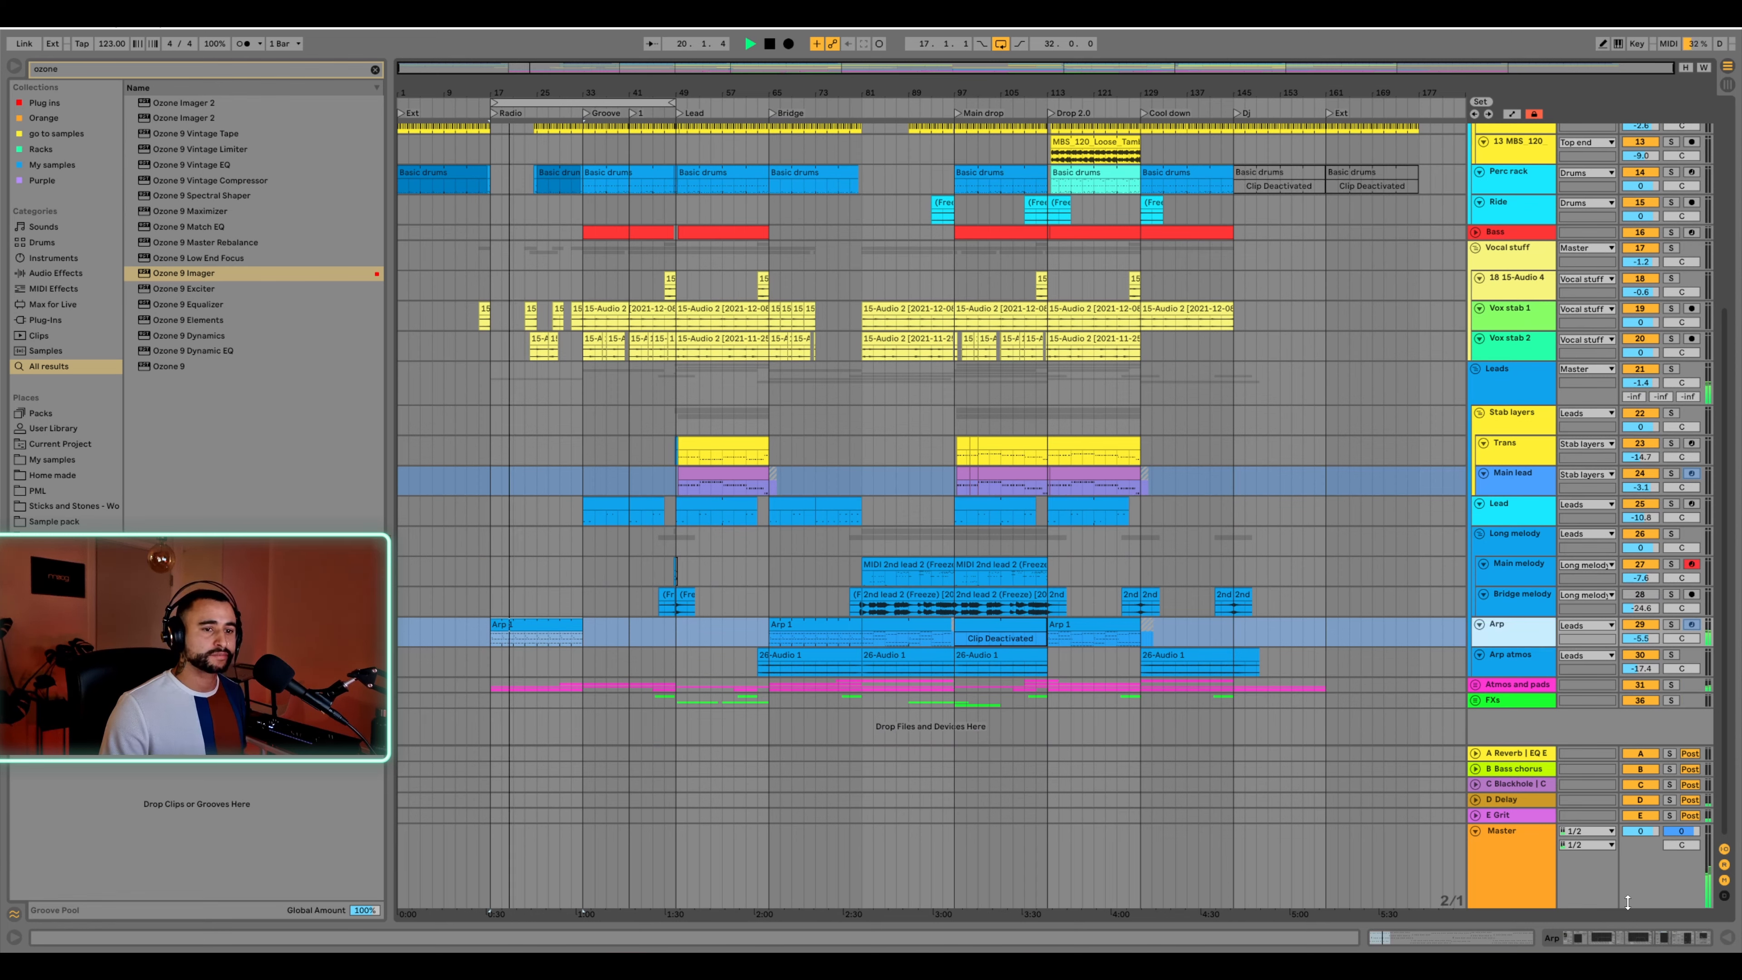
{"action": "left_click", "coordinate": [1502, 375]}
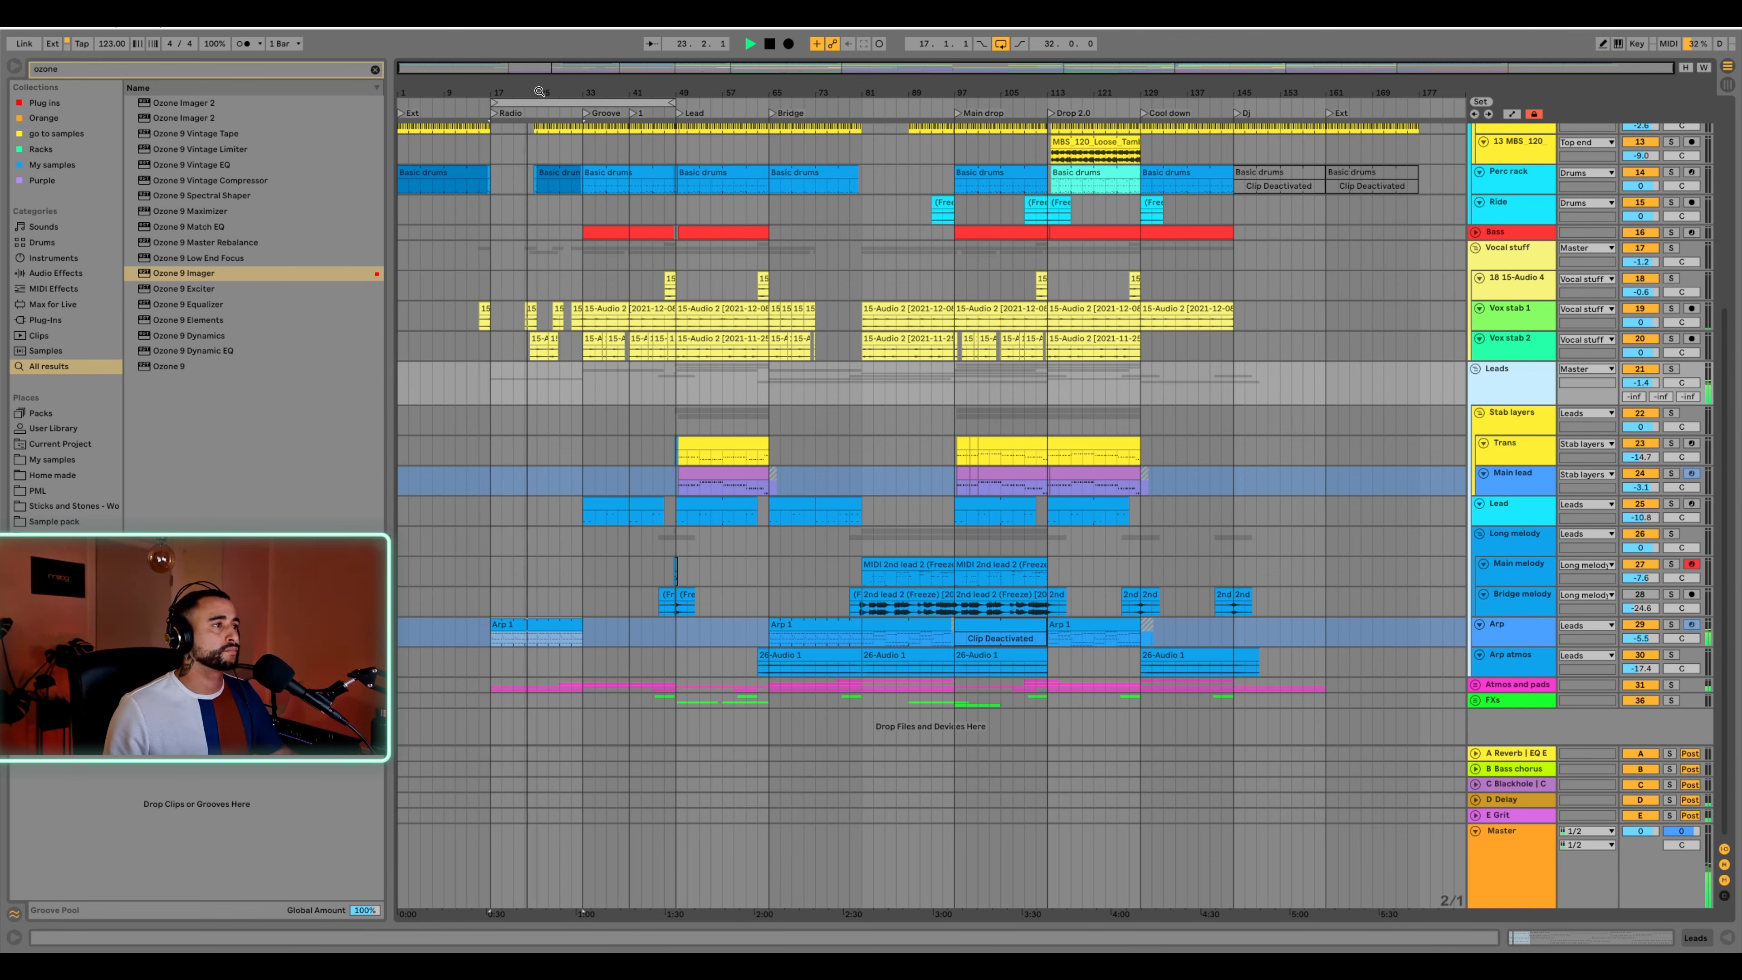
{"action": "left_click_drag", "start_coordinate": [540, 91], "coordinate": [542, 134]}
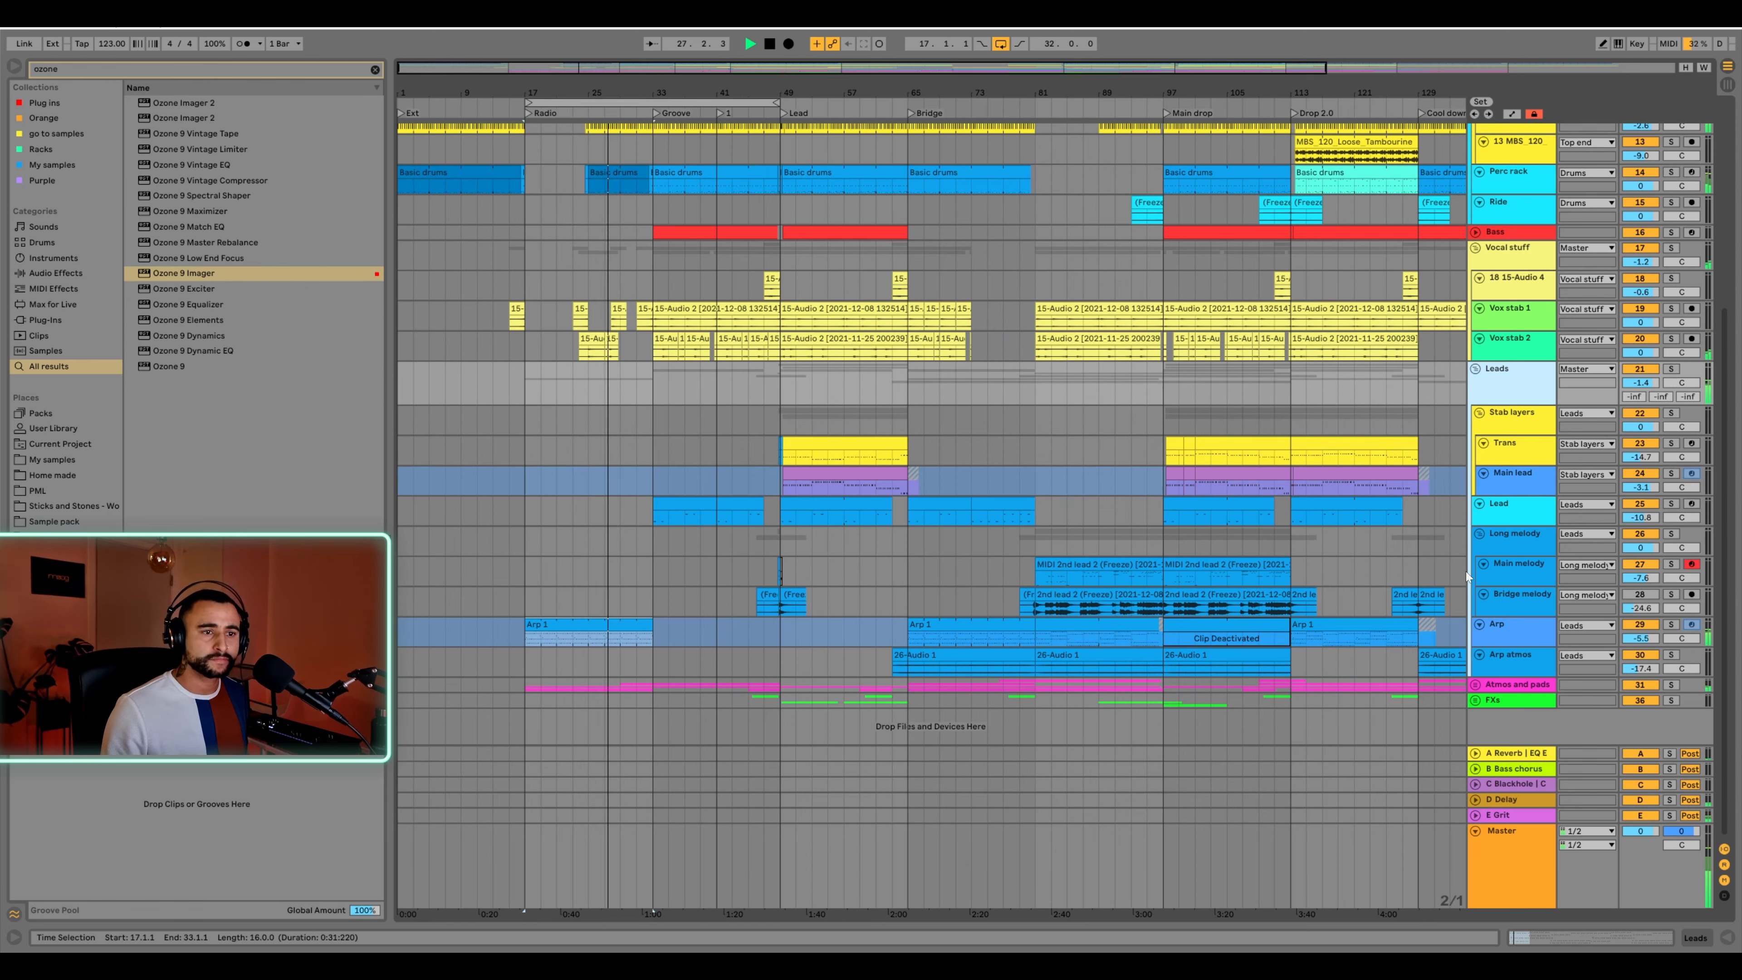
Enlarge the Main melody track's lane in the Leads group
{"action": "left_click", "coordinate": [1484, 564]}
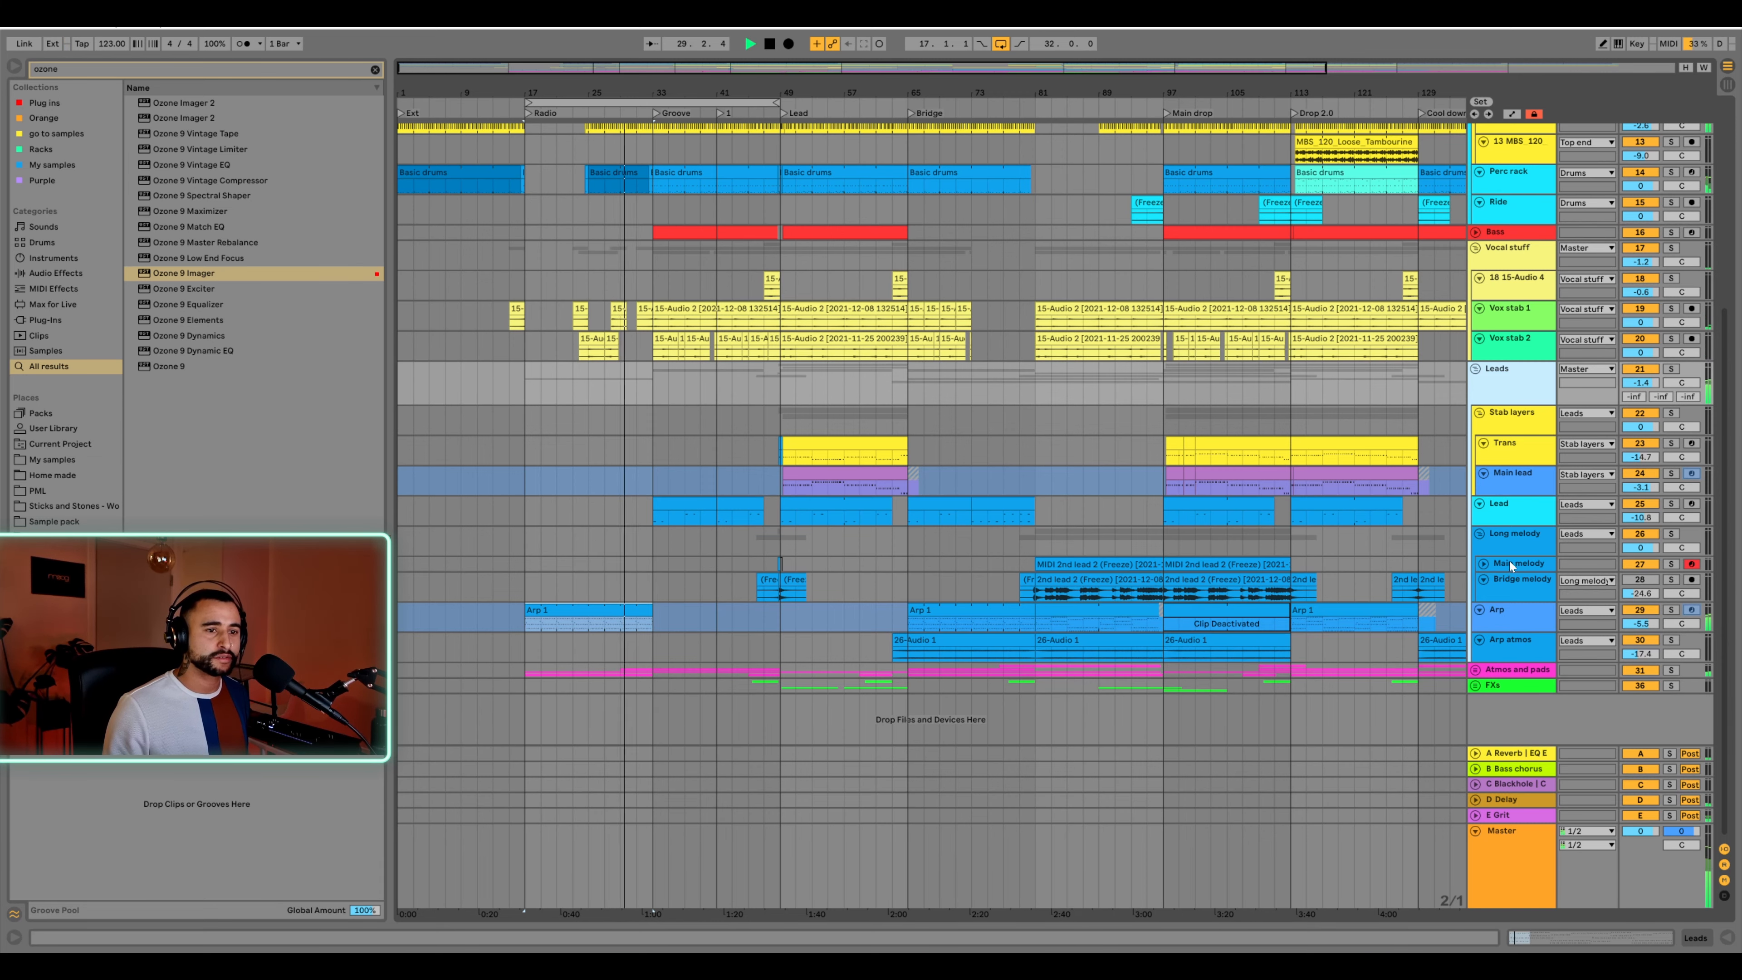
{"action": "left_click_drag", "start_coordinate": [1510, 573], "coordinate": [1511, 605]}
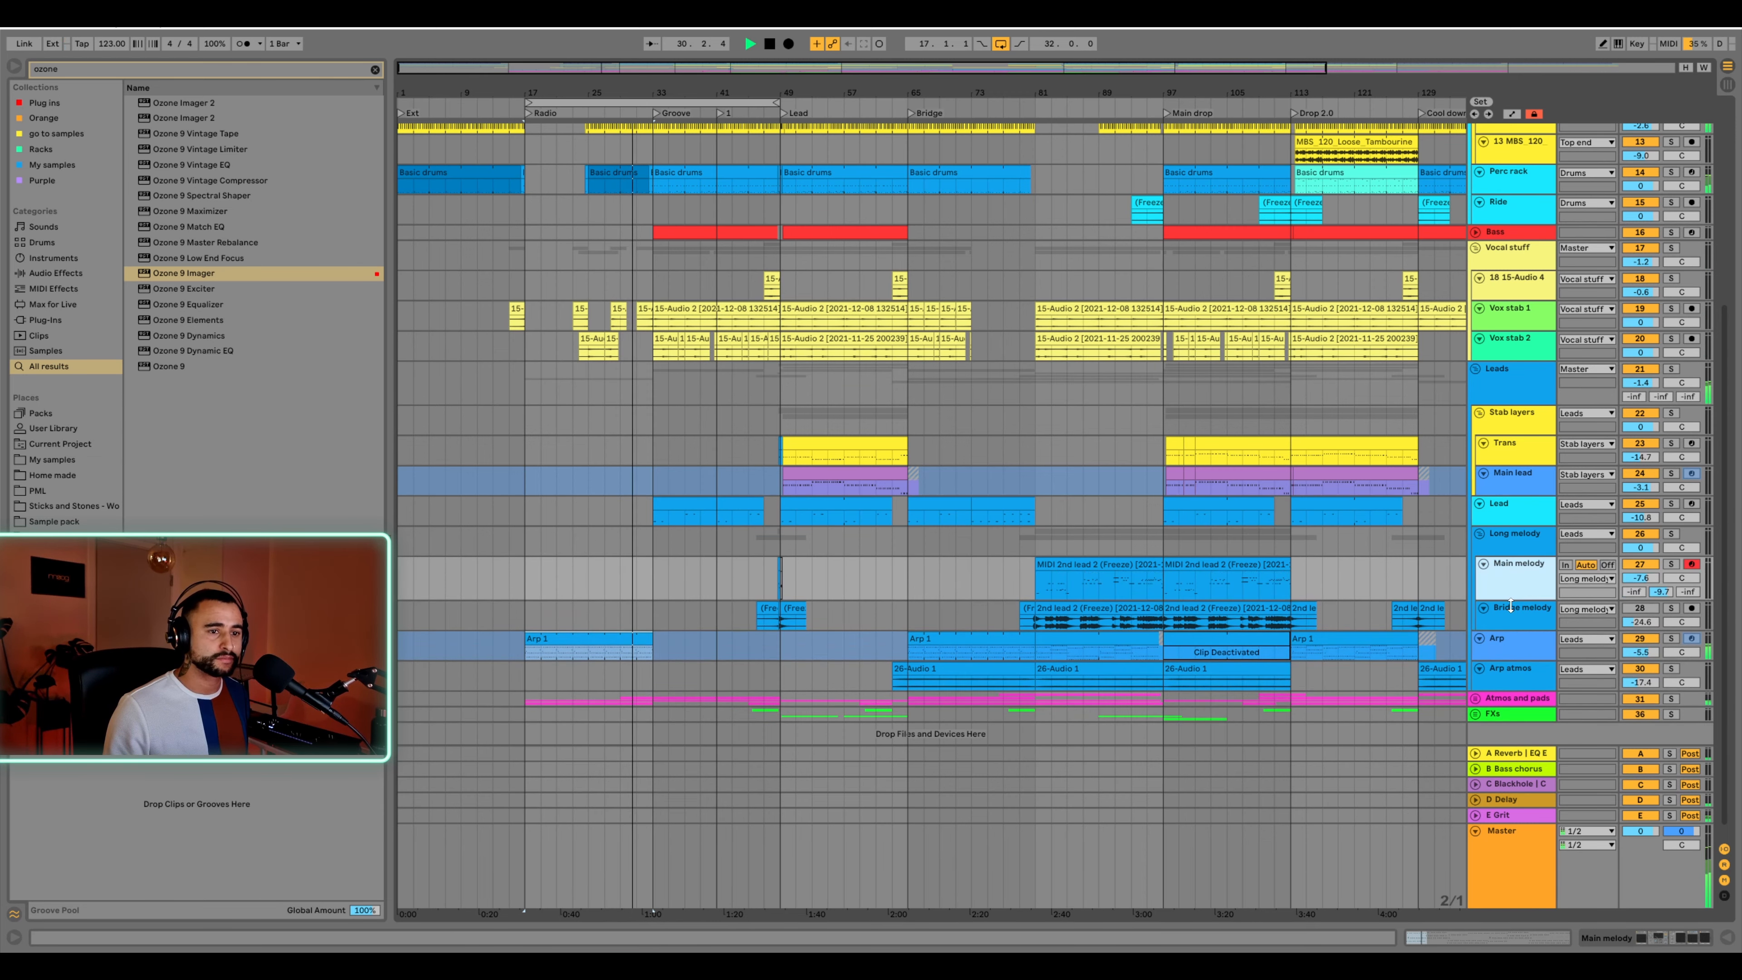
{"action": "left_click_drag", "start_coordinate": [729, 92], "coordinate": [730, 71]}
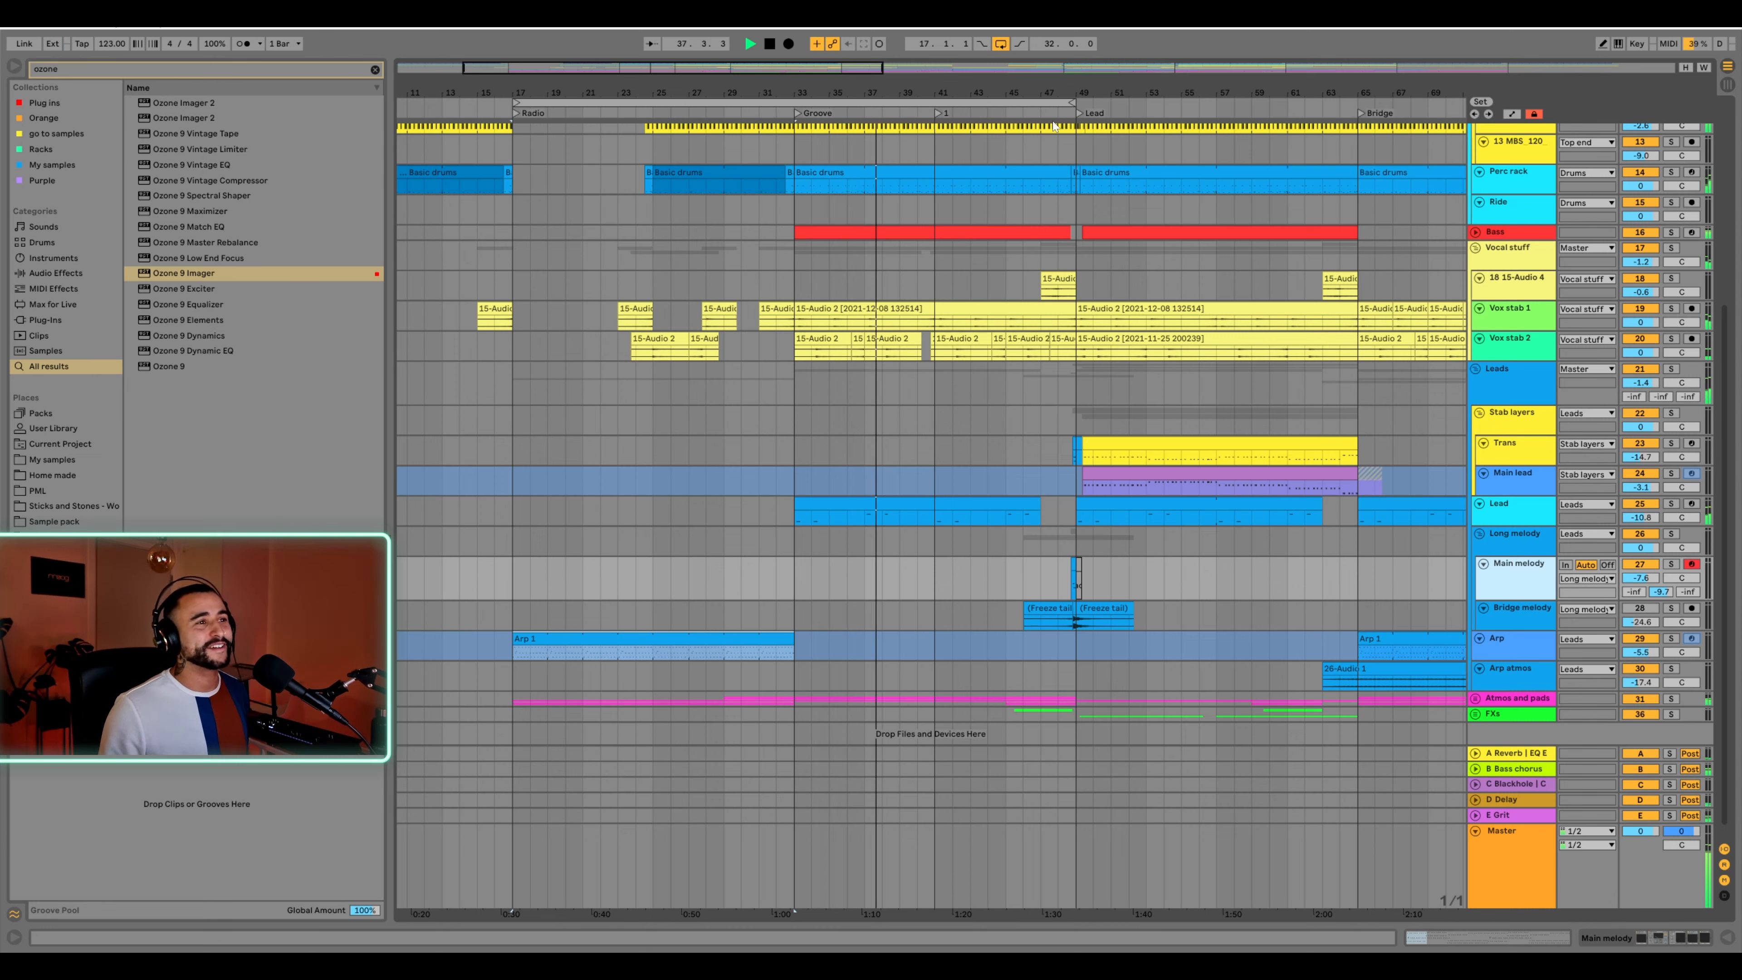
Restart playback from bar 17 to audition the arp at the start of the Radio section
{"action": "key", "text": "space"}
{"action": "left_click", "coordinate": [718, 596]}
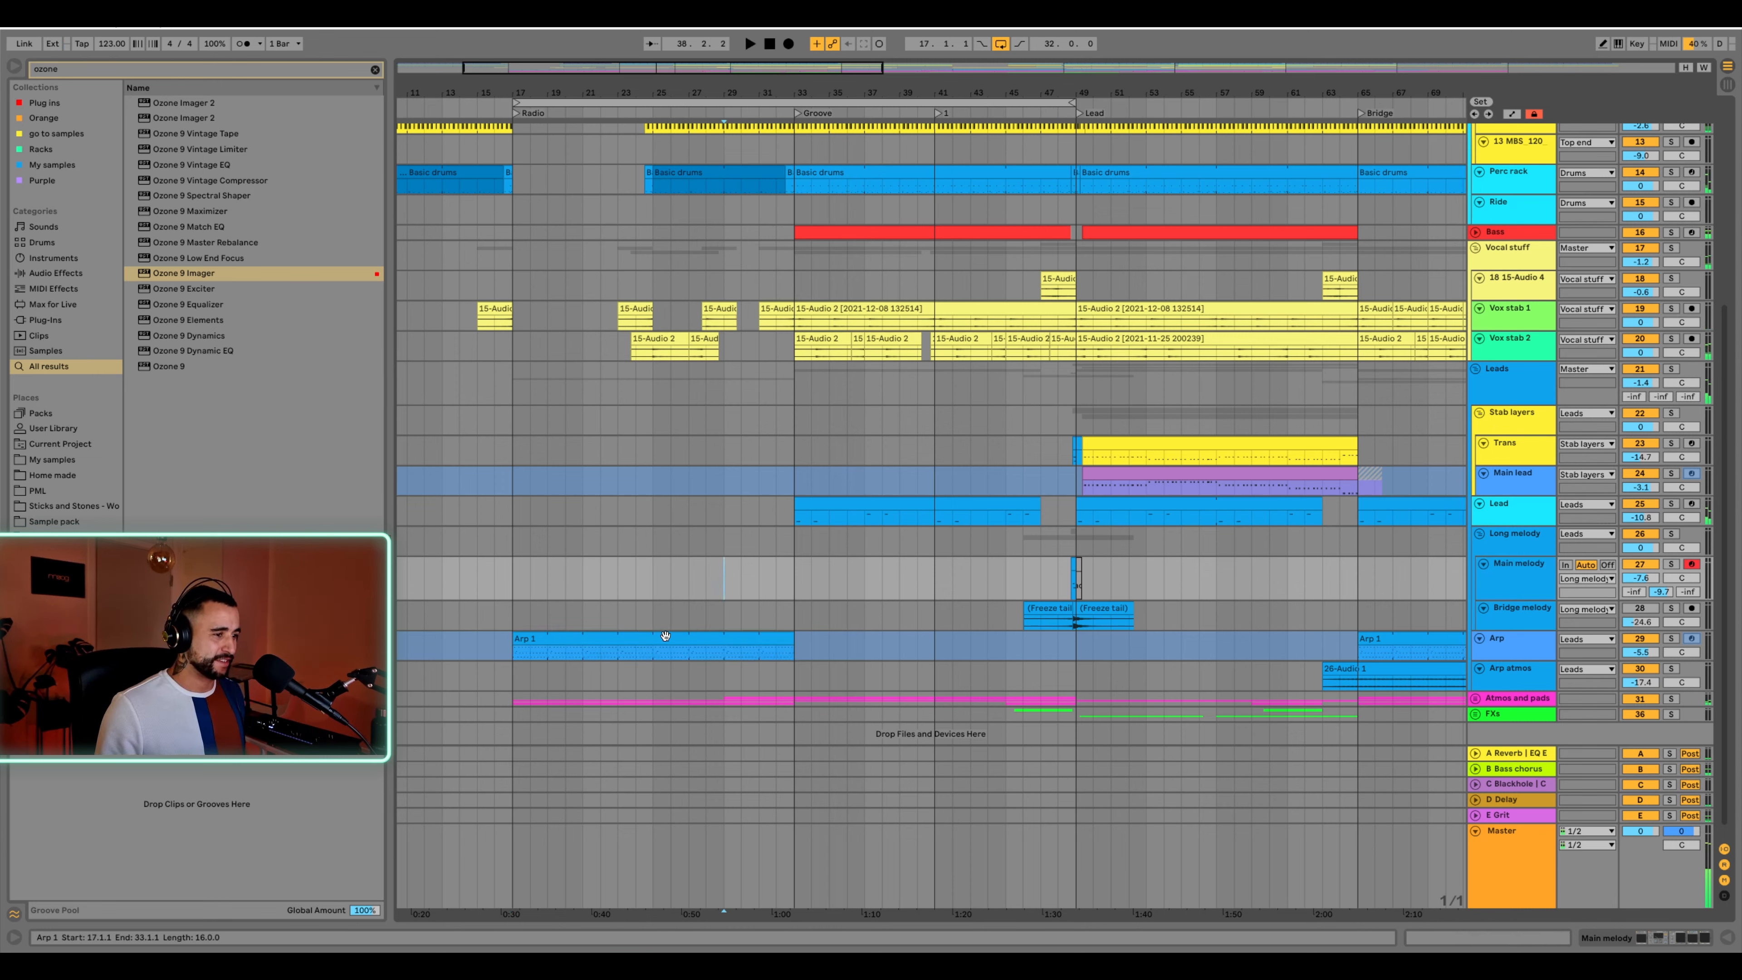
{"action": "left_click", "coordinate": [617, 617]}
{"action": "left_click", "coordinate": [519, 617]}
{"action": "key", "text": "space"}
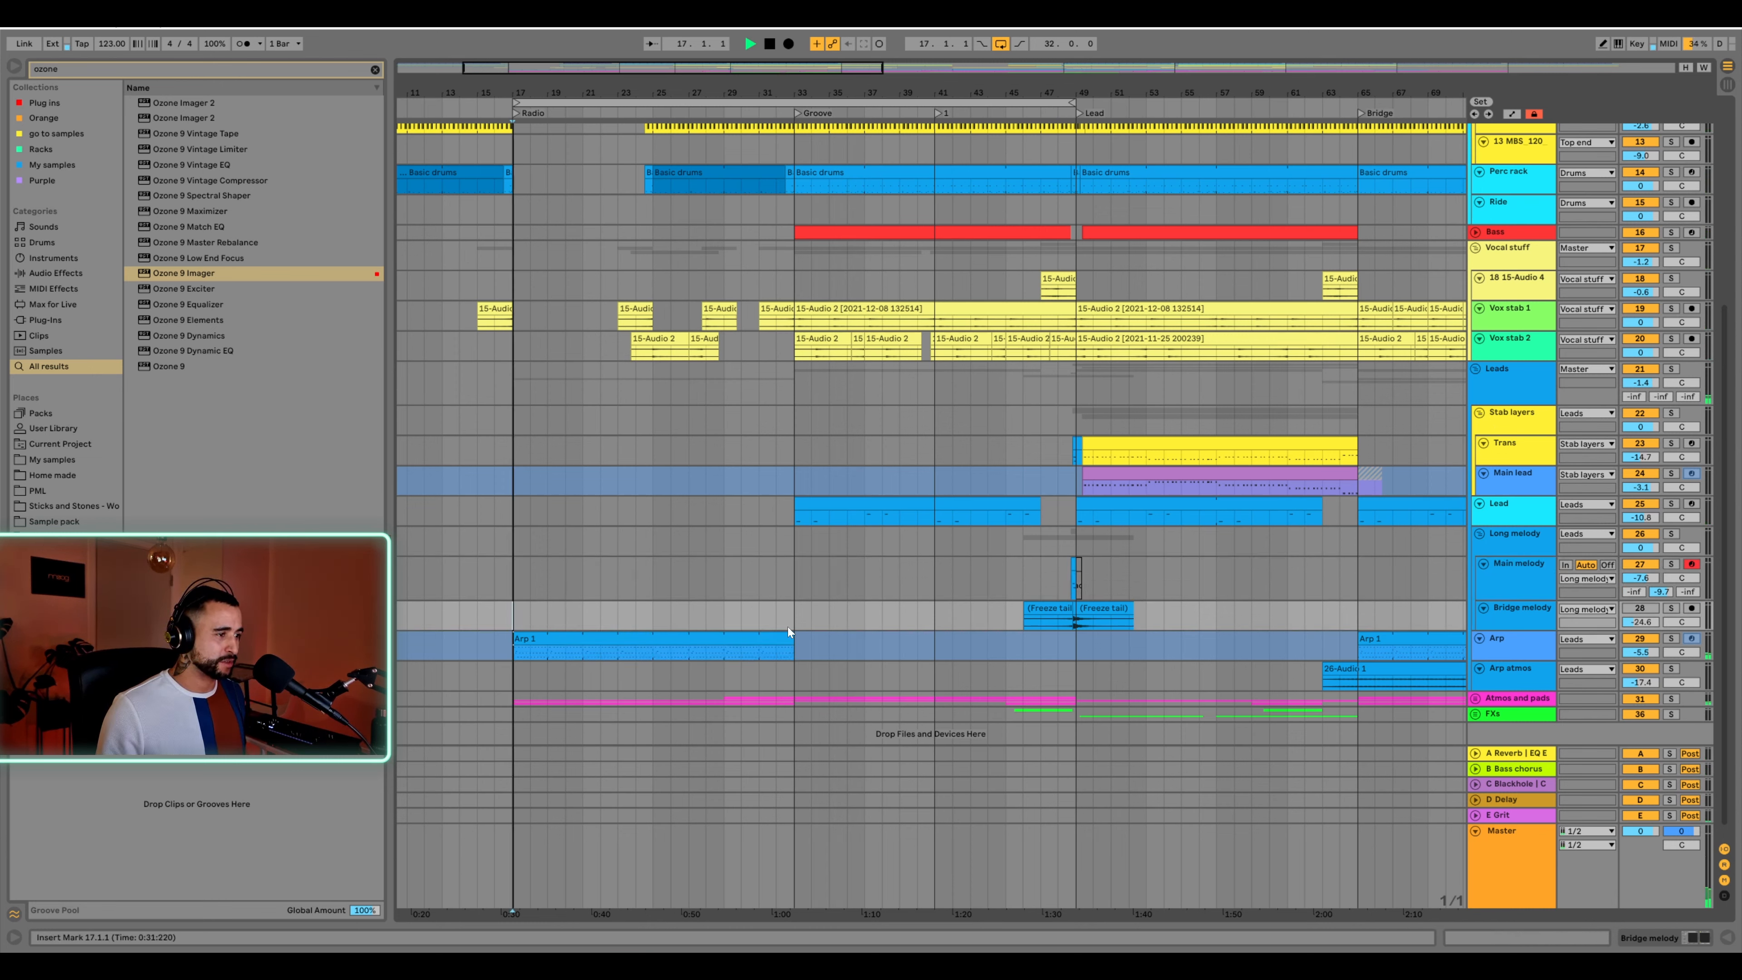
Search the browser for "auto" and add an Auto Filter to the Leads group
{"action": "left_click", "coordinate": [1500, 643]}
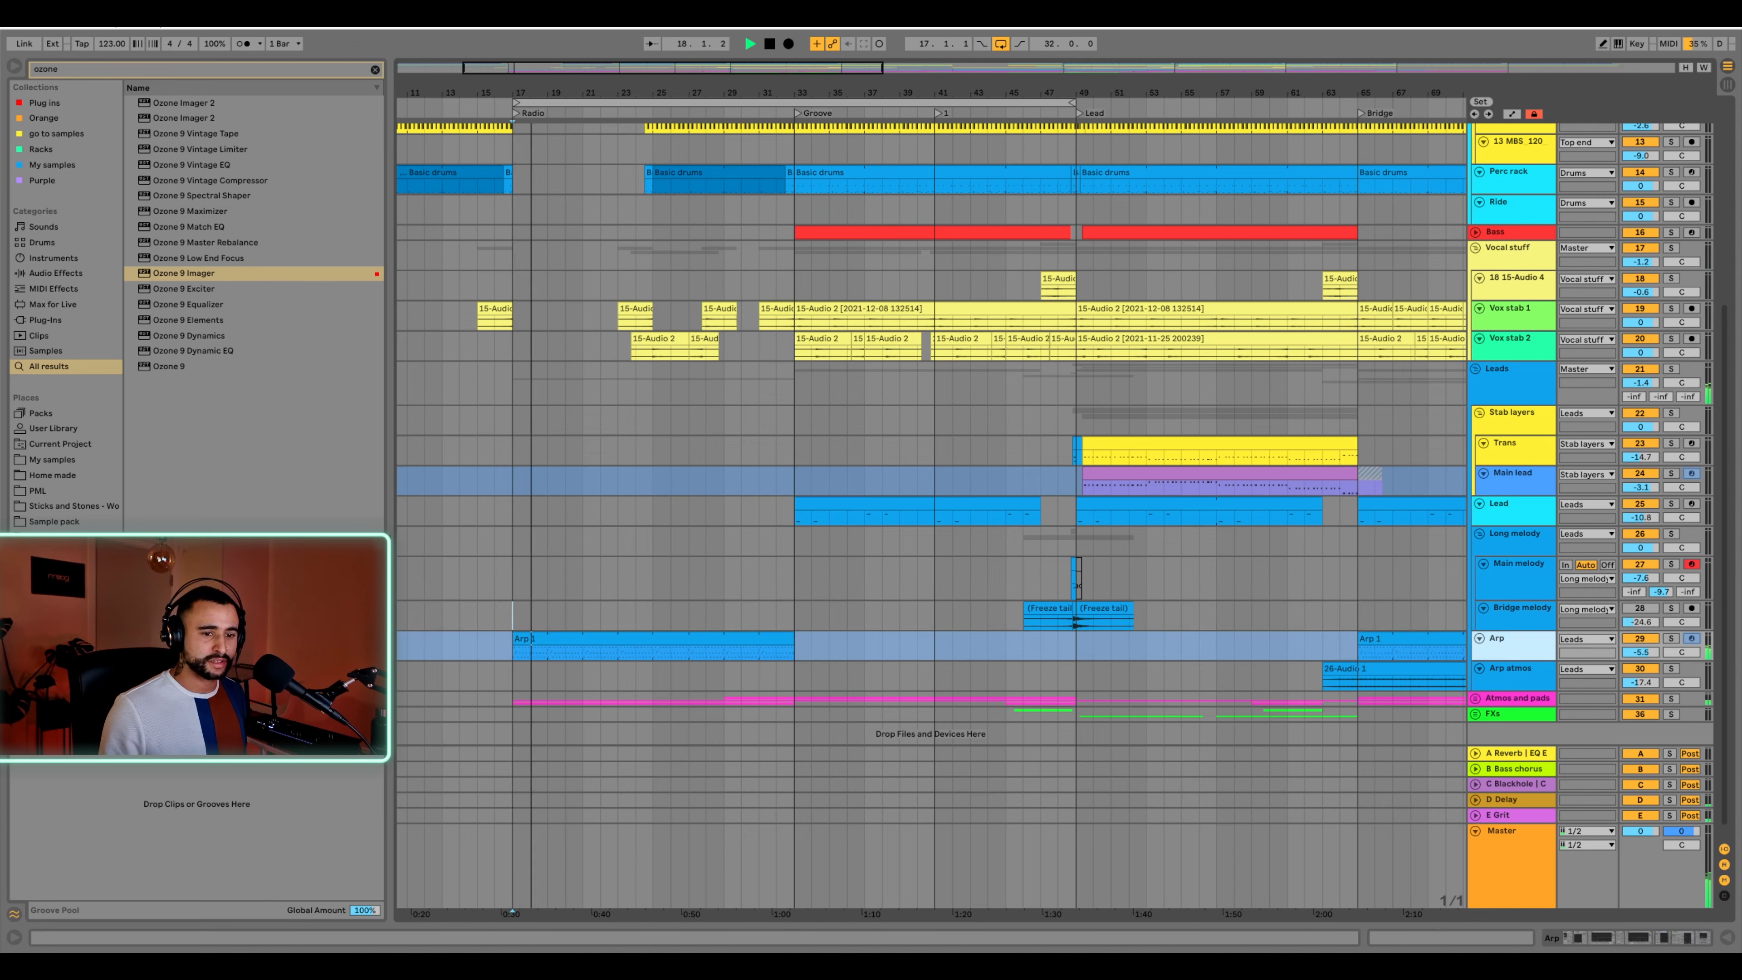
{"action": "left_click", "coordinate": [1494, 401]}
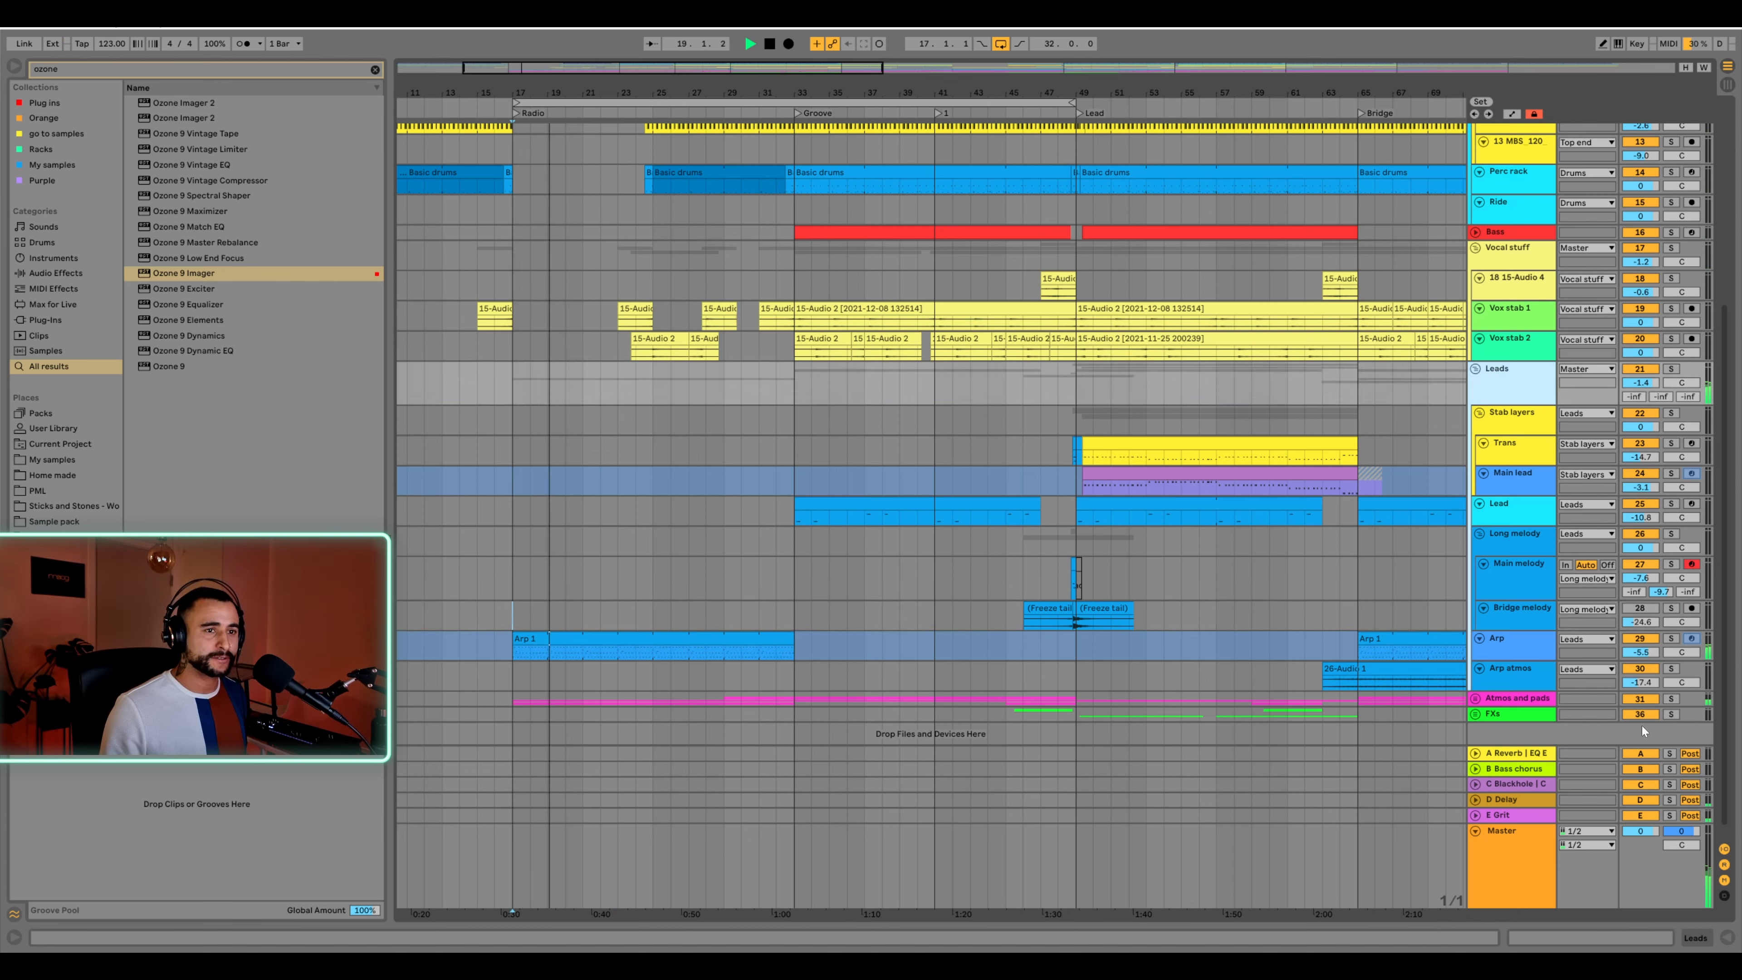
{"action": "left_click", "coordinate": [377, 76]}
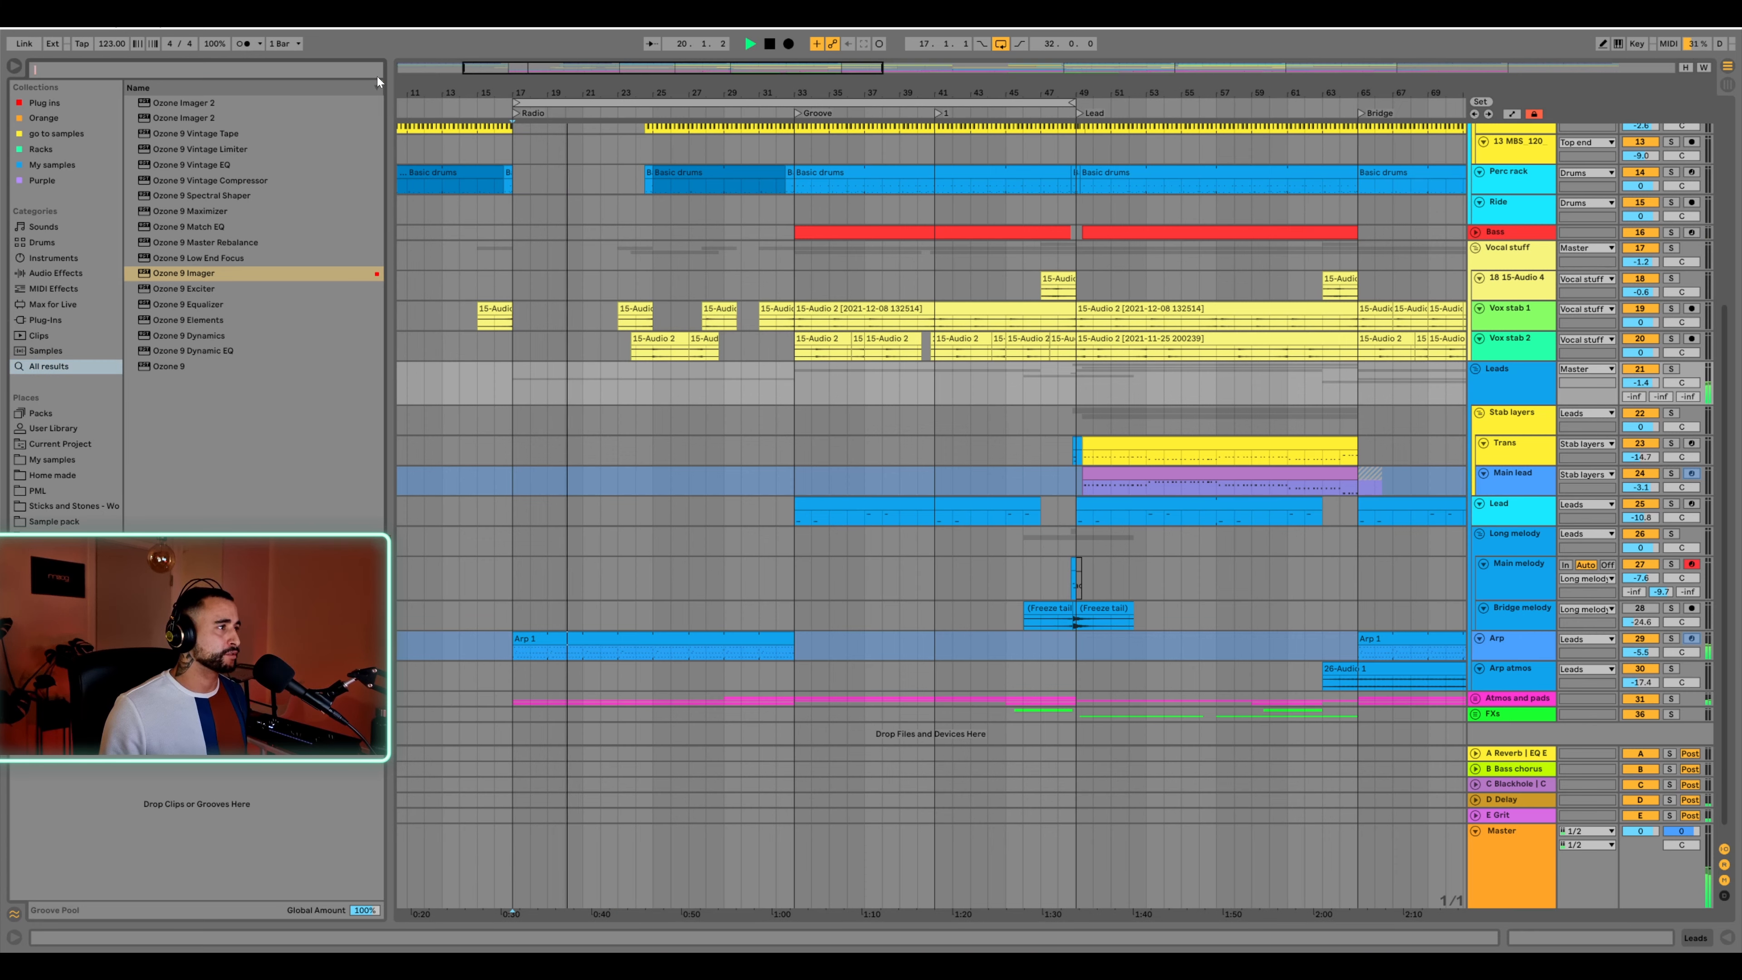
{"action": "type", "text": "auto"}
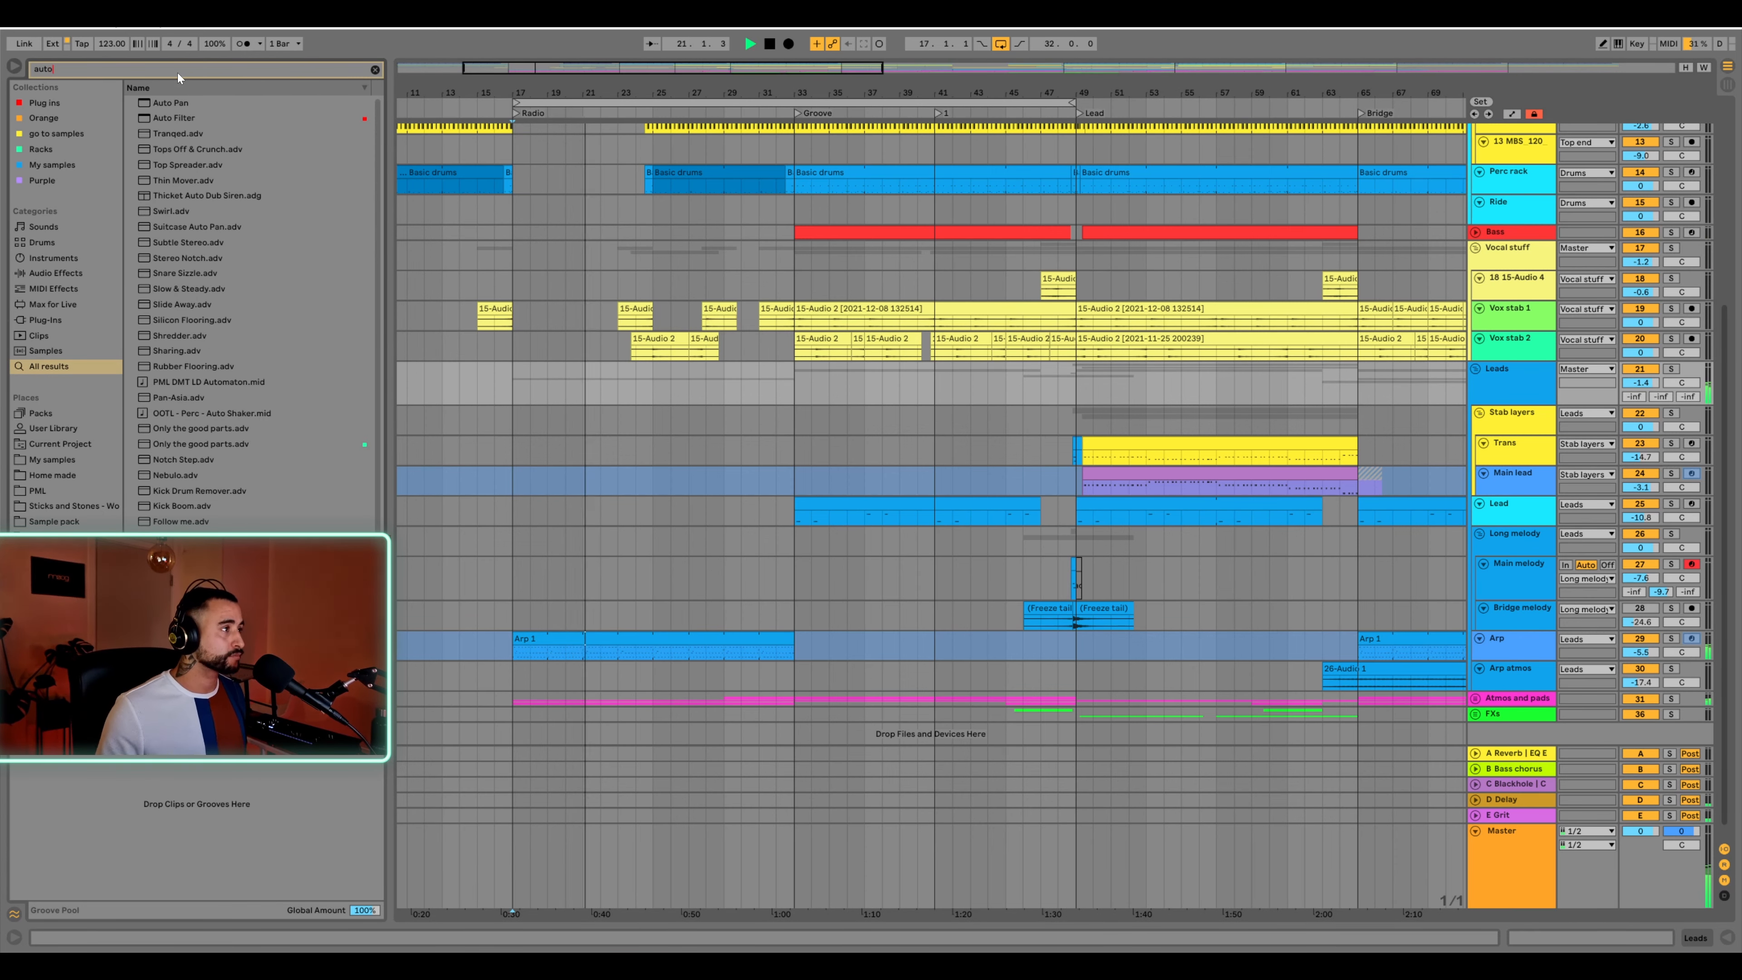
{"action": "left_click", "coordinate": [188, 117]}
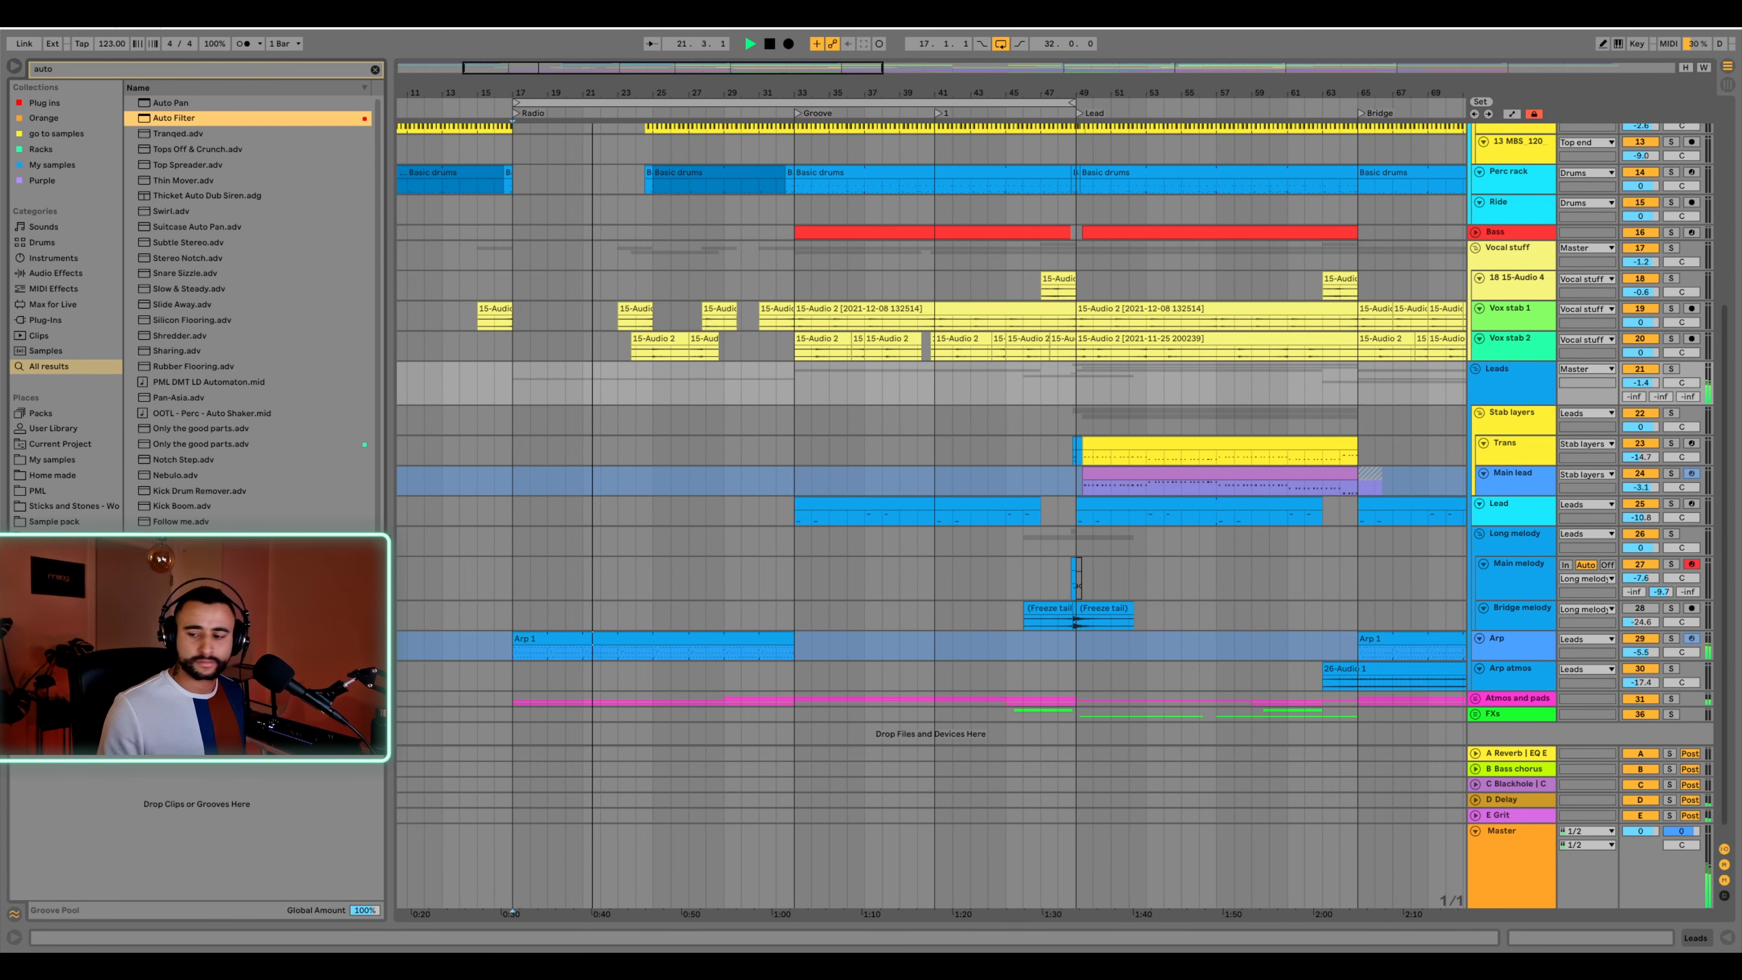
{"action": "key", "text": "Return"}
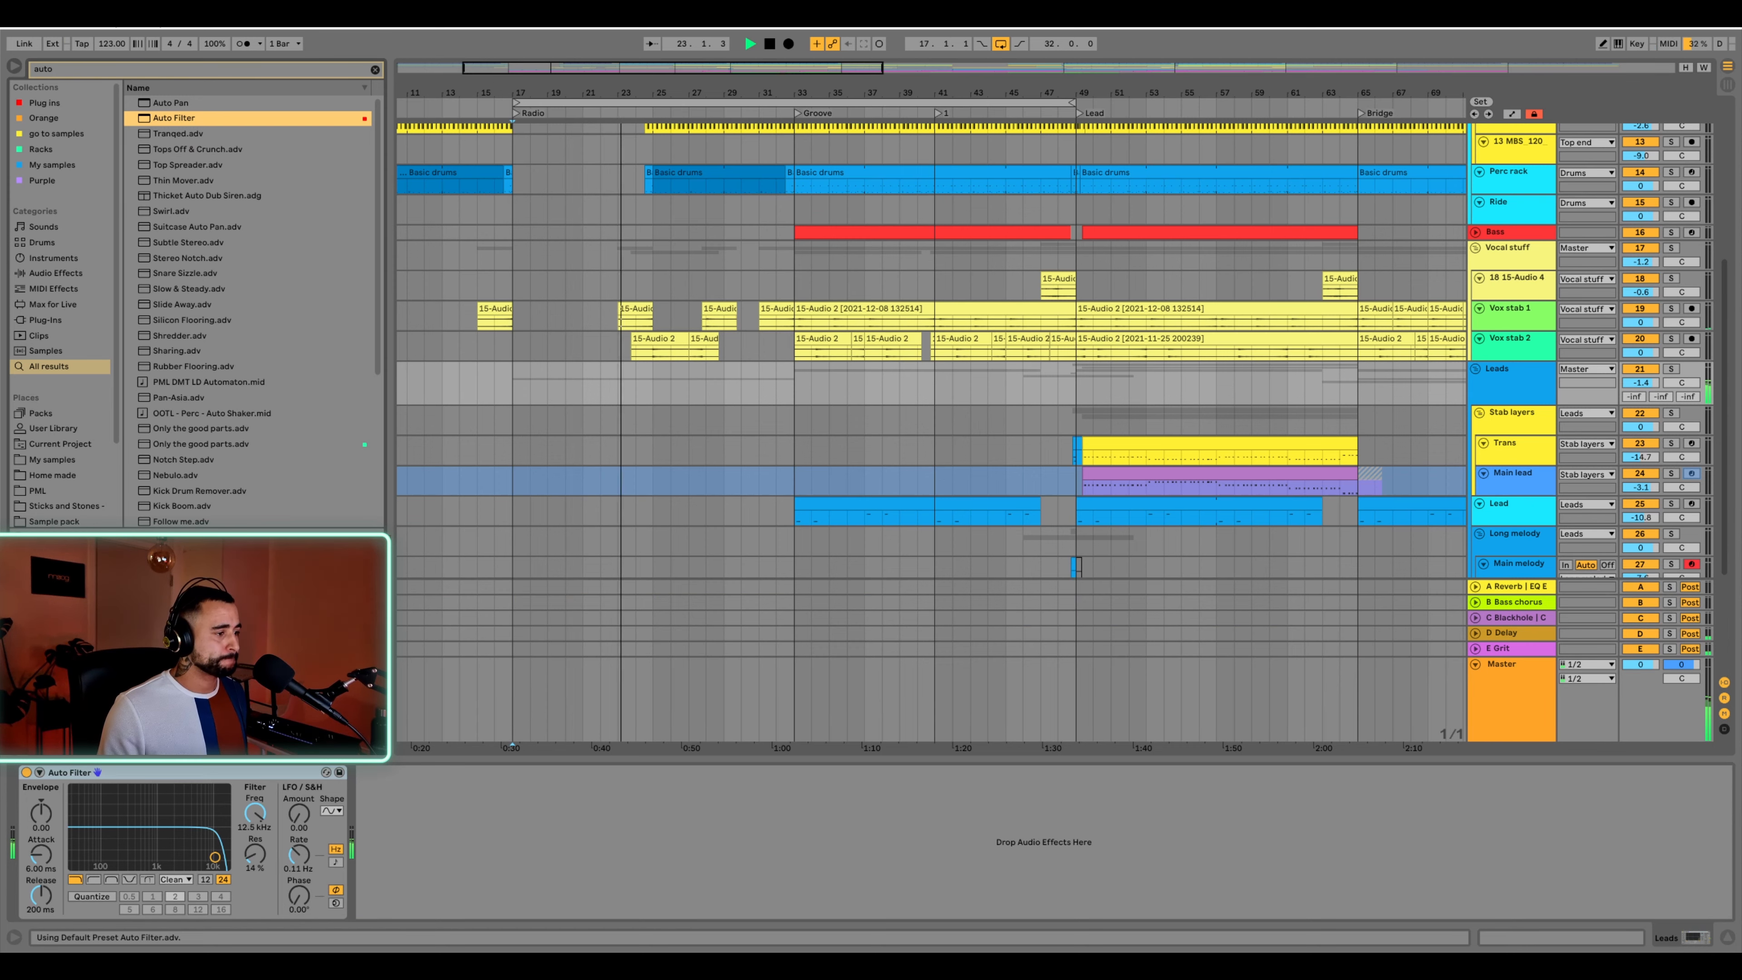
Show the automation lanes and set the Leads group's Auto Filter frequency to 11.8 kHz
{"action": "left_click_drag", "start_coordinate": [578, 92], "coordinate": [578, 134]}
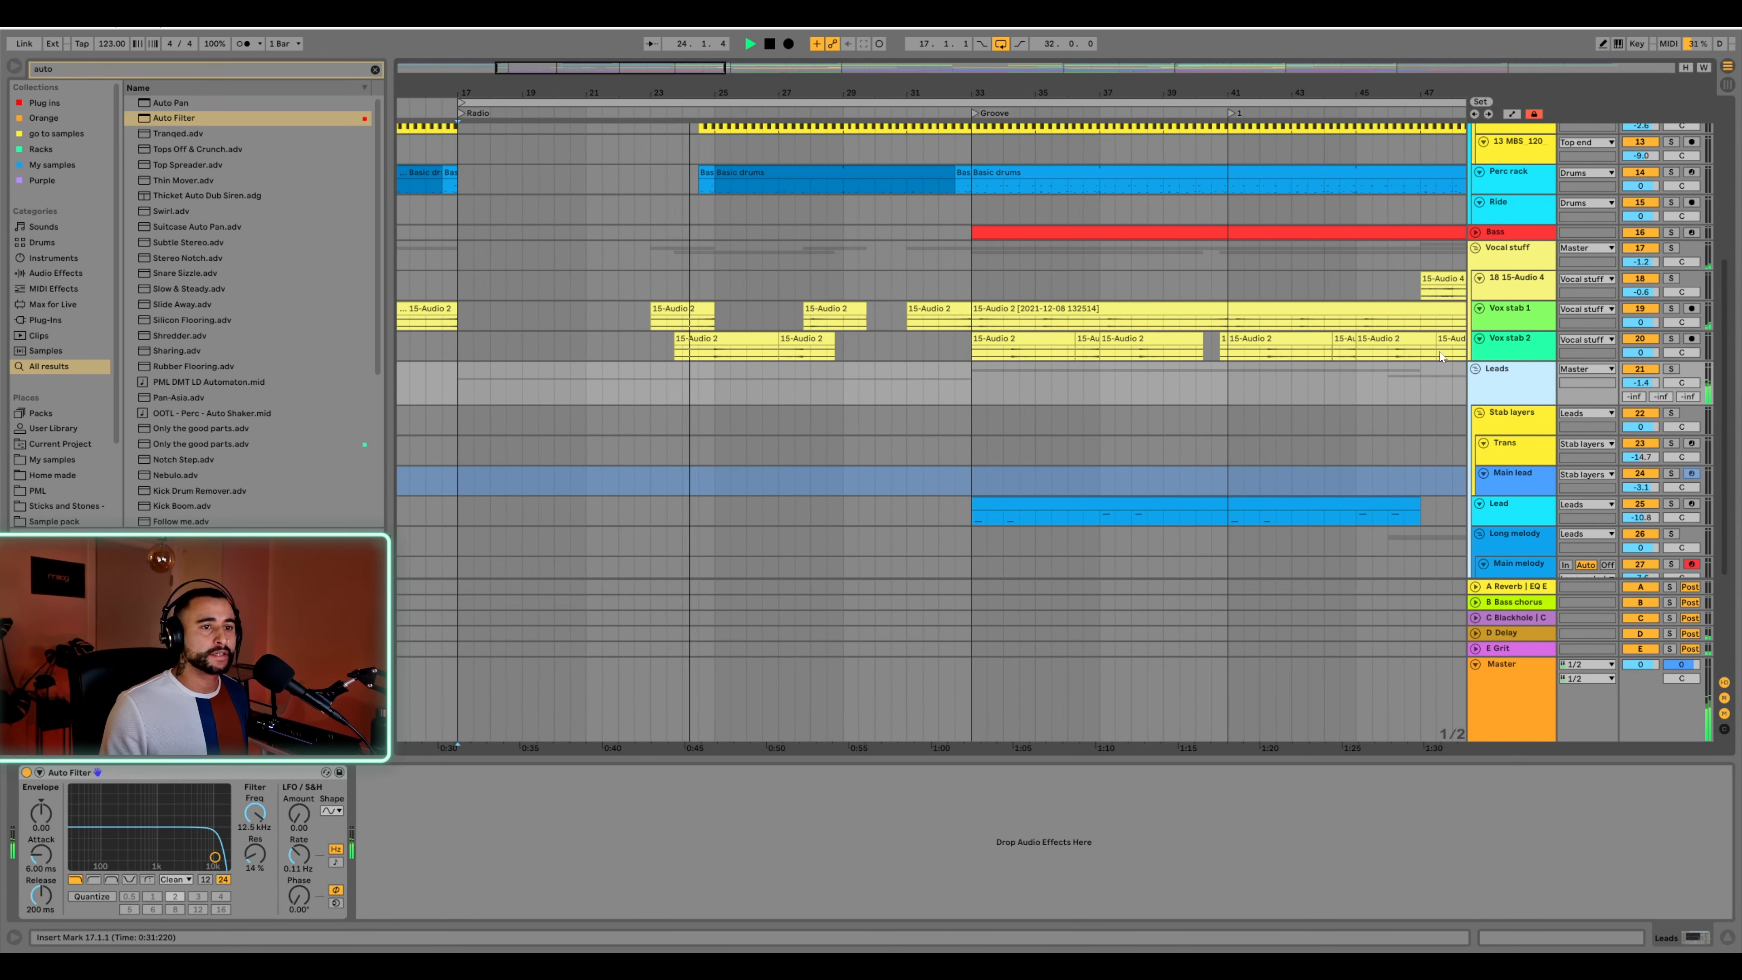
{"action": "key", "text": "a"}
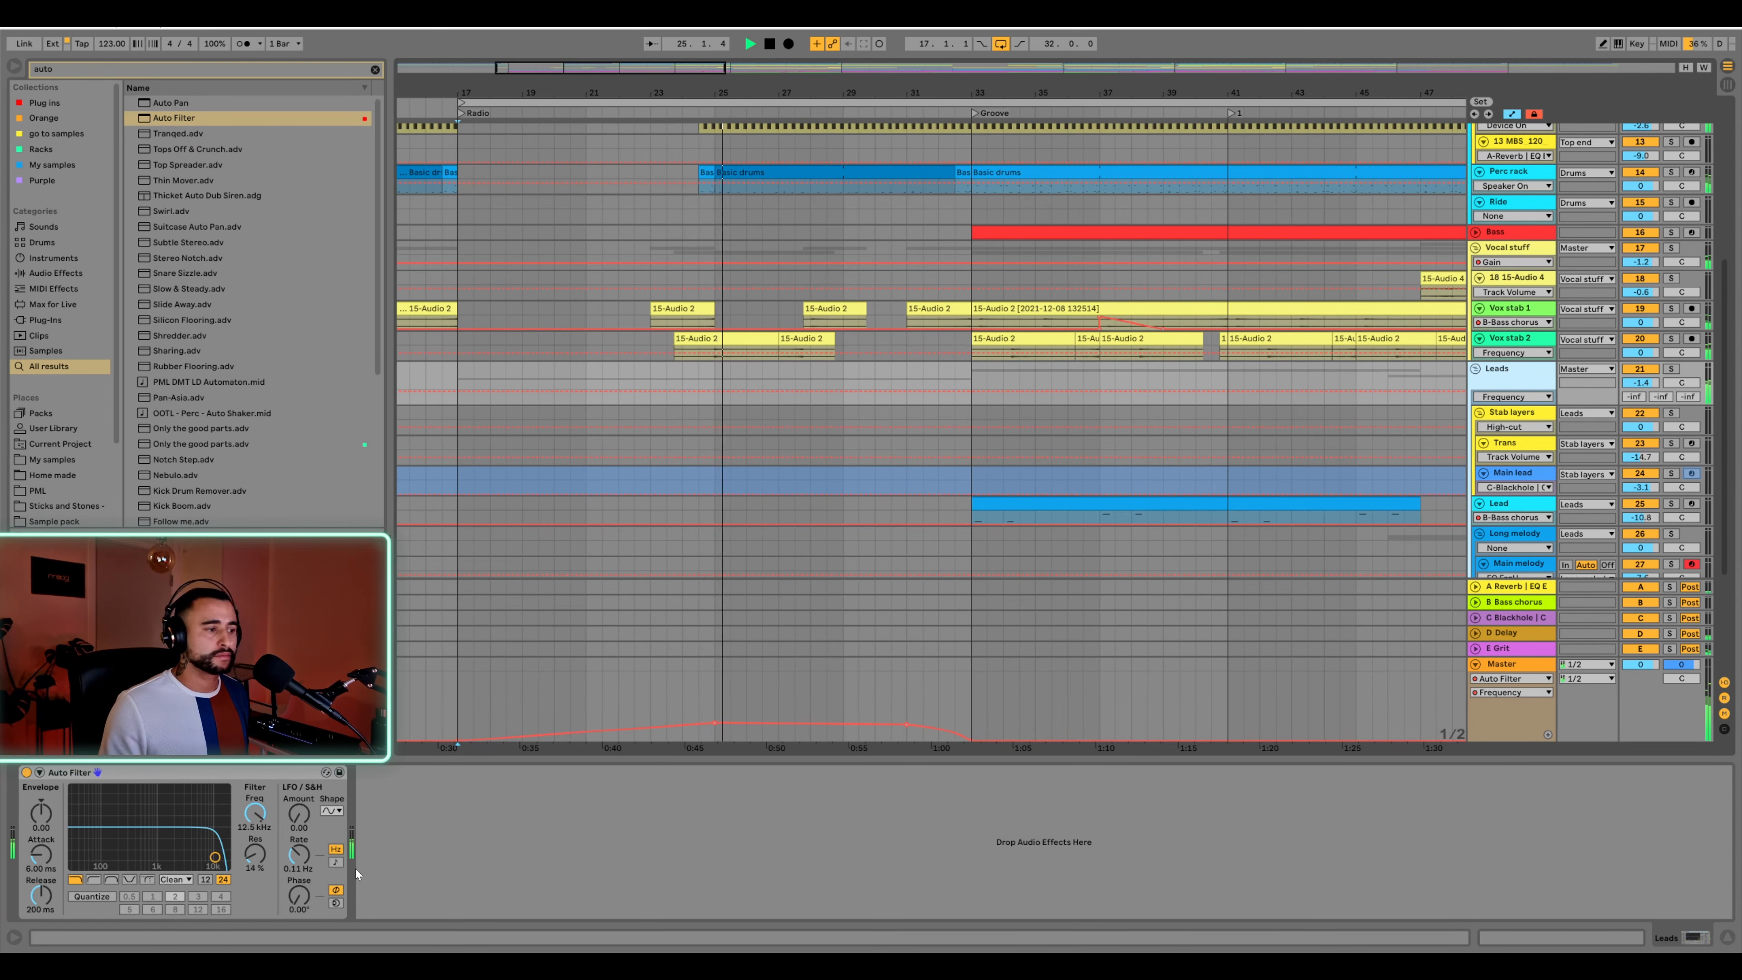
{"action": "left_click_drag", "start_coordinate": [255, 812], "coordinate": [254, 815]}
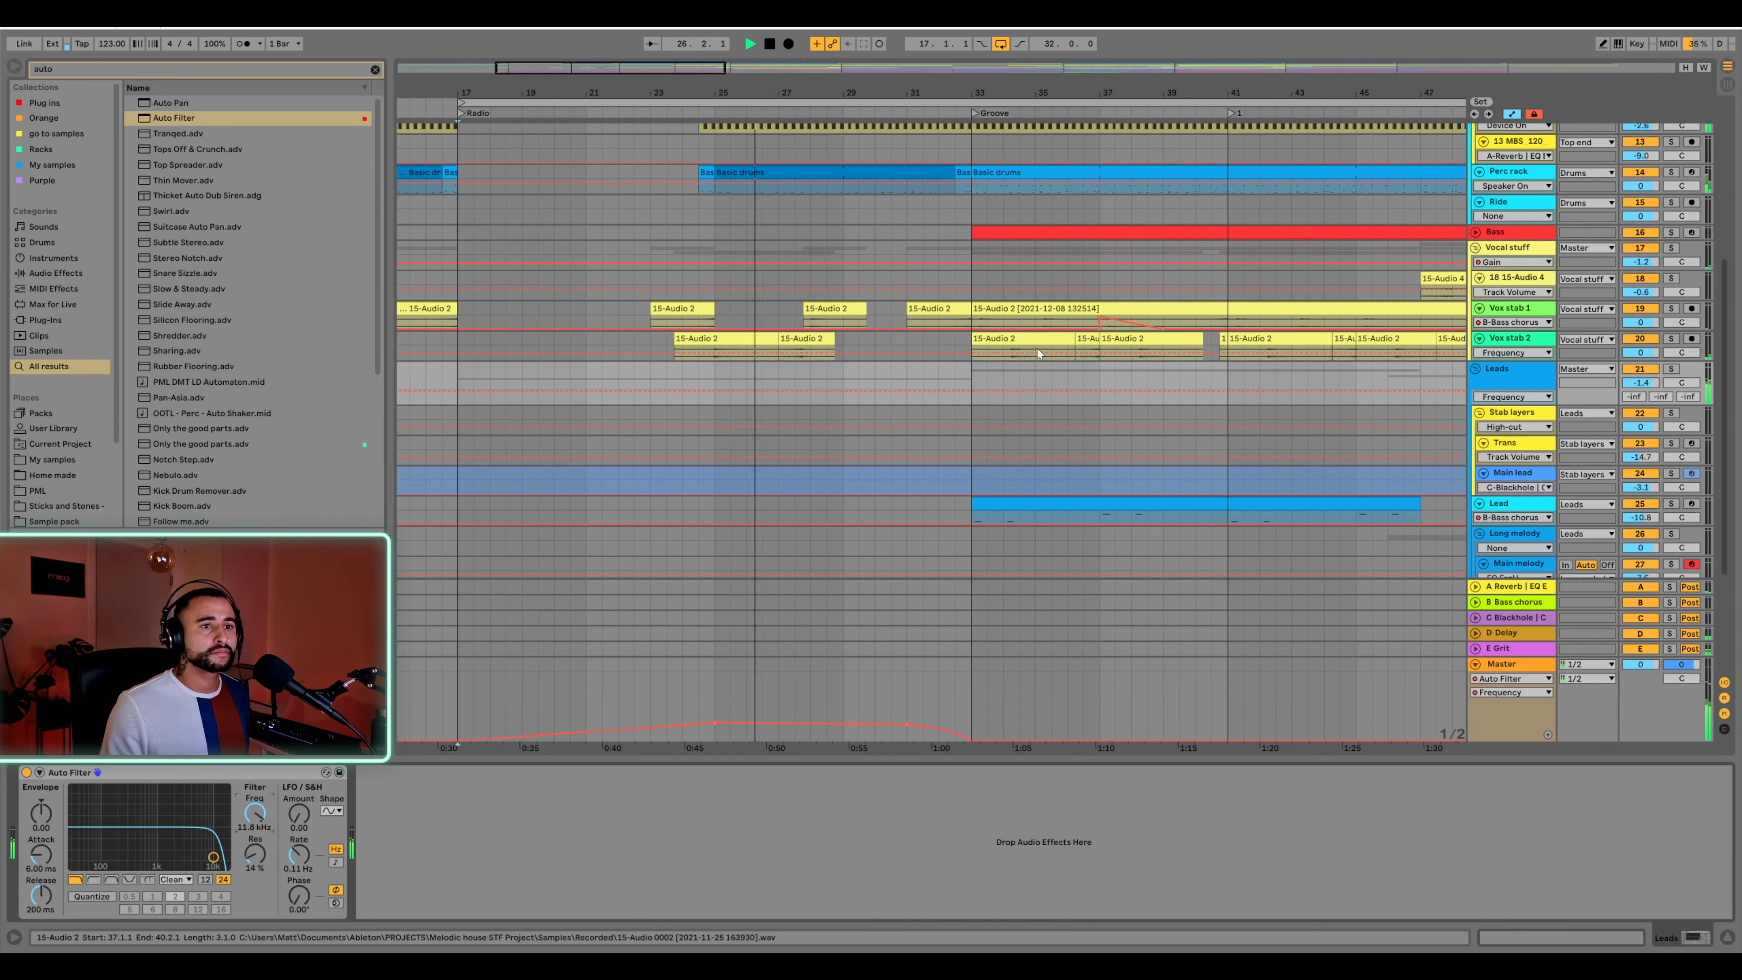
{"action": "key", "text": "space"}
Automate the Leads filter frequency with breakpoints at bars 17 and 33, lowering the start to about 424 Hz, and play it back
{"action": "left_click", "coordinate": [454, 386]}
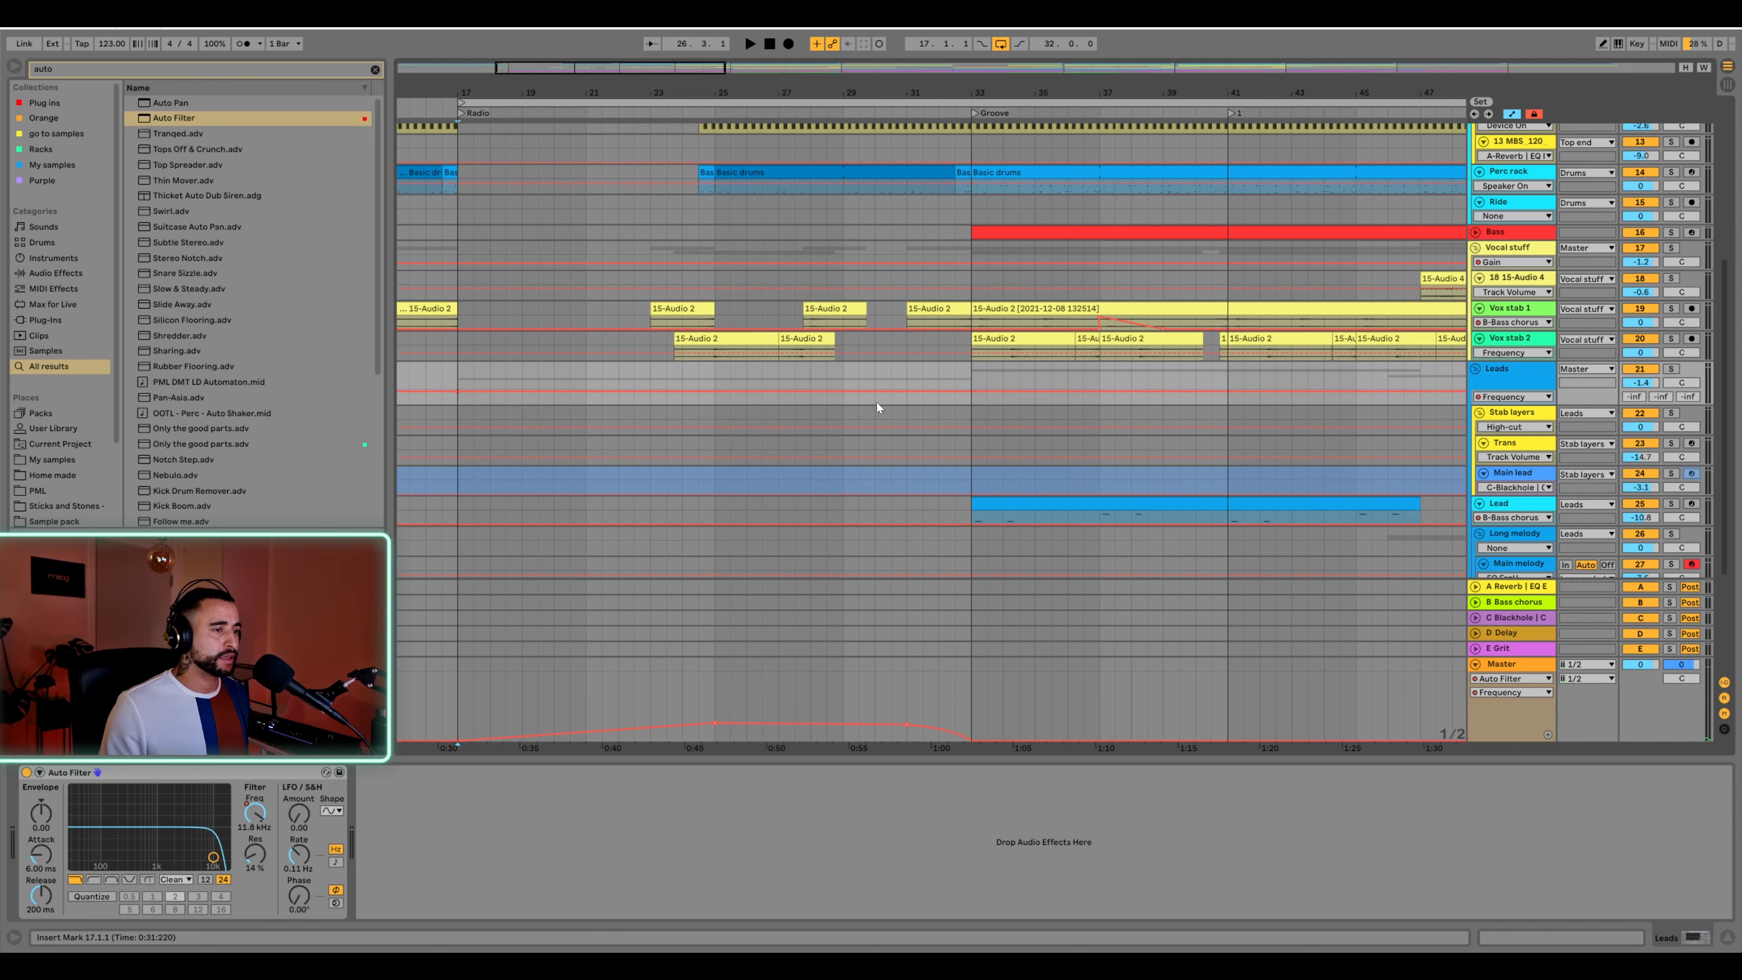
{"action": "left_click", "coordinate": [966, 392]}
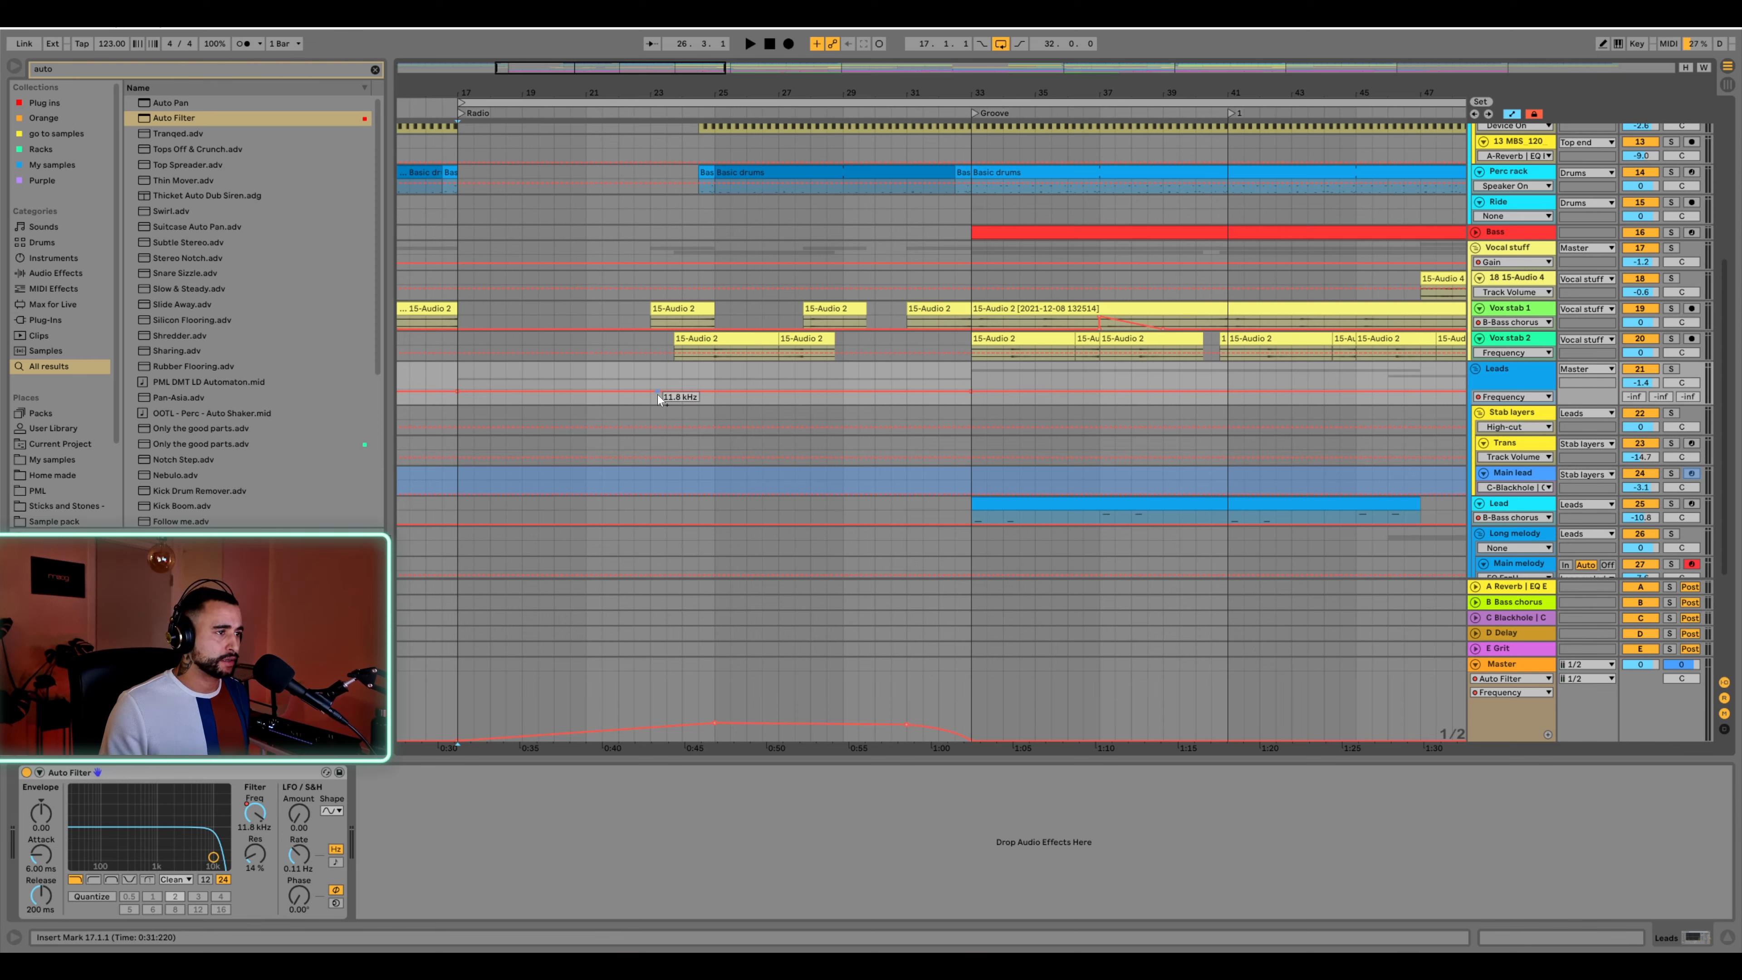
{"action": "left_click_drag", "start_coordinate": [657, 395], "coordinate": [458, 401]}
{"action": "key", "text": "space"}
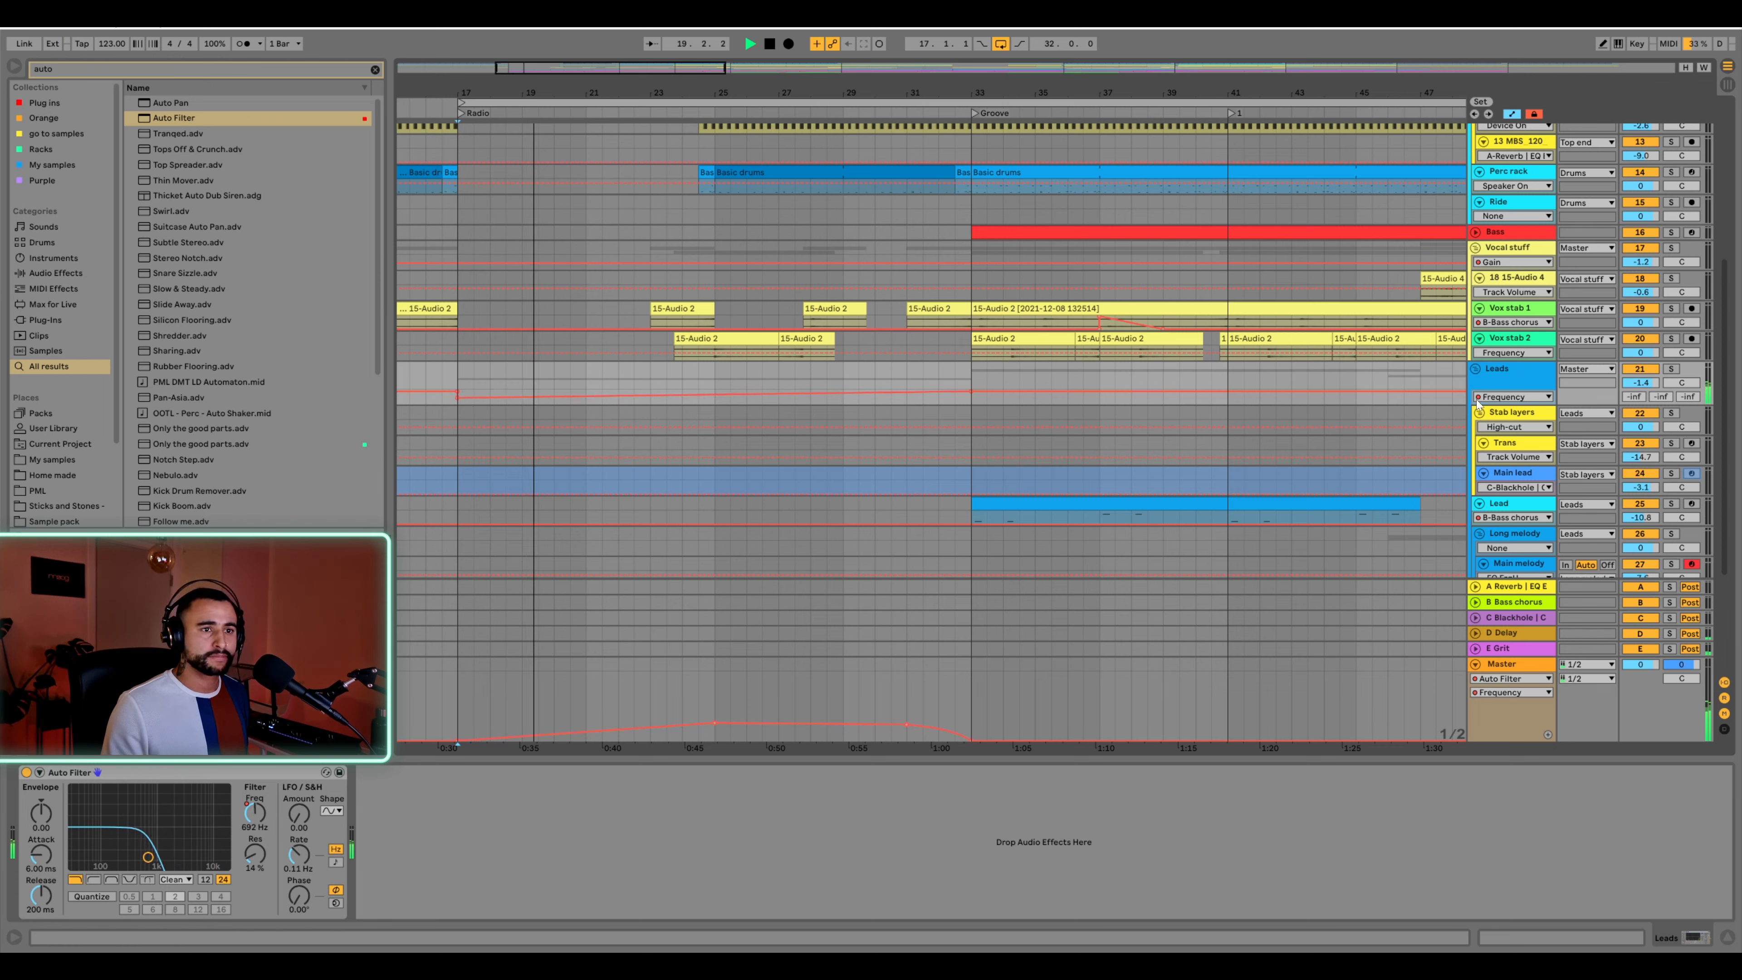
Enlarge the Leads lane, curve the frequency rise, add a breakpoint around bar 29 and pull the ramp's end at bar 33 down
{"action": "left_click_drag", "start_coordinate": [1508, 405], "coordinate": [1508, 488]}
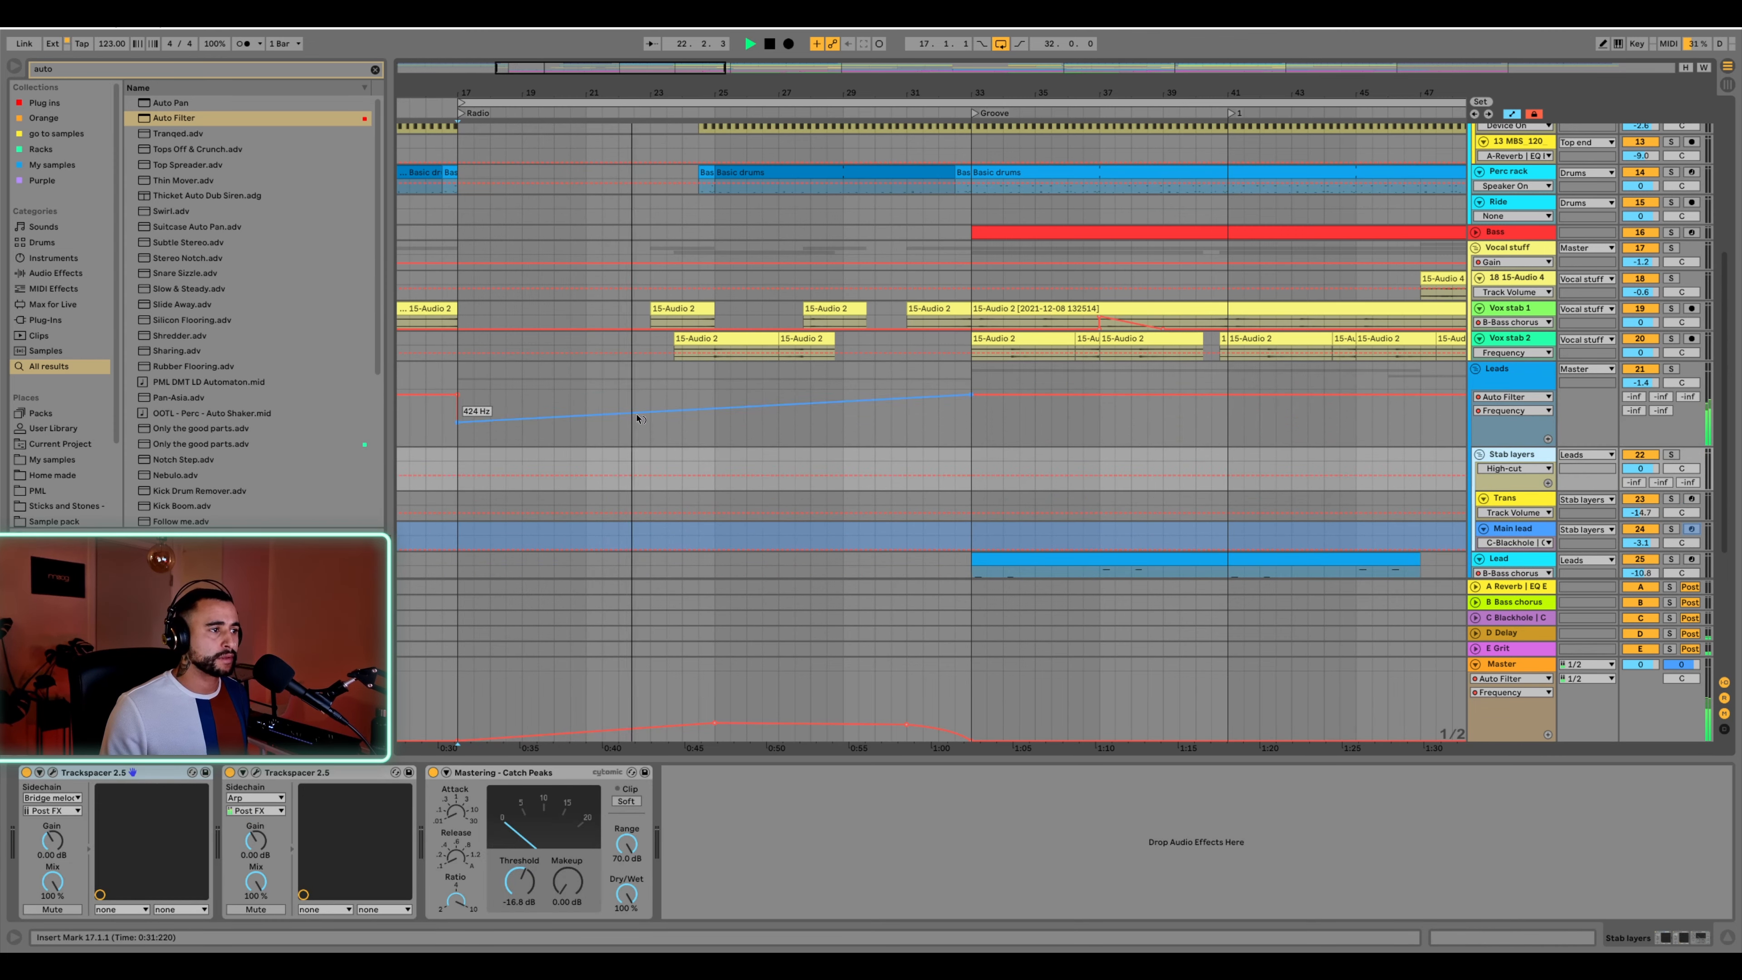
{"action": "left_click", "coordinate": [606, 416]}
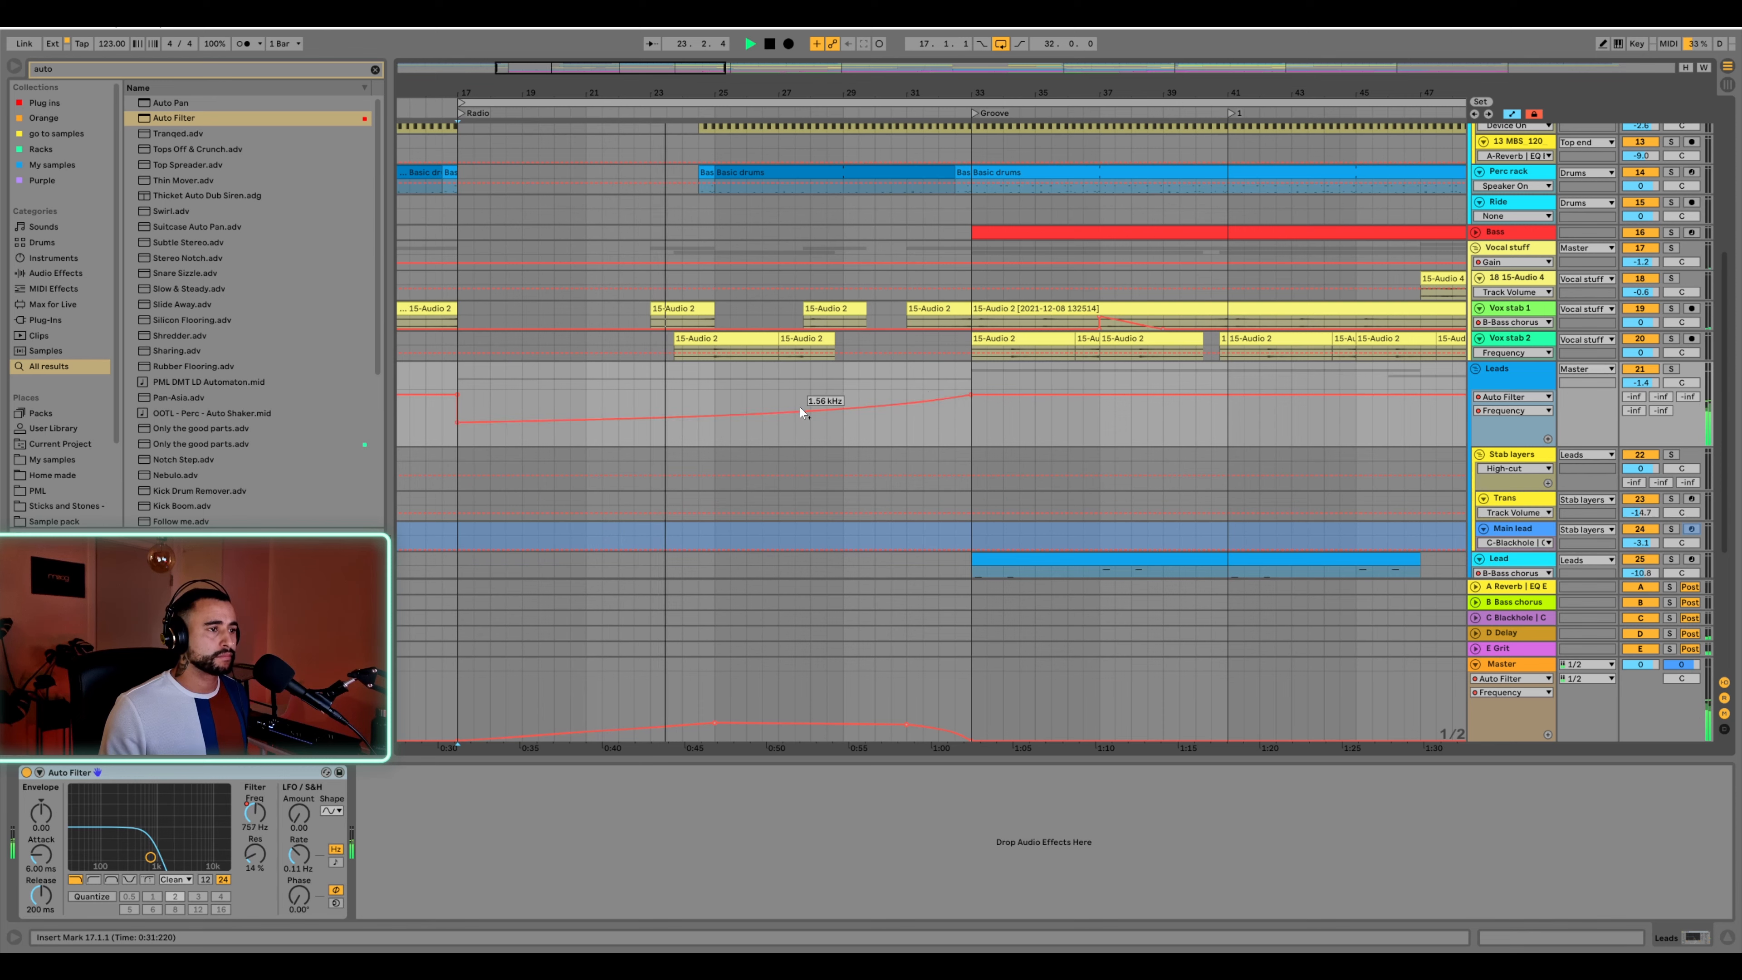
{"action": "left_click", "coordinate": [843, 411]}
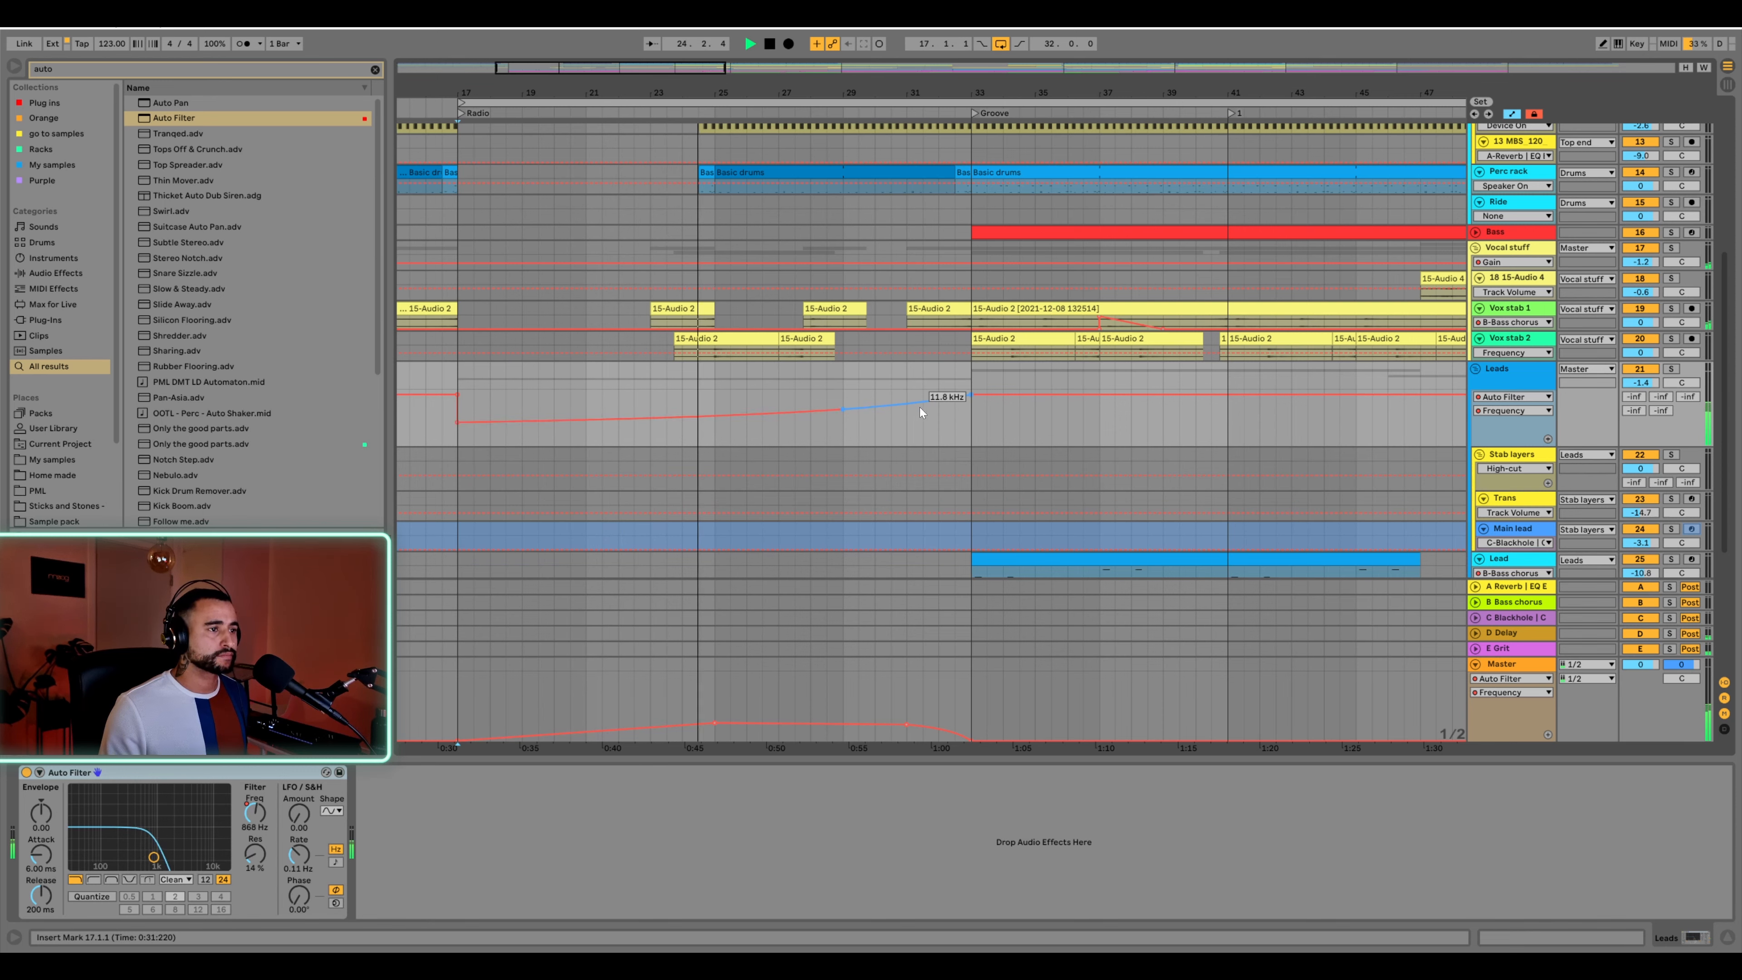
{"action": "left_click_drag", "start_coordinate": [970, 395], "coordinate": [971, 420]}
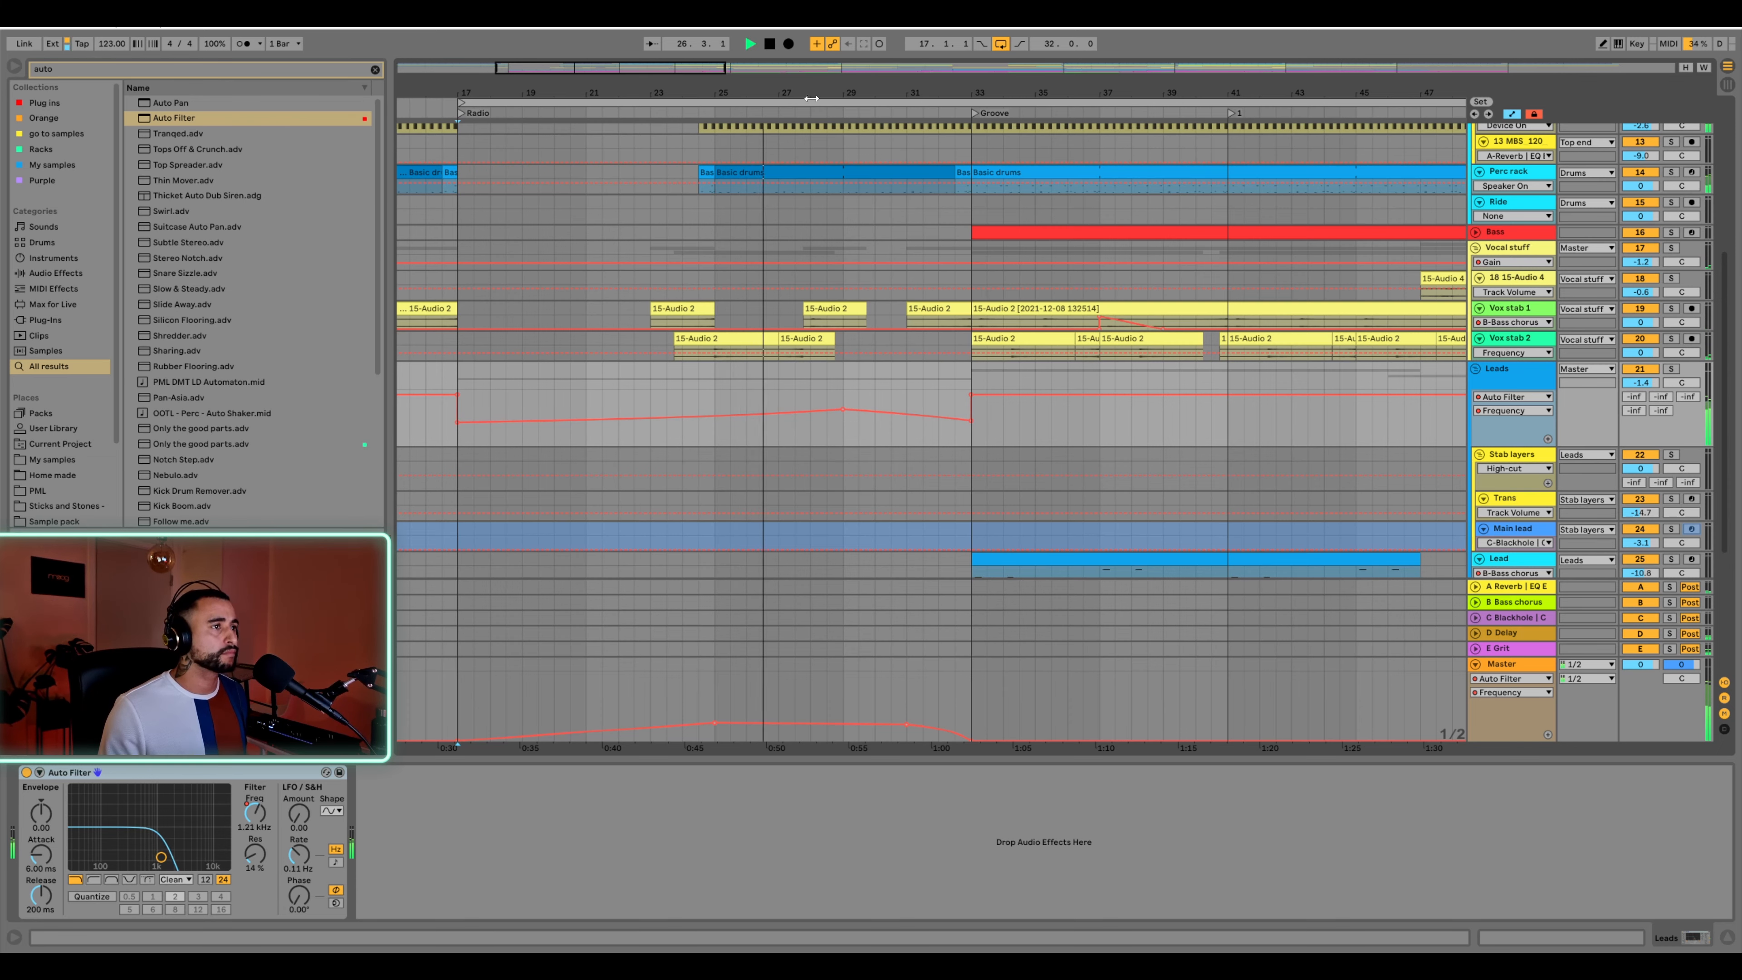
Listen to the filtered Radio section through to the Groove and hide the automation lanes
{"action": "left_click_drag", "start_coordinate": [734, 93], "coordinate": [729, 46]}
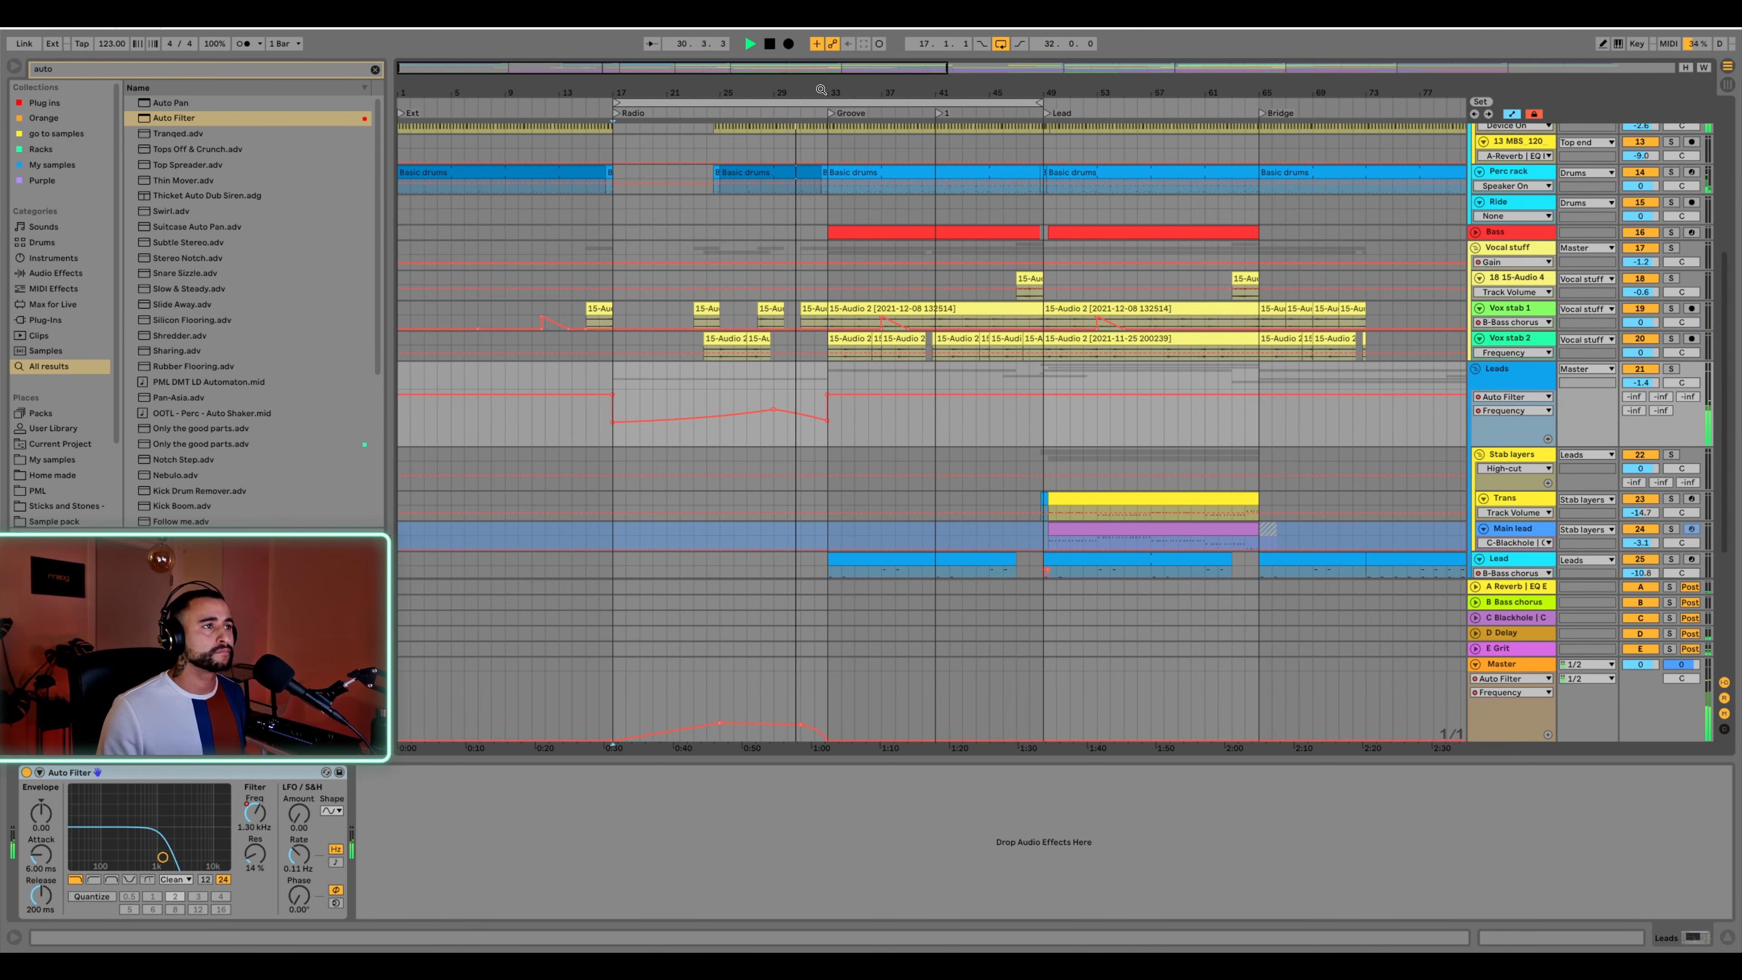
{"action": "left_click_drag", "start_coordinate": [822, 90], "coordinate": [816, 44]}
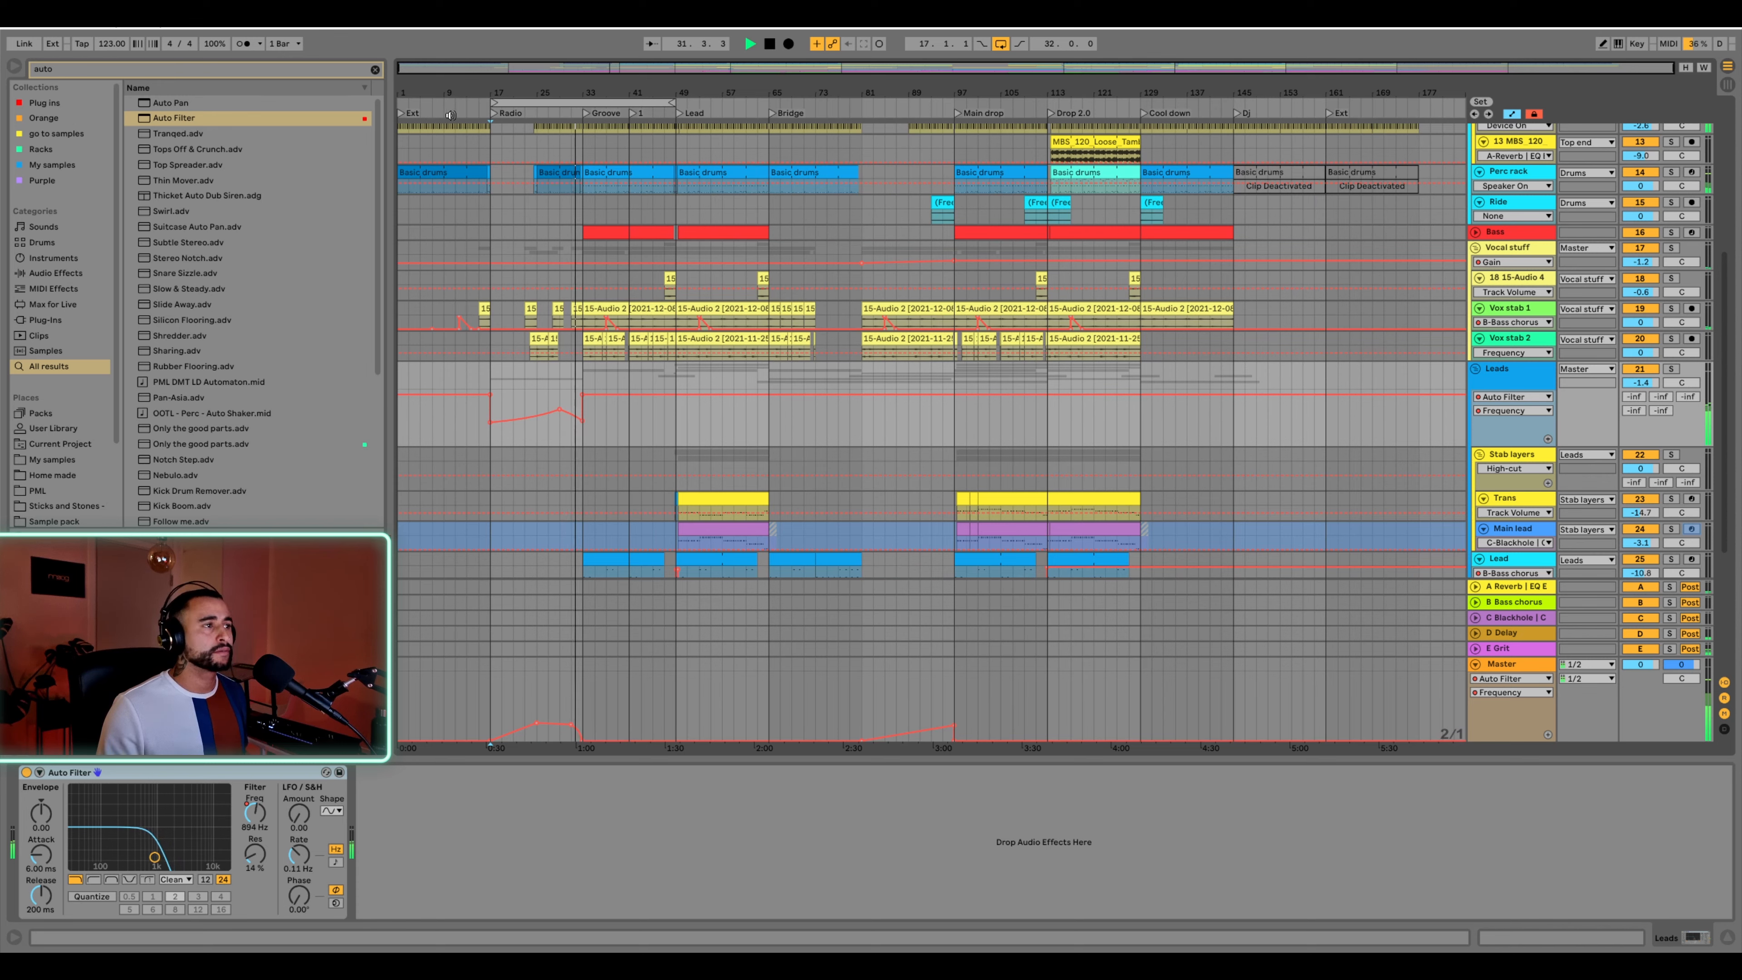
{"action": "key", "text": "a"}
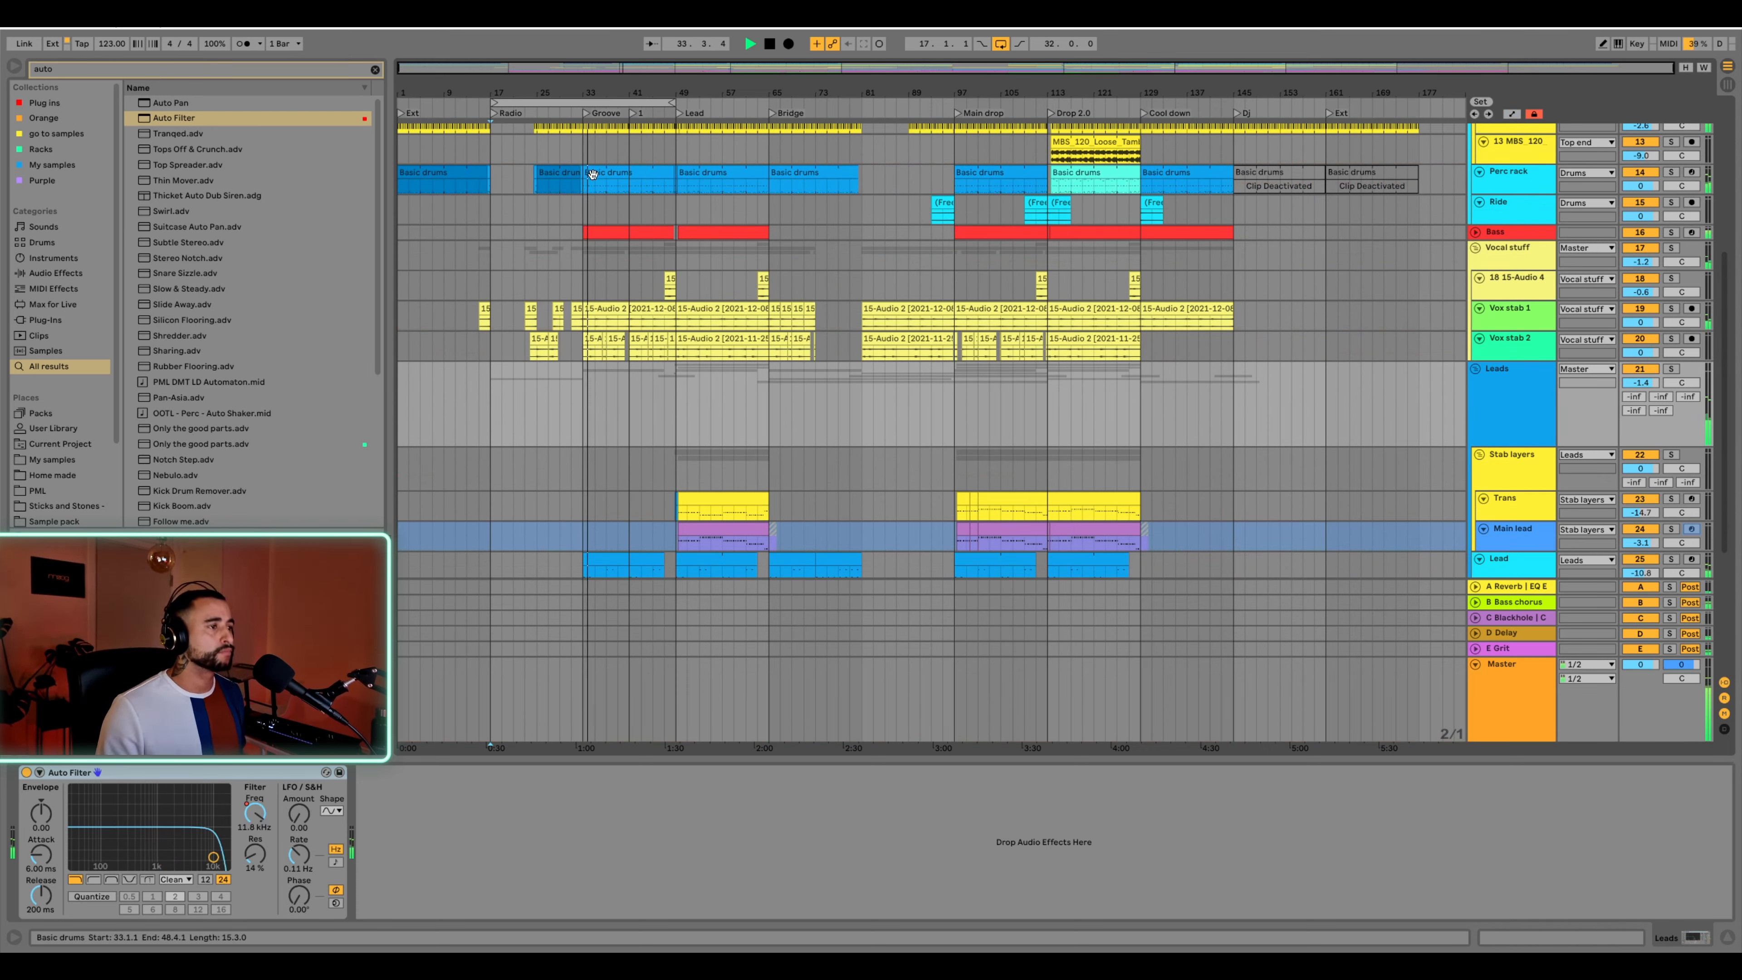
{"action": "left_click_drag", "start_coordinate": [586, 84], "coordinate": [612, 369]}
{"action": "key", "text": "space"}
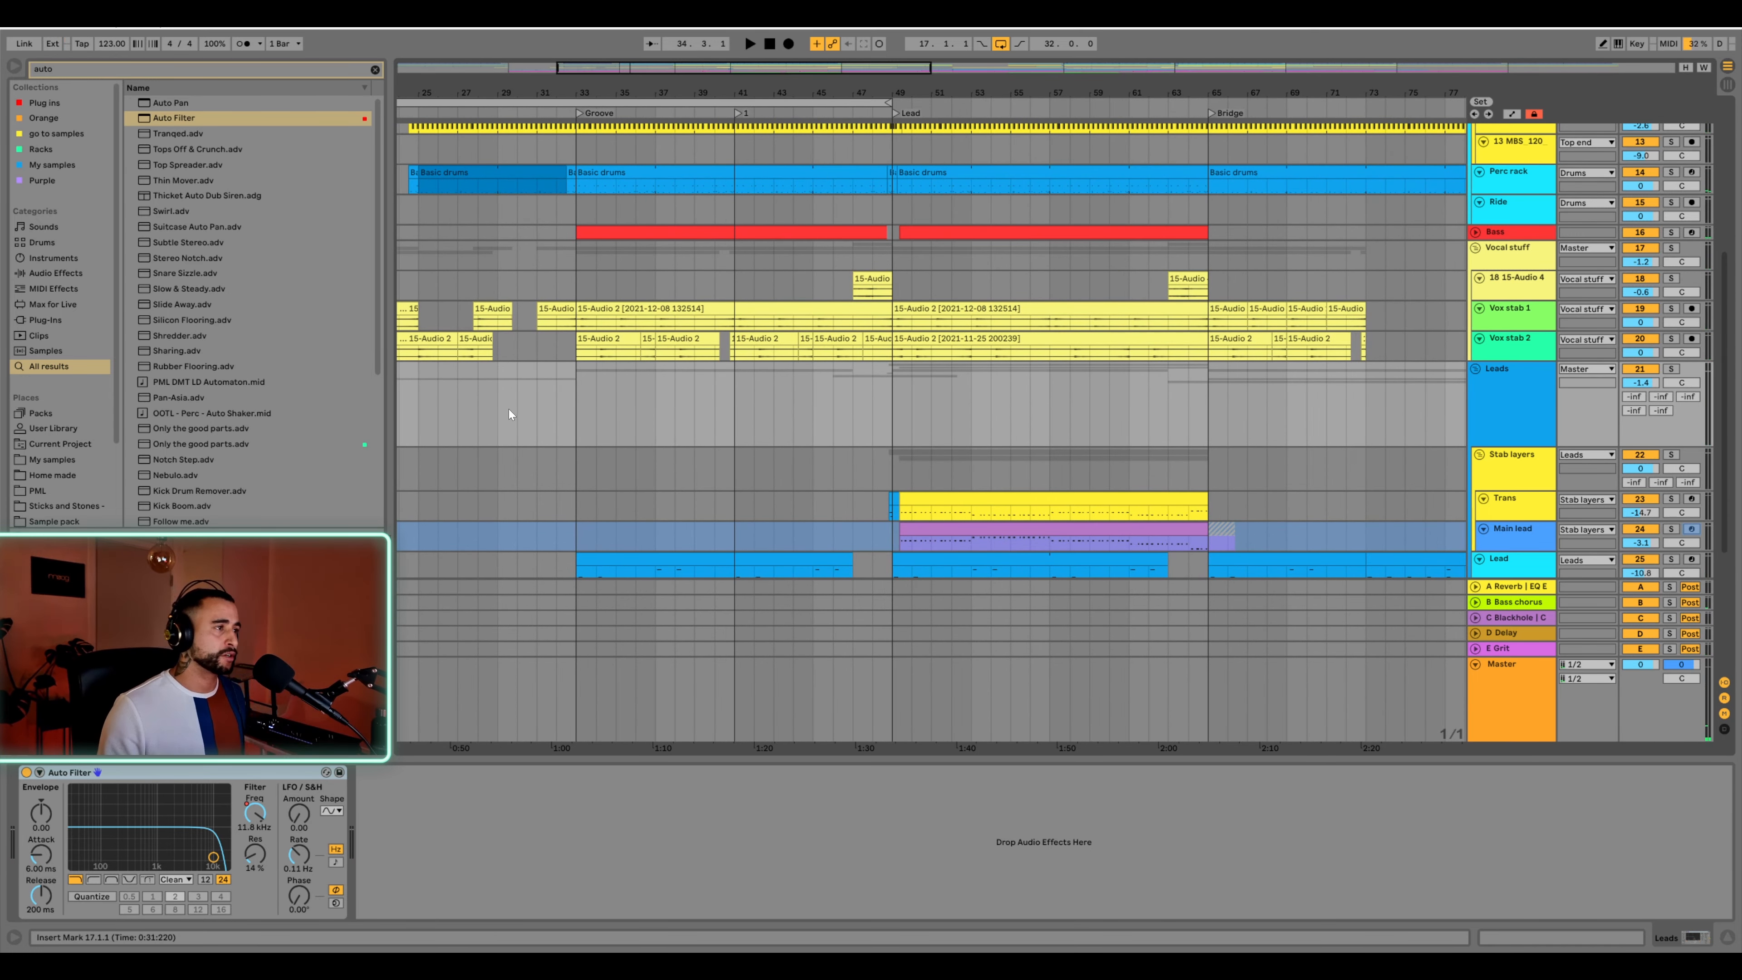
Review the tracks across the Radio, Groove and Lead sections, from the melodies and arp up to the drums
{"action": "scroll", "coordinate": [651, 508], "scroll_direction": "down", "scroll_amount": 5}
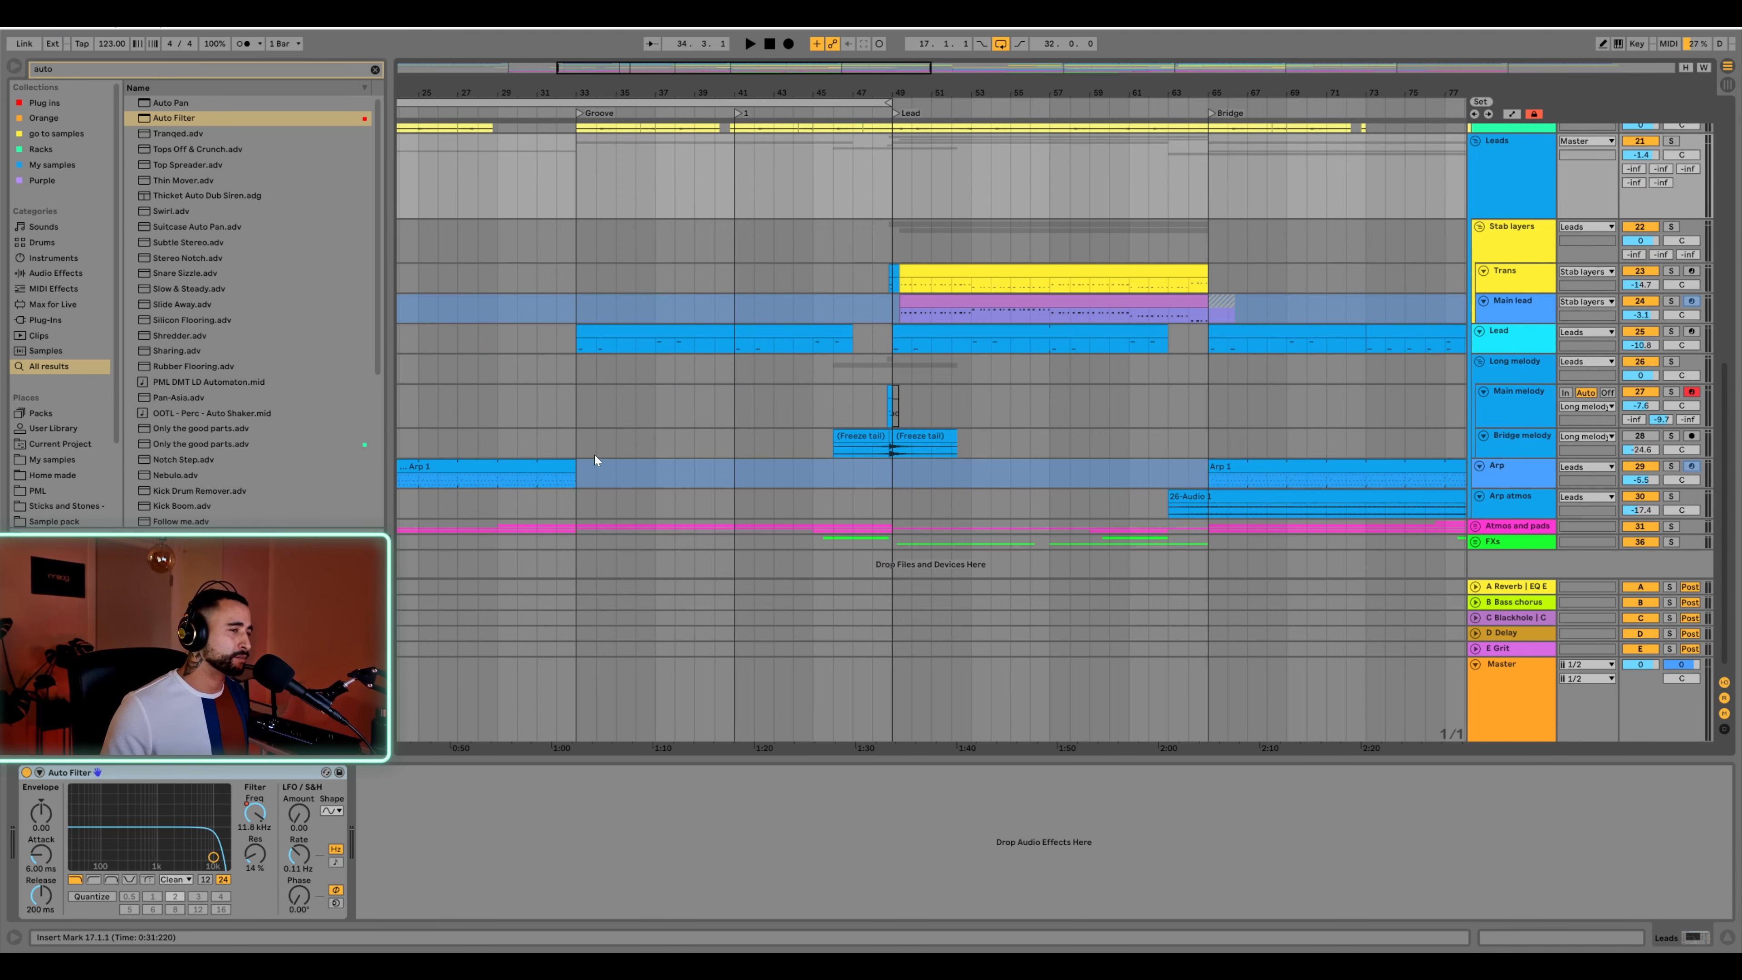
{"action": "left_click_drag", "start_coordinate": [874, 85], "coordinate": [1027, 86]}
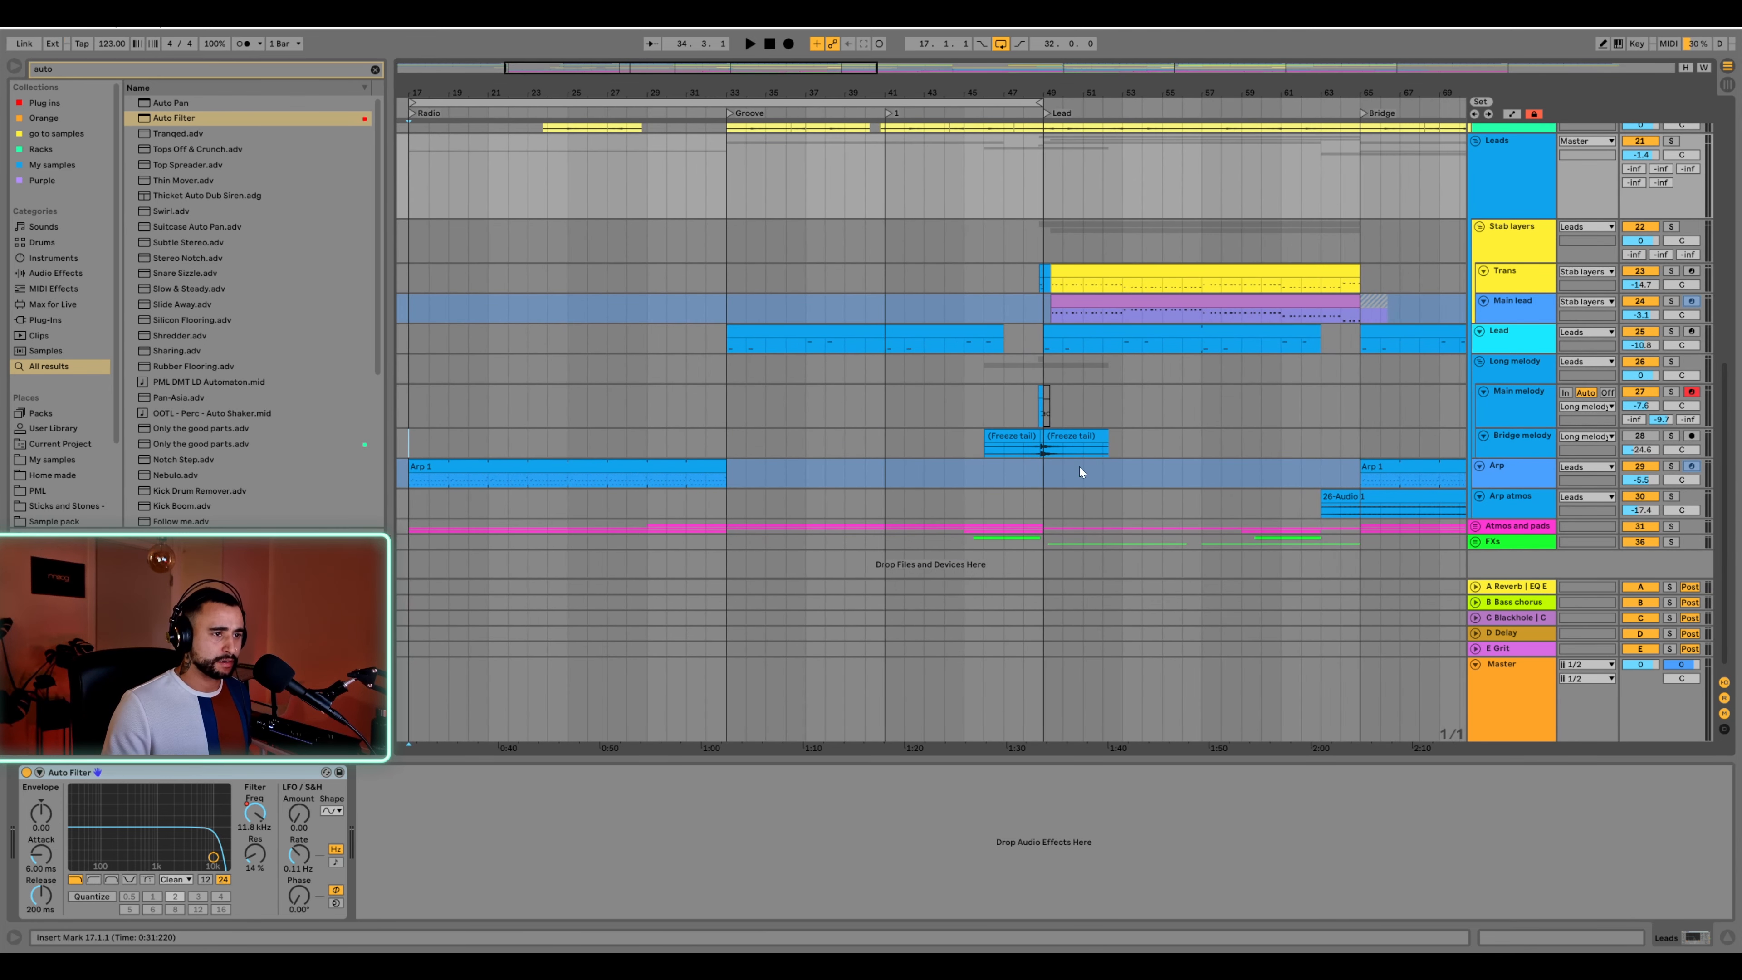
{"action": "left_click", "coordinate": [1076, 431]}
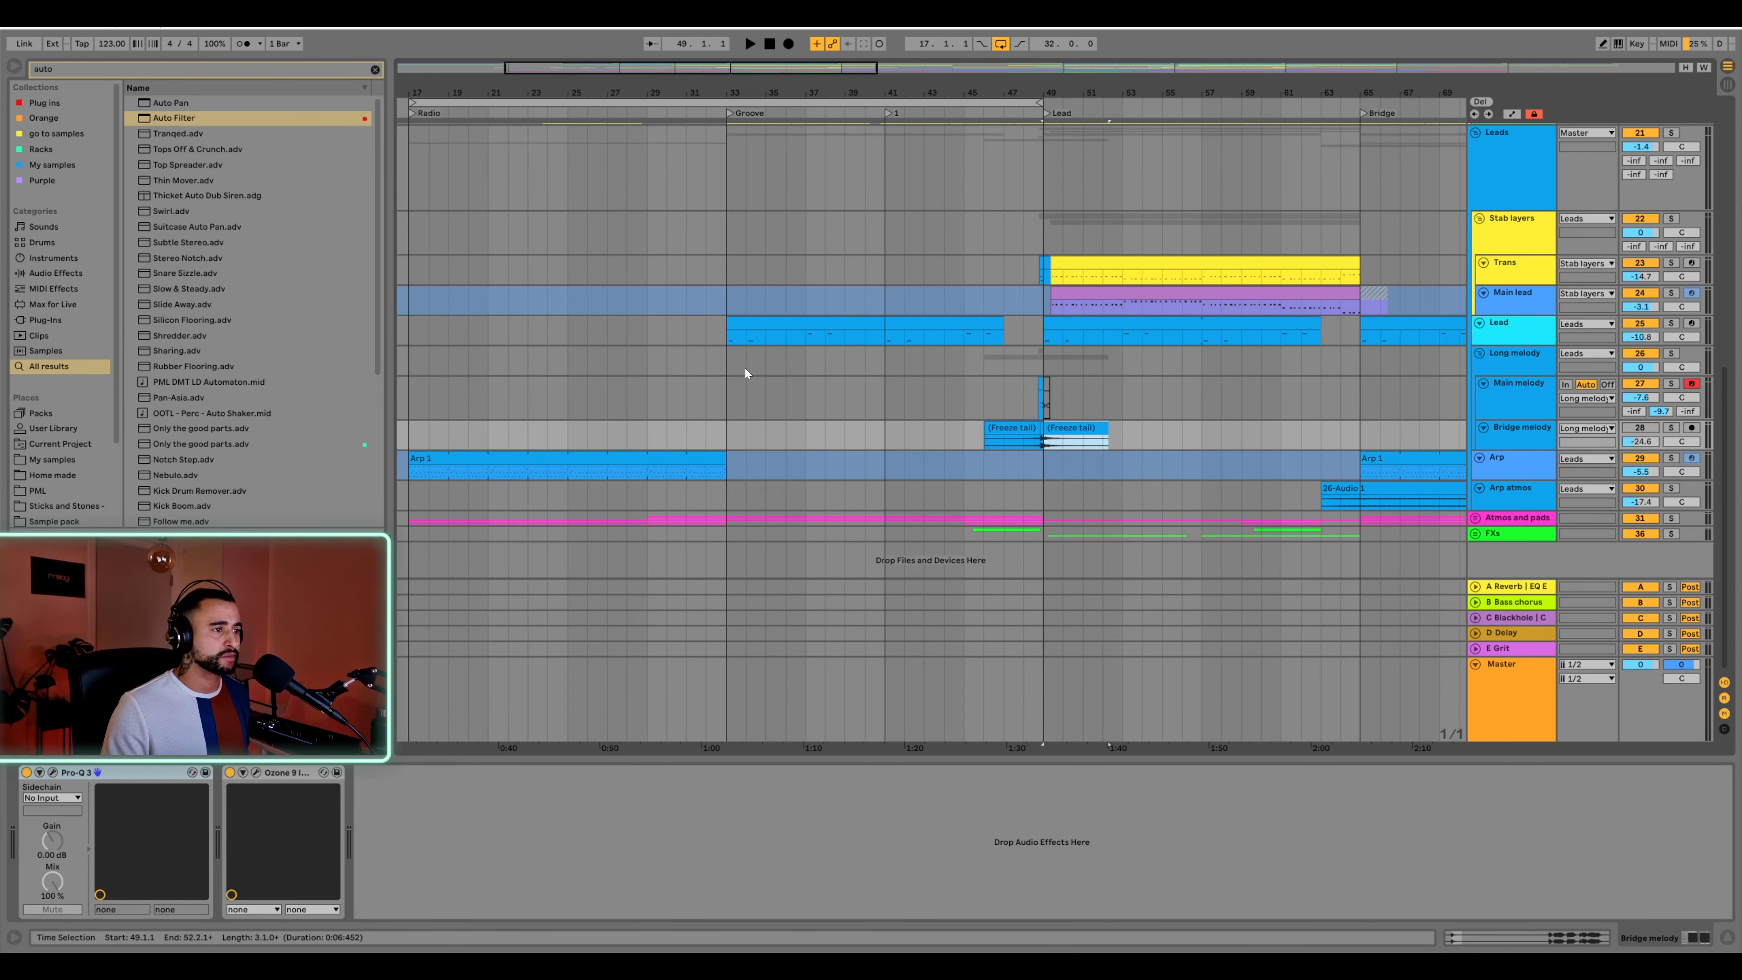
{"action": "scroll", "coordinate": [713, 302], "scroll_direction": "up", "scroll_amount": 2}
{"action": "left_click", "coordinate": [686, 233]}
{"action": "scroll", "coordinate": [698, 208], "scroll_direction": "up", "scroll_amount": 5}
{"action": "scroll", "coordinate": [698, 208], "scroll_direction": "up", "scroll_amount": 5}
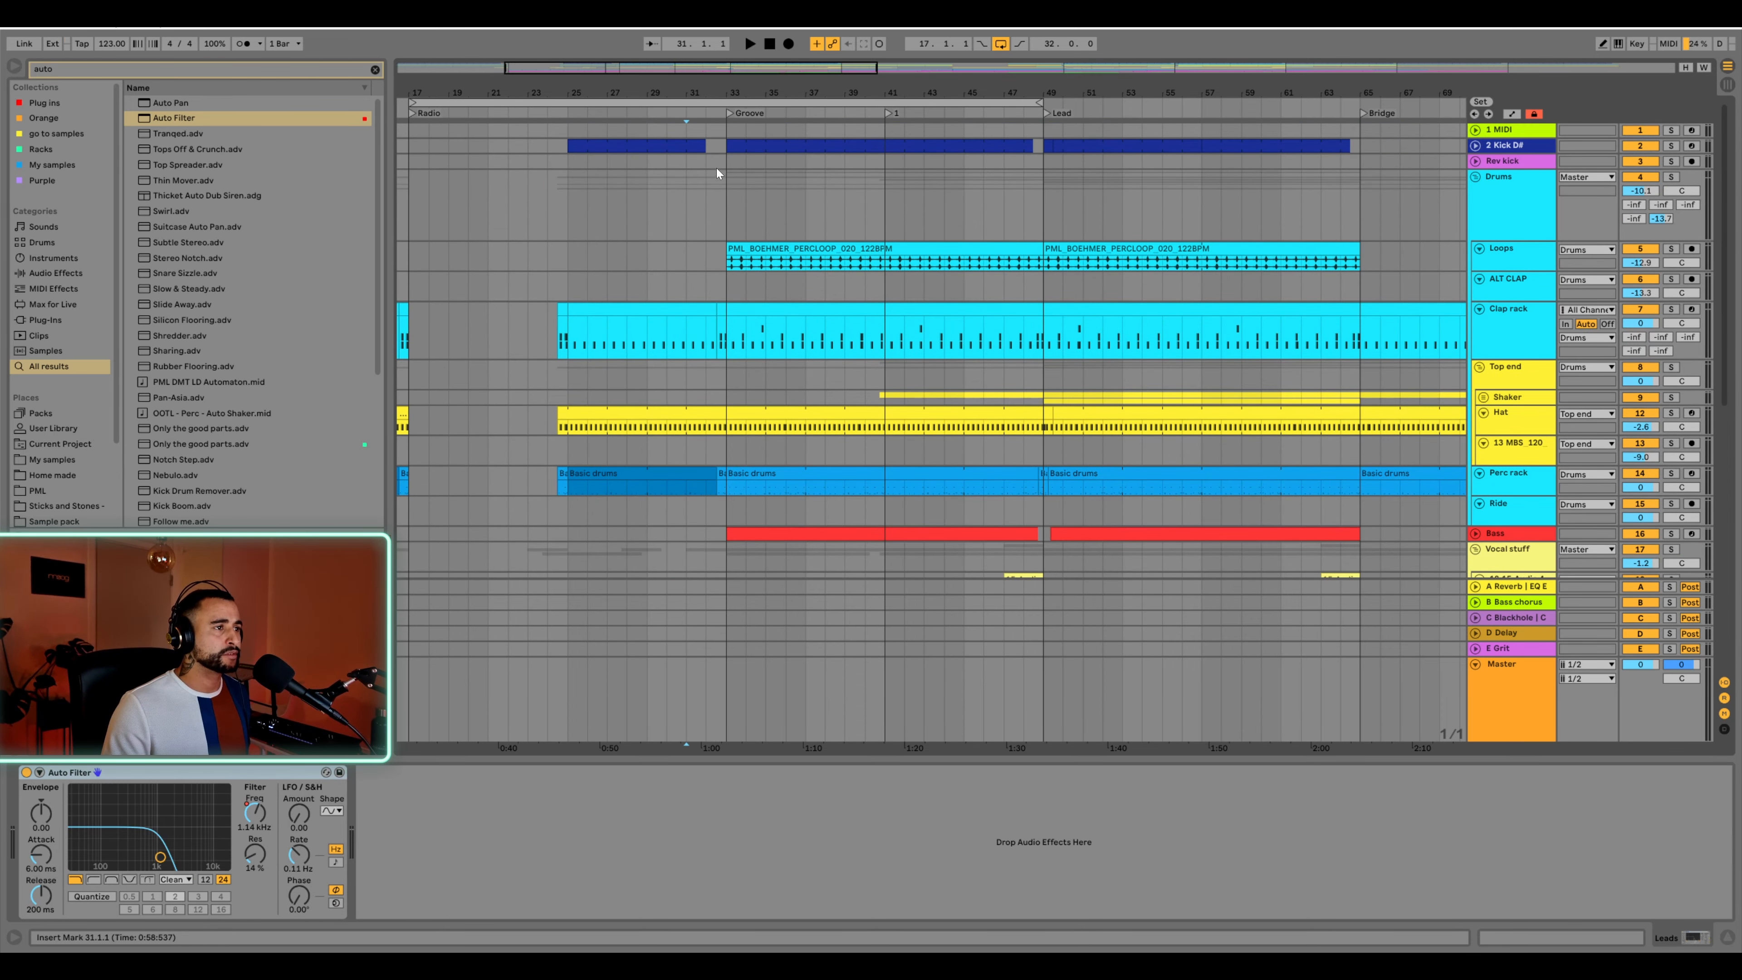
{"action": "scroll", "coordinate": [717, 169], "scroll_direction": "down", "scroll_amount": 8}
{"action": "scroll", "coordinate": [713, 302], "scroll_direction": "down", "scroll_amount": 3}
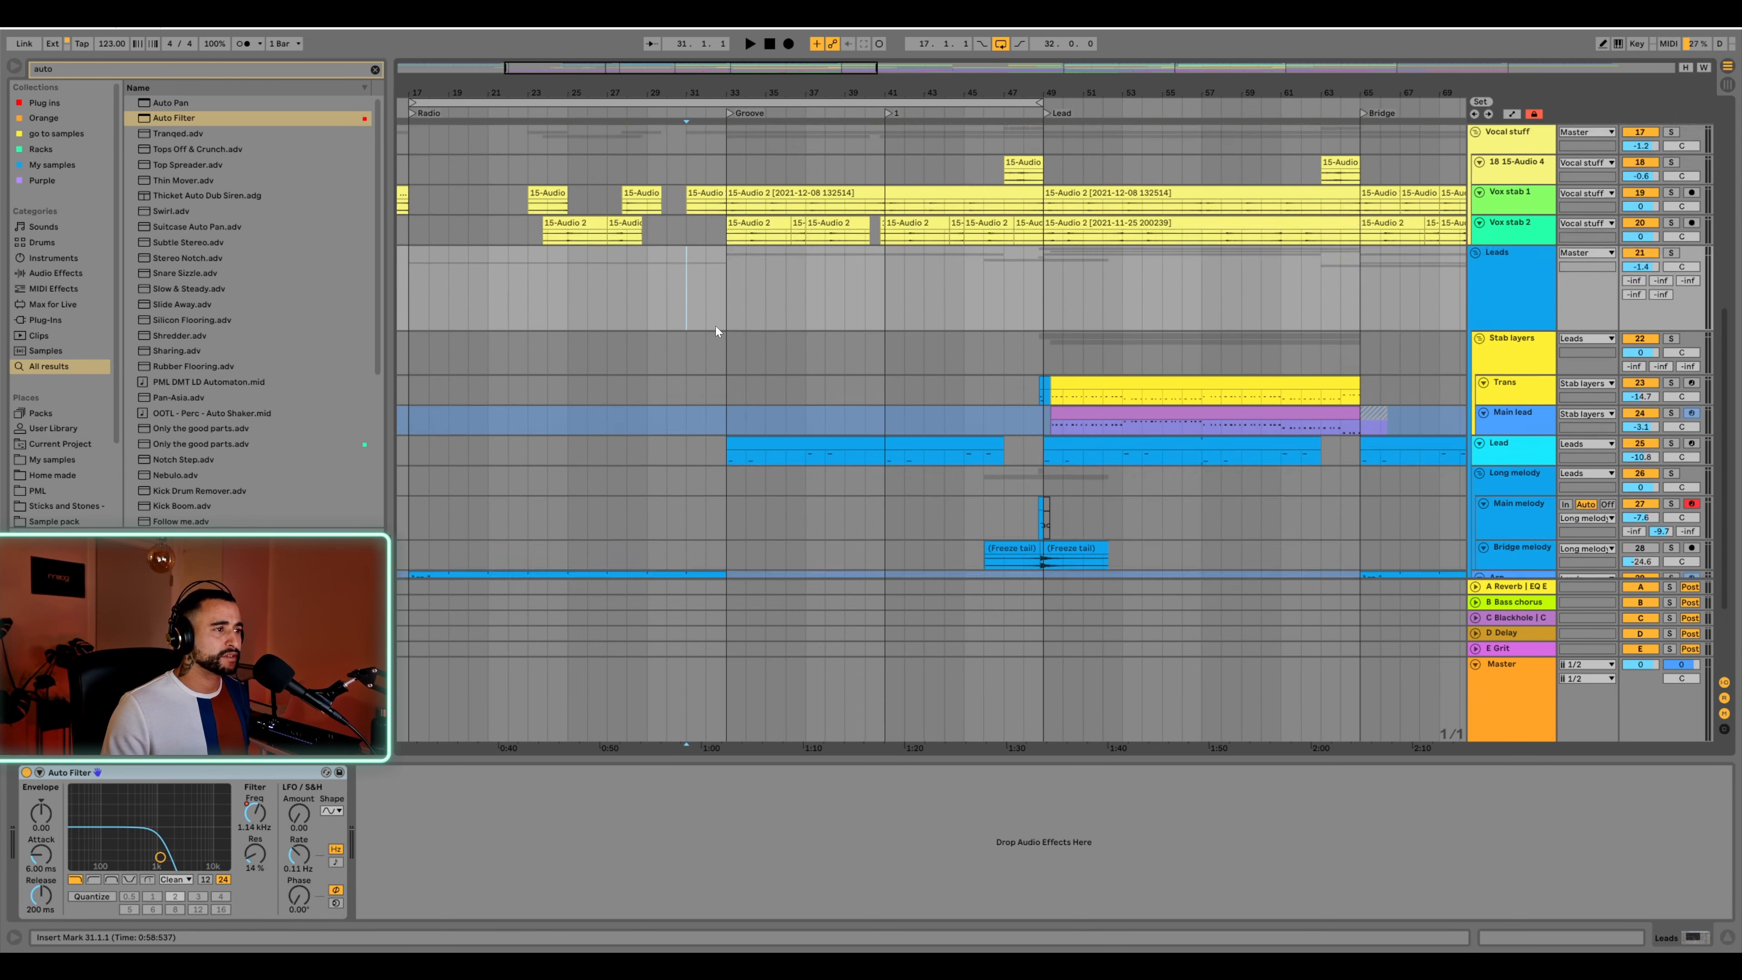
{"action": "scroll", "coordinate": [723, 306], "scroll_direction": "up", "scroll_amount": 6}
Copy the reversed Freeze clip on the Ride track from bar 93 to bar 29, leading into the Groove
{"action": "left_click", "coordinate": [1480, 317]}
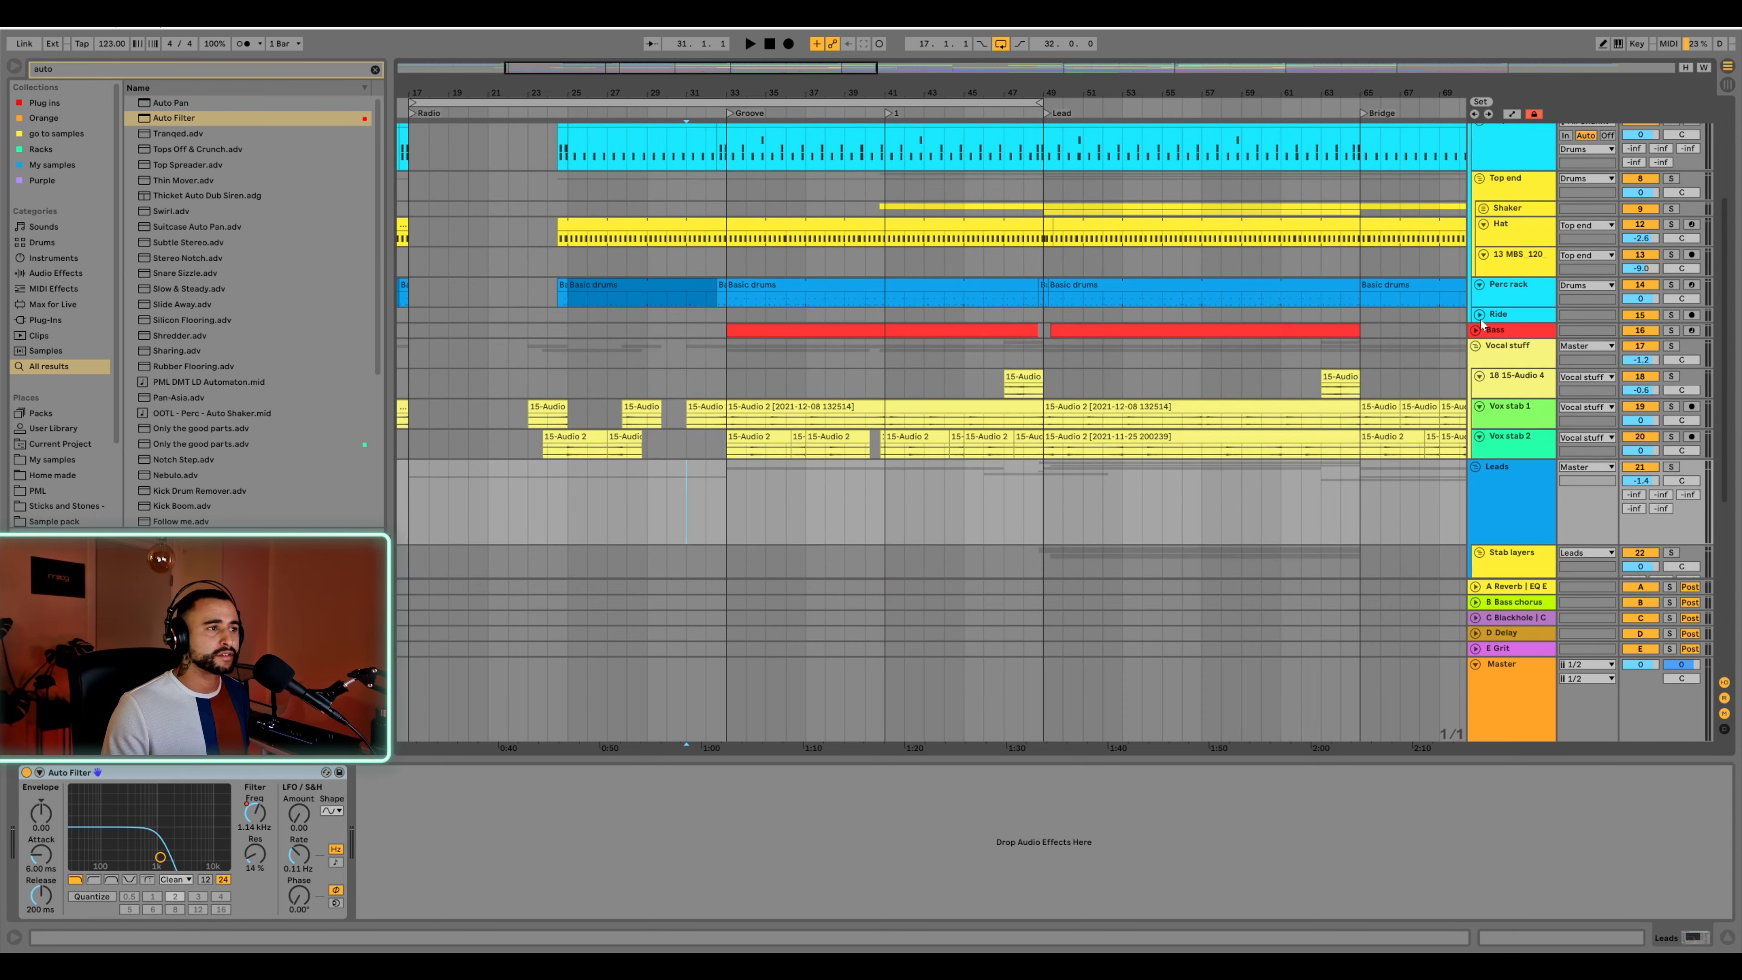
{"action": "left_click", "coordinate": [1480, 316]}
{"action": "scroll", "coordinate": [781, 293], "scroll_direction": "down", "scroll_amount": 5}
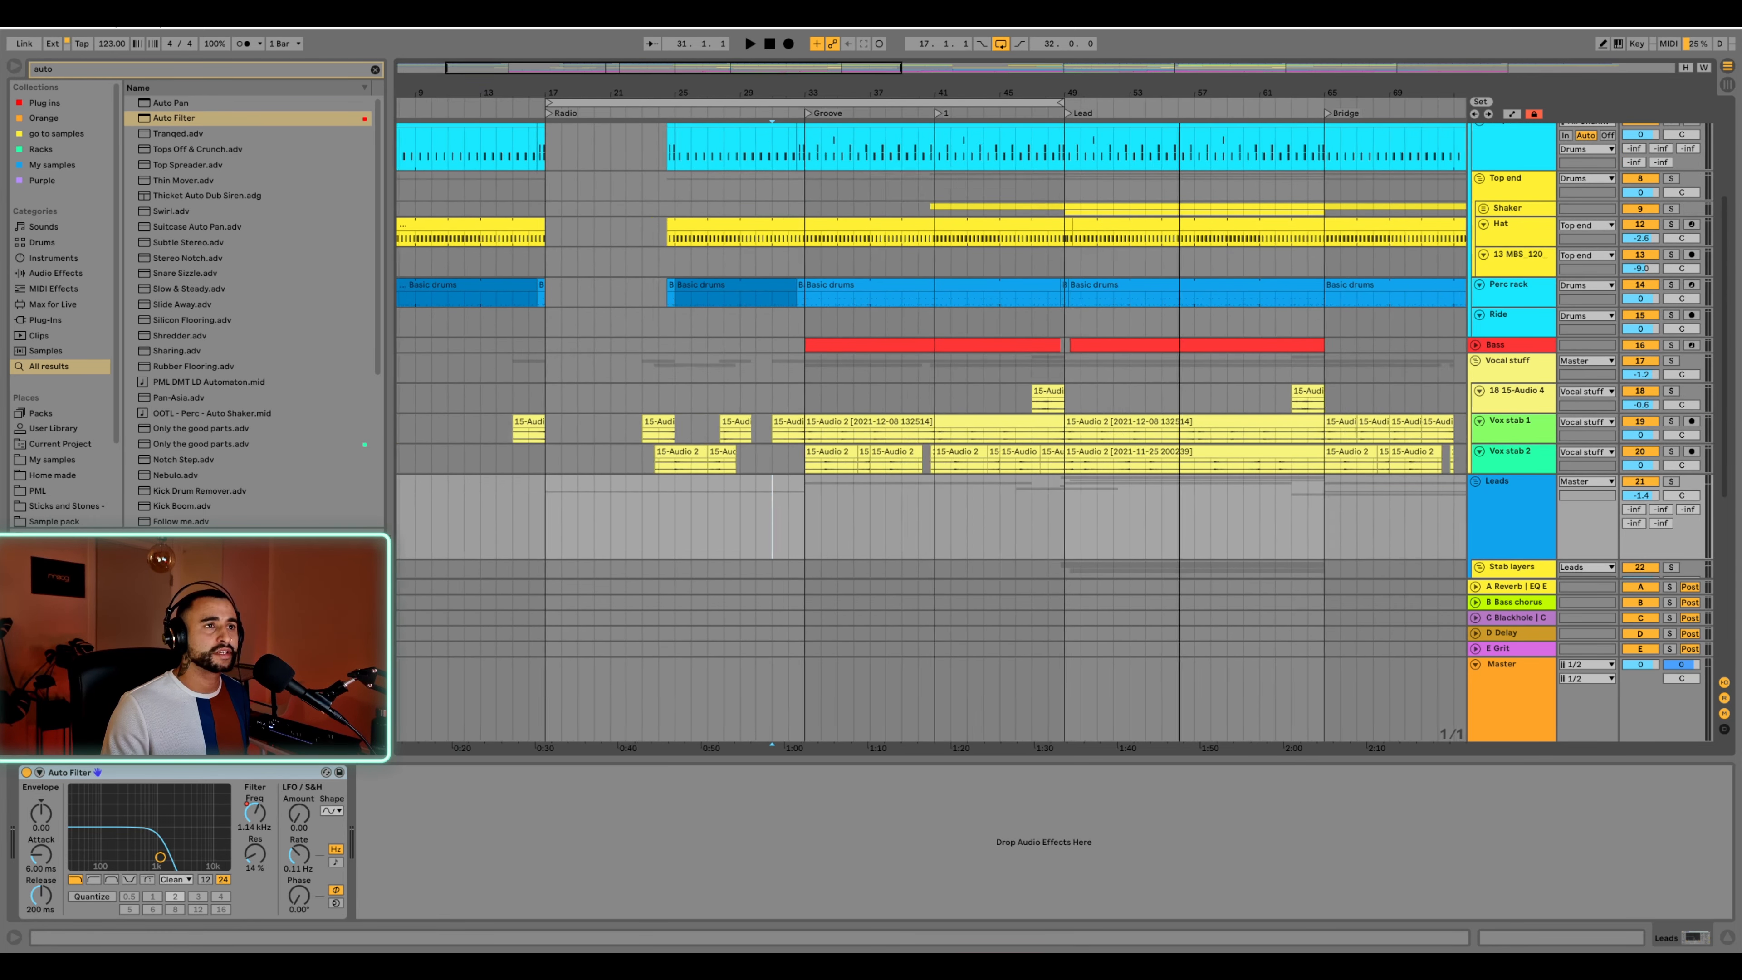
{"action": "left_click", "coordinate": [949, 314]}
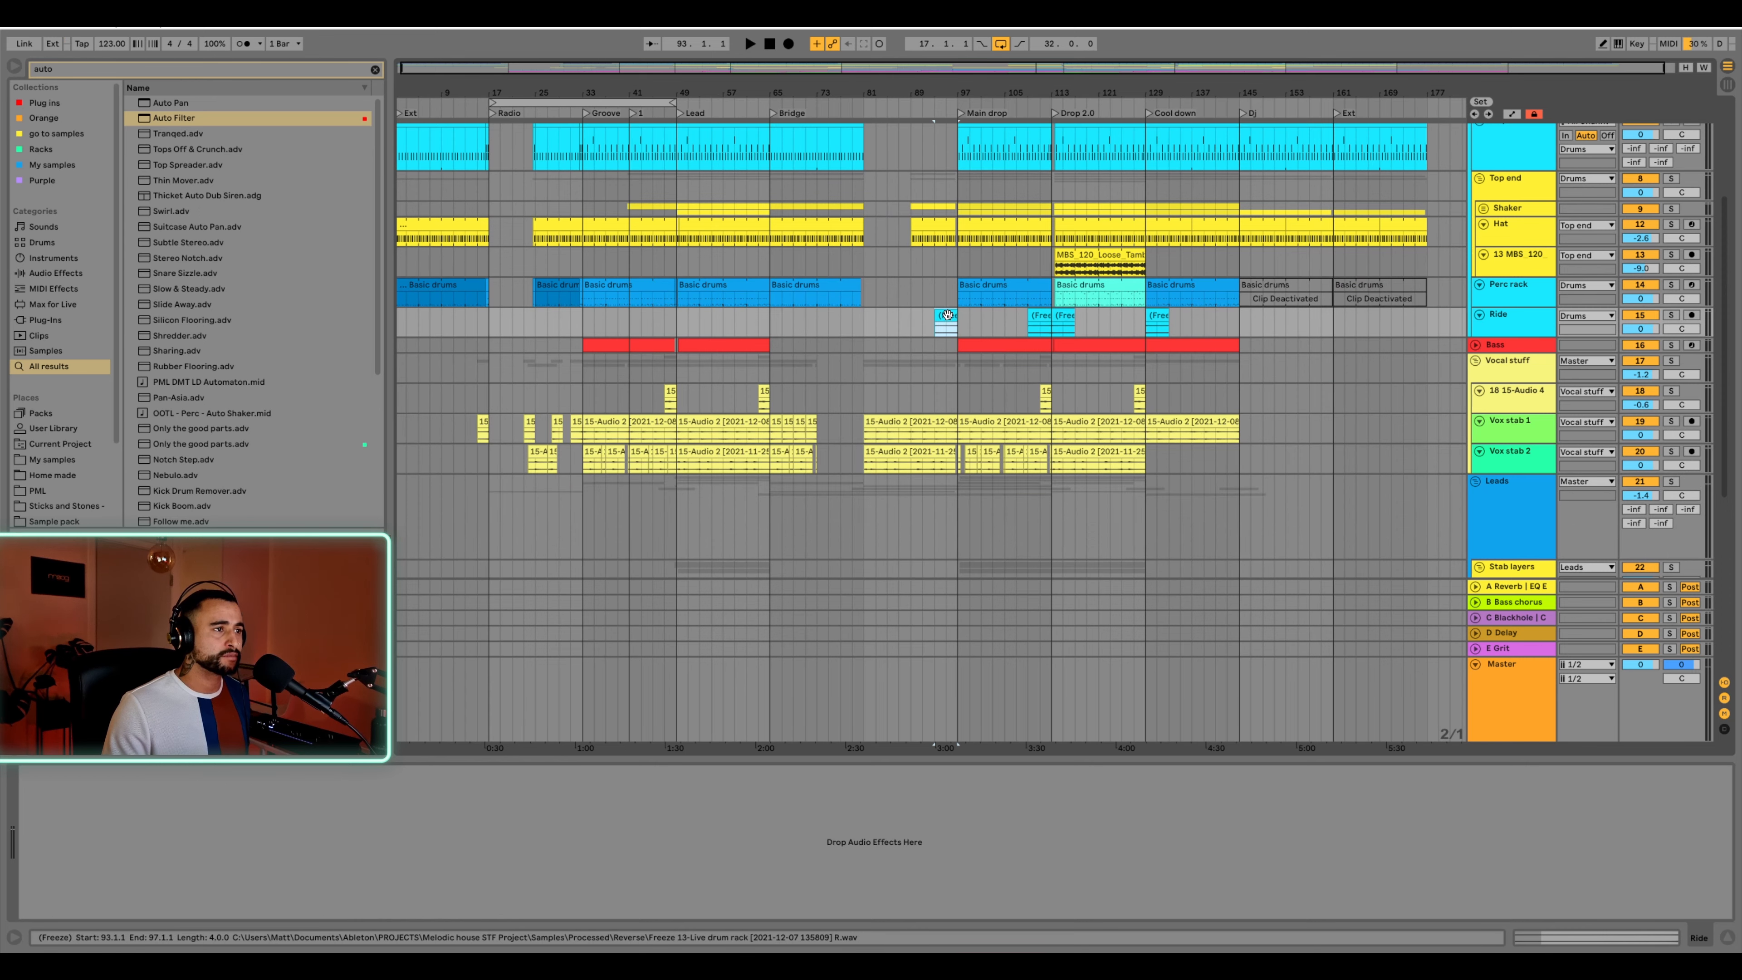
{"action": "left_click_drag", "start_coordinate": [949, 313], "coordinate": [578, 333]}
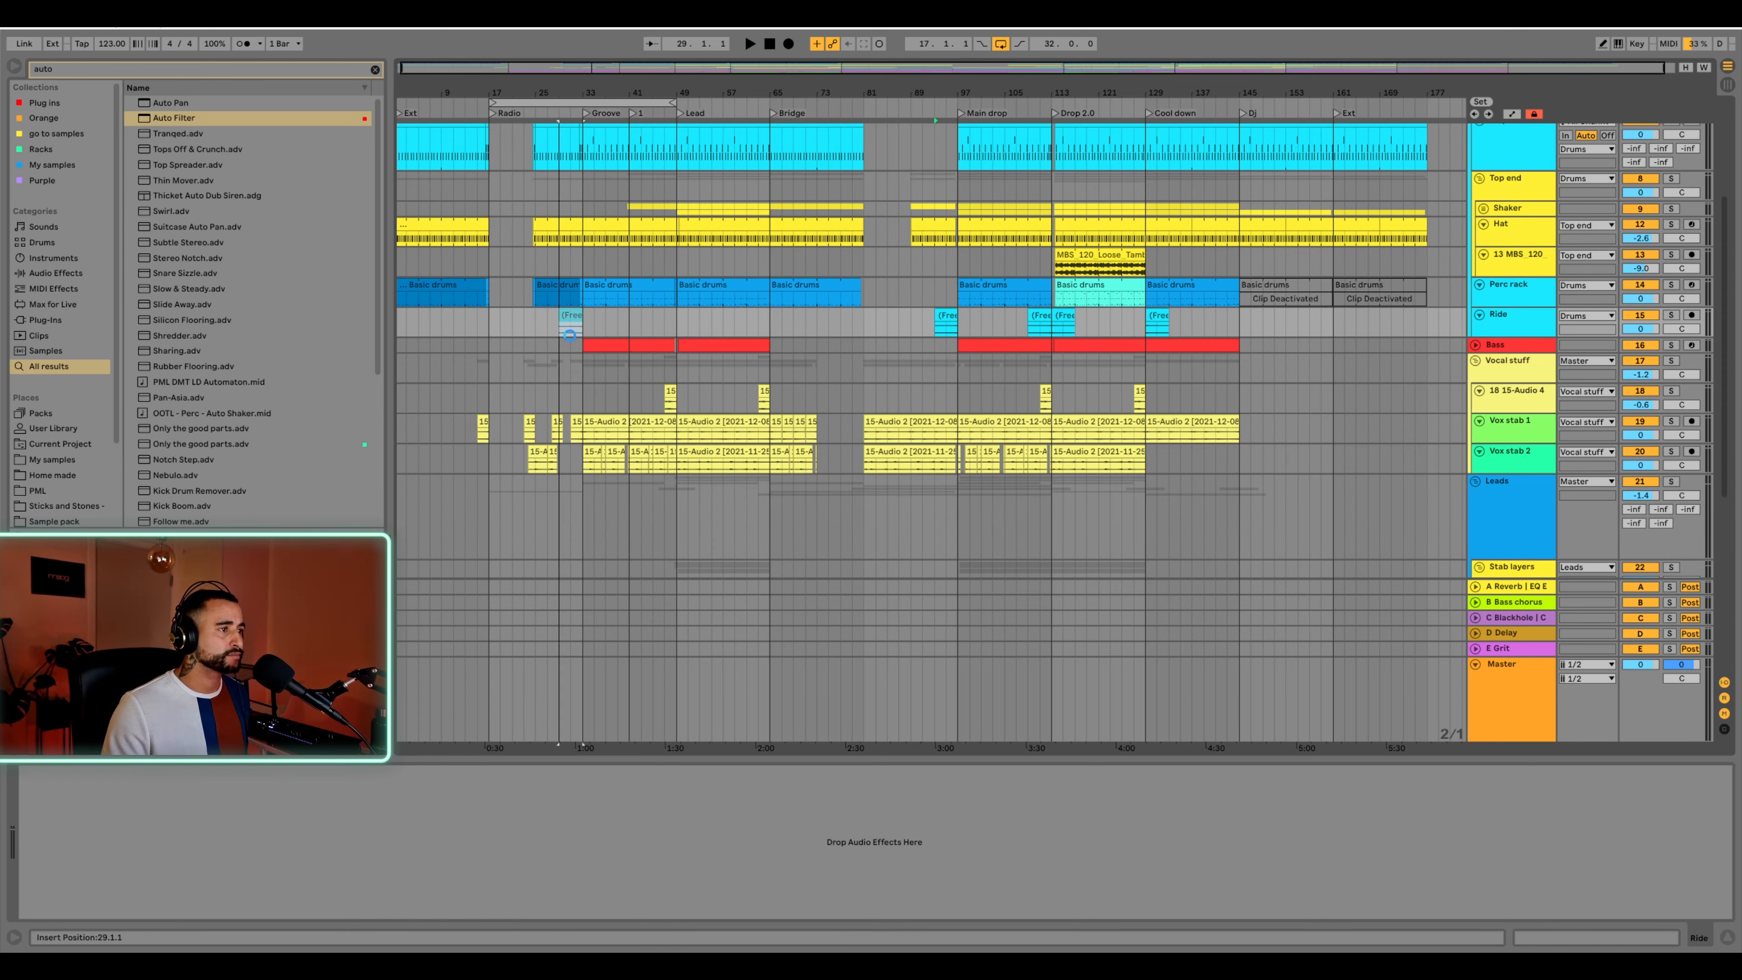
Copy the Freeze clip at the start of Drop 2.0 to bar 17 on the Ride track and audition the Radio section's opening
{"action": "left_click_drag", "start_coordinate": [1059, 316], "coordinate": [494, 327]}
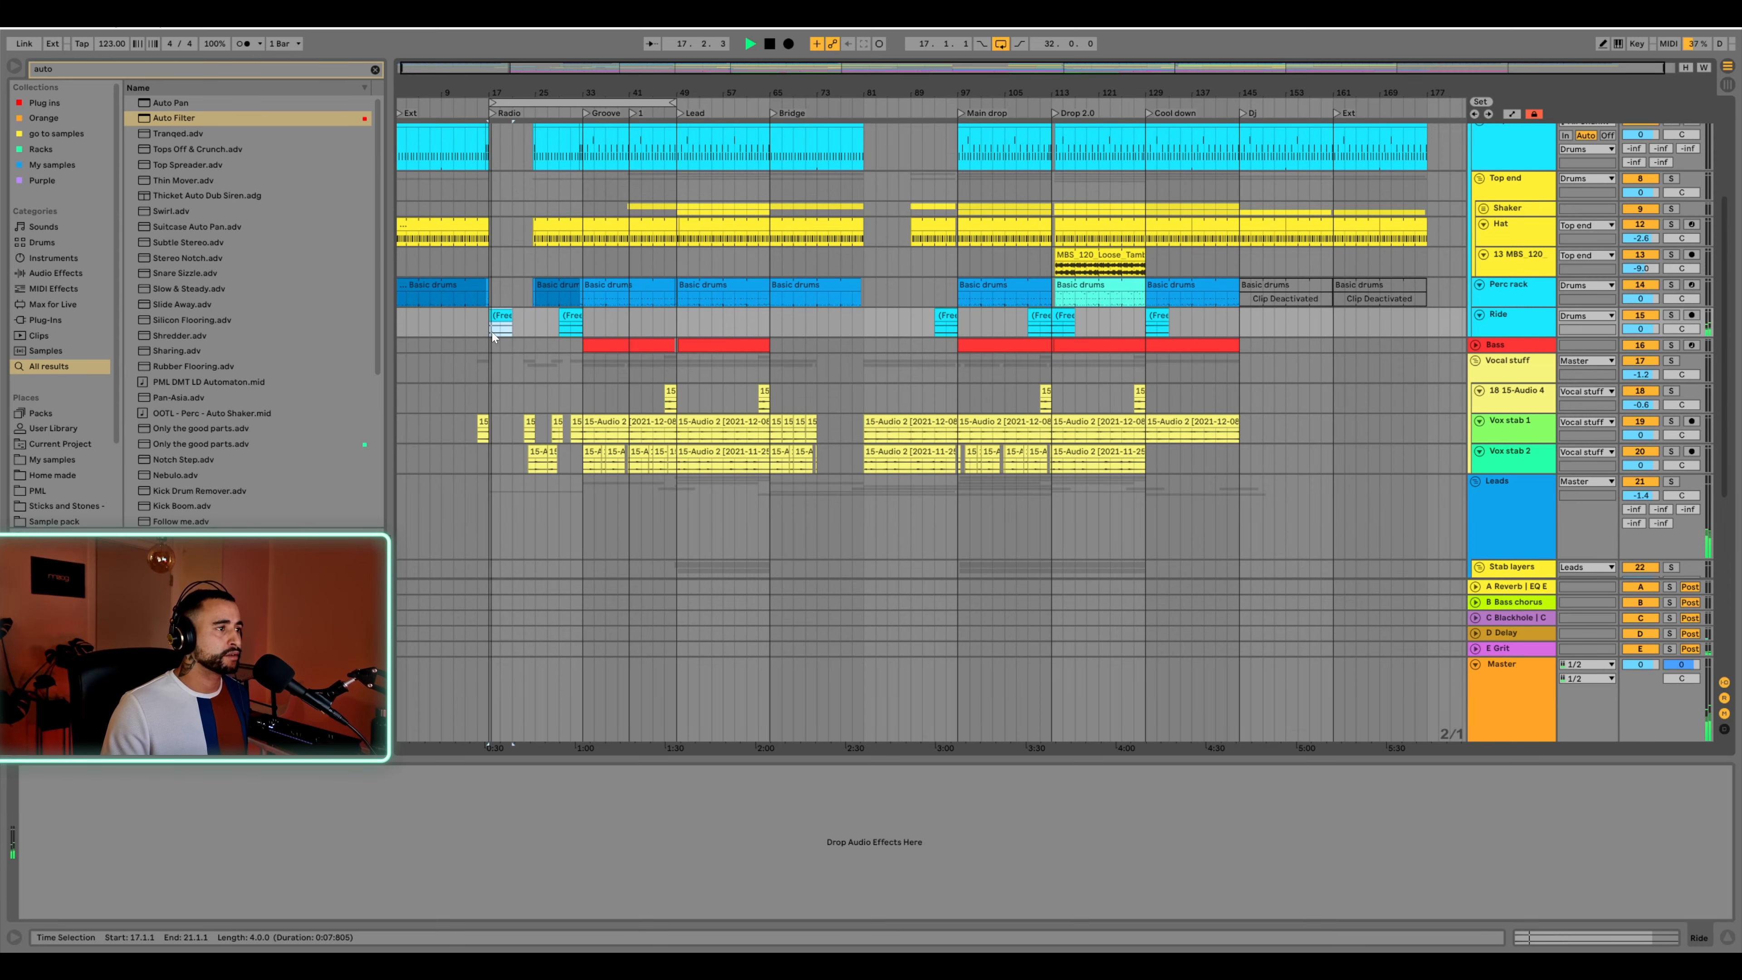
{"action": "key", "text": "space"}
{"action": "left_click_drag", "start_coordinate": [501, 91], "coordinate": [592, 240]}
{"action": "key", "text": "space"}
{"action": "left_click", "coordinate": [689, 320]}
{"action": "key", "text": "space"}
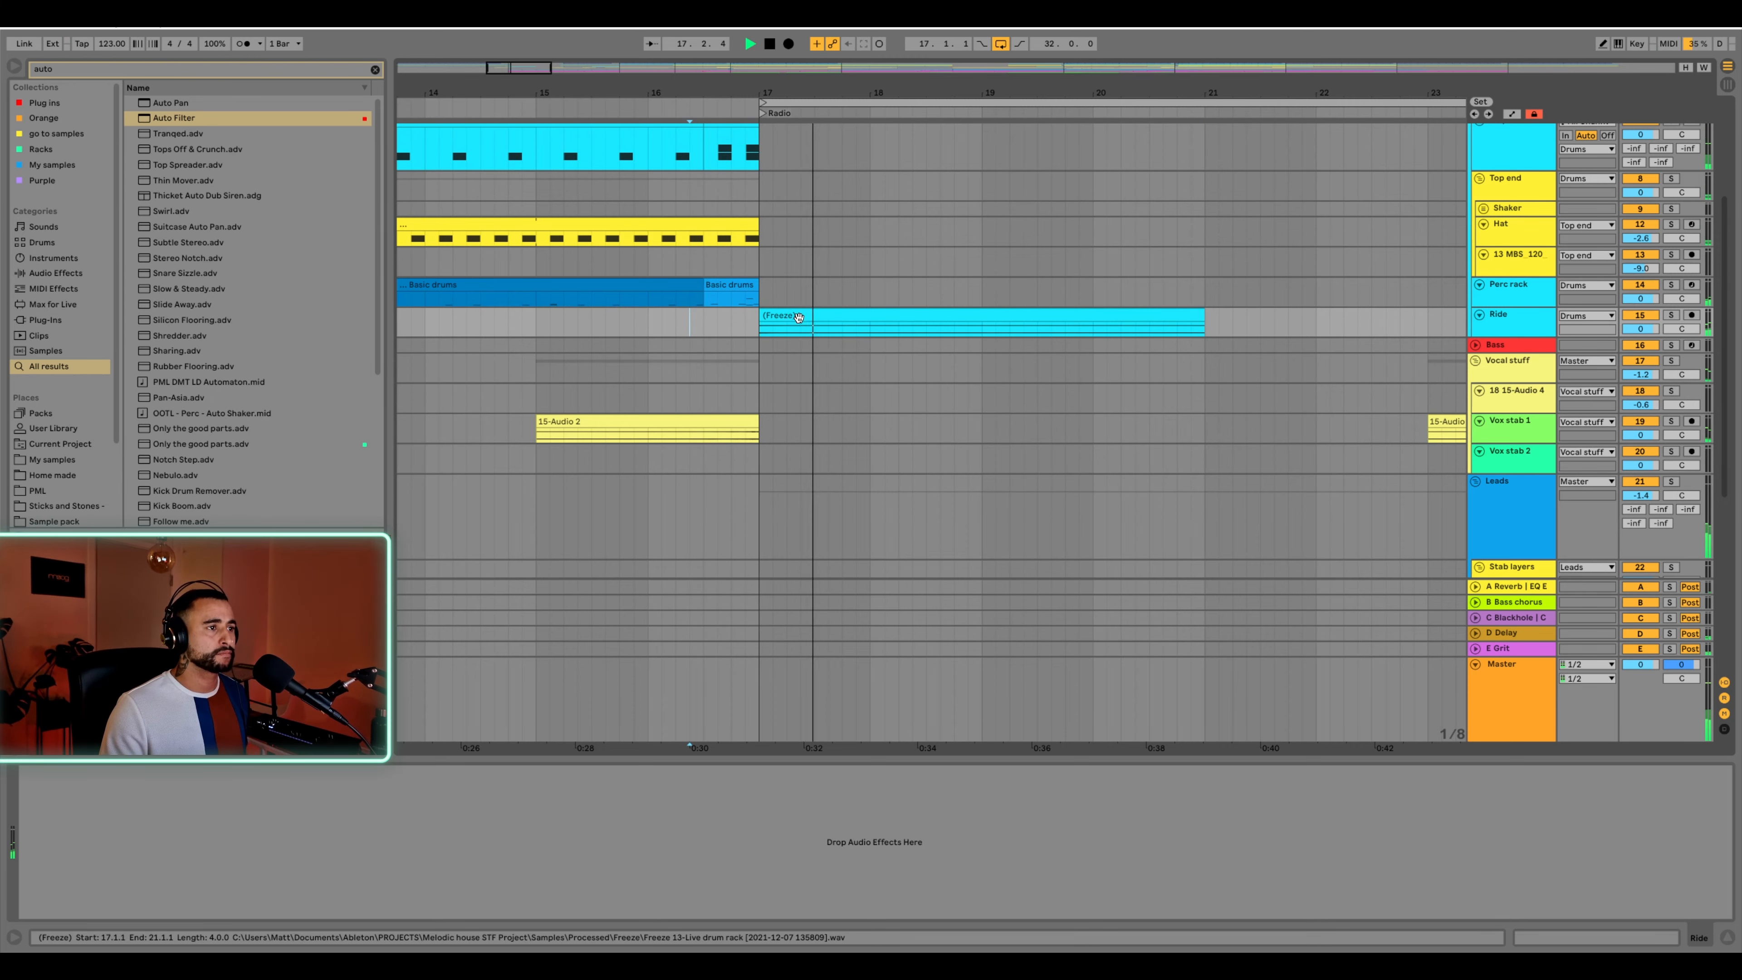
{"action": "left_click_drag", "start_coordinate": [802, 91], "coordinate": [785, 28]}
{"action": "key", "text": "space"}
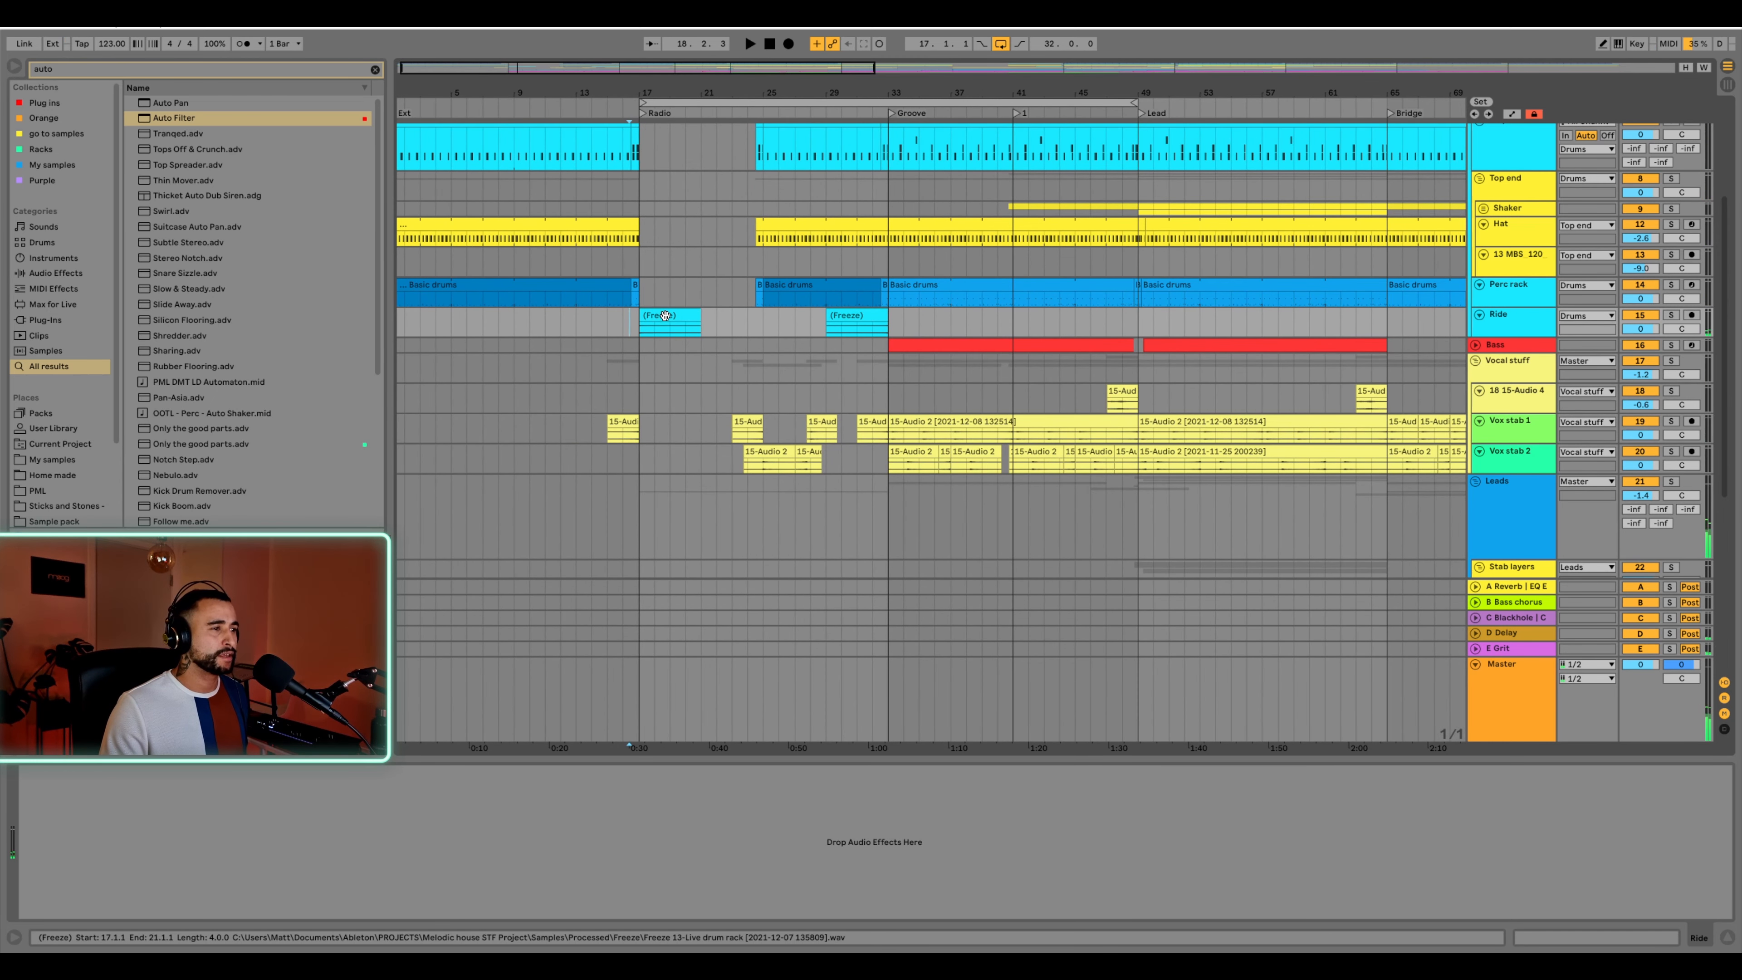
Copy the reversed Ride clip from bar 29 to bar 13 and audition the lead-in to the Radio section
{"action": "left_click", "coordinate": [664, 316]}
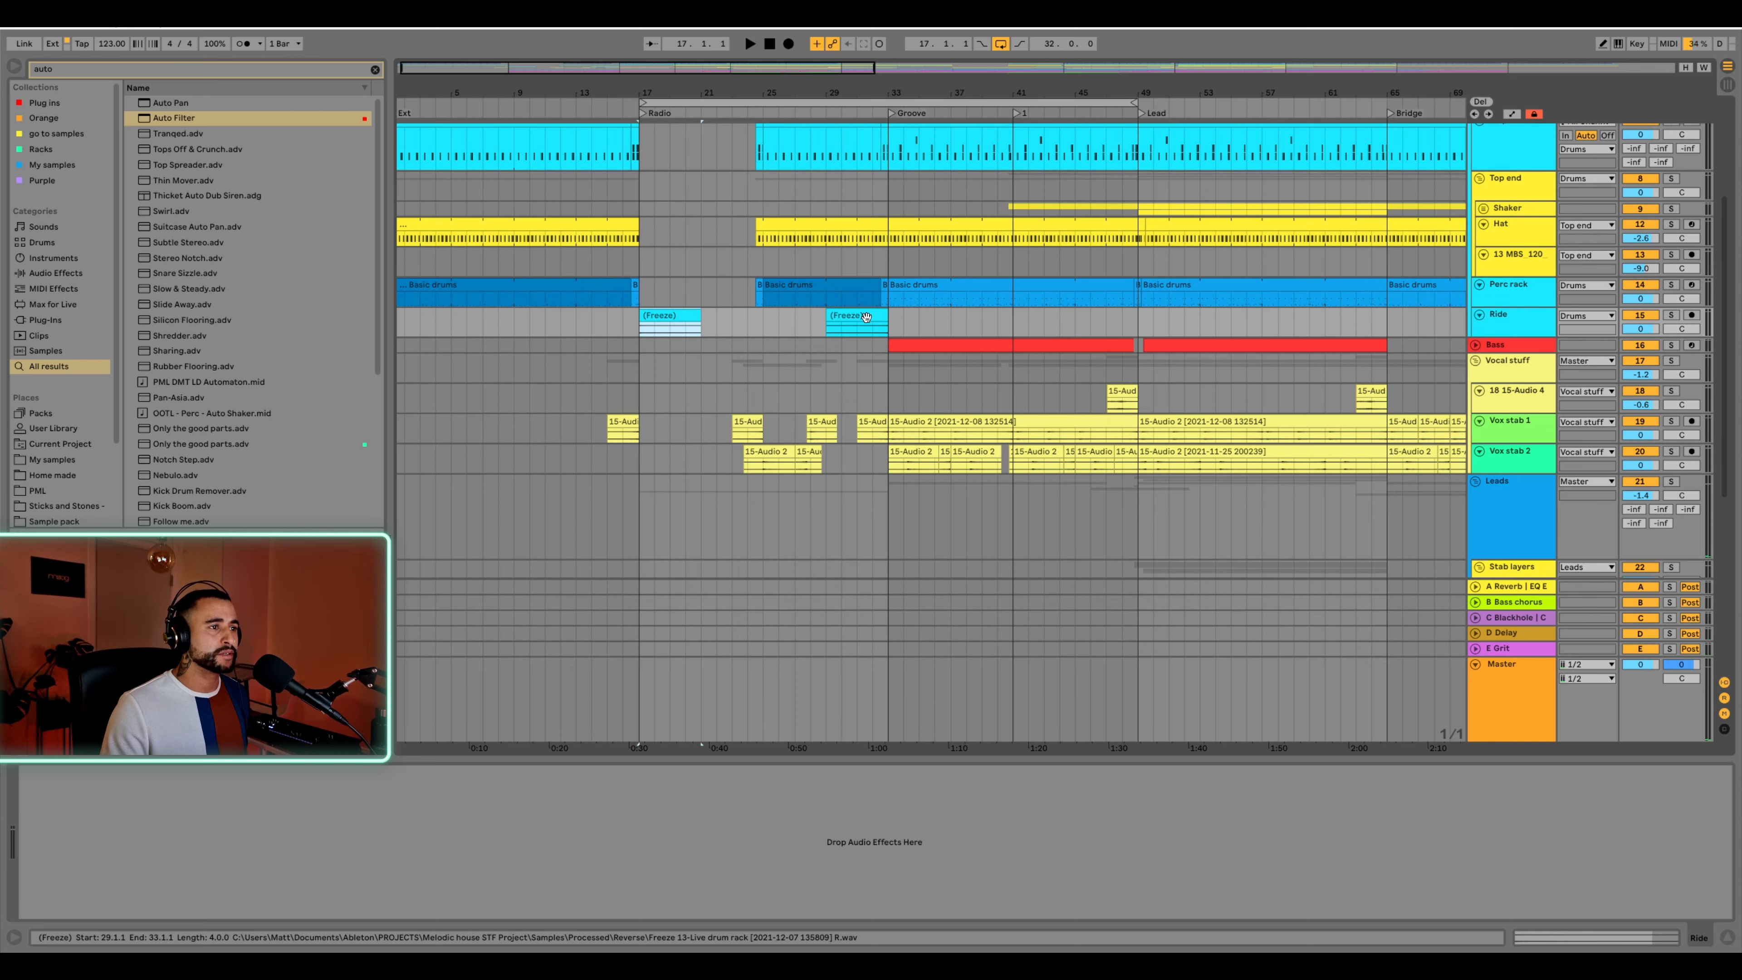
{"action": "left_click_drag", "start_coordinate": [865, 316], "coordinate": [615, 316]}
{"action": "key", "text": "space"}
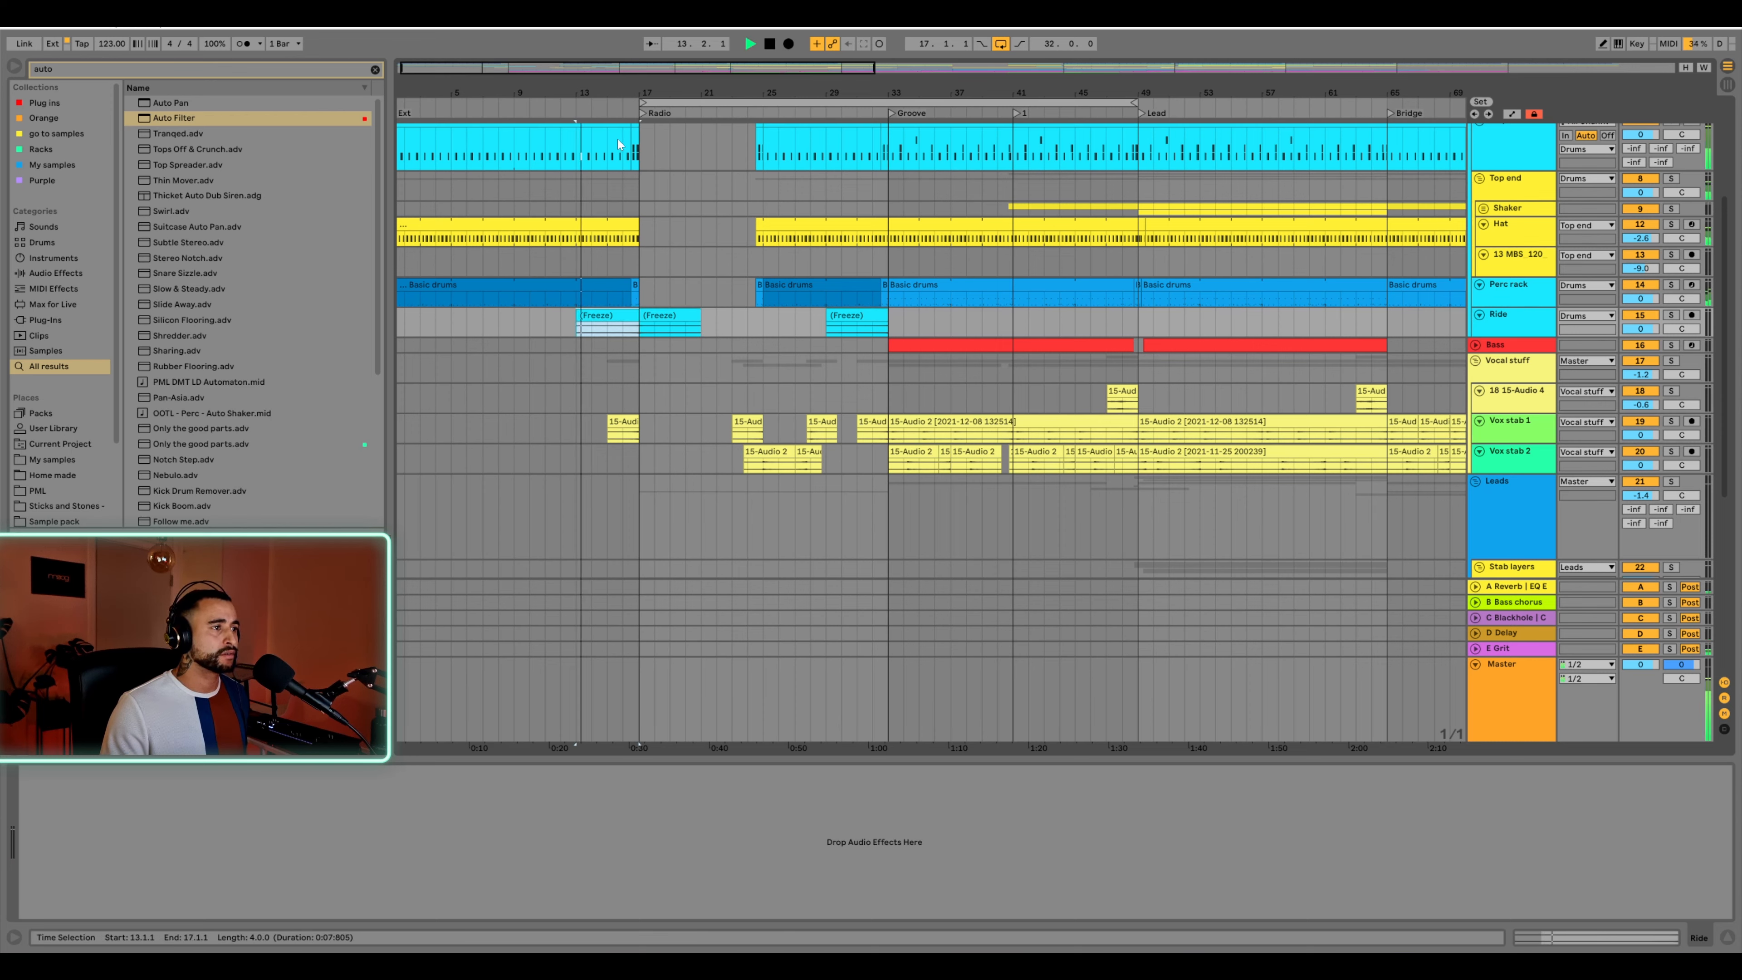
{"action": "left_click", "coordinate": [619, 330]}
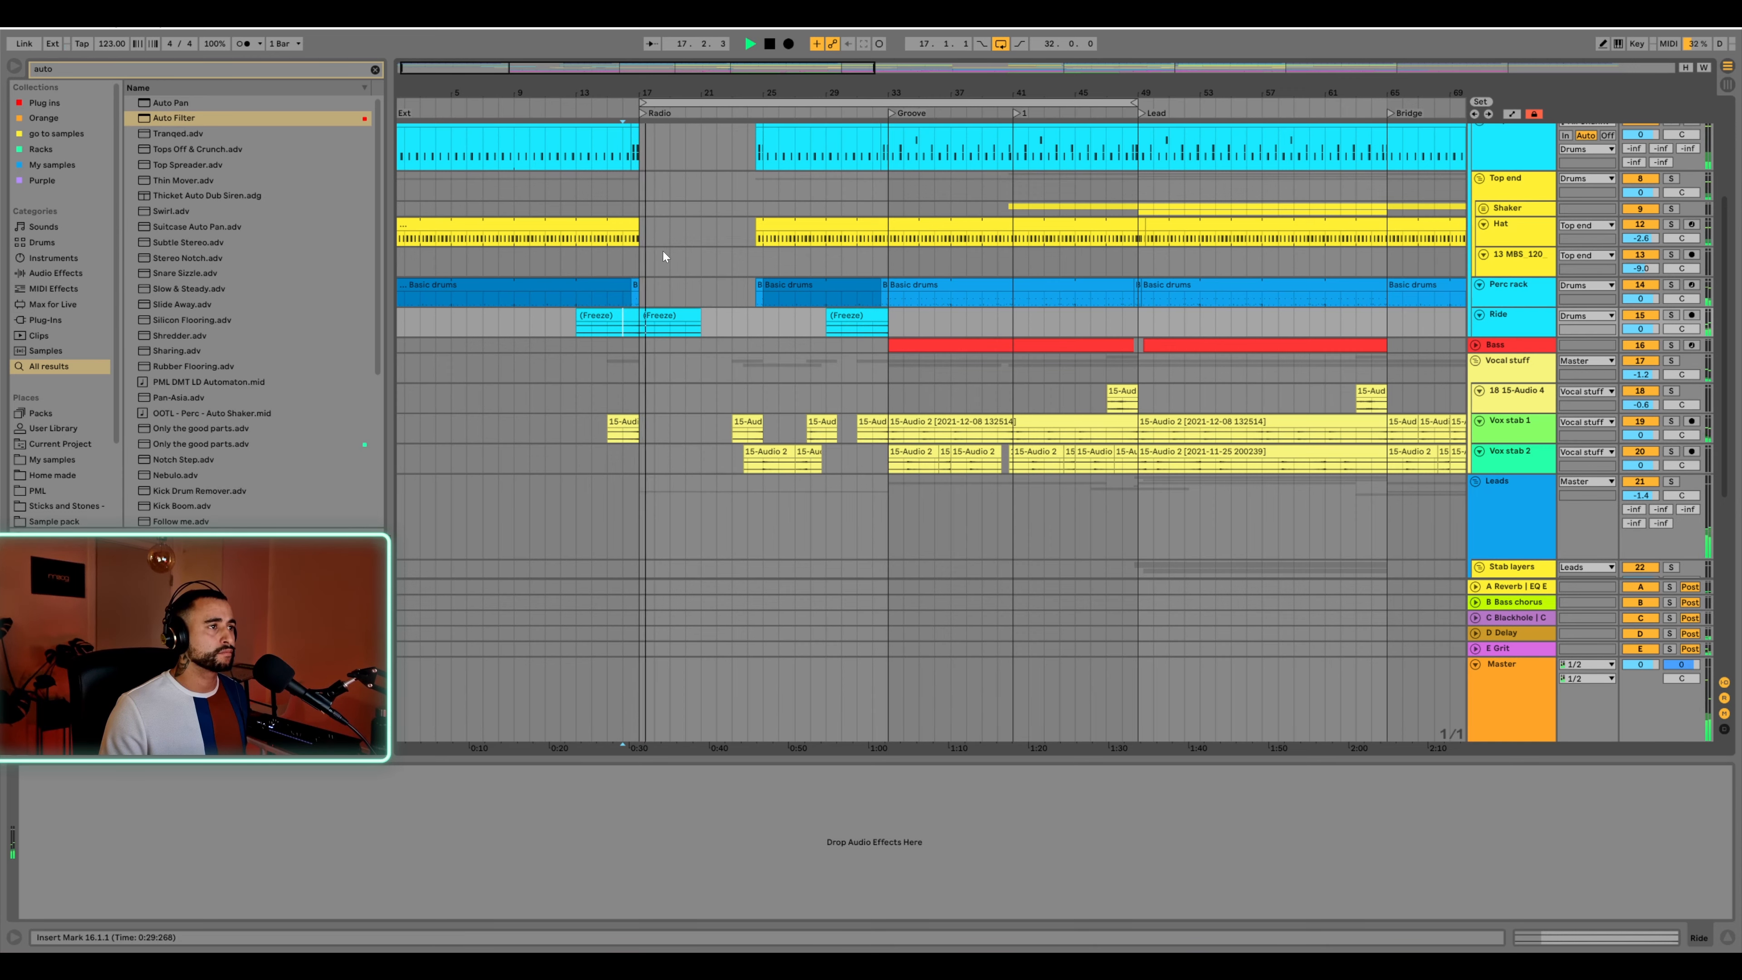
Select the Ride clips from bar 13 to bar 21 and lower the Ride track's volume to -11.0 dB while replaying them
{"action": "left_click_drag", "start_coordinate": [657, 99], "coordinate": [644, 266]}
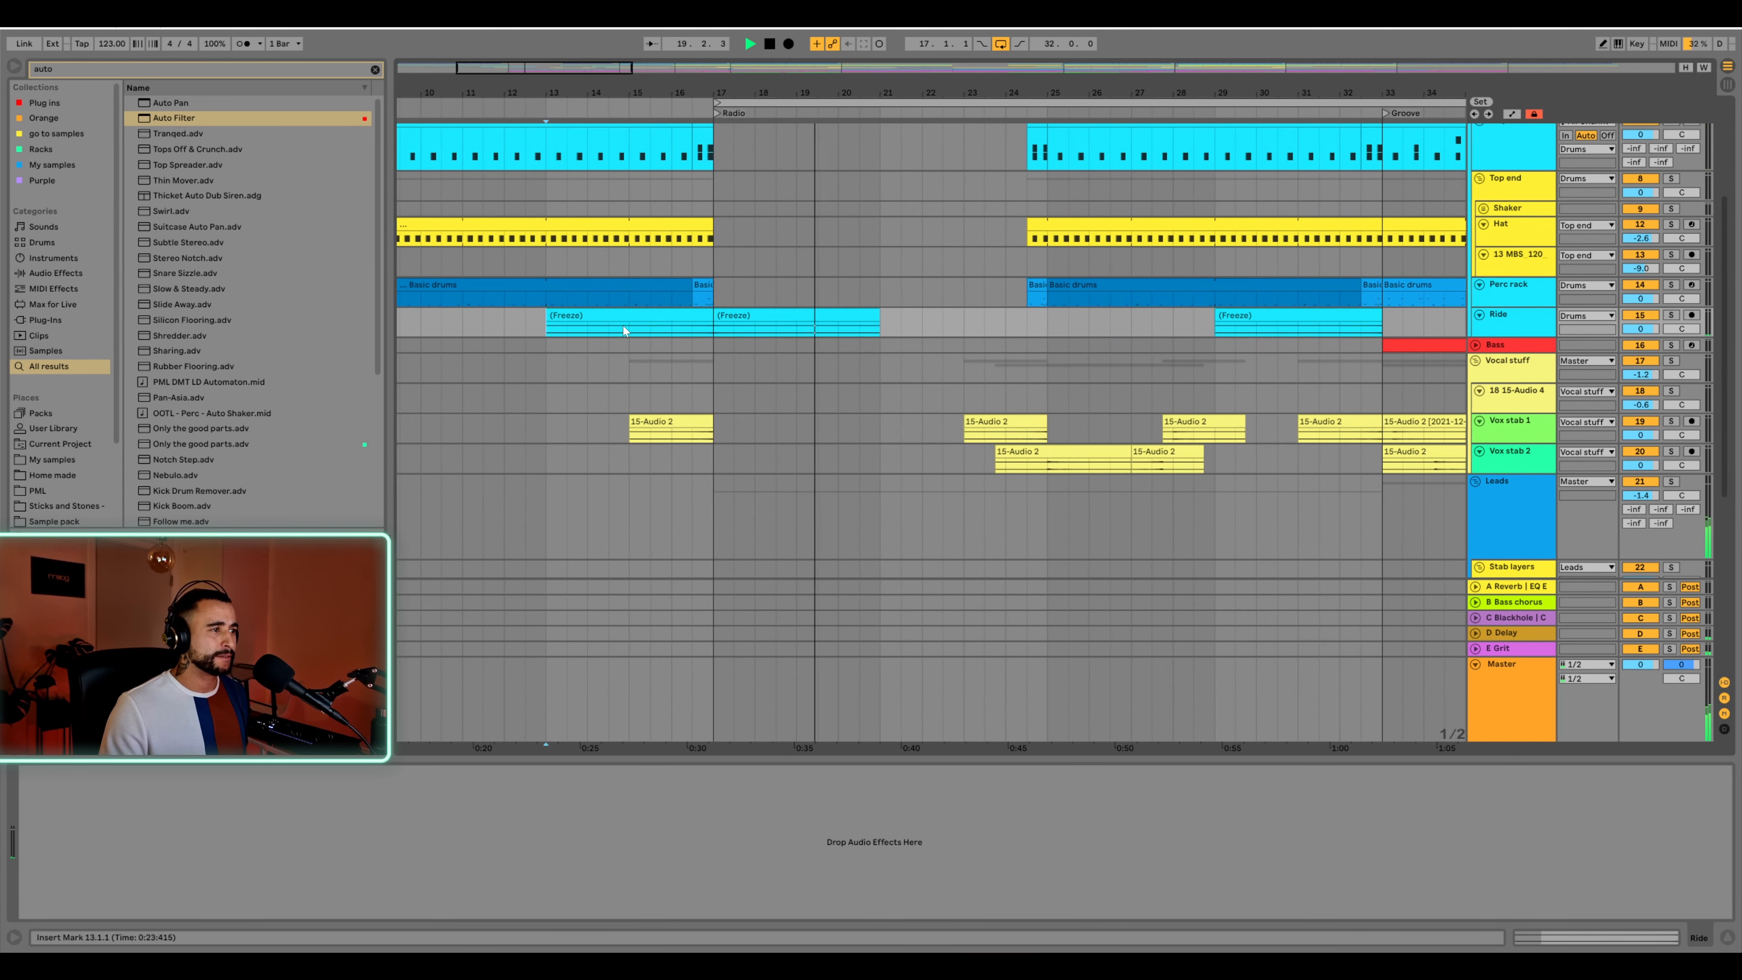
{"action": "left_click_drag", "start_coordinate": [548, 326], "coordinate": [882, 333]}
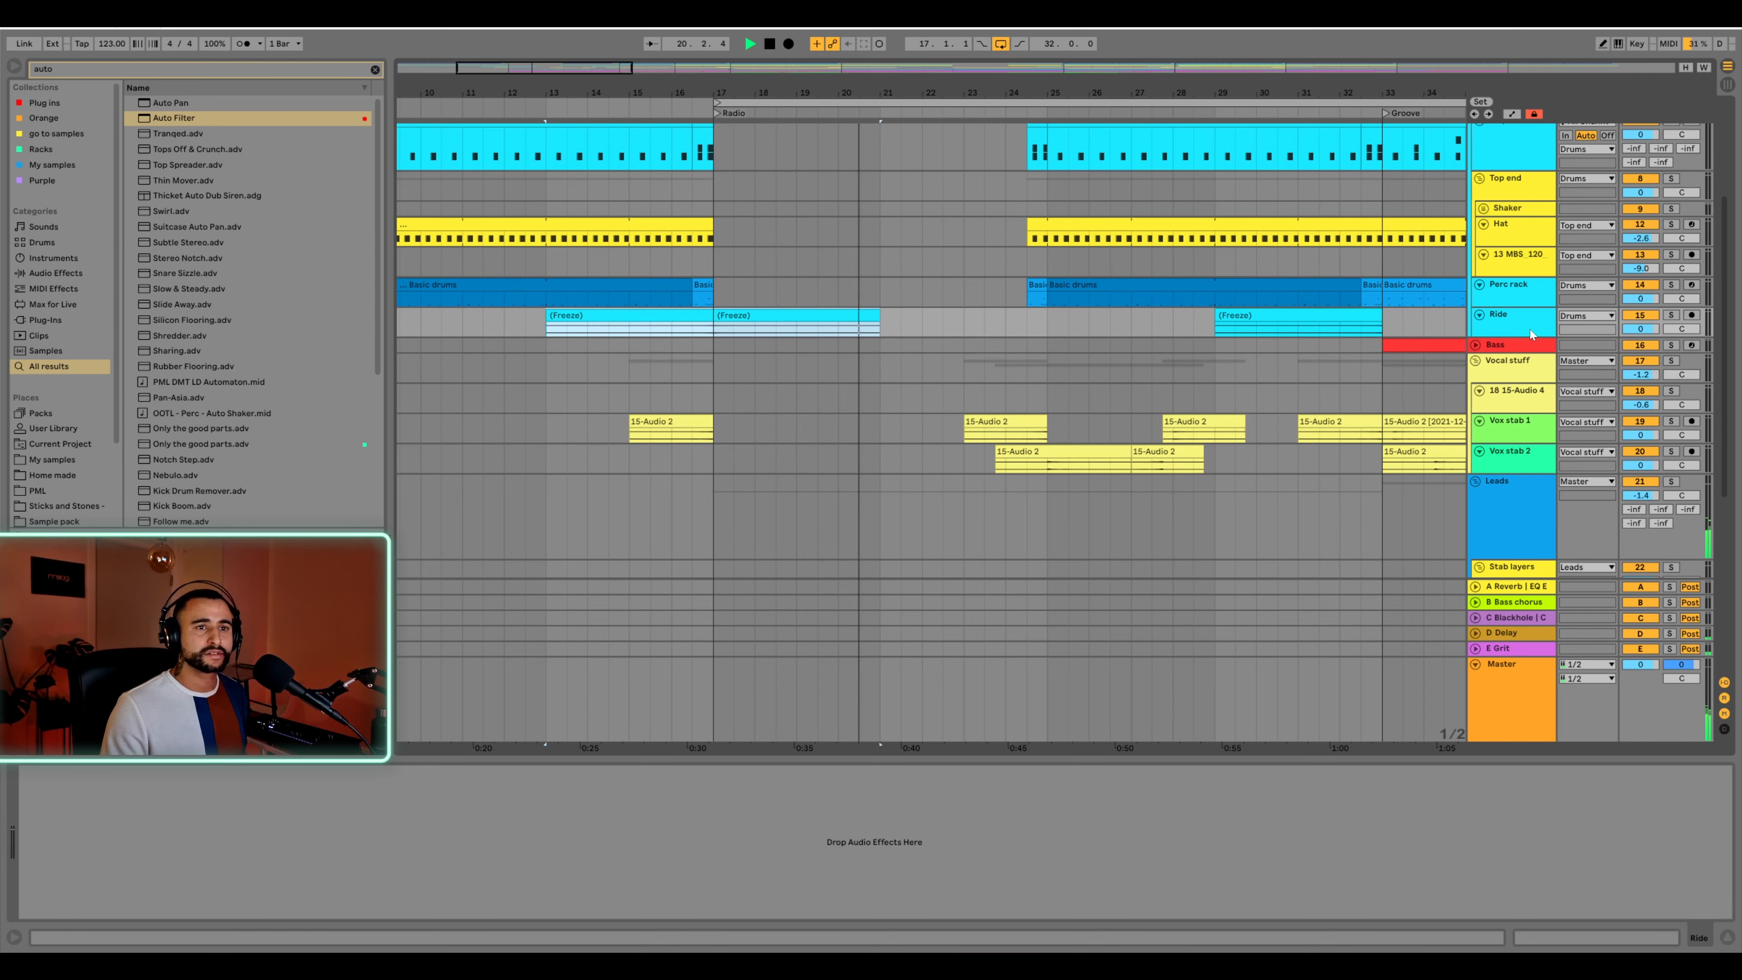
{"action": "left_click_drag", "start_coordinate": [1643, 332], "coordinate": [1643, 354]}
{"action": "key", "text": "space"}
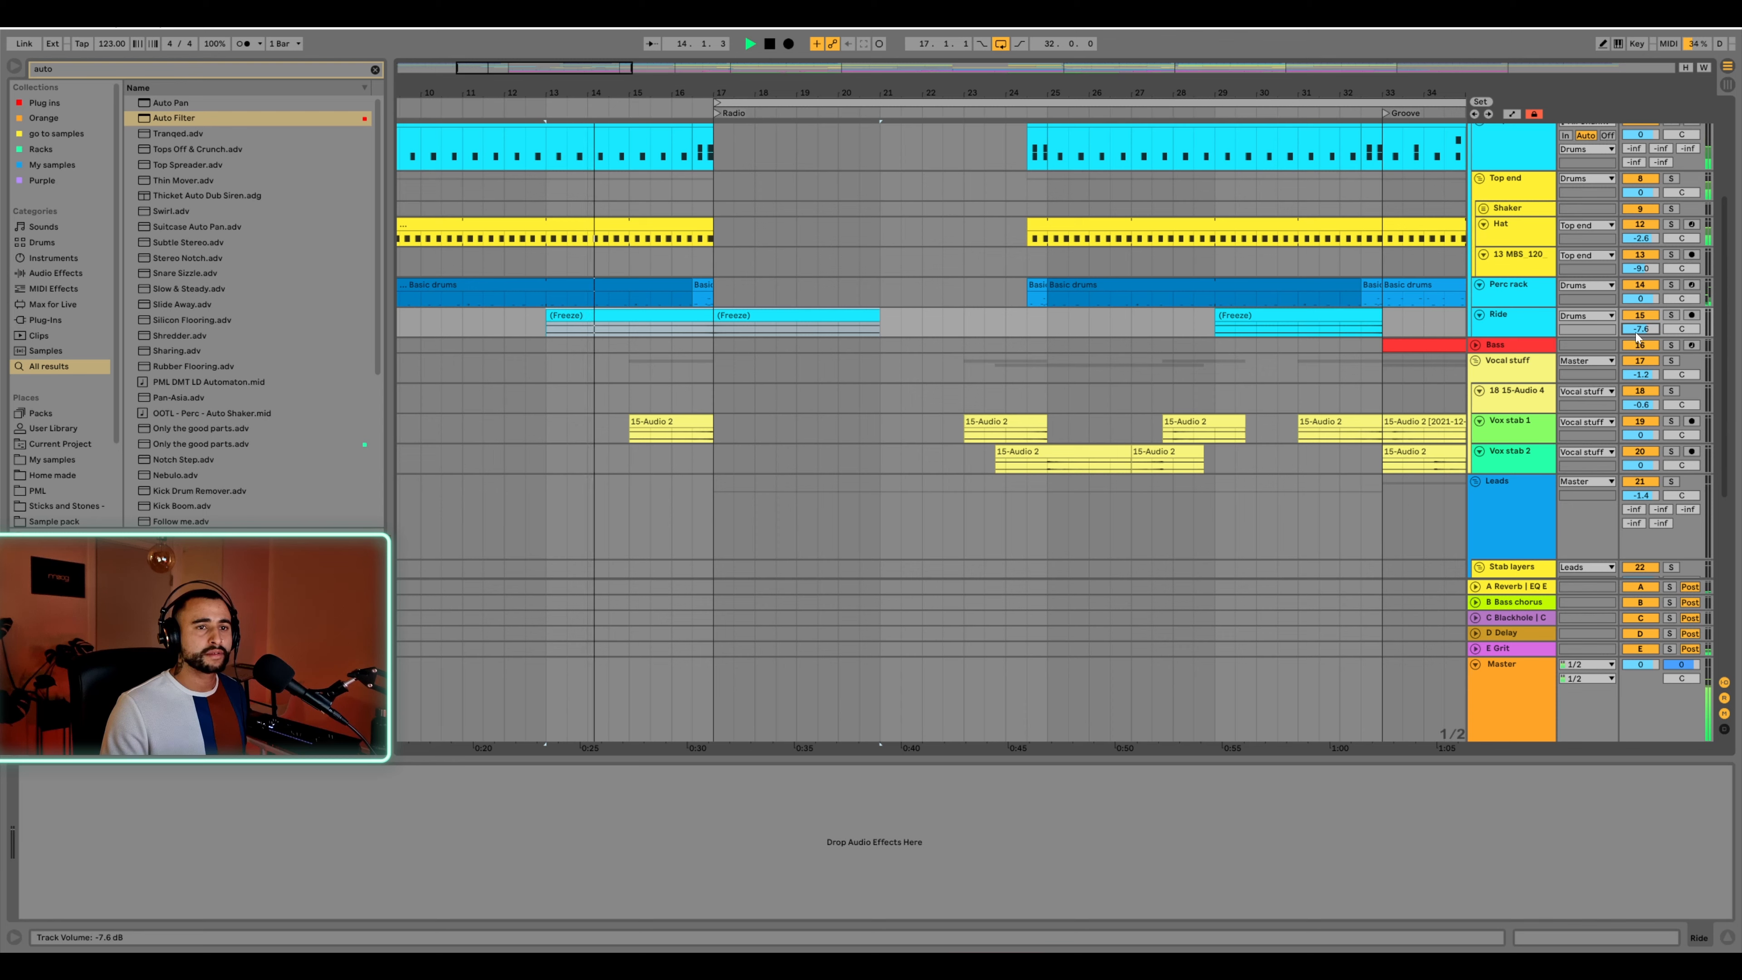
{"action": "left_click_drag", "start_coordinate": [1640, 330], "coordinate": [1640, 350]}
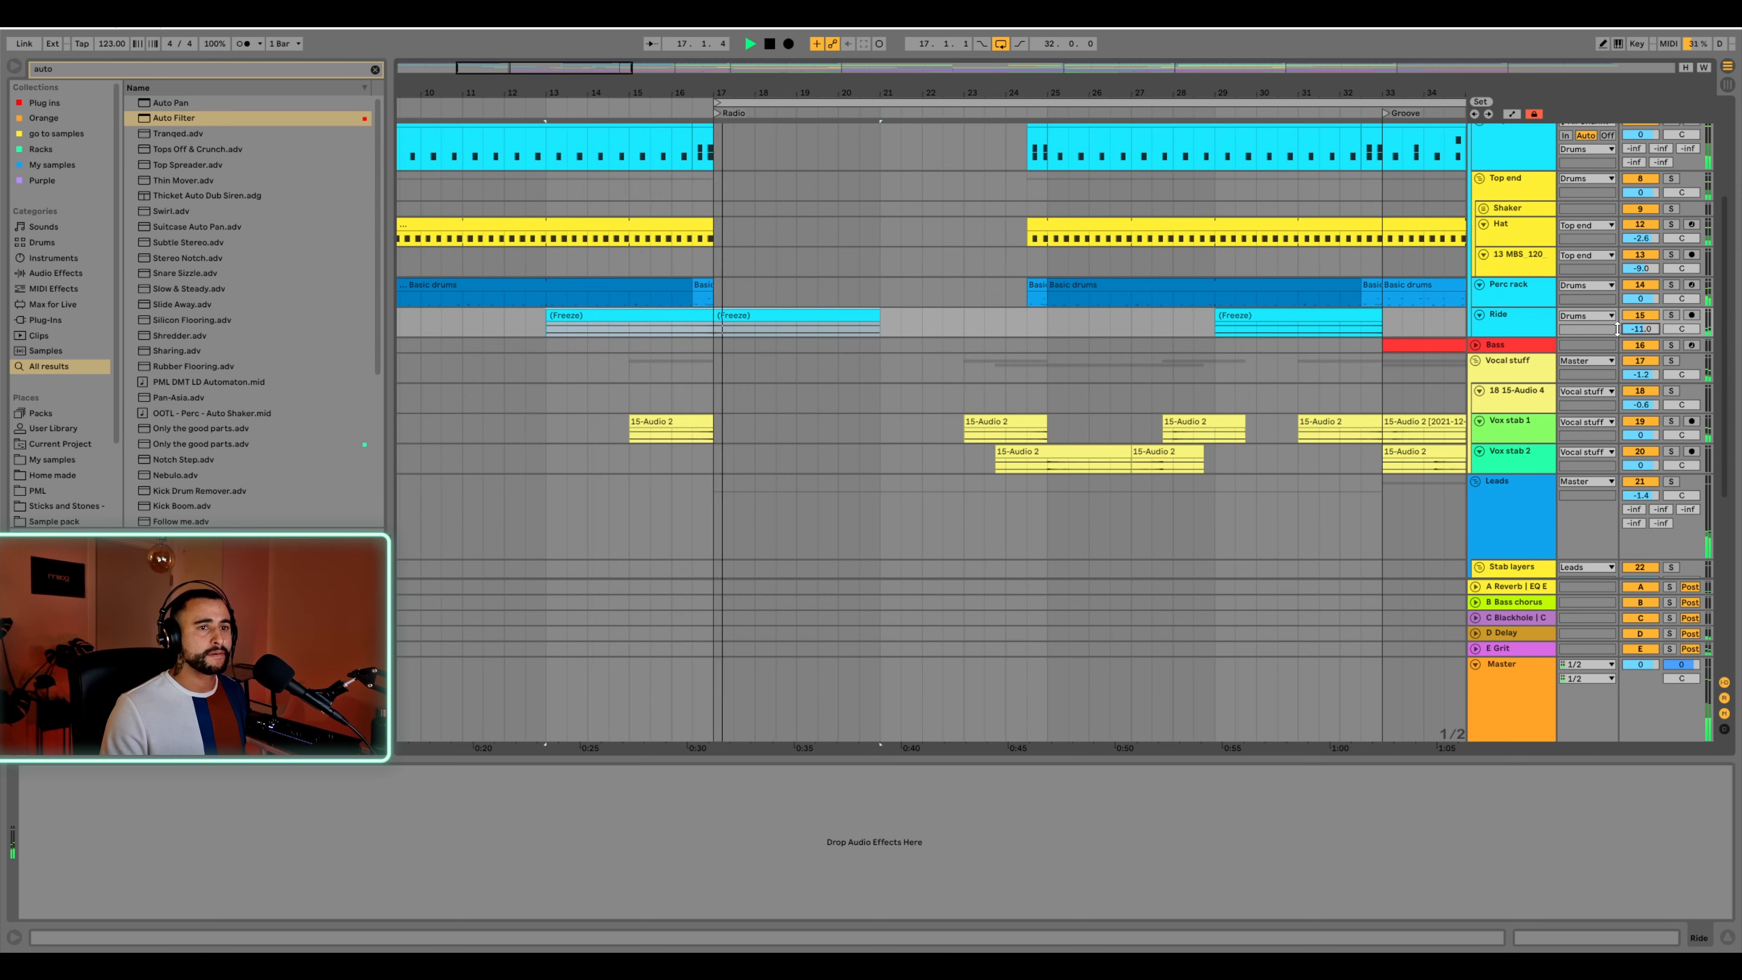
Copy the Ride clip from bar 17 to bar 33 at the start of the Groove section
{"action": "left_click_drag", "start_coordinate": [768, 92], "coordinate": [706, 54]}
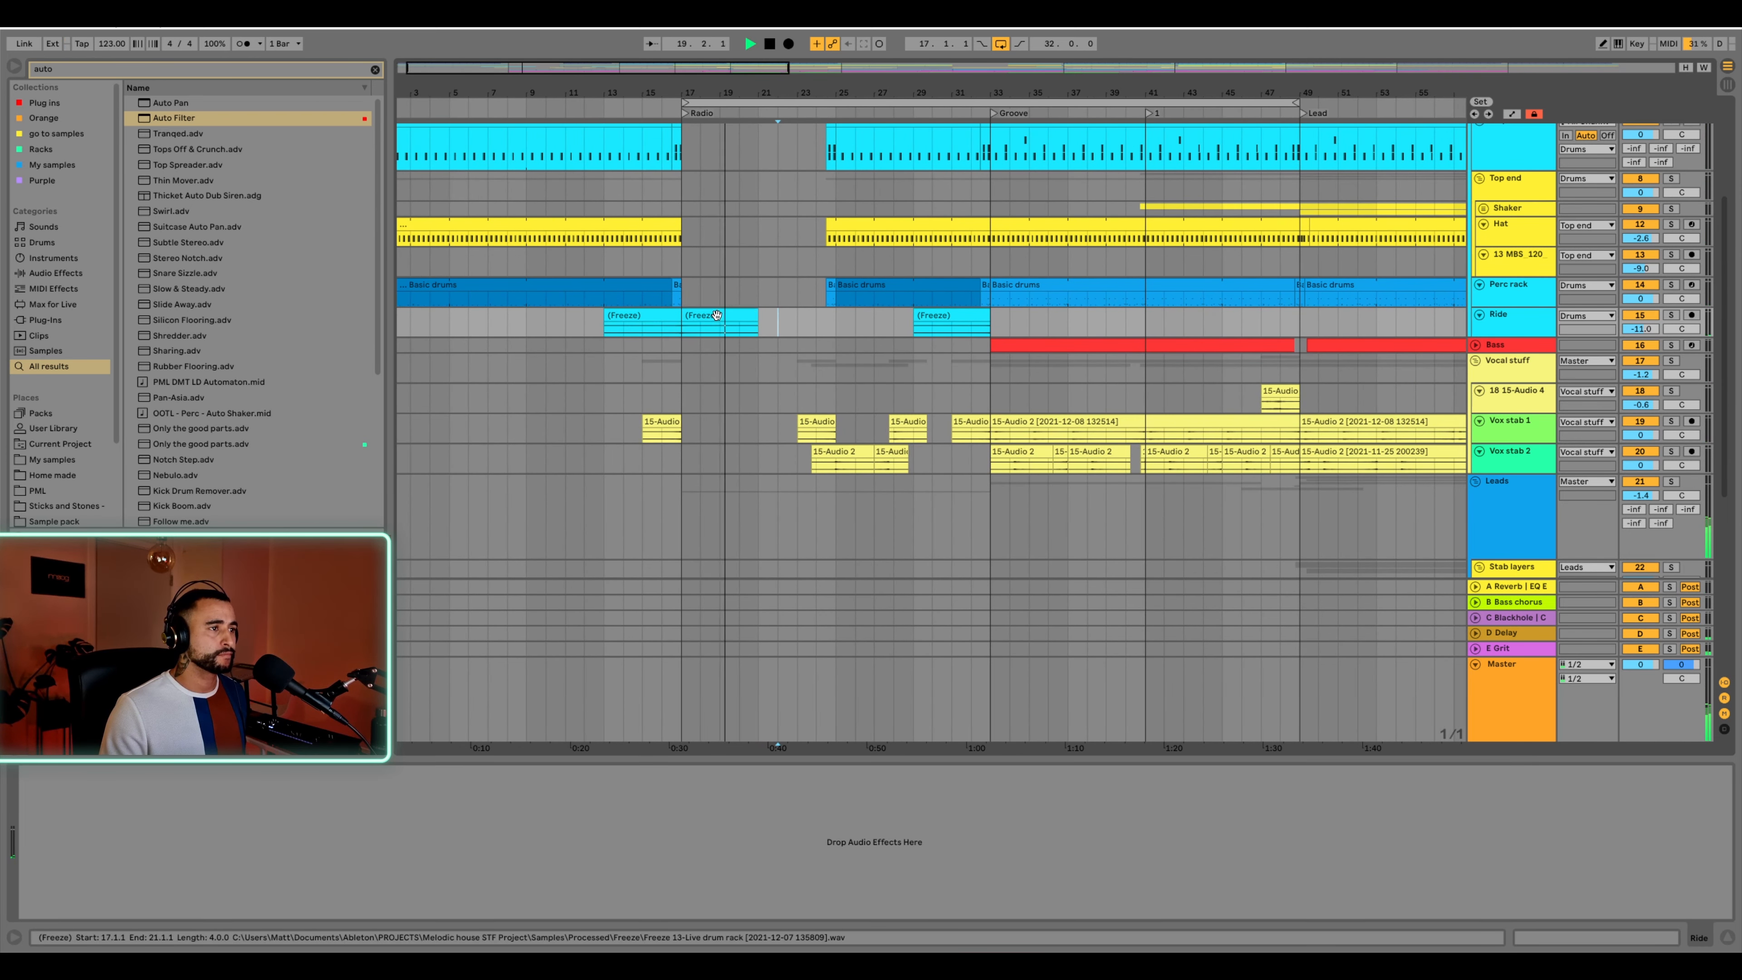
{"action": "left_click_drag", "start_coordinate": [731, 315], "coordinate": [1025, 331]}
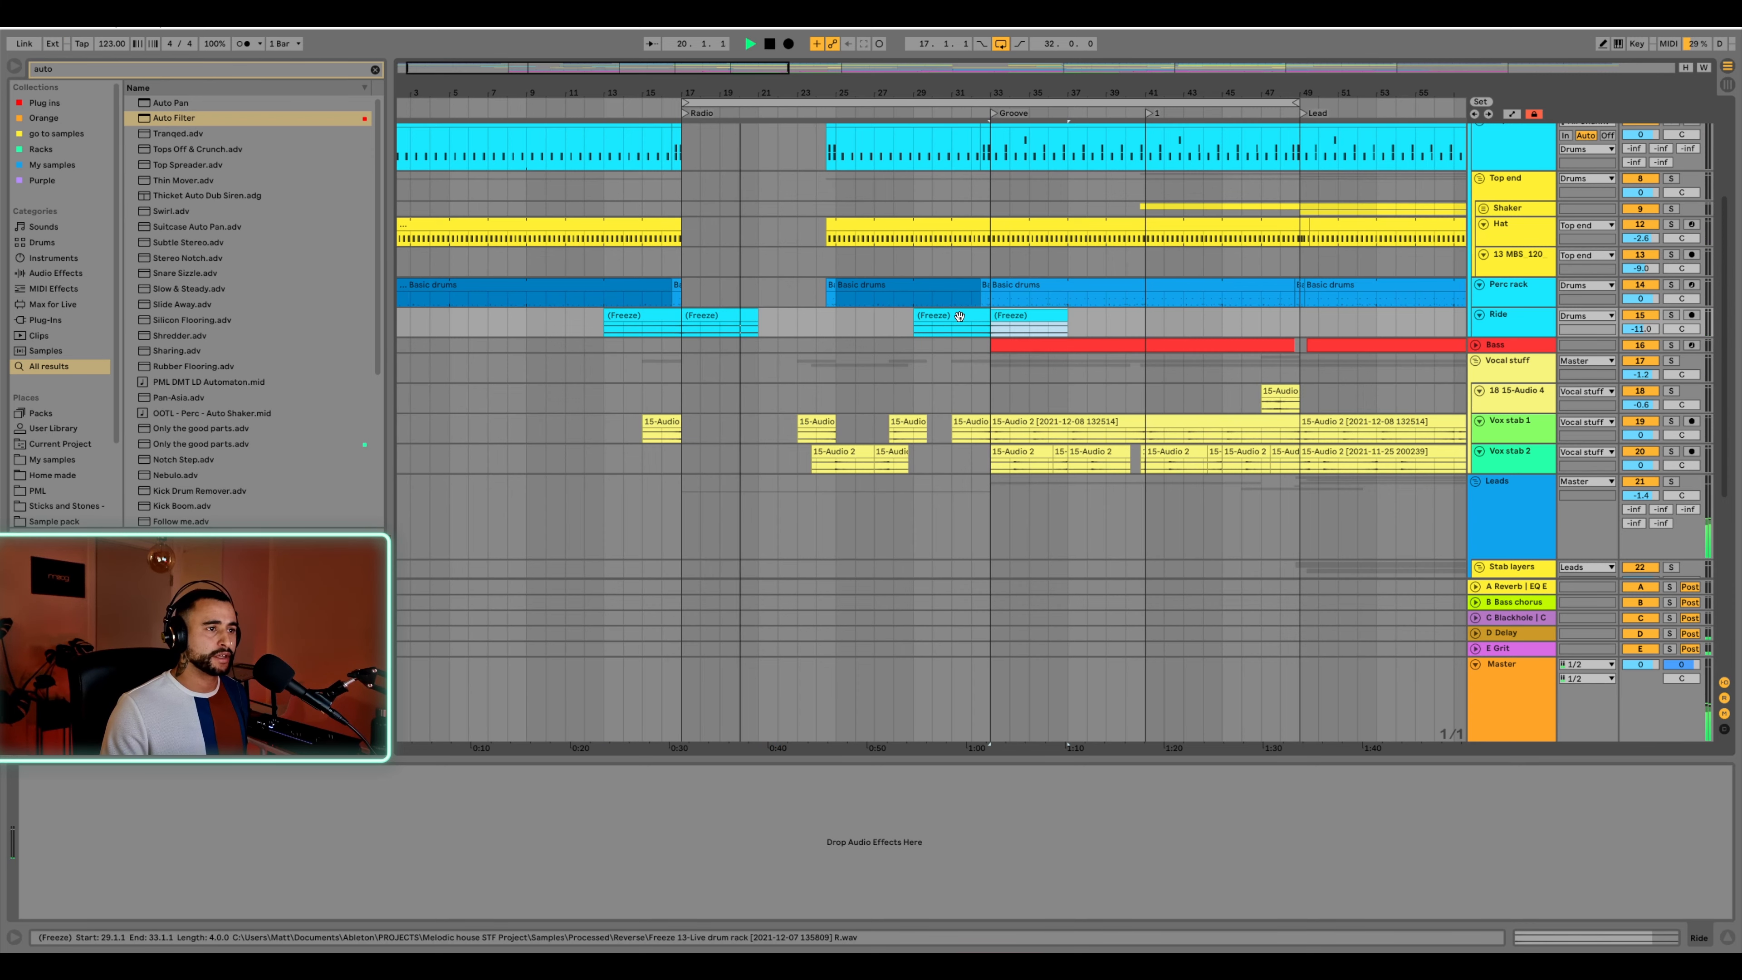
Audition the ride transition from bar 29 into the Groove section and collapse all track groups
{"action": "left_click", "coordinate": [913, 327]}
{"action": "left_click_drag", "start_coordinate": [972, 92], "coordinate": [618, 56]}
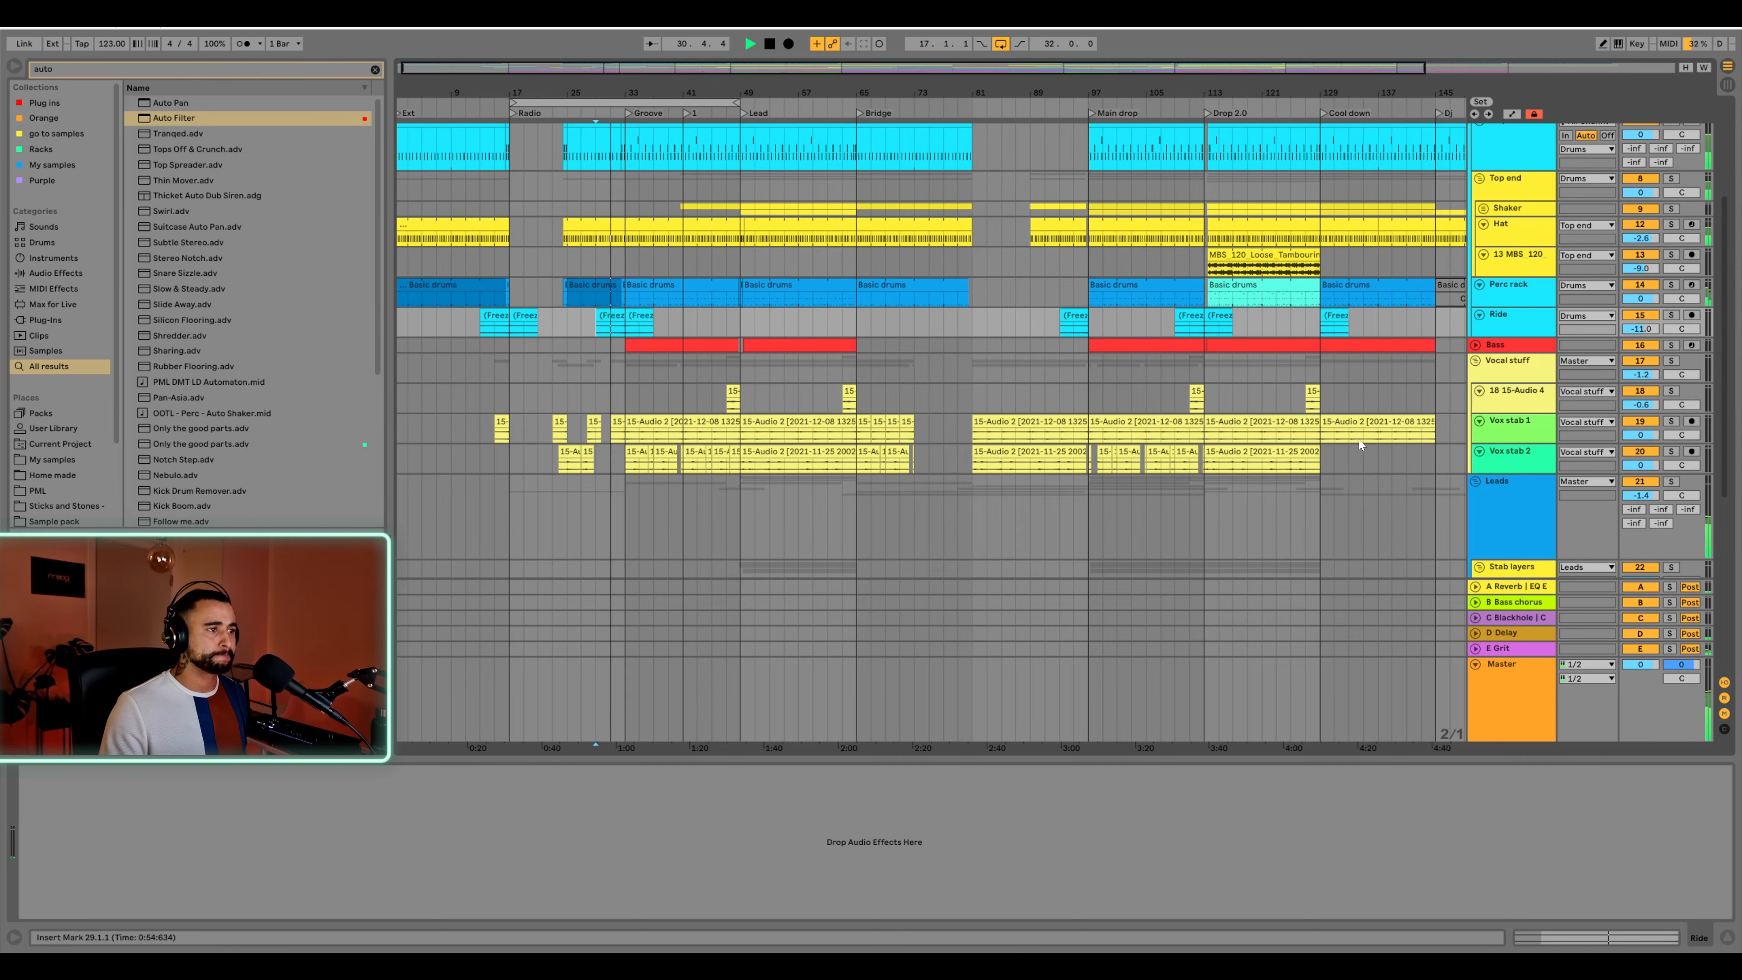
{"action": "left_click", "coordinate": [1476, 362], "text": "alt"}
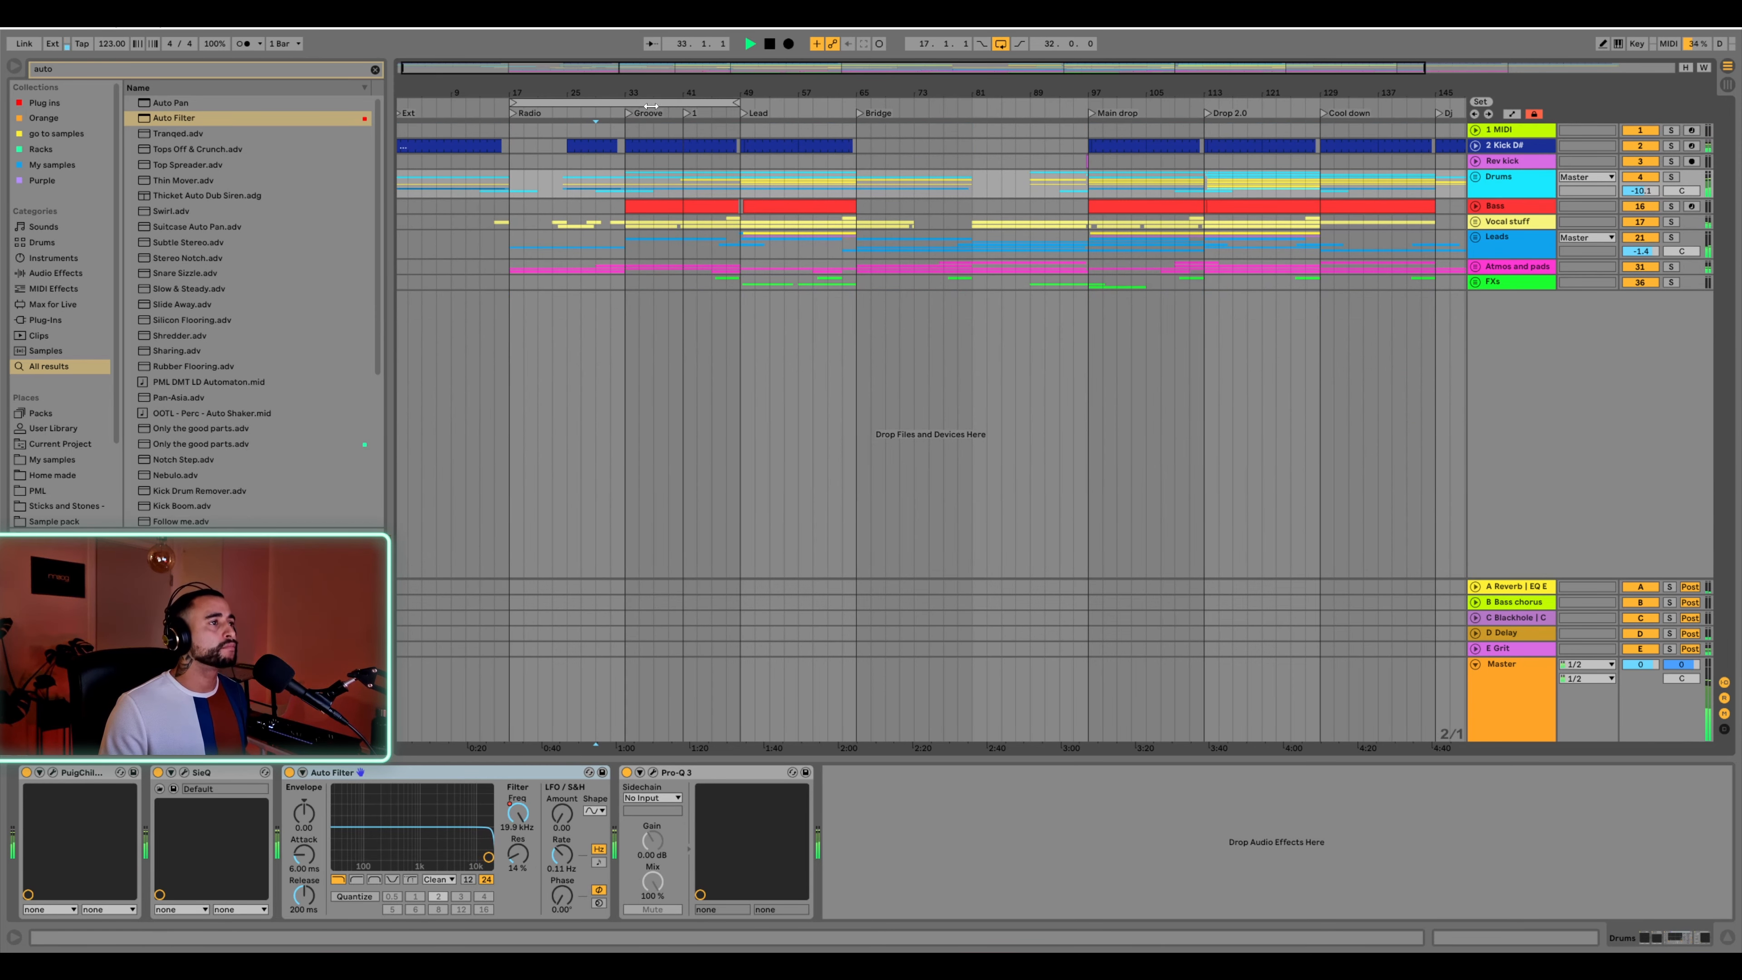
{"action": "left_click_drag", "start_coordinate": [627, 93], "coordinate": [680, 165]}
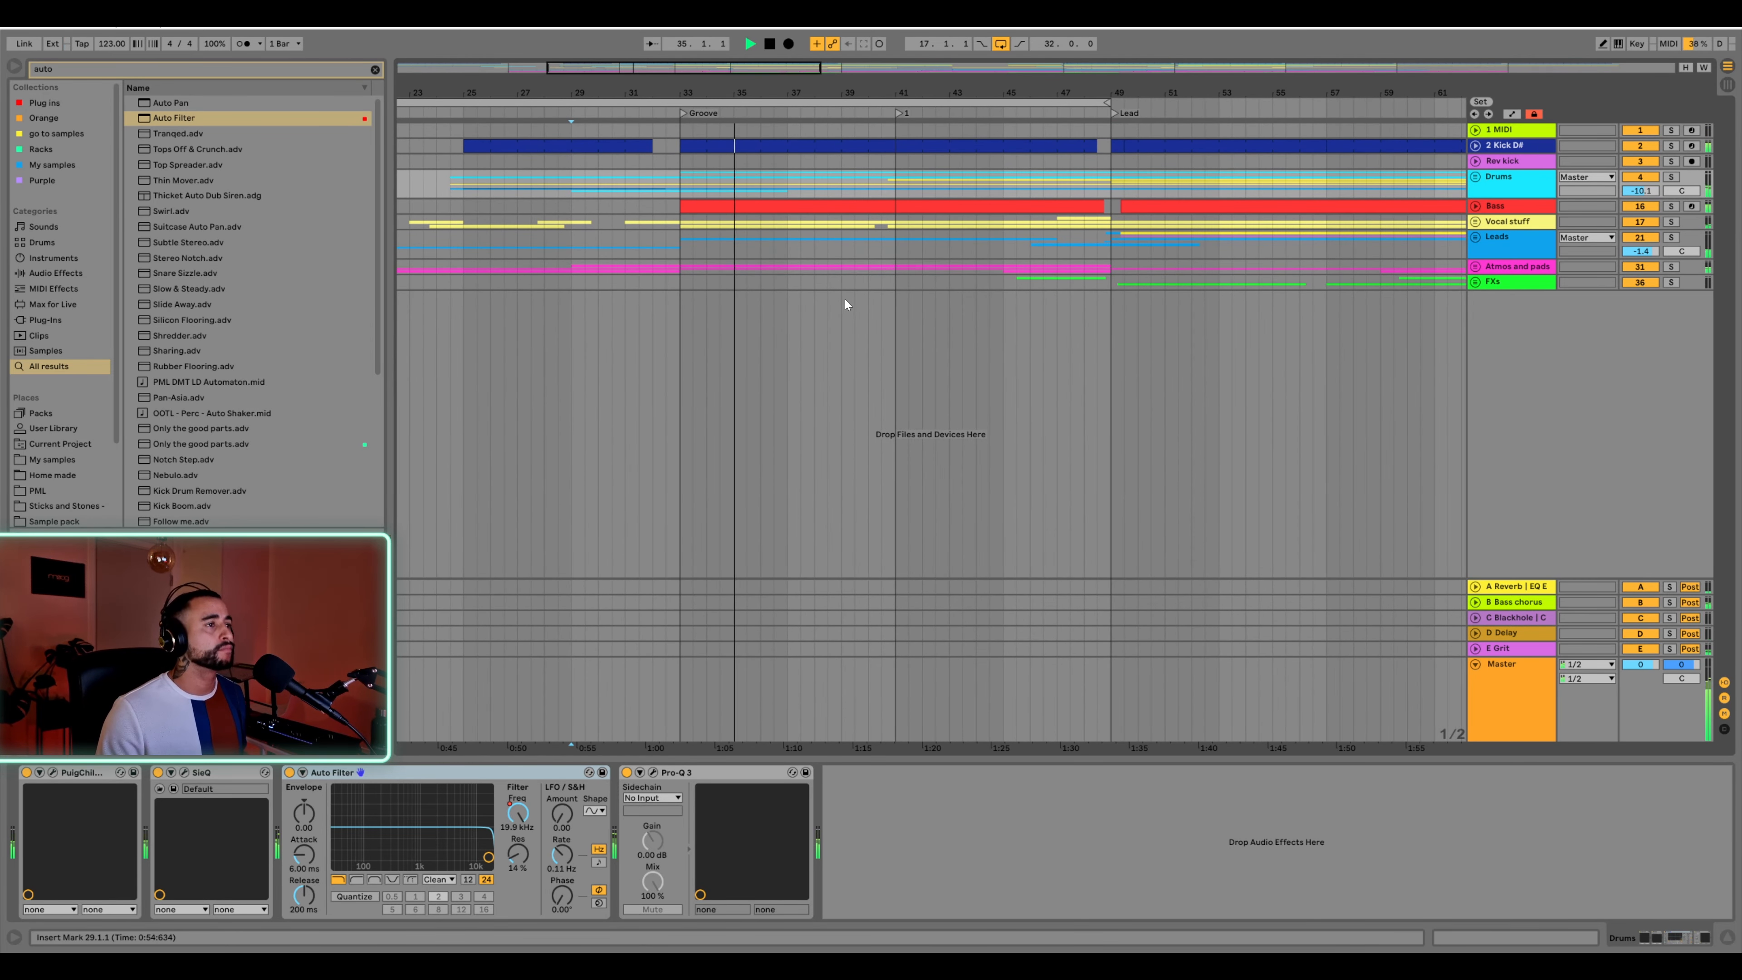
{"action": "key", "text": "space"}
Stretch the loop over the whole arrangement, from bar 1 to bar 177
{"action": "key", "text": "w"}
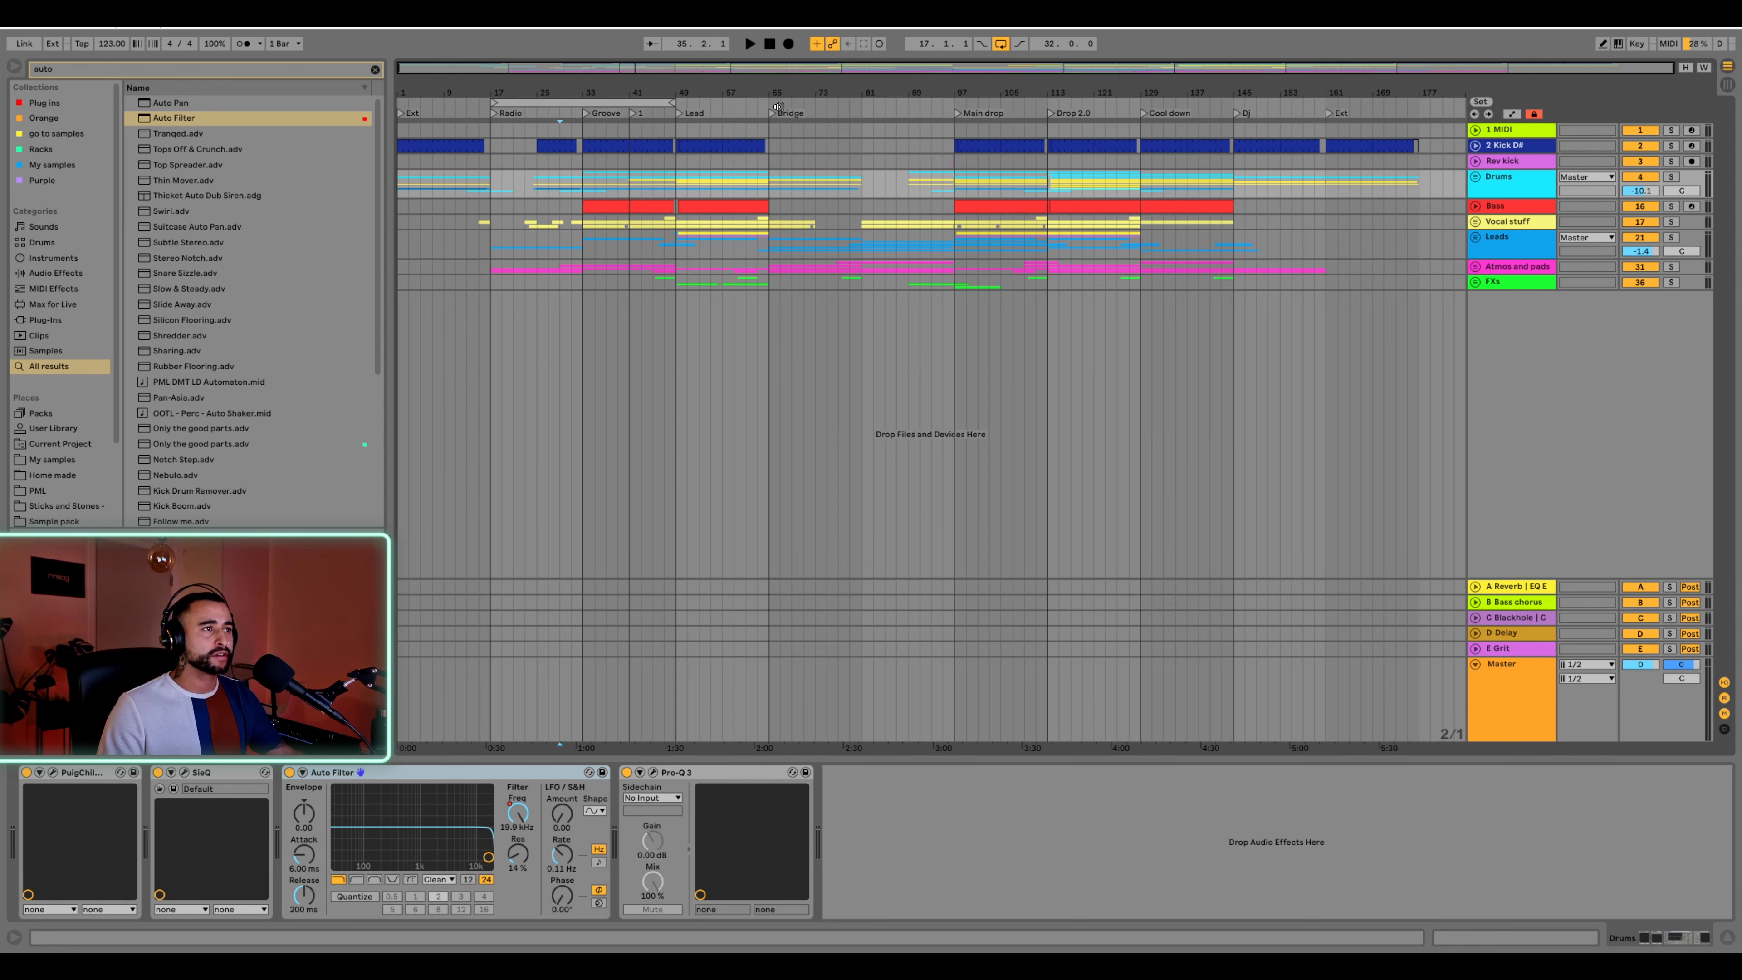
{"action": "left_click_drag", "start_coordinate": [672, 99], "coordinate": [1419, 103]}
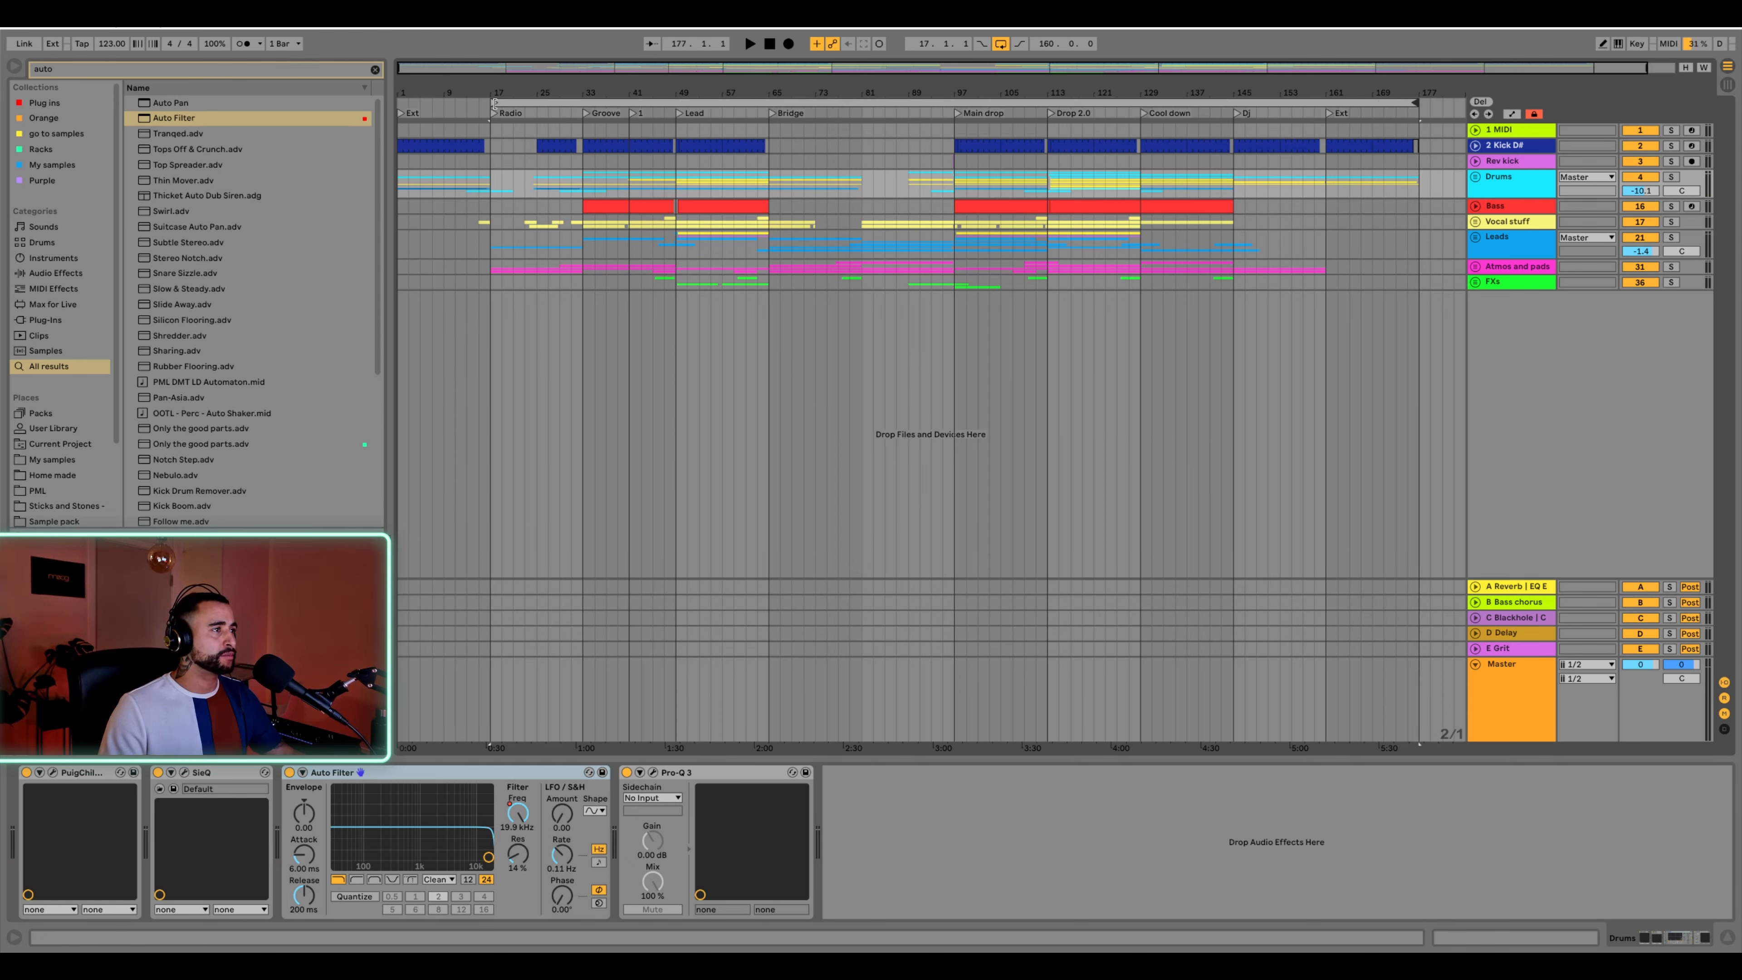
{"action": "left_click_drag", "start_coordinate": [494, 103], "coordinate": [402, 103]}
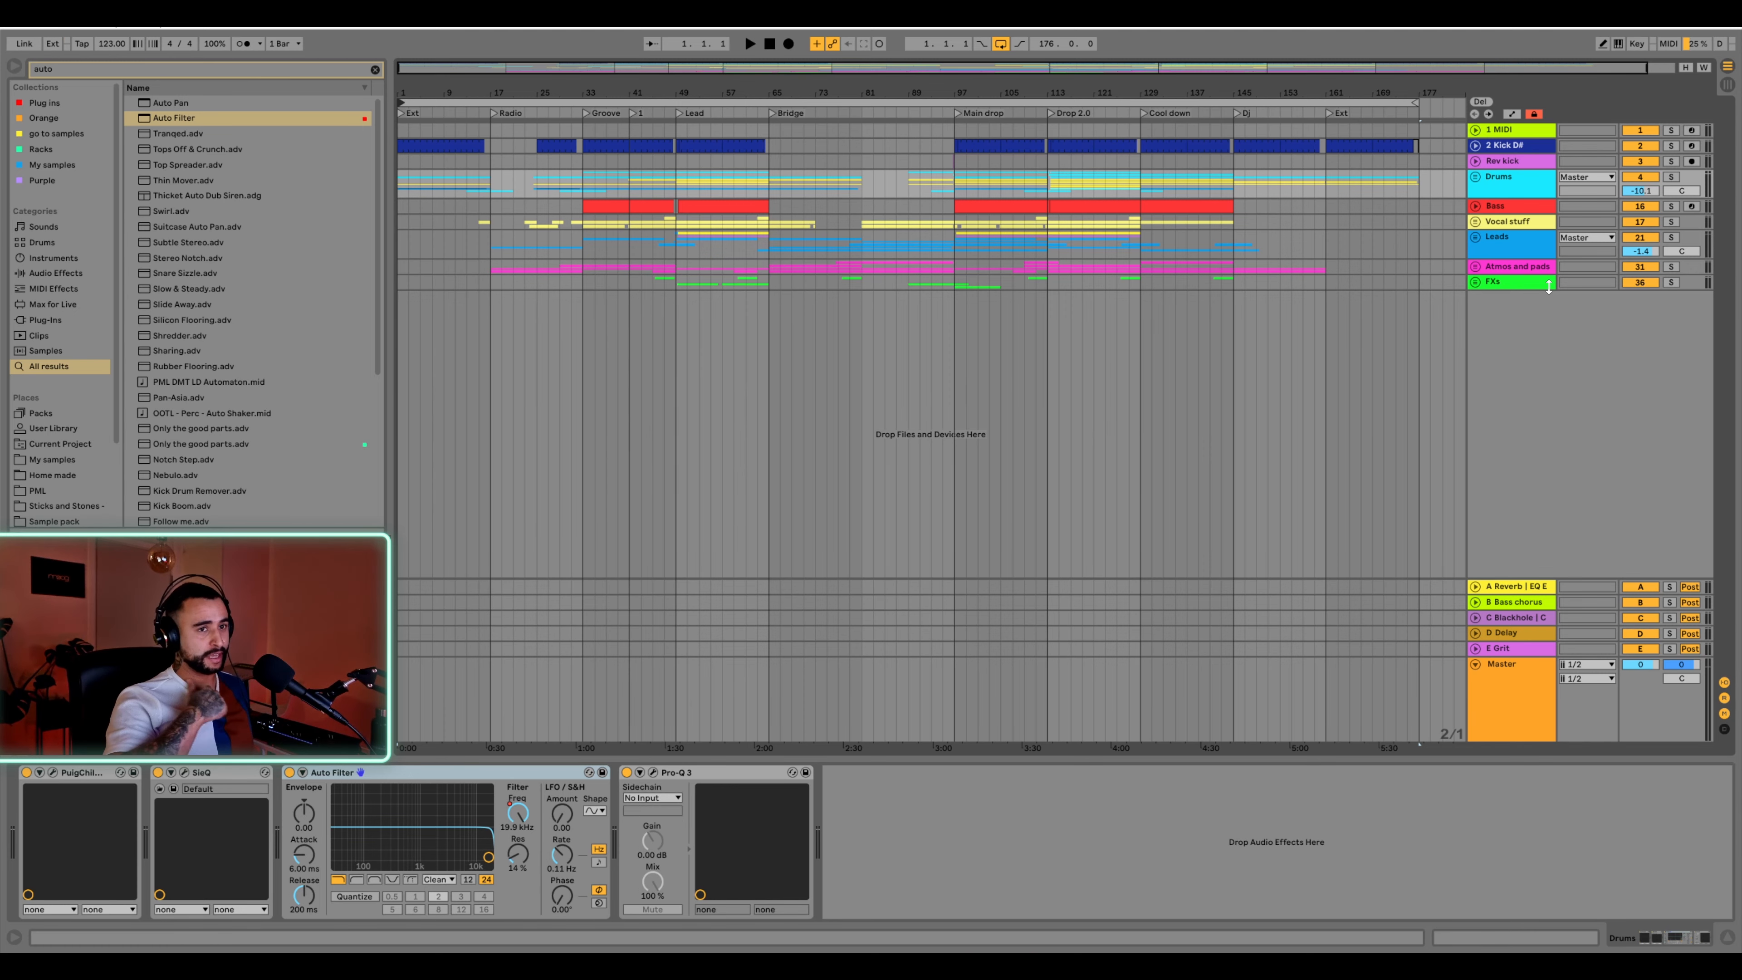
{"action": "key", "text": "Tab"}
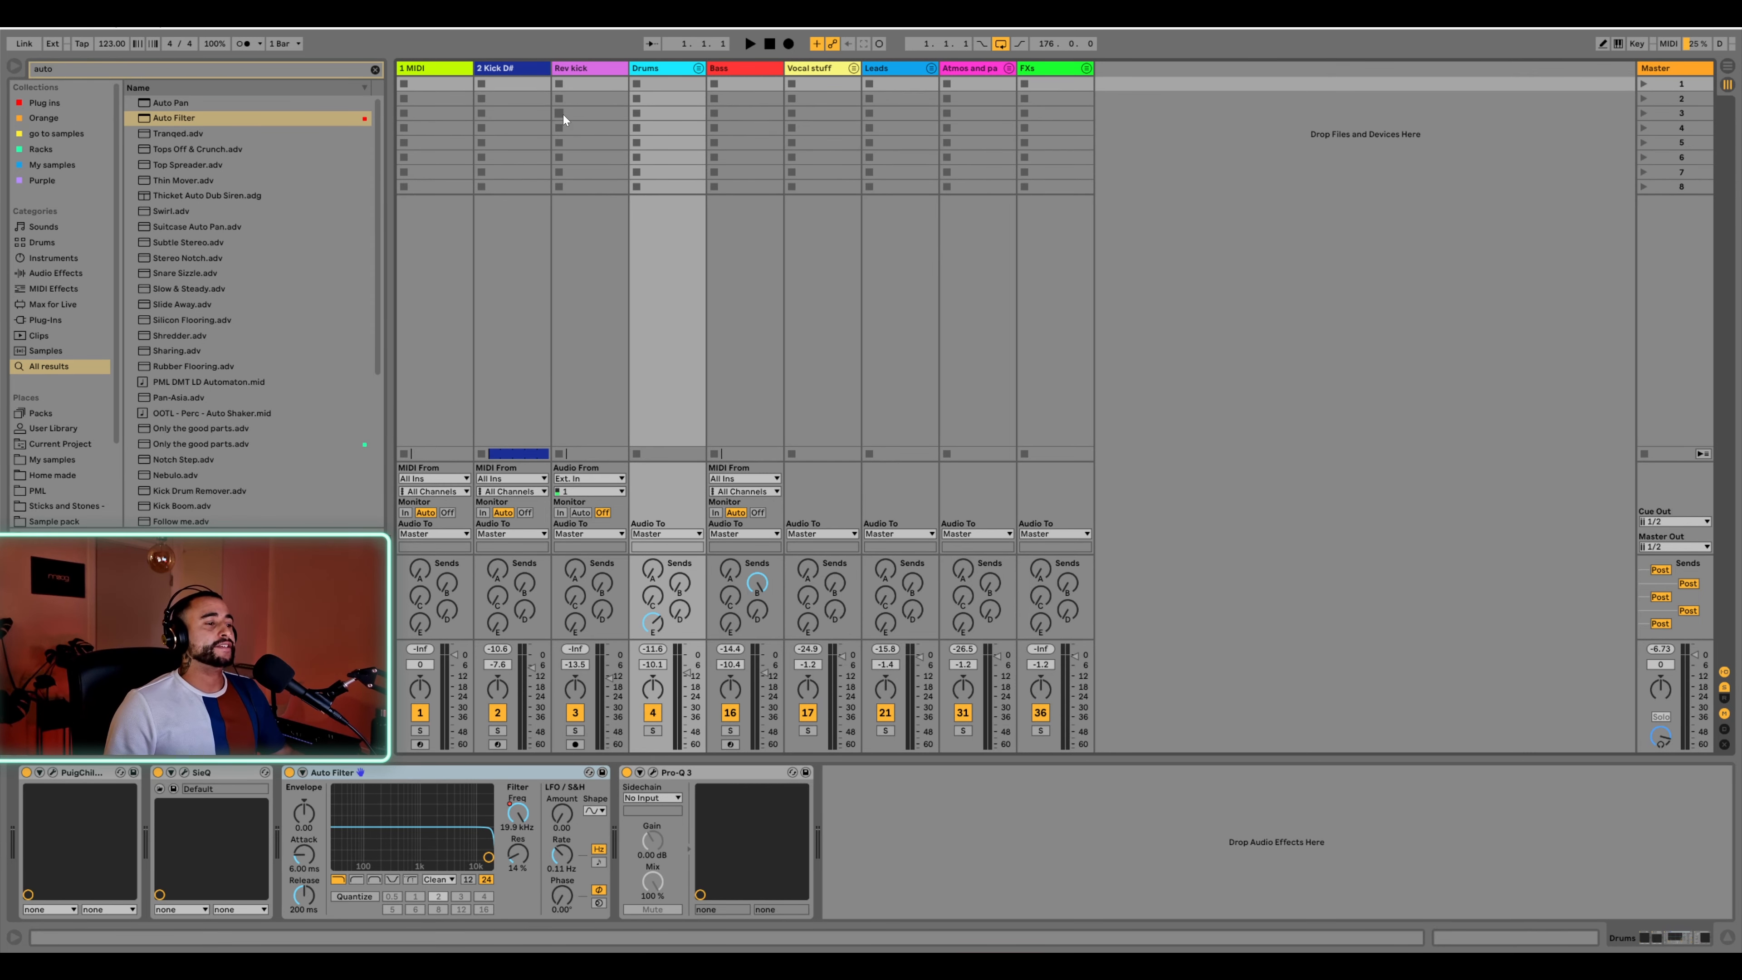
{"action": "key", "text": "Tab"}
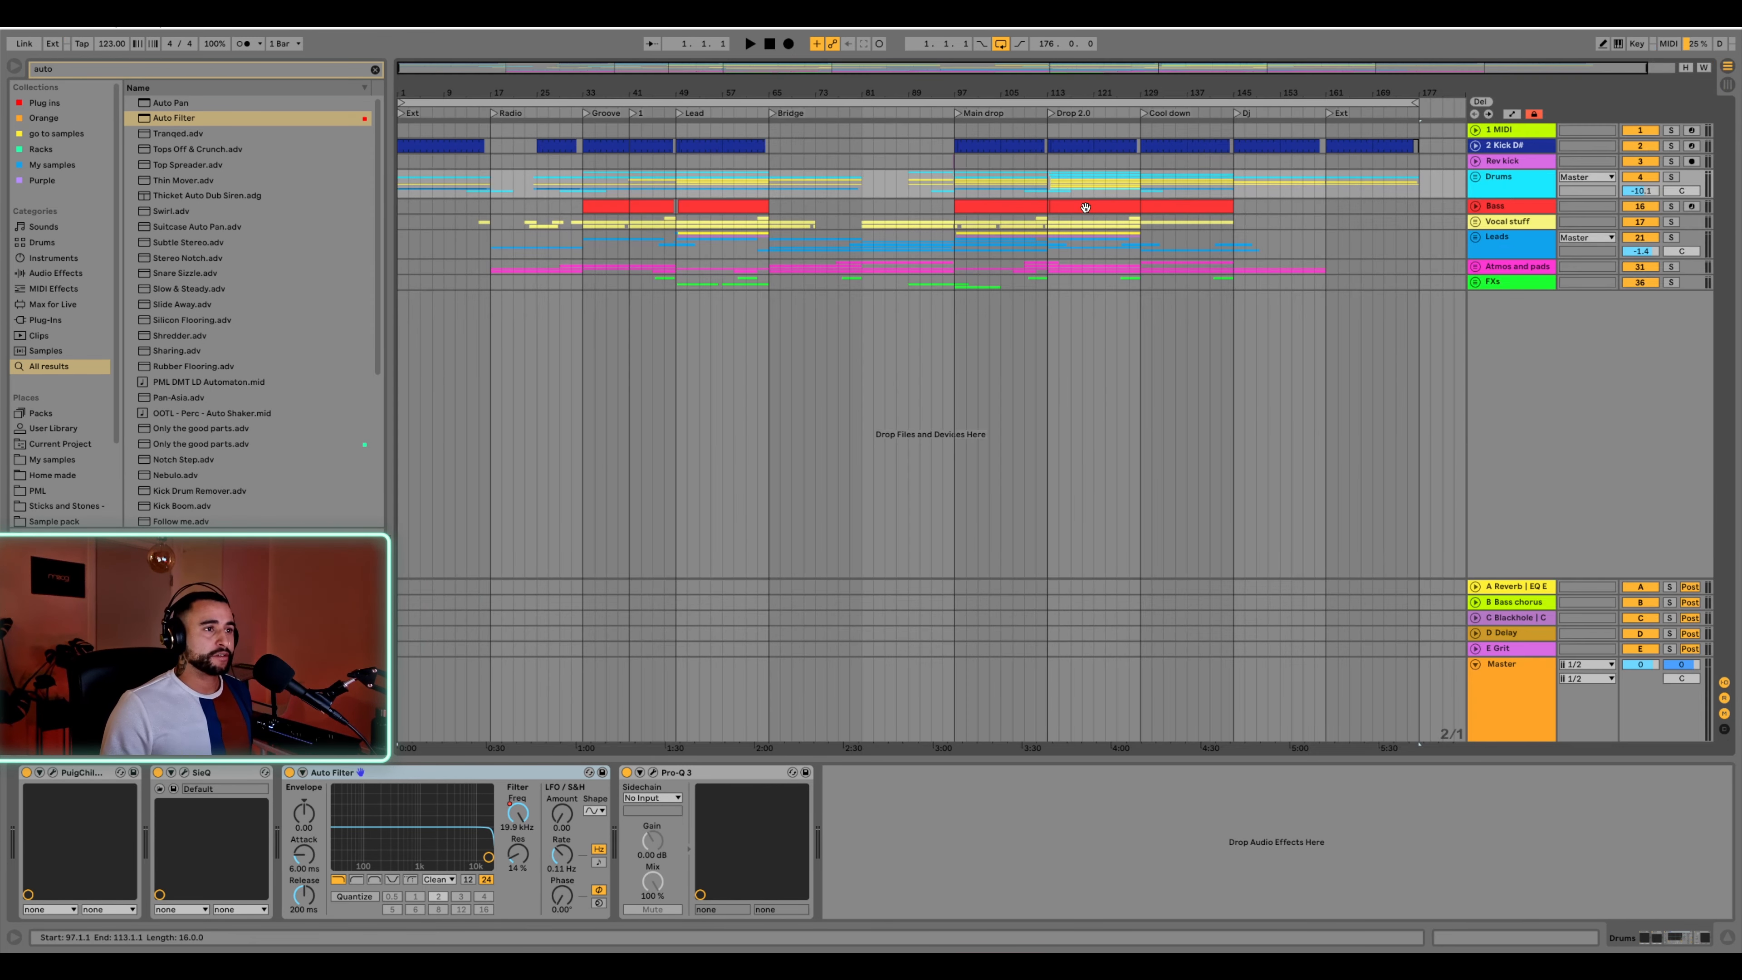
Loop the Main drop and Drop 2.0 sections from bar 97 to bar 129 and play them while watching the Session mixer levels
{"action": "left_click_drag", "start_coordinate": [1101, 195], "coordinate": [1139, 197]}
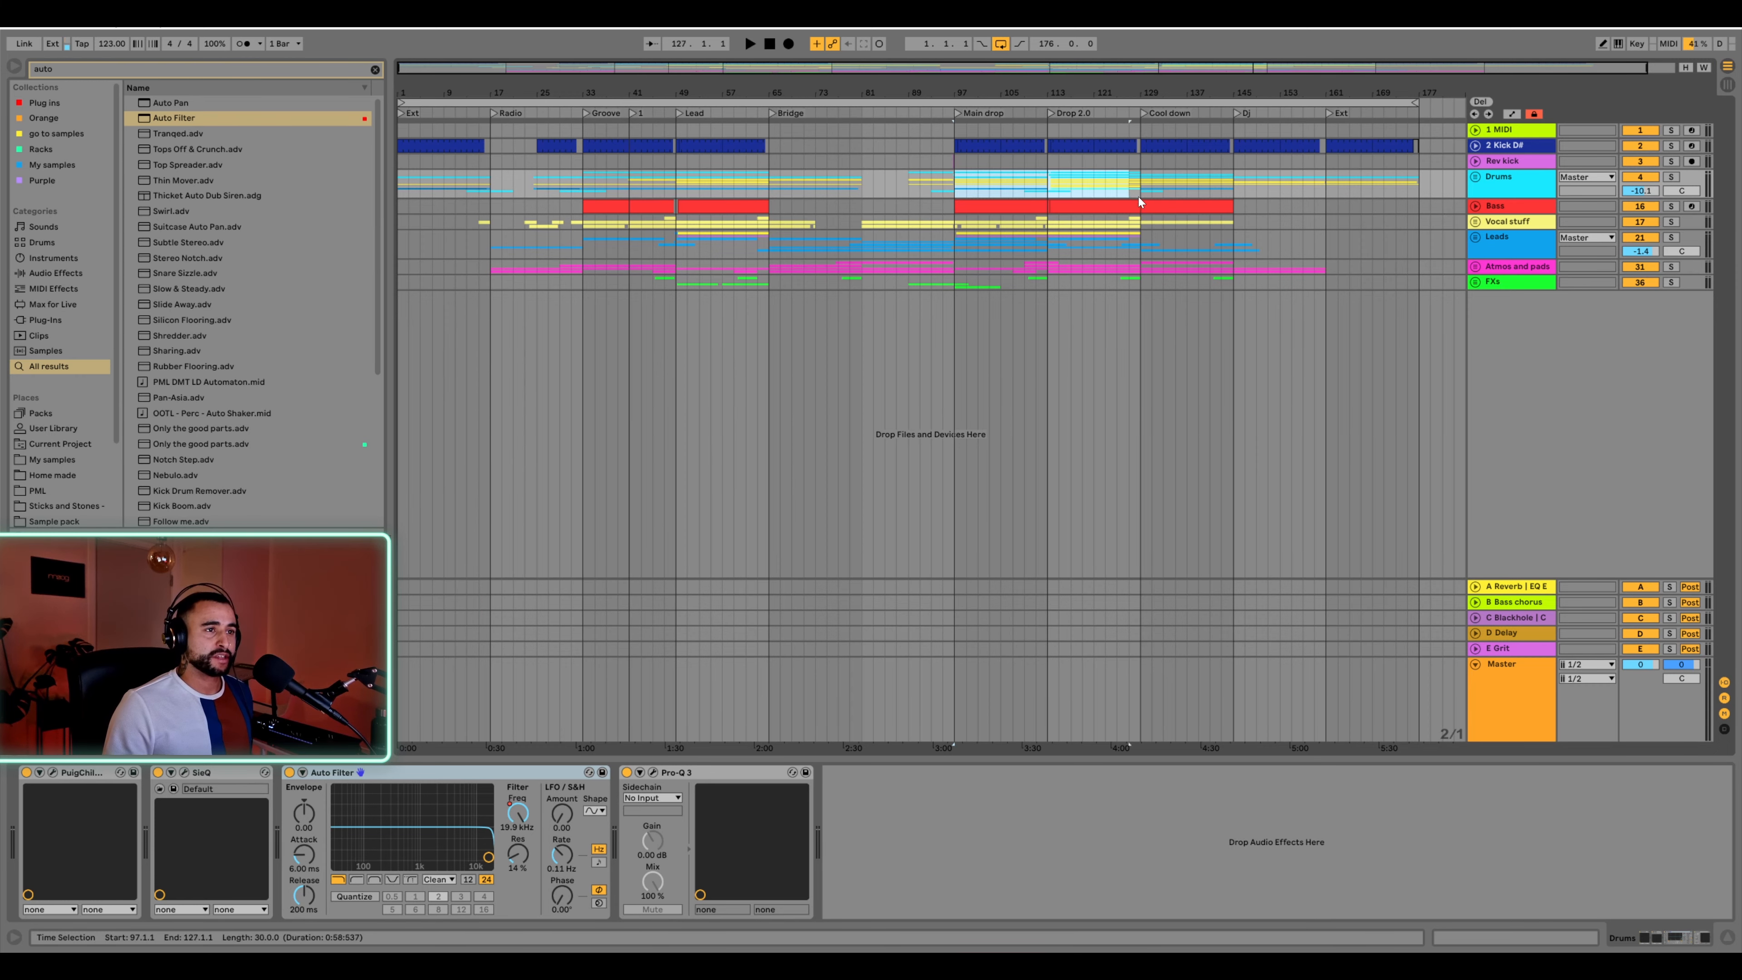
{"action": "key", "text": "ctrl+l"}
{"action": "key", "text": "space"}
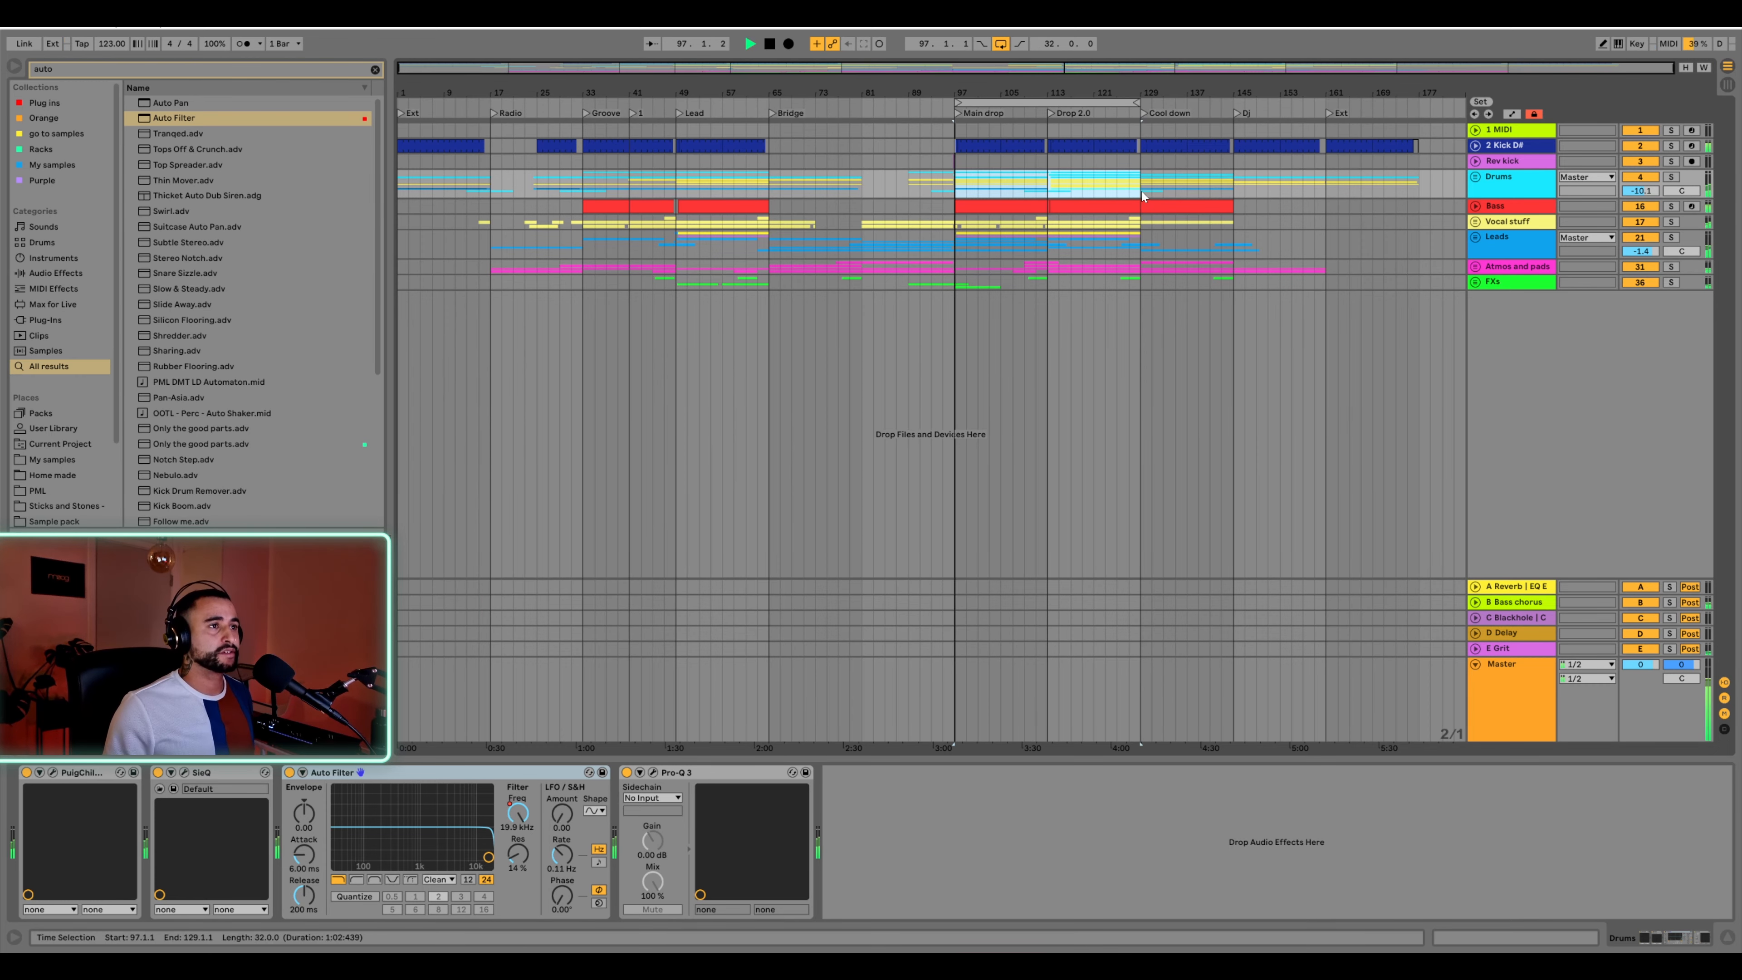
{"action": "key", "text": "Tab"}
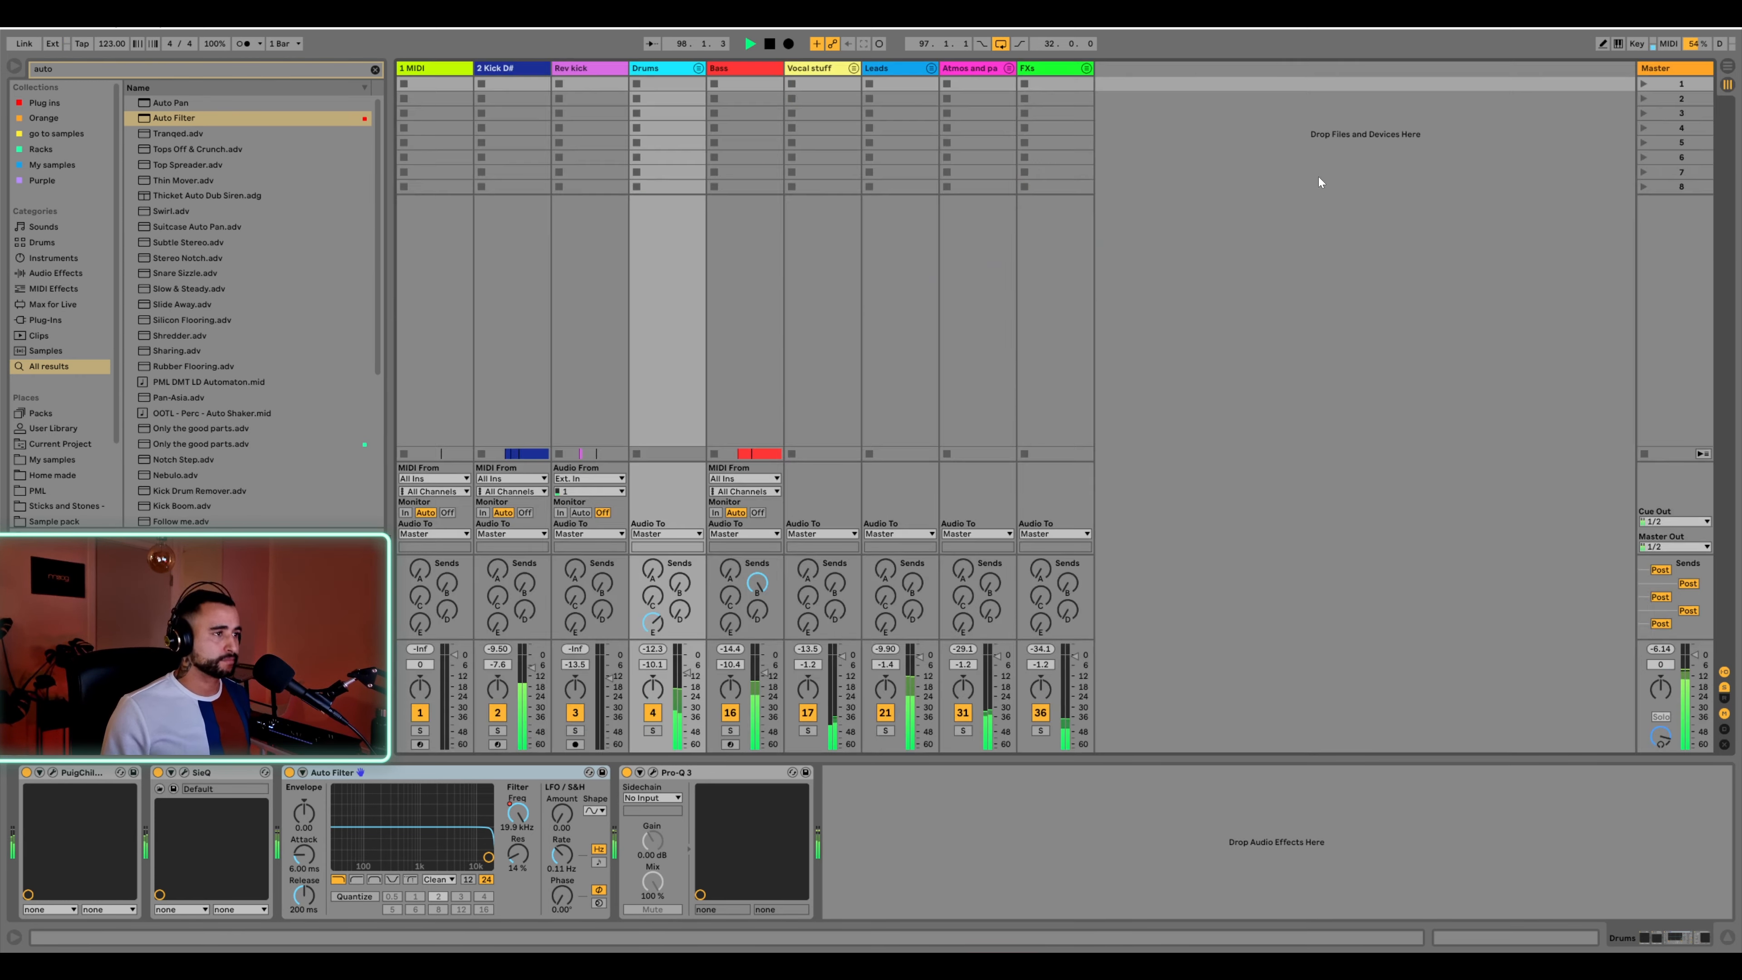
{"action": "key", "text": "space"}
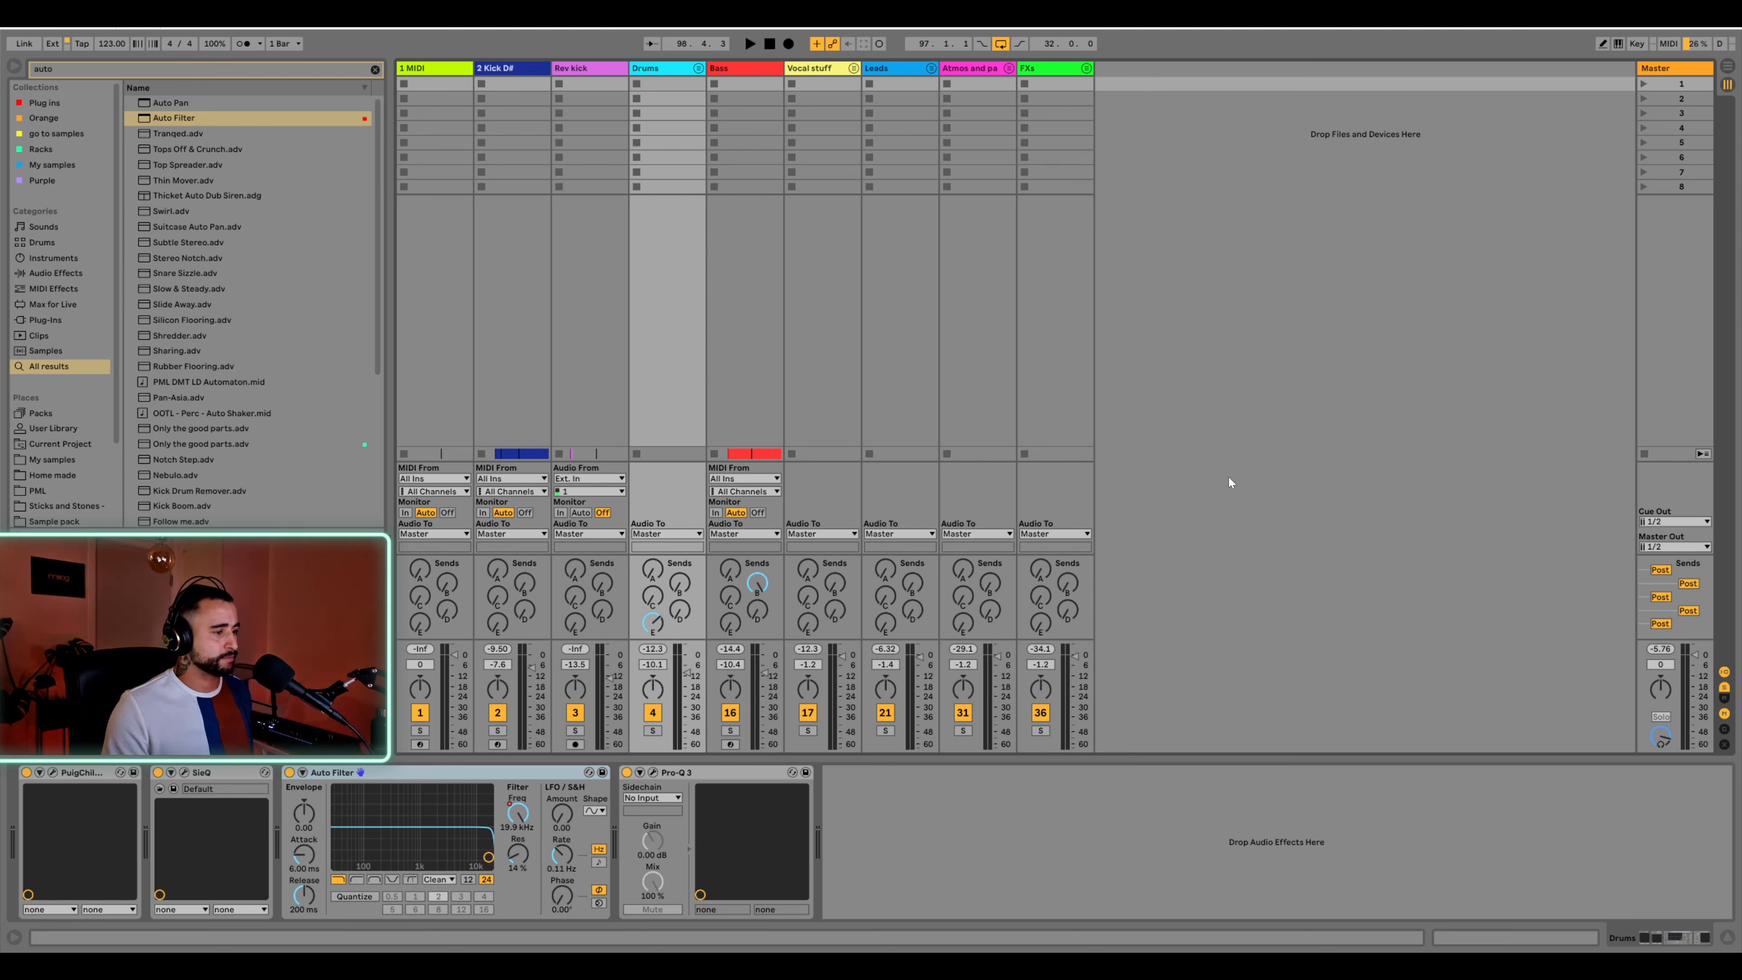
{"action": "key", "text": "space"}
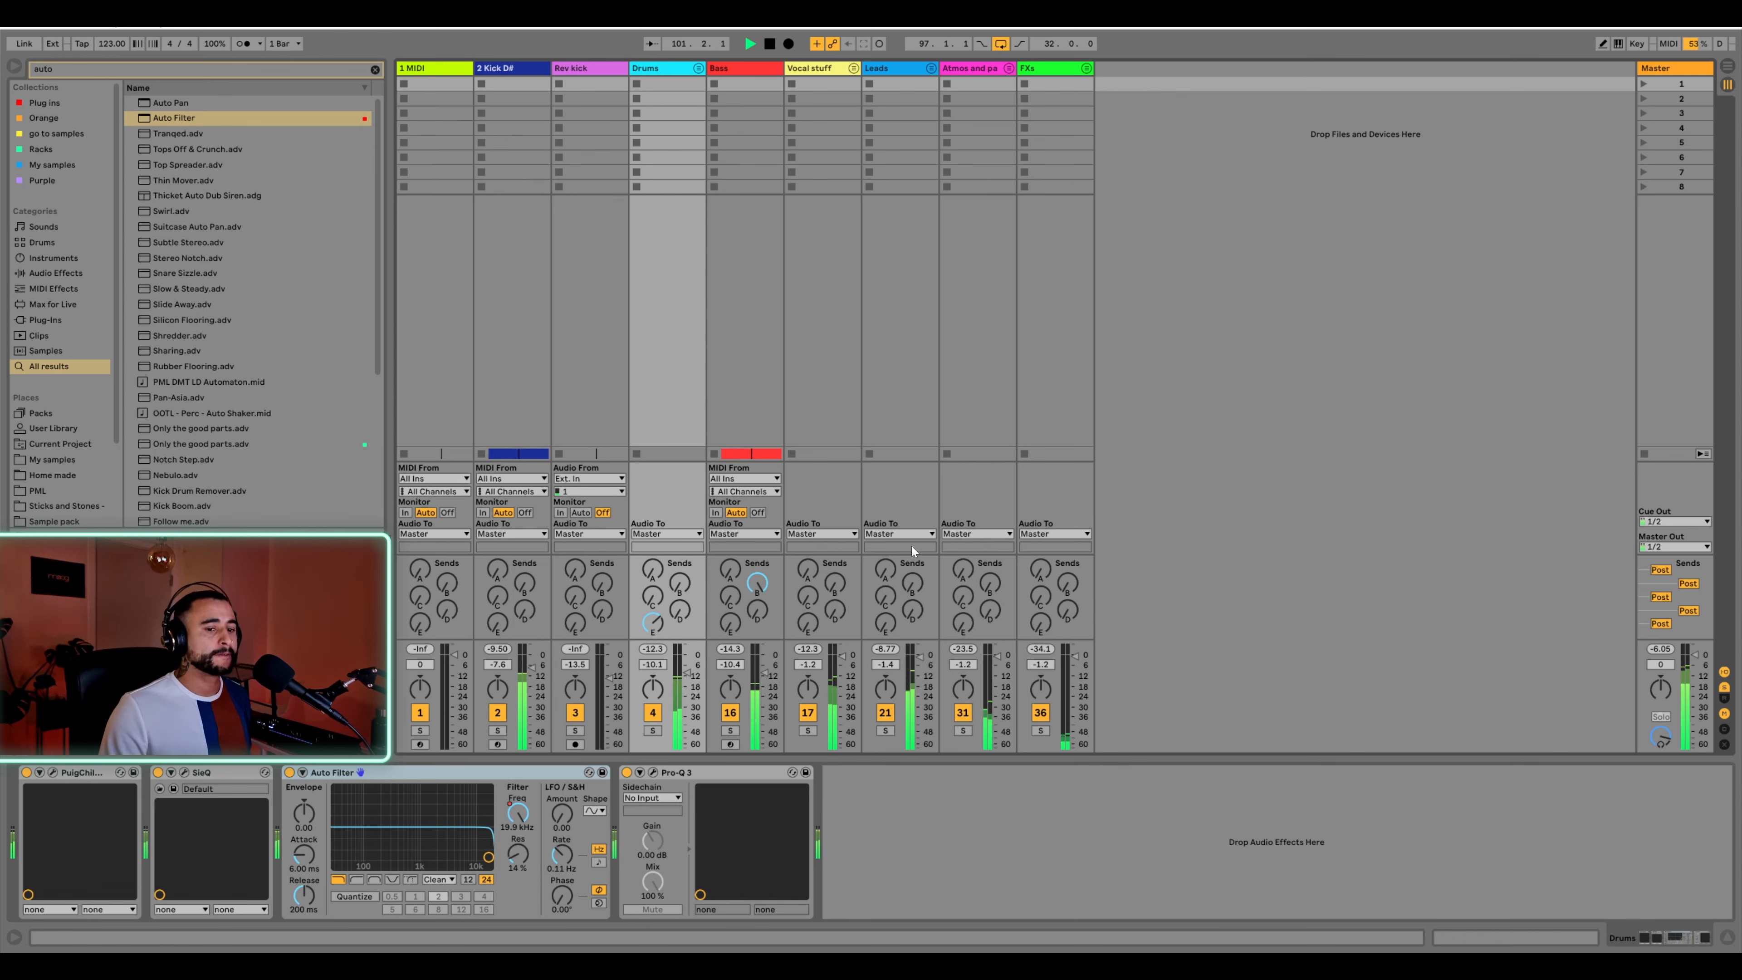
{"action": "key", "text": "space"}
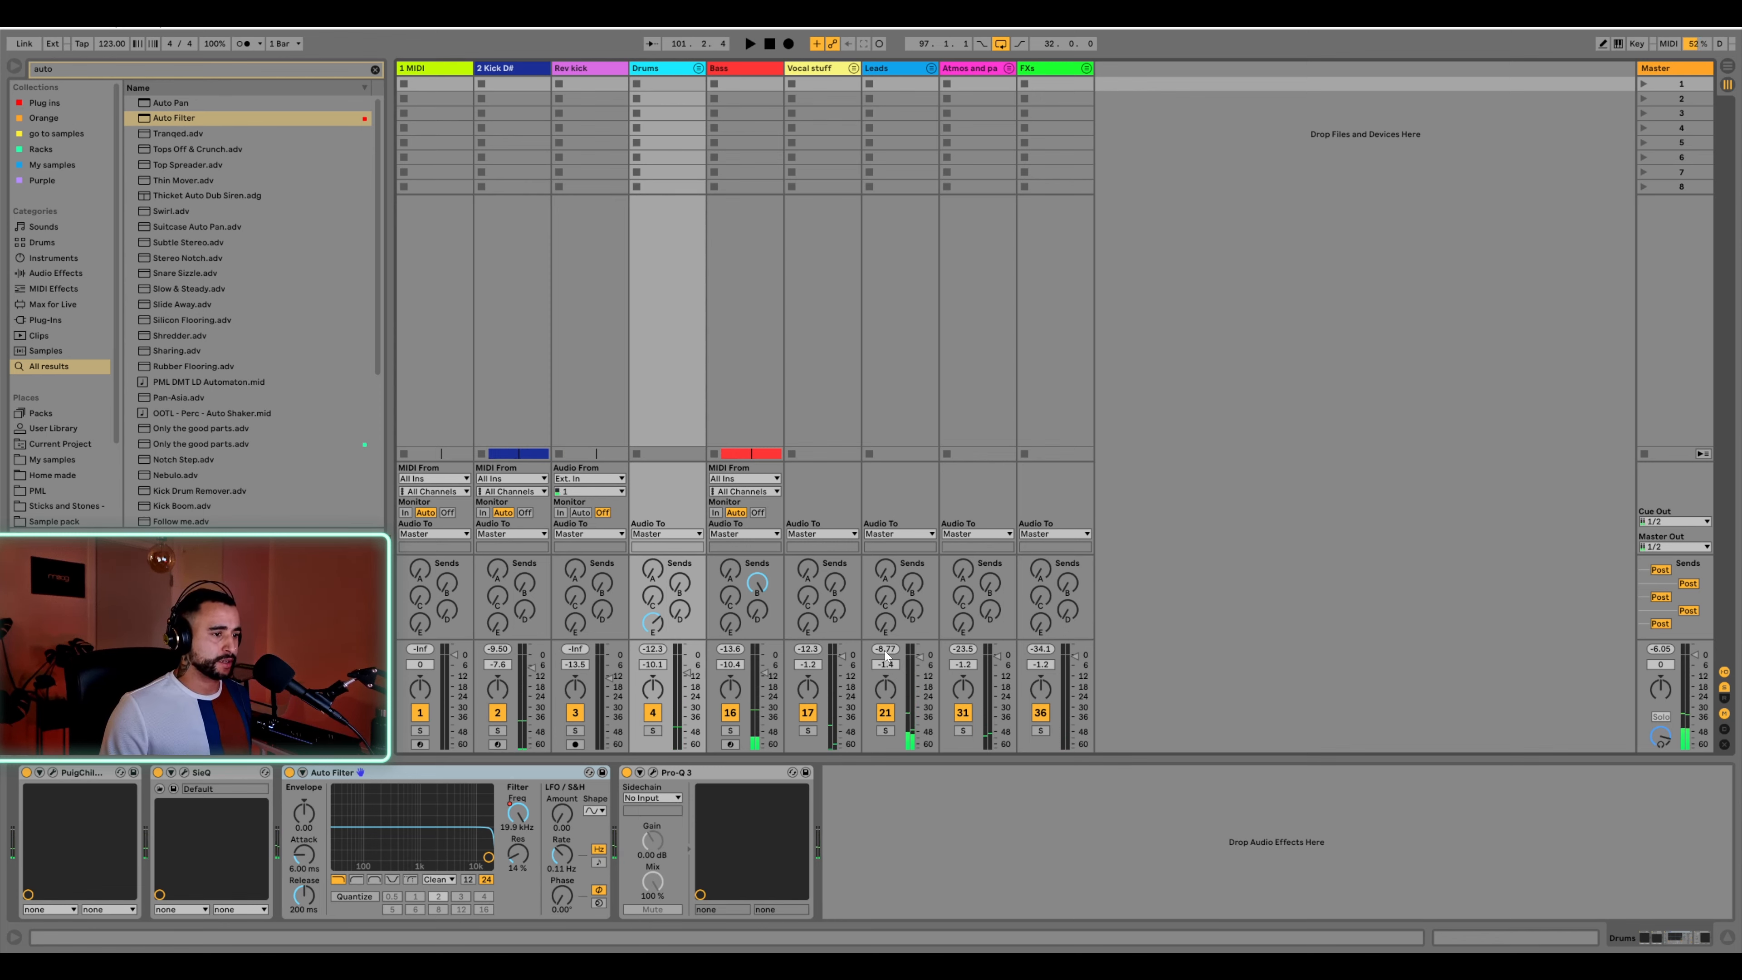
Expand the Leads group and assign the Stab layers group's colour to its grouped tracks and clips
{"action": "left_click", "coordinate": [931, 68]}
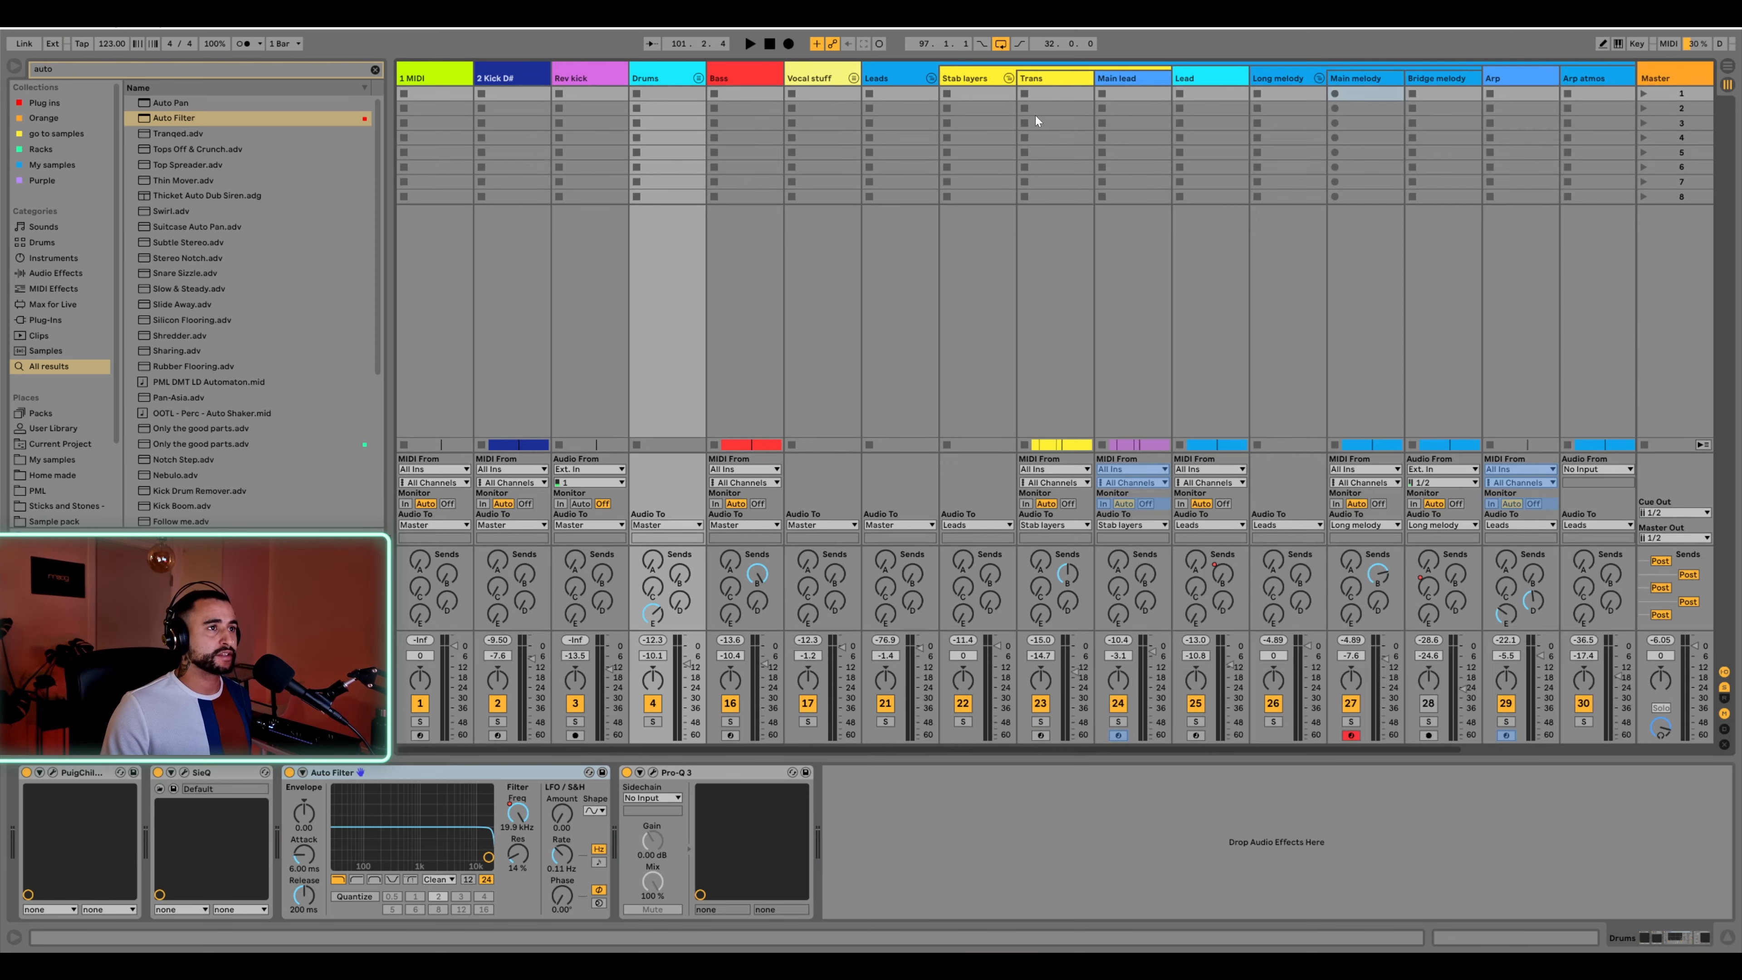
{"action": "left_click", "coordinate": [1296, 80]}
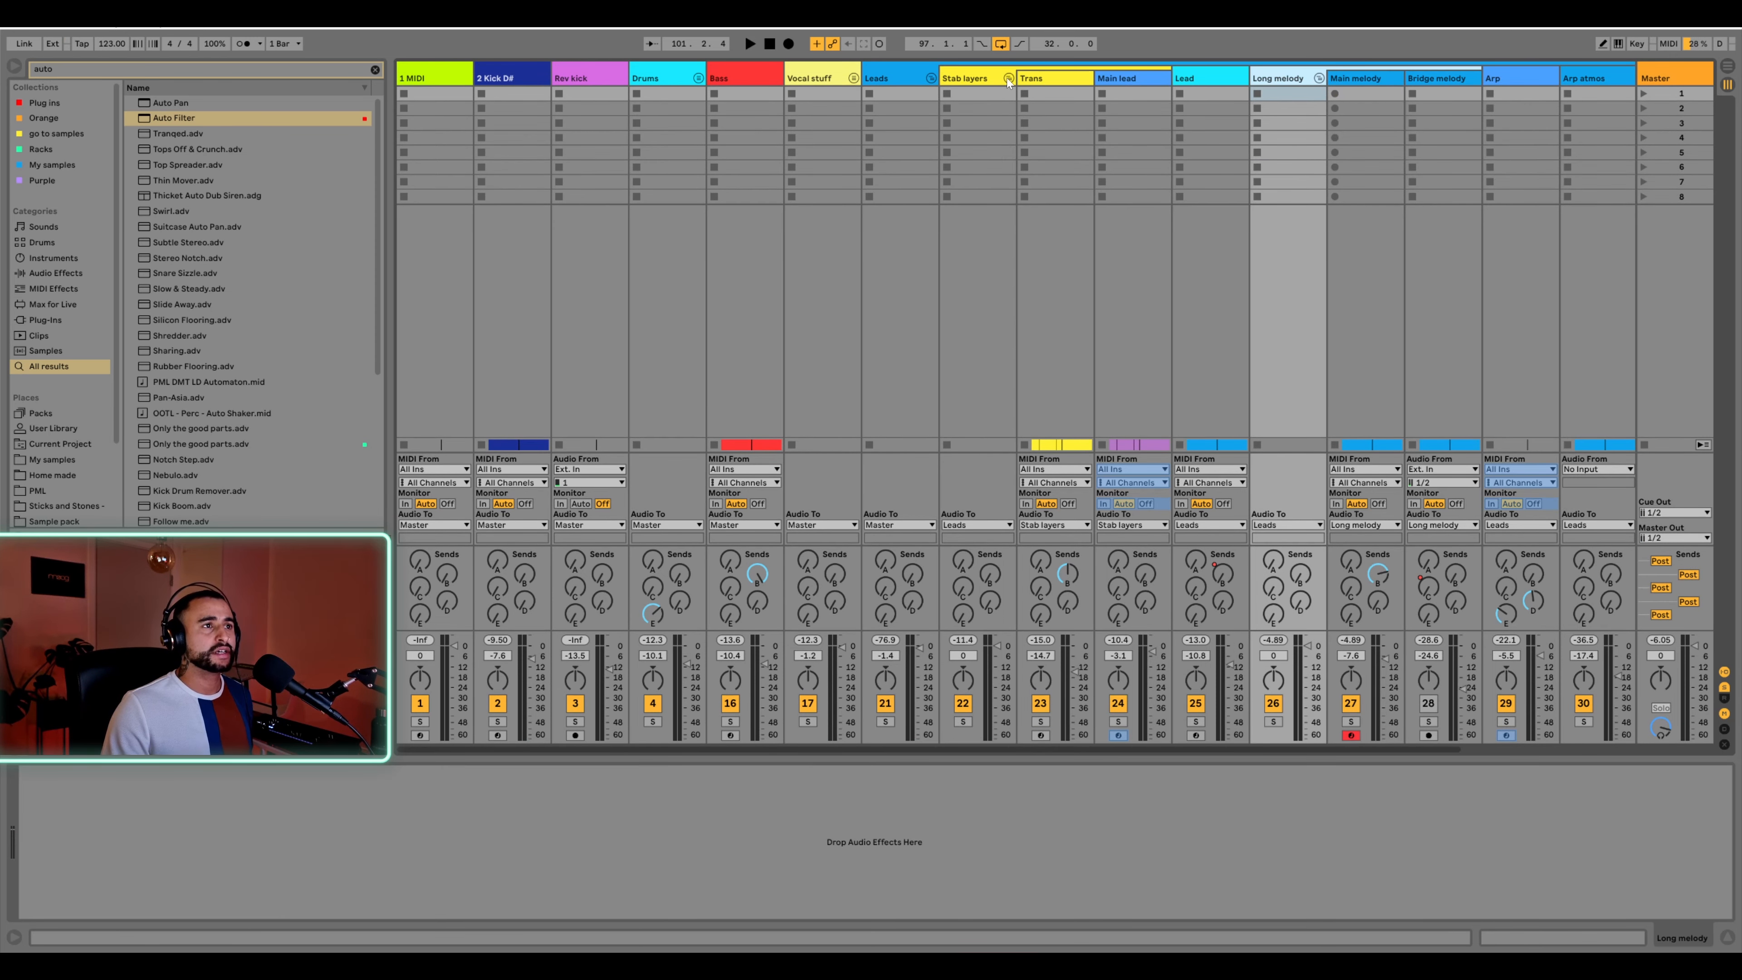
{"action": "left_click", "coordinate": [976, 80]}
{"action": "right_click", "coordinate": [990, 79]}
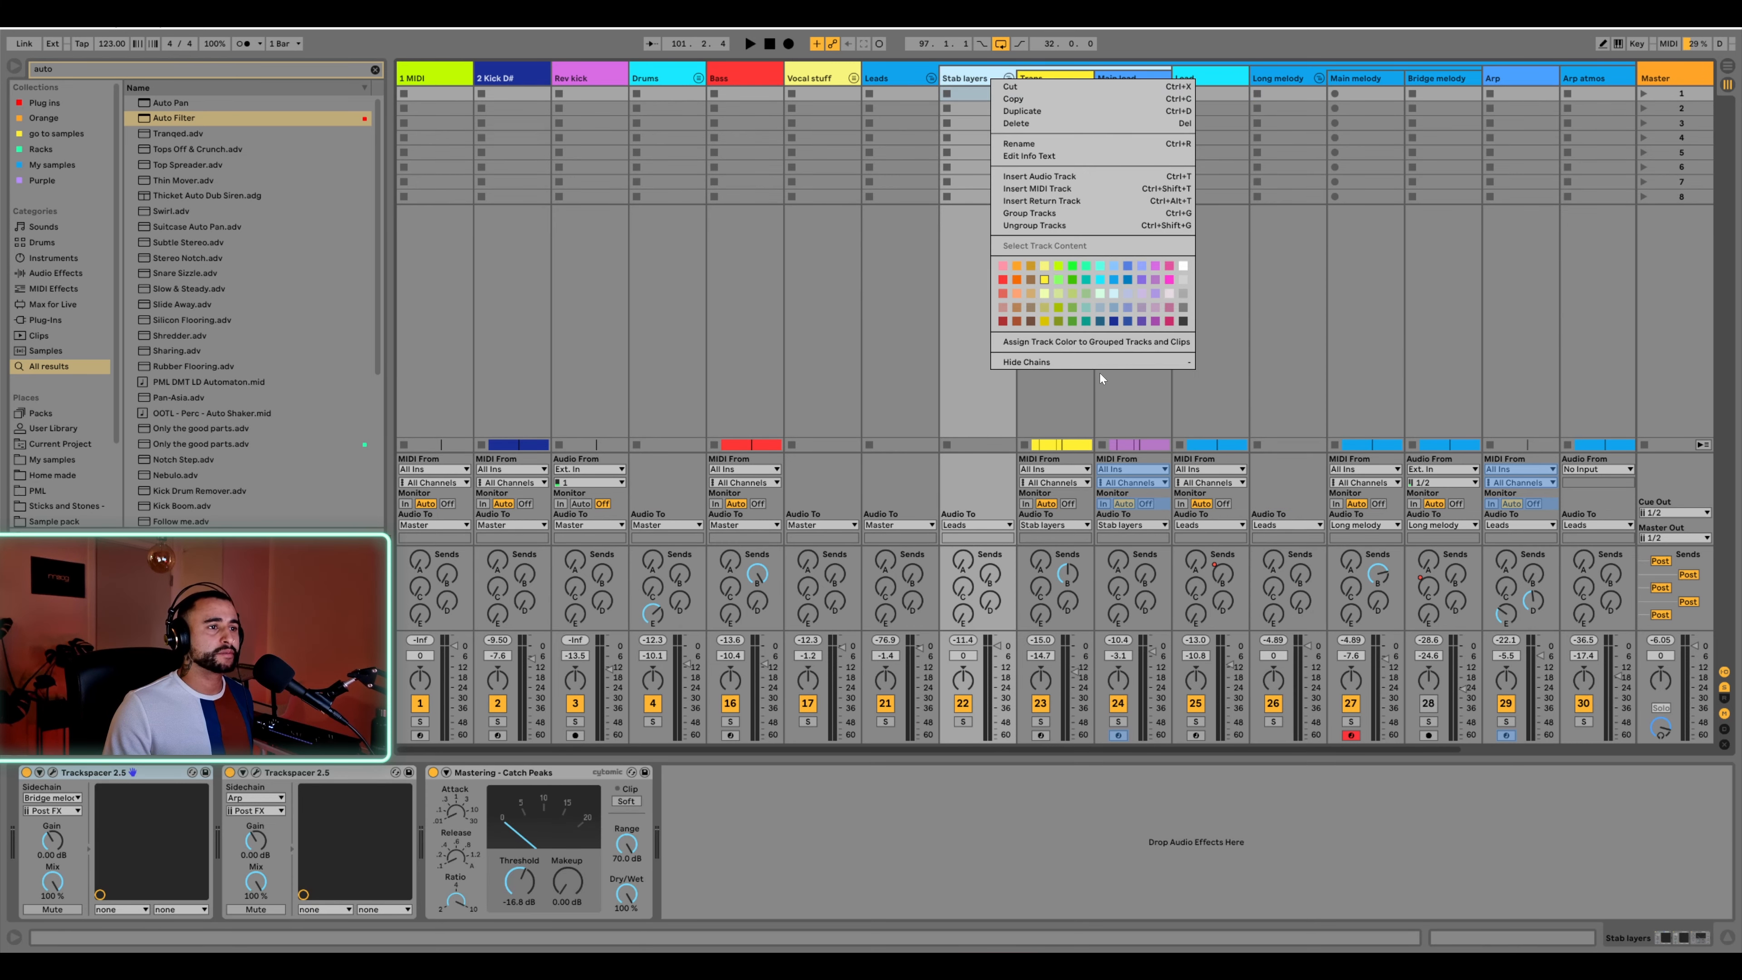
{"action": "left_click", "coordinate": [1043, 344]}
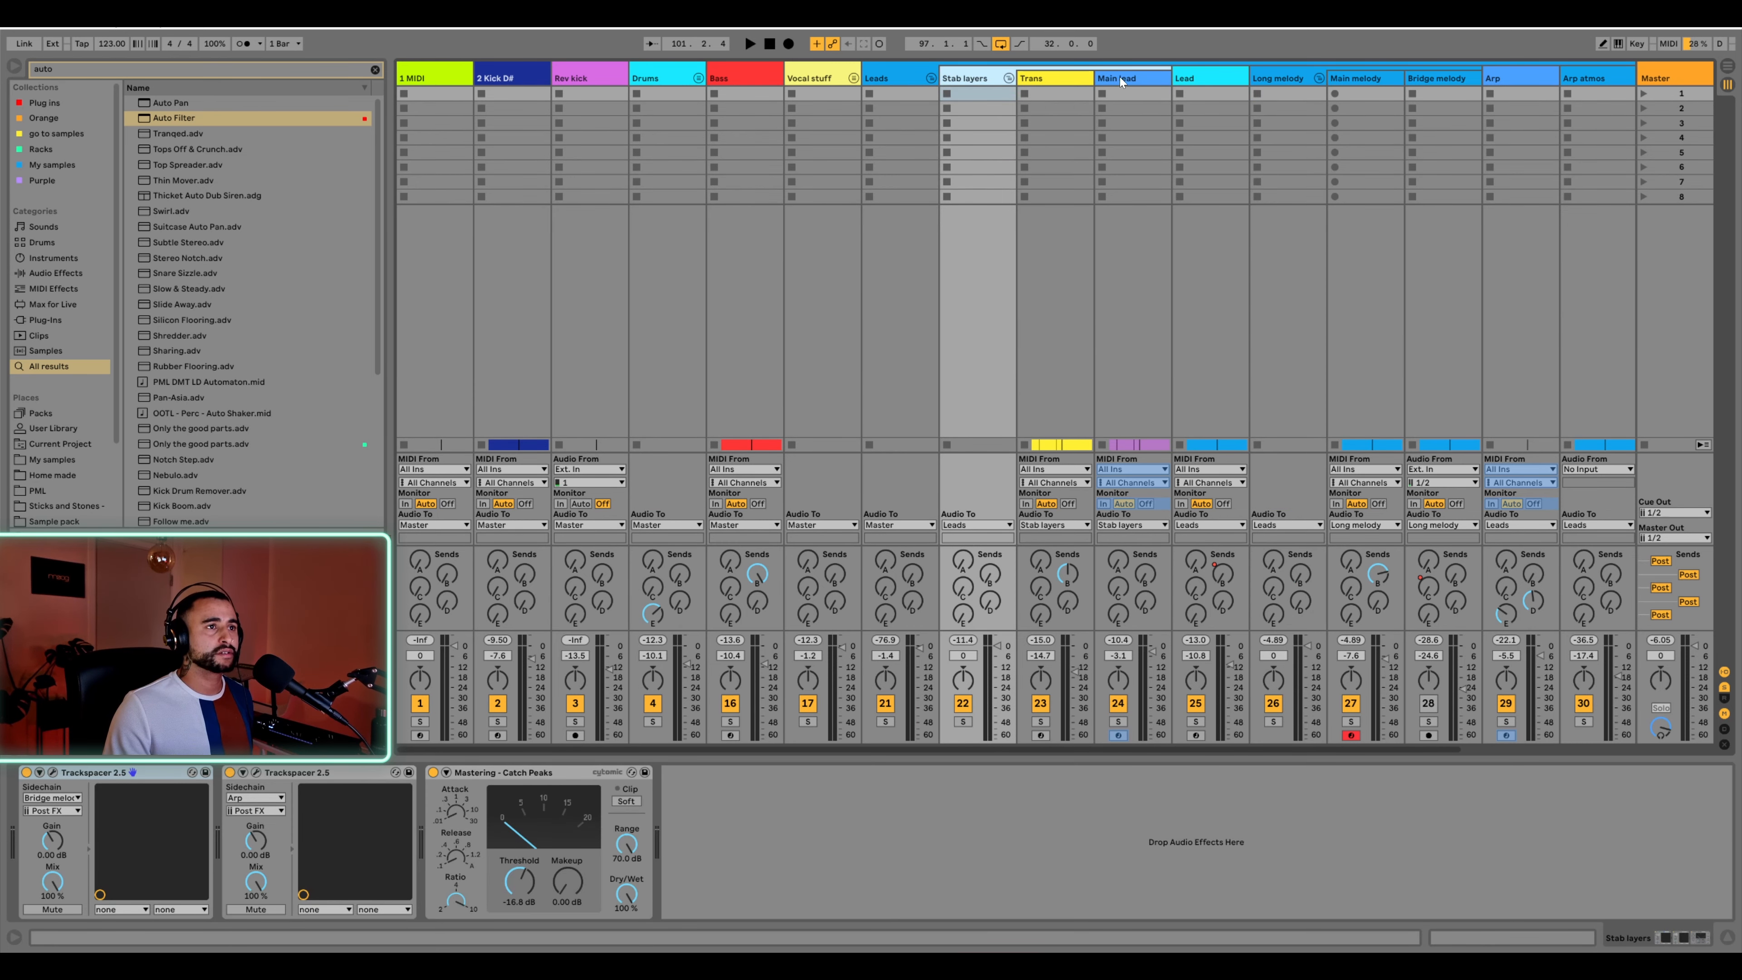
Colour the Main lead track yellow to match the Stab layers group and collapse that group
{"action": "left_click", "coordinate": [1120, 77]}
{"action": "right_click", "coordinate": [1121, 76]}
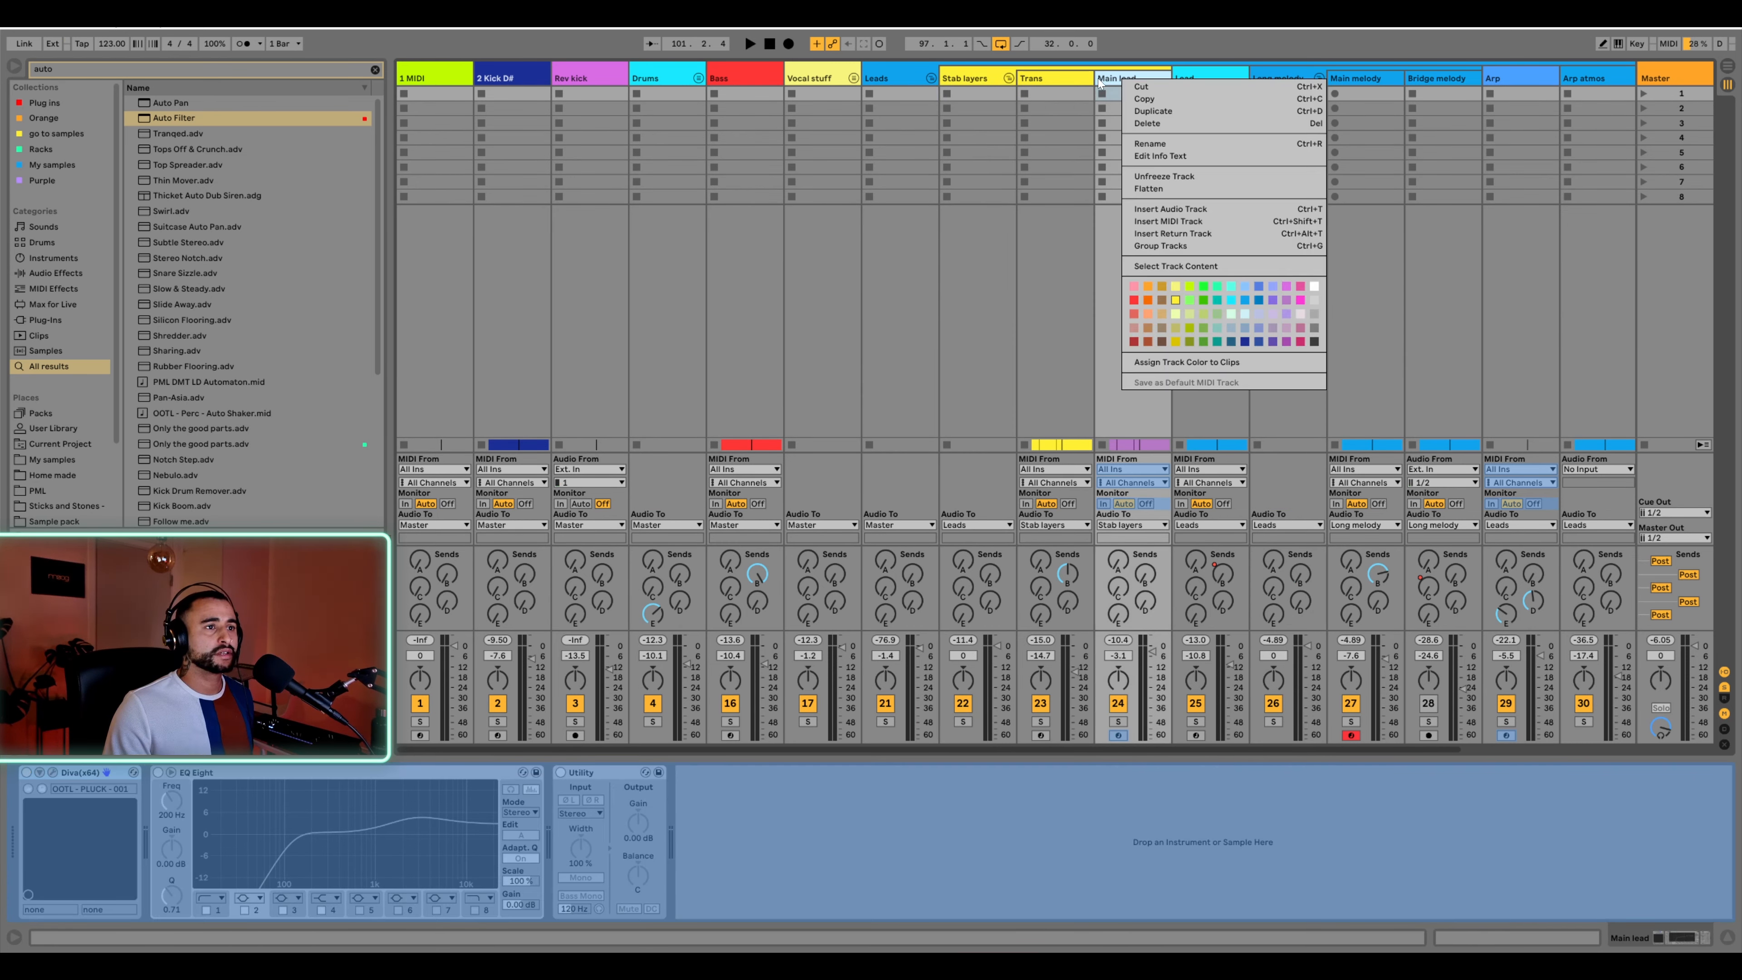
{"action": "left_click", "coordinate": [1175, 301]}
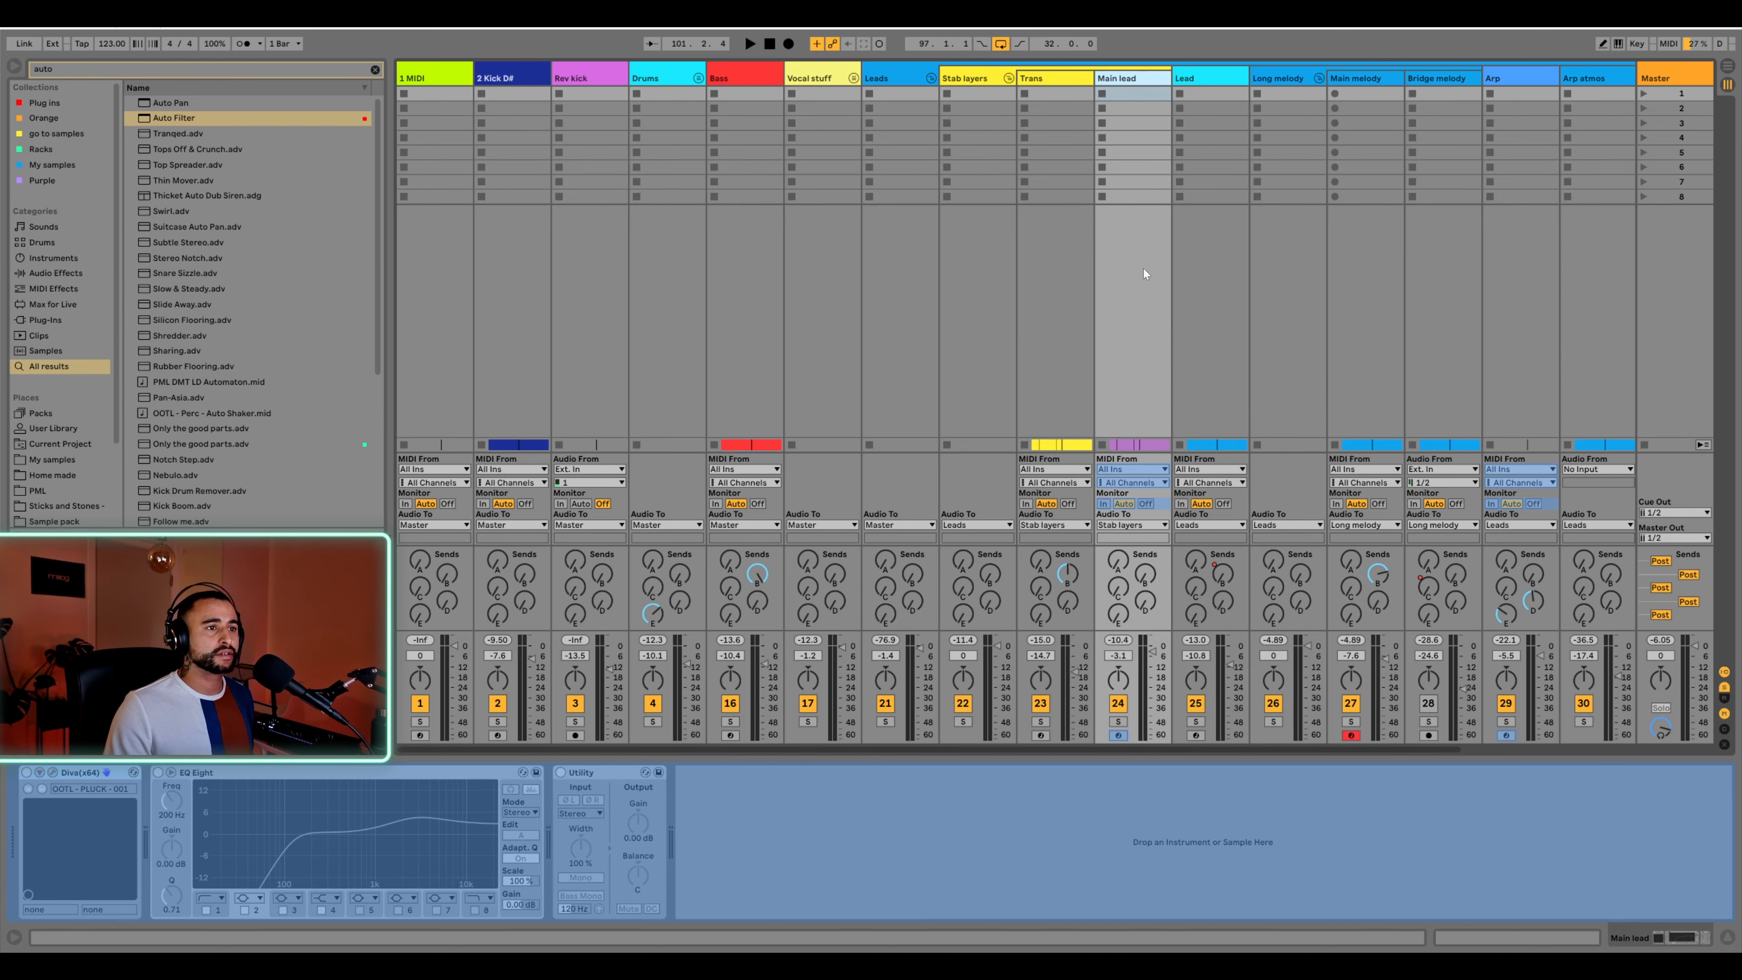
{"action": "left_click", "coordinate": [949, 78]}
{"action": "left_click", "coordinate": [1009, 78]}
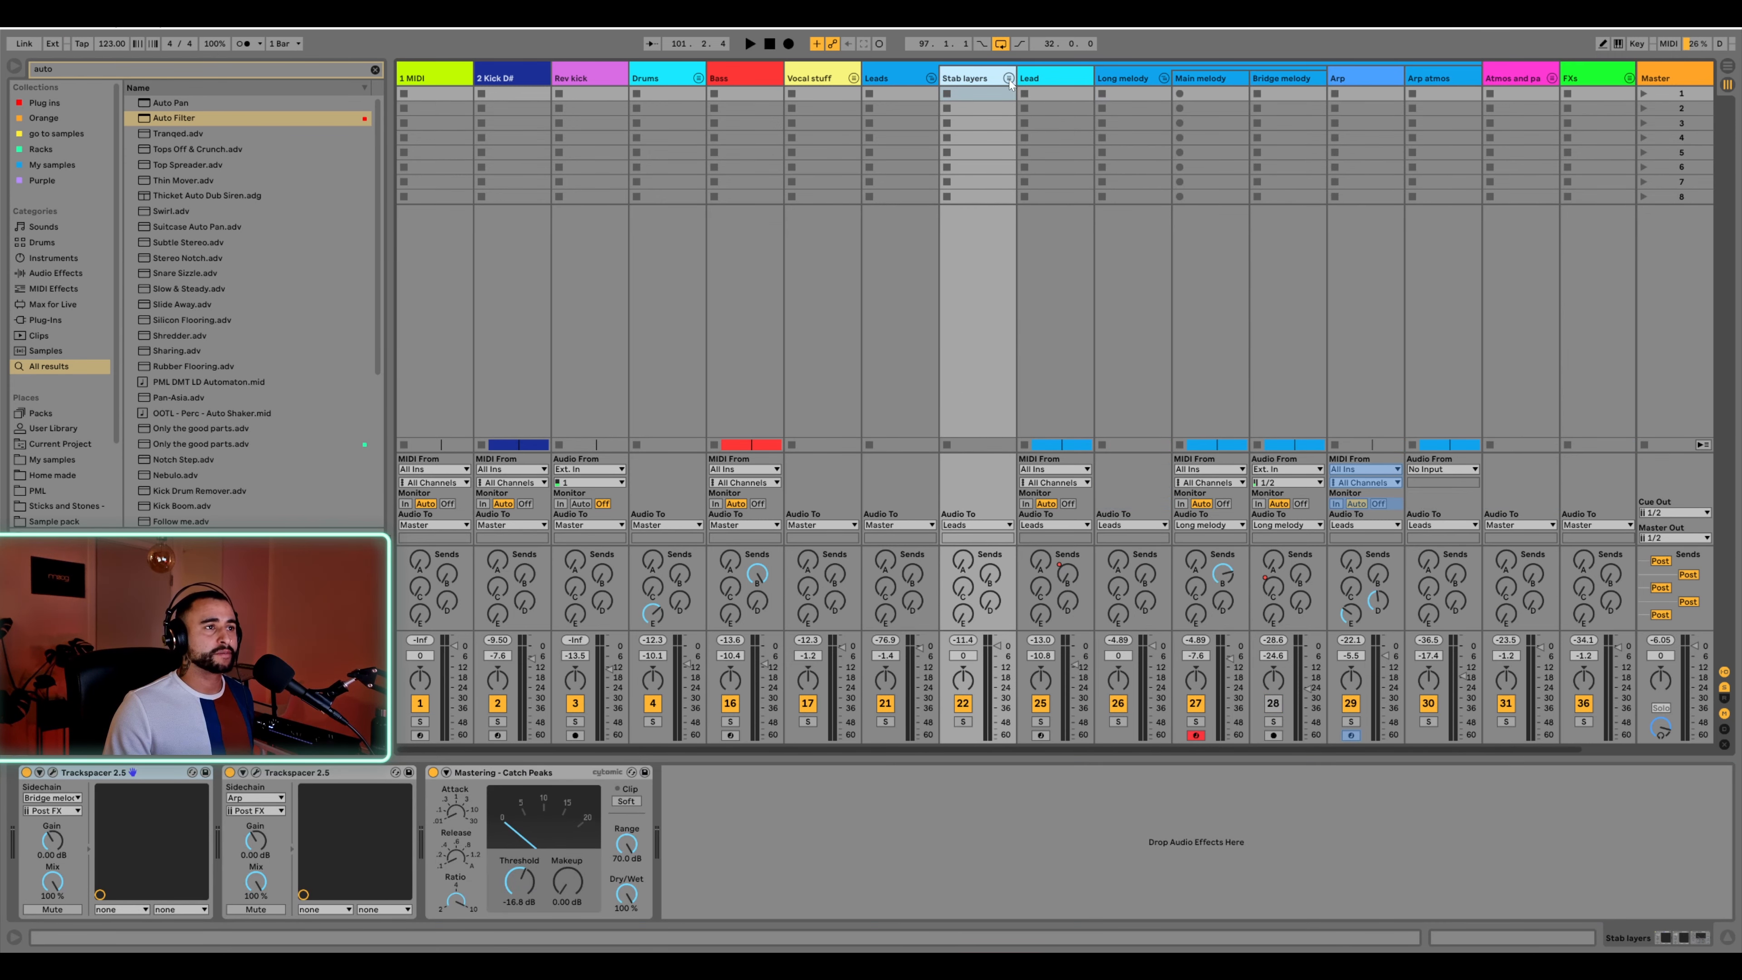
Replay the start of the Main drop and delete the Bridge melody track
{"action": "key", "text": "space"}
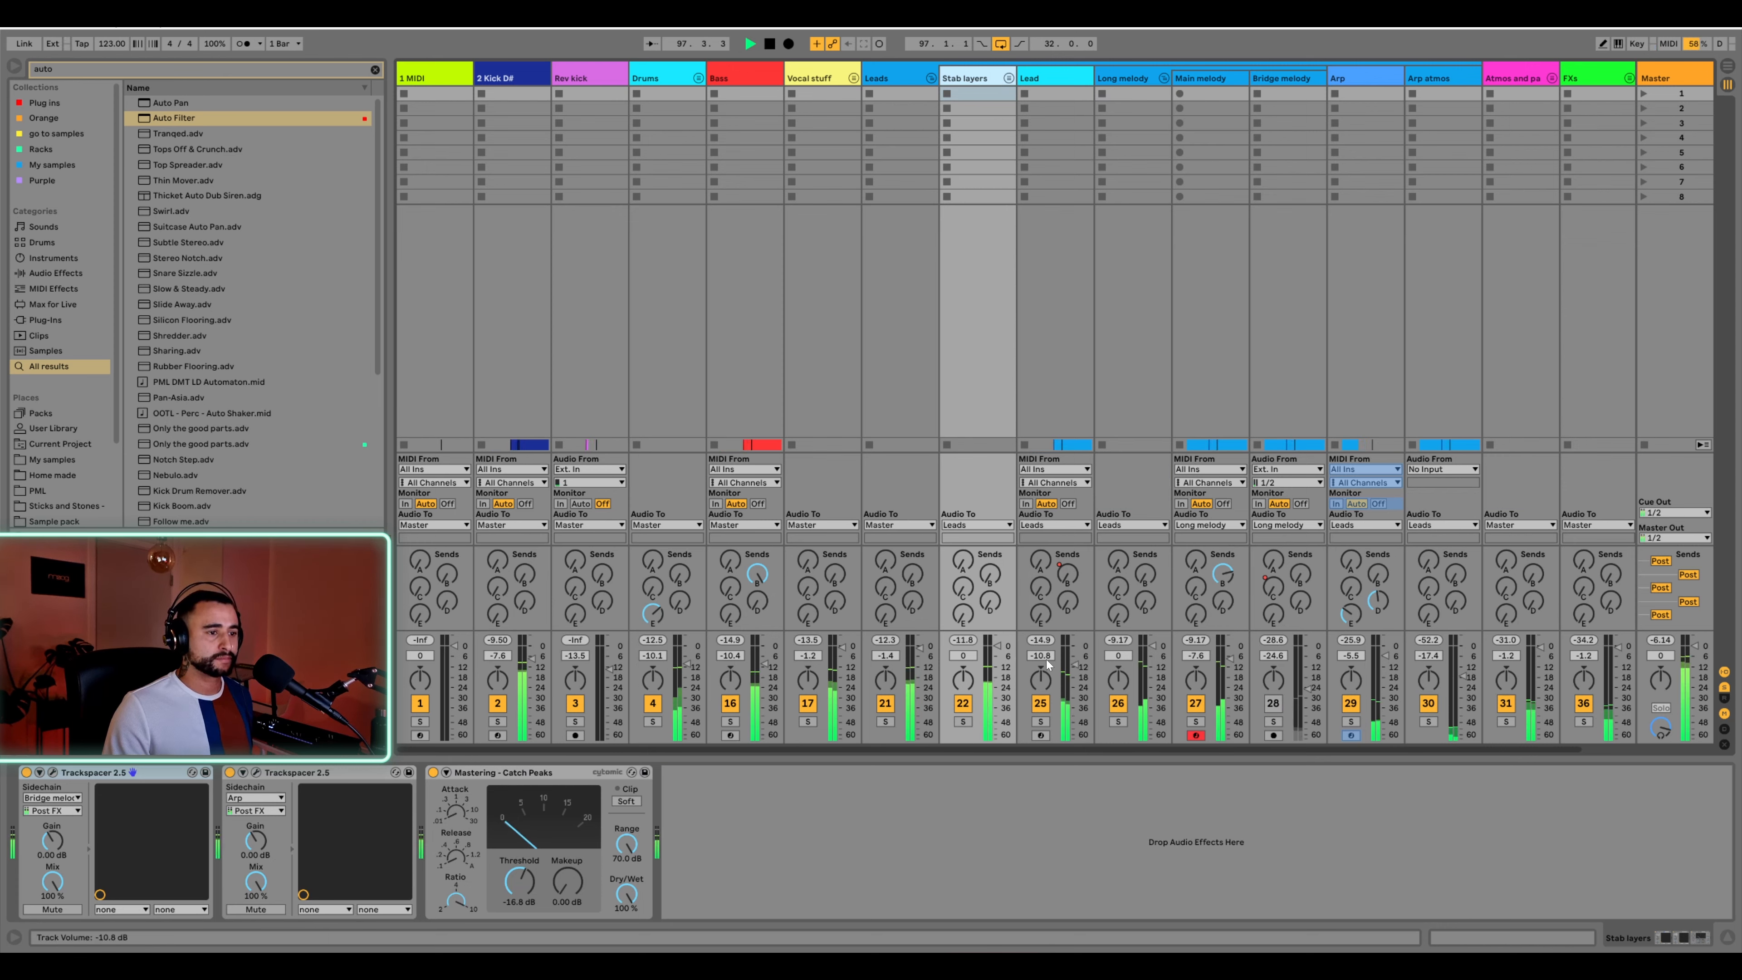
{"action": "key", "text": "space"}
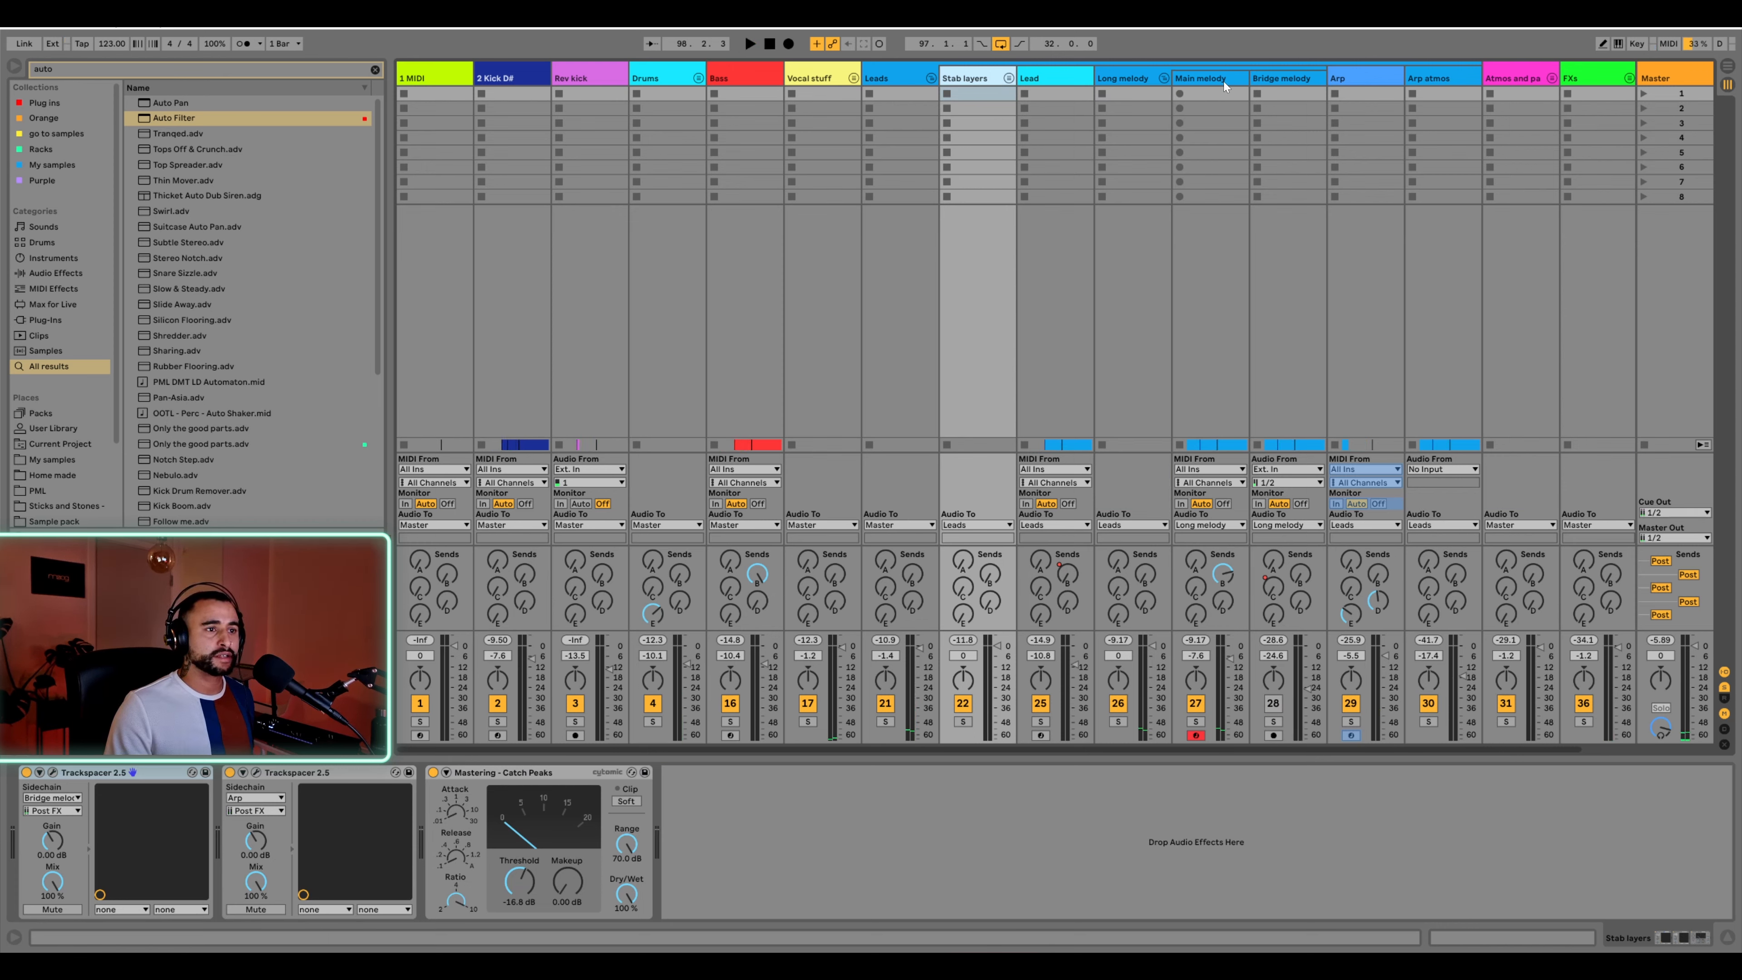
{"action": "left_click", "coordinate": [1225, 80]}
{"action": "left_click", "coordinate": [1289, 82]}
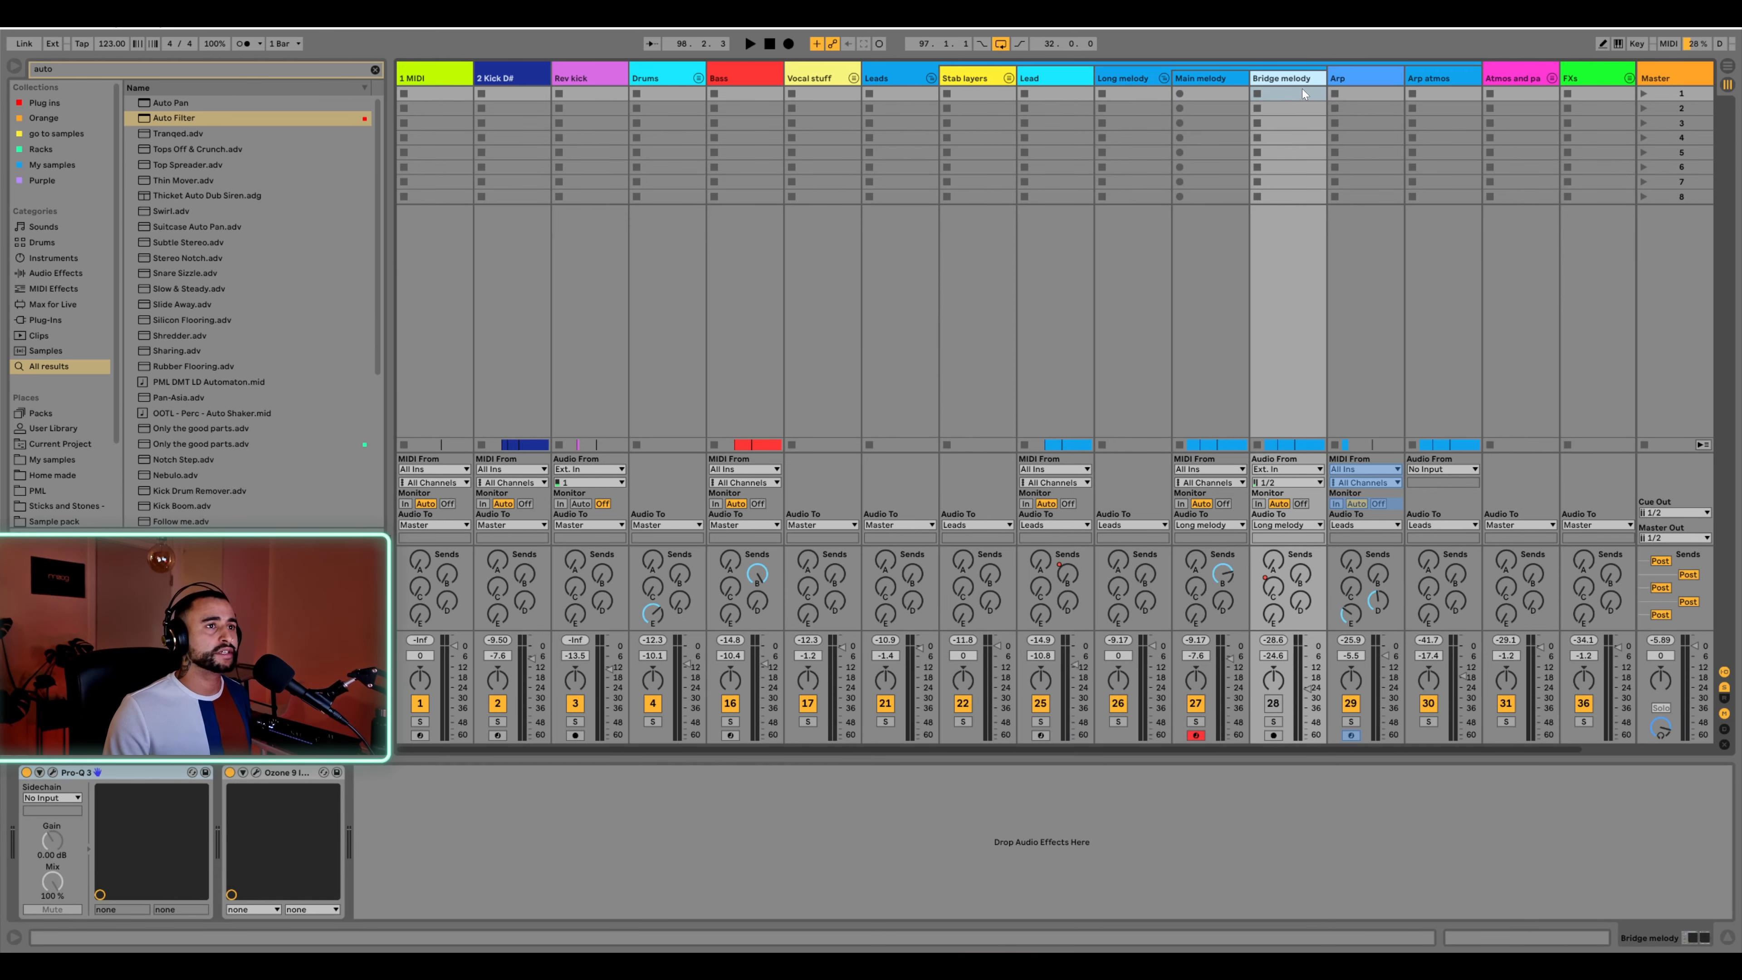
{"action": "key", "text": "space"}
{"action": "key", "text": "Delete"}
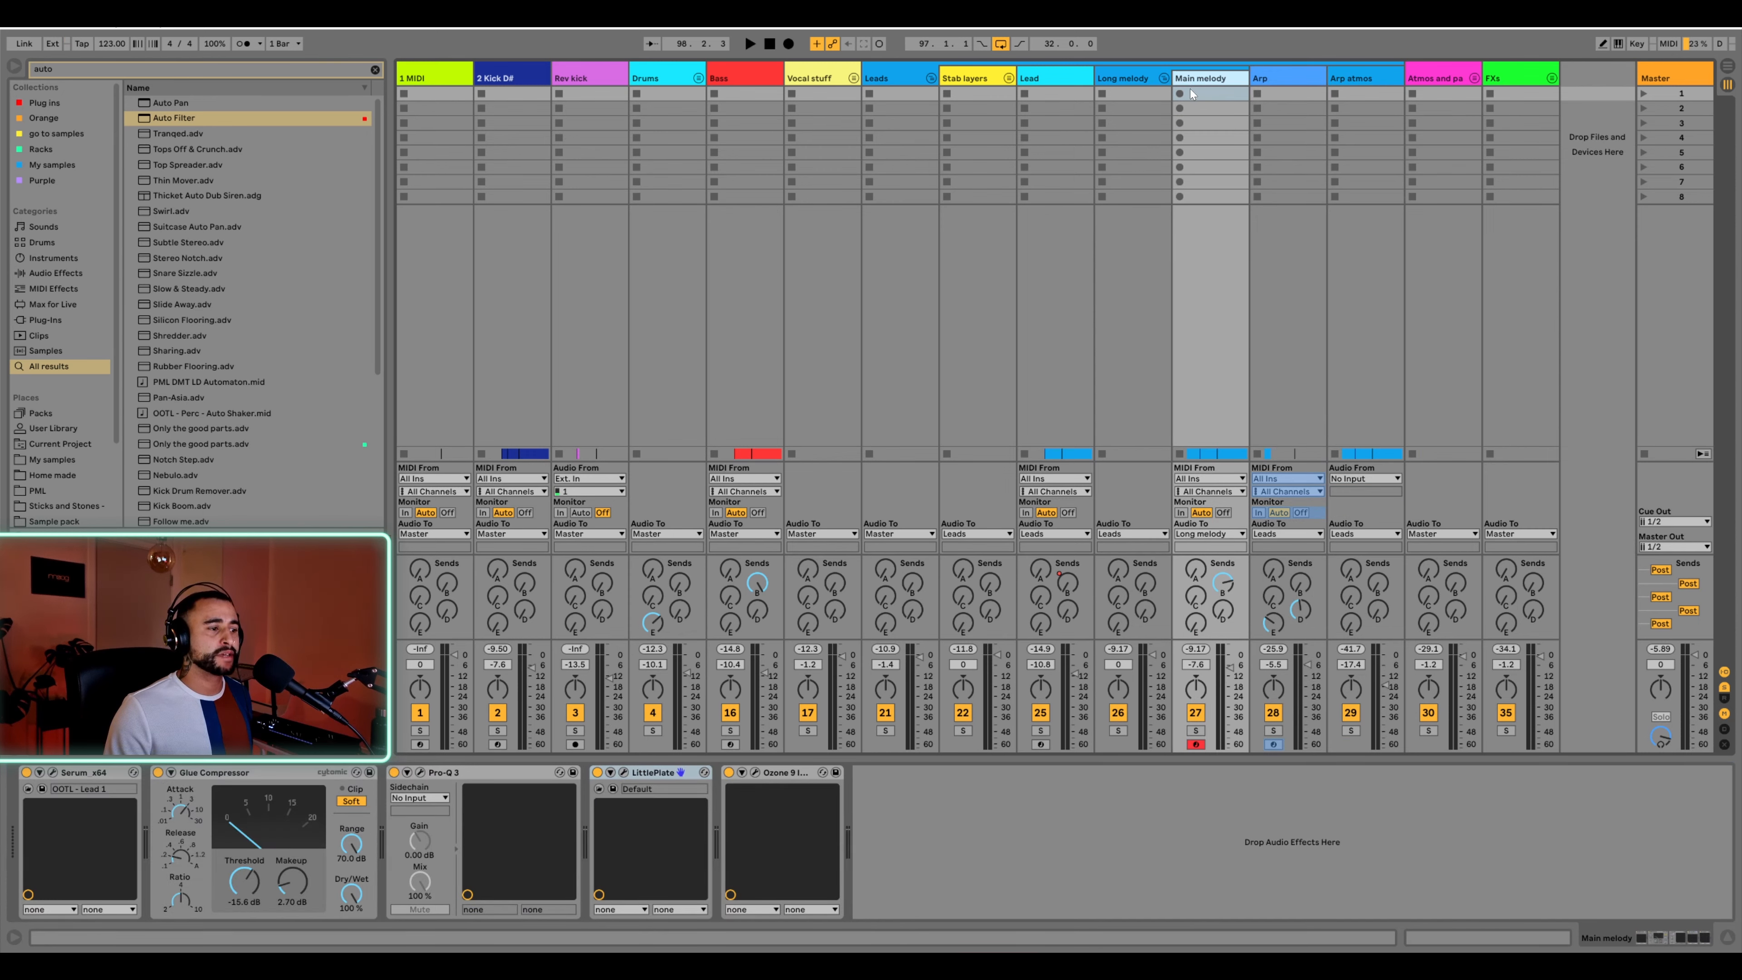
Audition the Main drop and copy the Main melody track's Glue Compressor to the end of its device chain
{"action": "key", "text": "space"}
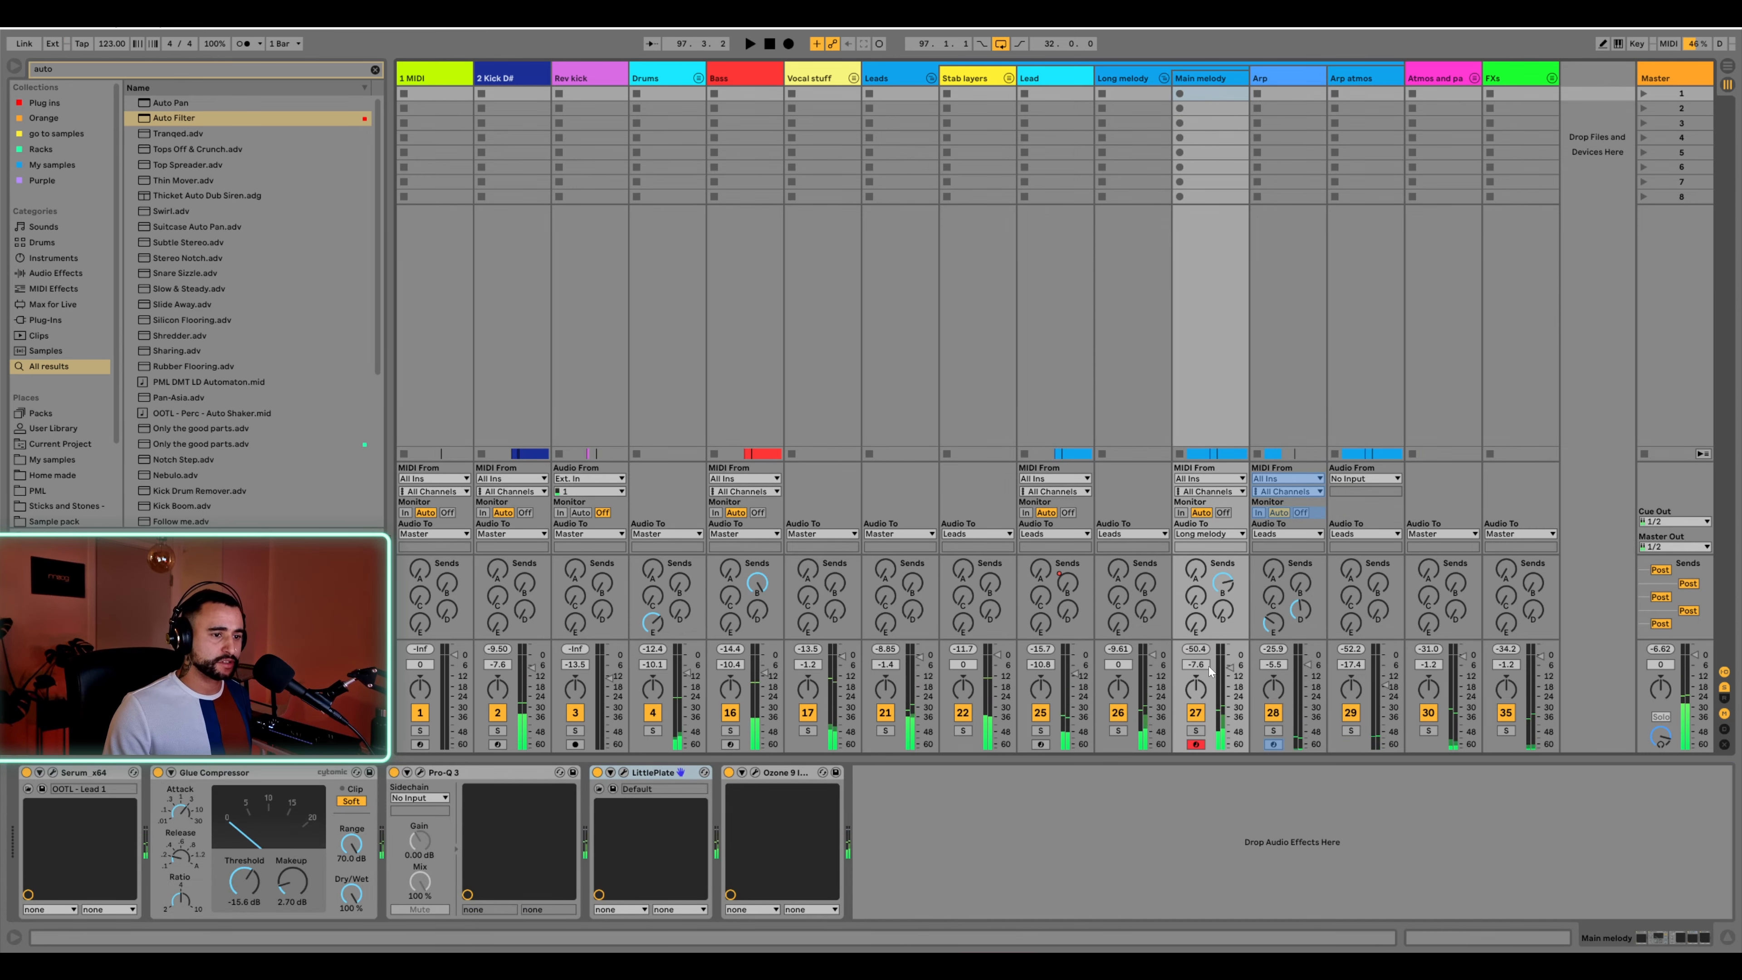
{"action": "left_click", "coordinate": [1201, 77]}
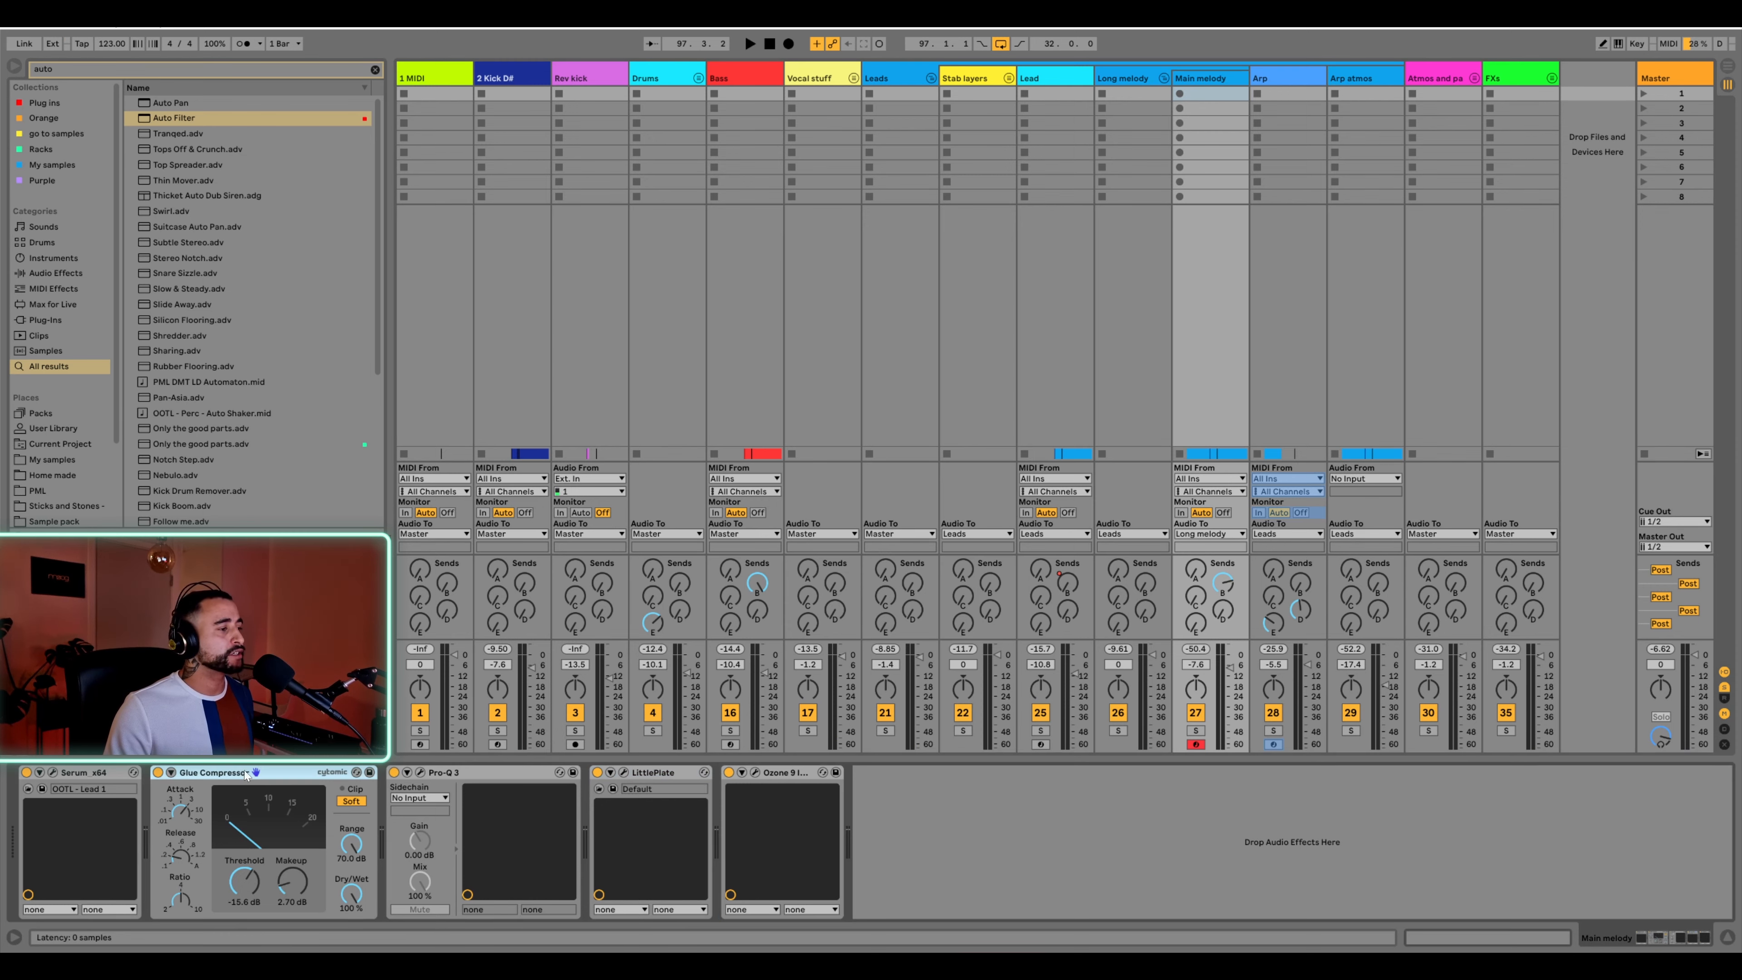
{"action": "left_click_drag", "start_coordinate": [246, 773], "coordinate": [850, 834]}
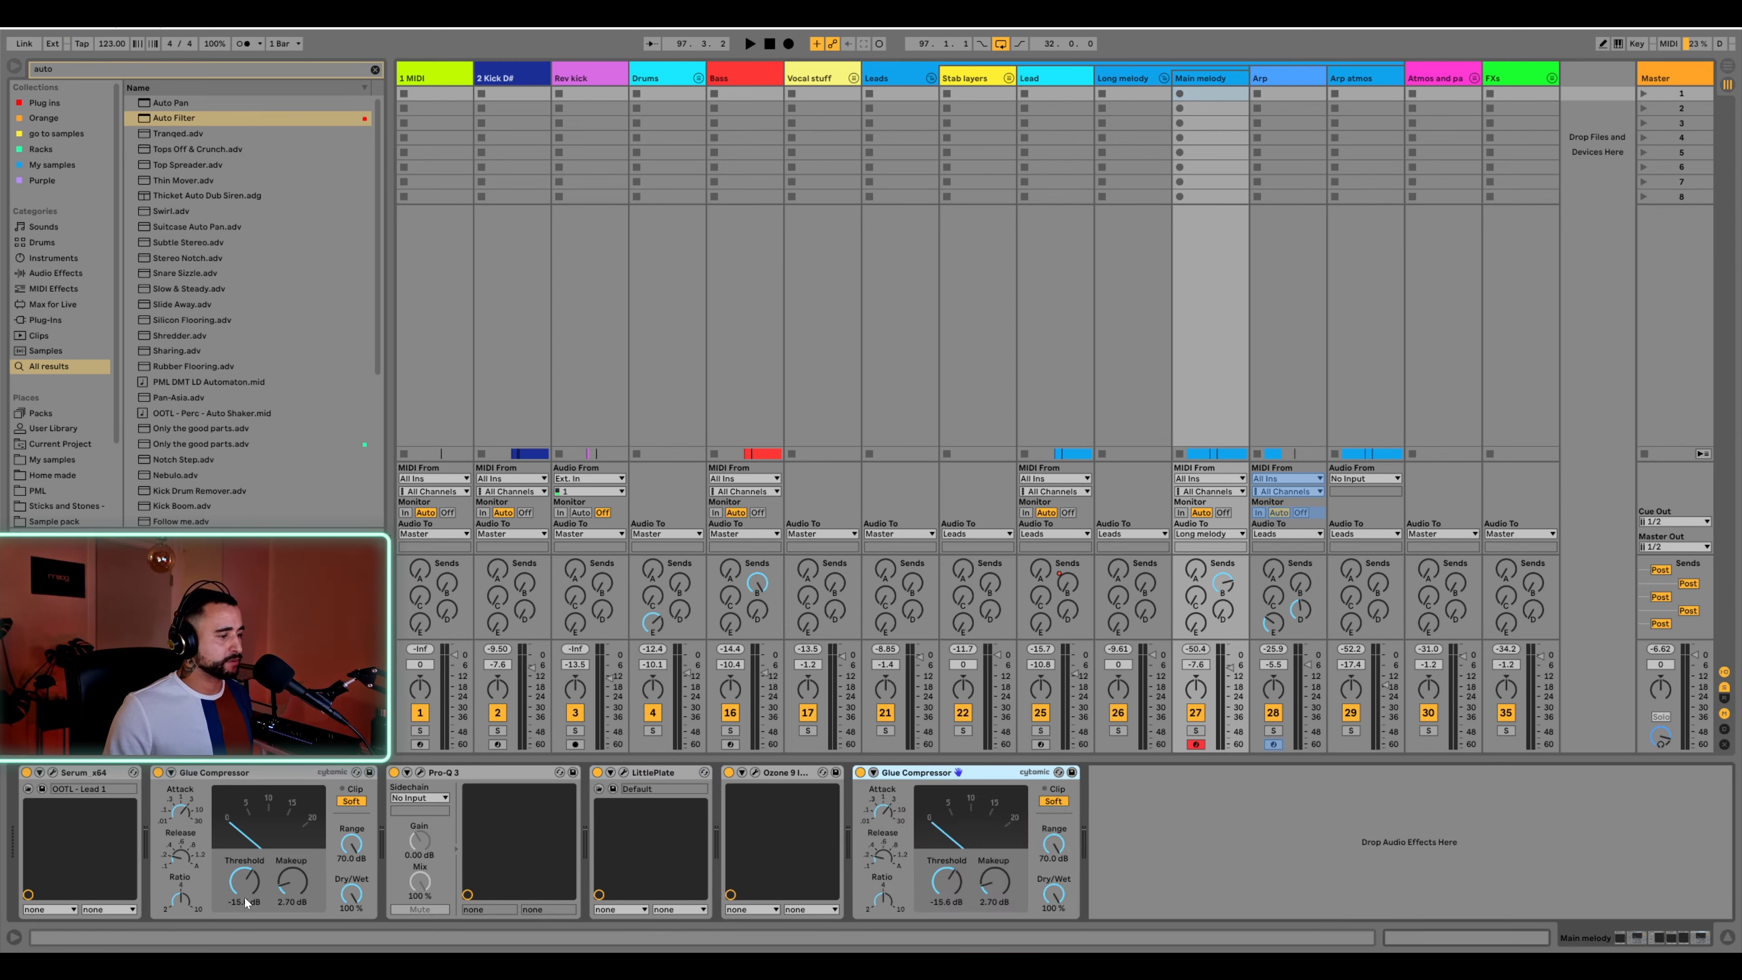
Lower the second Glue Compressor's makeup to 1.11 dB and set its threshold to -13.0 dB while auditioning the loop
{"action": "left_click_drag", "start_coordinate": [884, 812], "coordinate": [884, 857]}
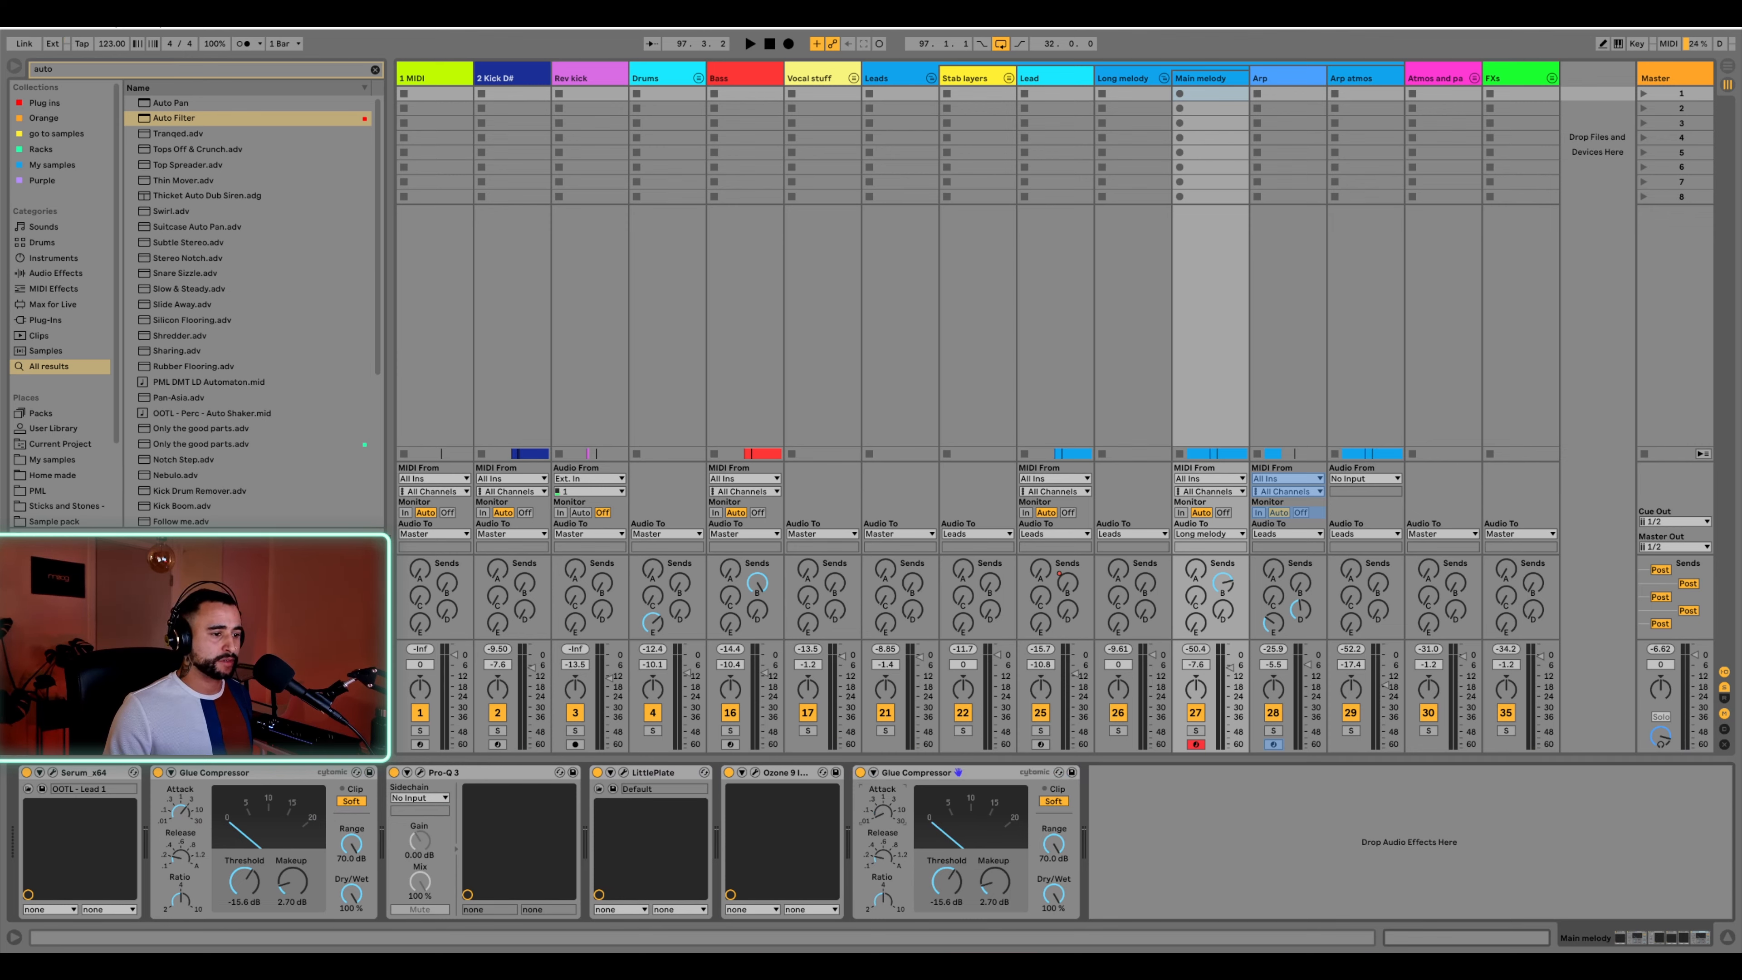
{"action": "key", "text": "space"}
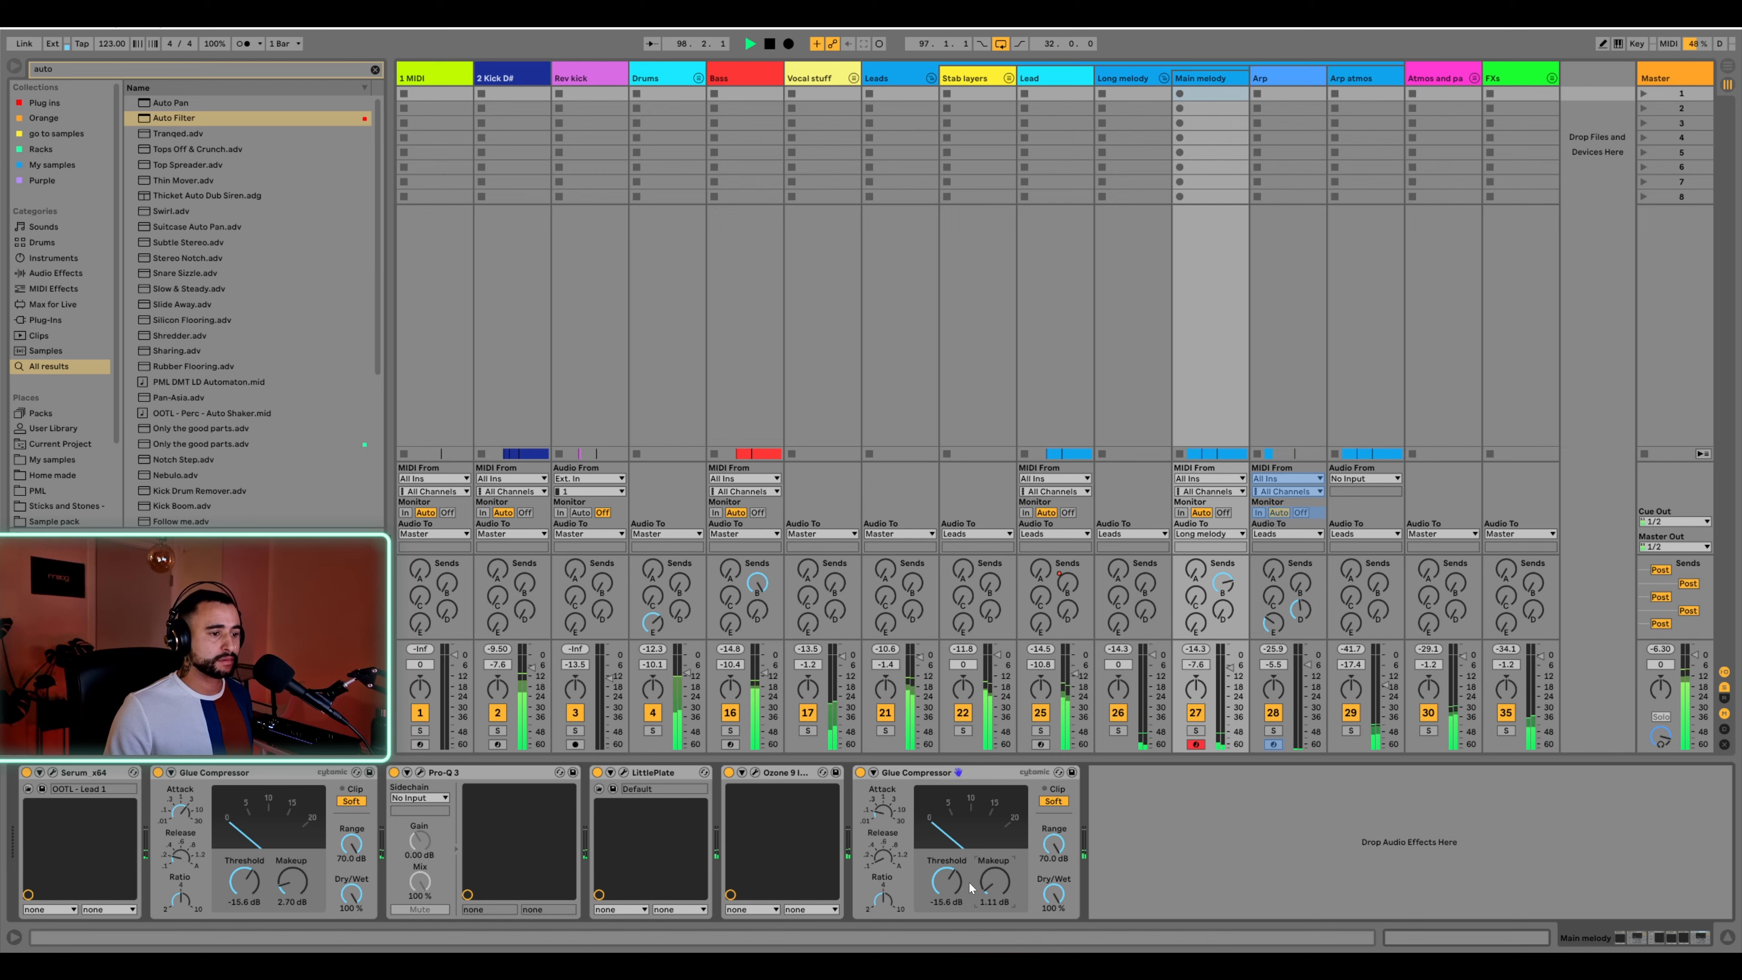
{"action": "left_click_drag", "start_coordinate": [958, 884], "coordinate": [958, 872]}
{"action": "key", "text": "space"}
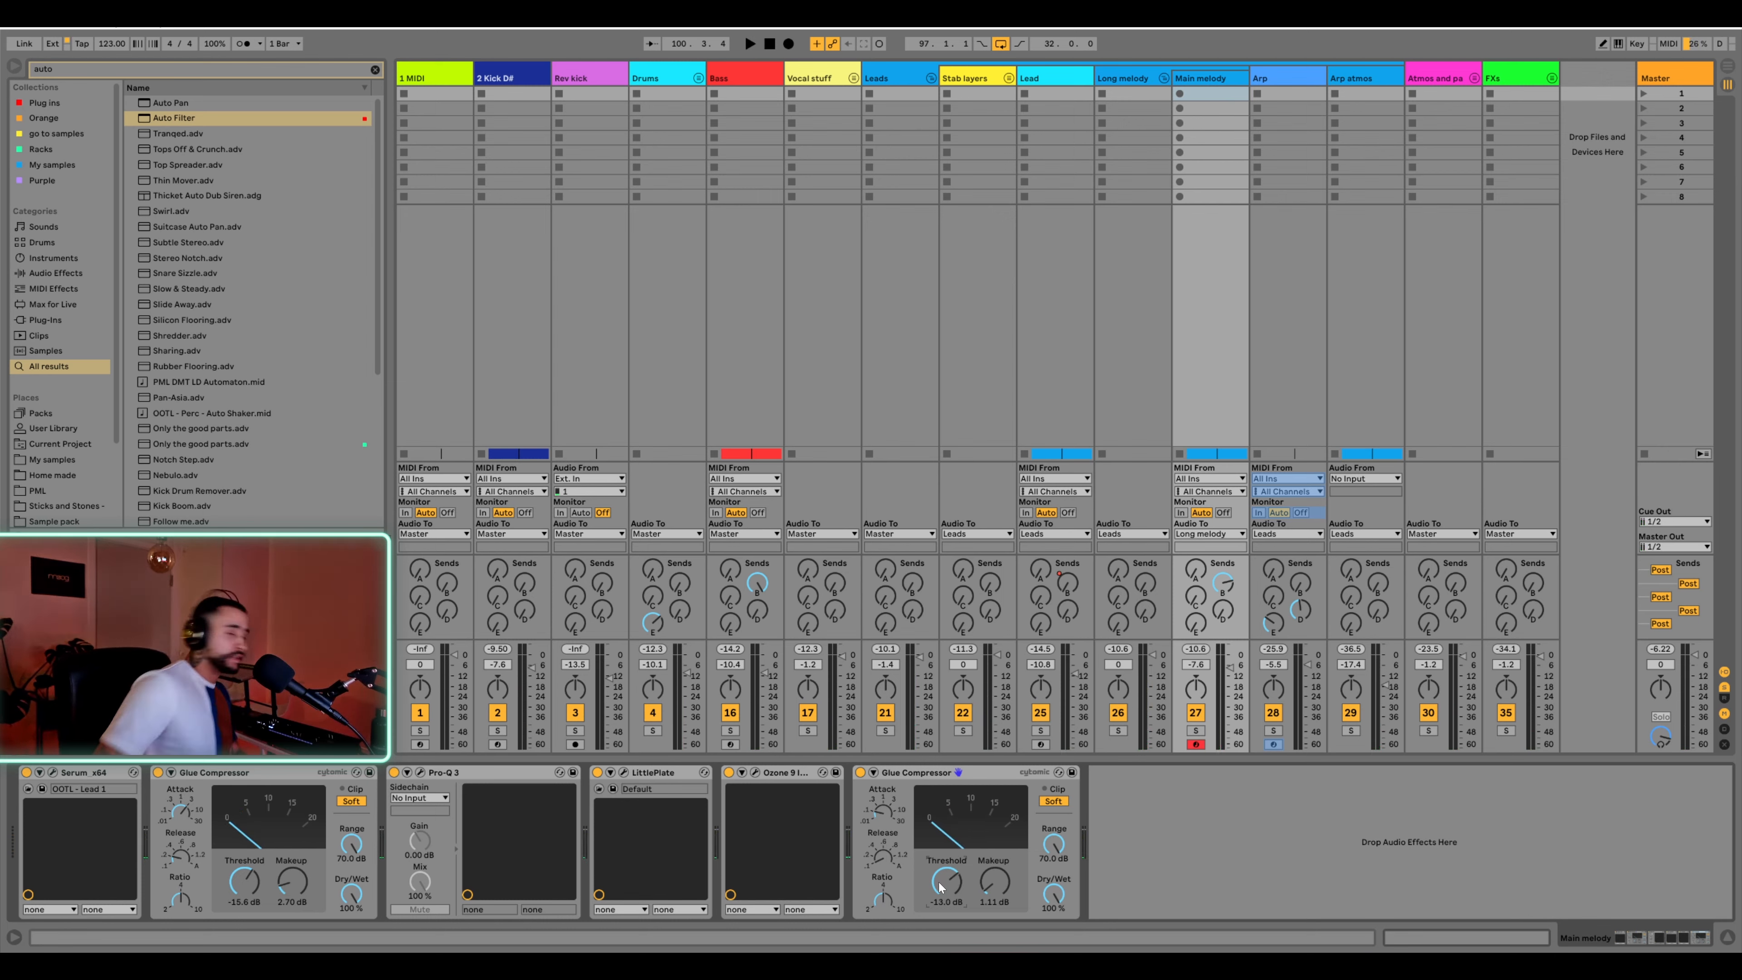
Deactivate the 1 MIDI track and toggle the 2 Kick D# track off and back on
{"action": "left_click", "coordinate": [420, 712]}
{"action": "left_click", "coordinate": [497, 712]}
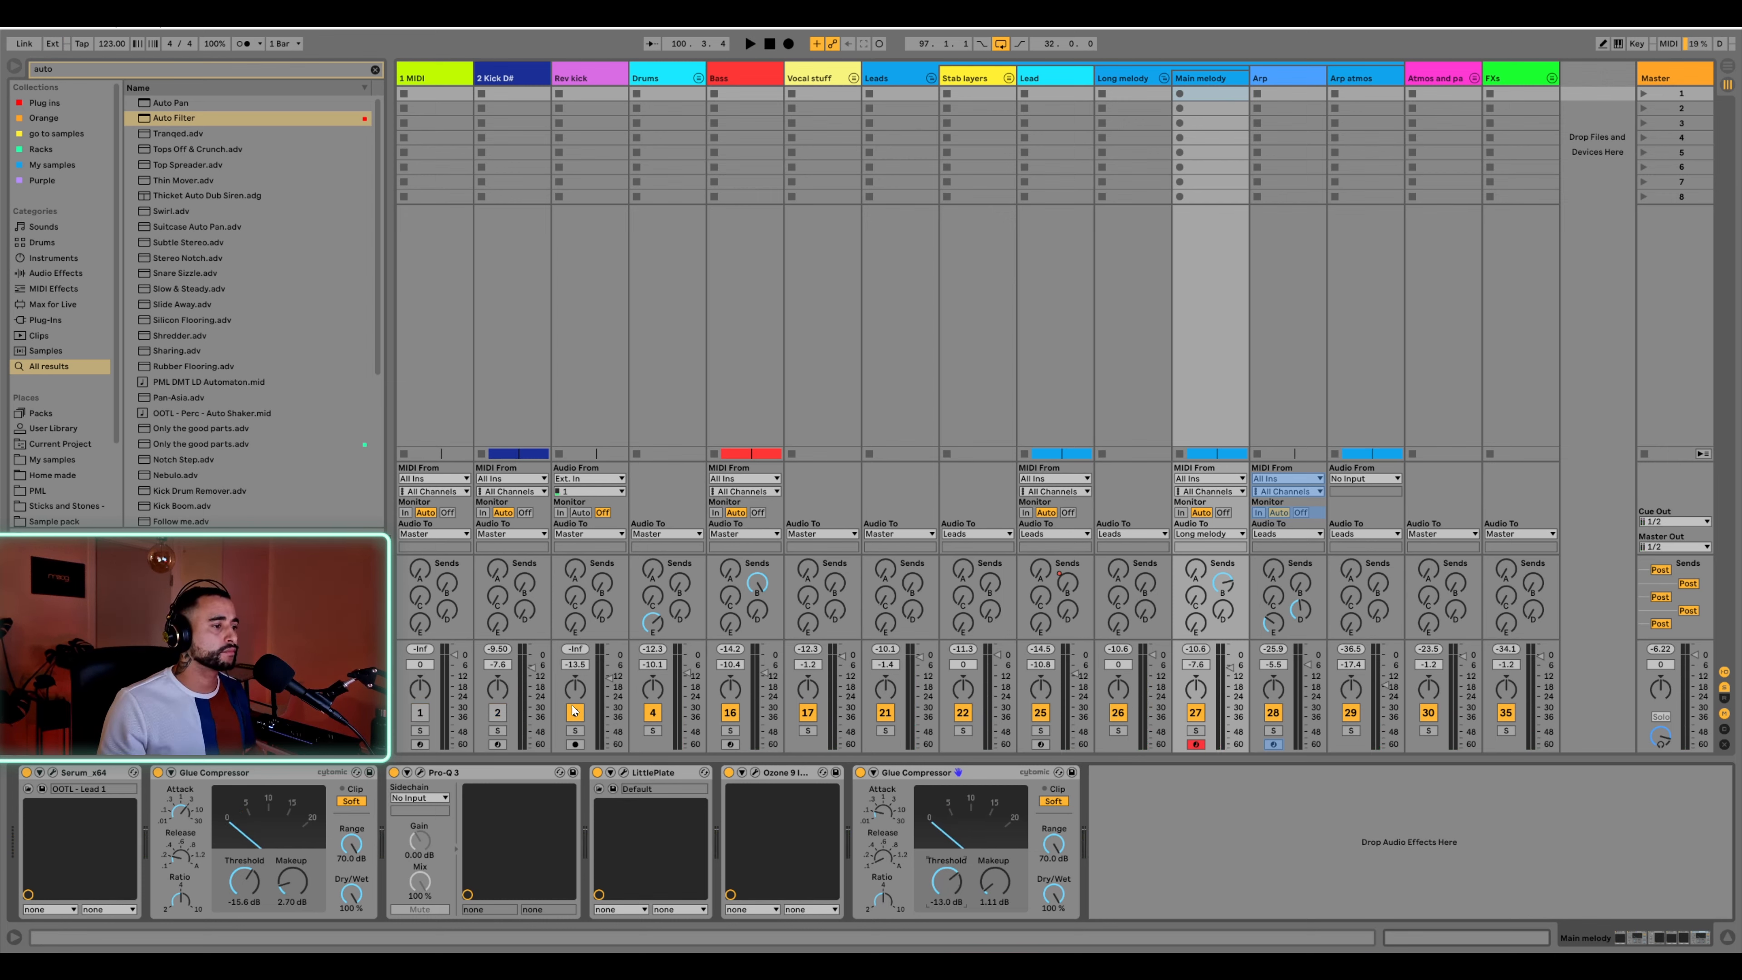
{"action": "left_click", "coordinate": [498, 715]}
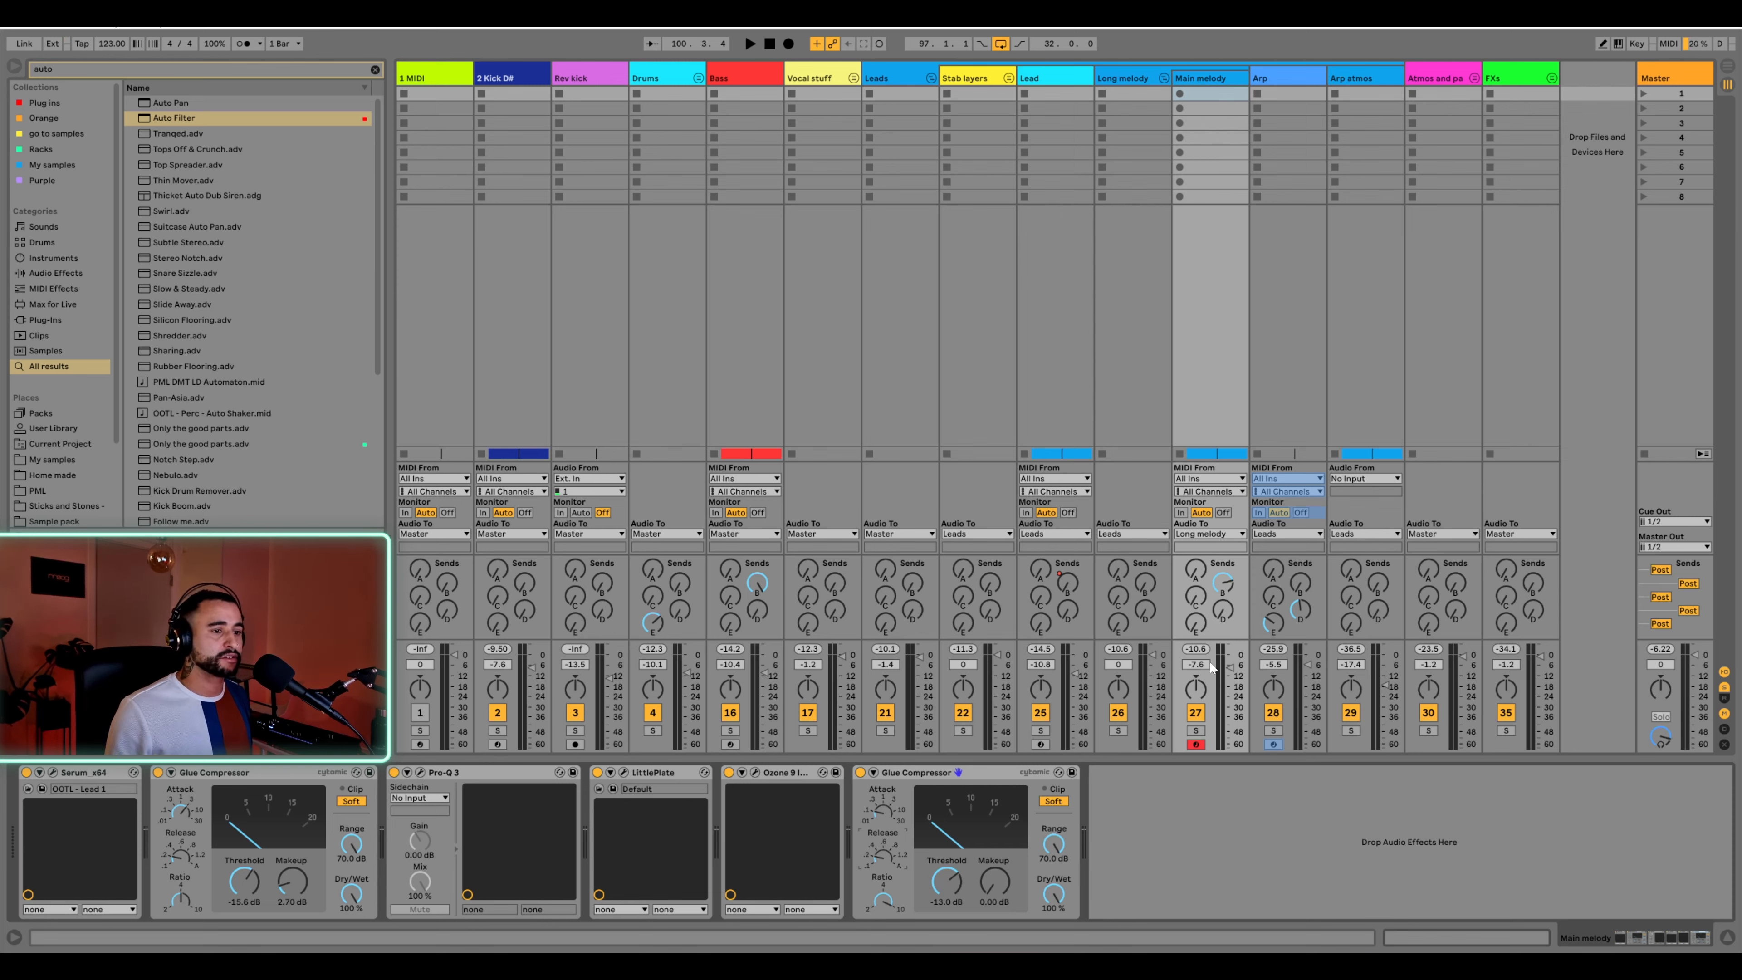
Play the loop and briefly solo the Main melody track to check its sound
{"action": "key", "text": "space"}
{"action": "left_click", "coordinate": [1195, 730]}
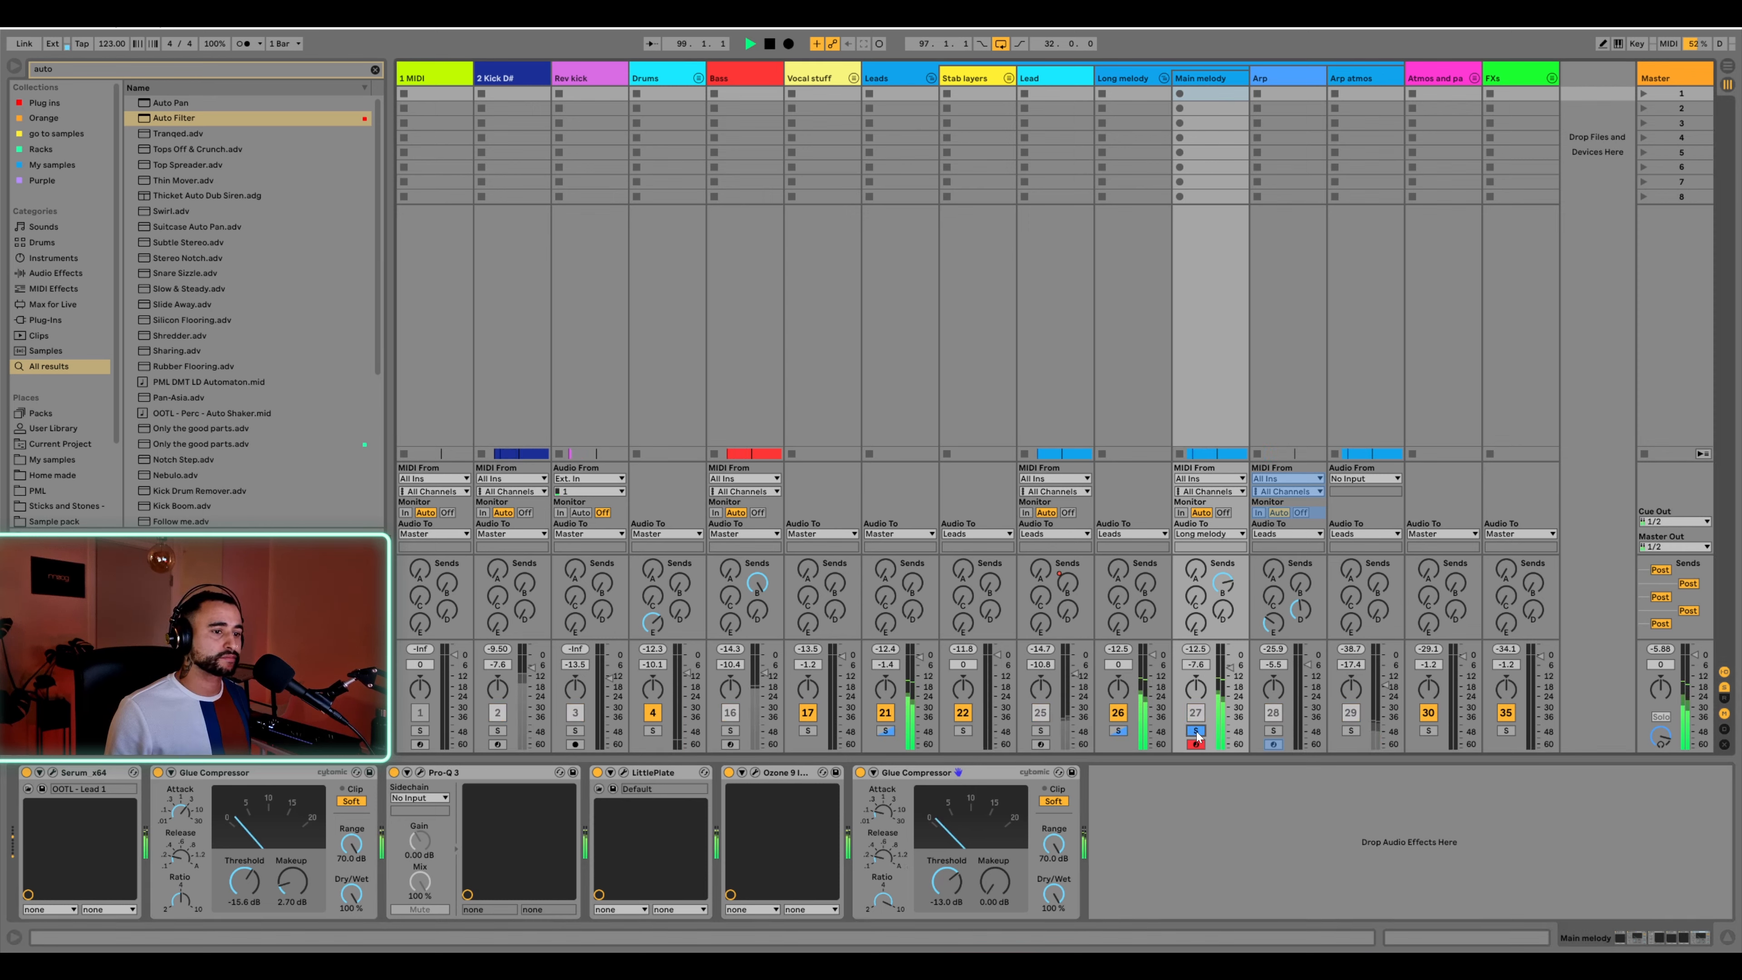
{"action": "left_click", "coordinate": [1195, 730]}
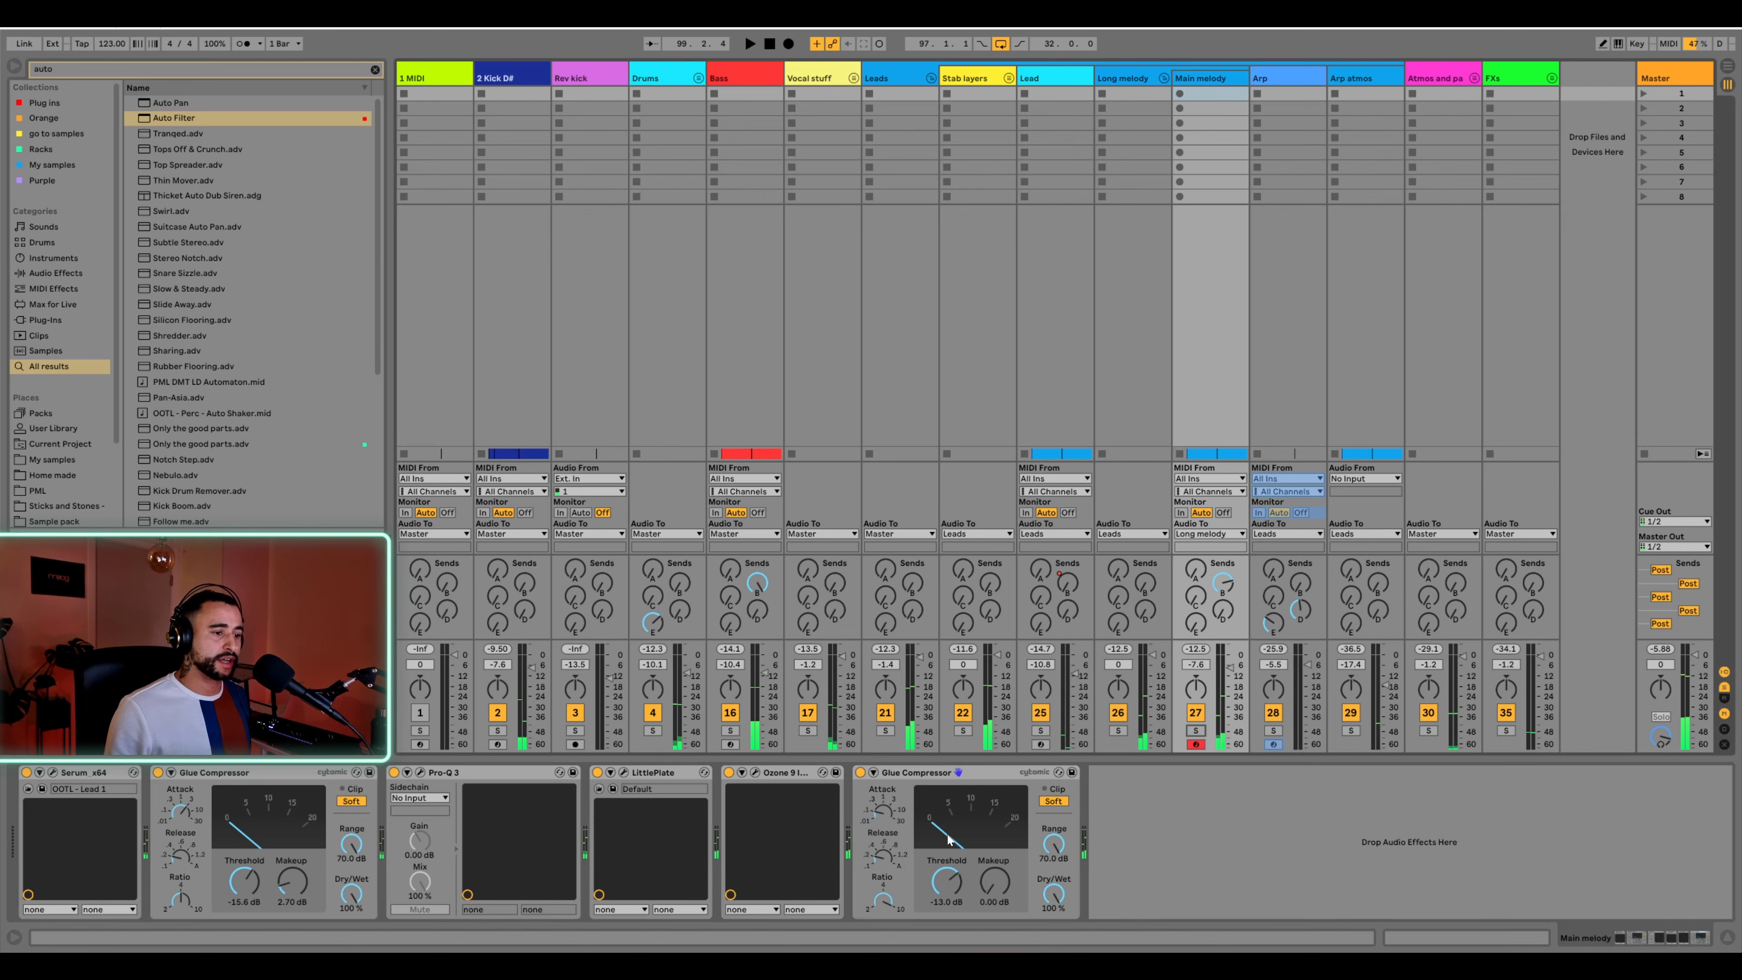
Raise the second Glue Compressor's threshold to about -11 dB during playback and reset the Main melody and Leads peak readings
{"action": "key", "text": "space"}
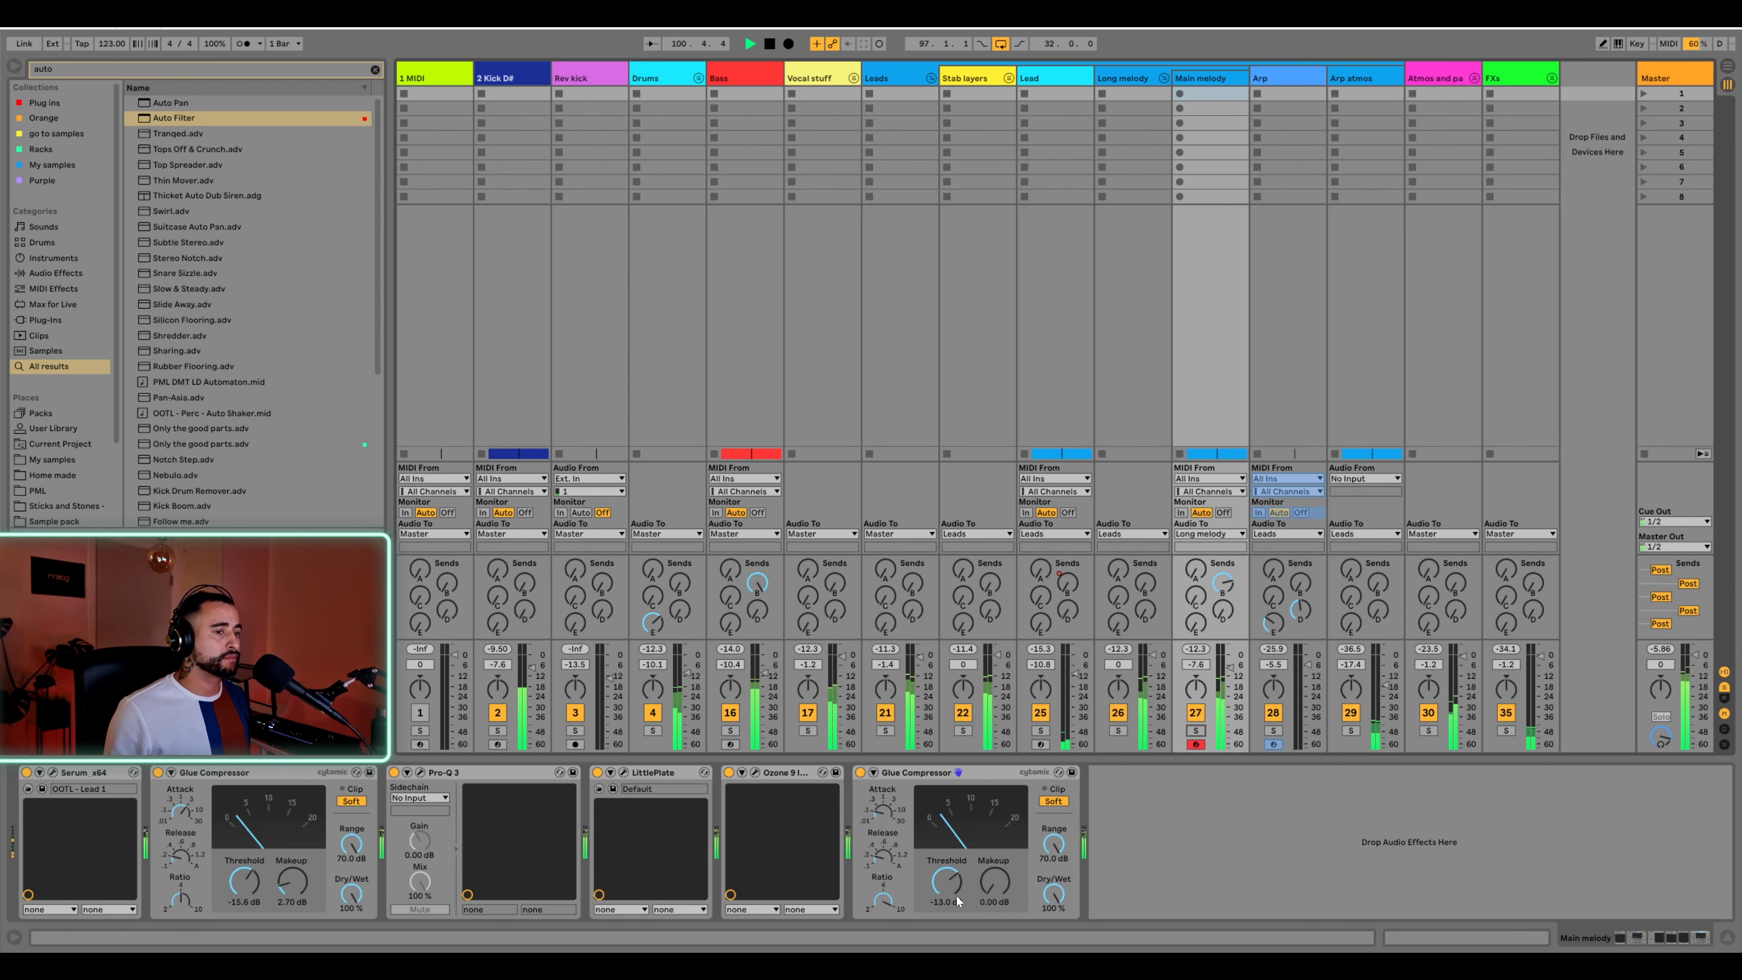
{"action": "key", "text": "space"}
{"action": "left_click_drag", "start_coordinate": [957, 899], "coordinate": [957, 893]}
{"action": "key", "text": "space"}
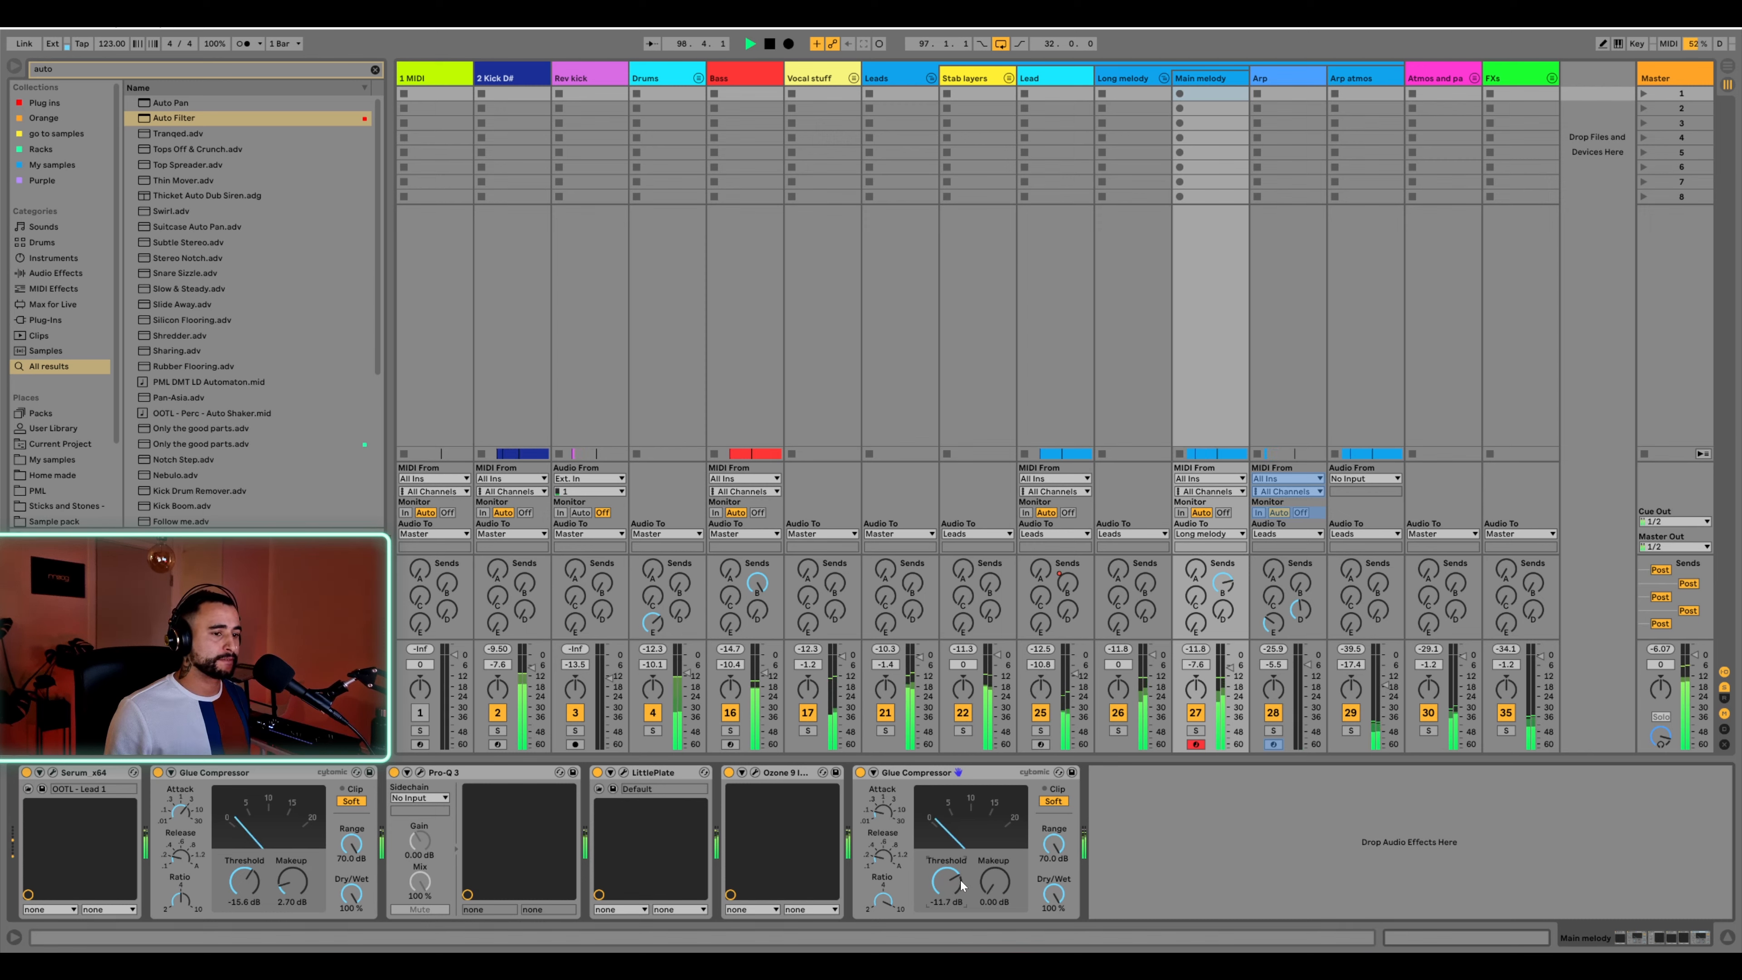
{"action": "left_click_drag", "start_coordinate": [953, 892], "coordinate": [951, 889]}
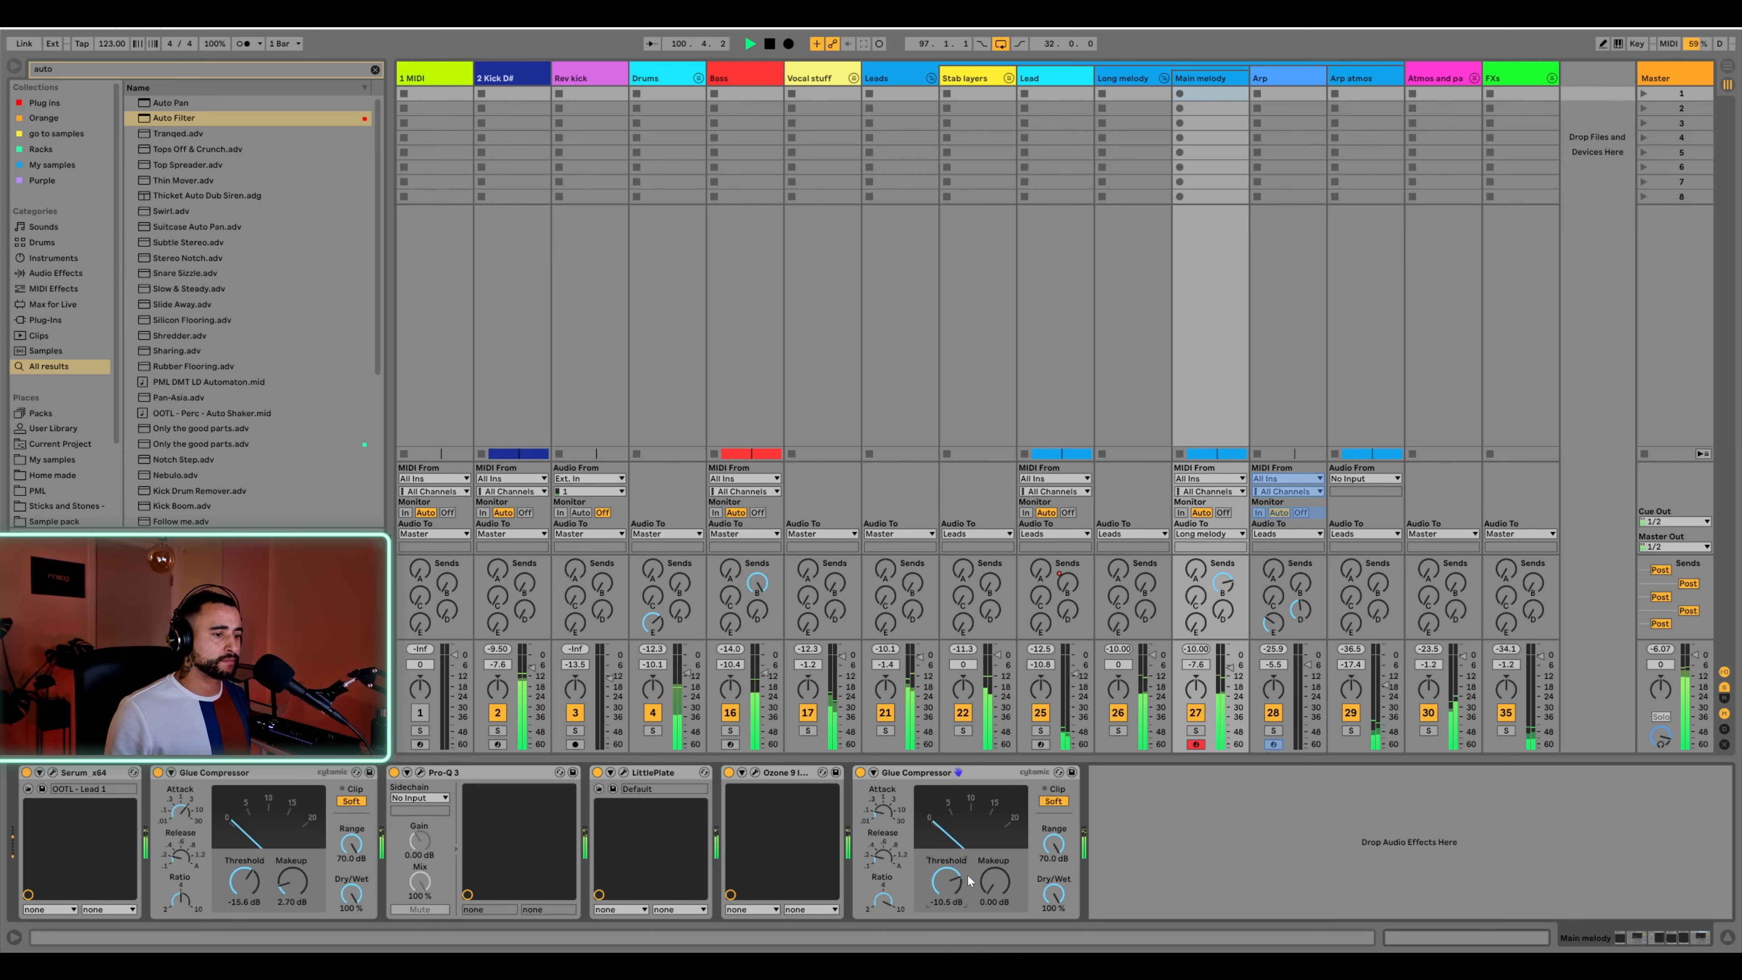
{"action": "left_click_drag", "start_coordinate": [950, 884], "coordinate": [950, 885]}
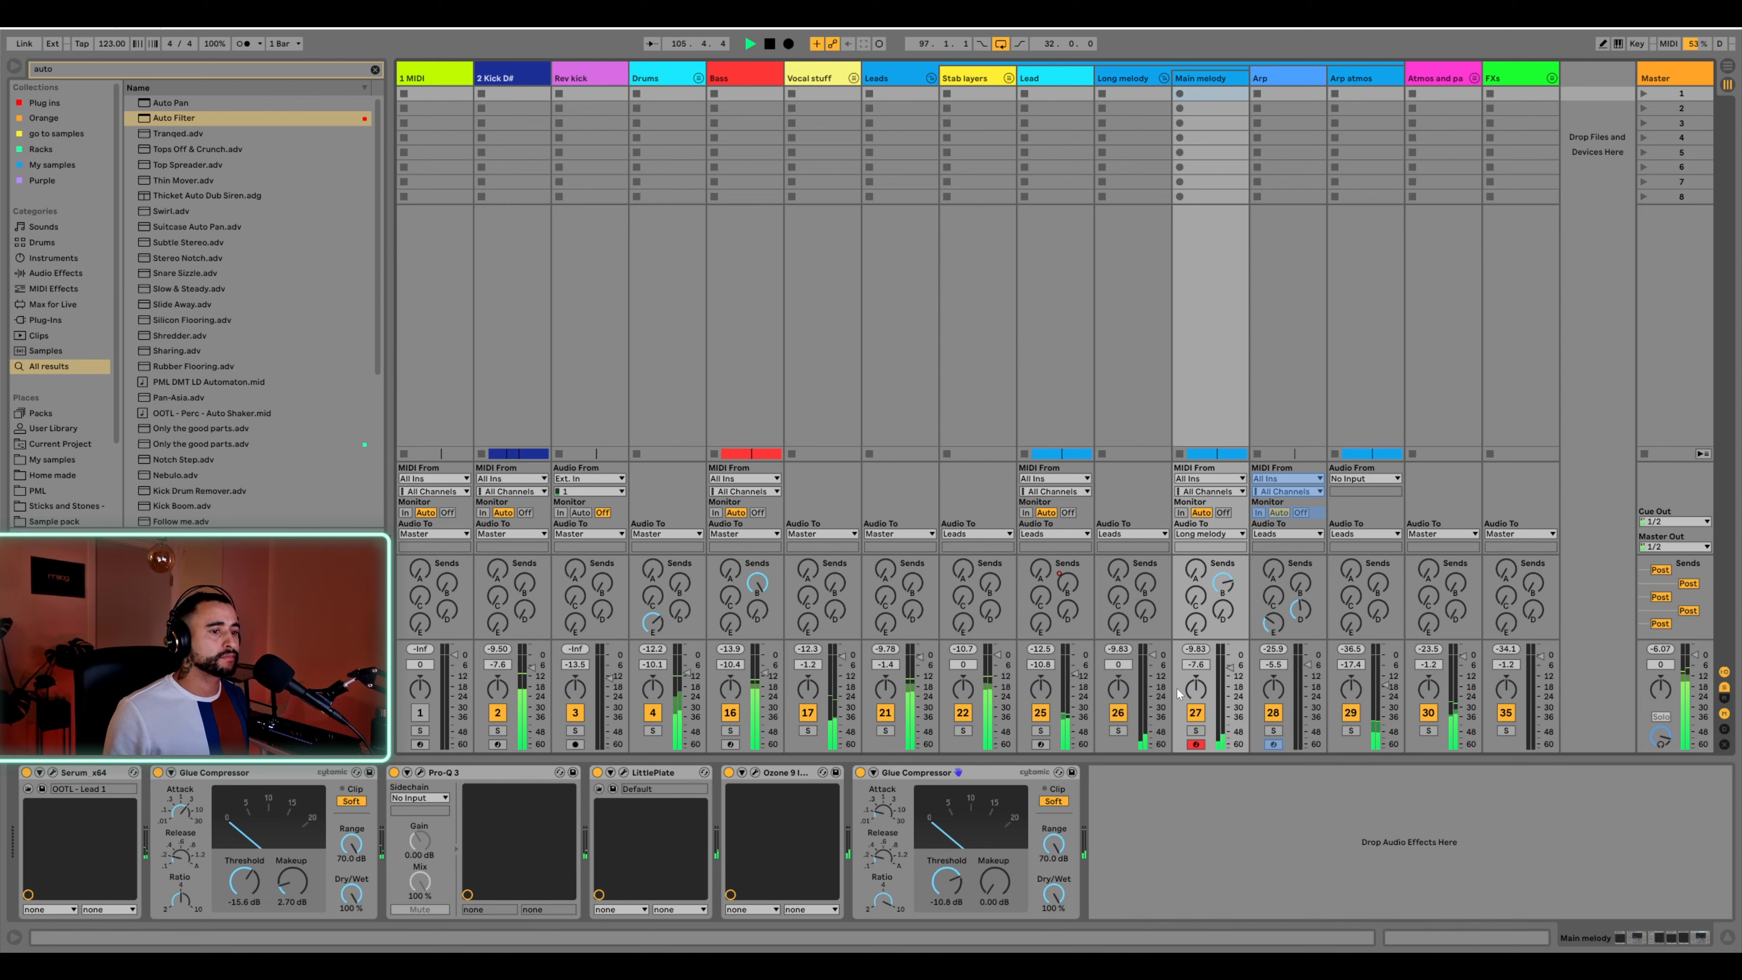
{"action": "left_click", "coordinate": [1194, 649]}
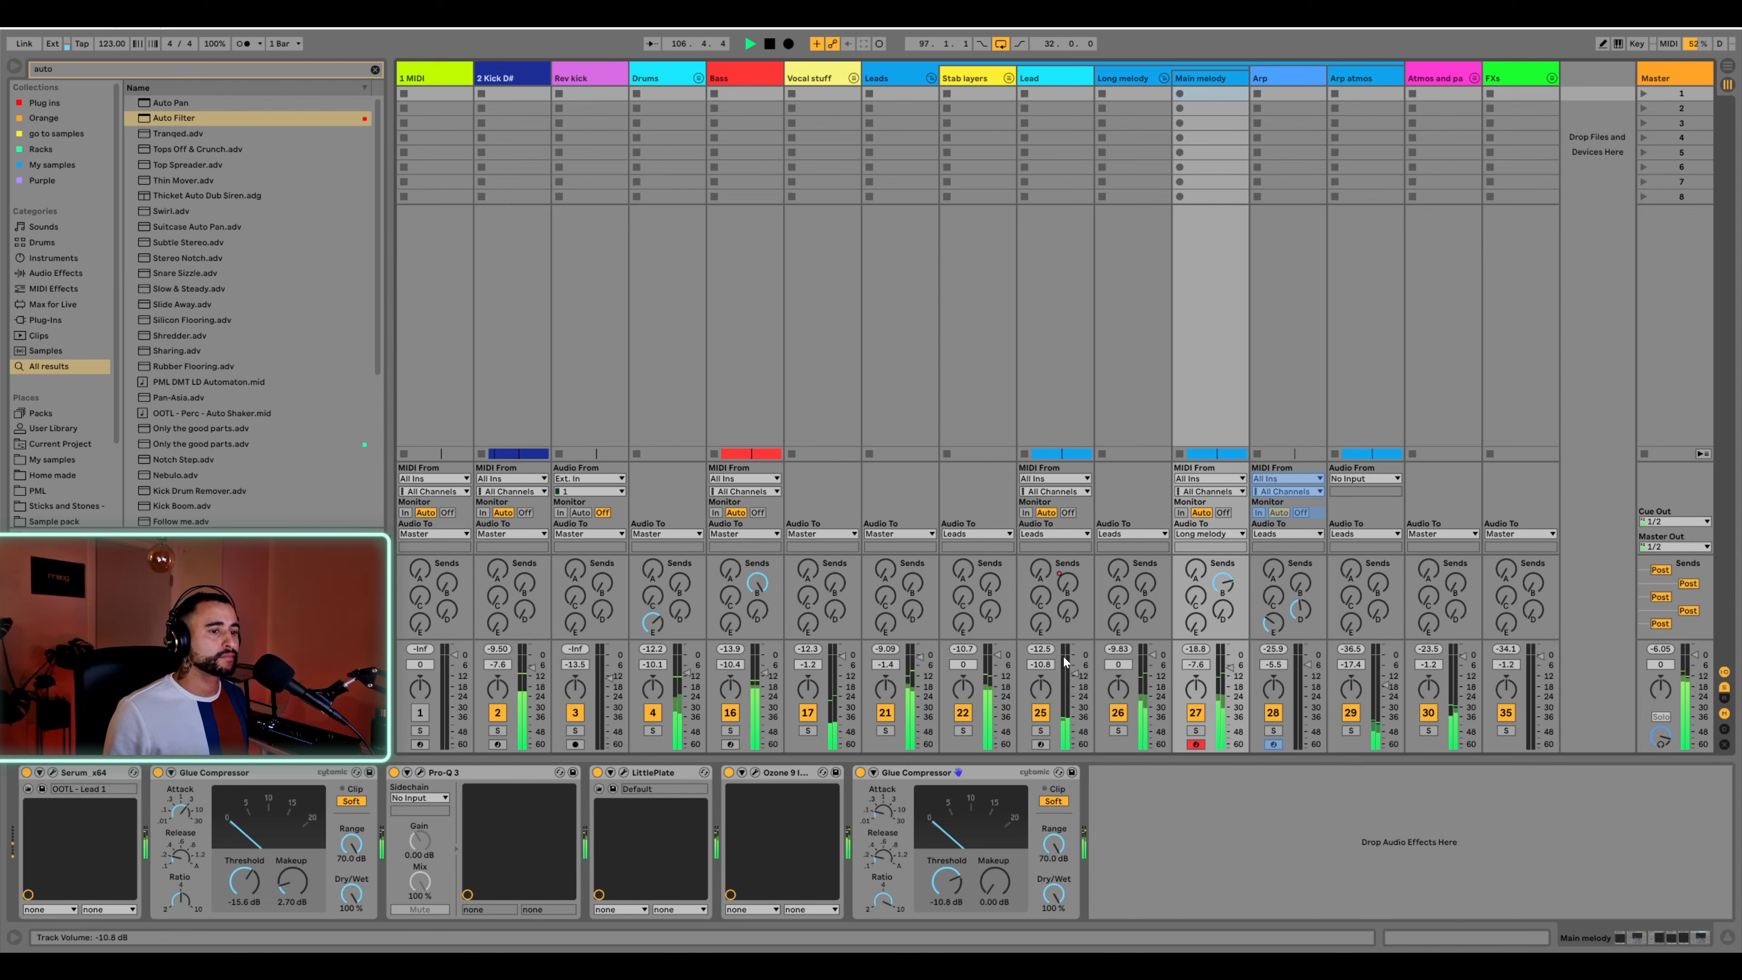
{"action": "left_click", "coordinate": [886, 648]}
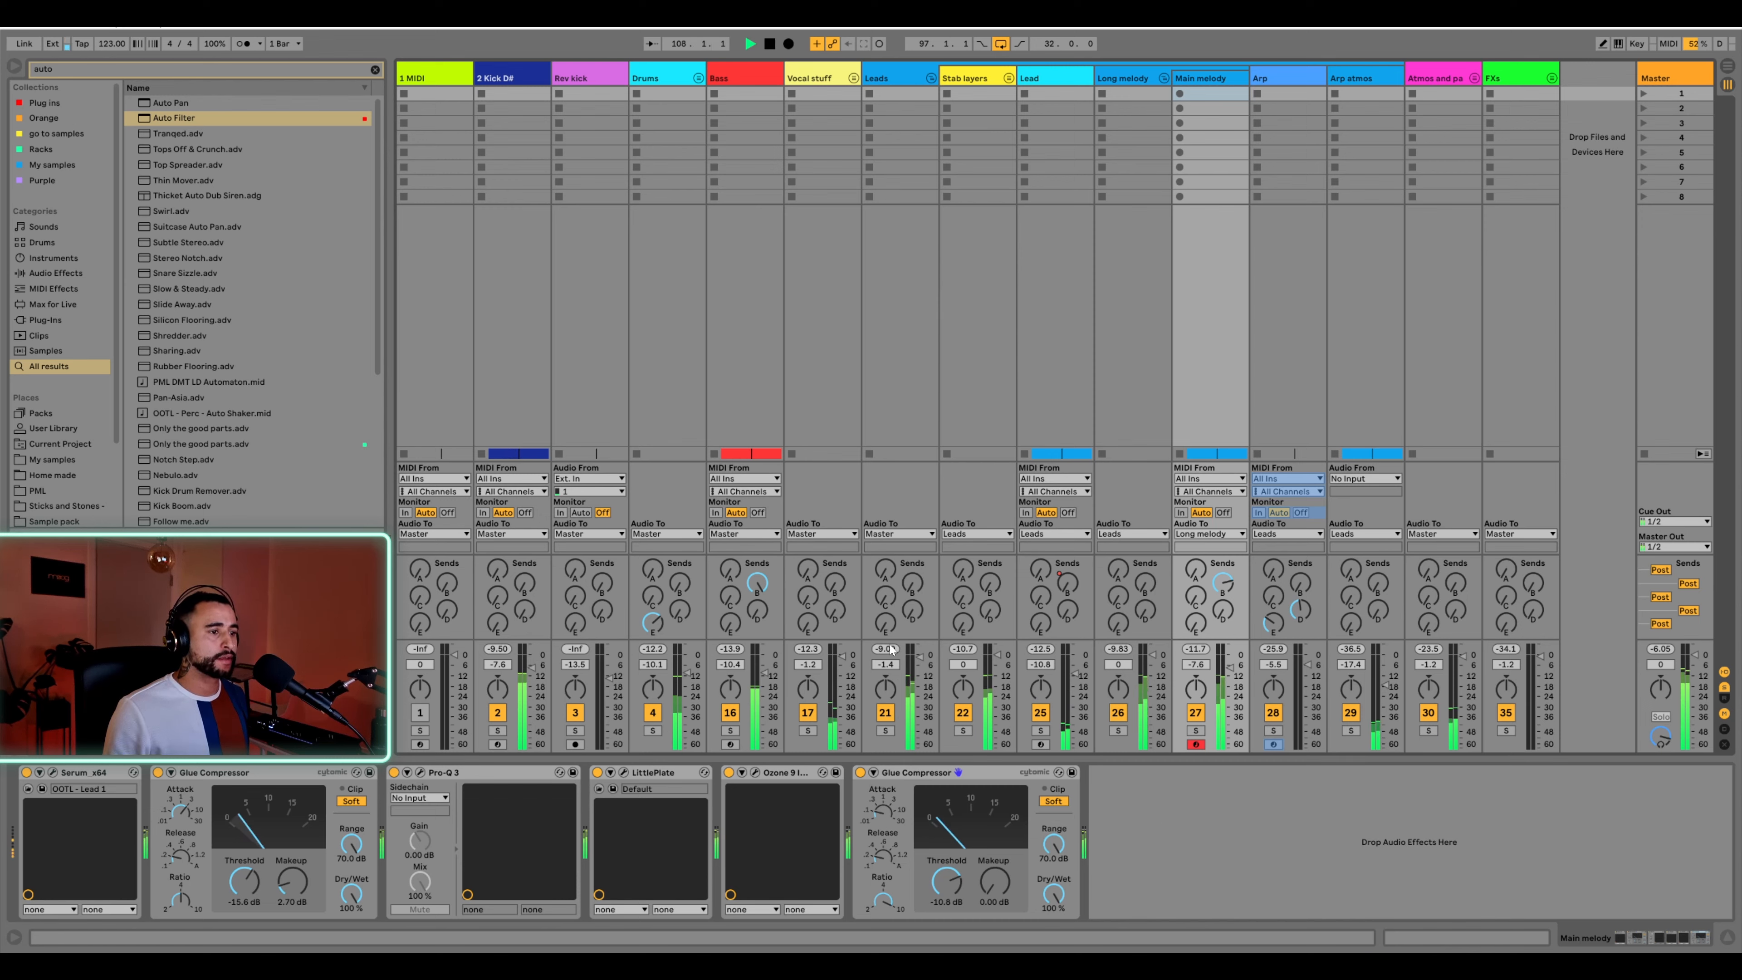
Search the browser for "pro l" and load the Pro-L 2 limiter onto the Leads group after its Auto Filter
{"action": "left_click", "coordinate": [894, 82]}
{"action": "key", "text": "space"}
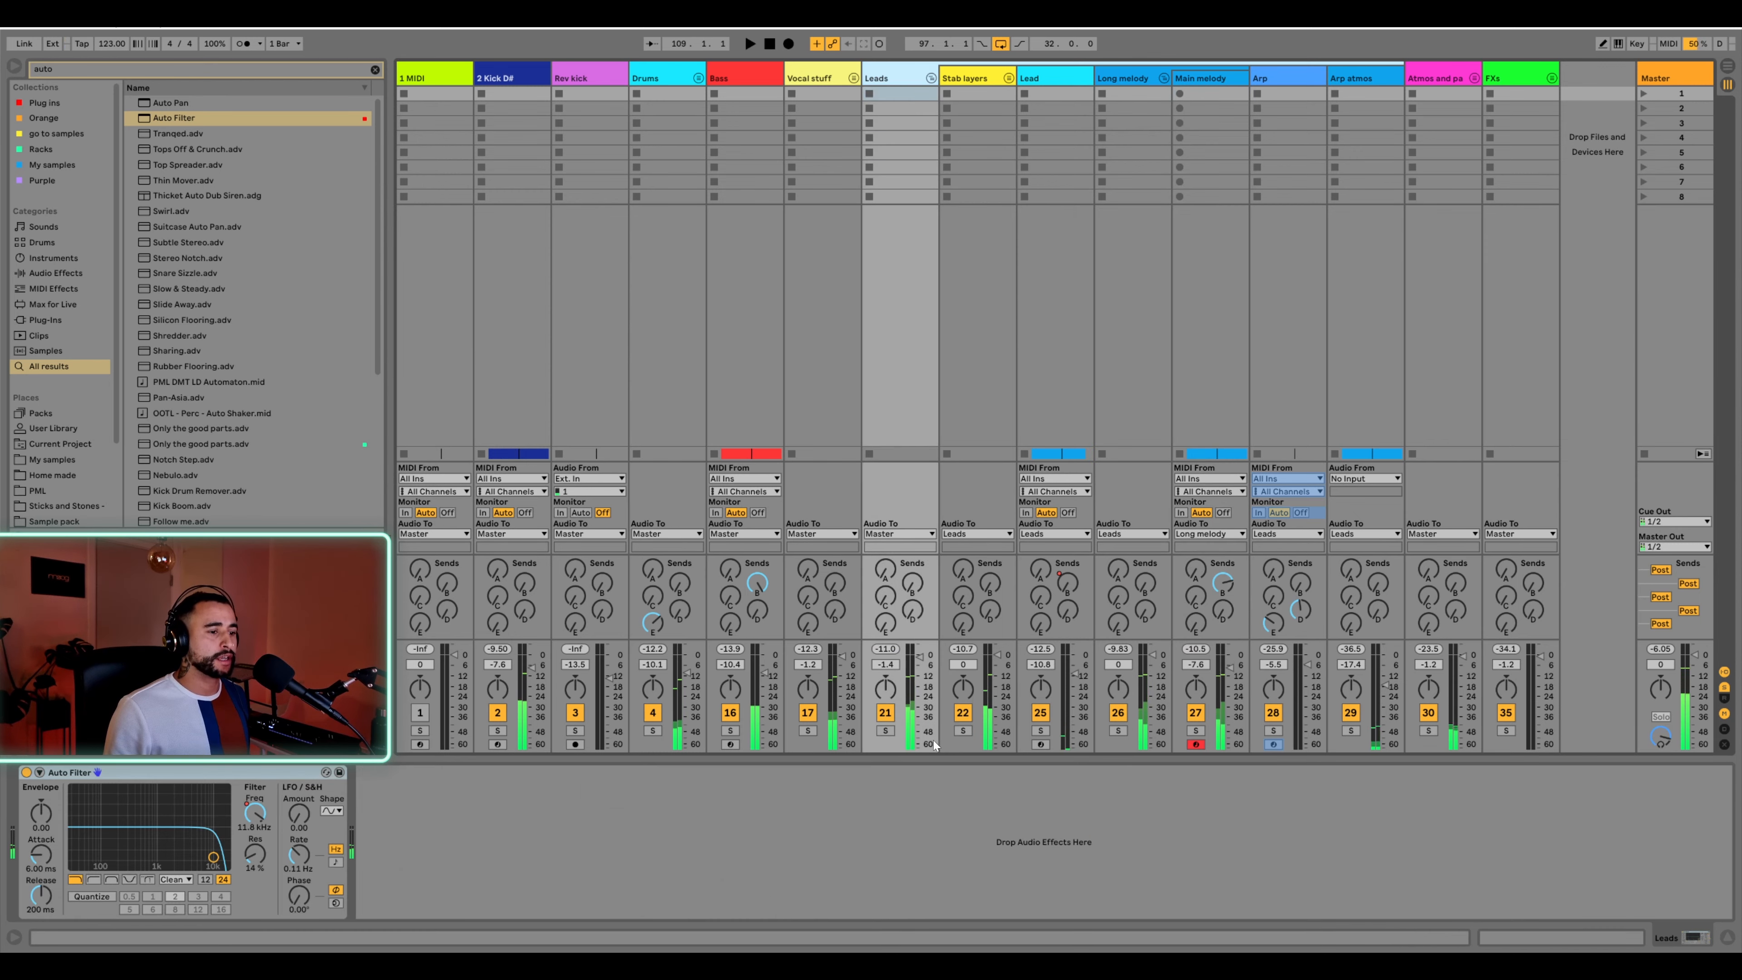
{"action": "left_click", "coordinate": [374, 70]}
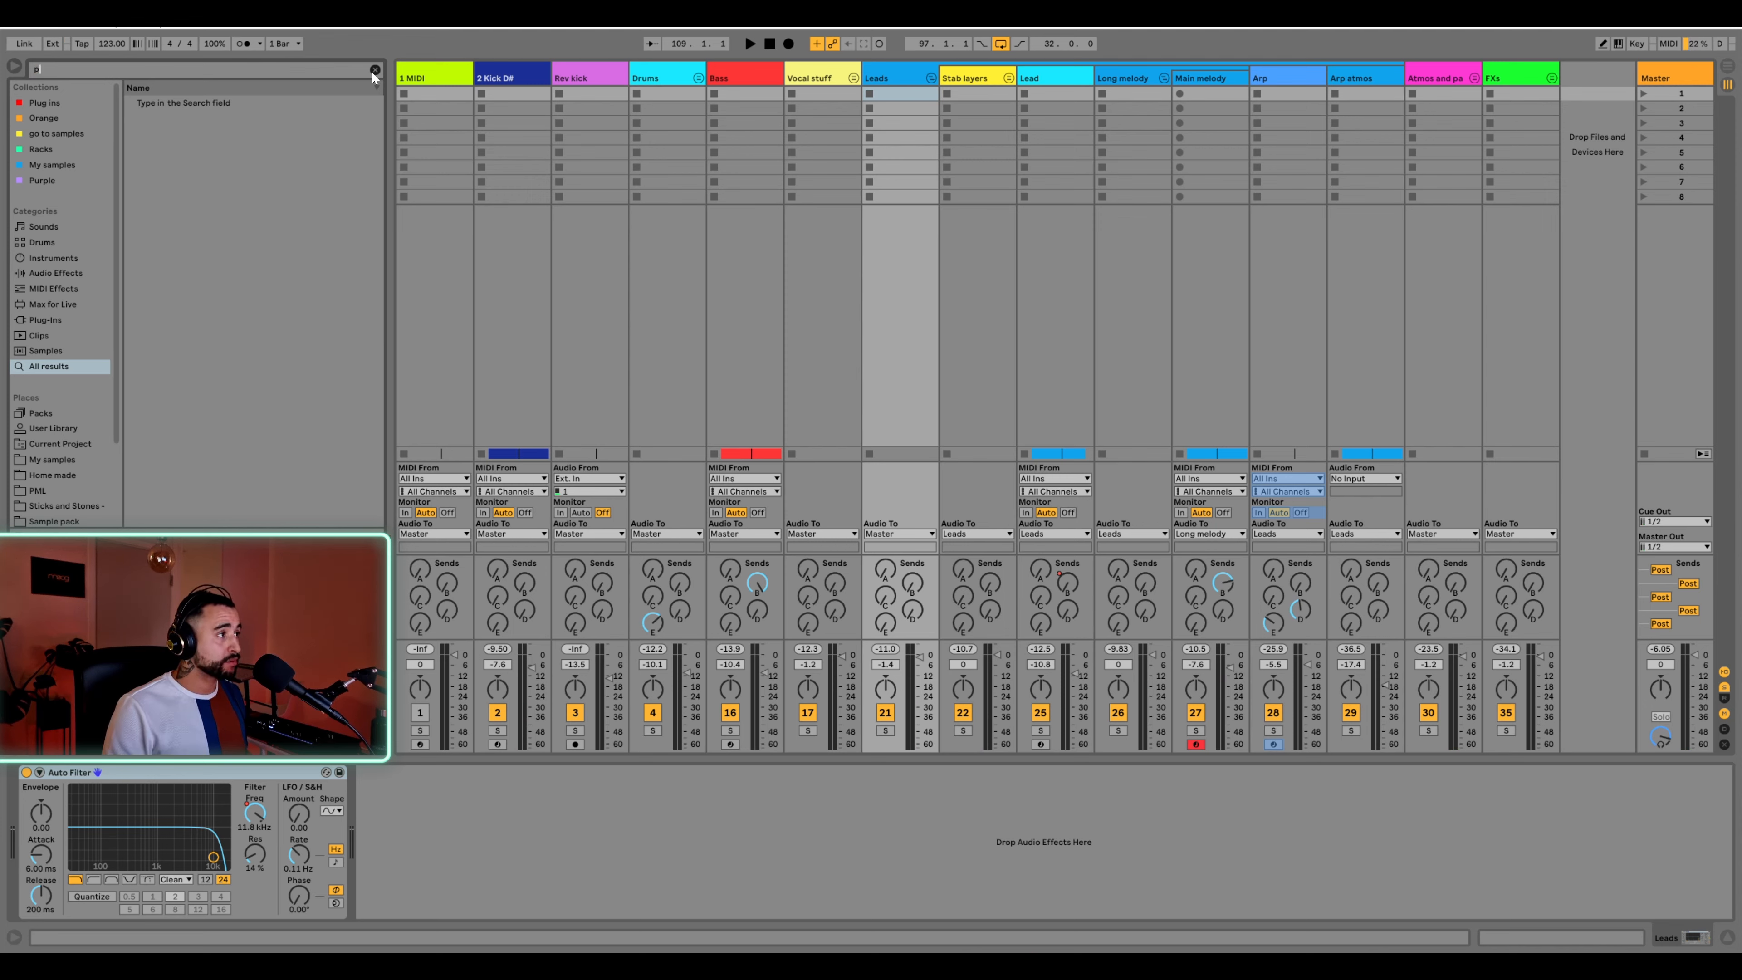
{"action": "type", "text": "rev"}
{"action": "left_click", "coordinate": [374, 71]}
{"action": "type", "text": "pro l"}
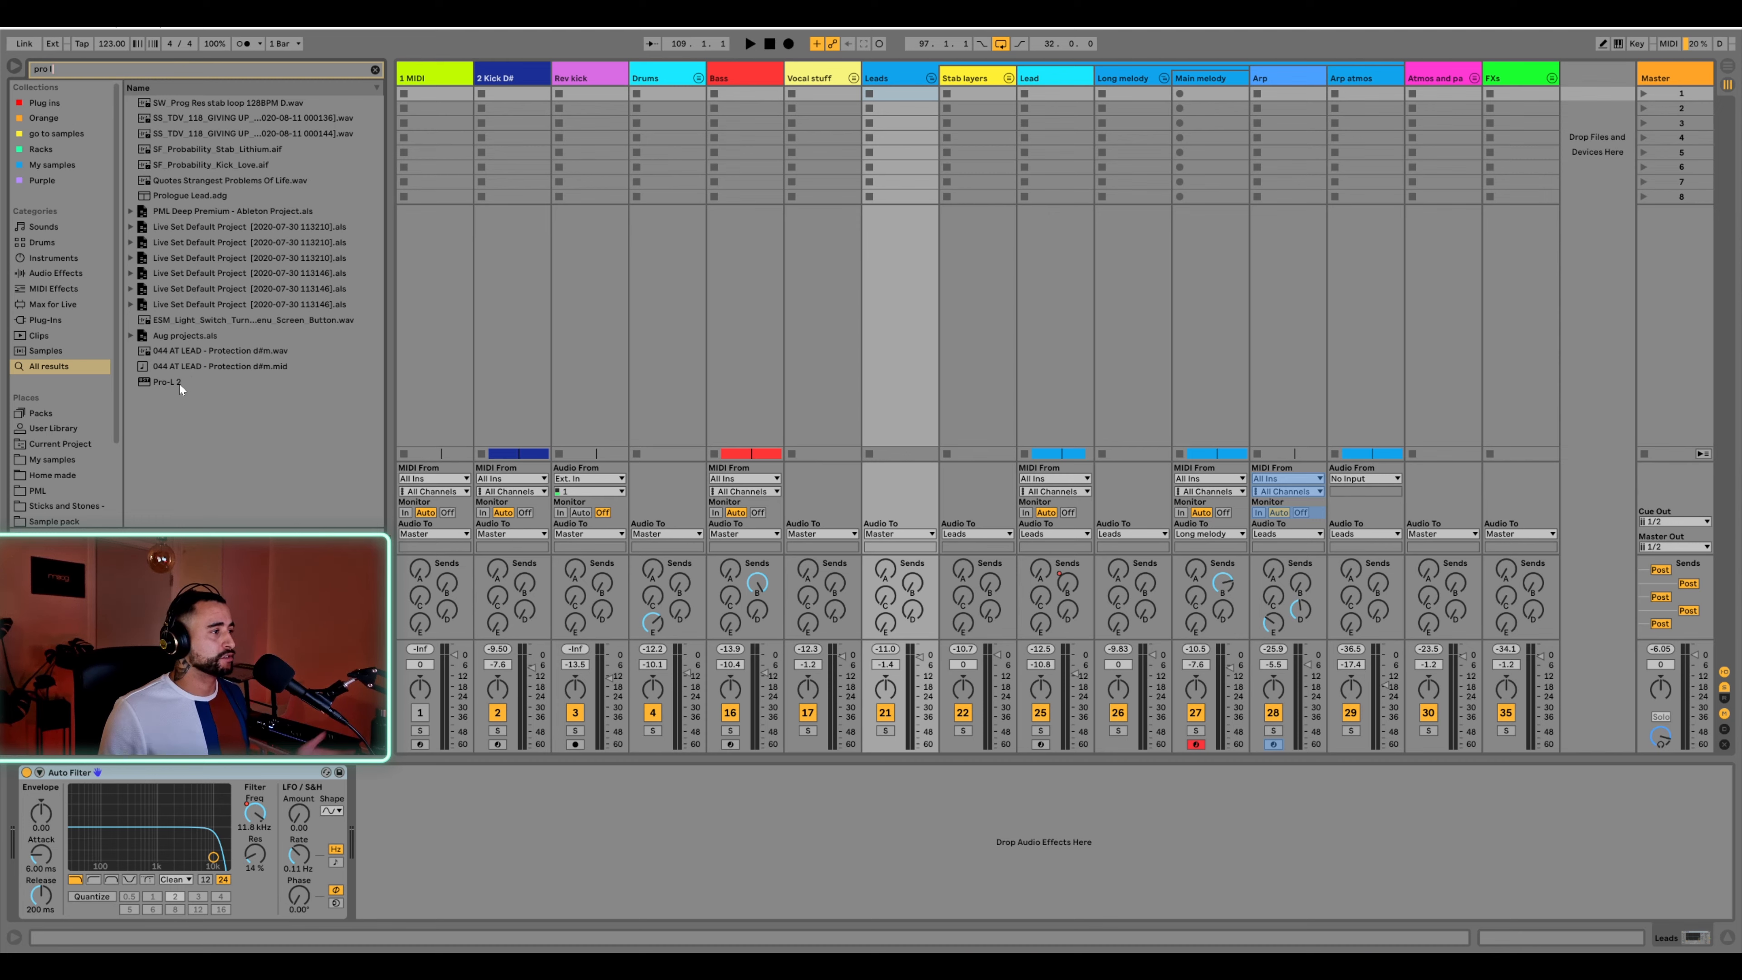
{"action": "left_click", "coordinate": [181, 383]}
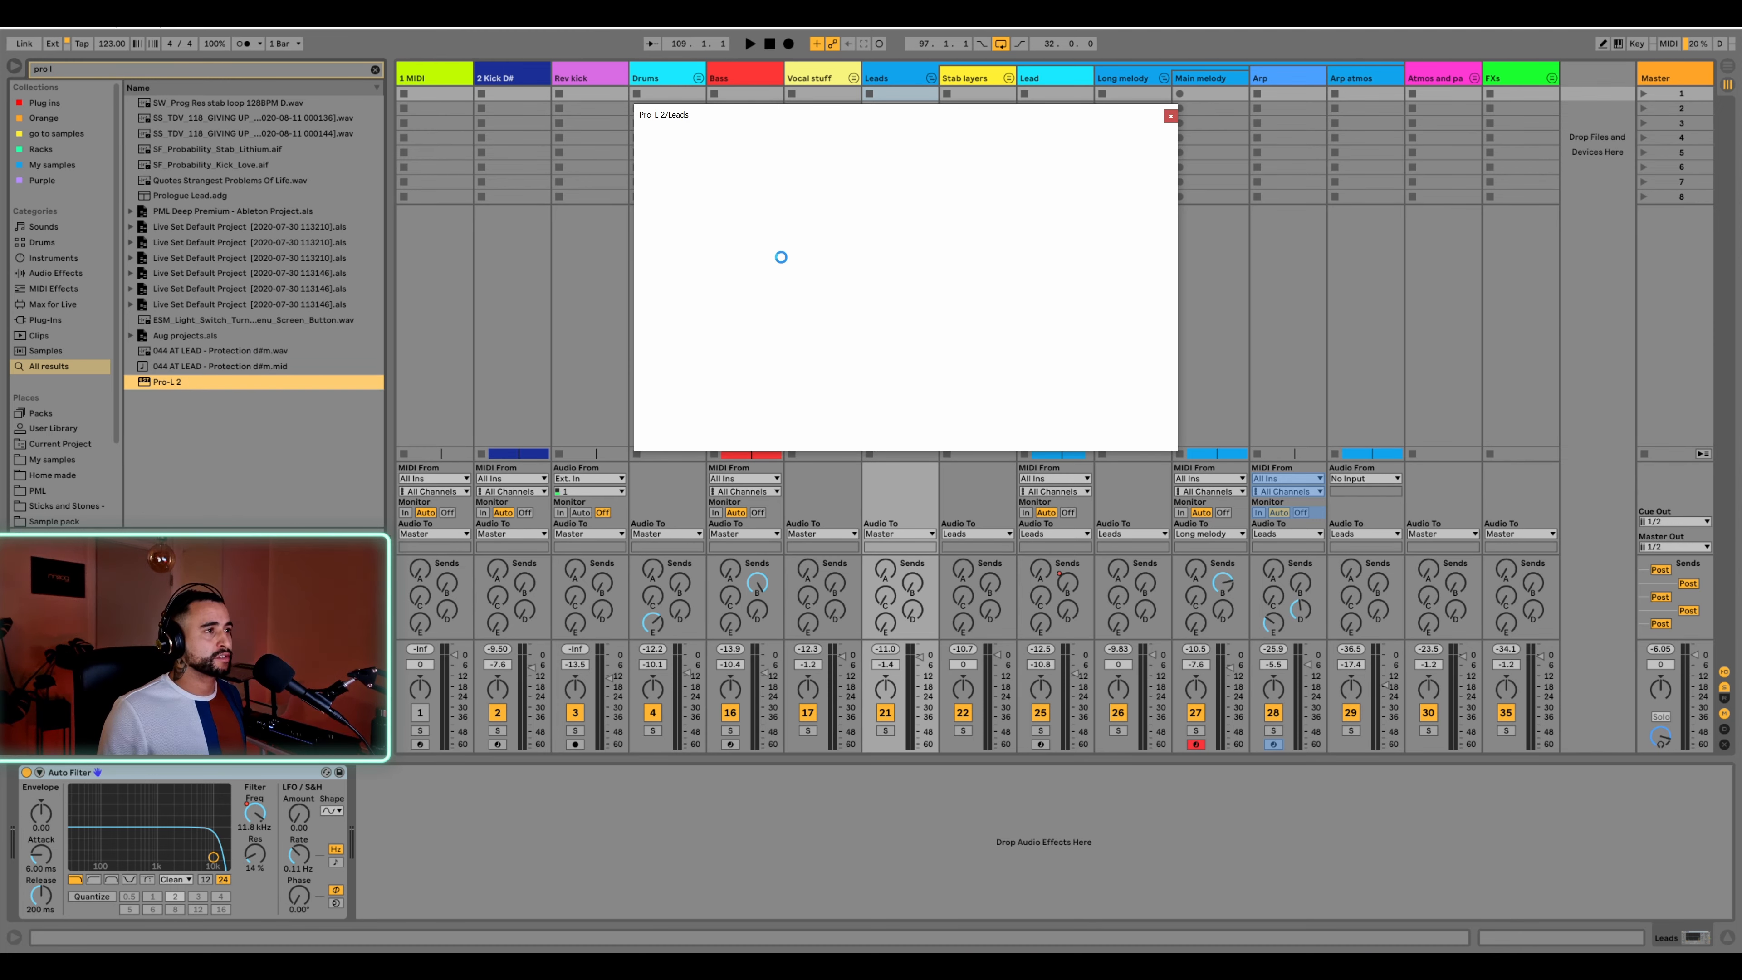
Set Pro-L 2's output level to -10.6 dBTP and move its window clear of the Leads track
{"action": "mouse_move", "coordinate": [1144, 441]}
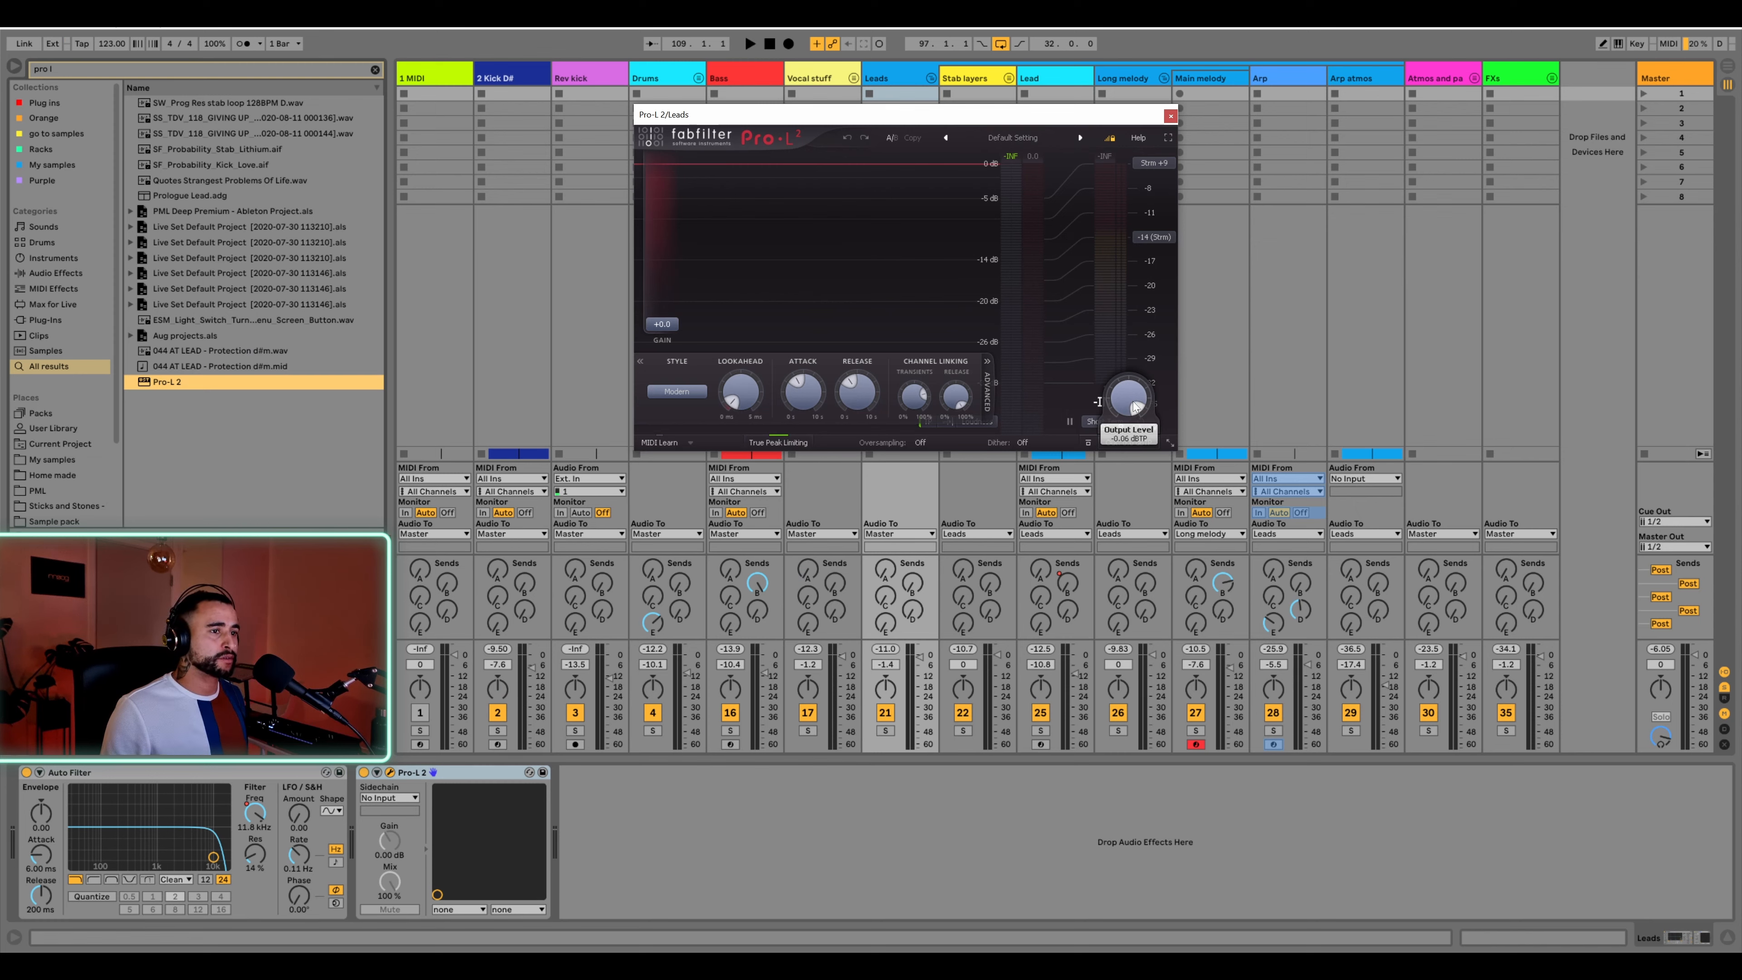
{"action": "left_click_drag", "start_coordinate": [1146, 472], "coordinate": [1146, 481]}
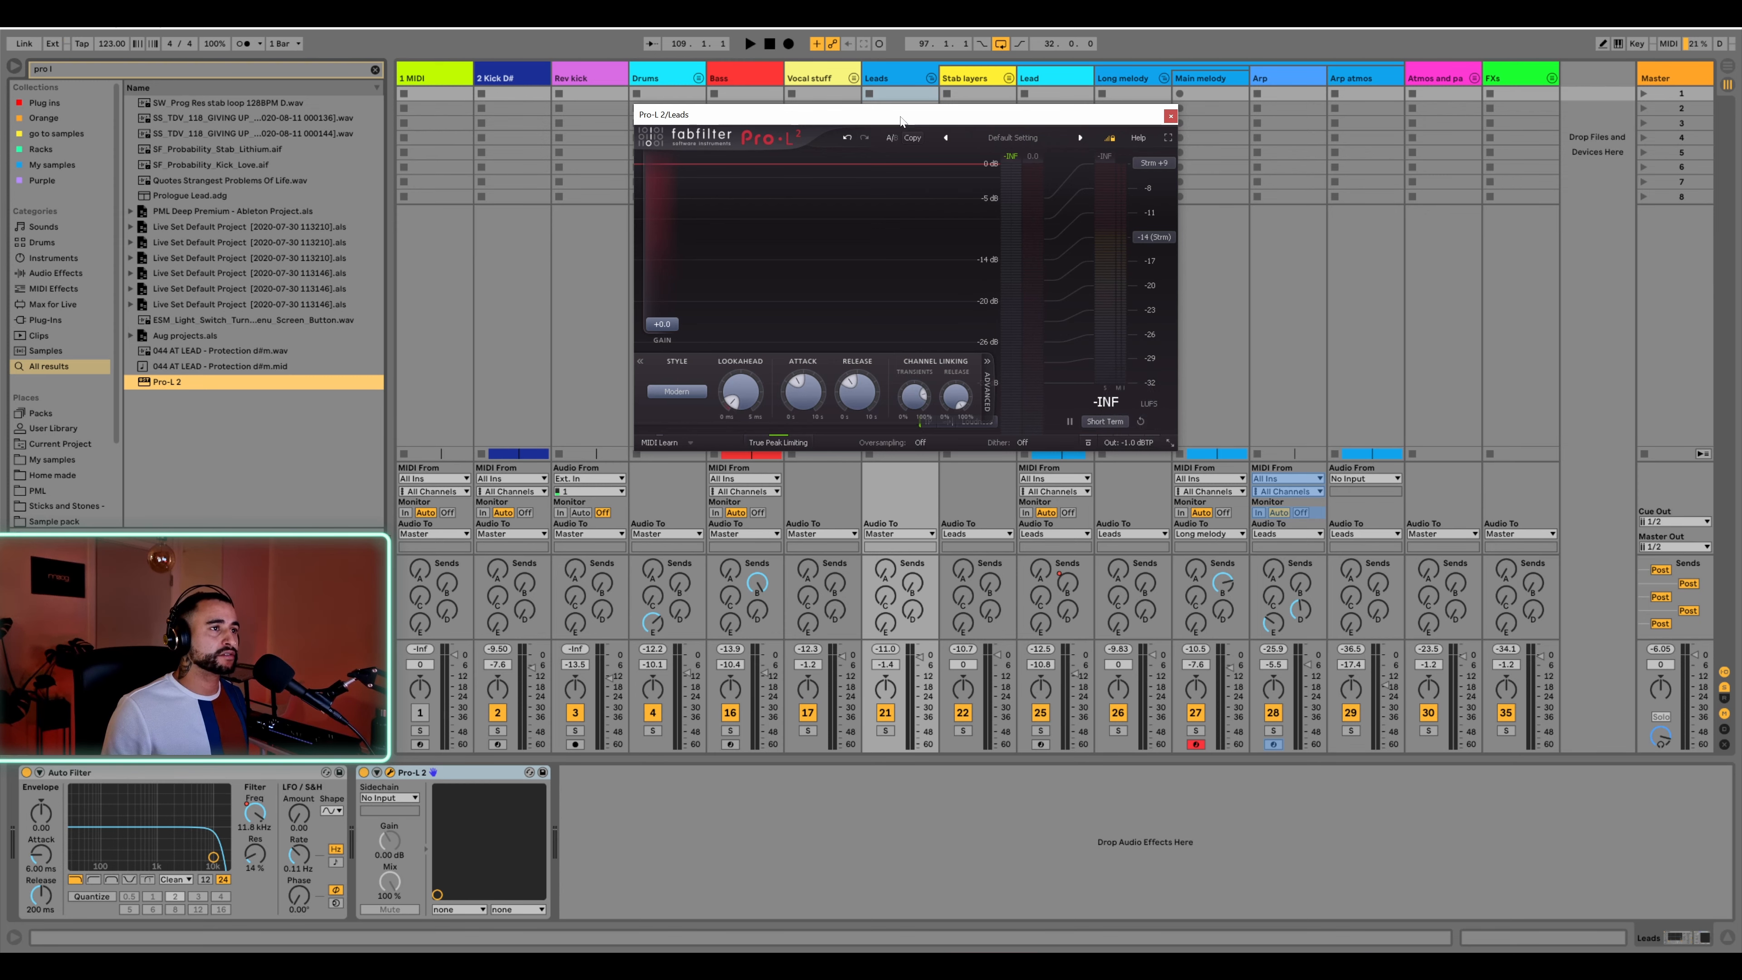
{"action": "left_click_drag", "start_coordinate": [901, 117], "coordinate": [1262, 167]}
{"action": "left_click", "coordinate": [919, 660]}
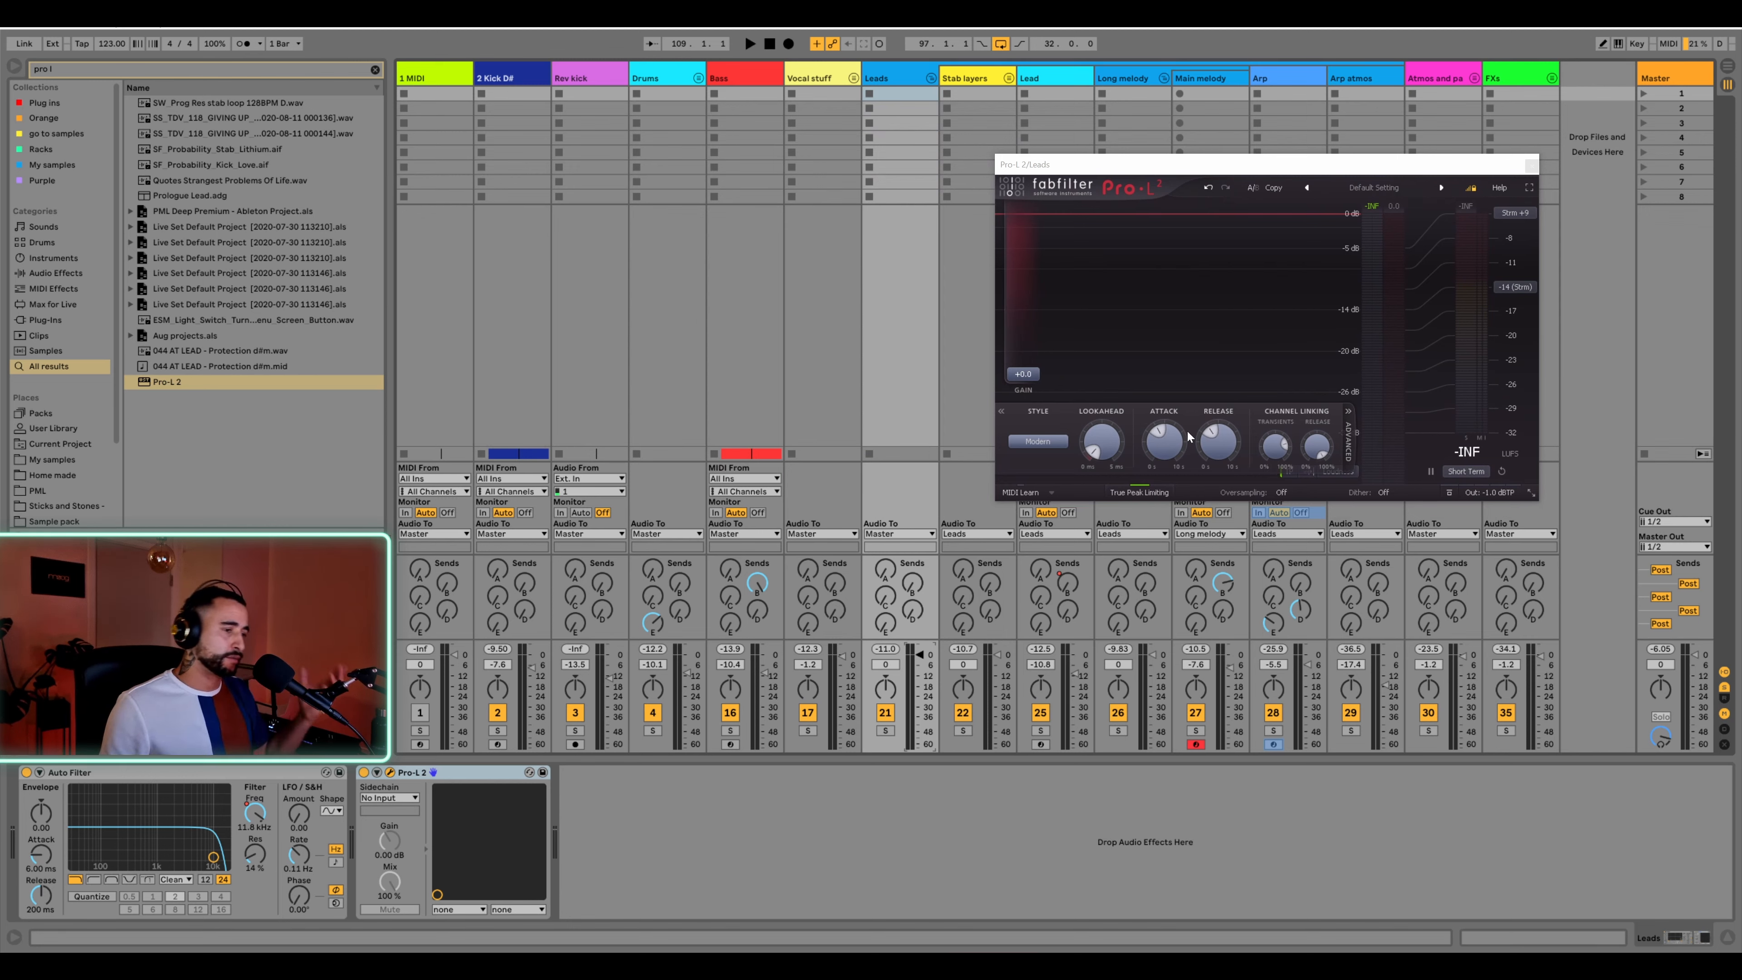
{"action": "mouse_move", "coordinate": [1495, 494]}
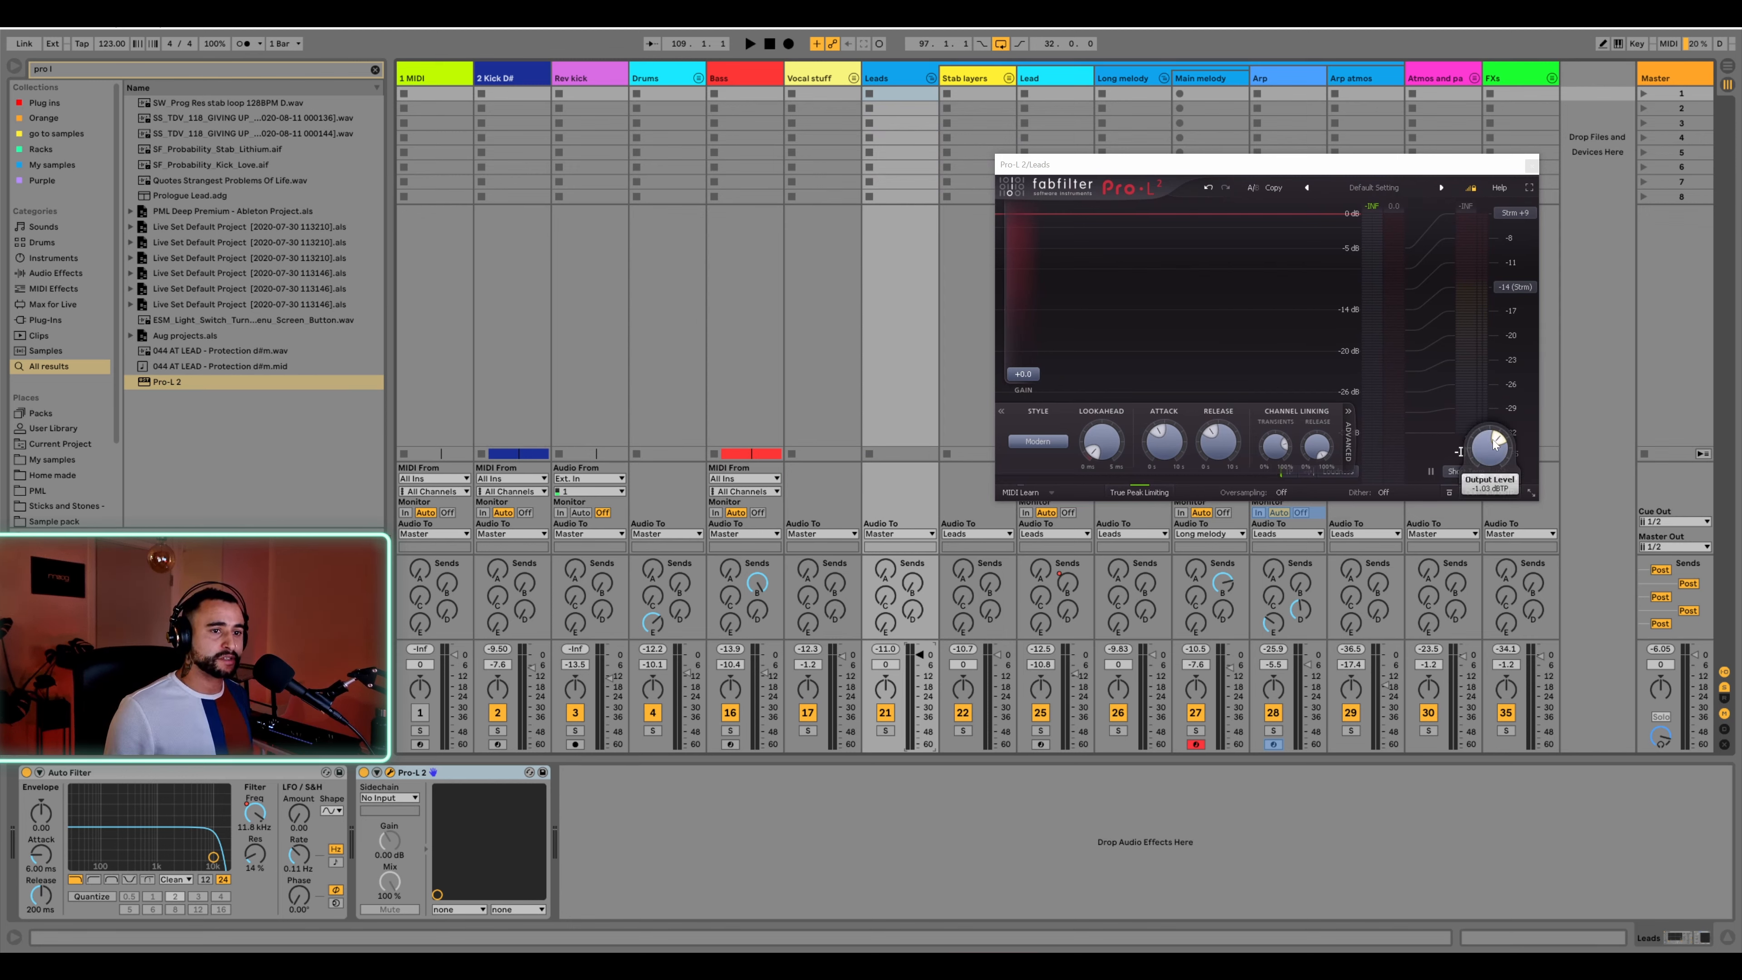
{"action": "double_click", "coordinate": [1495, 443]}
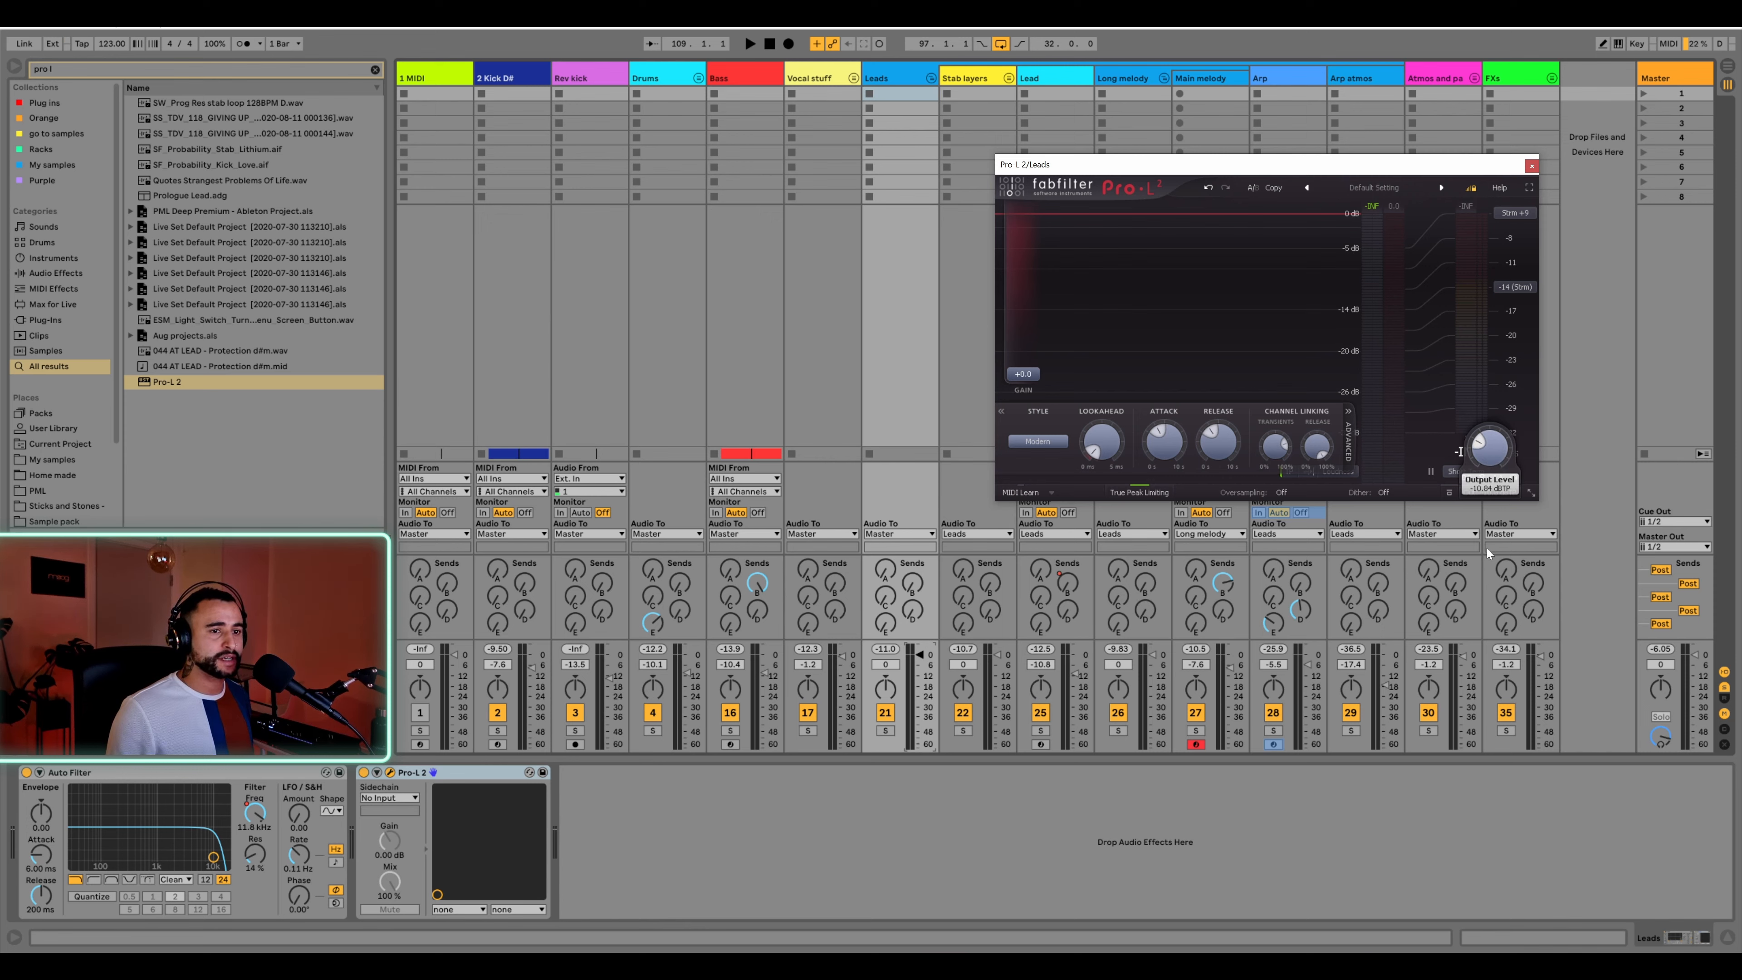
{"action": "left_click_drag", "start_coordinate": [1486, 549], "coordinate": [1486, 545]}
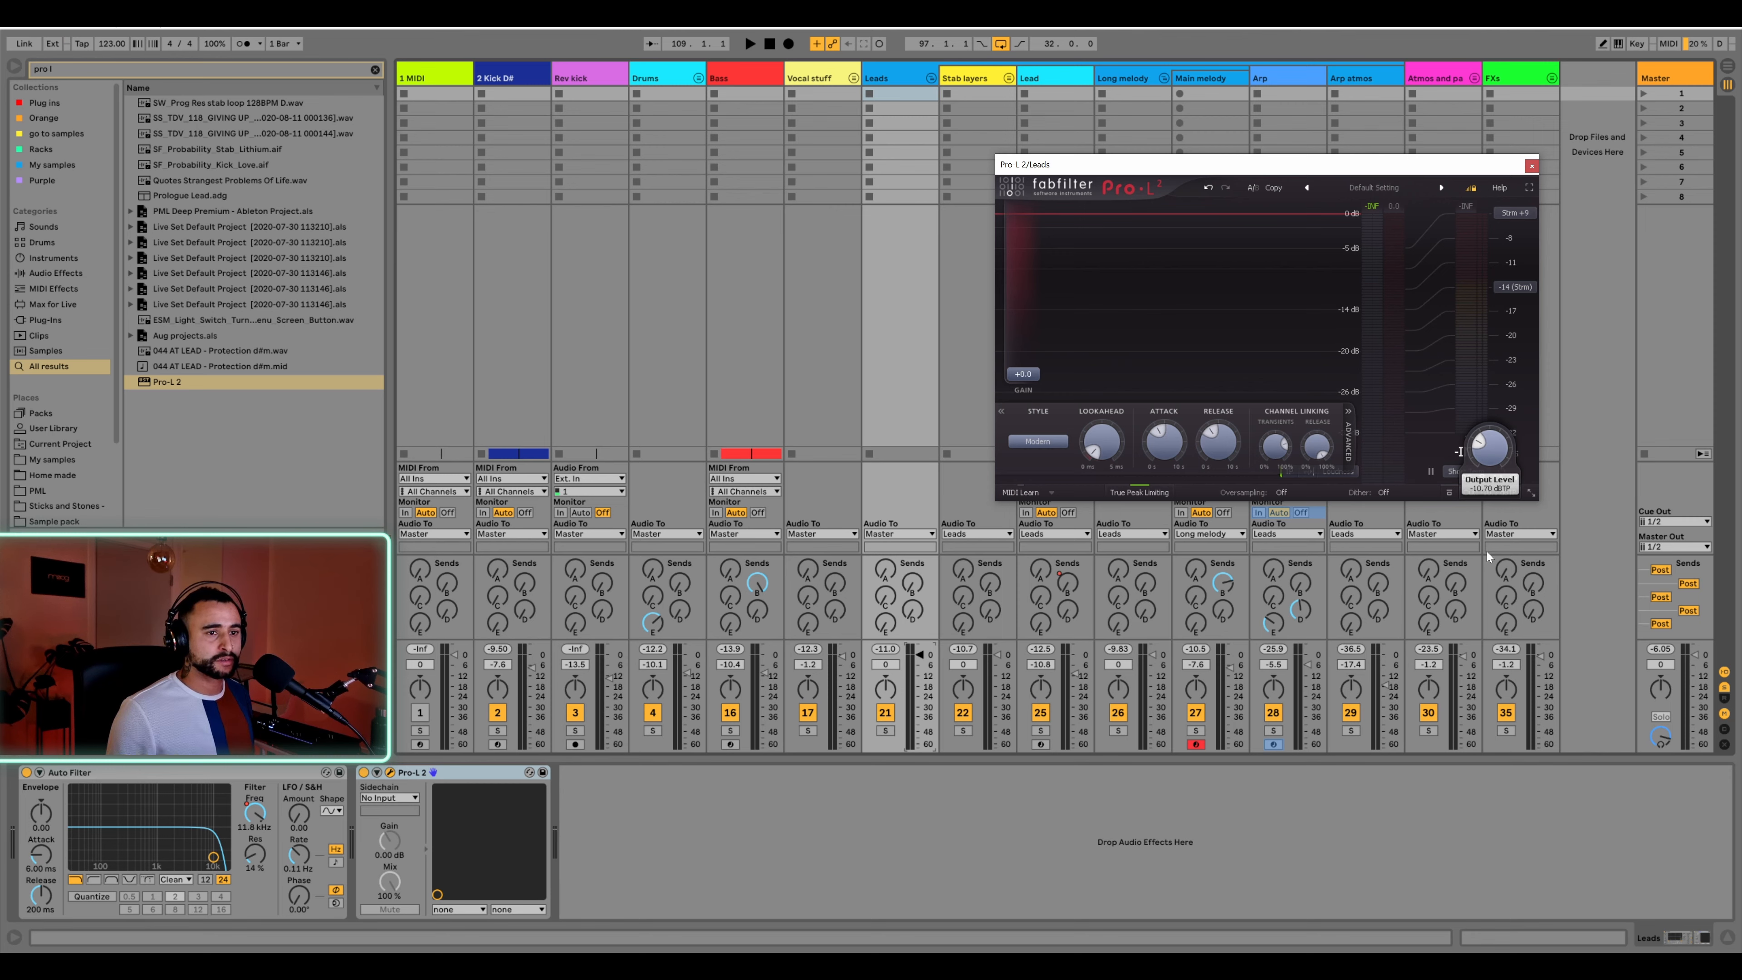
{"action": "left_click_drag", "start_coordinate": [1486, 551], "coordinate": [1486, 550]}
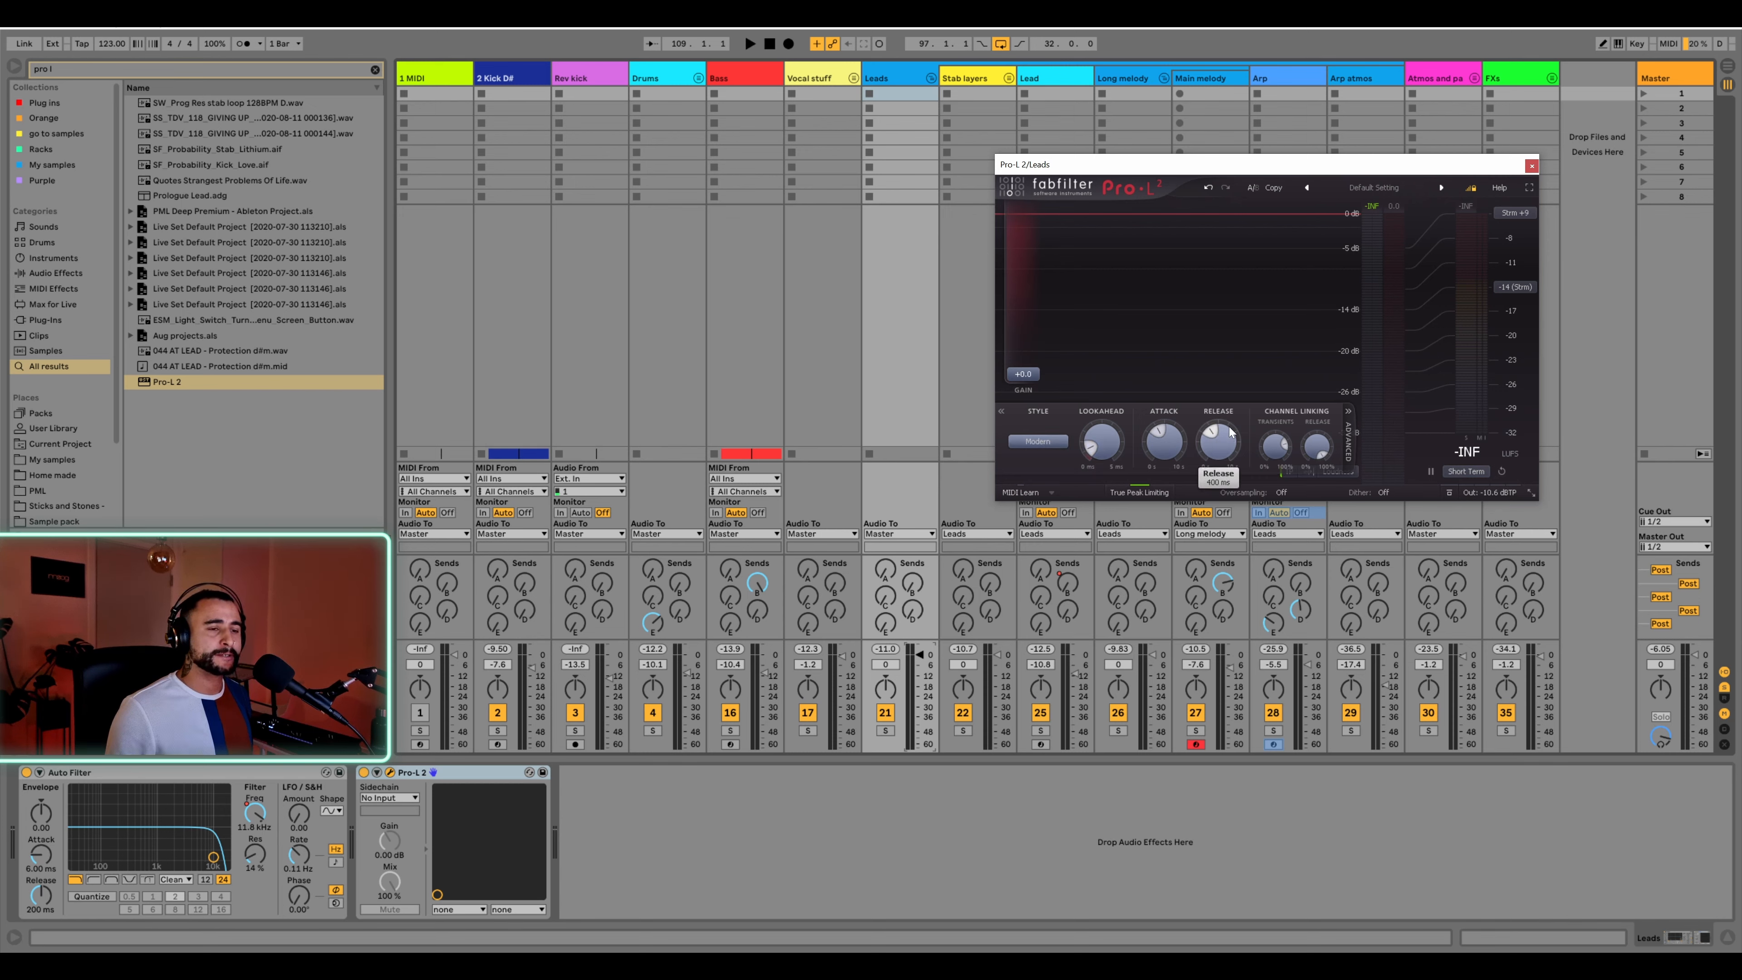
Start playback and raise Pro-L 2's gain to +11.4 dB on the Leads group
{"action": "mouse_move", "coordinate": [1205, 453]}
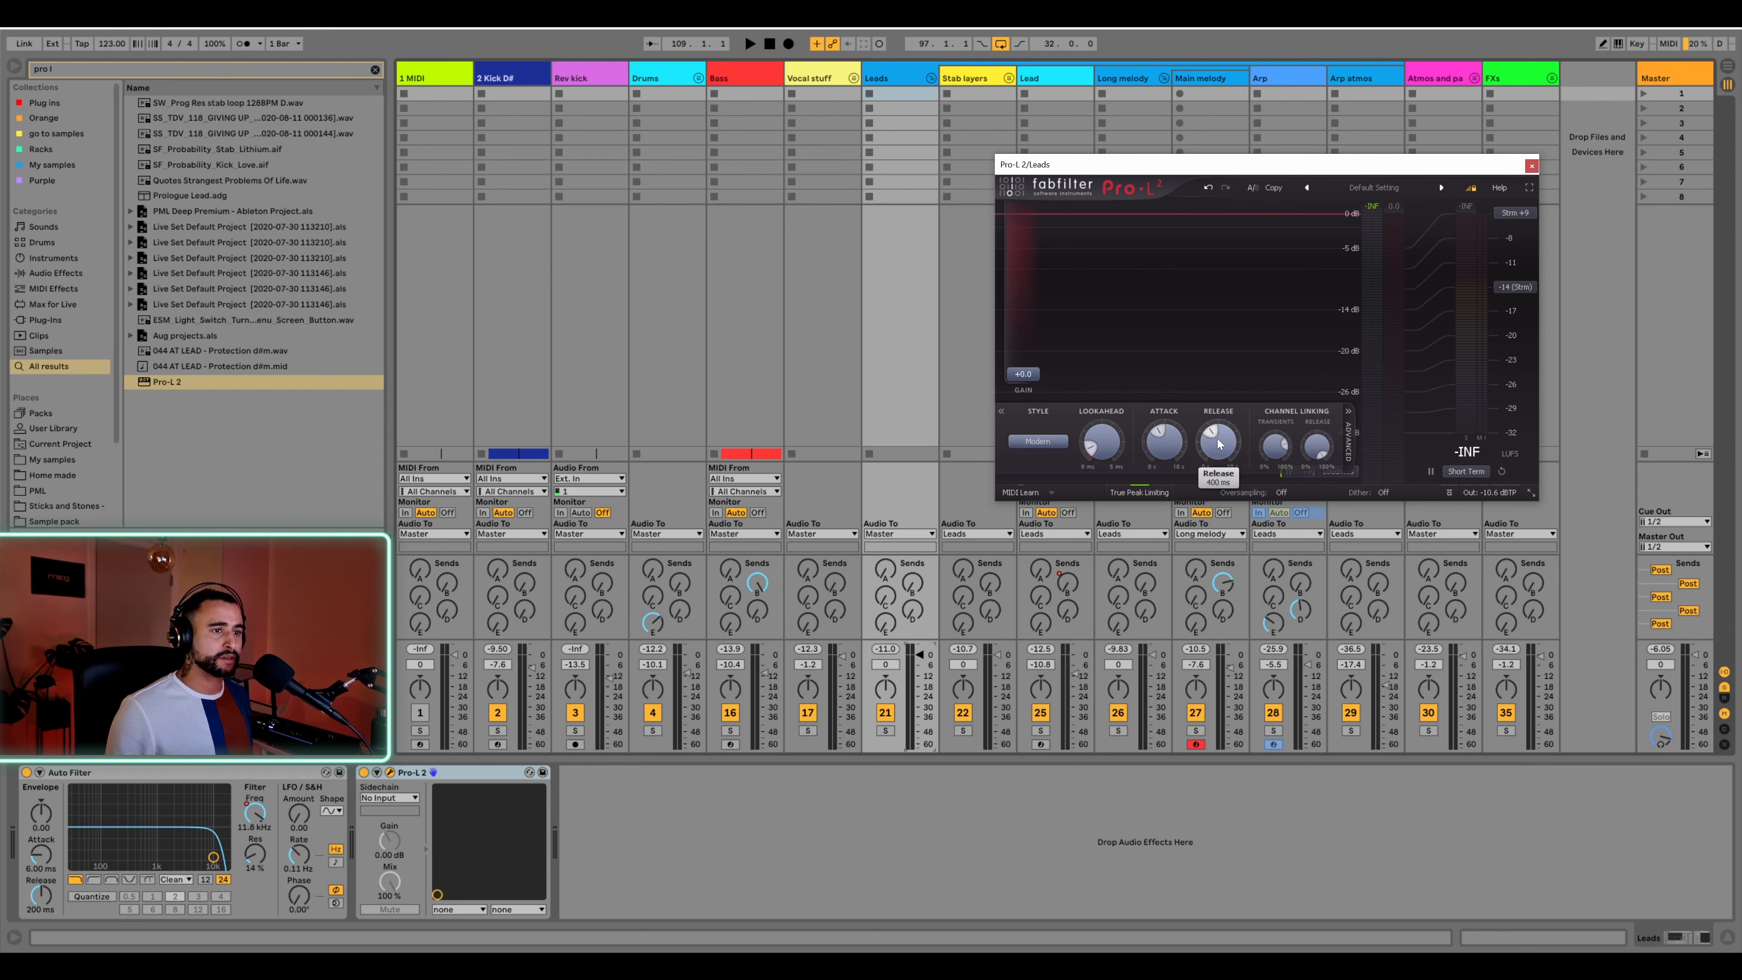
{"action": "mouse_move", "coordinate": [1029, 373]}
{"action": "key", "text": "space"}
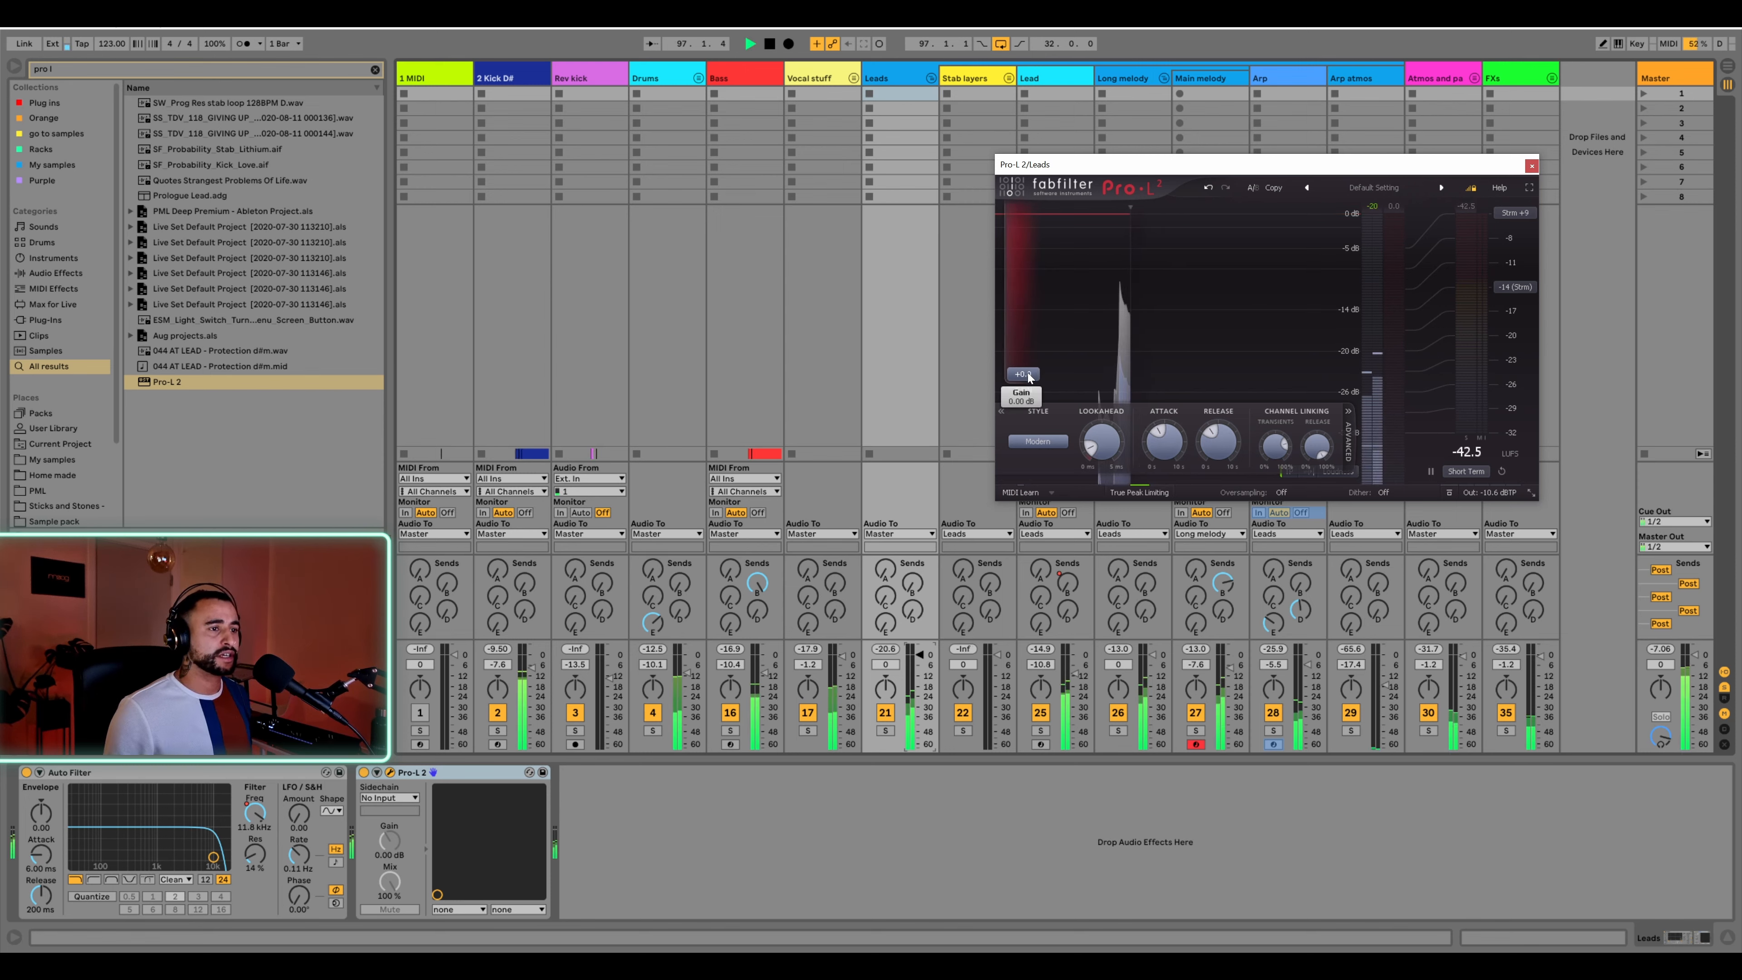
{"action": "left_click_drag", "start_coordinate": [1029, 373], "coordinate": [1033, 313]}
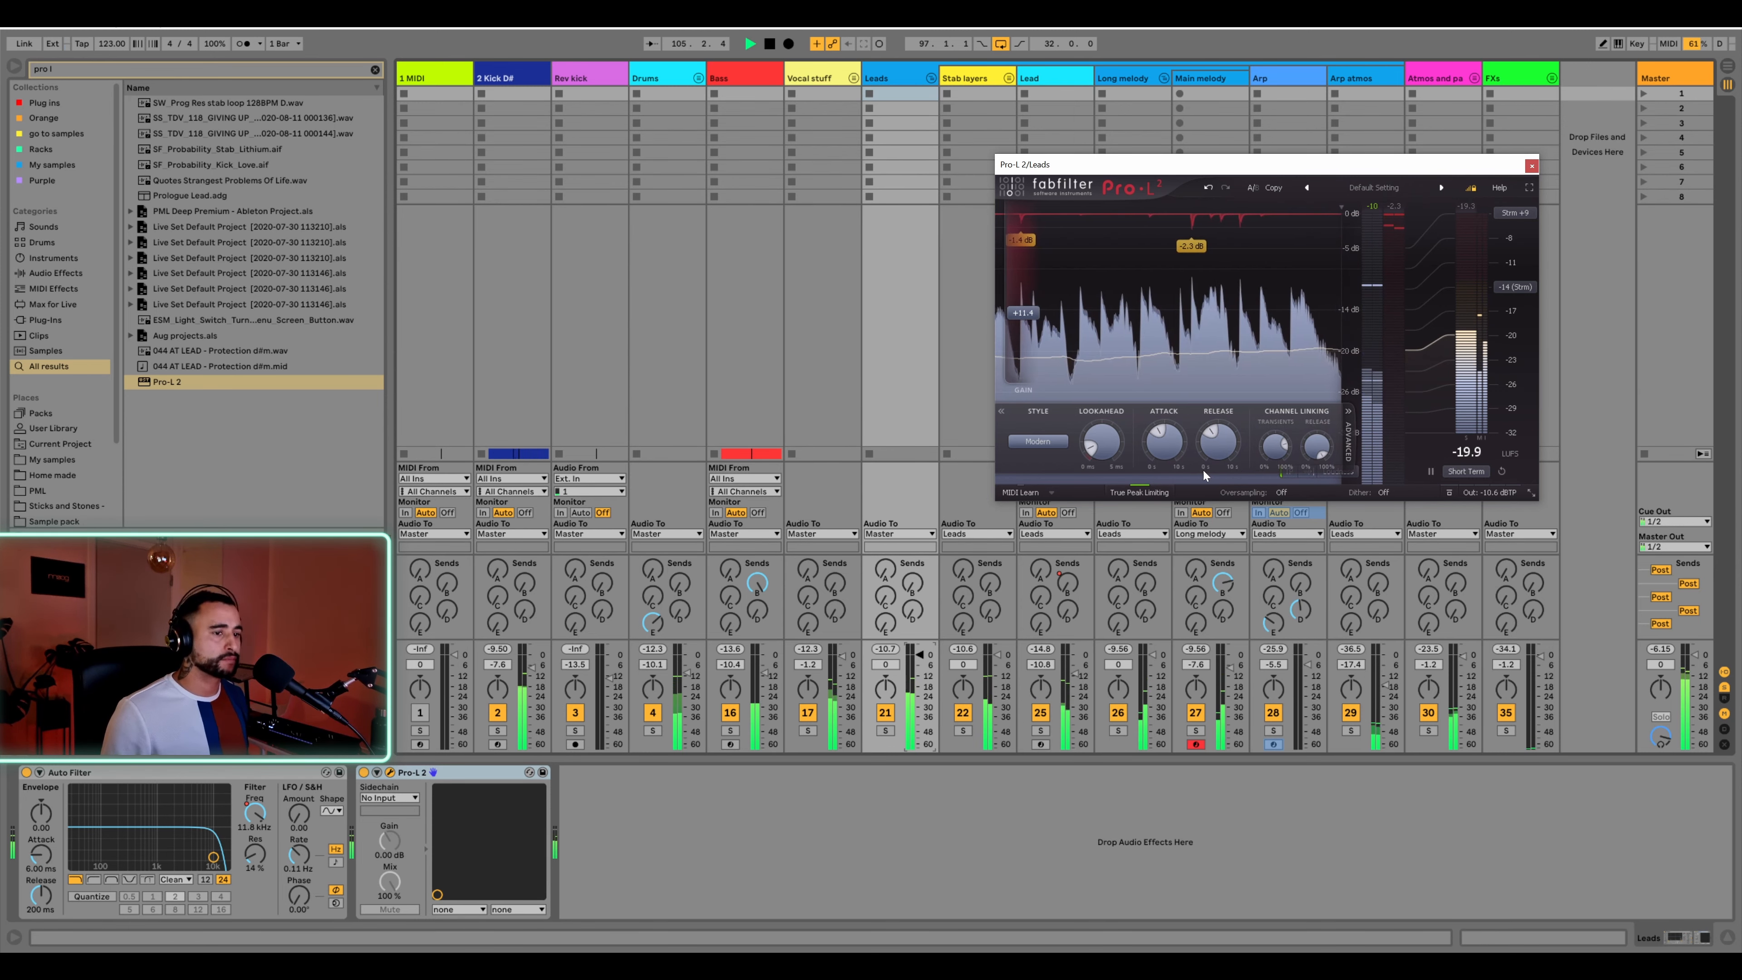
Ungroup the Long melody group so the Main melody track sits directly in Leads
{"action": "left_click", "coordinate": [1130, 77]}
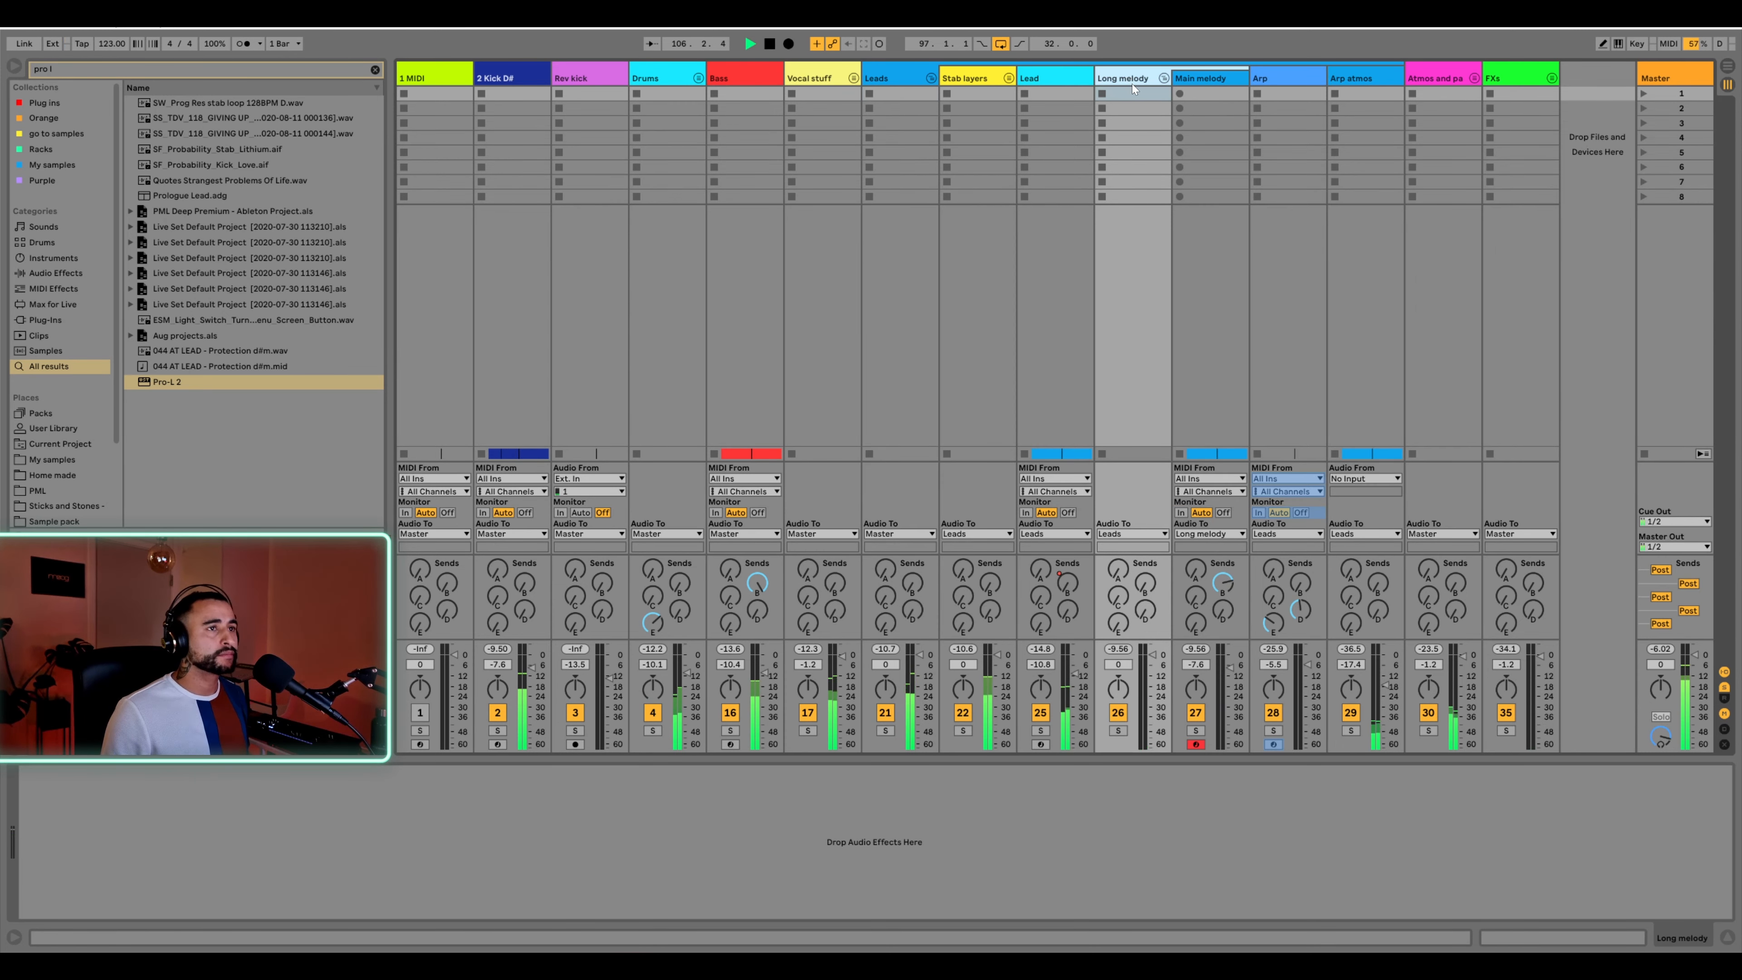
{"action": "right_click", "coordinate": [1132, 80]}
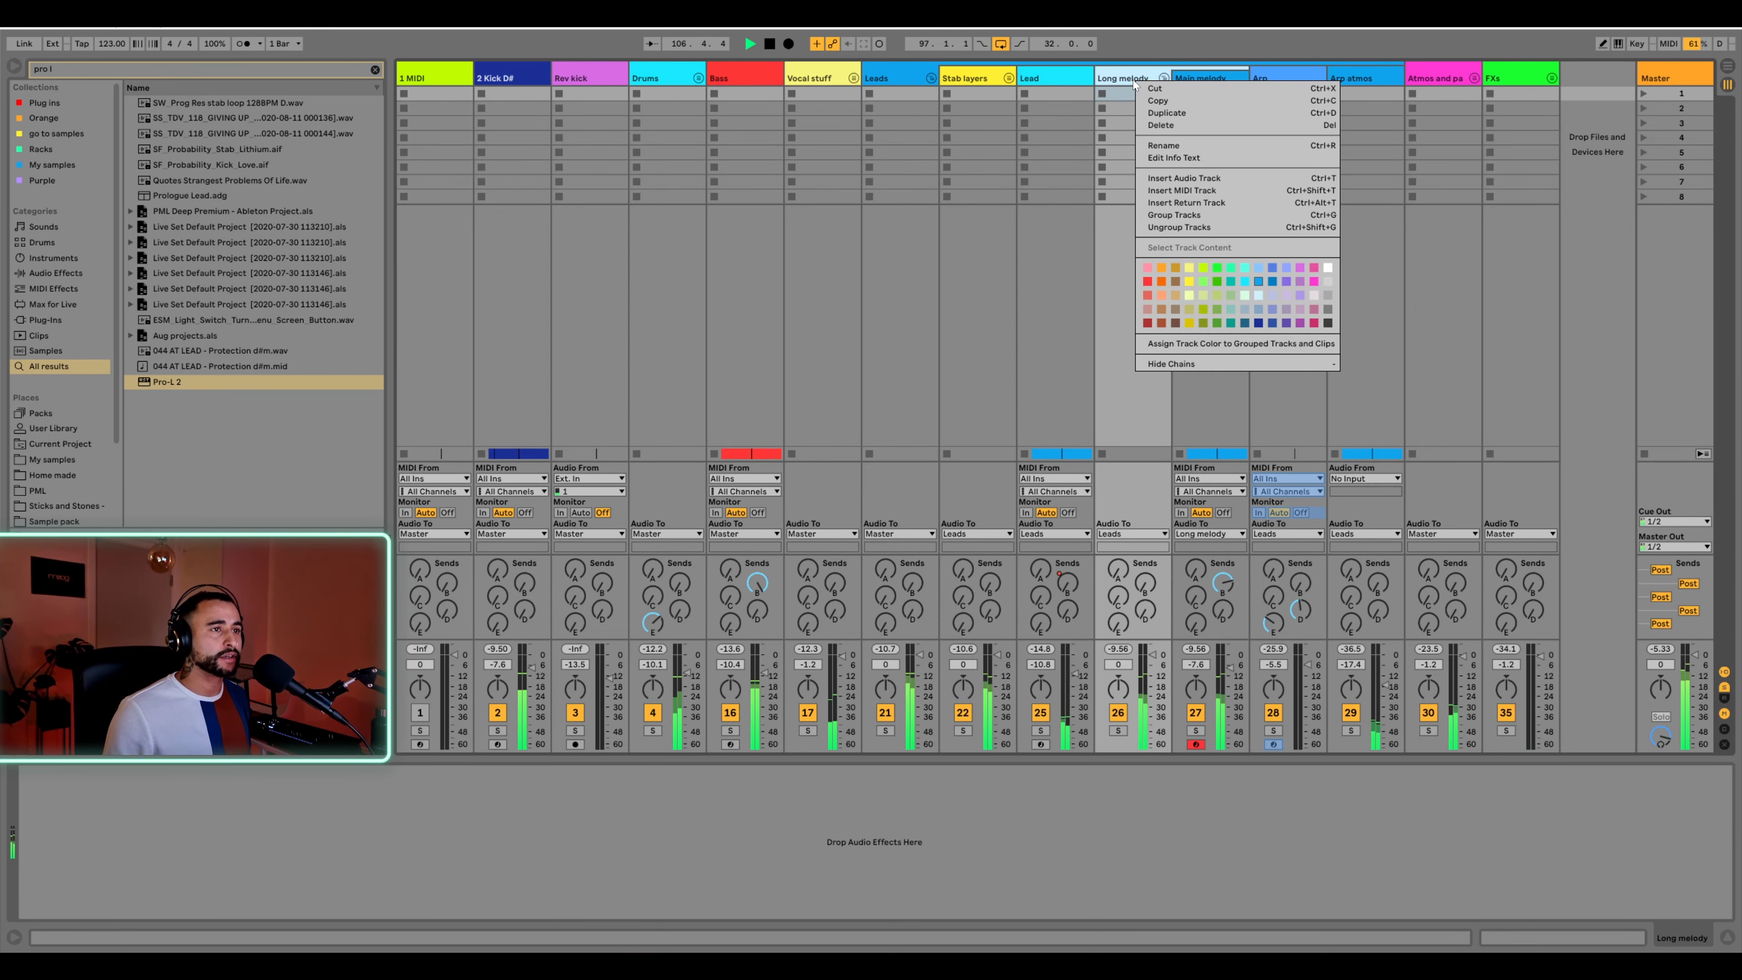
{"action": "left_click", "coordinate": [1169, 226]}
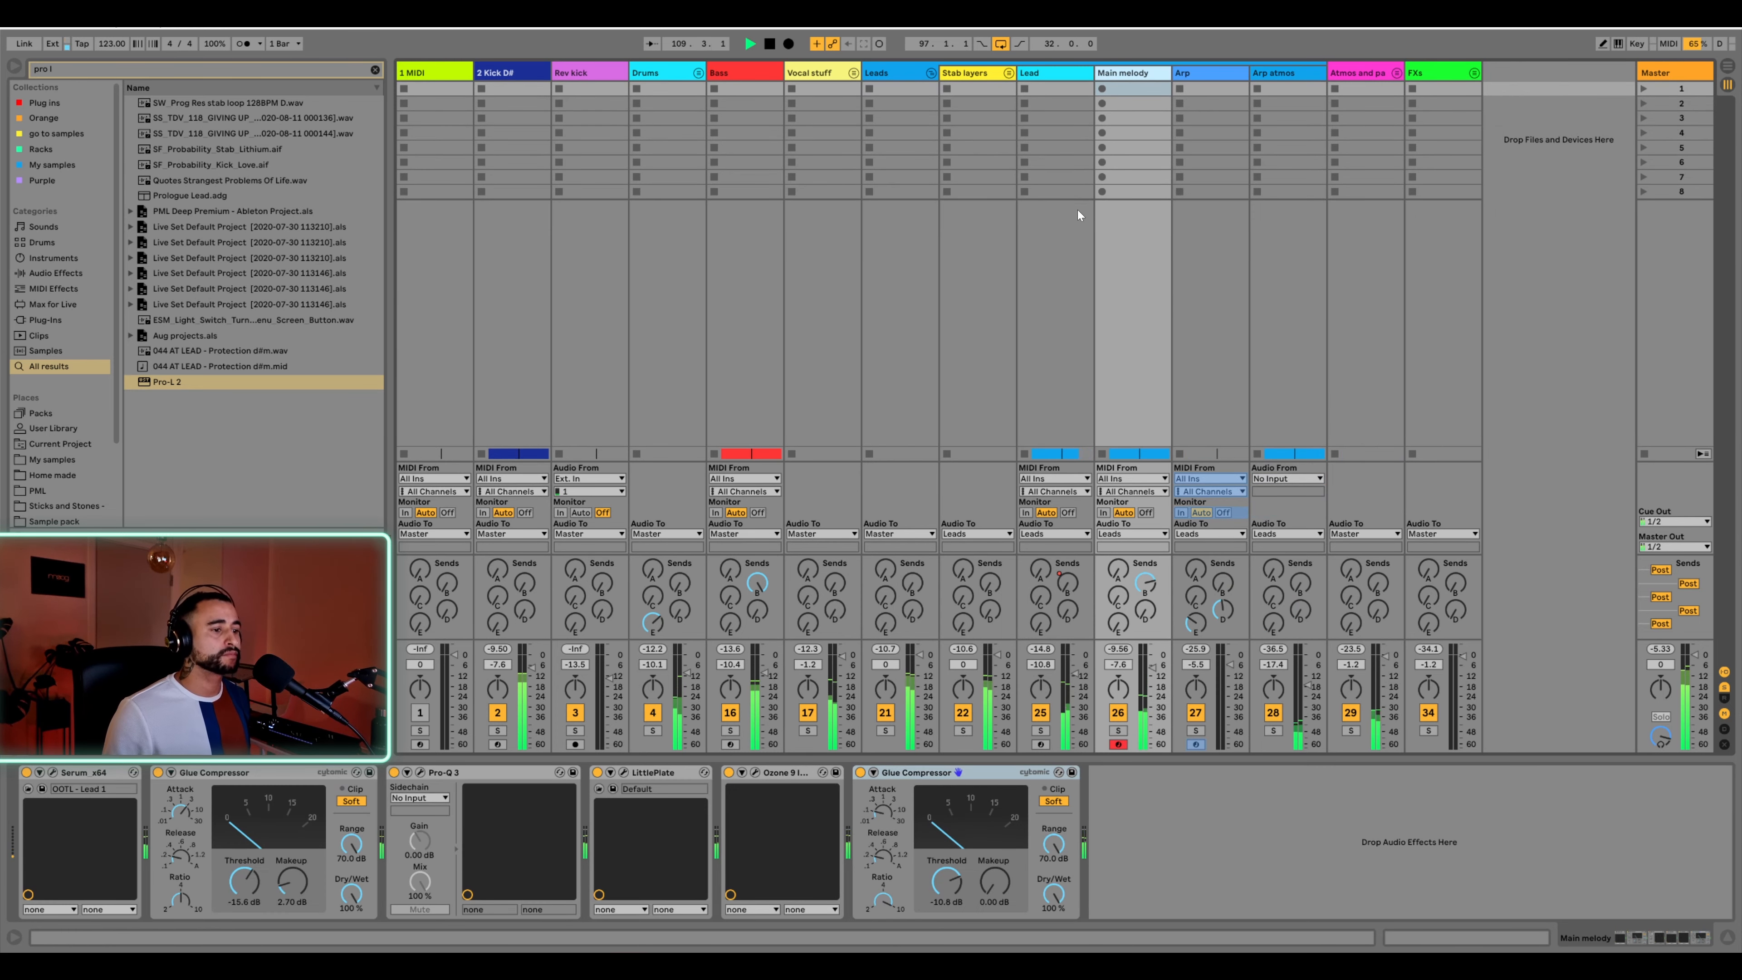
Return to the Leads group, close its Pro-L 2 window and fold the group
{"action": "left_click", "coordinate": [914, 71]}
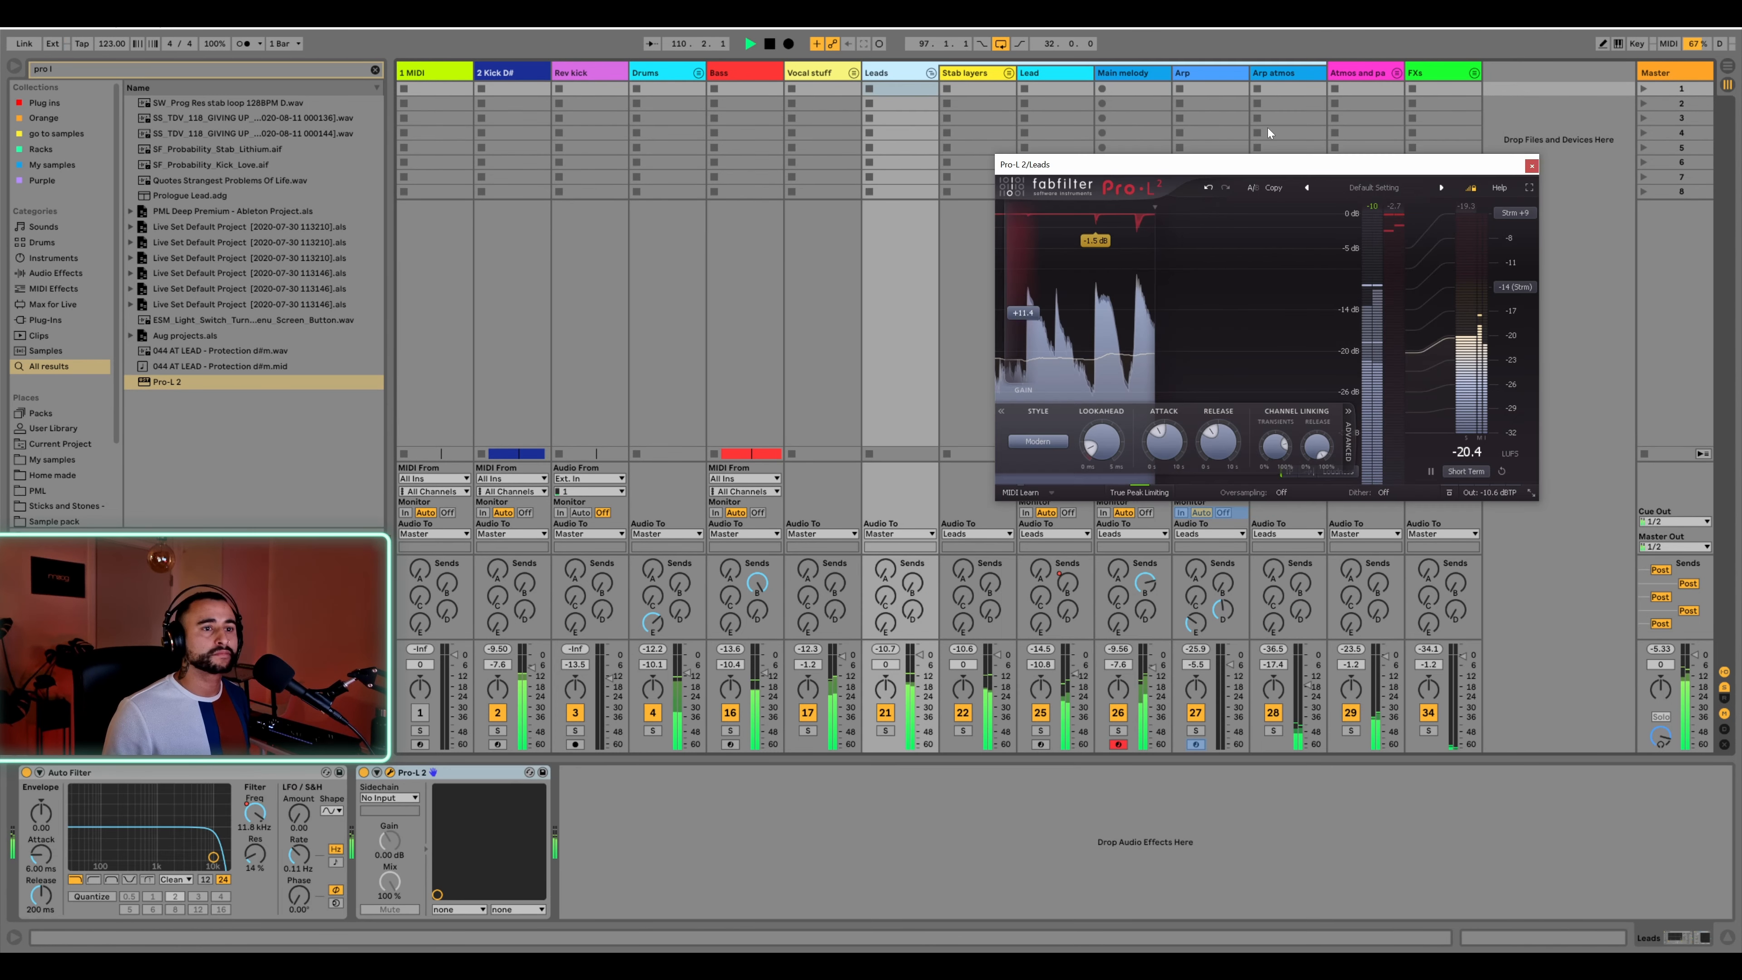
{"action": "left_click", "coordinate": [1532, 167]}
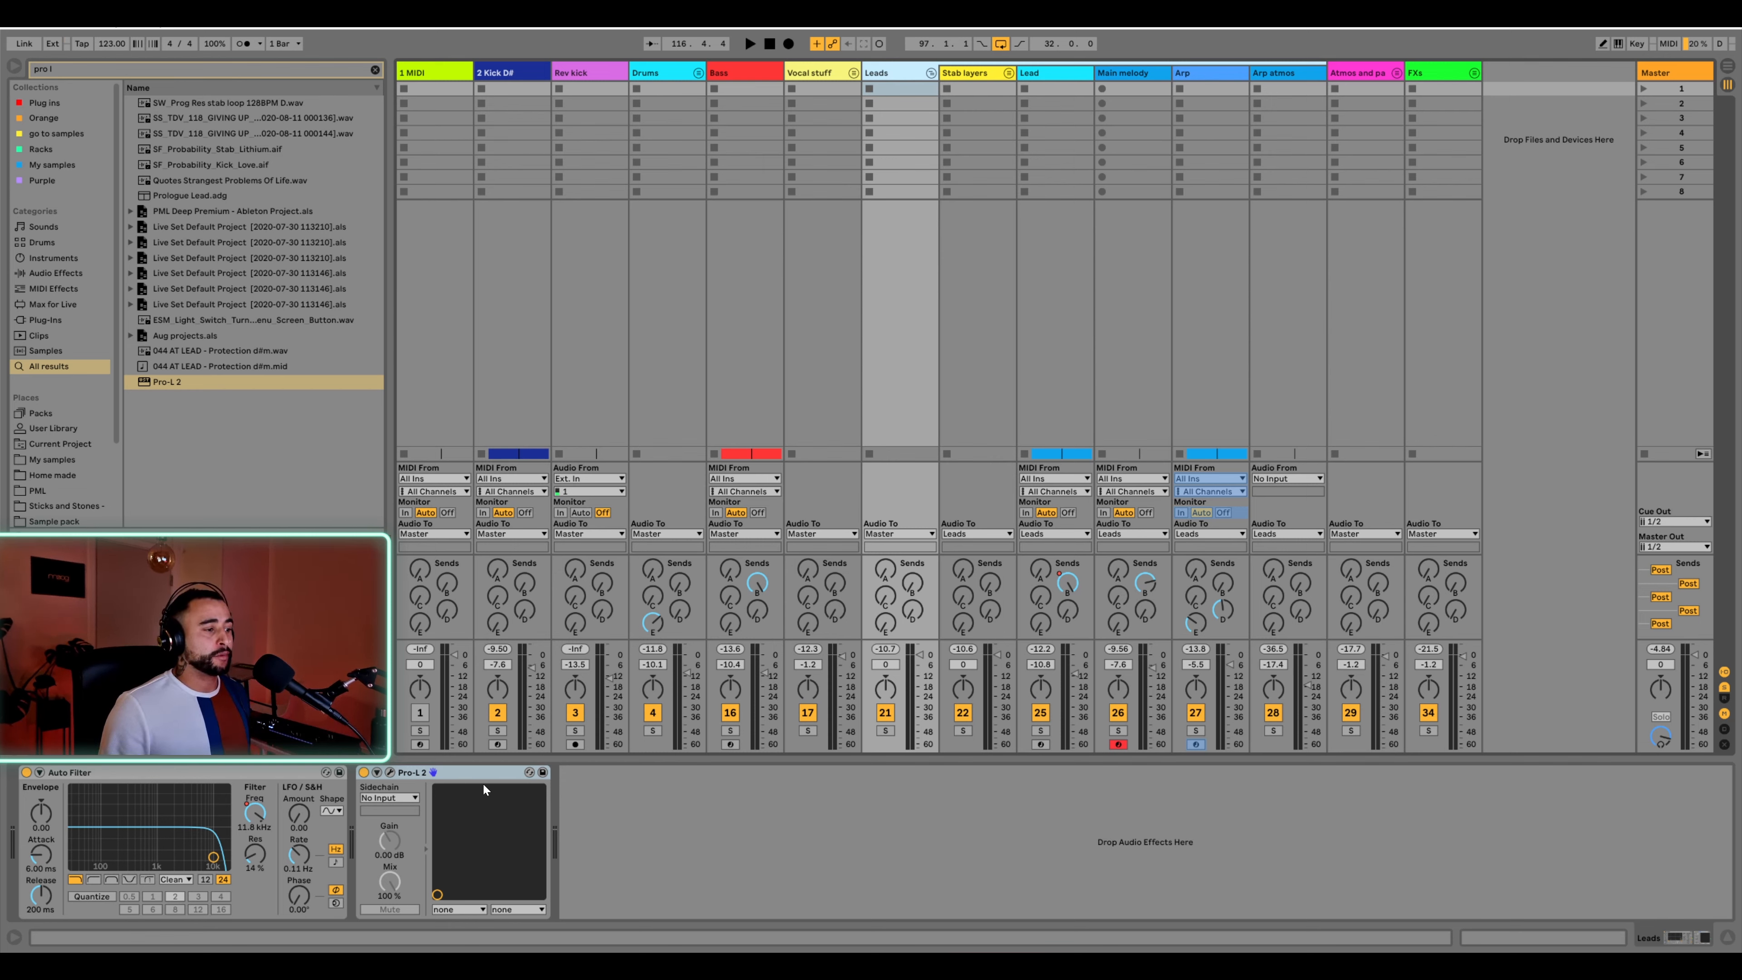
{"action": "left_click", "coordinate": [930, 73]}
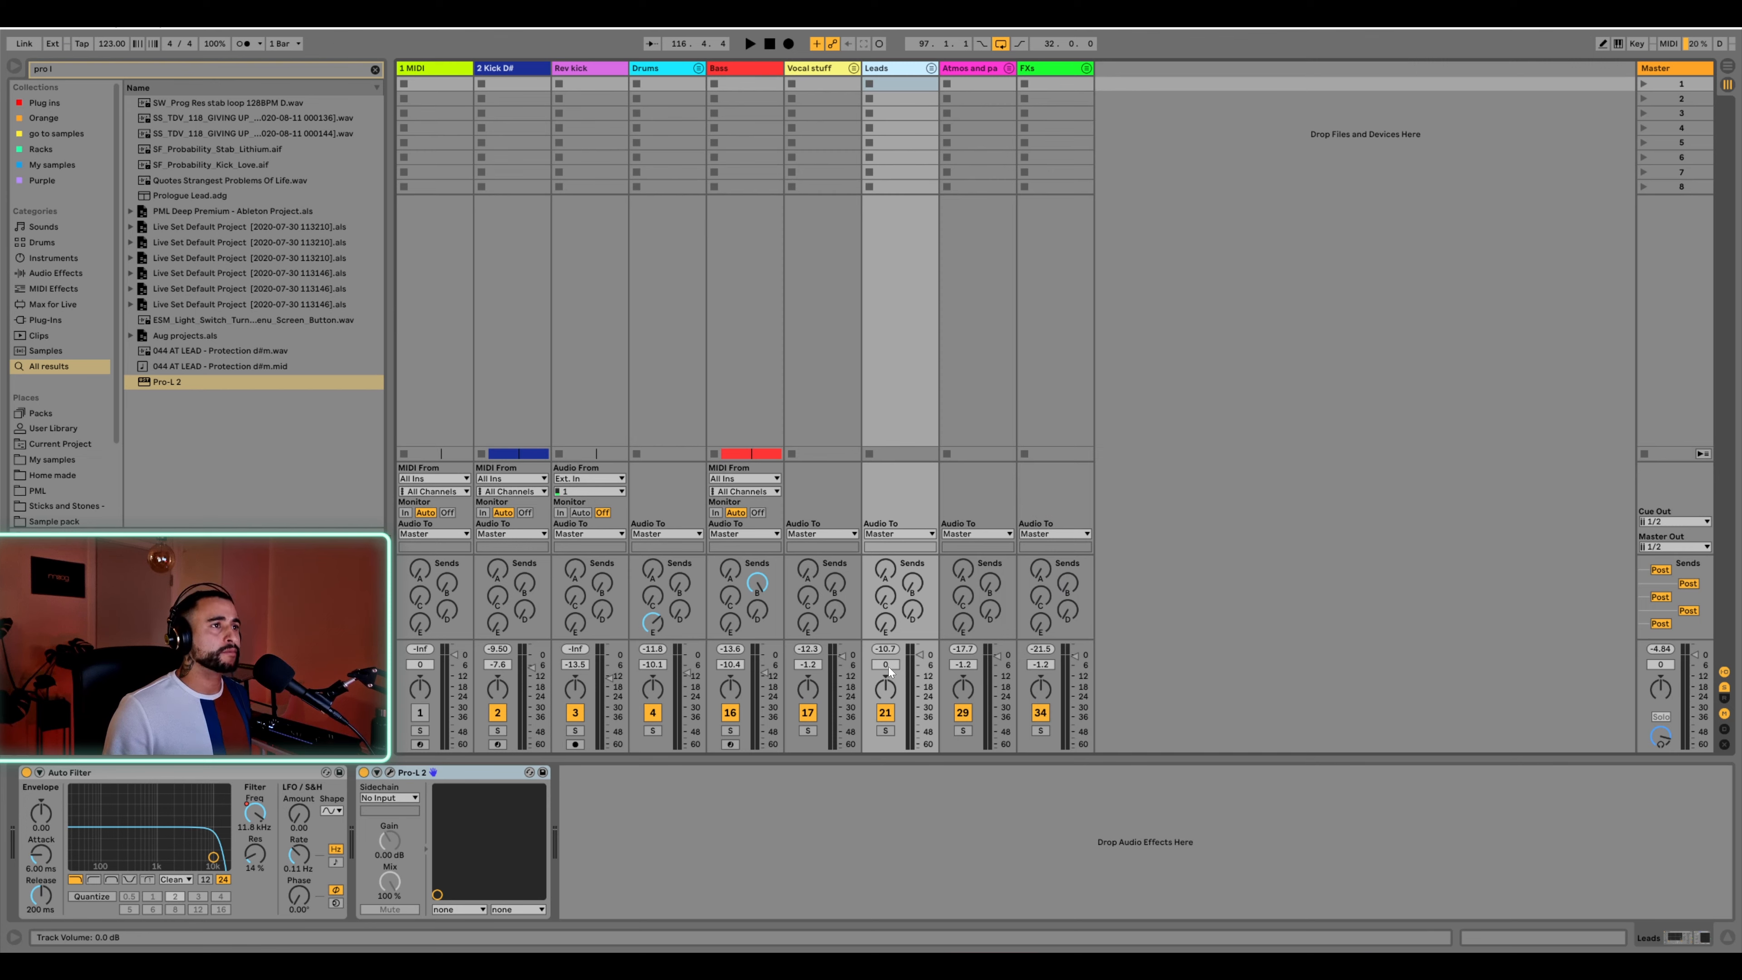
Start playback and lower the Leads group's volume to -0.1 dB
{"action": "key", "text": "space"}
{"action": "left_click_drag", "start_coordinate": [885, 664], "coordinate": [886, 666]}
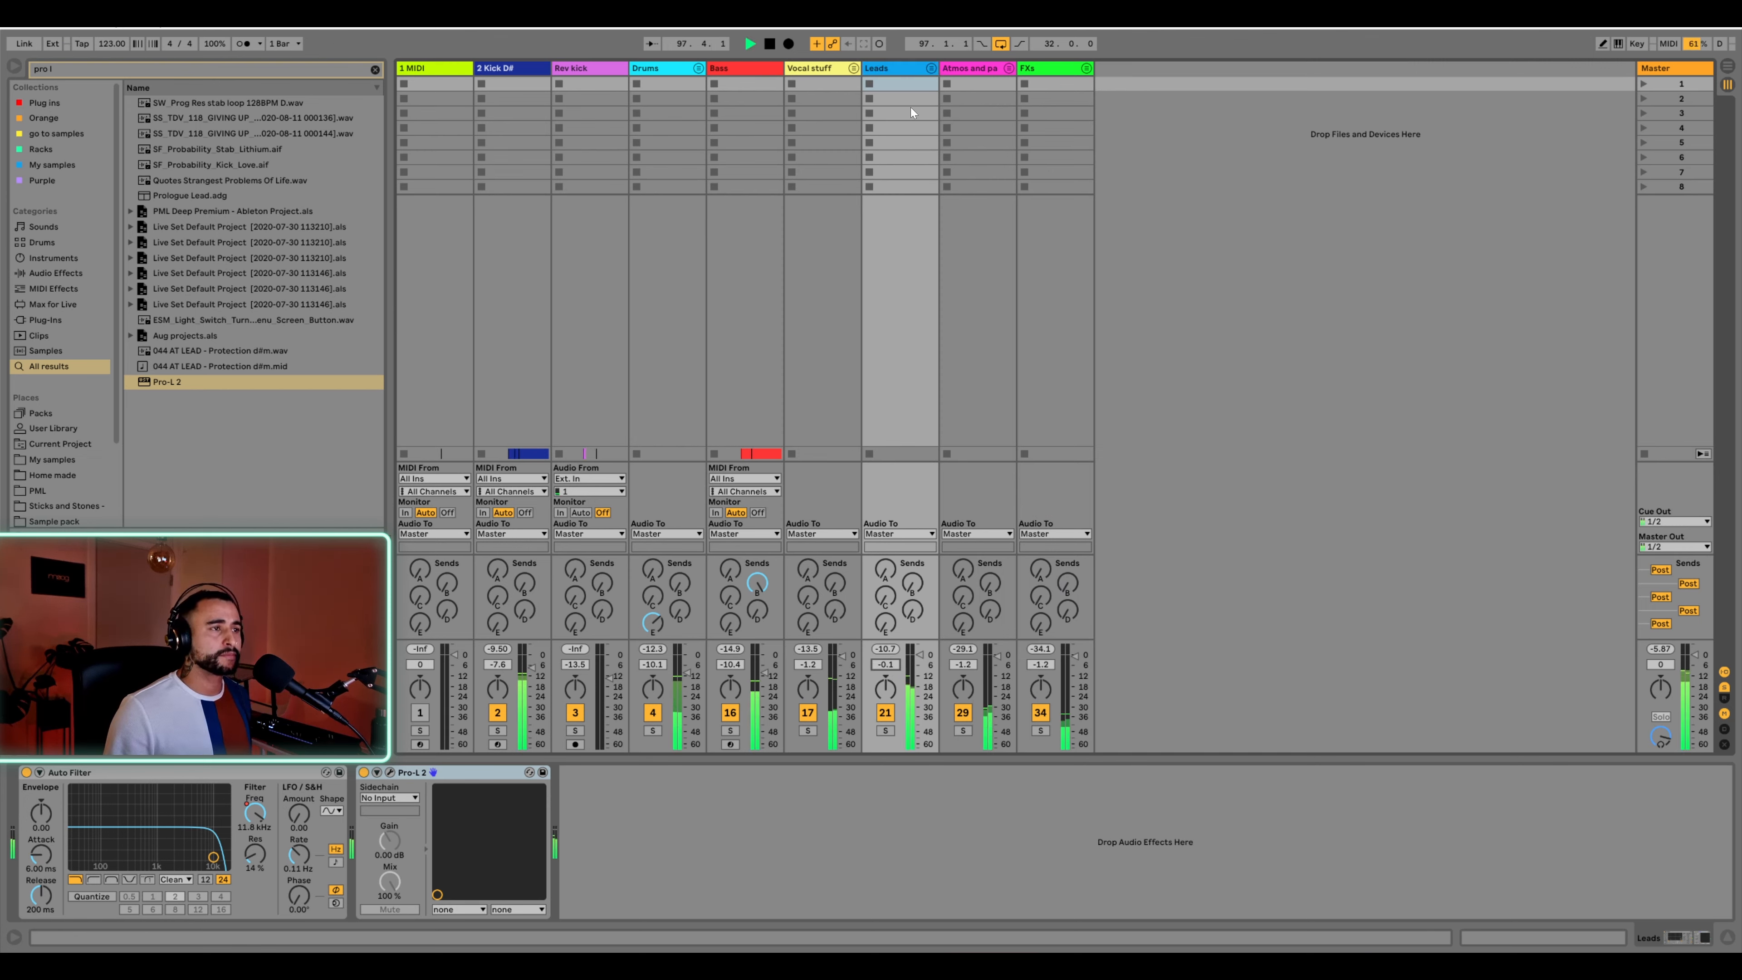
{"action": "left_click", "coordinate": [890, 69]}
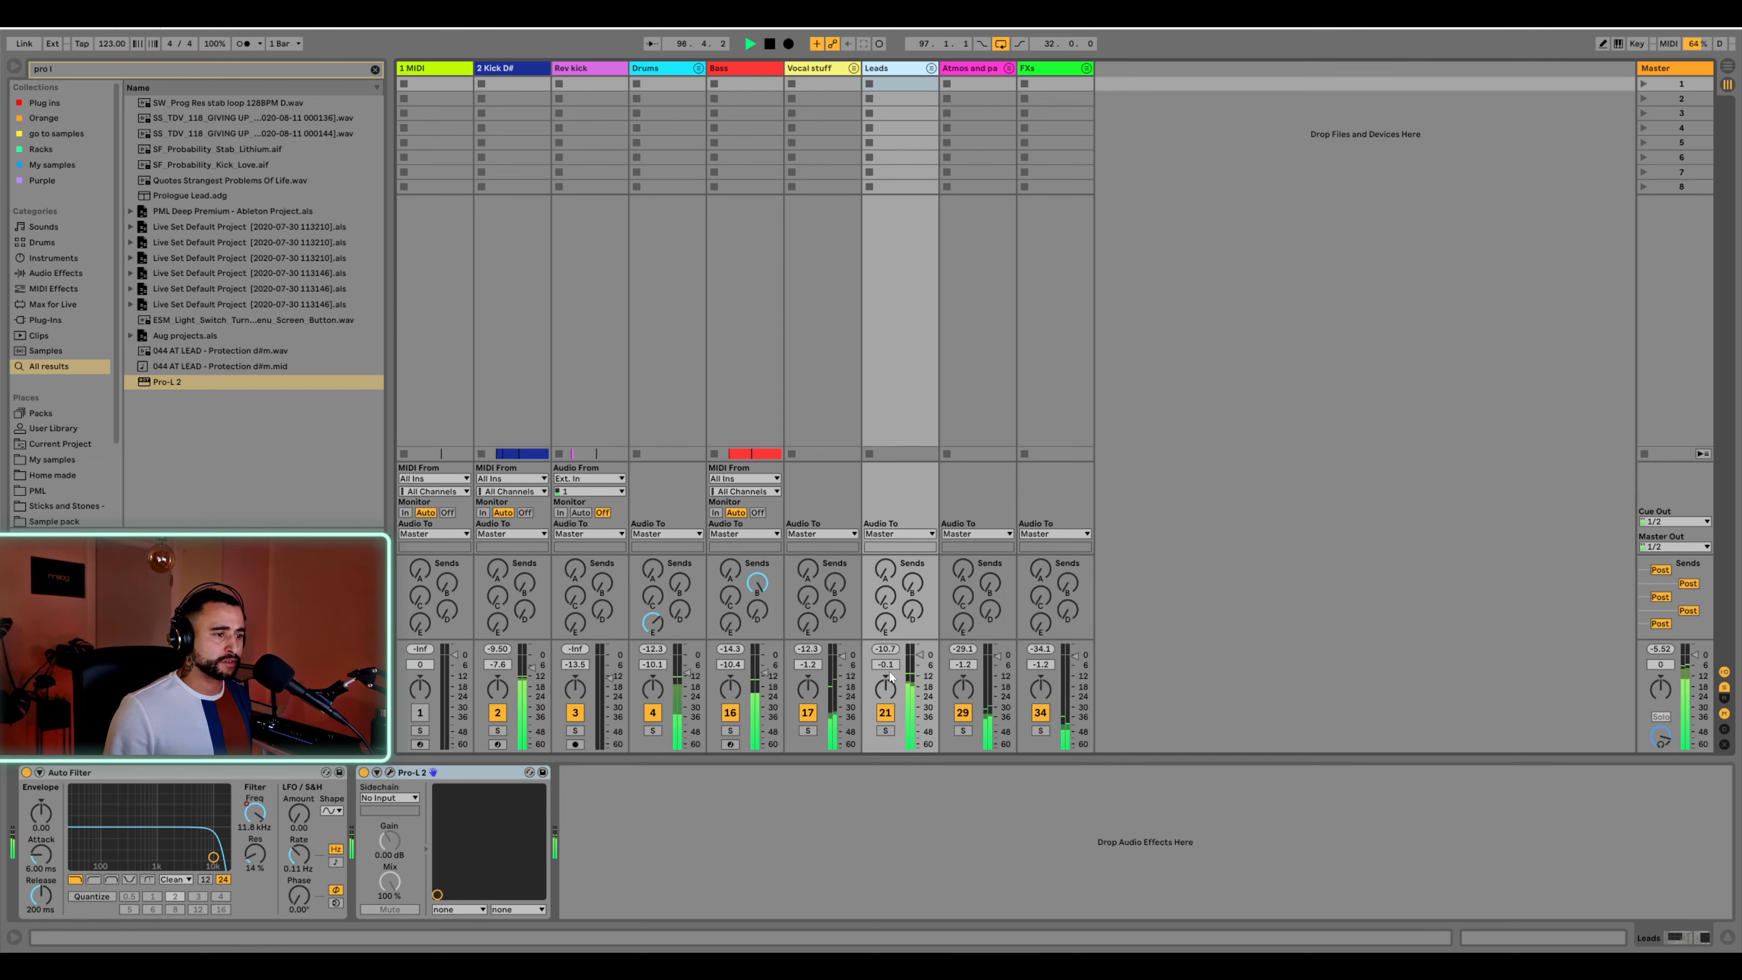
Lower the Leads group's volume to -1.3 dB and stop playback
{"action": "left_click_drag", "start_coordinate": [886, 664], "coordinate": [886, 670]}
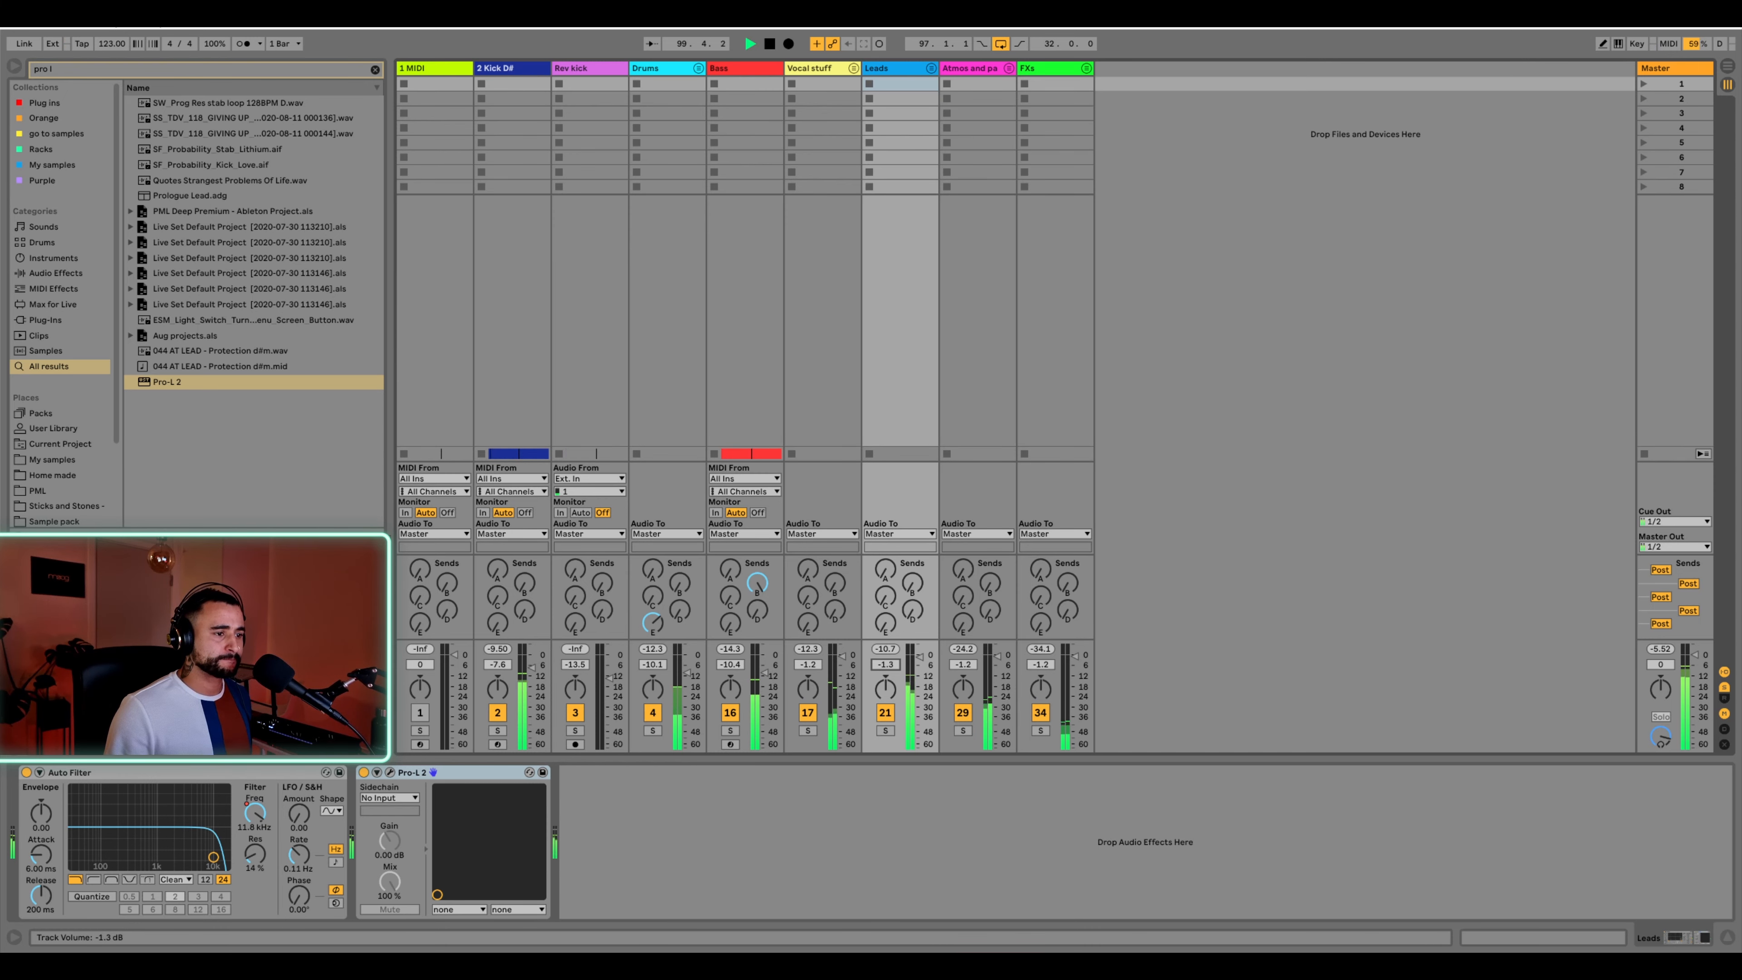
{"action": "key", "text": "space"}
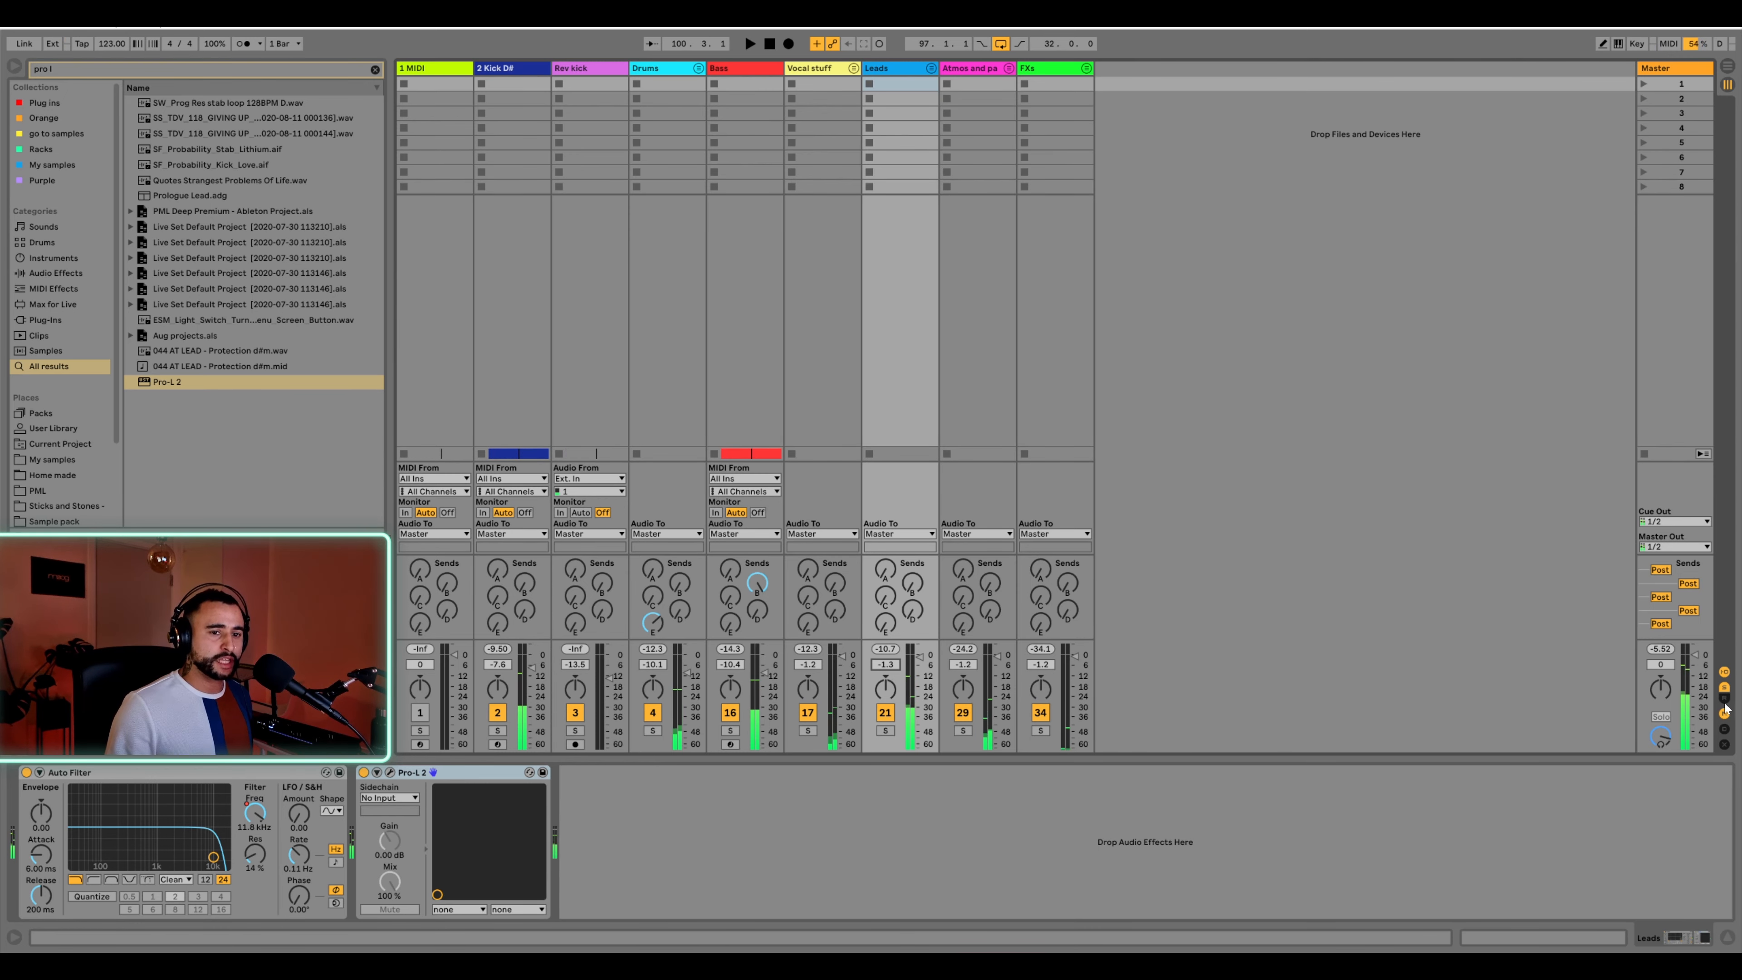
Show the return tracks and, during playback, widen Band 2 of the Bass chorus return's Ozone Imager to -15.2
{"action": "left_click", "coordinate": [1725, 698]}
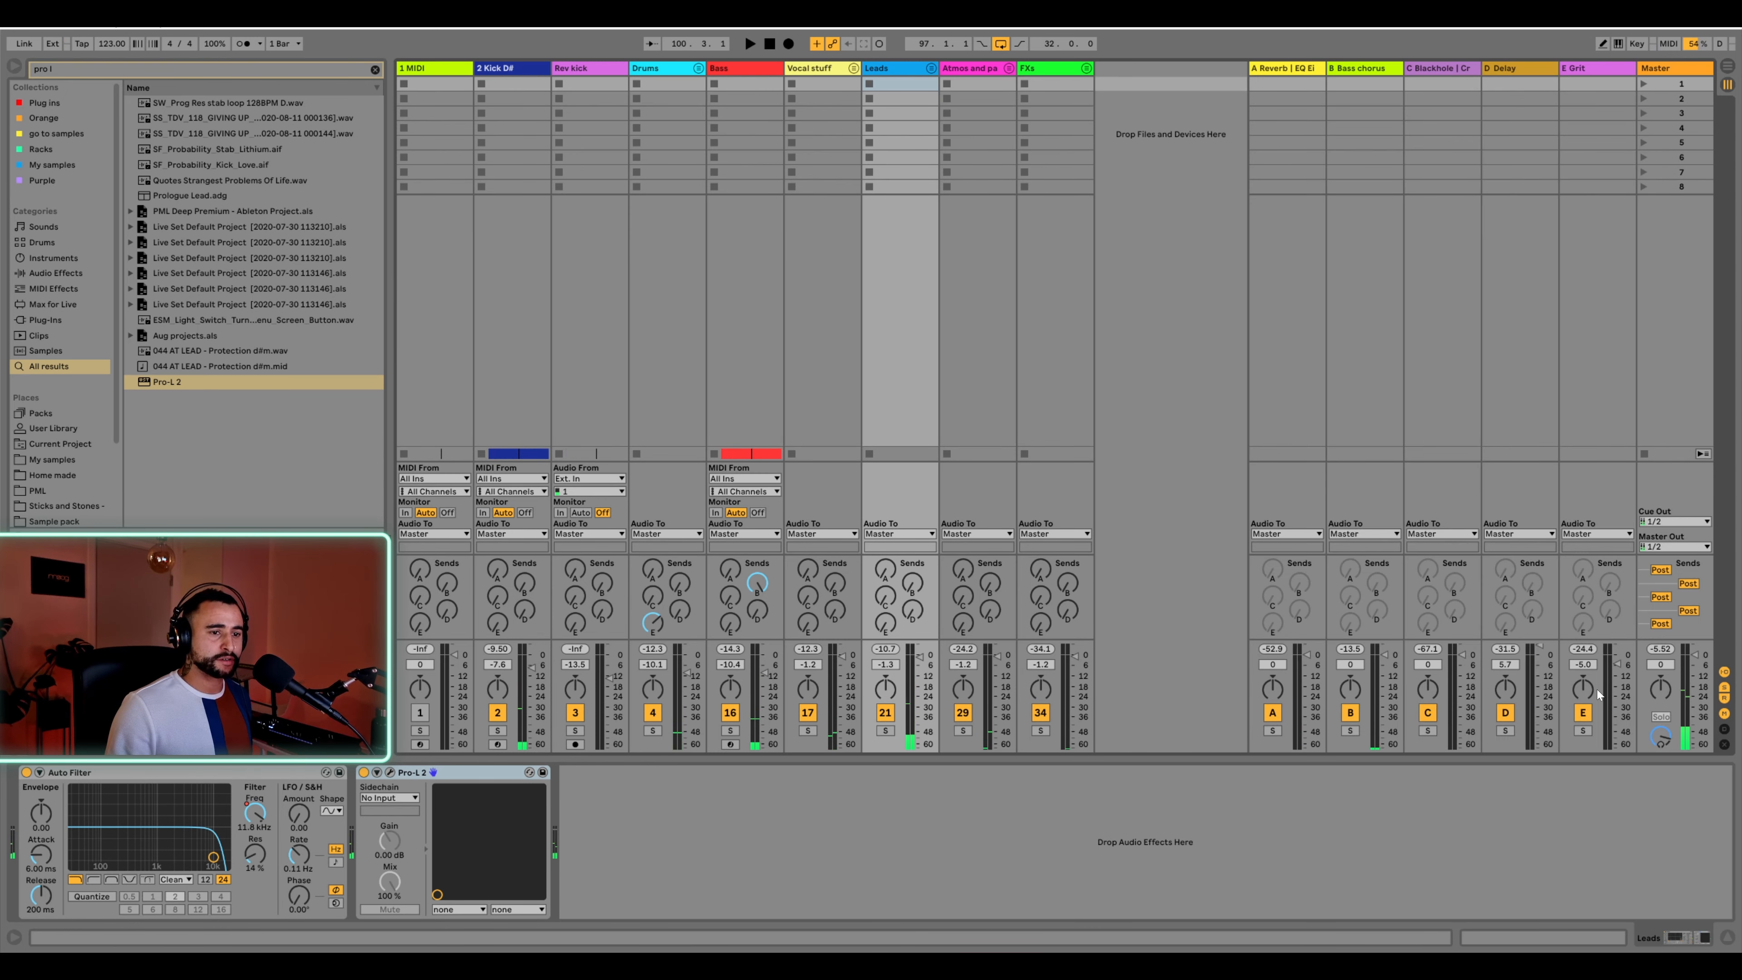
{"action": "left_click", "coordinate": [1351, 68]}
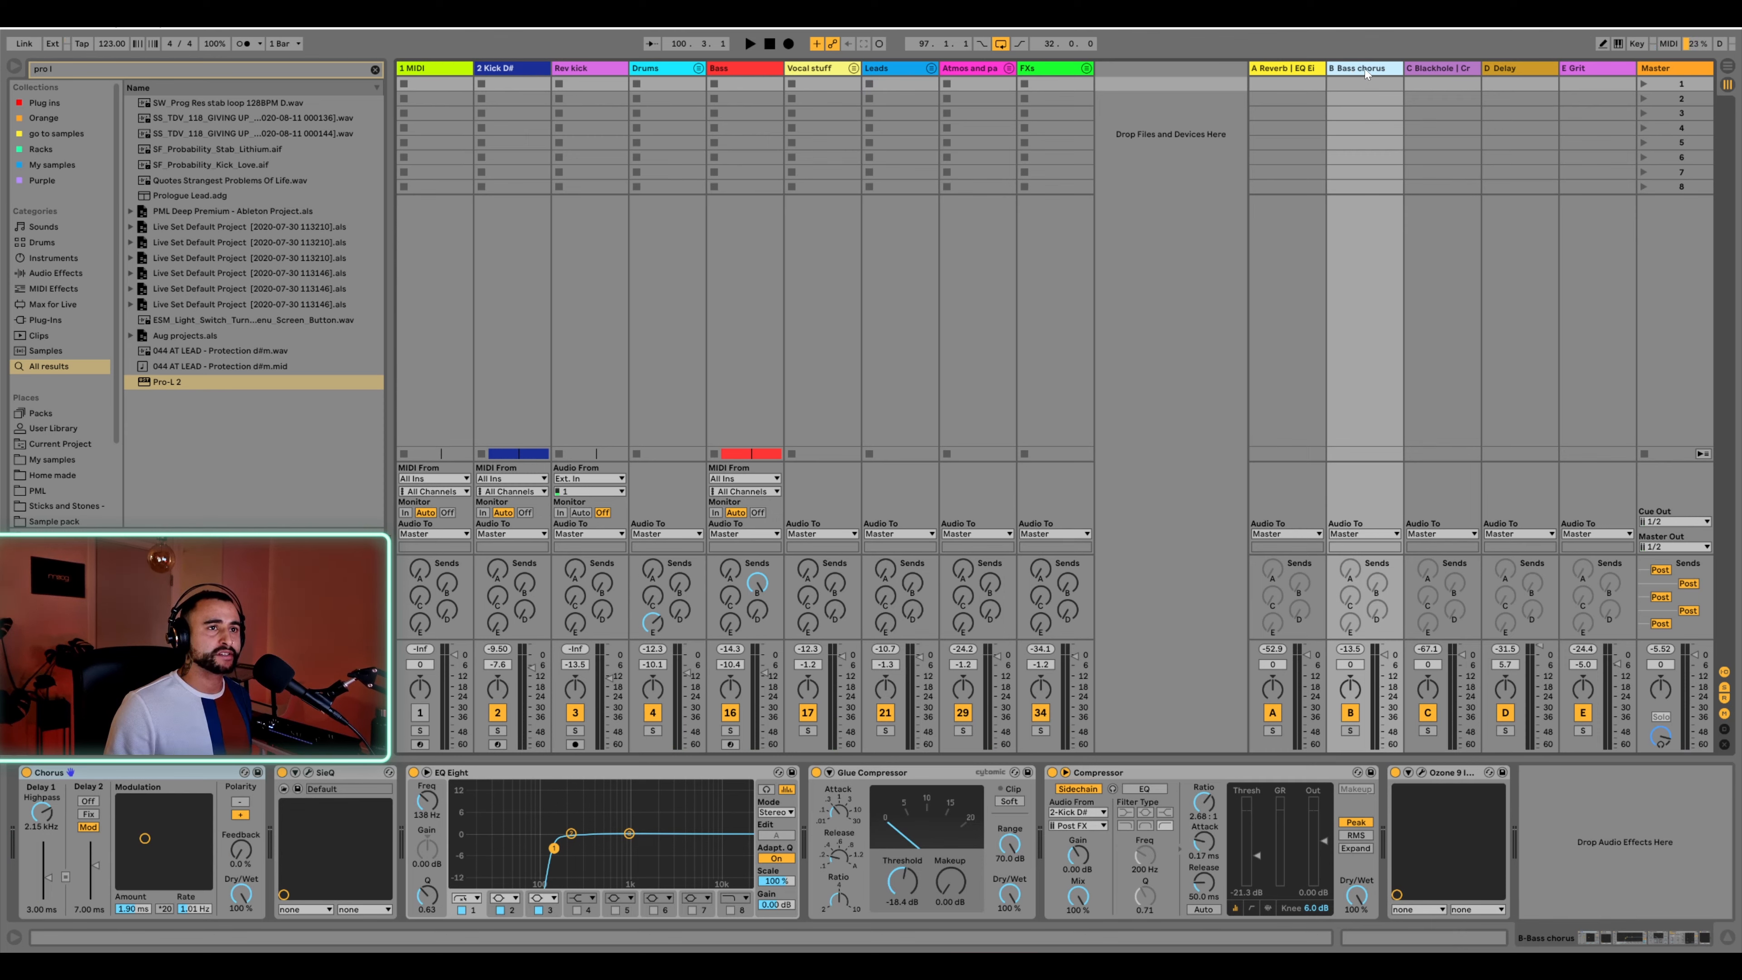
{"action": "key", "text": "space"}
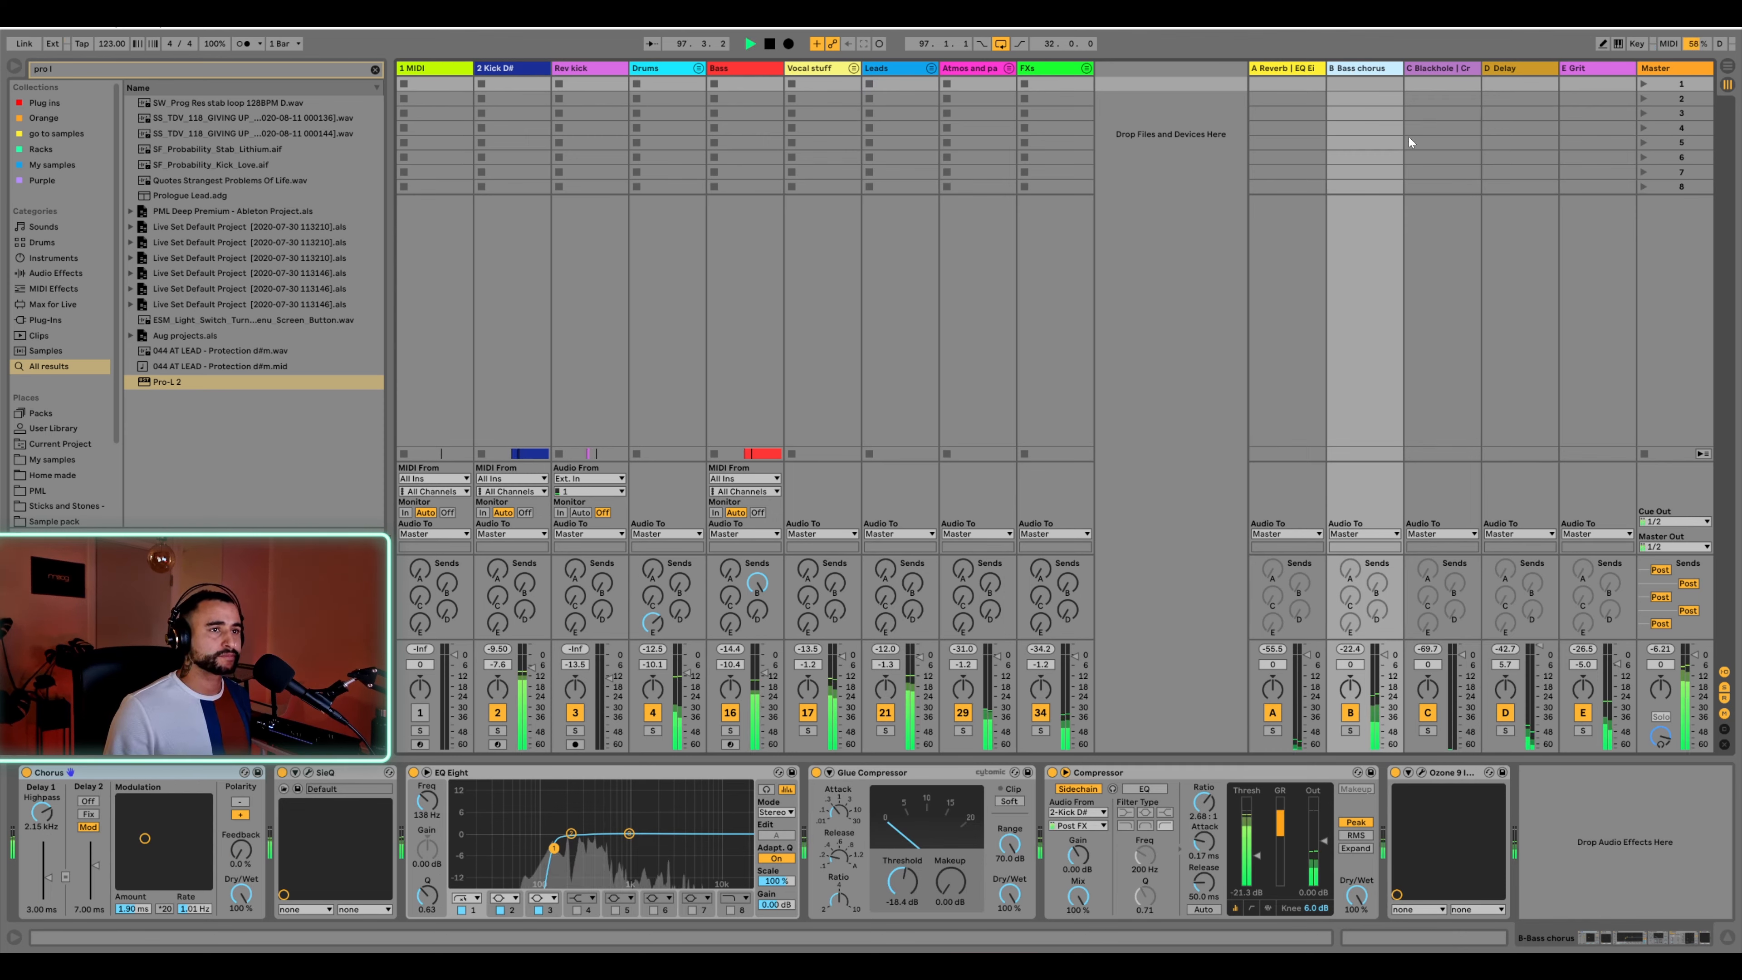
{"action": "left_click", "coordinate": [1422, 772]}
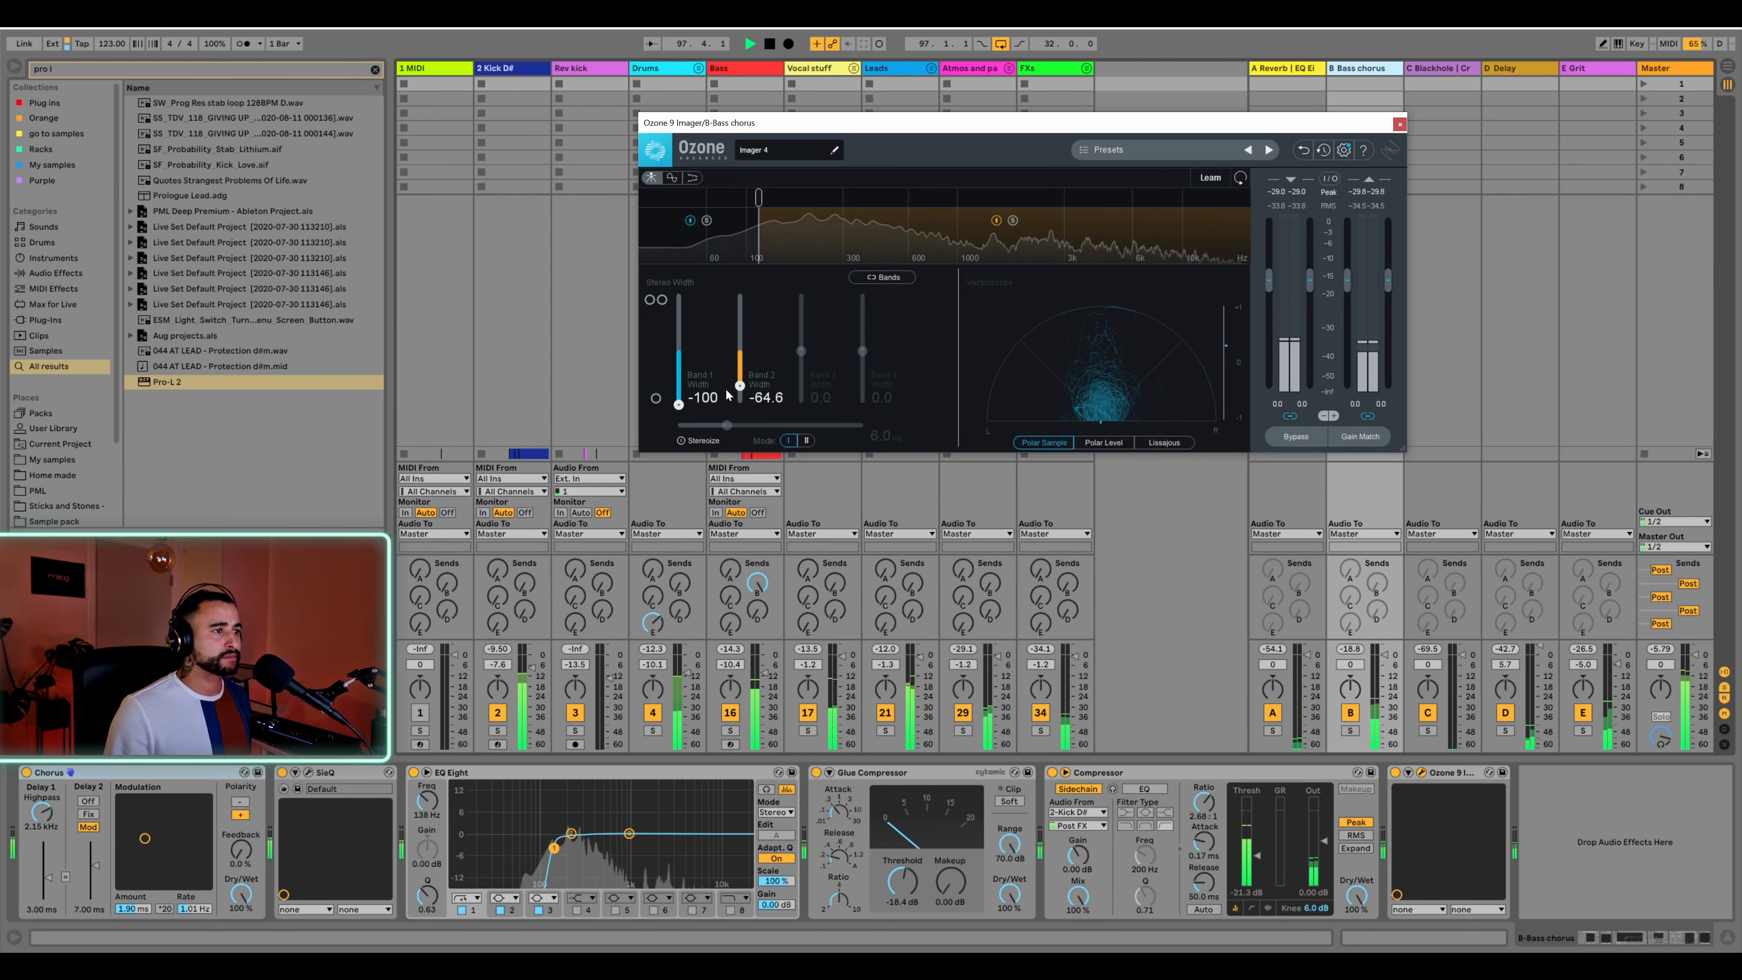
{"action": "left_click_drag", "start_coordinate": [740, 386], "coordinate": [741, 349]}
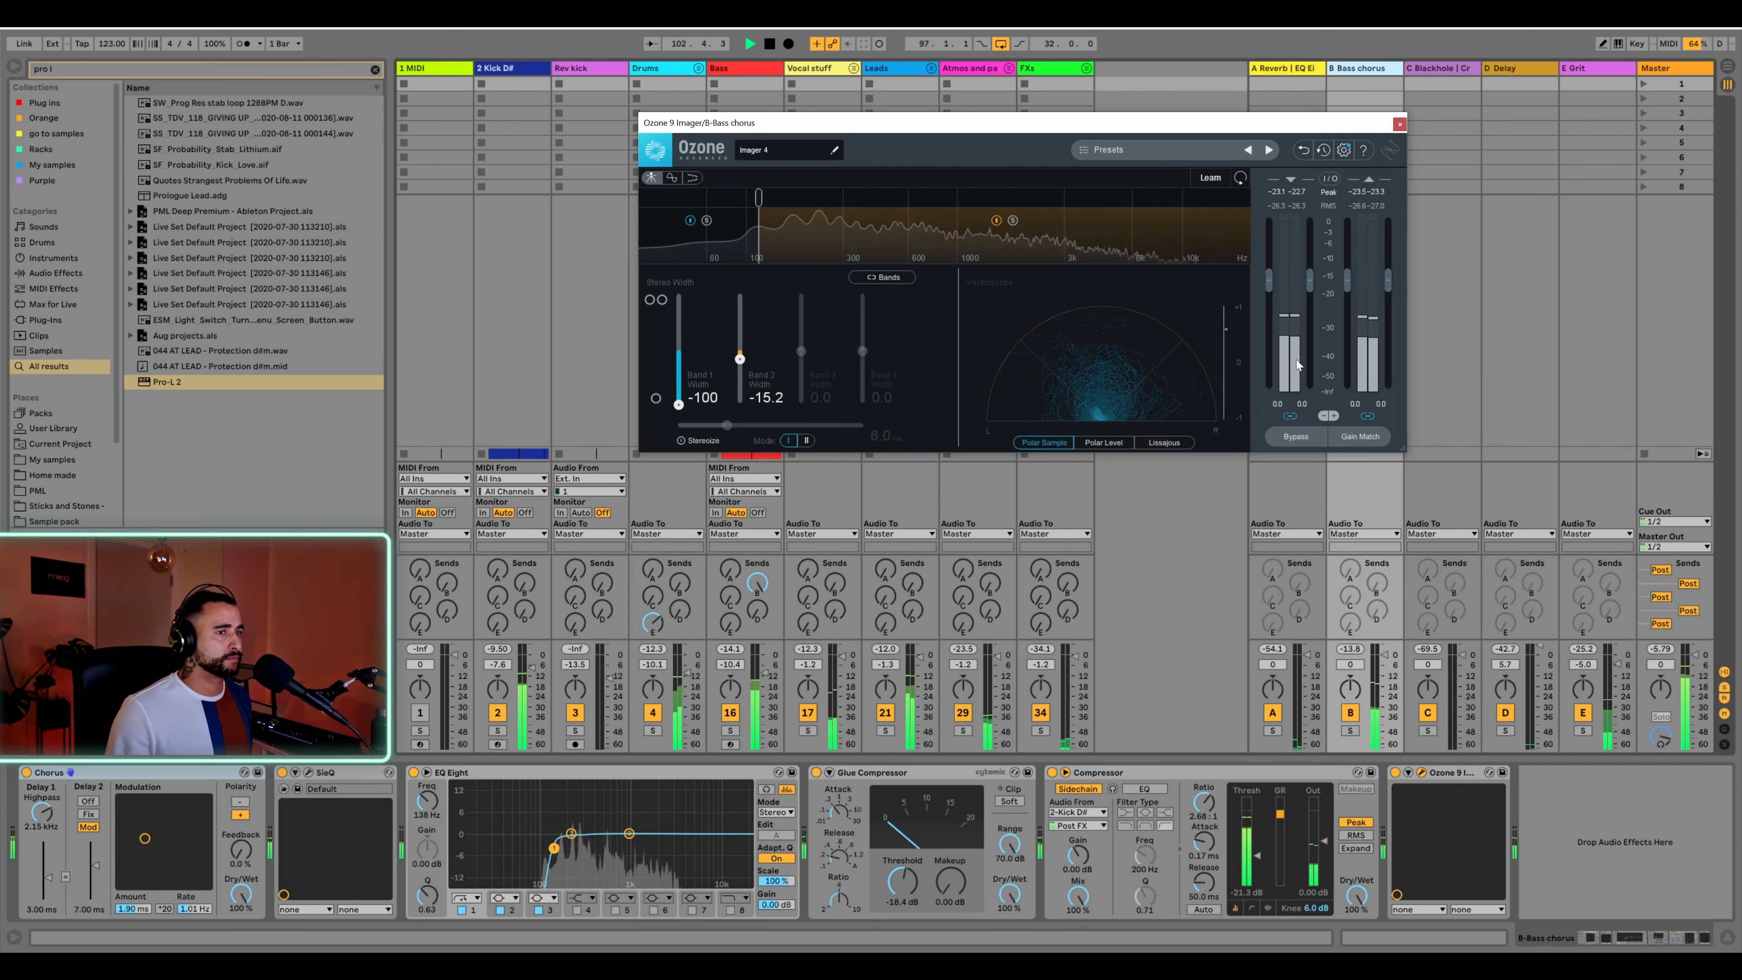
{"action": "left_click", "coordinate": [1400, 124]}
{"action": "key", "text": "space"}
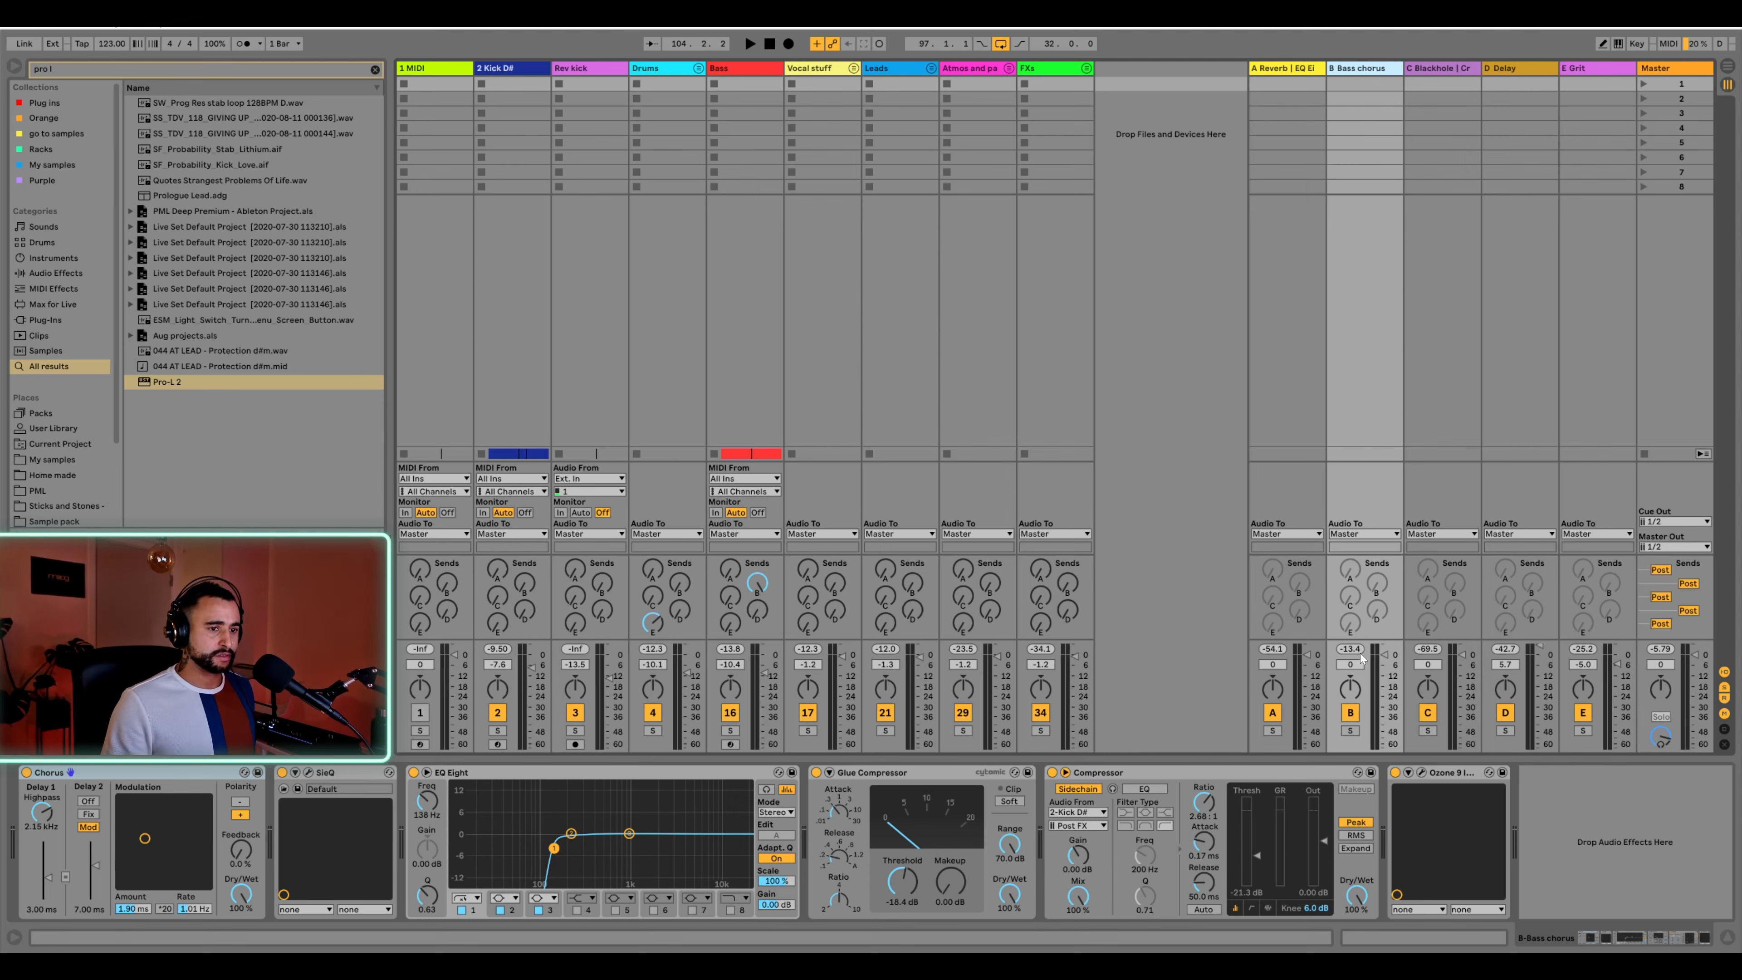
Play back the loop and raise the Drums group's volume to -6.1 dB
{"action": "key", "text": "space"}
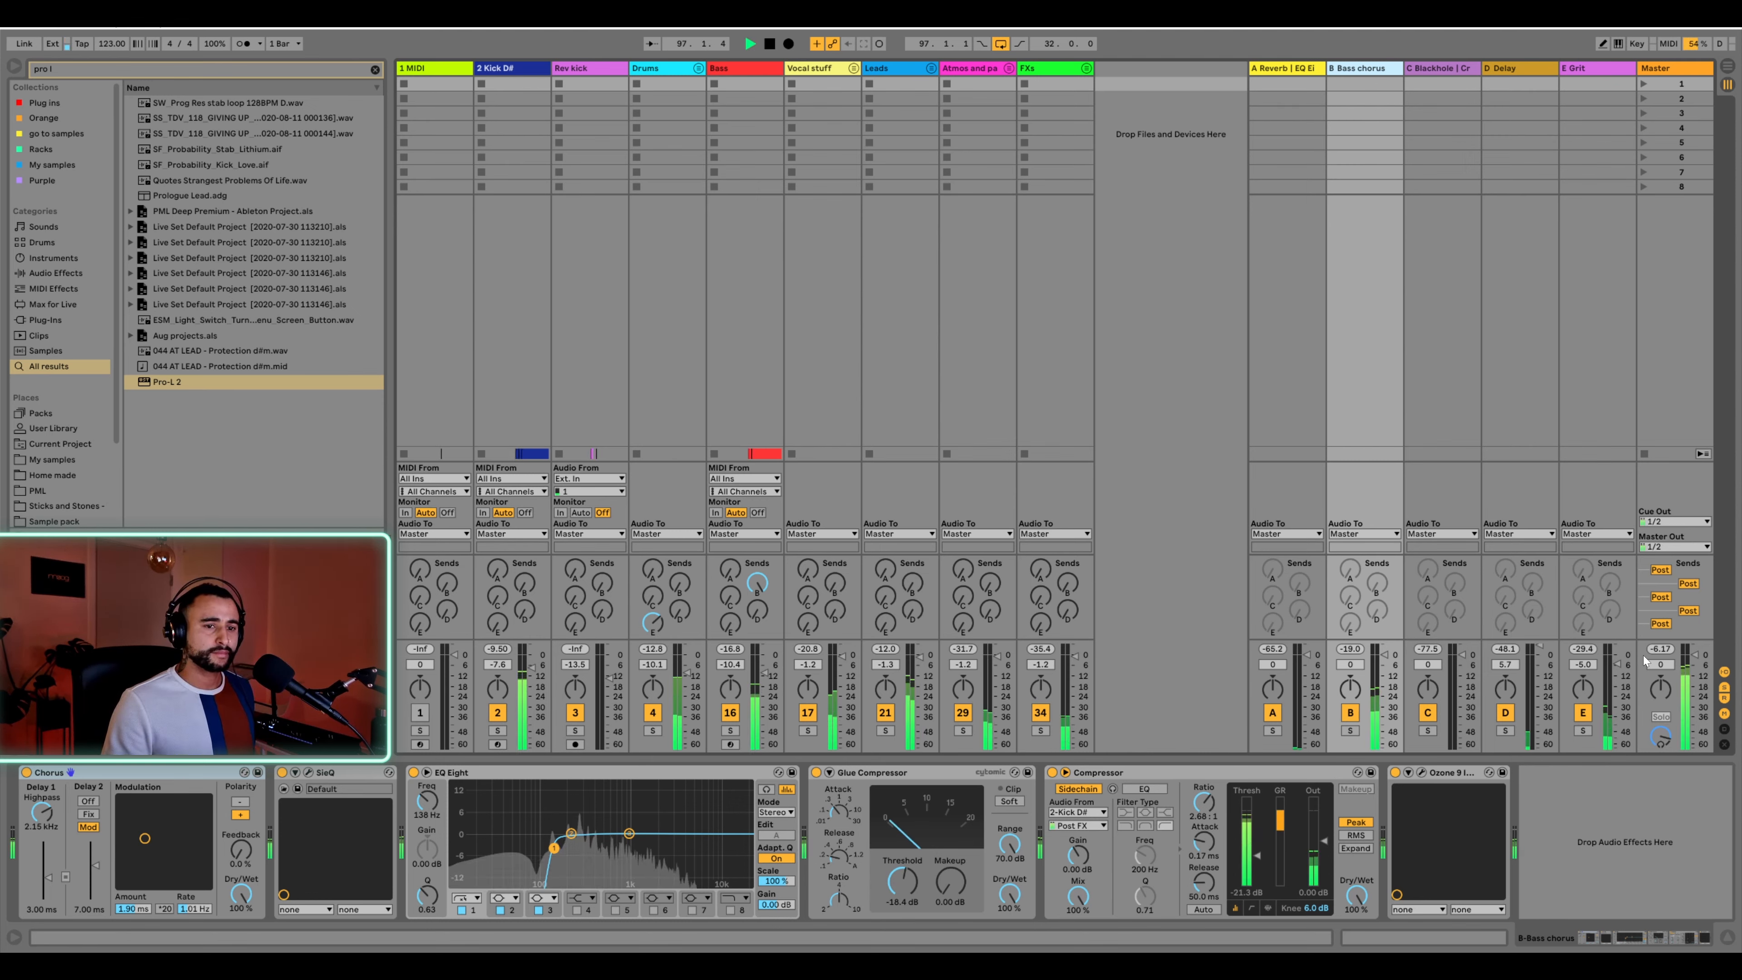
{"action": "key", "text": "space"}
{"action": "key", "text": "space"}
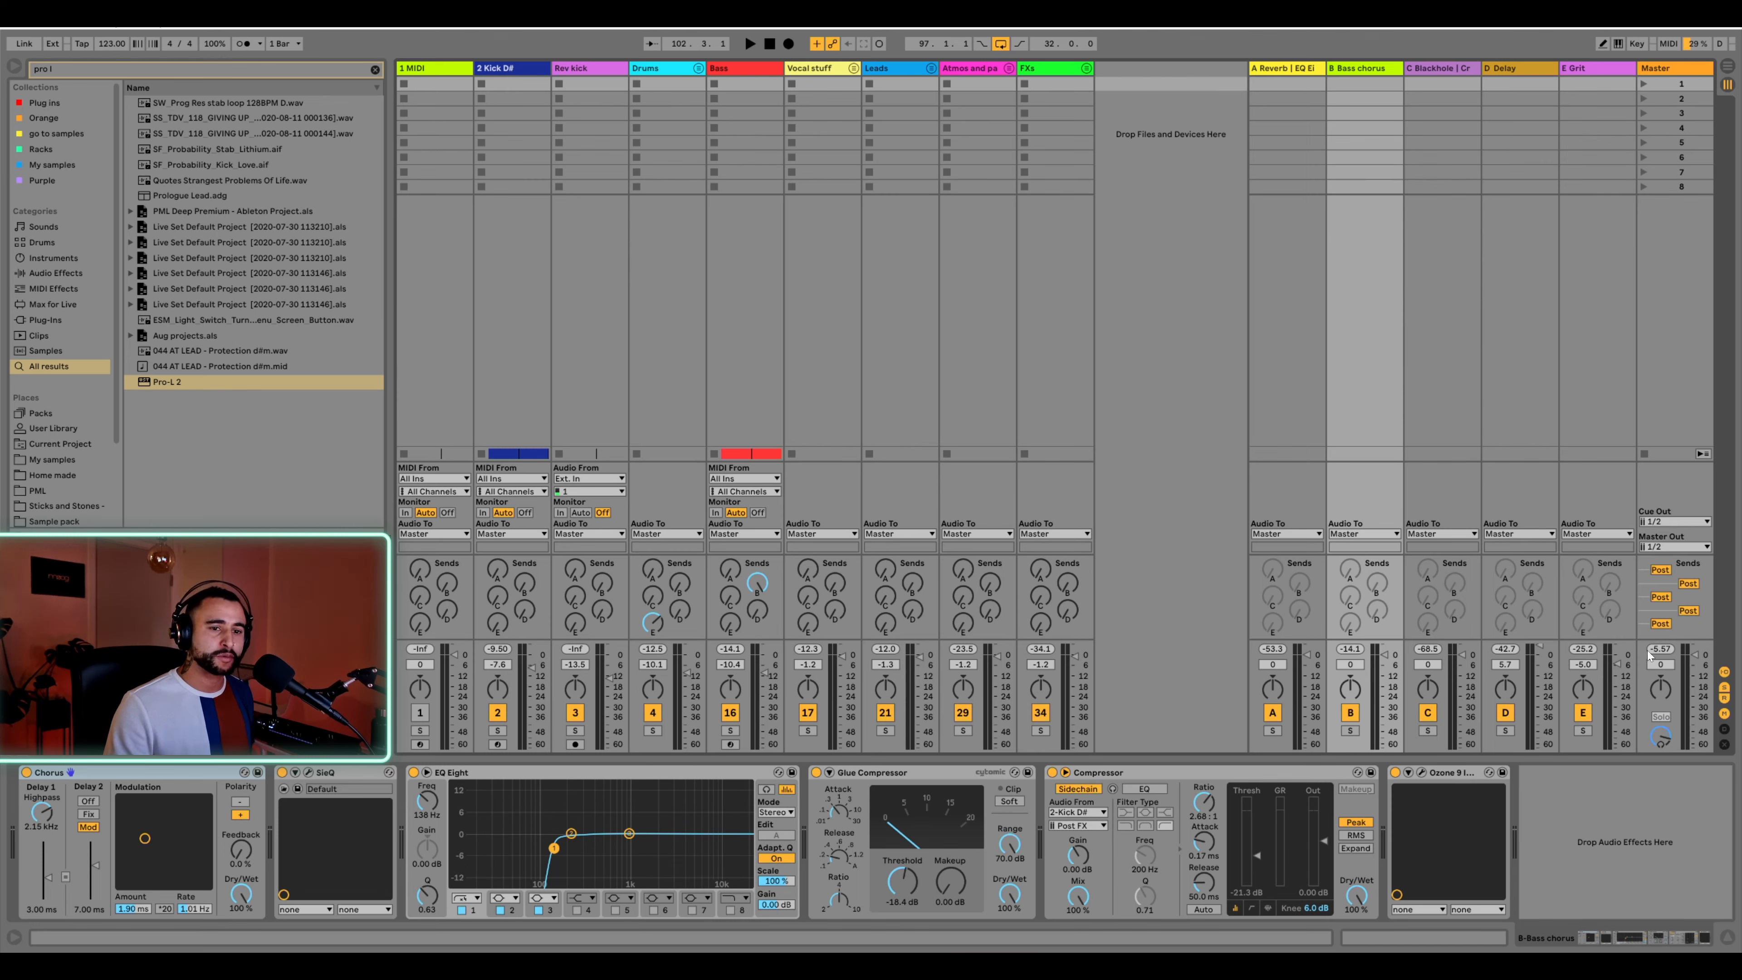
{"action": "key", "text": "space"}
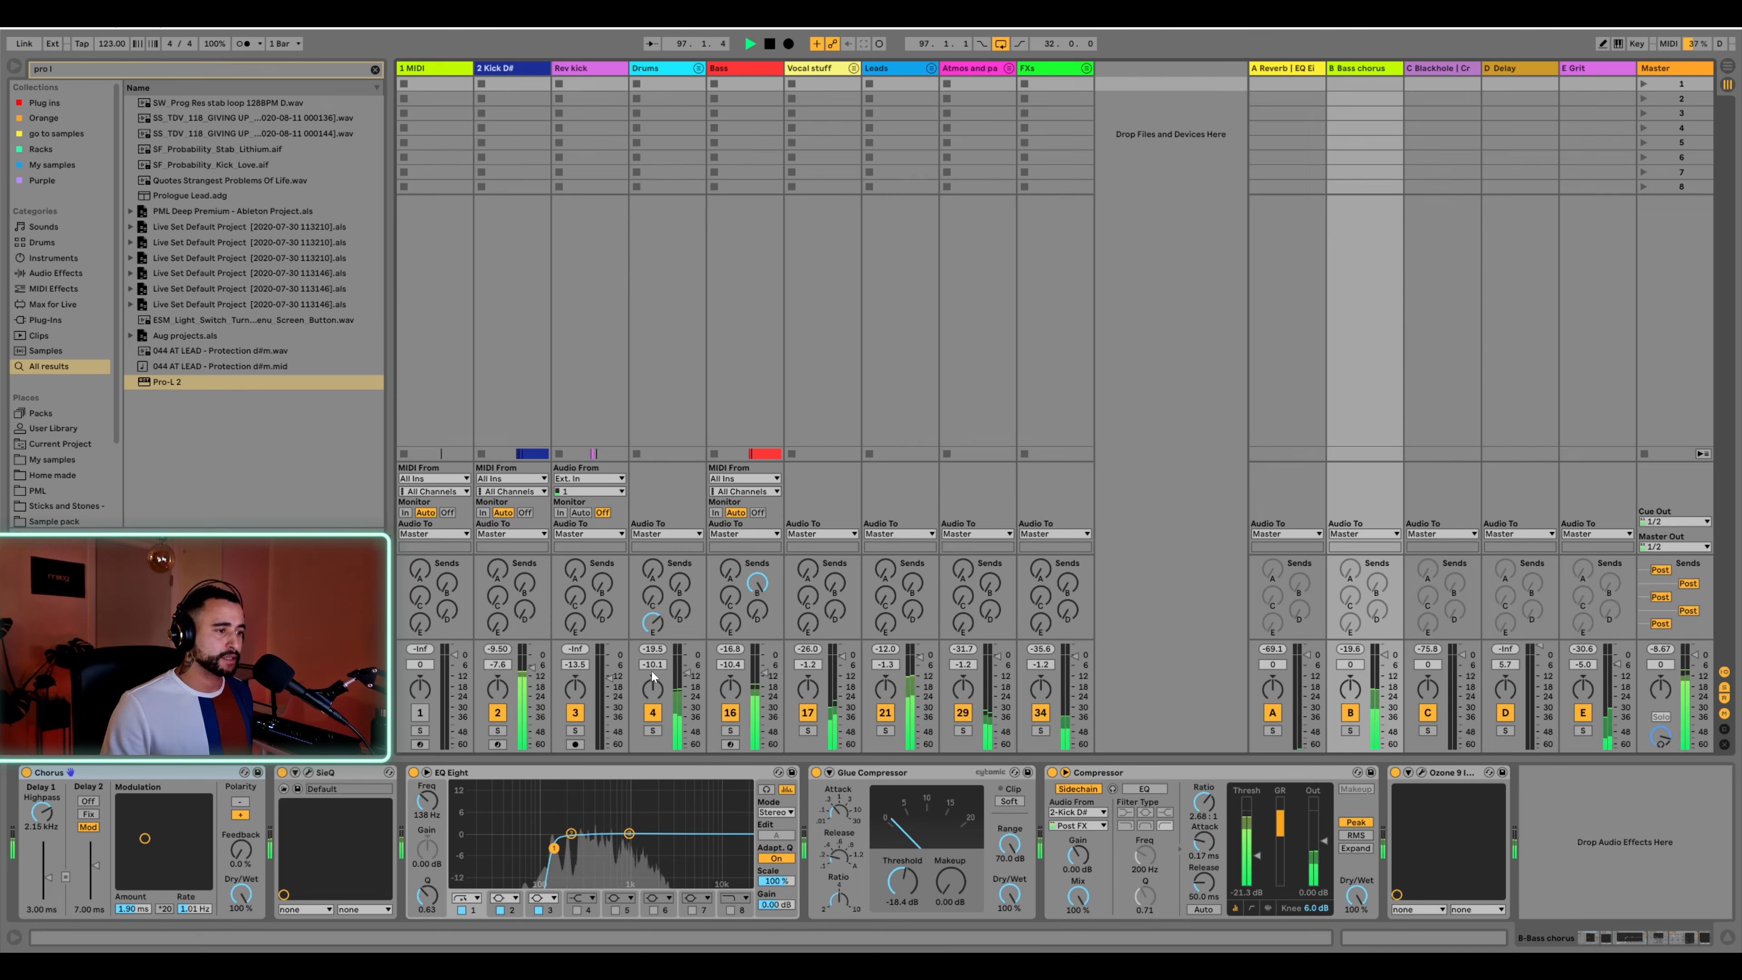
{"action": "left_click_drag", "start_coordinate": [651, 664], "coordinate": [651, 663]}
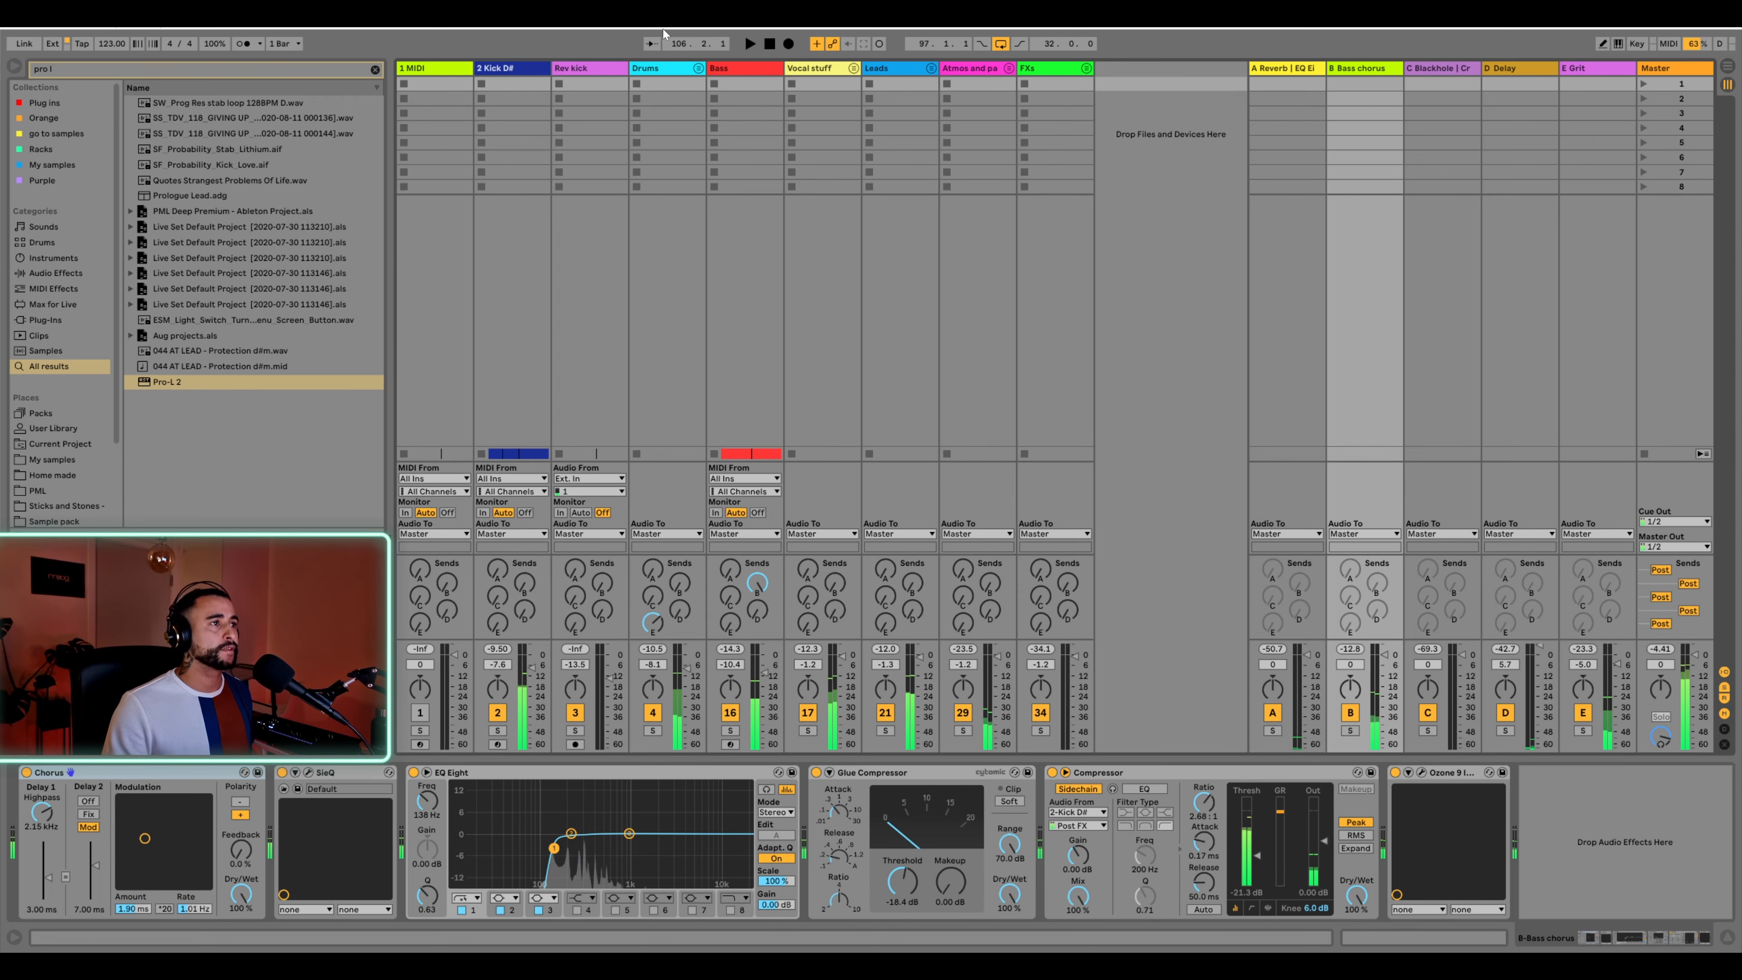
Add a Pro-L 2 limiter to the Drums group and set its output level to -12.0 dBTP
{"action": "left_click", "coordinate": [669, 71]}
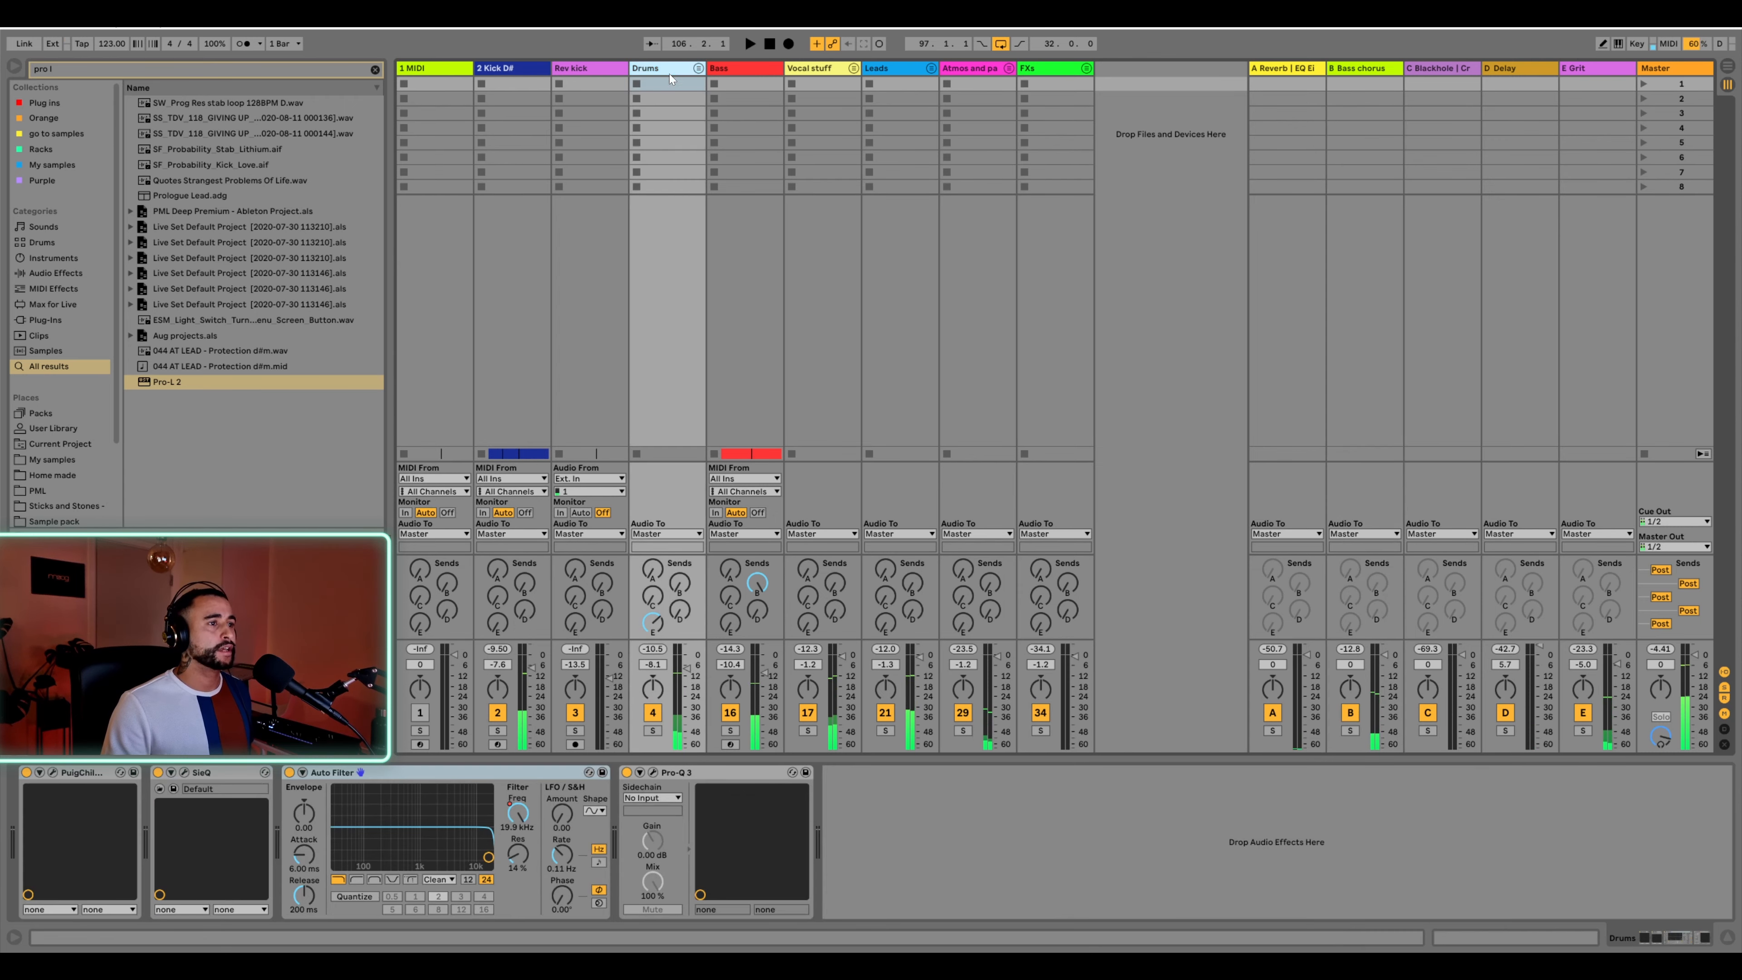
{"action": "double_click", "coordinate": [172, 387]}
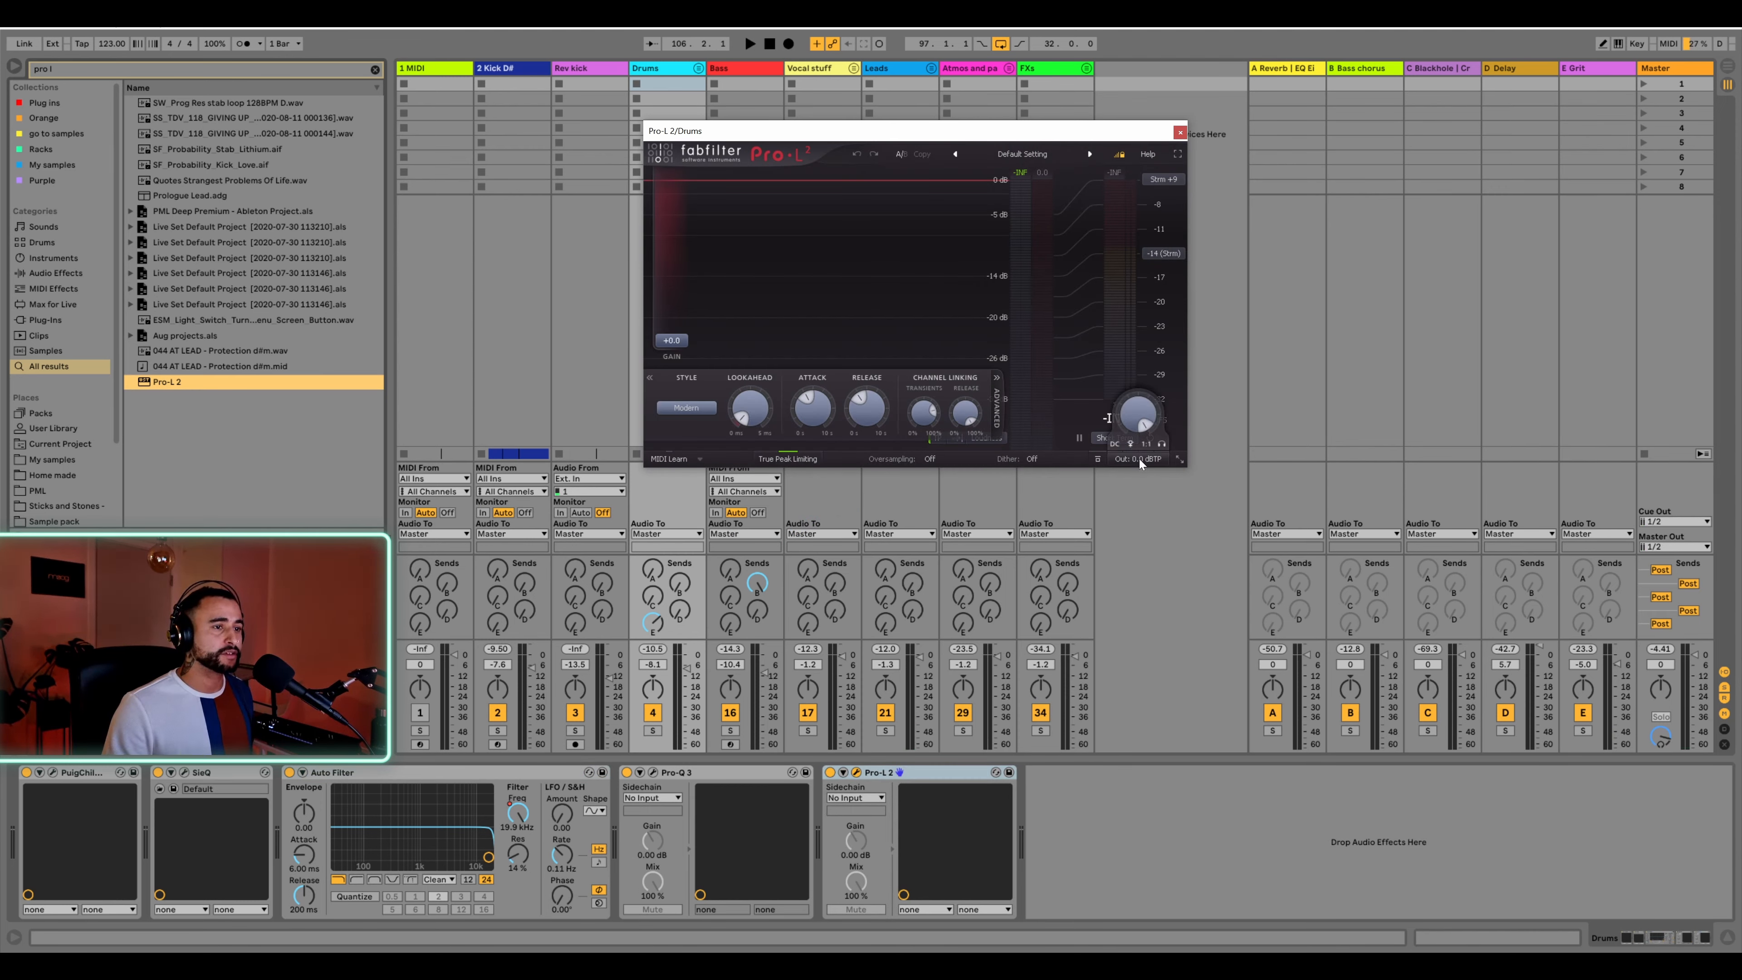
{"action": "mouse_move", "coordinate": [1140, 458]}
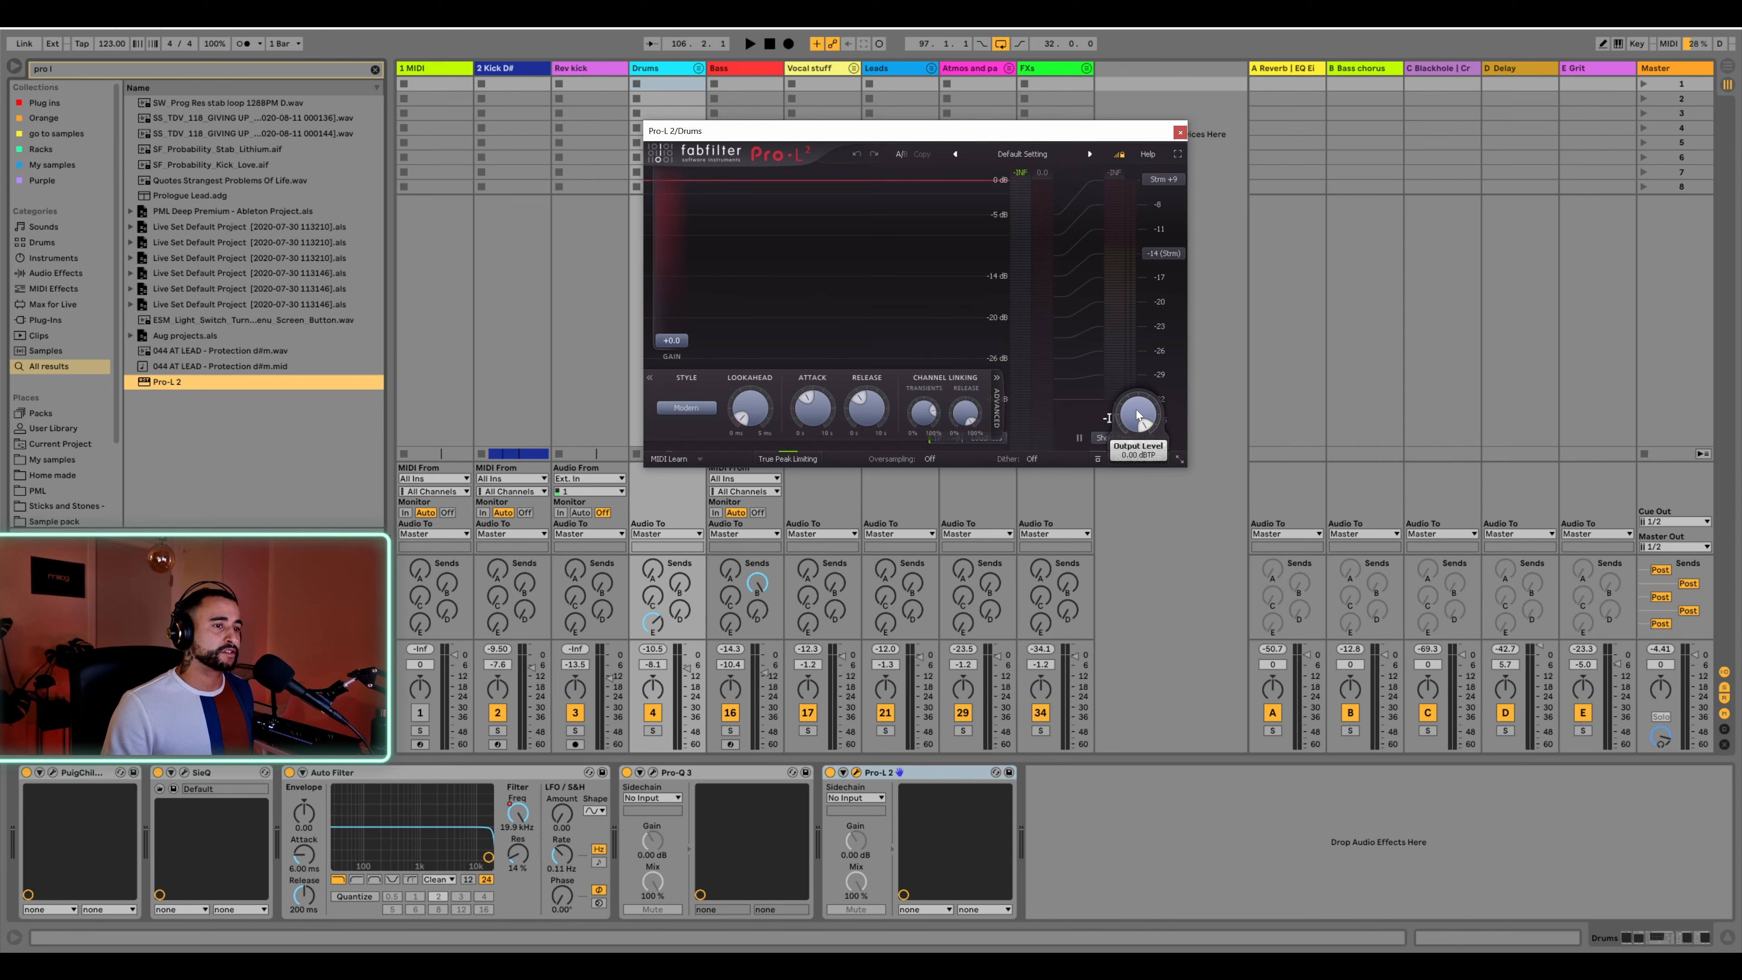
{"action": "left_click_drag", "start_coordinate": [1141, 509], "coordinate": [1157, 581]}
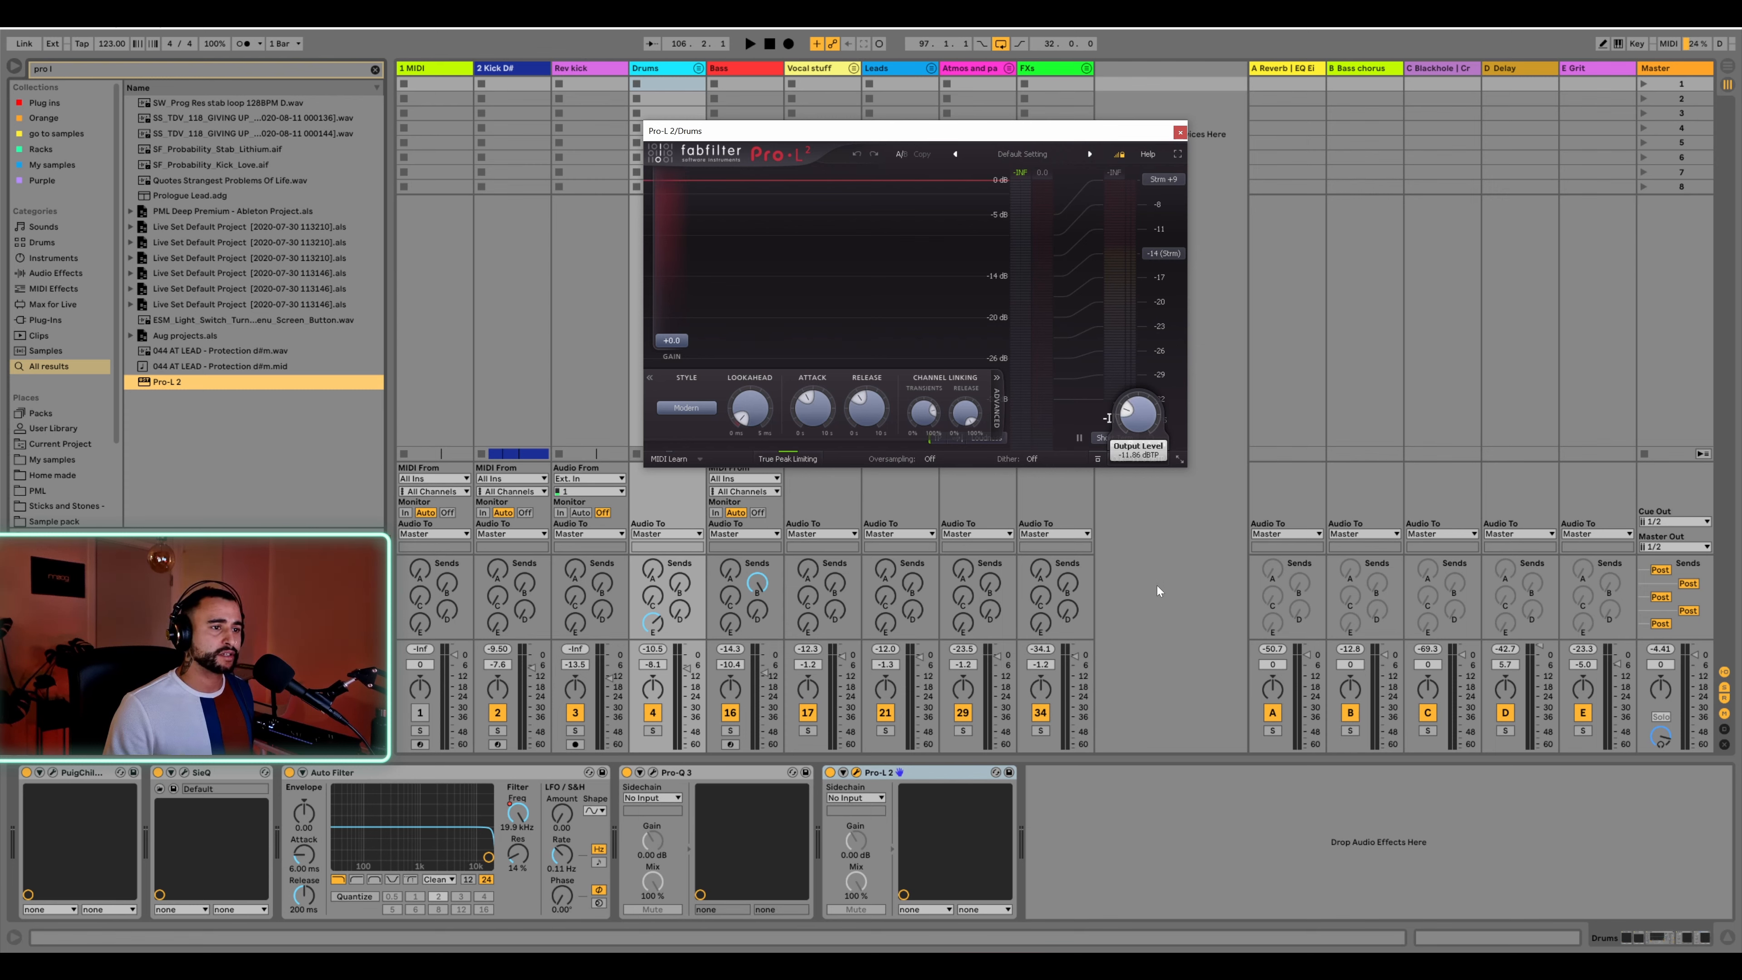
{"action": "left_click_drag", "start_coordinate": [1157, 584], "coordinate": [1156, 585]}
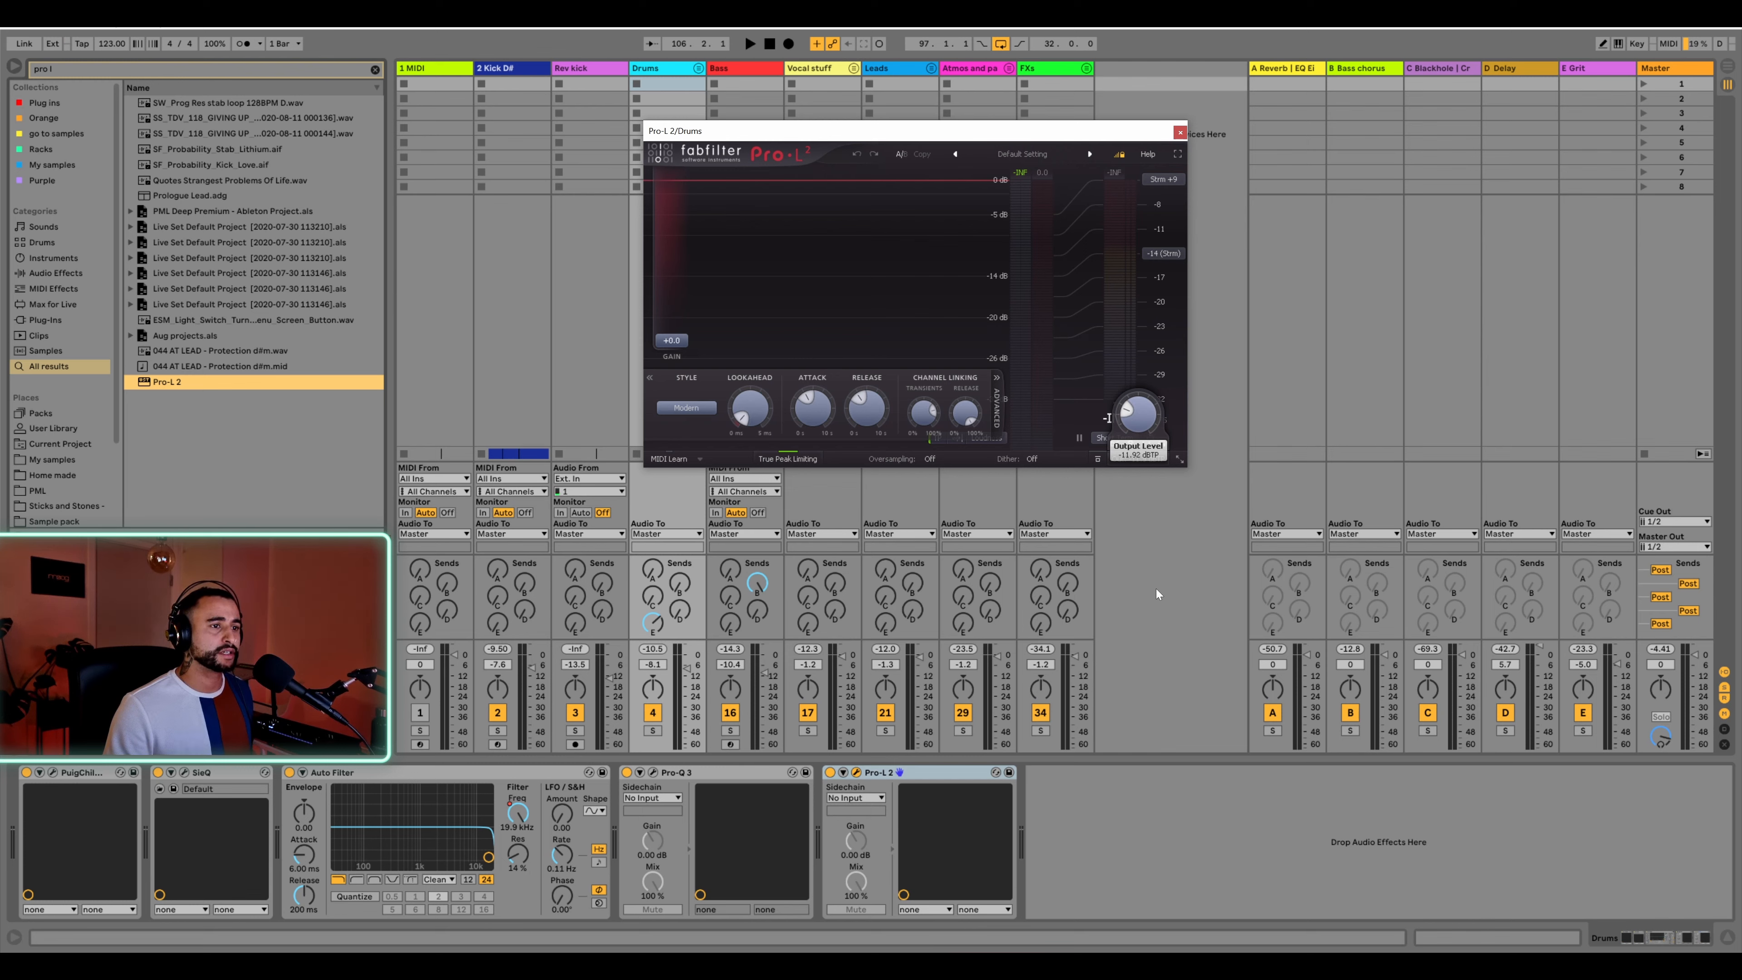
{"action": "left_click_drag", "start_coordinate": [1156, 590], "coordinate": [1157, 590]}
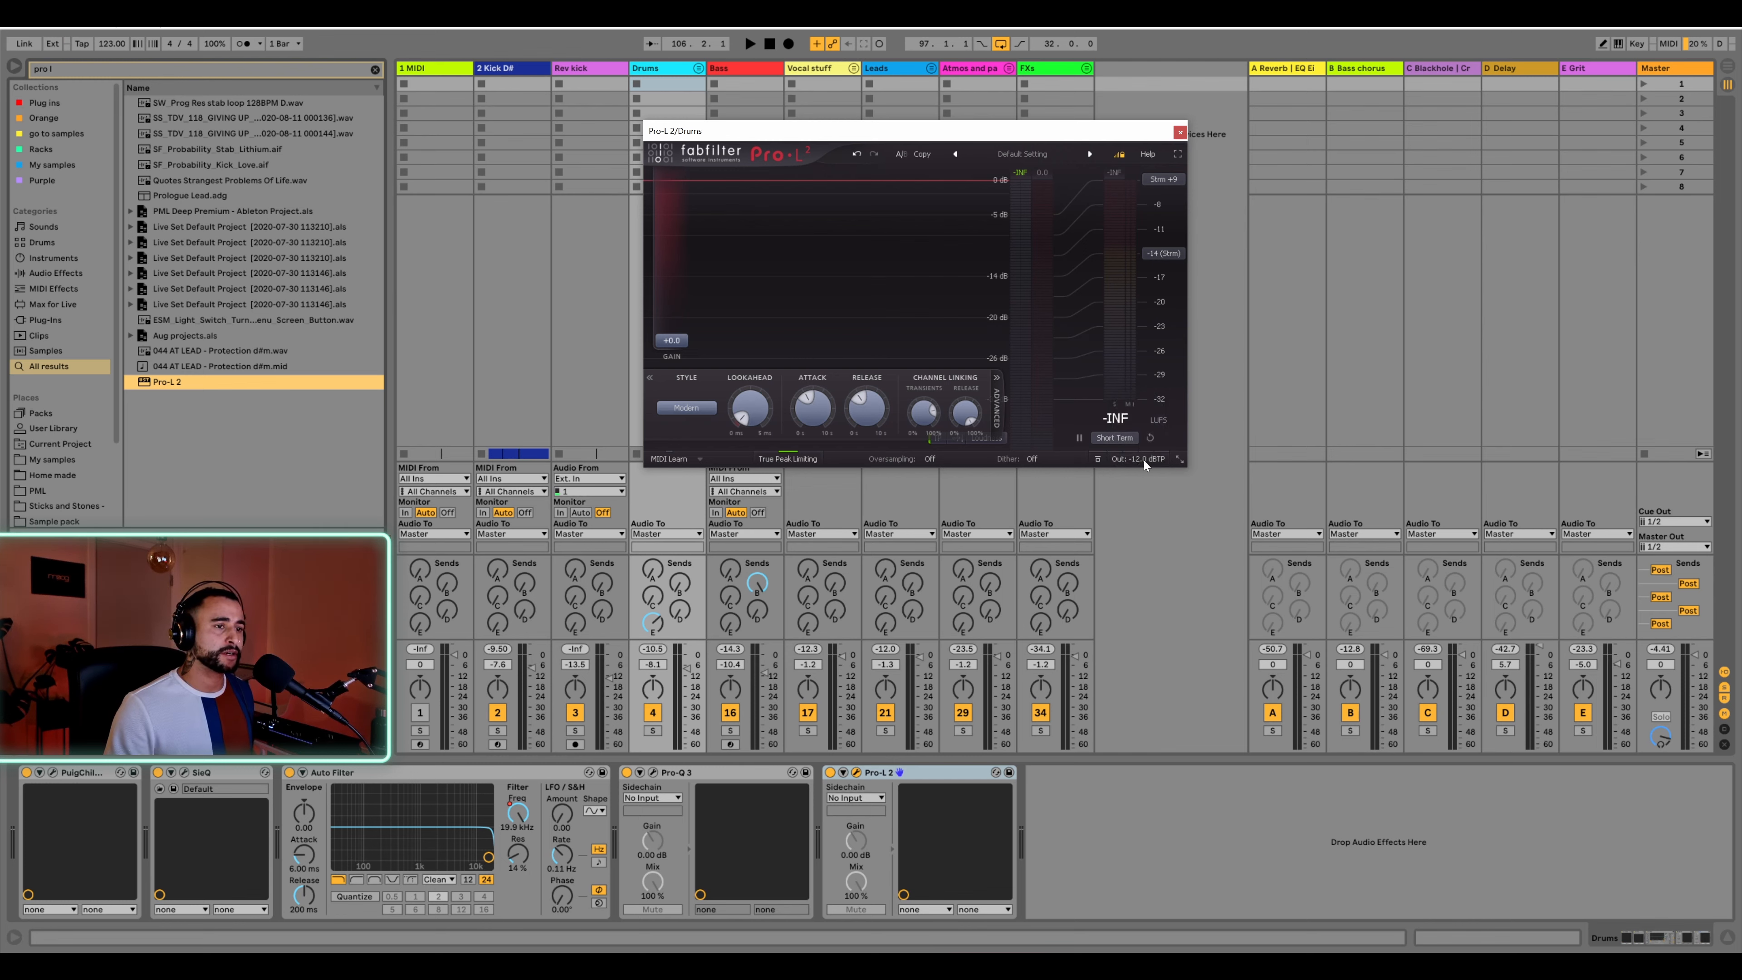
{"action": "mouse_move", "coordinate": [1145, 456]}
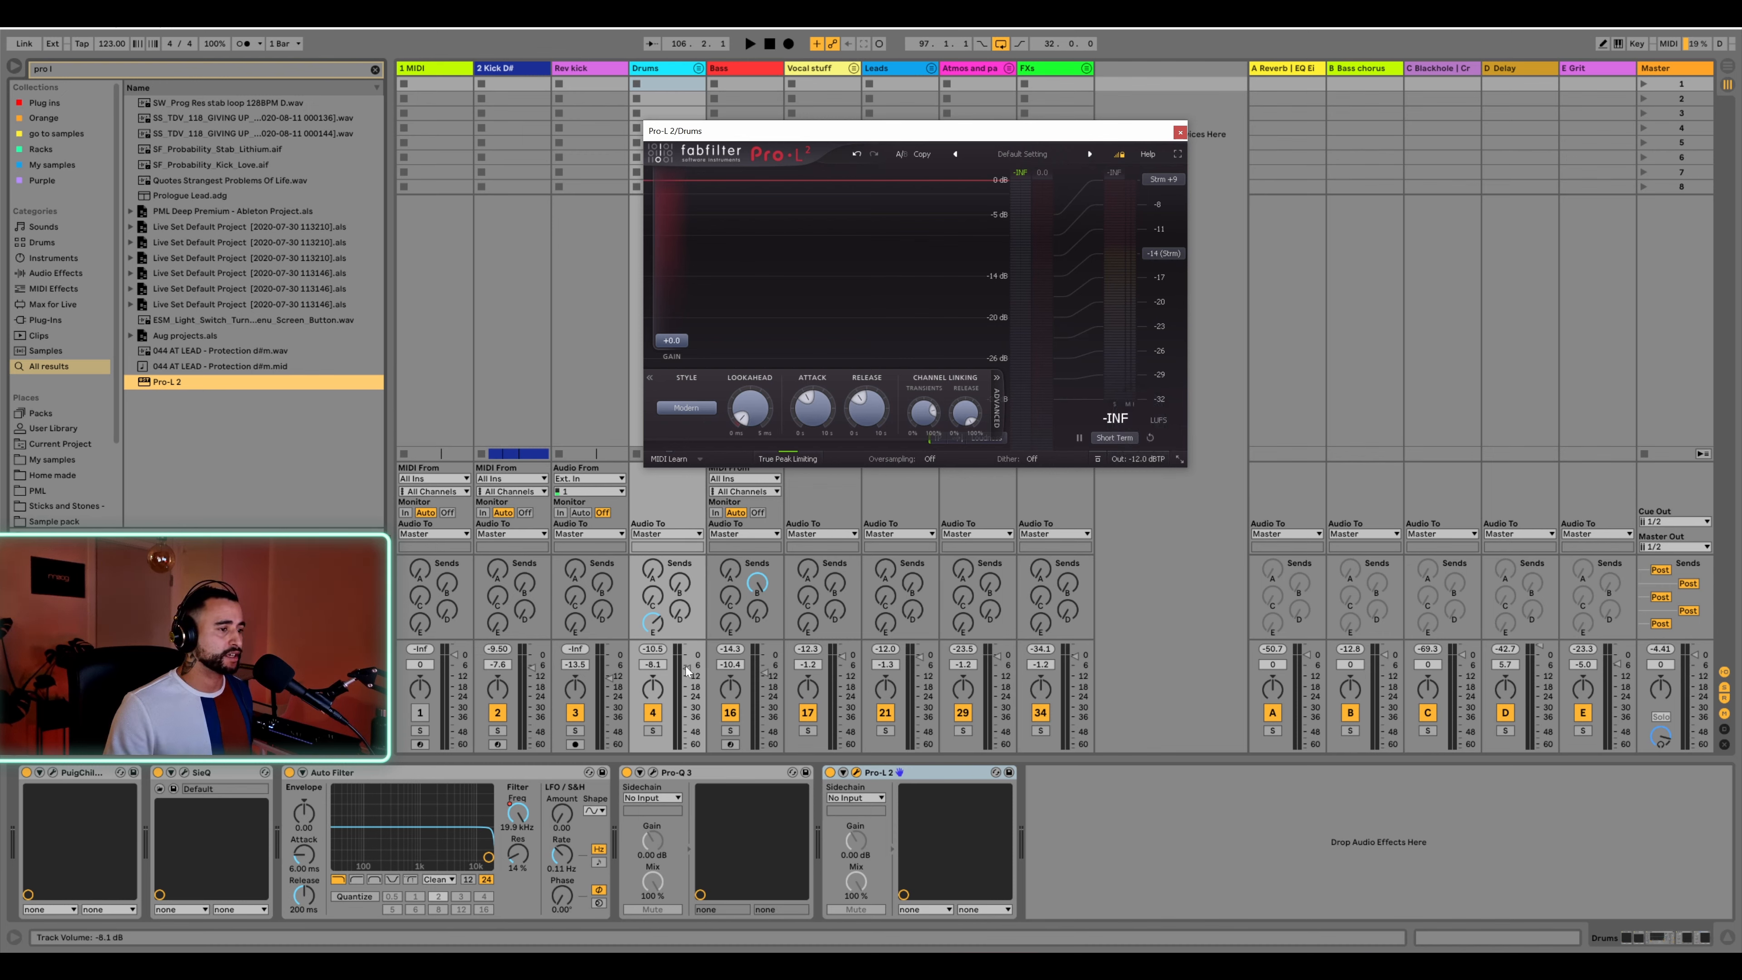
Set the Drums group's volume to 0 dB and its Pro-L 2 limiting style to Punchy
{"action": "left_click_drag", "start_coordinate": [688, 671], "coordinate": [687, 666]}
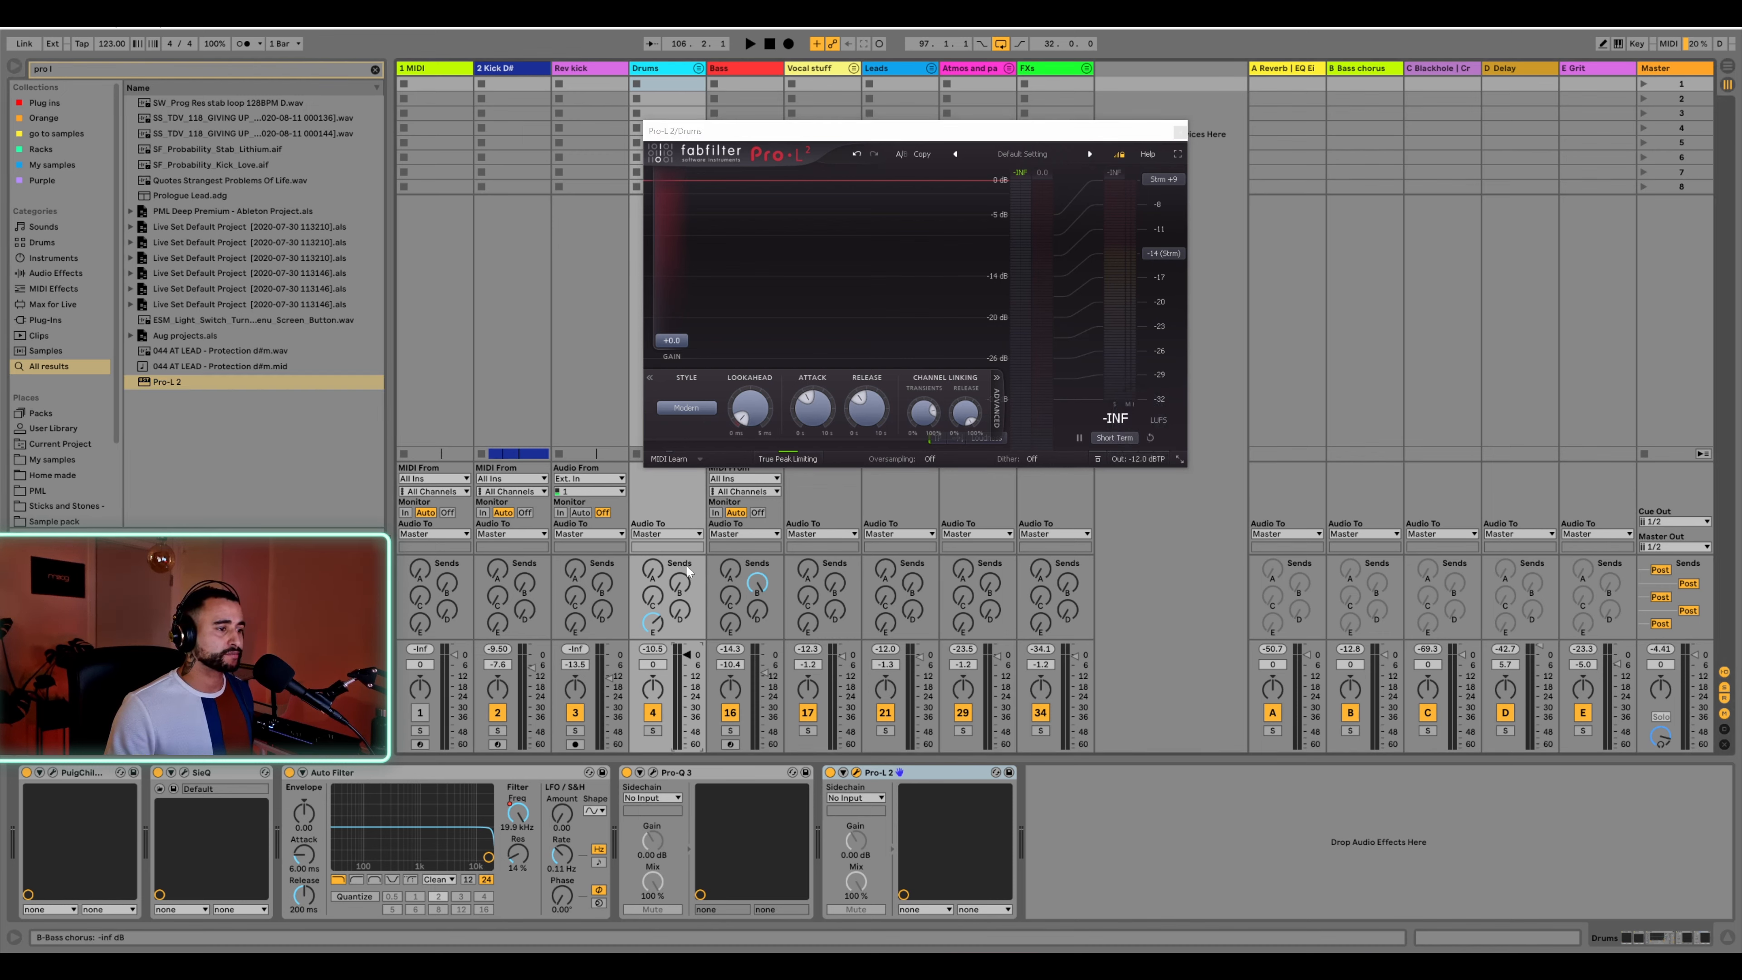
{"action": "left_click", "coordinate": [687, 408]}
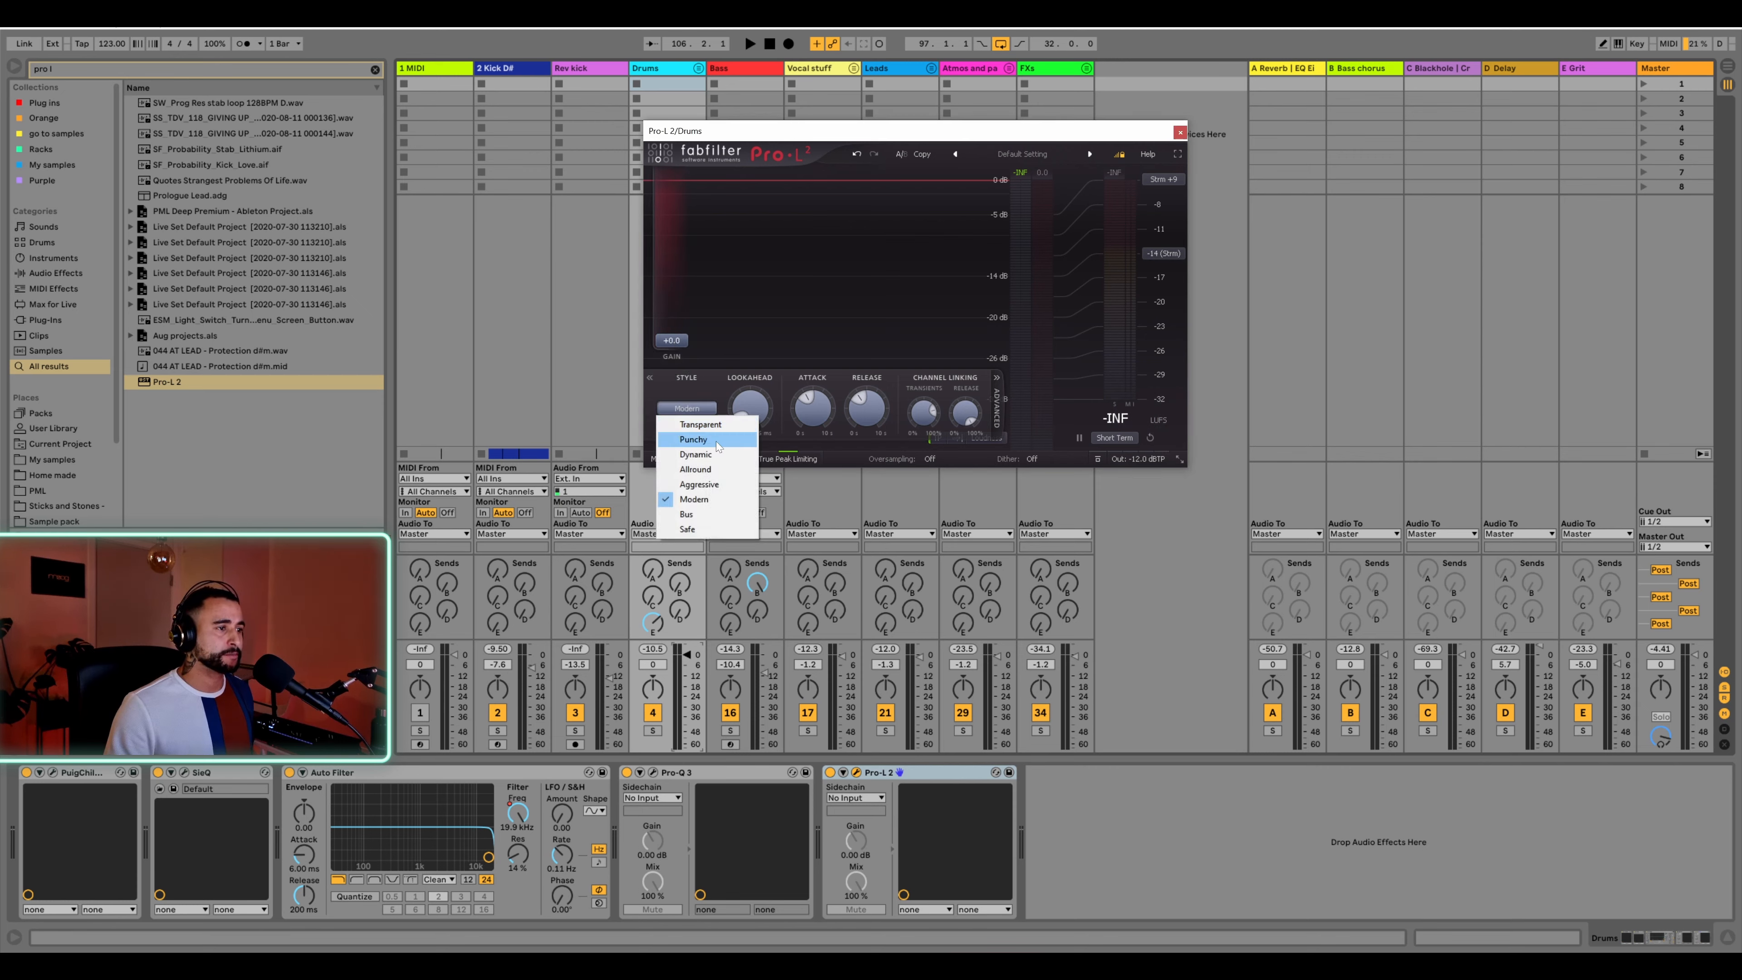
{"action": "left_click", "coordinate": [694, 439]}
Raise the Drums Pro-L 2's gain to +5.1 dB during playback, resetting the master peak level, and close the plug-in window
{"action": "key", "text": "space"}
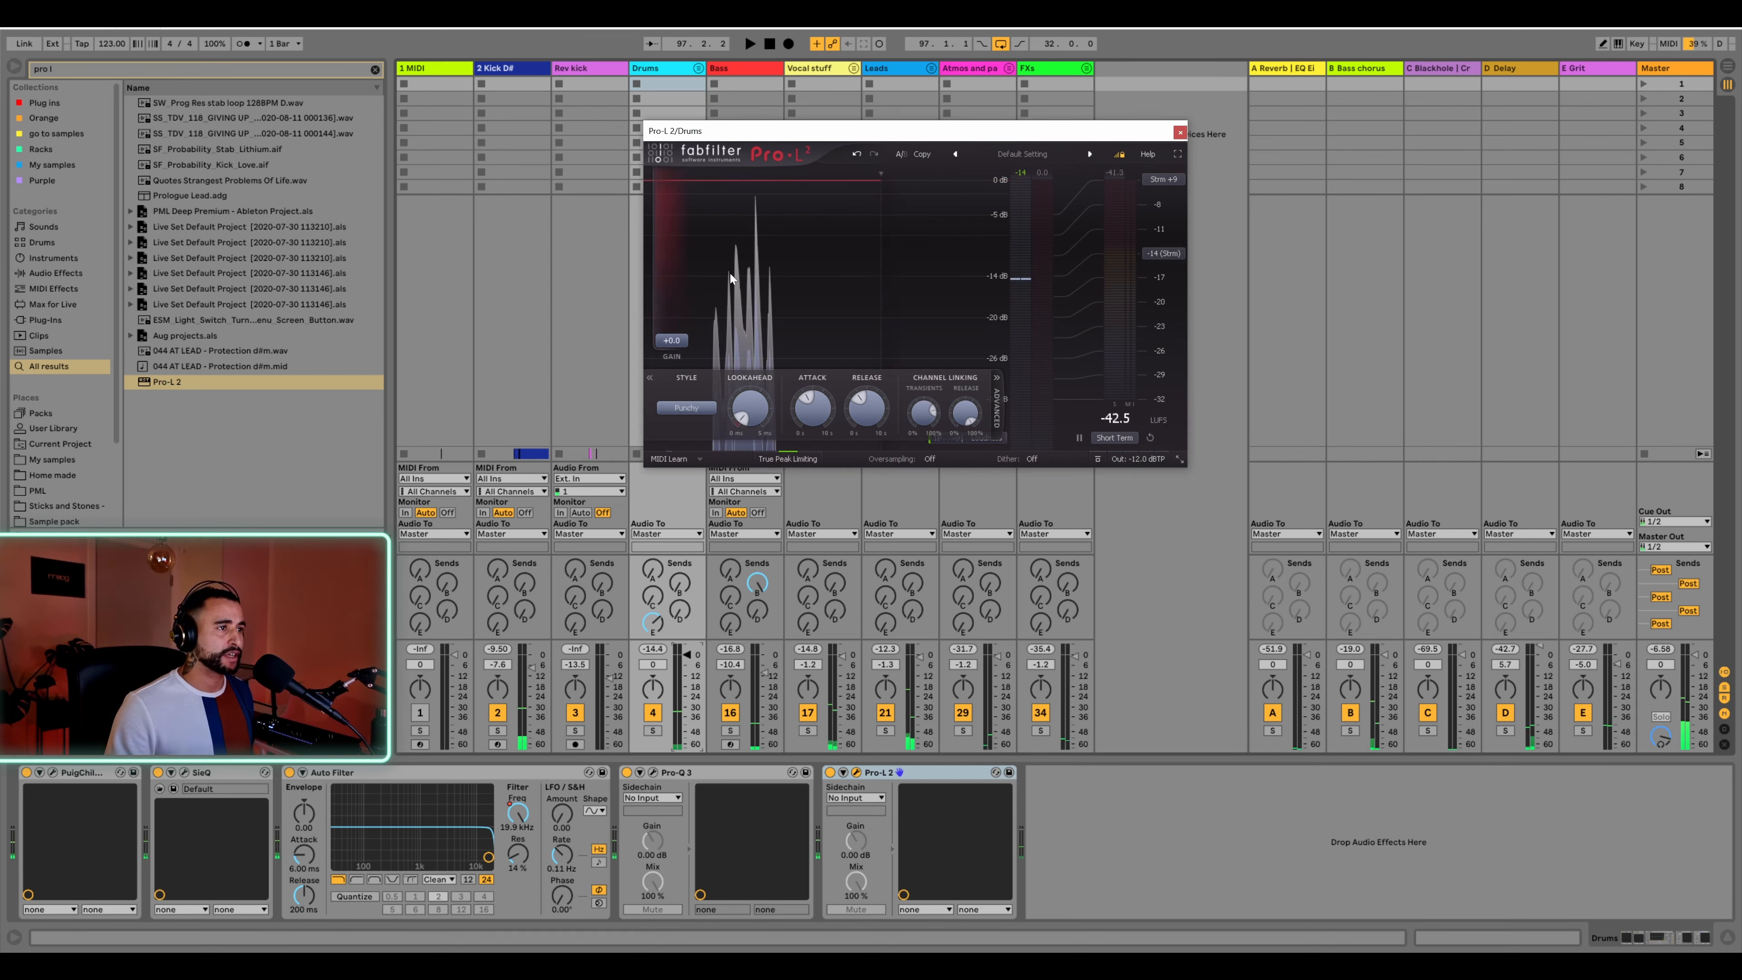
{"action": "left_click_drag", "start_coordinate": [671, 341], "coordinate": [677, 326]}
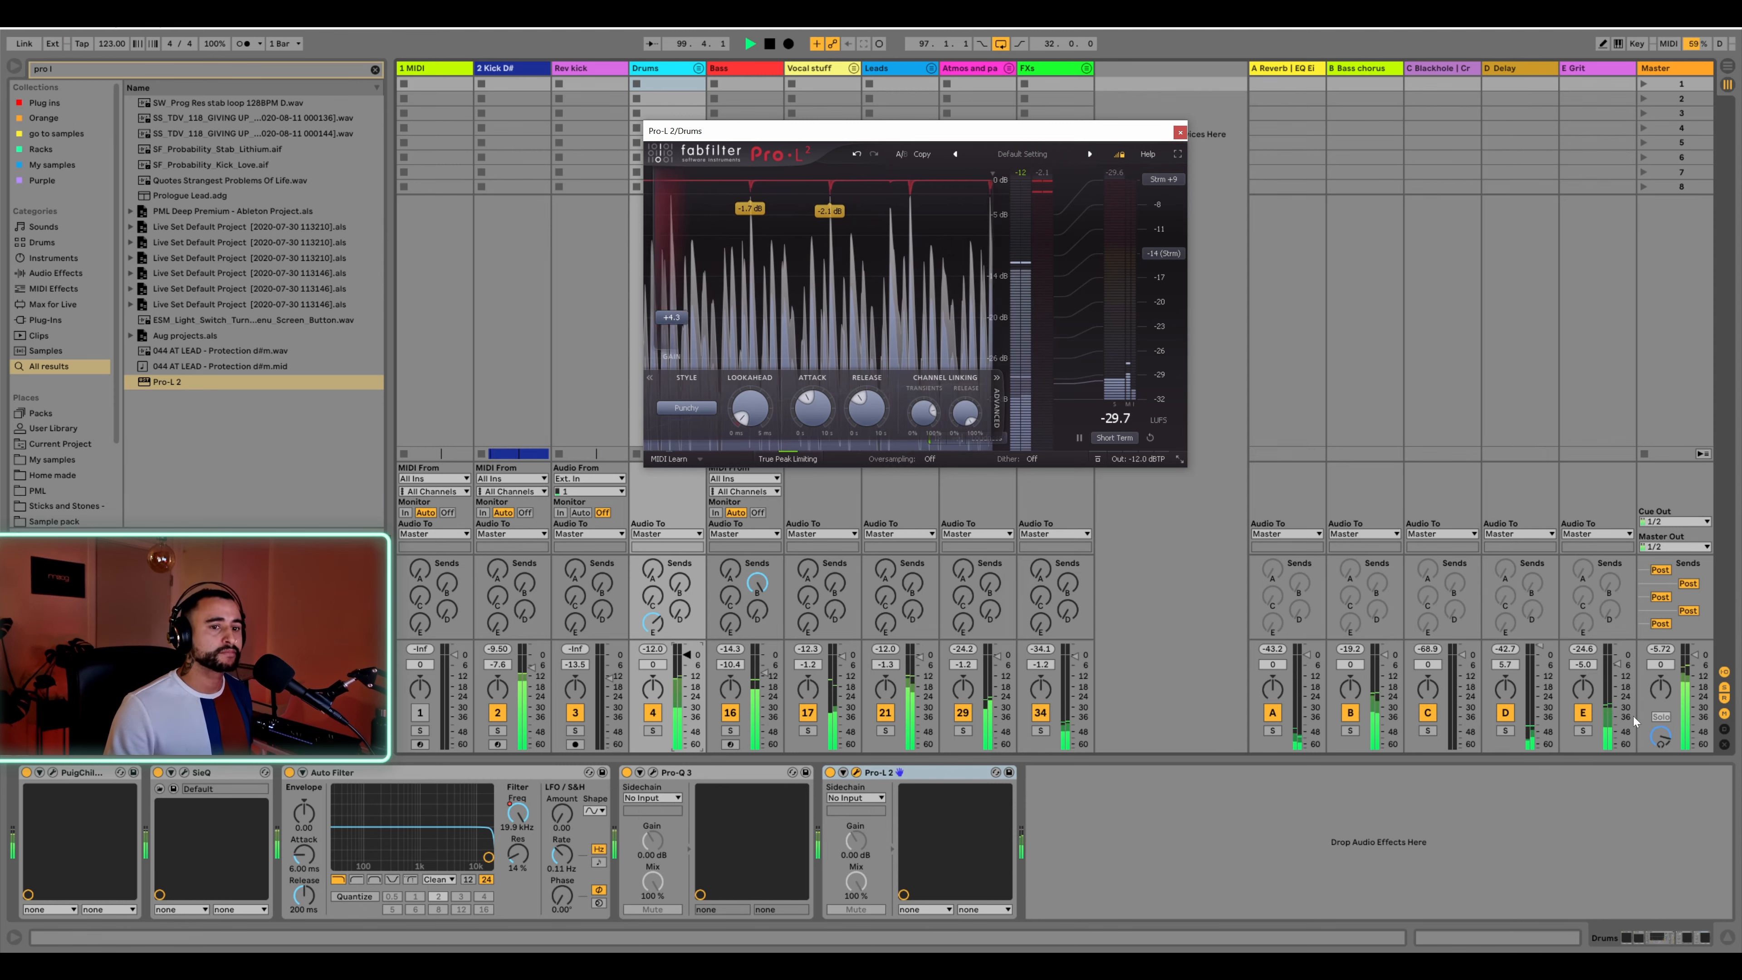
{"action": "left_click", "coordinate": [1661, 648]}
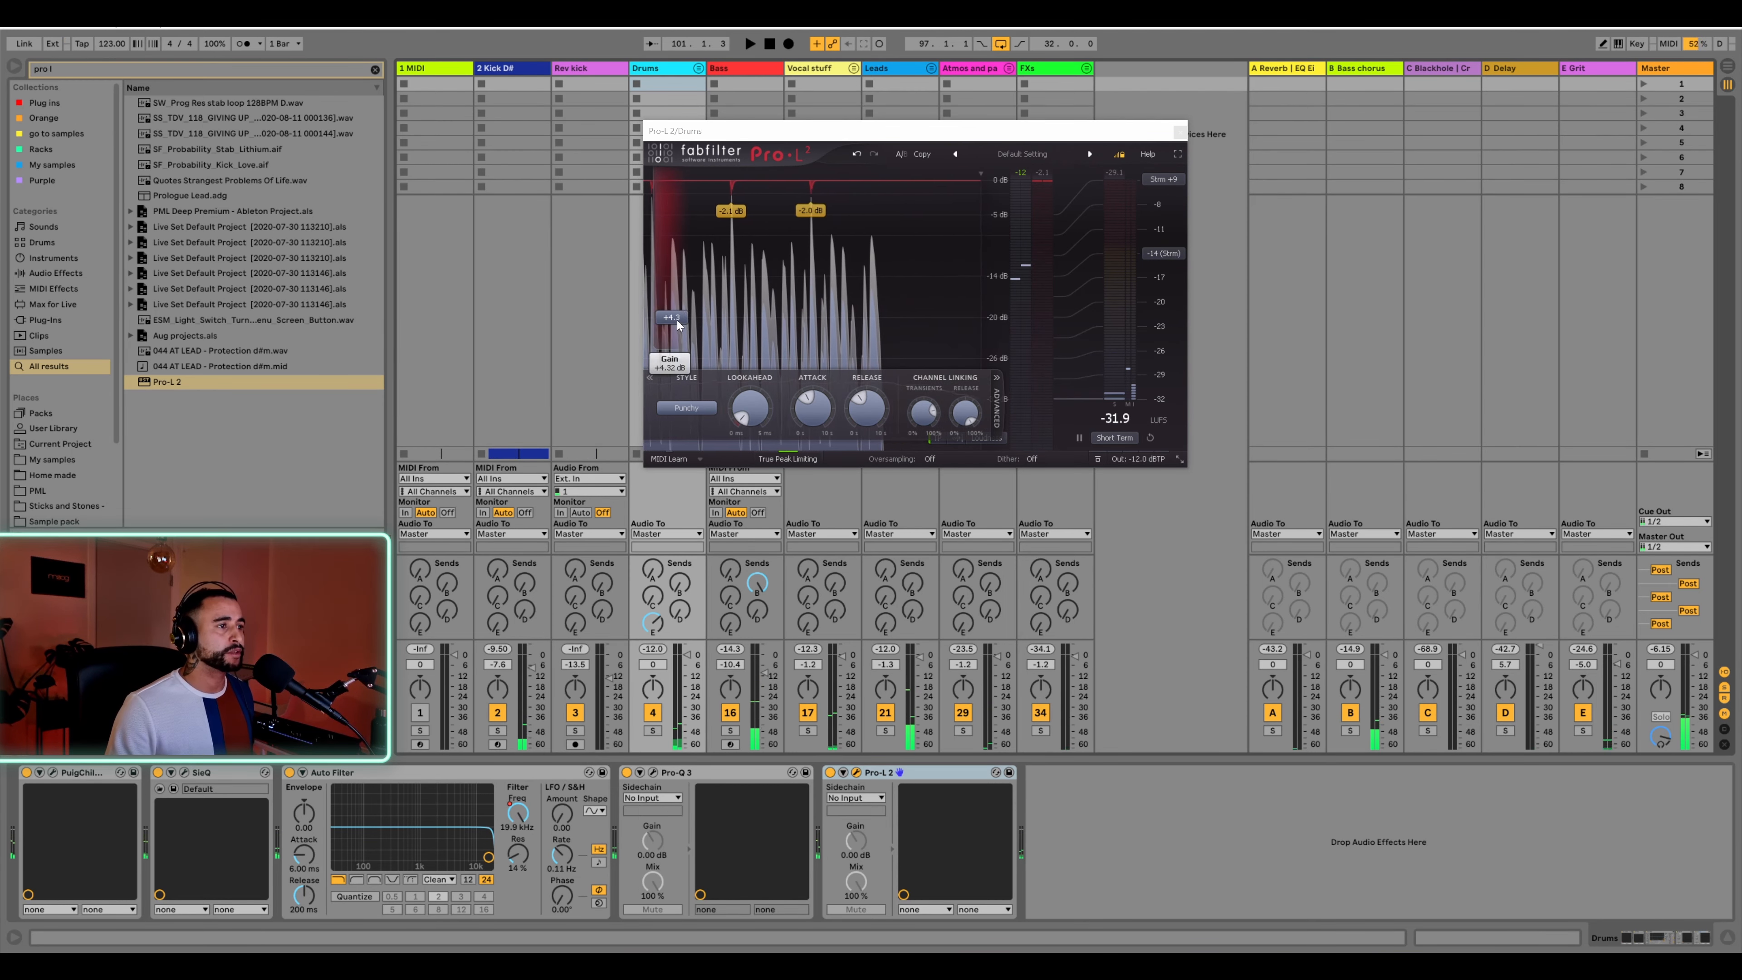
{"action": "key", "text": "space"}
{"action": "left_click_drag", "start_coordinate": [675, 317], "coordinate": [675, 311]}
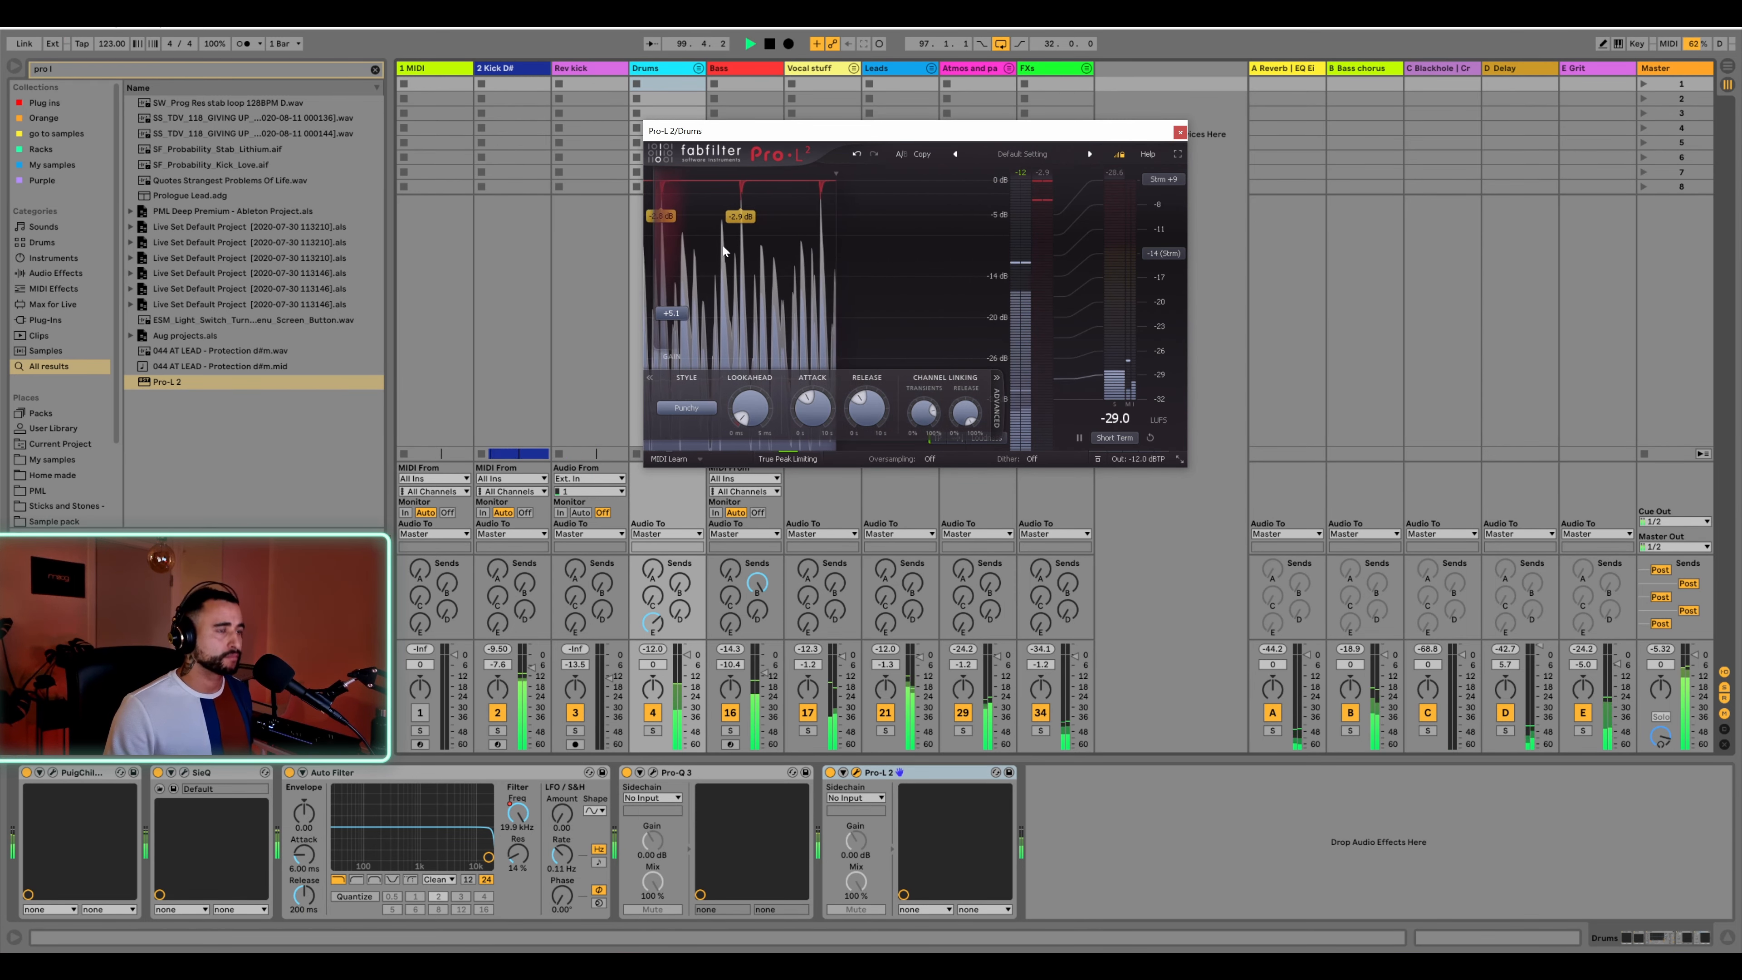
{"action": "left_click", "coordinate": [1179, 131]}
Unfold the Drums group and lower the Clap rack track's volume to -2.4 dB during playback
{"action": "left_click", "coordinate": [698, 68]}
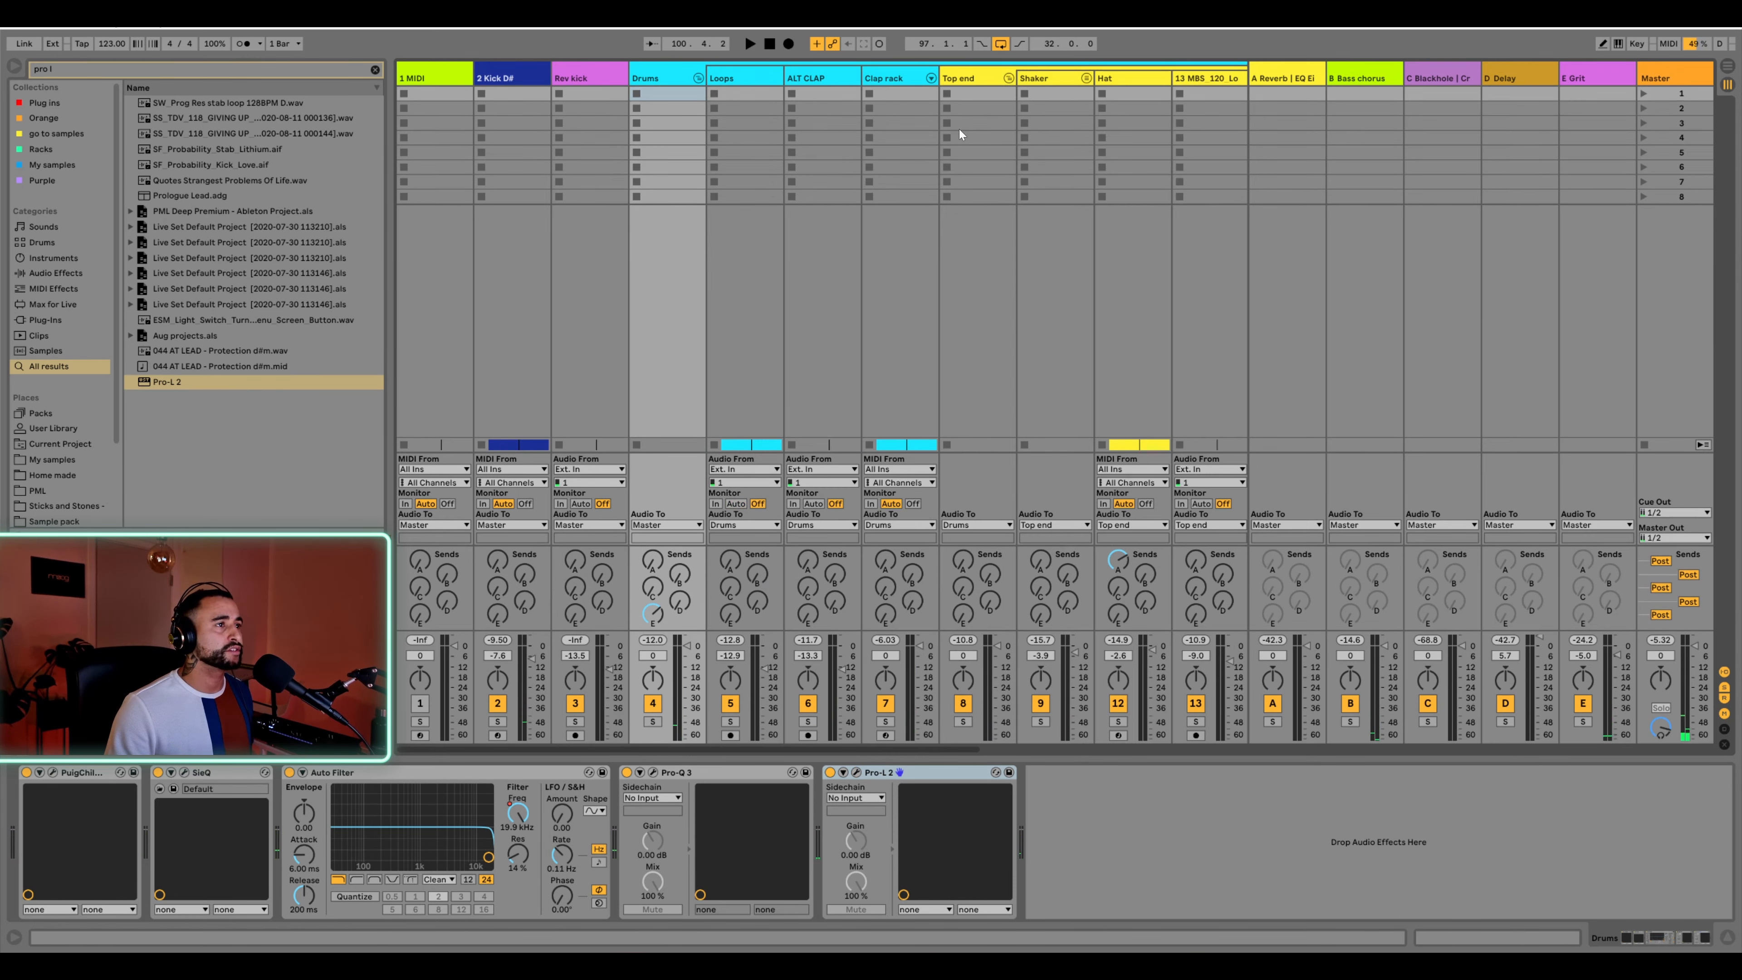
{"action": "key", "text": "space"}
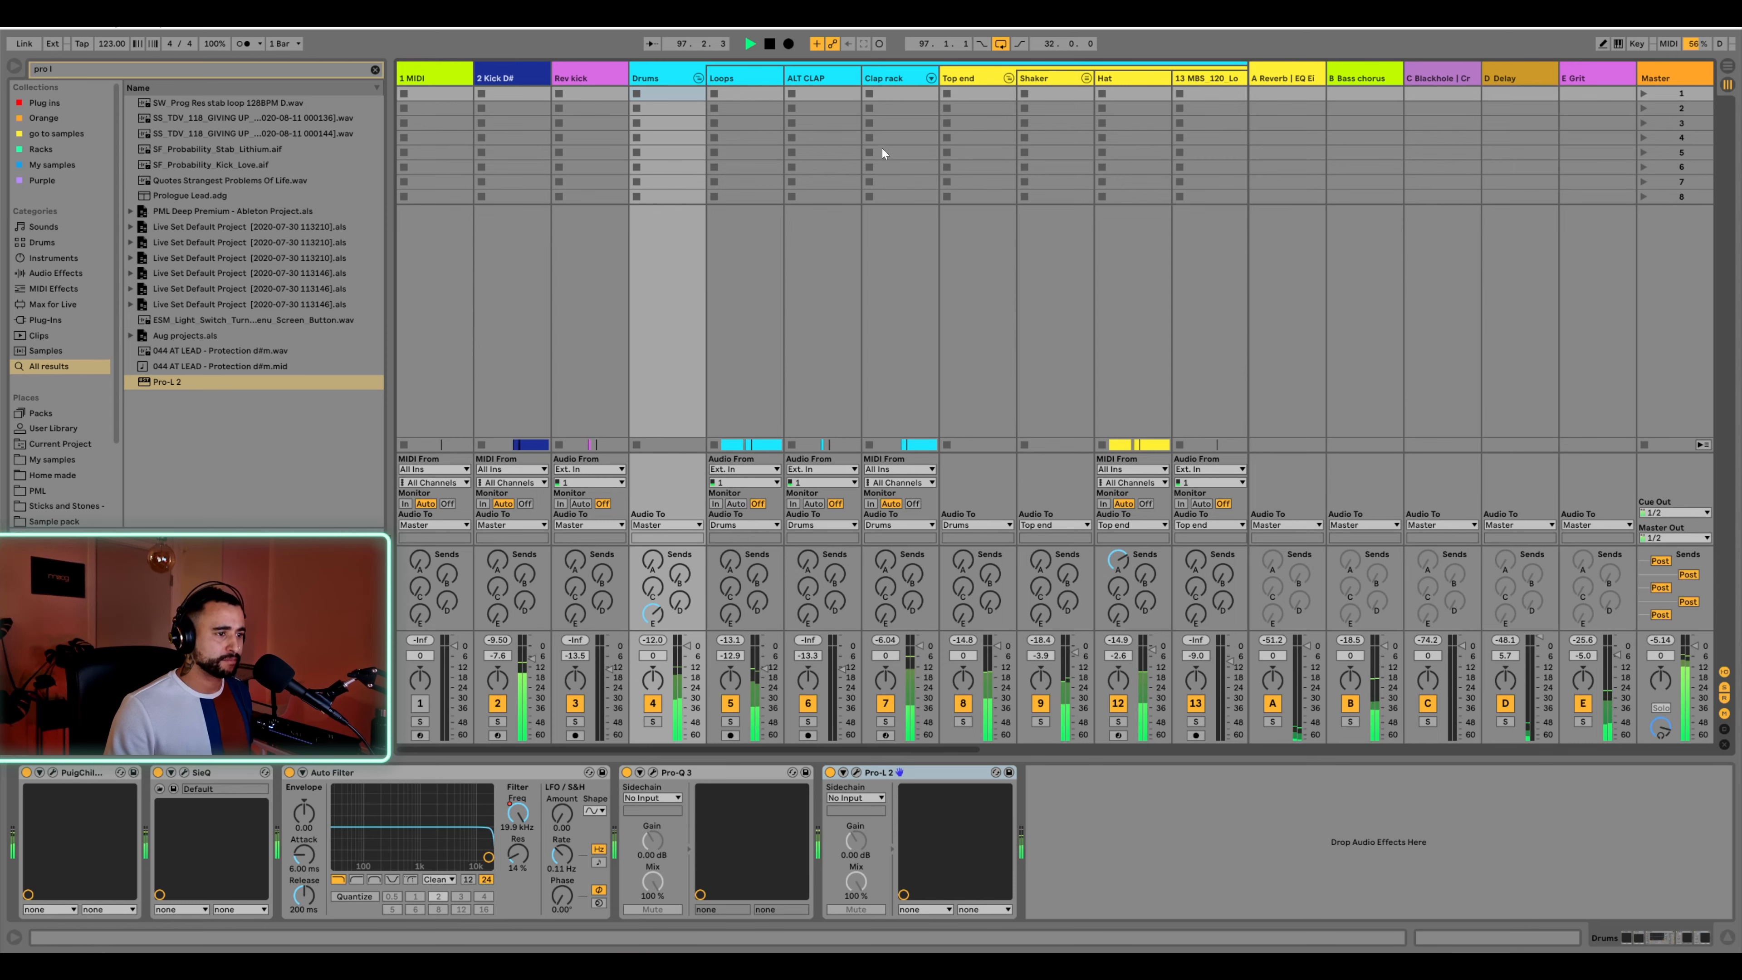
{"action": "left_click", "coordinate": [898, 78]}
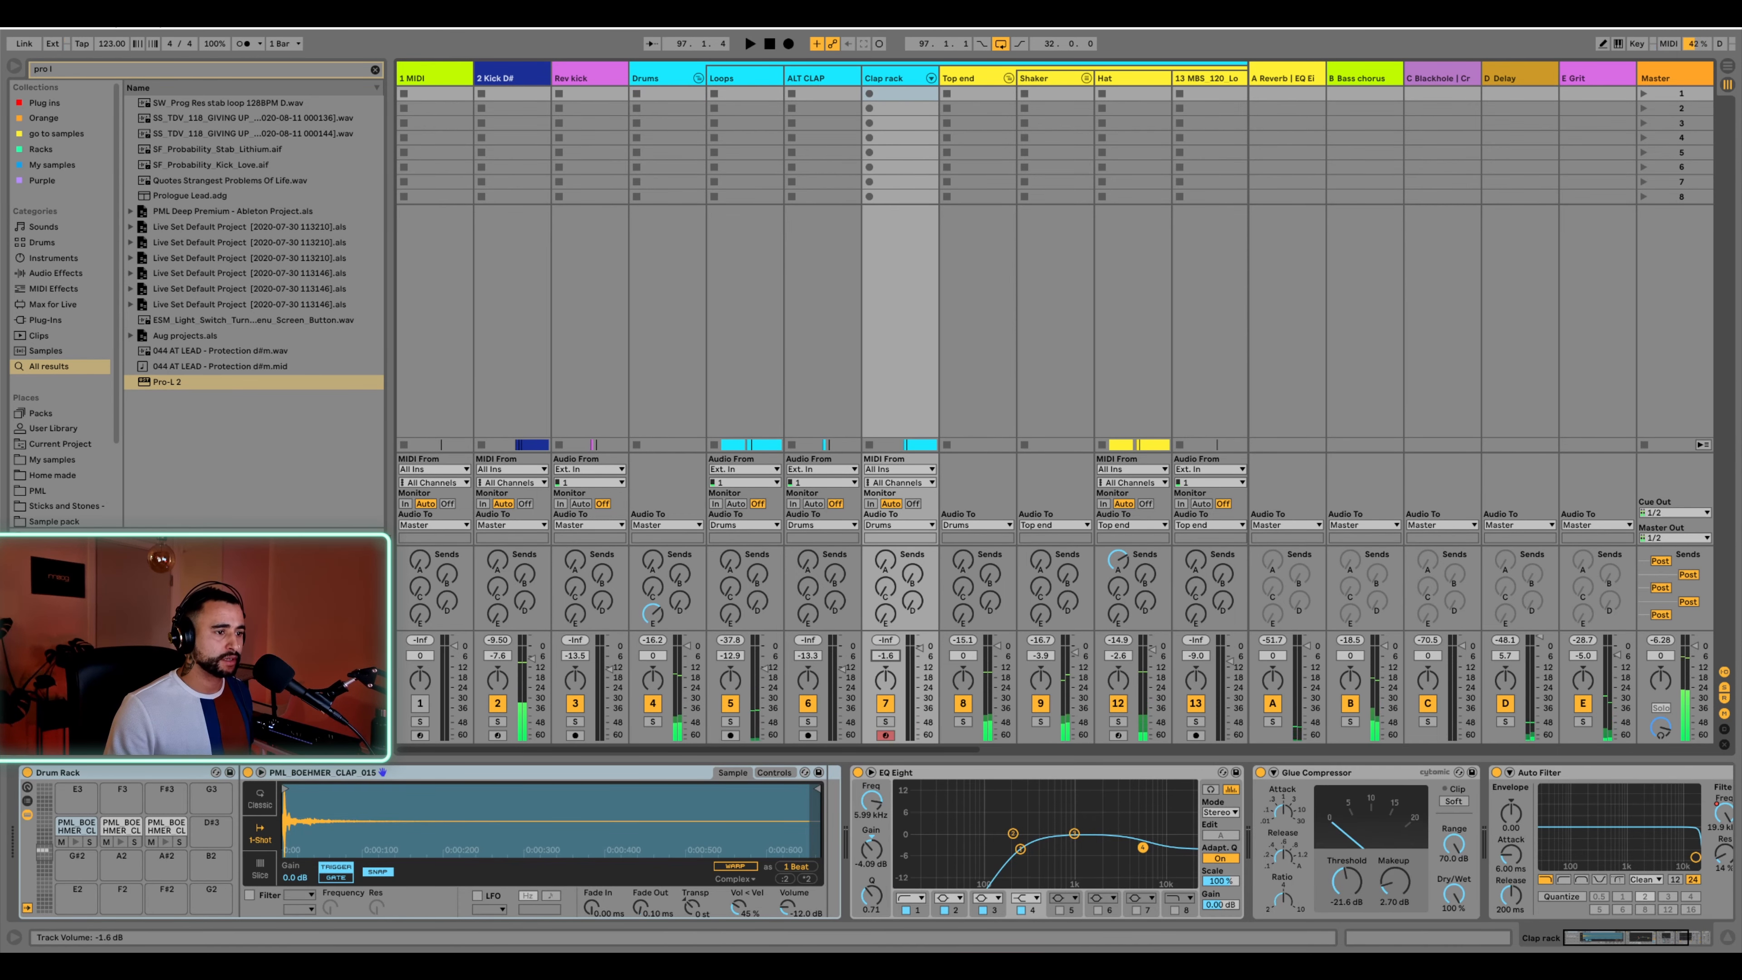
{"action": "key", "text": "space"}
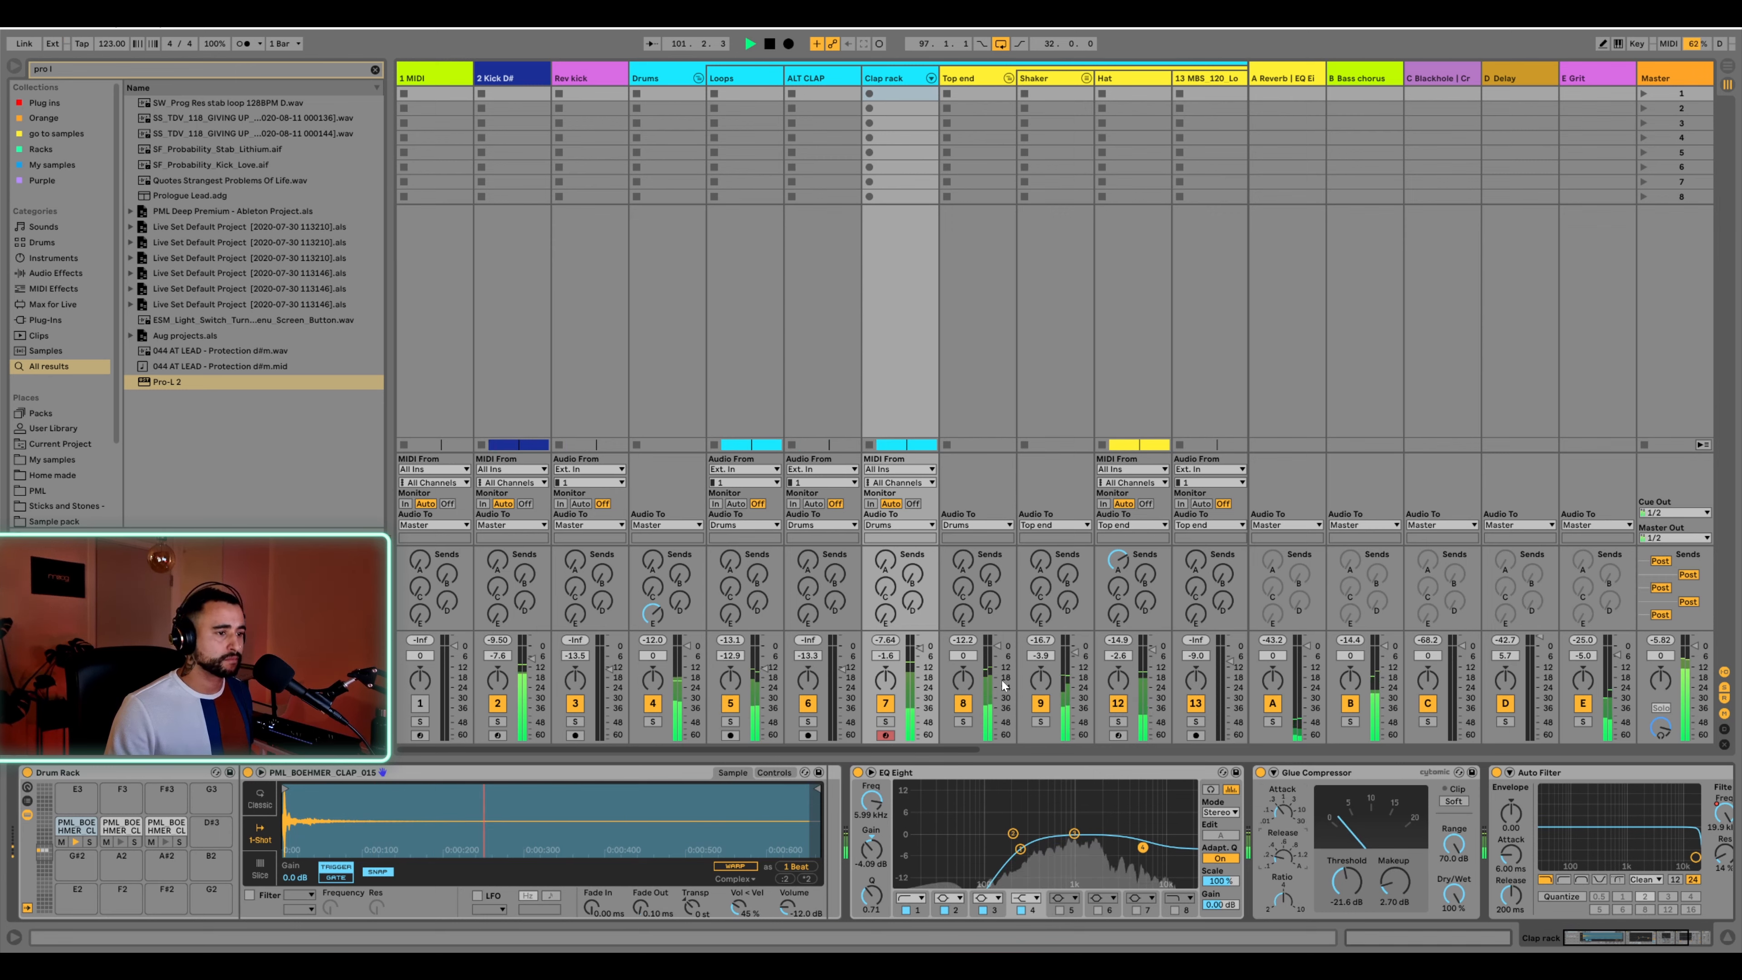
{"action": "left_click_drag", "start_coordinate": [892, 660], "coordinate": [893, 667]}
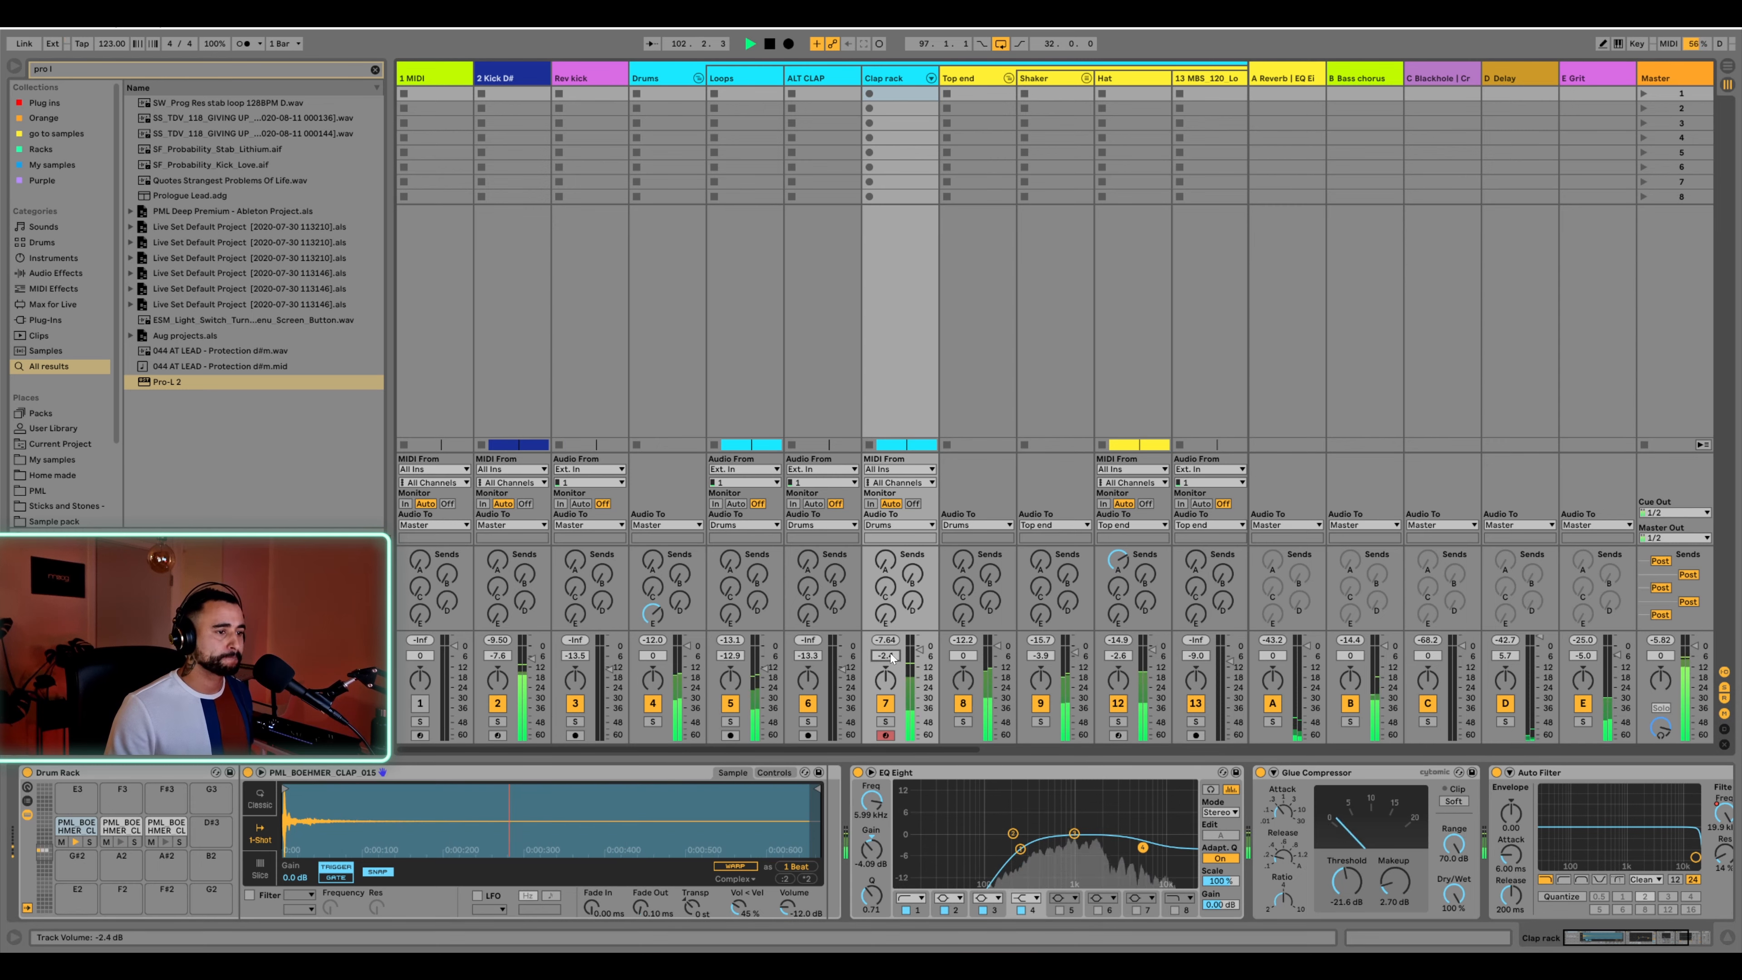
{"action": "key", "text": "space"}
Reopen Pro-L 2 on the Drums group, raise its gain to +6.2 dB during playback and close it
{"action": "left_click", "coordinate": [678, 80]}
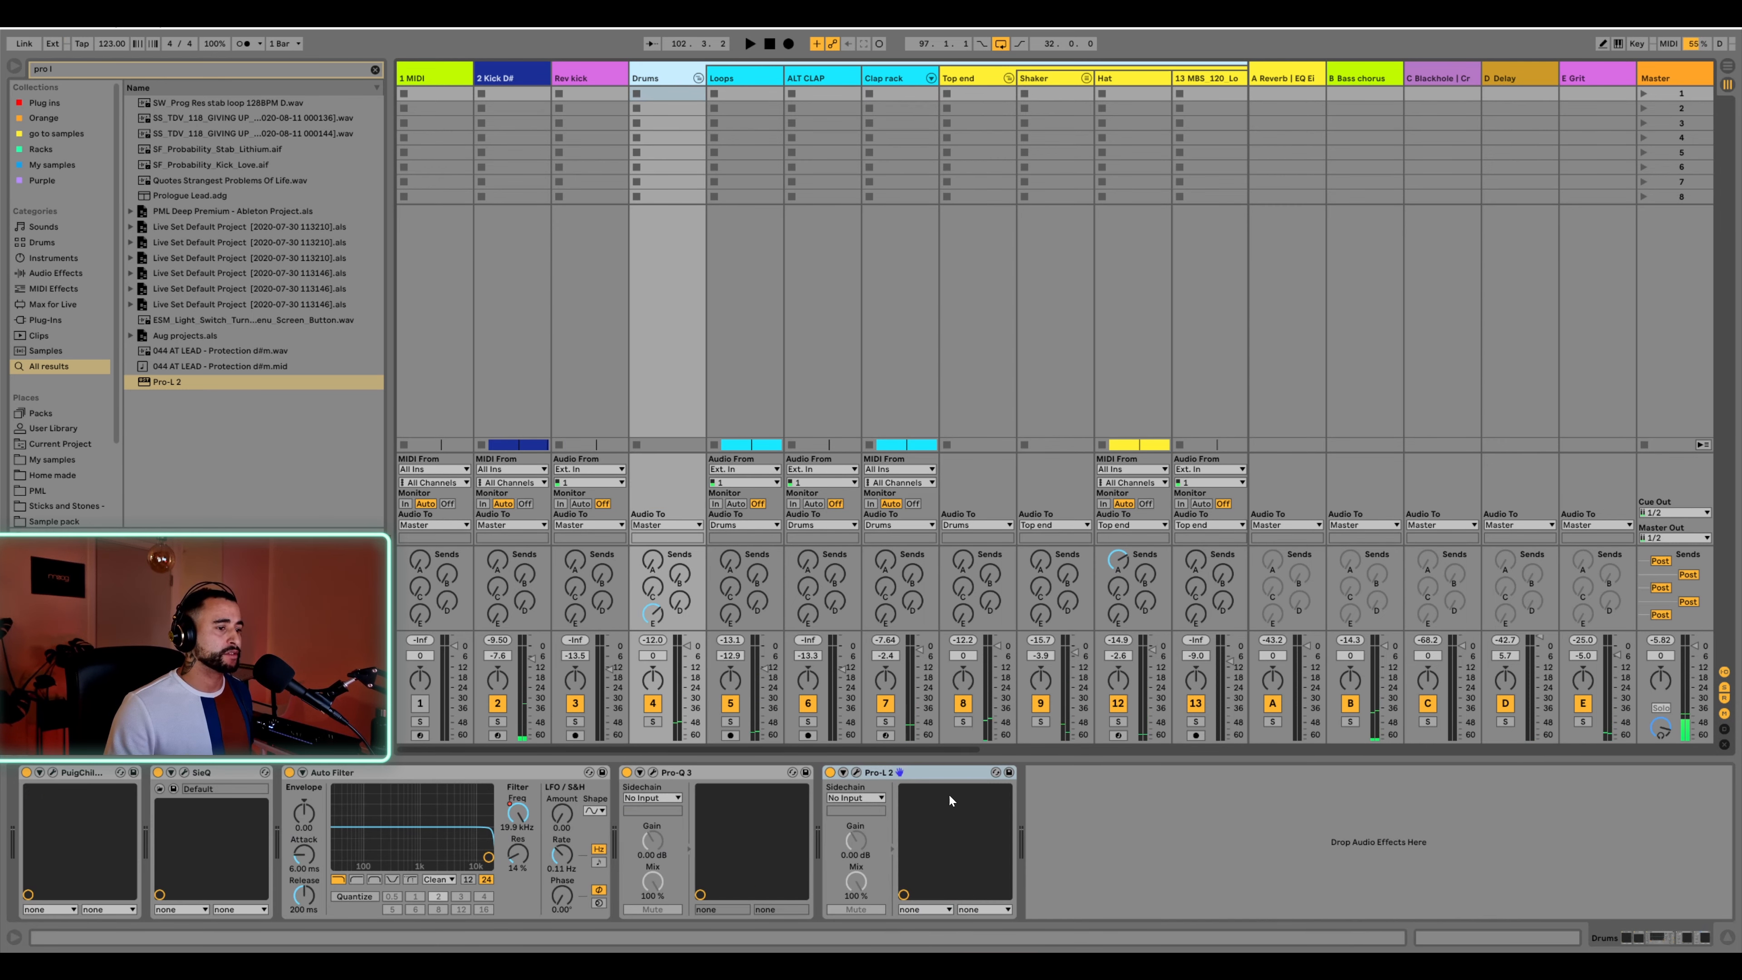
{"action": "left_click", "coordinate": [859, 774]}
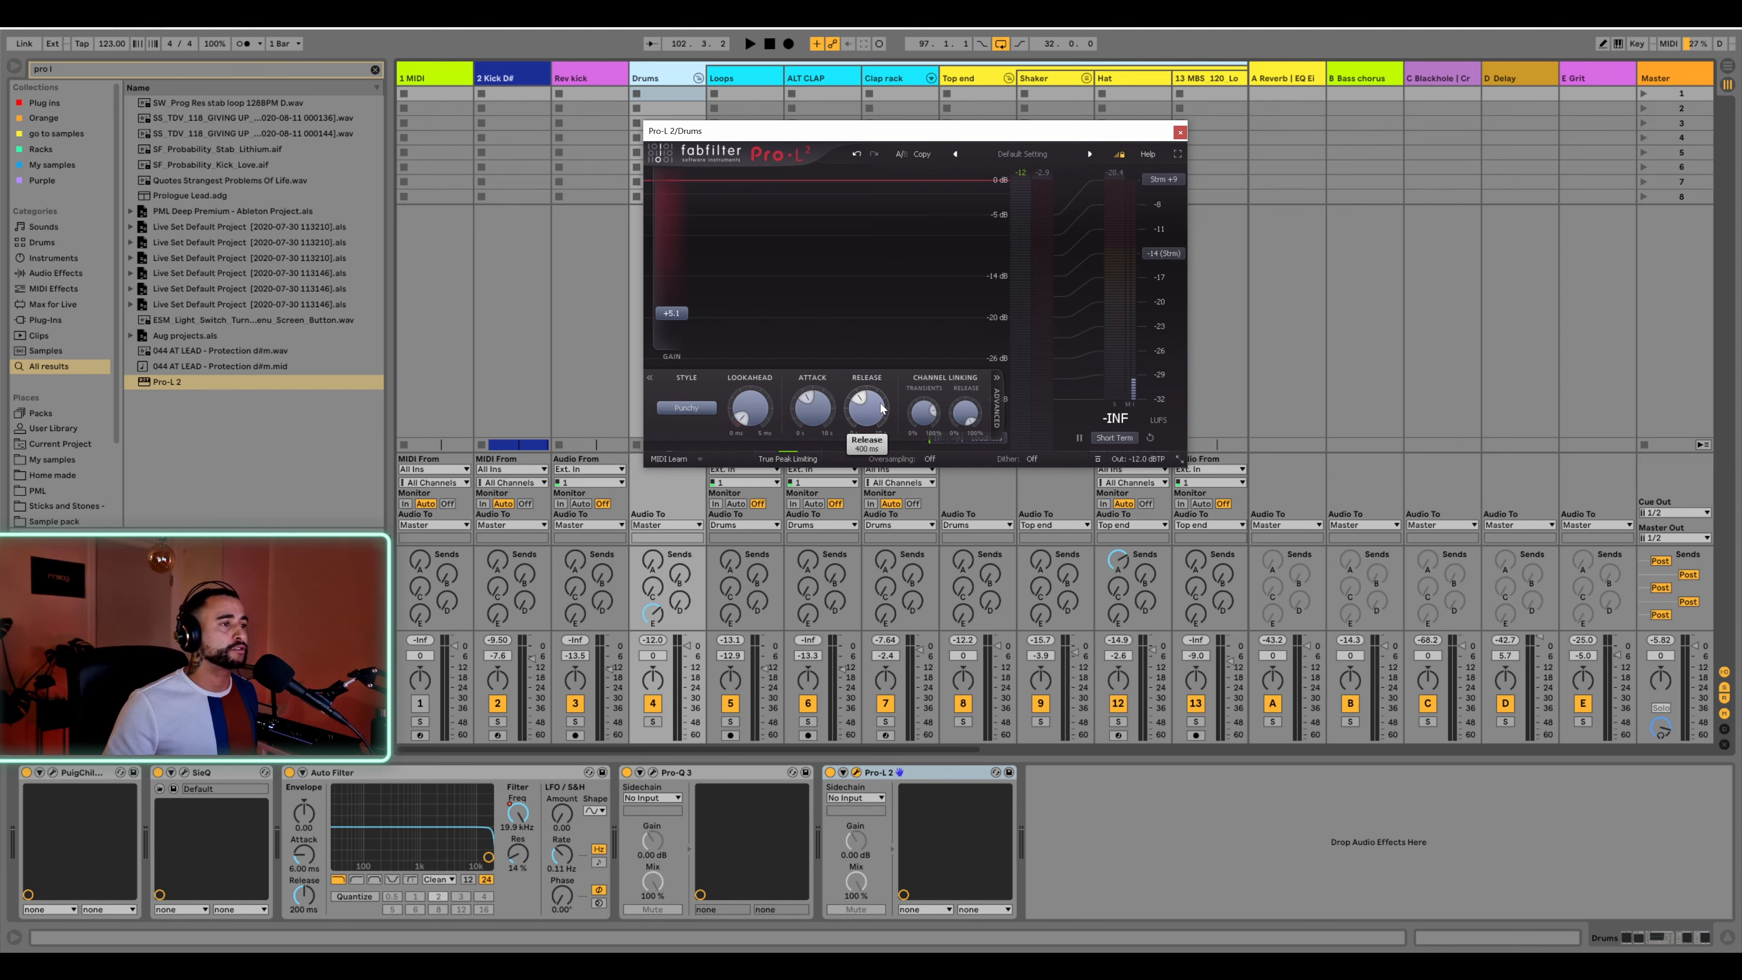
{"action": "key", "text": "space"}
{"action": "left_click_drag", "start_coordinate": [676, 315], "coordinate": [676, 306]}
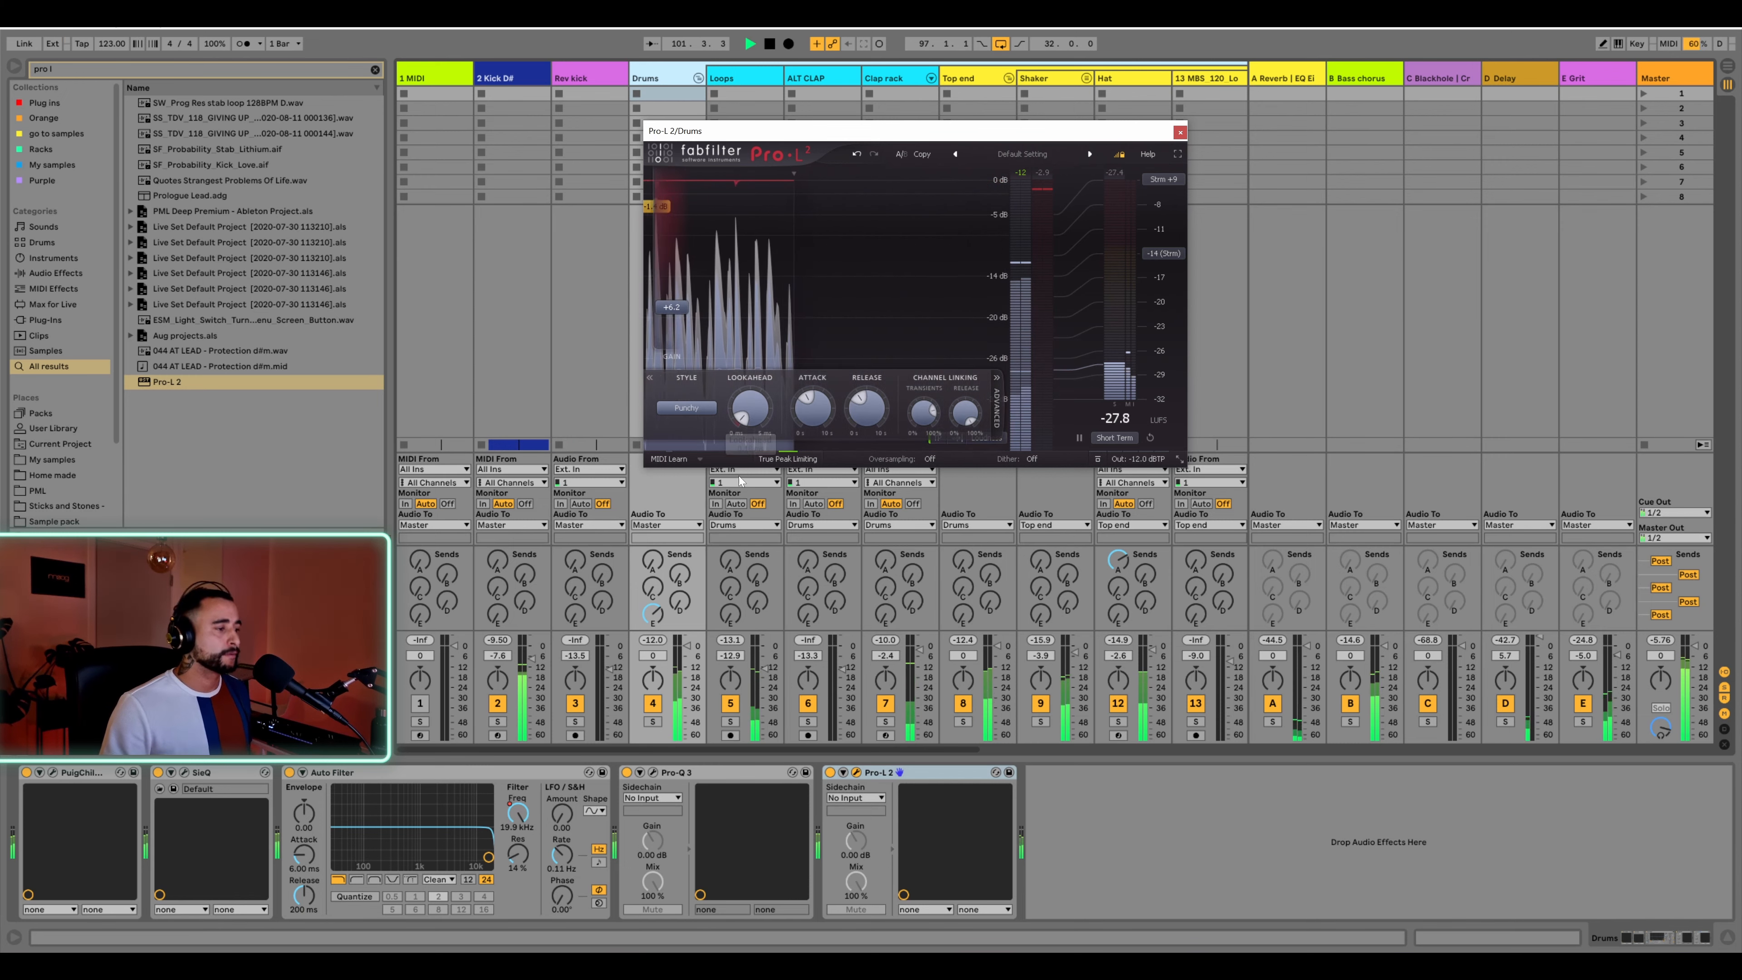
{"action": "left_click", "coordinate": [1179, 131]}
{"action": "key", "text": "space"}
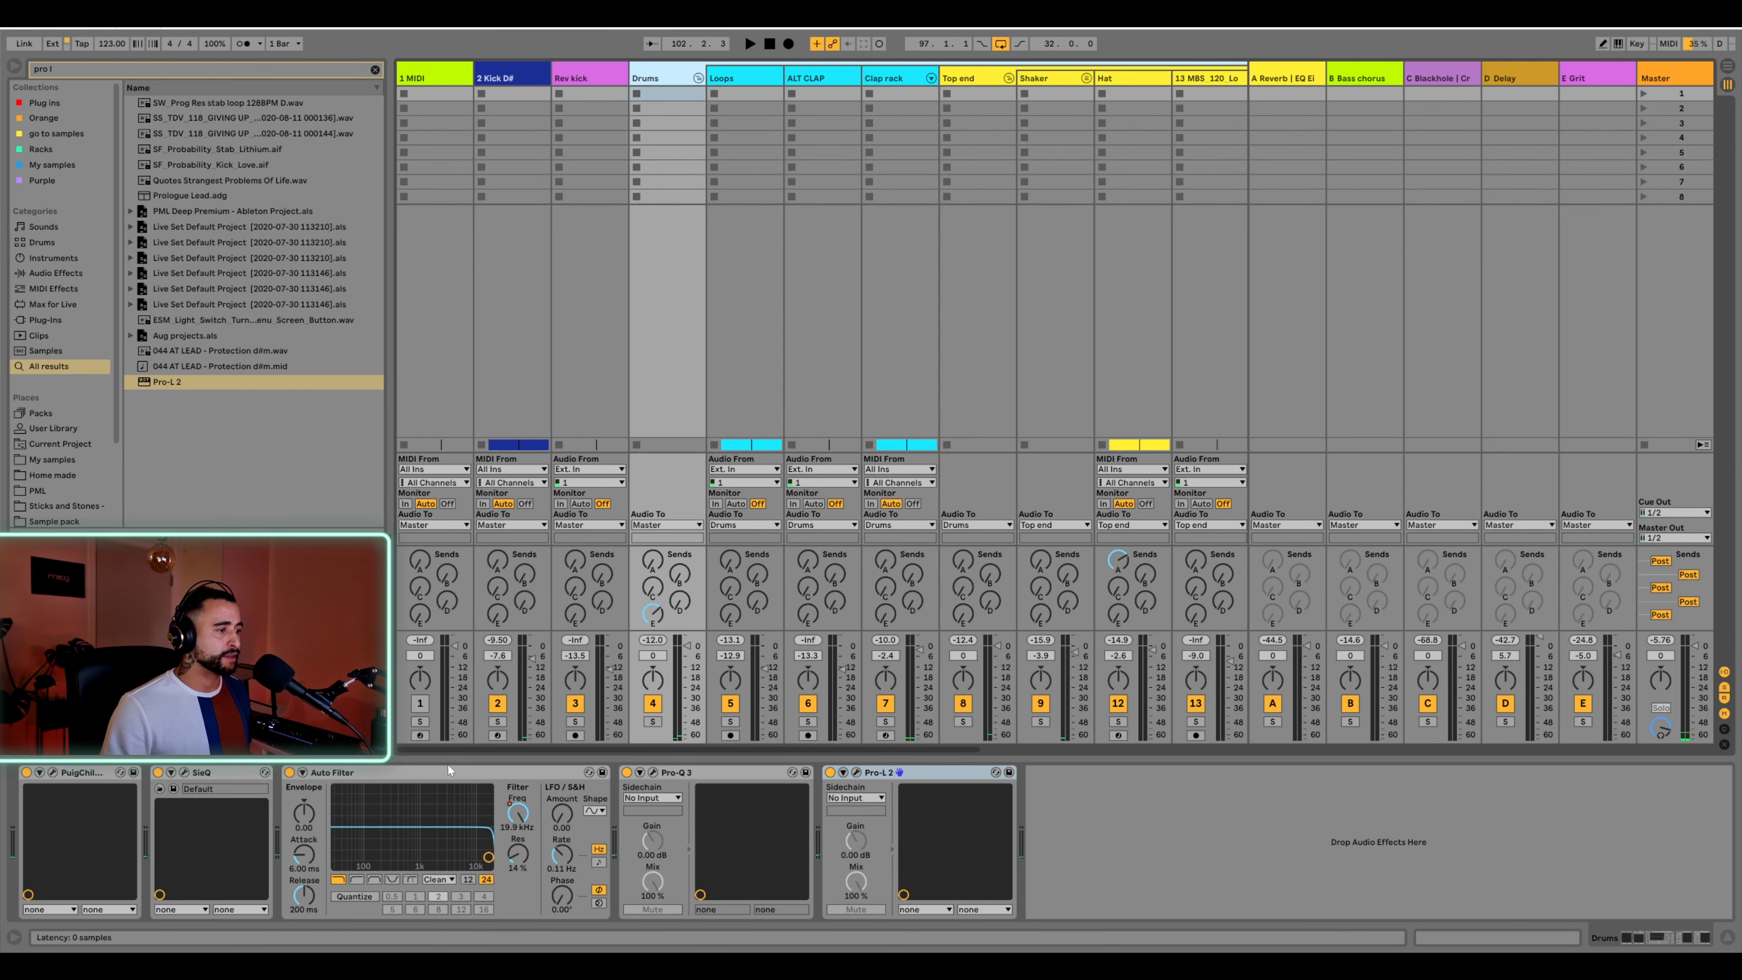
Open PuigChild 670 on the Drums group and adjust its linked left-channel threshold during playback
{"action": "left_click", "coordinate": [54, 773]}
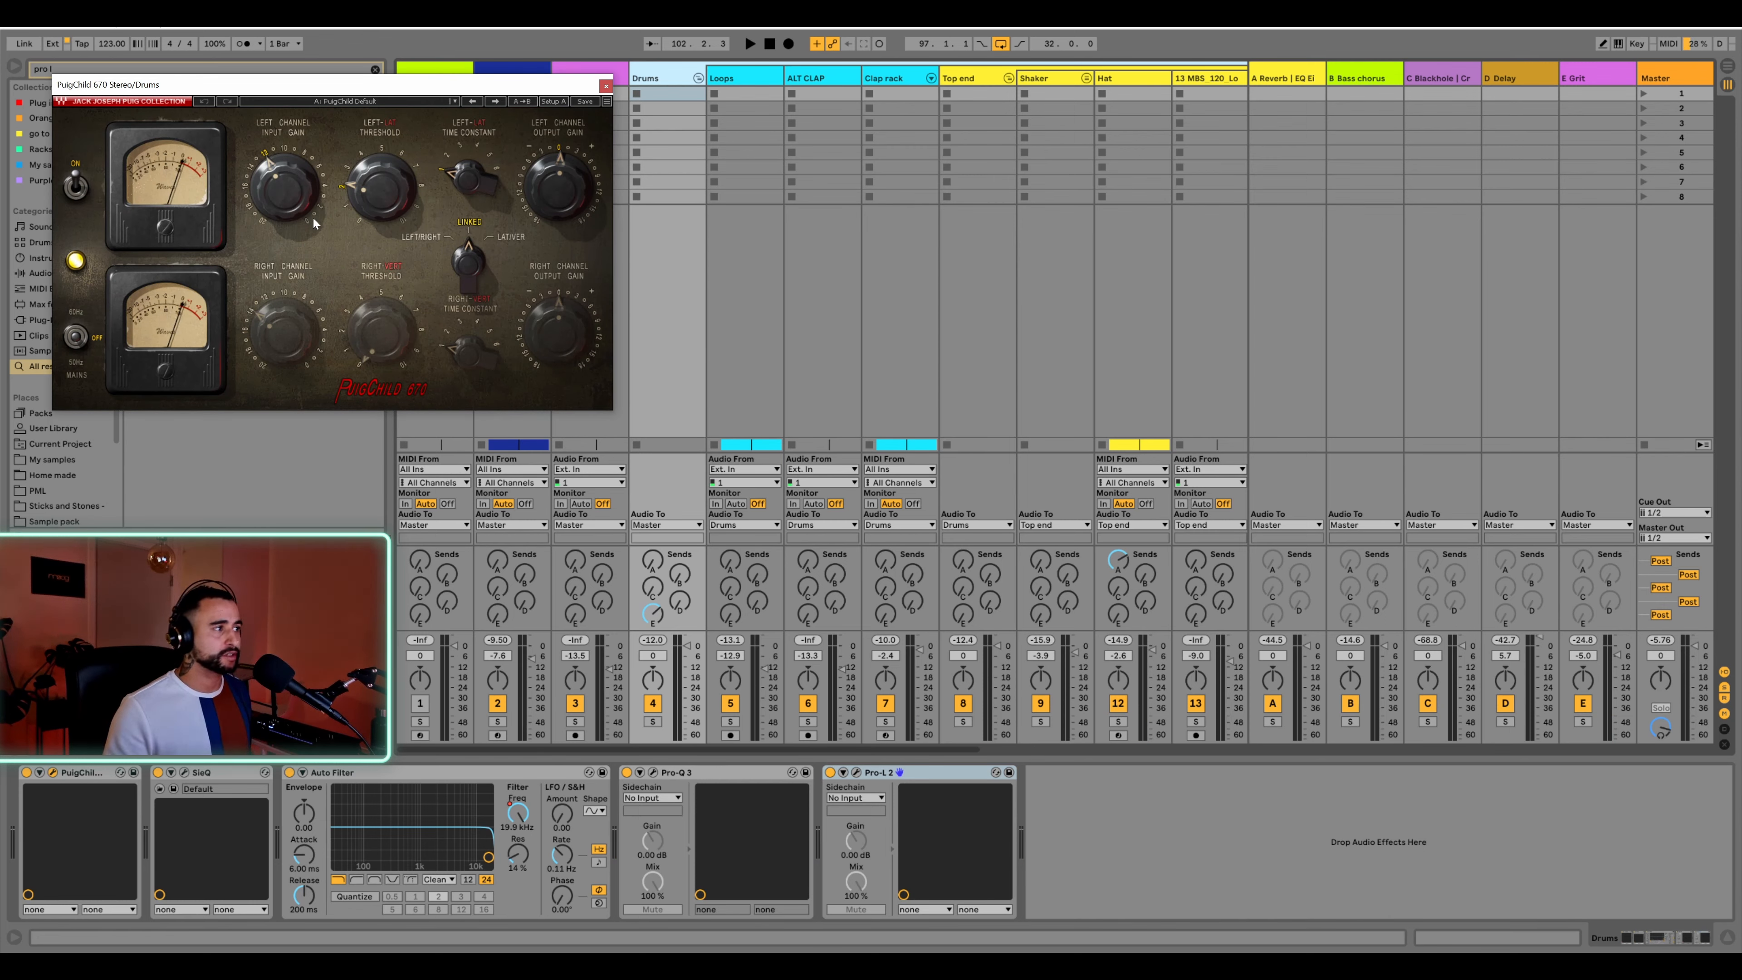
{"action": "key", "text": "space"}
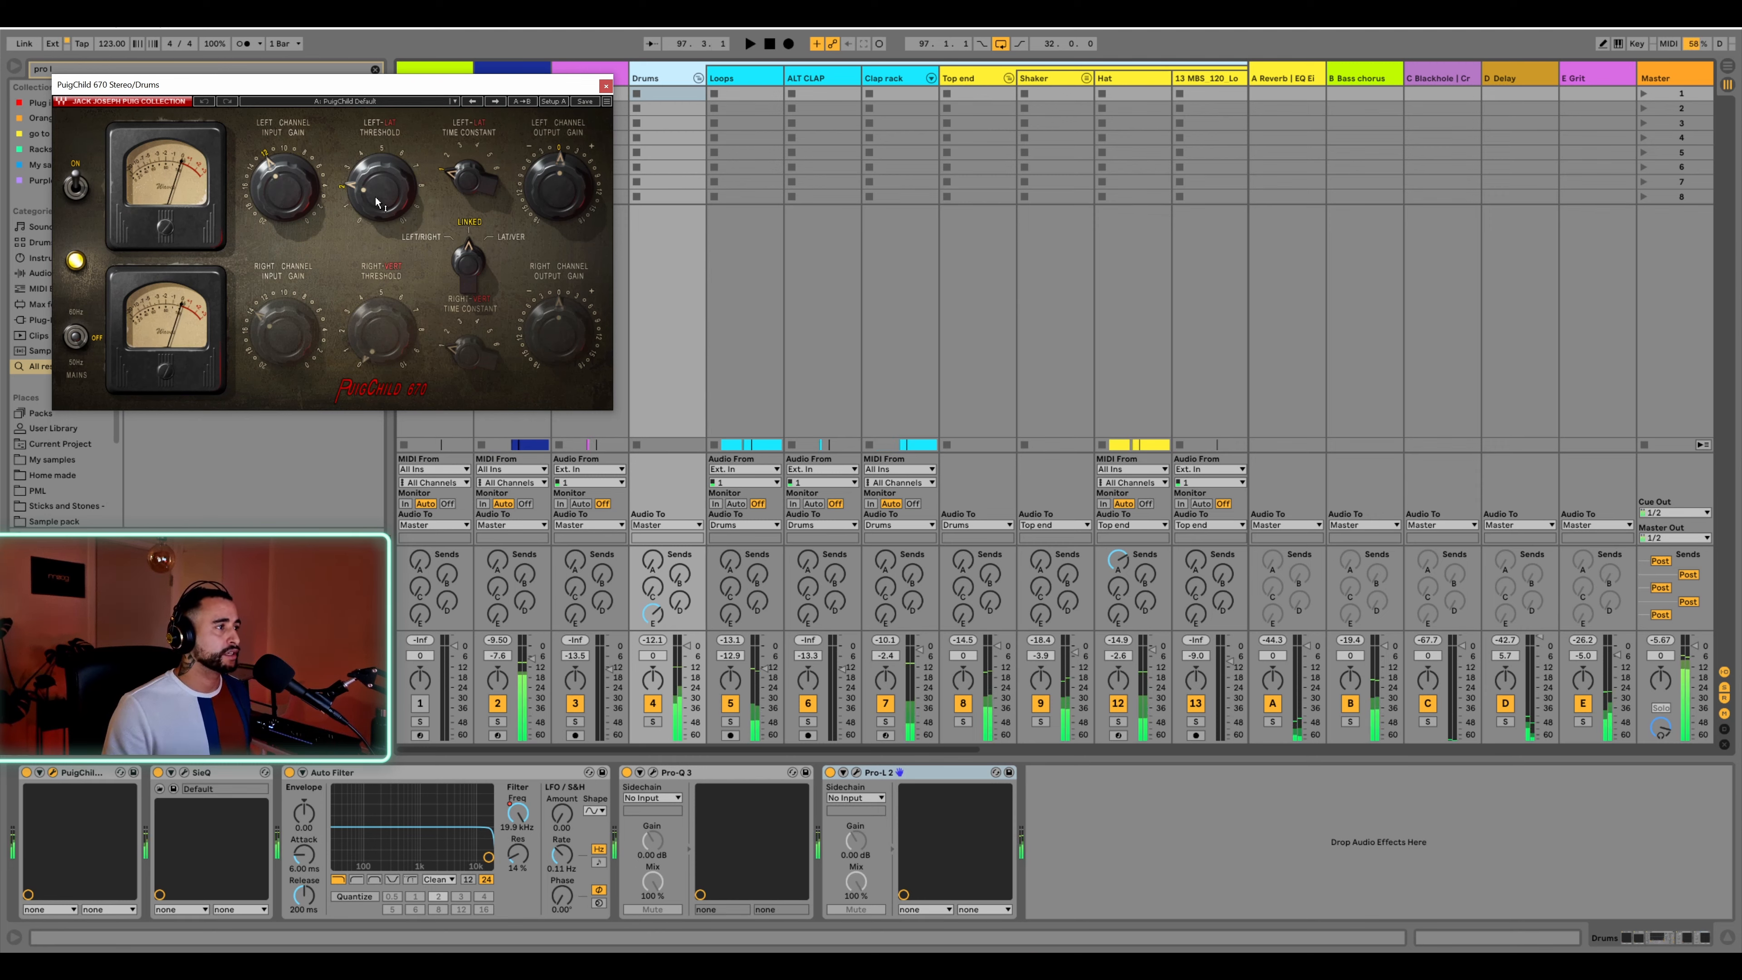
{"action": "mouse_move", "coordinate": [380, 193]}
{"action": "left_mouse_down"}
{"action": "mouse_move", "coordinate": [363, 189]}
{"action": "mouse_move", "coordinate": [381, 212]}
{"action": "left_mouse_up"}
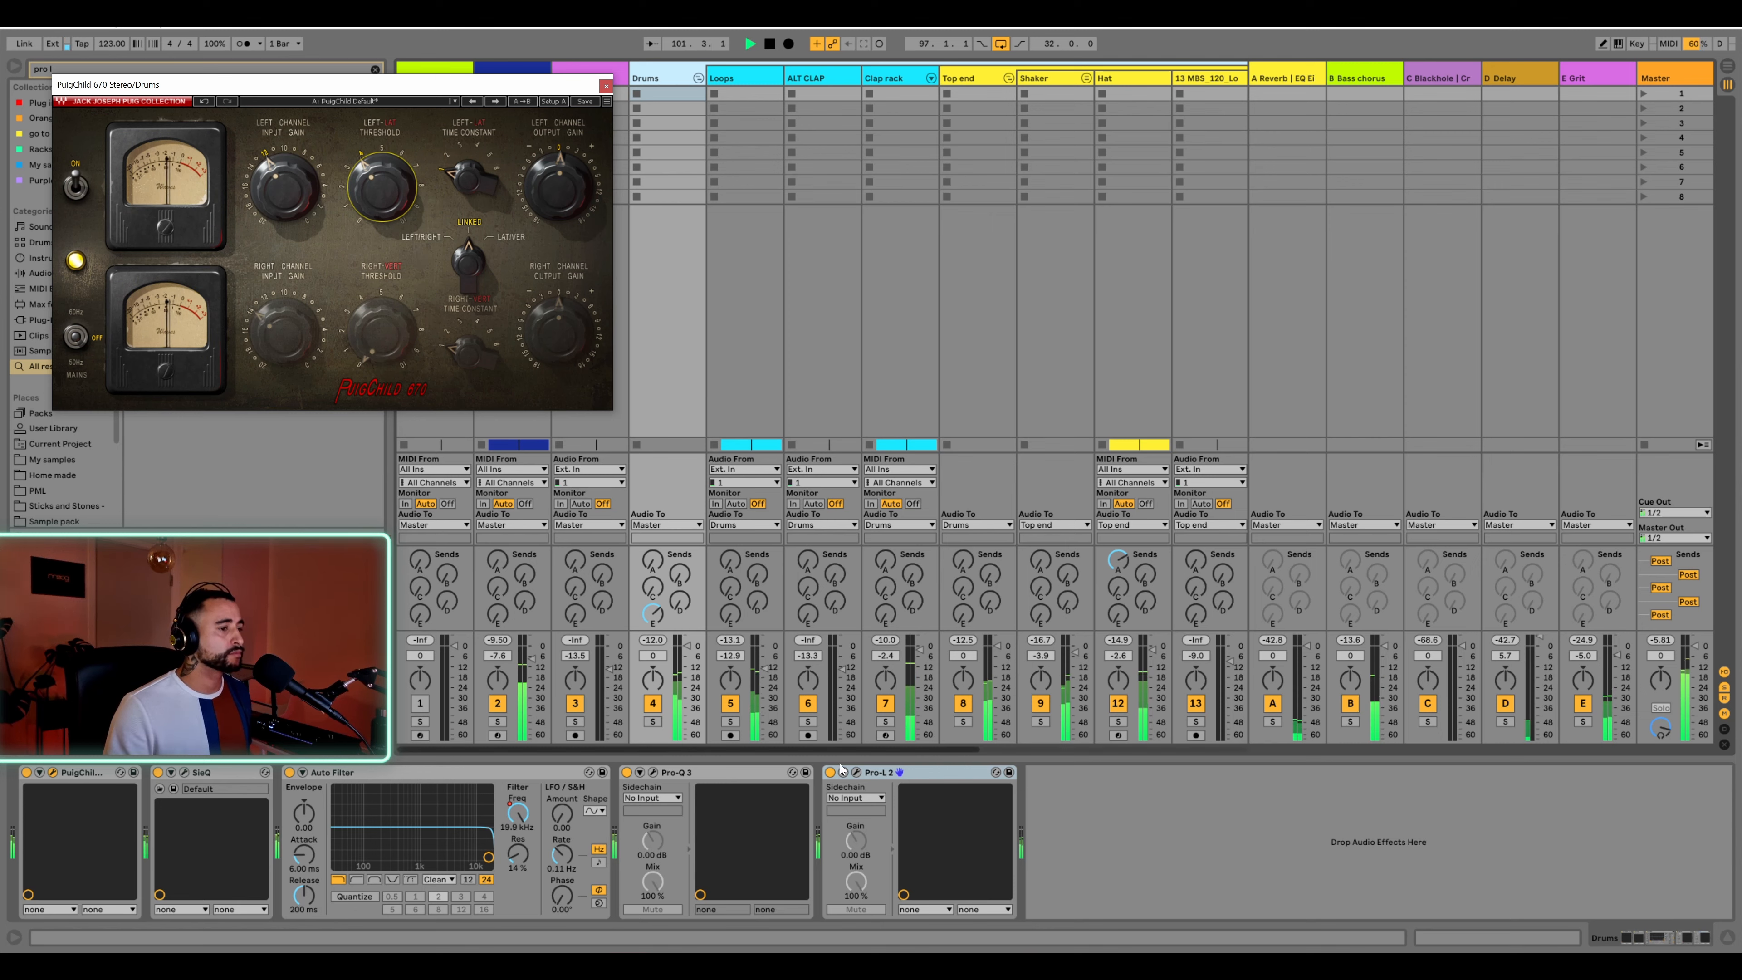
Raise the gain of Pro-L 2 on the Drums group to +8.0 dB during playback and close both plug-in windows
{"action": "left_click", "coordinate": [857, 772]}
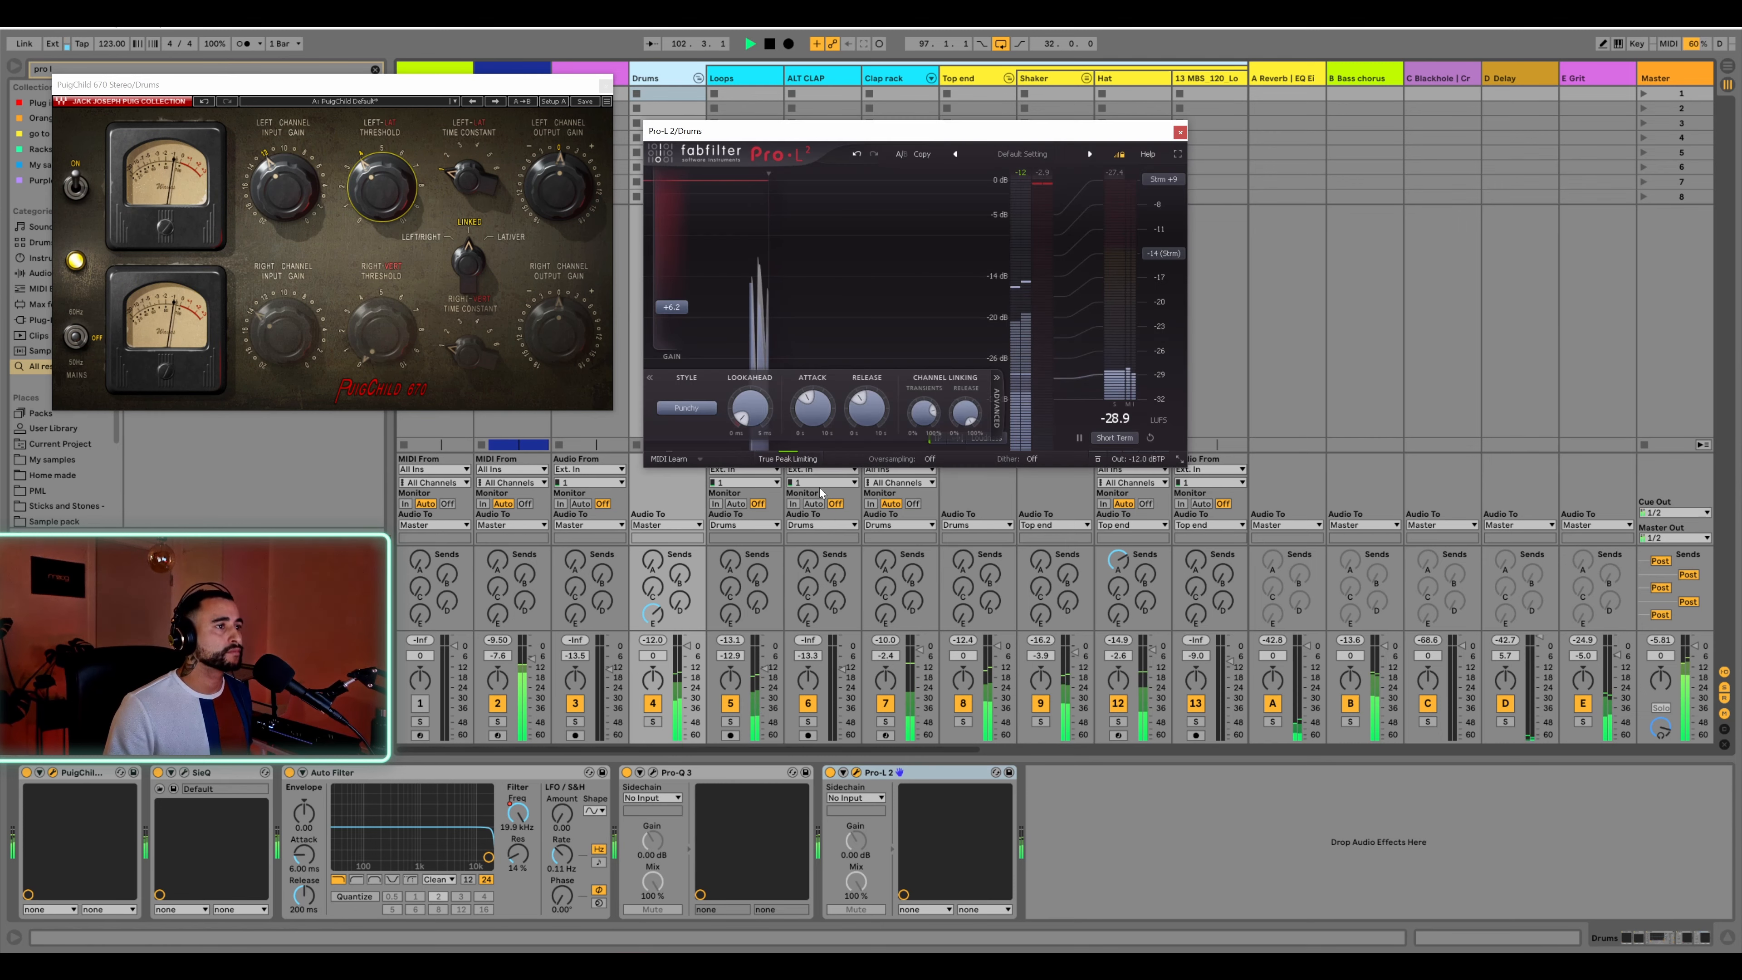
{"action": "left_click_drag", "start_coordinate": [677, 309], "coordinate": [678, 303]}
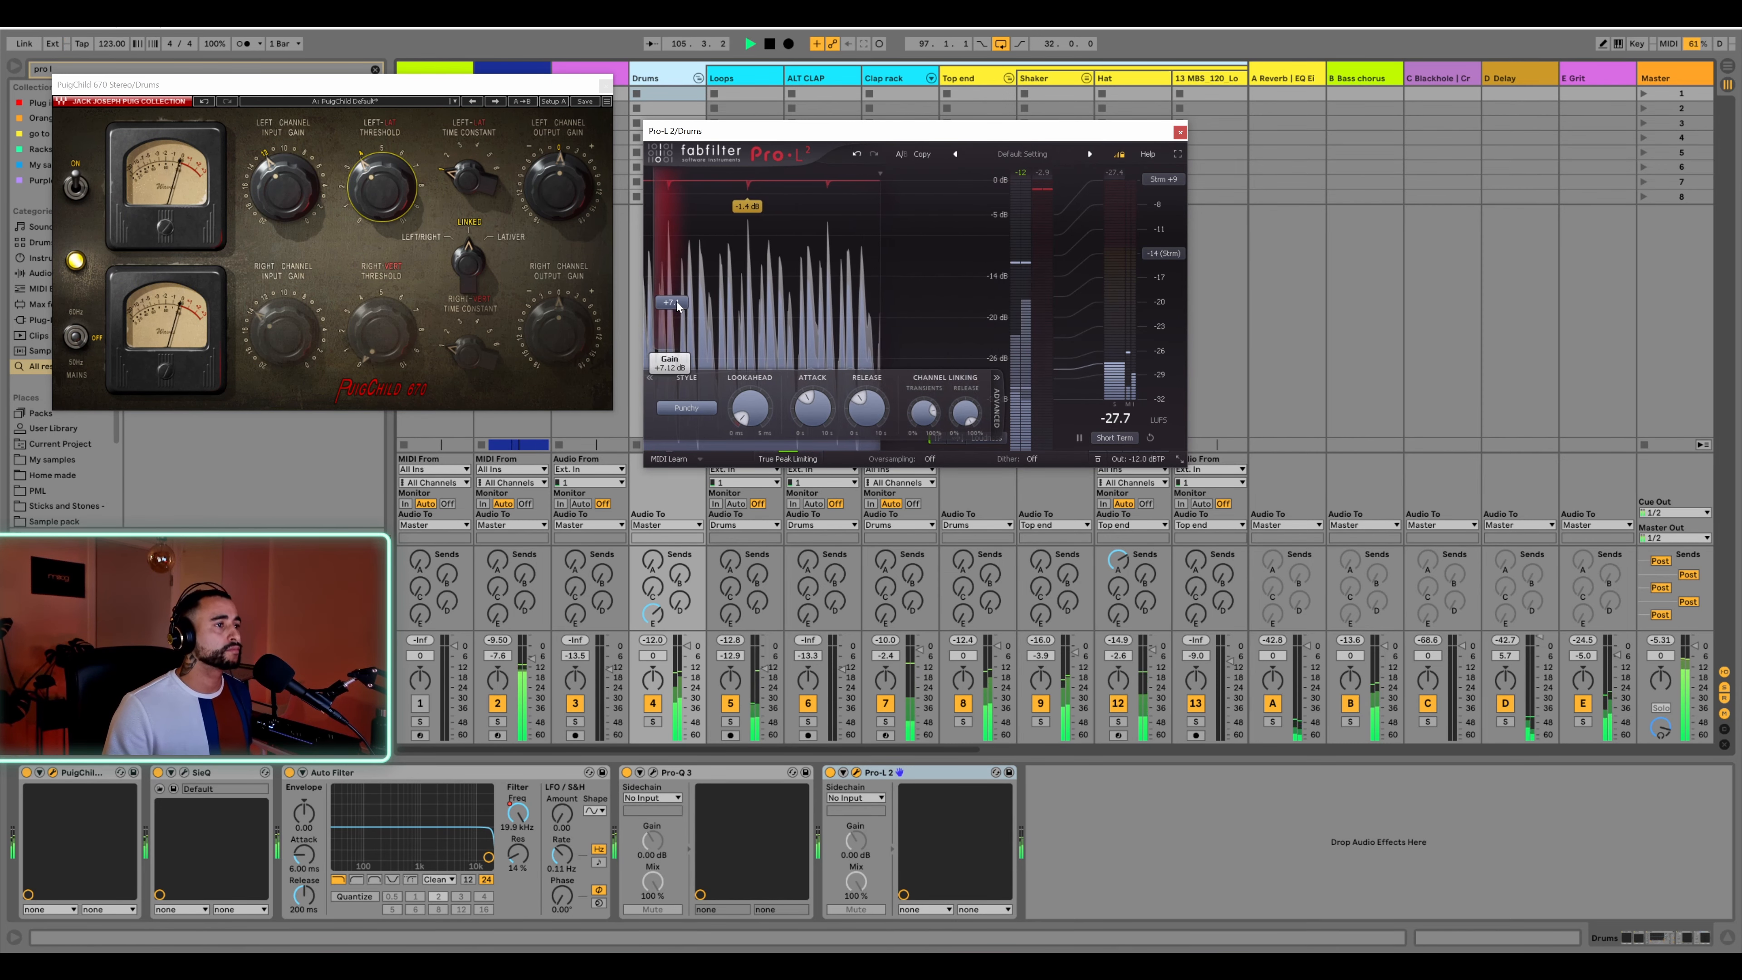
{"action": "left_click_drag", "start_coordinate": [679, 305], "coordinate": [679, 300]}
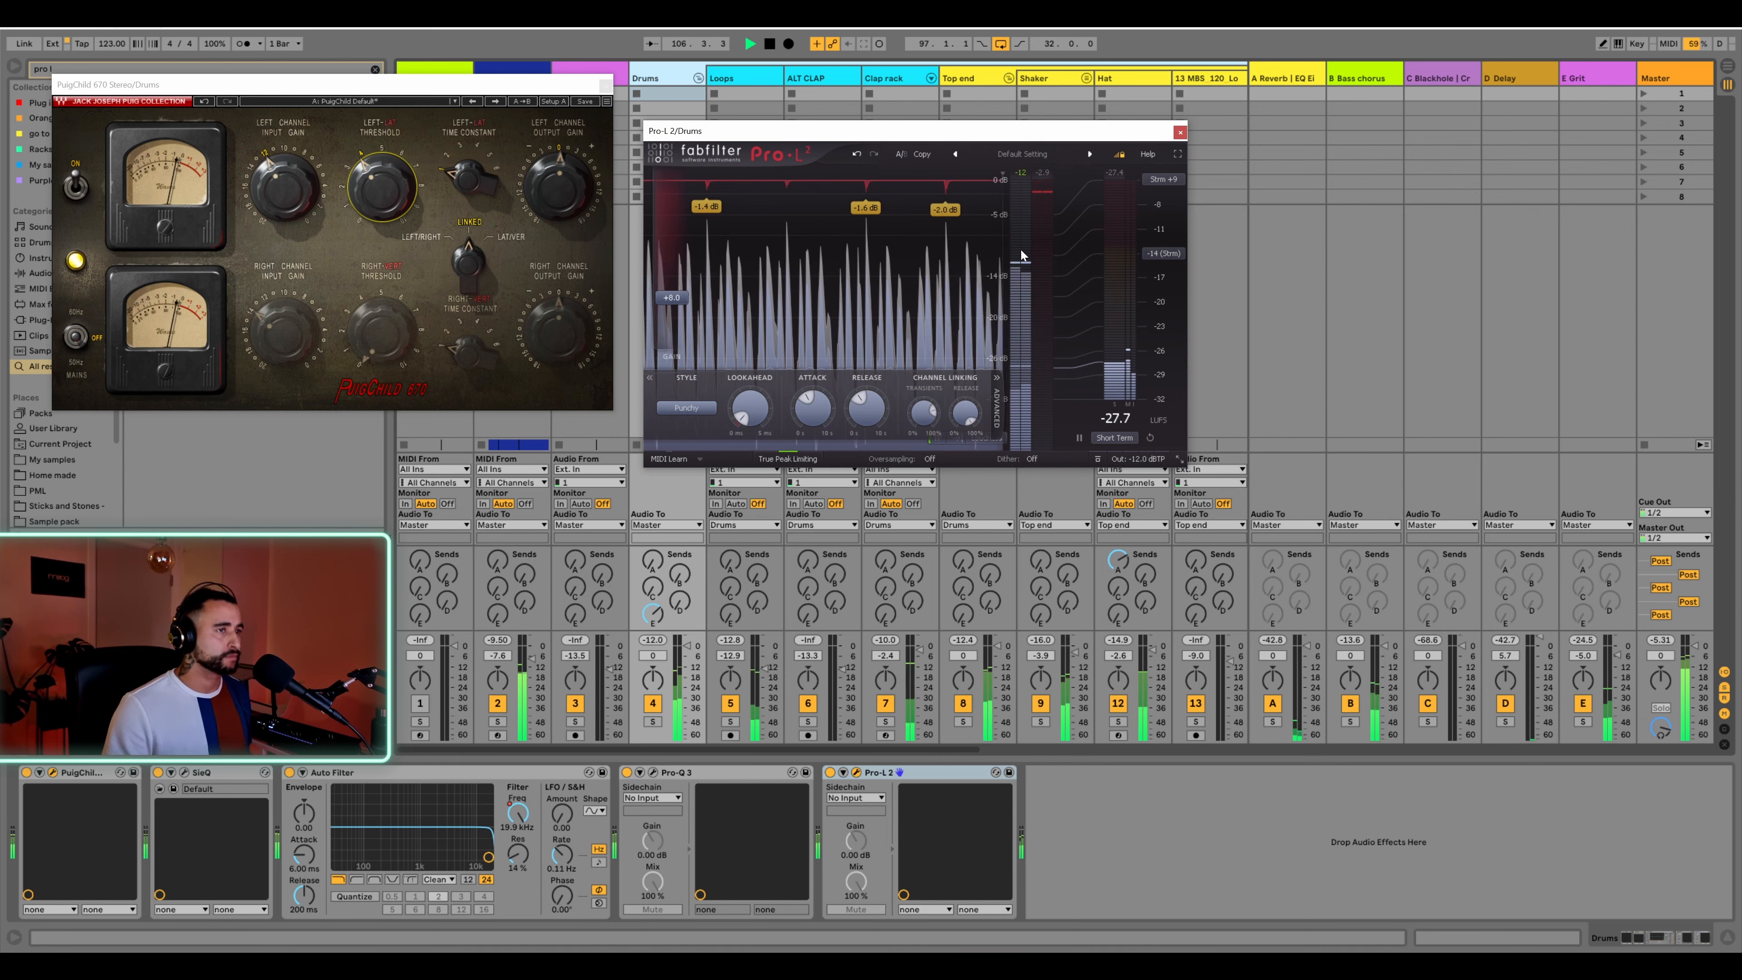
{"action": "left_click", "coordinate": [1179, 132]}
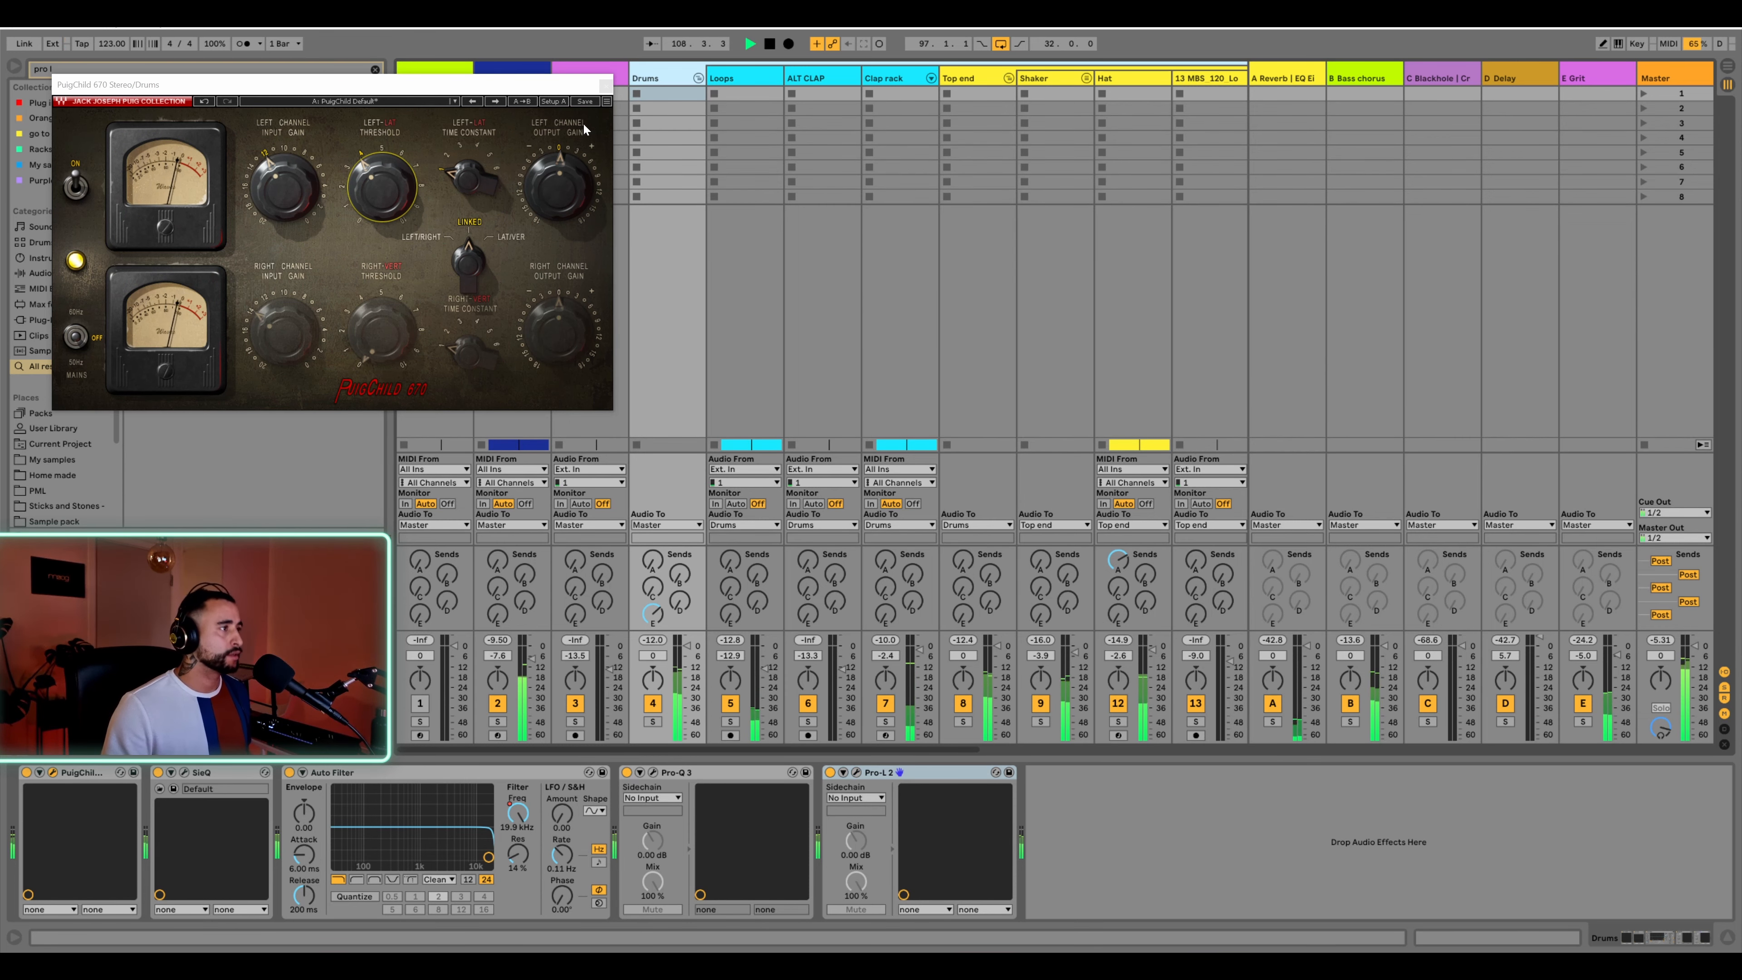
{"action": "left_click", "coordinate": [604, 84]}
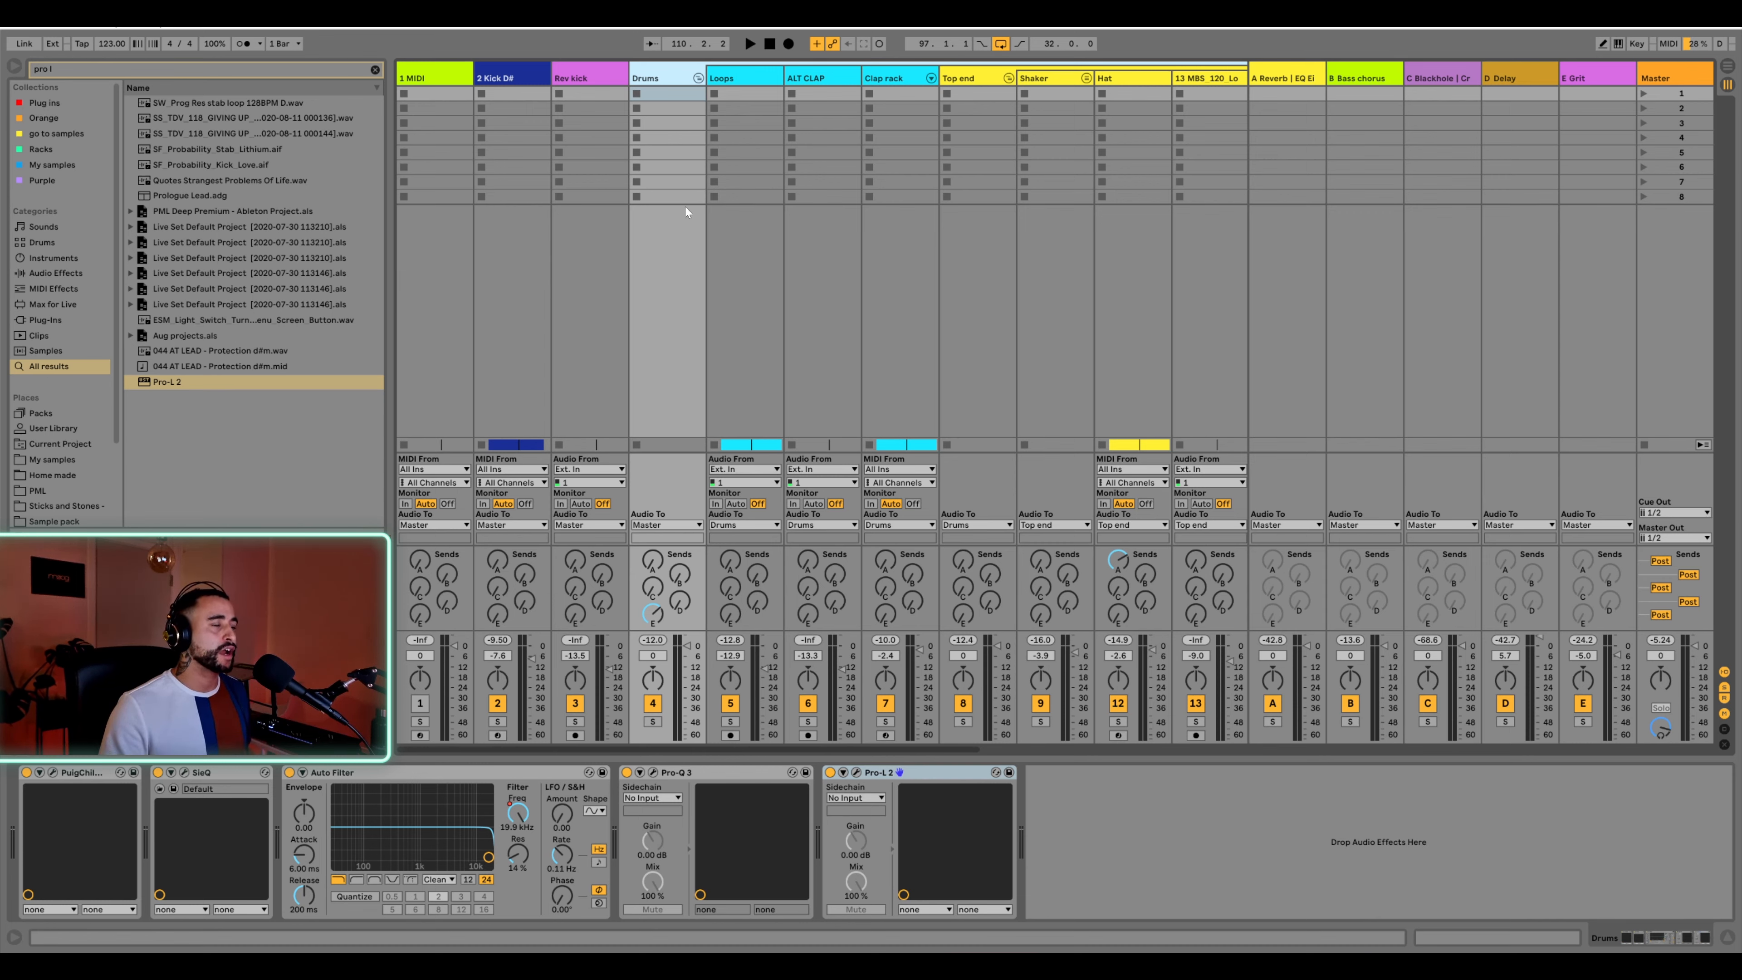
Fold the Drums group and inspect the device chains of the Leads, FXs and Atmos and pads groups
{"action": "left_click", "coordinate": [698, 78]}
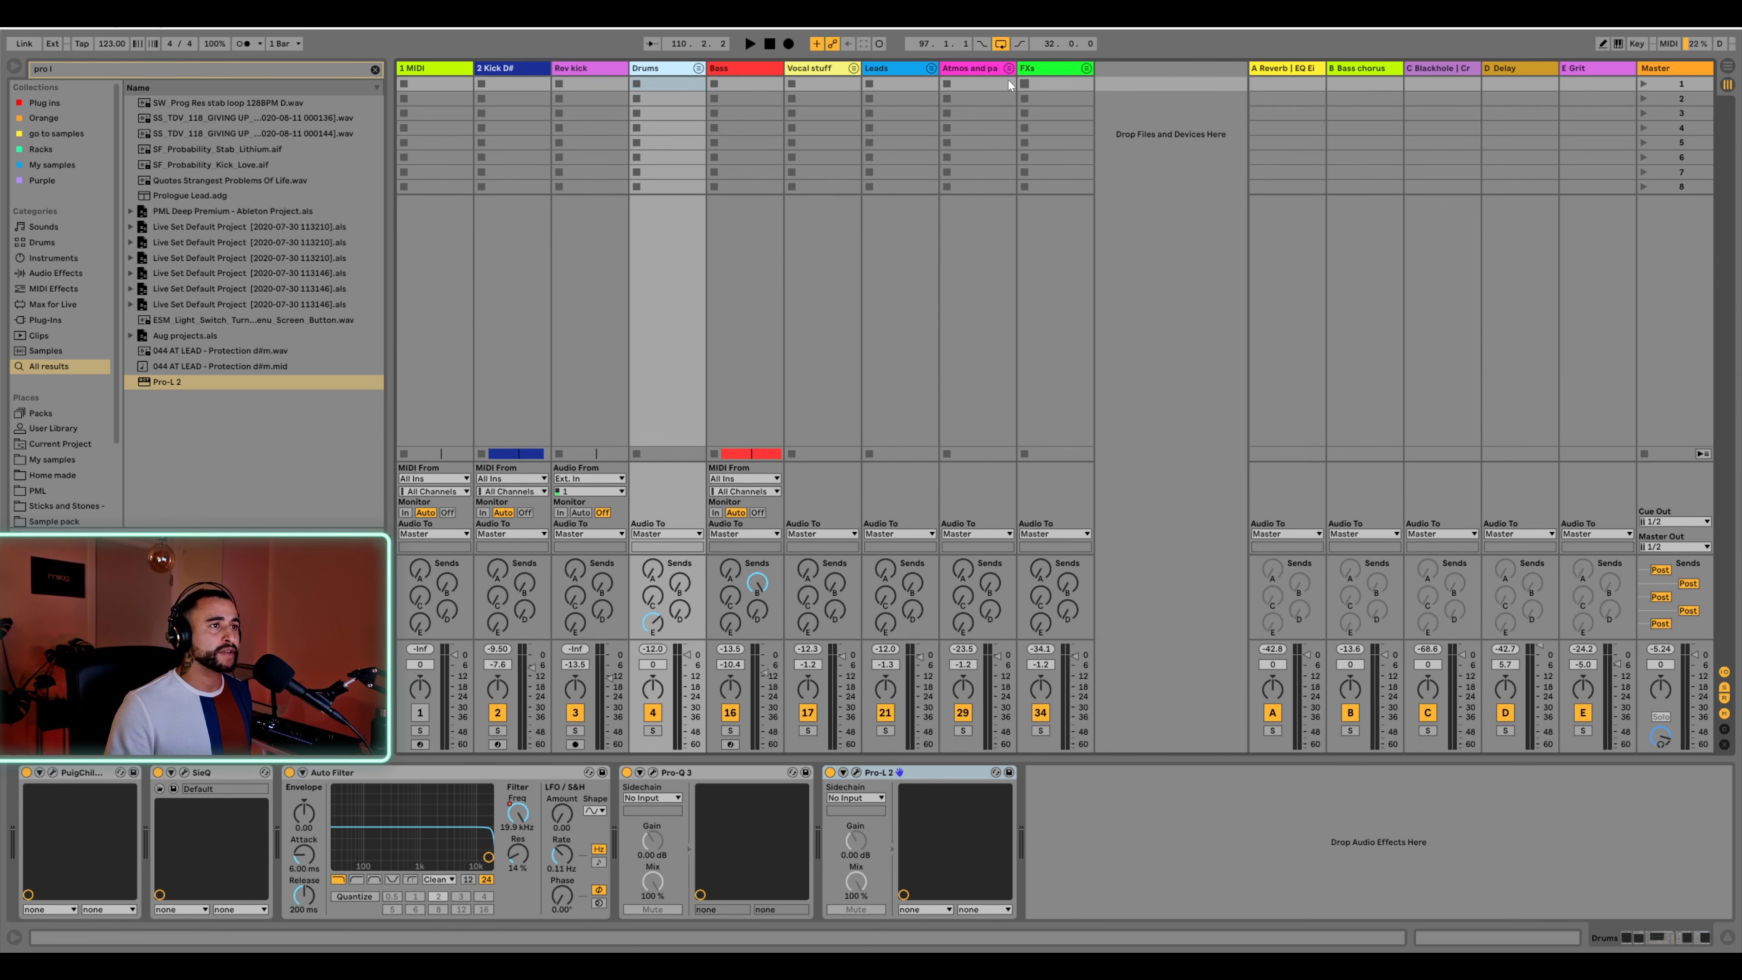
{"action": "left_click", "coordinate": [881, 73]}
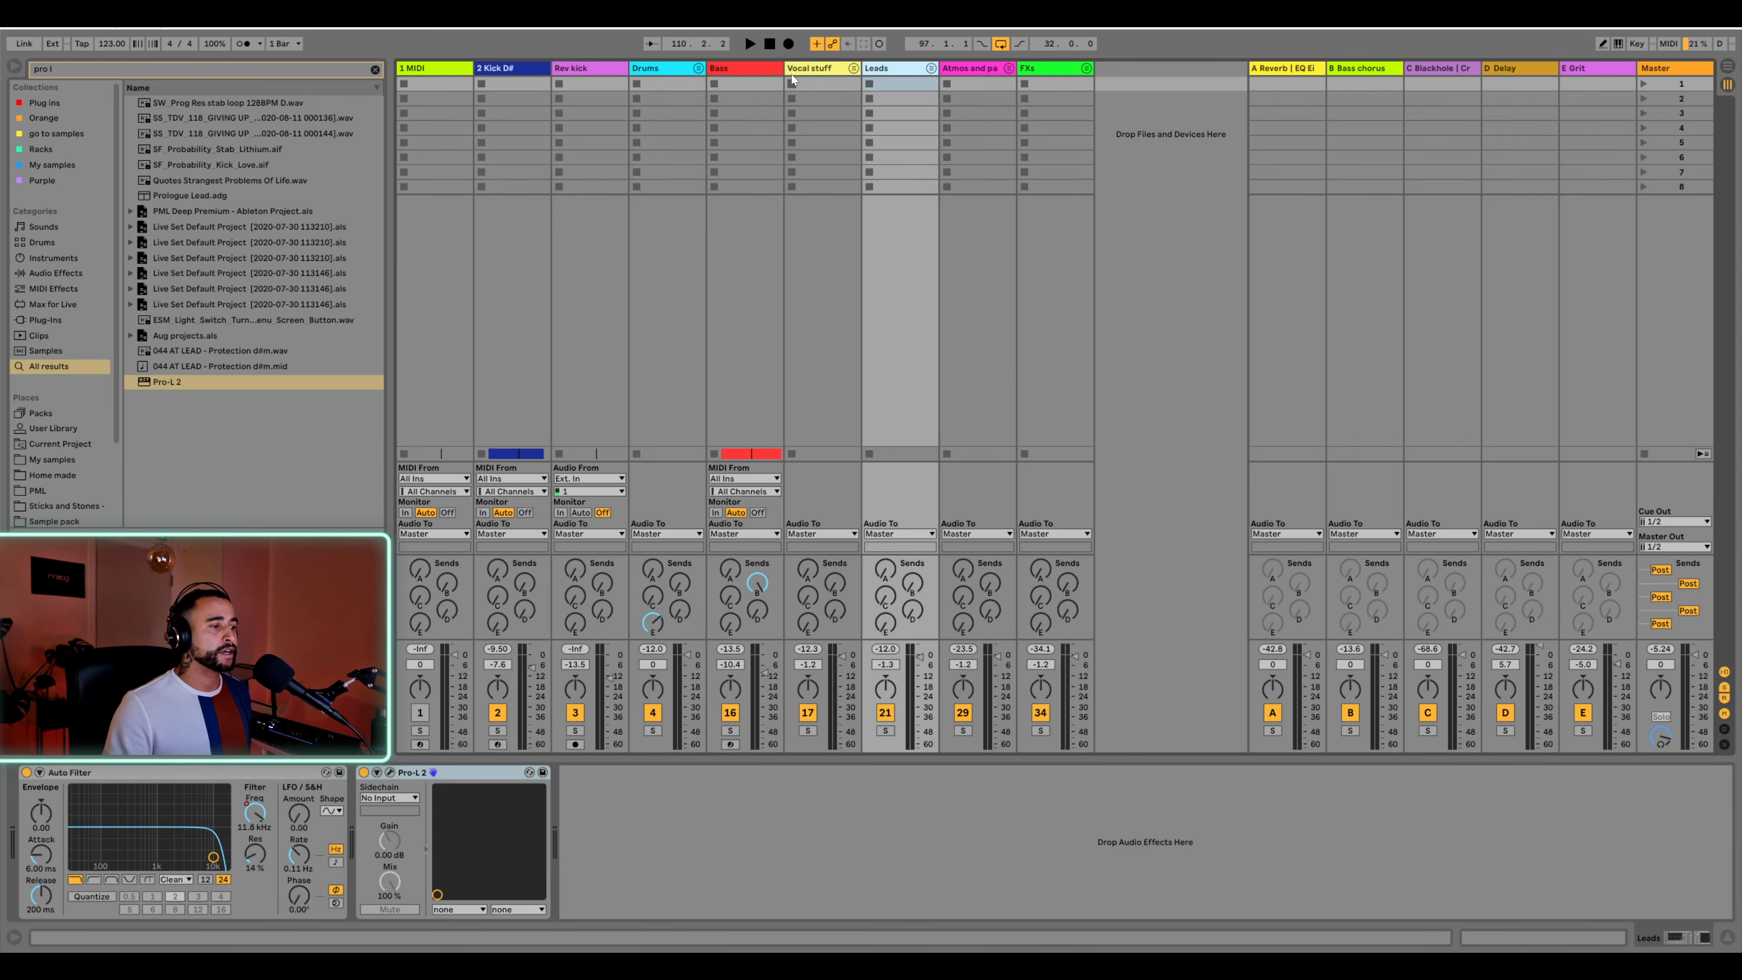
{"action": "left_click", "coordinate": [1029, 77]}
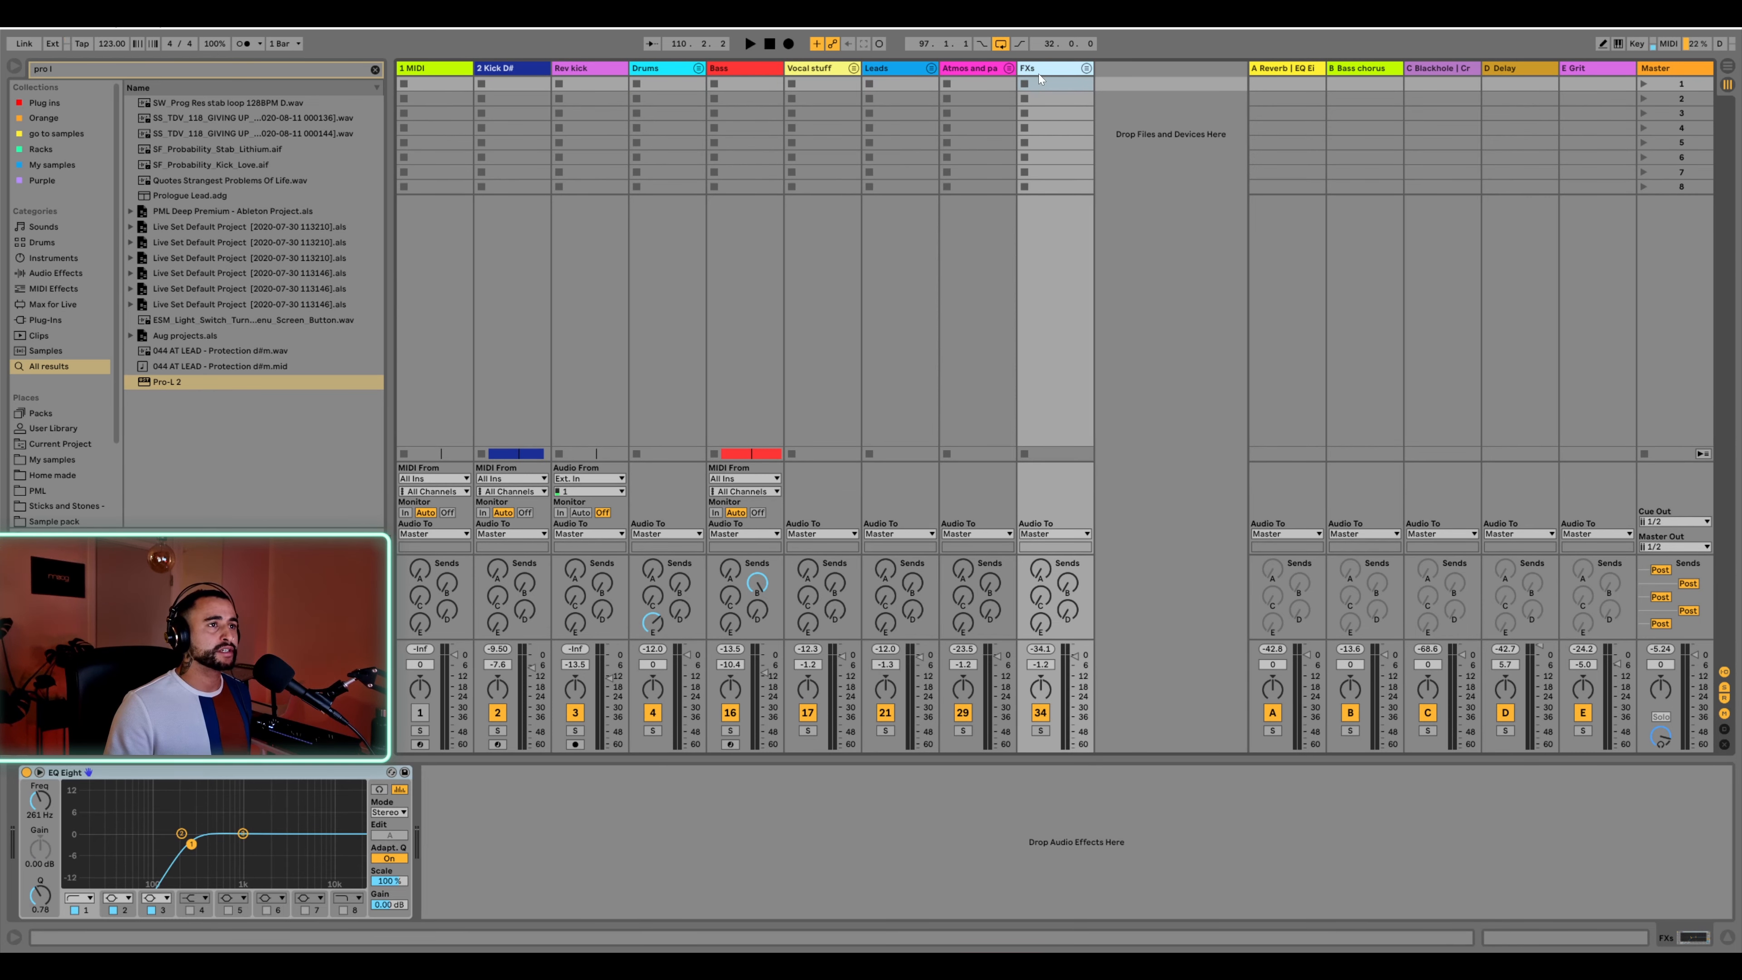
{"action": "left_click", "coordinate": [969, 71]}
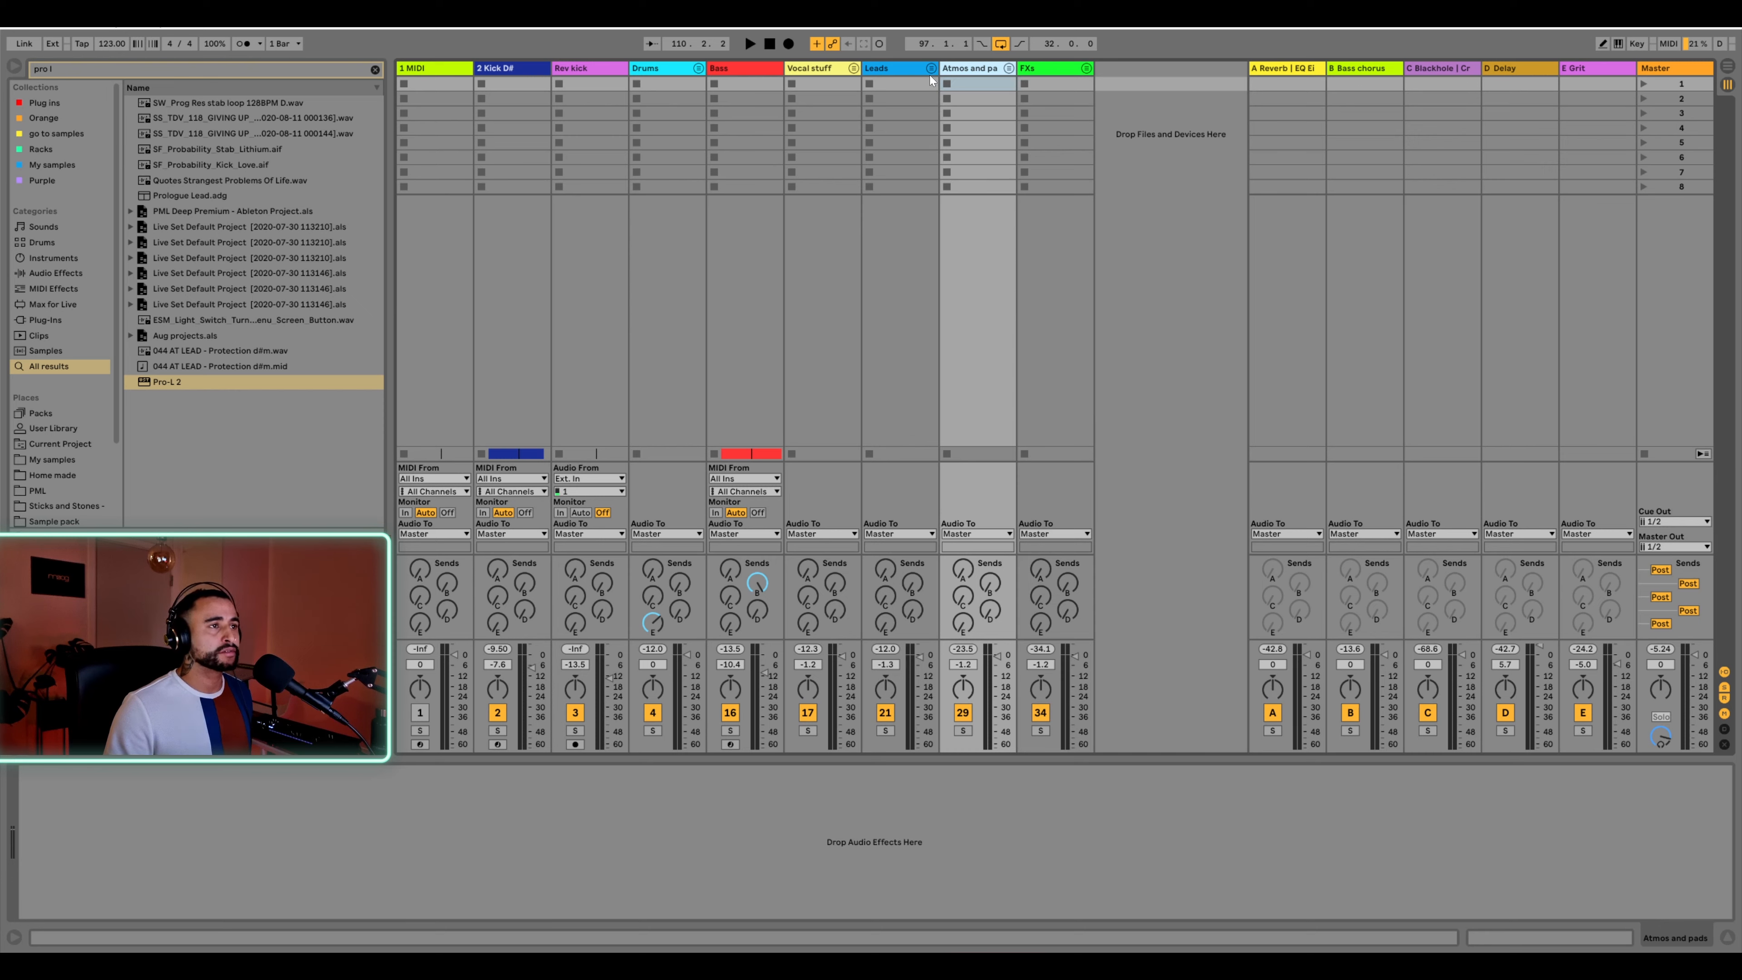
Listen briefly to the mix, add Ozone 9 Imager after Pro-L 2 on the Leads group and close its window
{"action": "left_click", "coordinate": [899, 71]}
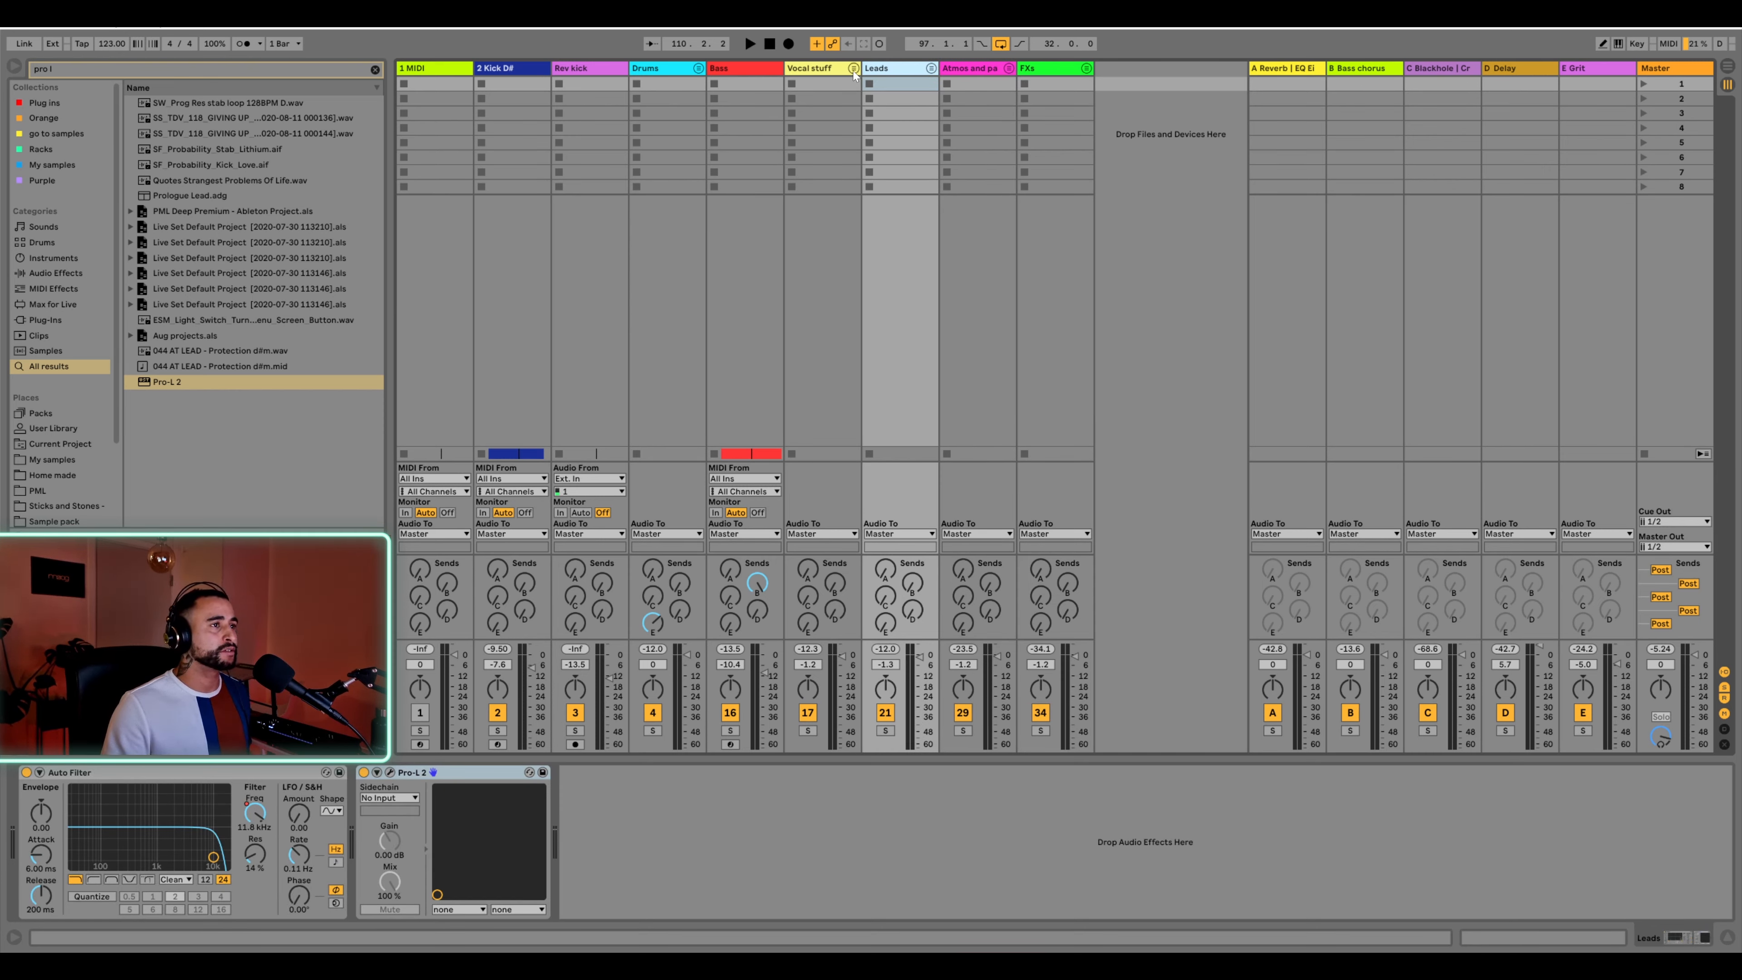
{"action": "key", "text": "space"}
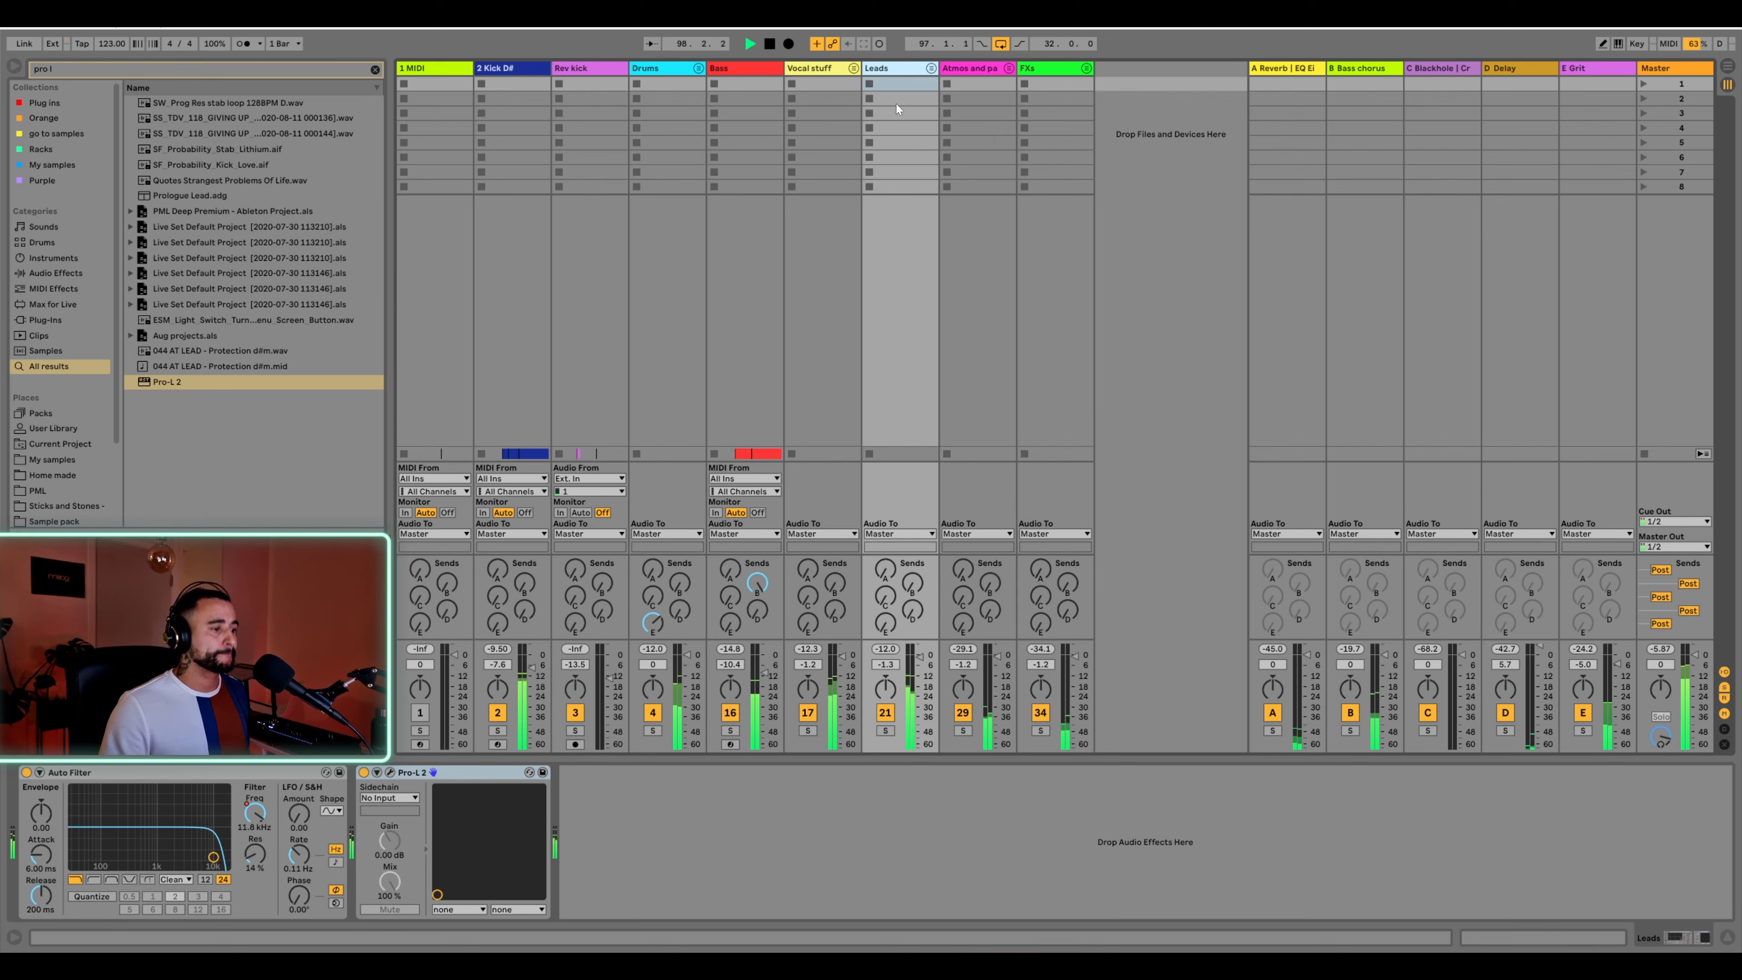
{"action": "key", "text": "space"}
{"action": "left_click", "coordinate": [376, 69]}
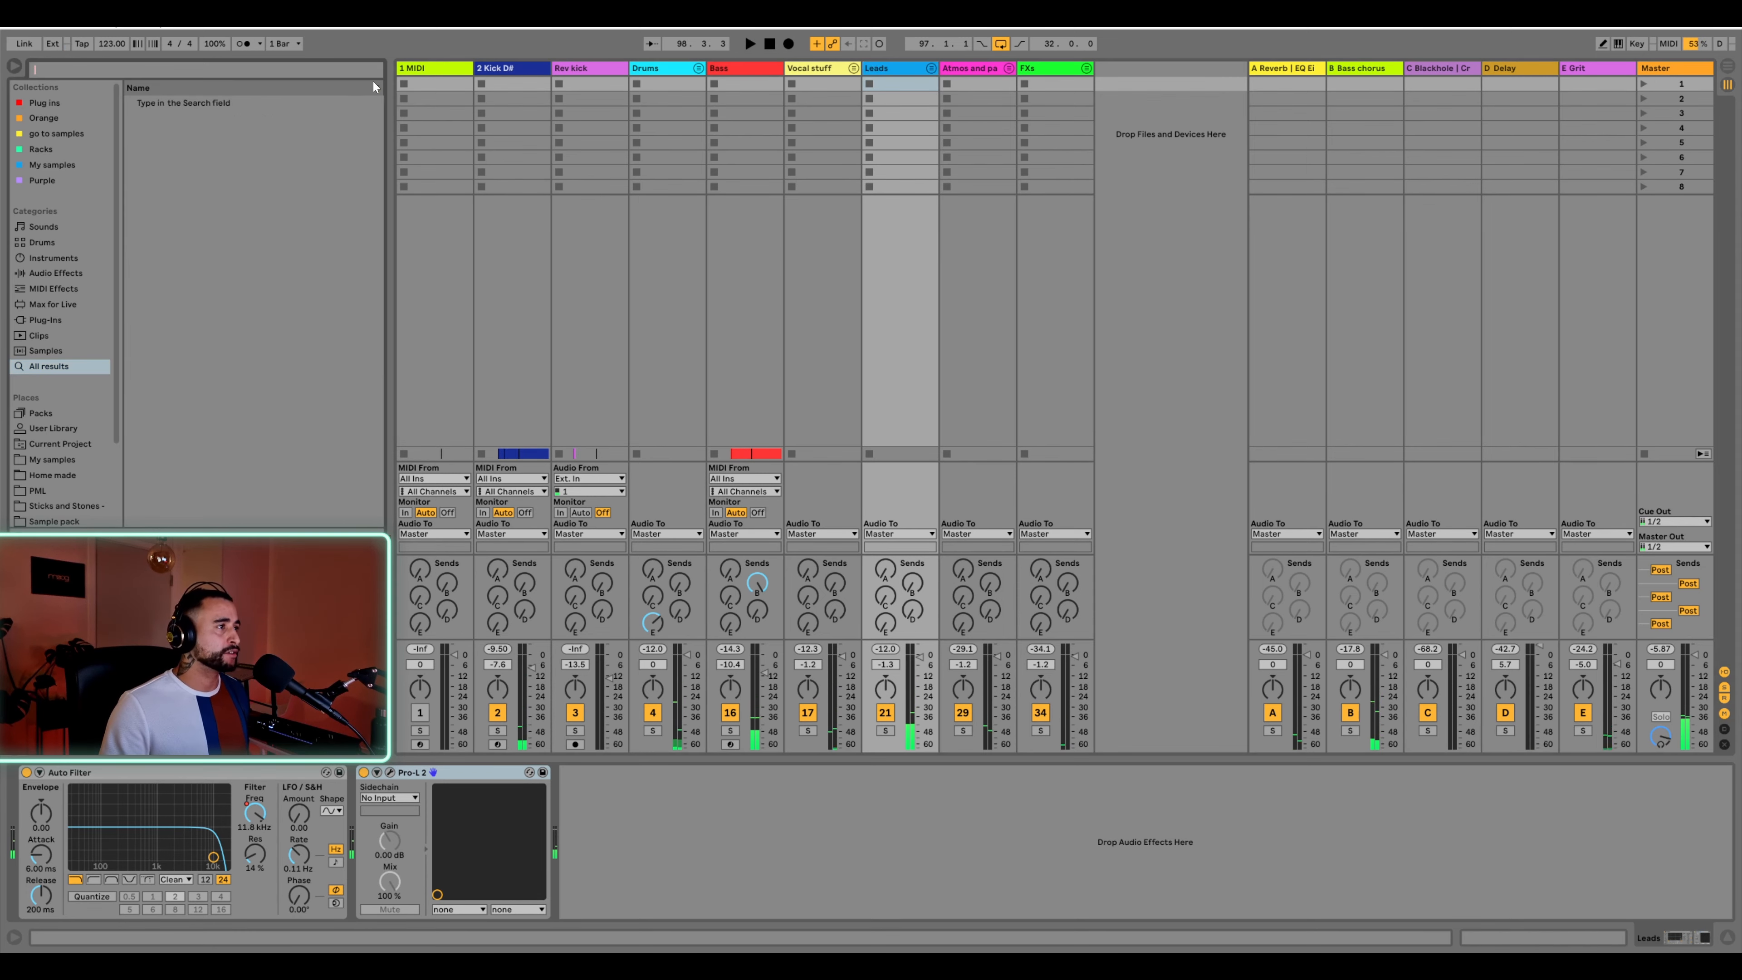
{"action": "type", "text": "ozone"}
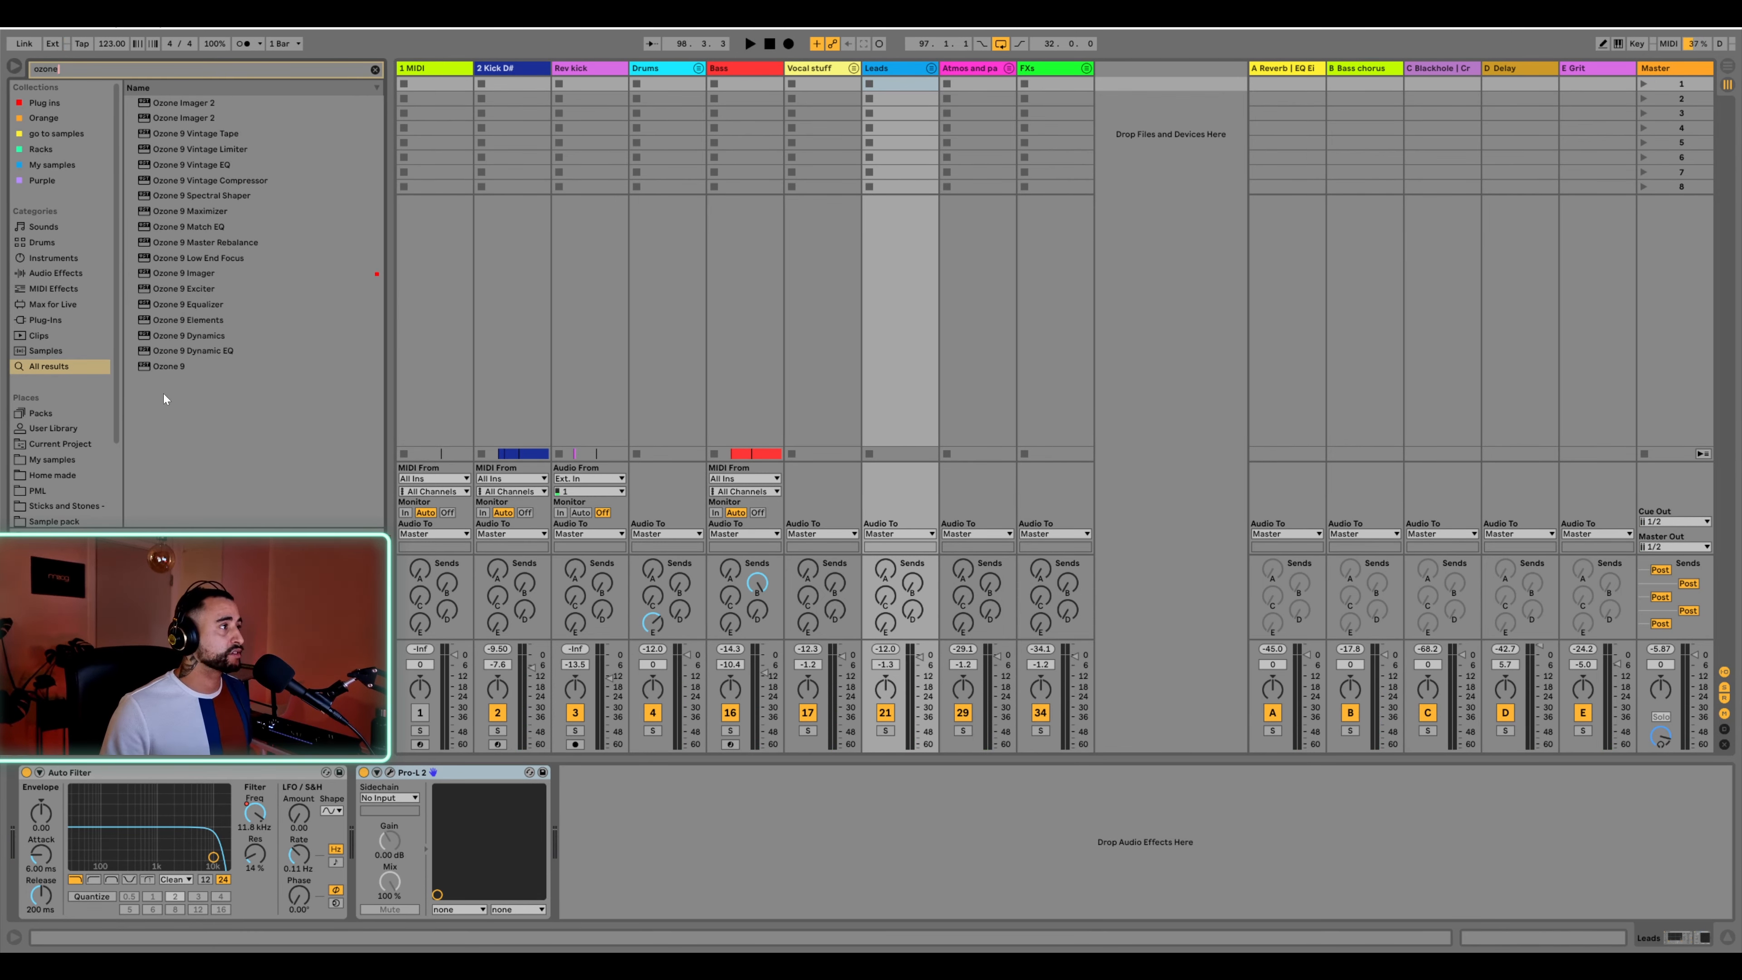
{"action": "left_click_drag", "start_coordinate": [198, 275], "coordinate": [582, 834]}
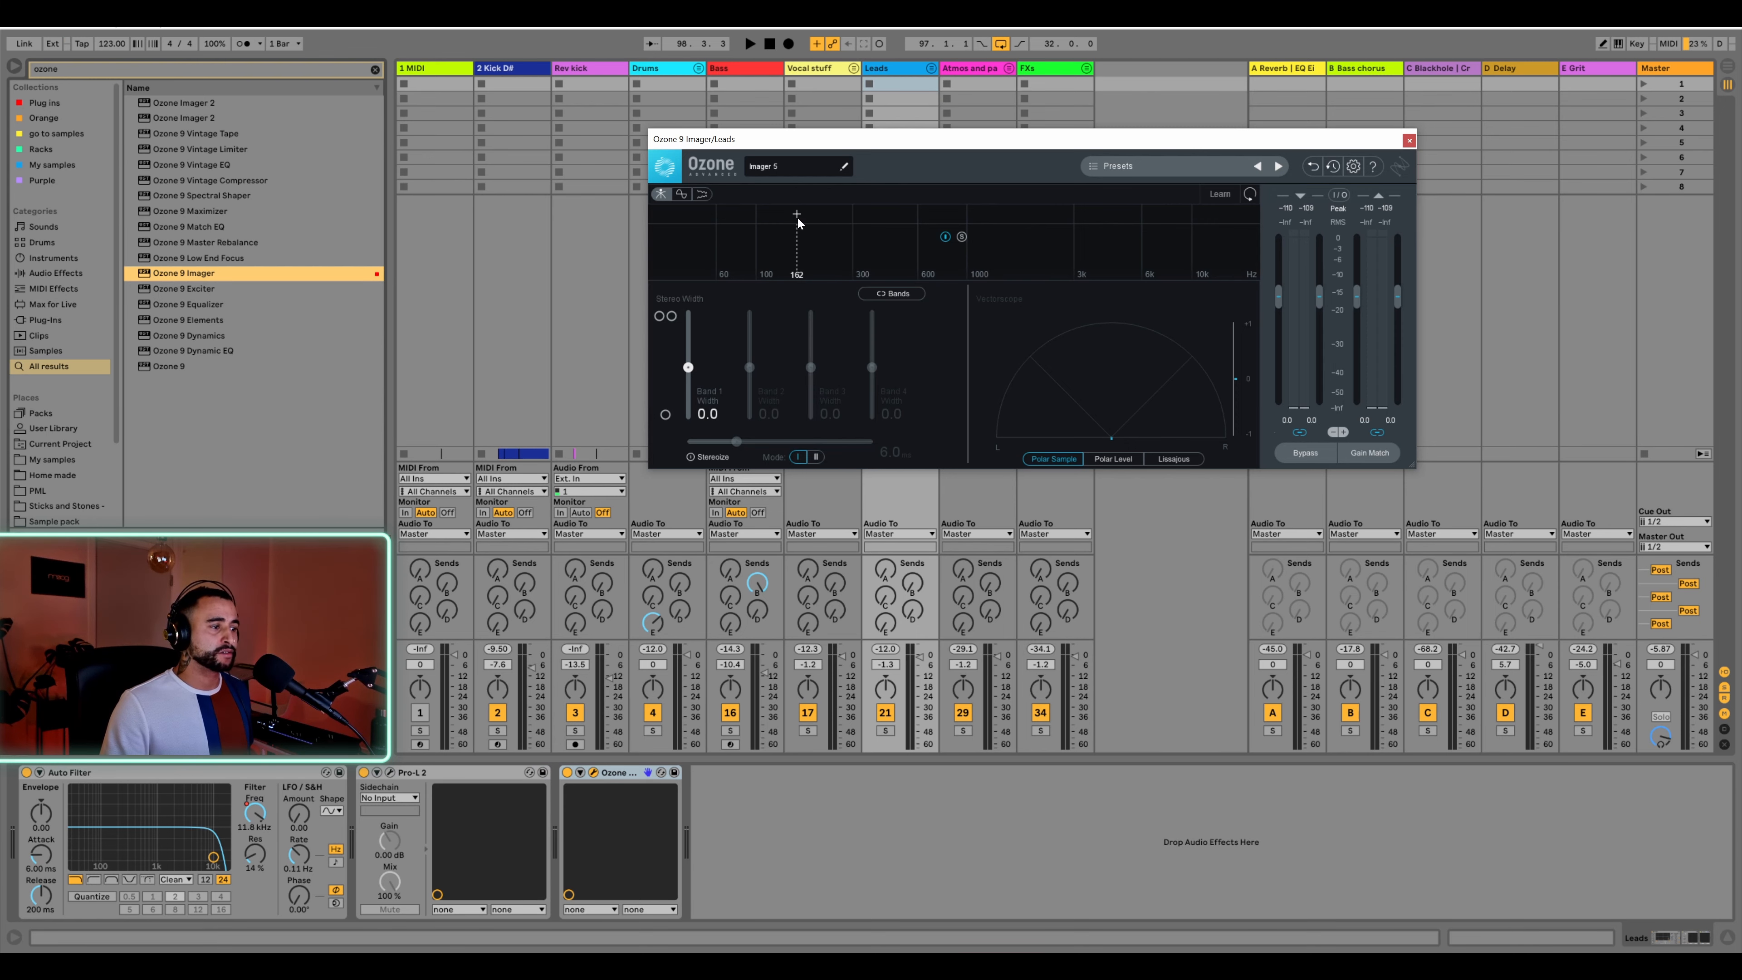
{"action": "left_click", "coordinate": [1408, 142]}
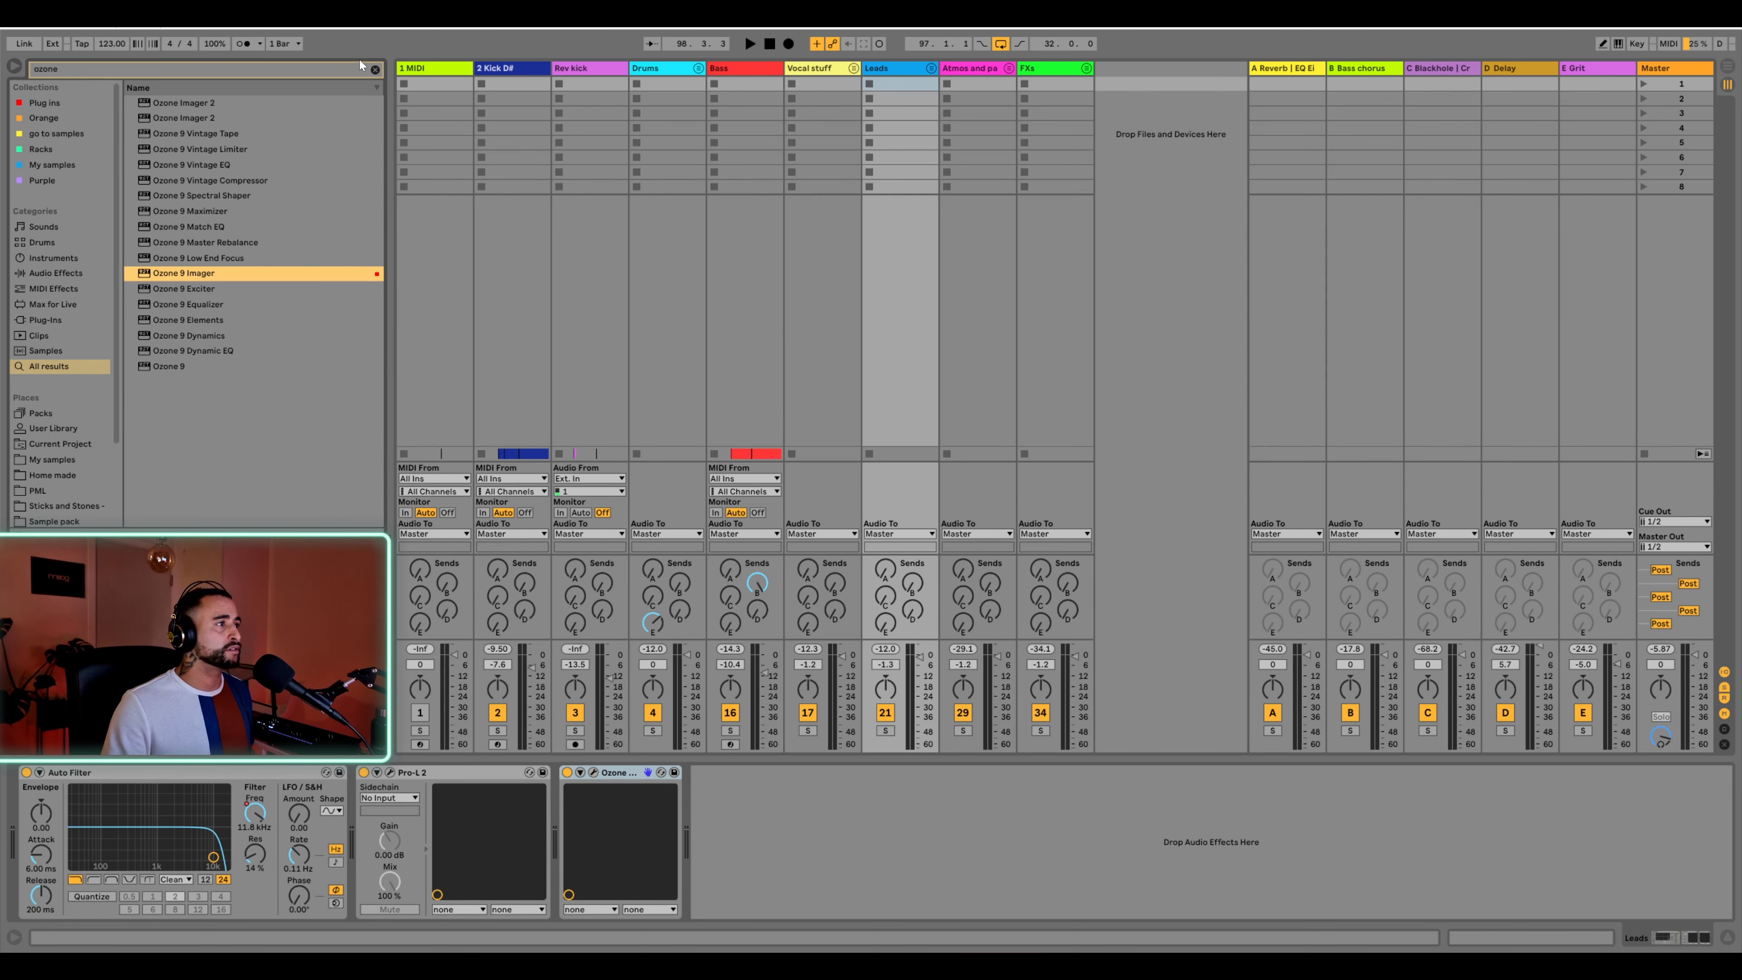
Add EQ Eight to the Leads group and place it between Auto Filter and Pro-L 2
{"action": "left_click", "coordinate": [375, 70]}
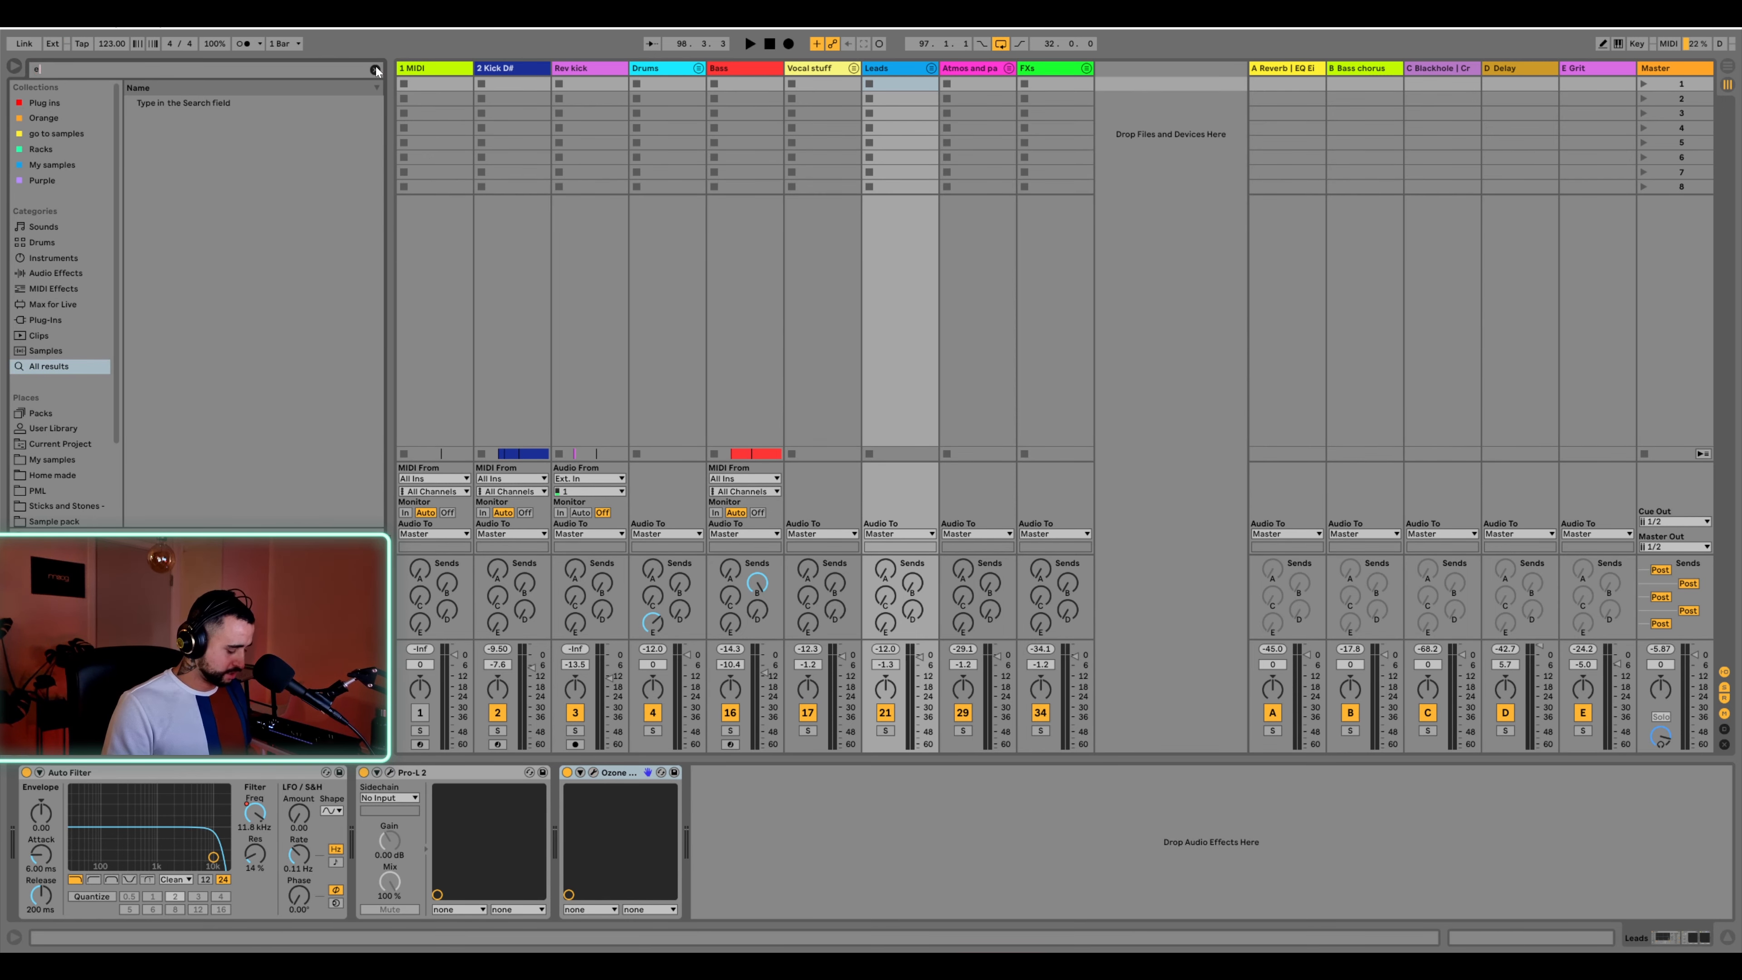
{"action": "type", "text": "eq"}
{"action": "left_click", "coordinate": [182, 119]}
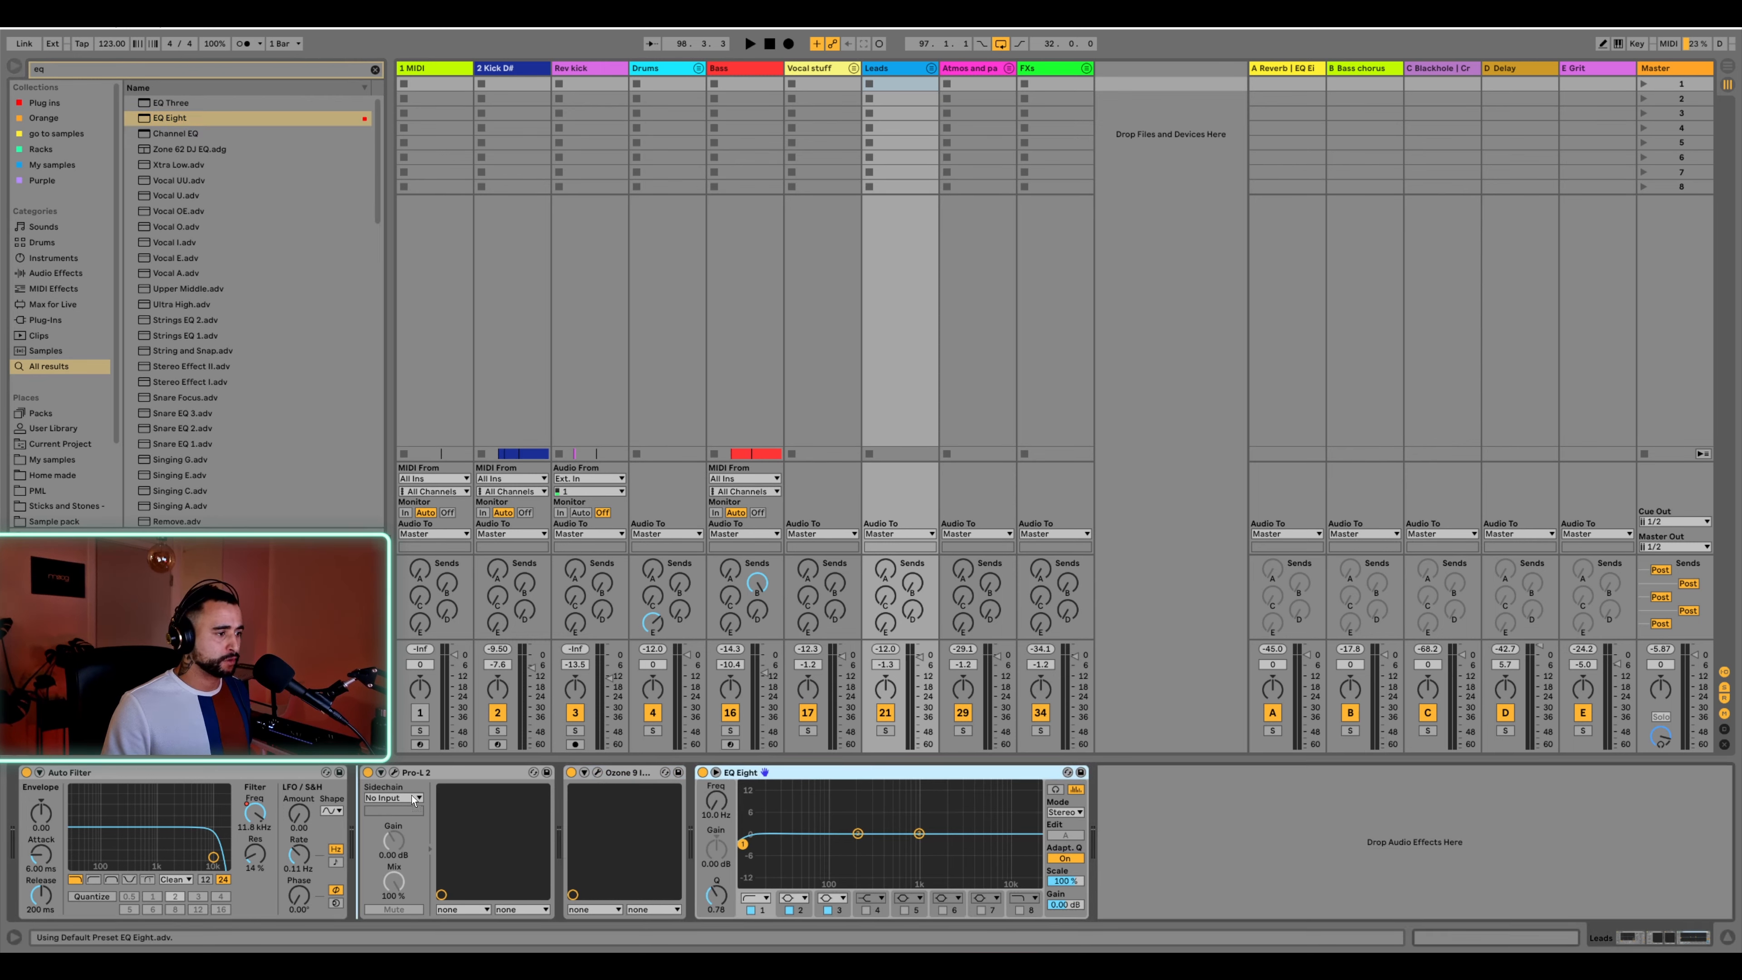
{"action": "left_click_drag", "start_coordinate": [393, 901], "coordinate": [393, 906]}
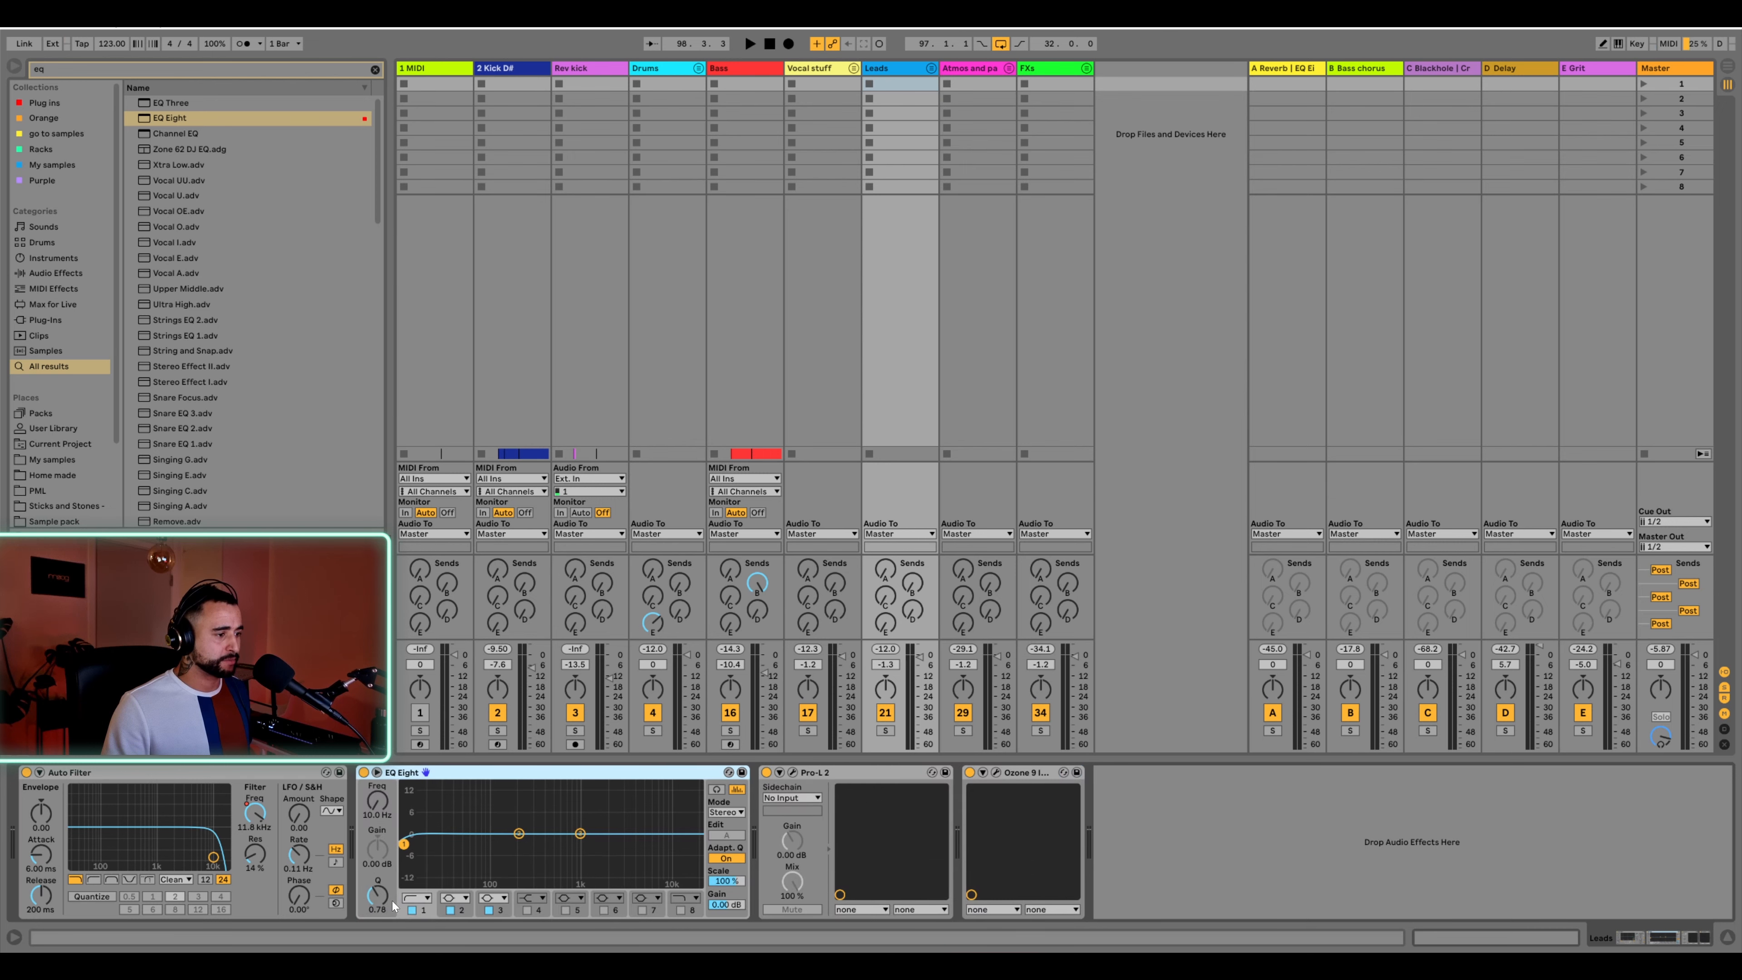
Set band 1 of the Leads EQ Eight to a steep low cut at 104 Hz
{"action": "left_click", "coordinate": [415, 899]}
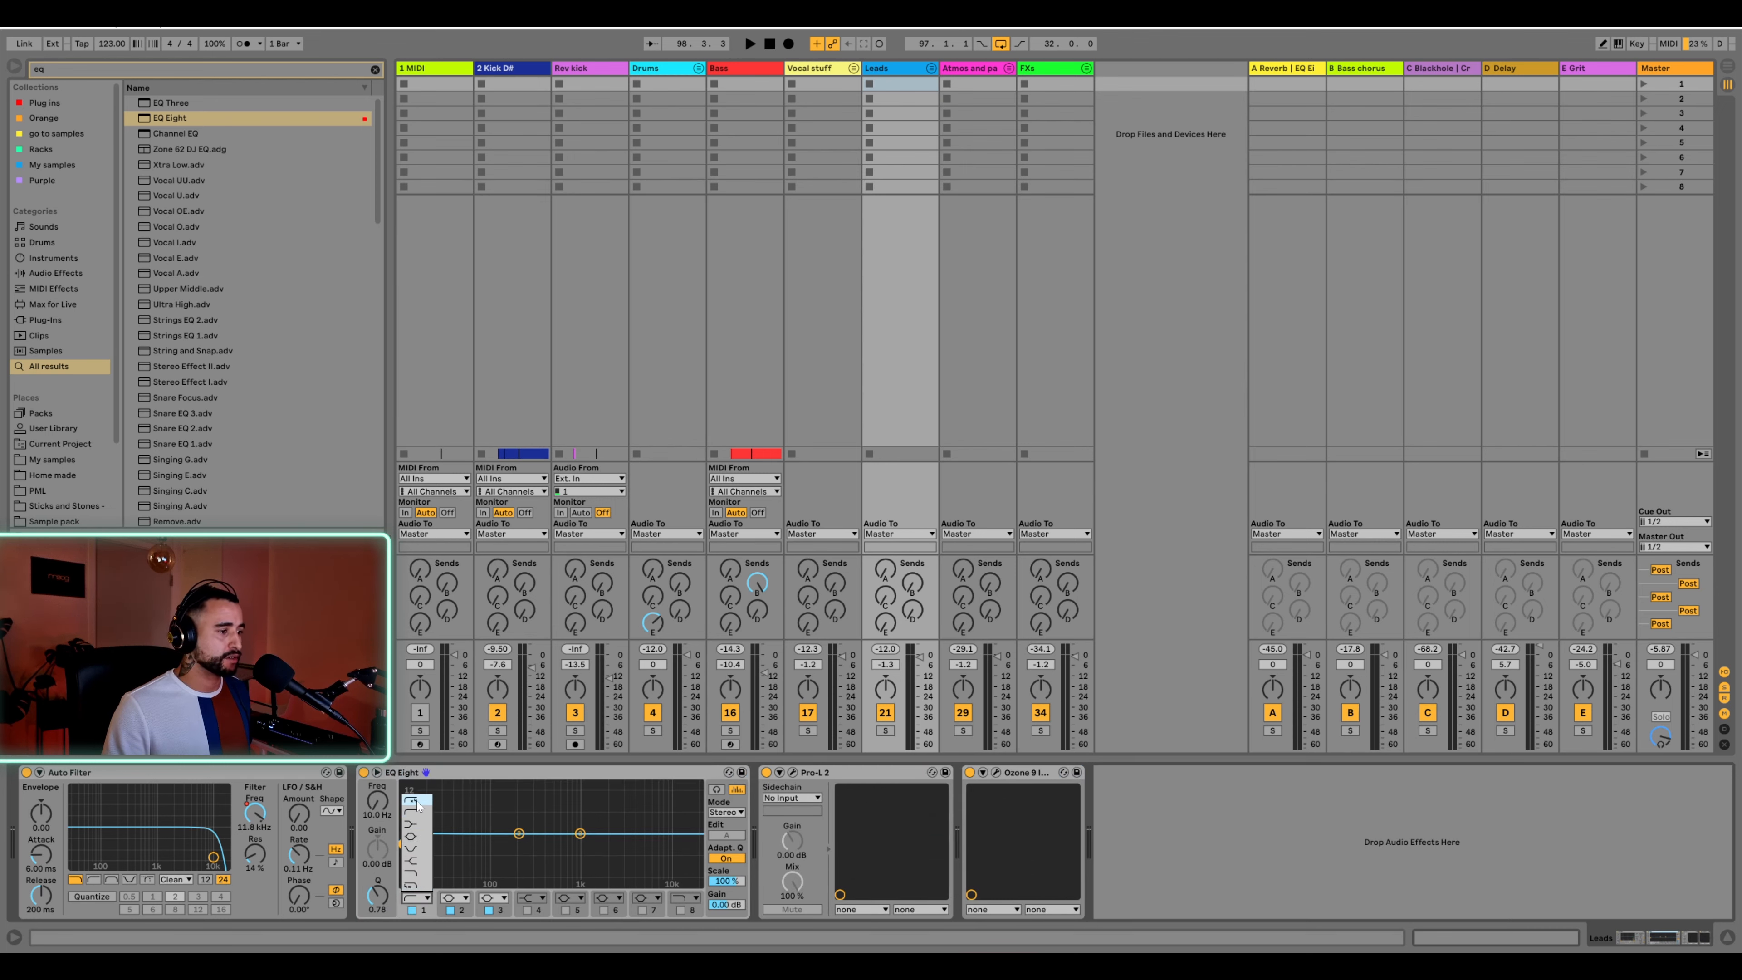
{"action": "left_click", "coordinate": [416, 802]}
{"action": "left_click_drag", "start_coordinate": [407, 844], "coordinate": [494, 847]}
Boost band 3 of the Leads EQ Eight by about 2.85 dB at 2.50 kHz during playback
{"action": "key", "text": "space"}
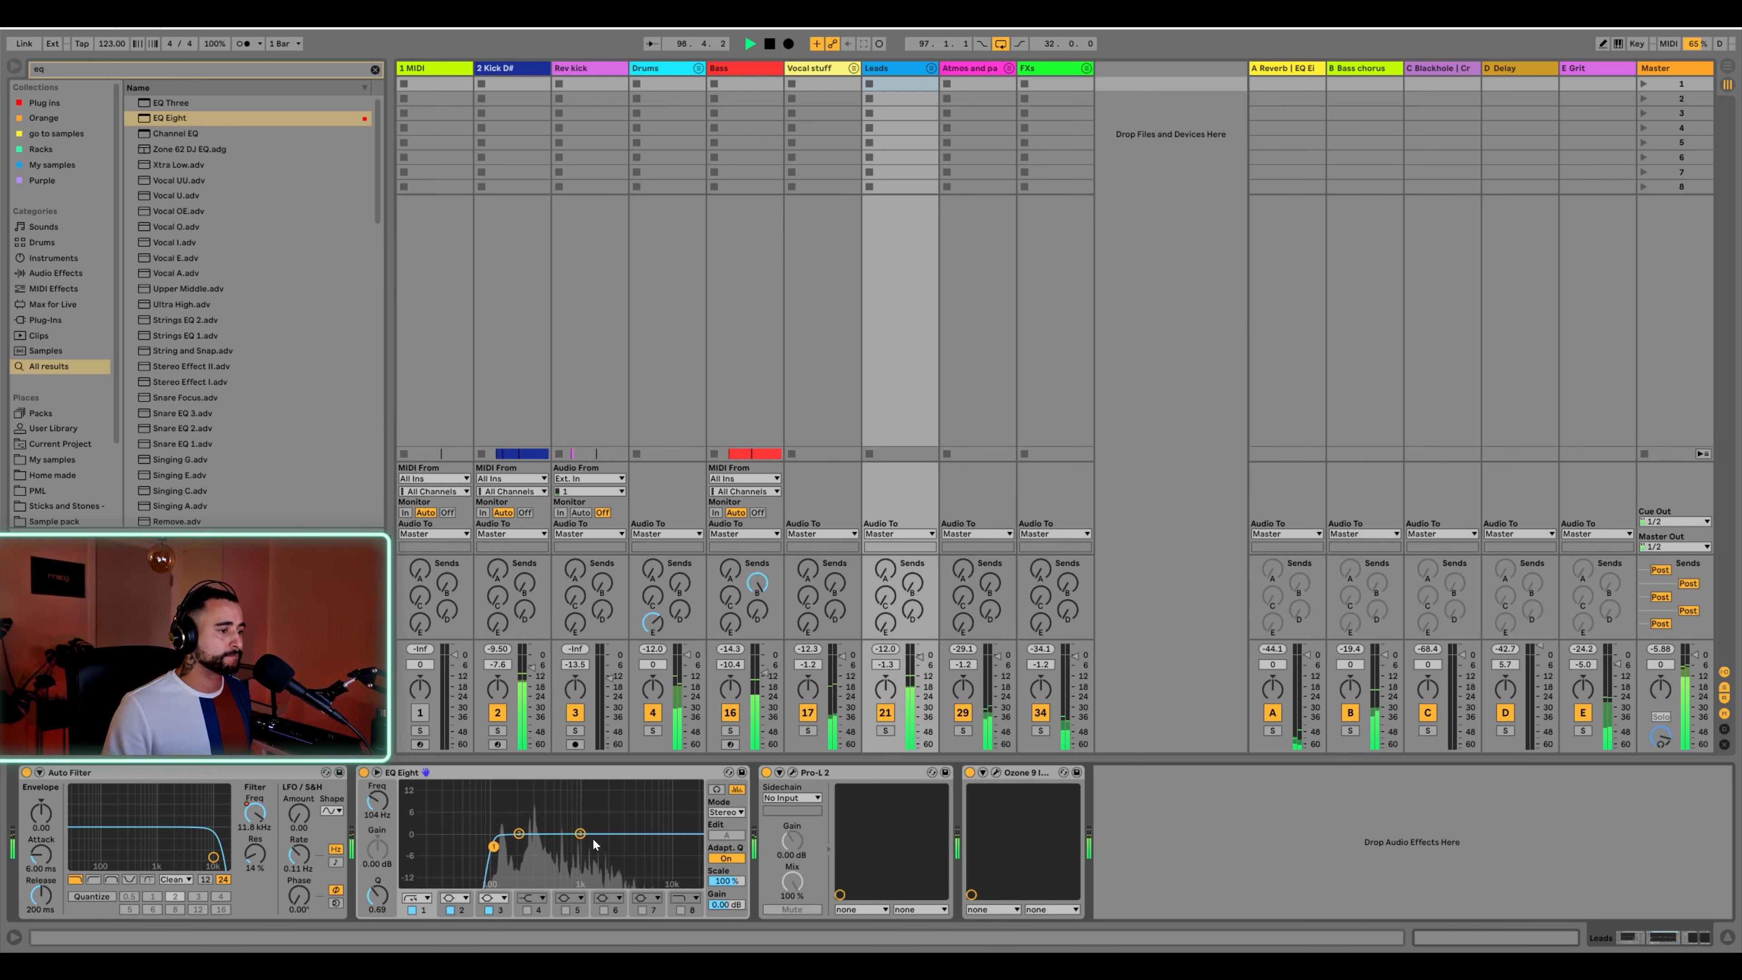
{"action": "left_click_drag", "start_coordinate": [581, 833], "coordinate": [615, 824]}
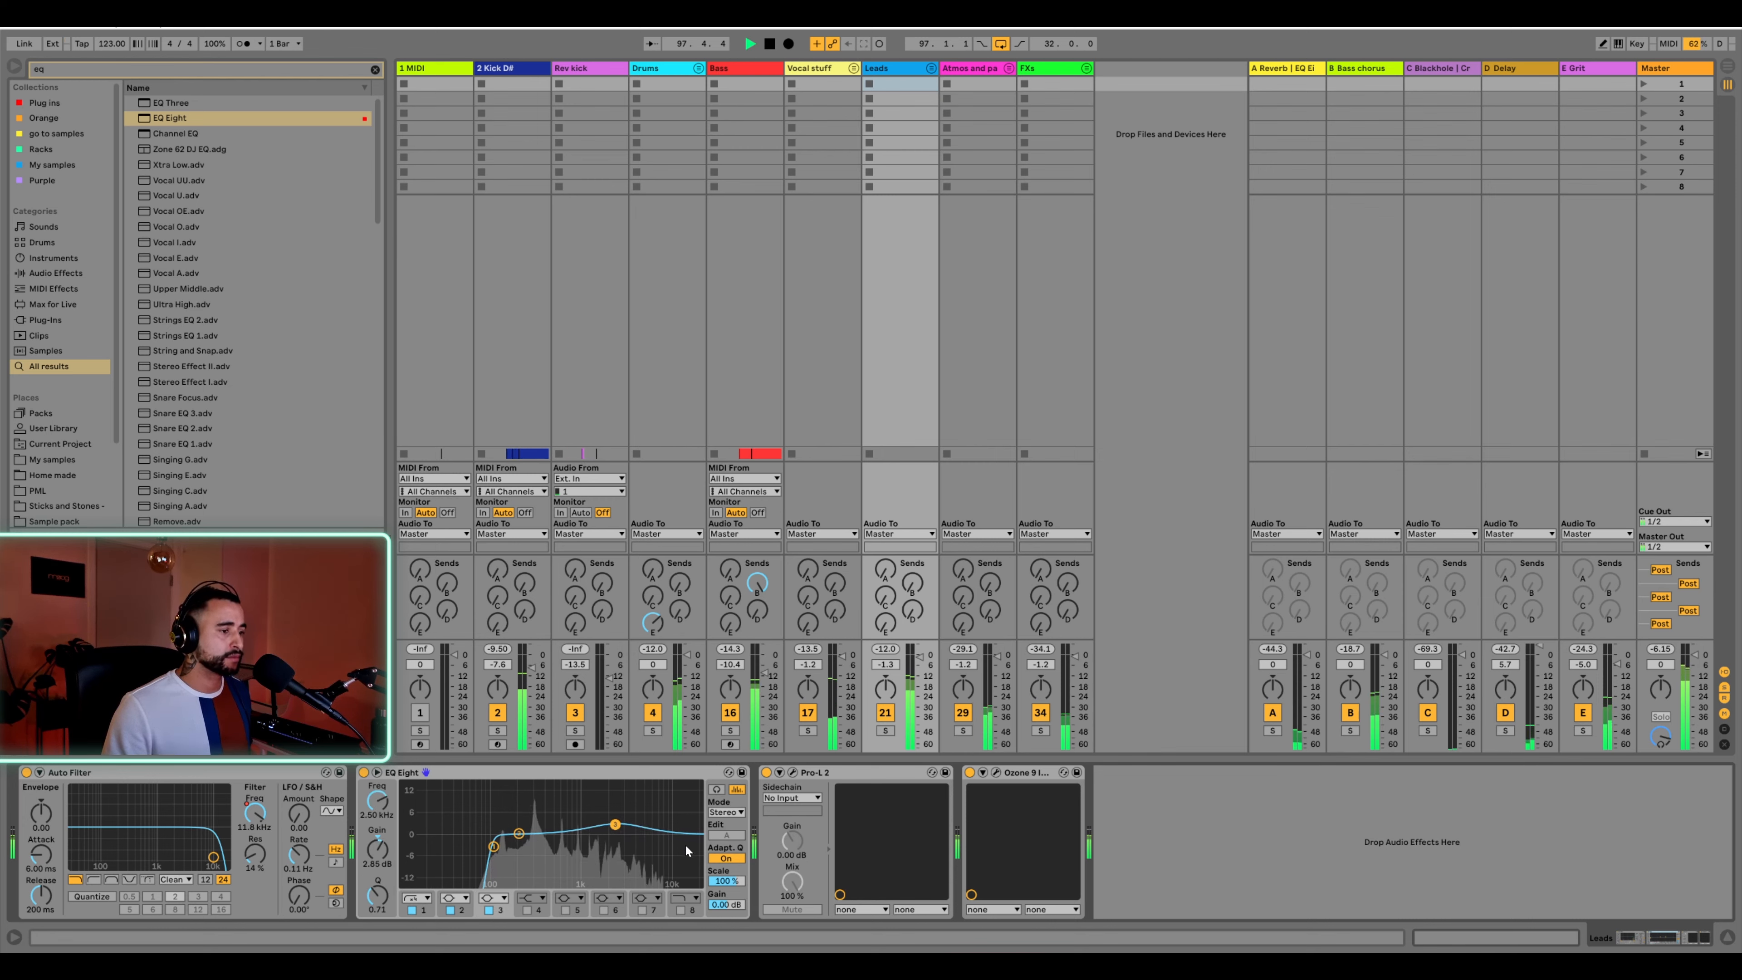
{"action": "key", "text": "space"}
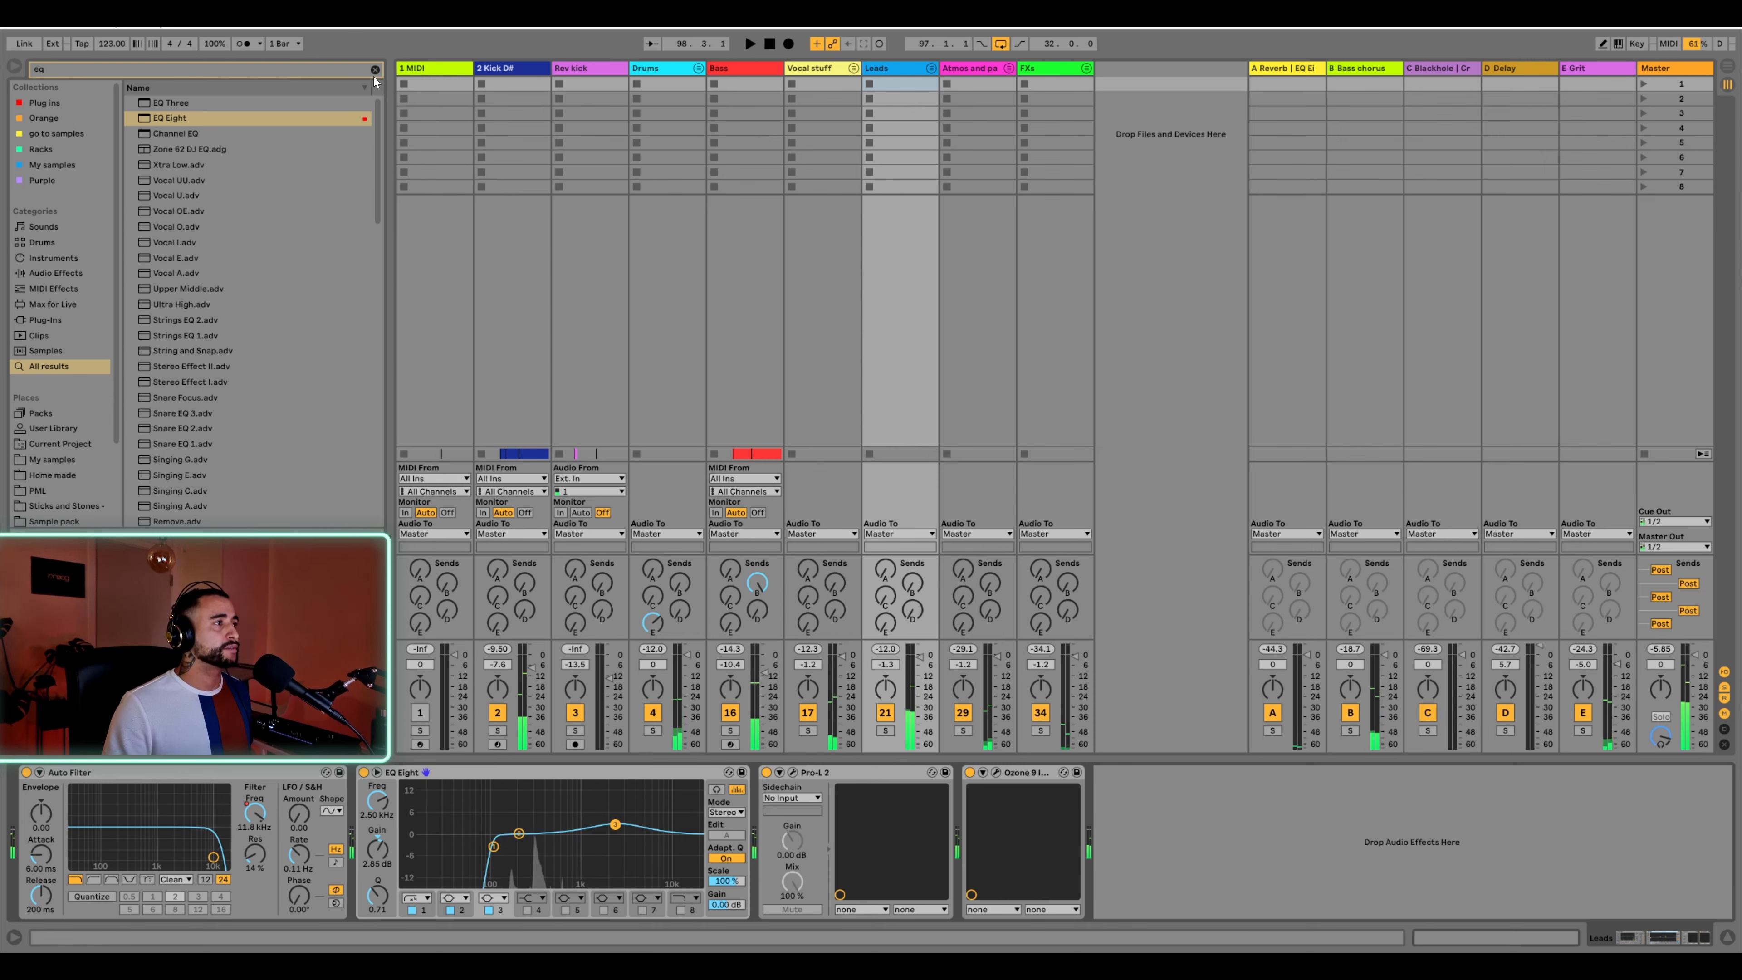
Find the Soundtoys SieQ plug-in among the VST plug-ins and insert it between EQ Eight and Pro-L 2 on the Leads group
{"action": "left_click", "coordinate": [373, 73]}
{"action": "type", "text": "sig"}
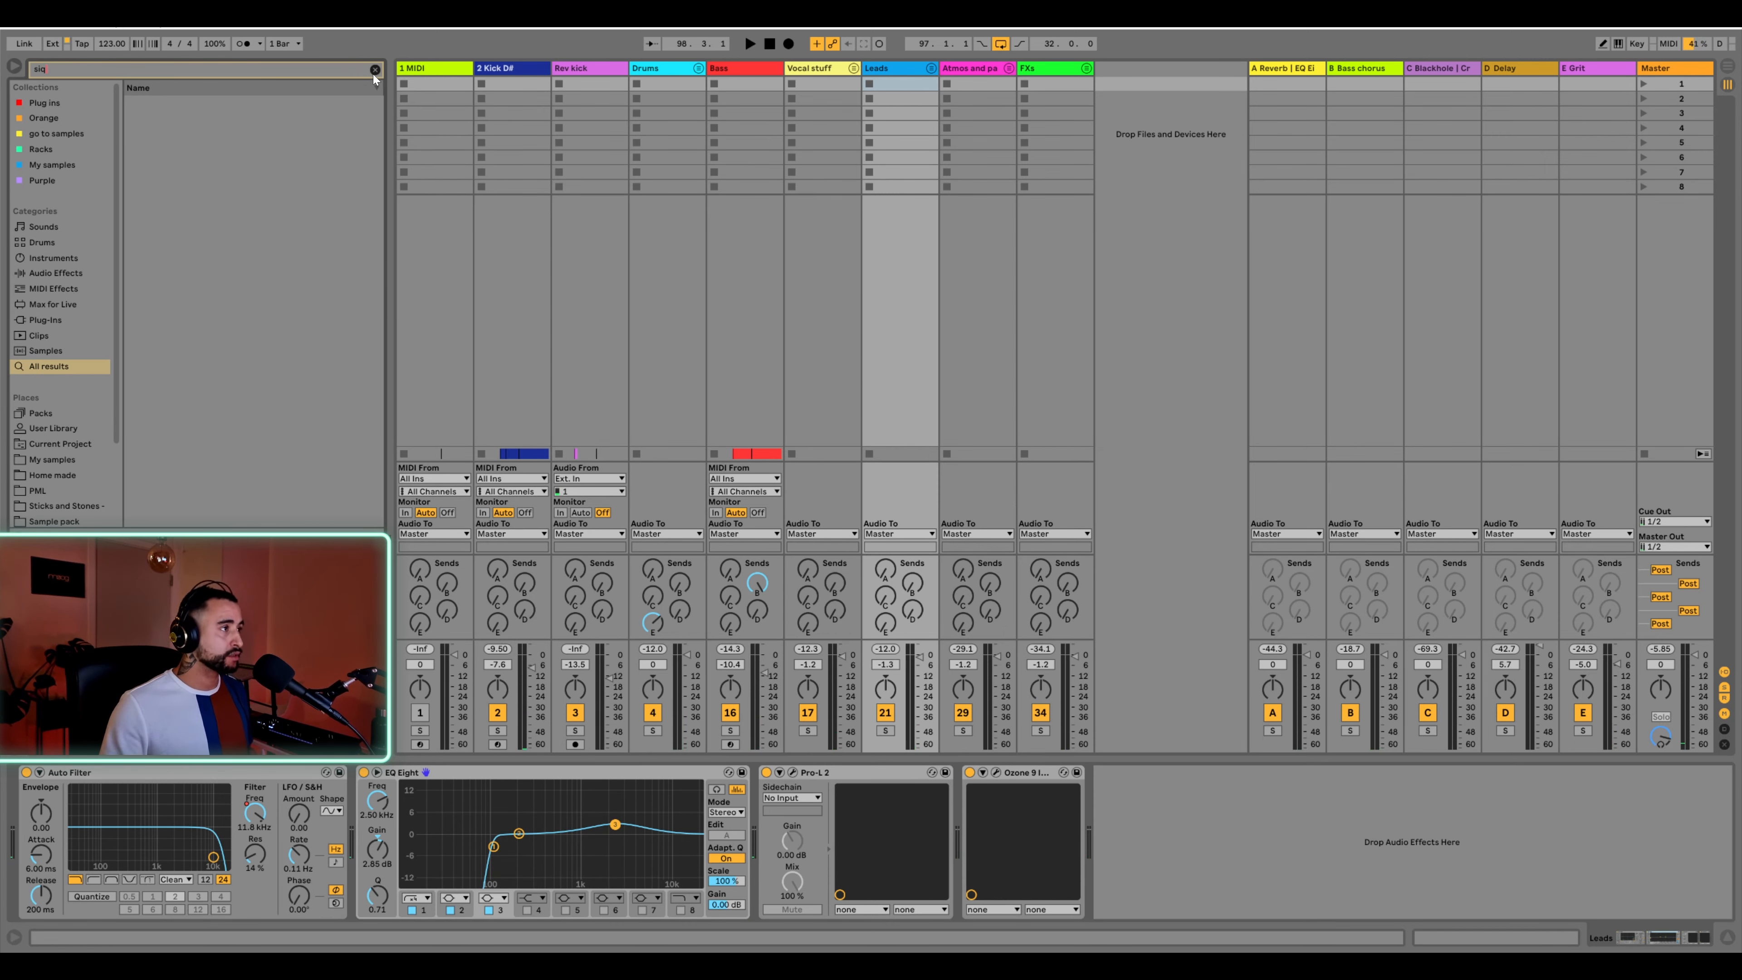
{"action": "key", "text": "BackSpace"}
{"action": "left_click", "coordinate": [51, 318]}
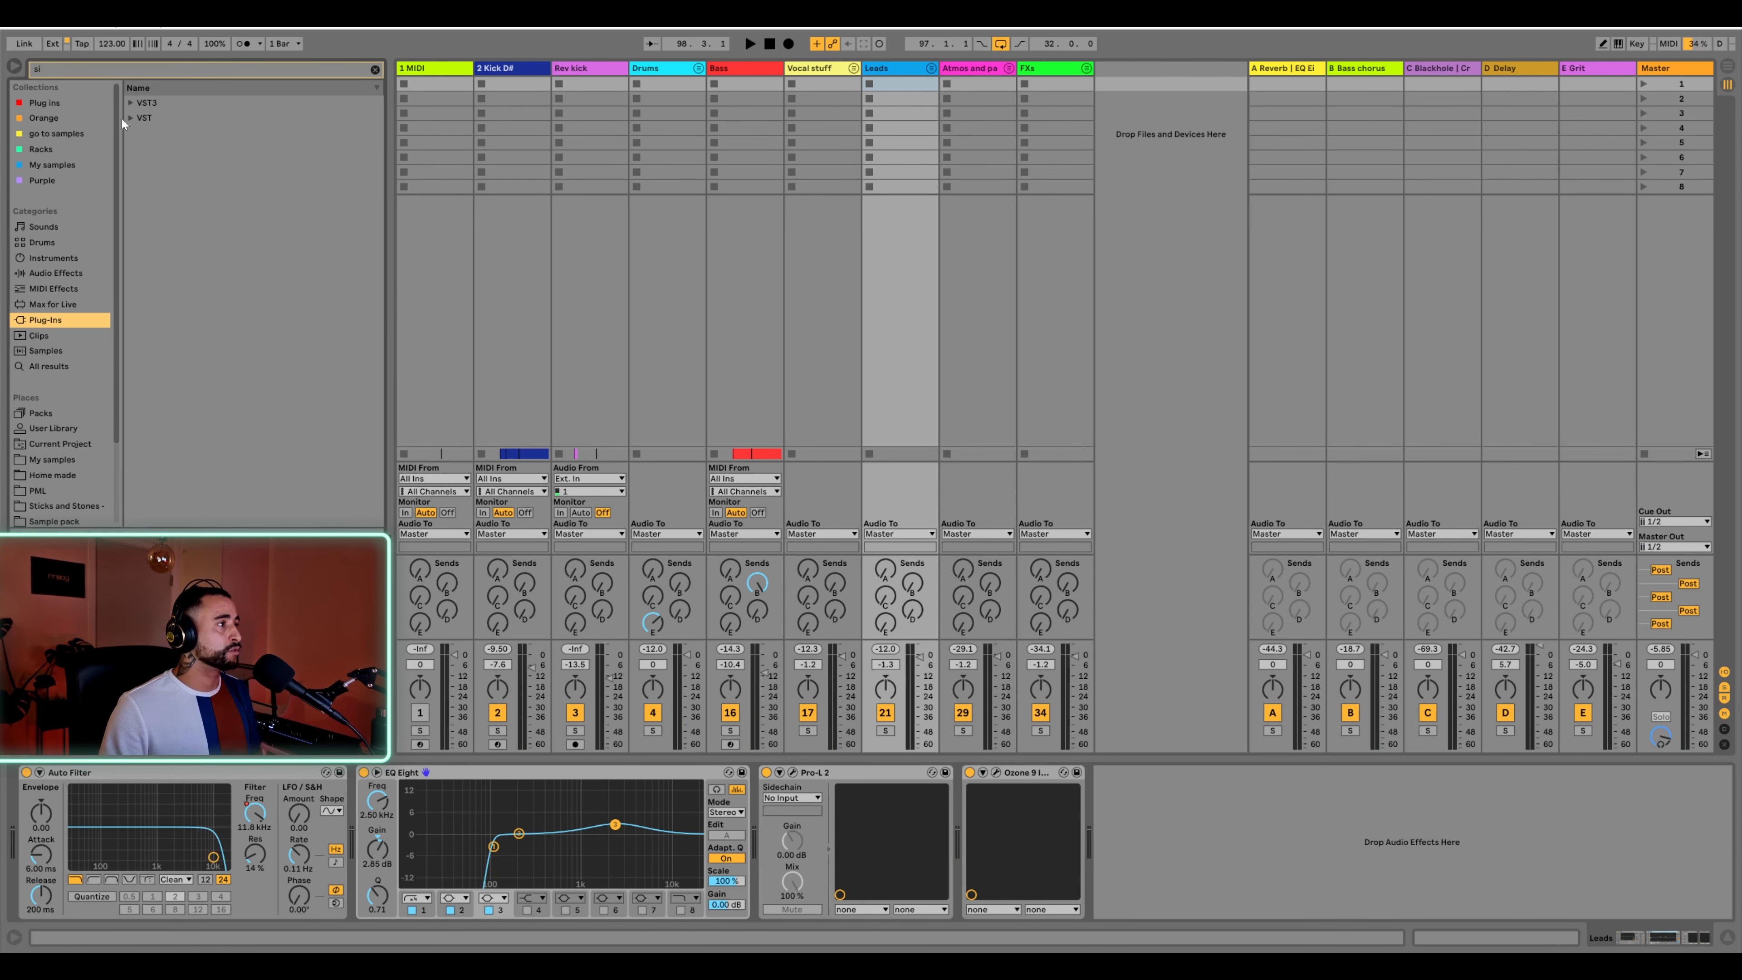
{"action": "left_click", "coordinate": [130, 116]}
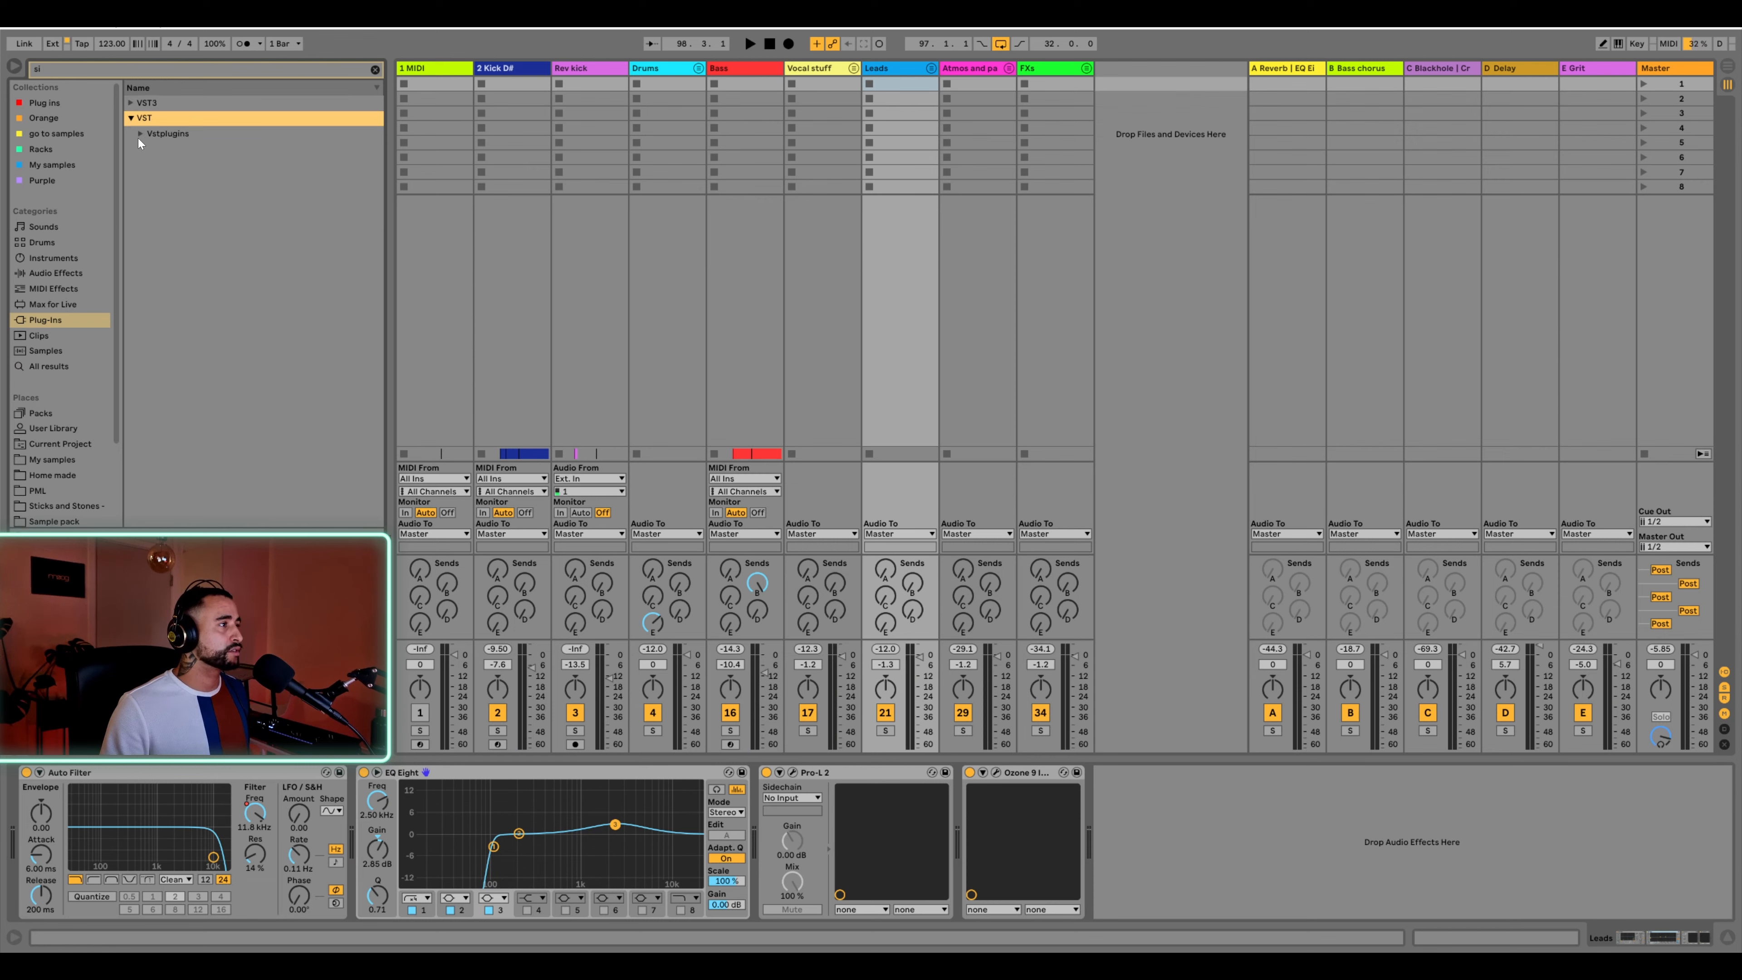
{"action": "left_click", "coordinate": [141, 135]}
{"action": "left_click", "coordinate": [150, 151]}
{"action": "left_click", "coordinate": [190, 166]}
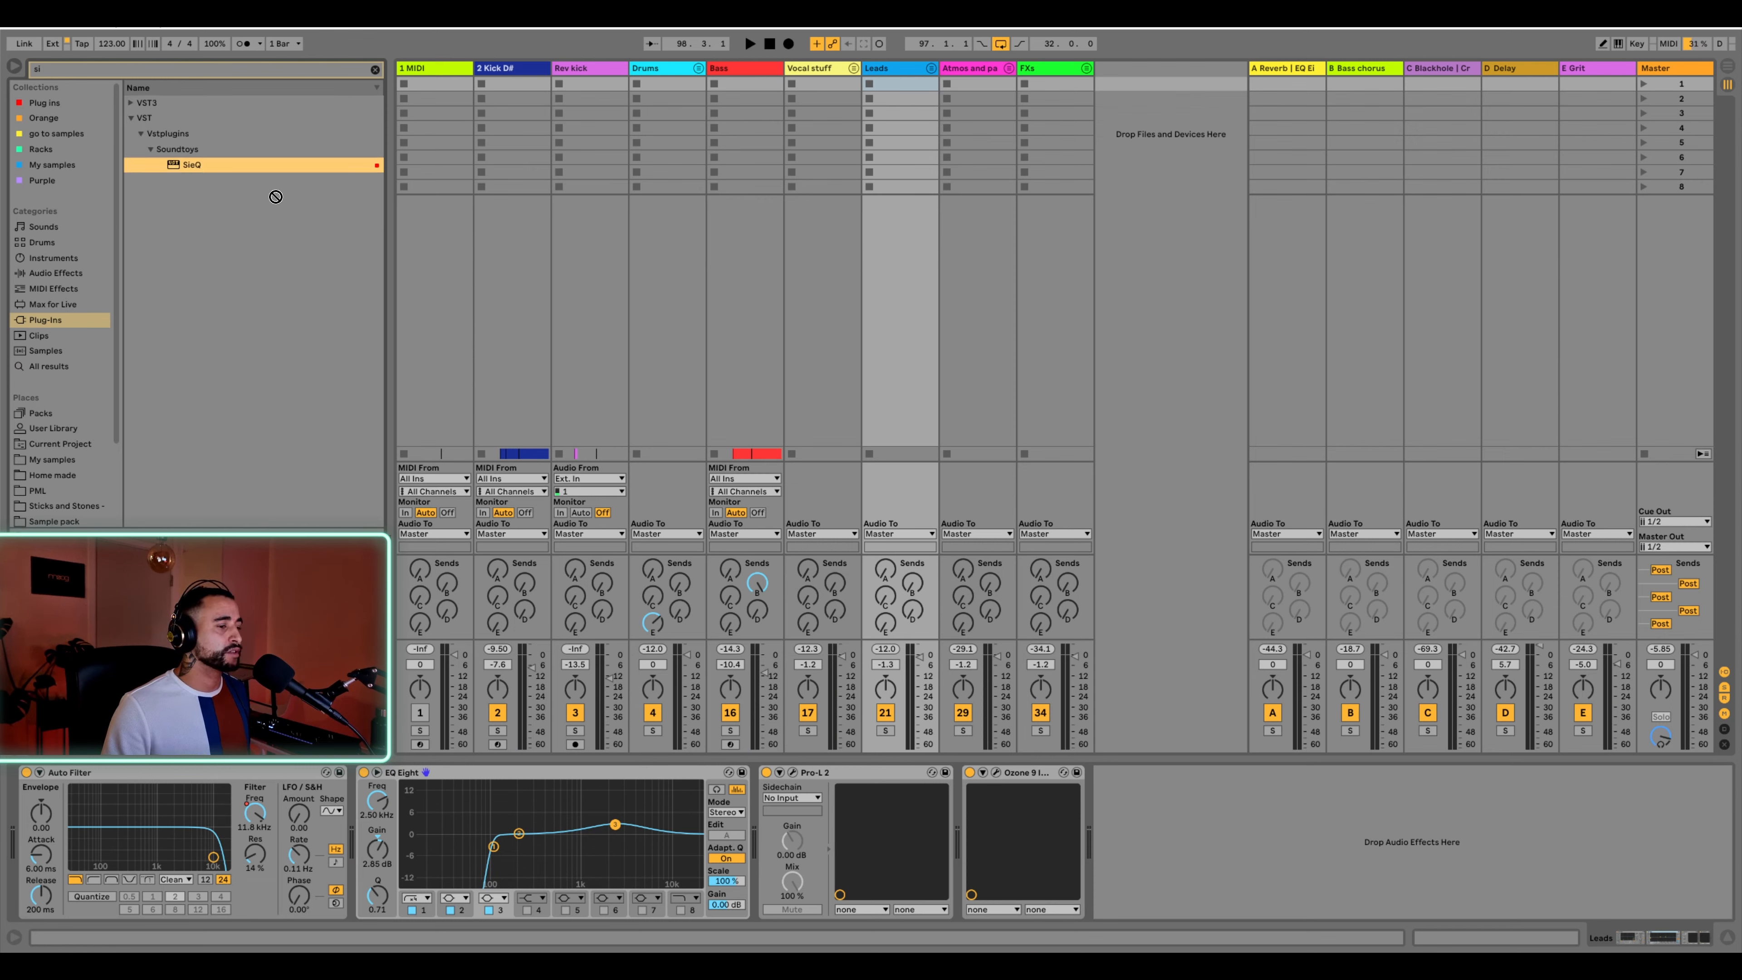
{"action": "left_click_drag", "start_coordinate": [190, 166], "coordinate": [760, 838]}
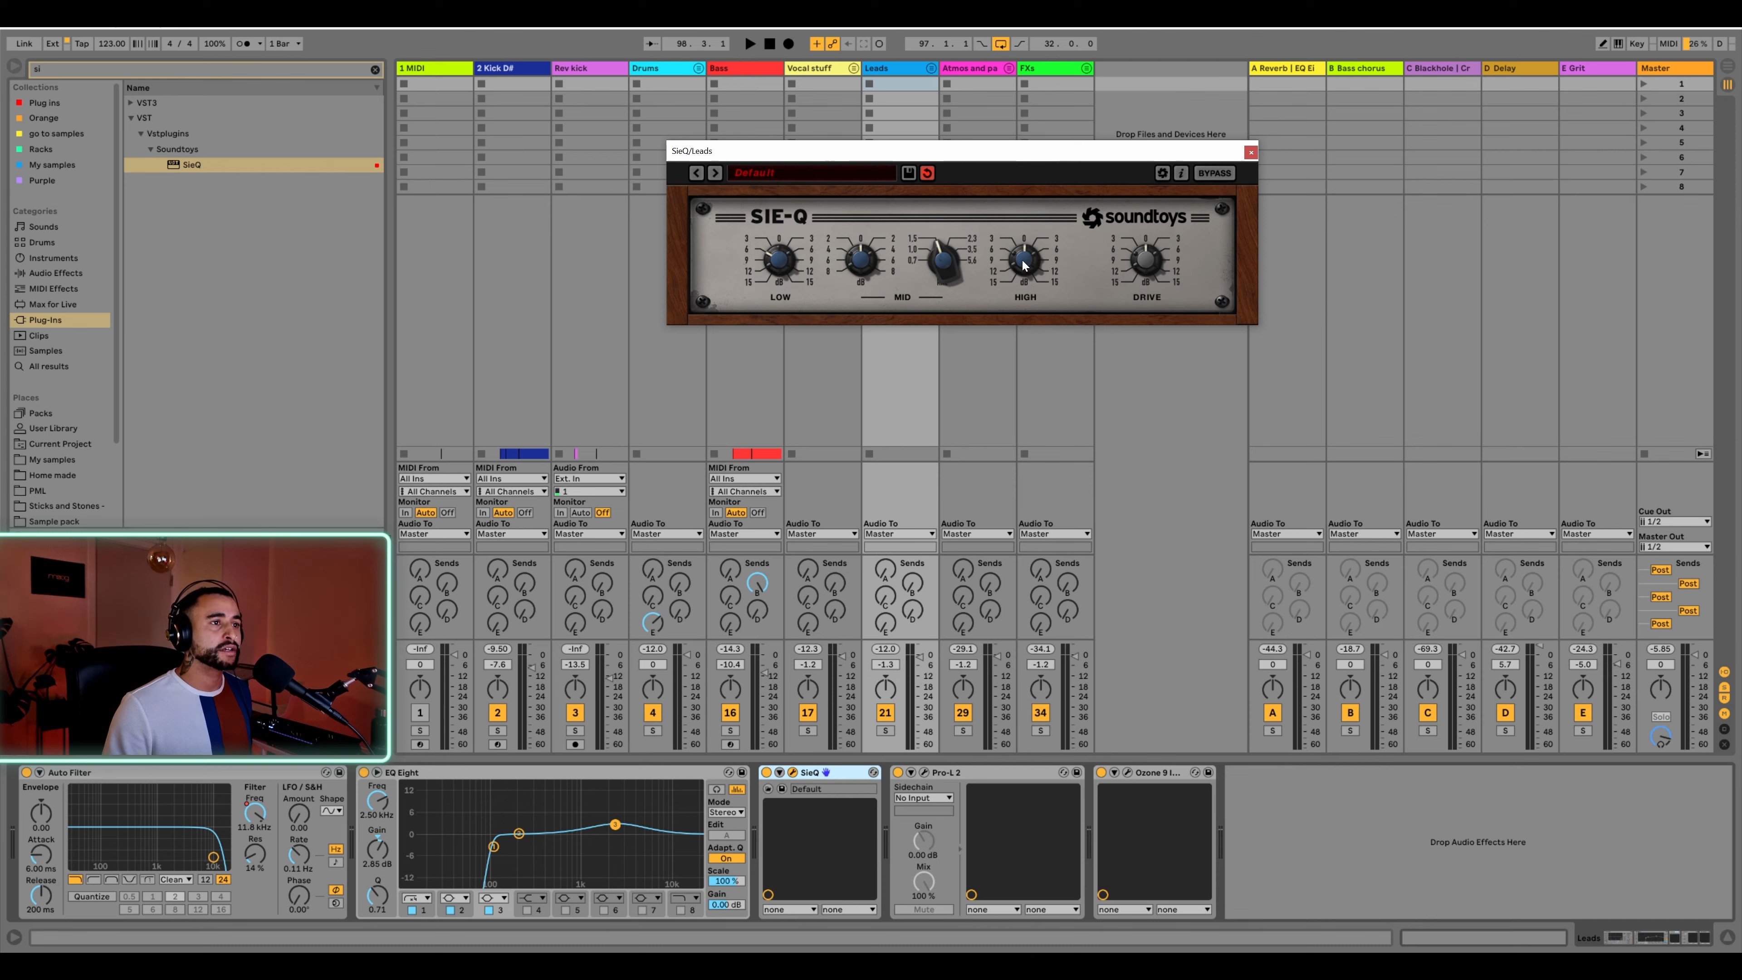
Set the Leads Pro-L 2 to +11.1 dB gain and -12.1 dBTP output level, check it during playback and close its window
{"action": "key", "text": "space"}
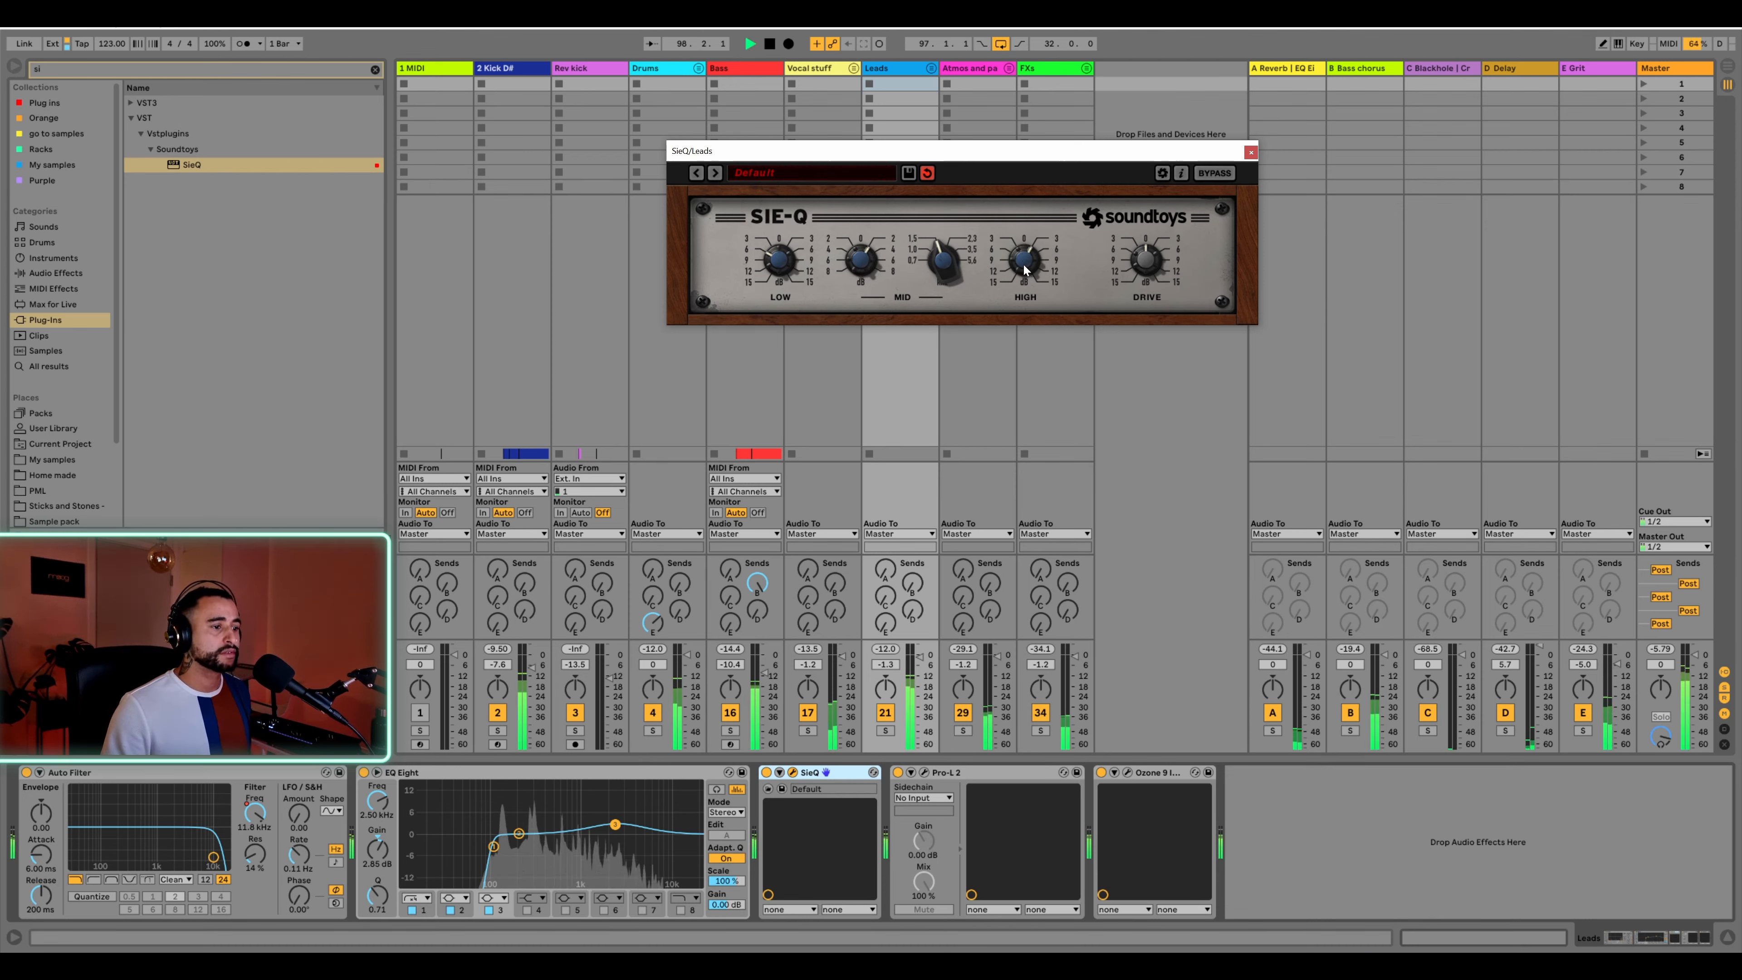
{"action": "left_click", "coordinate": [925, 774]}
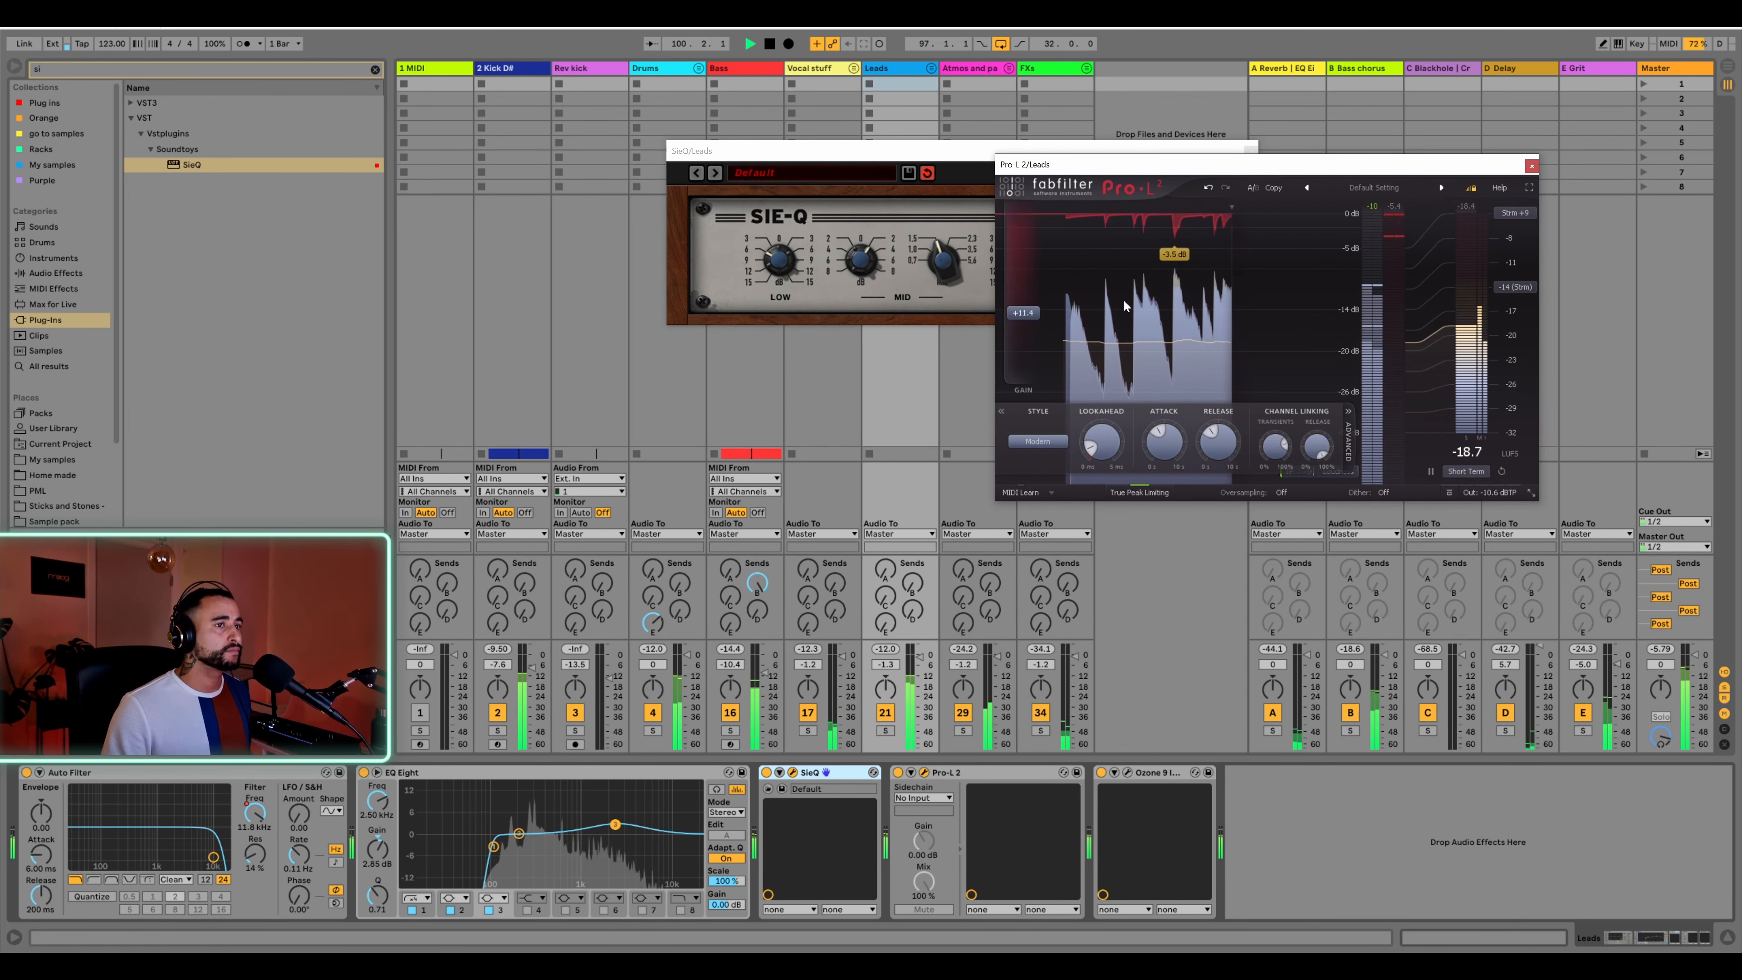
{"action": "key", "text": "space"}
{"action": "left_click_drag", "start_coordinate": [1027, 312], "coordinate": [1028, 322]}
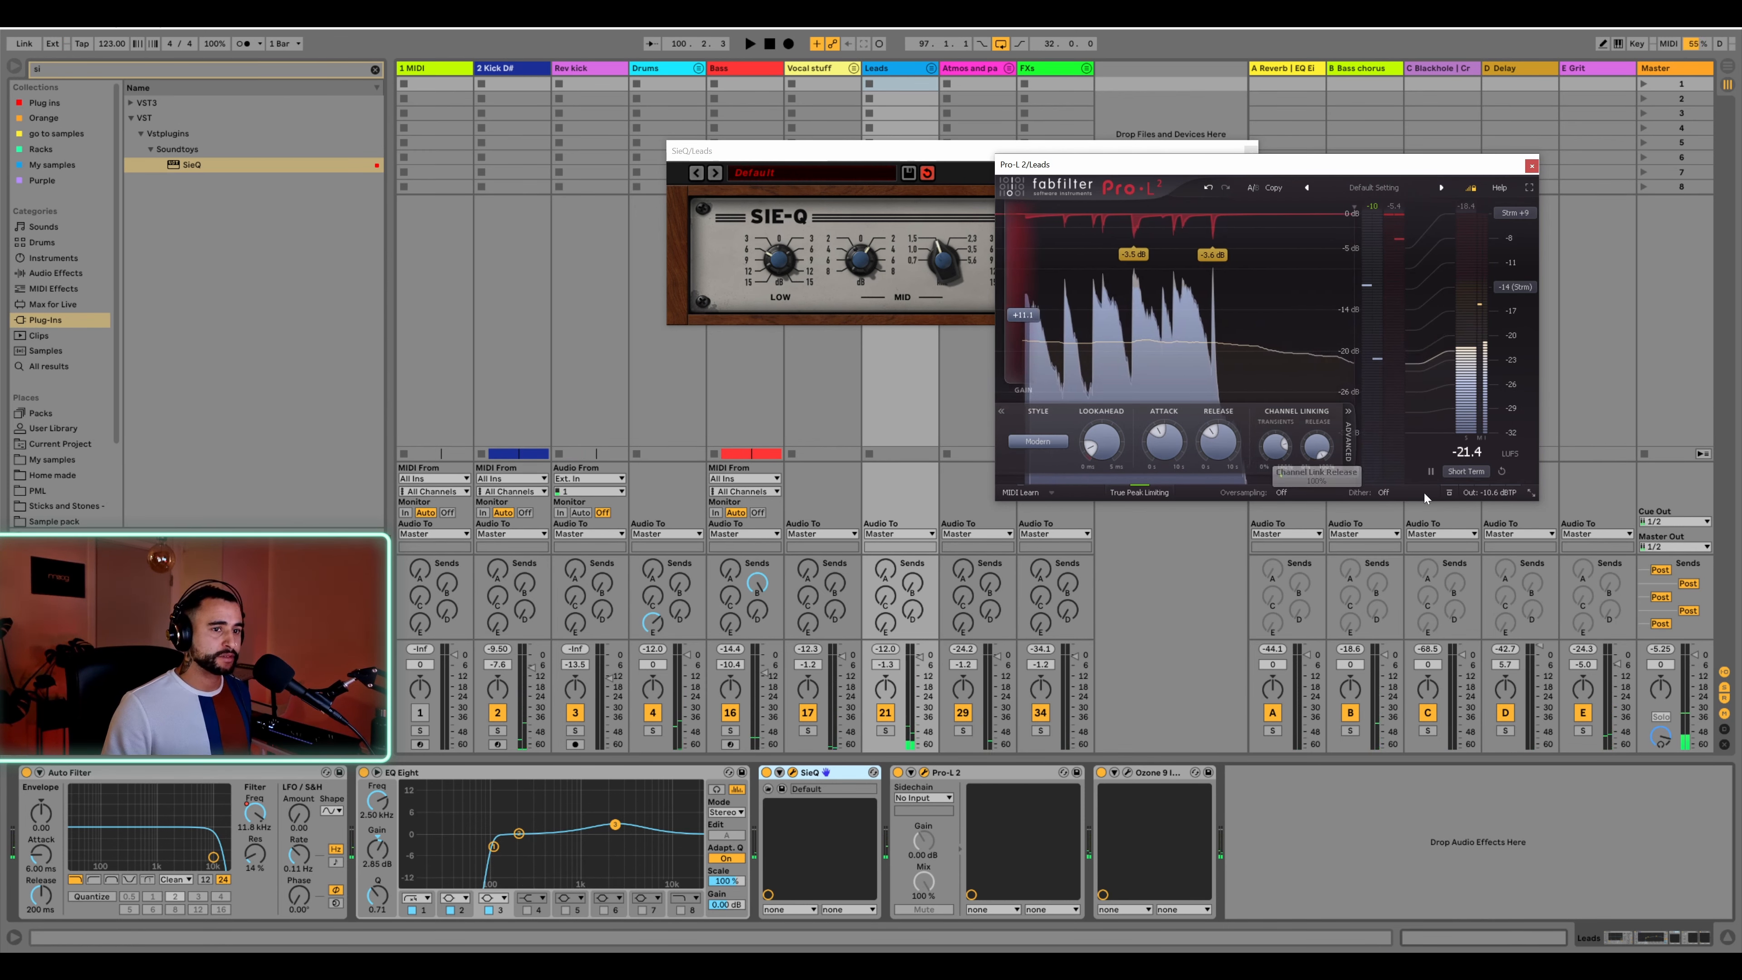
{"action": "mouse_move", "coordinate": [1502, 493]}
{"action": "left_click_drag", "start_coordinate": [1488, 459], "coordinate": [1492, 469]}
{"action": "key", "text": "space"}
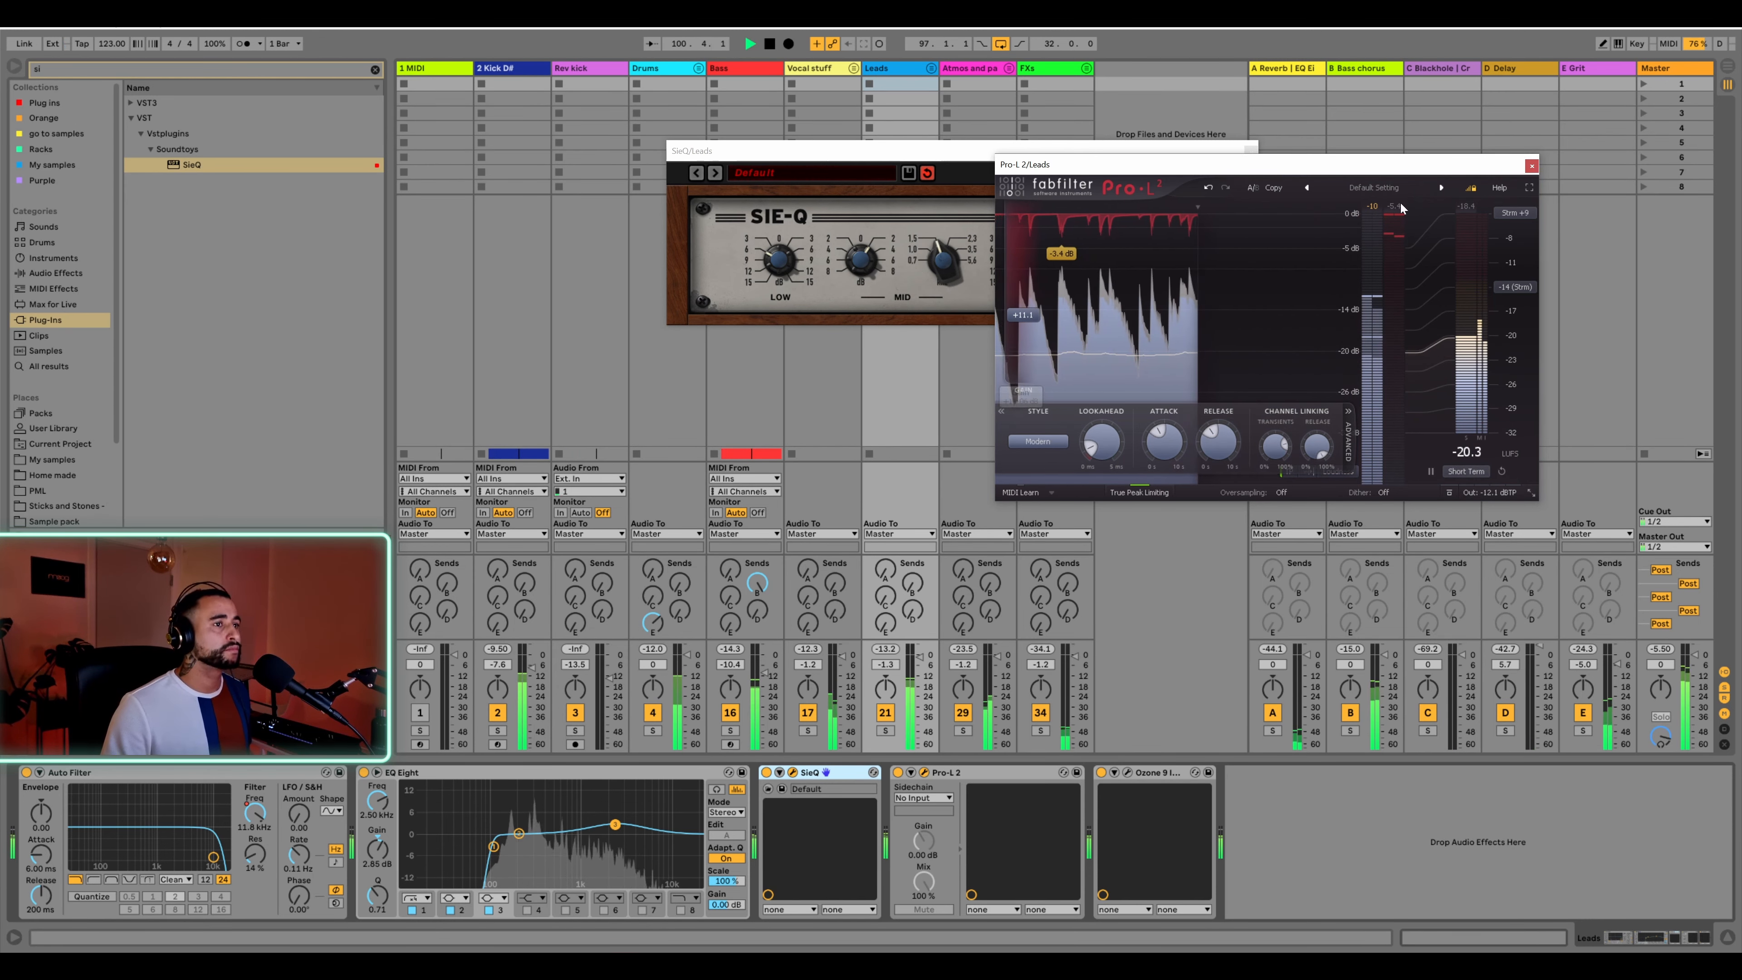
{"action": "left_click", "coordinate": [1532, 166]}
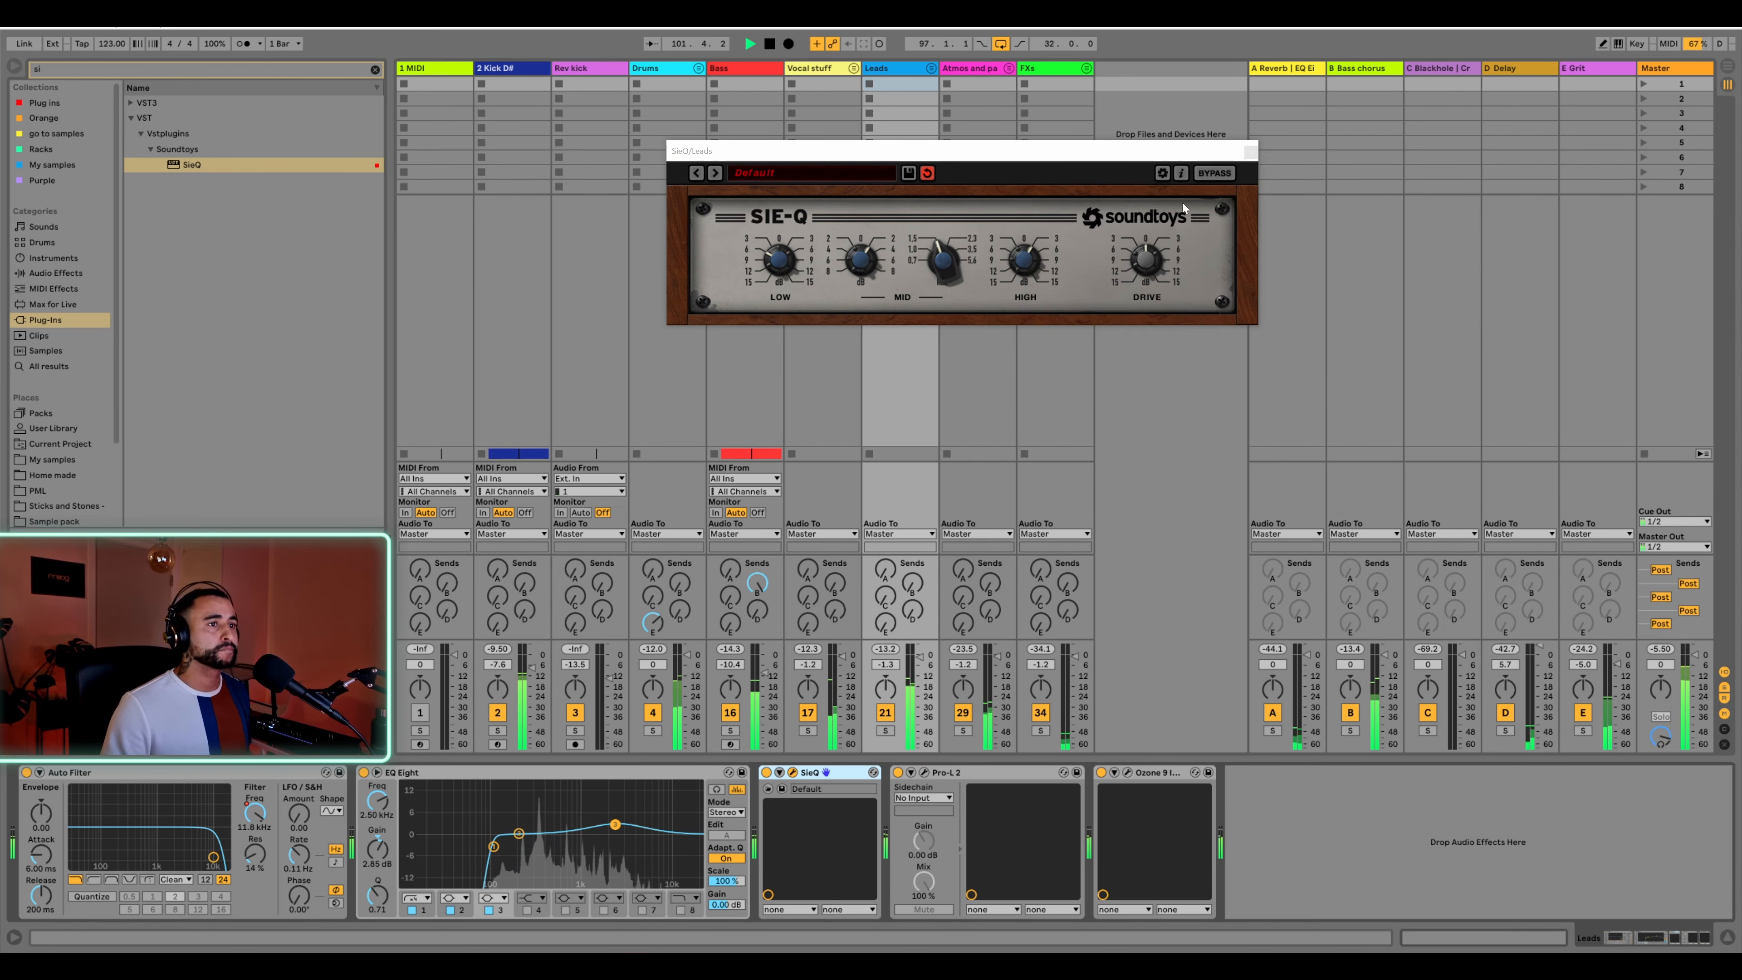
Review the SieQ controls on Leads and lower EQ Eight band 3 to about 0.12 dB at 2.40 kHz during playback
{"action": "left_click", "coordinate": [1151, 258]}
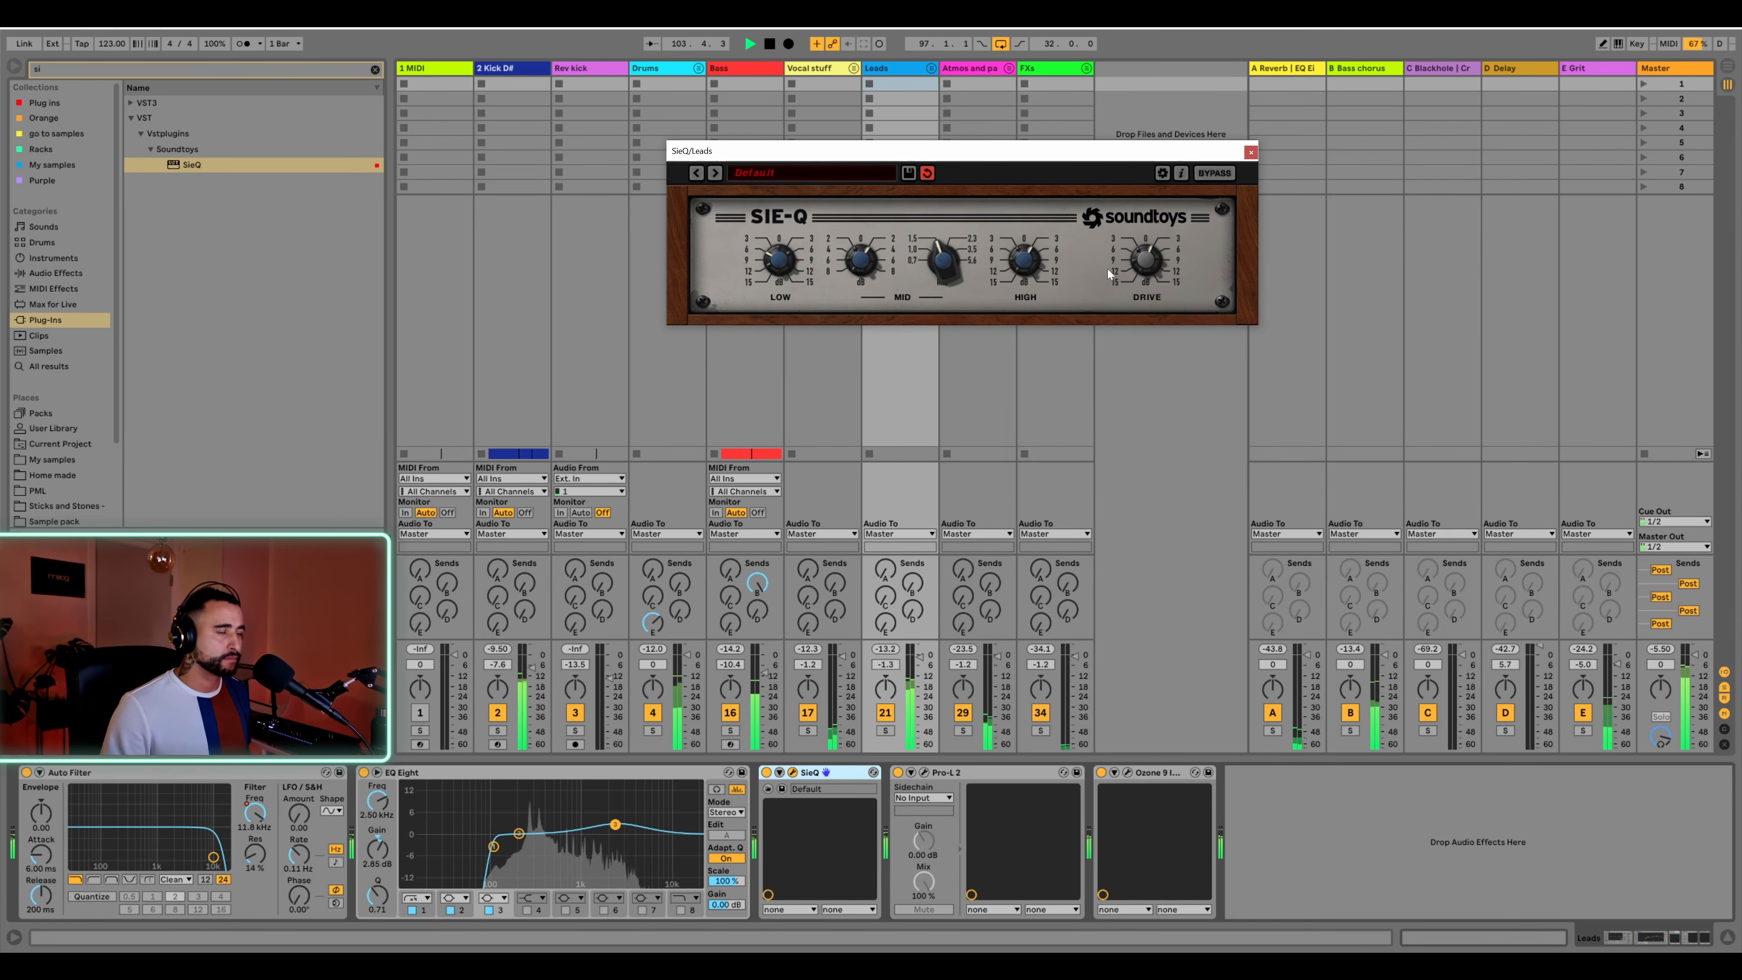
{"action": "left_click", "coordinate": [1248, 153]}
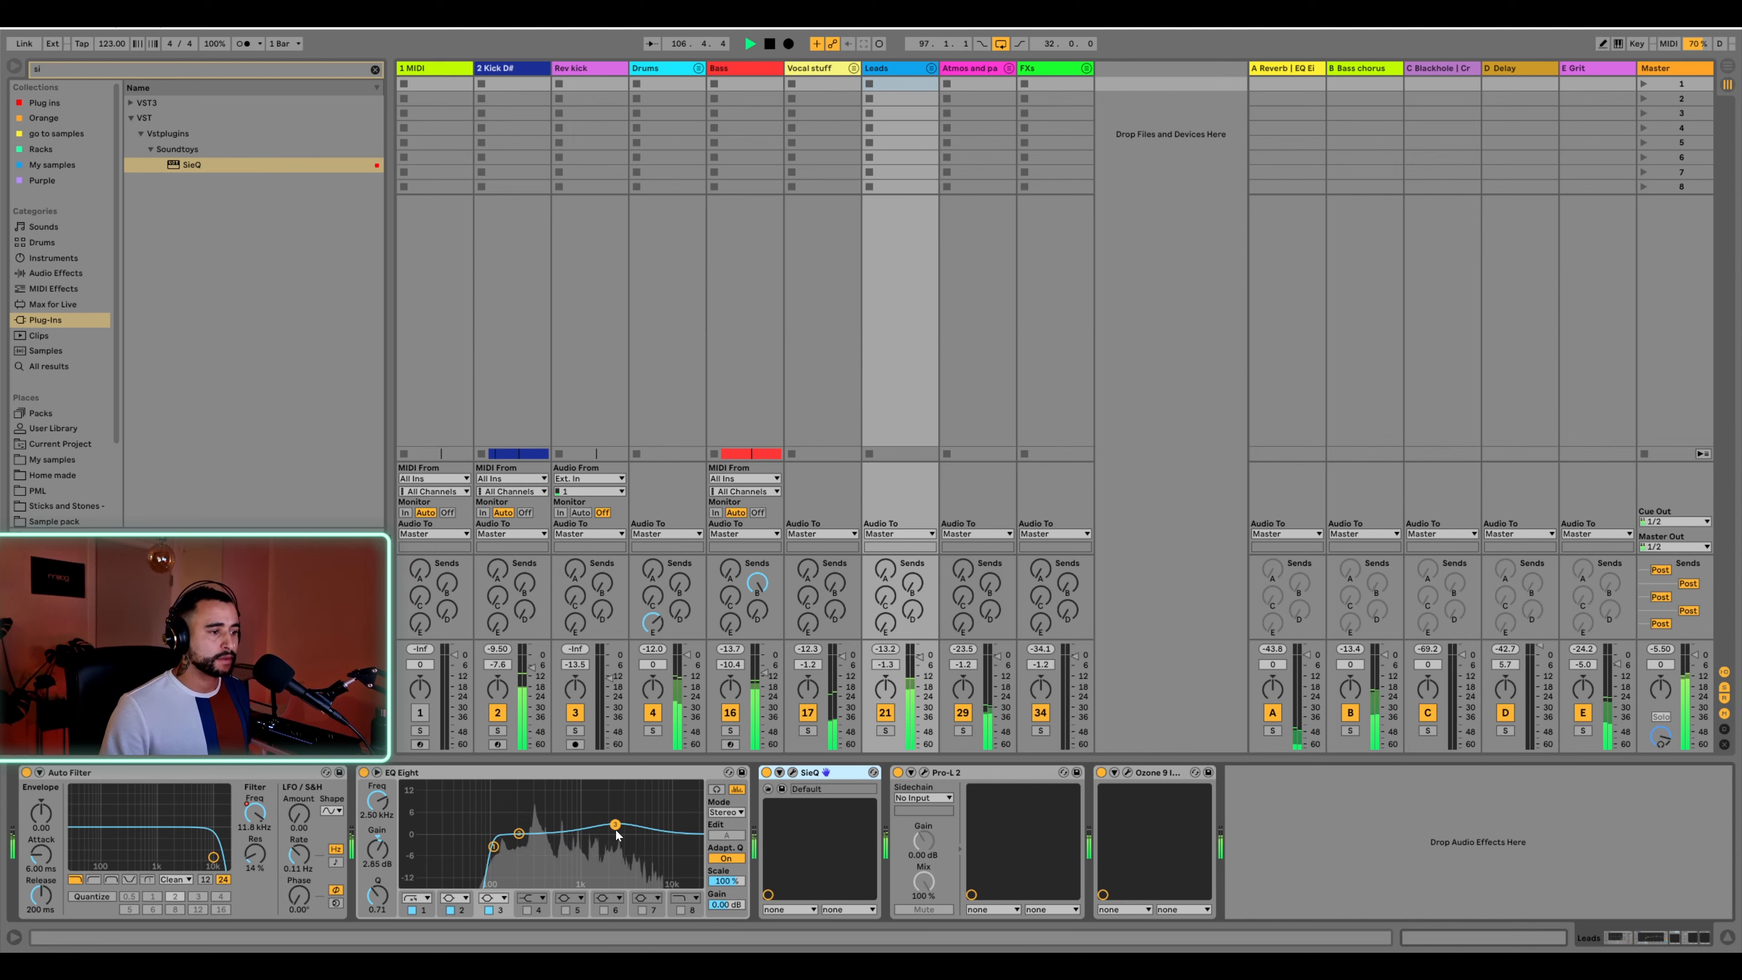
{"action": "left_click_drag", "start_coordinate": [616, 829], "coordinate": [615, 829]}
{"action": "key", "text": "space"}
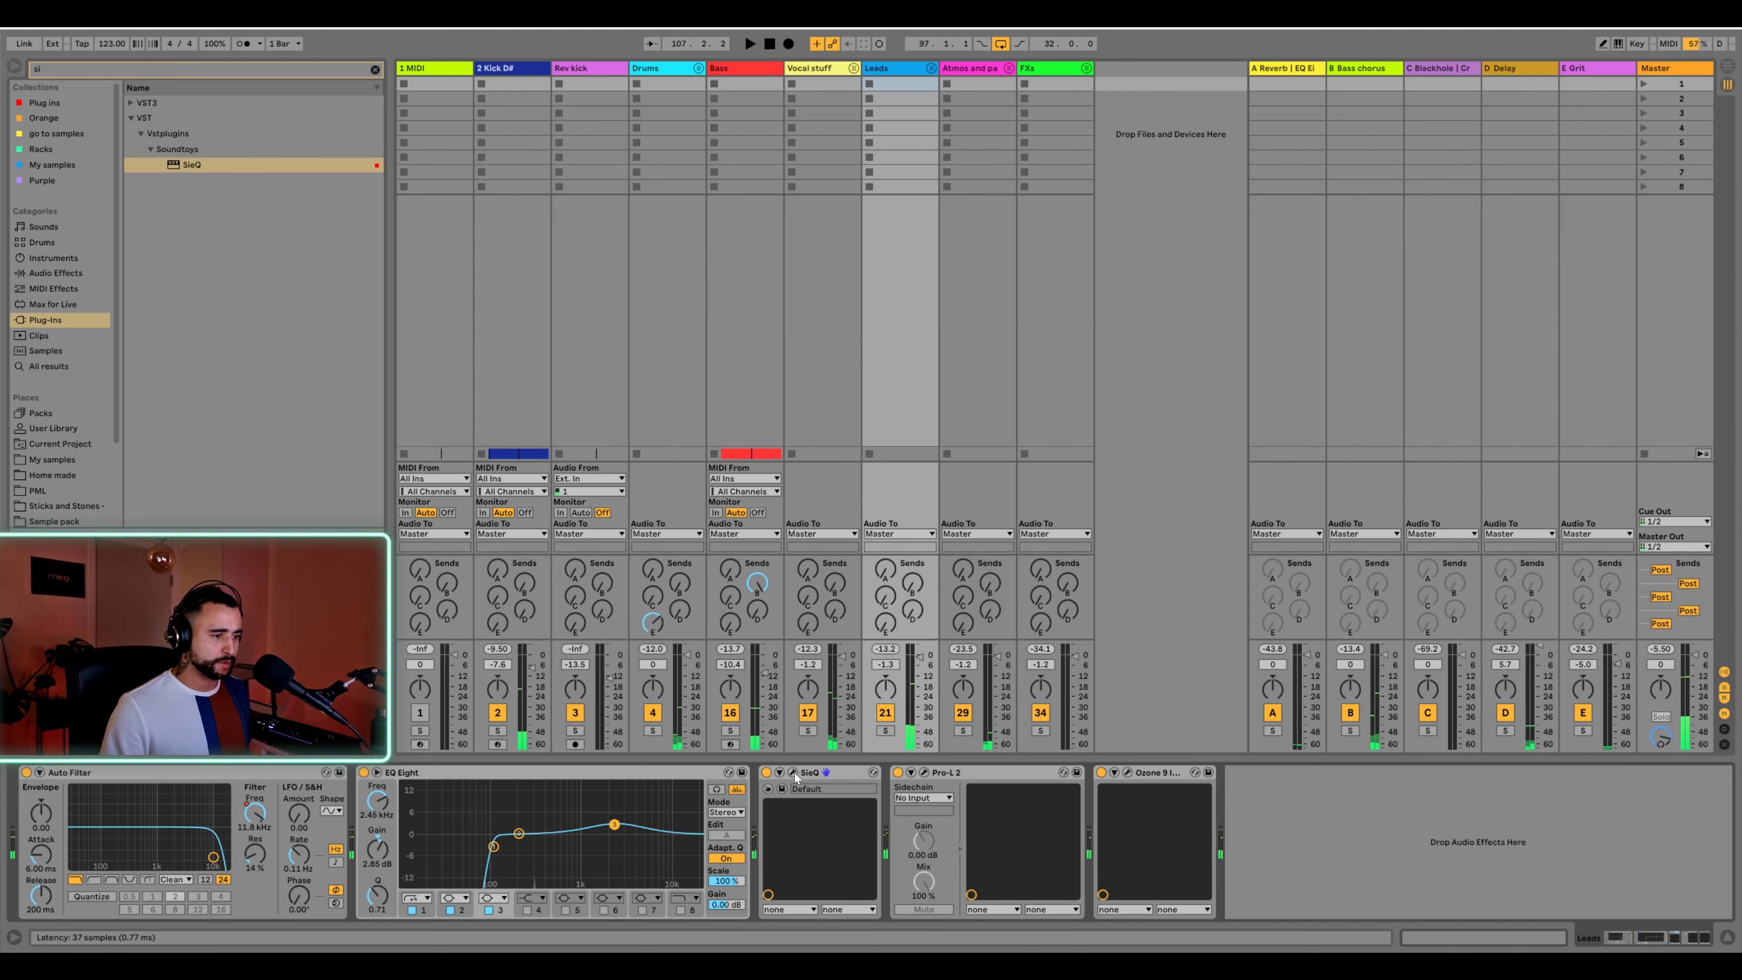
{"action": "left_click", "coordinate": [793, 772]}
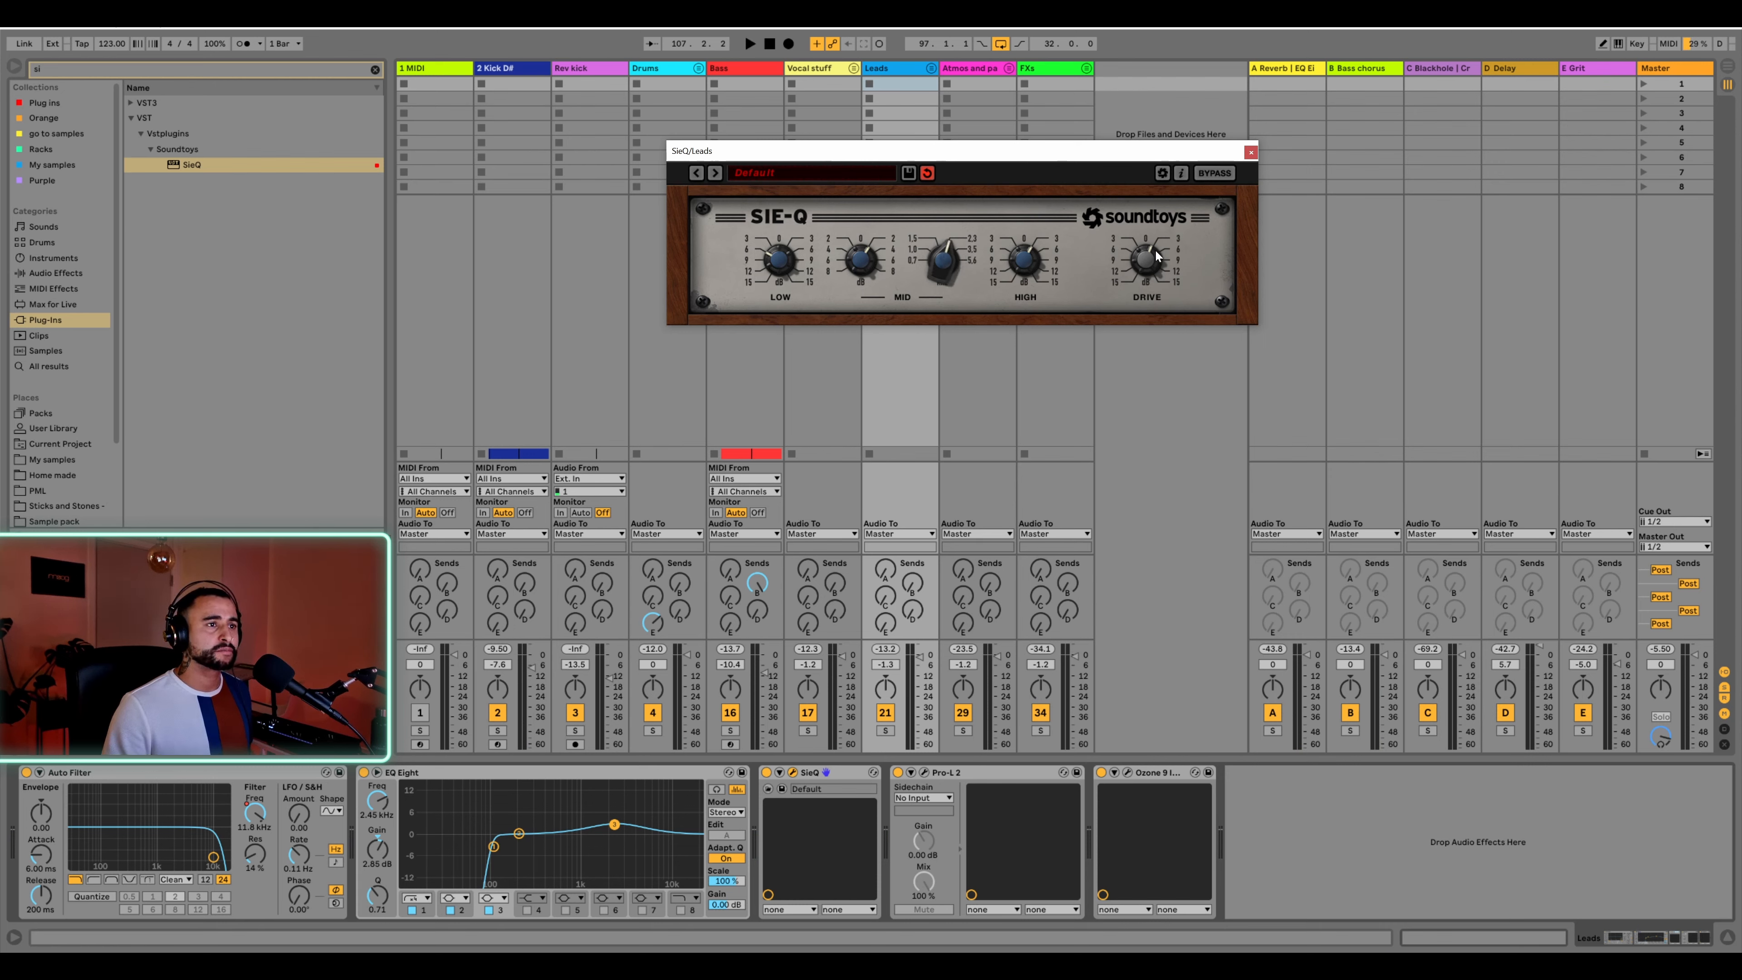
{"action": "left_click", "coordinate": [1250, 154]}
{"action": "key", "text": "space"}
{"action": "left_click_drag", "start_coordinate": [614, 826], "coordinate": [614, 833]}
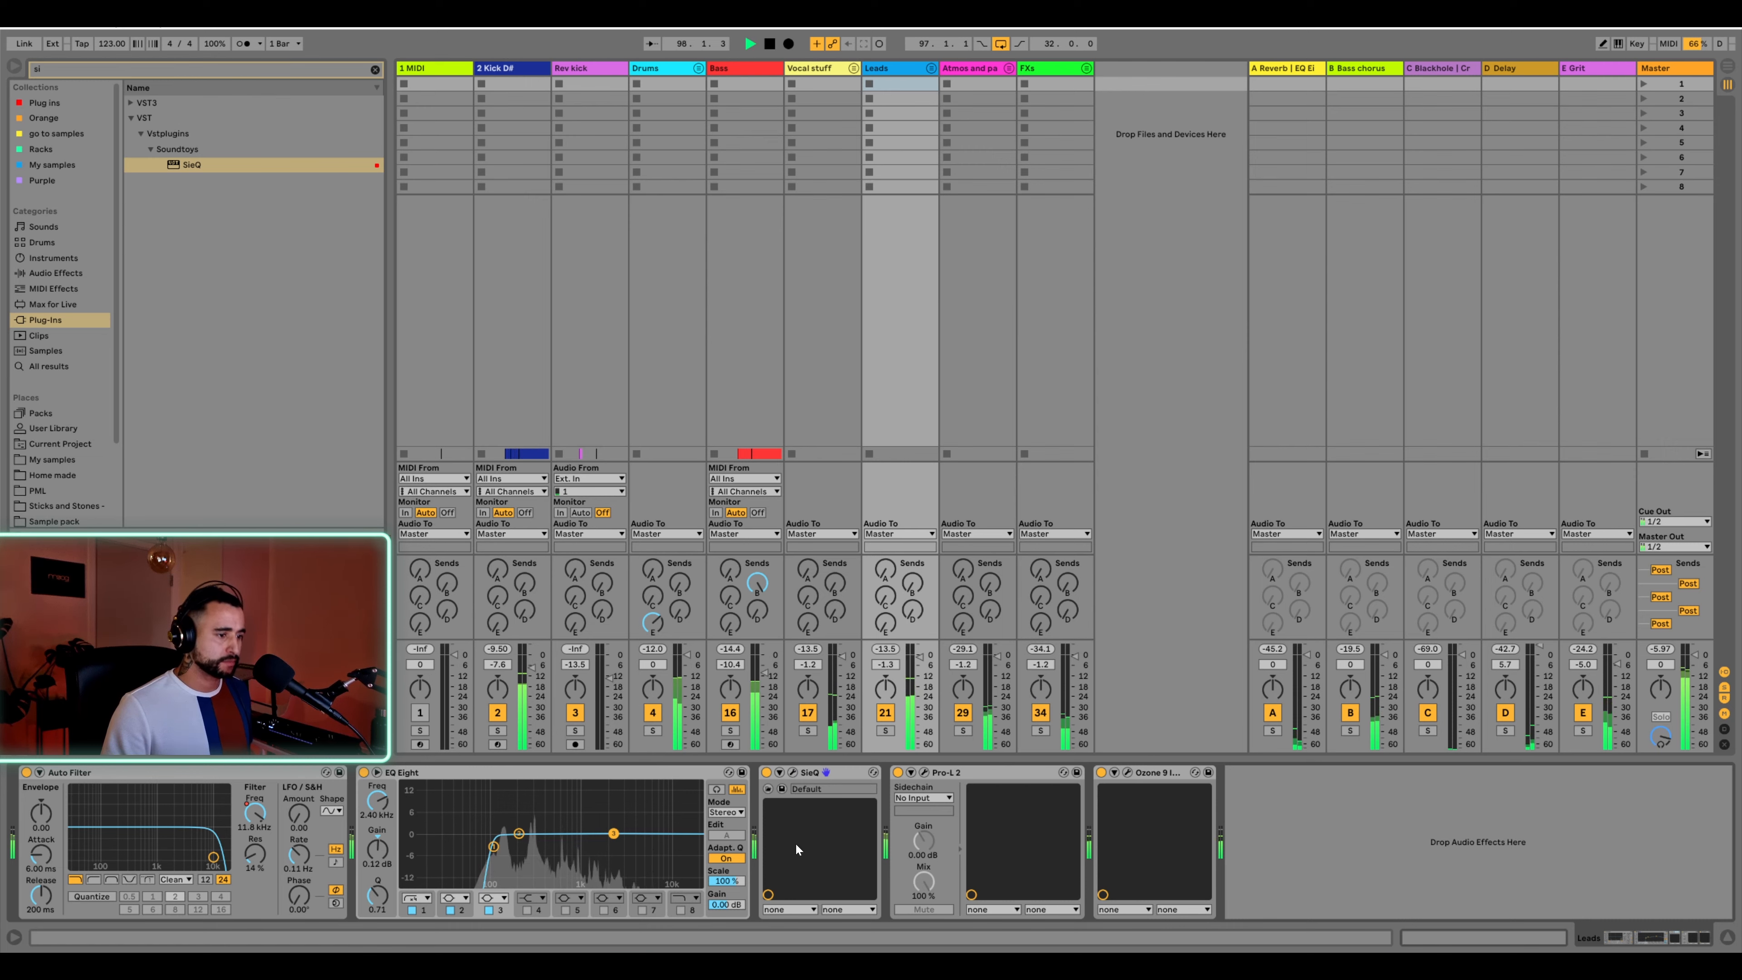
Check the gain reduction in the Leads Pro-L 2 during playback and close its window
{"action": "left_click", "coordinate": [924, 772]}
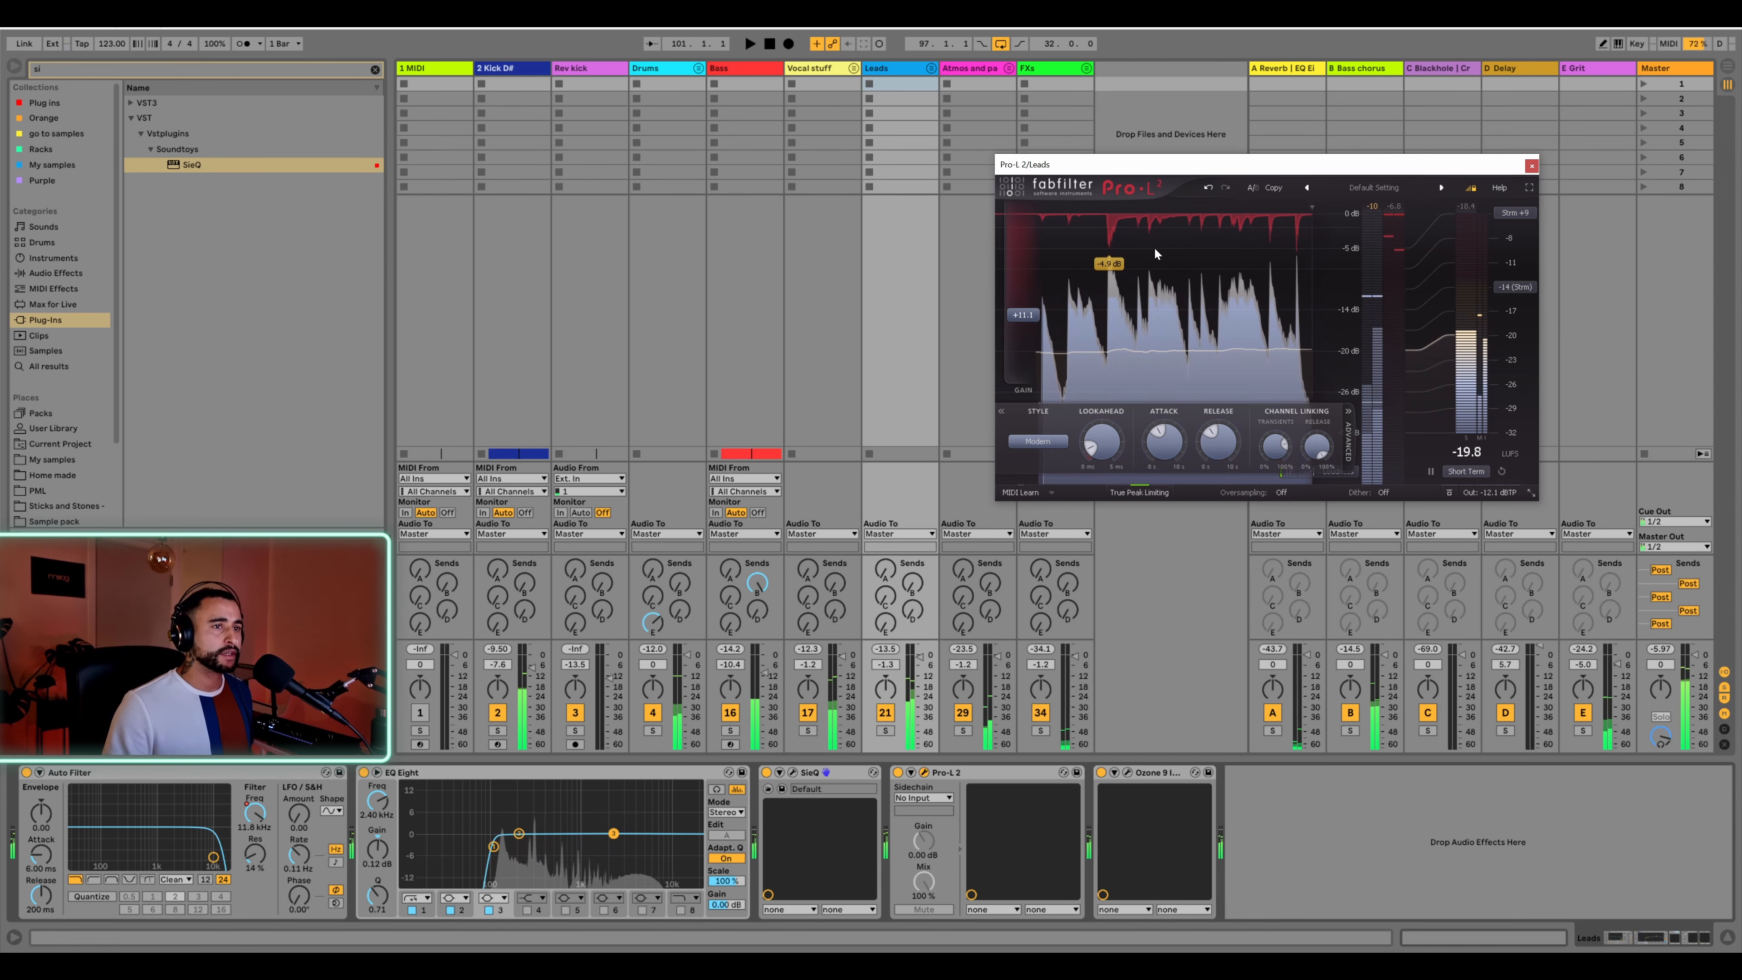
{"action": "key", "text": "space"}
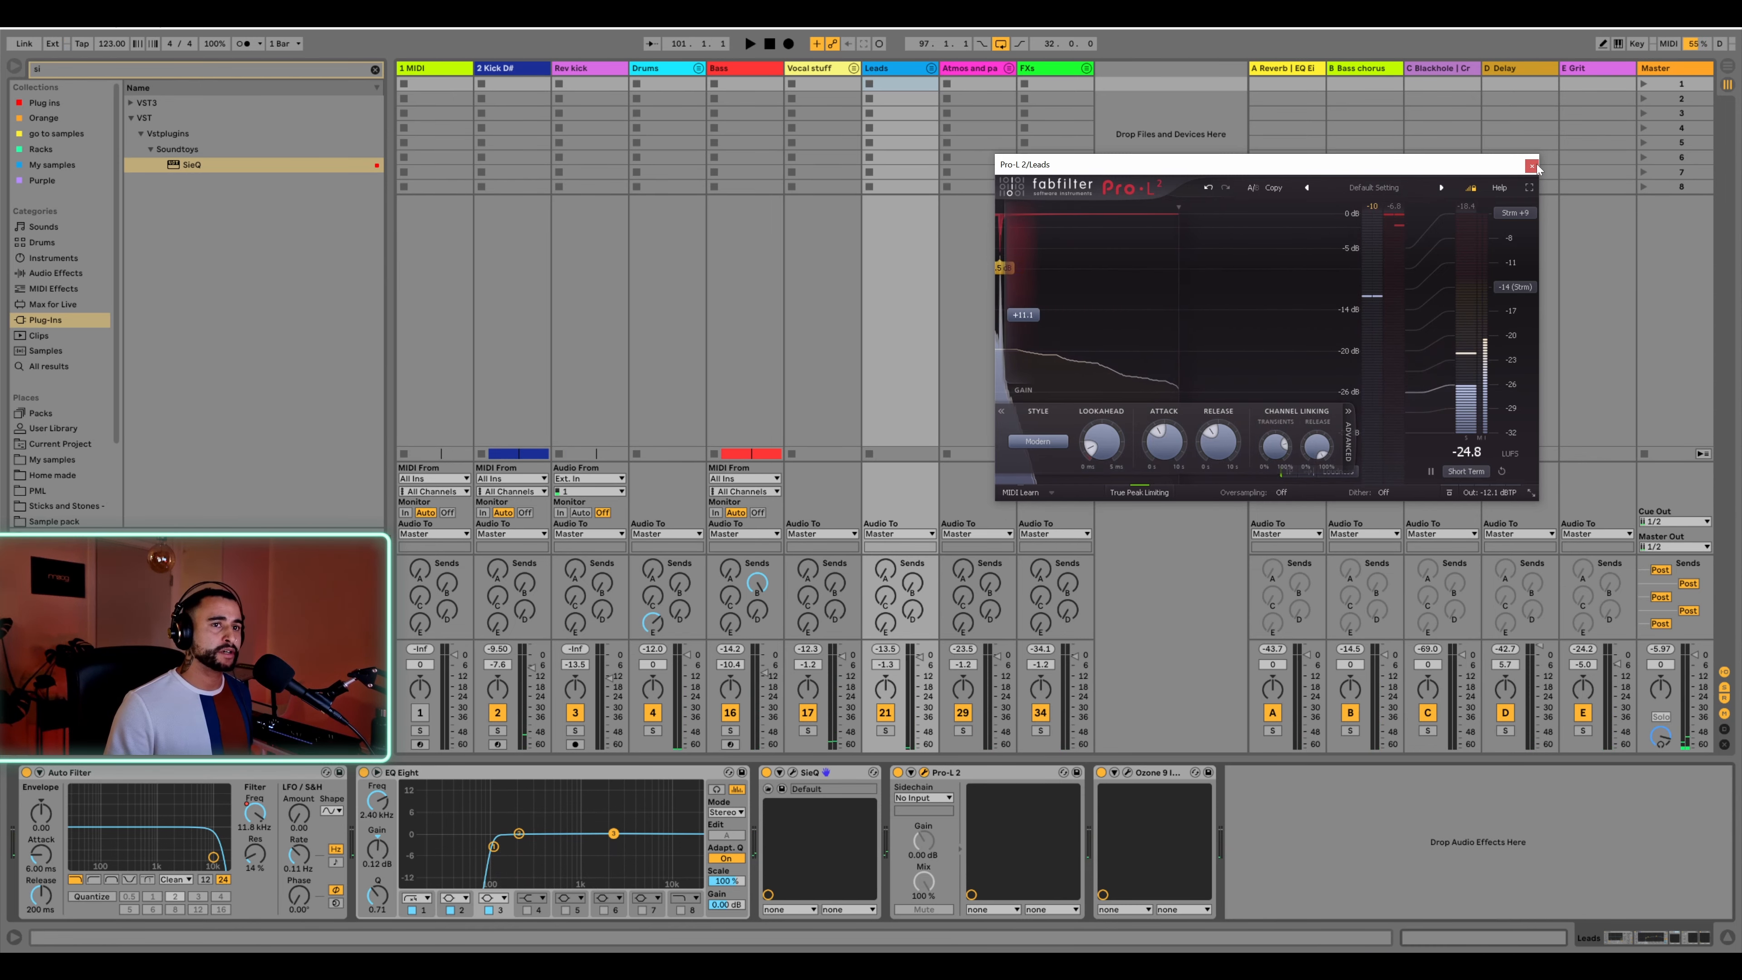
{"action": "left_click", "coordinate": [1531, 166]}
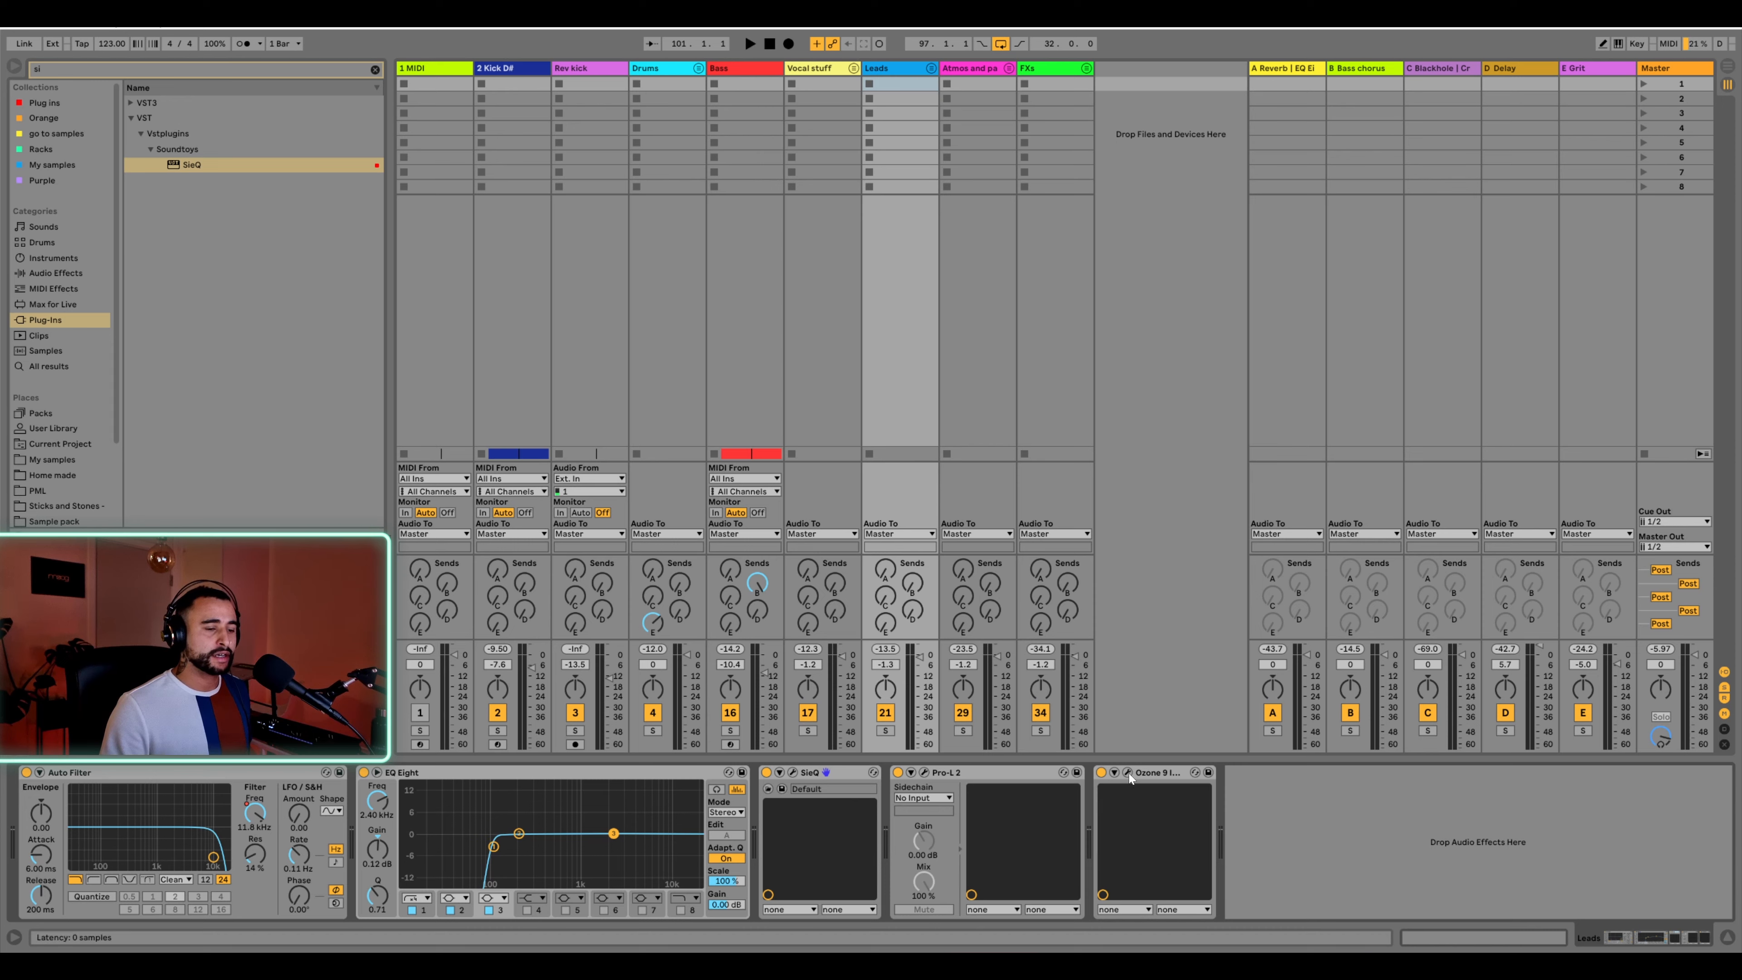
Examine the Leads stereo image in Ozone 9 Imager during playback using the Polar Level display
{"action": "key", "text": "space"}
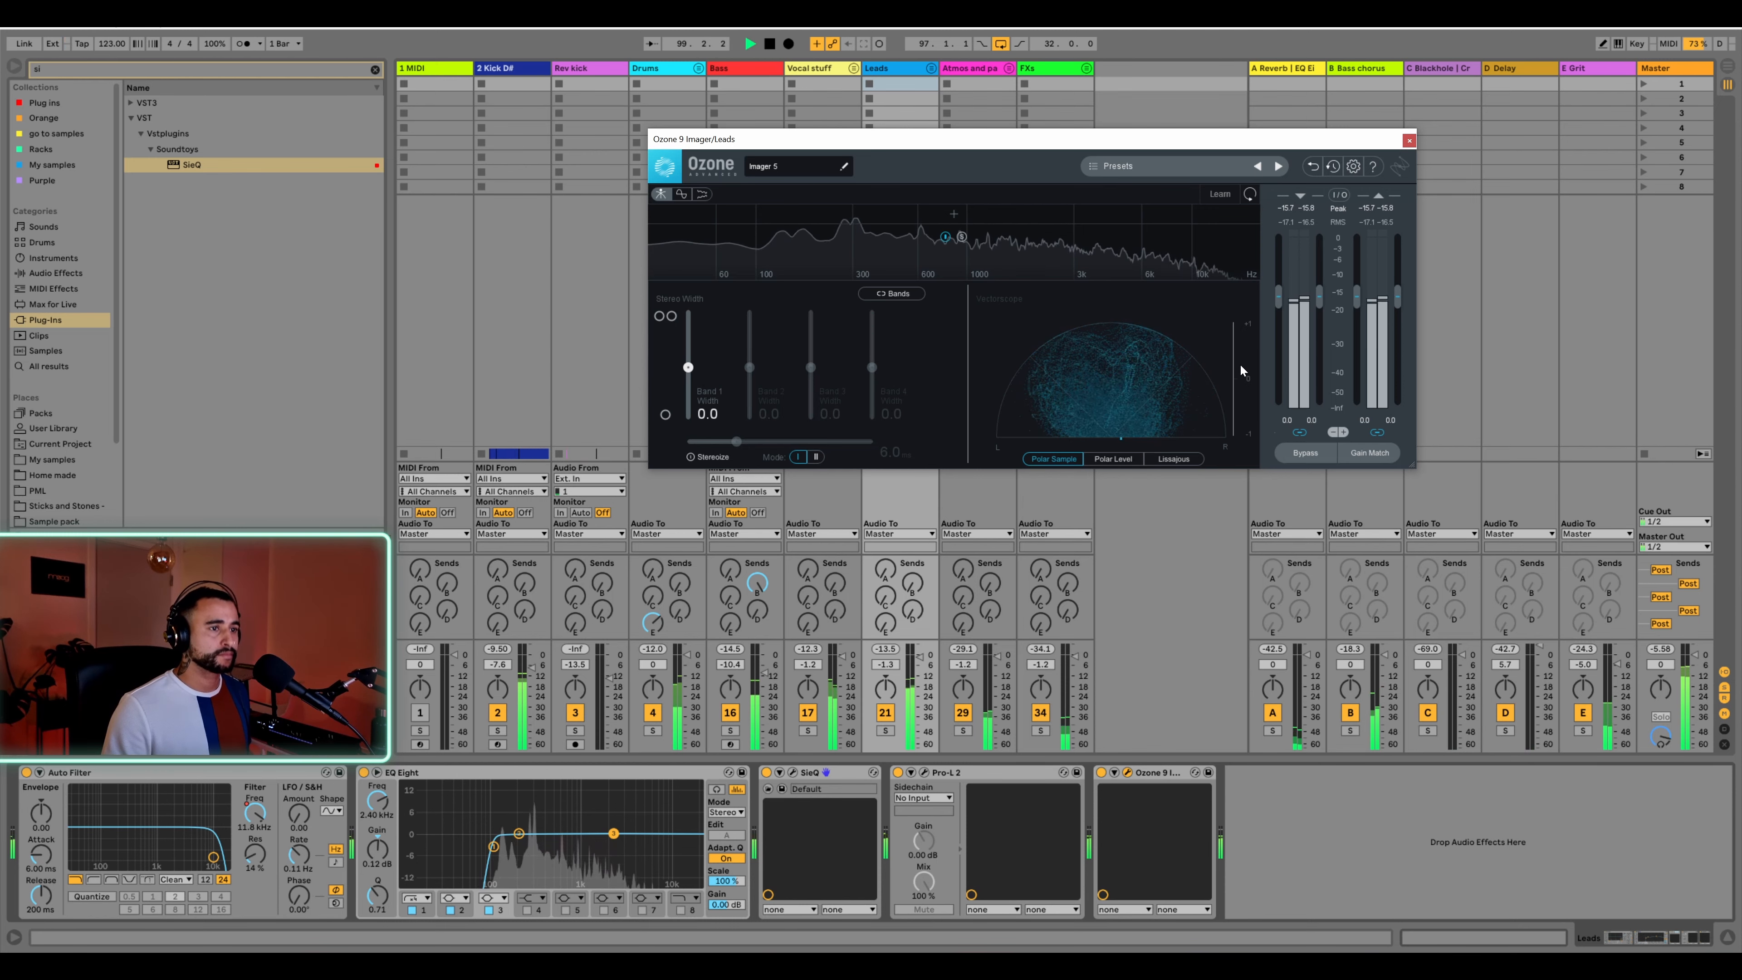
{"action": "left_click", "coordinate": [1119, 466]}
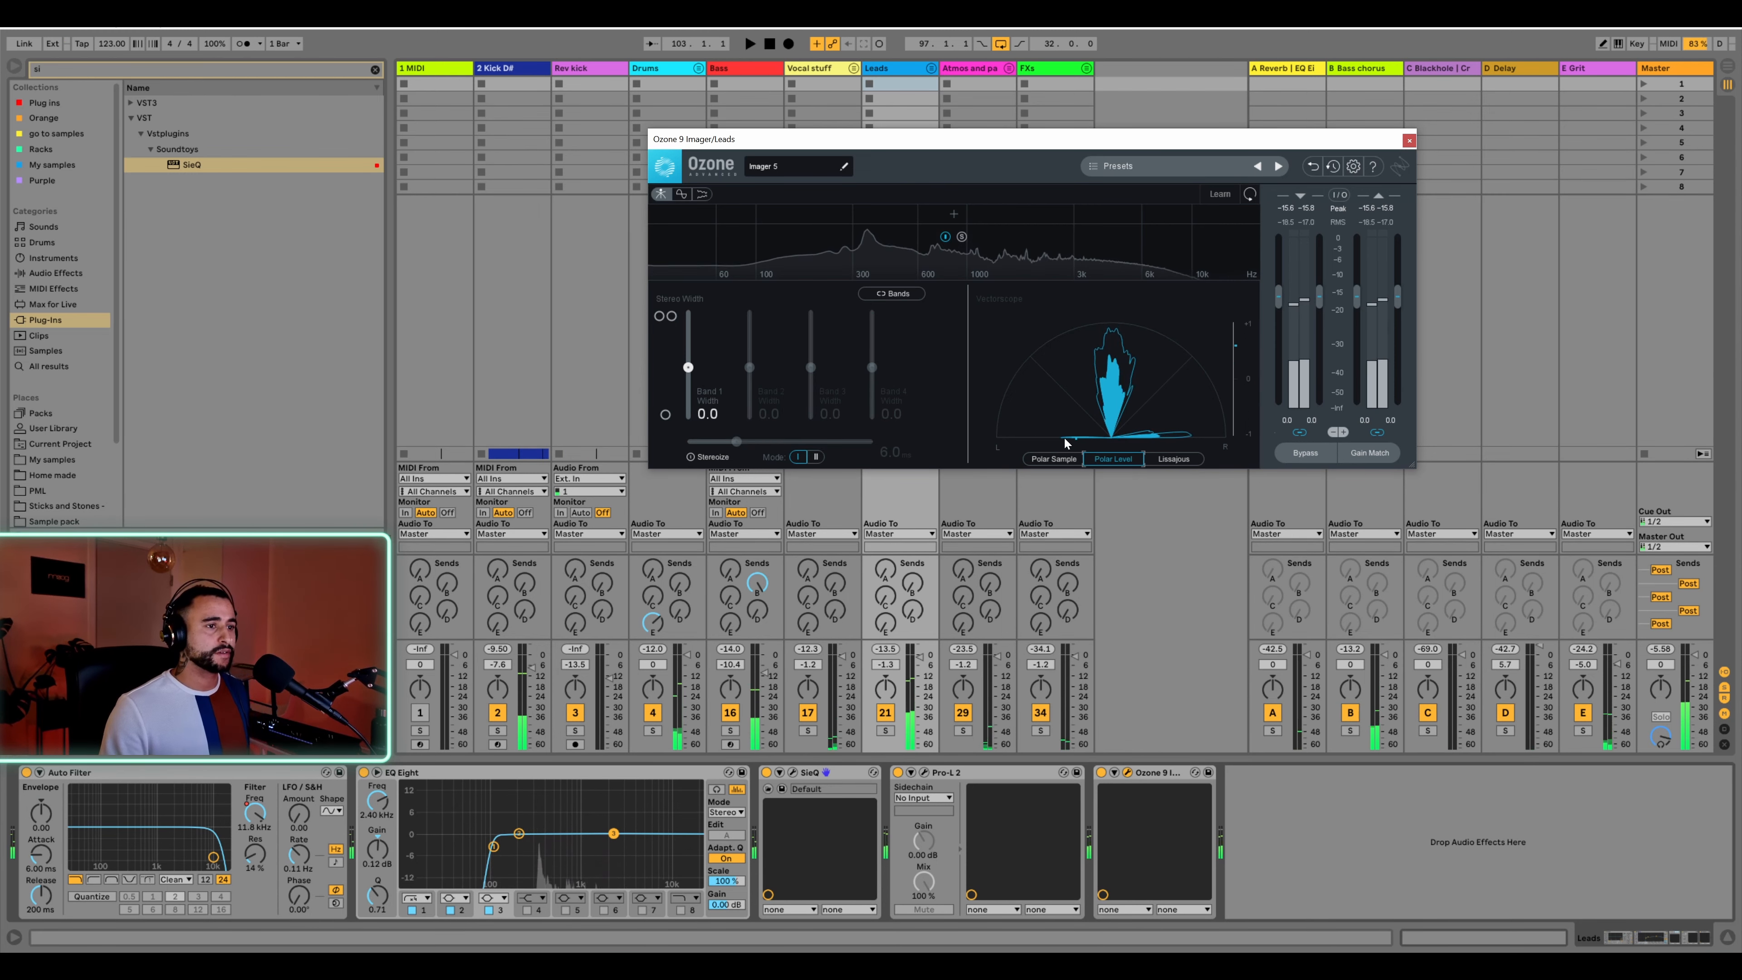
{"action": "key", "text": "space"}
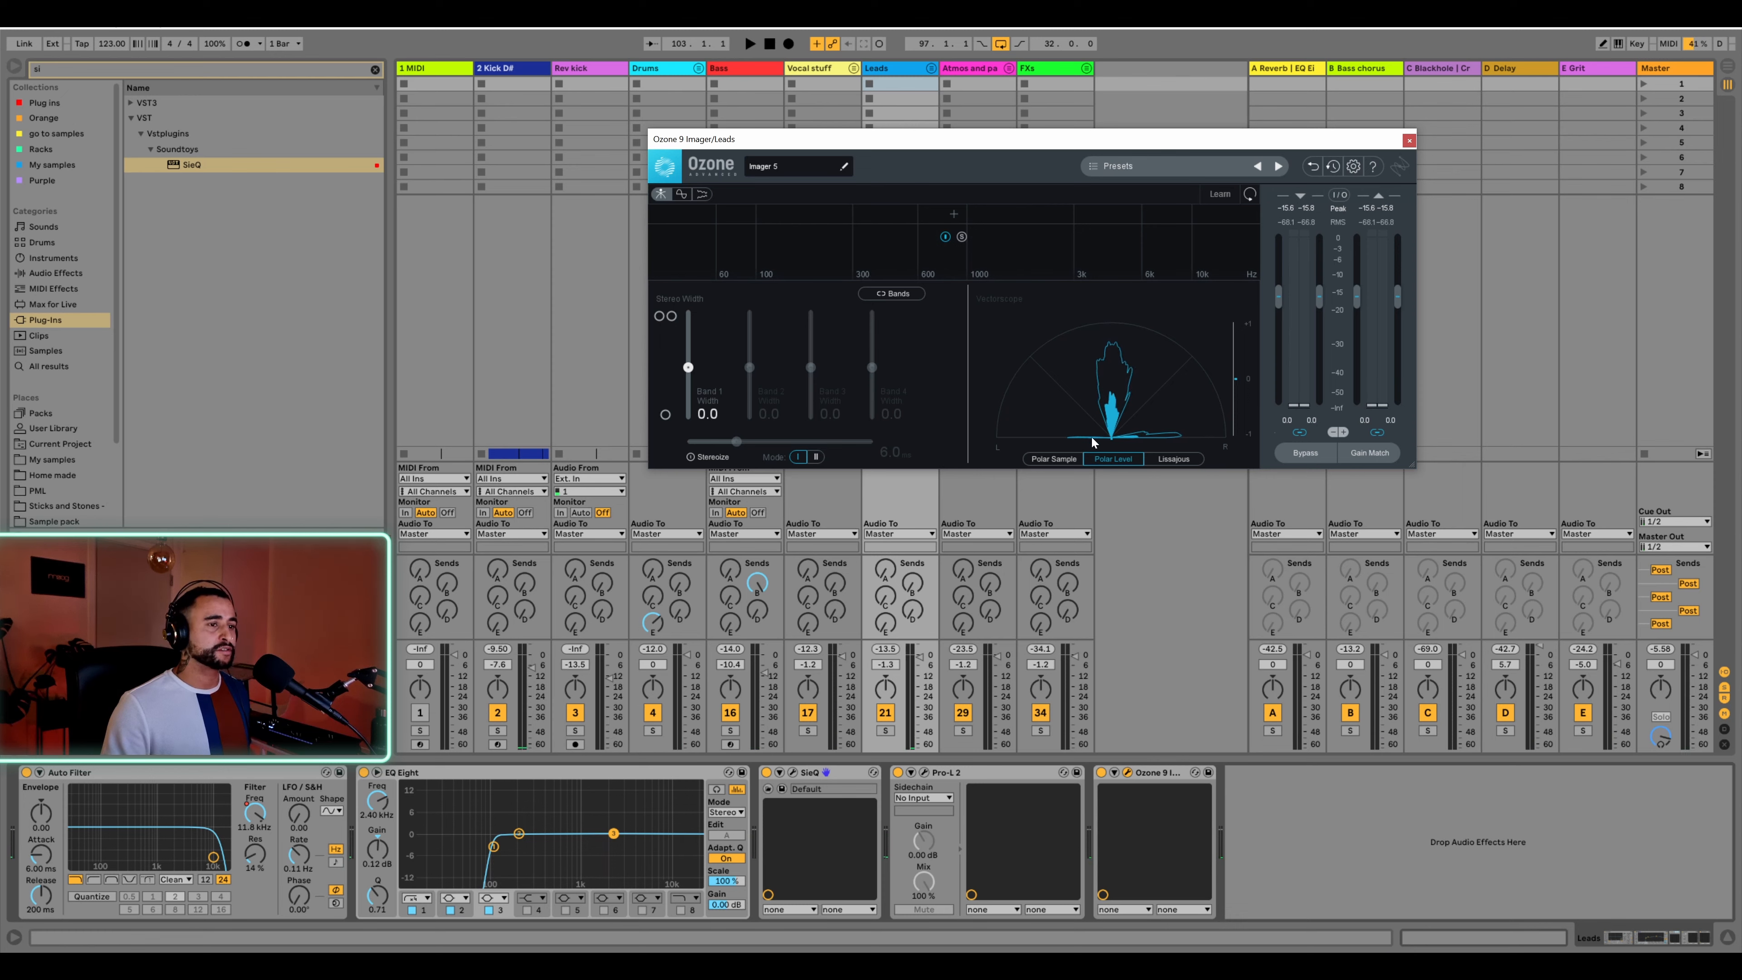
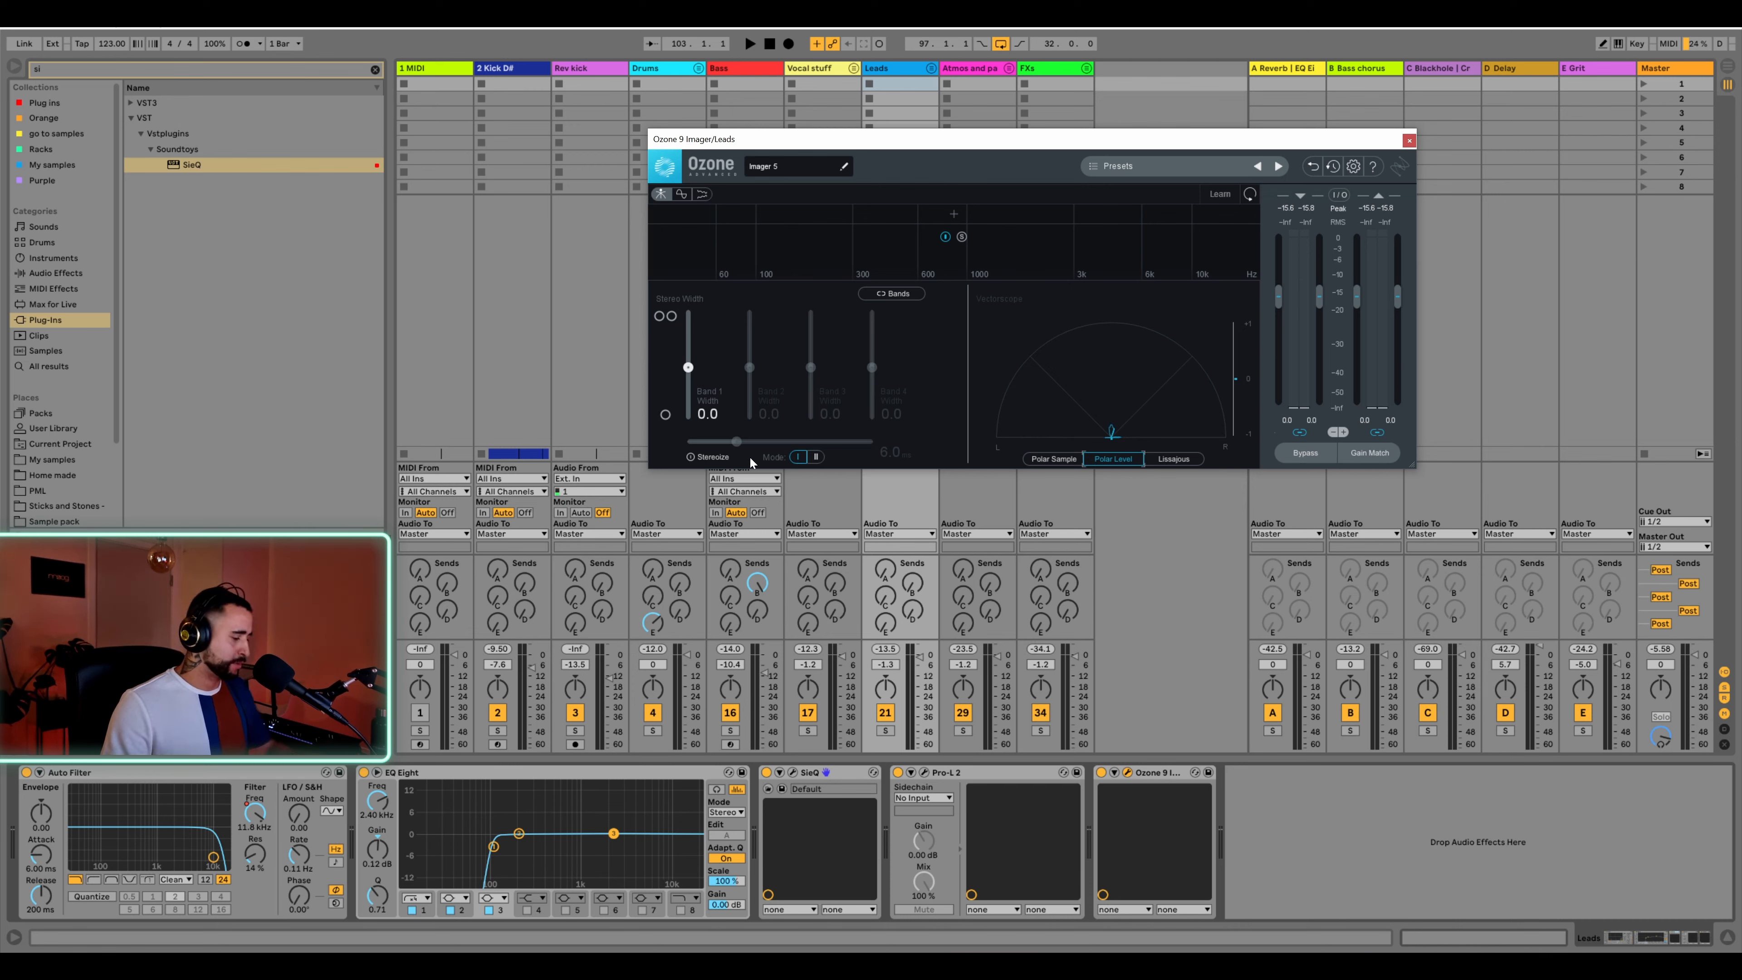
Try a Band 1 width of 32.9 with Stereoize enabled in the Leads Ozone 9 Imager during playback
{"action": "key", "text": "space"}
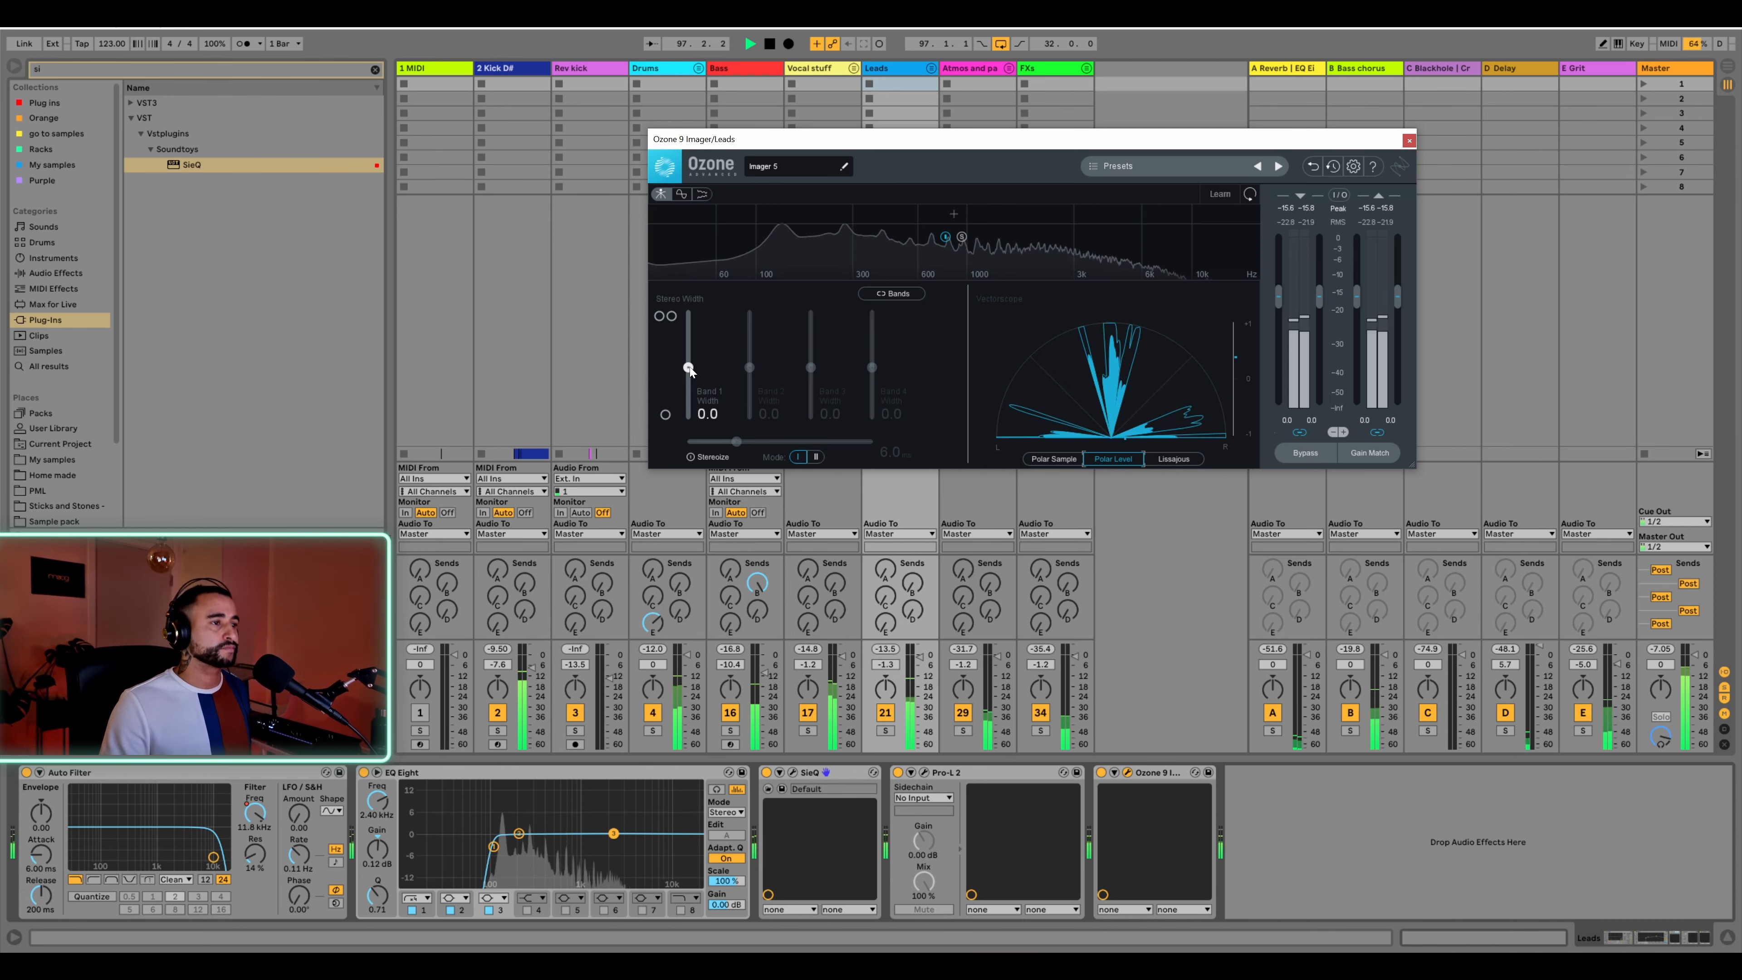
{"action": "left_click_drag", "start_coordinate": [688, 367], "coordinate": [689, 349]}
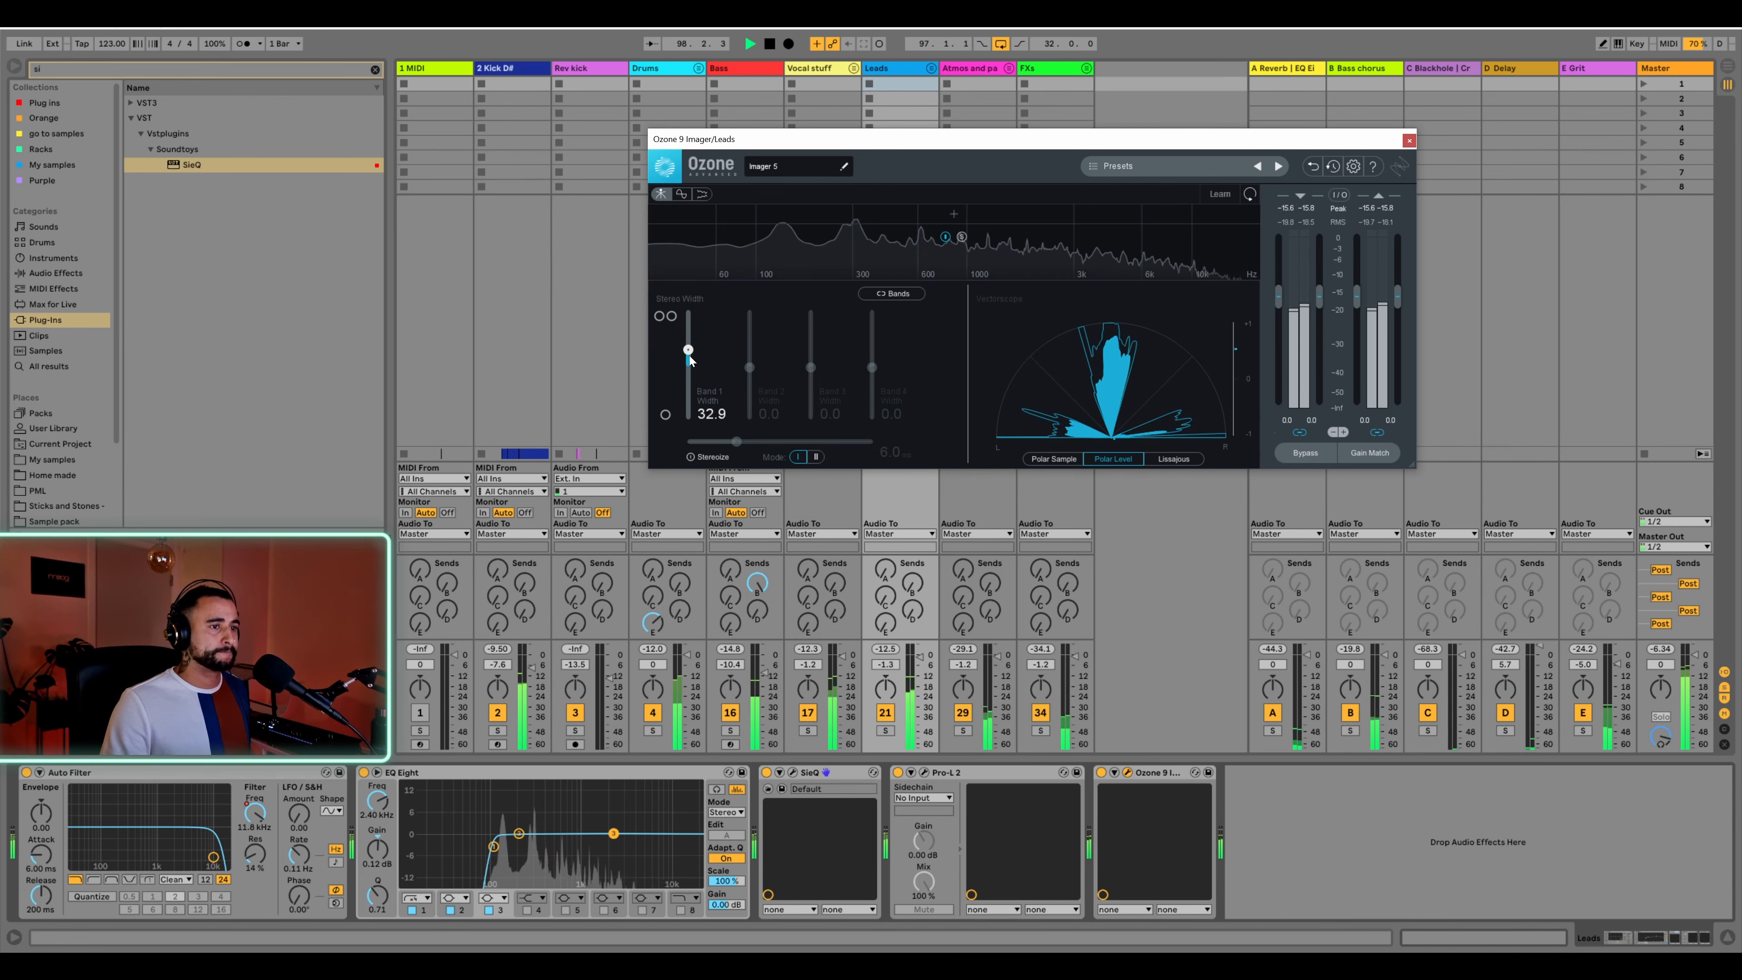
{"action": "left_click", "coordinate": [705, 456]}
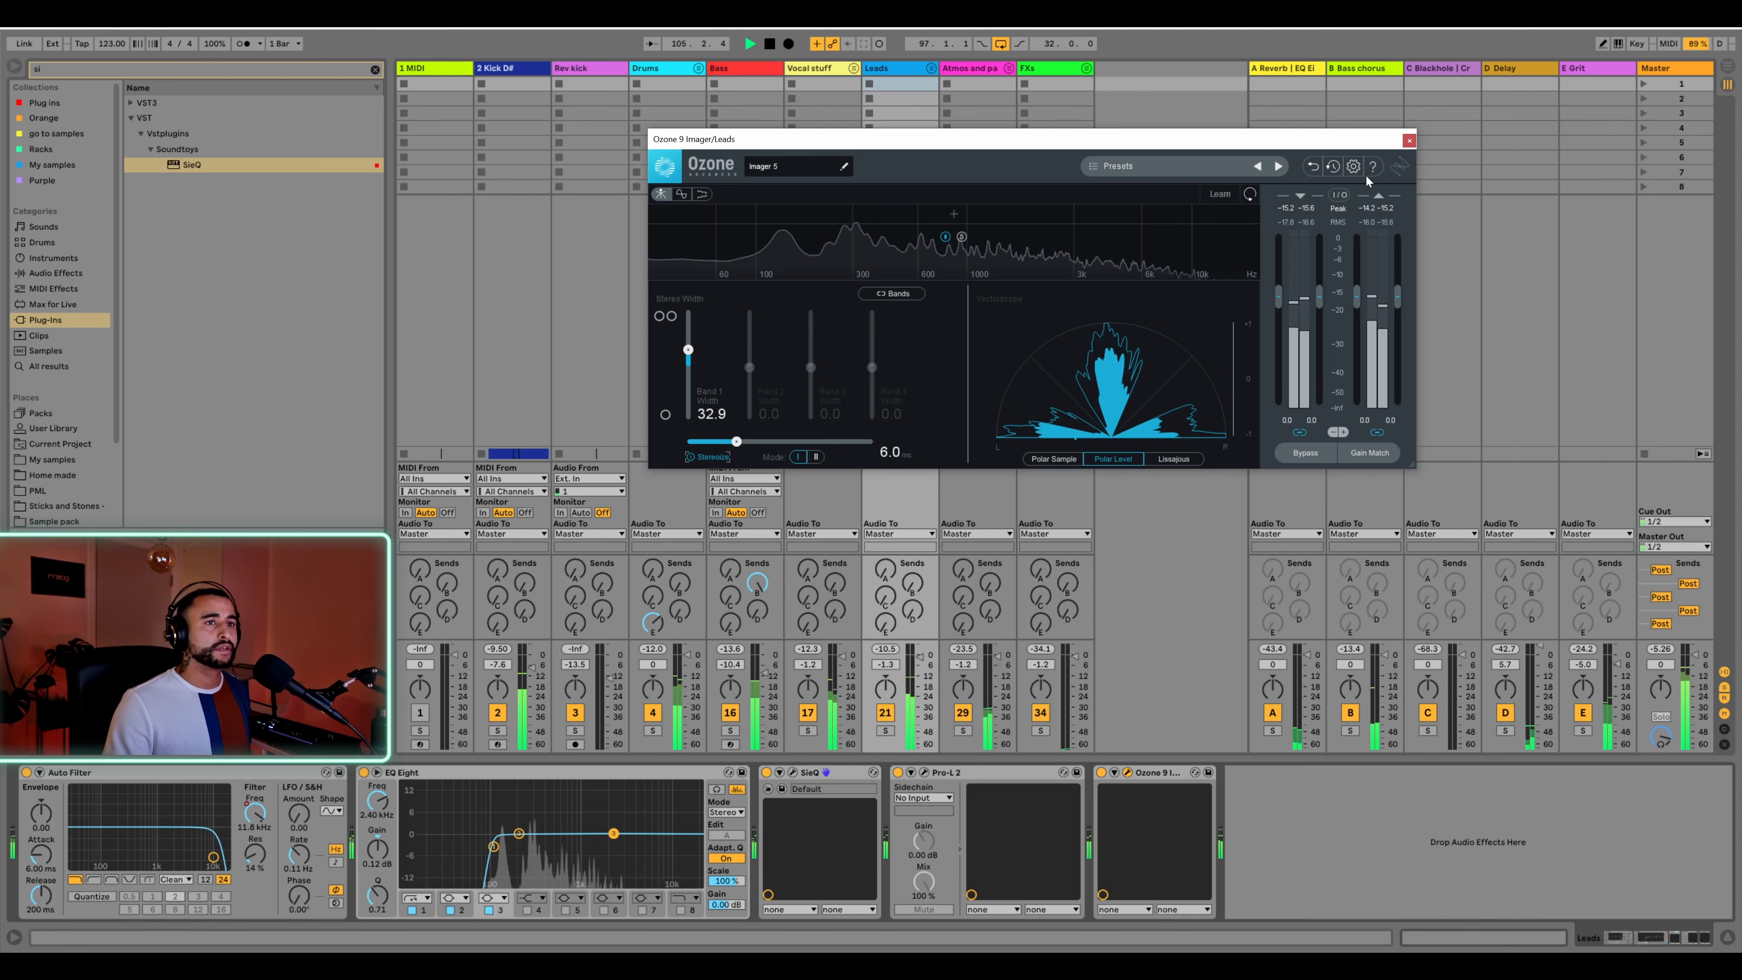
{"action": "left_click", "coordinate": [1409, 140]}
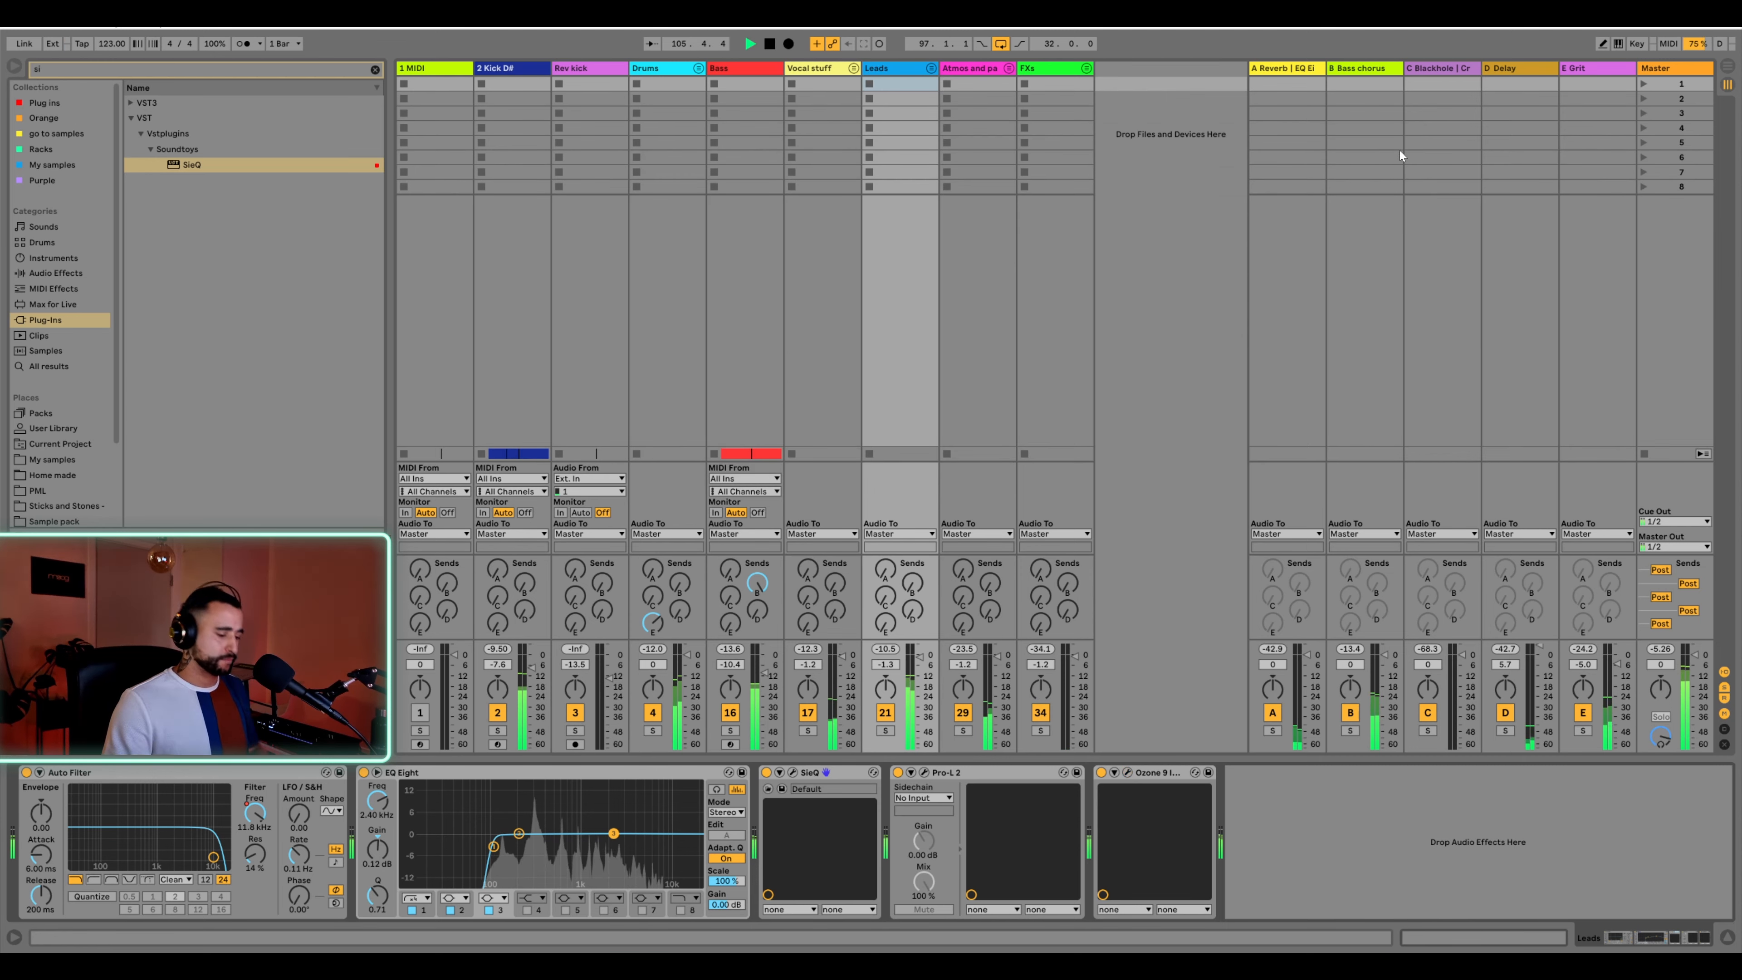
Audition the mix in mono through the Master Utility, and restore stereo with Bass Mono enabled
{"action": "left_click", "coordinate": [1670, 72]}
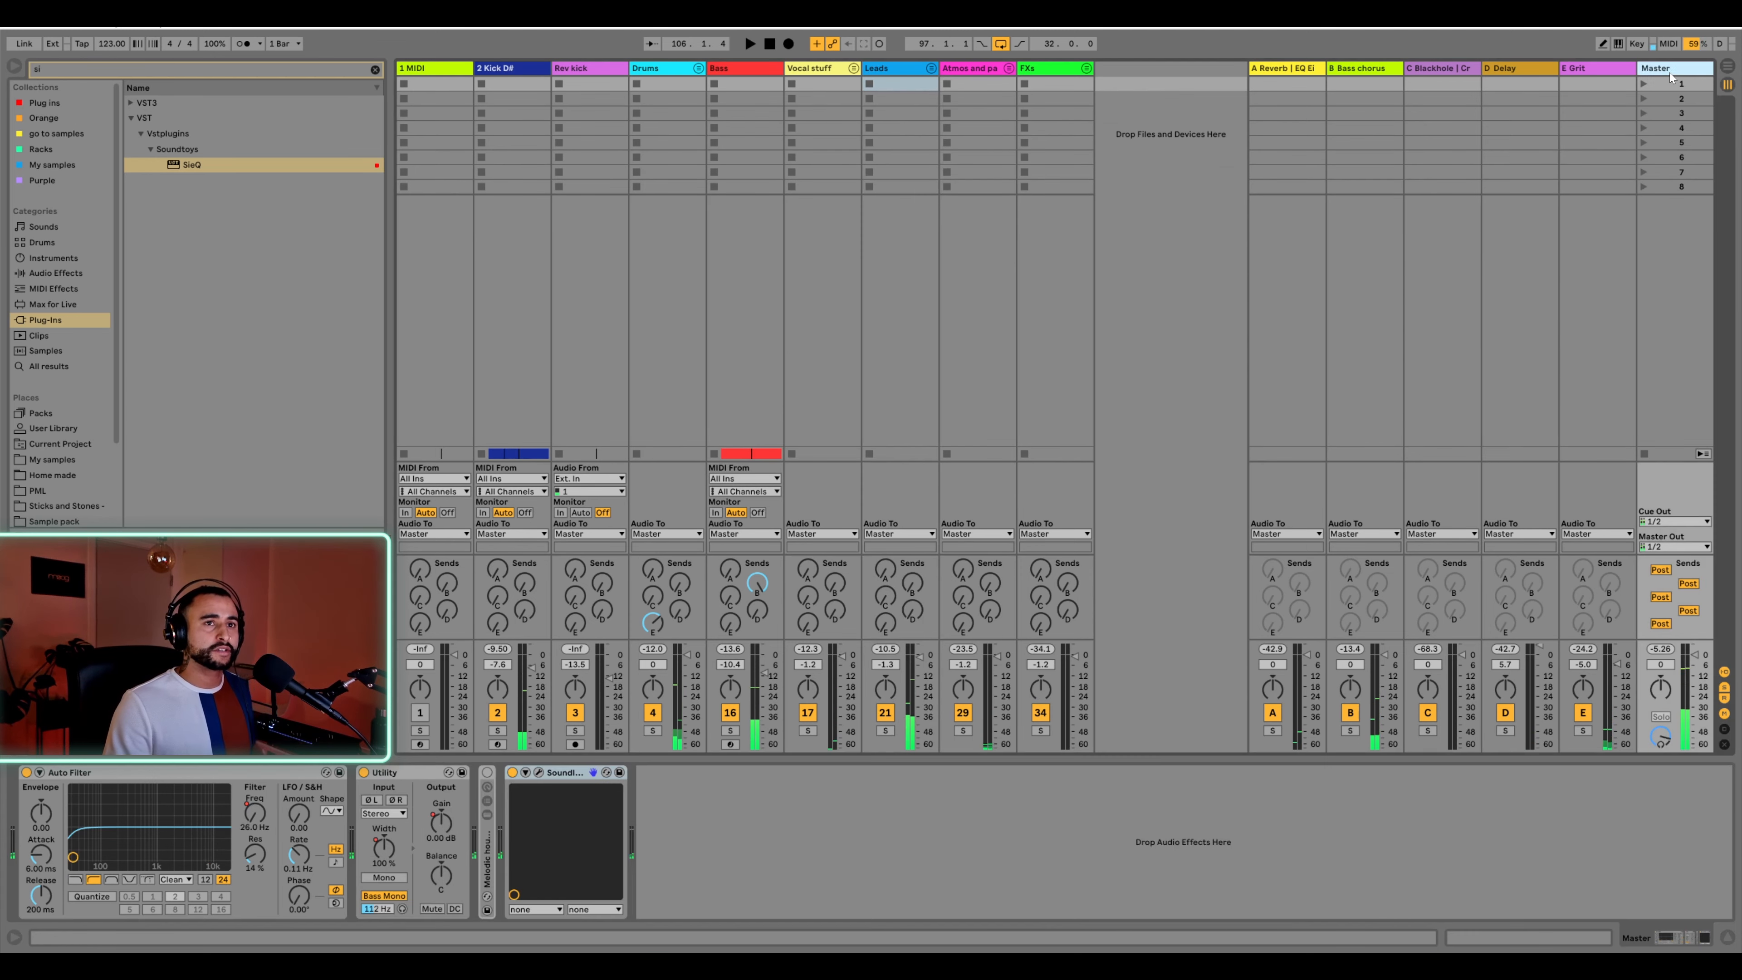
{"action": "left_click", "coordinate": [385, 878]}
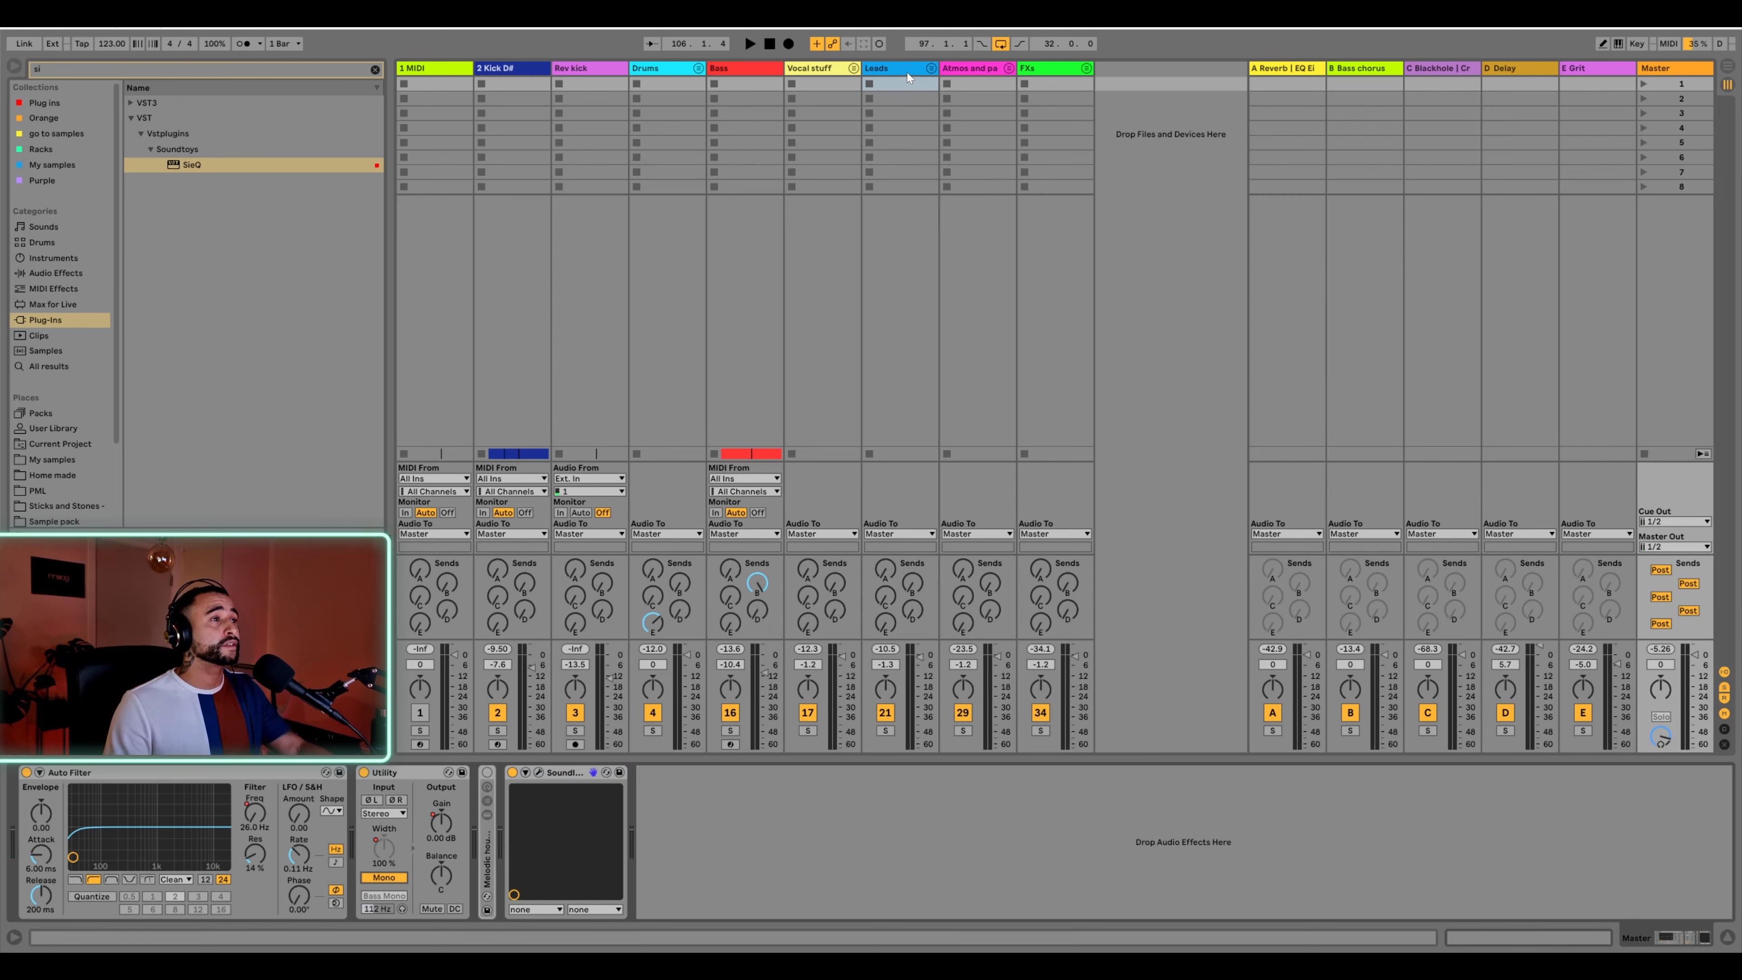
{"action": "key", "text": "space"}
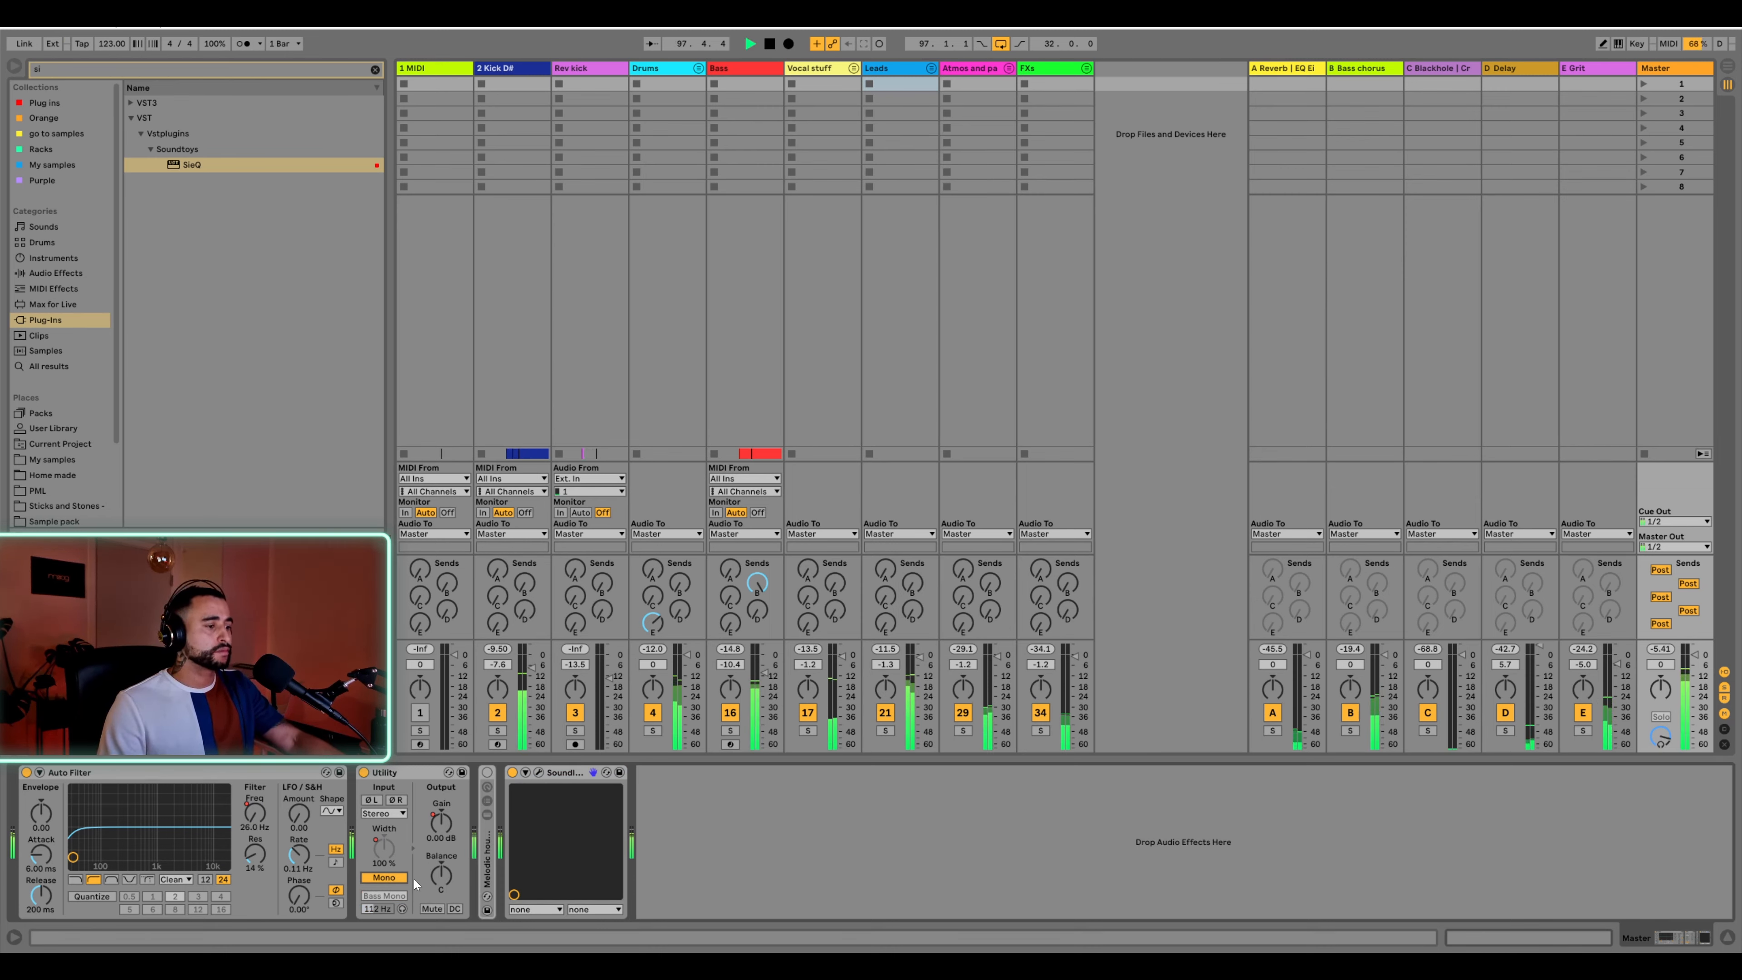
{"action": "key", "text": "space"}
{"action": "left_click", "coordinate": [384, 878]}
{"action": "left_click", "coordinate": [384, 895]}
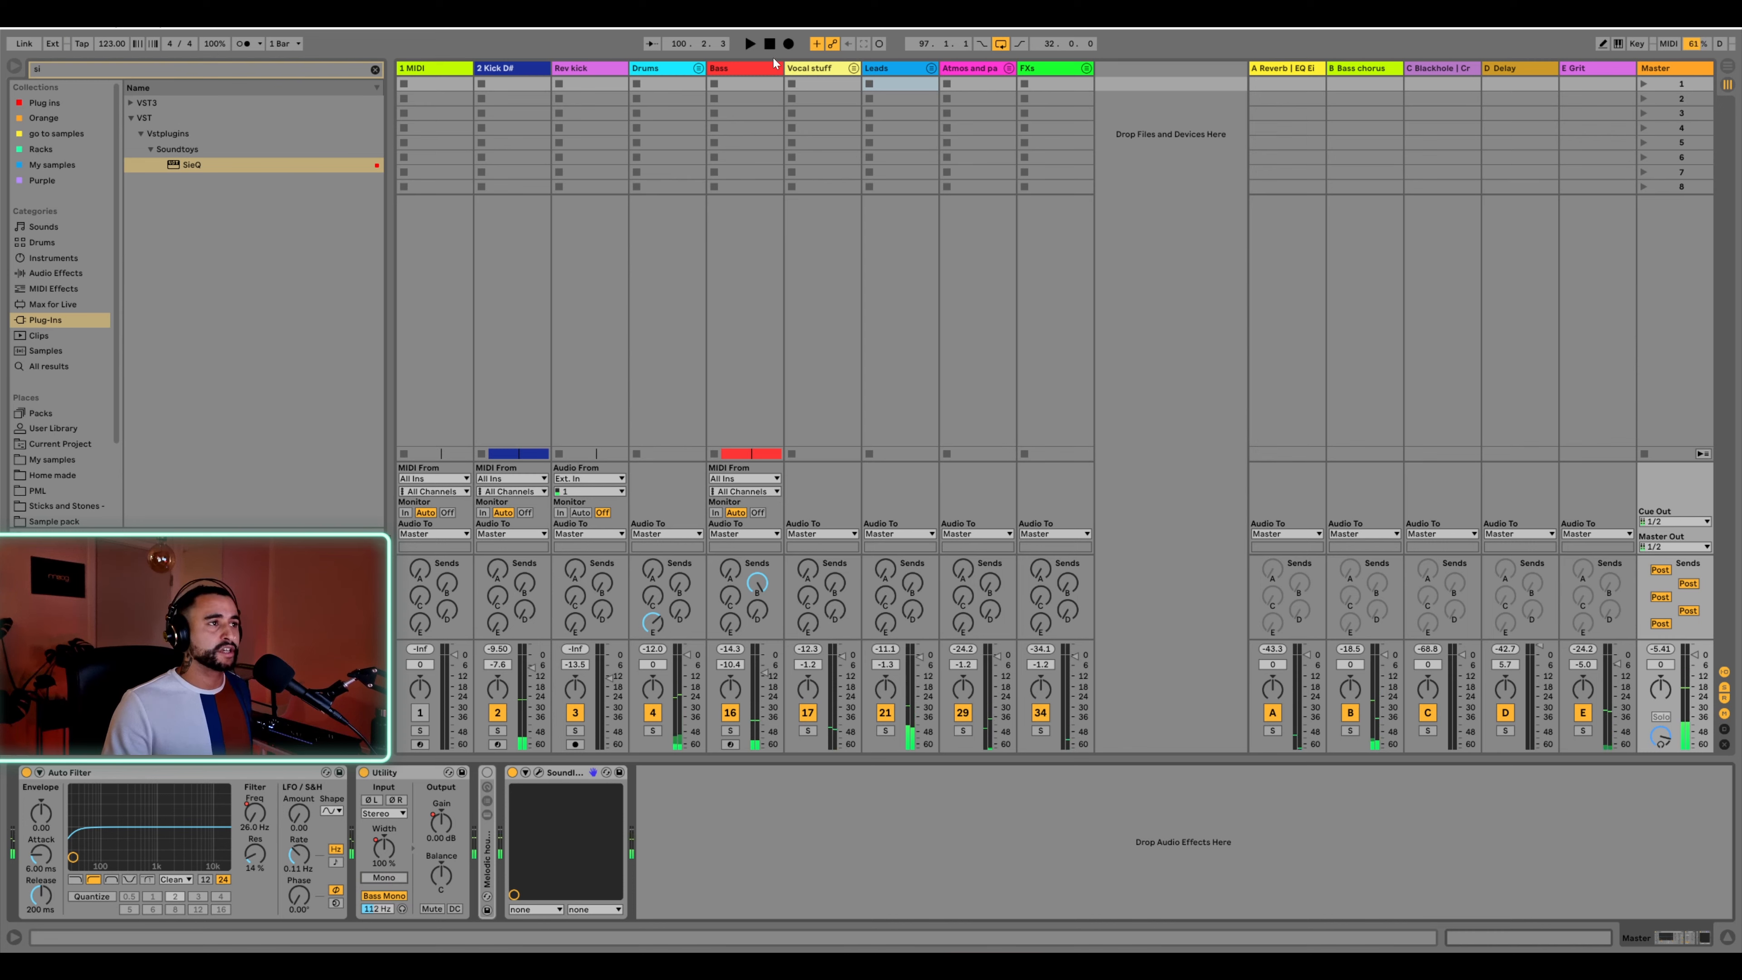
Turn off Stereoize in the Leads Ozone 9 Imager, set Band 1 width to 22.8, and check it during playback
{"action": "left_click", "coordinate": [894, 67]}
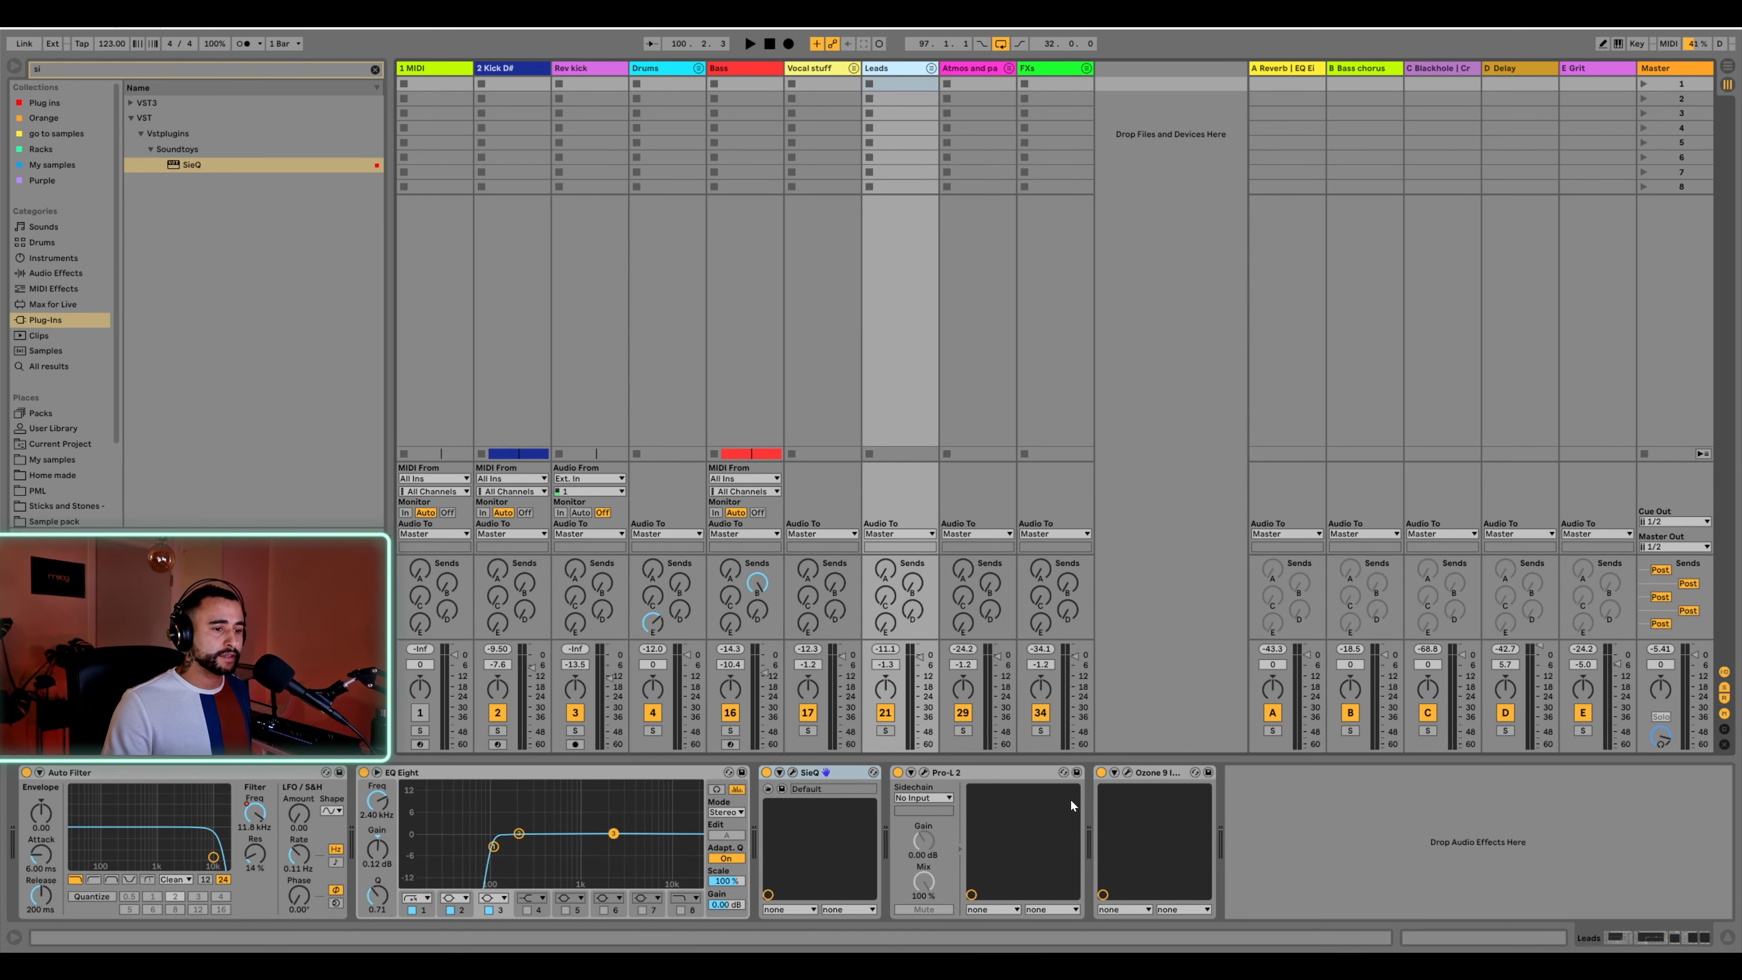
{"action": "left_click", "coordinate": [1127, 772]}
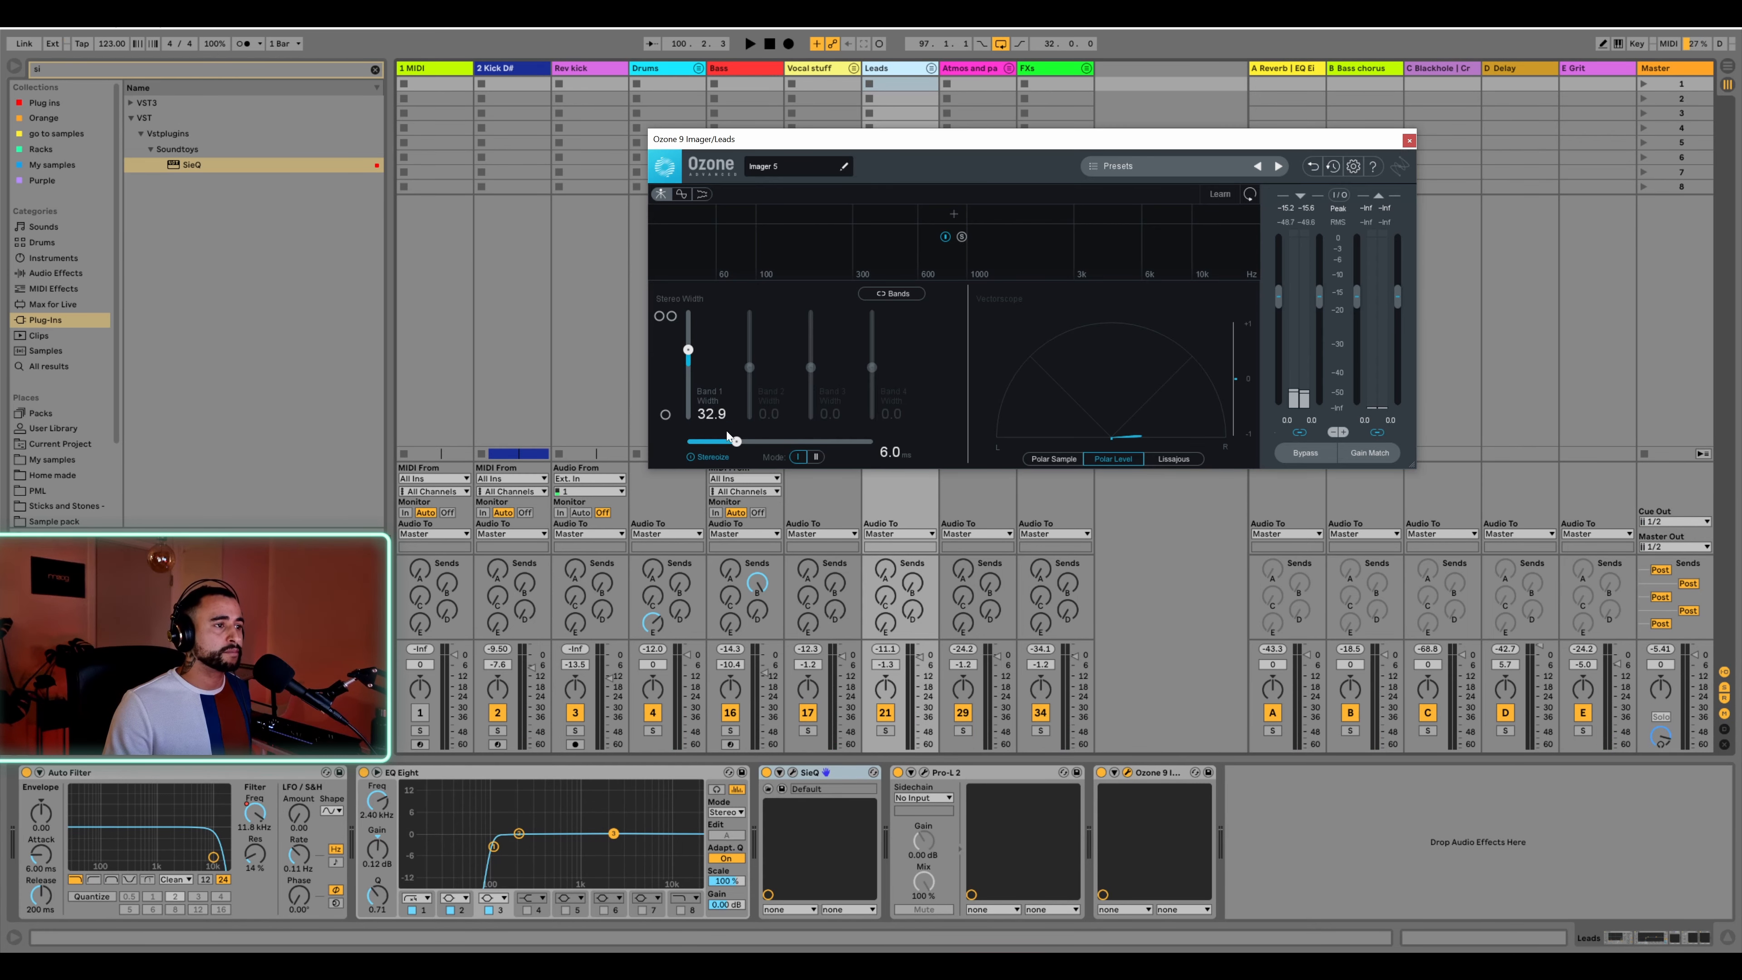
{"action": "left_click_drag", "start_coordinate": [736, 441], "coordinate": [701, 451]}
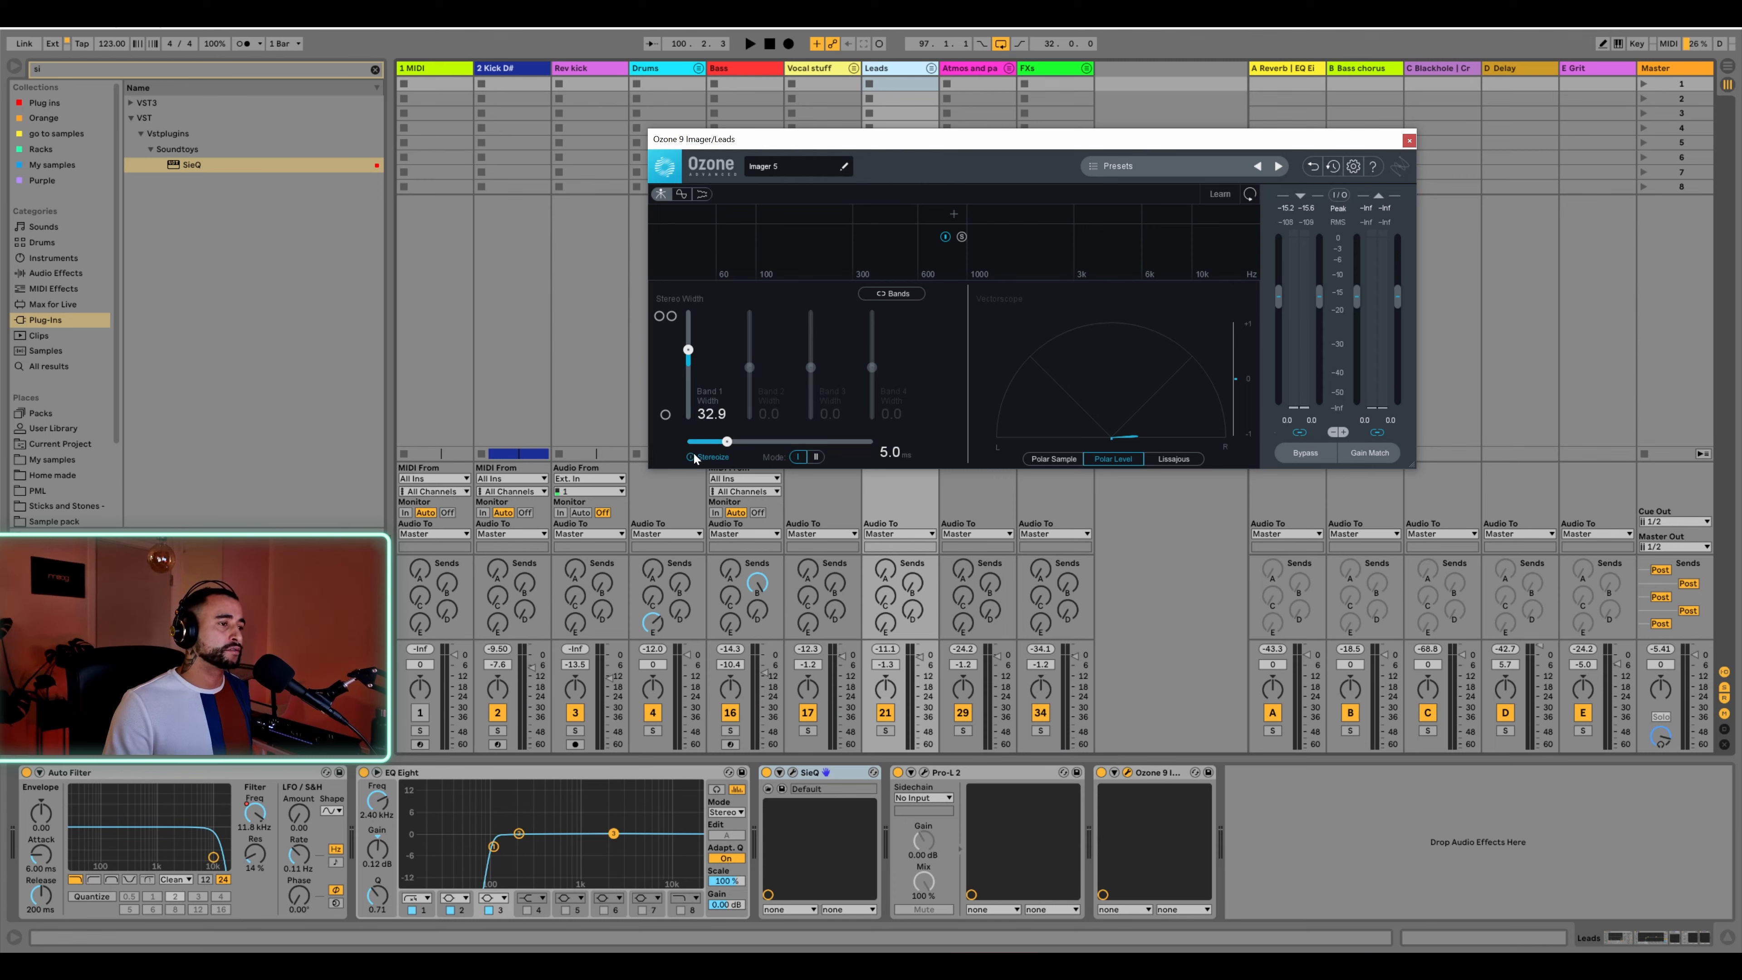
{"action": "left_click", "coordinate": [692, 457]}
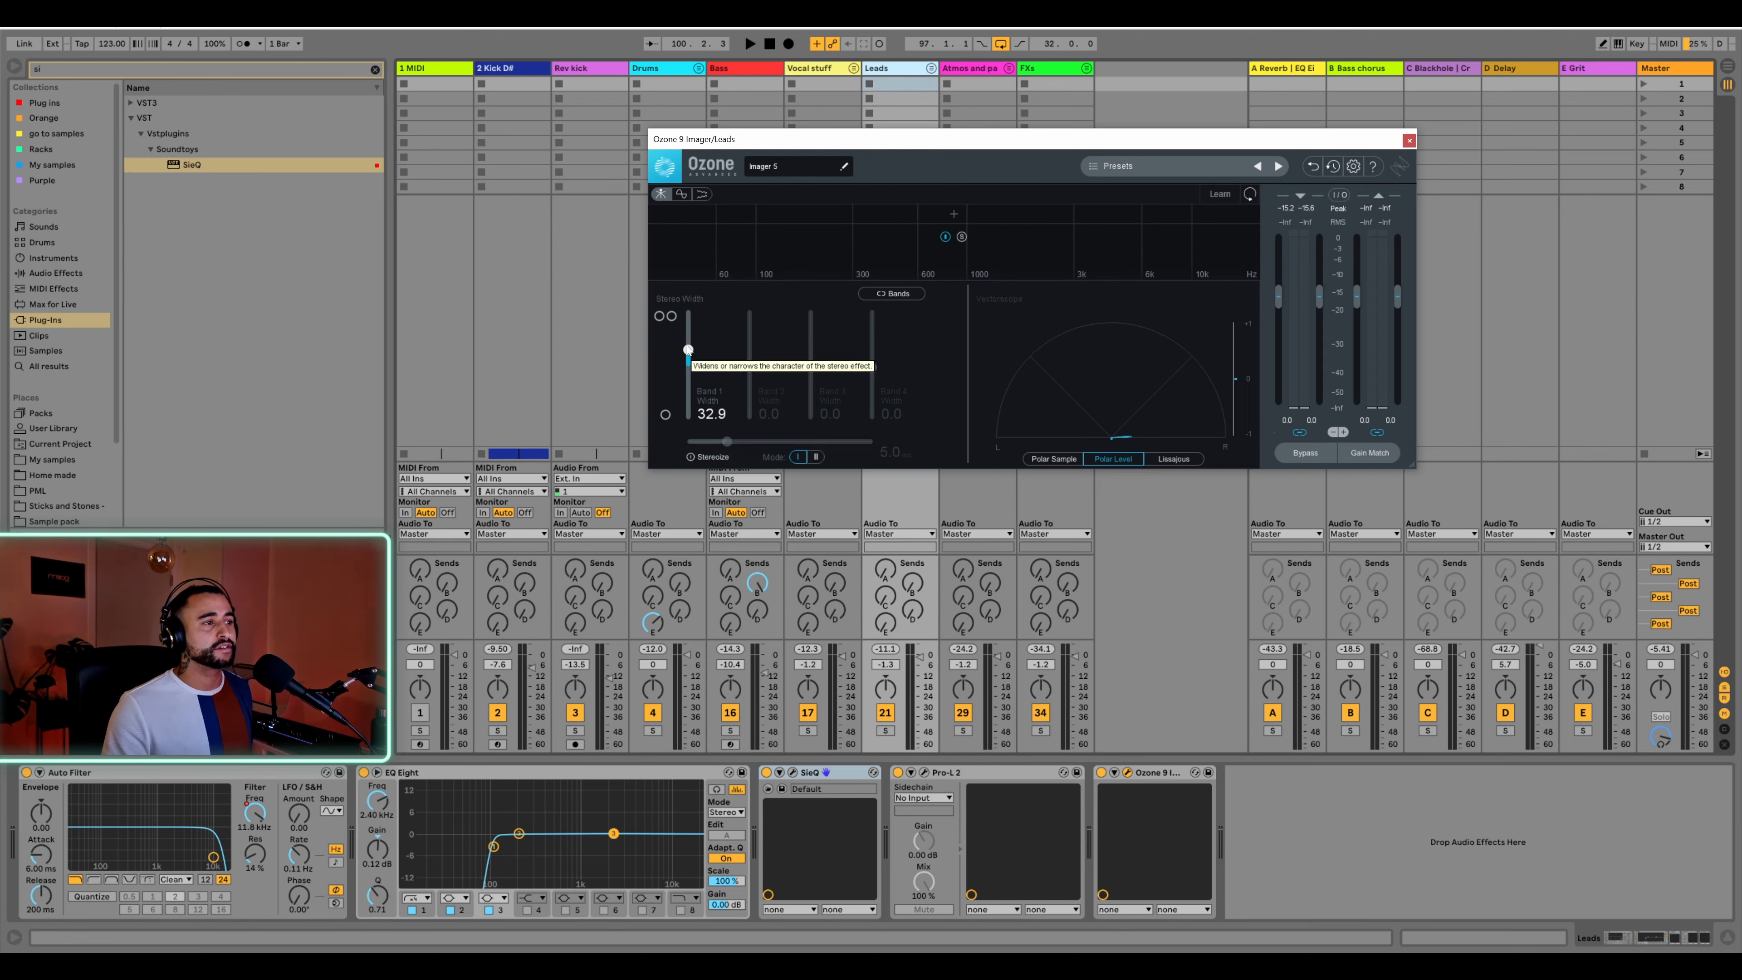
{"action": "left_click_drag", "start_coordinate": [687, 349], "coordinate": [688, 355]}
{"action": "key", "text": "space"}
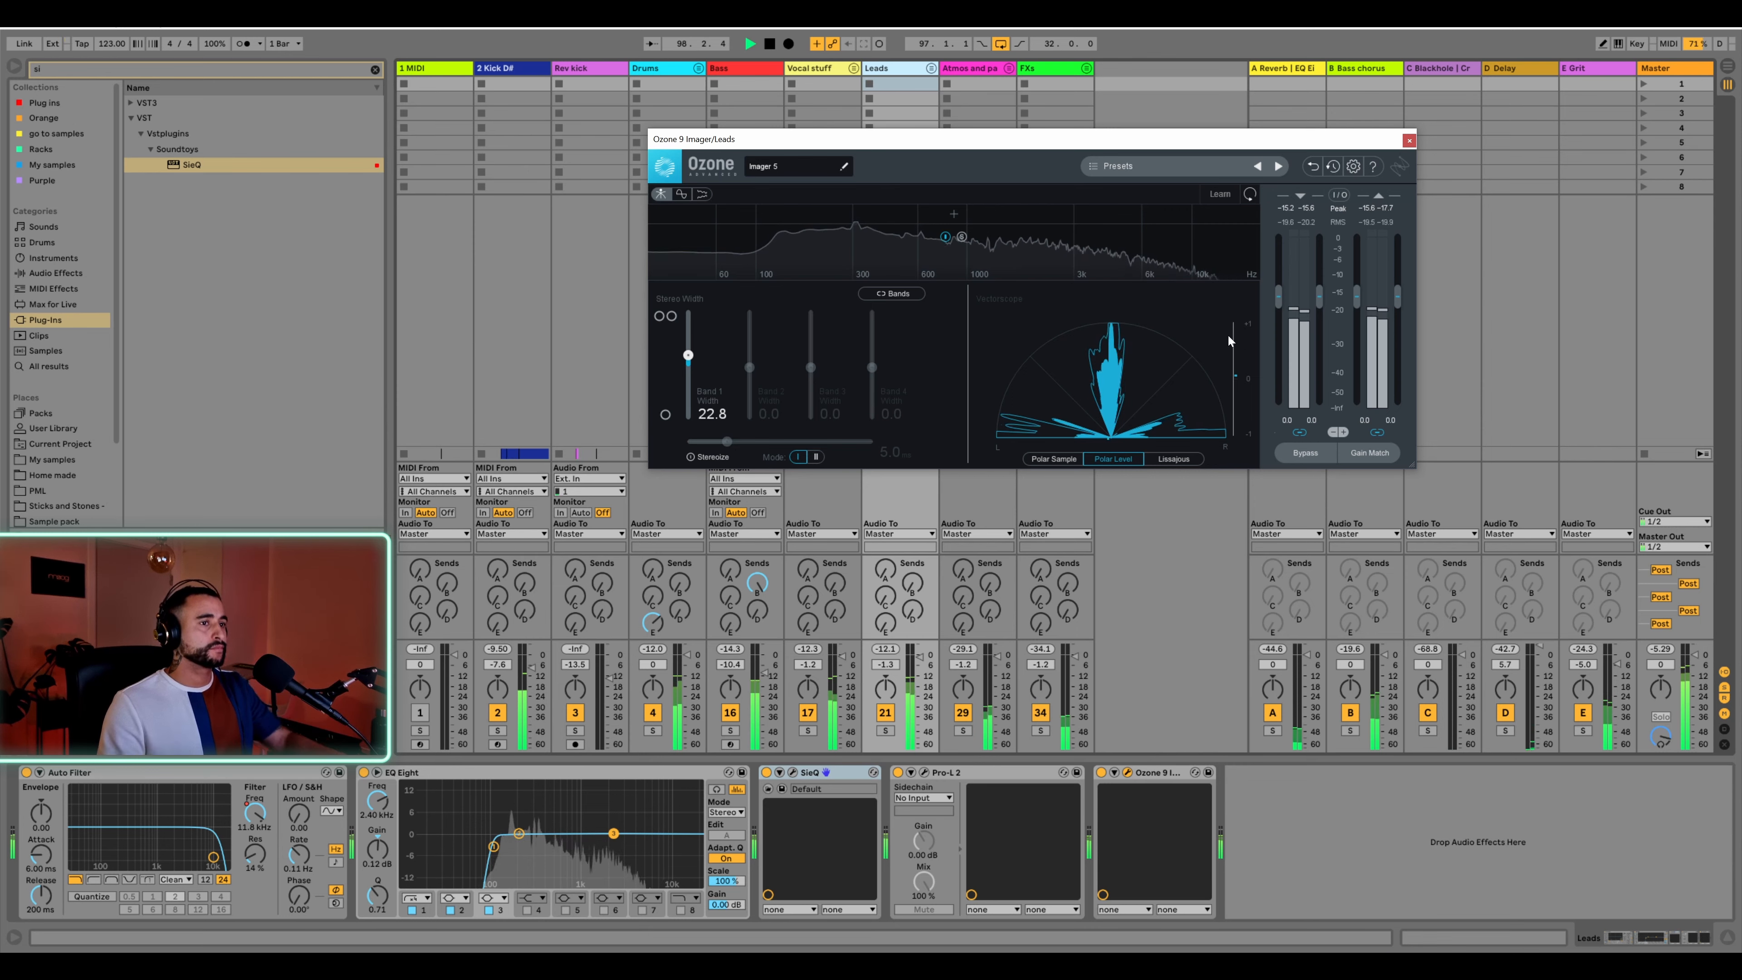
{"action": "left_click", "coordinate": [1409, 140]}
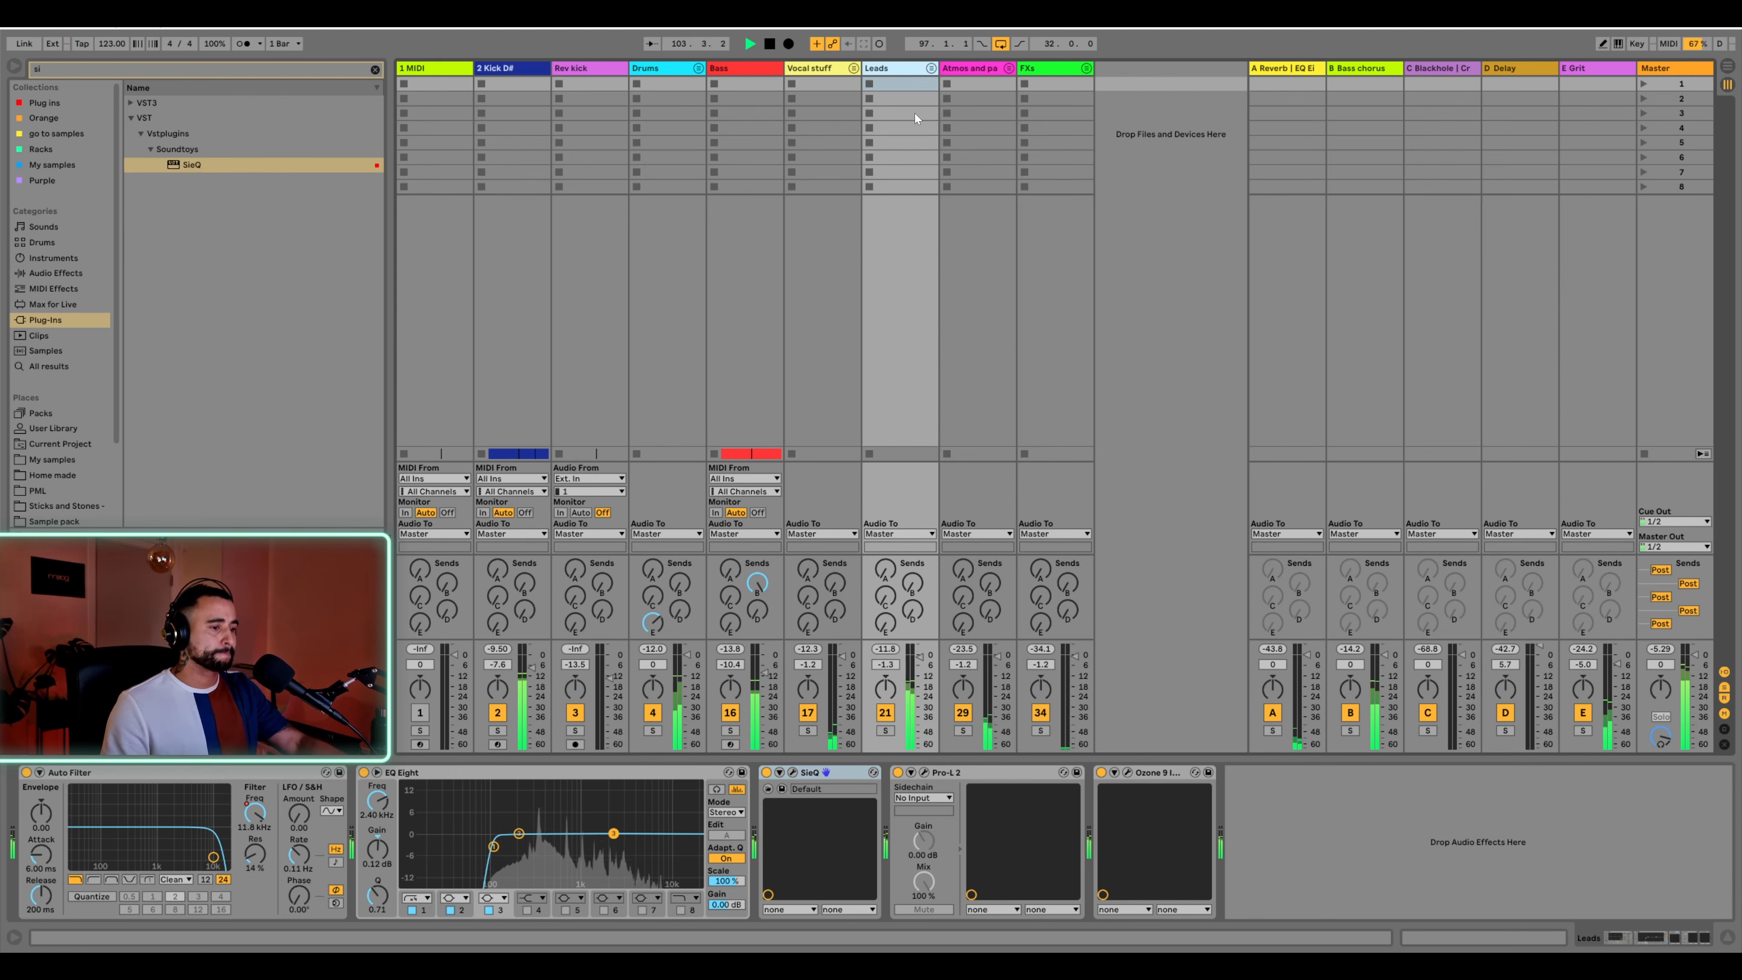
{"action": "key", "text": "space"}
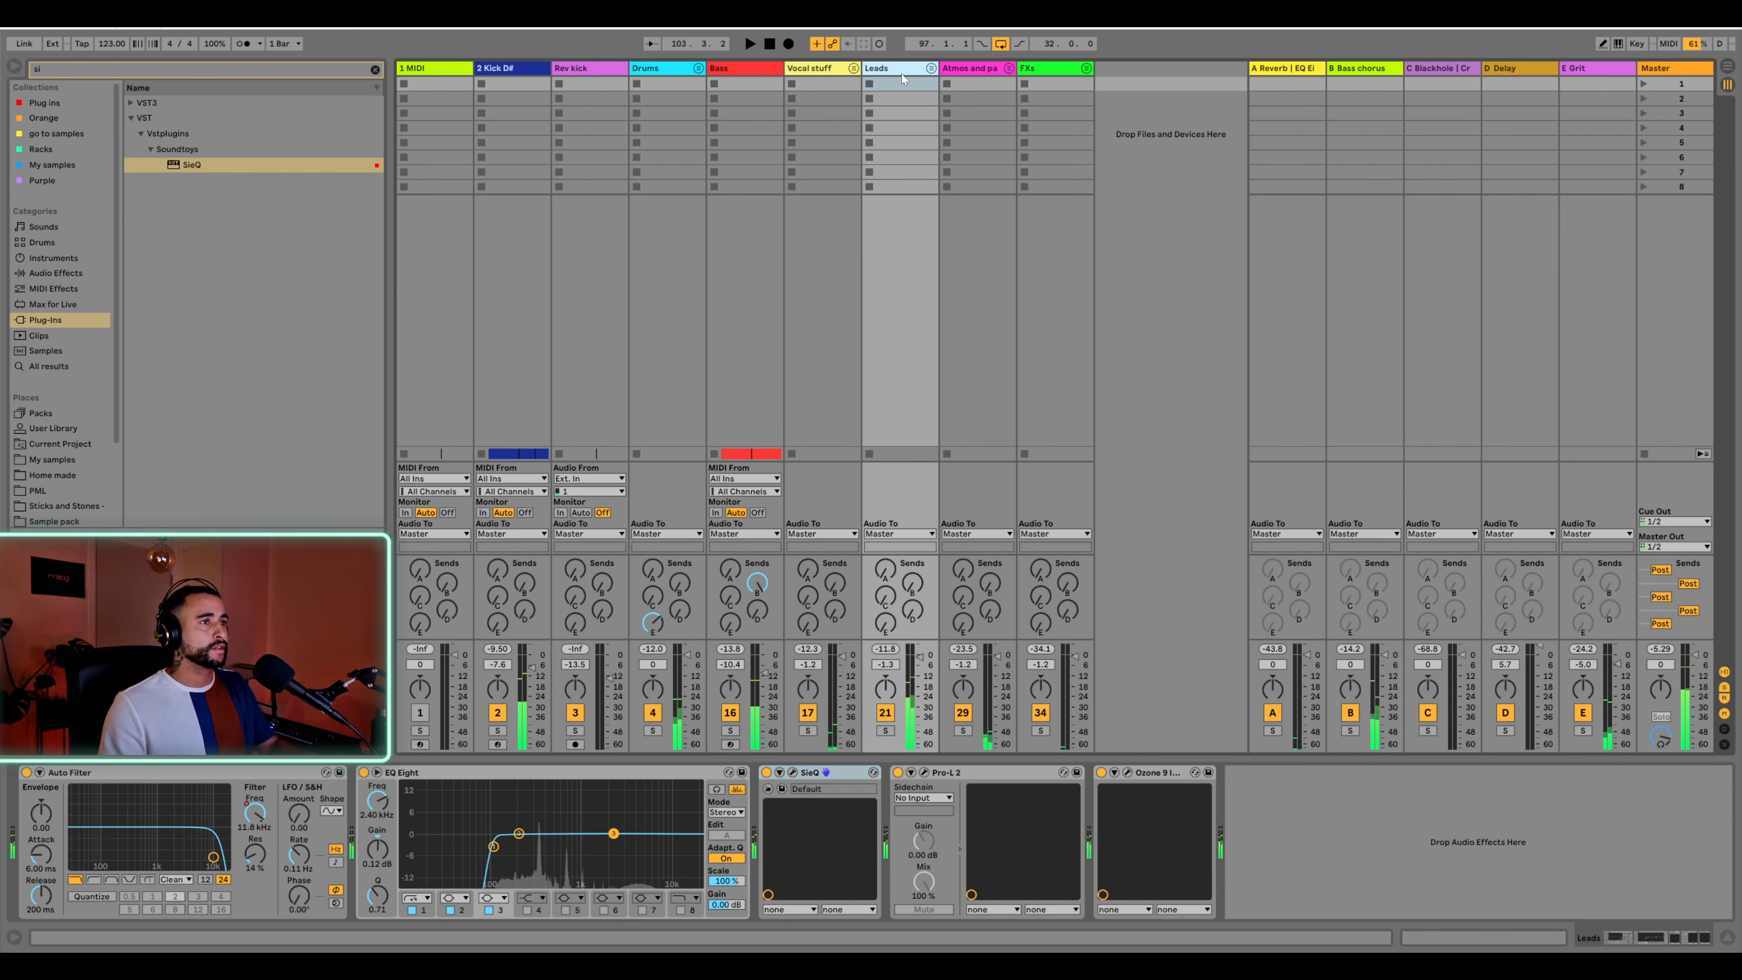
Search all browser results for "com" and add a Compressor at the end of the Leads device chain
{"action": "left_click", "coordinate": [374, 69]}
{"action": "type", "text": "com"}
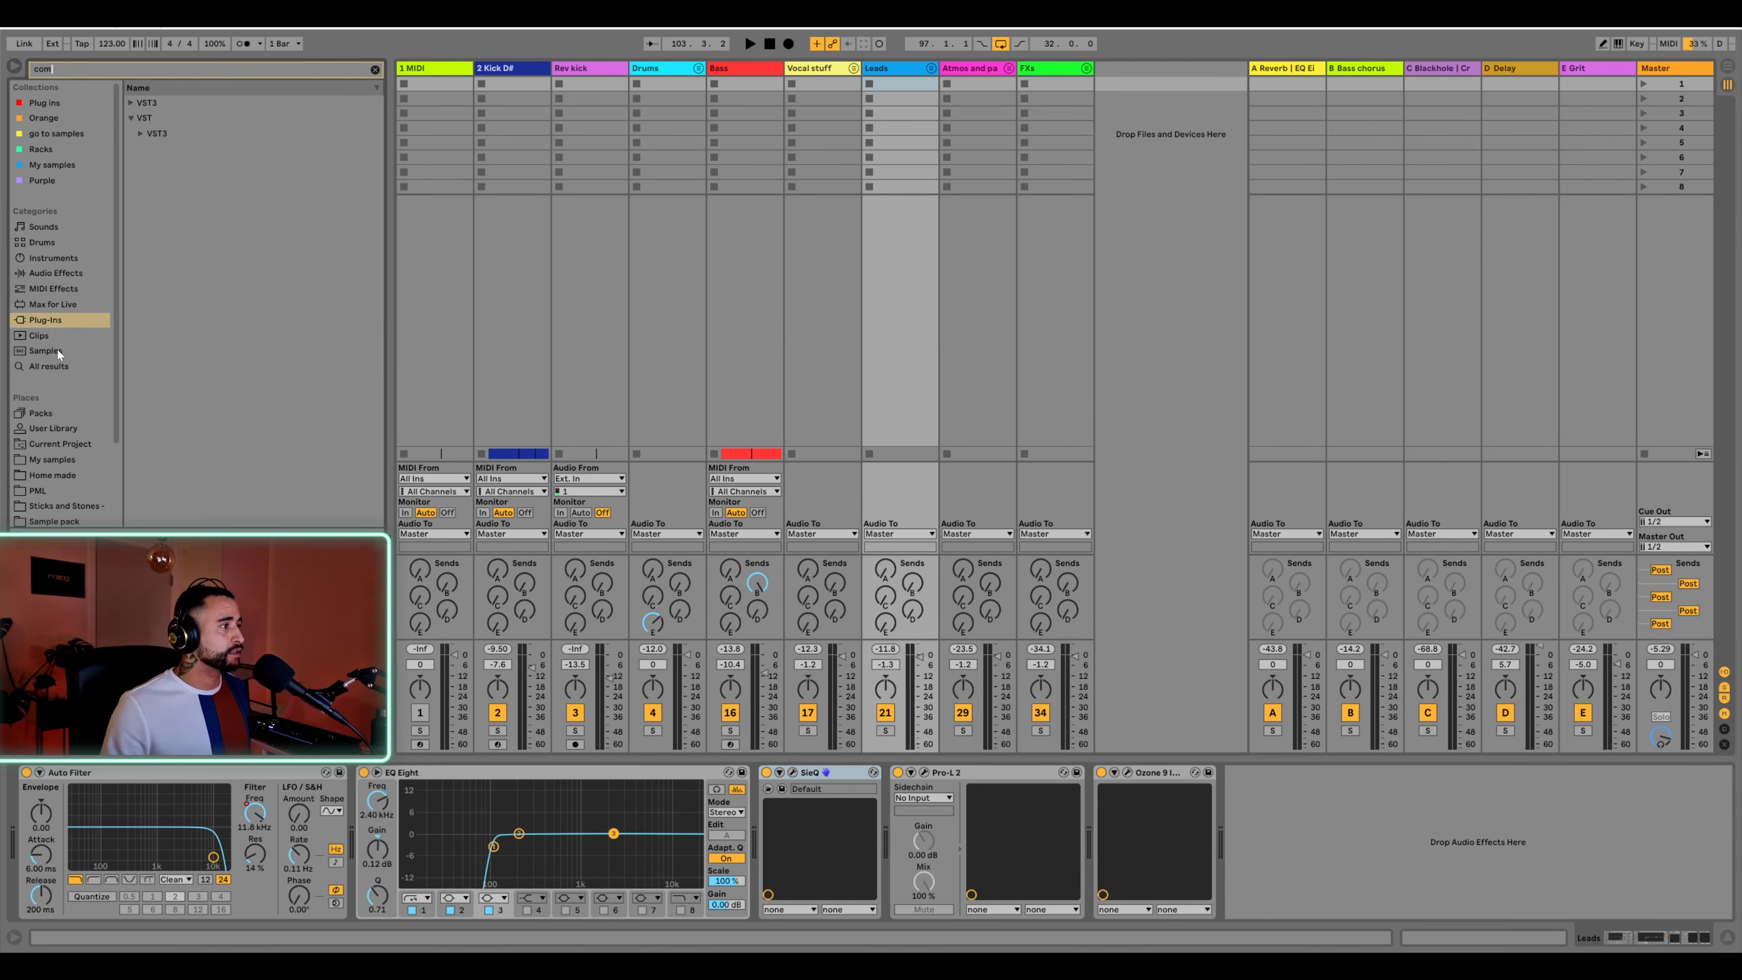
{"action": "left_click", "coordinate": [51, 367]}
{"action": "left_click", "coordinate": [175, 118]}
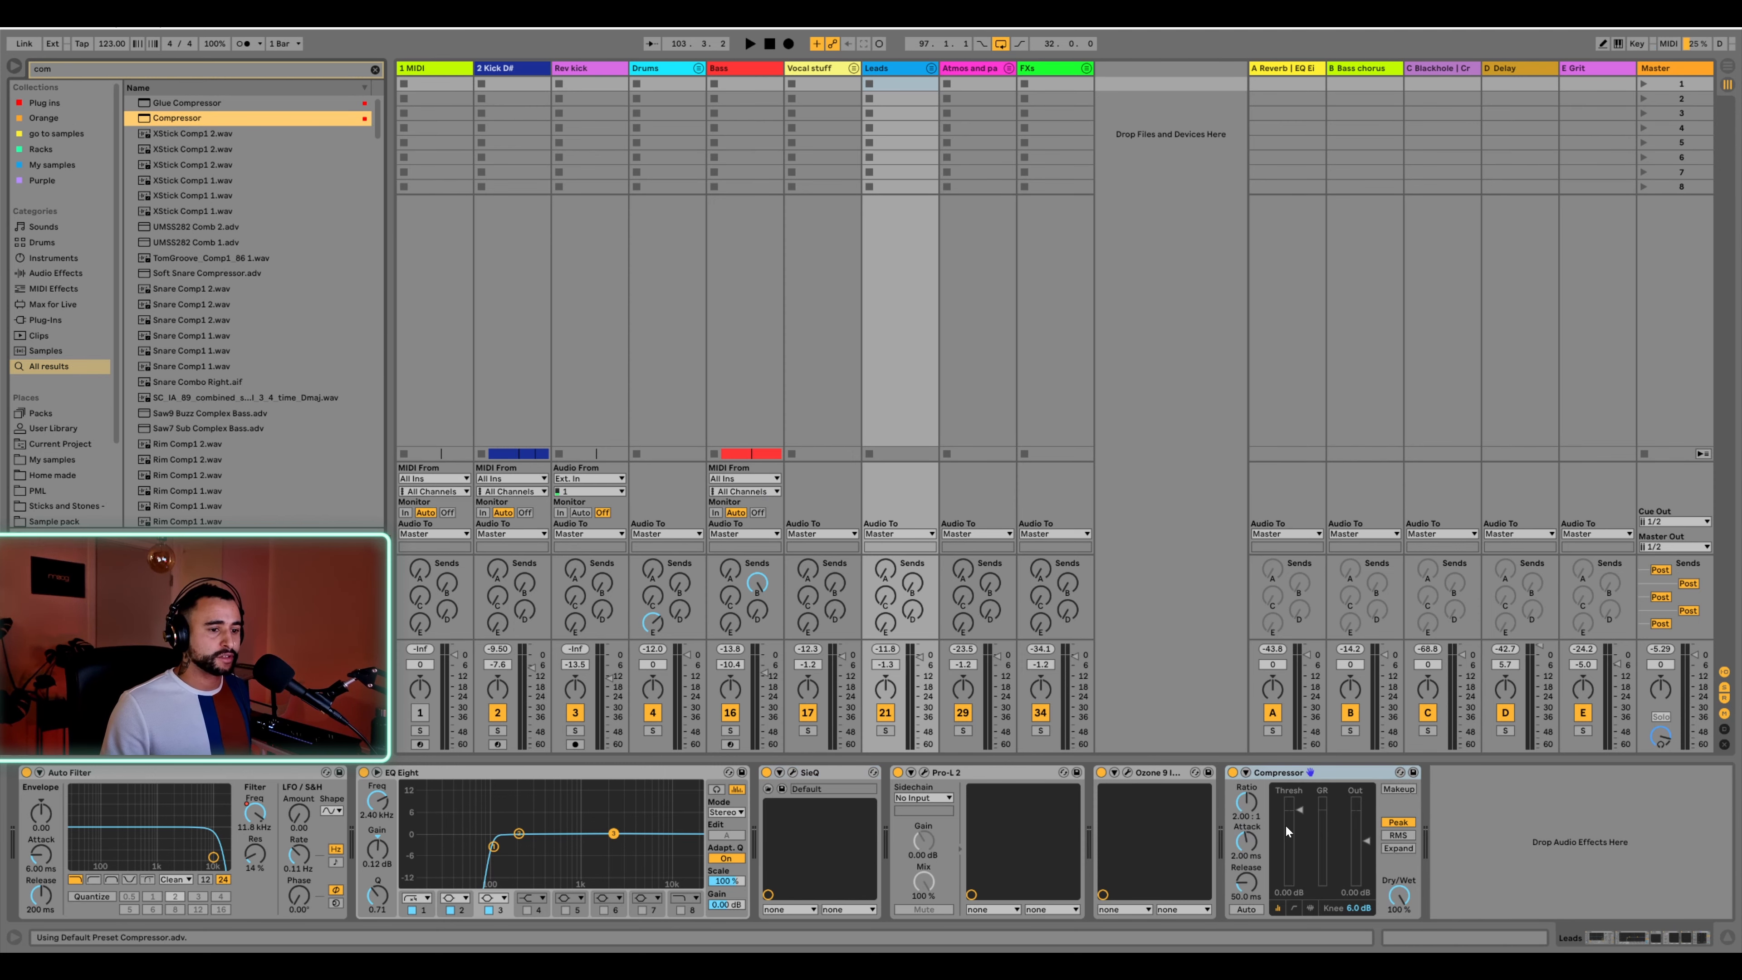
Enable sidechain on the Leads Compressor with 2-Kick D# as its audio source
{"action": "left_click", "coordinate": [1246, 773]}
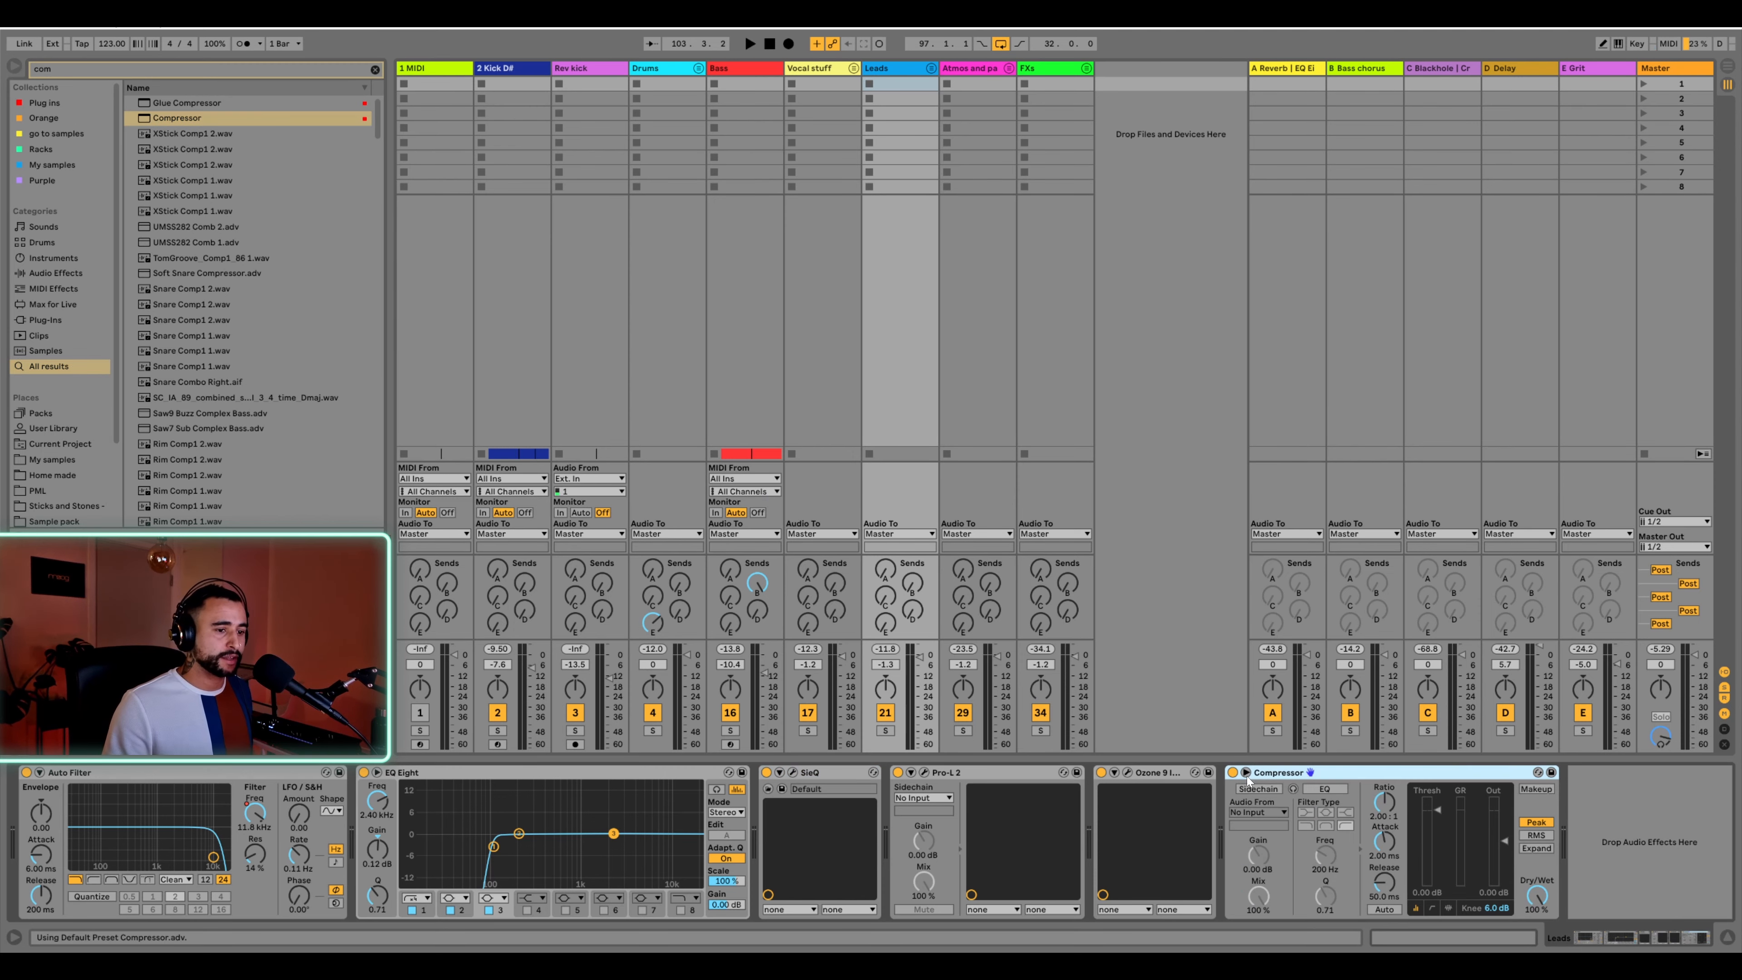
{"action": "left_click", "coordinate": [1265, 813]}
{"action": "left_click", "coordinate": [1281, 271]}
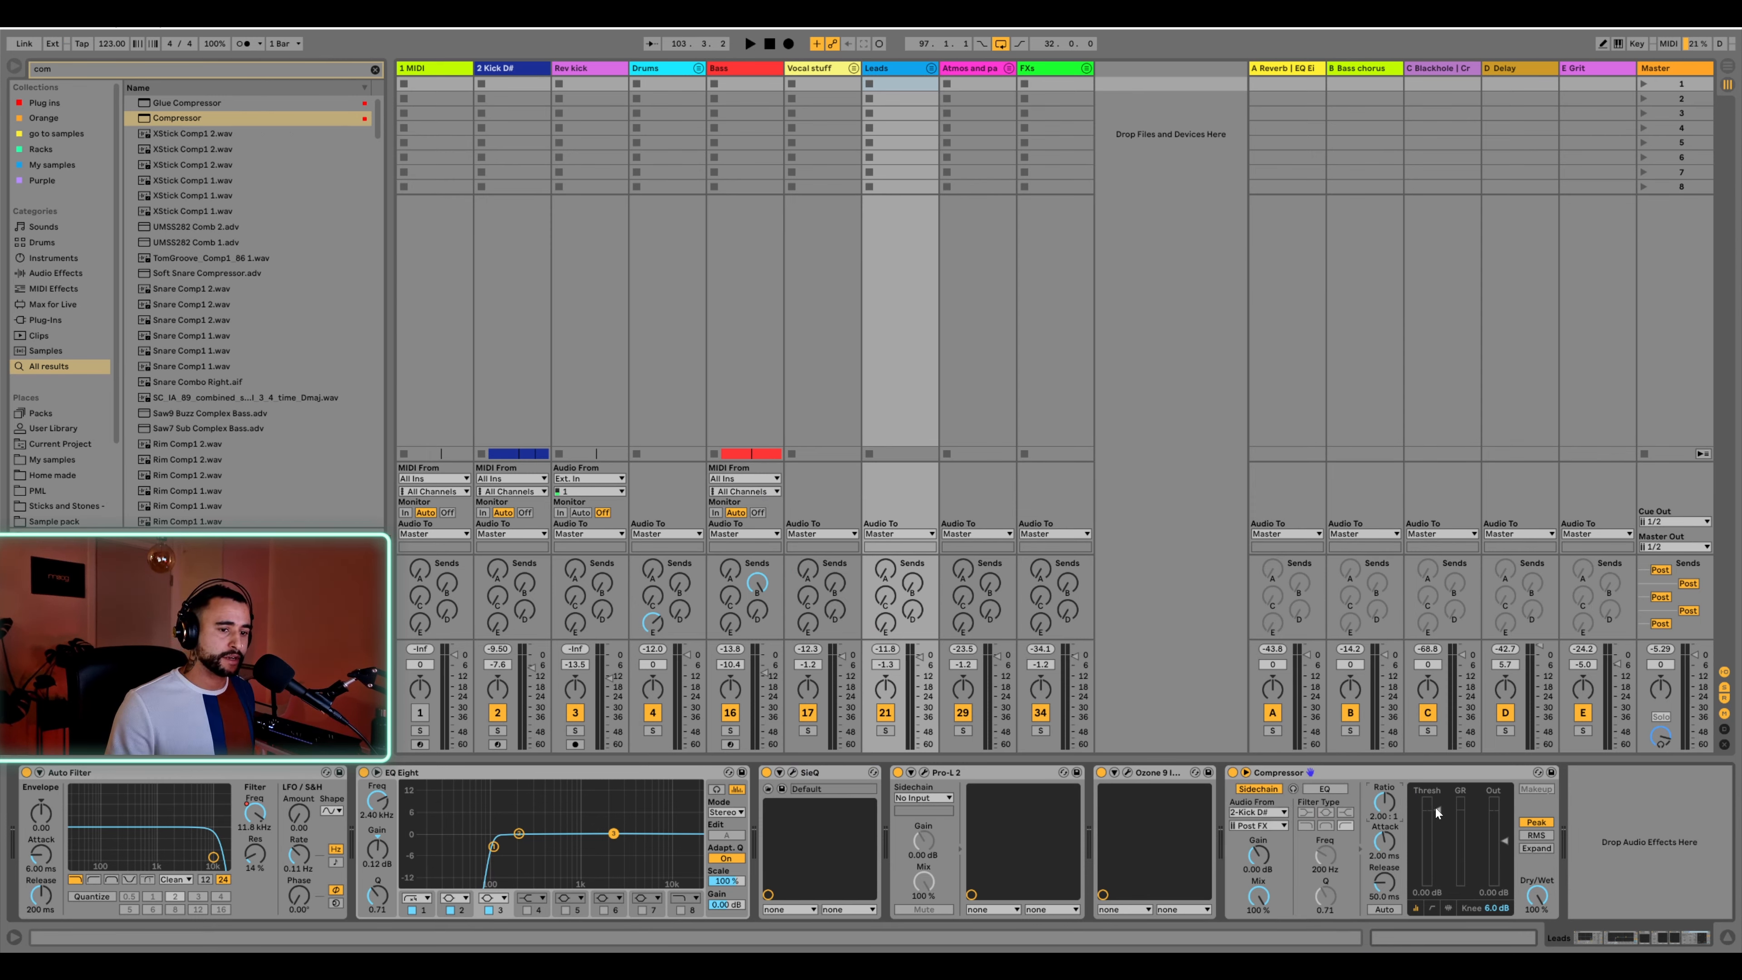
Set the Leads Compressor to about -14.2 dB threshold, 0.14 ms attack and 45.0 ms release during playback
{"action": "key", "text": "space"}
{"action": "mouse_move", "coordinate": [1436, 809]}
{"action": "left_mouse_down"}
{"action": "mouse_move", "coordinate": [1383, 854]}
{"action": "mouse_move", "coordinate": [1438, 846]}
{"action": "mouse_move", "coordinate": [1384, 886]}
{"action": "mouse_move", "coordinate": [1384, 844]}
{"action": "mouse_move", "coordinate": [1438, 840]}
{"action": "left_mouse_up"}
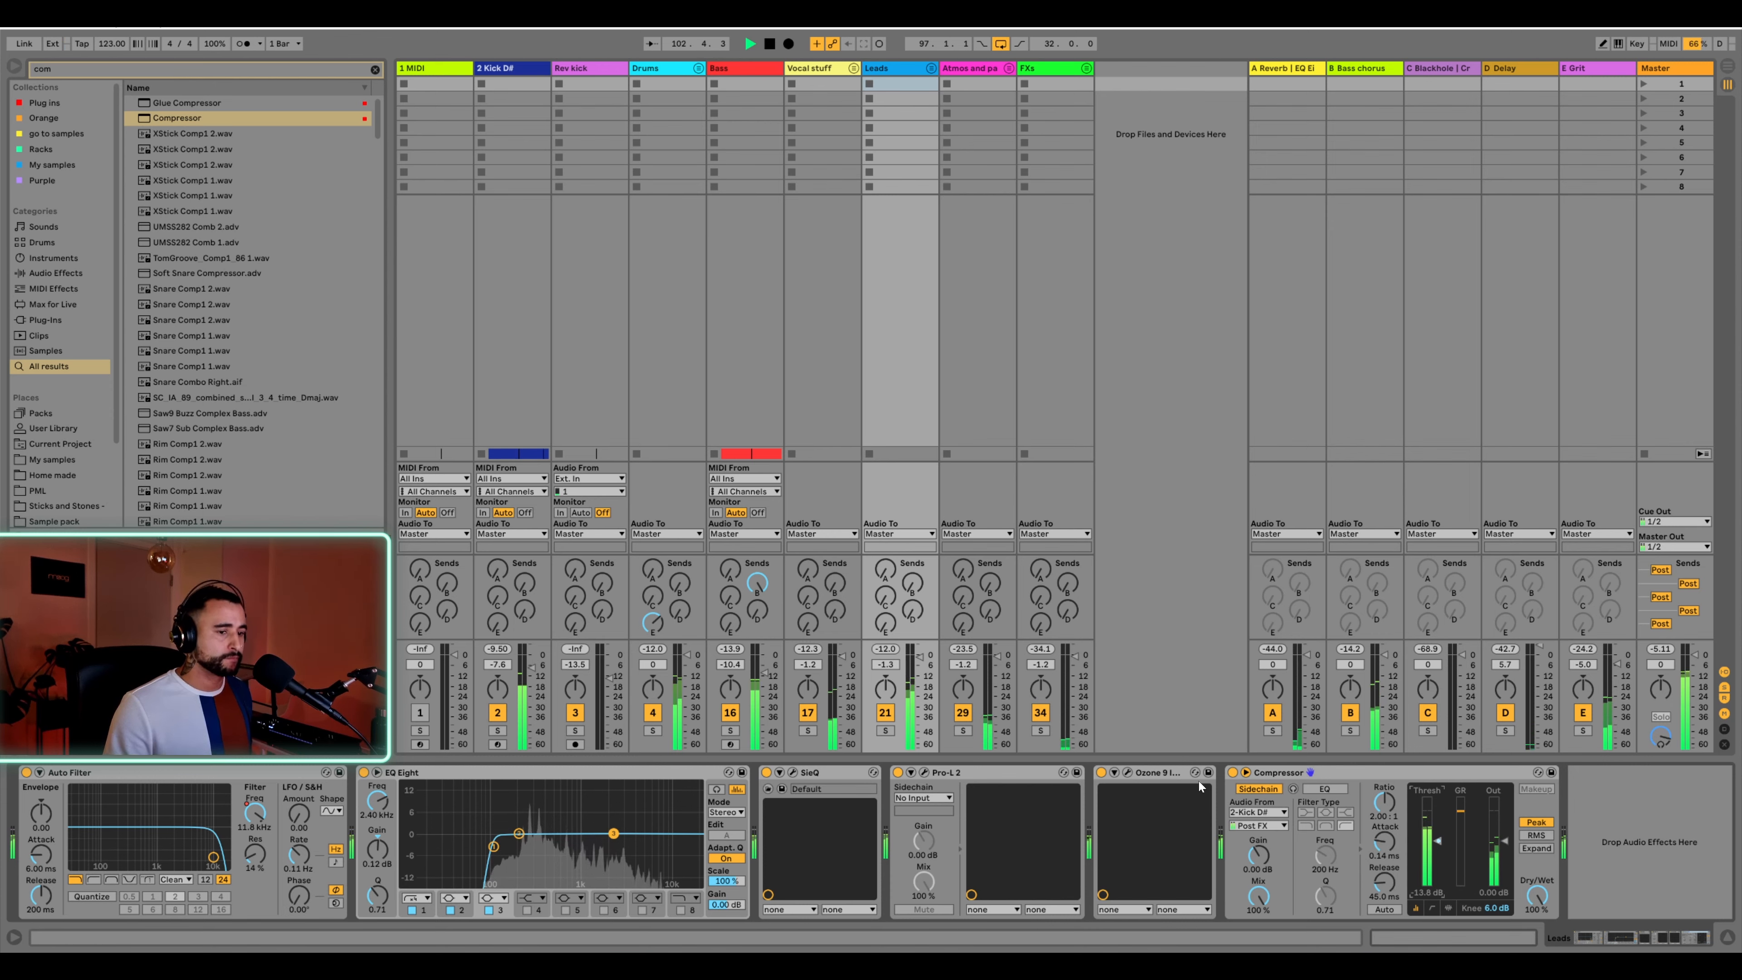
{"action": "left_click_drag", "start_coordinate": [1438, 842], "coordinate": [1438, 840]}
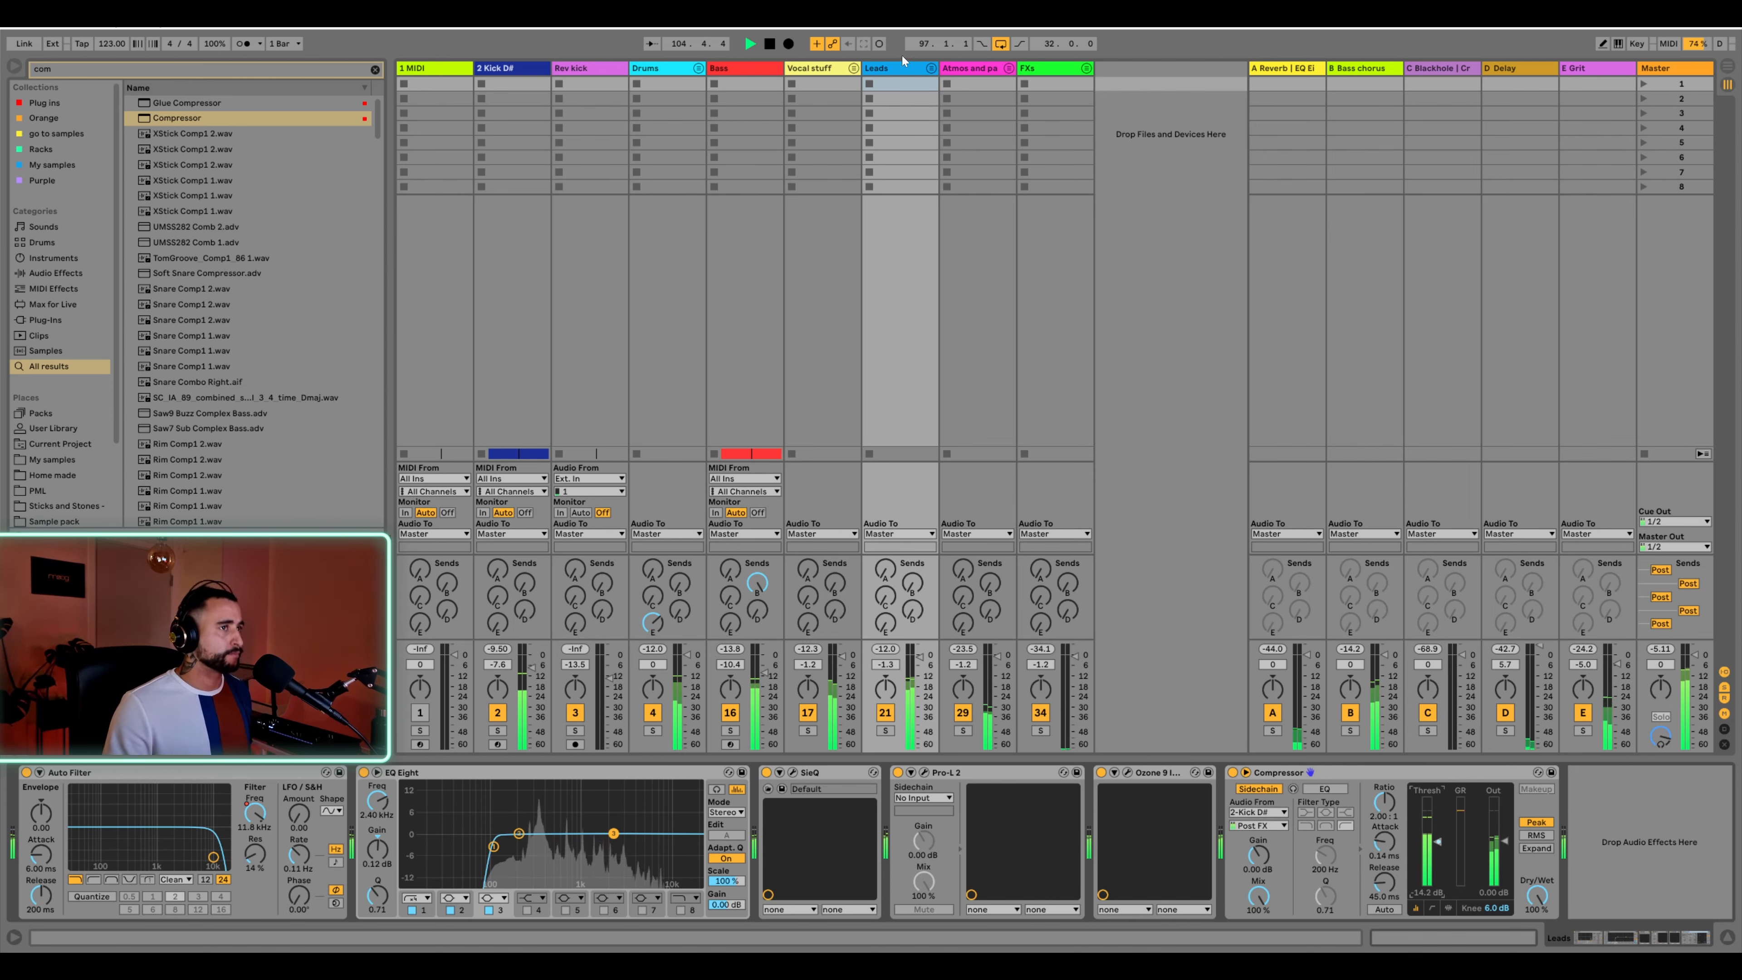
{"action": "key", "text": "space"}
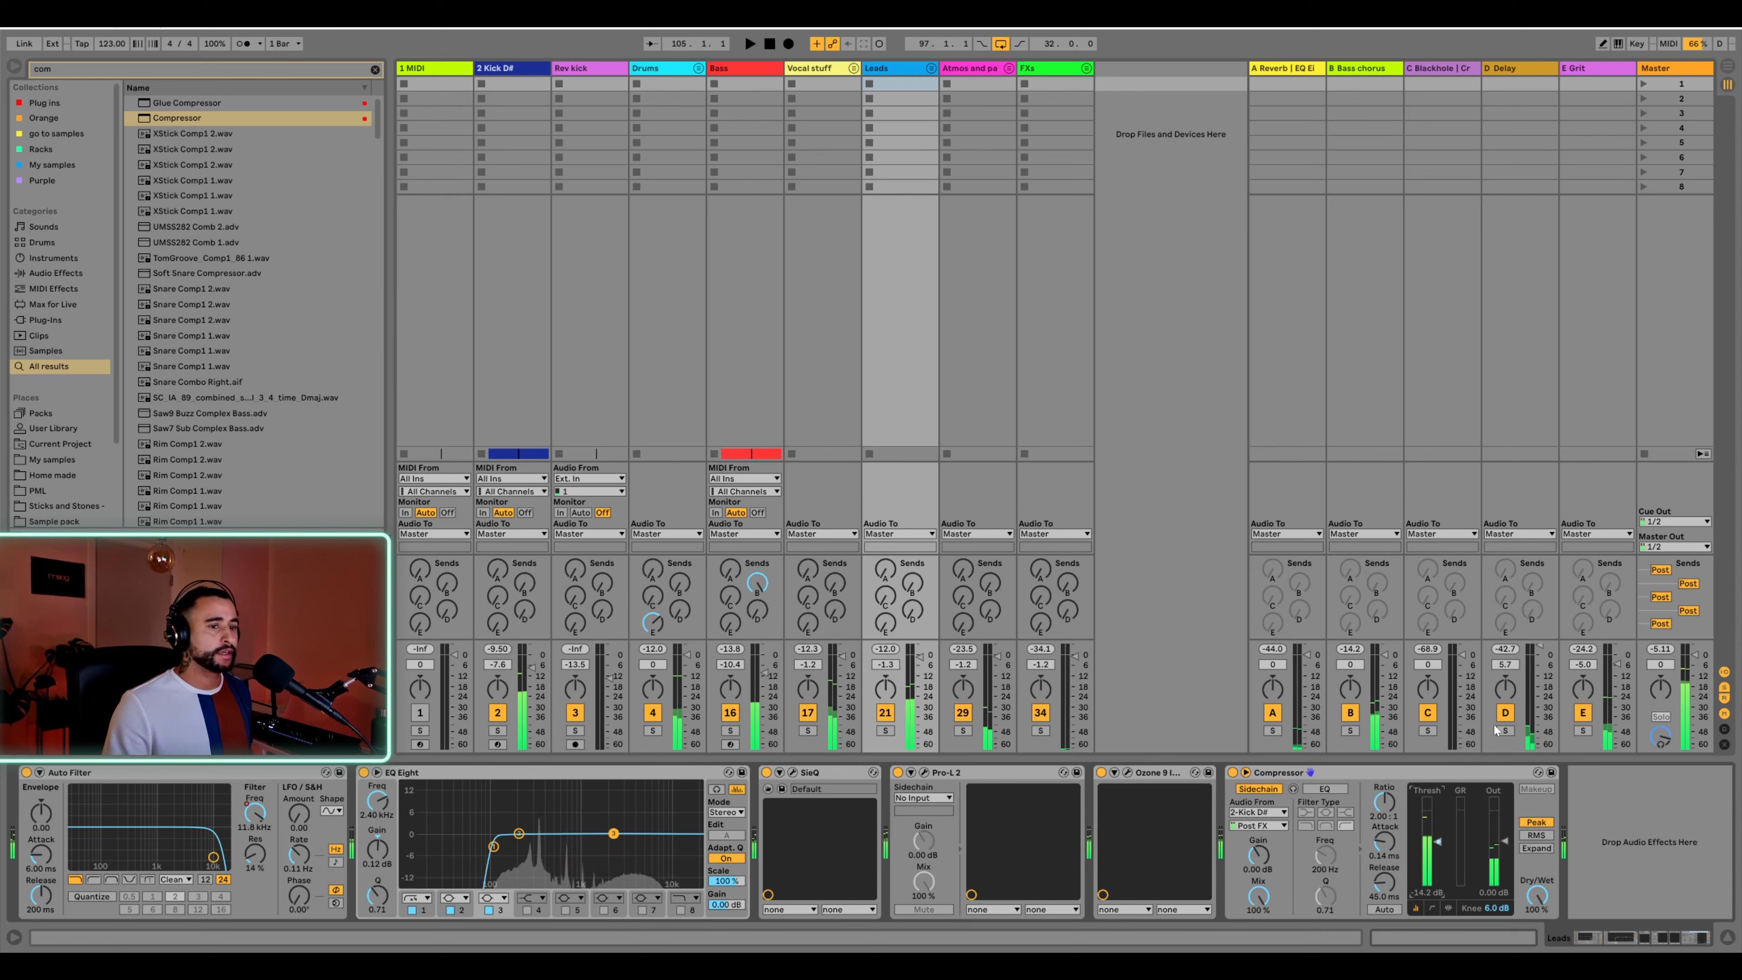
Copy the sidechained Compressor from Leads onto the atmos and pads group and start playback
{"action": "left_click", "coordinate": [1308, 773]}
{"action": "left_click_drag", "start_coordinate": [1301, 646], "coordinate": [997, 89]}
{"action": "key", "text": "space"}
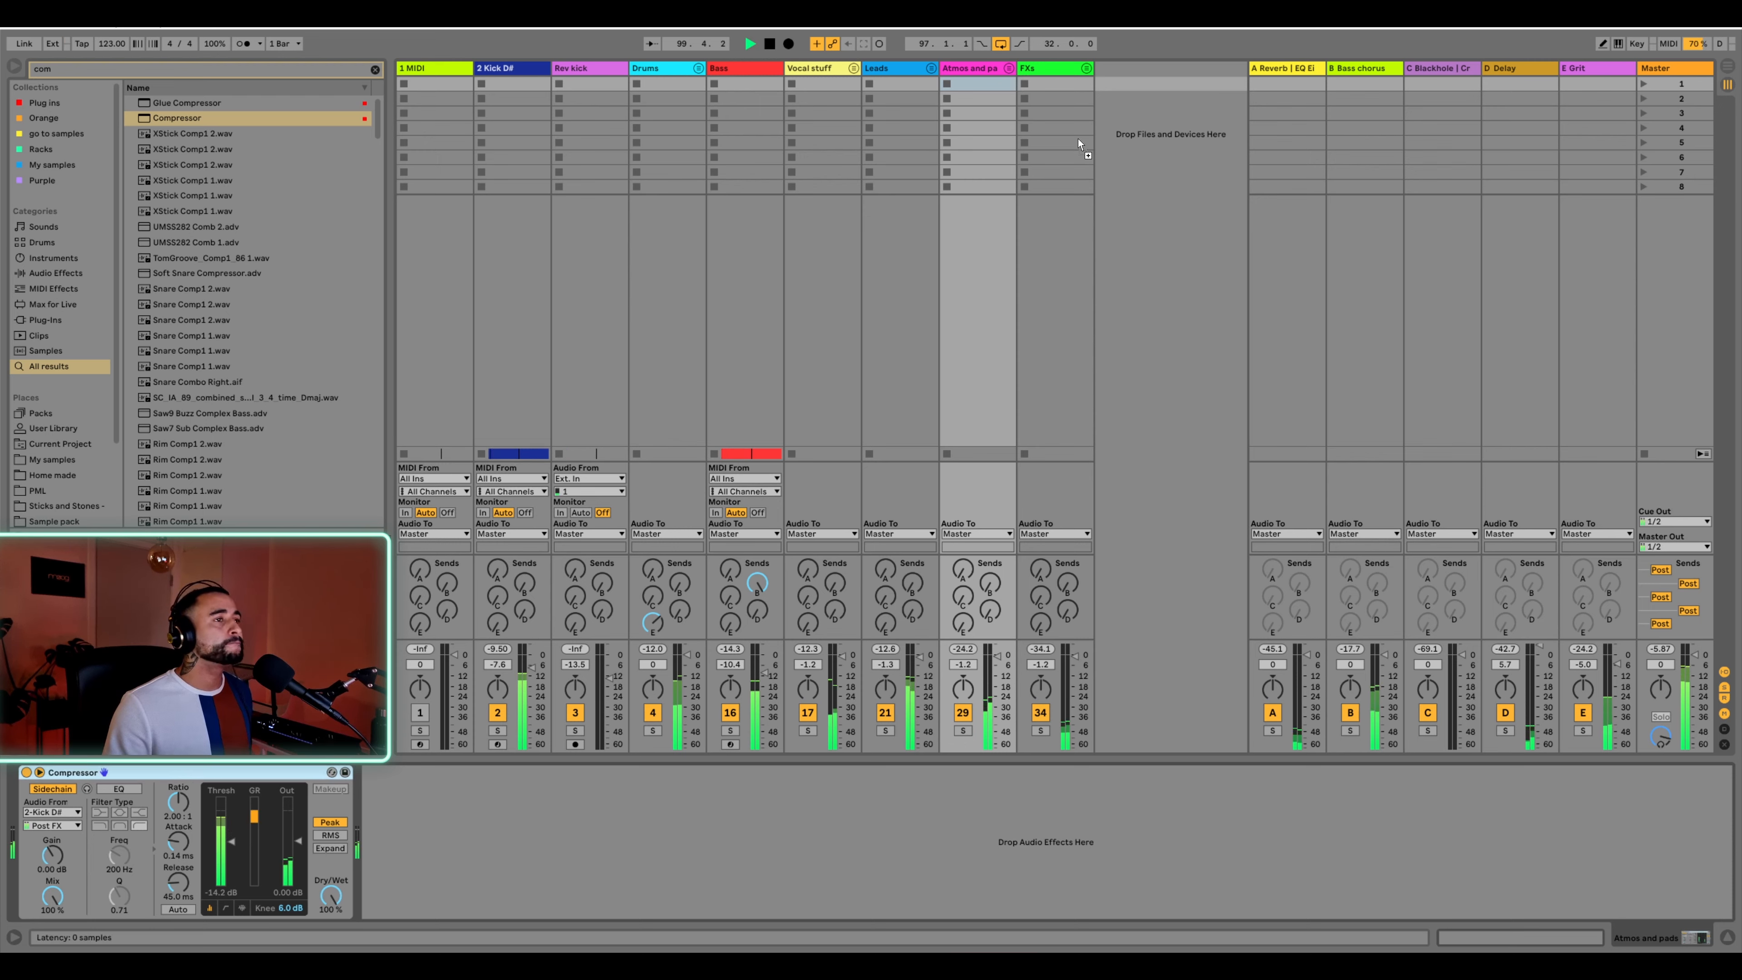
Copy the kick-sidechained Compressor onto the FXs group, placing it after its EQ Eight
{"action": "left_click", "coordinate": [1060, 75]}
{"action": "left_click_drag", "start_coordinate": [1060, 74], "coordinate": [1056, 73]}
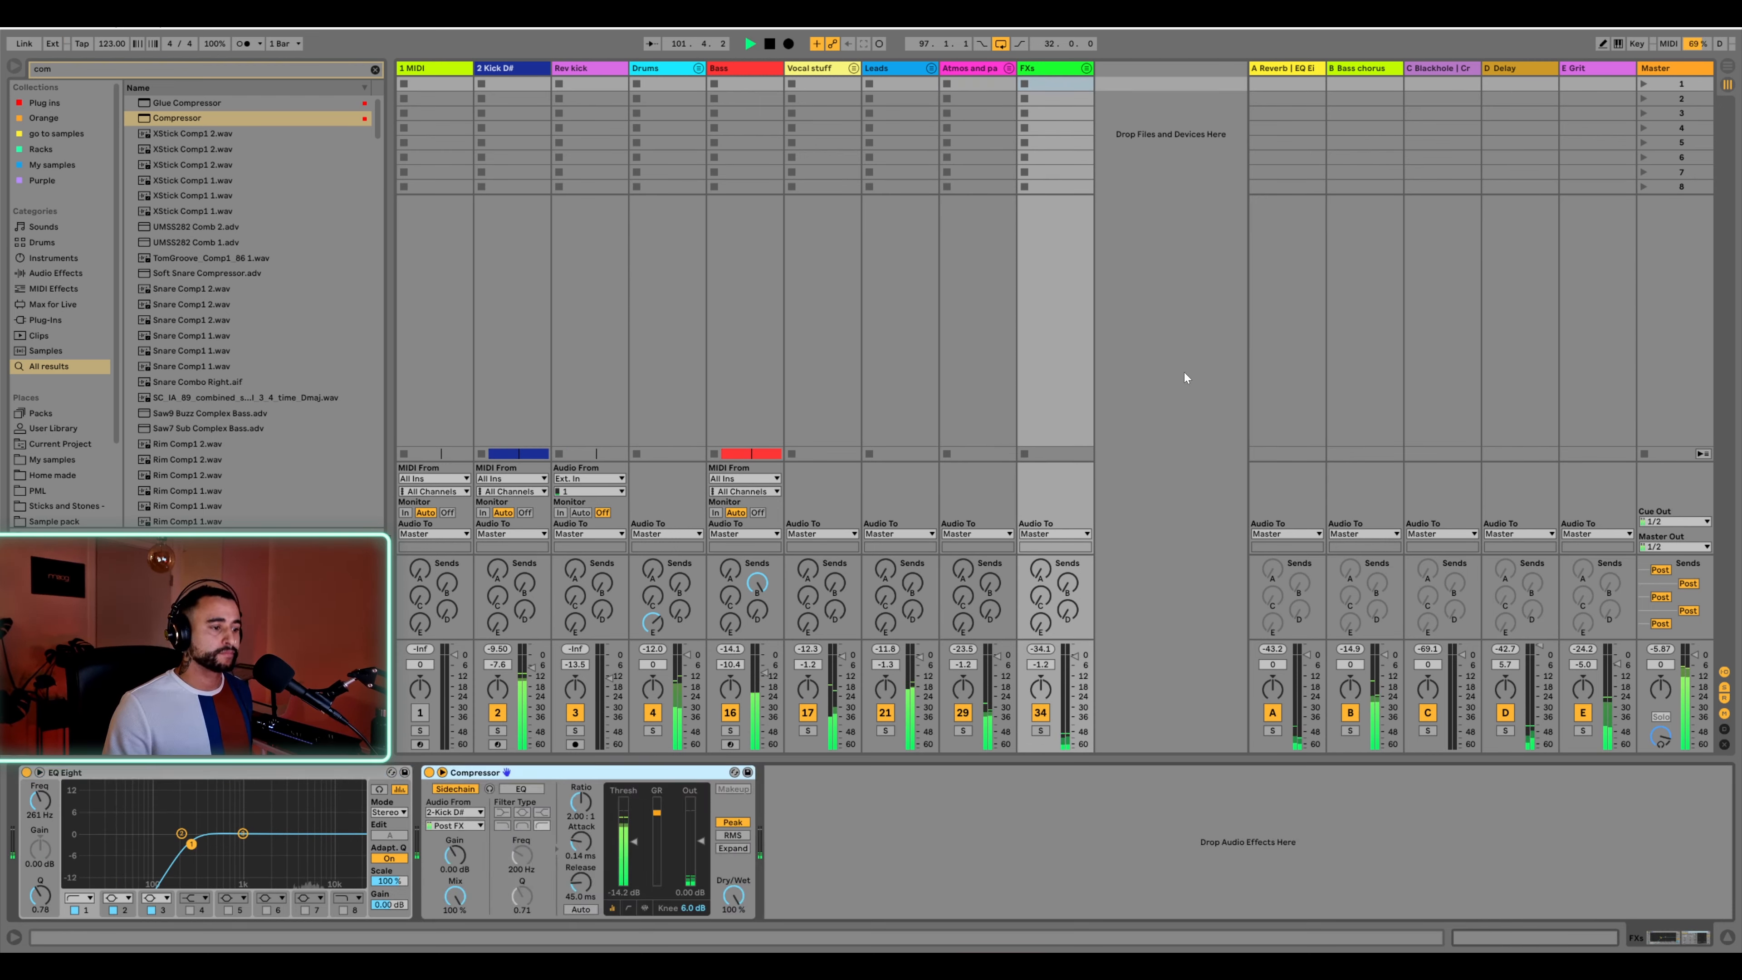
Look through the return tracks' device chains, open Saturn 2 on the E Grit return, and solo that return during playback
{"action": "left_click", "coordinate": [1297, 68]}
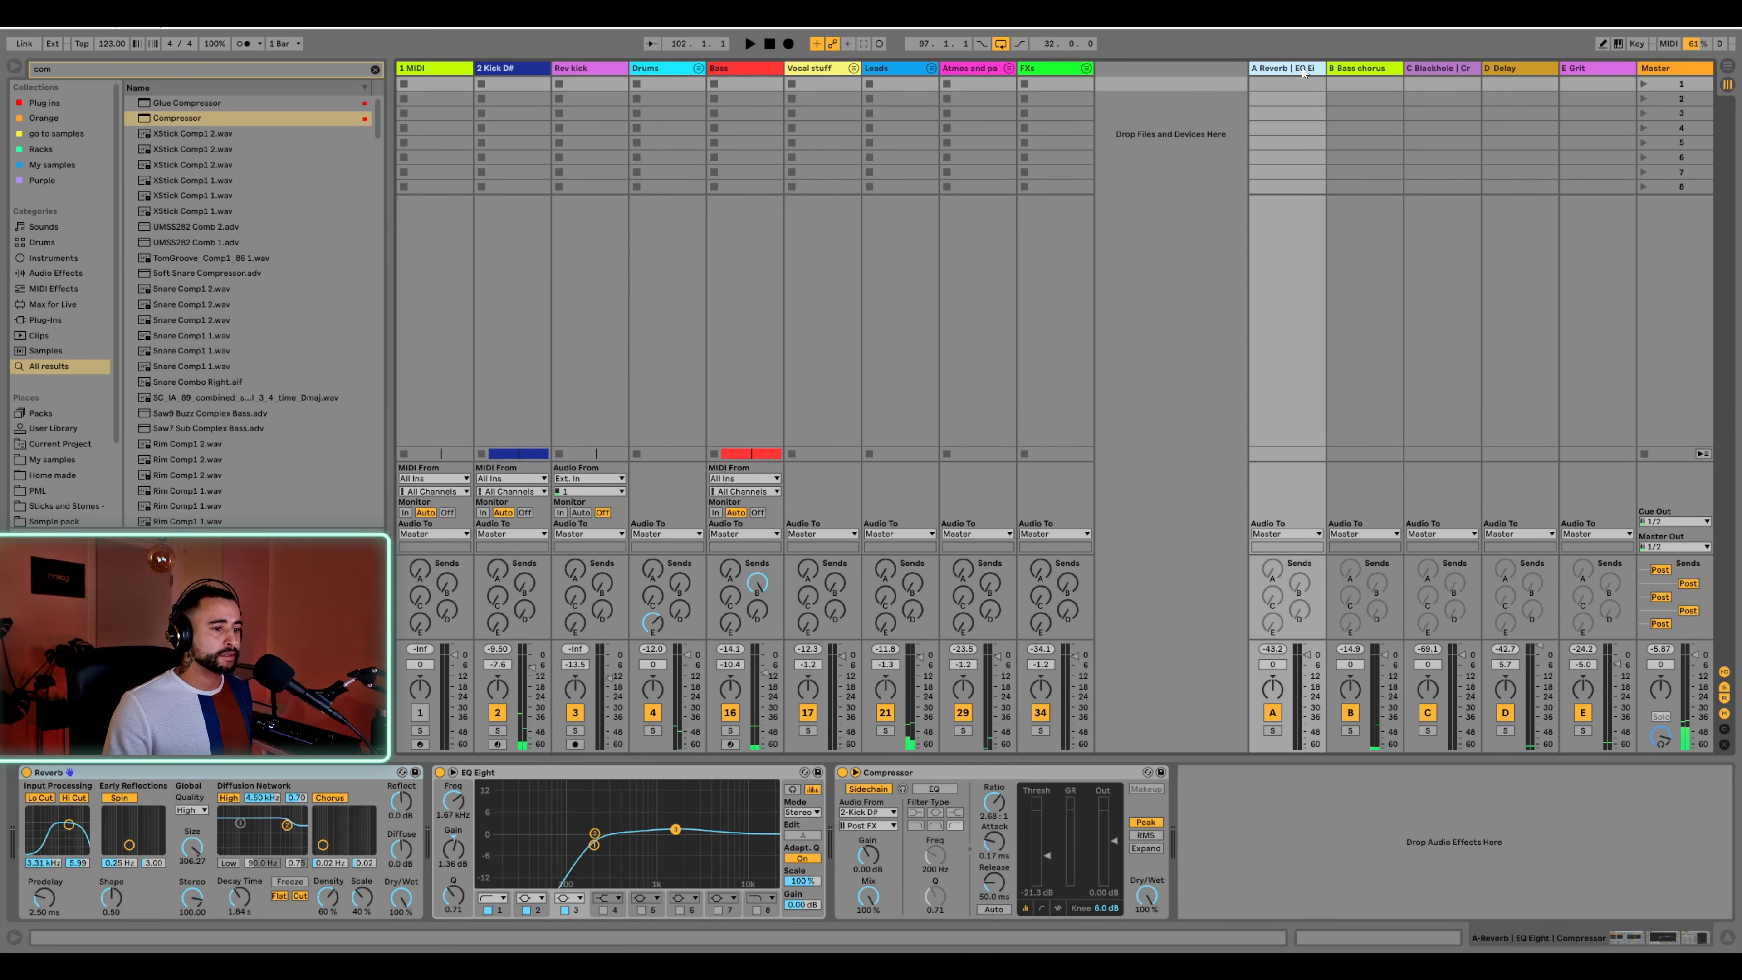
{"action": "left_click", "coordinate": [1383, 69]}
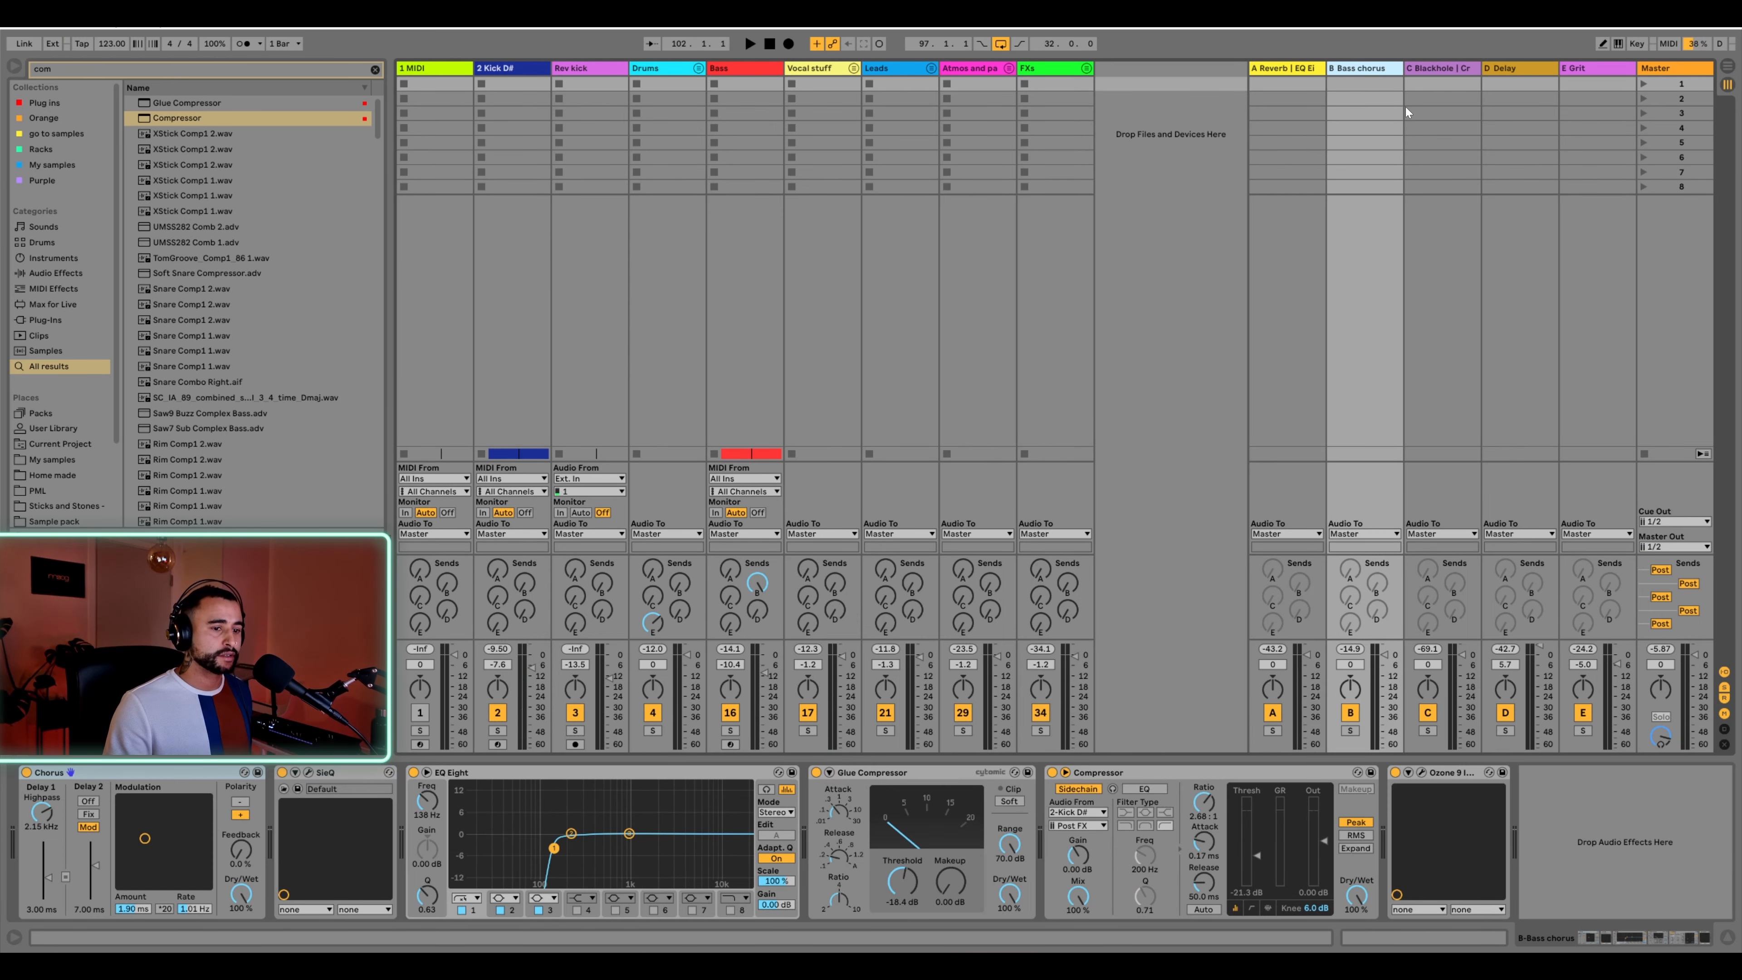
{"action": "left_click", "coordinate": [1445, 70]}
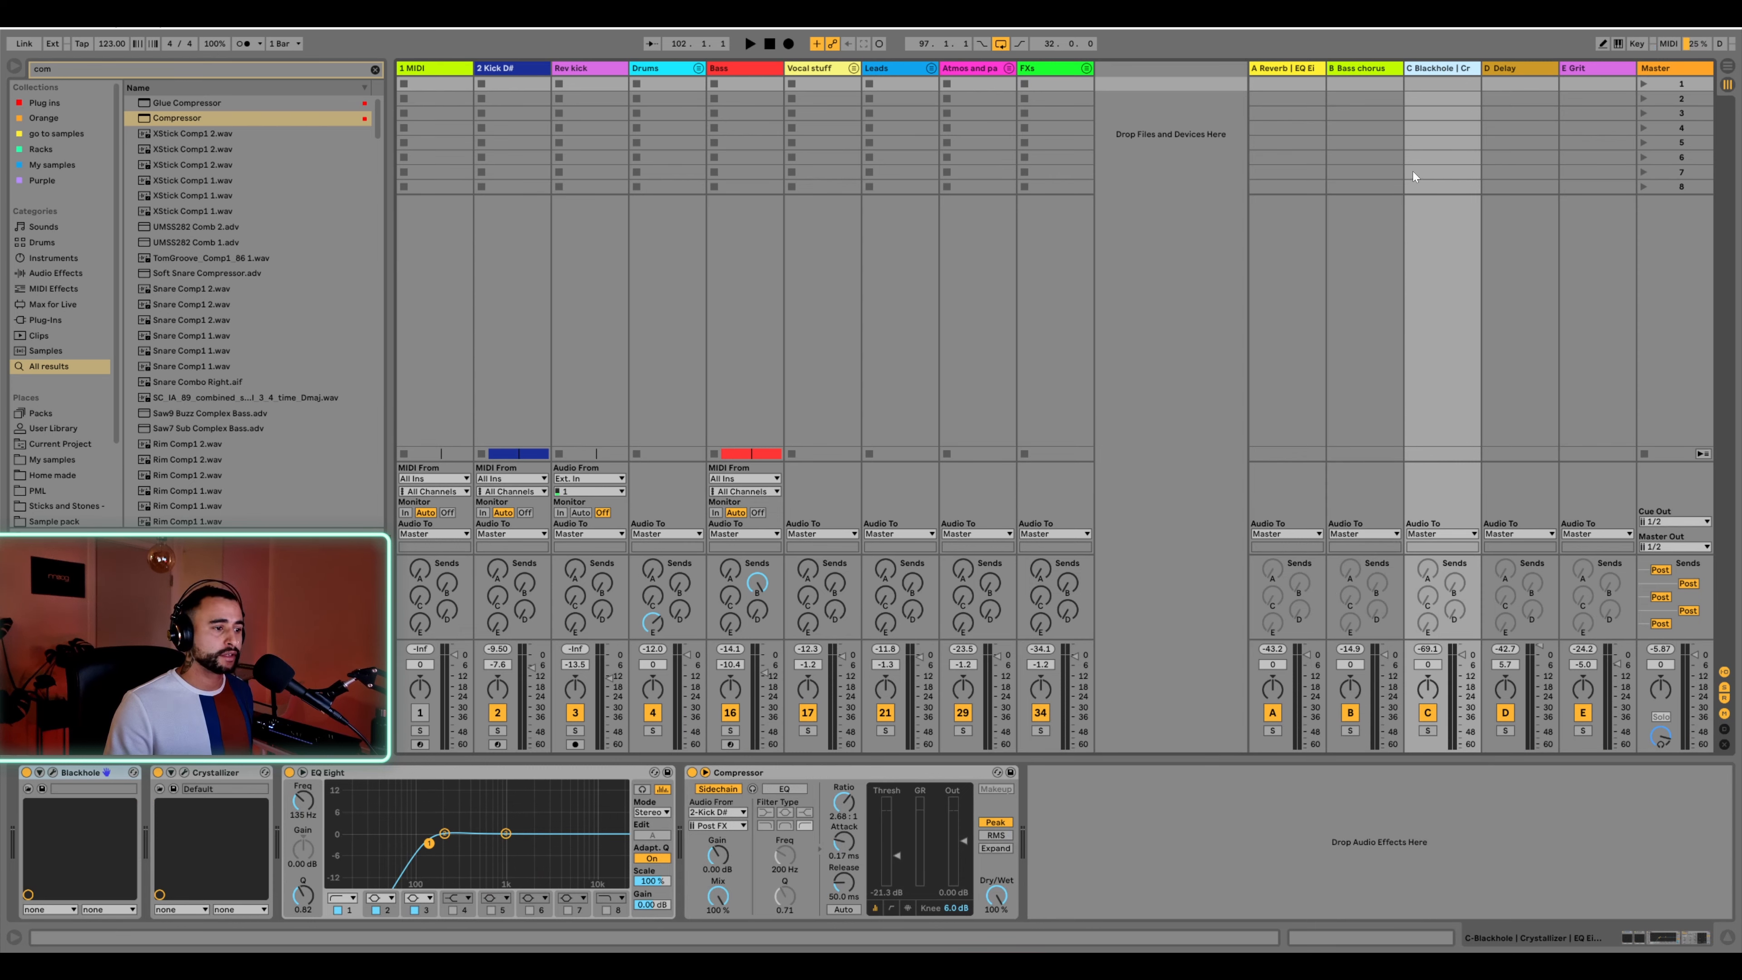
{"action": "left_click", "coordinate": [1584, 66]}
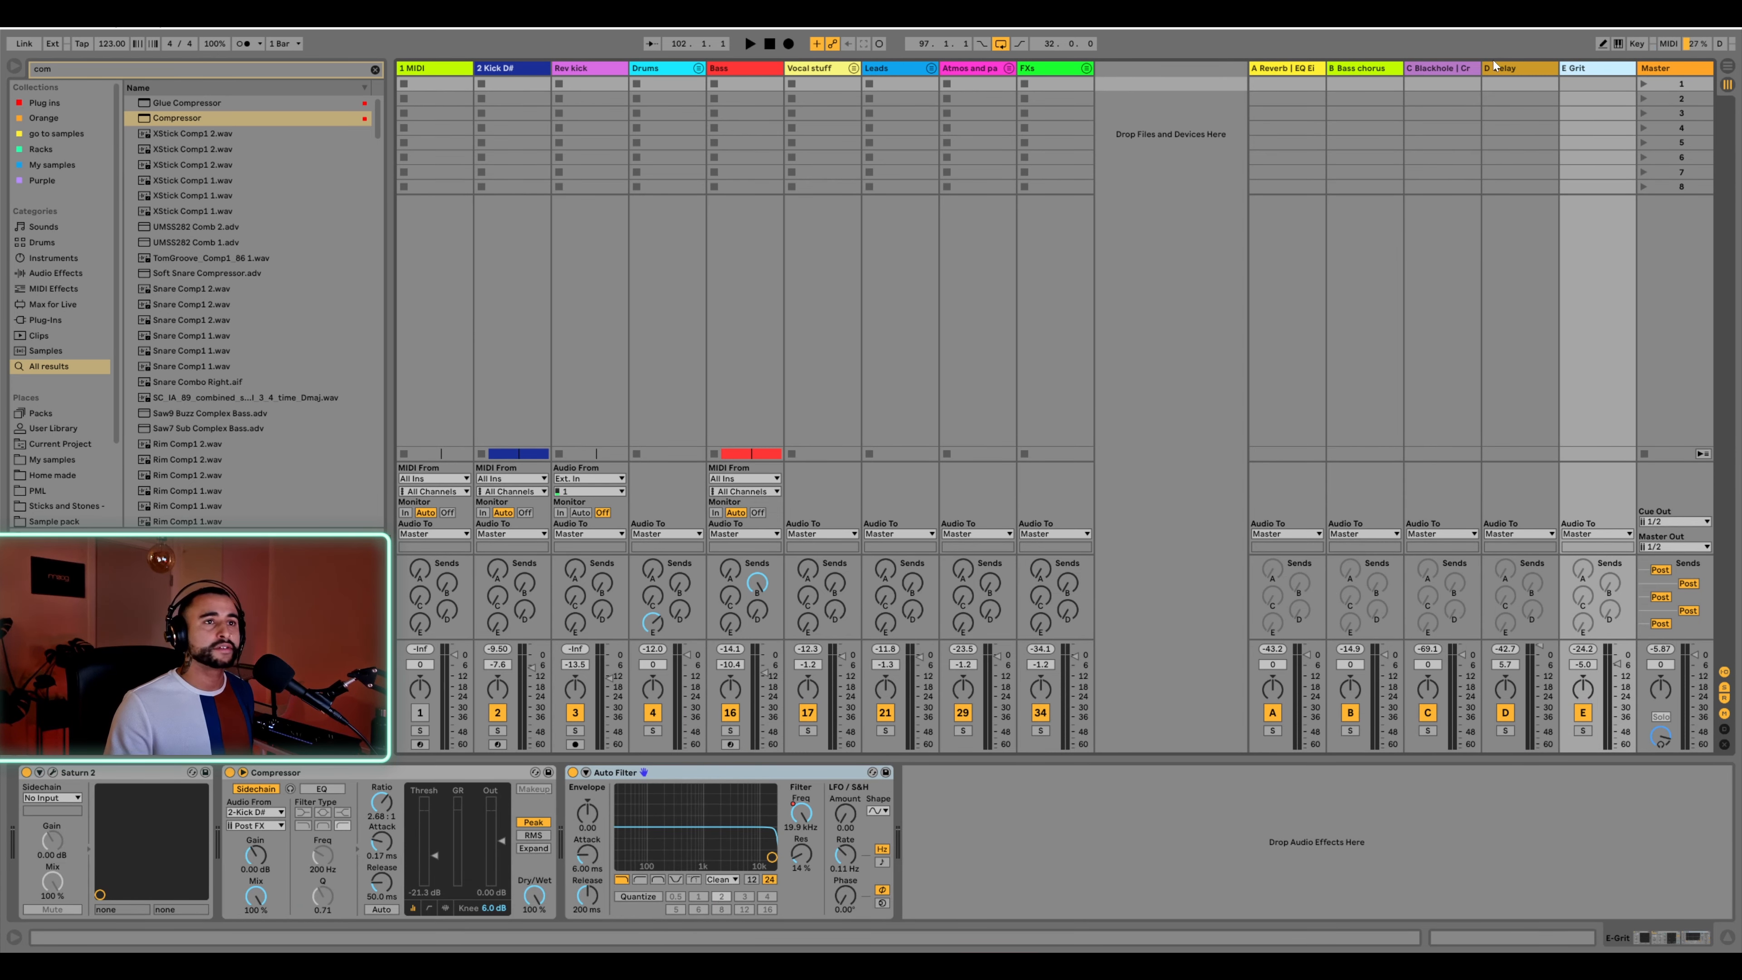
{"action": "left_click", "coordinate": [53, 773]}
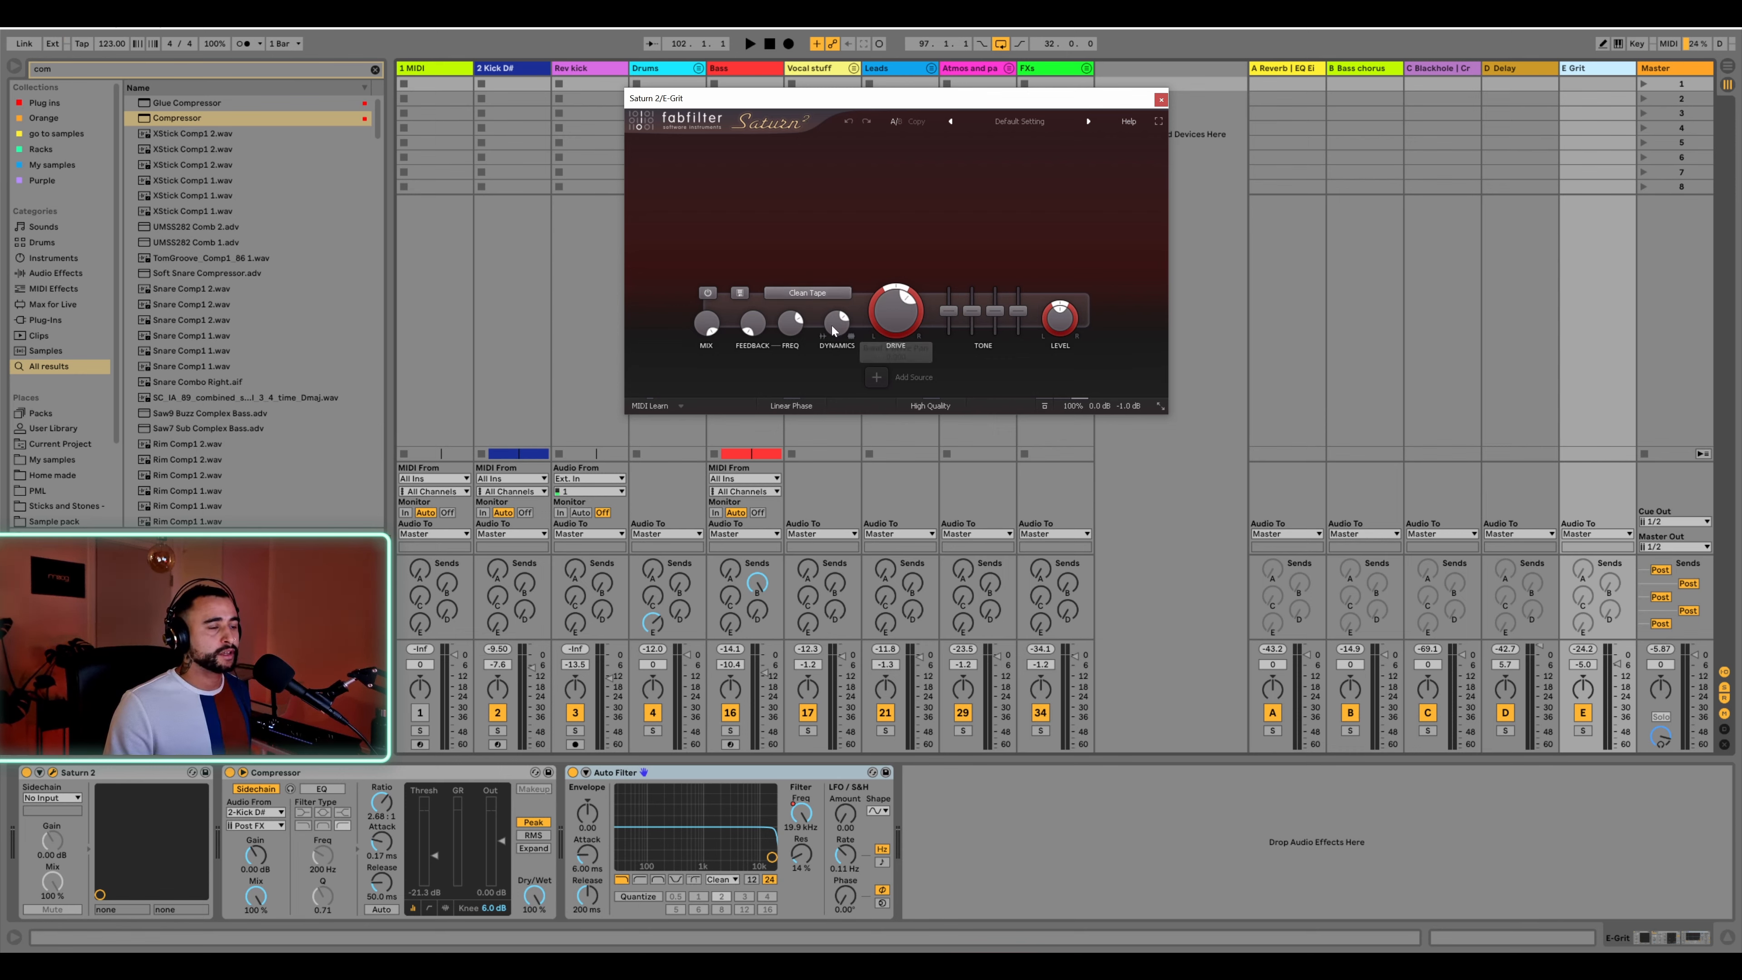
{"action": "left_click", "coordinate": [1582, 731]}
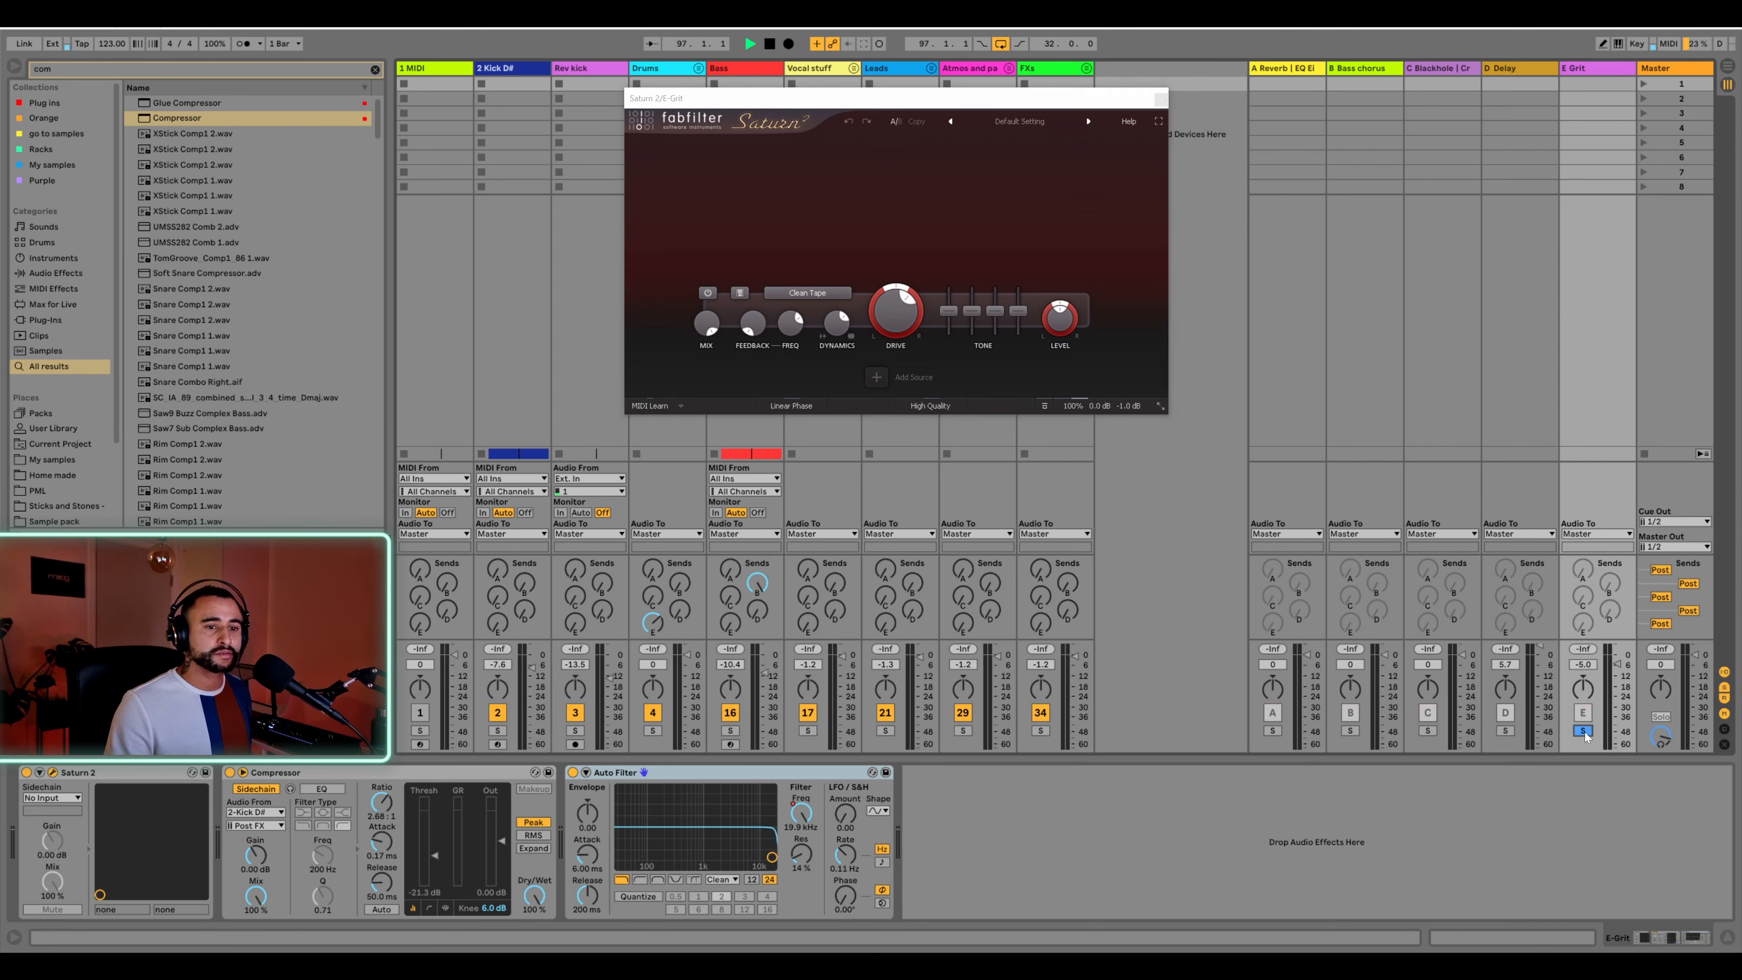
{"action": "key", "text": "space"}
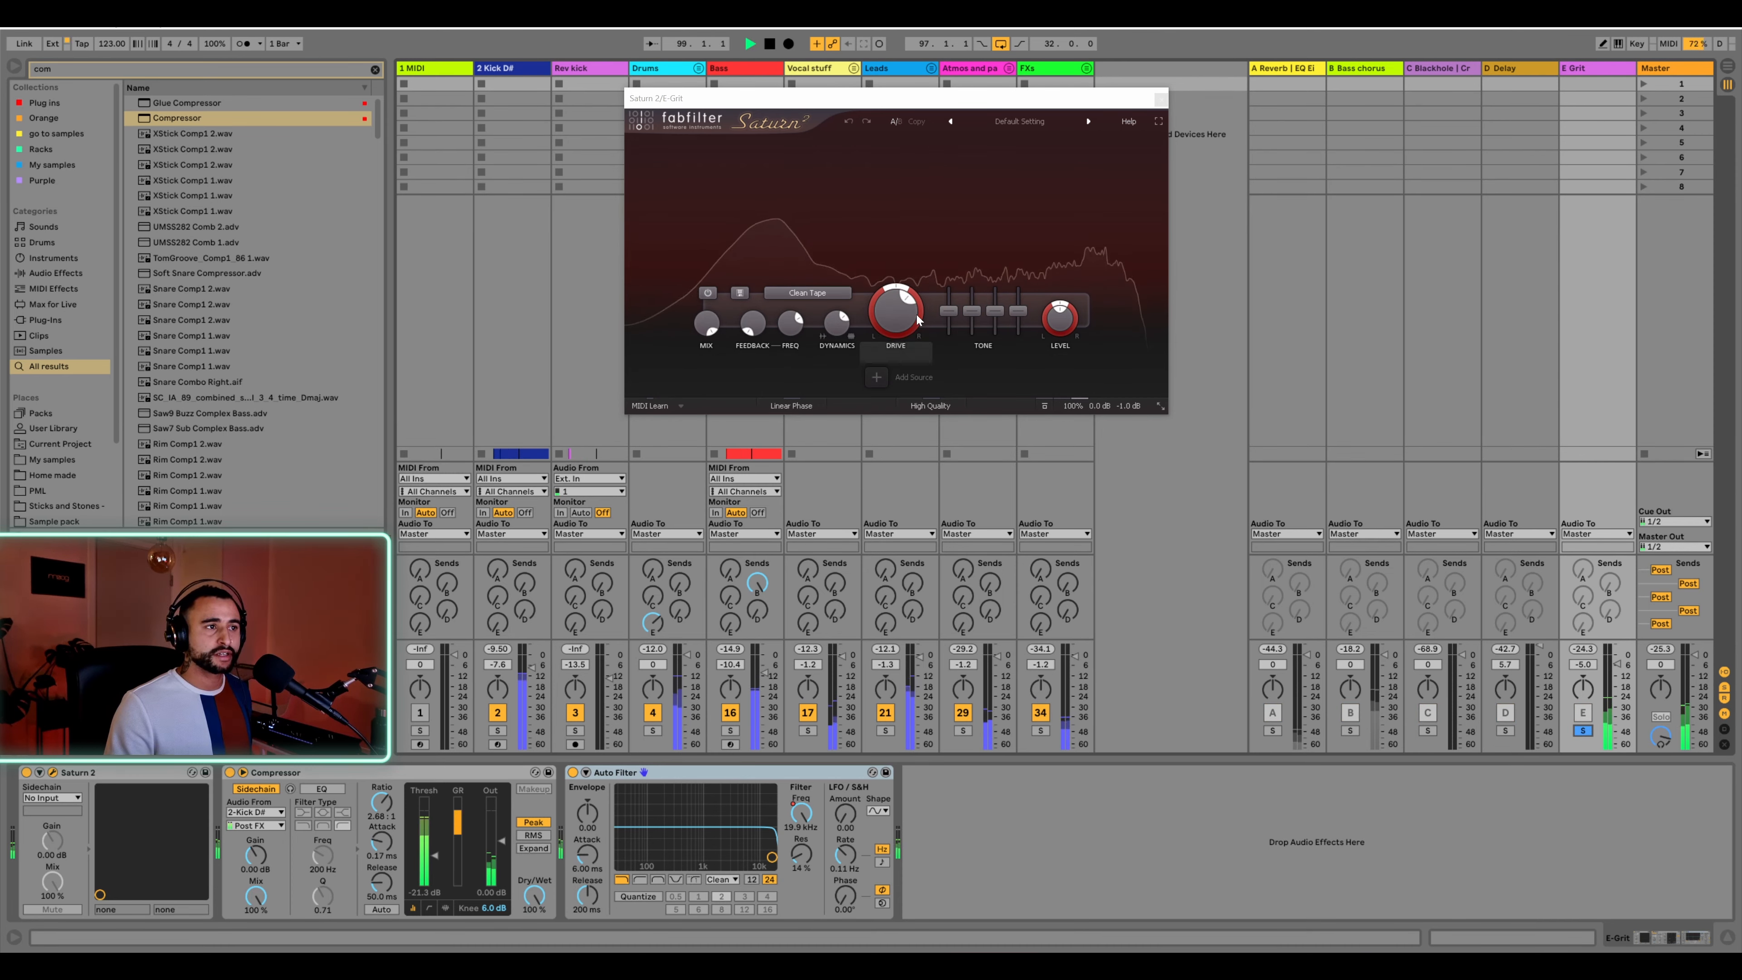
Raise the Saturn 2 drive on the Grit return and try its dynamics at about -0.430 while listening
{"action": "left_click_drag", "start_coordinate": [903, 315], "coordinate": [898, 273]}
{"action": "mouse_move", "coordinate": [838, 323]}
{"action": "left_mouse_down"}
{"action": "mouse_move", "coordinate": [845, 303]}
{"action": "mouse_move", "coordinate": [846, 334]}
{"action": "left_mouse_up"}
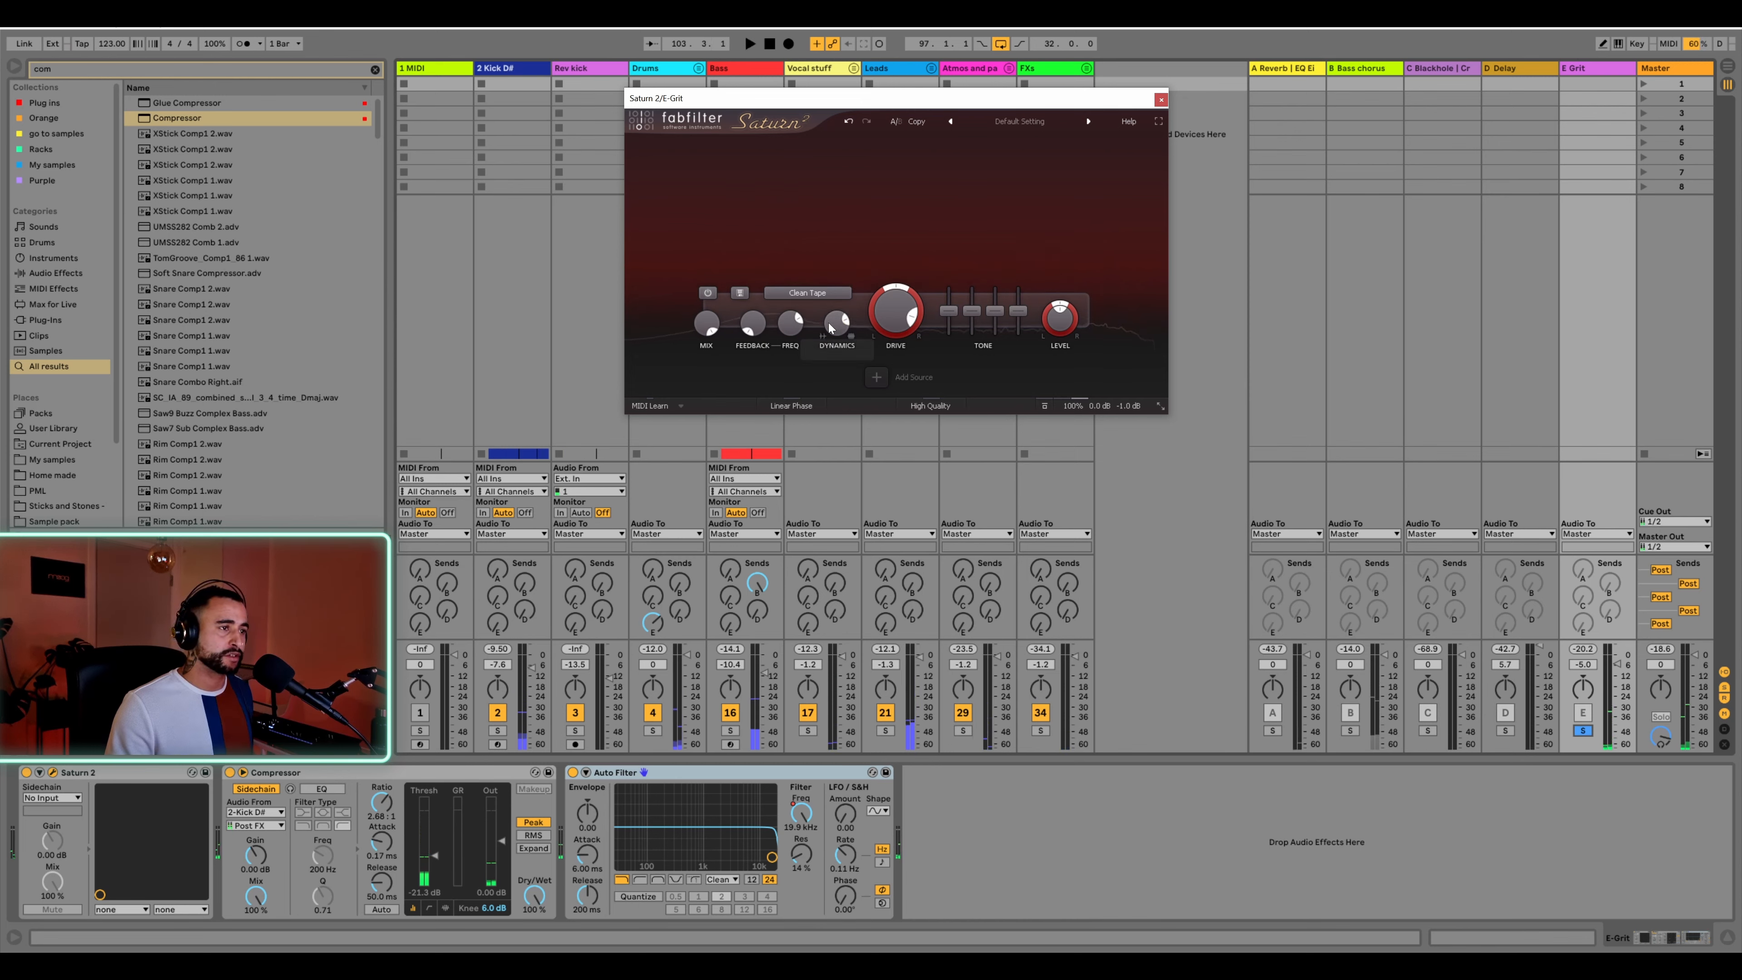
{"action": "mouse_move", "coordinate": [838, 324]}
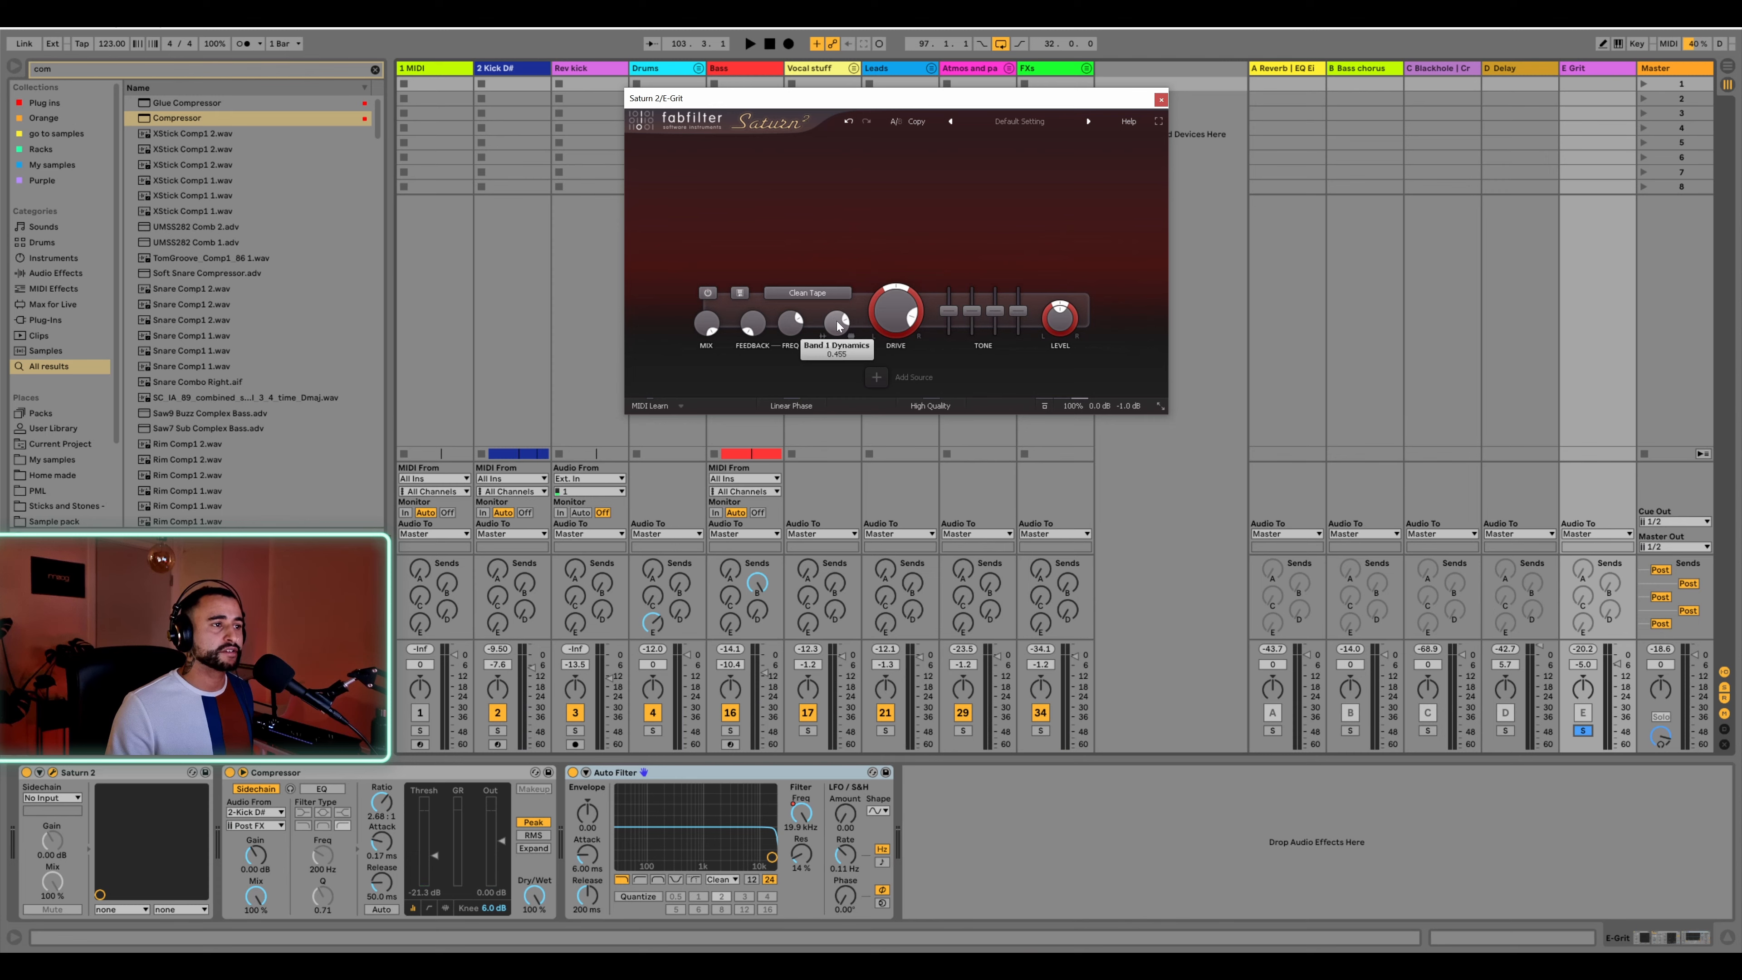
{"action": "key", "text": "space"}
{"action": "left_click_drag", "start_coordinate": [837, 324], "coordinate": [859, 416]}
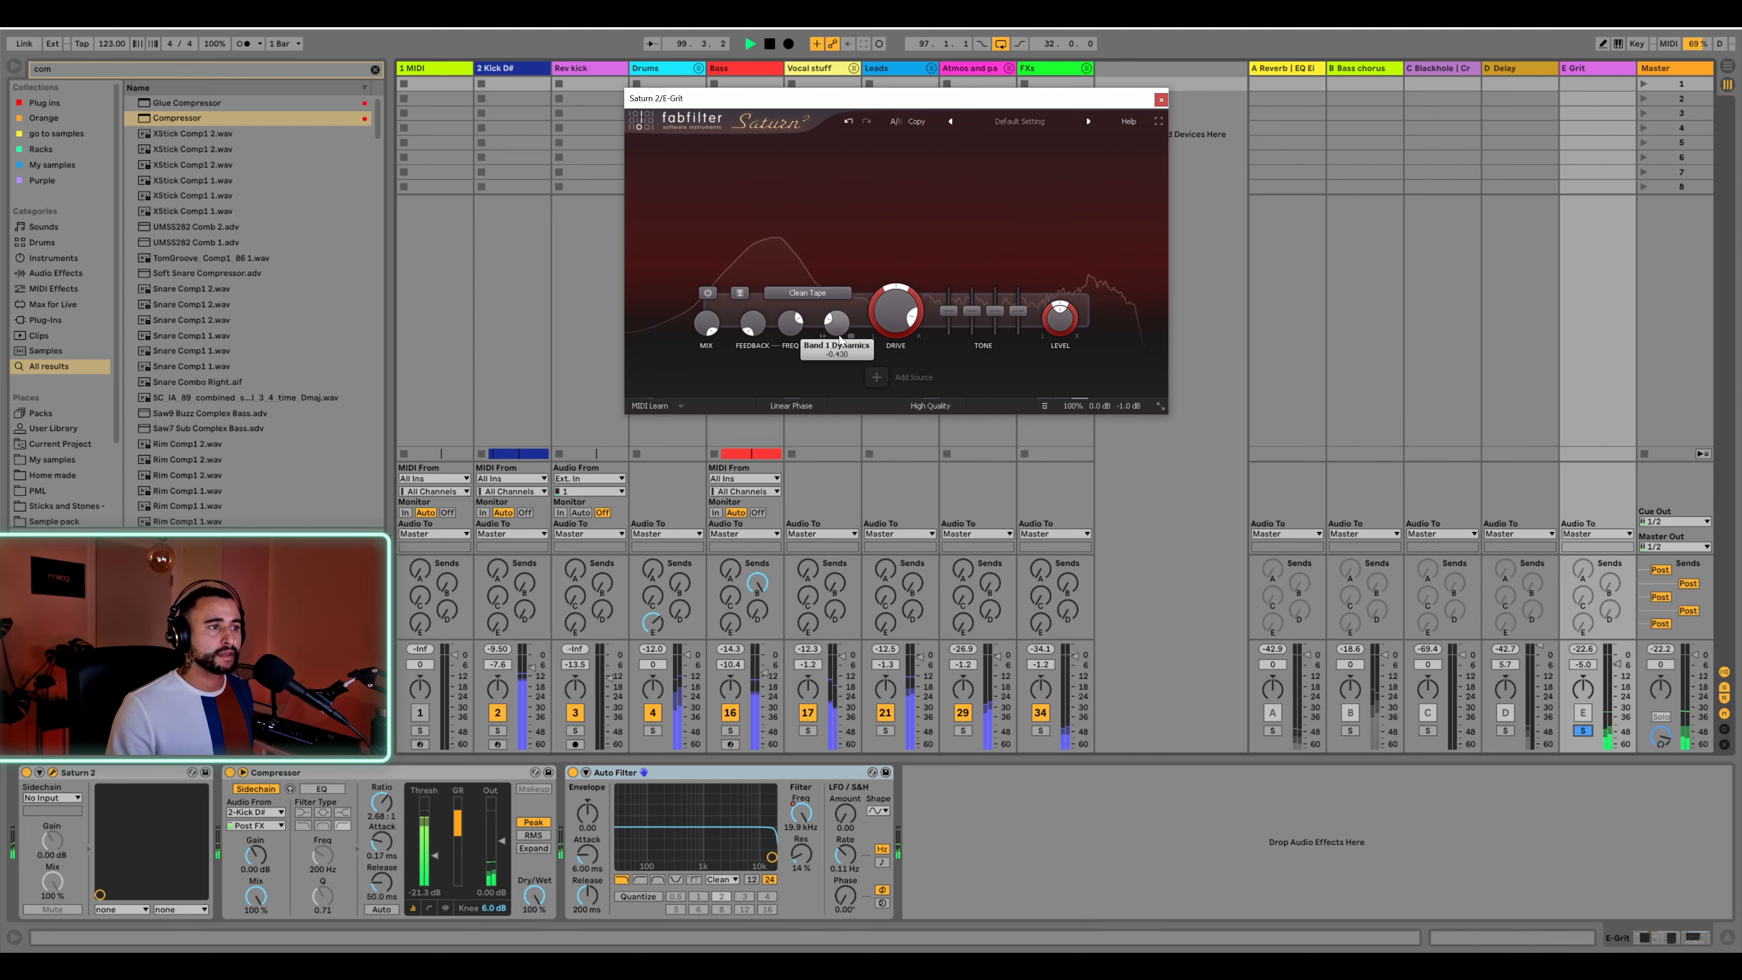
{"action": "key", "text": "space"}
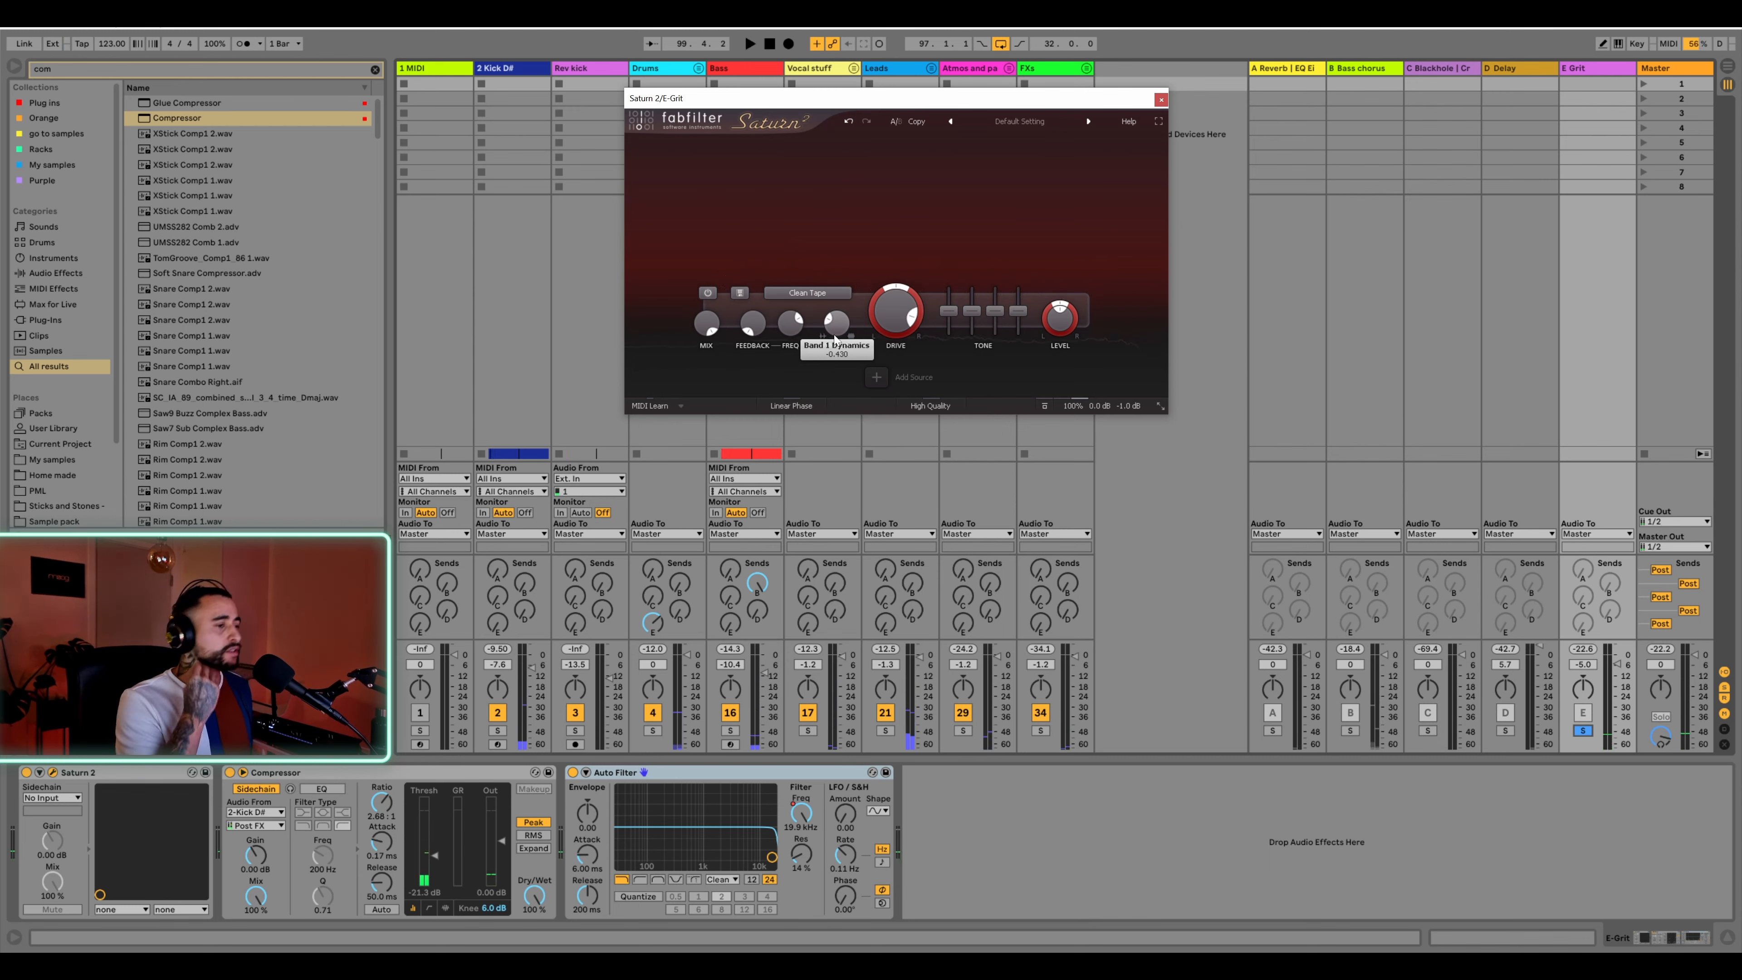
Set the Saturn 2 dynamics on the Grit return to about 0.18 during playback
{"action": "mouse_move", "coordinate": [835, 336]}
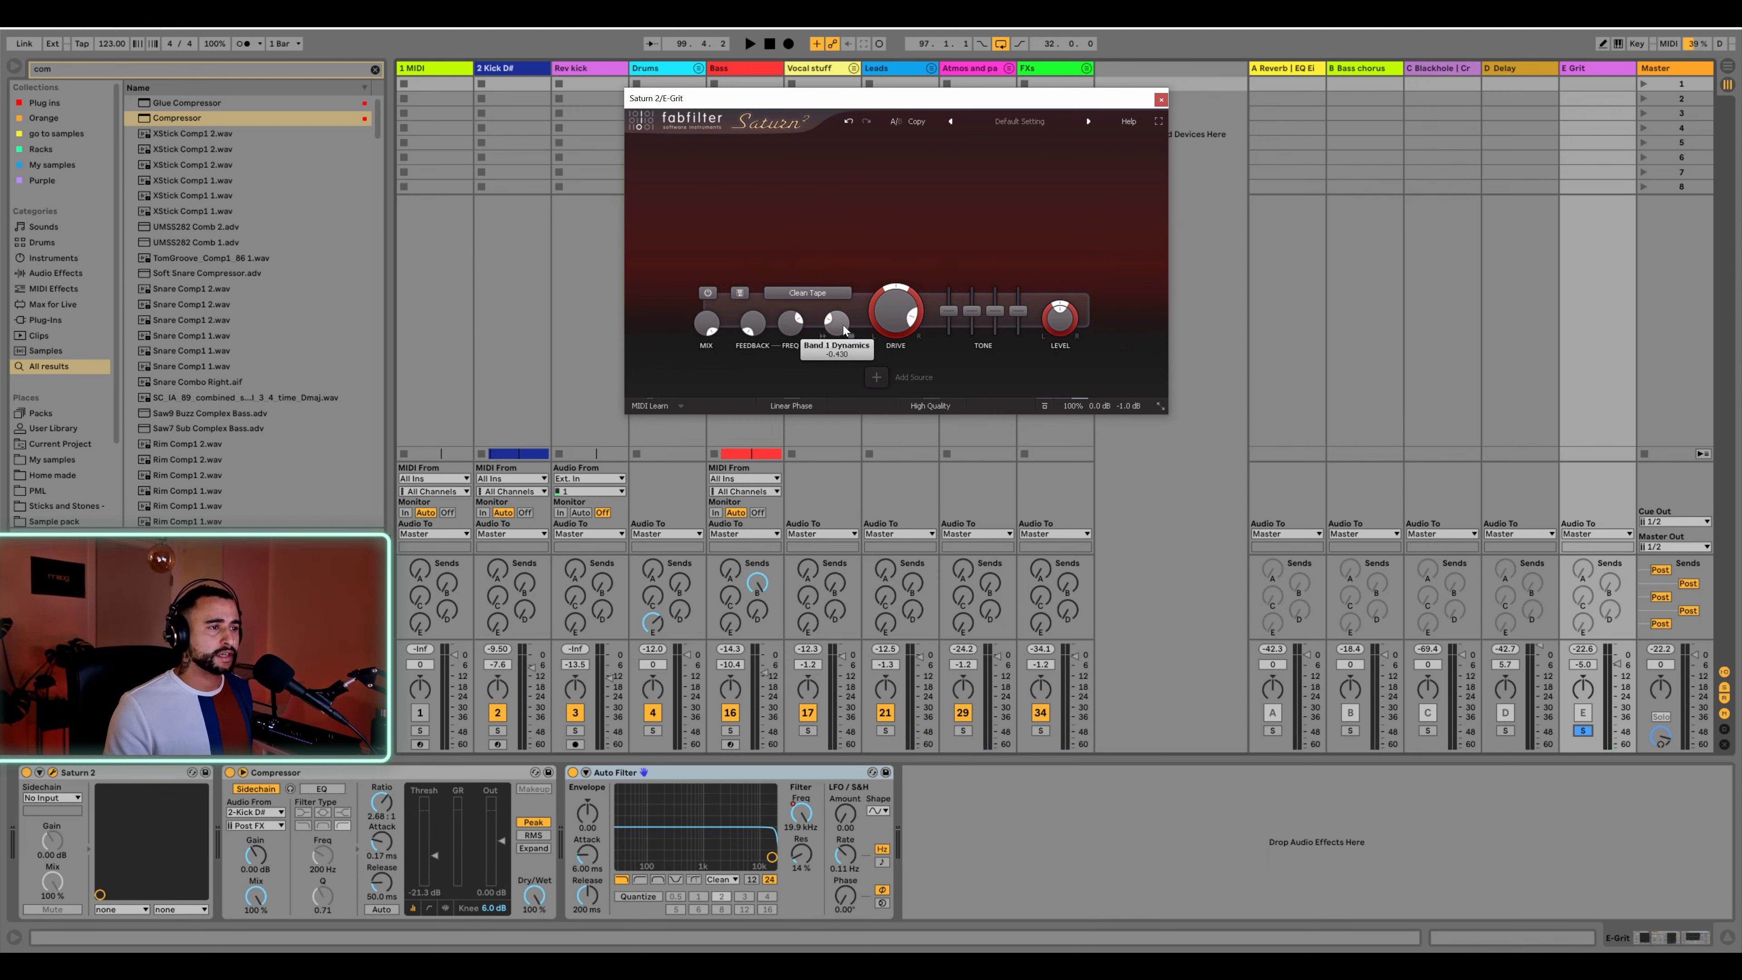
{"action": "key", "text": "space"}
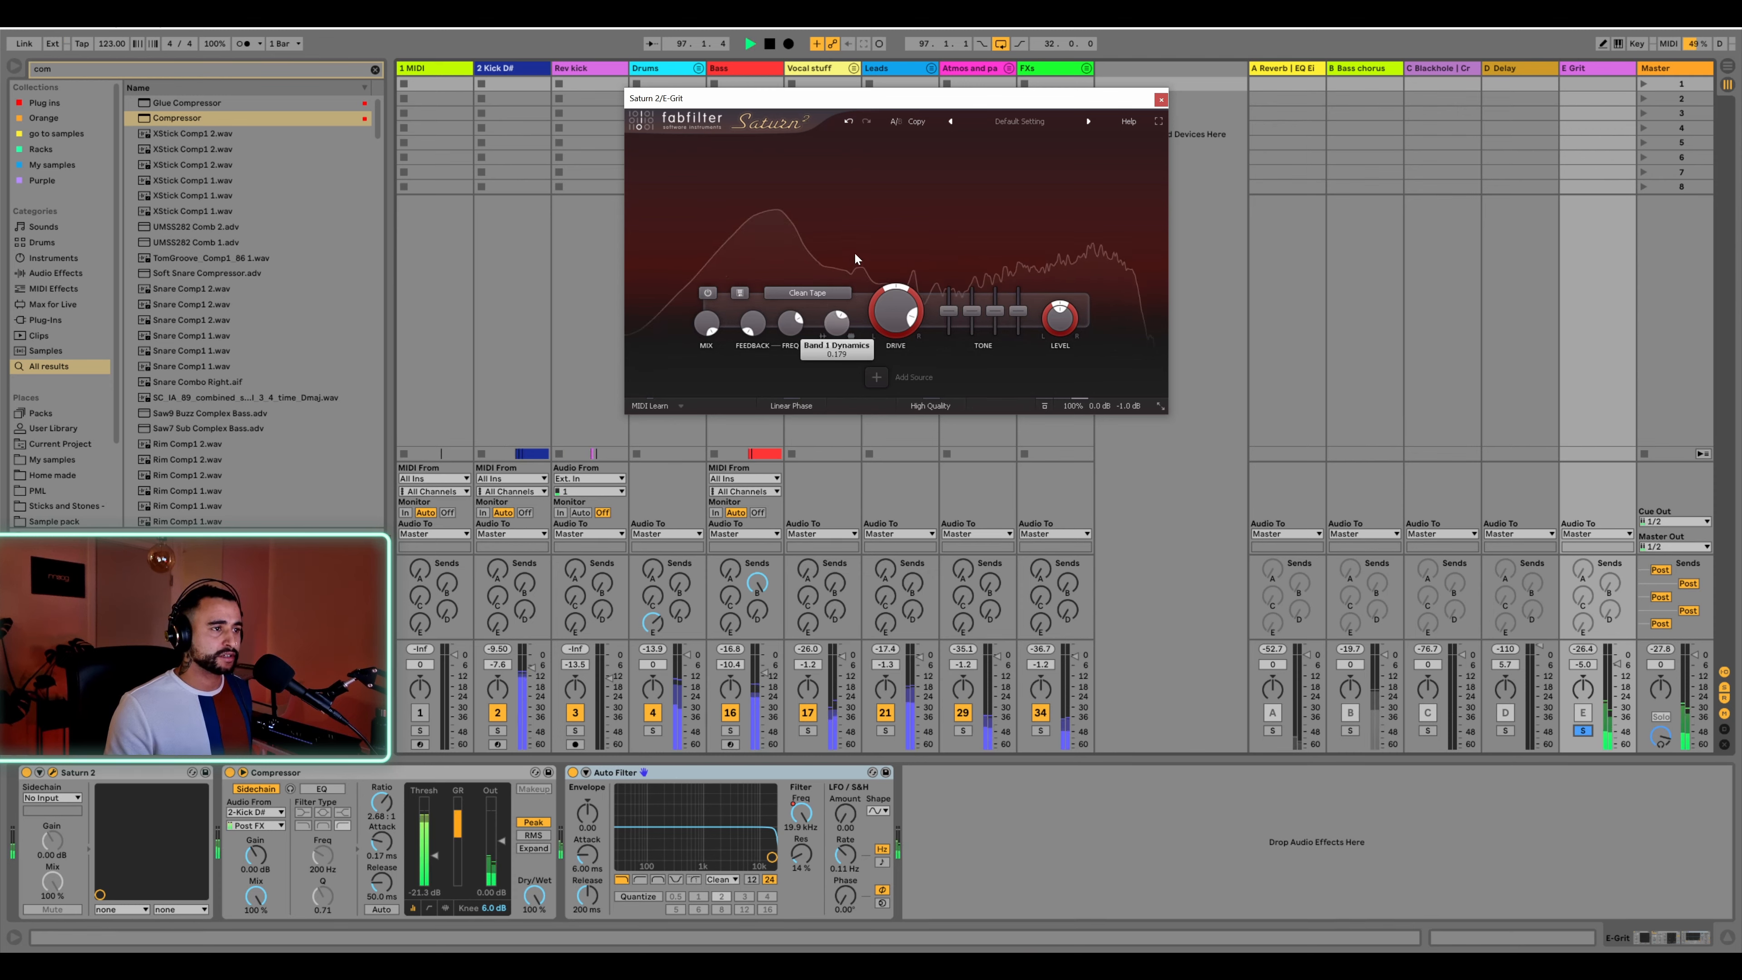
{"action": "left_click_drag", "start_coordinate": [858, 244], "coordinate": [858, 235]}
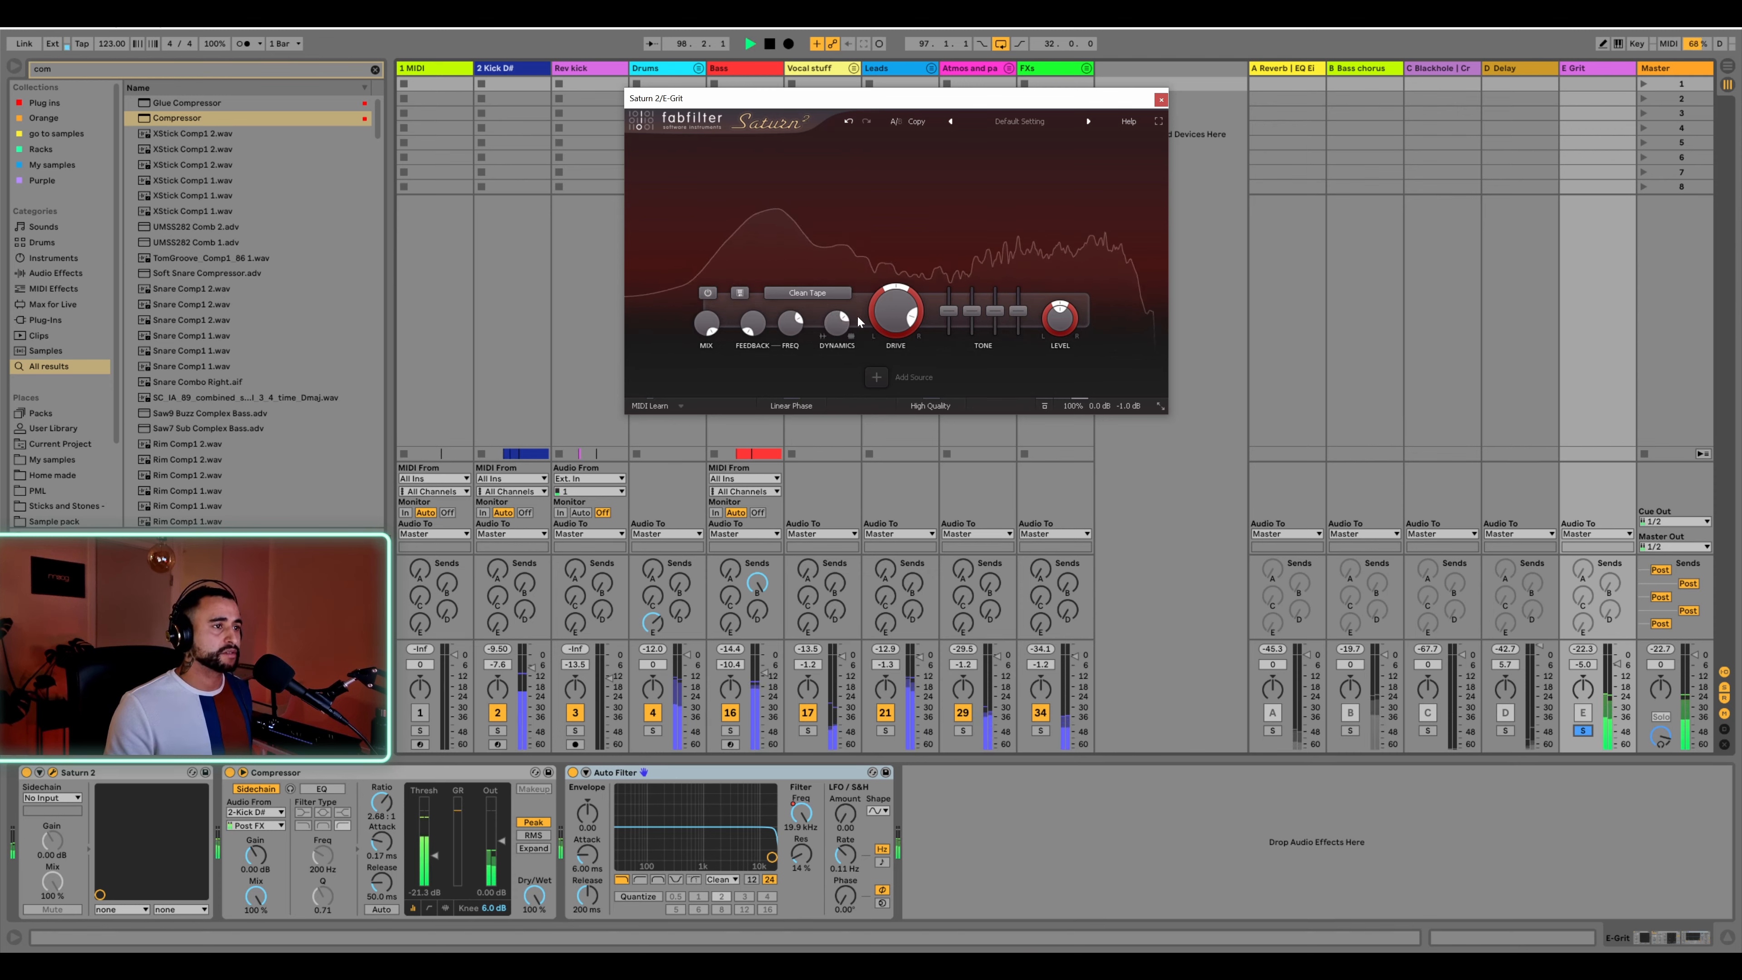
{"action": "mouse_move", "coordinate": [896, 315]}
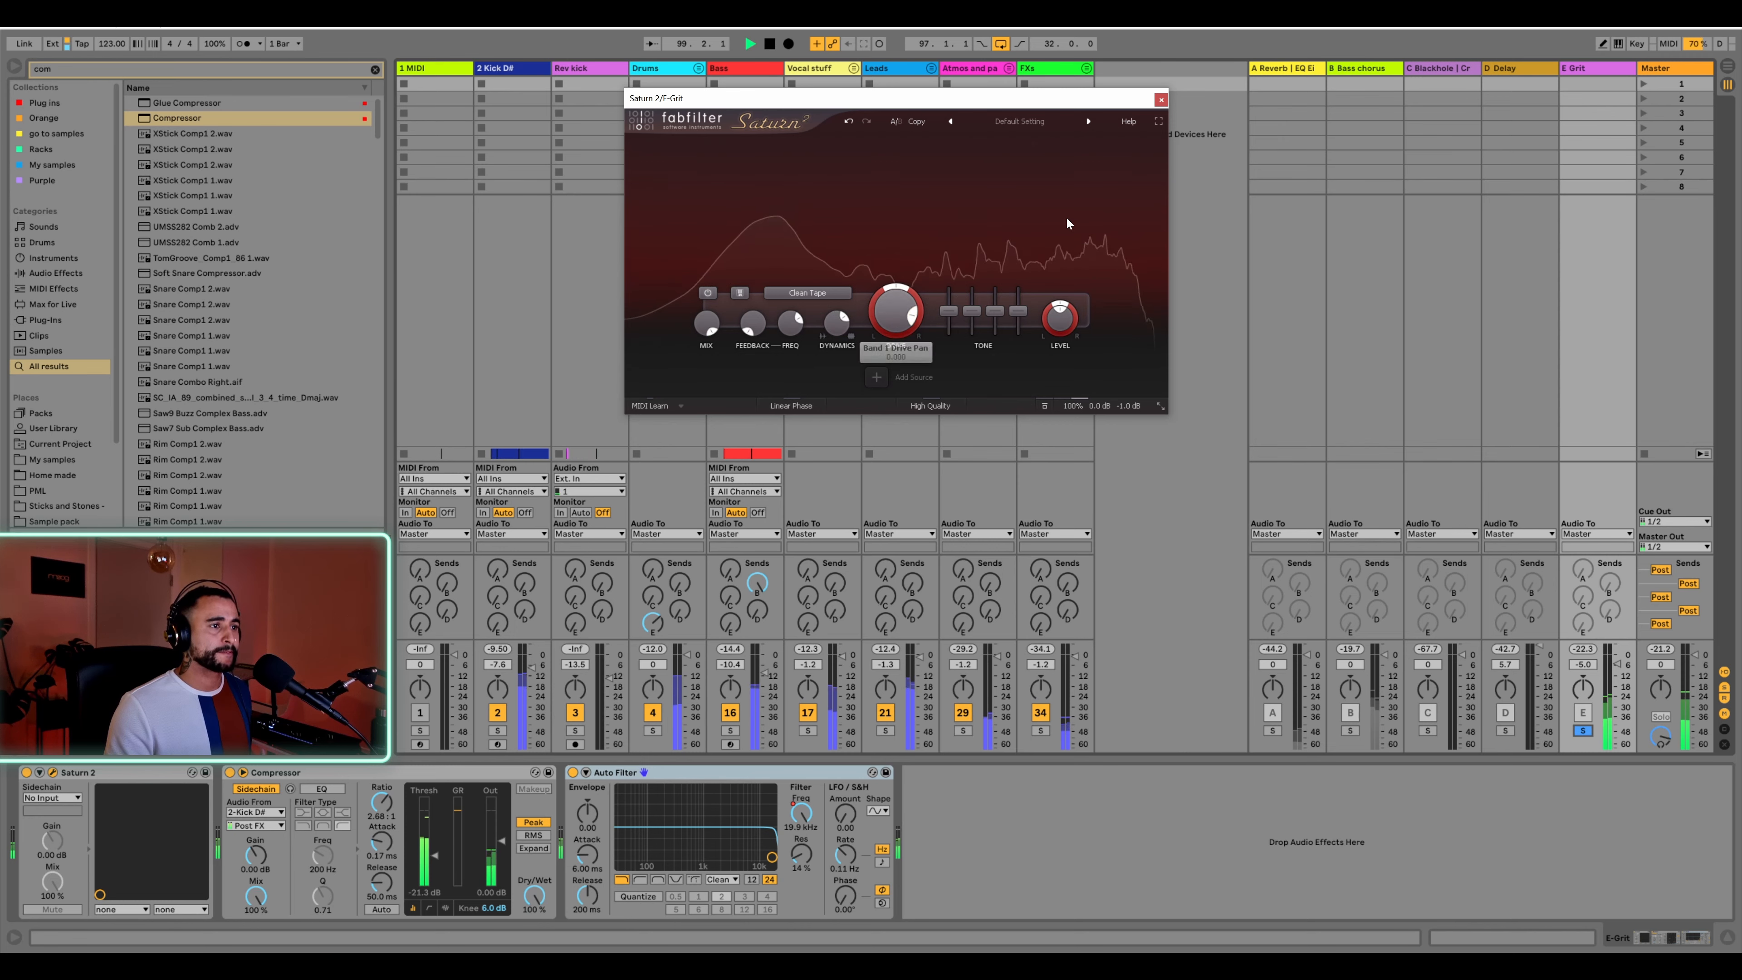
Close Saturn 2, unsolo the Grit return and lower its volume to -10.0 dB while the full mix plays
{"action": "left_click", "coordinate": [1160, 99]}
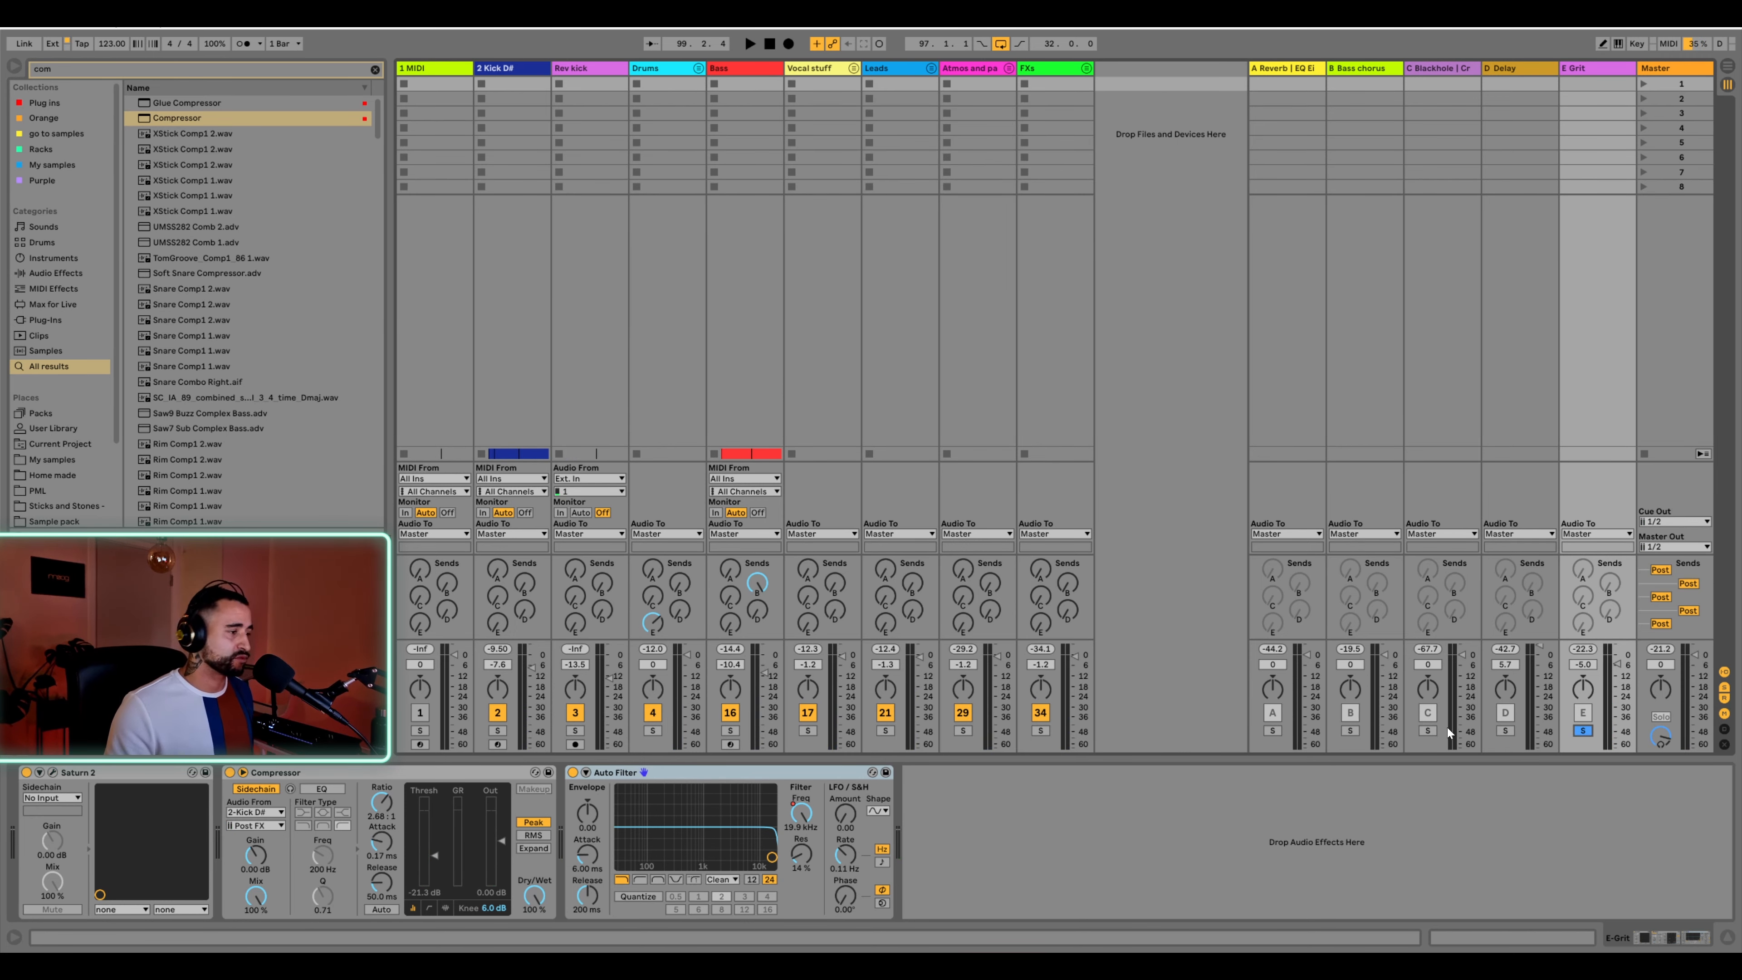
{"action": "left_click", "coordinate": [1583, 731]}
{"action": "key", "text": "space"}
{"action": "left_click_drag", "start_coordinate": [1617, 664], "coordinate": [1618, 670]}
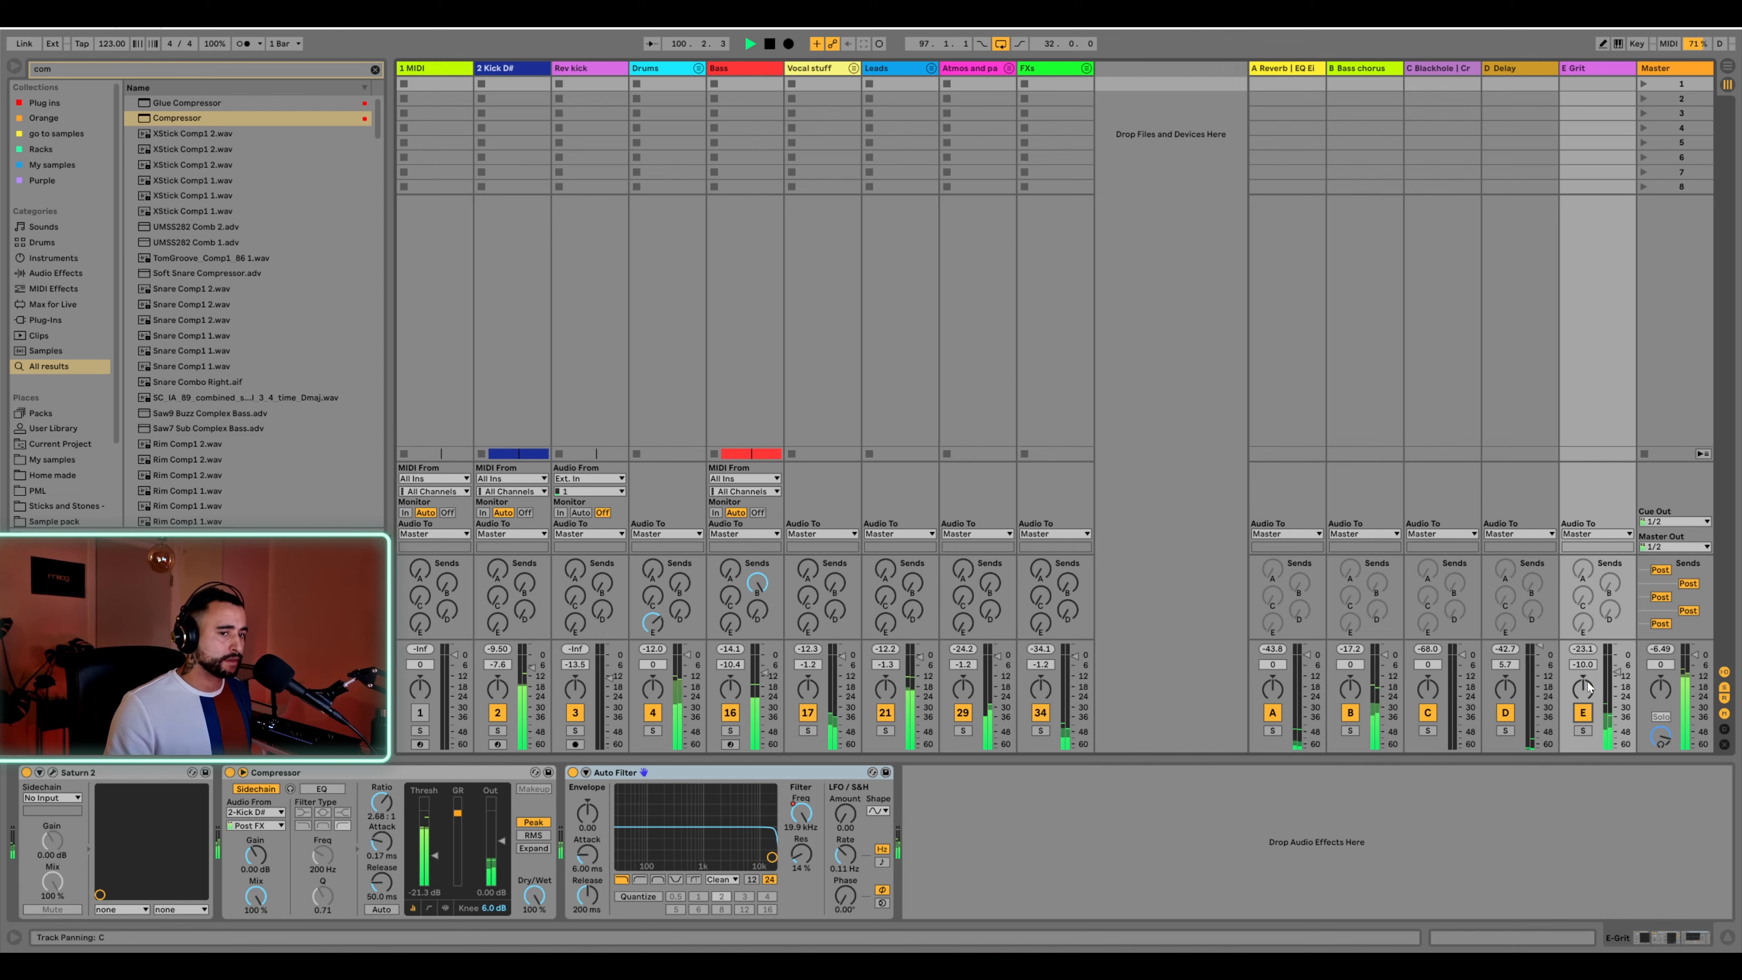
{"action": "key", "text": "space"}
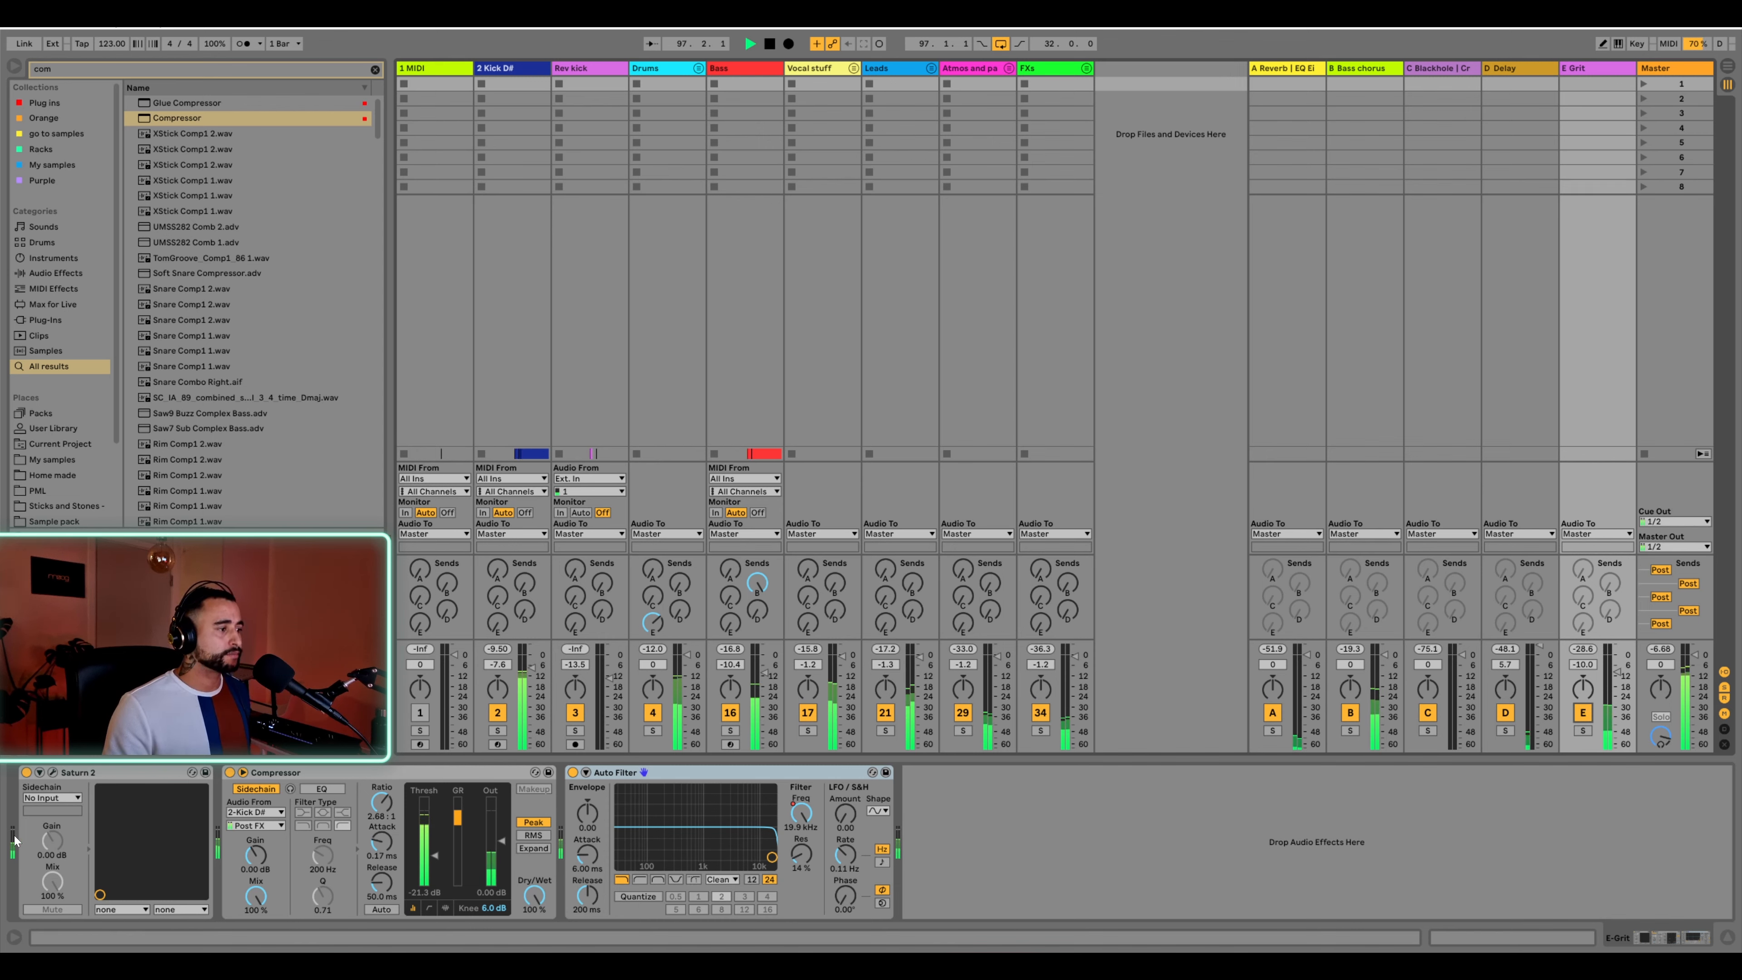
Reopen Saturn 2 on the Grit return, reduce its dynamics to near the centre, and check it in the full mix
{"action": "left_click", "coordinate": [52, 772]}
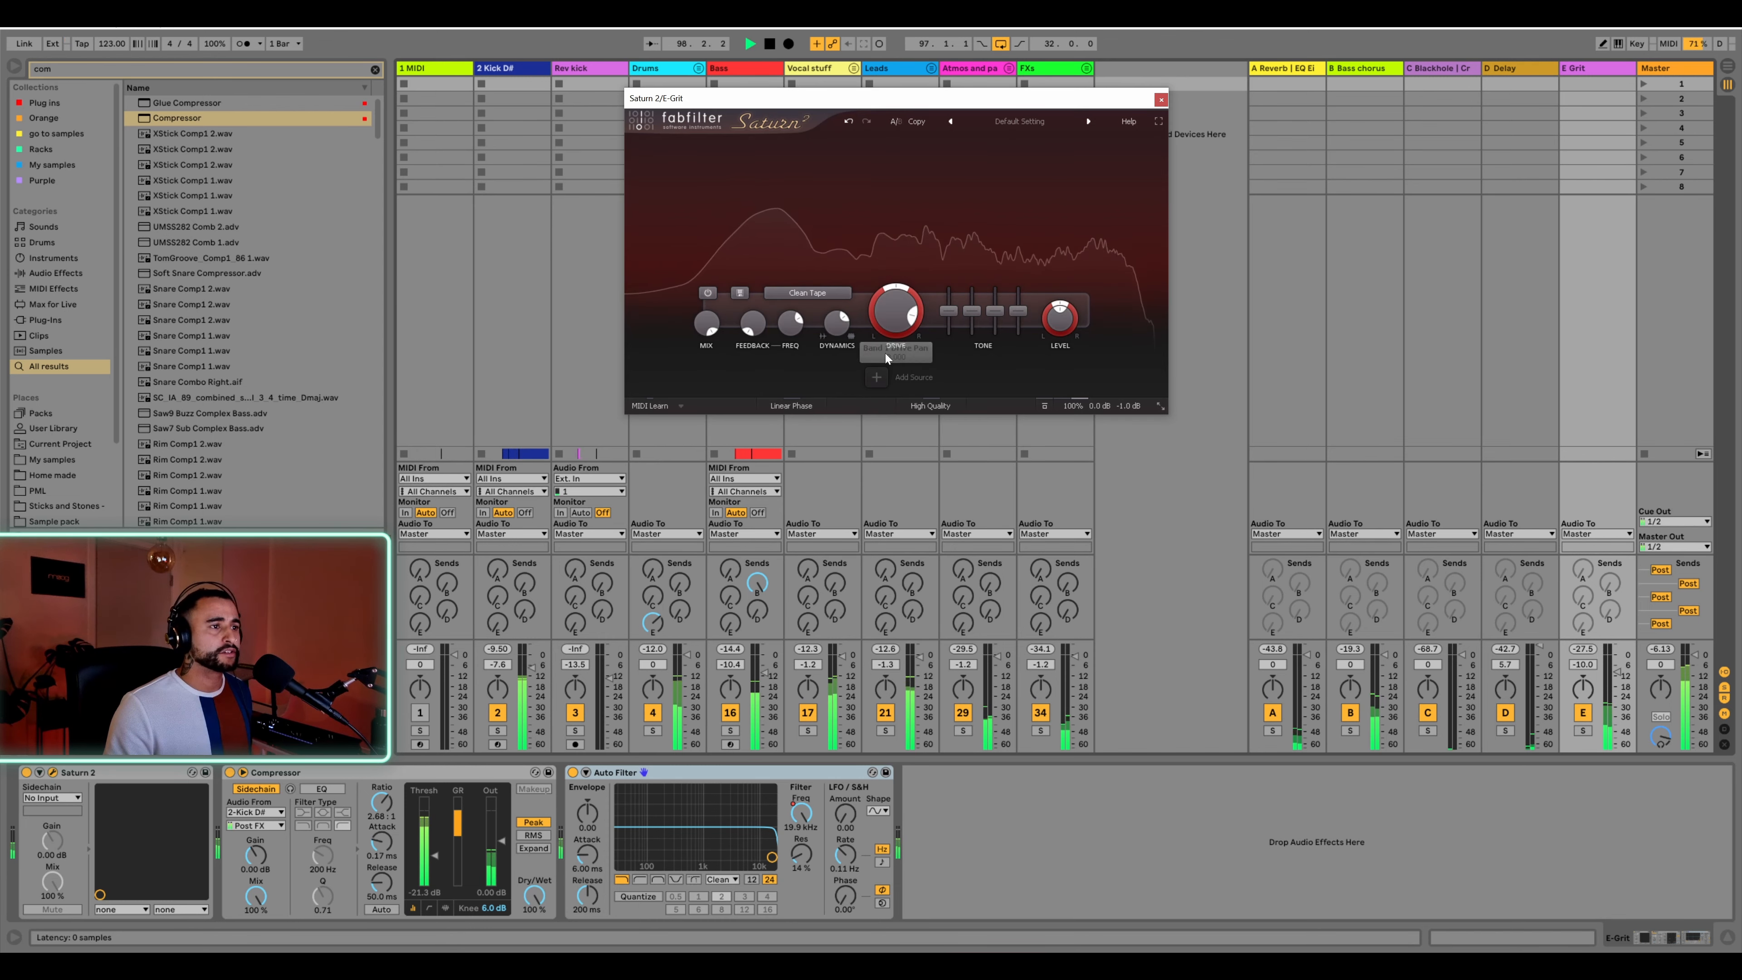
{"action": "left_click_drag", "start_coordinate": [837, 322], "coordinate": [836, 339]}
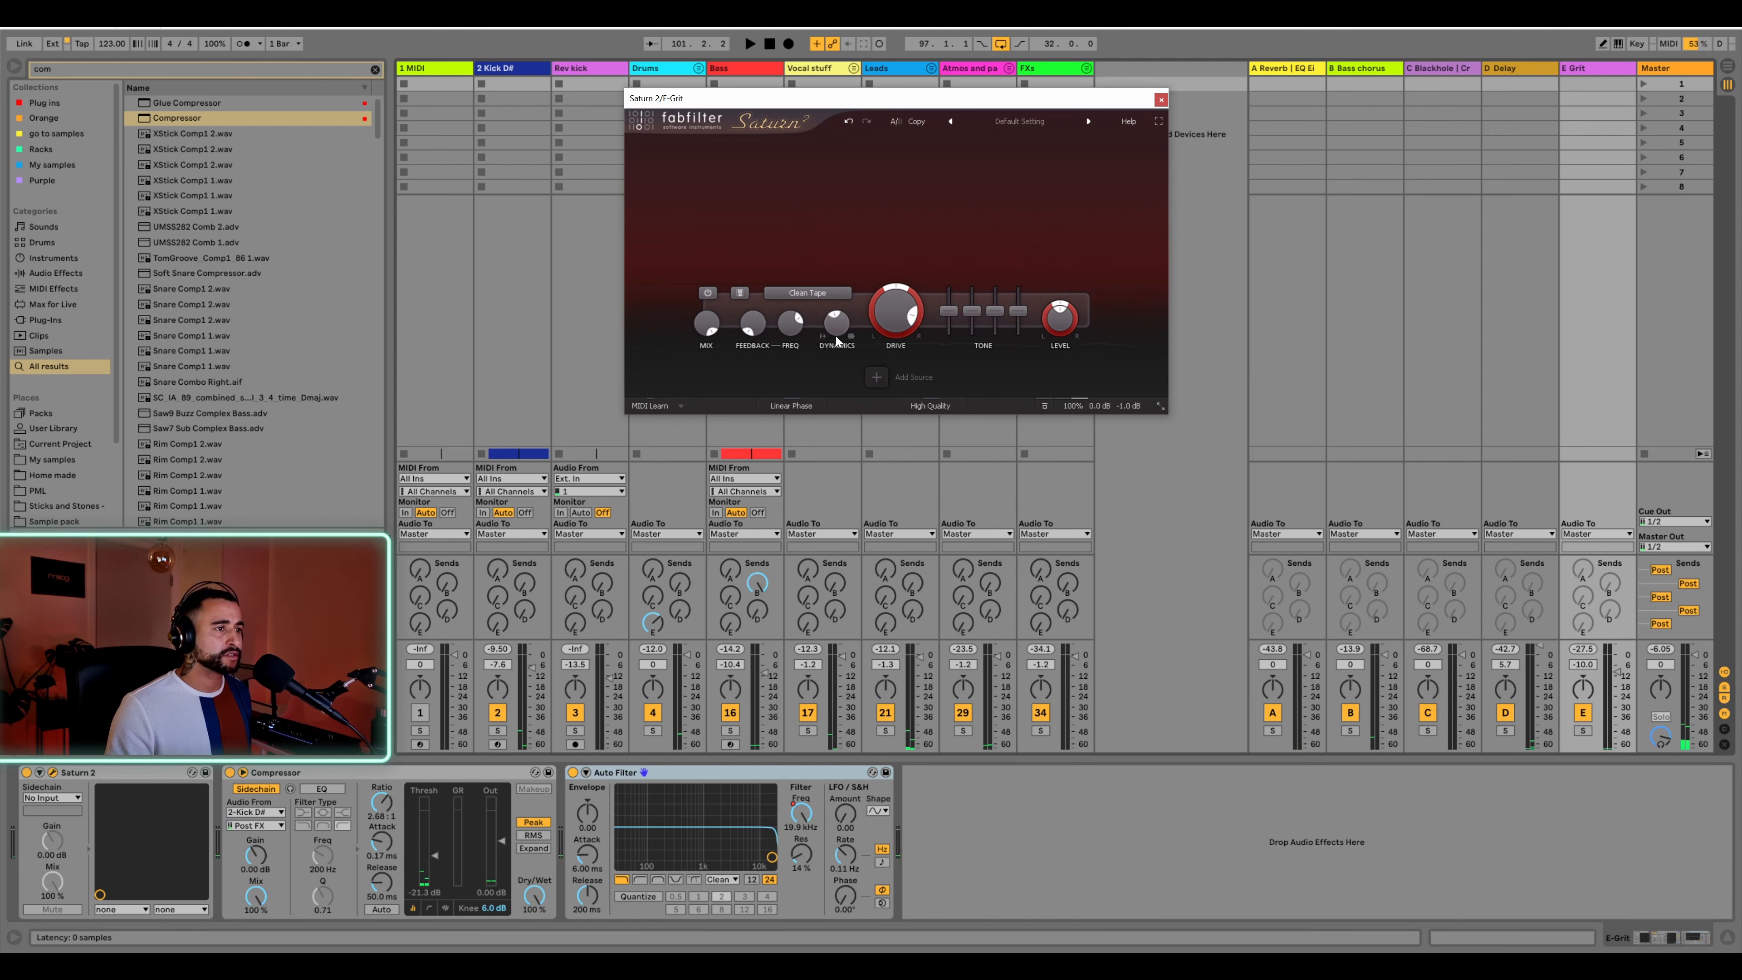
{"action": "key", "text": "space"}
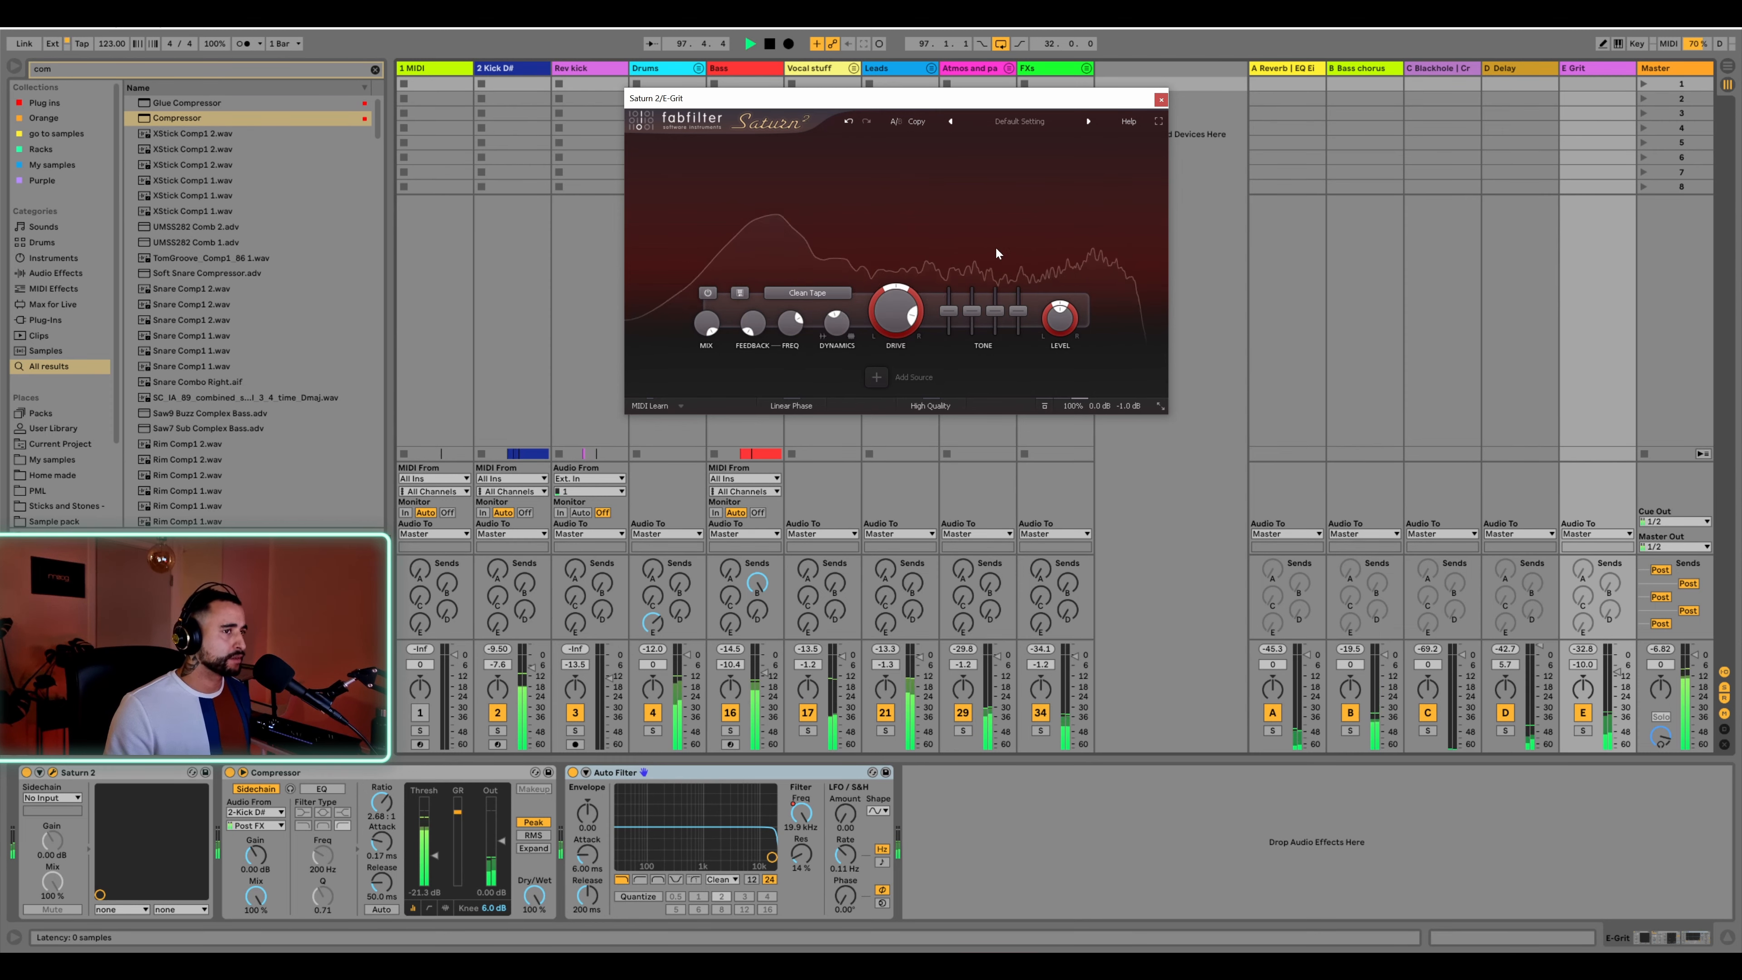
{"action": "left_click", "coordinate": [1162, 101]}
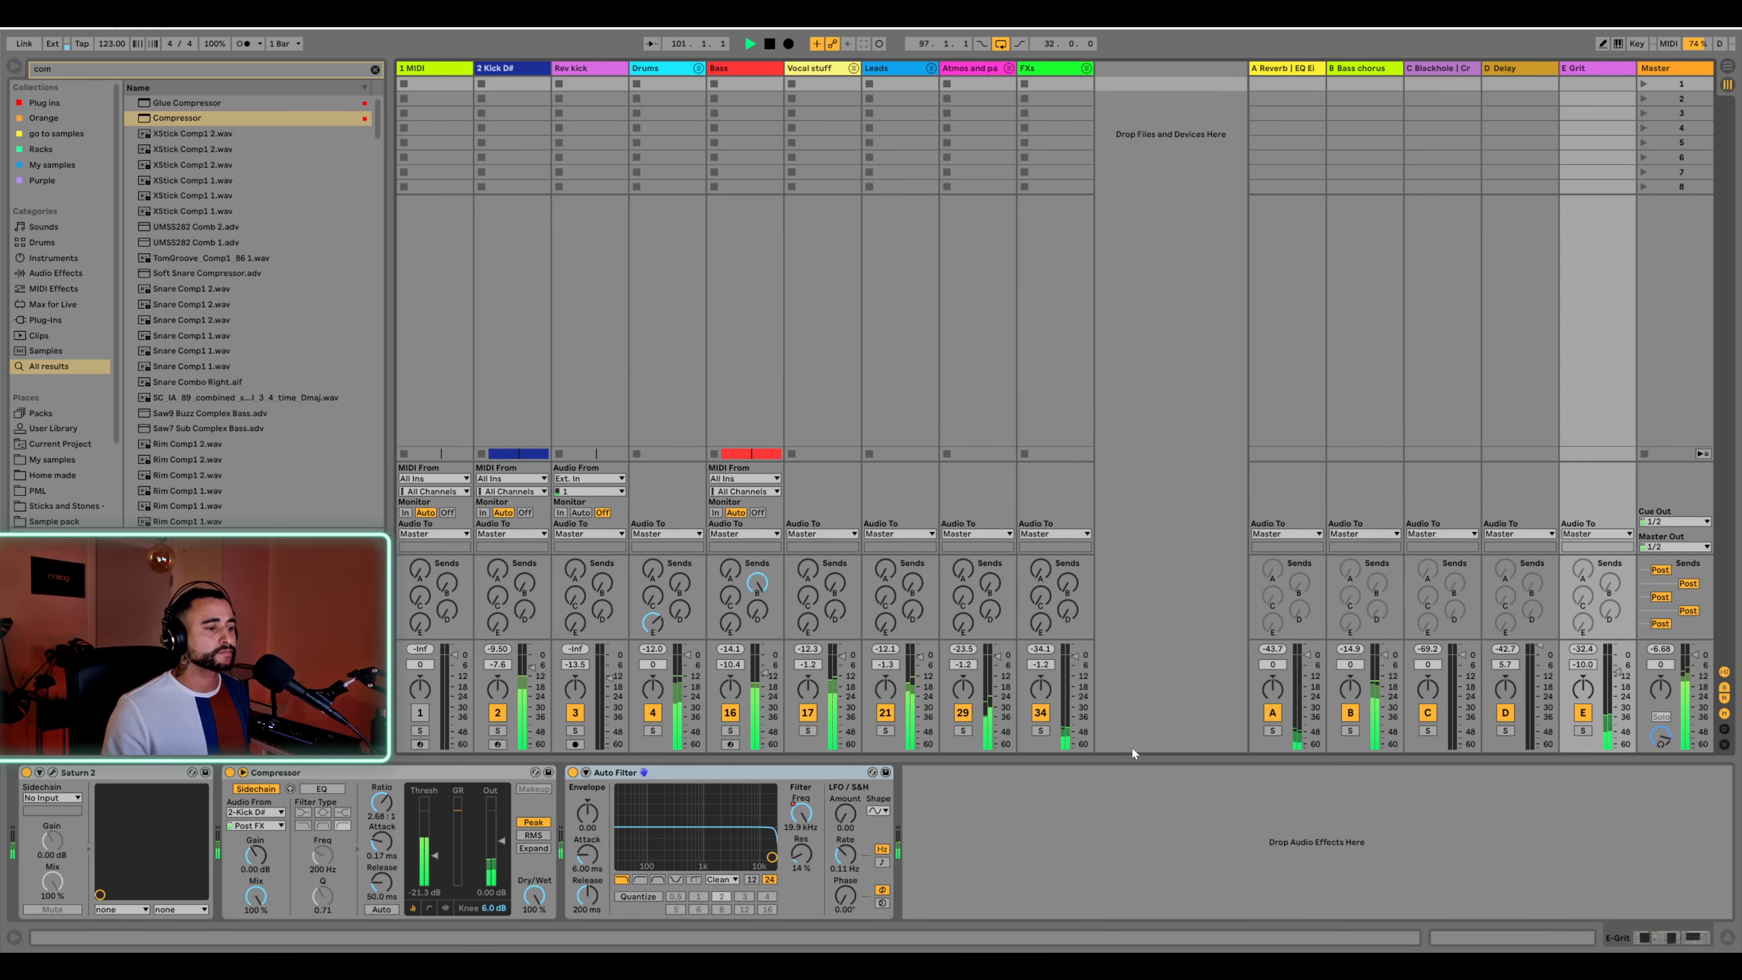
{"action": "key", "text": "space"}
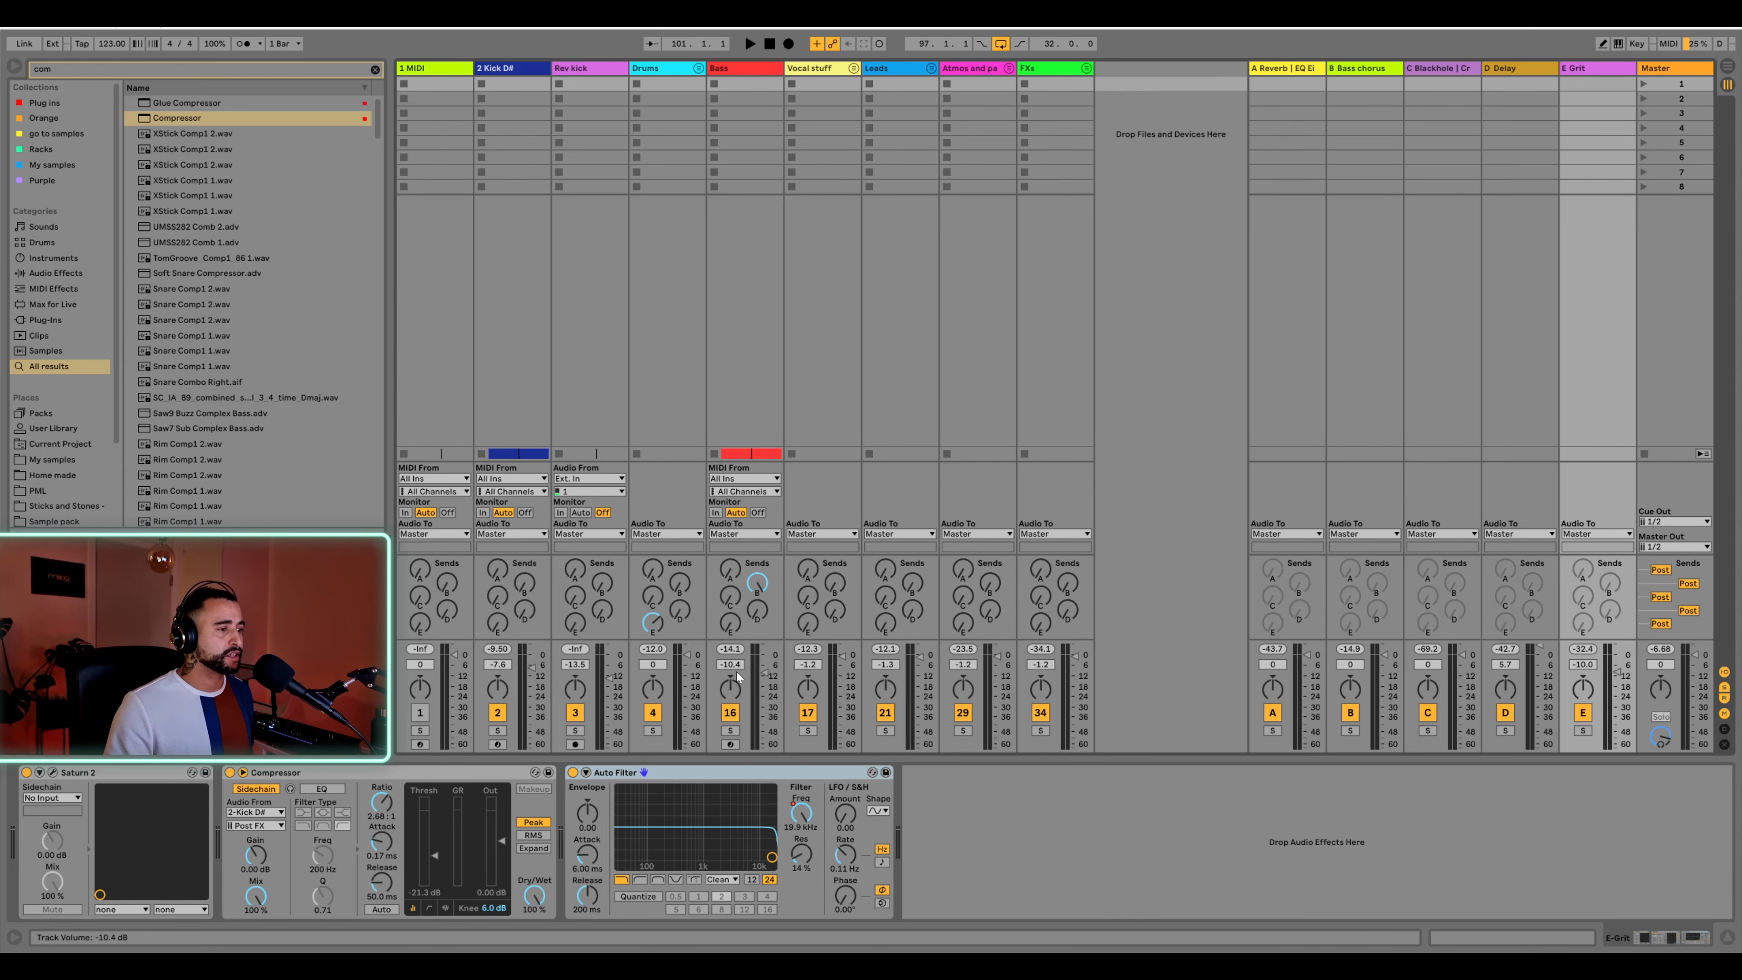
Show the Arrangement View and extend the loop over the whole song, from bar 1 for 176 bars
{"action": "left_click", "coordinate": [513, 68]}
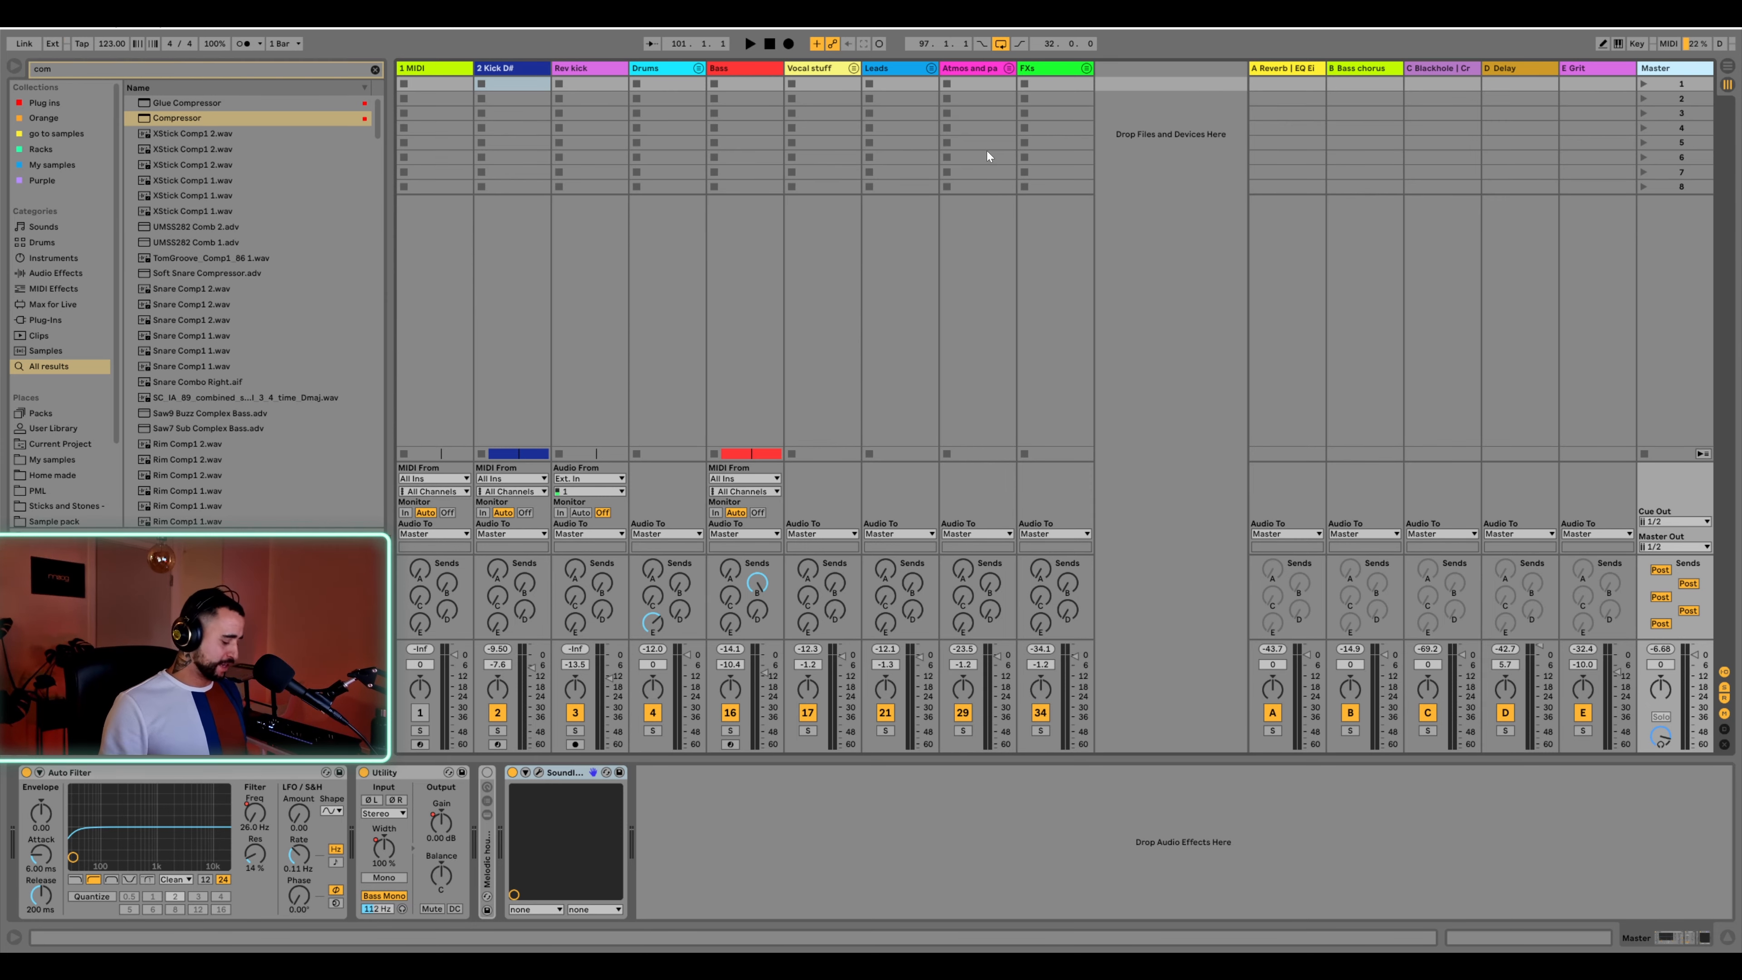
{"action": "key", "text": "Tab"}
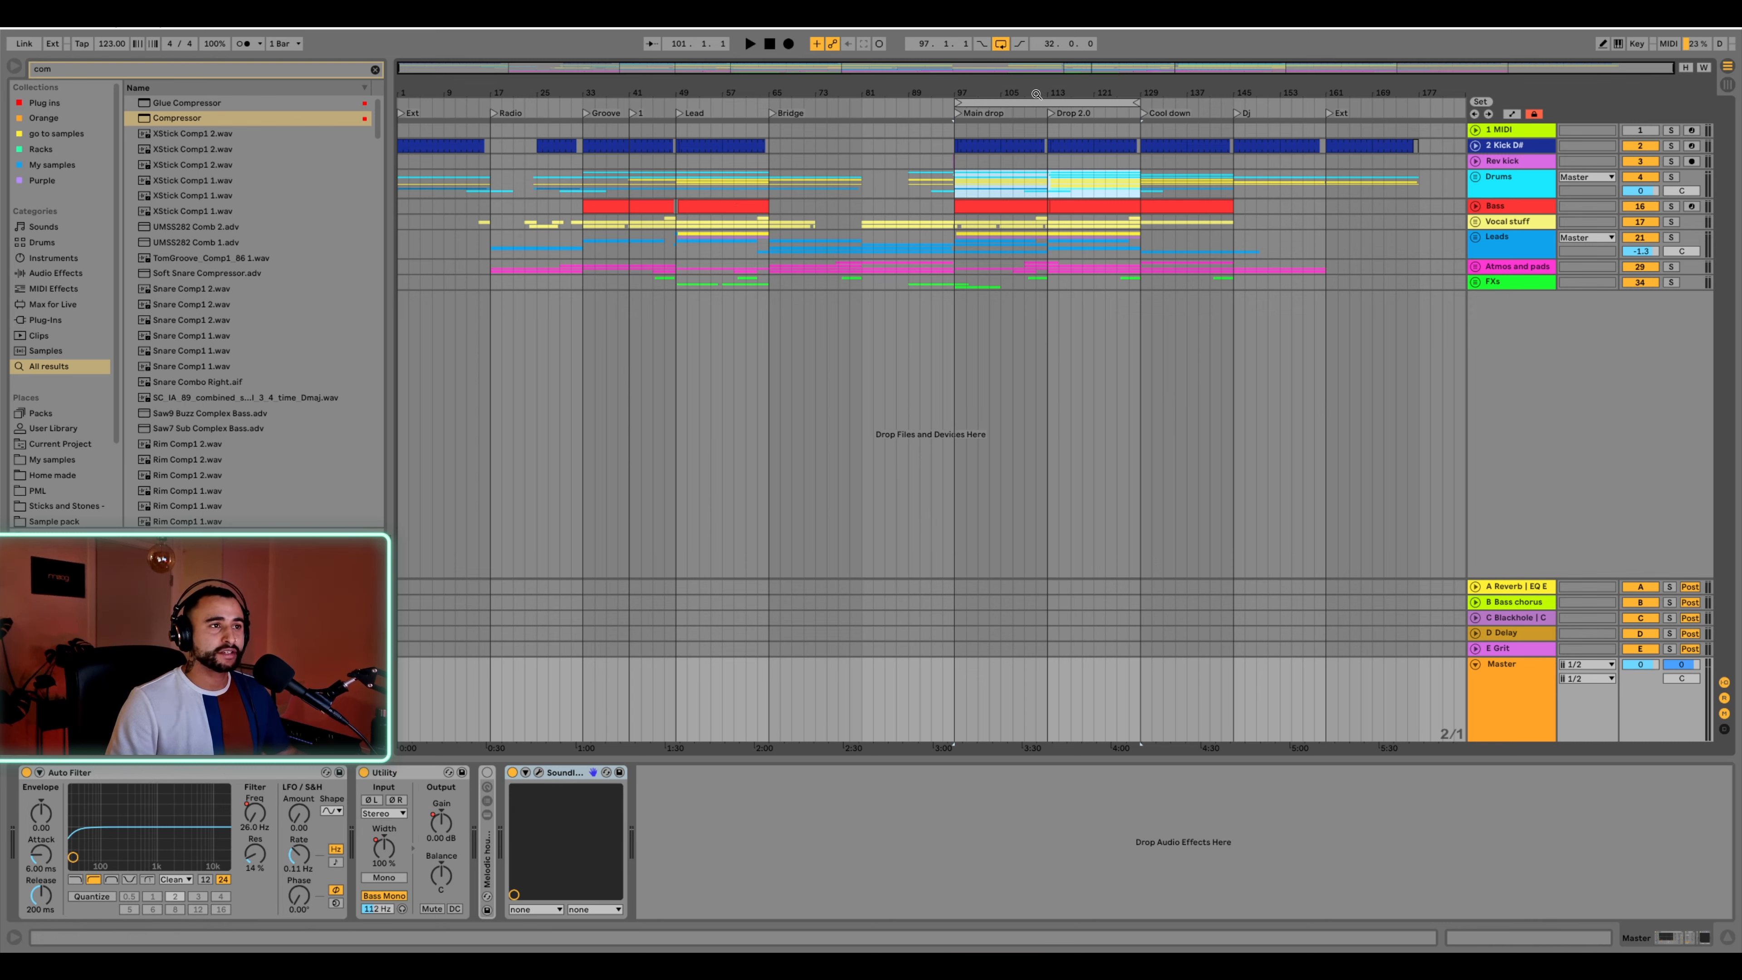
{"action": "left_click_drag", "start_coordinate": [957, 104], "coordinate": [399, 105]}
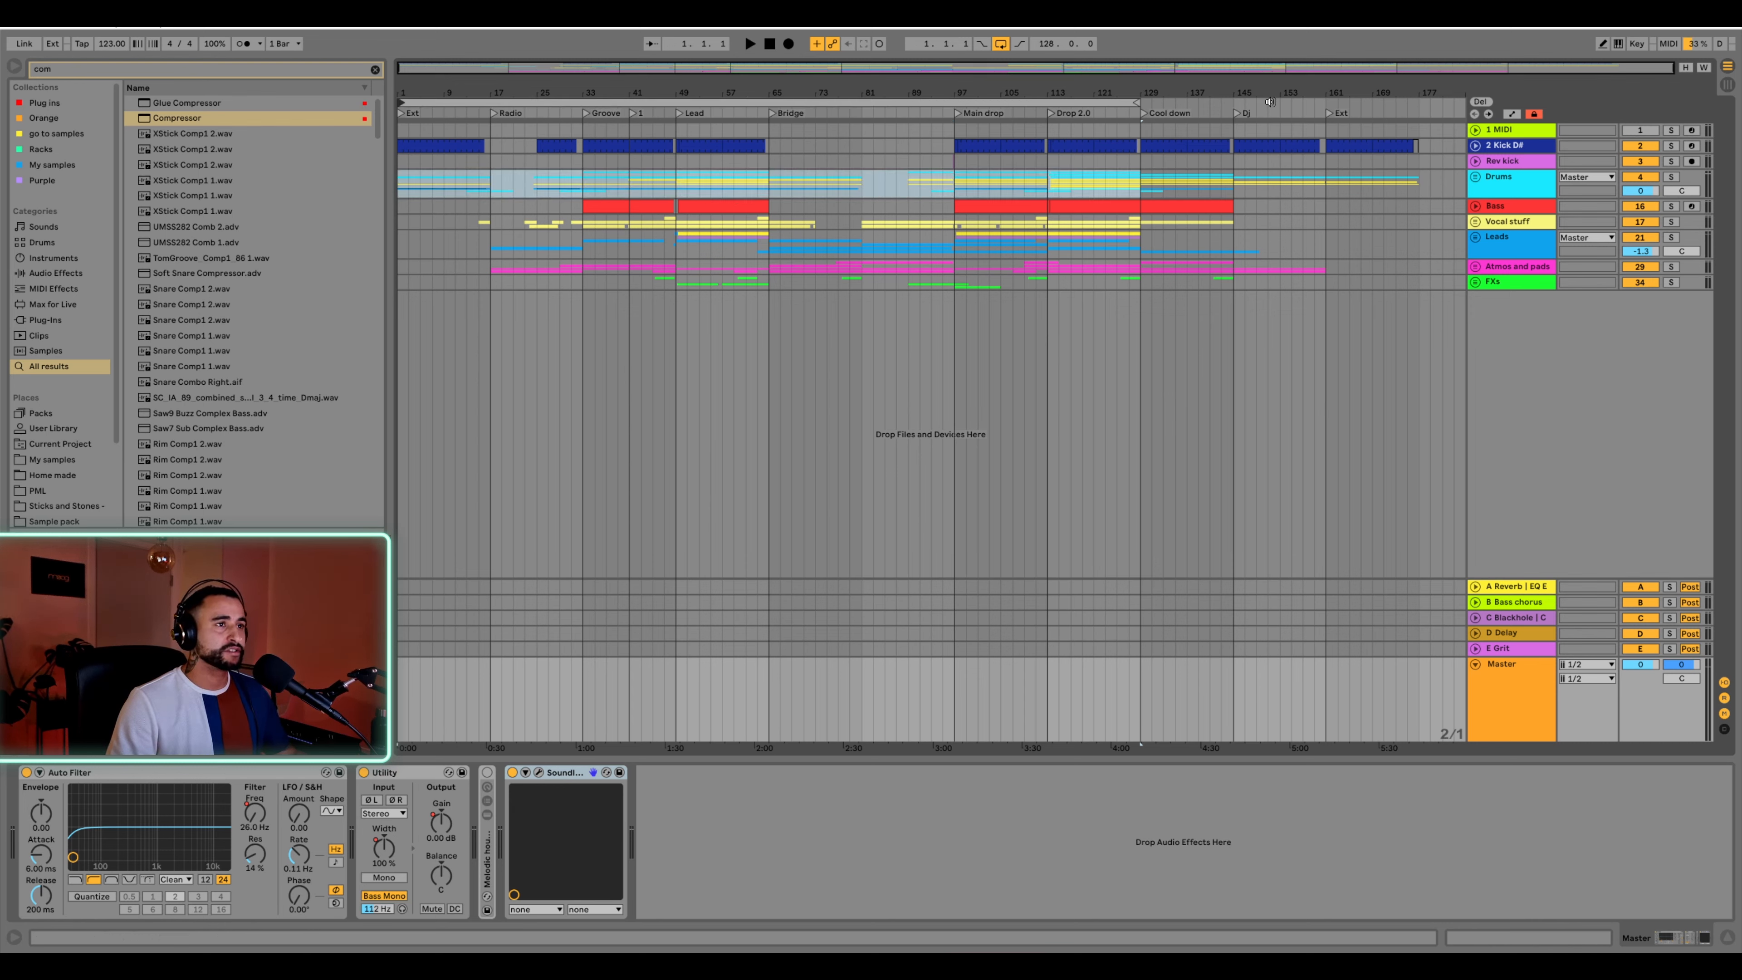
{"action": "left_click_drag", "start_coordinate": [1226, 105], "coordinate": [1415, 104]}
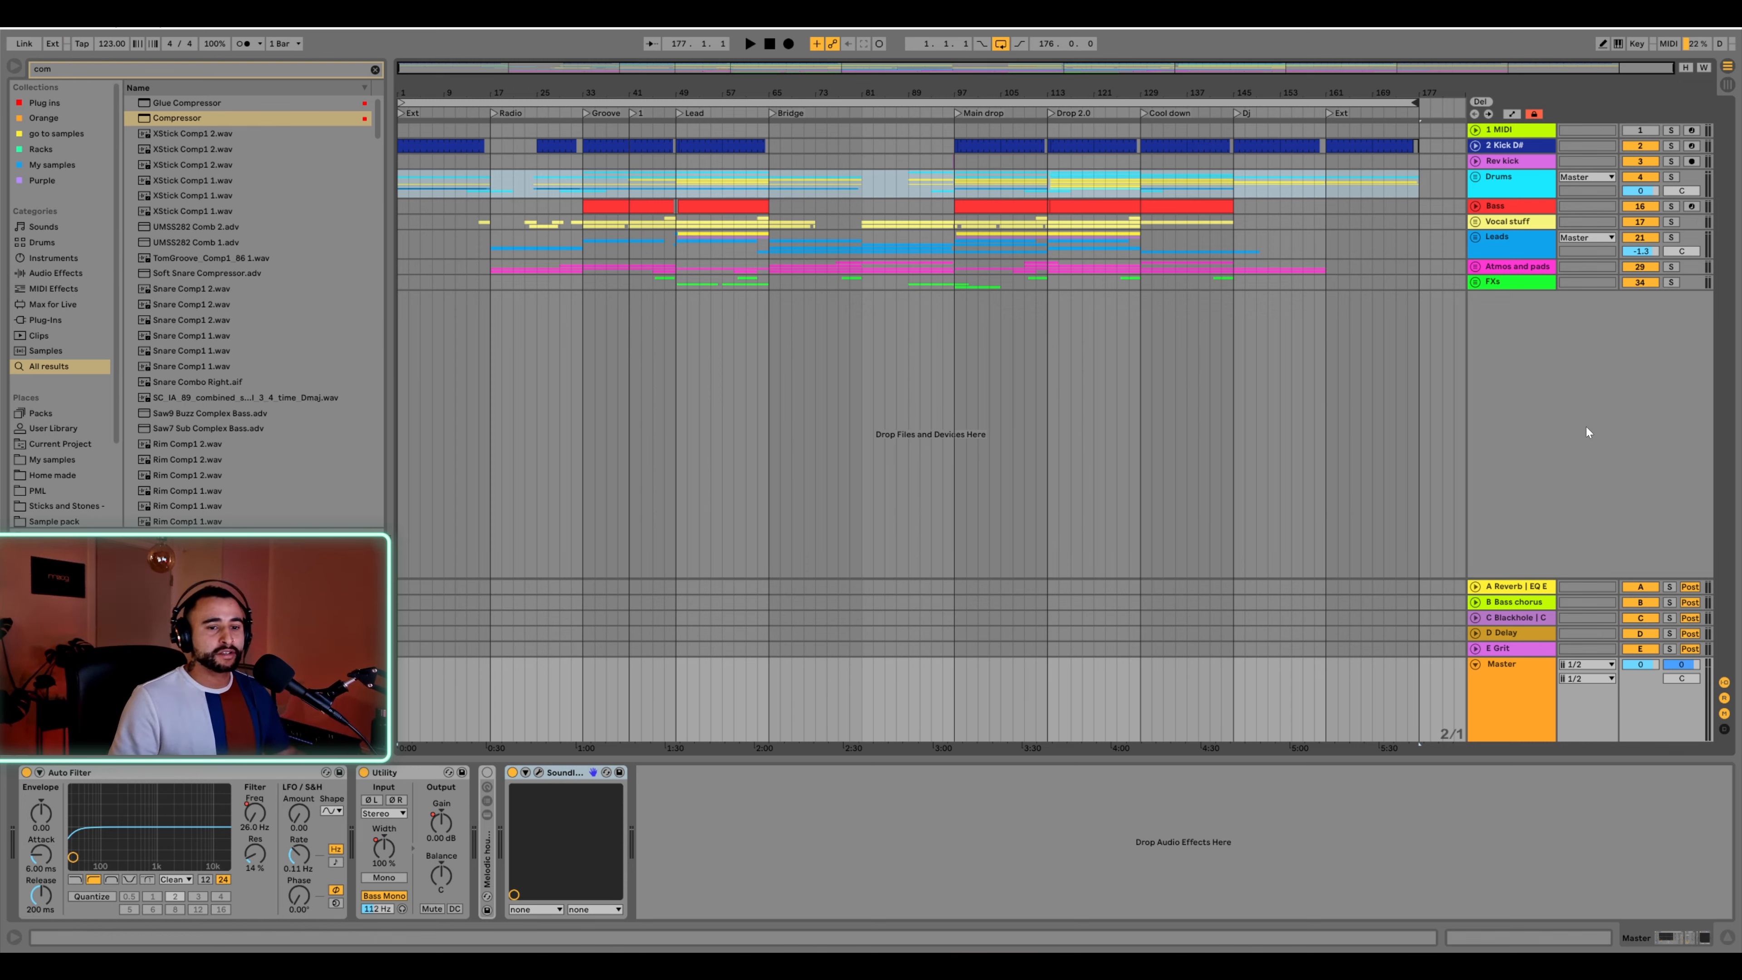
Unfold the Melodic house master rack on the Master track and save it as a preset in the User Library
{"action": "left_click", "coordinate": [1540, 715]}
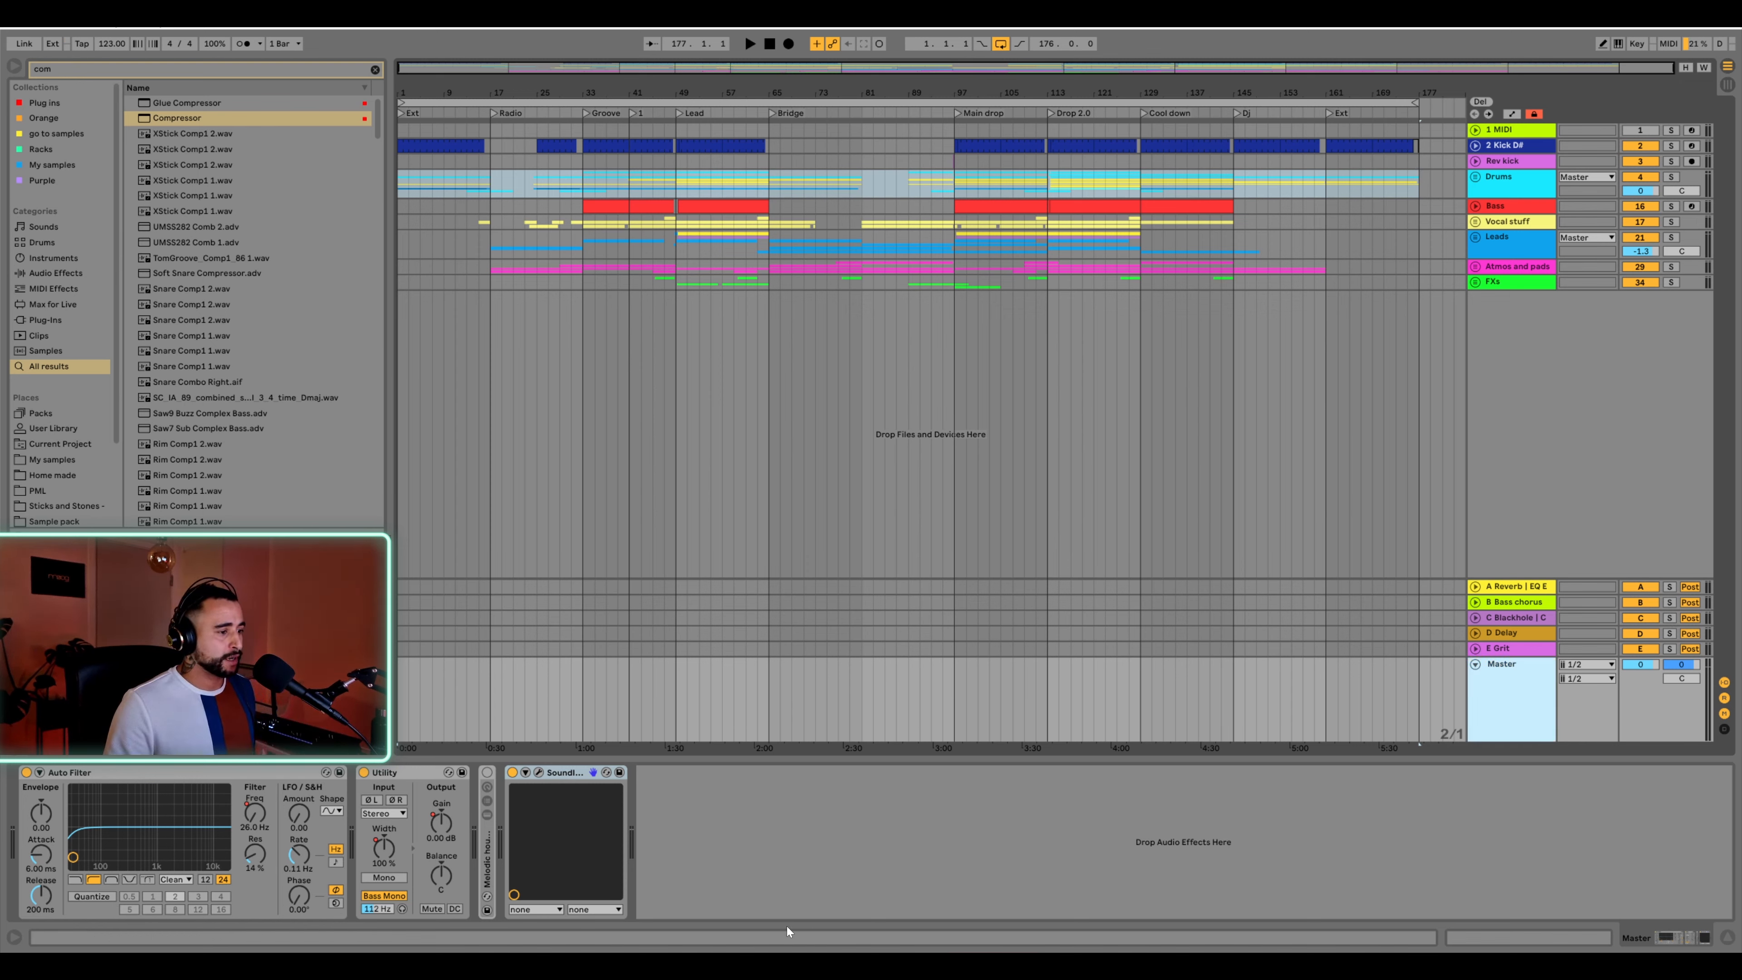
{"action": "left_click", "coordinate": [485, 846]}
{"action": "double_click", "coordinate": [485, 811]}
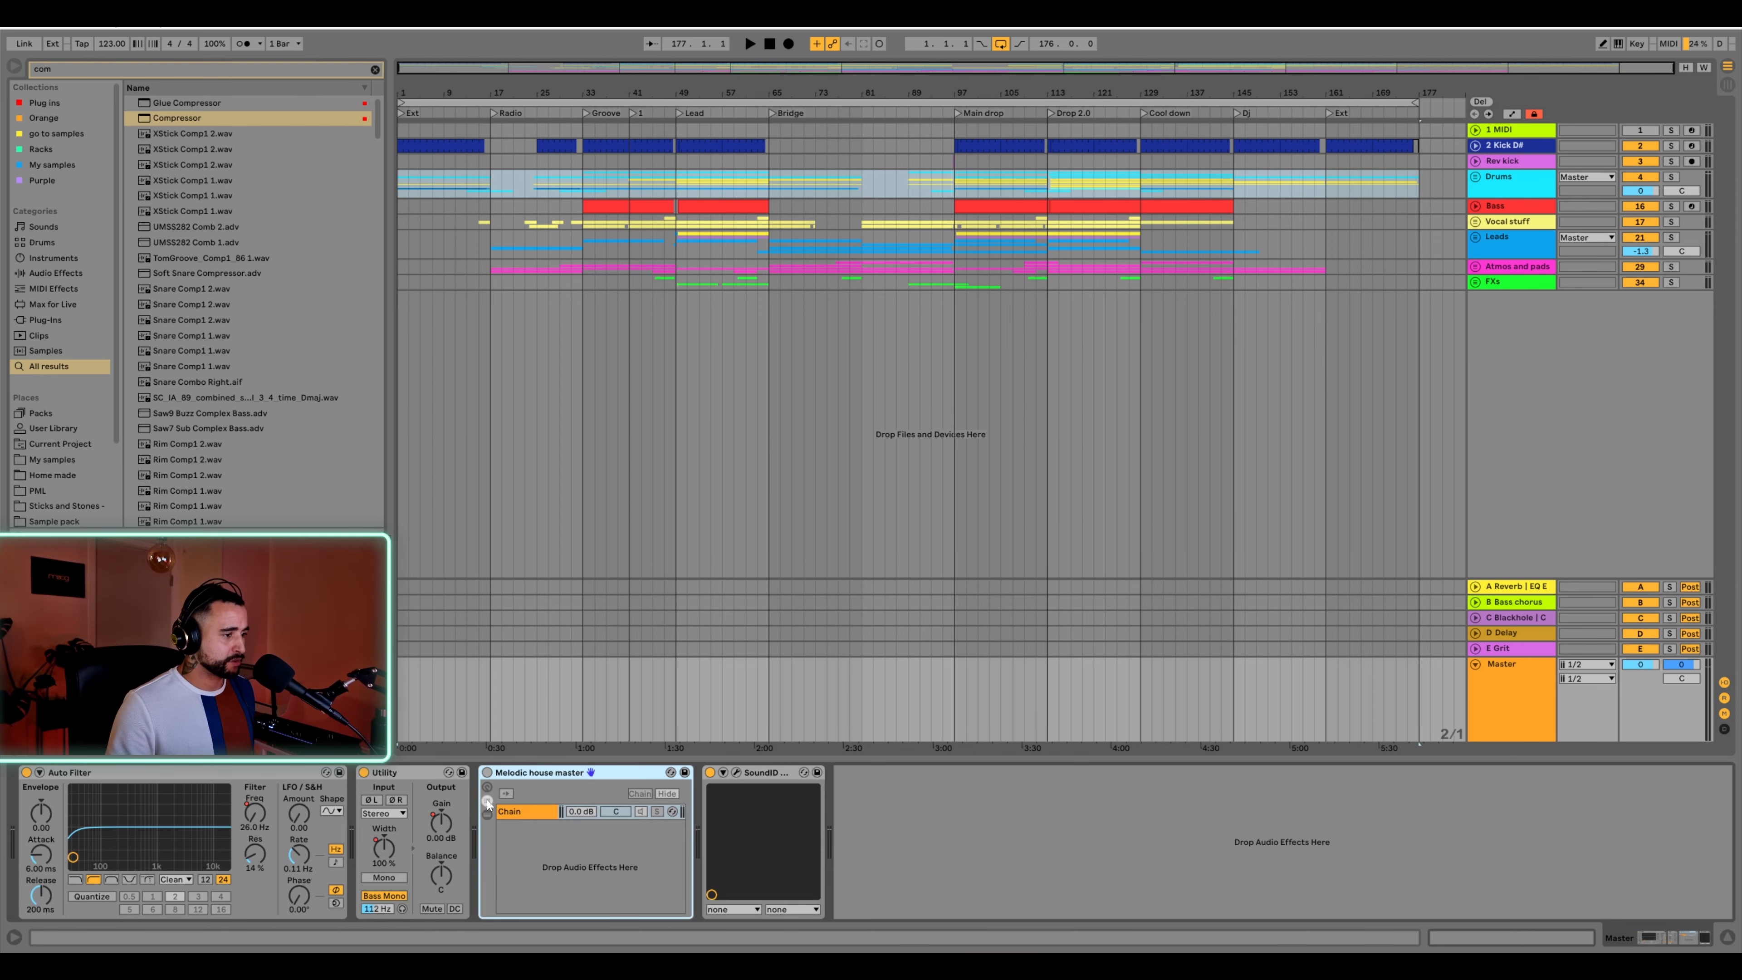
{"action": "left_click", "coordinate": [684, 772]}
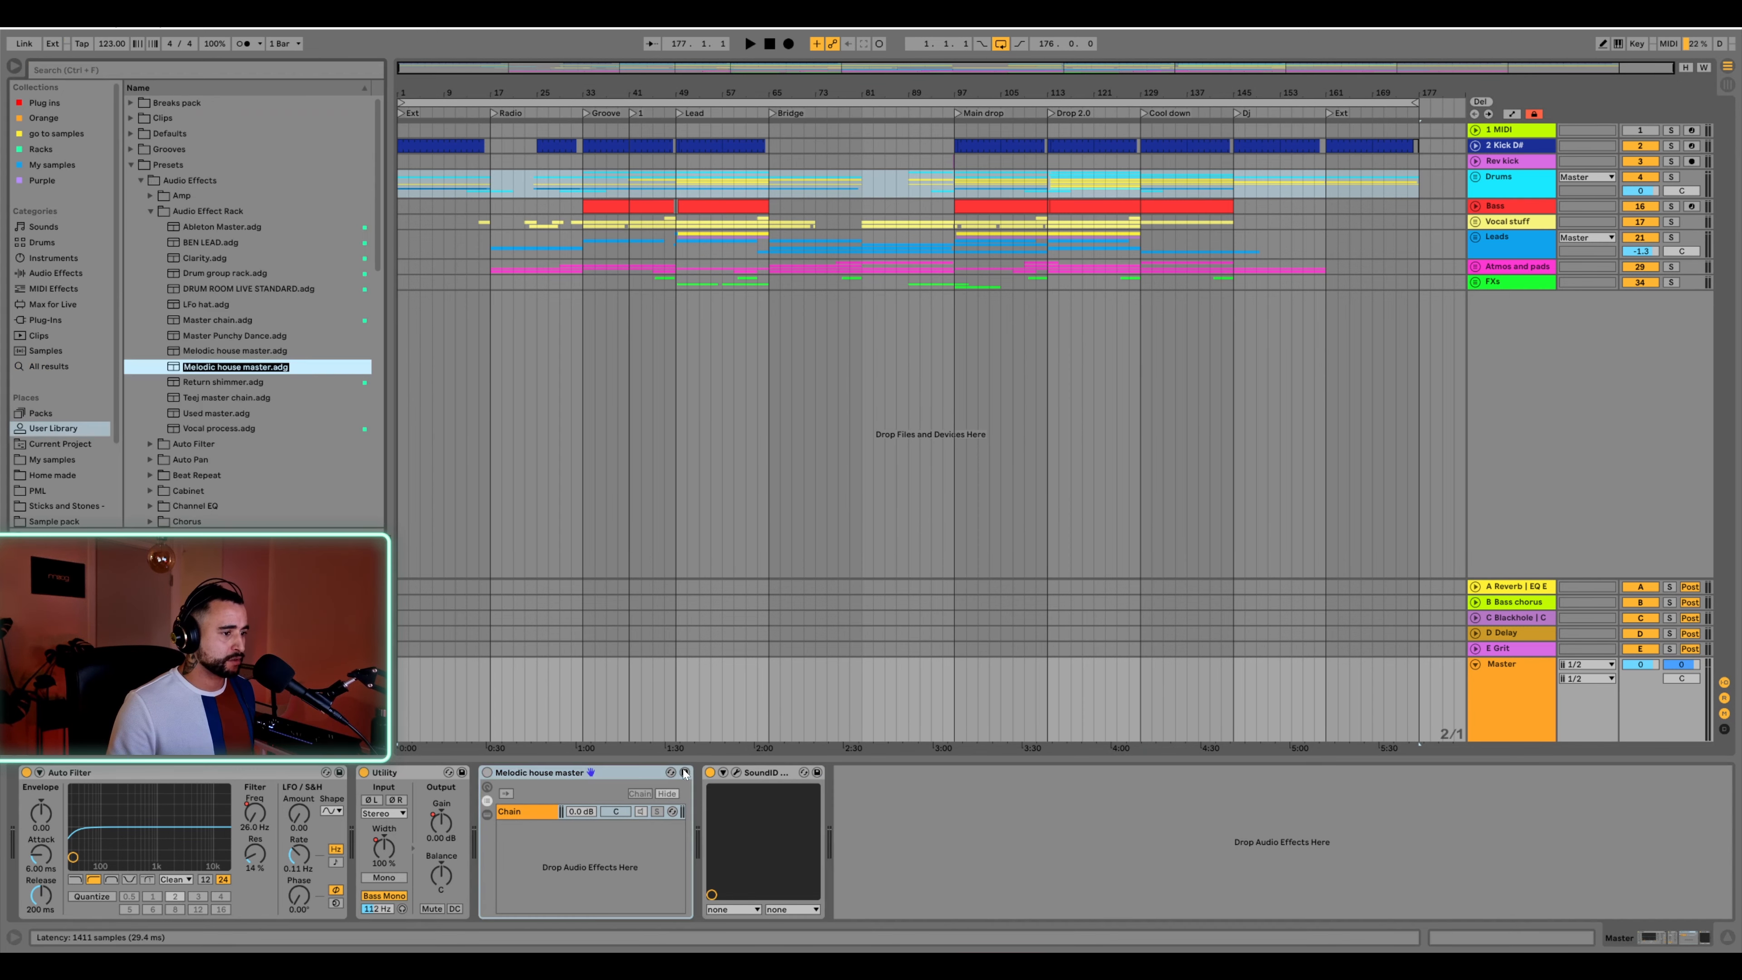
Move the Melodic house master-1.adg preset to the trash
{"action": "left_click", "coordinate": [480, 368]}
{"action": "key", "text": "Delete"}
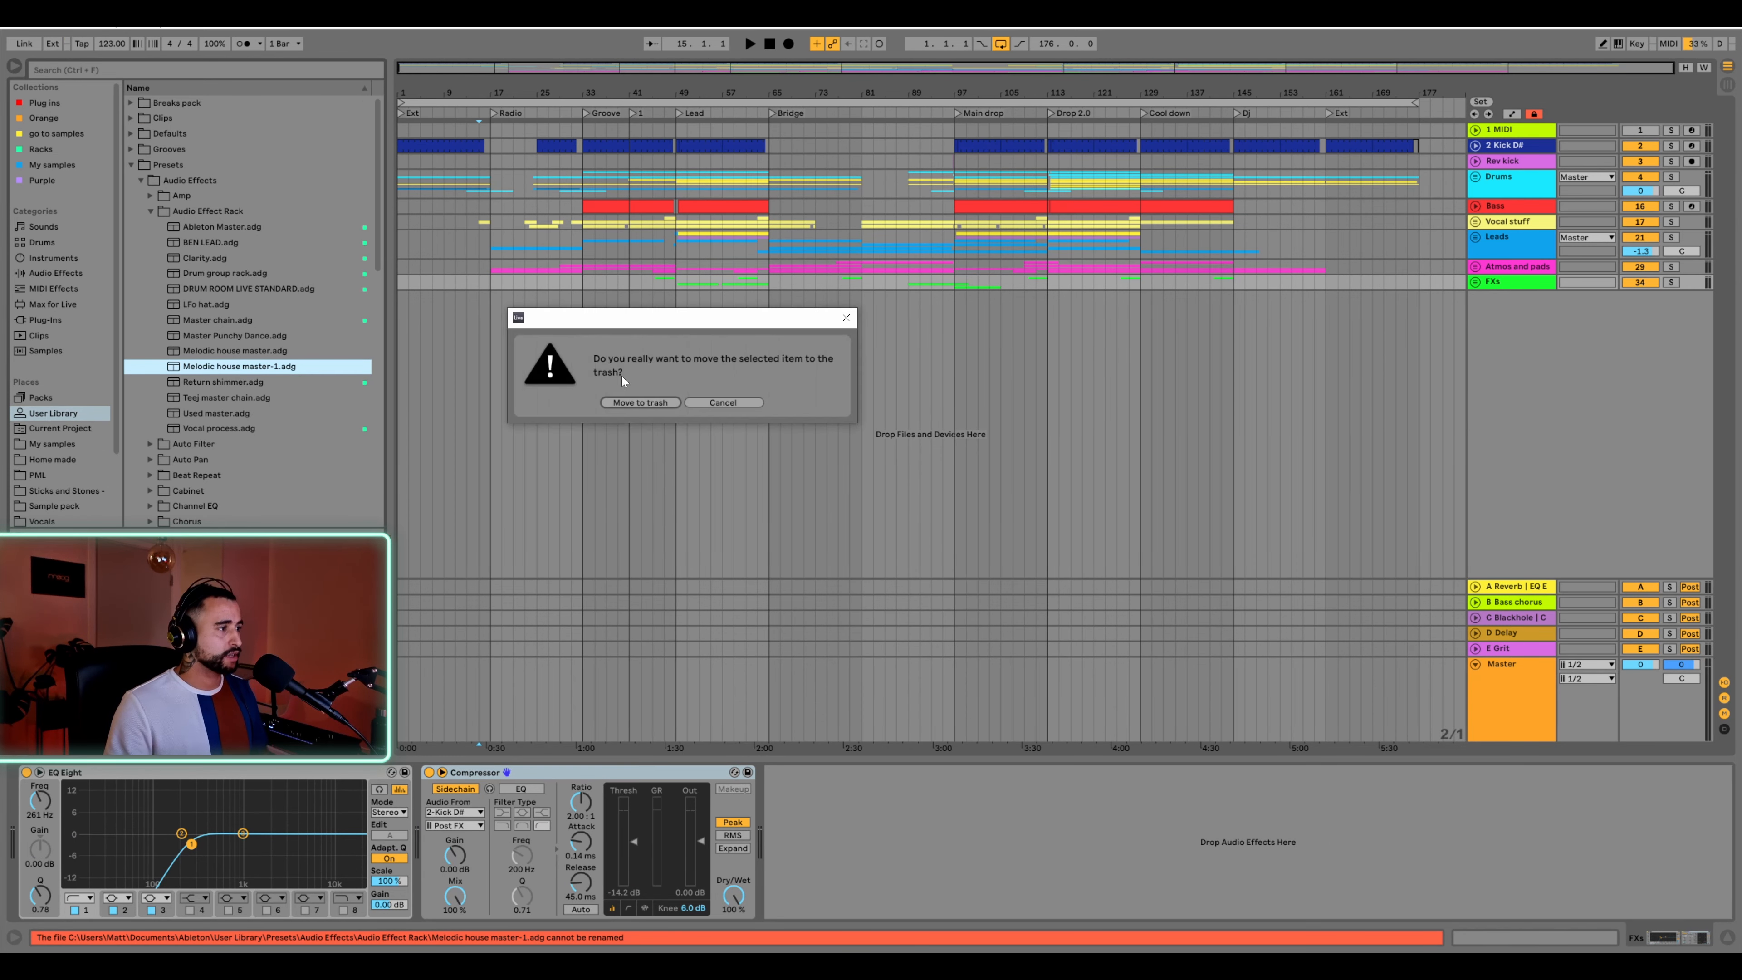
{"action": "left_click", "coordinate": [634, 403]}
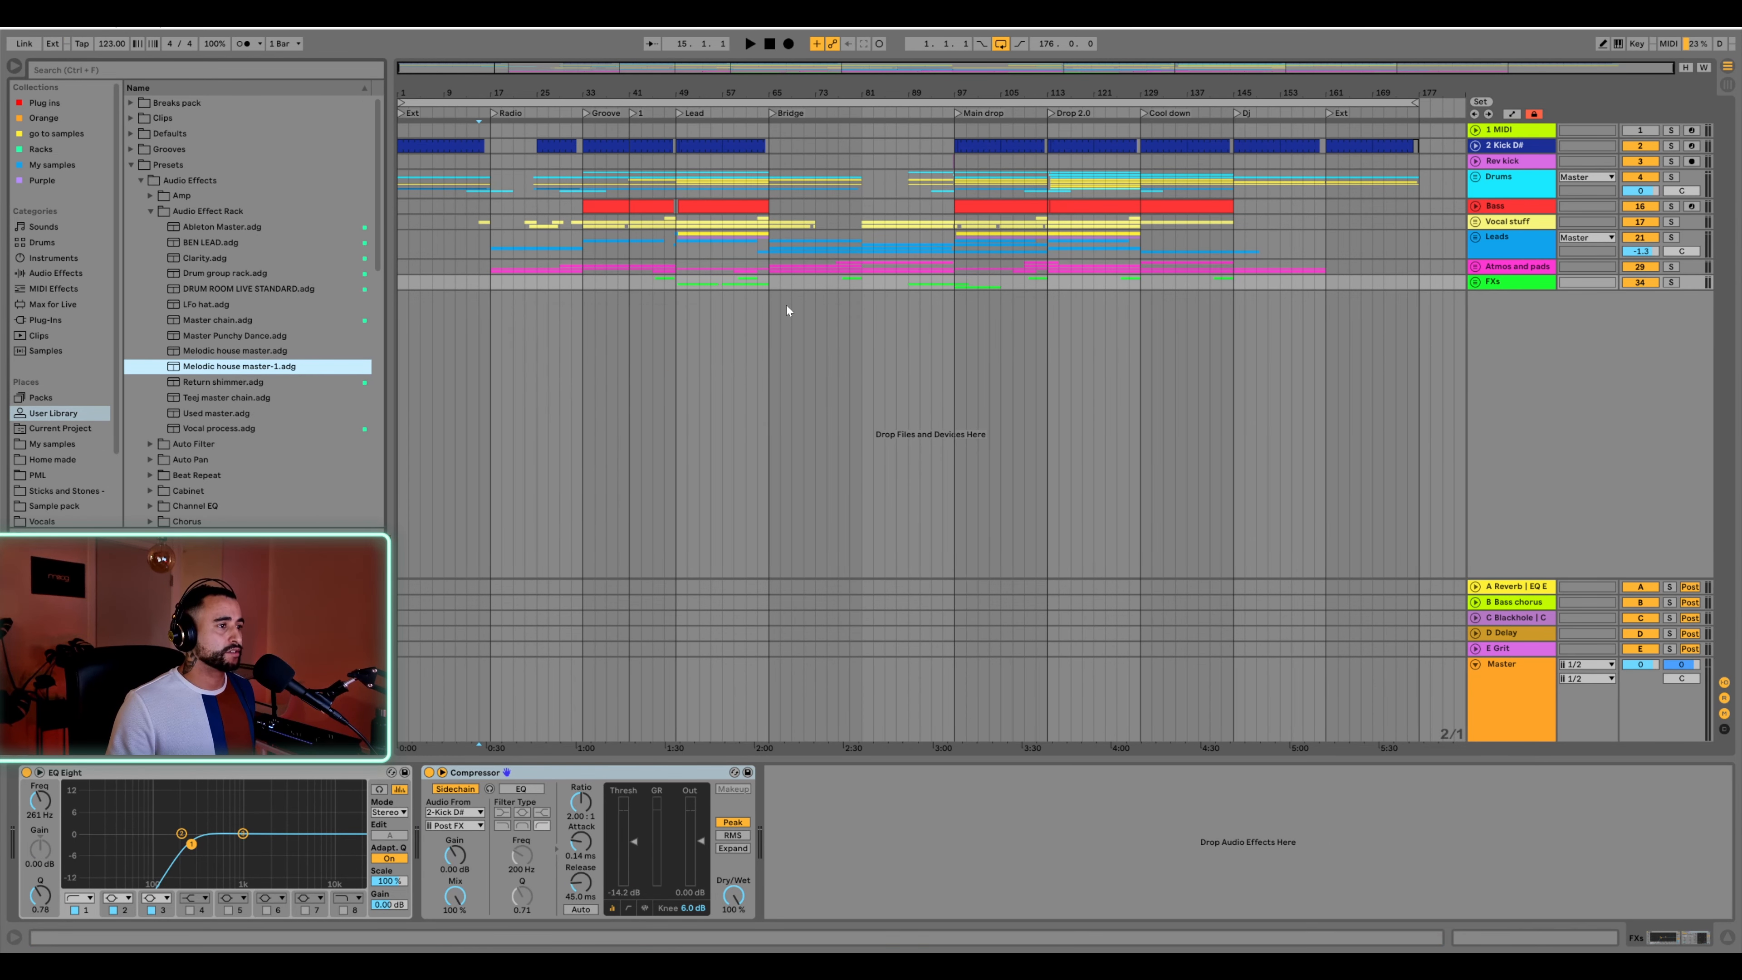
Select the whole arrangement and open the audio export
{"action": "key", "text": "ctrl+a"}
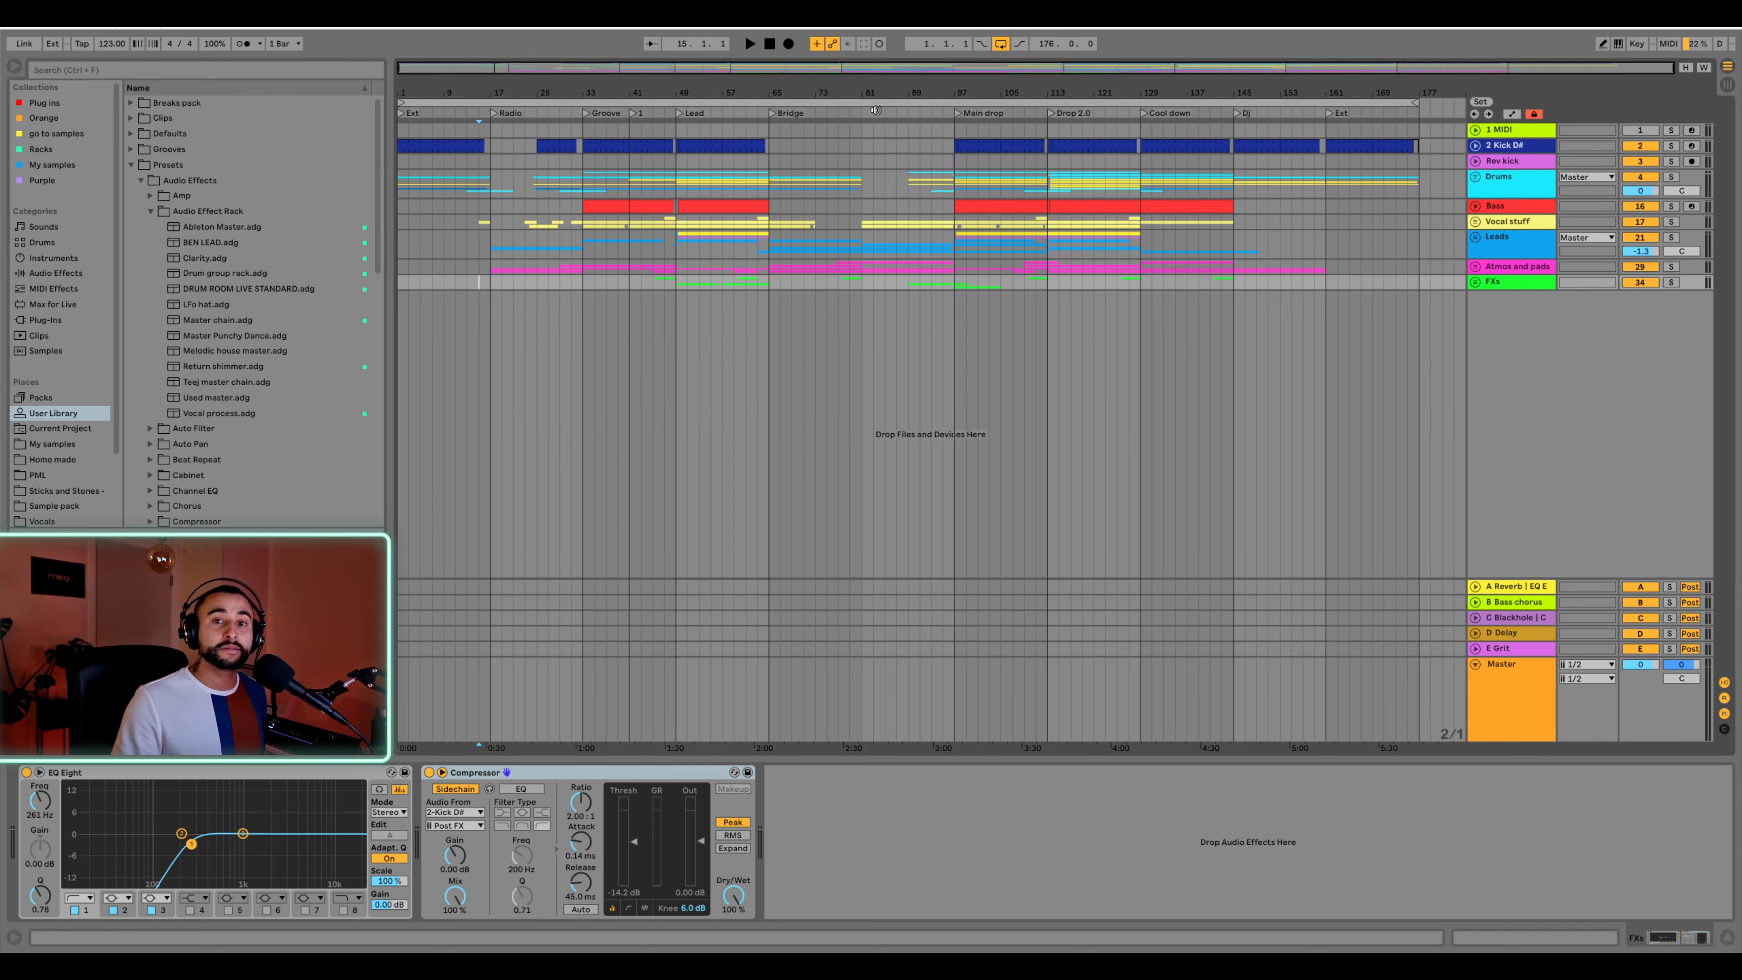
{"action": "key", "text": "ctrl+shift+r"}
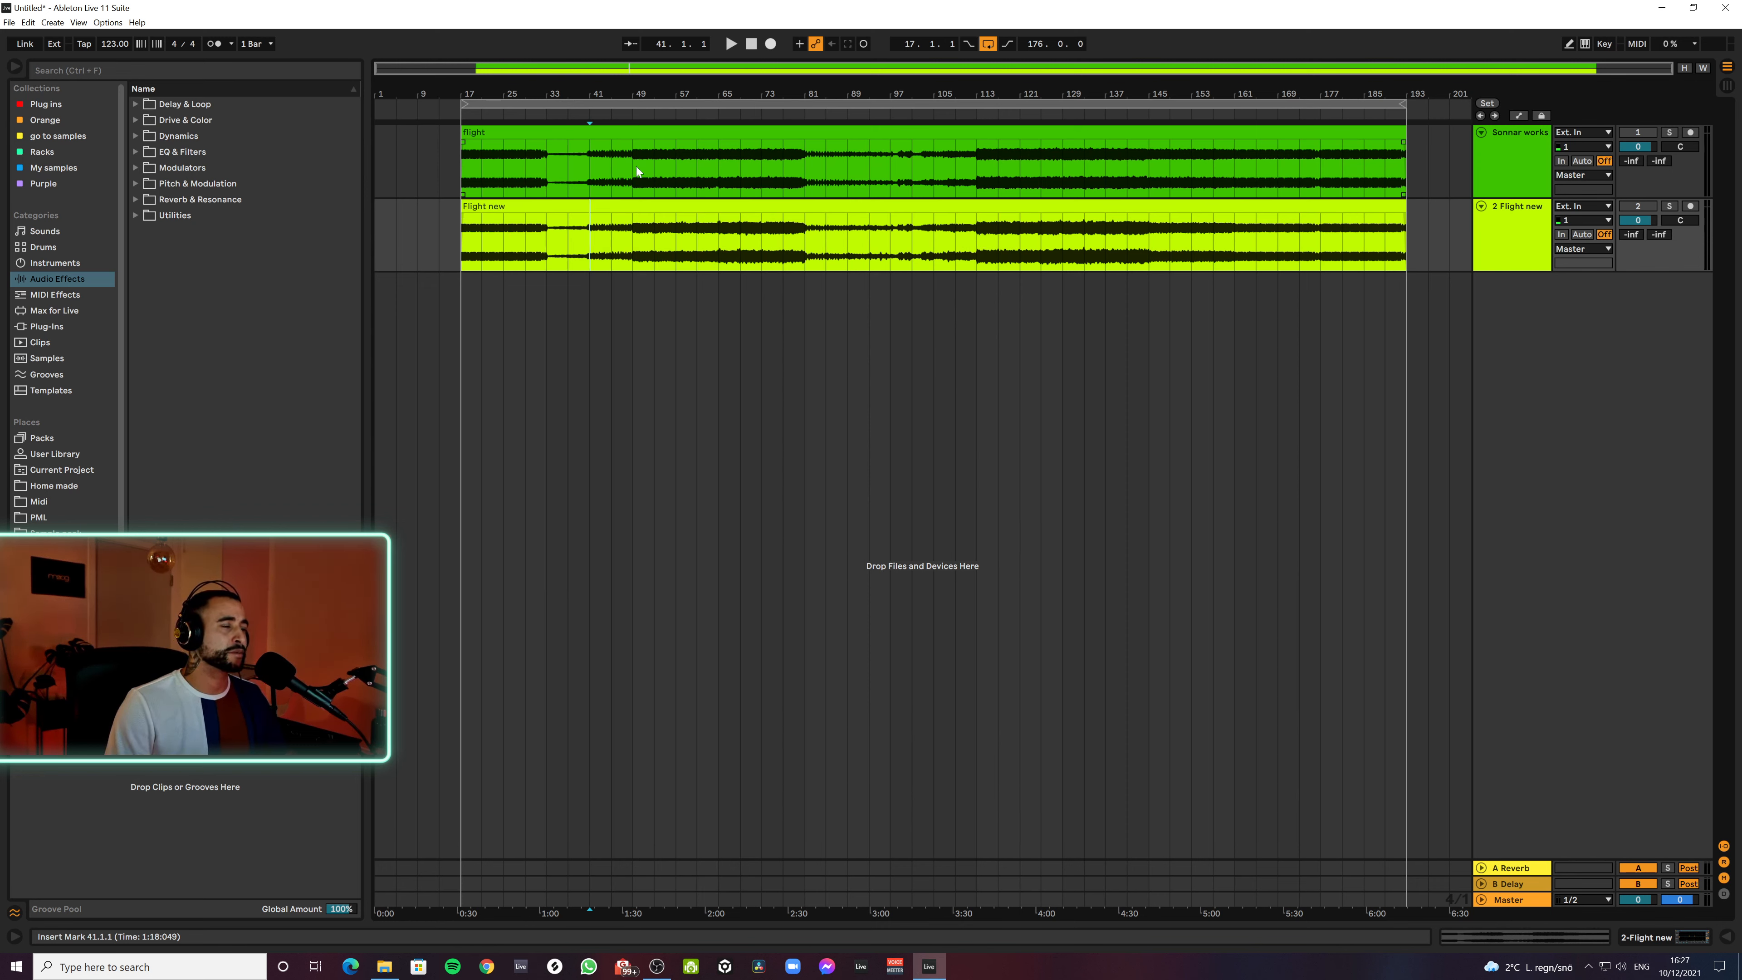
Fold the Sonnar works track, activate the Flight new track and play it from bar 17
{"action": "left_click", "coordinate": [1530, 162]}
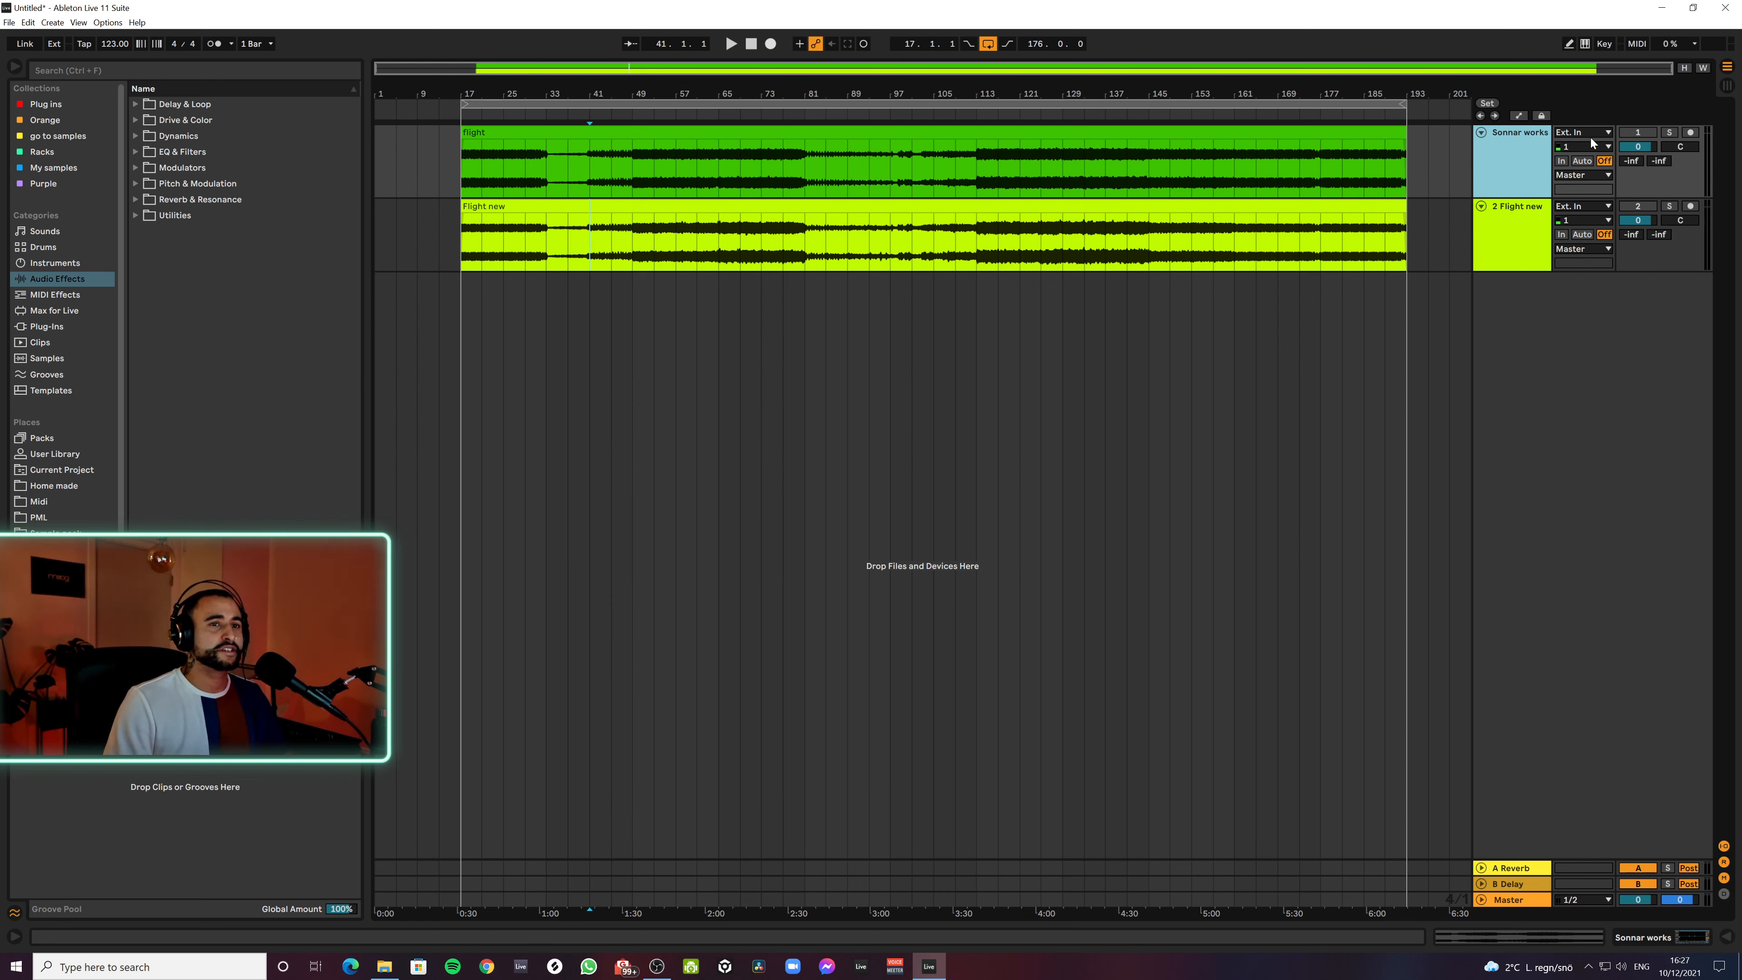
{"action": "left_click", "coordinate": [1481, 133]}
{"action": "left_click", "coordinate": [469, 186]}
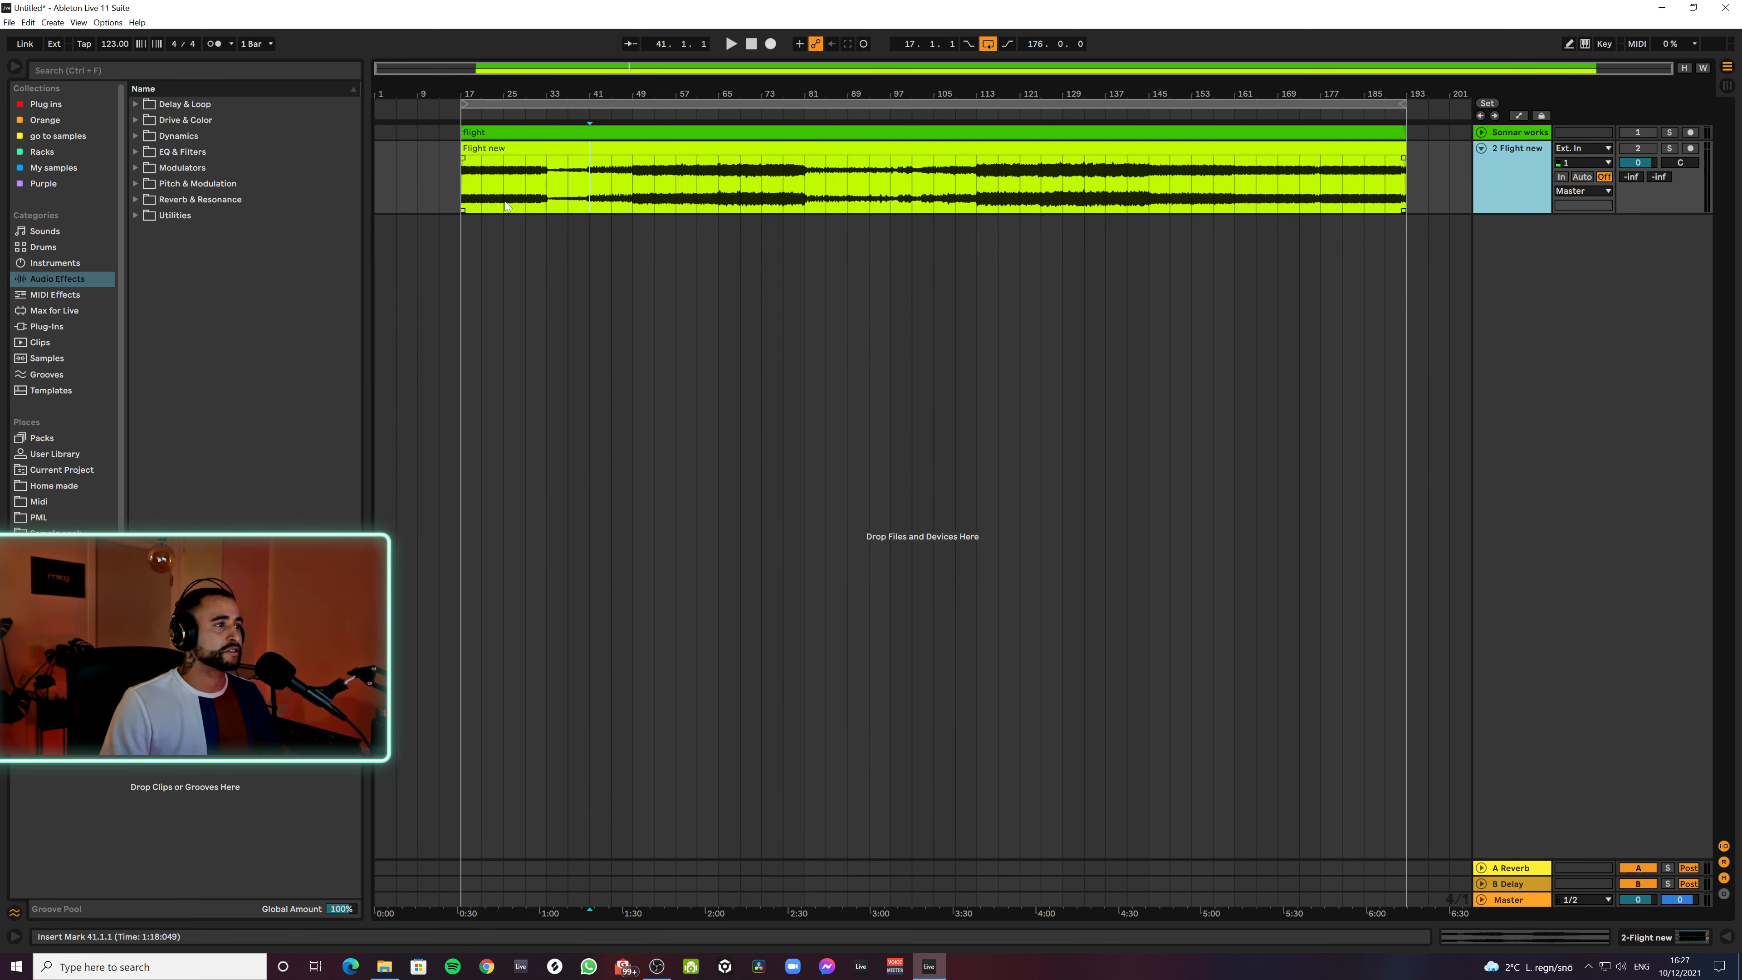
{"action": "left_click", "coordinate": [1508, 193]}
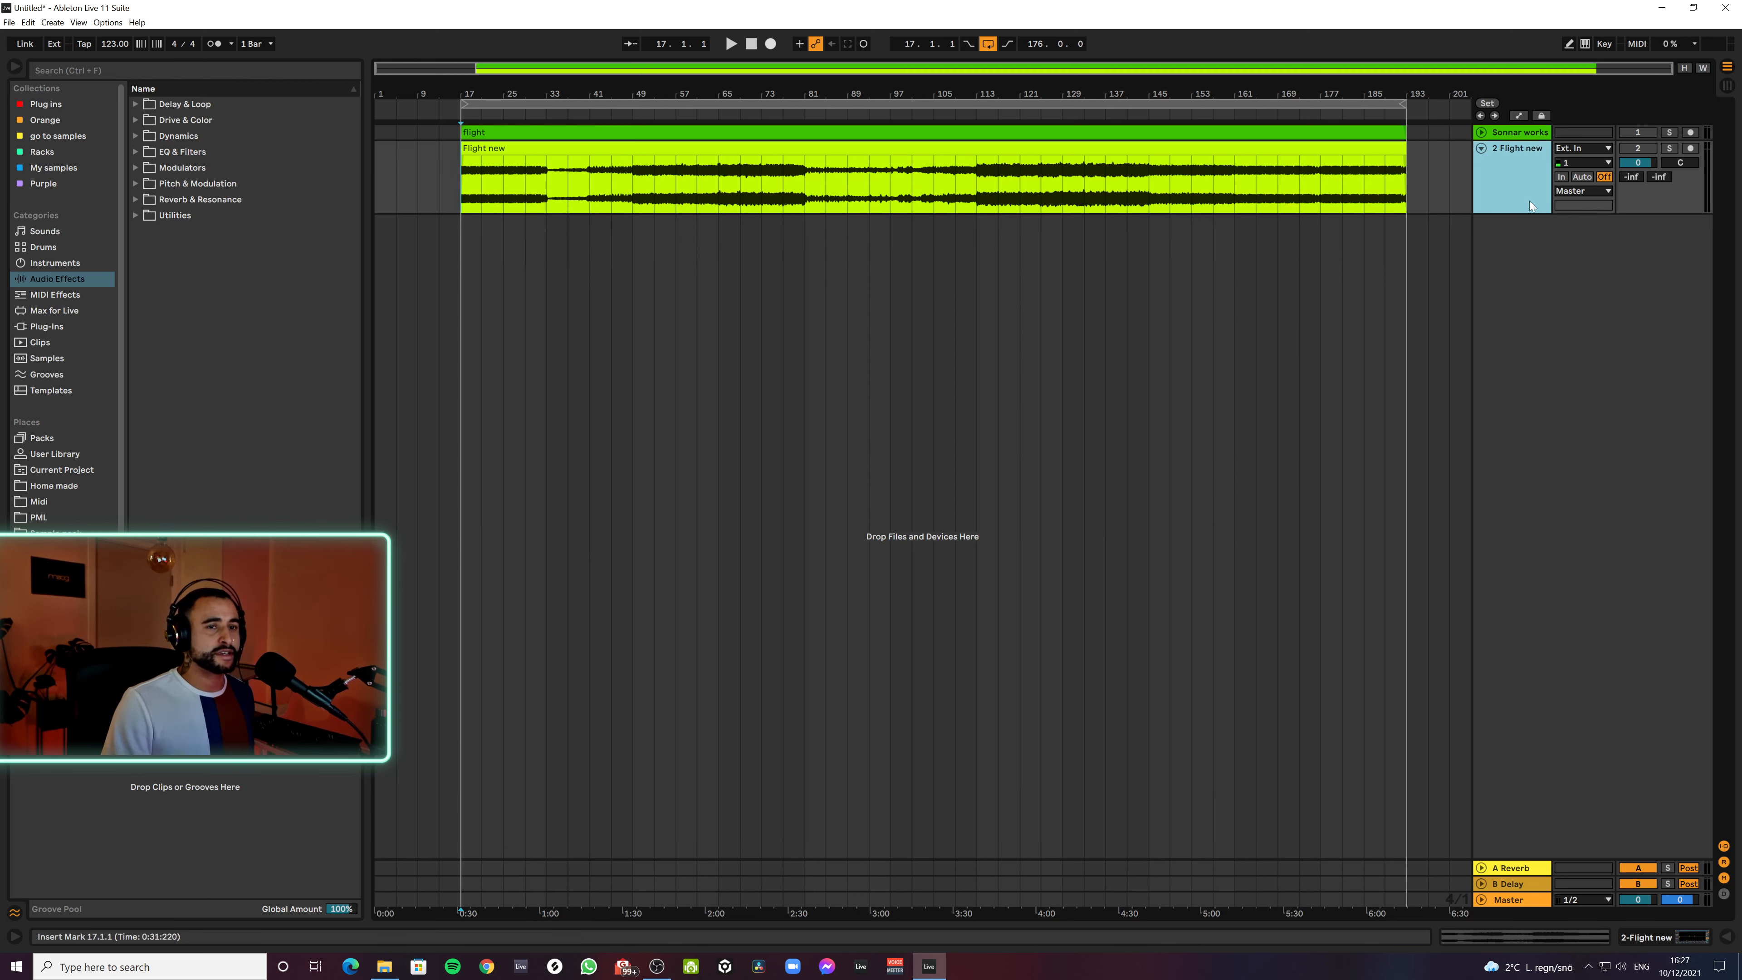
{"action": "left_click", "coordinate": [1645, 149]}
{"action": "key", "text": "space"}
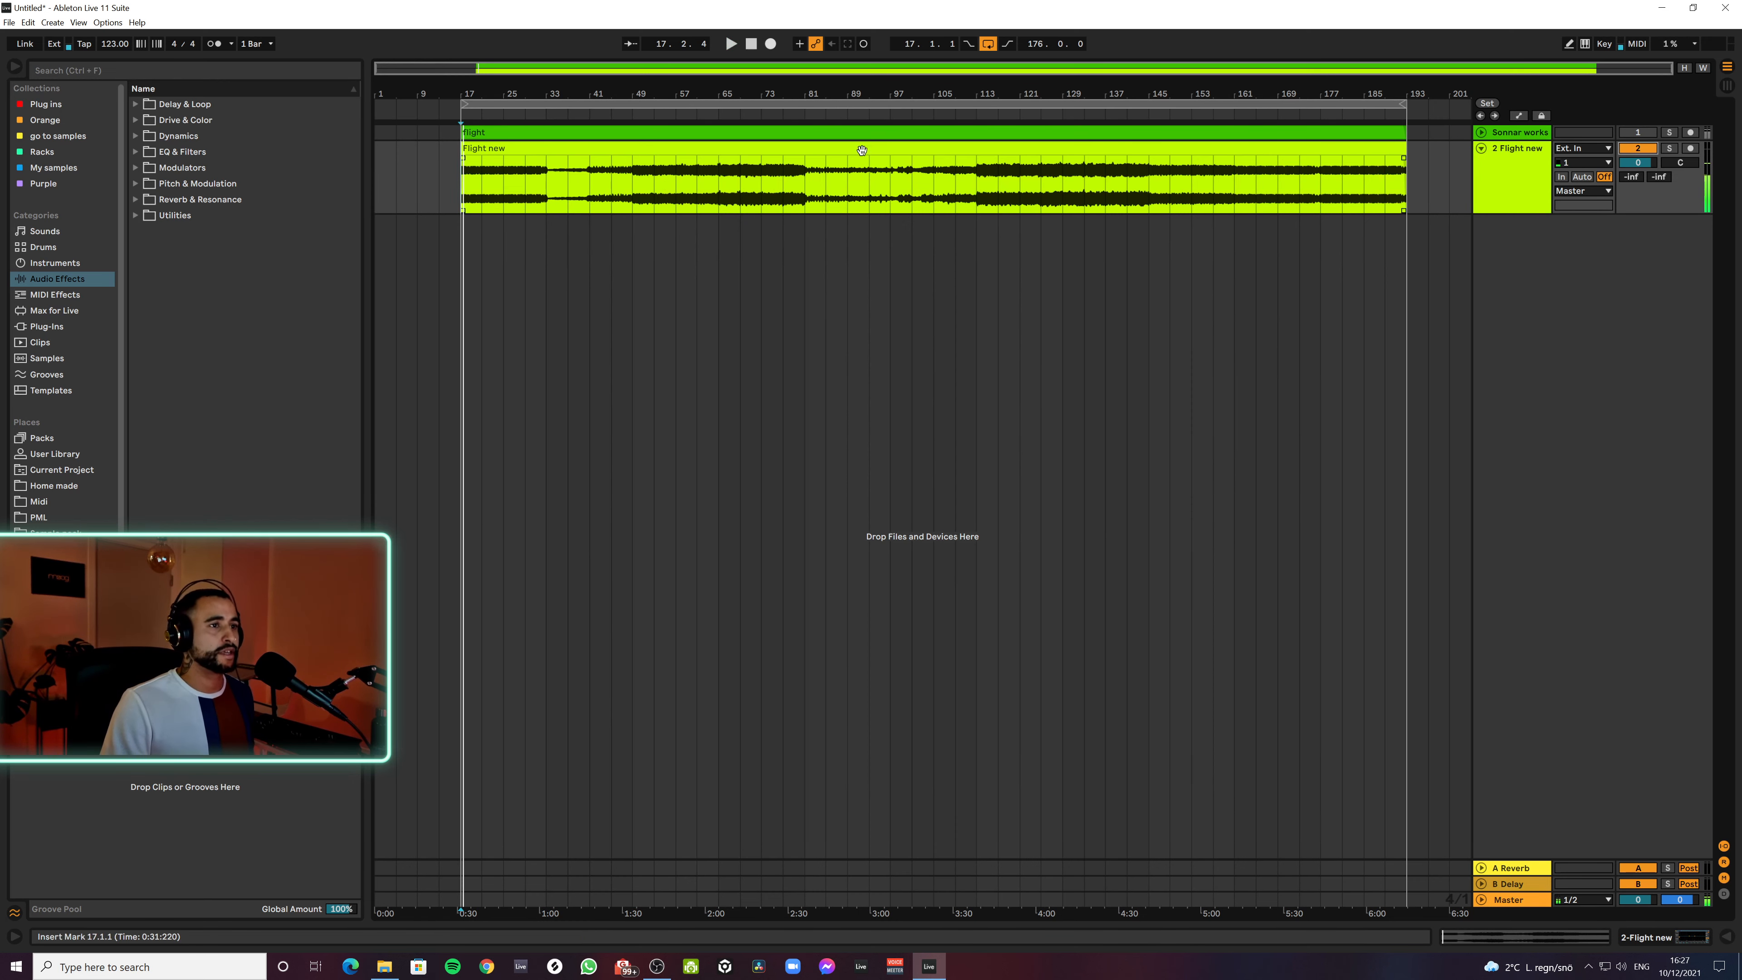
View the Flight new clip's waveform, hide the detail view and play the track from bar 41
{"action": "double_click", "coordinate": [833, 147]}
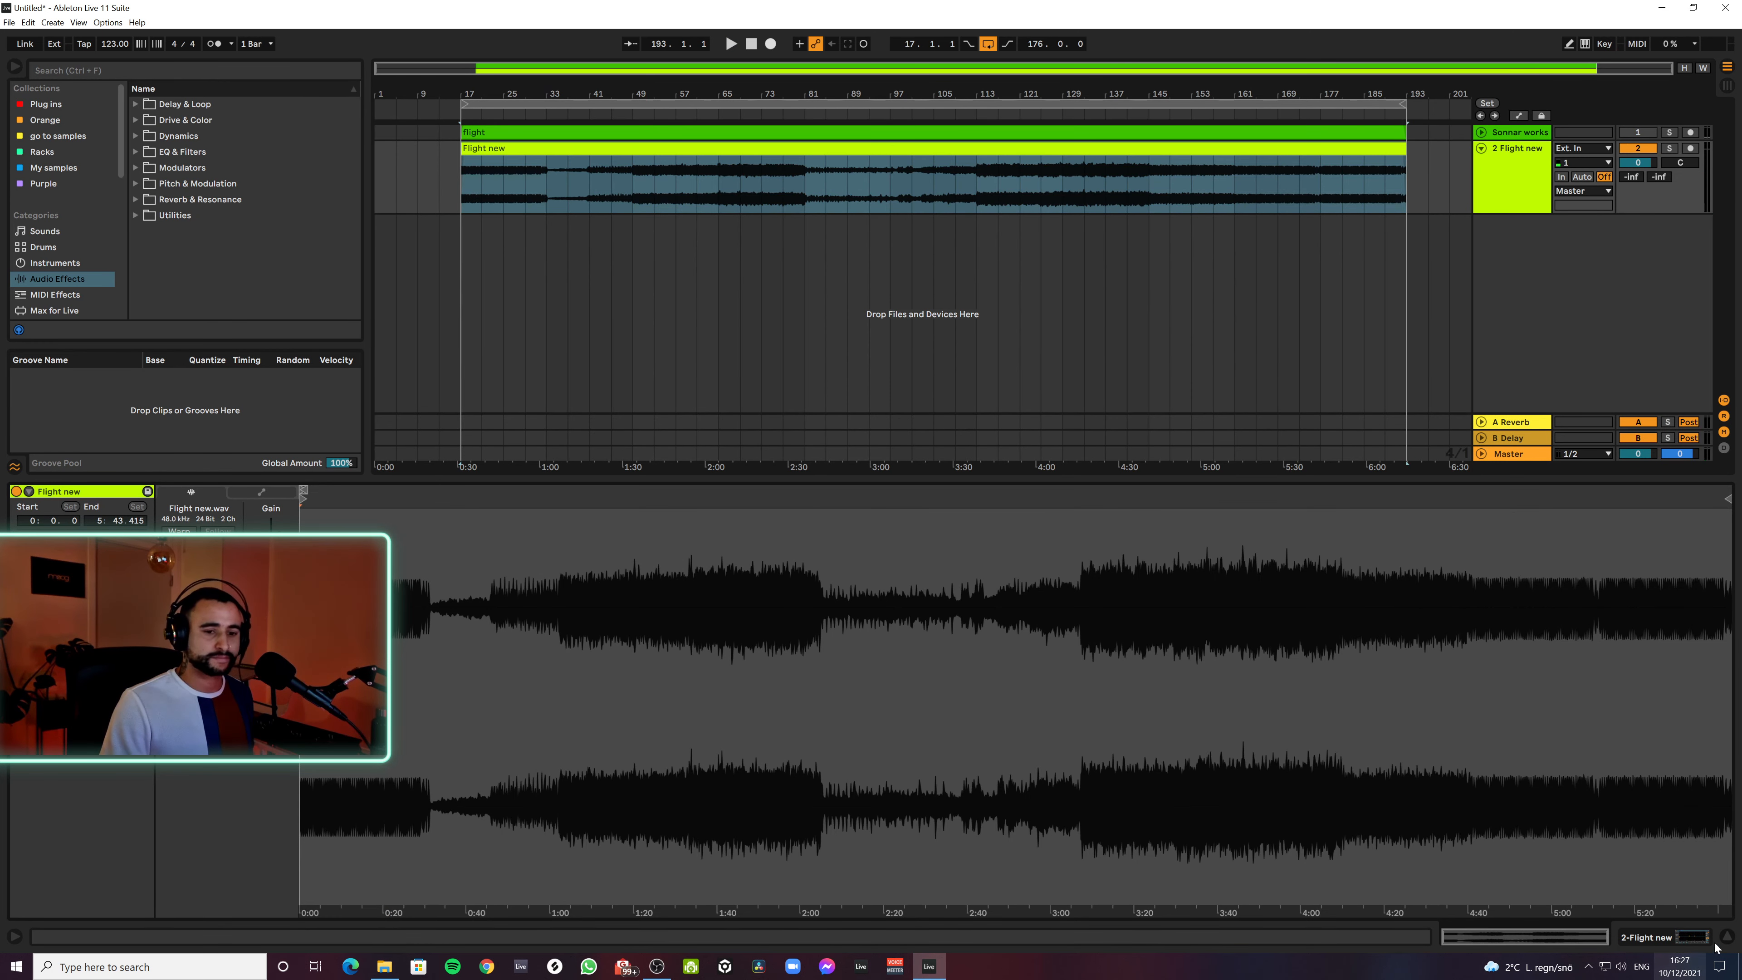
{"action": "left_click", "coordinate": [1729, 939]}
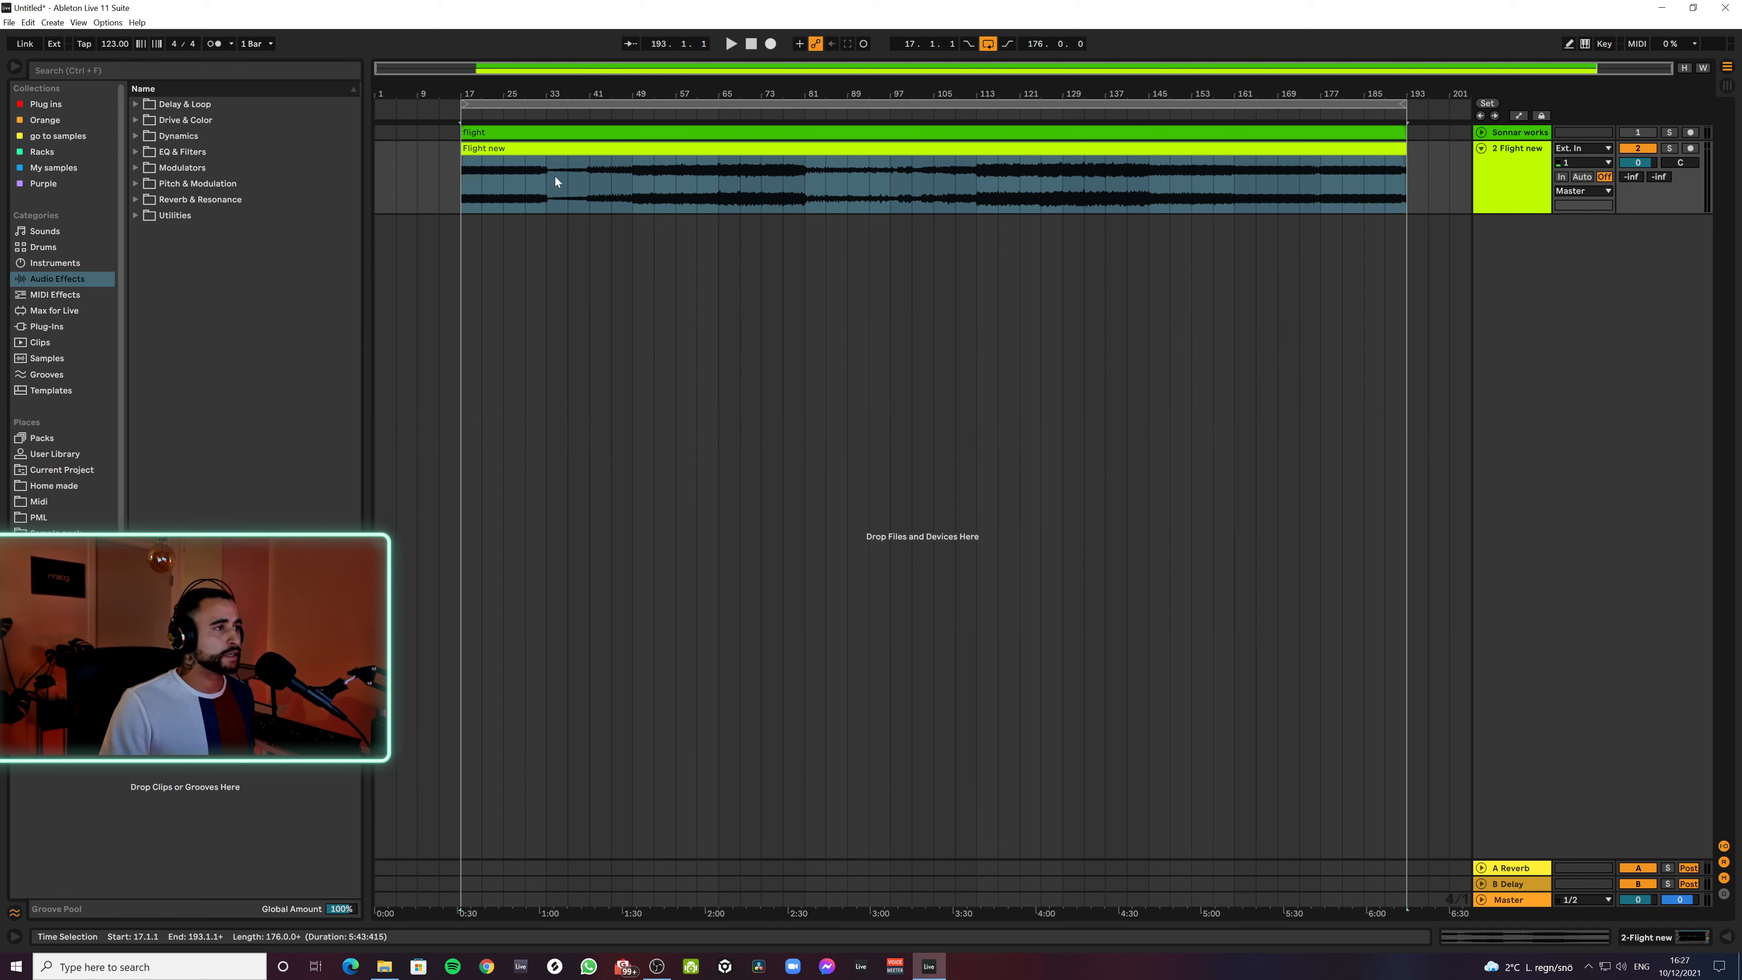
{"action": "left_click", "coordinate": [585, 177]}
{"action": "key", "text": "space"}
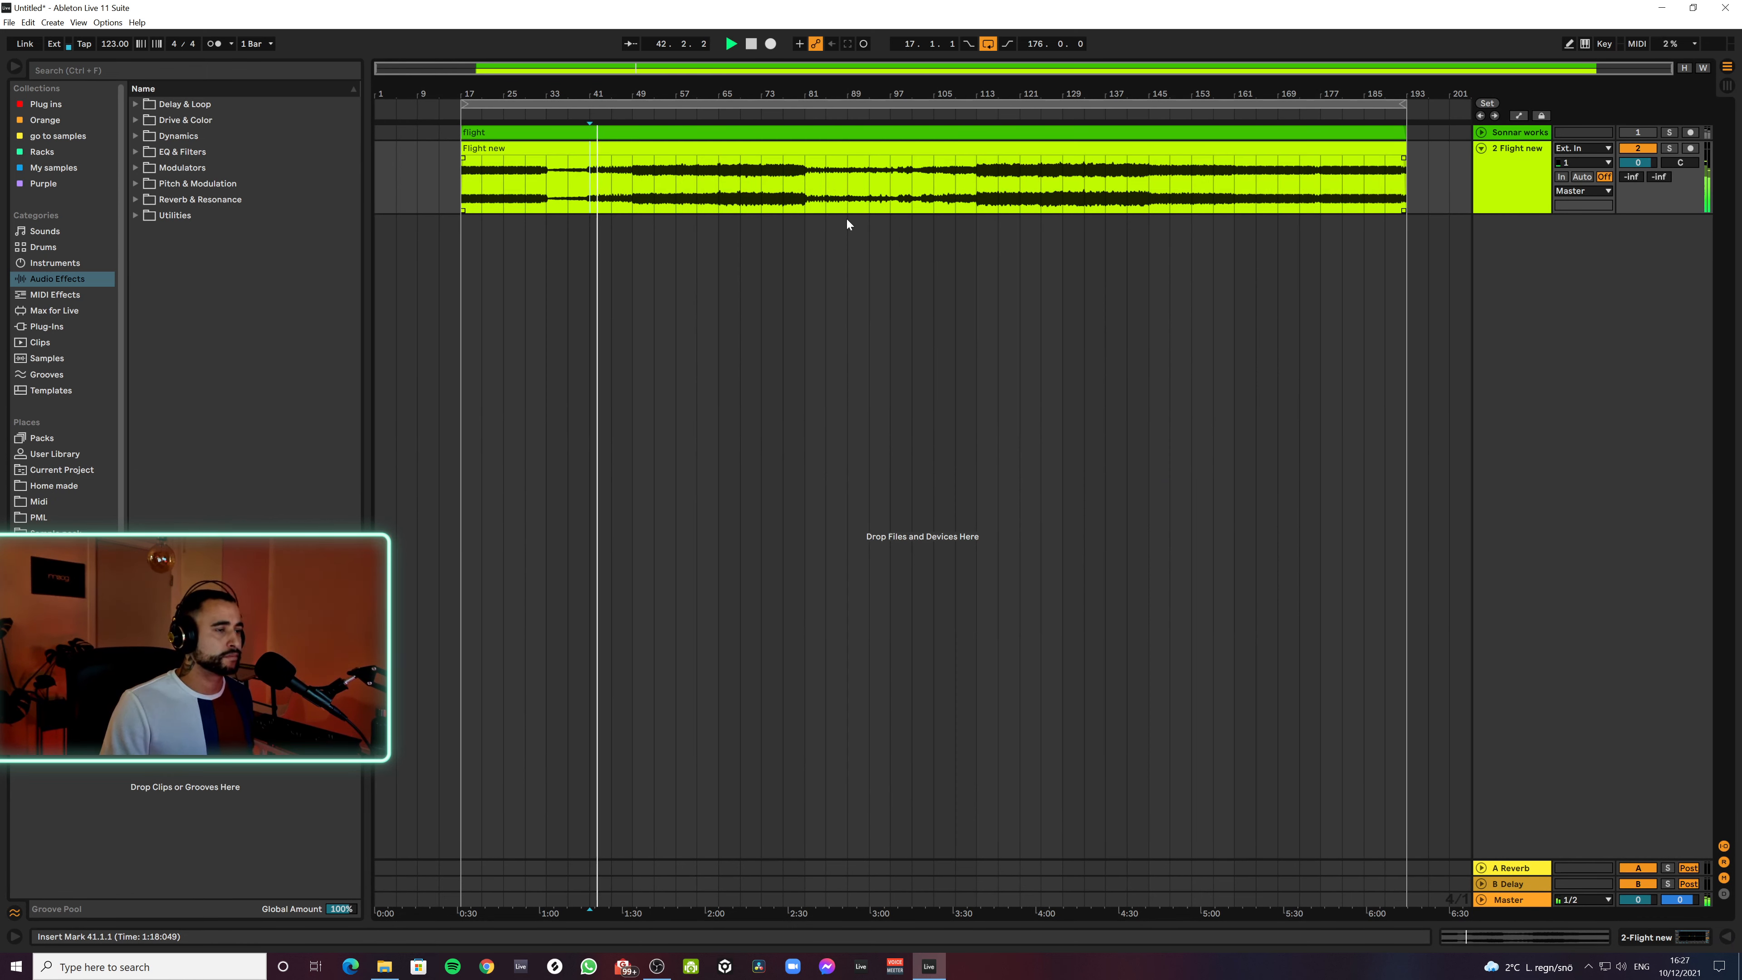
Check the Master level in the Session View mixer with the detail view hidden, stop playback and return to the Arrangement View
{"action": "left_click", "coordinate": [1527, 904]}
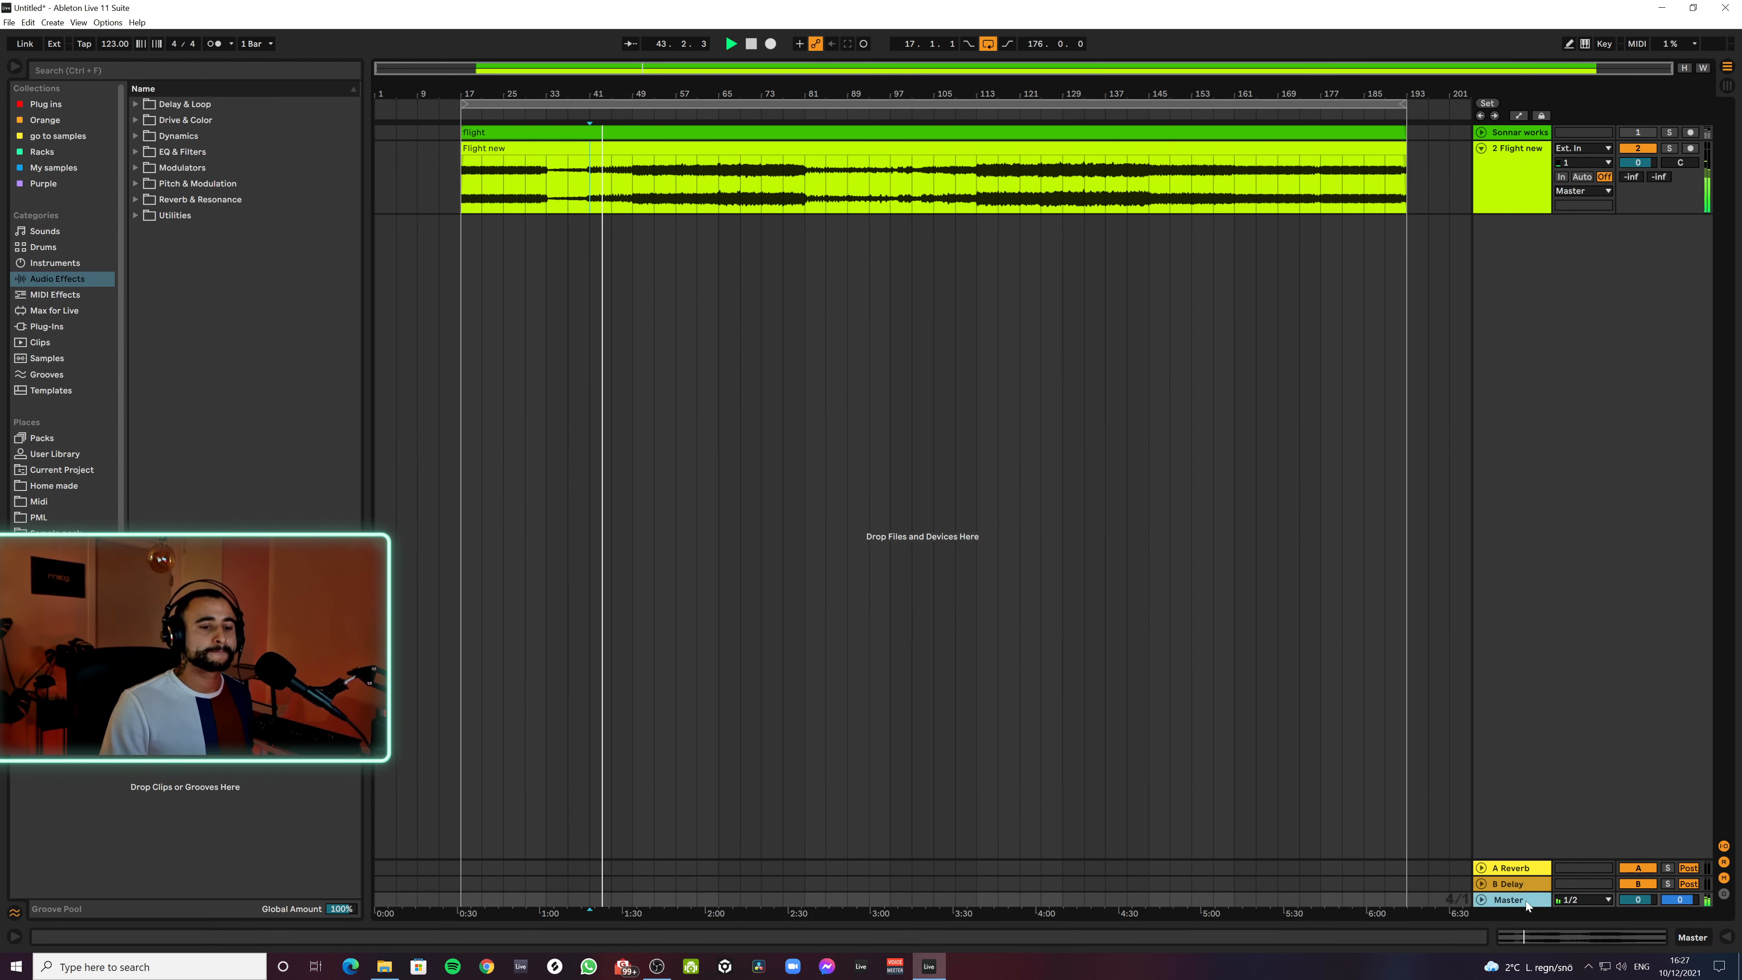
{"action": "key", "text": "Tab"}
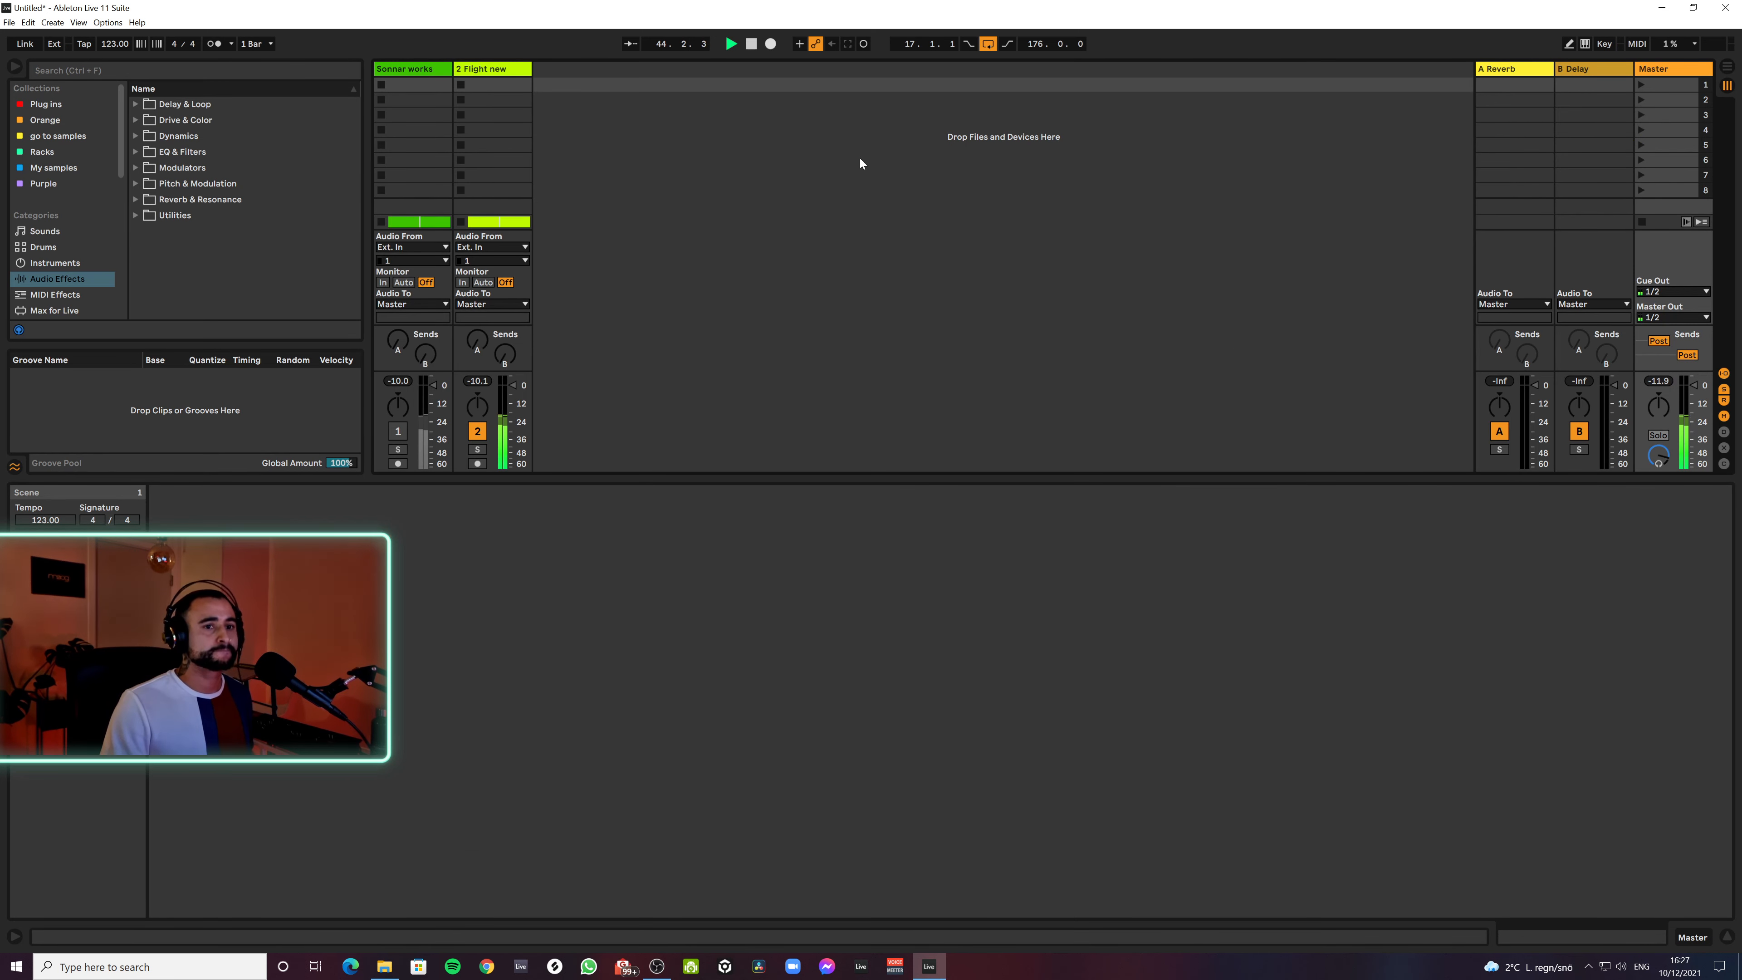
{"action": "left_click", "coordinate": [304, 71]}
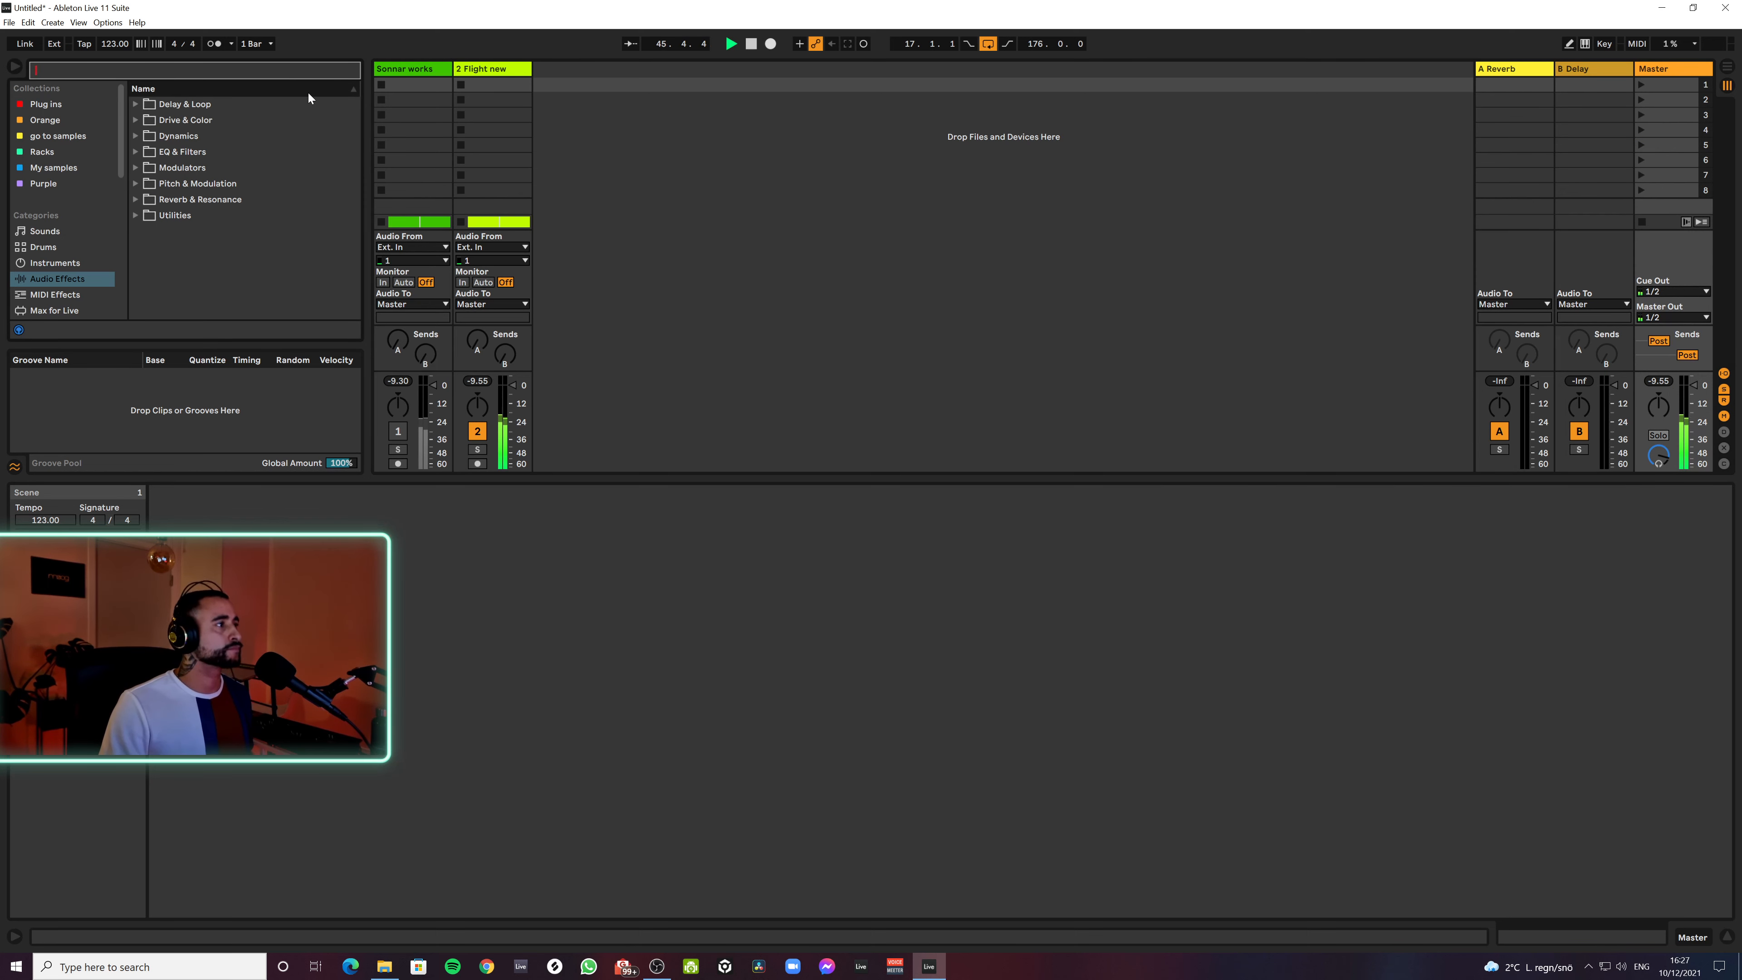
{"action": "left_click", "coordinate": [1727, 937]}
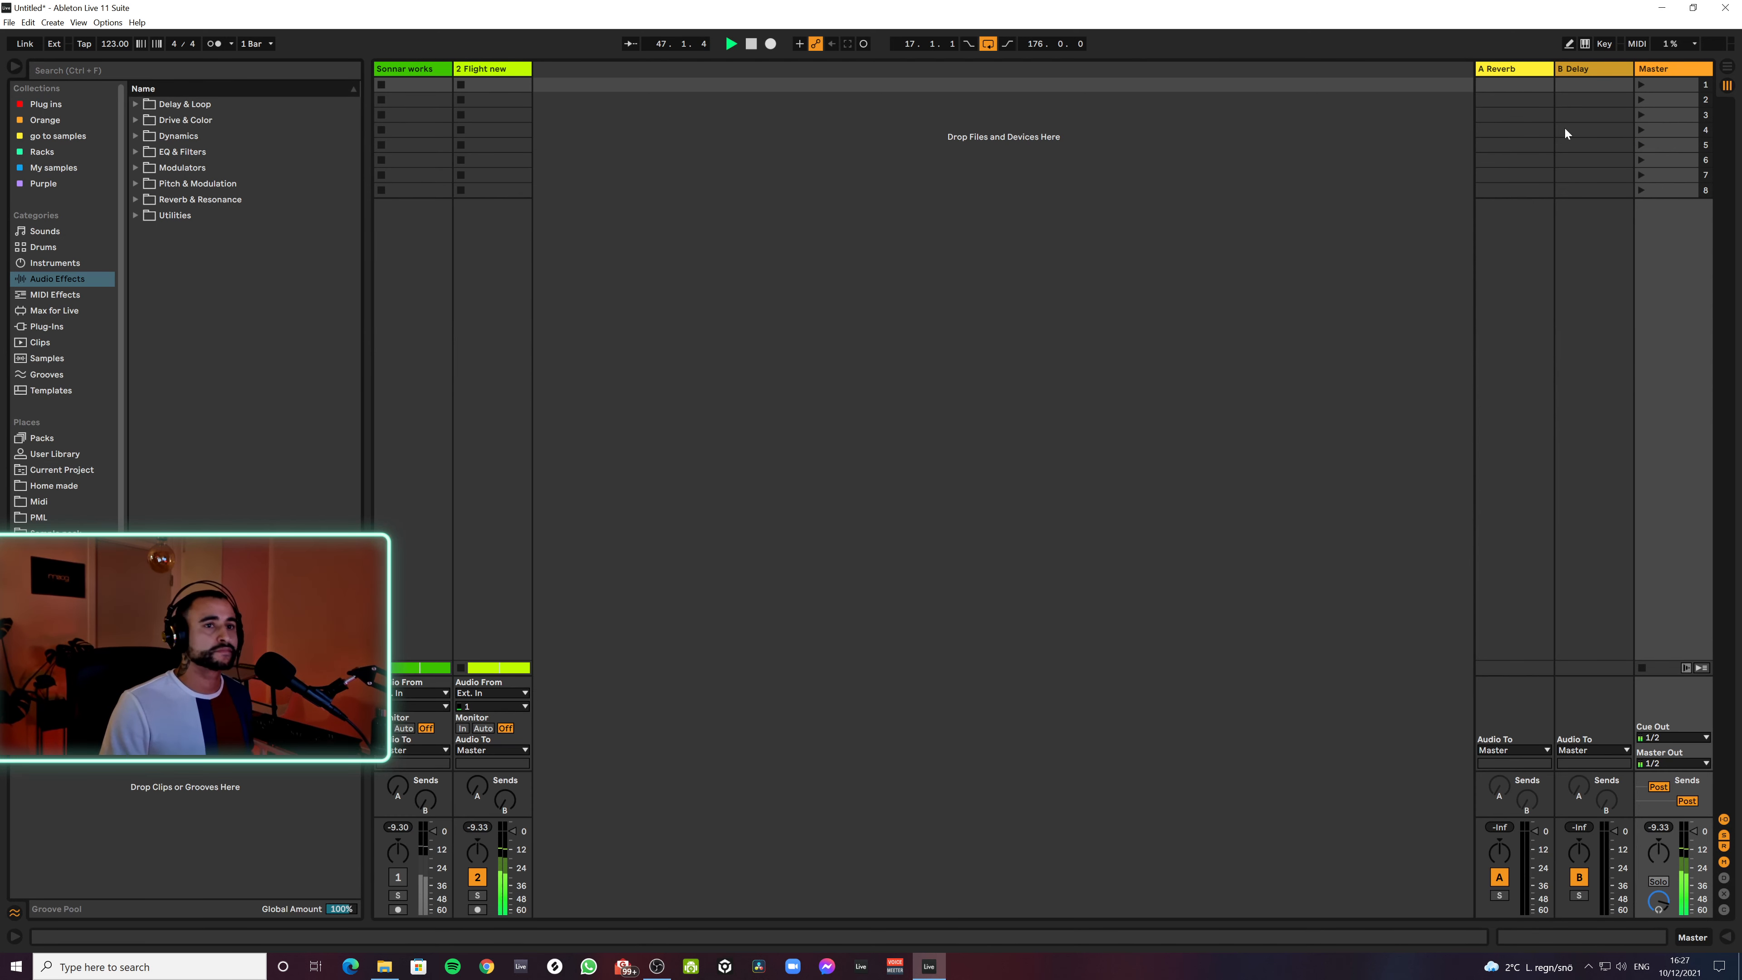
{"action": "left_click", "coordinate": [1678, 71]}
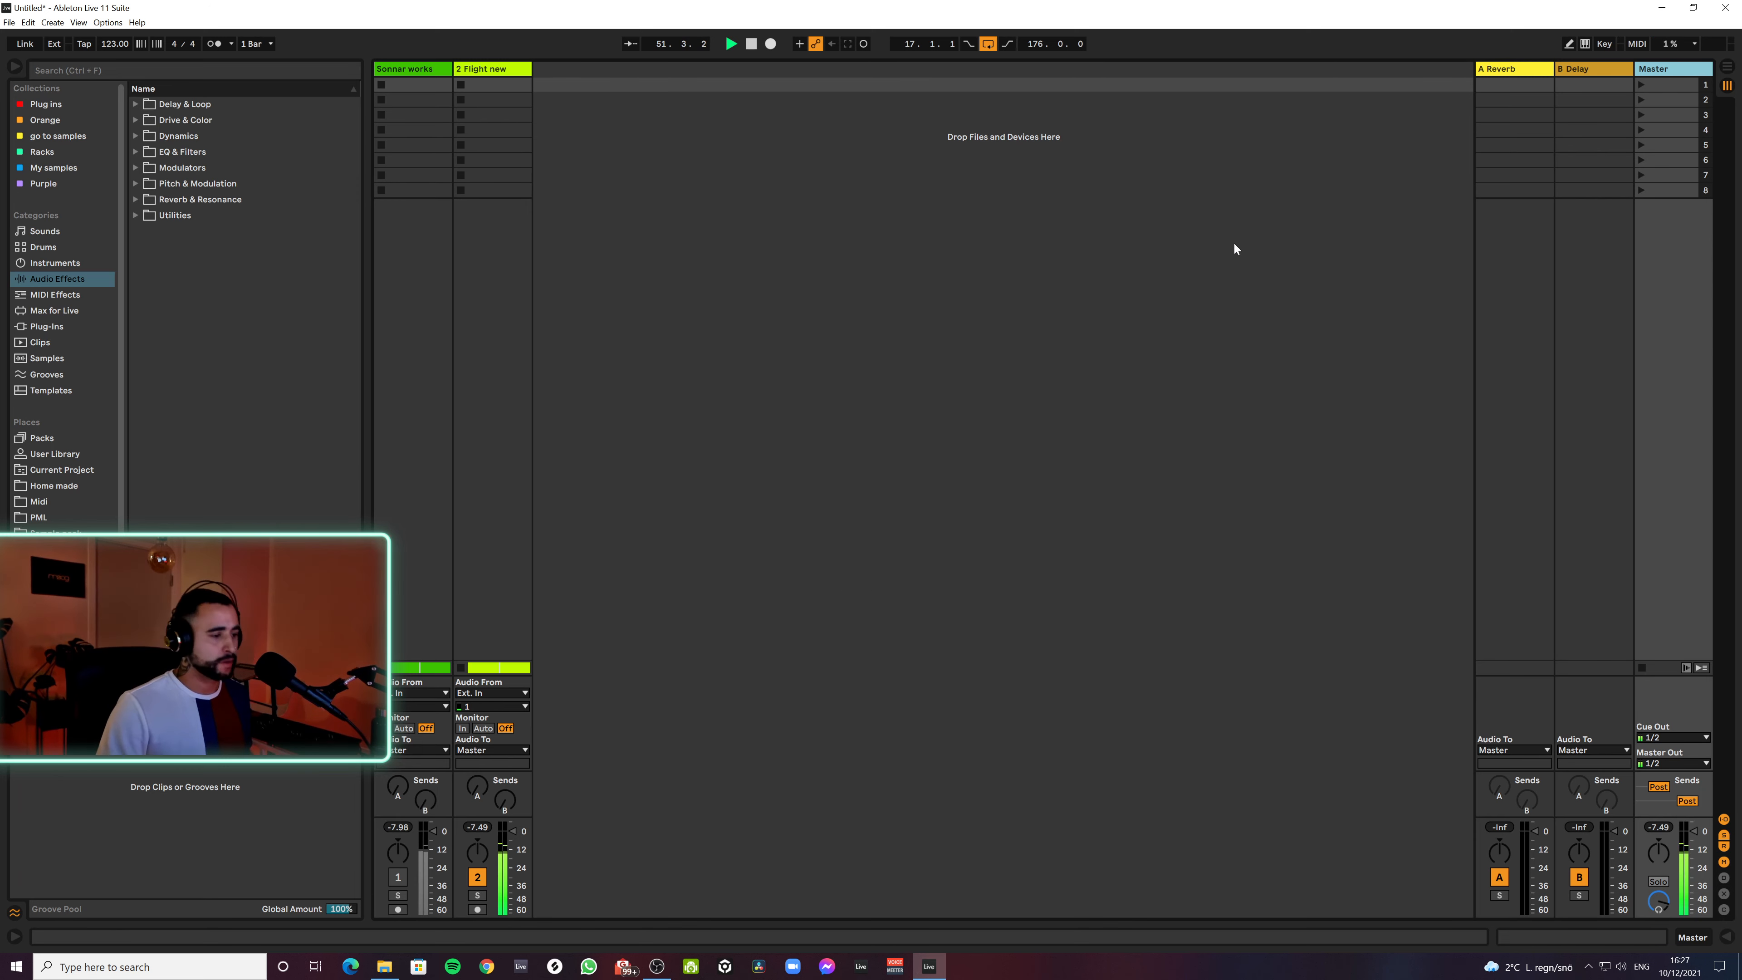
{"action": "key", "text": "space"}
{"action": "key", "text": "Tab"}
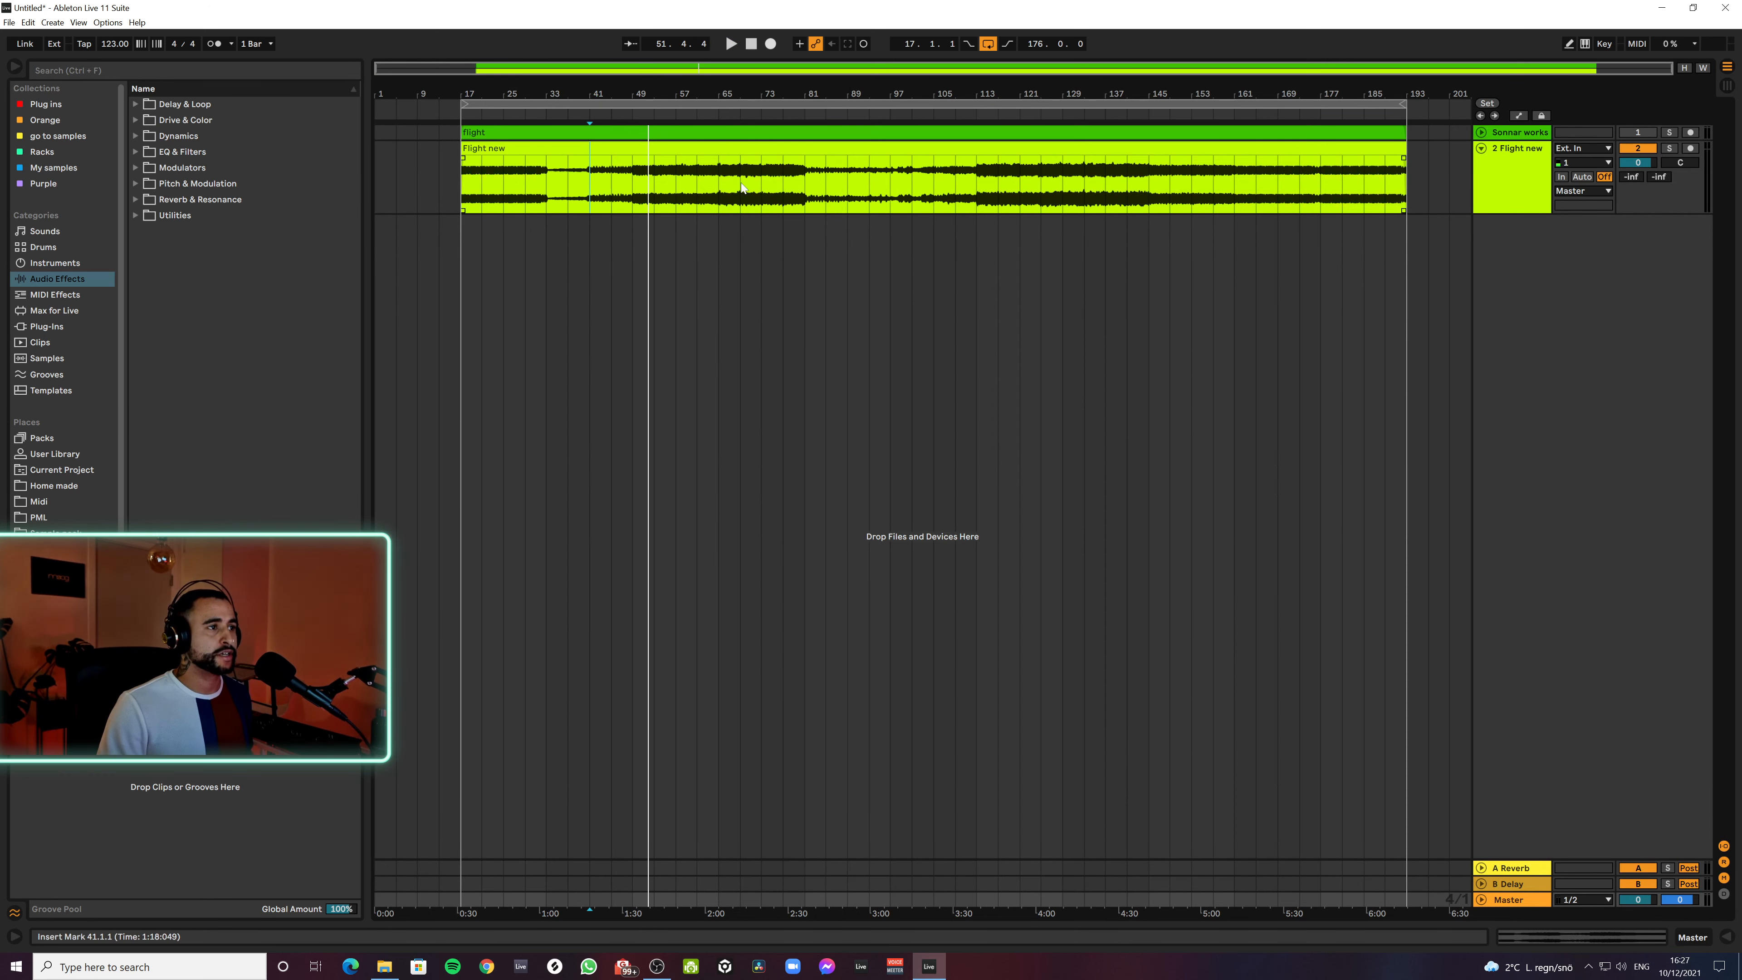
Play Flight new from bar 109 and check its peak level in the Session View mixer
{"action": "left_click", "coordinate": [1503, 185]}
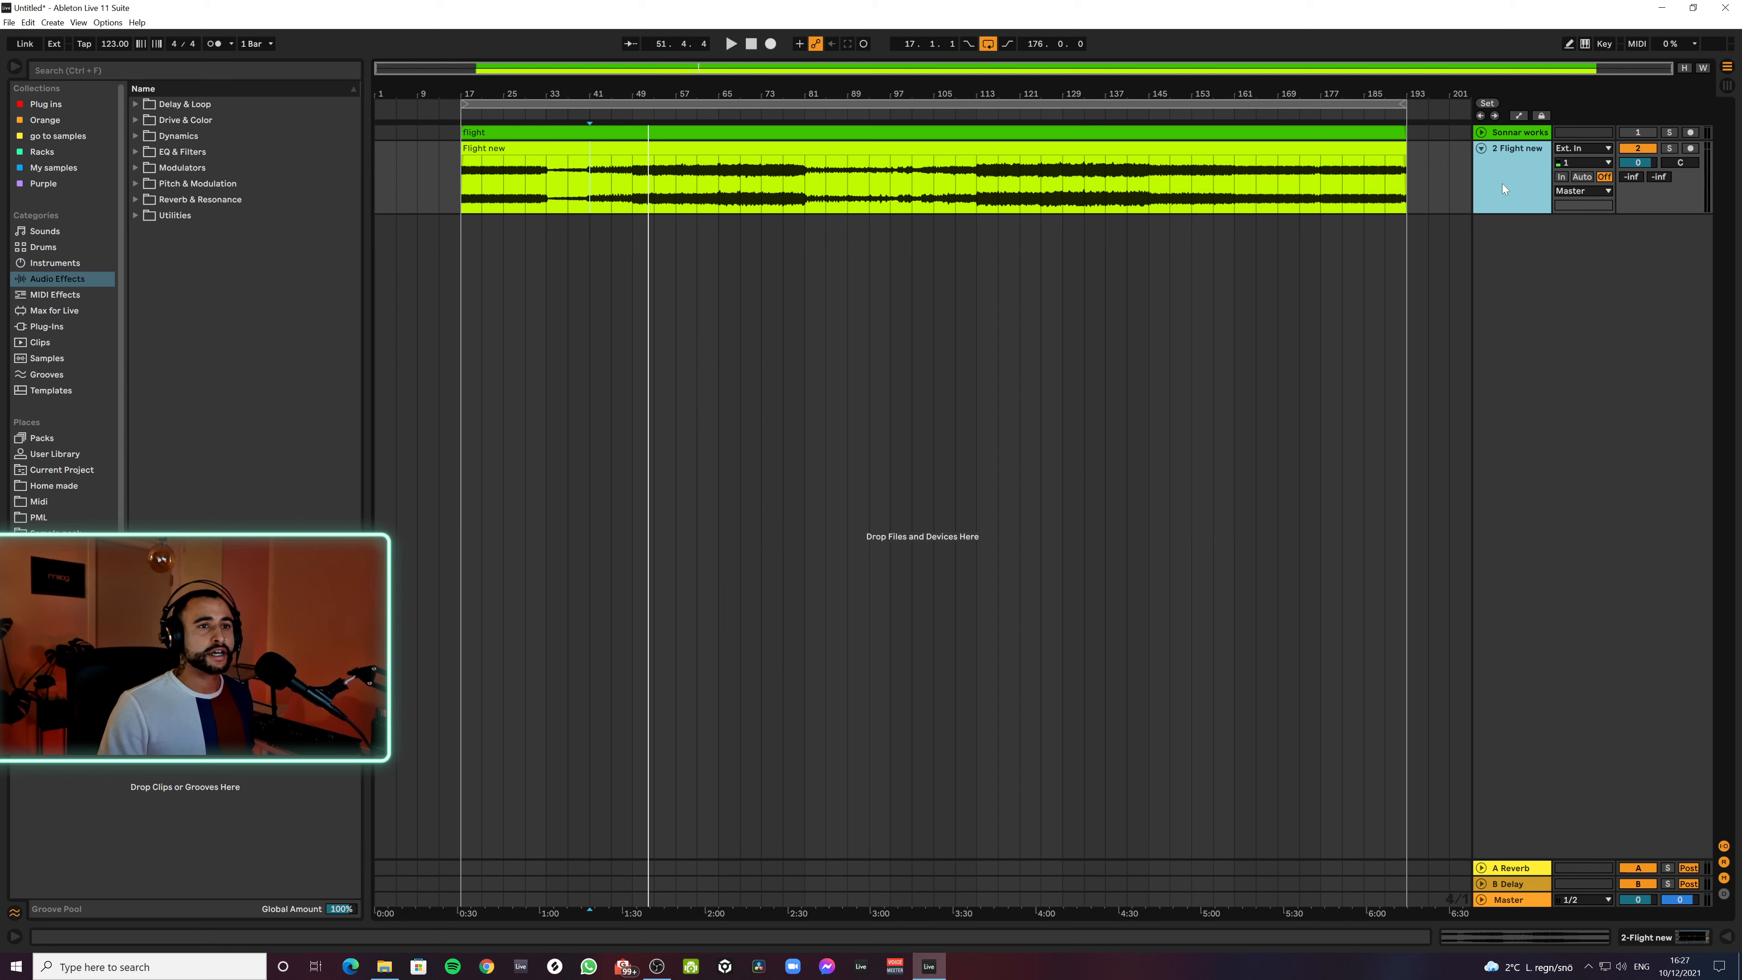
{"action": "left_click", "coordinate": [974, 191]}
{"action": "key", "text": "space"}
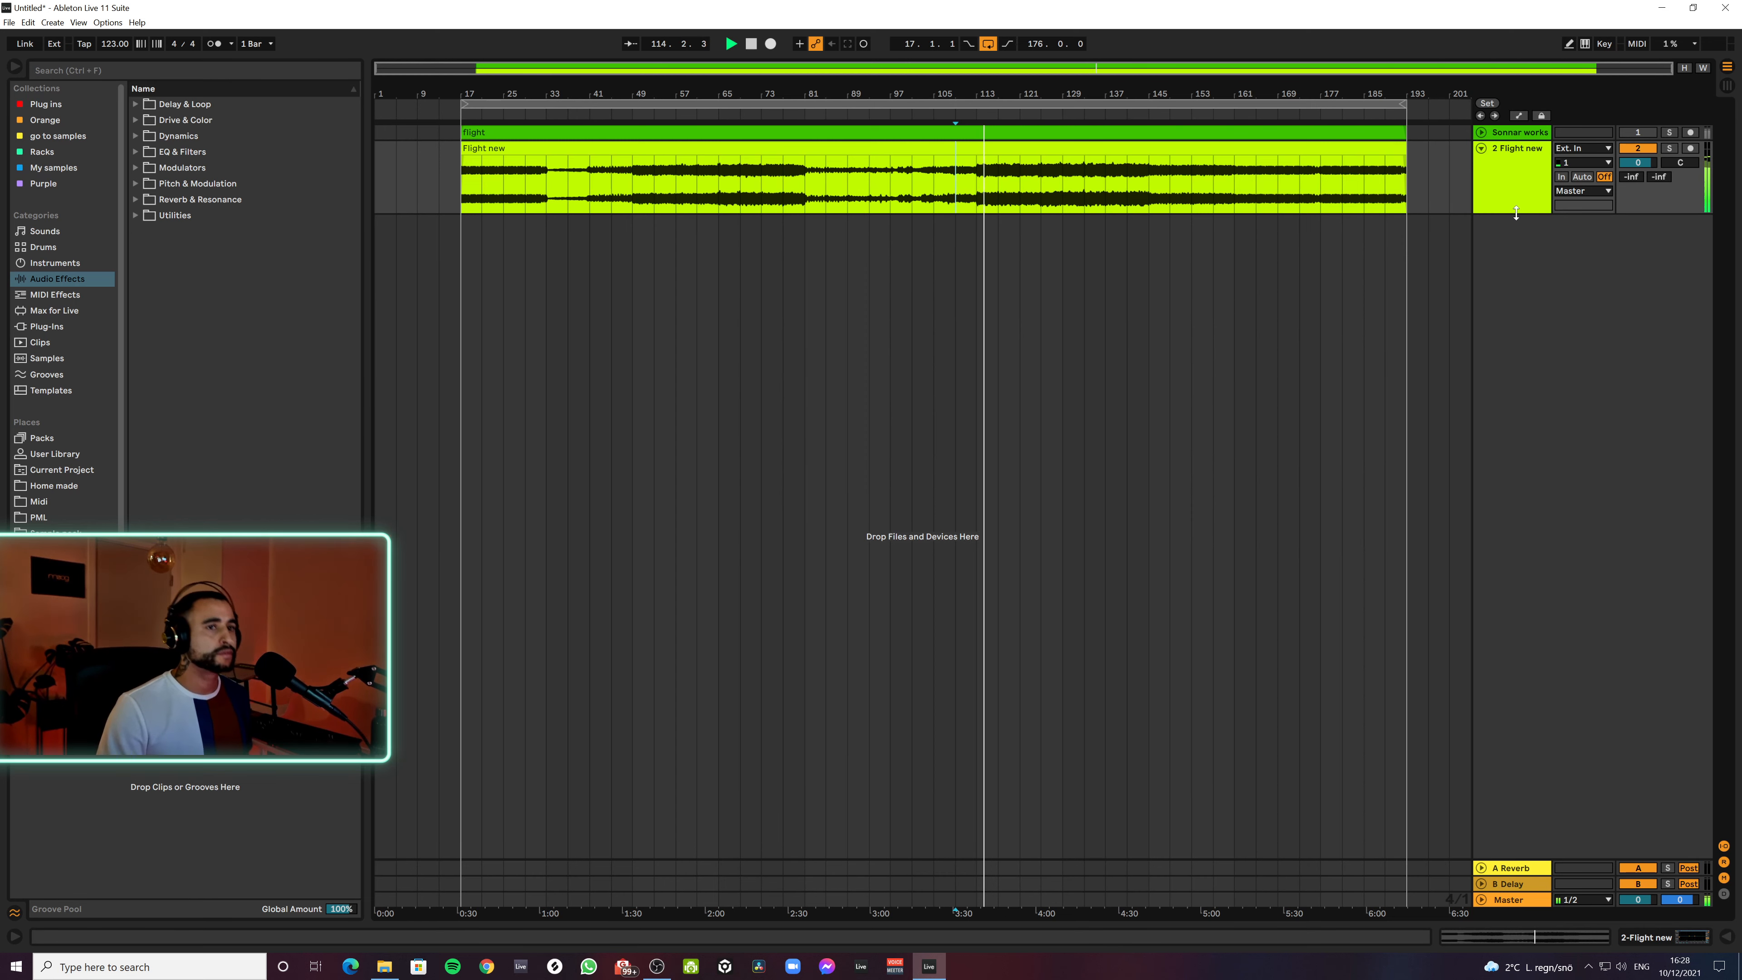
{"action": "key", "text": "Tab"}
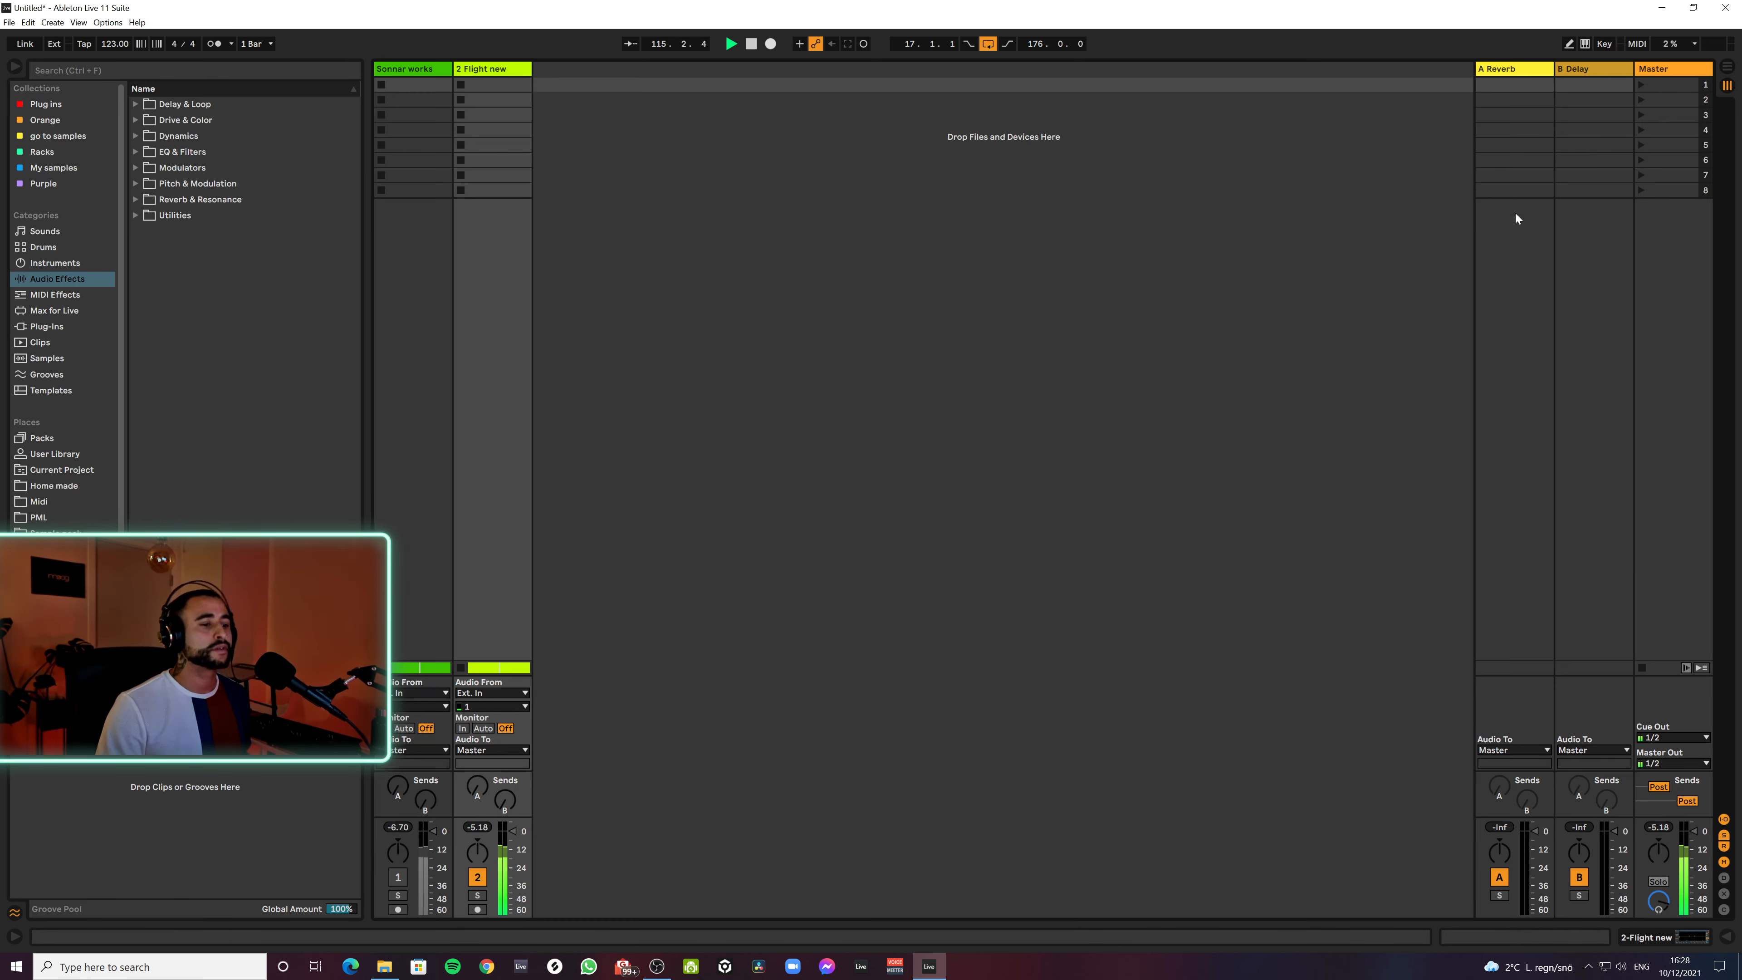
{"action": "key", "text": "space"}
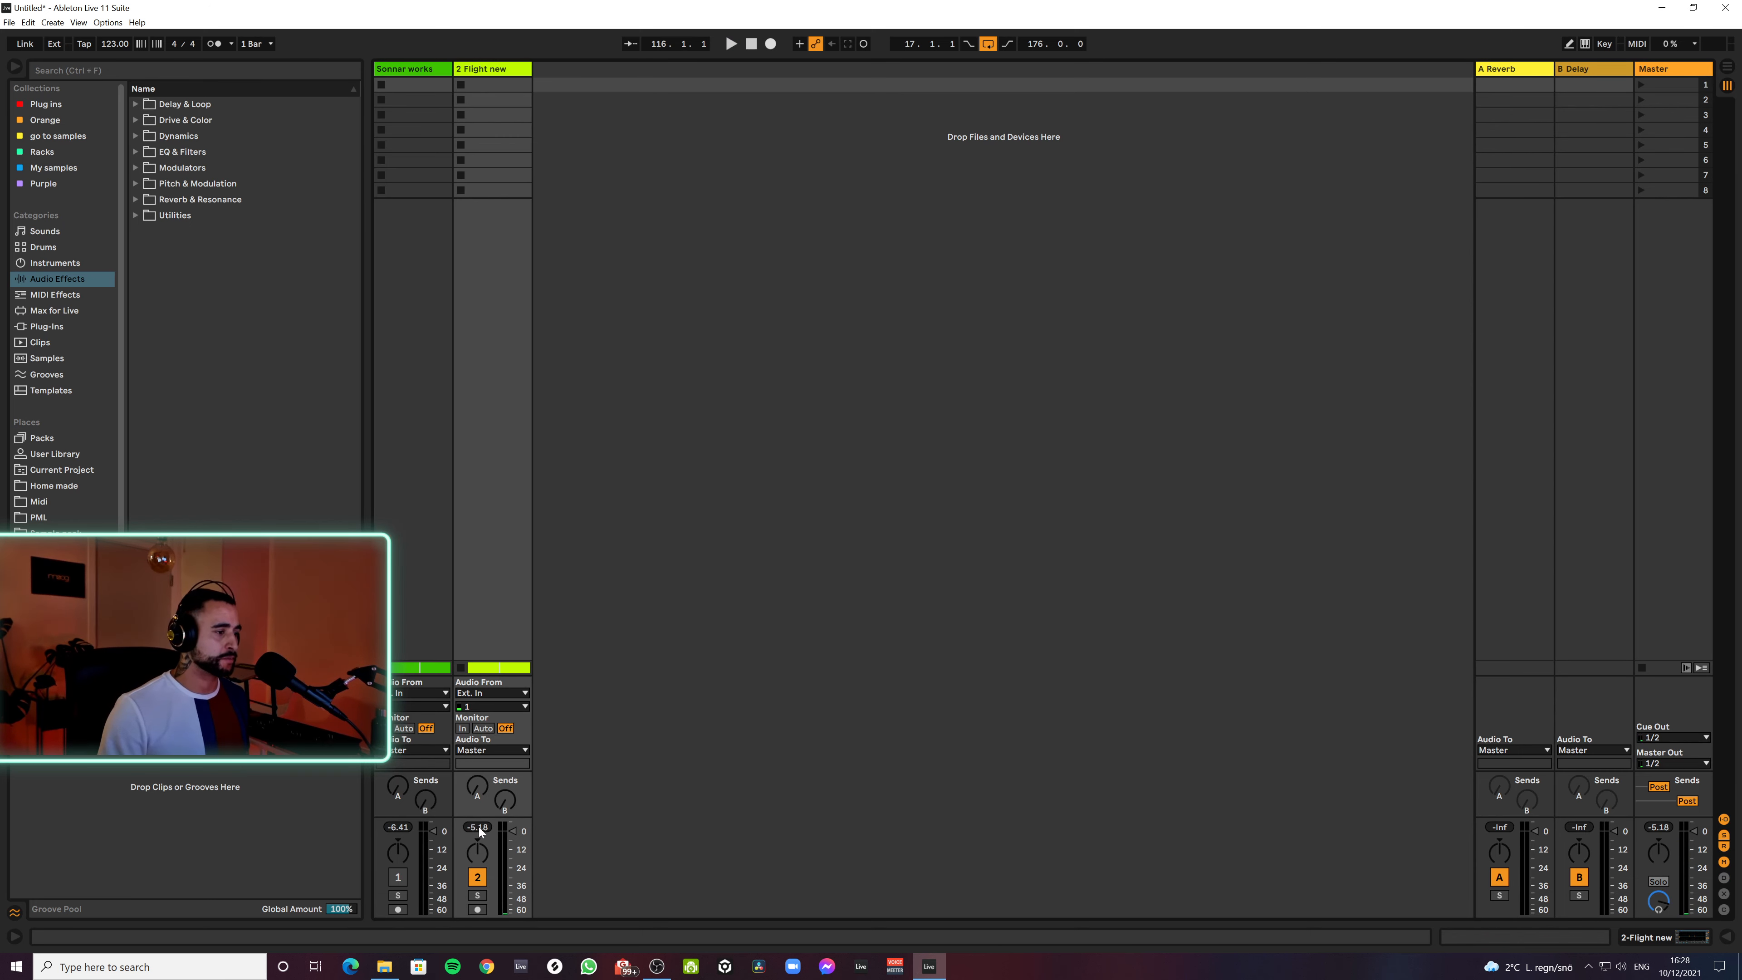
{"action": "key", "text": "Tab"}
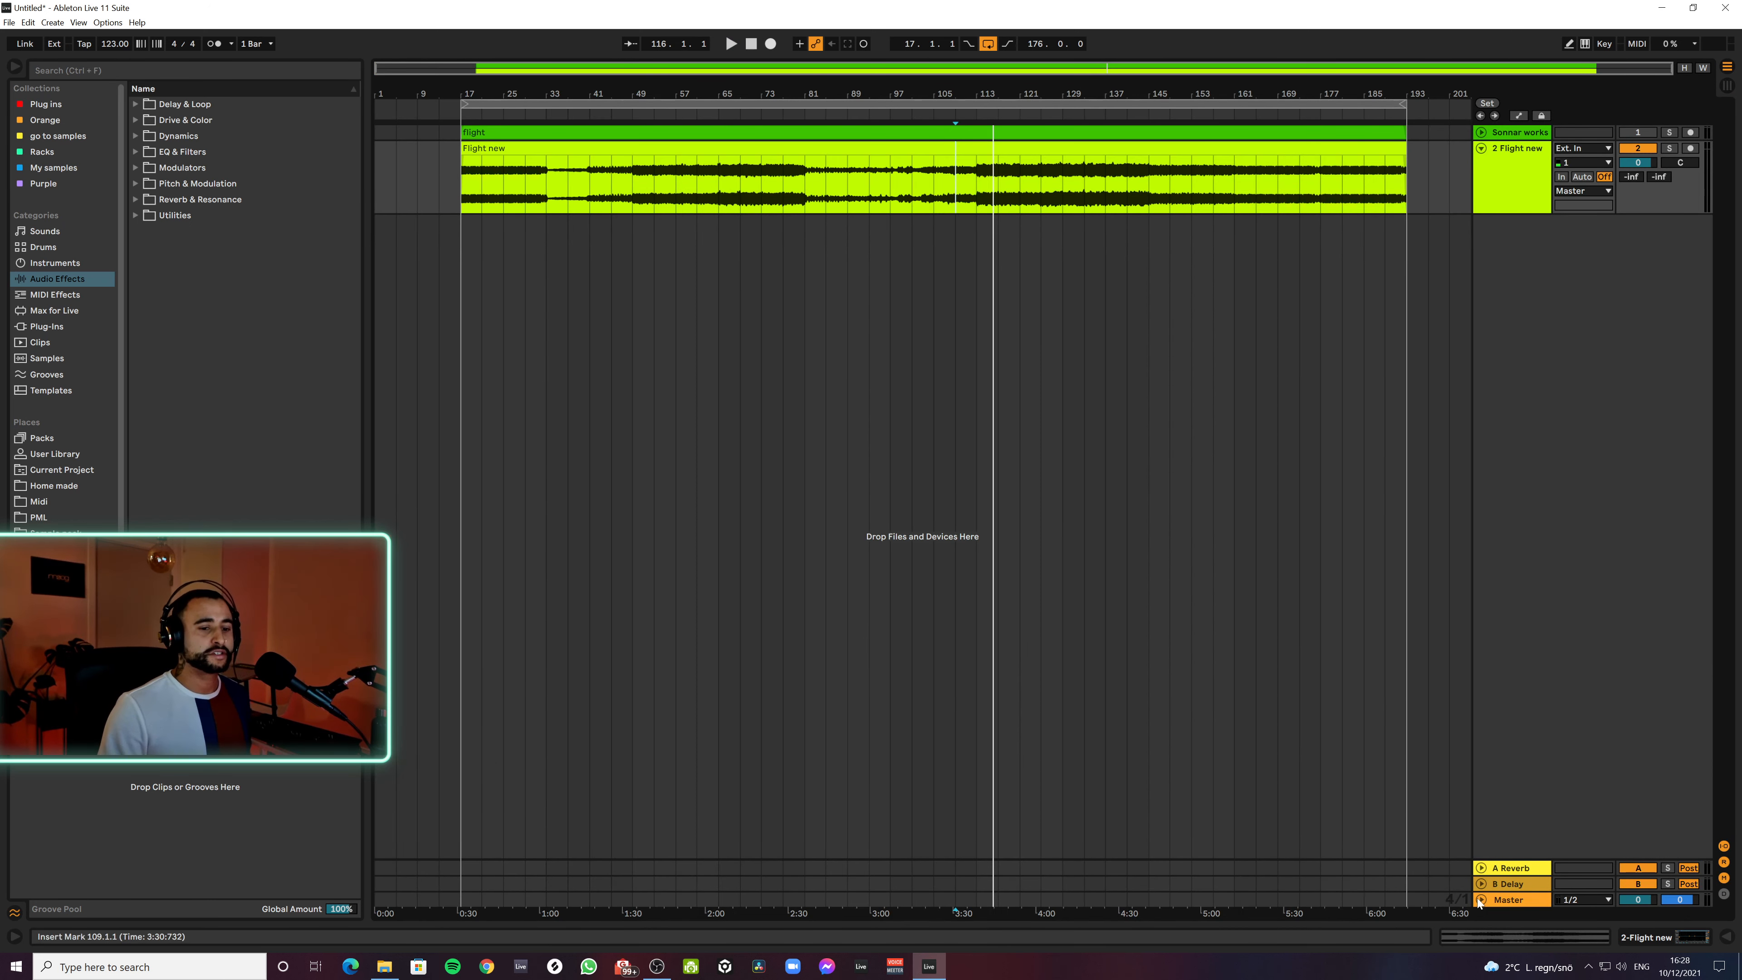
Search all browser results for "glue" and load the Mastering - Catch Peaks preset onto the Master track
{"action": "left_click", "coordinate": [1521, 901]}
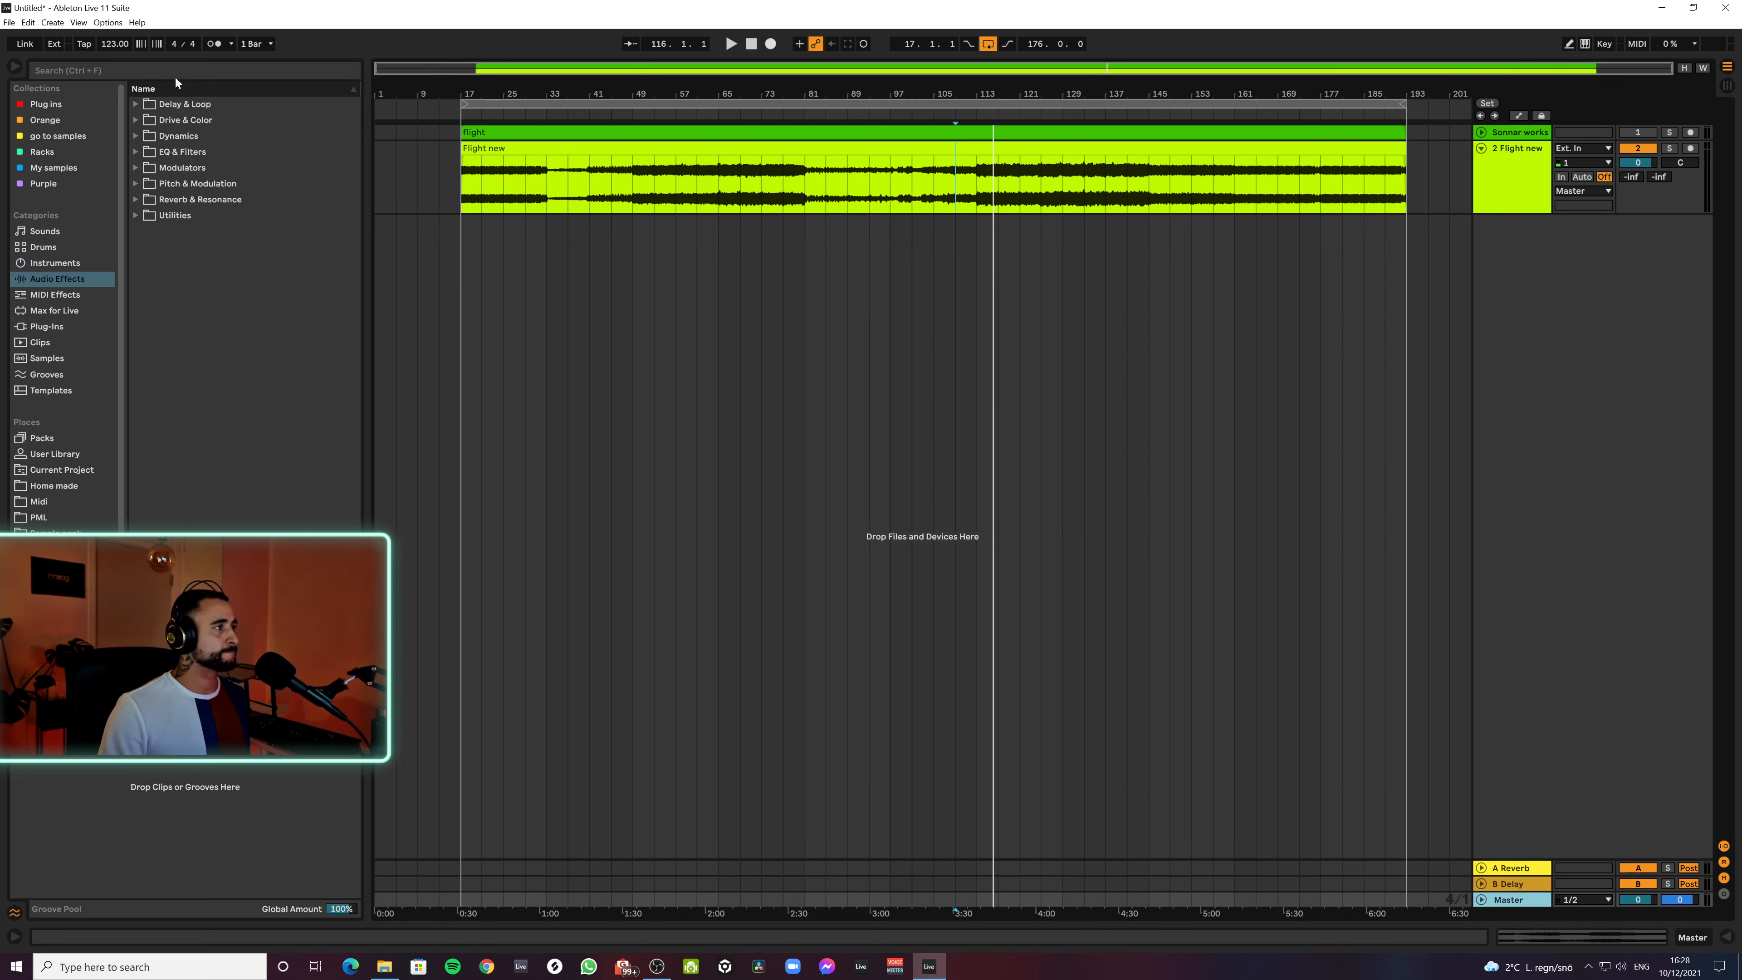
{"action": "left_click", "coordinate": [1726, 937]}
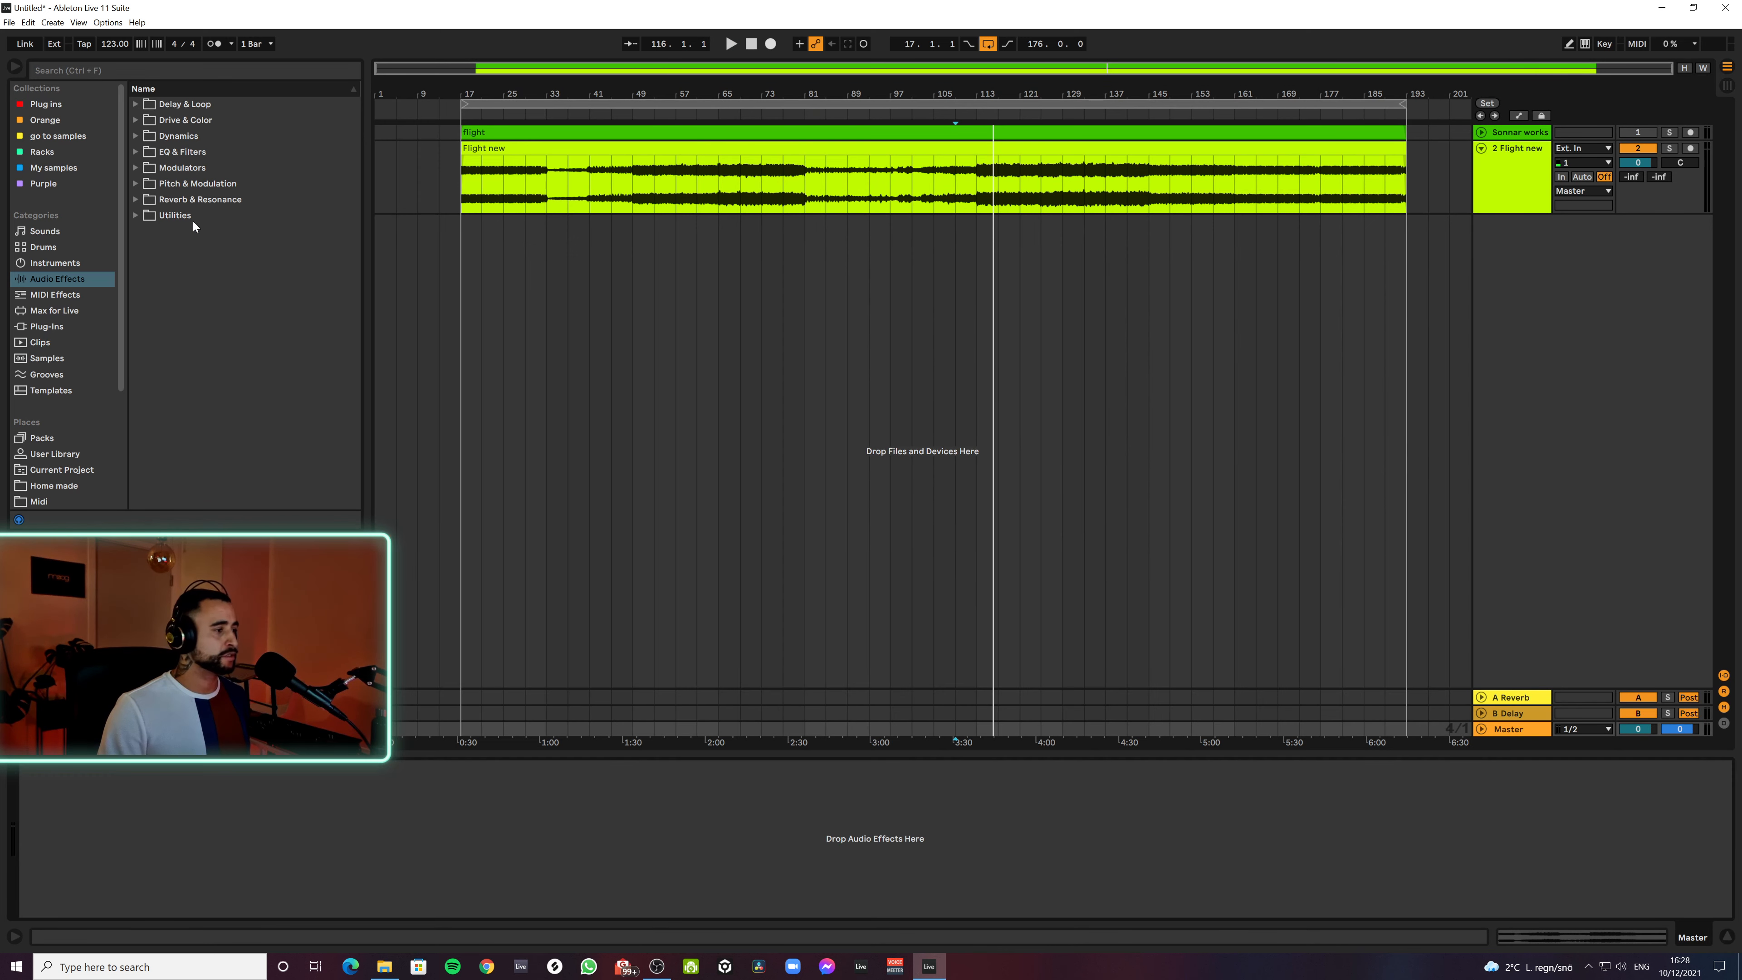
{"action": "left_click", "coordinate": [191, 72]}
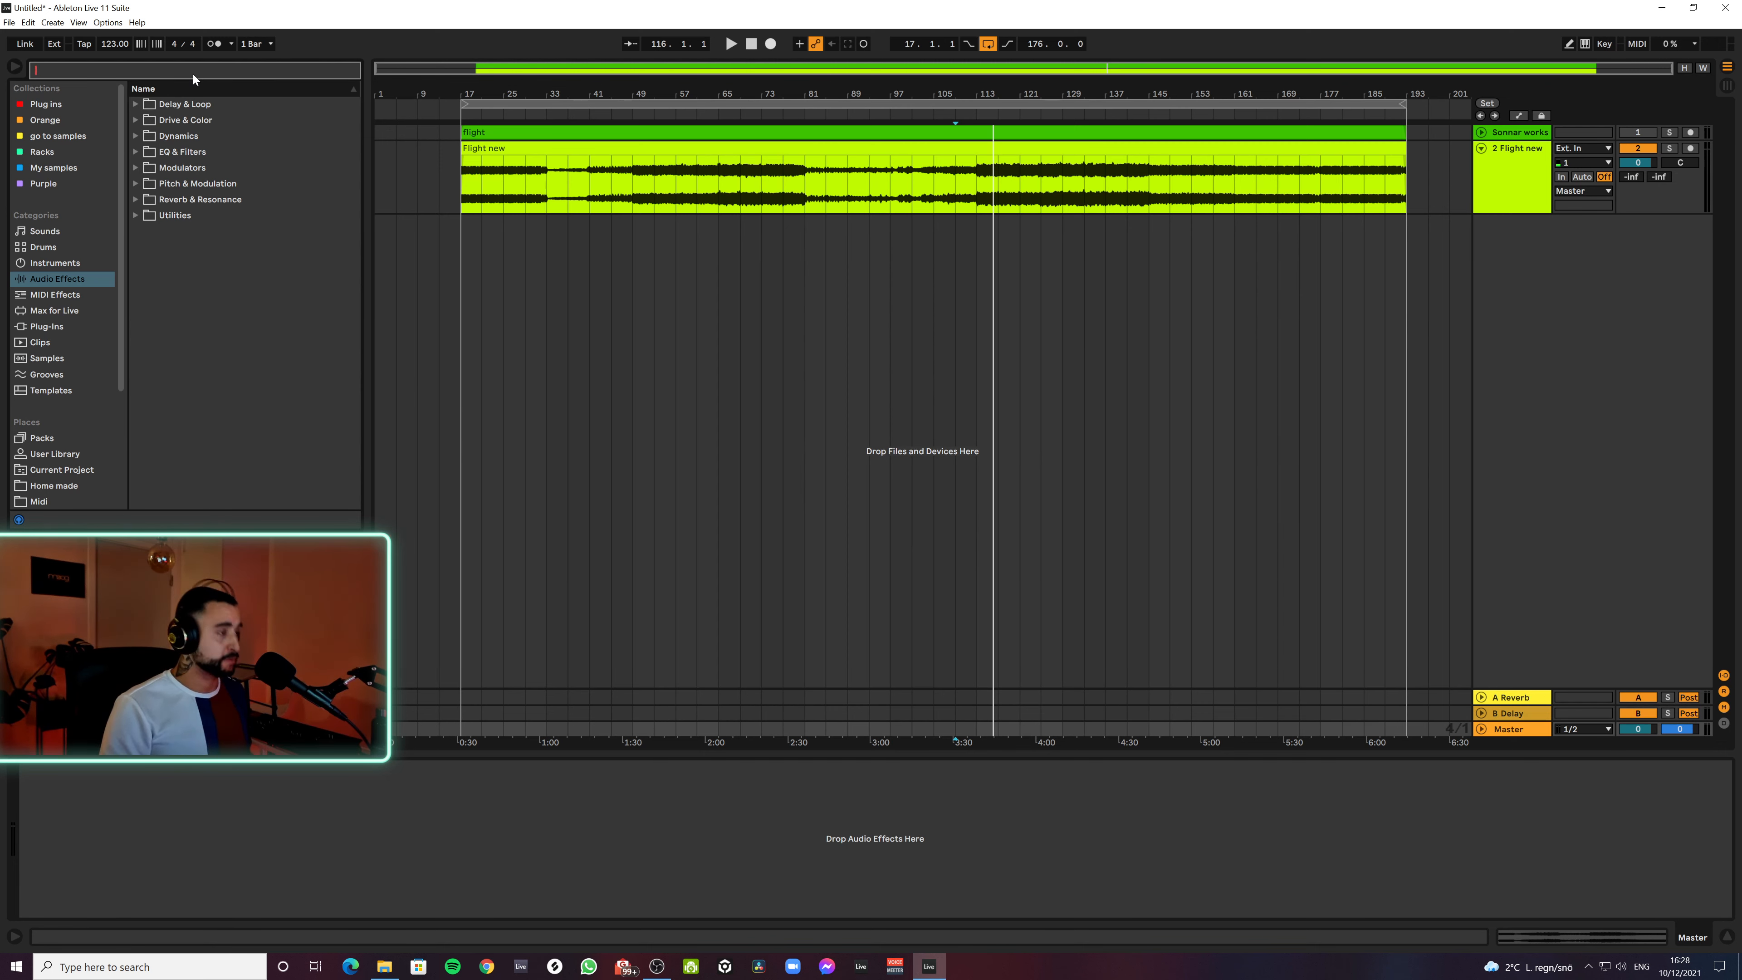
{"action": "type", "text": "glue"}
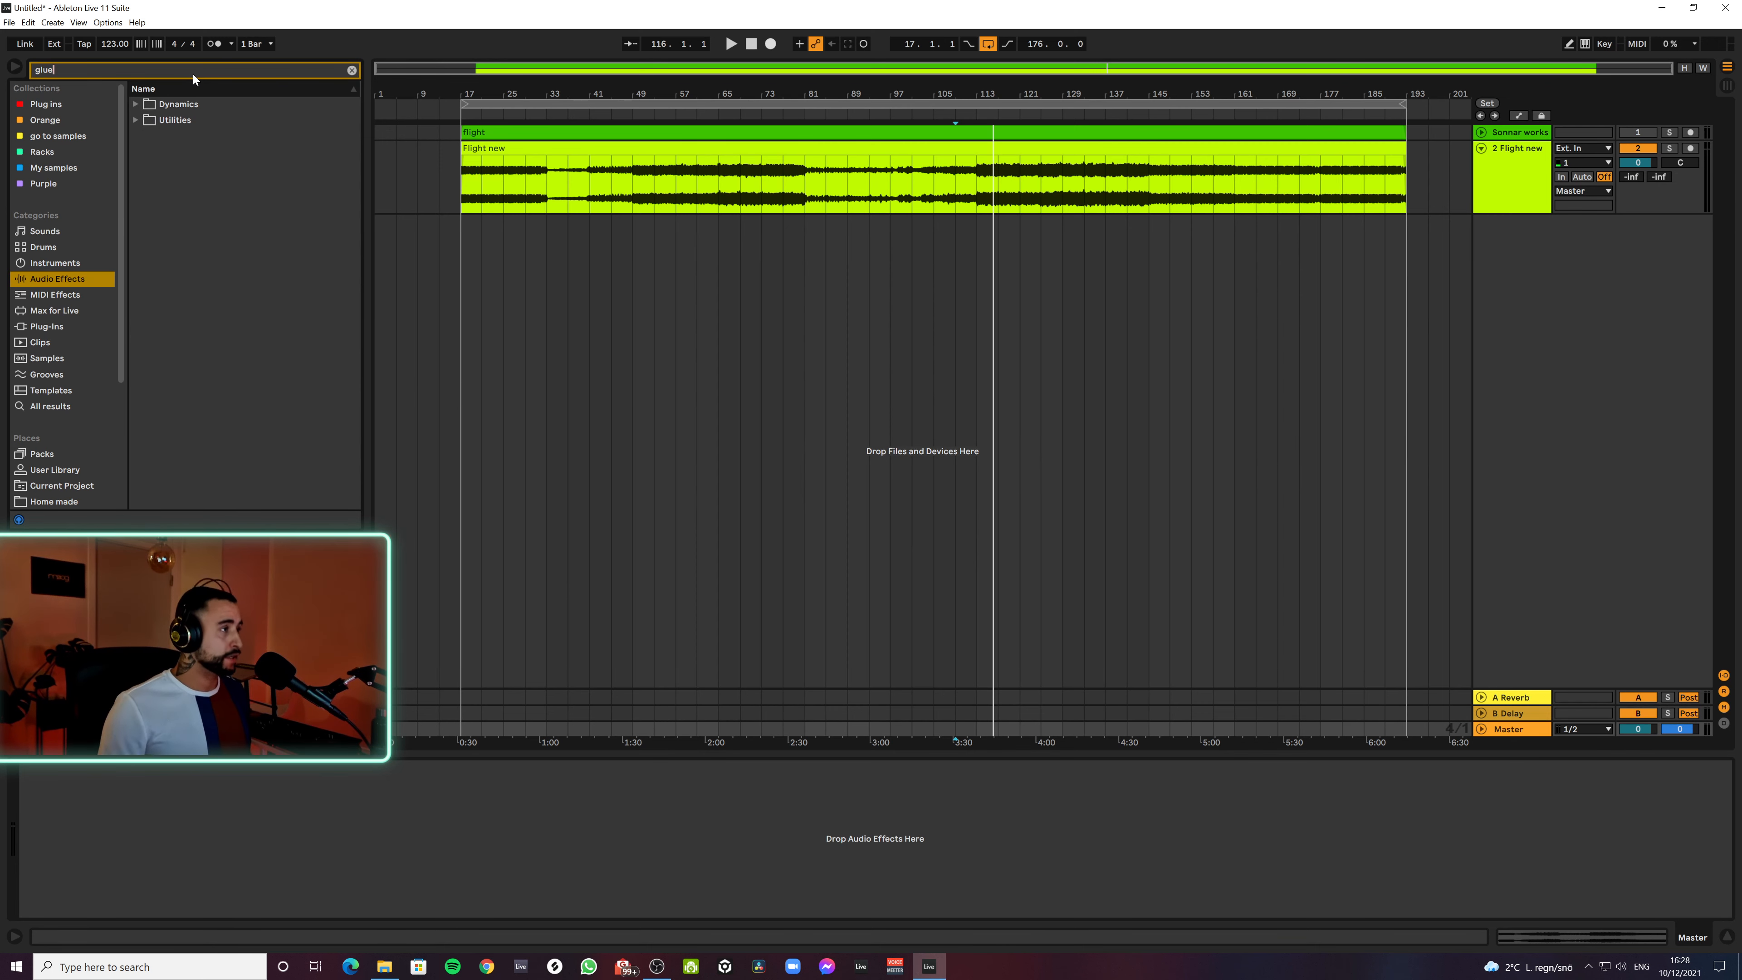
{"action": "left_click", "coordinate": [46, 407]}
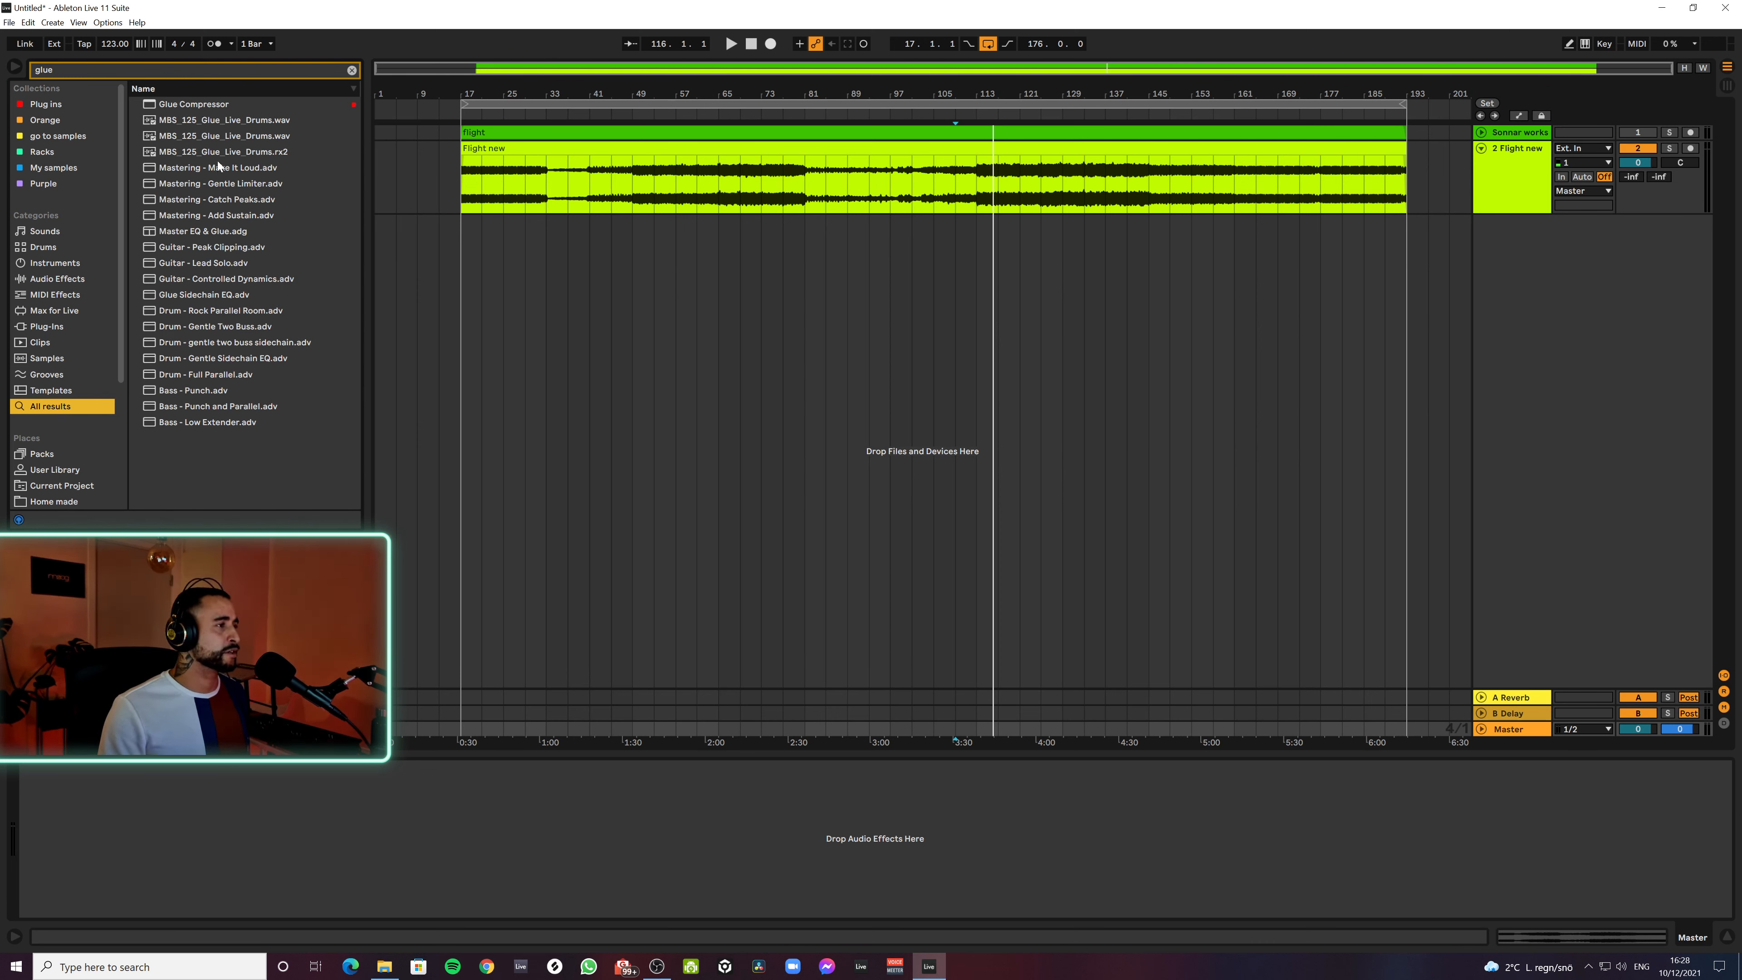
{"action": "double_click", "coordinate": [227, 201]}
Loop the Flight new section from bar 113 for 32 bars and play it from its start
{"action": "key", "text": "space"}
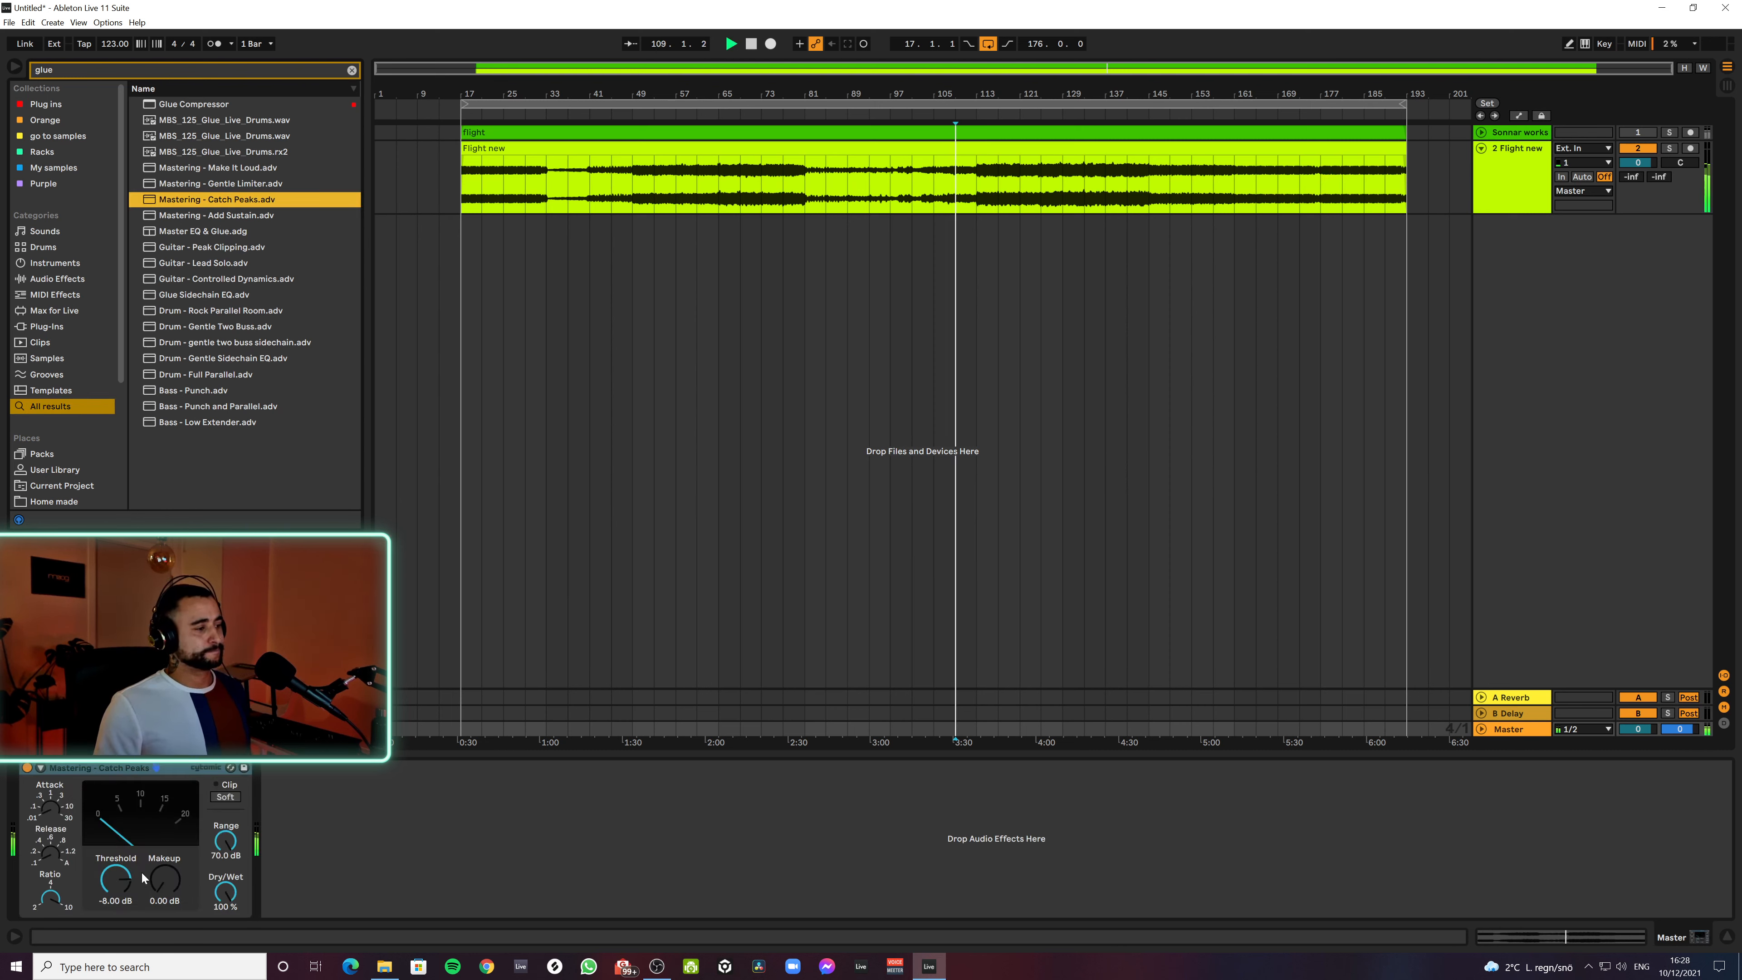
{"action": "key", "text": "space"}
{"action": "left_click_drag", "start_coordinate": [980, 195], "coordinate": [1150, 191]}
{"action": "key", "text": "ctrl+l"}
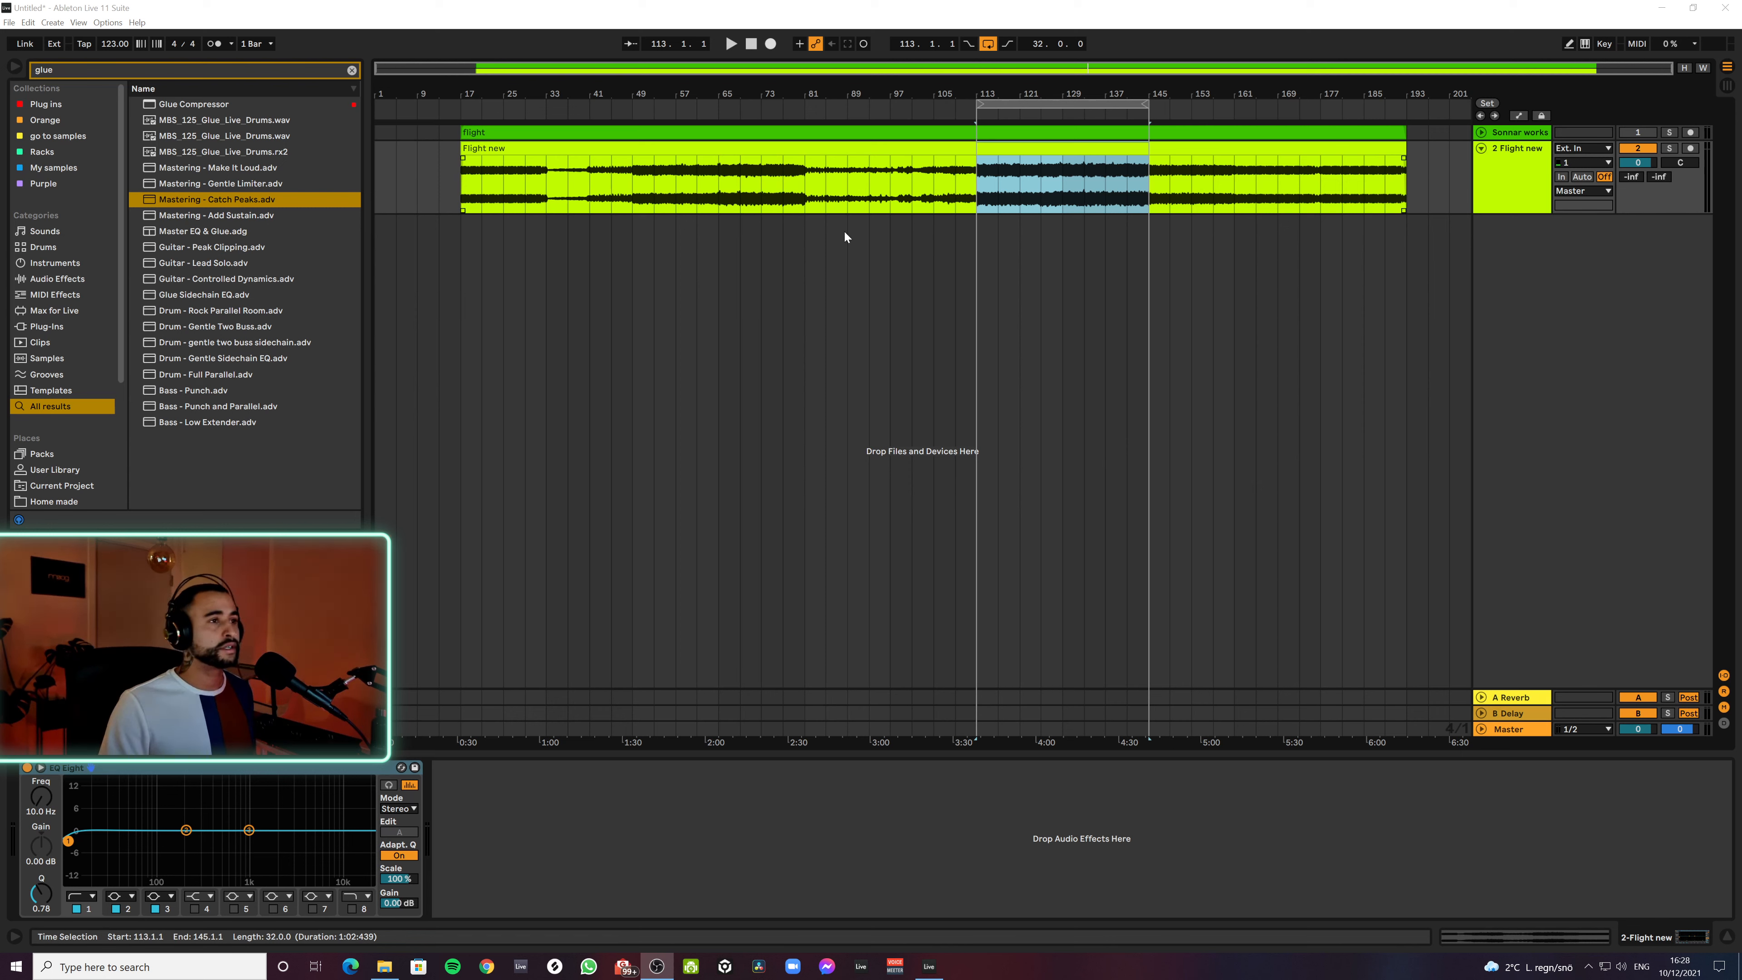
{"action": "left_click", "coordinate": [981, 185]}
{"action": "key", "text": "space"}
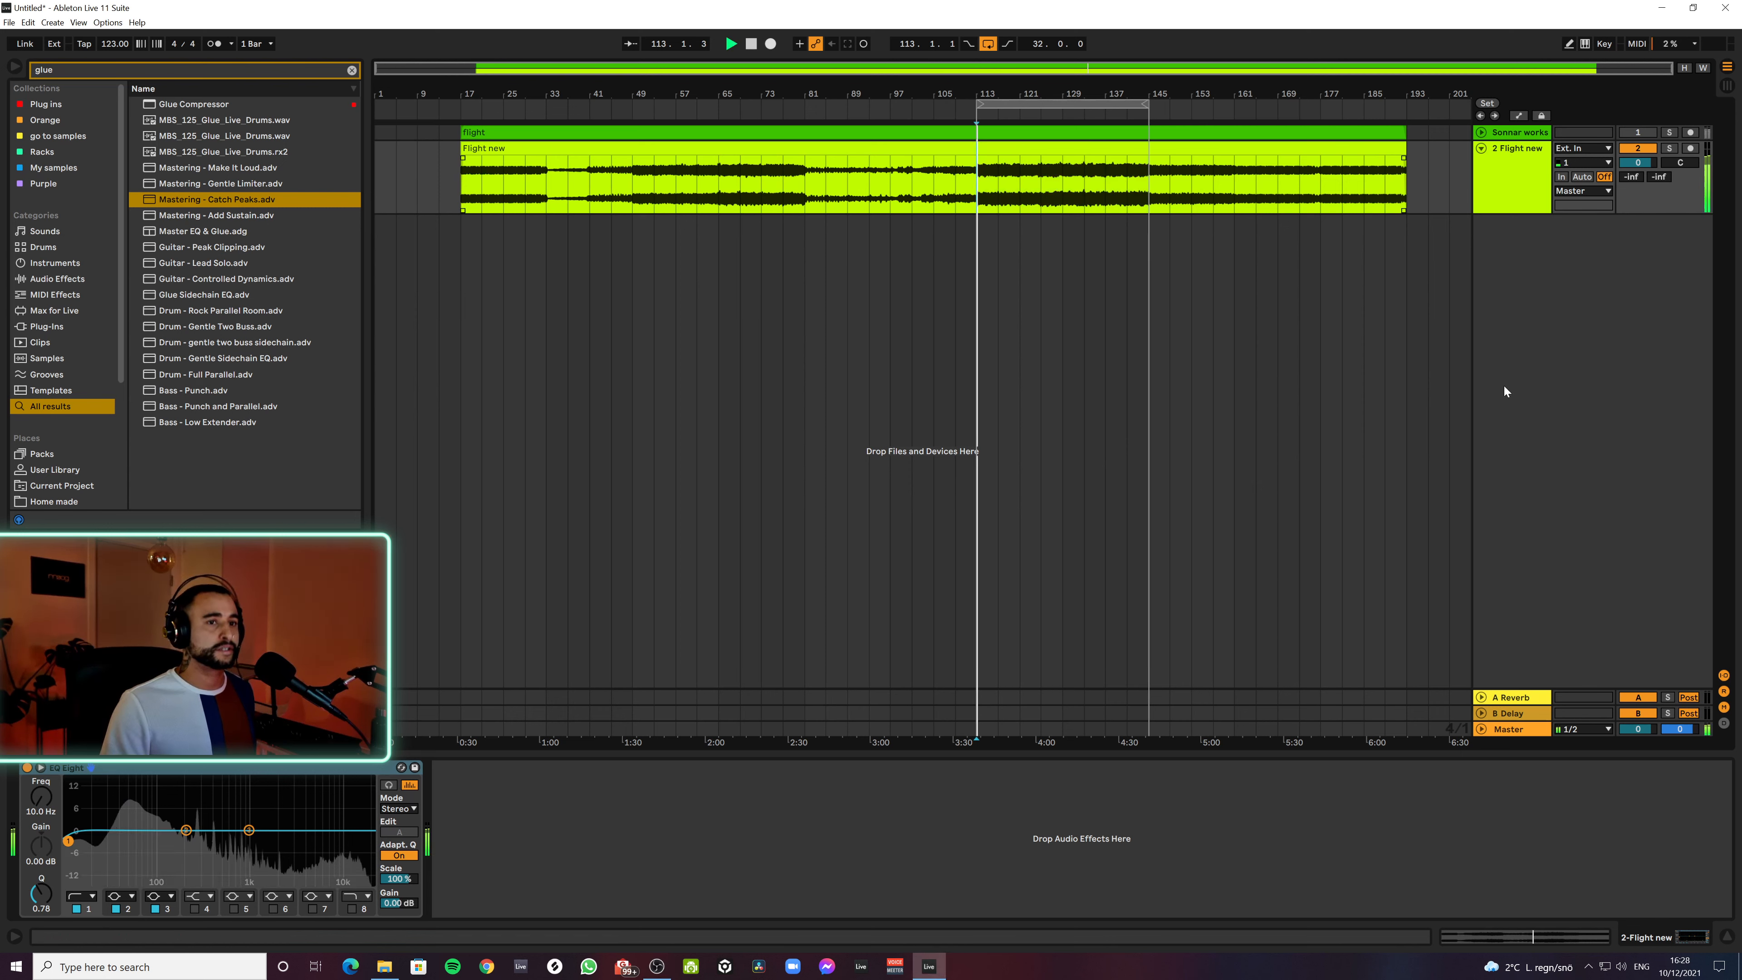
Set the Master's Catch Peaks compressor to a threshold of -12.1 dB and 49% Dry/Wet while checking the Master peak level
{"action": "left_click", "coordinate": [1509, 730]}
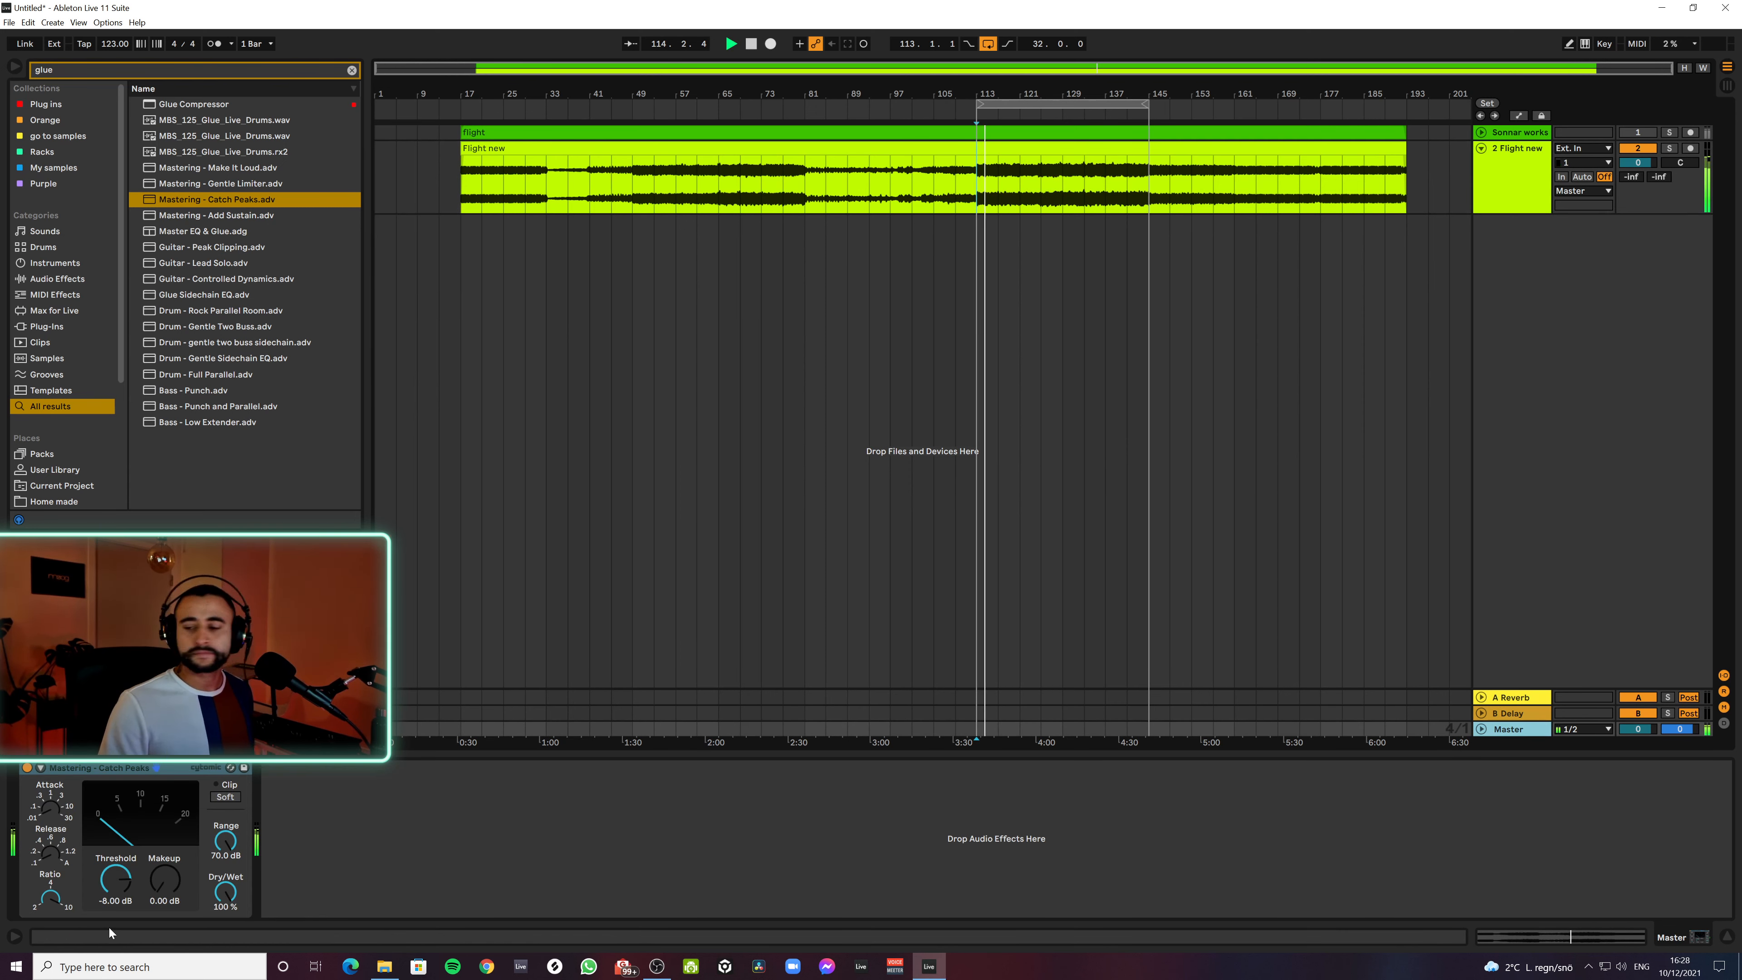
{"action": "key", "text": "space"}
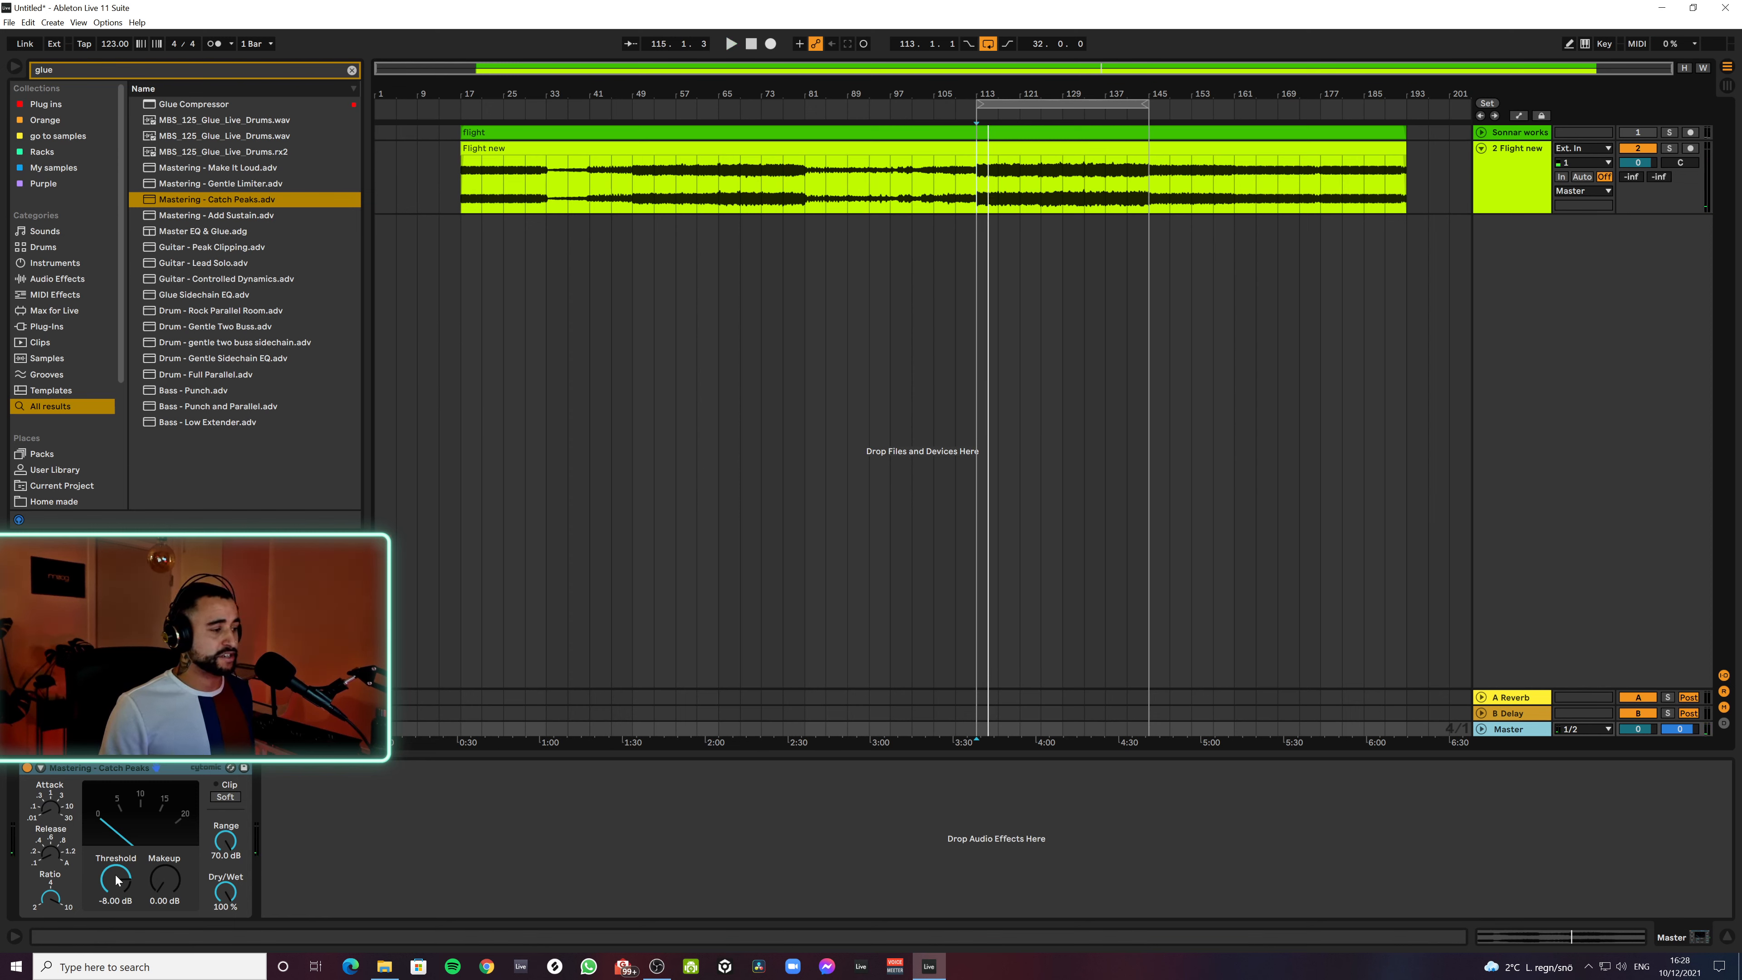
{"action": "left_click", "coordinate": [117, 880]}
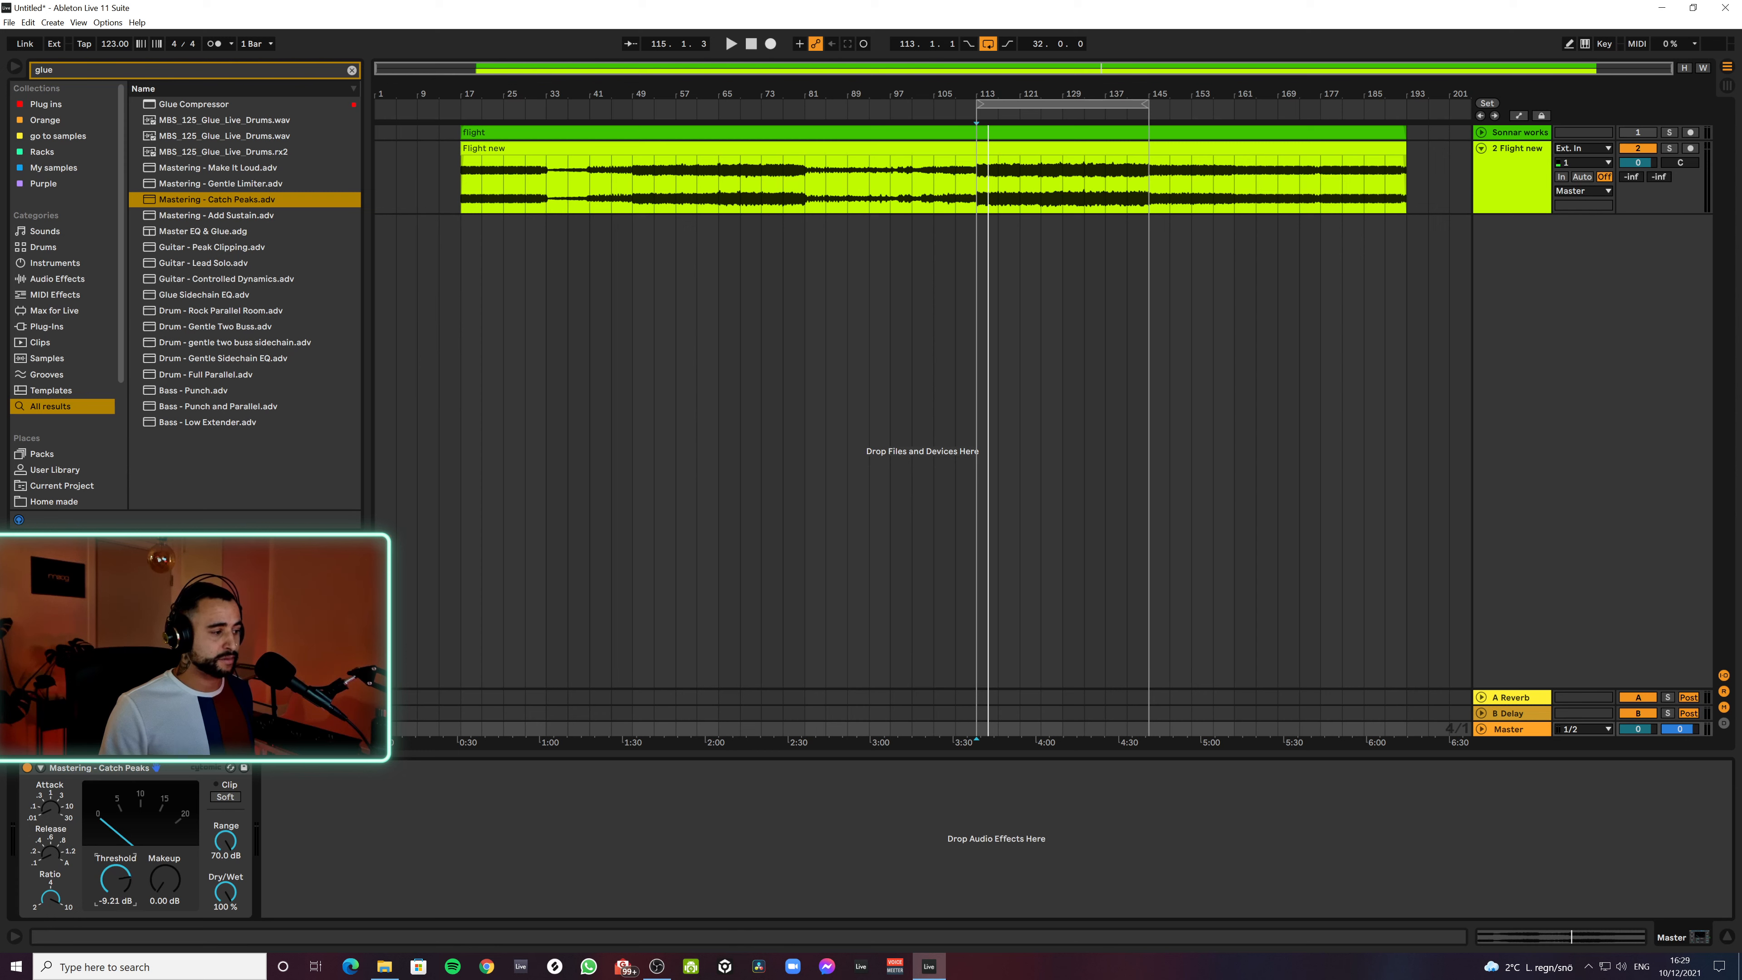
{"action": "key", "text": "space"}
{"action": "left_click_drag", "start_coordinate": [116, 881], "coordinate": [117, 890]}
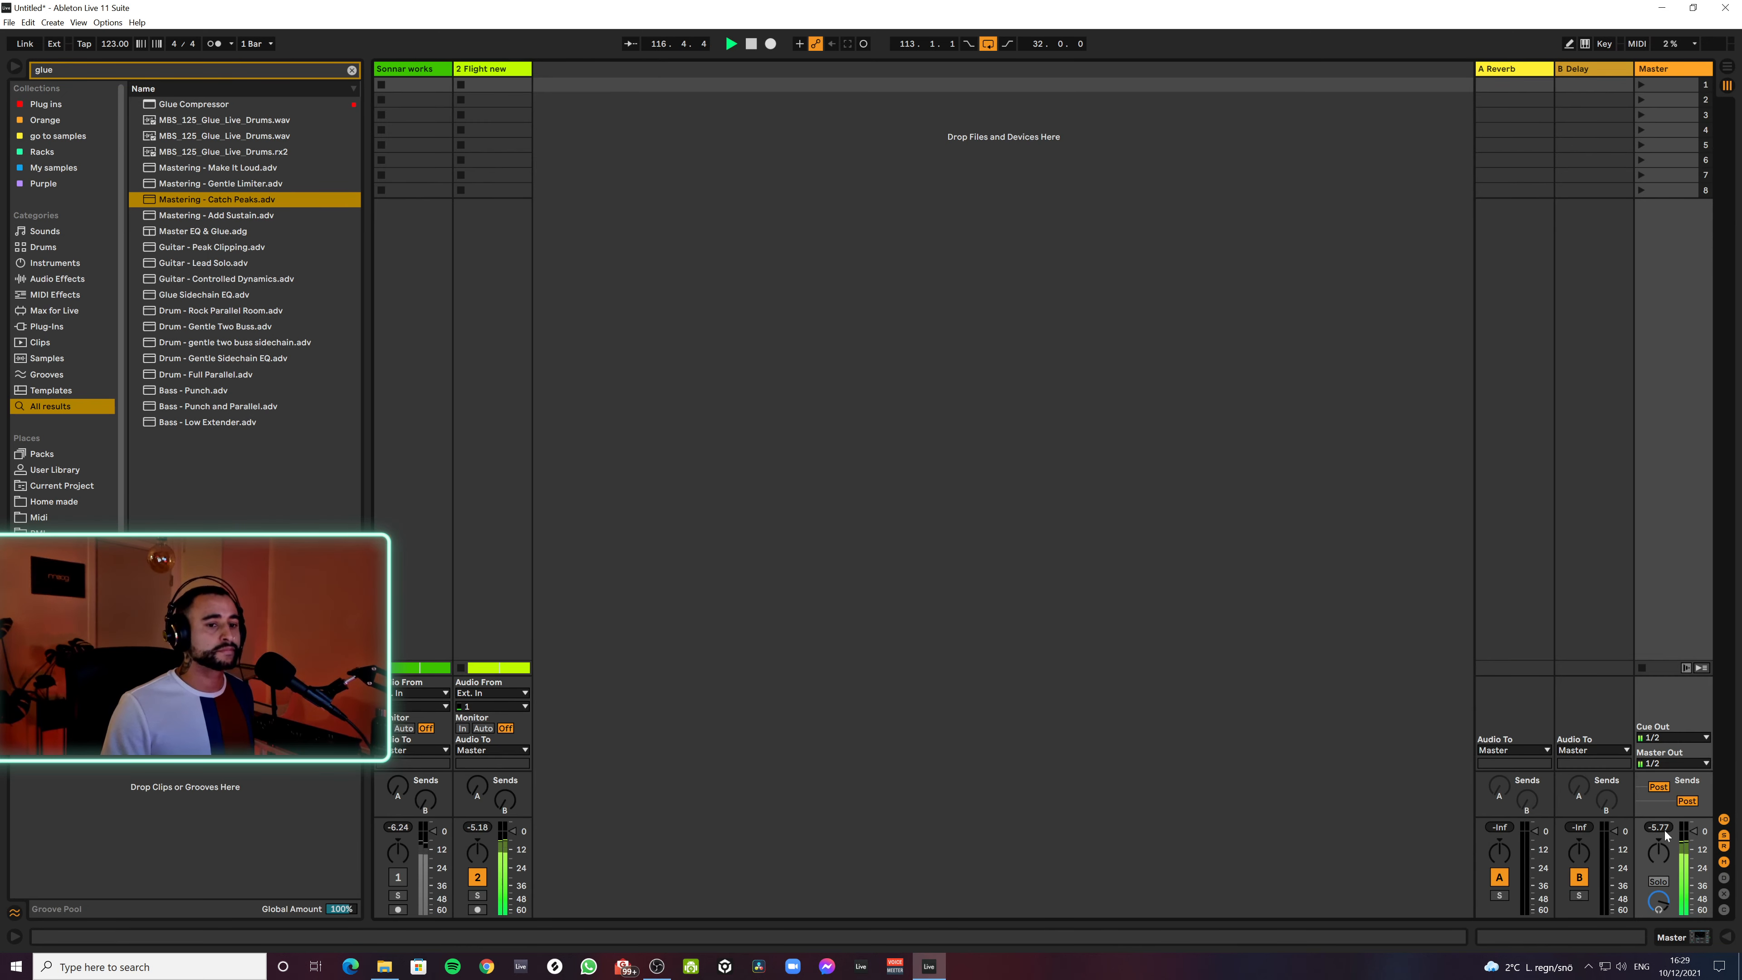
{"action": "left_click", "coordinate": [1664, 826]}
{"action": "key", "text": "Tab"}
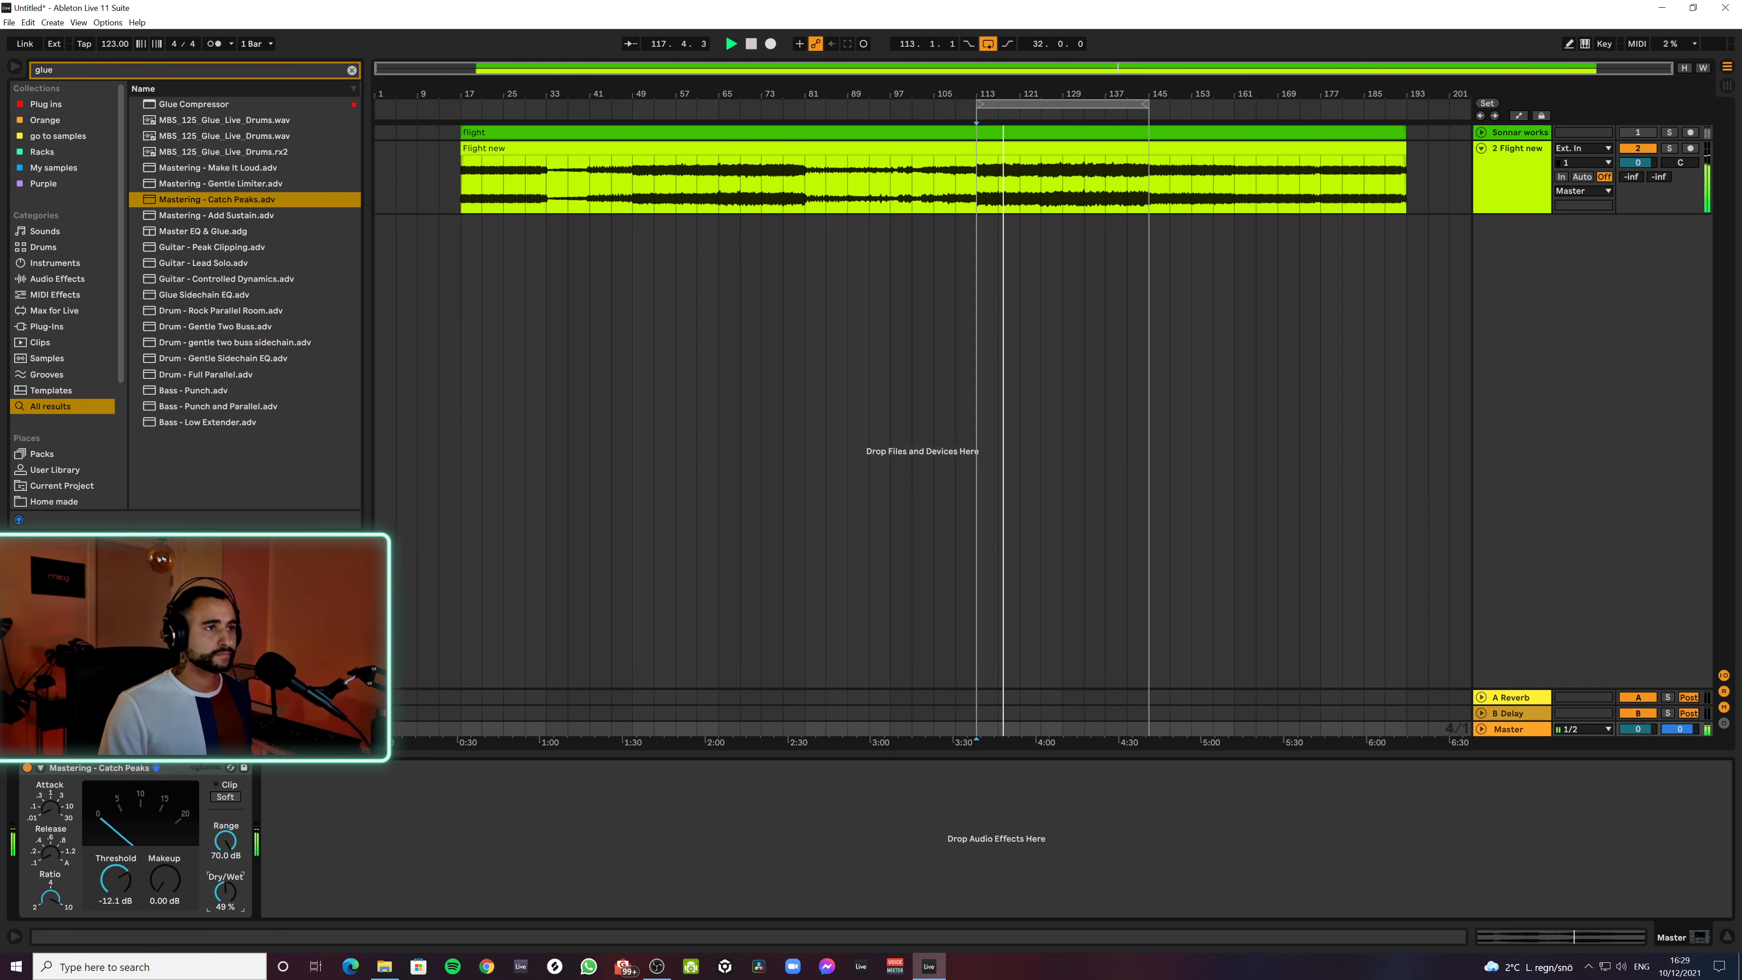
Search the browser for "pro mb" and add the Pro-MB plug-in after the EQ Eight on the Flight new track
{"action": "left_click", "coordinate": [1506, 199]}
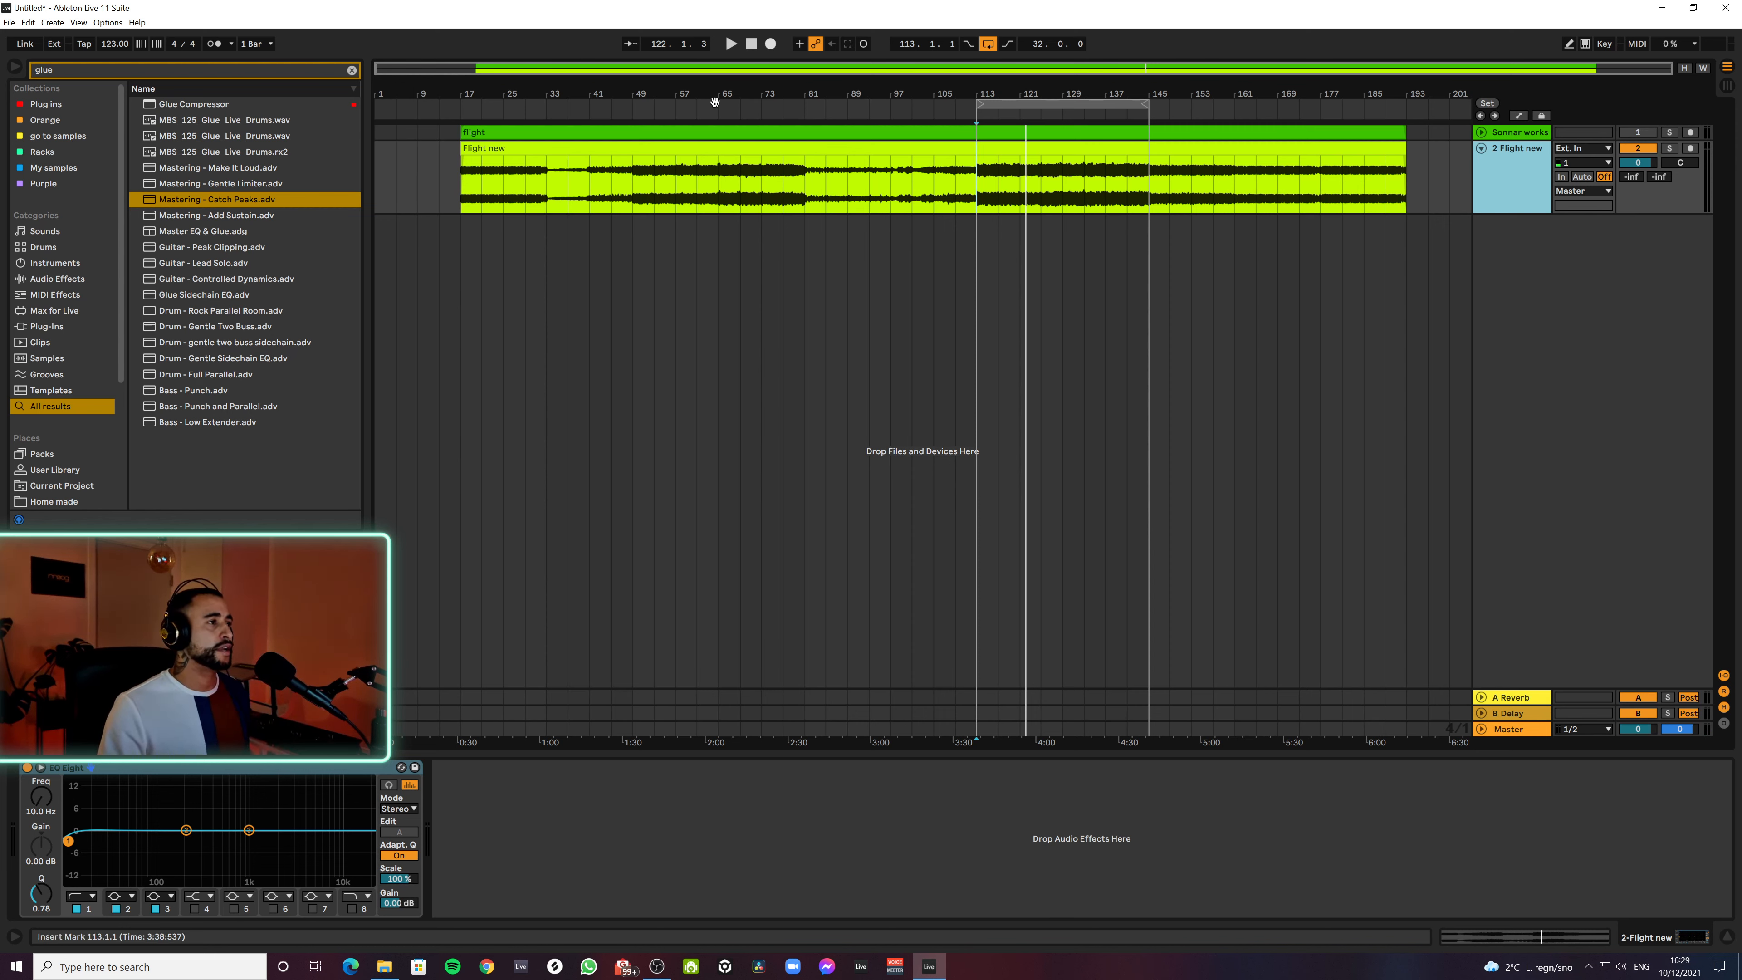
{"action": "left_click", "coordinate": [352, 69]}
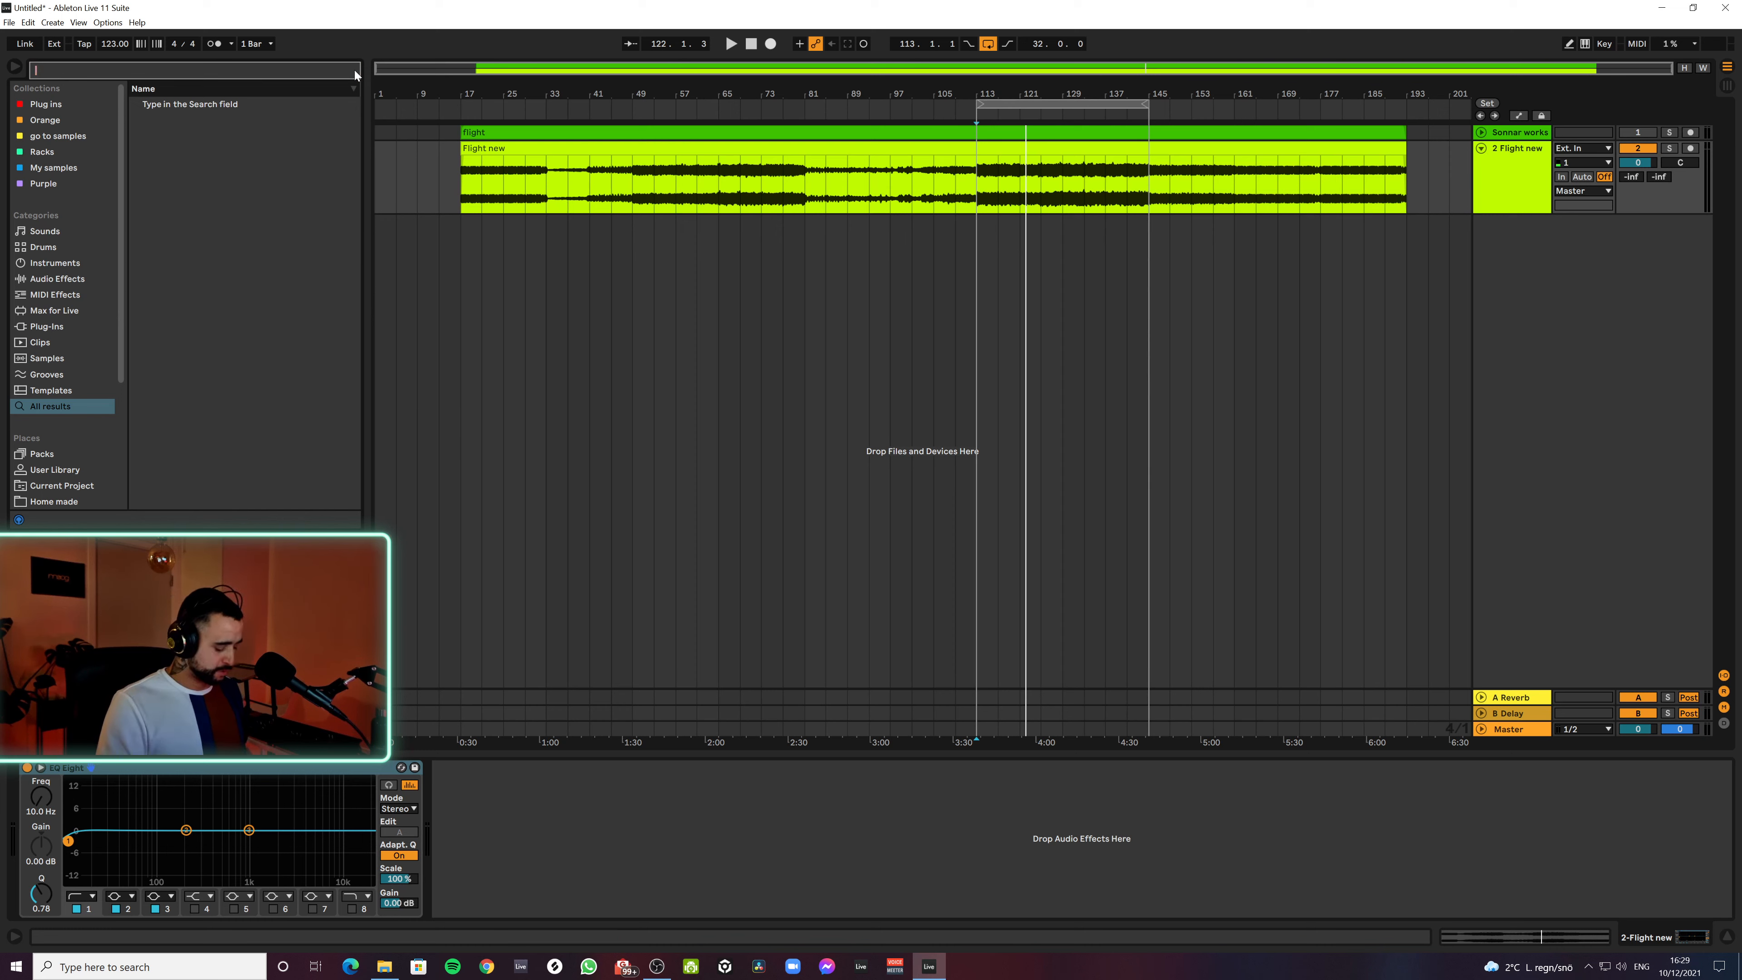
{"action": "type", "text": "pro m"}
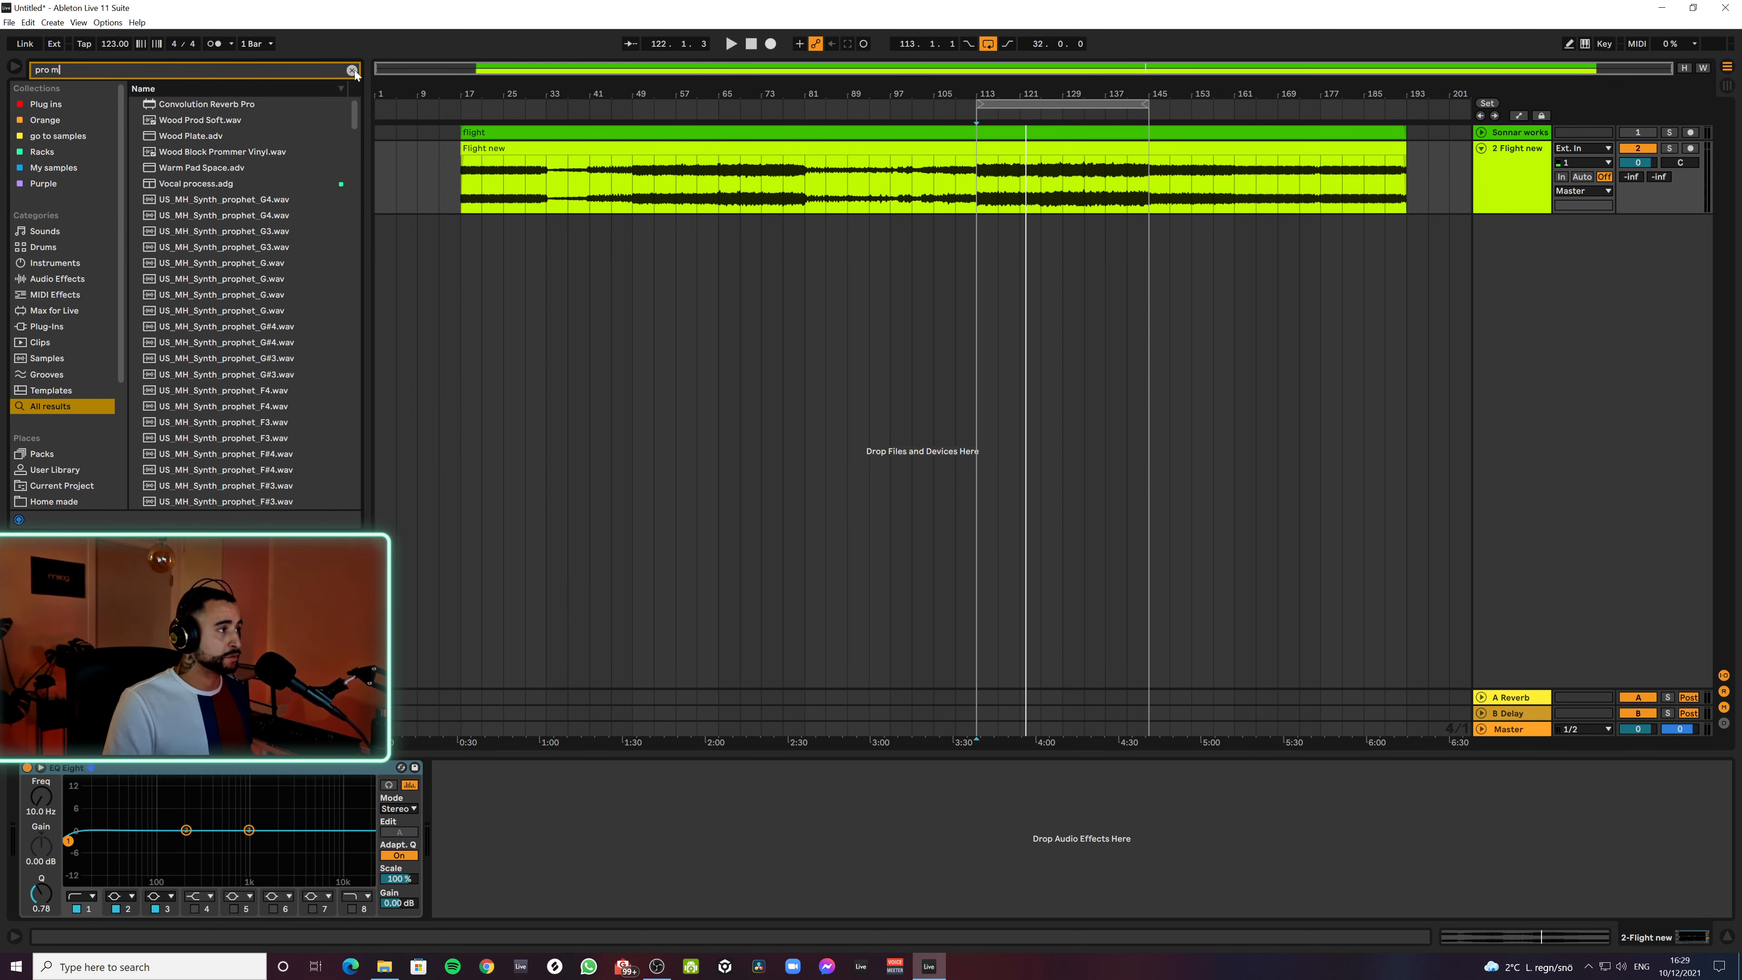
{"action": "type", "text": "b"}
{"action": "double_click", "coordinate": [173, 310]}
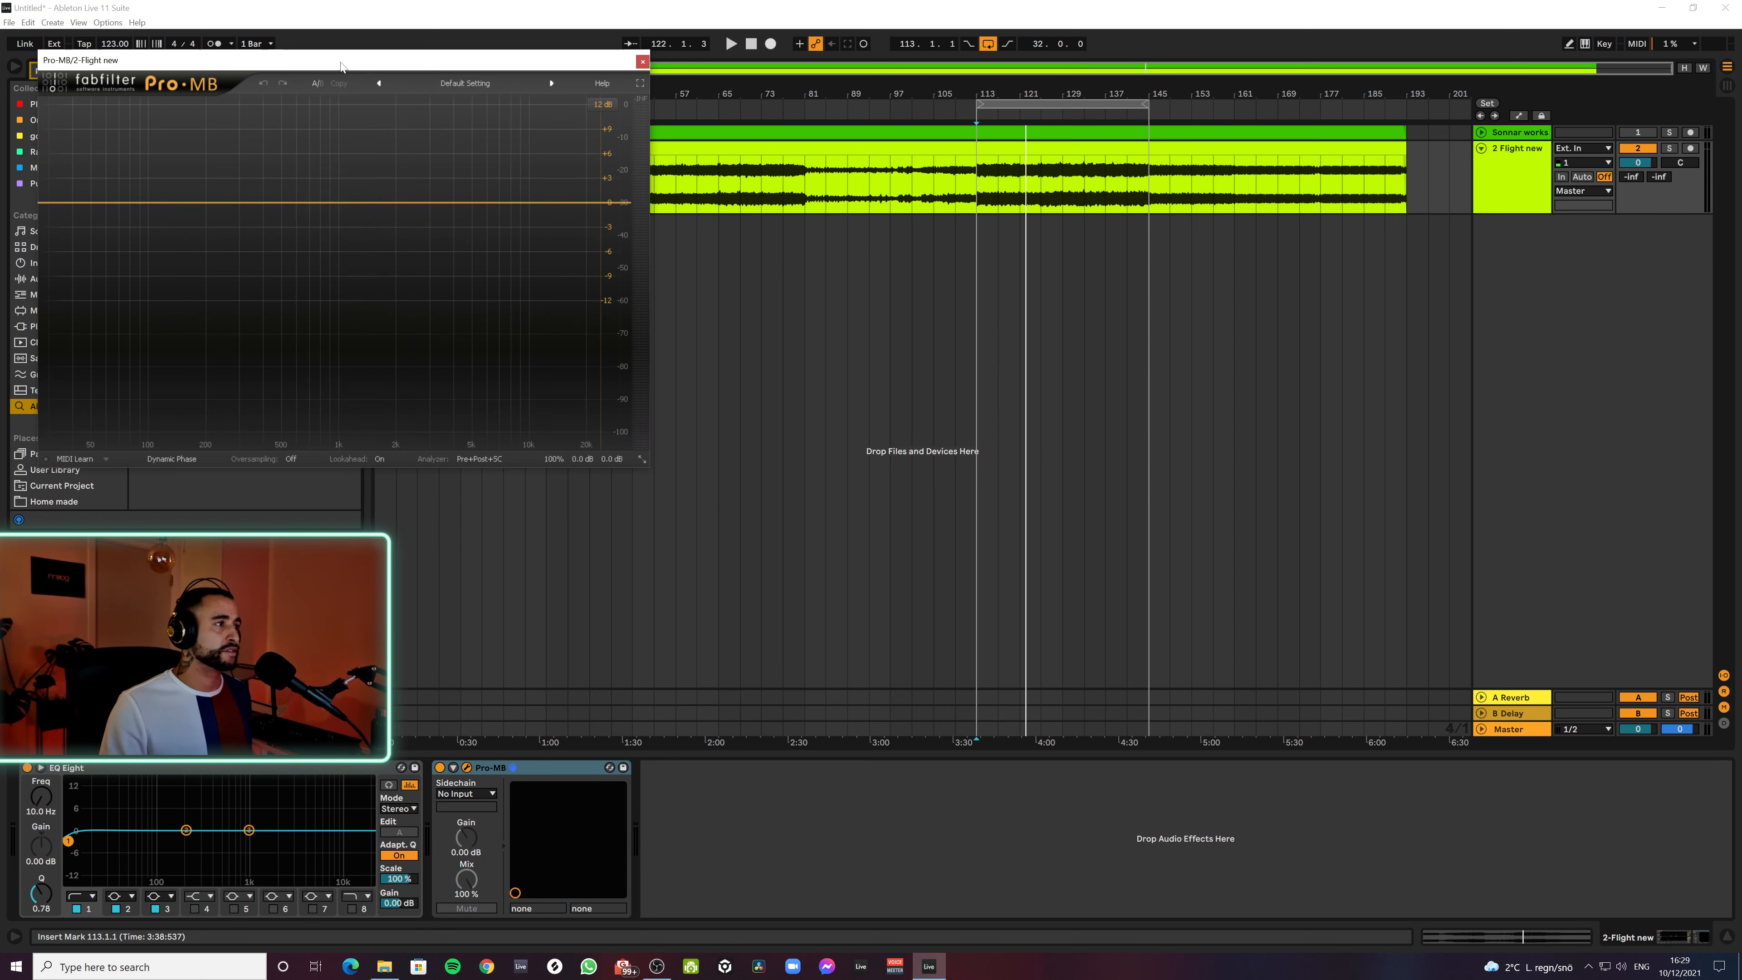
Add a compression band over the highs in Pro-MB and widen its upper crossover while auditioning the loop
{"action": "left_click_drag", "start_coordinate": [341, 66], "coordinate": [906, 127]}
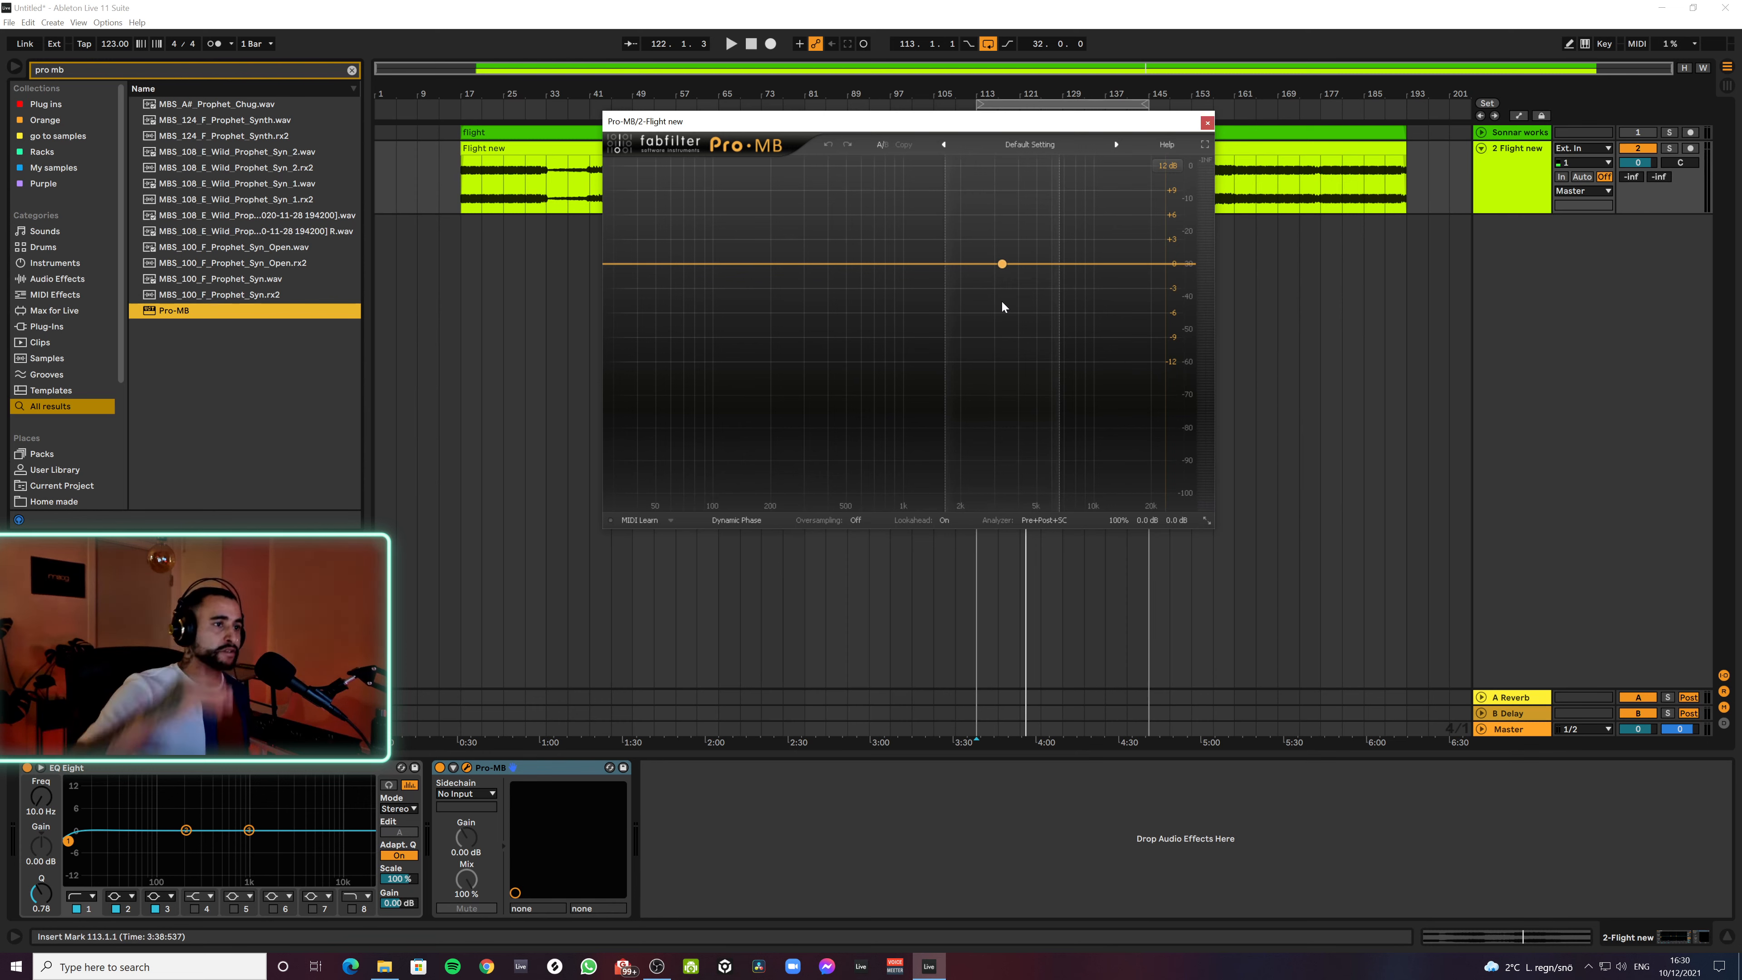
{"action": "key", "text": "space"}
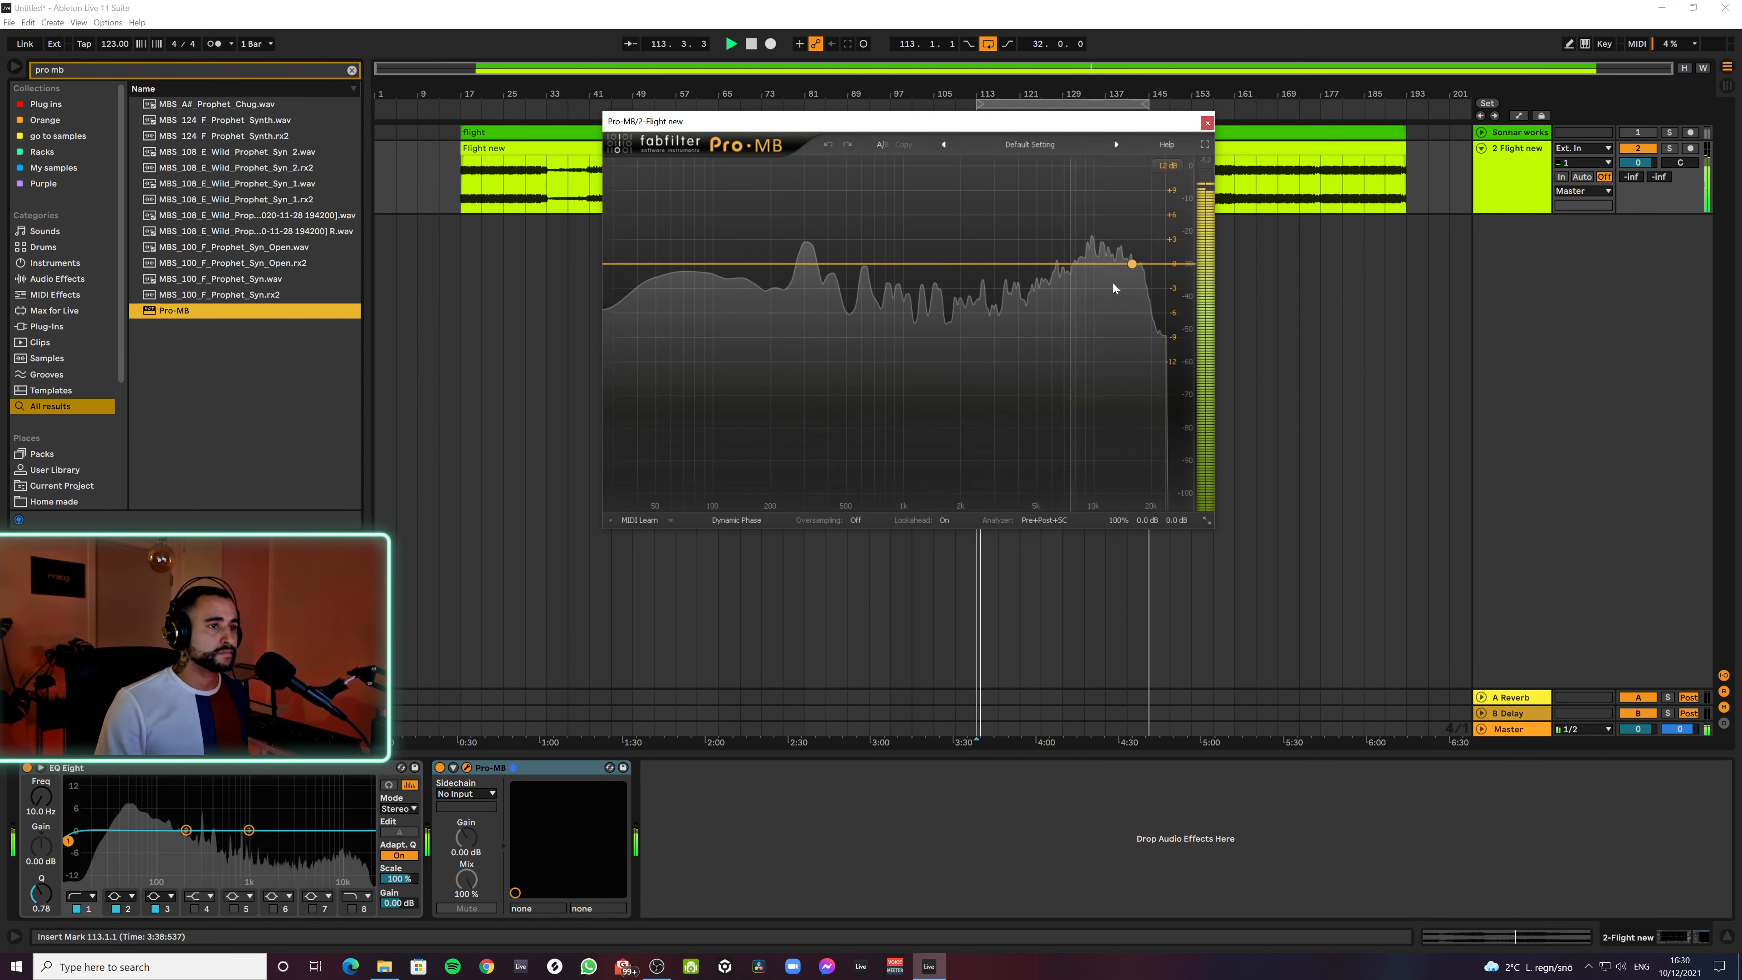
{"action": "left_click", "coordinate": [1098, 285]}
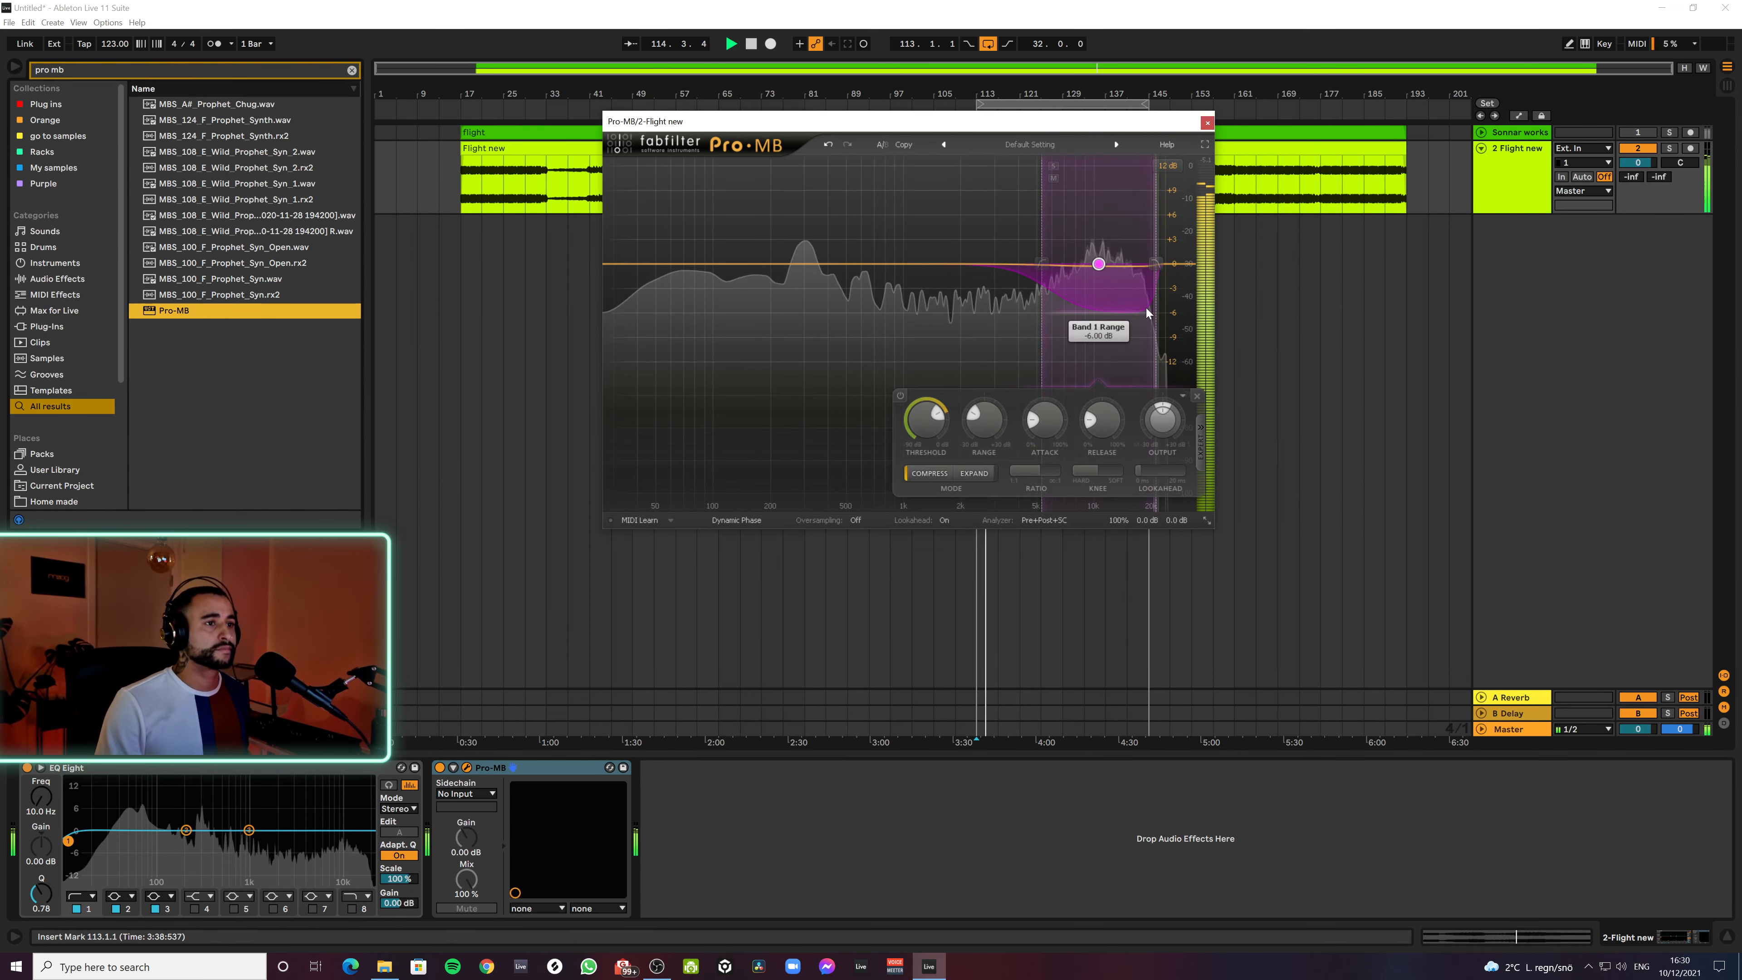
{"action": "left_click_drag", "start_coordinate": [1156, 264], "coordinate": [1169, 272]}
{"action": "key", "text": "space"}
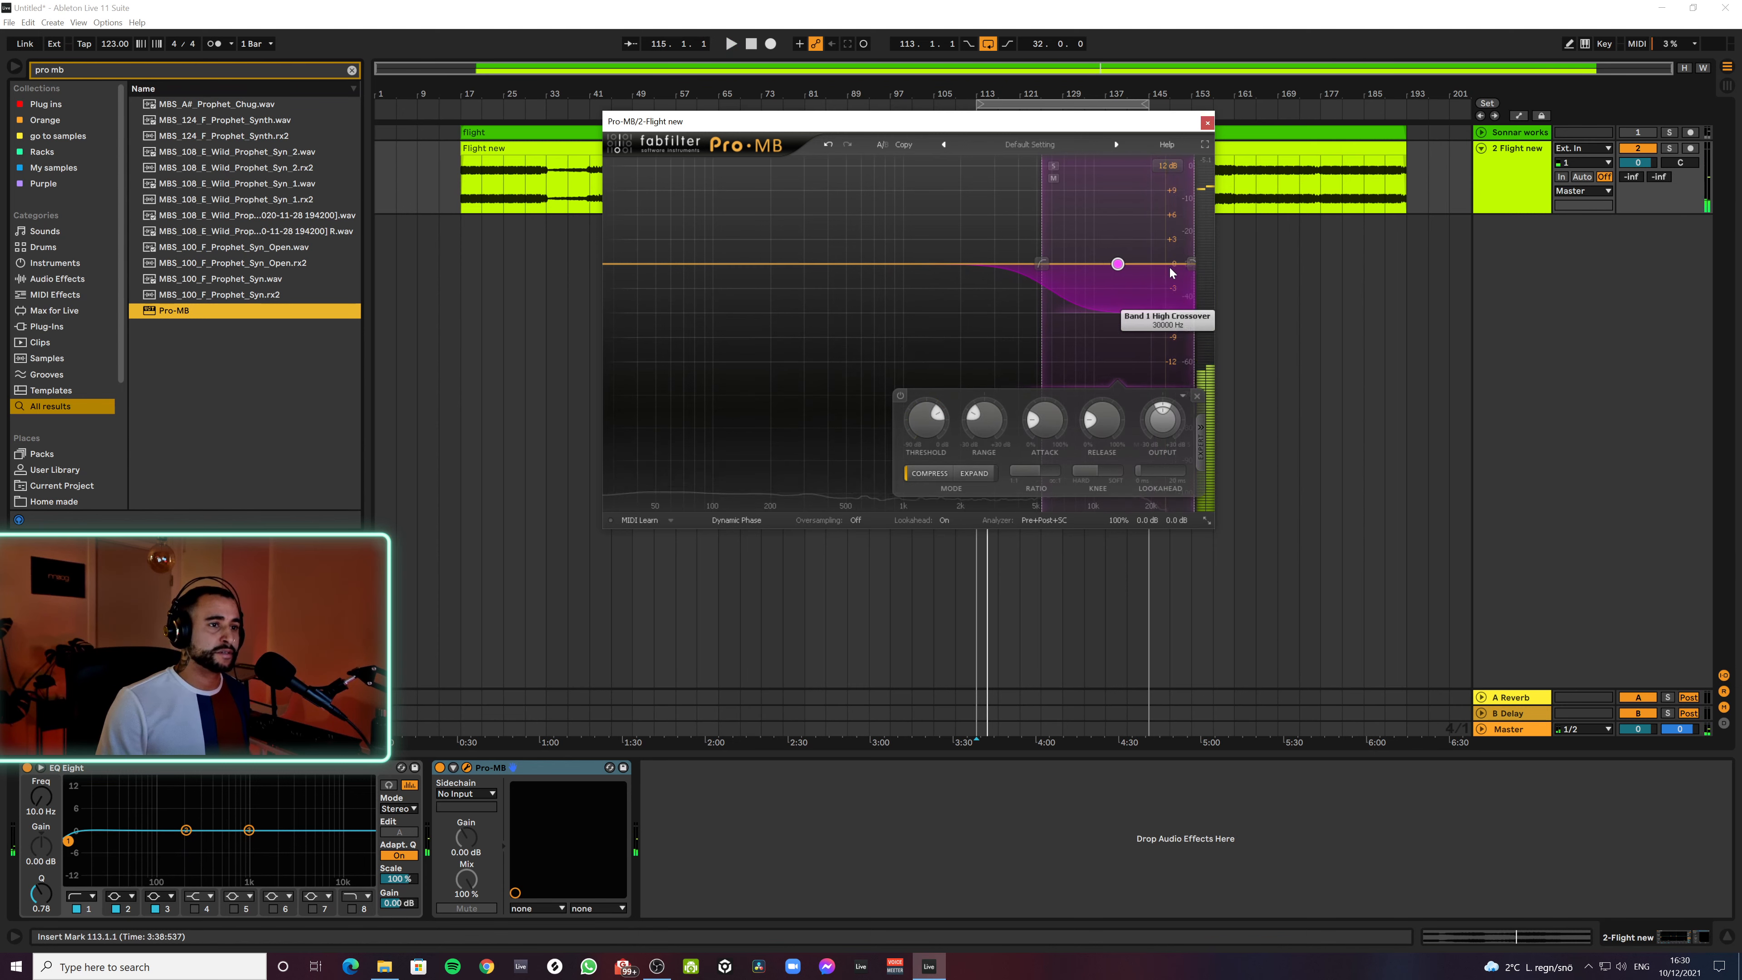
{"action": "key", "text": "space"}
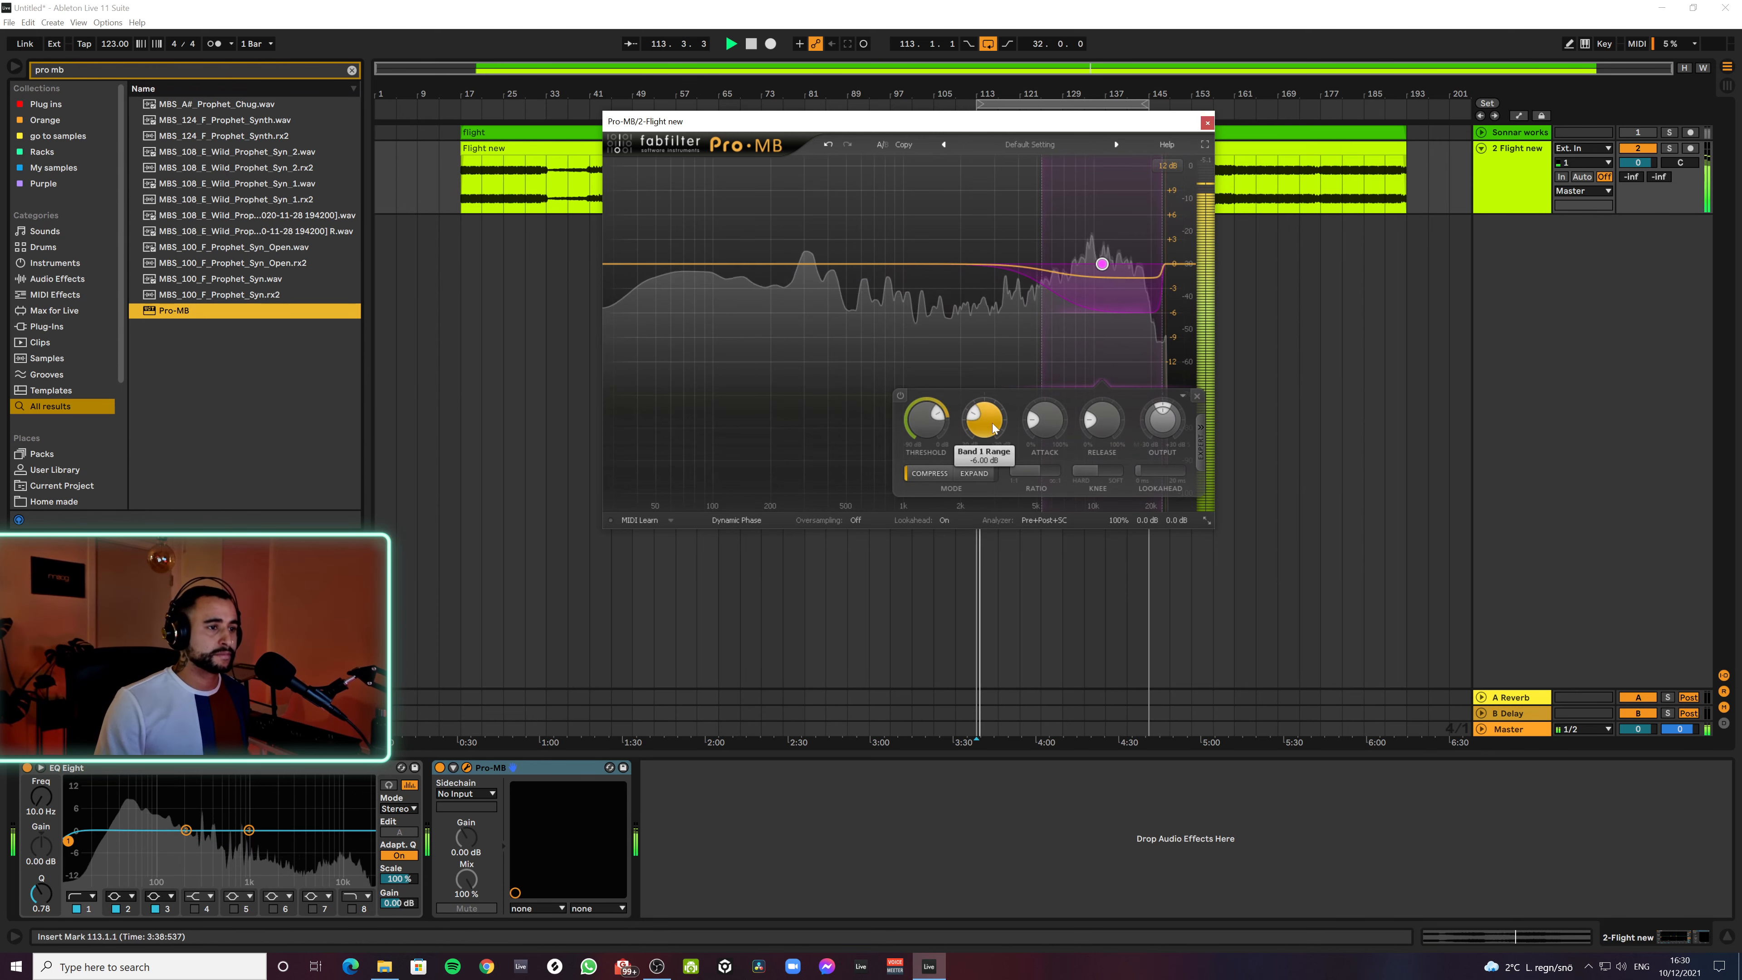
Fine-tune the high band's dynamics during playback, trying its attack, range and lookahead controls
{"action": "left_click_drag", "start_coordinate": [1034, 423], "coordinate": [1033, 420]}
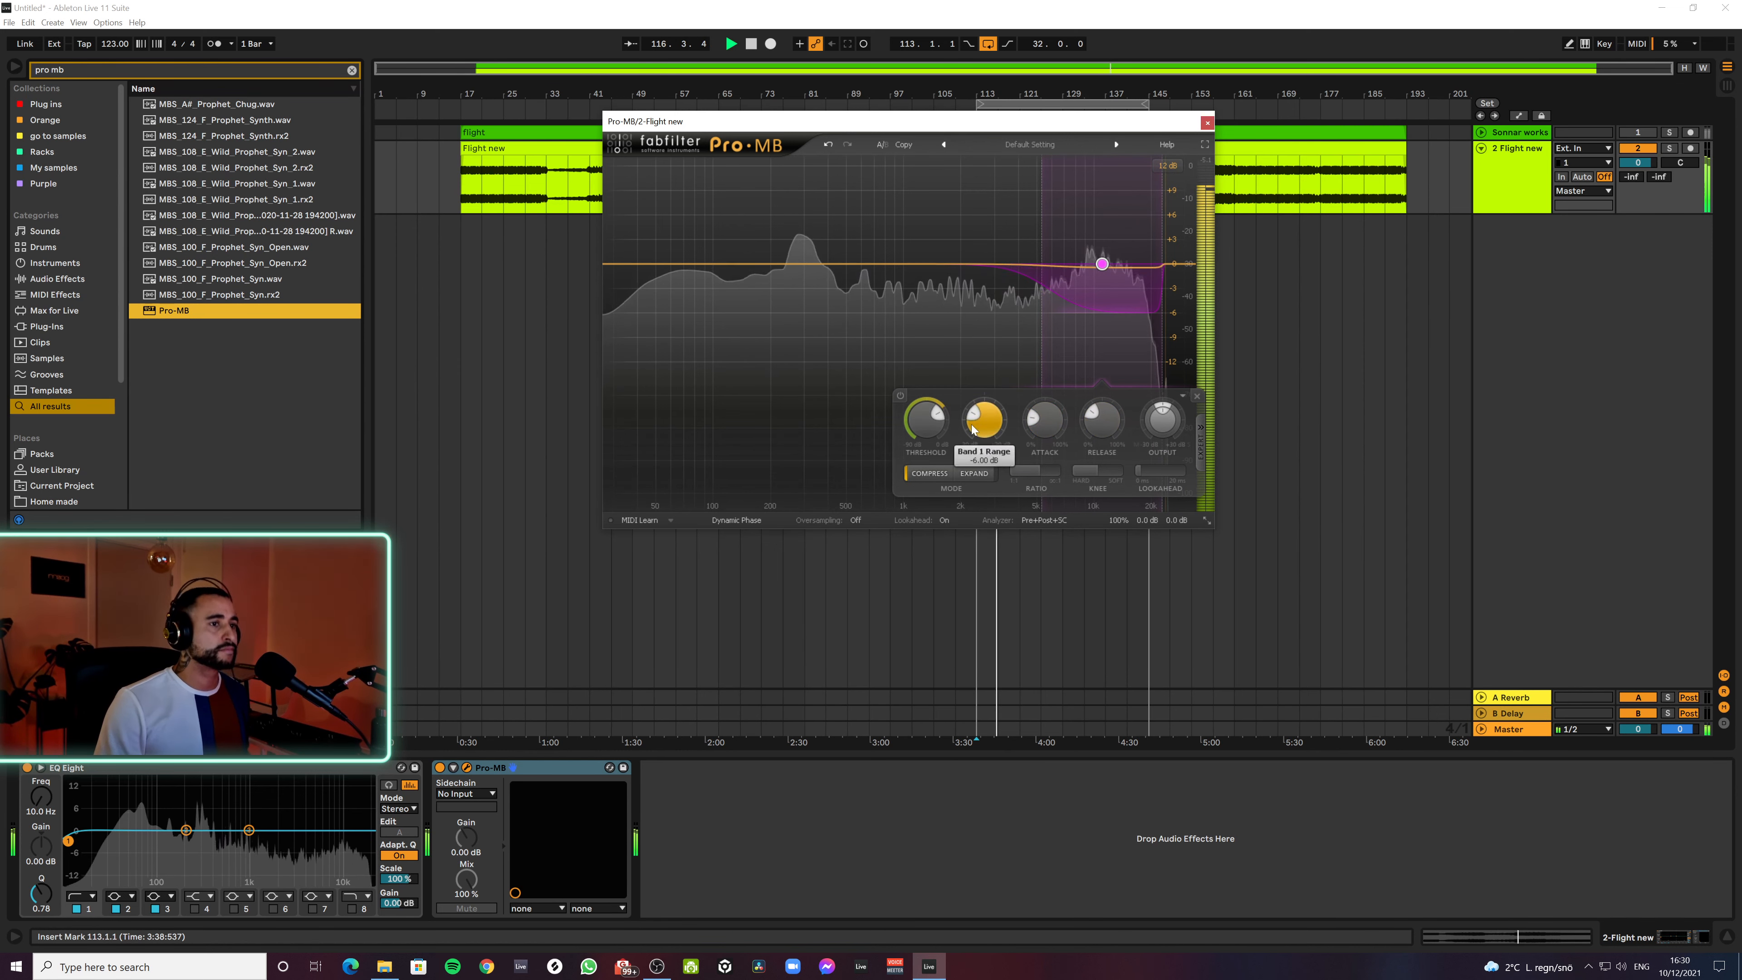
{"action": "key", "text": "space"}
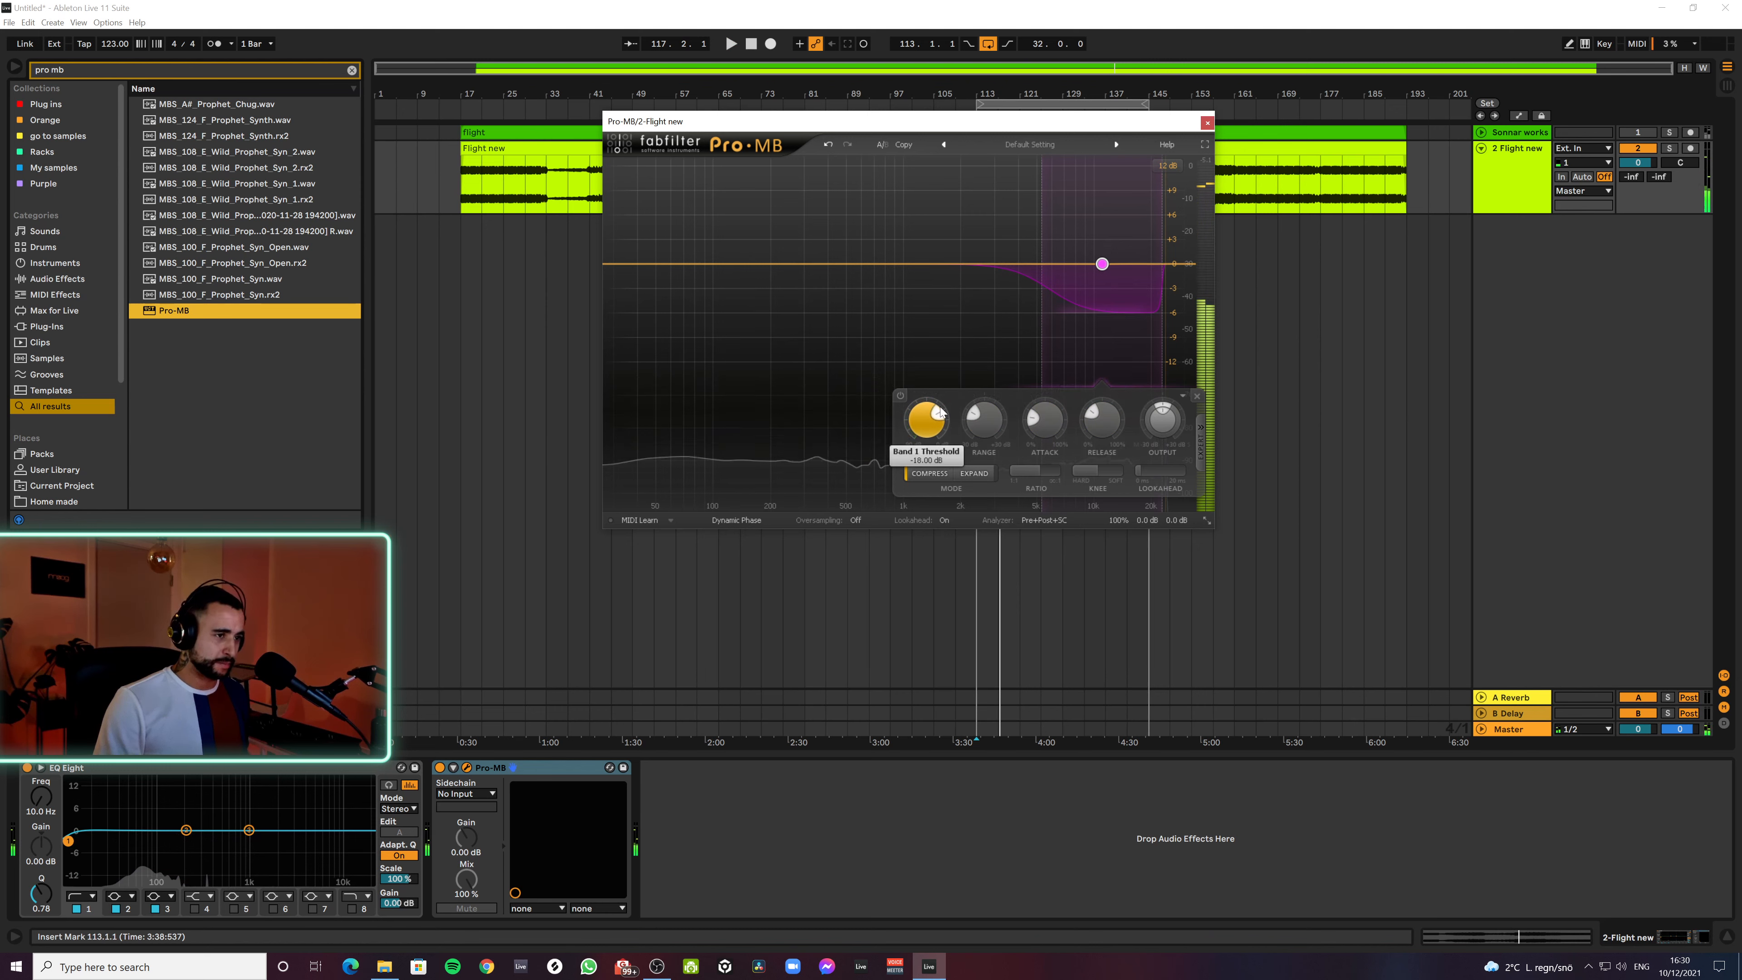
{"action": "key", "text": "space"}
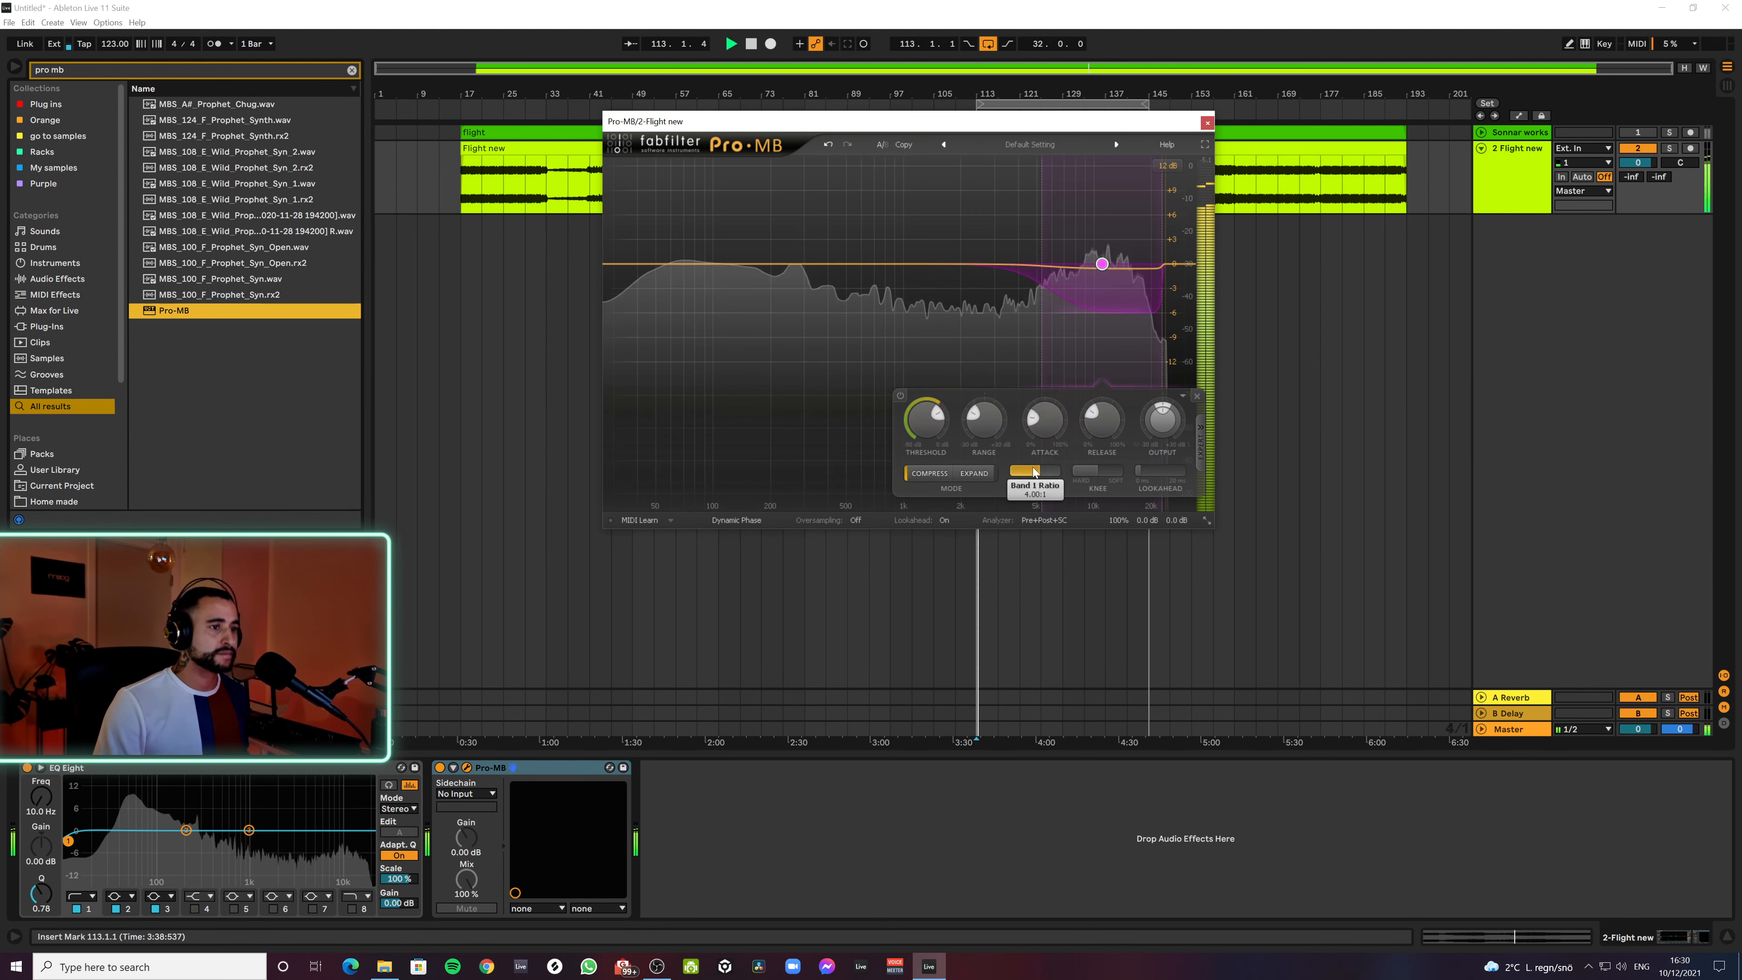
{"action": "left_click_drag", "start_coordinate": [988, 427], "coordinate": [998, 390]}
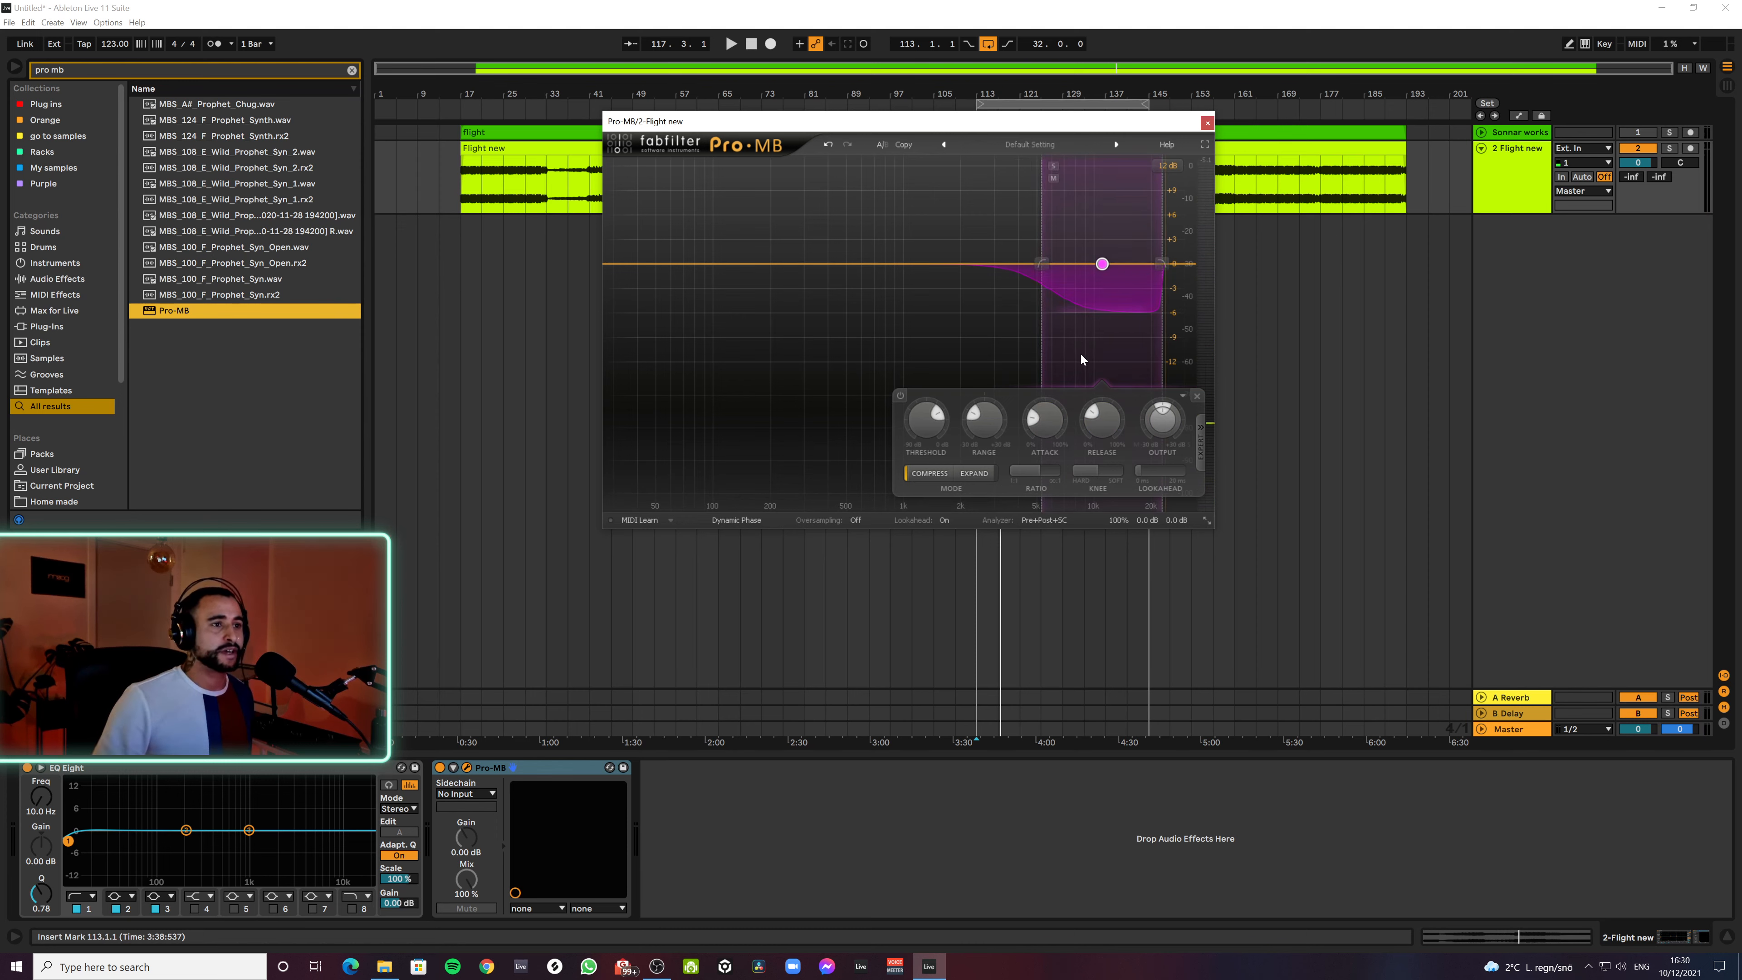
{"action": "key", "text": "space"}
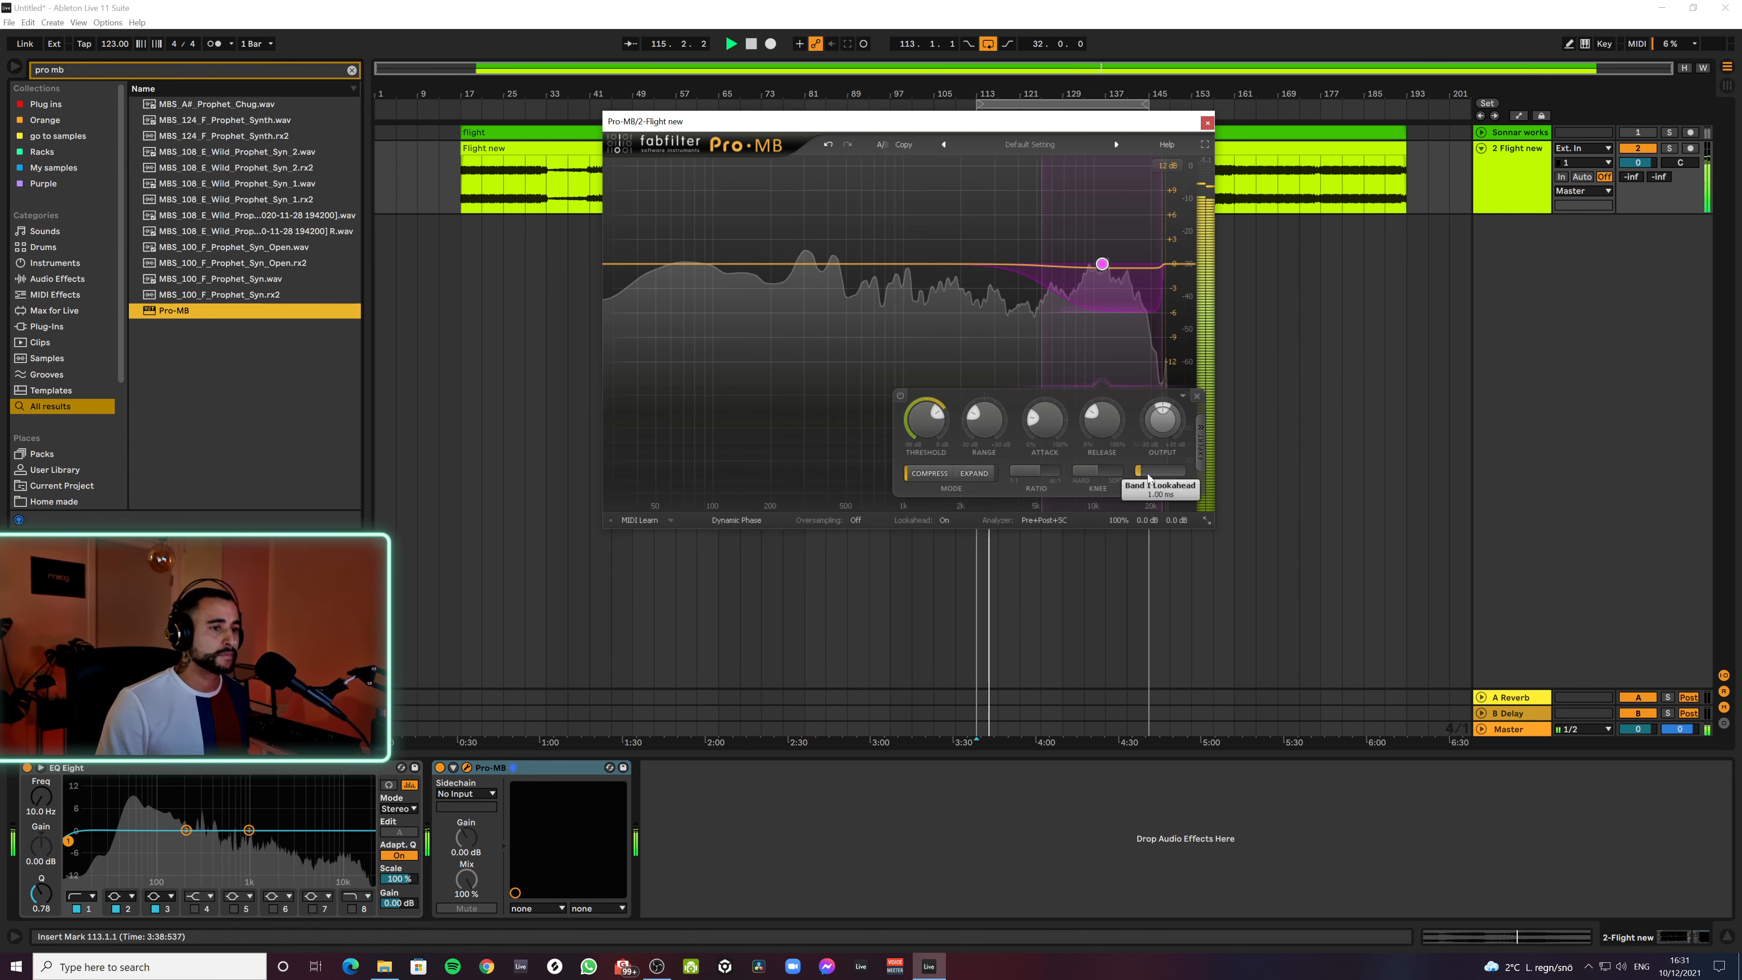
{"action": "left_click_drag", "start_coordinate": [1139, 470], "coordinate": [1155, 467]}
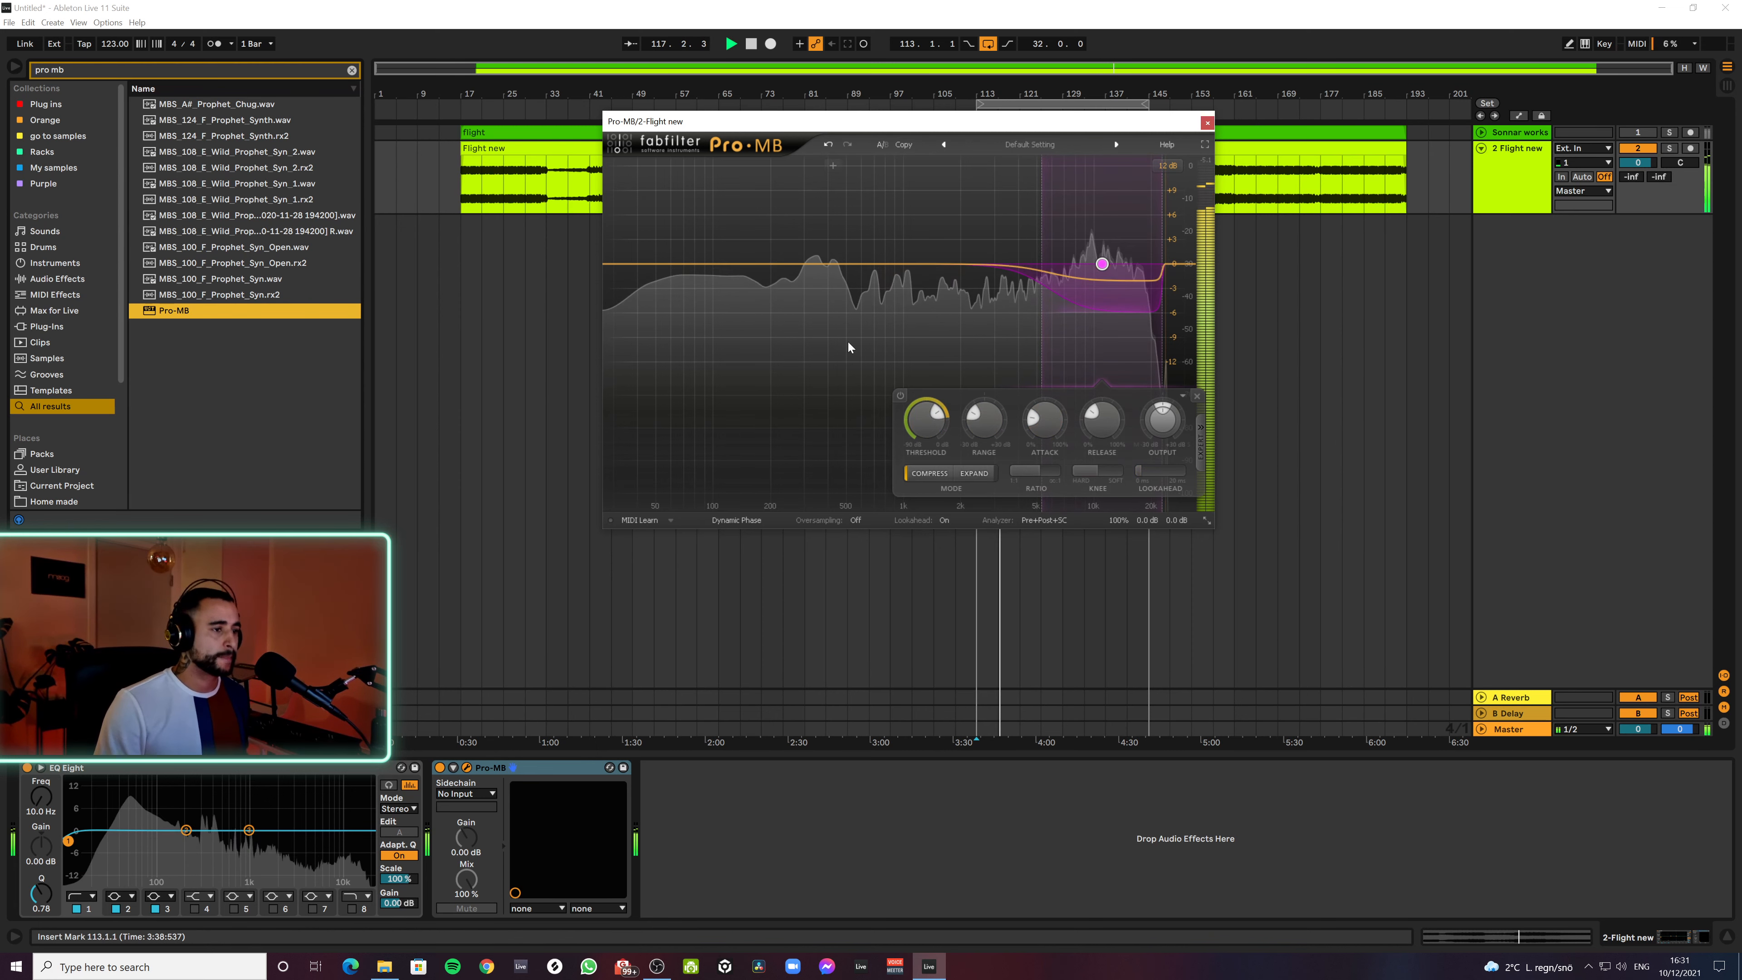
Try 2x oversampling in Pro-MB during playback, then switch oversampling back to Off
{"action": "left_click", "coordinate": [856, 521]}
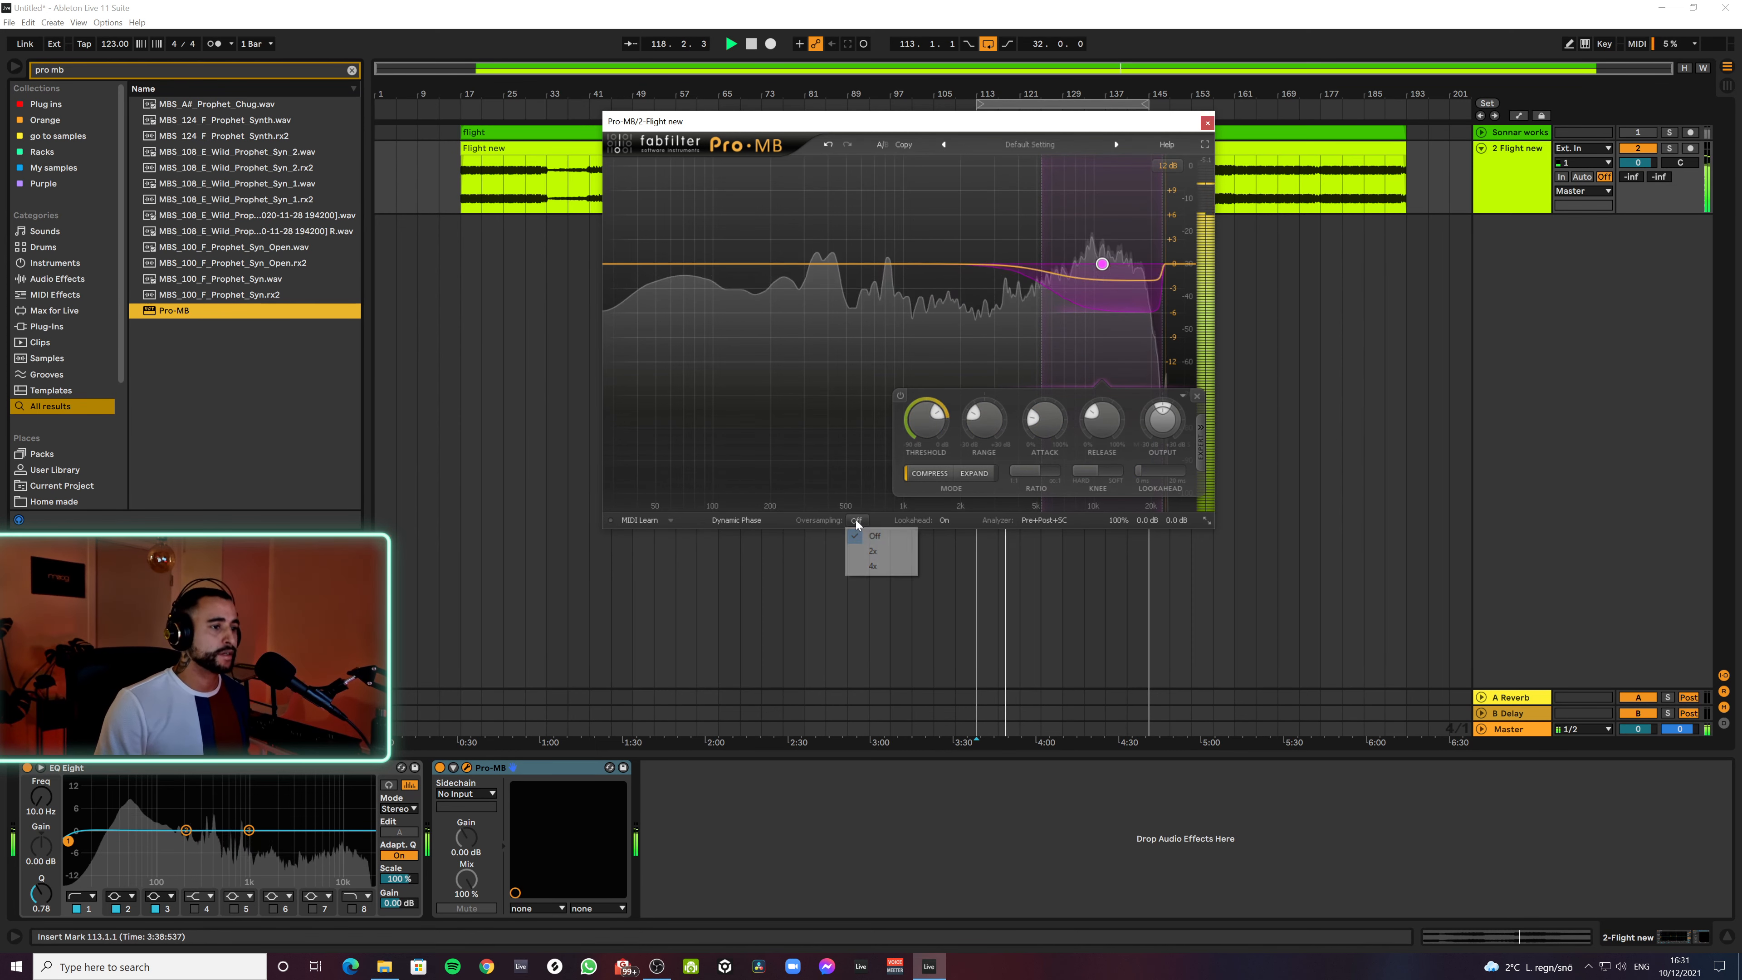
{"action": "left_click", "coordinate": [874, 552]}
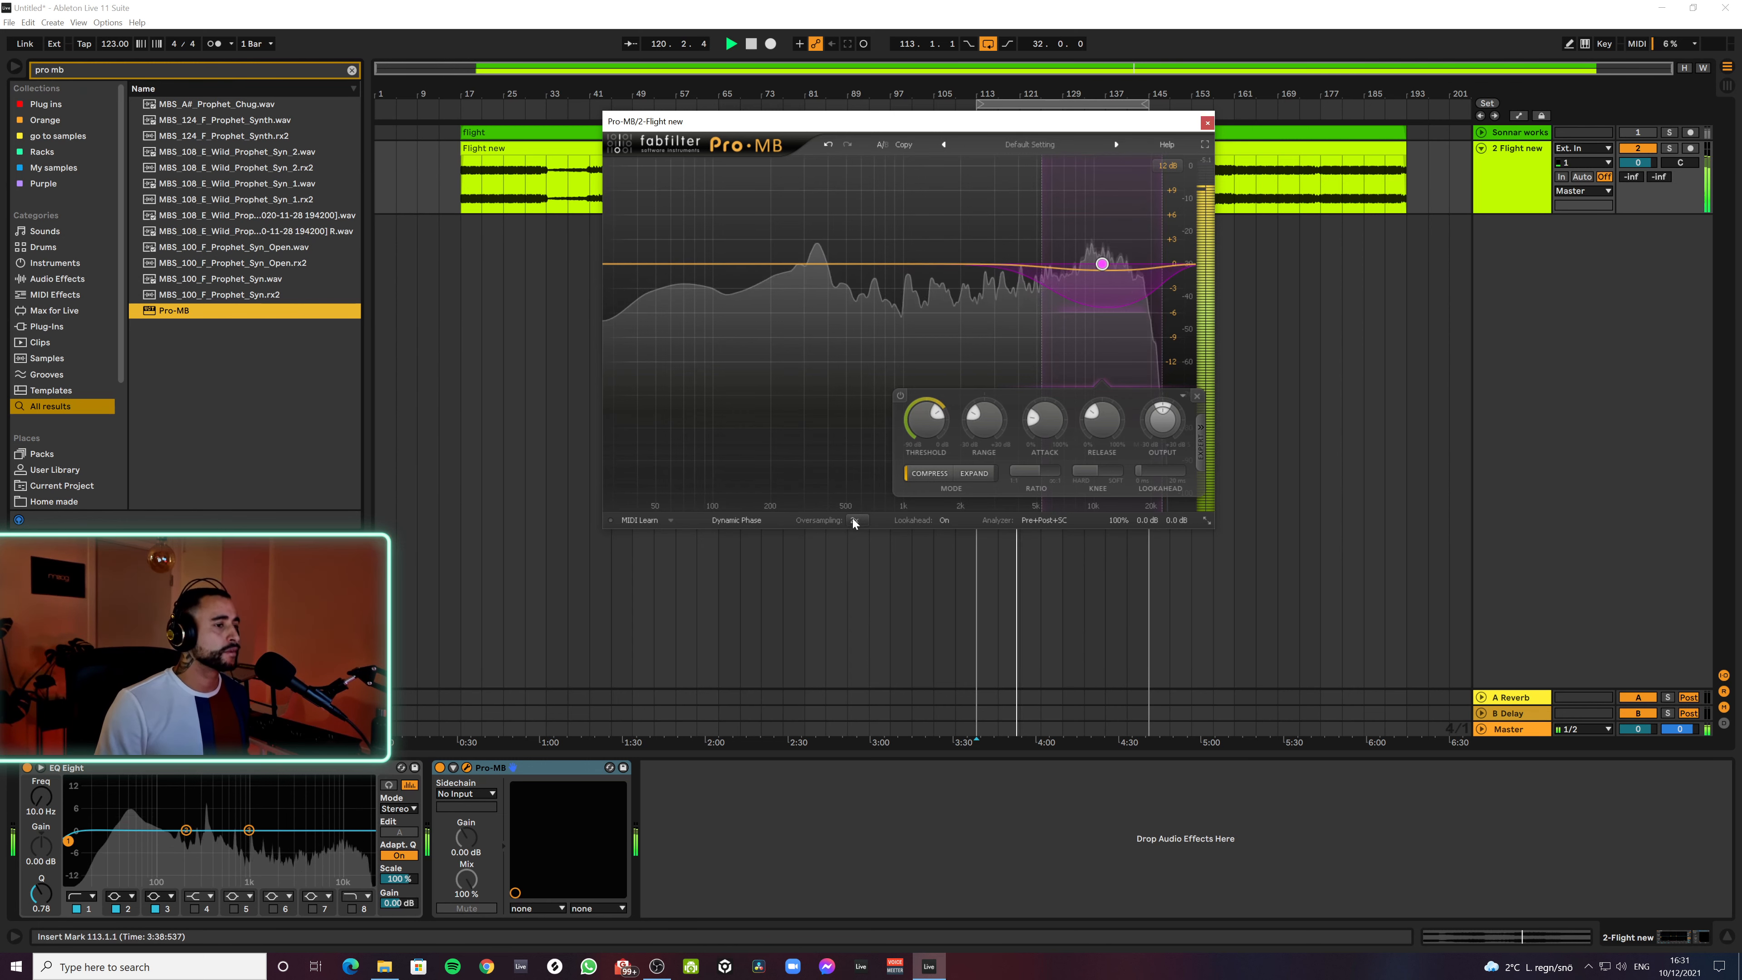
{"action": "left_click", "coordinate": [854, 520]}
{"action": "left_click", "coordinate": [868, 534]}
{"action": "key", "text": "space"}
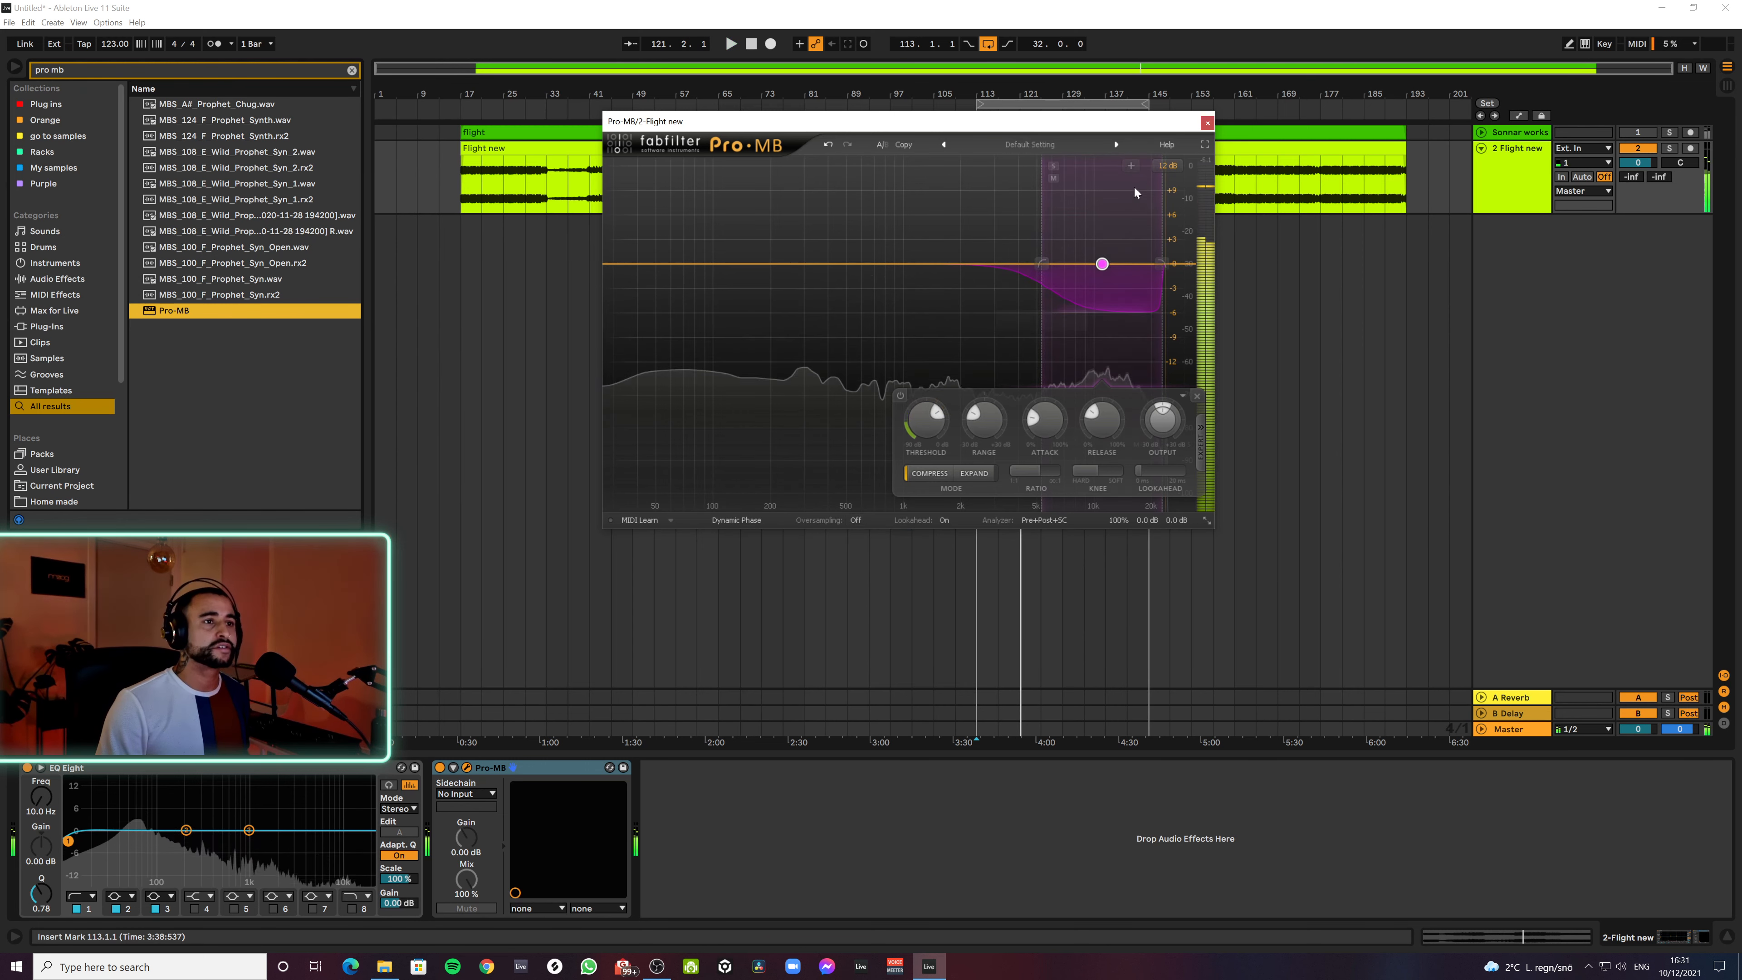
Add a mid band at about 1.7 kHz, narrow its low crossover to about 1.1 kHz, and audition it soloed
{"action": "key", "text": "space"}
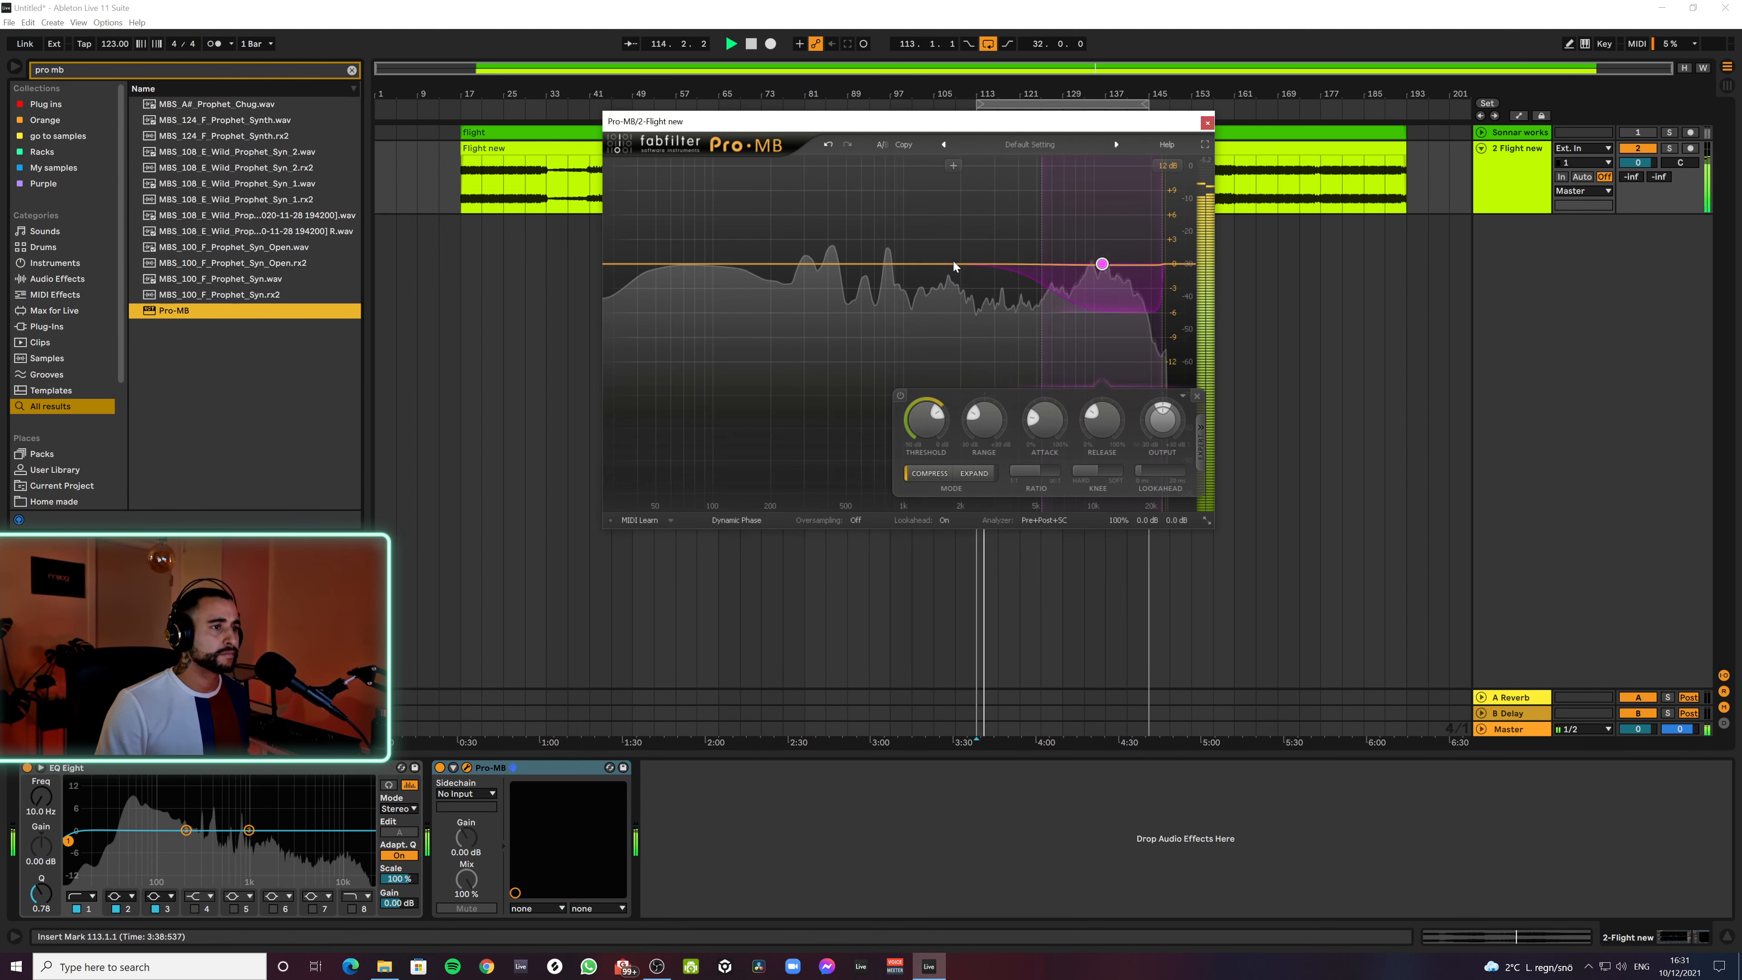
{"action": "left_click", "coordinate": [953, 265]}
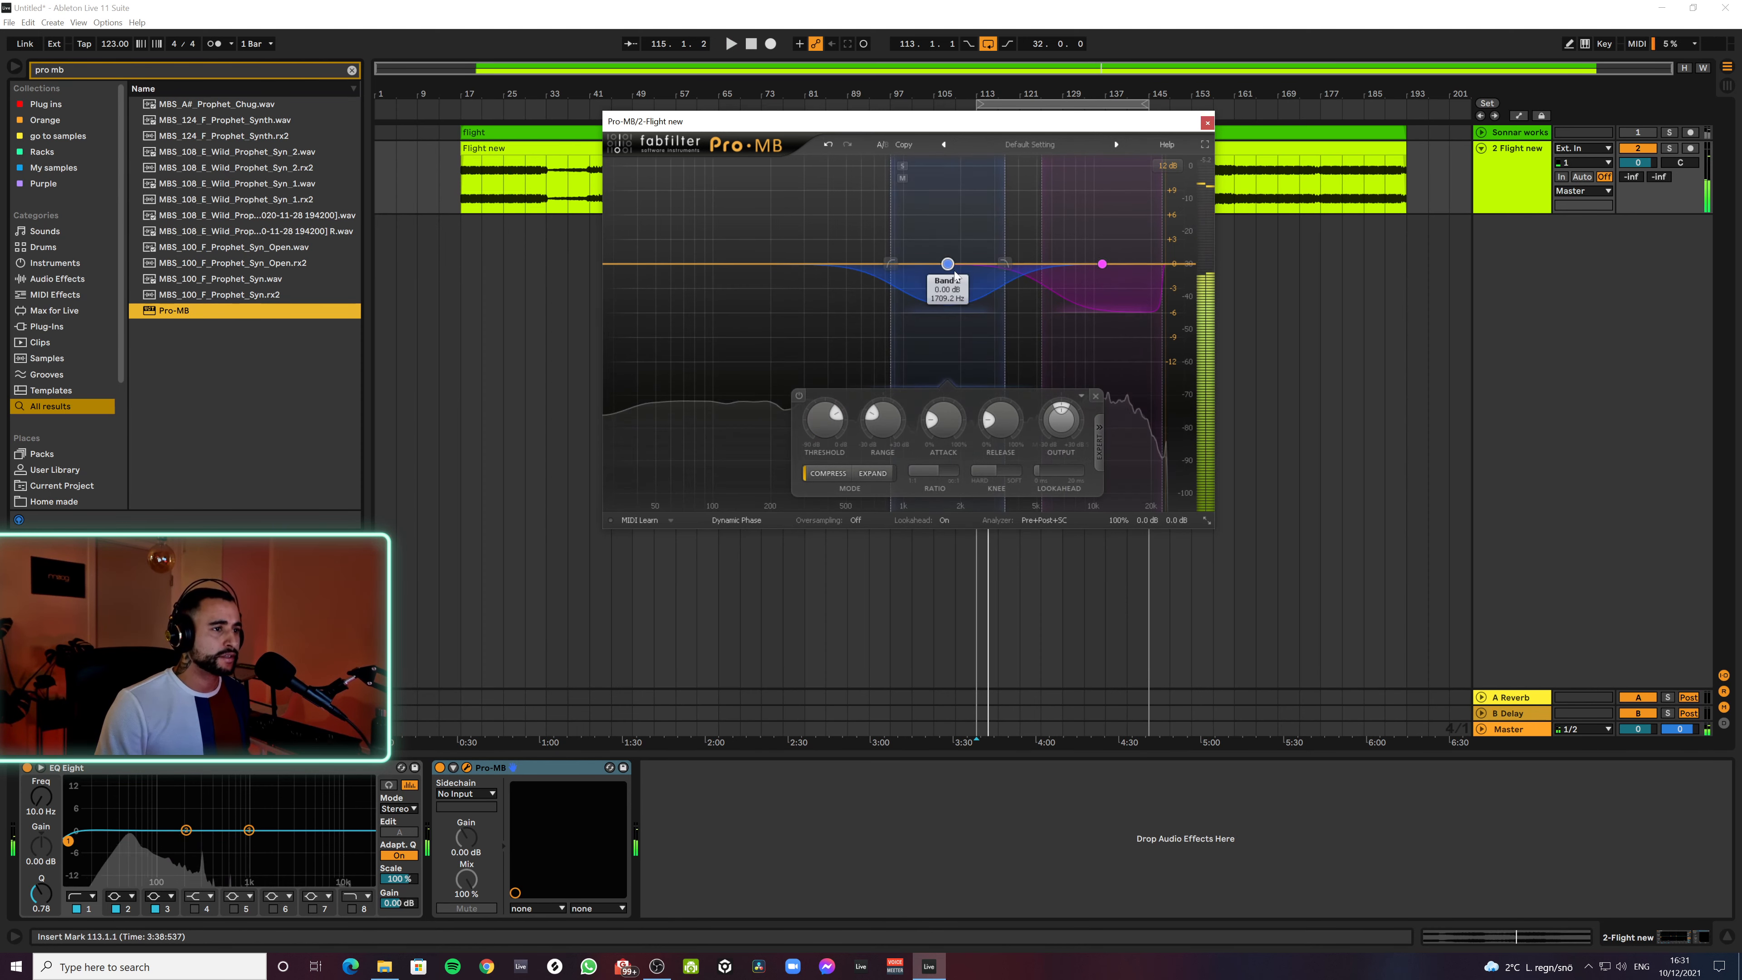
{"action": "left_click_drag", "start_coordinate": [1003, 272], "coordinate": [915, 262]}
{"action": "key", "text": "space"}
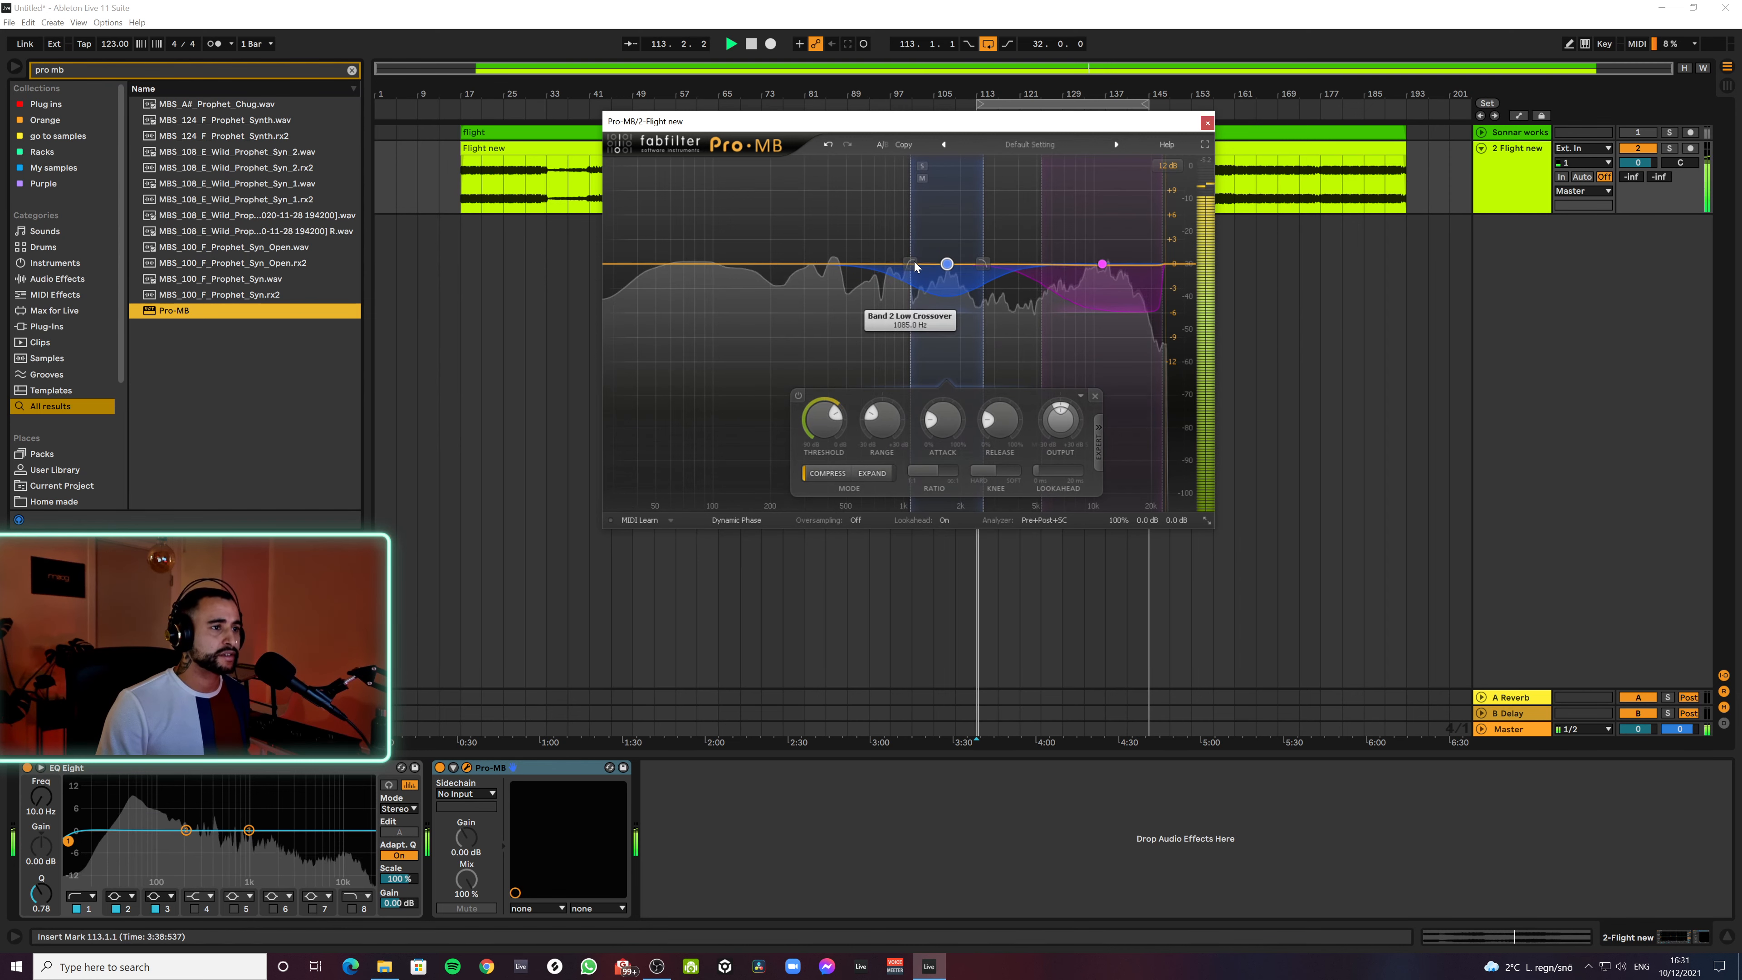
{"action": "left_click", "coordinate": [923, 167]}
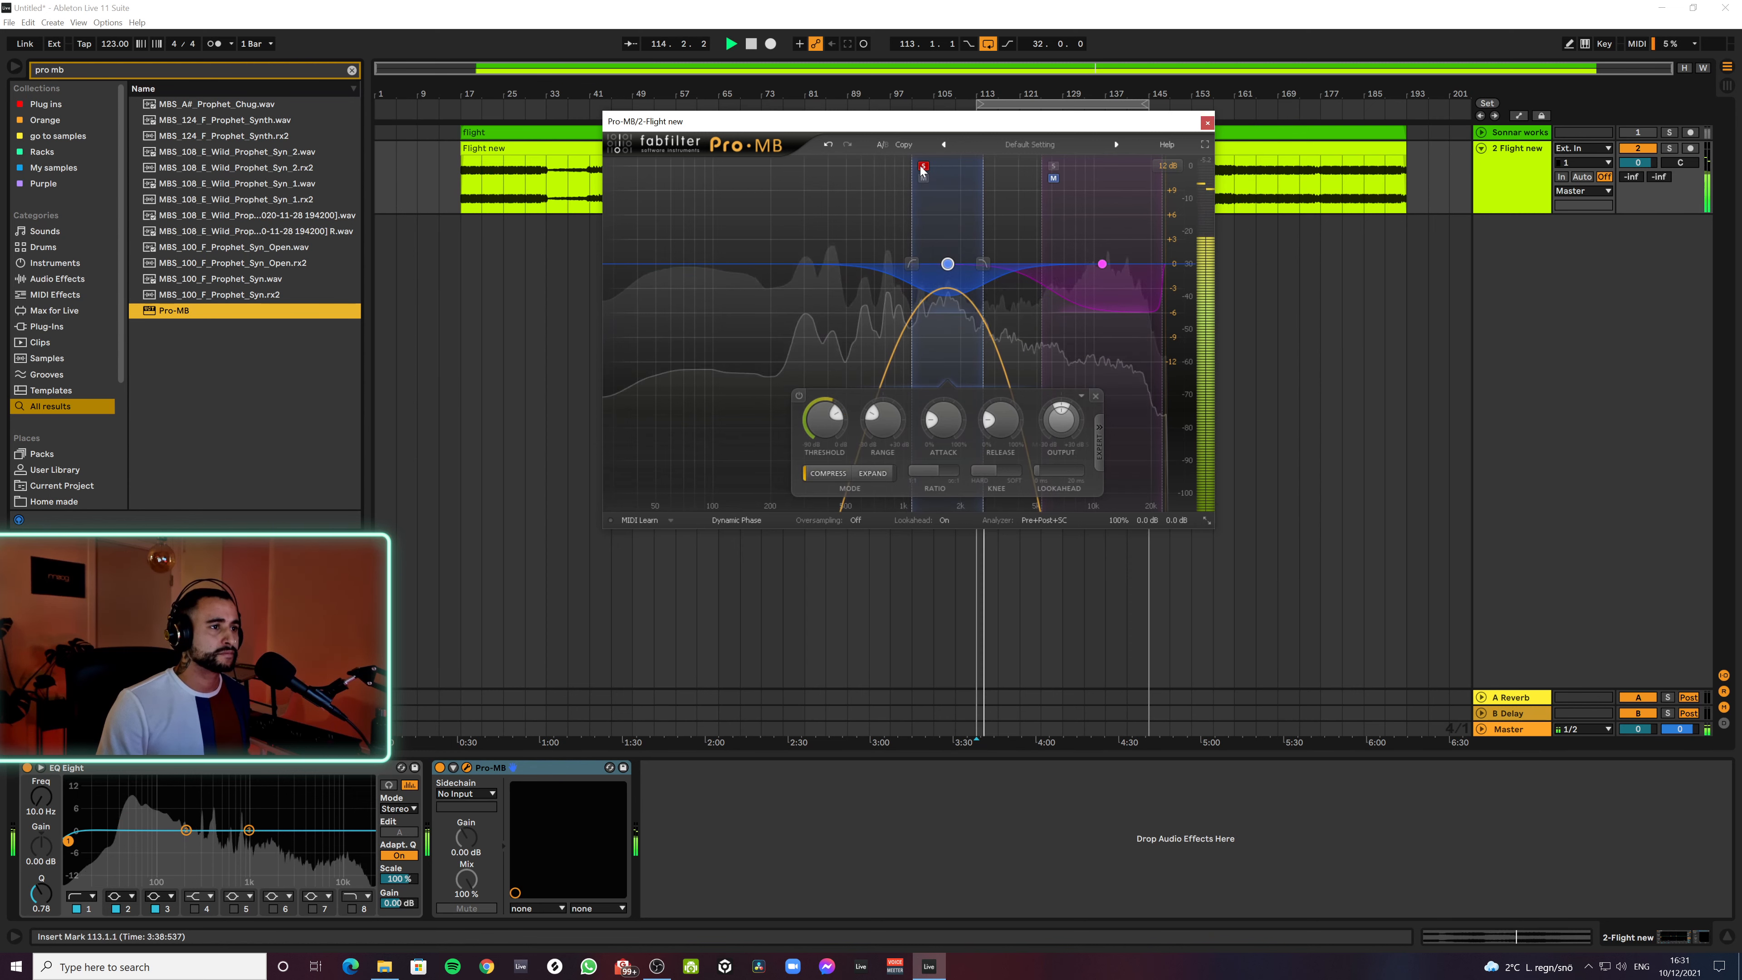
{"action": "left_click", "coordinate": [923, 168]}
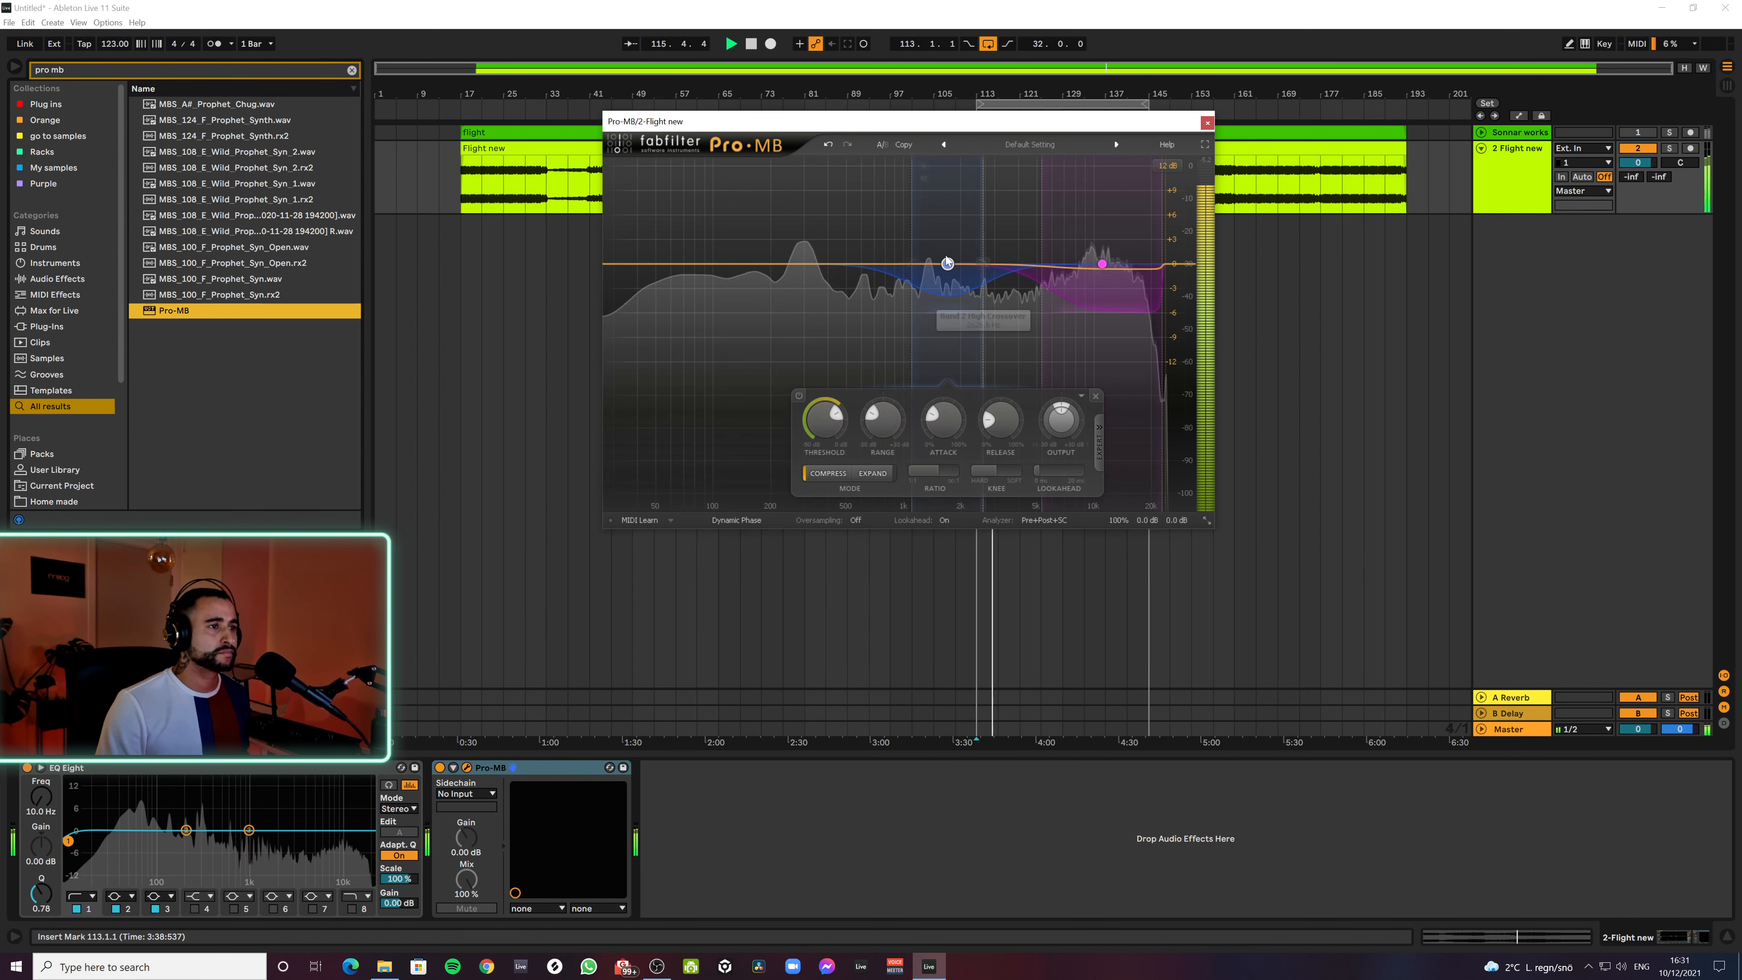
Add a low-mid band at about 279 Hz, audition it soloed, and extend its high crossover to about 698 Hz
{"action": "left_click", "coordinate": [800, 264]}
{"action": "key", "text": "space"}
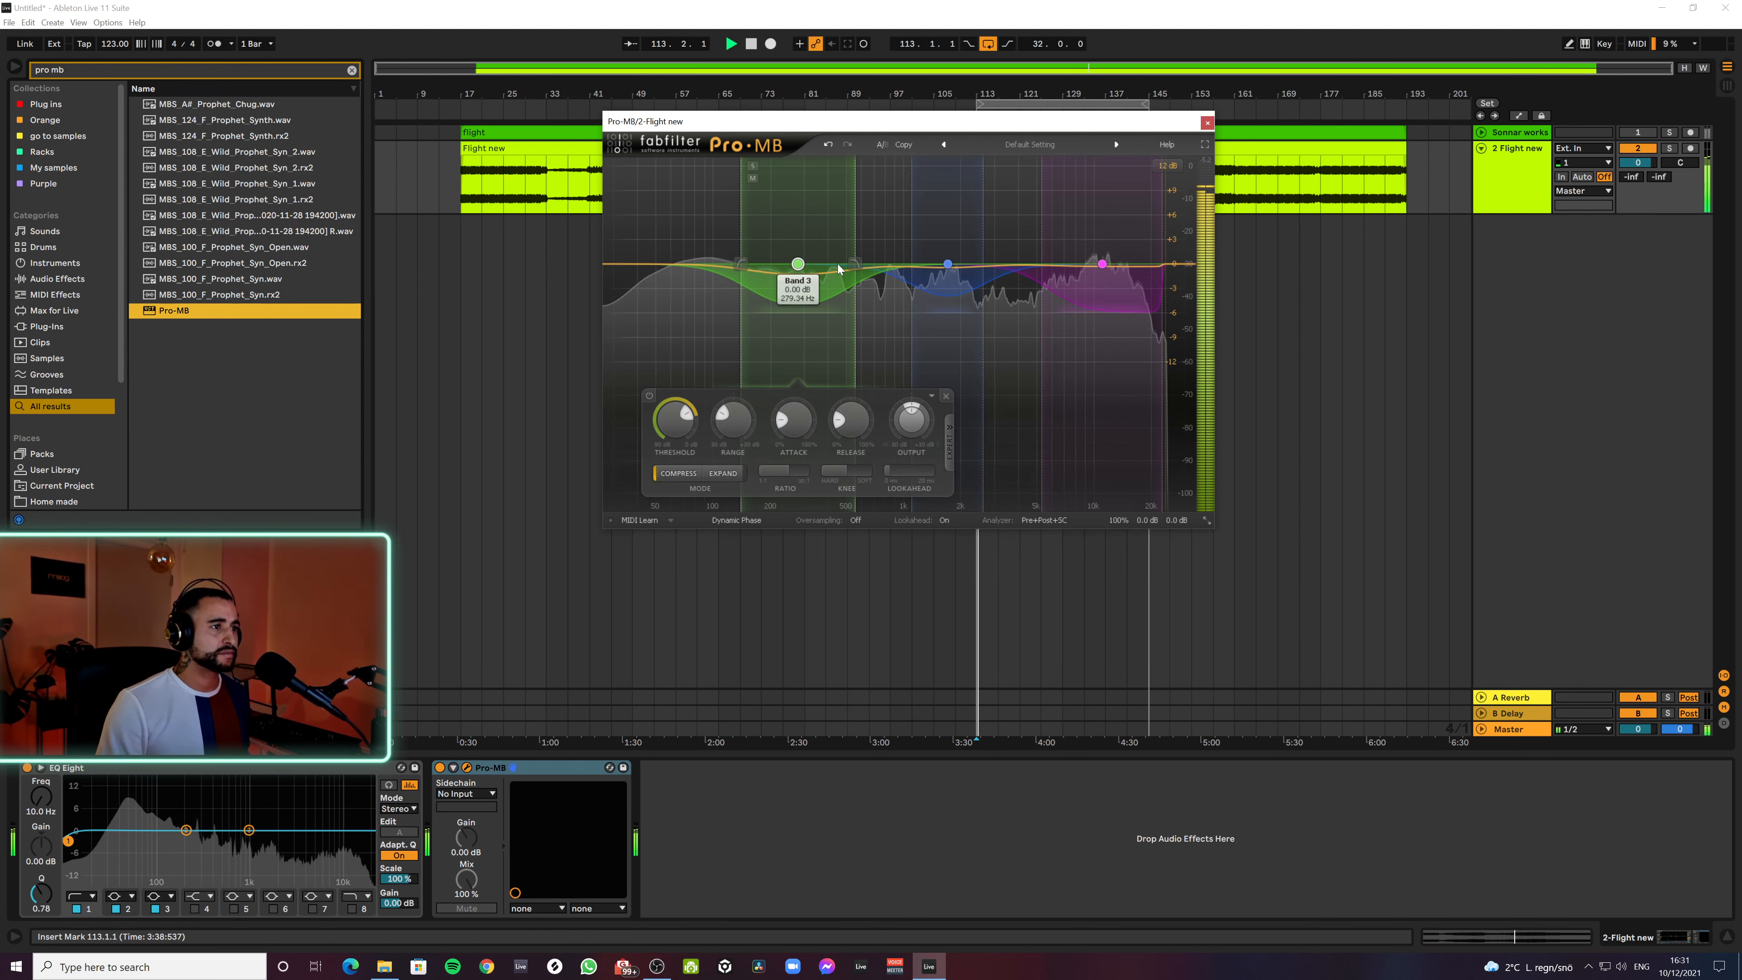
{"action": "left_click", "coordinate": [752, 167]}
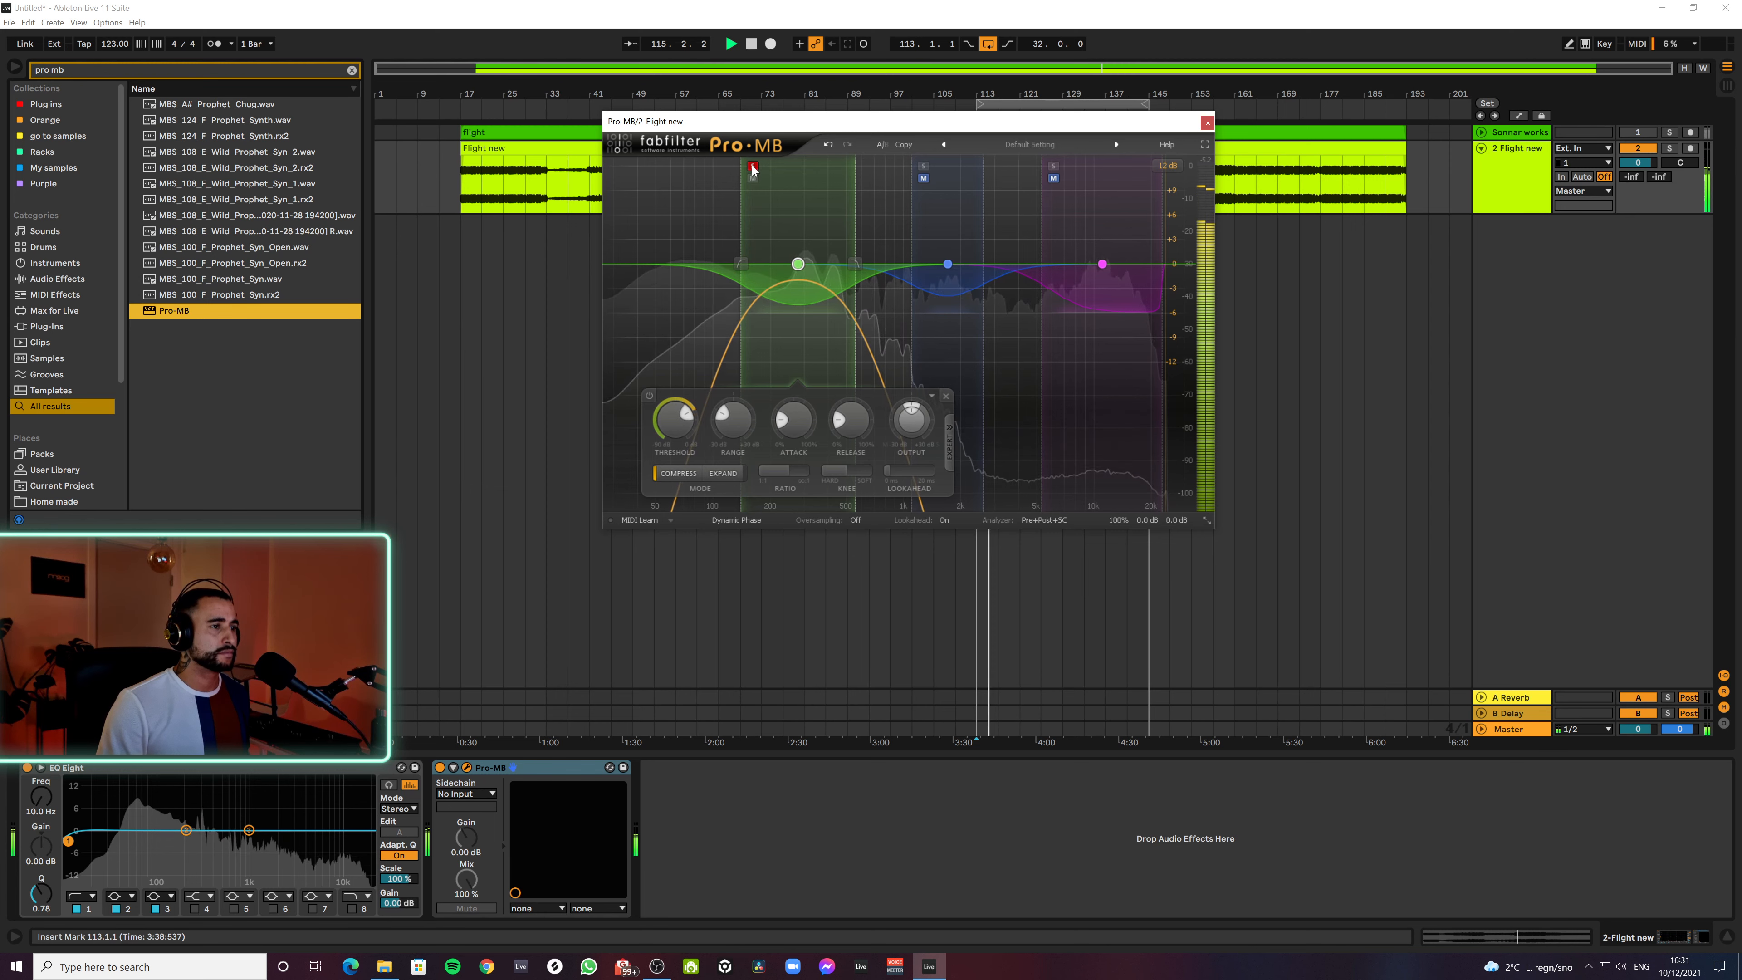
{"action": "left_click", "coordinate": [754, 166]}
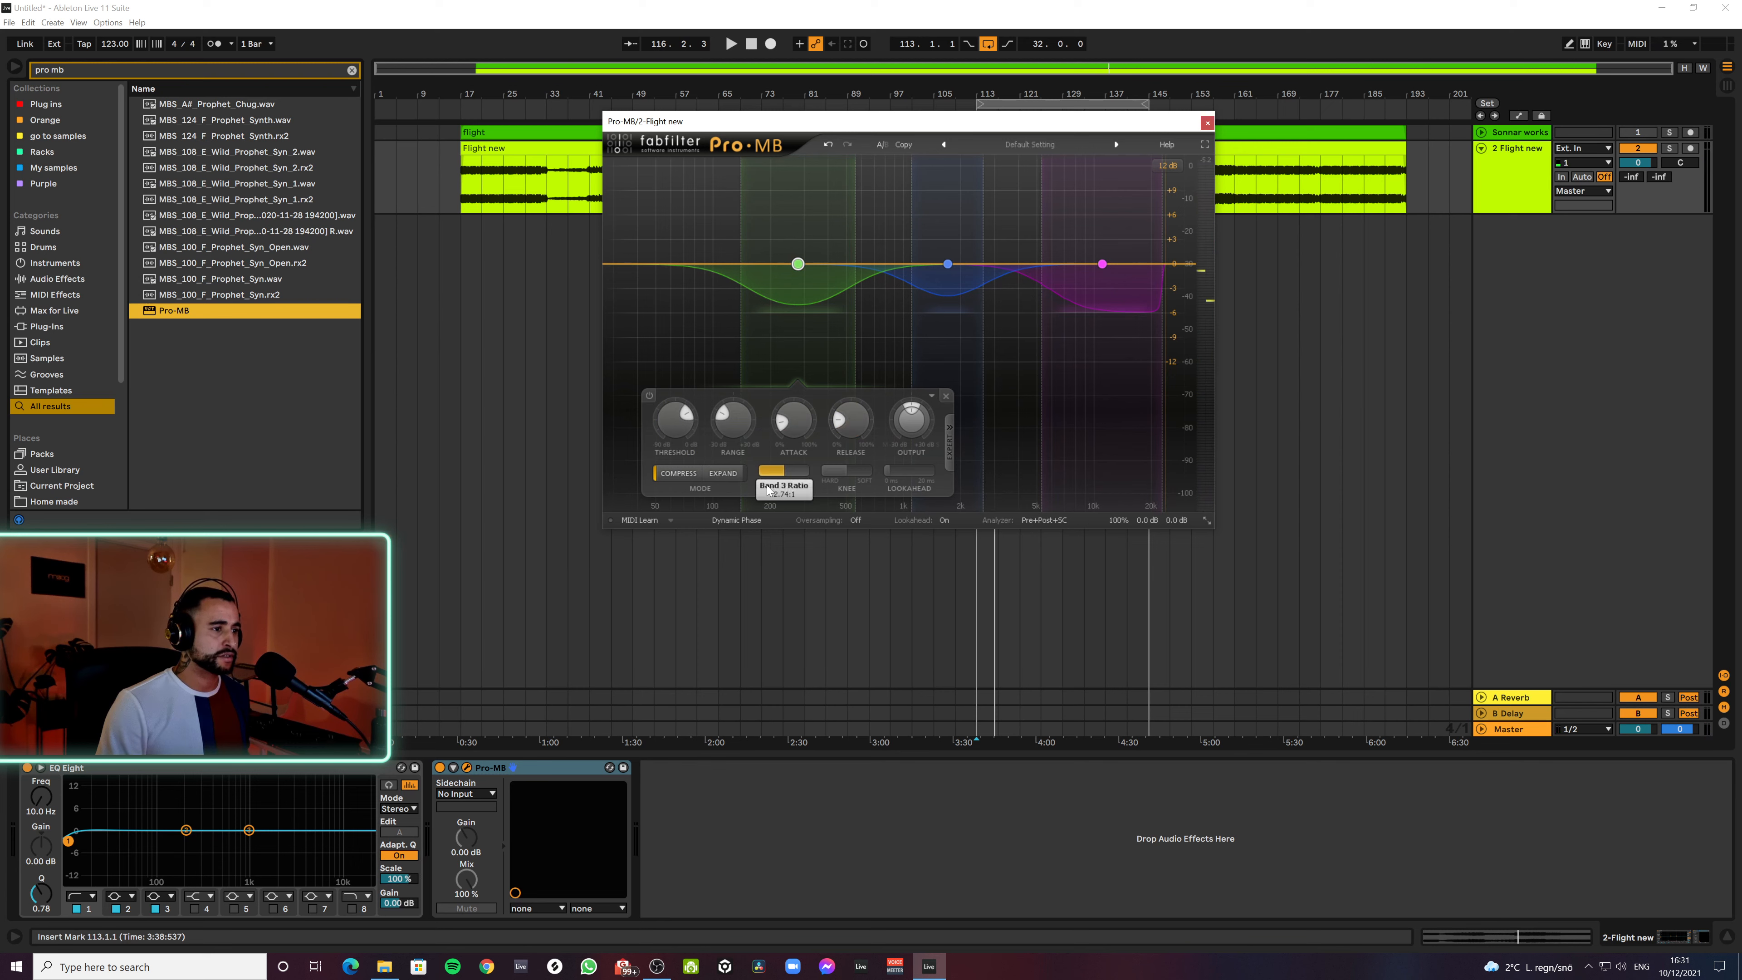
{"action": "key", "text": "space"}
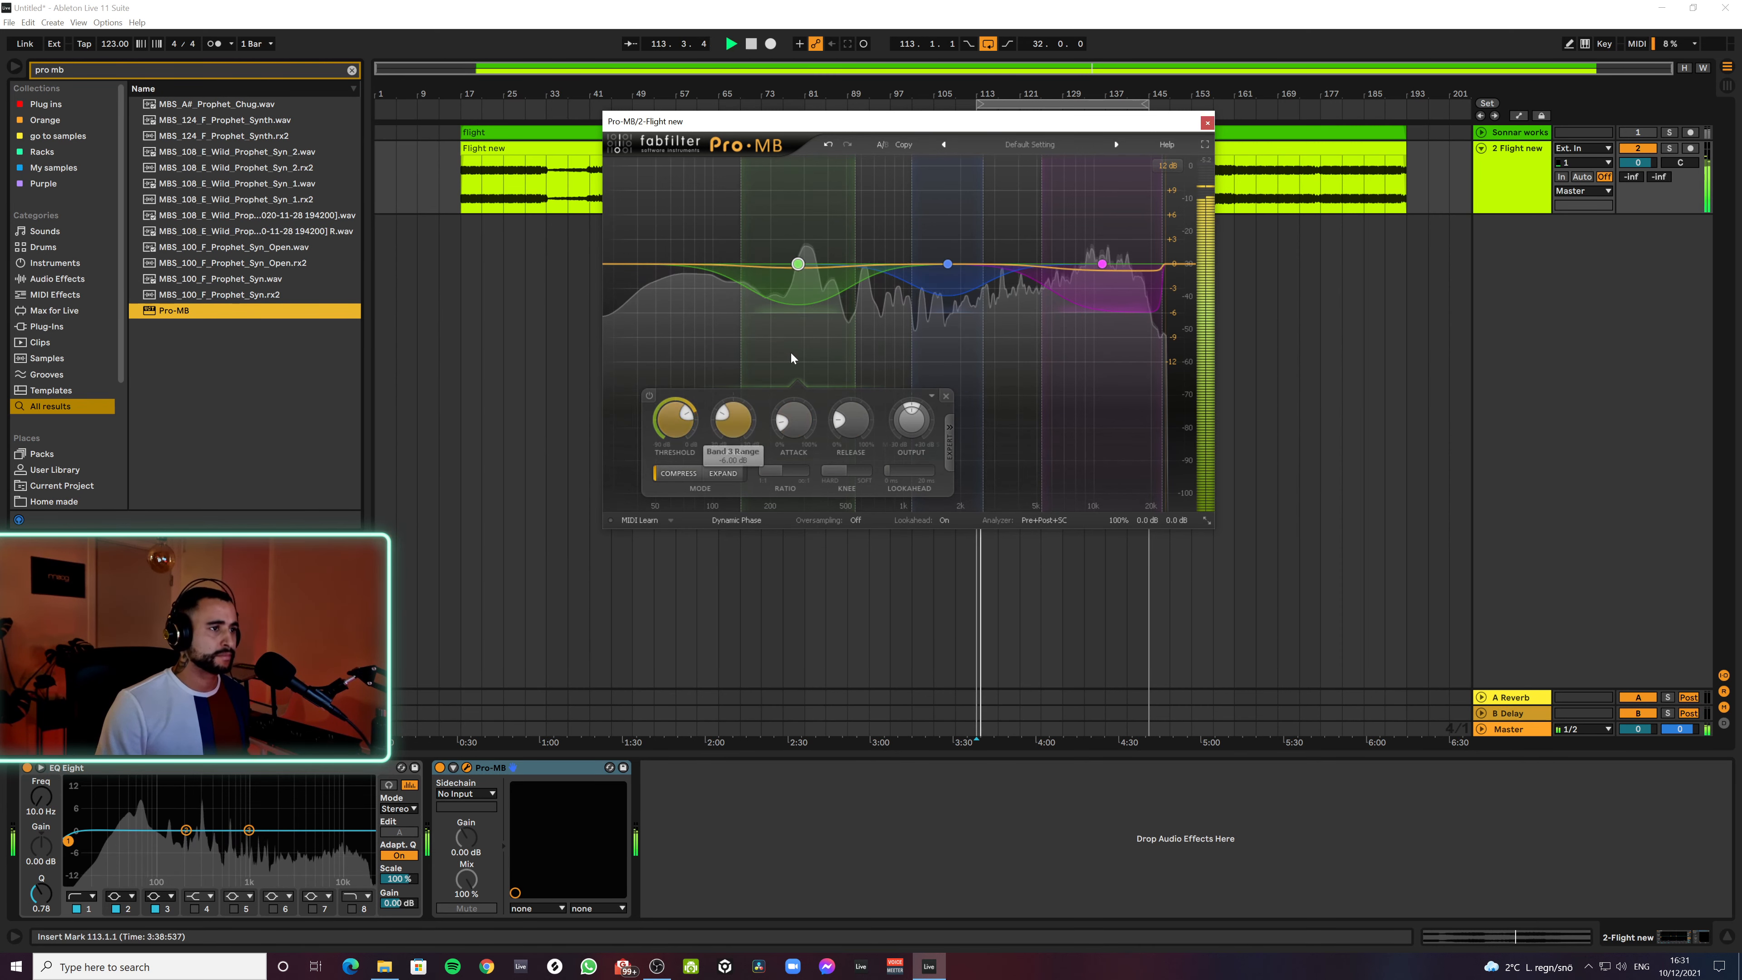
{"action": "left_click_drag", "start_coordinate": [862, 260], "coordinate": [874, 288]}
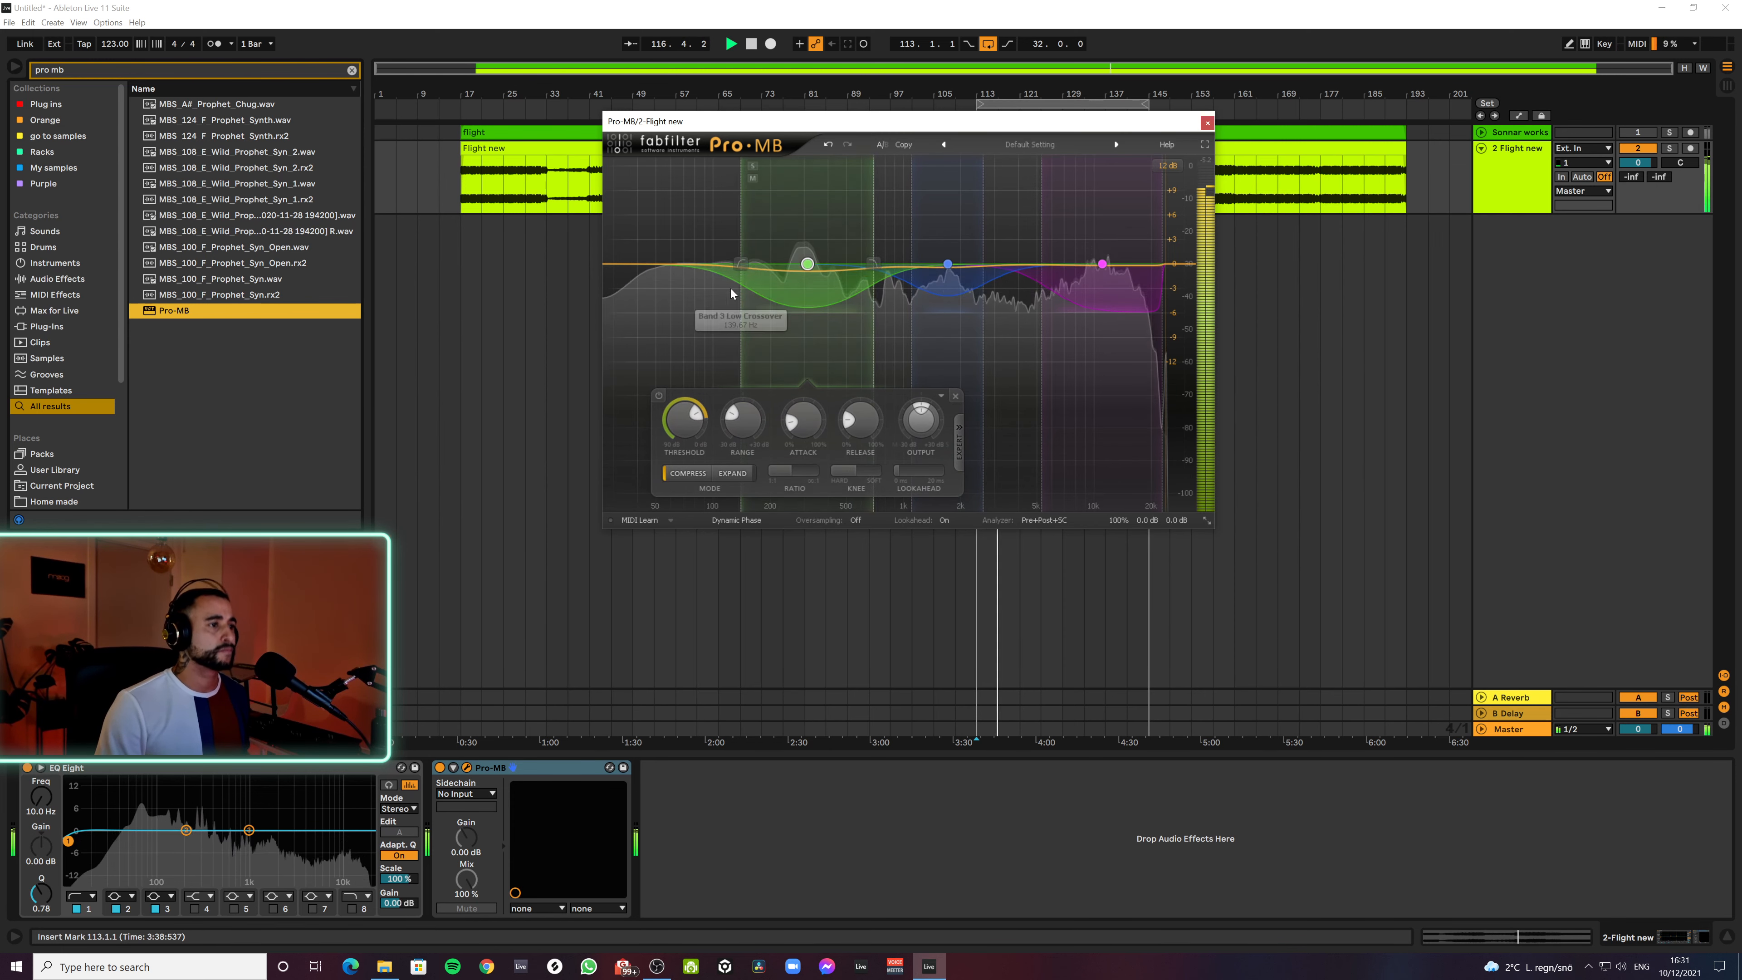
Add a low band at about 74 Hz, switch it to Expand mode, and raise its output level slightly
{"action": "left_click", "coordinate": [688, 266]}
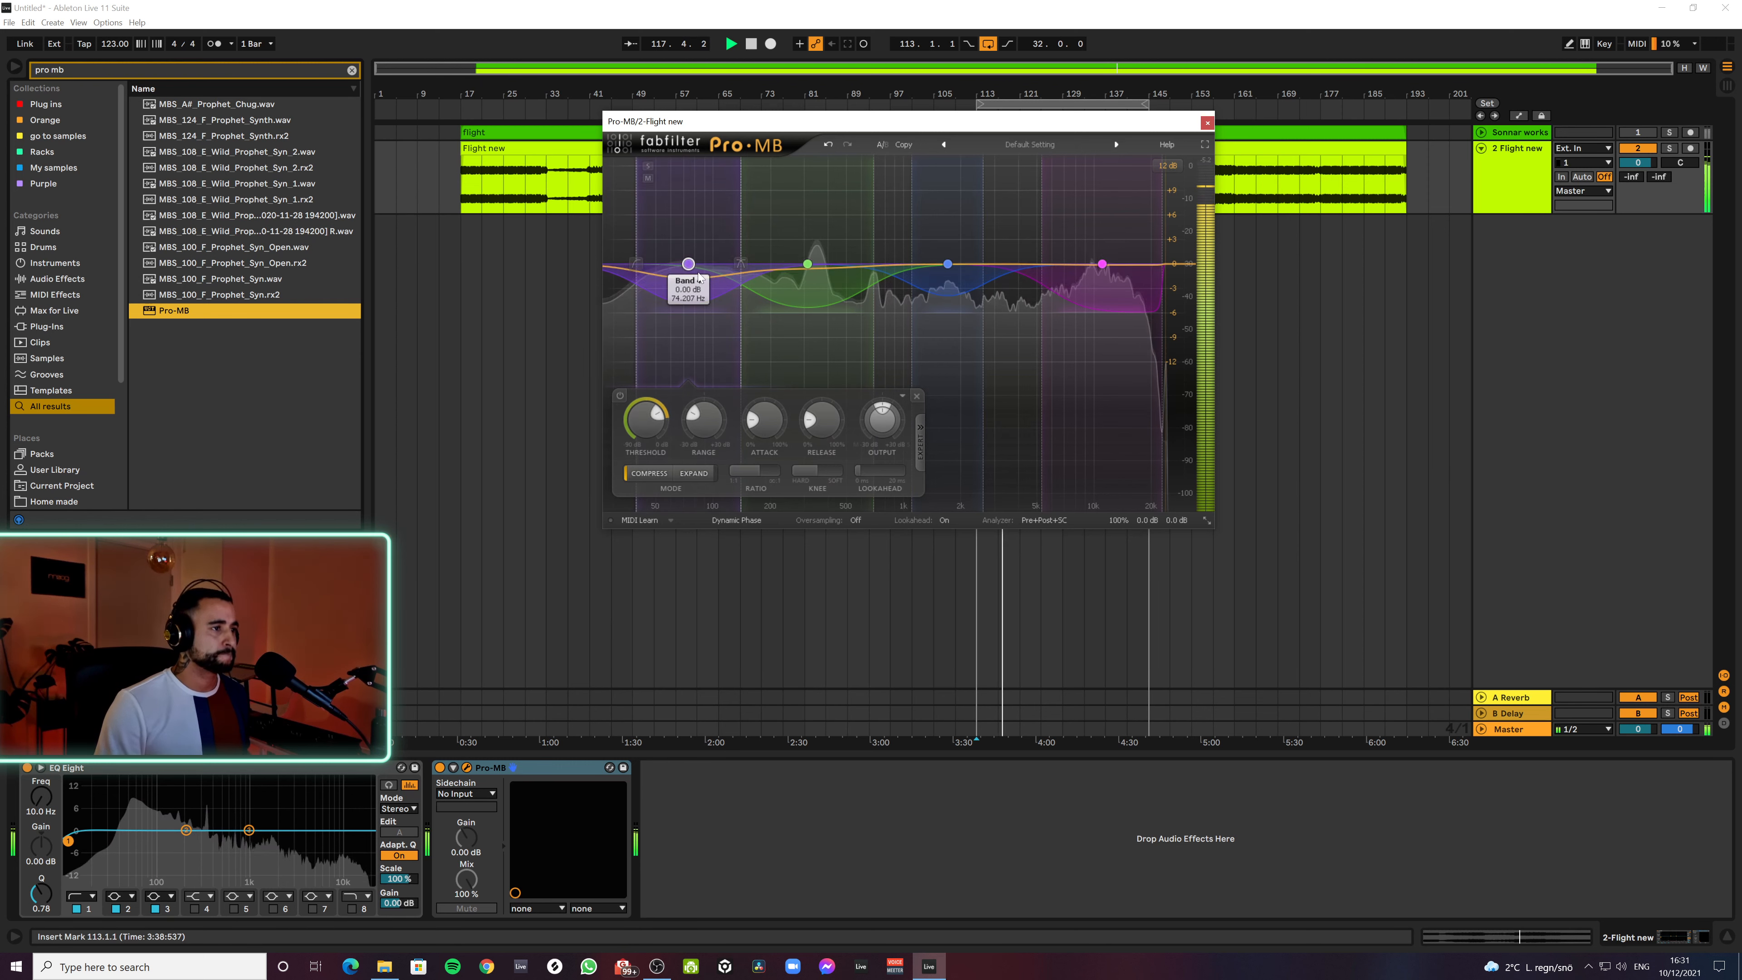
{"action": "key", "text": "space"}
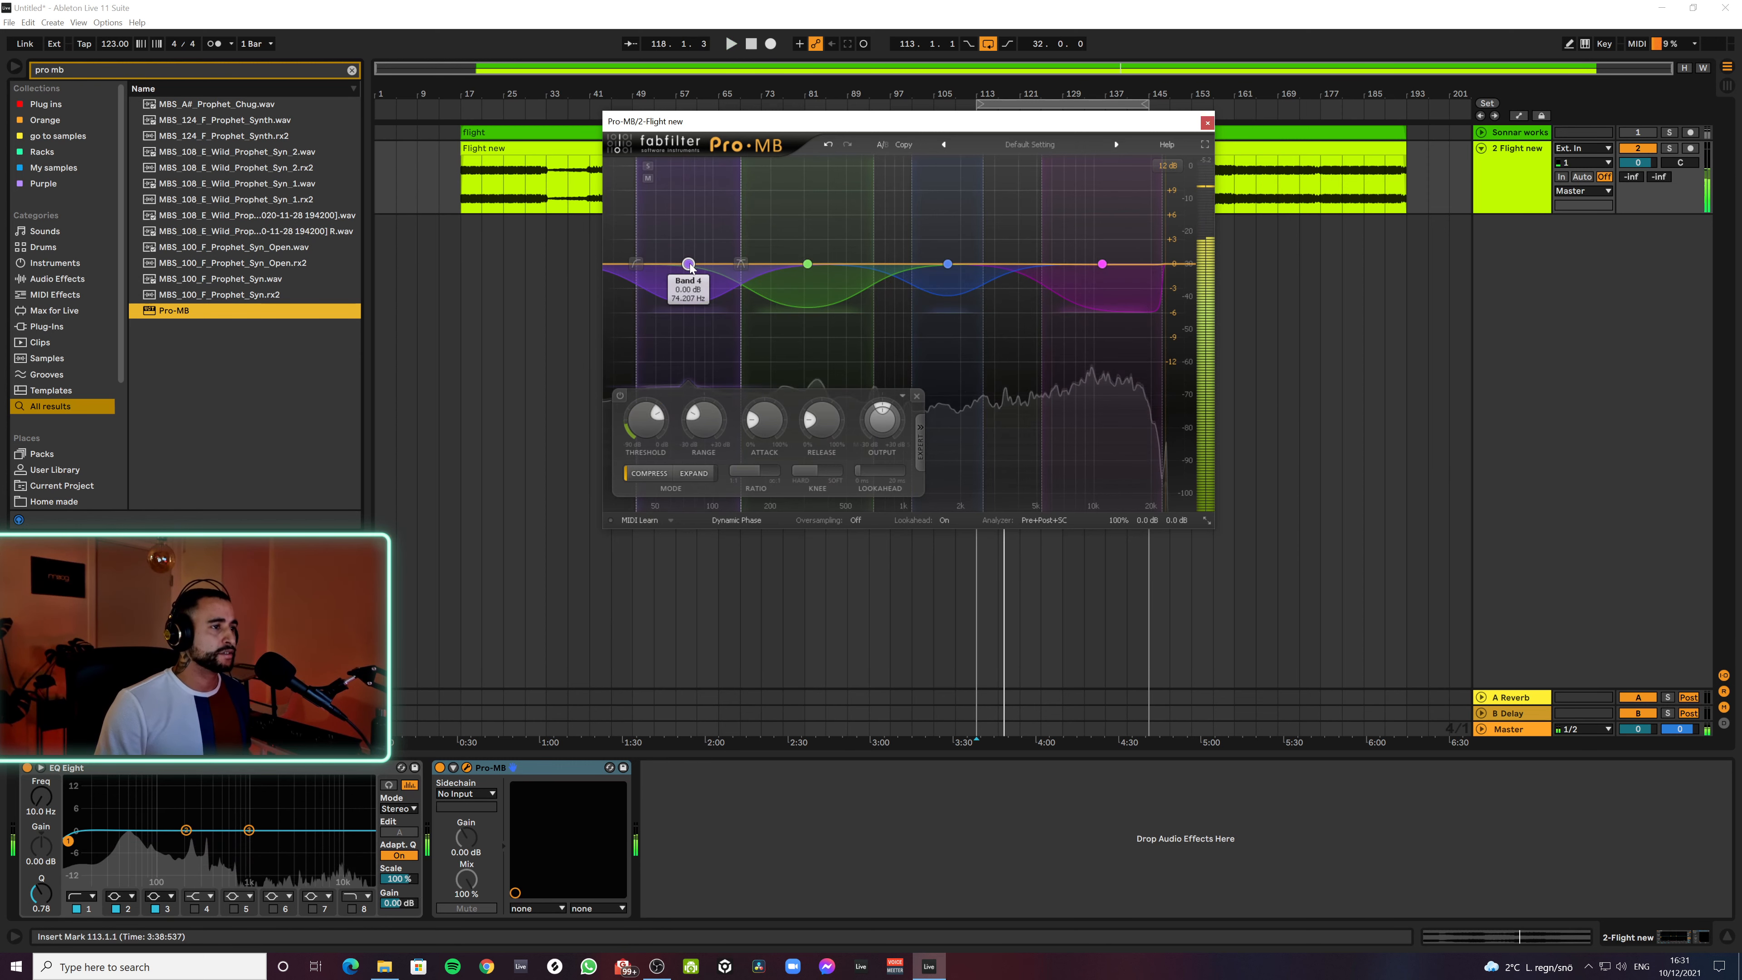
{"action": "left_click", "coordinate": [689, 474]}
{"action": "key", "text": "space"}
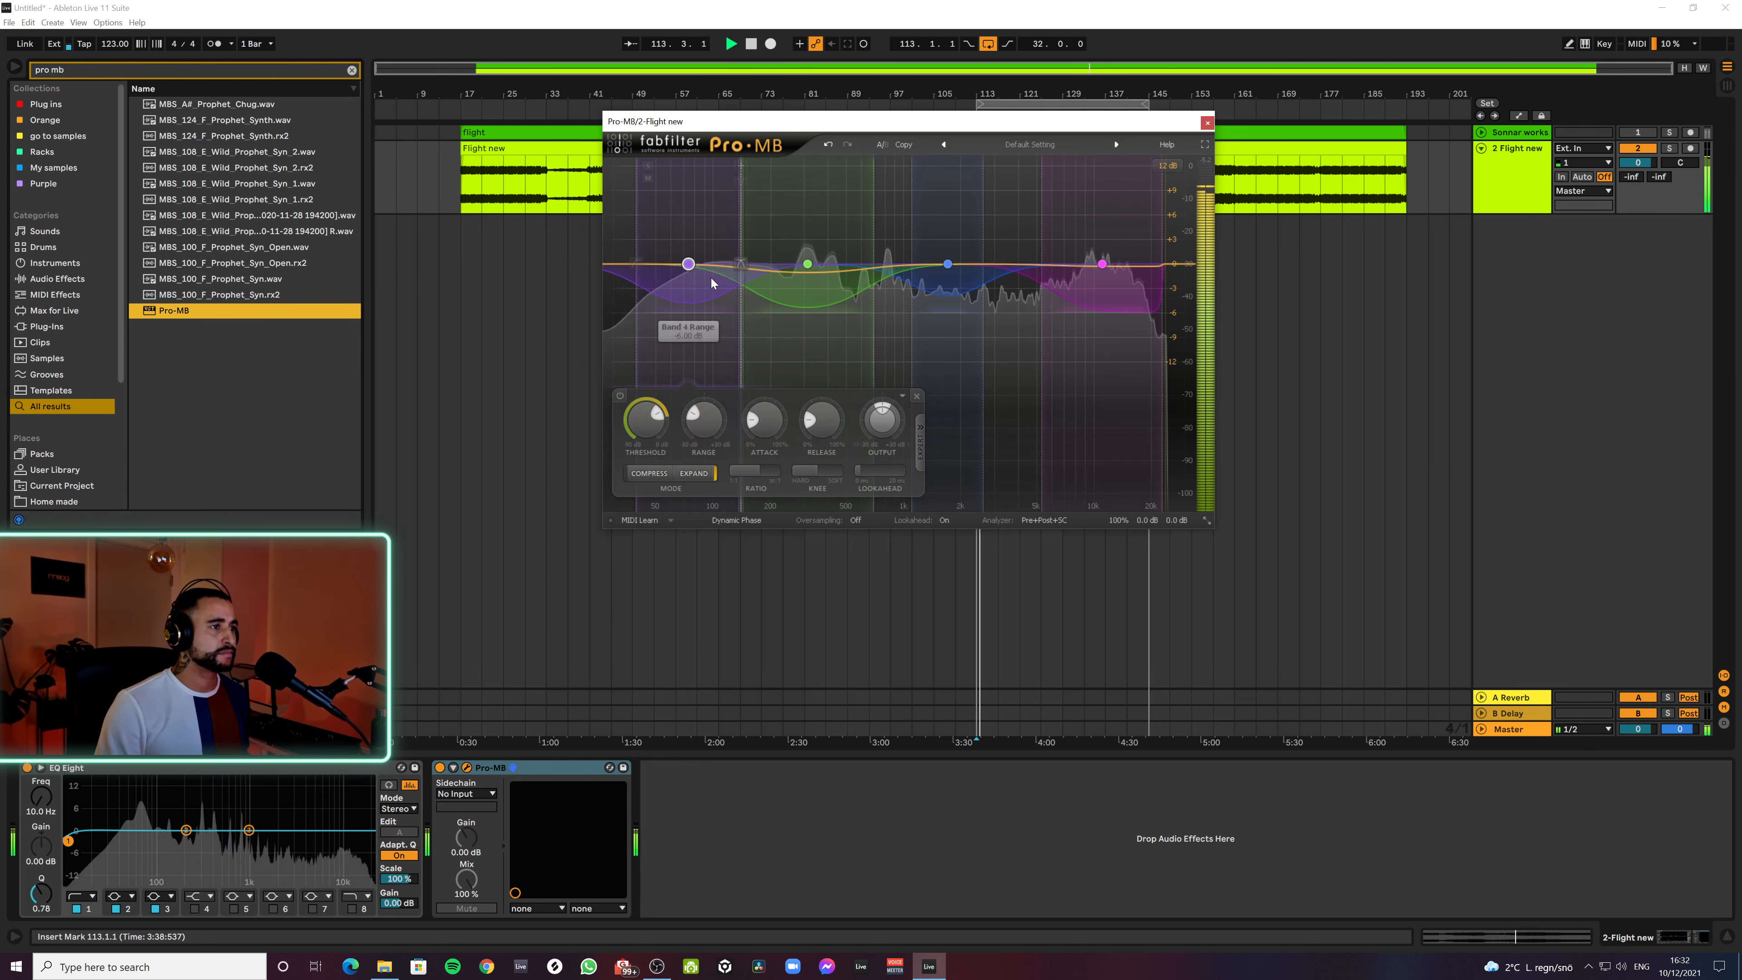
{"action": "left_click_drag", "start_coordinate": [690, 264], "coordinate": [690, 249]}
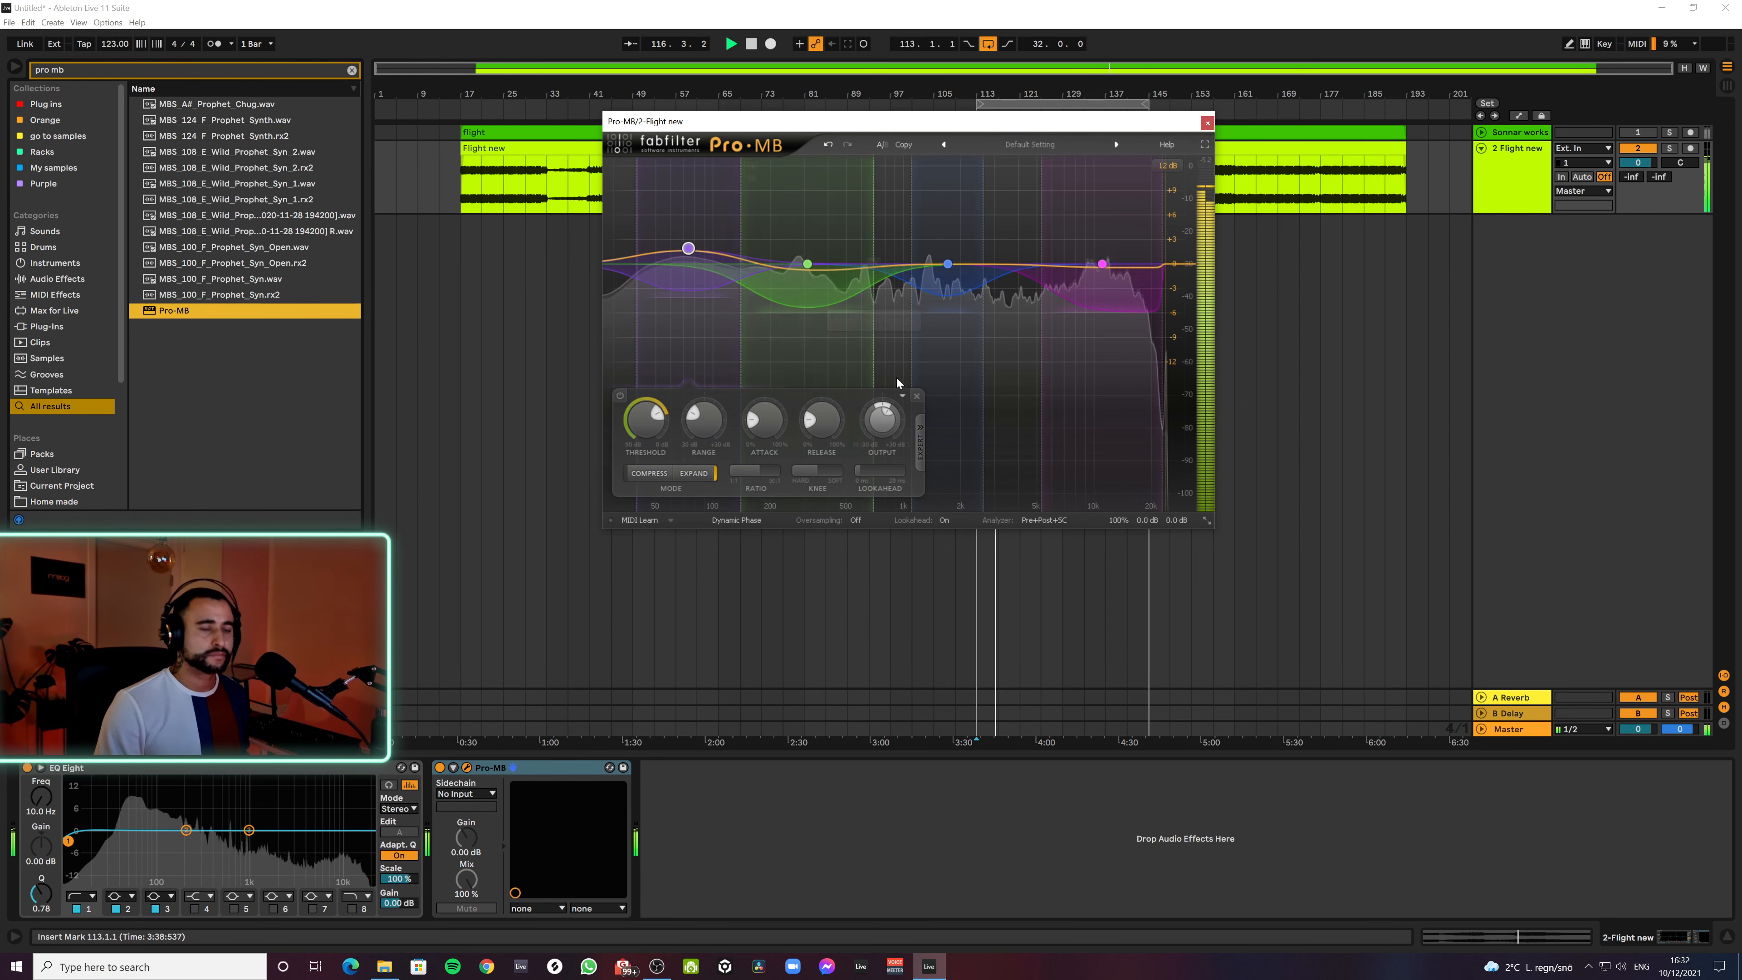
{"action": "key", "text": "Tab"}
{"action": "key", "text": "Tab"}
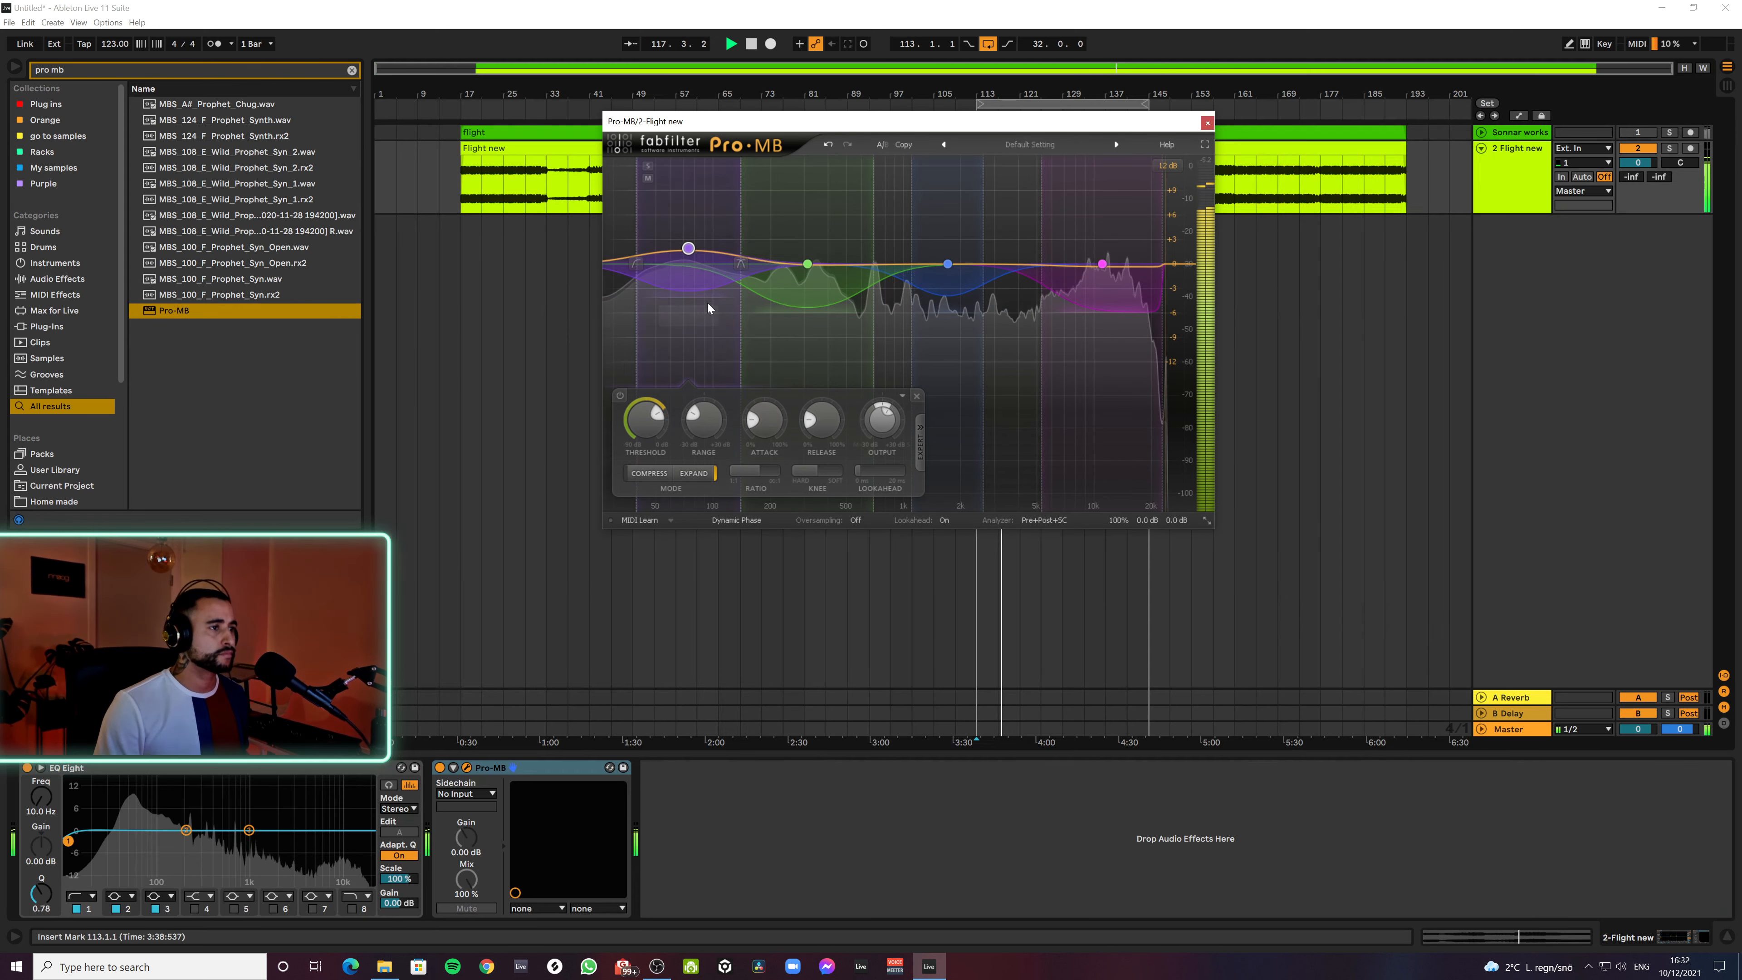
Nudge the low band's frequency slightly upward and reduce the amount of its expansion range while the loop plays
{"action": "left_click_drag", "start_coordinate": [693, 244], "coordinate": [696, 245]}
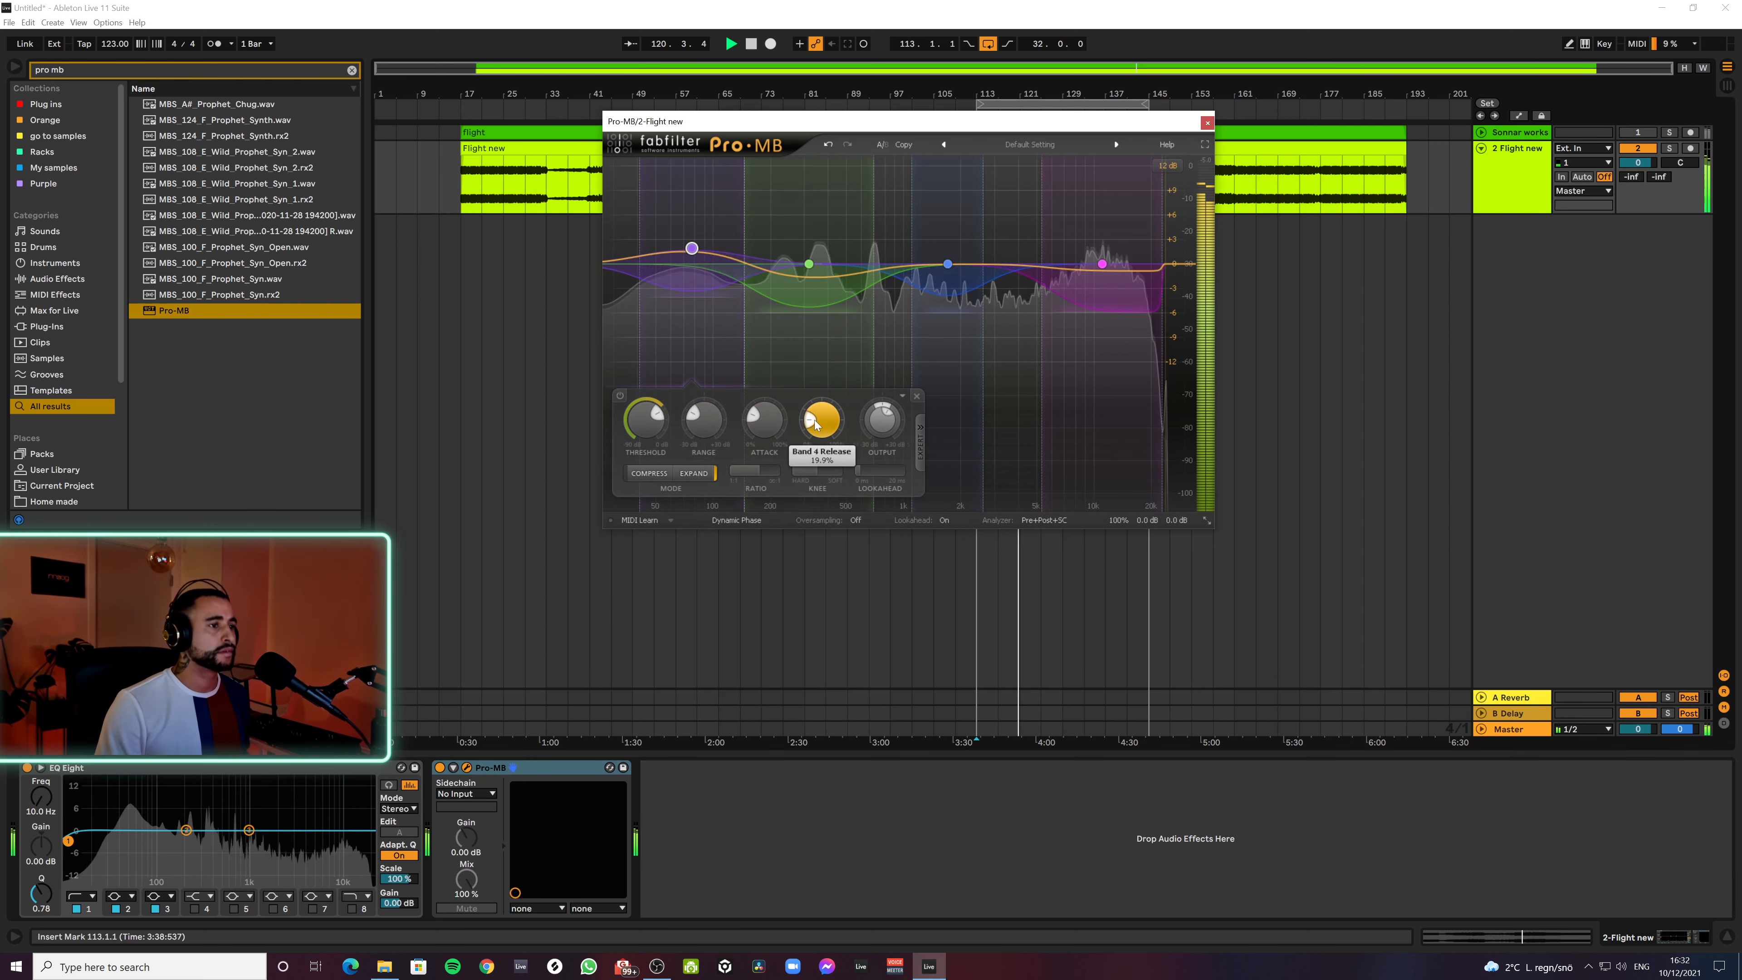
{"action": "scroll", "coordinate": [782, 424], "scroll_direction": "up", "scroll_amount": 3}
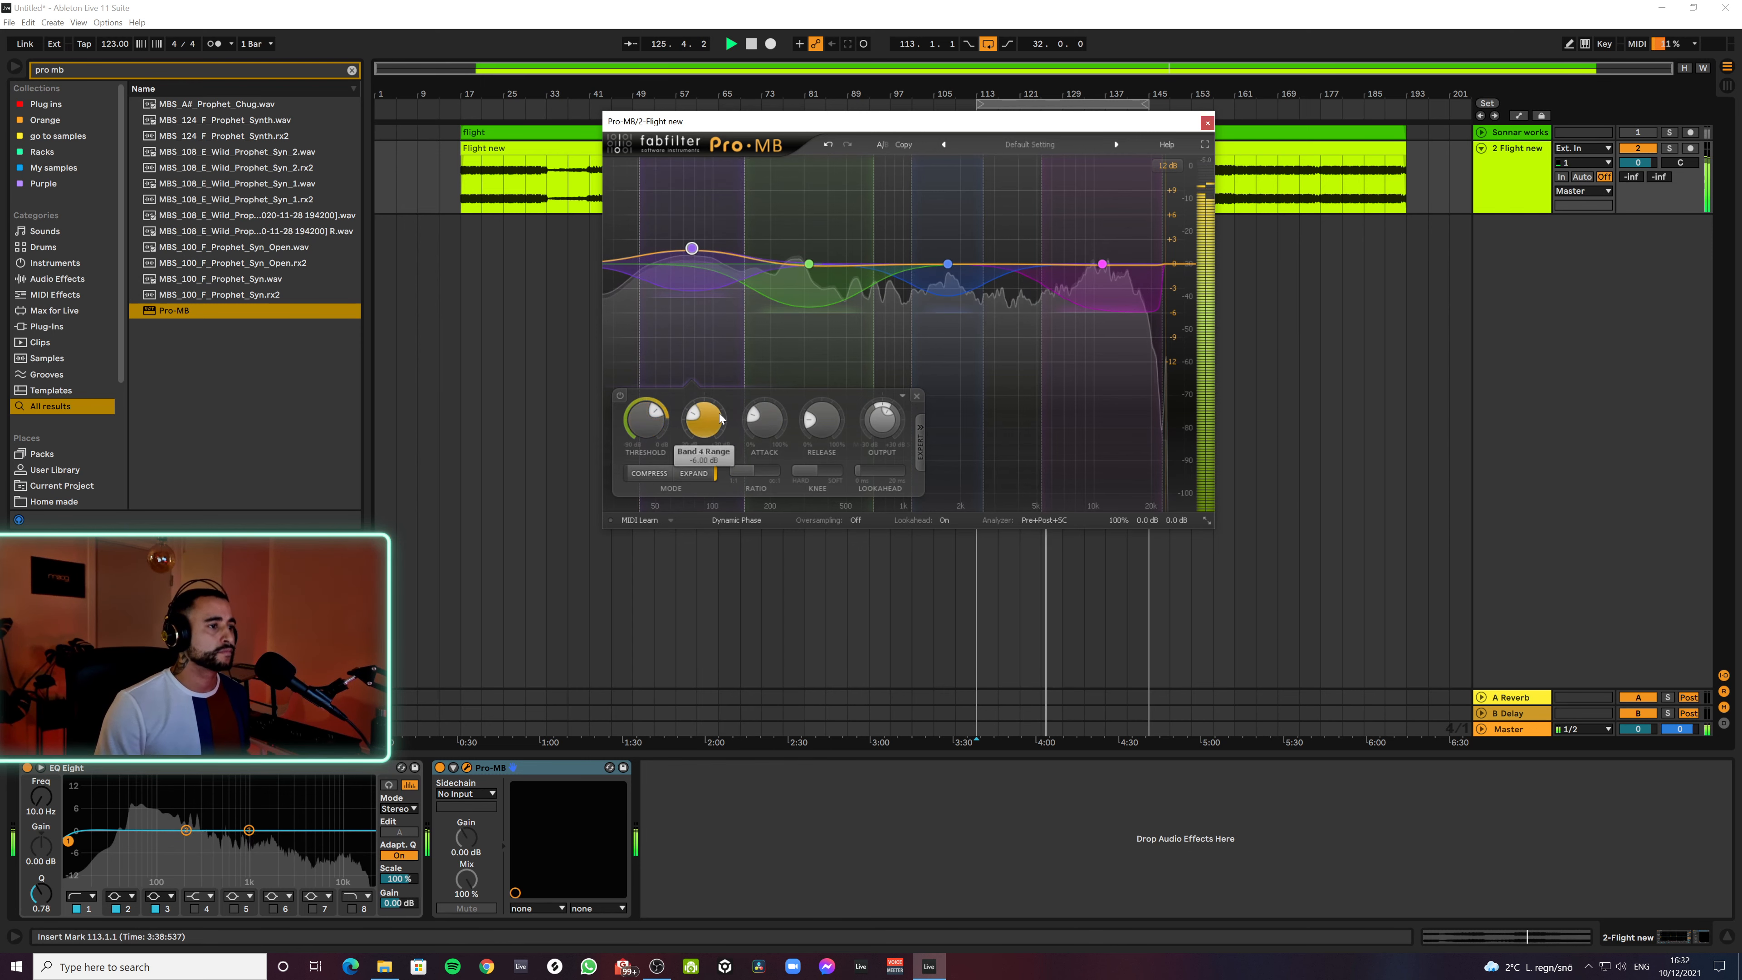
{"action": "mouse_move", "coordinate": [715, 423]}
{"action": "left_mouse_down"}
{"action": "mouse_move", "coordinate": [720, 440]}
{"action": "mouse_move", "coordinate": [726, 357]}
{"action": "mouse_move", "coordinate": [723, 390]}
{"action": "left_mouse_up"}
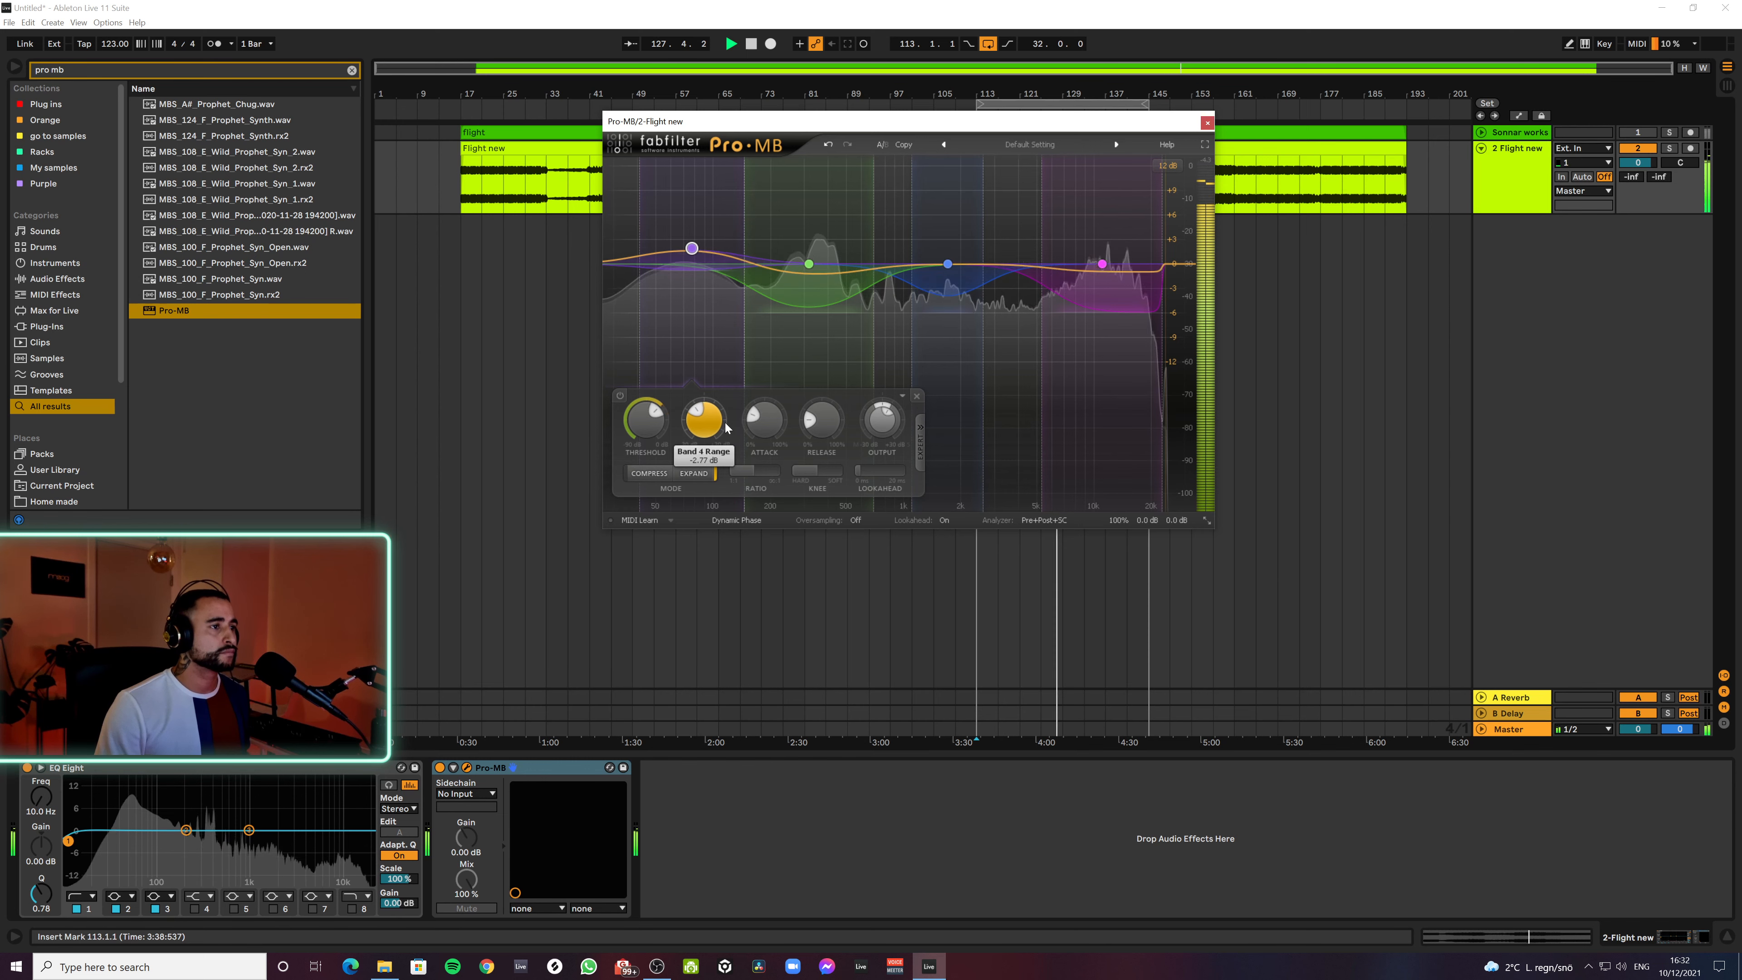
{"action": "left_click_drag", "start_coordinate": [726, 420], "coordinate": [725, 430]}
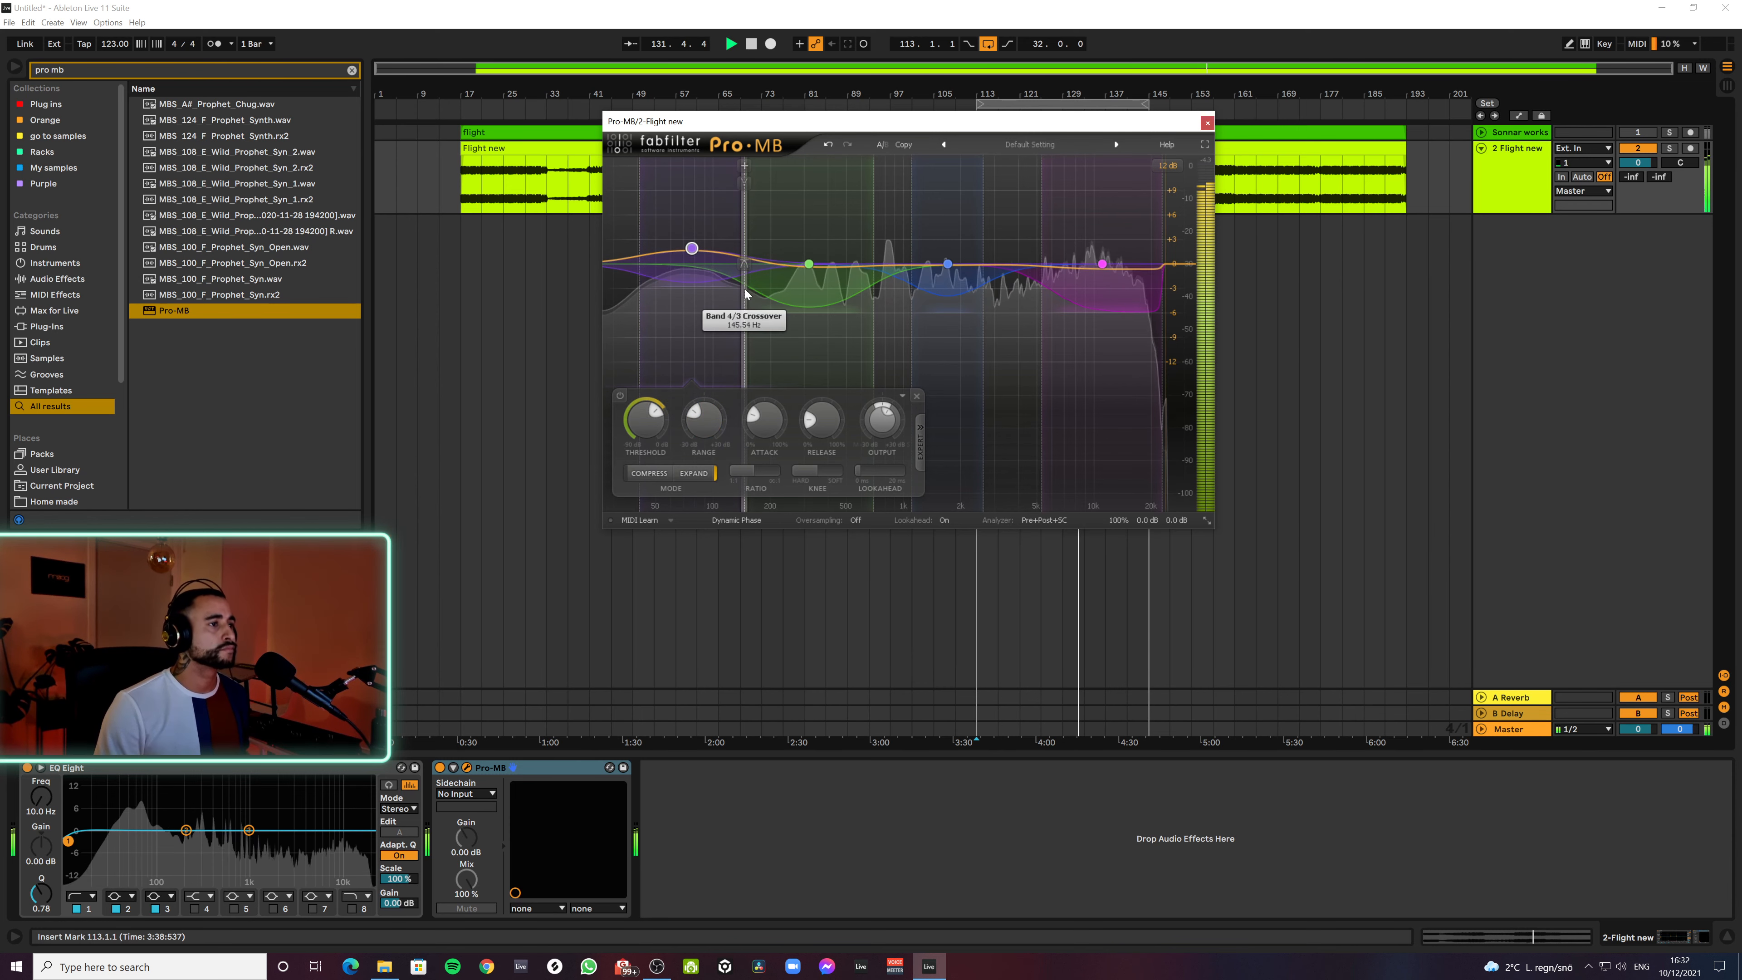
Raise the low band's output a little more and extend the low-mid band's high crossover to meet the mid band
{"action": "mouse_move", "coordinate": [709, 246]}
{"action": "left_mouse_down"}
{"action": "mouse_move", "coordinate": [709, 274]}
{"action": "mouse_move", "coordinate": [698, 241]}
{"action": "left_mouse_up"}
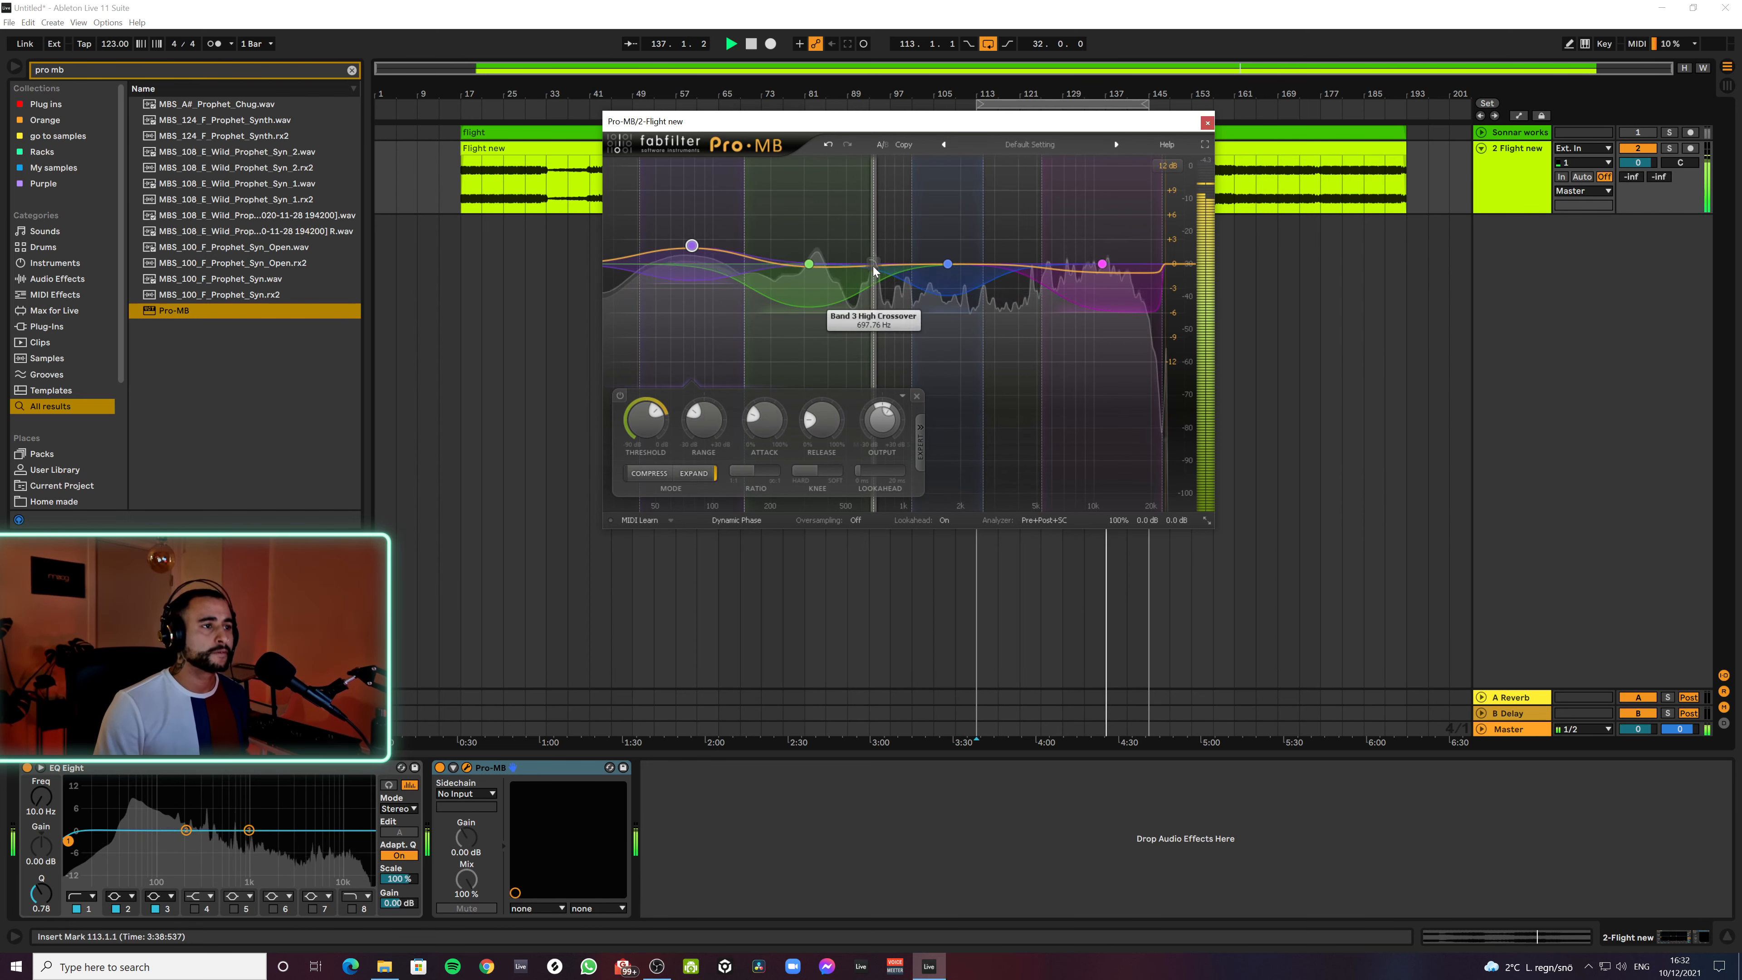
{"action": "left_click_drag", "start_coordinate": [875, 267], "coordinate": [905, 273]}
{"action": "key", "text": "space"}
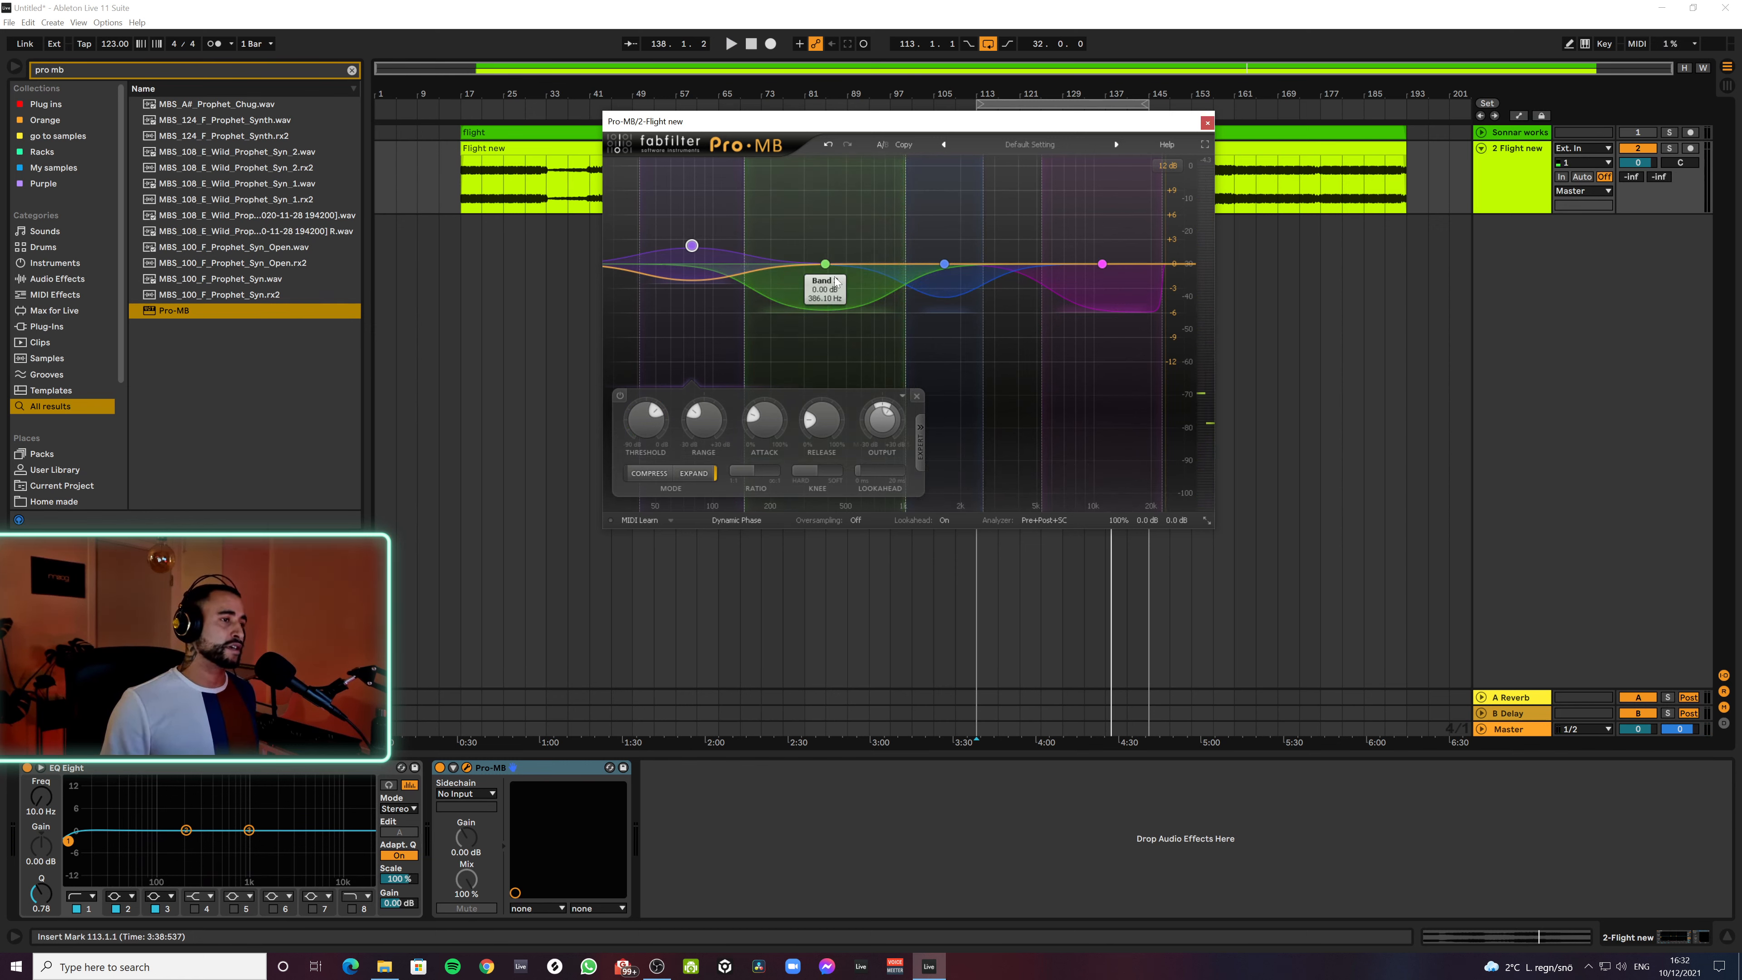
Review the four Pro-MB bands and play the loop to hear the multiband processing on the Flight new track
{"action": "mouse_move", "coordinate": [820, 313]}
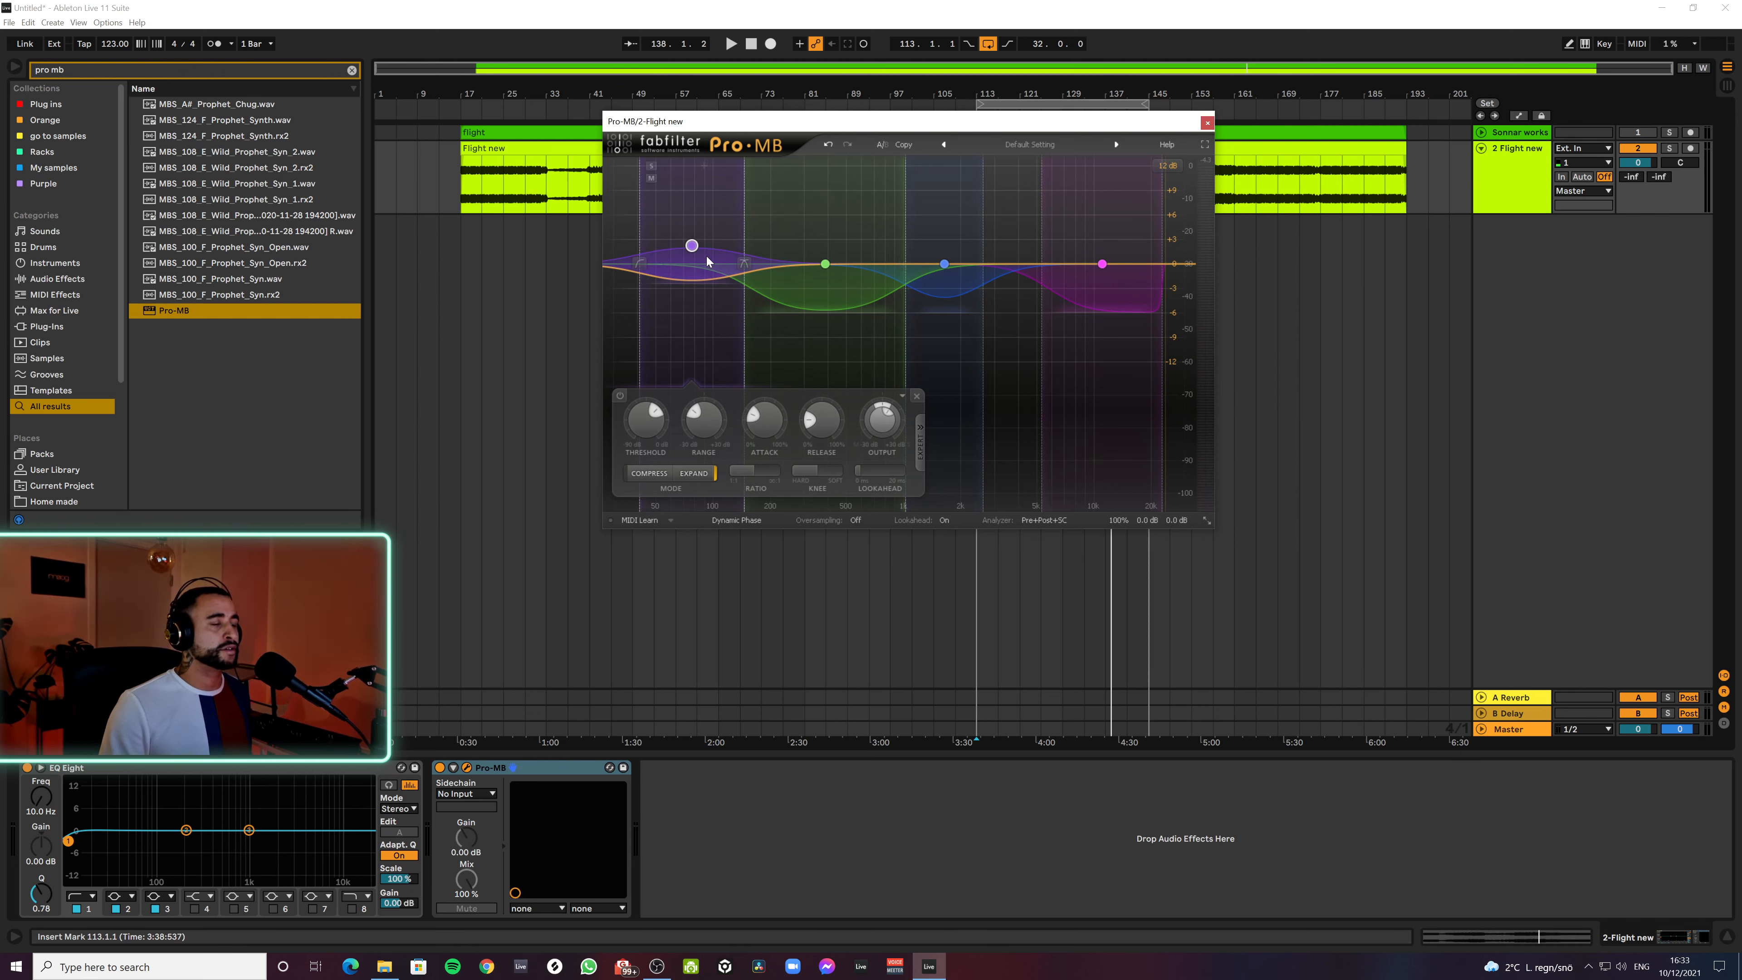
{"action": "mouse_move", "coordinate": [690, 256]}
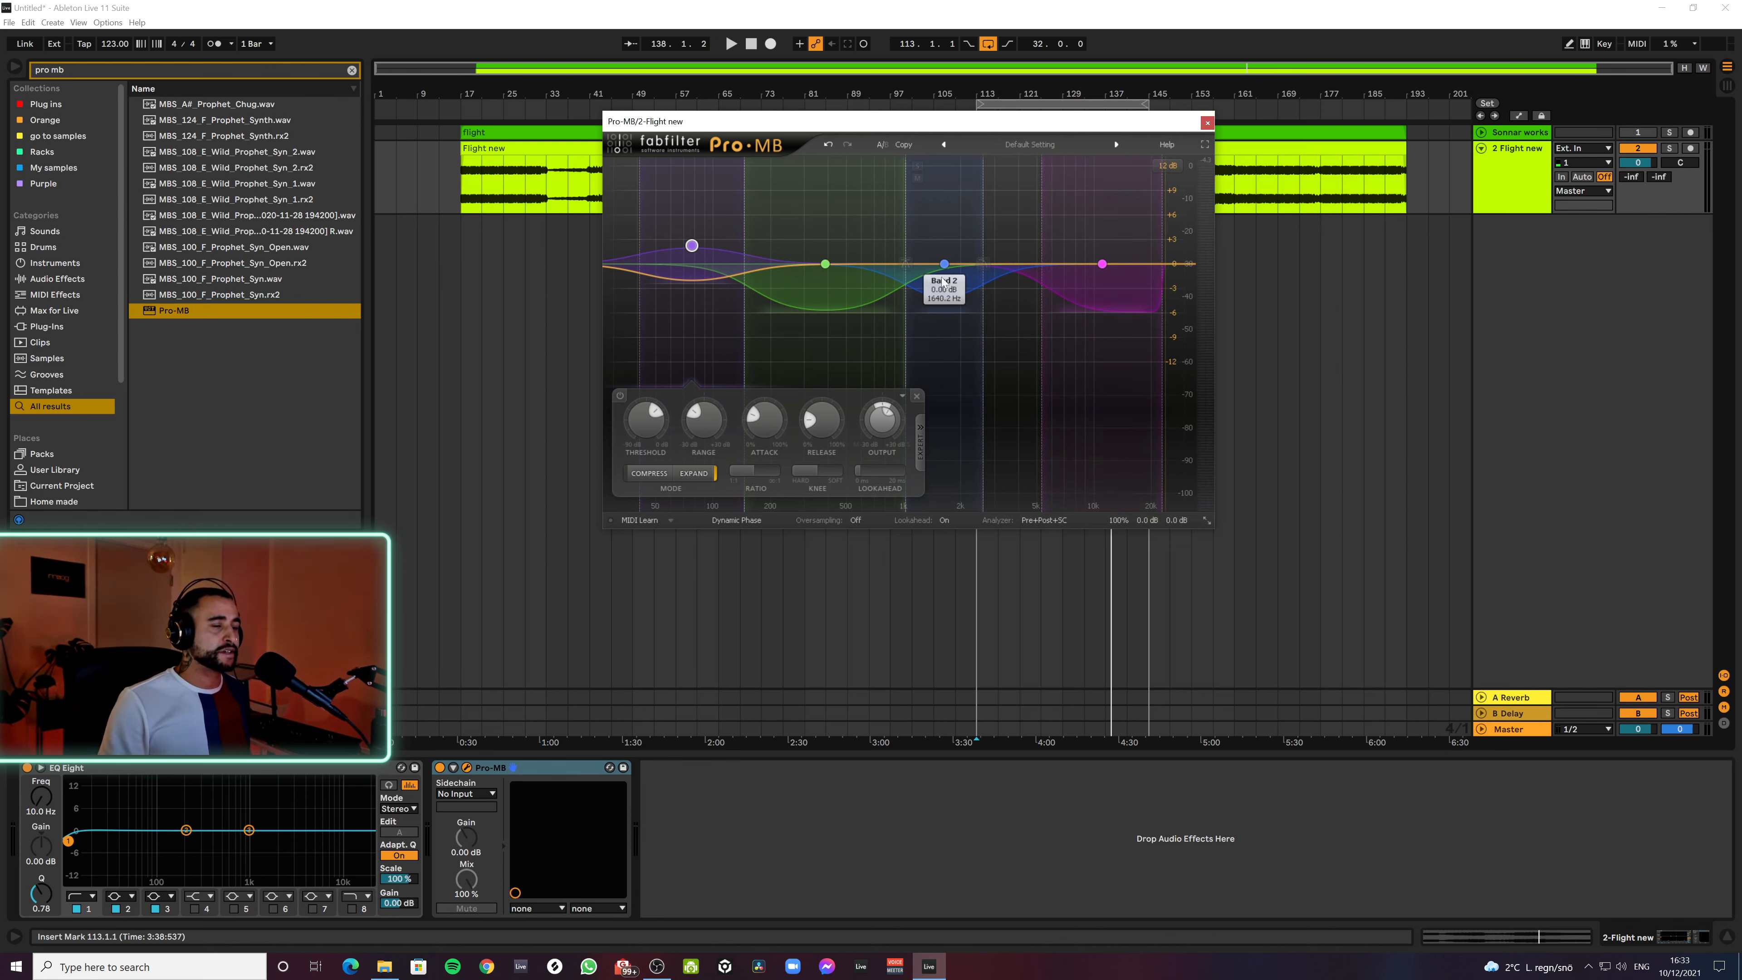
{"action": "key", "text": "space"}
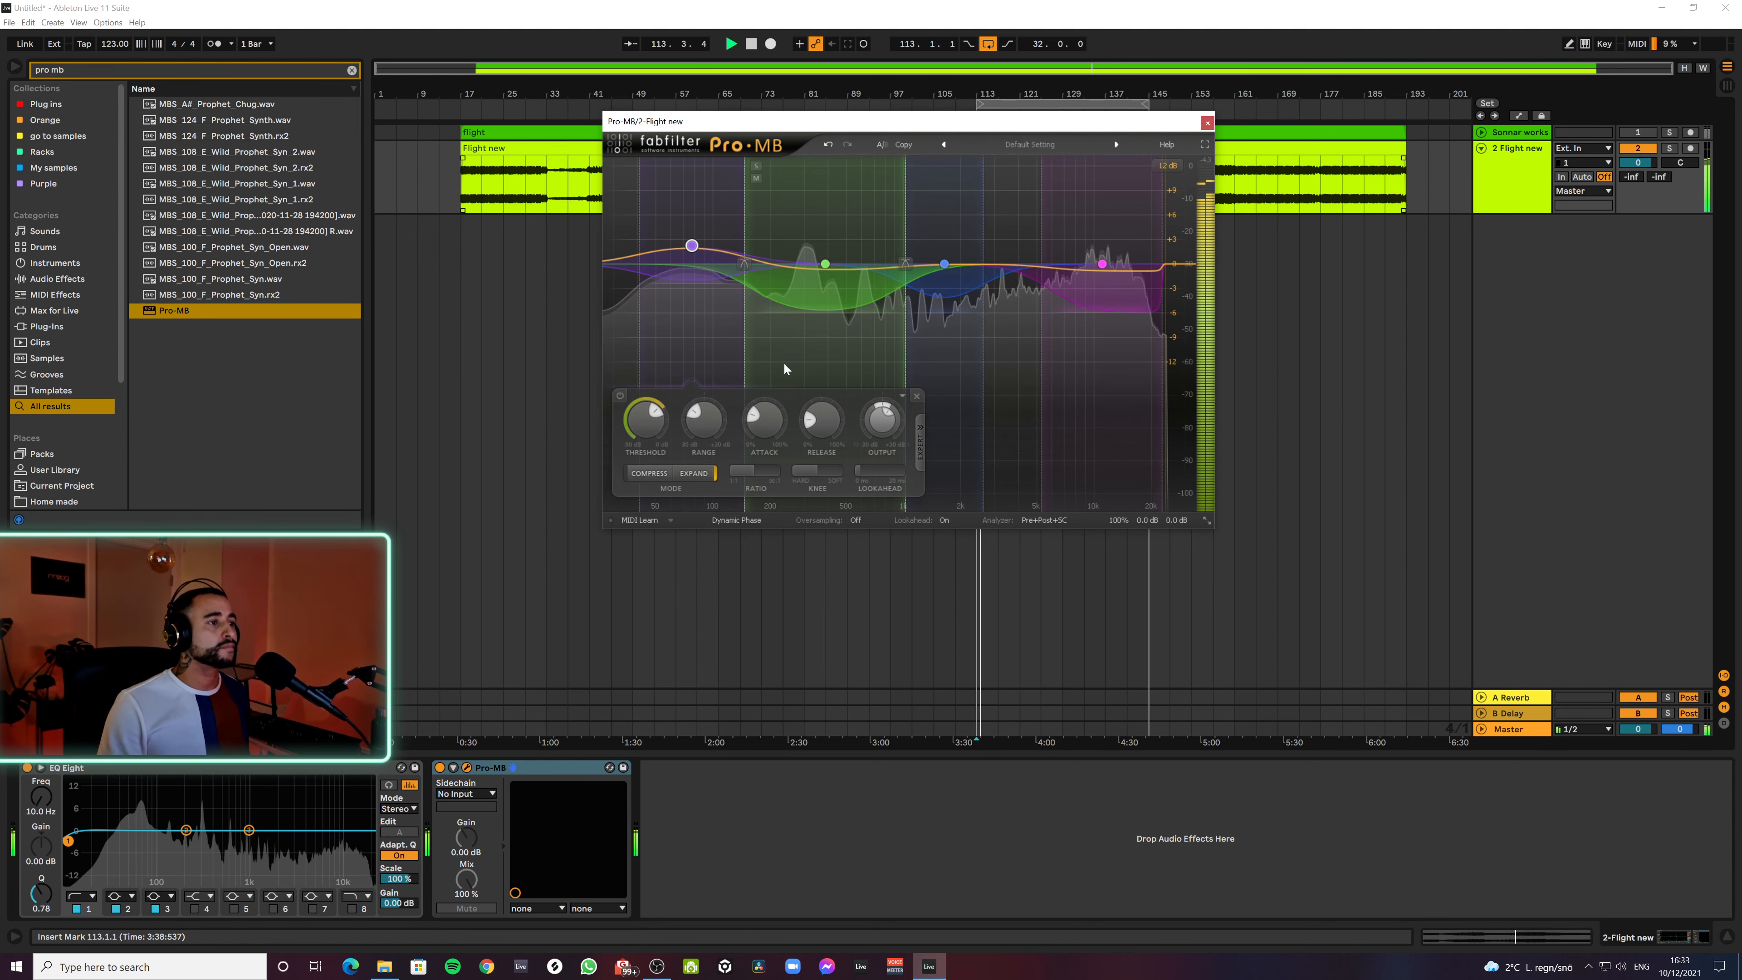
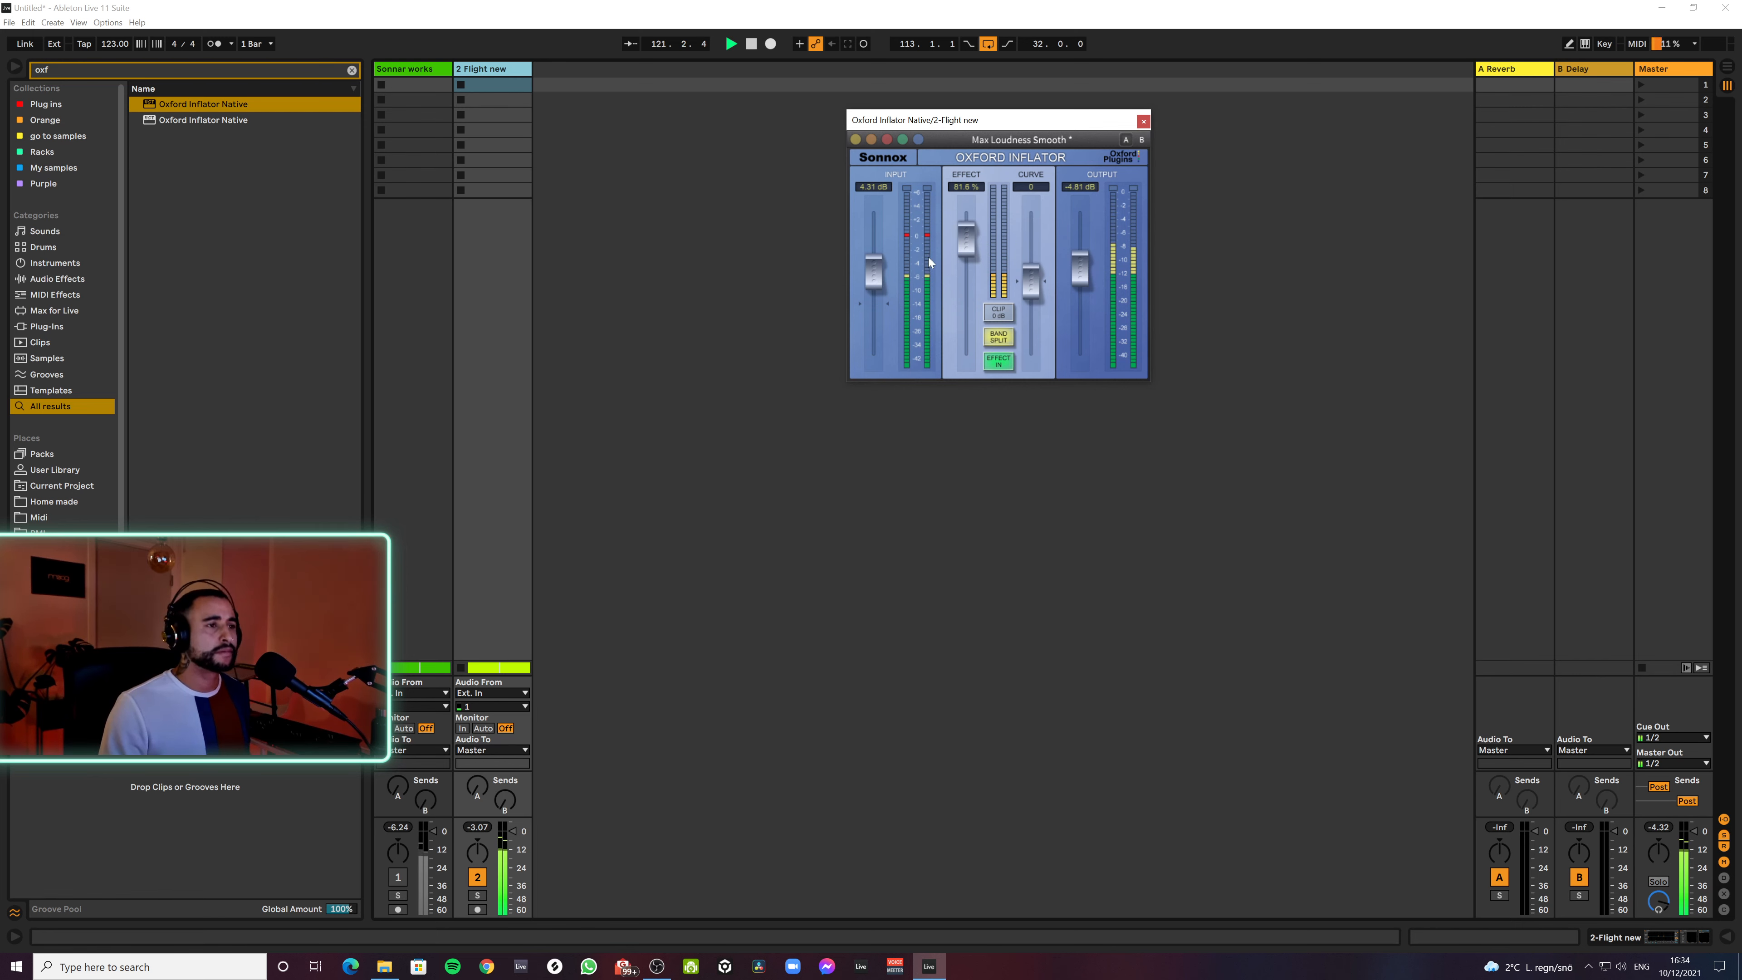
Load the Oxford Inflator's Initial Default State factory preset and listen to the loop
{"action": "left_click", "coordinate": [1006, 141]}
{"action": "mouse_move", "coordinate": [1003, 177]}
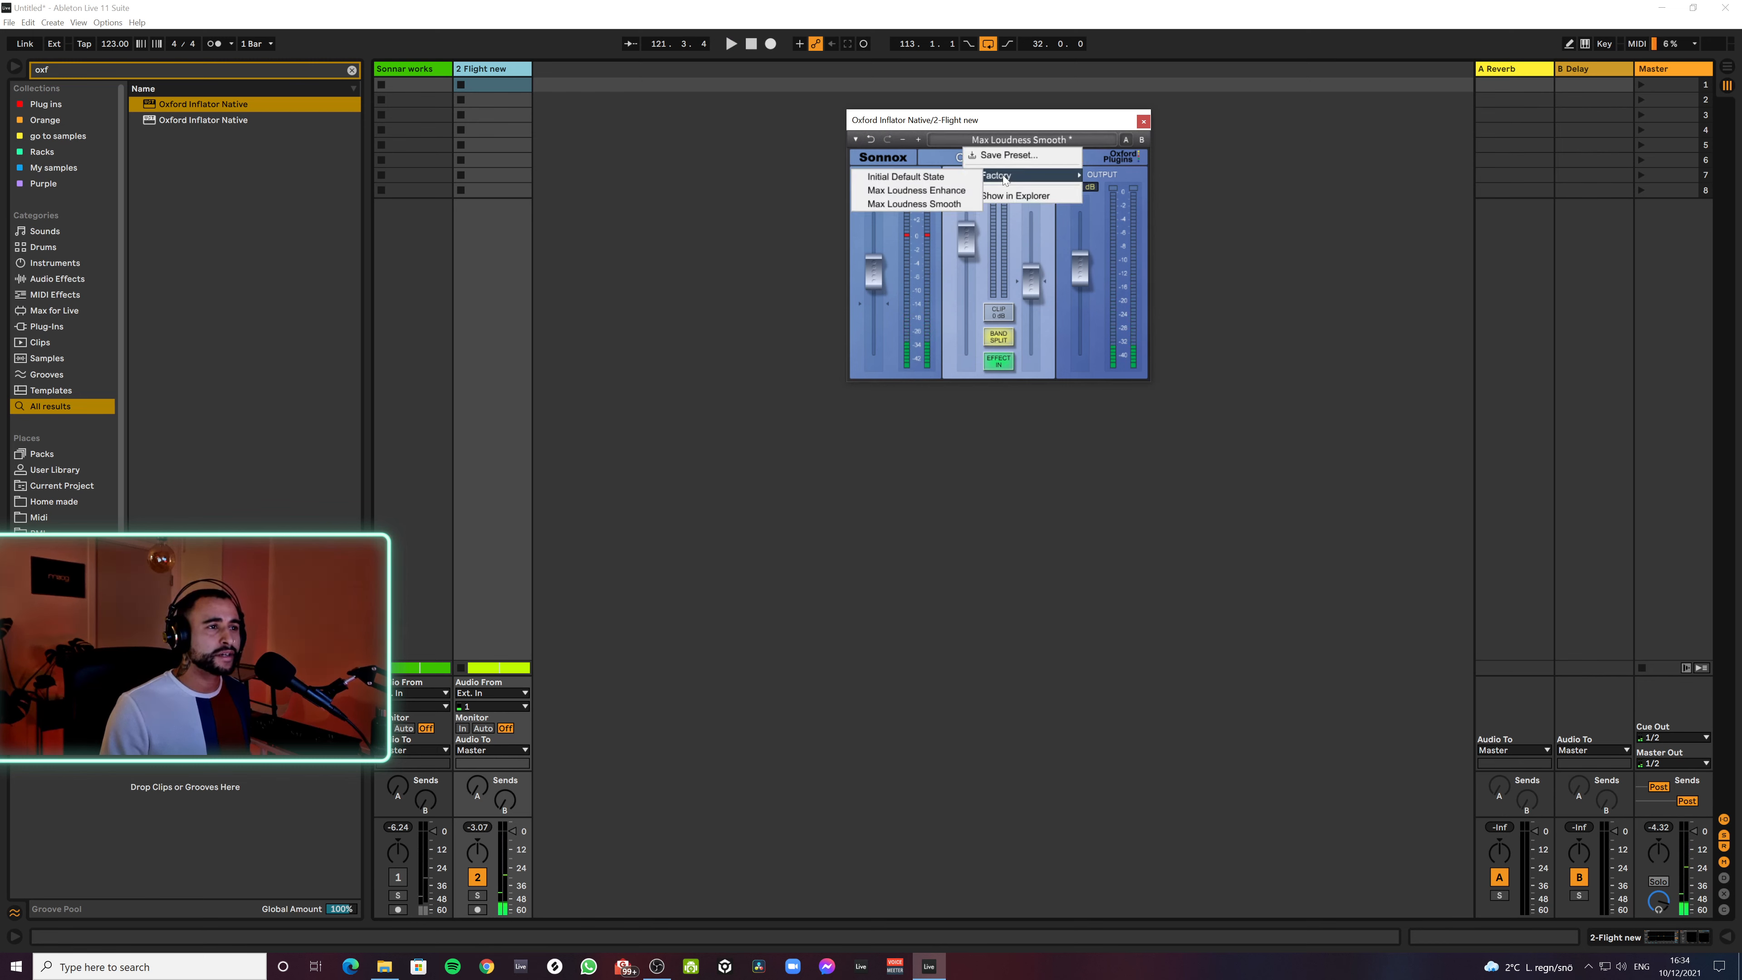
{"action": "left_click", "coordinate": [925, 182]}
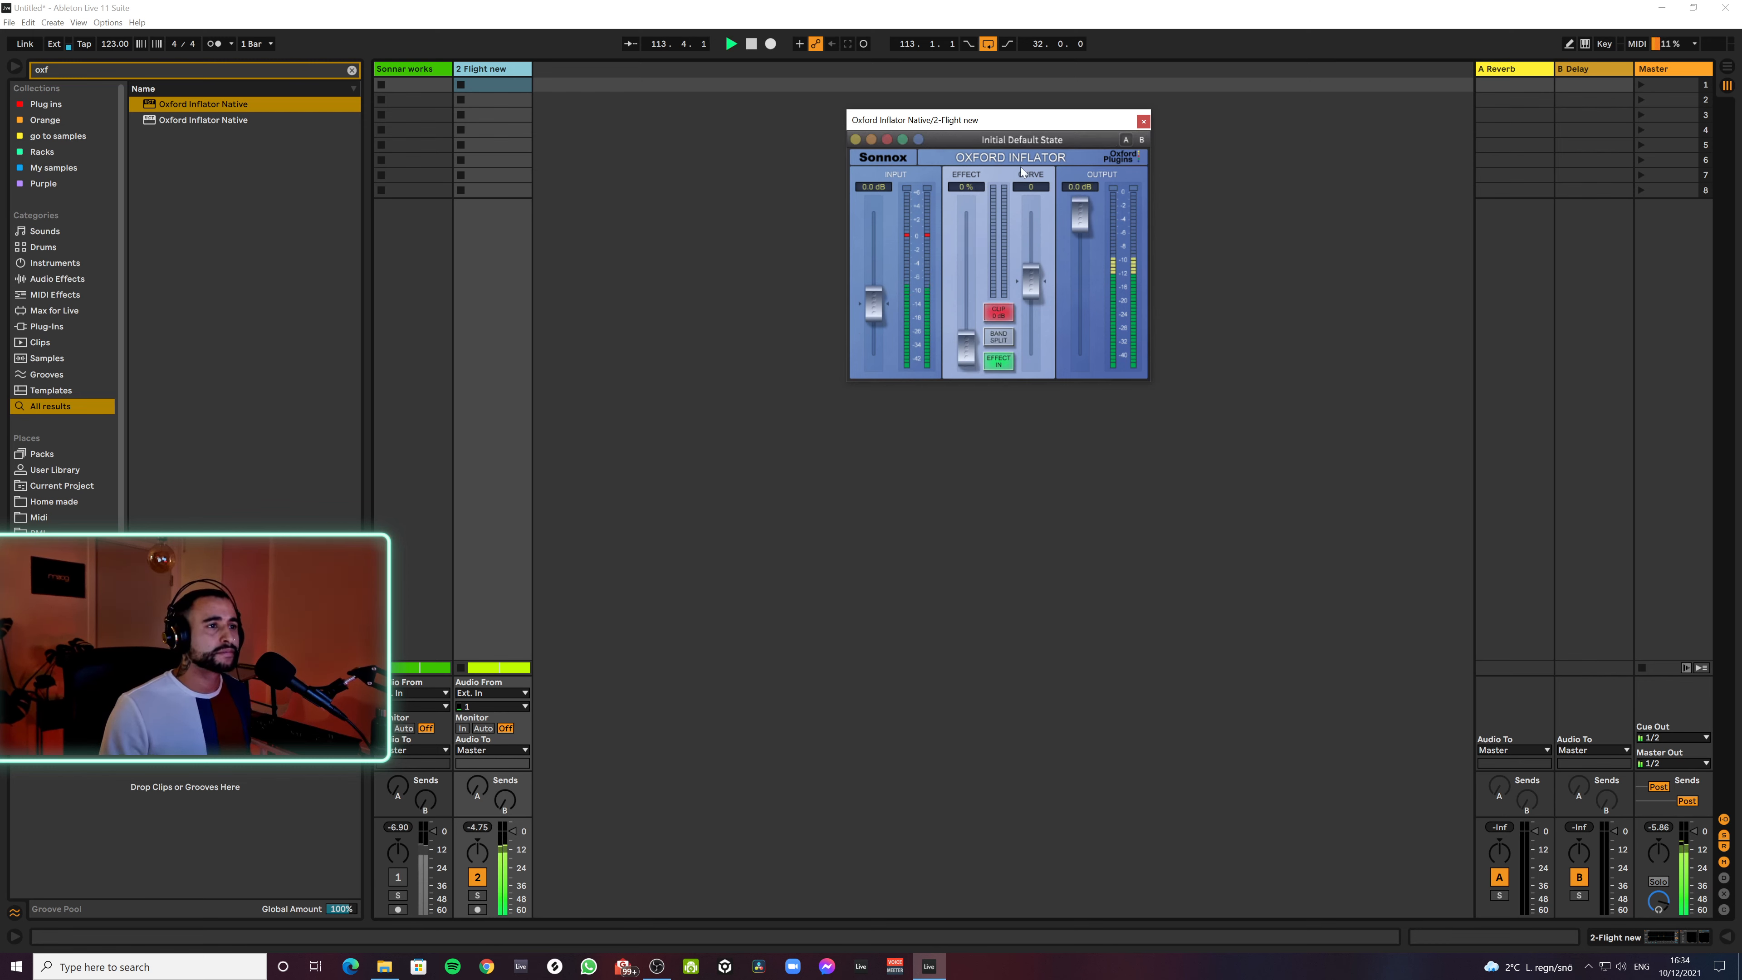
Load the Oxford Inflator's Max Loudness Enhance factory preset, then lower its input to about 3.5 dB and its output slightly
{"action": "left_click", "coordinate": [1048, 140]}
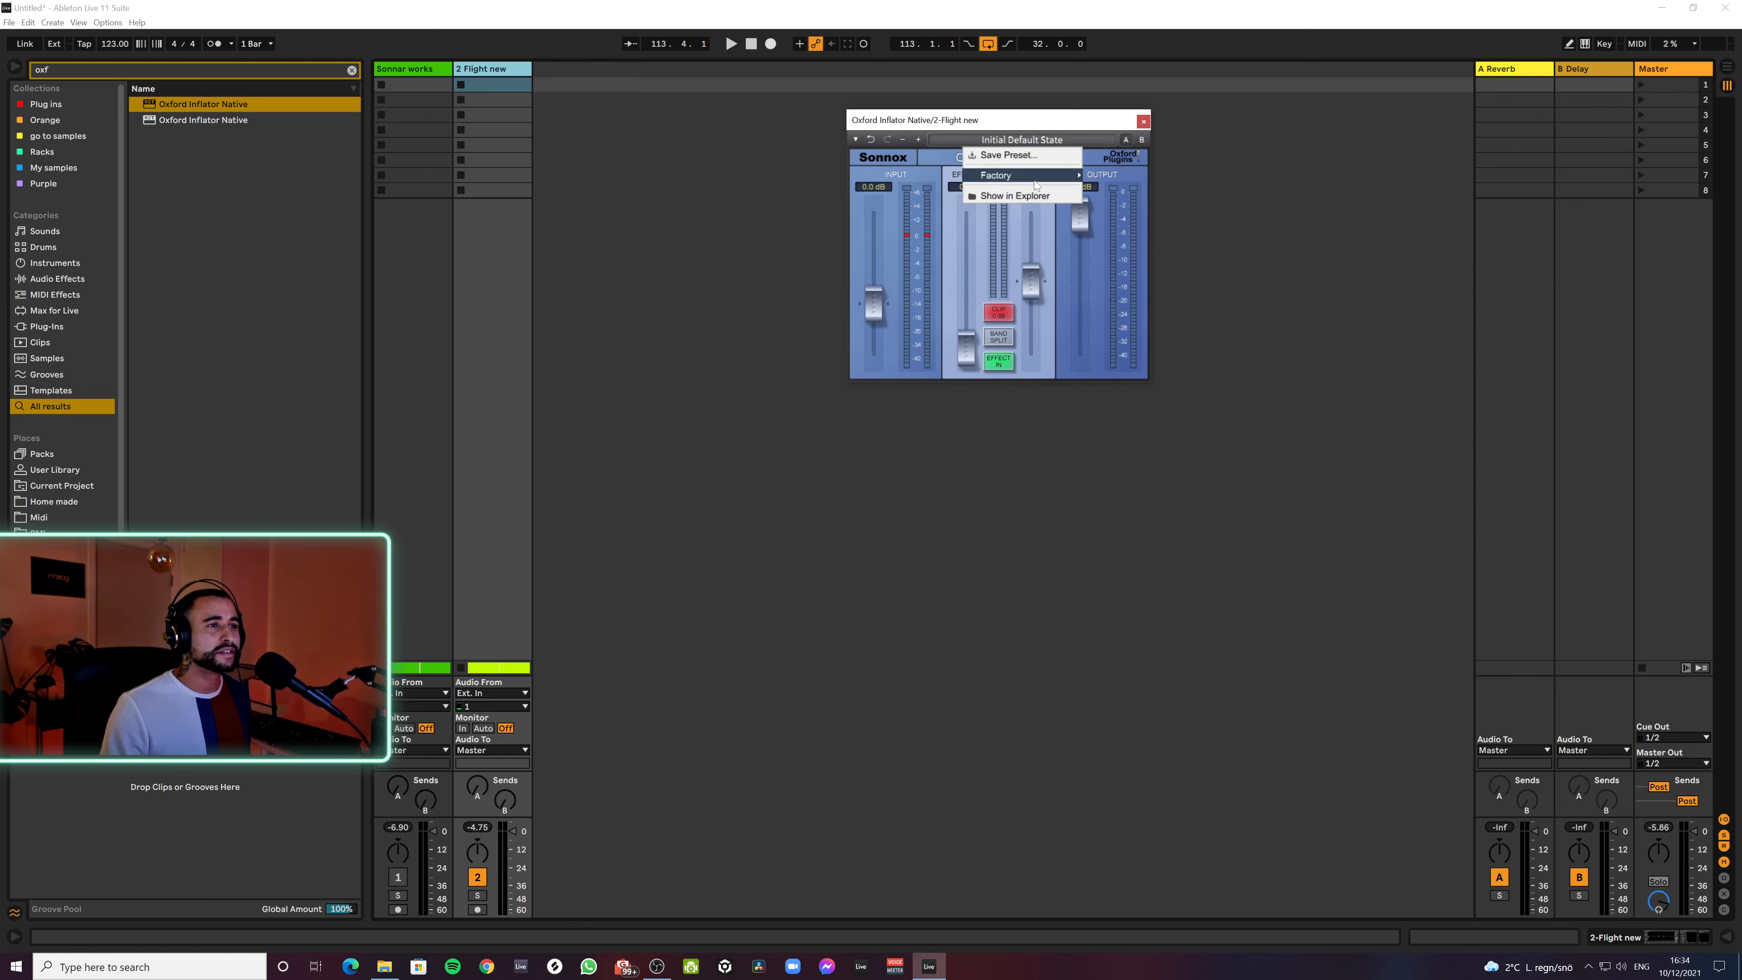
{"action": "mouse_move", "coordinate": [992, 176]}
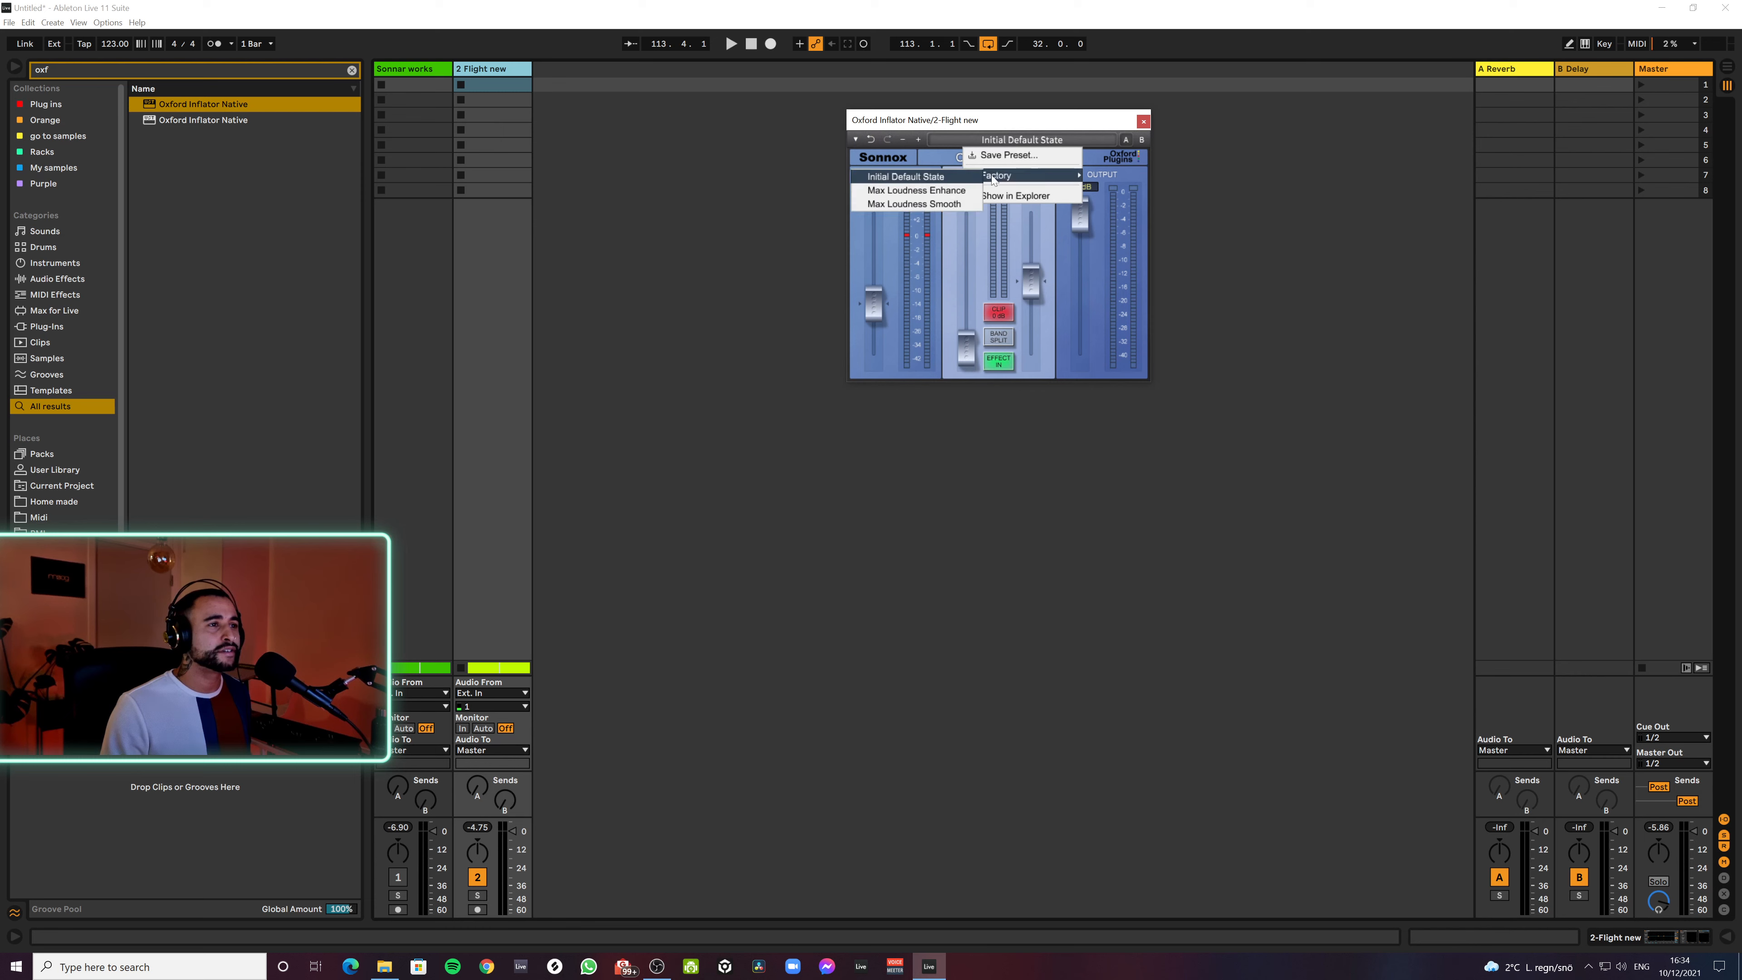
{"action": "left_click", "coordinate": [946, 192]}
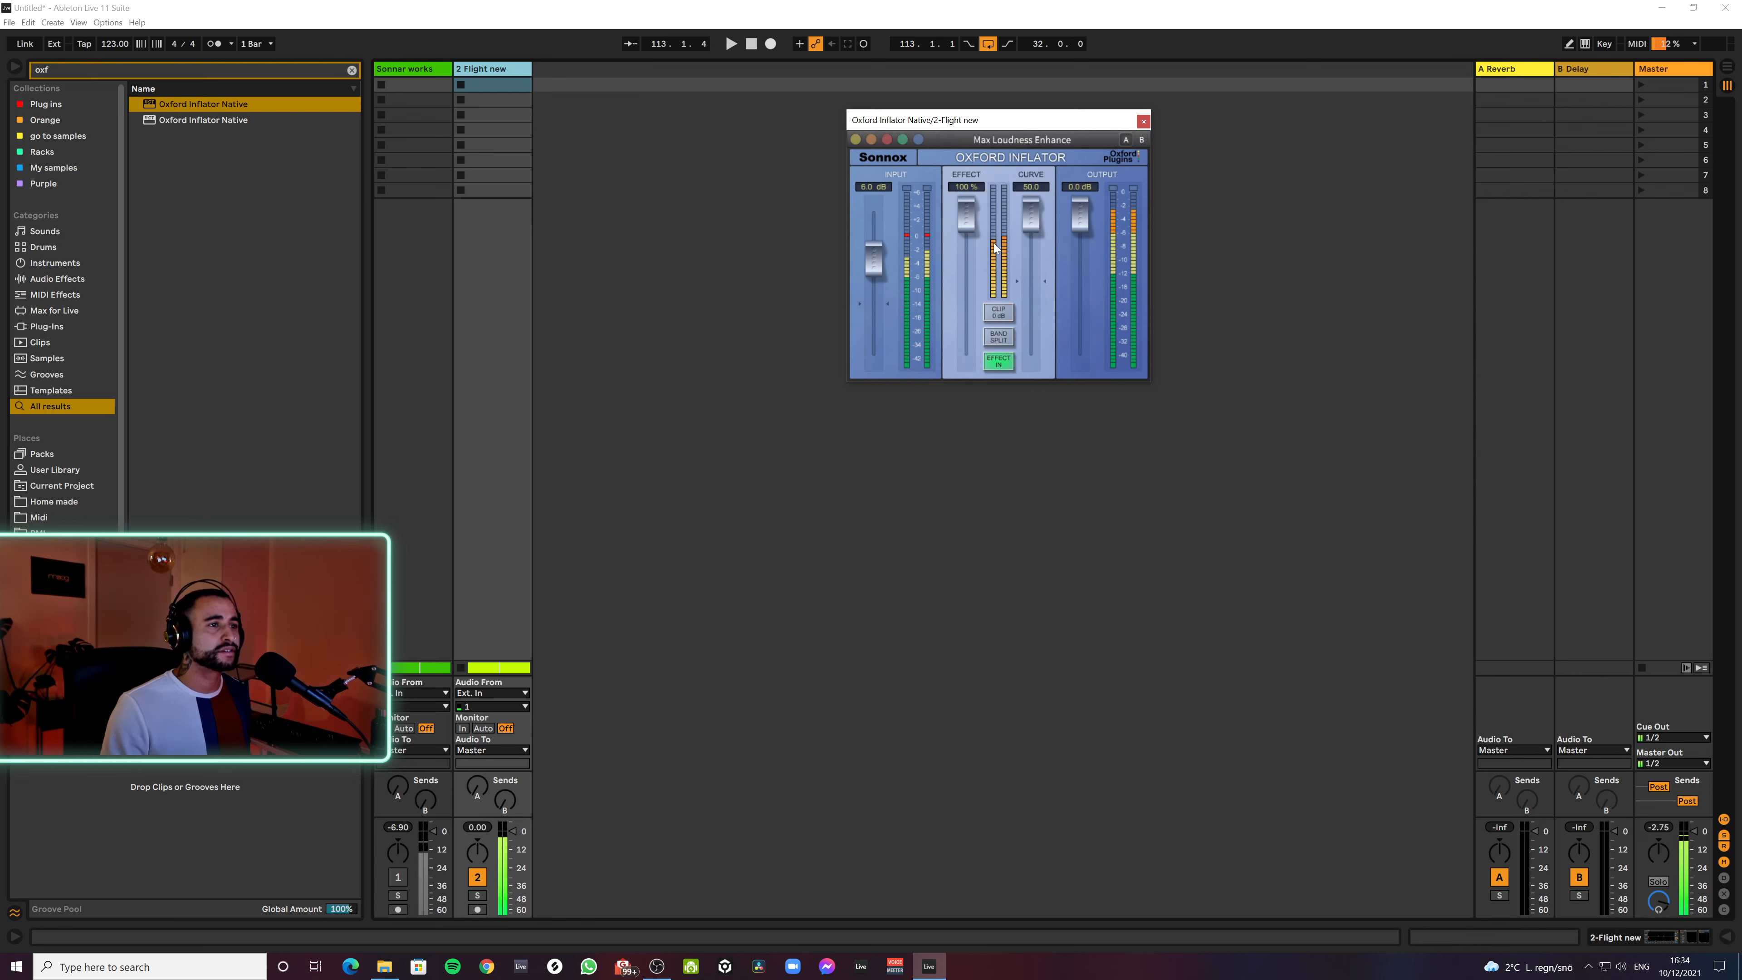
{"action": "left_click_drag", "start_coordinate": [1074, 222], "coordinate": [1083, 240]}
{"action": "key", "text": "space"}
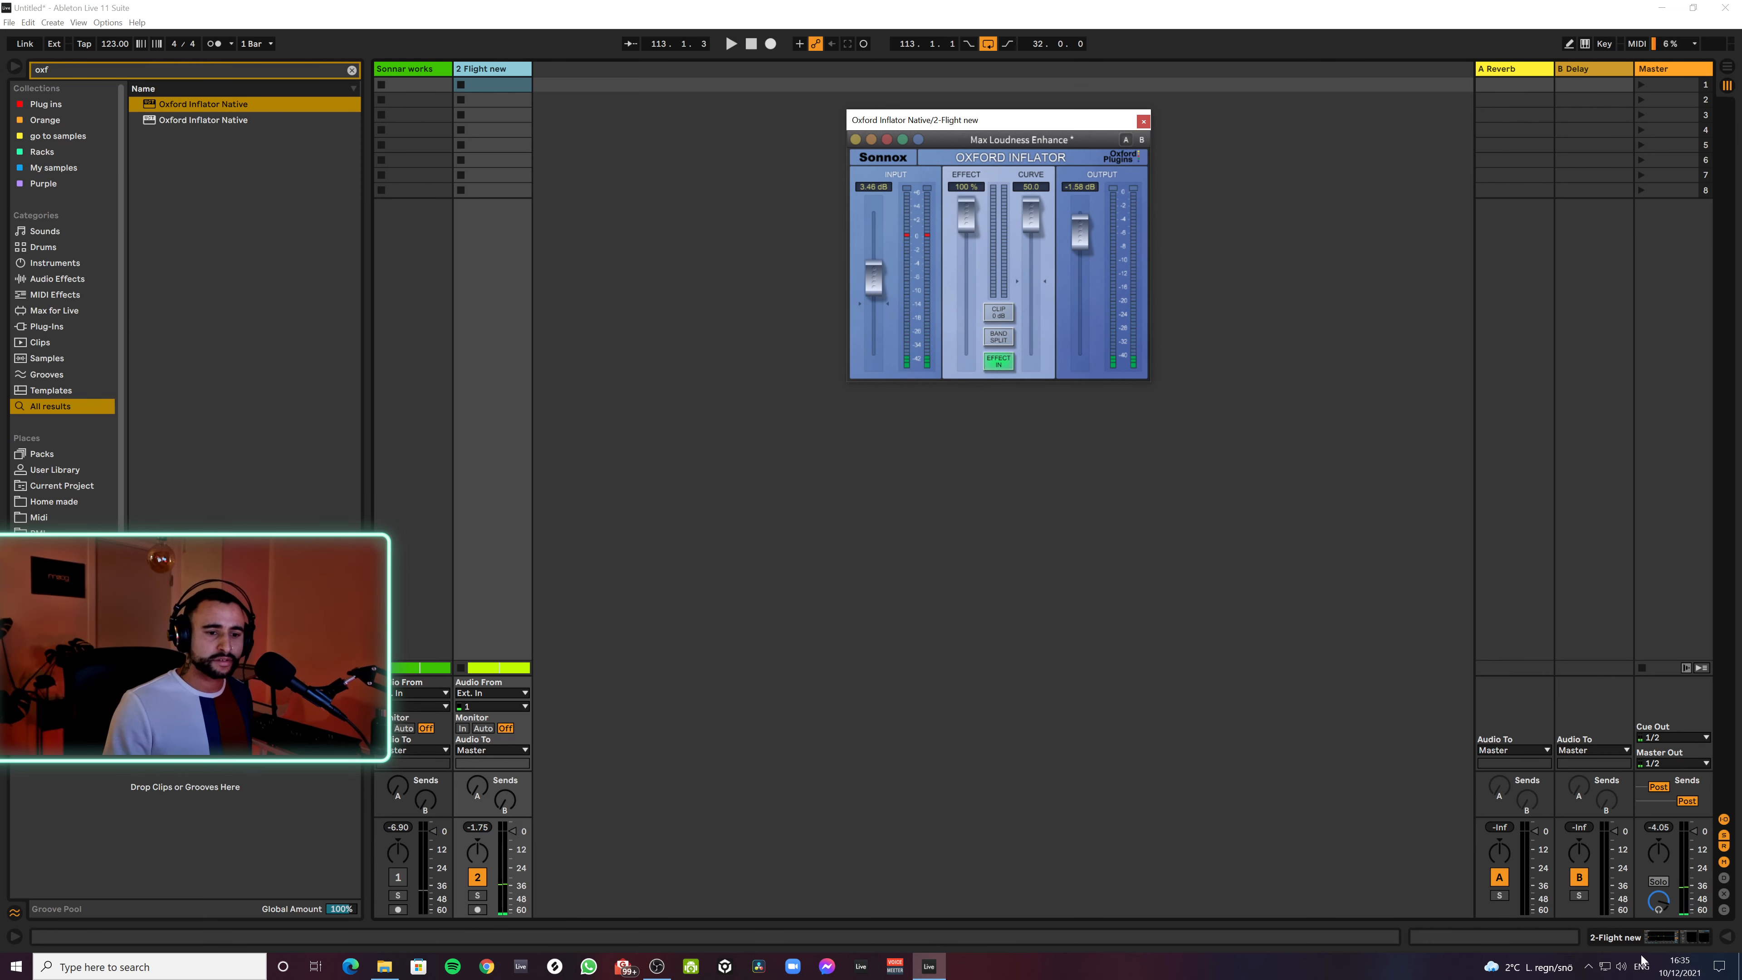
{"action": "left_click", "coordinate": [1589, 966]}
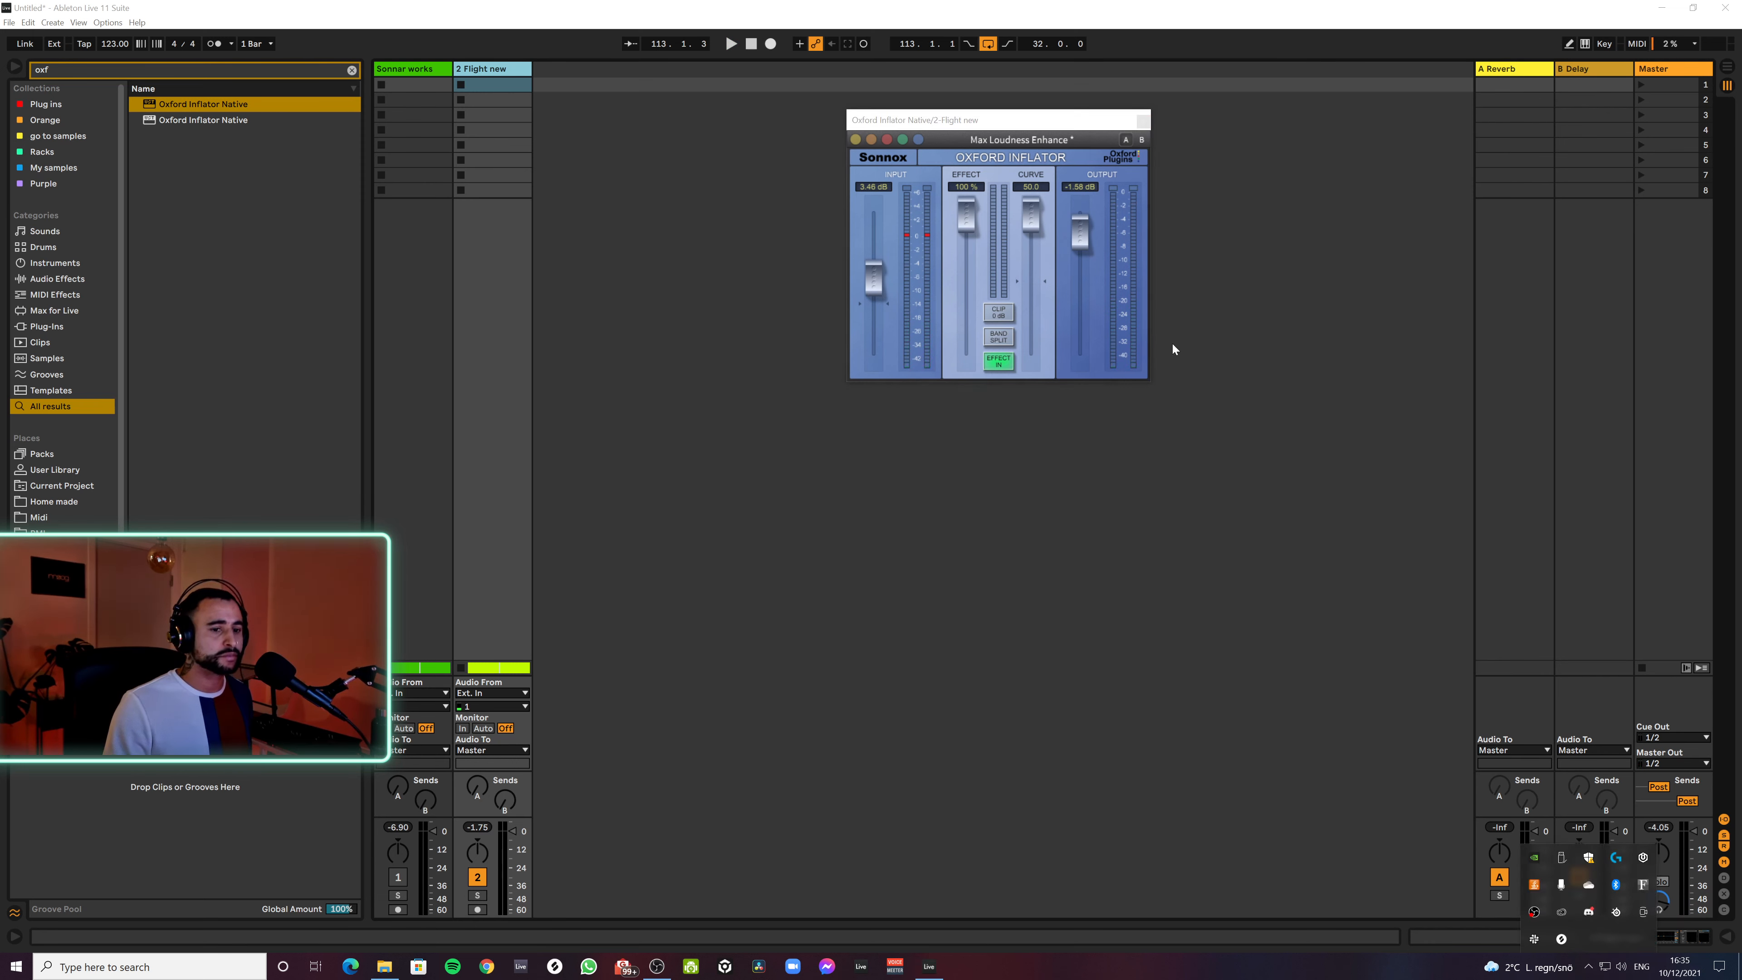
{"action": "left_click", "coordinate": [1057, 268]}
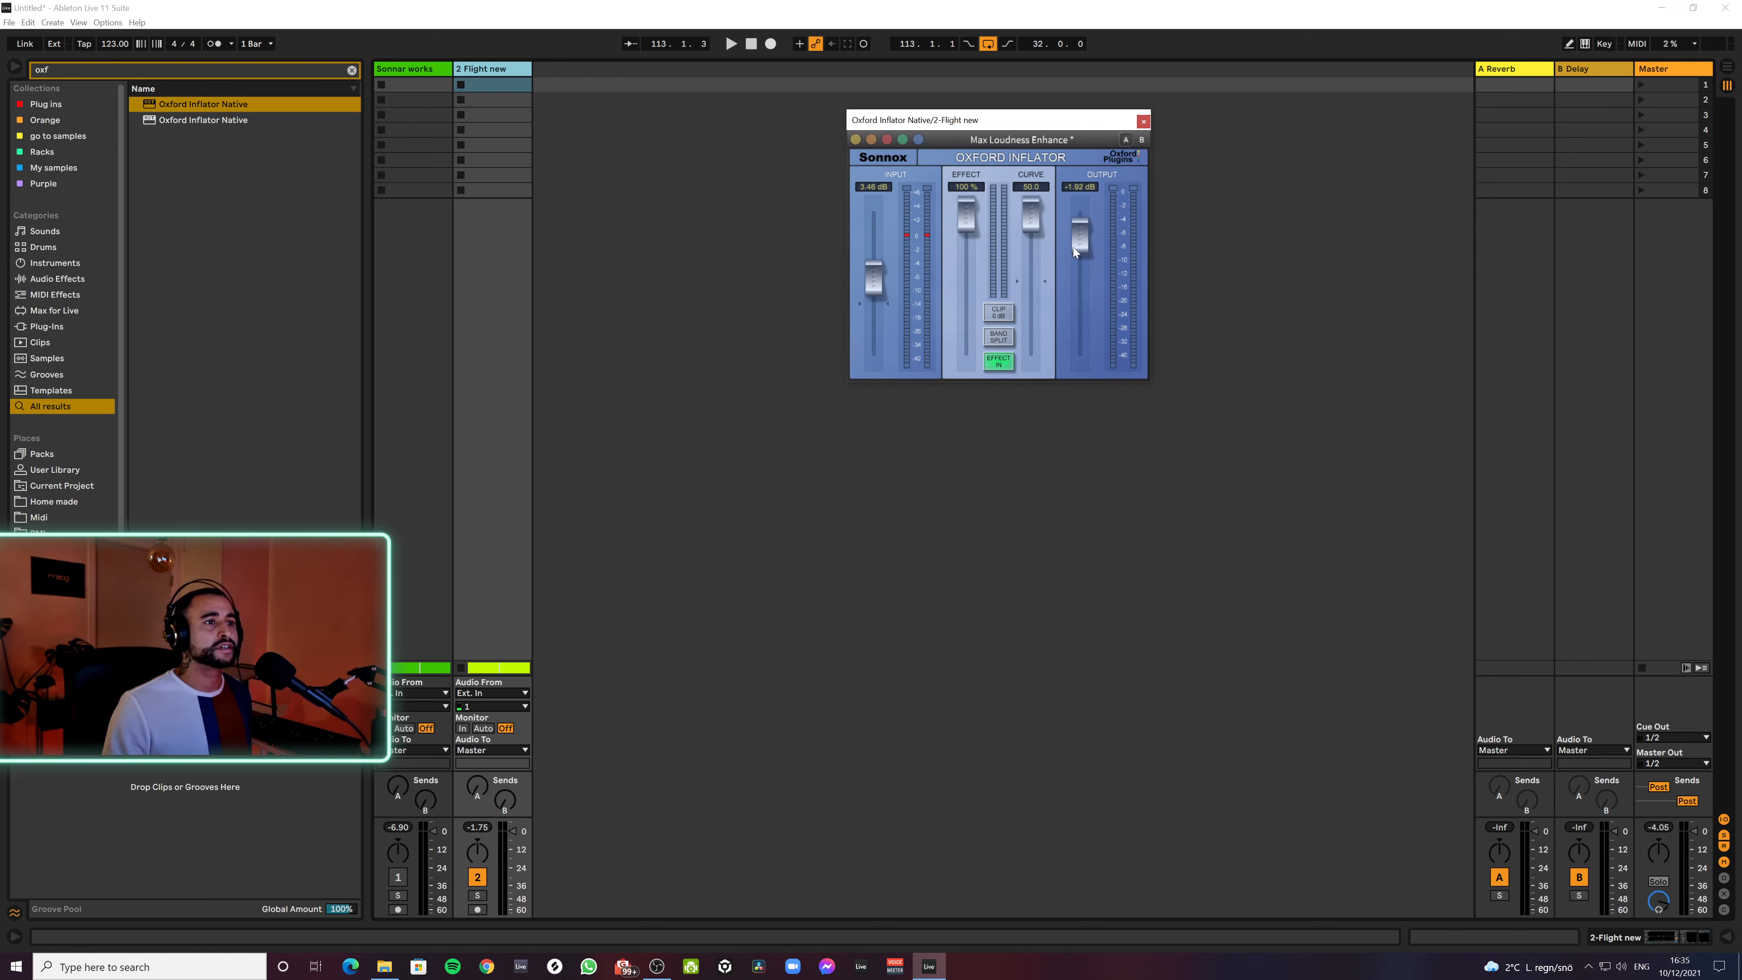
With the loop playing, reduce the Inflator's output and effect amount, lower its curve to about -6.1, and enable Band Split
{"action": "key", "text": "space"}
{"action": "left_click_drag", "start_coordinate": [1073, 246], "coordinate": [1077, 289]}
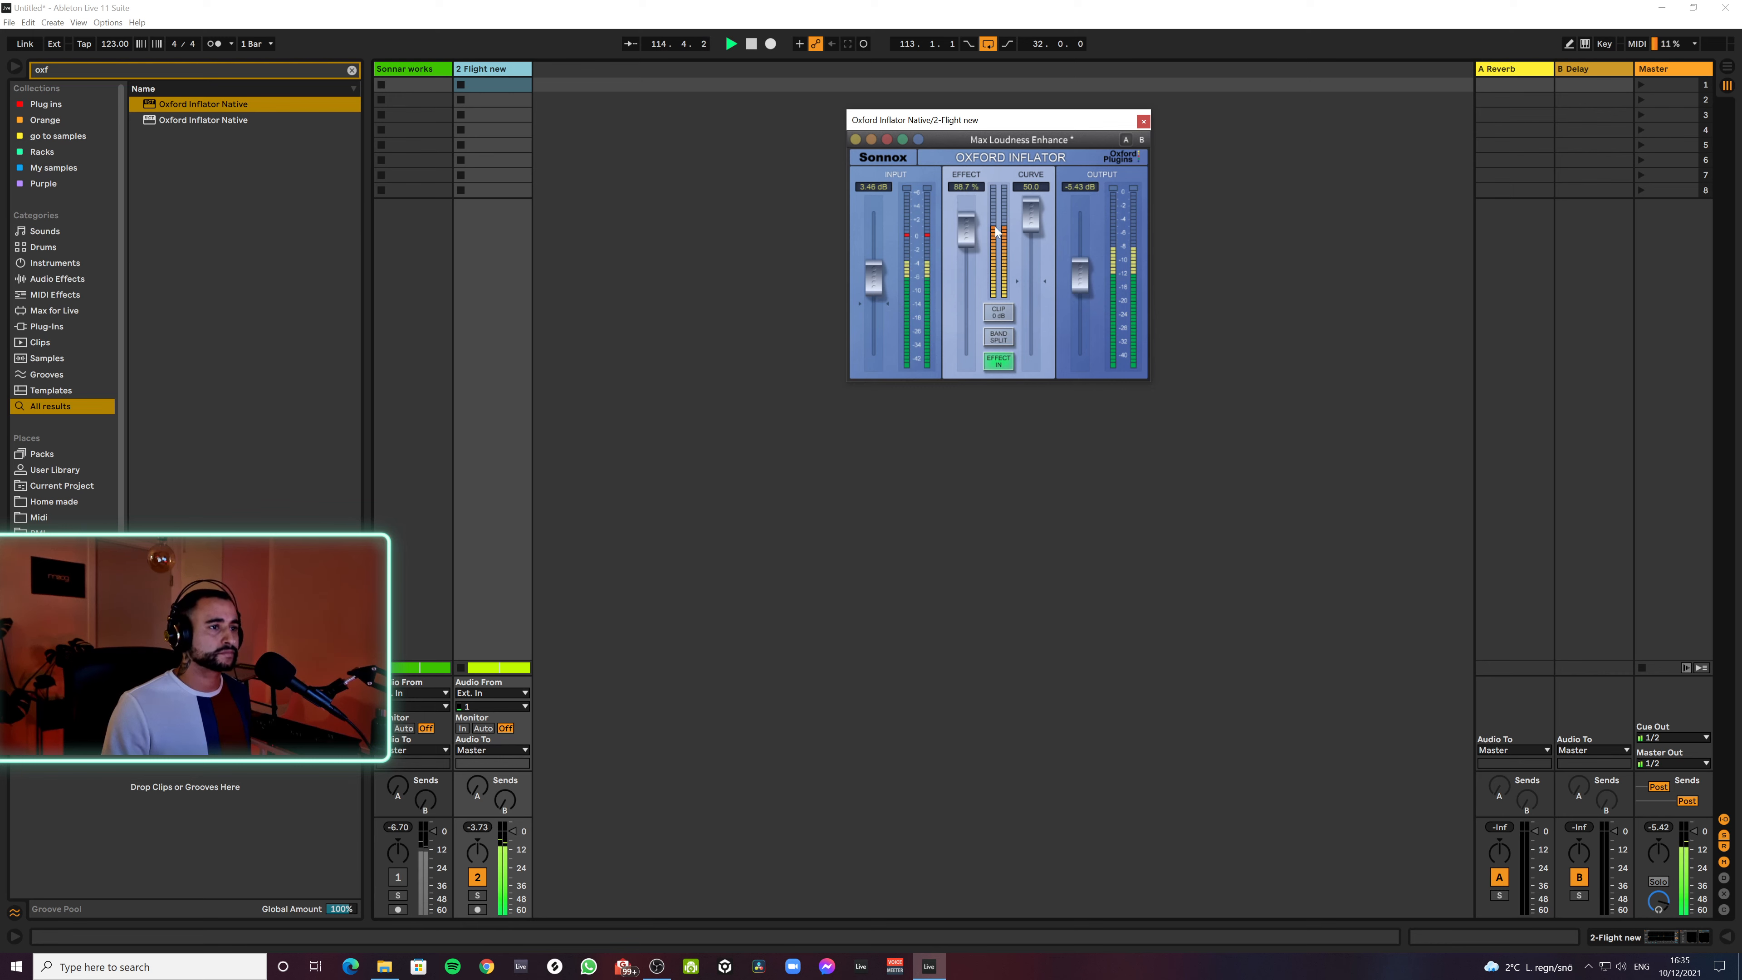
{"action": "left_click_drag", "start_coordinate": [1031, 218], "coordinate": [1033, 279]}
{"action": "left_click", "coordinate": [999, 336]}
Reset the Master peak reading and fine-tune the Inflator's output level to about -5.09 dB
{"action": "left_click", "coordinate": [1660, 828]}
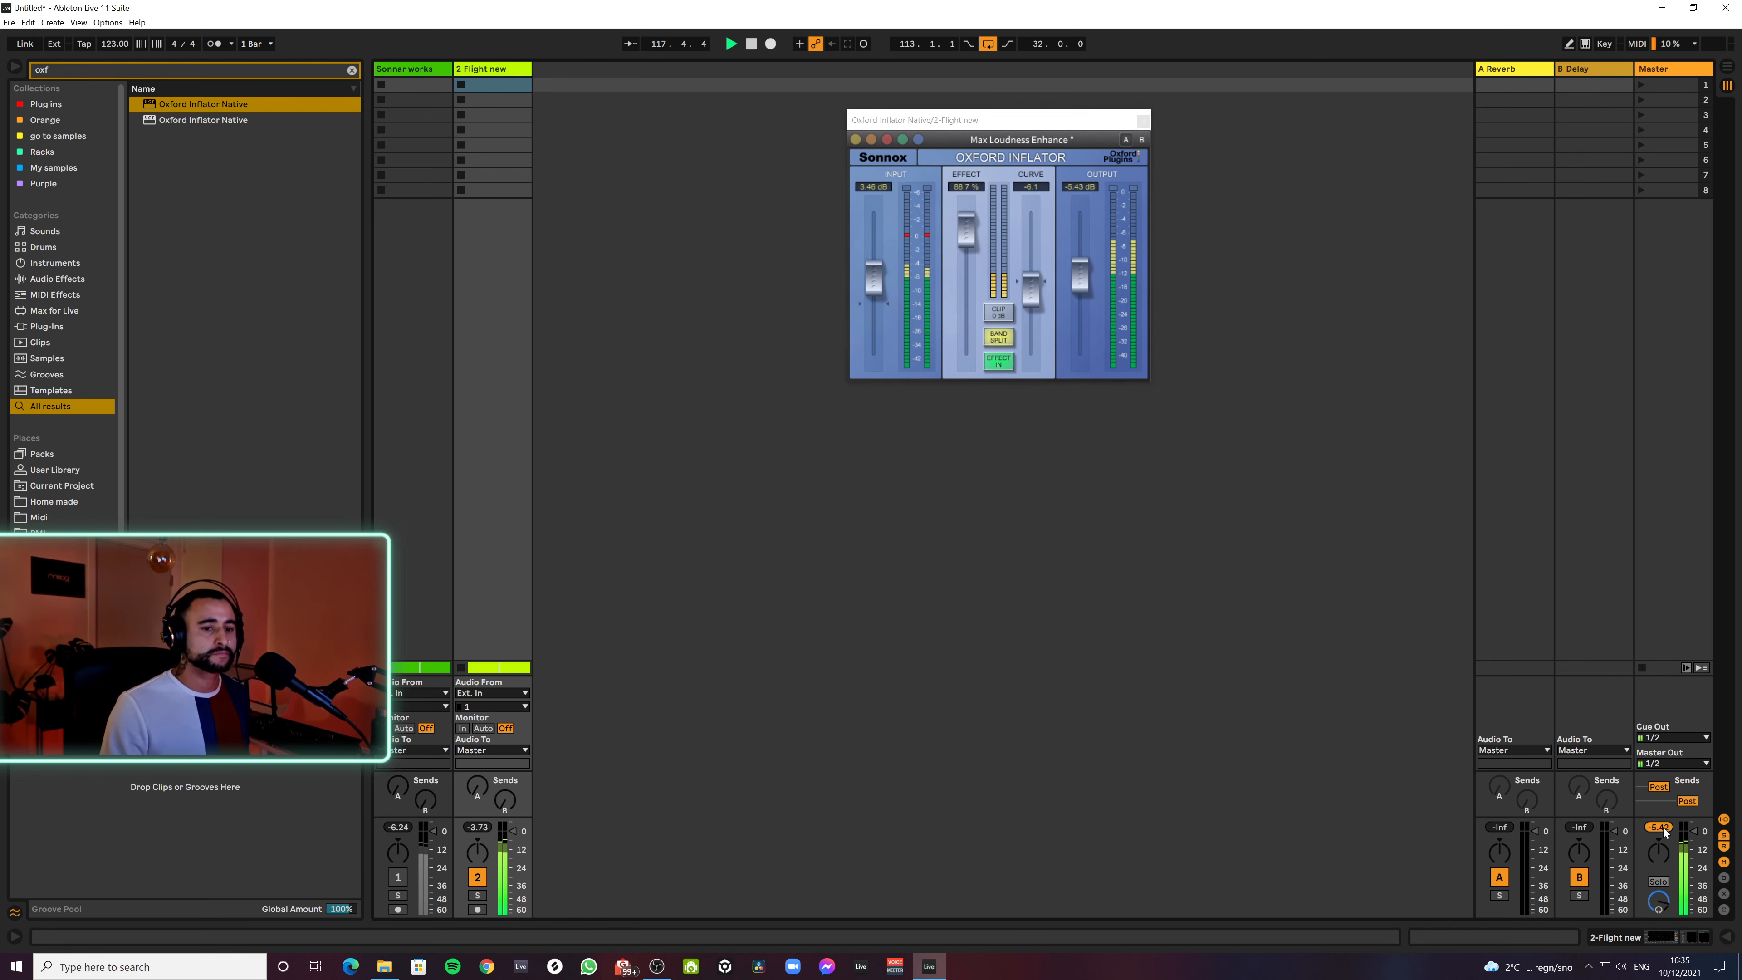
{"action": "left_click", "coordinate": [1083, 275]}
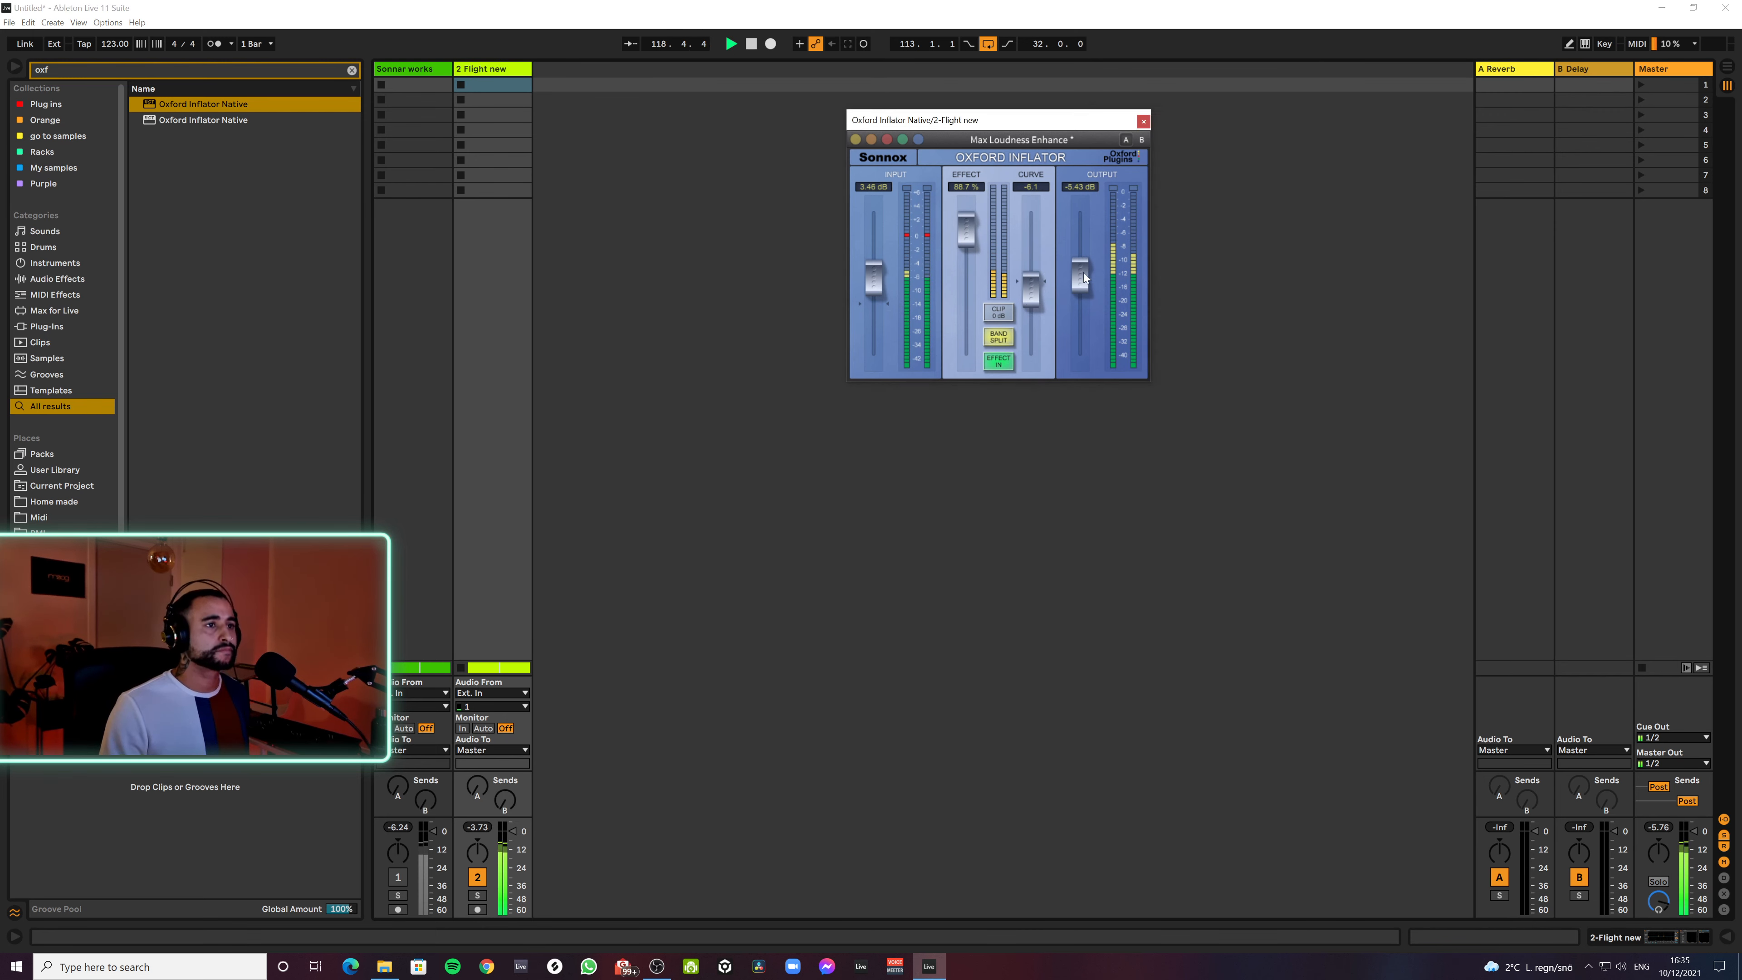
{"action": "left_click_drag", "start_coordinate": [1084, 273], "coordinate": [1085, 267]}
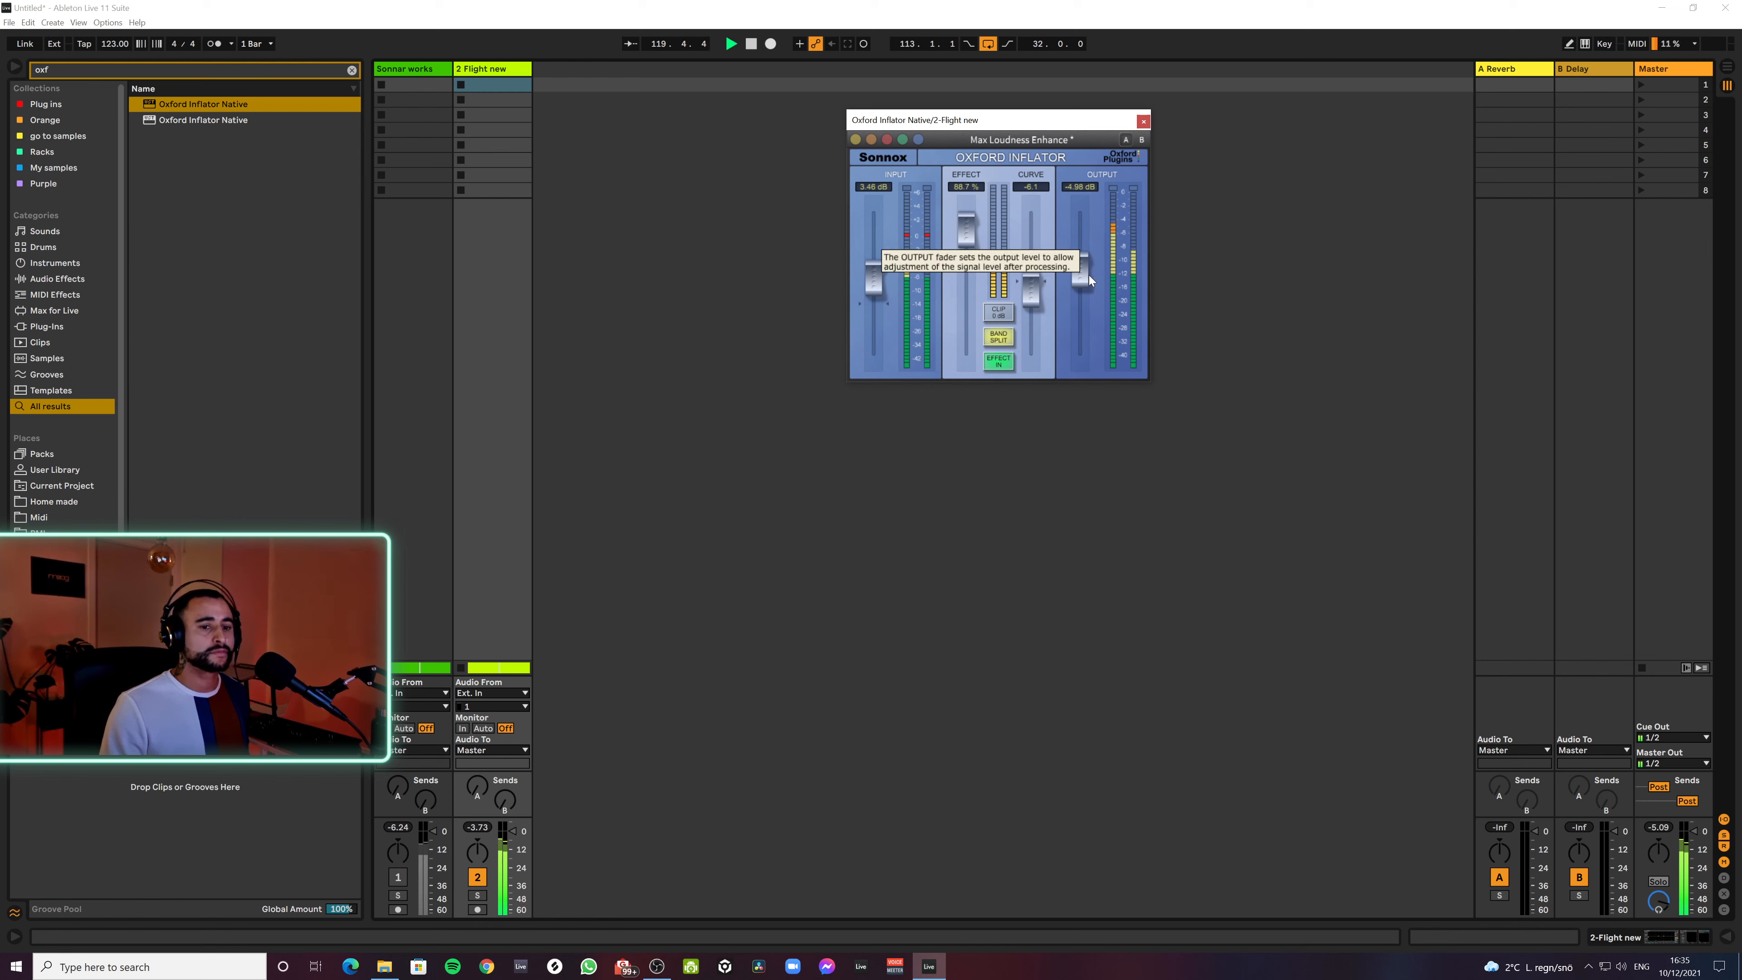
{"action": "left_click_drag", "start_coordinate": [1082, 276], "coordinate": [1081, 278]}
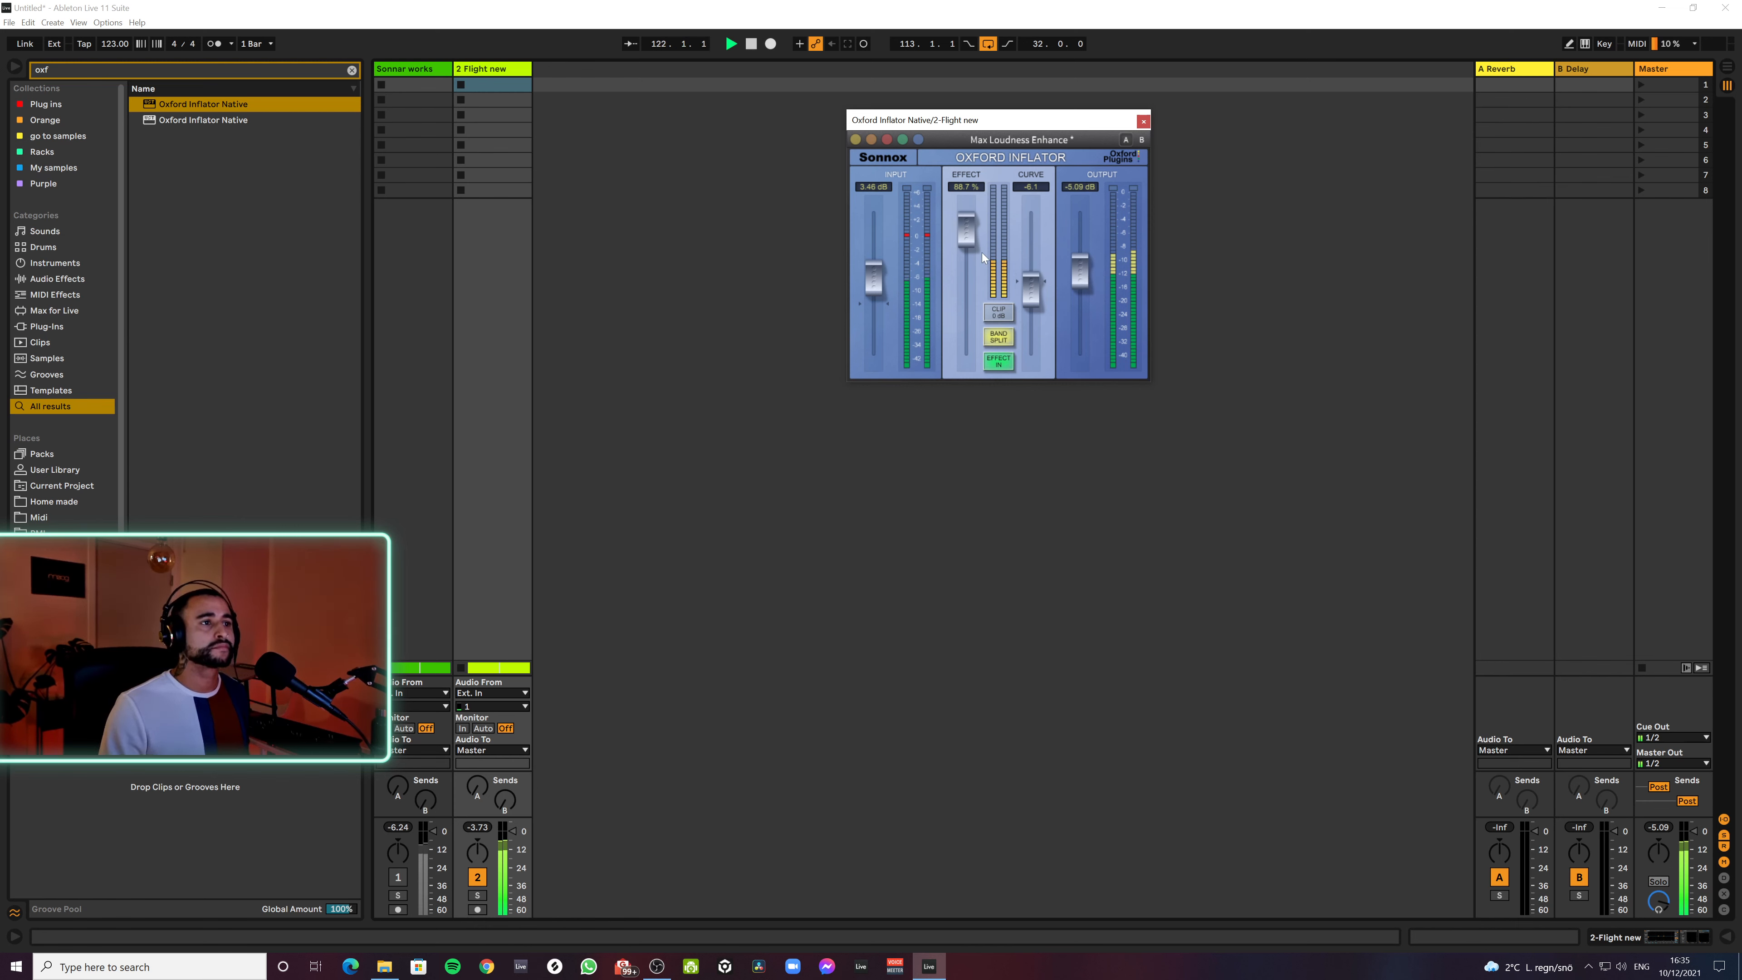
Raise the Inflator's effect to about 96%, lower its curve to about -12, and play the loop briefly to check
{"action": "left_click_drag", "start_coordinate": [968, 238], "coordinate": [968, 234]}
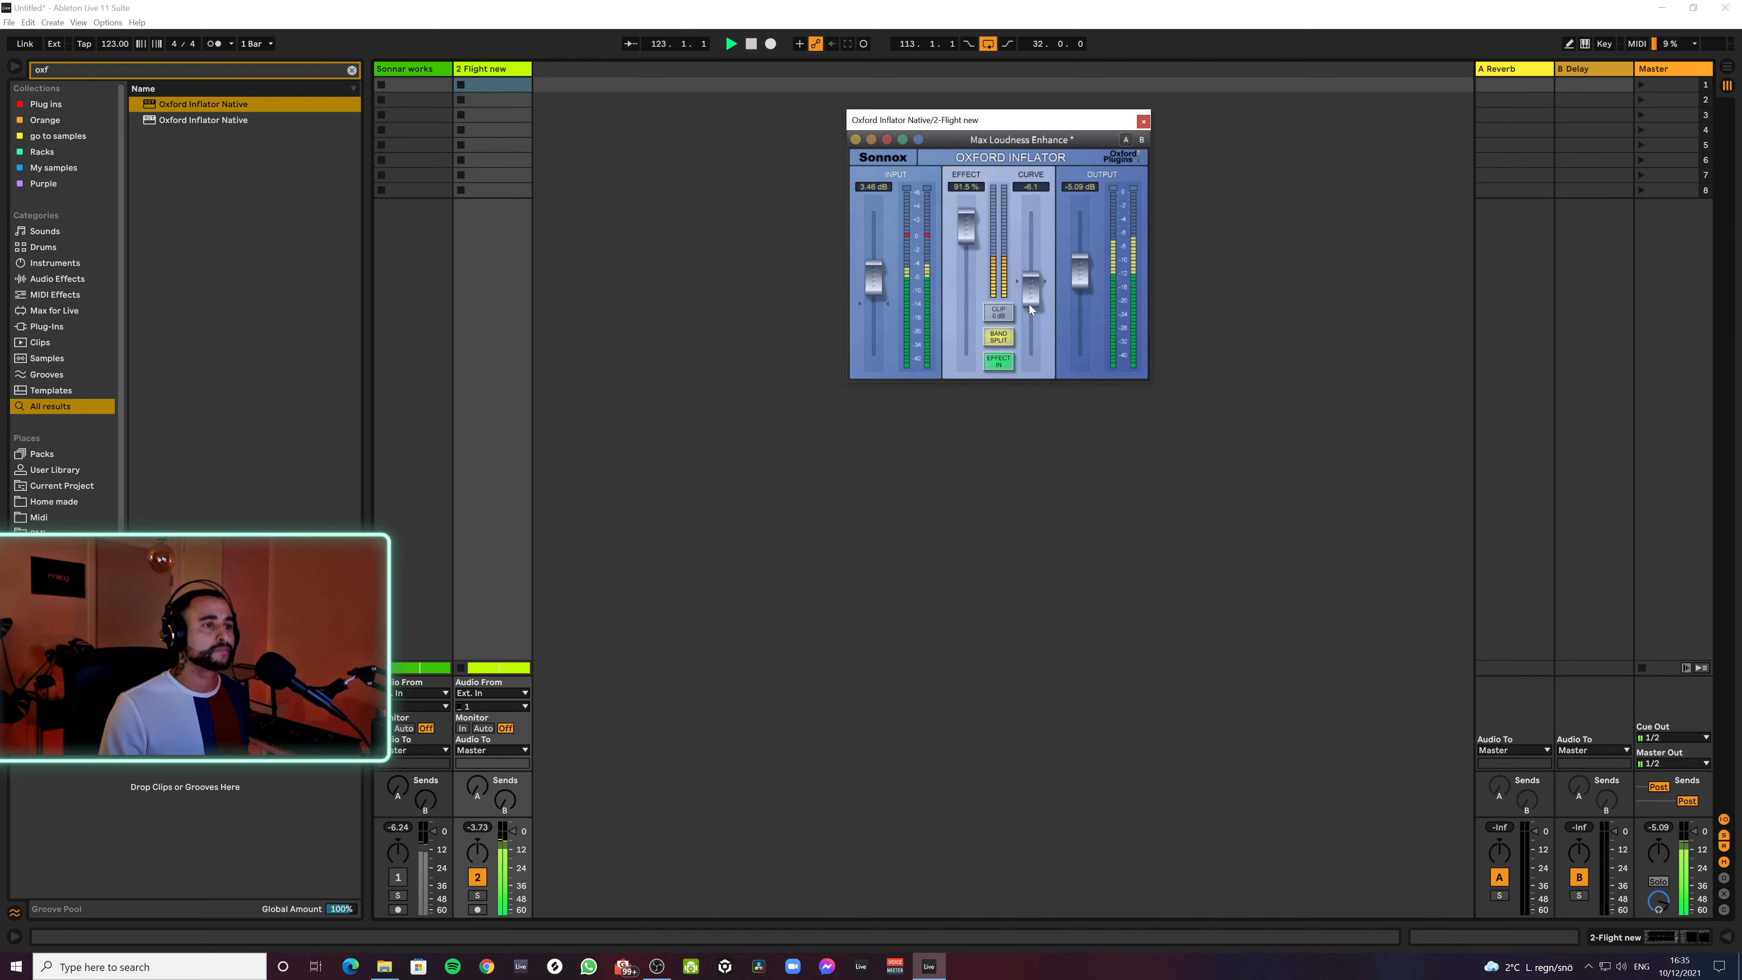
{"action": "left_click_drag", "start_coordinate": [1029, 296], "coordinate": [1036, 309]}
{"action": "left_click_drag", "start_coordinate": [968, 238], "coordinate": [967, 234]}
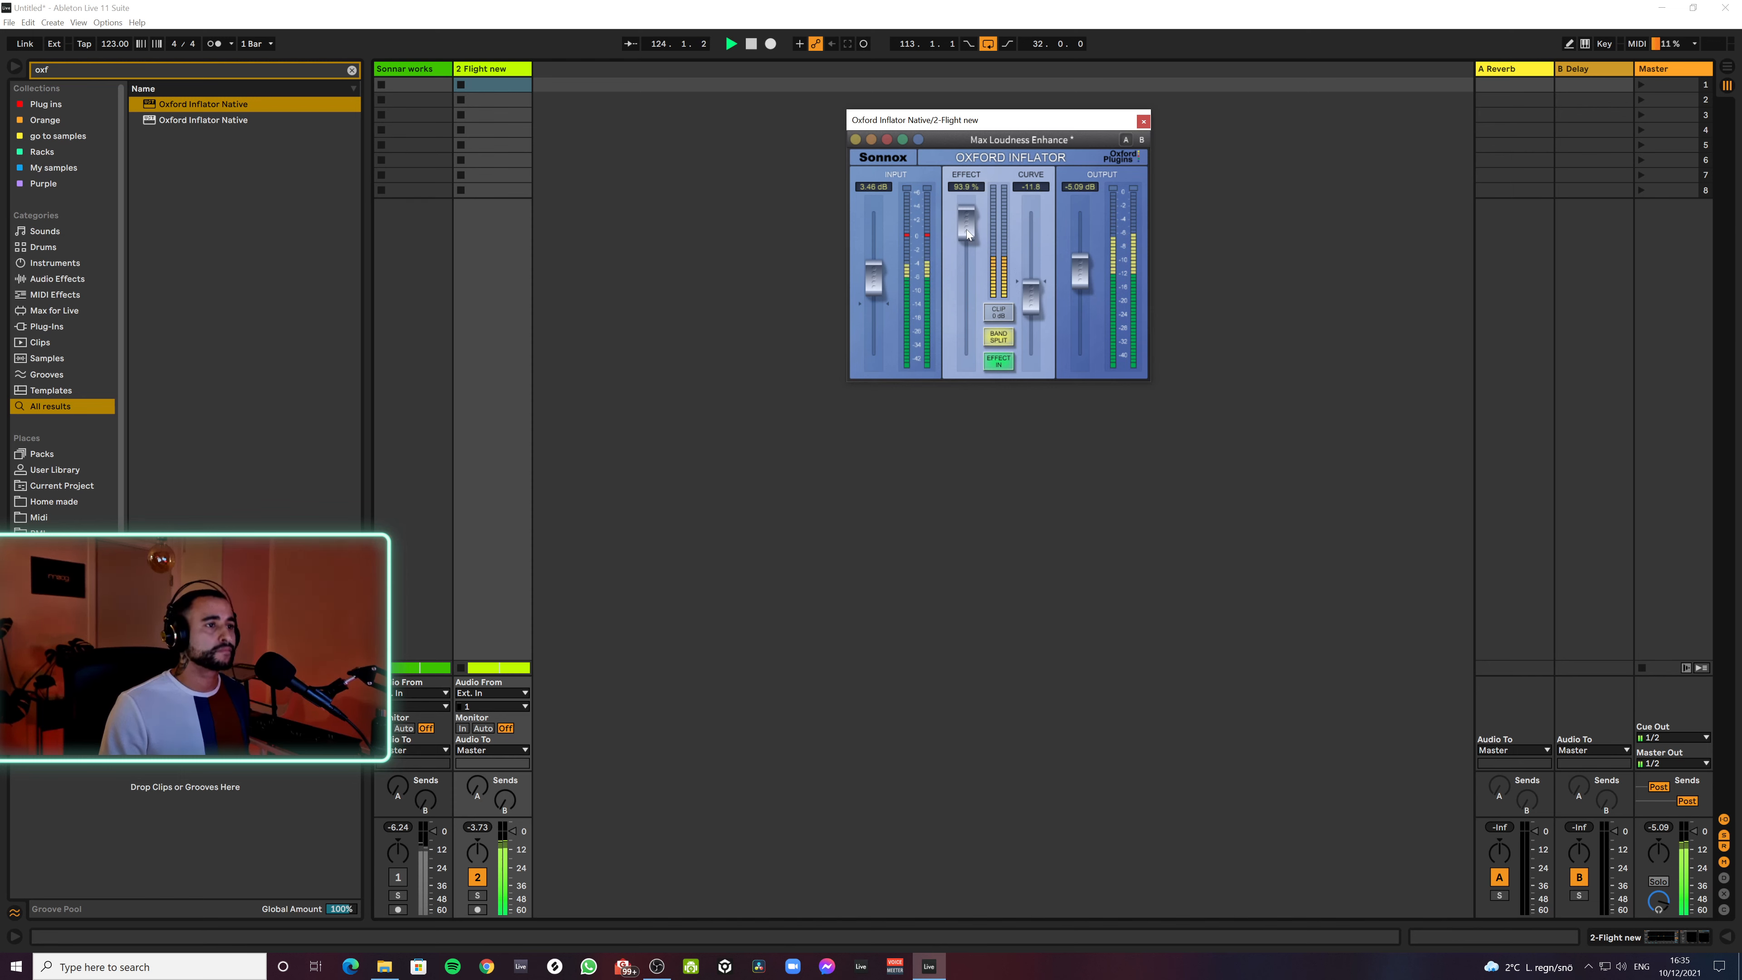
{"action": "mouse_move", "coordinate": [1030, 306]}
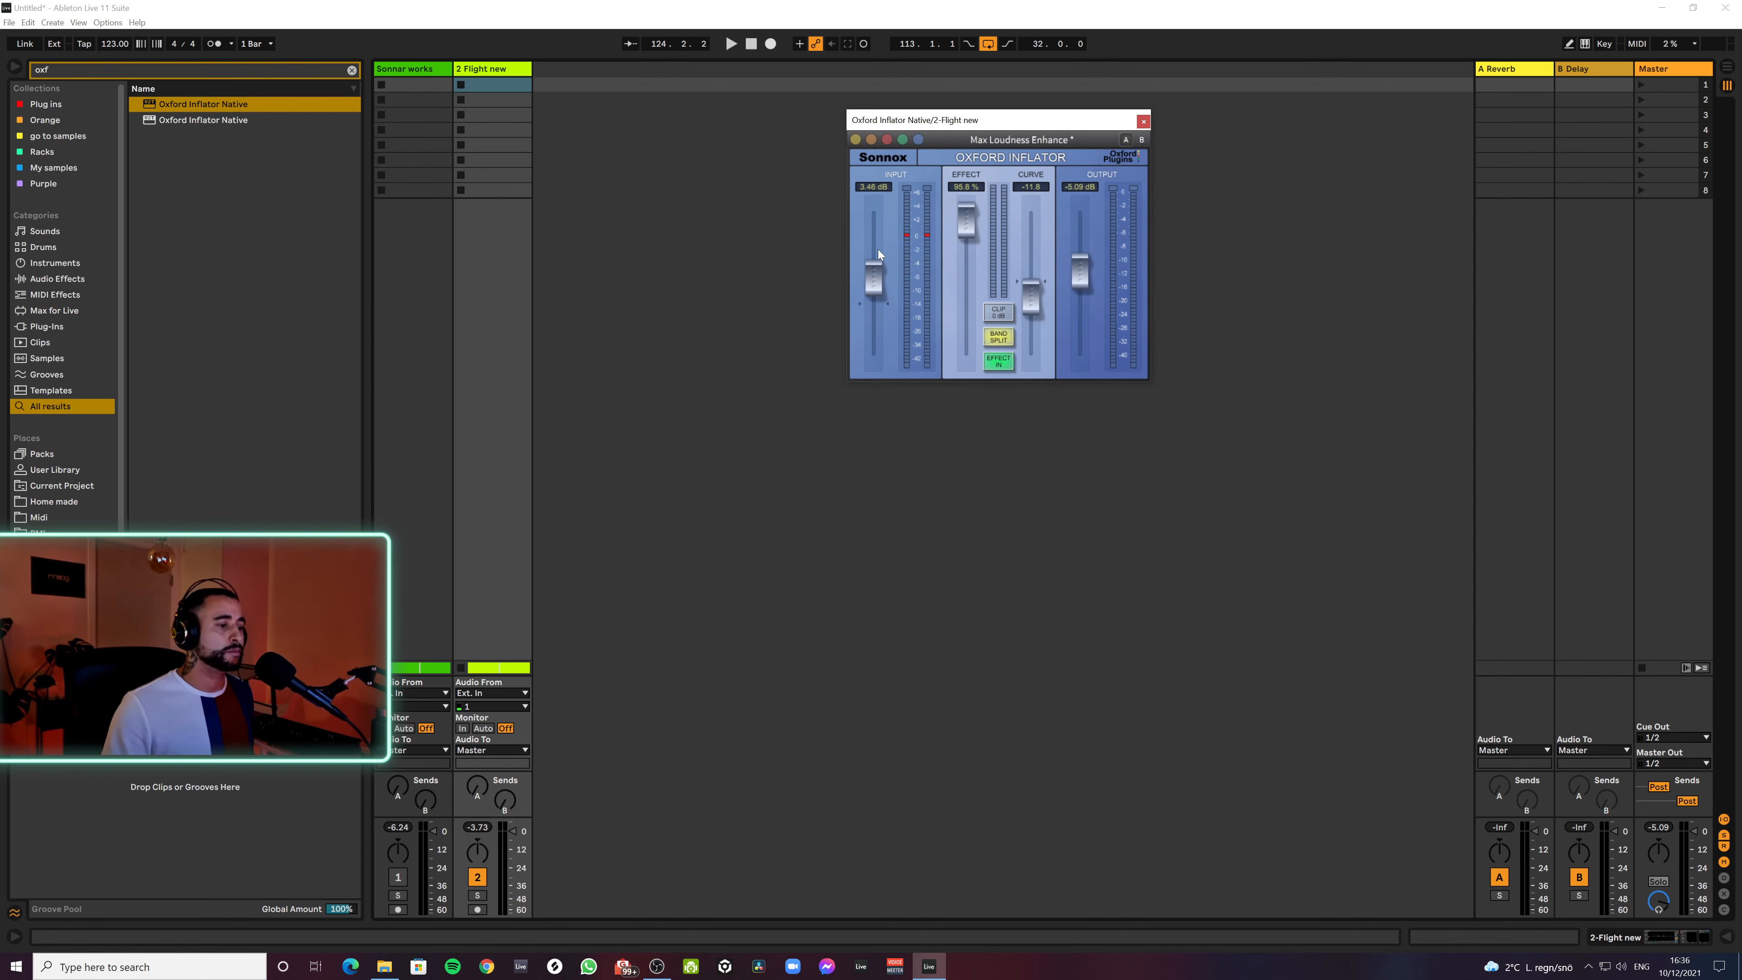
{"action": "key", "text": "space"}
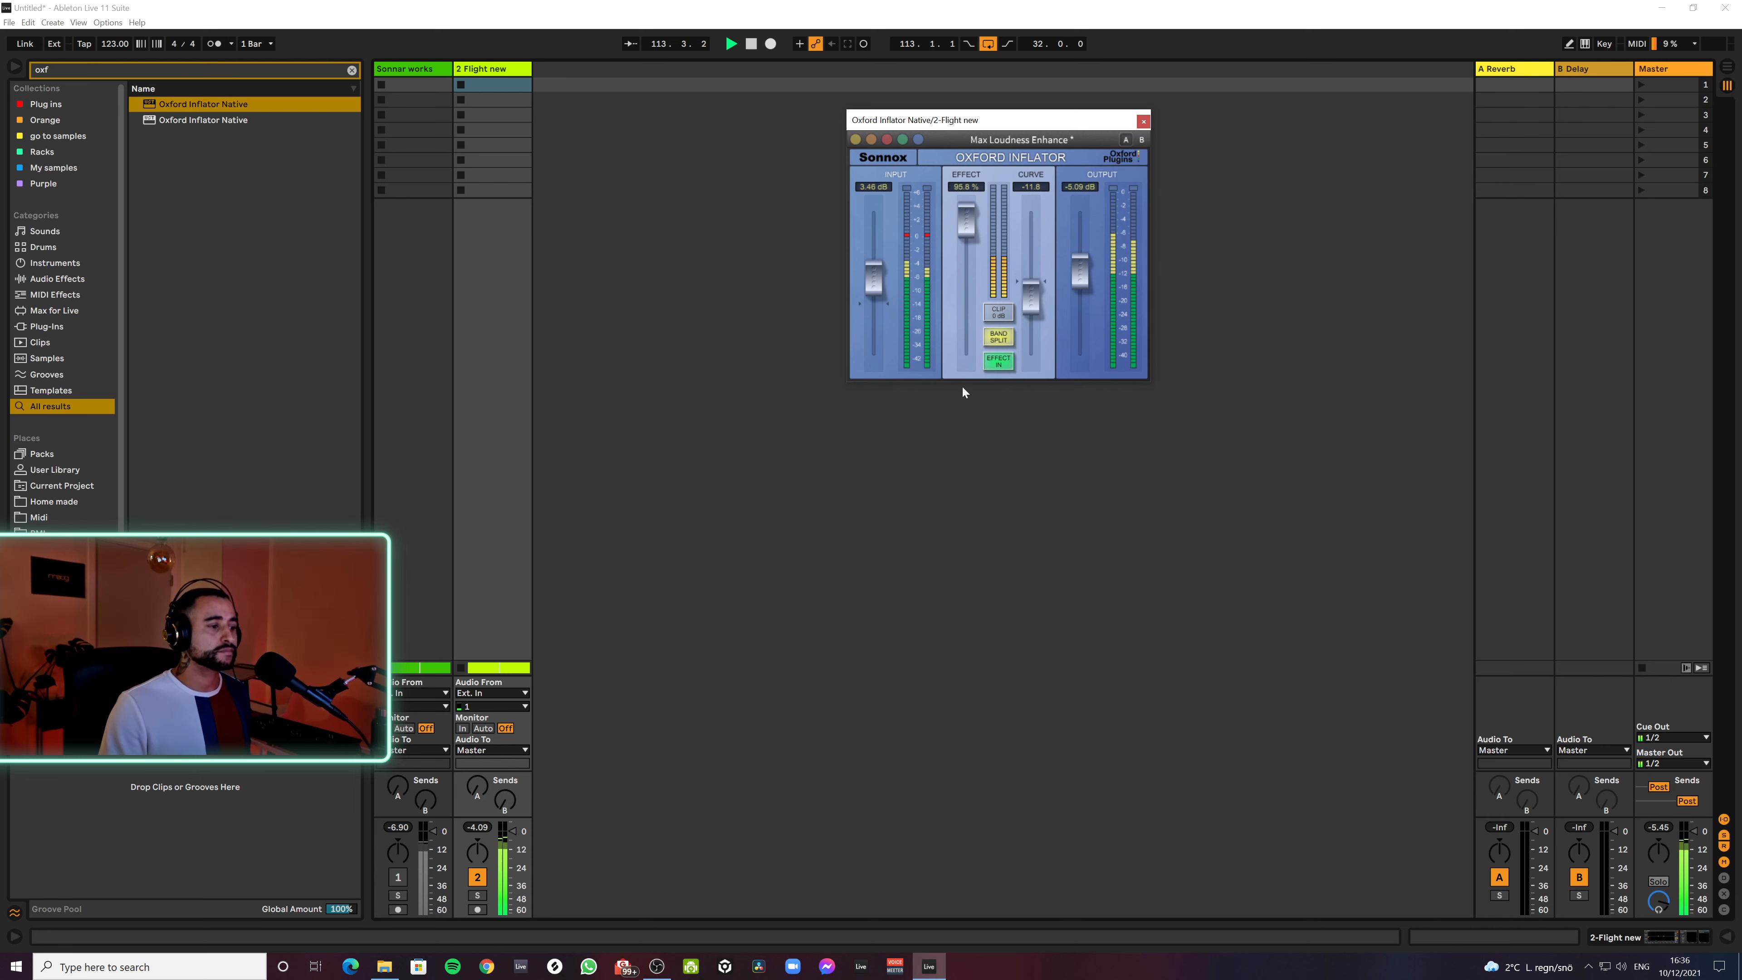
{"action": "key", "text": "space"}
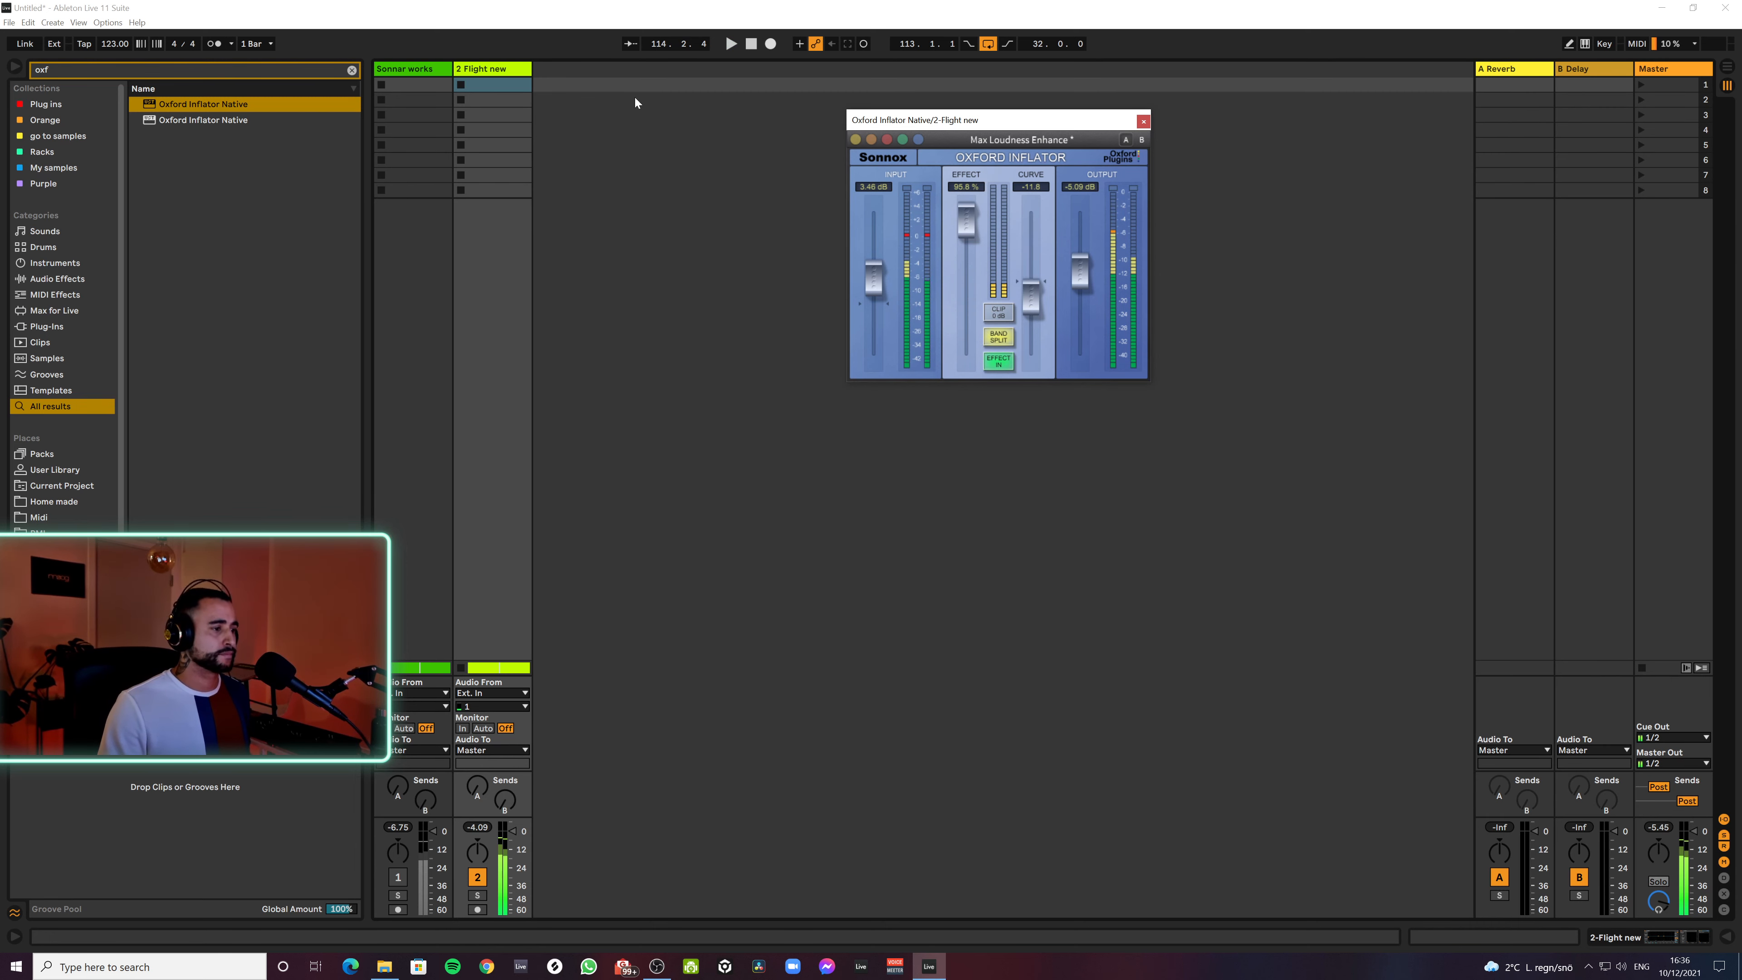
Move Pro-MB and Oxford Inflator together from the Flight new track to the Master, after the glue compressor
{"action": "left_click", "coordinate": [479, 70]}
{"action": "left_click", "coordinate": [1615, 933]}
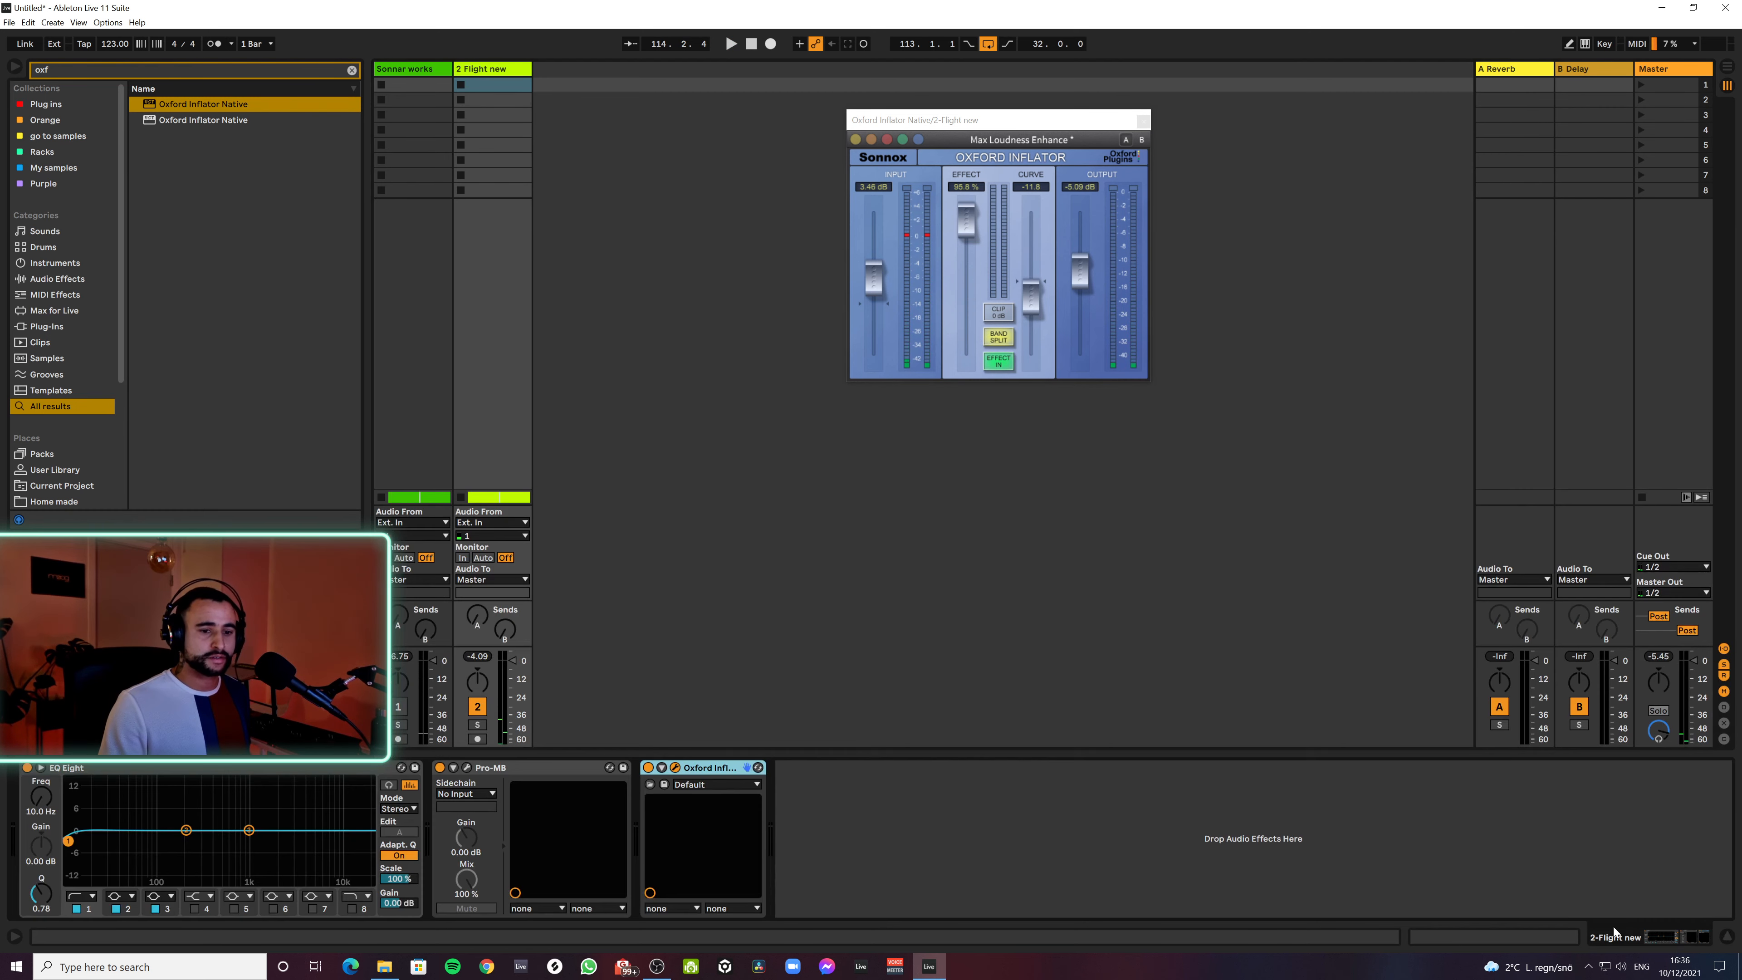
{"action": "left_click", "coordinate": [179, 770]}
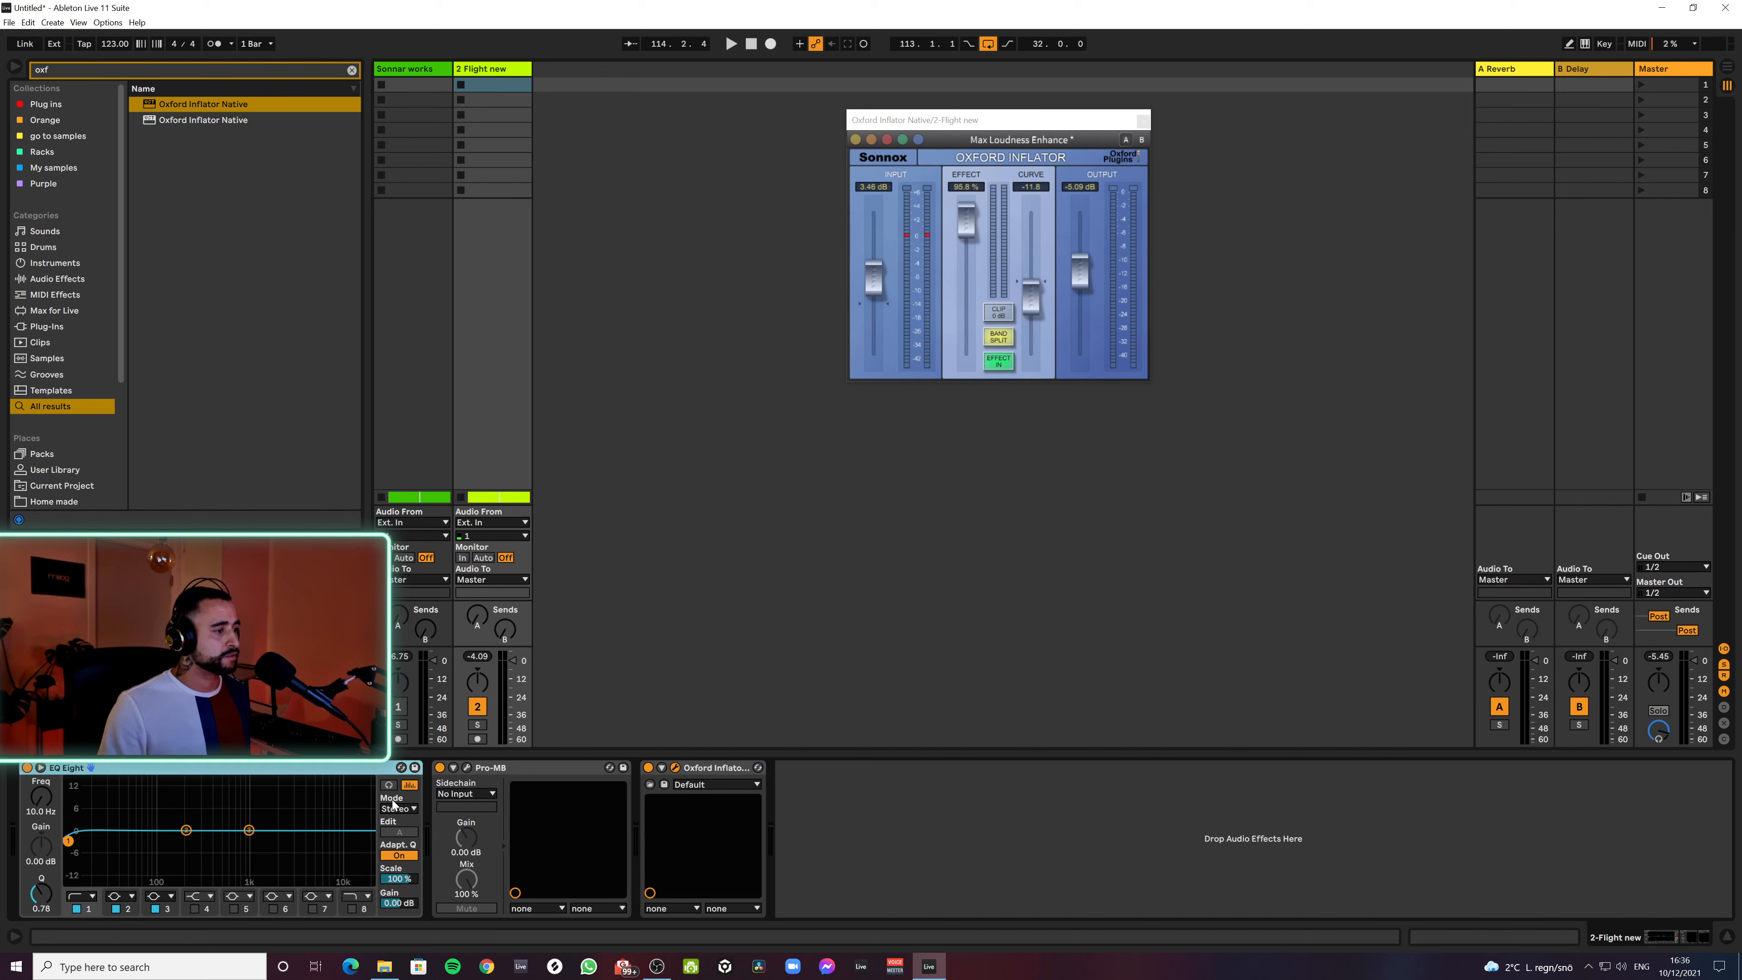
{"action": "left_click", "coordinate": [714, 769], "text": "shift"}
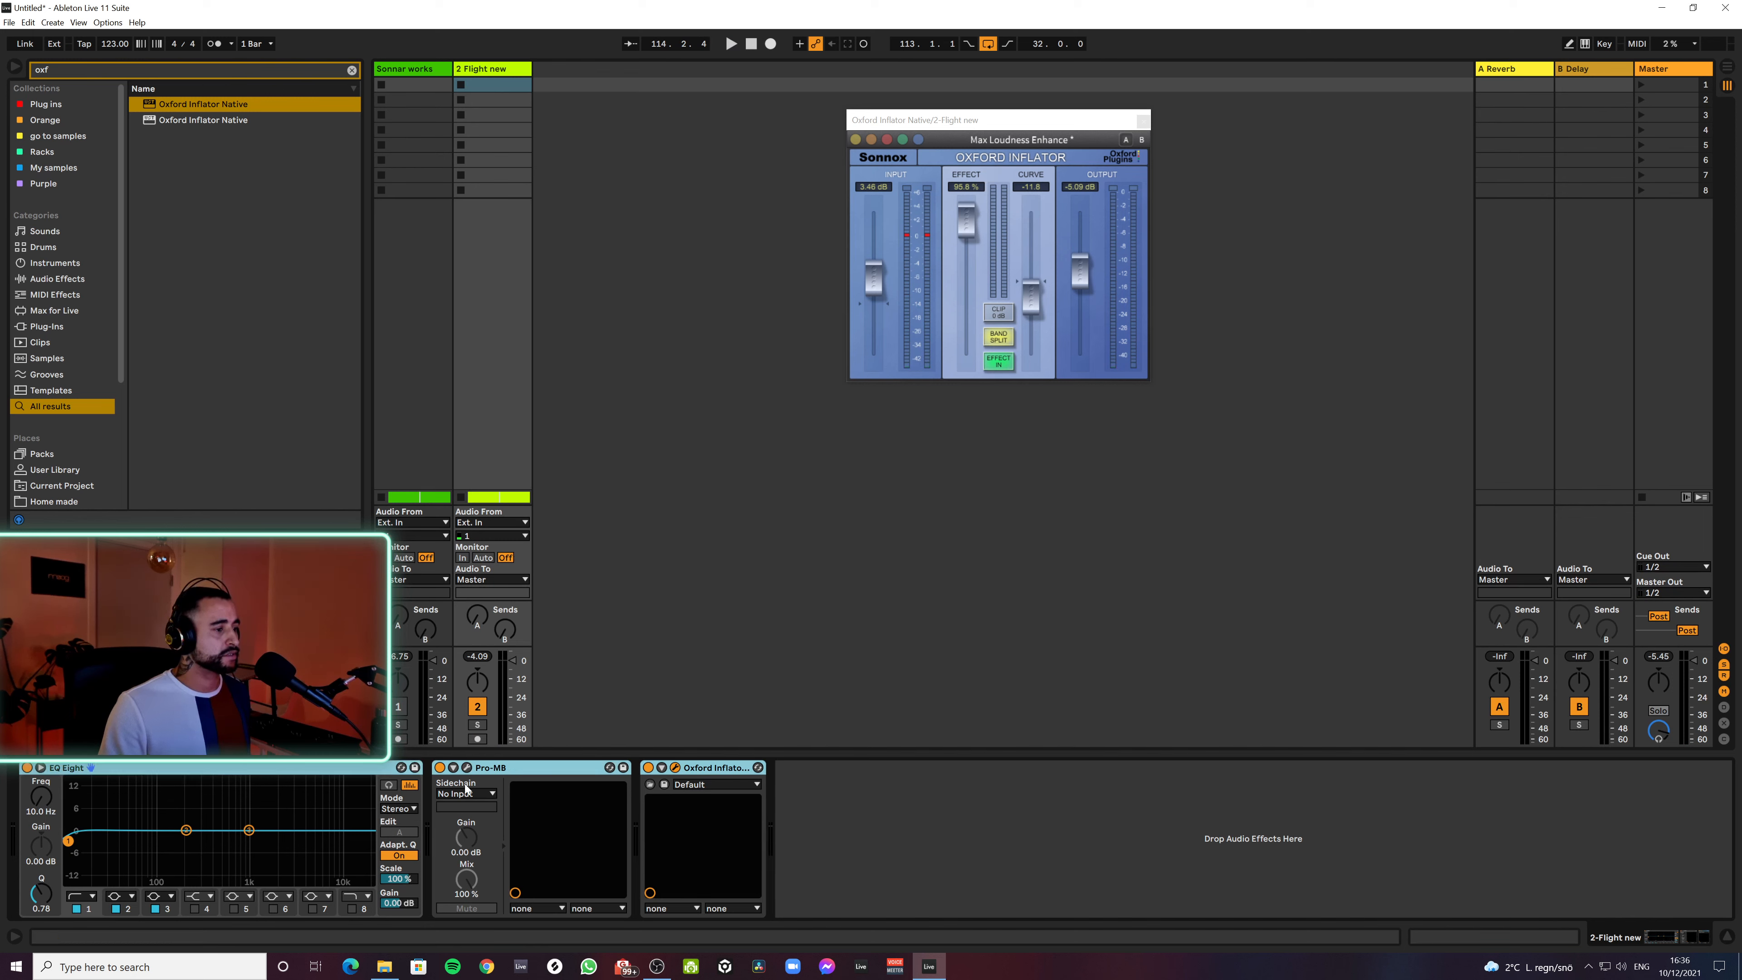
{"action": "left_click", "coordinate": [646, 793]}
{"action": "left_click", "coordinate": [537, 769]}
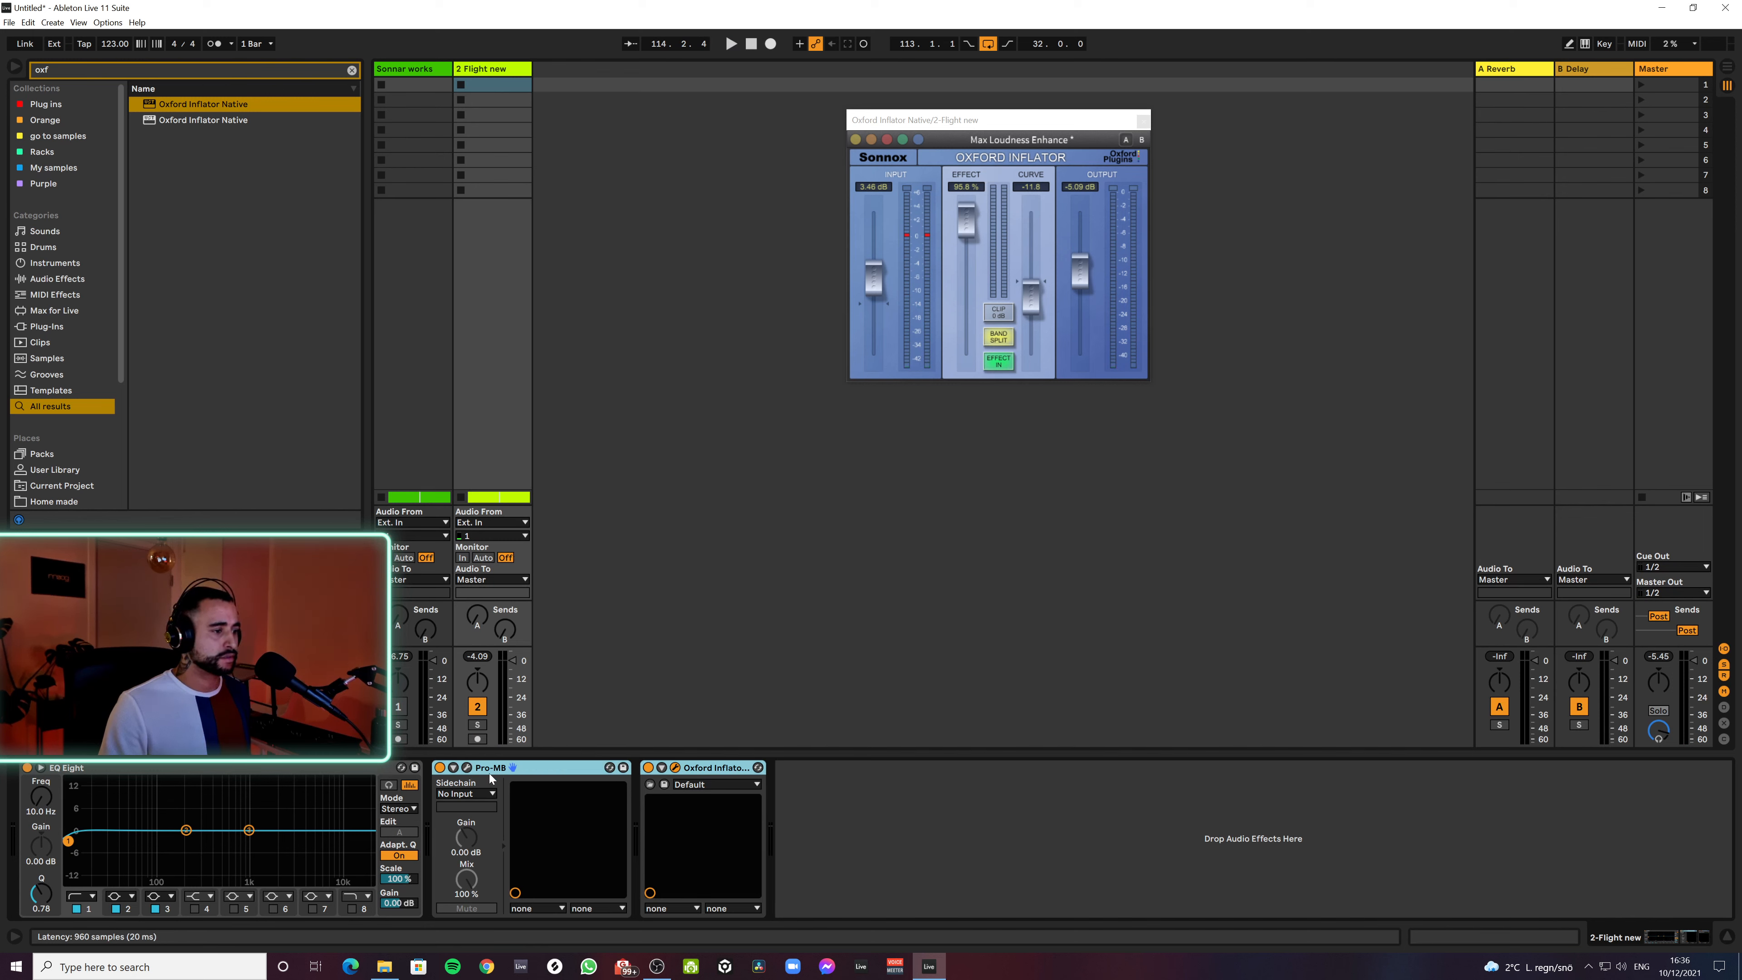
{"action": "left_click_drag", "start_coordinate": [528, 760], "coordinate": [1698, 67]}
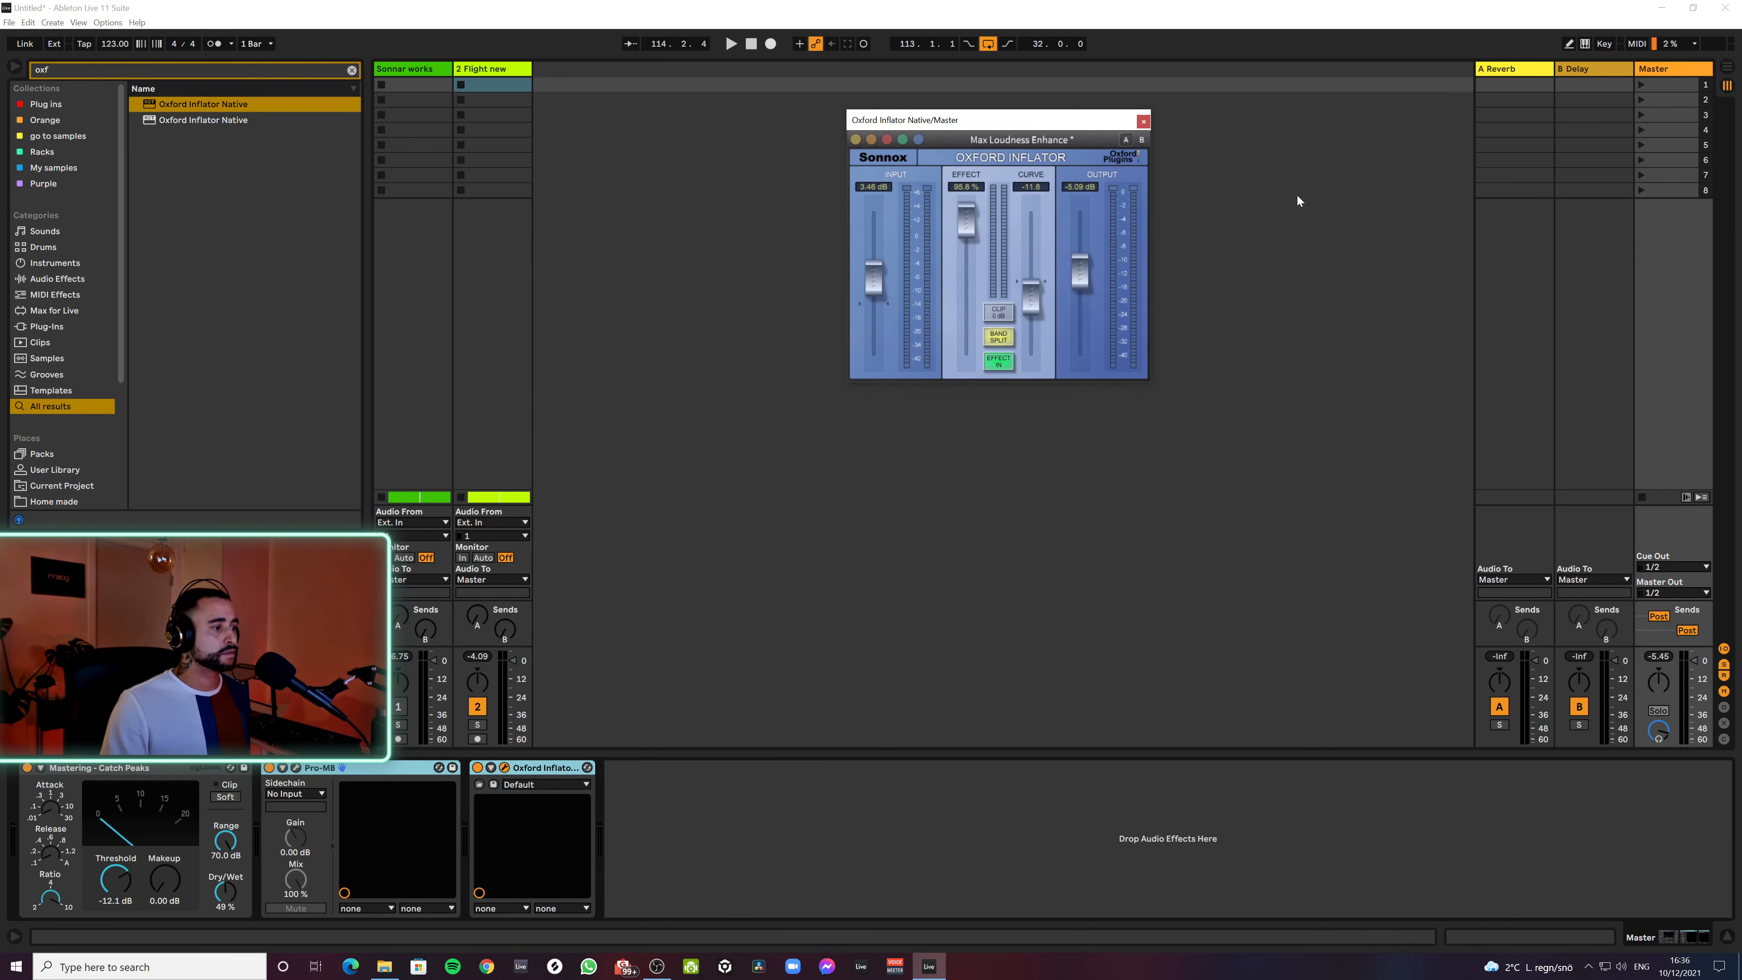
While the loop plays, reduce the Inflator's effect to about 91.5% and set the glue compressor's threshold to -12.7 dB
{"action": "key", "text": "space"}
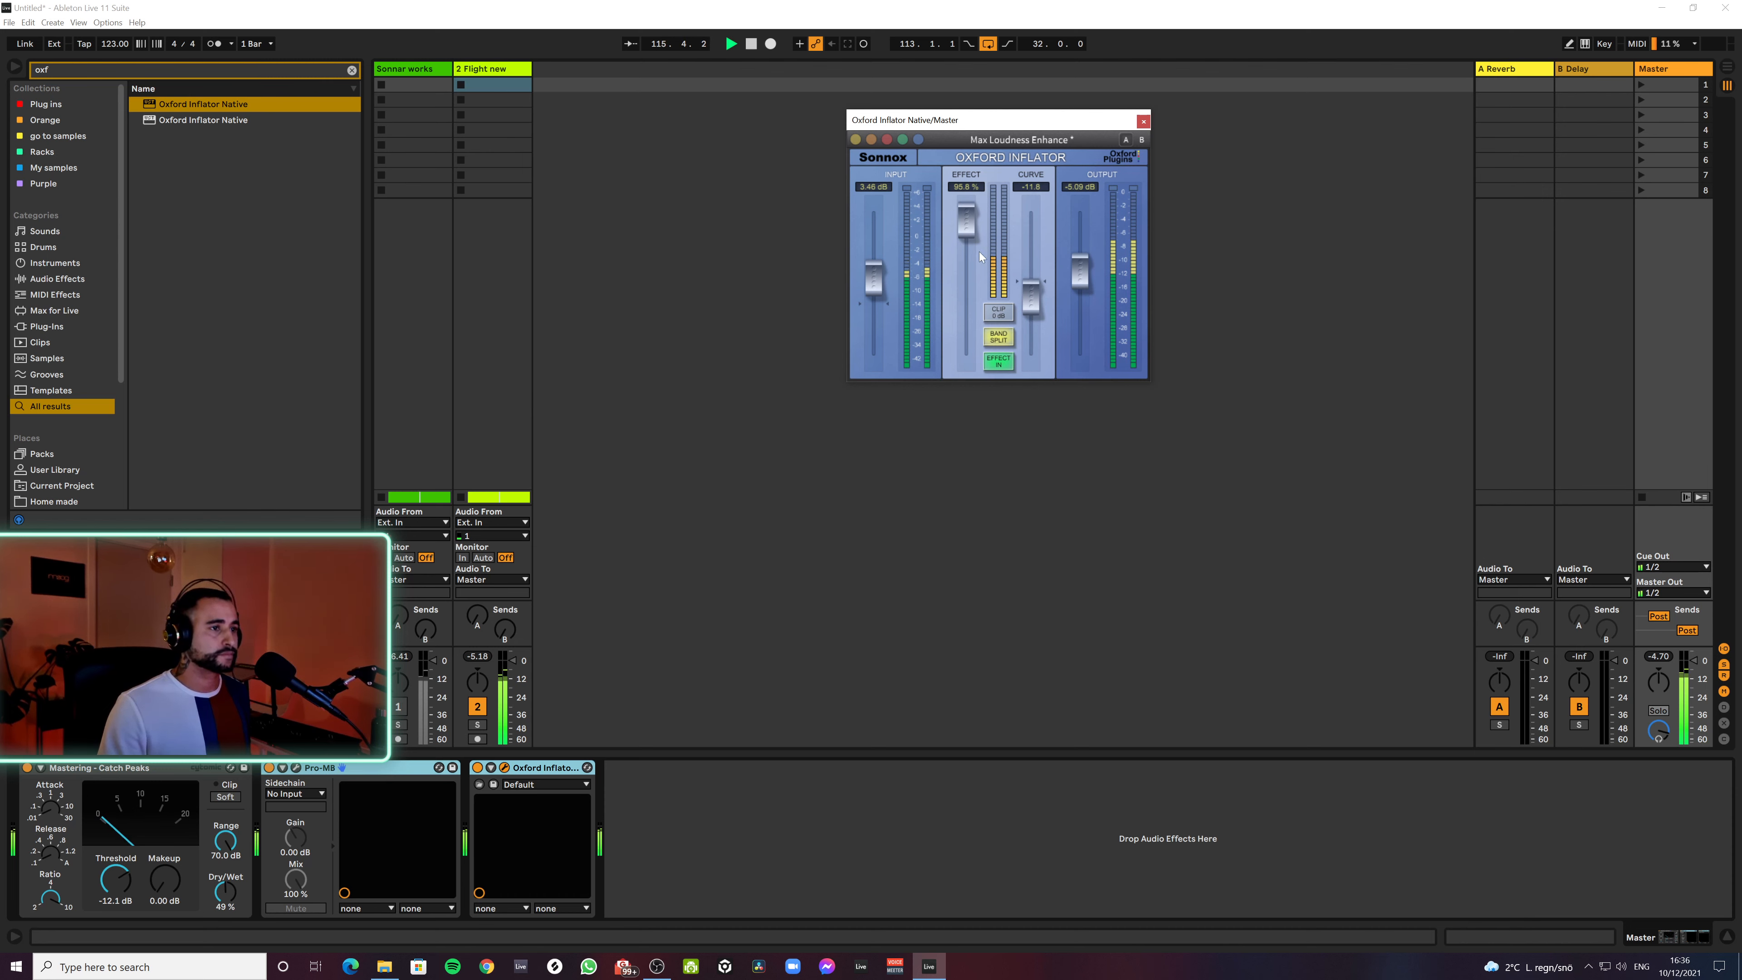
{"action": "left_click_drag", "start_coordinate": [966, 230], "coordinate": [968, 238]}
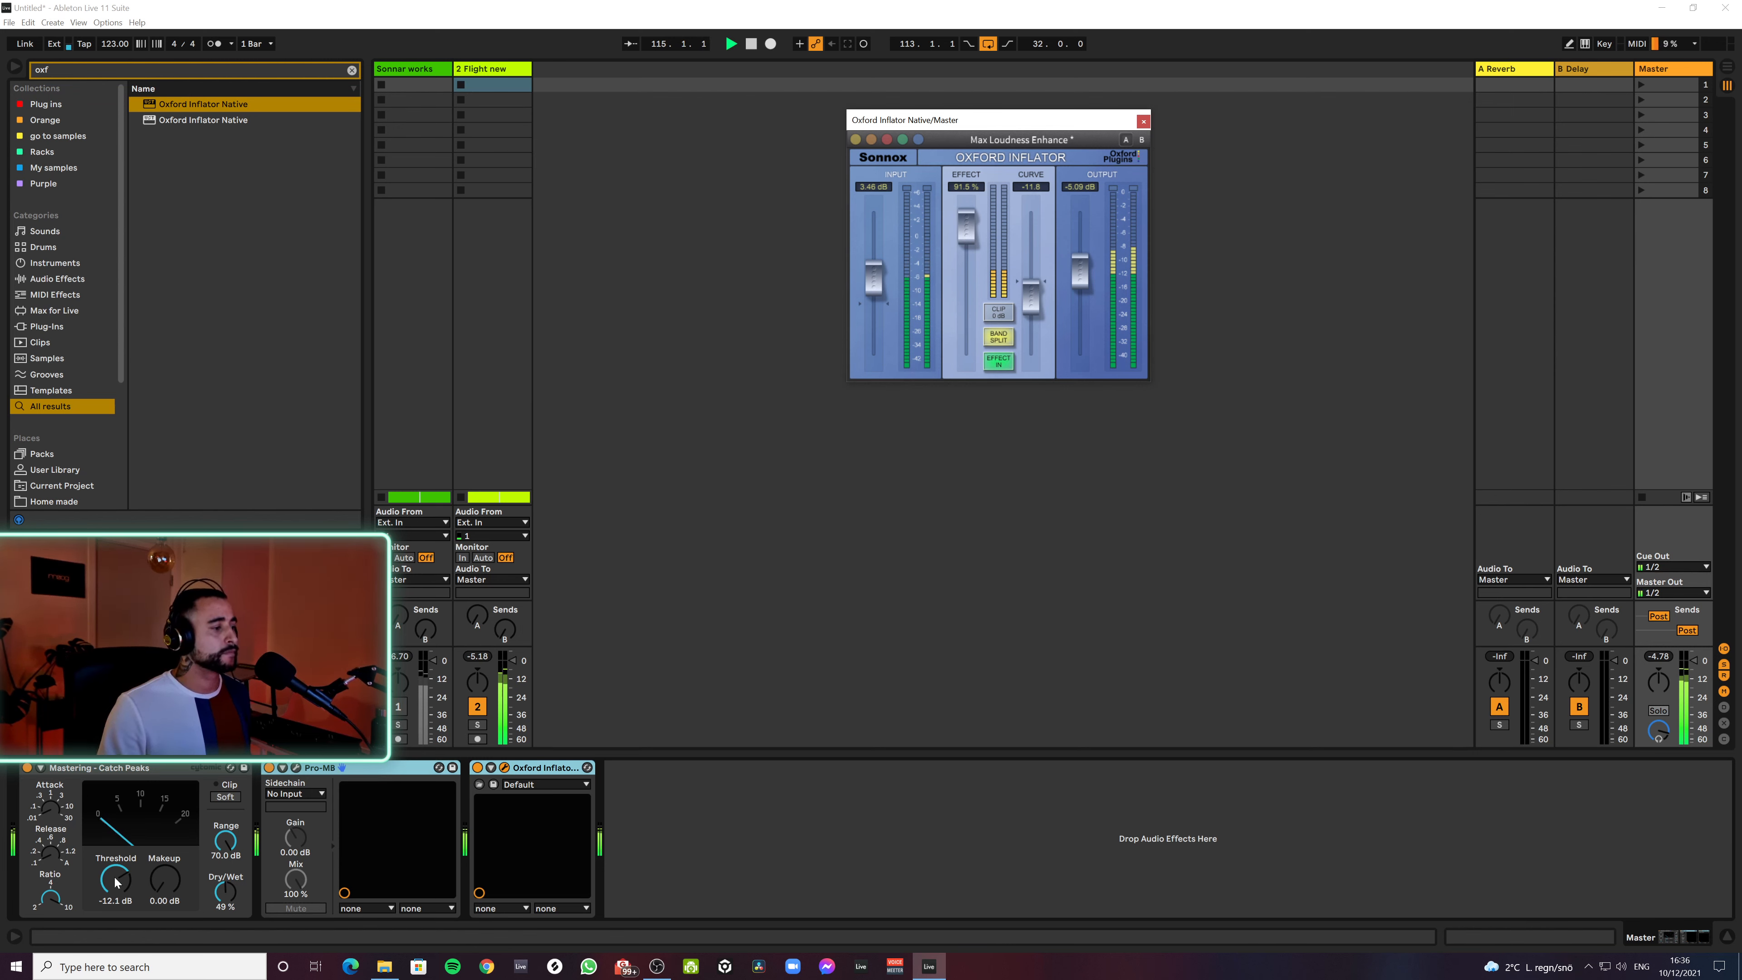
{"action": "left_click_drag", "start_coordinate": [115, 884], "coordinate": [115, 888]}
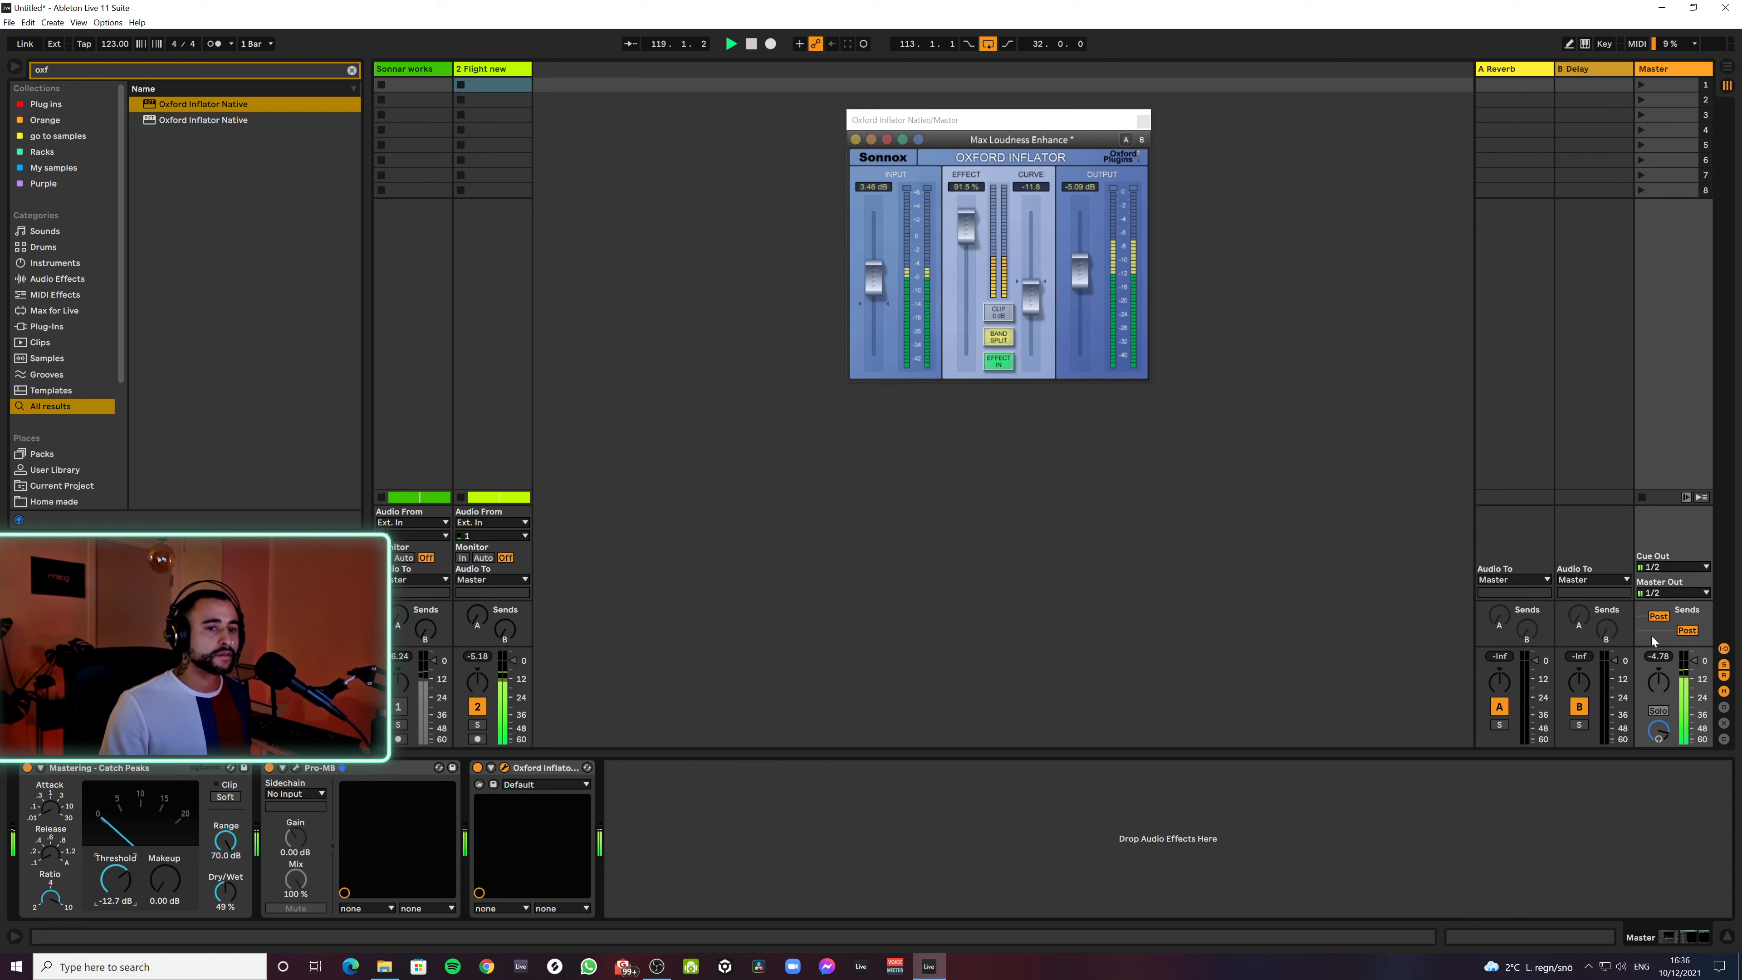
Reset the Master peak reading, lower the Inflator's output to about -5.3 dB, and stop playback
{"action": "left_click", "coordinate": [1666, 658]}
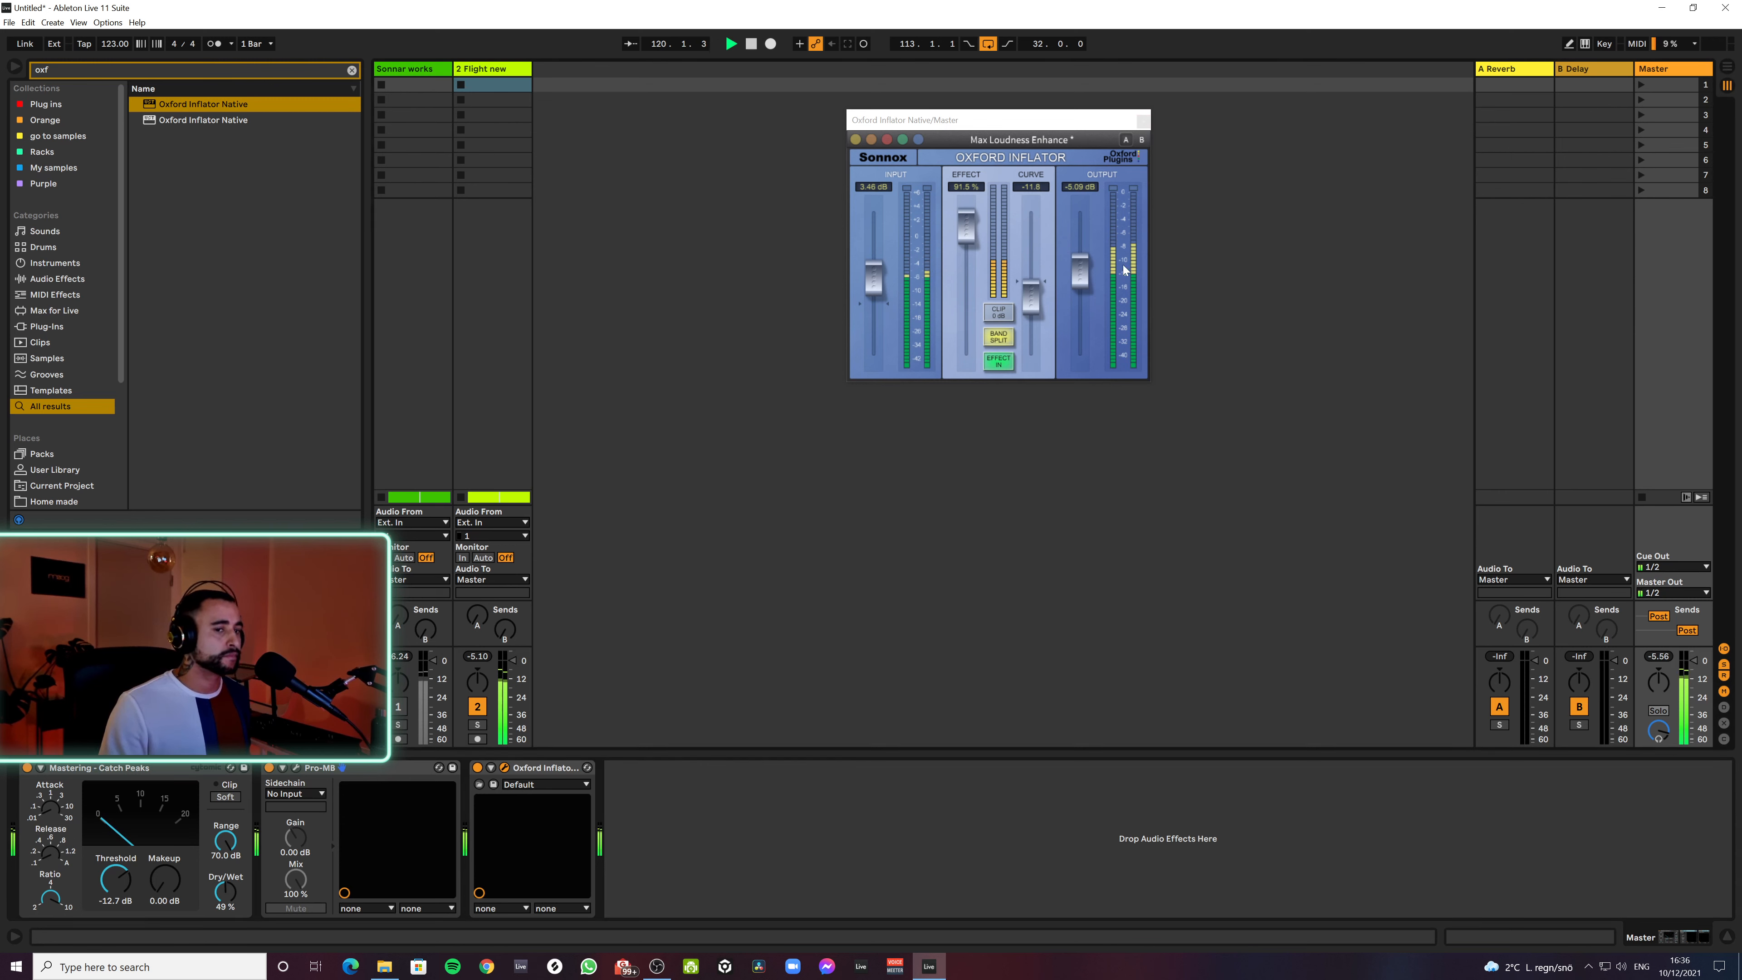
{"action": "left_click", "coordinate": [1080, 276]}
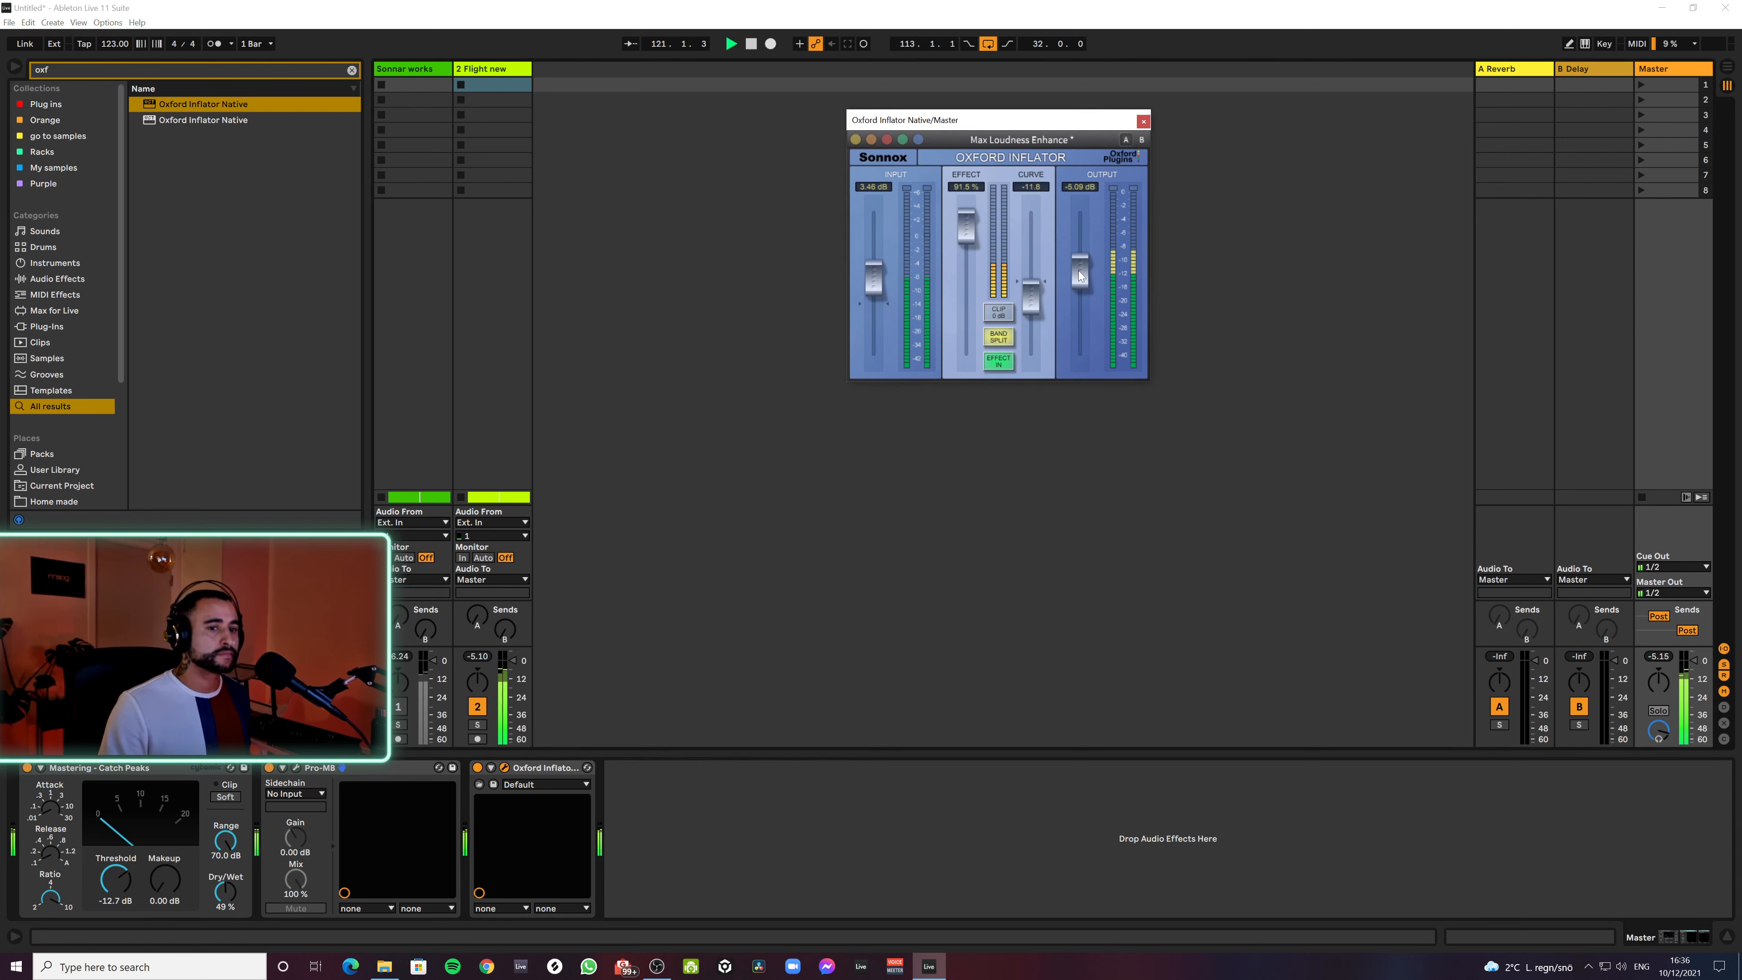
{"action": "left_click_drag", "start_coordinate": [1080, 275], "coordinate": [1083, 280]}
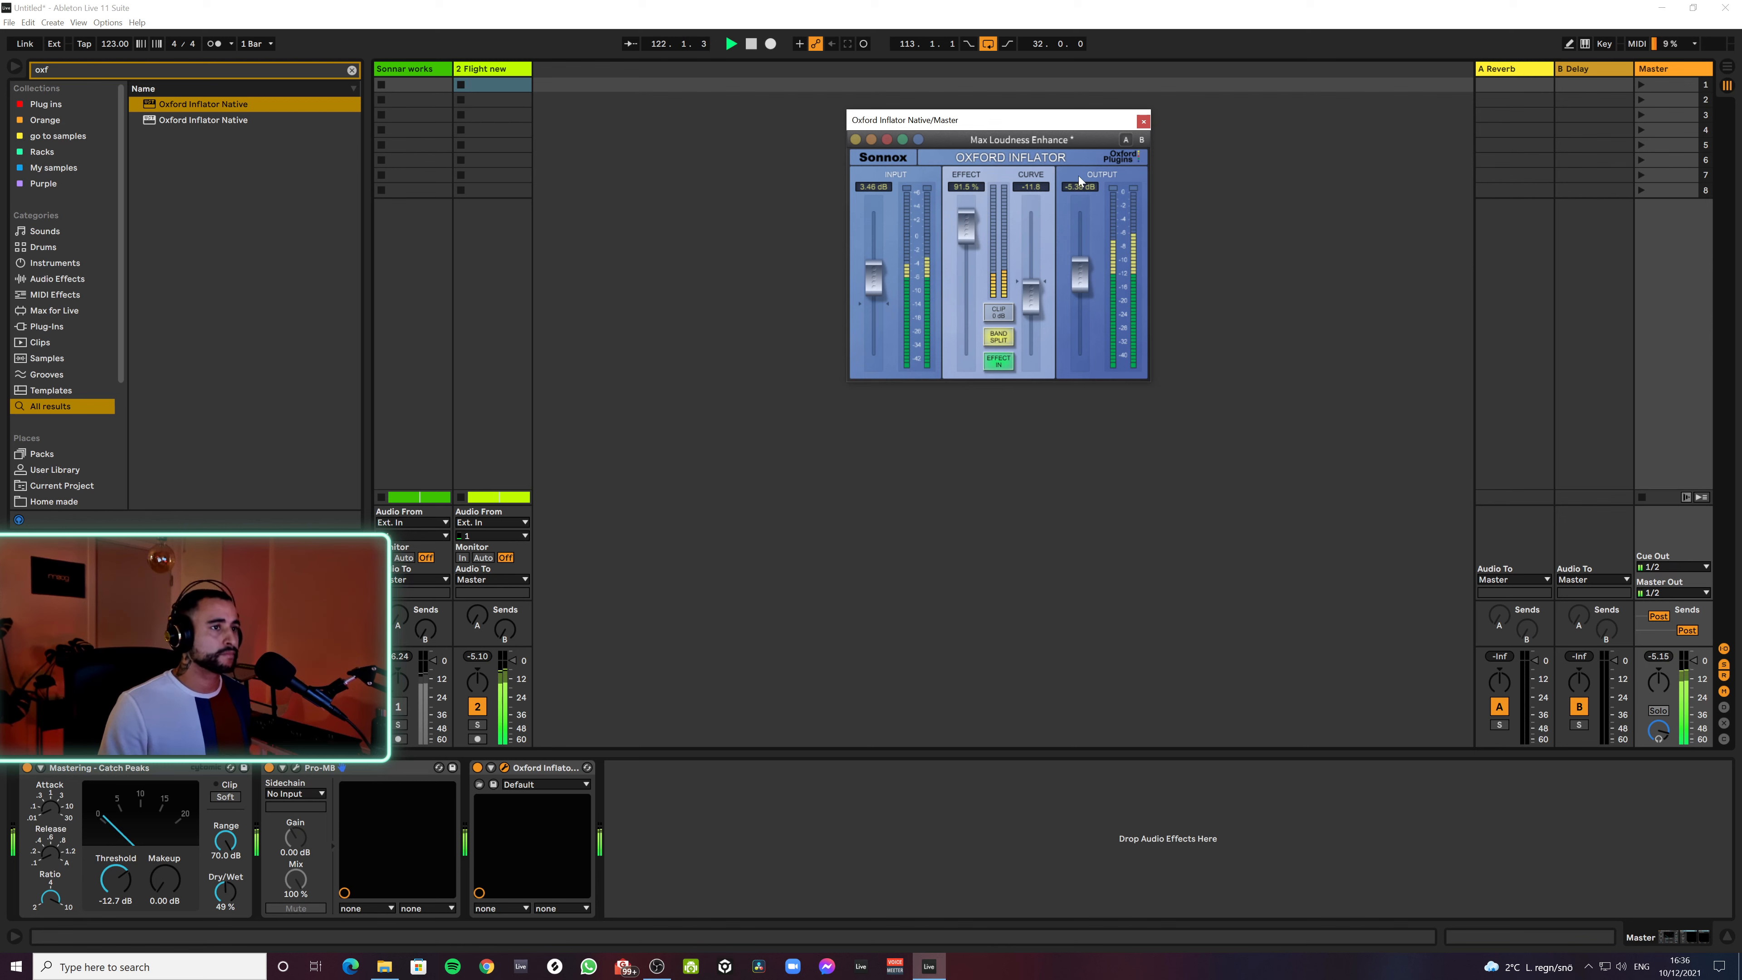
{"action": "left_click", "coordinate": [1520, 586]}
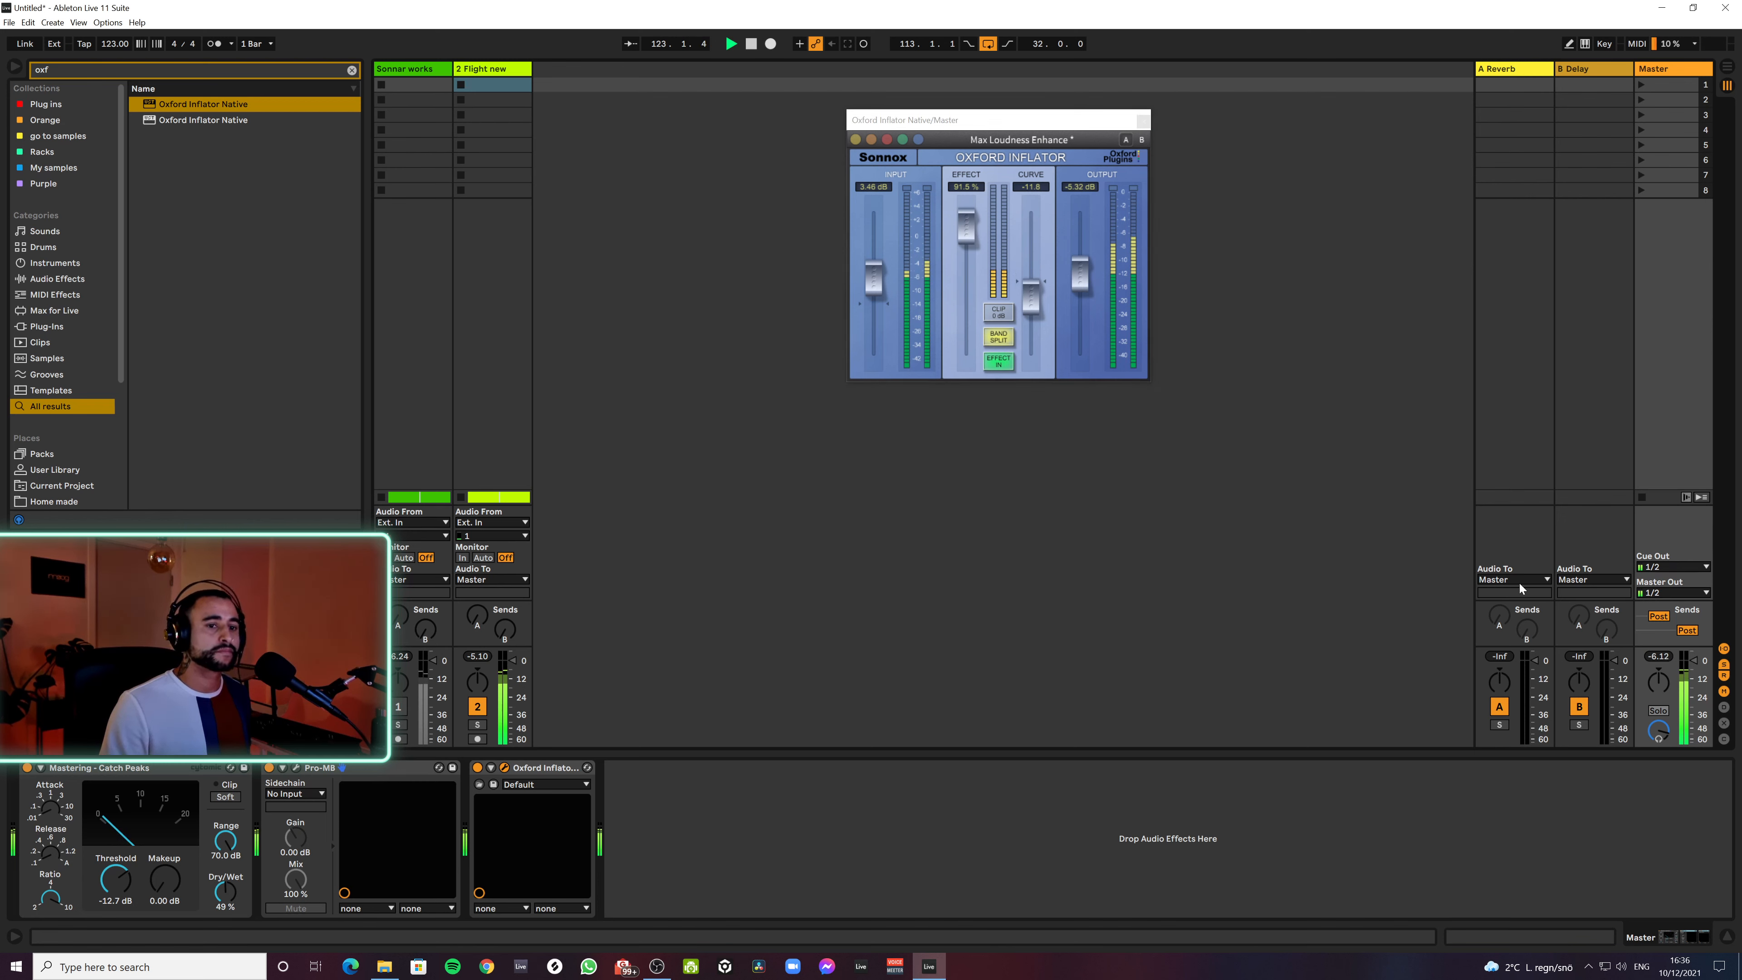
{"action": "key", "text": "space"}
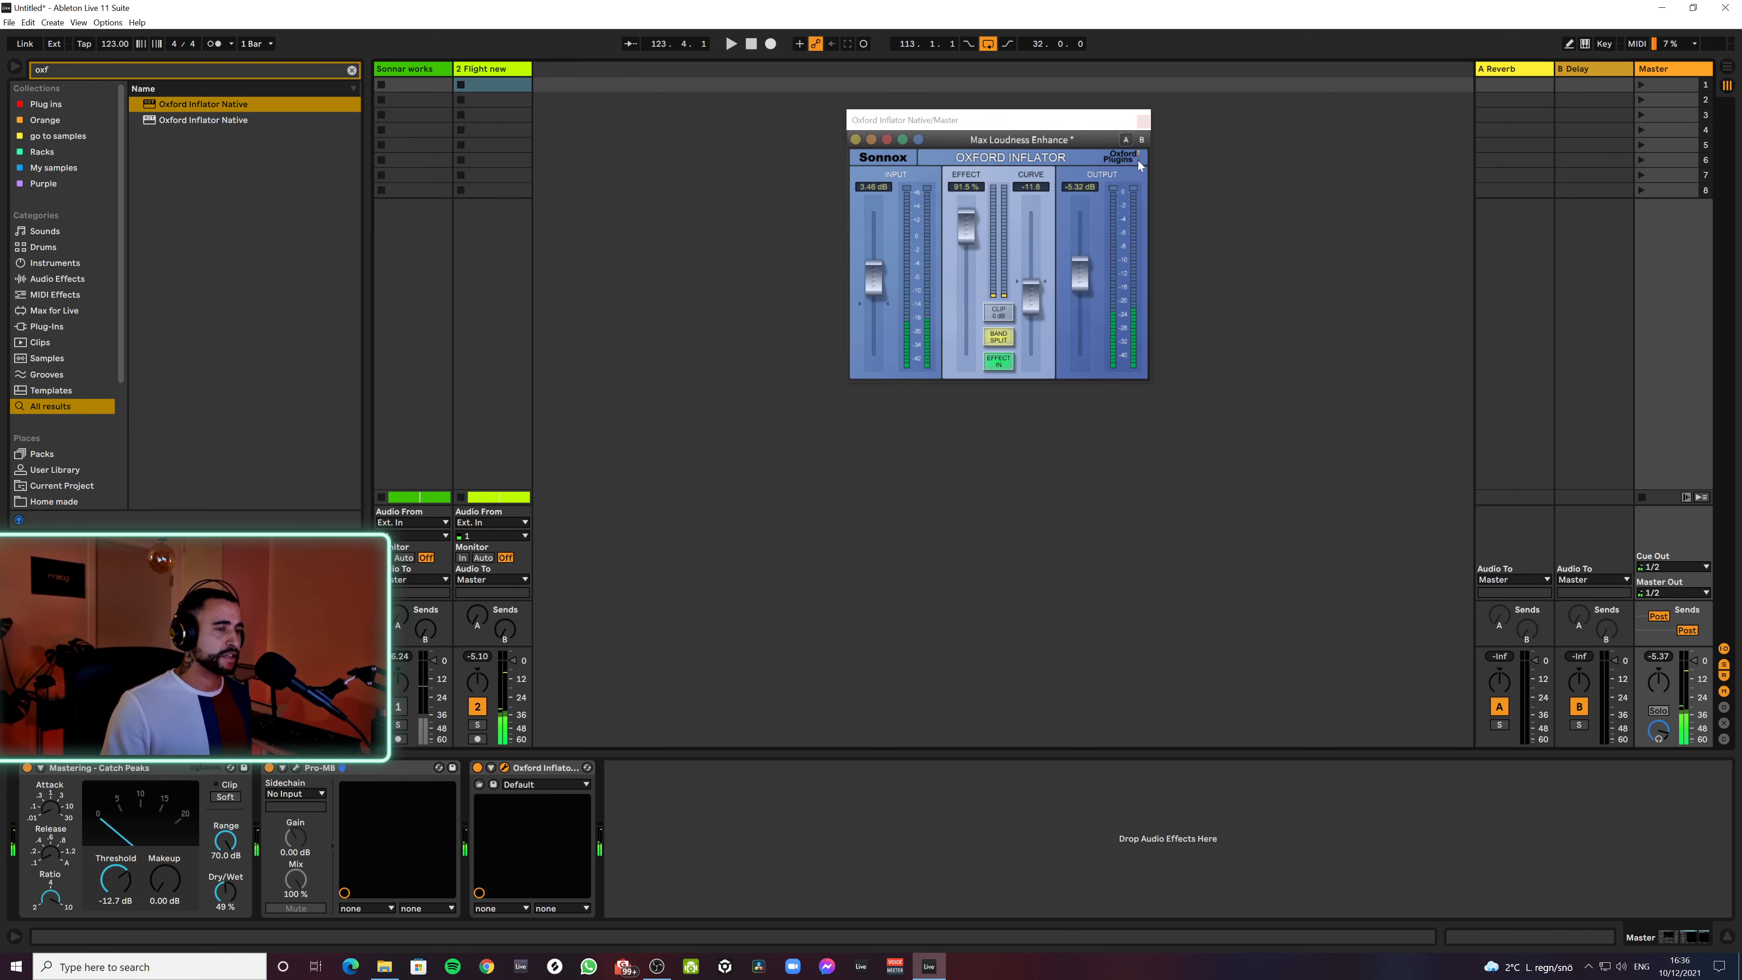
Play the loop and switch the Oxford Inflator off and on twice to compare the Master with and without it
{"action": "left_click", "coordinate": [1084, 274]}
{"action": "key", "text": "space"}
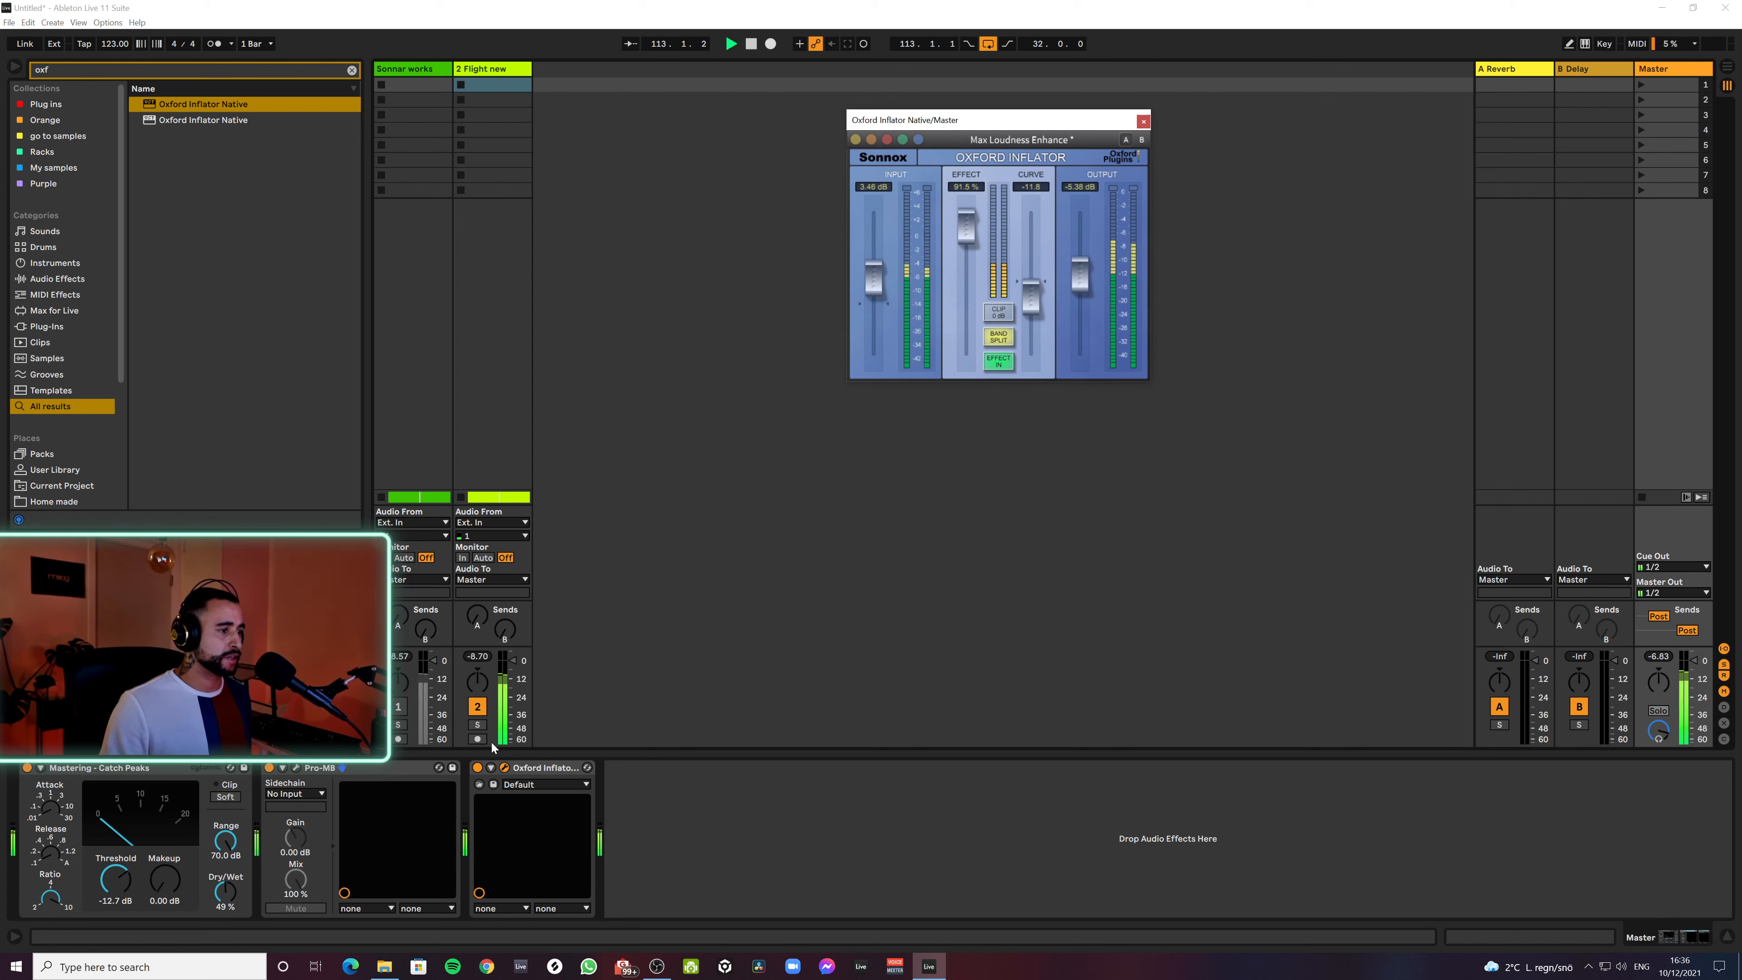
{"action": "left_click", "coordinate": [477, 768]}
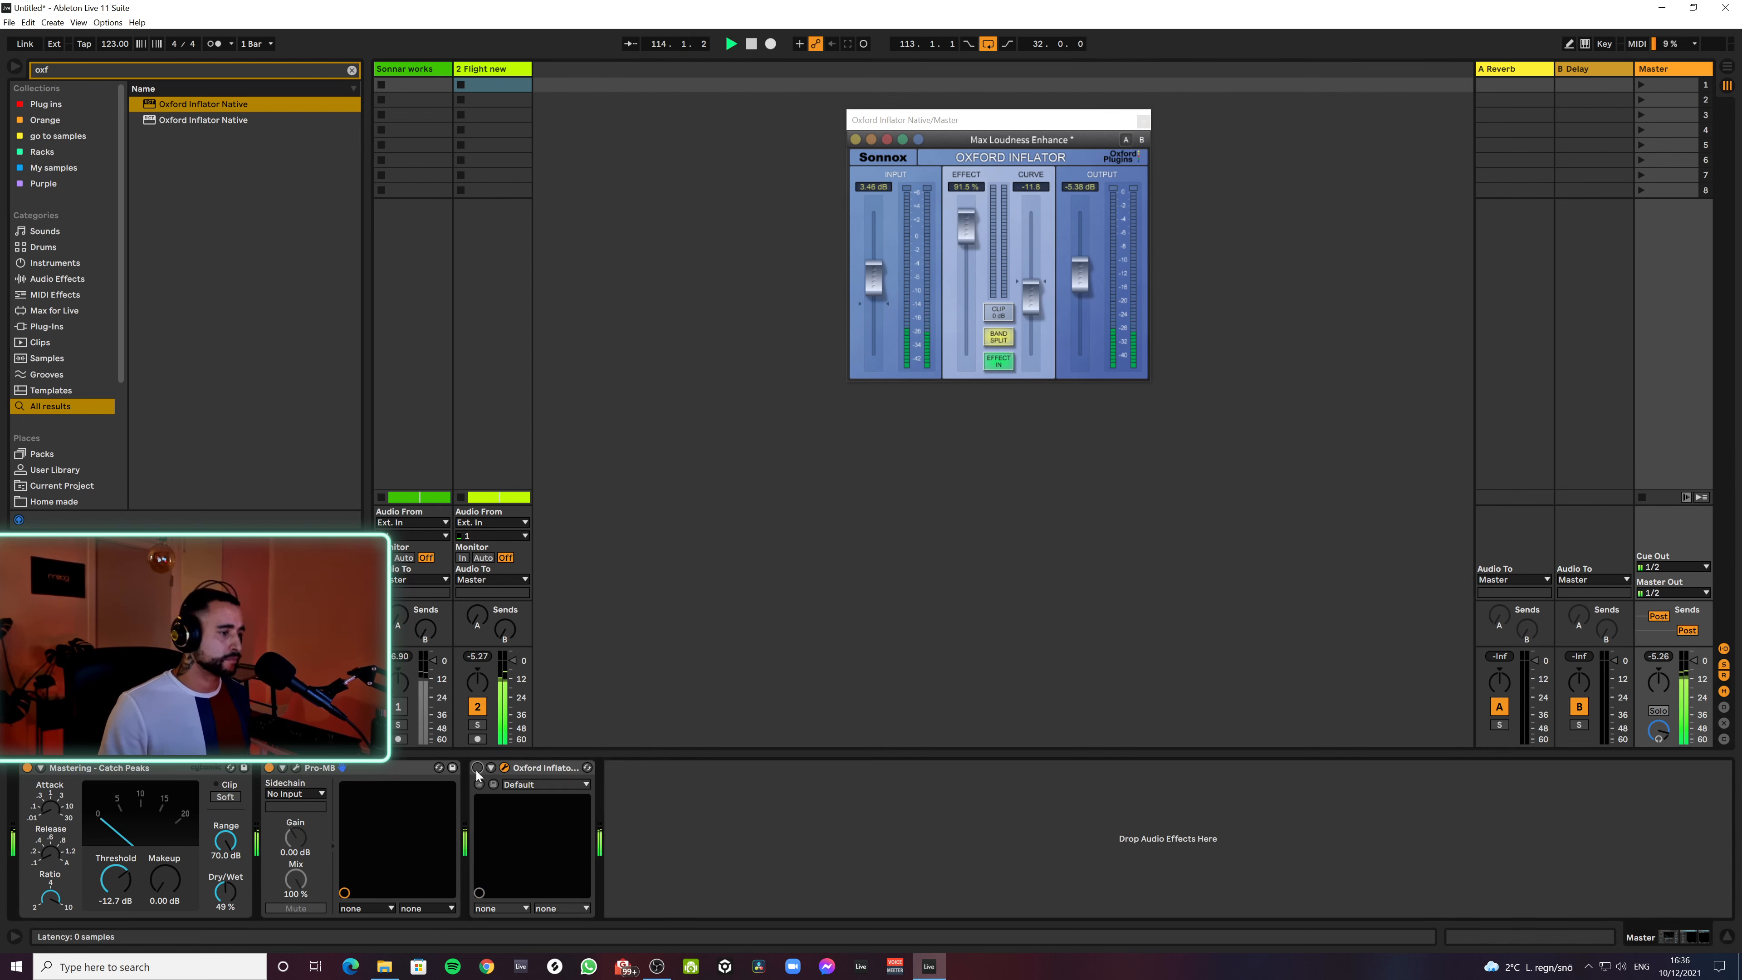
{"action": "left_click", "coordinate": [478, 773]}
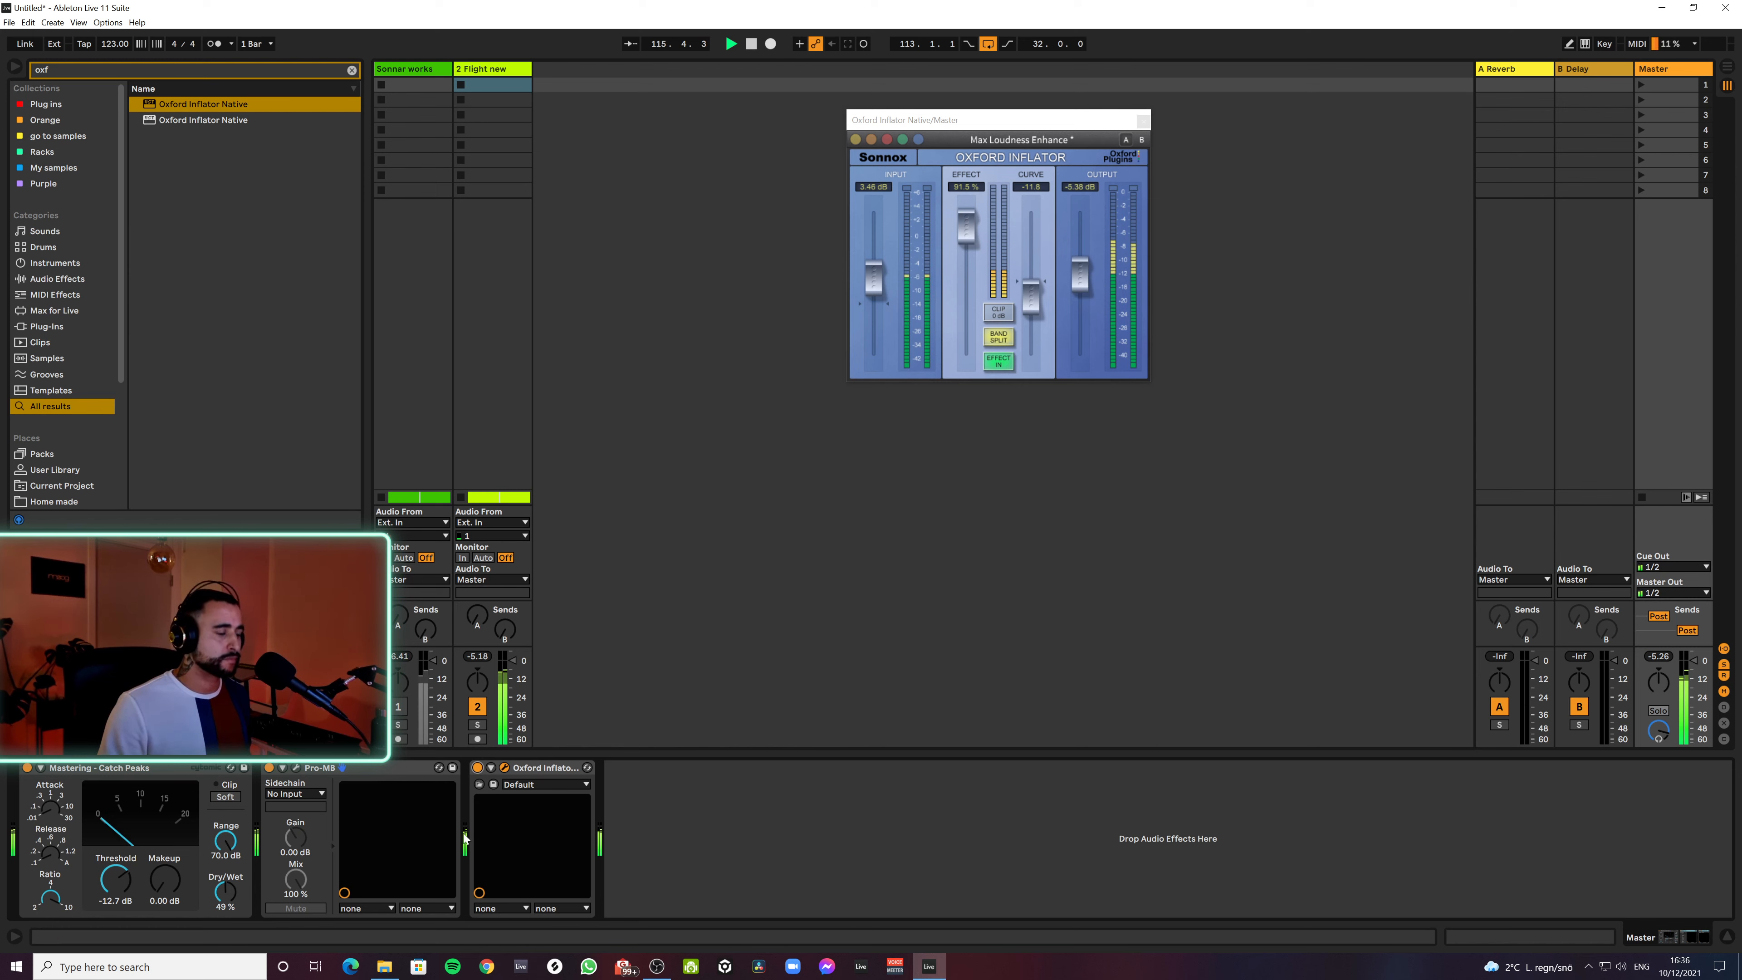
{"action": "left_click", "coordinate": [478, 768]}
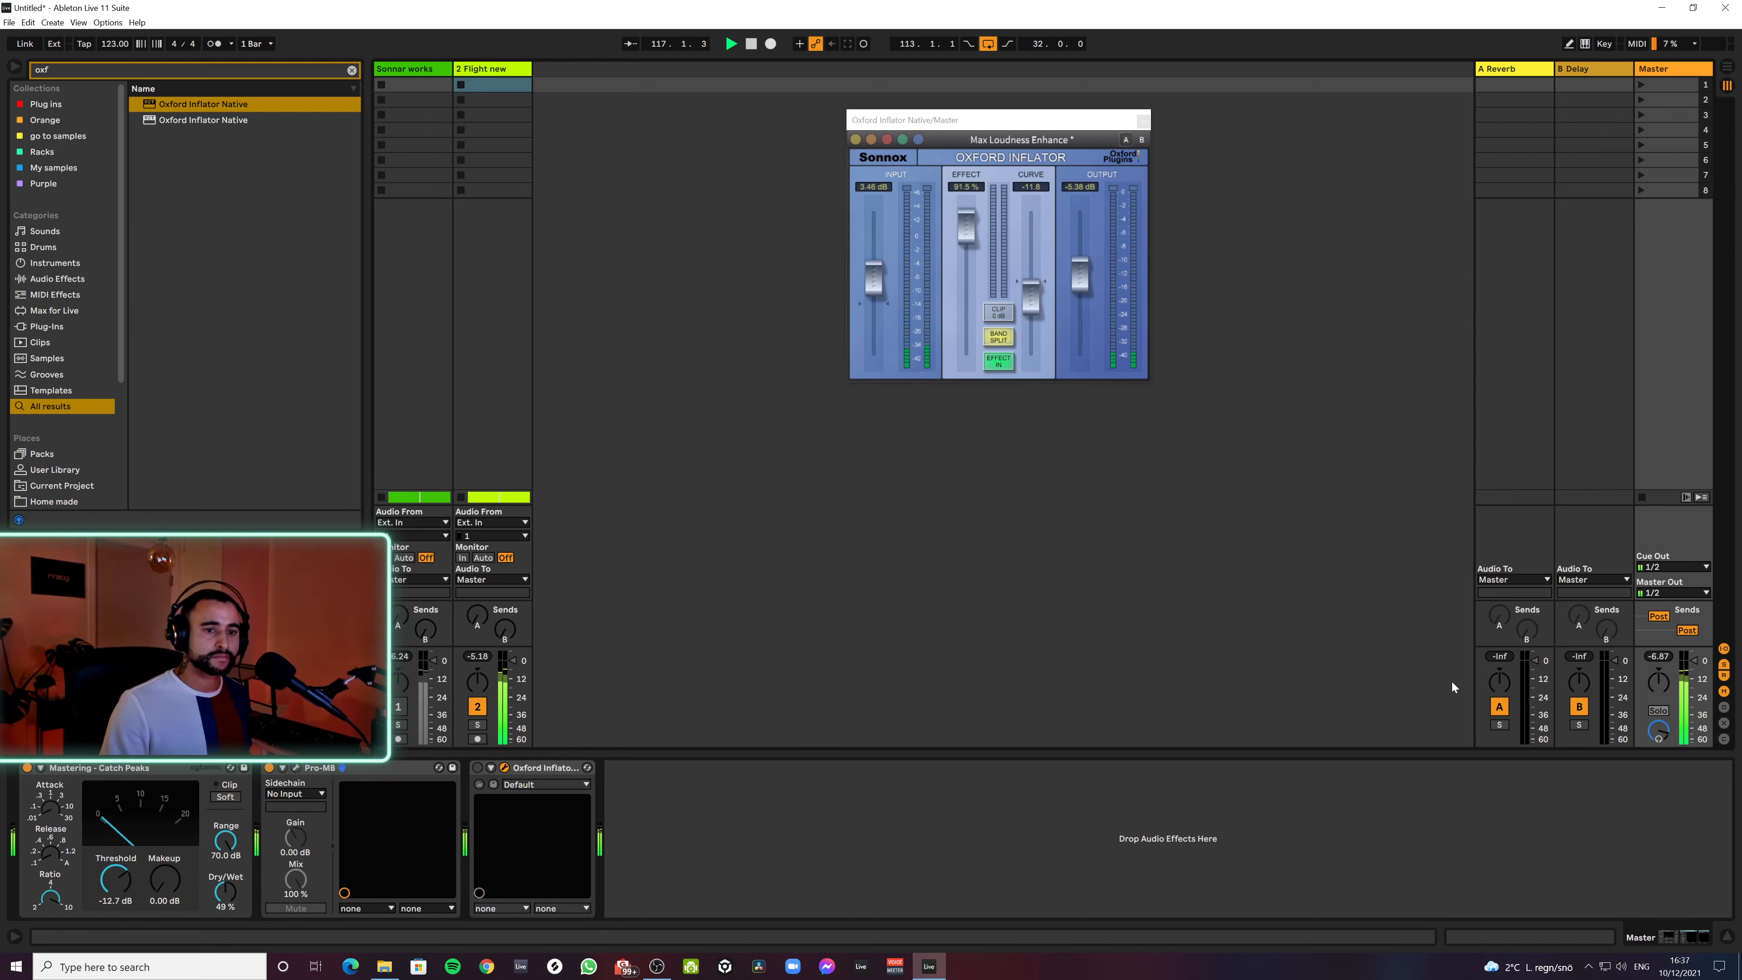
{"action": "left_click", "coordinate": [478, 768]}
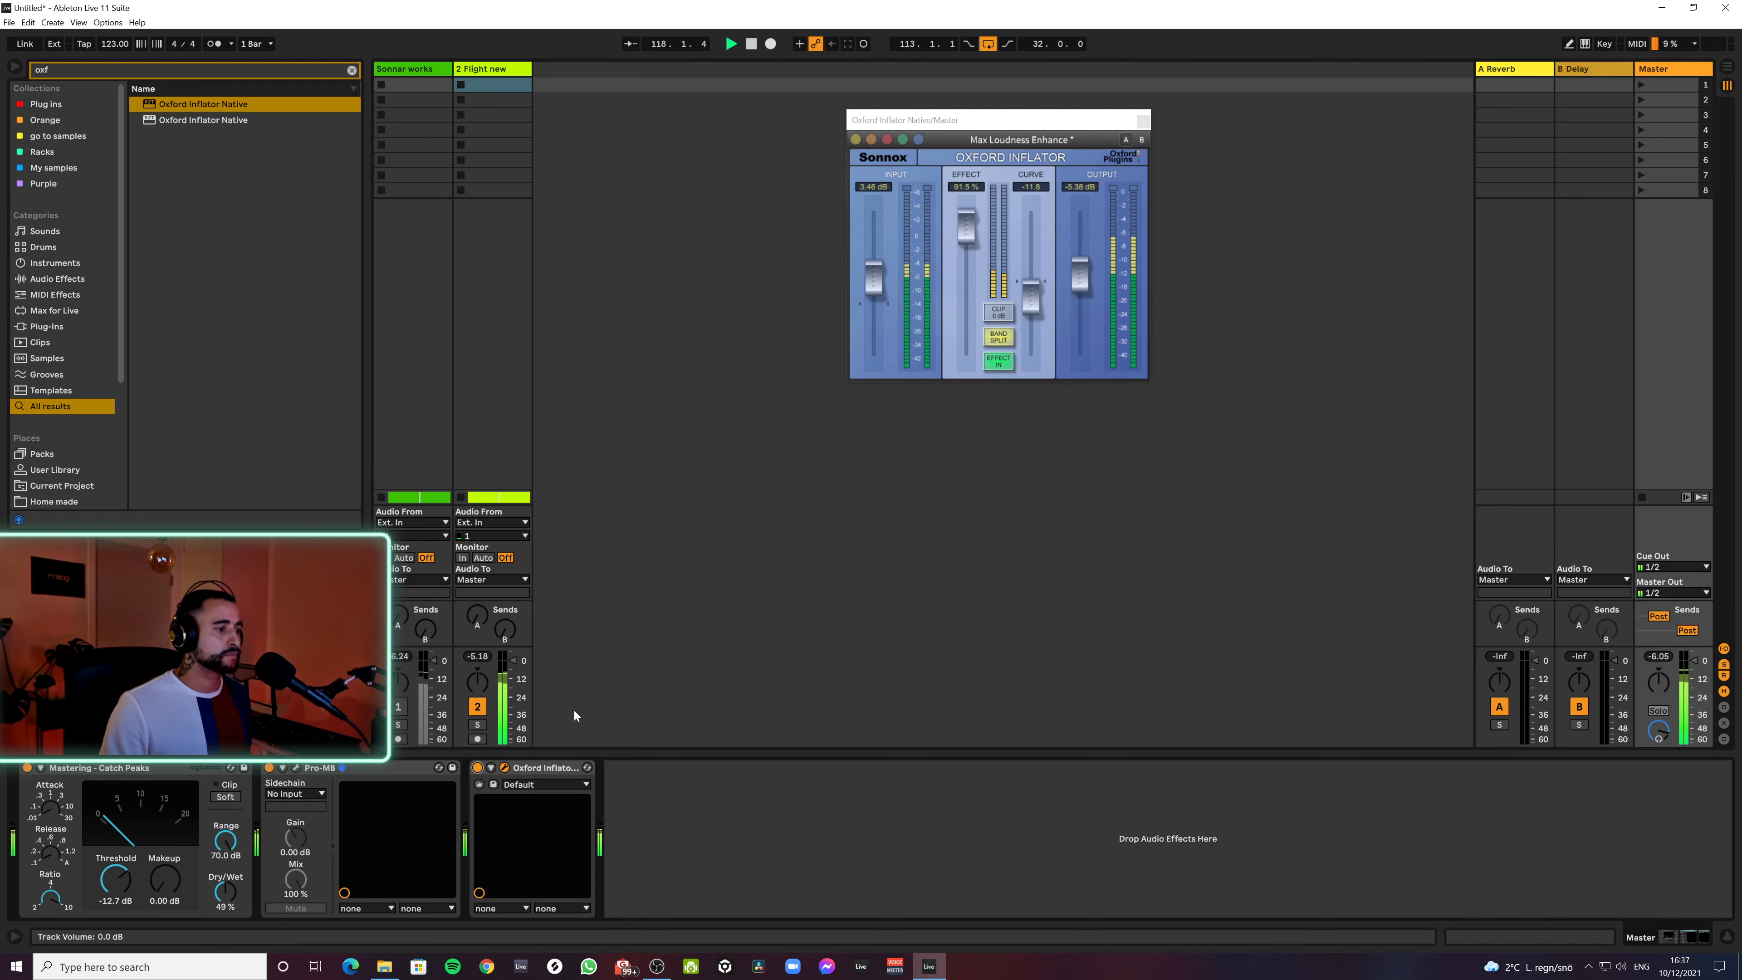
Raise the Inflator's effect to 100% and input to about 6.7 dB, lowering its output to about -7.2 dB to compensate
{"action": "left_click_drag", "start_coordinate": [973, 241], "coordinate": [974, 228]}
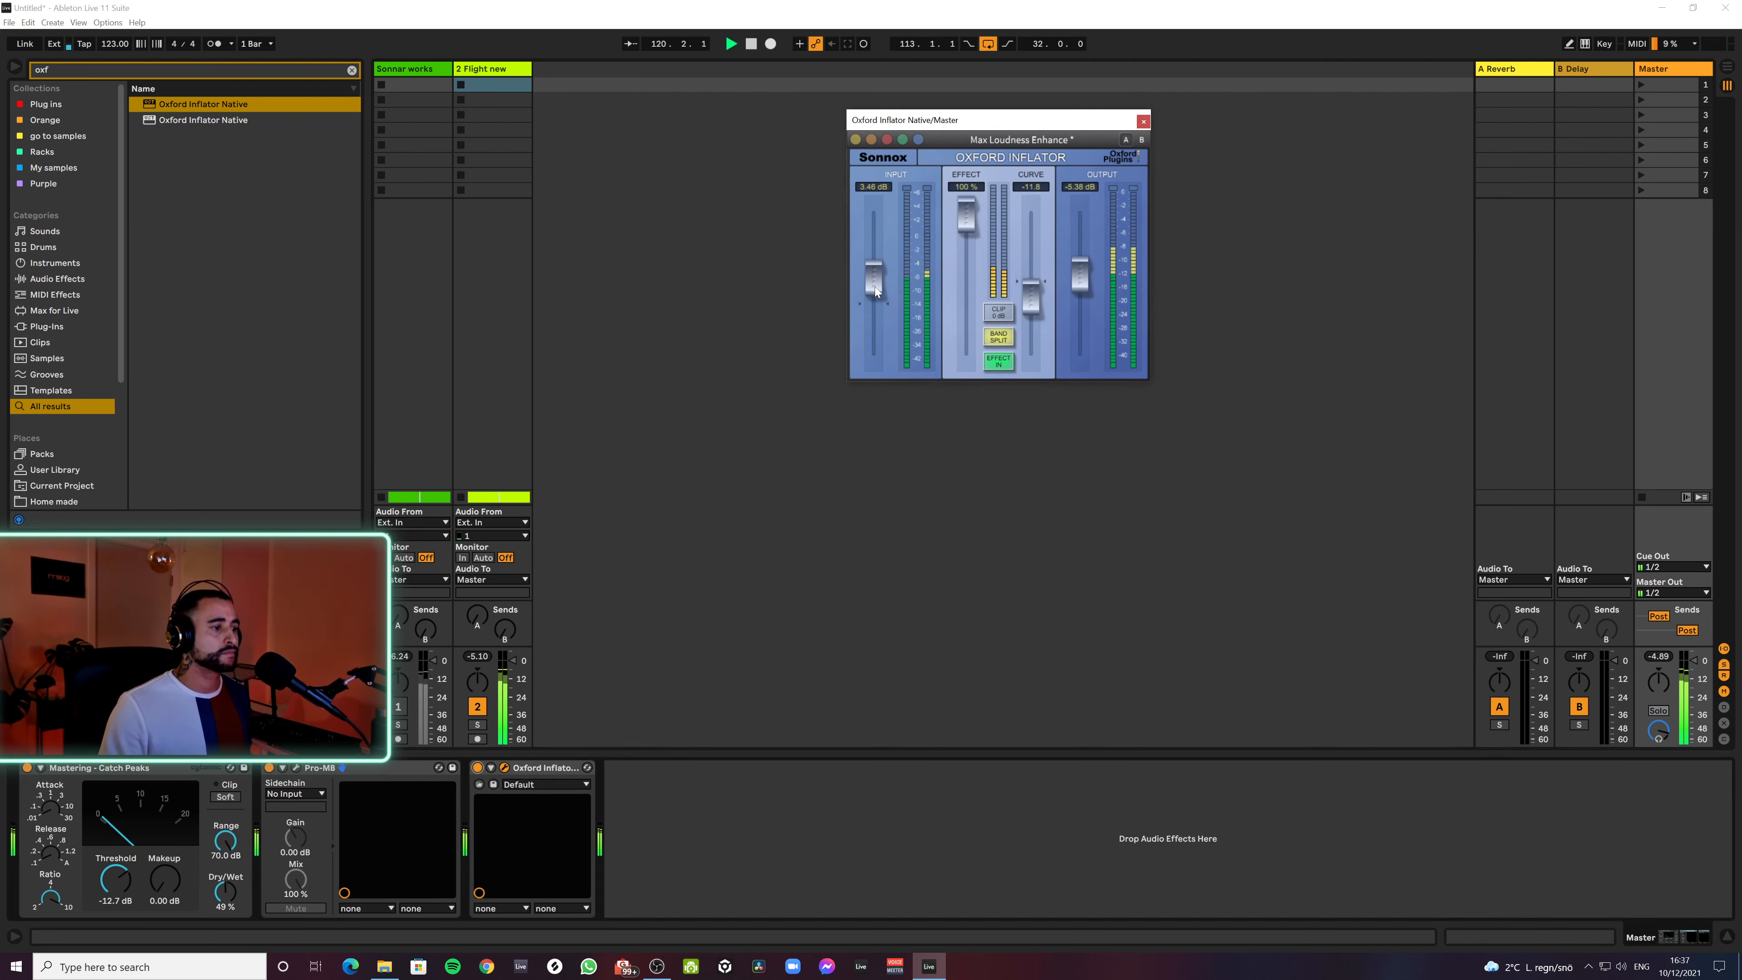
{"action": "left_click_drag", "start_coordinate": [875, 285], "coordinate": [875, 277]}
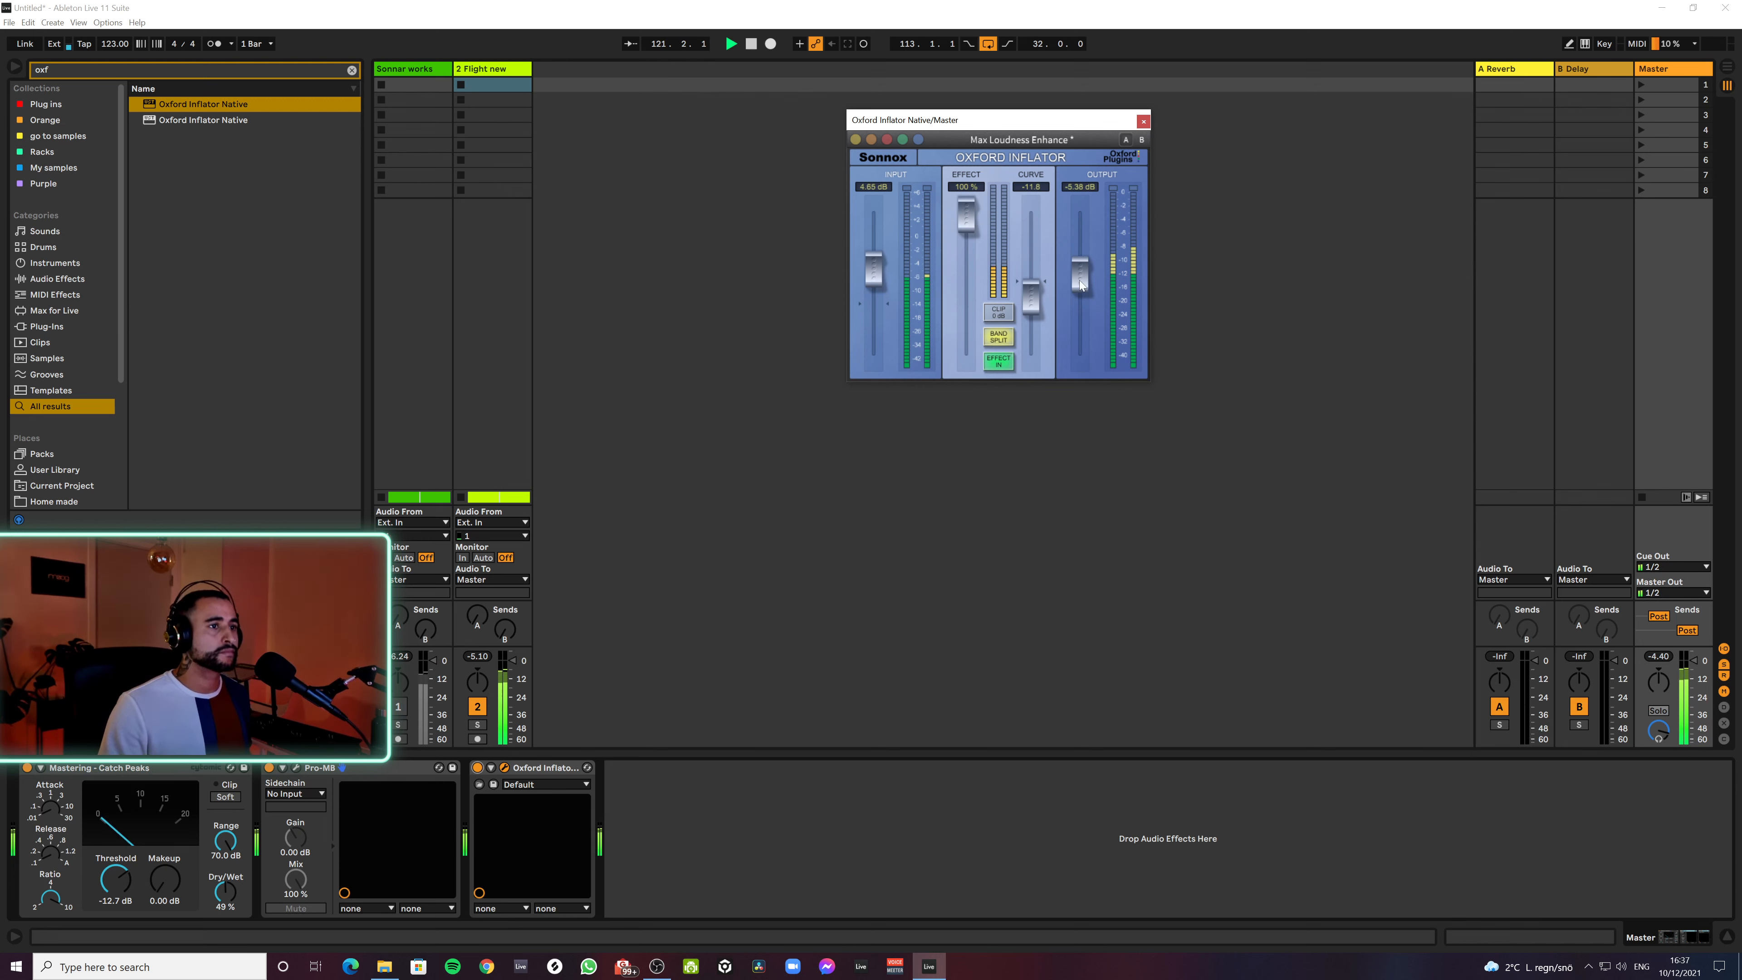
{"action": "left_click_drag", "start_coordinate": [1081, 285], "coordinate": [1082, 288]}
{"action": "left_click_drag", "start_coordinate": [882, 277], "coordinate": [877, 266]}
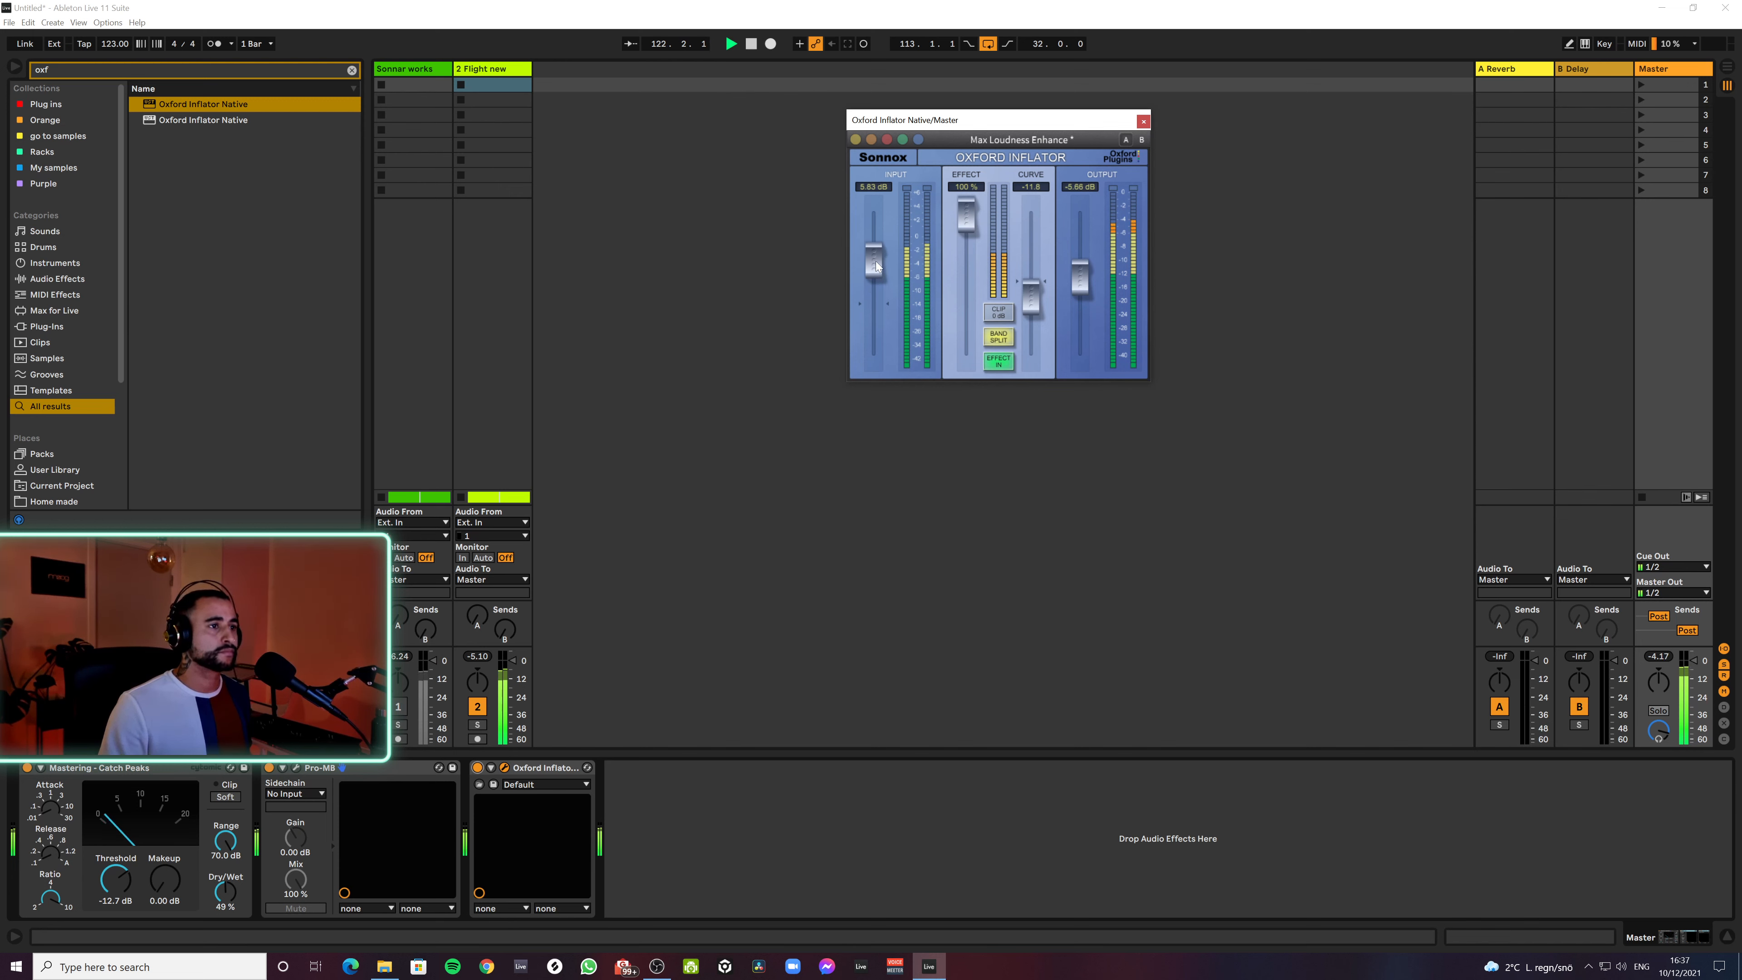
{"action": "left_click_drag", "start_coordinate": [1082, 279], "coordinate": [1086, 287]}
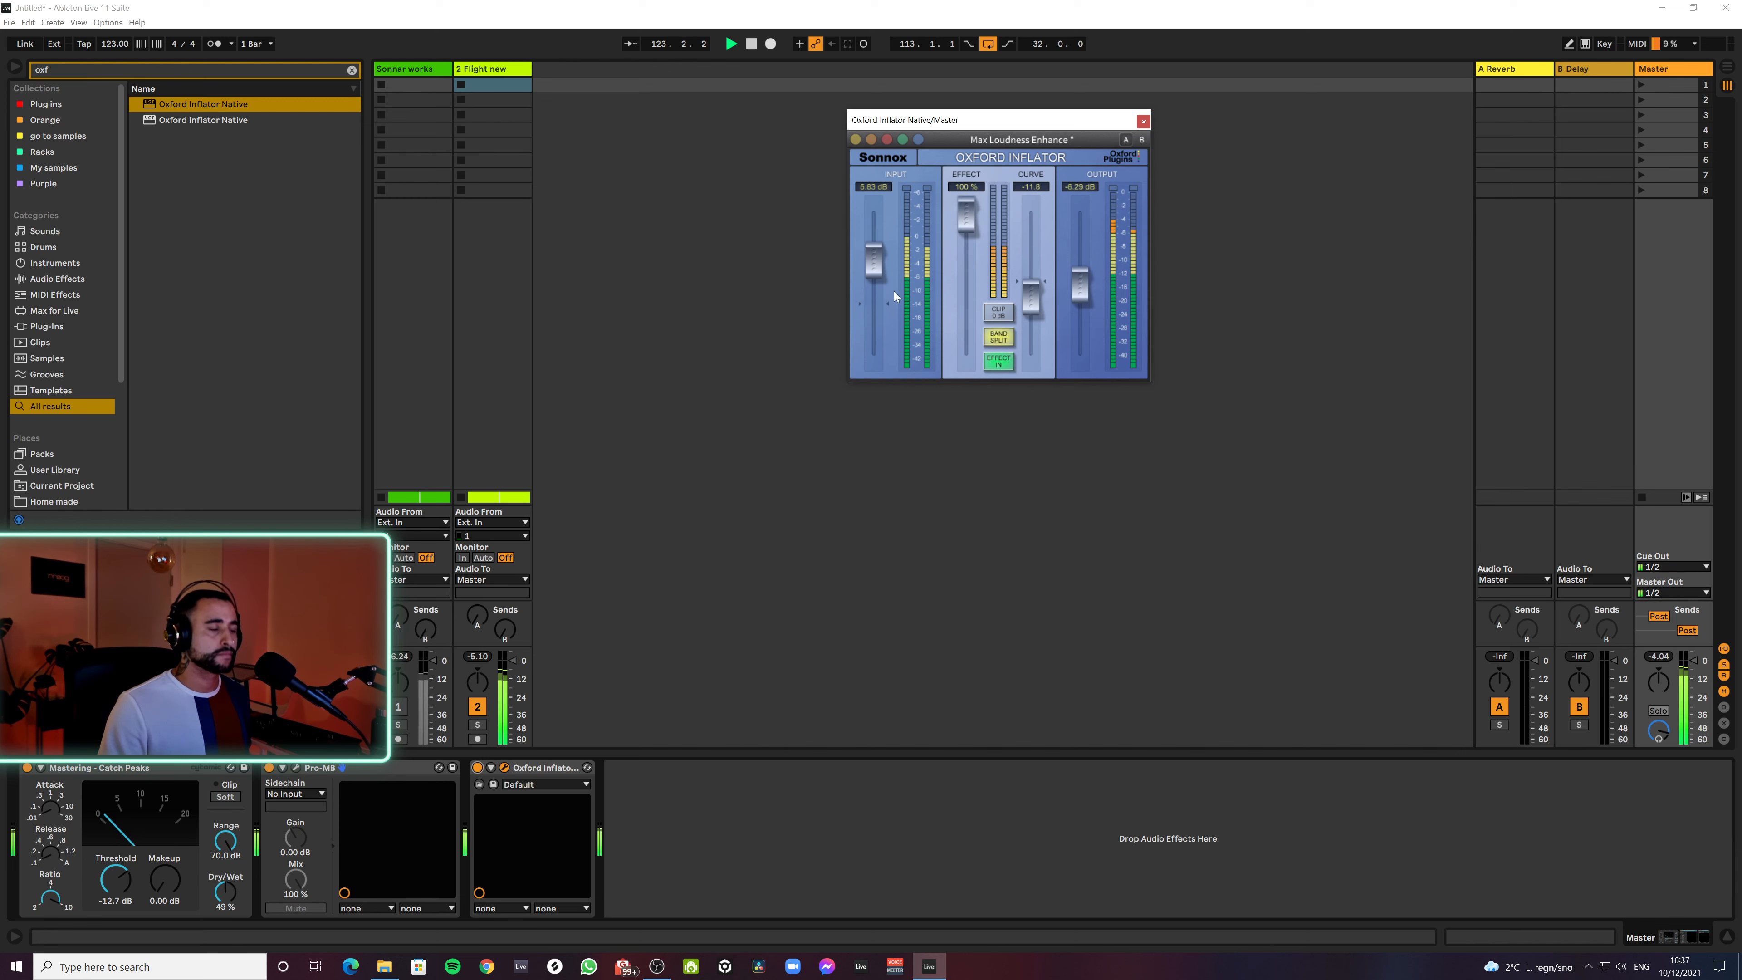
{"action": "left_click_drag", "start_coordinate": [876, 267], "coordinate": [877, 260]}
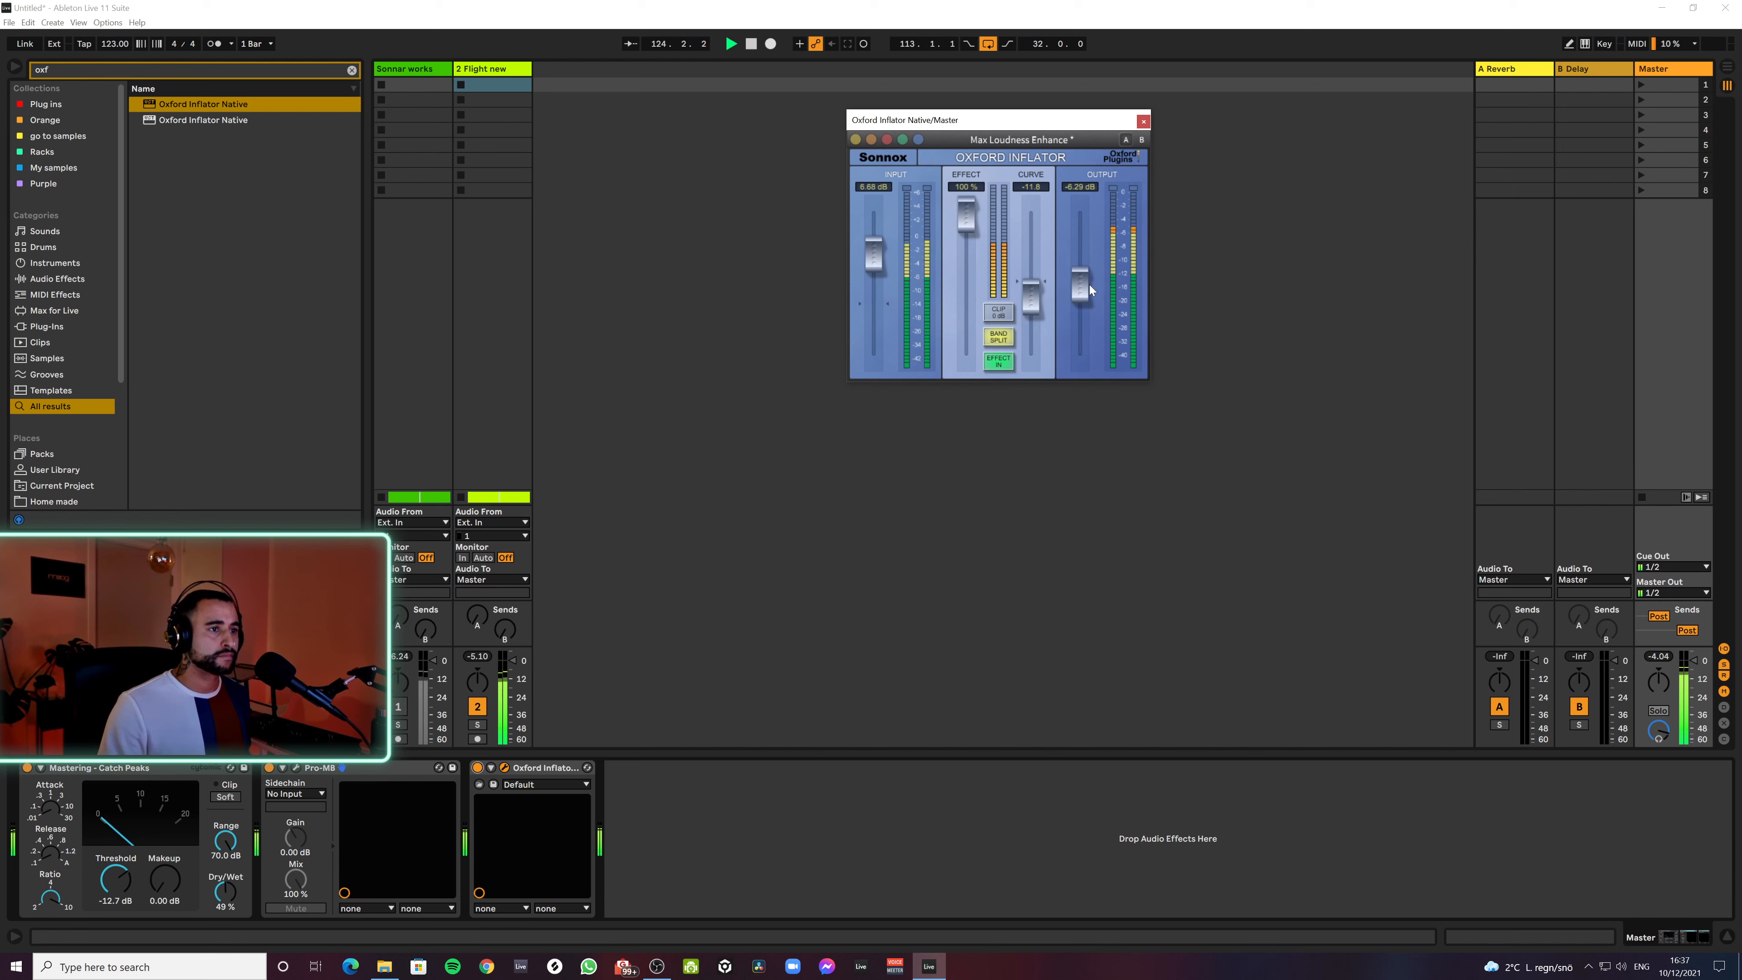
{"action": "left_click_drag", "start_coordinate": [1091, 290], "coordinate": [1090, 319]}
Lower the Inflator's output to about -8.3 dB, resetting the Master peak reading to check levels, and close the plug-in window
{"action": "left_click", "coordinate": [1656, 657]}
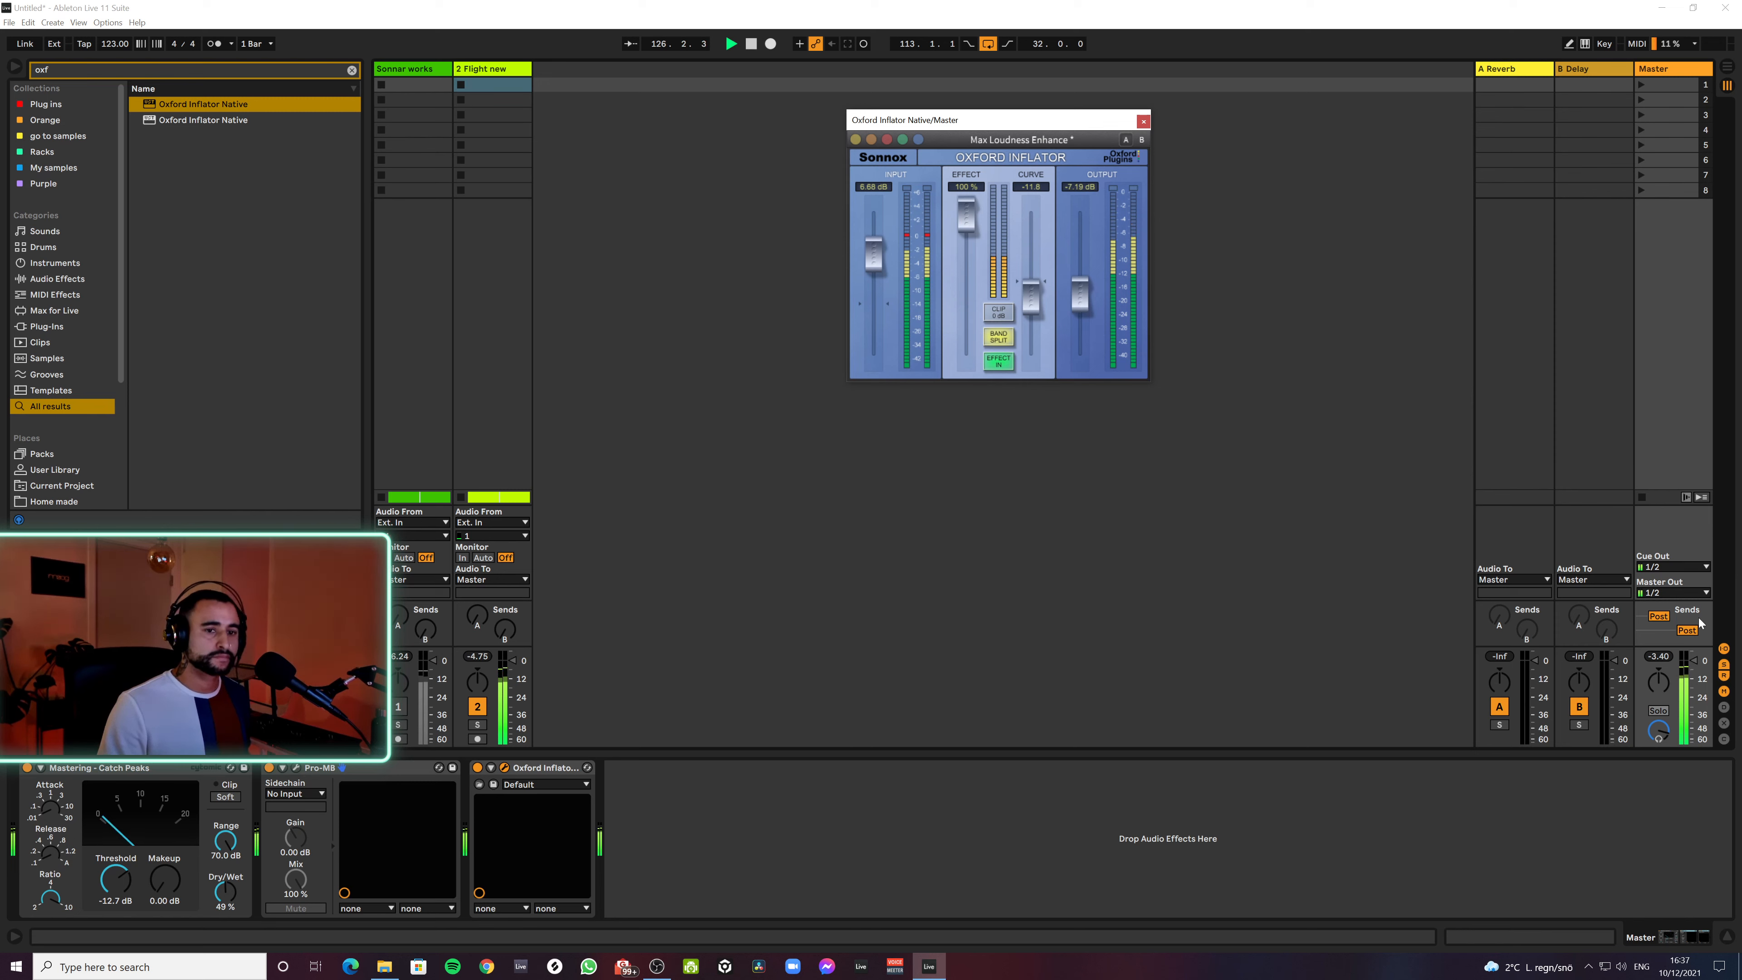
{"action": "left_click", "coordinate": [1659, 658]}
{"action": "left_click", "coordinate": [1658, 660]}
{"action": "left_click_drag", "start_coordinate": [1071, 300], "coordinate": [1071, 311]}
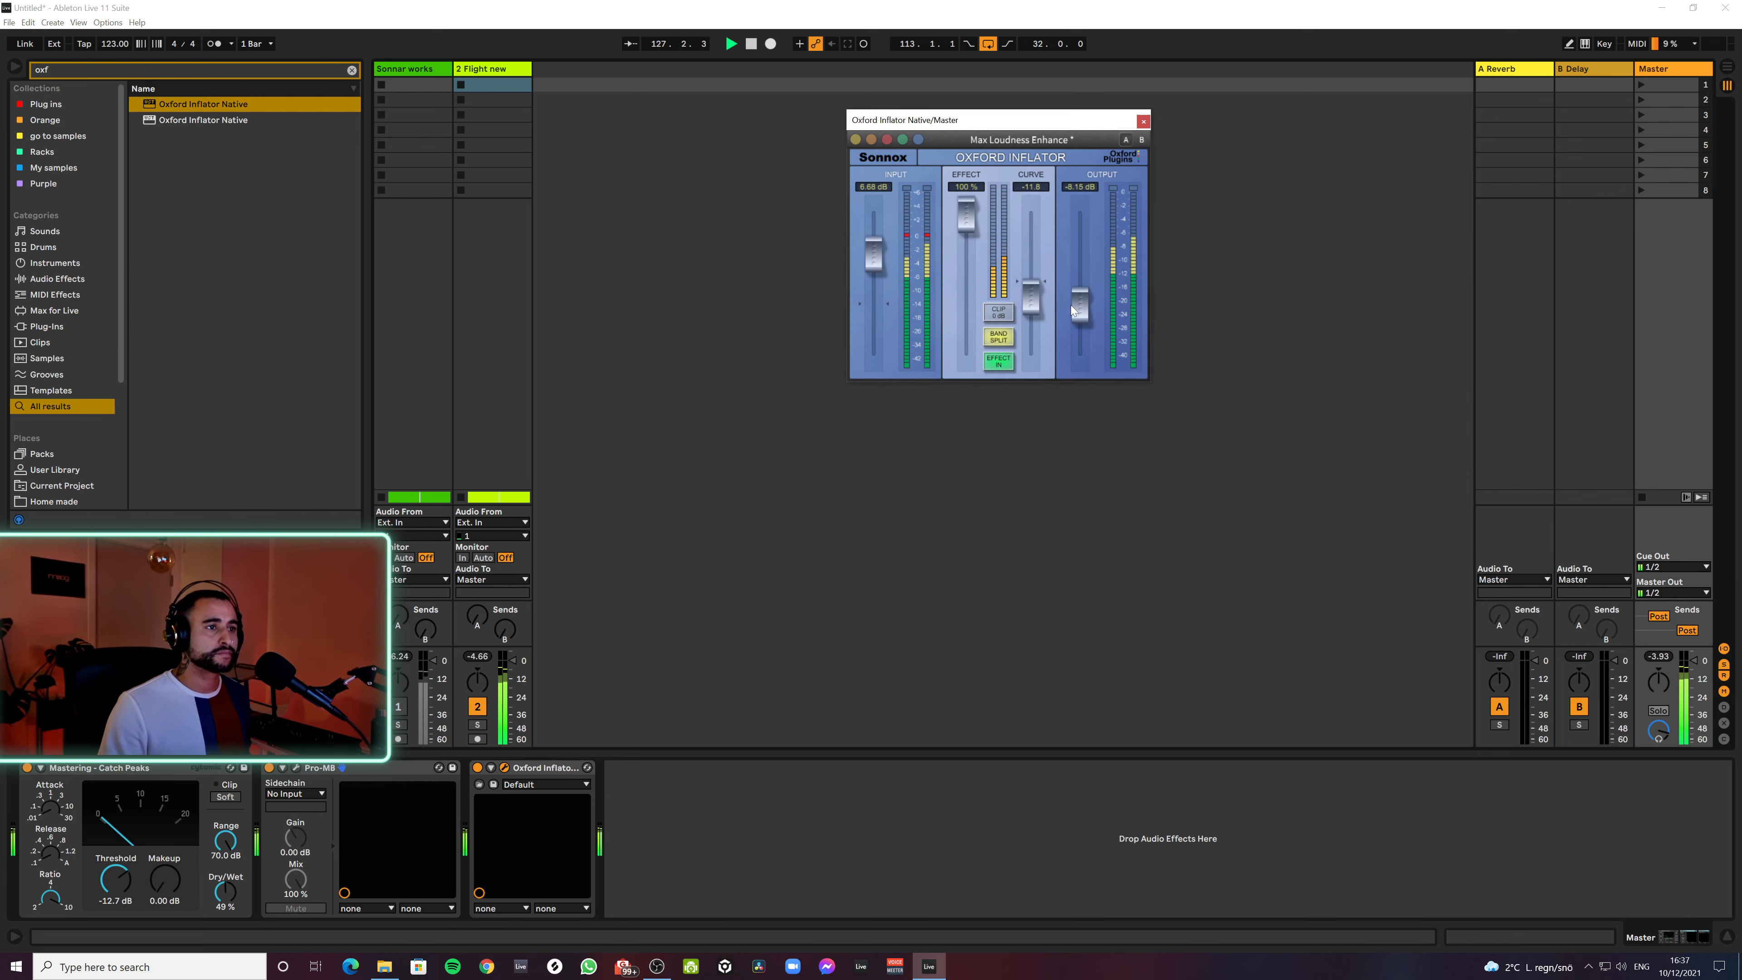
{"action": "left_click", "coordinate": [1659, 659]}
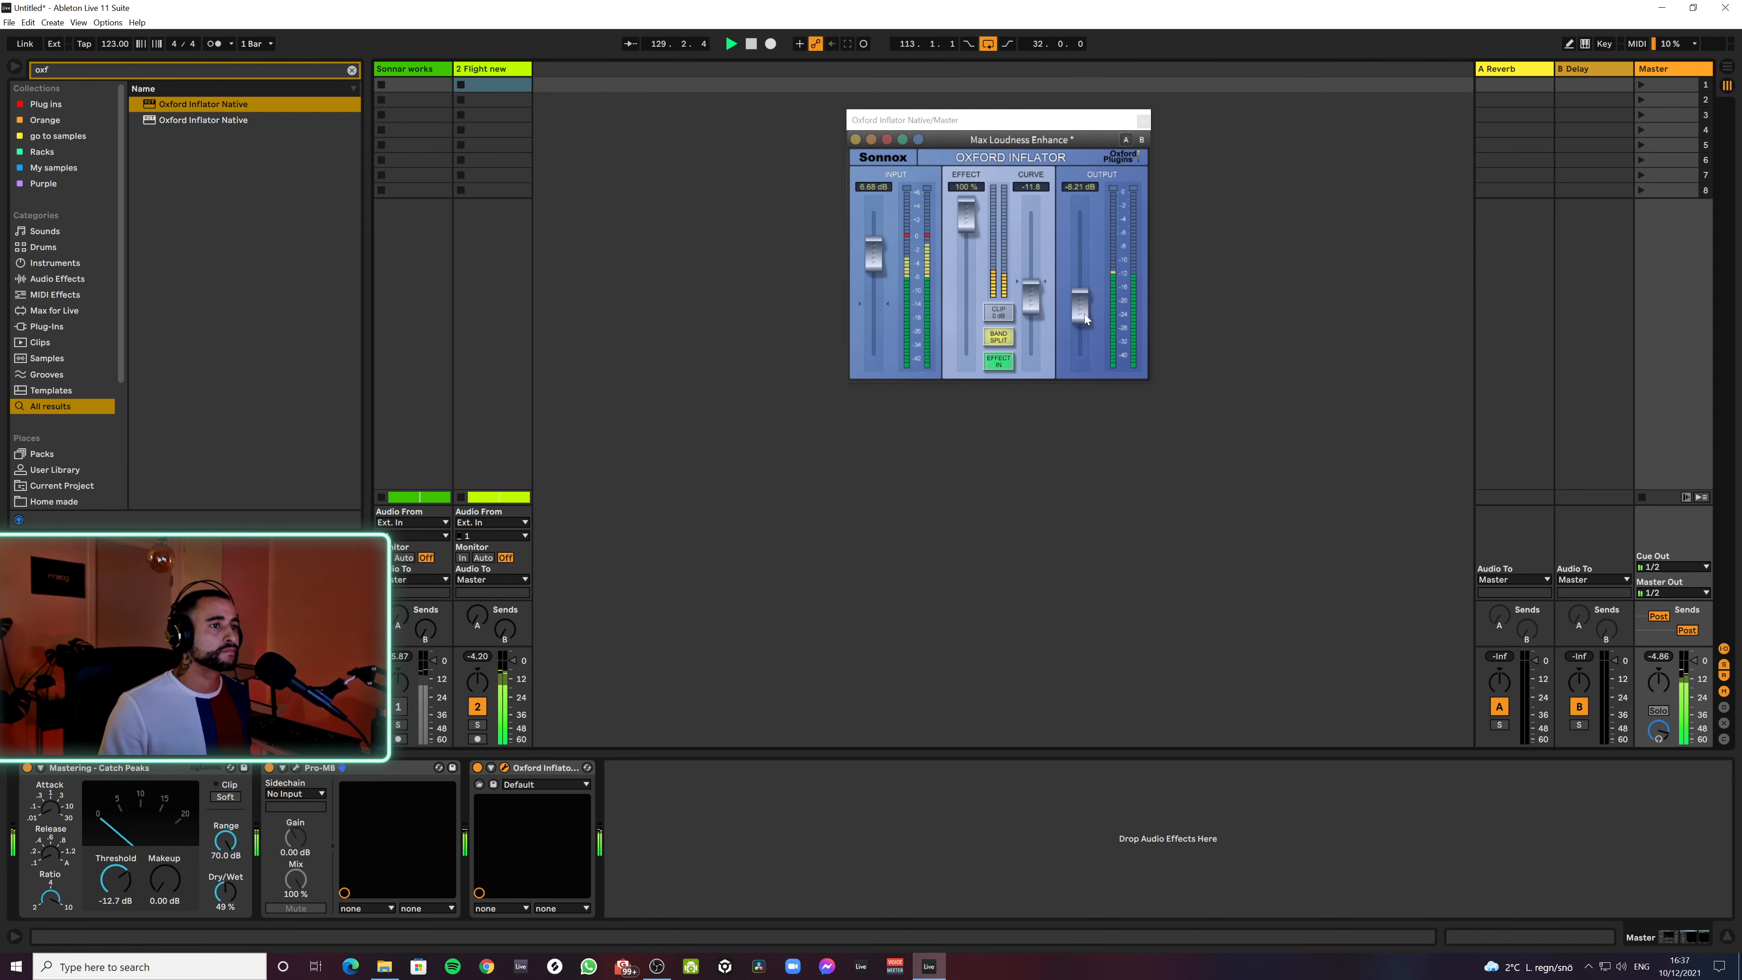
{"action": "left_click_drag", "start_coordinate": [1083, 314], "coordinate": [1085, 318]}
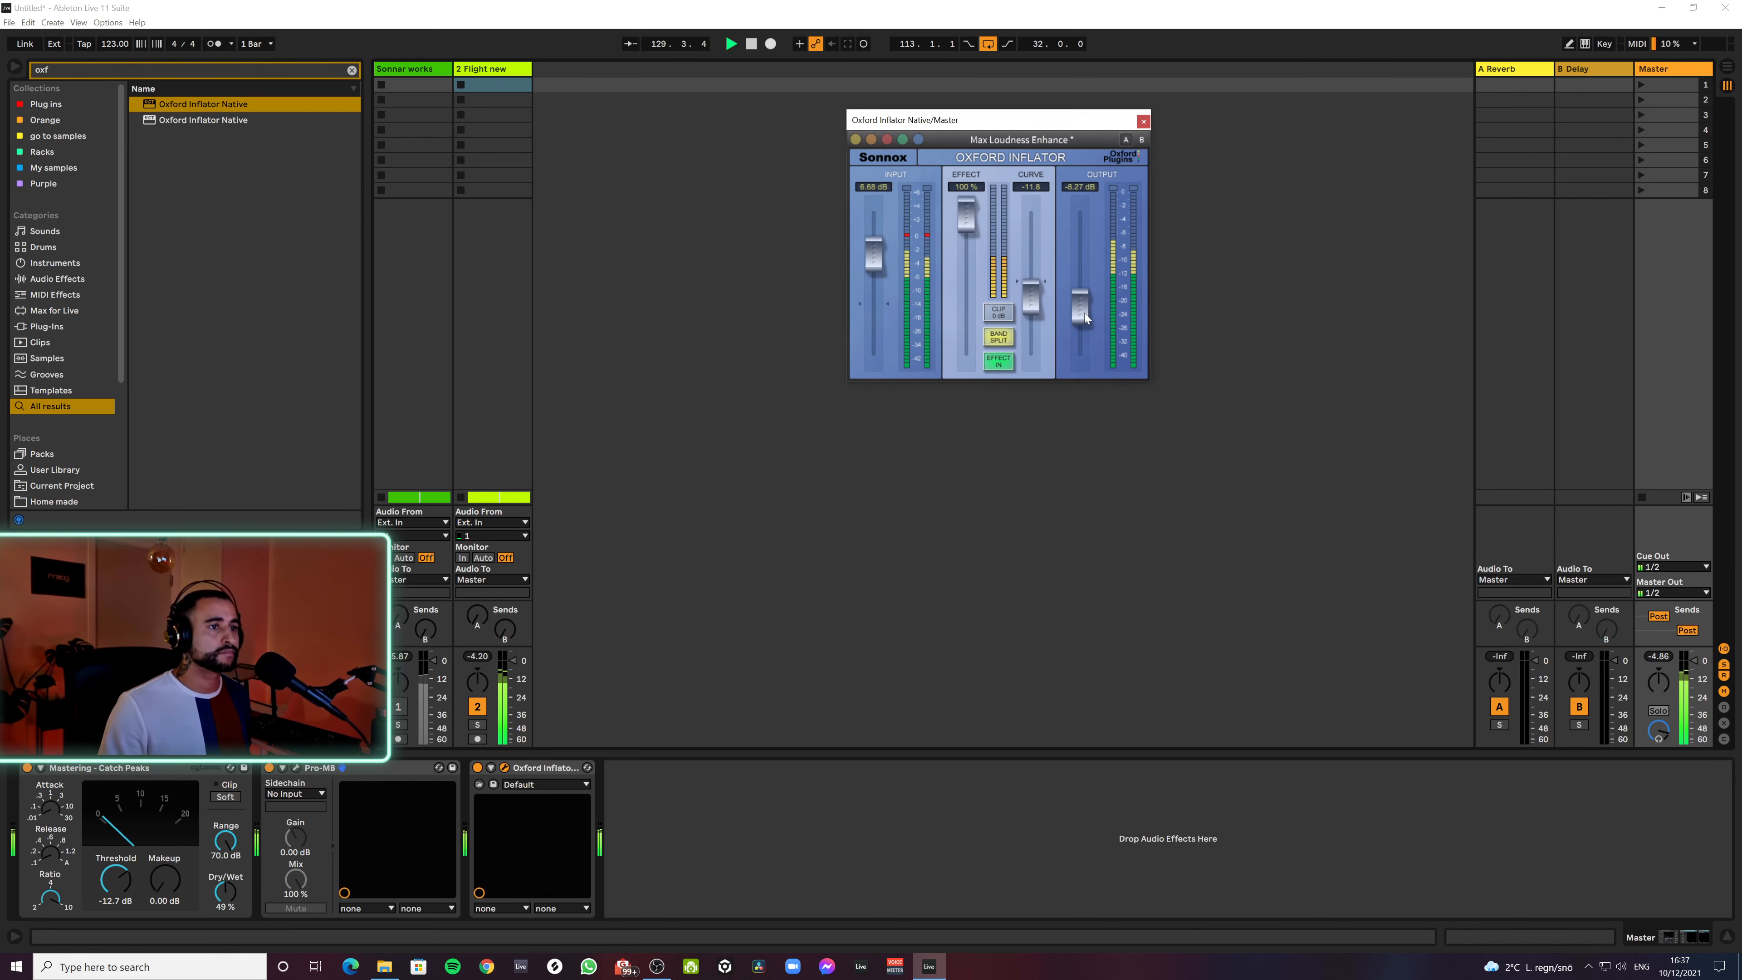
{"action": "left_click", "coordinate": [1658, 657]}
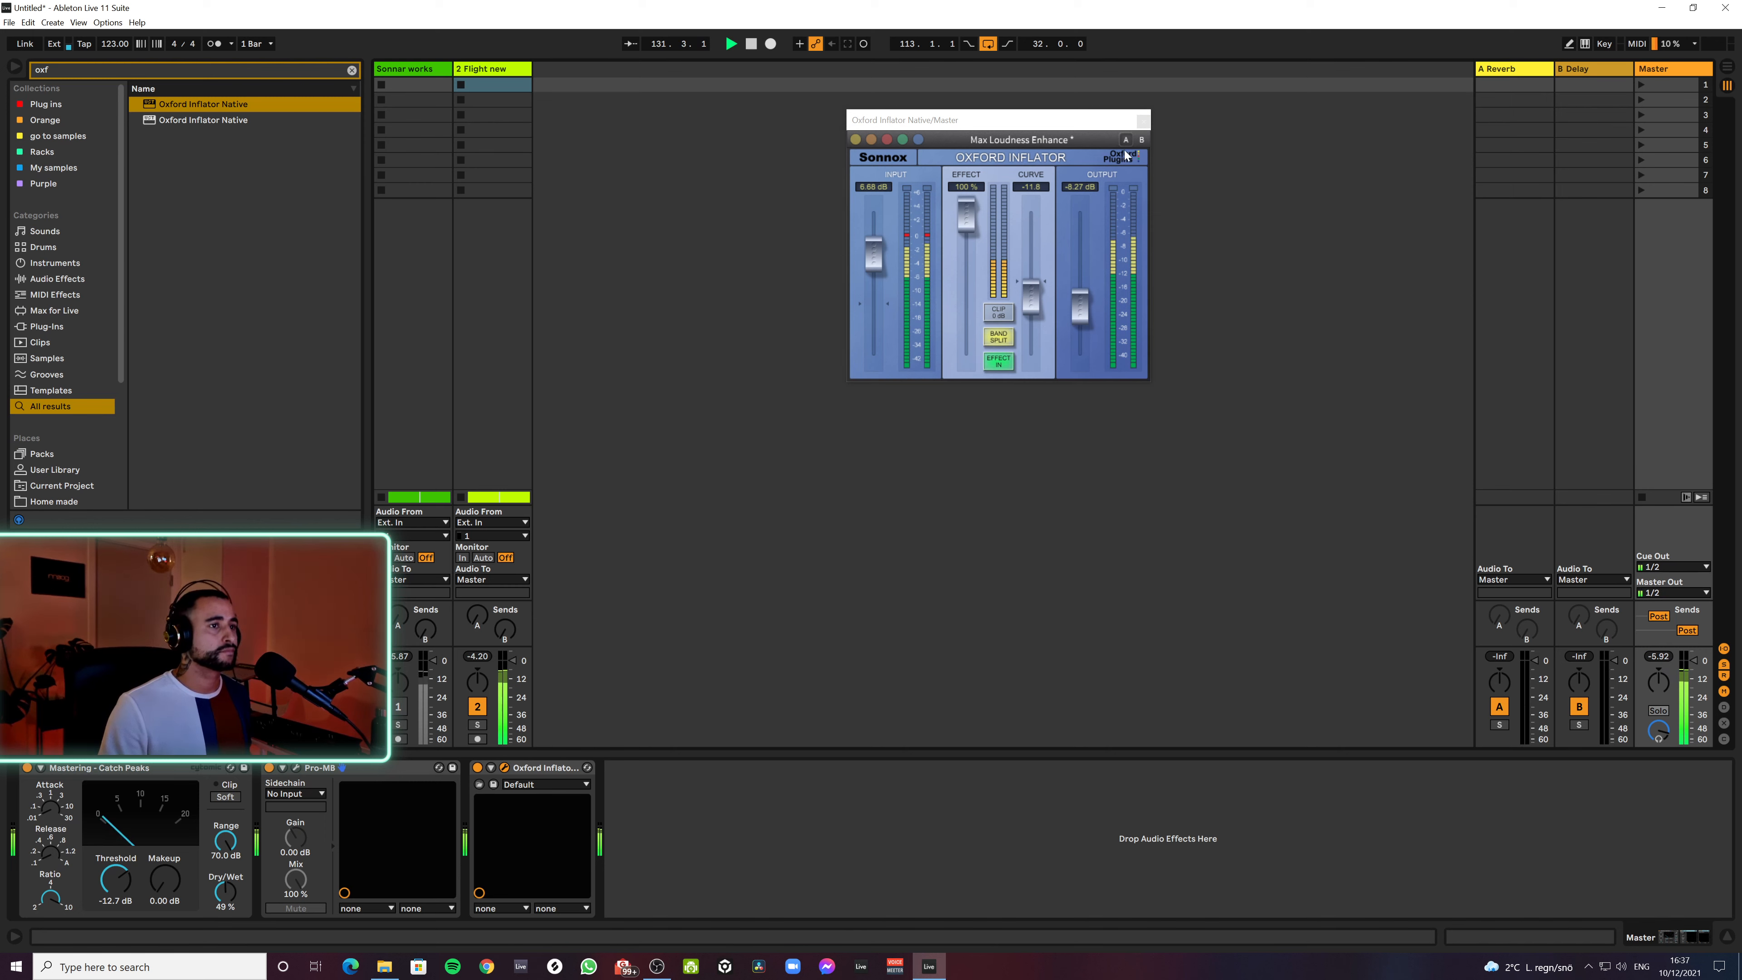
{"action": "left_click", "coordinate": [1143, 121]}
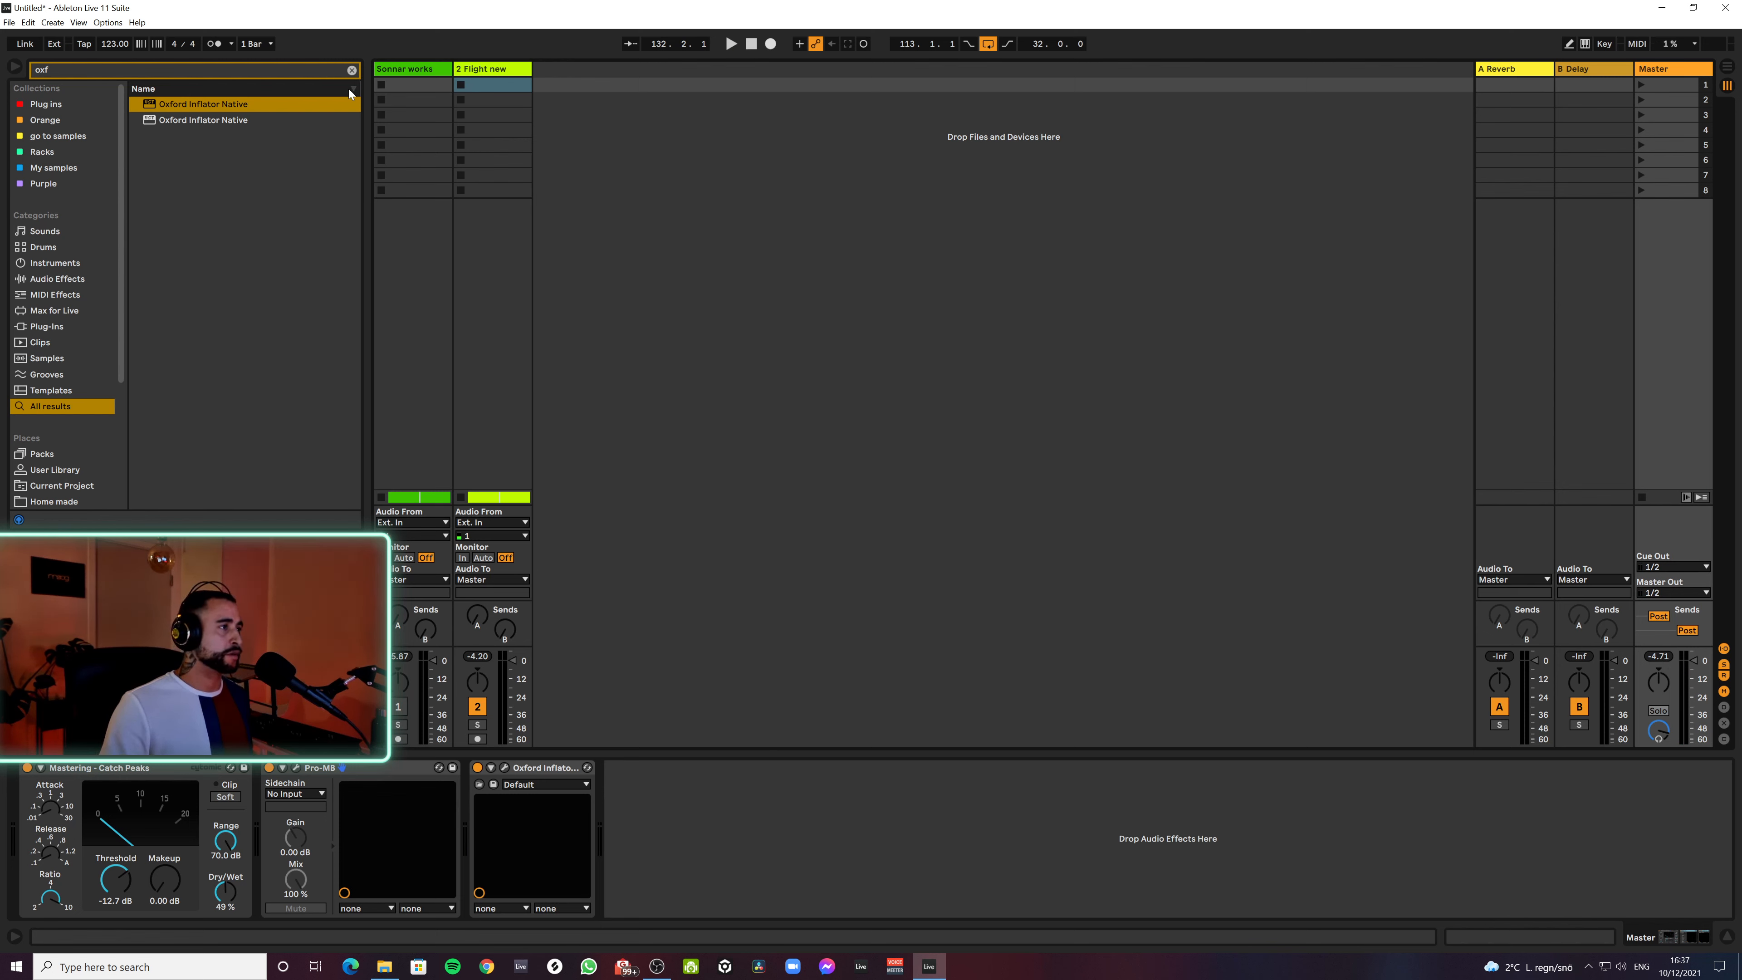
Search the browser for "gull" and add Gullfoss to the Master chain after the Oxford Inflator
{"action": "left_click", "coordinate": [352, 71]}
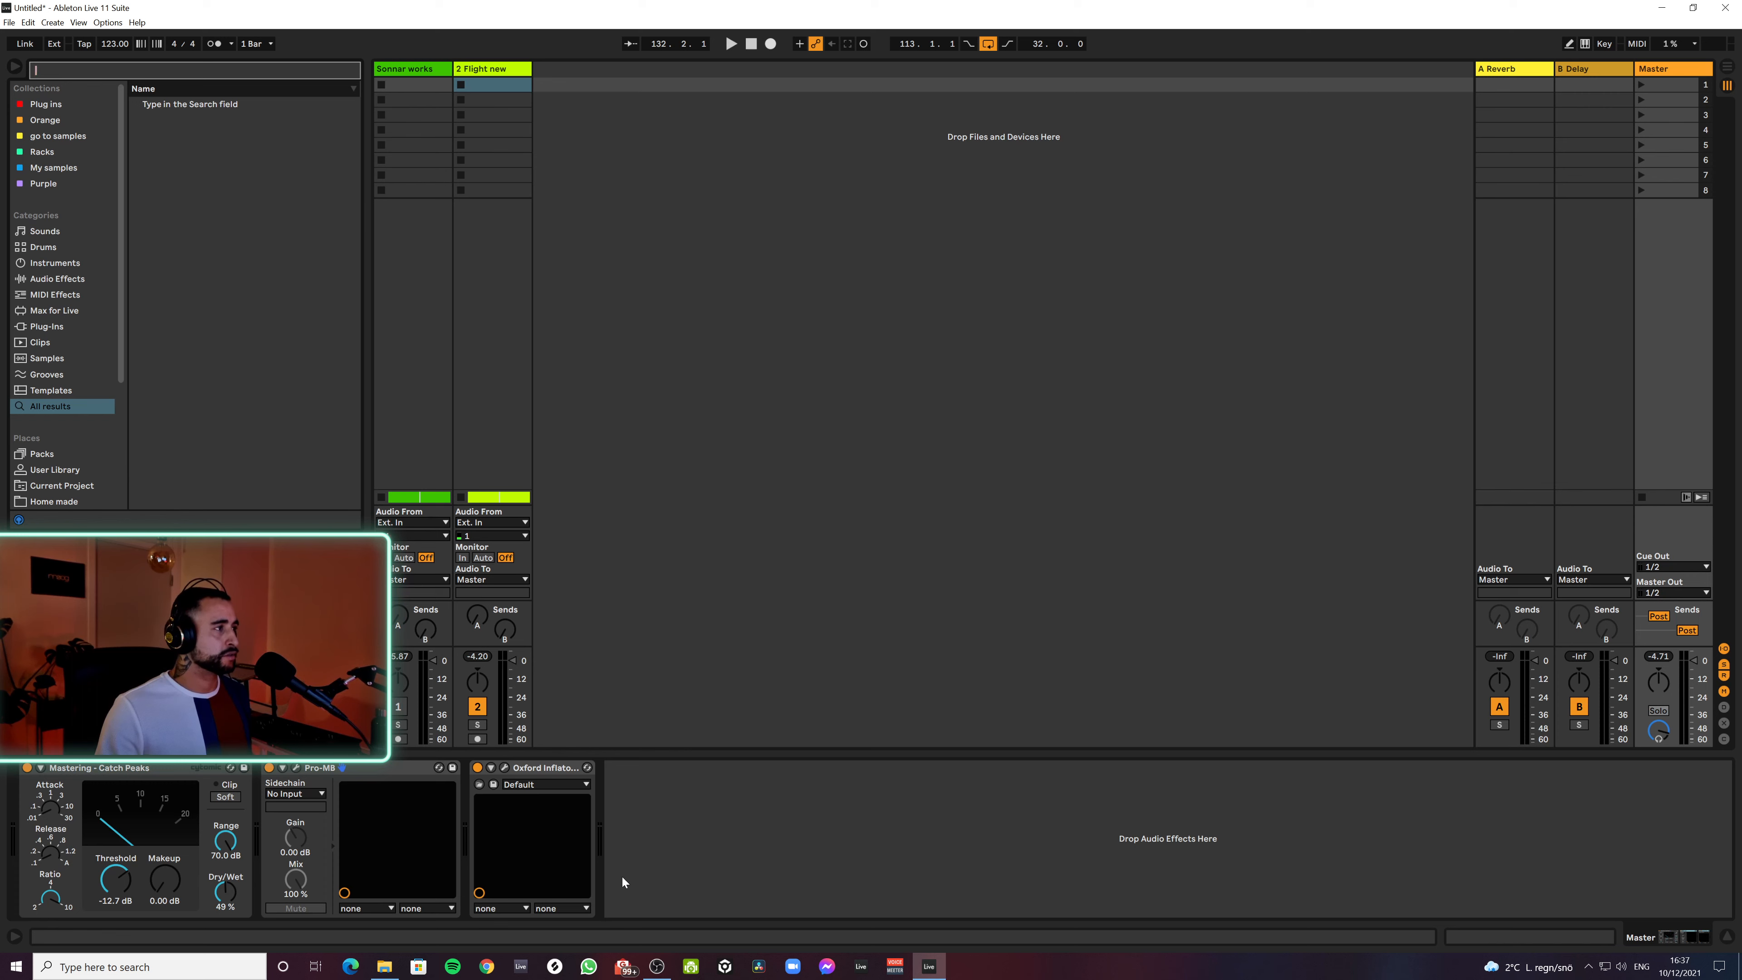
{"action": "type", "text": "gull"}
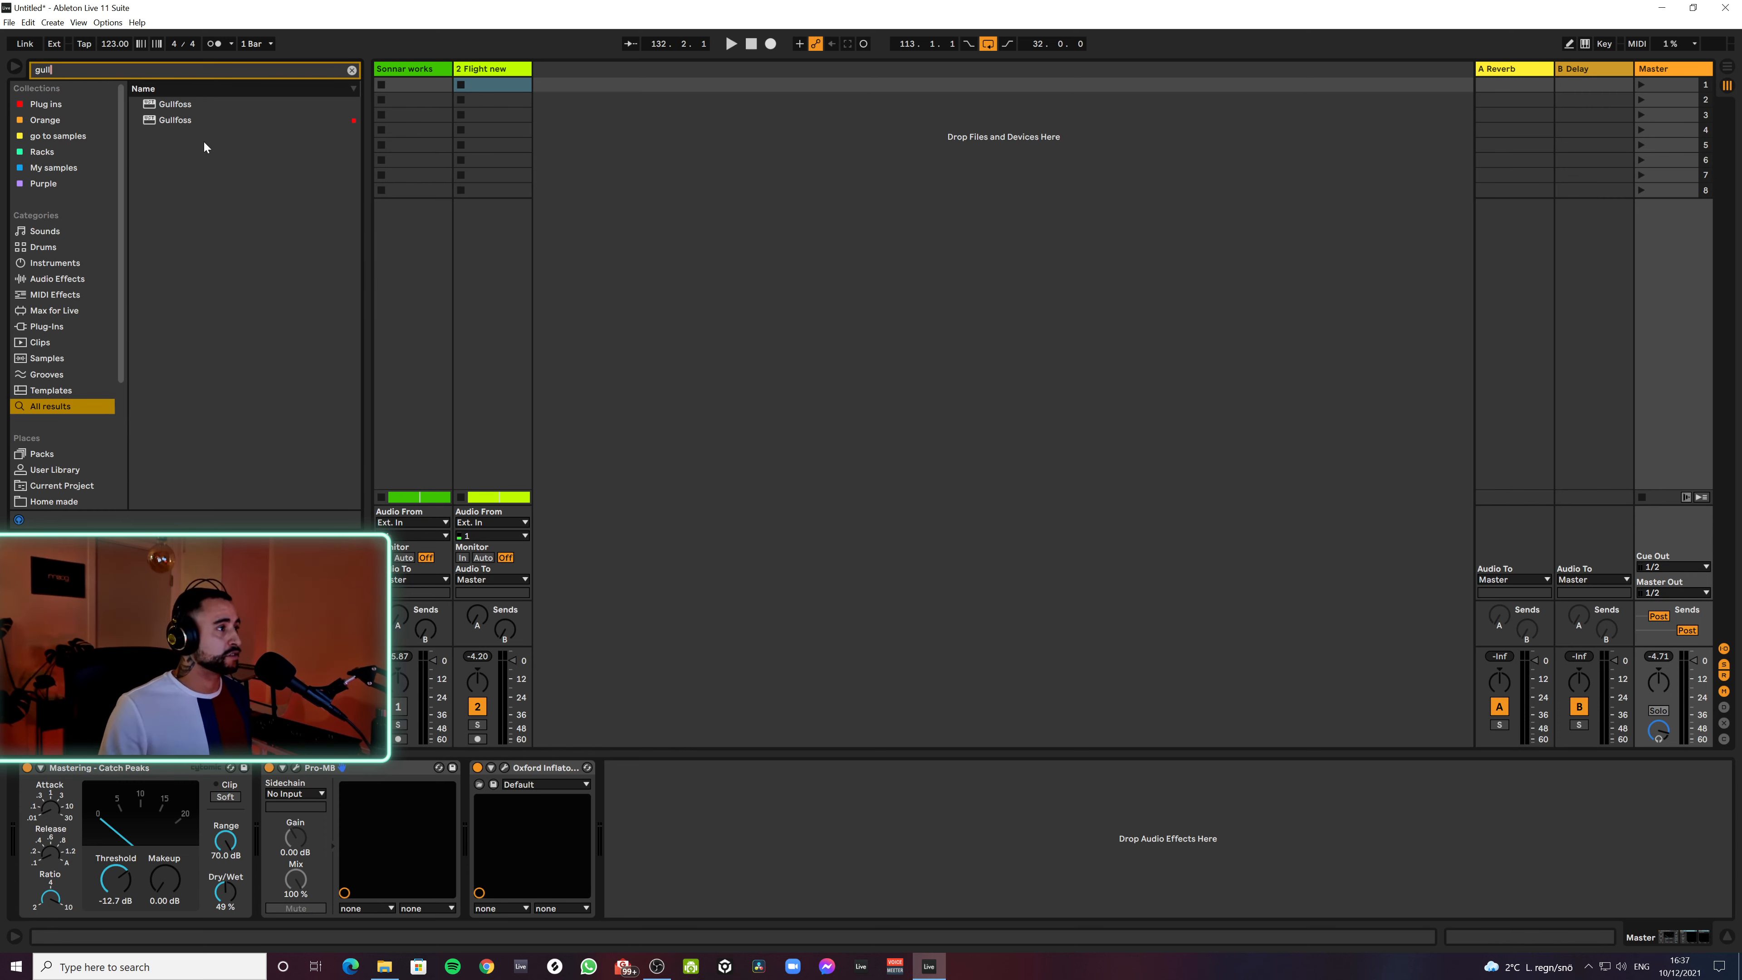
{"action": "double_click", "coordinate": [185, 120]}
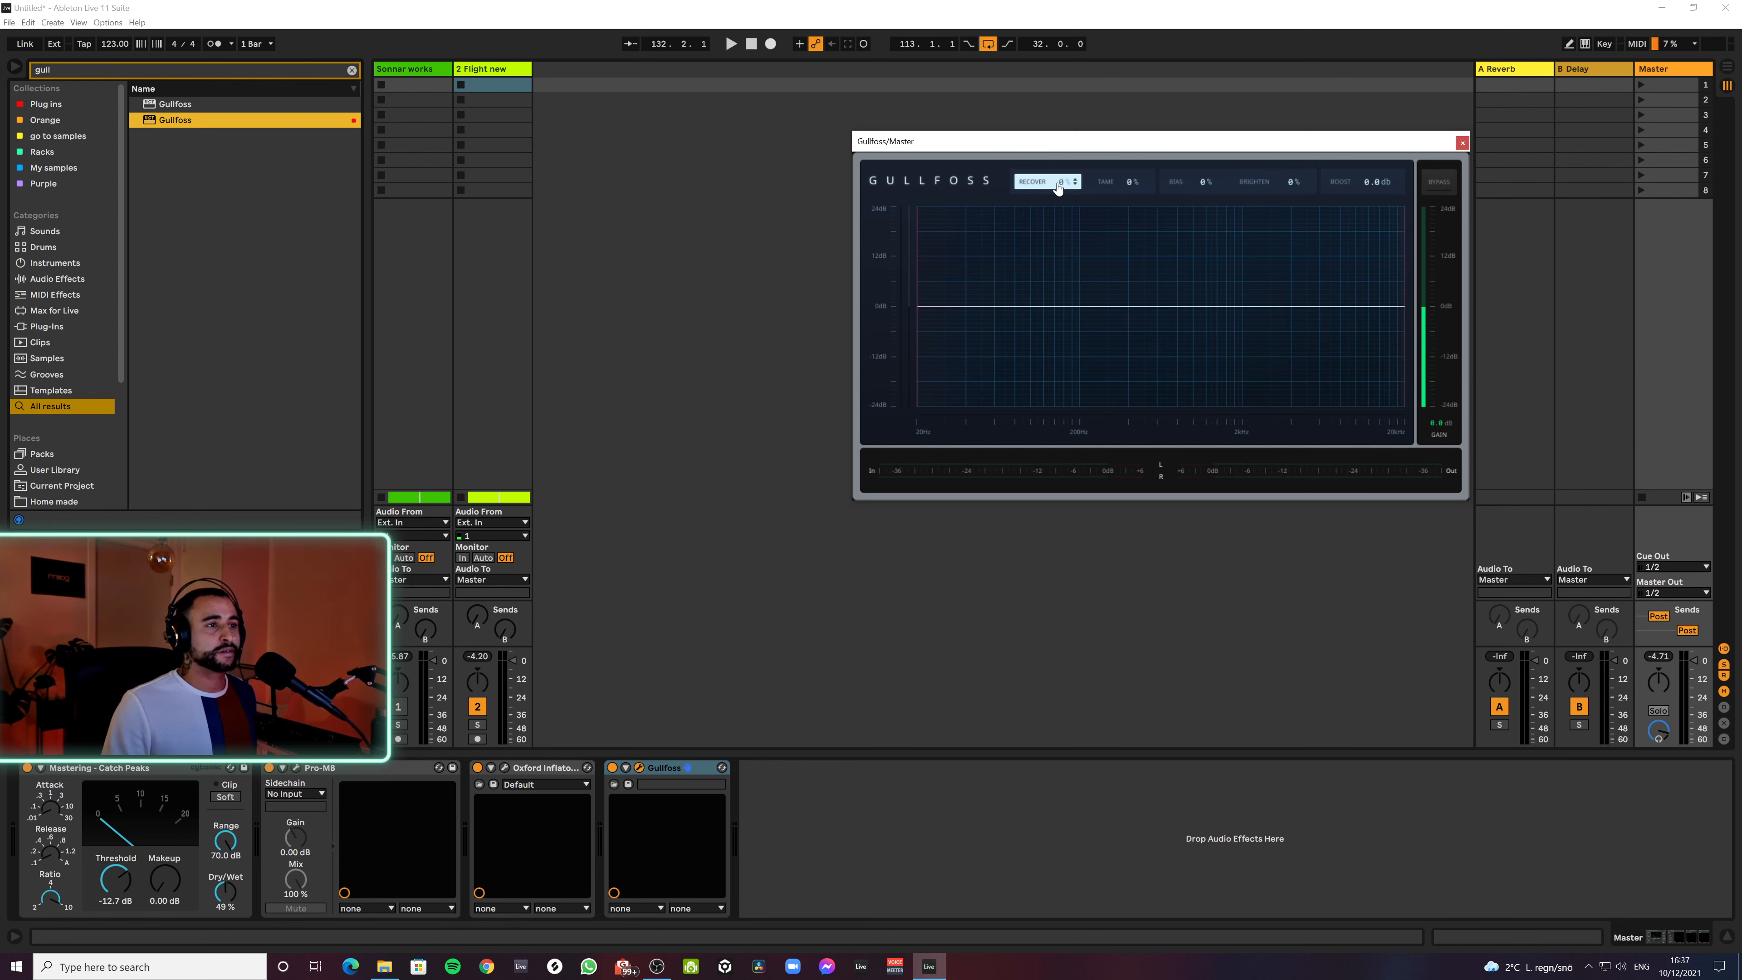
Set Gullfoss's Recover to 23% and Tame to 21% while auditioning the loop, and close its window
{"action": "key", "text": "space"}
{"action": "left_click_drag", "start_coordinate": [1130, 182], "coordinate": [1136, 154]}
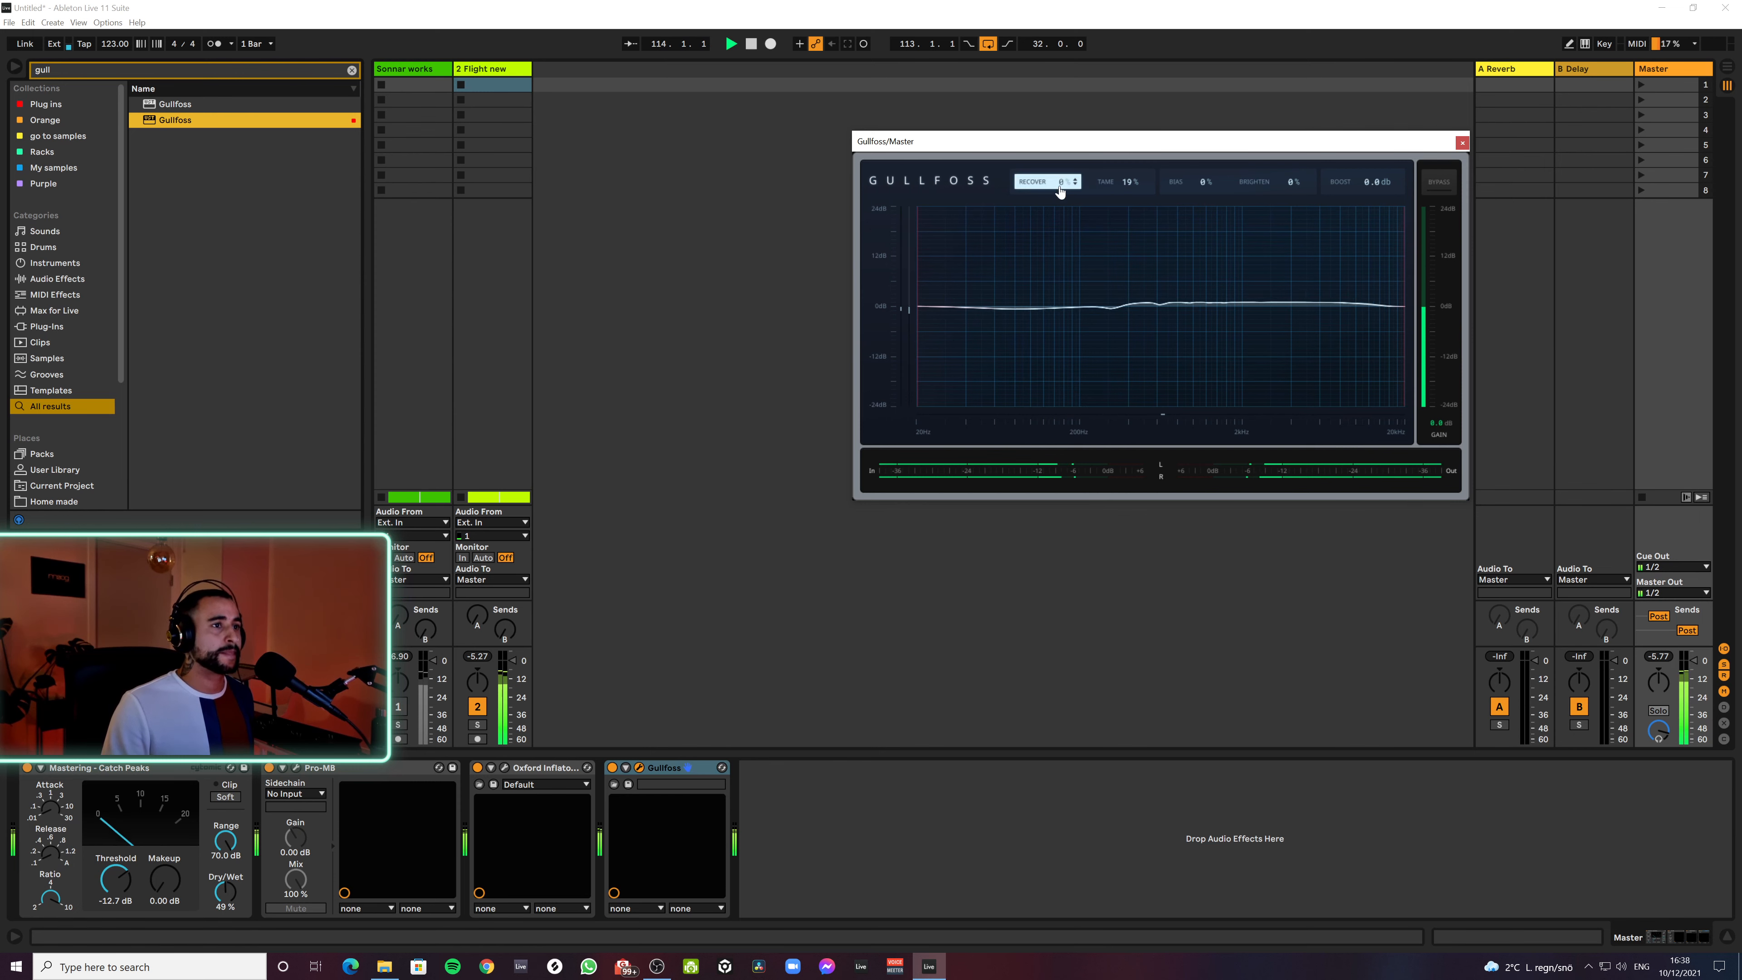
{"action": "left_click_drag", "start_coordinate": [1064, 166], "coordinate": [1064, 157]}
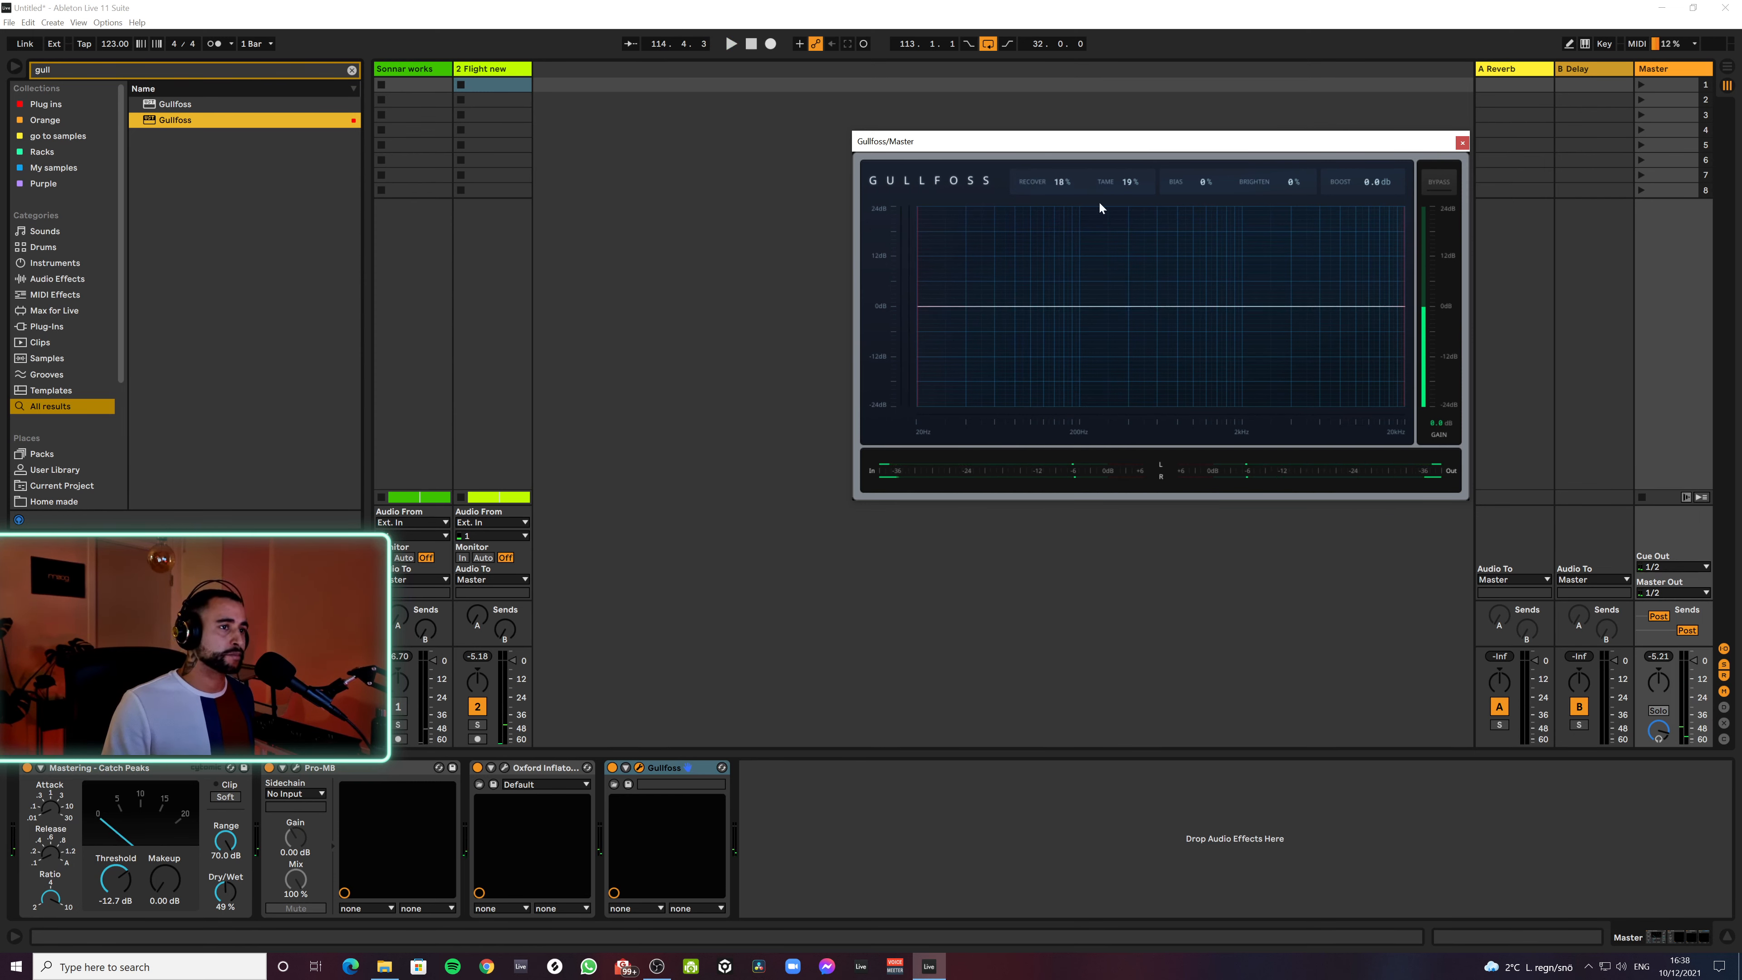
{"action": "key", "text": "space"}
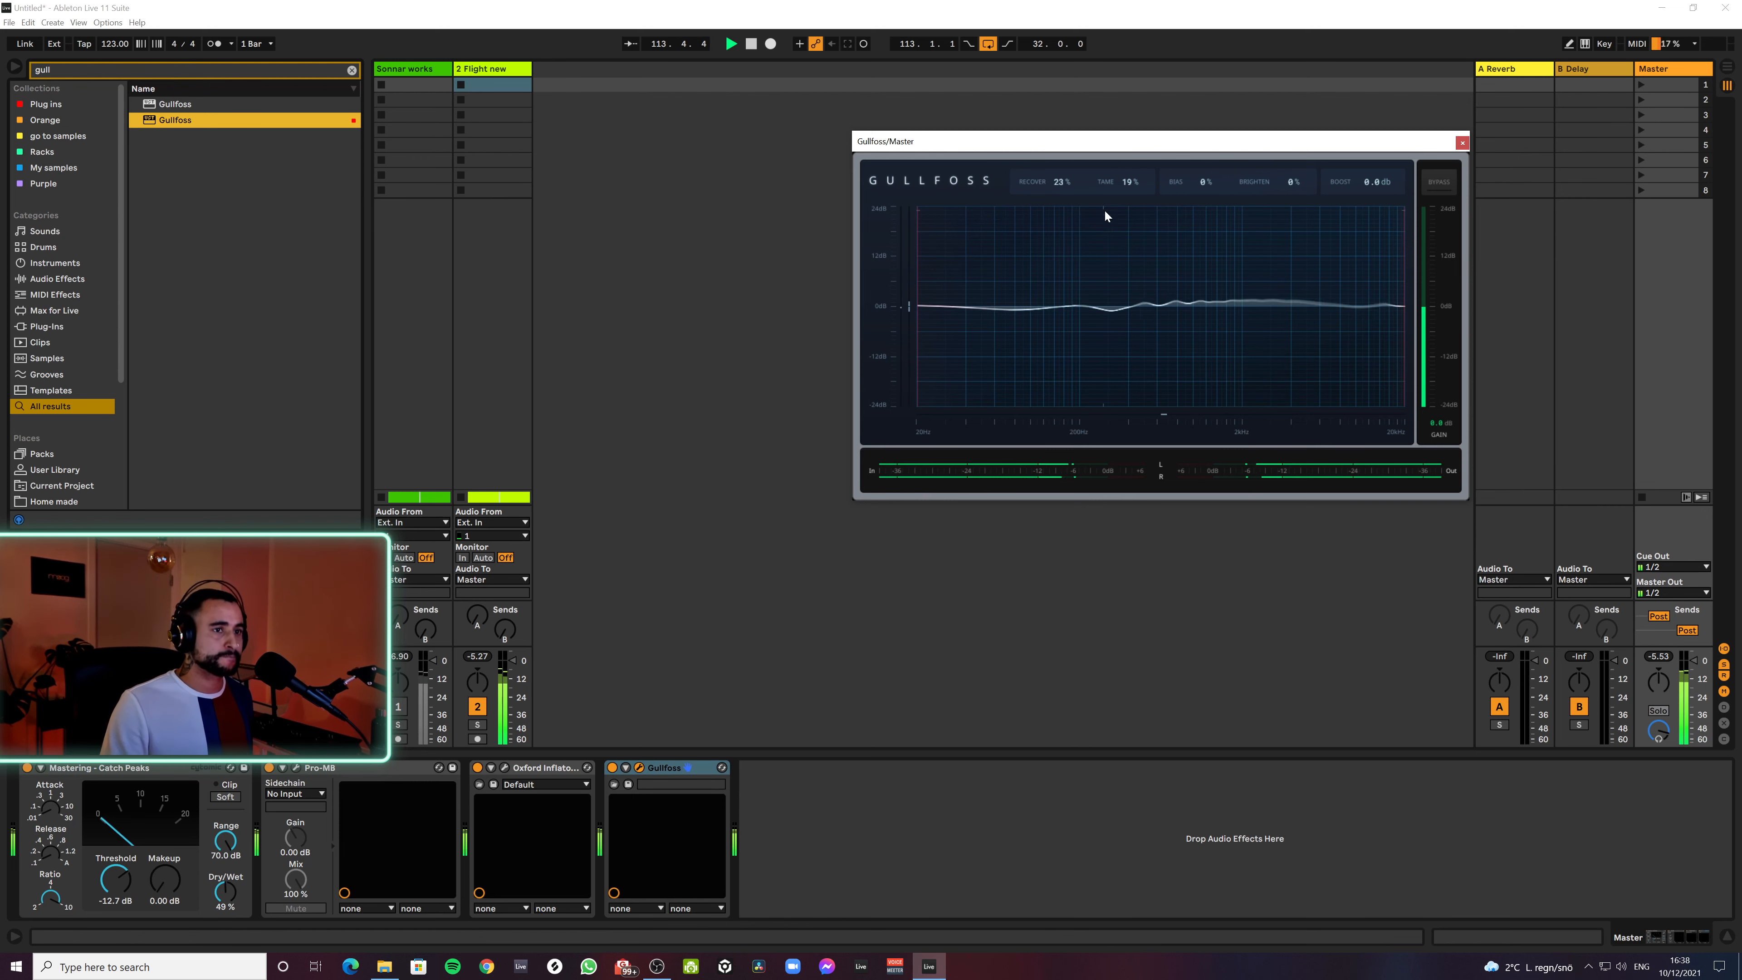
{"action": "left_click_drag", "start_coordinate": [1128, 191], "coordinate": [1128, 187]}
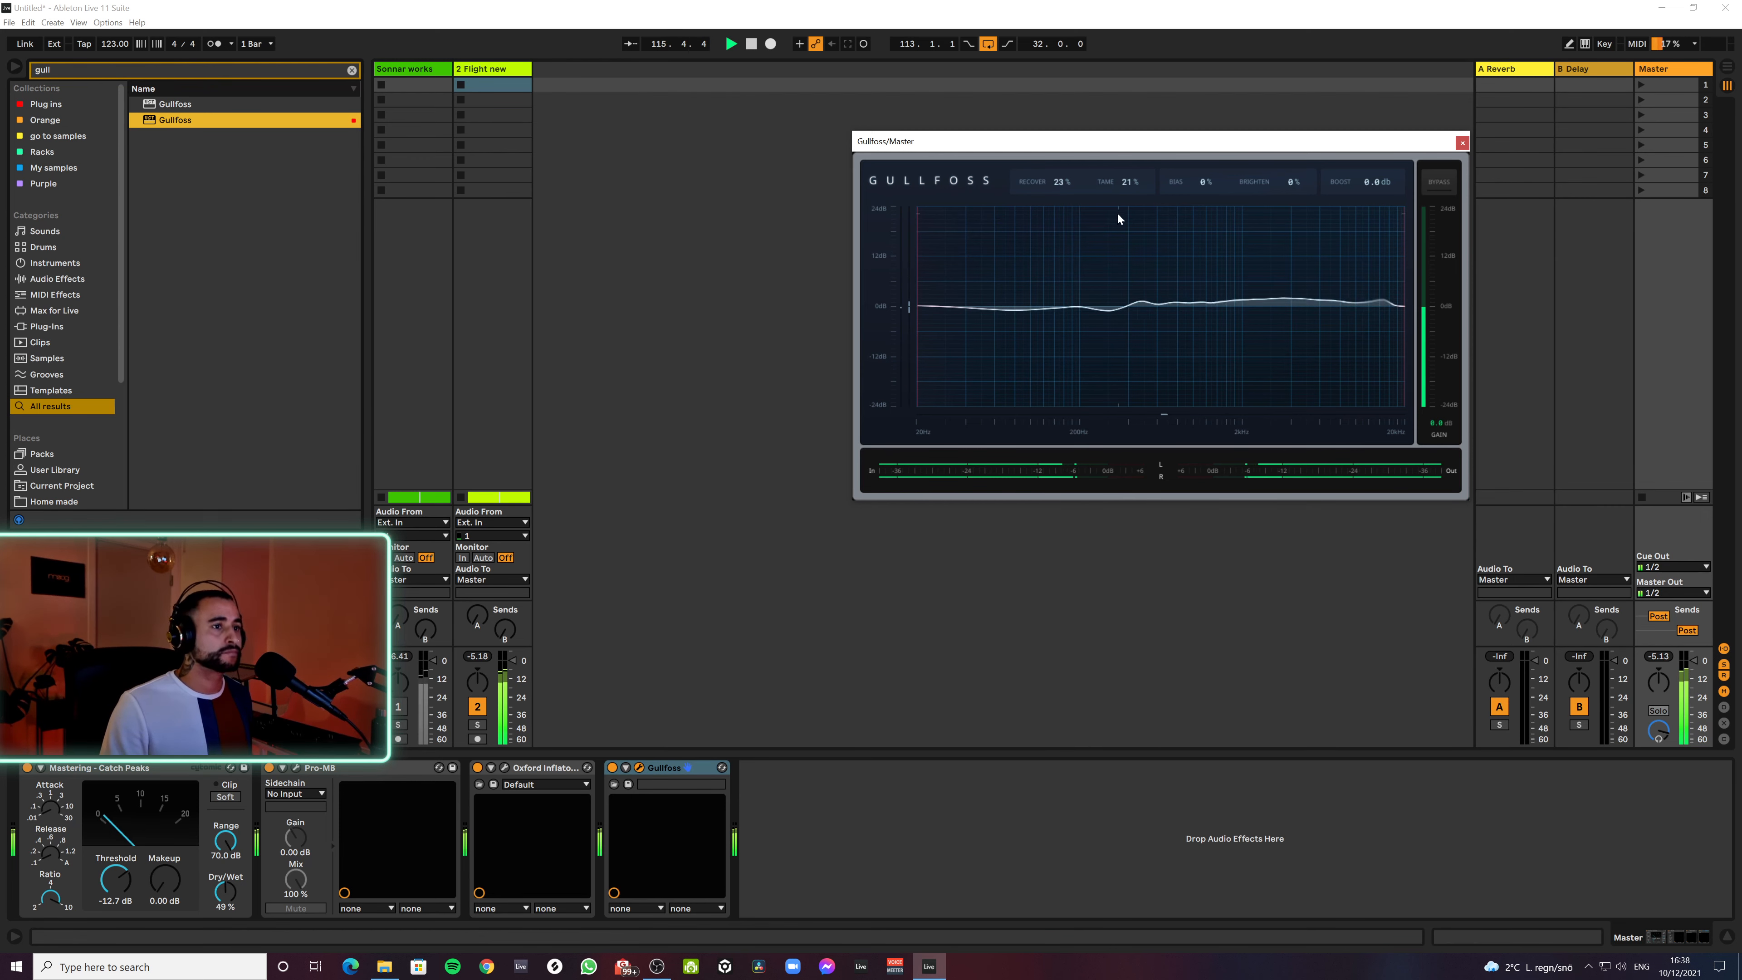
{"action": "left_click", "coordinate": [1460, 144]}
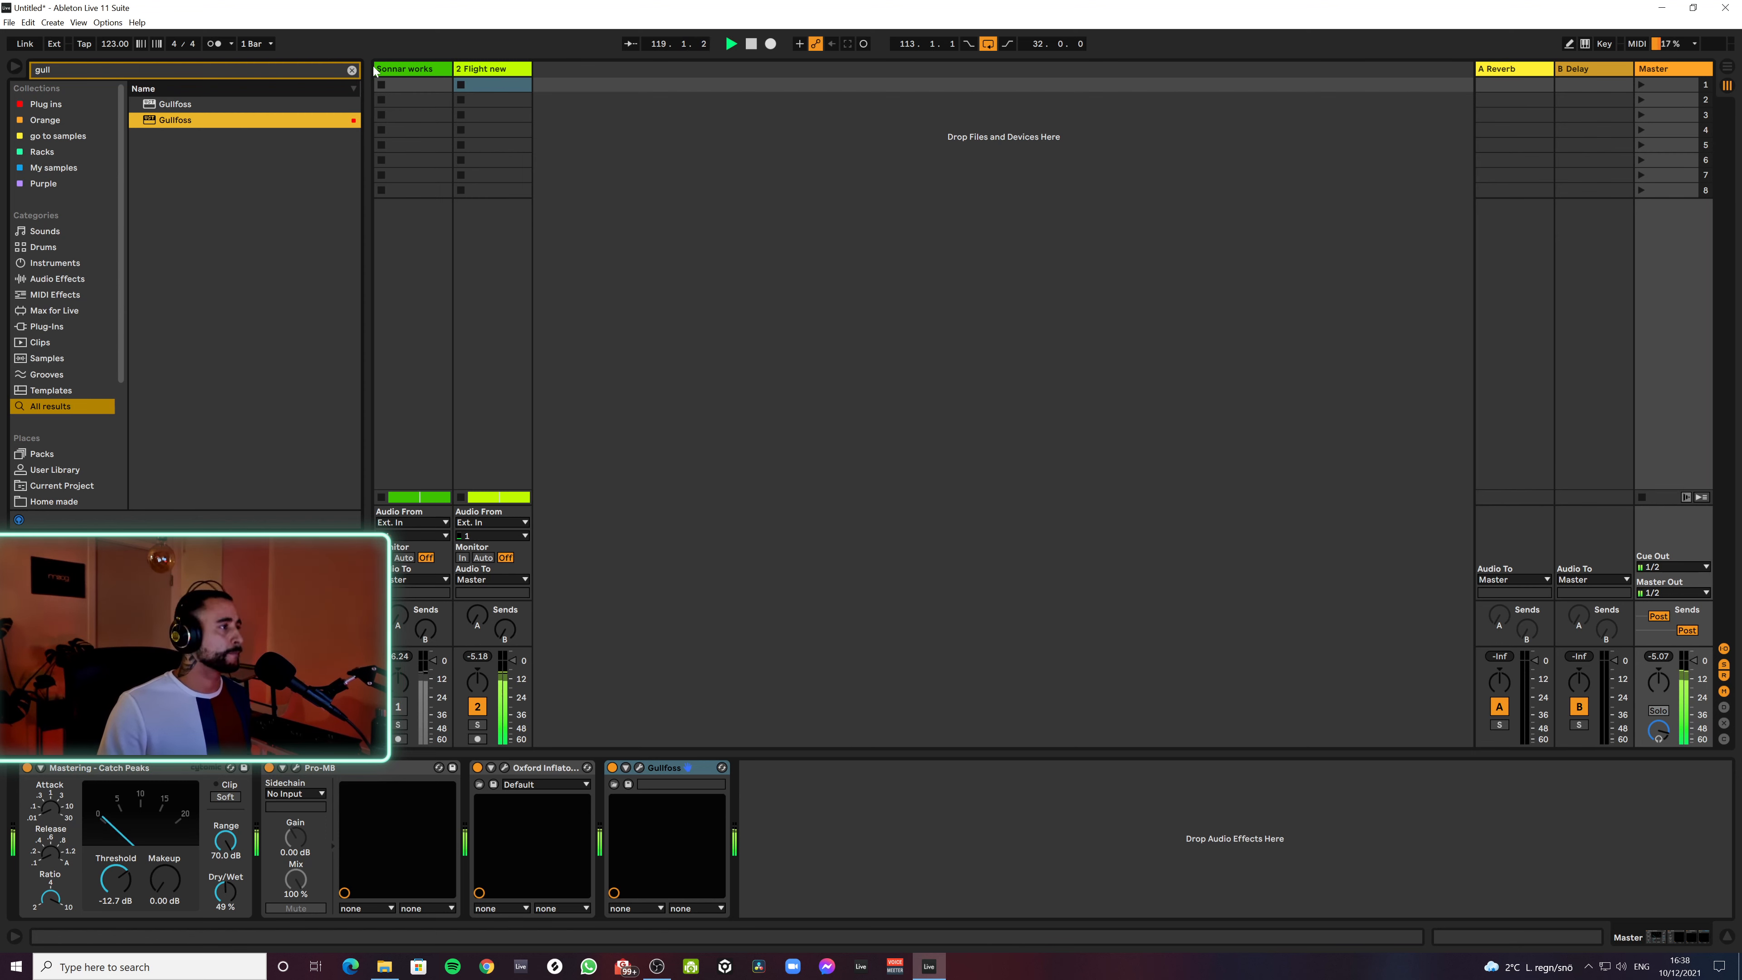
Search the browser for "imag" and add Ozone 9 Imager to the Master chain after Gullfoss
{"action": "left_click", "coordinate": [351, 71]}
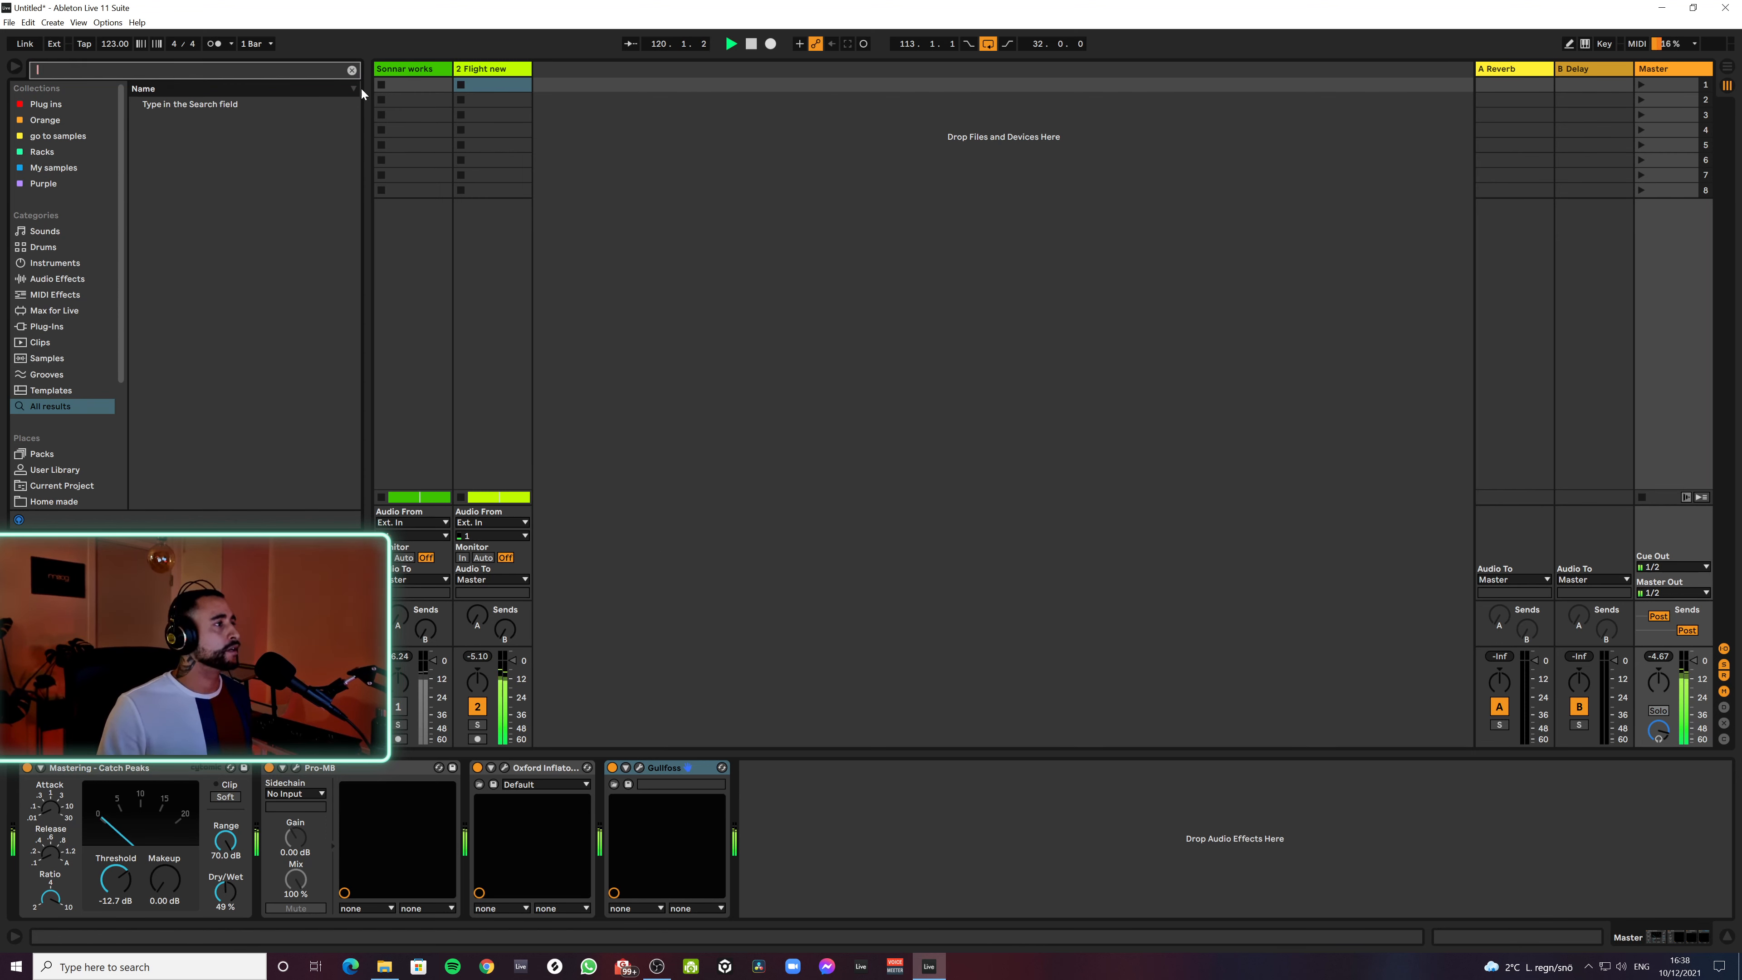
{"action": "left_click", "coordinate": [809, 817]}
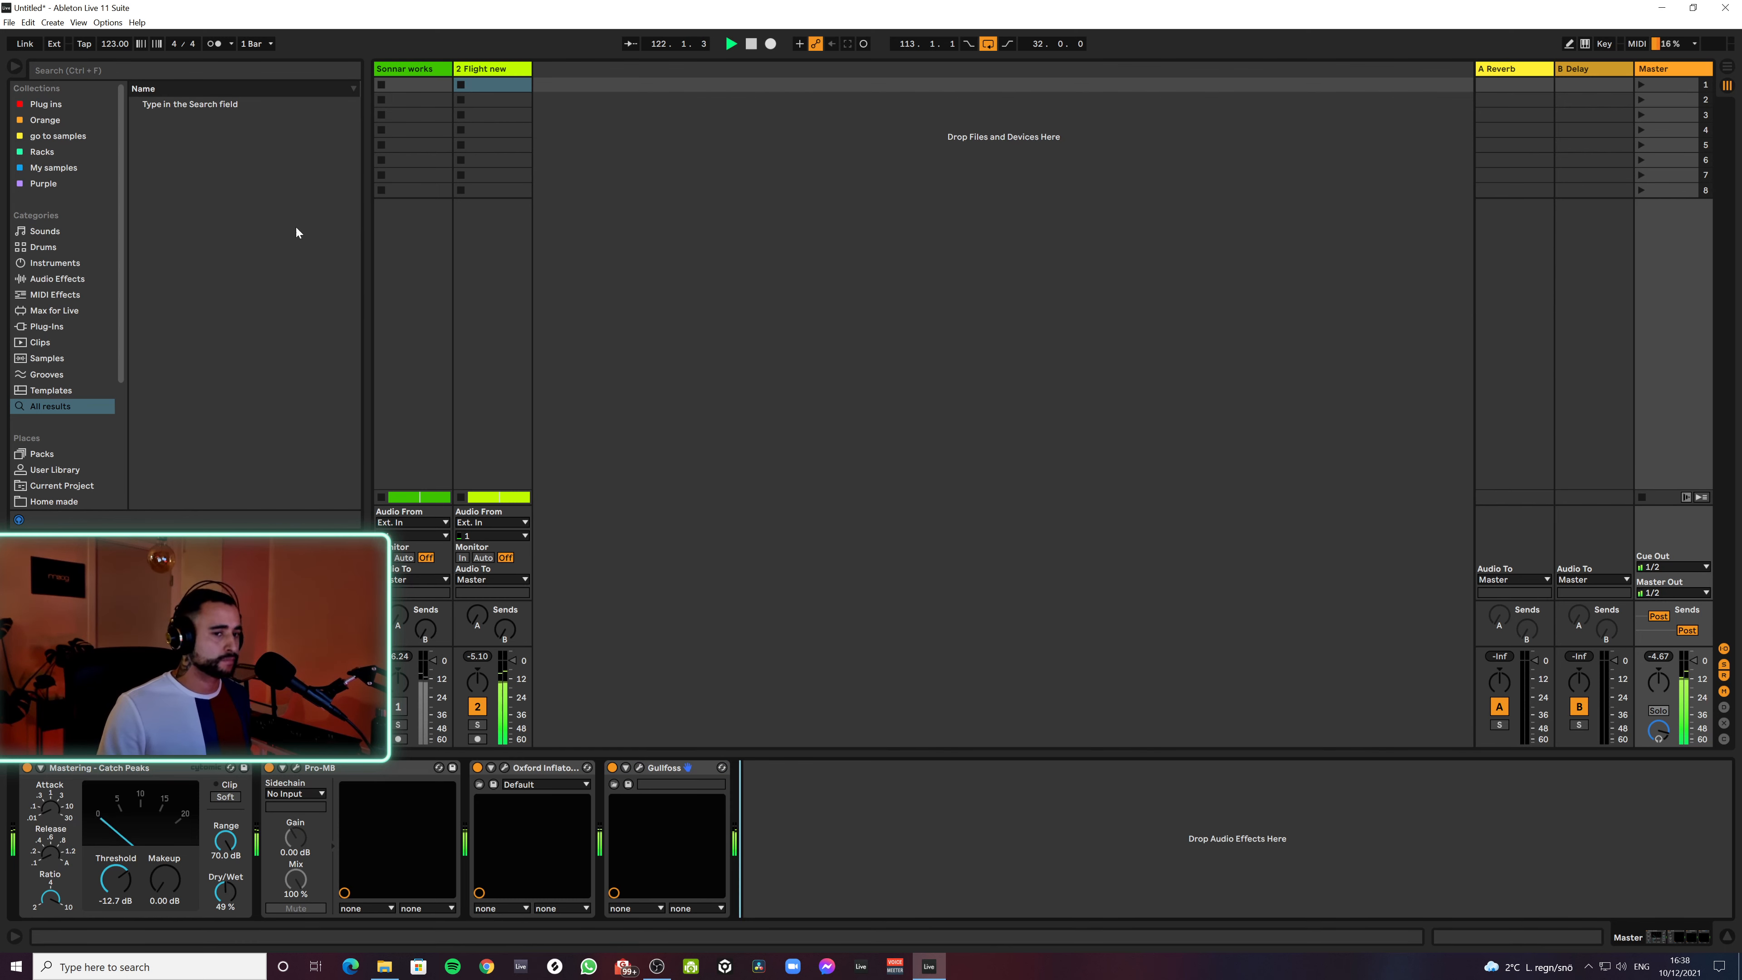
{"action": "left_click", "coordinate": [177, 72]}
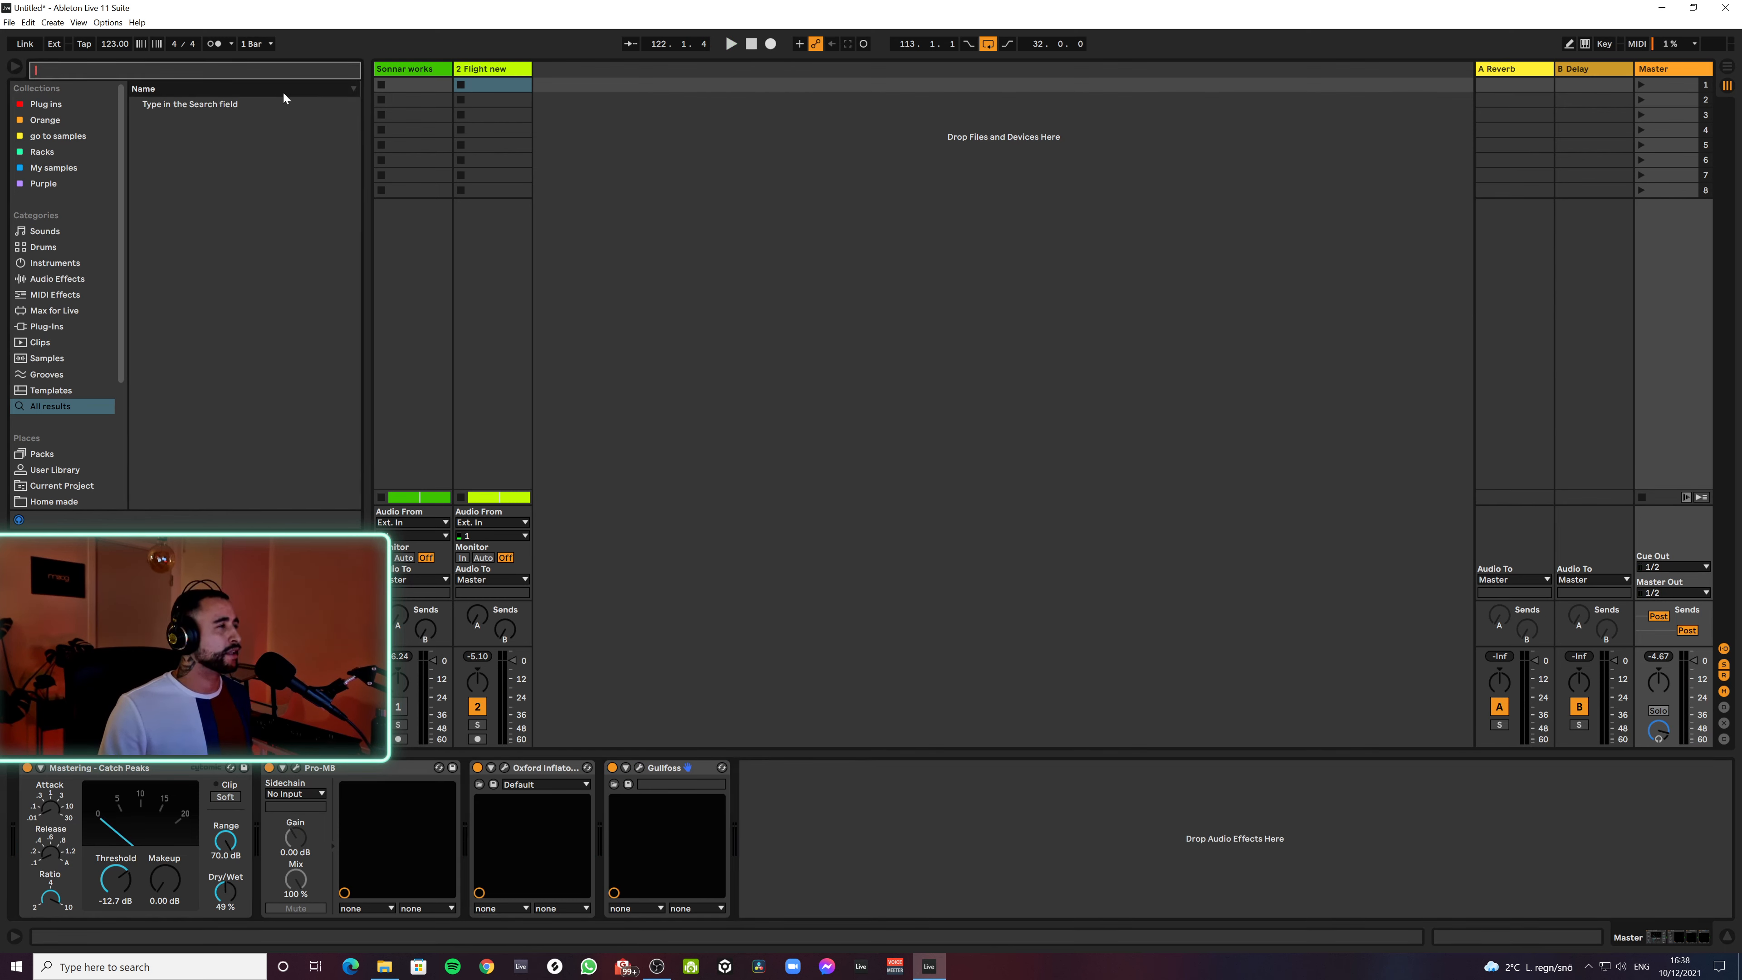
{"action": "type", "text": "imag"}
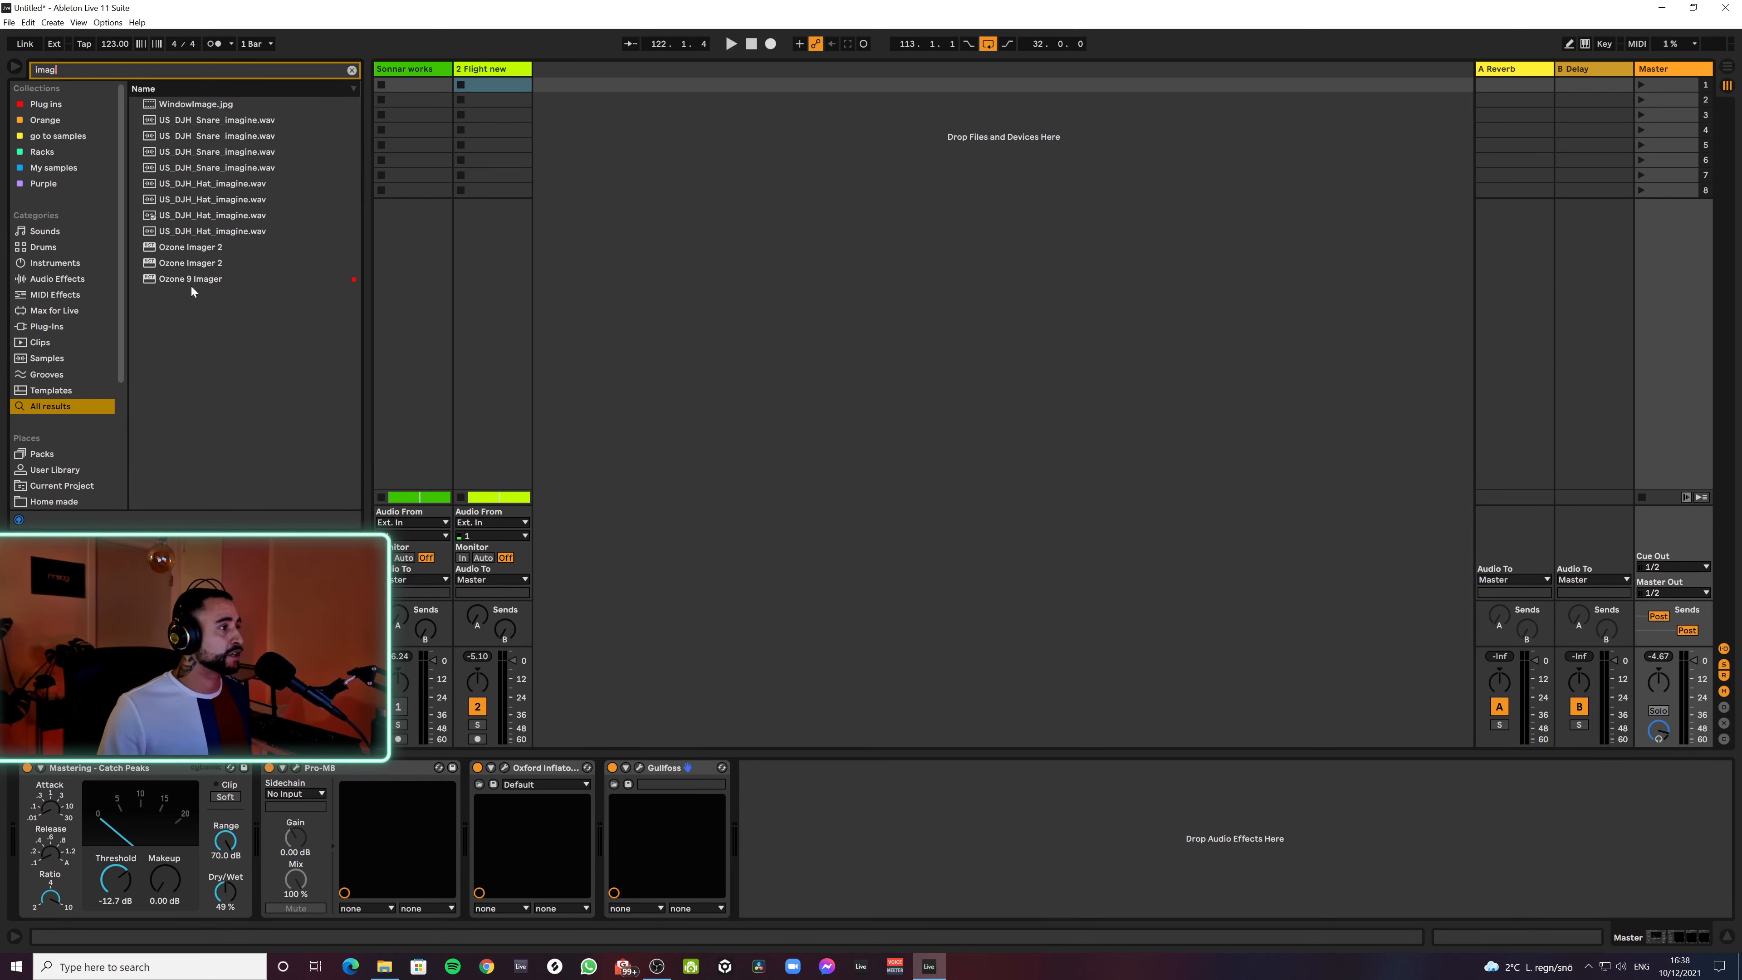
{"action": "left_click", "coordinate": [192, 279]}
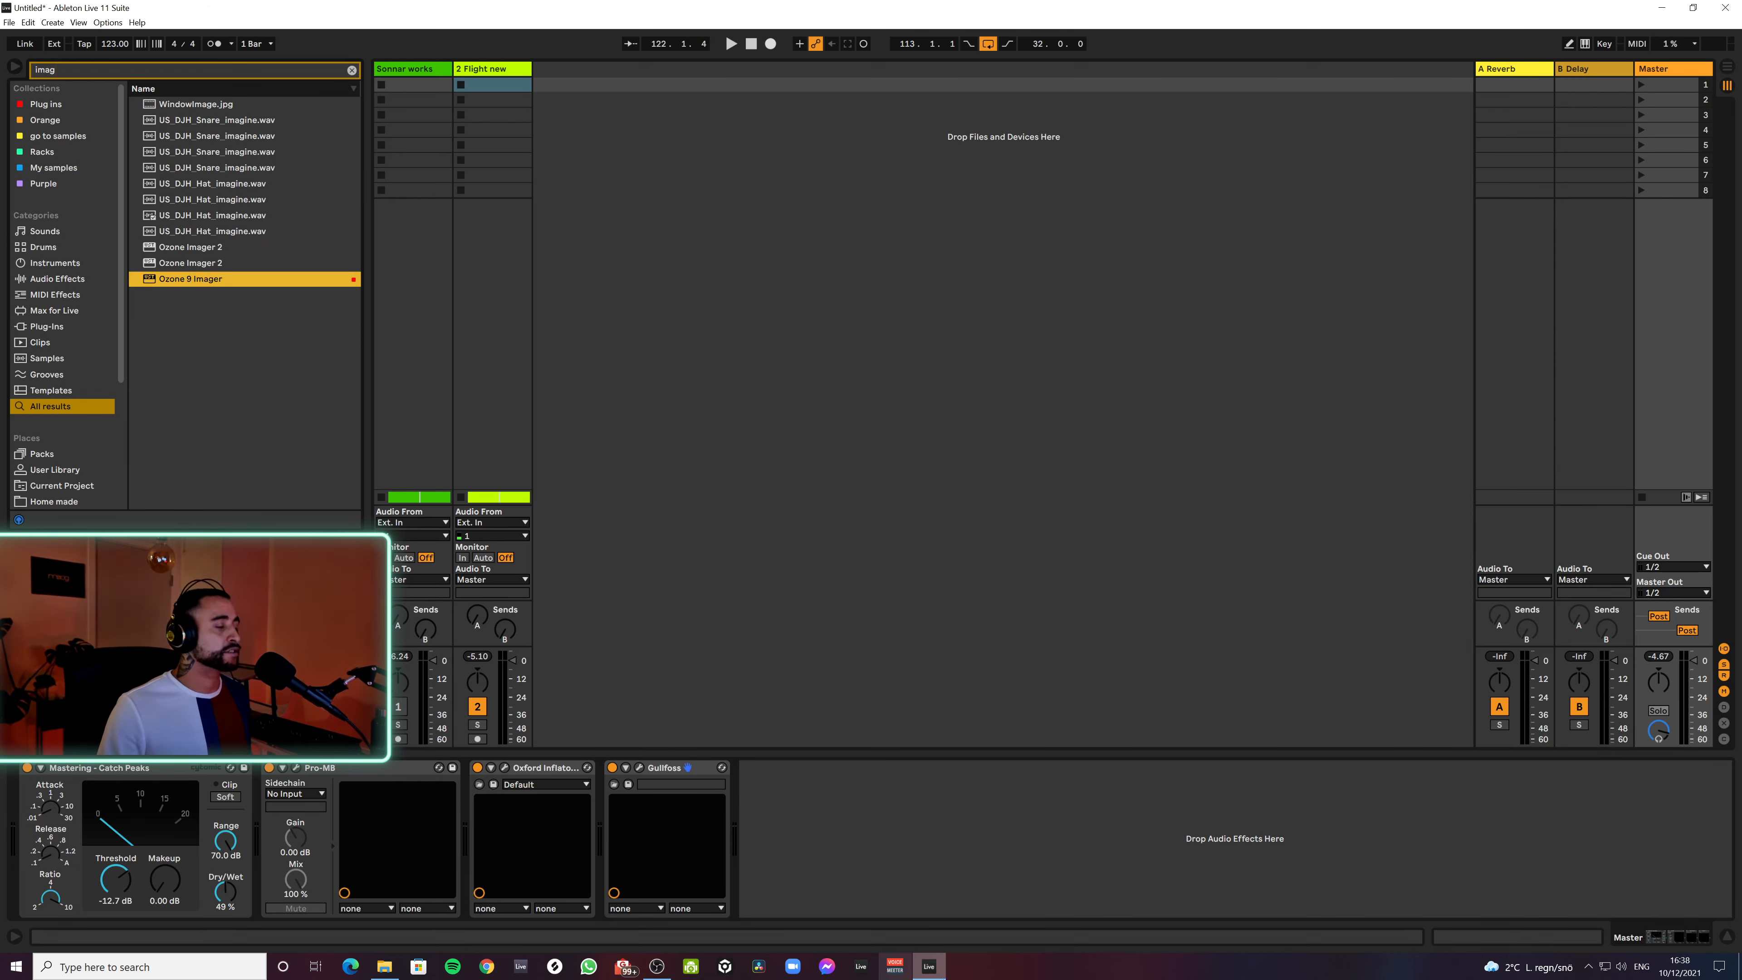
{"action": "key", "text": "Return"}
Split the Ozone 9 Imager into four bands with crossovers near 100 Hz, 3 kHz and 10 kHz
{"action": "key", "text": "space"}
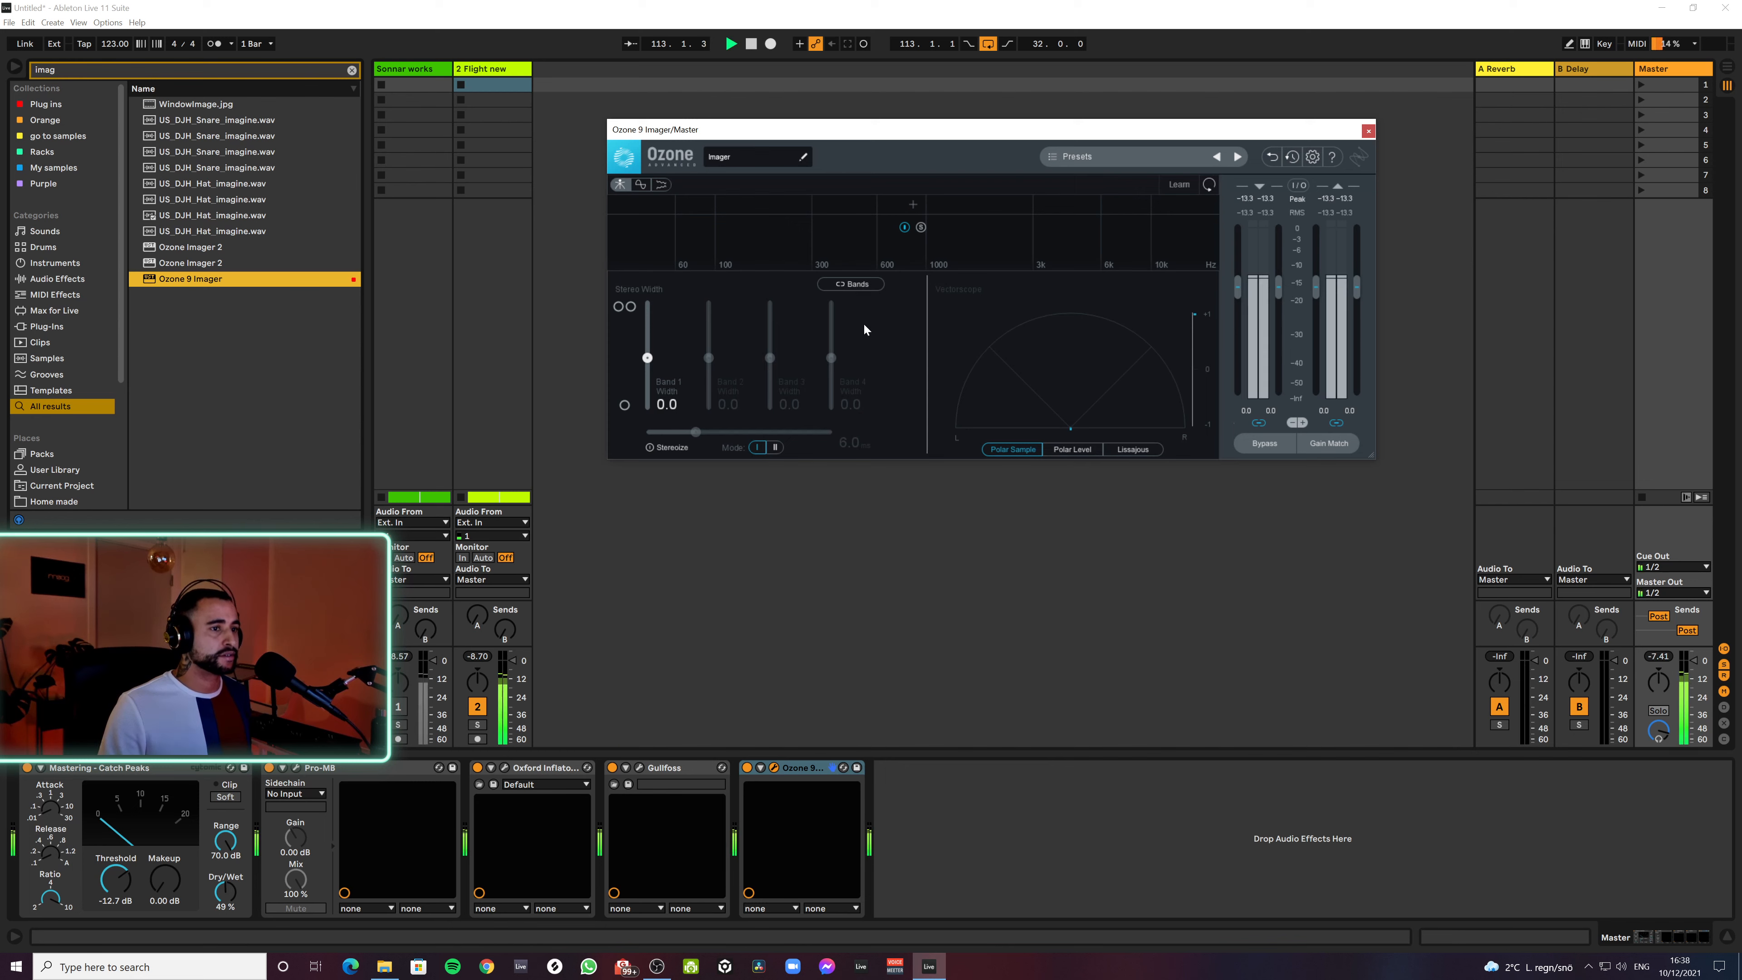
{"action": "left_click", "coordinate": [716, 196]}
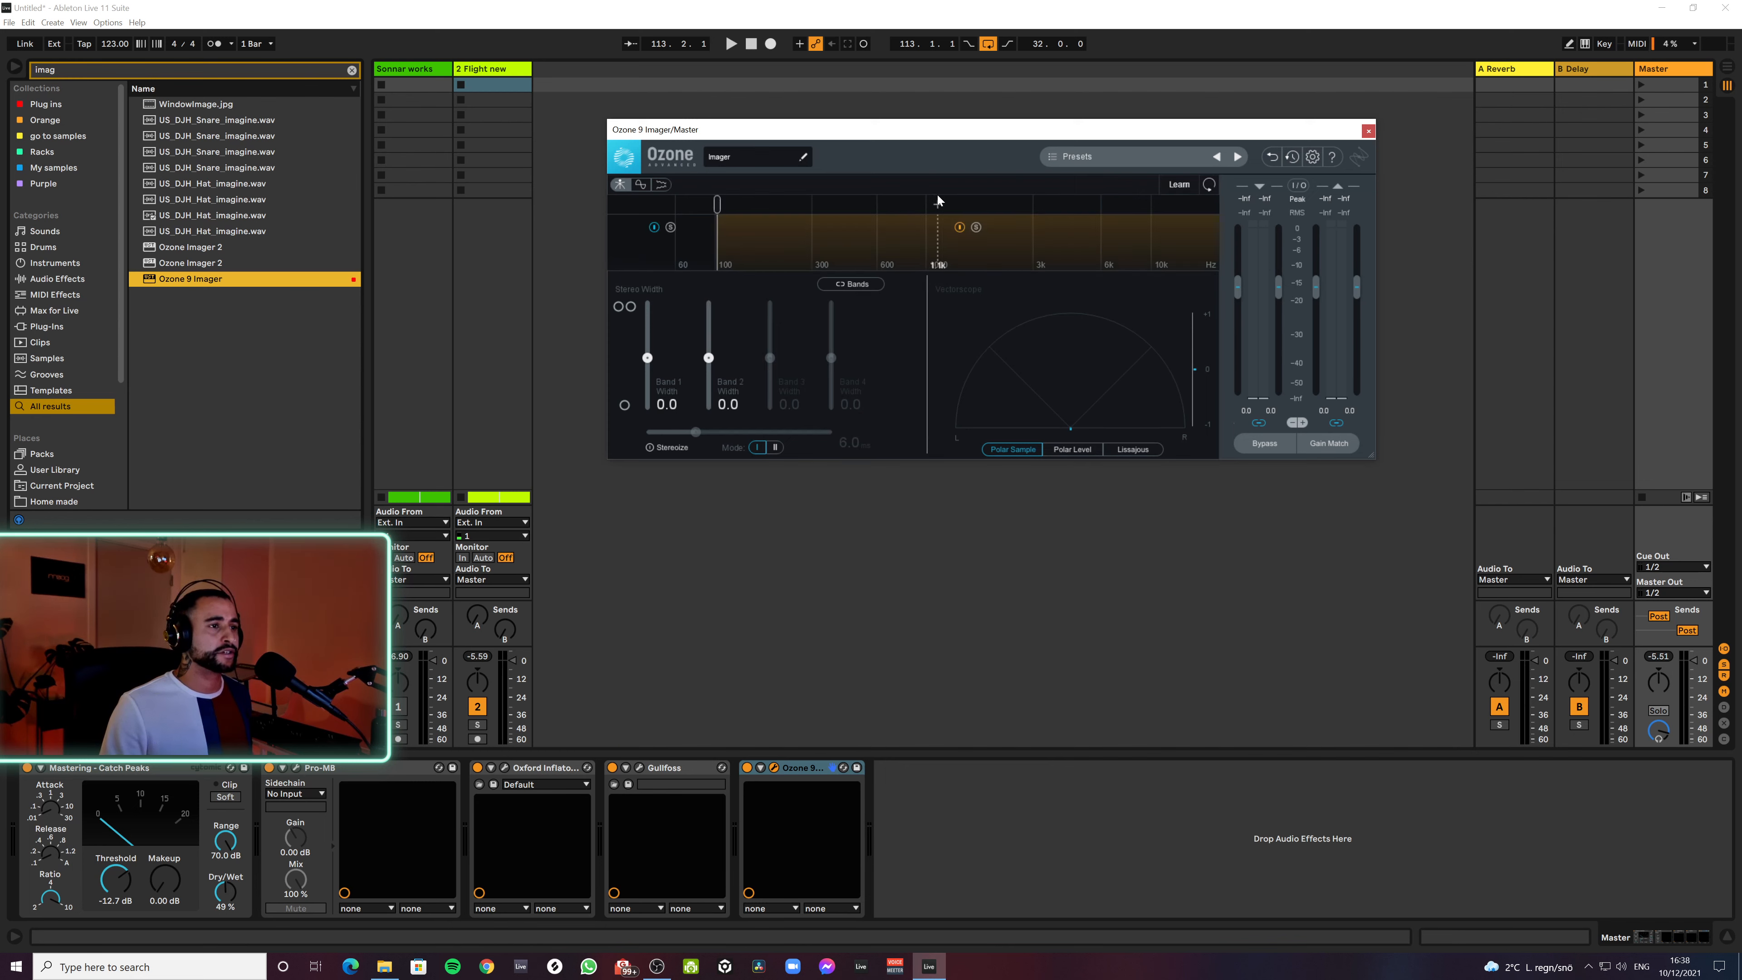
{"action": "left_click", "coordinate": [1028, 202]}
{"action": "left_click", "coordinate": [1156, 205]}
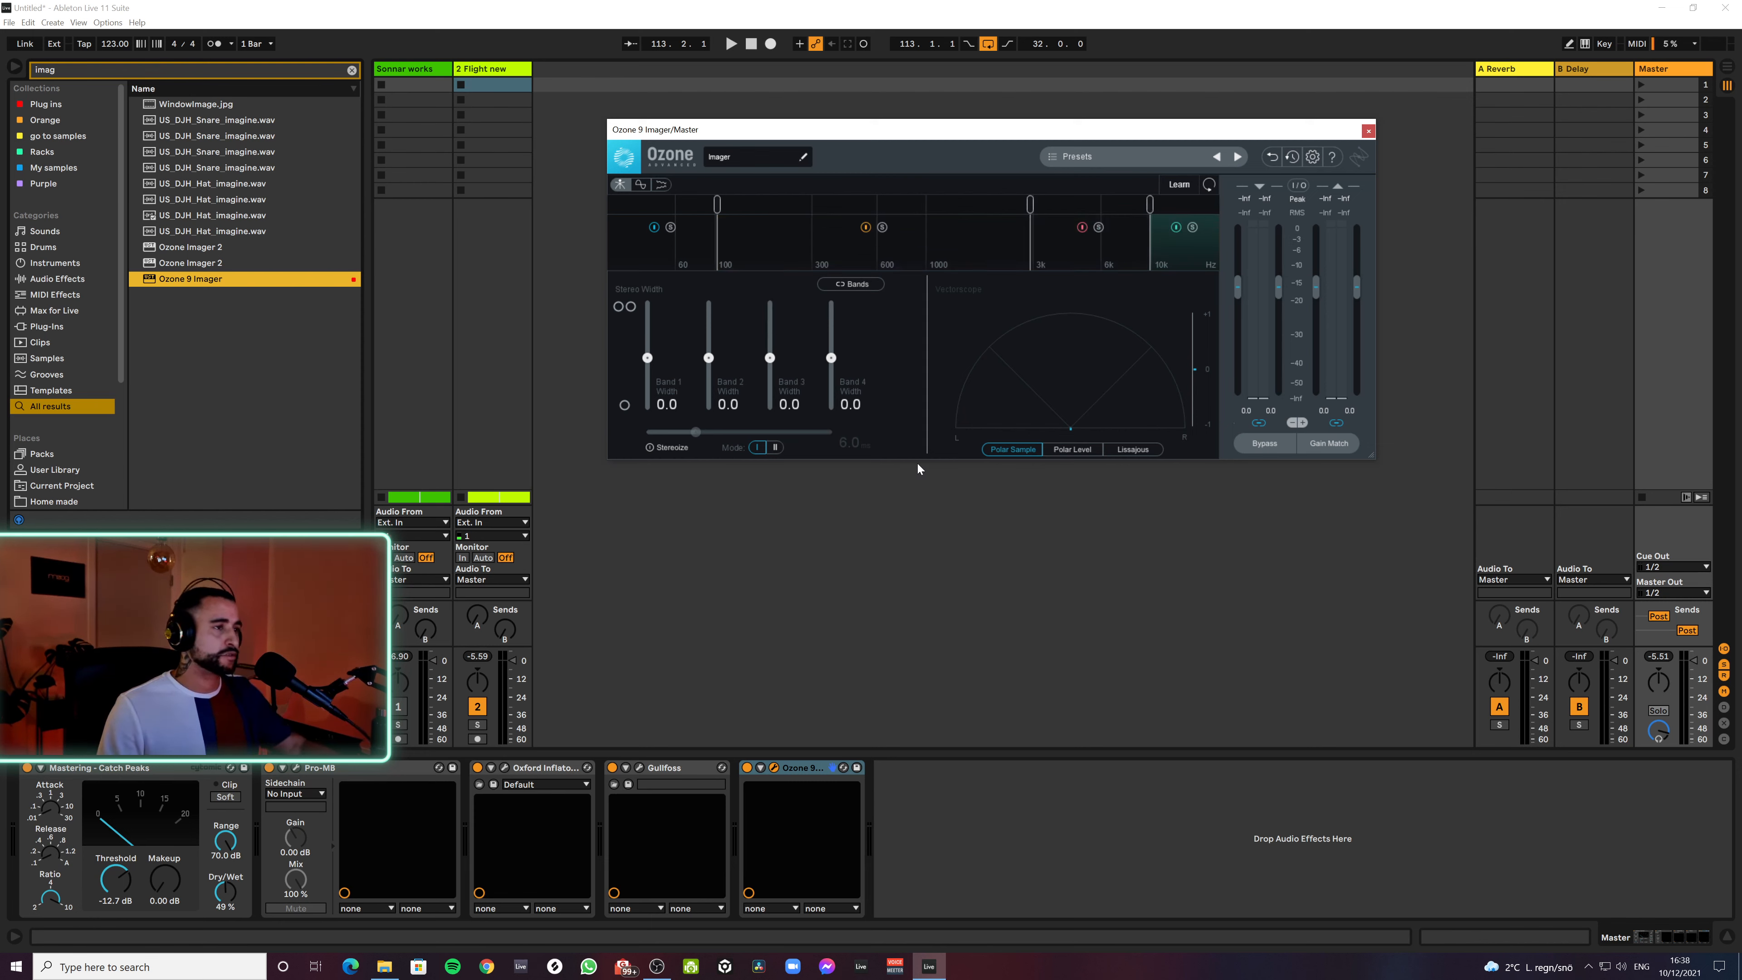
While the loop plays, narrow the Imager's Band 1 stereo width to -81.0
{"action": "left_click", "coordinate": [944, 900]}
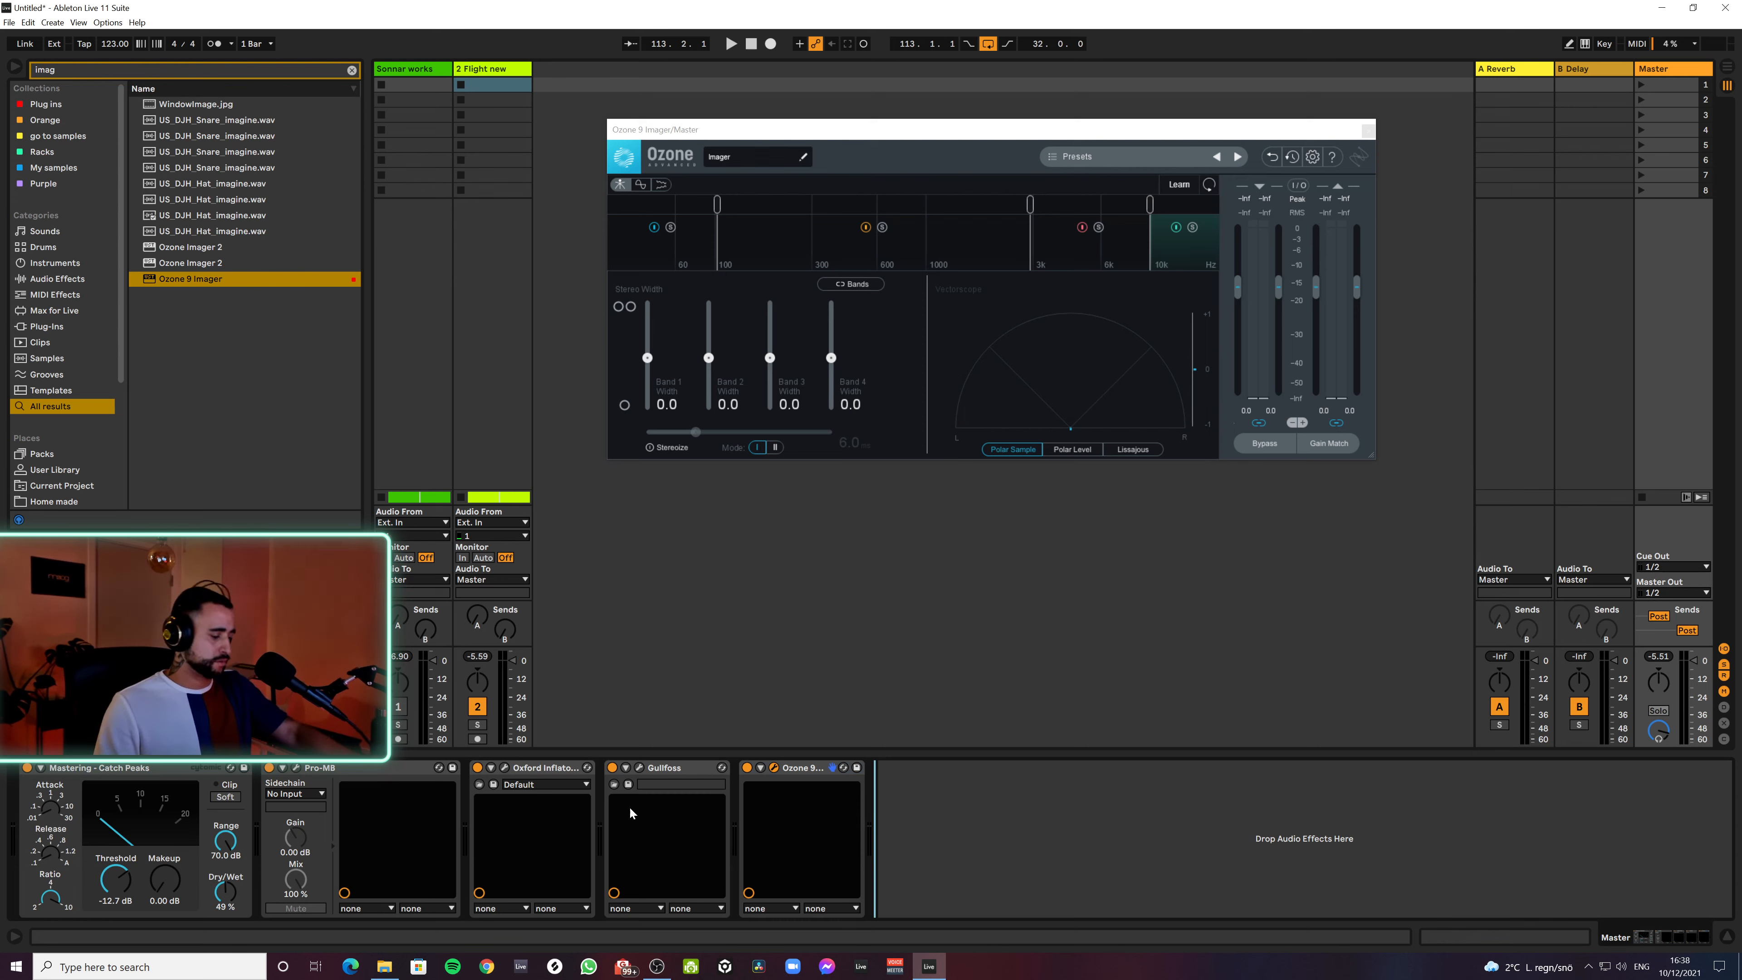
{"action": "key", "text": "space"}
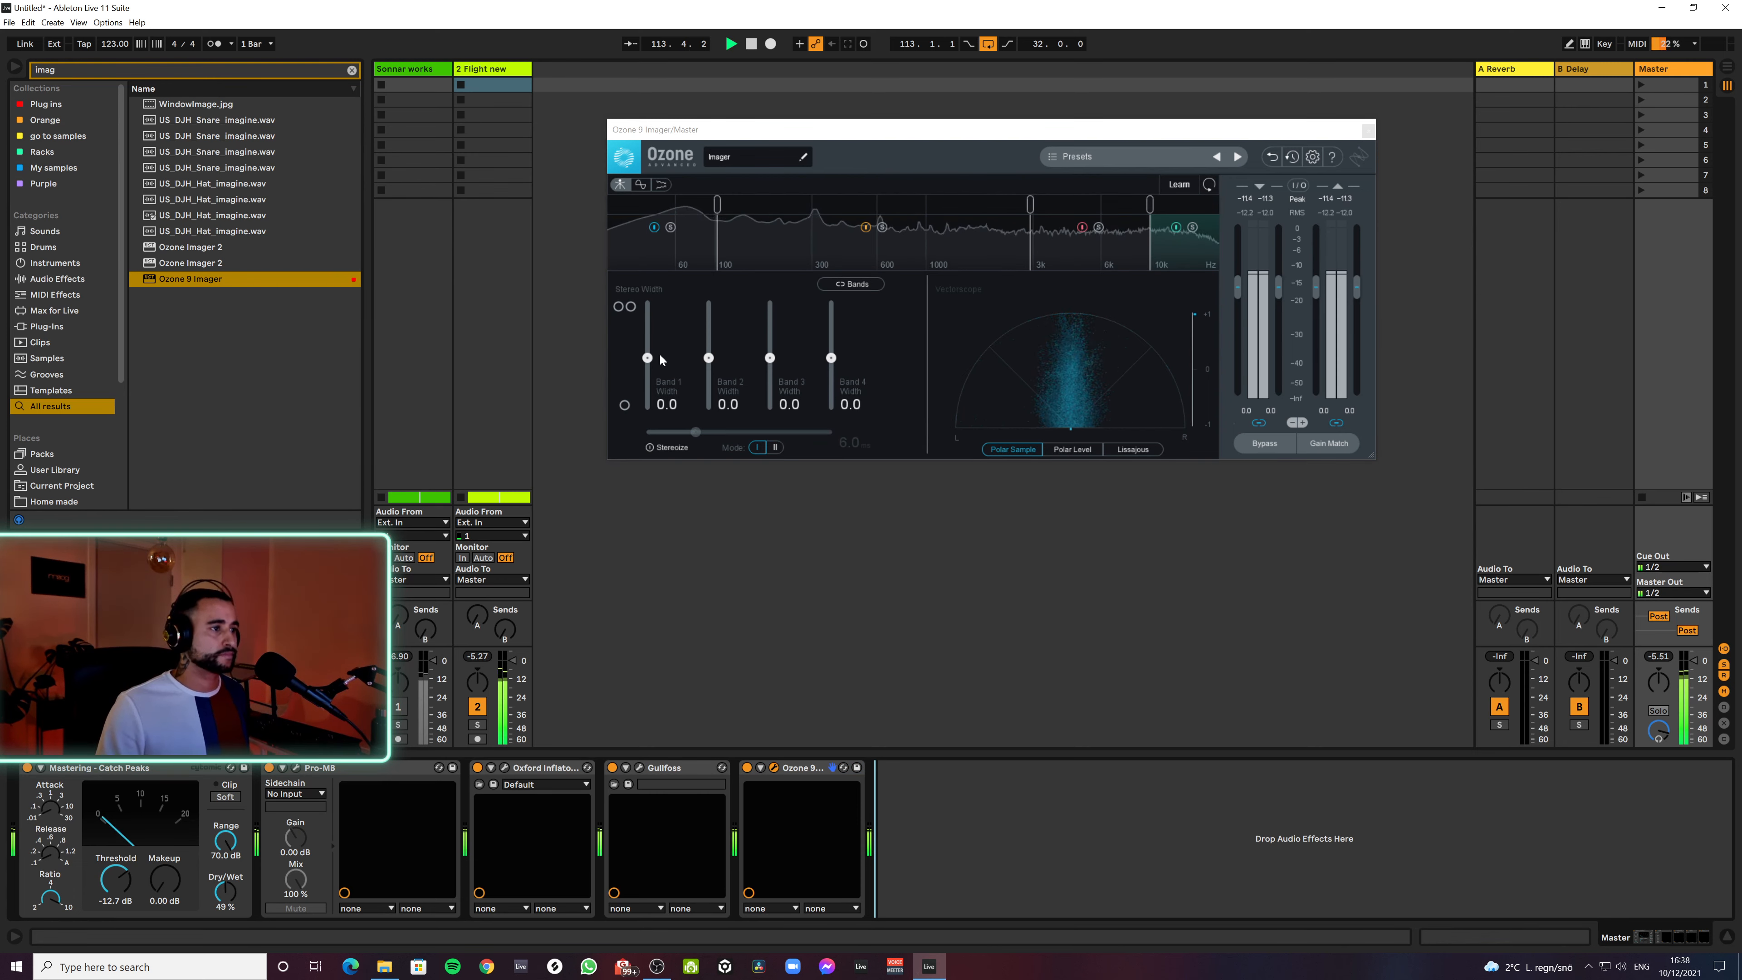
{"action": "left_click_drag", "start_coordinate": [660, 360], "coordinate": [660, 404]}
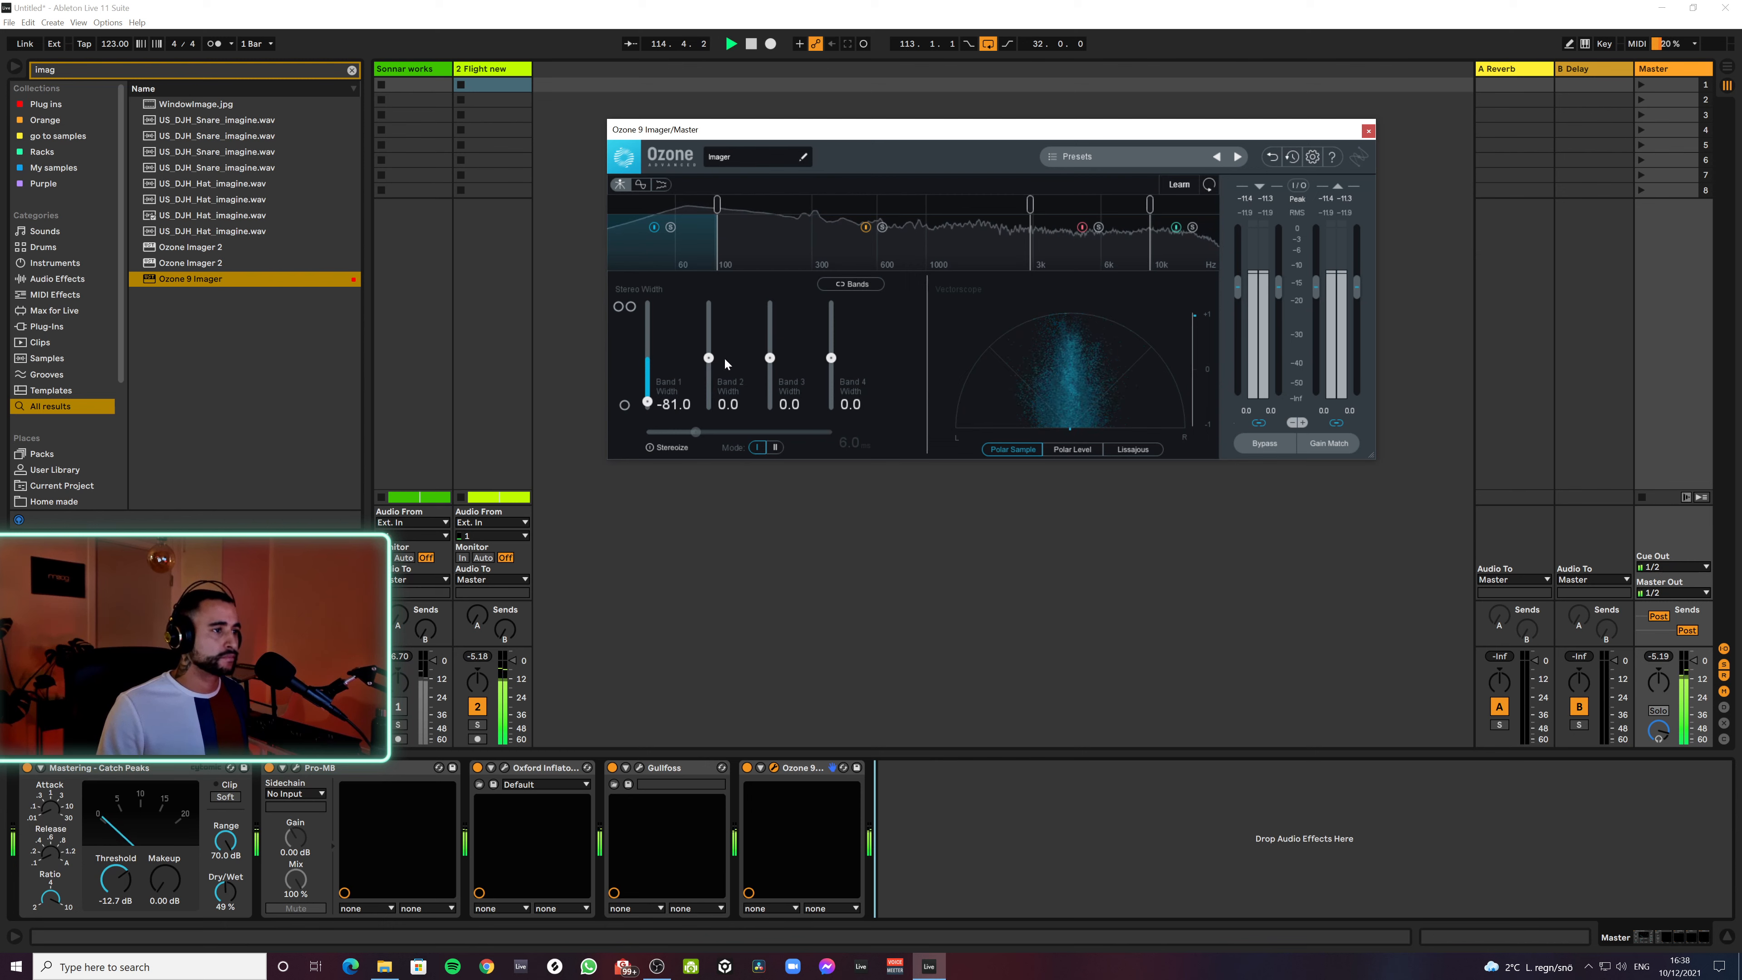
While the loop plays, widen the Imager's stereo width to 20.3 on Band 2, 27.8 on Band 3 and 31.6 on Band 4
{"action": "left_click_drag", "start_coordinate": [770, 357], "coordinate": [711, 351]}
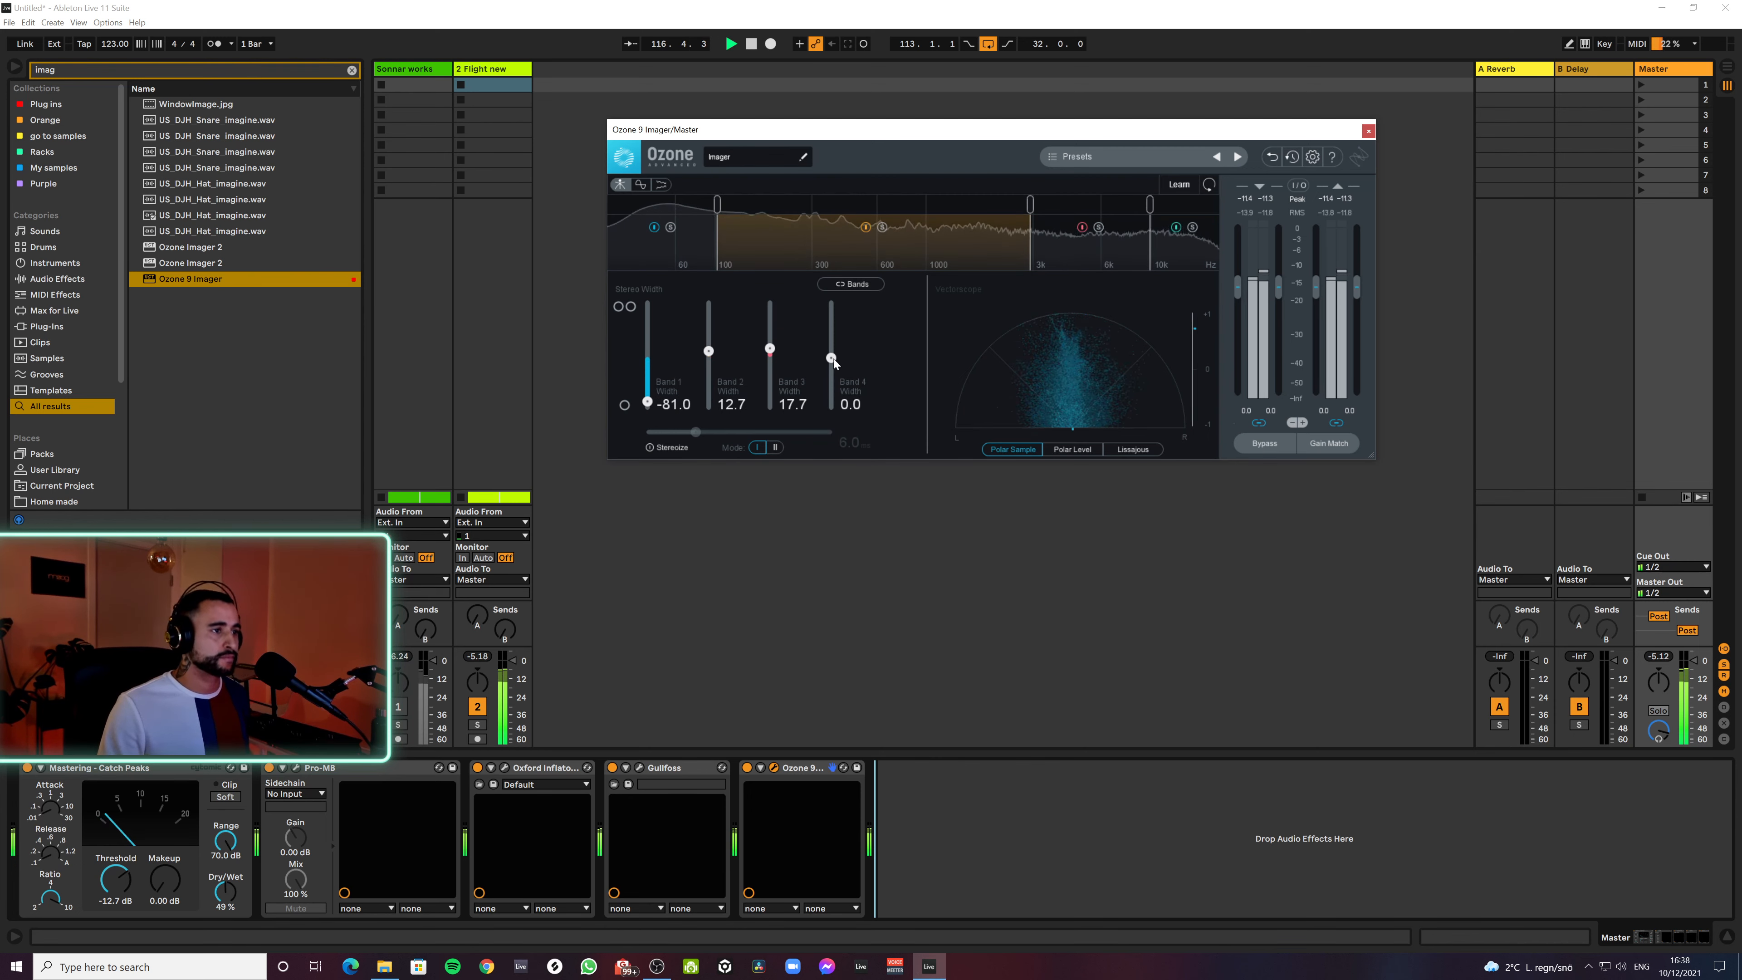
{"action": "mouse_move", "coordinate": [834, 359]}
{"action": "left_mouse_down"}
{"action": "mouse_move", "coordinate": [770, 348]}
{"action": "mouse_move", "coordinate": [831, 342]}
{"action": "left_mouse_up"}
{"action": "left_click_drag", "start_coordinate": [708, 351], "coordinate": [708, 347]}
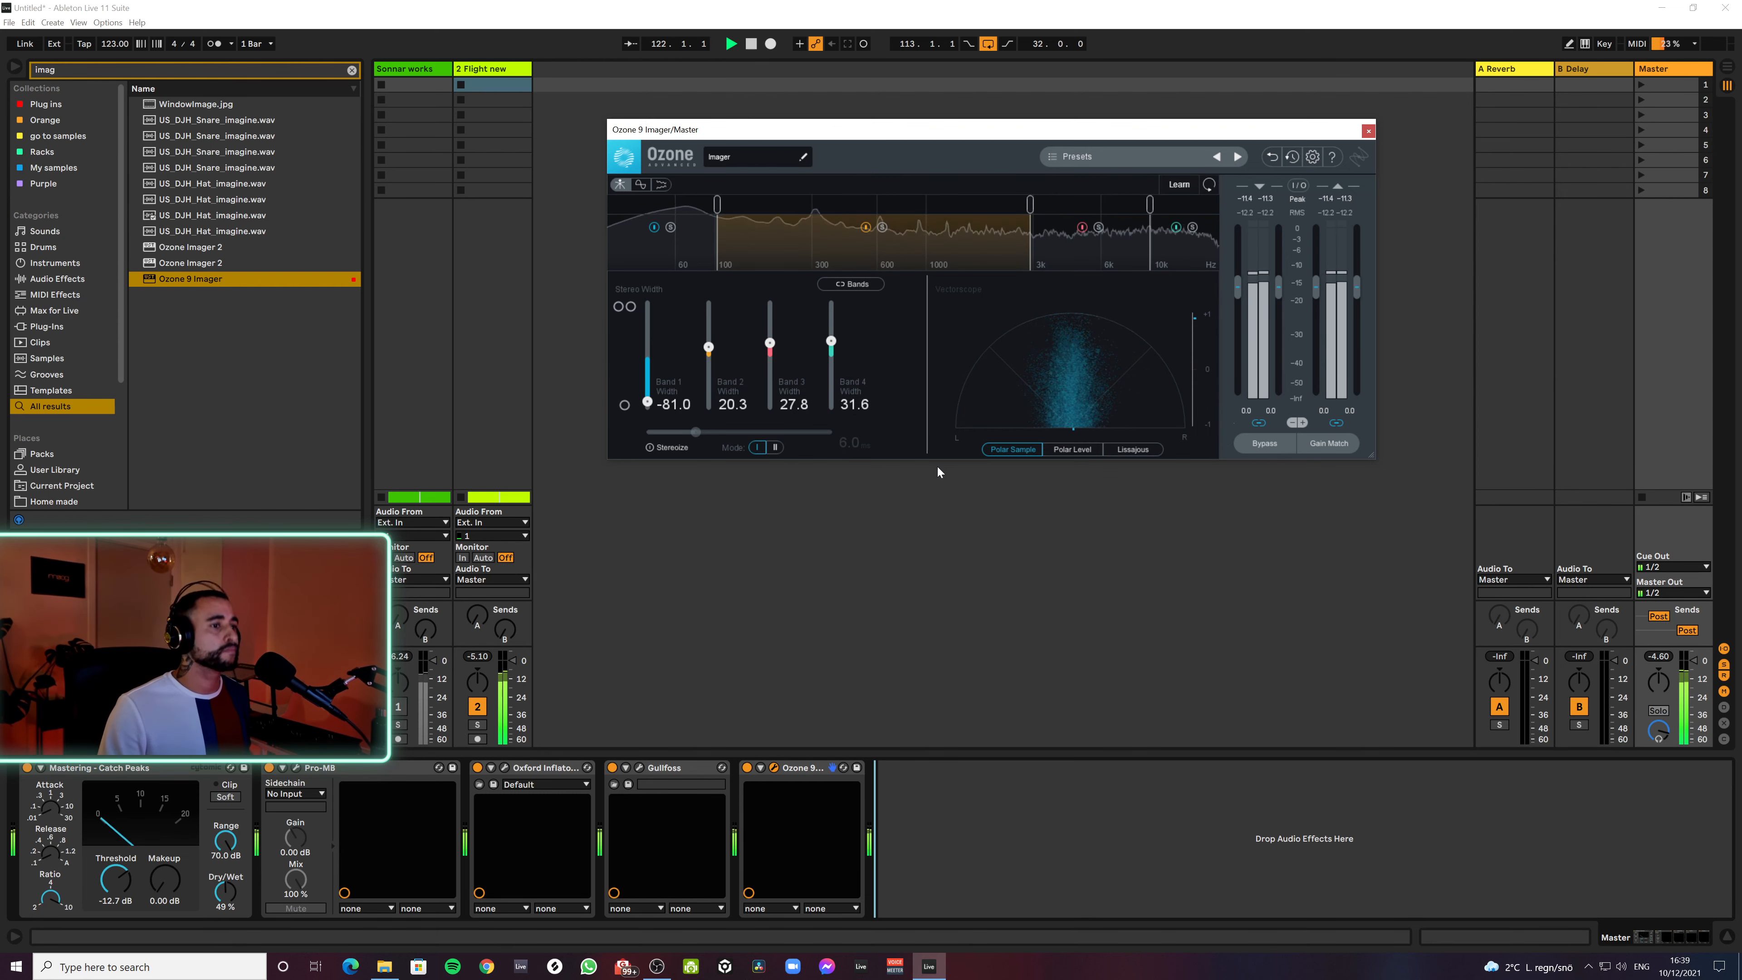
Switch the Imager's vectorscope to Polar Level, enable Stereoize at 6.0 ms, and close its window
{"action": "left_click", "coordinate": [1071, 448]}
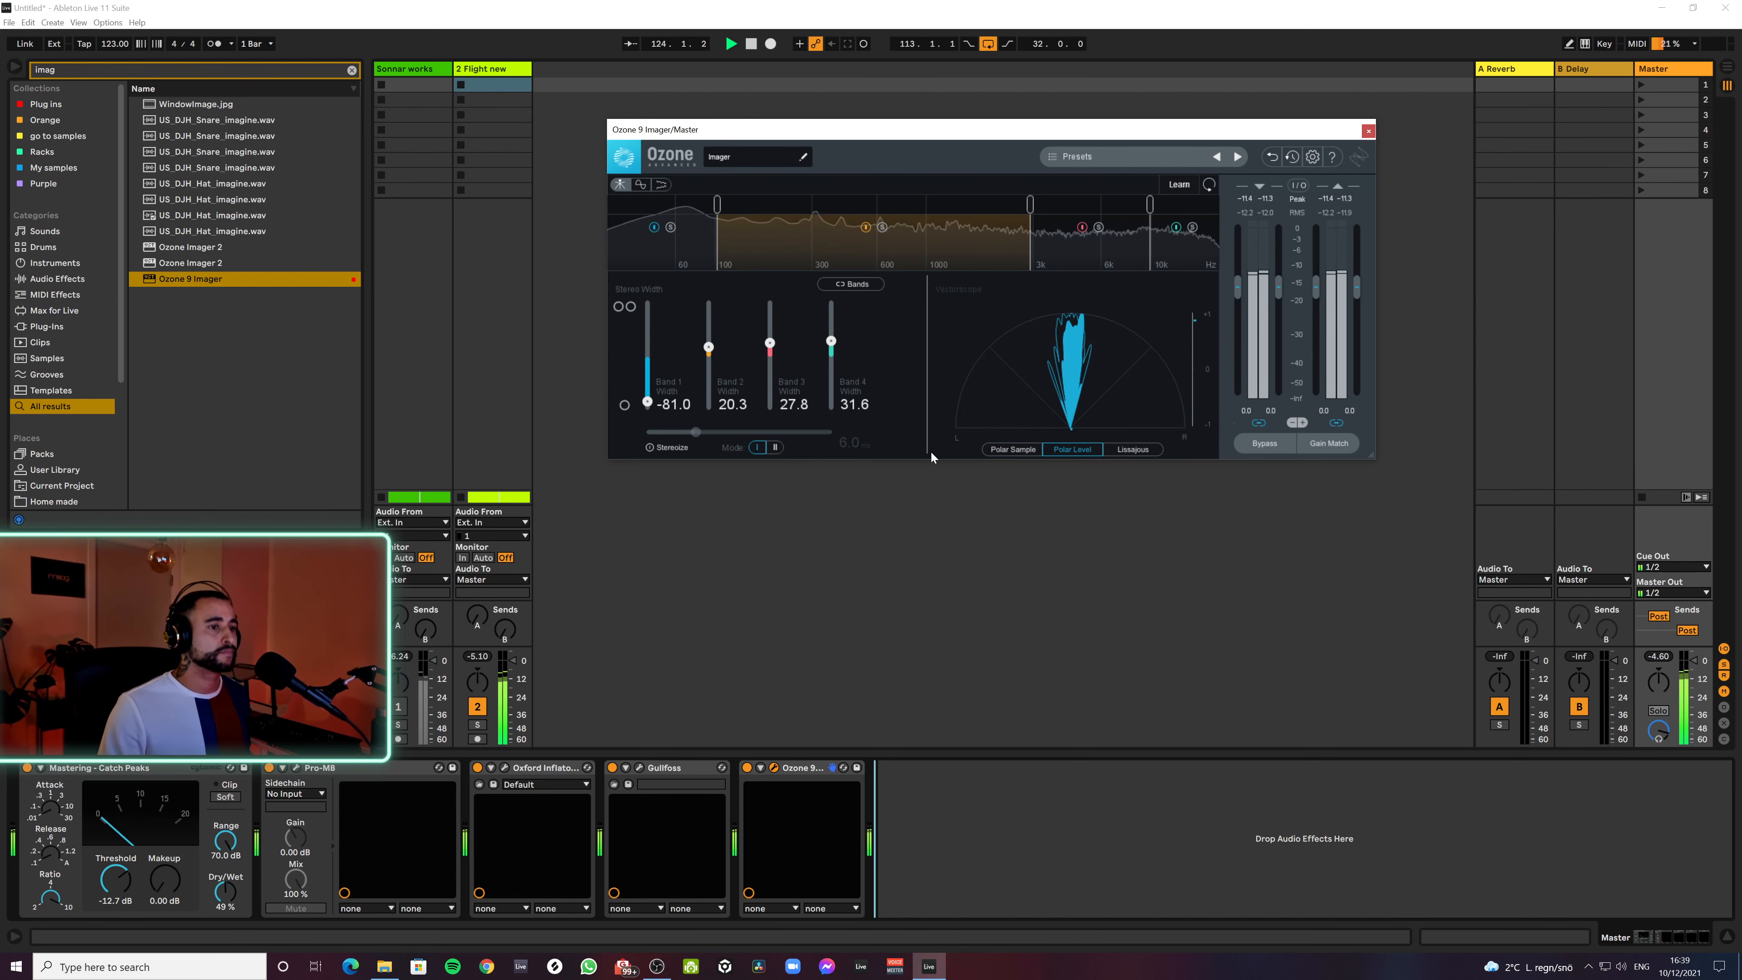
{"action": "left_click", "coordinate": [650, 446]}
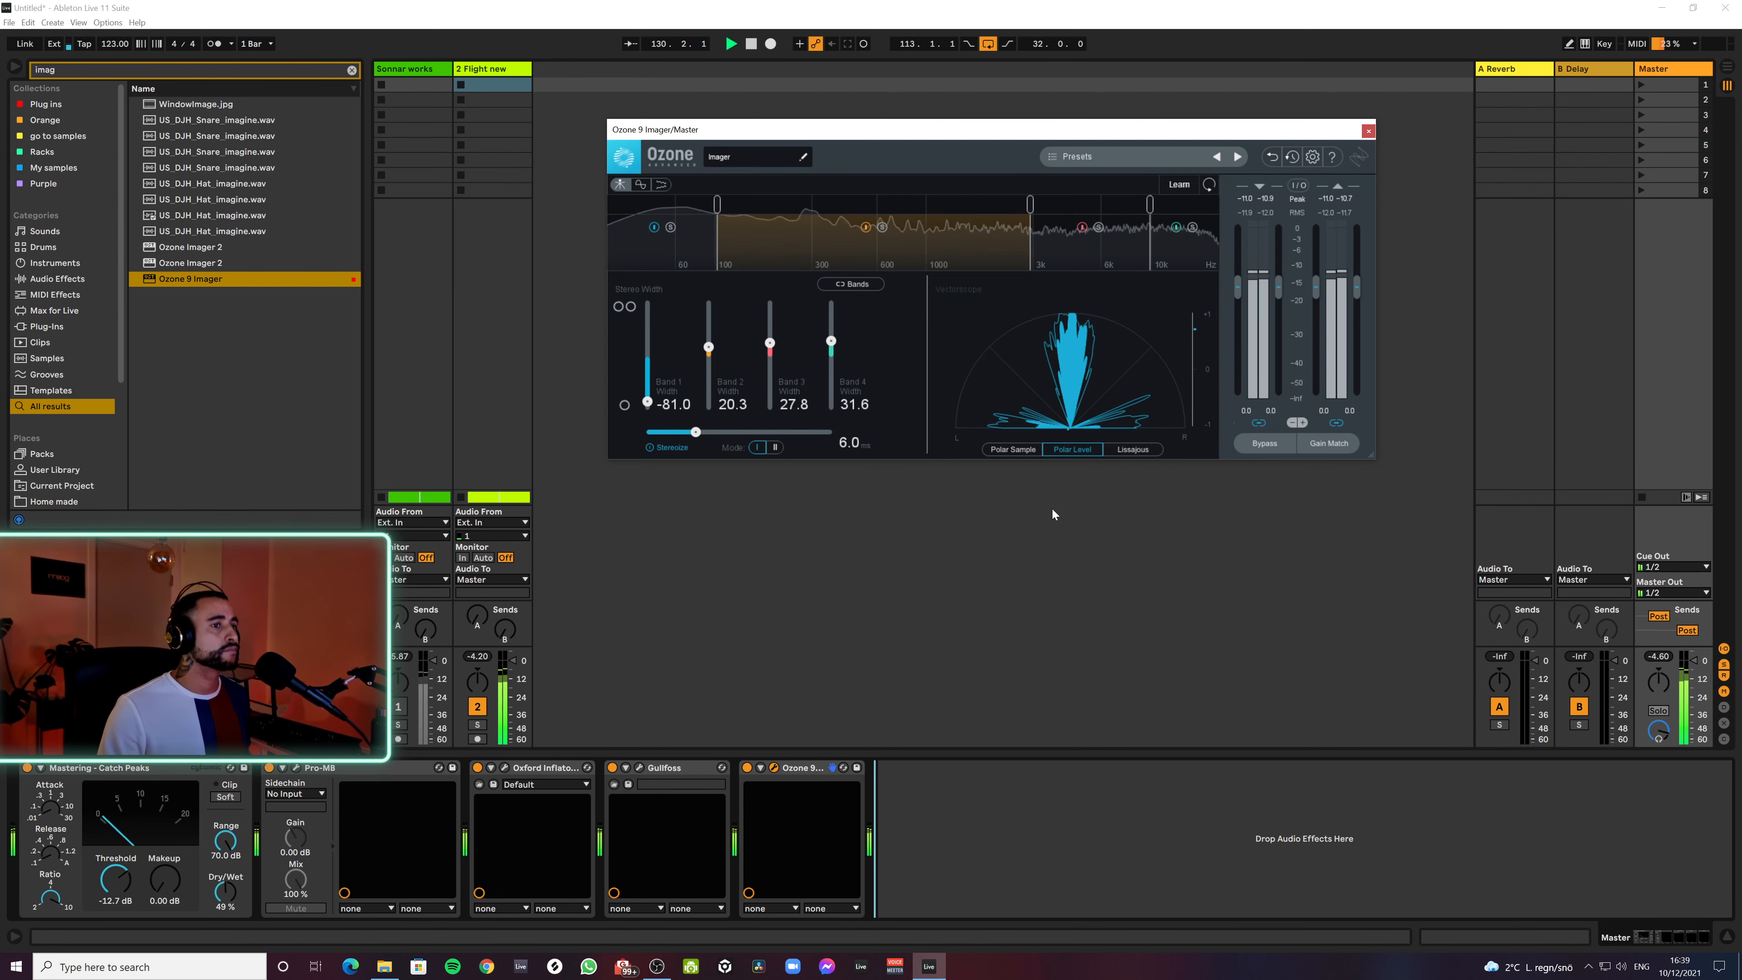
{"action": "left_click", "coordinate": [1367, 132]}
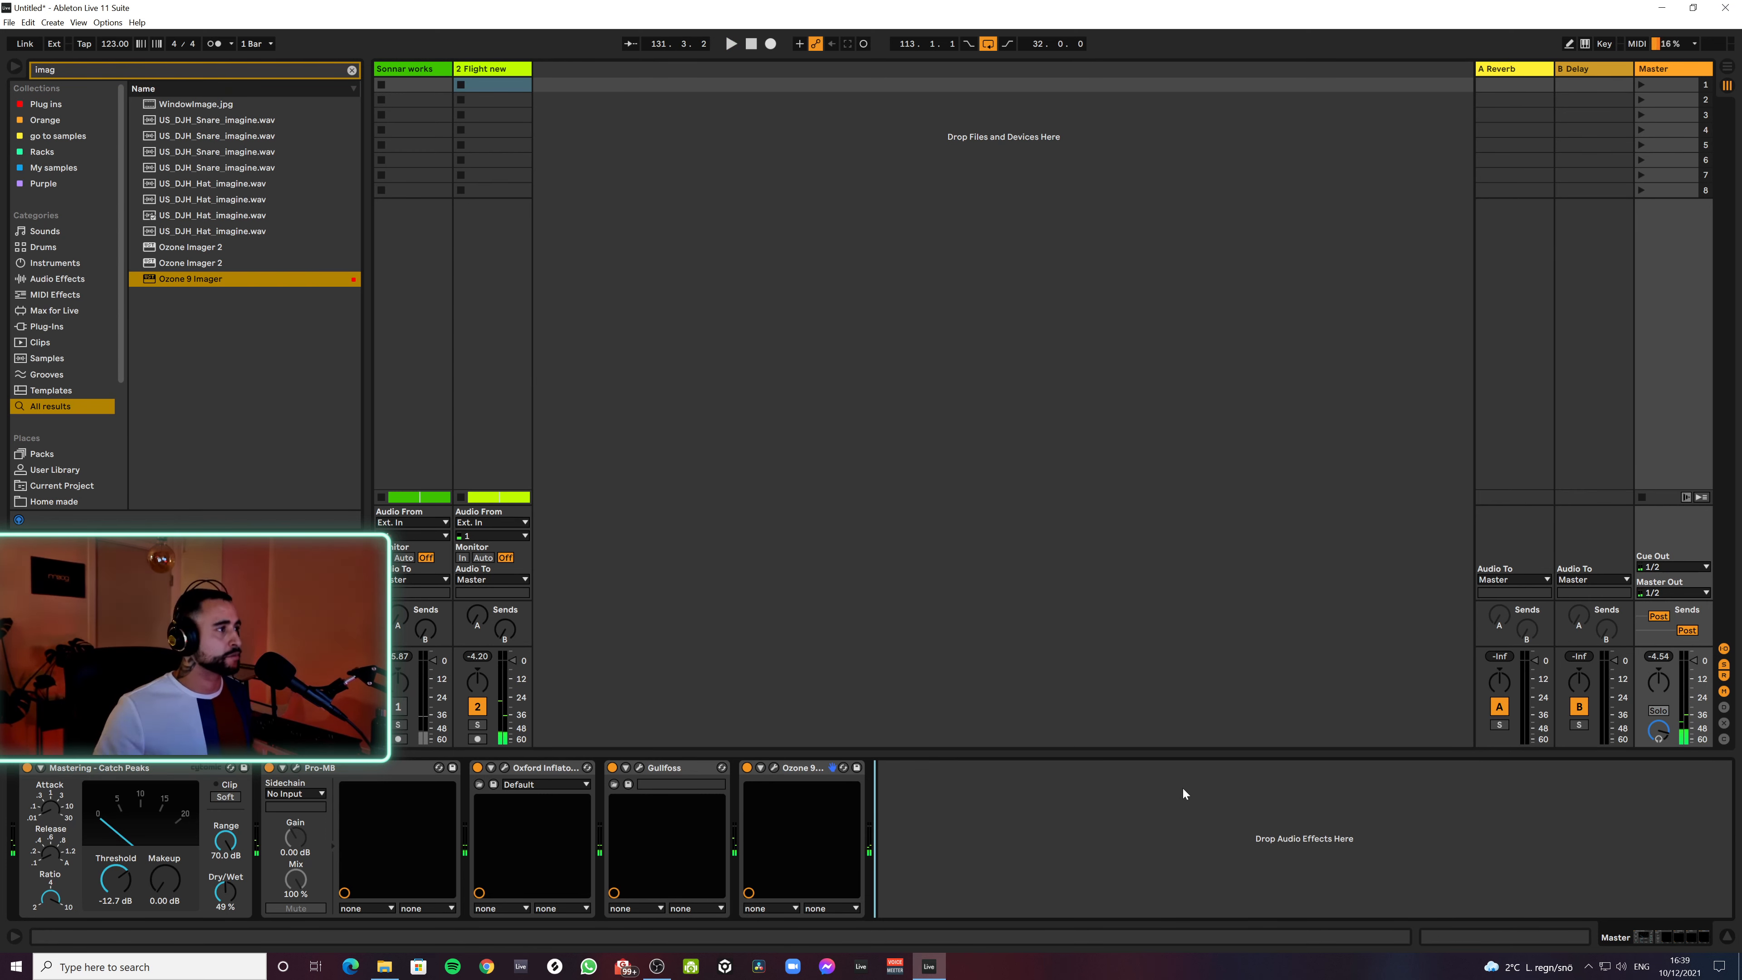
Stop playback, search the browser for "pro l" and add Pro-L 2 to the Master chain after Ozone 9 Imager
{"action": "left_click", "coordinate": [352, 70]}
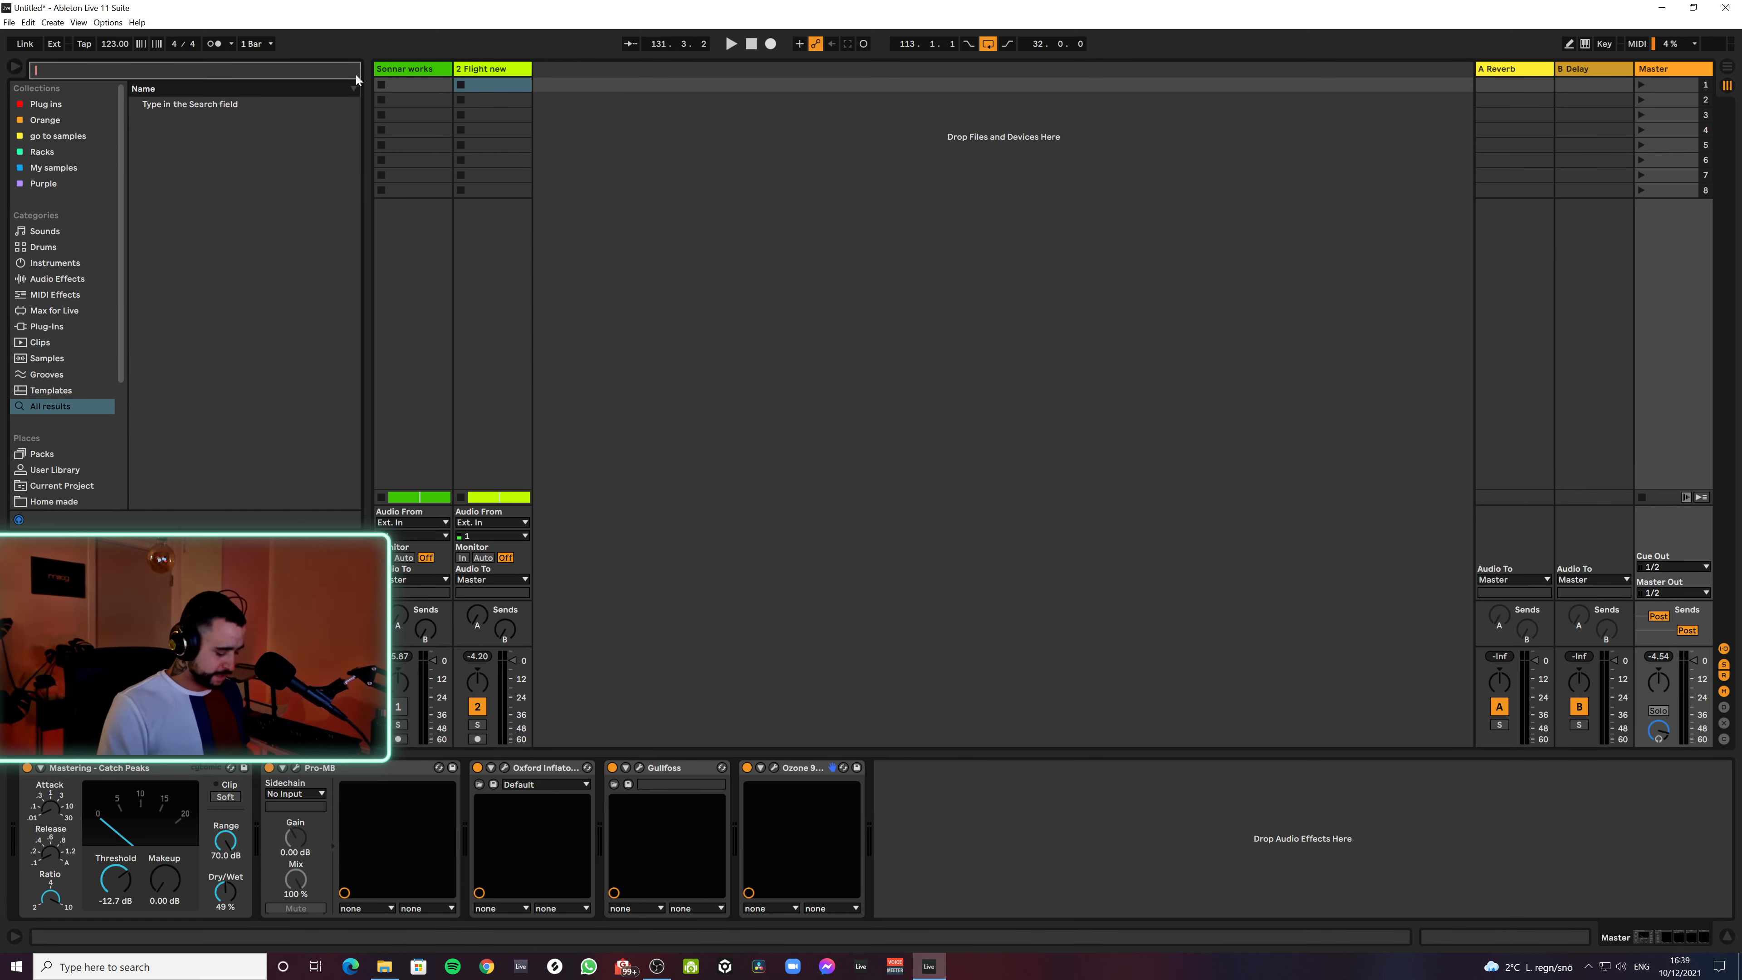
{"action": "type", "text": "pro"}
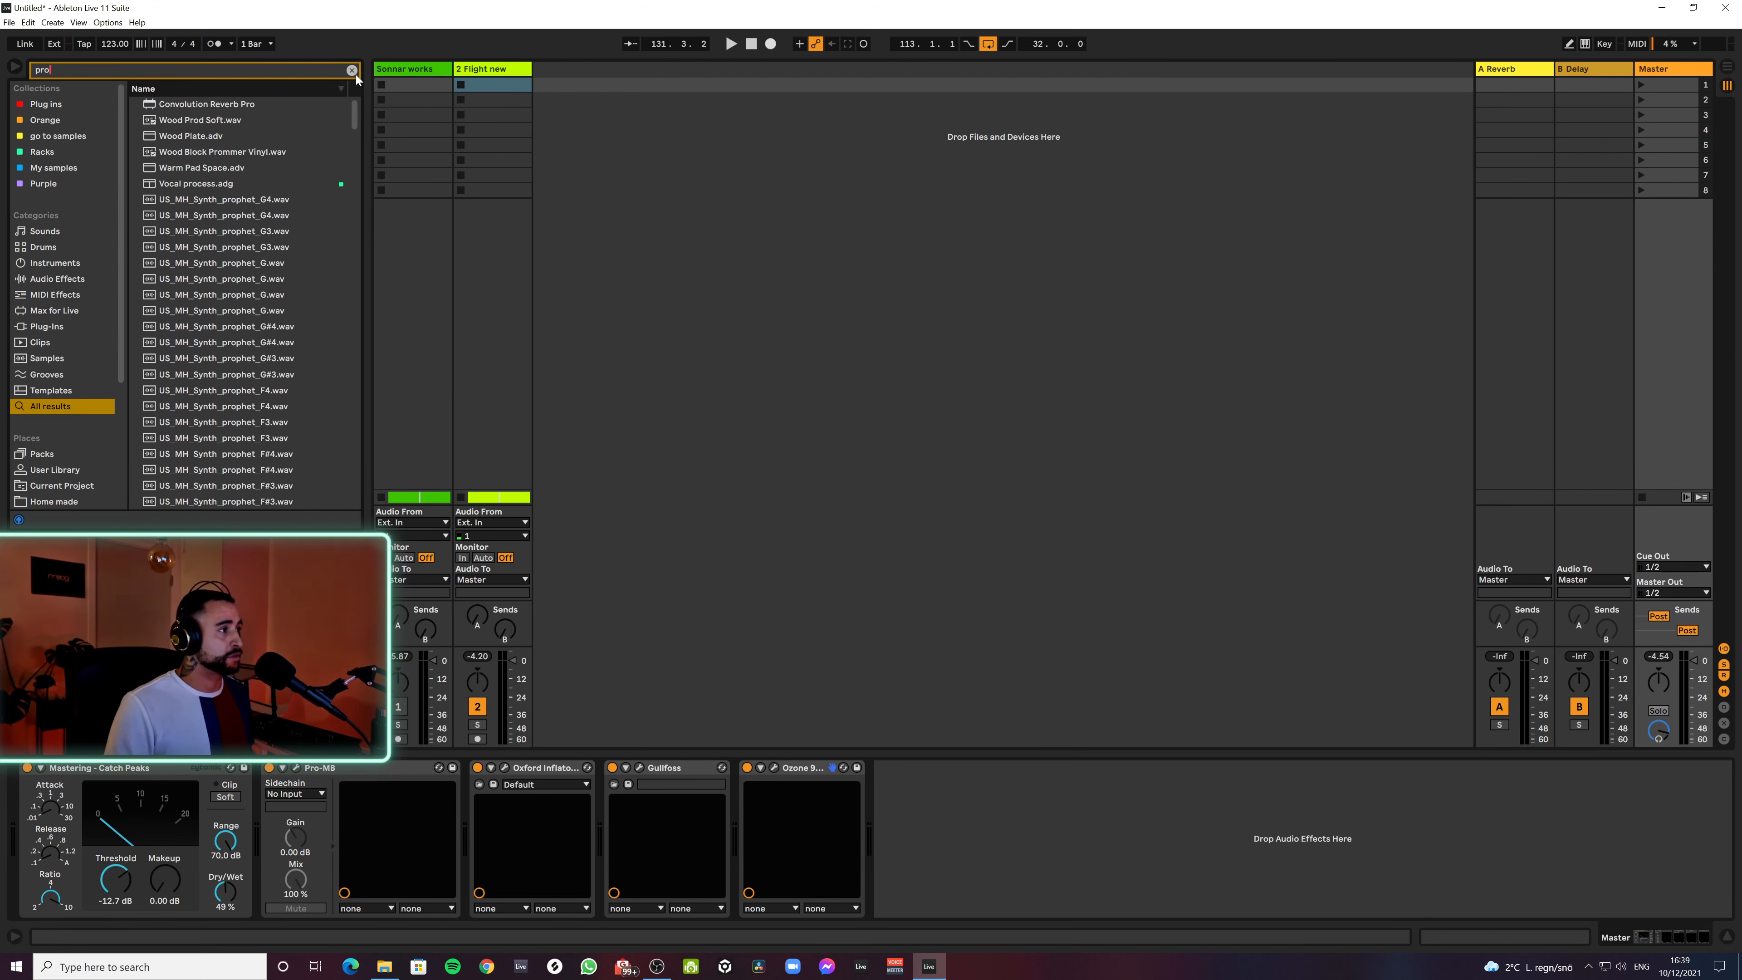
{"action": "type", "text": " l"}
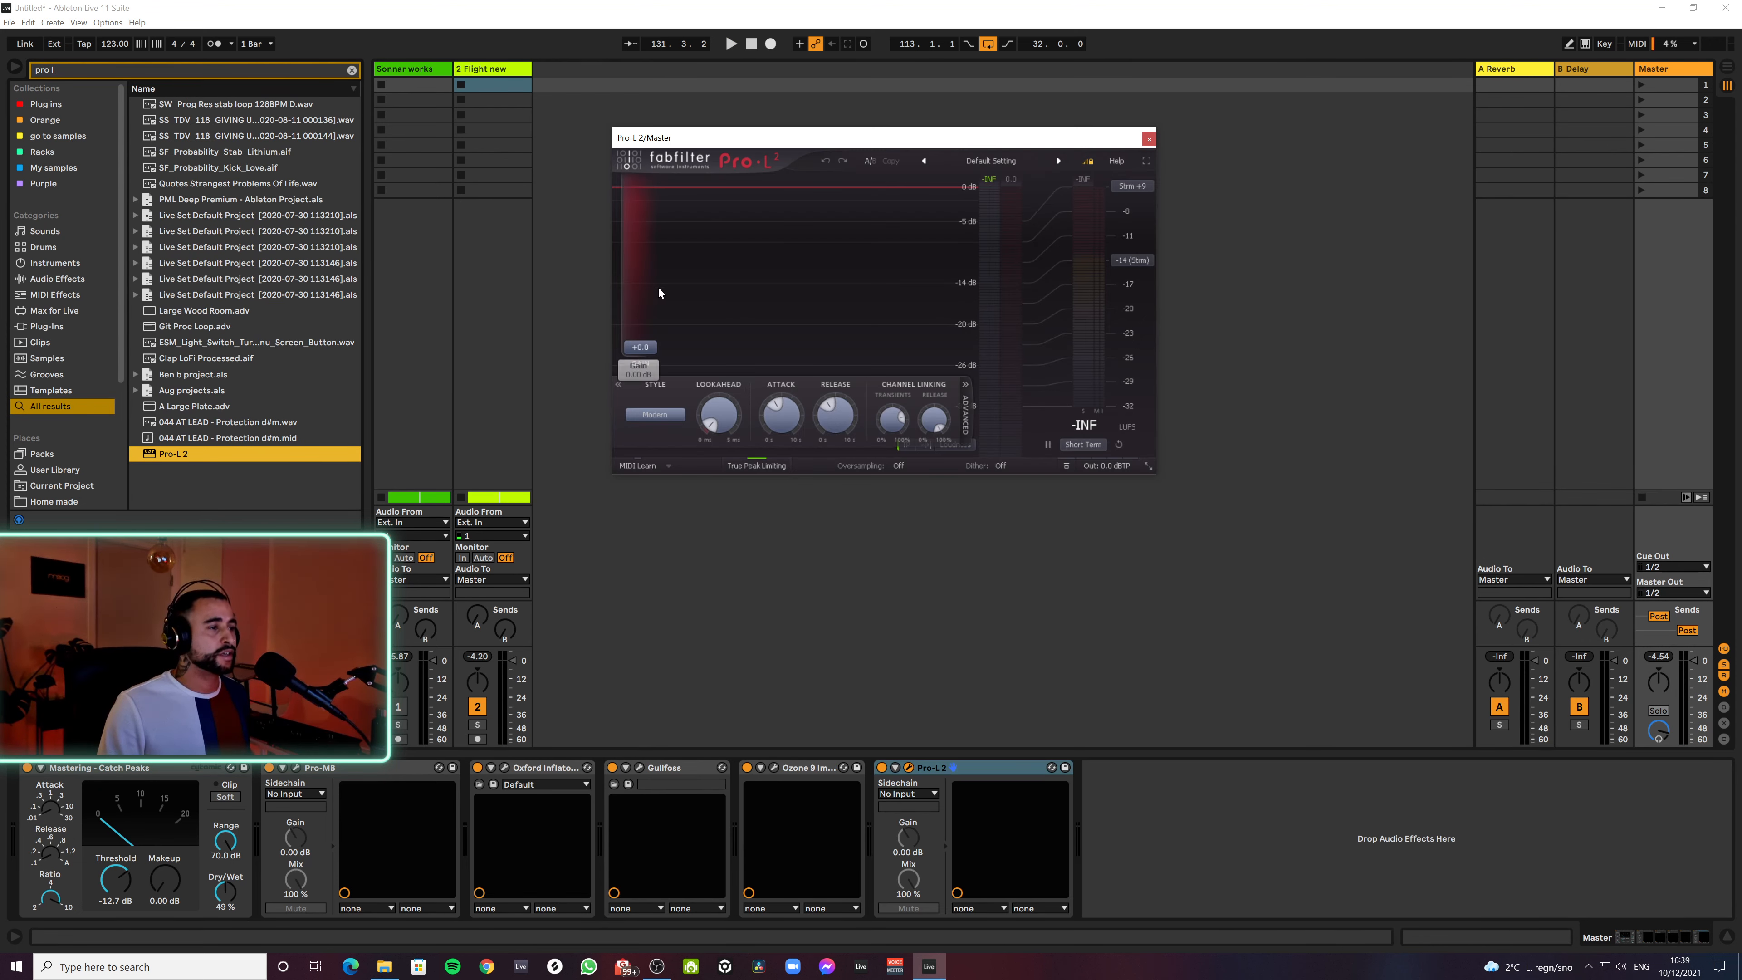
Set the Pro-L 2 limiter's style to Transparent and its output level to -1.0 dBTP
{"action": "left_click", "coordinate": [657, 412]}
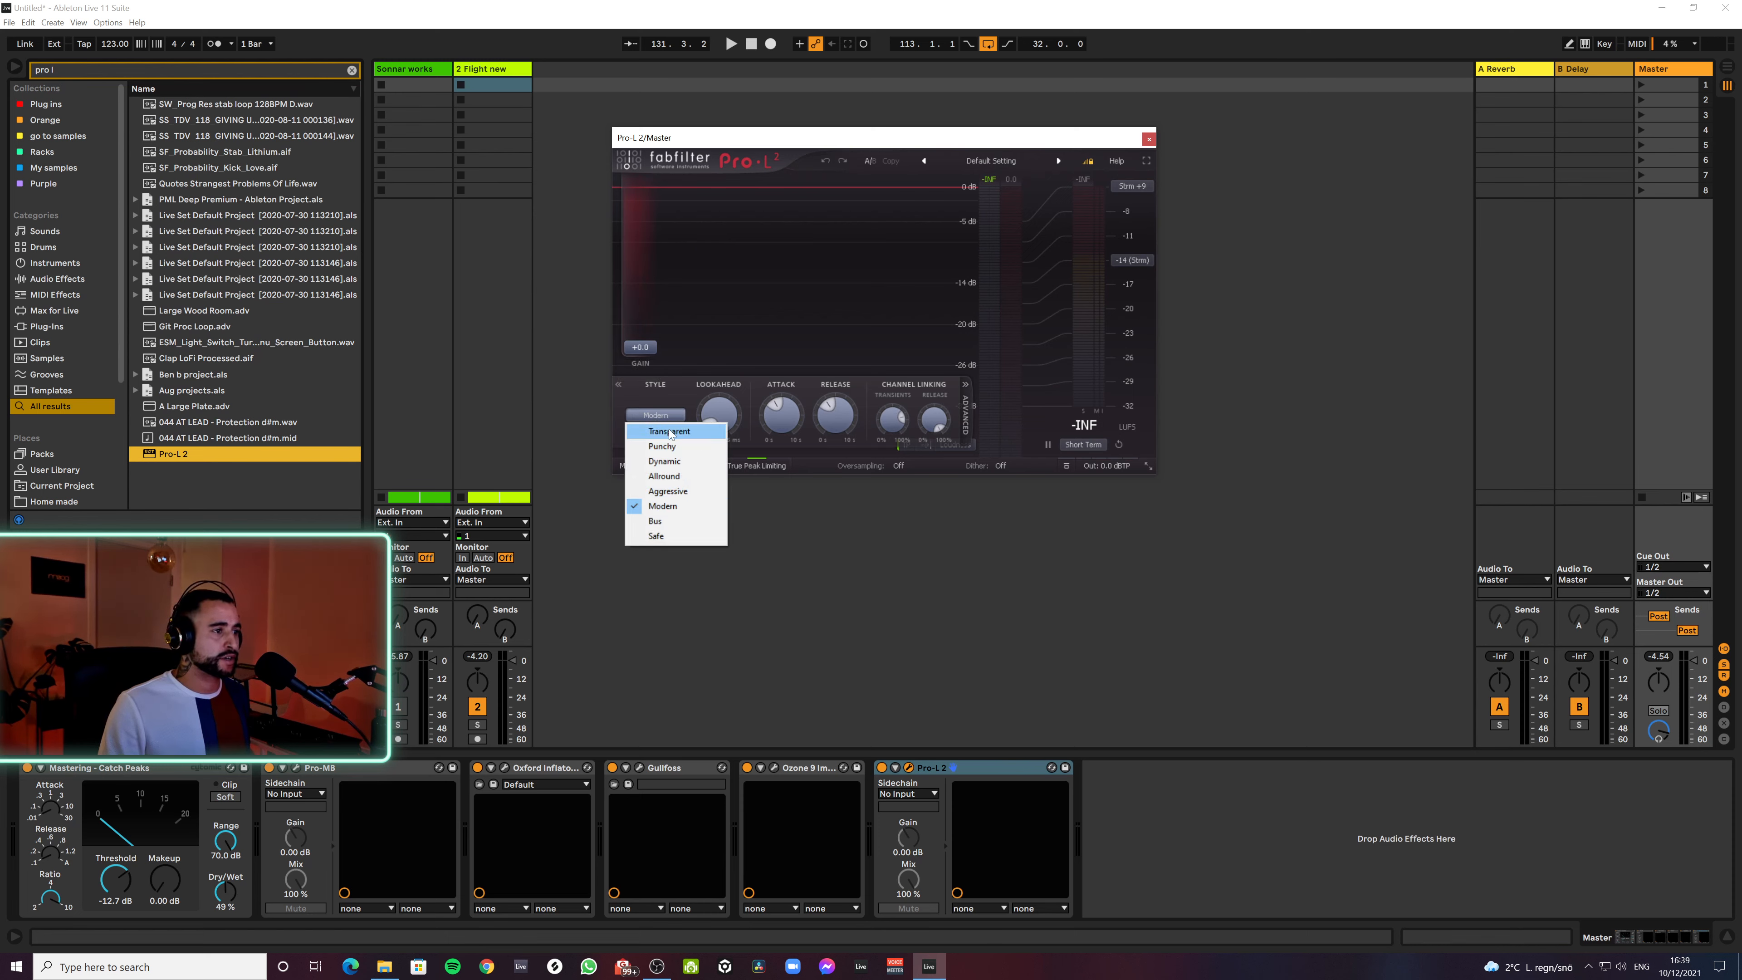
{"action": "left_click", "coordinate": [658, 419]}
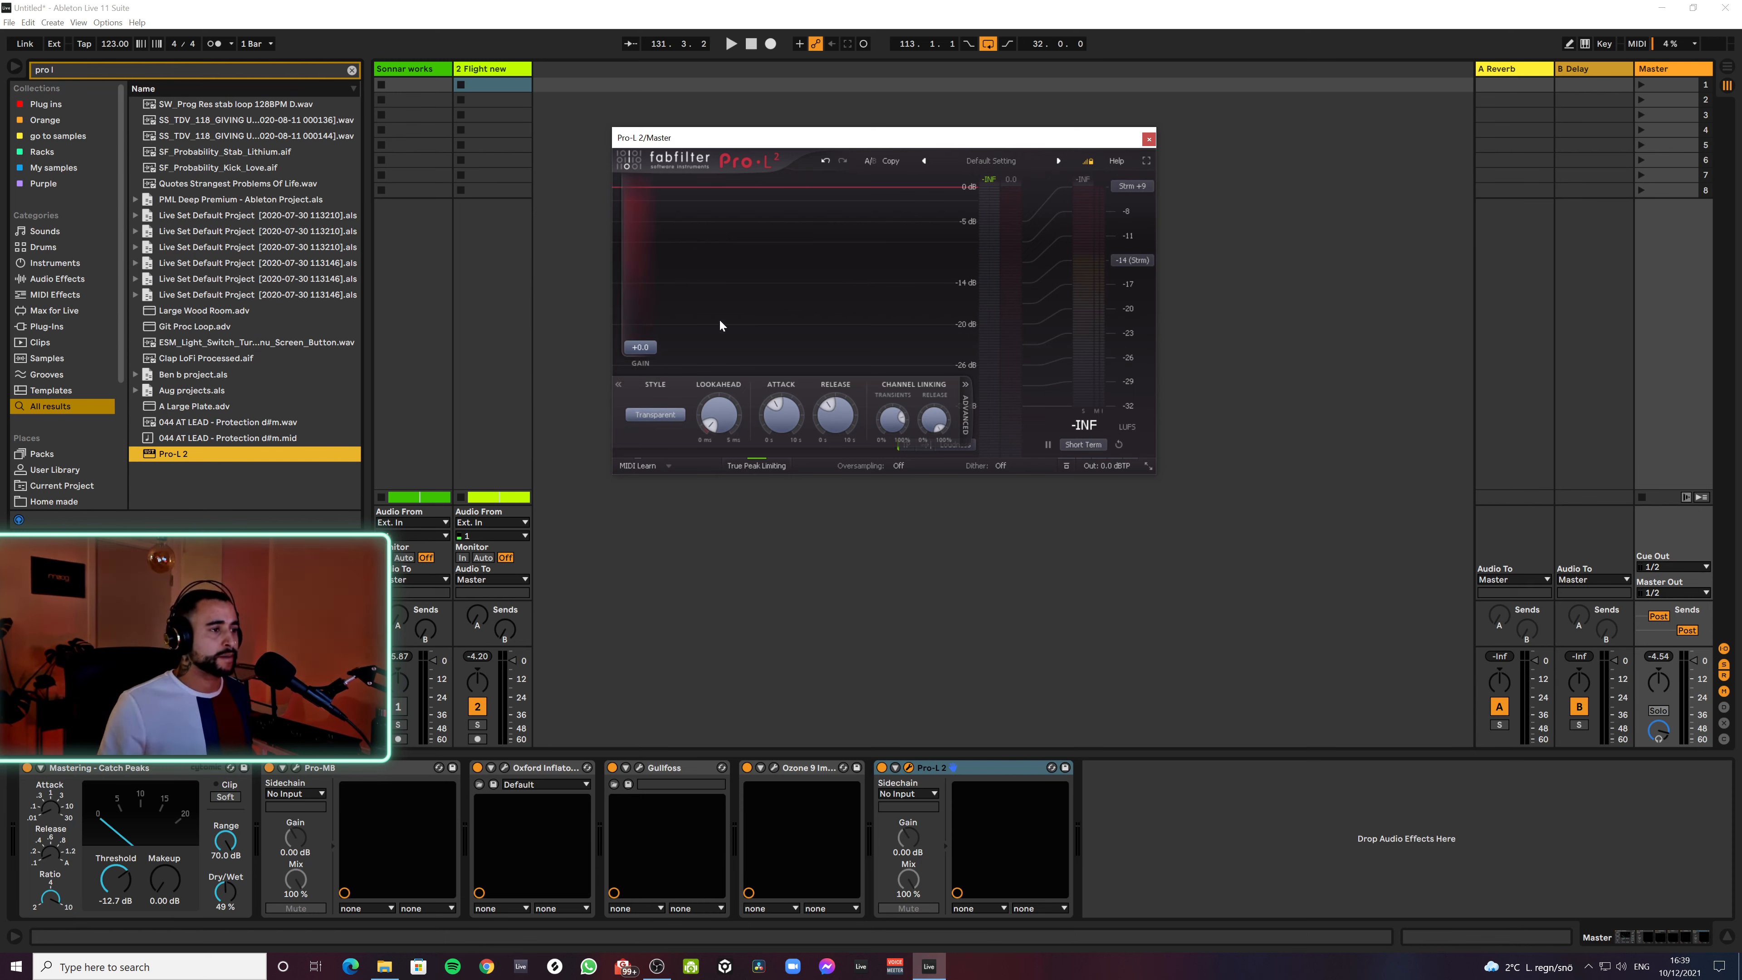
{"action": "mouse_move", "coordinate": [1113, 468]}
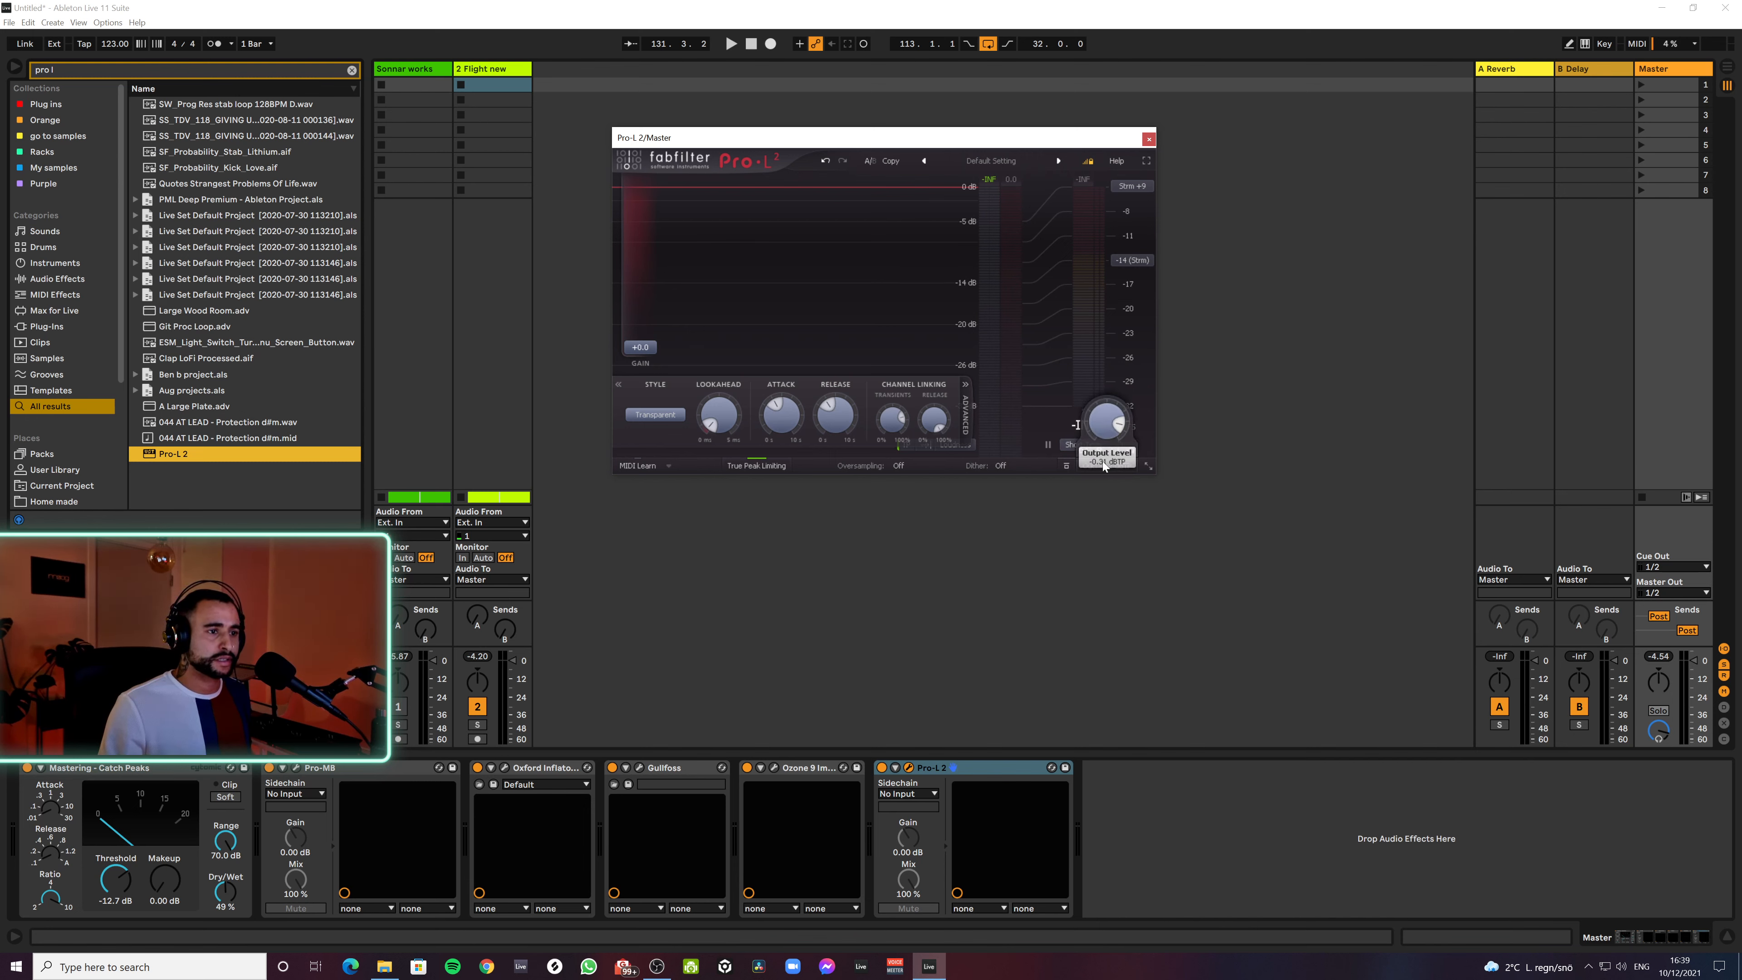
{"action": "left_click_drag", "start_coordinate": [1098, 488], "coordinate": [1104, 507]}
Raise Pro-L 2's gain to +6.6 dB while auditioning the loop, set oversampling to 8x, and close its window
{"action": "key", "text": "space"}
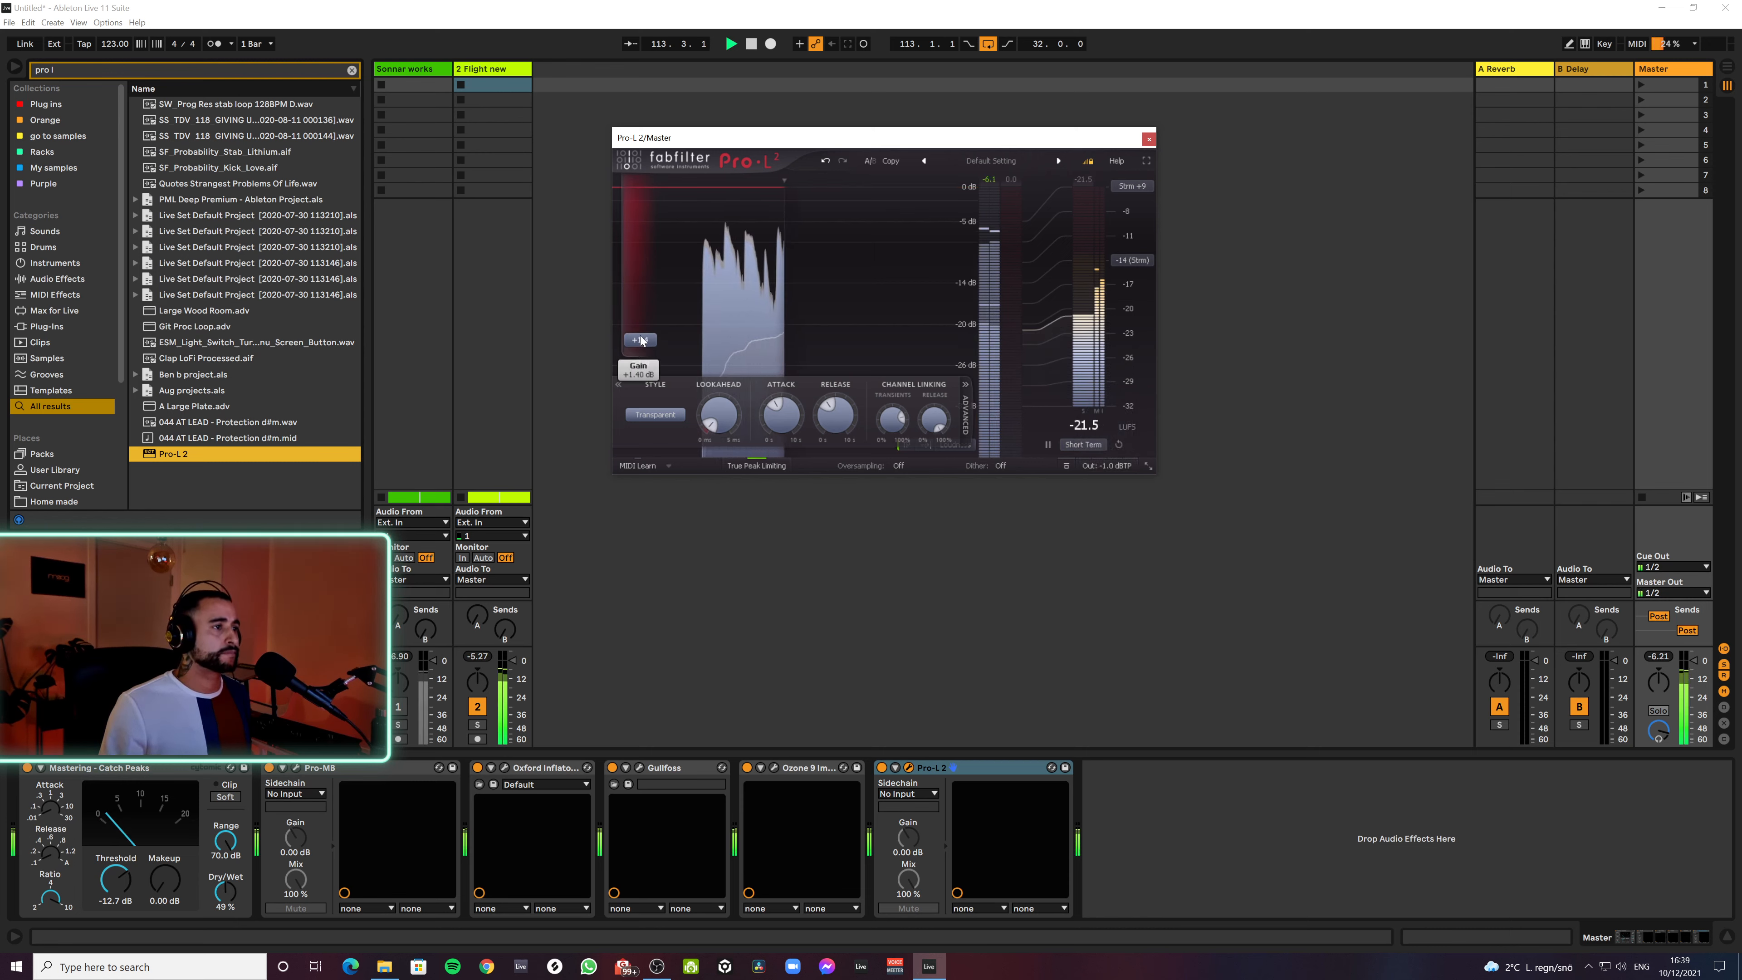
{"action": "left_click_drag", "start_coordinate": [640, 346], "coordinate": [644, 321]}
{"action": "key", "text": "space"}
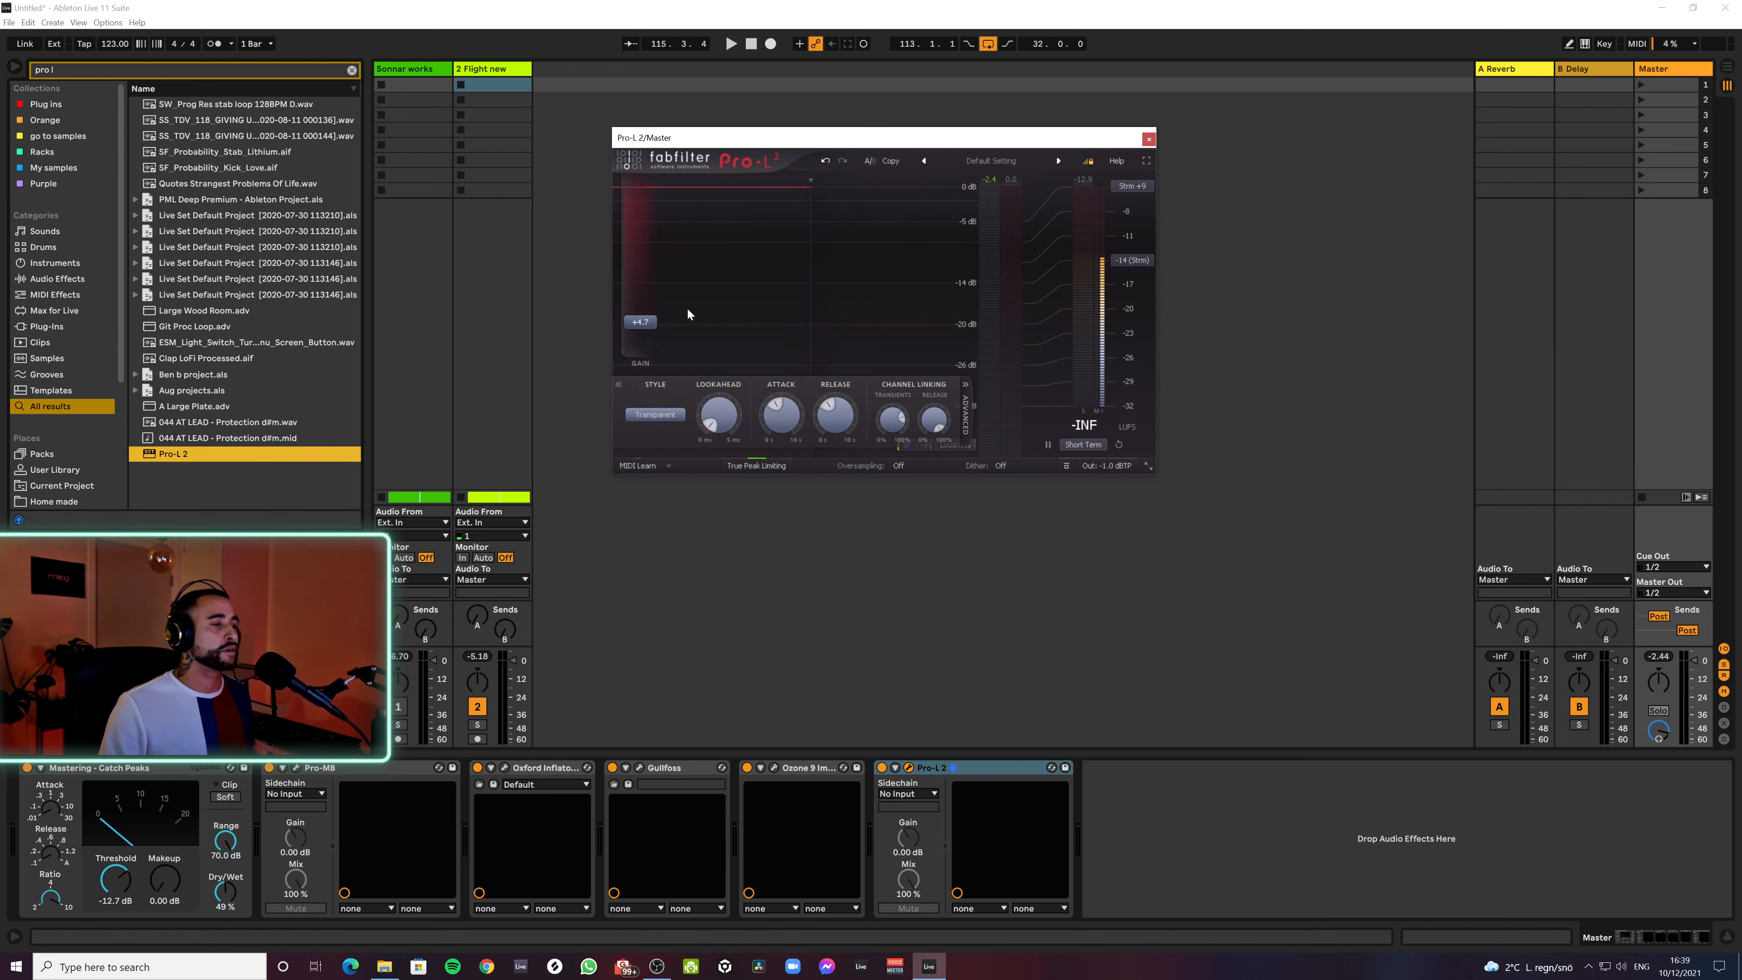
{"action": "key", "text": "space"}
{"action": "left_click_drag", "start_coordinate": [642, 322], "coordinate": [649, 319]}
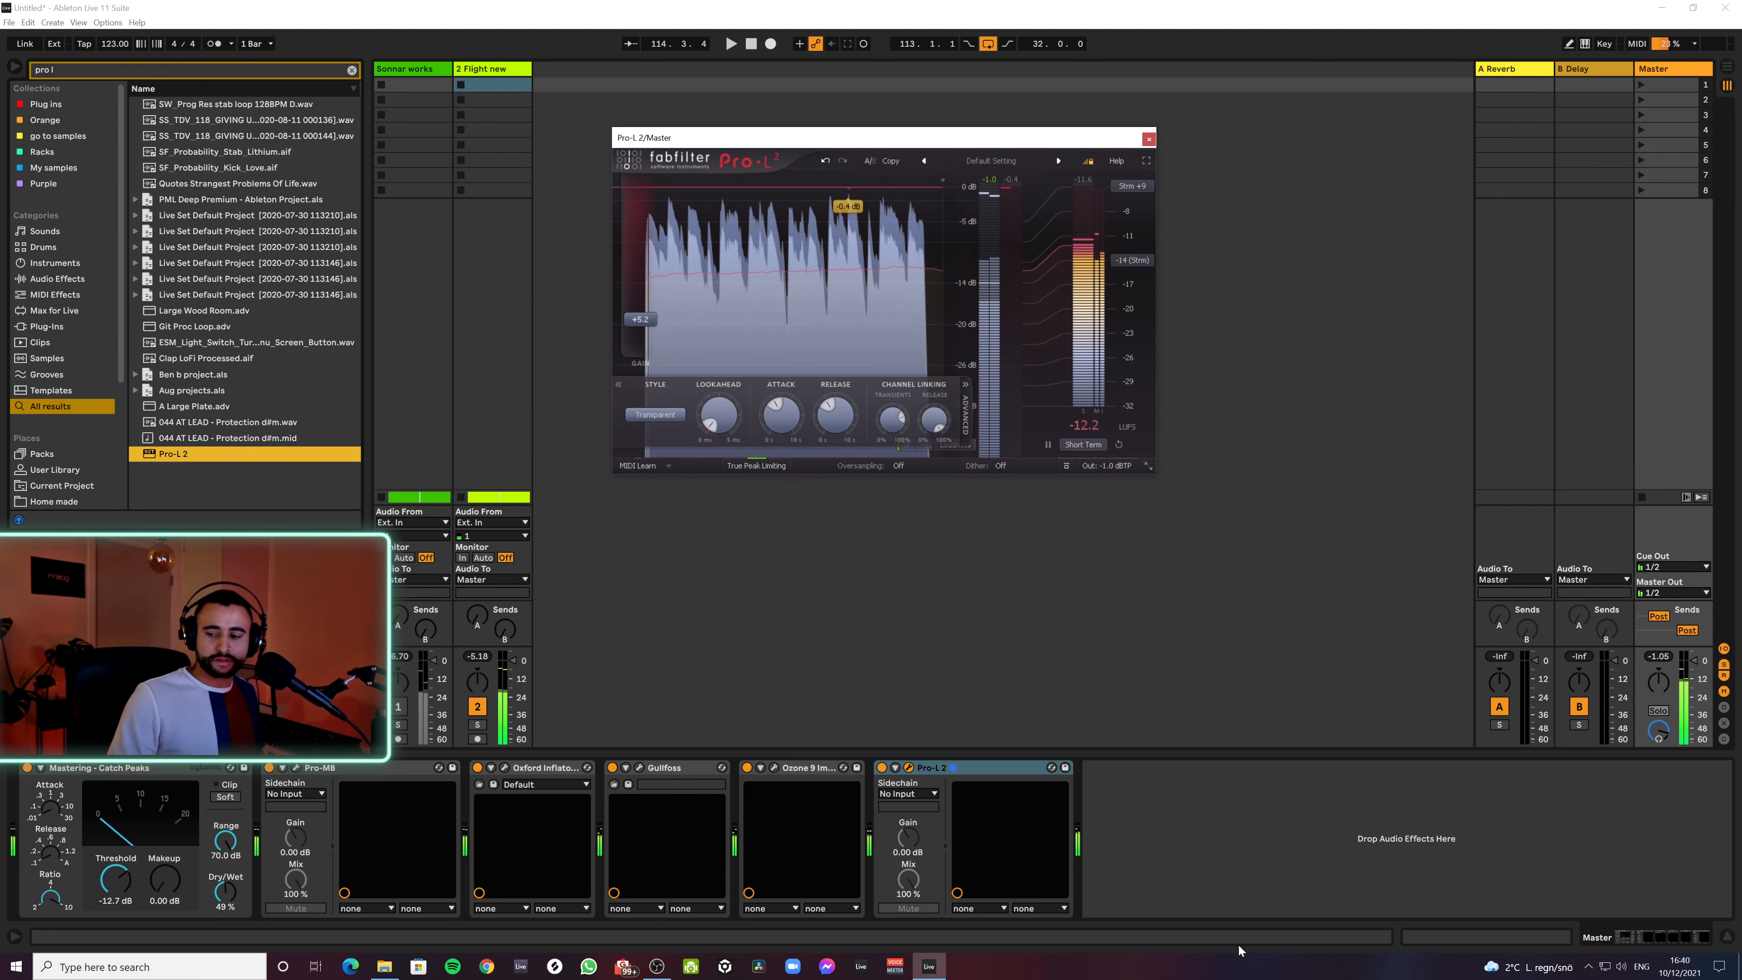
{"action": "key", "text": "space"}
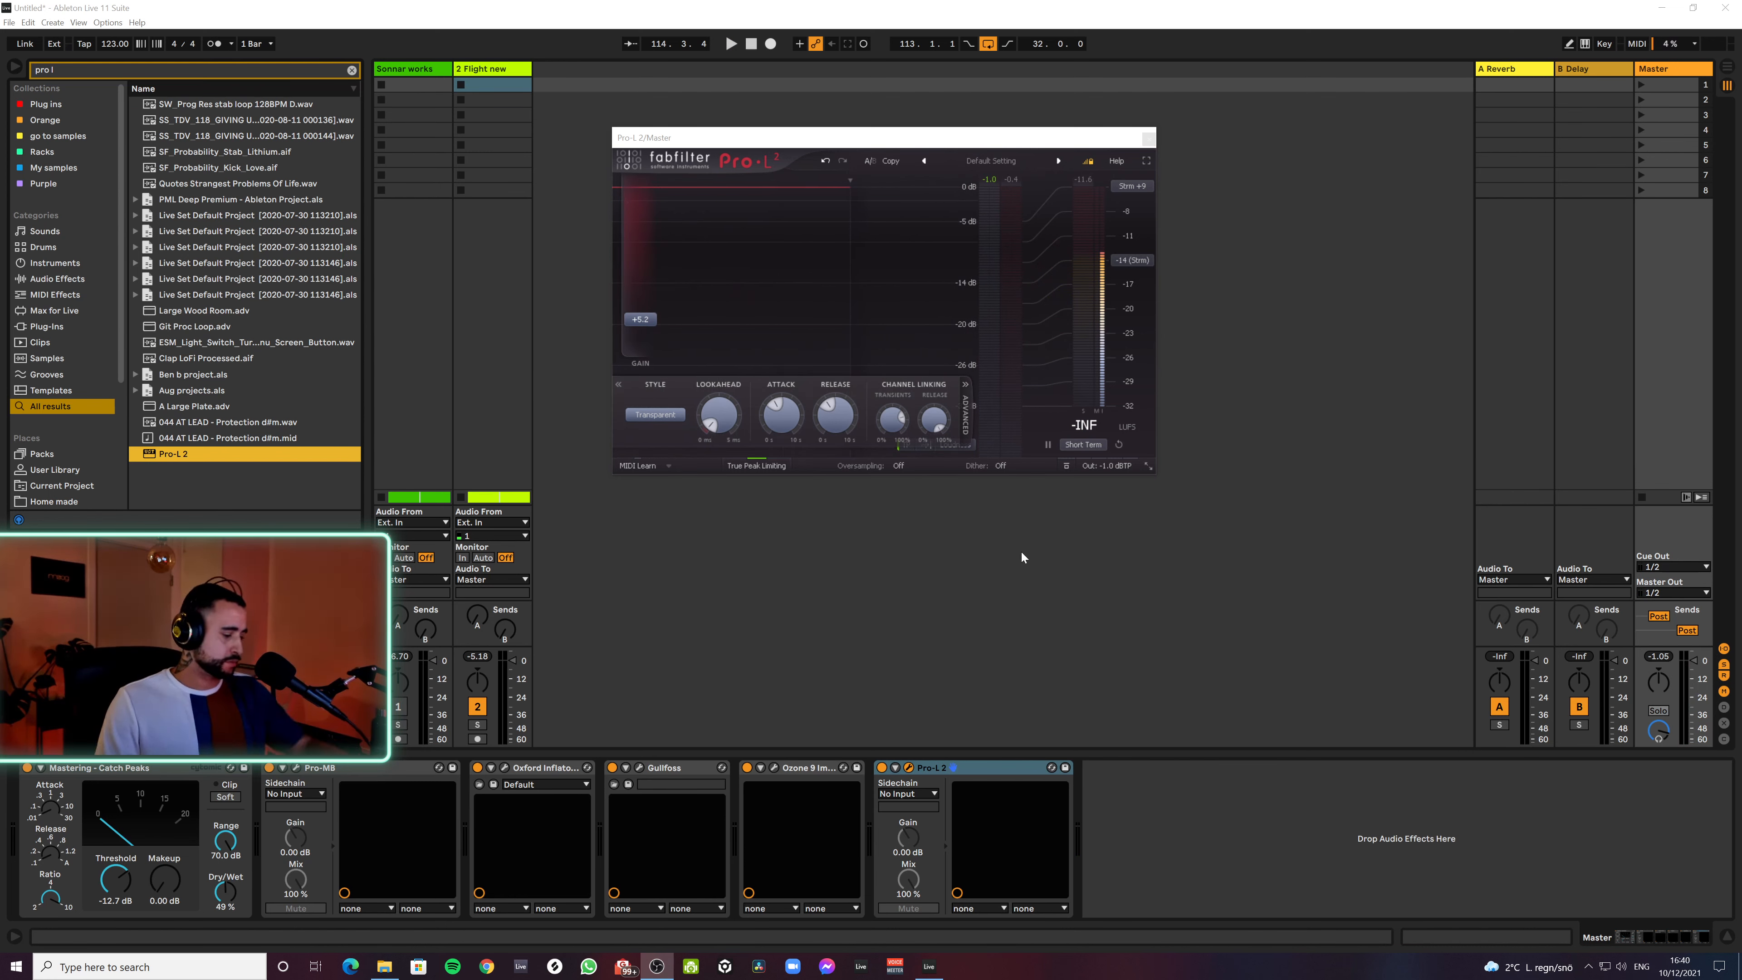
{"action": "left_click", "coordinate": [1163, 874]}
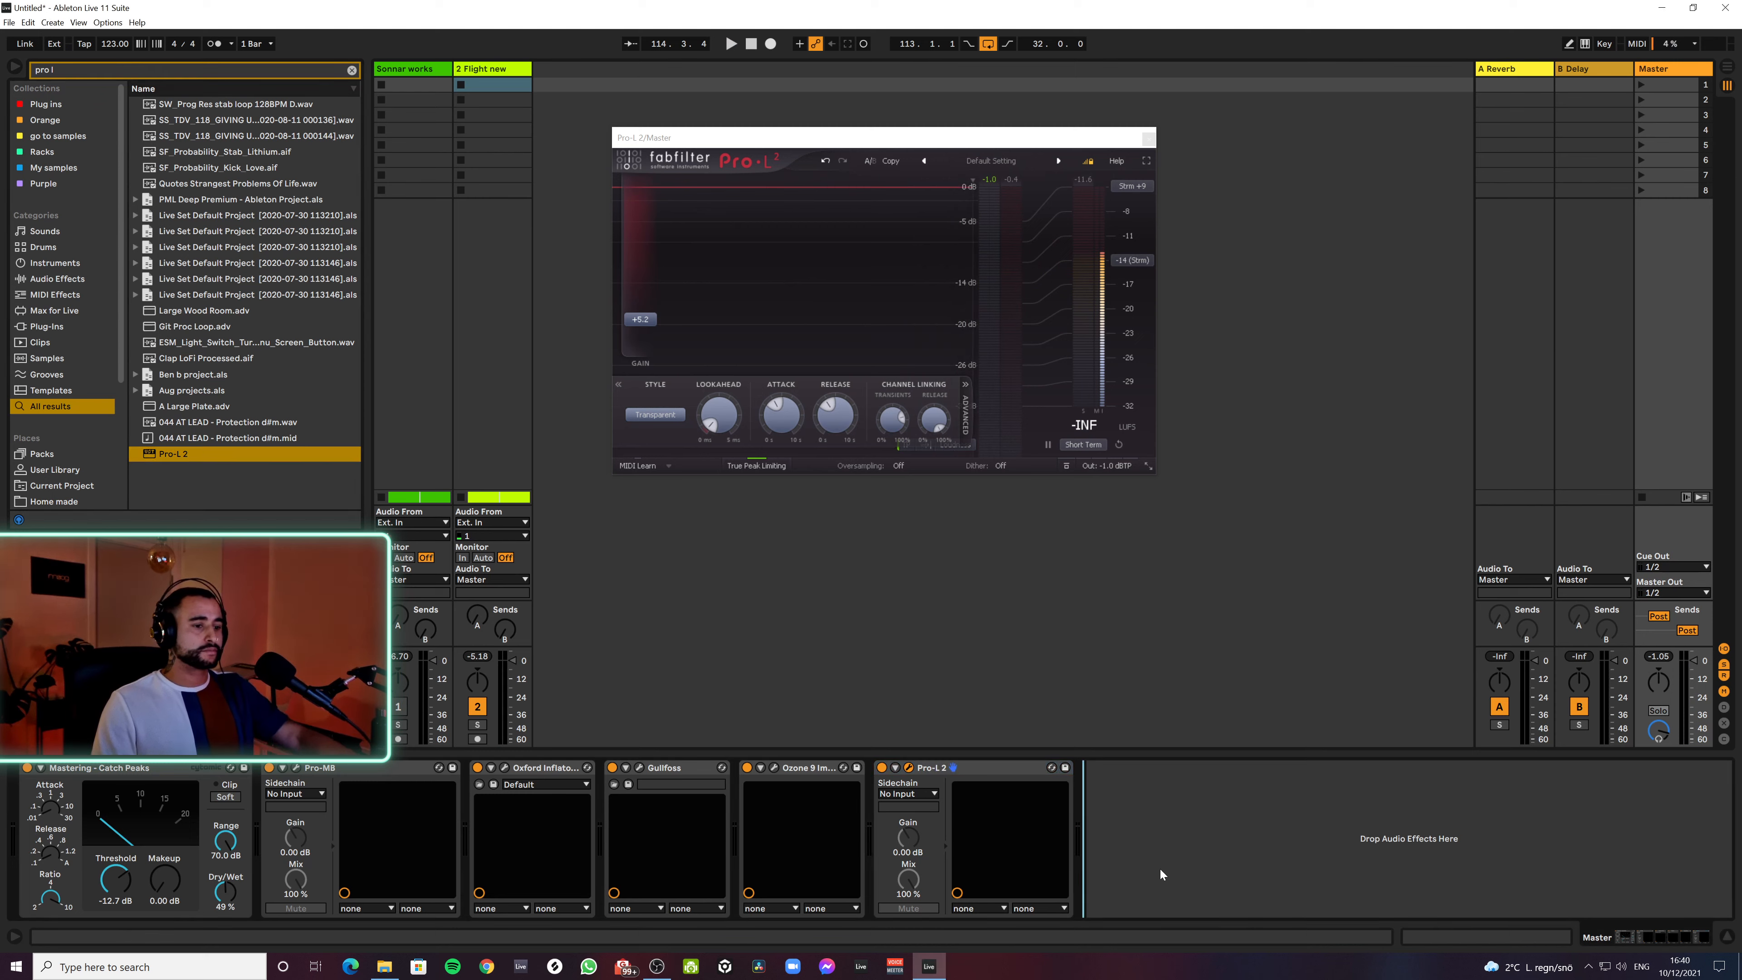
{"action": "key", "text": "space"}
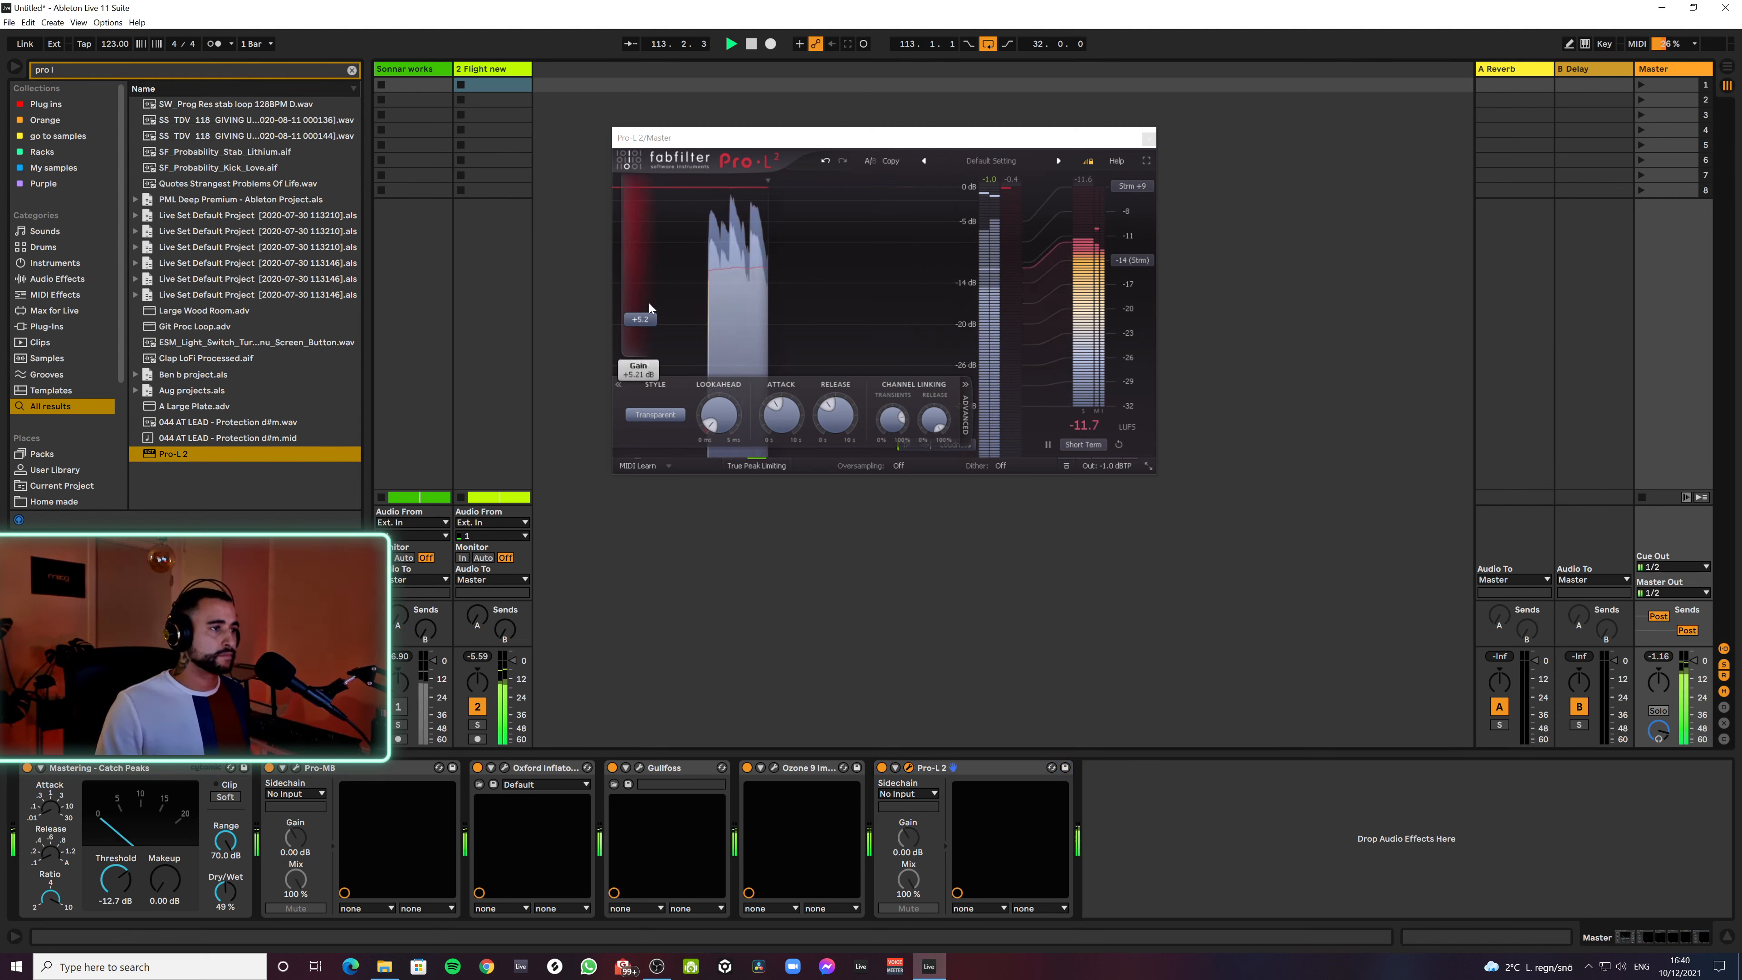
{"action": "left_click_drag", "start_coordinate": [648, 316], "coordinate": [648, 313]}
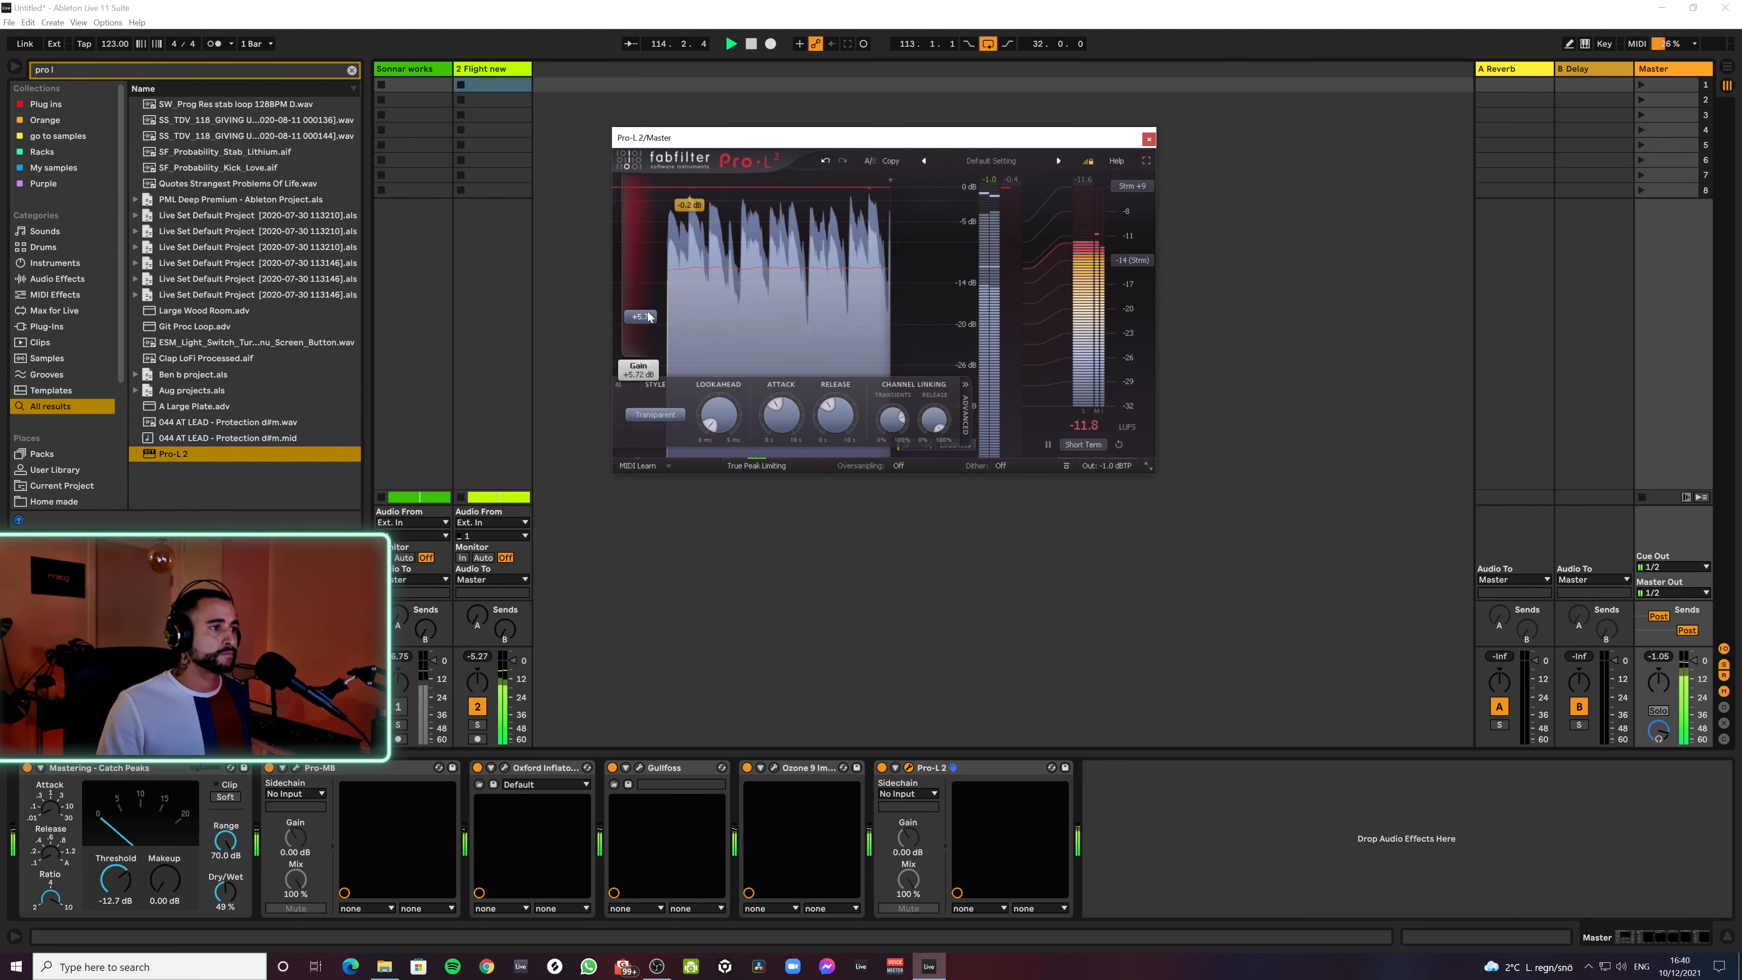
{"action": "left_click", "coordinate": [897, 465]}
{"action": "left_click", "coordinate": [933, 526]}
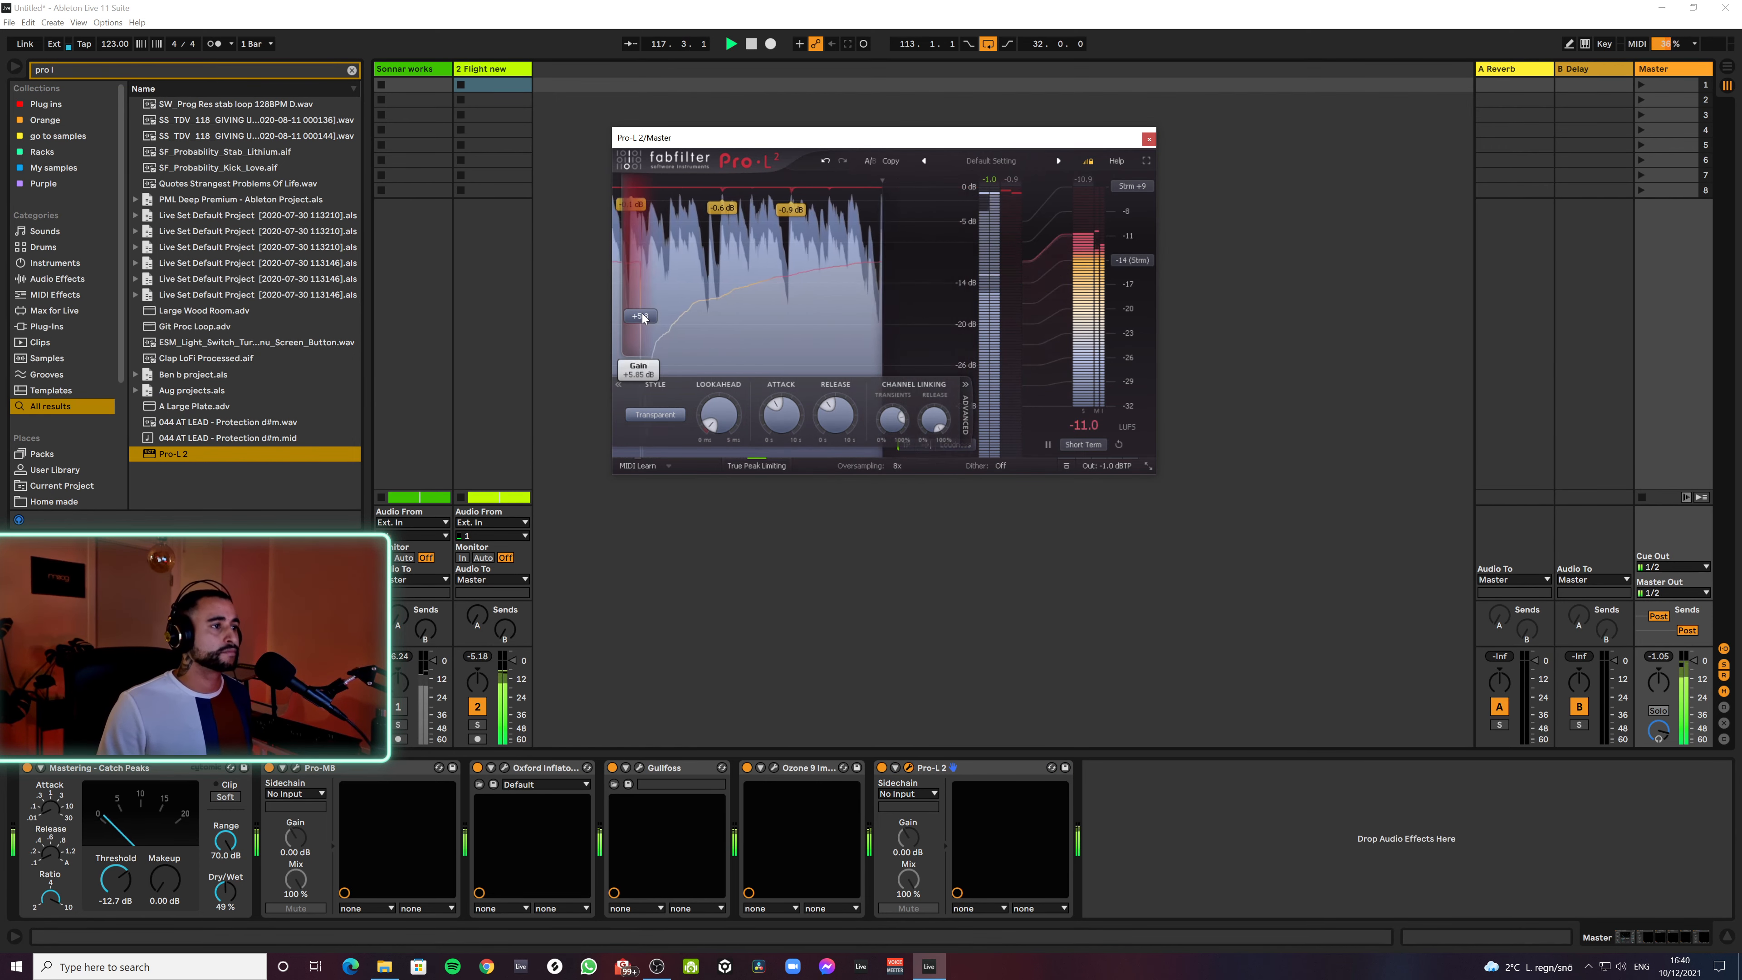
{"action": "left_click_drag", "start_coordinate": [645, 317], "coordinate": [645, 314]}
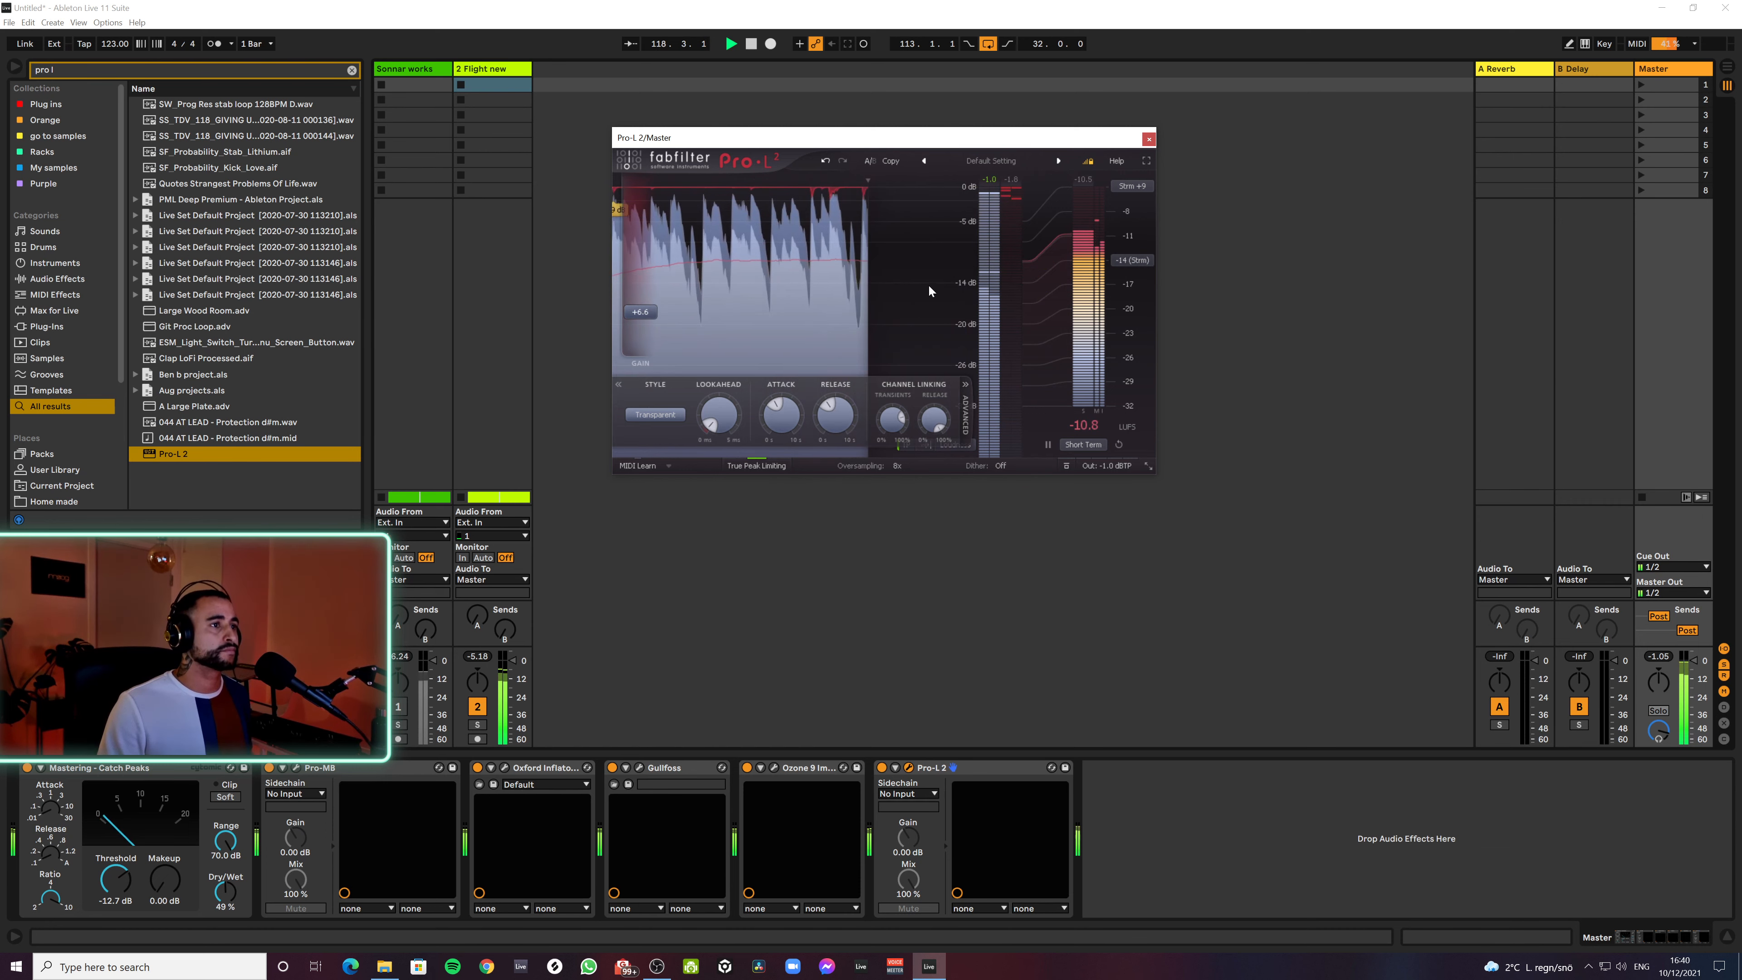
{"action": "left_click", "coordinate": [1147, 141]}
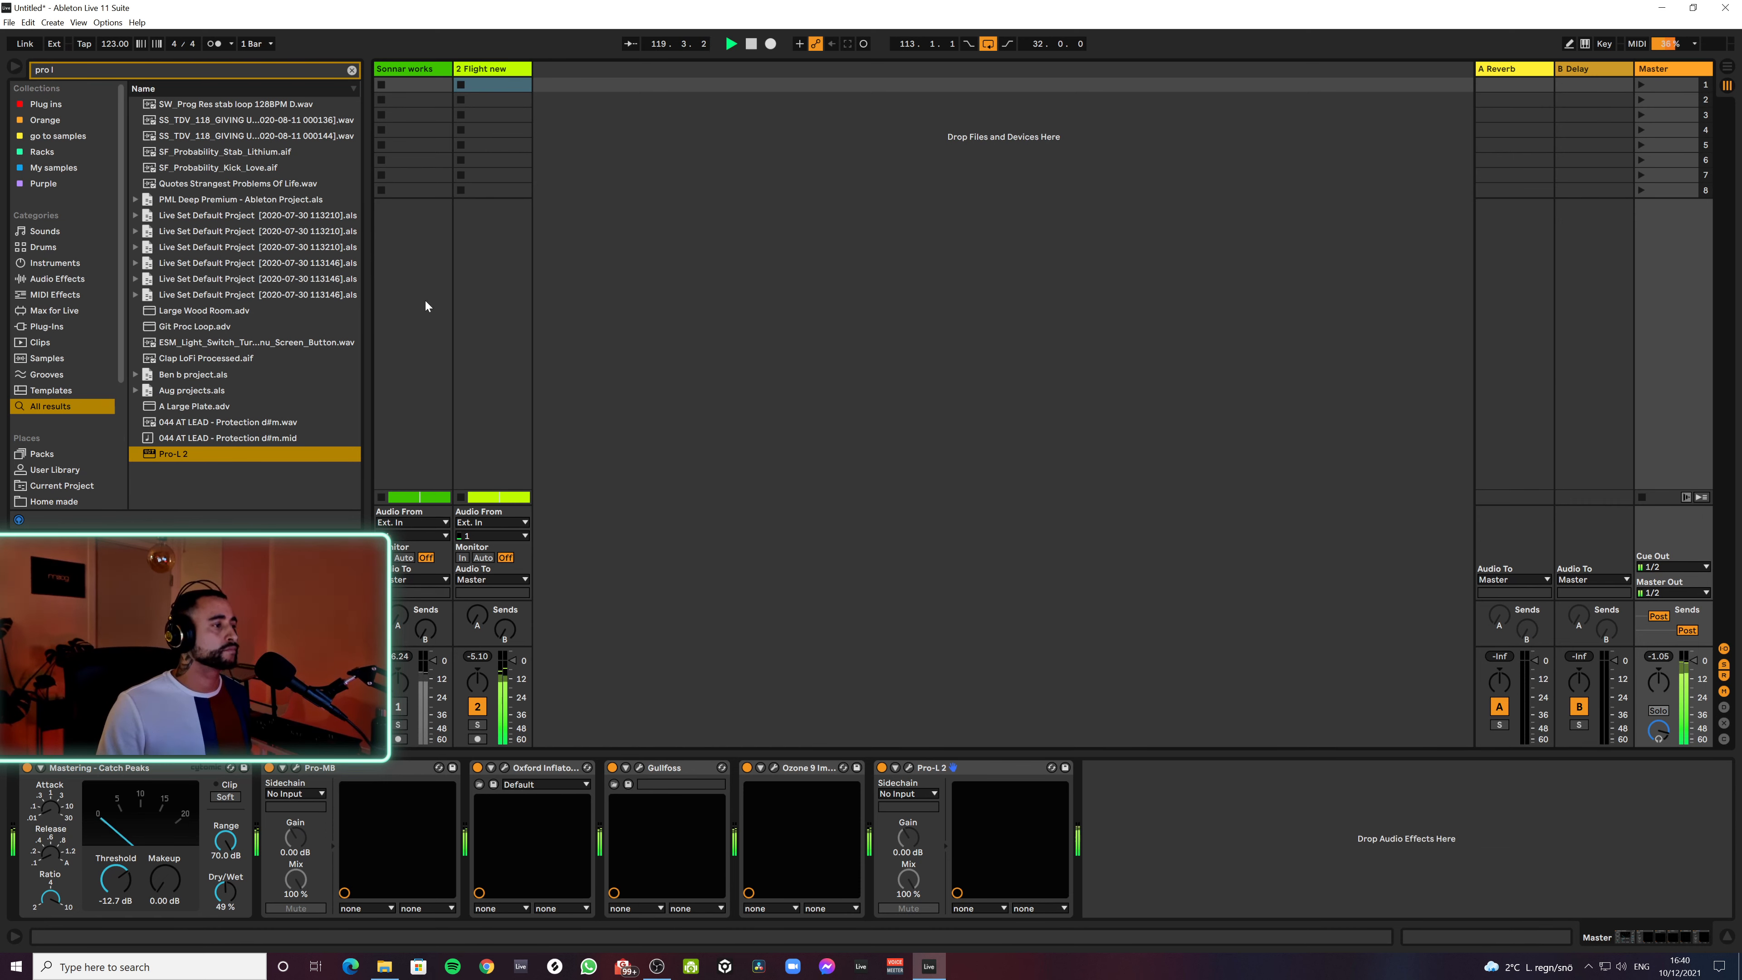
Add a second Pro-L 2 to the Master chain with output level -1.0 dBTP and gain +1.5 dB, and close its window
{"action": "double_click", "coordinate": [178, 456]}
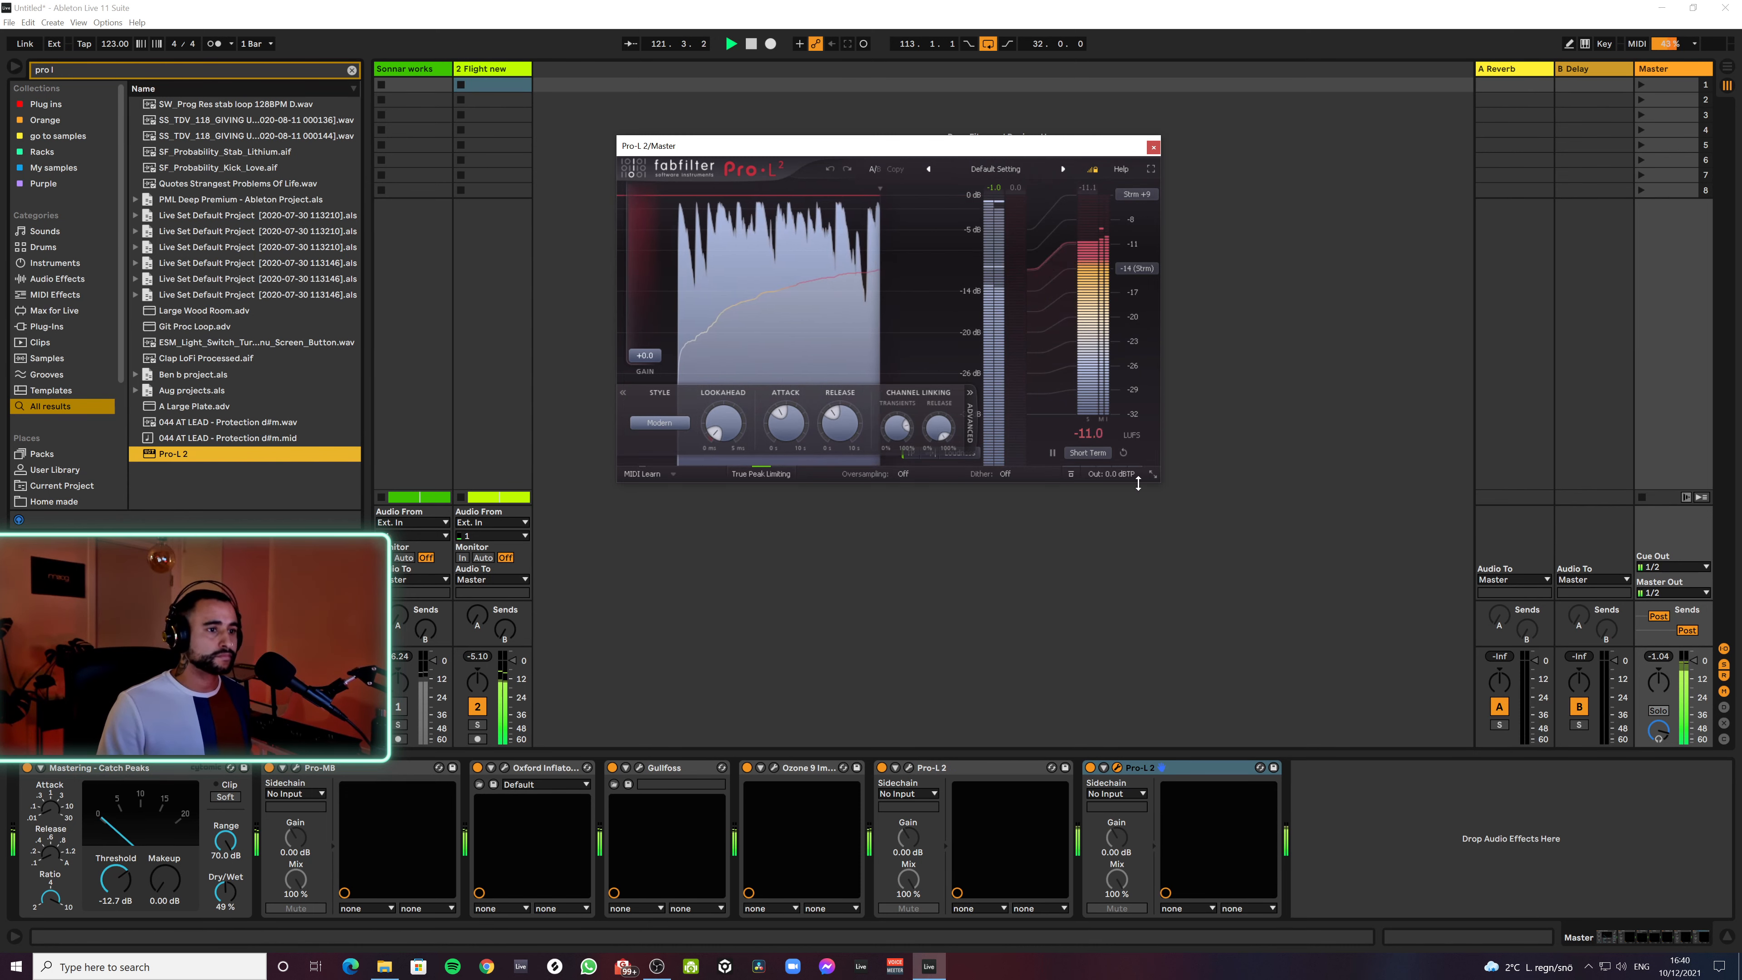
{"action": "mouse_move", "coordinate": [1122, 471]}
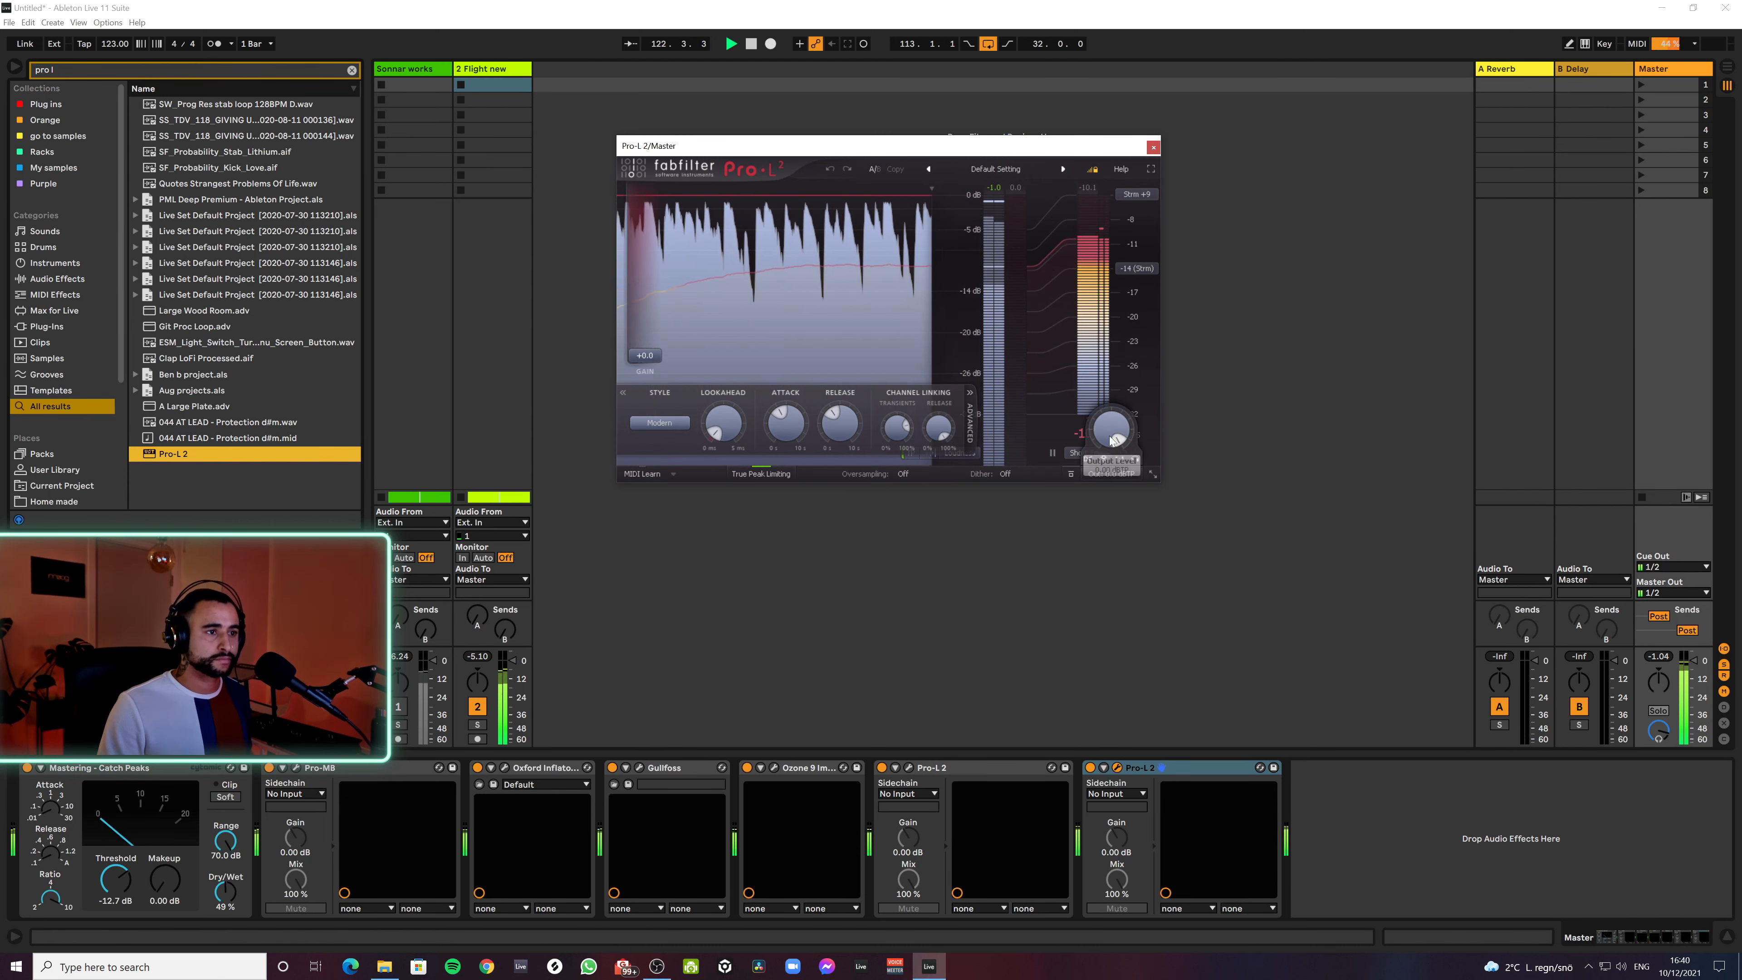
{"action": "left_click_drag", "start_coordinate": [1111, 451], "coordinate": [1100, 523]}
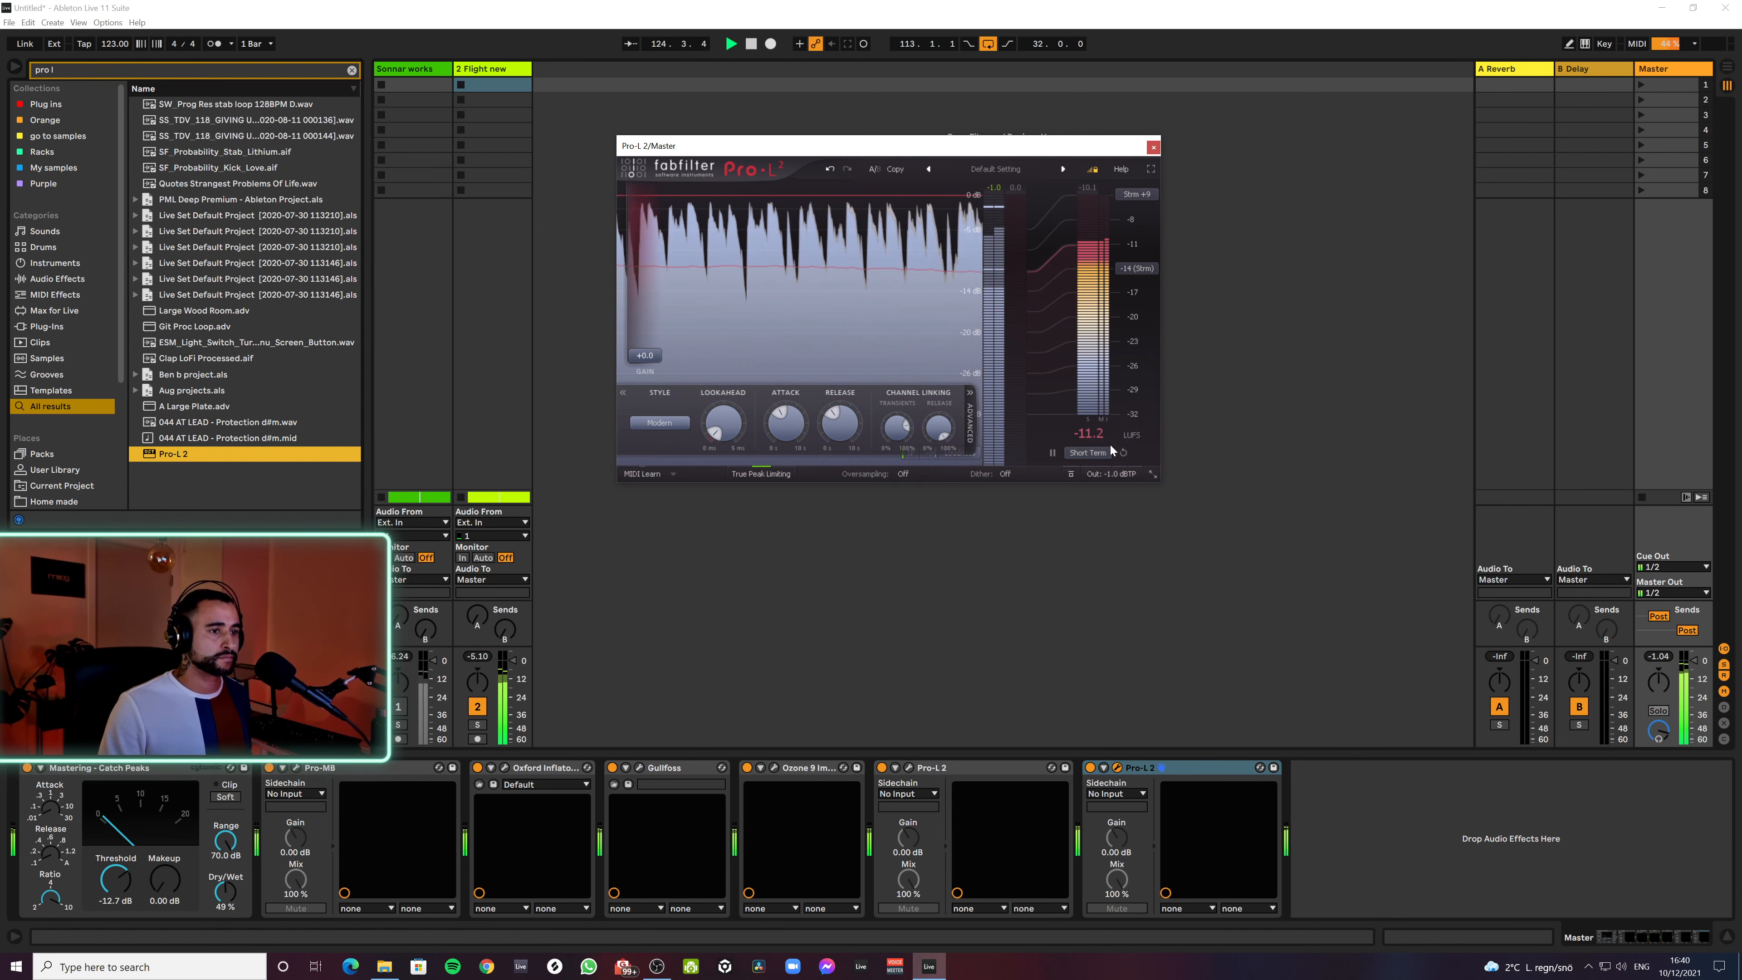
{"action": "mouse_move", "coordinate": [1111, 446]}
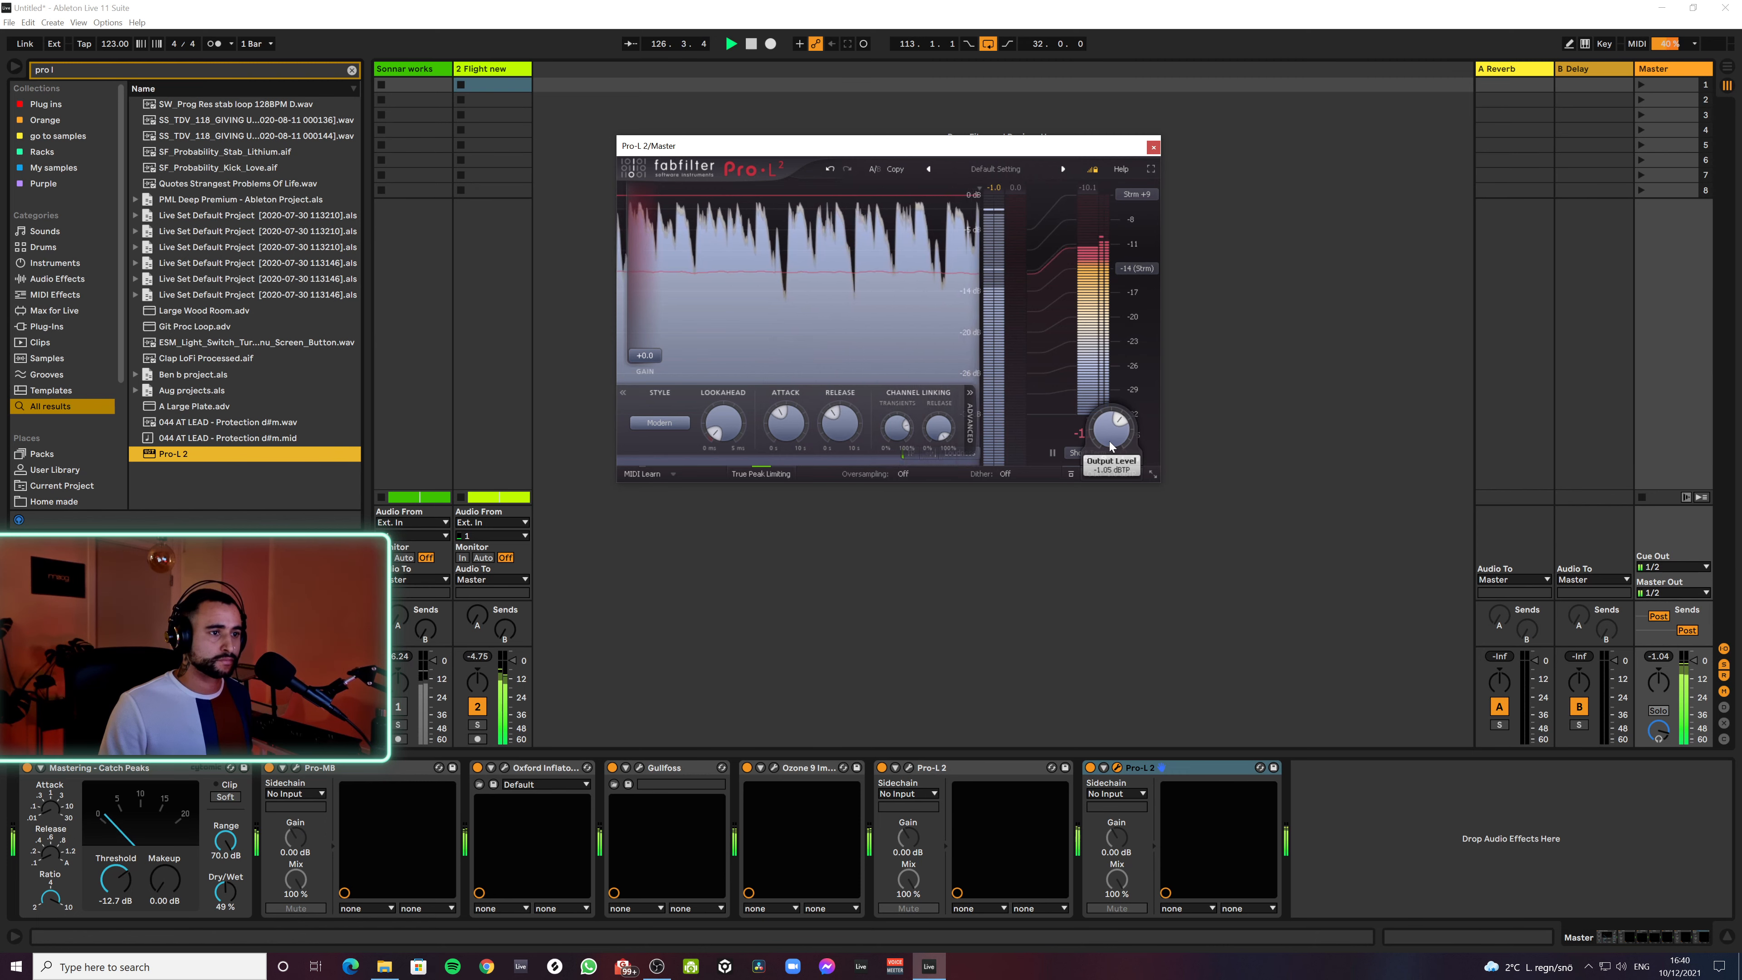
{"action": "left_click_drag", "start_coordinate": [646, 362], "coordinate": [651, 353]}
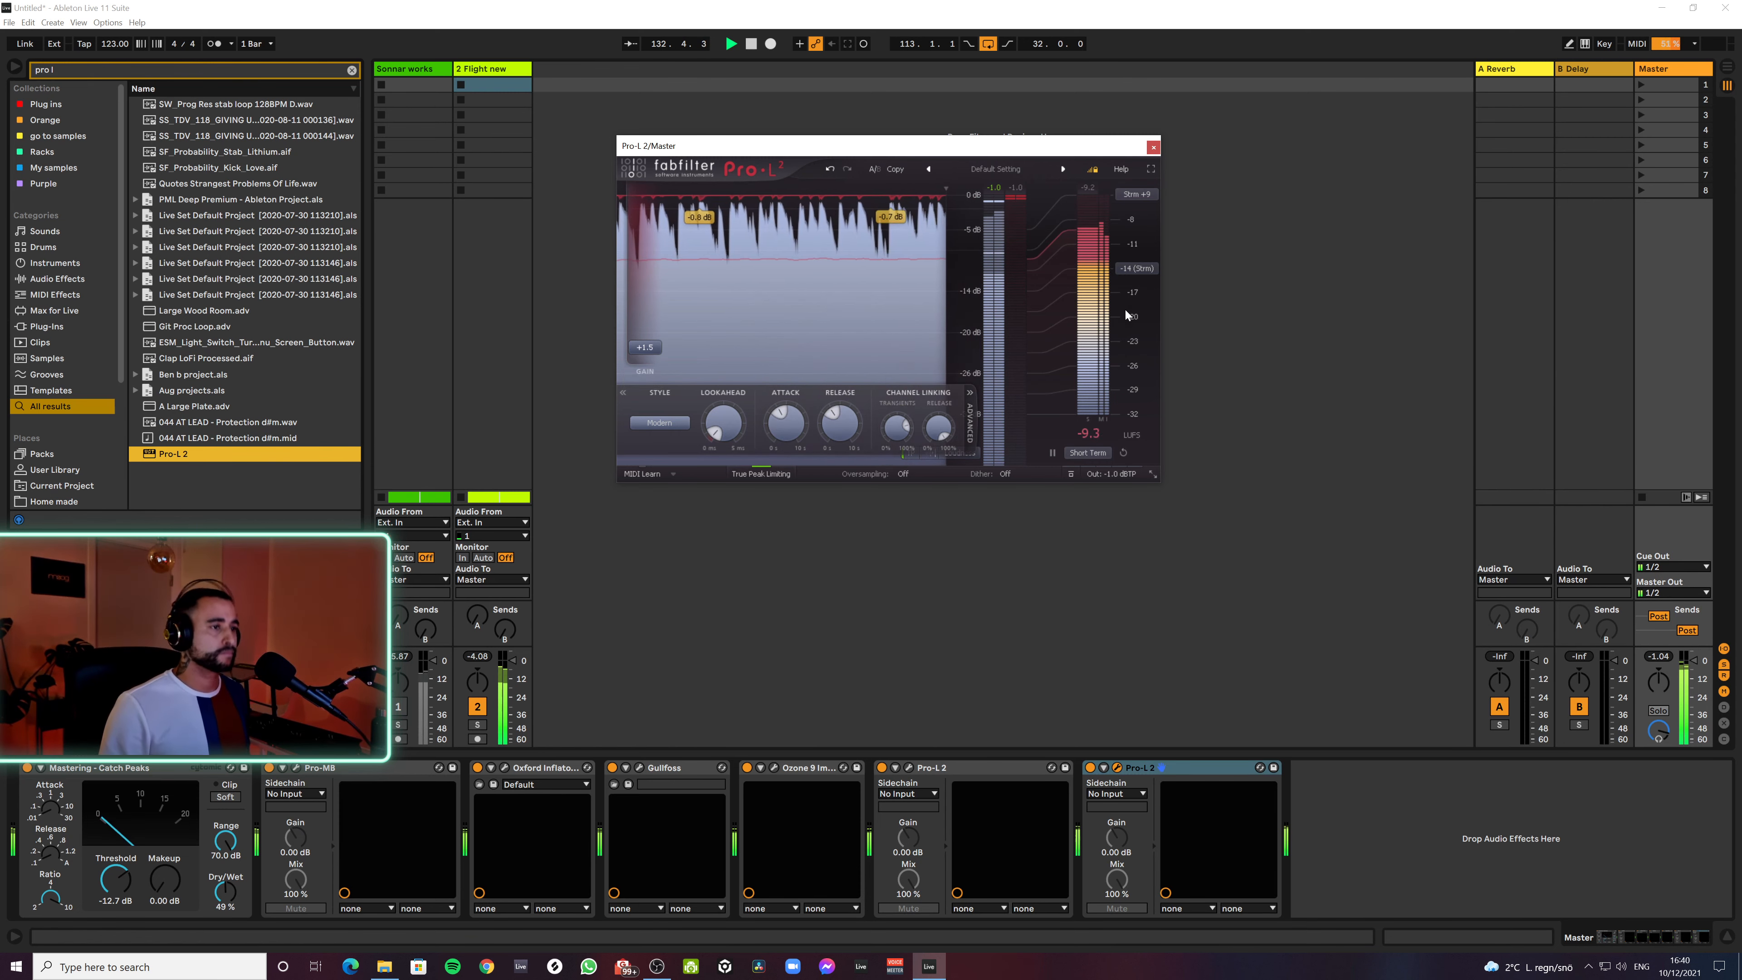
{"action": "left_click", "coordinate": [1154, 146]}
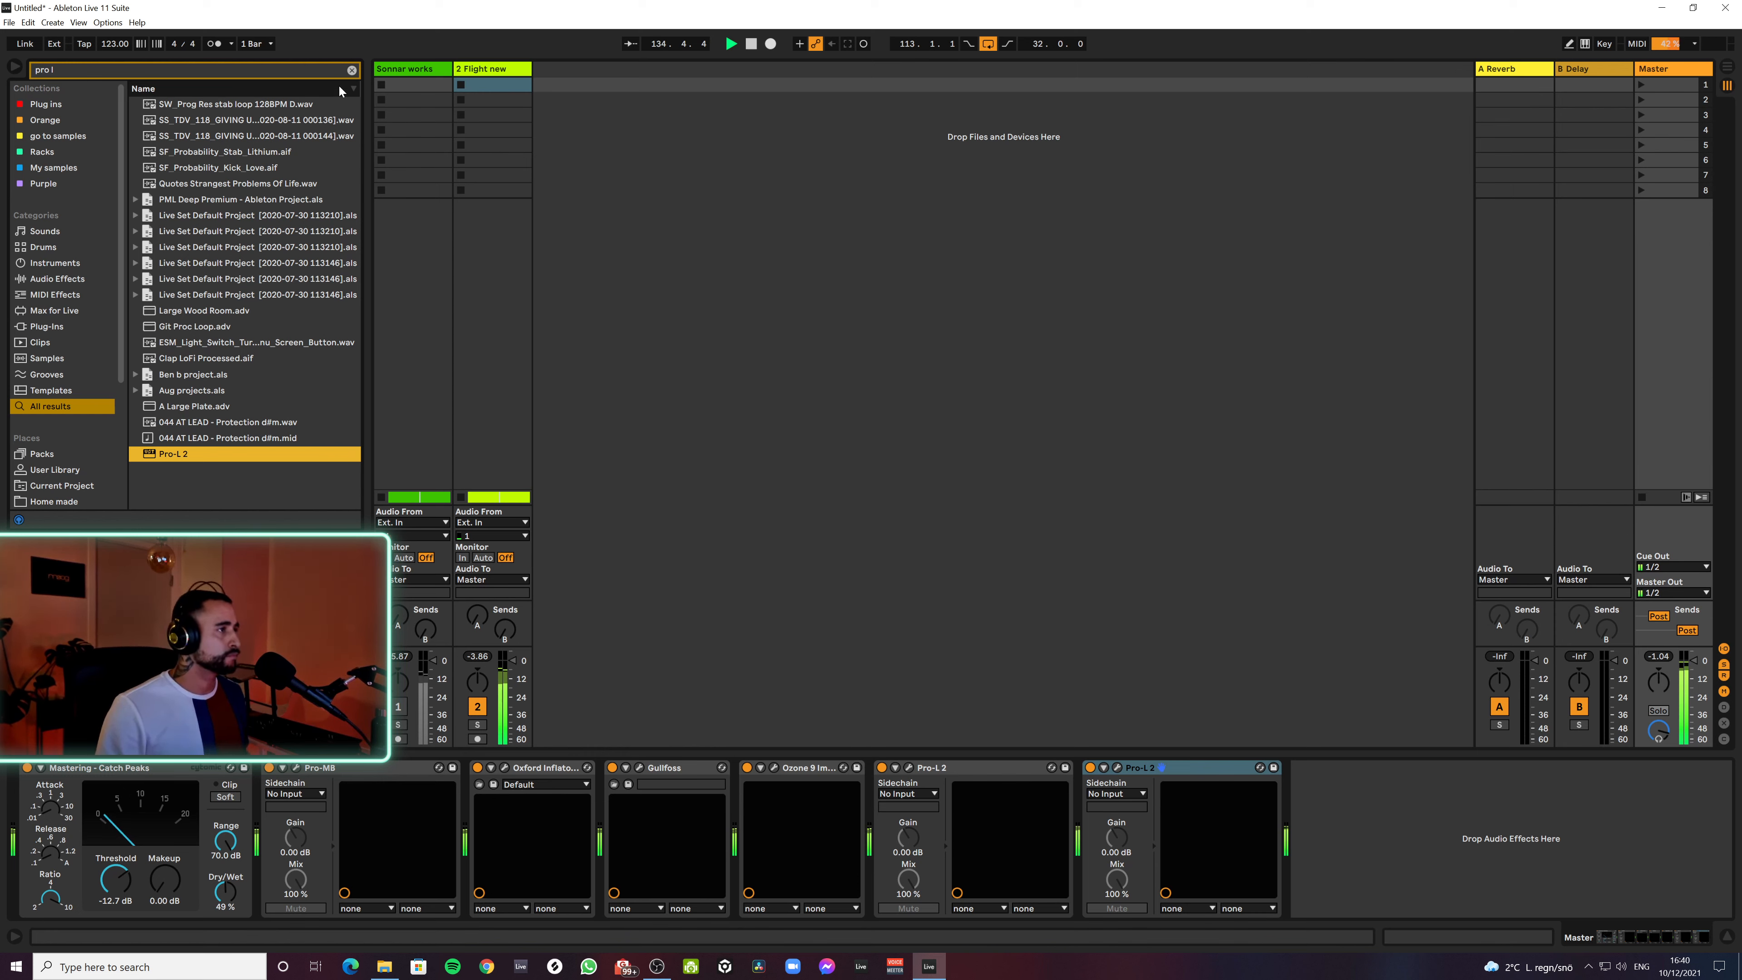
Search the browser for "span" and add the SPAN analyzer to the Master chain after the second Pro-L 2
{"action": "left_click", "coordinate": [353, 70]}
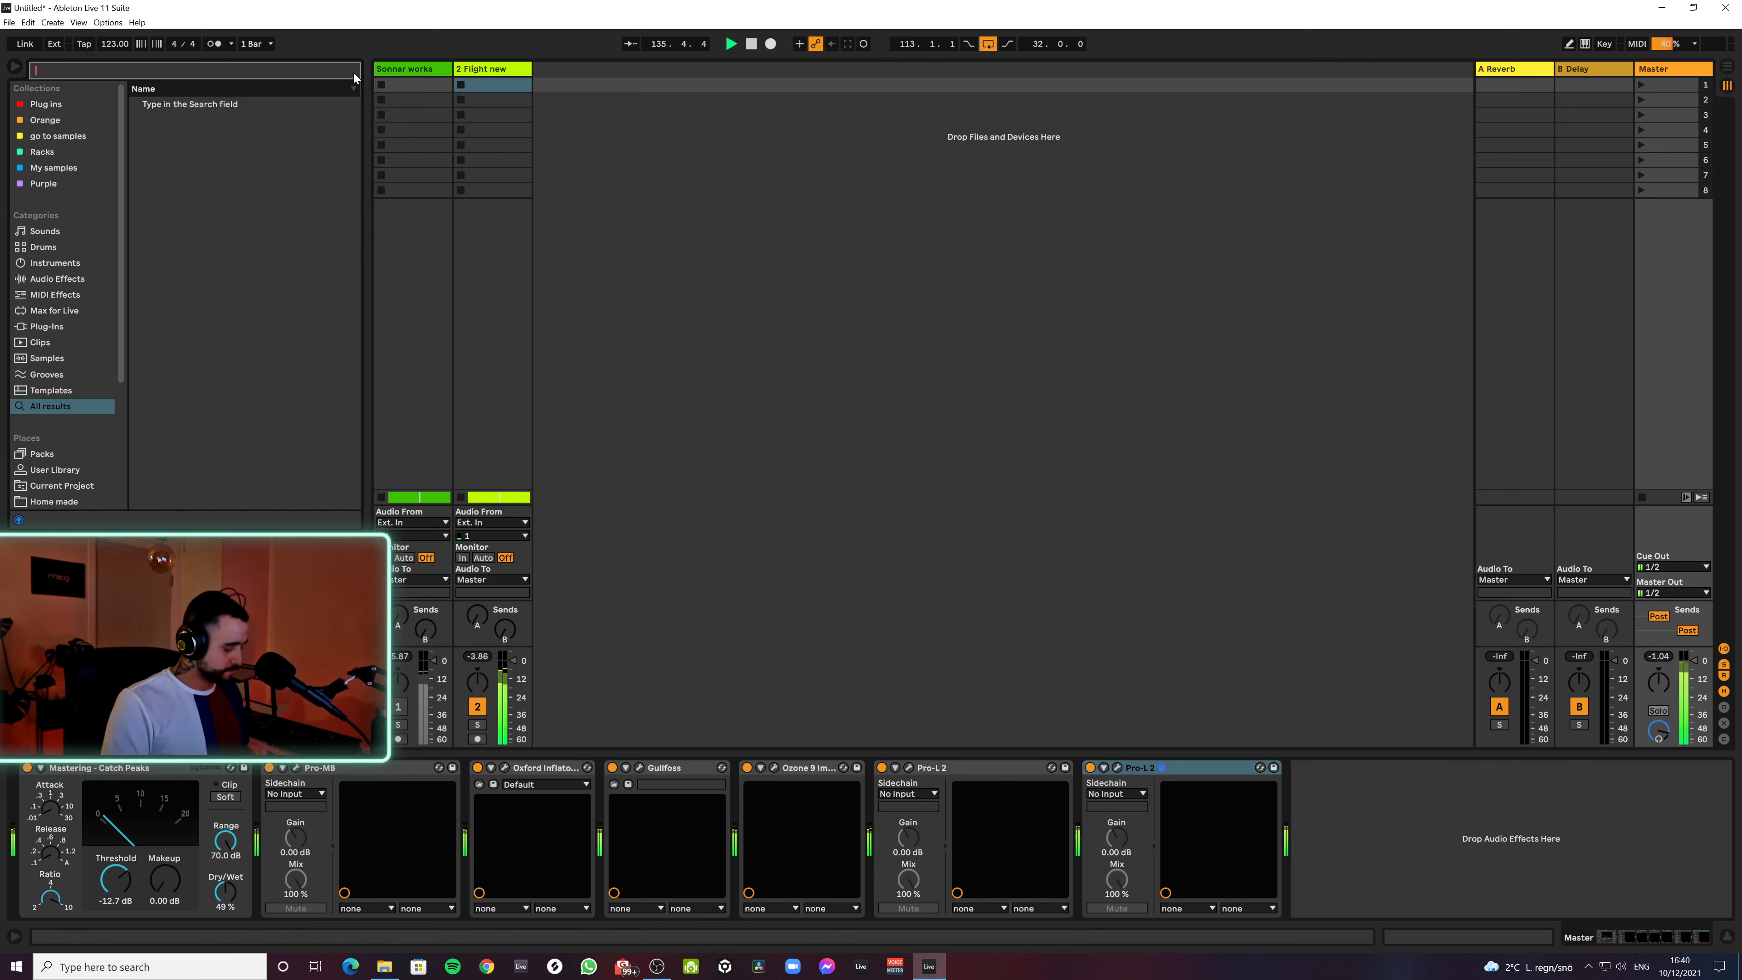
{"action": "type", "text": "span"}
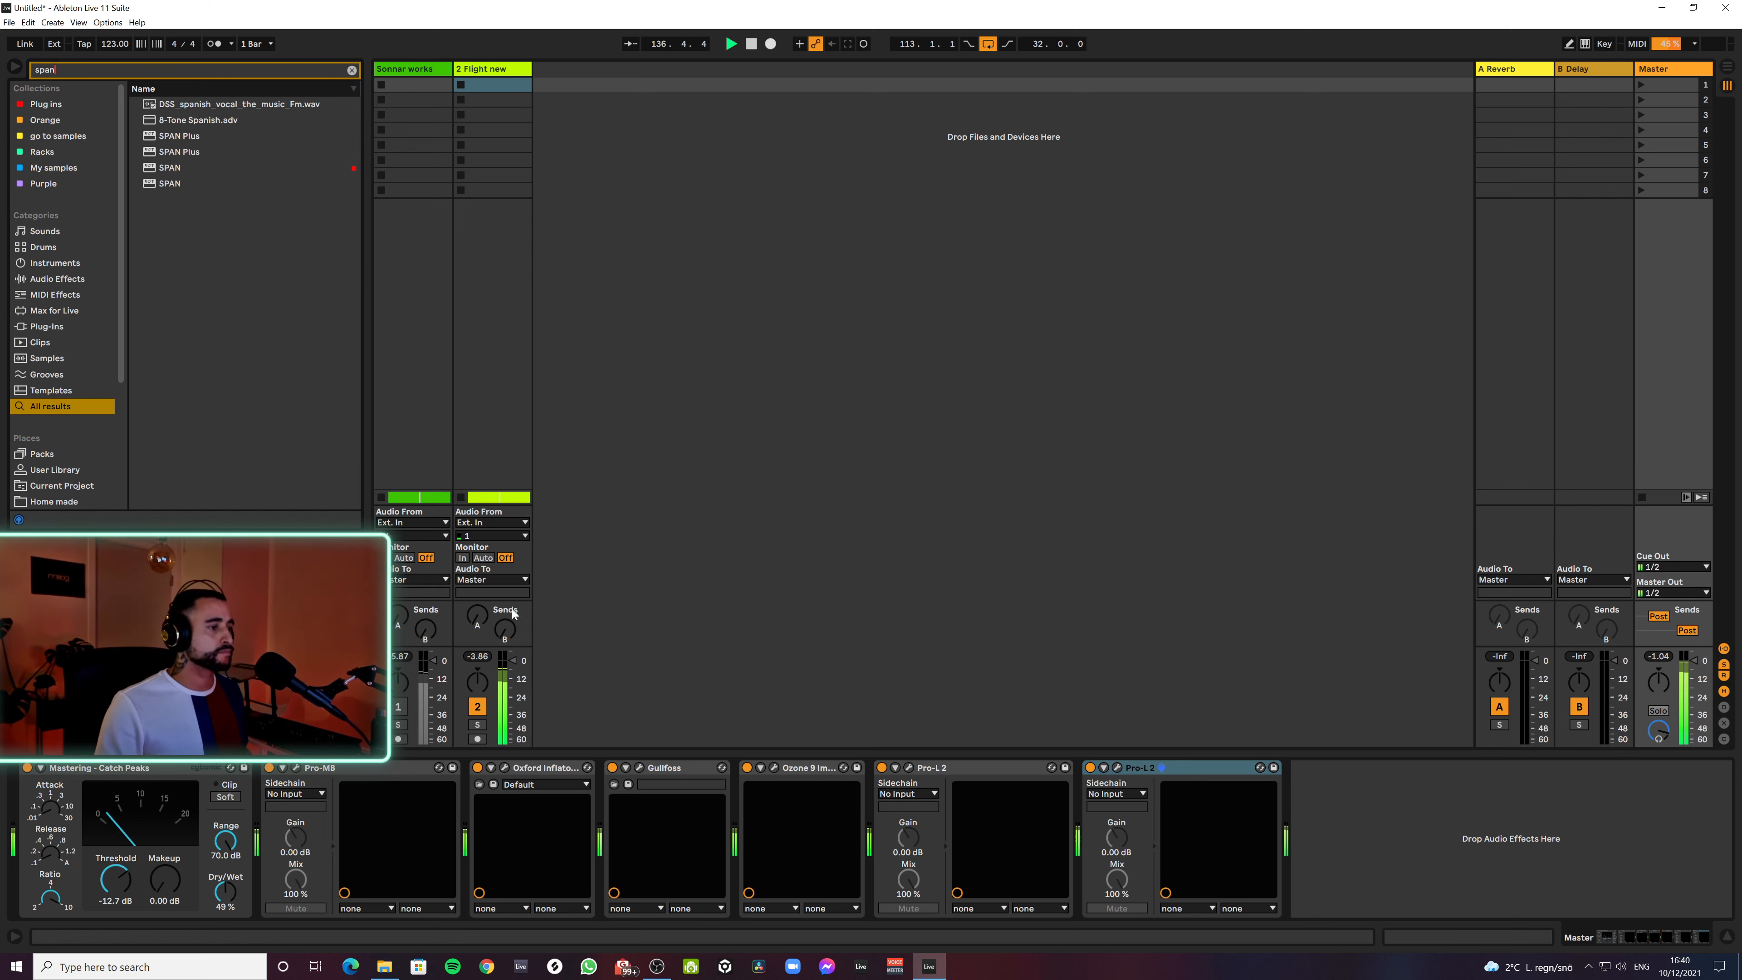
{"action": "double_click", "coordinate": [174, 169]}
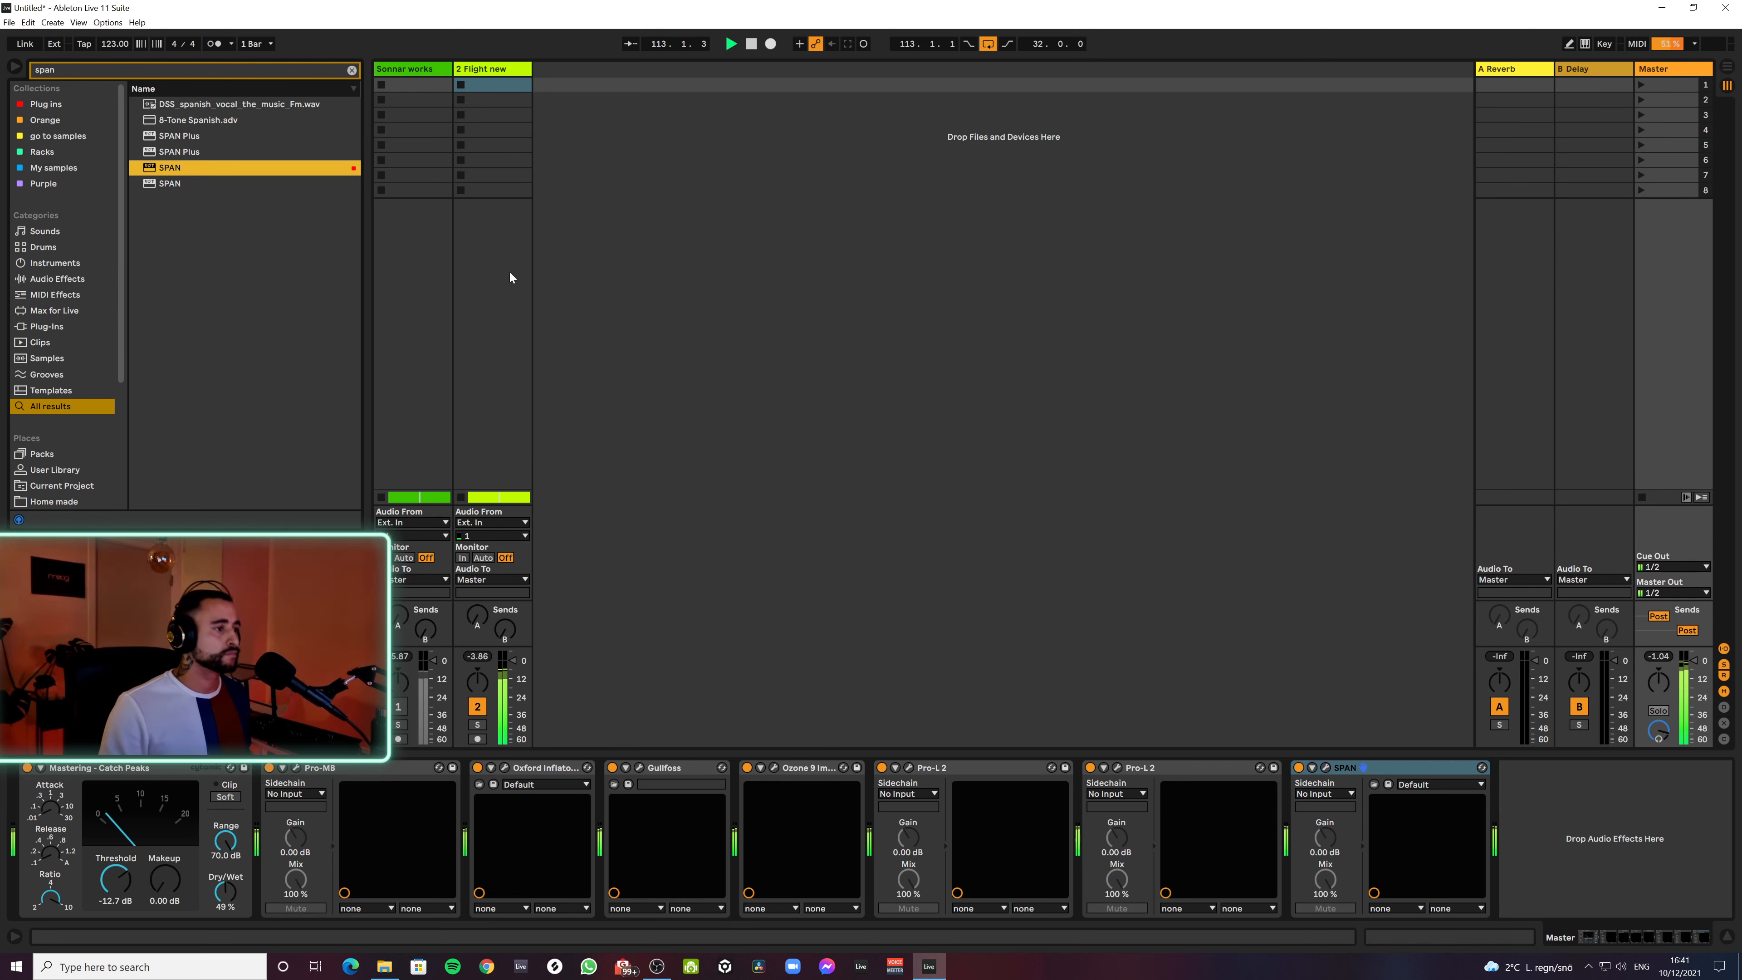
In the Arrangement view, extend the loop over the whole Flight new clip from bar 17 to bar 193 and play it from the start
{"action": "key", "text": "Tab"}
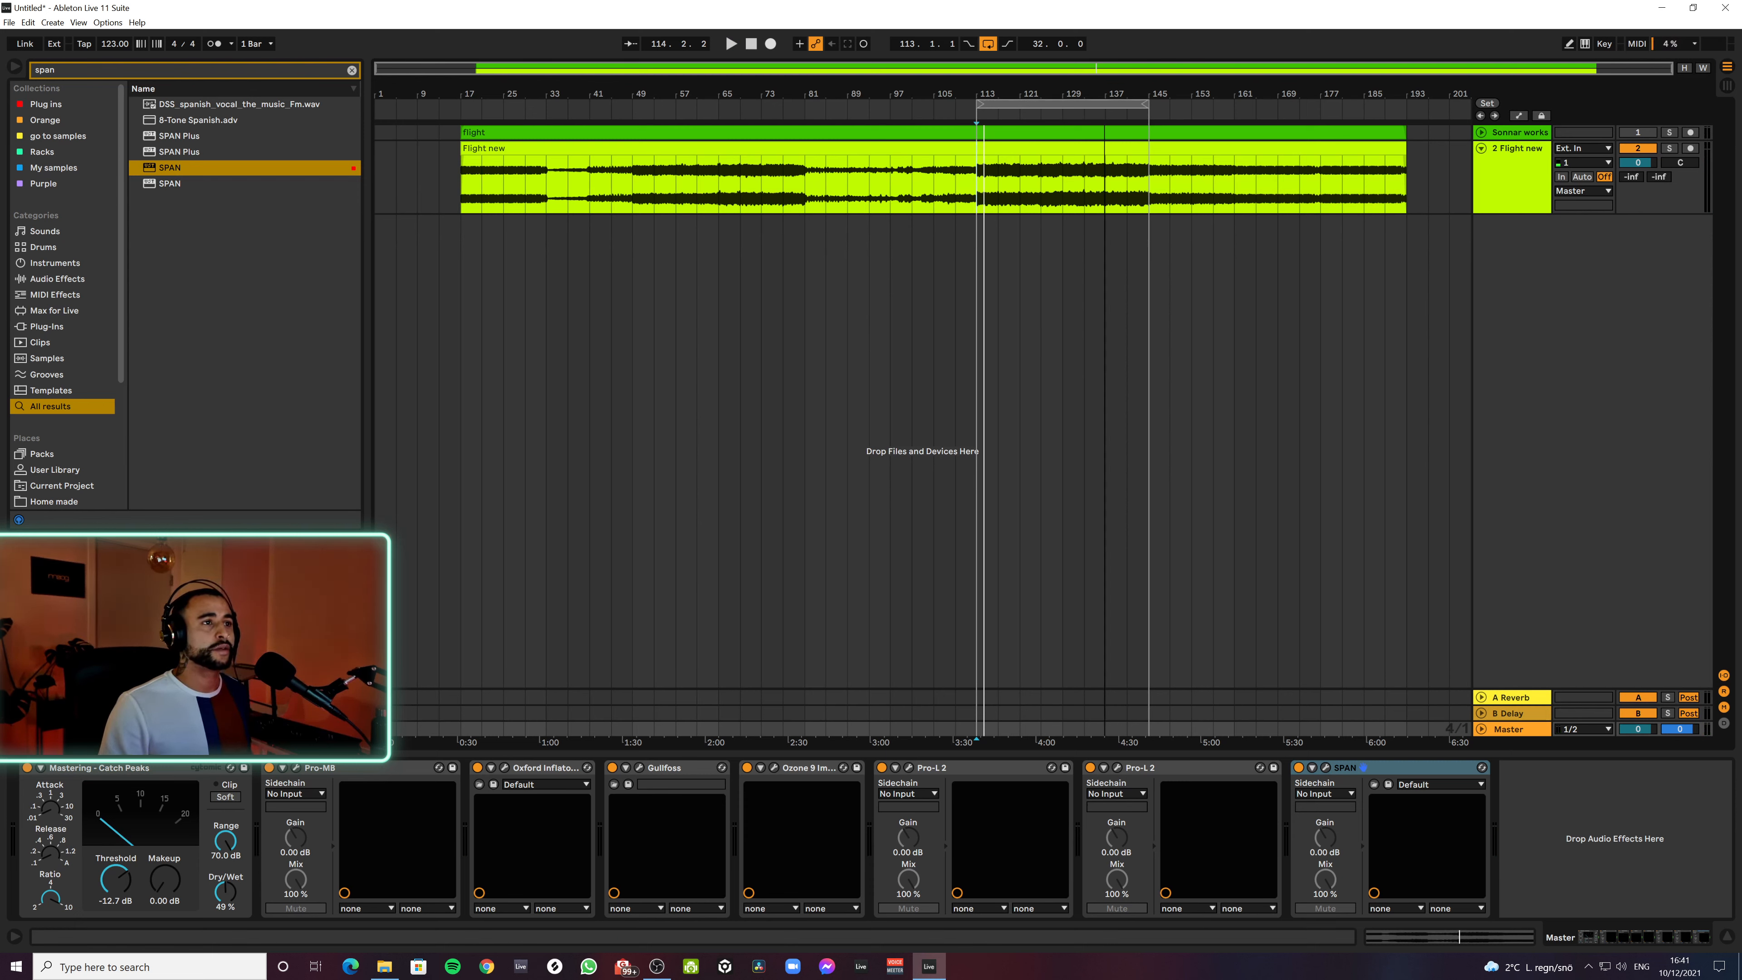
{"action": "left_click_drag", "start_coordinate": [982, 103], "coordinate": [461, 103]}
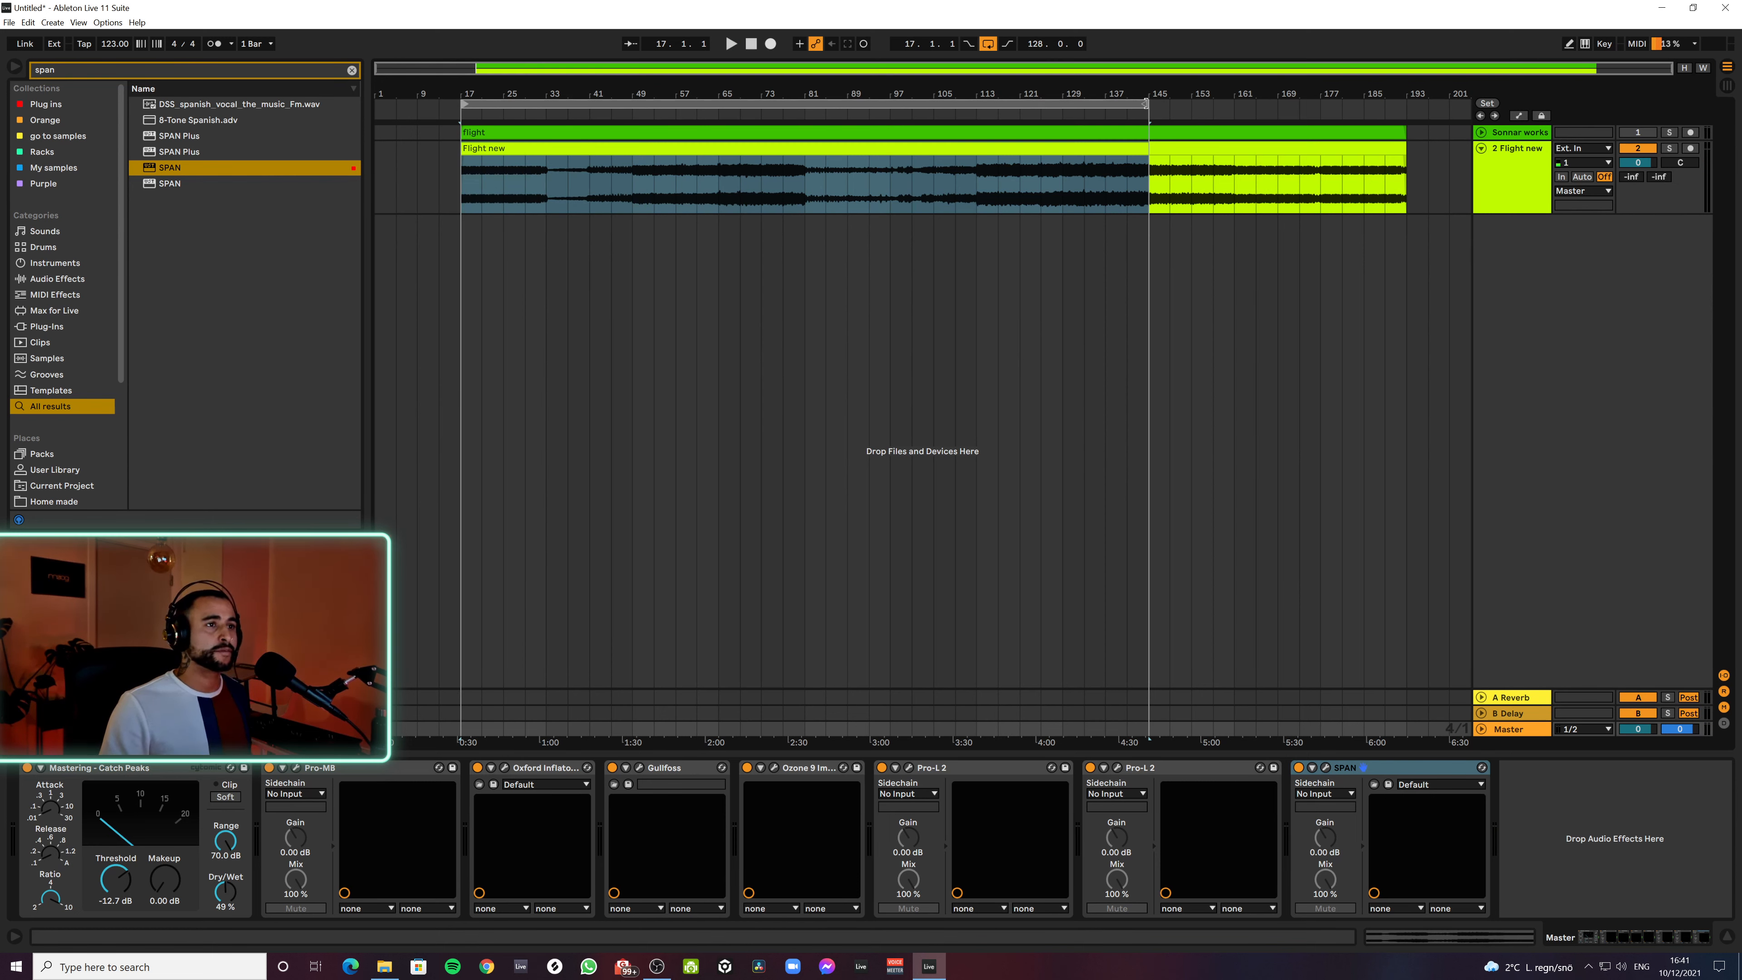
{"action": "left_click_drag", "start_coordinate": [1145, 103], "coordinate": [1404, 115]}
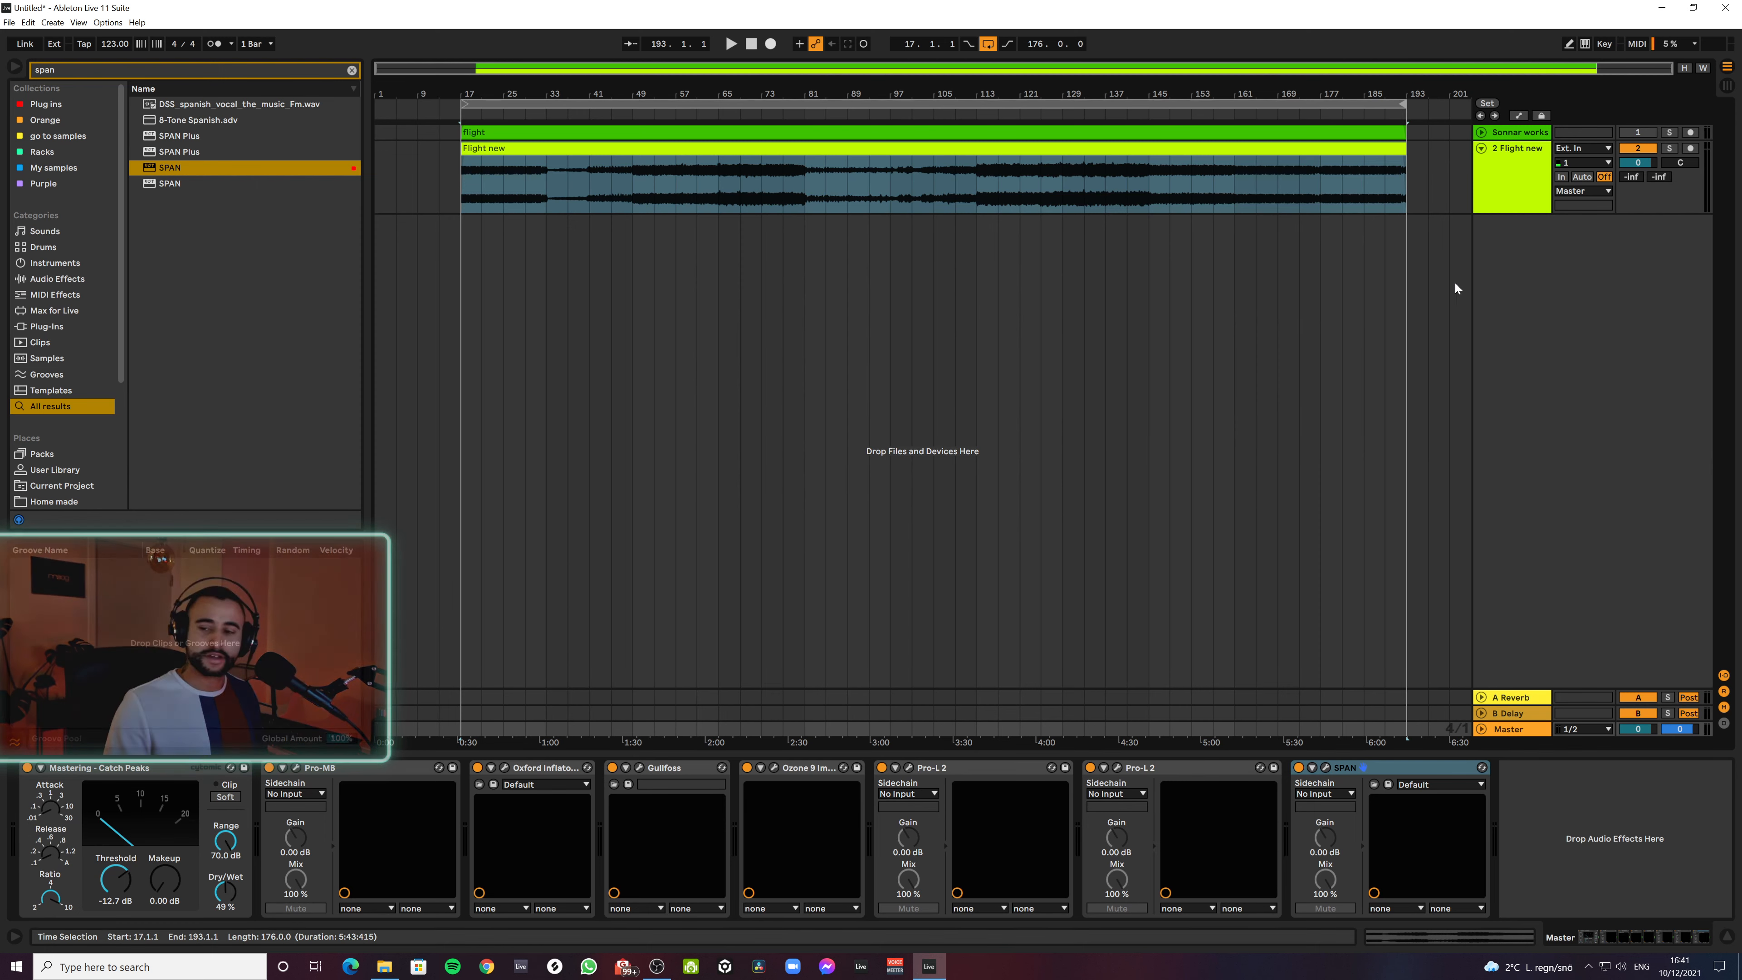
{"action": "left_click", "coordinate": [466, 173]}
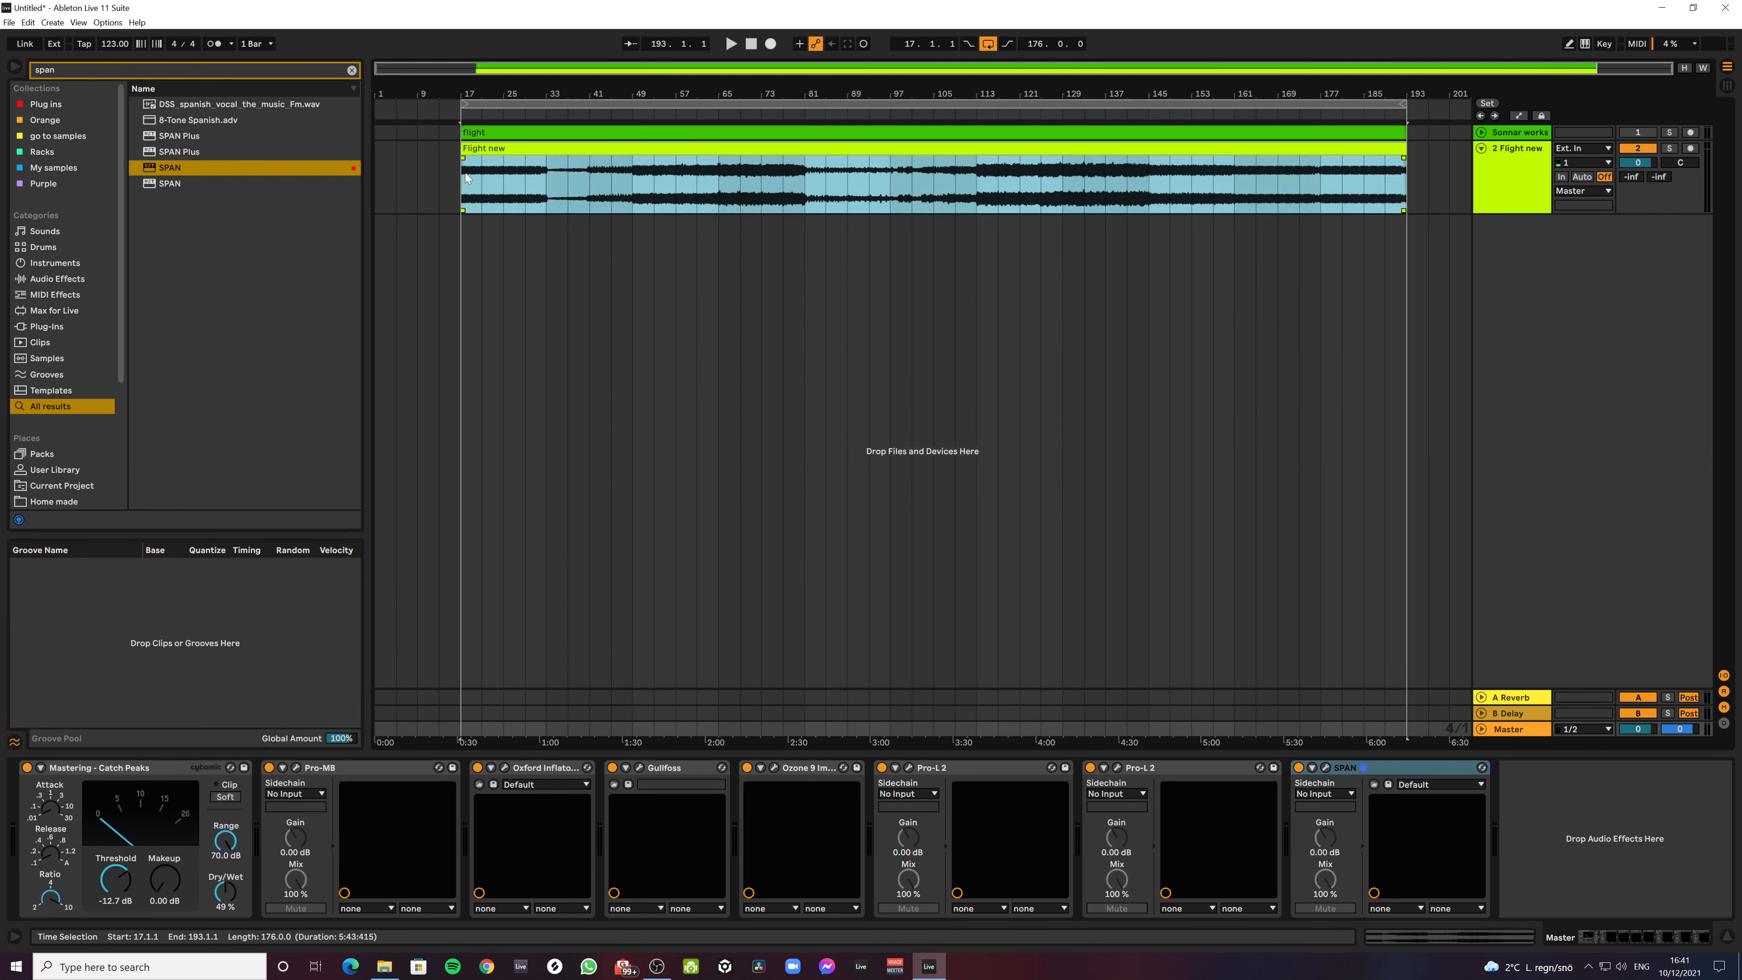
{"action": "key", "text": "space"}
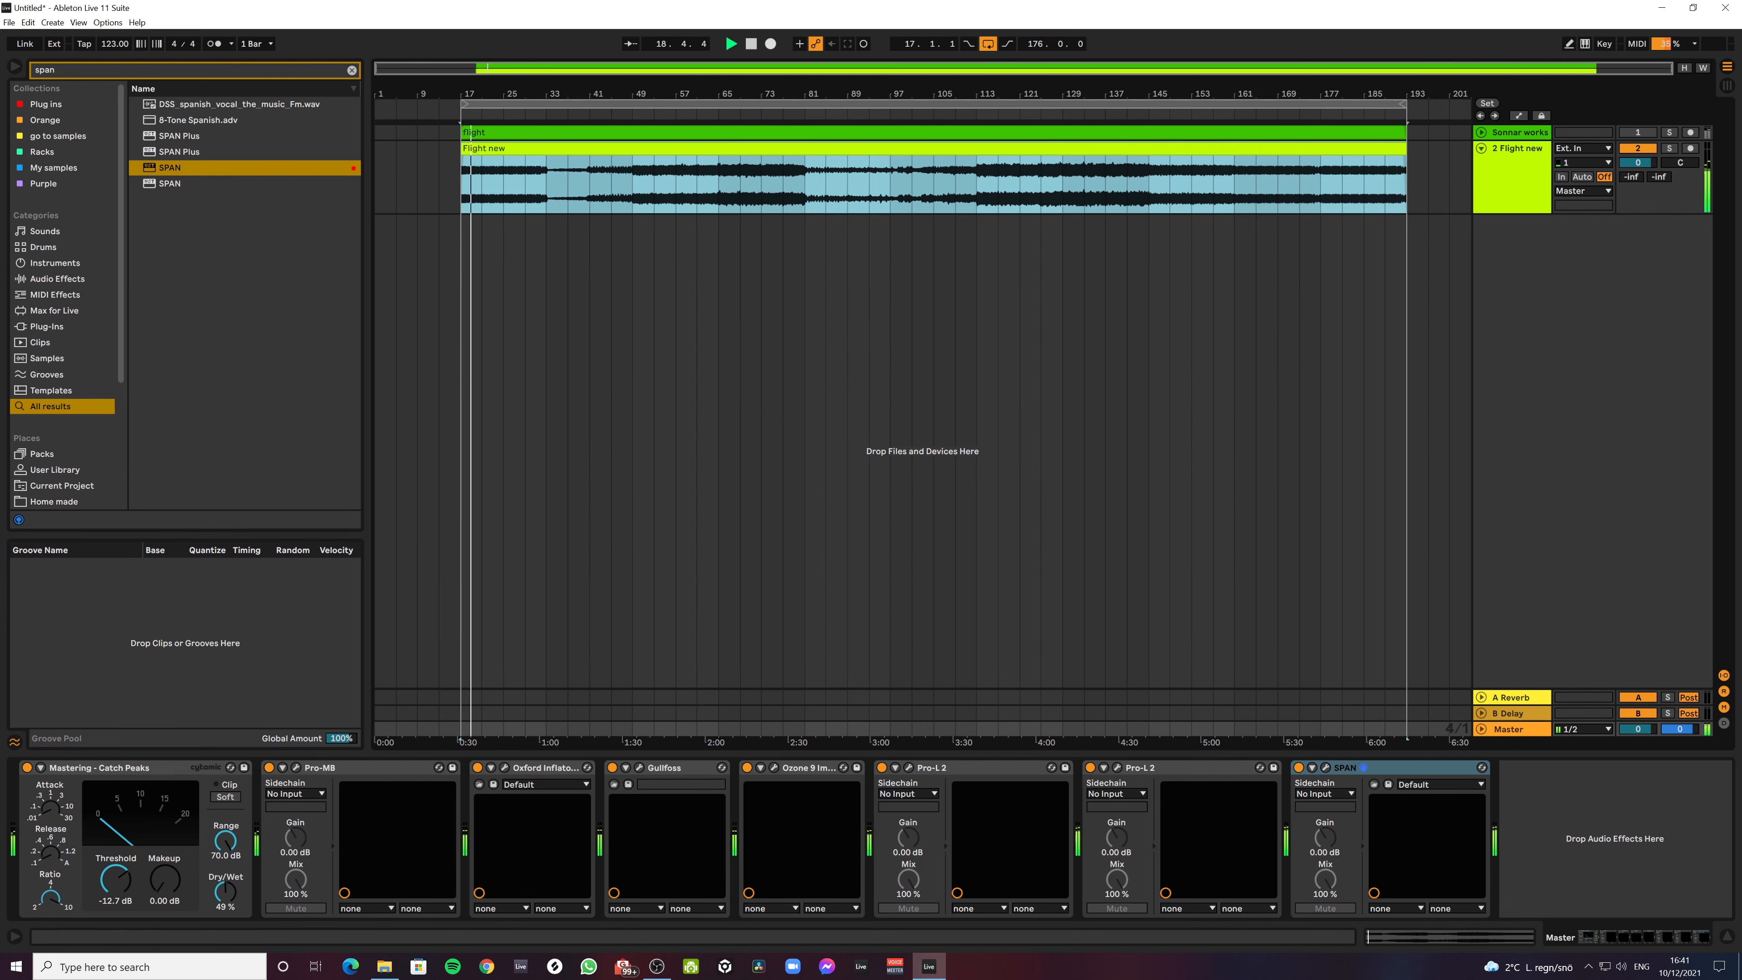
Lower the Master compressor's threshold to -16.2 dB and shift Pro-MB's highest band slightly down in frequency, closing its window
{"action": "left_click_drag", "start_coordinate": [115, 878], "coordinate": [115, 879]}
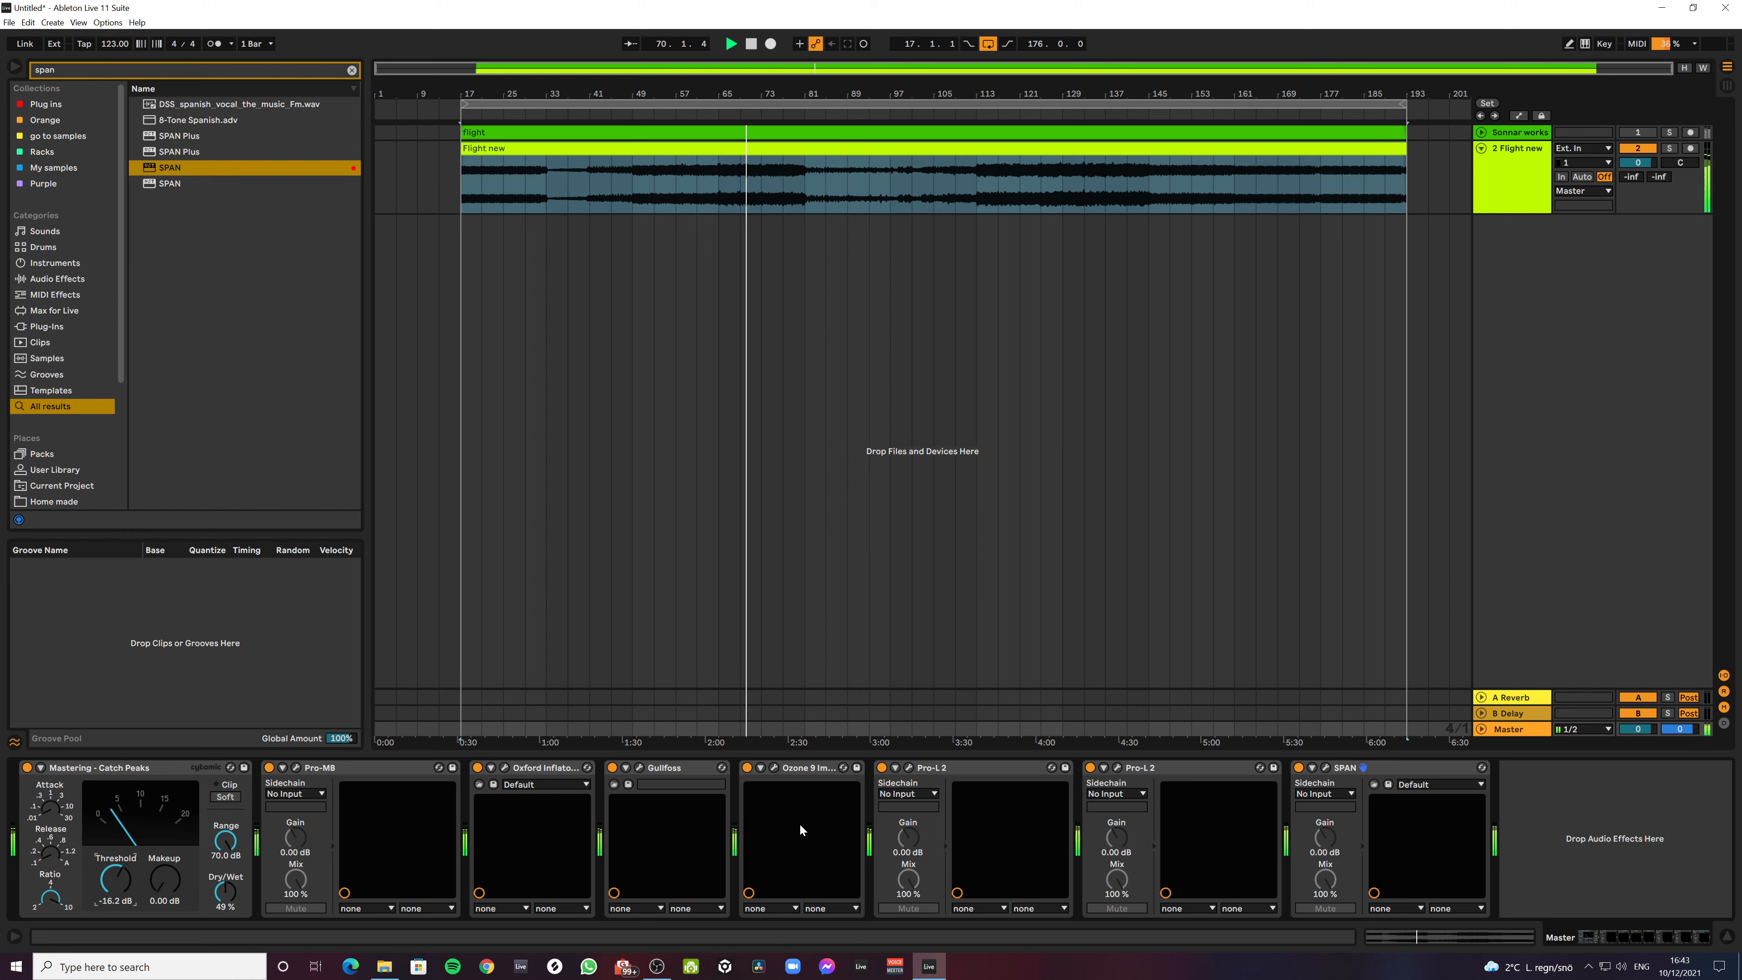
{"action": "left_click", "coordinate": [296, 768]}
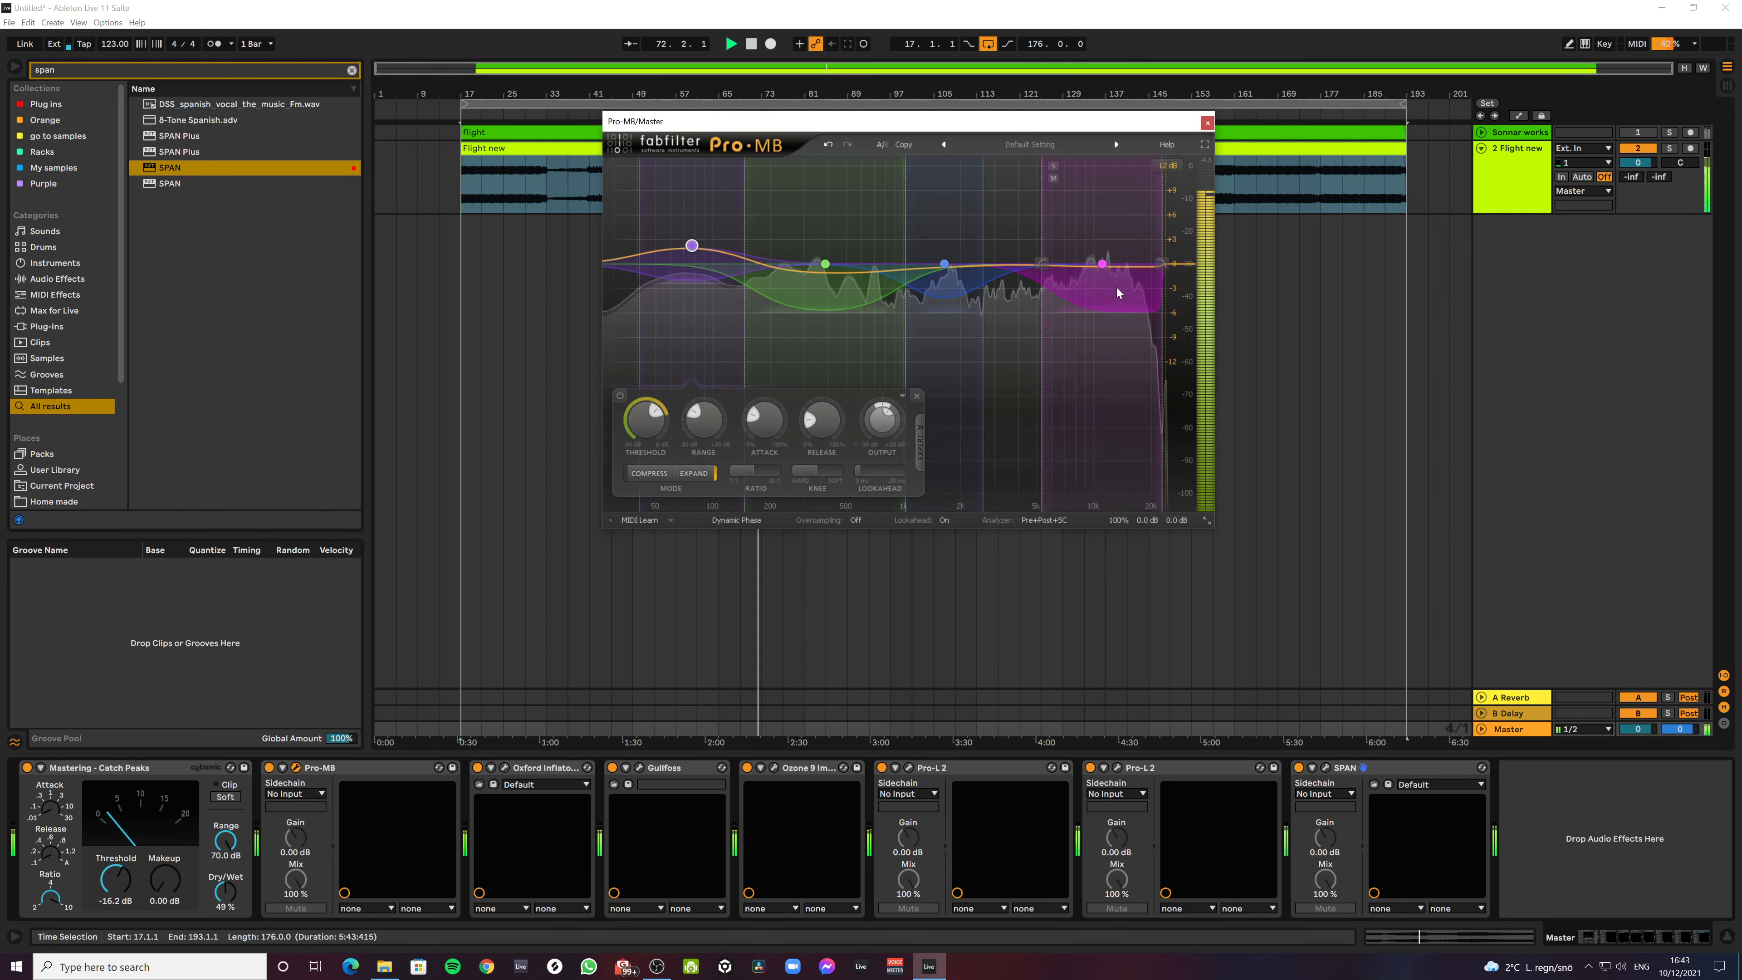
{"action": "left_click_drag", "start_coordinate": [1108, 268], "coordinate": [1102, 268]}
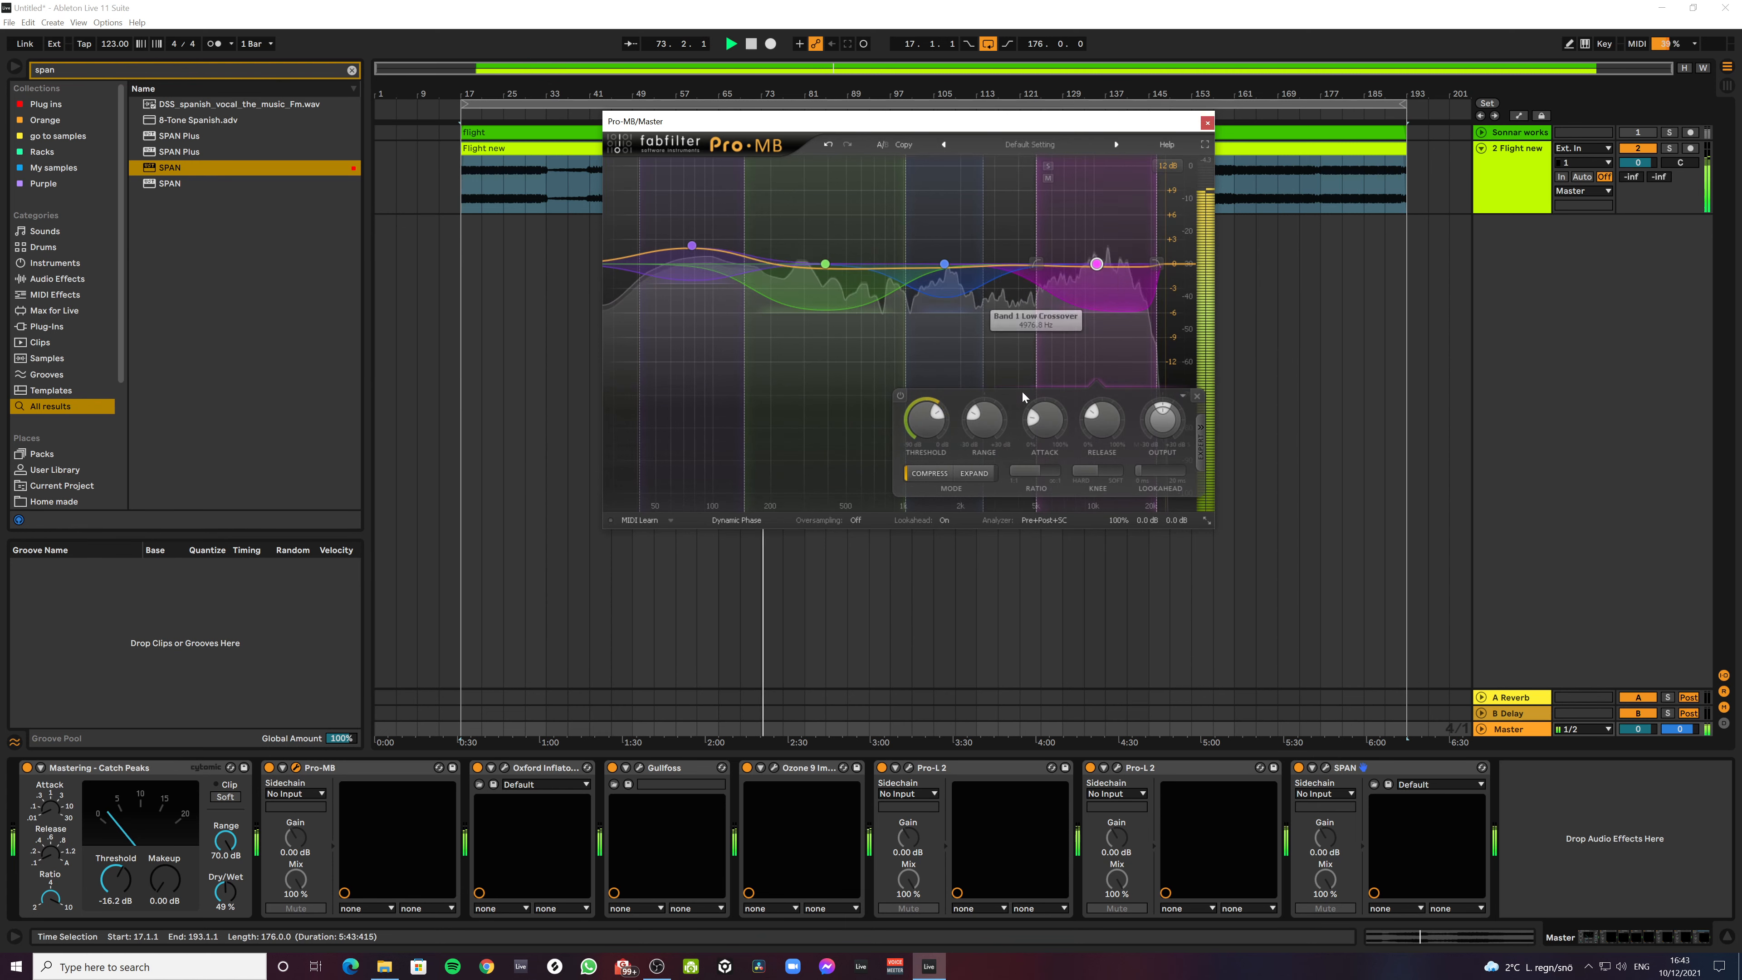
{"action": "left_click", "coordinate": [1207, 123]}
Search for "pro q", add Pro-Q 3 after Ozone 9 Imager on the Master, and make narrow cuts near 12 kHz and just below it
{"action": "left_click", "coordinate": [351, 70]}
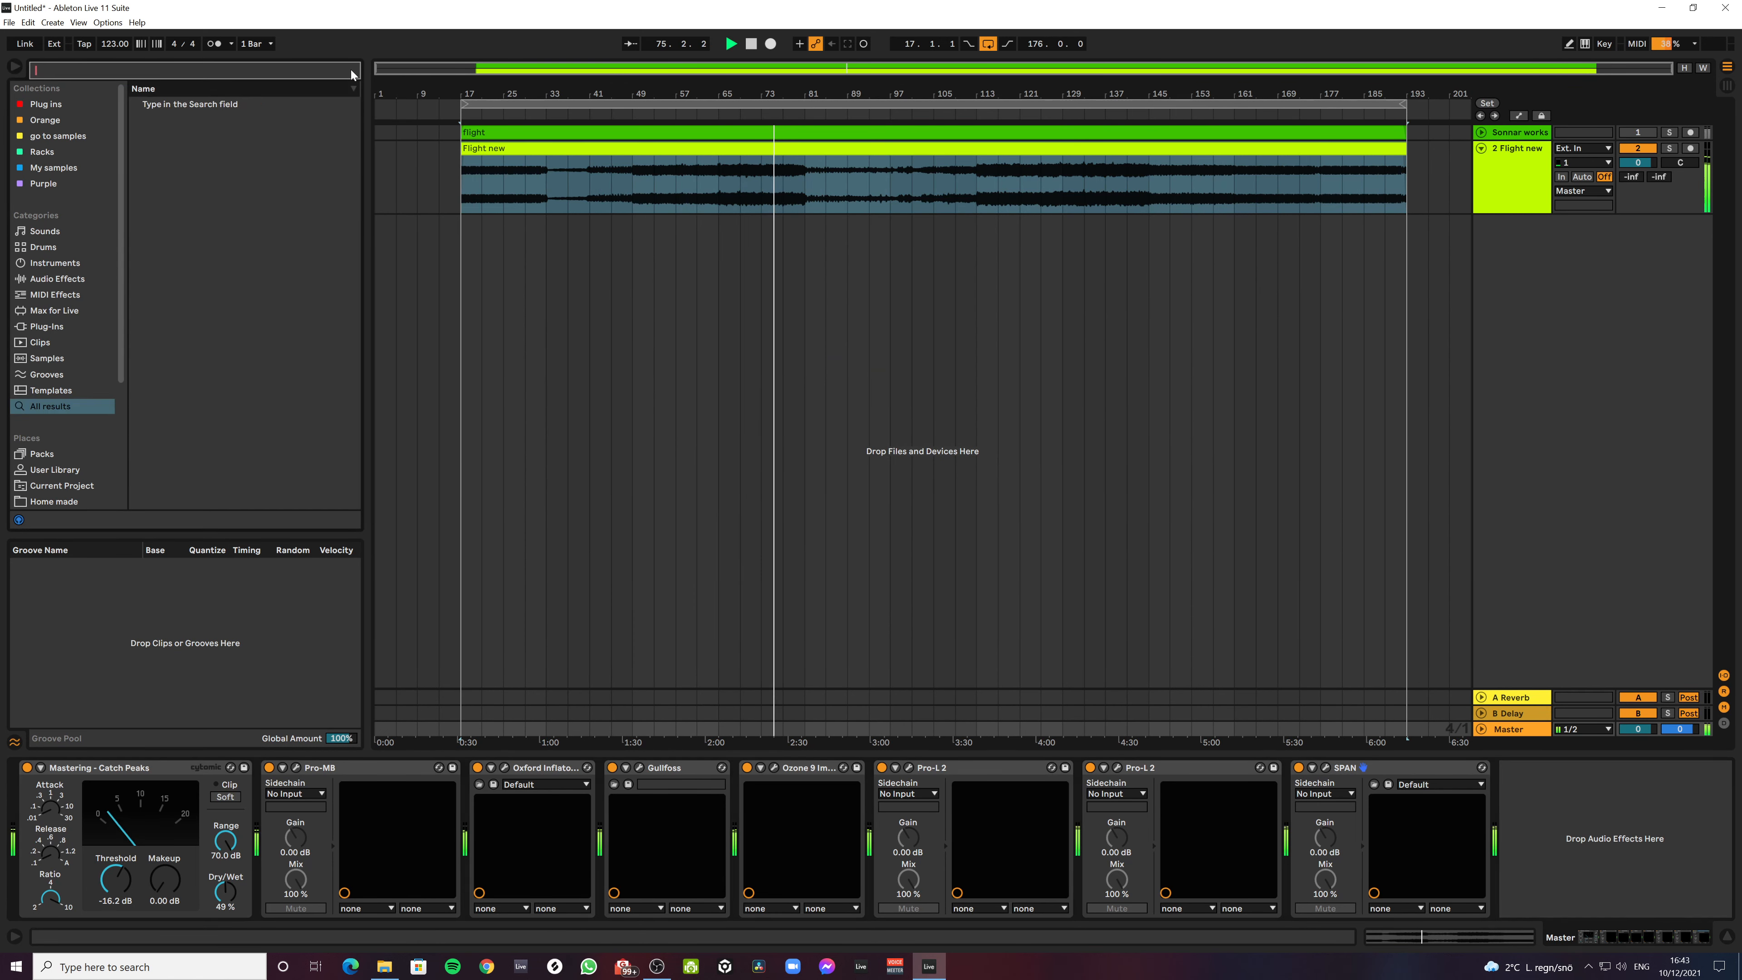
{"action": "type", "text": "pro q"}
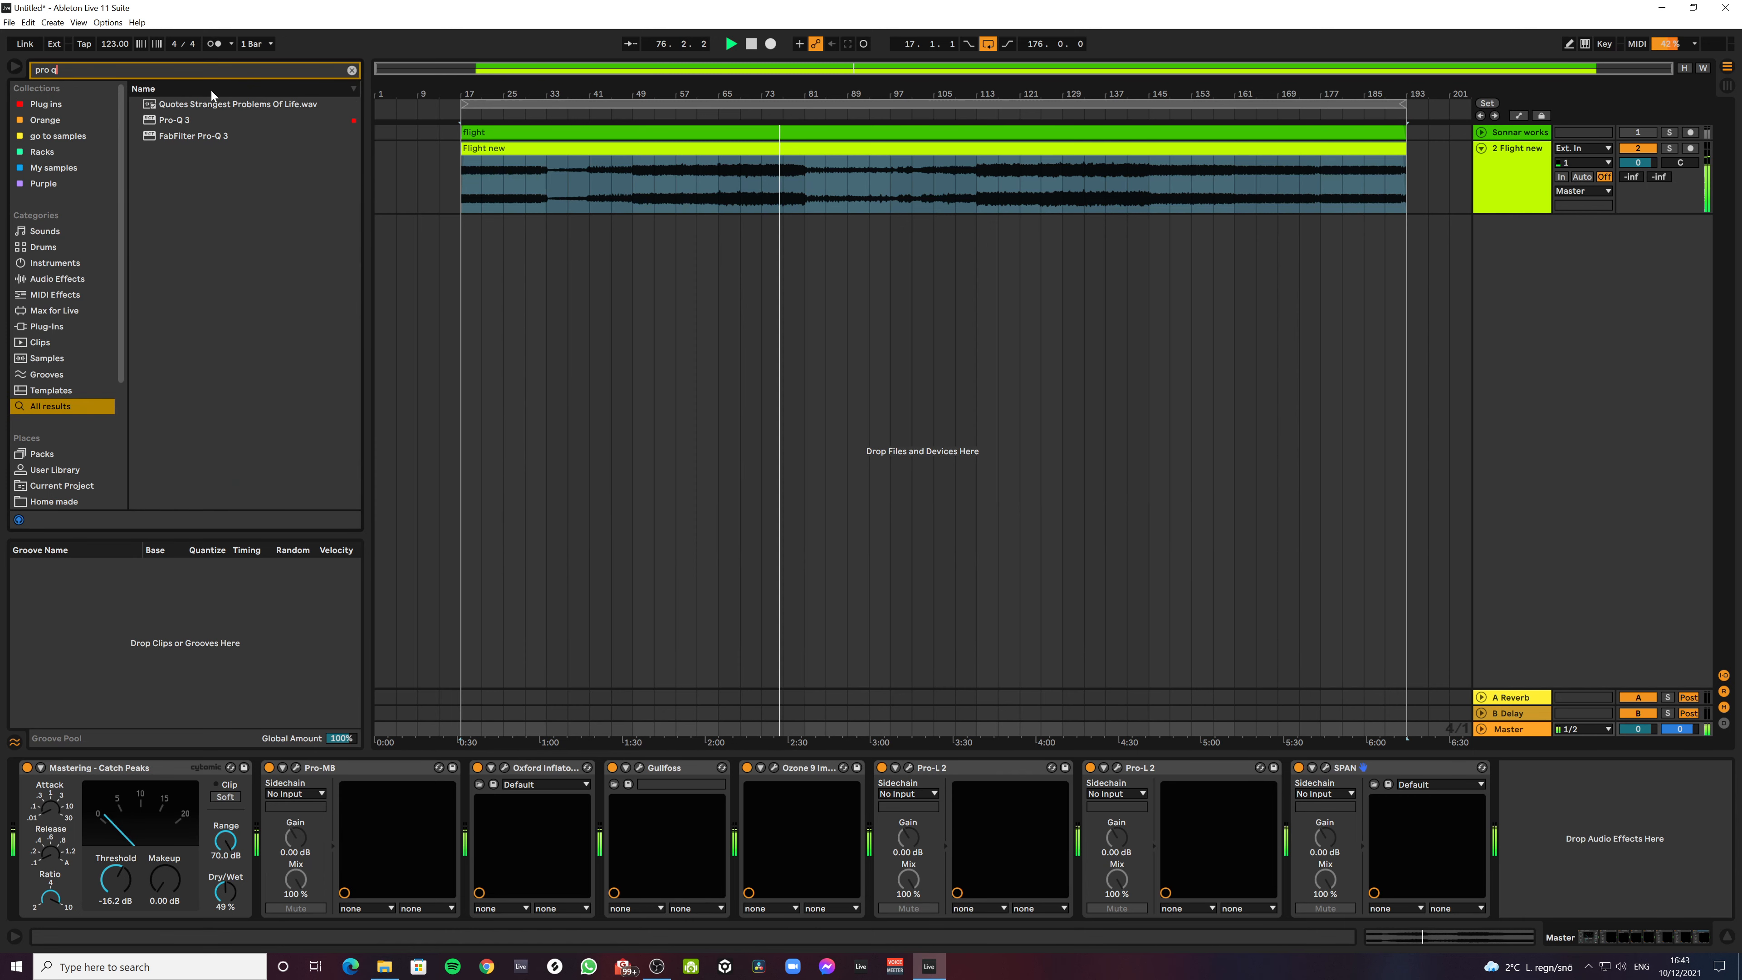
{"action": "left_click_drag", "start_coordinate": [182, 119], "coordinate": [898, 819]}
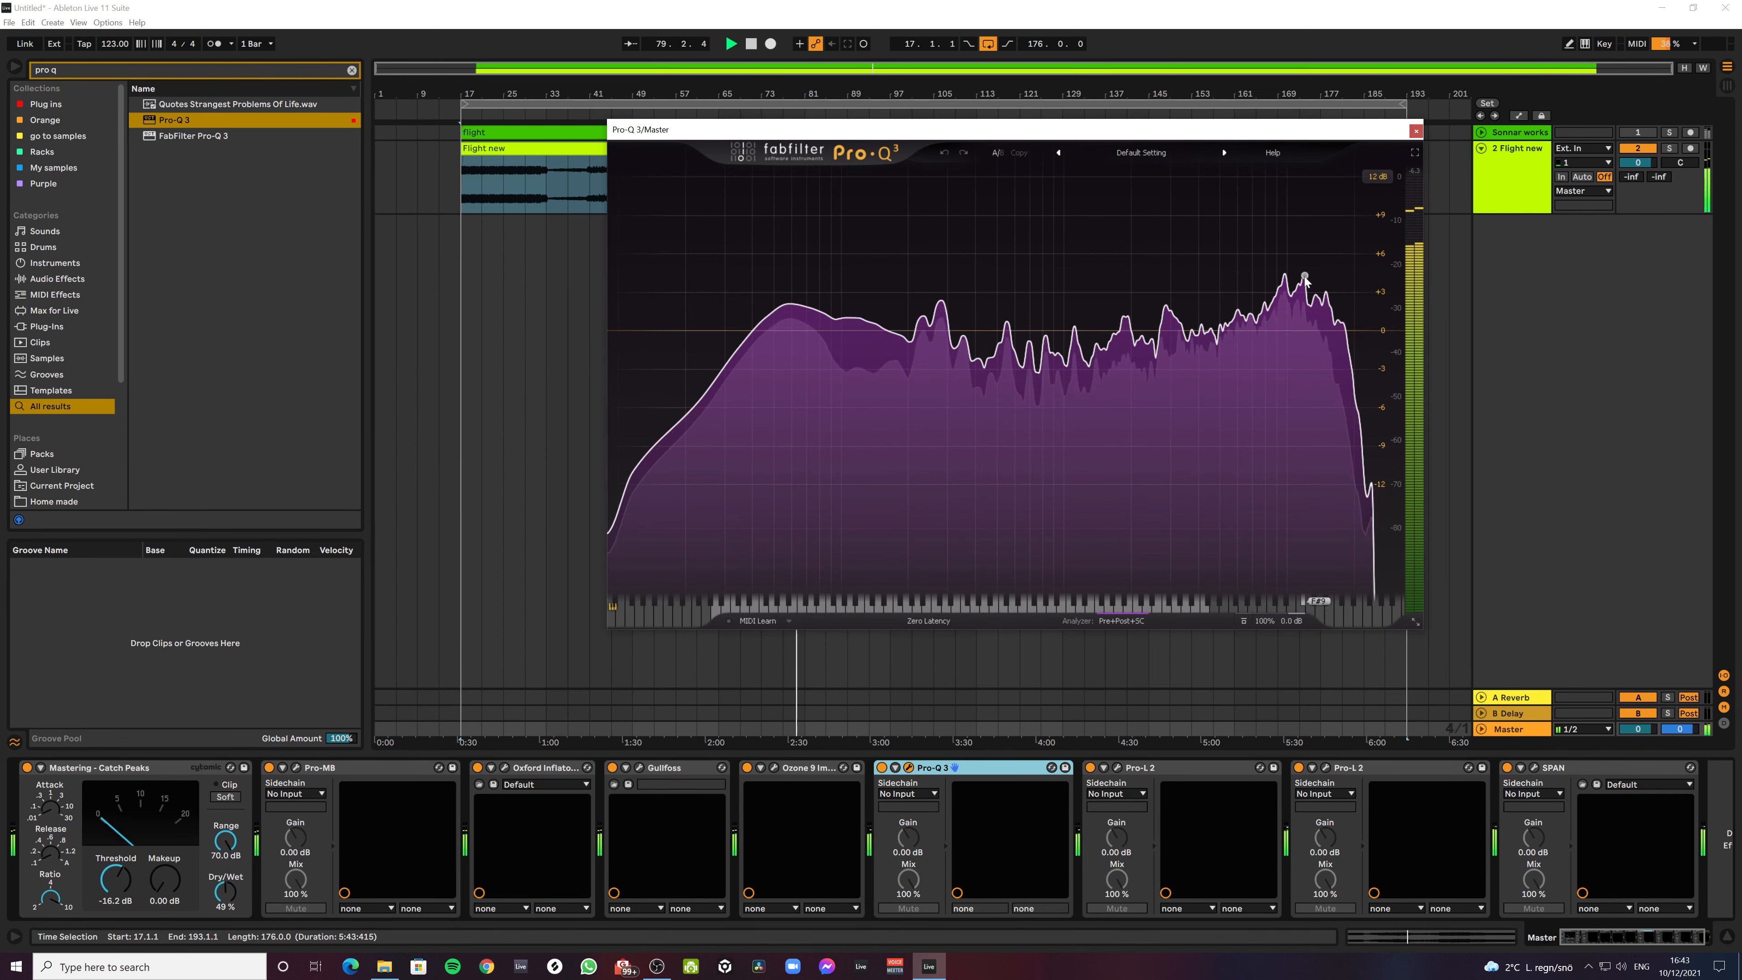
{"action": "left_click", "coordinate": [1304, 282]}
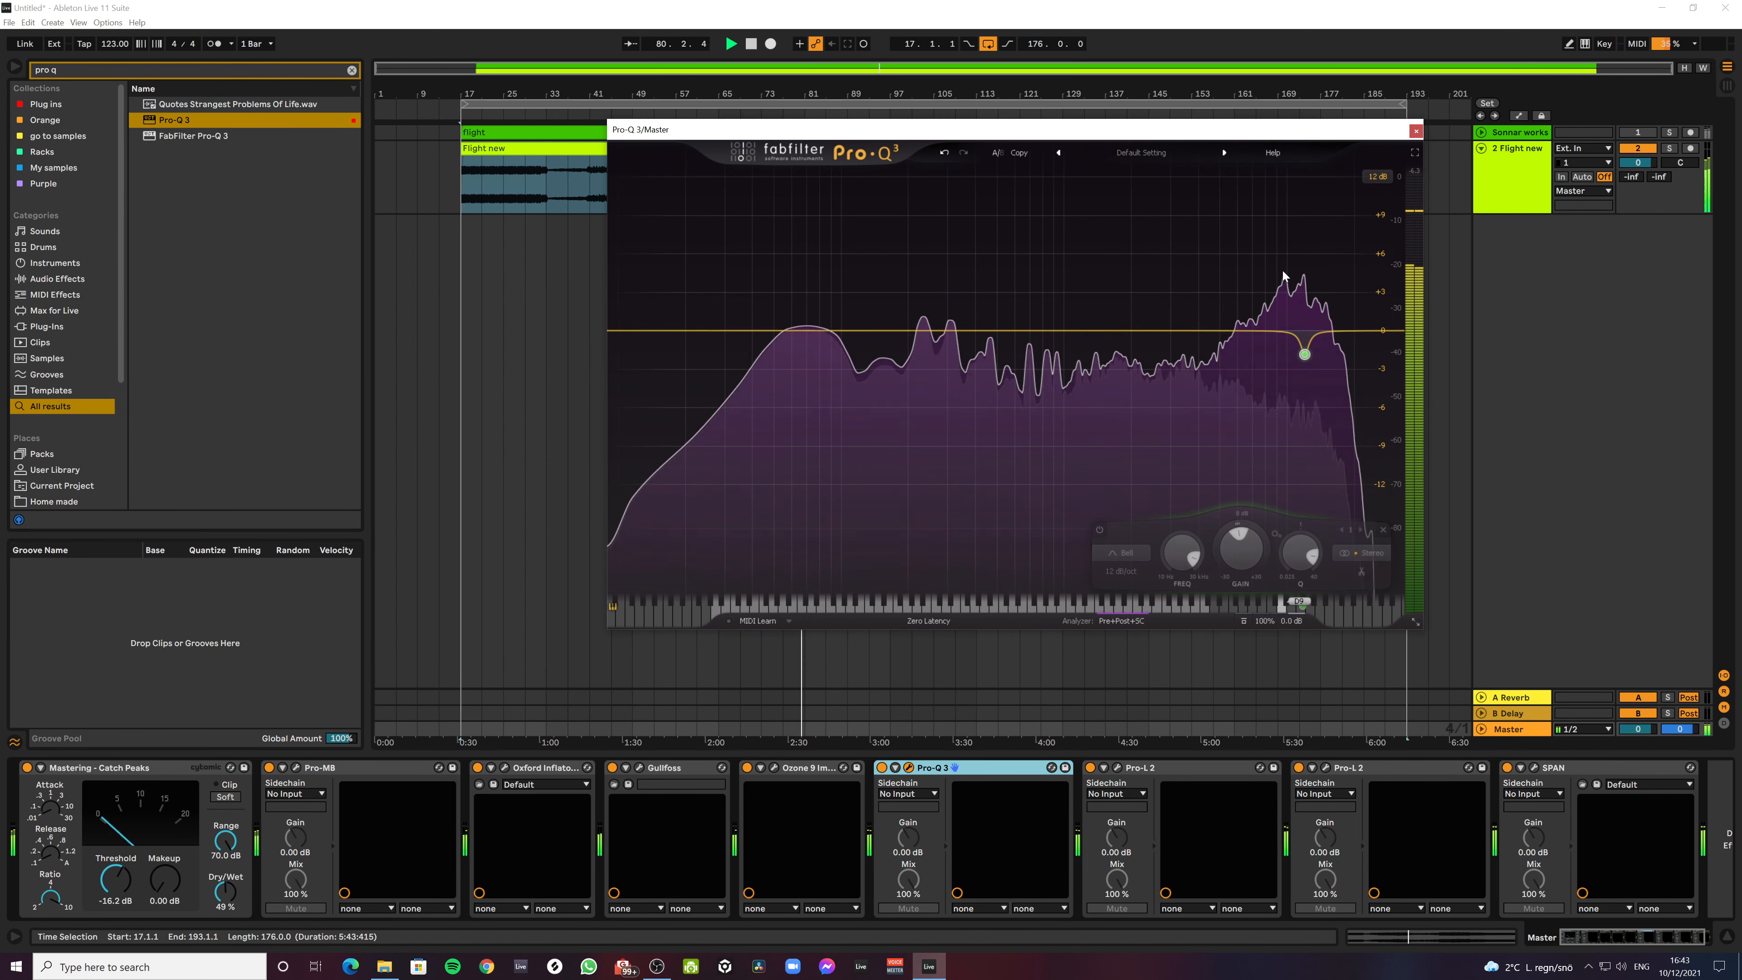
{"action": "left_click", "coordinate": [1286, 281]}
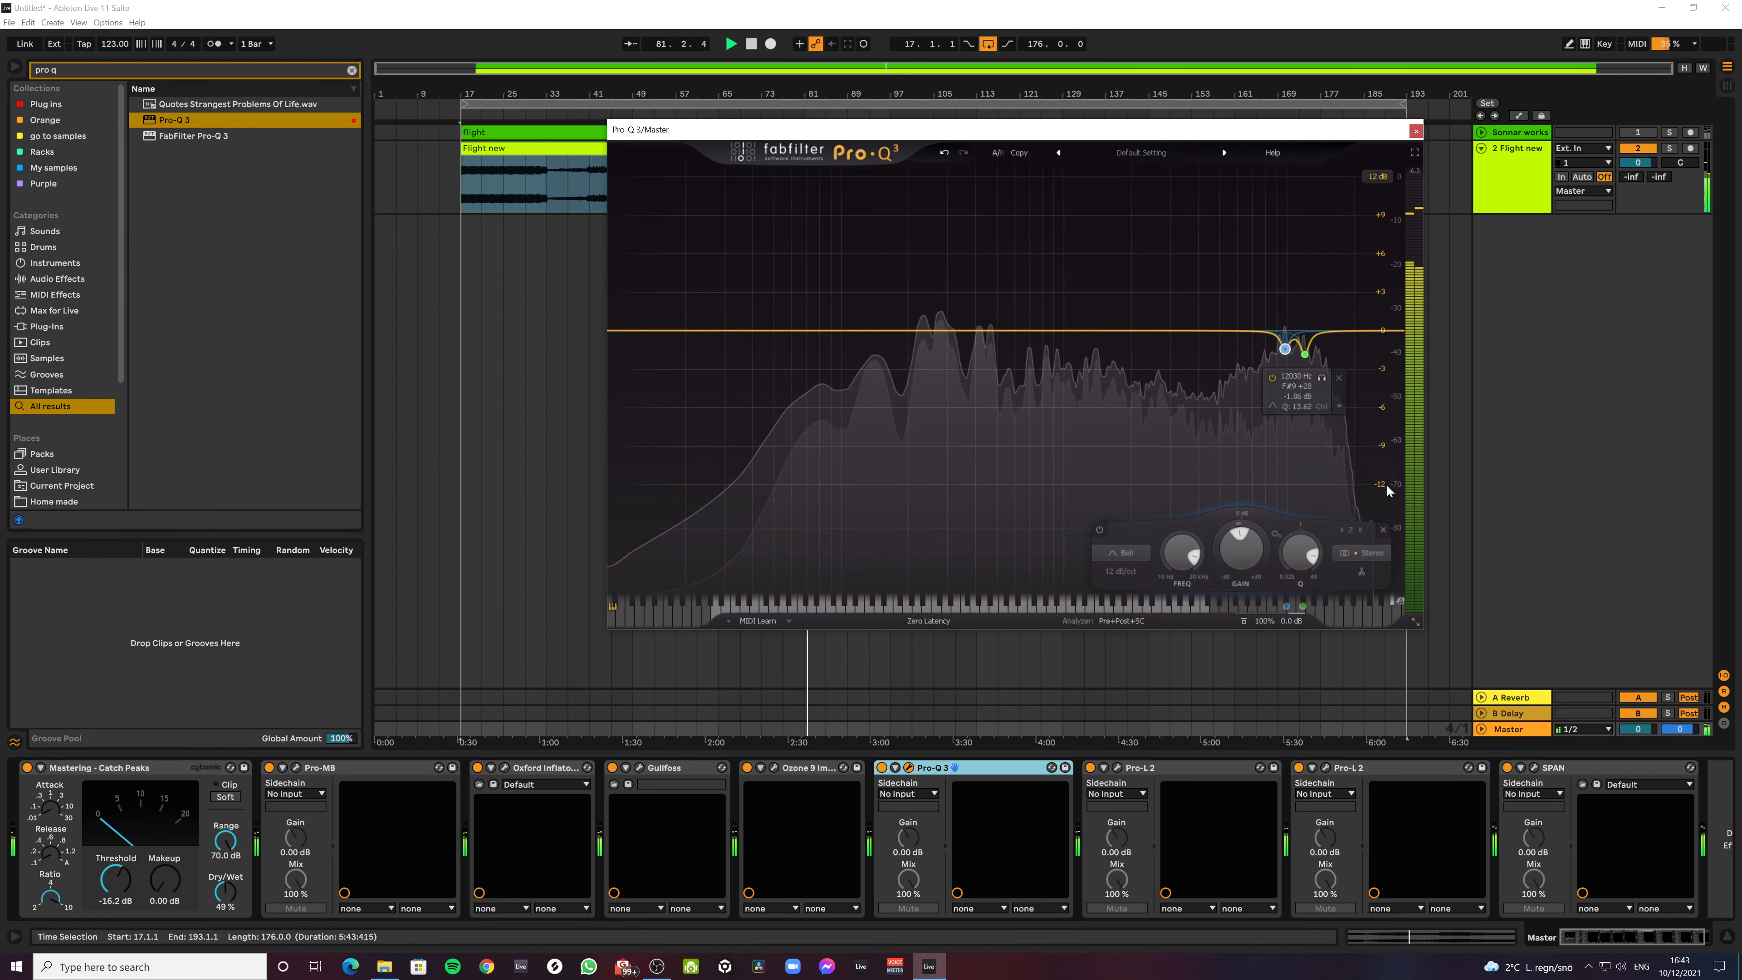
Add a fourth-band style High Cut at the spectrum's upper end in Pro-Q 3, with a 96 dB/oct slope at about 27.4 kHz
{"action": "left_click", "coordinate": [1387, 331]}
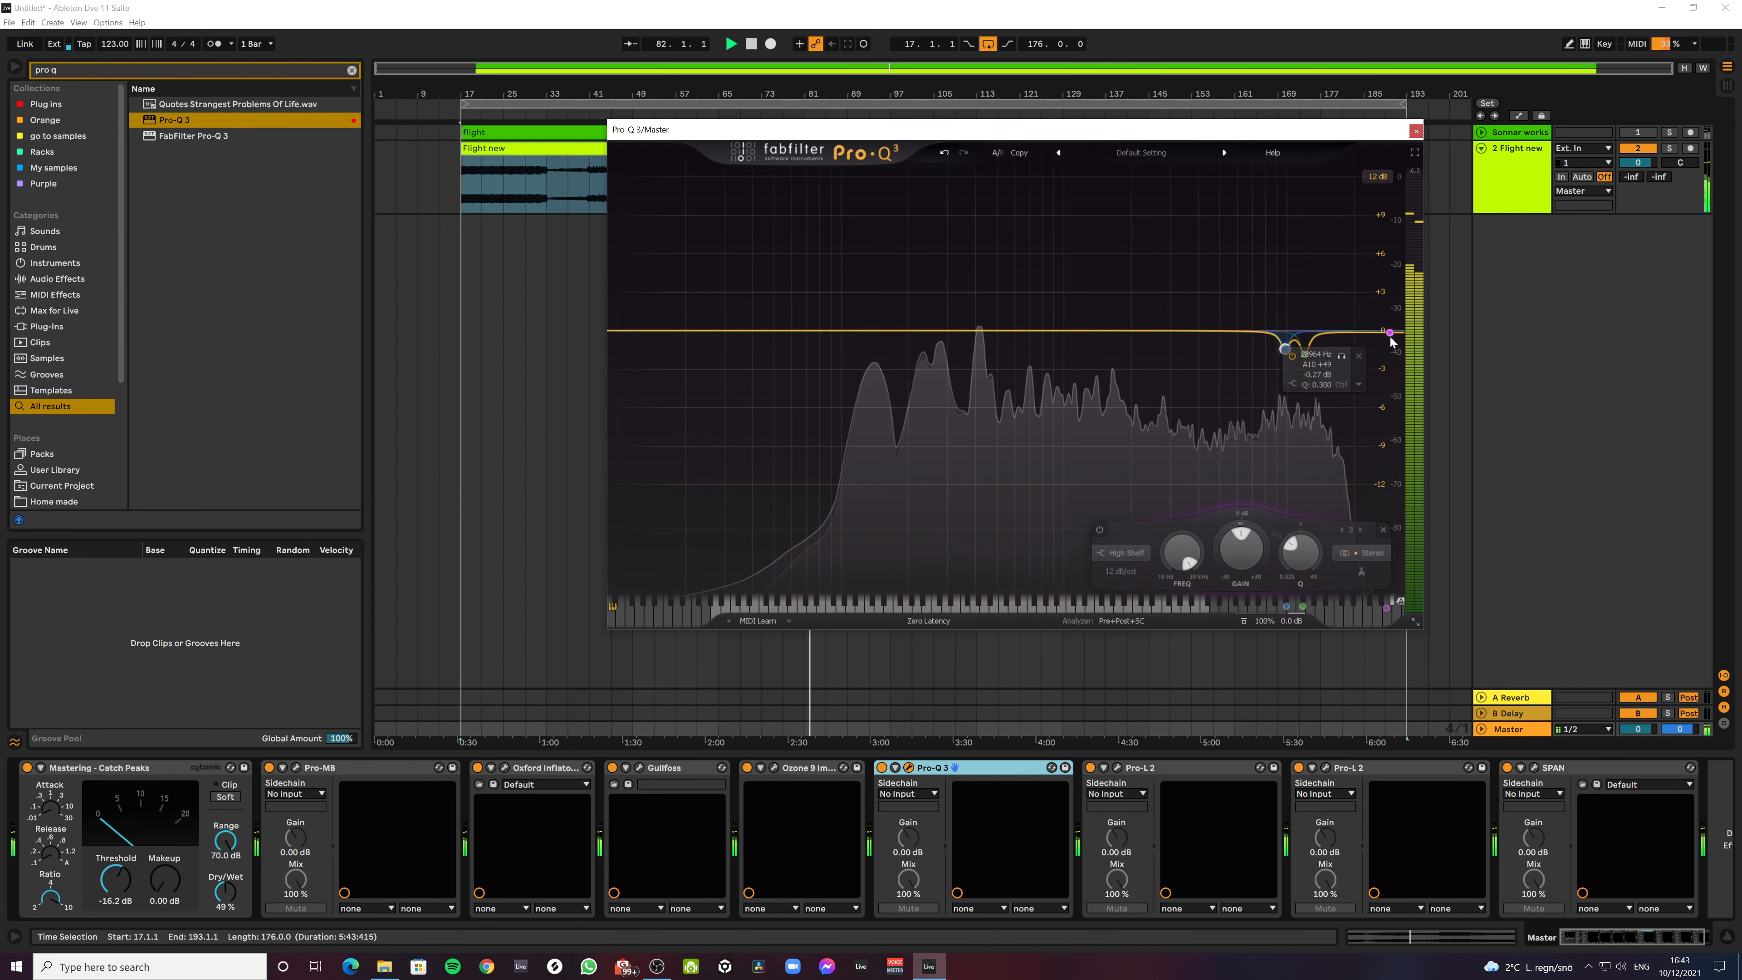
{"action": "left_click", "coordinate": [1120, 574]}
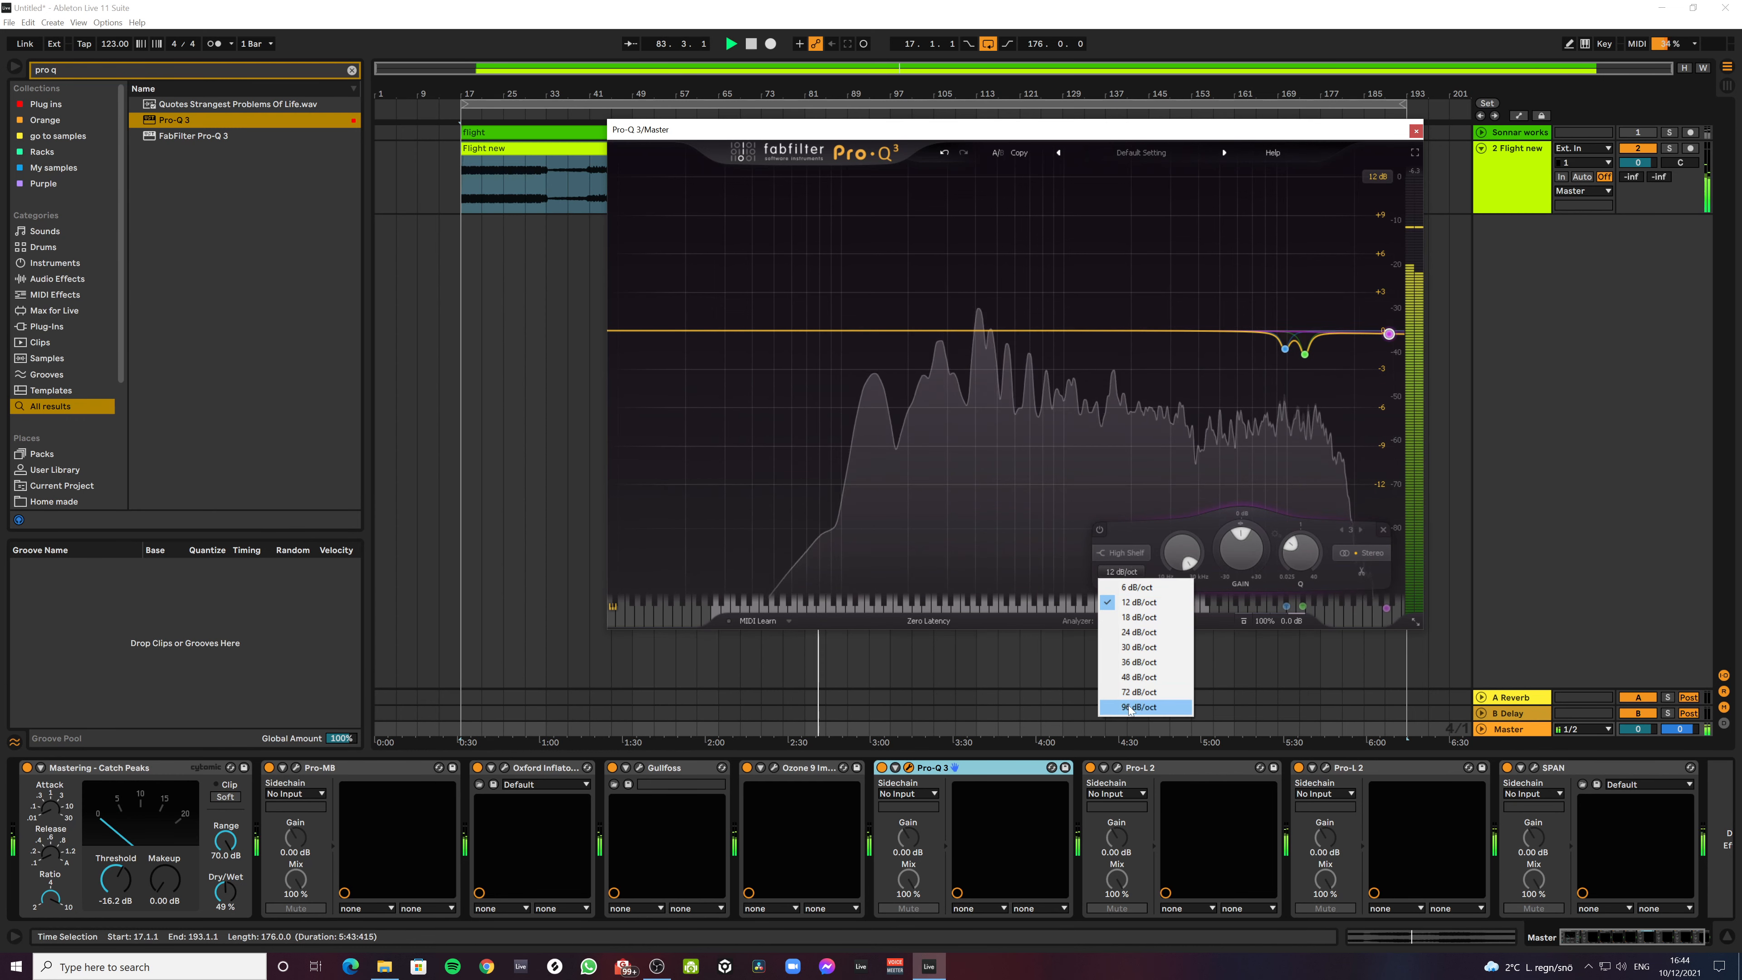
{"action": "left_click", "coordinate": [1125, 697]}
{"action": "left_click", "coordinate": [1130, 559]}
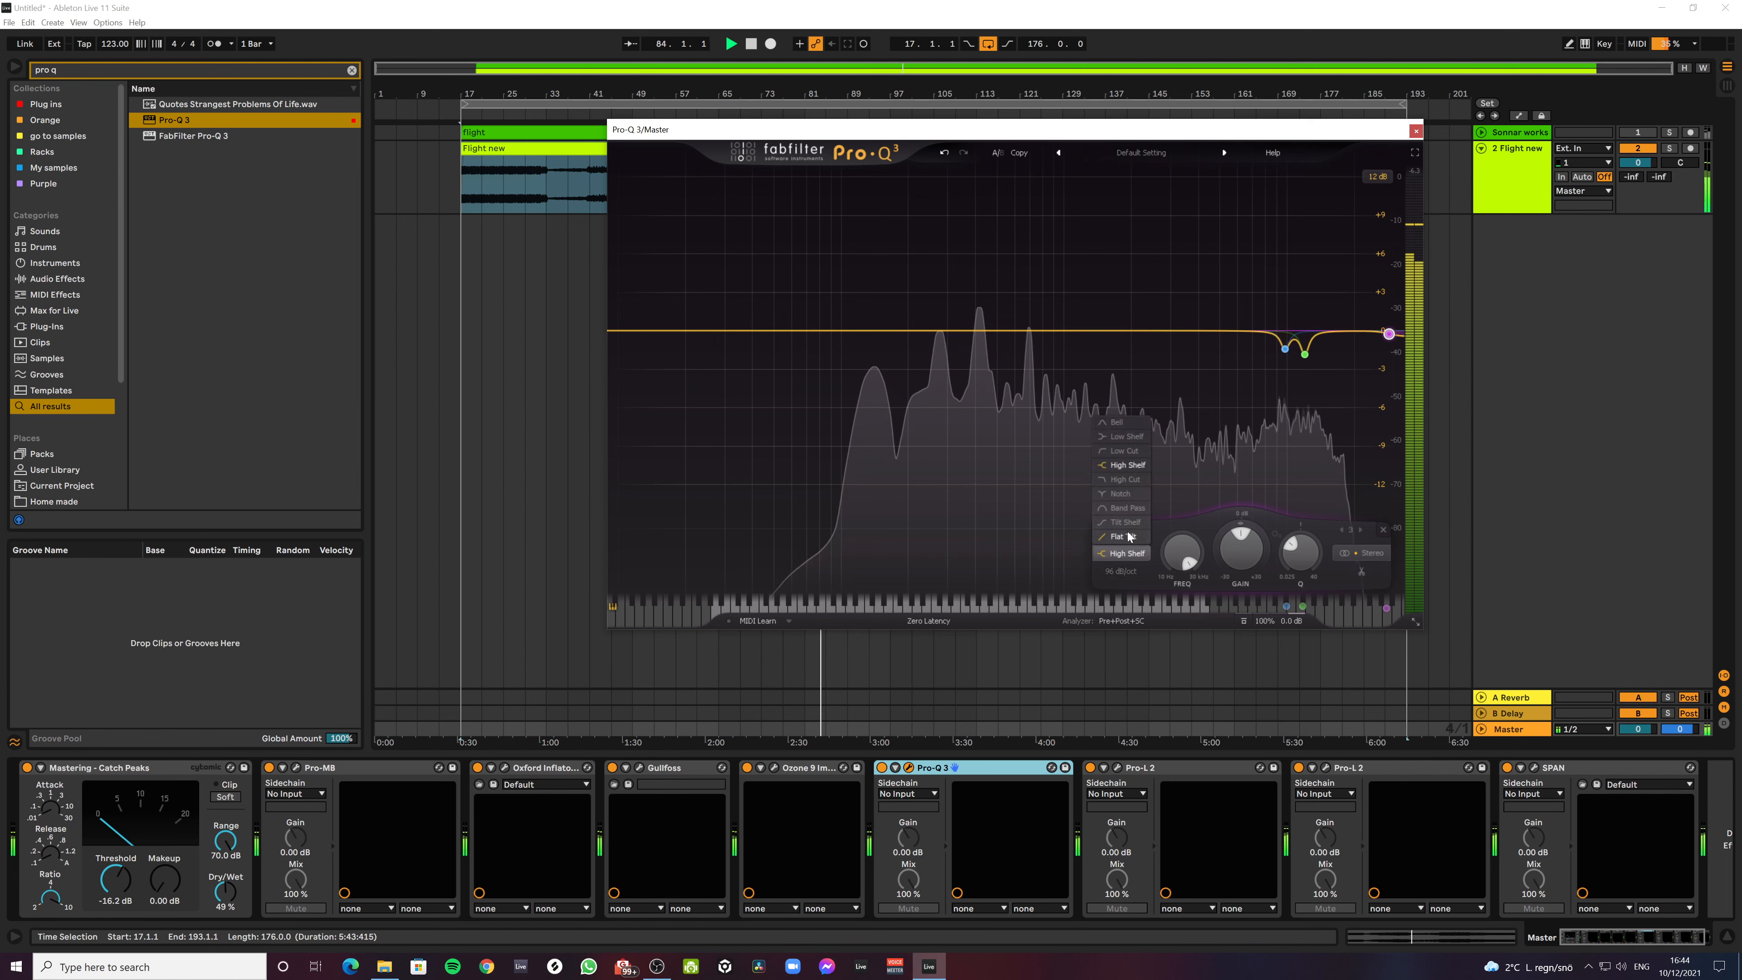
{"action": "left_click", "coordinate": [1109, 480]}
{"action": "left_click_drag", "start_coordinate": [1388, 456], "coordinate": [1384, 334]}
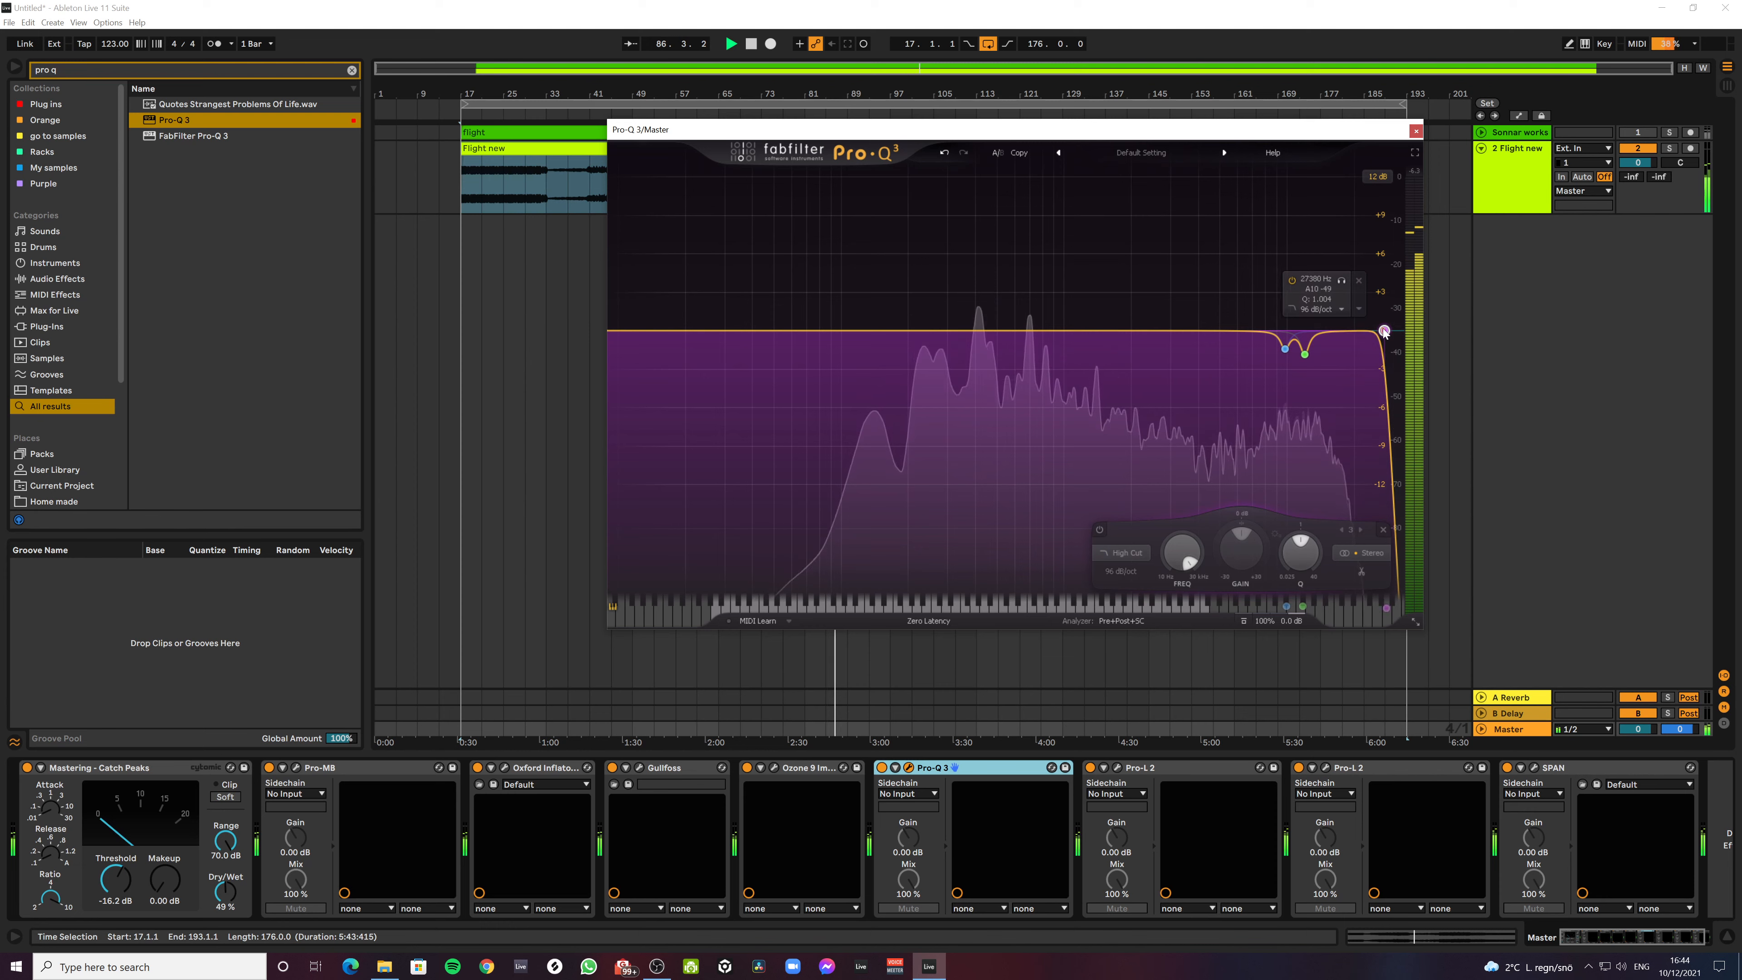
Add a Low Cut band in Pro-Q 3 with a Brickwall slope and move it to about 22.9 Hz
{"action": "double_click", "coordinate": [626, 334]}
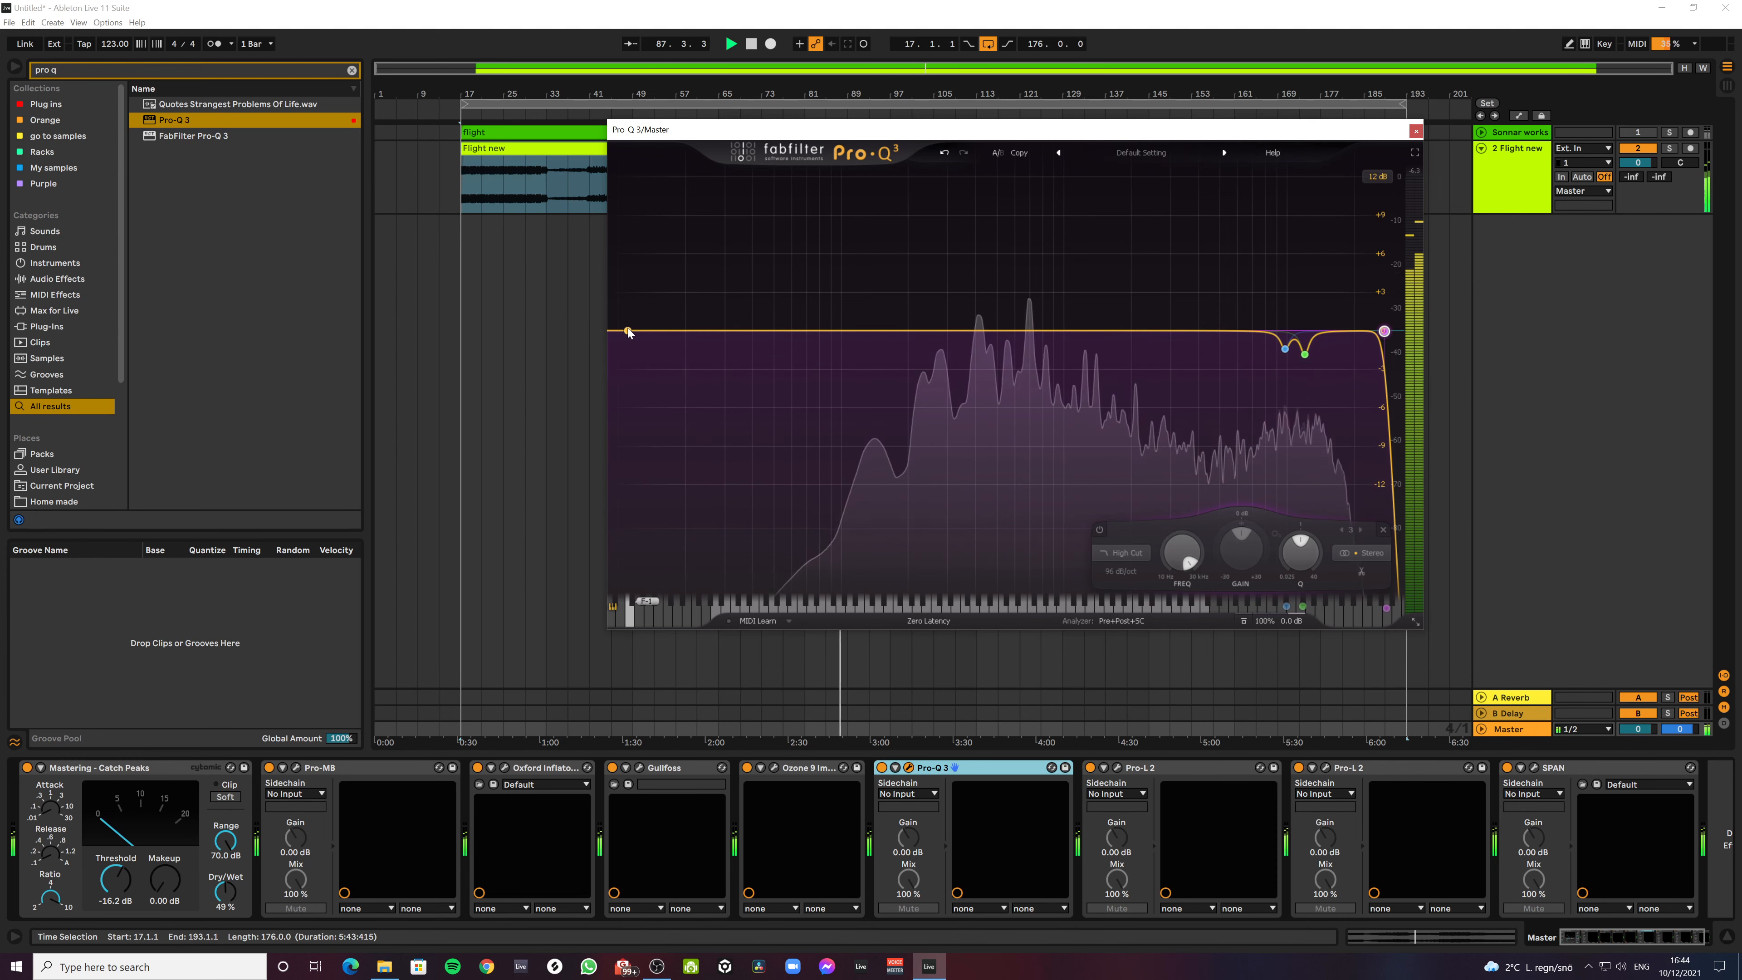
{"action": "left_click", "coordinate": [649, 553]}
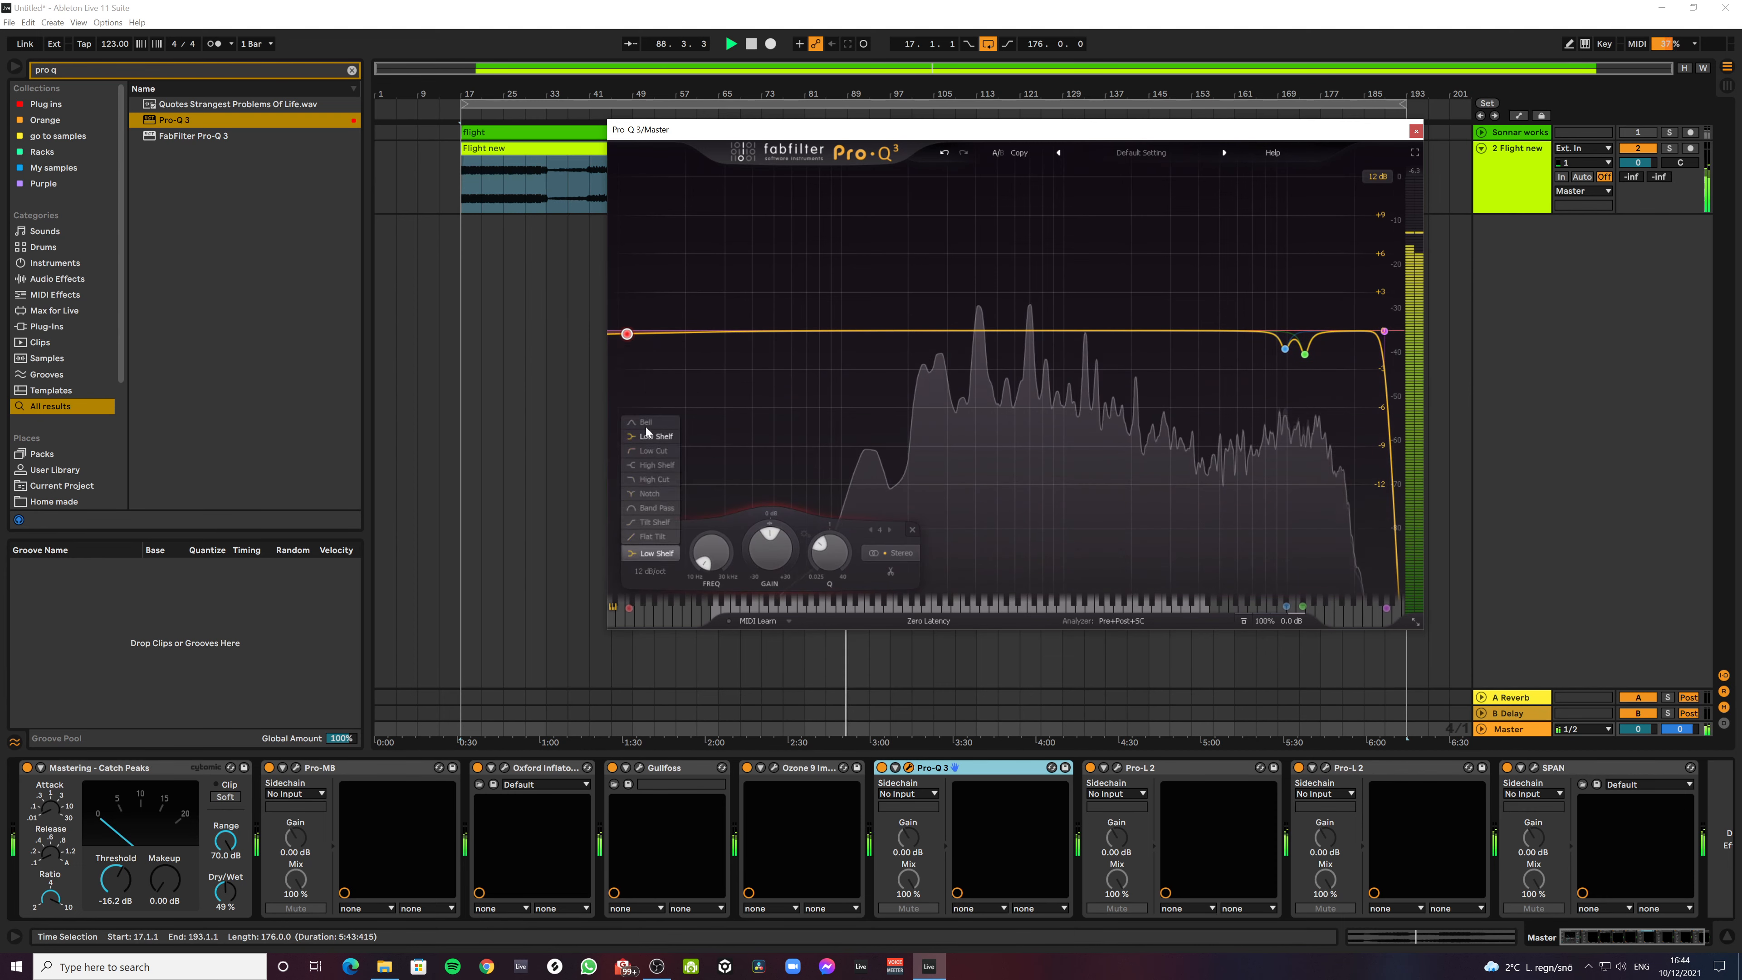
{"action": "left_click", "coordinate": [646, 451]}
{"action": "left_click", "coordinate": [649, 571]}
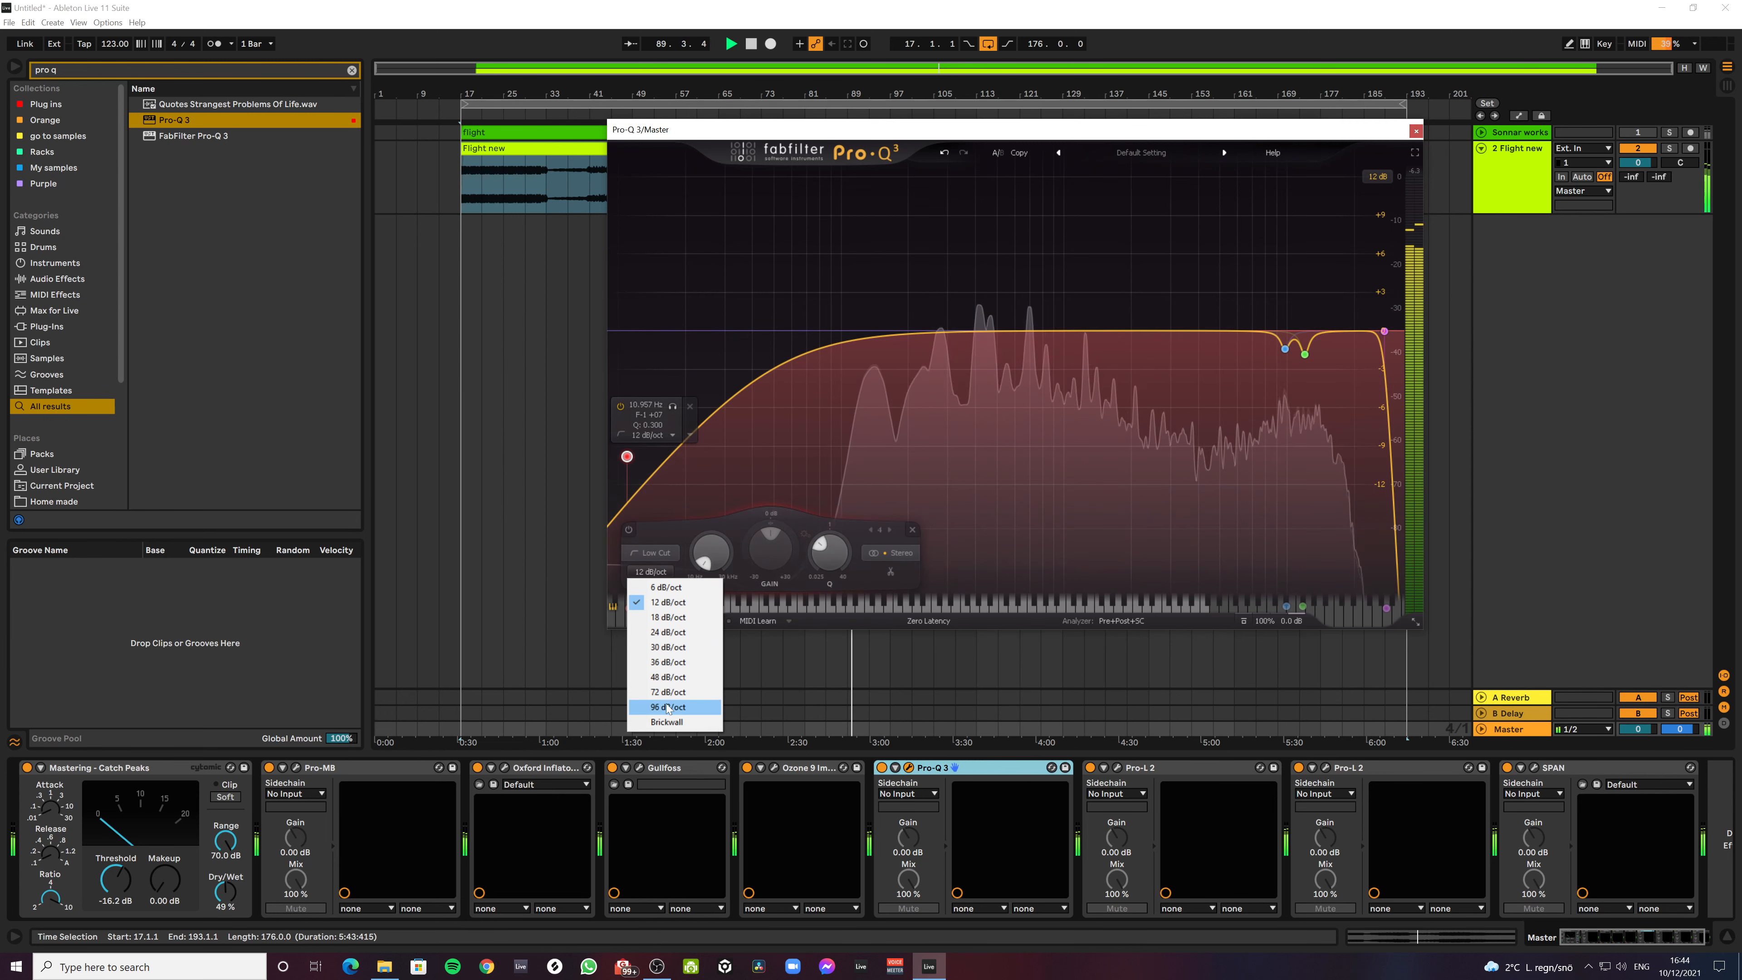
{"action": "left_click", "coordinate": [666, 723]}
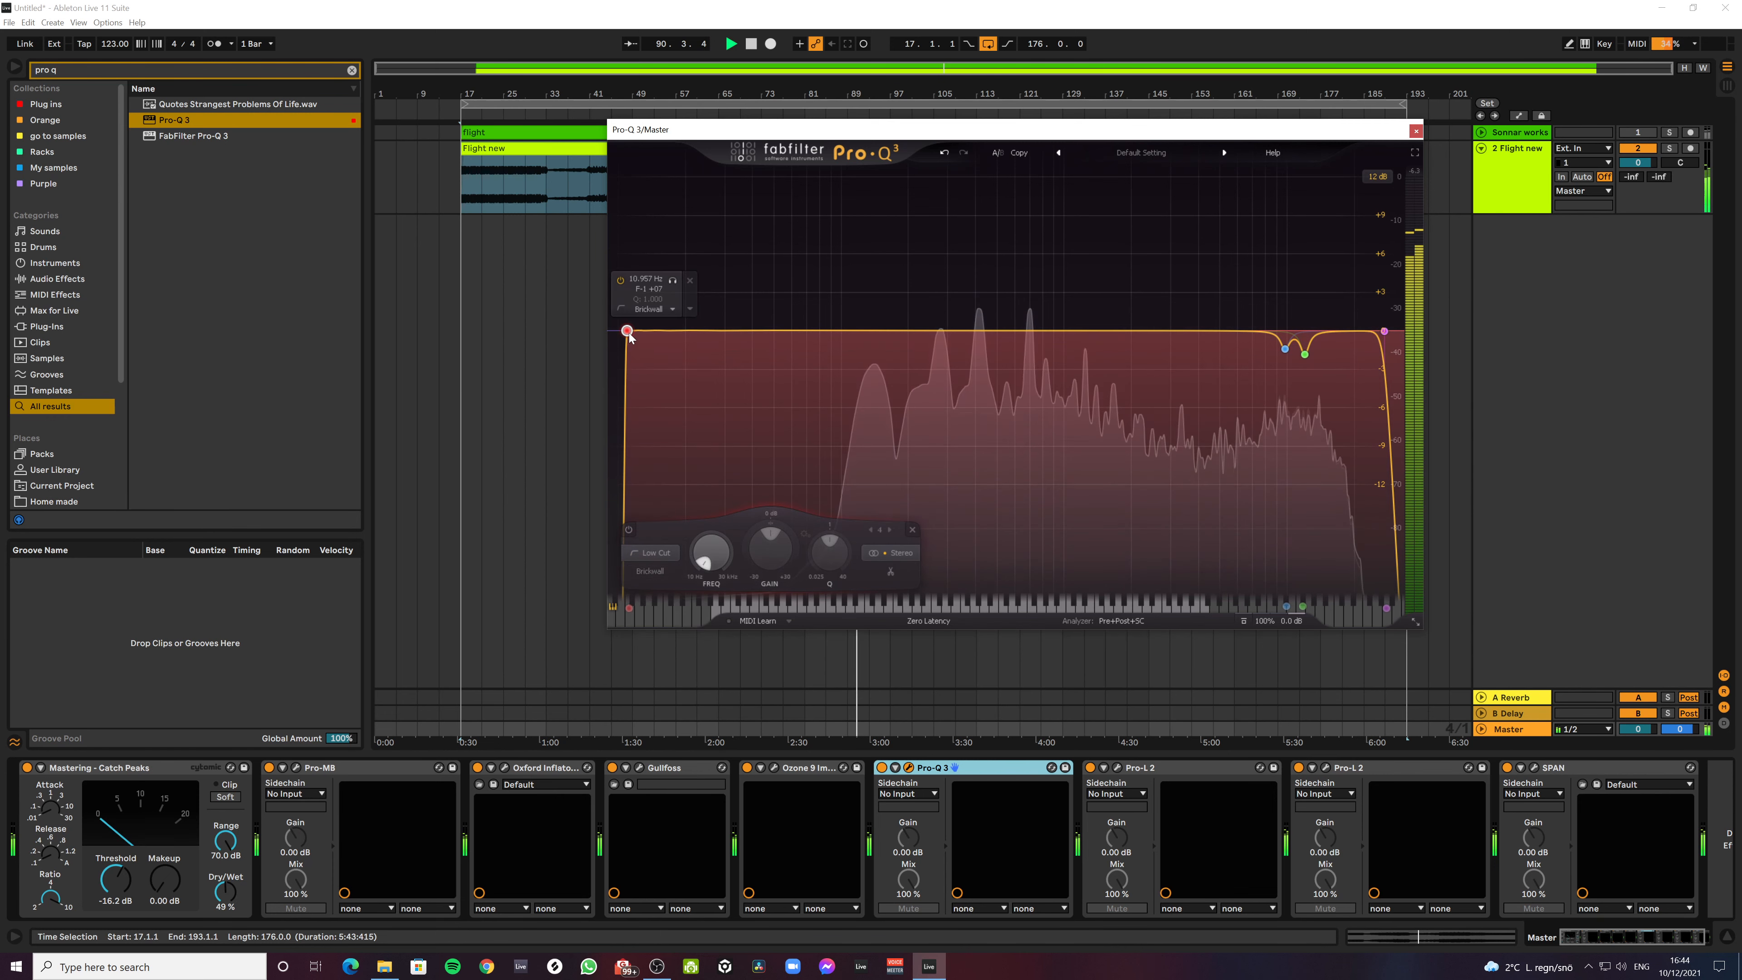
{"action": "left_click_drag", "start_coordinate": [632, 331], "coordinate": [701, 335]}
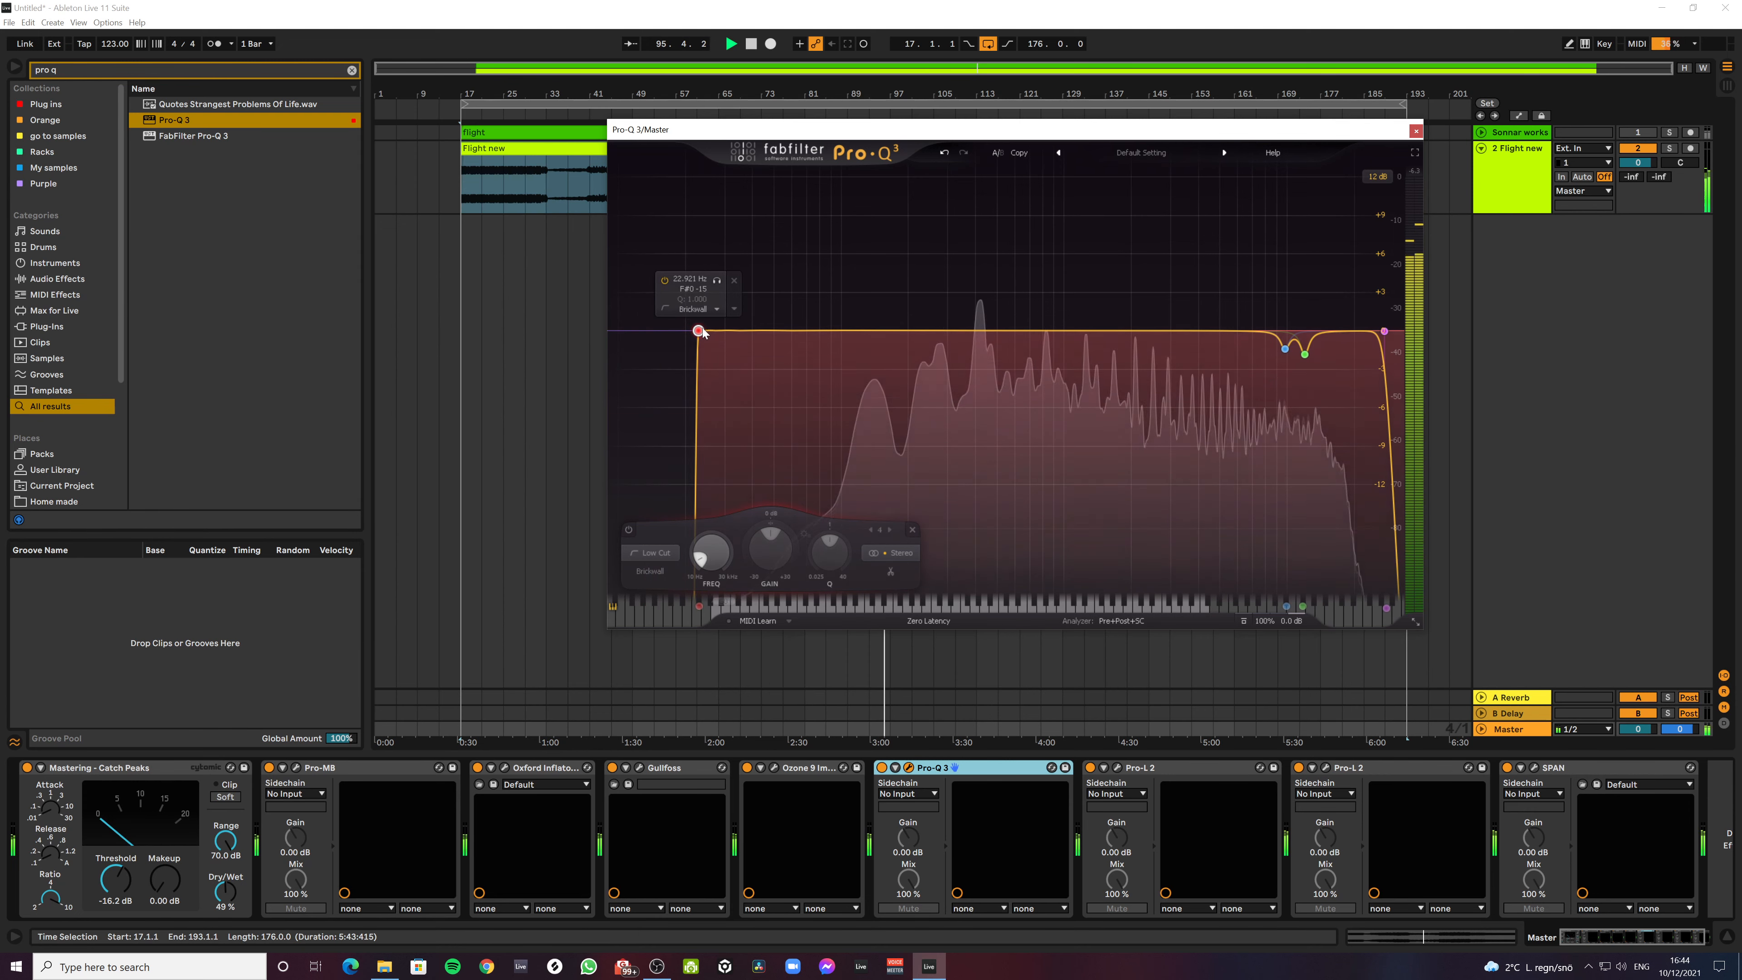
Change the Pro-Q 3 High Cut band's slope to Brickwall, close the EQ window, and keep the full track playing
{"action": "left_click", "coordinate": [1384, 331]}
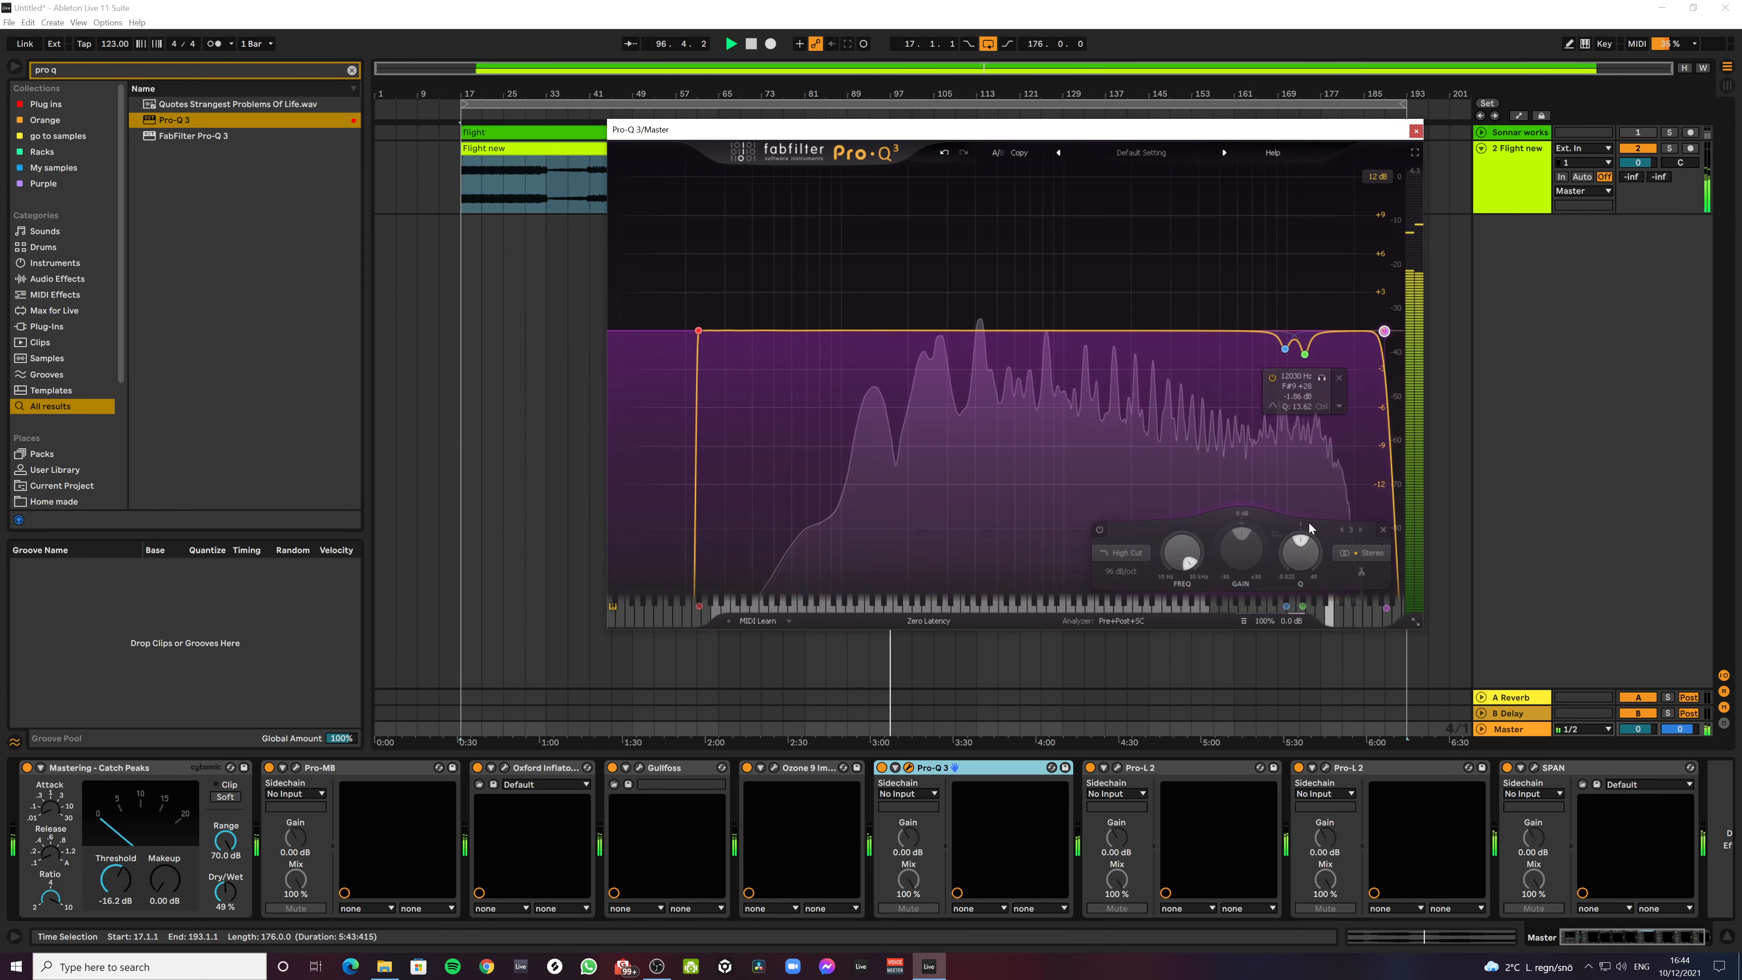
{"action": "left_click", "coordinate": [1110, 570]}
{"action": "left_click", "coordinate": [1138, 724]}
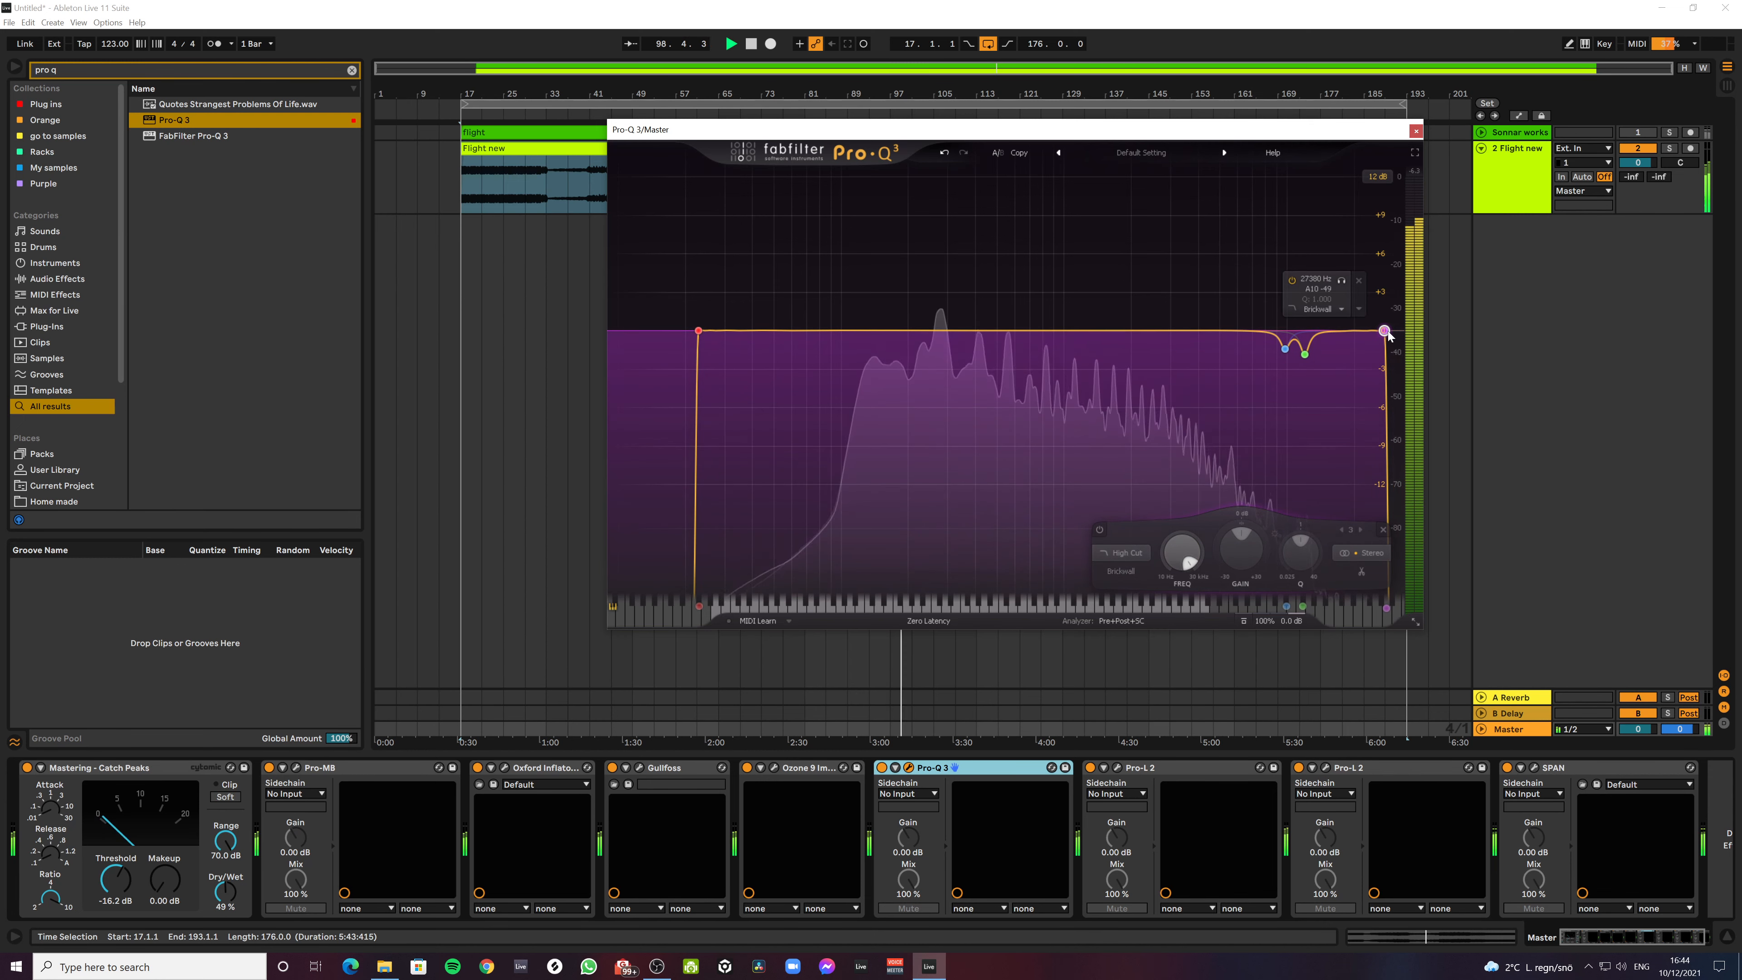
{"action": "left_click", "coordinate": [1416, 130]}
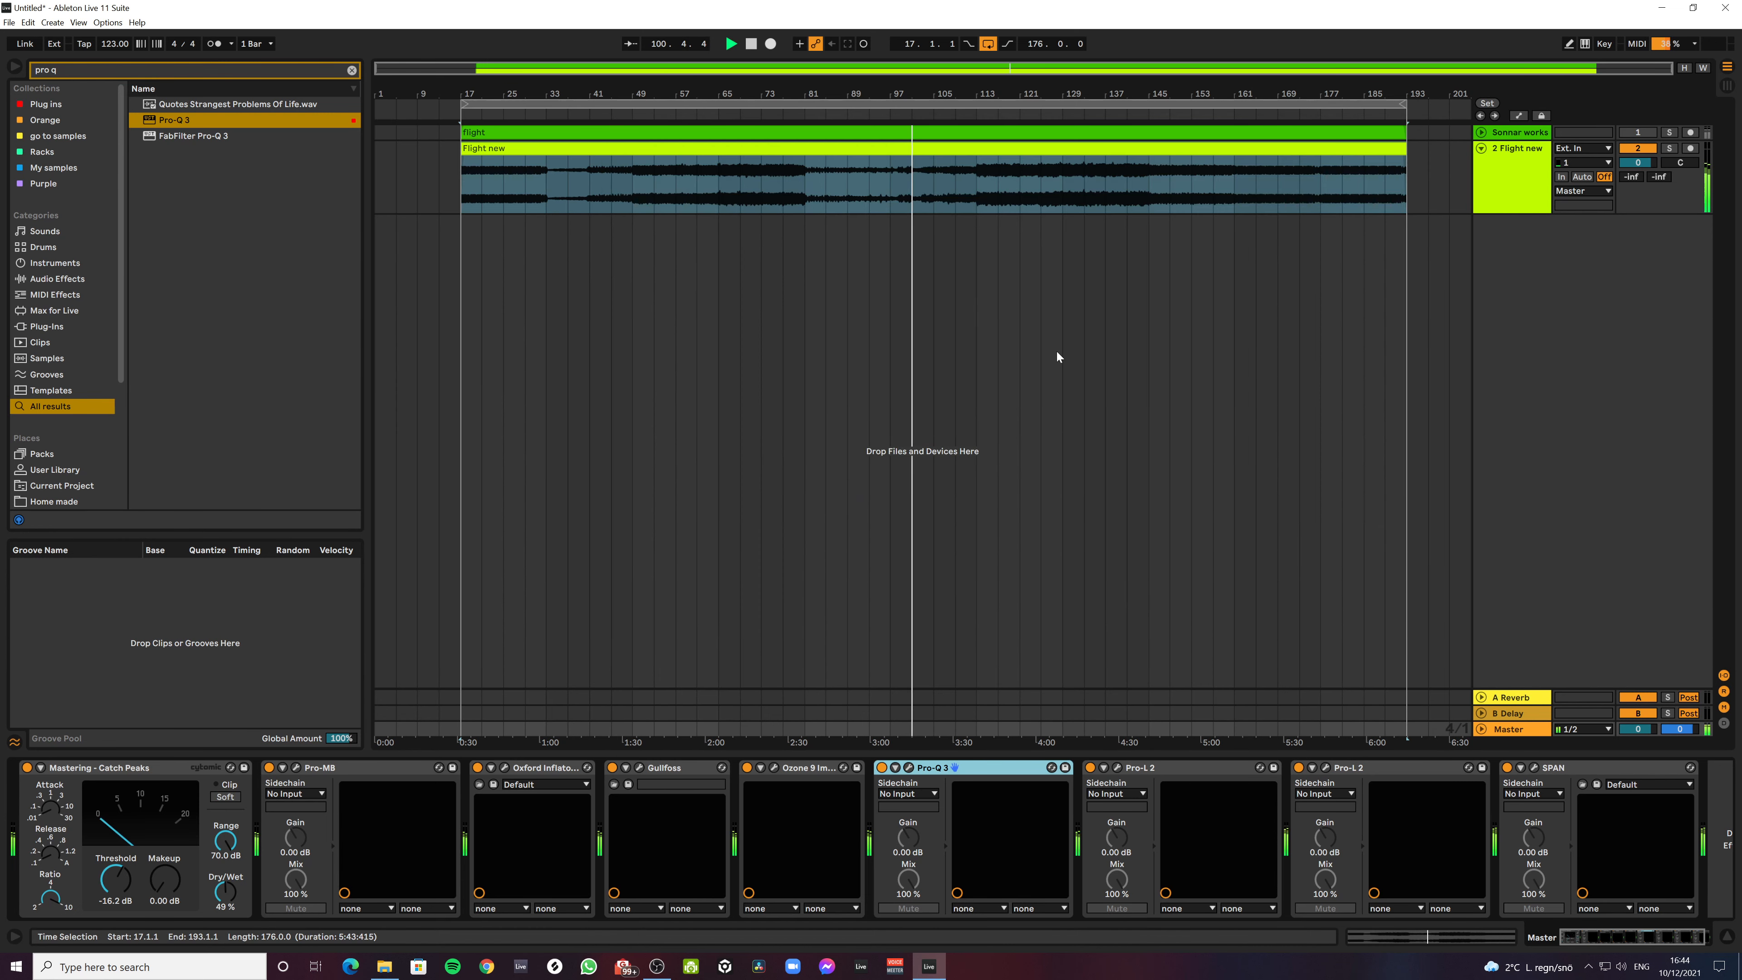
{"action": "left_click", "coordinate": [983, 92]}
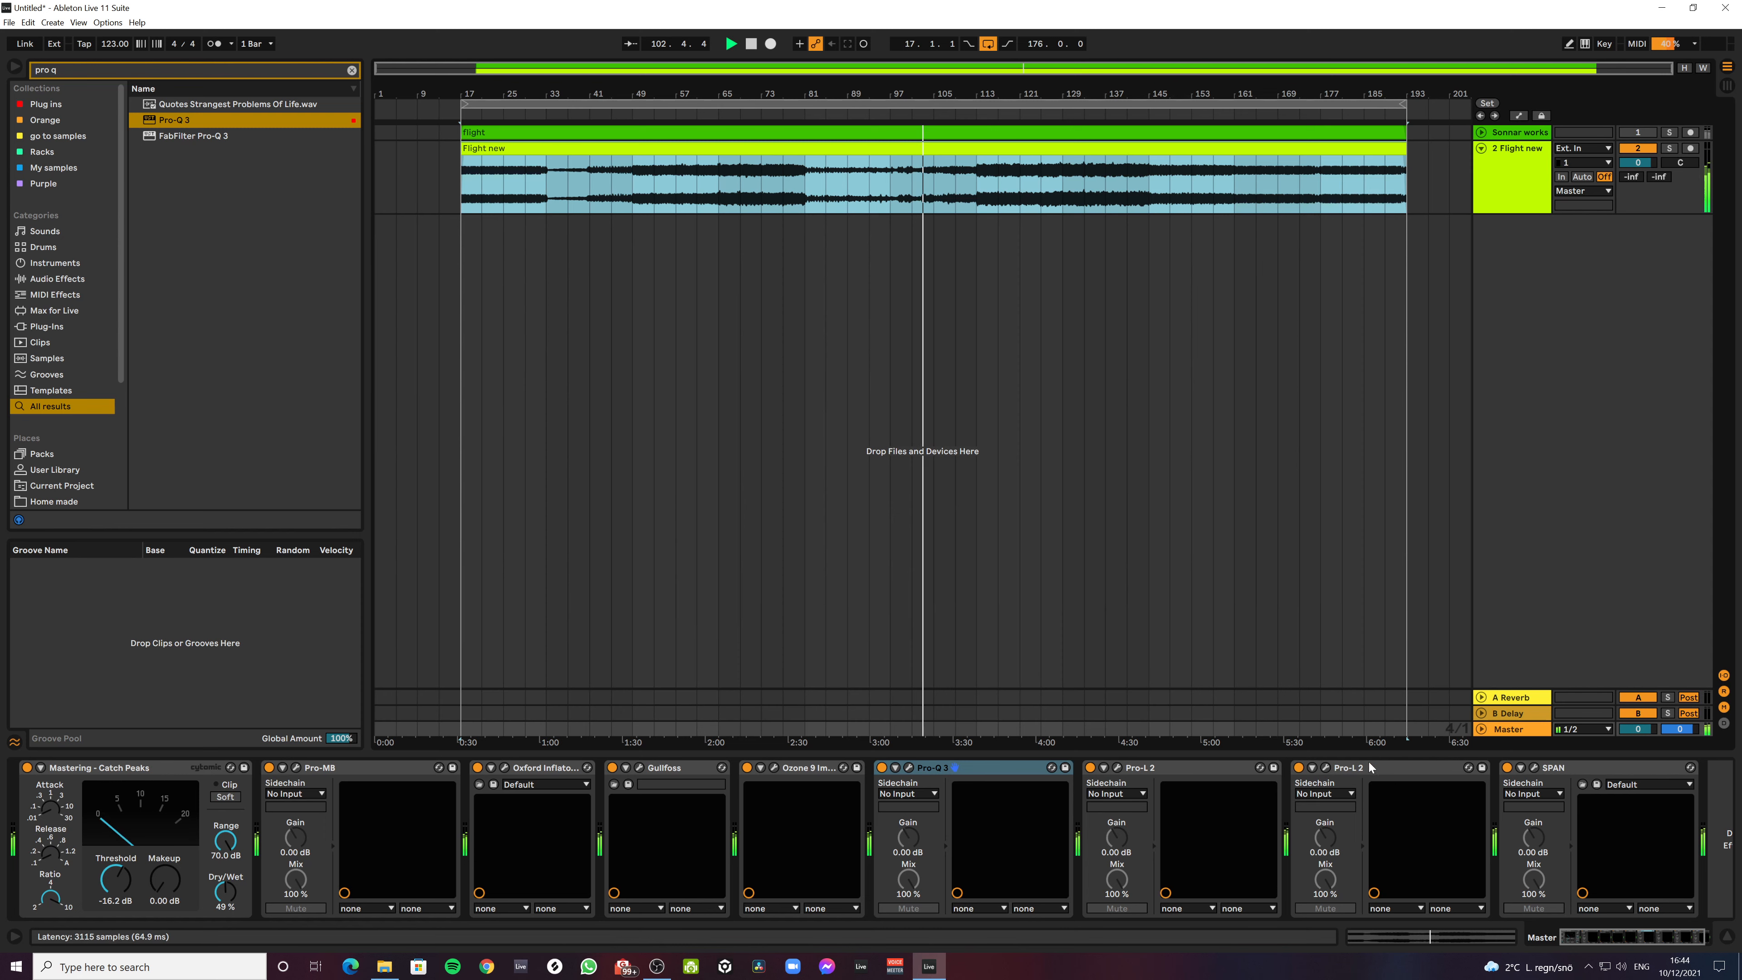
Open SPAN to monitor the output, raise the second Pro-L 2's gain to +2.3 dB, and close both windows
{"action": "left_click", "coordinate": [1535, 767]}
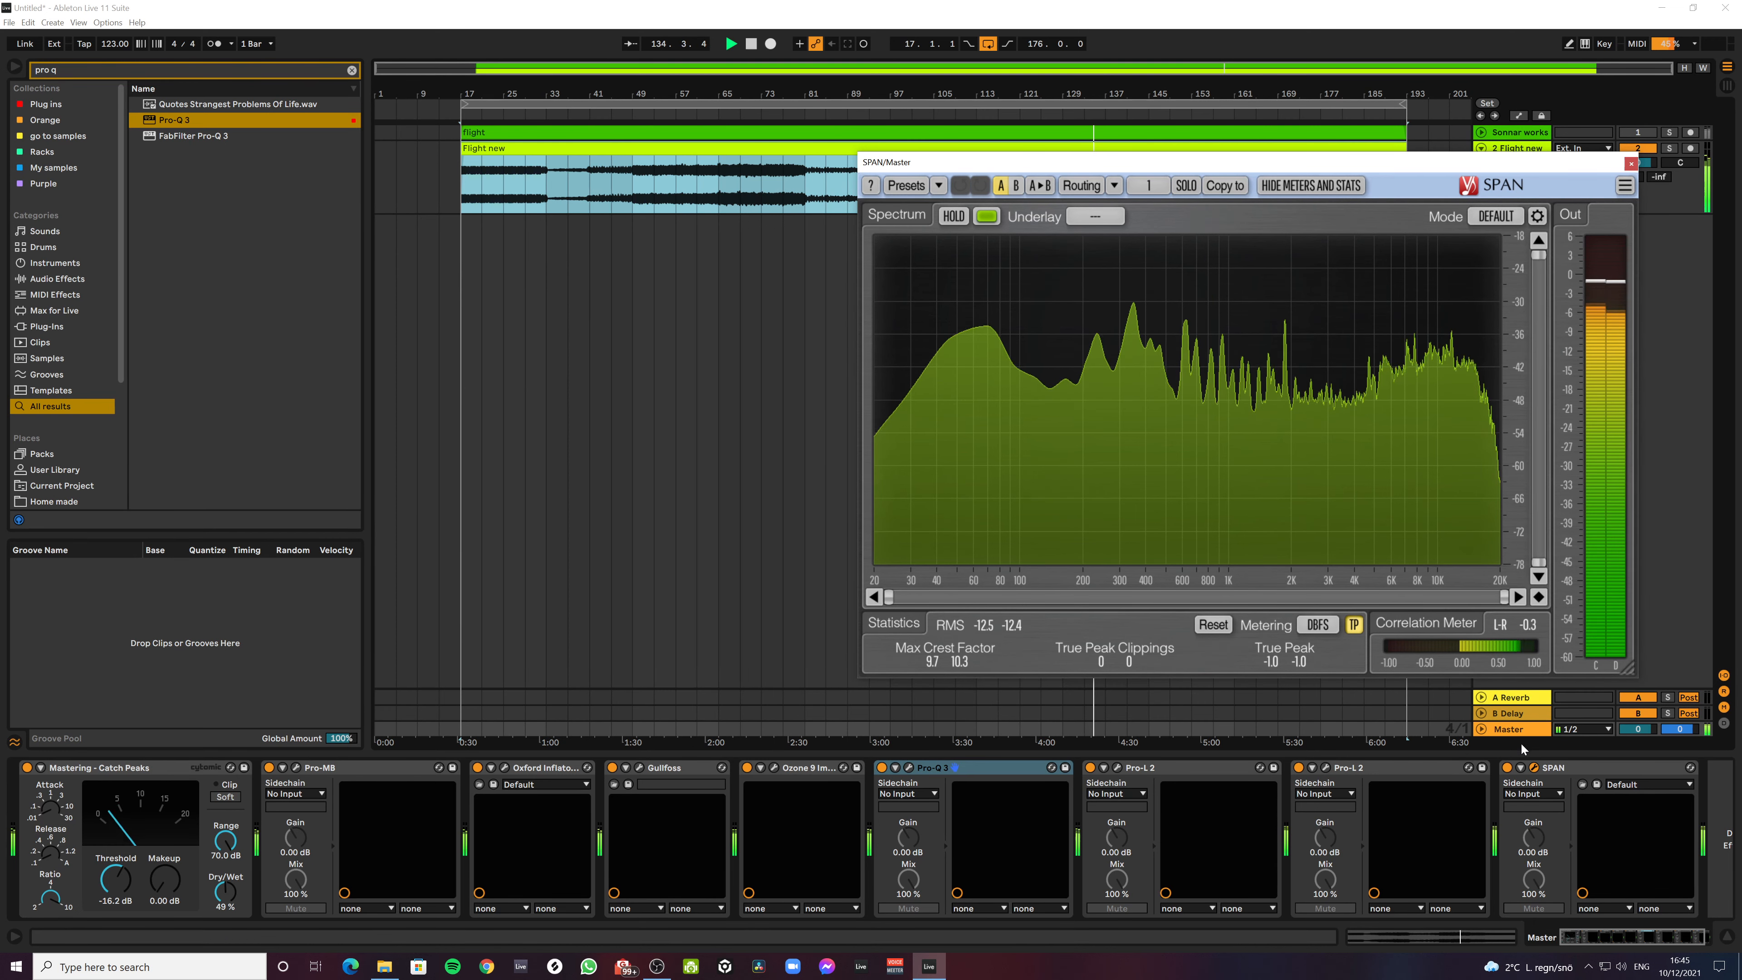
{"action": "left_click", "coordinate": [1325, 768]}
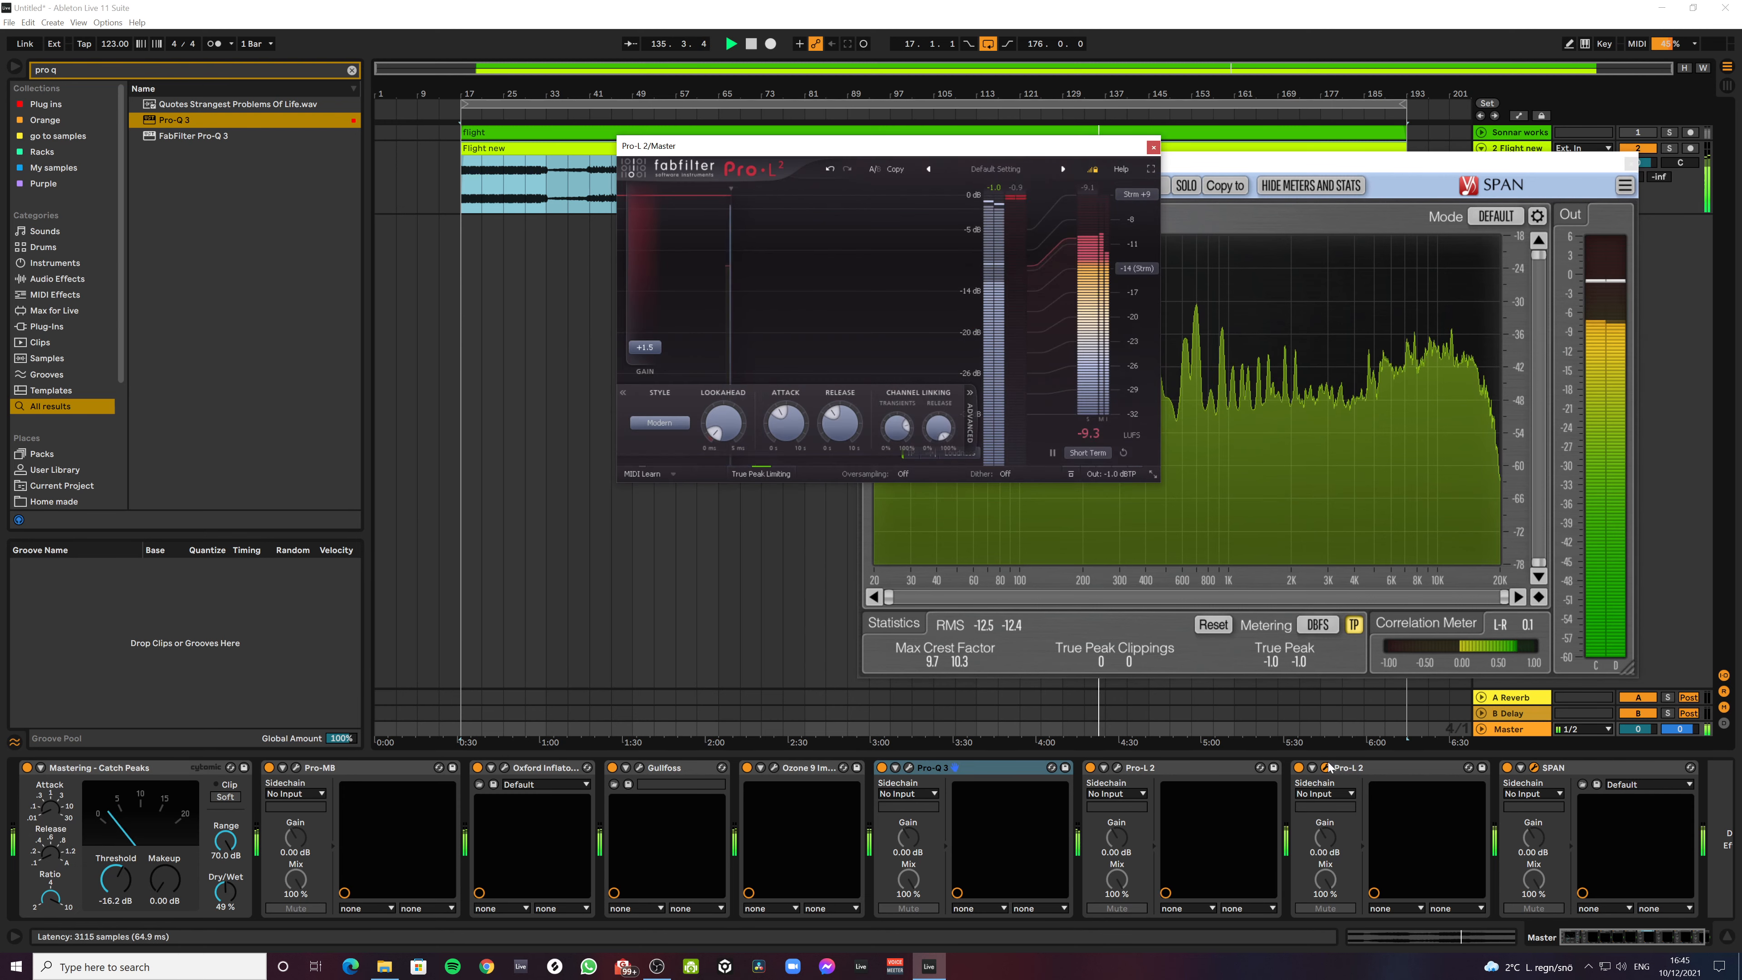
{"action": "left_click_drag", "start_coordinate": [637, 358], "coordinate": [639, 348]}
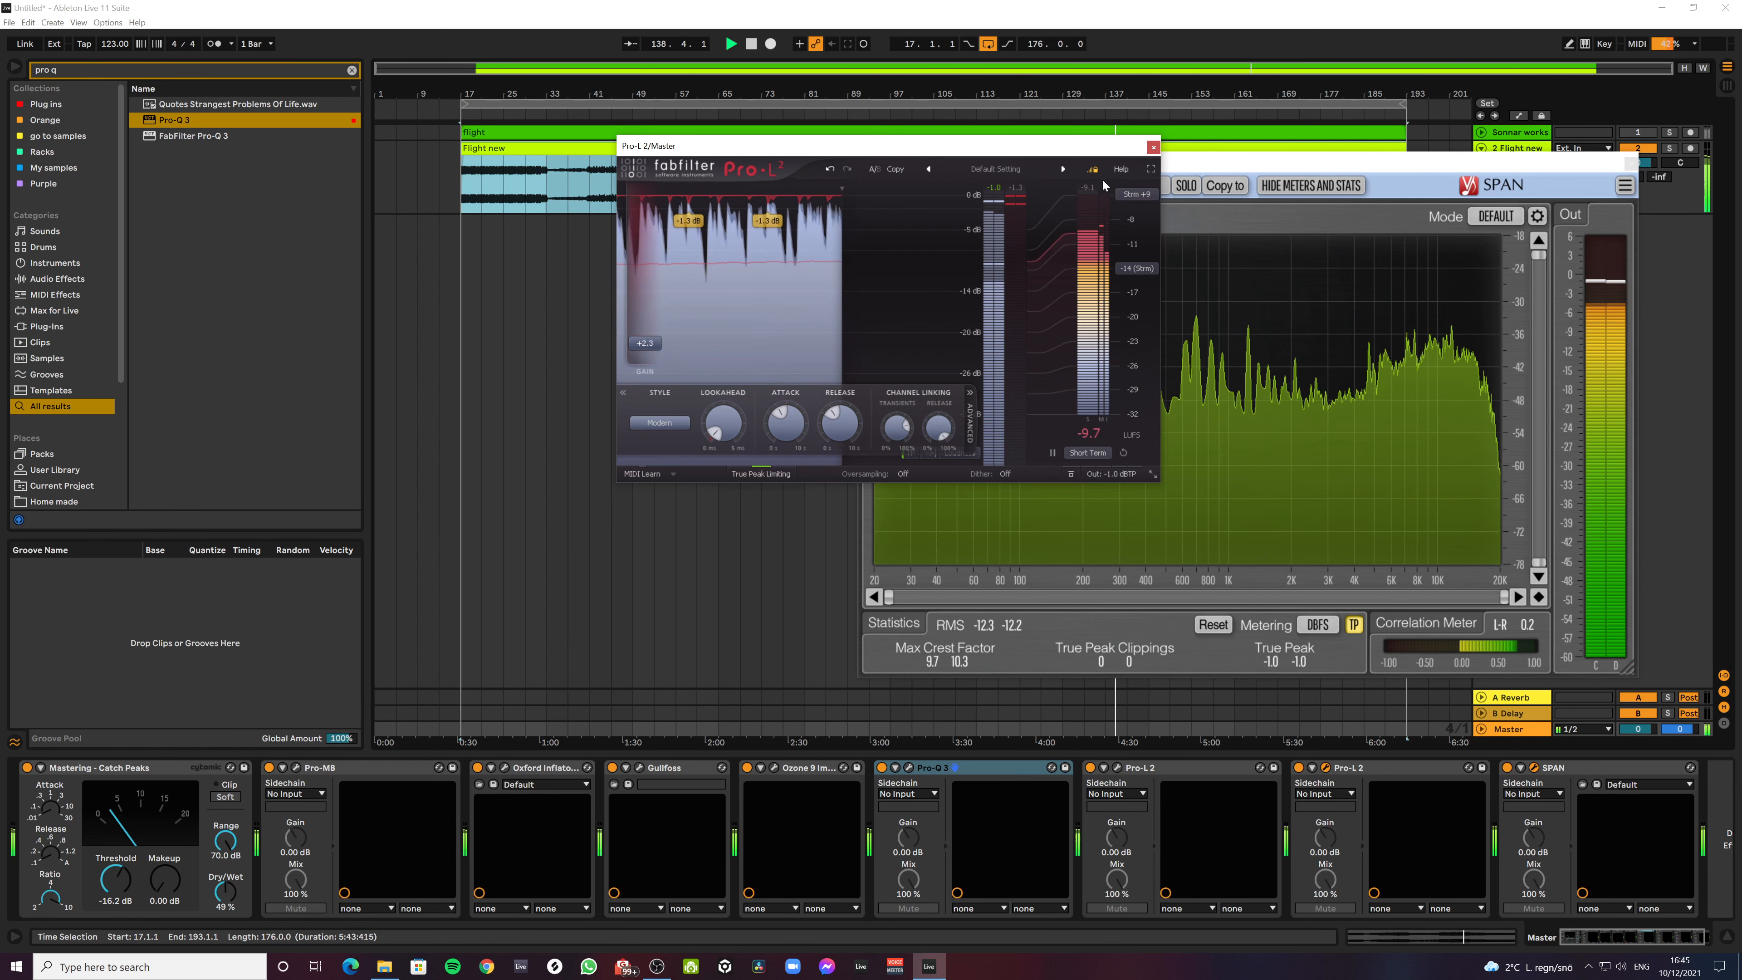
{"action": "left_click", "coordinate": [1154, 147]}
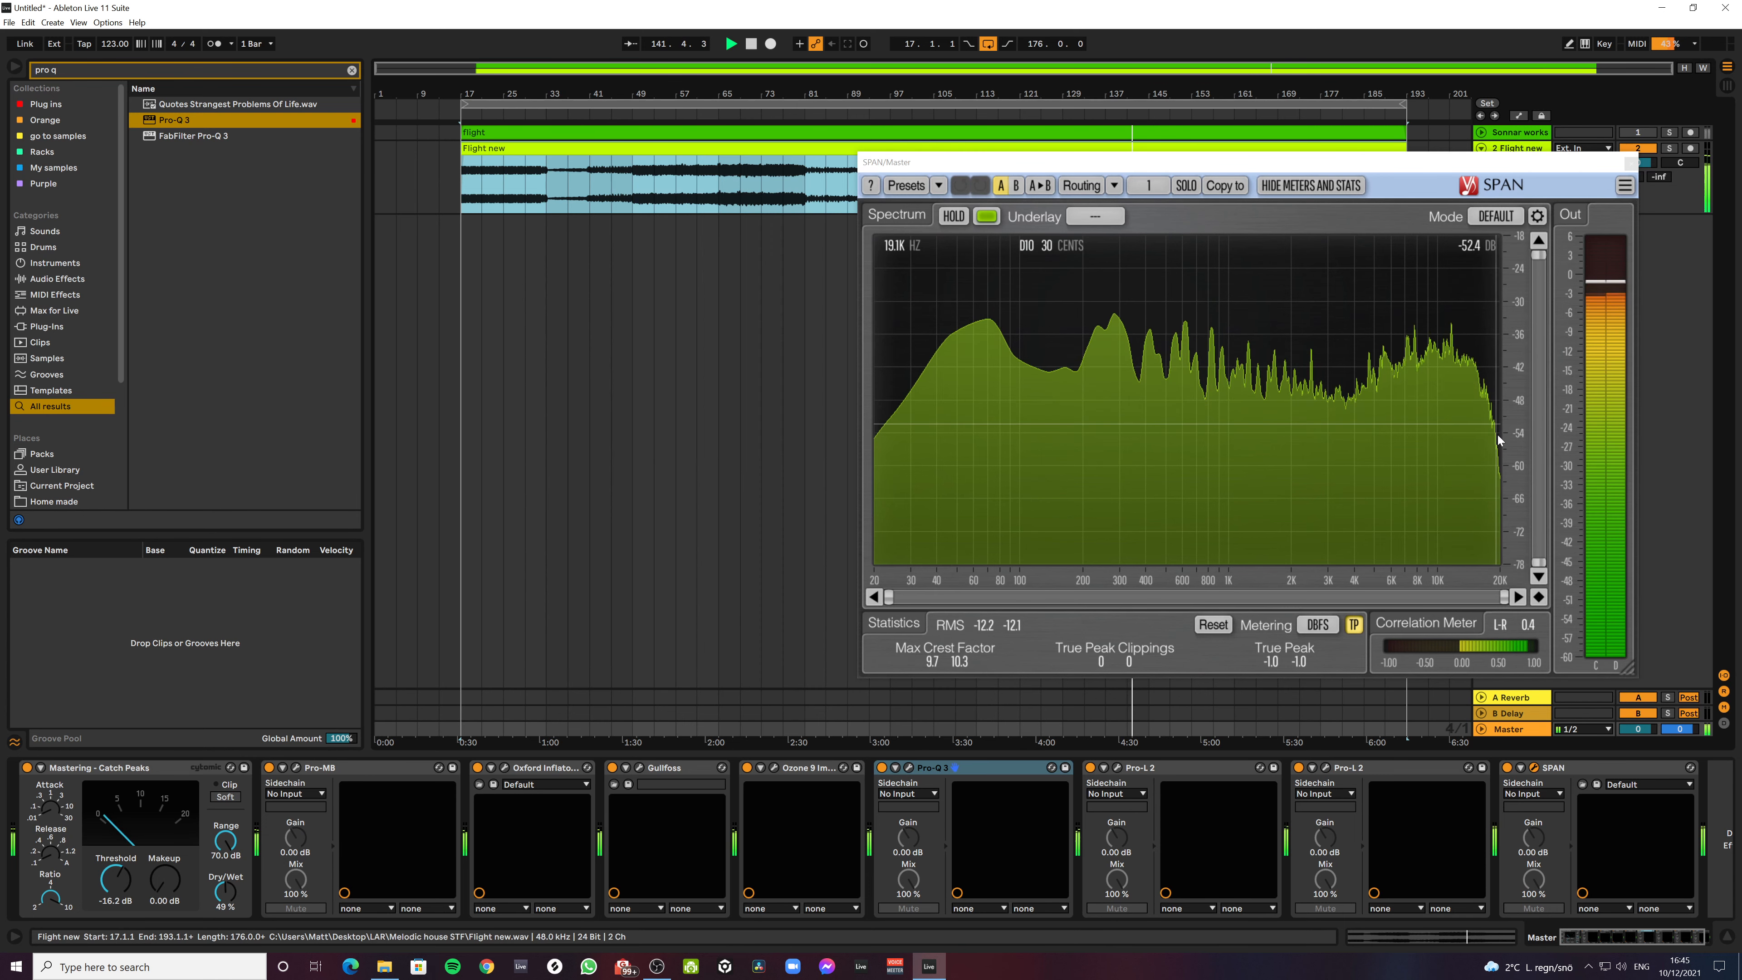
{"action": "left_click", "coordinate": [1631, 163]}
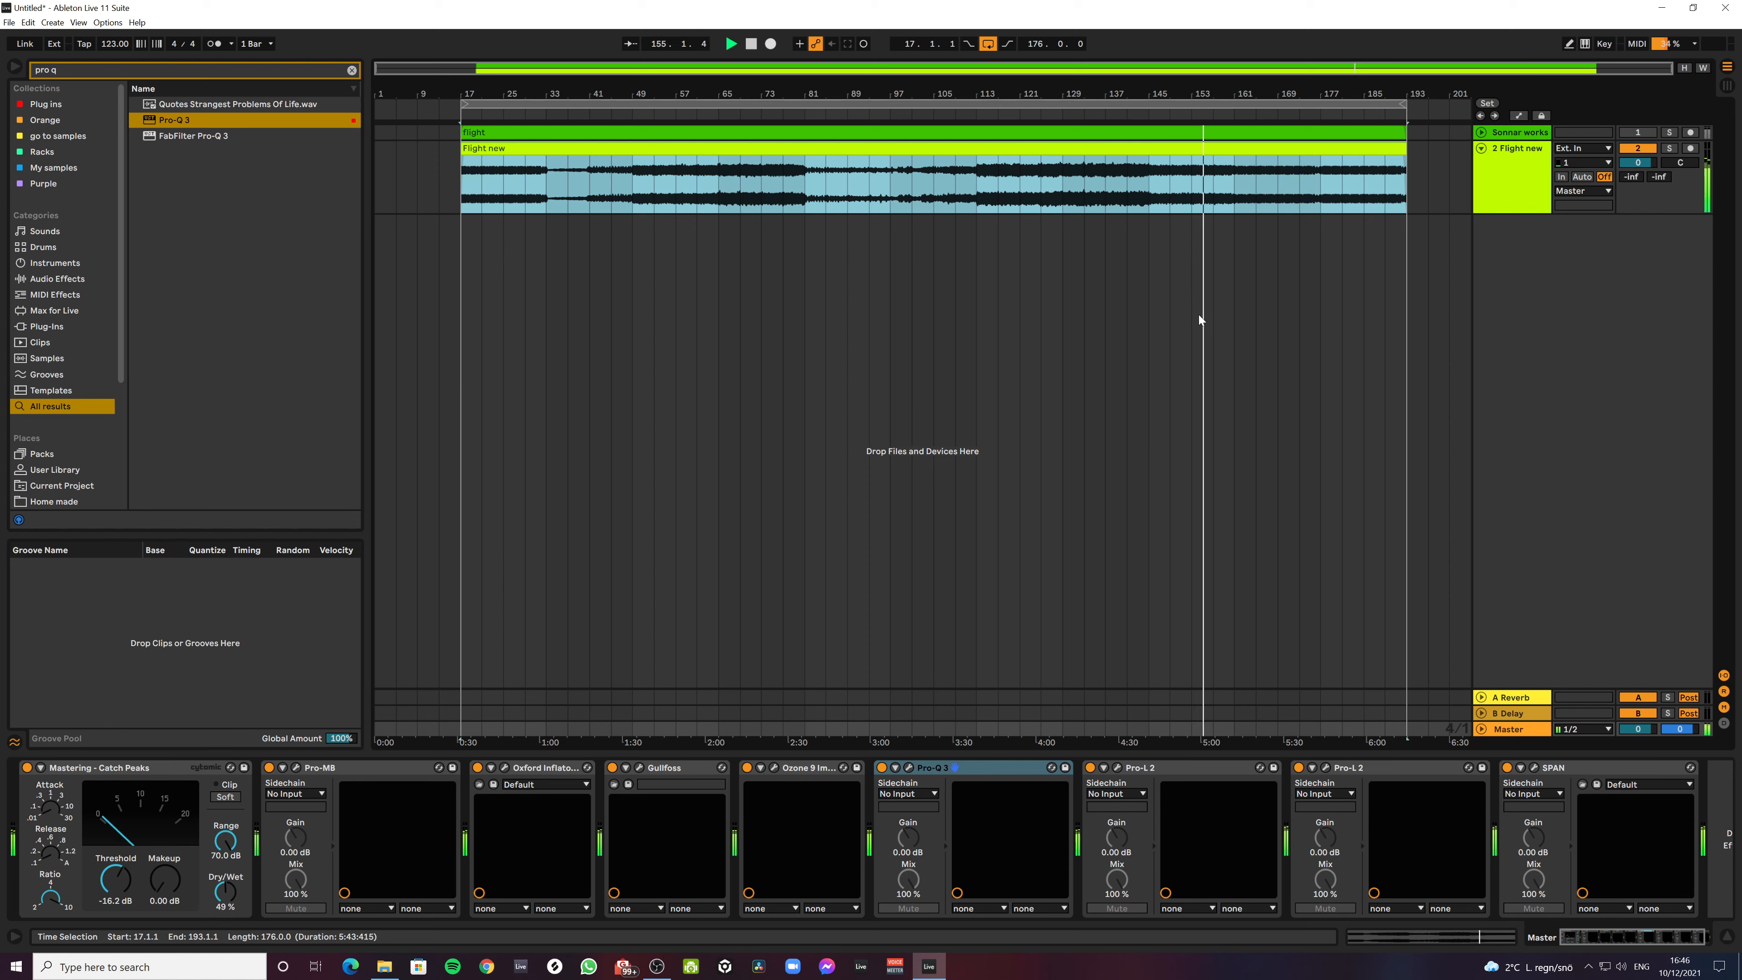
Check Gullfoss's settings and correction curve during playback, and close its window
{"action": "left_click", "coordinate": [640, 768]}
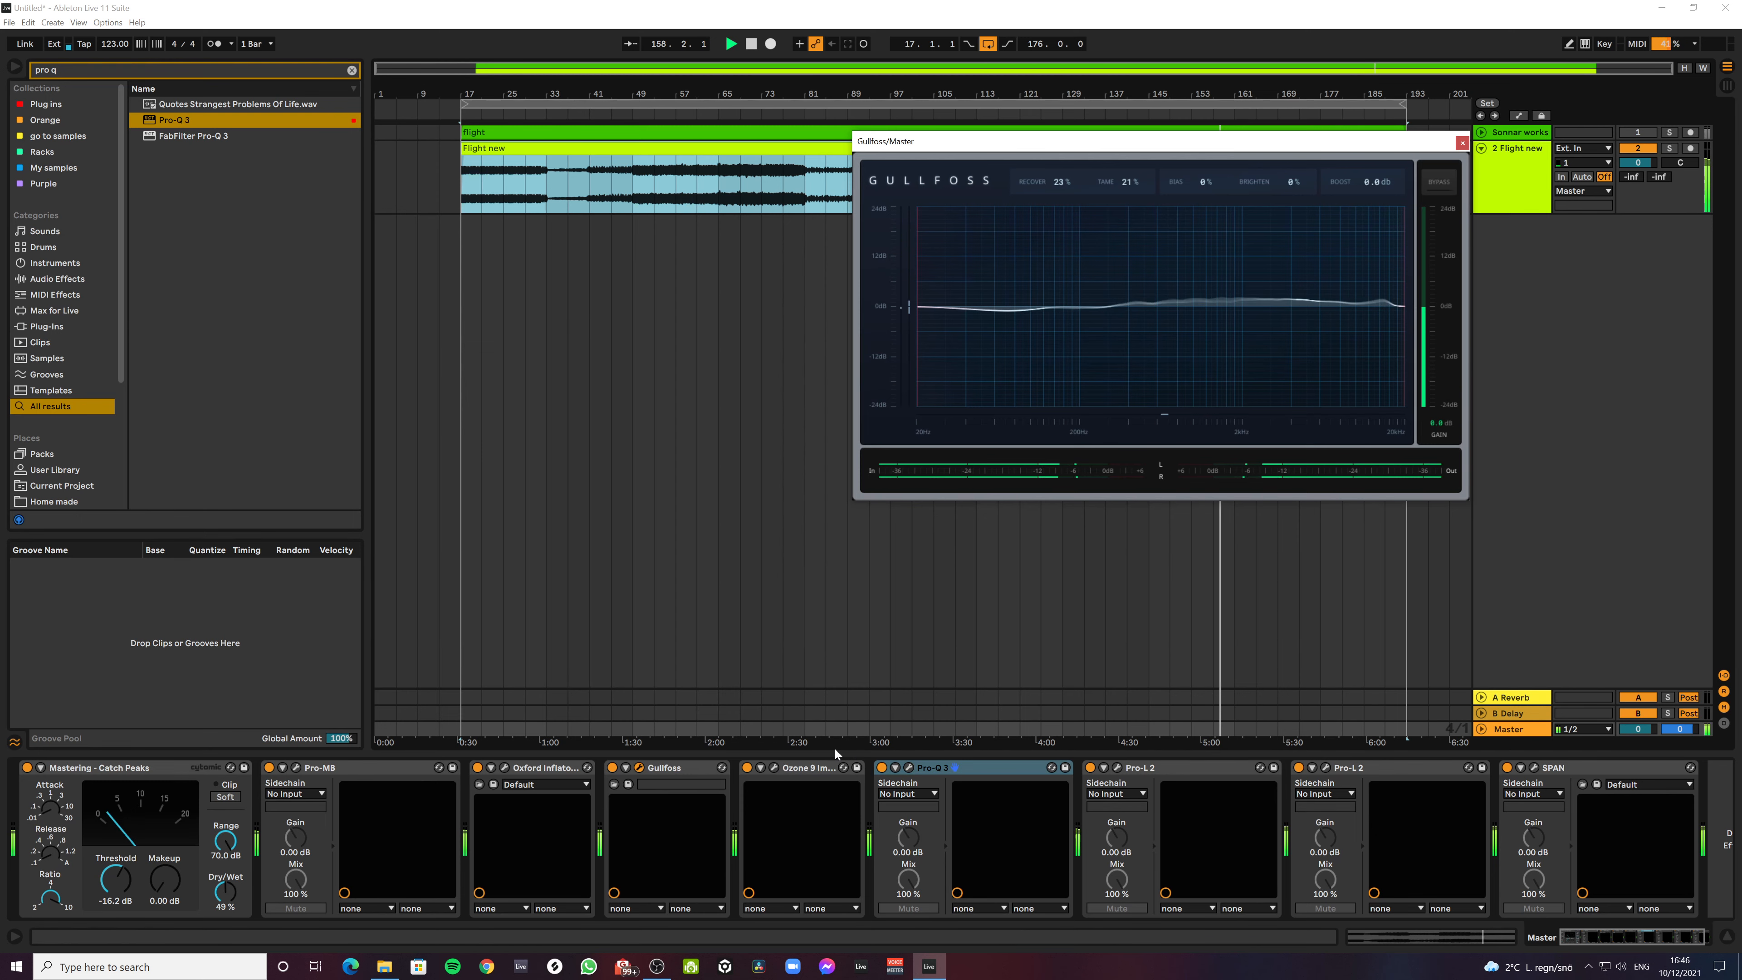
{"action": "left_click", "coordinate": [1462, 141]}
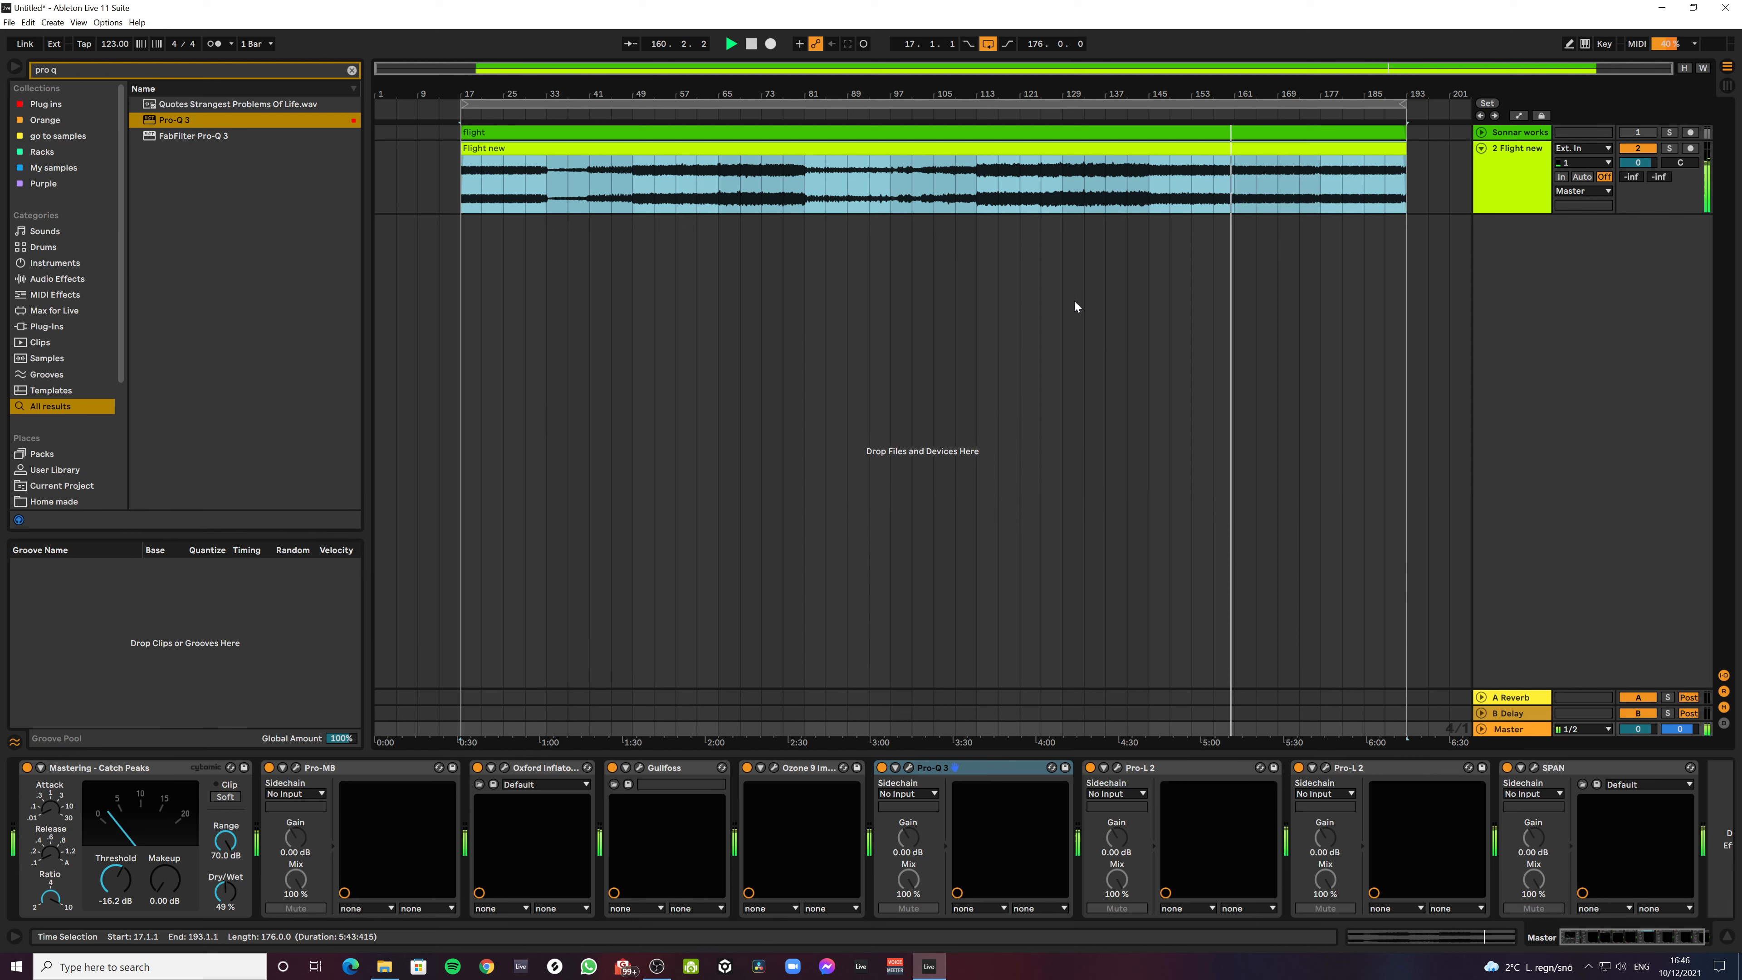